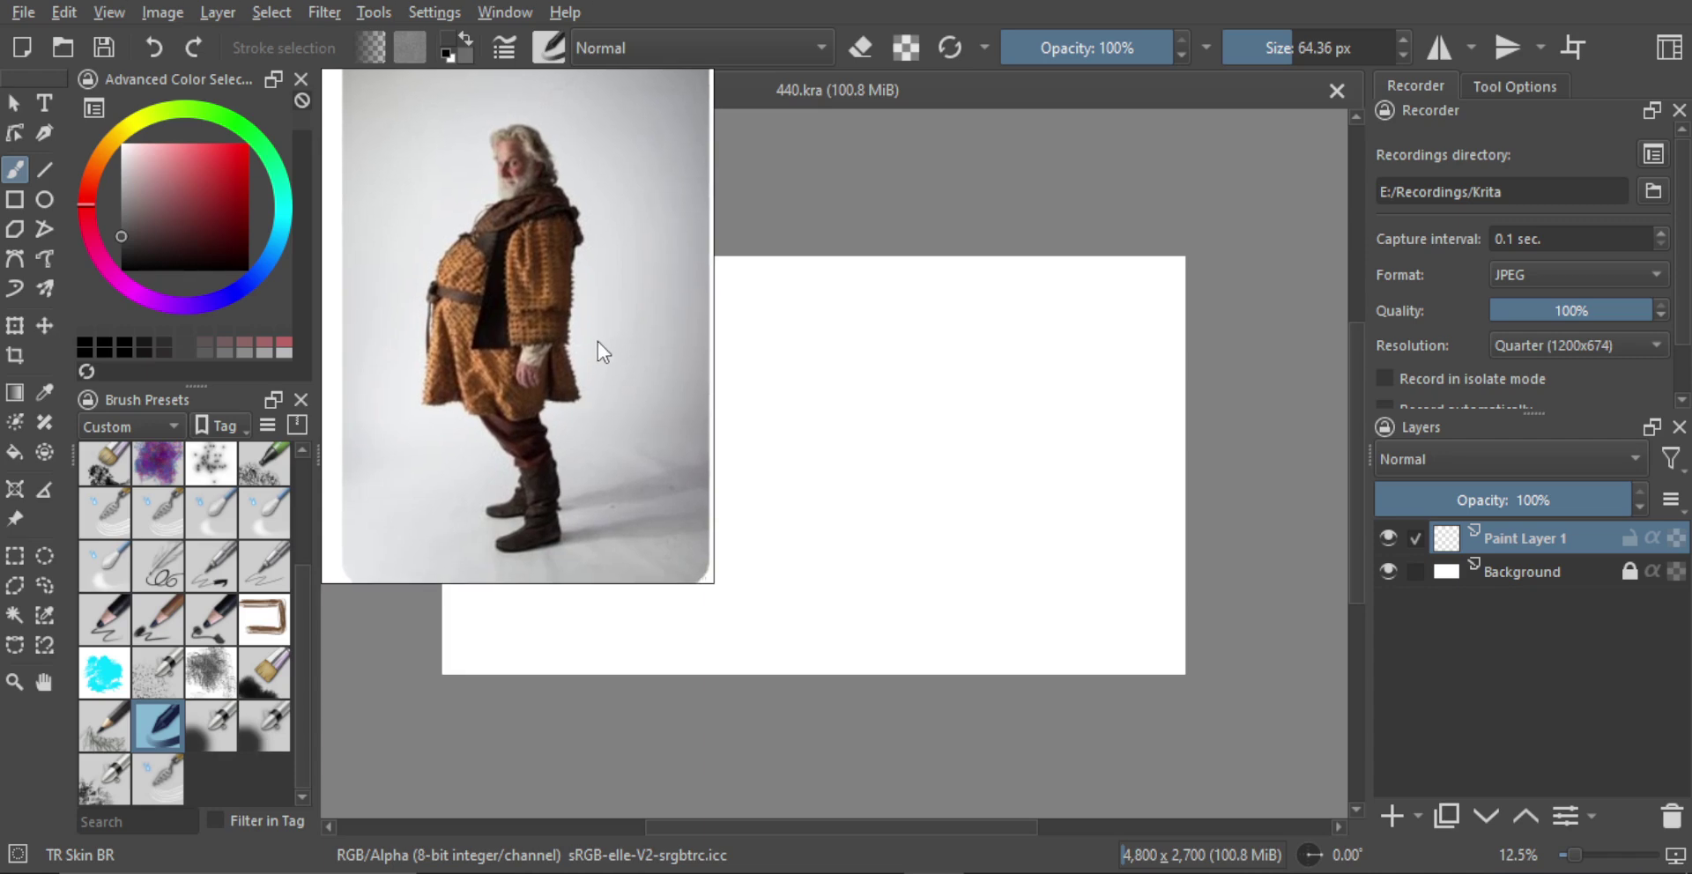
Sketch the torso as a large tilted oval with a hip curve beneath it and two short bent legs with feet
{"action": "key", "text": "ctrl+z"}
{"action": "left_click_drag", "start_coordinate": [928, 433], "coordinate": [989, 408]}
{"action": "left_click_drag", "start_coordinate": [897, 350], "coordinate": [963, 415]}
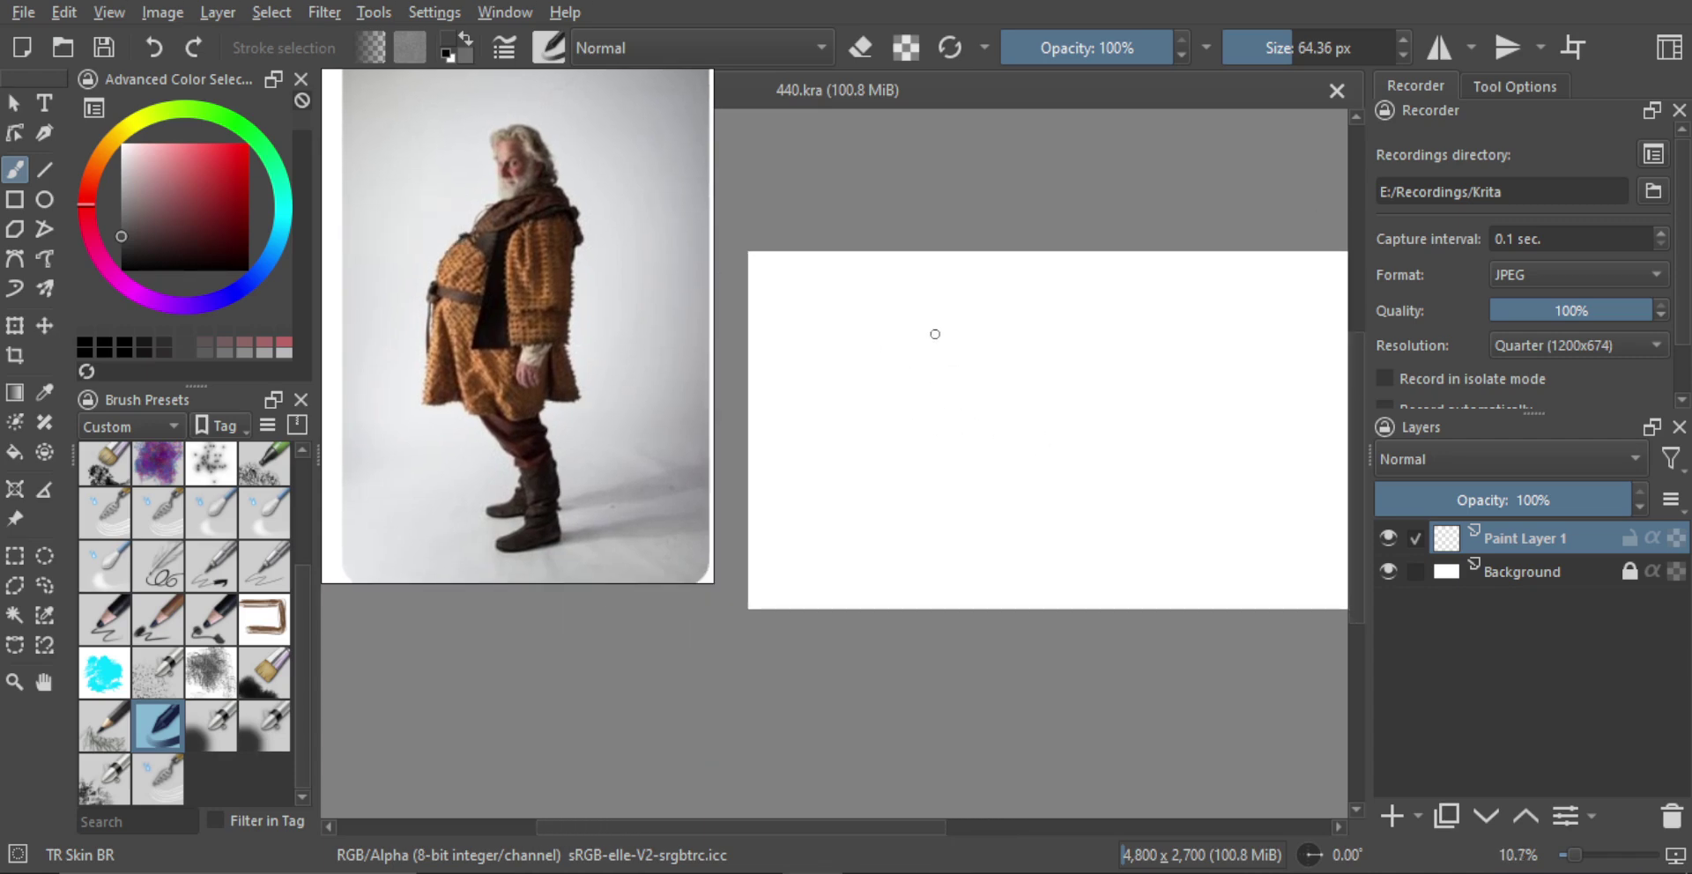
{"action": "mouse_move", "coordinate": [934, 332]}
{"action": "left_mouse_down"}
{"action": "mouse_move", "coordinate": [899, 333]}
{"action": "mouse_move", "coordinate": [917, 451]}
{"action": "left_mouse_up"}
{"action": "key", "text": "ctrl+z"}
{"action": "mouse_move", "coordinate": [880, 355]}
{"action": "left_mouse_down"}
{"action": "mouse_move", "coordinate": [888, 454]}
{"action": "mouse_move", "coordinate": [952, 308]}
{"action": "mouse_move", "coordinate": [924, 451]}
{"action": "mouse_move", "coordinate": [950, 454]}
{"action": "mouse_move", "coordinate": [934, 469]}
{"action": "mouse_move", "coordinate": [981, 441]}
{"action": "mouse_move", "coordinate": [935, 496]}
{"action": "left_mouse_up"}
{"action": "key", "text": "ctrl+z"}
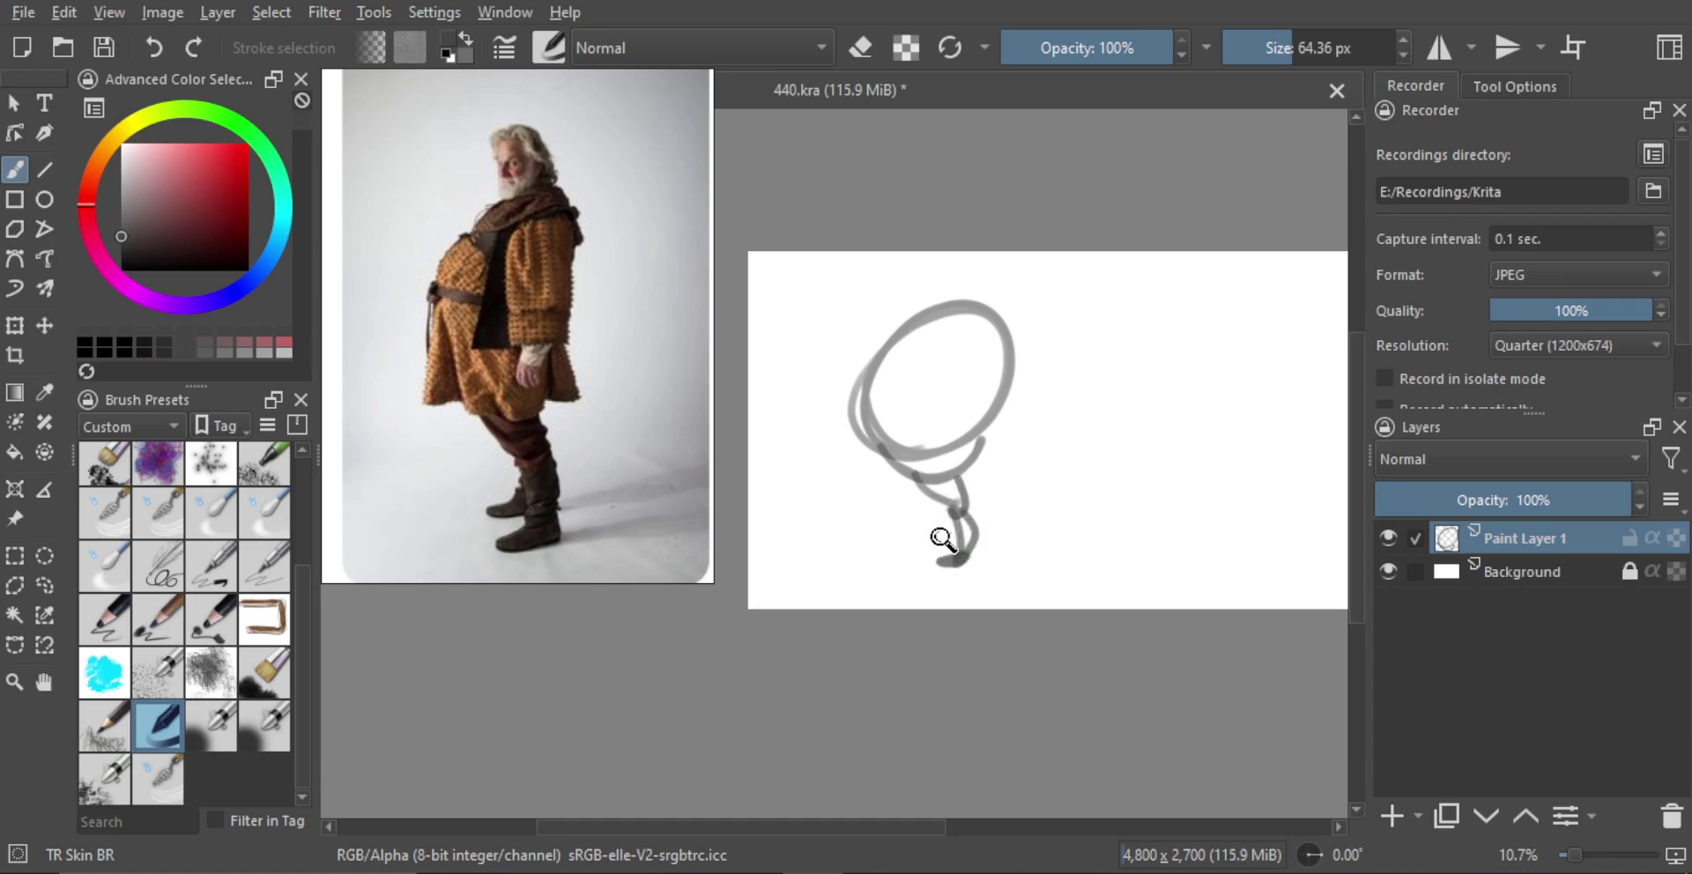
{"action": "mouse_move", "coordinate": [942, 537]}
{"action": "left_mouse_down"}
{"action": "mouse_move", "coordinate": [934, 495]}
{"action": "mouse_move", "coordinate": [948, 533]}
{"action": "left_mouse_up"}
{"action": "key", "text": "ctrl+z"}
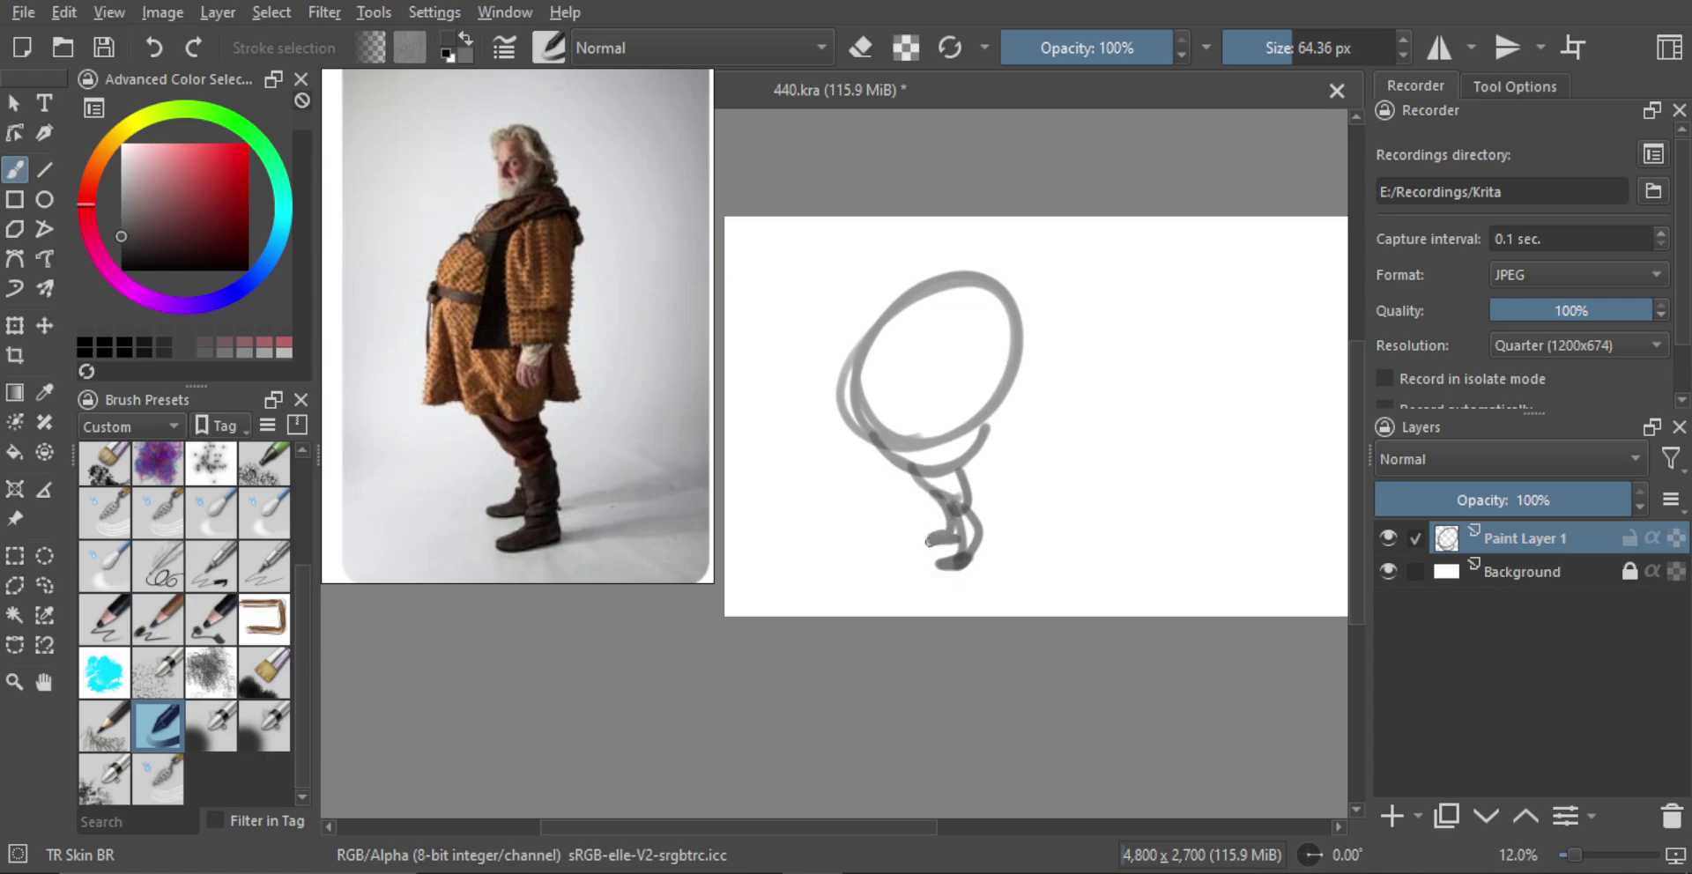
Sketch the near arm with a long upper-arm oval, a small forearm loop and a hand blob at the hip
{"action": "mouse_move", "coordinate": [1004, 376]}
{"action": "left_mouse_down"}
{"action": "mouse_move", "coordinate": [992, 422]}
{"action": "mouse_move", "coordinate": [960, 358]}
{"action": "mouse_move", "coordinate": [993, 386]}
{"action": "mouse_move", "coordinate": [964, 379]}
{"action": "left_mouse_up"}
{"action": "key", "text": "ctrl+z"}
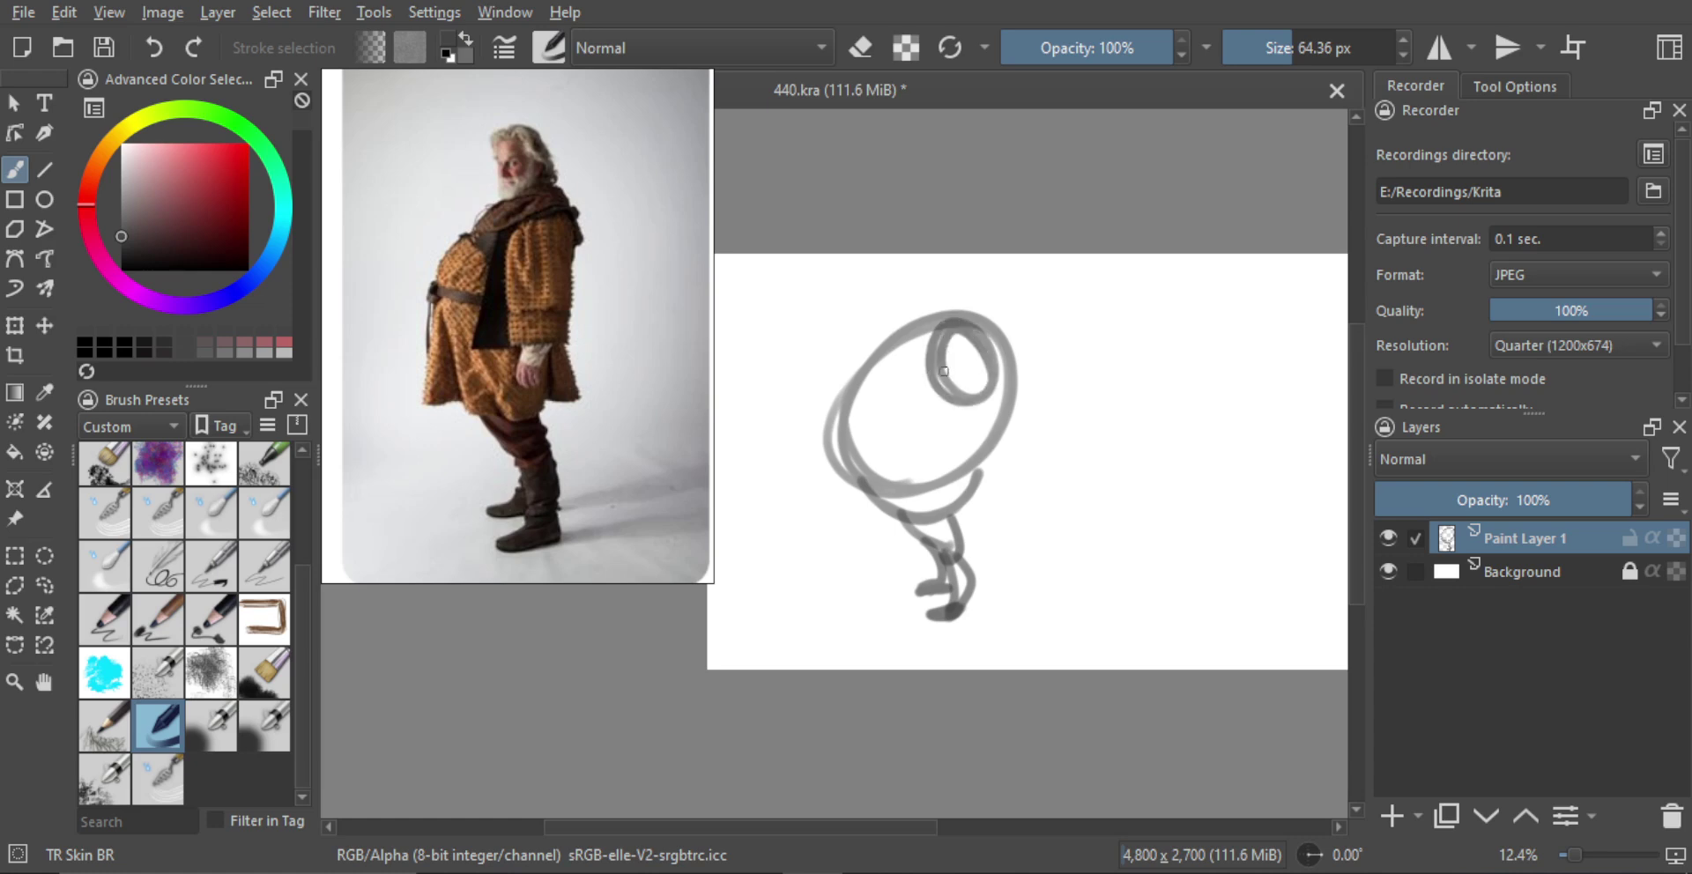
{"action": "left_click_drag", "start_coordinate": [949, 434], "coordinate": [988, 445]}
{"action": "key", "text": "ctrl+z"}
{"action": "key", "text": "ctrl+z"}
{"action": "mouse_move", "coordinate": [973, 349]}
{"action": "left_mouse_down"}
{"action": "mouse_move", "coordinate": [932, 369]}
{"action": "mouse_move", "coordinate": [938, 343]}
{"action": "mouse_move", "coordinate": [975, 342]}
{"action": "left_mouse_up"}
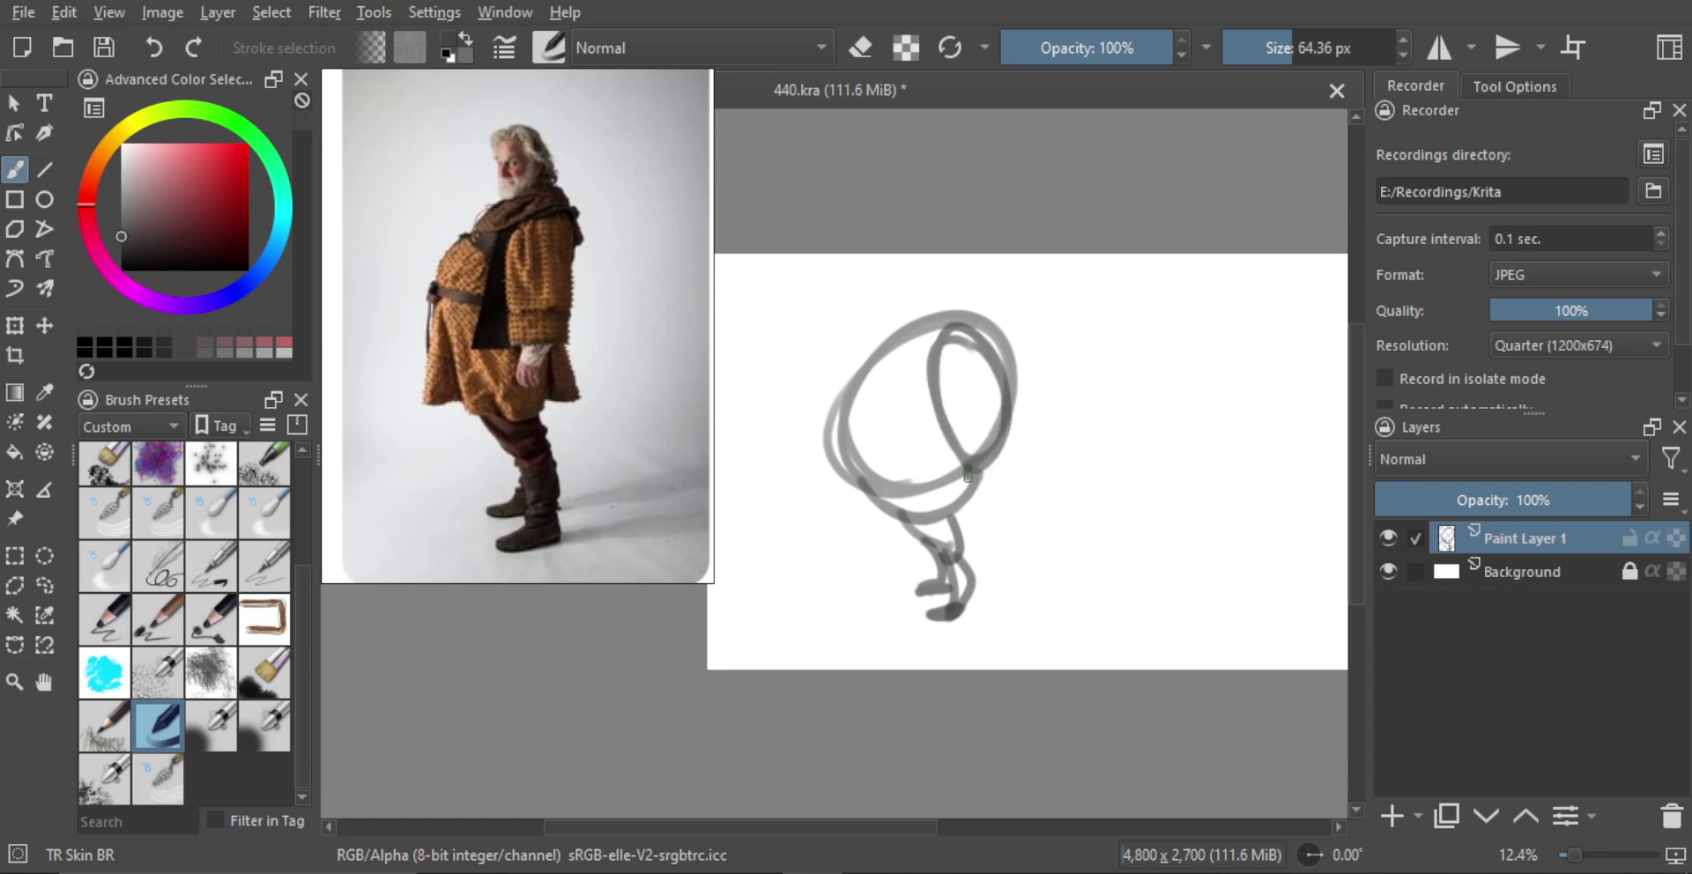
{"action": "key", "text": "ctrl+z"}
{"action": "mouse_move", "coordinate": [974, 458]}
{"action": "left_mouse_down"}
{"action": "mouse_move", "coordinate": [969, 506]}
{"action": "mouse_move", "coordinate": [987, 460]}
{"action": "left_mouse_up"}
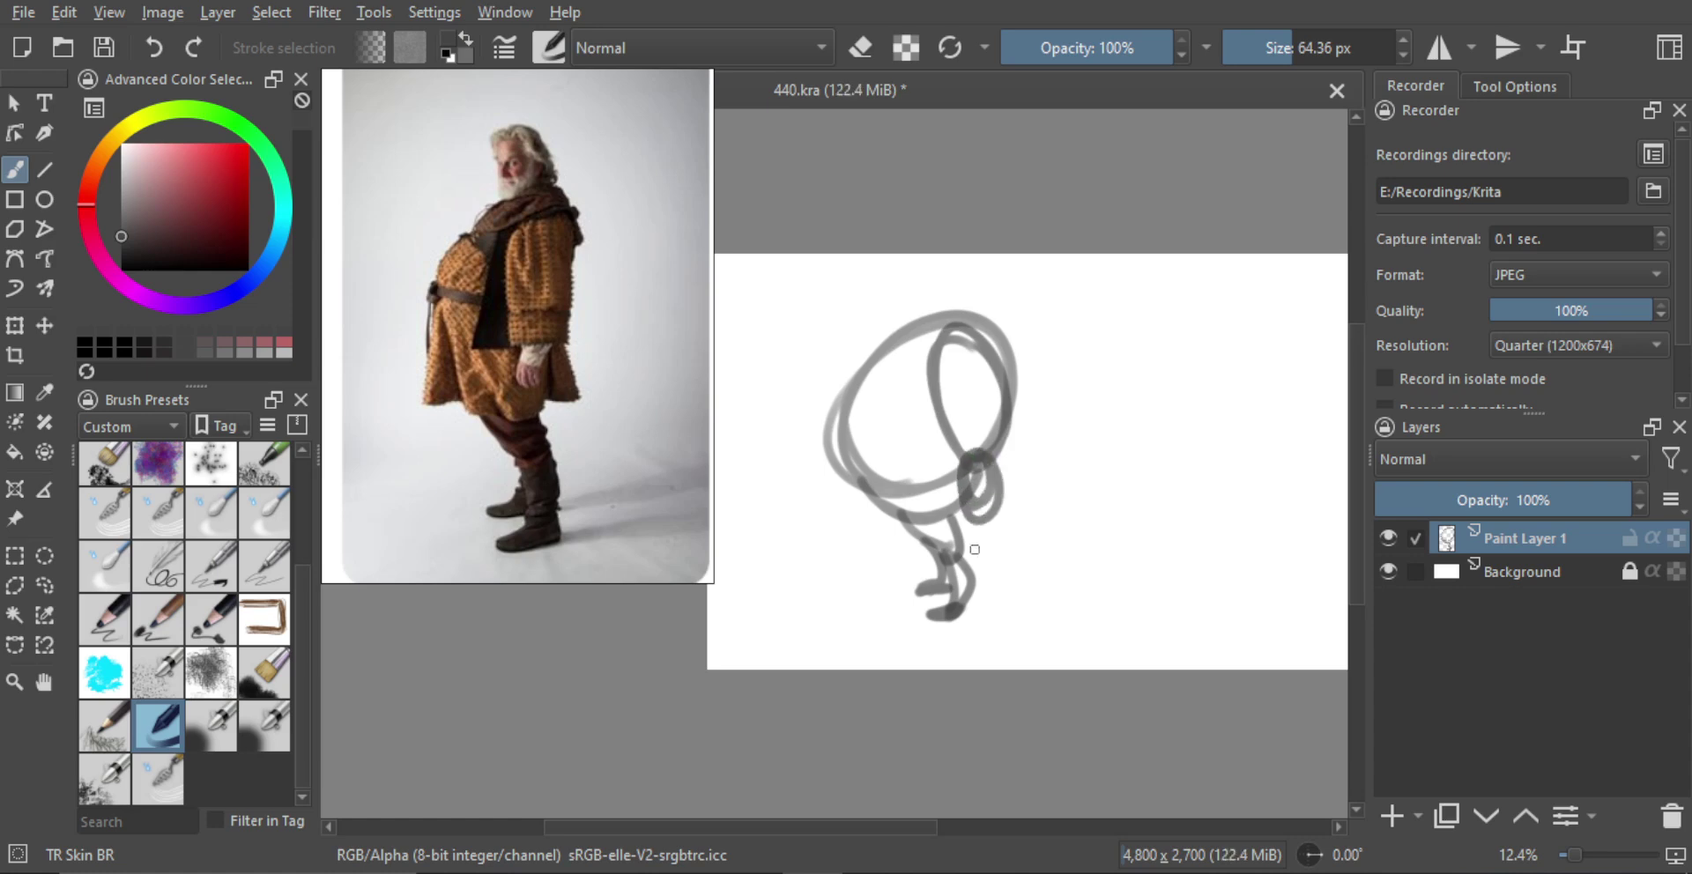
{"action": "key", "text": "ctrl+z"}
{"action": "left_click_drag", "start_coordinate": [970, 515], "coordinate": [980, 526]}
Sketch a small oval head above the shoulders of the round torso
{"action": "mouse_move", "coordinate": [964, 319]}
{"action": "left_mouse_down"}
{"action": "mouse_move", "coordinate": [937, 319]}
{"action": "mouse_move", "coordinate": [969, 287]}
{"action": "mouse_move", "coordinate": [959, 310]}
{"action": "mouse_move", "coordinate": [908, 317]}
{"action": "mouse_move", "coordinate": [909, 286]}
{"action": "left_mouse_up"}
{"action": "key", "text": "ctrl+z"}
{"action": "key", "text": "ctrl+z"}
{"action": "key", "text": "ctrl+z"}
{"action": "key", "text": "ctrl+z"}
{"action": "key", "text": "ctrl+z"}
Check the figure in a mirrored view and transform the whole sketch by rotating it slightly clockwise
{"action": "key", "text": "minus"}
{"action": "key", "text": "m"}
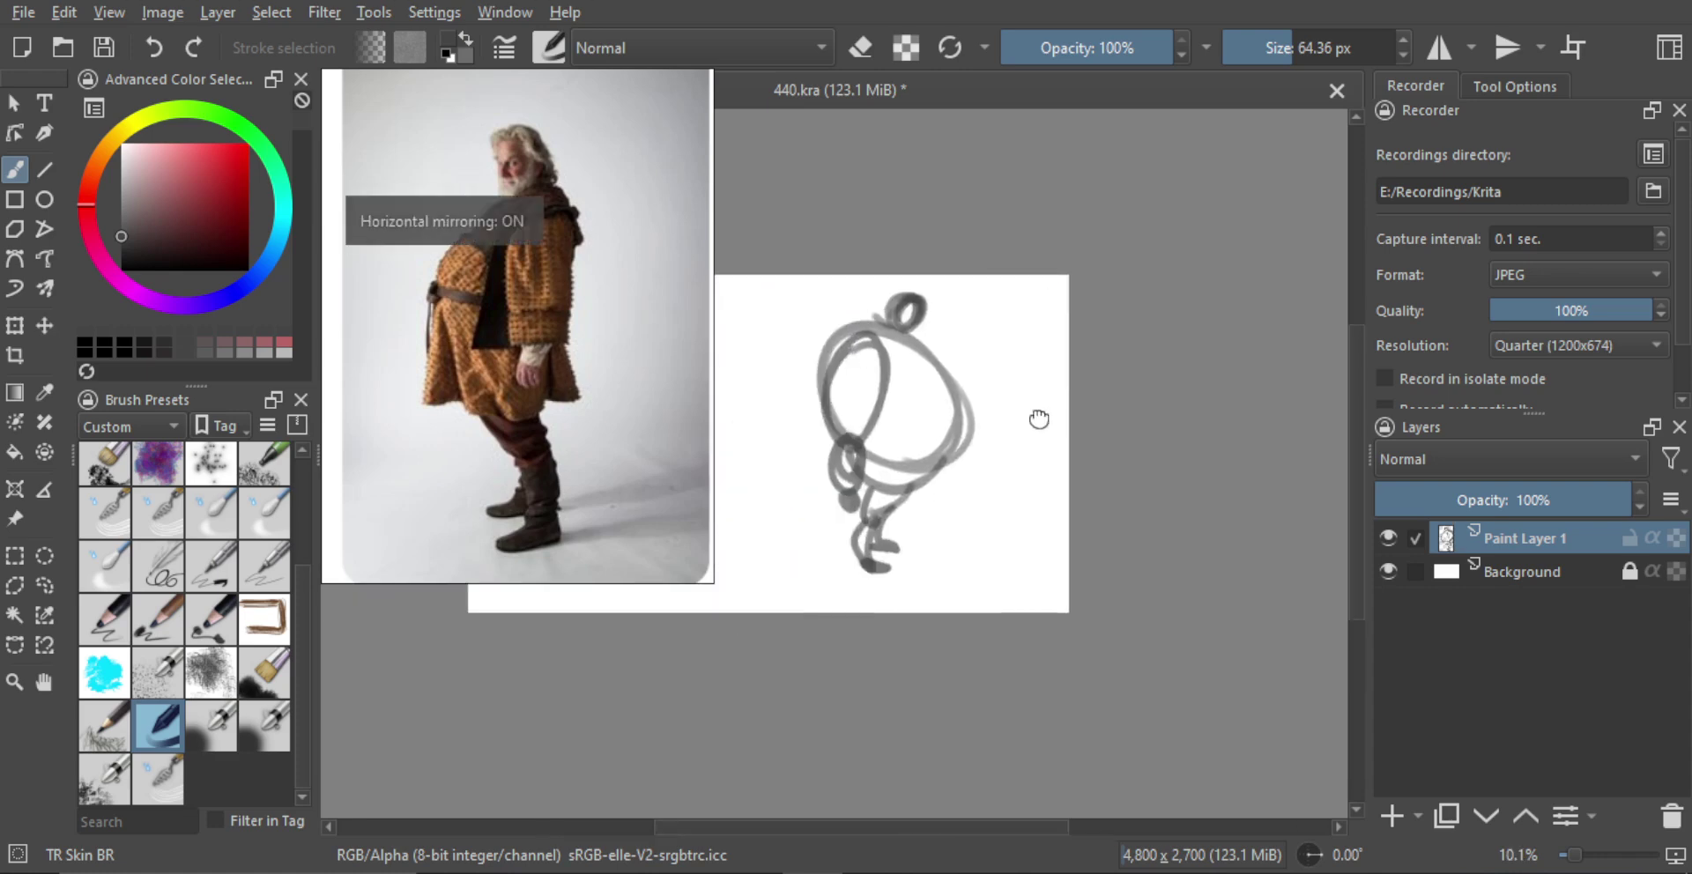
{"action": "key", "text": "m"}
{"action": "key", "text": "ctrl+t"}
{"action": "left_click_drag", "start_coordinate": [1040, 381], "coordinate": [1048, 393]}
{"action": "left_click_drag", "start_coordinate": [938, 384], "coordinate": [932, 398]}
{"action": "left_click_drag", "start_coordinate": [1053, 363], "coordinate": [1057, 373]}
{"action": "left_click_drag", "start_coordinate": [1004, 431], "coordinate": [1005, 427]}
{"action": "scroll", "coordinate": [1006, 428], "scroll_direction": "up", "scroll_amount": 1}
{"action": "key", "text": "b"}
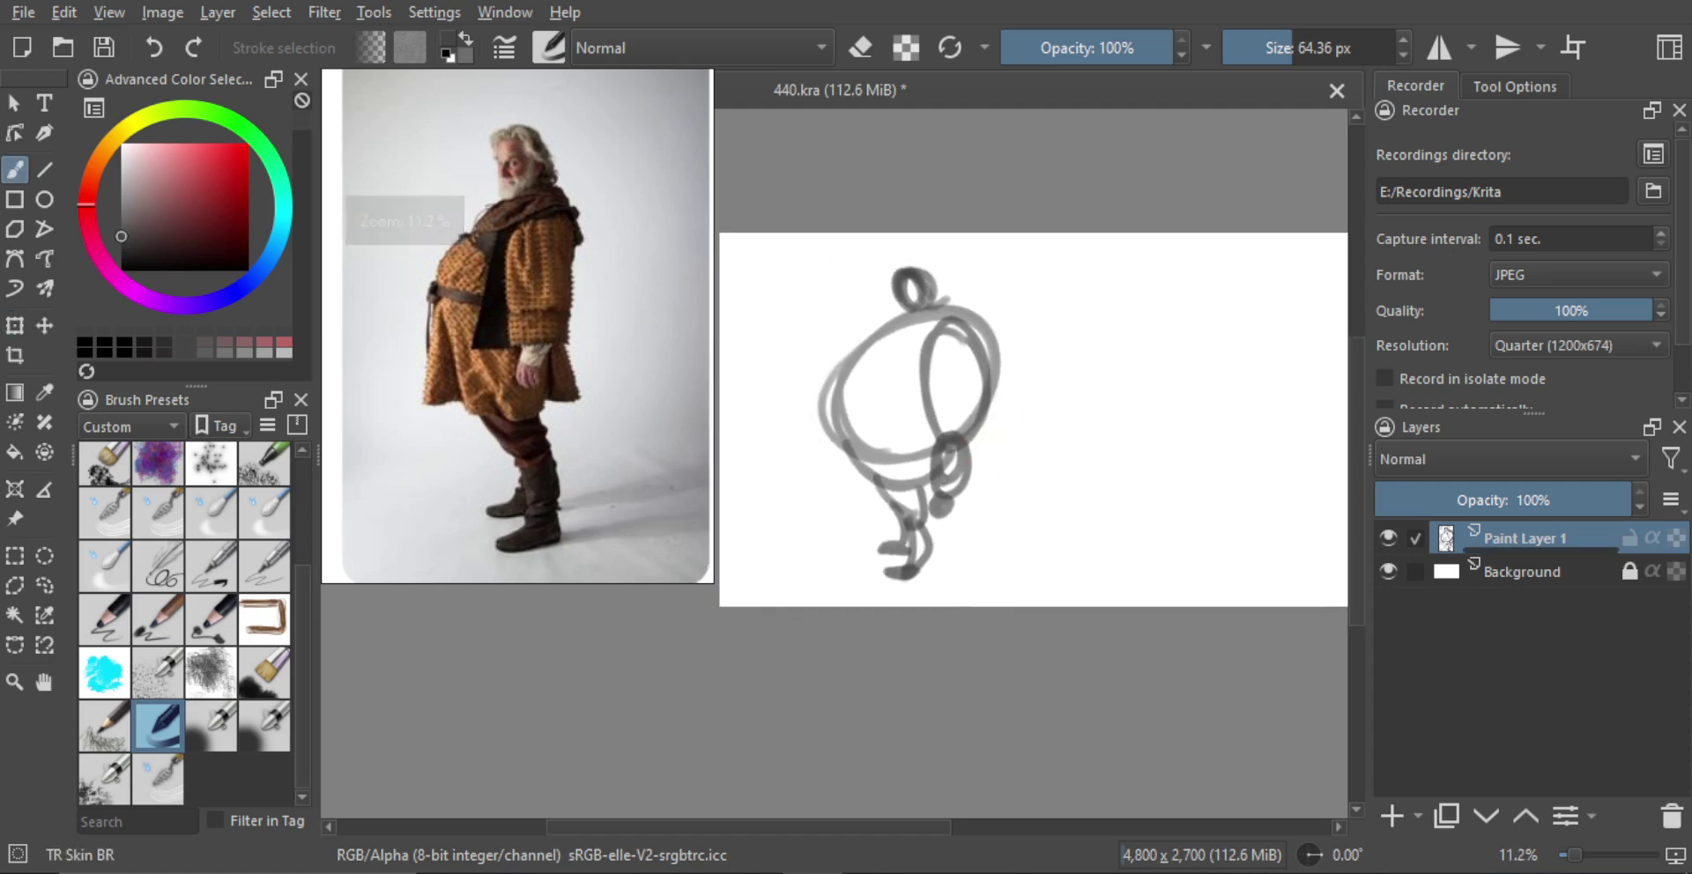
Select the lower legs and feet with a freehand outline, delete them and clear the selection
{"action": "scroll", "coordinate": [1006, 427], "scroll_direction": "up", "scroll_amount": 1}
{"action": "key", "text": "e"}
{"action": "key", "text": "l"}
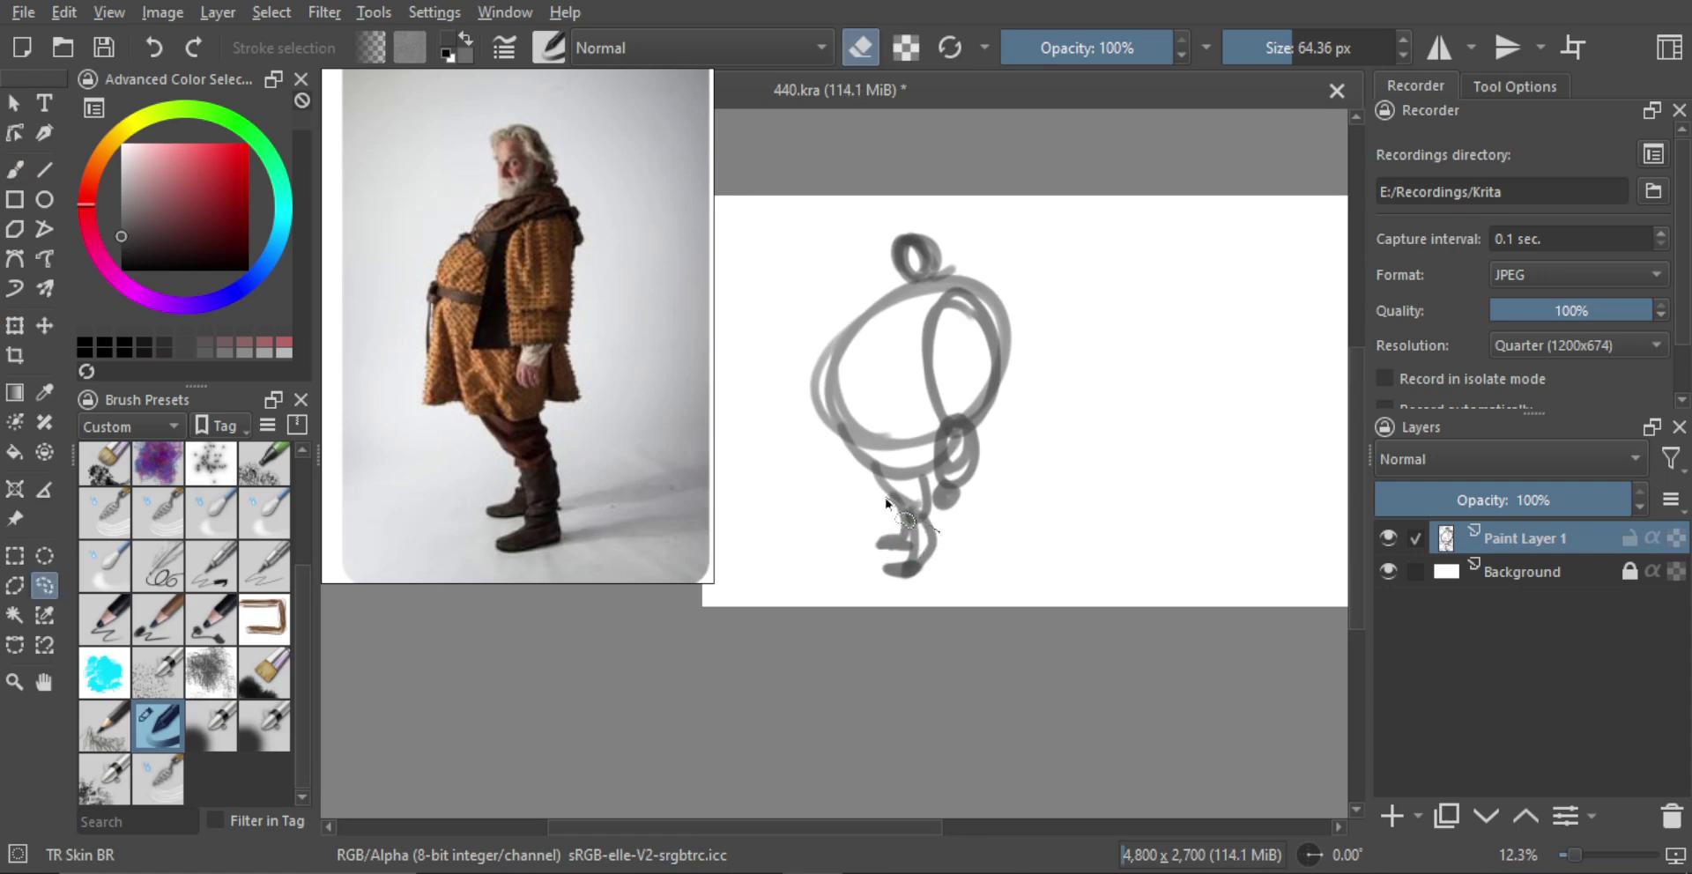
{"action": "left_click_drag", "start_coordinate": [889, 504], "coordinate": [1001, 541]}
{"action": "key", "text": "Delete"}
{"action": "key", "text": "ctrl+shift+a"}
{"action": "key", "text": "b"}
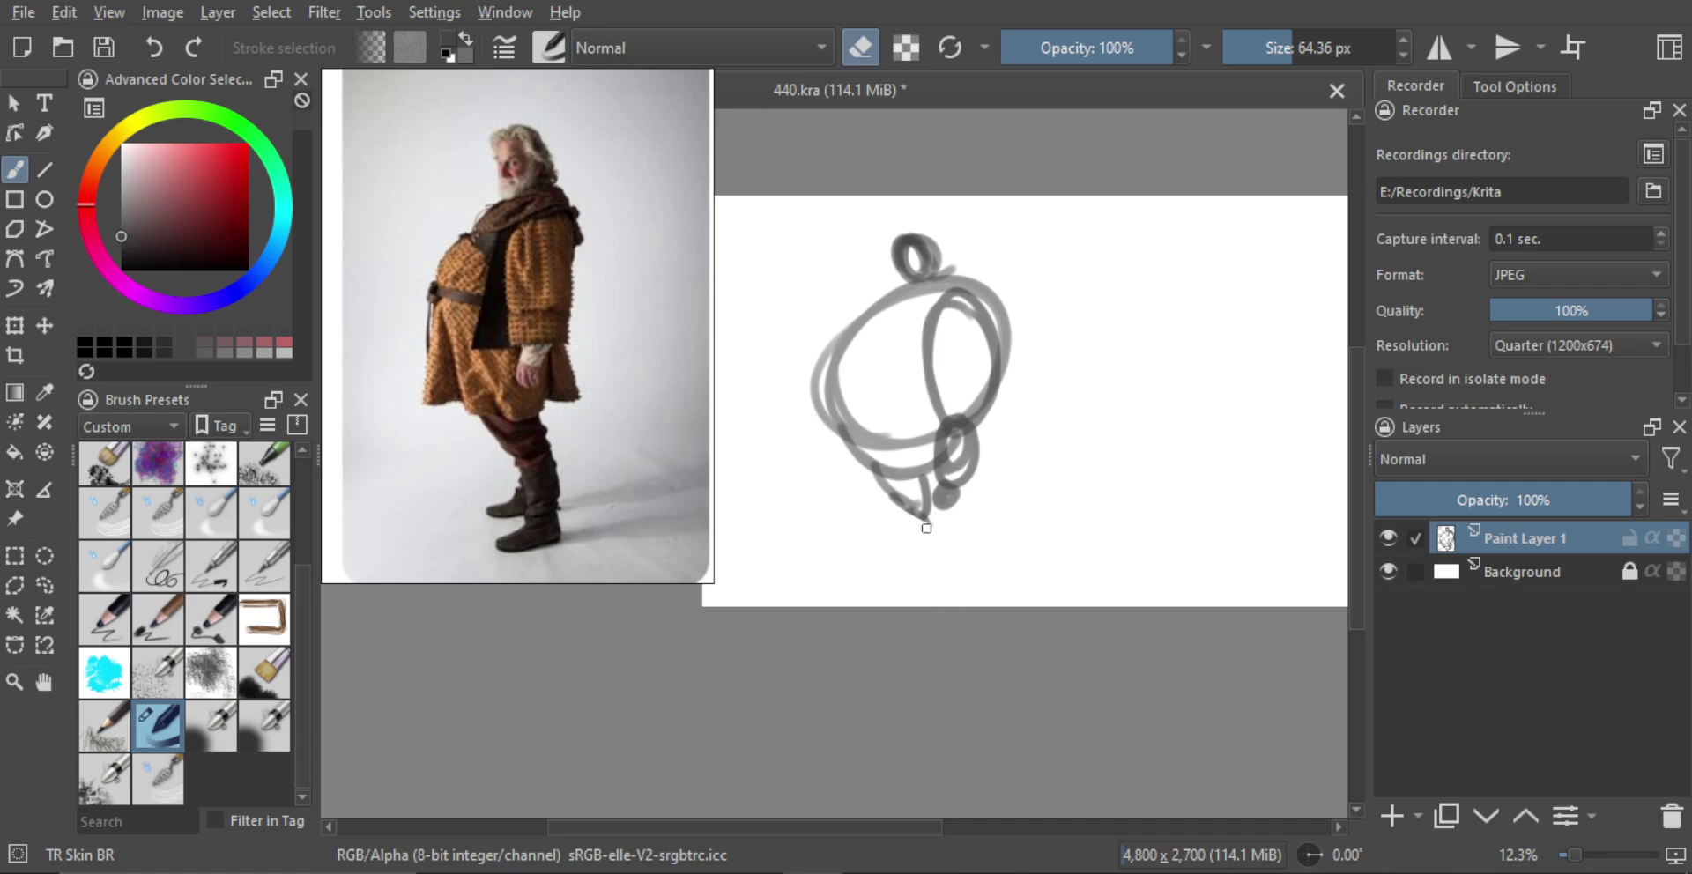
Redraw the lower legs with simple curved lines ending in two feet
{"action": "key", "text": "e"}
{"action": "mouse_move", "coordinate": [922, 525]}
{"action": "left_mouse_down"}
{"action": "mouse_move", "coordinate": [938, 564]}
{"action": "mouse_move", "coordinate": [919, 579]}
{"action": "mouse_move", "coordinate": [928, 542]}
{"action": "mouse_move", "coordinate": [901, 507]}
{"action": "mouse_move", "coordinate": [895, 550]}
{"action": "left_mouse_up"}
{"action": "key", "text": "ctrl+z"}
{"action": "key", "text": "ctrl+z"}
{"action": "key", "text": "ctrl+z"}
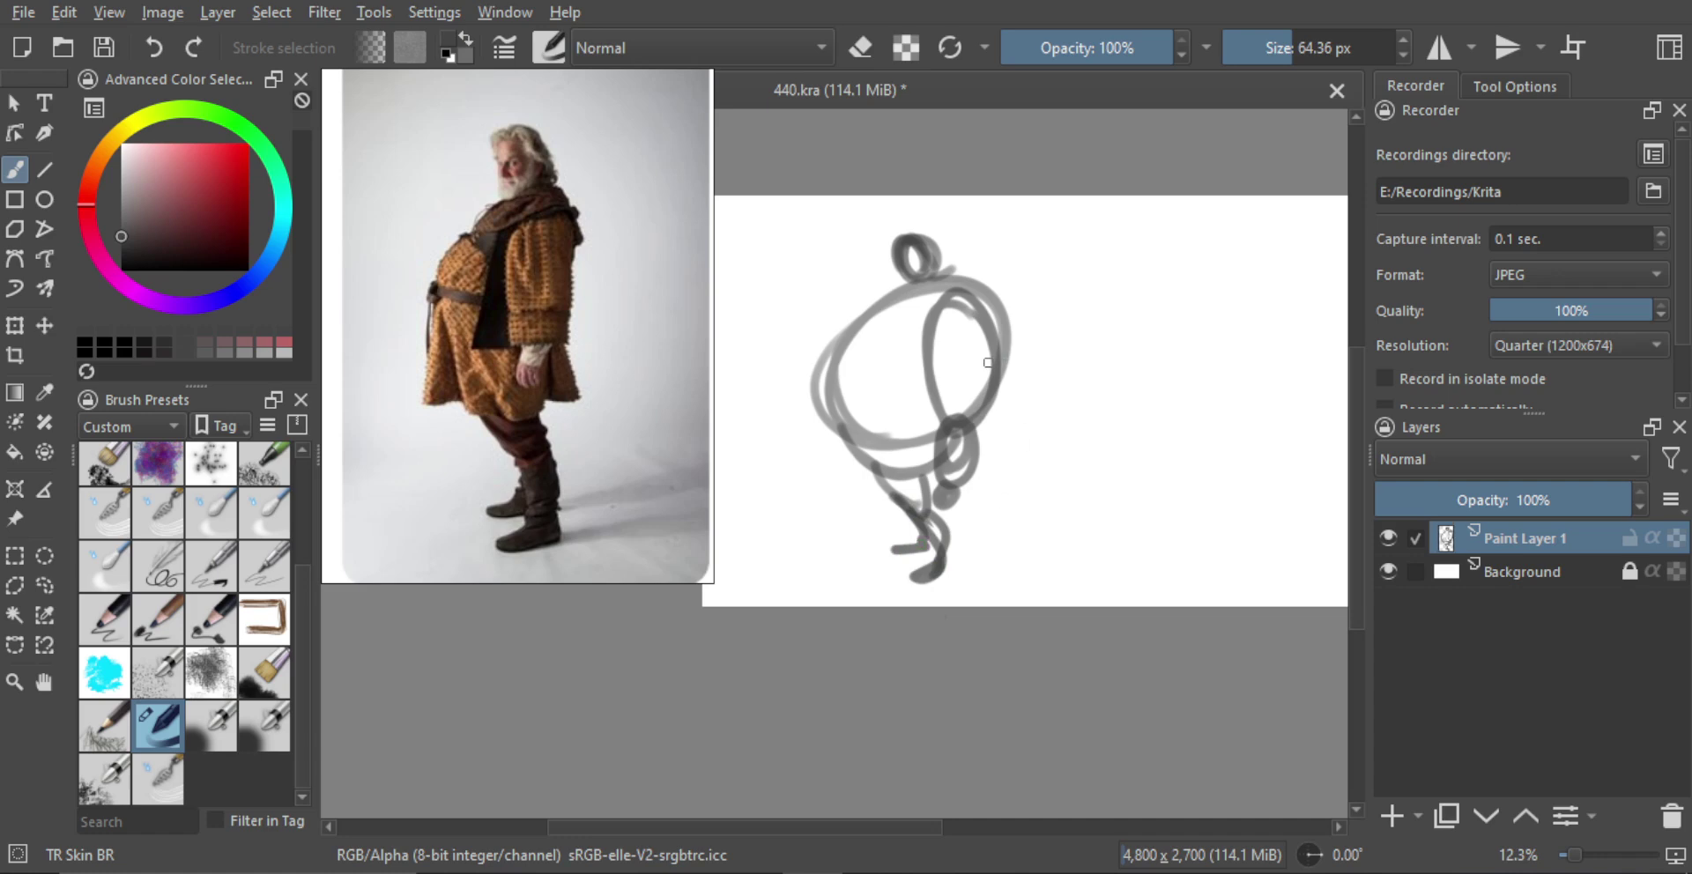
Draw the cowl across the shoulders and block in the flared vest panel down the middle of the torso
{"action": "mouse_move", "coordinate": [937, 245]}
{"action": "left_mouse_down"}
{"action": "mouse_move", "coordinate": [937, 231]}
{"action": "mouse_move", "coordinate": [934, 256]}
{"action": "mouse_move", "coordinate": [907, 254]}
{"action": "mouse_move", "coordinate": [918, 231]}
{"action": "mouse_move", "coordinate": [925, 339]}
{"action": "mouse_move", "coordinate": [920, 305]}
{"action": "mouse_move", "coordinate": [896, 297]}
{"action": "mouse_move", "coordinate": [959, 269]}
{"action": "mouse_move", "coordinate": [923, 294]}
{"action": "mouse_move", "coordinate": [925, 418]}
{"action": "left_mouse_up"}
{"action": "key", "text": "e"}
{"action": "key", "text": "e"}
{"action": "key", "text": "ctrl+z"}
{"action": "key", "text": "ctrl+z"}
{"action": "left_click_drag", "start_coordinate": [909, 308], "coordinate": [927, 413]}
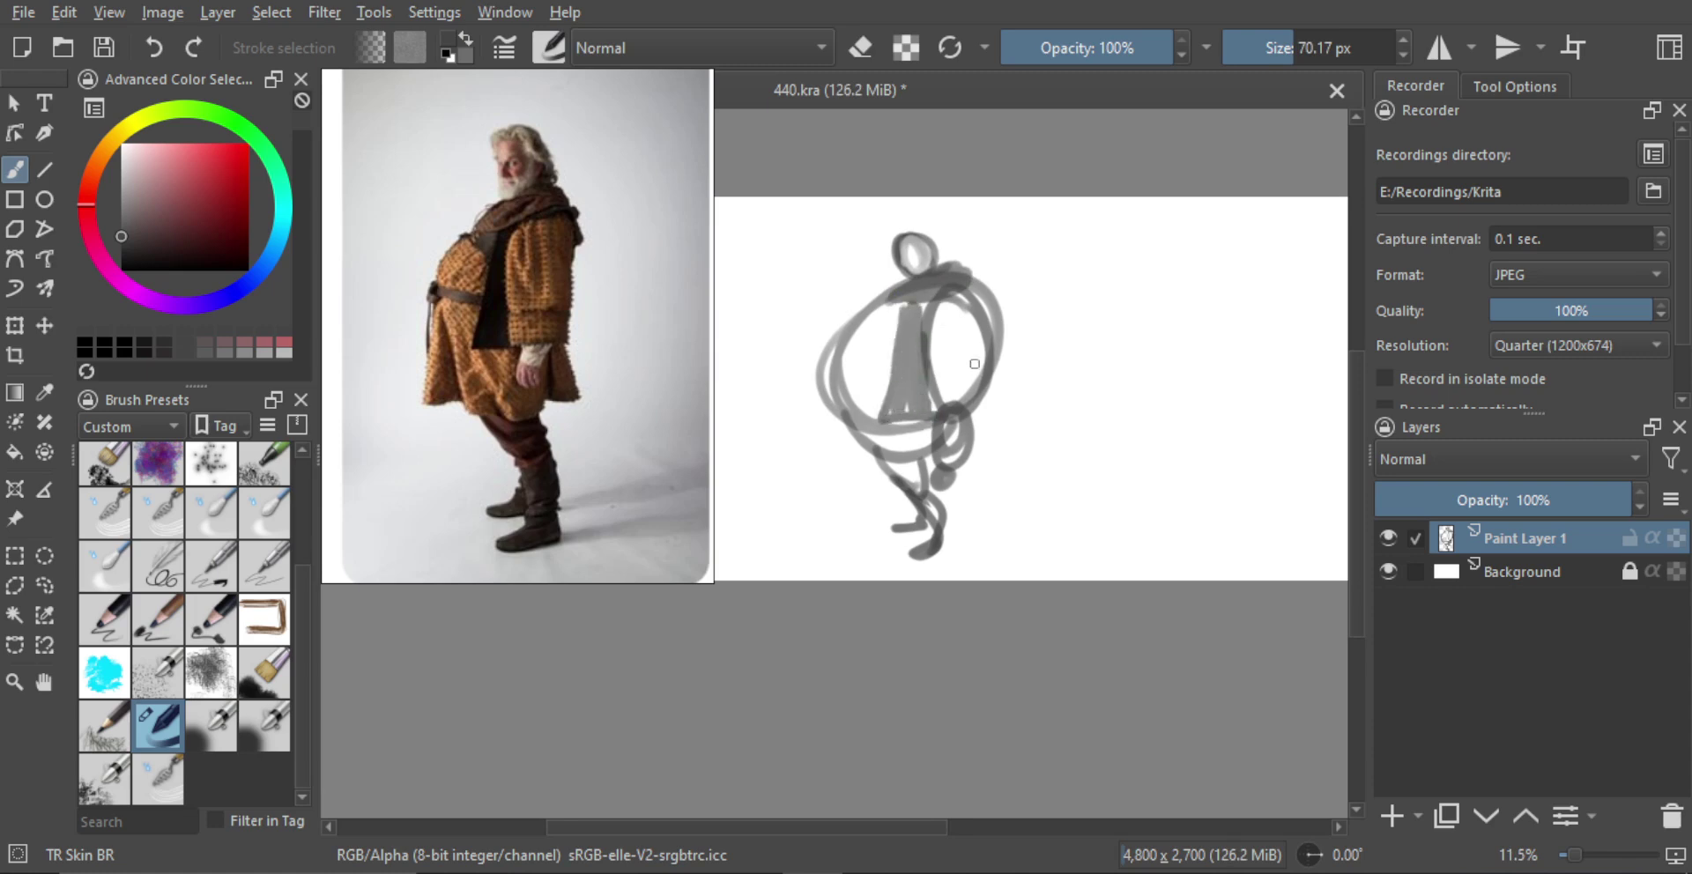
Darken the vest panel with vertical strokes and draw a curved belt along the belly's lower edge
{"action": "left_click_drag", "start_coordinate": [906, 304], "coordinate": [885, 421]}
{"action": "left_click_drag", "start_coordinate": [912, 315], "coordinate": [930, 422]}
{"action": "left_click_drag", "start_coordinate": [903, 352], "coordinate": [903, 414]}
{"action": "left_click_drag", "start_coordinate": [921, 397], "coordinate": [920, 310]}
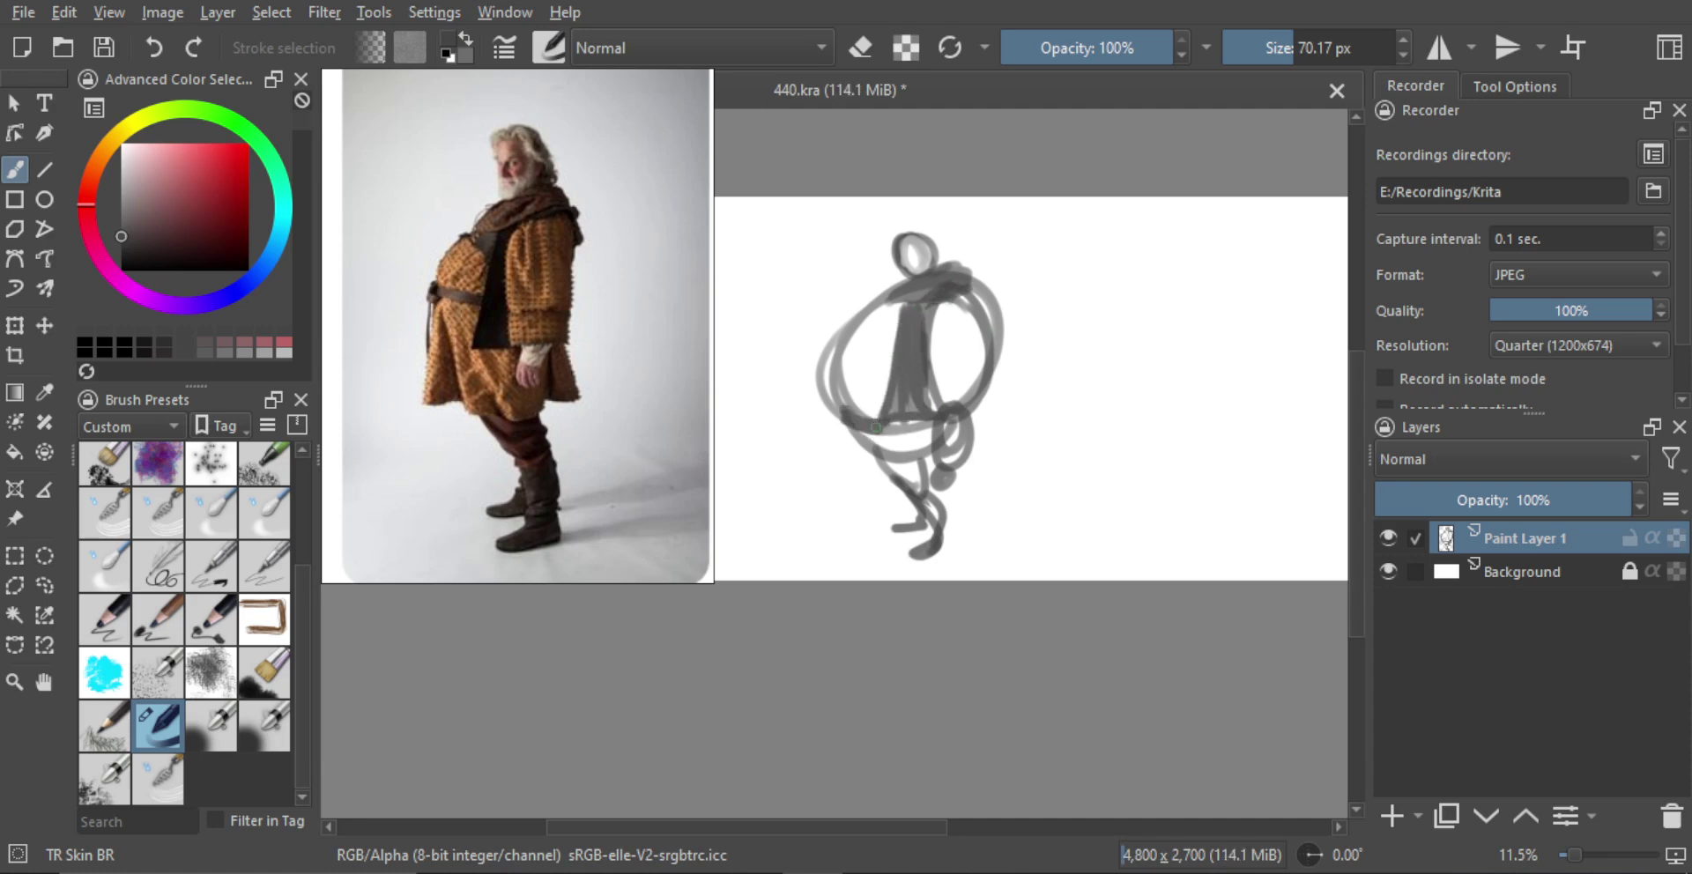
{"action": "key", "text": "ctrl+z"}
{"action": "left_click_drag", "start_coordinate": [843, 418], "coordinate": [920, 423]}
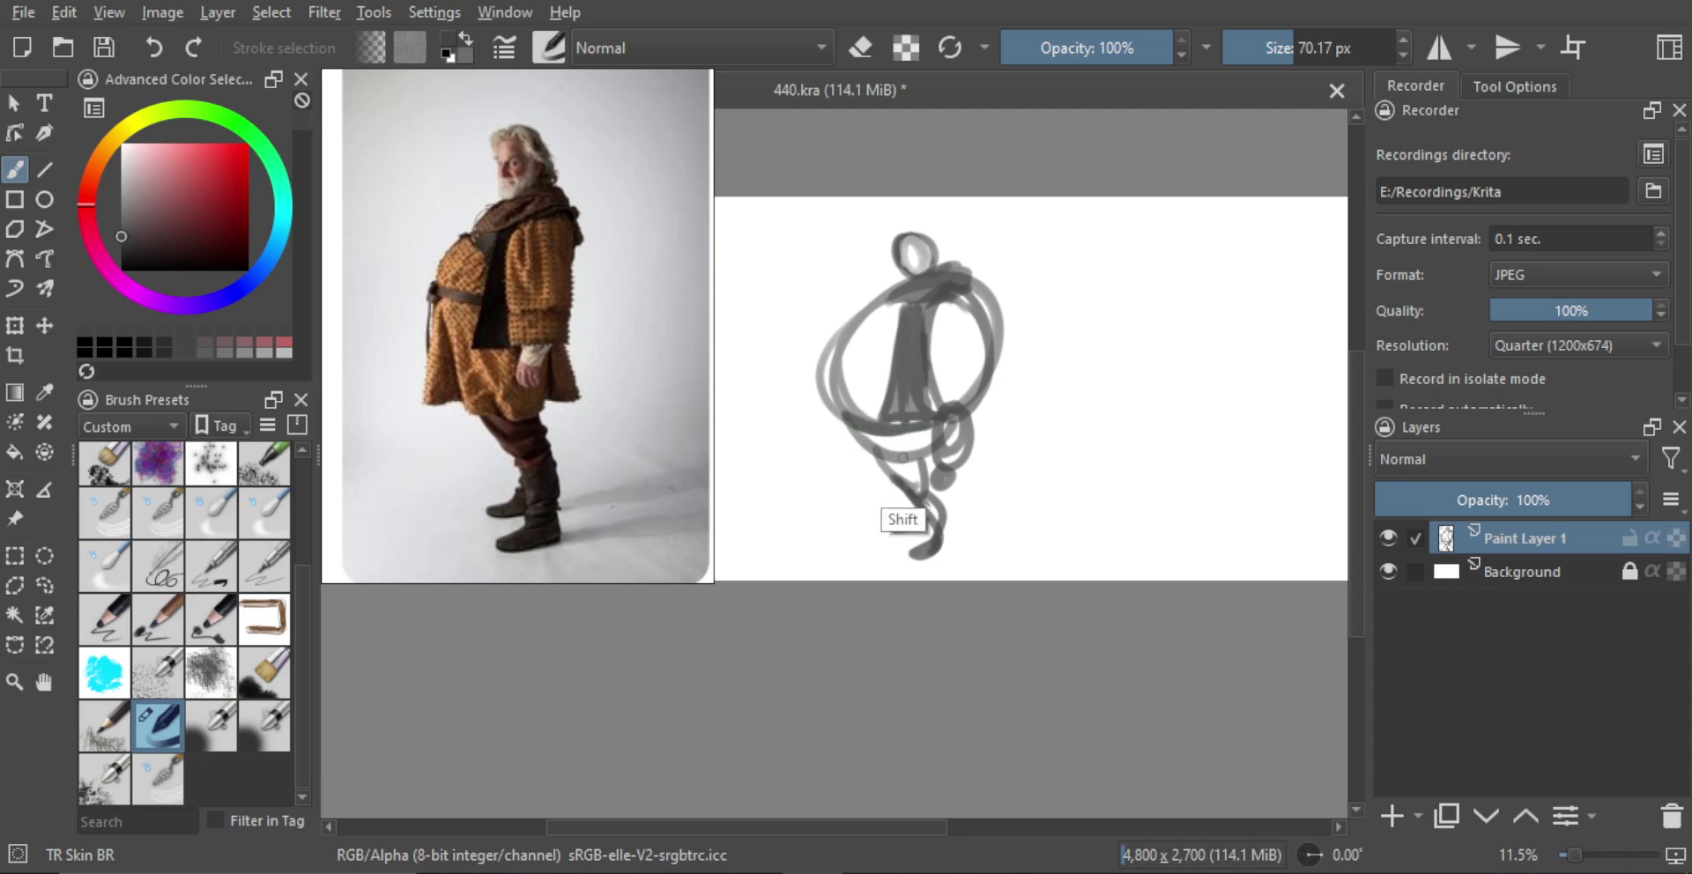
Draw the tunic's flared skirt below the belt with a slightly larger brush, adding a pointed side and hem
{"action": "key", "text": "bracketright"}
{"action": "mouse_move", "coordinate": [847, 428]}
{"action": "left_mouse_down"}
{"action": "mouse_move", "coordinate": [834, 476]}
{"action": "mouse_move", "coordinate": [867, 476]}
{"action": "left_mouse_up"}
{"action": "key", "text": "ctrl+z"}
{"action": "mouse_move", "coordinate": [847, 424]}
{"action": "left_mouse_down"}
{"action": "mouse_move", "coordinate": [872, 472]}
{"action": "mouse_move", "coordinate": [909, 451]}
{"action": "mouse_move", "coordinate": [918, 466]}
{"action": "mouse_move", "coordinate": [926, 437]}
{"action": "mouse_move", "coordinate": [829, 444]}
{"action": "left_mouse_up"}
{"action": "key", "text": "ctrl+z"}
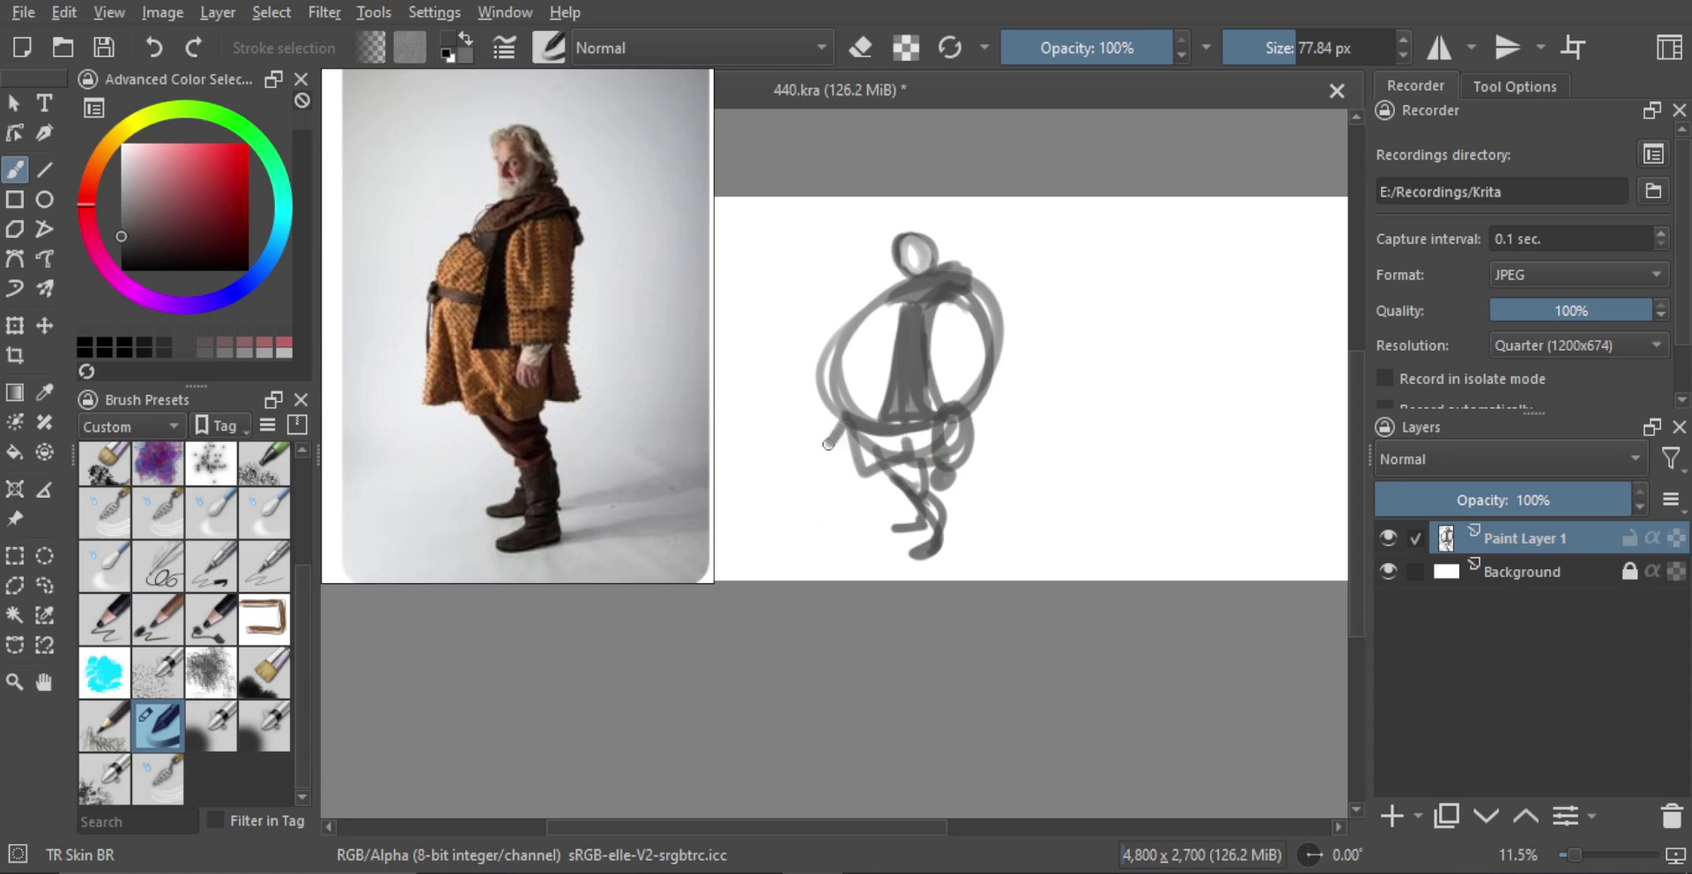
{"action": "key", "text": "ctrl+z"}
{"action": "key", "text": "ctrl+z"}
{"action": "mouse_move", "coordinate": [844, 414]}
{"action": "left_mouse_down"}
{"action": "mouse_move", "coordinate": [830, 460]}
{"action": "mouse_move", "coordinate": [907, 450]}
{"action": "left_mouse_up"}
{"action": "left_click_drag", "start_coordinate": [903, 466], "coordinate": [909, 473]}
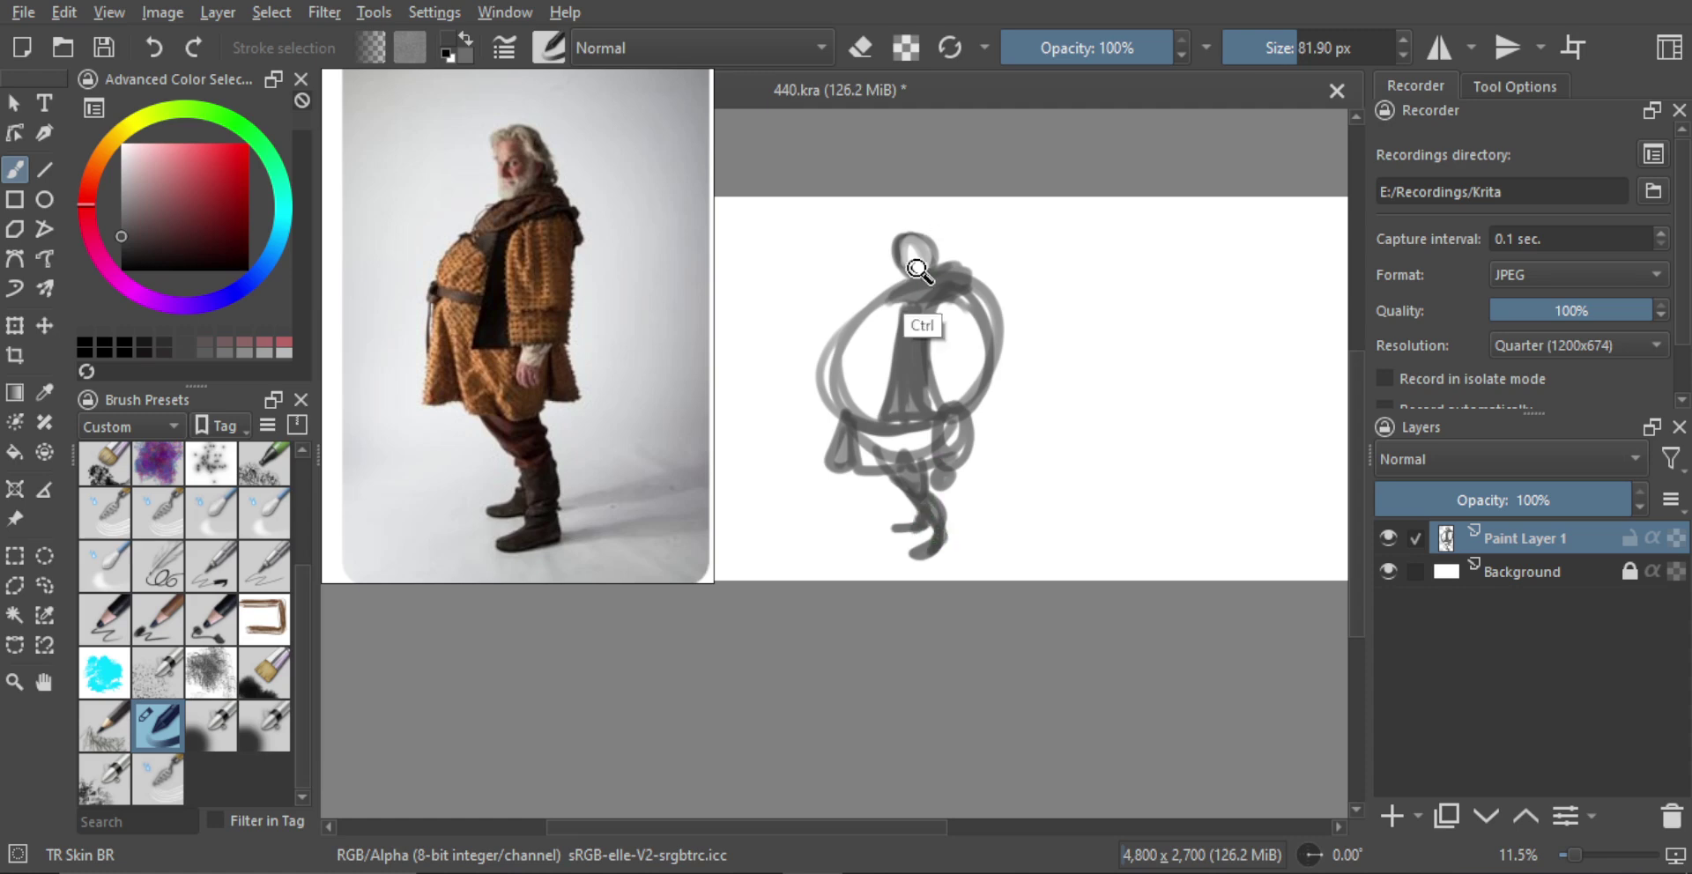
Block in grey tone on the head with a smaller brush, marking the eyes and nose
{"action": "mouse_move", "coordinate": [920, 272]}
{"action": "left_mouse_down"}
{"action": "mouse_move", "coordinate": [952, 316]}
{"action": "mouse_move", "coordinate": [952, 297]}
{"action": "mouse_move", "coordinate": [950, 318]}
{"action": "mouse_move", "coordinate": [916, 331]}
{"action": "mouse_move", "coordinate": [963, 300]}
{"action": "left_mouse_up"}
{"action": "key", "text": "ctrl+z"}
{"action": "mouse_move", "coordinate": [964, 278]}
{"action": "left_mouse_down"}
{"action": "mouse_move", "coordinate": [945, 342]}
{"action": "mouse_move", "coordinate": [967, 296]}
{"action": "mouse_move", "coordinate": [910, 314]}
{"action": "mouse_move", "coordinate": [915, 514]}
{"action": "left_mouse_up"}
{"action": "key", "text": "ctrl+z"}
{"action": "key", "text": "ctrl+z"}
{"action": "key", "text": "ctrl+z"}
{"action": "scroll", "coordinate": [936, 378], "scroll_direction": "up", "scroll_amount": 6}
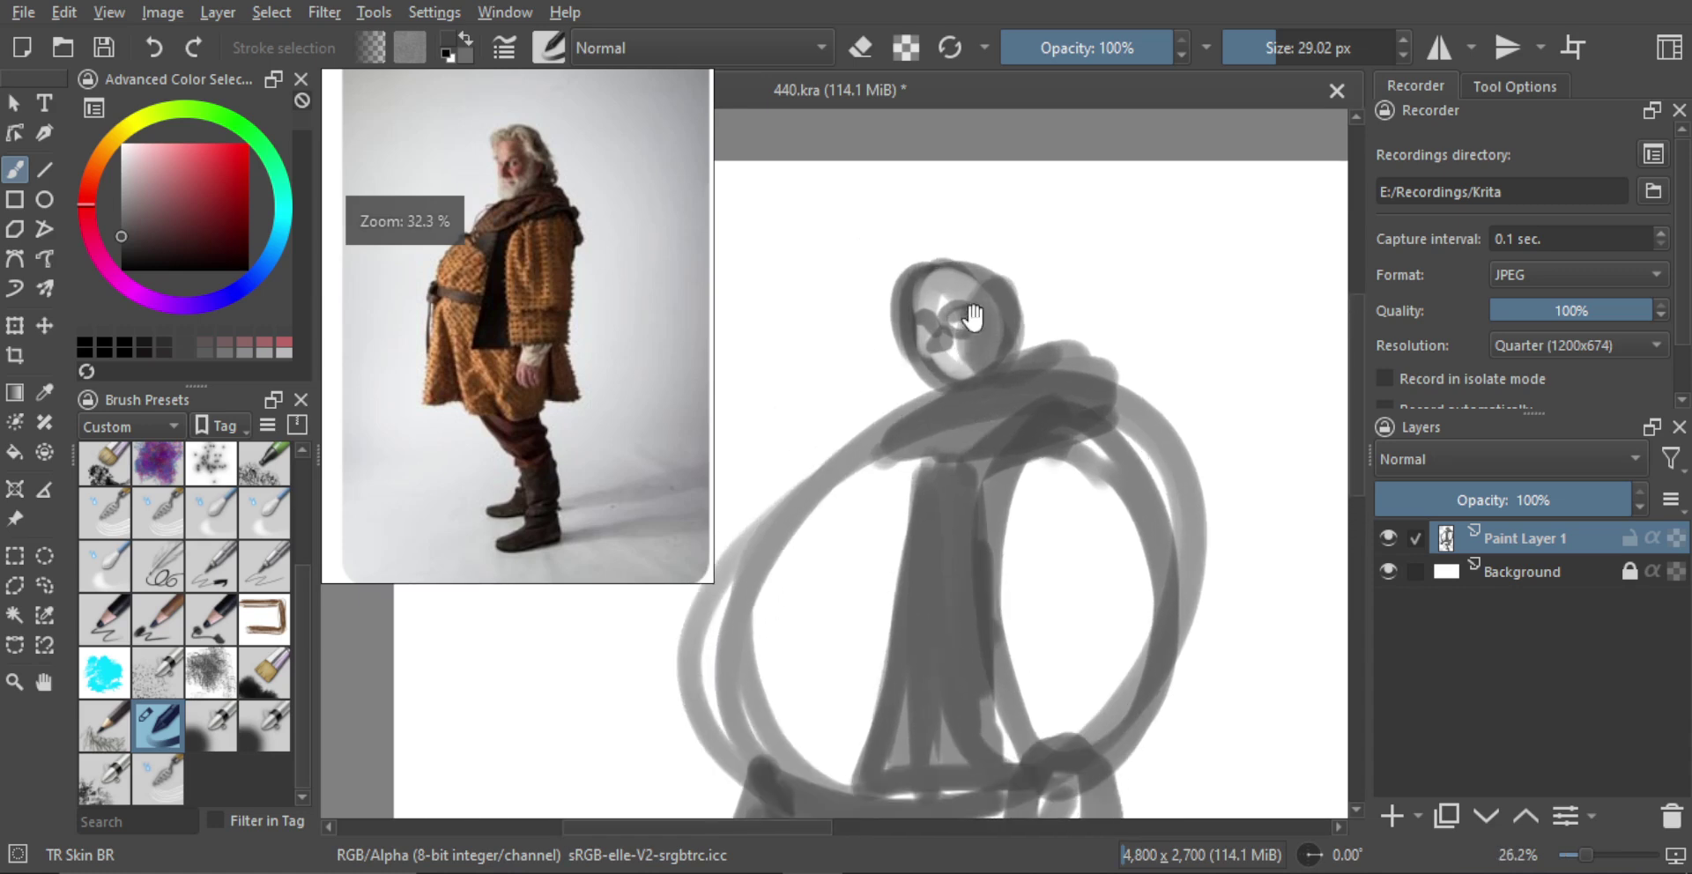
Sample a light grey and paint highlights on the near cheek, nose and far brow, plus a short beard
{"action": "scroll", "coordinate": [941, 385], "scroll_direction": "up", "scroll_amount": 1}
{"action": "mouse_move", "coordinate": [965, 407]}
{"action": "left_mouse_down"}
{"action": "mouse_move", "coordinate": [978, 388]}
{"action": "mouse_move", "coordinate": [957, 431]}
{"action": "mouse_move", "coordinate": [989, 404]}
{"action": "mouse_move", "coordinate": [934, 389]}
{"action": "left_mouse_up"}
{"action": "left_click", "coordinate": [958, 373], "text": "ctrl"}
{"action": "mouse_move", "coordinate": [937, 393]}
{"action": "left_mouse_down"}
{"action": "mouse_move", "coordinate": [923, 416]}
{"action": "mouse_move", "coordinate": [965, 410]}
{"action": "mouse_move", "coordinate": [929, 378]}
{"action": "mouse_move", "coordinate": [997, 339]}
{"action": "mouse_move", "coordinate": [967, 364]}
{"action": "left_mouse_up"}
{"action": "scroll", "coordinate": [929, 378], "scroll_direction": "up", "scroll_amount": 3}
{"action": "left_click_drag", "start_coordinate": [960, 388], "coordinate": [936, 379], "text": "shift"}
{"action": "left_click_drag", "start_coordinate": [927, 335], "coordinate": [917, 322]}
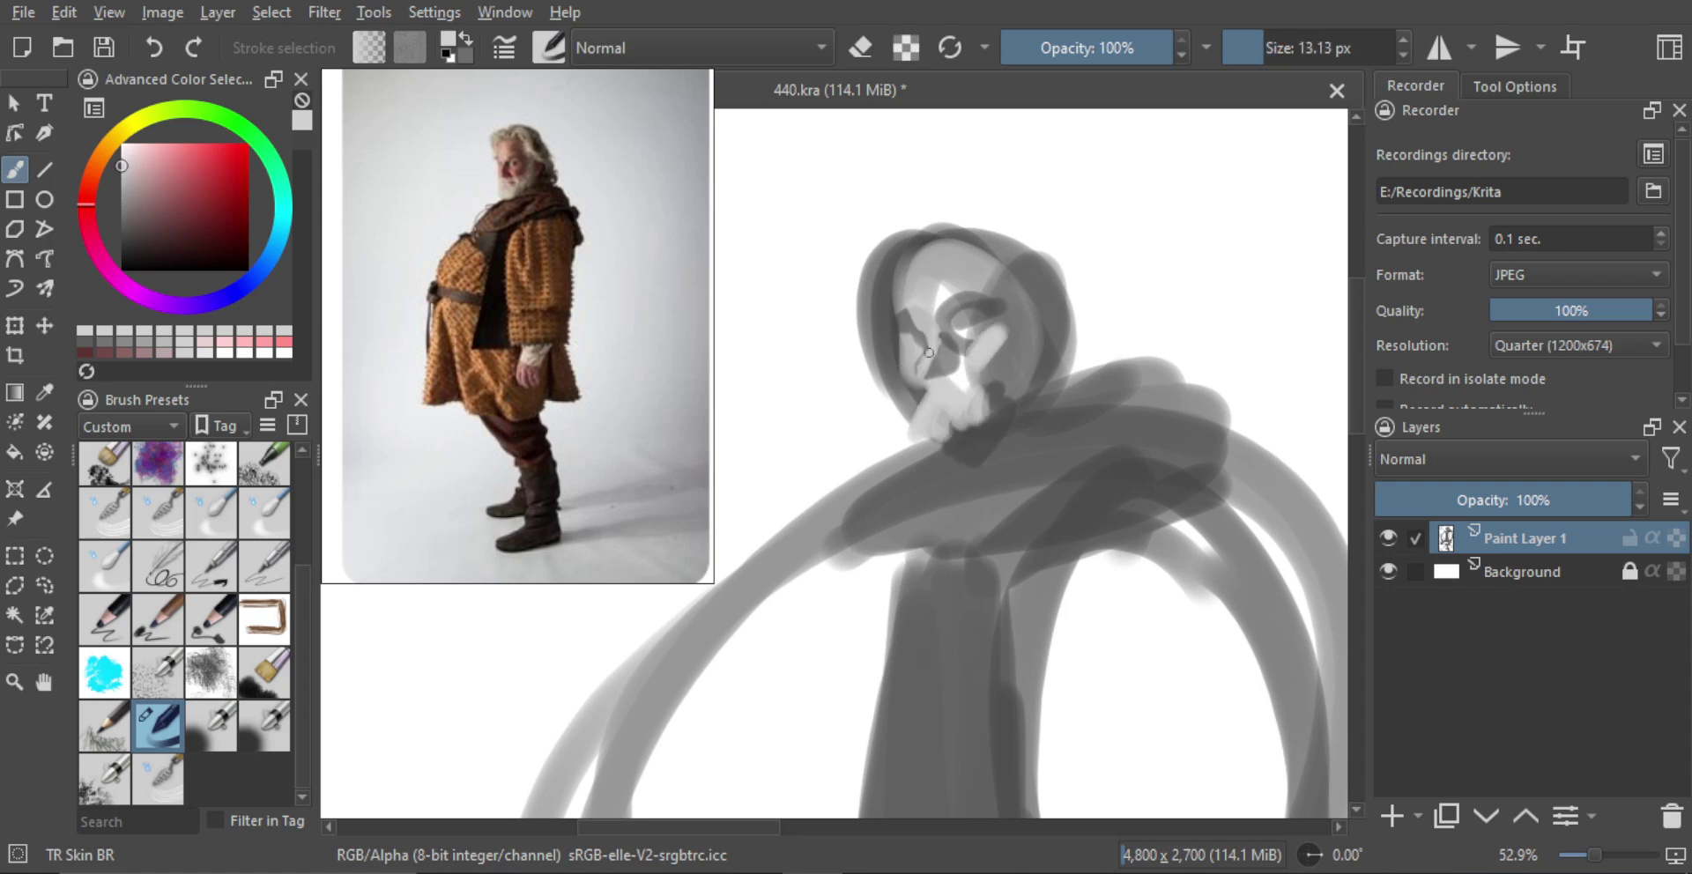
{"action": "left_click_drag", "start_coordinate": [931, 330], "coordinate": [896, 307]}
Fade the outer edge of the forehead and far cheek with the brush in eraser mode
{"action": "left_click_drag", "start_coordinate": [885, 369], "coordinate": [891, 369], "text": "shift"}
{"action": "left_click_drag", "start_coordinate": [885, 379], "coordinate": [873, 363], "text": "shift"}
{"action": "key", "text": "e"}
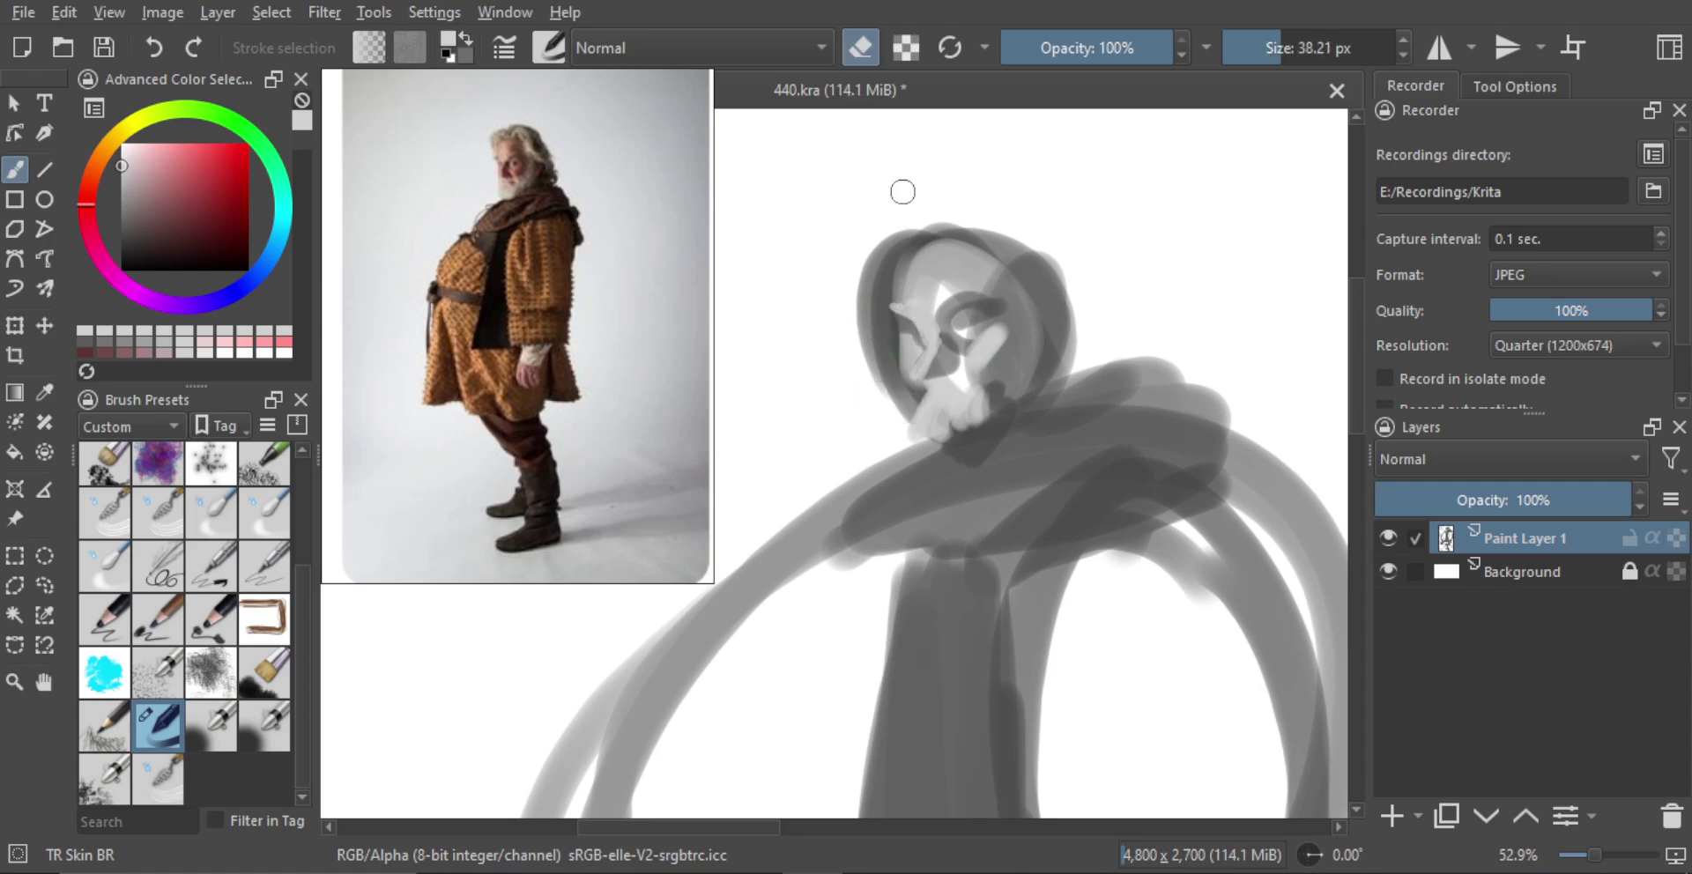
{"action": "left_click_drag", "start_coordinate": [902, 189], "coordinate": [862, 318]}
{"action": "left_click_drag", "start_coordinate": [892, 207], "coordinate": [862, 360]}
{"action": "left_click_drag", "start_coordinate": [866, 306], "coordinate": [872, 381]}
{"action": "left_click_drag", "start_coordinate": [874, 306], "coordinate": [900, 419]}
Sample a mid grey from the face and paint the rounded far cheek
{"action": "left_click", "coordinate": [899, 350], "text": "ctrl"}
{"action": "mouse_move", "coordinate": [907, 355]}
{"action": "left_mouse_down", "text": "shift"}
{"action": "mouse_move", "coordinate": [885, 382]}
{"action": "mouse_move", "coordinate": [882, 362]}
{"action": "mouse_move", "coordinate": [894, 402]}
{"action": "mouse_move", "coordinate": [881, 361]}
{"action": "left_mouse_up", "text": "shift"}
{"action": "left_click", "coordinate": [900, 352], "text": "ctrl"}
{"action": "key", "text": "ctrl+z"}
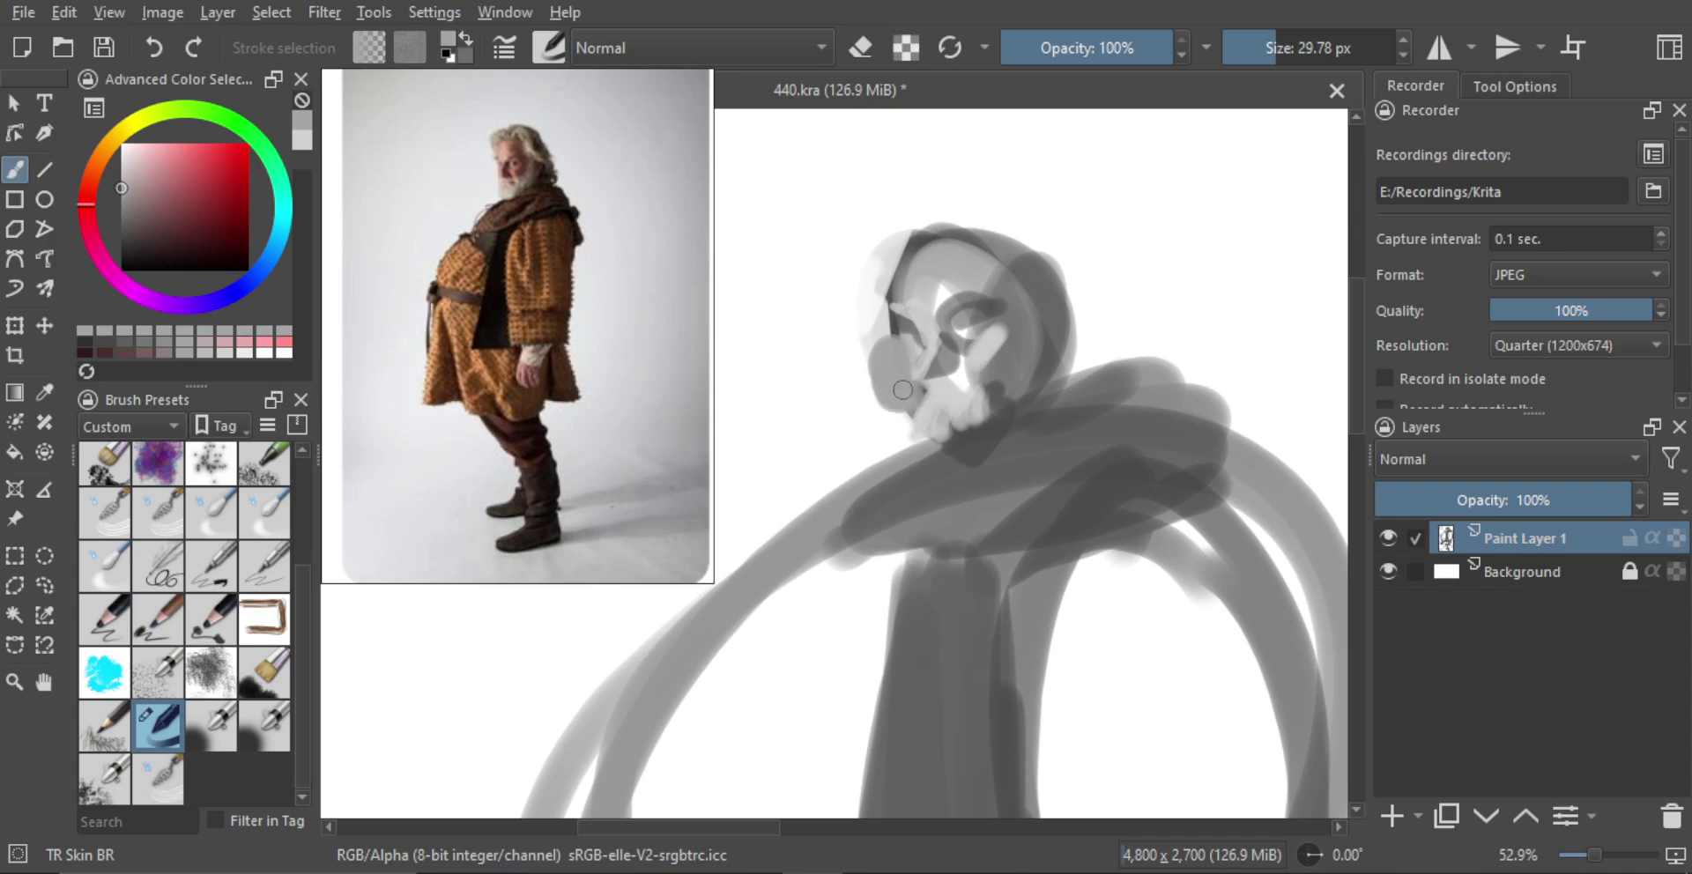
Paint a grey moustache and extend the beard downward with short strokes, sampling greys from the face
{"action": "mouse_move", "coordinate": [943, 360]}
{"action": "left_mouse_down", "text": "shift"}
{"action": "mouse_move", "coordinate": [926, 359]}
{"action": "mouse_move", "coordinate": [924, 392]}
{"action": "left_mouse_up", "text": "shift"}
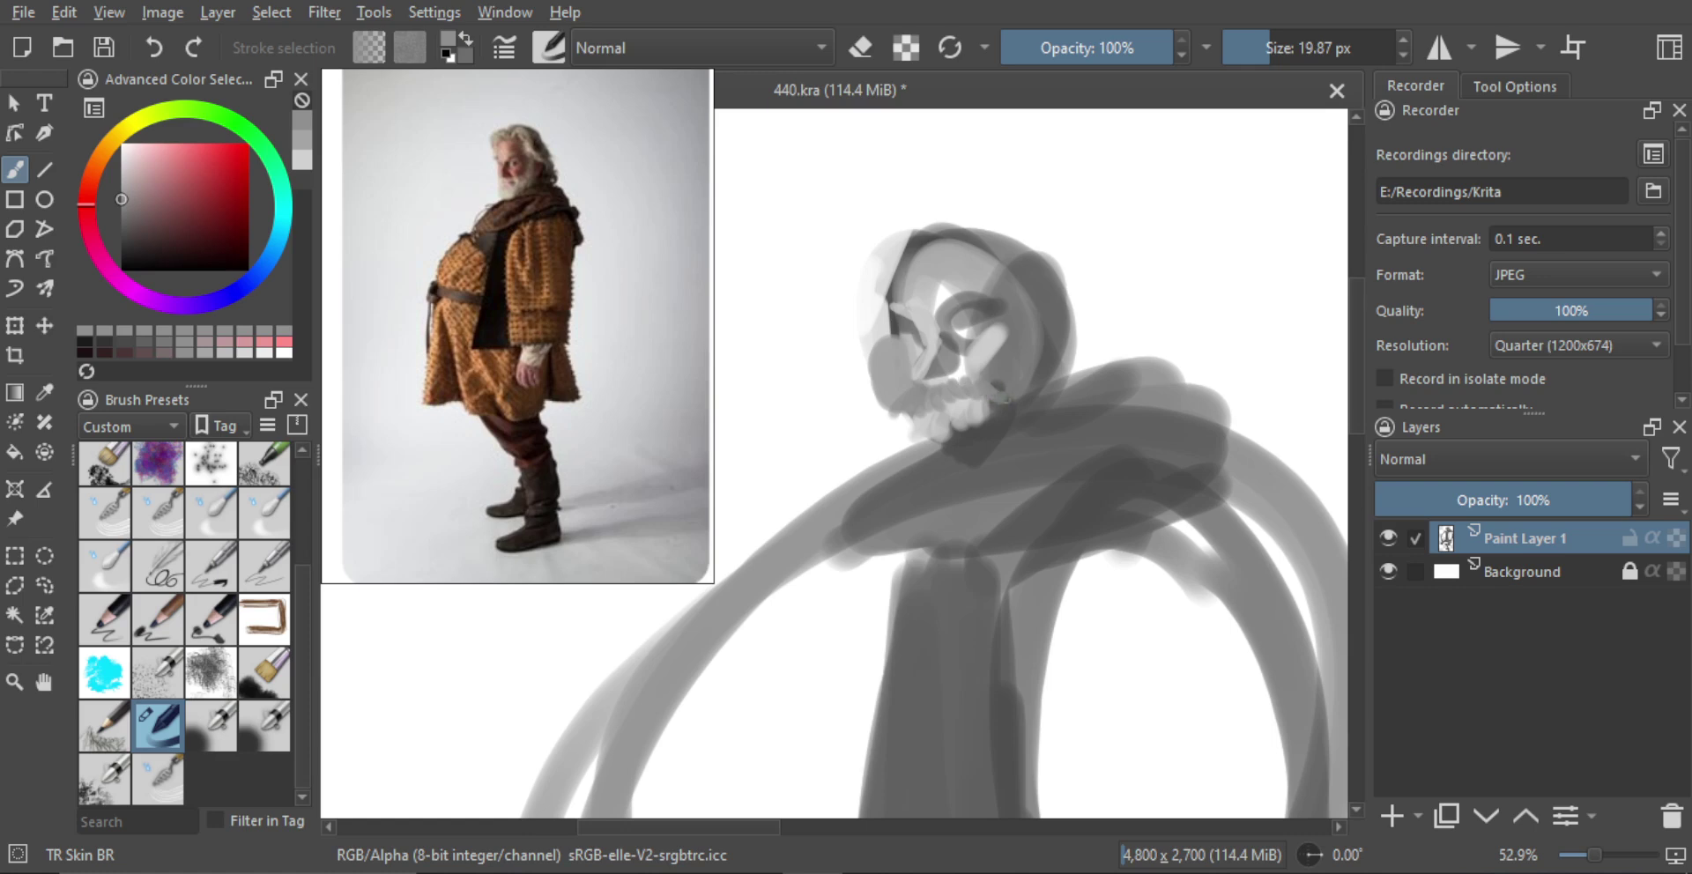
{"action": "left_click", "coordinate": [988, 417], "text": "ctrl"}
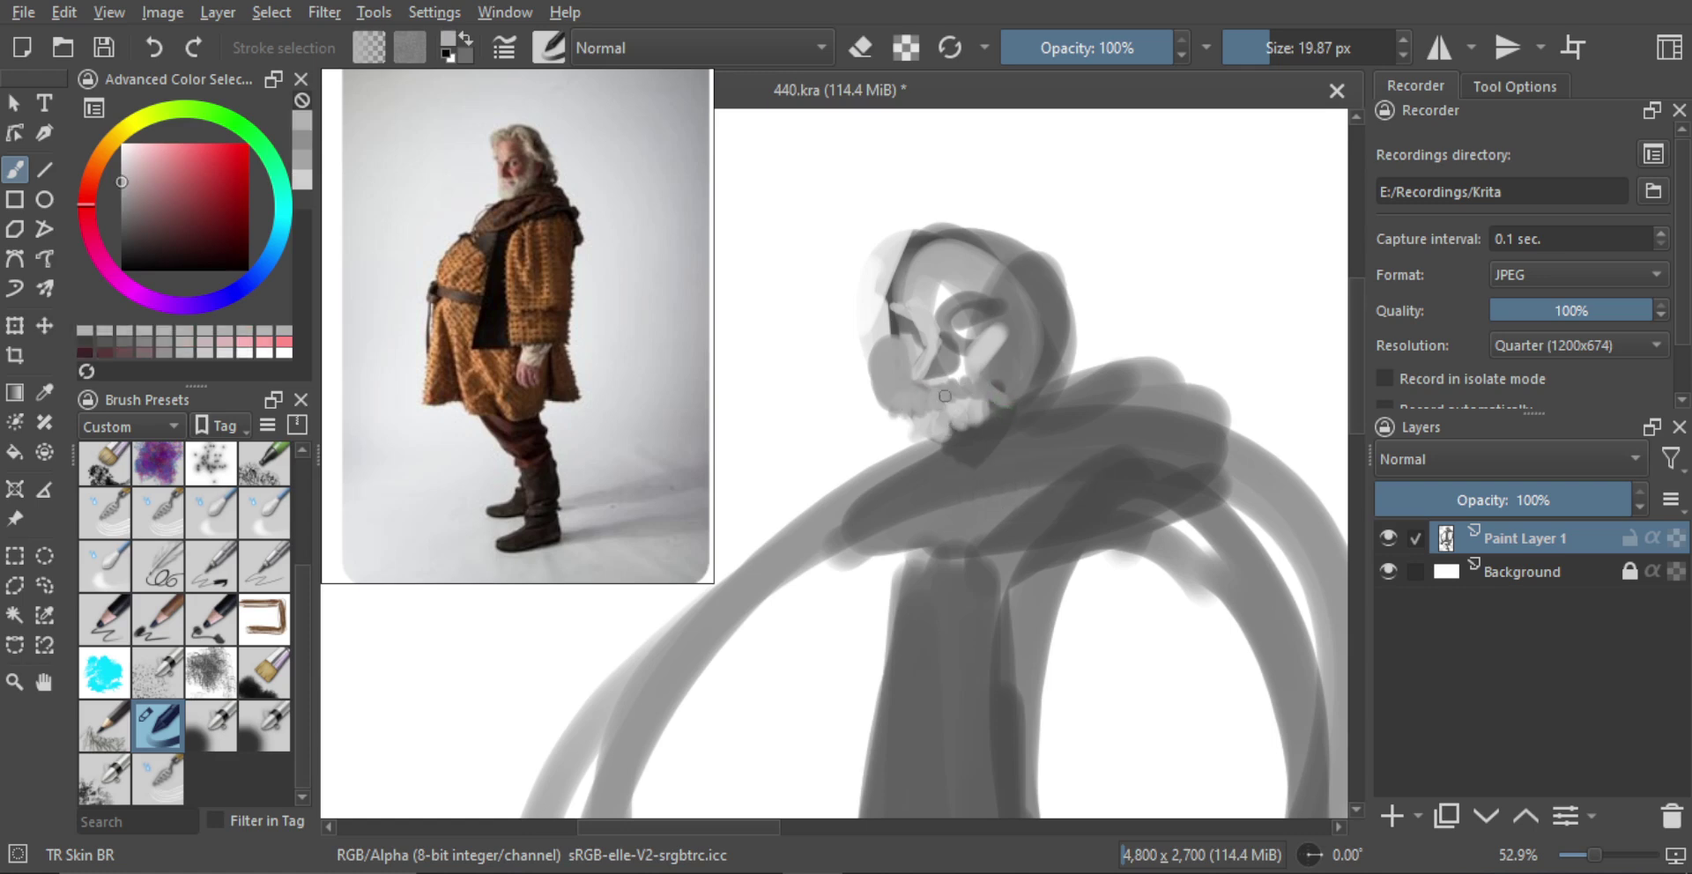
{"action": "left_click", "coordinate": [941, 417], "text": "ctrl"}
{"action": "left_click_drag", "start_coordinate": [922, 425], "coordinate": [926, 425], "text": "shift"}
{"action": "left_click_drag", "start_coordinate": [926, 432], "coordinate": [911, 469]}
{"action": "mouse_move", "coordinate": [942, 440]}
{"action": "left_mouse_down"}
{"action": "mouse_move", "coordinate": [930, 471]}
{"action": "mouse_move", "coordinate": [977, 430]}
{"action": "mouse_move", "coordinate": [978, 482]}
{"action": "mouse_move", "coordinate": [905, 444]}
{"action": "mouse_move", "coordinate": [913, 411]}
{"action": "left_mouse_up"}
{"action": "left_click", "coordinate": [992, 450], "text": "ctrl"}
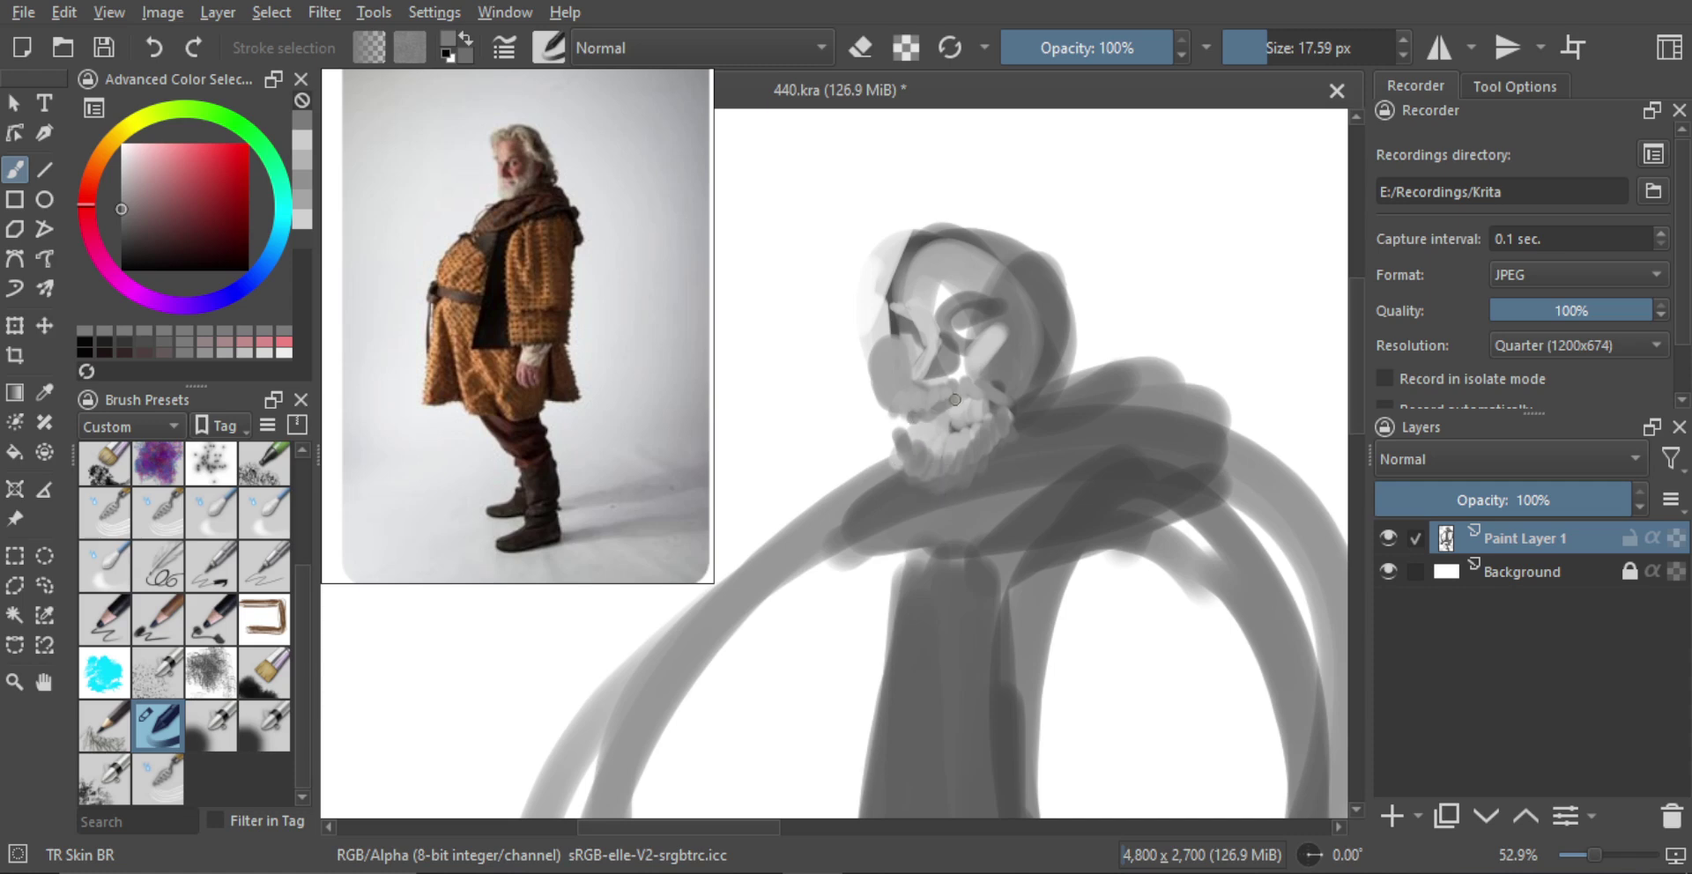
Lighten the far cheek and refine the moustache using greys sampled from the face
{"action": "mouse_move", "coordinate": [1011, 408]}
{"action": "left_mouse_down", "text": "ctrl"}
{"action": "mouse_move", "coordinate": [1027, 444]}
{"action": "mouse_move", "coordinate": [1007, 370]}
{"action": "mouse_move", "coordinate": [976, 351]}
{"action": "left_mouse_up", "text": "ctrl"}
{"action": "key", "text": "m"}
{"action": "key", "text": "m"}
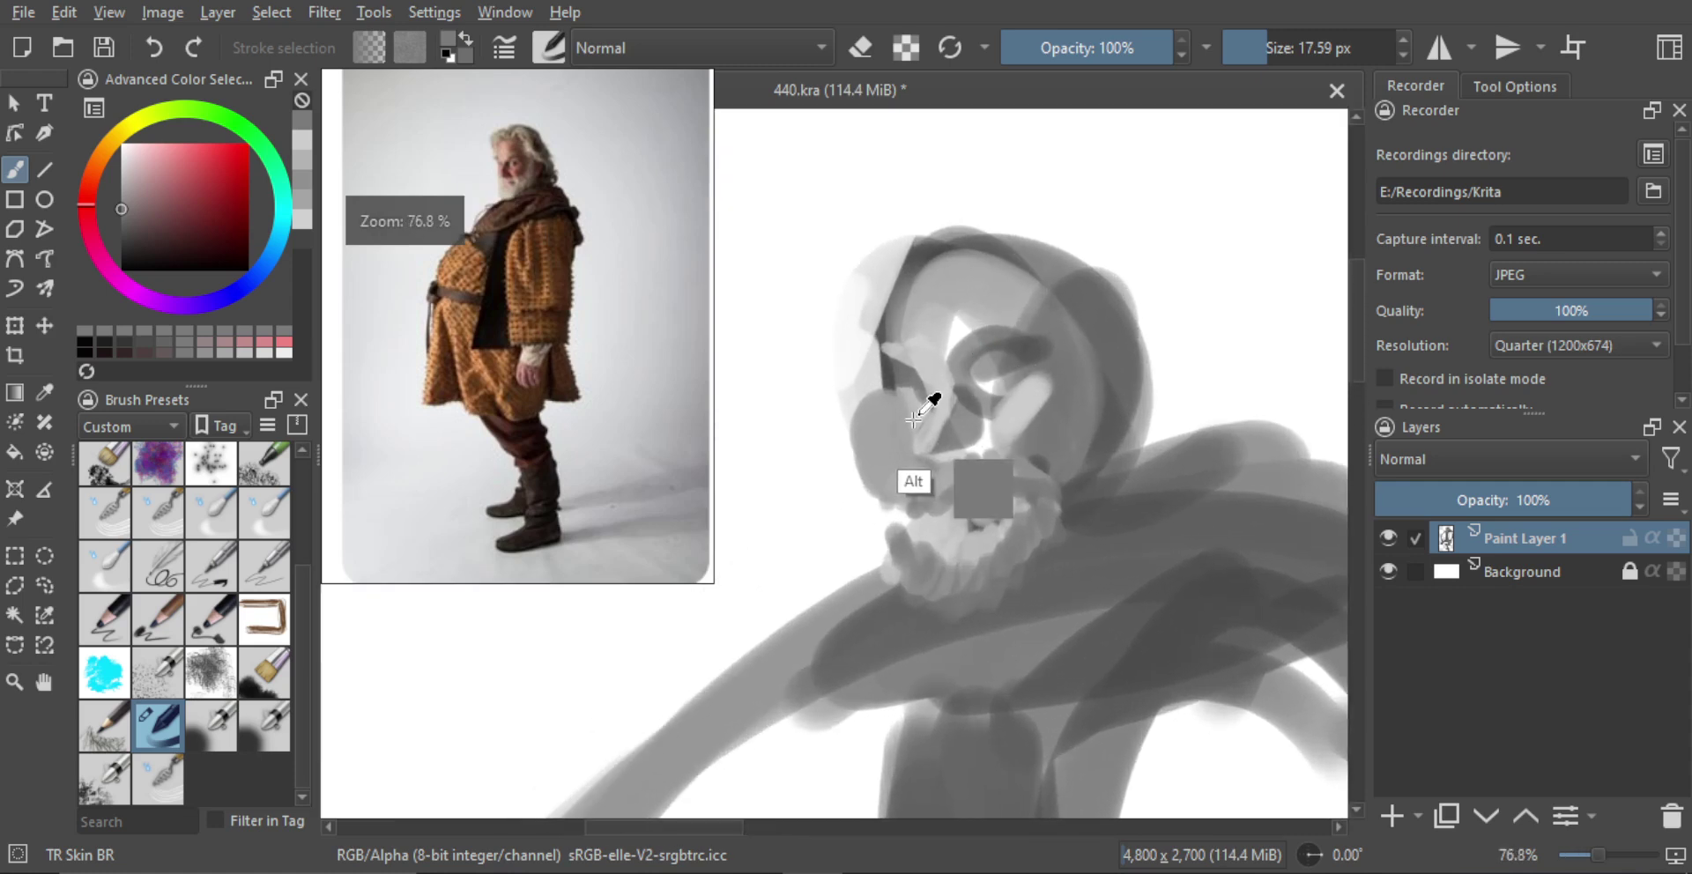
{"action": "left_click", "coordinate": [939, 417], "text": "alt"}
{"action": "mouse_move", "coordinate": [933, 426]}
{"action": "left_mouse_down", "text": "shift"}
{"action": "mouse_move", "coordinate": [901, 434]}
{"action": "mouse_move", "coordinate": [927, 433]}
{"action": "mouse_move", "coordinate": [884, 417]}
{"action": "mouse_move", "coordinate": [922, 486]}
{"action": "left_mouse_up", "text": "shift"}
{"action": "left_click_drag", "start_coordinate": [961, 476], "coordinate": [932, 484], "text": "shift"}
{"action": "left_click", "coordinate": [946, 466], "text": "alt"}
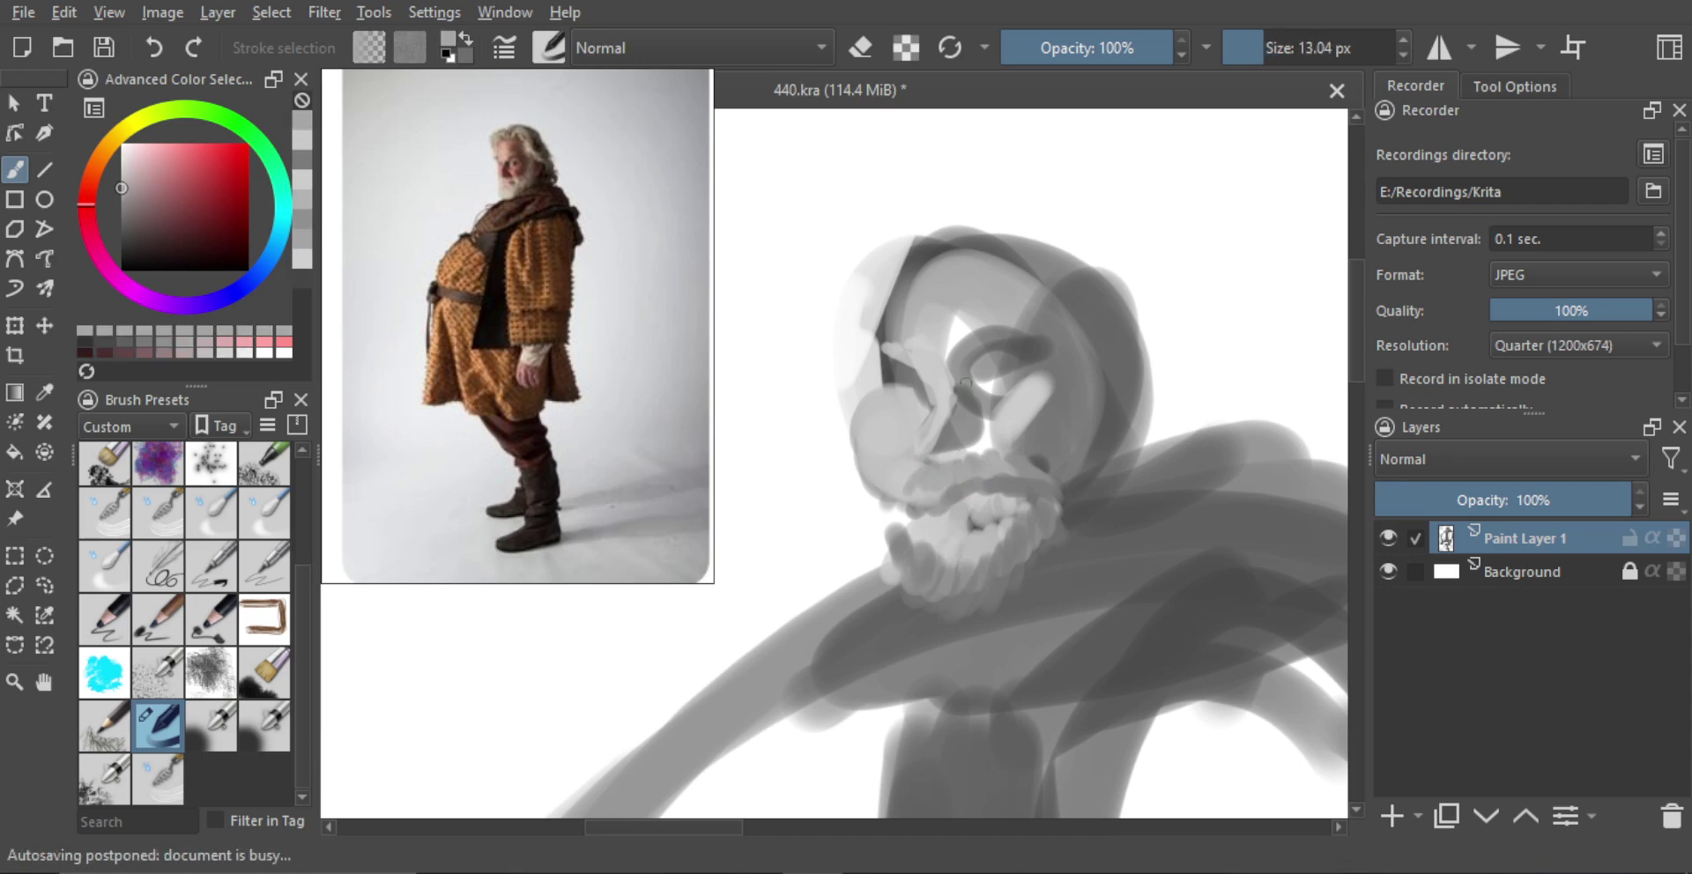
Block in both eye sockets with darker grey, checking the face in a mirrored view
{"action": "left_click", "coordinate": [914, 372], "text": "ctrl"}
{"action": "left_click_drag", "start_coordinate": [915, 406], "coordinate": [903, 391], "text": "shift"}
{"action": "key", "text": "ctrl+z"}
{"action": "left_click_drag", "start_coordinate": [1015, 377], "coordinate": [1025, 448], "text": "shift"}
{"action": "key", "text": "m"}
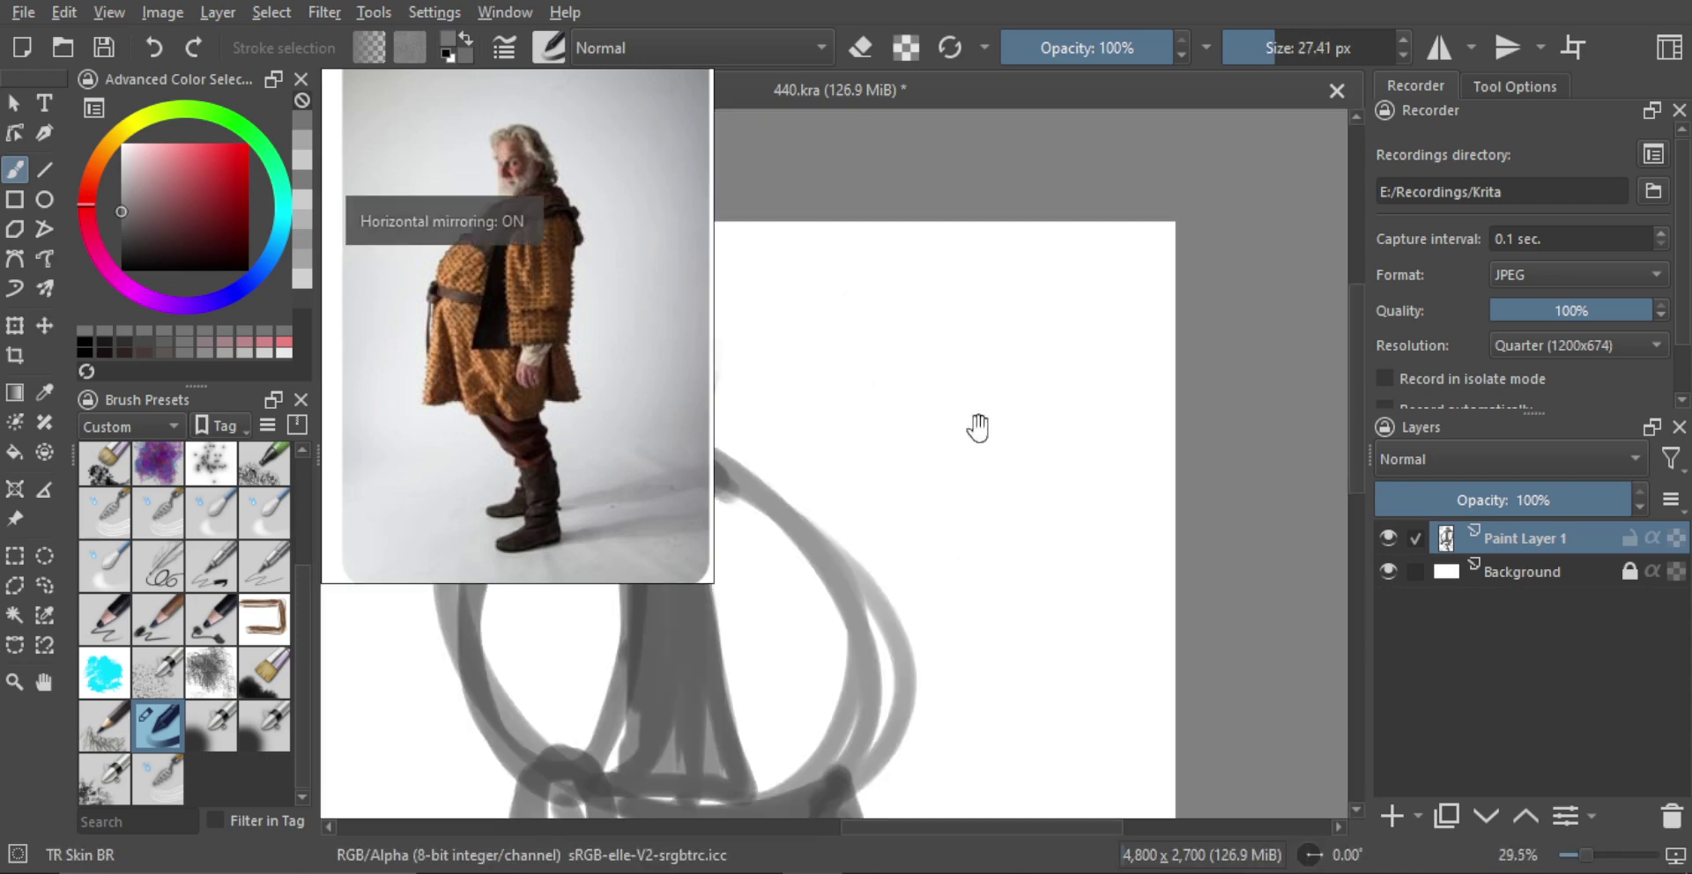
{"action": "left_click_drag", "start_coordinate": [780, 394], "coordinate": [1073, 389]}
{"action": "key", "text": "m"}
{"action": "scroll", "coordinate": [898, 386], "scroll_direction": "up", "scroll_amount": 7}
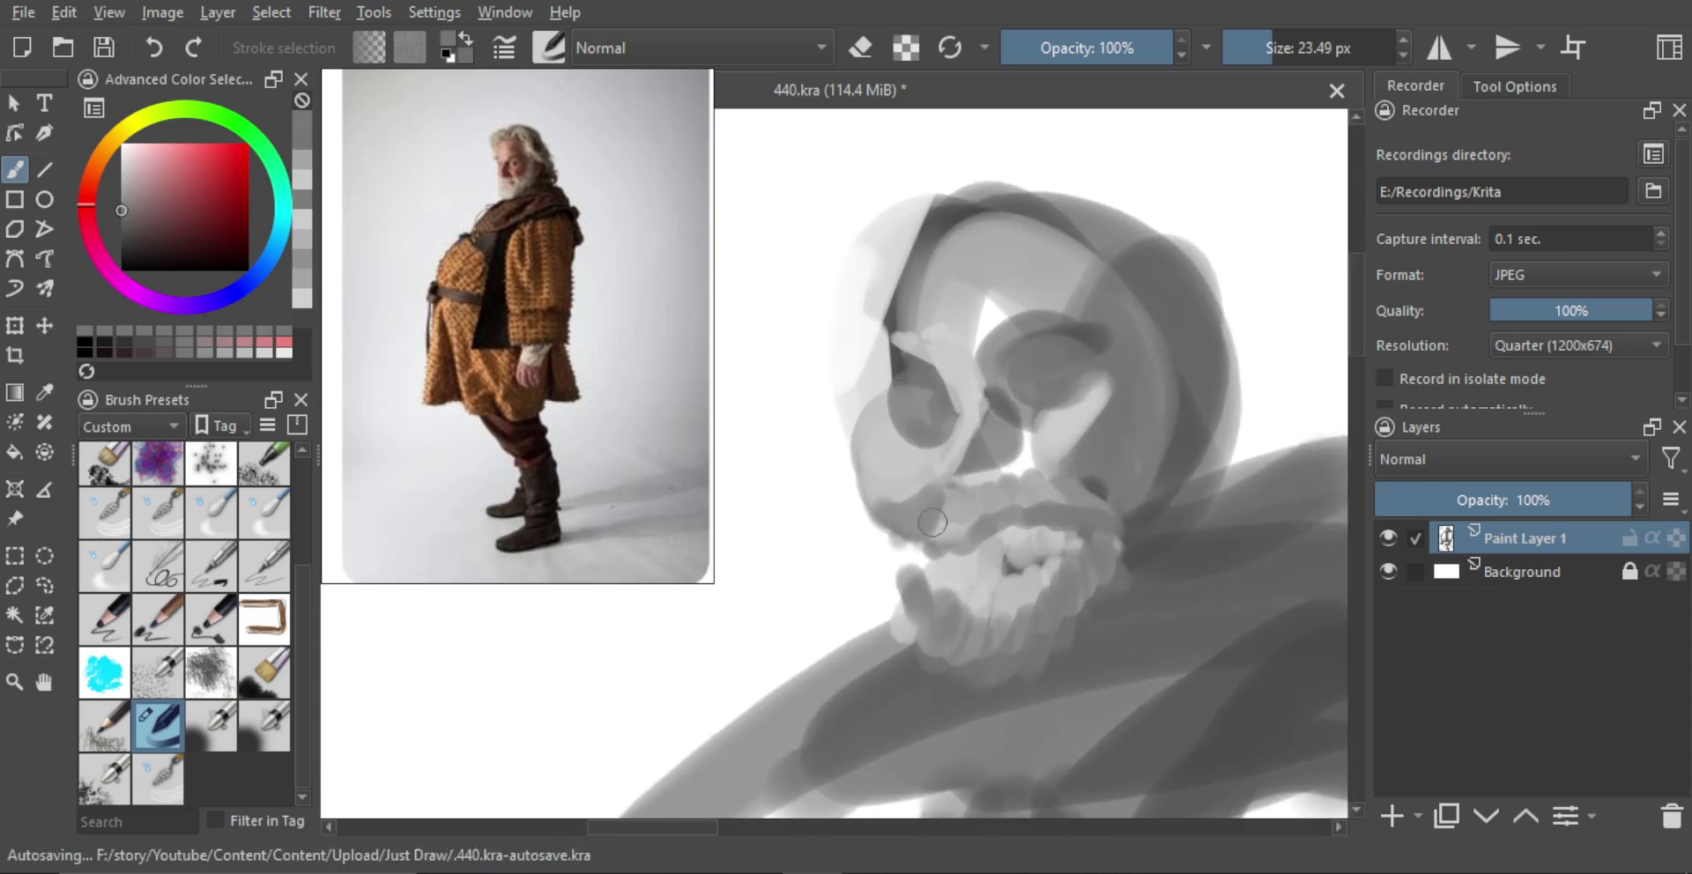
{"action": "mouse_move", "coordinate": [921, 505]}
{"action": "left_mouse_down", "text": "shift"}
{"action": "mouse_move", "coordinate": [897, 511]}
{"action": "mouse_move", "coordinate": [954, 516]}
{"action": "mouse_move", "coordinate": [965, 572]}
{"action": "left_mouse_up", "text": "shift"}
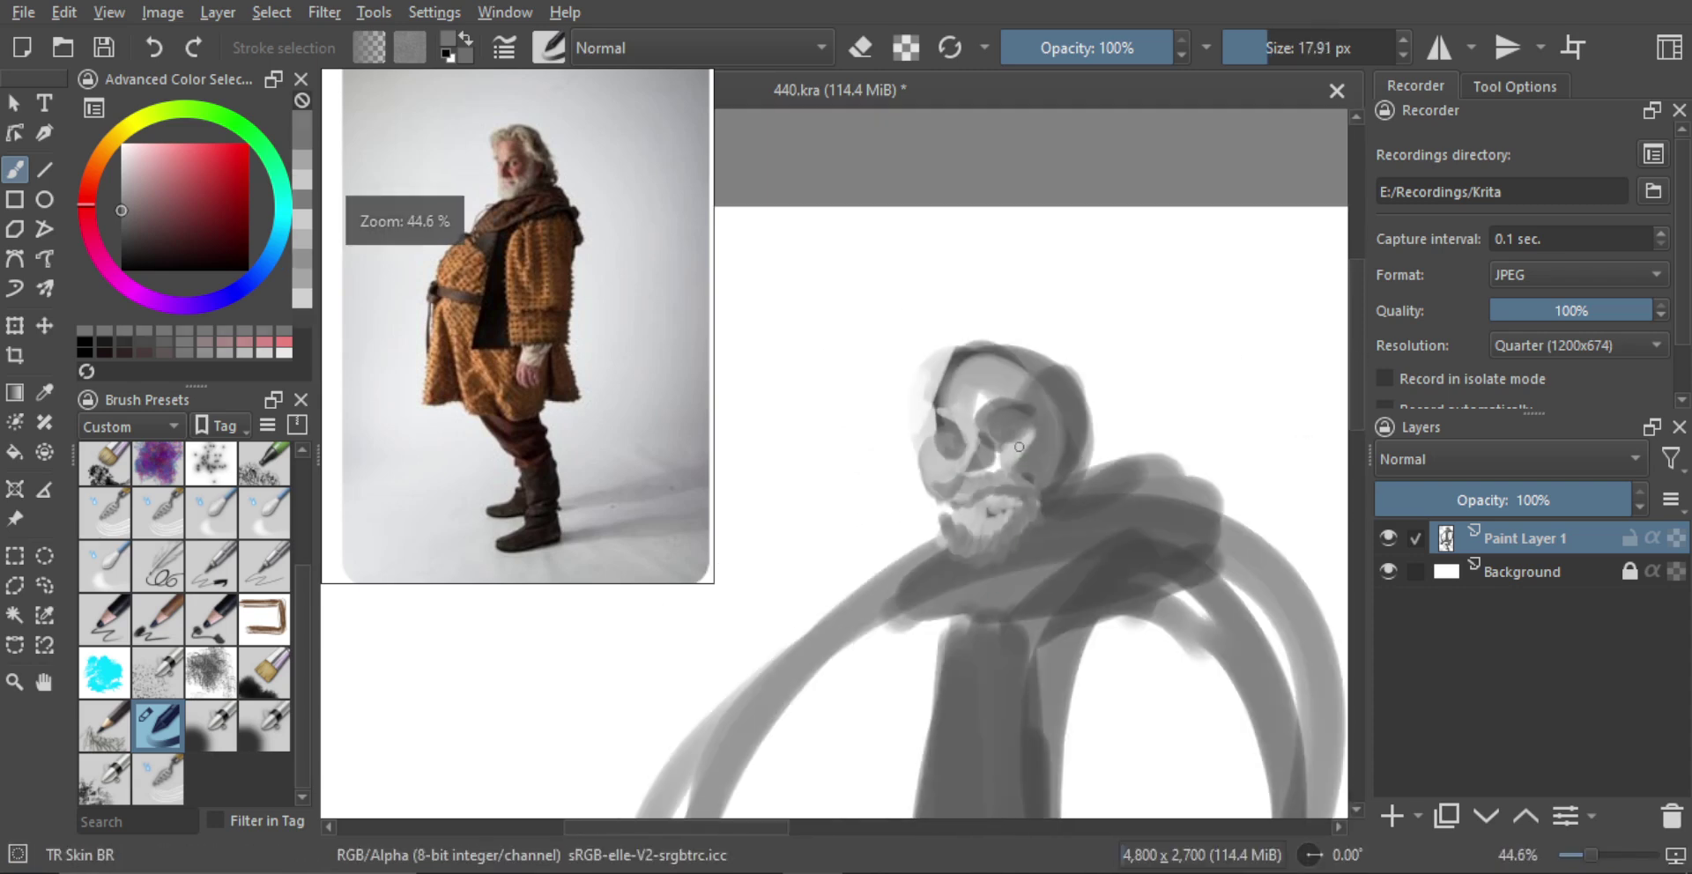
Fill the nose with mid grey and round out the near cheek below the eye with lighter strokes
{"action": "mouse_move", "coordinate": [986, 476]}
{"action": "left_mouse_down", "text": "ctrl"}
{"action": "mouse_move", "coordinate": [1006, 431]}
{"action": "mouse_move", "coordinate": [1016, 444]}
{"action": "left_mouse_up", "text": "ctrl"}
{"action": "left_click", "coordinate": [1008, 438], "text": "ctrl"}
{"action": "mouse_move", "coordinate": [1033, 420]}
{"action": "left_mouse_down"}
{"action": "mouse_move", "coordinate": [1007, 461]}
{"action": "mouse_move", "coordinate": [1037, 434]}
{"action": "mouse_move", "coordinate": [1017, 447]}
{"action": "left_mouse_up"}
{"action": "mouse_move", "coordinate": [1039, 415]}
{"action": "left_mouse_down"}
{"action": "mouse_move", "coordinate": [1005, 448]}
{"action": "mouse_move", "coordinate": [967, 441]}
{"action": "mouse_move", "coordinate": [994, 466]}
{"action": "mouse_move", "coordinate": [994, 451]}
{"action": "left_mouse_up"}
{"action": "left_click", "coordinate": [961, 451], "text": "ctrl"}
{"action": "key", "text": "ctrl+z"}
{"action": "key", "text": "ctrl+z"}
Sample a light grey from the face and paint the far eyeball inside its dark socket
{"action": "mouse_move", "coordinate": [994, 451]}
{"action": "left_mouse_down"}
{"action": "mouse_move", "coordinate": [952, 473]}
{"action": "mouse_move", "coordinate": [990, 450]}
{"action": "mouse_move", "coordinate": [873, 448]}
{"action": "mouse_move", "coordinate": [899, 406]}
{"action": "left_mouse_up"}
{"action": "scroll", "coordinate": [904, 455], "scroll_direction": "up", "scroll_amount": 1}
{"action": "left_click", "coordinate": [882, 458], "text": "ctrl"}
{"action": "mouse_move", "coordinate": [883, 387]}
{"action": "left_mouse_down"}
{"action": "mouse_move", "coordinate": [868, 416]}
{"action": "mouse_move", "coordinate": [882, 412]}
{"action": "left_mouse_up"}
{"action": "key", "text": "ctrl+z"}
{"action": "left_click_drag", "start_coordinate": [876, 412], "coordinate": [913, 421]}
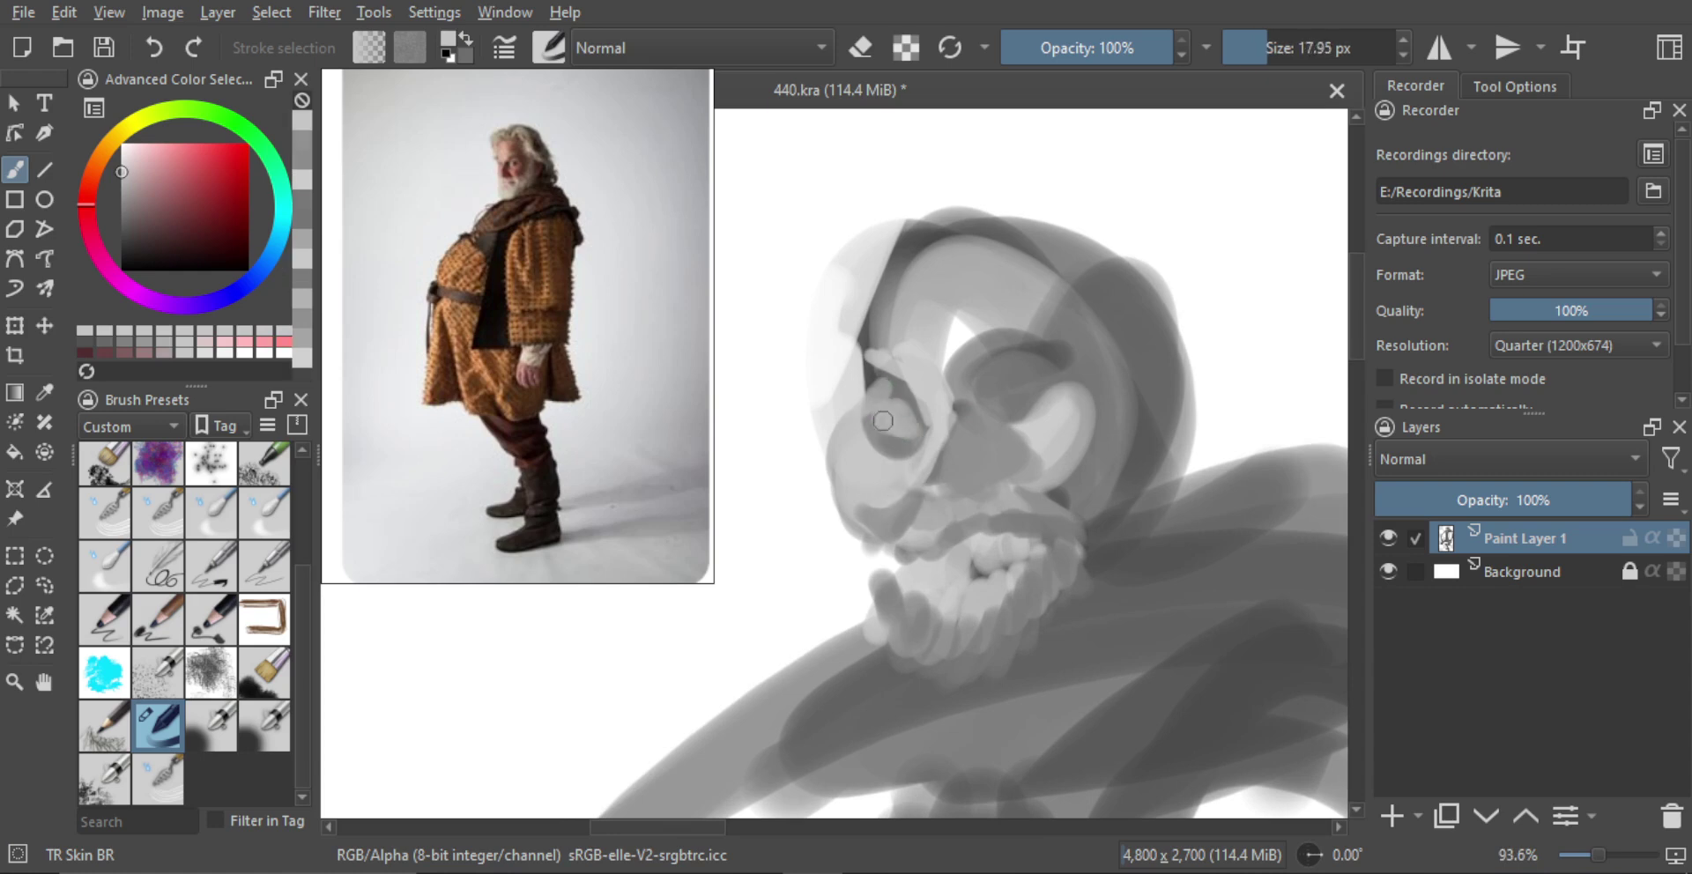
Paint the irises of both eyes in darker grey with a small brush
{"action": "left_click_drag", "start_coordinate": [1038, 383], "coordinate": [1008, 396]}
{"action": "mouse_move", "coordinate": [1009, 395]}
{"action": "left_mouse_down"}
{"action": "mouse_move", "coordinate": [1034, 401]}
{"action": "mouse_move", "coordinate": [1012, 402]}
{"action": "mouse_move", "coordinate": [1040, 354]}
{"action": "left_mouse_up"}
{"action": "key", "text": "ctrl+z"}
{"action": "key", "text": "ctrl+z"}
{"action": "mouse_move", "coordinate": [962, 390]}
{"action": "left_mouse_down", "text": "shift"}
{"action": "mouse_move", "coordinate": [887, 401]}
{"action": "mouse_move", "coordinate": [889, 420]}
{"action": "mouse_move", "coordinate": [897, 406]}
{"action": "left_mouse_up", "text": "shift"}
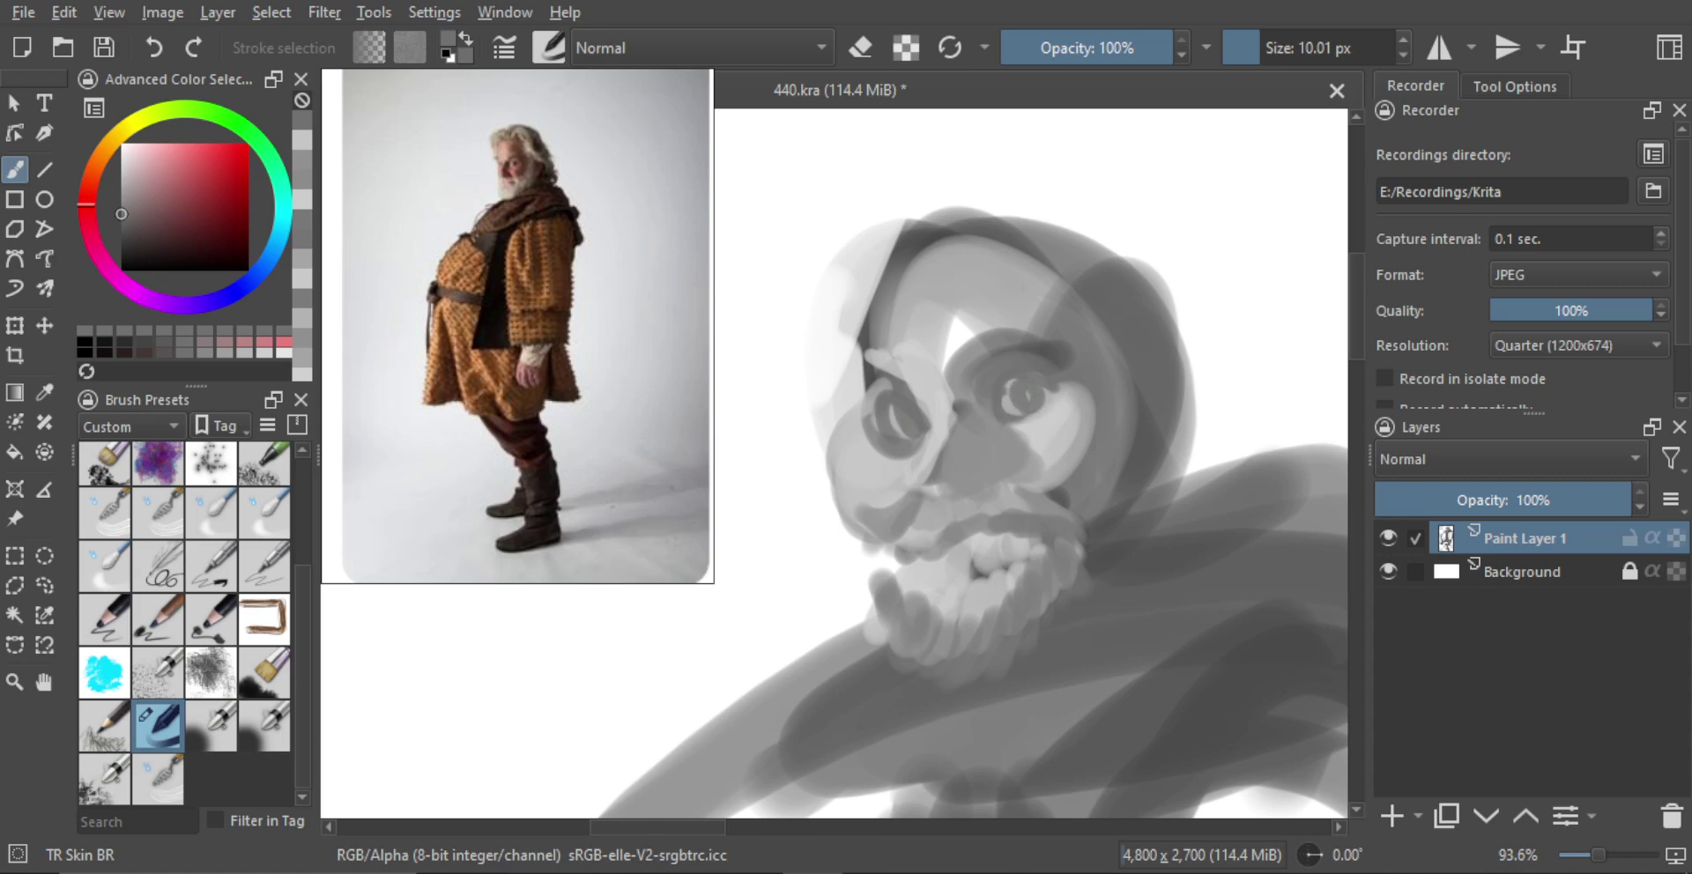
{"action": "left_click_drag", "start_coordinate": [1006, 506], "coordinate": [986, 491]}
Mirror the canvas view and define the eyebrows, eyelids and pupils with a thin dark brush of 6.79 px
{"action": "scroll", "coordinate": [1014, 493], "scroll_direction": "down", "scroll_amount": 5}
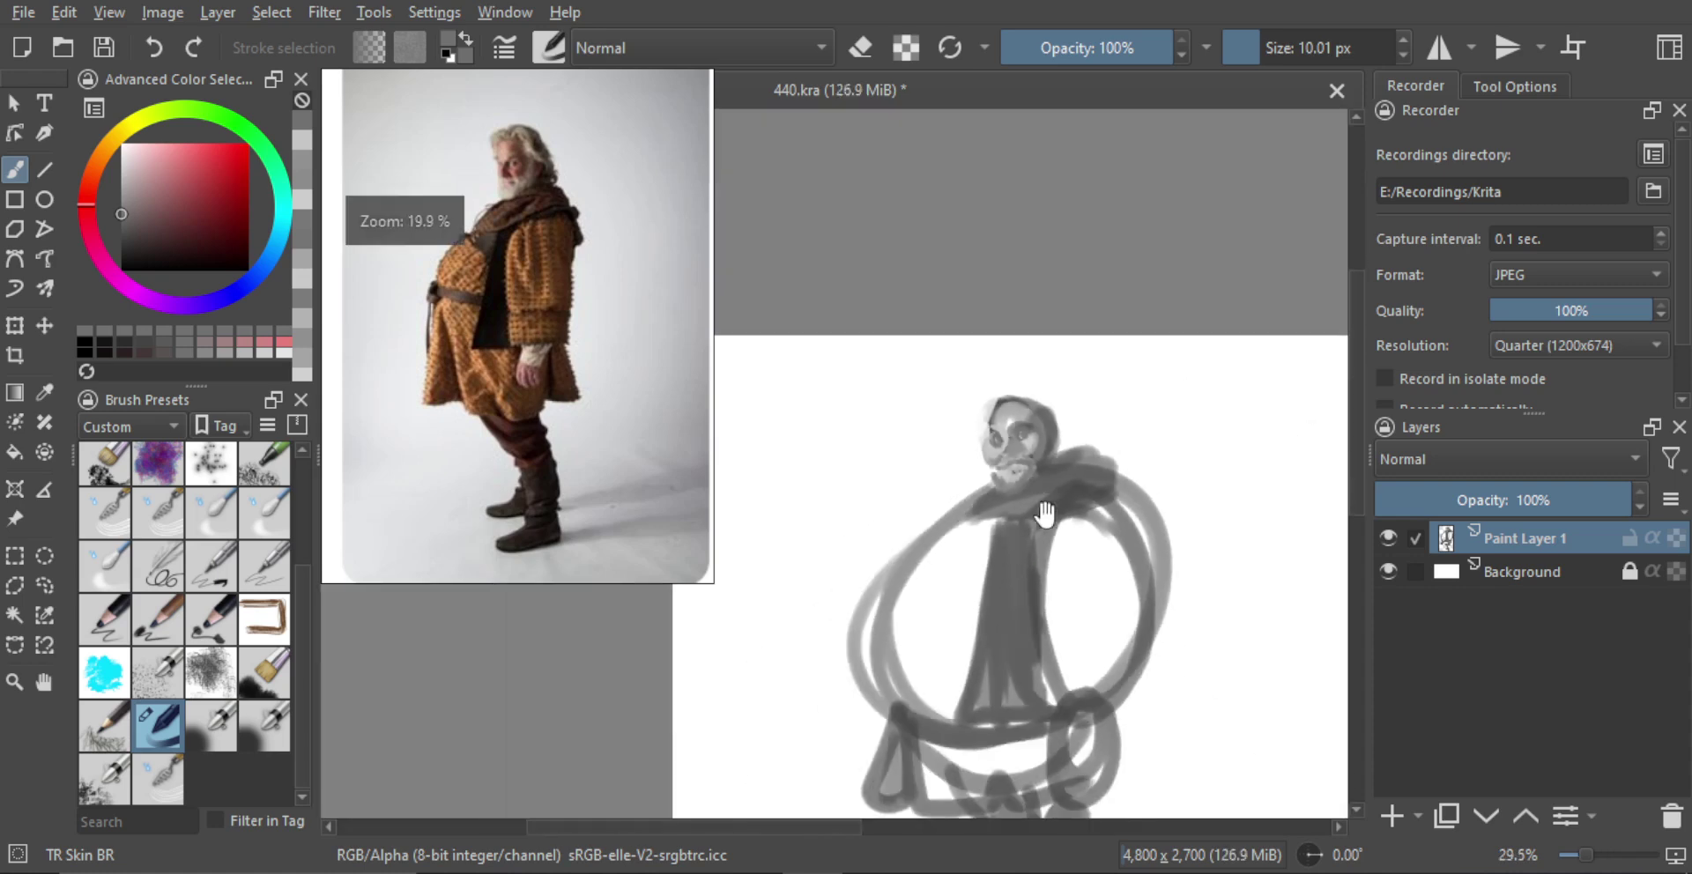
{"action": "key", "text": "m"}
{"action": "left_click_drag", "start_coordinate": [899, 520], "coordinate": [1224, 479]}
{"action": "key", "text": "m"}
{"action": "key", "text": "m"}
{"action": "mouse_move", "coordinate": [960, 447]}
{"action": "left_mouse_down"}
{"action": "mouse_move", "coordinate": [1039, 390]}
{"action": "mouse_move", "coordinate": [1052, 355]}
{"action": "mouse_move", "coordinate": [1093, 342]}
{"action": "mouse_move", "coordinate": [1040, 373]}
{"action": "mouse_move", "coordinate": [1057, 373]}
{"action": "left_mouse_up"}
{"action": "left_click", "coordinate": [1065, 268], "text": "ctrl"}
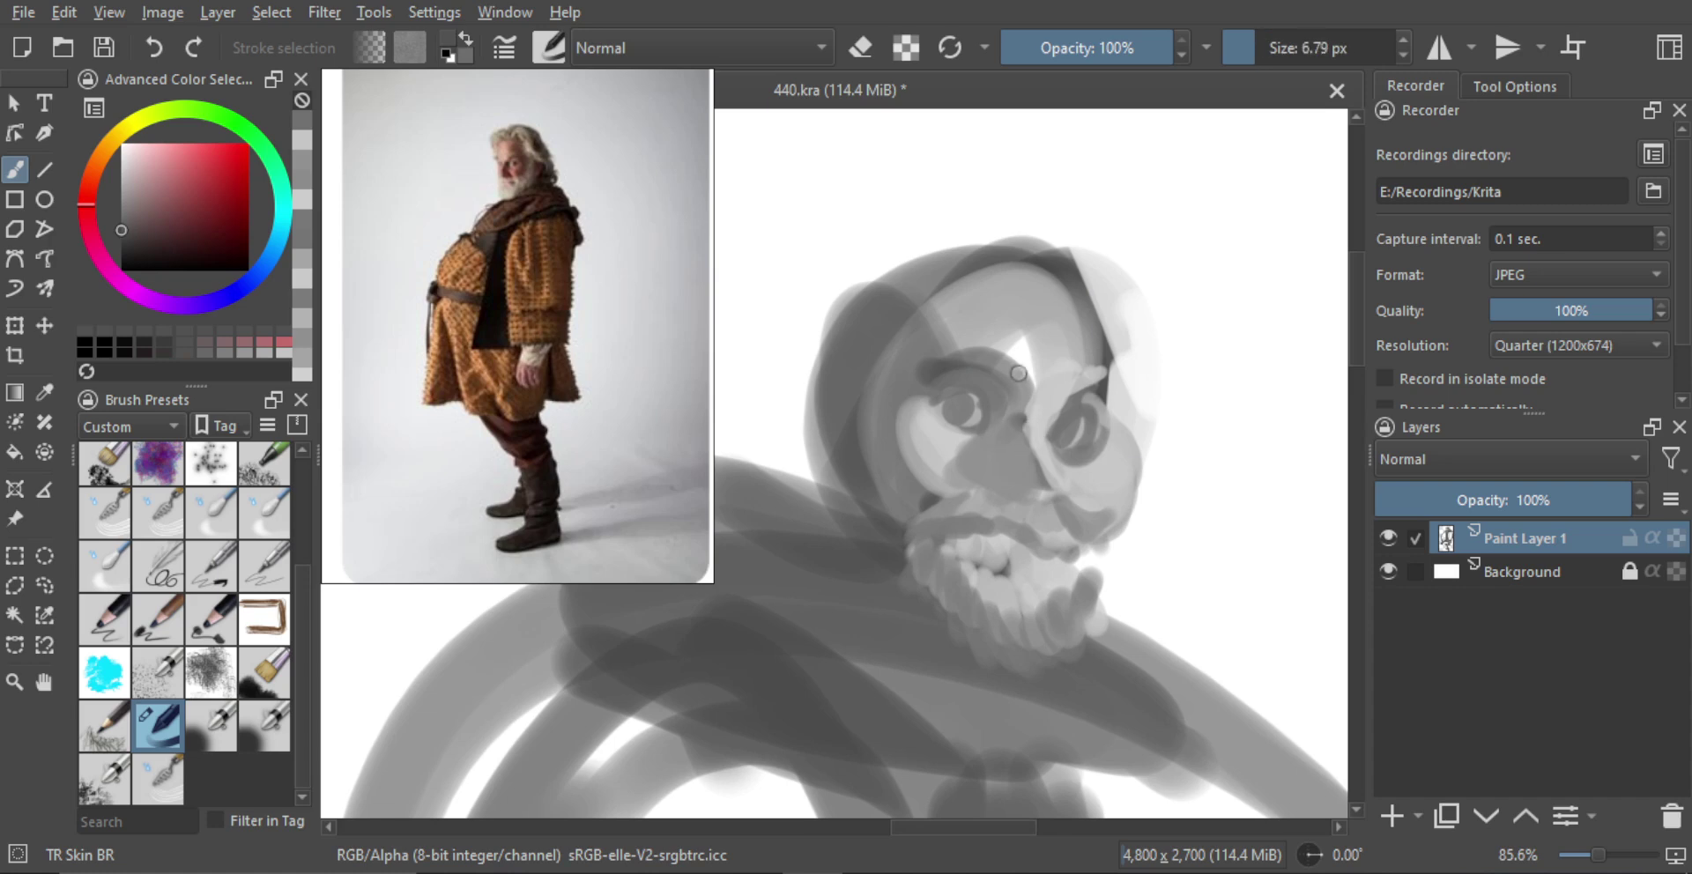
{"action": "mouse_move", "coordinate": [953, 363]}
{"action": "left_mouse_down"}
{"action": "mouse_move", "coordinate": [995, 360]}
{"action": "mouse_move", "coordinate": [1006, 389]}
{"action": "left_mouse_up"}
{"action": "left_click", "coordinate": [999, 373], "text": "ctrl"}
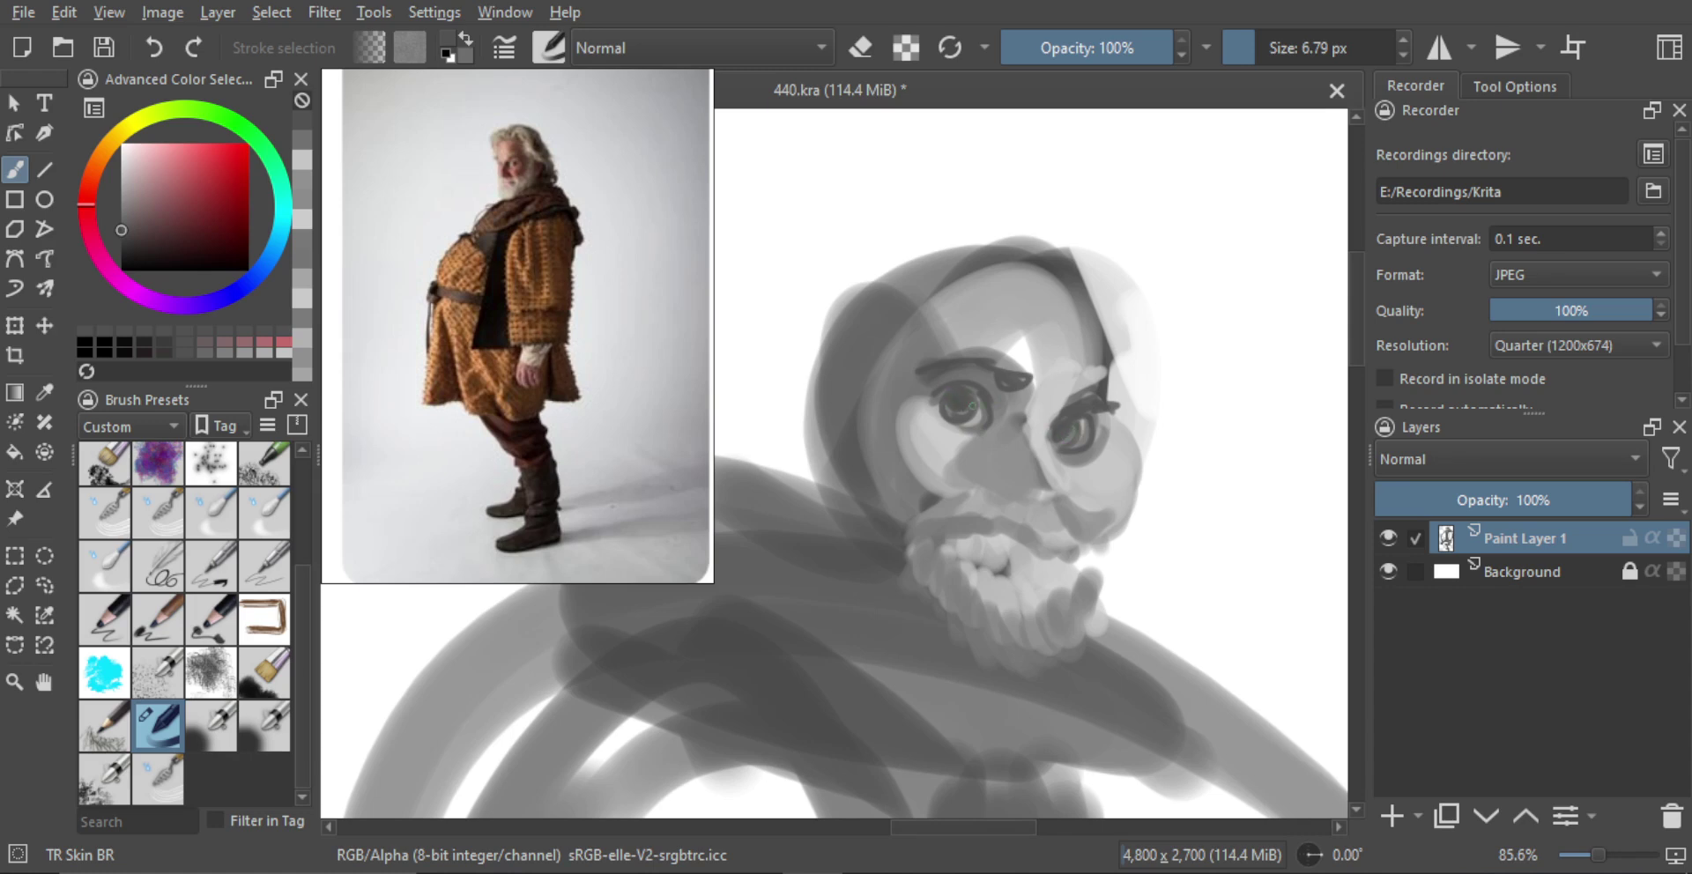
Outline the nose with a thin dark line around its bridge, tip and nostril
{"action": "mouse_move", "coordinate": [973, 406]}
{"action": "left_mouse_down"}
{"action": "mouse_move", "coordinate": [1114, 442]}
{"action": "mouse_move", "coordinate": [1178, 416]}
{"action": "mouse_move", "coordinate": [1090, 444]}
{"action": "mouse_move", "coordinate": [1099, 504]}
{"action": "left_mouse_up"}
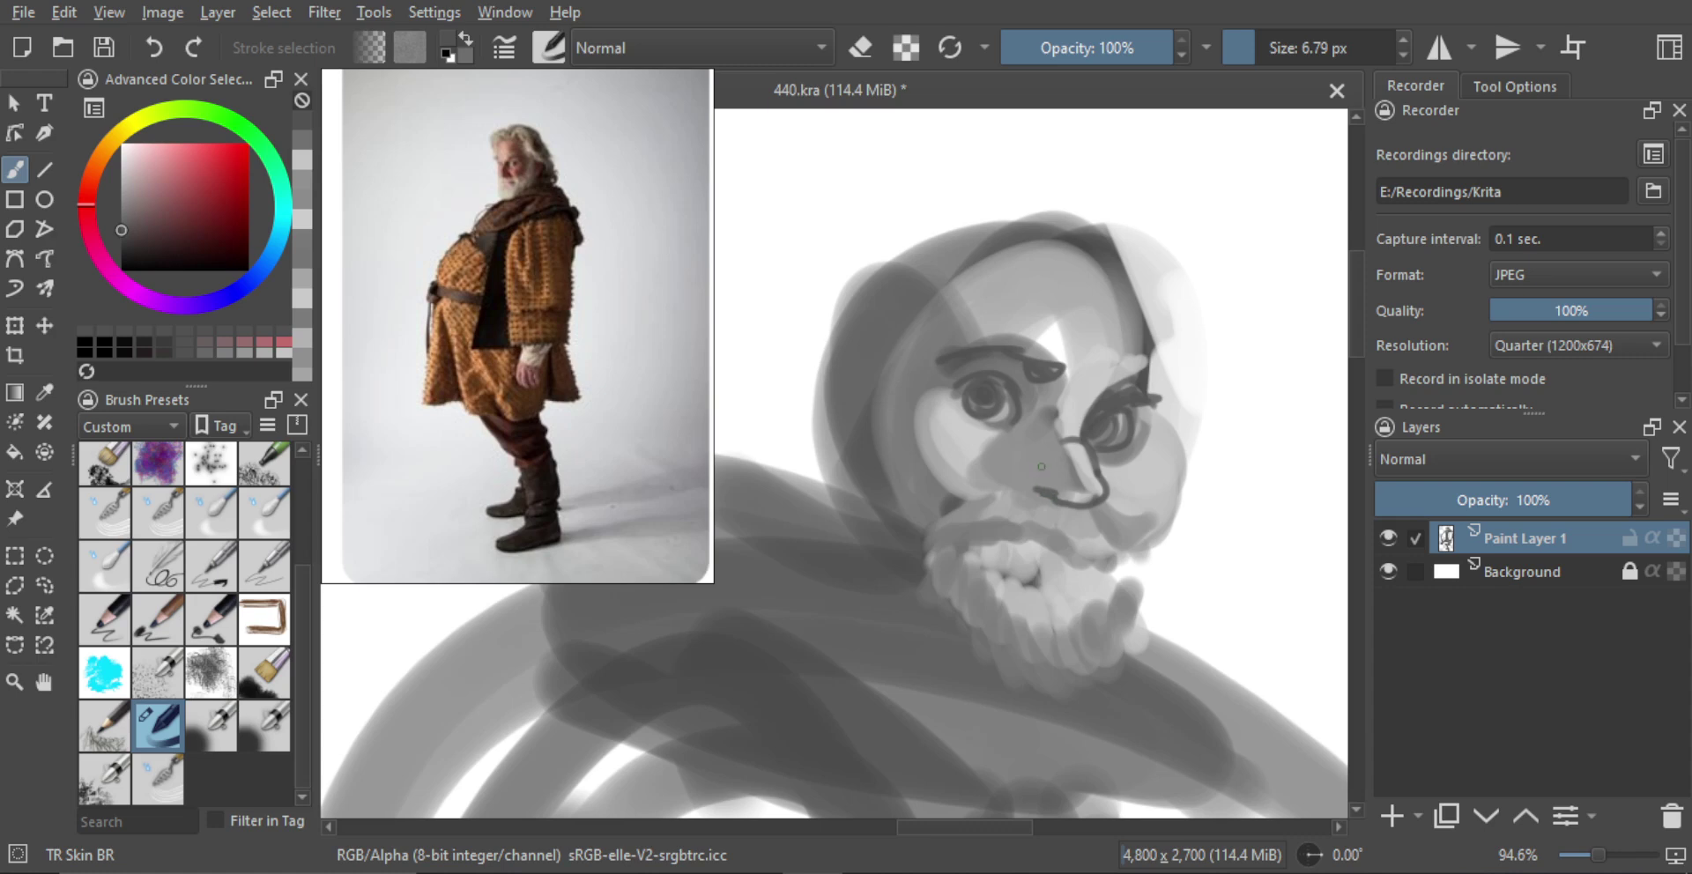
{"action": "scroll", "coordinate": [1103, 422], "scroll_direction": "down", "scroll_amount": 5}
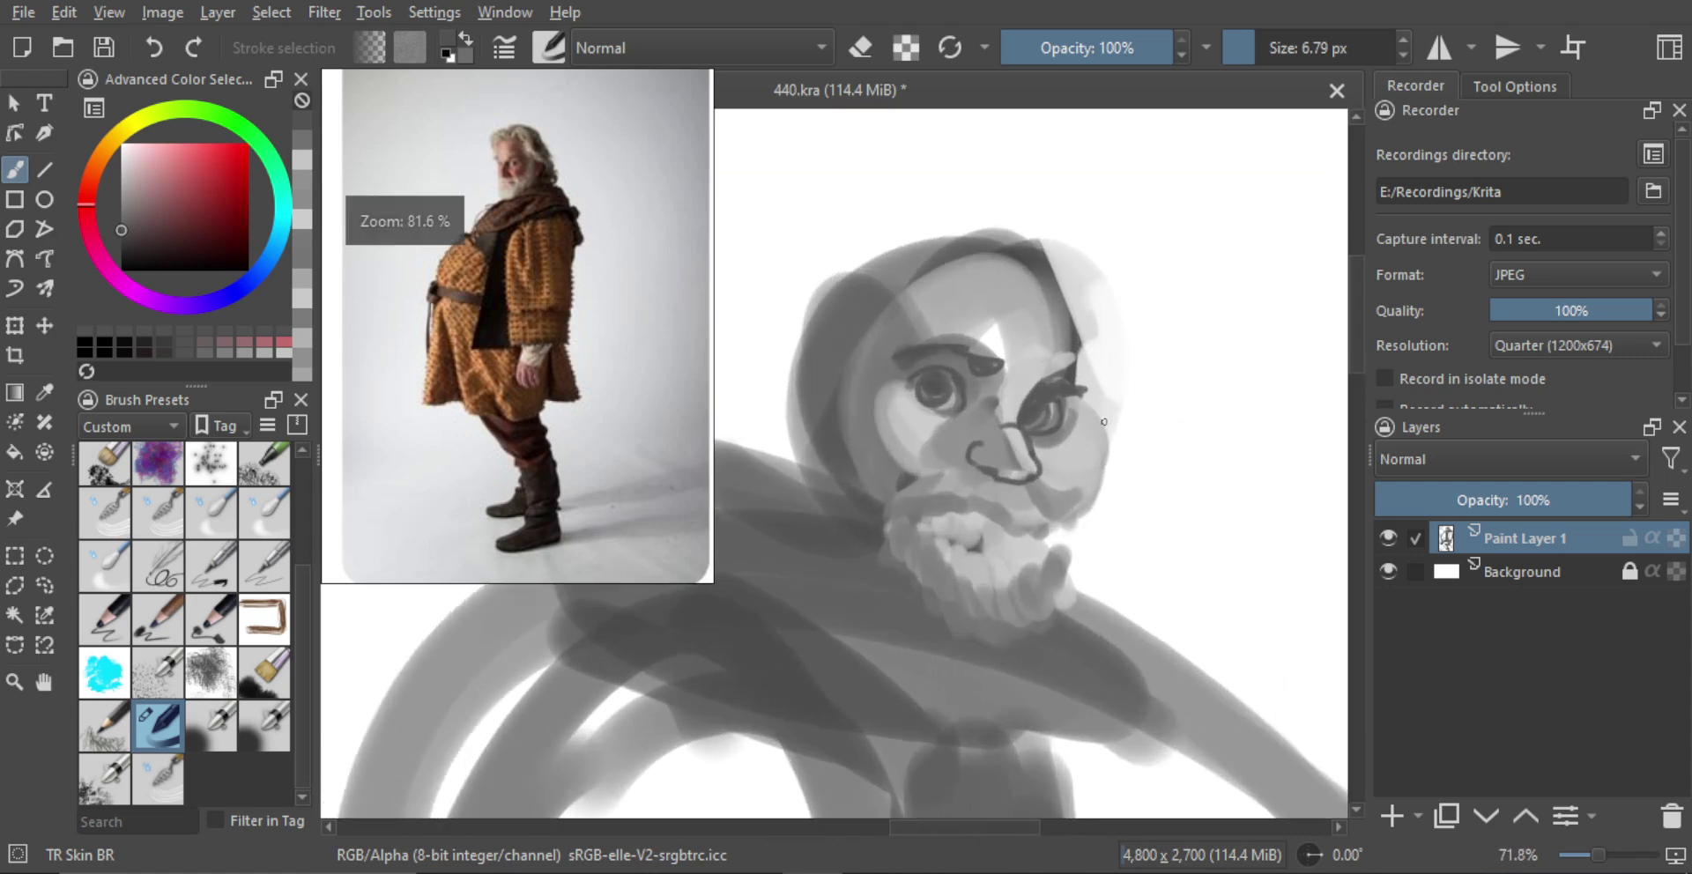
Outline the far cheek with a curved dark line running from below the eye down to the beard
{"action": "scroll", "coordinate": [1070, 425], "scroll_direction": "up", "scroll_amount": 2}
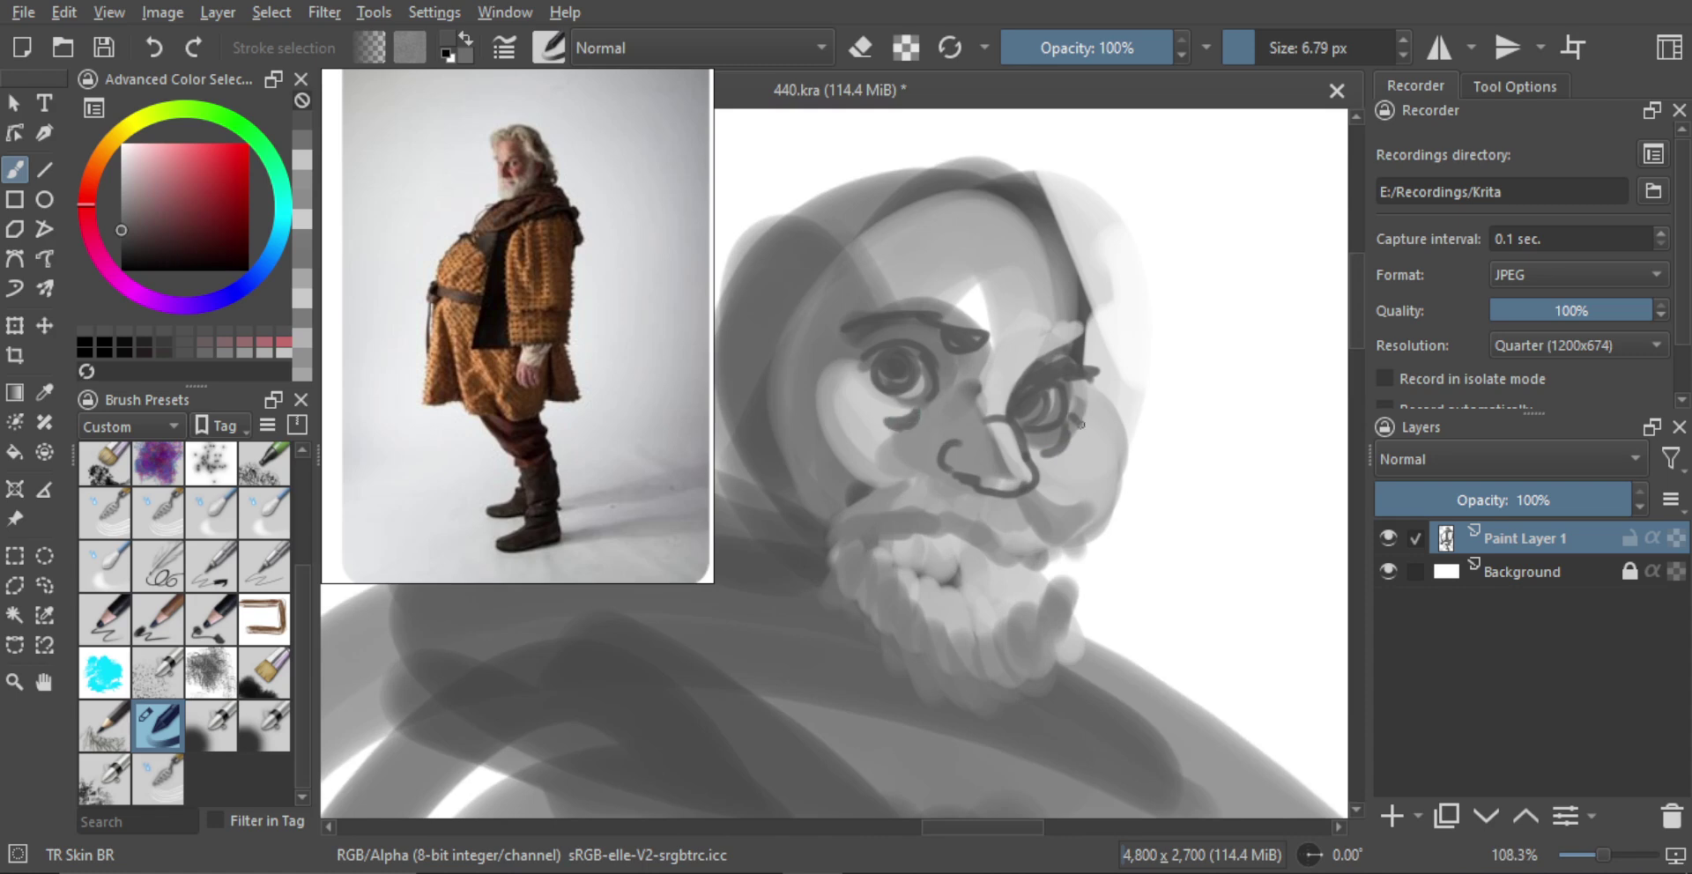
{"action": "key", "text": "ctrl+z"}
{"action": "mouse_move", "coordinate": [1081, 424]}
{"action": "left_mouse_down"}
{"action": "mouse_move", "coordinate": [1089, 517]}
{"action": "mouse_move", "coordinate": [1056, 539]}
{"action": "mouse_move", "coordinate": [1103, 475]}
{"action": "mouse_move", "coordinate": [1047, 570]}
{"action": "left_mouse_up"}
{"action": "key", "text": "ctrl+z"}
{"action": "left_click_drag", "start_coordinate": [1047, 570], "coordinate": [1085, 434]}
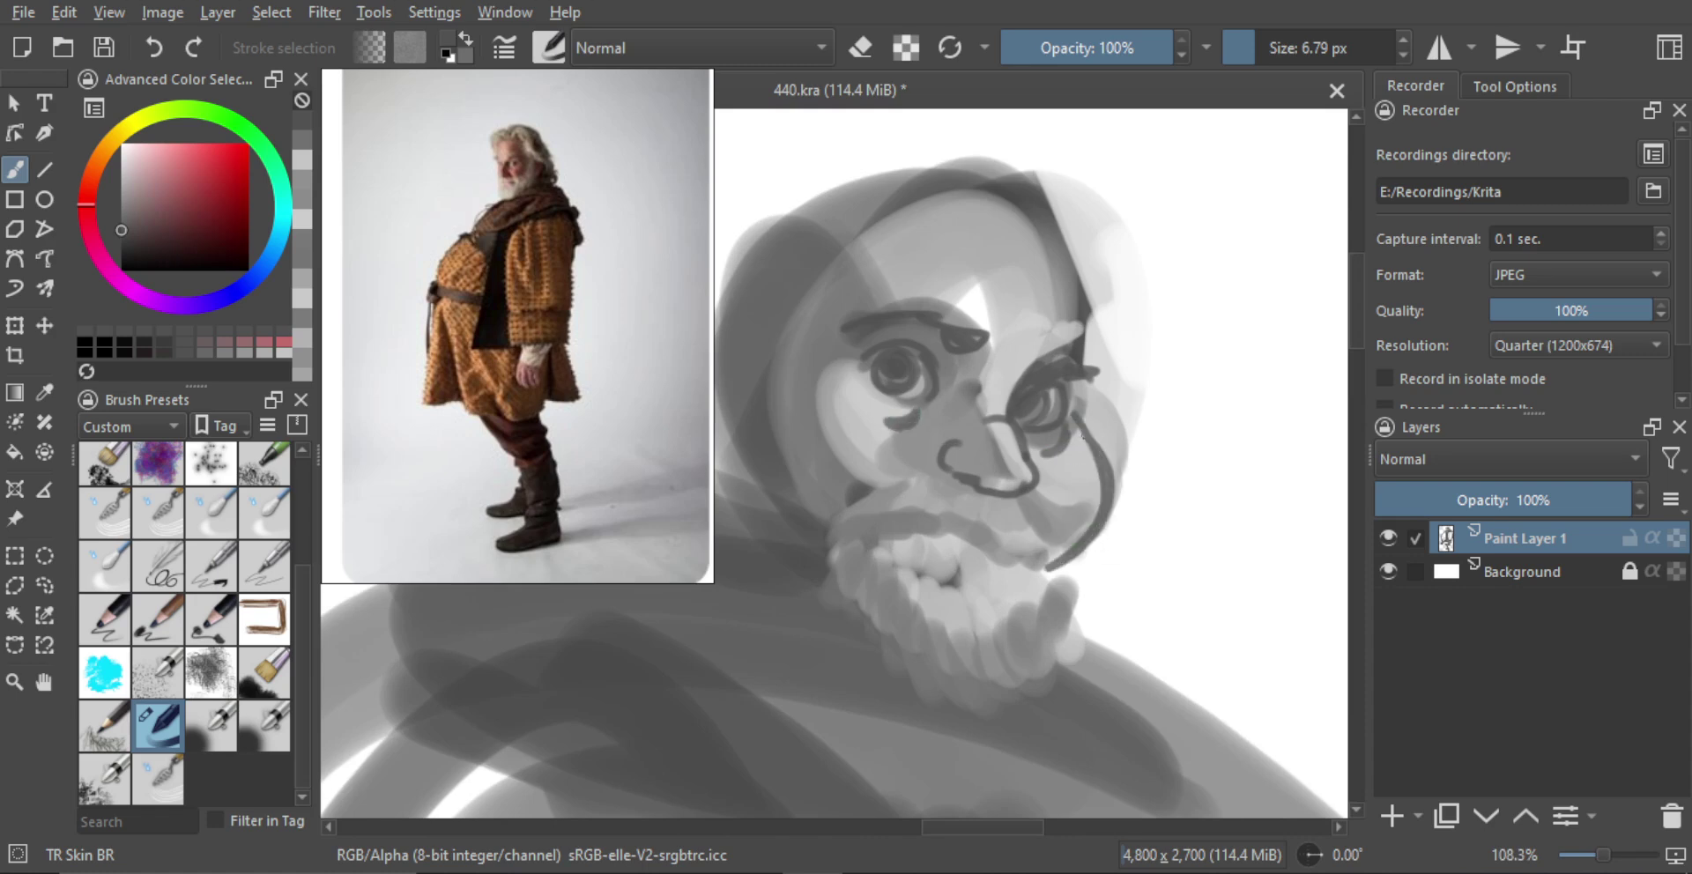
{"action": "scroll", "coordinate": [1080, 432], "scroll_direction": "down", "scroll_amount": 2}
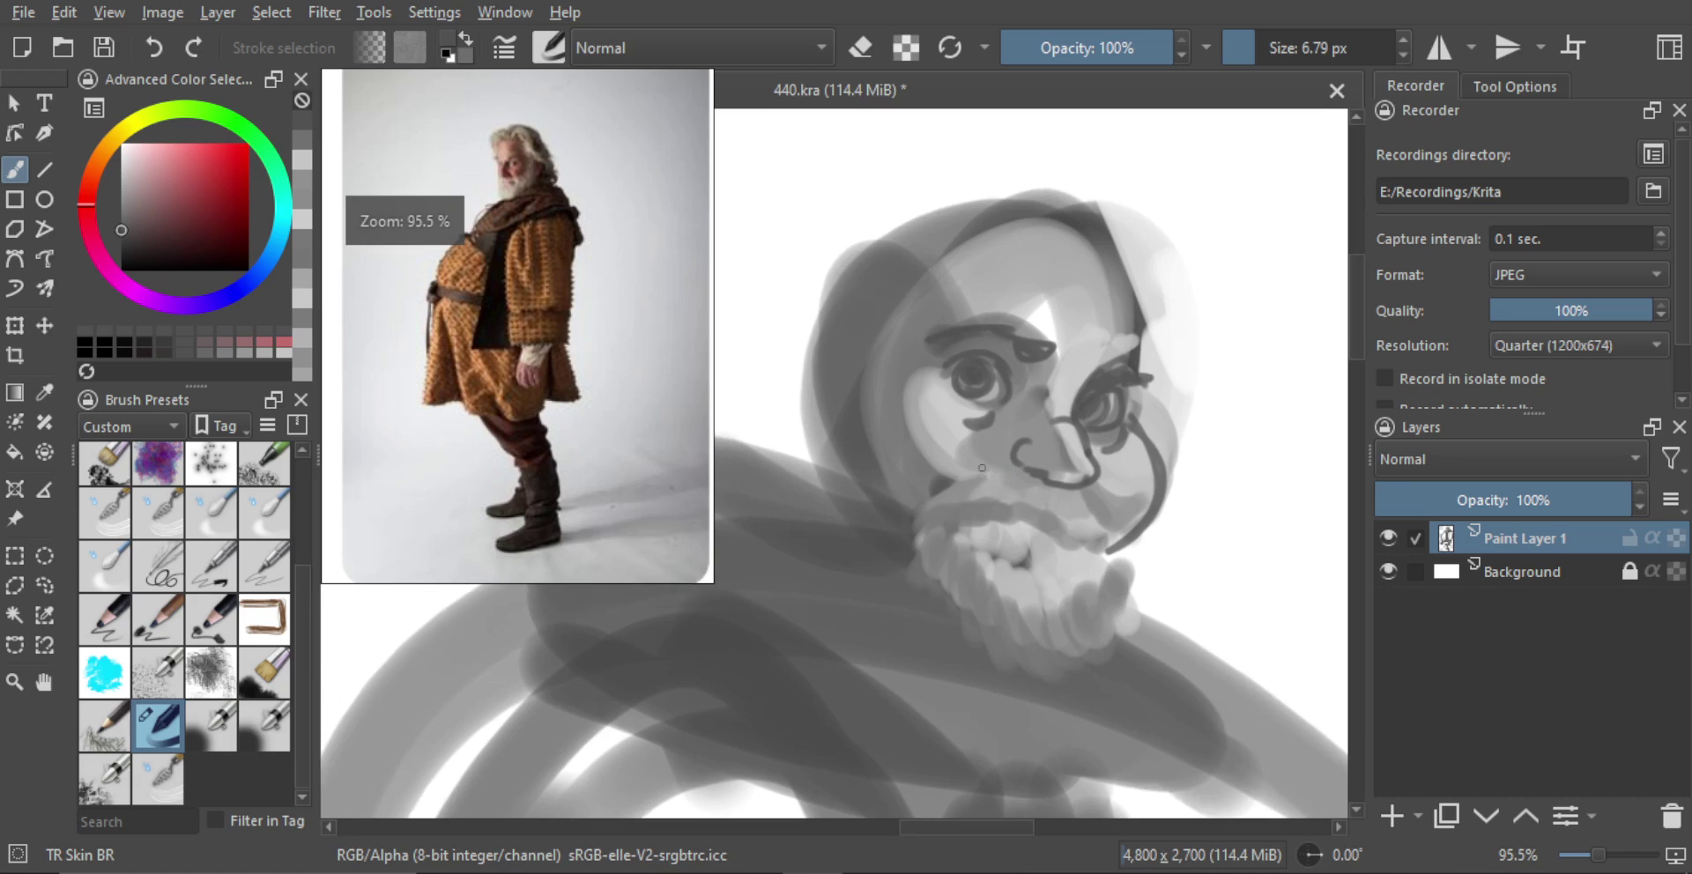
Draw a dark smile crease on the near cheek above the moustache and extend the far eyebrow upward
{"action": "key", "text": "ctrl+z"}
{"action": "left_click_drag", "start_coordinate": [982, 468], "coordinate": [946, 486]}
{"action": "scroll", "coordinate": [1089, 466], "scroll_direction": "up", "scroll_amount": 2}
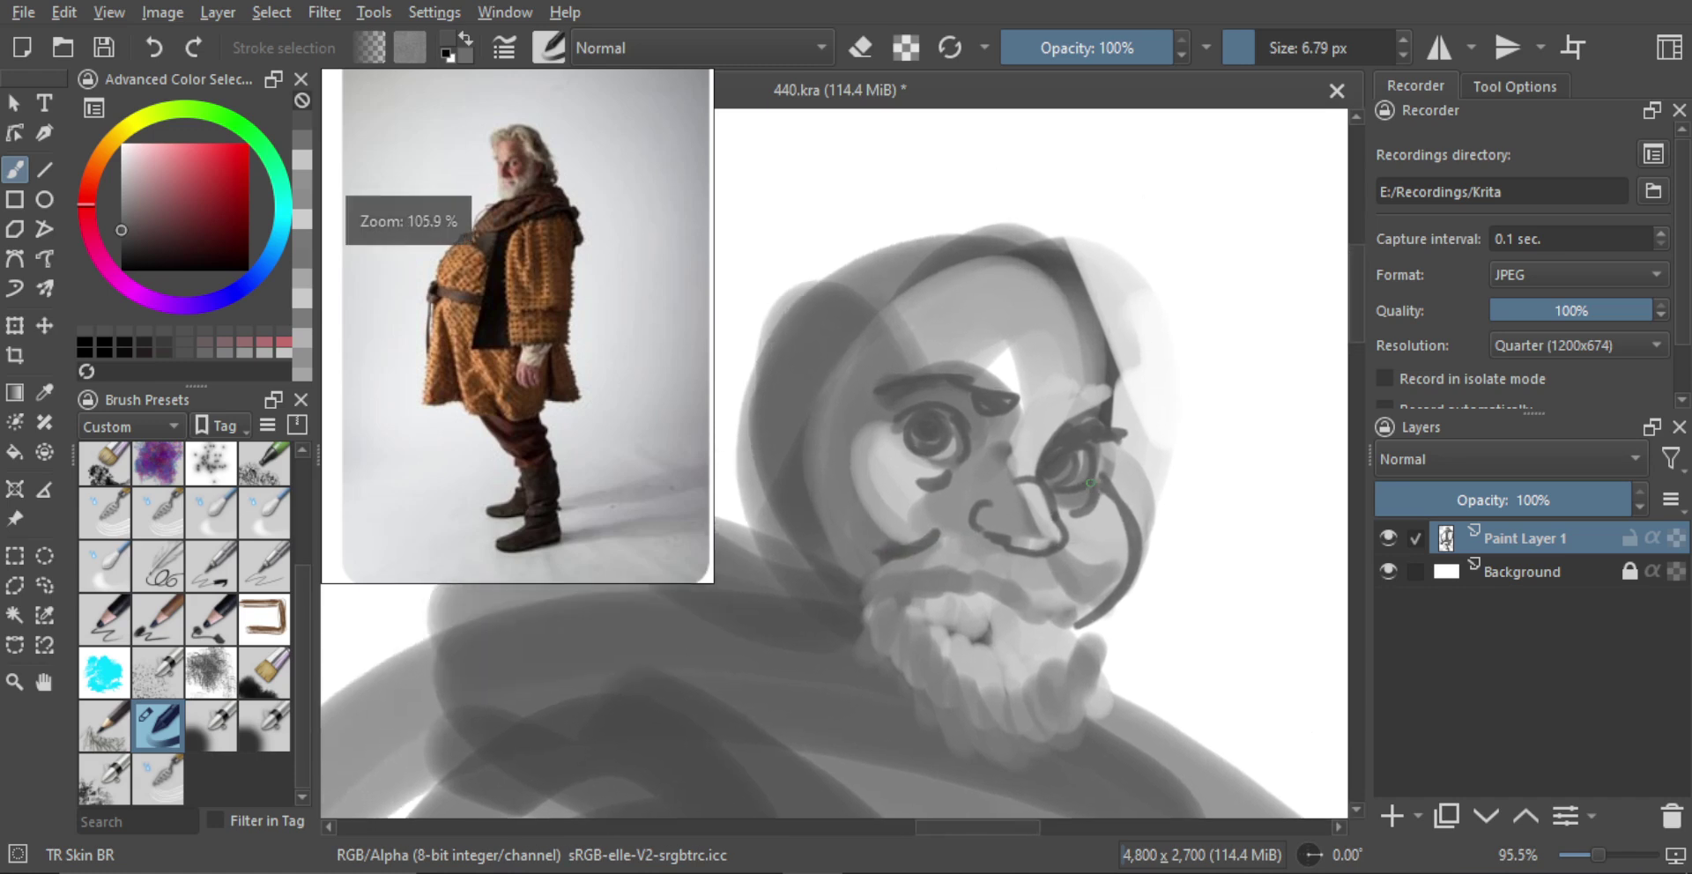
{"action": "left_click_drag", "start_coordinate": [1106, 424], "coordinate": [1137, 379]}
{"action": "scroll", "coordinate": [1078, 435], "scroll_direction": "down", "scroll_amount": 3}
{"action": "left_click_drag", "start_coordinate": [1078, 435], "coordinate": [1012, 470]}
{"action": "scroll", "coordinate": [1011, 469], "scroll_direction": "up", "scroll_amount": 2}
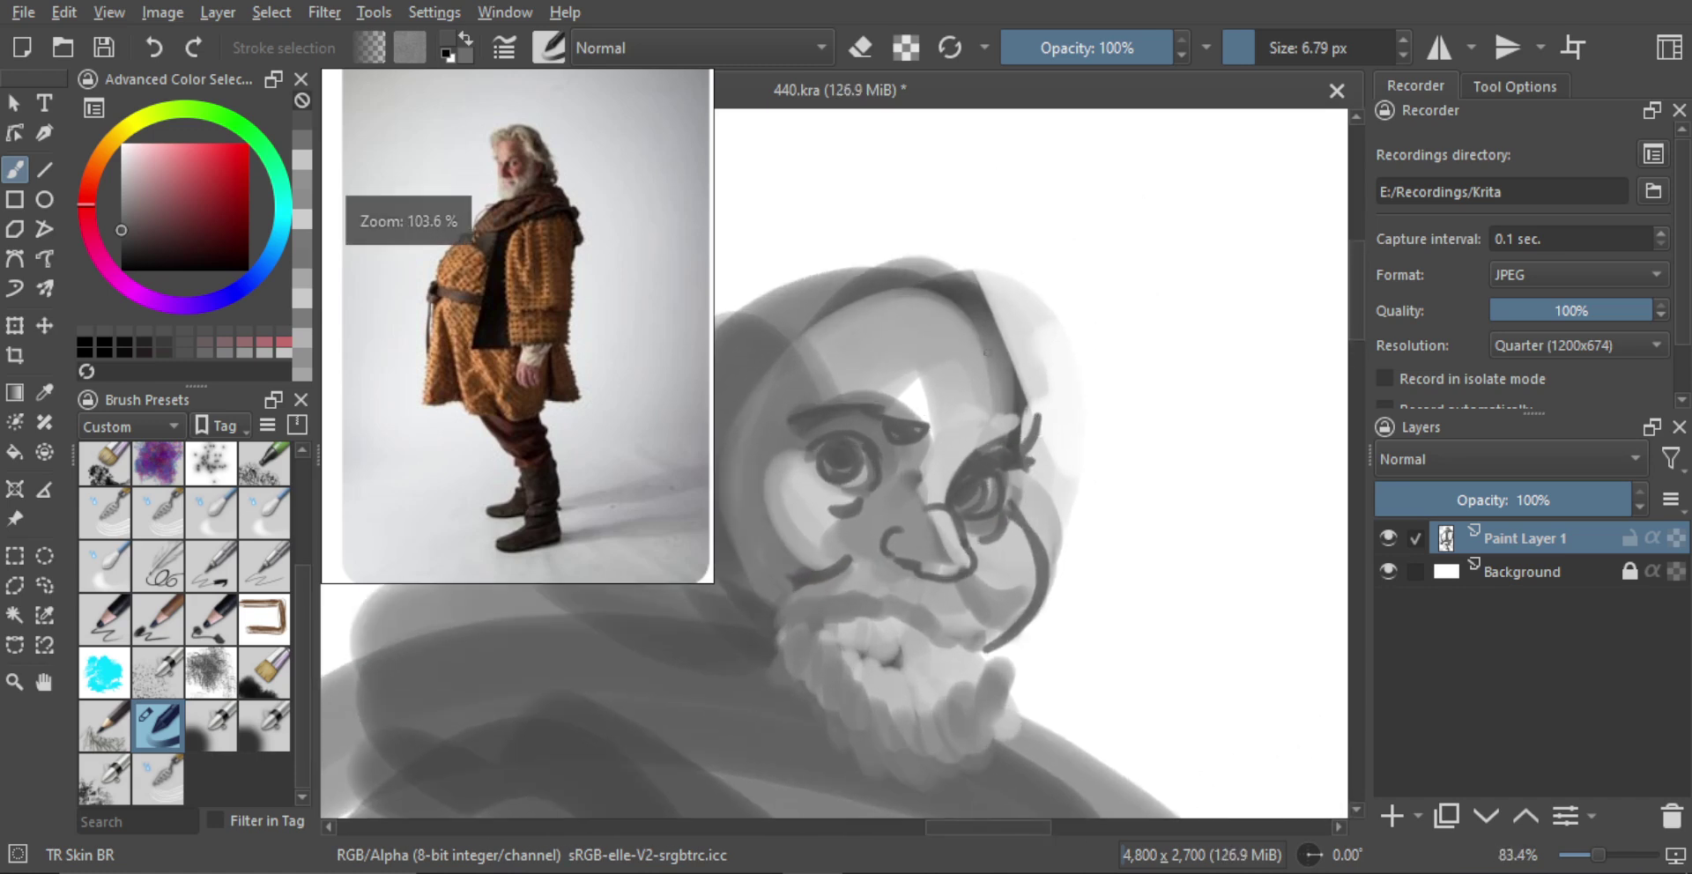
Paint the far side of the forehead in light grey at 25.71 px and highlight the near cheek in white at 8.53 px
{"action": "left_click", "coordinate": [973, 371], "text": "ctrl"}
{"action": "mouse_move", "coordinate": [978, 401]}
{"action": "left_mouse_down", "text": "shift"}
{"action": "mouse_move", "coordinate": [1008, 424]}
{"action": "mouse_move", "coordinate": [991, 353]}
{"action": "mouse_move", "coordinate": [1013, 423]}
{"action": "mouse_move", "coordinate": [1018, 343]}
{"action": "mouse_move", "coordinate": [1007, 387]}
{"action": "mouse_move", "coordinate": [925, 401]}
{"action": "mouse_move", "coordinate": [819, 498]}
{"action": "mouse_move", "coordinate": [910, 388]}
{"action": "left_mouse_up", "text": "shift"}
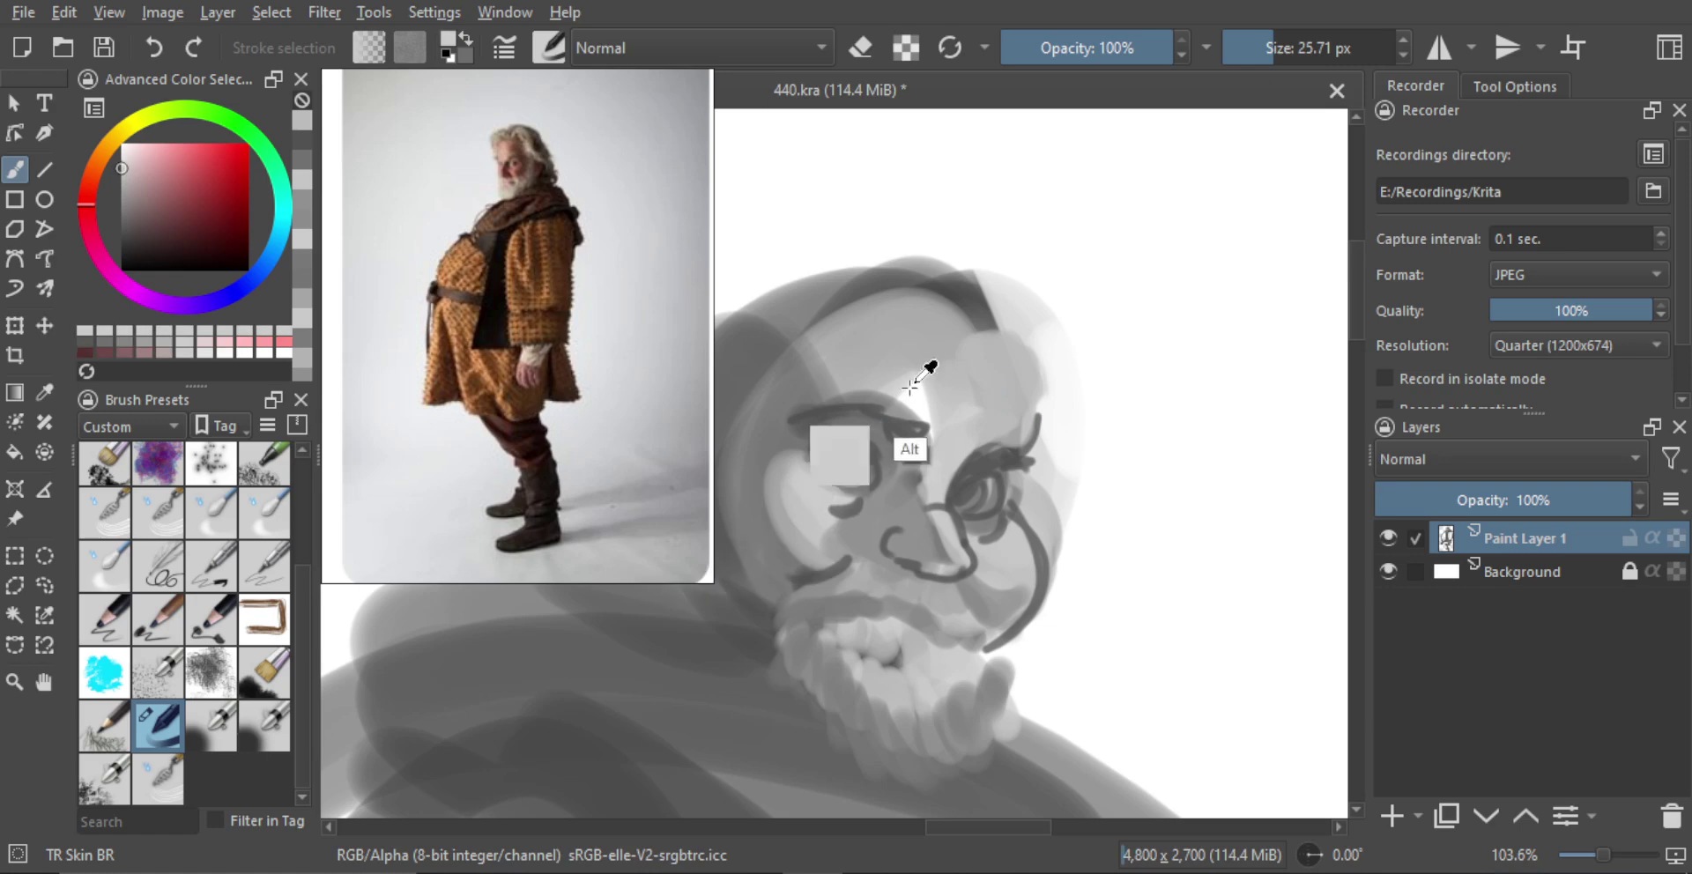
{"action": "left_click", "coordinate": [914, 394], "text": "alt"}
{"action": "mouse_move", "coordinate": [873, 455]}
{"action": "left_mouse_down", "text": "shift"}
{"action": "mouse_move", "coordinate": [835, 526]}
{"action": "mouse_move", "coordinate": [800, 486]}
{"action": "left_mouse_up", "text": "shift"}
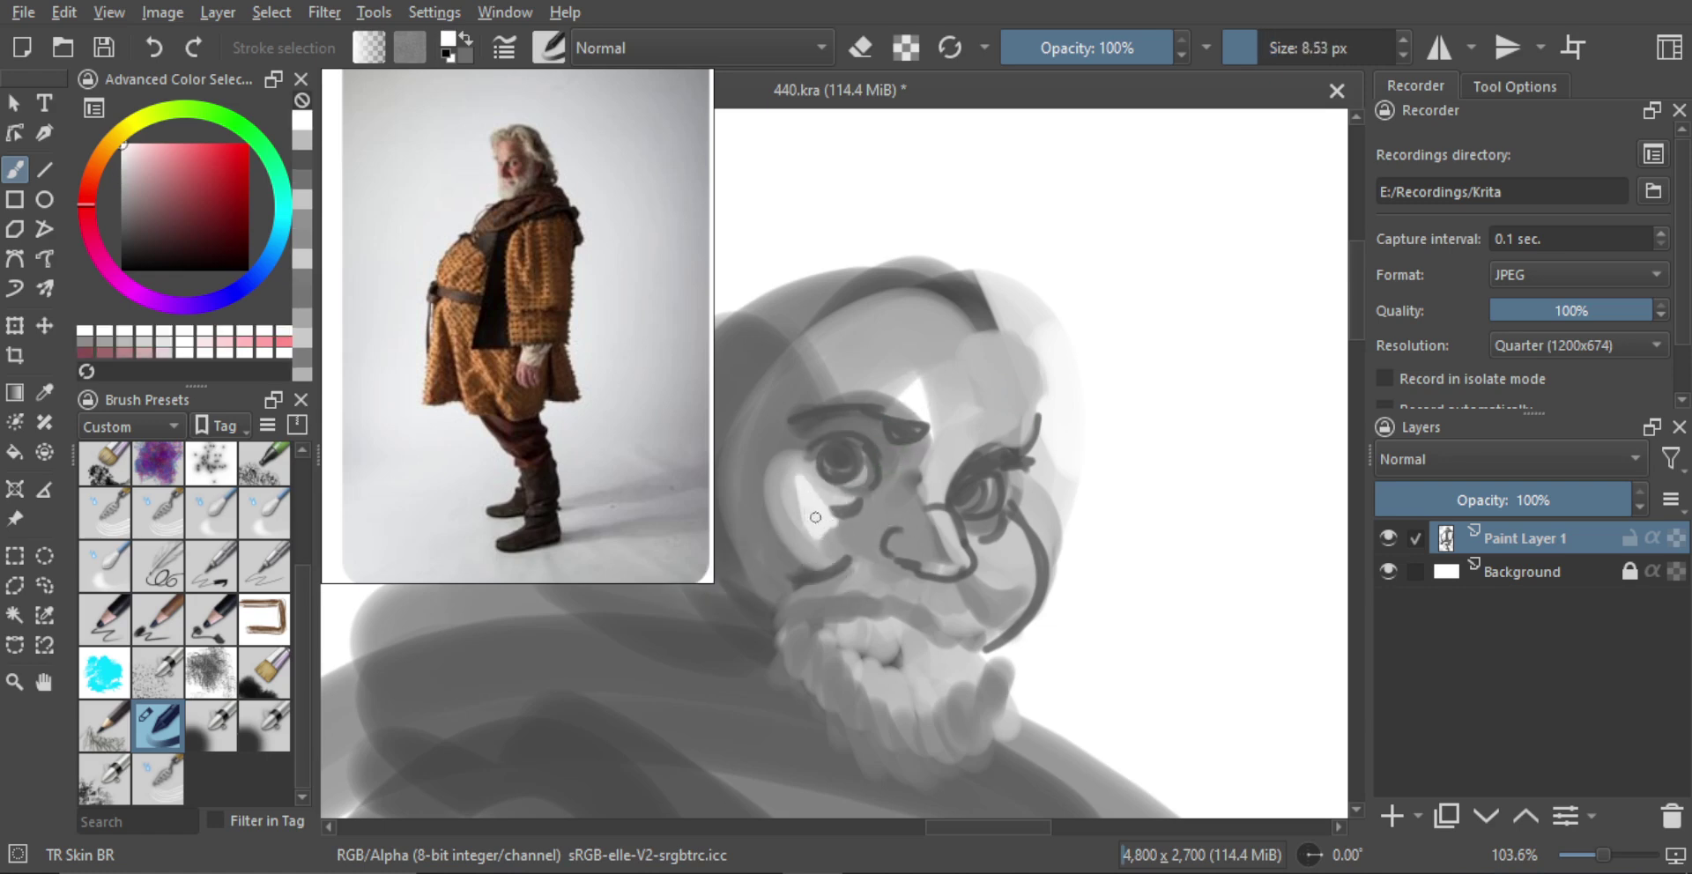
Add white highlights to the nose, far cheek, moustache and front of the beard
{"action": "mouse_move", "coordinate": [942, 494]}
{"action": "left_mouse_down"}
{"action": "mouse_move", "coordinate": [944, 564]}
{"action": "mouse_move", "coordinate": [990, 528]}
{"action": "left_mouse_up"}
{"action": "key", "text": "ctrl+z"}
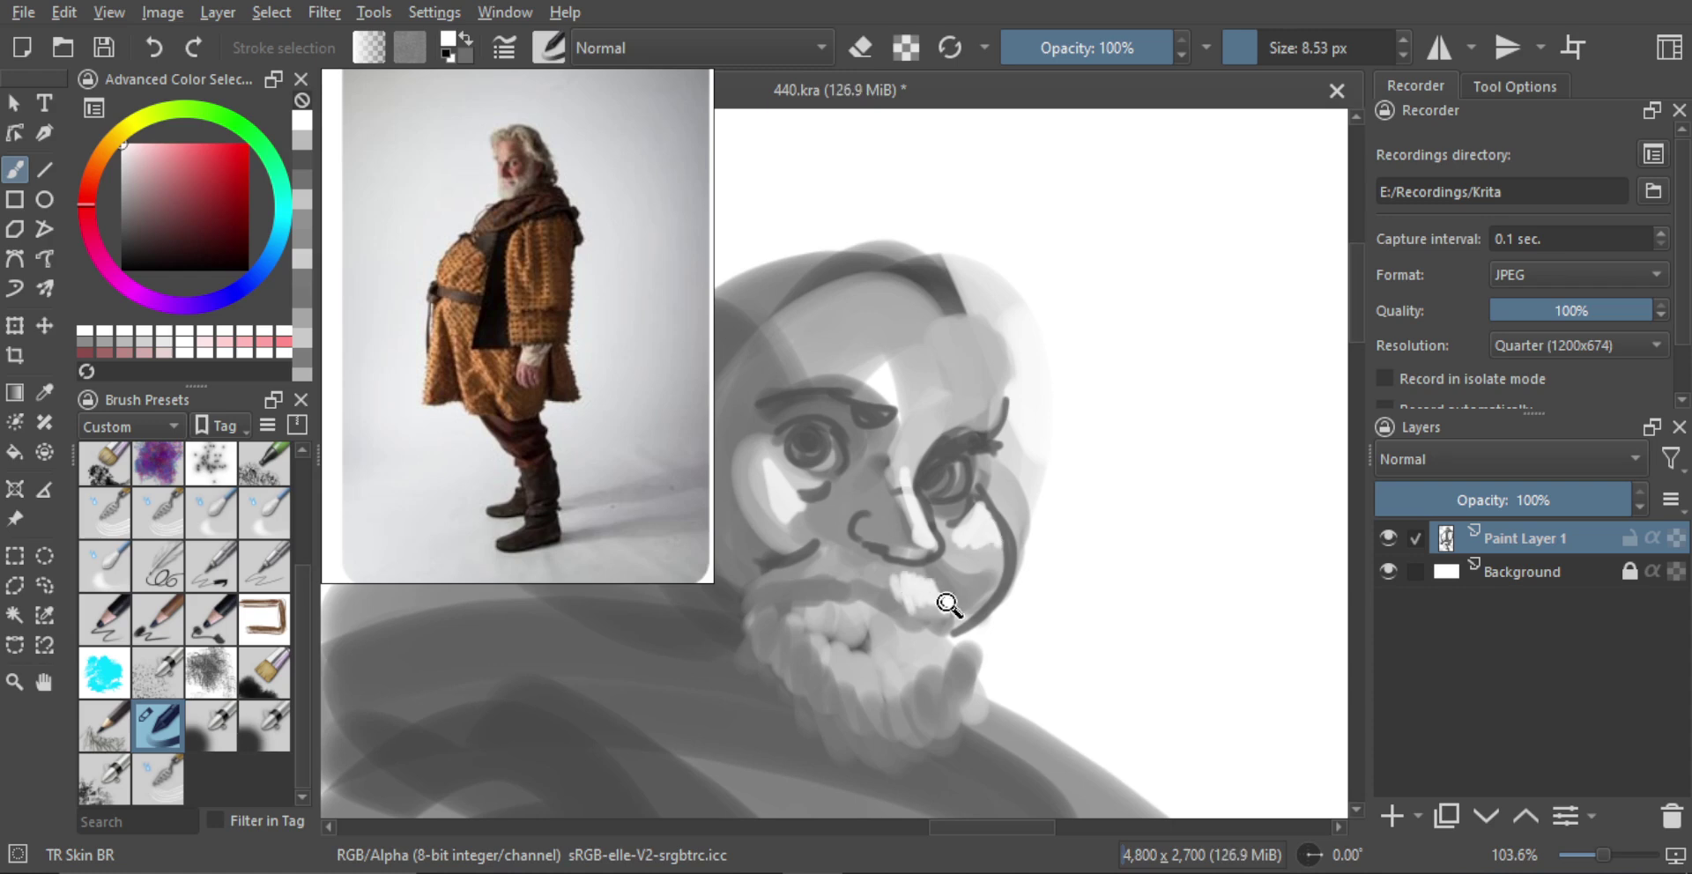
{"action": "mouse_move", "coordinate": [947, 604]}
{"action": "left_mouse_down"}
{"action": "mouse_move", "coordinate": [986, 517]}
{"action": "mouse_move", "coordinate": [963, 592]}
{"action": "left_mouse_up"}
{"action": "mouse_move", "coordinate": [932, 551]}
{"action": "left_mouse_down"}
{"action": "mouse_move", "coordinate": [957, 603]}
{"action": "mouse_move", "coordinate": [973, 585]}
{"action": "left_mouse_up"}
{"action": "left_click_drag", "start_coordinate": [961, 552], "coordinate": [977, 577]}
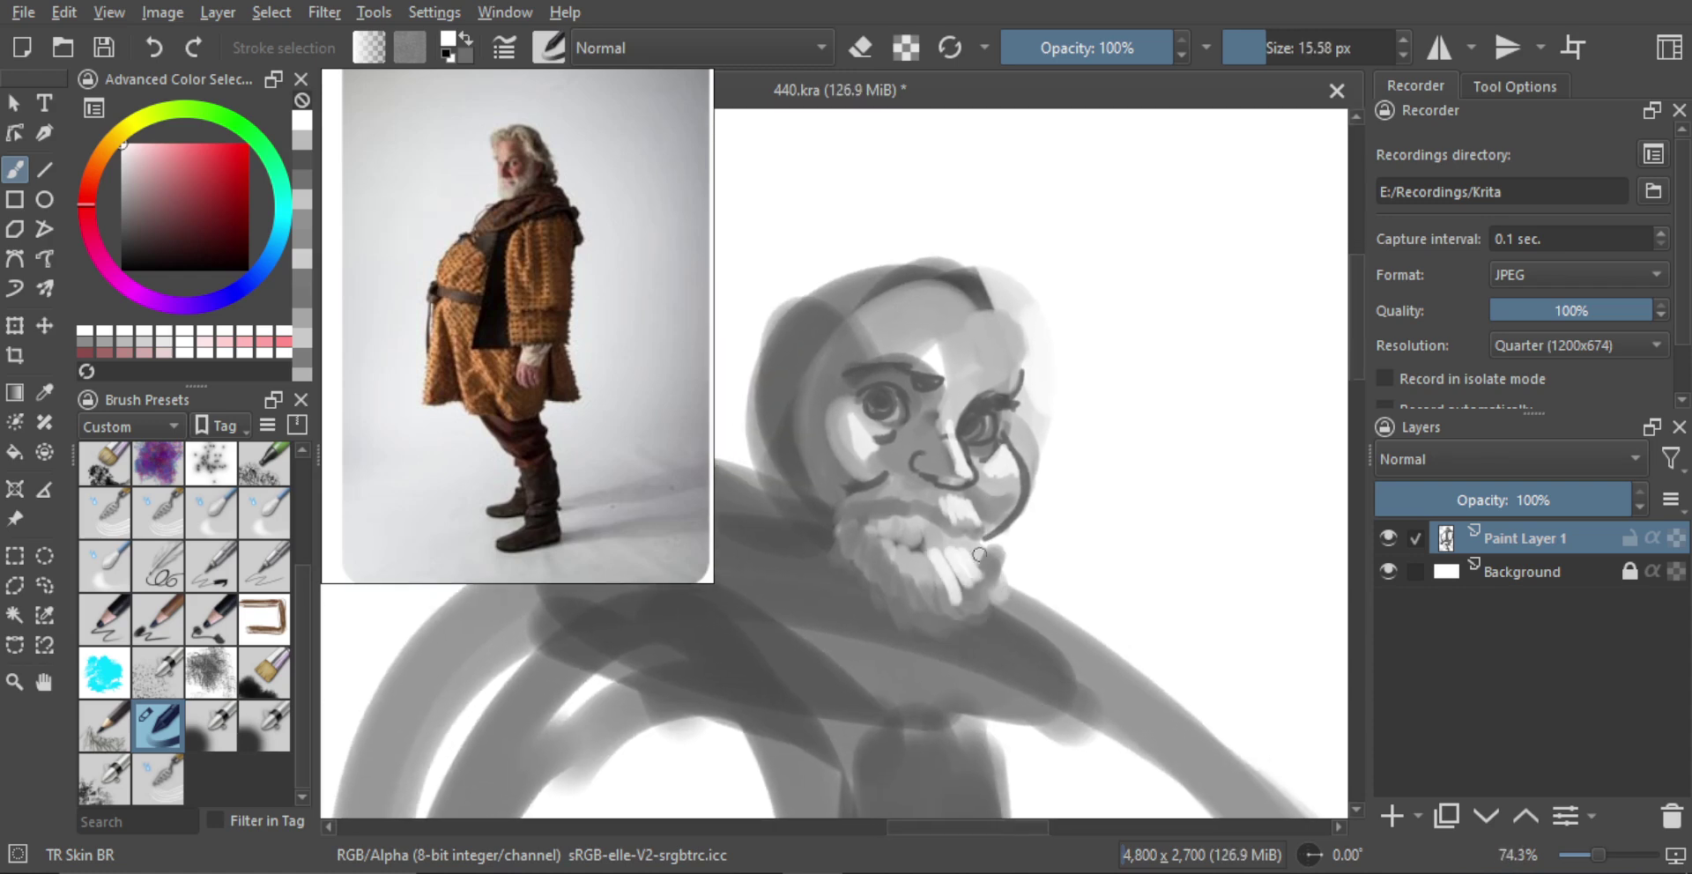
Lighten the nose bridge and the forehead above the far eye with sampled light greys
{"action": "left_click_drag", "start_coordinate": [971, 424], "coordinate": [972, 366]}
{"action": "left_click_drag", "start_coordinate": [961, 470], "coordinate": [938, 470]}
{"action": "mouse_move", "coordinate": [971, 385]}
{"action": "left_mouse_down"}
{"action": "mouse_move", "coordinate": [947, 427]}
{"action": "mouse_move", "coordinate": [1008, 421]}
{"action": "left_mouse_up"}
{"action": "mouse_move", "coordinate": [1013, 373]}
{"action": "left_mouse_down"}
{"action": "mouse_move", "coordinate": [1025, 358]}
{"action": "mouse_move", "coordinate": [1064, 374]}
{"action": "left_mouse_up"}
{"action": "mouse_move", "coordinate": [1014, 298]}
{"action": "left_mouse_down"}
{"action": "mouse_move", "coordinate": [1005, 348]}
{"action": "mouse_move", "coordinate": [1023, 319]}
{"action": "mouse_move", "coordinate": [1005, 310]}
{"action": "mouse_move", "coordinate": [992, 332]}
{"action": "mouse_move", "coordinate": [1011, 349]}
{"action": "mouse_move", "coordinate": [963, 369]}
{"action": "mouse_move", "coordinate": [985, 318]}
{"action": "left_mouse_up"}
{"action": "left_click", "coordinate": [1035, 308], "text": "ctrl"}
{"action": "left_click", "coordinate": [1008, 353], "text": "ctrl"}
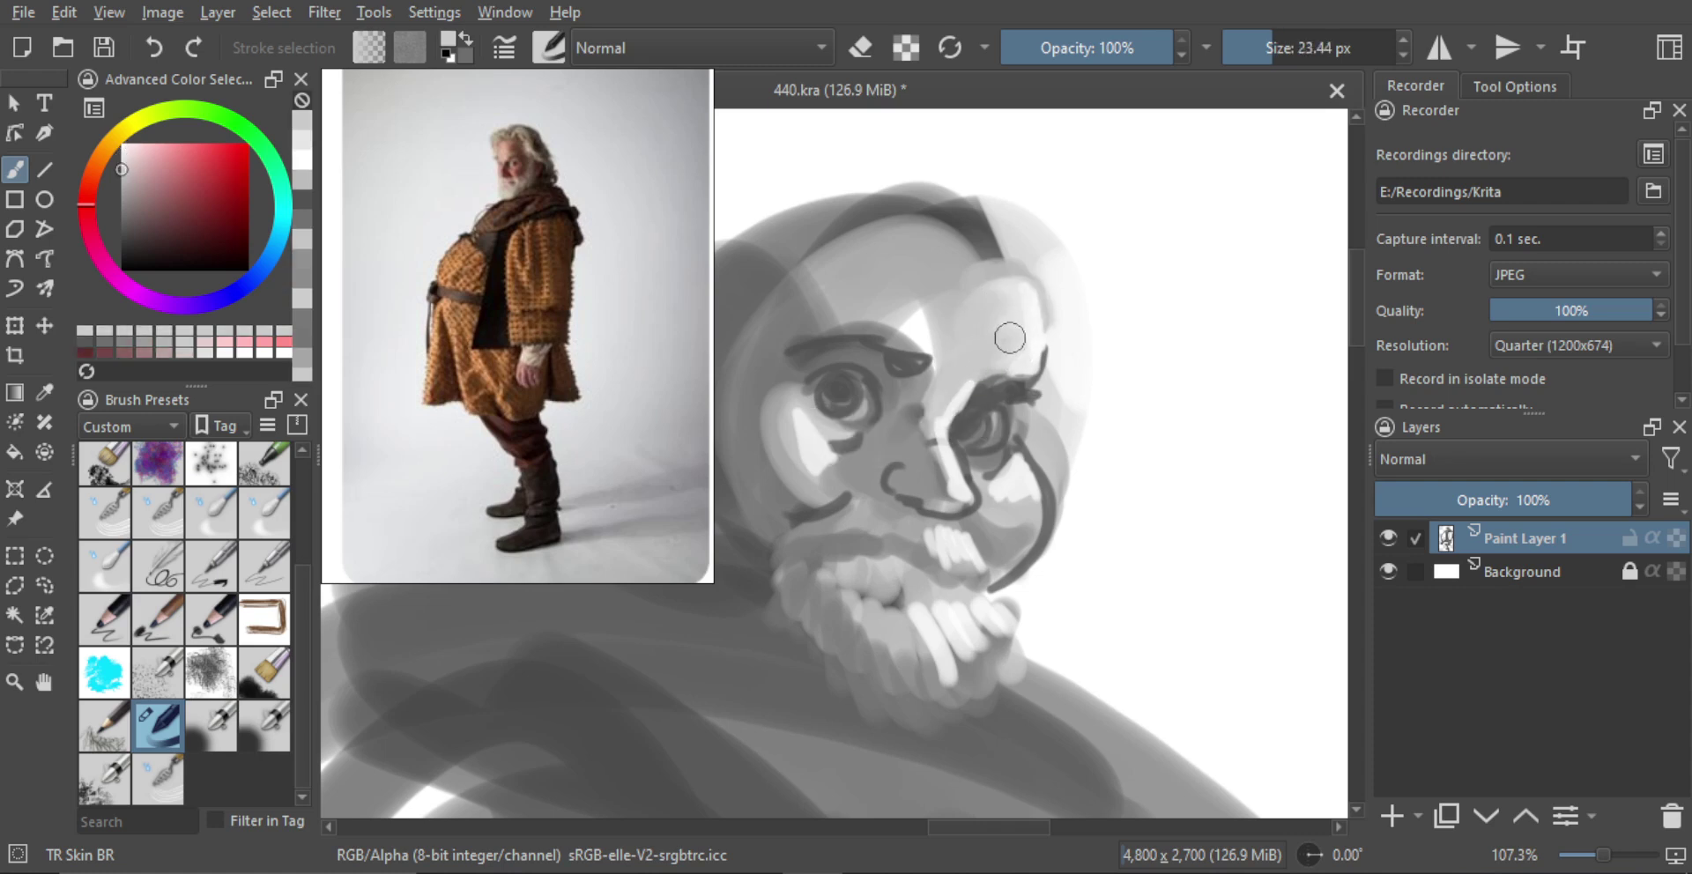
Blend the brow area between the eyes into the forehead with sampled light grey strokes
{"action": "left_click", "coordinate": [990, 367], "text": "ctrl"}
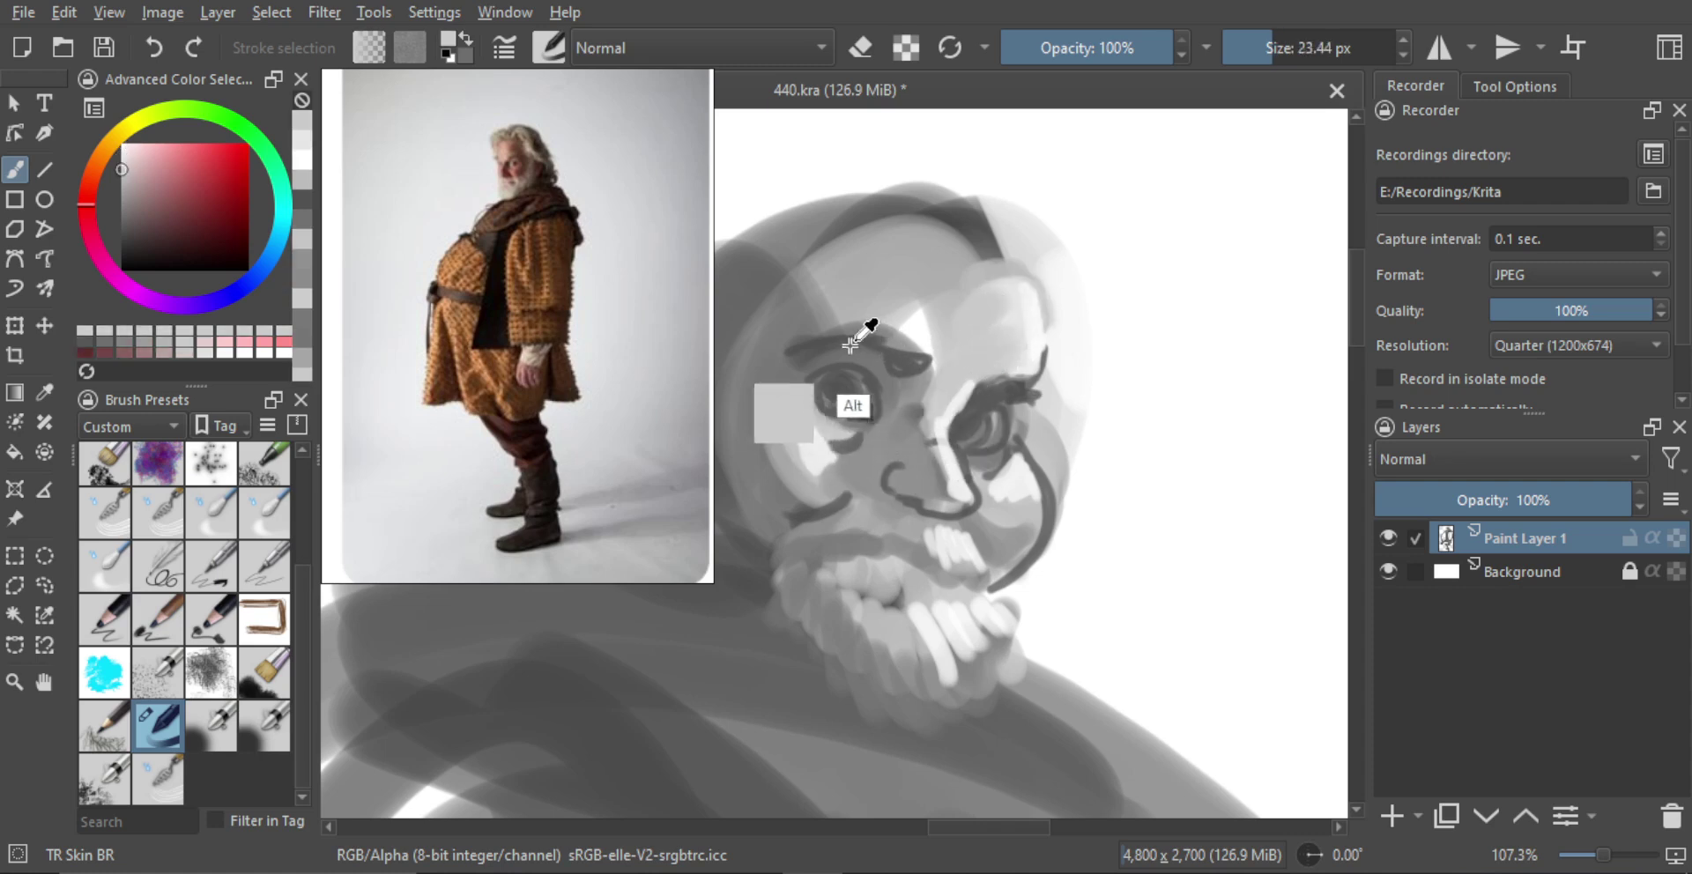
{"action": "left_click_drag", "start_coordinate": [965, 372], "coordinate": [974, 369]}
{"action": "mouse_move", "coordinate": [966, 373]}
{"action": "left_mouse_down"}
{"action": "mouse_move", "coordinate": [968, 355]}
{"action": "mouse_move", "coordinate": [996, 367]}
{"action": "left_mouse_up"}
{"action": "mouse_move", "coordinate": [971, 368]}
{"action": "left_mouse_down"}
{"action": "mouse_move", "coordinate": [1011, 344]}
{"action": "mouse_move", "coordinate": [964, 341]}
{"action": "mouse_move", "coordinate": [955, 365]}
{"action": "mouse_move", "coordinate": [1073, 477]}
{"action": "left_mouse_up"}
{"action": "left_click", "coordinate": [973, 340], "text": "ctrl"}
{"action": "scroll", "coordinate": [1036, 388], "scroll_direction": "down", "scroll_amount": 5}
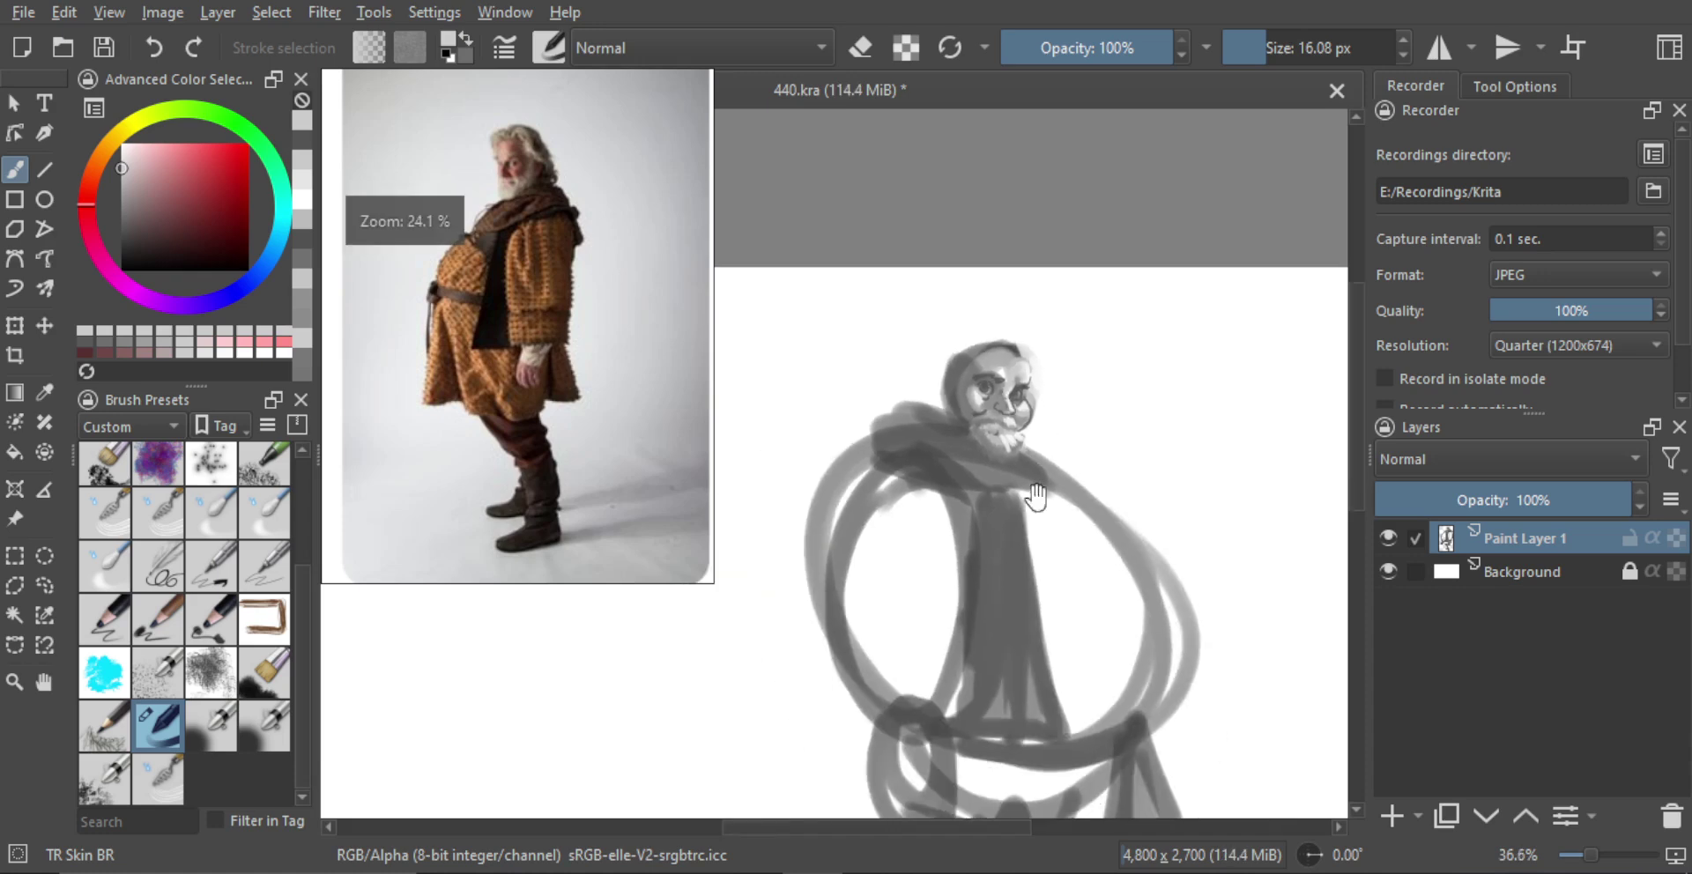
Mirror the canvas view and try grey strokes sampled from the painting on the moustache
{"action": "scroll", "coordinate": [973, 381], "scroll_direction": "up", "scroll_amount": 2}
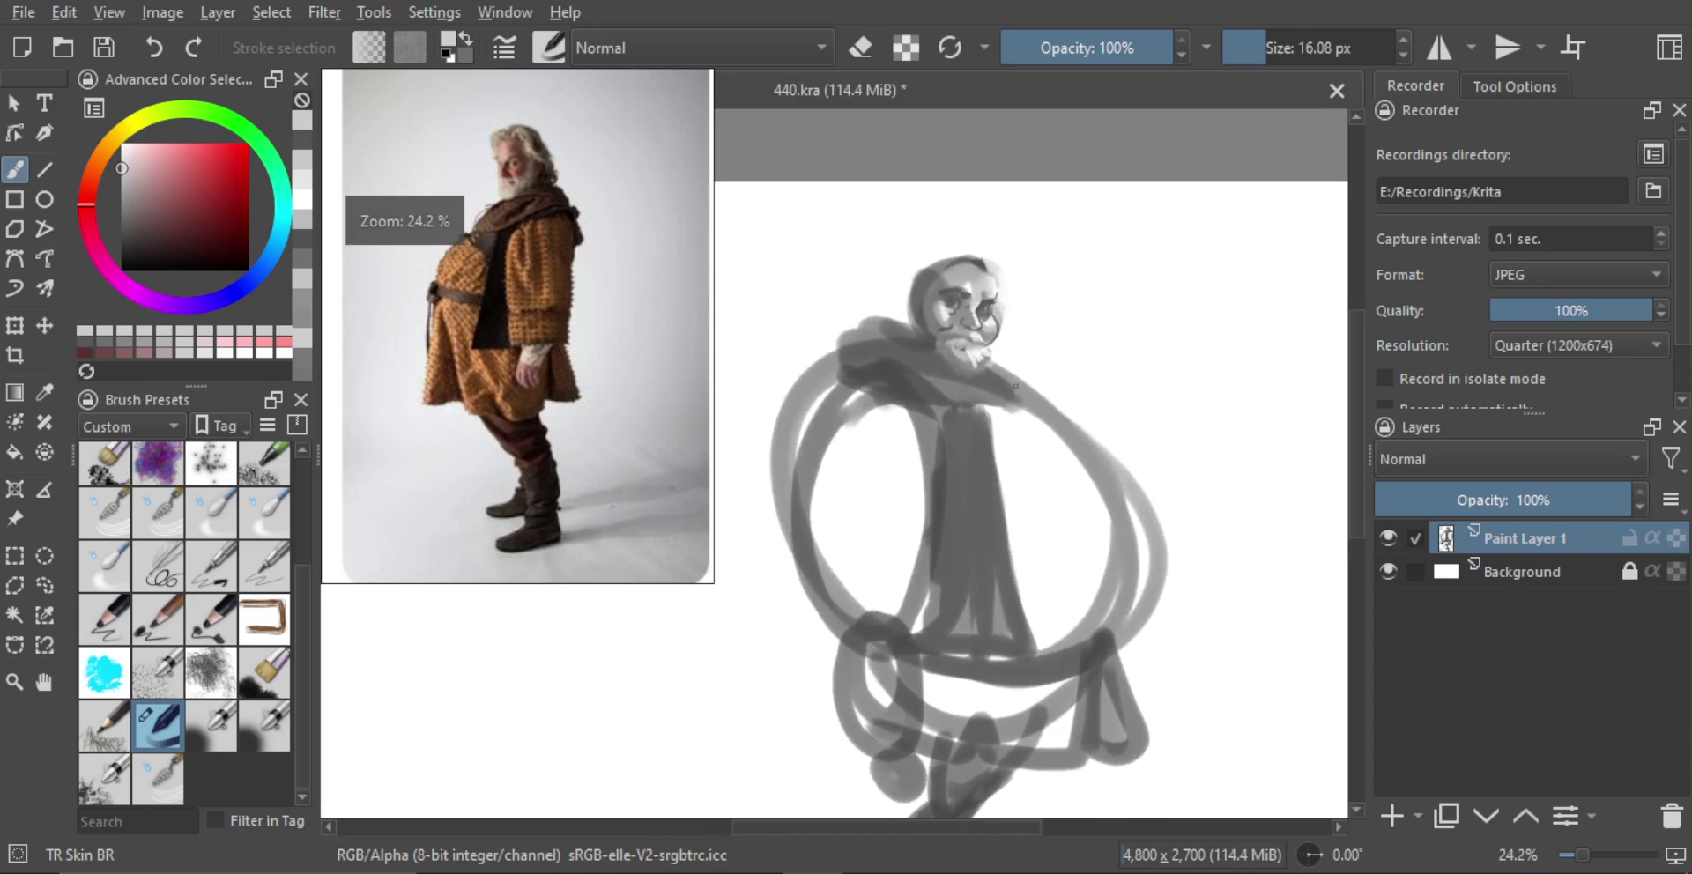
{"action": "key", "text": "m"}
{"action": "left_click_drag", "start_coordinate": [996, 348], "coordinate": [961, 220]}
{"action": "left_click", "coordinate": [855, 356], "text": "alt"}
{"action": "mouse_move", "coordinate": [906, 395]}
{"action": "left_mouse_down"}
{"action": "mouse_move", "coordinate": [900, 375]}
{"action": "mouse_move", "coordinate": [866, 379]}
{"action": "mouse_move", "coordinate": [878, 409]}
{"action": "mouse_move", "coordinate": [1037, 358]}
{"action": "mouse_move", "coordinate": [906, 379]}
{"action": "mouse_move", "coordinate": [964, 382]}
{"action": "left_mouse_up"}
{"action": "key", "text": "ctrl+z"}
{"action": "left_click", "coordinate": [893, 404], "text": "alt"}
{"action": "key", "text": "ctrl+z"}
Paint fine hair strokes into the moustache with a thin dark brush of 4.29 px
{"action": "left_click", "coordinate": [952, 374], "text": "ctrl"}
{"action": "left_click", "coordinate": [941, 392], "text": "ctrl"}
{"action": "left_click", "coordinate": [943, 380], "text": "ctrl"}
{"action": "mouse_move", "coordinate": [947, 362]}
{"action": "left_mouse_down"}
{"action": "mouse_move", "coordinate": [956, 385]}
{"action": "mouse_move", "coordinate": [953, 368]}
{"action": "left_mouse_up"}
{"action": "left_click", "coordinate": [952, 397], "text": "alt"}
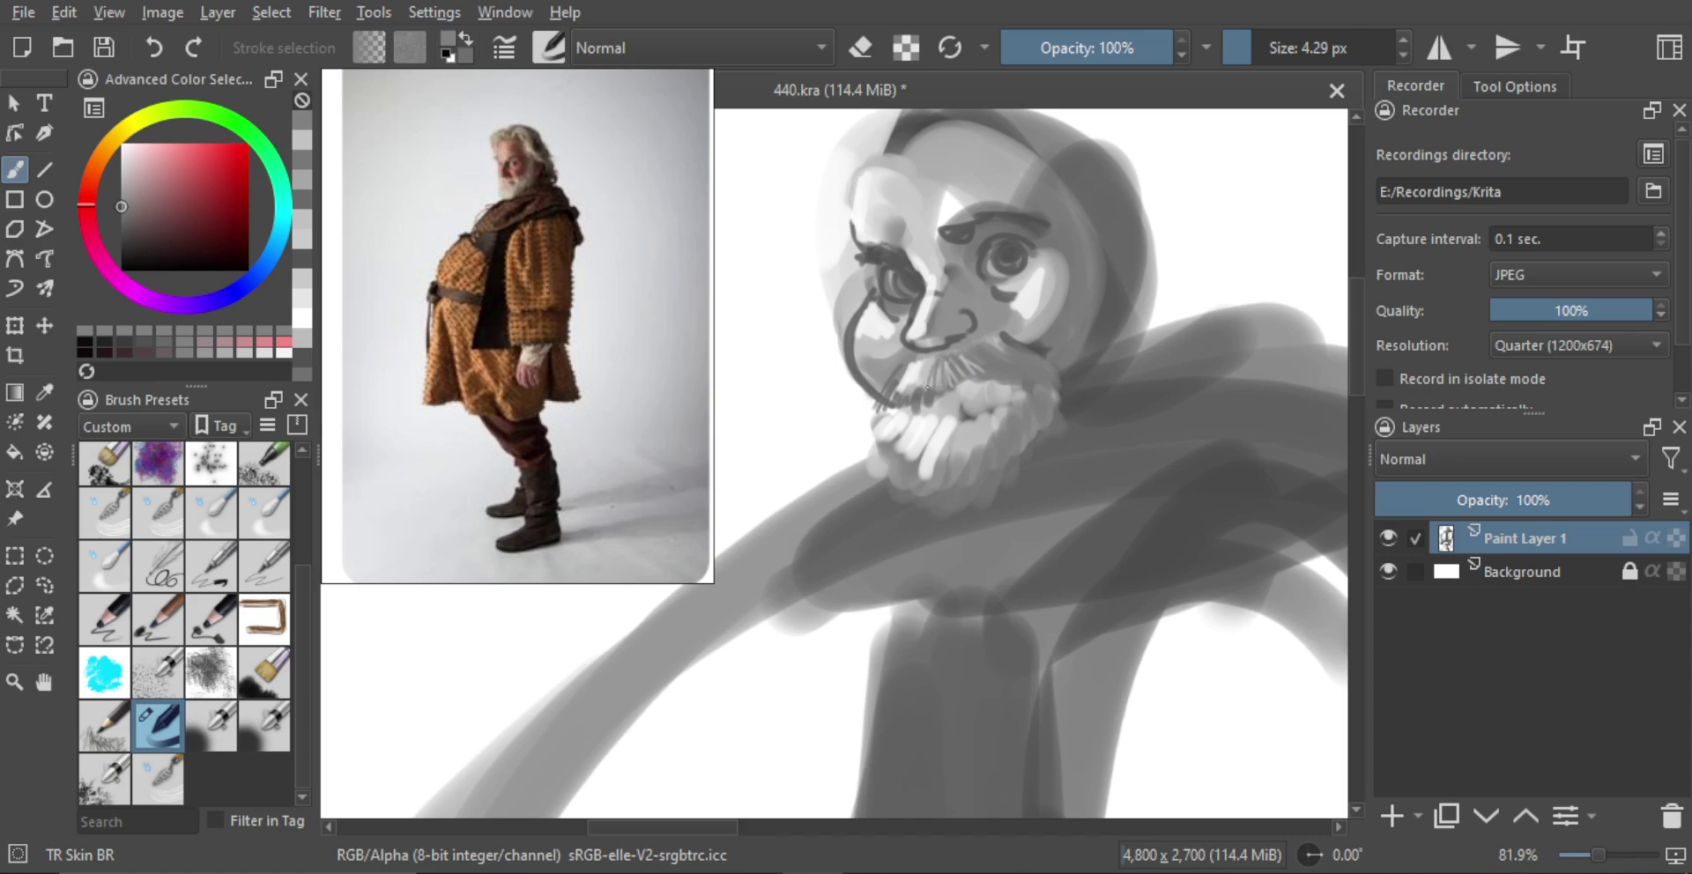
Define the mouth line and lower lip beneath the moustache with sampled darker greys
{"action": "left_click", "coordinate": [918, 284], "text": "ctrl"}
{"action": "mouse_move", "coordinate": [943, 376]}
{"action": "left_mouse_down"}
{"action": "mouse_move", "coordinate": [923, 397]}
{"action": "mouse_move", "coordinate": [963, 389]}
{"action": "mouse_move", "coordinate": [963, 412]}
{"action": "left_mouse_up"}
{"action": "left_click", "coordinate": [947, 394], "text": "ctrl"}
{"action": "left_click_drag", "start_coordinate": [941, 417], "coordinate": [974, 393]}
{"action": "left_click", "coordinate": [982, 392], "text": "ctrl"}
{"action": "left_click", "coordinate": [958, 401], "text": "ctrl"}
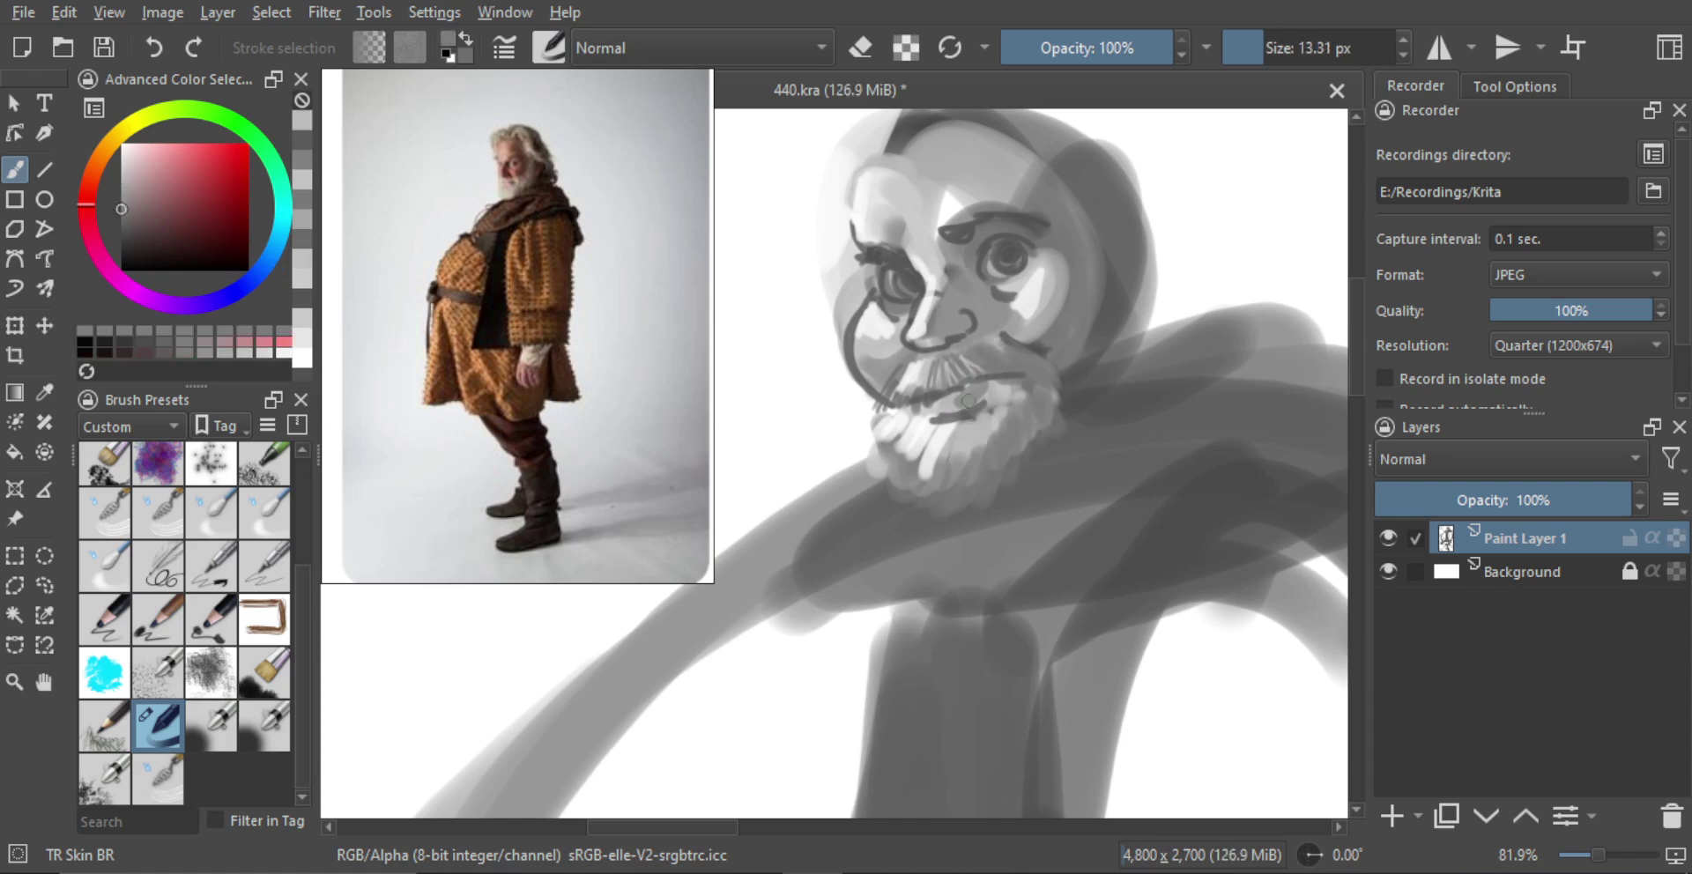
{"action": "left_click", "coordinate": [969, 399]}
Paint light hair strokes over the beard below the mouth with sampled light grey at 13.31 px
{"action": "left_click", "coordinate": [935, 438], "text": "ctrl"}
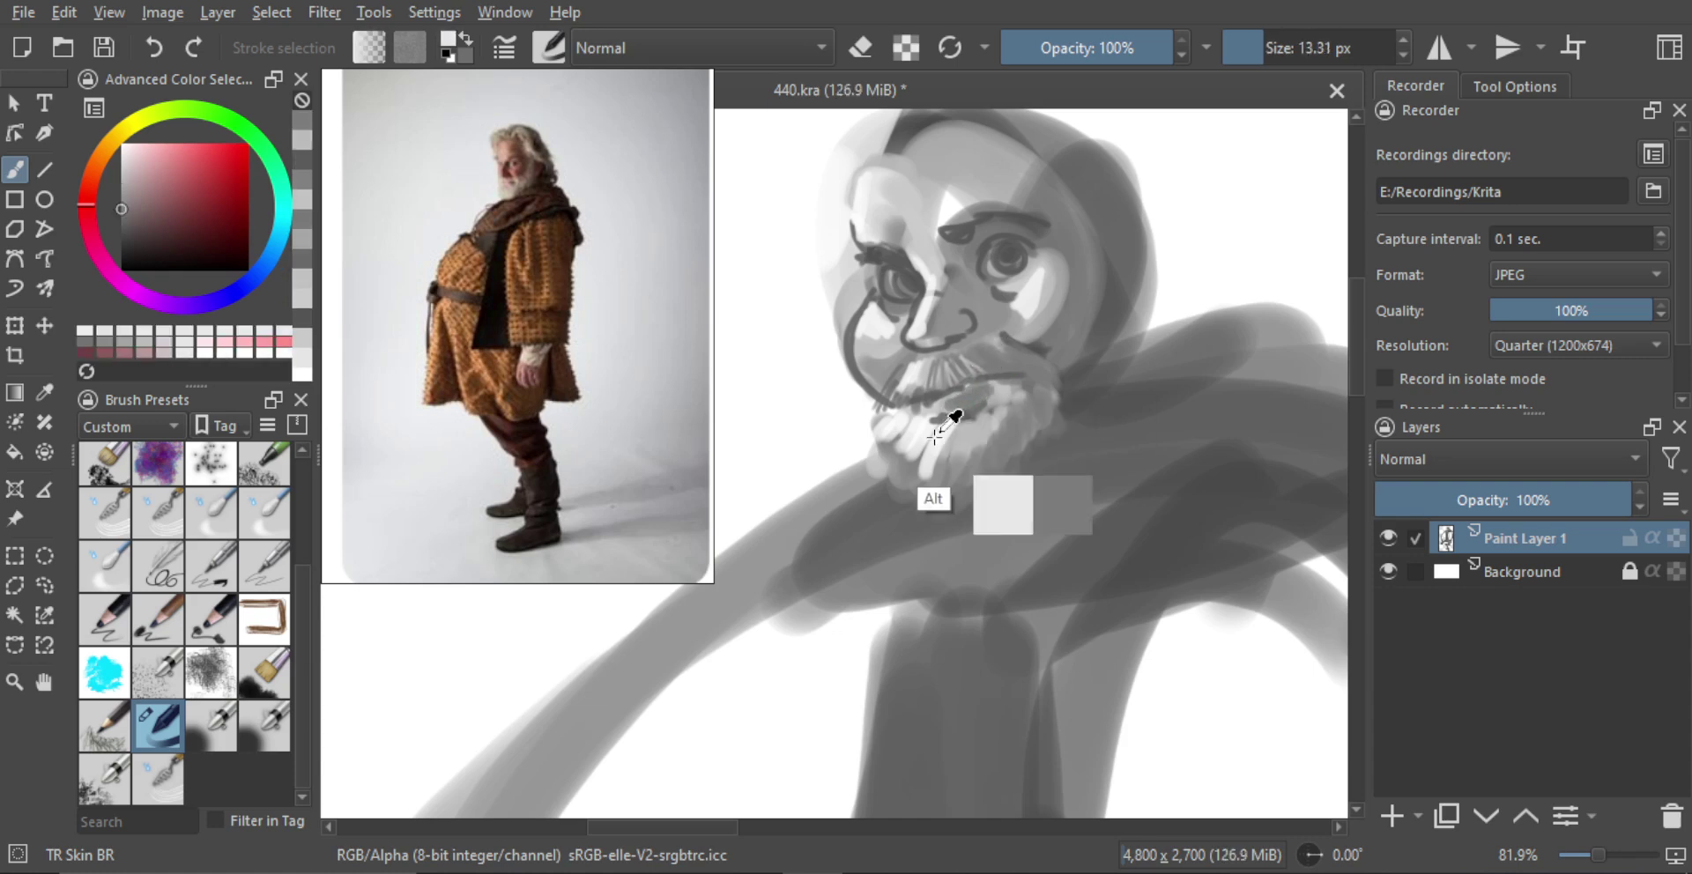
{"action": "mouse_move", "coordinate": [967, 415]}
{"action": "left_mouse_down"}
{"action": "mouse_move", "coordinate": [950, 443]}
{"action": "mouse_move", "coordinate": [981, 446]}
{"action": "left_mouse_up"}
{"action": "scroll", "coordinate": [952, 402], "scroll_direction": "up", "scroll_amount": 2}
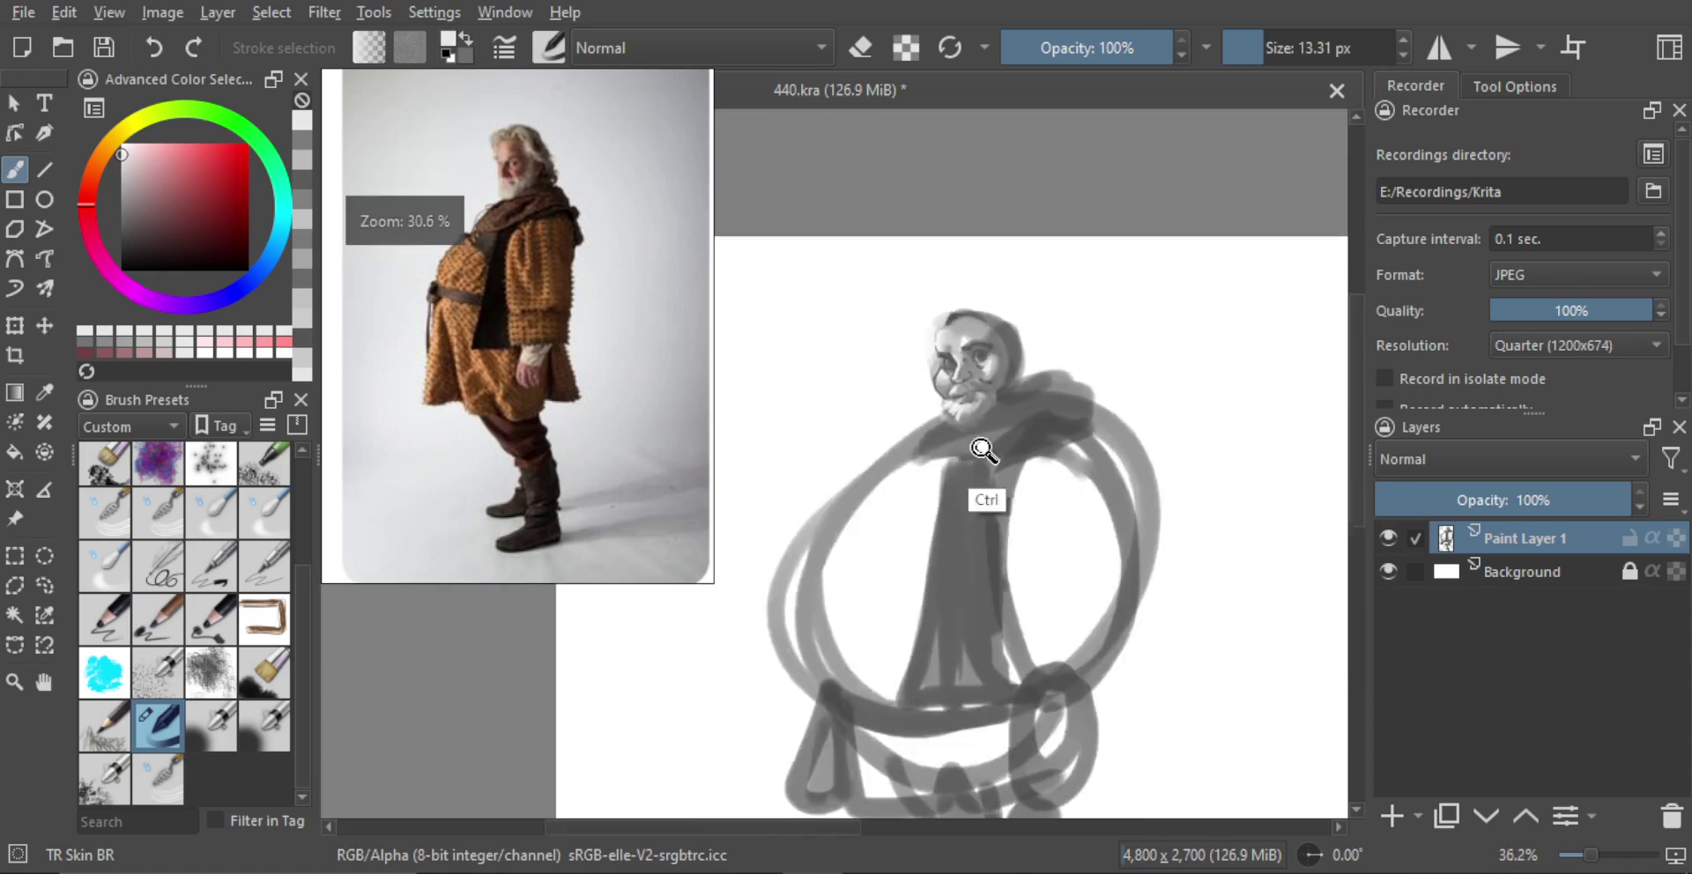
{"action": "left_click", "coordinate": [981, 370], "text": "ctrl"}
{"action": "left_click_drag", "start_coordinate": [961, 391], "coordinate": [978, 370]}
Soften the far cheek inside its outline with sampled greys, using a 26.12 px brush
{"action": "left_click", "coordinate": [960, 376], "text": "ctrl"}
{"action": "left_click", "coordinate": [977, 348], "text": "ctrl"}
{"action": "left_click", "coordinate": [974, 379], "text": "ctrl"}
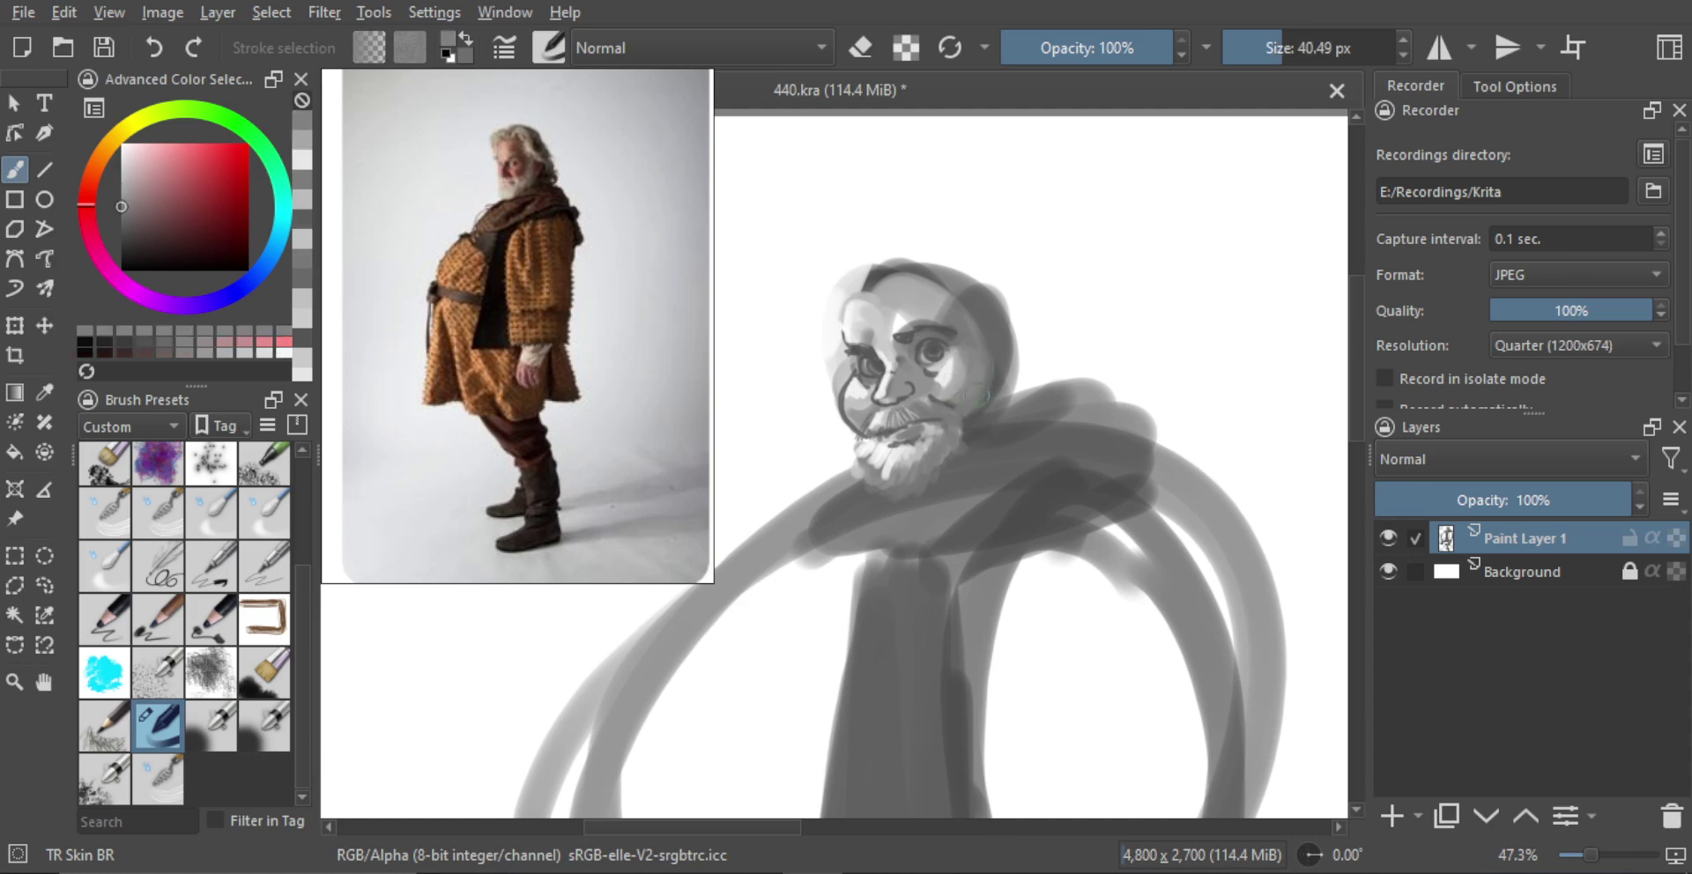
{"action": "scroll", "coordinate": [865, 401], "scroll_direction": "up", "scroll_amount": 3}
{"action": "mouse_move", "coordinate": [865, 402]}
{"action": "left_mouse_down"}
{"action": "mouse_move", "coordinate": [842, 394]}
{"action": "mouse_move", "coordinate": [870, 389]}
{"action": "left_mouse_up"}
{"action": "left_click", "coordinate": [863, 368], "text": "ctrl"}
{"action": "left_click", "coordinate": [873, 421], "text": "ctrl"}
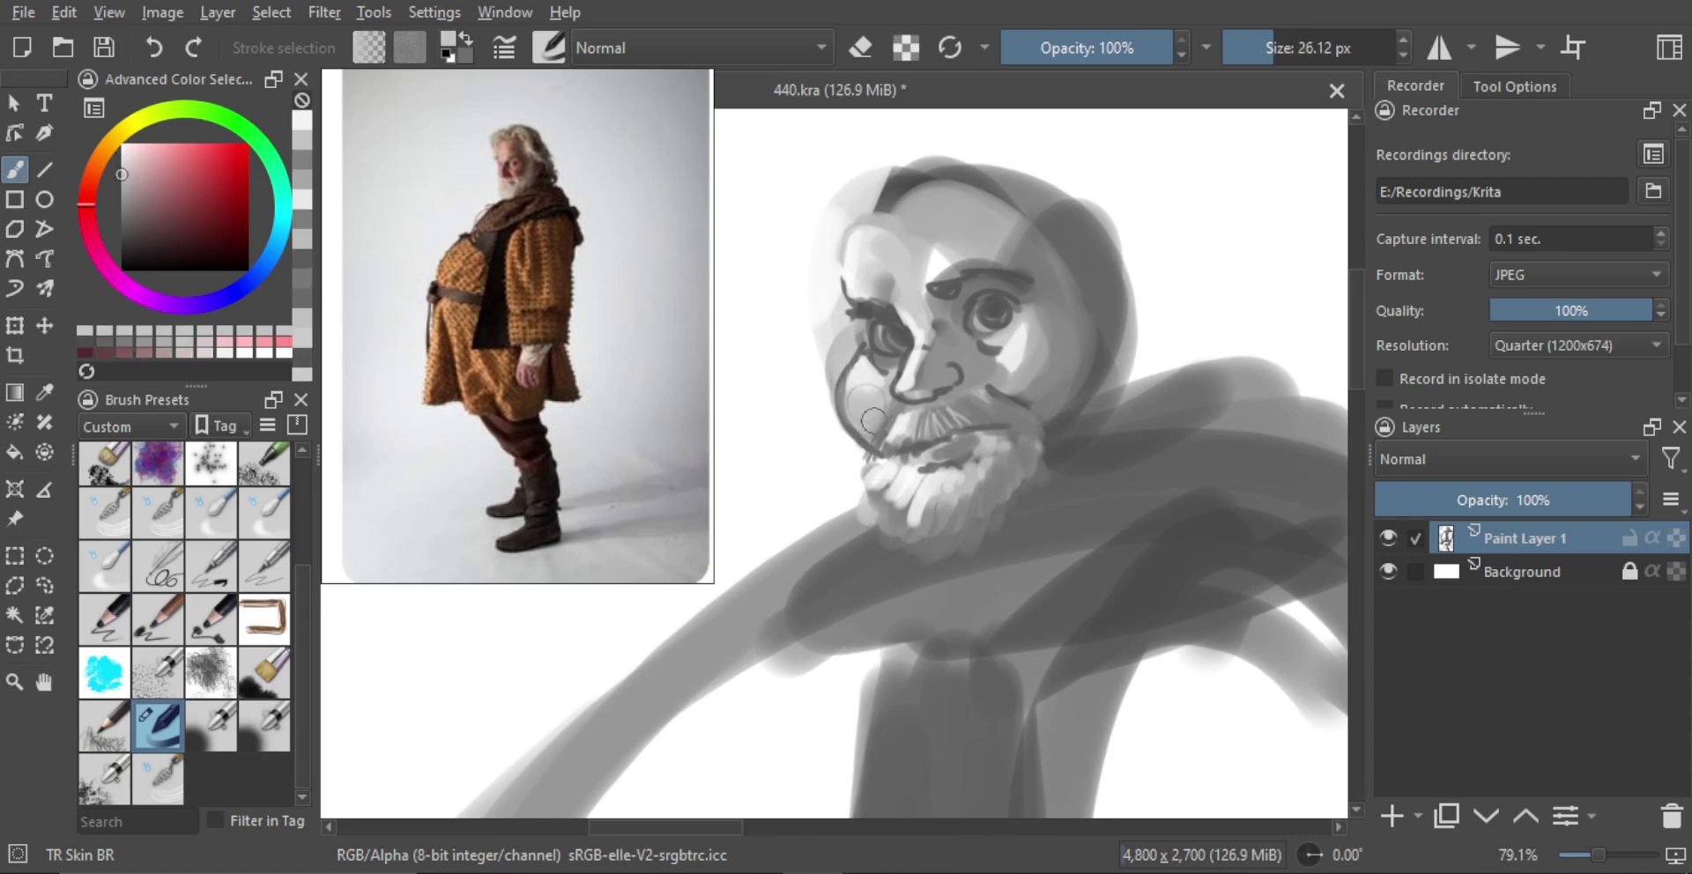
Erase the paint outside the far brow and cheek contour with a 26.12 px eraser
{"action": "scroll", "coordinate": [917, 458], "scroll_direction": "down", "scroll_amount": 5}
{"action": "scroll", "coordinate": [969, 372], "scroll_direction": "up", "scroll_amount": 4}
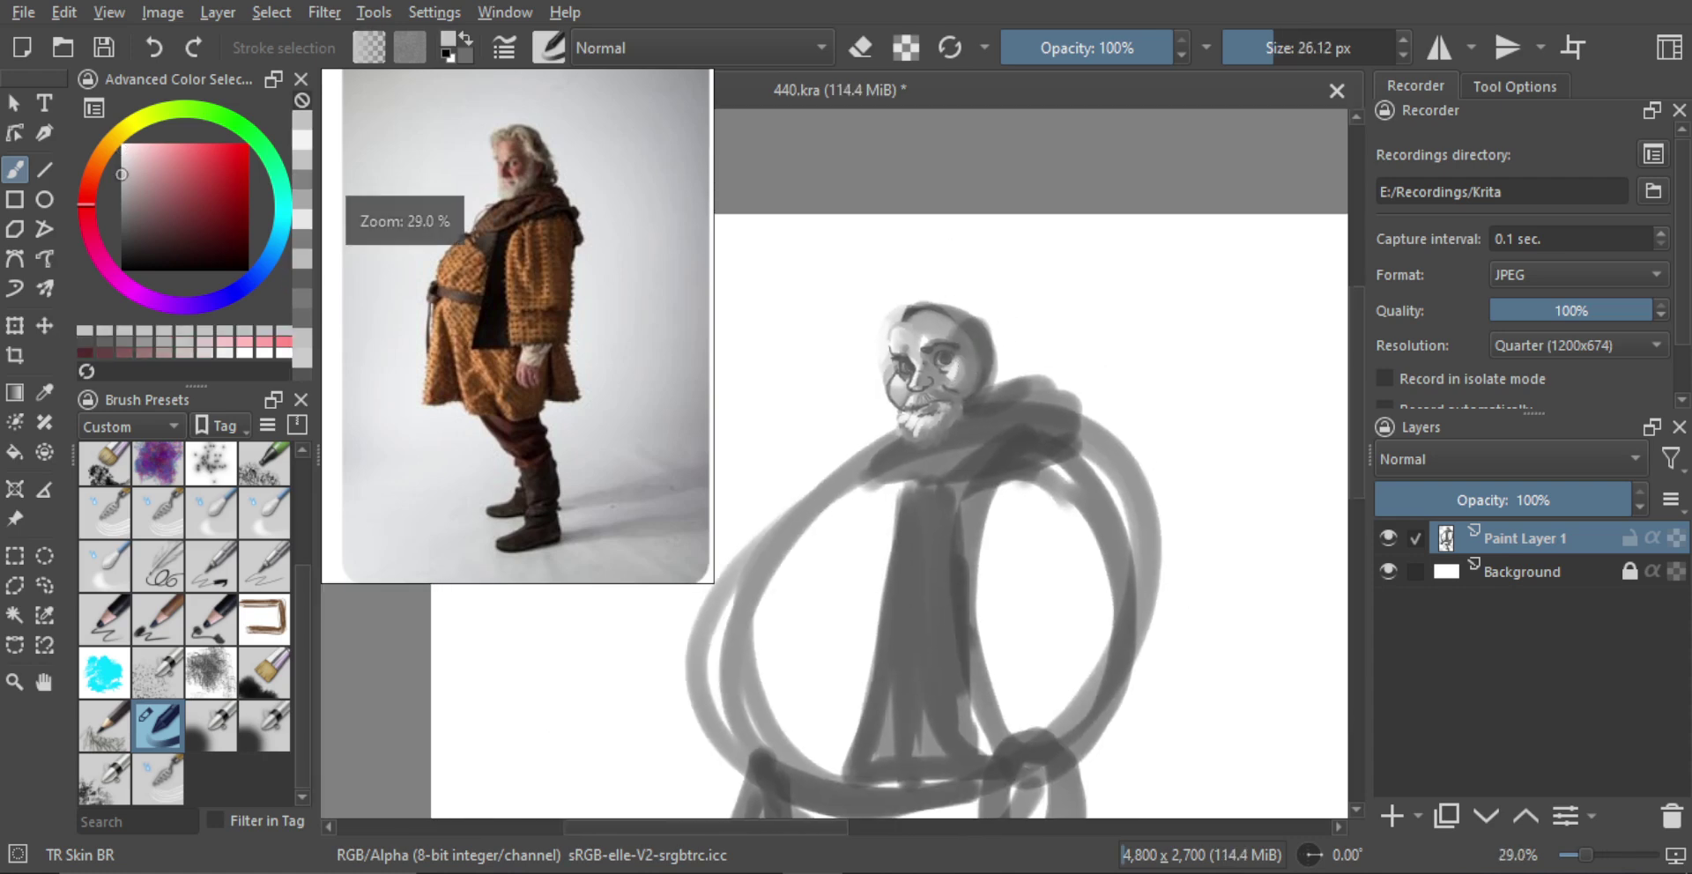
{"action": "key", "text": "e"}
{"action": "mouse_move", "coordinate": [858, 313]}
{"action": "left_mouse_down"}
{"action": "mouse_move", "coordinate": [828, 397]}
{"action": "mouse_move", "coordinate": [849, 409]}
{"action": "left_mouse_up"}
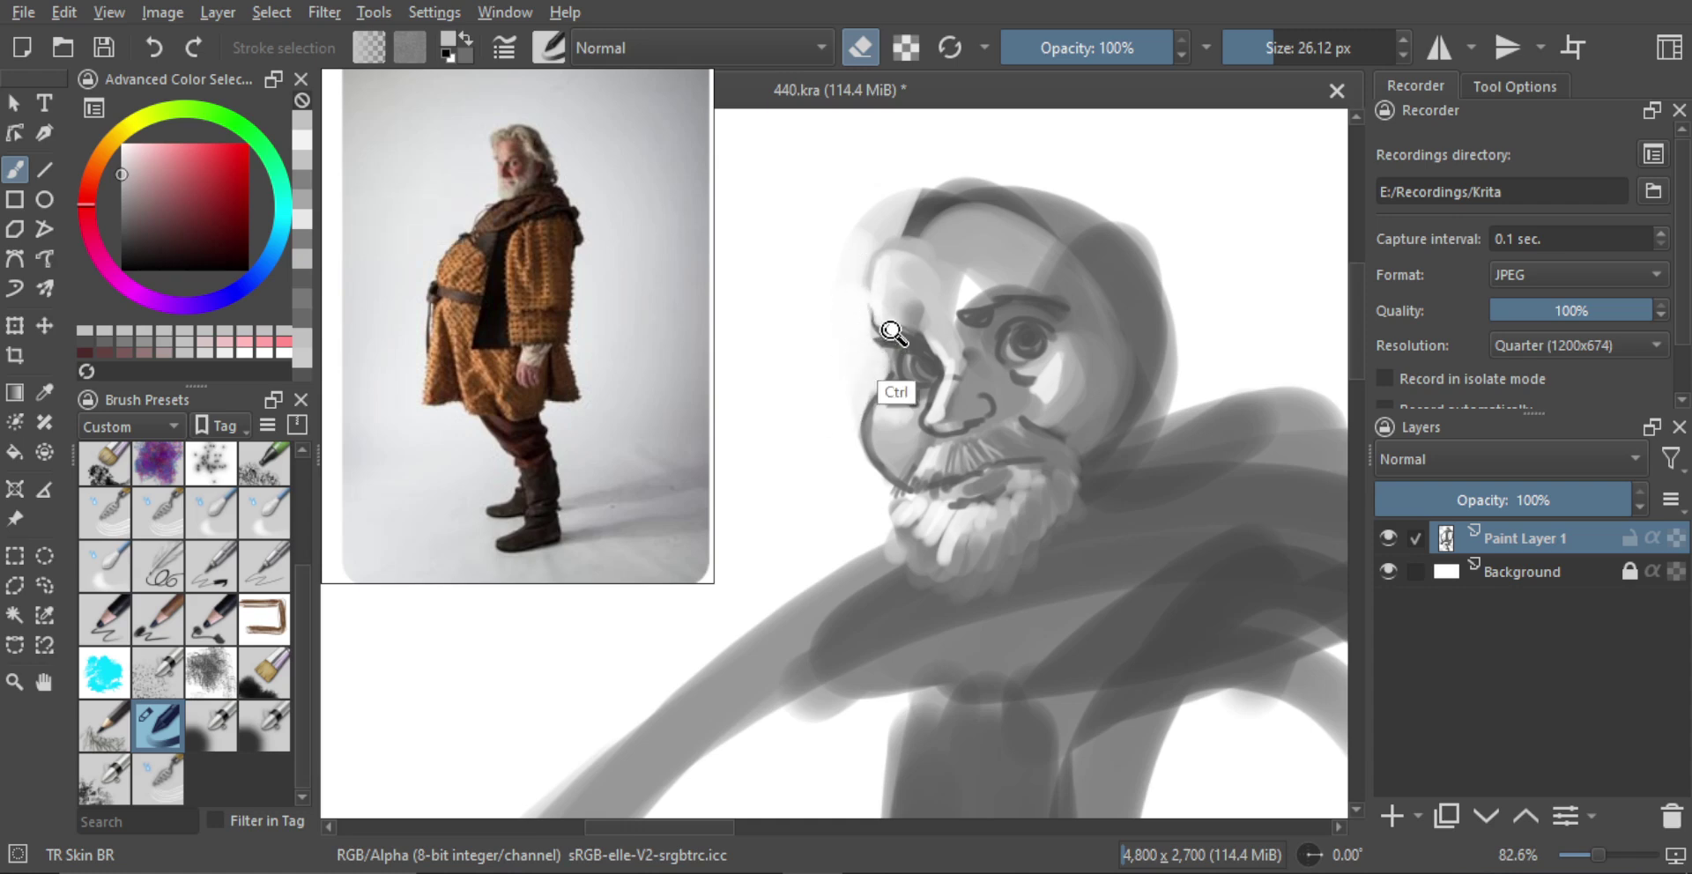
{"action": "scroll", "coordinate": [892, 381], "scroll_direction": "down", "scroll_amount": 5}
{"action": "scroll", "coordinate": [934, 308], "scroll_direction": "up", "scroll_amount": 3}
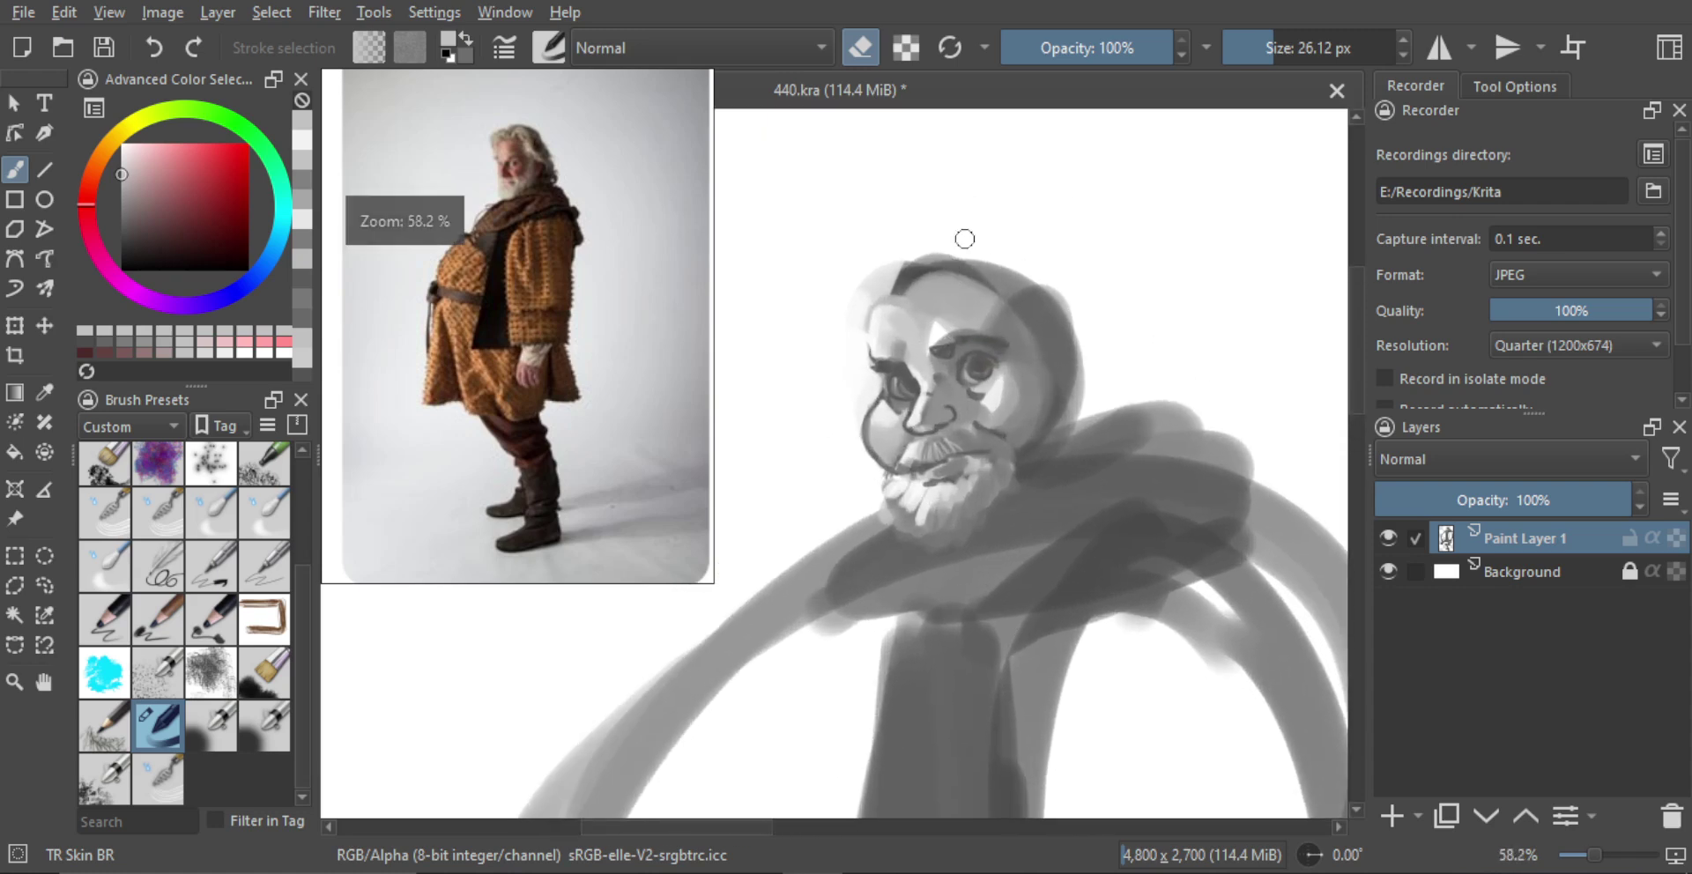
Paint a dark grey mass of wavy hair over the crown and around the forehead
{"action": "left_click", "coordinate": [908, 276], "text": "ctrl"}
{"action": "key", "text": "e"}
{"action": "key", "text": "bracketright"}
{"action": "key", "text": "bracketright"}
{"action": "mouse_move", "coordinate": [915, 271]}
{"action": "left_mouse_down"}
{"action": "mouse_move", "coordinate": [858, 284]}
{"action": "mouse_move", "coordinate": [867, 327]}
{"action": "mouse_move", "coordinate": [911, 240]}
{"action": "mouse_move", "coordinate": [897, 236]}
{"action": "mouse_move", "coordinate": [930, 254]}
{"action": "mouse_move", "coordinate": [949, 233]}
{"action": "mouse_move", "coordinate": [1018, 318]}
{"action": "mouse_move", "coordinate": [1017, 296]}
{"action": "mouse_move", "coordinate": [1043, 358]}
{"action": "mouse_move", "coordinate": [1042, 311]}
{"action": "mouse_move", "coordinate": [1061, 333]}
{"action": "mouse_move", "coordinate": [1033, 323]}
{"action": "mouse_move", "coordinate": [1107, 341]}
{"action": "mouse_move", "coordinate": [1024, 274]}
{"action": "mouse_move", "coordinate": [1054, 249]}
{"action": "mouse_move", "coordinate": [973, 216]}
{"action": "mouse_move", "coordinate": [1044, 238]}
{"action": "mouse_move", "coordinate": [981, 229]}
{"action": "mouse_move", "coordinate": [1011, 260]}
{"action": "mouse_move", "coordinate": [1030, 224]}
{"action": "mouse_move", "coordinate": [1085, 297]}
{"action": "left_mouse_up"}
{"action": "key", "text": "bracketright"}
{"action": "key", "text": "bracketright"}
{"action": "key", "text": "ctrl+z"}
{"action": "key", "text": "bracketleft"}
{"action": "key", "text": "bracketleft"}
Extend the dark grey down the back of the head and paint the collar edge behind the neck
{"action": "mouse_move", "coordinate": [1094, 359]}
{"action": "left_mouse_down"}
{"action": "mouse_move", "coordinate": [1108, 429]}
{"action": "mouse_move", "coordinate": [1057, 481]}
{"action": "left_mouse_up"}
{"action": "mouse_move", "coordinate": [1058, 480]}
{"action": "left_mouse_down"}
{"action": "mouse_move", "coordinate": [1103, 450]}
{"action": "mouse_move", "coordinate": [1074, 453]}
{"action": "left_mouse_up"}
{"action": "left_click_drag", "start_coordinate": [1075, 453], "coordinate": [1052, 446]}
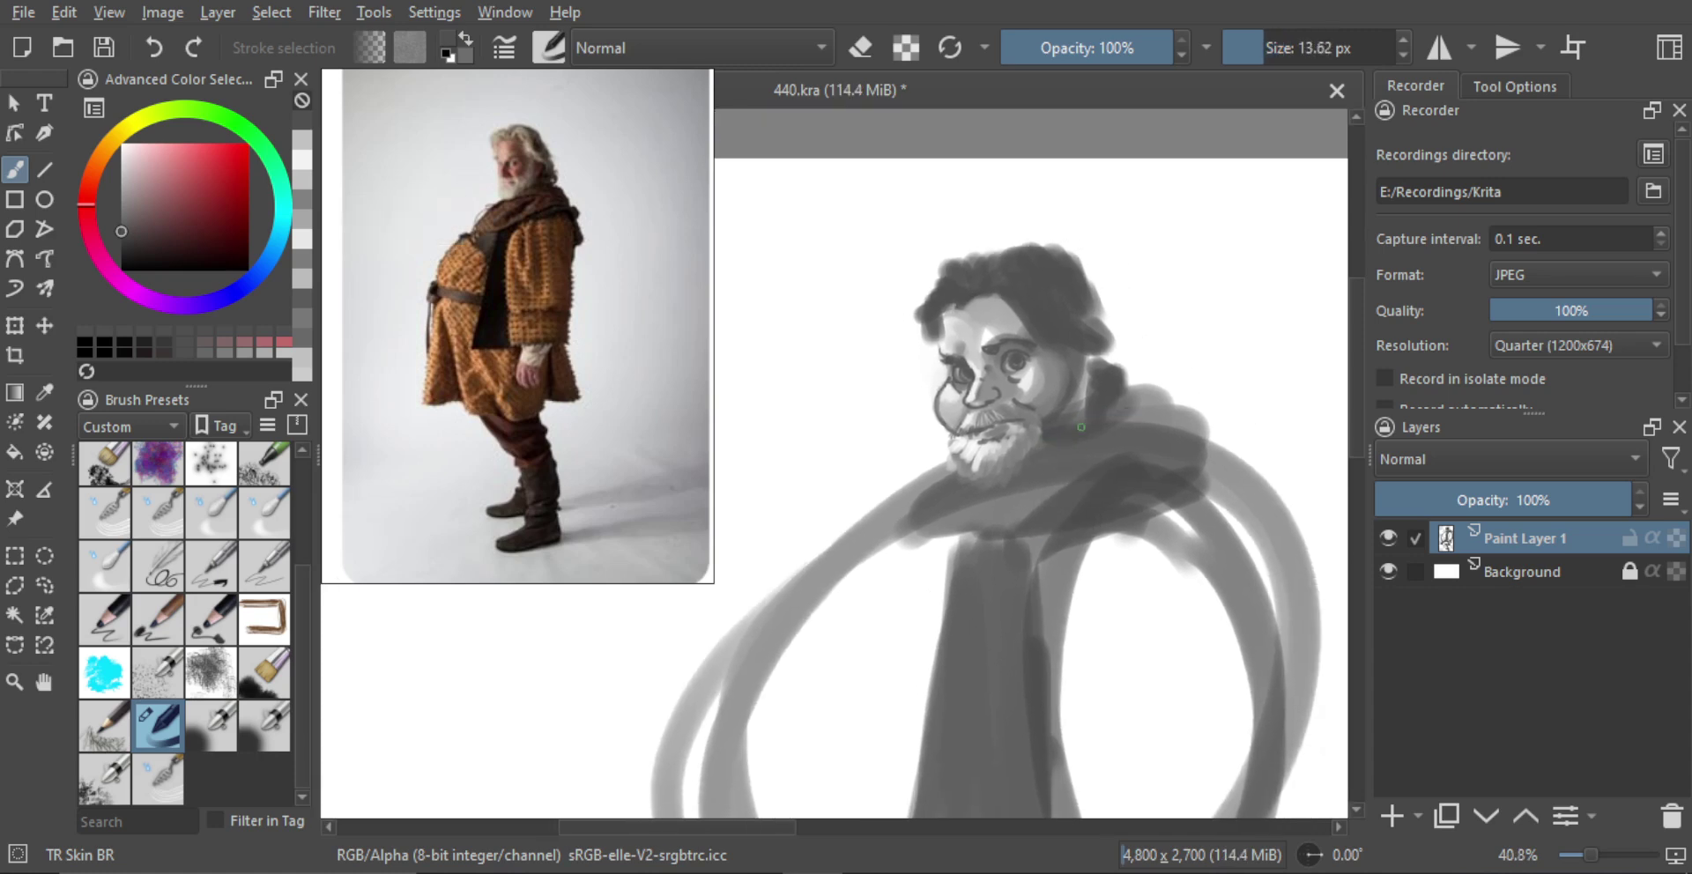
Outline the scarf around the shoulders in dark grey and fill it in with a 36.60 px brush
{"action": "scroll", "coordinate": [1168, 439], "scroll_direction": "down", "scroll_amount": 1}
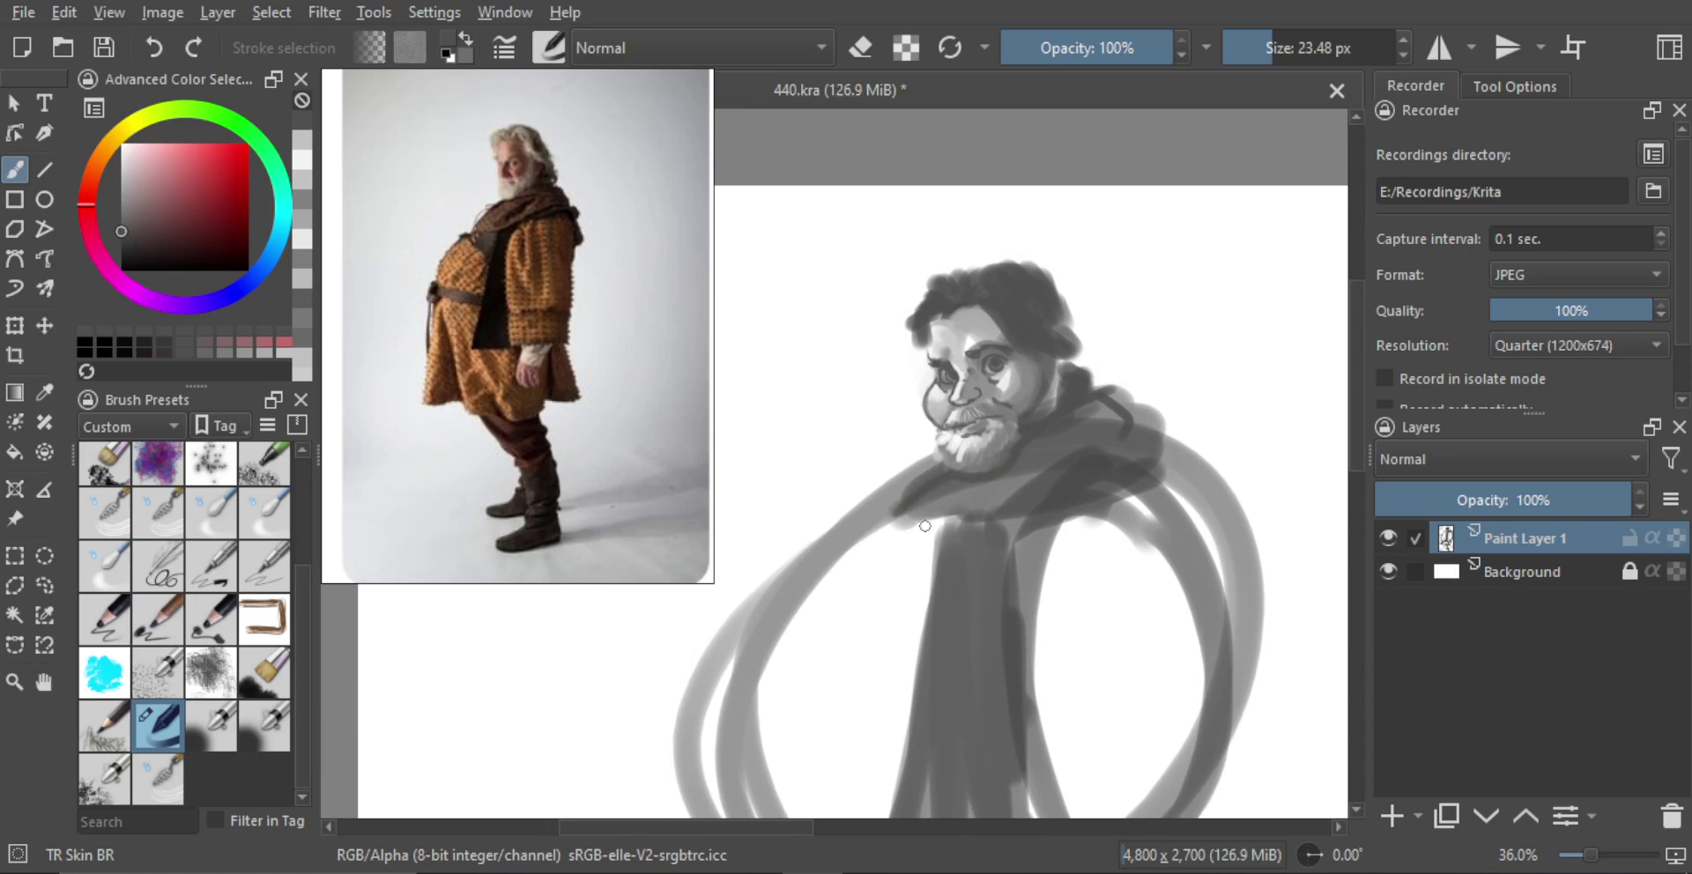
{"action": "mouse_move", "coordinate": [882, 526]}
{"action": "left_mouse_down"}
{"action": "mouse_move", "coordinate": [1043, 523]}
{"action": "mouse_move", "coordinate": [927, 513]}
{"action": "left_mouse_up"}
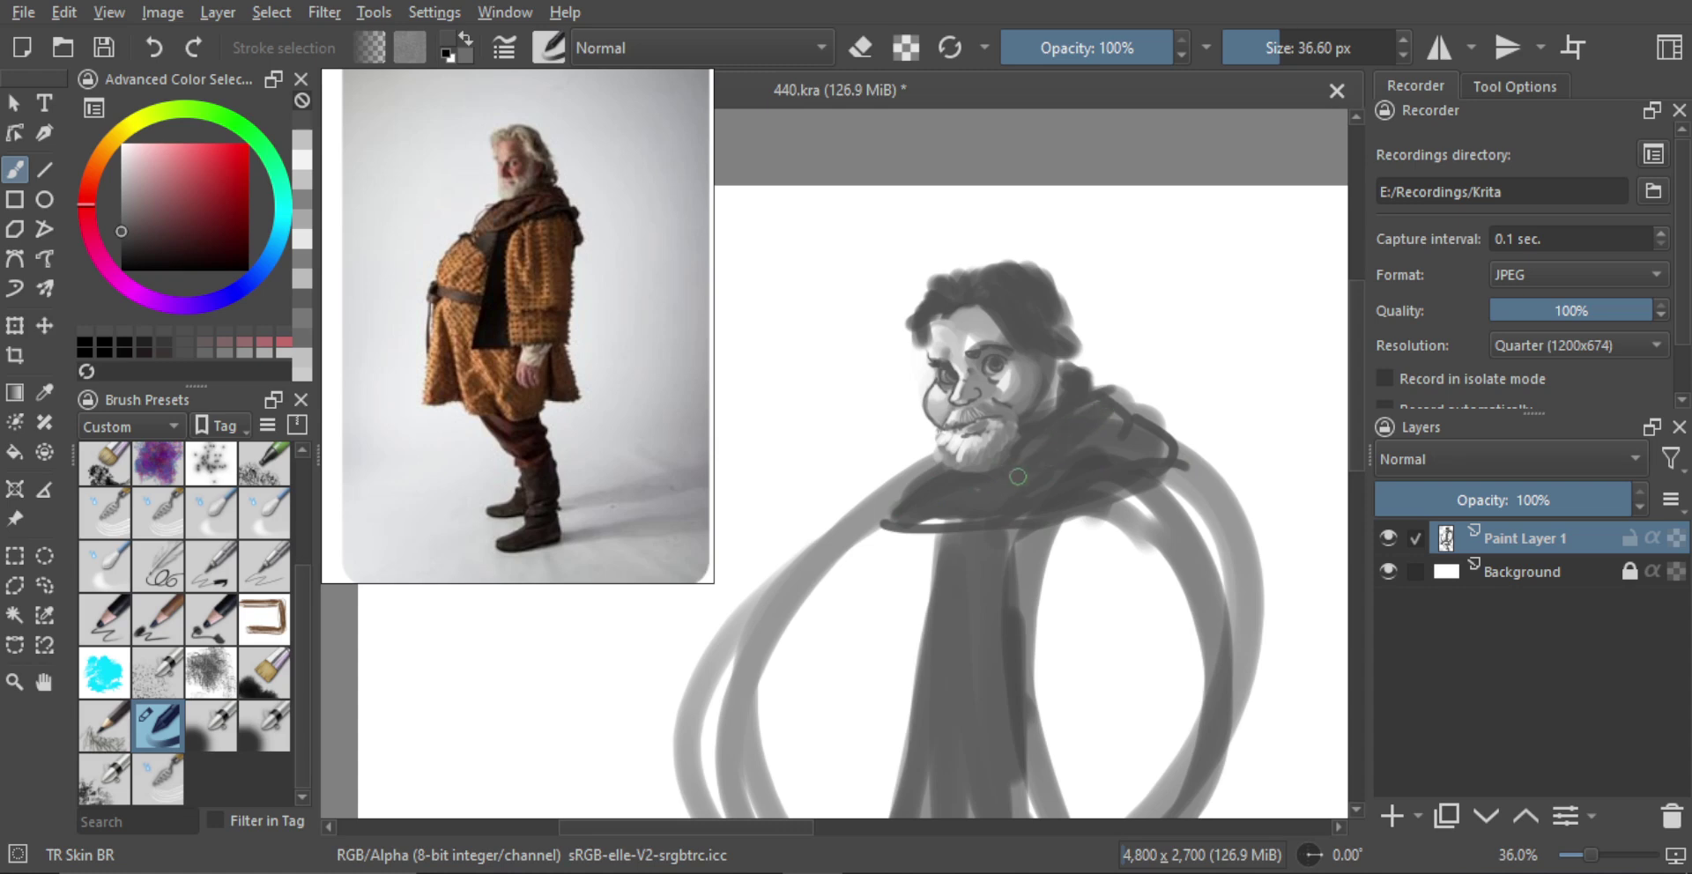
{"action": "scroll", "coordinate": [1109, 476], "scroll_direction": "down", "scroll_amount": 3}
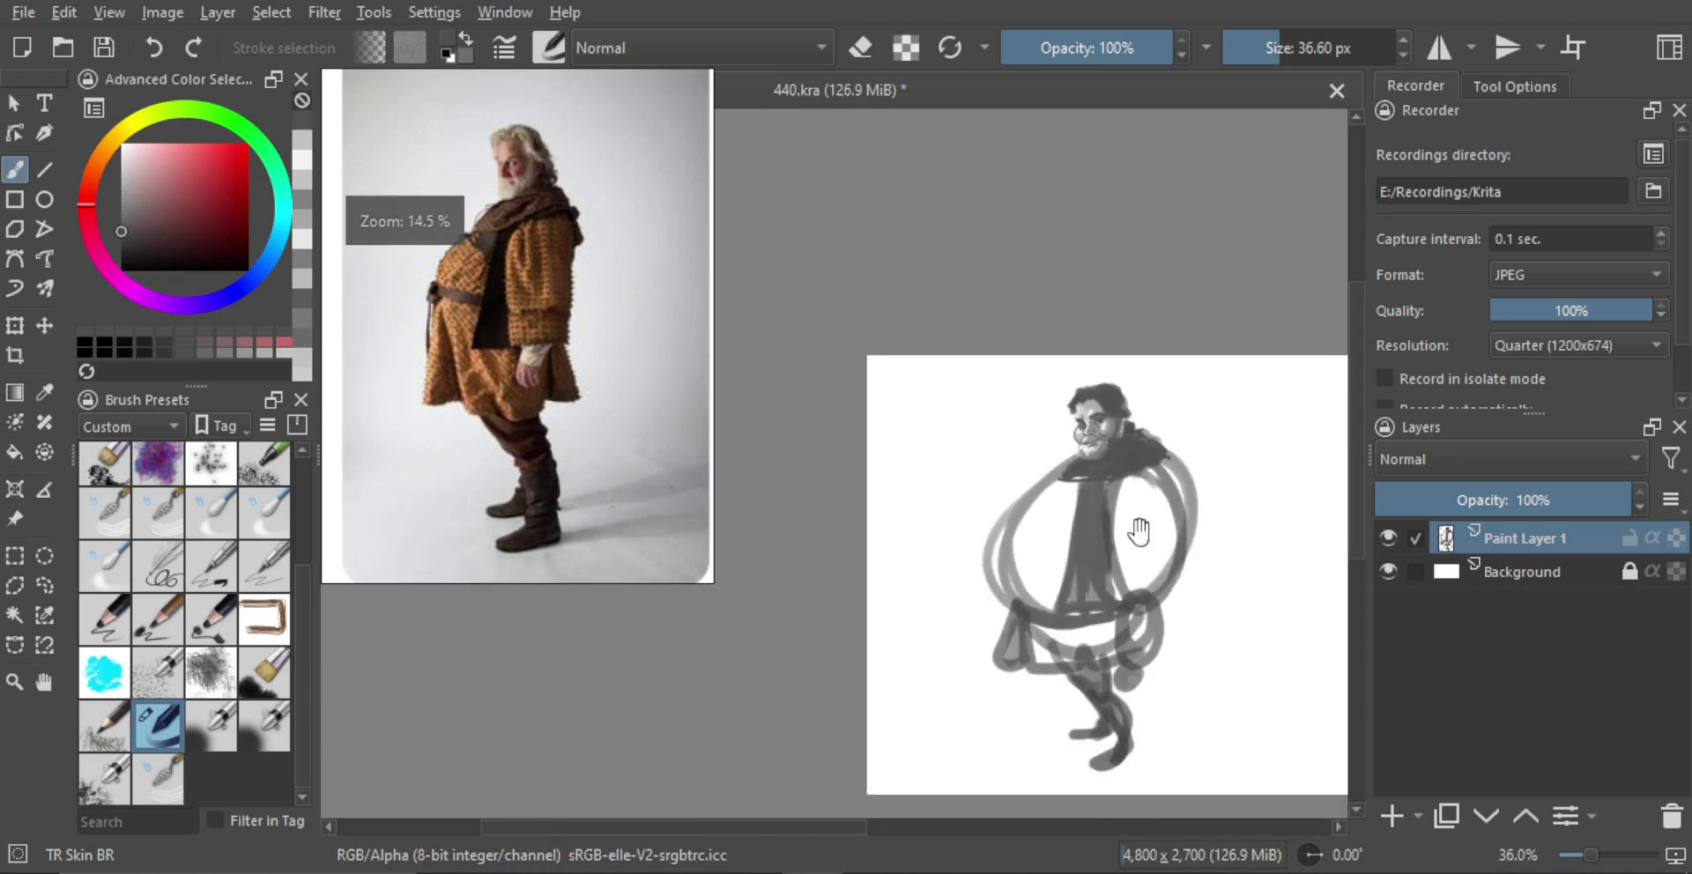
Paint dark whisker strokes along the near cheek and jaw with sampled greys
{"action": "left_click_drag", "start_coordinate": [1137, 529], "coordinate": [1065, 518]}
{"action": "scroll", "coordinate": [1081, 529], "scroll_direction": "up", "scroll_amount": 1}
{"action": "left_click_drag", "start_coordinate": [1081, 423], "coordinate": [1058, 388]}
{"action": "scroll", "coordinate": [1051, 410], "scroll_direction": "up", "scroll_amount": 6}
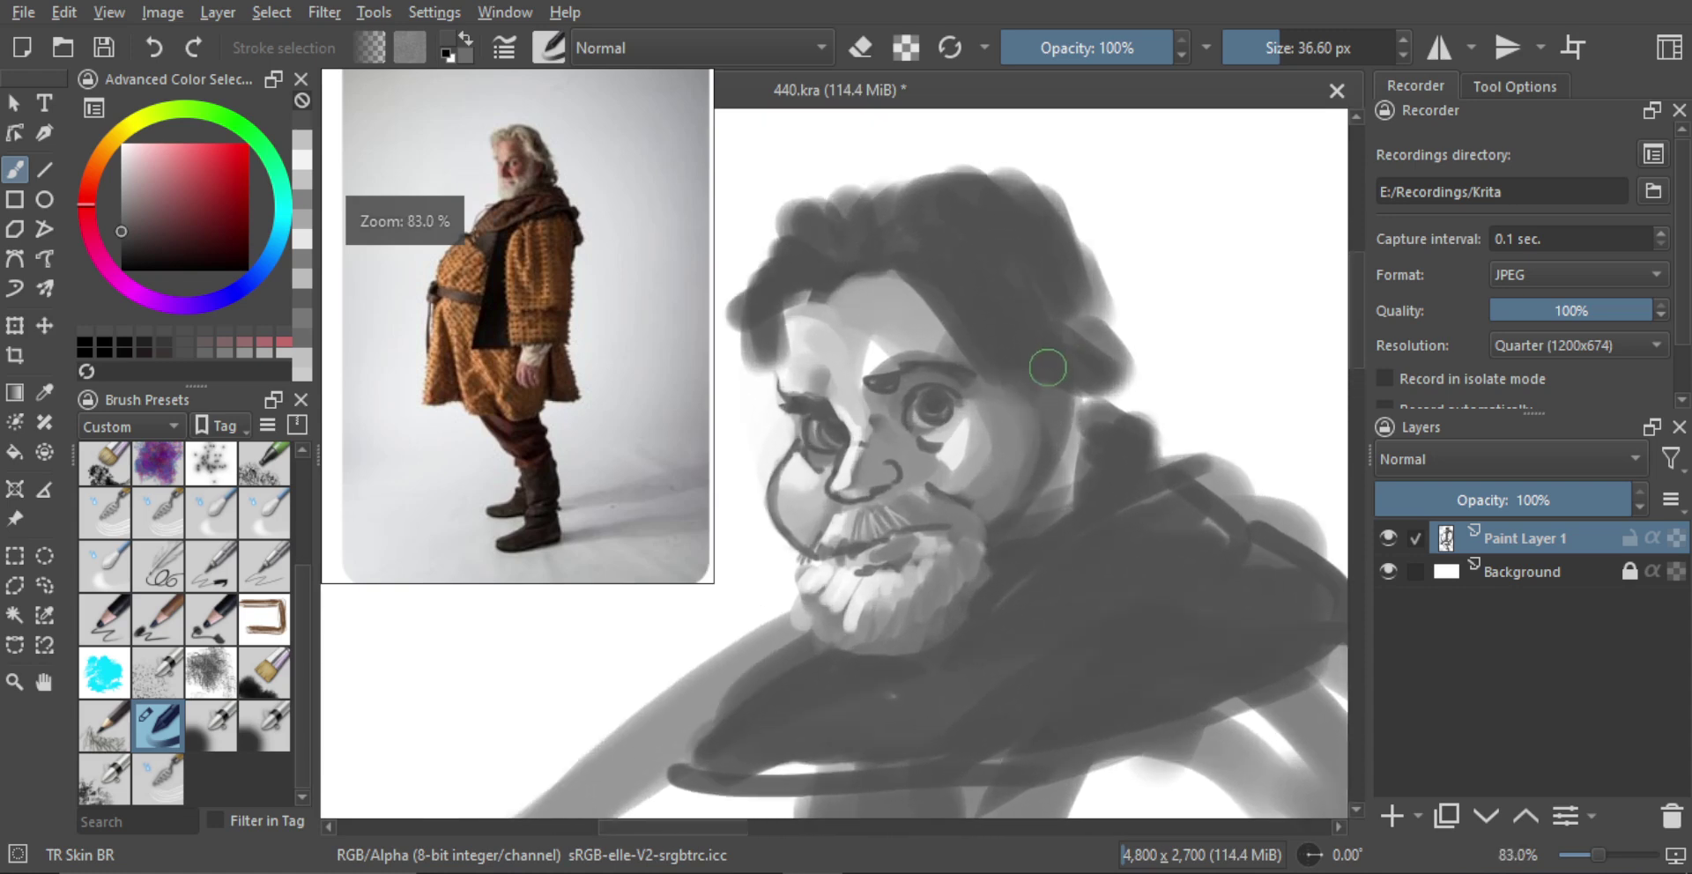
{"action": "left_click_drag", "start_coordinate": [1051, 468], "coordinate": [1029, 468]}
{"action": "left_click", "coordinate": [963, 524], "text": "alt"}
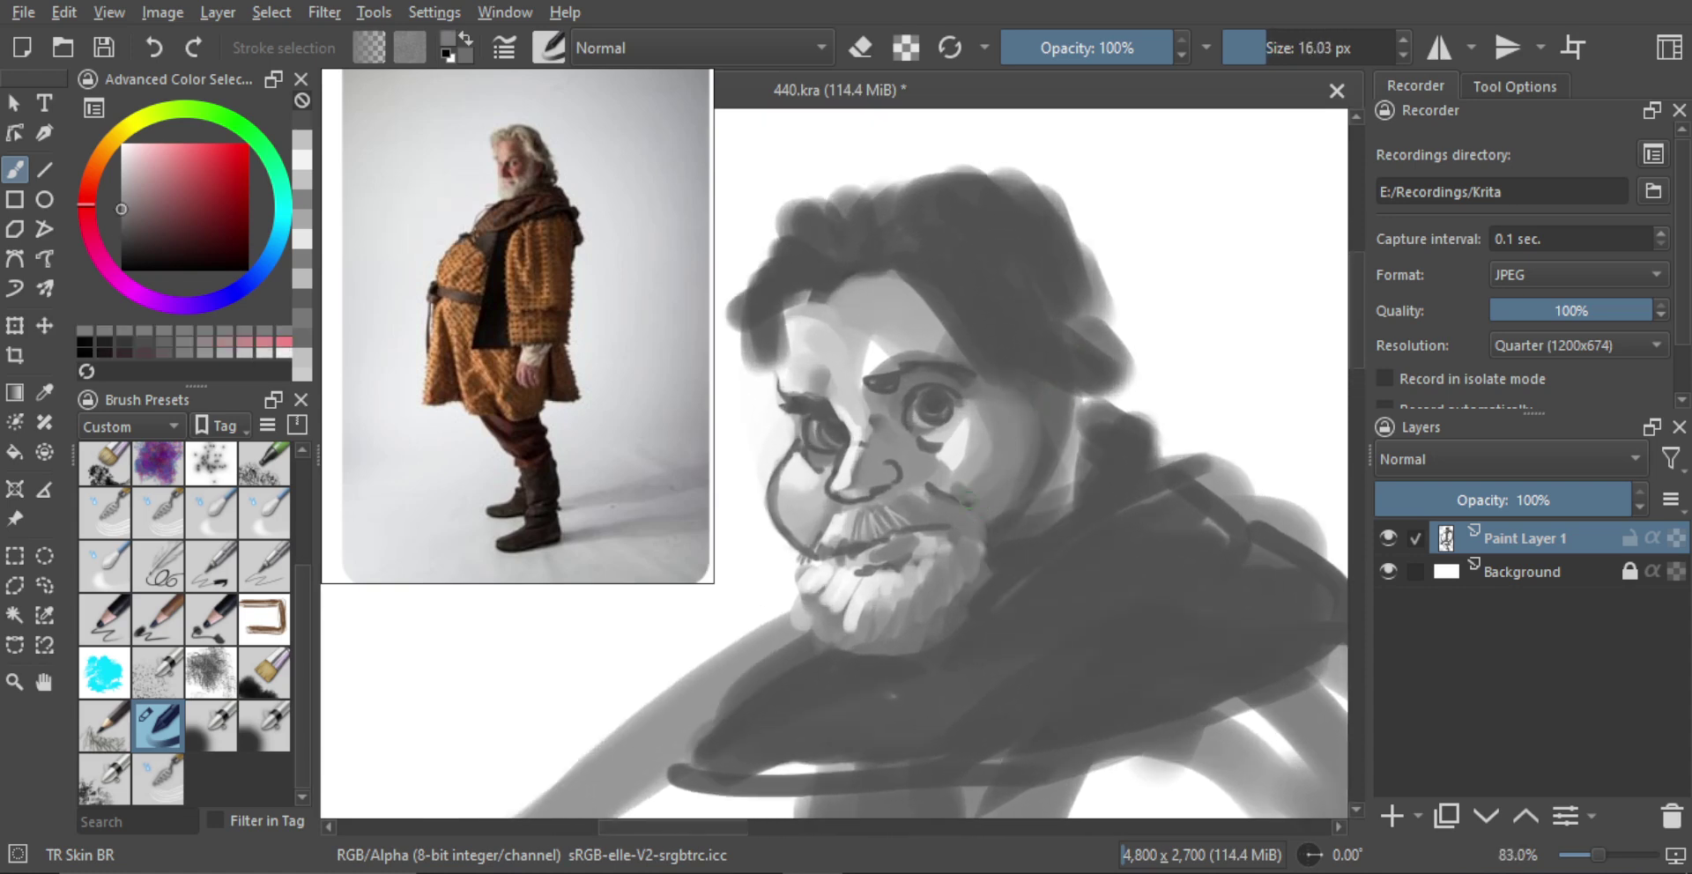
{"action": "key", "text": "bracketleft"}
{"action": "left_click", "coordinate": [1035, 478], "text": "alt"}
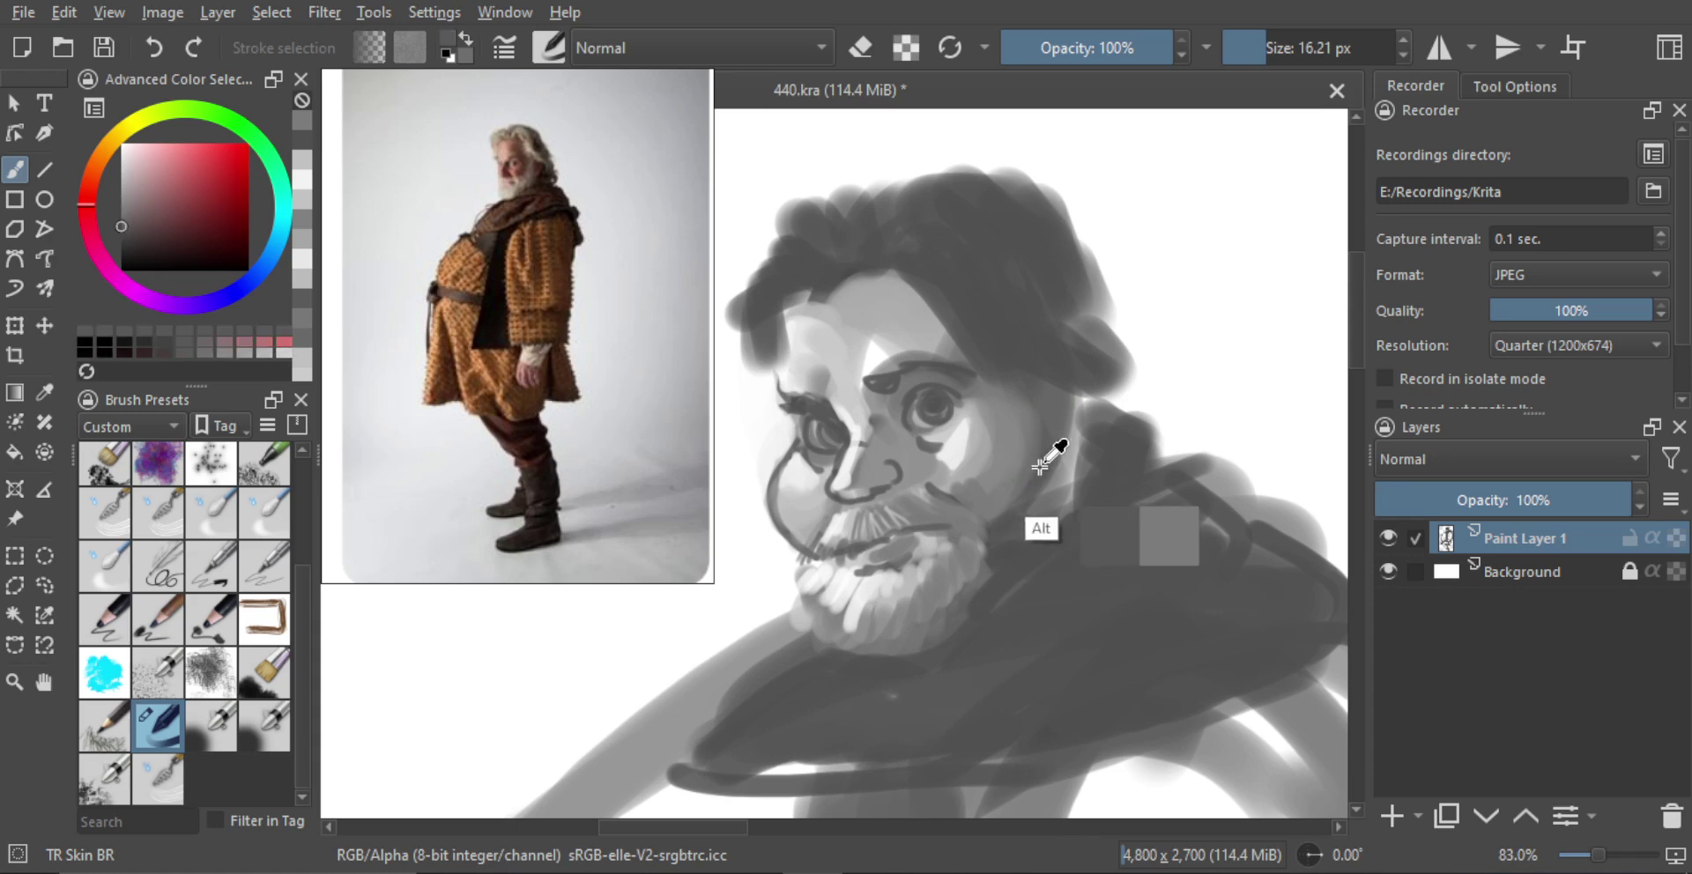
{"action": "mouse_move", "coordinate": [976, 491]}
{"action": "left_mouse_down"}
{"action": "mouse_move", "coordinate": [1033, 487]}
{"action": "mouse_move", "coordinate": [1040, 441]}
{"action": "mouse_move", "coordinate": [1015, 439]}
{"action": "left_mouse_up"}
{"action": "left_click_drag", "start_coordinate": [1037, 448], "coordinate": [1019, 431]}
Break up the near sideburn with smaller strokes of sampled greys and blend its edge into the cheek
{"action": "left_click", "coordinate": [961, 509], "text": "alt"}
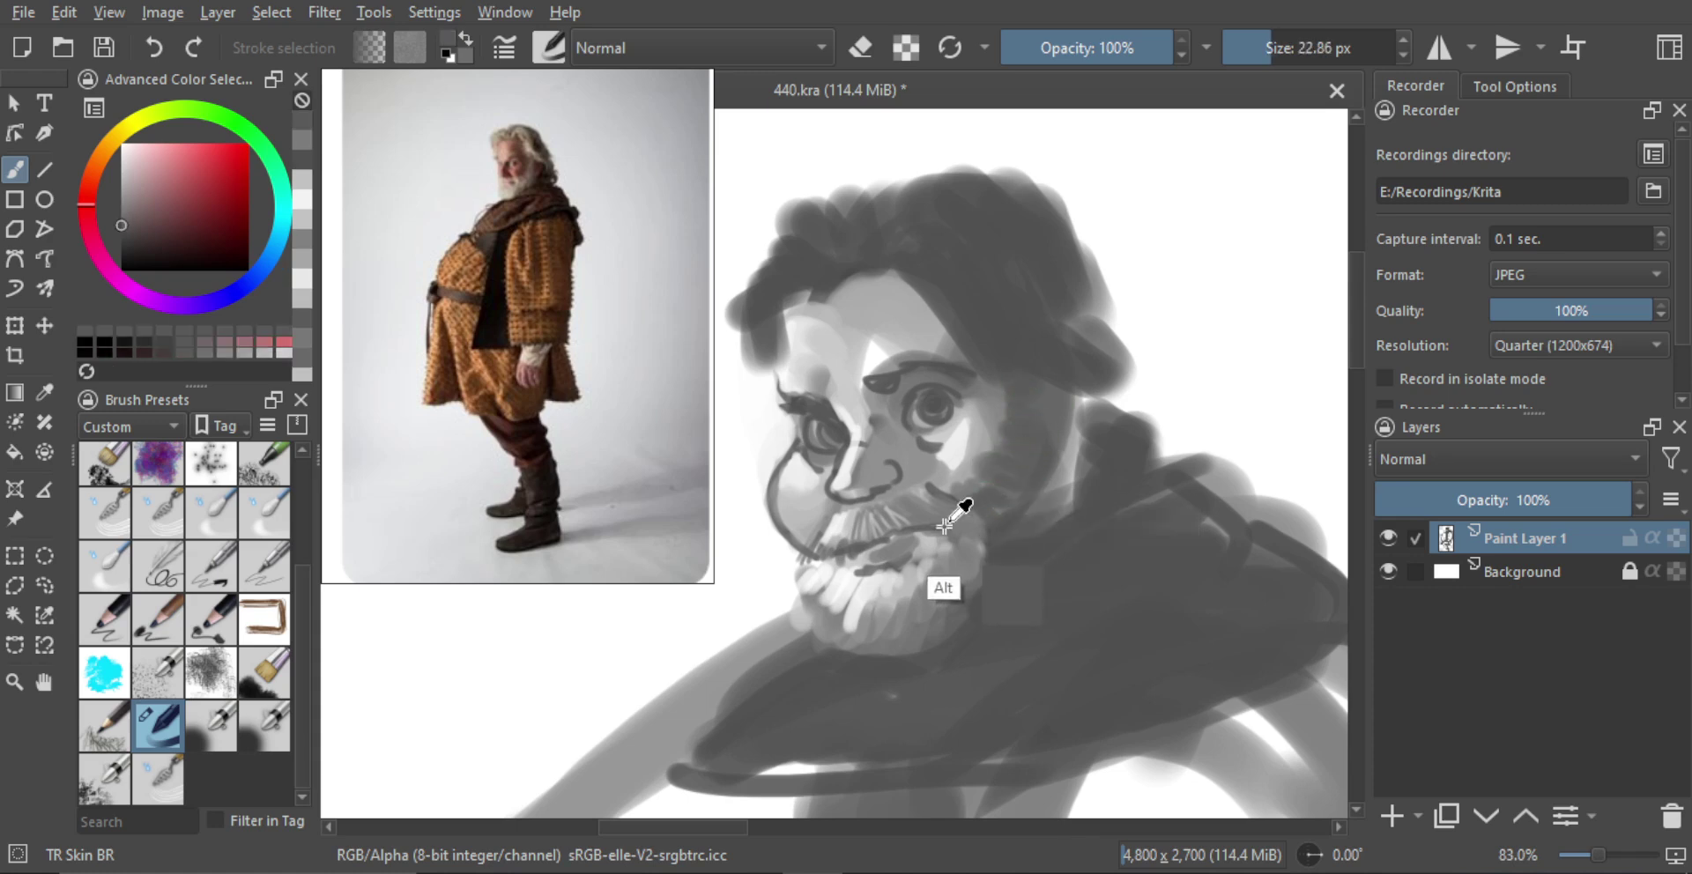
{"action": "key", "text": "bracketleft"}
{"action": "key", "text": "bracketleft"}
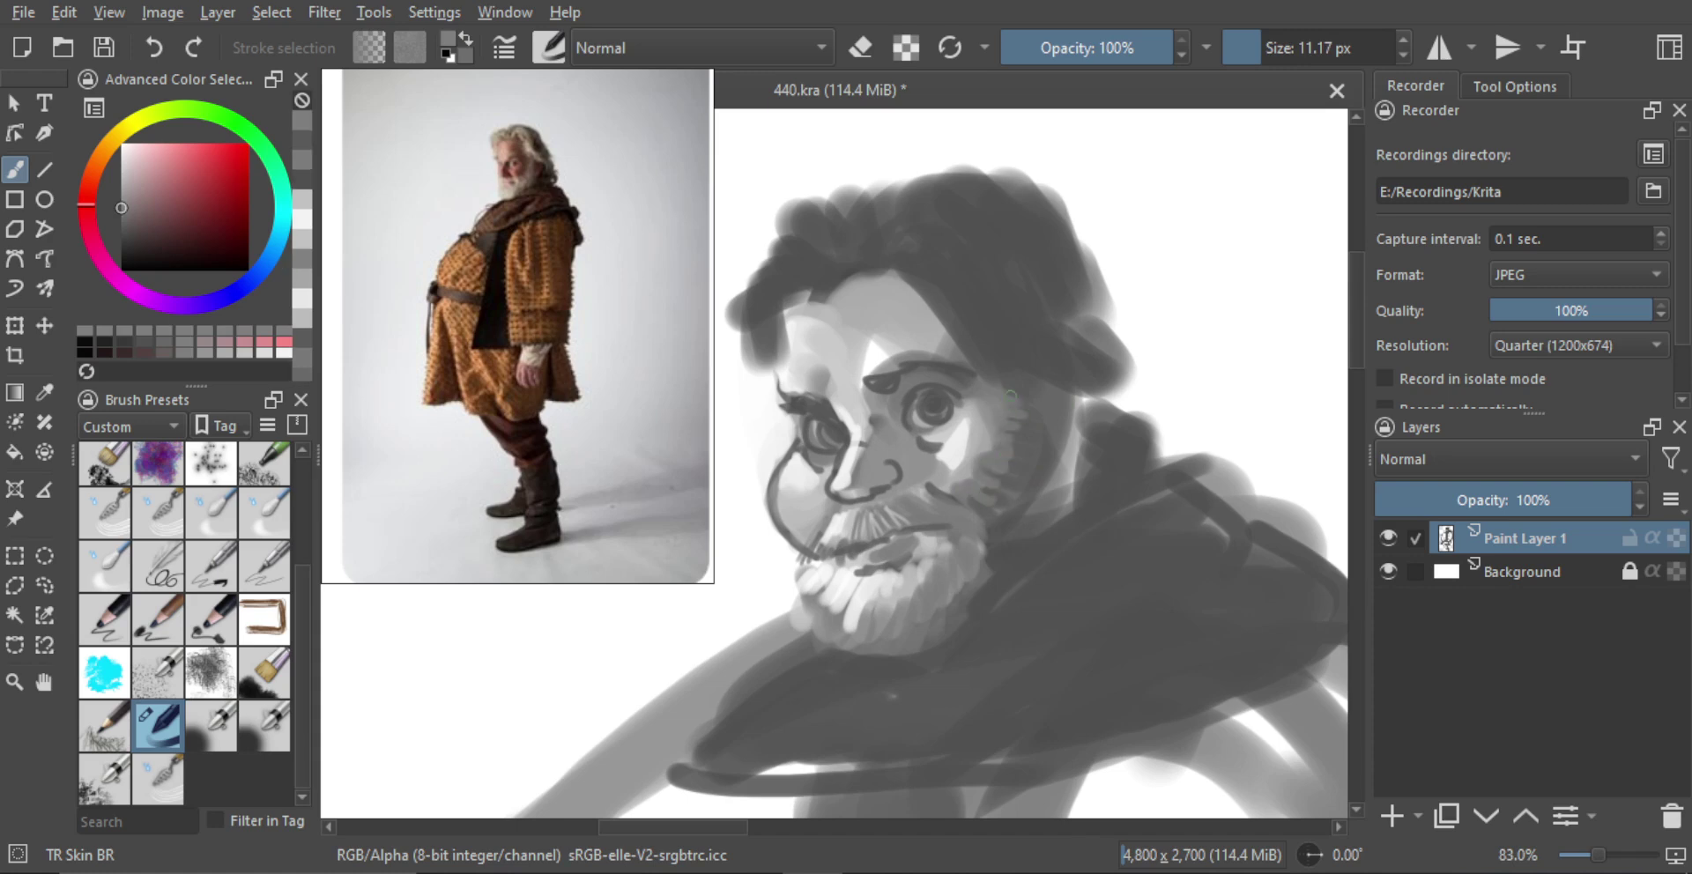
{"action": "left_click", "coordinate": [969, 494], "text": "alt"}
{"action": "left_click_drag", "start_coordinate": [971, 494], "coordinate": [981, 493]}
{"action": "left_click_drag", "start_coordinate": [985, 401], "coordinate": [973, 481]}
{"action": "key", "text": "ctrl+z"}
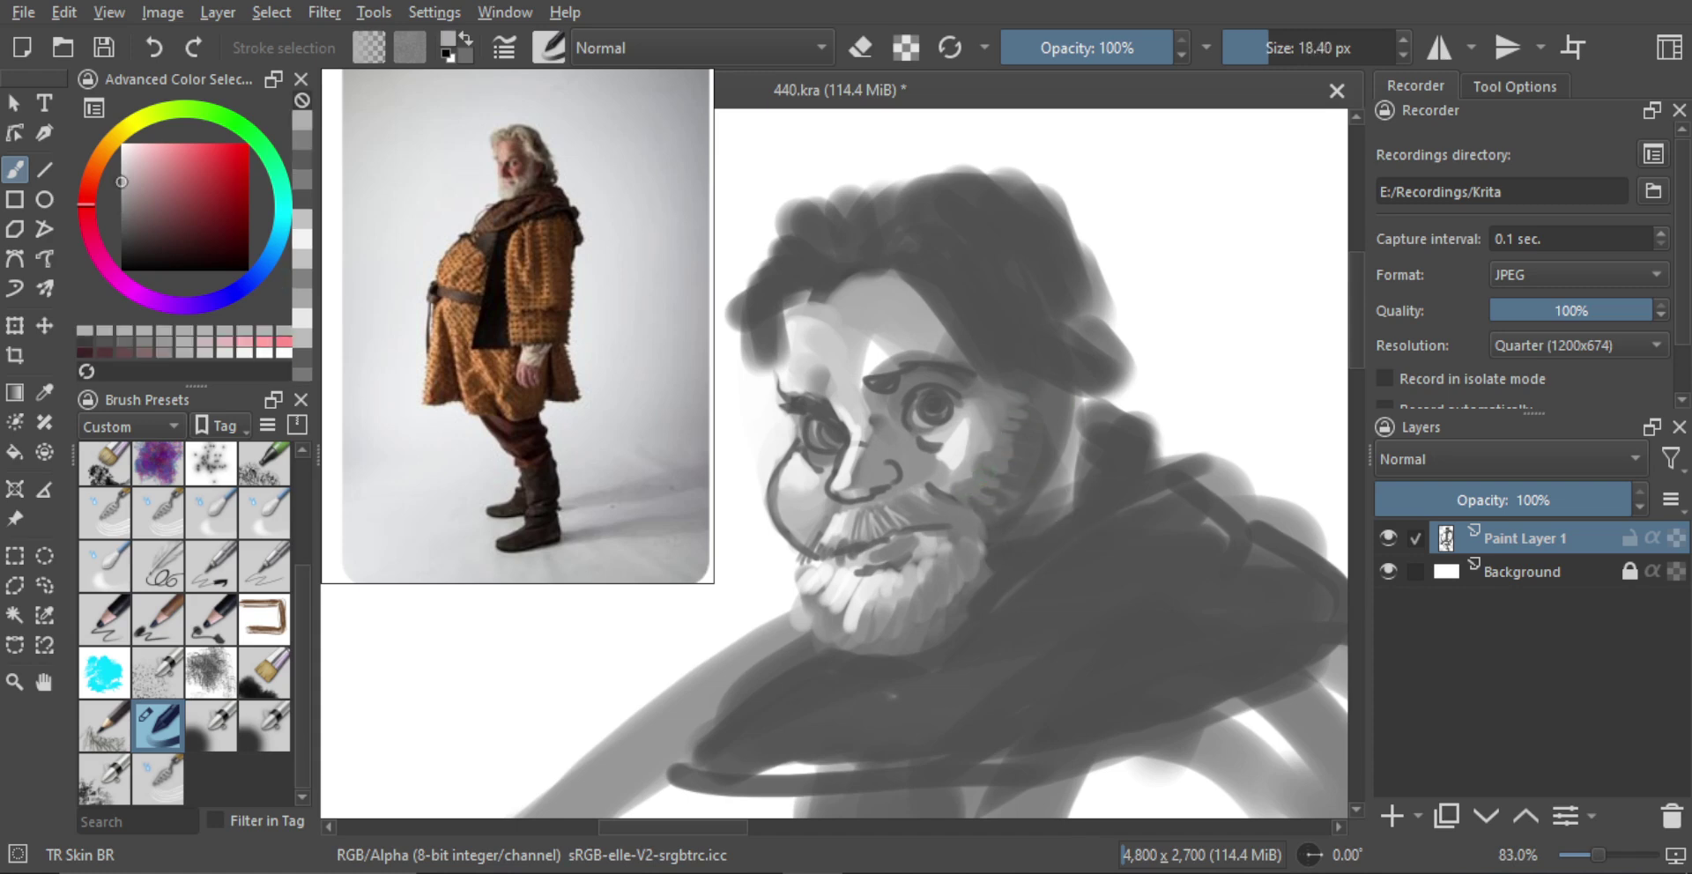
{"action": "left_click", "coordinate": [979, 473], "text": "alt"}
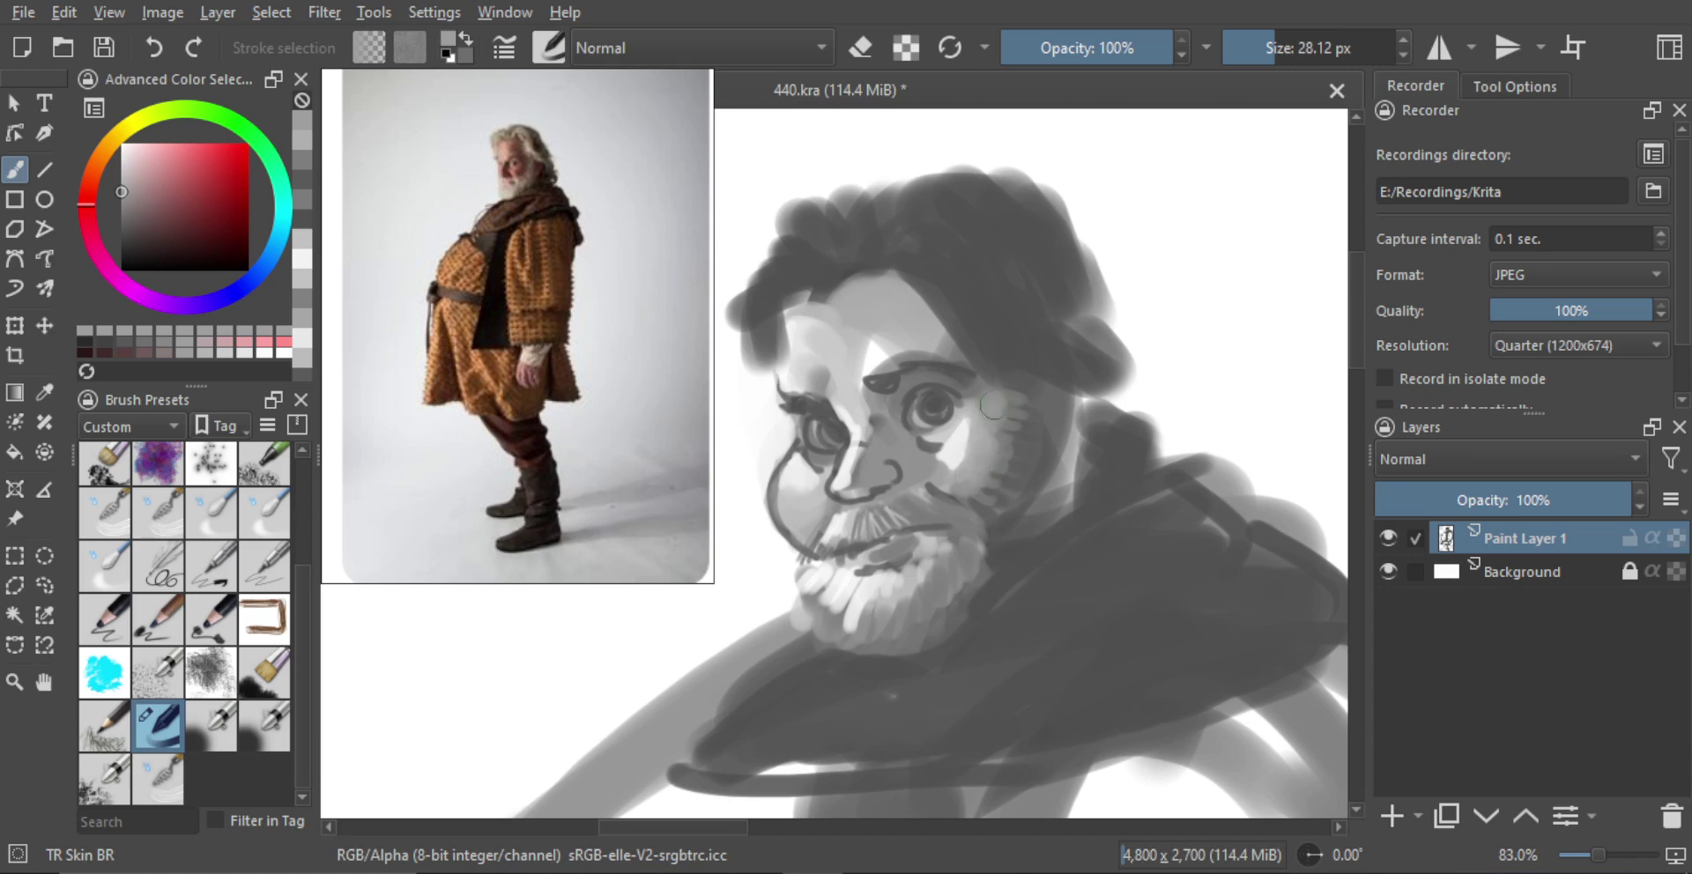
Add thin light grey hair strokes where the near sideburn meets the moustache and beard, using a 5.23 px brush
{"action": "left_click", "coordinate": [925, 536], "text": "alt"}
{"action": "left_click_drag", "start_coordinate": [986, 507], "coordinate": [940, 507], "text": "shift"}
{"action": "left_click", "coordinate": [936, 578], "text": "alt"}
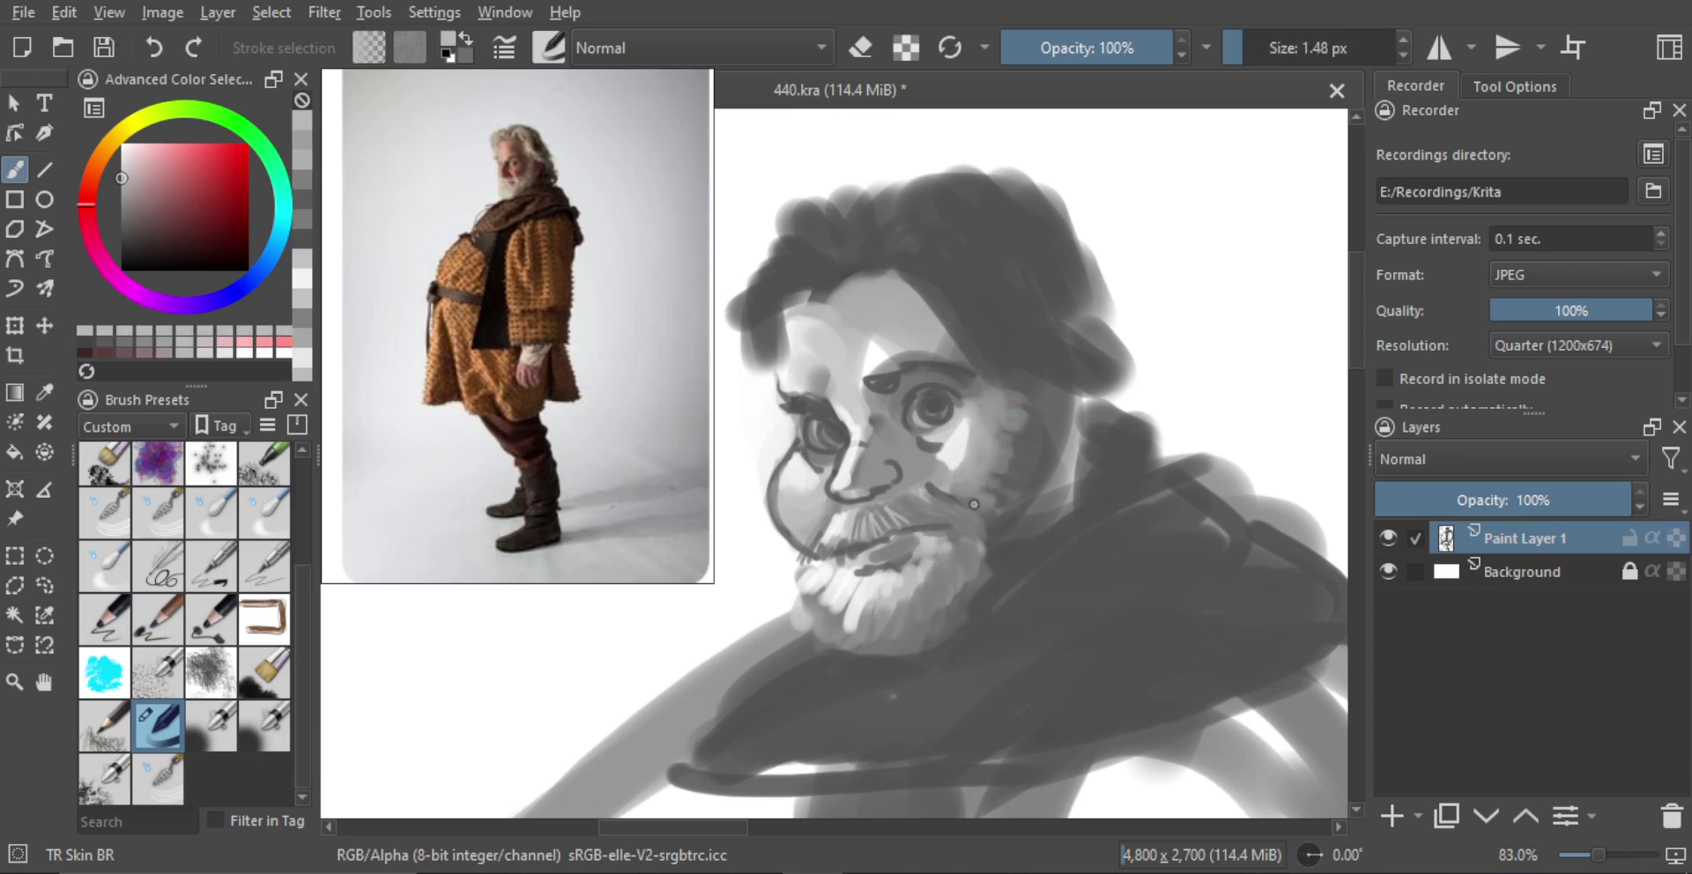
{"action": "key", "text": "ctrl+z"}
{"action": "left_click_drag", "start_coordinate": [975, 502], "coordinate": [954, 503], "text": "shift"}
{"action": "left_click_drag", "start_coordinate": [965, 569], "coordinate": [1013, 569]}
{"action": "left_click_drag", "start_coordinate": [978, 506], "coordinate": [996, 493]}
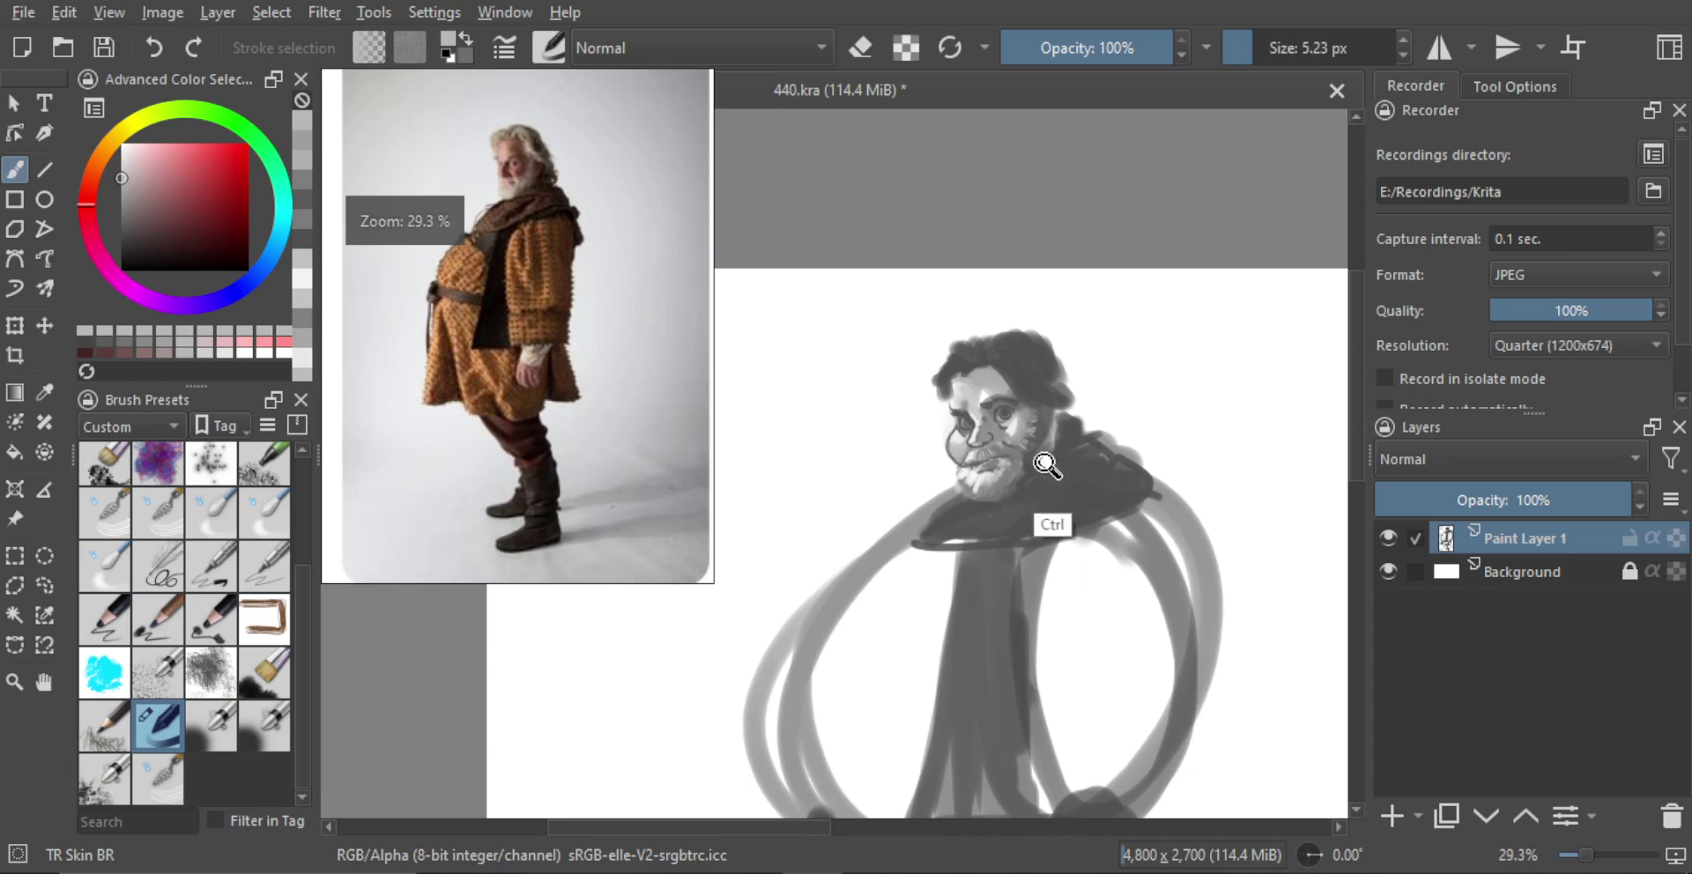
Block in the near ear beside the sideburn with sampled greys and a 15.23 px brush
{"action": "mouse_move", "coordinate": [1065, 429]}
{"action": "left_mouse_down"}
{"action": "mouse_move", "coordinate": [1040, 405]}
{"action": "mouse_move", "coordinate": [1036, 357]}
{"action": "left_mouse_up"}
{"action": "left_click", "coordinate": [1007, 430], "text": "ctrl"}
{"action": "mouse_move", "coordinate": [1007, 429]}
{"action": "left_mouse_down"}
{"action": "mouse_move", "coordinate": [981, 464]}
{"action": "mouse_move", "coordinate": [1019, 395]}
{"action": "mouse_move", "coordinate": [946, 439]}
{"action": "mouse_move", "coordinate": [1011, 395]}
{"action": "left_mouse_up"}
{"action": "left_click", "coordinate": [946, 432], "text": "ctrl"}
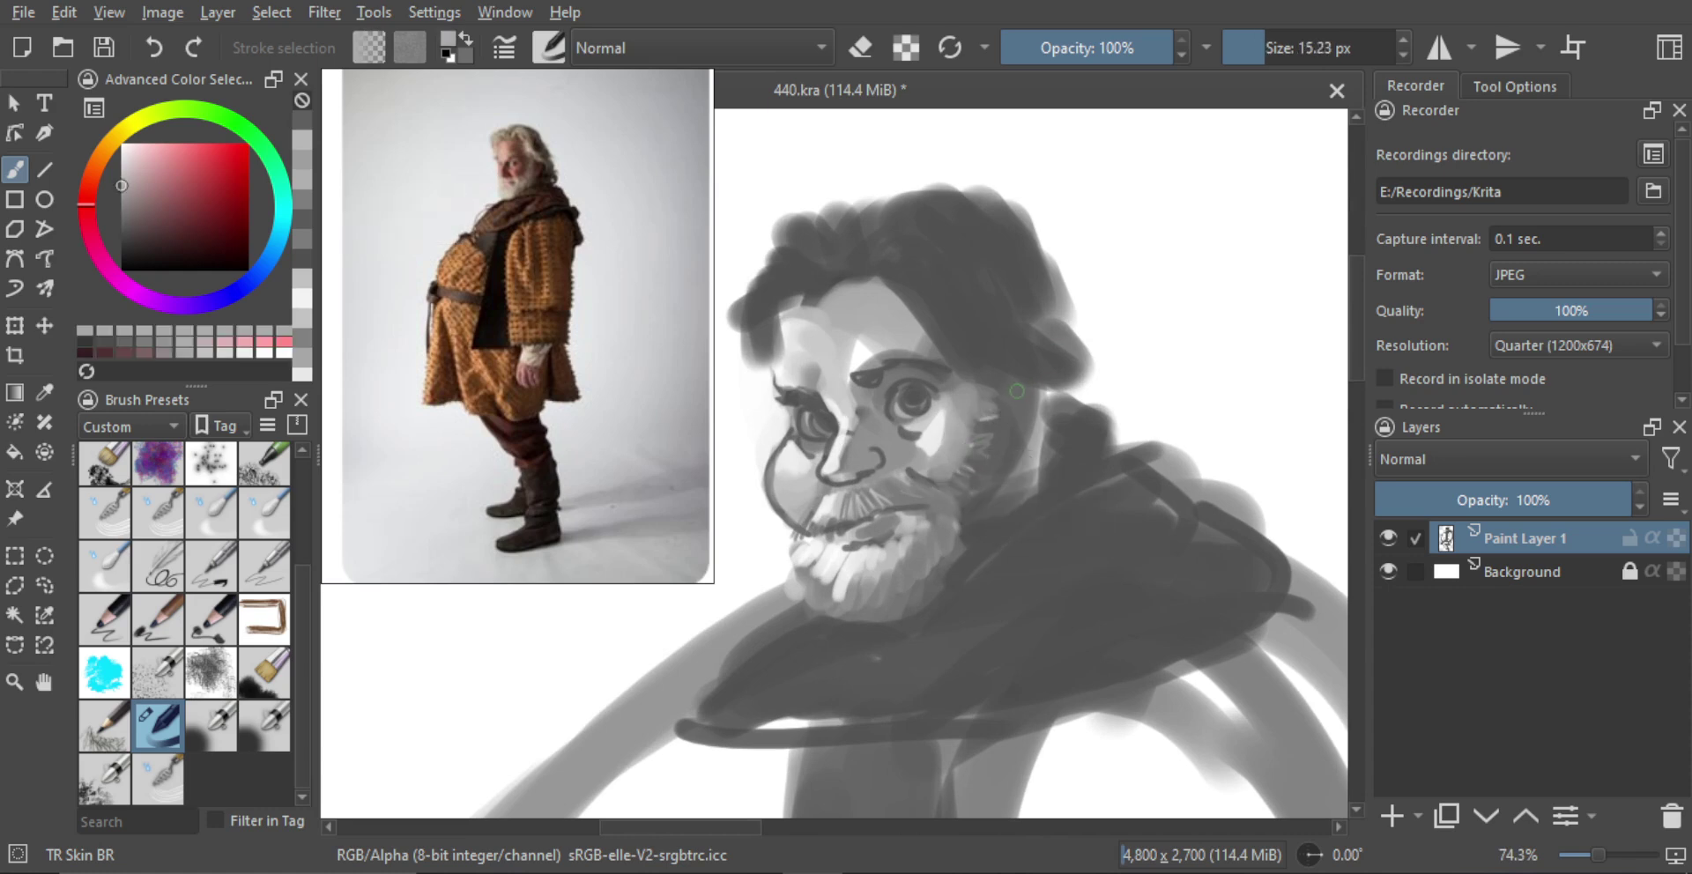
{"action": "key", "text": "ctrl+z"}
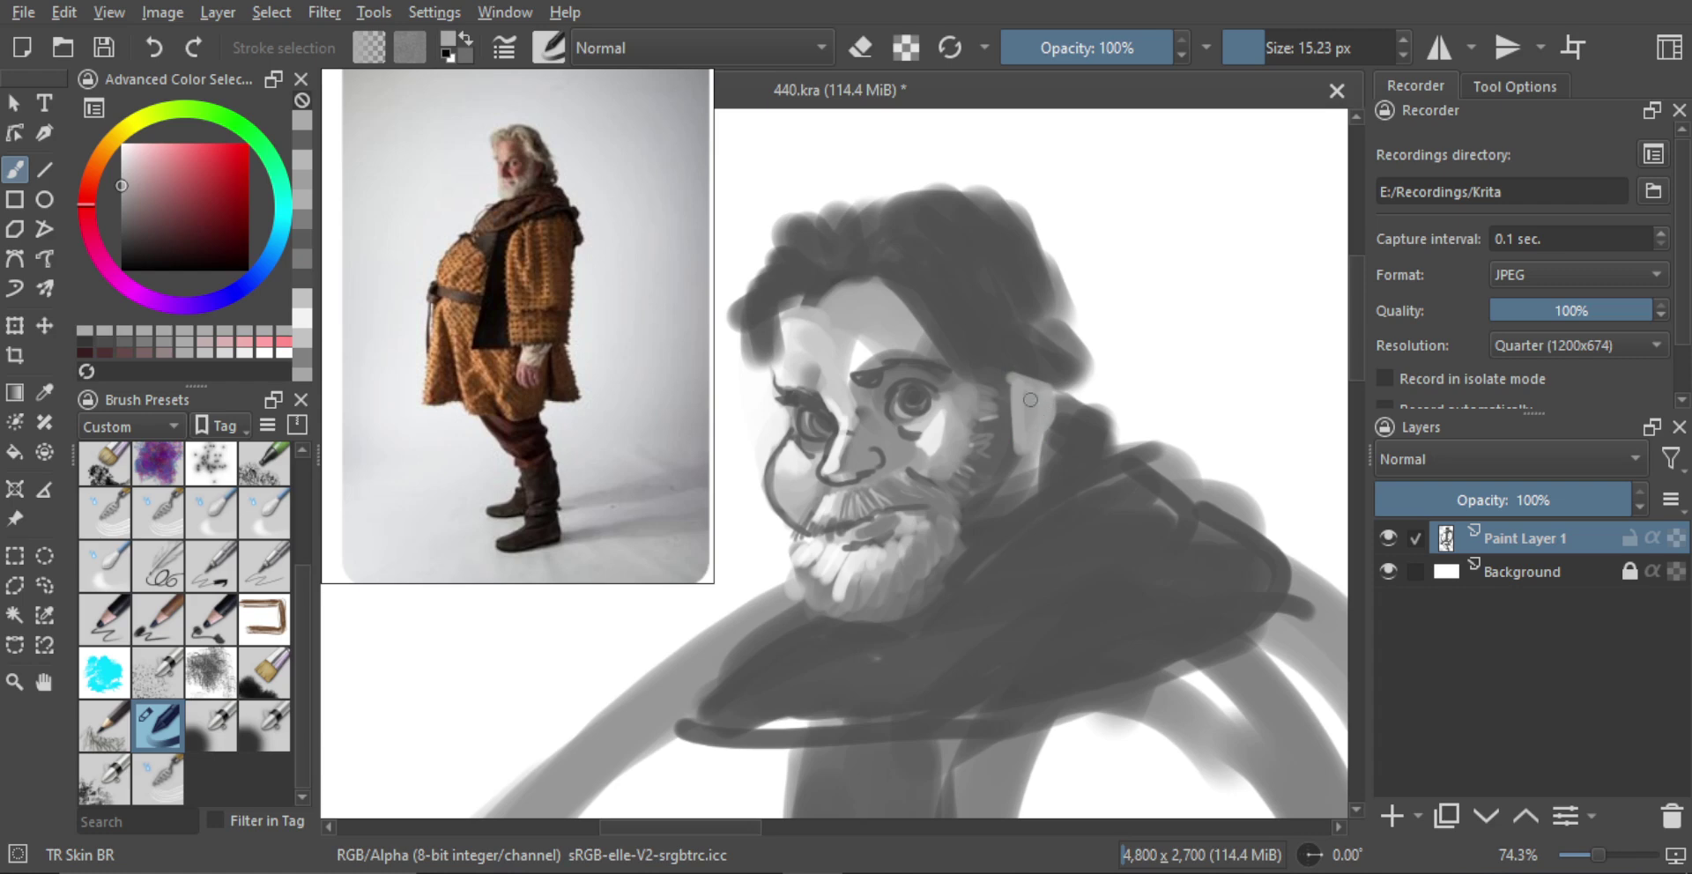
{"action": "left_click", "coordinate": [1008, 408], "text": "alt"}
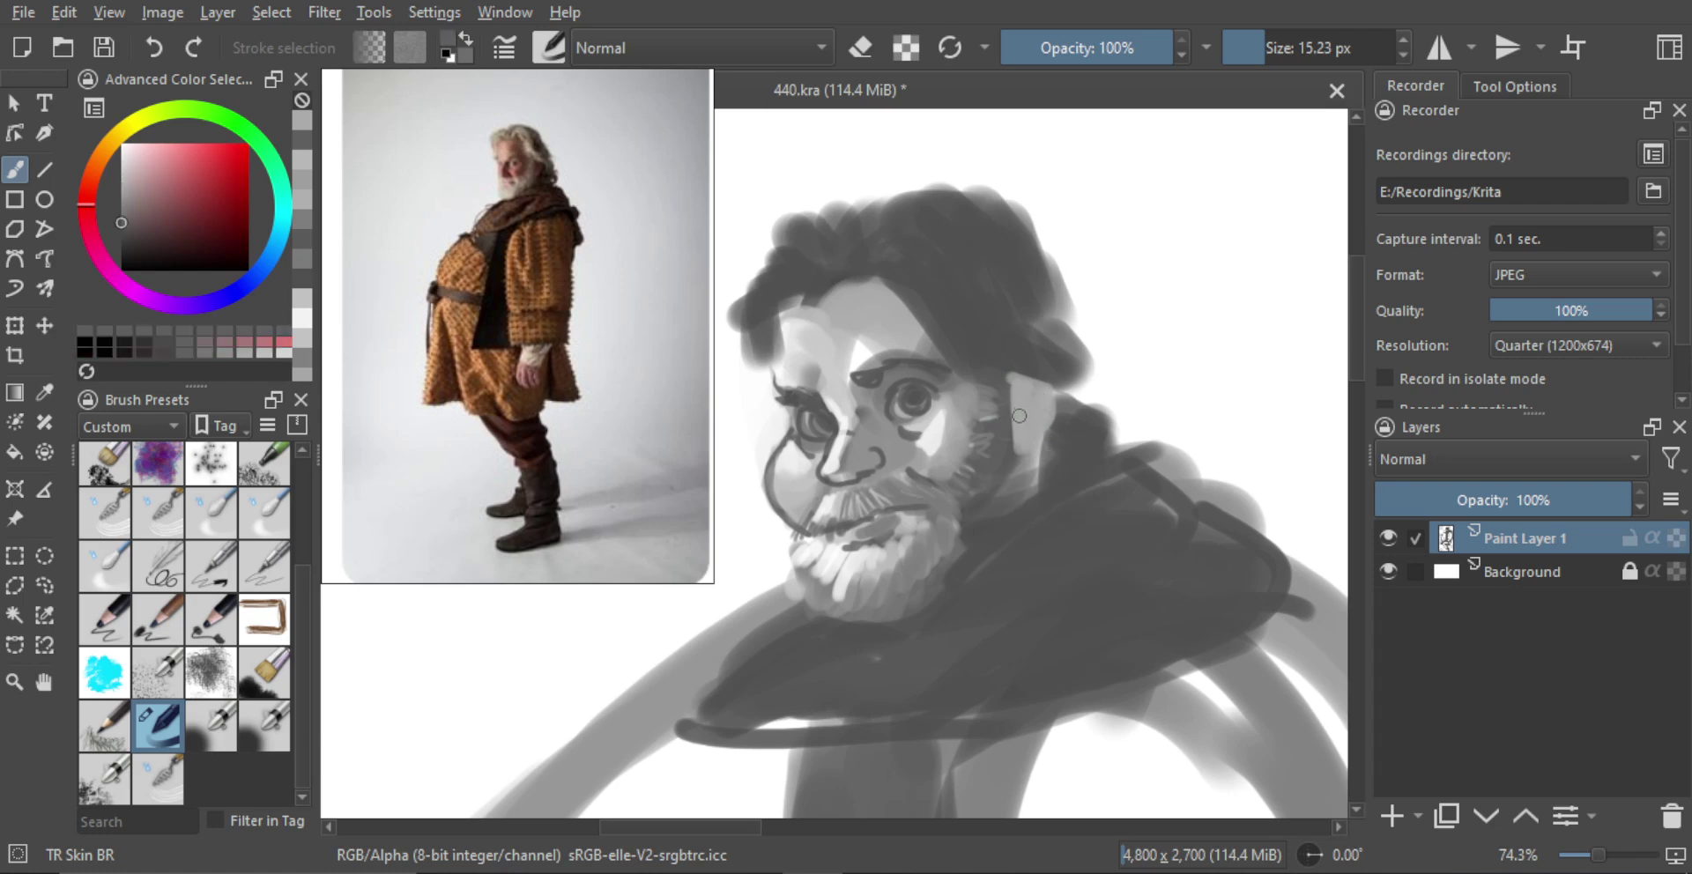
{"action": "left_click", "coordinate": [1037, 393], "text": "alt"}
{"action": "left_click_drag", "start_coordinate": [1003, 438], "coordinate": [1008, 438]}
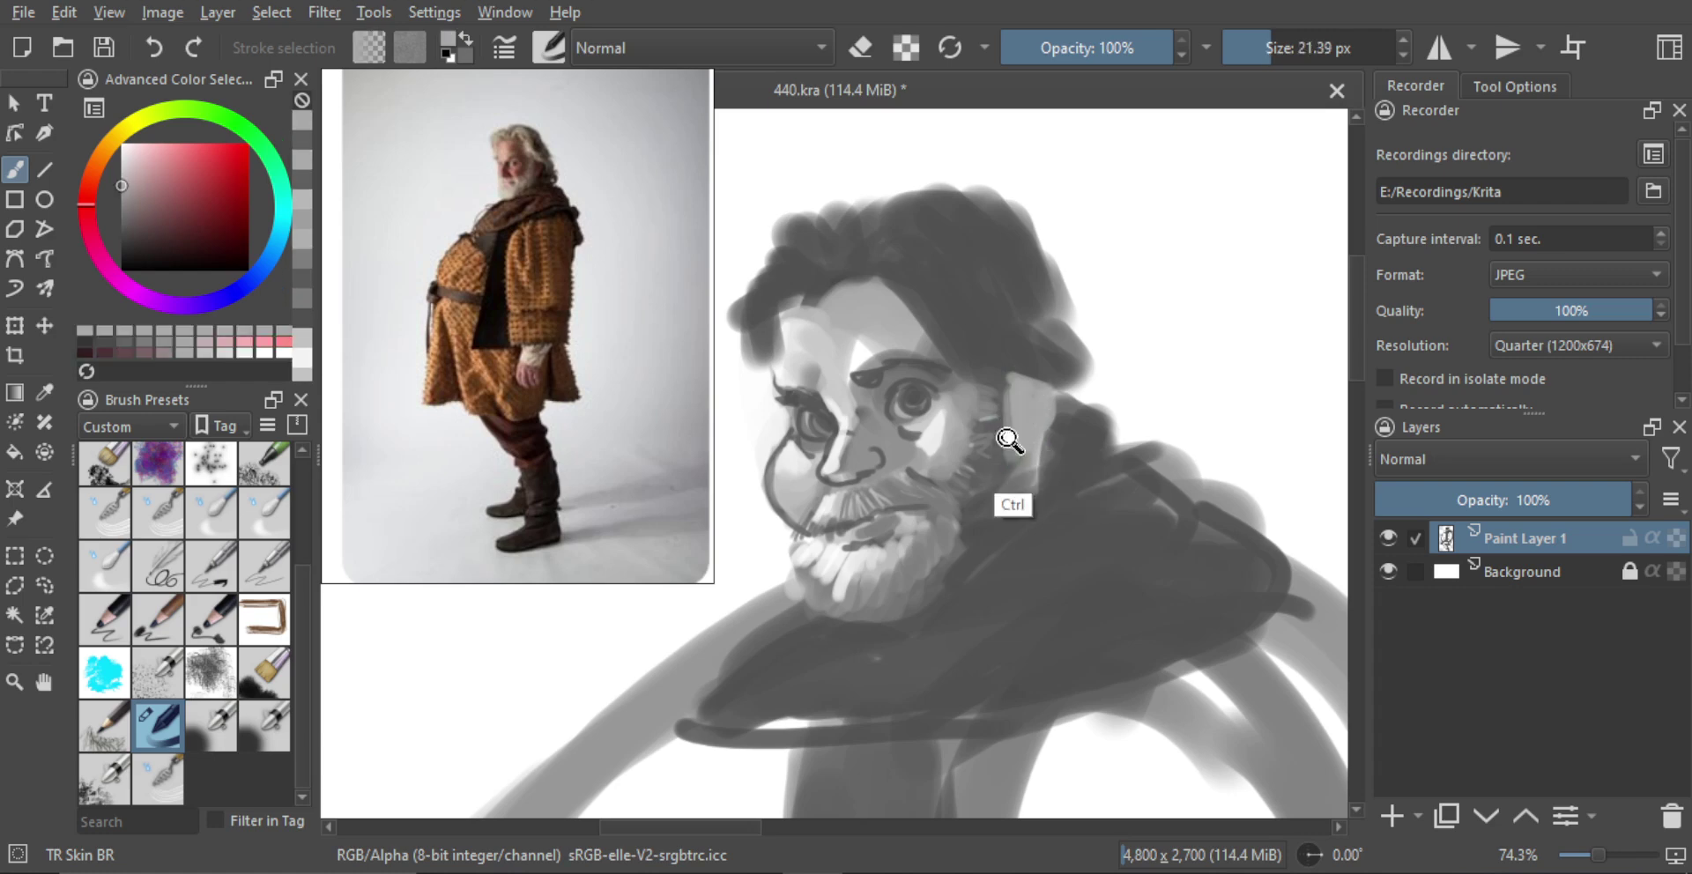
Try shading strokes from the near ear down along the jaw with sampled greys and a 21.39 px brush, undoing unwanted ones
{"action": "mouse_move", "coordinate": [1008, 382]}
{"action": "left_mouse_down"}
{"action": "mouse_move", "coordinate": [1007, 467]}
{"action": "mouse_move", "coordinate": [985, 498]}
{"action": "mouse_move", "coordinate": [1014, 456]}
{"action": "mouse_move", "coordinate": [978, 510]}
{"action": "left_mouse_up"}
{"action": "left_click", "coordinate": [998, 518], "text": "alt"}
{"action": "key", "text": "ctrl+z"}
{"action": "mouse_move", "coordinate": [1024, 462]}
{"action": "left_mouse_down"}
{"action": "mouse_move", "coordinate": [980, 509]}
{"action": "mouse_move", "coordinate": [1010, 423]}
{"action": "mouse_move", "coordinate": [997, 469]}
{"action": "left_mouse_up"}
{"action": "left_click", "coordinate": [1001, 453], "text": "alt"}
{"action": "scroll", "coordinate": [1020, 408], "scroll_direction": "up", "scroll_amount": 1}
{"action": "mouse_move", "coordinate": [1011, 449]}
{"action": "left_mouse_down"}
{"action": "mouse_move", "coordinate": [1025, 459]}
{"action": "mouse_move", "coordinate": [1023, 423]}
{"action": "mouse_move", "coordinate": [1055, 476]}
{"action": "left_mouse_up"}
{"action": "key", "text": "ctrl+z"}
{"action": "key", "text": "ctrl+z"}
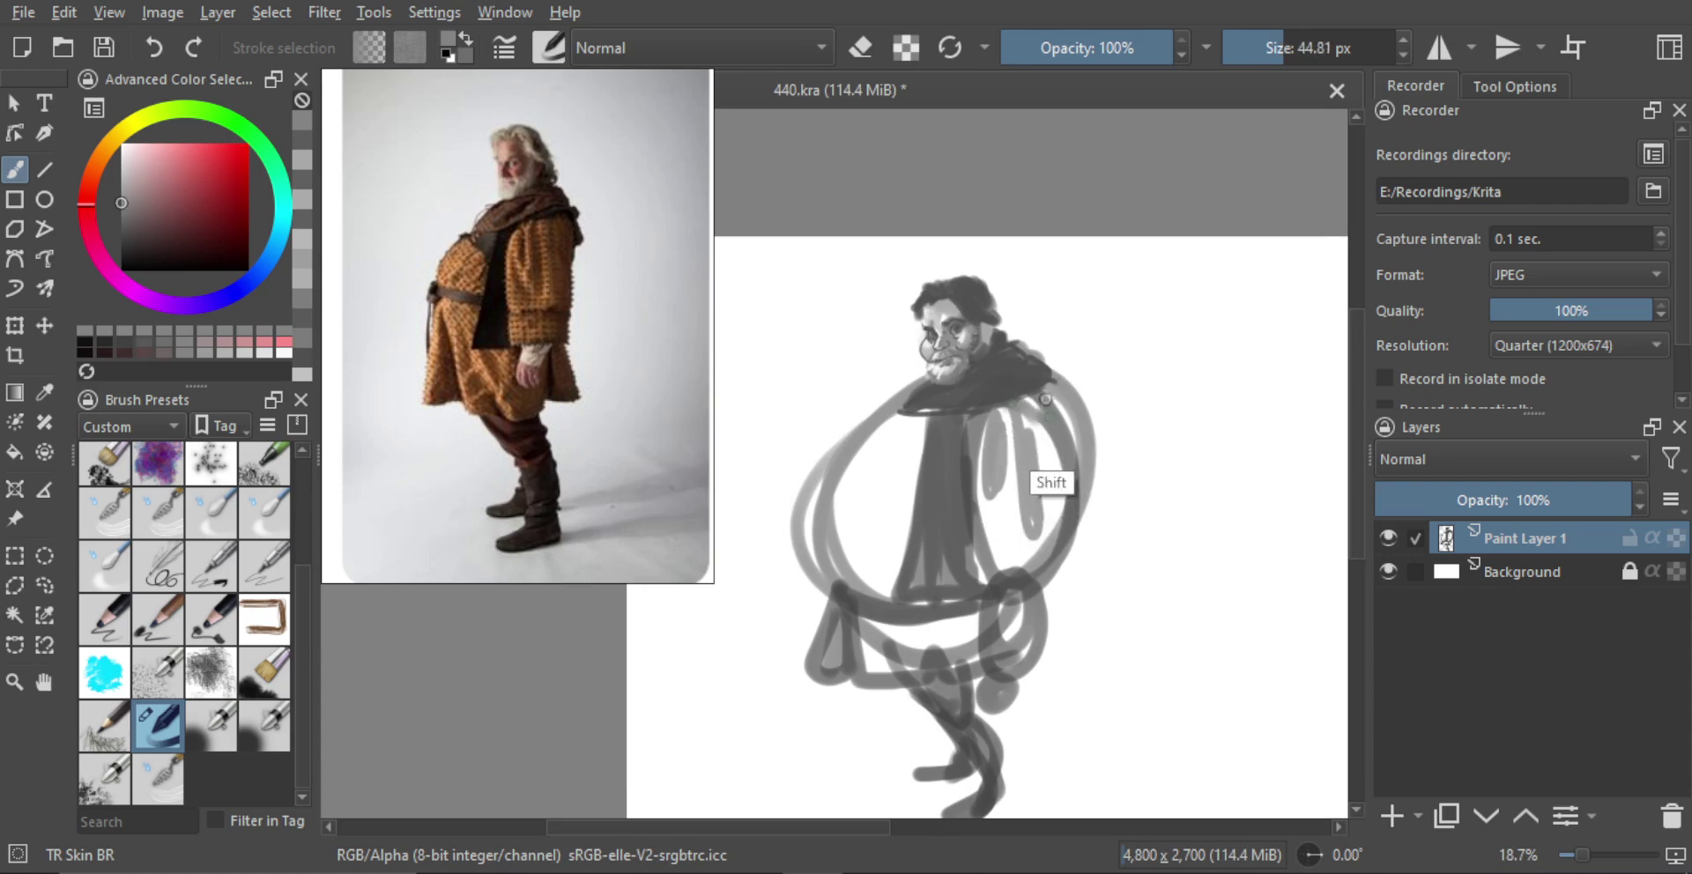
Fill the near forearm with mid grey and lighten its centre, using a brush of about 66 px
{"action": "left_click_drag", "start_coordinate": [1045, 402], "coordinate": [1053, 402]}
{"action": "mouse_move", "coordinate": [1037, 407]}
{"action": "left_mouse_down"}
{"action": "mouse_move", "coordinate": [1059, 552]}
{"action": "mouse_move", "coordinate": [1067, 469]}
{"action": "left_mouse_up"}
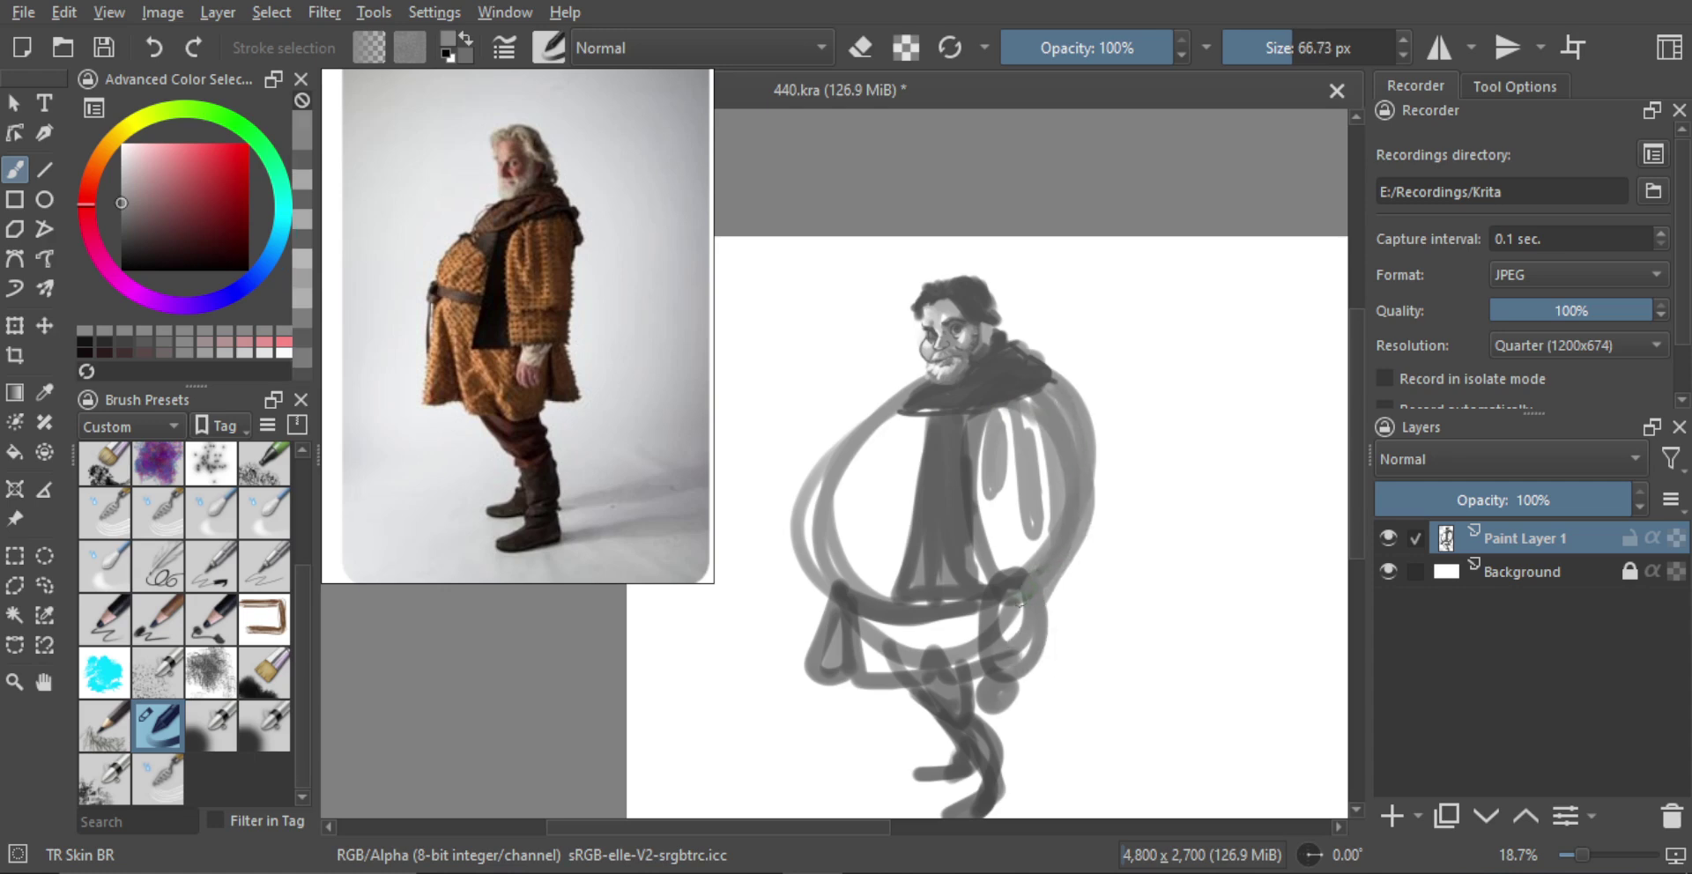
{"action": "left_click", "coordinate": [1001, 539], "text": "ctrl"}
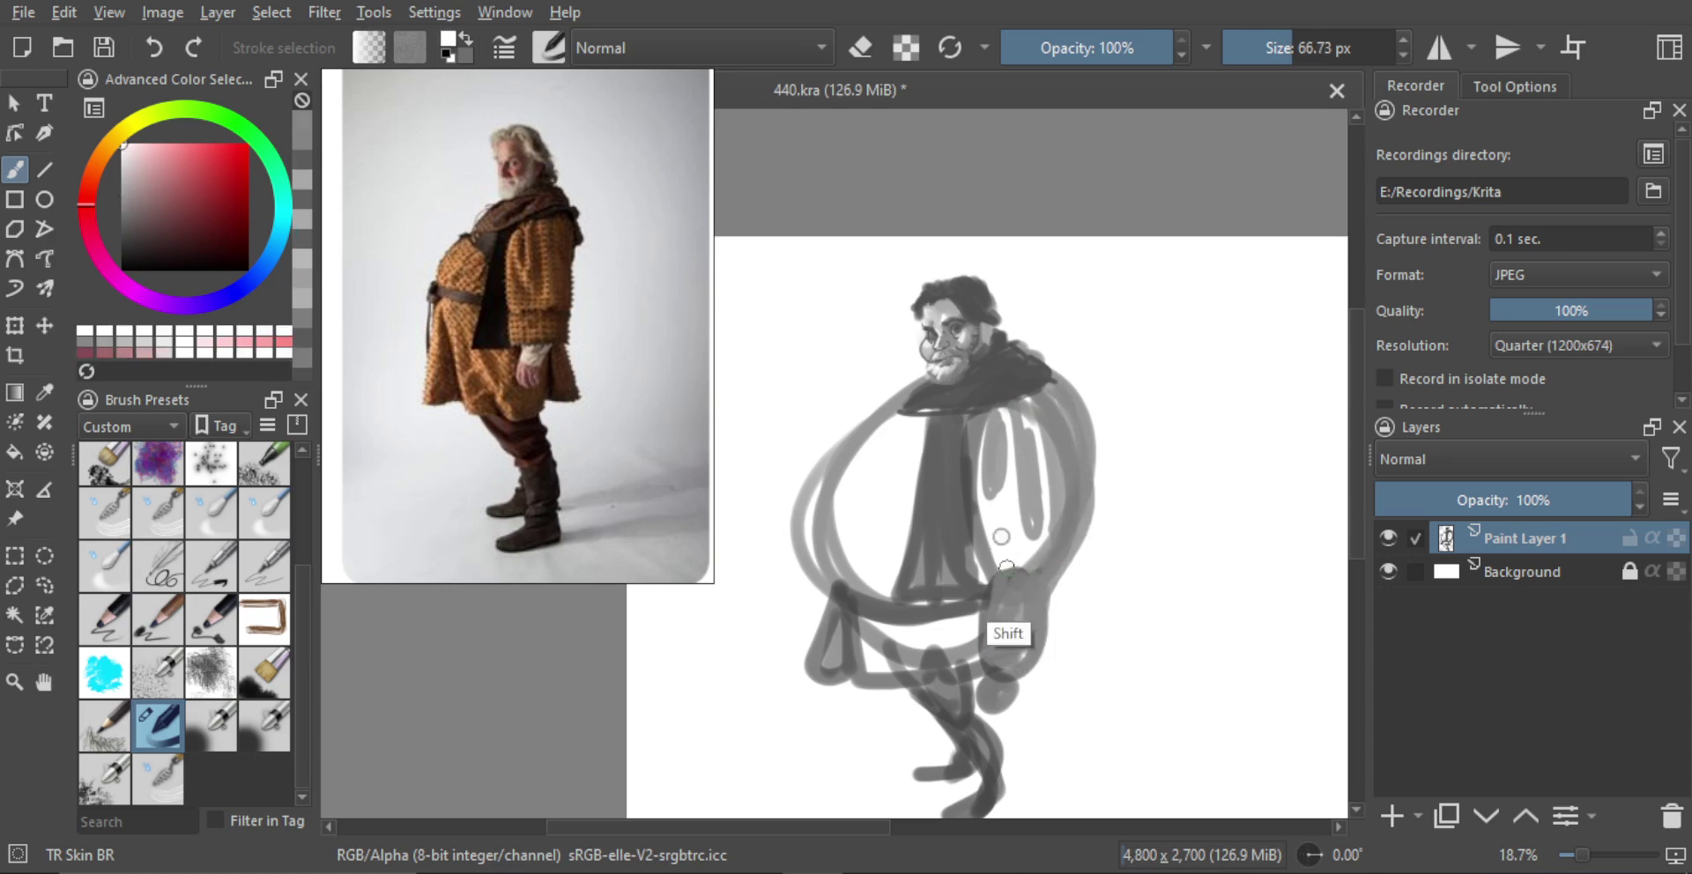
{"action": "left_click_drag", "start_coordinate": [1008, 564], "coordinate": [1005, 564]}
{"action": "mouse_move", "coordinate": [1007, 573]}
{"action": "left_mouse_down"}
{"action": "mouse_move", "coordinate": [989, 644]}
{"action": "mouse_move", "coordinate": [1014, 650]}
{"action": "mouse_move", "coordinate": [1008, 600]}
{"action": "mouse_move", "coordinate": [1020, 639]}
{"action": "mouse_move", "coordinate": [1025, 614]}
{"action": "left_mouse_up"}
{"action": "key", "text": "ctrl+z"}
{"action": "left_click", "coordinate": [1039, 606], "text": "ctrl"}
{"action": "left_click_drag", "start_coordinate": [1023, 602], "coordinate": [1022, 643]}
{"action": "left_click", "coordinate": [1035, 577], "text": "ctrl"}
{"action": "left_click_drag", "start_coordinate": [1035, 575], "coordinate": [1057, 489]}
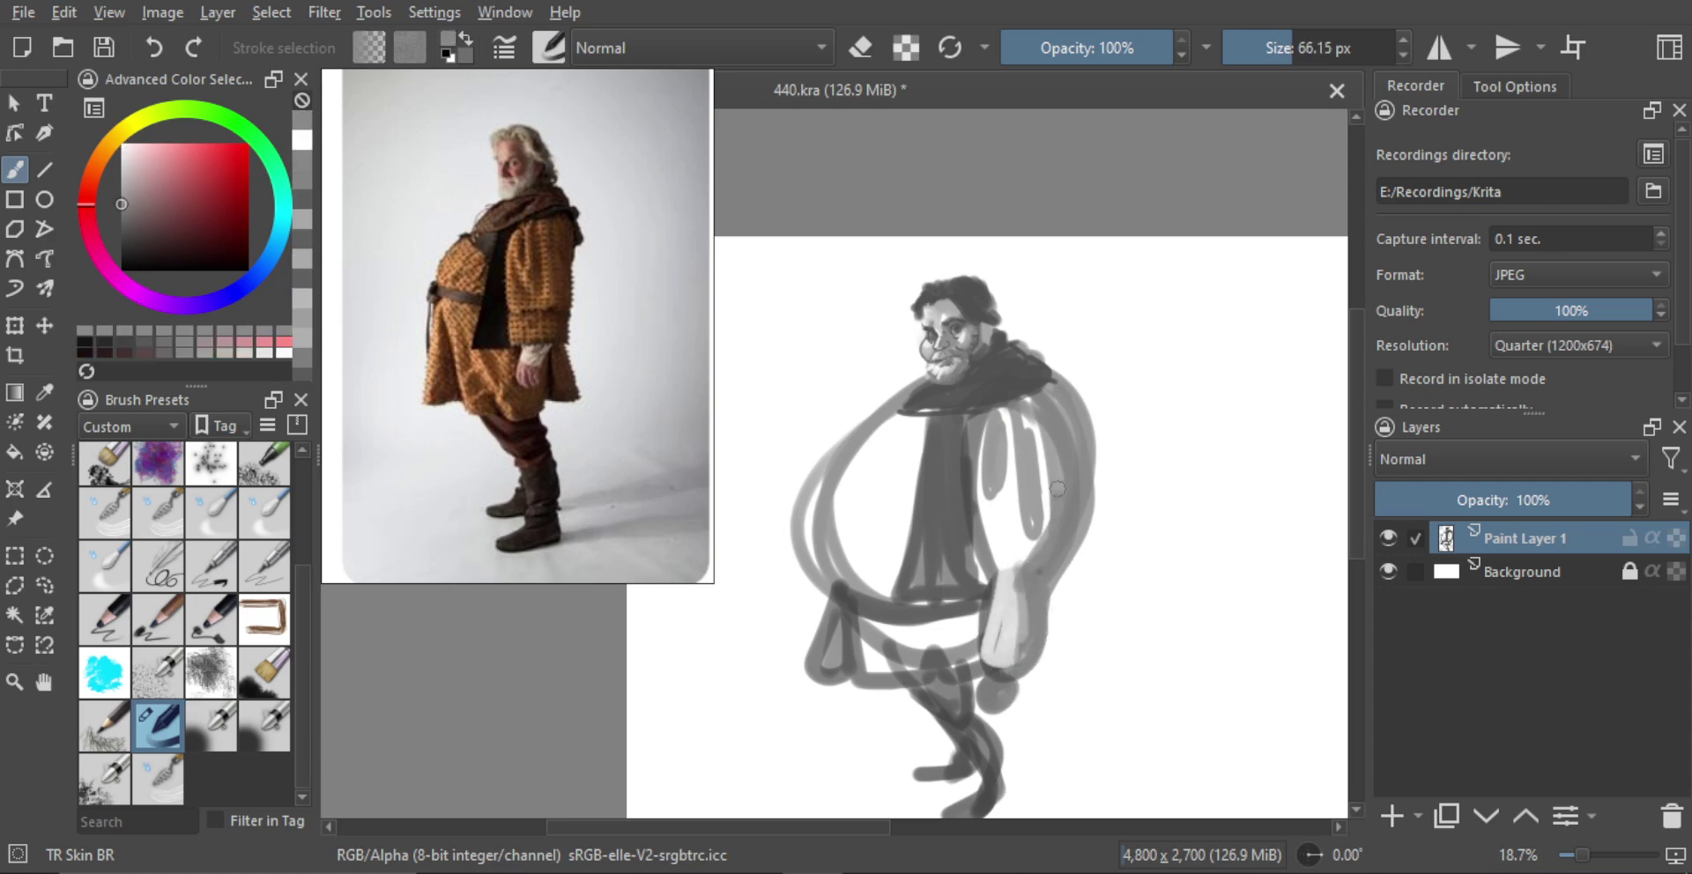
Paint light grey strokes from the forearm up through the upper sleeve to the shoulder with a 70.25 px brush
{"action": "key", "text": "bracketright"}
{"action": "left_click", "coordinate": [1009, 653], "text": "ctrl"}
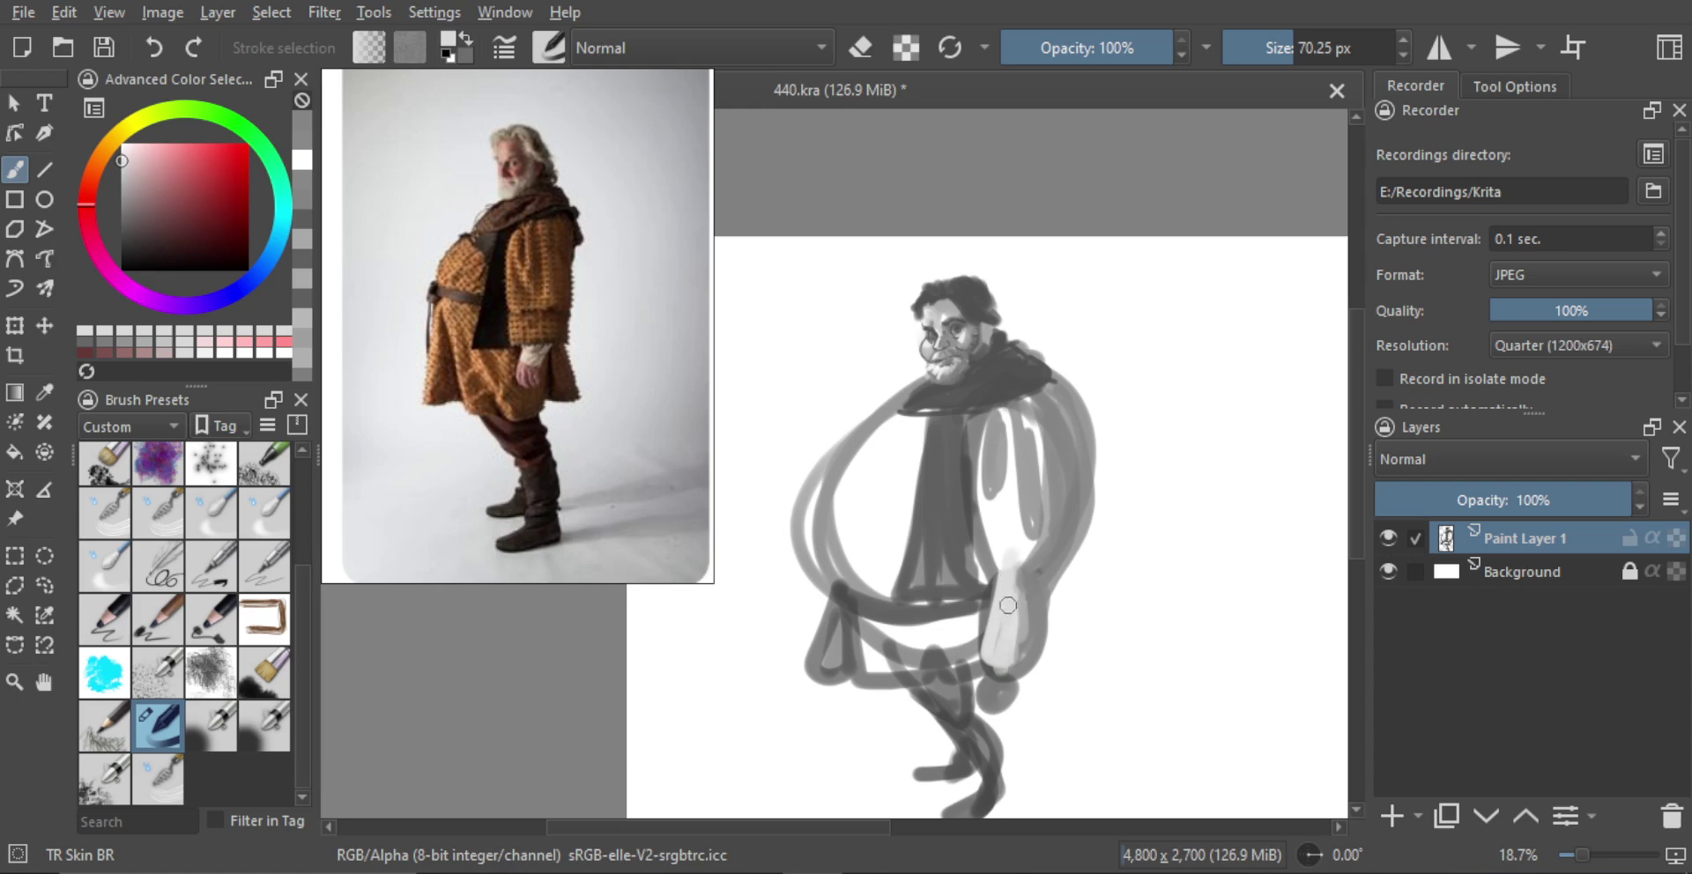
{"action": "left_click_drag", "start_coordinate": [1008, 605], "coordinate": [1047, 472]}
{"action": "left_click_drag", "start_coordinate": [1044, 524], "coordinate": [1057, 530]}
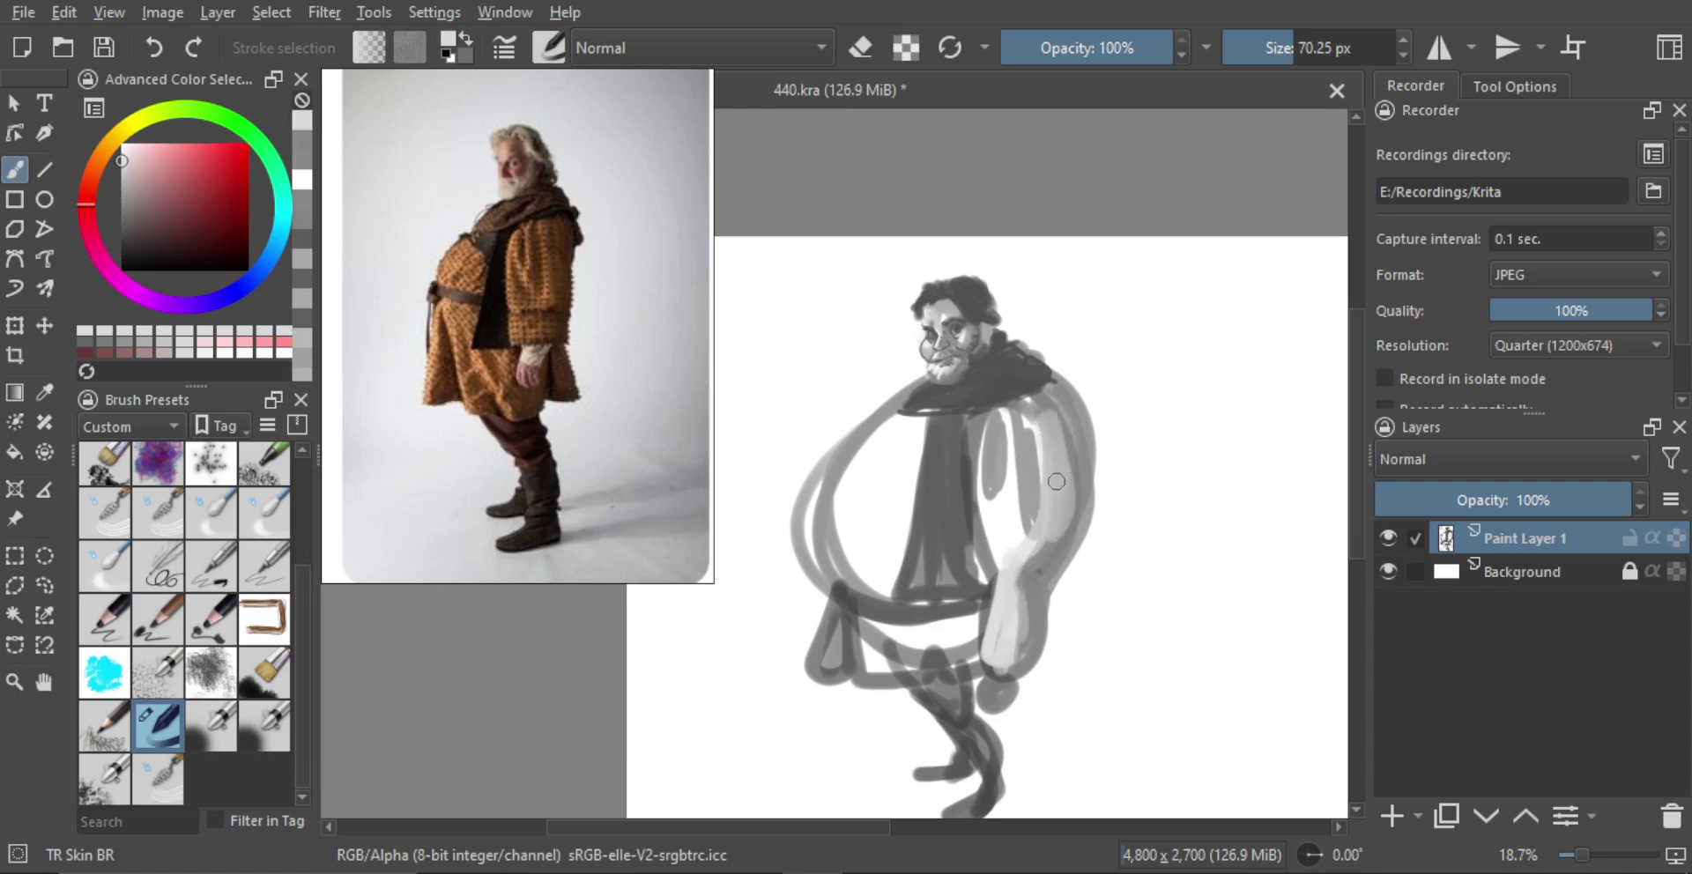
{"action": "left_click", "coordinate": [1081, 437], "text": "ctrl"}
{"action": "left_click_drag", "start_coordinate": [1063, 401], "coordinate": [1068, 547]}
{"action": "left_click", "coordinate": [1091, 425], "text": "ctrl"}
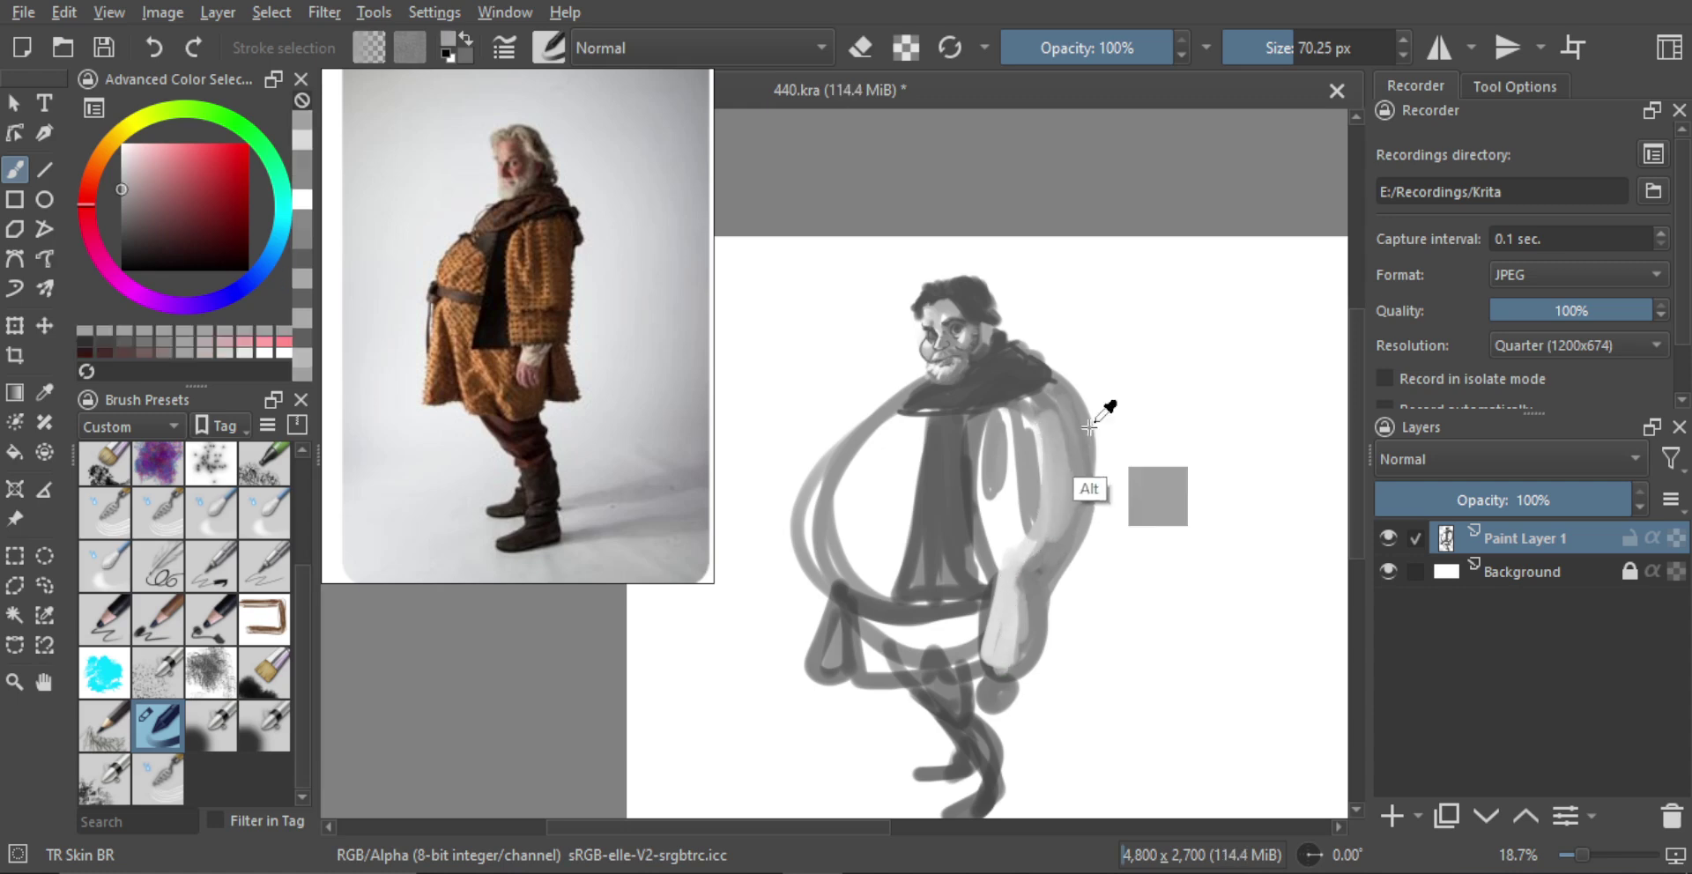
Lighten and trim the sleeve's inner edge and elbow with sampled white and light grey strokes
{"action": "left_click", "coordinate": [1027, 531], "text": "ctrl"}
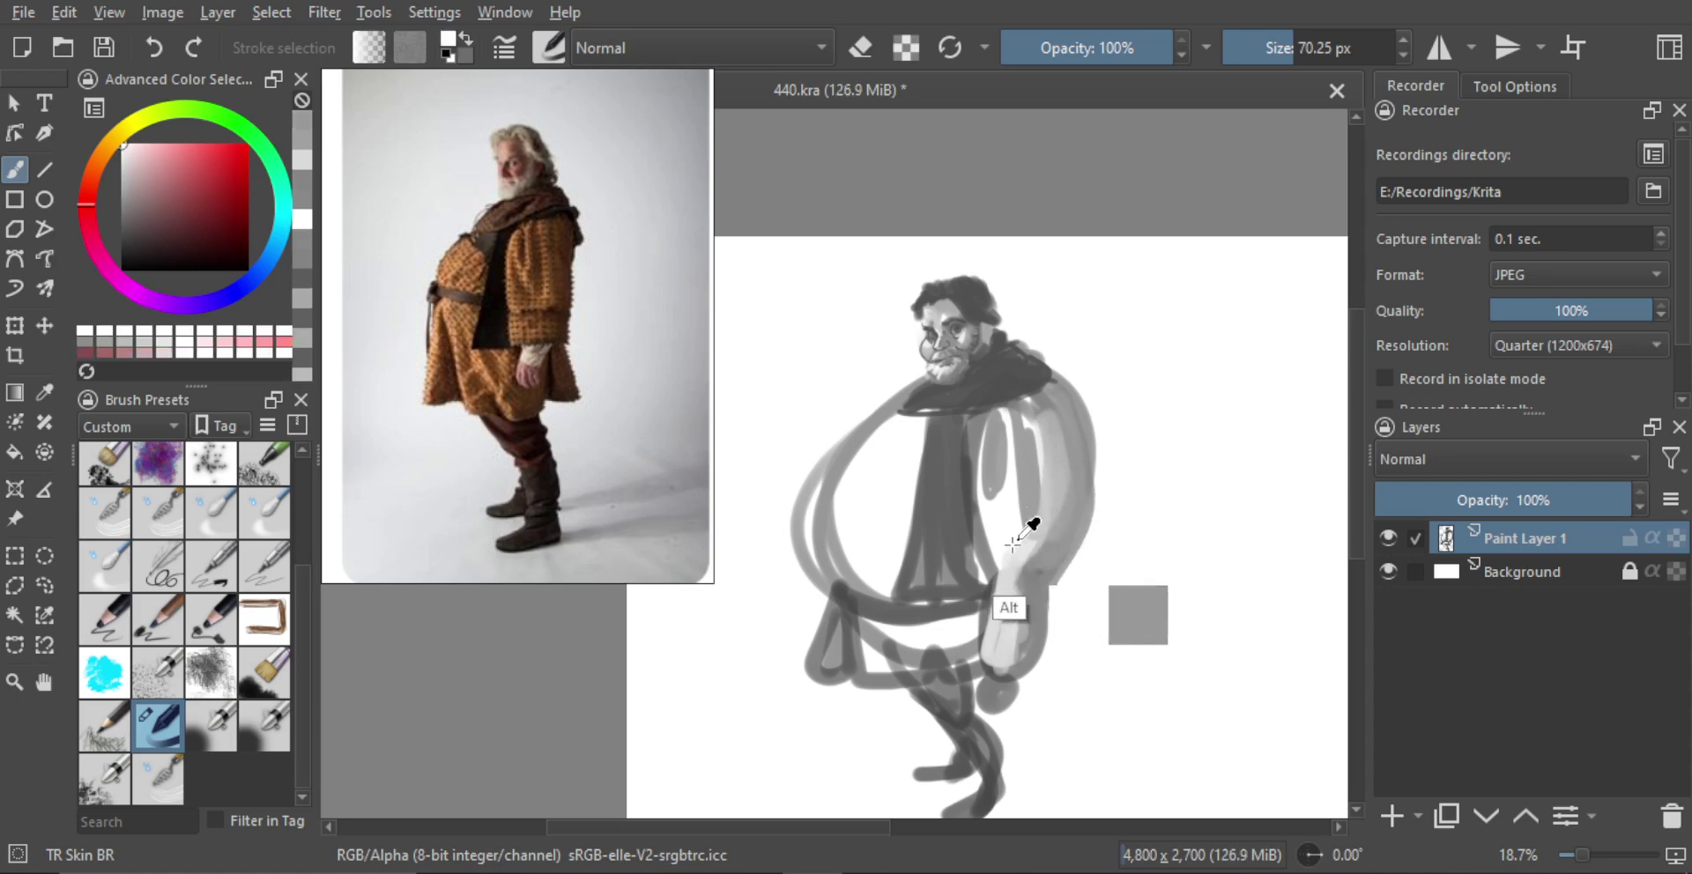
{"action": "mouse_move", "coordinate": [1015, 554]}
{"action": "left_mouse_down"}
{"action": "mouse_move", "coordinate": [1044, 494]}
{"action": "mouse_move", "coordinate": [1033, 416]}
{"action": "left_mouse_up"}
{"action": "left_click", "coordinate": [1042, 427], "text": "ctrl"}
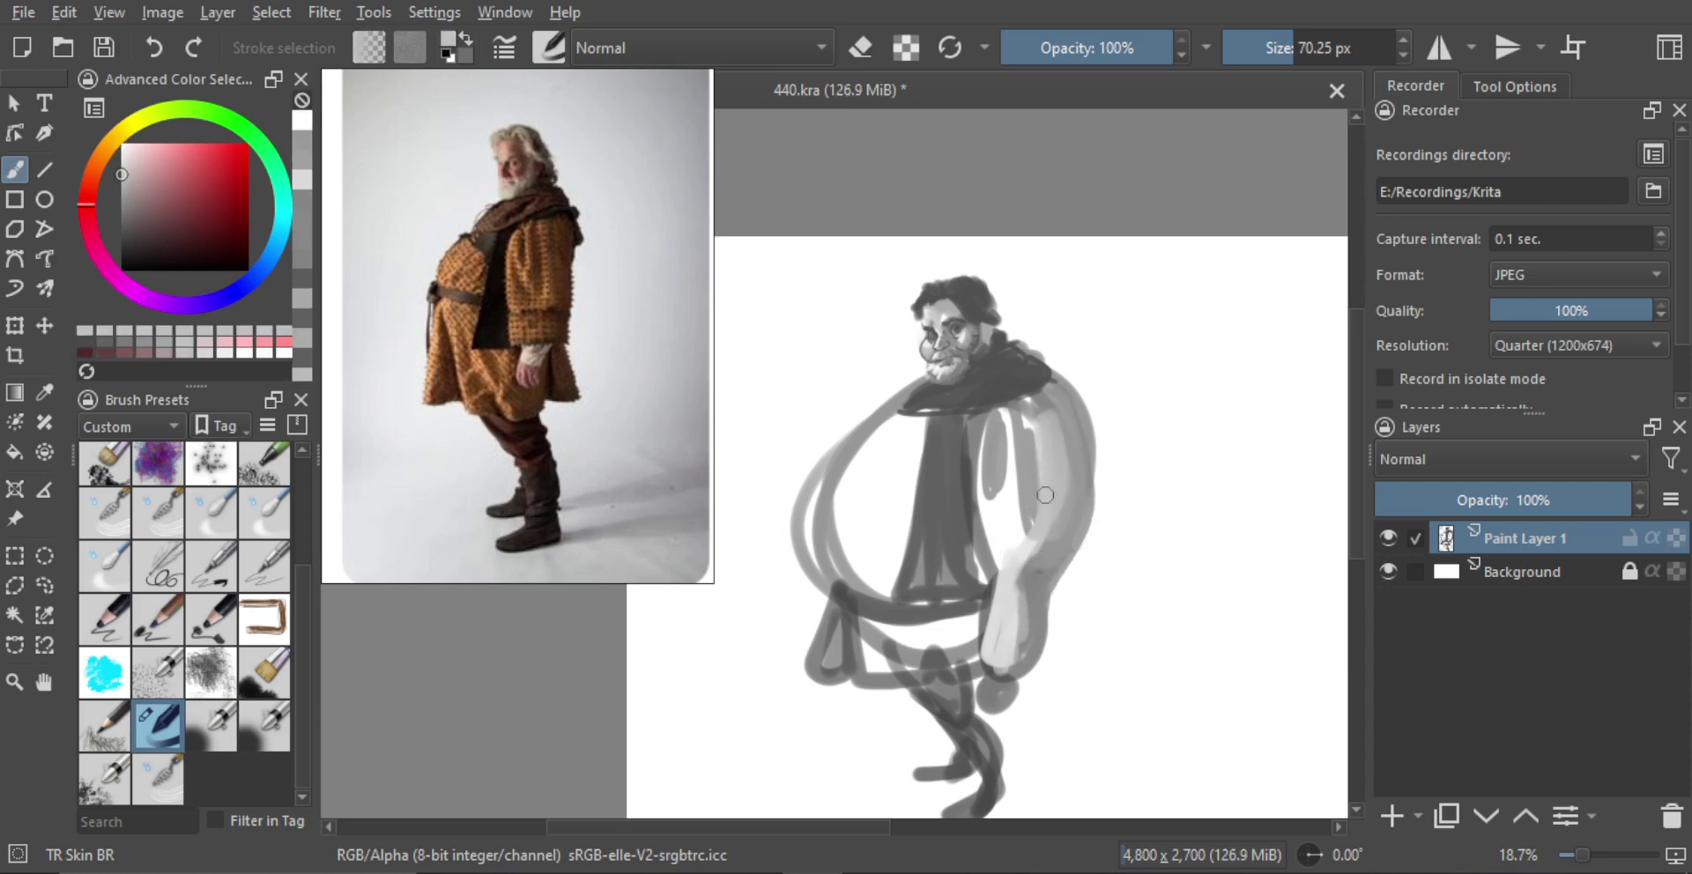
{"action": "left_click_drag", "start_coordinate": [1045, 496], "coordinate": [1022, 533]}
{"action": "left_click", "coordinate": [1009, 535], "text": "ctrl"}
{"action": "mouse_move", "coordinate": [1042, 430]}
{"action": "left_mouse_down"}
{"action": "mouse_move", "coordinate": [1032, 512]}
{"action": "mouse_move", "coordinate": [1016, 417]}
{"action": "mouse_move", "coordinate": [1021, 526]}
{"action": "left_mouse_up"}
{"action": "left_click", "coordinate": [1032, 508], "text": "ctrl"}
{"action": "left_click", "coordinate": [1020, 520], "text": "ctrl"}
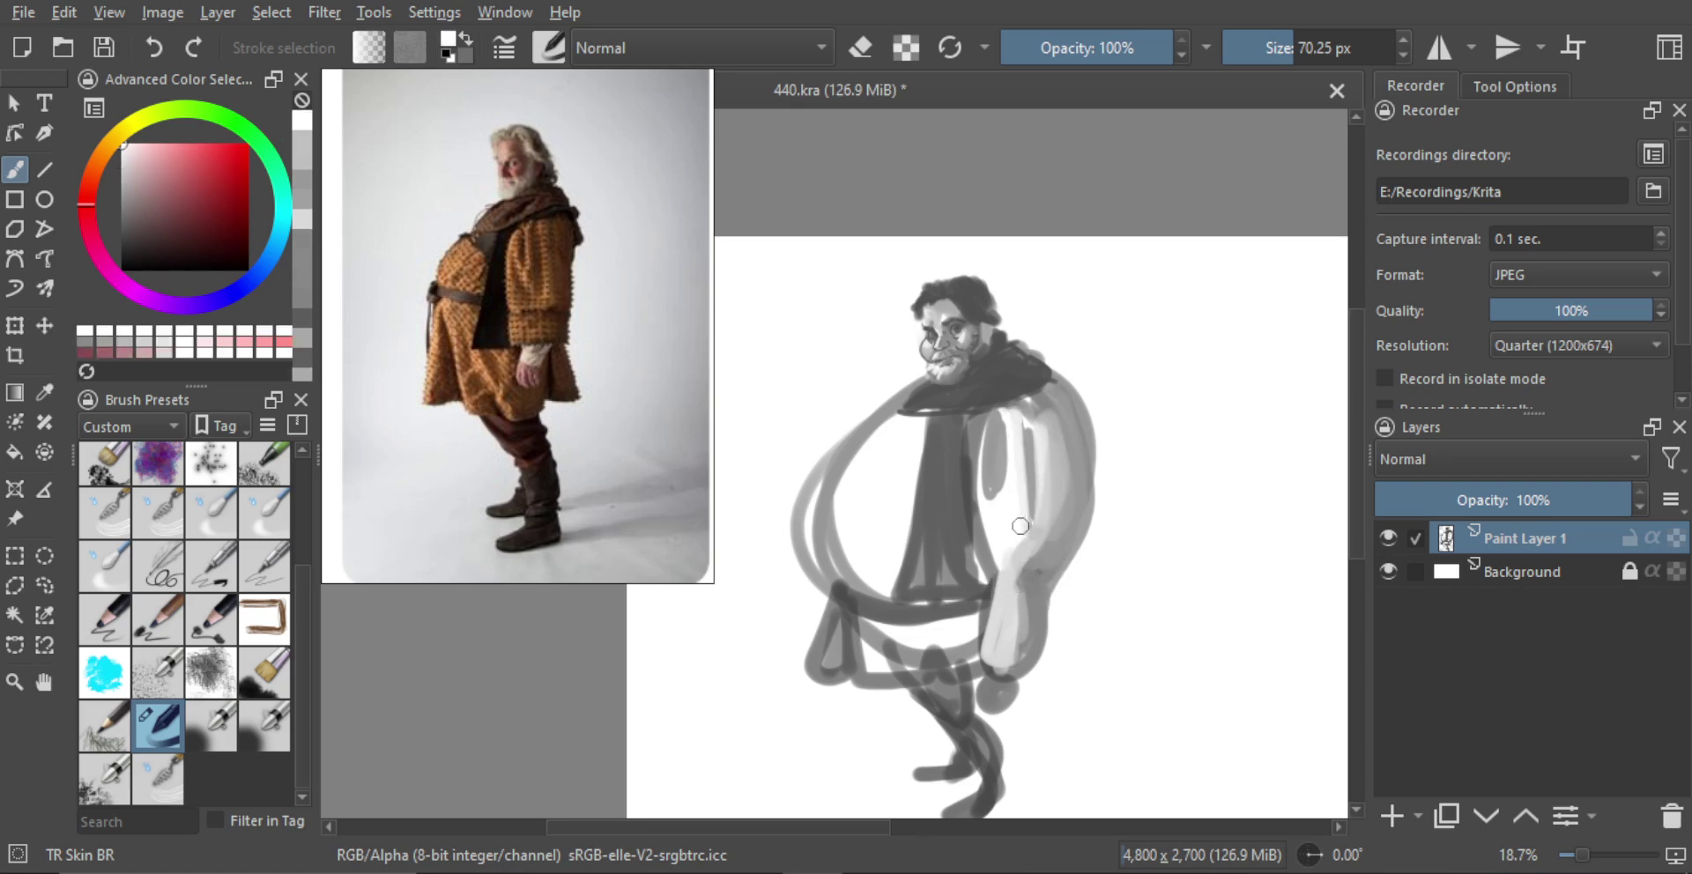
{"action": "mouse_move", "coordinate": [1011, 461]}
{"action": "left_mouse_down"}
{"action": "mouse_move", "coordinate": [1043, 461]}
{"action": "mouse_move", "coordinate": [1040, 477]}
{"action": "mouse_move", "coordinate": [1031, 432]}
{"action": "left_mouse_up"}
Fill out the sleeve's inner side next to the dark tunic with sampled light greys and a 59.50 px brush
{"action": "left_click", "coordinate": [1065, 411], "text": "ctrl"}
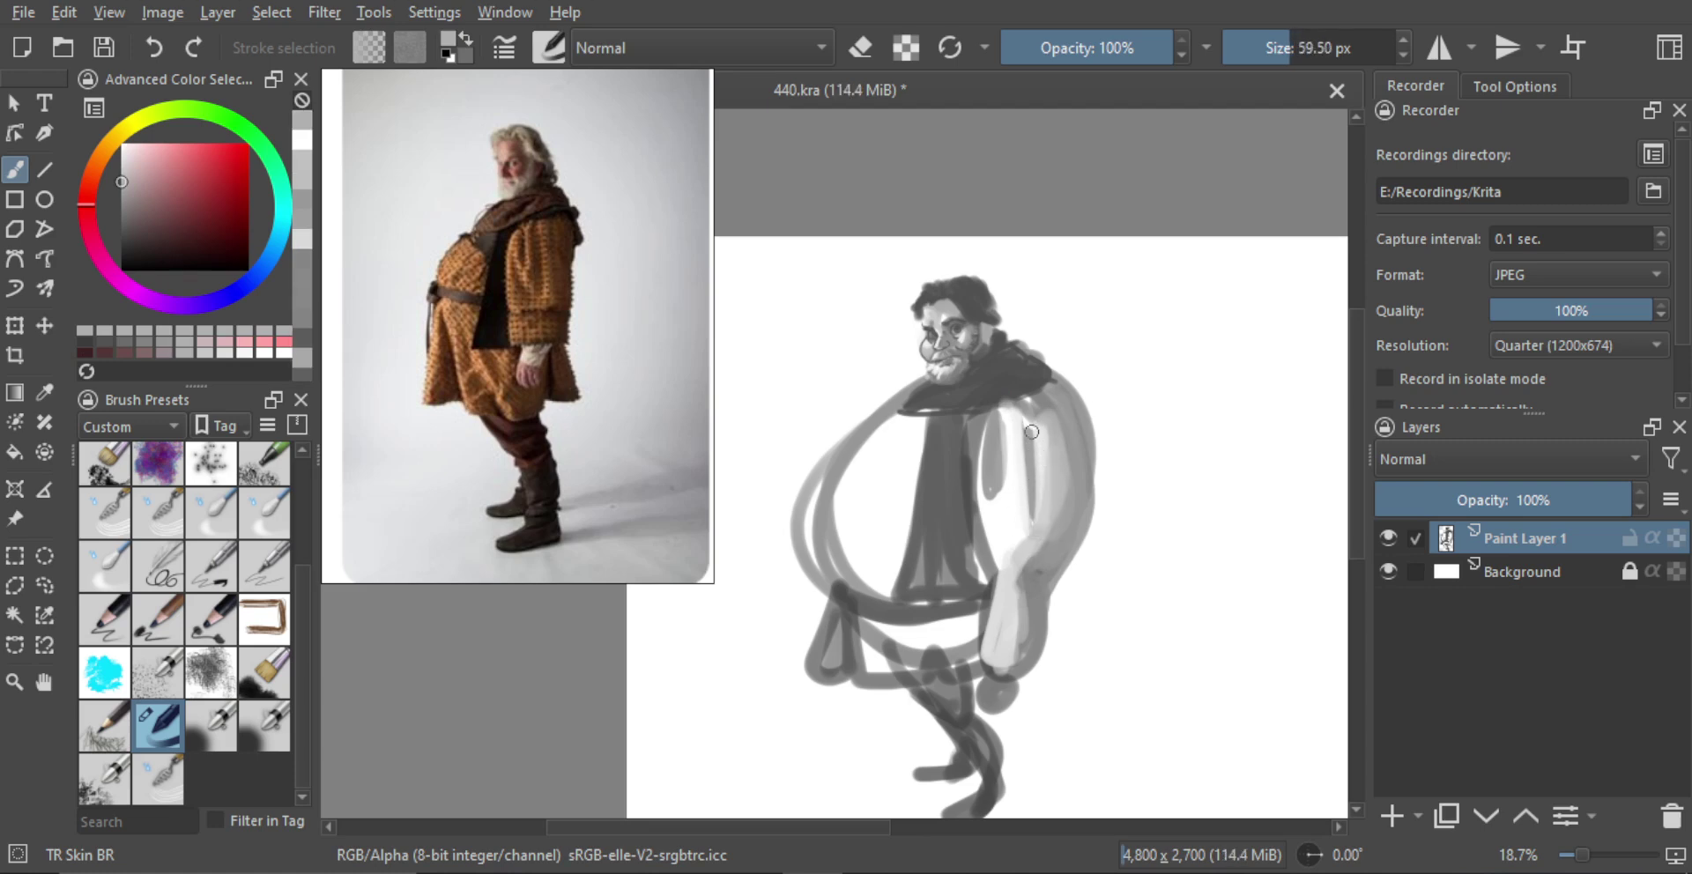
{"action": "left_click", "coordinate": [1003, 502], "text": "ctrl"}
{"action": "left_click_drag", "start_coordinate": [1000, 520], "coordinate": [982, 419]}
{"action": "left_click", "coordinate": [1031, 557], "text": "ctrl"}
{"action": "left_click_drag", "start_coordinate": [1006, 577], "coordinate": [981, 490]}
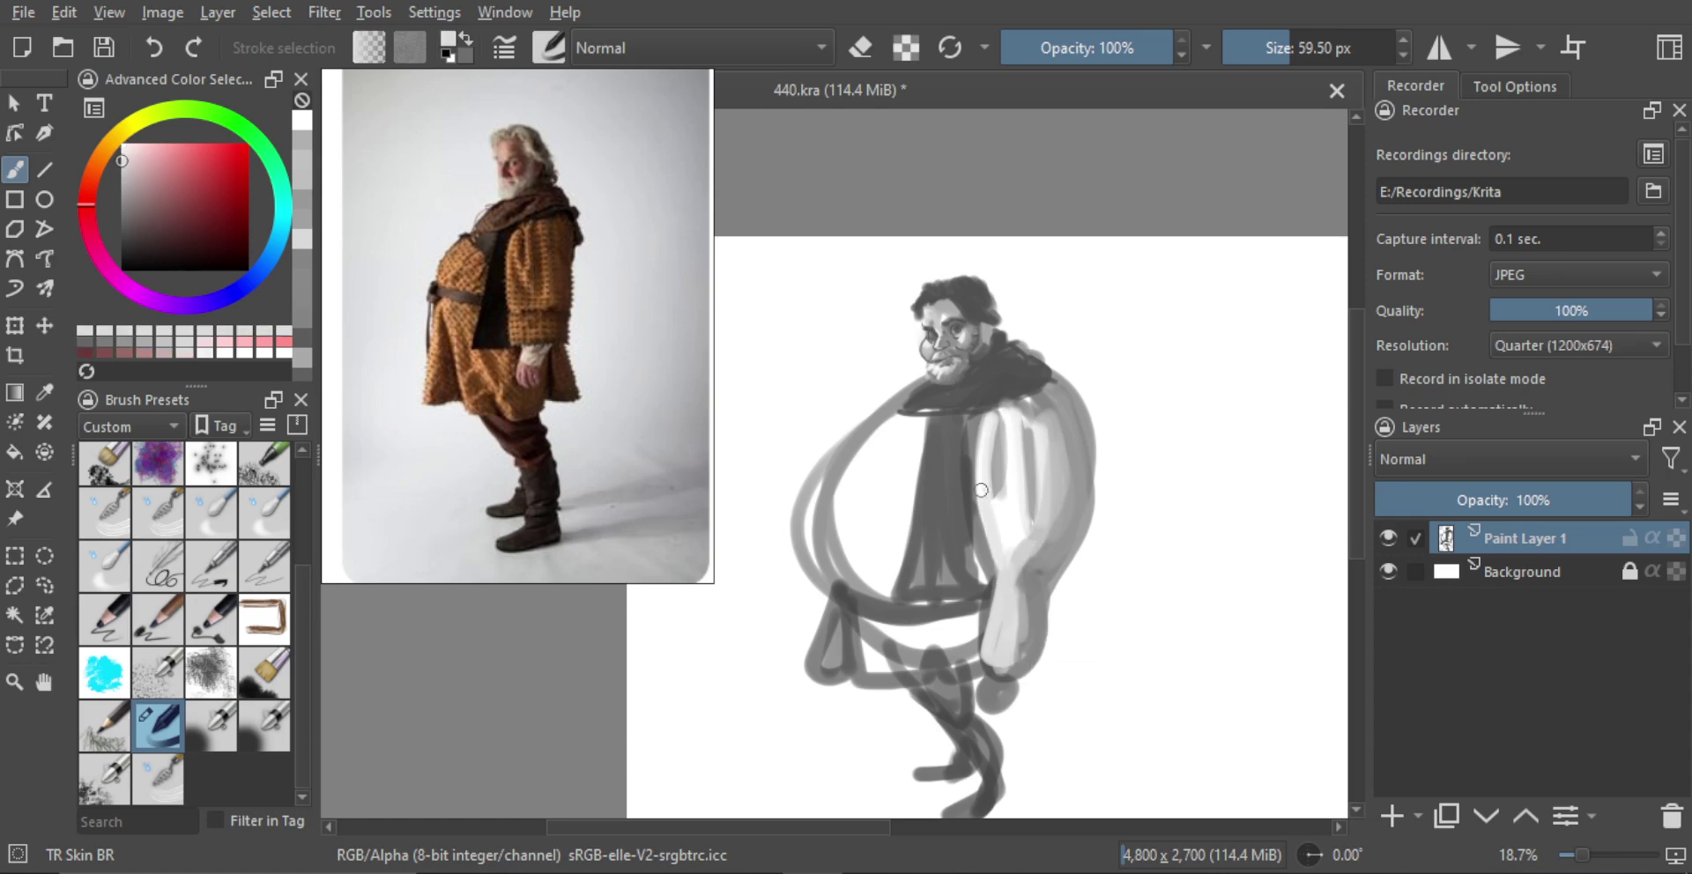
{"action": "mouse_move", "coordinate": [999, 548]}
{"action": "left_mouse_down"}
{"action": "mouse_move", "coordinate": [1008, 496]}
{"action": "mouse_move", "coordinate": [1061, 573]}
{"action": "left_mouse_up"}
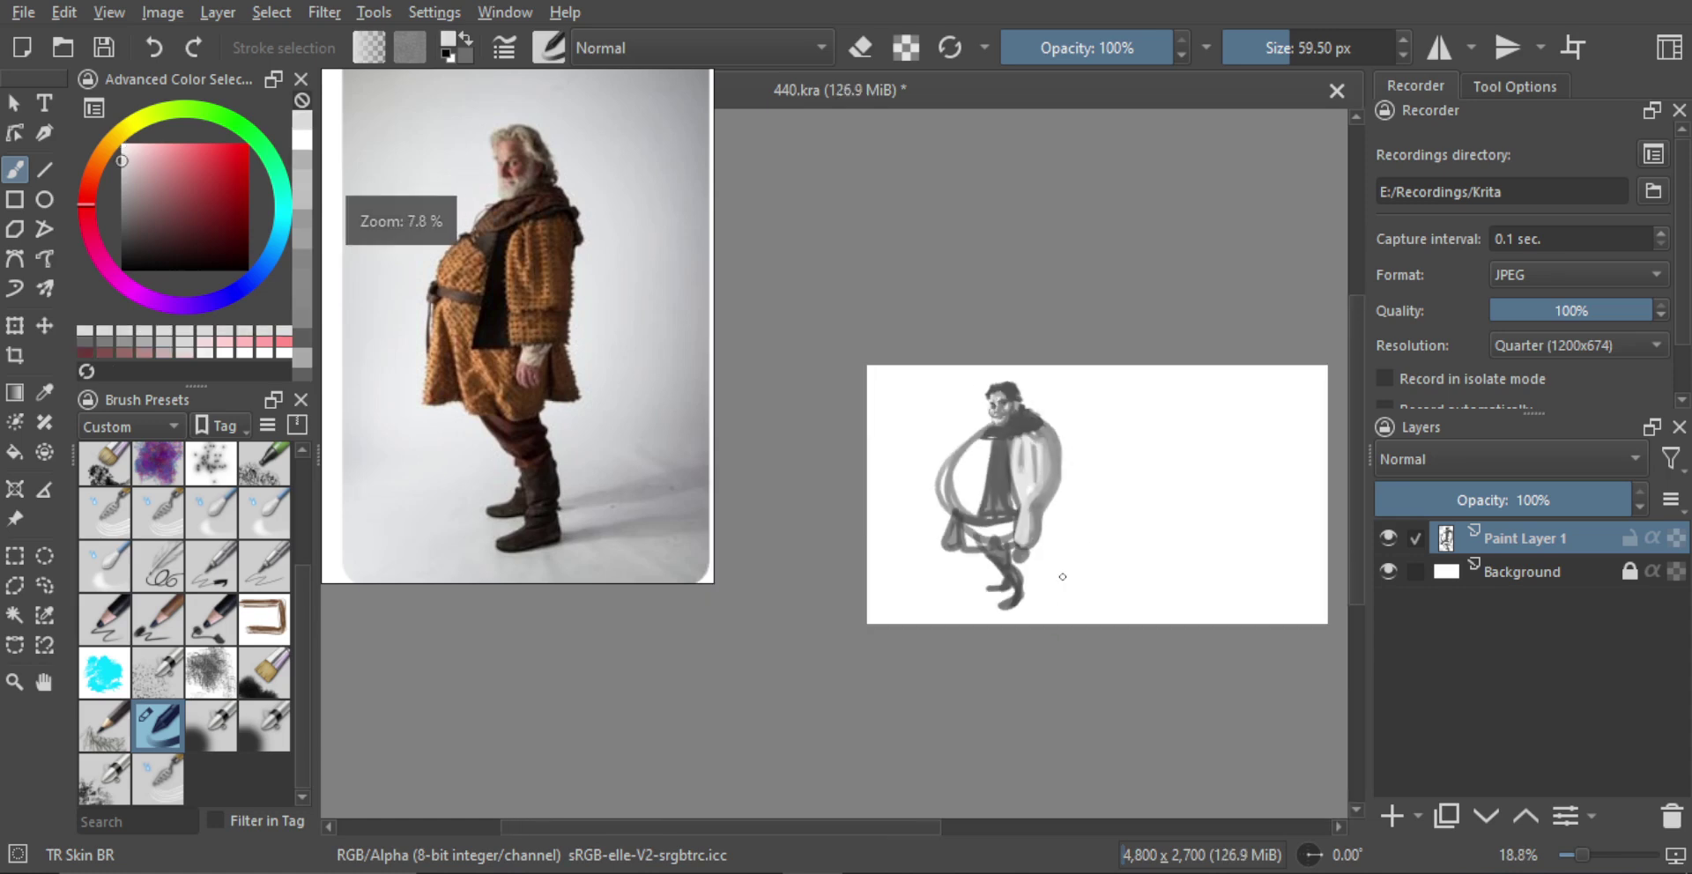
{"action": "left_click_drag", "start_coordinate": [1027, 502], "coordinate": [1037, 399]}
{"action": "left_click", "coordinate": [983, 489], "text": "ctrl"}
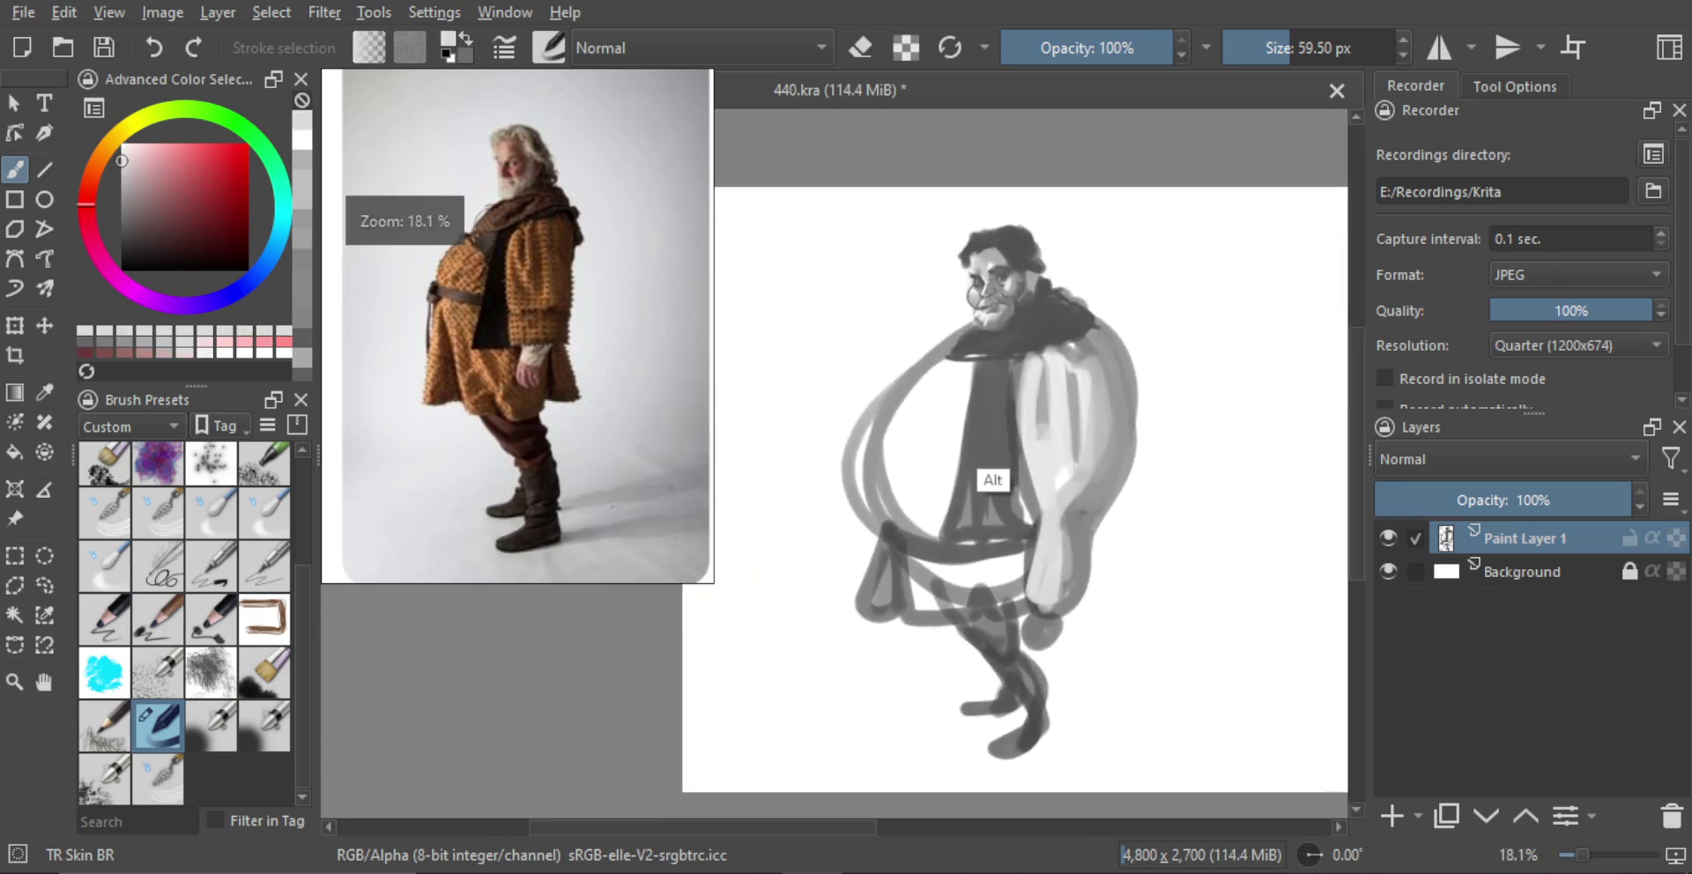
{"action": "scroll", "coordinate": [1018, 497], "scroll_direction": "down", "scroll_amount": 3}
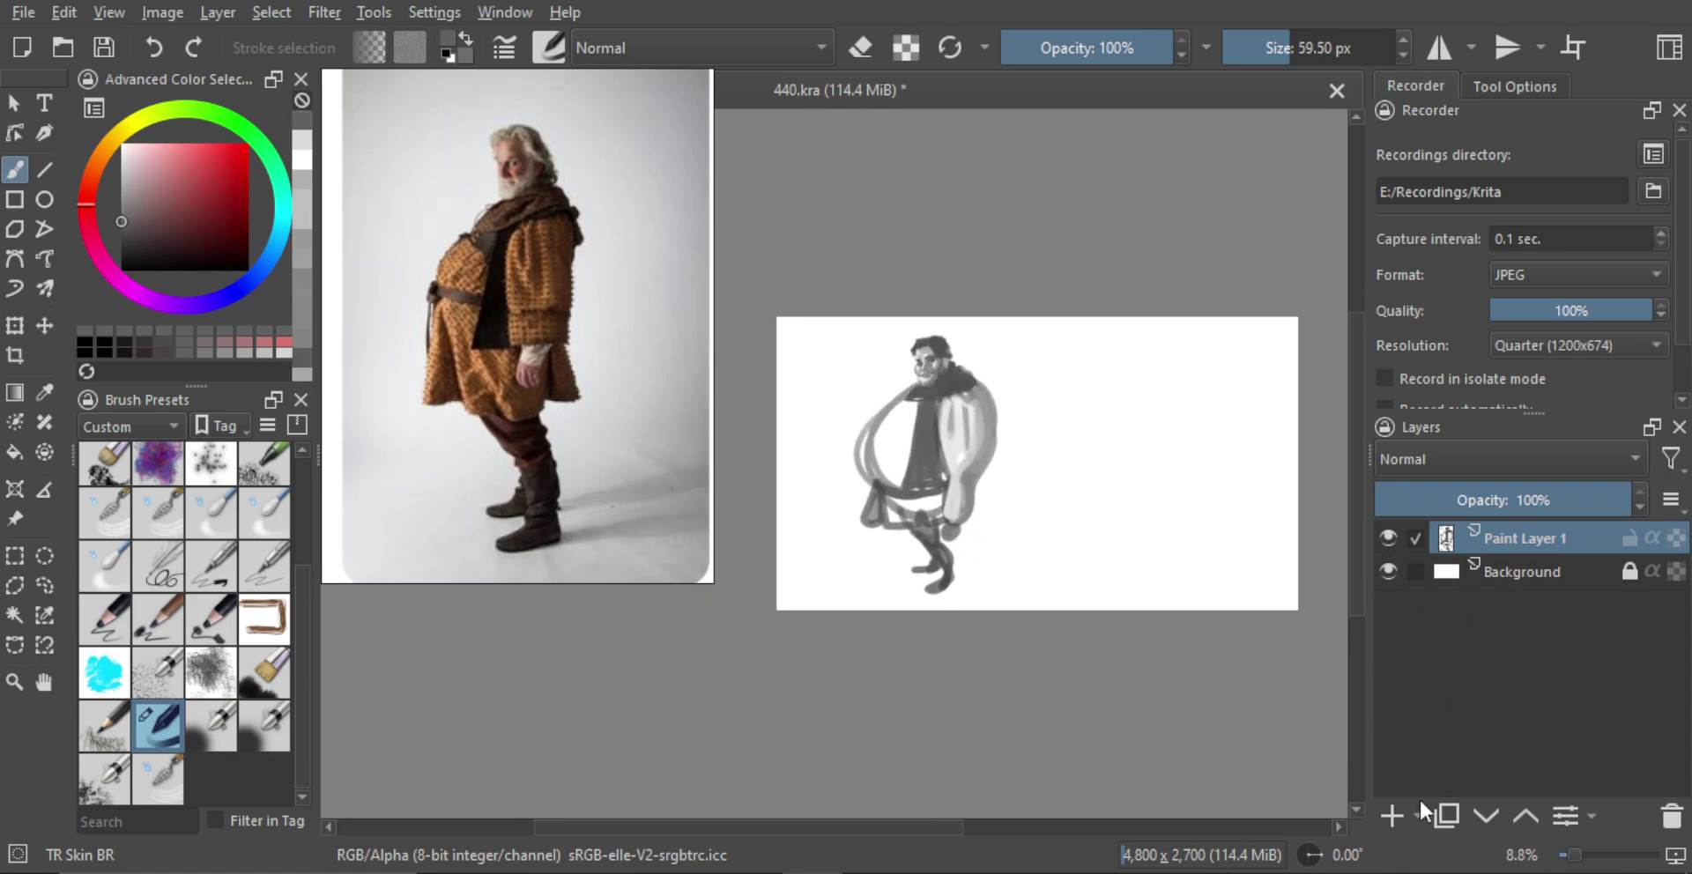
Add a new paint layer and enlarge the reference photo of the long-haired blonde woman in a brown cloak
{"action": "left_click", "coordinate": [1393, 815]}
{"action": "scroll", "coordinate": [518, 339], "scroll_direction": "down", "scroll_amount": 5}
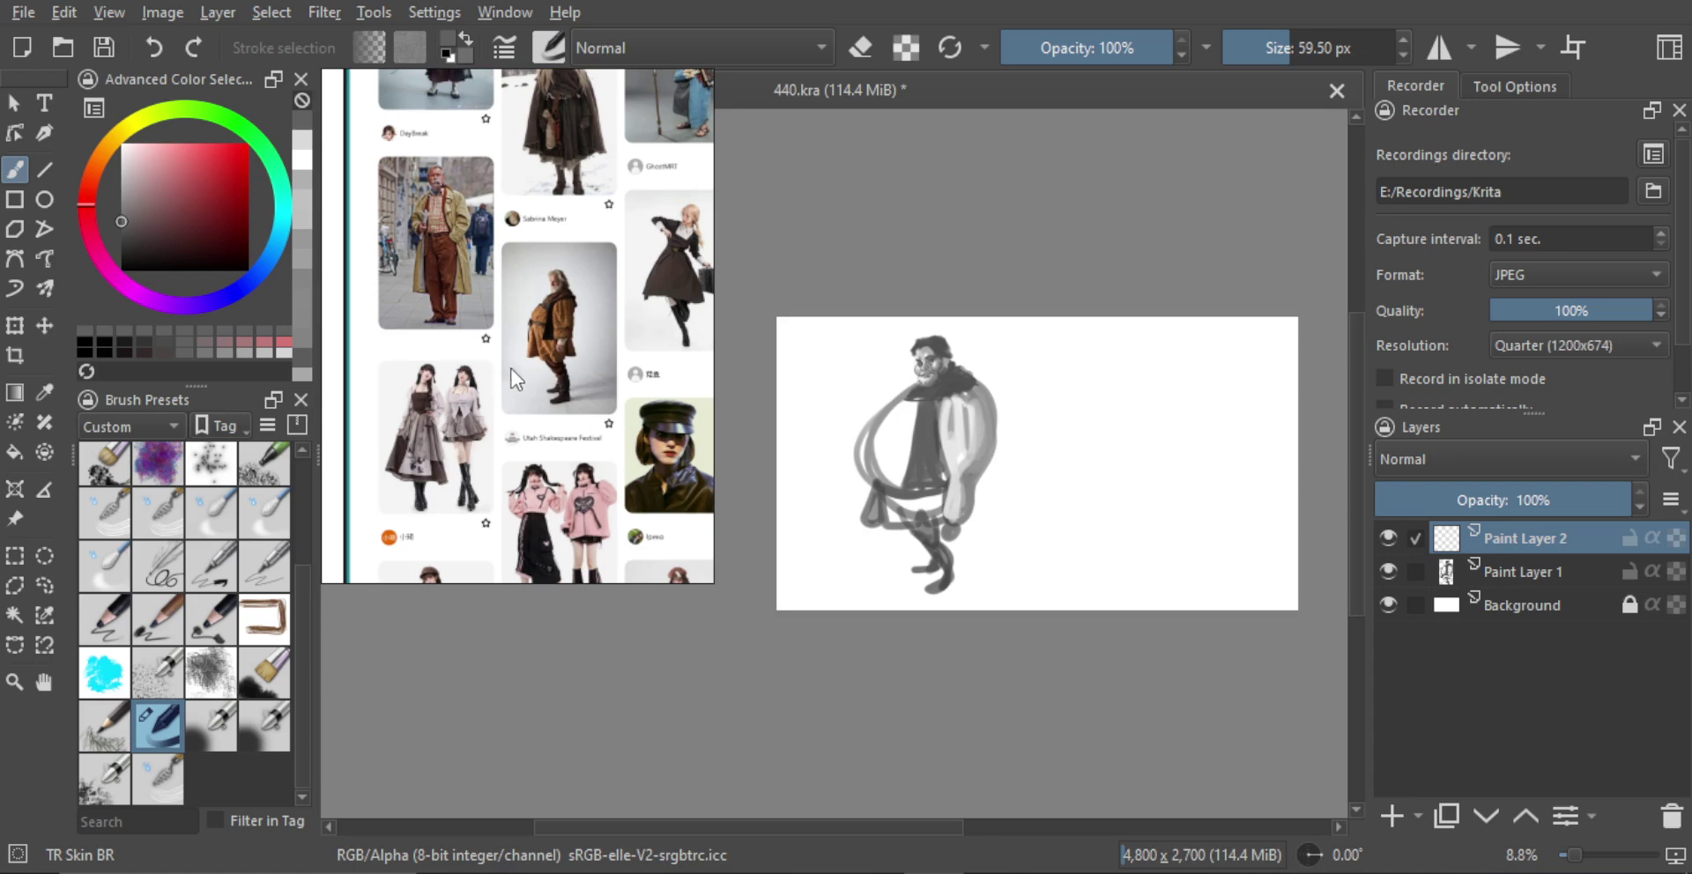
{"action": "scroll", "coordinate": [526, 356], "scroll_direction": "up", "scroll_amount": 2}
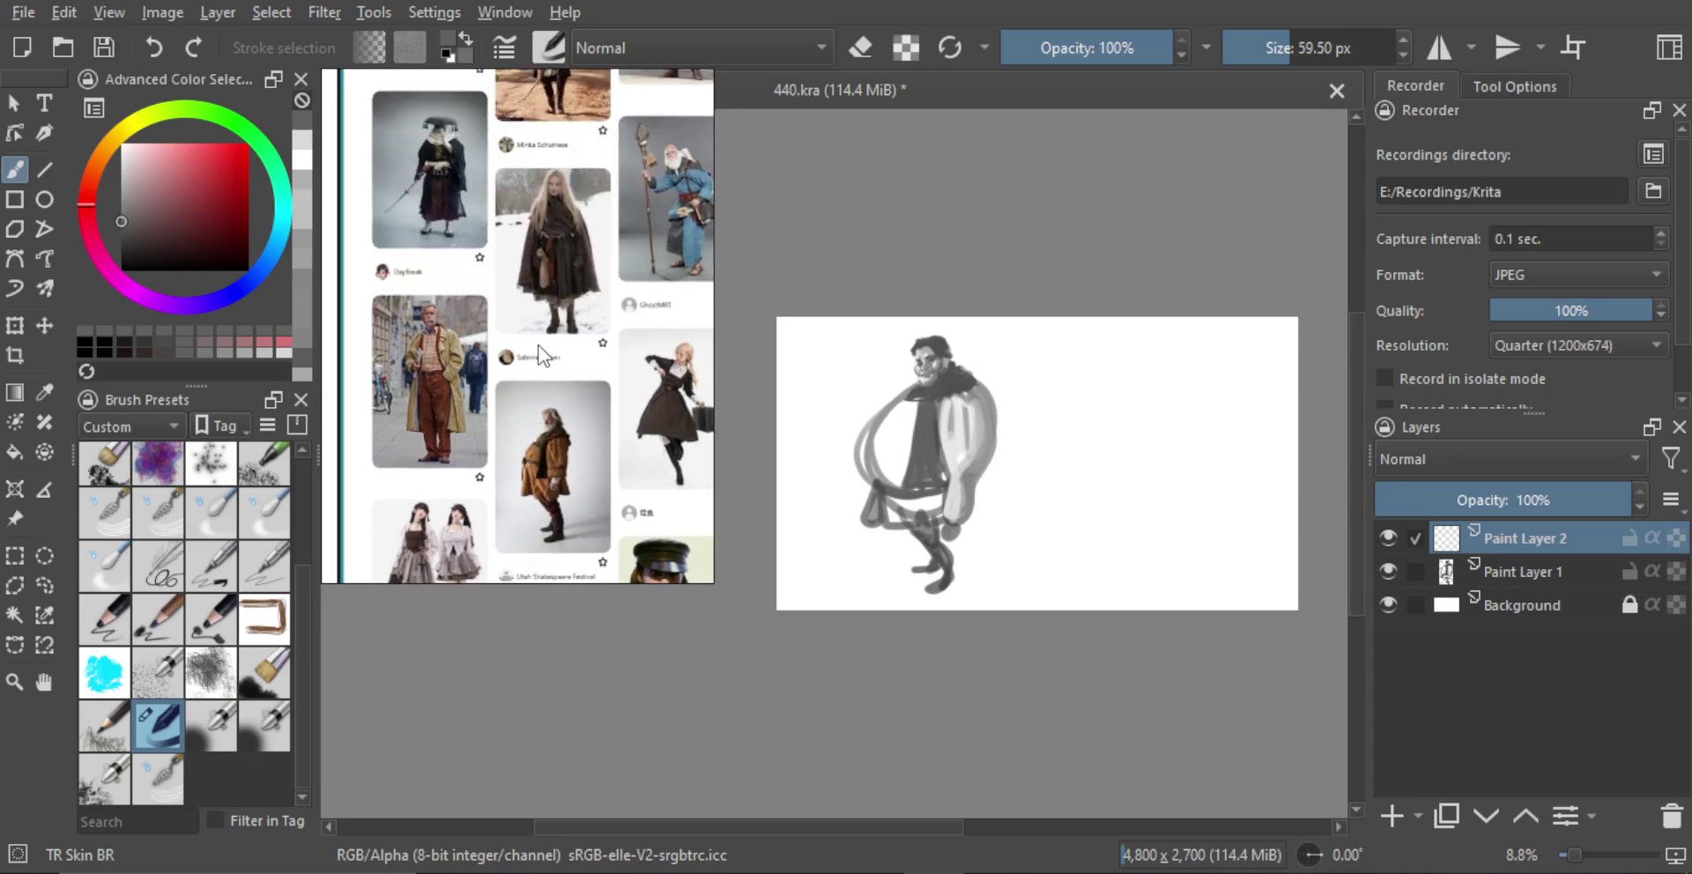
{"action": "left_click", "coordinate": [592, 309]}
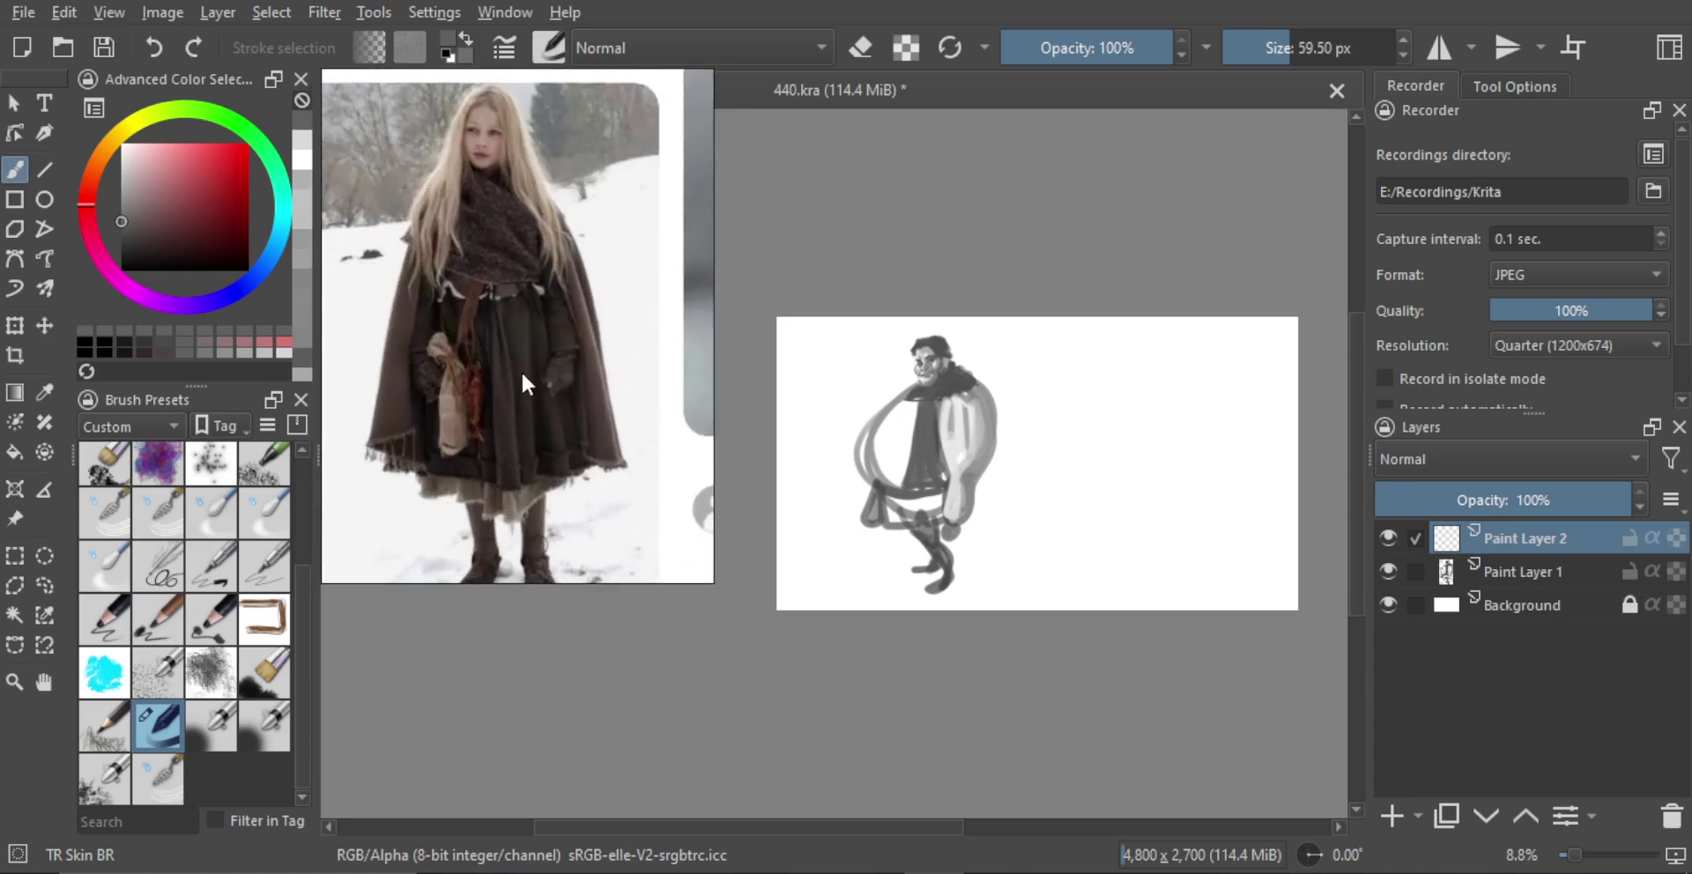
{"action": "left_click_drag", "start_coordinate": [553, 357], "coordinate": [550, 361]}
{"action": "scroll", "coordinate": [564, 351], "scroll_direction": "up", "scroll_amount": 1}
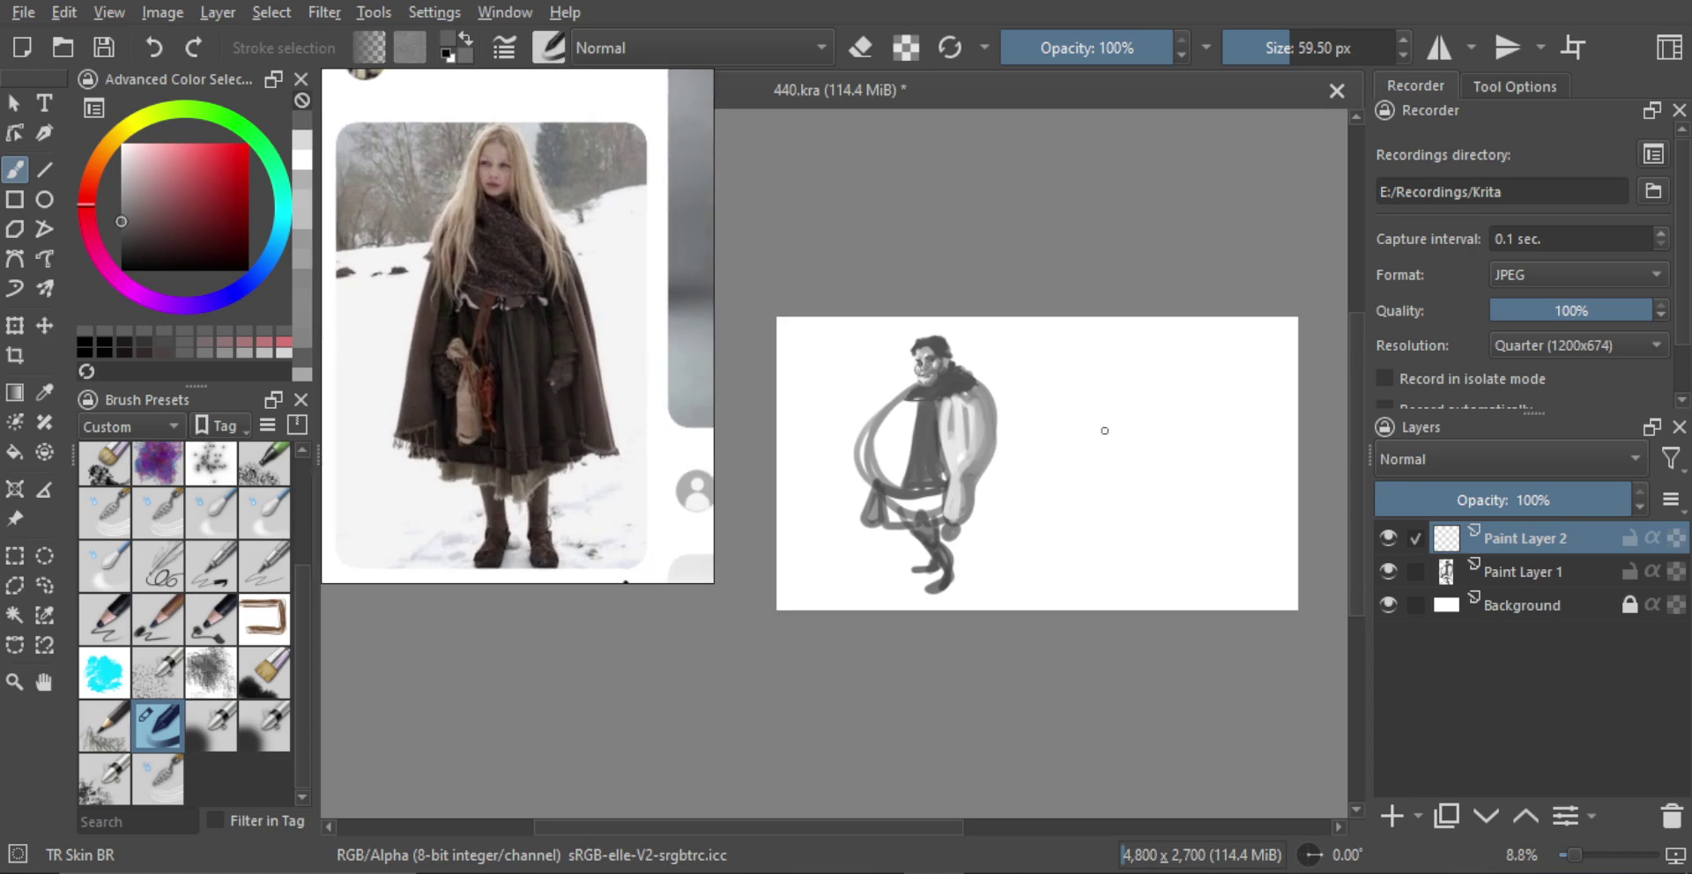
Undo the grey test stroke and set the paint colour to a muted dark reddish brown
{"action": "mouse_move", "coordinate": [1112, 455]}
{"action": "left_mouse_down"}
{"action": "mouse_move", "coordinate": [1053, 381]}
{"action": "mouse_move", "coordinate": [1029, 397]}
{"action": "left_mouse_up"}
{"action": "key", "text": "ctrl+z"}
{"action": "scroll", "coordinate": [1109, 452], "scroll_direction": "up", "scroll_amount": 2}
{"action": "scroll", "coordinate": [1054, 390], "scroll_direction": "up", "scroll_amount": 1}
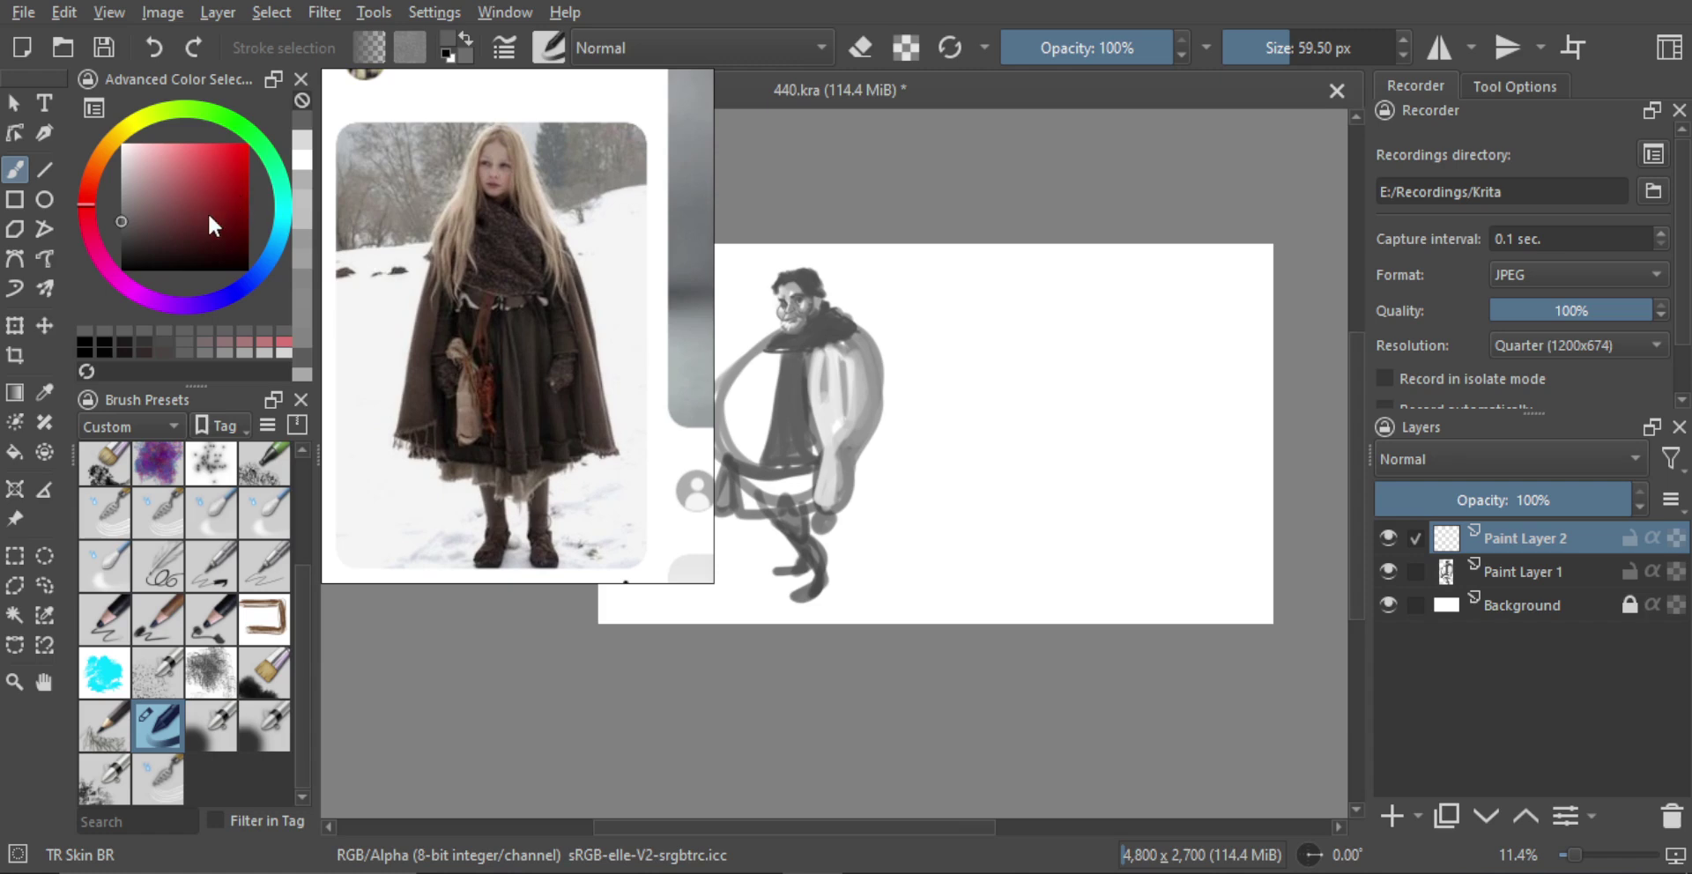
{"action": "left_click_drag", "start_coordinate": [209, 216], "coordinate": [184, 230]}
{"action": "left_click", "coordinate": [89, 224]}
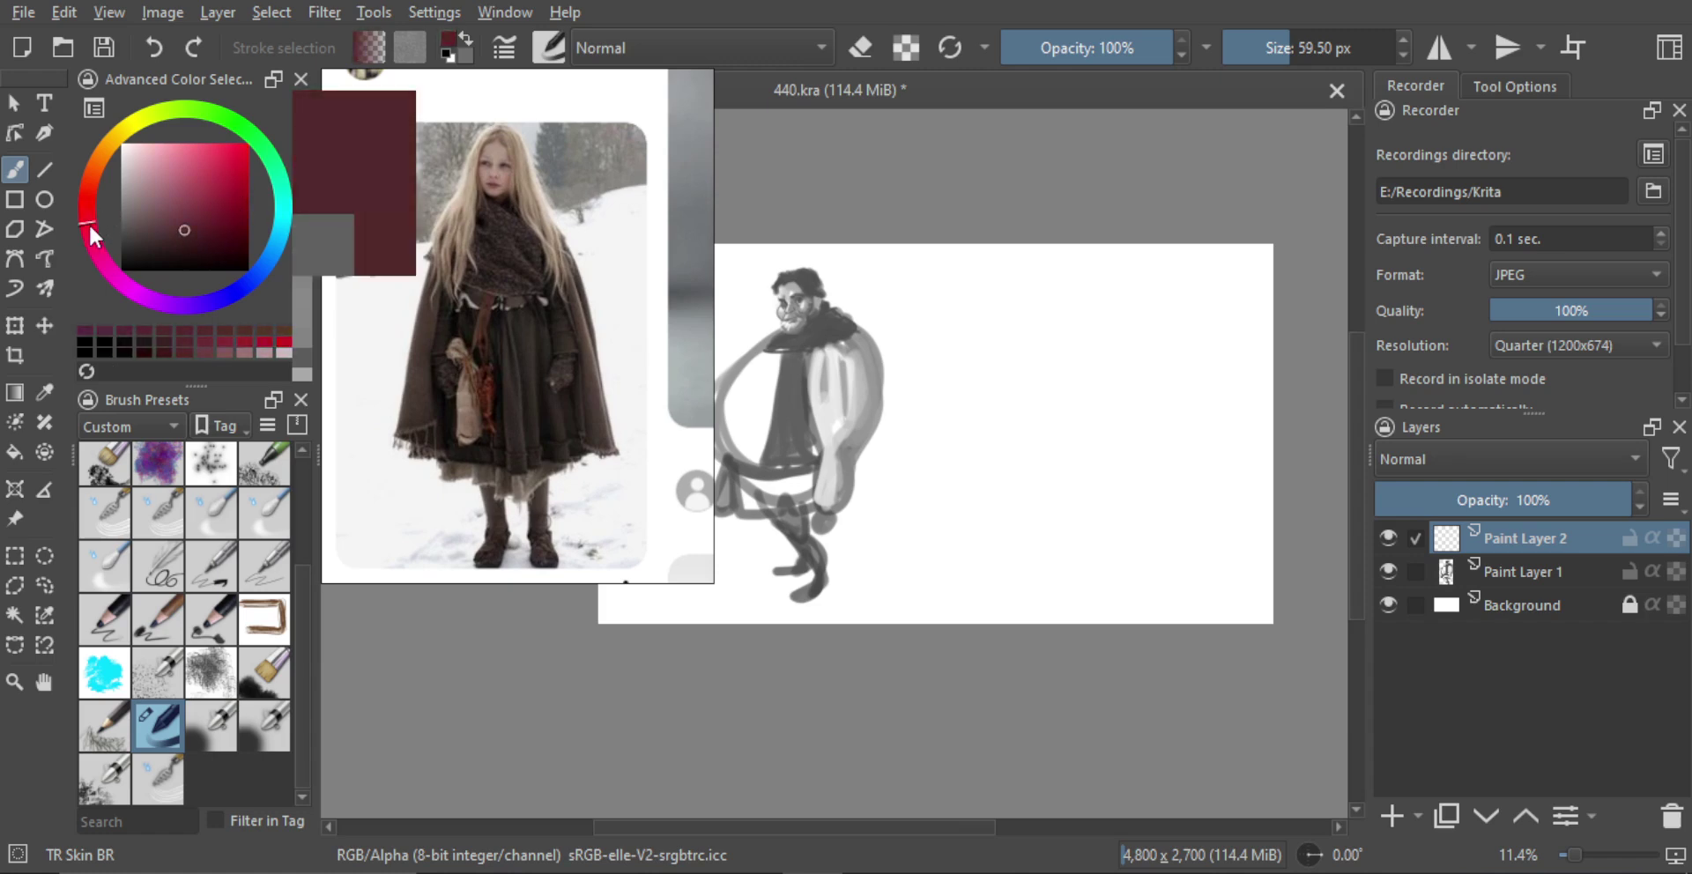
{"action": "left_click", "coordinate": [196, 234]}
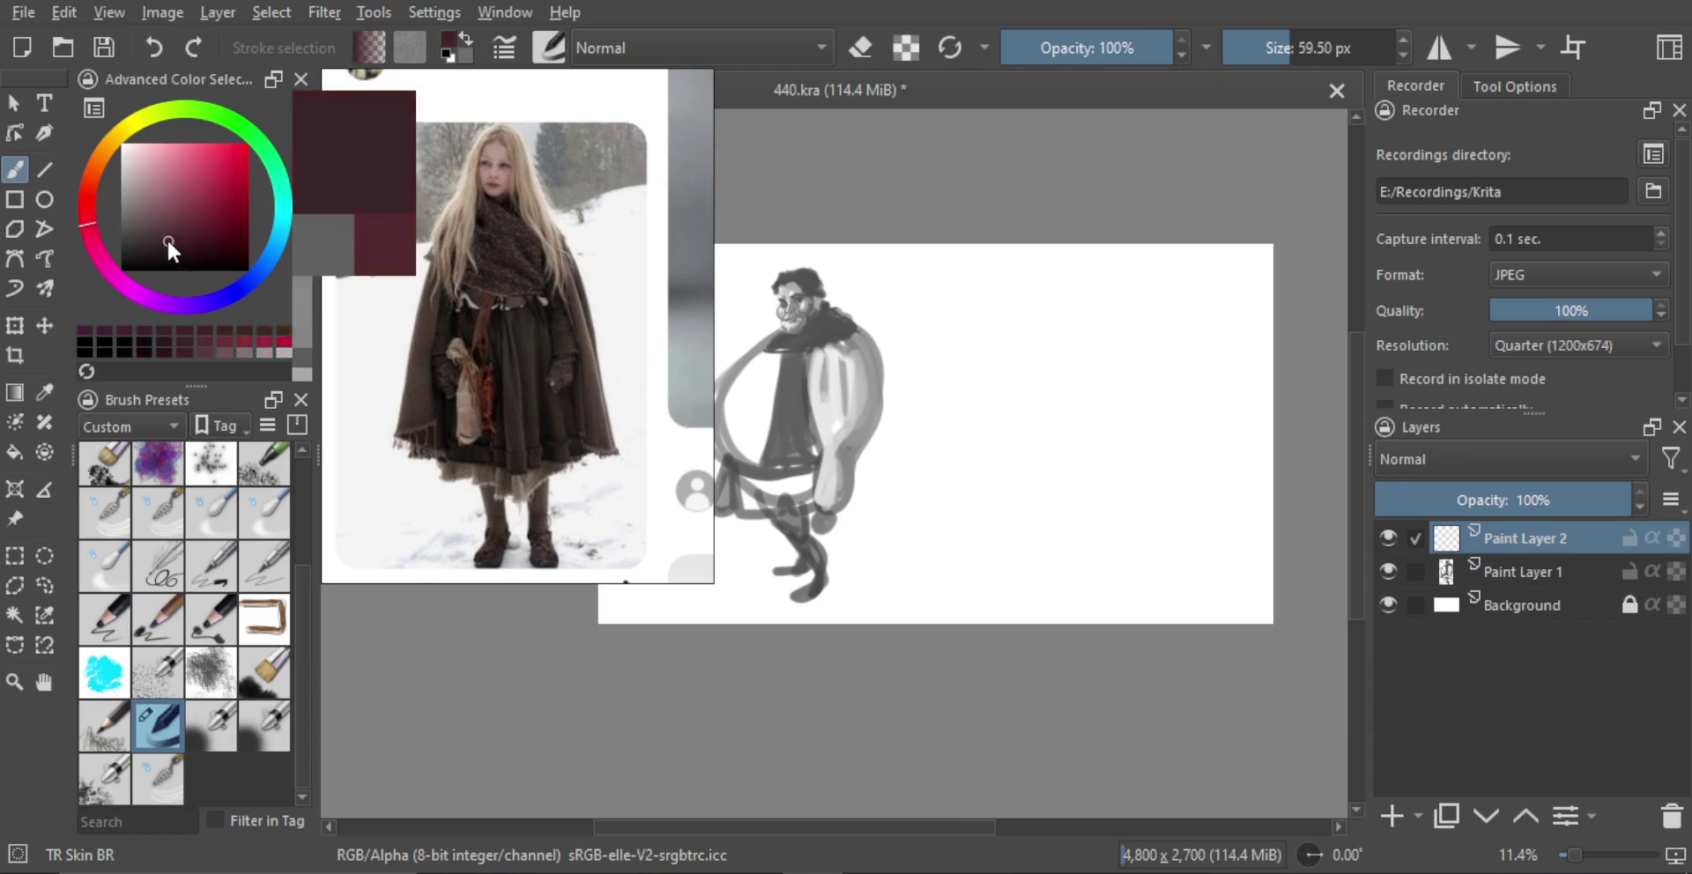
{"action": "left_click", "coordinate": [163, 233]}
{"action": "left_click_drag", "start_coordinate": [92, 217], "coordinate": [84, 206]}
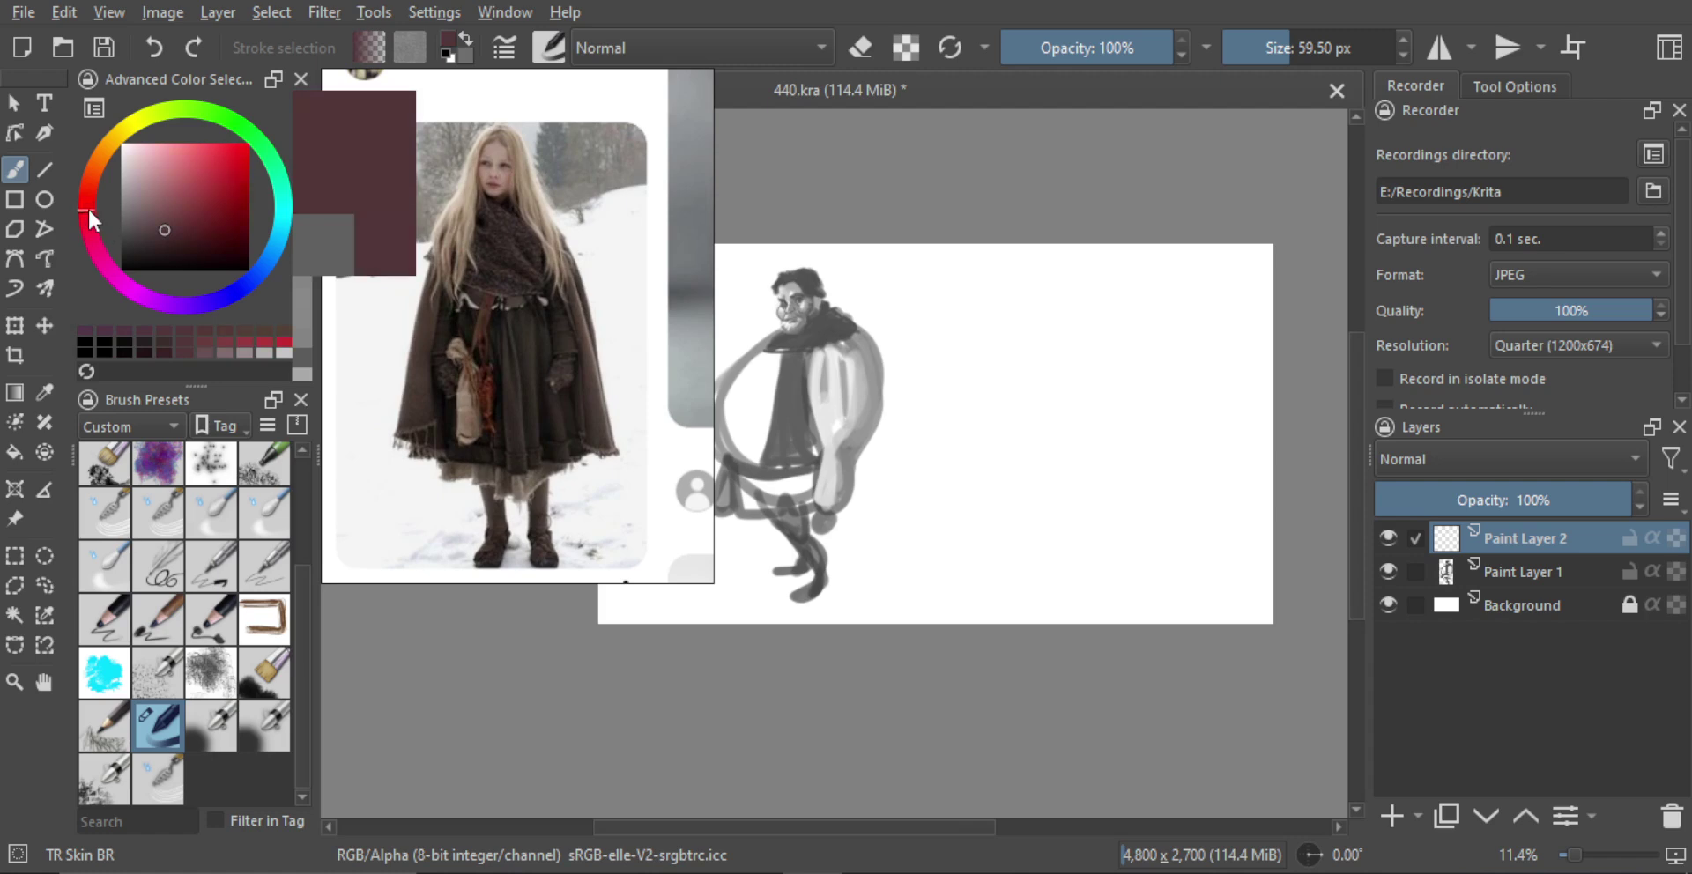
Outline the woman's cloak as a wide triangle on the empty side of the canvas with a 67.44 px brush
{"action": "mouse_move", "coordinate": [1053, 381]}
{"action": "left_mouse_down"}
{"action": "mouse_move", "coordinate": [996, 454]}
{"action": "mouse_move", "coordinate": [1027, 394]}
{"action": "mouse_move", "coordinate": [1009, 399]}
{"action": "mouse_move", "coordinate": [1042, 388]}
{"action": "left_mouse_up"}
{"action": "key", "text": "Delete"}
{"action": "left_click_drag", "start_coordinate": [1043, 377], "coordinate": [1022, 399]}
{"action": "mouse_move", "coordinate": [1019, 344]}
{"action": "left_mouse_down"}
{"action": "mouse_move", "coordinate": [948, 513]}
{"action": "mouse_move", "coordinate": [1100, 501]}
{"action": "left_mouse_up"}
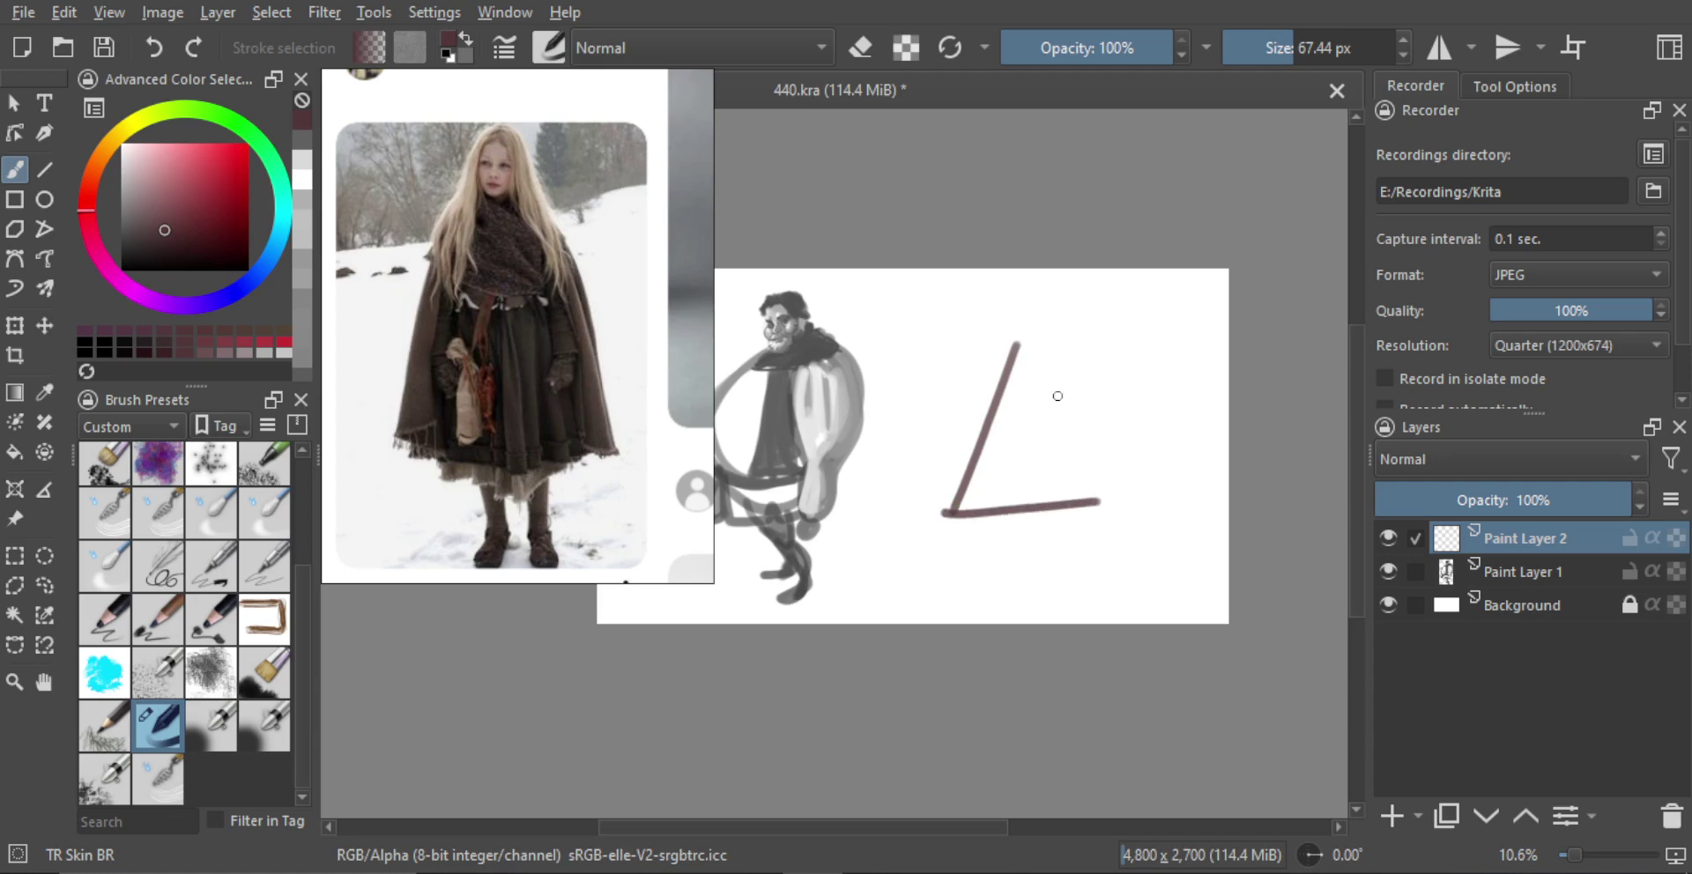
{"action": "left_click_drag", "start_coordinate": [1061, 353], "coordinate": [1118, 544]}
Fill the cloak shape with dark reddish brown strokes and a ragged, layered hem, using a 97.03 px brush
{"action": "key", "text": "bracketright"}
{"action": "mouse_move", "coordinate": [1023, 343]}
{"action": "left_mouse_down"}
{"action": "mouse_move", "coordinate": [996, 520]}
{"action": "mouse_move", "coordinate": [1017, 370]}
{"action": "mouse_move", "coordinate": [1027, 388]}
{"action": "mouse_move", "coordinate": [1053, 370]}
{"action": "mouse_move", "coordinate": [1103, 529]}
{"action": "left_mouse_up"}
{"action": "left_click_drag", "start_coordinate": [1084, 435], "coordinate": [1107, 507]}
{"action": "left_click_drag", "start_coordinate": [1038, 493], "coordinate": [1045, 492]}
{"action": "mouse_move", "coordinate": [1020, 493]}
{"action": "left_mouse_down"}
{"action": "mouse_move", "coordinate": [955, 499]}
{"action": "mouse_move", "coordinate": [1005, 490]}
{"action": "left_mouse_up"}
{"action": "mouse_move", "coordinate": [1020, 358]}
{"action": "left_mouse_down"}
{"action": "mouse_move", "coordinate": [1006, 471]}
{"action": "mouse_move", "coordinate": [1023, 534]}
{"action": "mouse_move", "coordinate": [1036, 549]}
{"action": "mouse_move", "coordinate": [1050, 375]}
{"action": "mouse_move", "coordinate": [1104, 519]}
{"action": "mouse_move", "coordinate": [1090, 486]}
{"action": "mouse_move", "coordinate": [1049, 547]}
{"action": "left_mouse_up"}
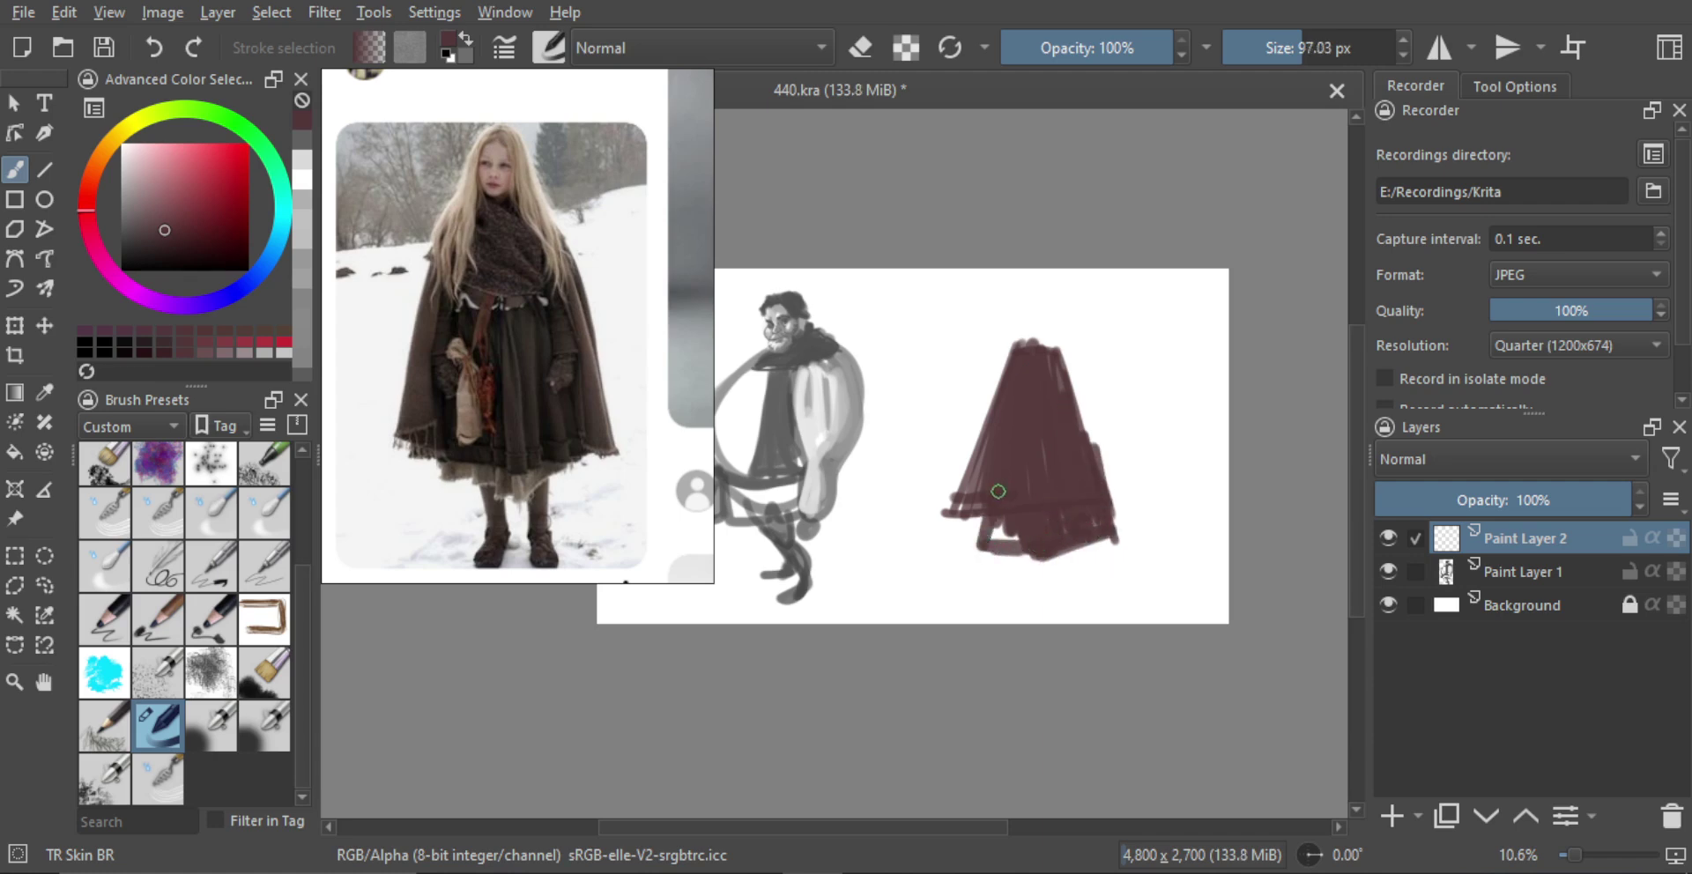
{"action": "left_click_drag", "start_coordinate": [1030, 418], "coordinate": [1007, 390], "text": "ctrl"}
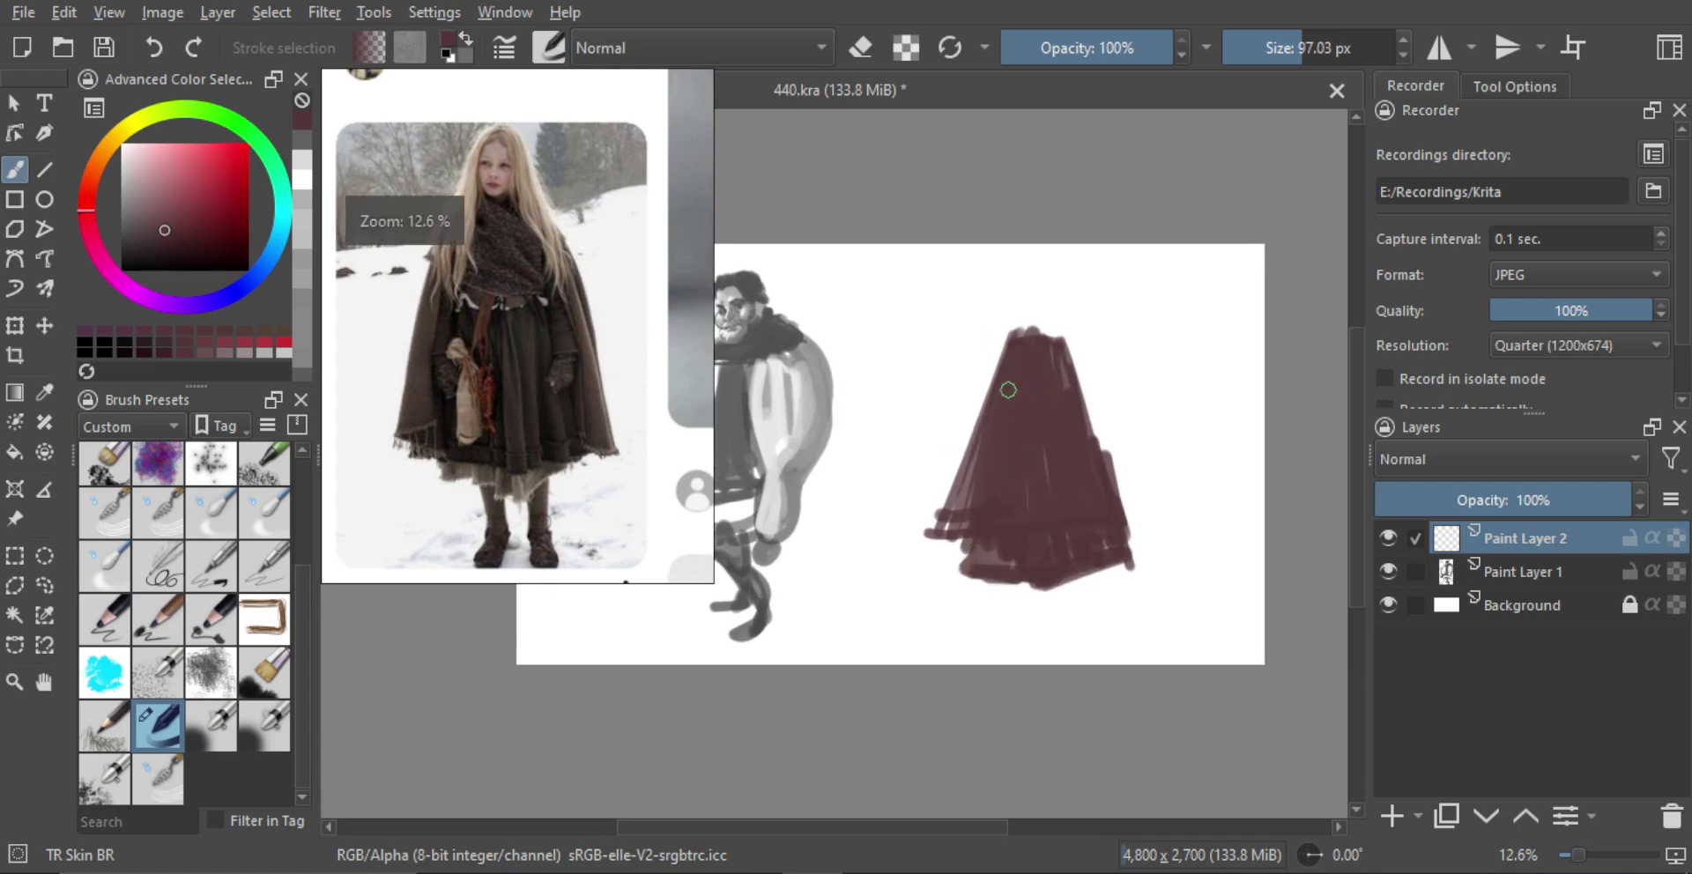
{"action": "left_click_drag", "start_coordinate": [961, 478], "coordinate": [1019, 339]}
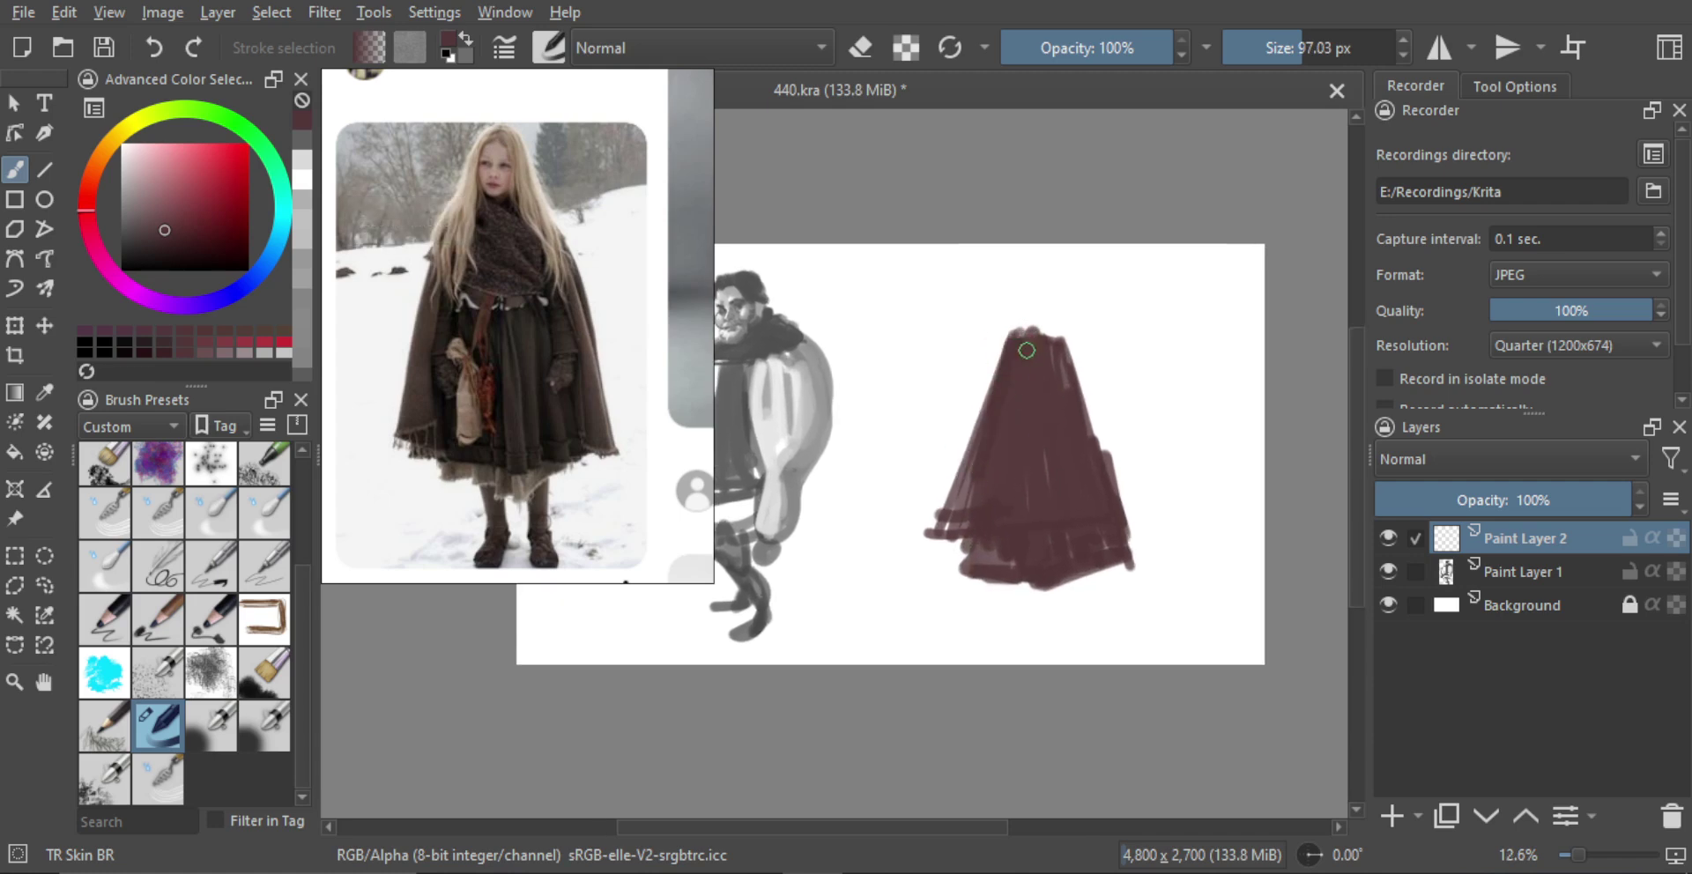
Show more of the reference board and add a small oval head on the cloak with a 92.43 px brush
{"action": "scroll", "coordinate": [592, 351], "scroll_direction": "down", "scroll_amount": 8}
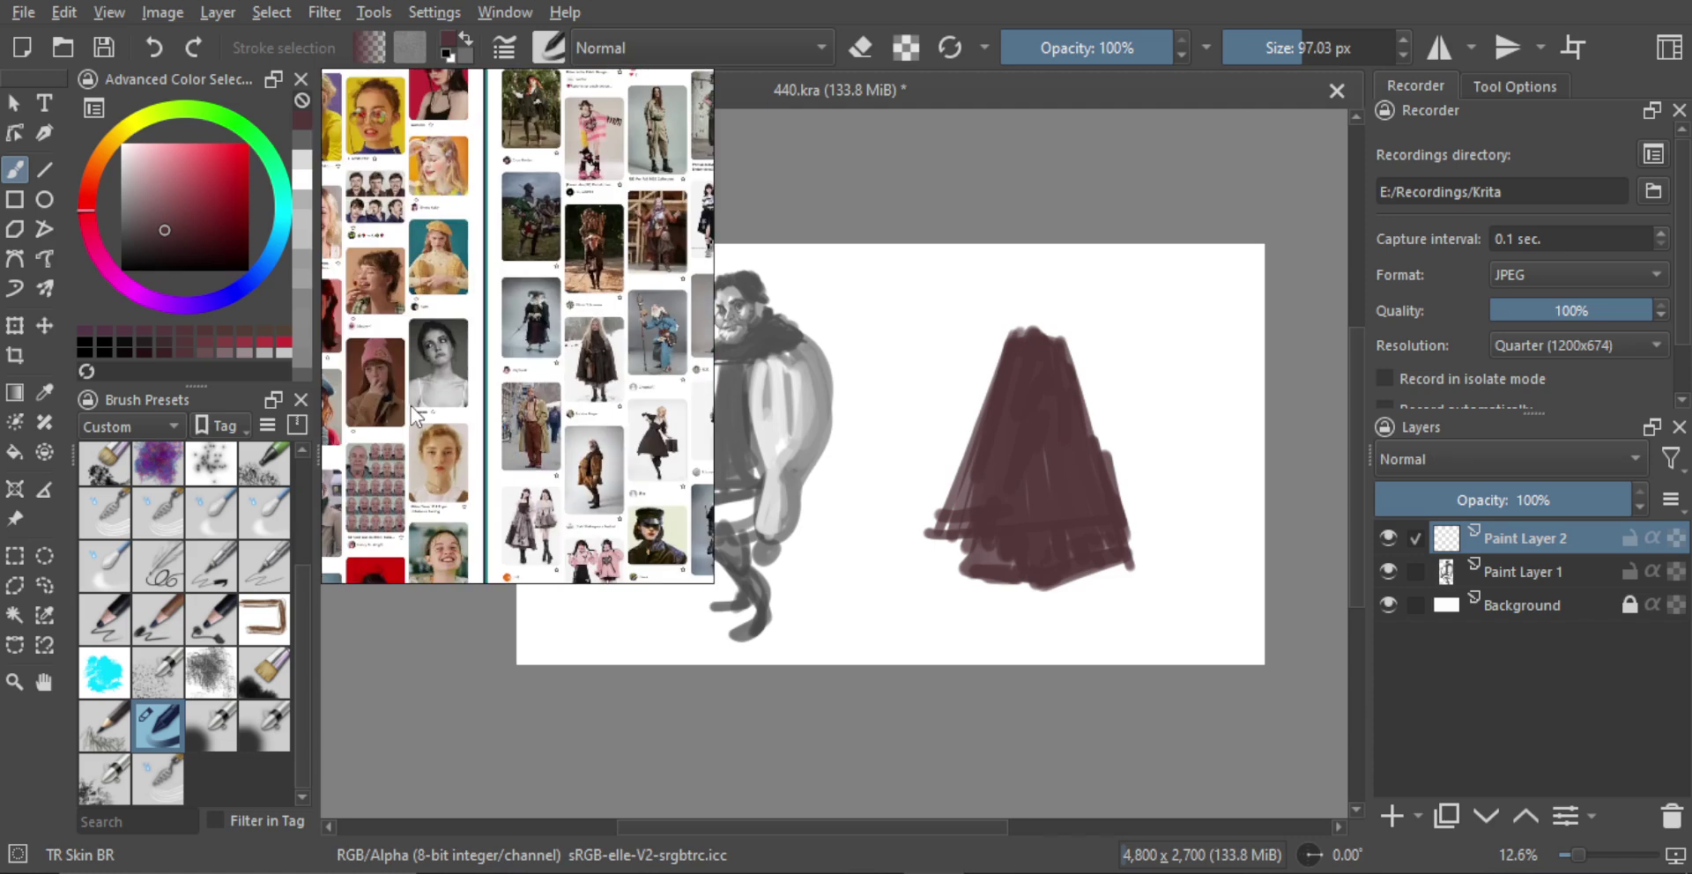
{"action": "left_click_drag", "start_coordinate": [595, 388], "coordinate": [500, 419]}
{"action": "mouse_move", "coordinate": [1172, 424]}
{"action": "left_mouse_down"}
{"action": "mouse_move", "coordinate": [1183, 435]}
{"action": "mouse_move", "coordinate": [1131, 435]}
{"action": "left_mouse_up"}
{"action": "key", "text": "ctrl+z"}
{"action": "mouse_move", "coordinate": [1127, 408]}
{"action": "left_mouse_down"}
{"action": "mouse_move", "coordinate": [1098, 466]}
{"action": "mouse_move", "coordinate": [1069, 382]}
{"action": "mouse_move", "coordinate": [1028, 390]}
{"action": "left_mouse_up"}
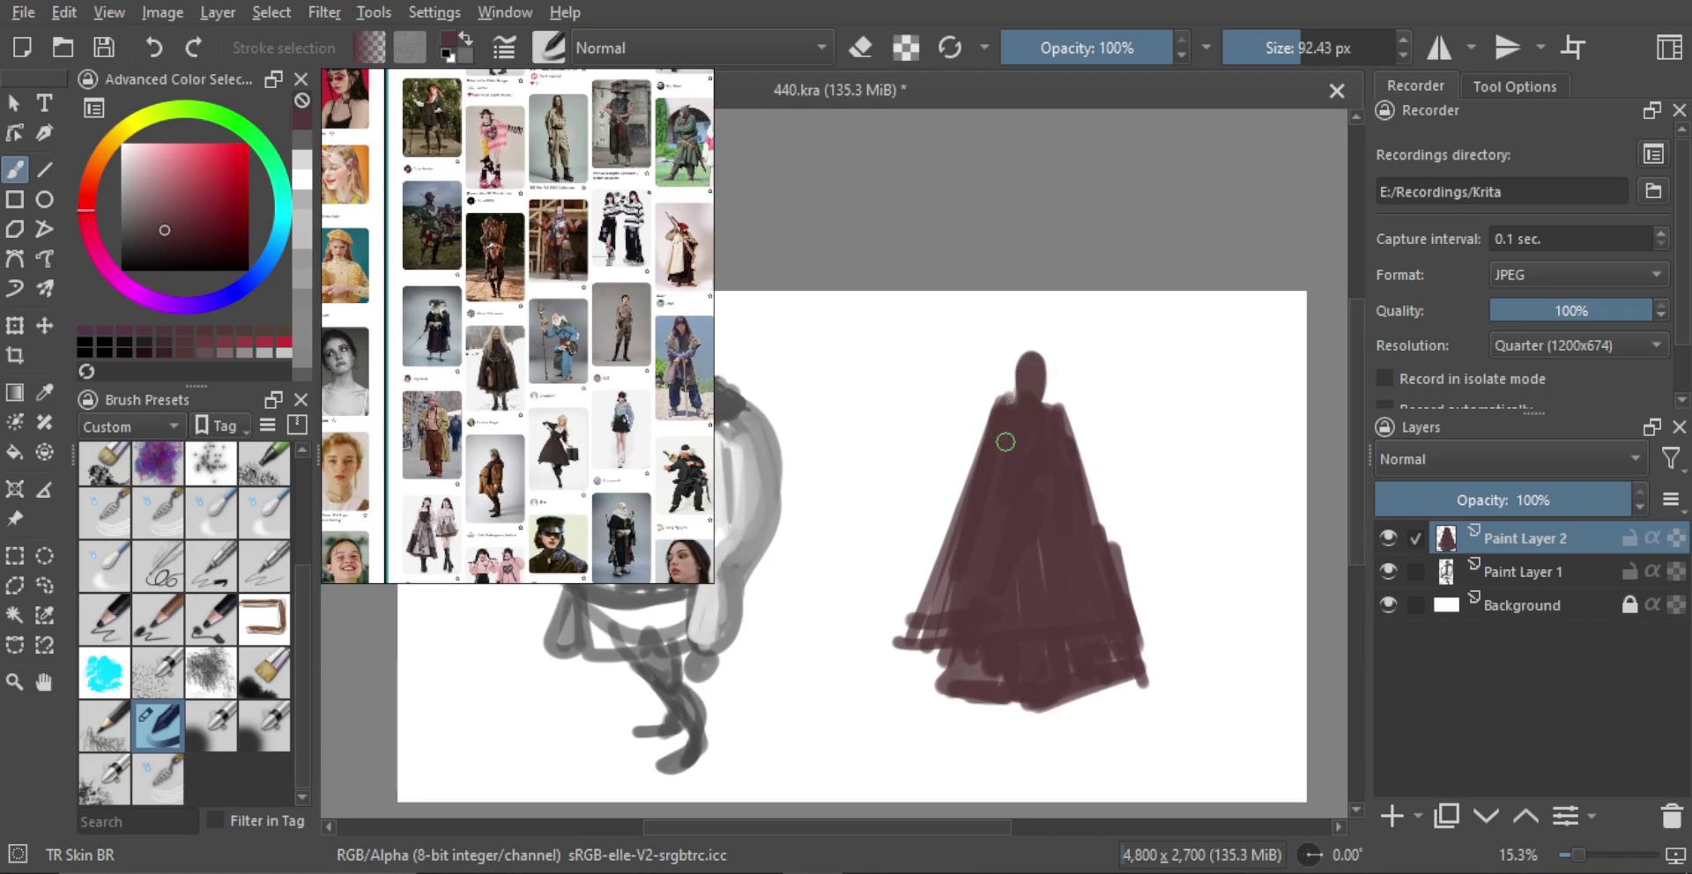
Set the paint colour to light tan, then paint long hair around the head and a short vertical stroke low on the cloak
{"action": "left_click_drag", "start_coordinate": [107, 149], "coordinate": [107, 168]}
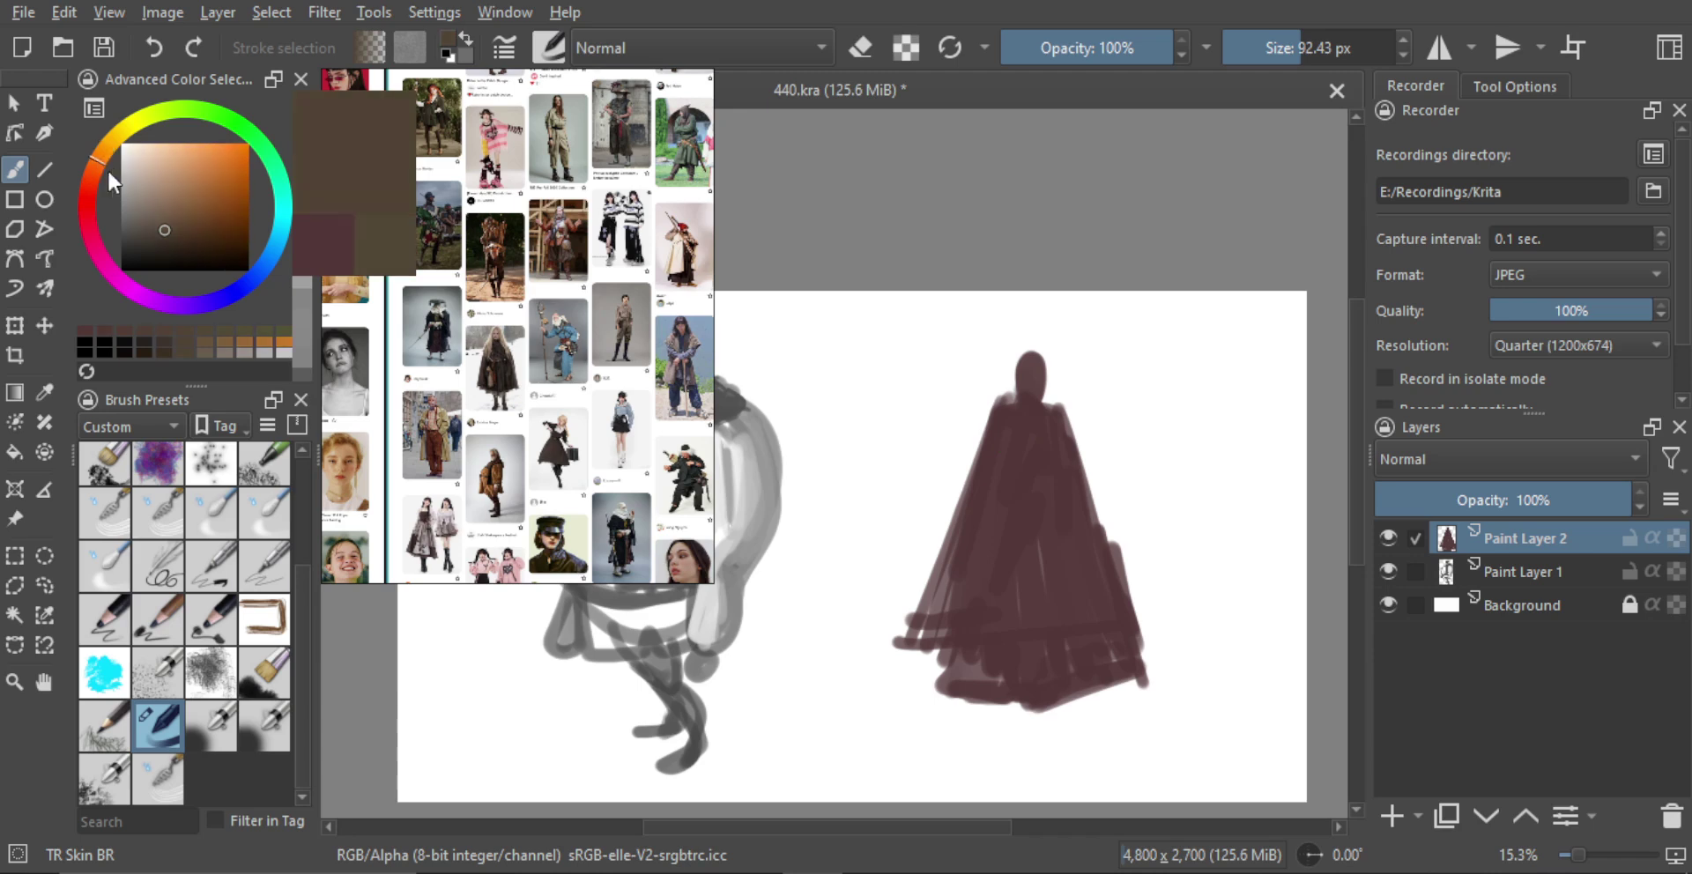
{"action": "left_click", "coordinate": [162, 172]}
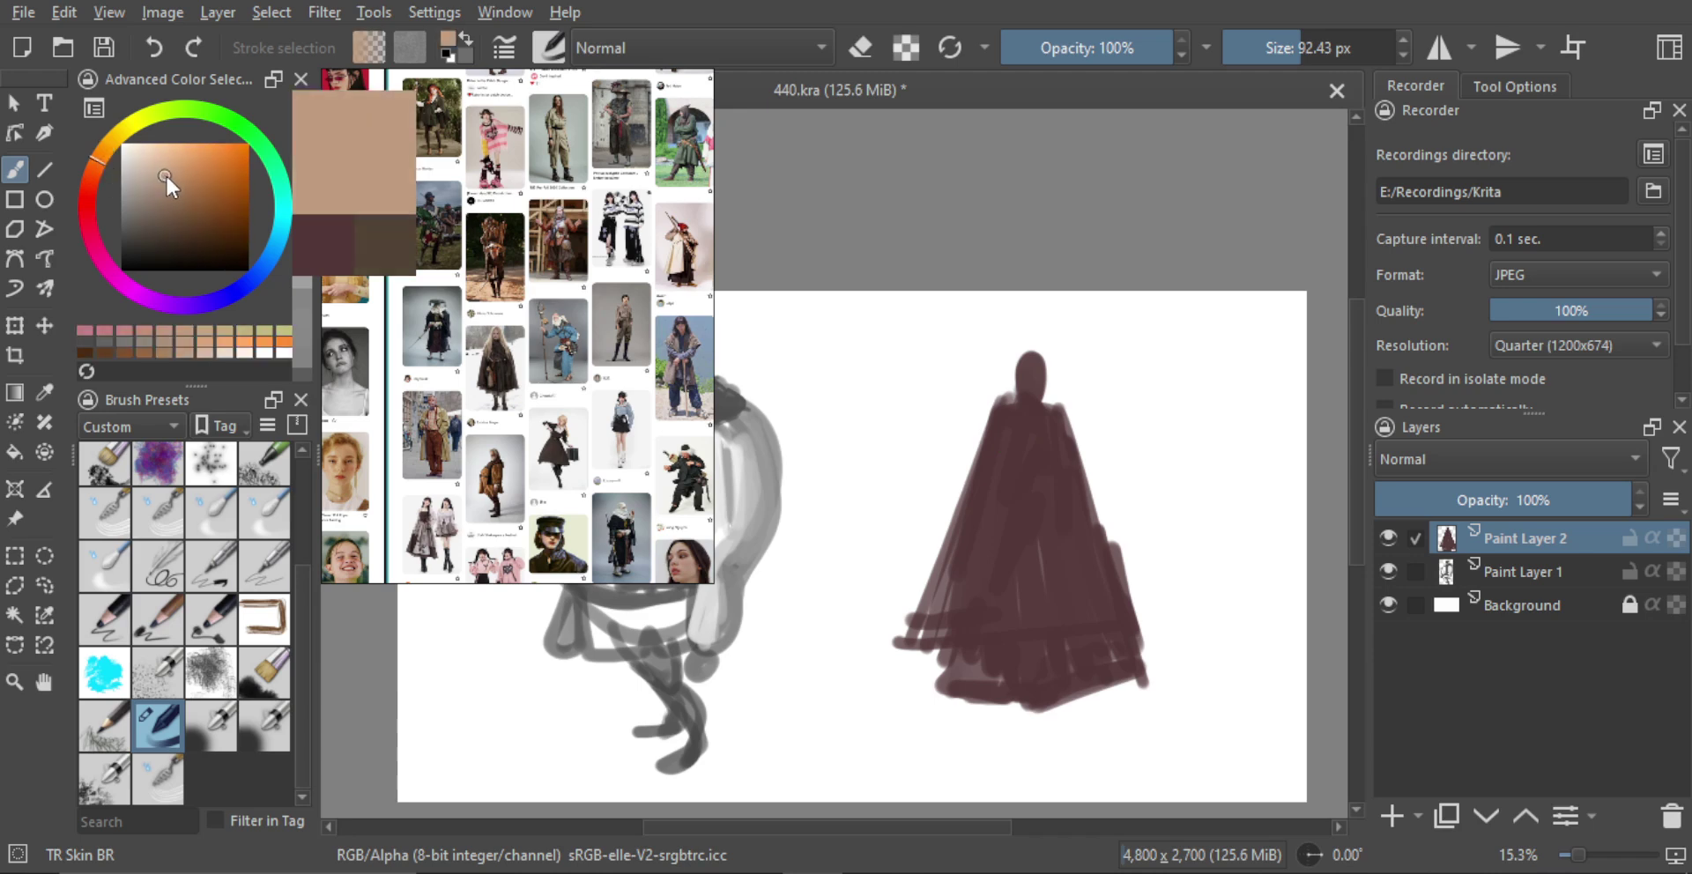
{"action": "mouse_move", "coordinate": [1017, 361]}
{"action": "left_mouse_down"}
{"action": "mouse_move", "coordinate": [1007, 431]}
{"action": "mouse_move", "coordinate": [1024, 409]}
{"action": "mouse_move", "coordinate": [1010, 397]}
{"action": "mouse_move", "coordinate": [1051, 421]}
{"action": "mouse_move", "coordinate": [1054, 388]}
{"action": "mouse_move", "coordinate": [1053, 446]}
{"action": "left_mouse_up"}
{"action": "key", "text": "ctrl+z"}
{"action": "left_click_drag", "start_coordinate": [1046, 500], "coordinate": [1031, 485]}
{"action": "left_click_drag", "start_coordinate": [997, 609], "coordinate": [976, 628]}
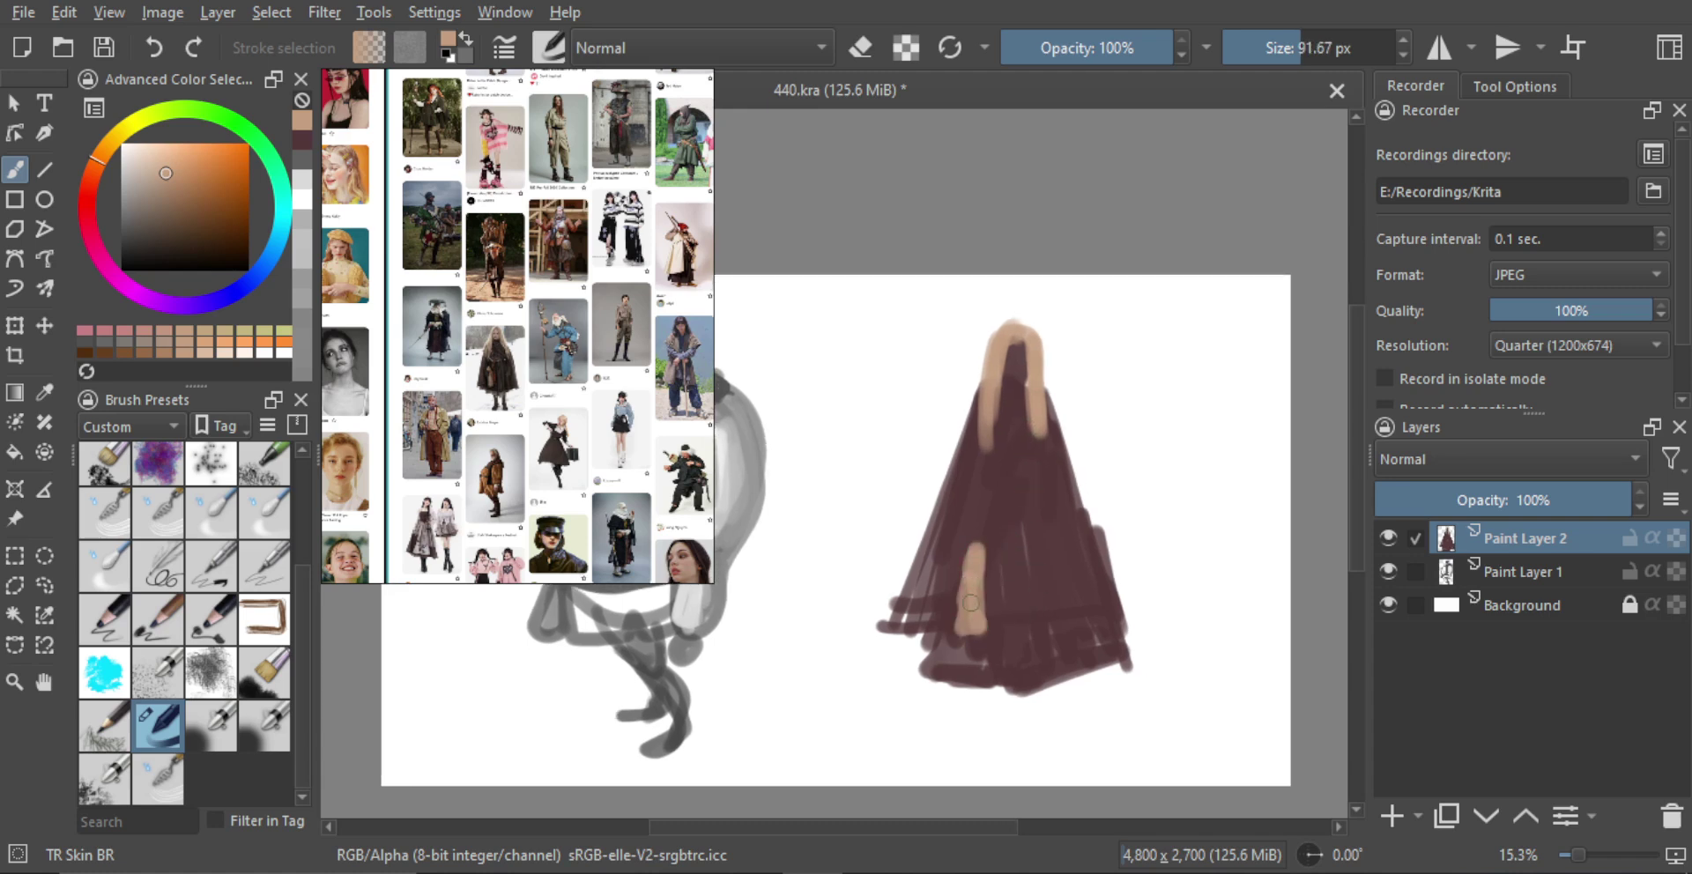
Undo the last strokes, touch up the small face and add a light tan band beneath the cloak hem with an 89.22 px brush
{"action": "scroll", "coordinate": [971, 603], "scroll_direction": "down", "scroll_amount": 3}
{"action": "key", "text": "bracketright"}
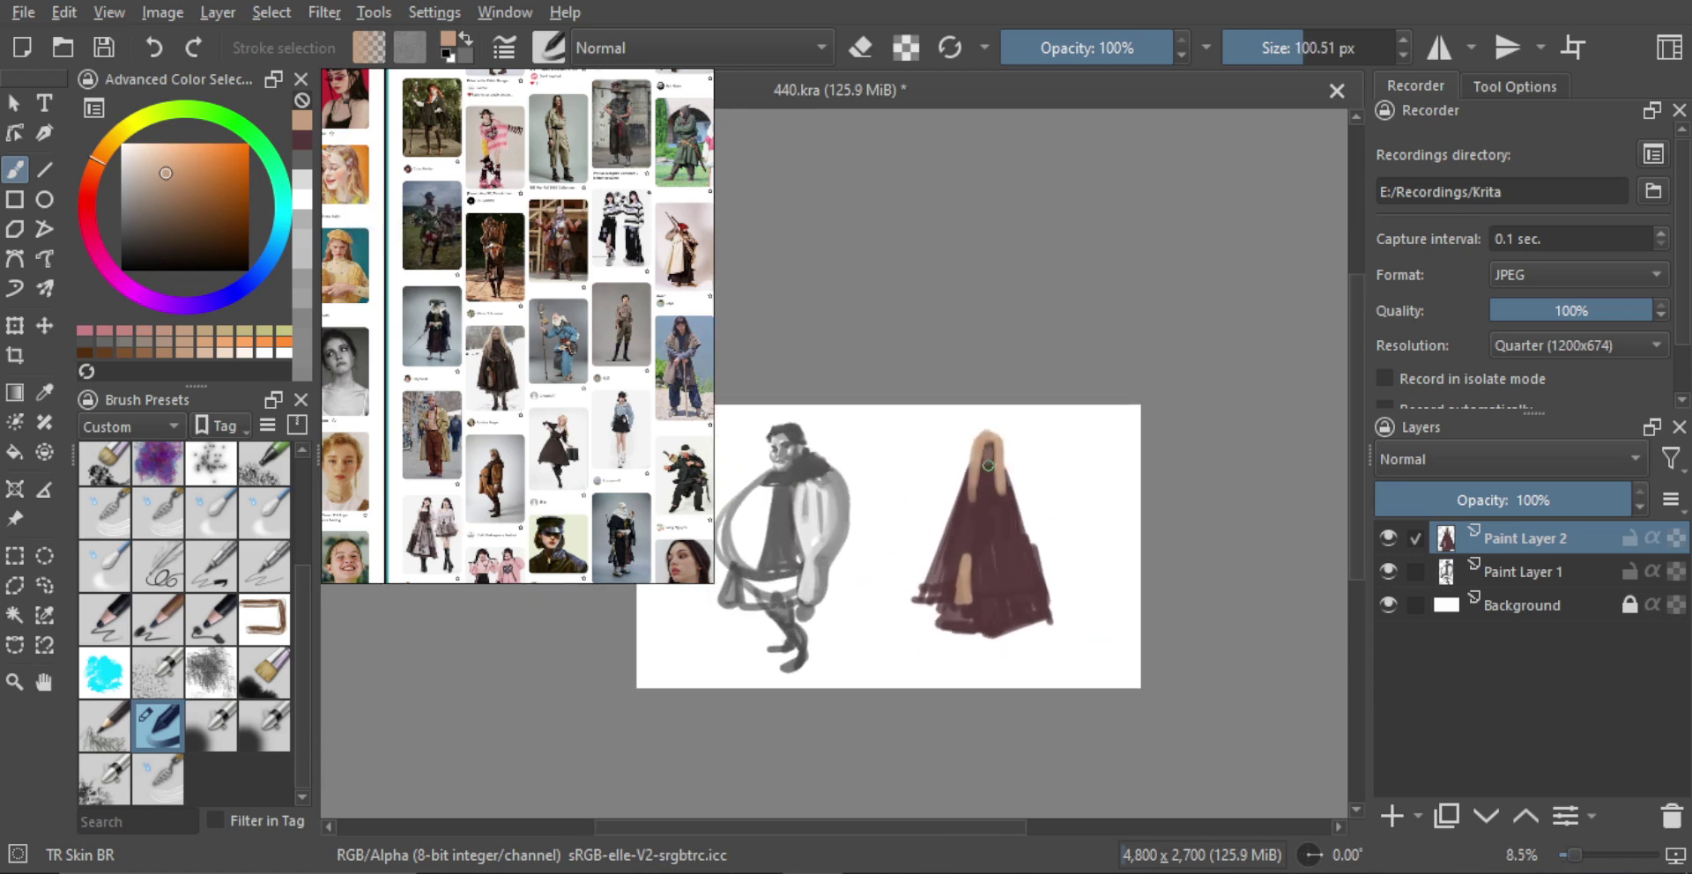
{"action": "key", "text": "ctrl+z"}
{"action": "key", "text": "ctrl+z"}
{"action": "key", "text": "ctrl+z"}
{"action": "left_click_drag", "start_coordinate": [988, 443], "coordinate": [989, 466]}
{"action": "mouse_move", "coordinate": [1009, 565]}
{"action": "left_mouse_down"}
{"action": "mouse_move", "coordinate": [1010, 531]}
{"action": "mouse_move", "coordinate": [963, 593]}
{"action": "left_mouse_up"}
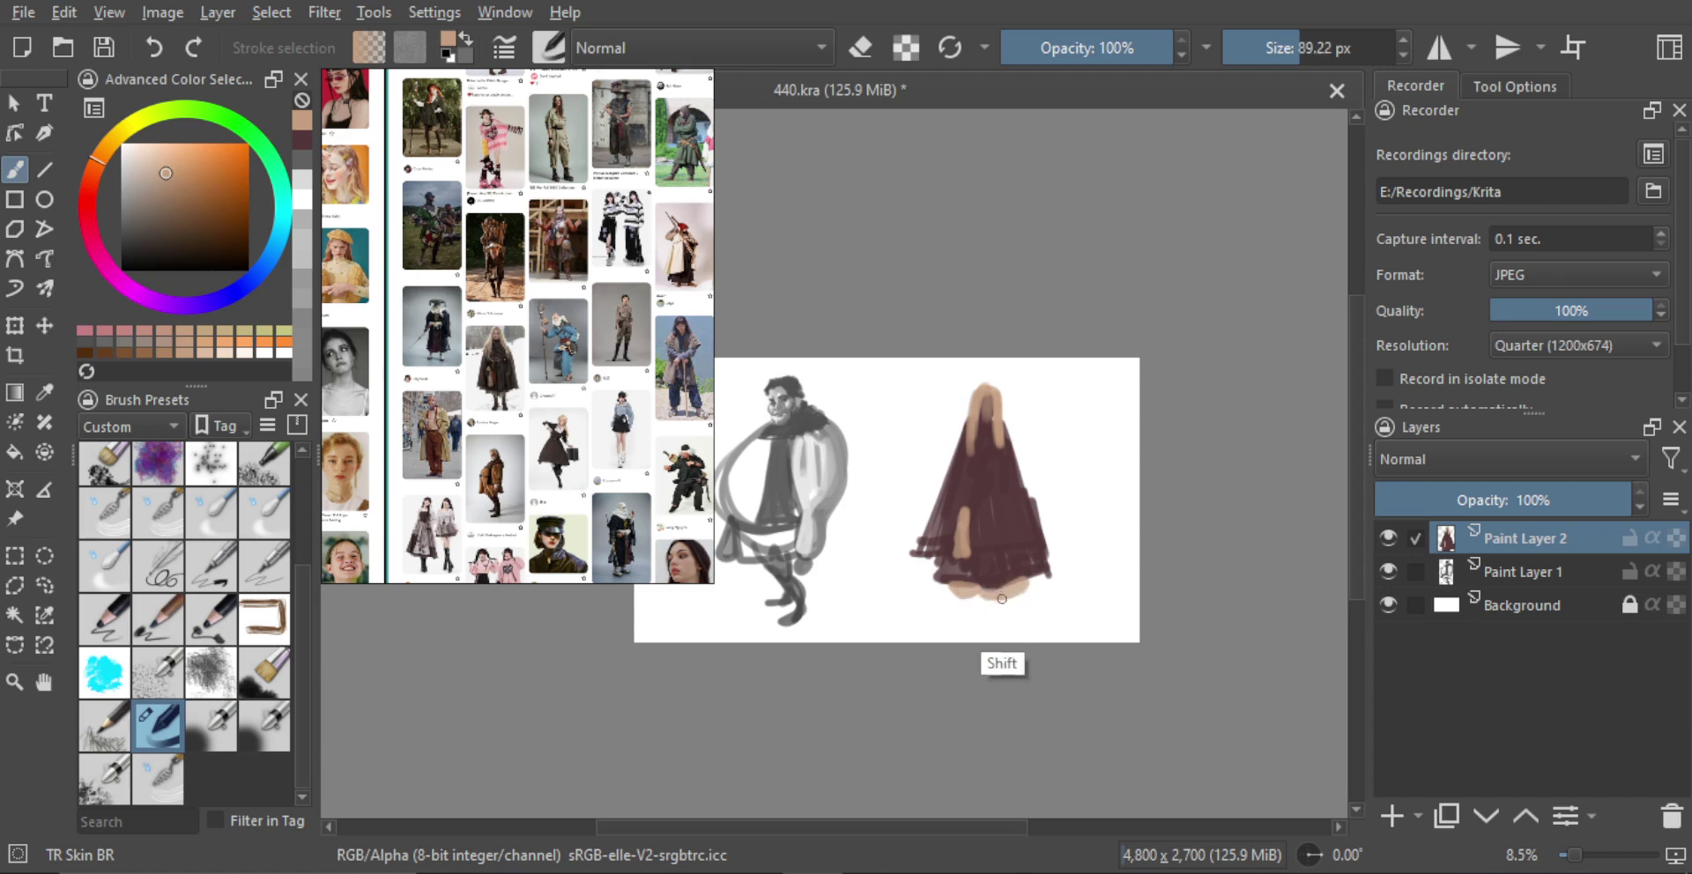
Sample the dark reddish brown of the cloak and paint two booted legs below the hem with a 94.71 px brush
{"action": "left_click", "coordinate": [989, 583], "text": "ctrl"}
{"action": "key", "text": "ctrl+z"}
{"action": "left_click_drag", "start_coordinate": [980, 606], "coordinate": [984, 607]}
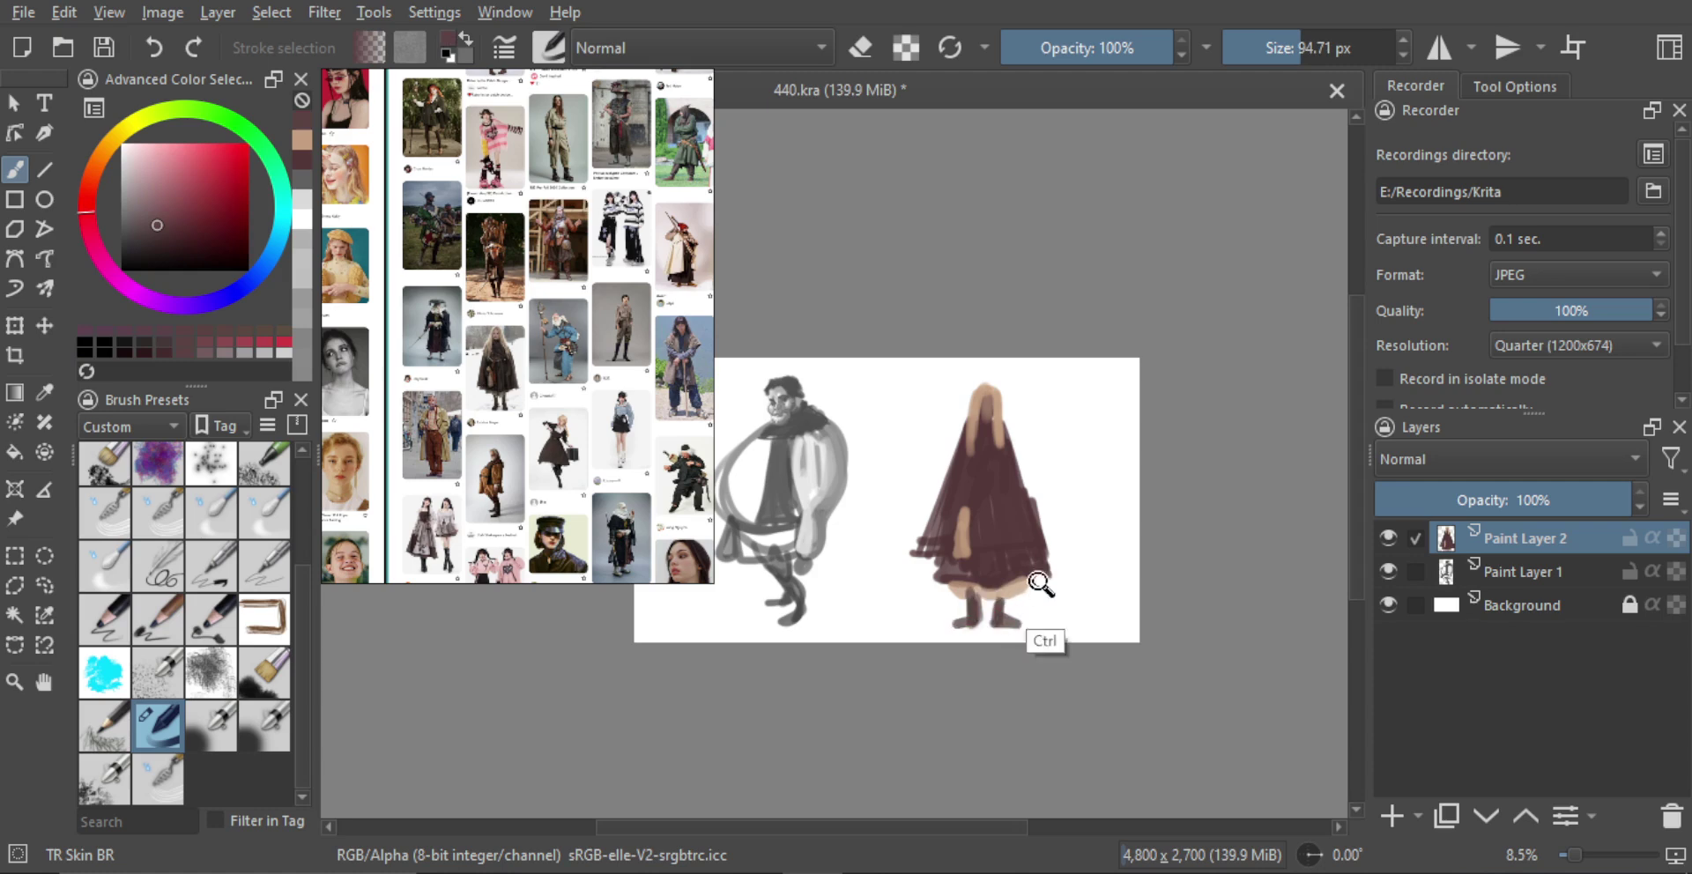
Bring the blonde woman's reference portrait into close view and lighten the painted face with the sampled tan hair colour
{"action": "scroll", "coordinate": [1036, 608], "scroll_direction": "up", "scroll_amount": 3}
{"action": "scroll", "coordinate": [503, 335], "scroll_direction": "up", "scroll_amount": 1}
{"action": "scroll", "coordinate": [503, 335], "scroll_direction": "up", "scroll_amount": 6}
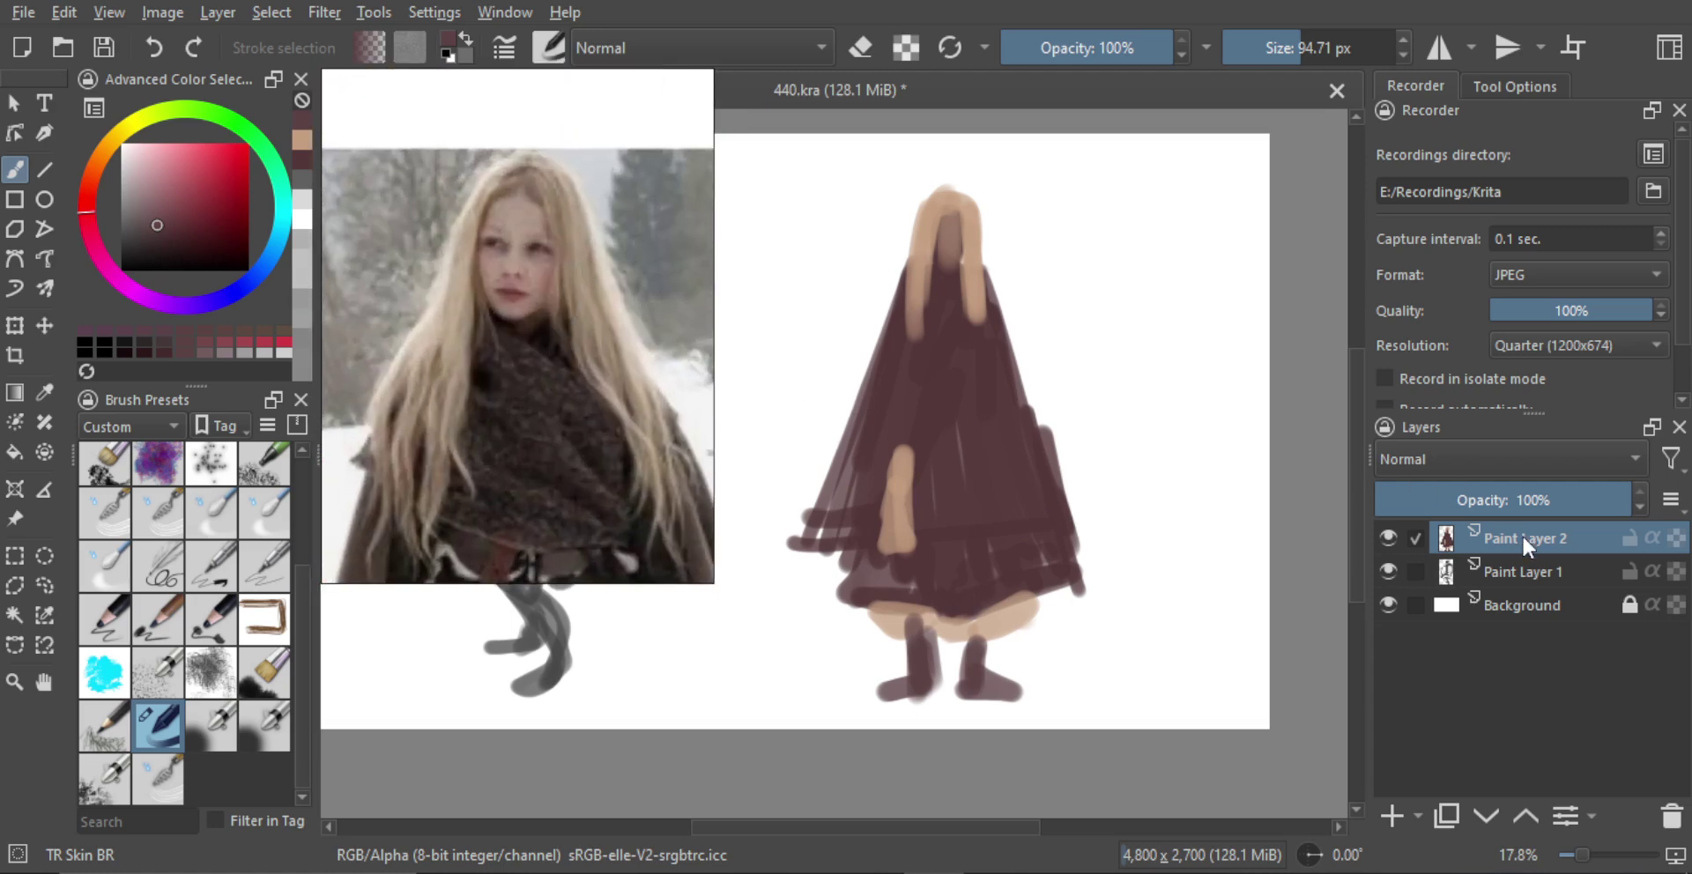
{"action": "left_click_drag", "start_coordinate": [1001, 329], "coordinate": [1043, 432]}
{"action": "scroll", "coordinate": [1044, 434], "scroll_direction": "up", "scroll_amount": 1}
{"action": "scroll", "coordinate": [538, 353], "scroll_direction": "up", "scroll_amount": 3}
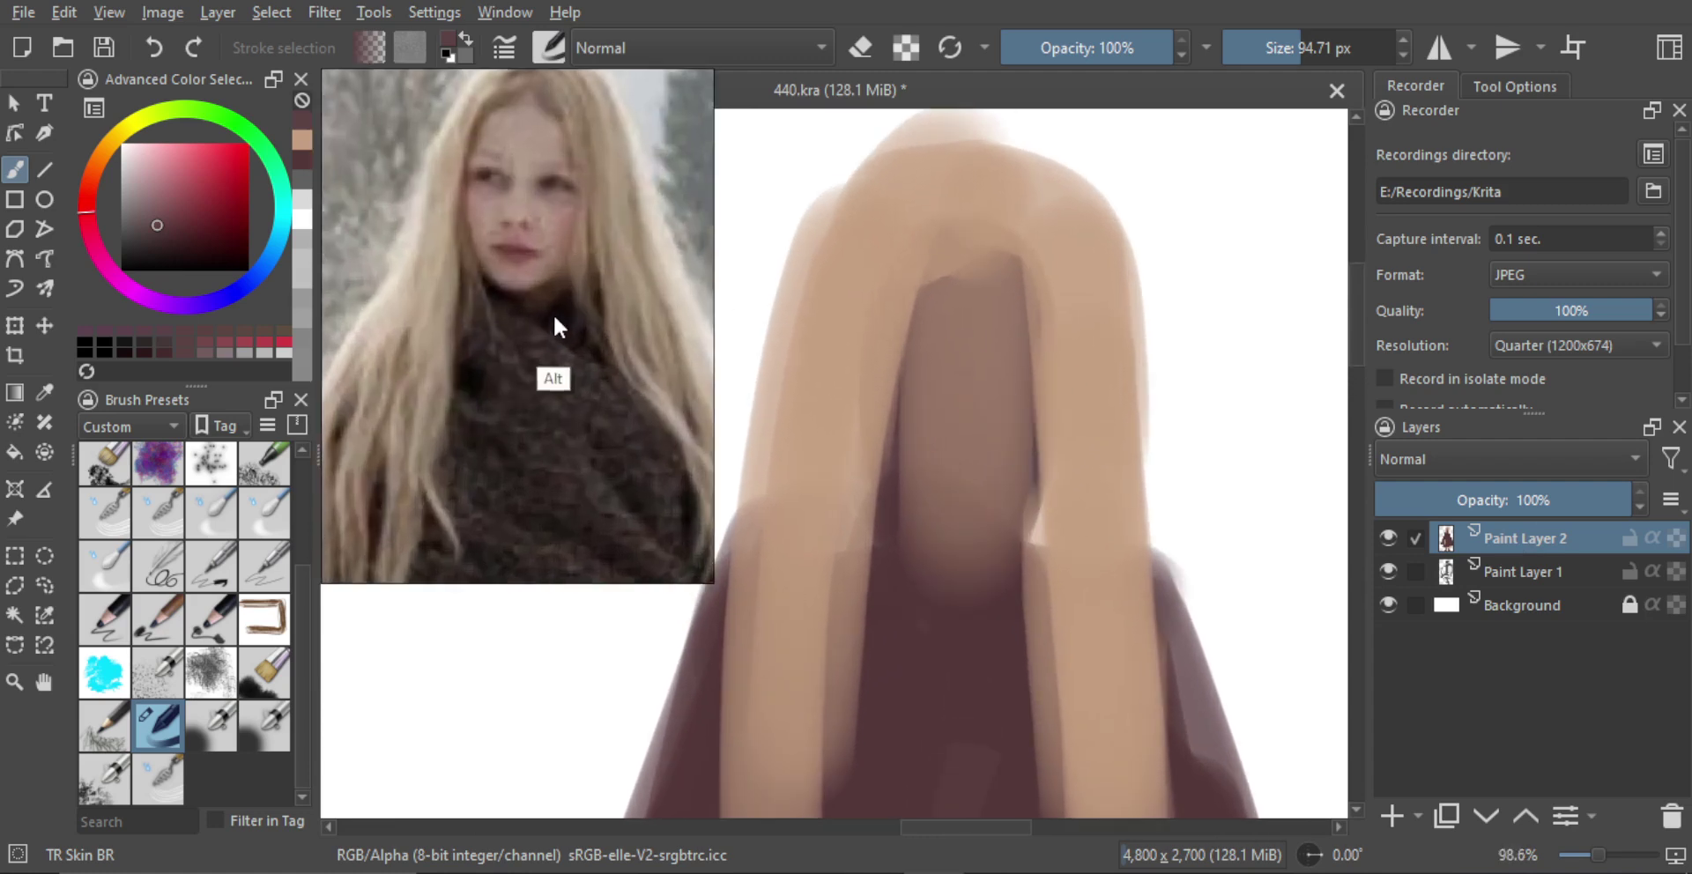
{"action": "scroll", "coordinate": [1054, 348], "scroll_direction": "down", "scroll_amount": 3}
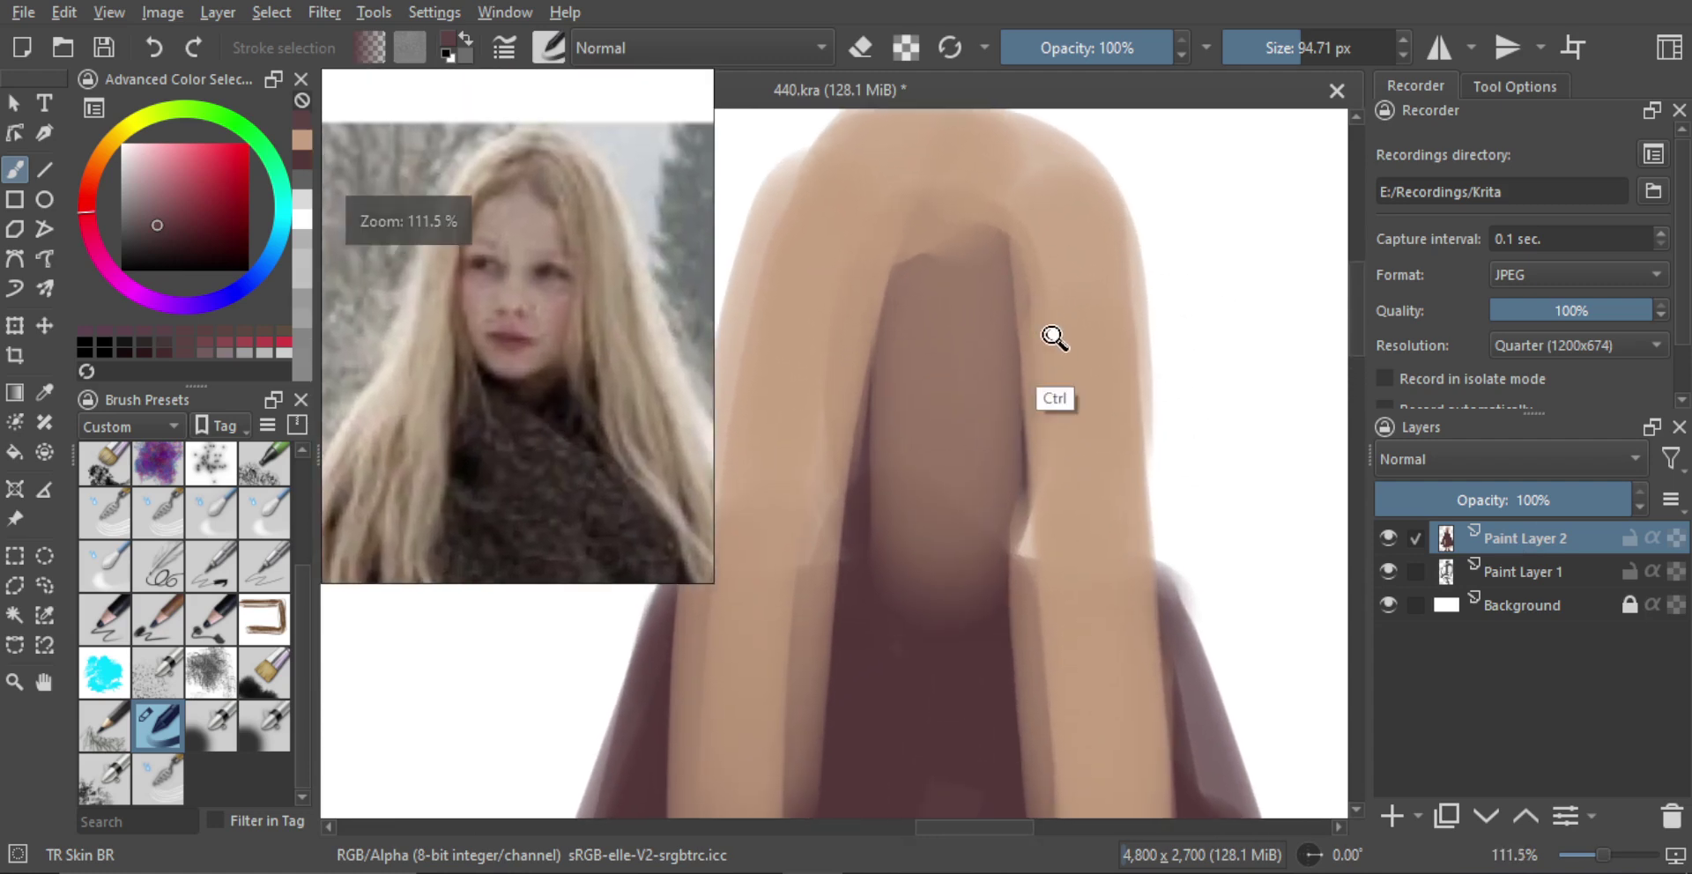
{"action": "left_click", "coordinate": [1065, 333], "text": "ctrl"}
{"action": "mouse_move", "coordinate": [978, 355]}
{"action": "left_mouse_down"}
{"action": "mouse_move", "coordinate": [958, 337]}
{"action": "mouse_move", "coordinate": [937, 434]}
{"action": "mouse_move", "coordinate": [975, 321]}
{"action": "mouse_move", "coordinate": [990, 477]}
{"action": "left_mouse_up"}
{"action": "key", "text": "ctrl+z"}
{"action": "left_click_drag", "start_coordinate": [971, 400], "coordinate": [961, 449]}
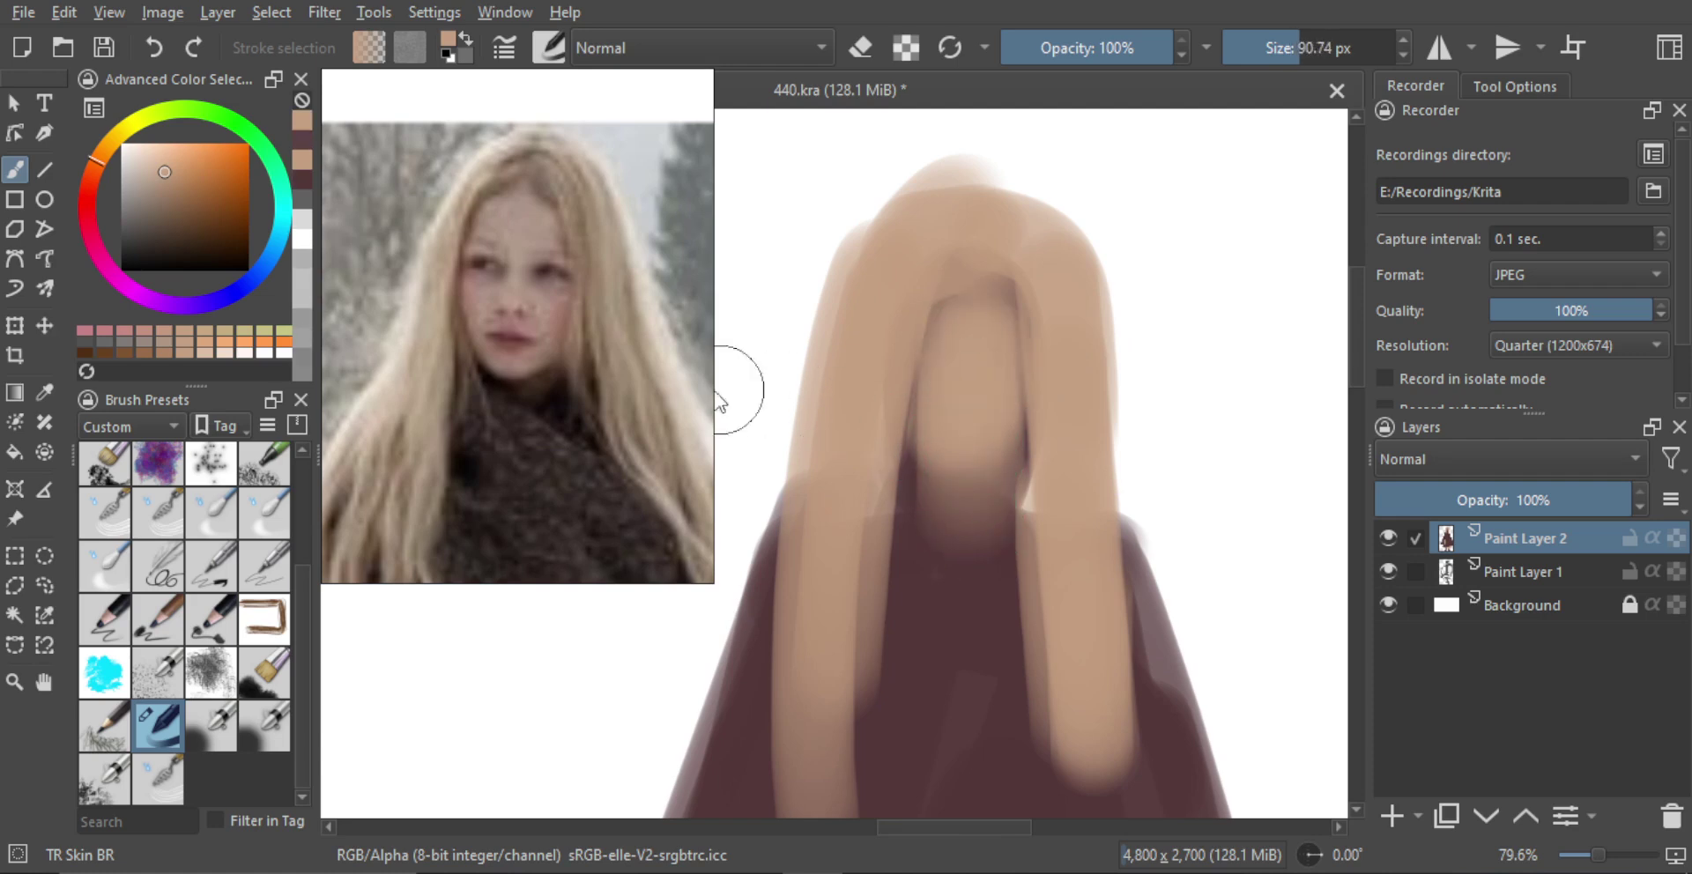
Set the paint colour to a muted pink and the brush size to 54.45 px, undoing the test stroke on the cloak
{"action": "left_click", "coordinate": [88, 190]}
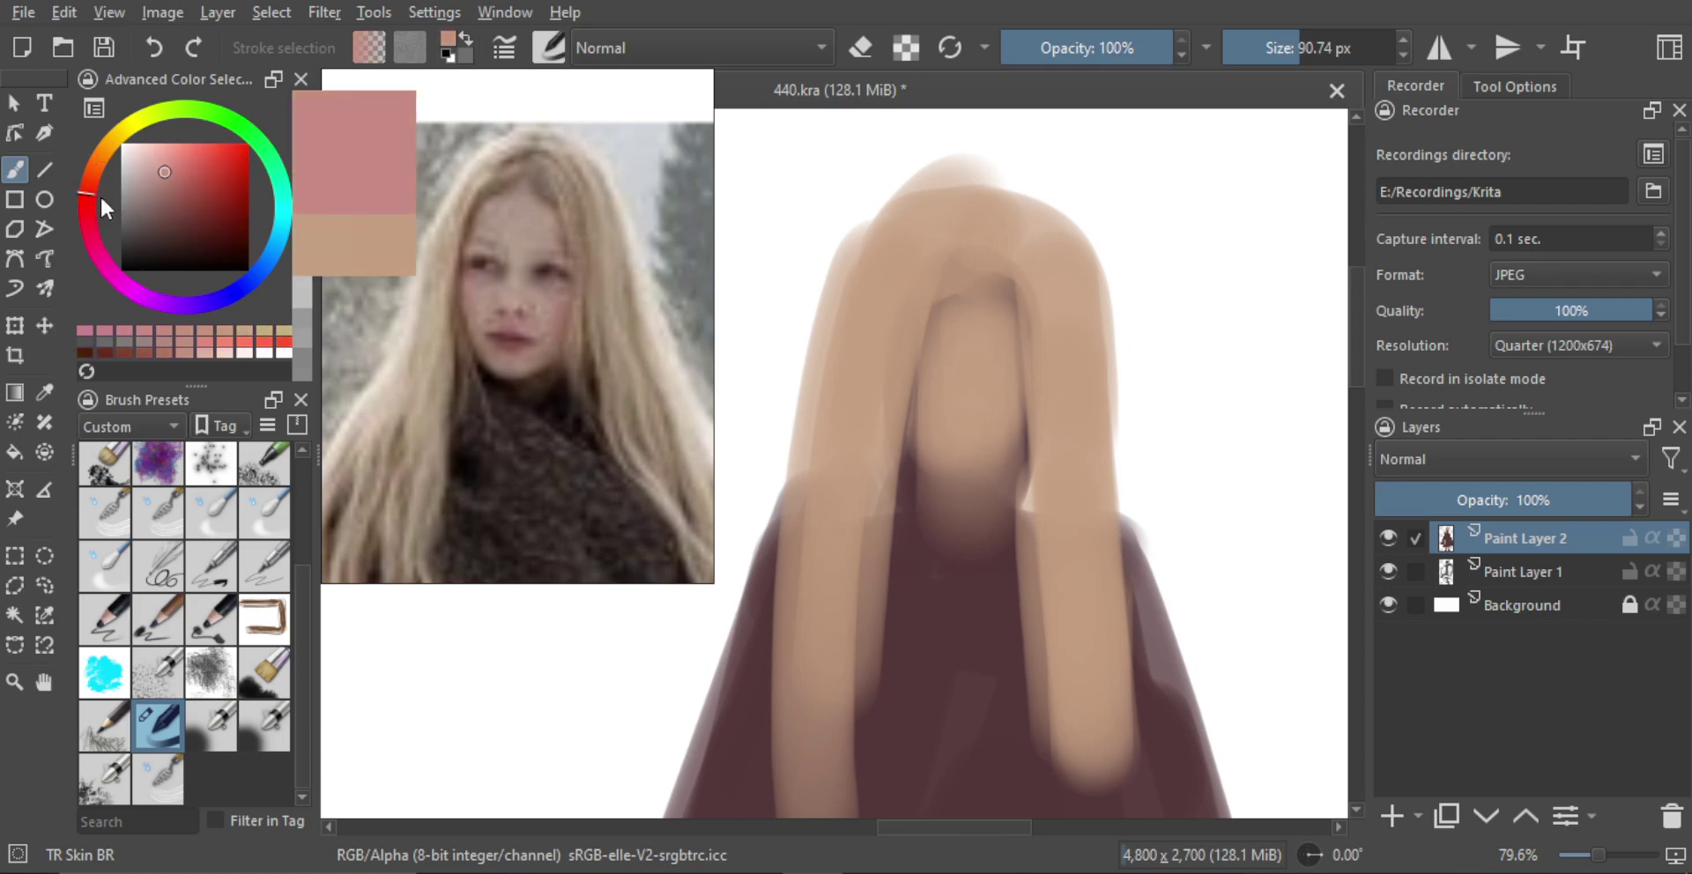
{"action": "mouse_move", "coordinate": [1044, 353]}
{"action": "left_mouse_down"}
{"action": "mouse_move", "coordinate": [1014, 394]}
{"action": "mouse_move", "coordinate": [921, 399]}
{"action": "mouse_move", "coordinate": [943, 401]}
{"action": "left_mouse_up"}
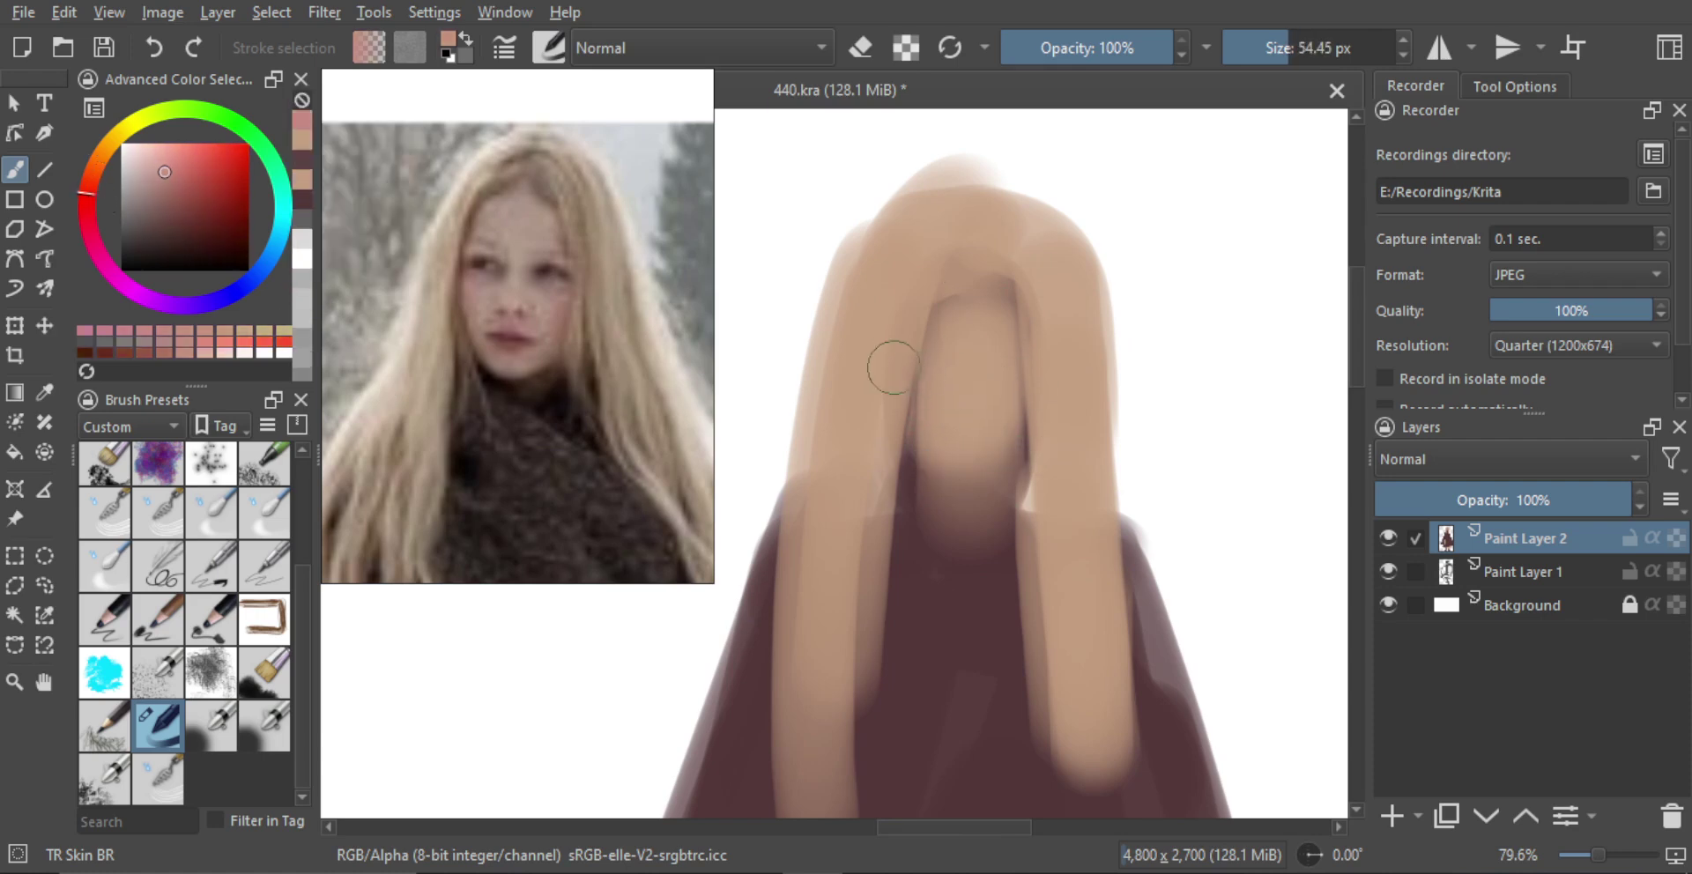
{"action": "left_click", "coordinate": [918, 511], "text": "ctrl"}
{"action": "left_click_drag", "start_coordinate": [918, 576], "coordinate": [918, 586]}
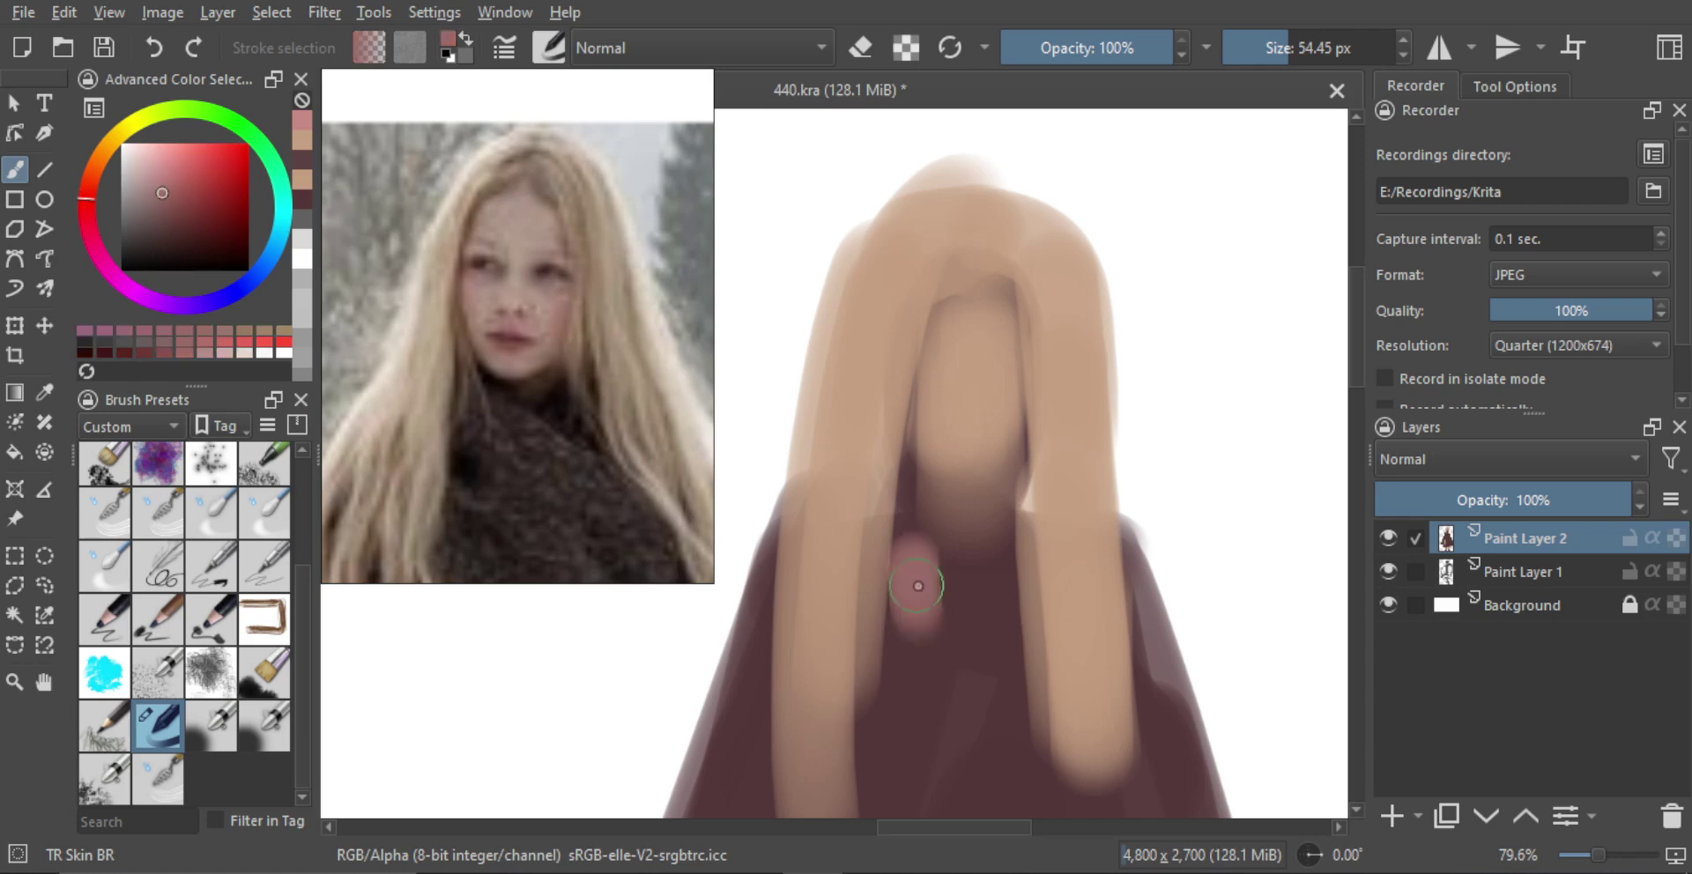
{"action": "key", "text": "ctrl+z"}
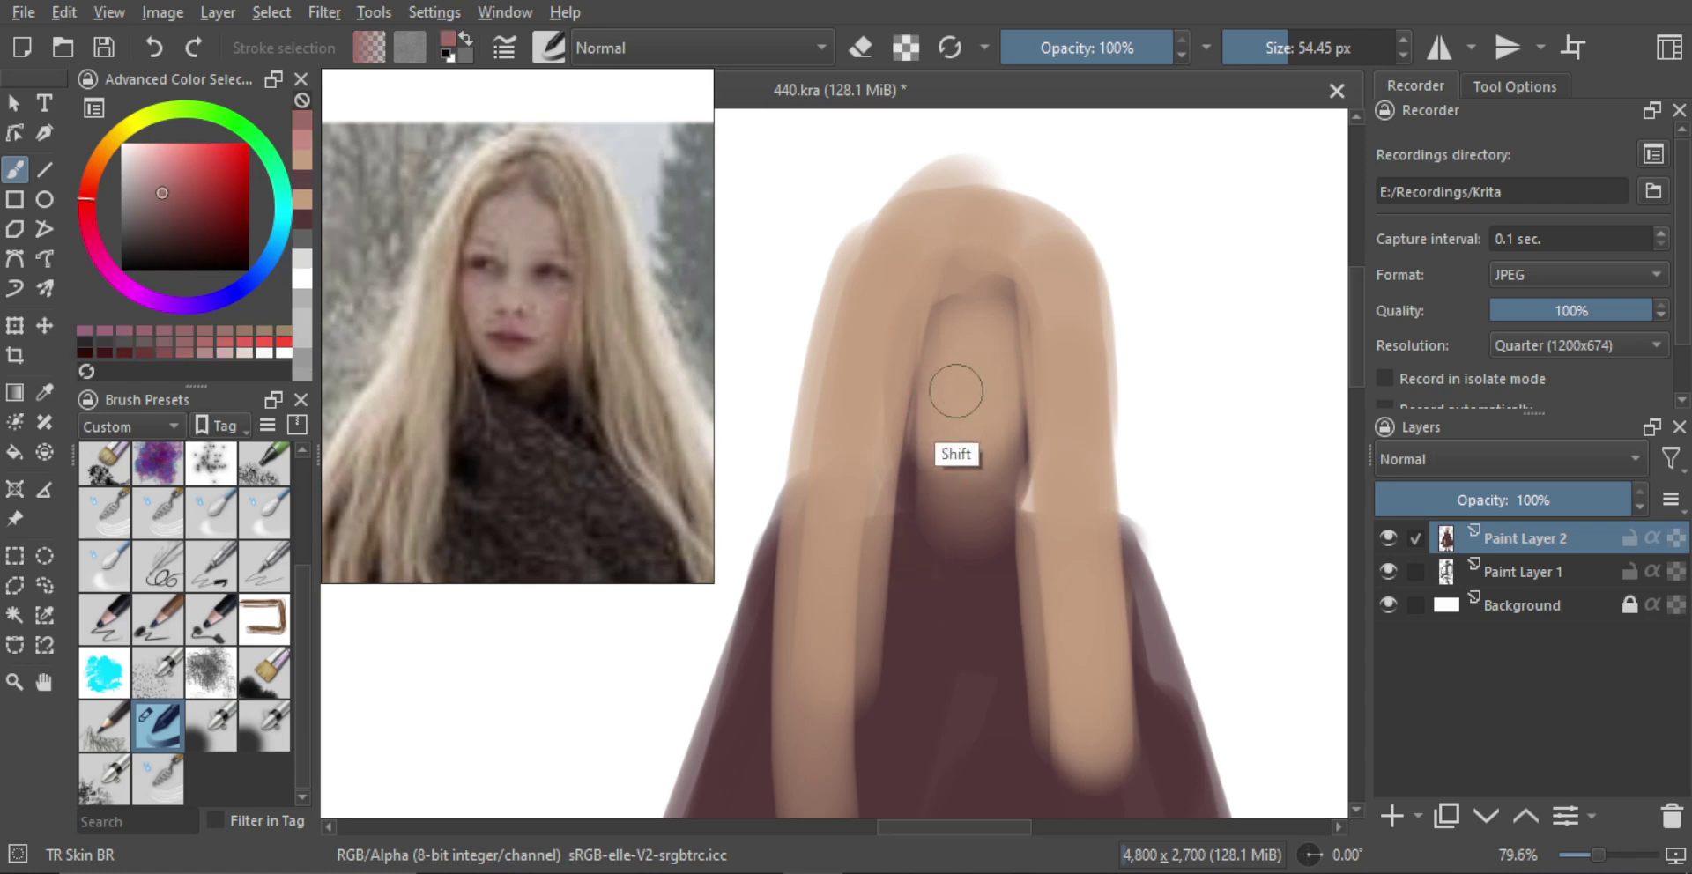
Block in the eye sockets, nose and lips on the face in muted pink with a smaller brush
{"action": "mouse_move", "coordinate": [956, 391]}
{"action": "left_mouse_down", "text": "shift"}
{"action": "mouse_move", "coordinate": [977, 391]}
{"action": "mouse_move", "coordinate": [935, 396]}
{"action": "left_mouse_up", "text": "shift"}
{"action": "mouse_move", "coordinate": [1001, 393]}
{"action": "left_mouse_down"}
{"action": "mouse_move", "coordinate": [969, 389]}
{"action": "mouse_move", "coordinate": [986, 435]}
{"action": "mouse_move", "coordinate": [971, 436]}
{"action": "left_mouse_up"}
{"action": "scroll", "coordinate": [961, 430], "scroll_direction": "up", "scroll_amount": 1}
{"action": "left_click_drag", "start_coordinate": [952, 436], "coordinate": [979, 439]}
{"action": "left_click_drag", "start_coordinate": [969, 374], "coordinate": [965, 374], "text": "shift"}
{"action": "mouse_move", "coordinate": [951, 369]}
{"action": "left_mouse_down"}
{"action": "mouse_move", "coordinate": [923, 367]}
{"action": "mouse_move", "coordinate": [986, 412]}
{"action": "mouse_move", "coordinate": [913, 432]}
{"action": "left_mouse_up"}
{"action": "key", "text": "ctrl+z"}
Draw the eyes, nostrils, eyebrows and mouth line in sampled dark reddish brown, using a fine brush of about 4 px
{"action": "mouse_move", "coordinate": [890, 476]}
{"action": "left_mouse_down", "text": "ctrl"}
{"action": "mouse_move", "coordinate": [869, 438]}
{"action": "mouse_move", "coordinate": [908, 362]}
{"action": "mouse_move", "coordinate": [896, 332]}
{"action": "mouse_move", "coordinate": [865, 326]}
{"action": "mouse_move", "coordinate": [913, 342]}
{"action": "left_mouse_up", "text": "ctrl"}
{"action": "left_click", "coordinate": [857, 448], "text": "ctrl"}
{"action": "mouse_move", "coordinate": [1033, 342]}
{"action": "left_mouse_down", "text": "shift"}
{"action": "mouse_move", "coordinate": [989, 343]}
{"action": "mouse_move", "coordinate": [952, 411]}
{"action": "left_mouse_up", "text": "shift"}
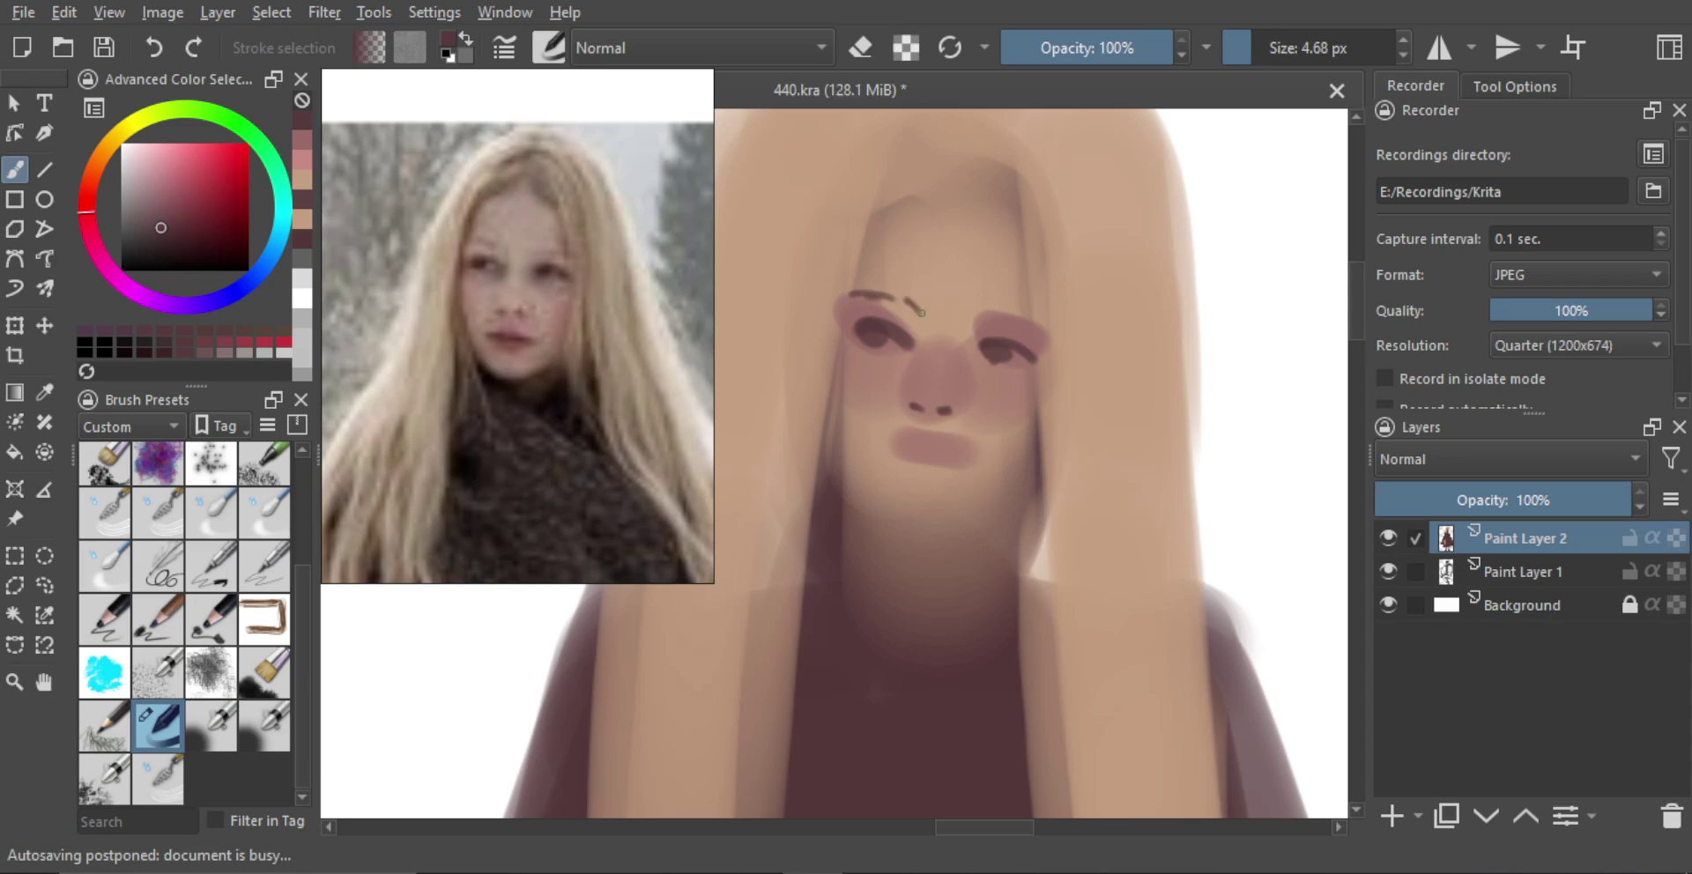
{"action": "key", "text": "ctrl+z"}
{"action": "mouse_move", "coordinate": [970, 311]}
{"action": "left_mouse_down"}
{"action": "mouse_move", "coordinate": [1025, 318]}
{"action": "mouse_move", "coordinate": [900, 448]}
{"action": "left_mouse_up"}
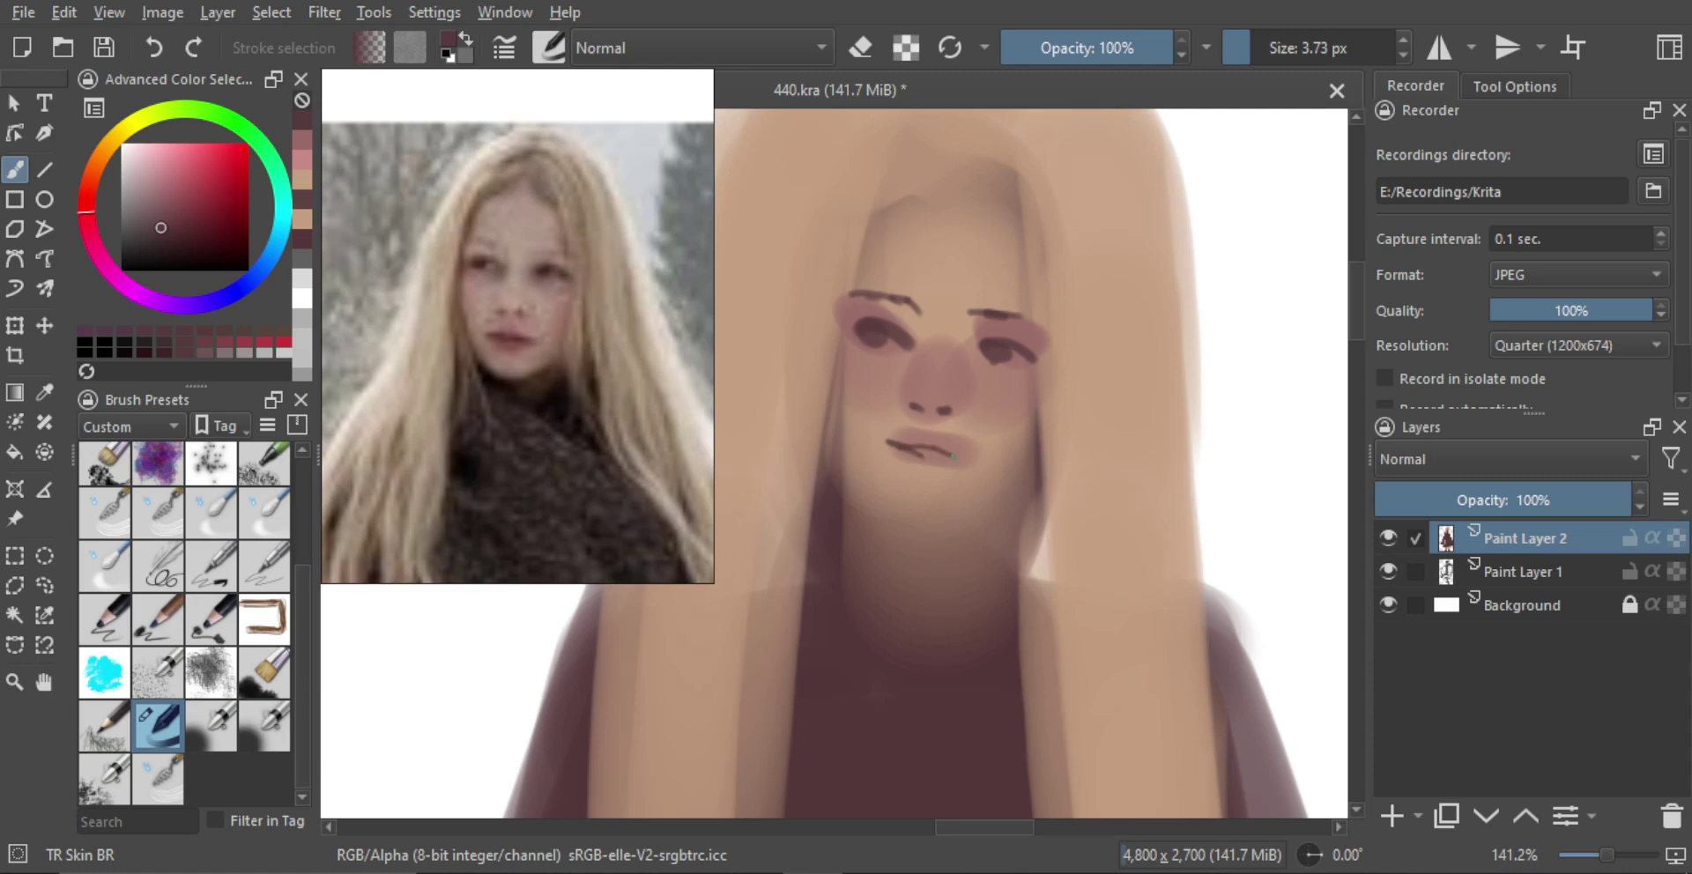
Refine the lip shape with sampled face colours and add muted pink below the mouth with a 9.51 px brush
{"action": "mouse_move", "coordinate": [924, 458]}
{"action": "left_mouse_down"}
{"action": "mouse_move", "coordinate": [989, 463]}
{"action": "mouse_move", "coordinate": [921, 475]}
{"action": "mouse_move", "coordinate": [942, 464]}
{"action": "mouse_move", "coordinate": [917, 434]}
{"action": "left_mouse_up"}
{"action": "left_click", "coordinate": [930, 456], "text": "ctrl"}
{"action": "left_click", "coordinate": [862, 303], "text": "ctrl"}
{"action": "mouse_move", "coordinate": [903, 448]}
{"action": "left_mouse_down"}
{"action": "mouse_move", "coordinate": [947, 462]}
{"action": "mouse_move", "coordinate": [914, 467]}
{"action": "left_mouse_up"}
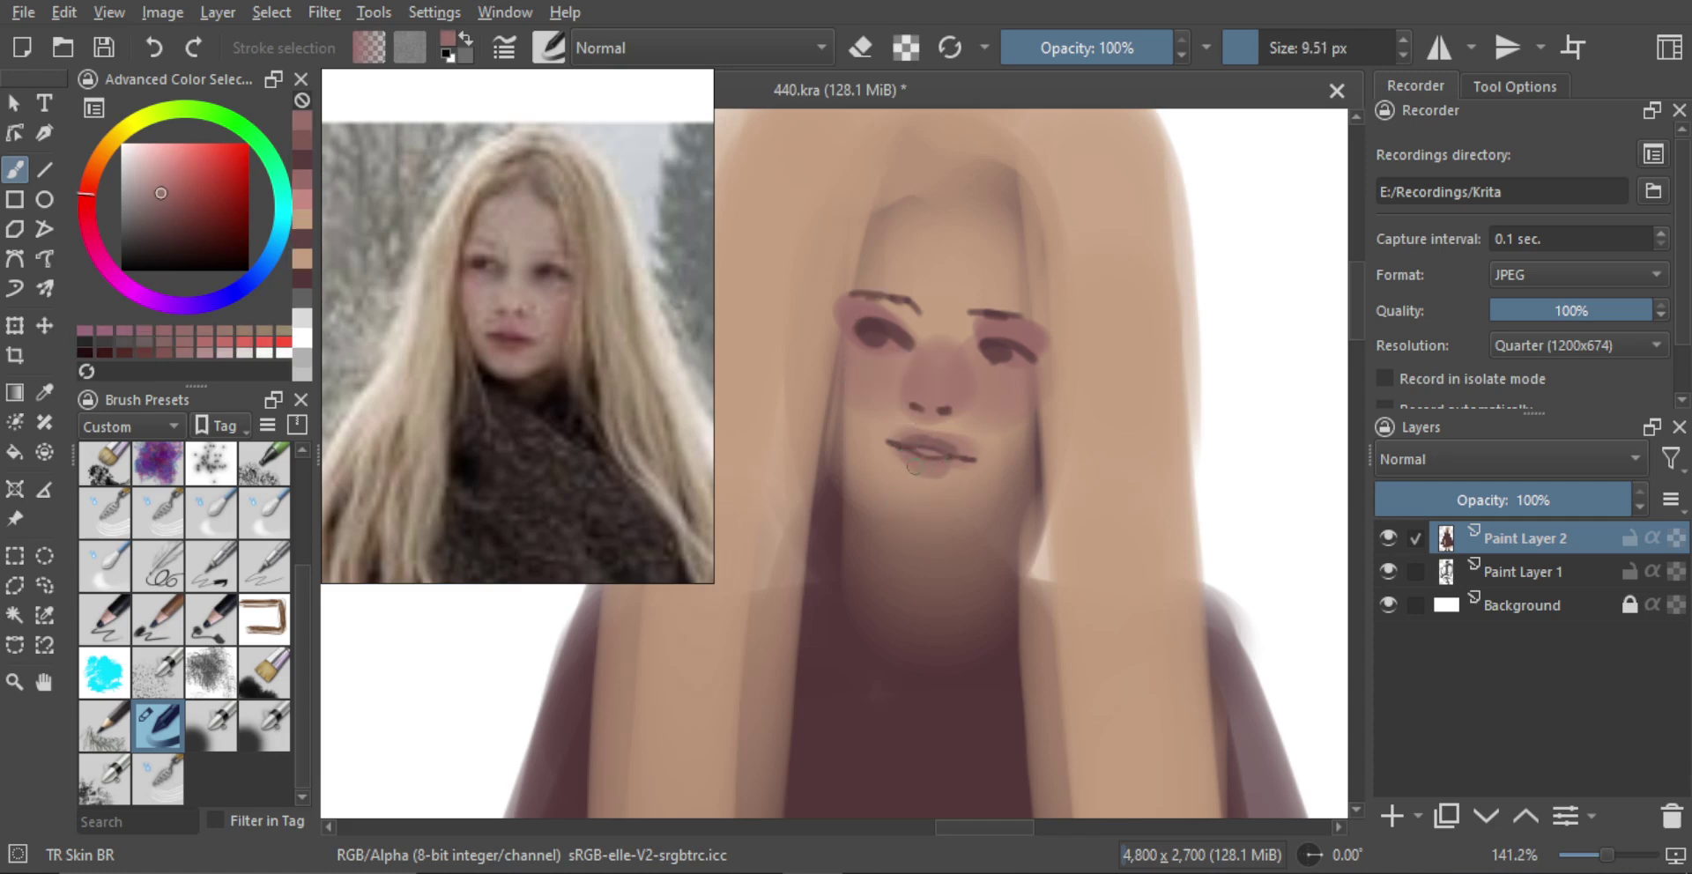
Define the jaw and chin with dark reddish brown shadow beside the face and across the neck, refining it with a 3.89 px brush
{"action": "left_click_drag", "start_coordinate": [978, 406], "coordinate": [1003, 518], "text": "ctrl"}
{"action": "left_click_drag", "start_coordinate": [999, 457], "coordinate": [985, 364], "text": "ctrl"}
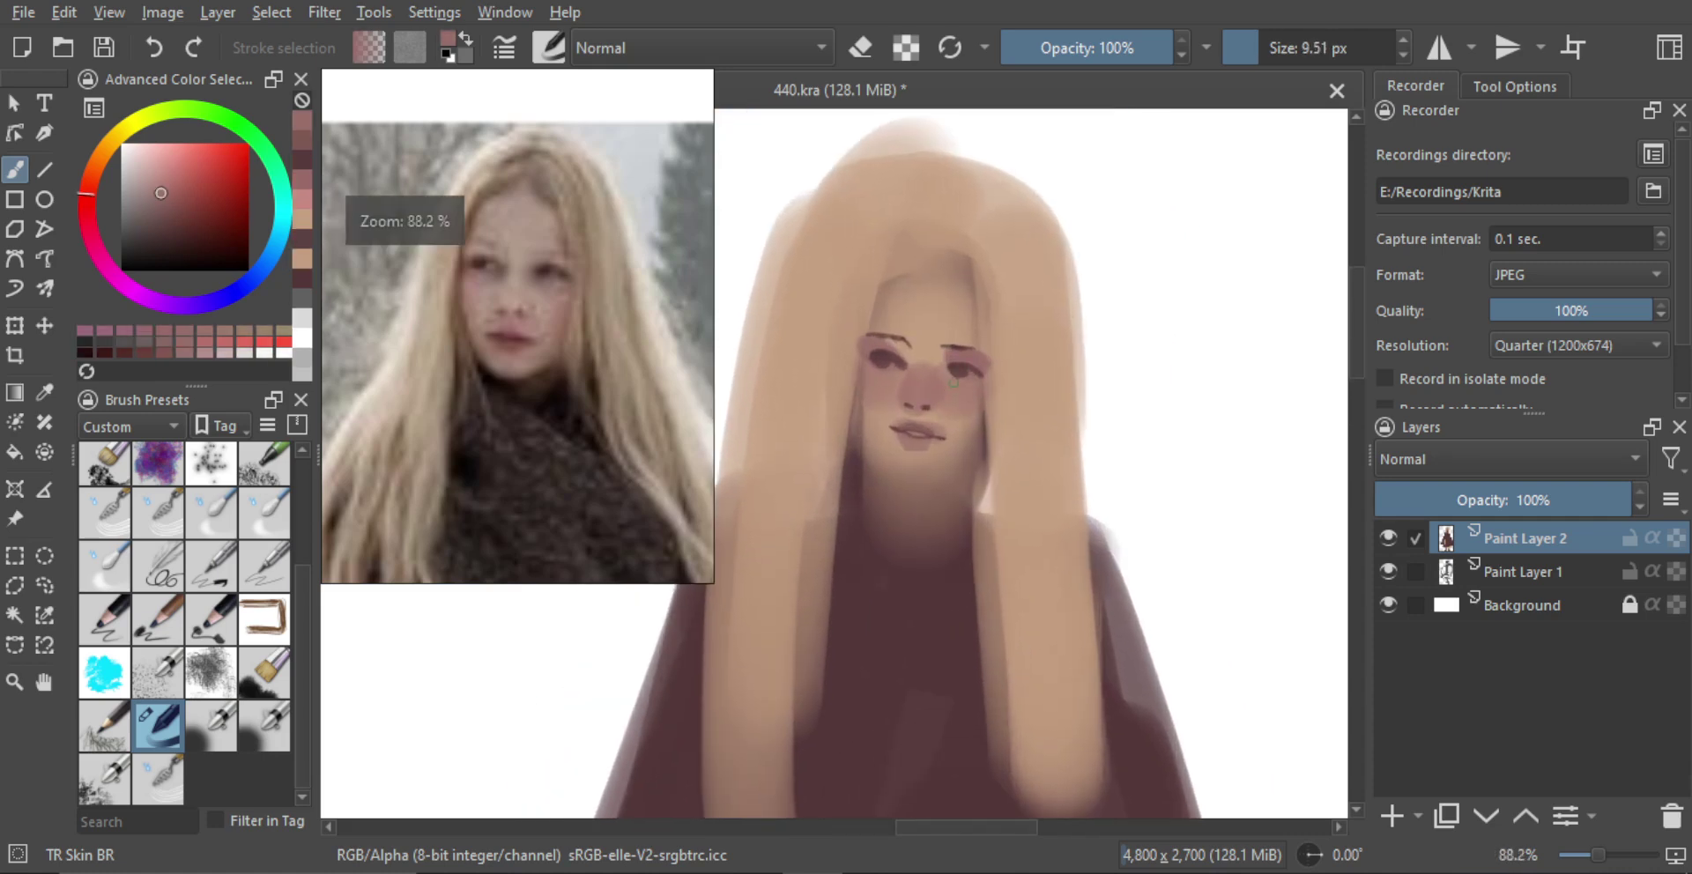
{"action": "left_click", "coordinate": [863, 480], "text": "alt"}
{"action": "left_click_drag", "start_coordinate": [865, 470], "coordinate": [881, 442], "text": "ctrl"}
{"action": "mouse_move", "coordinate": [854, 399]}
{"action": "left_mouse_down"}
{"action": "mouse_move", "coordinate": [896, 481]}
{"action": "mouse_move", "coordinate": [936, 486]}
{"action": "left_mouse_up"}
{"action": "key", "text": "ctrl+z"}
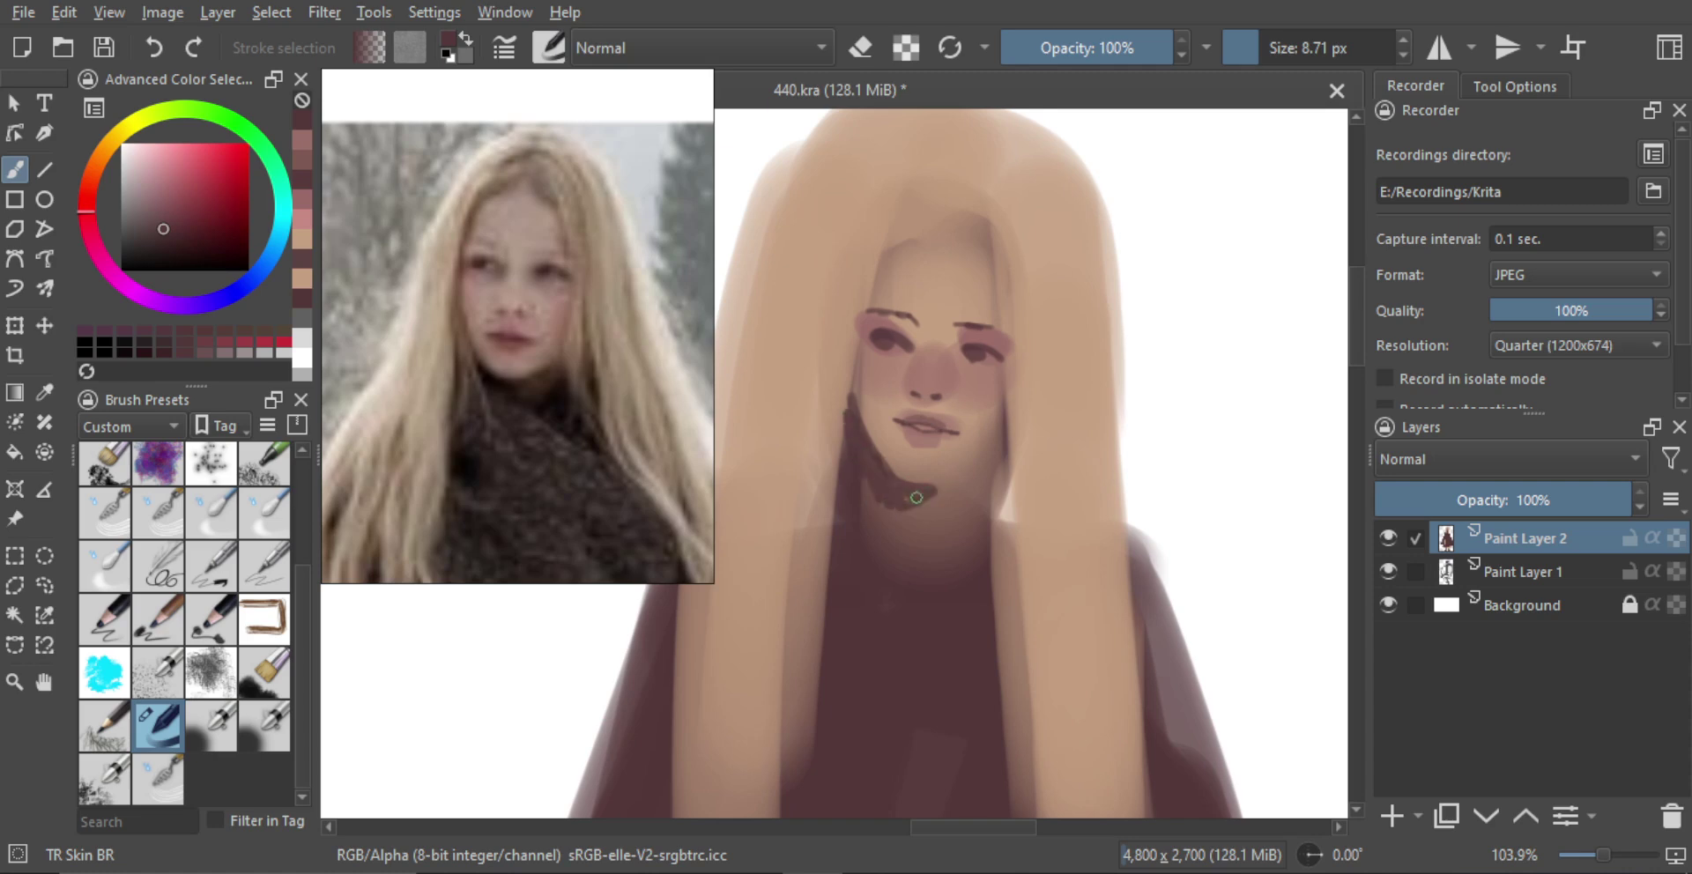
{"action": "key", "text": "bracketleft"}
{"action": "key", "text": "bracketleft"}
{"action": "key", "text": "bracketleft"}
{"action": "mouse_move", "coordinate": [949, 484]}
{"action": "left_mouse_down"}
{"action": "mouse_move", "coordinate": [983, 455]}
{"action": "mouse_move", "coordinate": [986, 532]}
{"action": "left_mouse_up"}
Sample the forehead tone, shift it to a lighter yellowish peach and mark a small highlight on the forehead
{"action": "left_click_drag", "start_coordinate": [1008, 368], "coordinate": [1018, 300], "text": "ctrl"}
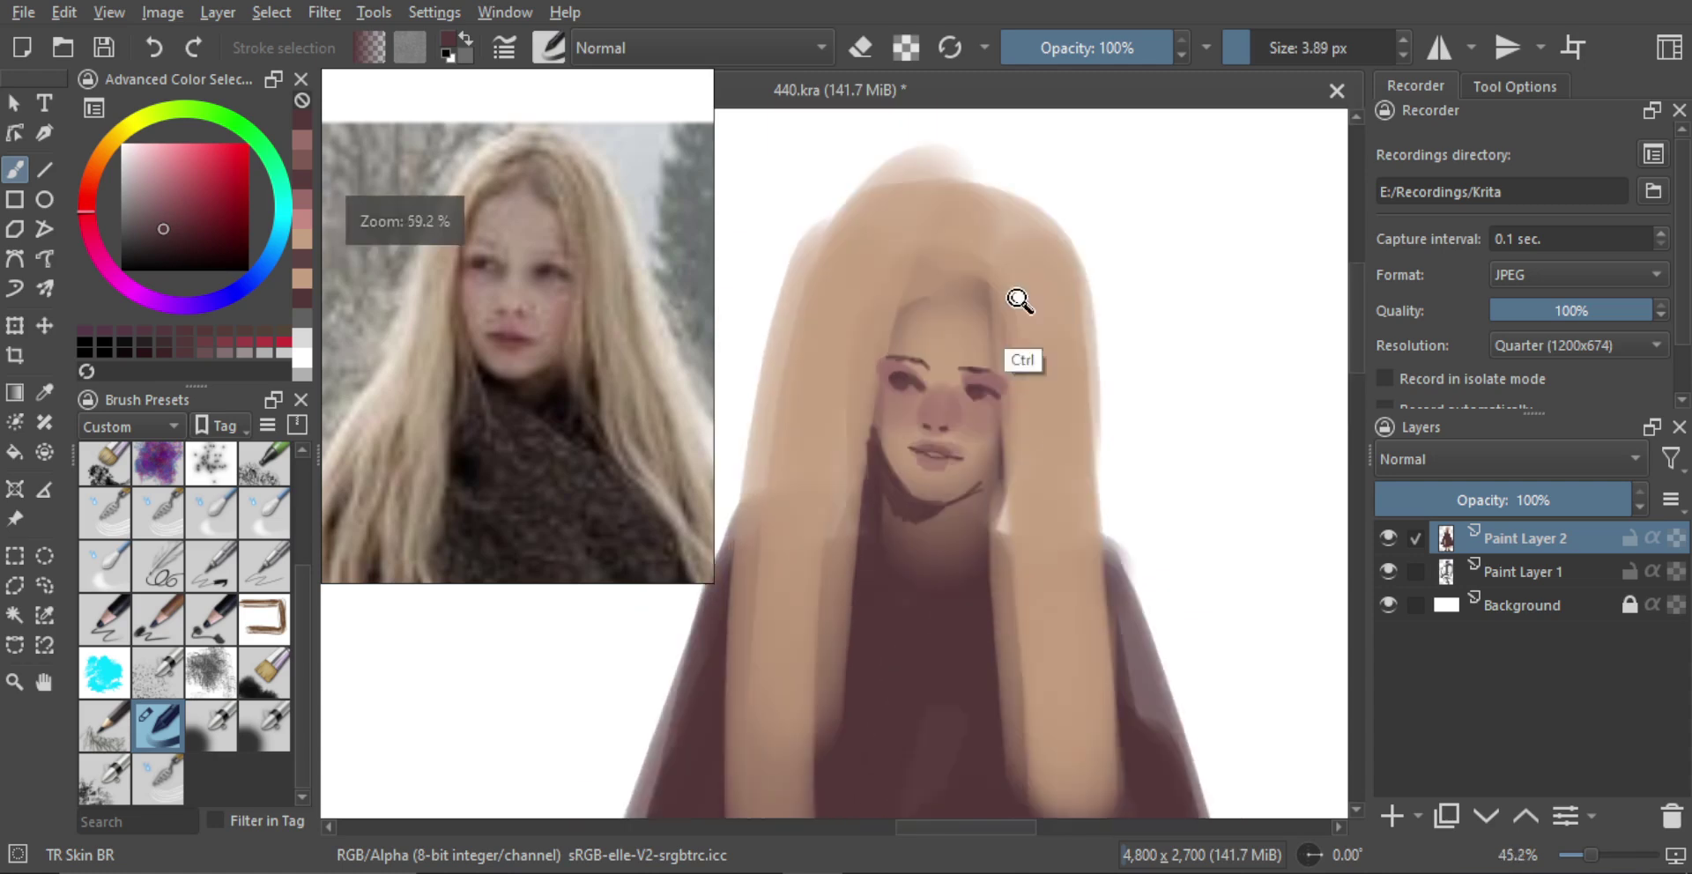
{"action": "scroll", "coordinate": [1020, 301], "scroll_direction": "up", "scroll_amount": 4}
{"action": "left_click", "coordinate": [940, 319], "text": "ctrl"}
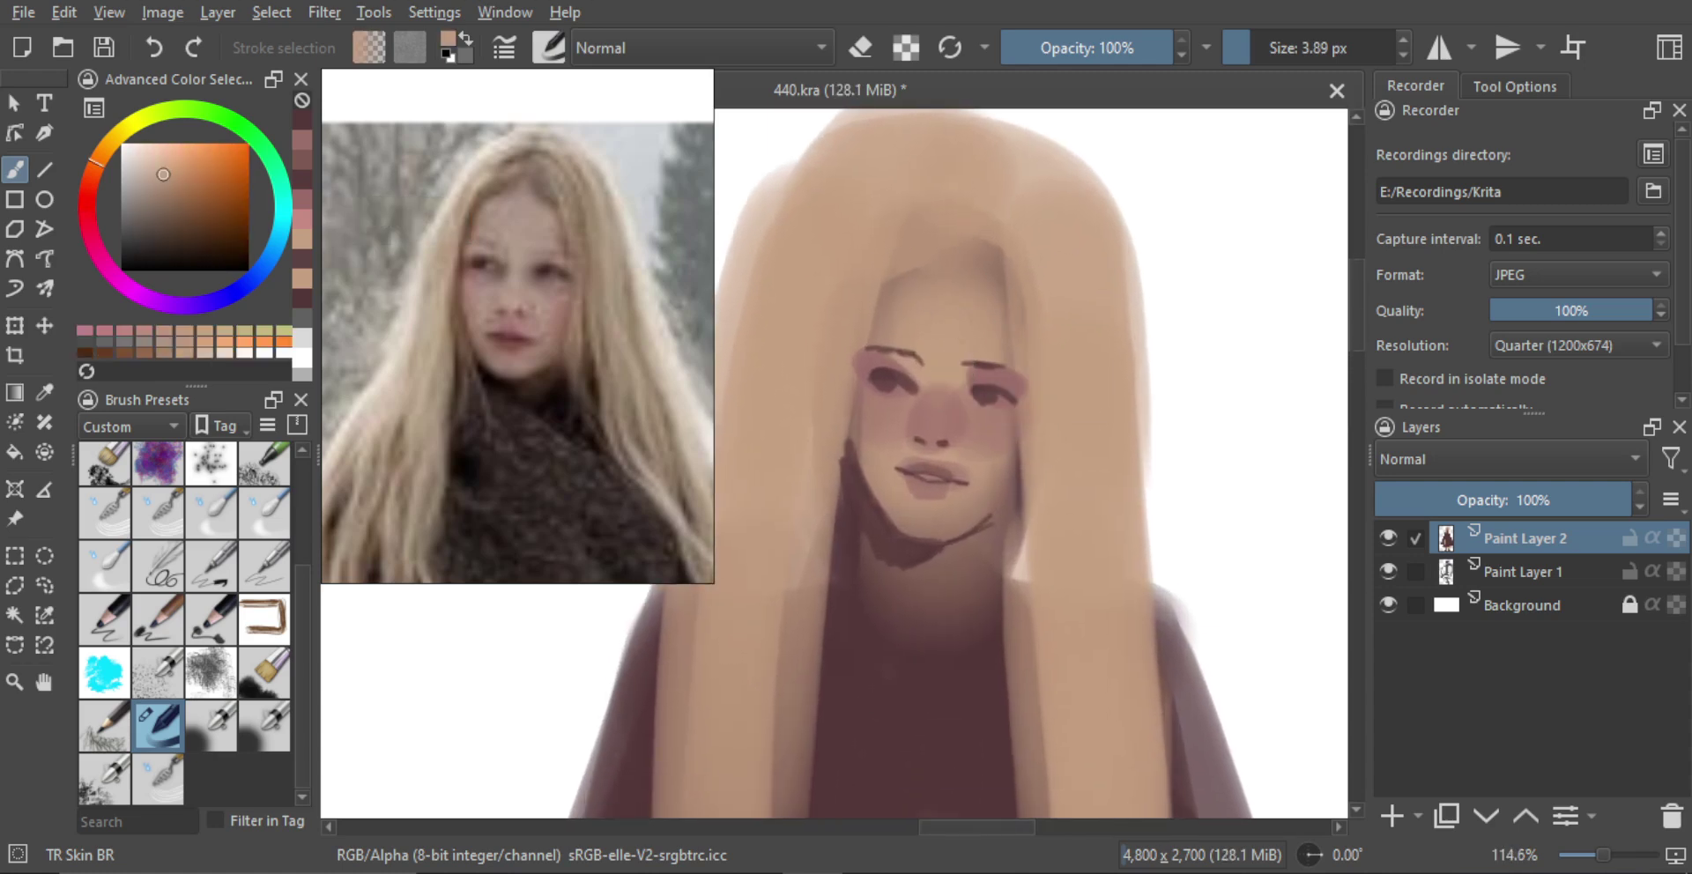
{"action": "left_click", "coordinate": [99, 155]}
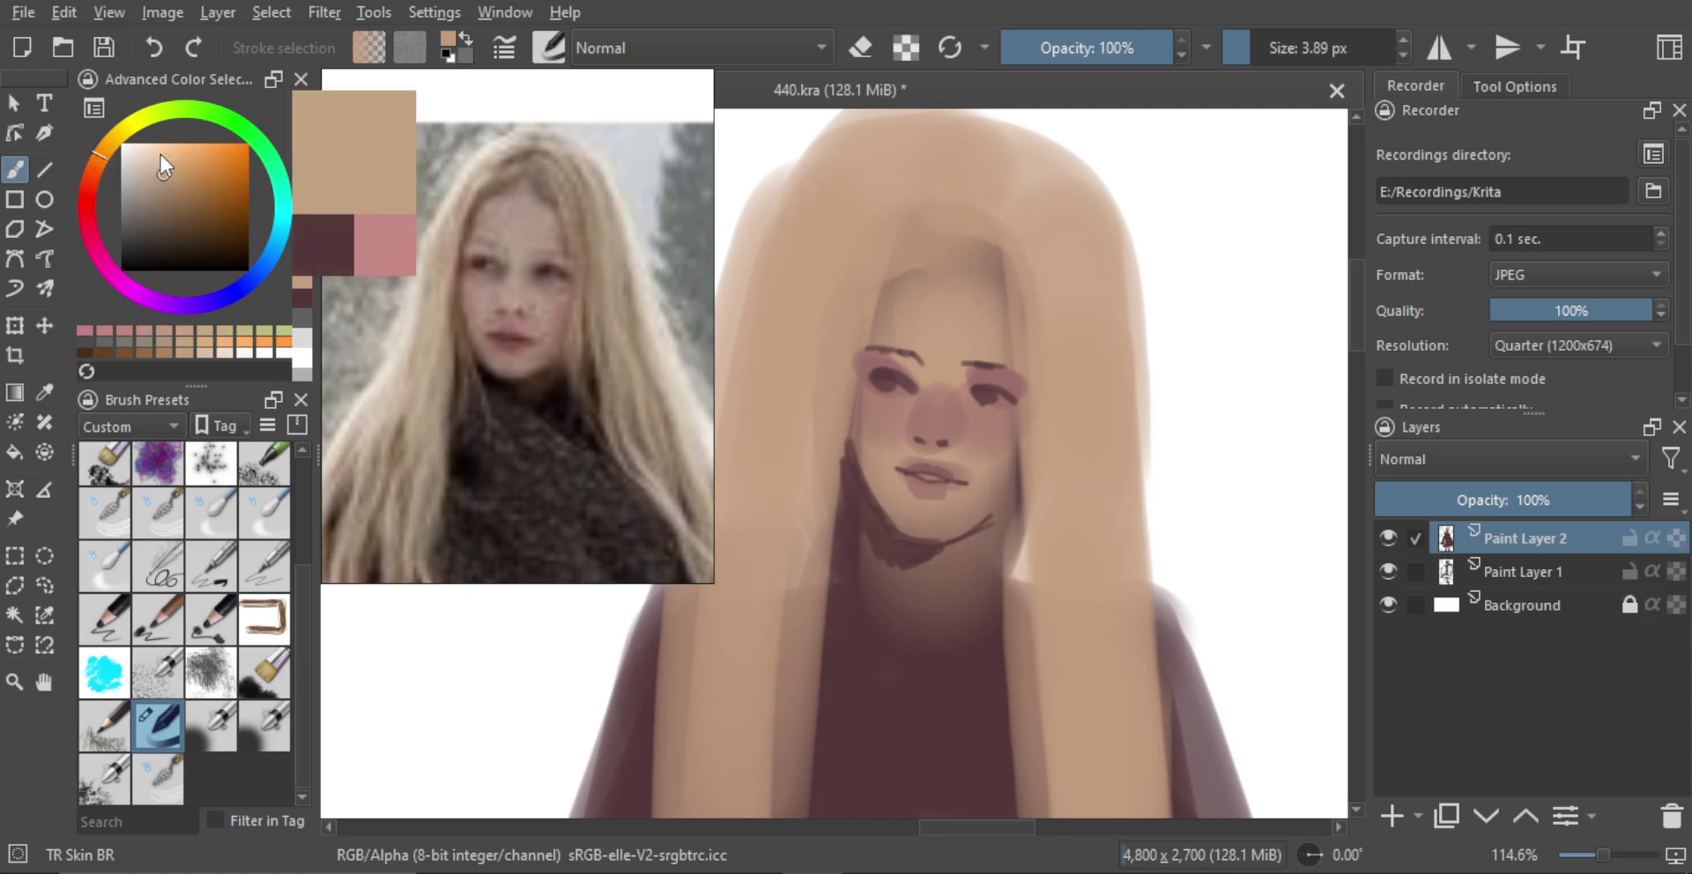
{"action": "left_click", "coordinate": [158, 154]}
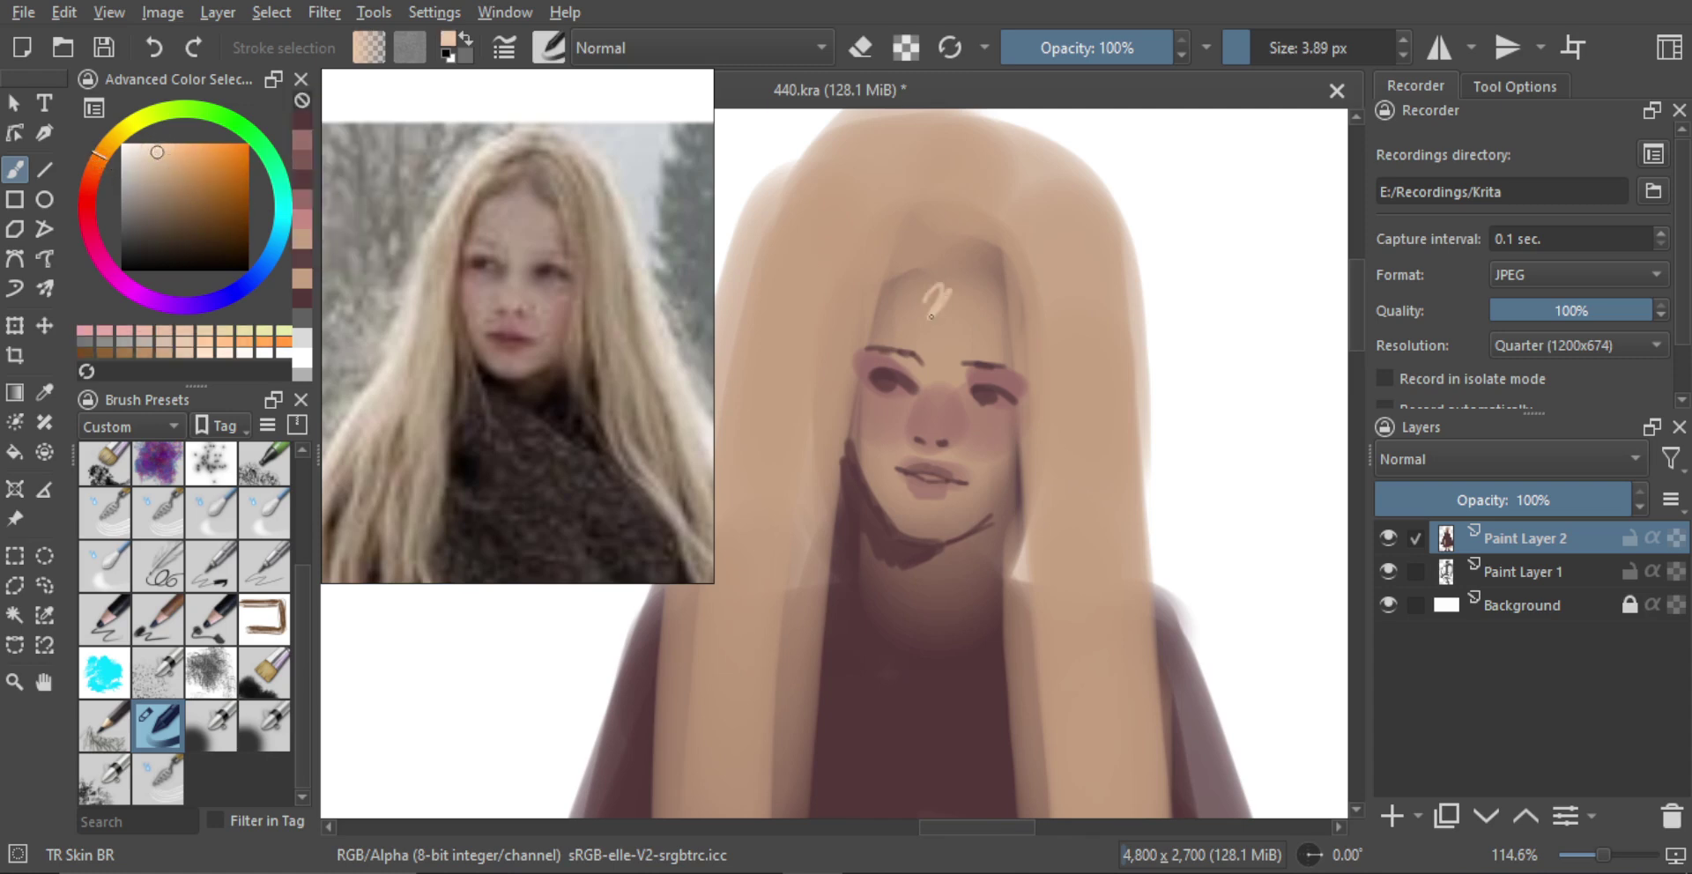
Paint light peach highlights on the forehead, nose, cheeks, upper lip and chin, finishing the chin with a 6.83 px brush
{"action": "mouse_move", "coordinate": [940, 326]}
{"action": "left_mouse_down", "text": "shift"}
{"action": "mouse_move", "coordinate": [974, 327]}
{"action": "mouse_move", "coordinate": [971, 355]}
{"action": "mouse_move", "coordinate": [959, 340]}
{"action": "mouse_move", "coordinate": [935, 365]}
{"action": "mouse_move", "coordinate": [921, 445]}
{"action": "mouse_move", "coordinate": [936, 431]}
{"action": "mouse_move", "coordinate": [922, 425]}
{"action": "left_mouse_up", "text": "shift"}
{"action": "left_click", "coordinate": [951, 339], "text": "ctrl"}
{"action": "scroll", "coordinate": [935, 364], "scroll_direction": "up", "scroll_amount": 2}
{"action": "key", "text": "ctrl+z"}
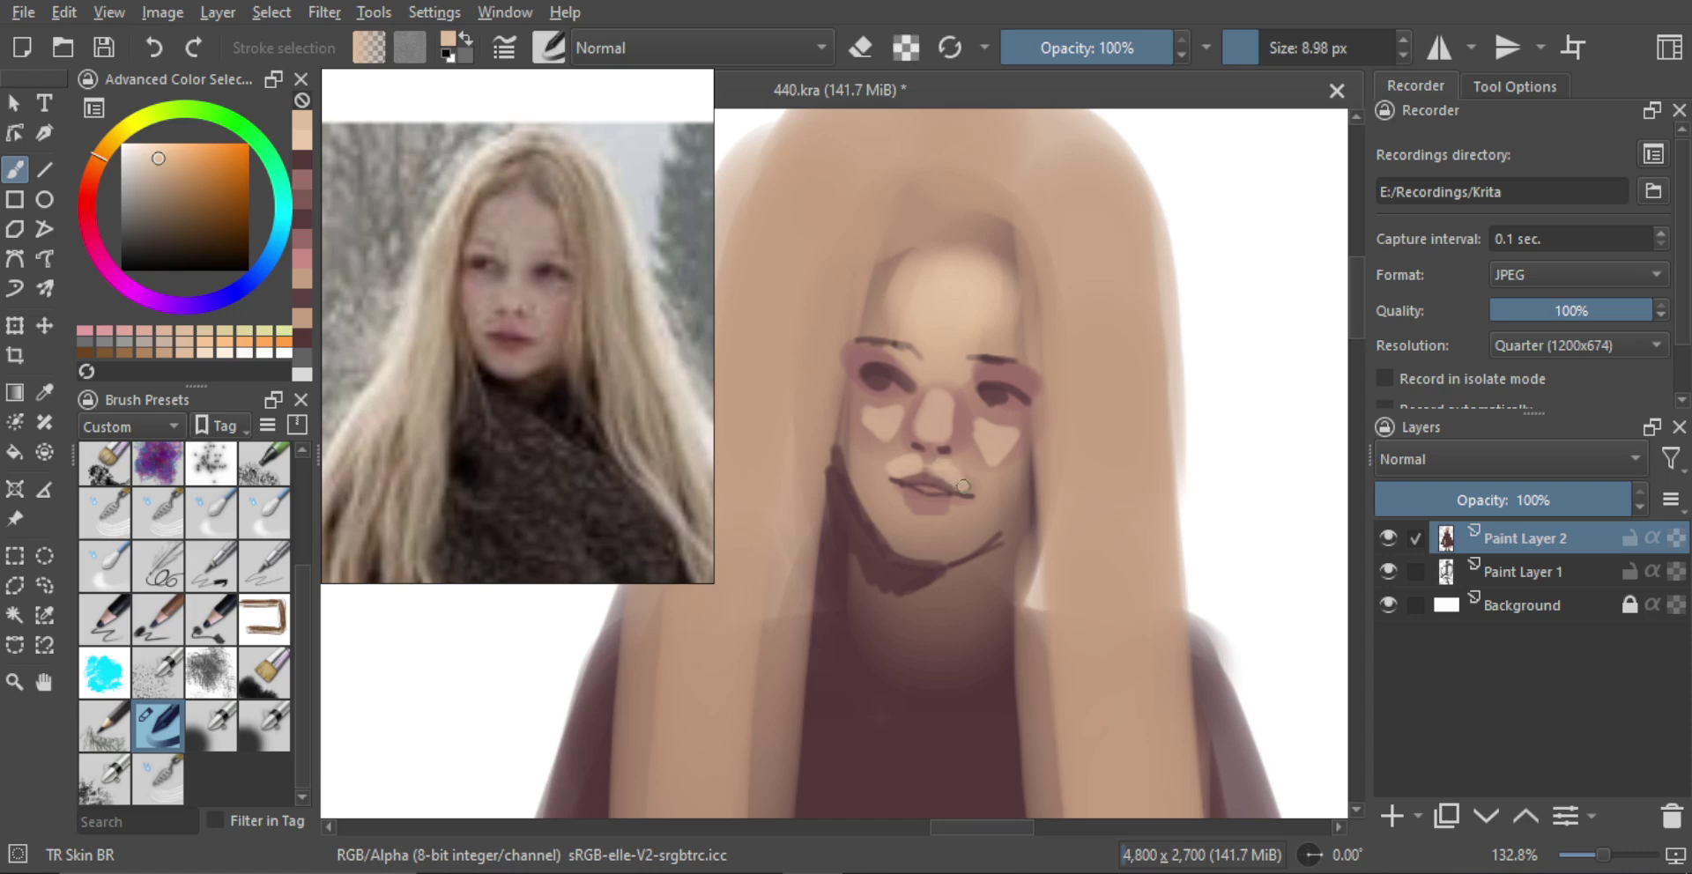
{"action": "left_click_drag", "start_coordinate": [925, 528], "coordinate": [897, 520]}
{"action": "left_click_drag", "start_coordinate": [893, 526], "coordinate": [925, 523]}
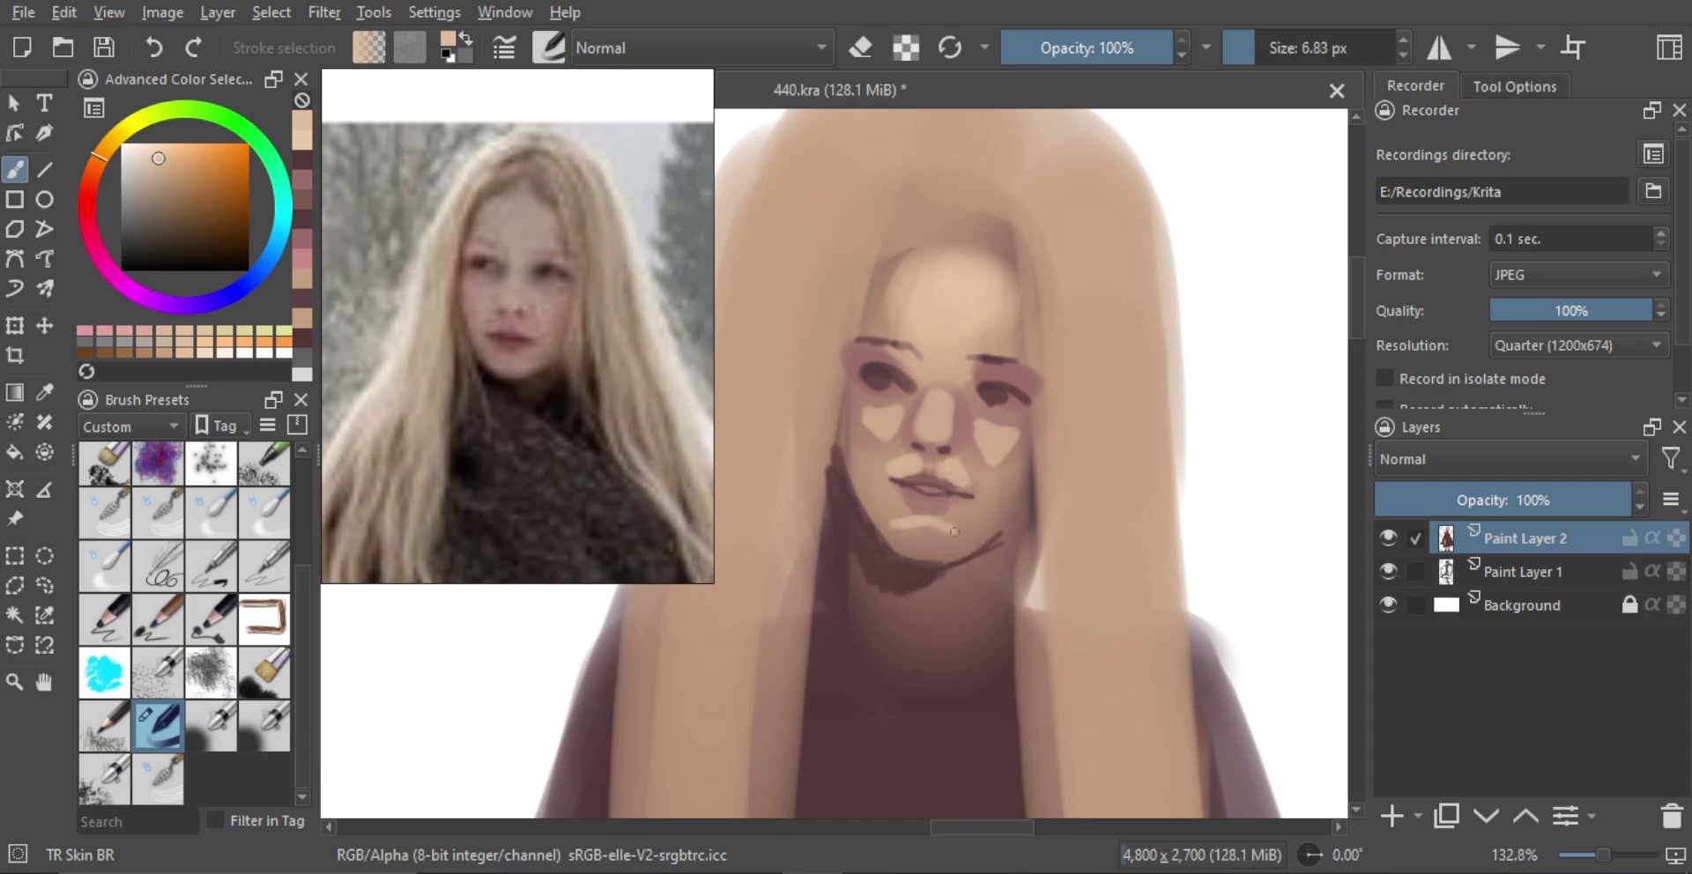
Soften the highlights and pink tones on the cheeks and nose with sampled skin tones, using a brush between 12.96 and 16.48 px
{"action": "scroll", "coordinate": [973, 553], "scroll_direction": "down", "scroll_amount": 4}
{"action": "scroll", "coordinate": [1014, 423], "scroll_direction": "up", "scroll_amount": 4}
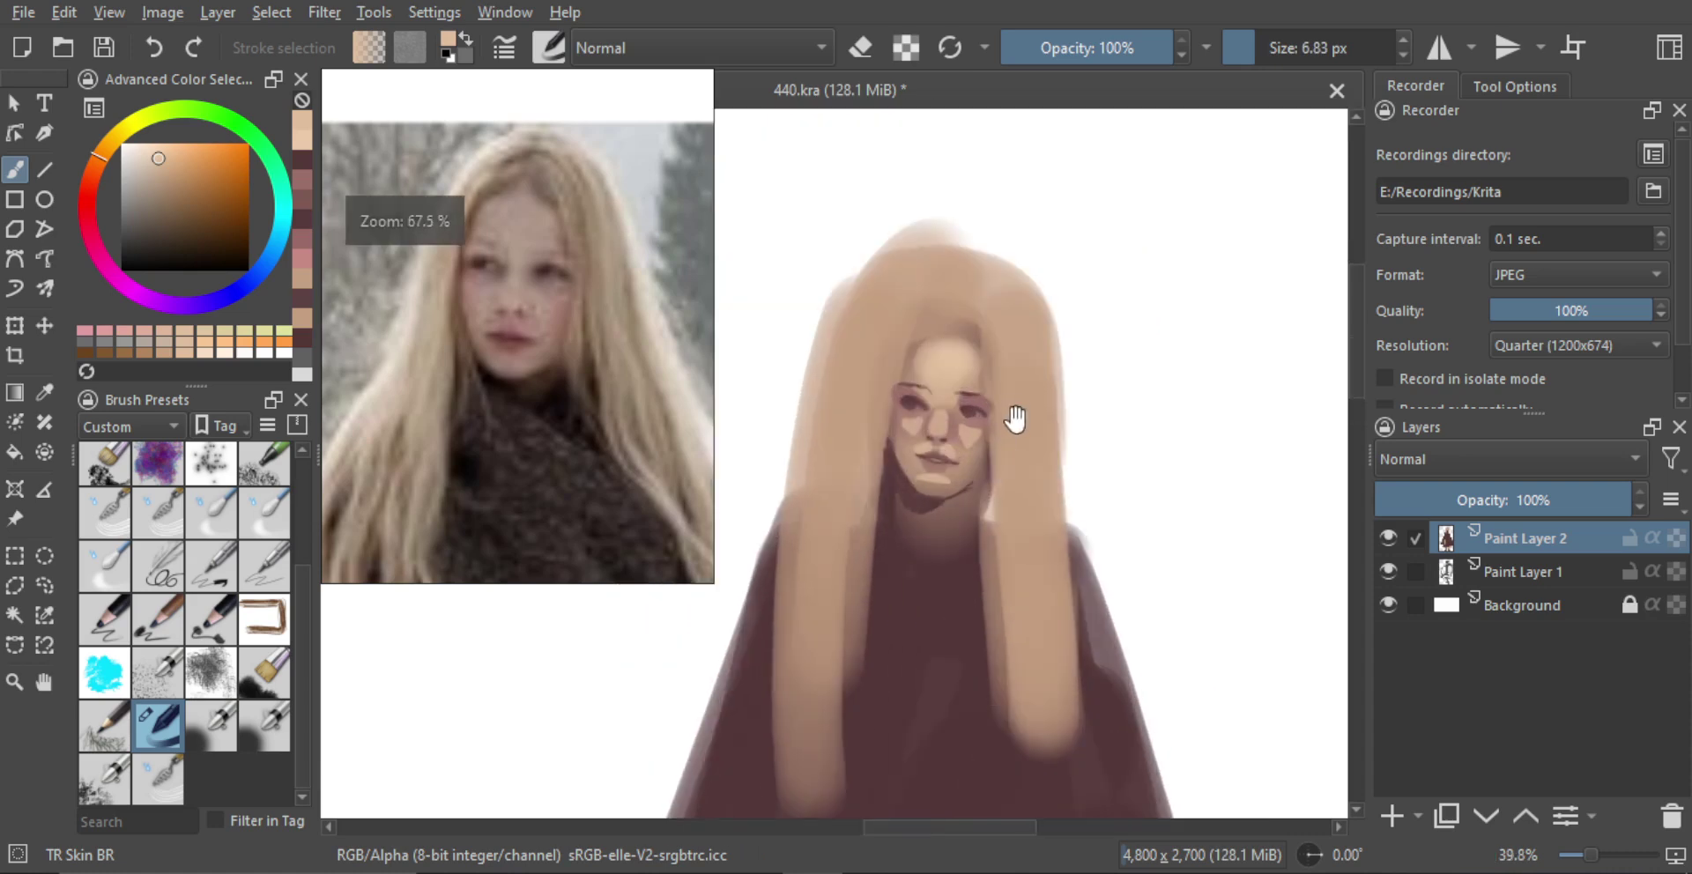
{"action": "scroll", "coordinate": [961, 444], "scroll_direction": "up", "scroll_amount": 1}
{"action": "left_click", "coordinate": [923, 453], "text": "ctrl"}
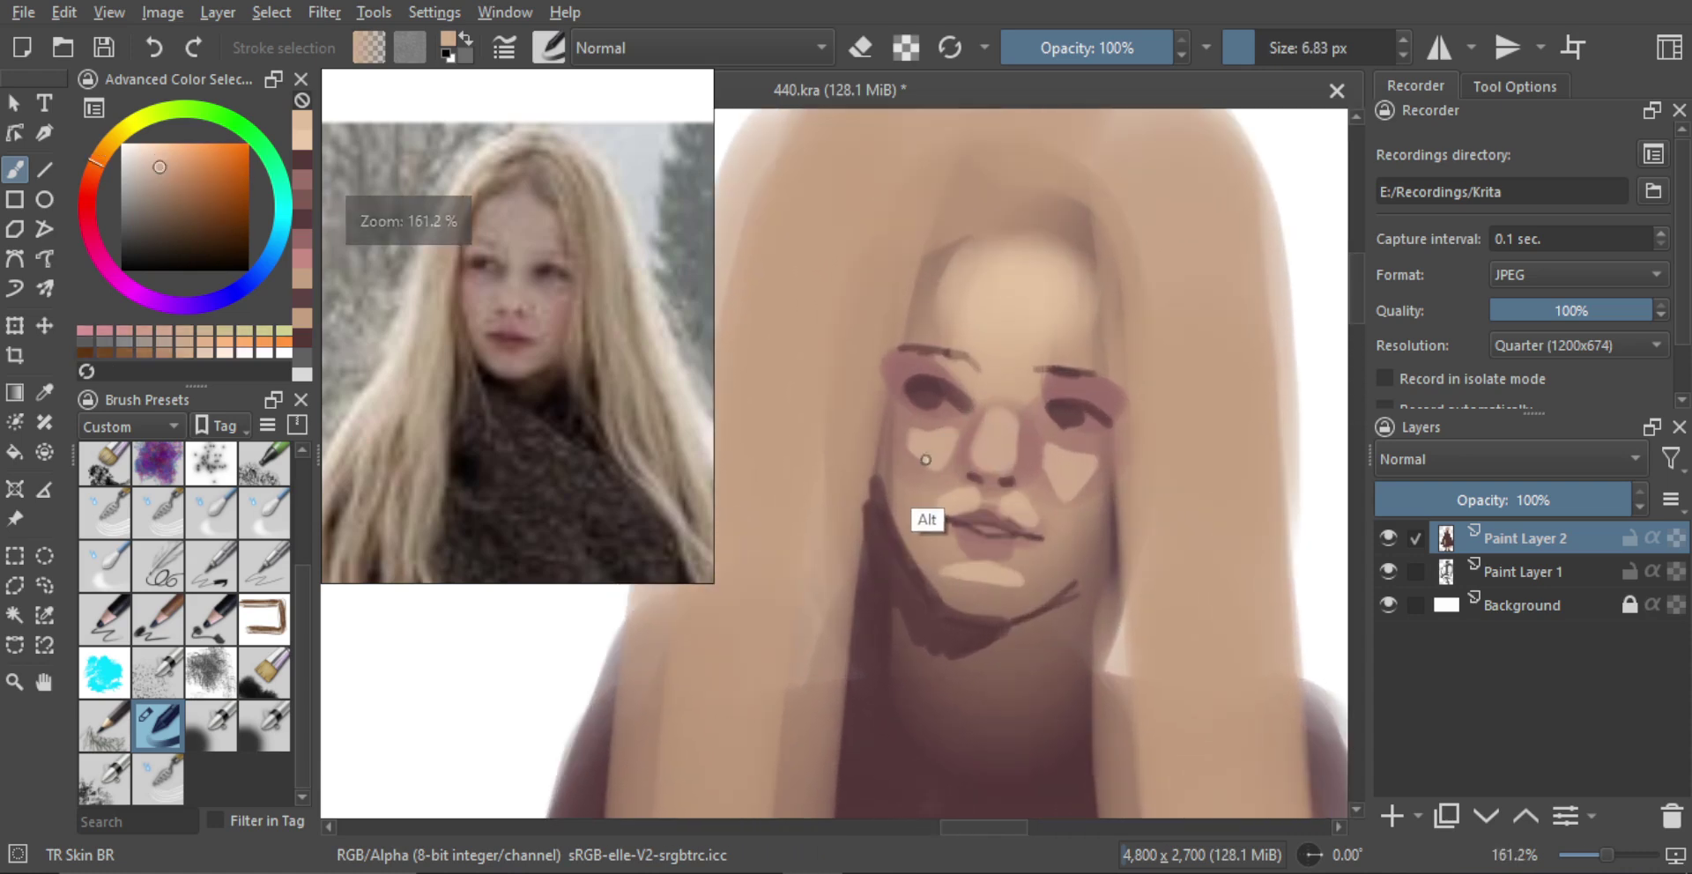
{"action": "mouse_move", "coordinate": [922, 452]}
{"action": "left_mouse_down"}
{"action": "mouse_move", "coordinate": [936, 452]}
{"action": "mouse_move", "coordinate": [926, 478]}
{"action": "mouse_move", "coordinate": [913, 455]}
{"action": "mouse_move", "coordinate": [929, 482]}
{"action": "mouse_move", "coordinate": [947, 467]}
{"action": "left_mouse_up"}
{"action": "left_click", "coordinate": [920, 476], "text": "ctrl"}
{"action": "left_click", "coordinate": [934, 483], "text": "ctrl"}
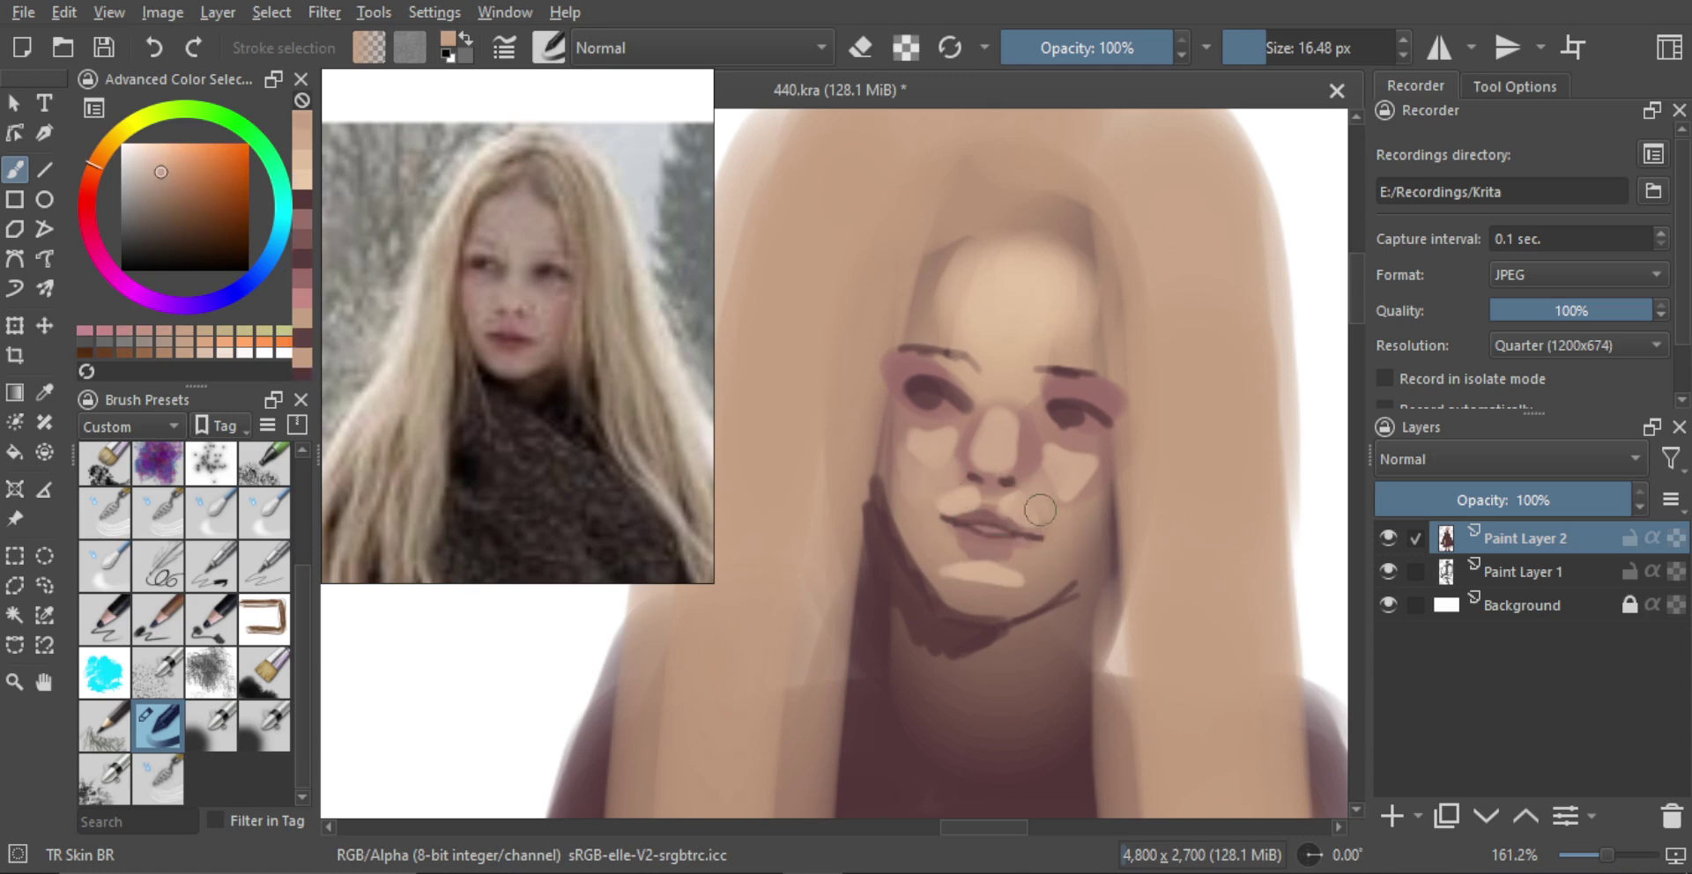
{"action": "key", "text": "bracketleft"}
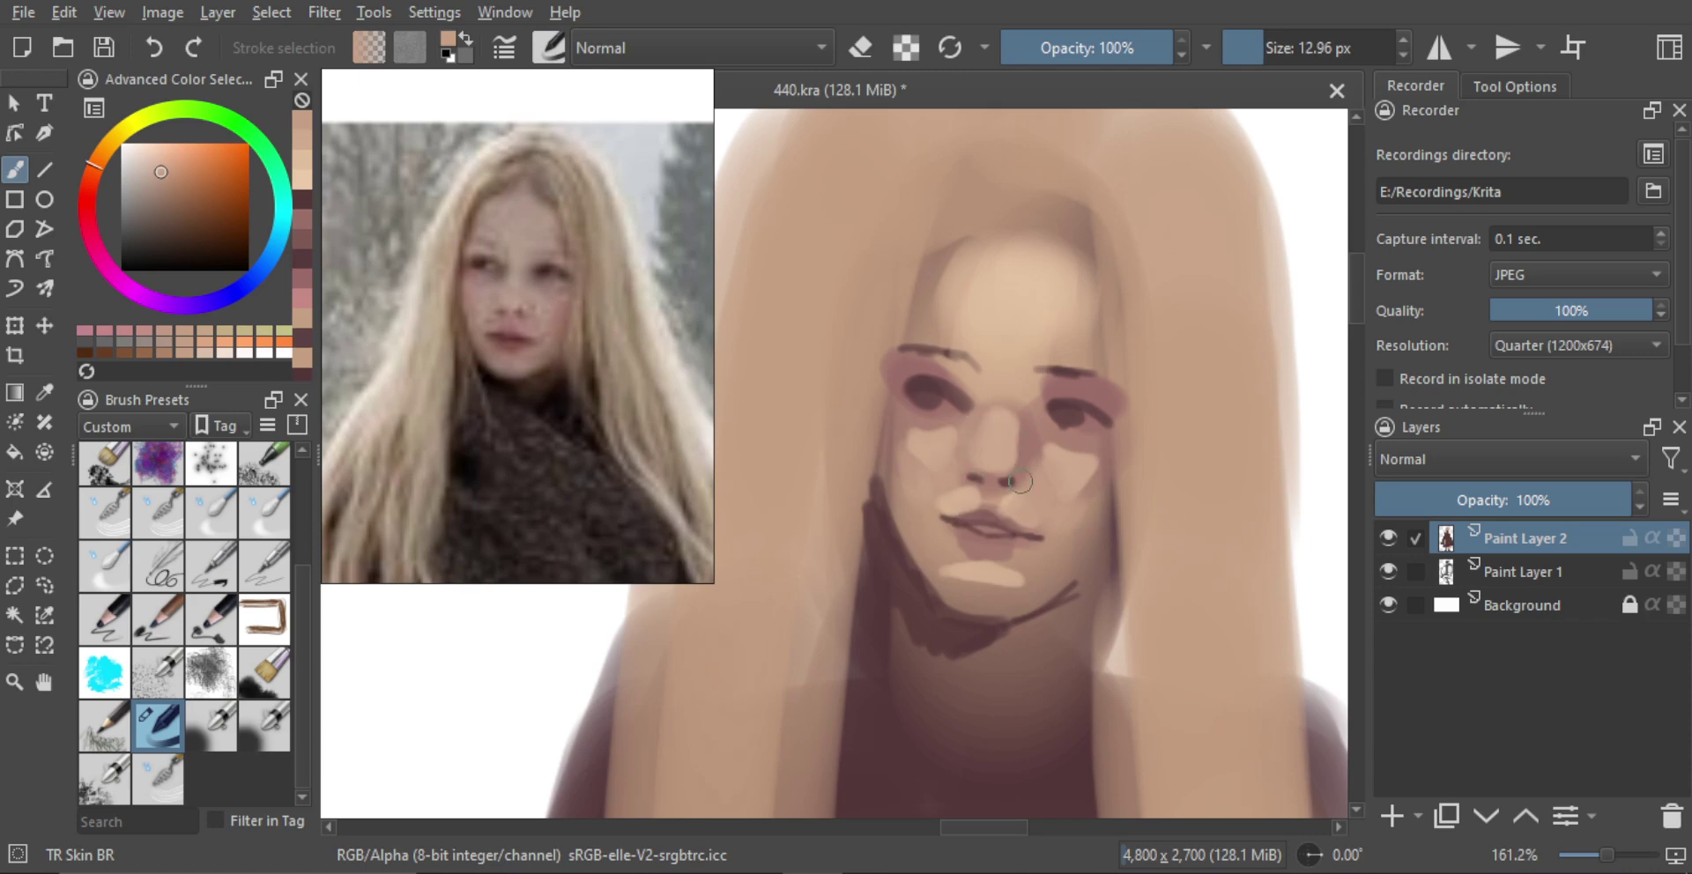
{"action": "key", "text": "bracketright"}
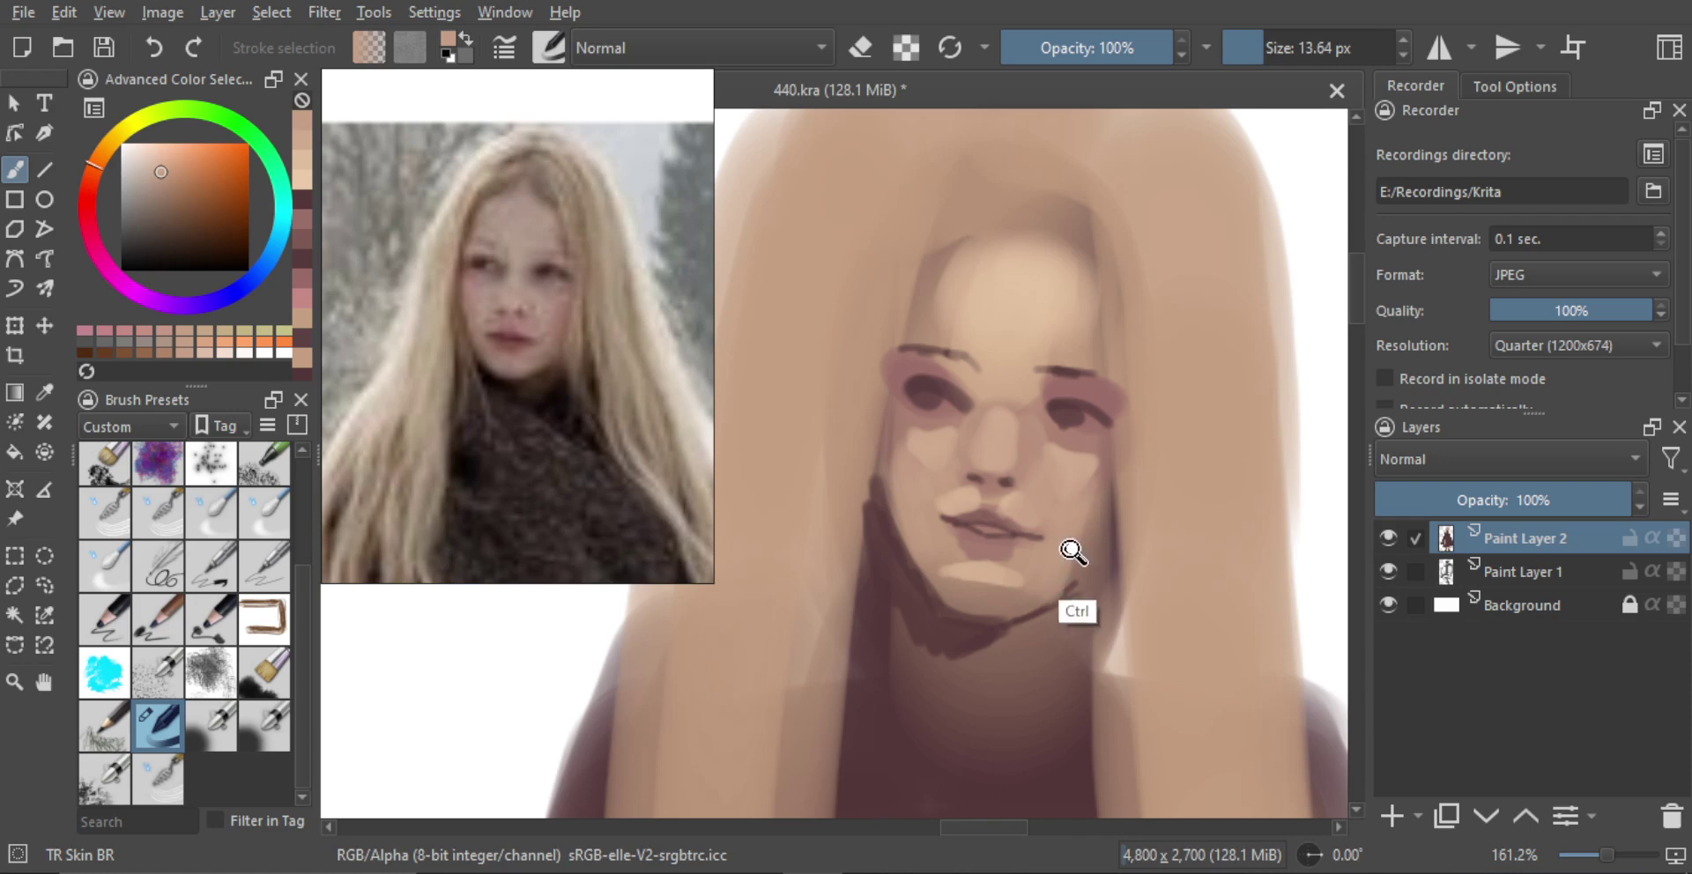
Blend the shading on the cheeks, chin and jaw with sampled skin tones, using a 13.64 px brush
{"action": "left_click", "coordinate": [1048, 571], "text": "ctrl"}
{"action": "left_click_drag", "start_coordinate": [1058, 589], "coordinate": [1093, 543]}
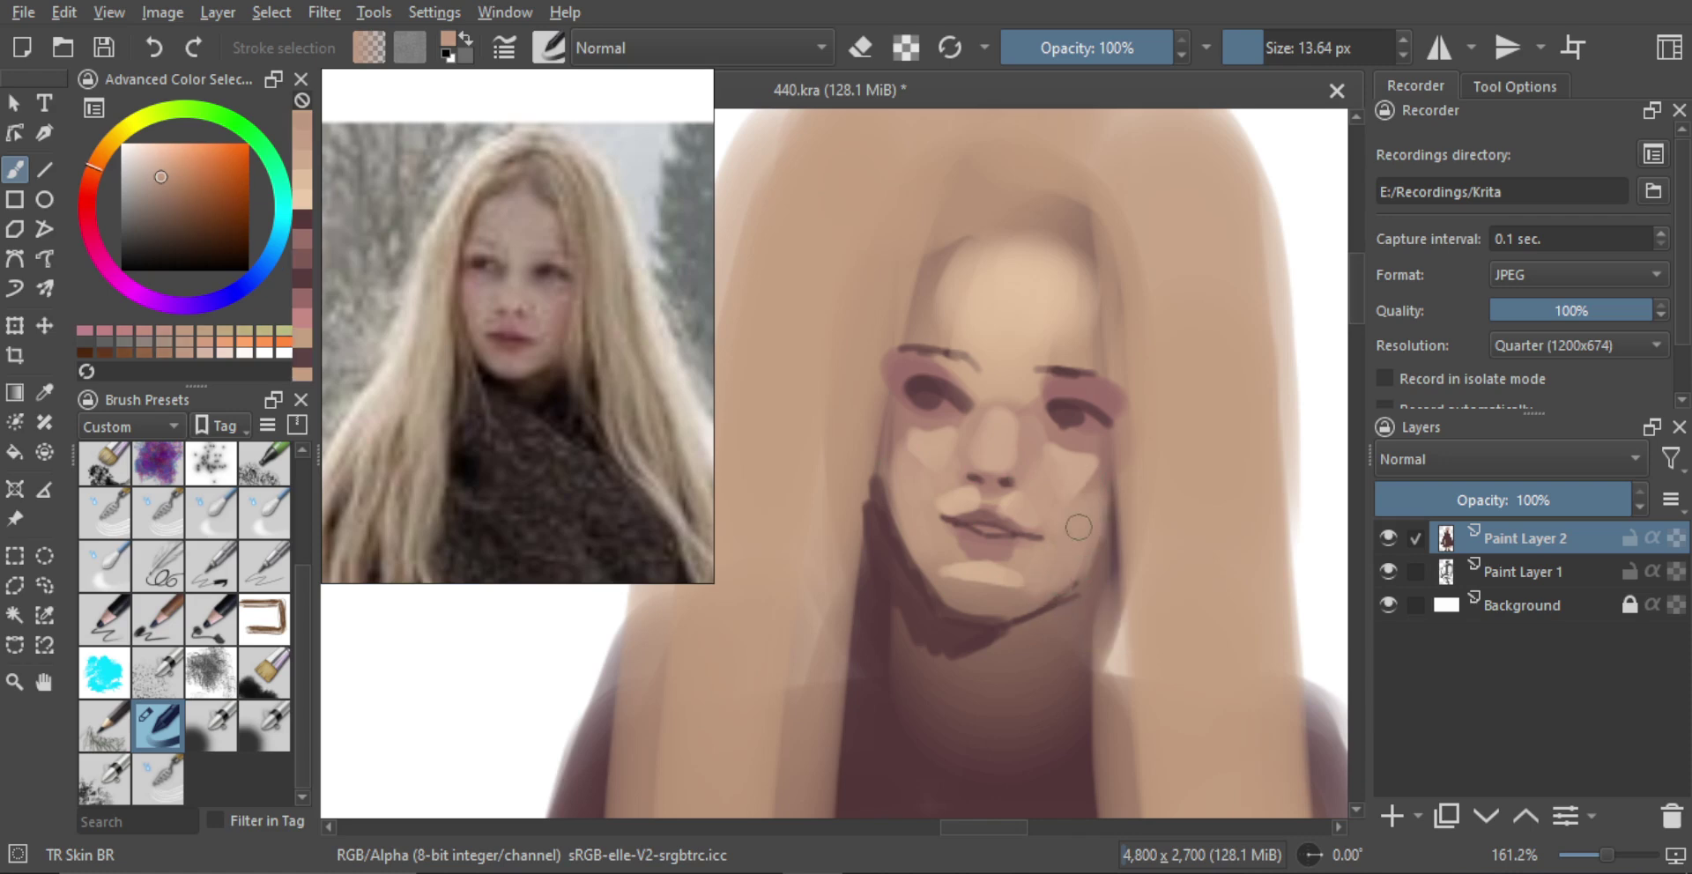
{"action": "left_click", "coordinate": [1078, 527], "text": "ctrl"}
{"action": "left_click", "coordinate": [908, 458], "text": "ctrl"}
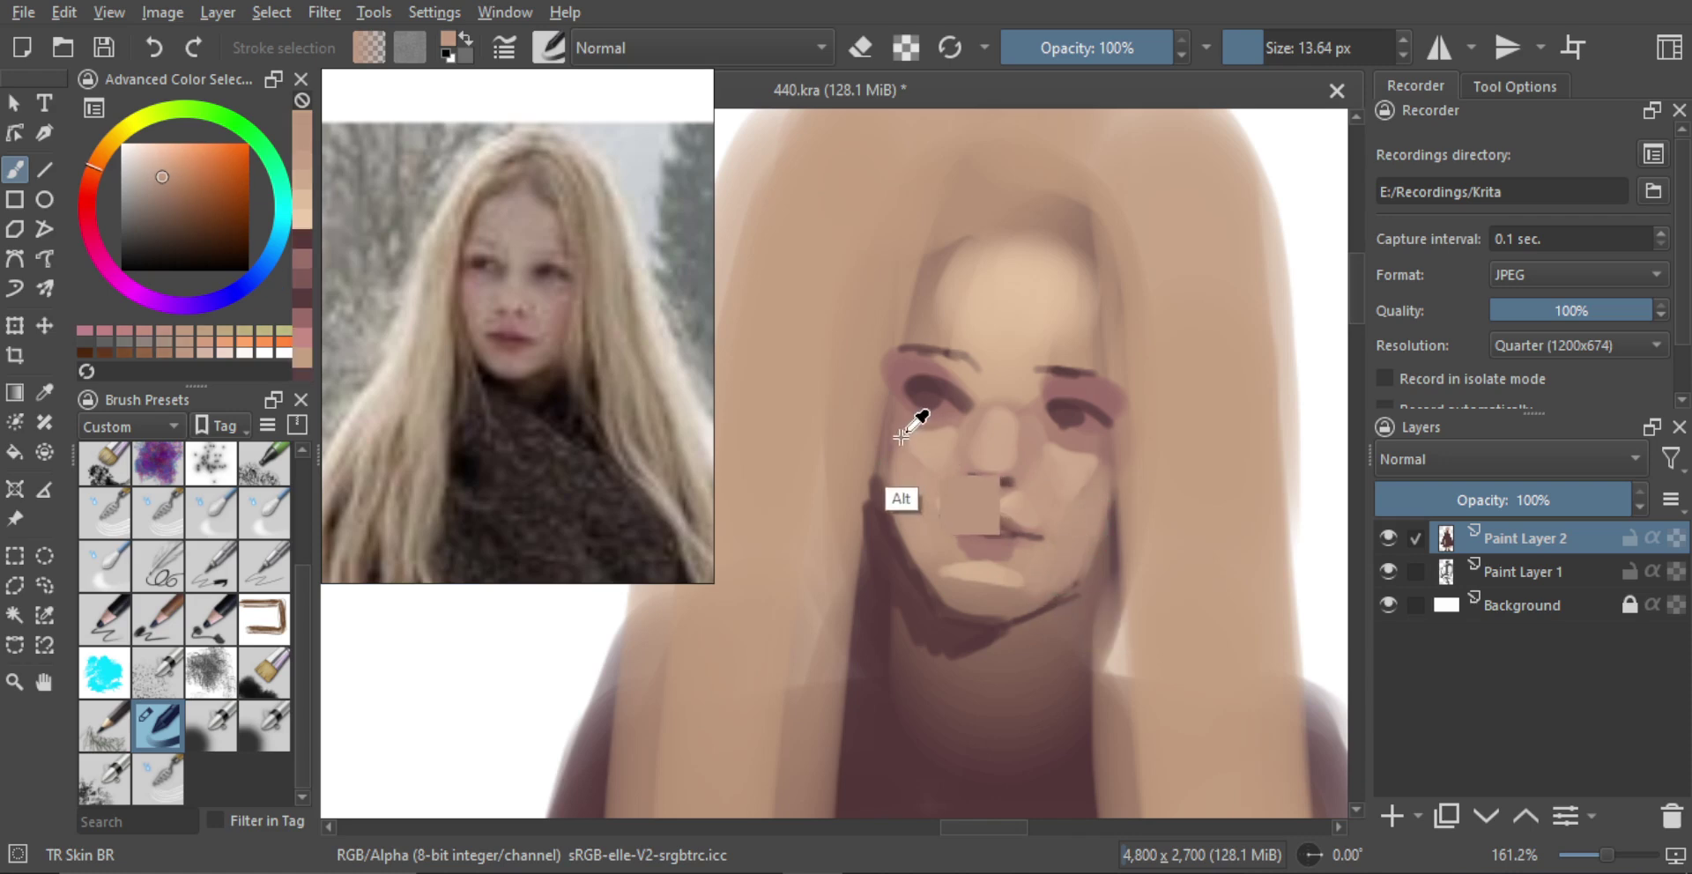
{"action": "left_click", "coordinate": [917, 540], "text": "ctrl"}
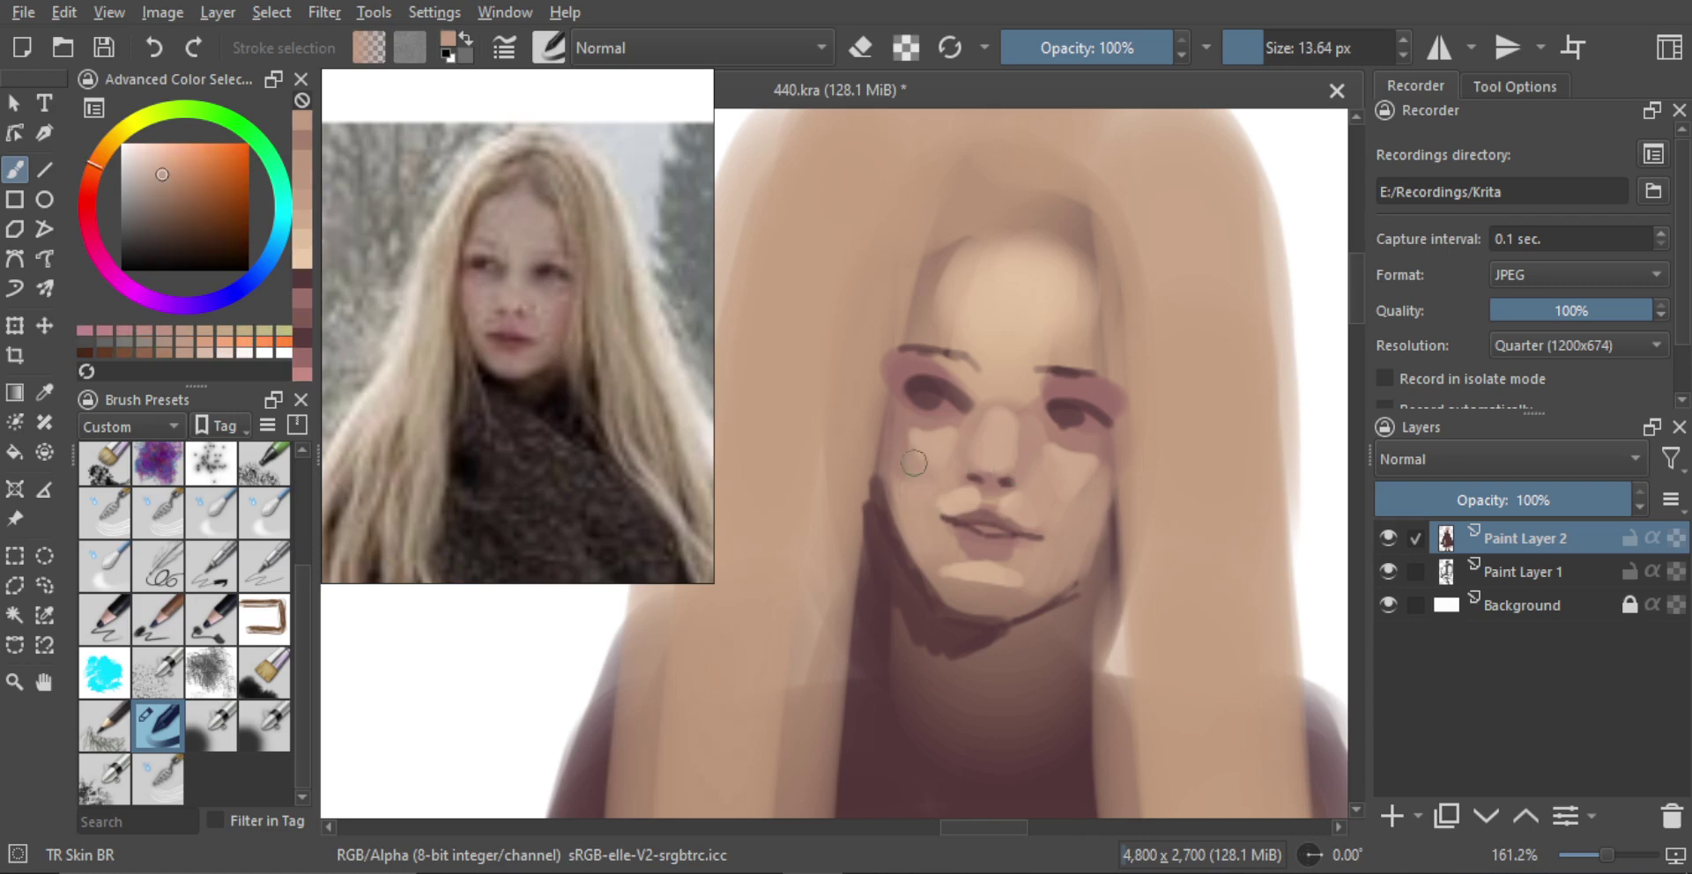
{"action": "left_click_drag", "start_coordinate": [1115, 489], "coordinate": [1102, 532]}
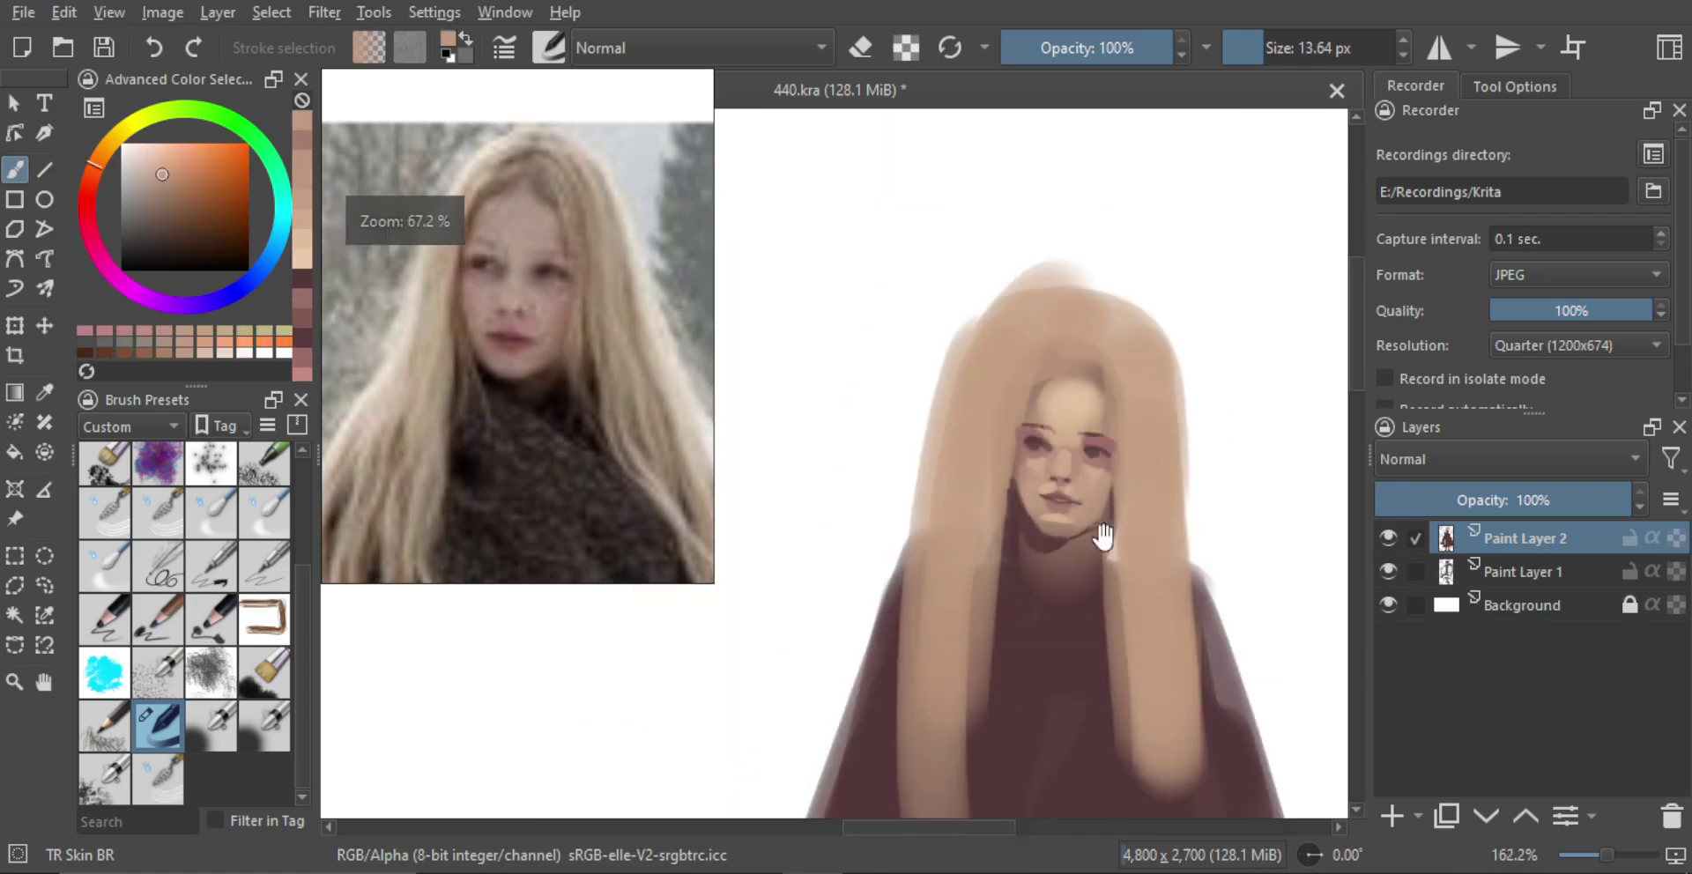
Soften the pink shading around the eyes and cheeks with sampled skin tones, using a 9.64 px brush
{"action": "mouse_move", "coordinate": [1071, 426]}
{"action": "left_mouse_down"}
{"action": "mouse_move", "coordinate": [1077, 367]}
{"action": "mouse_move", "coordinate": [974, 444]}
{"action": "left_mouse_up"}
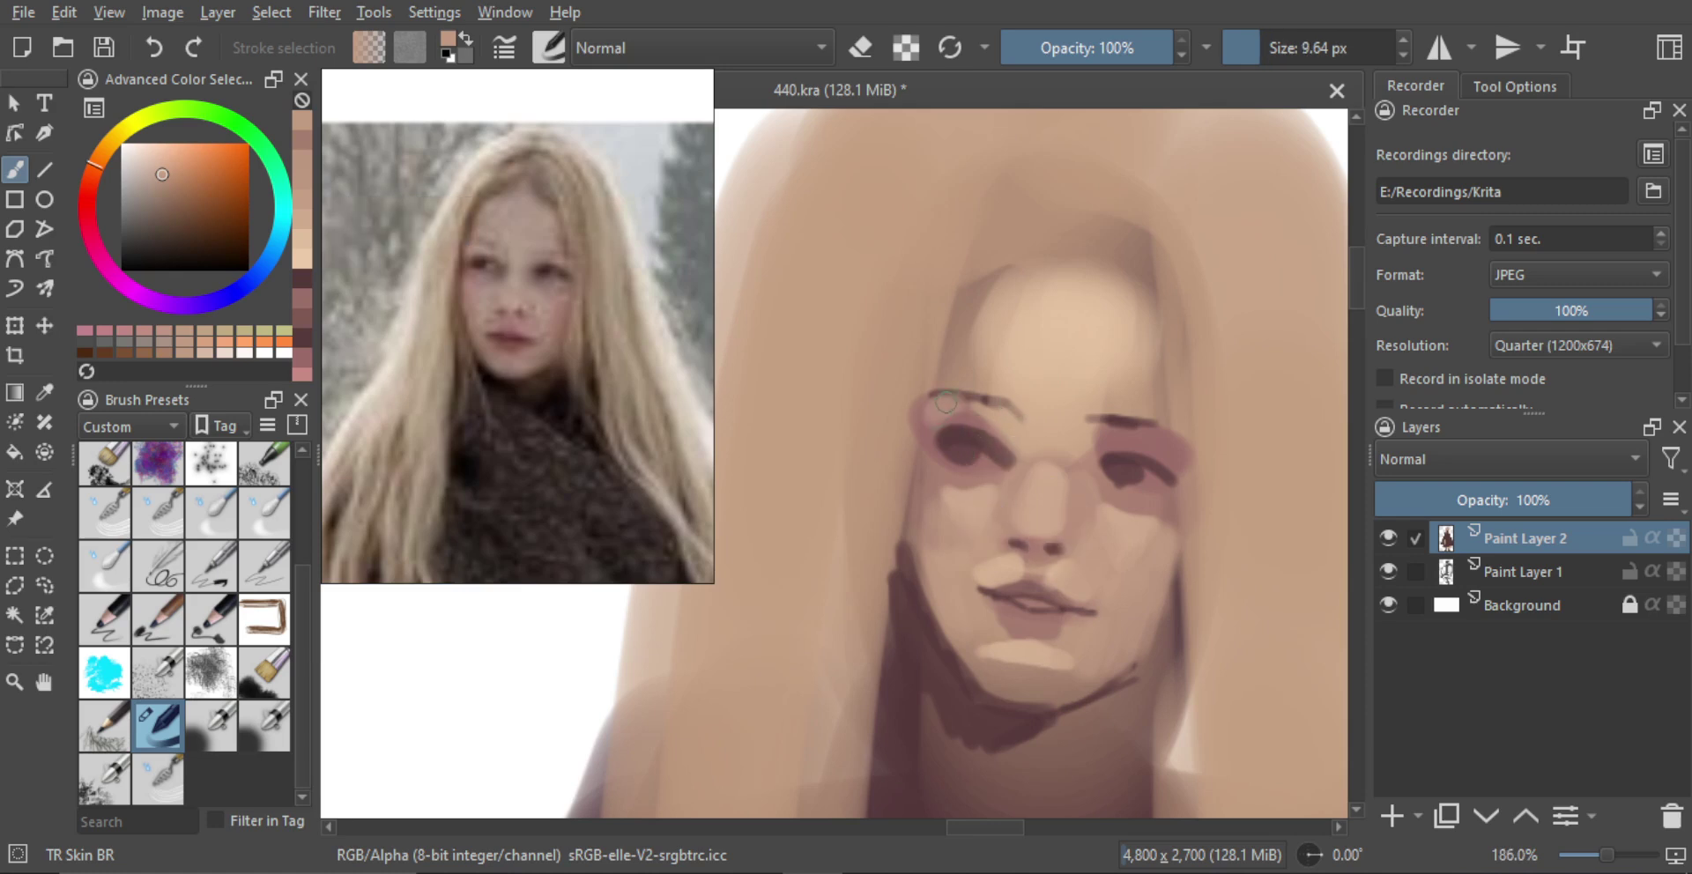
{"action": "left_click", "coordinate": [974, 473], "text": "ctrl"}
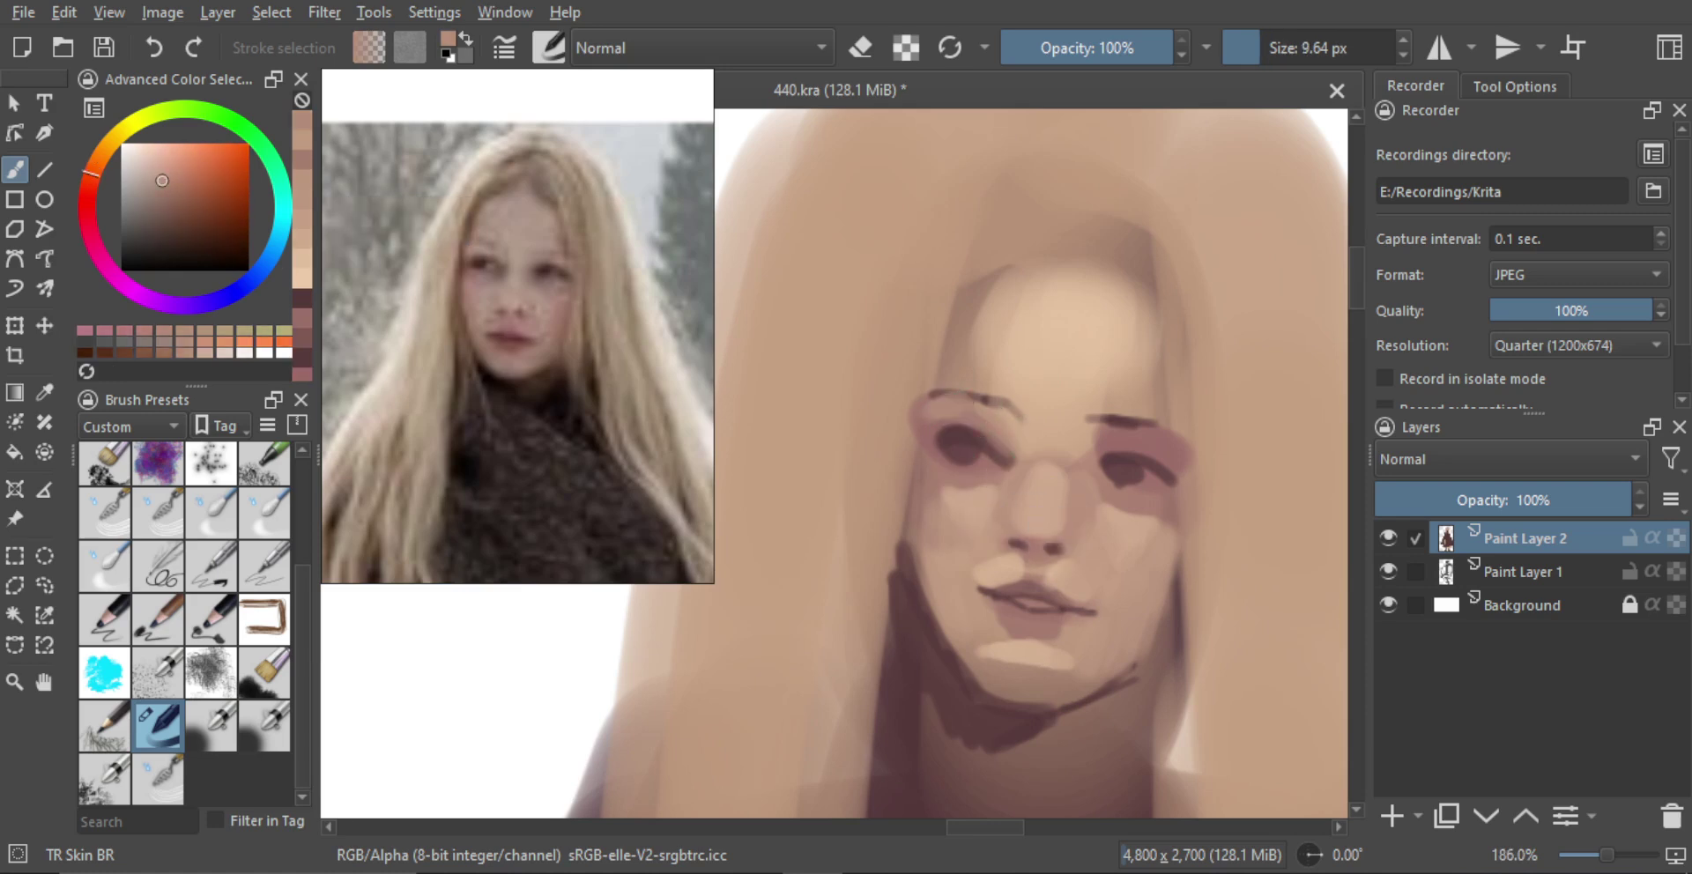
{"action": "left_click", "coordinate": [1005, 421], "text": "ctrl"}
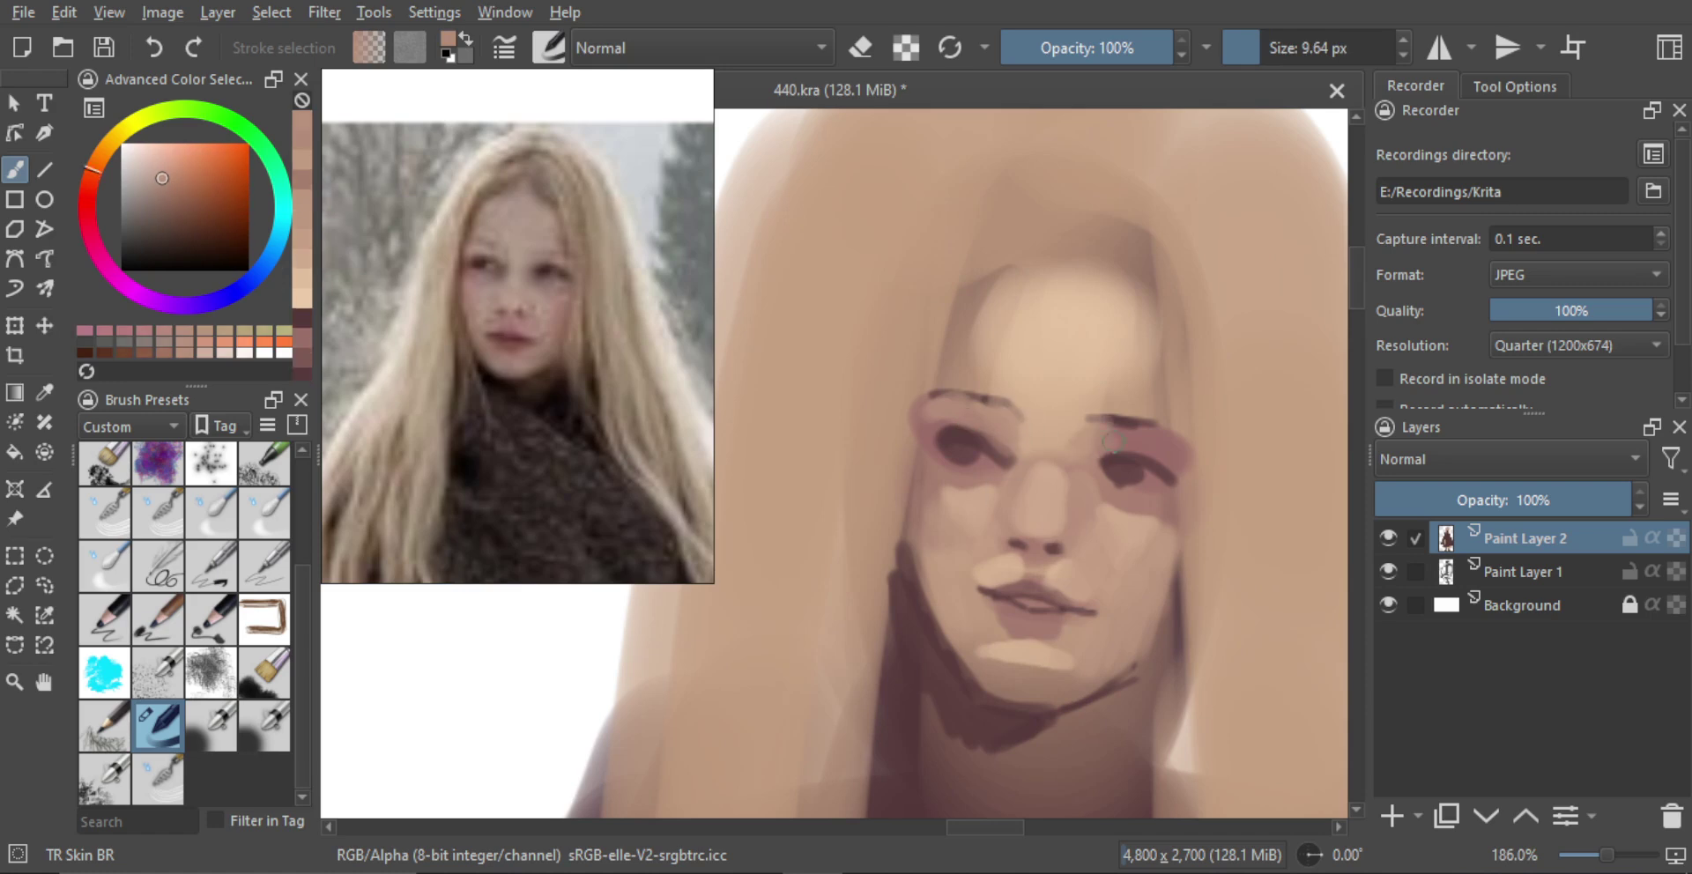
{"action": "mouse_move", "coordinate": [1190, 477]}
{"action": "left_mouse_down"}
{"action": "mouse_move", "coordinate": [1057, 458]}
{"action": "mouse_move", "coordinate": [1025, 383]}
{"action": "mouse_move", "coordinate": [936, 361]}
{"action": "left_mouse_up"}
Sample a light peach and paint long highlight strands down the hair left of the face with 25 px and 33.26 px brushes
{"action": "left_click", "coordinate": [979, 355], "text": "ctrl"}
{"action": "mouse_move", "coordinate": [937, 290]}
{"action": "left_mouse_down"}
{"action": "mouse_move", "coordinate": [910, 332]}
{"action": "mouse_move", "coordinate": [941, 279]}
{"action": "mouse_move", "coordinate": [879, 399]}
{"action": "left_mouse_up"}
{"action": "key", "text": "ctrl+z"}
{"action": "mouse_move", "coordinate": [838, 513]}
{"action": "left_mouse_down"}
{"action": "mouse_move", "coordinate": [933, 269]}
{"action": "mouse_move", "coordinate": [883, 468]}
{"action": "left_mouse_up"}
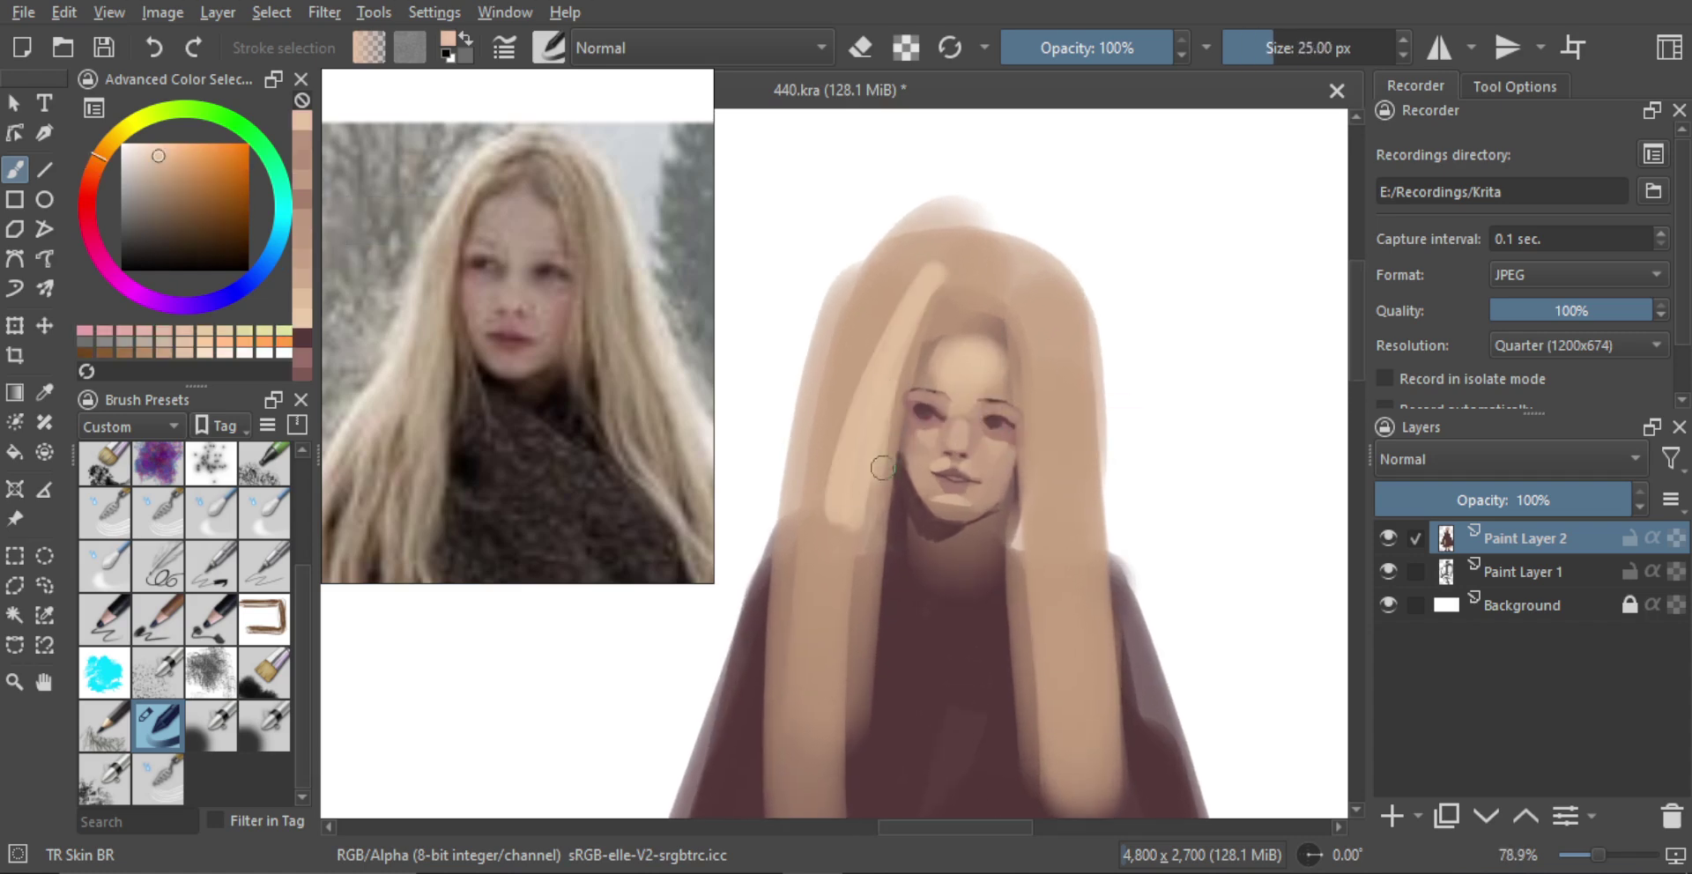
{"action": "left_click_drag", "start_coordinate": [886, 399], "coordinate": [864, 636]}
{"action": "left_click_drag", "start_coordinate": [881, 353], "coordinate": [906, 474]}
{"action": "left_click_drag", "start_coordinate": [869, 461], "coordinate": [877, 461]}
{"action": "left_click_drag", "start_coordinate": [876, 388], "coordinate": [861, 515]}
{"action": "left_click_drag", "start_coordinate": [863, 421], "coordinate": [852, 517]}
{"action": "left_click_drag", "start_coordinate": [844, 487], "coordinate": [854, 487]}
{"action": "left_click_drag", "start_coordinate": [858, 366], "coordinate": [853, 448]}
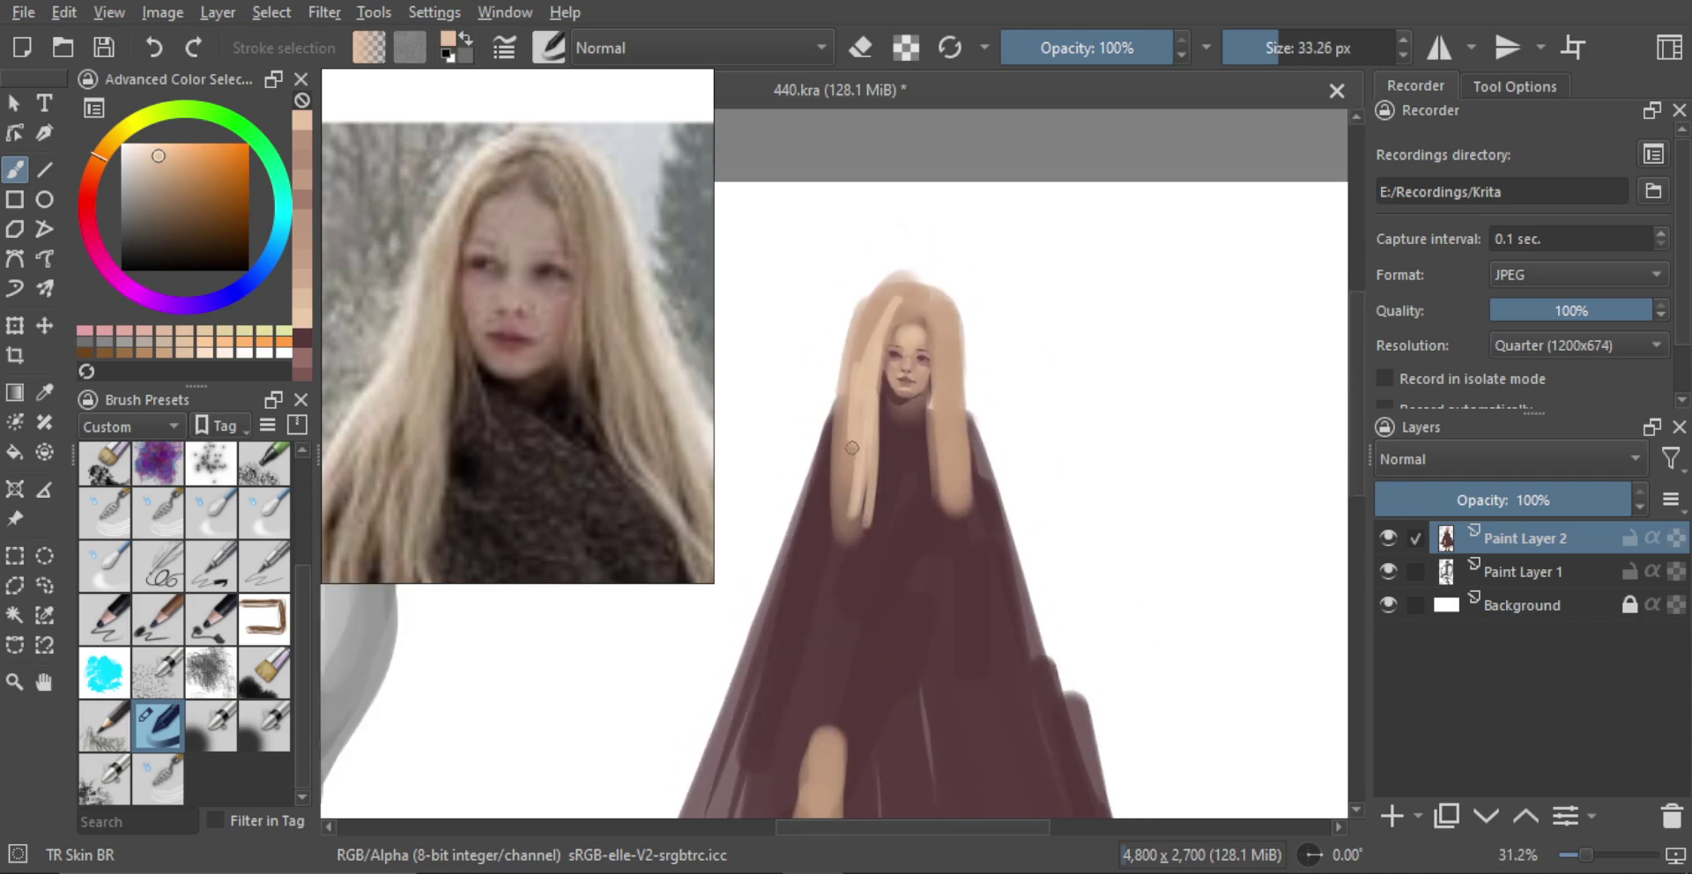
Erase the outer edge of the hair along the crown and left side to narrow the head's silhouette
{"action": "scroll", "coordinate": [905, 303], "scroll_direction": "up", "scroll_amount": 3}
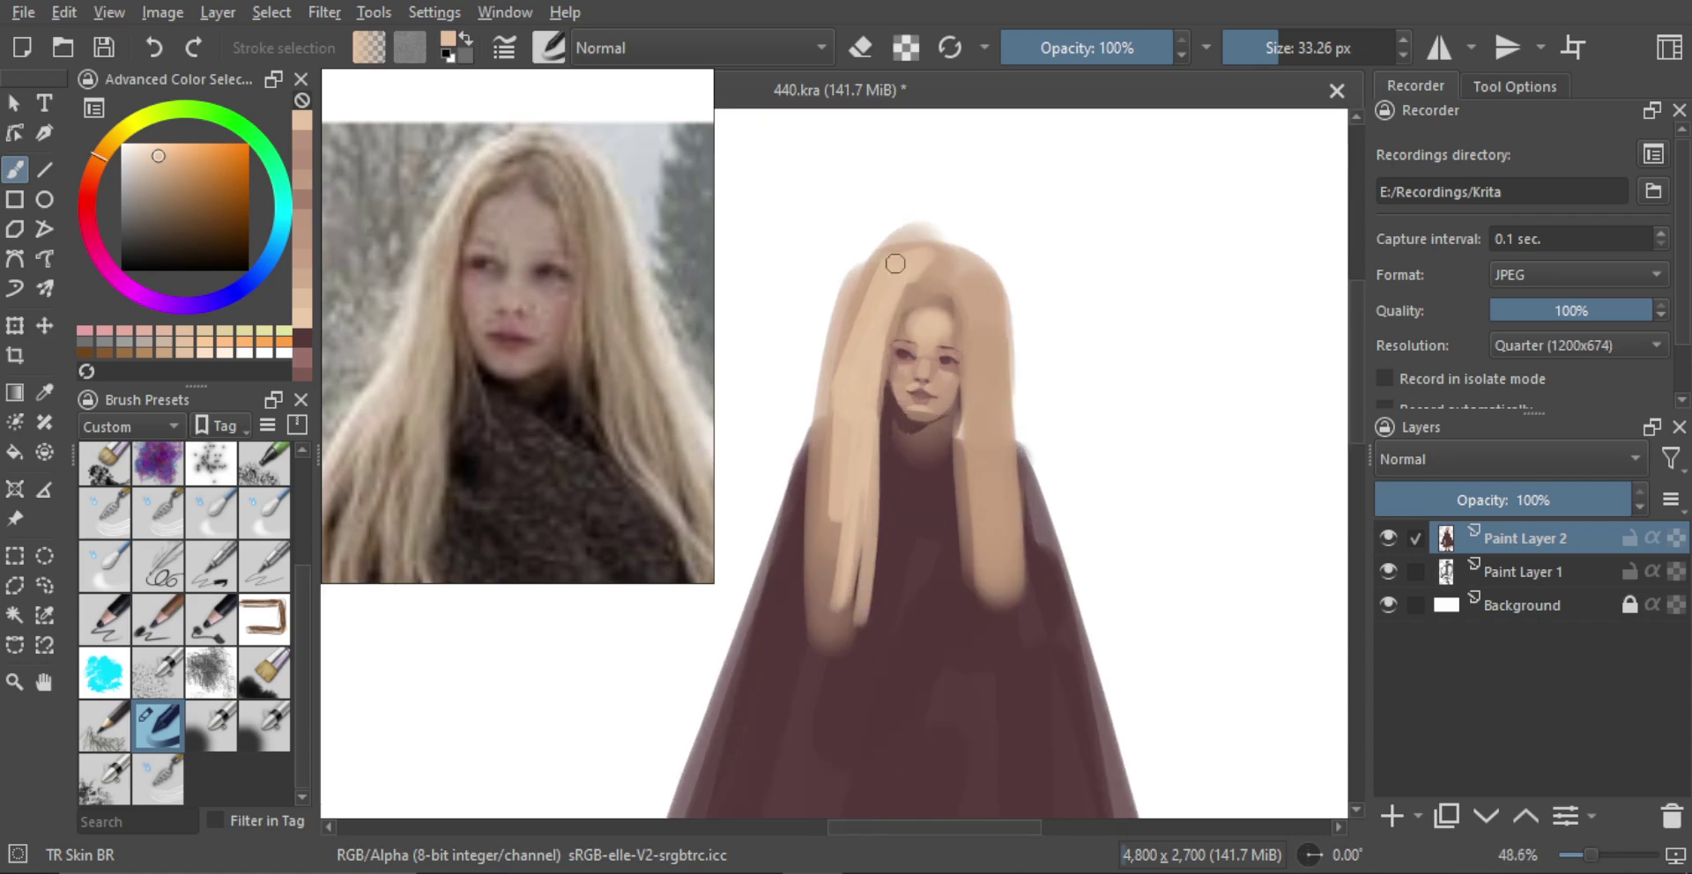
{"action": "key", "text": "e"}
{"action": "mouse_move", "coordinate": [896, 263]}
{"action": "left_mouse_down"}
{"action": "mouse_move", "coordinate": [779, 451]}
{"action": "mouse_move", "coordinate": [881, 239]}
{"action": "mouse_move", "coordinate": [877, 283]}
{"action": "mouse_move", "coordinate": [901, 254]}
{"action": "mouse_move", "coordinate": [838, 340]}
{"action": "left_mouse_up"}
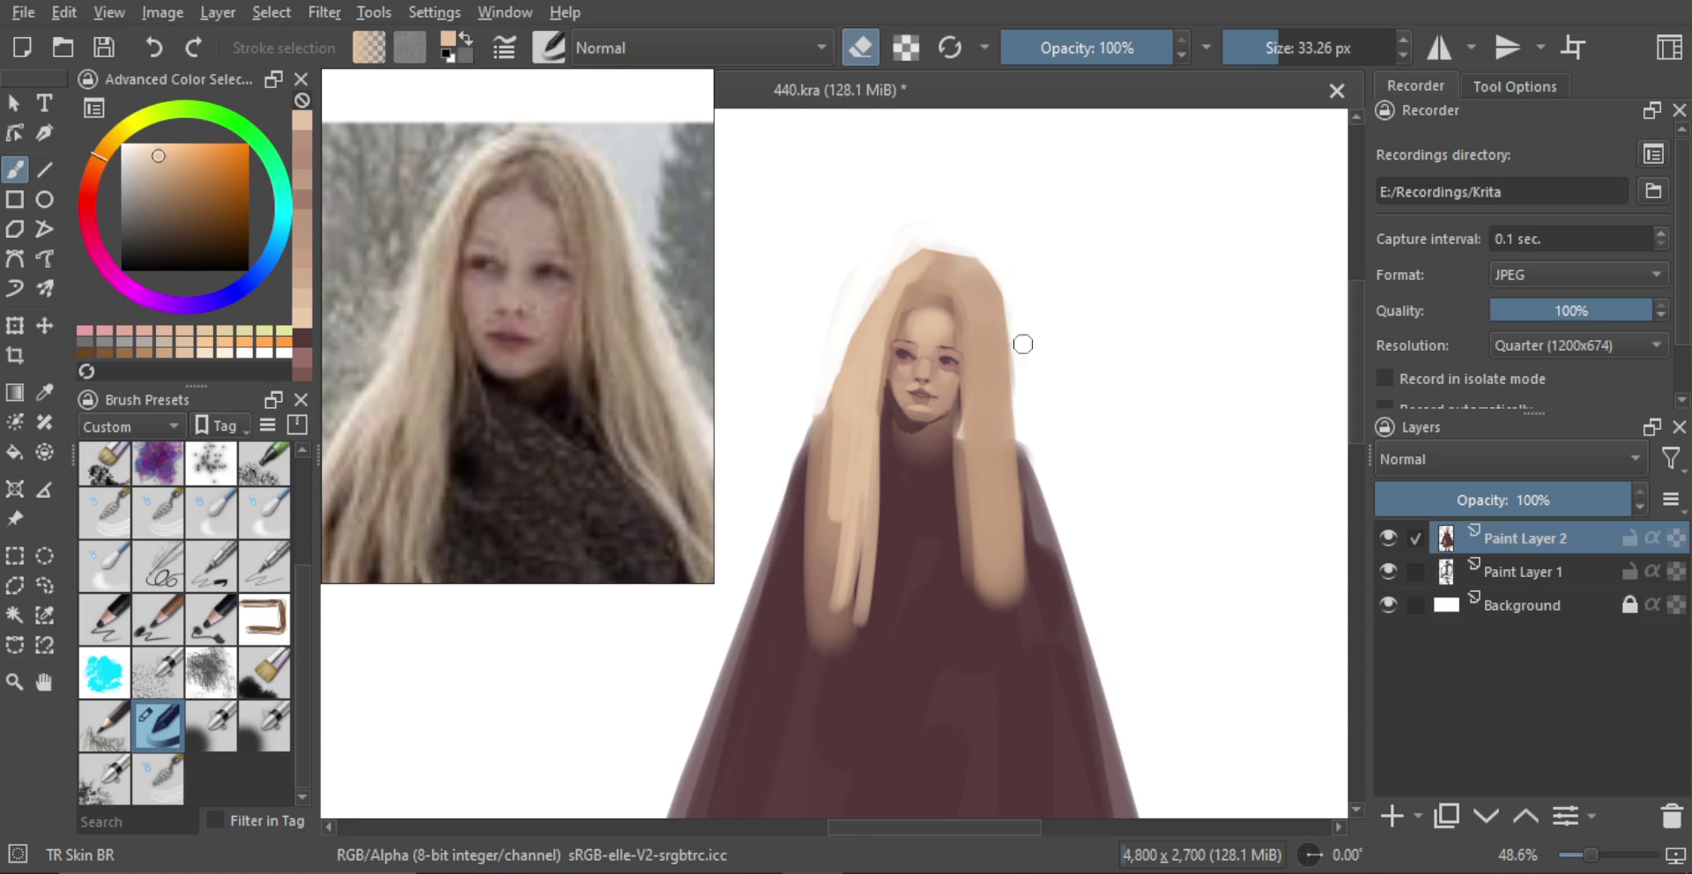
{"action": "key", "text": "e"}
Paint light peach strands from the crown down the hair right of the face with a 26.65 px brush
{"action": "key", "text": "["}
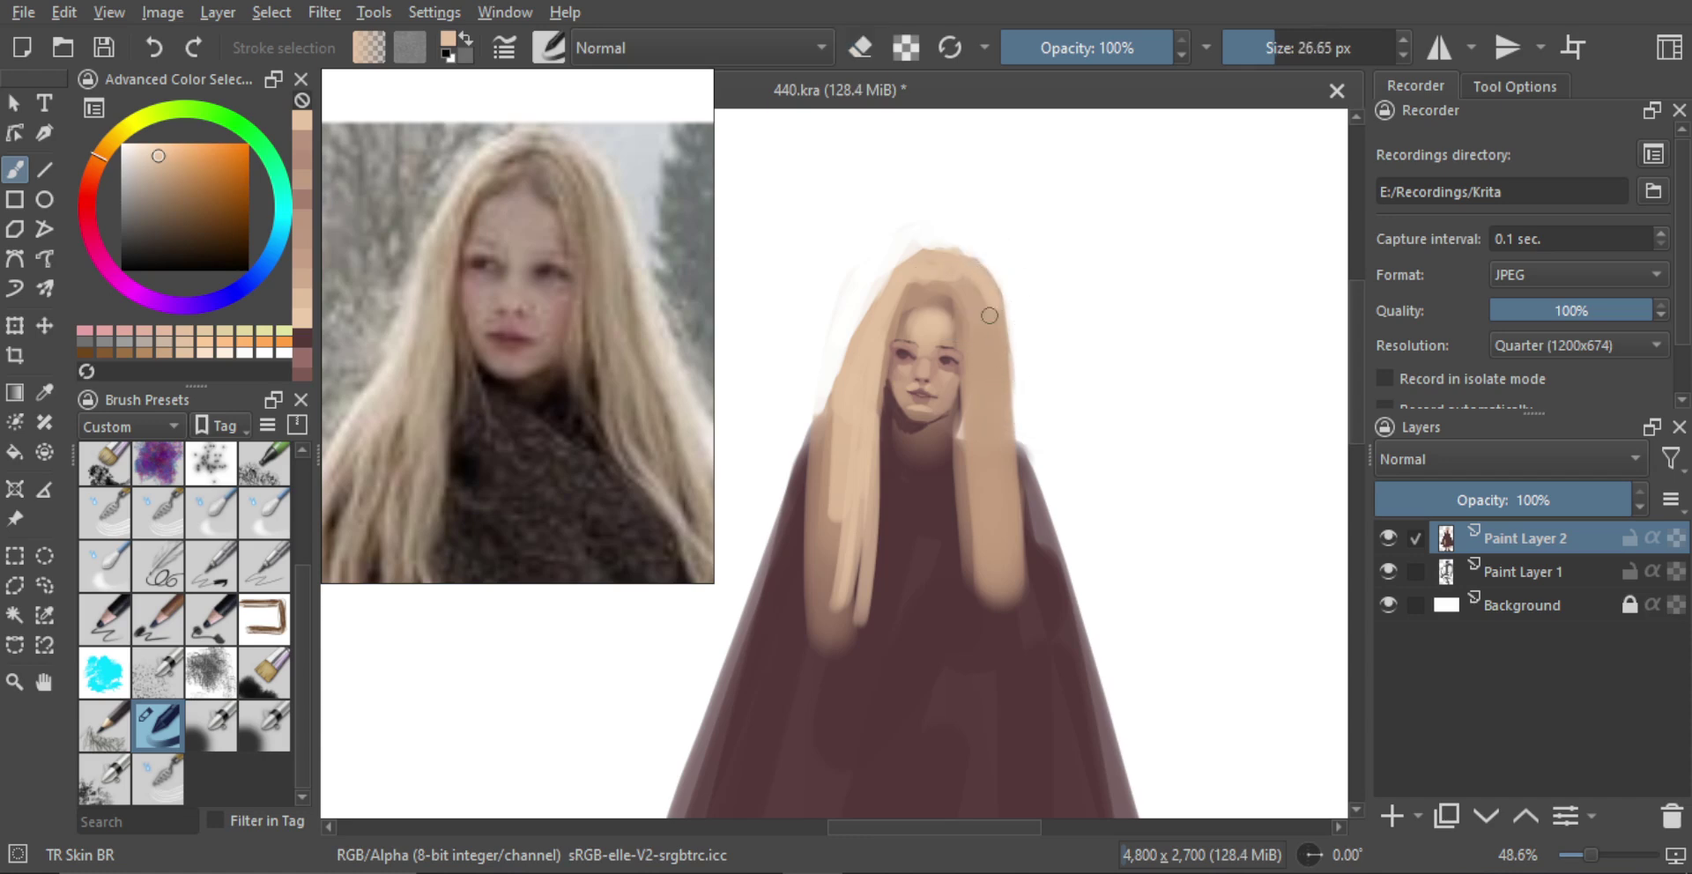
{"action": "left_click_drag", "start_coordinate": [990, 315], "coordinate": [1018, 529]}
{"action": "key", "text": "ctrl+z"}
{"action": "left_click_drag", "start_coordinate": [997, 301], "coordinate": [1016, 513]}
{"action": "left_click_drag", "start_coordinate": [1009, 375], "coordinate": [1022, 511]}
{"action": "left_click_drag", "start_coordinate": [1010, 410], "coordinate": [1038, 612]}
{"action": "left_click_drag", "start_coordinate": [1040, 434], "coordinate": [1032, 535]}
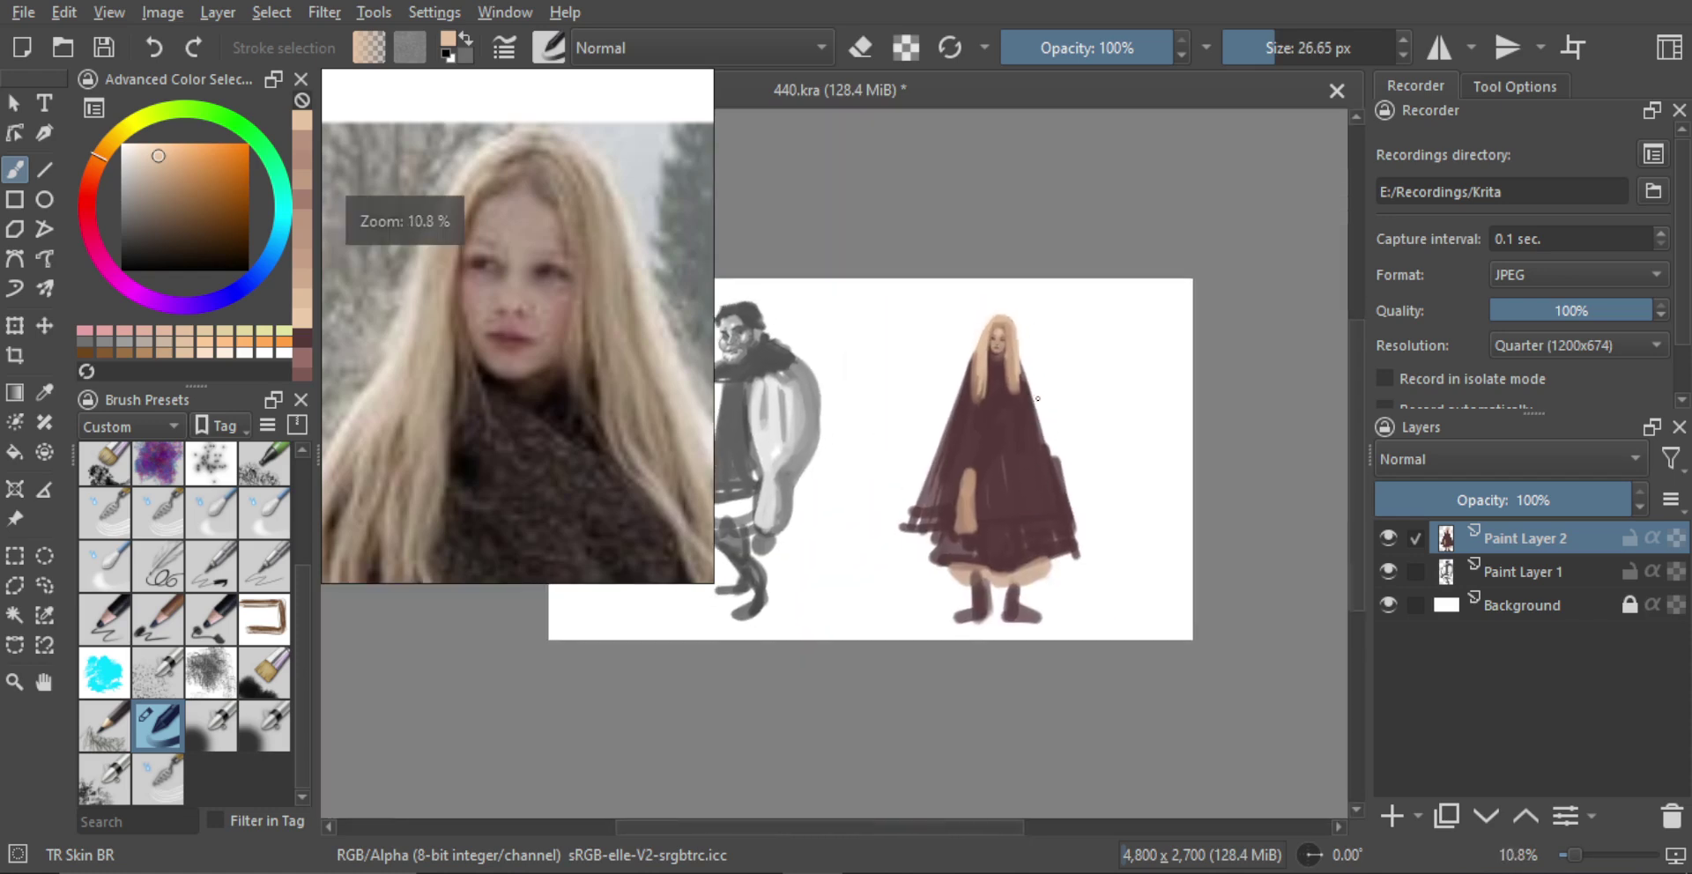
Add a new paint layer and brush light salmon pink over the woman's head, hair and chest at 151.25 px
{"action": "scroll", "coordinate": [1037, 398], "scroll_direction": "up", "scroll_amount": 1}
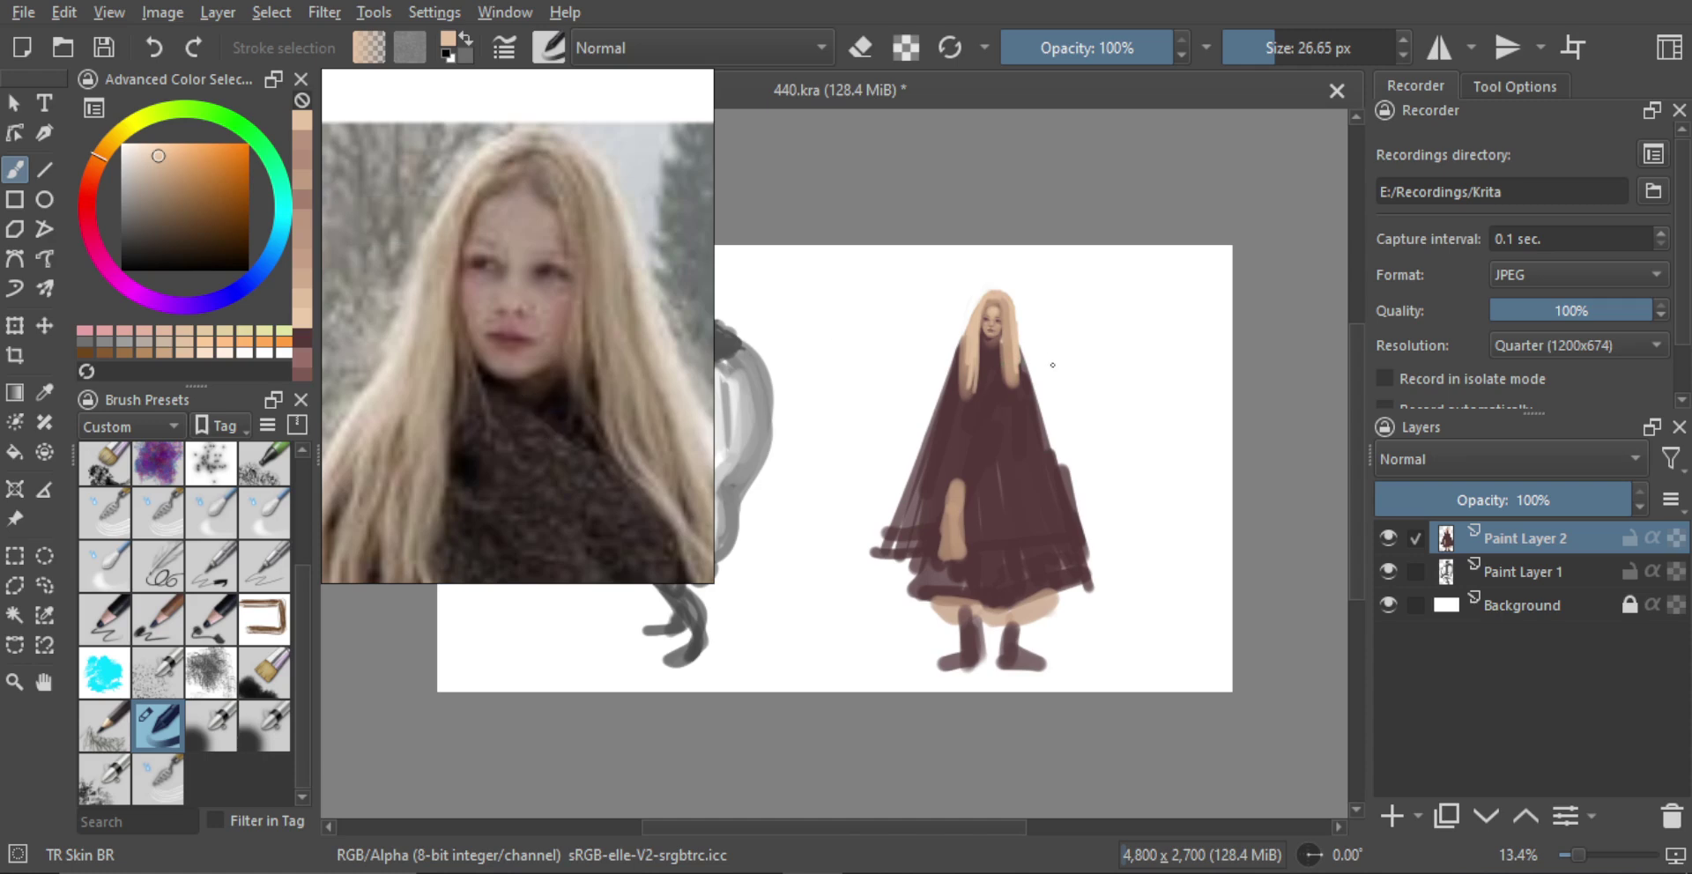
{"action": "scroll", "coordinate": [1054, 234], "scroll_direction": "up", "scroll_amount": 4}
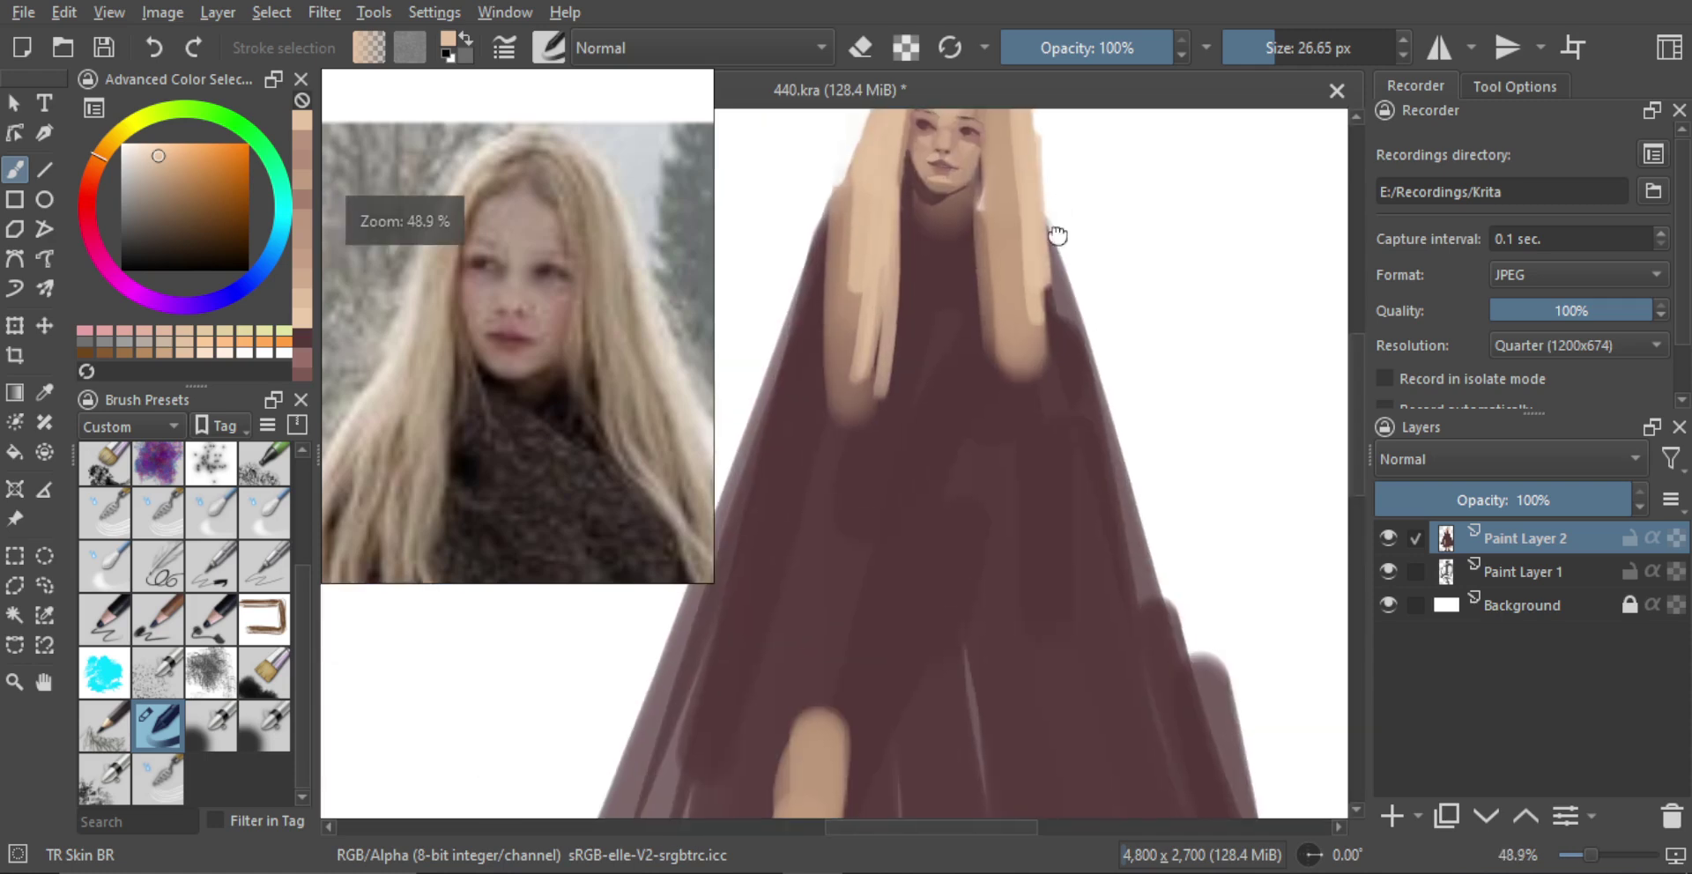
{"action": "scroll", "coordinate": [1035, 341], "scroll_direction": "down", "scroll_amount": 3}
{"action": "scroll", "coordinate": [1057, 349], "scroll_direction": "up", "scroll_amount": 1}
{"action": "scroll", "coordinate": [1057, 349], "scroll_direction": "down", "scroll_amount": 2}
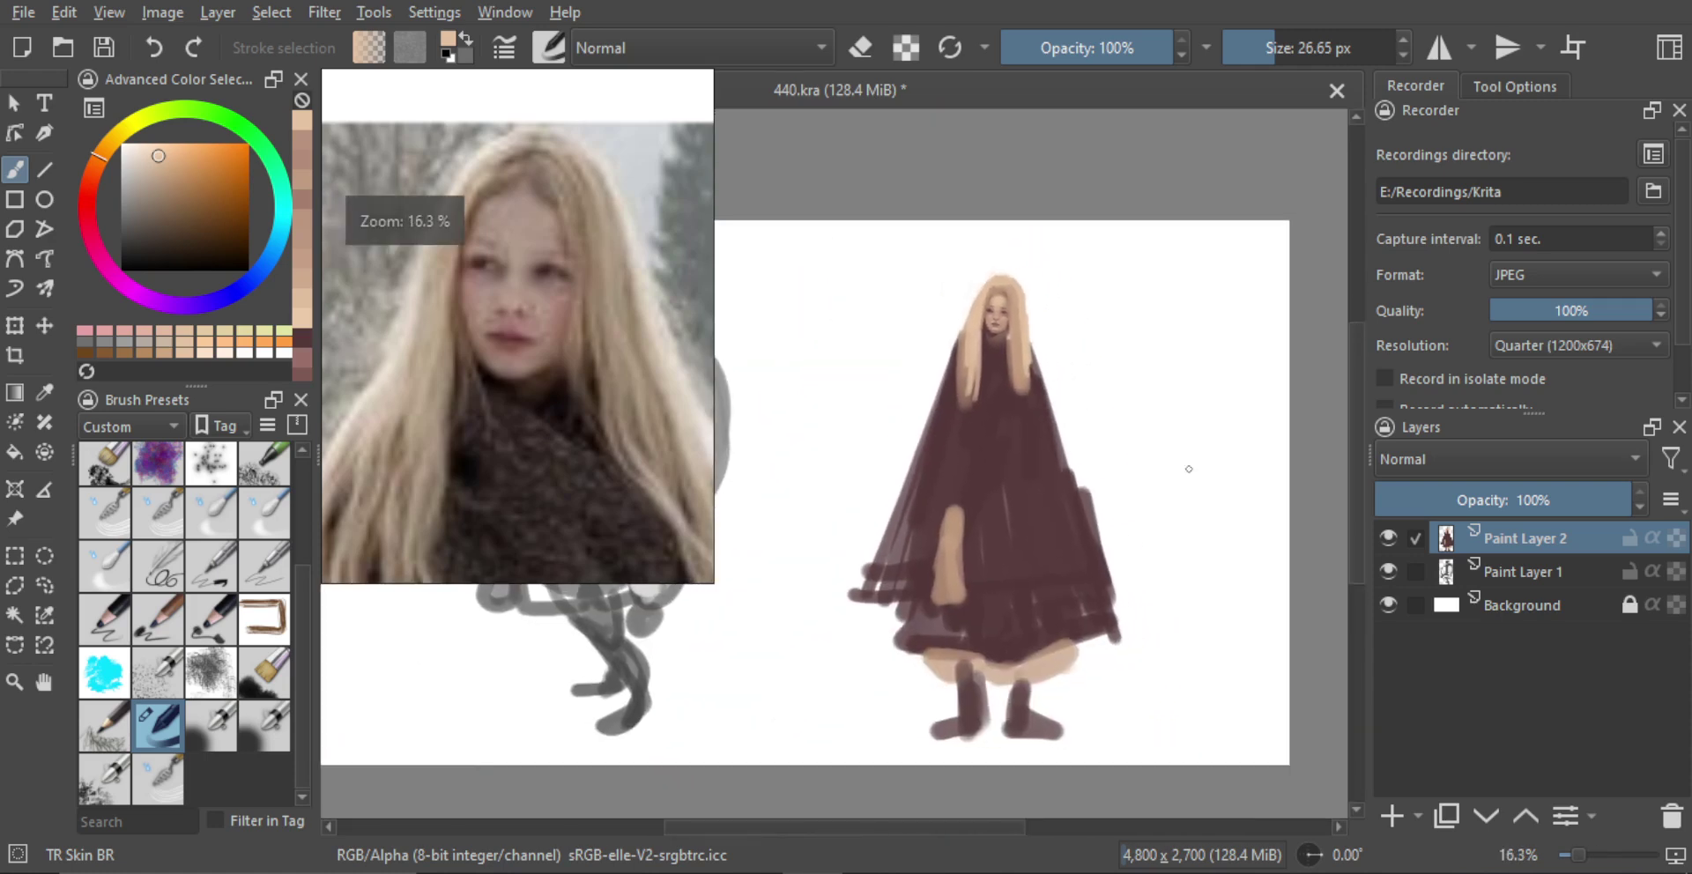
{"action": "left_click", "coordinate": [1392, 815]}
{"action": "scroll", "coordinate": [978, 454], "scroll_direction": "up", "scroll_amount": 1}
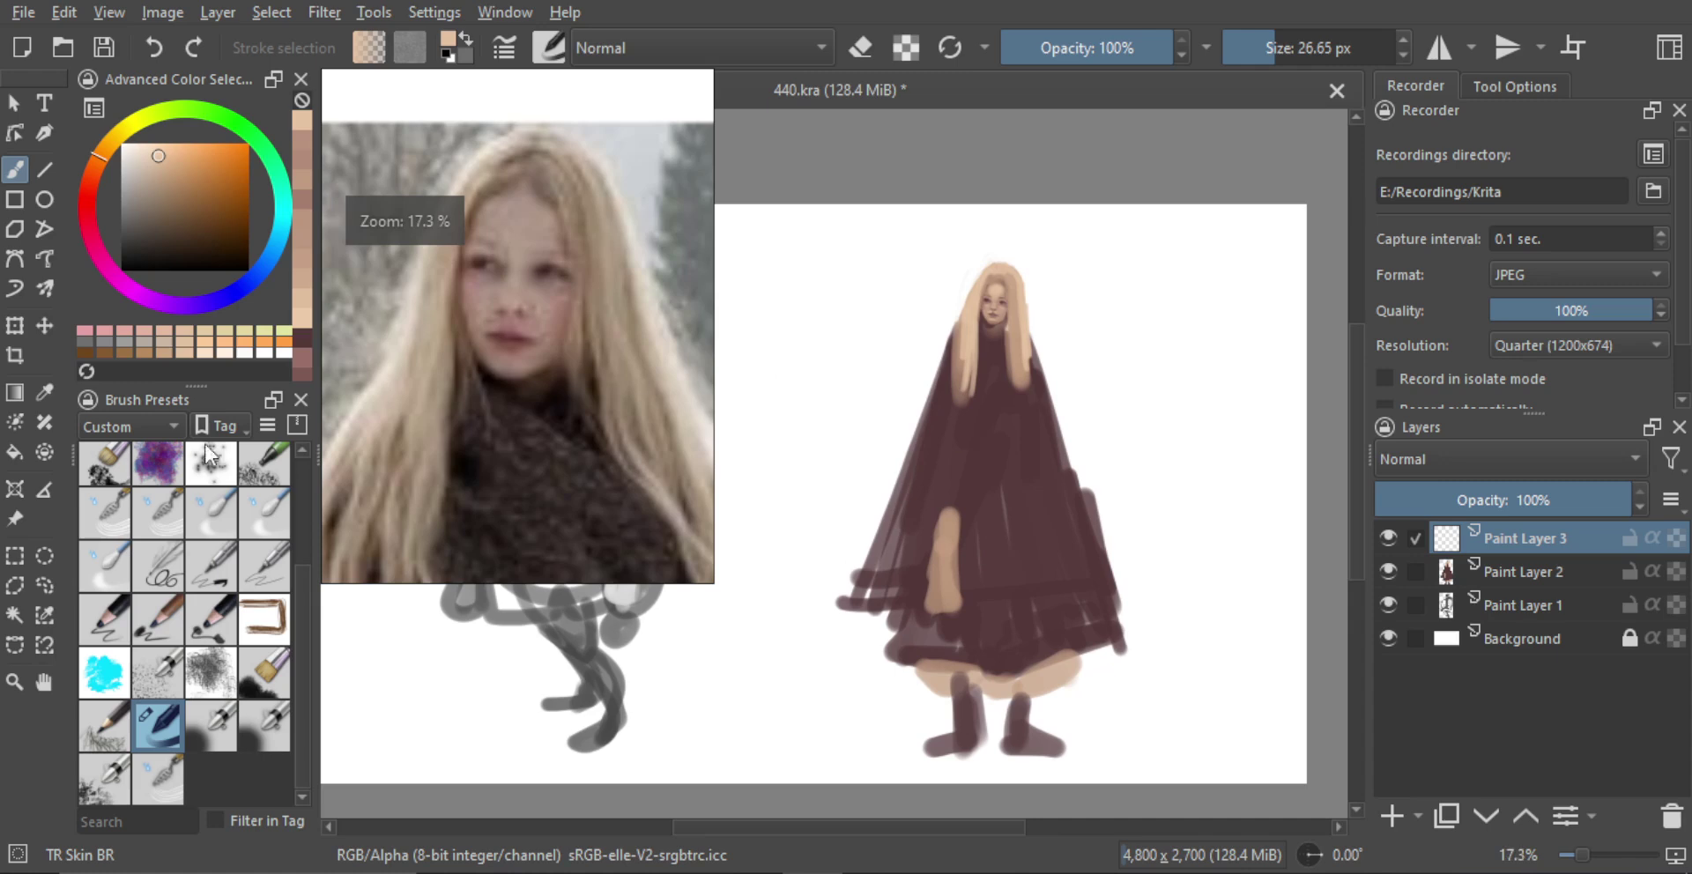
{"action": "left_click", "coordinate": [89, 188]}
{"action": "mouse_move", "coordinate": [157, 155]}
{"action": "left_mouse_down"}
{"action": "mouse_move", "coordinate": [180, 123]}
{"action": "mouse_move", "coordinate": [164, 115]}
{"action": "left_mouse_up"}
{"action": "left_click_drag", "start_coordinate": [968, 411], "coordinate": [994, 413], "text": "shift"}
{"action": "mouse_move", "coordinate": [967, 386]}
{"action": "left_mouse_down"}
{"action": "mouse_move", "coordinate": [978, 343]}
{"action": "mouse_move", "coordinate": [966, 388]}
{"action": "mouse_move", "coordinate": [1004, 406]}
{"action": "mouse_move", "coordinate": [970, 445]}
{"action": "mouse_move", "coordinate": [965, 414]}
{"action": "left_mouse_up"}
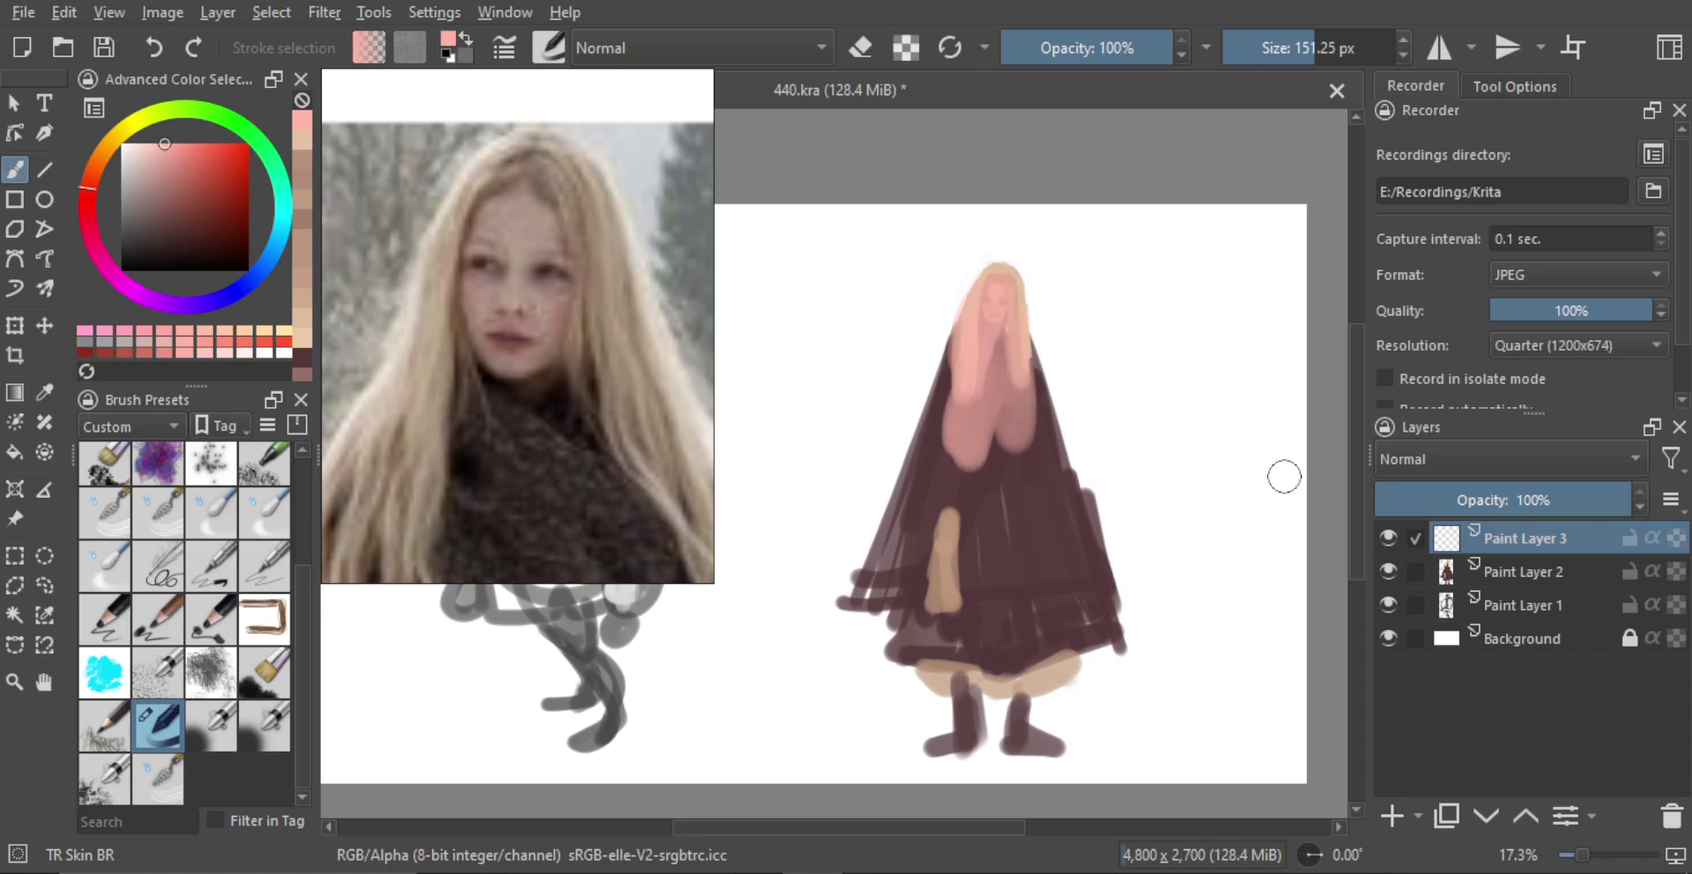
Blend the pink layer in Overlay mode at 68% opacity and merge it into the layer below
{"action": "scroll", "coordinate": [1284, 477], "scroll_direction": "up", "scroll_amount": 1}
{"action": "left_click", "coordinate": [1504, 459]}
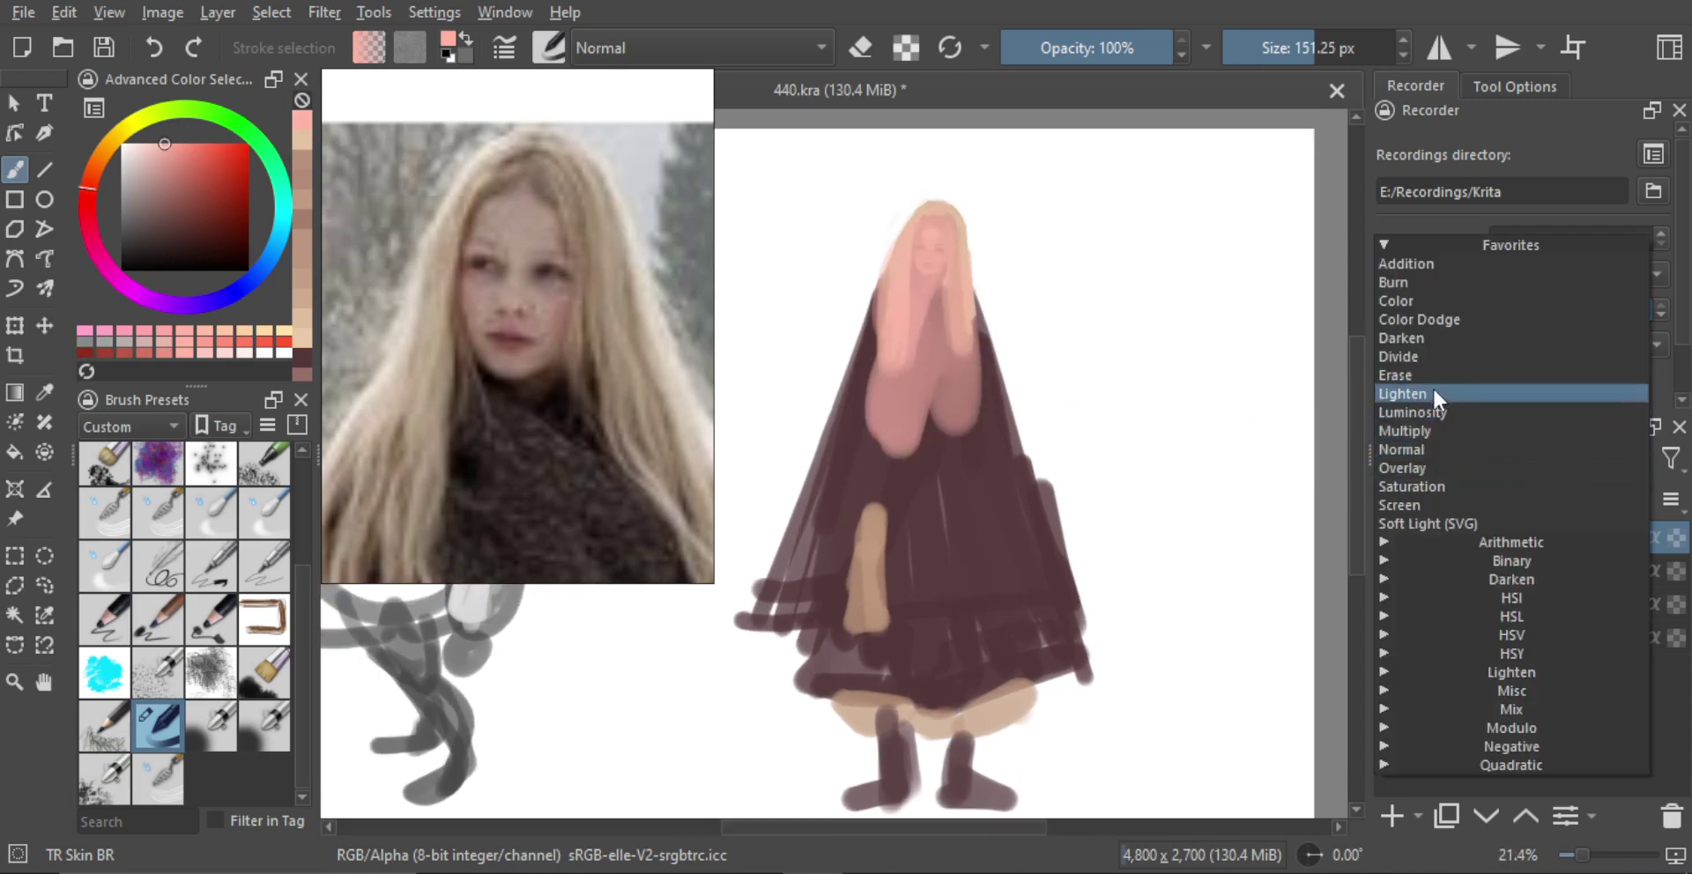
{"action": "left_click", "coordinate": [1419, 468]}
{"action": "scroll", "coordinate": [1010, 302], "scroll_direction": "up", "scroll_amount": 2}
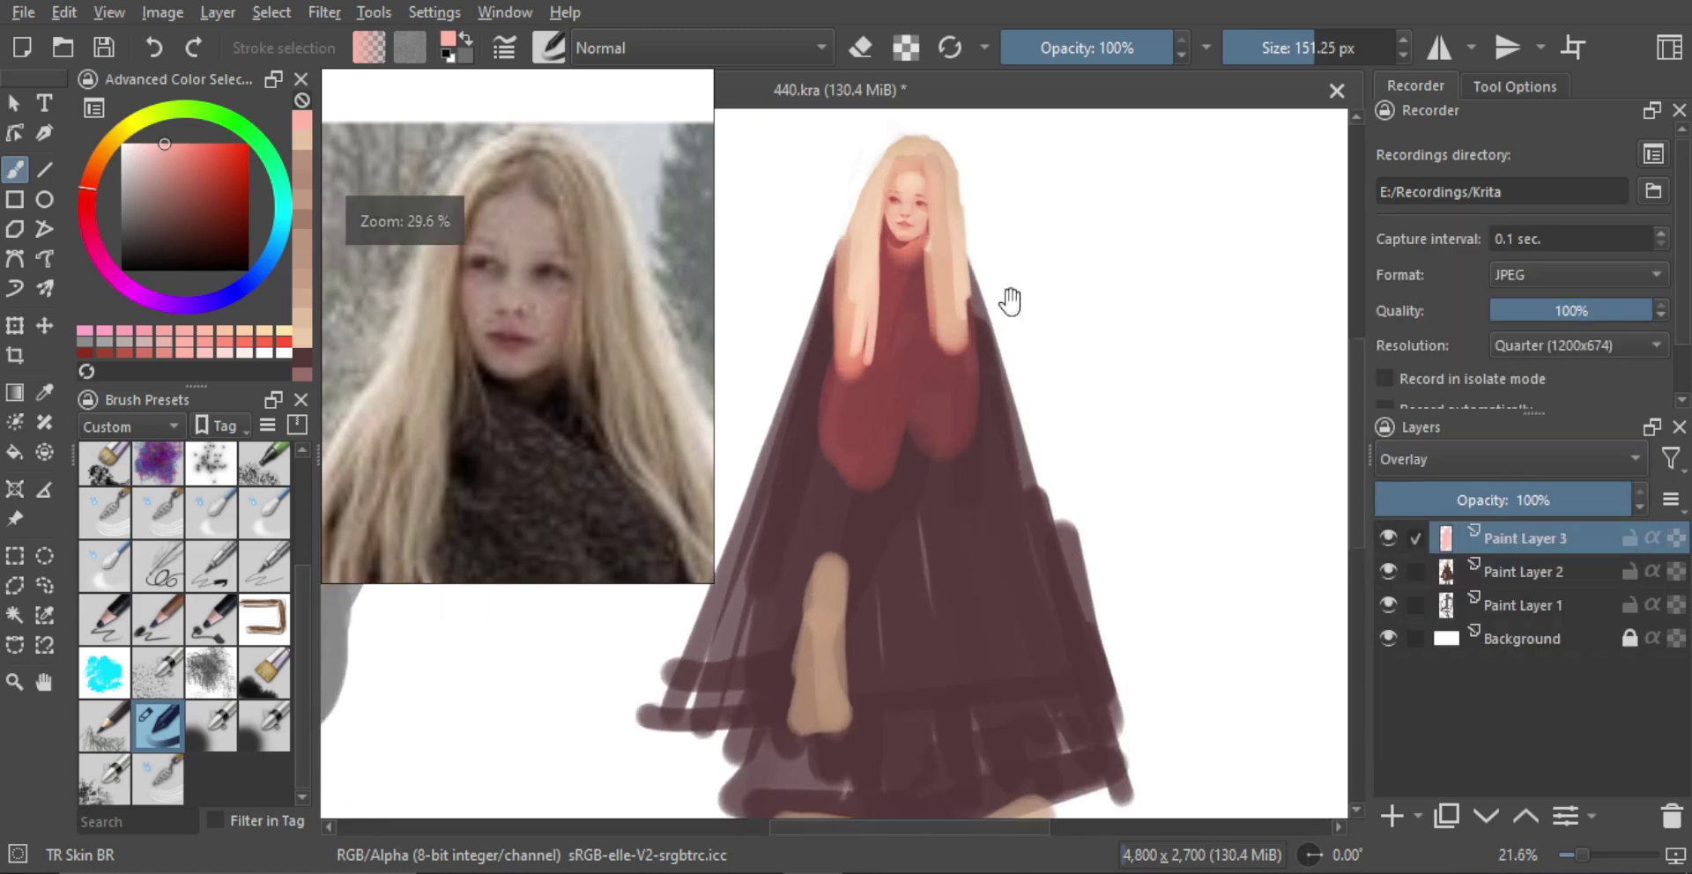
{"action": "mouse_move", "coordinate": [1610, 500]}
{"action": "left_mouse_down"}
{"action": "mouse_move", "coordinate": [1428, 500]}
{"action": "mouse_move", "coordinate": [1537, 511]}
{"action": "mouse_move", "coordinate": [1538, 496]}
{"action": "left_mouse_up"}
{"action": "scroll", "coordinate": [1053, 485], "scroll_direction": "down", "scroll_amount": 3}
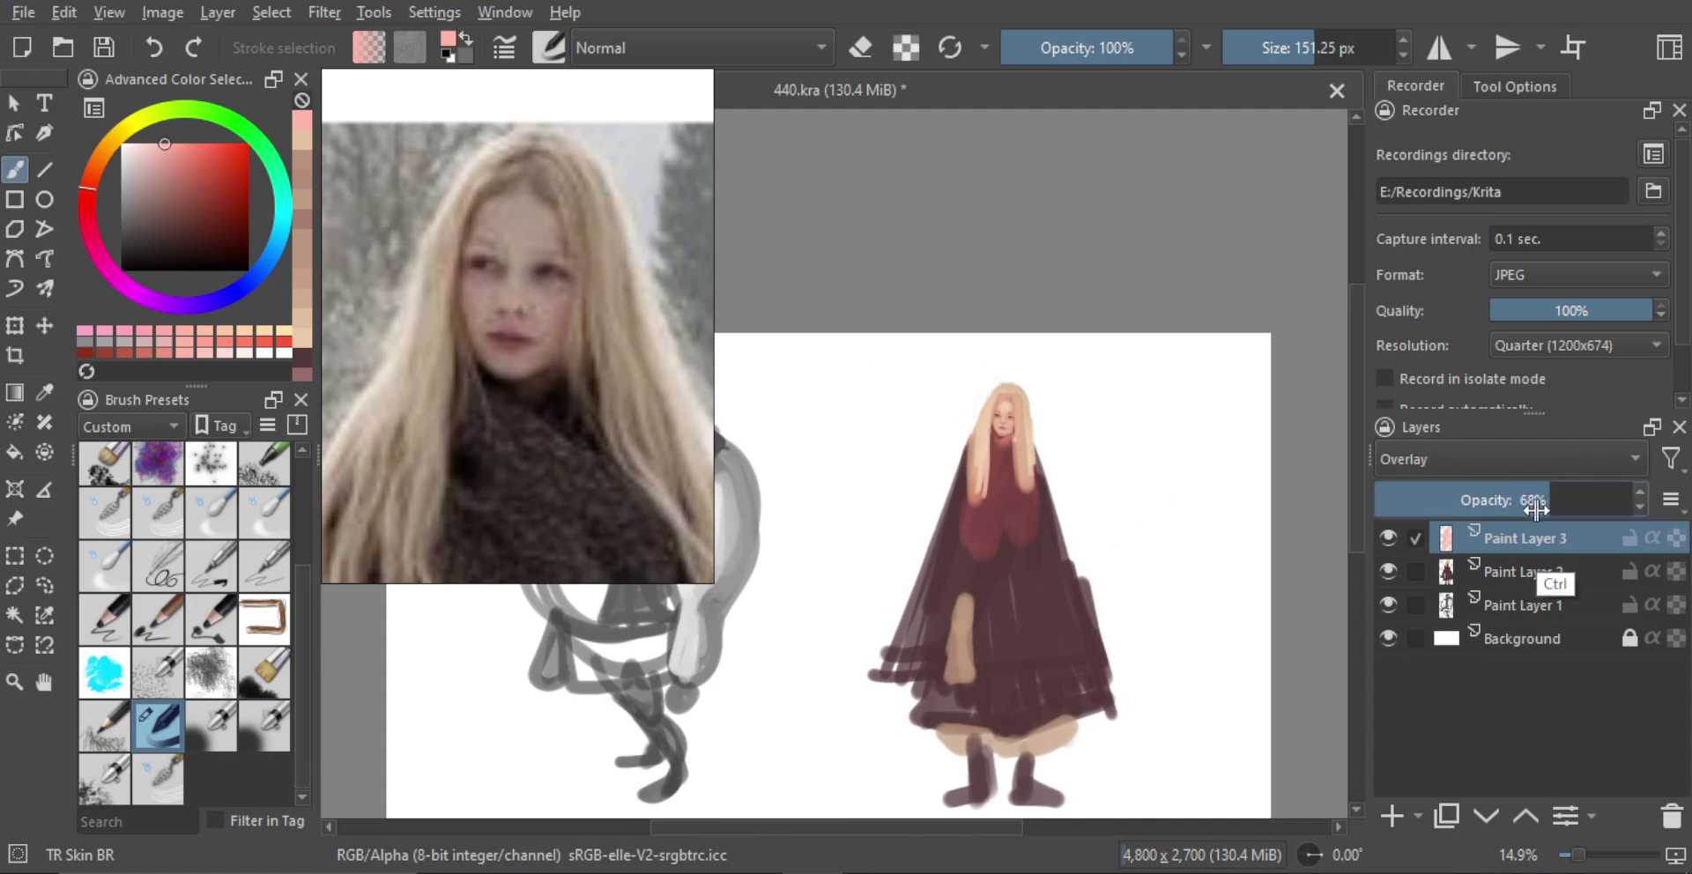
{"action": "key", "text": "ctrl+e"}
Sample the dark cloak colour and paint it over the reddened chest between and below the hair
{"action": "scroll", "coordinate": [1065, 507], "scroll_direction": "up", "scroll_amount": 1}
{"action": "left_click", "coordinate": [970, 592], "text": "ctrl"}
{"action": "mouse_move", "coordinate": [946, 557]}
{"action": "left_mouse_down"}
{"action": "mouse_move", "coordinate": [923, 521]}
{"action": "mouse_move", "coordinate": [947, 545]}
{"action": "mouse_move", "coordinate": [978, 498]}
{"action": "mouse_move", "coordinate": [997, 536]}
{"action": "left_mouse_up"}
Sample a light blonde tone and paint a thin strand from the left of the face to the chest with a 13.17 px brush
{"action": "scroll", "coordinate": [1027, 441], "scroll_direction": "up", "scroll_amount": 6}
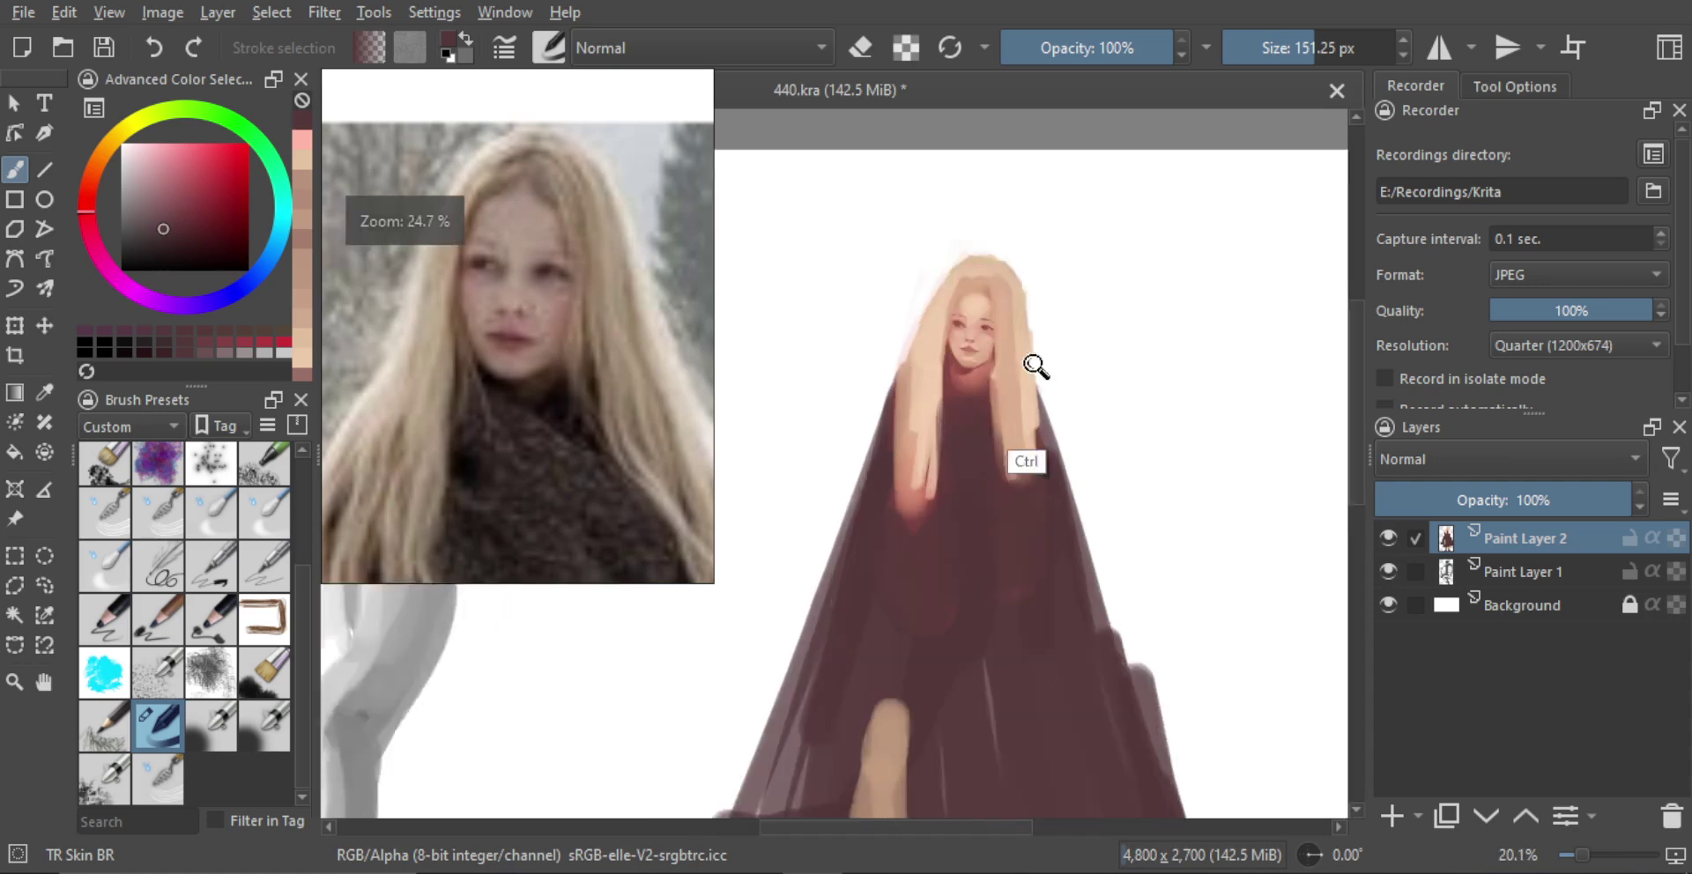
{"action": "scroll", "coordinate": [1017, 387], "scroll_direction": "up", "scroll_amount": 2}
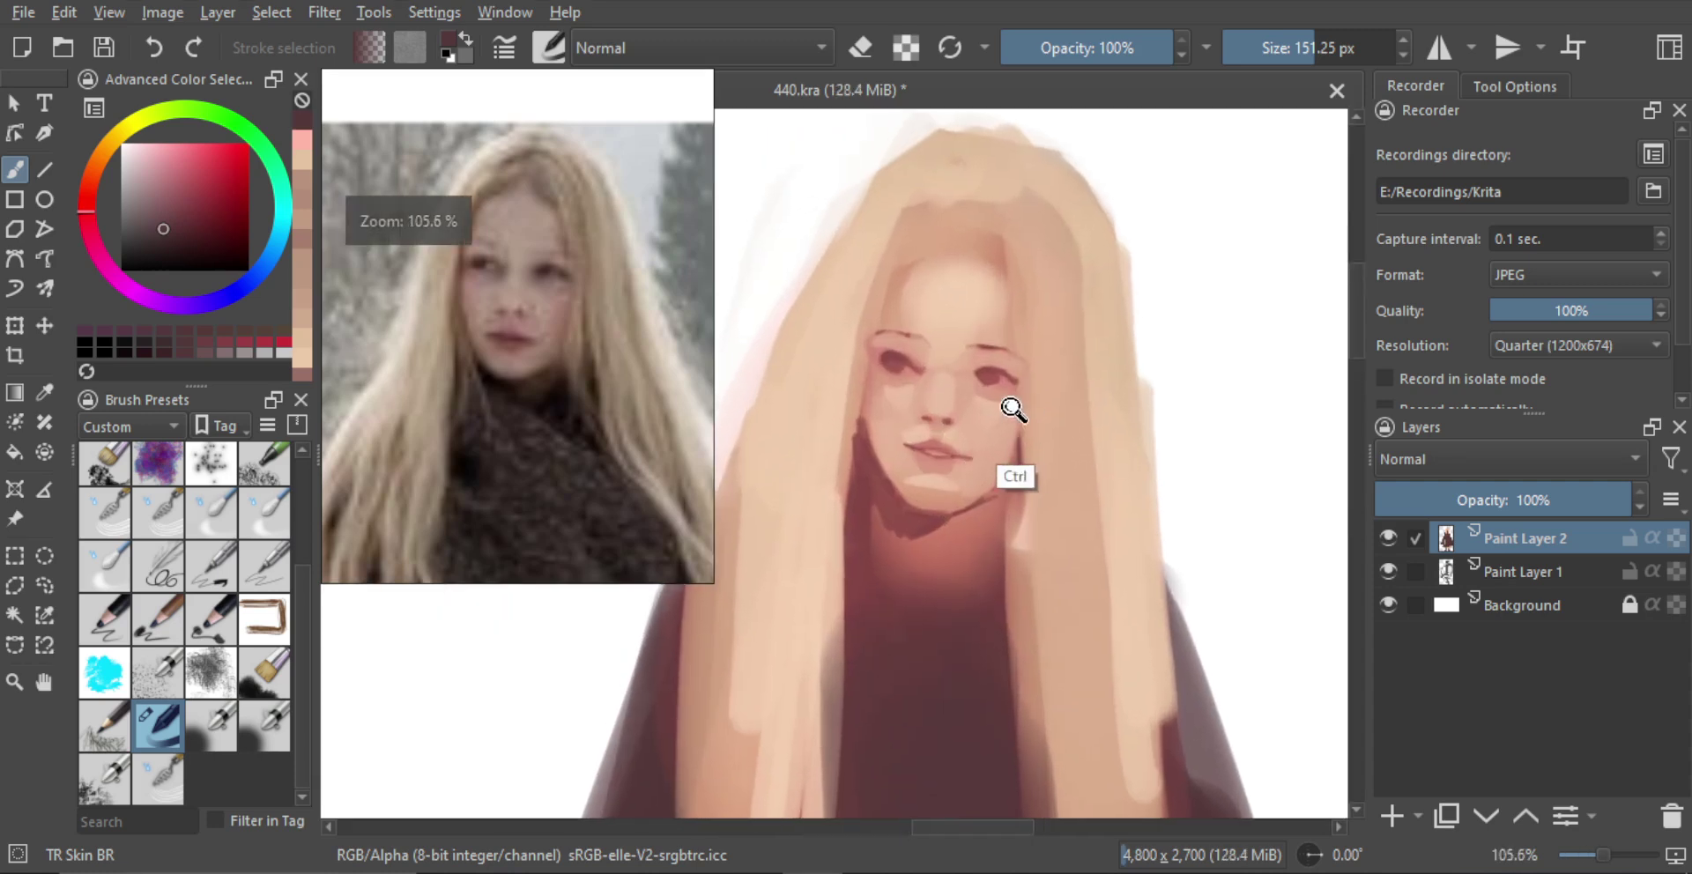
{"action": "left_click_drag", "start_coordinate": [1027, 309], "coordinate": [947, 335]}
{"action": "scroll", "coordinate": [943, 454], "scroll_direction": "up", "scroll_amount": 1}
{"action": "scroll", "coordinate": [943, 454], "scroll_direction": "down", "scroll_amount": 3}
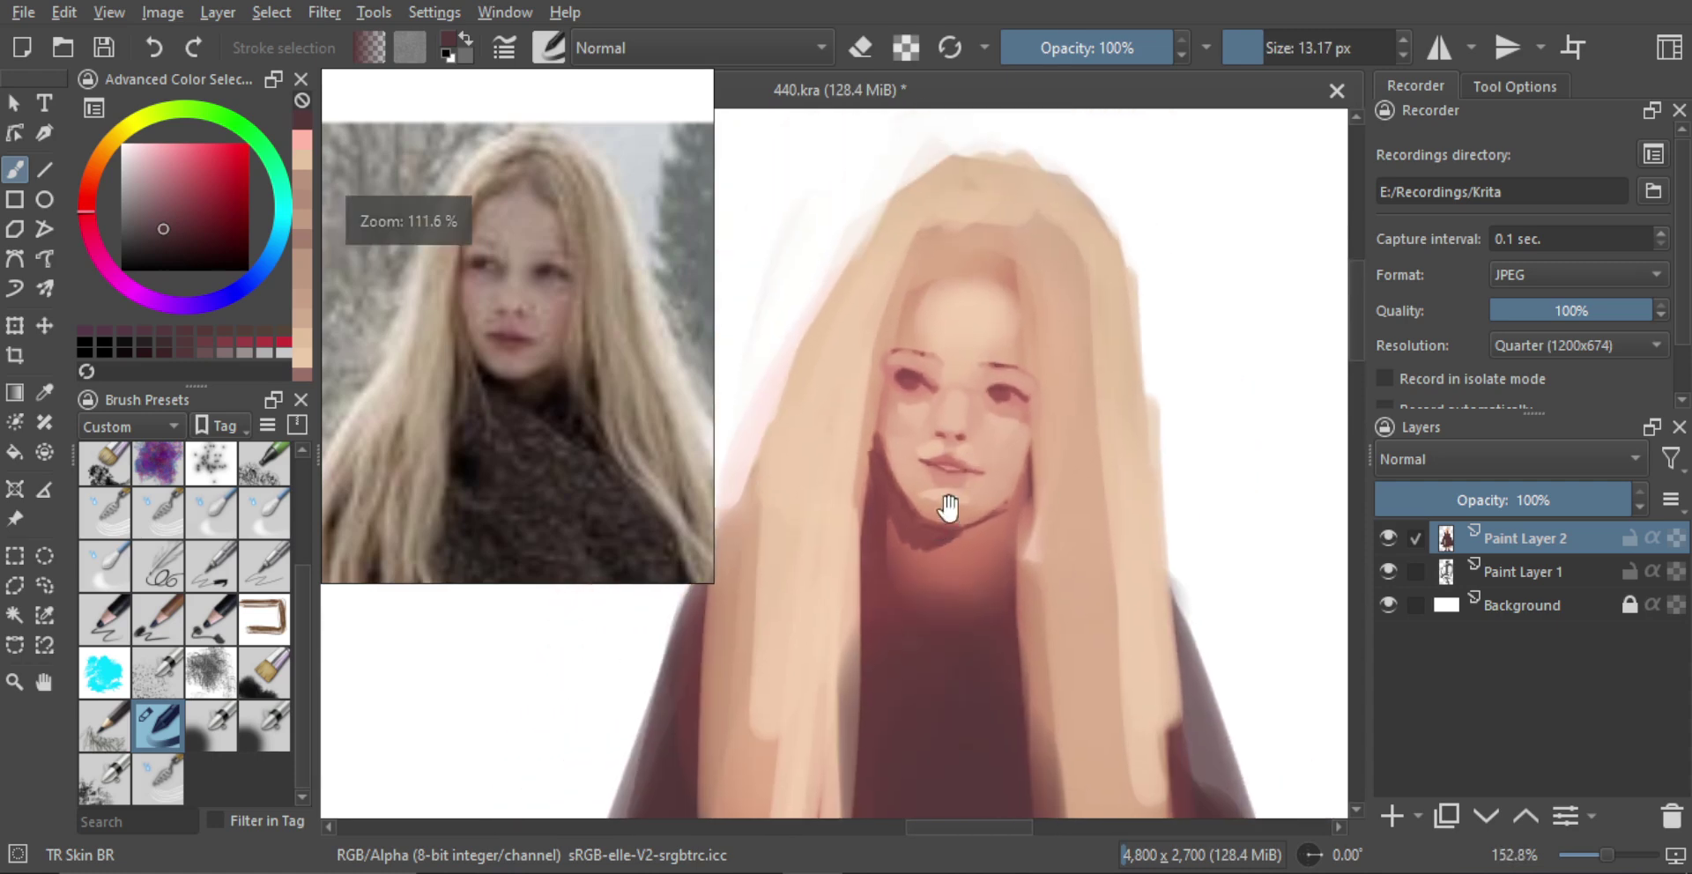
{"action": "left_click", "coordinate": [873, 404], "text": "ctrl"}
{"action": "left_click_drag", "start_coordinate": [894, 593], "coordinate": [871, 485]}
{"action": "key", "text": "ctrl+z"}
{"action": "left_click_drag", "start_coordinate": [871, 402], "coordinate": [913, 613]}
{"action": "left_click_drag", "start_coordinate": [862, 454], "coordinate": [905, 630]}
Extend the thin light strand into a lock that curls at its end over the dark chest
{"action": "left_click_drag", "start_coordinate": [863, 484], "coordinate": [941, 709]}
{"action": "scroll", "coordinate": [893, 578], "scroll_direction": "down", "scroll_amount": 1}
{"action": "key", "text": "ctrl+z"}
{"action": "left_click_drag", "start_coordinate": [877, 507], "coordinate": [918, 663]}
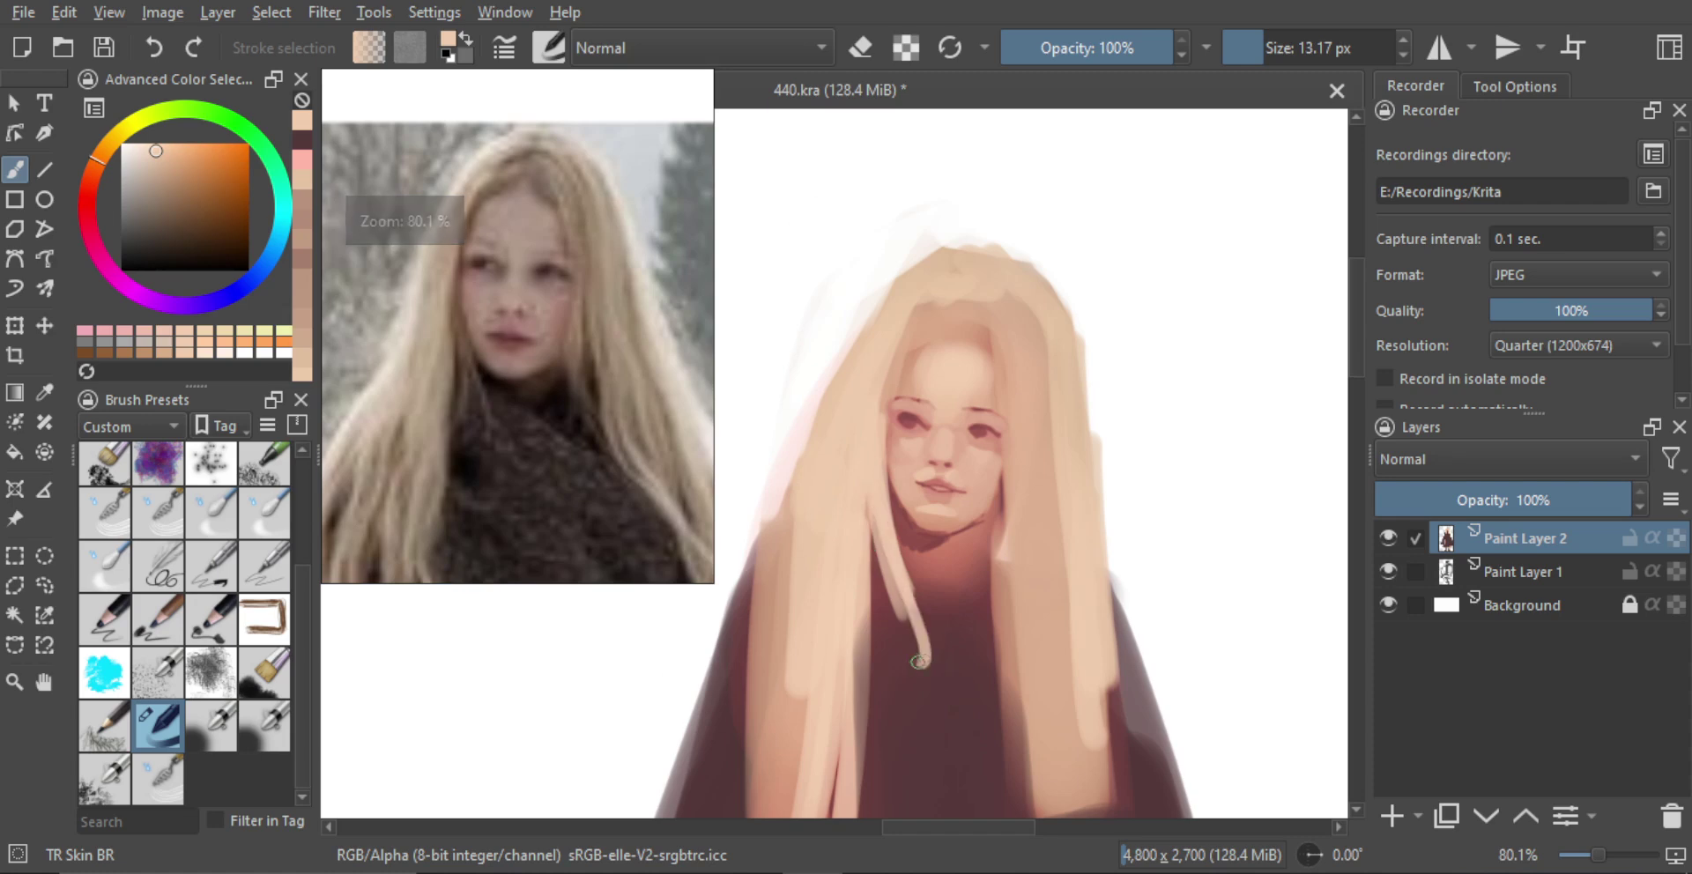
{"action": "left_click_drag", "start_coordinate": [896, 573], "coordinate": [910, 626]}
Paint strands along the inner hair edge beside the right cheek with a sampled peach tone and a 14.64 px brush
{"action": "scroll", "coordinate": [996, 541], "scroll_direction": "down", "scroll_amount": 1}
{"action": "left_click_drag", "start_coordinate": [996, 453], "coordinate": [998, 453]}
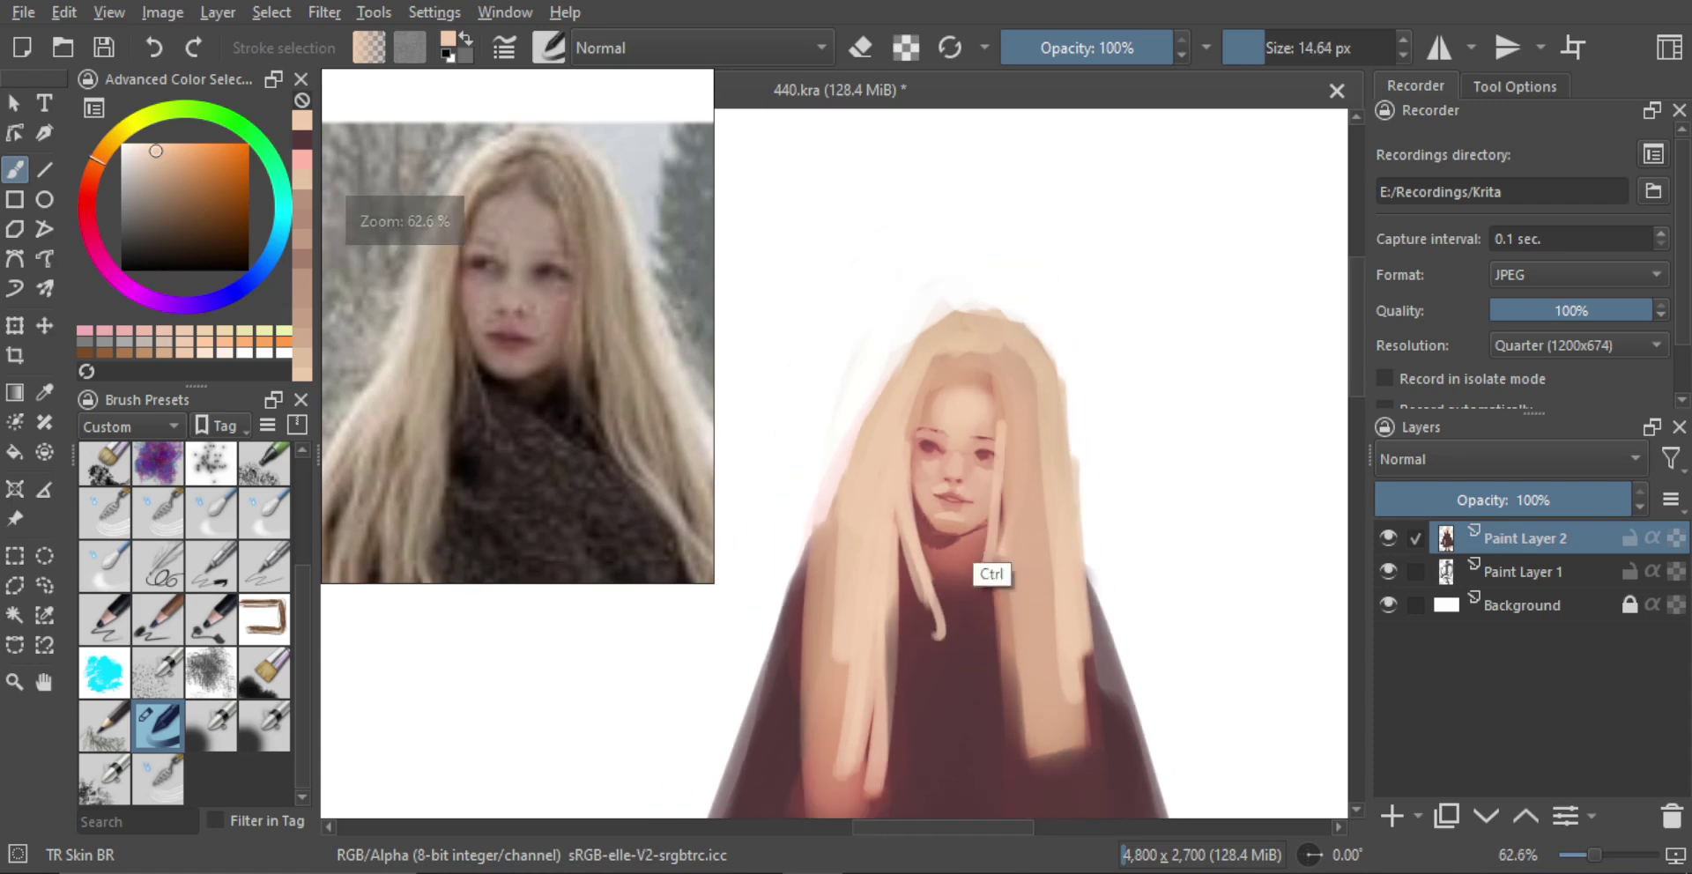
{"action": "left_click", "coordinate": [1012, 502], "text": "ctrl"}
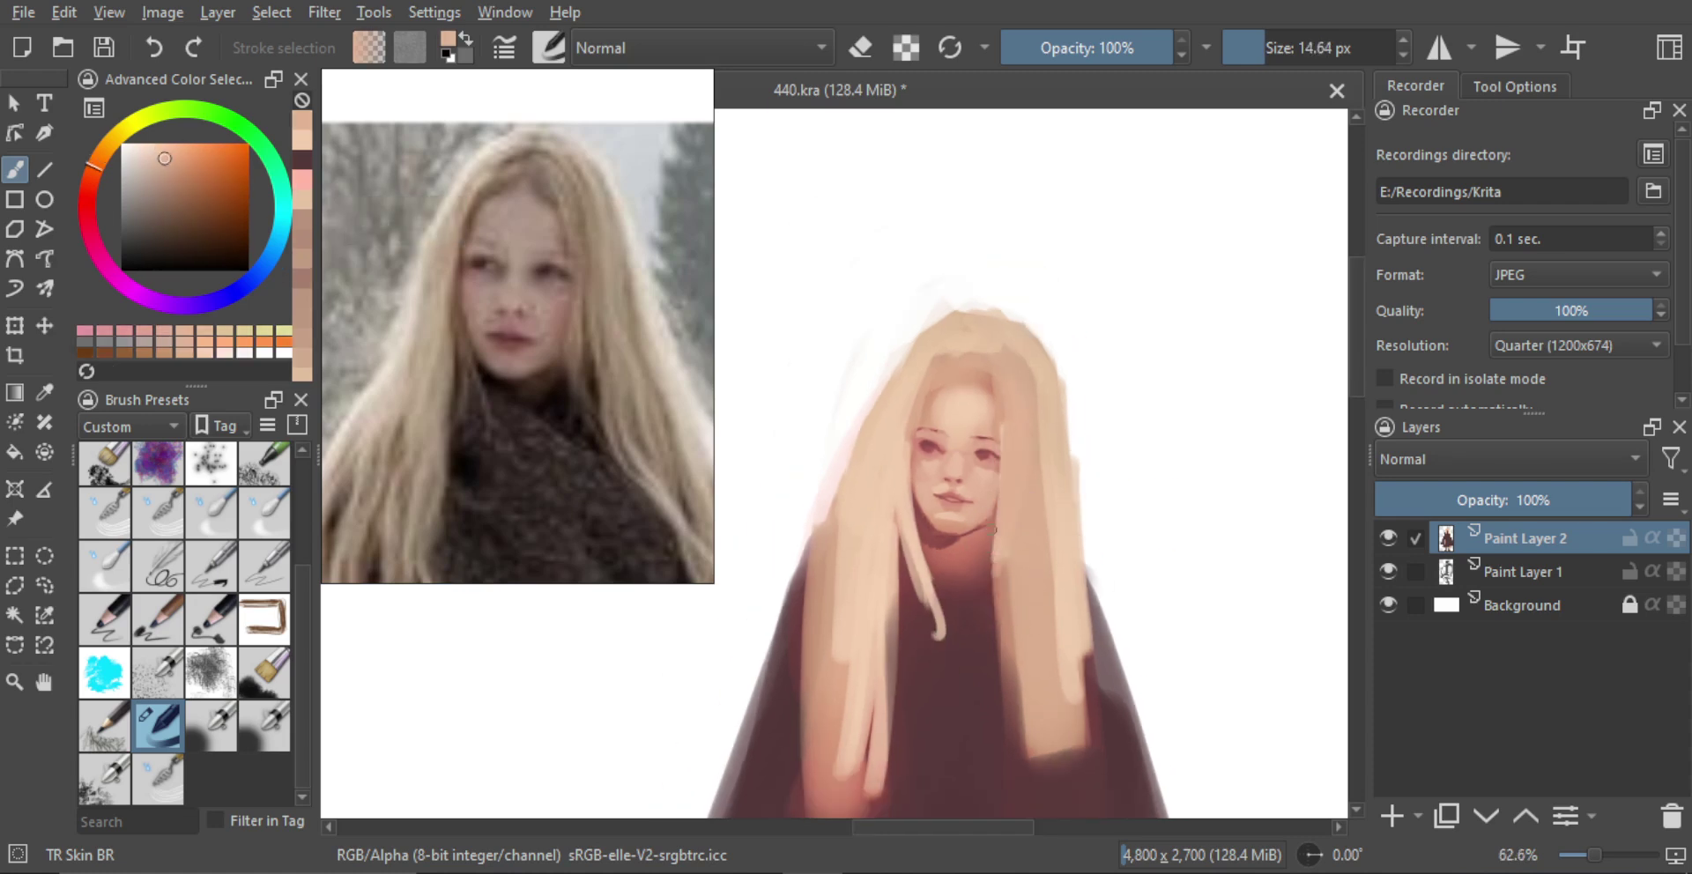
{"action": "left_click_drag", "start_coordinate": [1010, 436], "coordinate": [980, 589]}
{"action": "mouse_move", "coordinate": [1007, 482]}
{"action": "left_mouse_down"}
{"action": "mouse_move", "coordinate": [1010, 627]}
{"action": "mouse_move", "coordinate": [1050, 461]}
{"action": "mouse_move", "coordinate": [1065, 652]}
{"action": "left_mouse_up"}
Fill out the outer right side of the hair with sampled peach strokes, using a 21.29 px brush
{"action": "left_click", "coordinate": [1031, 562], "text": "ctrl"}
{"action": "left_click_drag", "start_coordinate": [1055, 556], "coordinate": [1061, 556]}
{"action": "left_click_drag", "start_coordinate": [1056, 493], "coordinate": [1069, 569]}
{"action": "mouse_move", "coordinate": [1043, 395]}
{"action": "left_mouse_down"}
{"action": "mouse_move", "coordinate": [1019, 362]}
{"action": "mouse_move", "coordinate": [1065, 544]}
{"action": "left_mouse_up"}
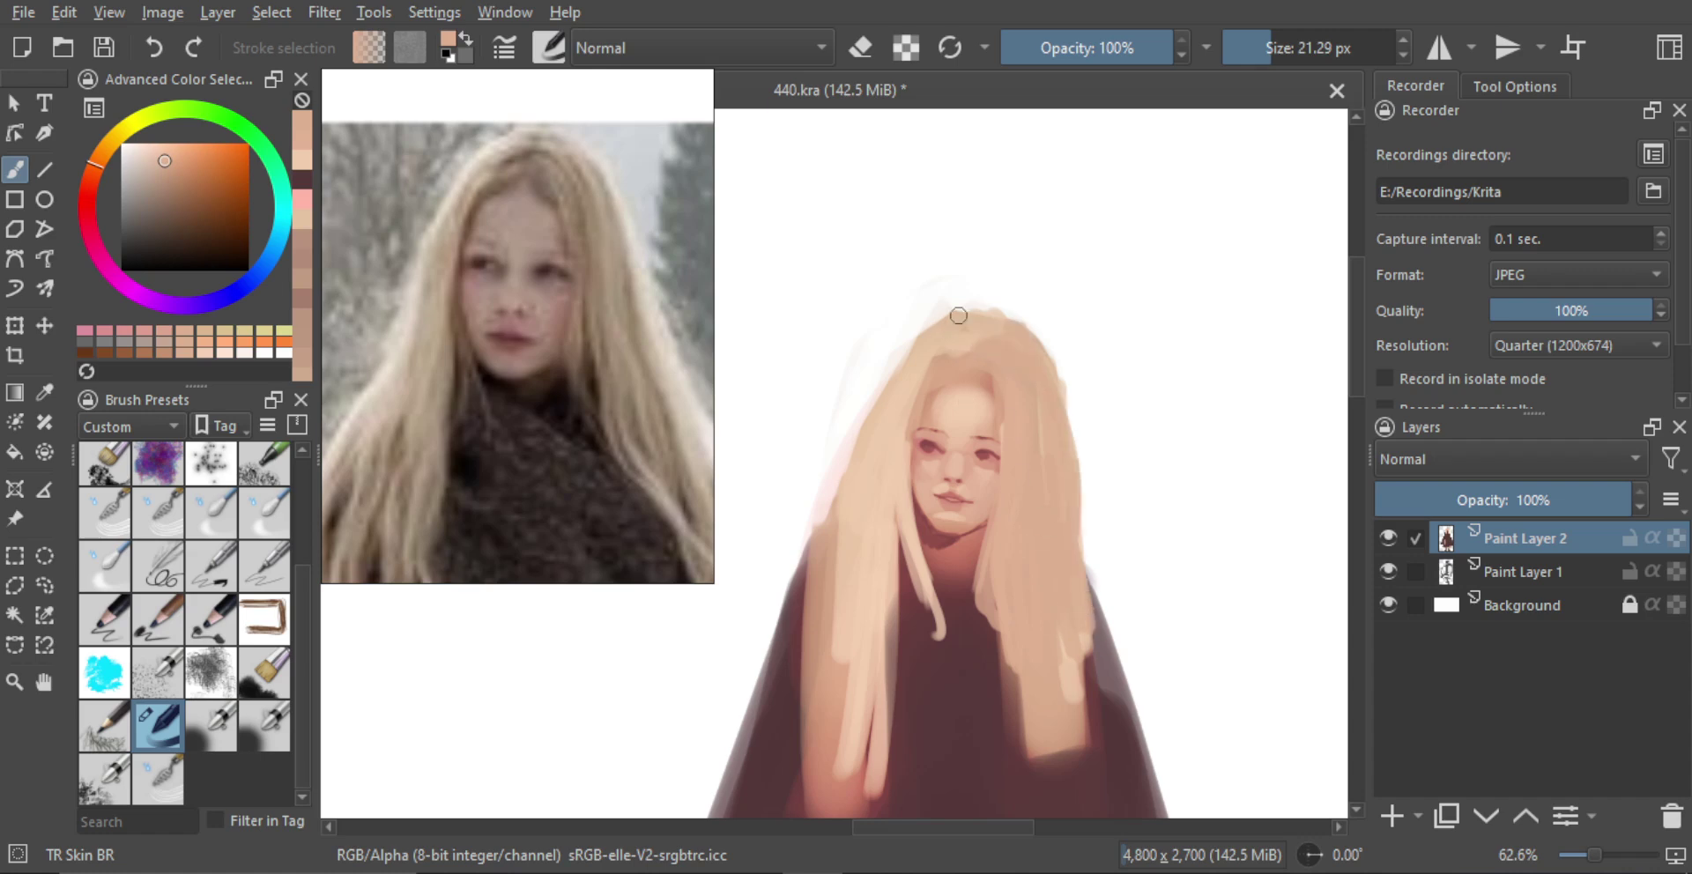
Brush the peach hair tone from the crown down the left hair mass and its thin lock at 21.29 px
{"action": "left_click_drag", "start_coordinate": [932, 352], "coordinate": [869, 485]}
{"action": "left_click_drag", "start_coordinate": [919, 367], "coordinate": [896, 476]}
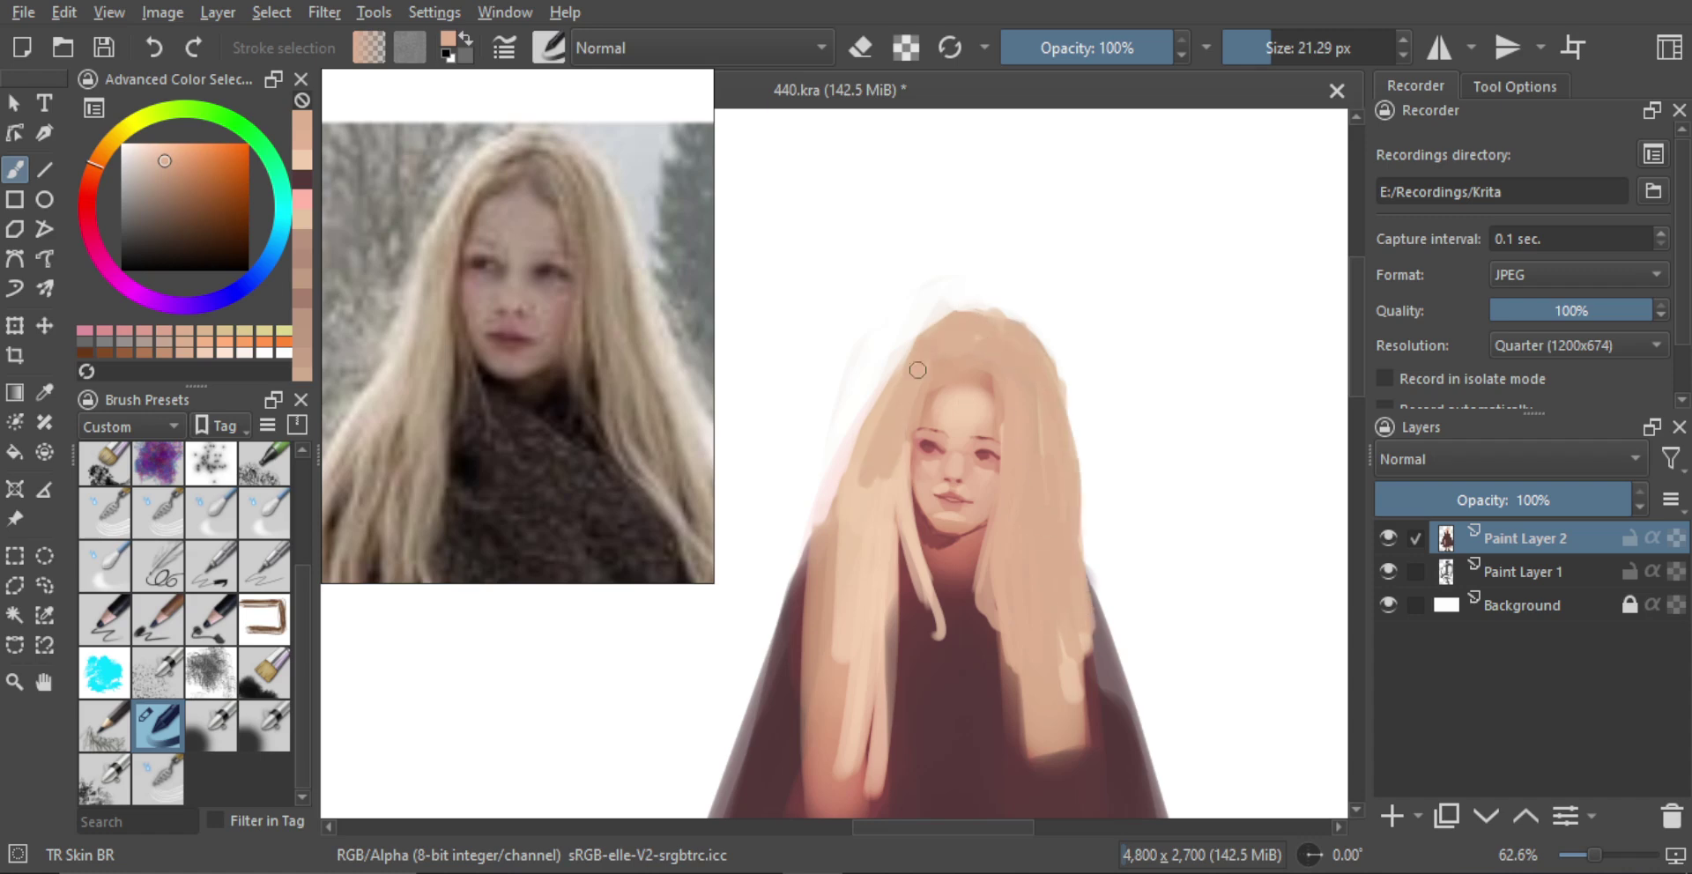
{"action": "mouse_move", "coordinate": [899, 418]}
{"action": "left_mouse_down"}
{"action": "mouse_move", "coordinate": [836, 527]}
{"action": "mouse_move", "coordinate": [858, 557]}
{"action": "left_mouse_up"}
{"action": "mouse_move", "coordinate": [859, 557]}
{"action": "left_mouse_down"}
{"action": "mouse_move", "coordinate": [887, 465]}
{"action": "mouse_move", "coordinate": [887, 546]}
{"action": "left_mouse_up"}
{"action": "left_click_drag", "start_coordinate": [902, 493], "coordinate": [935, 644]}
{"action": "mouse_move", "coordinate": [880, 546]}
{"action": "left_mouse_down"}
{"action": "mouse_move", "coordinate": [873, 677]}
{"action": "mouse_move", "coordinate": [858, 595]}
{"action": "mouse_move", "coordinate": [846, 654]}
{"action": "left_mouse_up"}
{"action": "left_click_drag", "start_coordinate": [886, 539], "coordinate": [885, 775]}
Mirror the canvas horizontally to check the figure's balance, and restore the normal orientation
{"action": "key", "text": "m"}
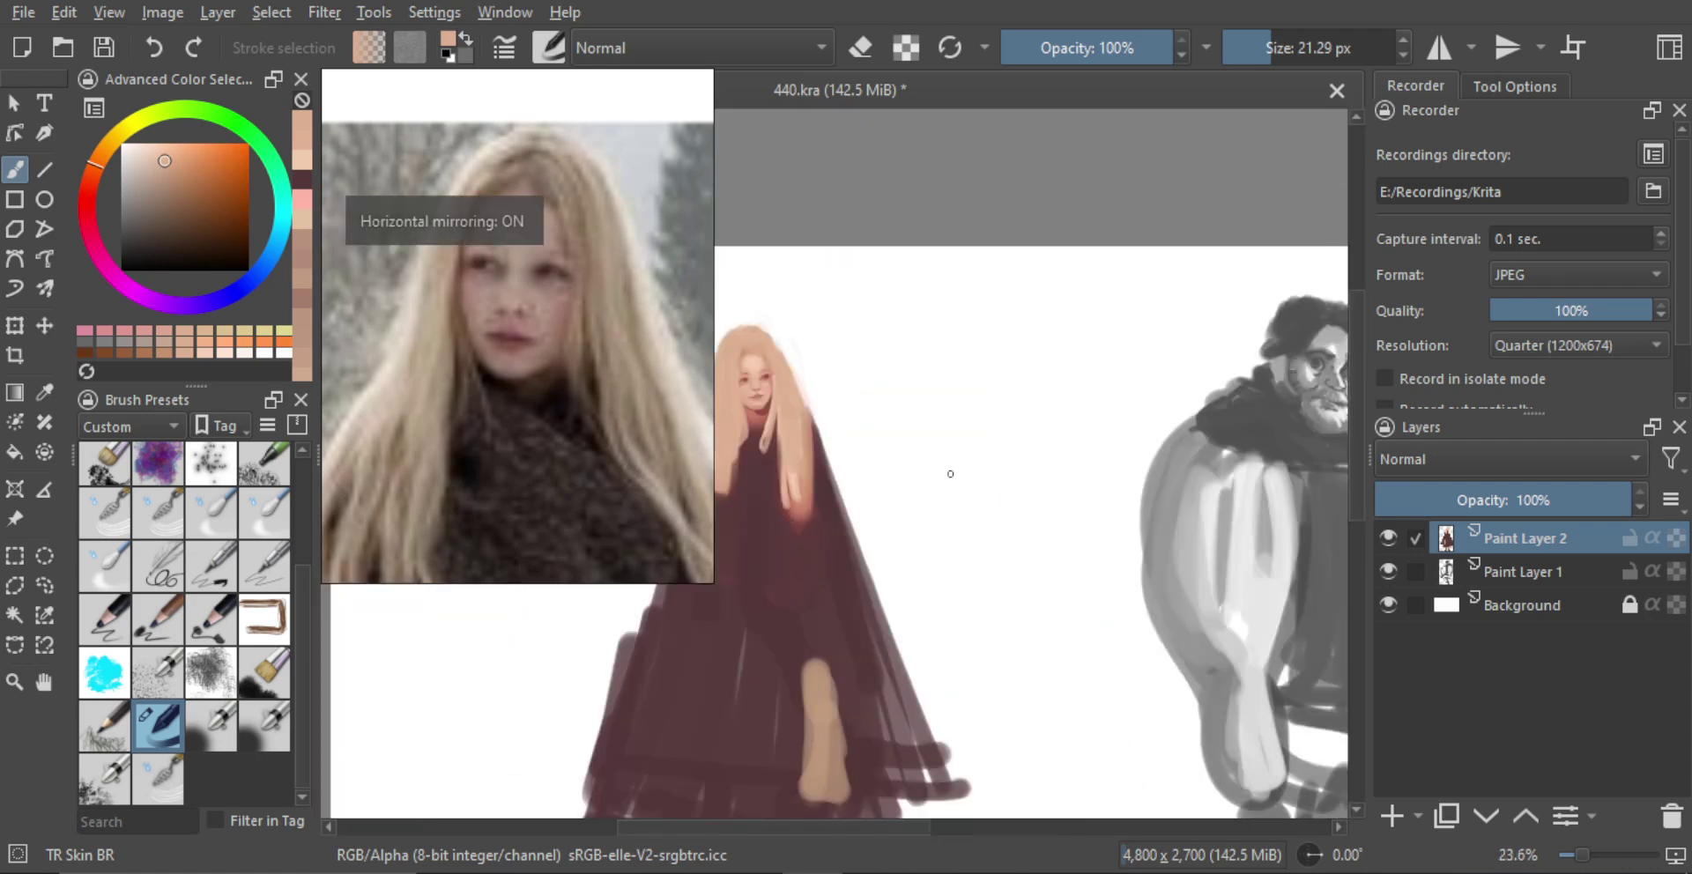
{"action": "key", "text": "m"}
{"action": "scroll", "coordinate": [974, 441], "scroll_direction": "up", "scroll_amount": 3}
{"action": "left_click_drag", "start_coordinate": [995, 422], "coordinate": [1008, 448]}
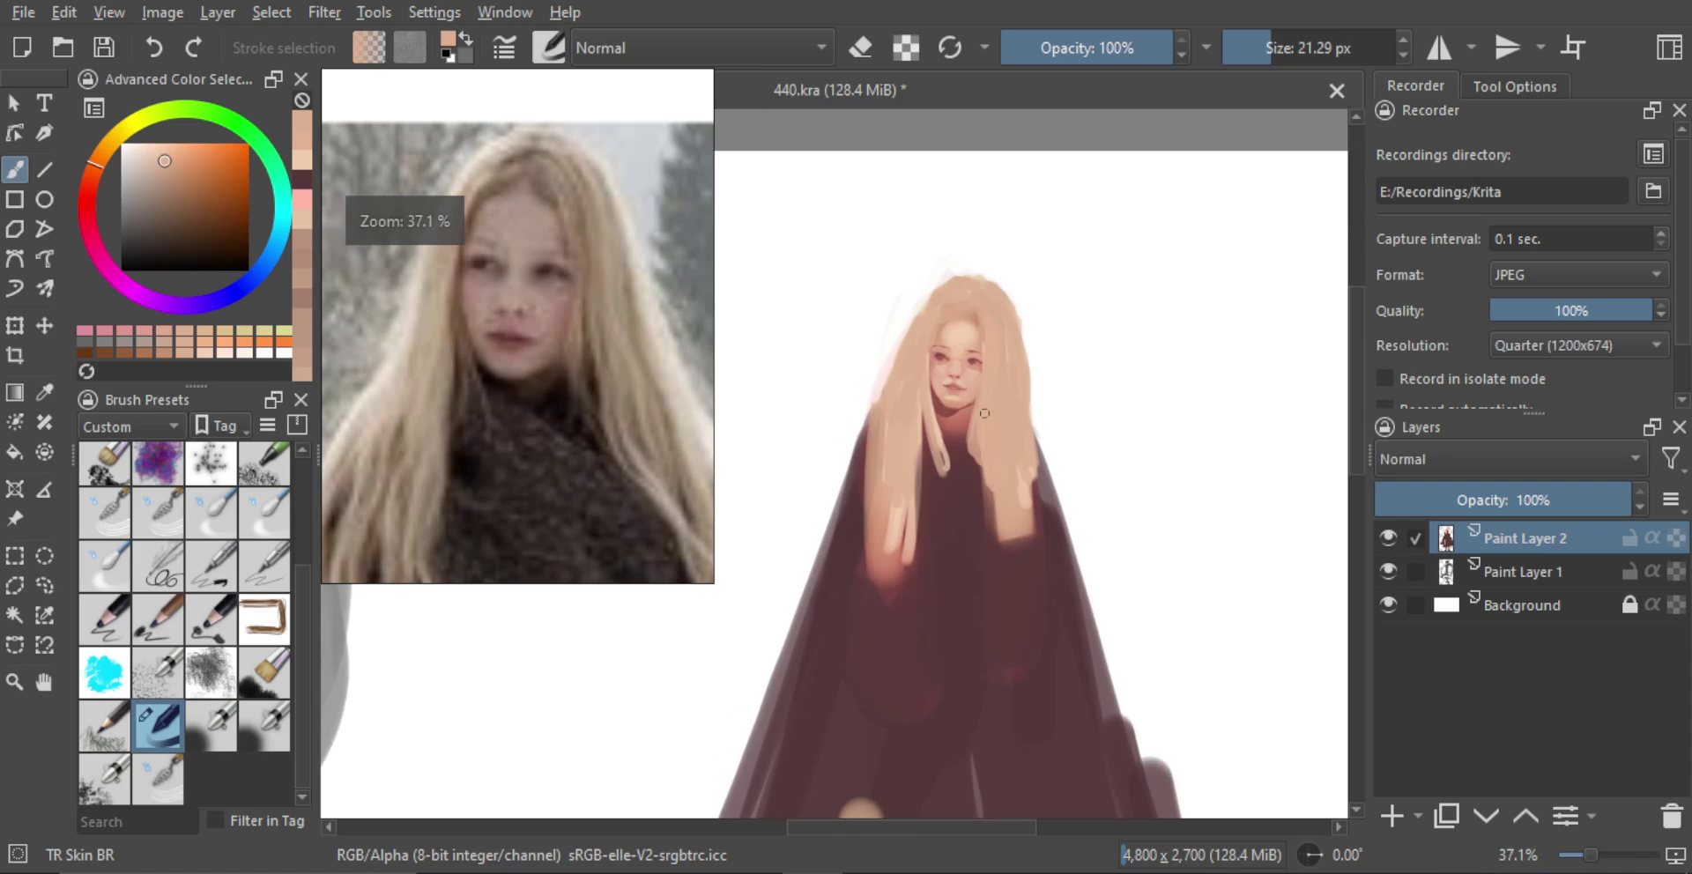
Outline the hairline from the left temple up to the parting with a sampled dark red tone and a thin 5.77 px brush
{"action": "scroll", "coordinate": [976, 438], "scroll_direction": "up", "scroll_amount": 8}
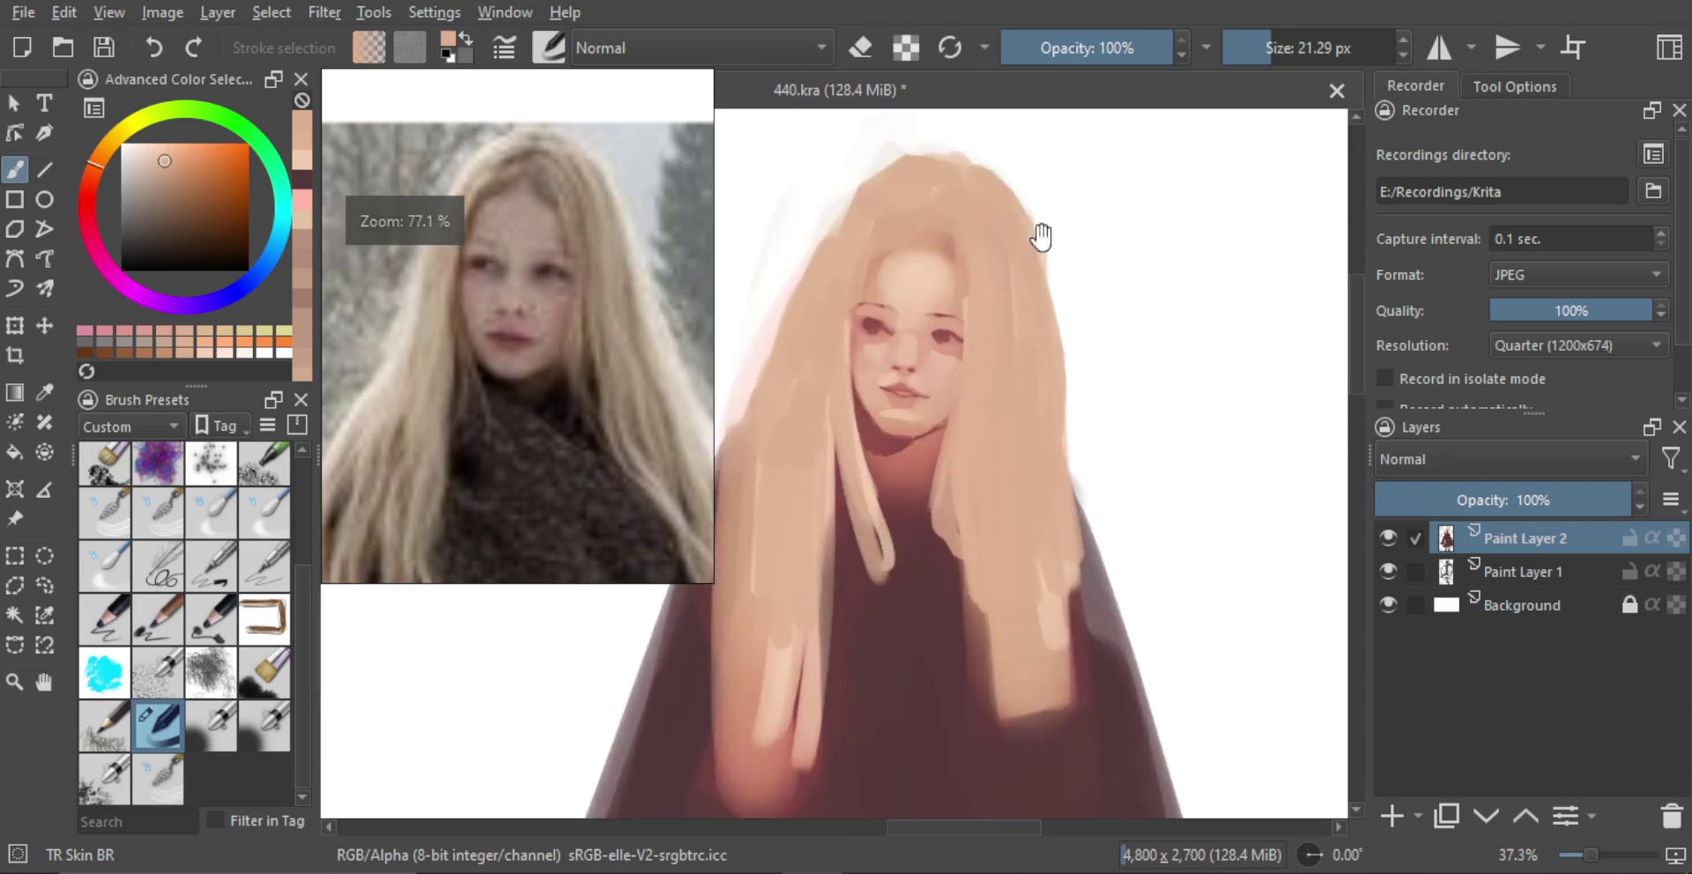
{"action": "left_click", "coordinate": [937, 511], "text": "alt"}
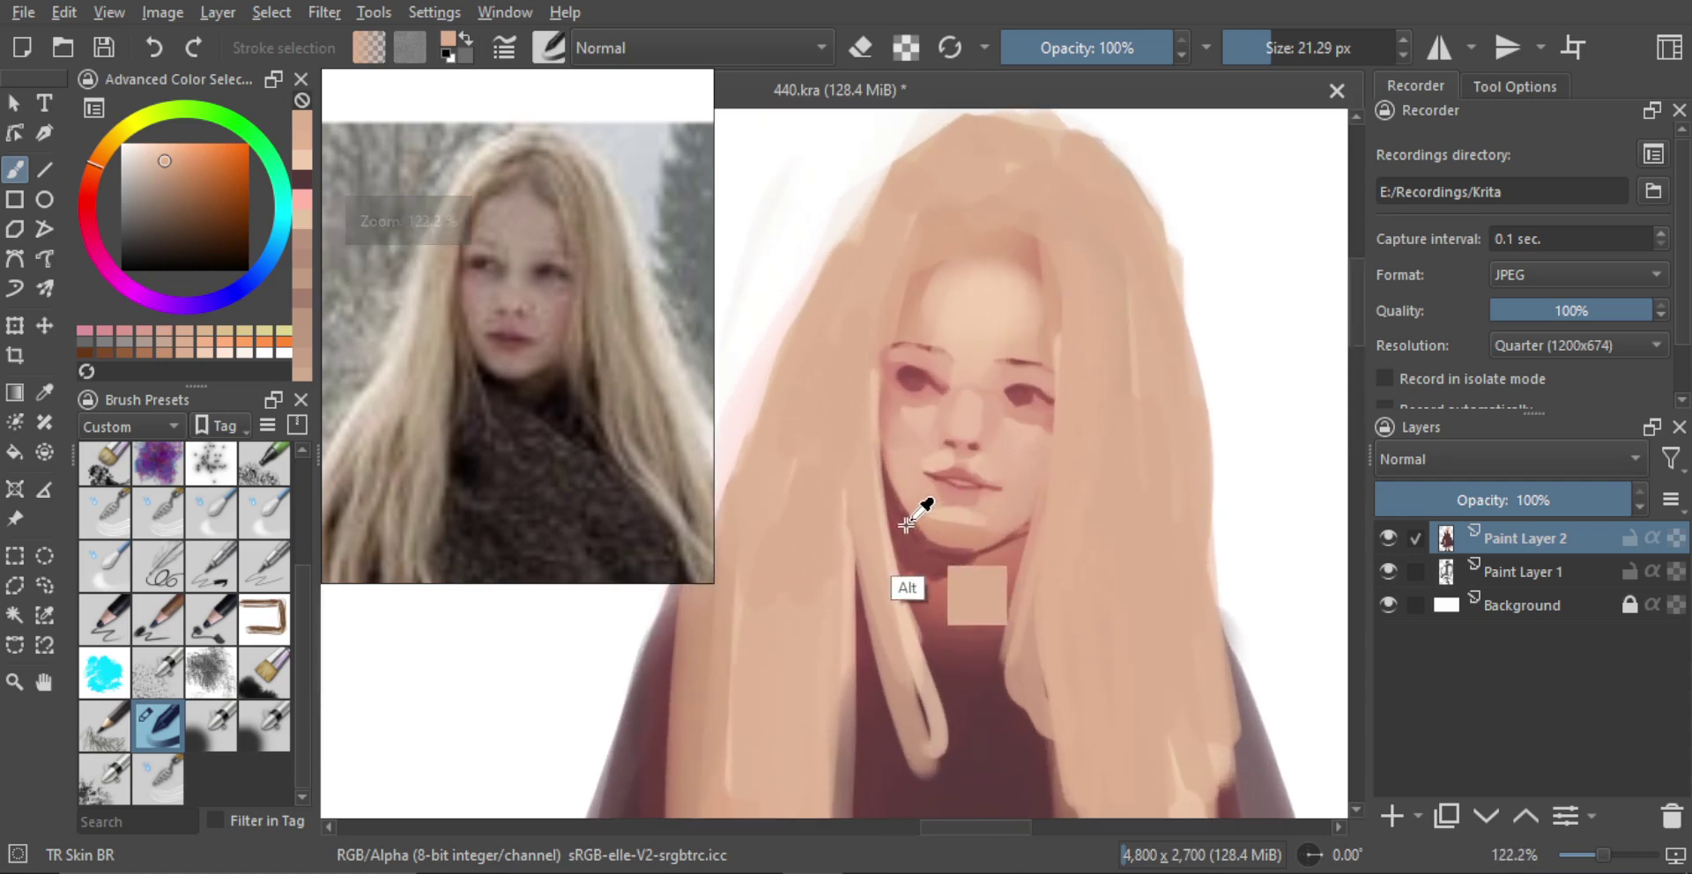
{"action": "left_click", "coordinate": [891, 481], "text": "alt"}
{"action": "scroll", "coordinate": [970, 466], "scroll_direction": "up", "scroll_amount": 1}
{"action": "mouse_move", "coordinate": [970, 465]}
{"action": "left_mouse_down", "text": "shift"}
{"action": "mouse_move", "coordinate": [916, 481]}
{"action": "mouse_move", "coordinate": [895, 438]}
{"action": "mouse_move", "coordinate": [901, 455]}
{"action": "left_mouse_up", "text": "shift"}
{"action": "key", "text": "ctrl+z"}
{"action": "left_click_drag", "start_coordinate": [920, 377], "coordinate": [920, 648]}
{"action": "scroll", "coordinate": [884, 474], "scroll_direction": "up", "scroll_amount": 1}
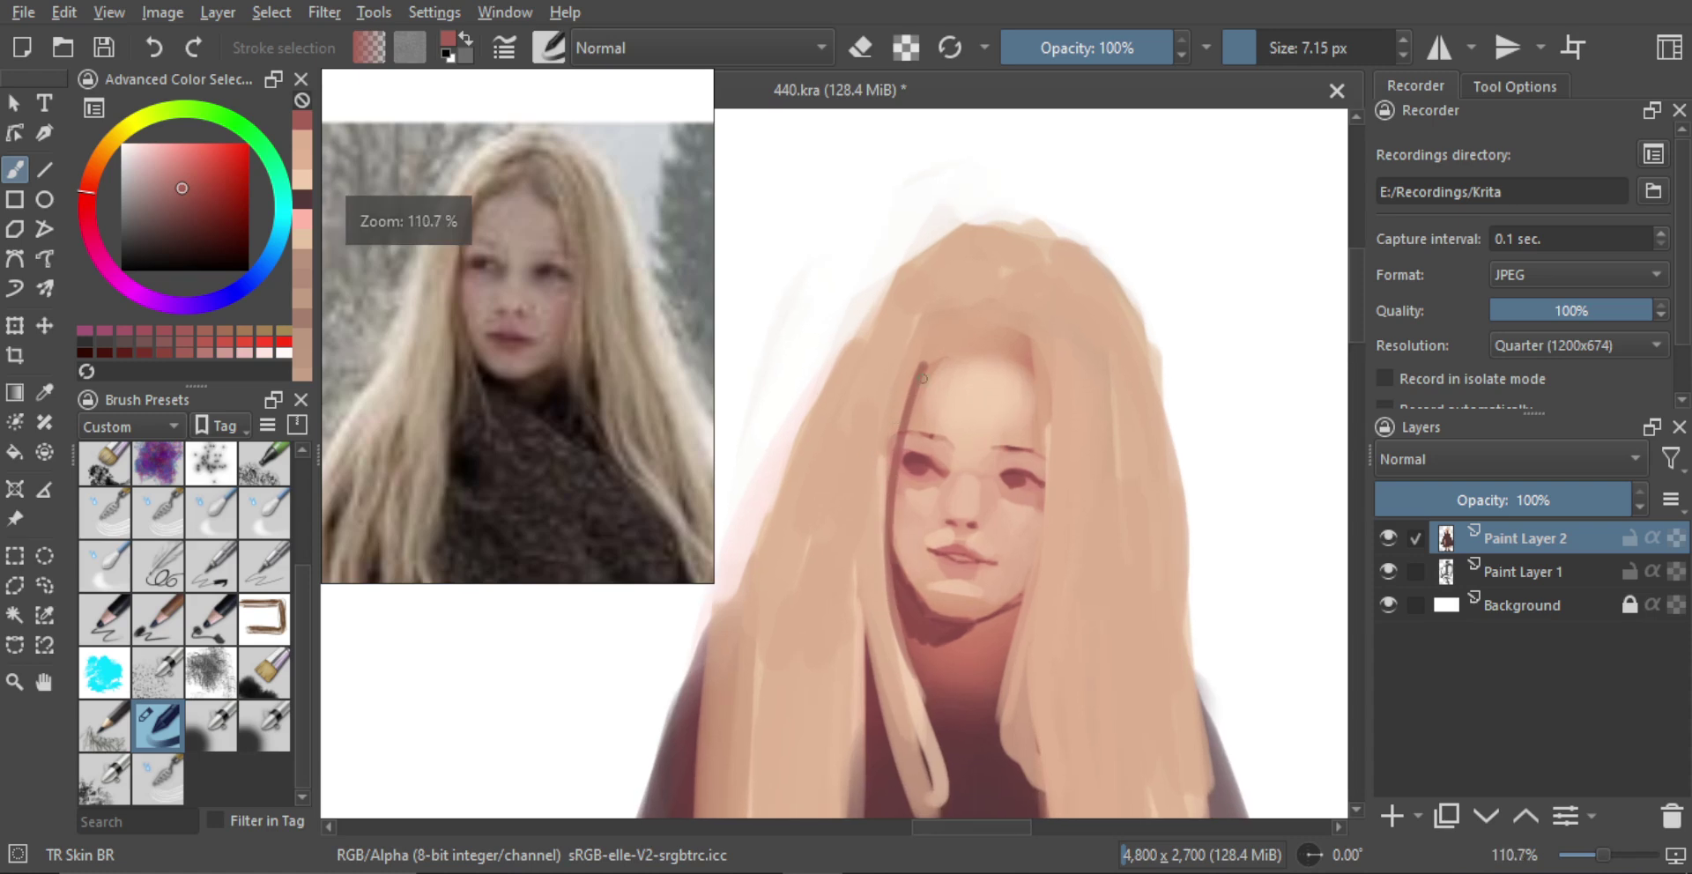
{"action": "left_click_drag", "start_coordinate": [922, 366], "coordinate": [974, 315]}
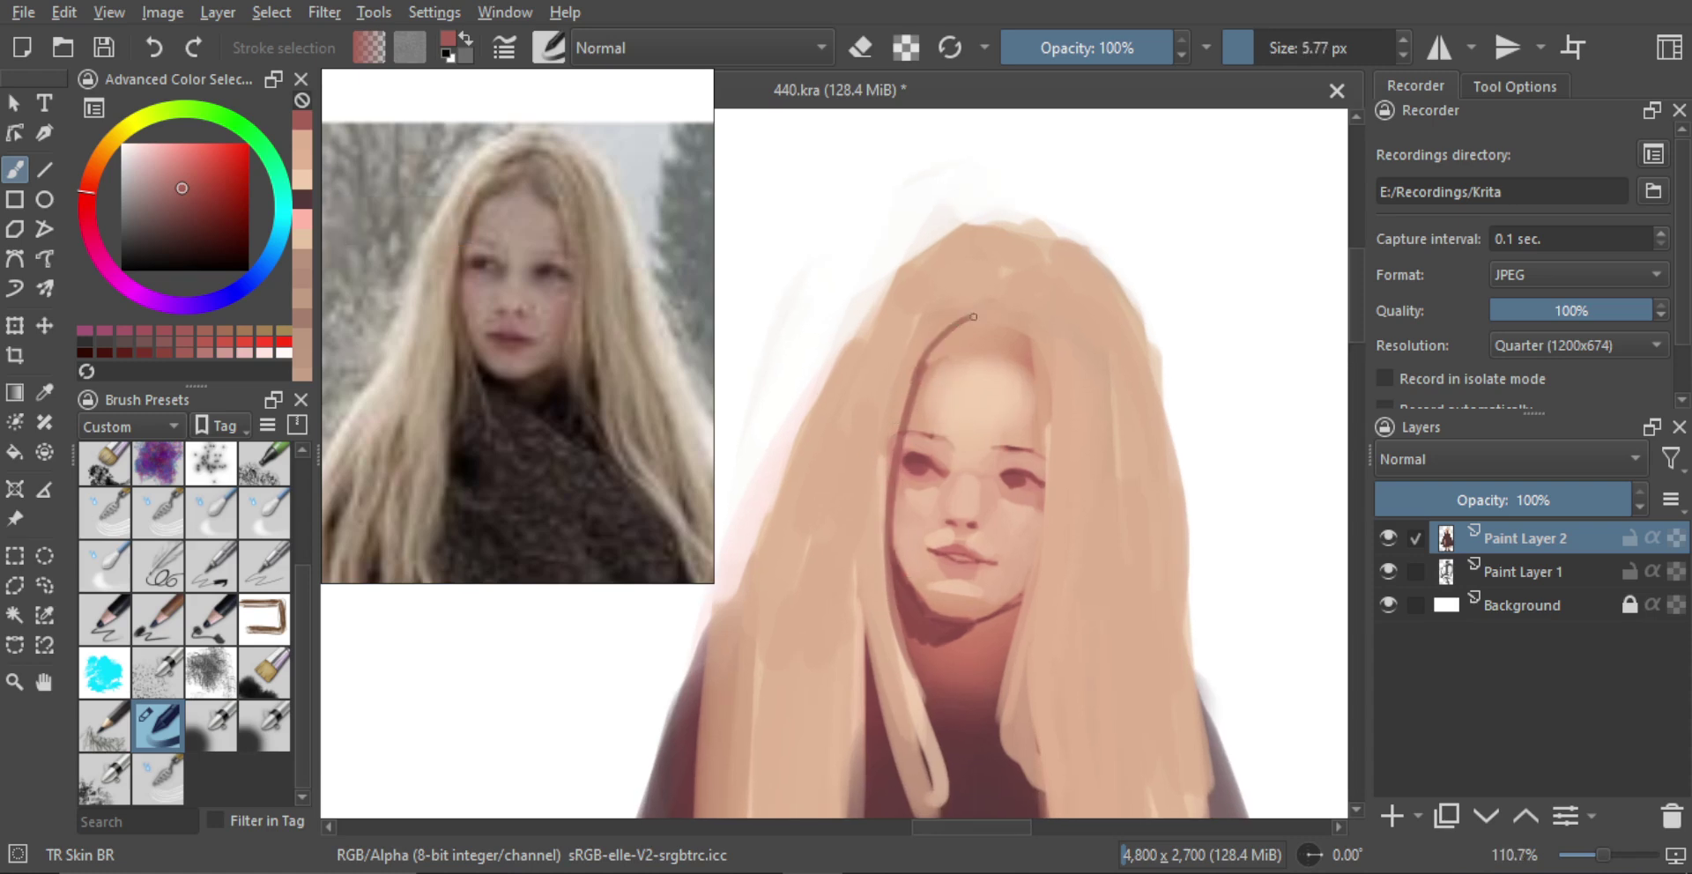
Fill the shadow under the left side of the hairline with sampled dark red, enlarging the brush to 16.34 px
{"action": "left_click_drag", "start_coordinate": [970, 393], "coordinate": [992, 392], "text": "shift"}
{"action": "left_click_drag", "start_coordinate": [975, 335], "coordinate": [951, 359], "text": "shift"}
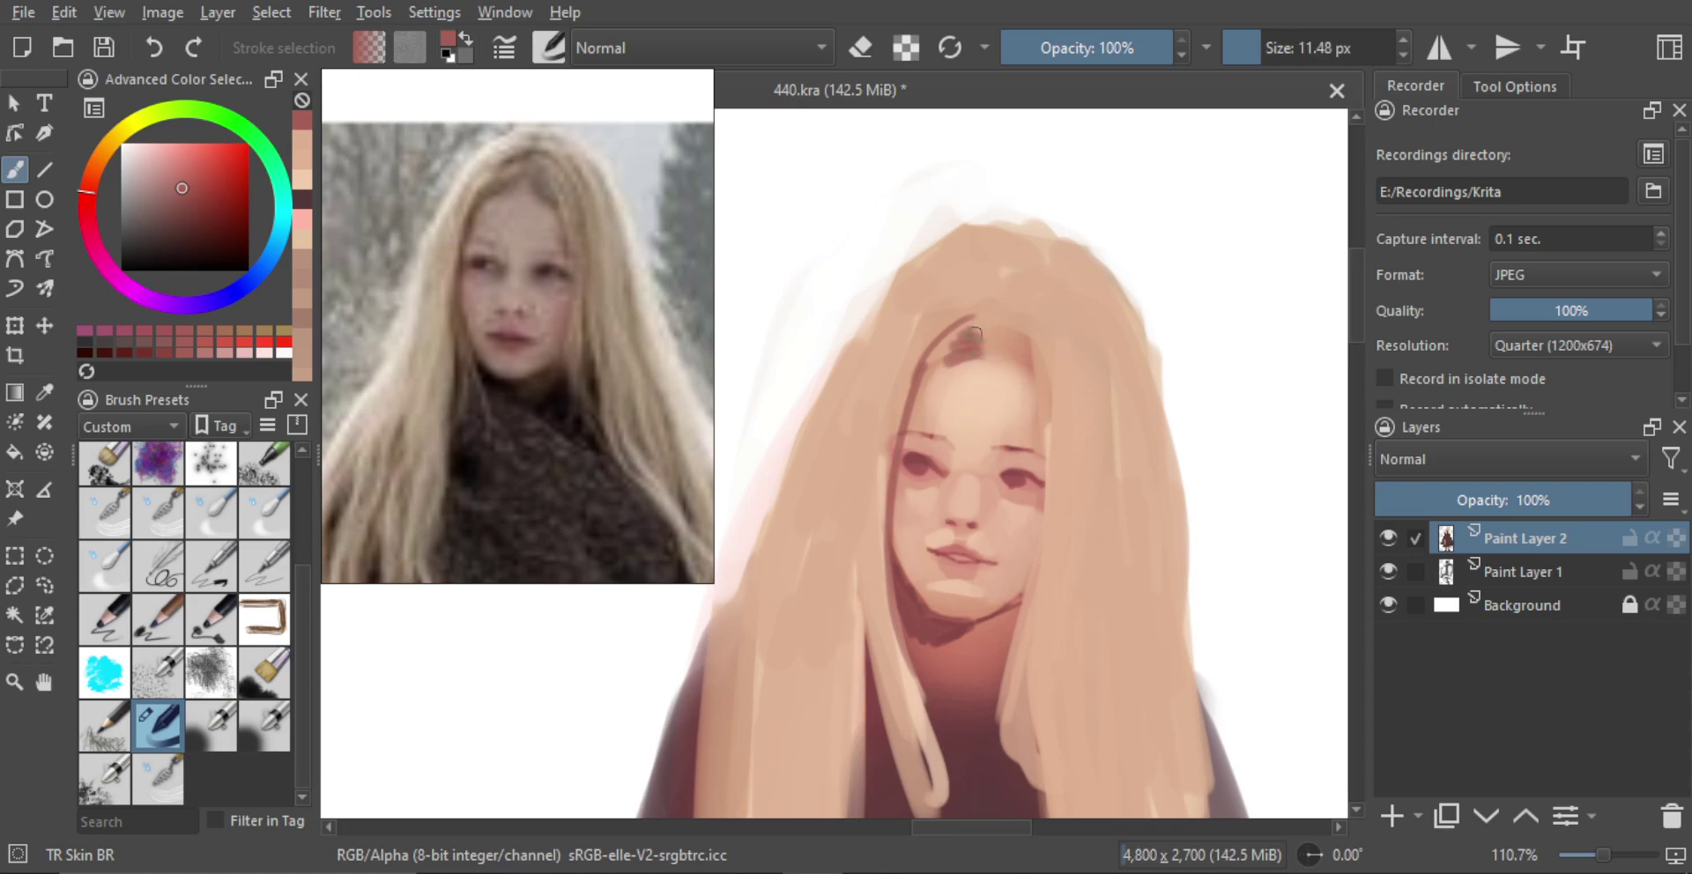
{"action": "left_click", "coordinate": [952, 353], "text": "ctrl"}
{"action": "left_click_drag", "start_coordinate": [970, 327], "coordinate": [958, 355], "text": "shift"}
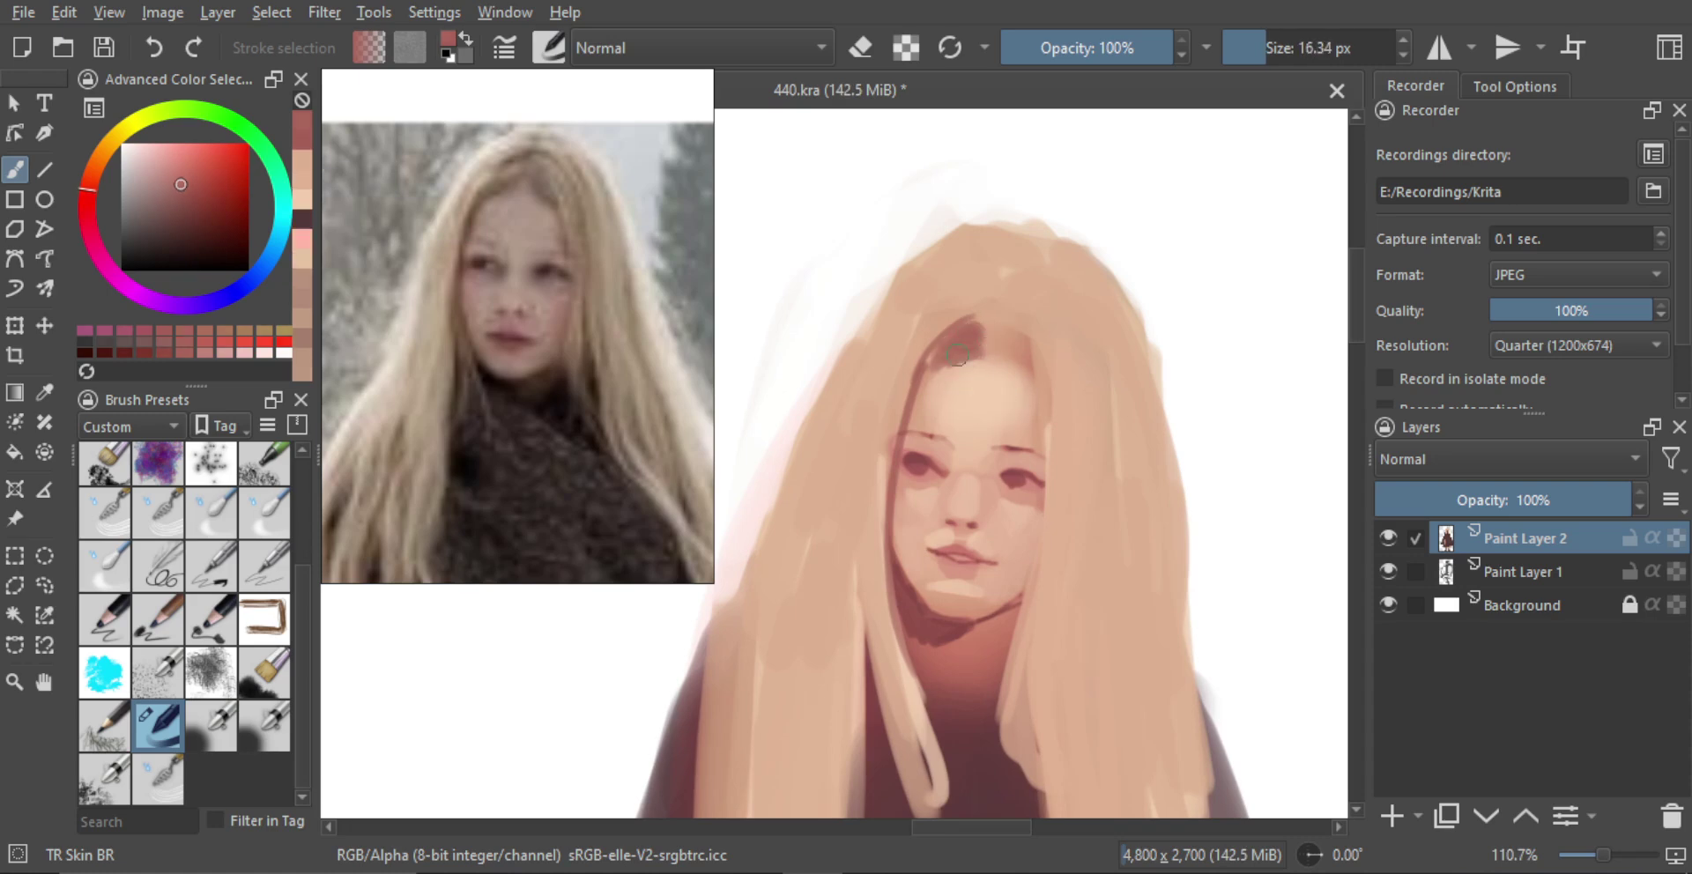
Shade the hairline right of the parting in dark red and rework the adjoining hair edge with sampled peach at 19.91 px
{"action": "key", "text": "bracketright"}
{"action": "mouse_move", "coordinate": [1002, 348]}
{"action": "left_mouse_down"}
{"action": "mouse_move", "coordinate": [1039, 361]}
{"action": "mouse_move", "coordinate": [1025, 378]}
{"action": "mouse_move", "coordinate": [1032, 359]}
{"action": "mouse_move", "coordinate": [1059, 379]}
{"action": "mouse_move", "coordinate": [1051, 358]}
{"action": "mouse_move", "coordinate": [1060, 492]}
{"action": "left_mouse_up"}
{"action": "left_click", "coordinate": [1060, 371], "text": "ctrl"}
{"action": "left_click_drag", "start_coordinate": [1048, 385], "coordinate": [1052, 523]}
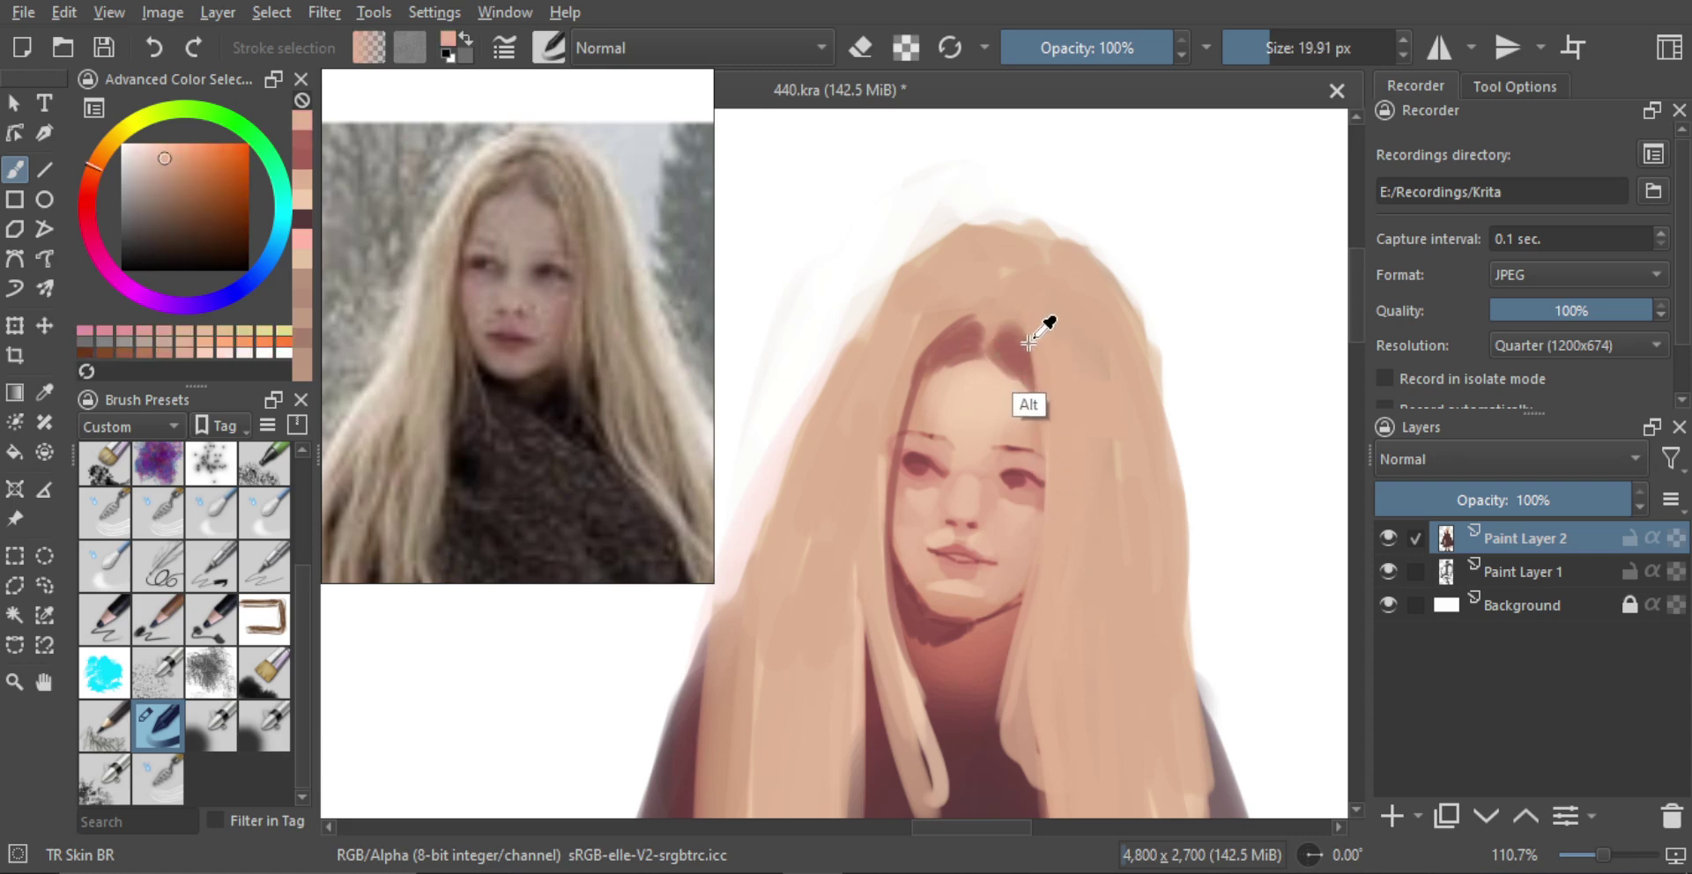
Paint dark red parting strands on the crown with a 10.18 px brush and trim their edges with the sampled peach hair tone
{"action": "left_click", "coordinate": [1016, 354], "text": "ctrl"}
{"action": "mouse_move", "coordinate": [1020, 328]}
{"action": "left_mouse_down"}
{"action": "mouse_move", "coordinate": [949, 300]}
{"action": "mouse_move", "coordinate": [971, 299]}
{"action": "left_mouse_up"}
{"action": "mouse_move", "coordinate": [936, 304]}
{"action": "left_mouse_down"}
{"action": "mouse_move", "coordinate": [995, 291]}
{"action": "mouse_move", "coordinate": [985, 281]}
{"action": "mouse_move", "coordinate": [1049, 311]}
{"action": "mouse_move", "coordinate": [1002, 260]}
{"action": "left_mouse_up"}
{"action": "key", "text": "ctrl+z"}
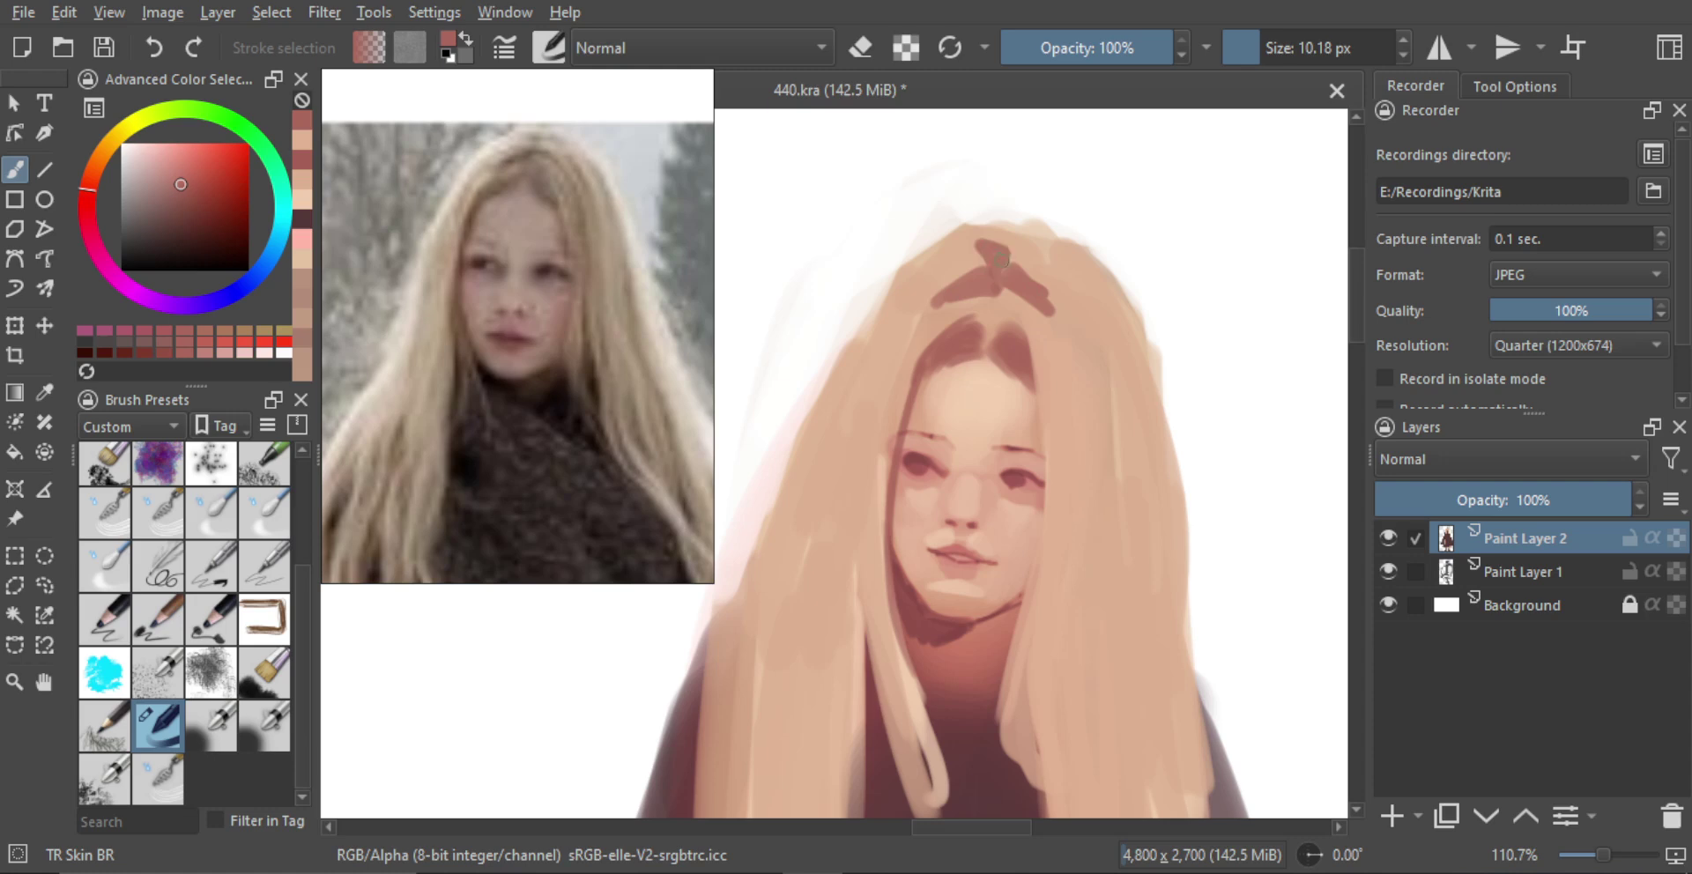
{"action": "left_click", "coordinate": [948, 280], "text": "ctrl"}
{"action": "left_click_drag", "start_coordinate": [921, 311], "coordinate": [972, 284]}
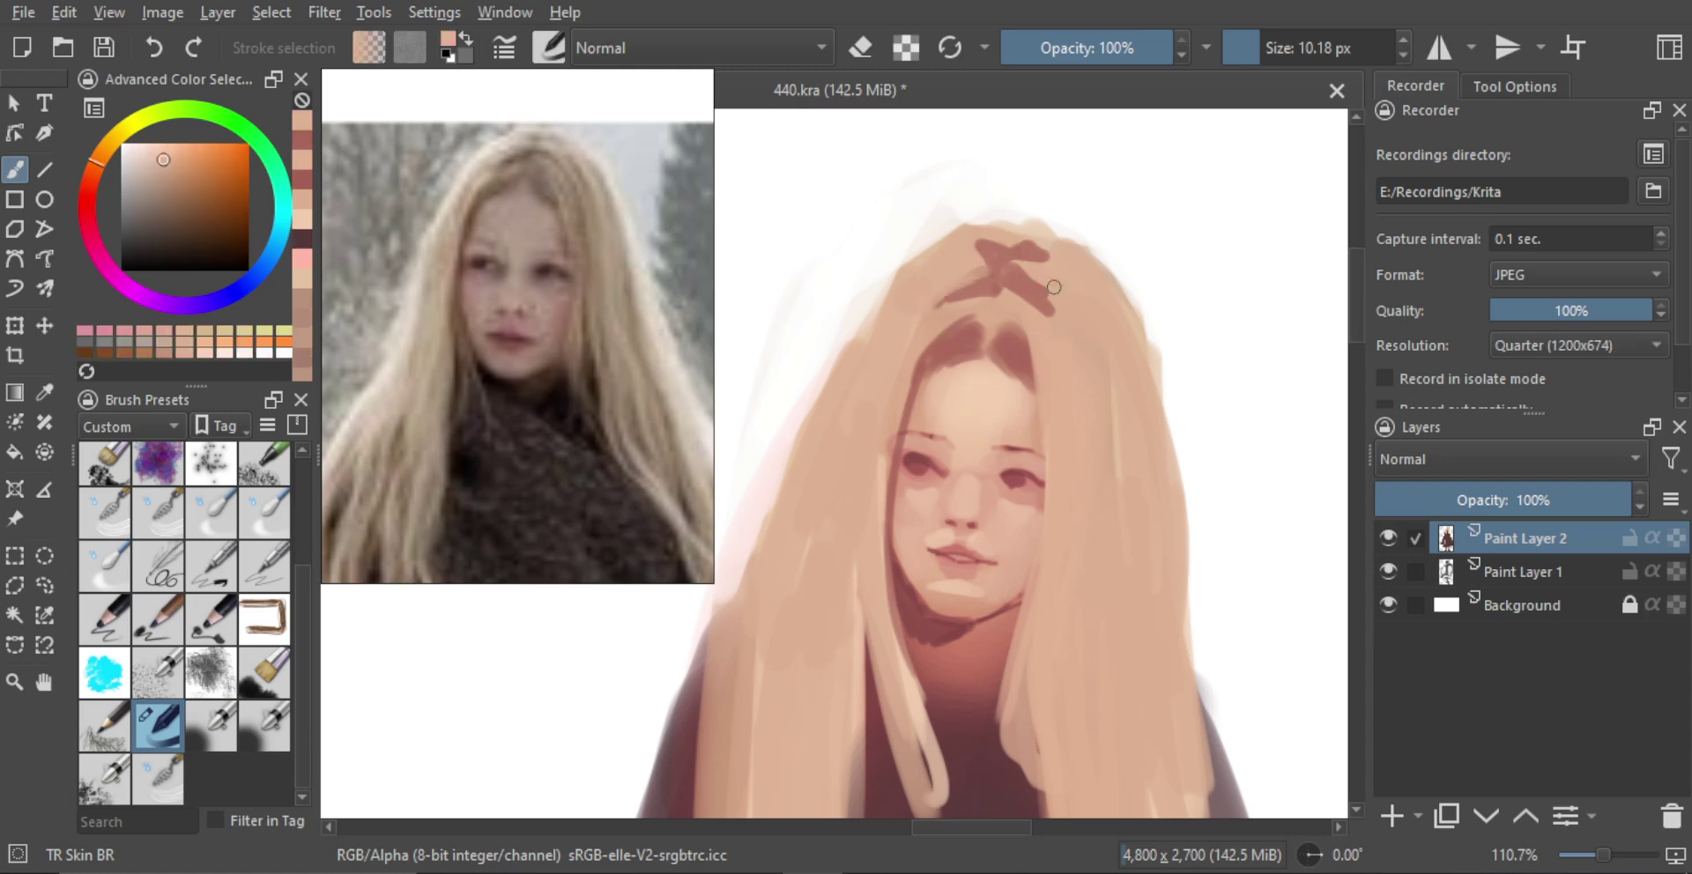
{"action": "left_click_drag", "start_coordinate": [1056, 319], "coordinate": [1021, 271]}
Blend a sampled mid-brown hair tone from the crown down the left side of the head with a 23.26 px brush
{"action": "left_click_drag", "start_coordinate": [999, 305], "coordinate": [959, 334], "text": "shift"}
{"action": "left_click", "coordinate": [971, 334], "text": "ctrl"}
{"action": "mouse_move", "coordinate": [979, 260]}
{"action": "left_mouse_down"}
{"action": "mouse_move", "coordinate": [907, 334]}
{"action": "mouse_move", "coordinate": [935, 290]}
{"action": "mouse_move", "coordinate": [921, 329]}
{"action": "left_mouse_up"}
{"action": "key", "text": "ctrl+z"}
{"action": "left_click", "coordinate": [933, 288], "text": "ctrl"}
{"action": "left_click_drag", "start_coordinate": [910, 335], "coordinate": [881, 406]}
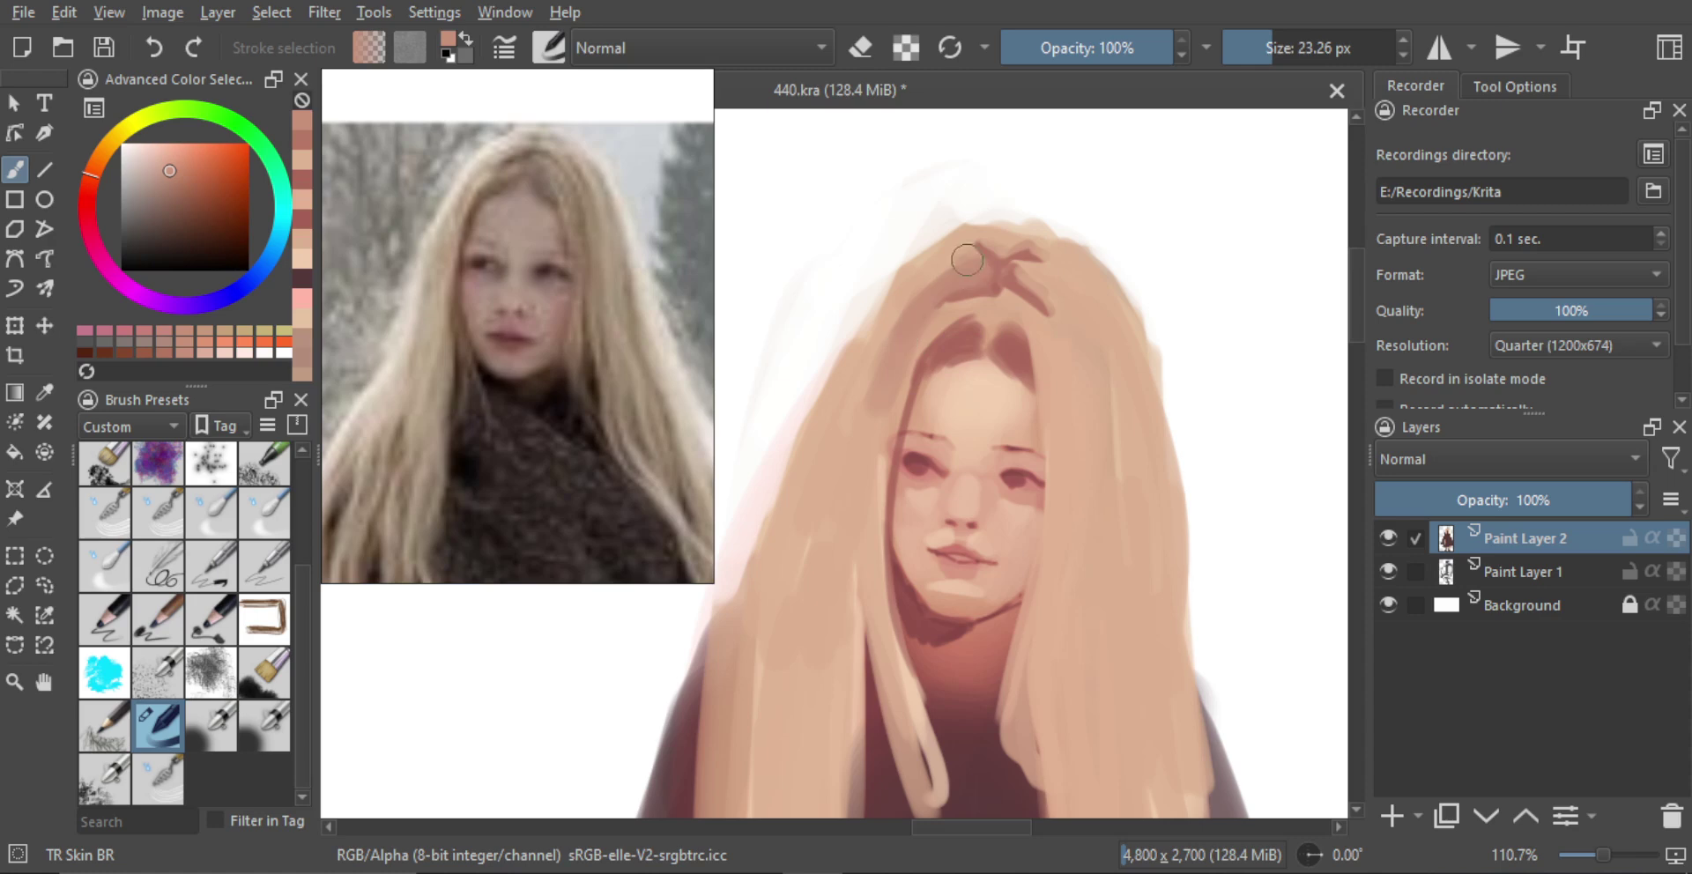
Paint mid-brown strands curving from the parting down the right side of the crown, using a 6.79 px brush
{"action": "key", "text": "bracketleft"}
{"action": "key", "text": "bracketleft"}
{"action": "key", "text": "bracketleft"}
{"action": "left_click_drag", "start_coordinate": [1028, 274], "coordinate": [1087, 330]}
{"action": "mouse_move", "coordinate": [1047, 295]}
{"action": "left_mouse_down"}
{"action": "mouse_move", "coordinate": [1098, 413]}
{"action": "mouse_move", "coordinate": [1120, 412]}
{"action": "mouse_move", "coordinate": [1118, 351]}
{"action": "left_mouse_up"}
{"action": "key", "text": "ctrl+z"}
{"action": "left_click_drag", "start_coordinate": [1116, 314], "coordinate": [1128, 379]}
{"action": "left_click_drag", "start_coordinate": [1070, 254], "coordinate": [1131, 343]}
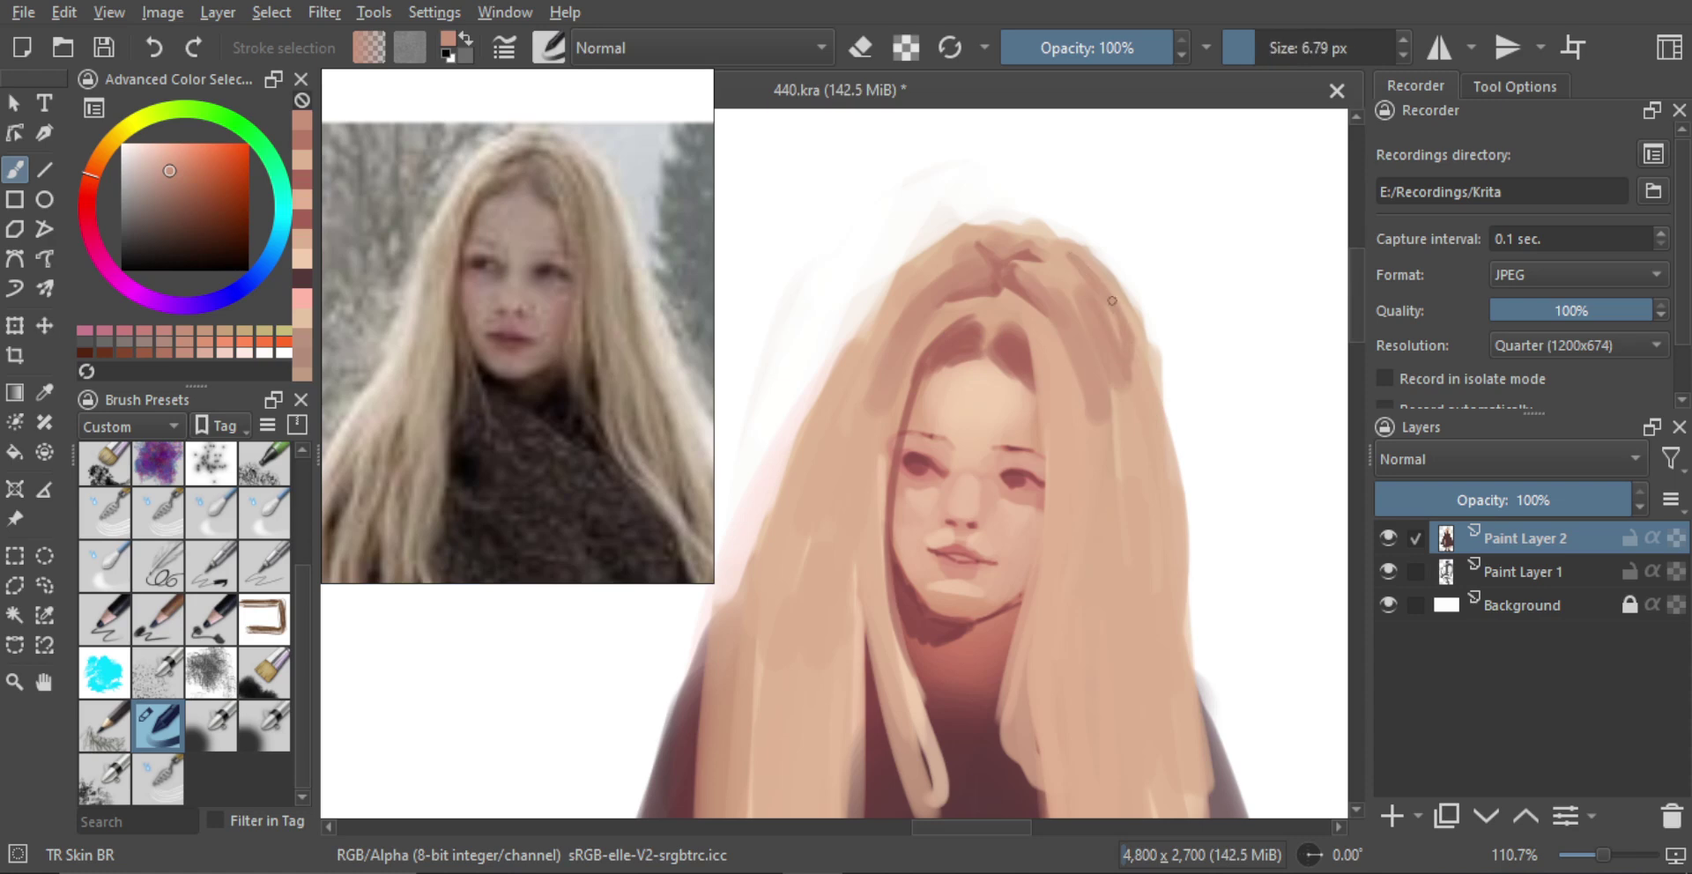
{"action": "left_click_drag", "start_coordinate": [1100, 271], "coordinate": [1141, 365]}
Brush sampled hair tones down the inner hair edge on the right side of the forehead
{"action": "mouse_move", "coordinate": [1110, 308]}
{"action": "left_mouse_down", "text": "ctrl"}
{"action": "mouse_move", "coordinate": [1129, 511]}
{"action": "mouse_move", "coordinate": [1058, 294]}
{"action": "mouse_move", "coordinate": [1026, 341]}
{"action": "left_mouse_up", "text": "ctrl"}
{"action": "left_click", "coordinate": [1054, 313], "text": "ctrl"}
{"action": "left_click_drag", "start_coordinate": [1028, 278], "coordinate": [1043, 411]}
{"action": "mouse_move", "coordinate": [1035, 315]}
{"action": "left_mouse_down"}
{"action": "mouse_move", "coordinate": [1041, 410]}
{"action": "mouse_move", "coordinate": [1054, 370]}
{"action": "mouse_move", "coordinate": [1040, 445]}
{"action": "mouse_move", "coordinate": [1036, 394]}
{"action": "left_mouse_up"}
Refine the inner edge of the right lock below the chin with the sampled dark cloak colour and the peach hair tone
{"action": "left_click", "coordinate": [1007, 619], "text": "ctrl"}
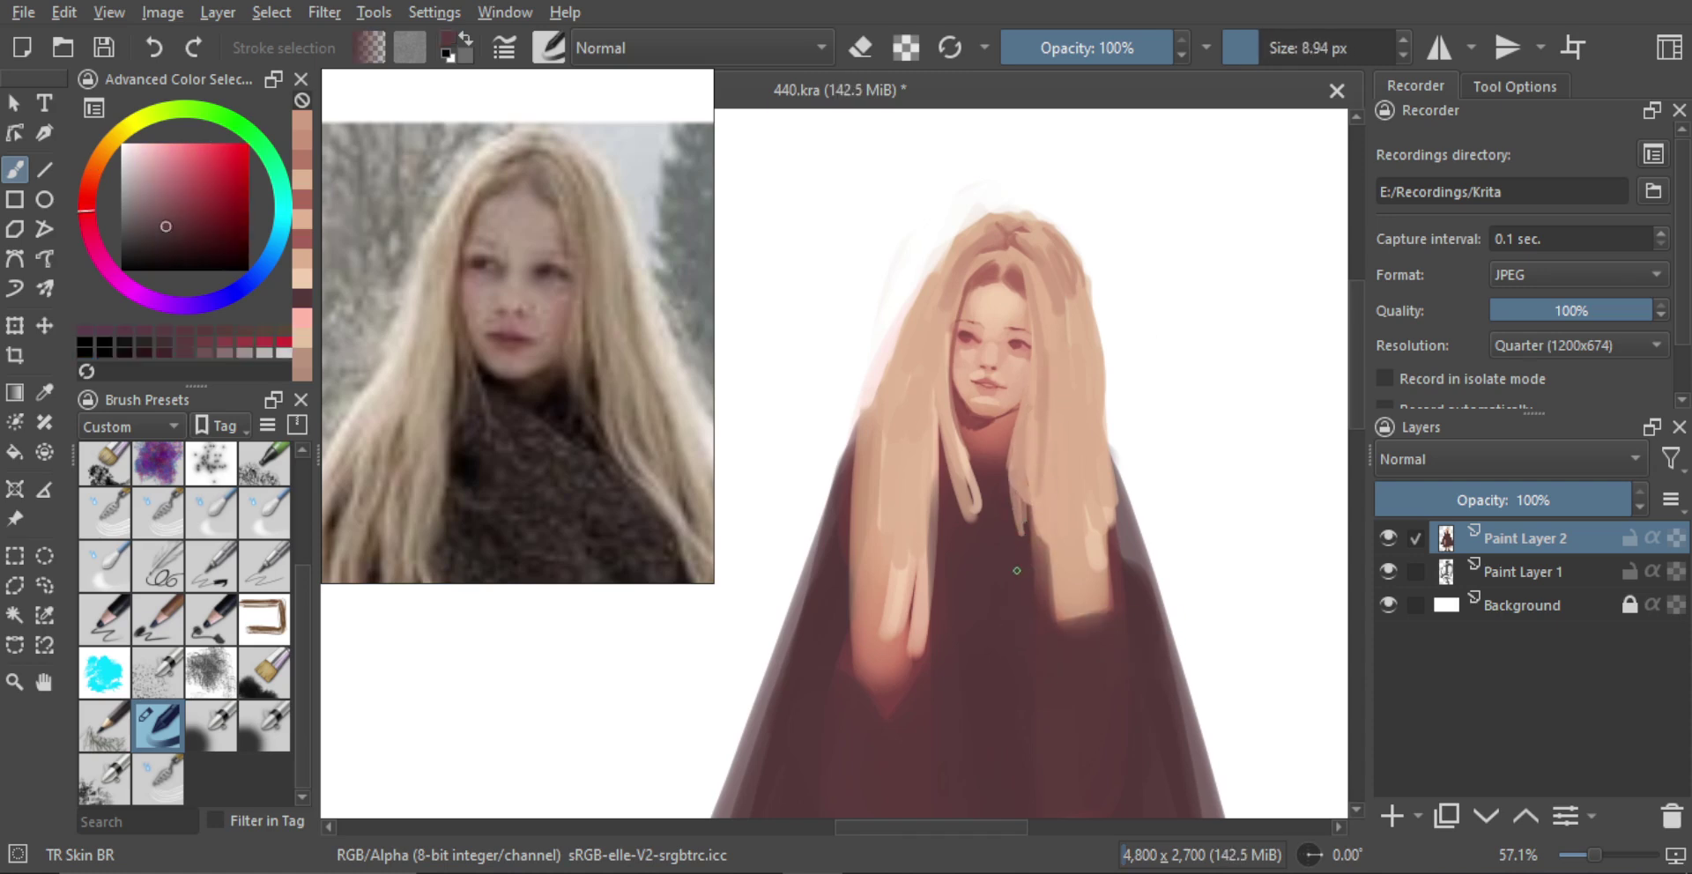
{"action": "mouse_move", "coordinate": [1009, 461]}
{"action": "left_mouse_down"}
{"action": "mouse_move", "coordinate": [1015, 534]}
{"action": "mouse_move", "coordinate": [1022, 432]}
{"action": "mouse_move", "coordinate": [1013, 535]}
{"action": "mouse_move", "coordinate": [1018, 428]}
{"action": "left_mouse_up"}
{"action": "left_click", "coordinate": [1004, 609], "text": "ctrl"}
{"action": "left_click", "coordinate": [1029, 527], "text": "ctrl"}
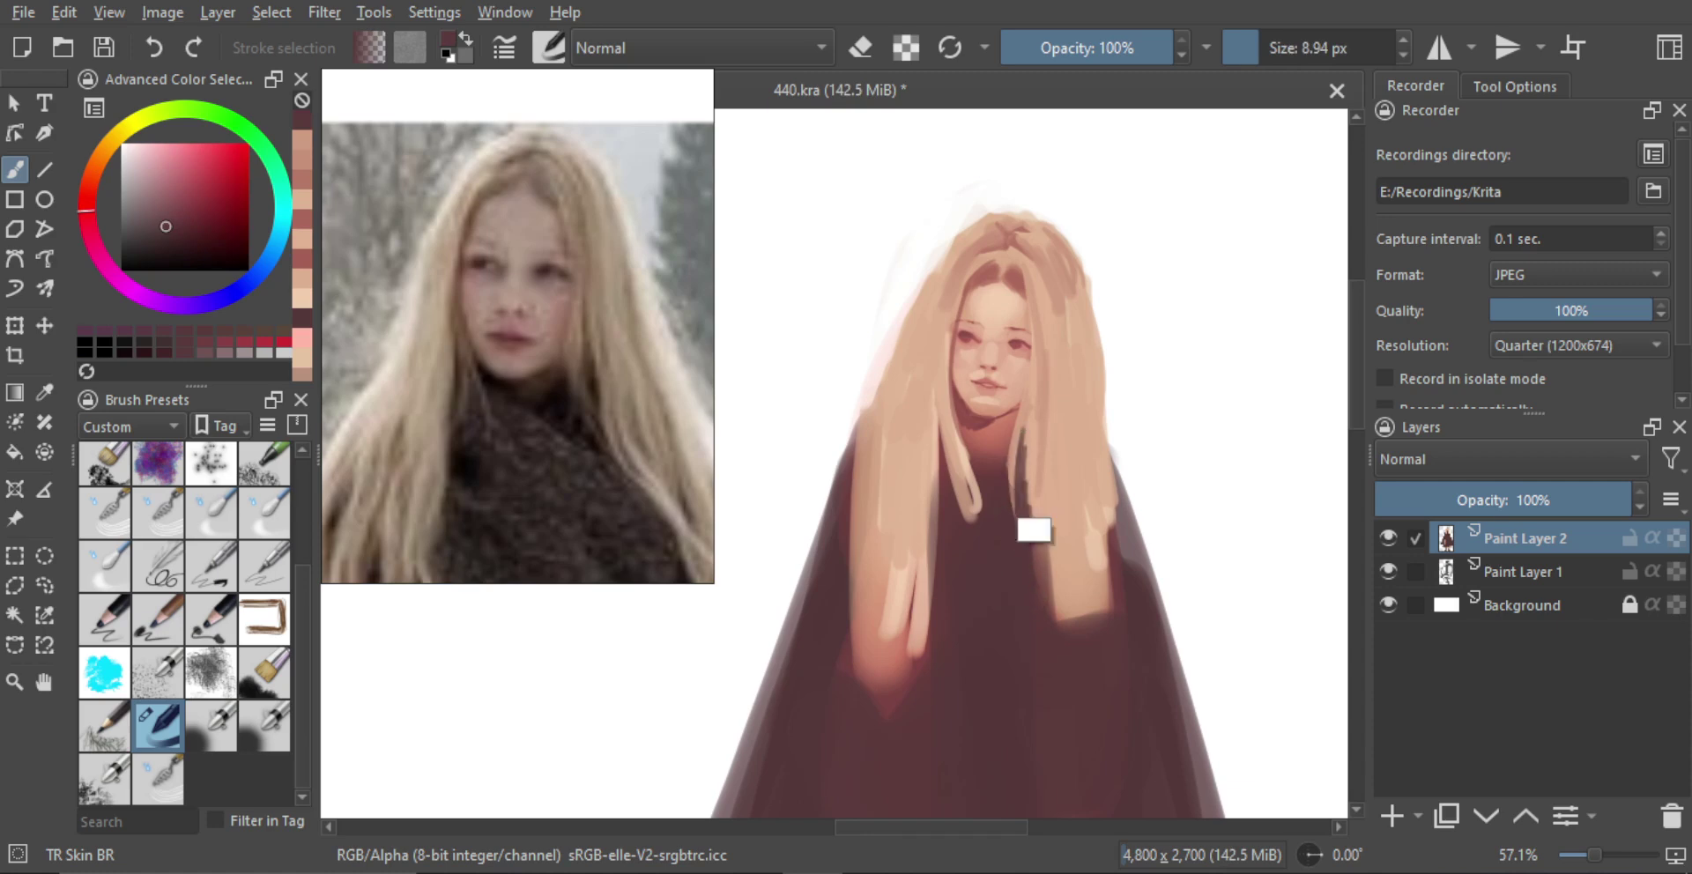
{"action": "left_click_drag", "start_coordinate": [1029, 527], "coordinate": [1040, 525], "text": "shift"}
{"action": "left_click", "coordinate": [1055, 457], "text": "ctrl"}
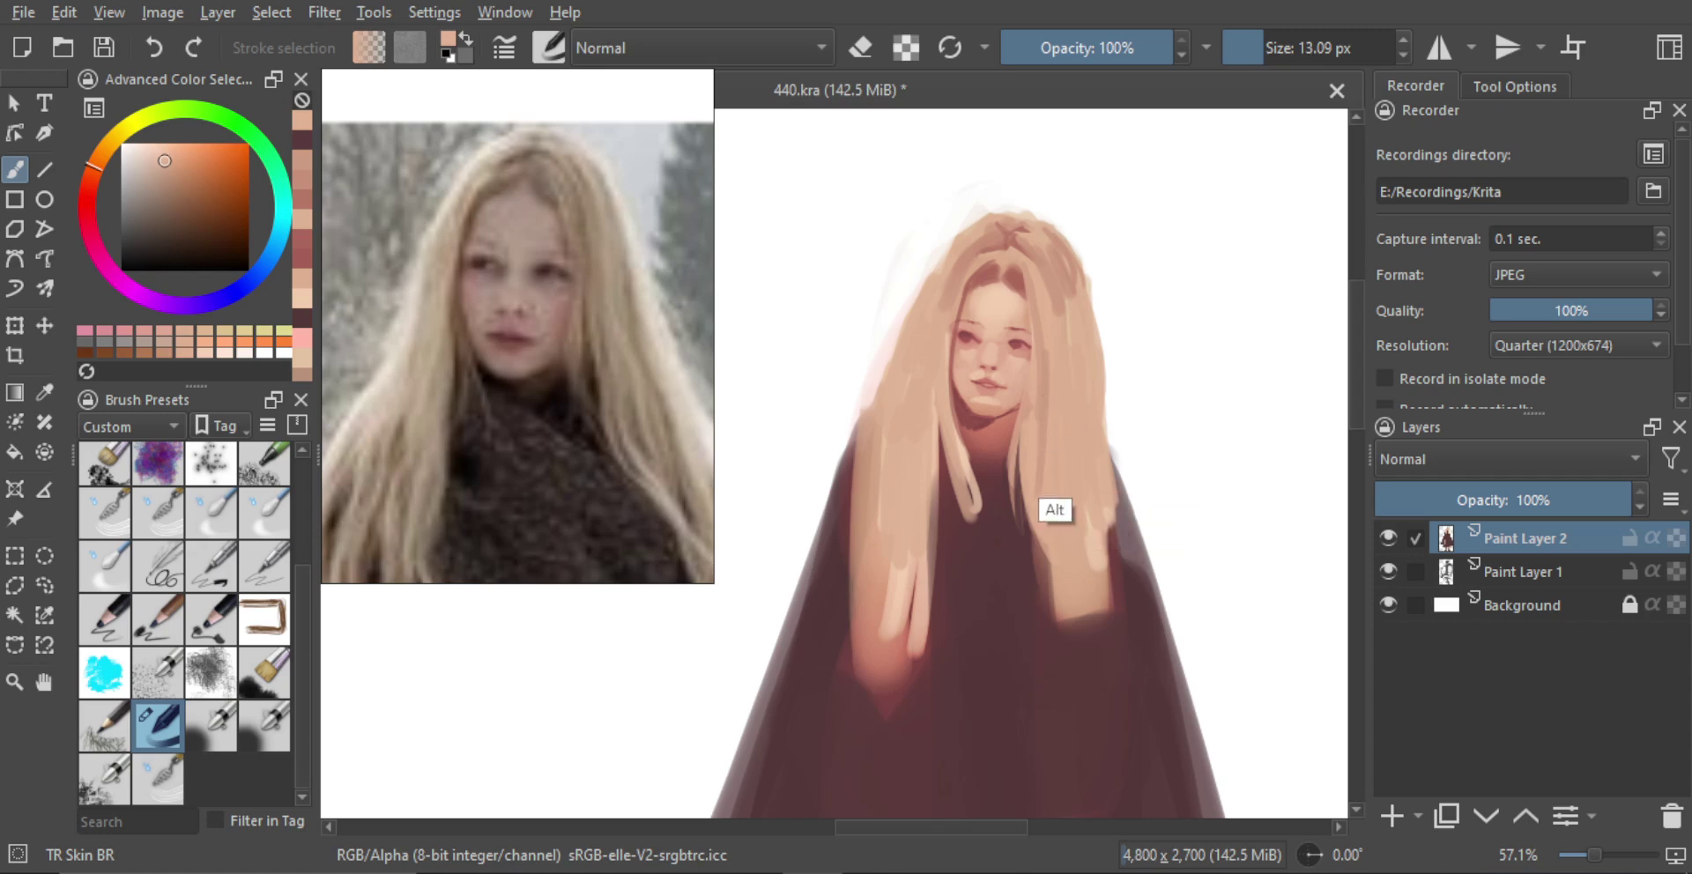
Paint long mid-tone strands down the right hair mass with a sampled light brown and a 16.88 px brush
{"action": "left_click_drag", "start_coordinate": [1053, 453], "coordinate": [1063, 453], "text": "shift"}
{"action": "left_click", "coordinate": [1049, 367], "text": "ctrl"}
{"action": "mouse_move", "coordinate": [1047, 327]}
{"action": "left_mouse_down", "text": "shift"}
{"action": "mouse_move", "coordinate": [1062, 531]}
{"action": "mouse_move", "coordinate": [1068, 345]}
{"action": "mouse_move", "coordinate": [1079, 410]}
{"action": "left_mouse_up", "text": "shift"}
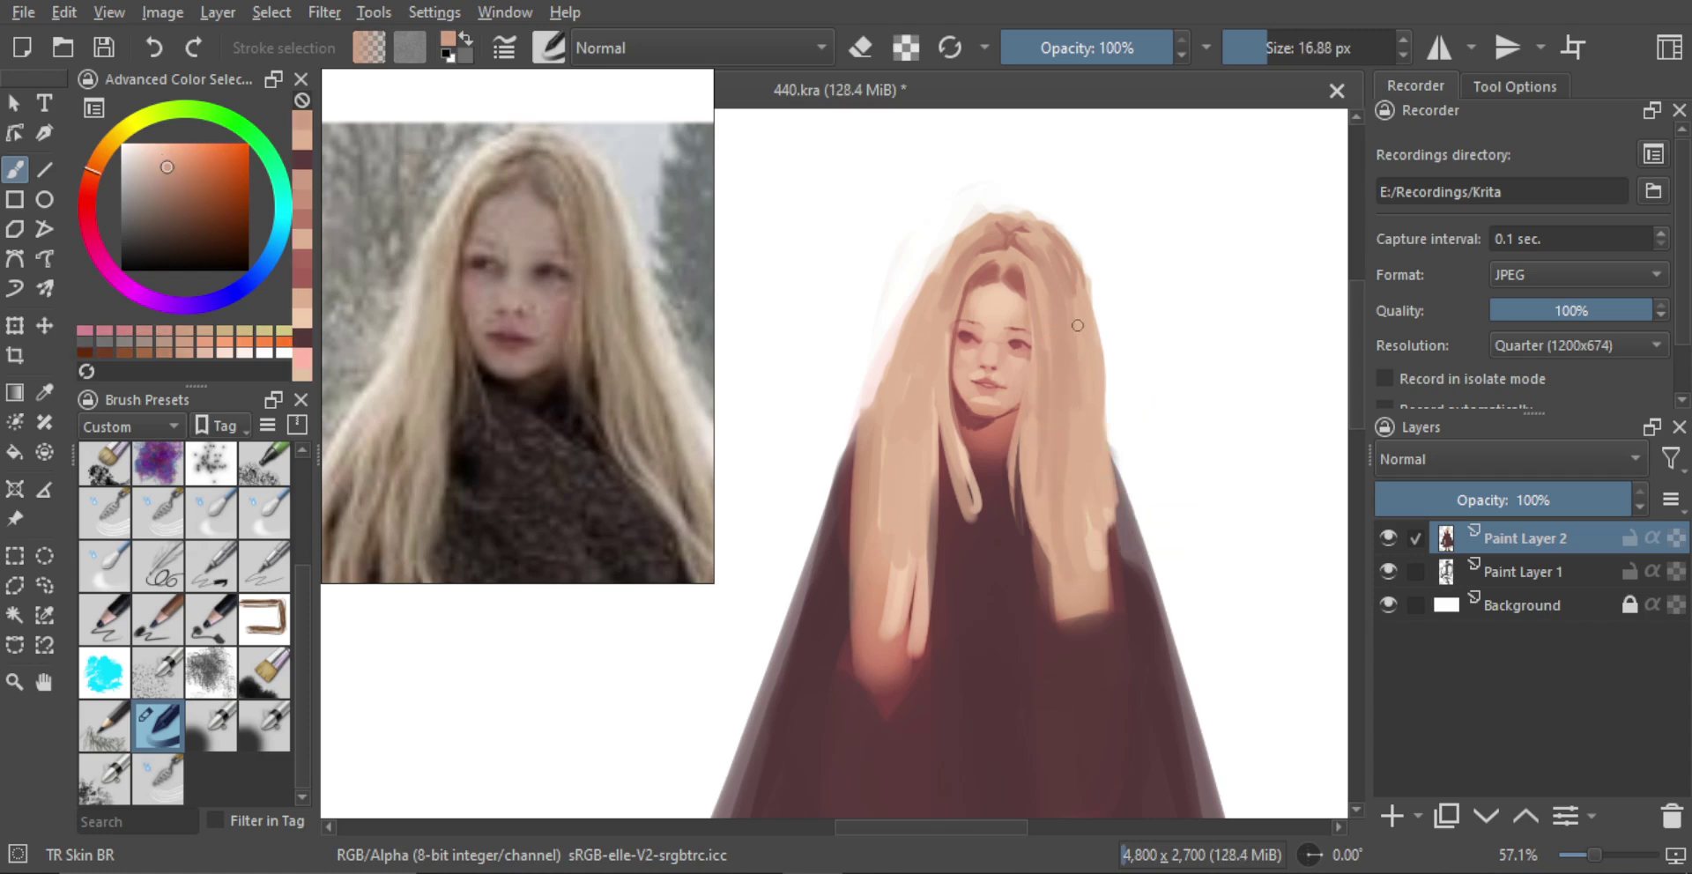
{"action": "left_click_drag", "start_coordinate": [1078, 340], "coordinate": [1088, 553]}
{"action": "left_click_drag", "start_coordinate": [1086, 381], "coordinate": [1078, 607]}
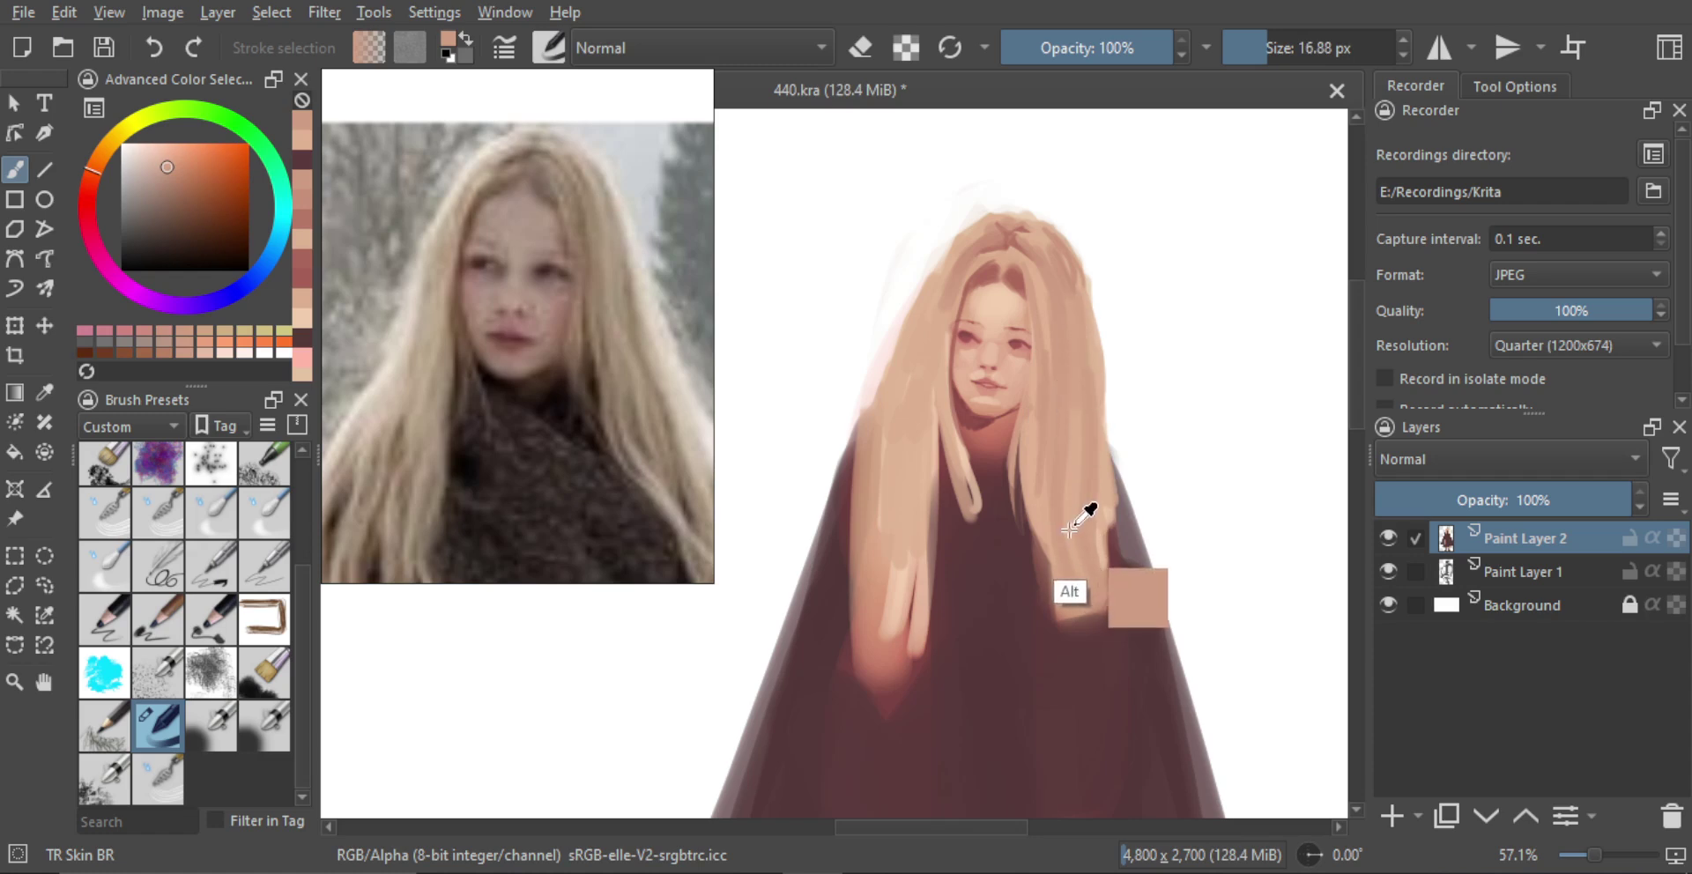
{"action": "left_click", "coordinate": [1106, 534], "text": "ctrl"}
{"action": "left_click_drag", "start_coordinate": [1112, 551], "coordinate": [1103, 552], "text": "shift"}
Paint fine light peach strands near the lower end of the right hair mass with a sampled colour and a brush of about 7–8 px
{"action": "left_click", "coordinate": [886, 644], "text": "alt"}
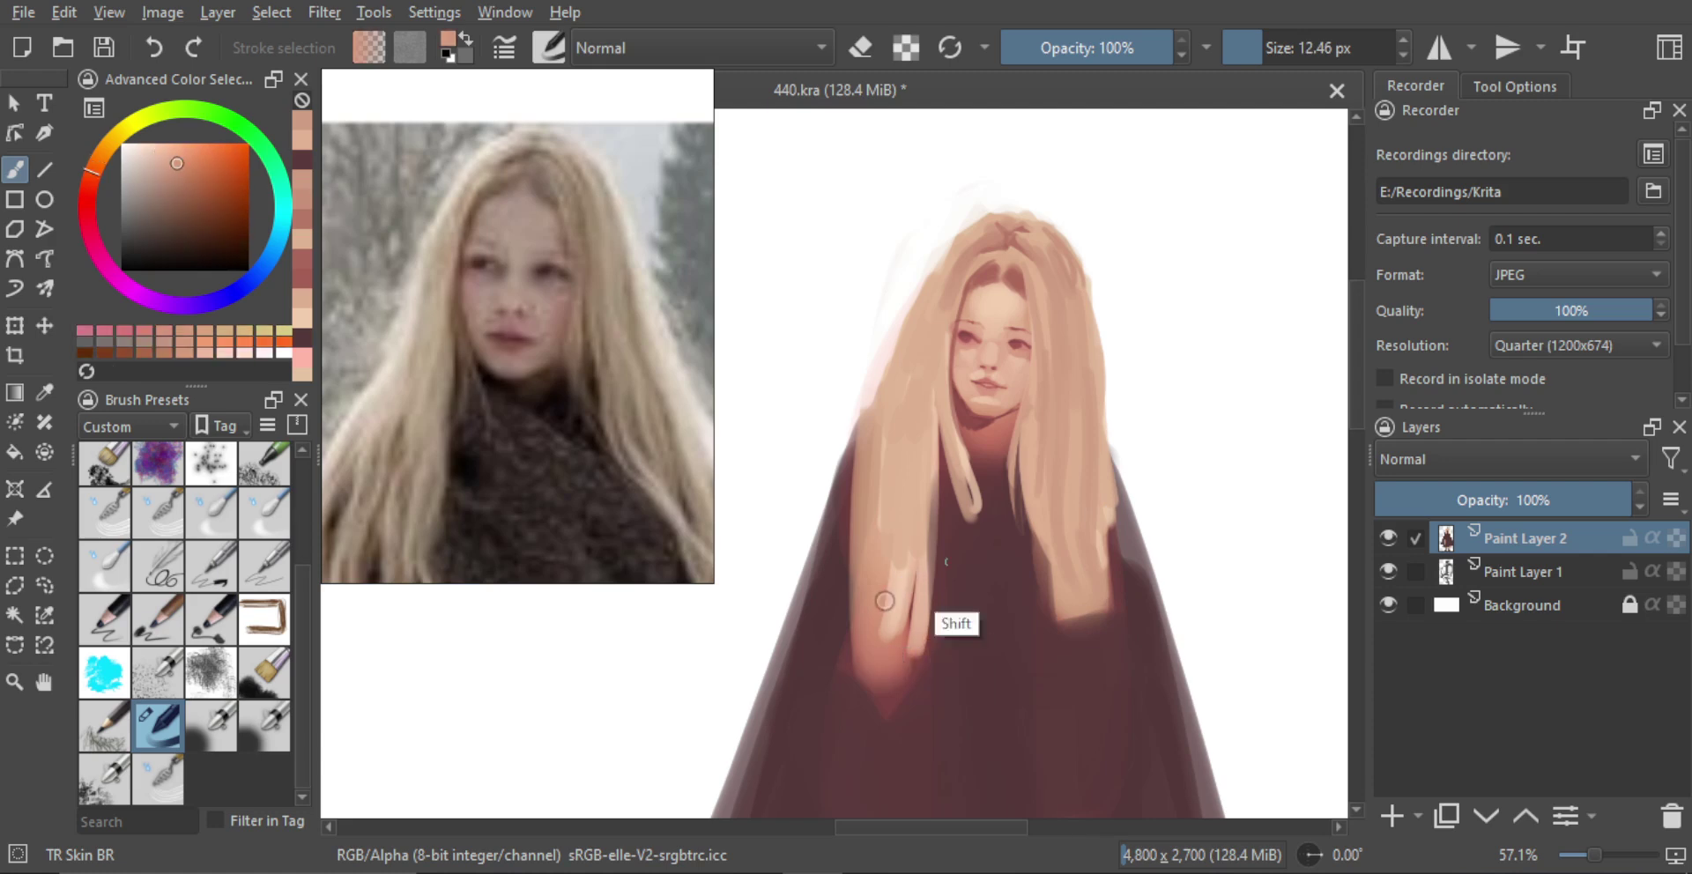
{"action": "left_click_drag", "start_coordinate": [898, 602], "coordinate": [884, 602], "text": "shift"}
{"action": "left_click_drag", "start_coordinate": [1084, 590], "coordinate": [1109, 590], "text": "shift"}
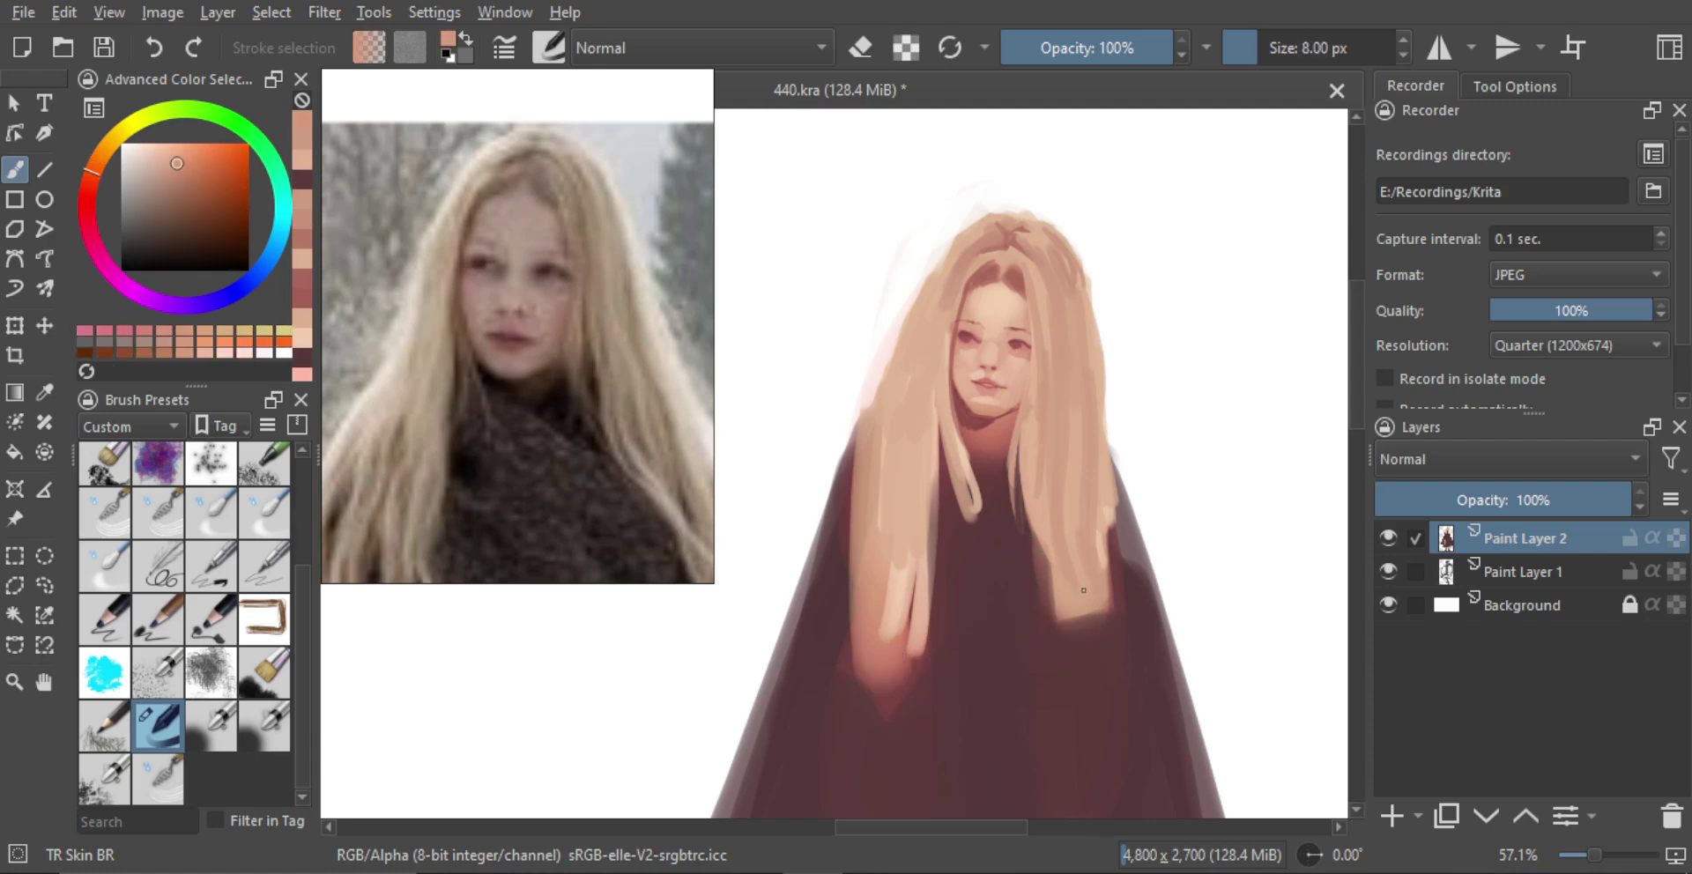
{"action": "left_click", "coordinate": [908, 583], "text": "ctrl"}
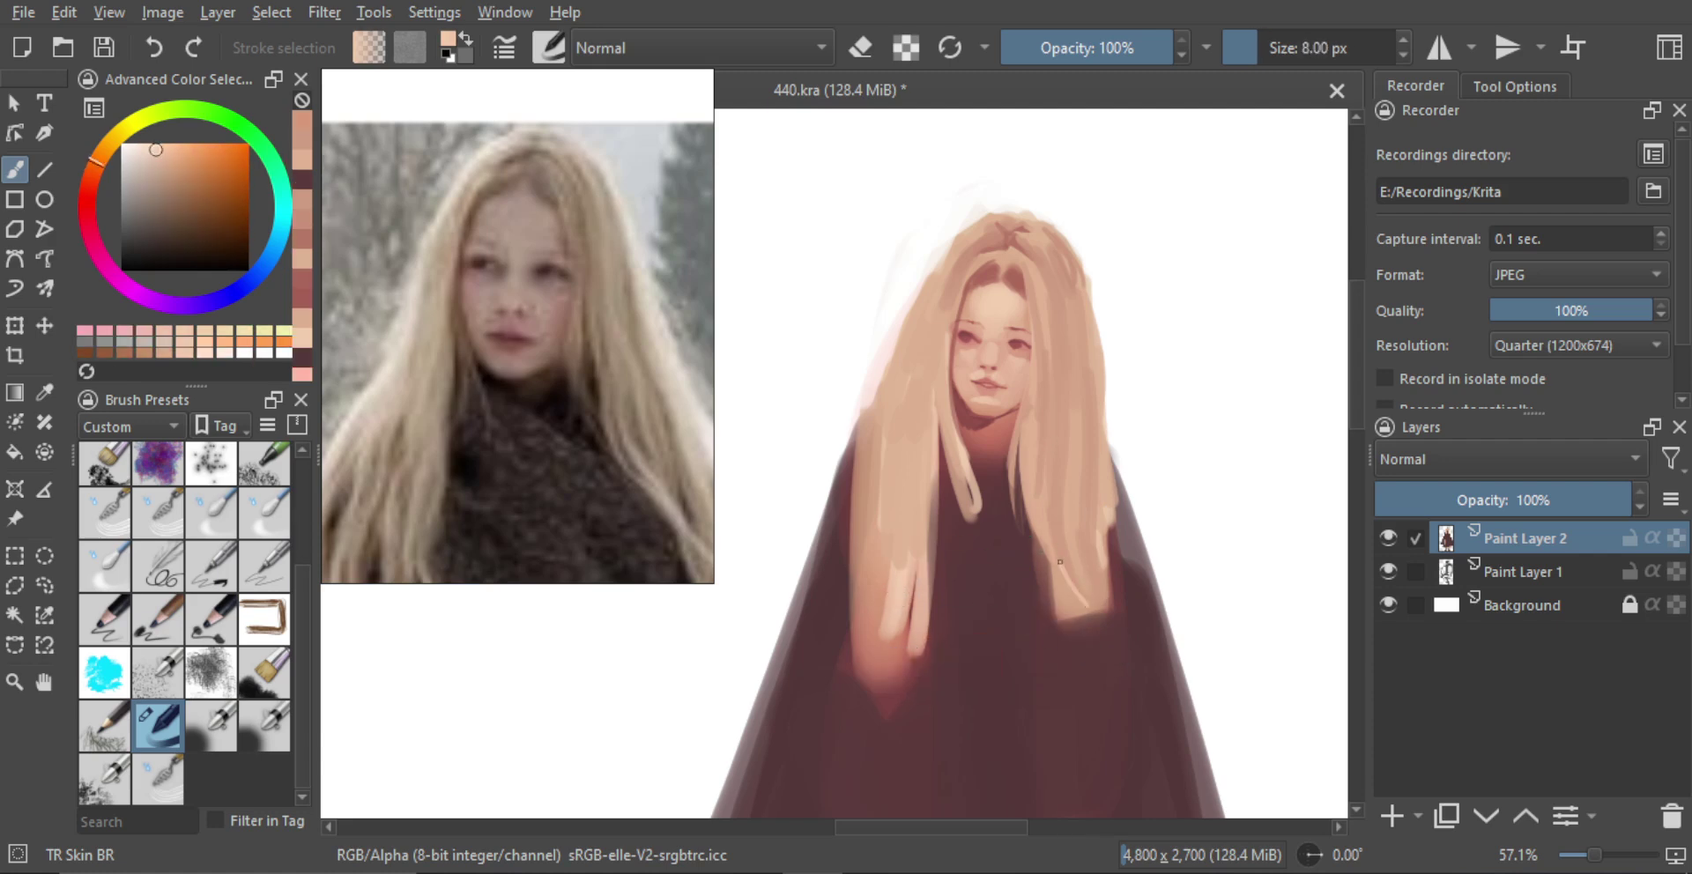
{"action": "left_click_drag", "start_coordinate": [1061, 561], "coordinate": [1092, 594], "text": "shift"}
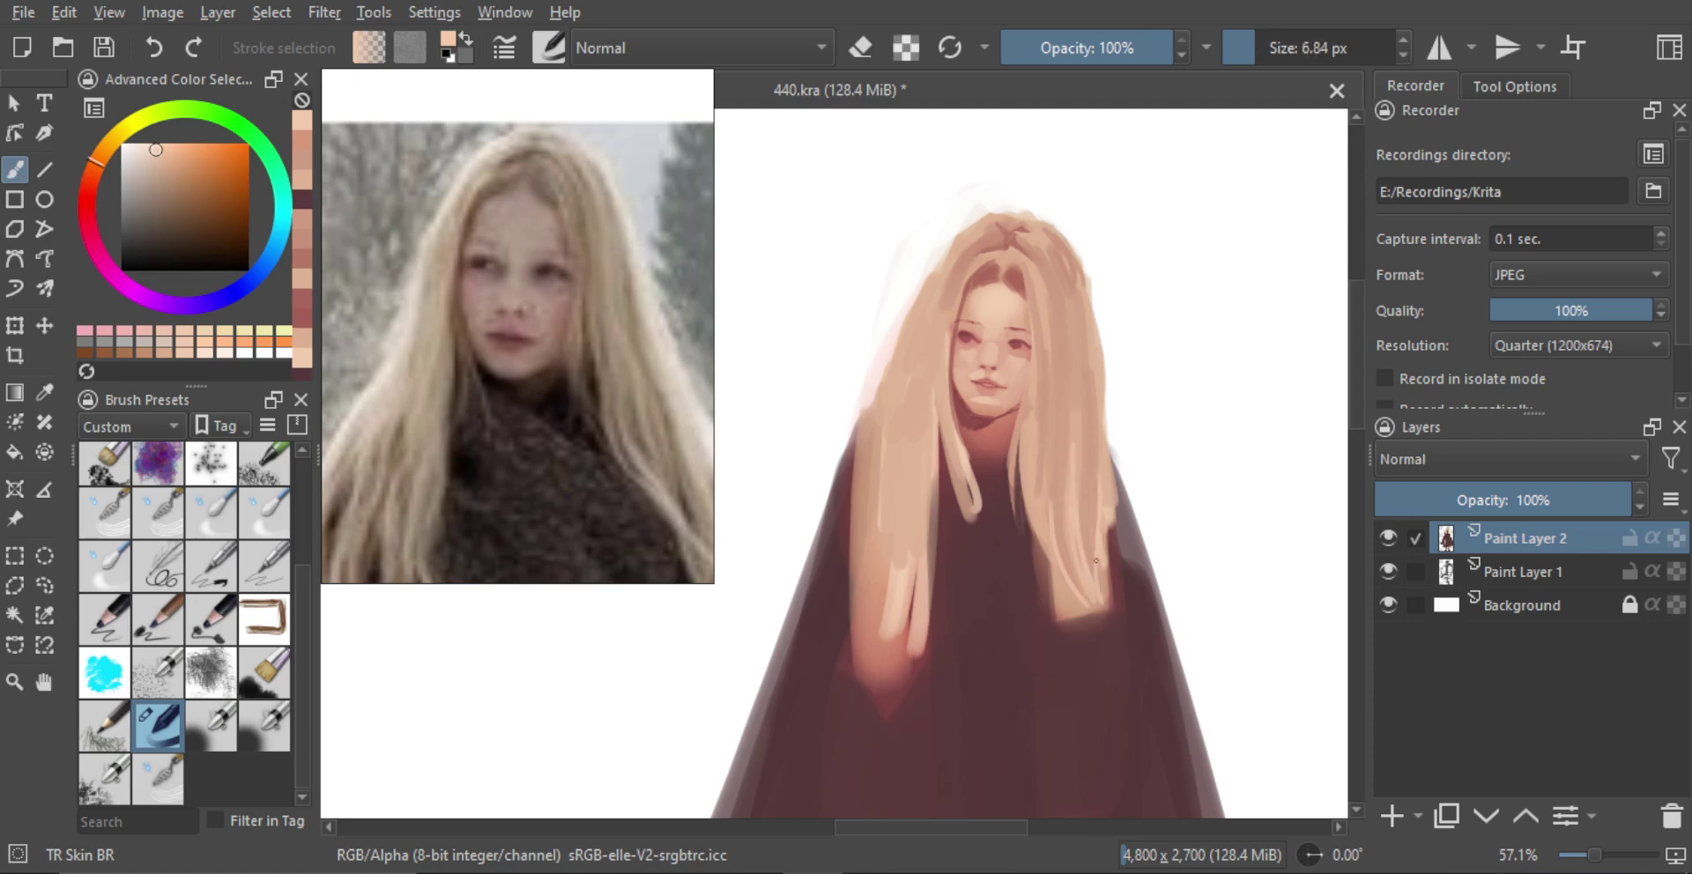
Add thin light peach highlight strands along the outer upper part of the right hair mass with a 6.03 px brush
{"action": "left_click_drag", "start_coordinate": [1093, 377], "coordinate": [1089, 467], "text": "shift"}
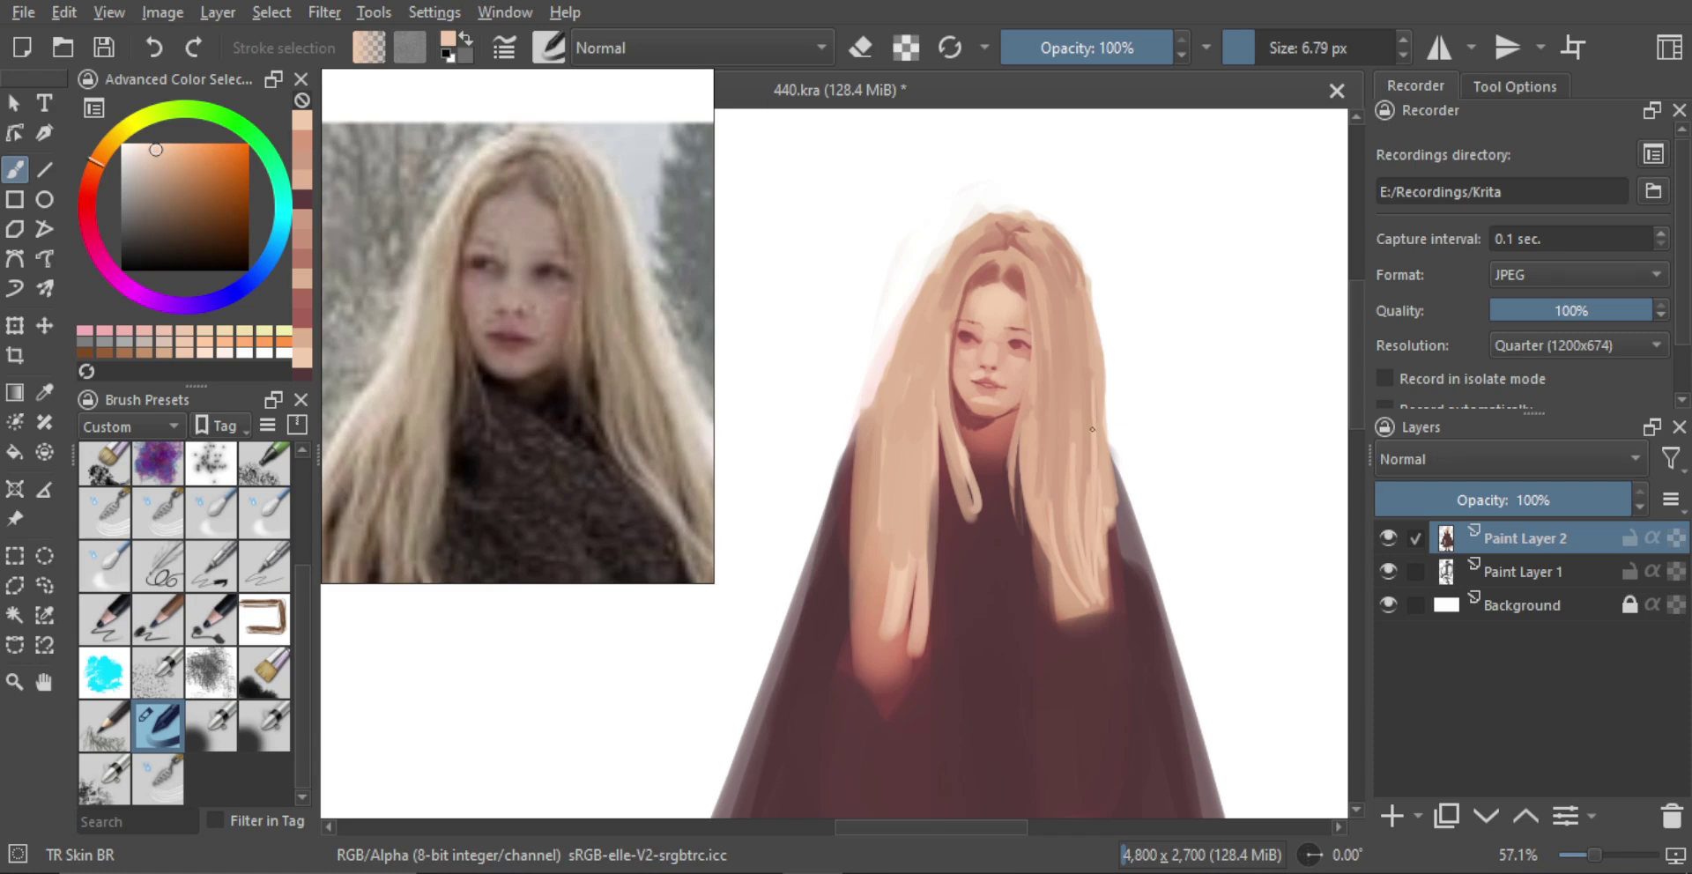
{"action": "left_click_drag", "start_coordinate": [1089, 345], "coordinate": [1086, 326], "text": "shift"}
{"action": "left_click", "coordinate": [1063, 250], "text": "ctrl"}
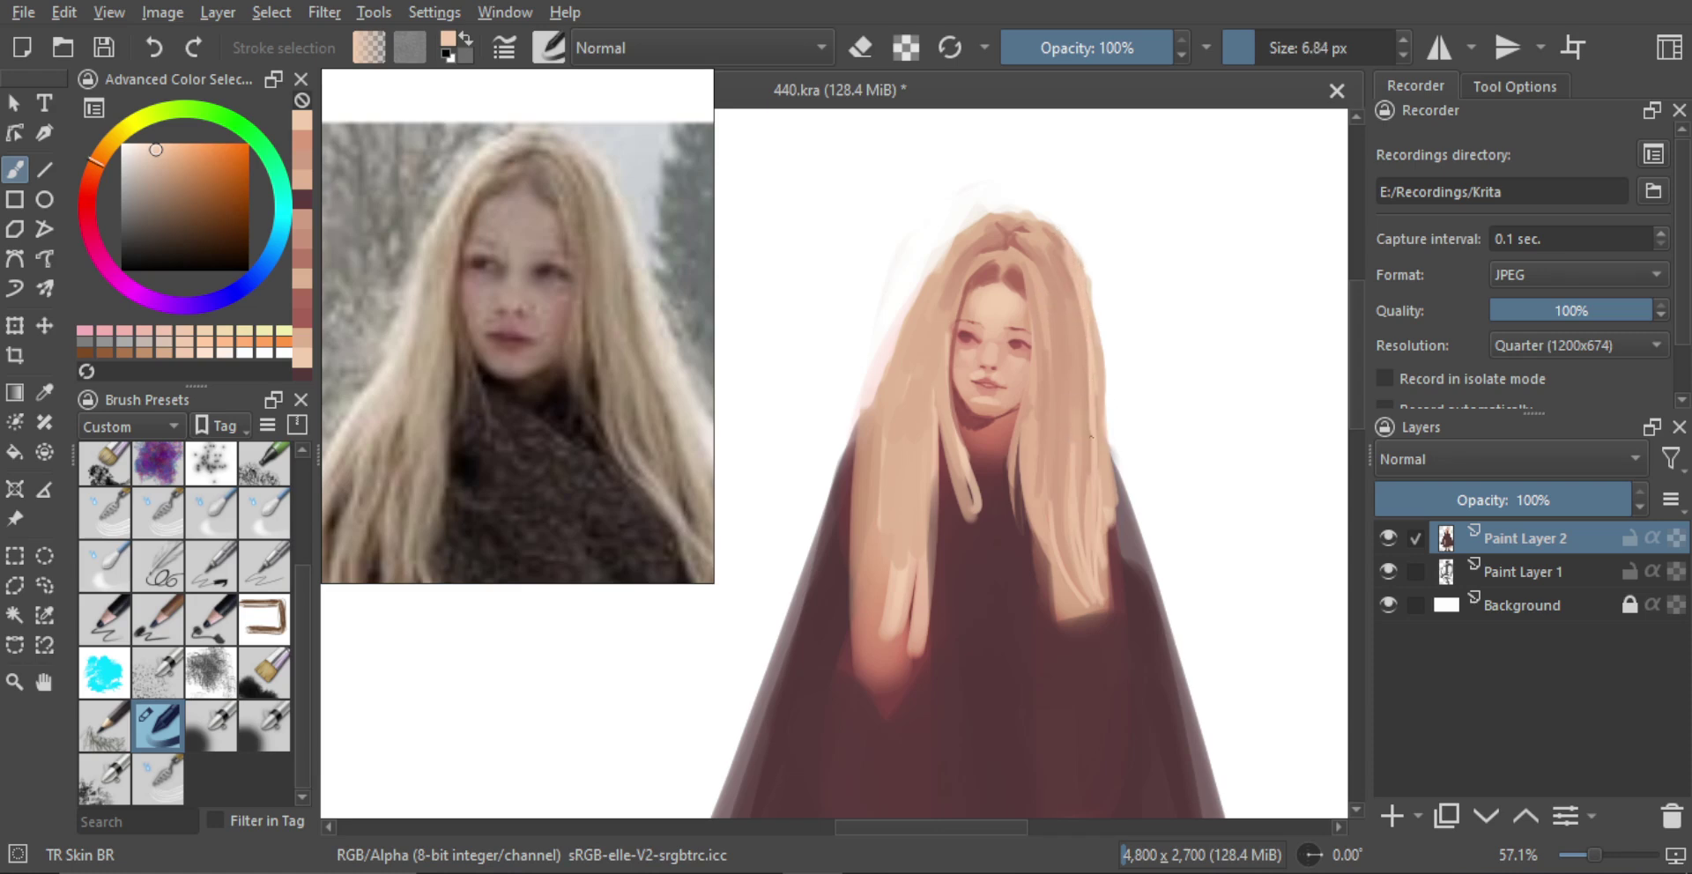
{"action": "left_click_drag", "start_coordinate": [1095, 409], "coordinate": [1098, 420], "text": "shift"}
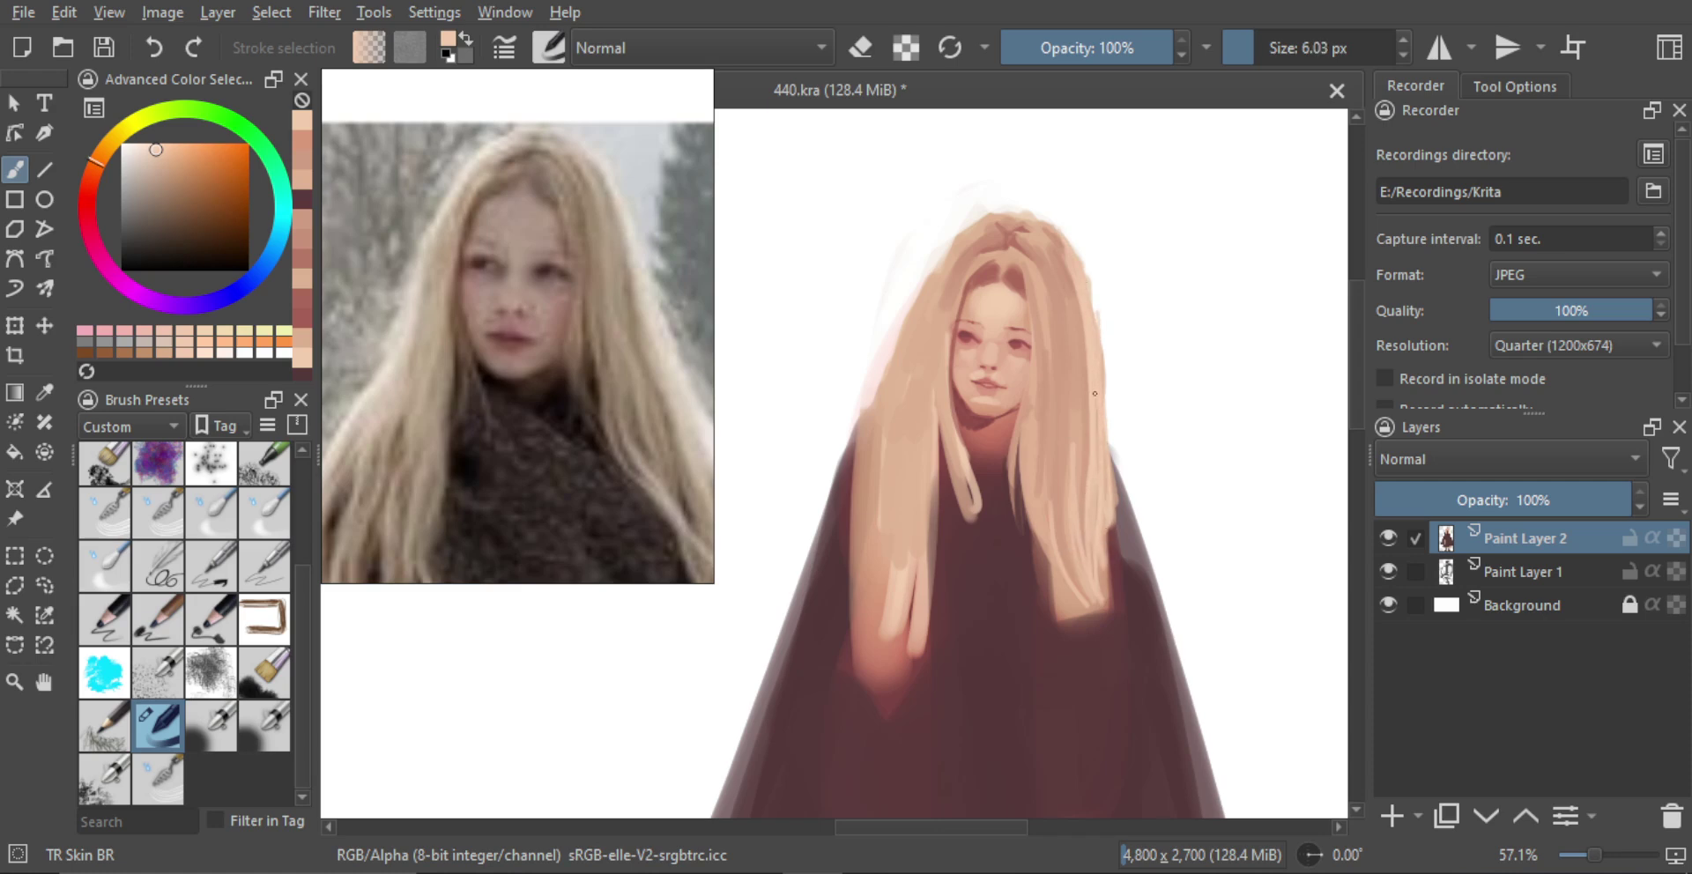
Paint light peach highlight strands down the left hair mass with a 12.68 px brush
{"action": "mouse_move", "coordinate": [1105, 475]}
{"action": "left_mouse_down", "text": "ctrl"}
{"action": "mouse_move", "coordinate": [1102, 494]}
{"action": "mouse_move", "coordinate": [1076, 393]}
{"action": "mouse_move", "coordinate": [982, 404]}
{"action": "mouse_move", "coordinate": [935, 475]}
{"action": "left_mouse_up", "text": "ctrl"}
{"action": "left_click_drag", "start_coordinate": [925, 481], "coordinate": [938, 481], "text": "shift"}
{"action": "left_click_drag", "start_coordinate": [910, 407], "coordinate": [898, 487]}
{"action": "left_click_drag", "start_coordinate": [917, 390], "coordinate": [913, 506]}
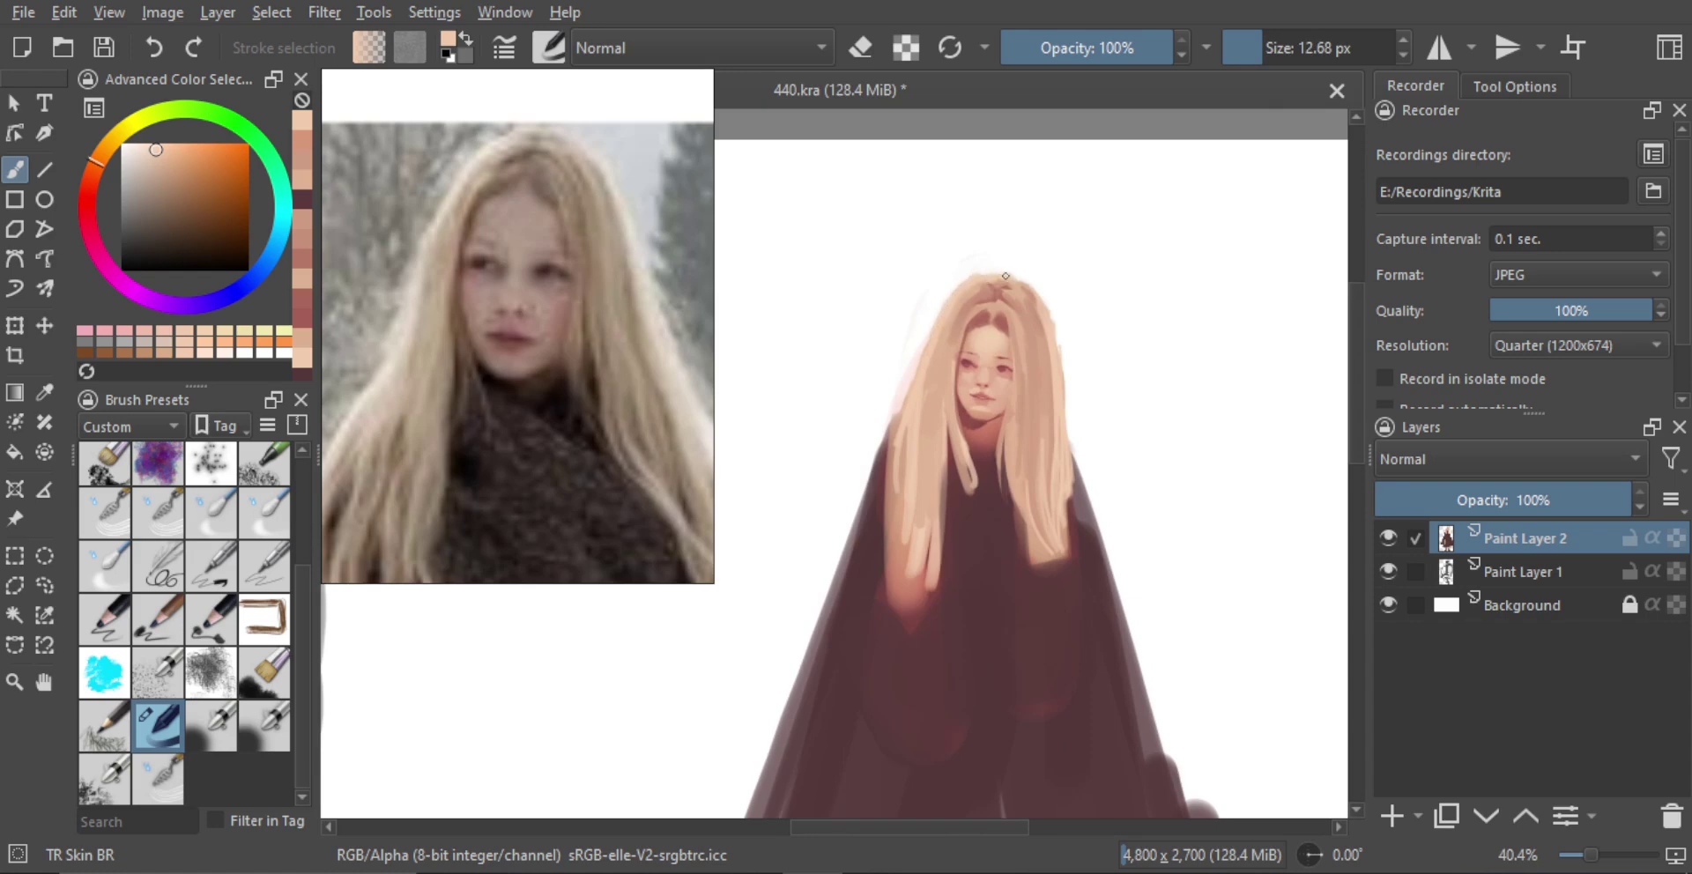
Show the full-length reference photo and select the woman's lower cloak, legs and boots with a freehand outline
{"action": "left_click_drag", "start_coordinate": [1006, 276], "coordinate": [1084, 366], "text": "ctrl"}
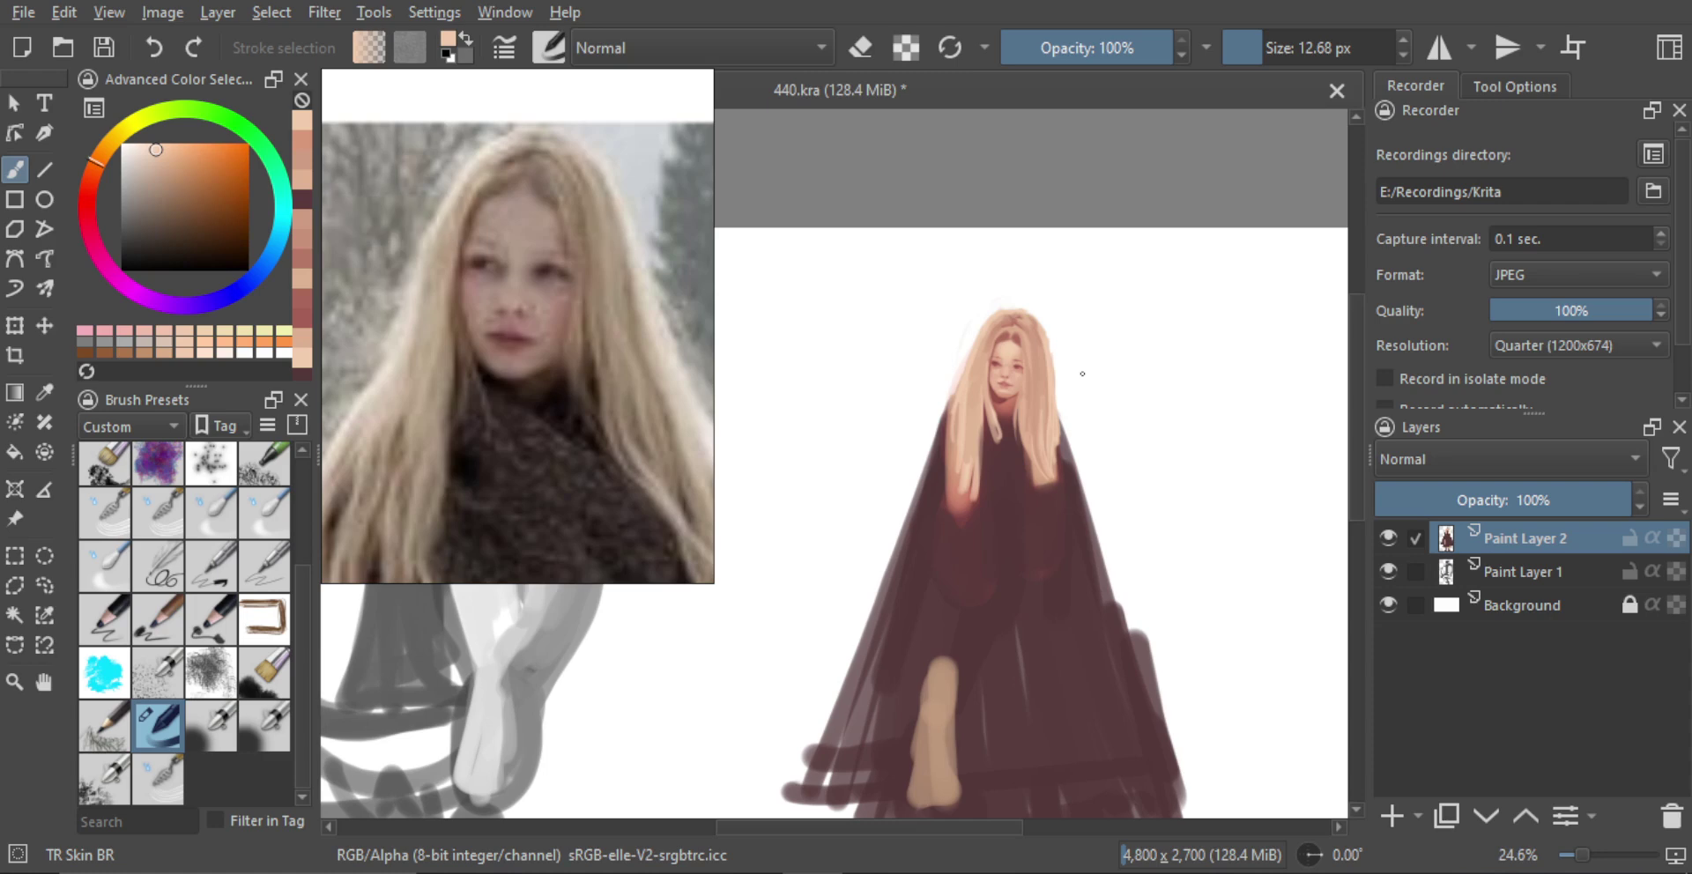
{"action": "left_click_drag", "start_coordinate": [956, 288], "coordinate": [966, 414], "text": "ctrl"}
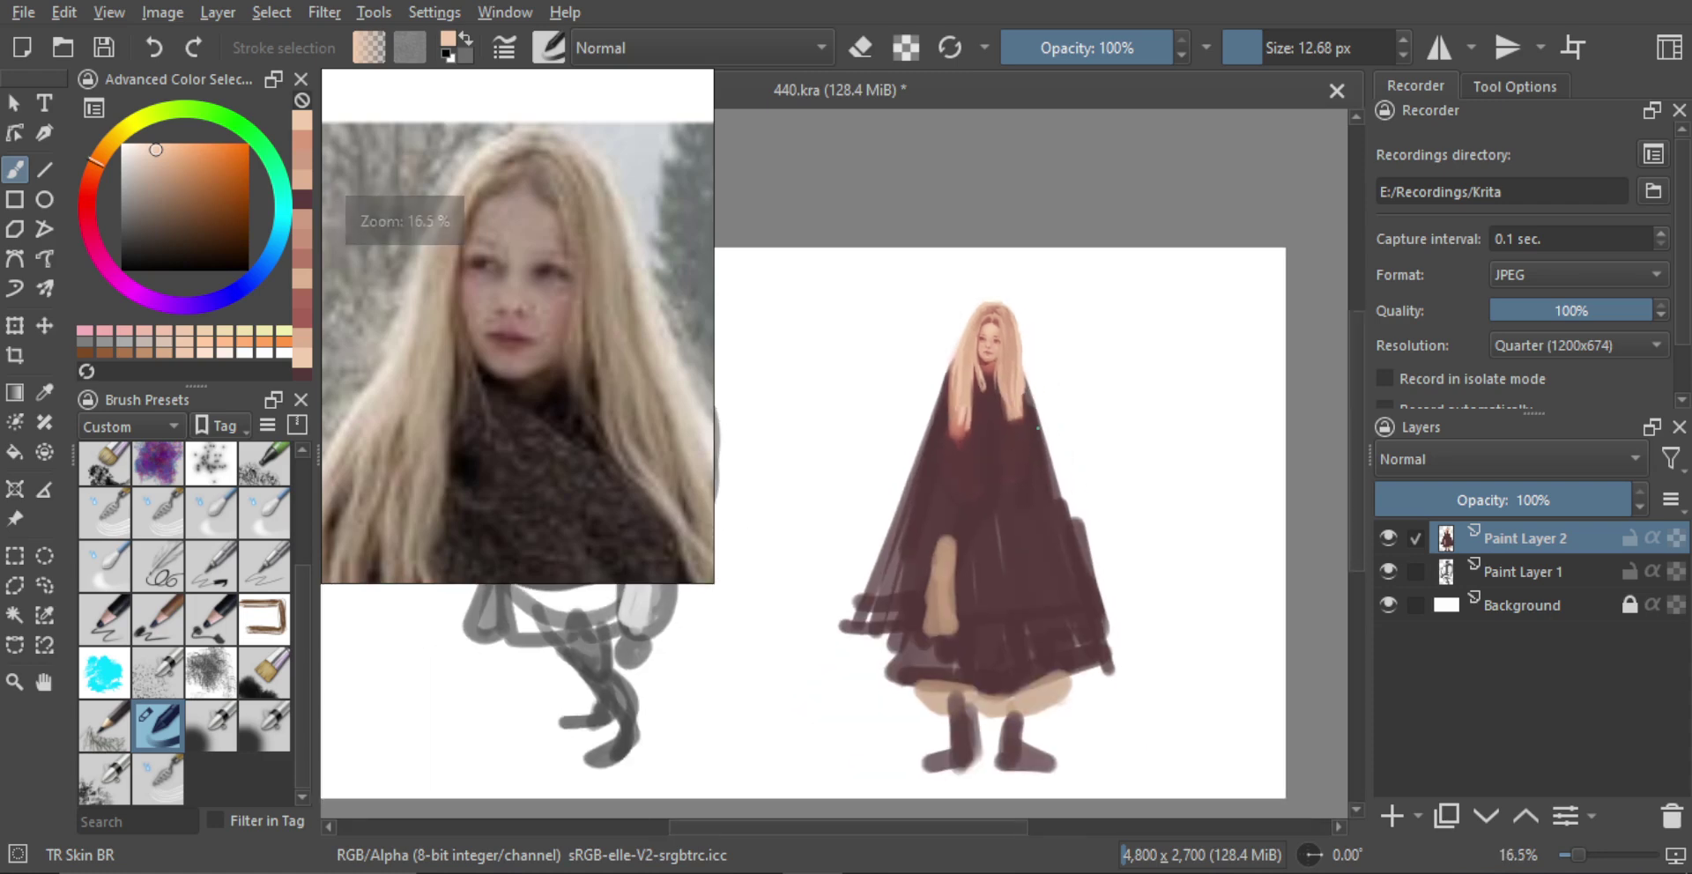
{"action": "key", "text": "l"}
{"action": "mouse_move", "coordinate": [624, 418]}
{"action": "left_mouse_down", "text": "alt"}
{"action": "mouse_move", "coordinate": [464, 432]}
{"action": "mouse_move", "coordinate": [527, 326]}
{"action": "mouse_move", "coordinate": [564, 391]}
{"action": "mouse_move", "coordinate": [555, 363]}
{"action": "left_mouse_up", "text": "alt"}
{"action": "left_click_drag", "start_coordinate": [1140, 448], "coordinate": [1136, 456]}
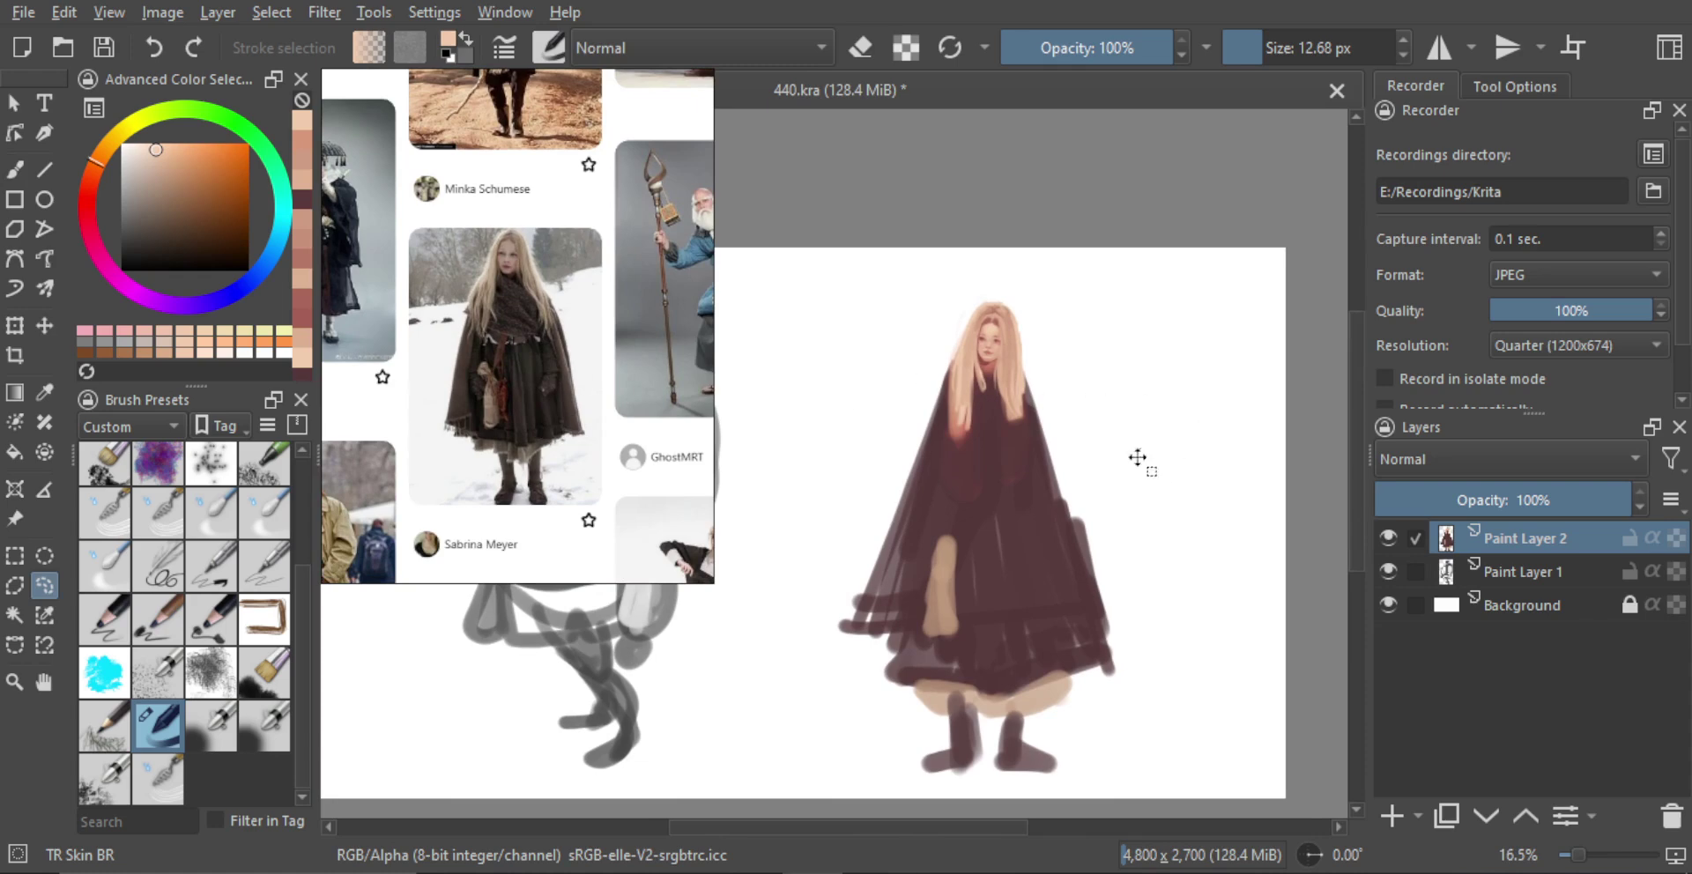
{"action": "mouse_move", "coordinate": [889, 465]}
{"action": "left_mouse_down"}
{"action": "mouse_move", "coordinate": [1049, 781]}
{"action": "mouse_move", "coordinate": [886, 468]}
{"action": "left_mouse_up"}
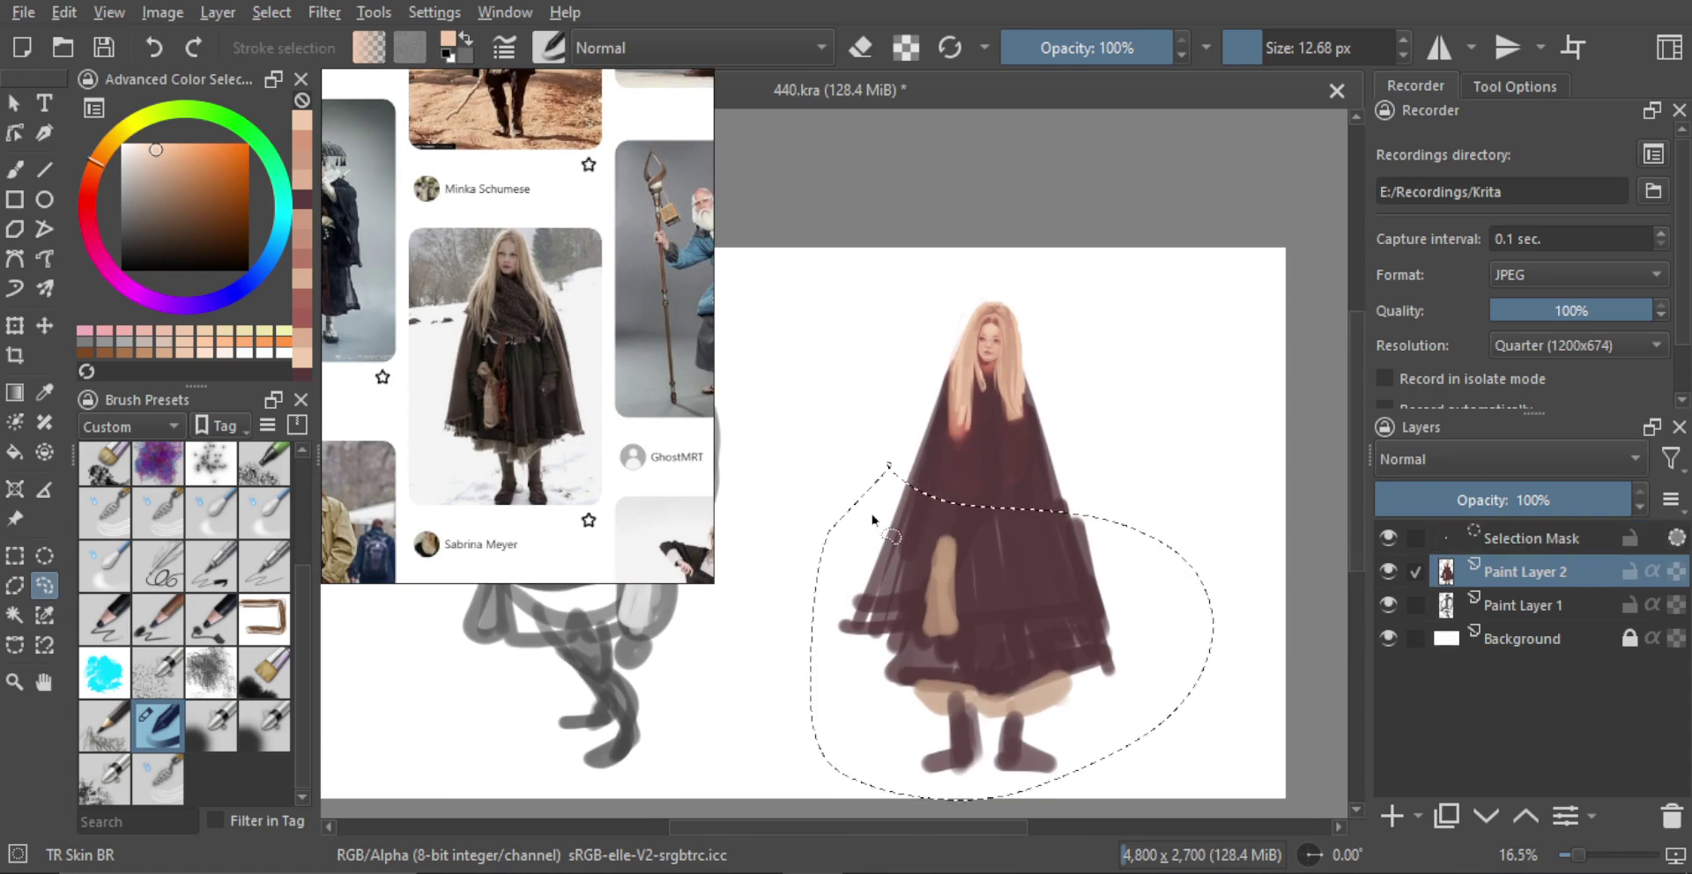
Scale the selected lower body down, shift it up under the torso, narrow it slightly, and clear the selection
{"action": "key", "text": "ctrl+r"}
{"action": "key", "text": "ctrl+t"}
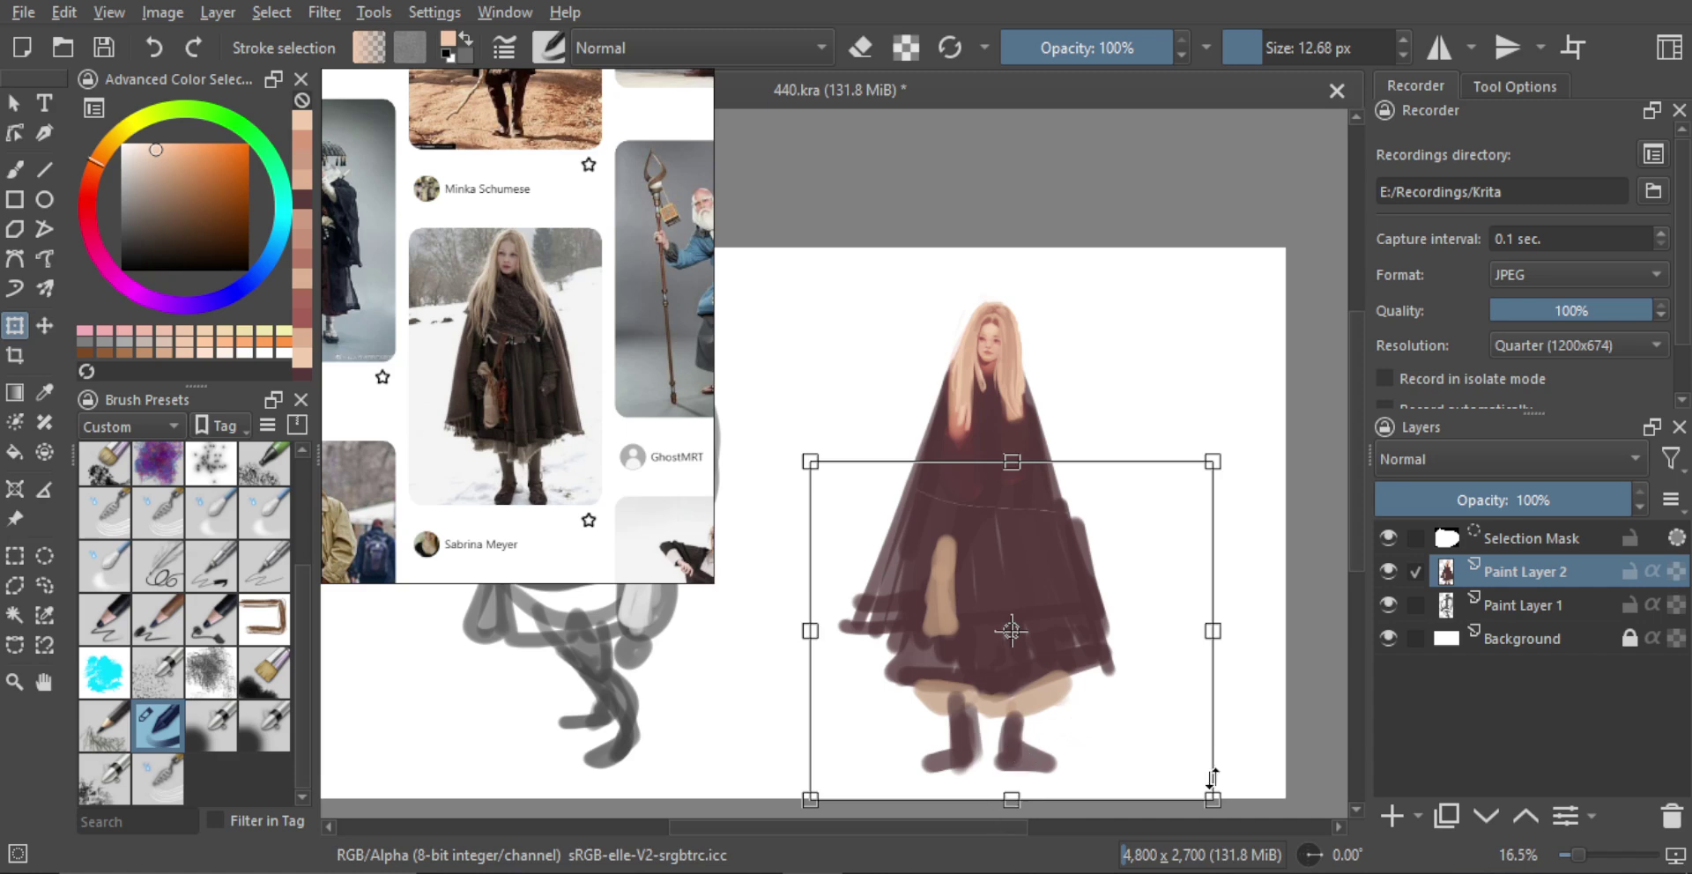
{"action": "left_click_drag", "start_coordinate": [1199, 784], "coordinate": [1134, 718]}
{"action": "left_click_drag", "start_coordinate": [1022, 601], "coordinate": [1058, 580]}
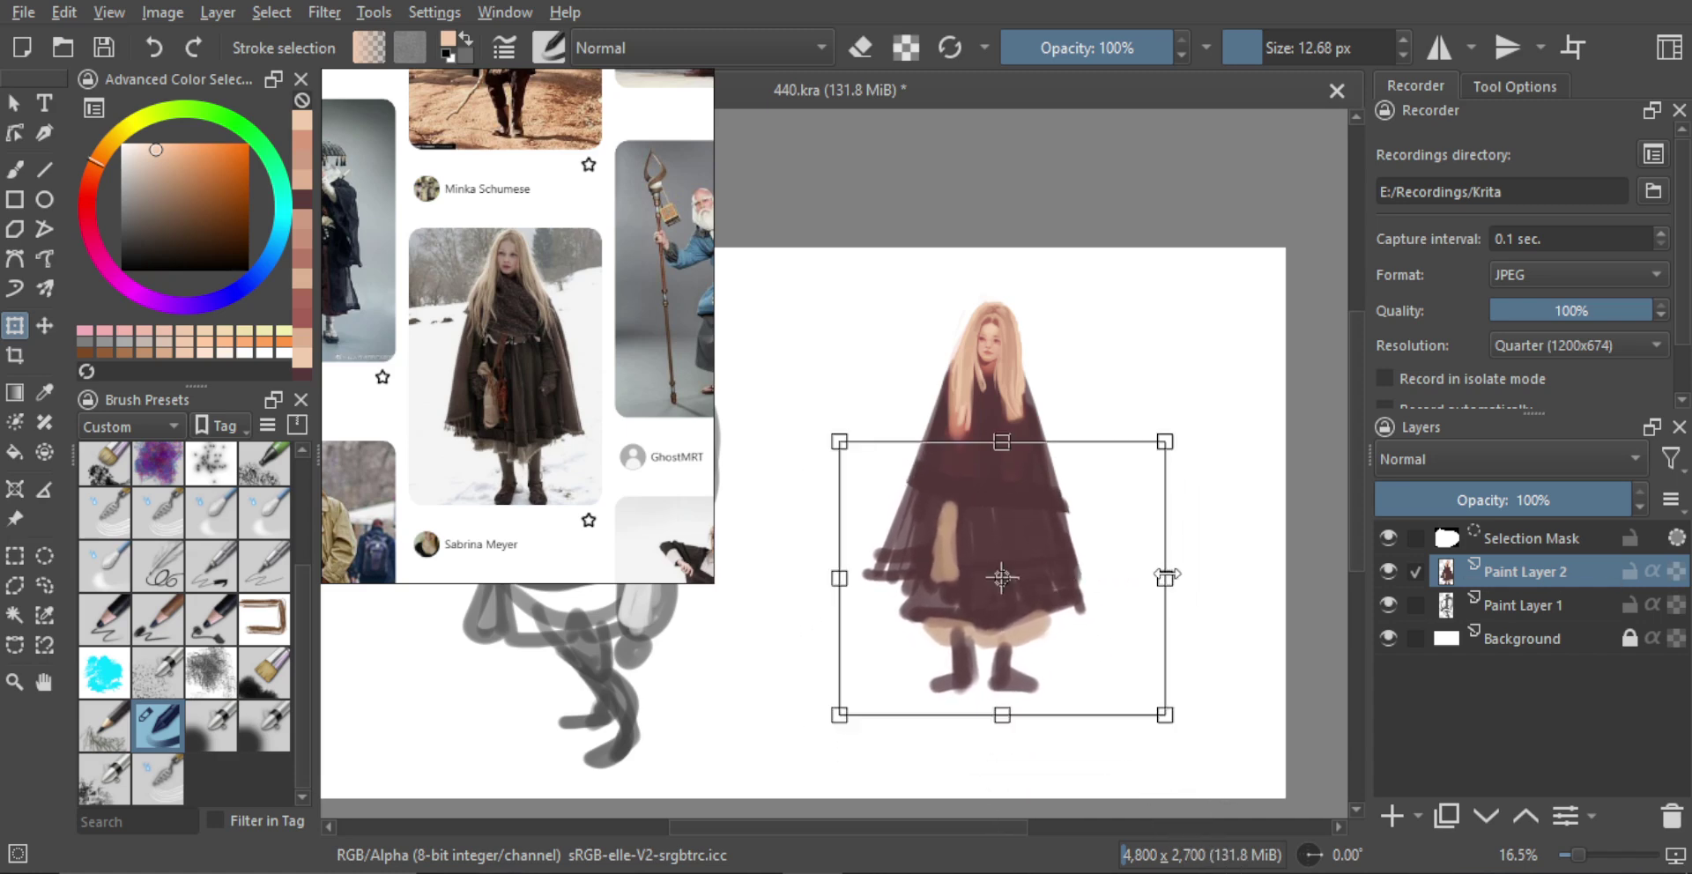
{"action": "left_click_drag", "start_coordinate": [1163, 580], "coordinate": [1082, 580]}
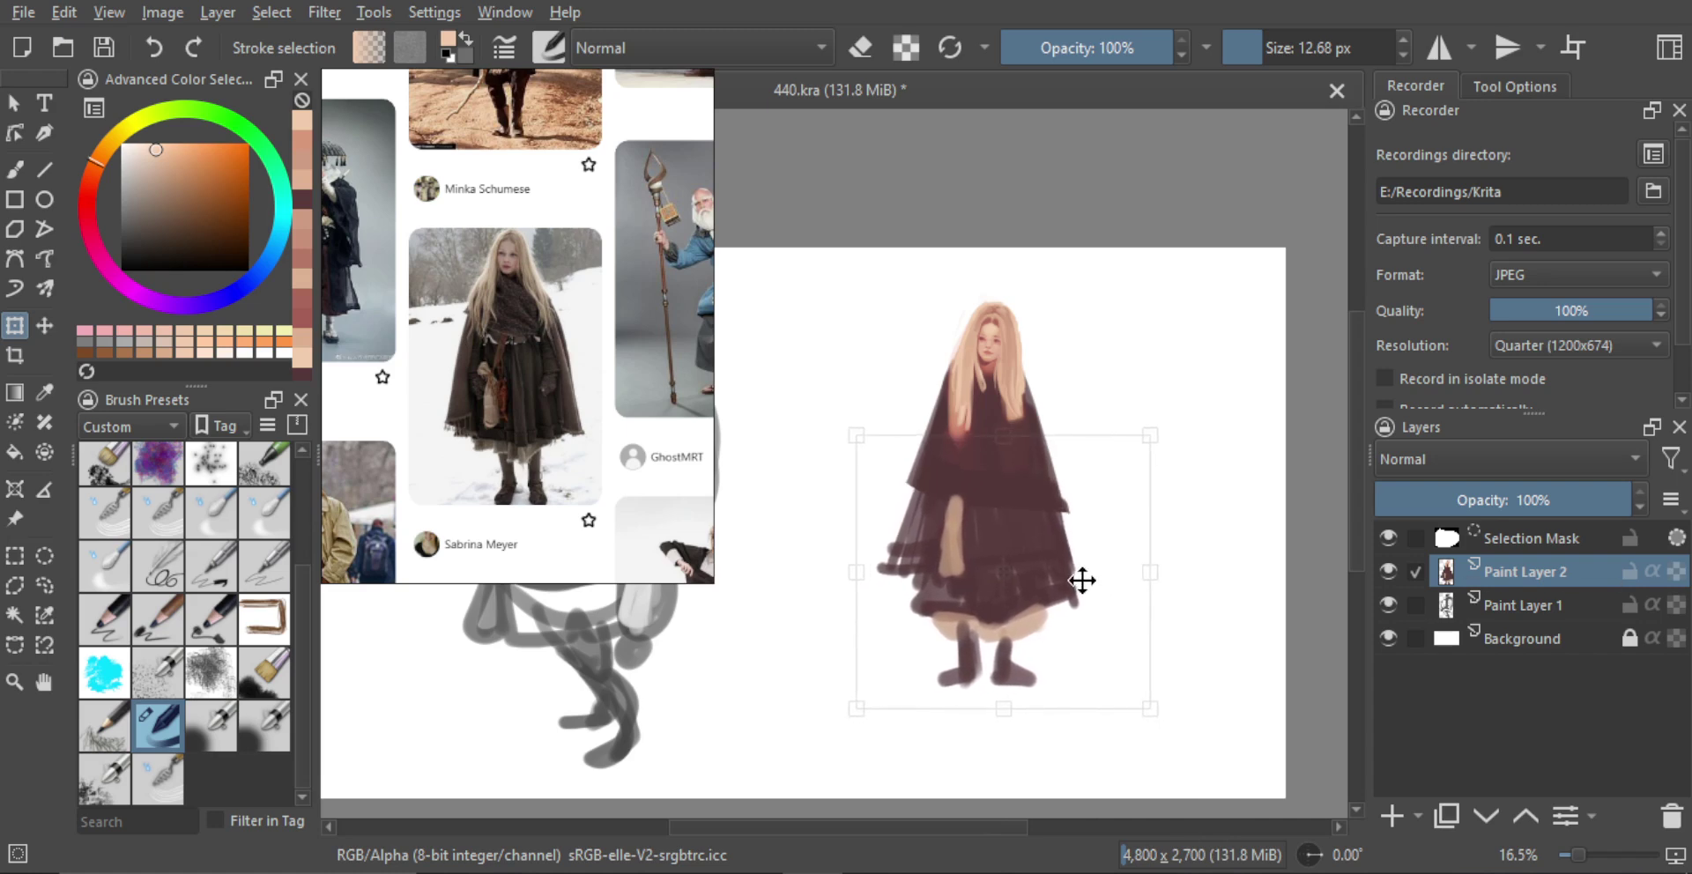
{"action": "key", "text": "l"}
{"action": "left_click_drag", "start_coordinate": [1168, 531], "coordinate": [1095, 534]}
{"action": "key", "text": "ctrl+shift+a"}
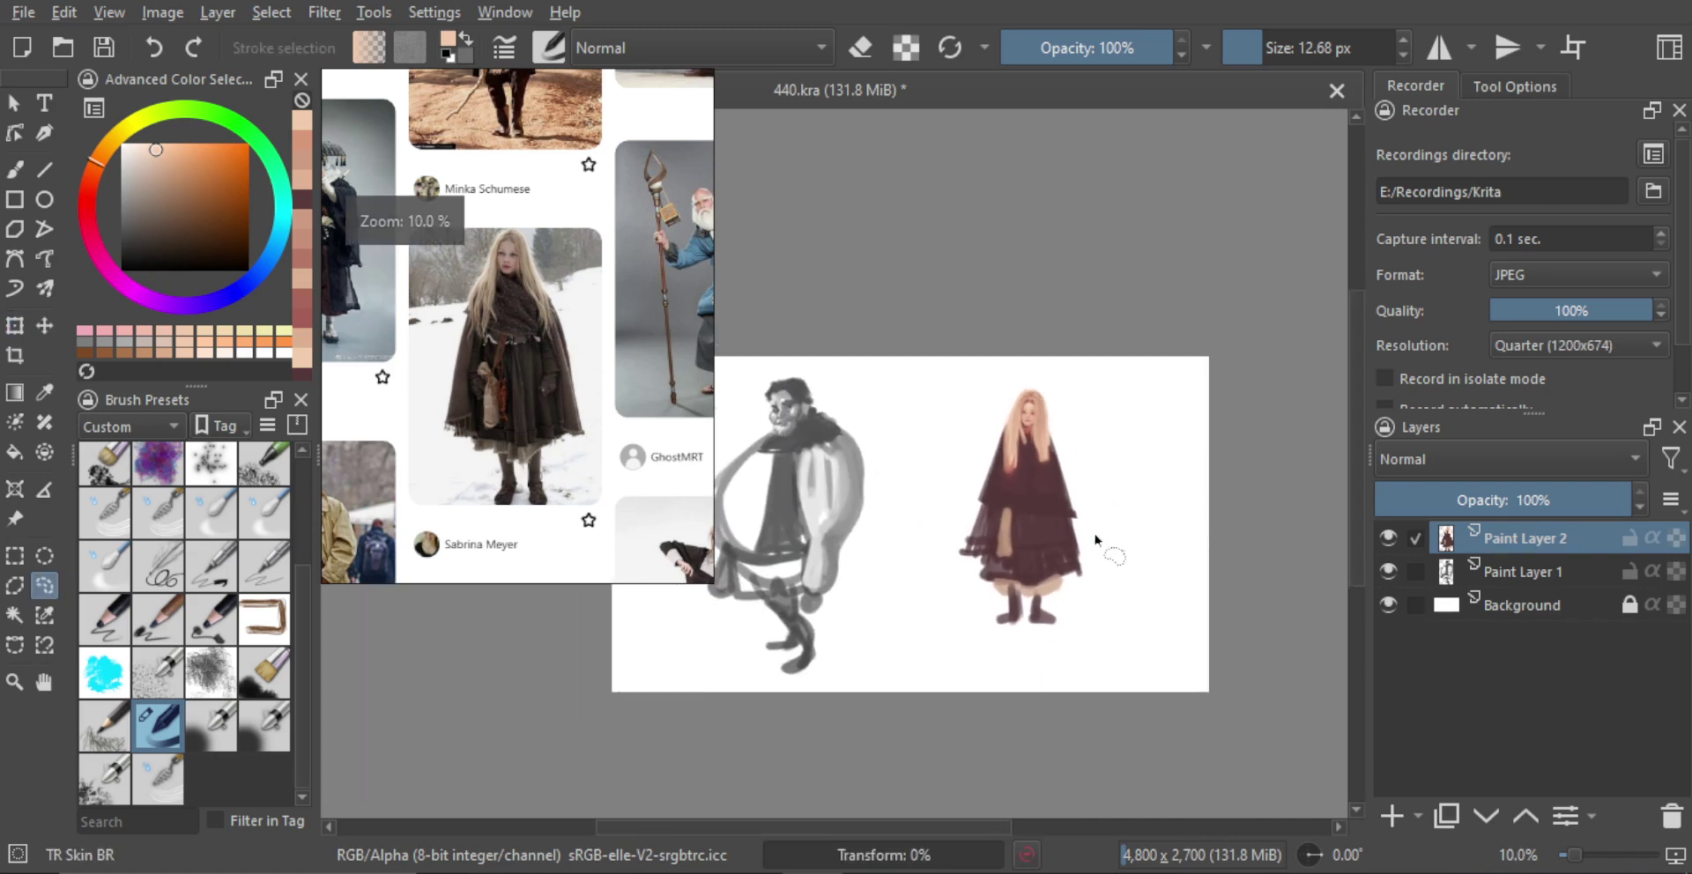
Enlarge the whole cloaked woman proportionally and move her closer to the bearded man
{"action": "scroll", "coordinate": [1082, 461], "scroll_direction": "up", "scroll_amount": 1}
{"action": "key", "text": "ctrl+t"}
{"action": "key", "text": "shift"}
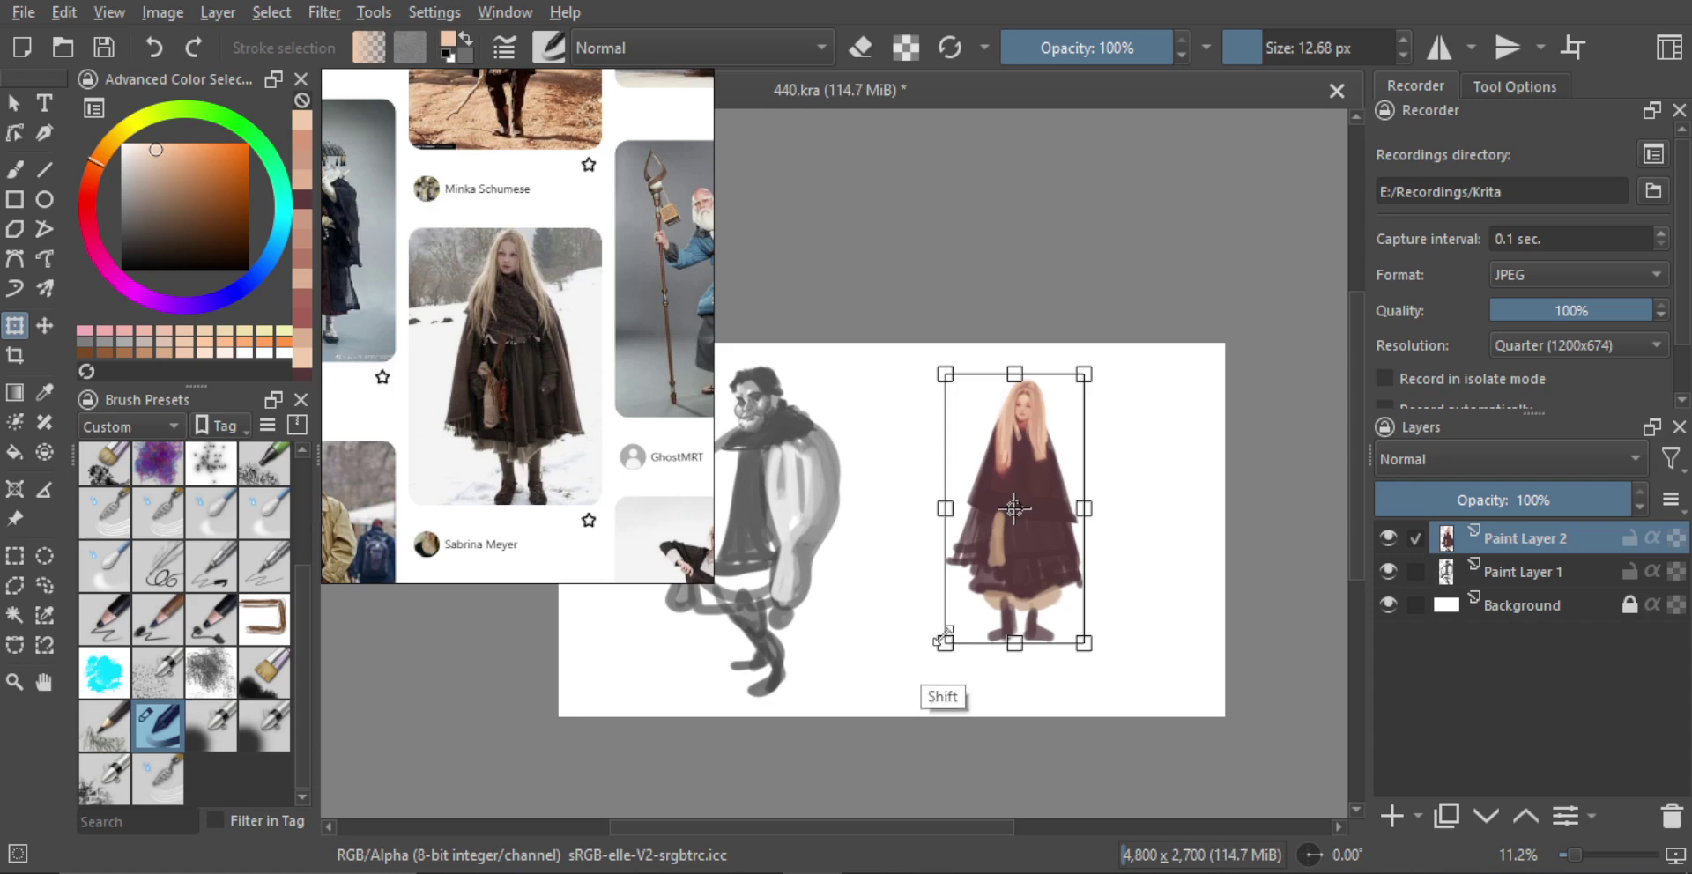
{"action": "left_click_drag", "start_coordinate": [946, 643], "coordinate": [893, 678]}
{"action": "left_click_drag", "start_coordinate": [990, 589], "coordinate": [937, 583]}
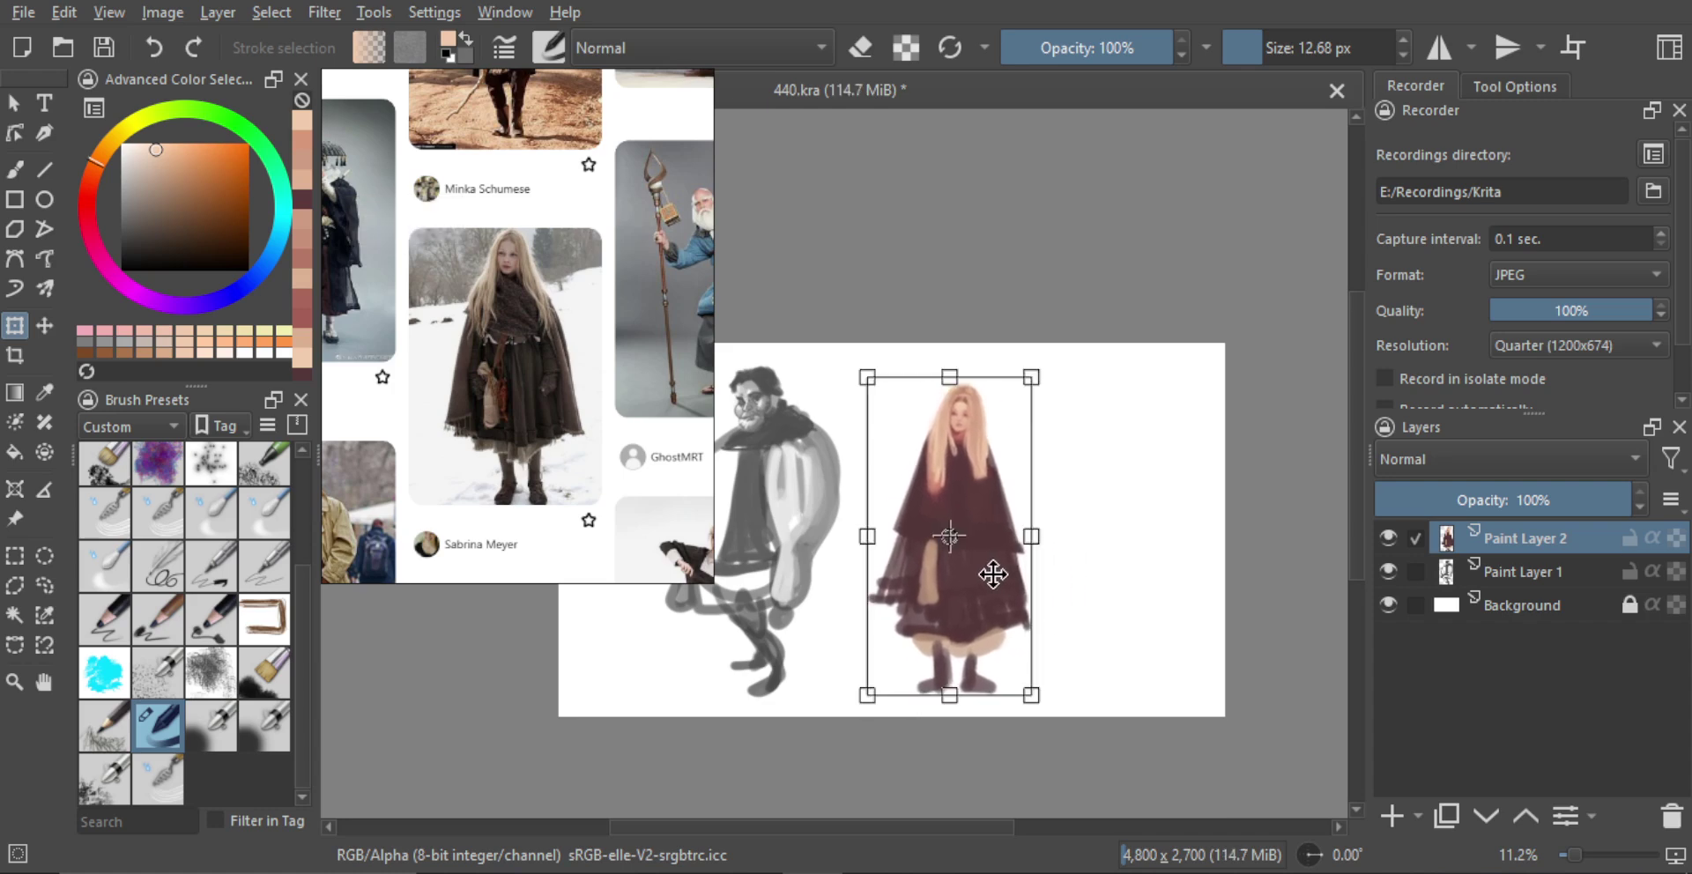
{"action": "key", "text": "Return"}
Enlarge the reference photo to the woman's head and torso, and mix a dark maroon from the shadow colour beside her painted jaw
{"action": "key", "text": "b"}
{"action": "left_click_drag", "start_coordinate": [1003, 437], "coordinate": [1080, 319]}
{"action": "left_click_drag", "start_coordinate": [1042, 362], "coordinate": [1044, 287]}
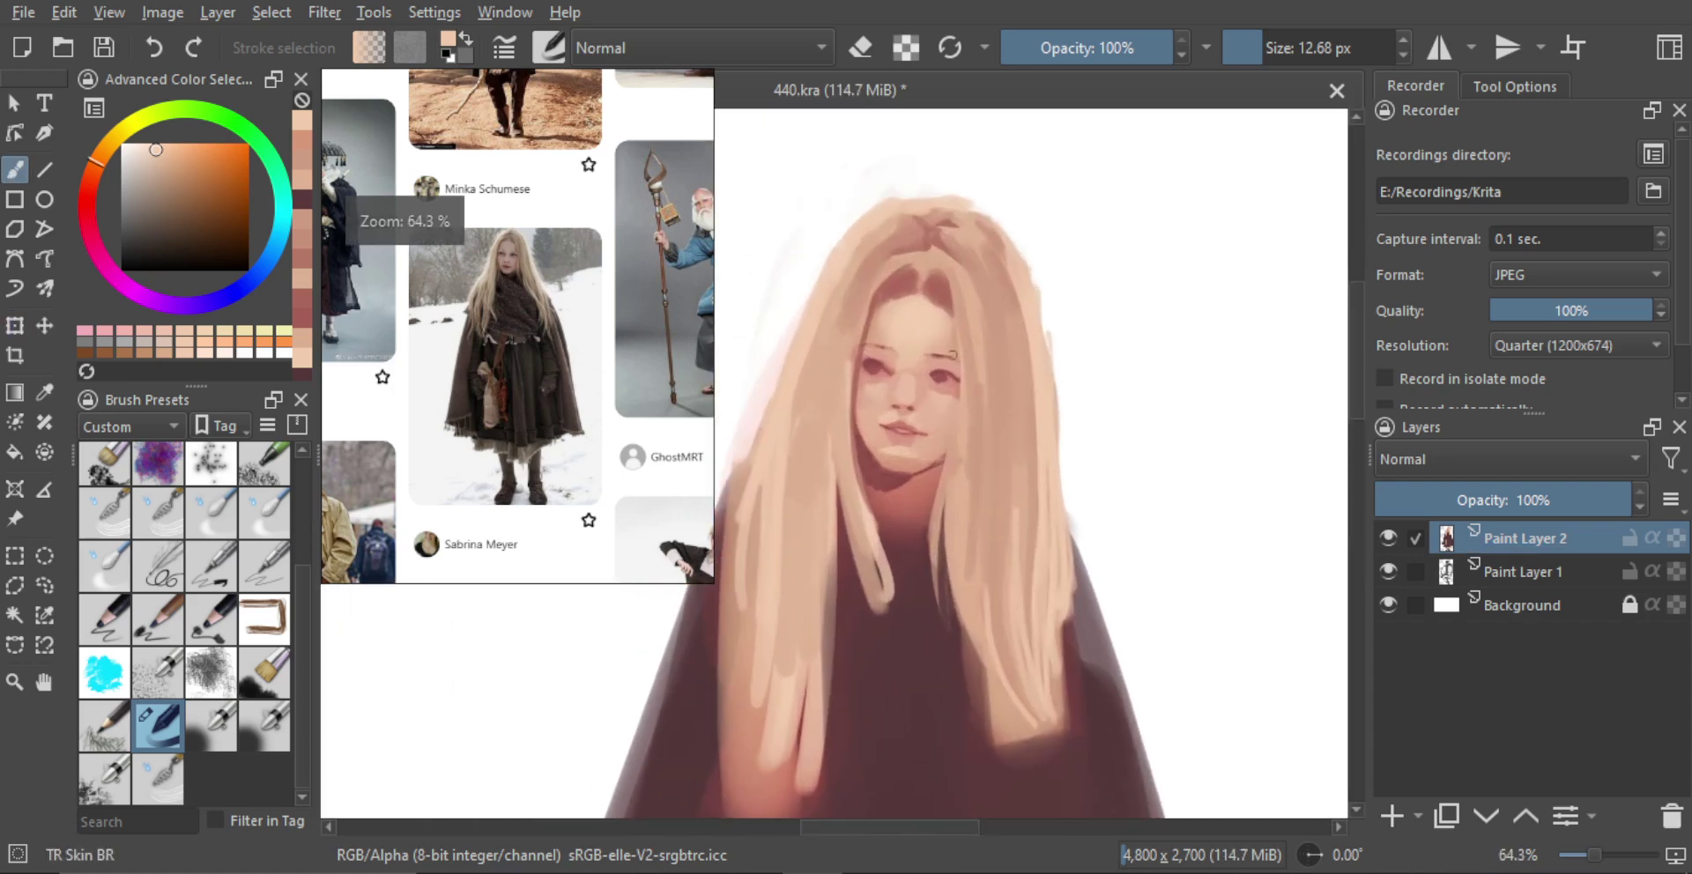
{"action": "left_click", "coordinate": [552, 278]}
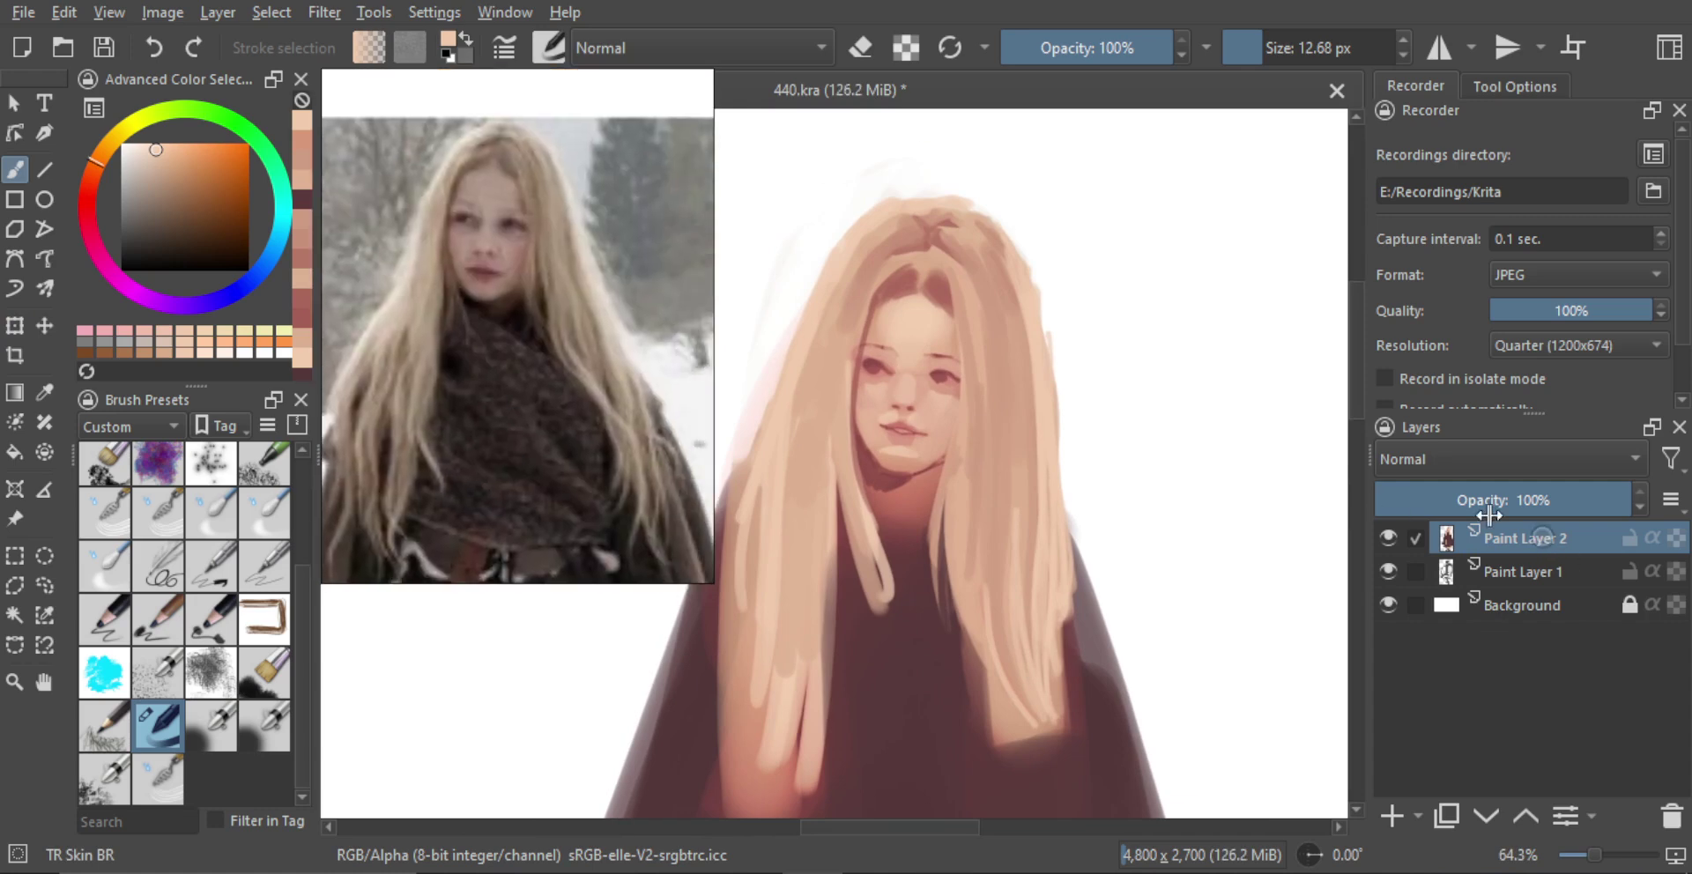
{"action": "scroll", "coordinate": [933, 377], "scroll_direction": "up", "scroll_amount": 4}
{"action": "left_click", "coordinate": [882, 485], "text": "alt"}
{"action": "left_click", "coordinate": [880, 485], "text": "alt"}
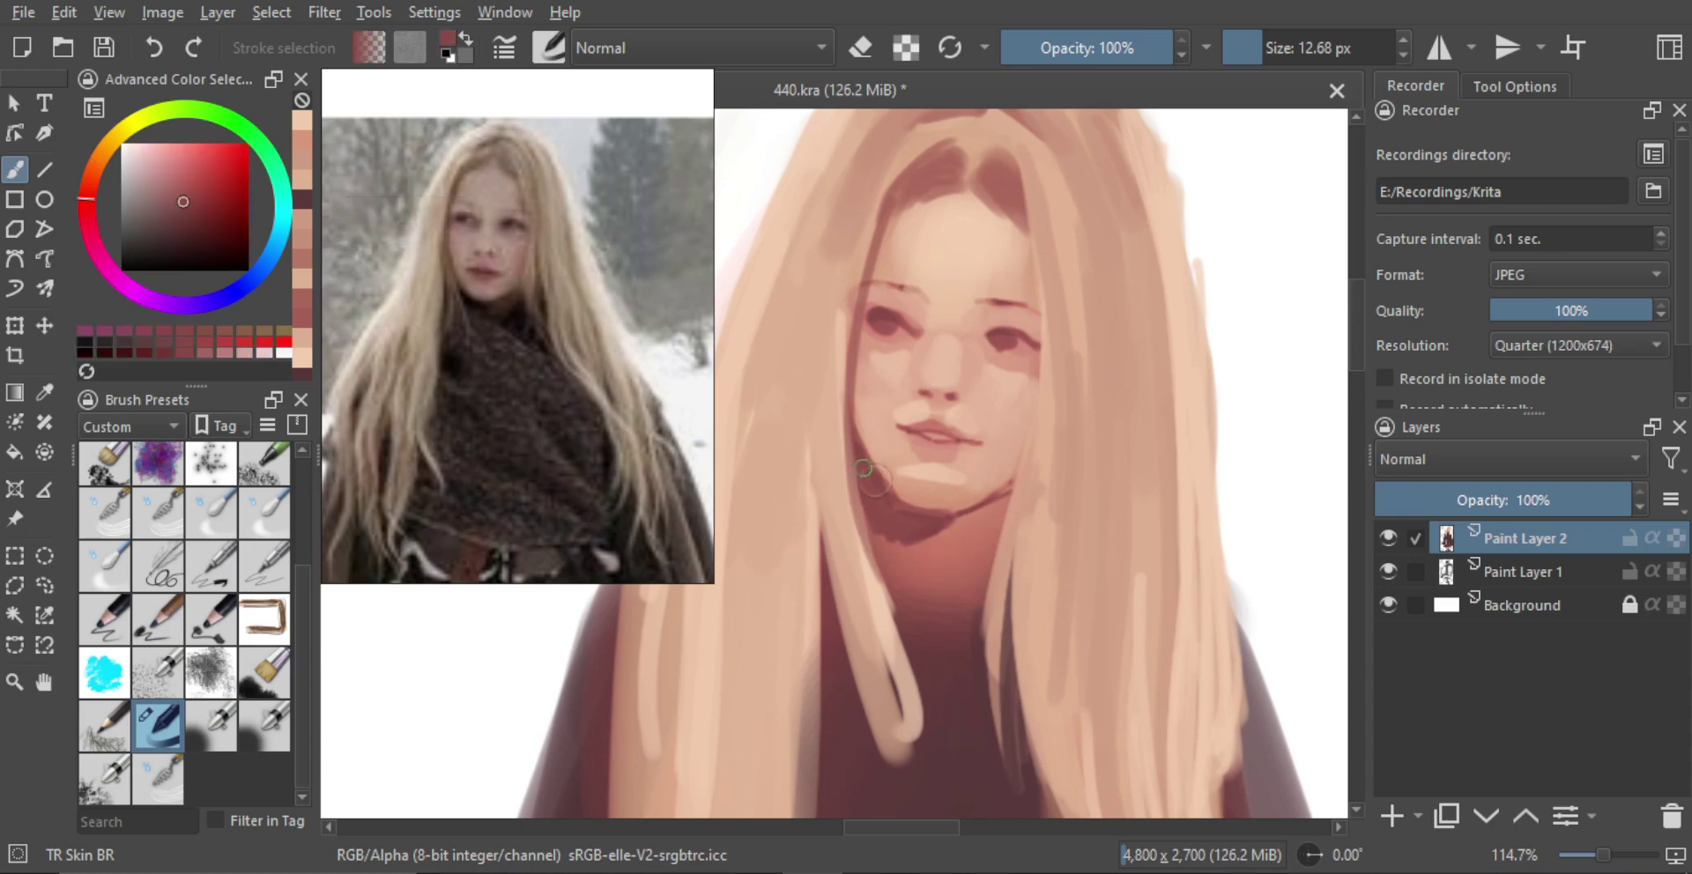
{"action": "left_click", "coordinate": [192, 240]}
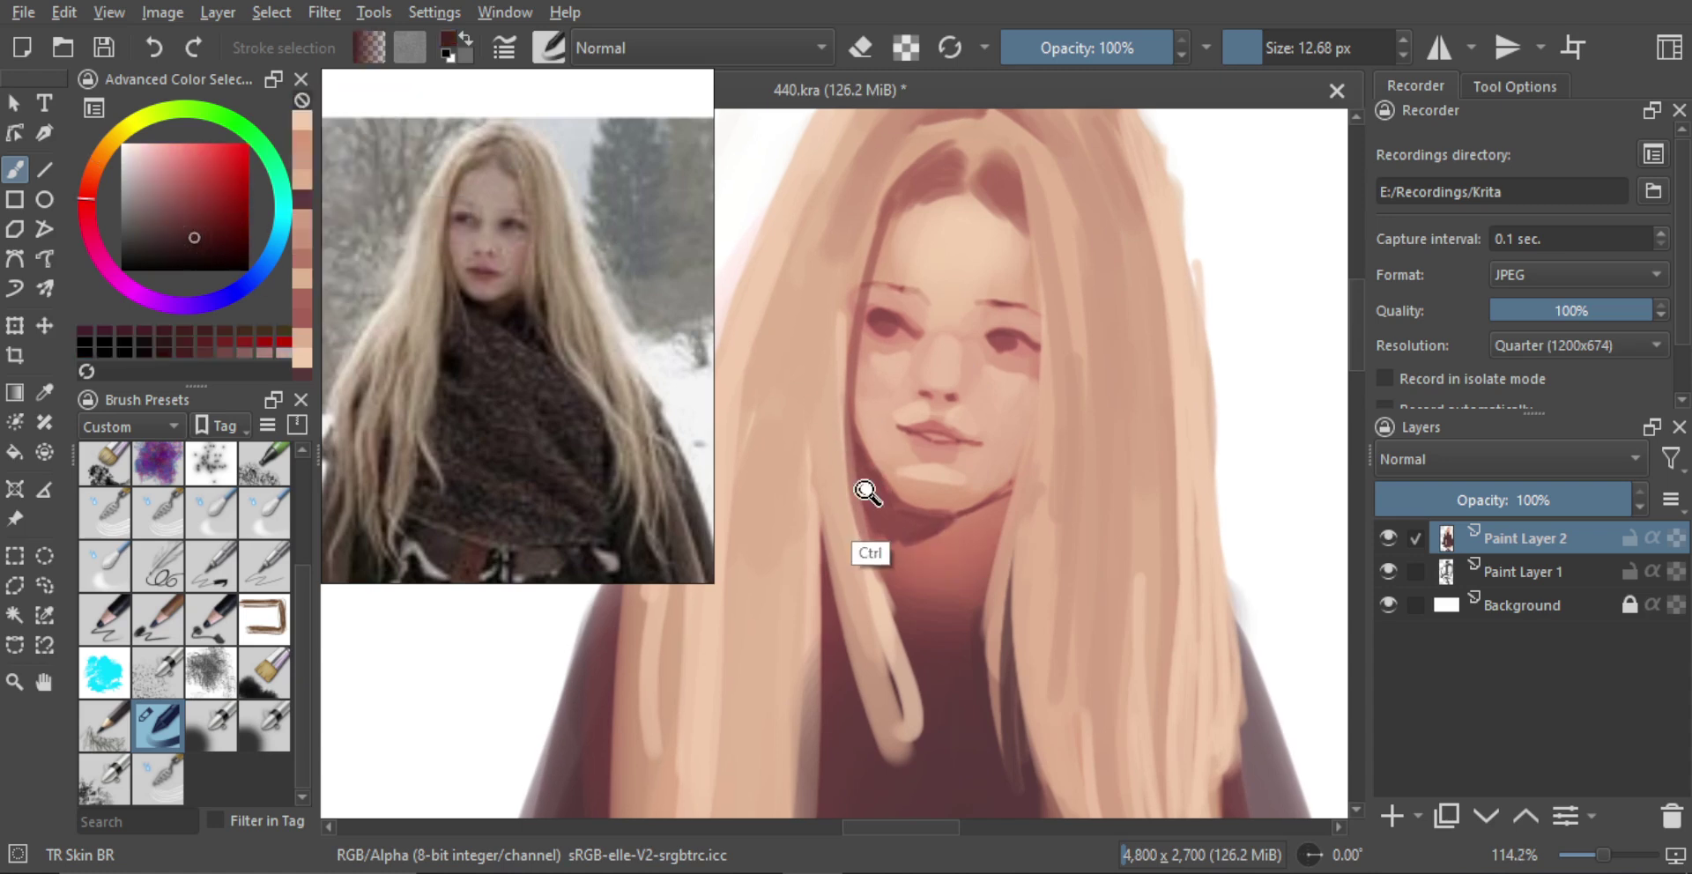
{"action": "scroll", "coordinate": [864, 491], "scroll_direction": "up", "scroll_amount": 1}
{"action": "left_click", "coordinate": [82, 203]}
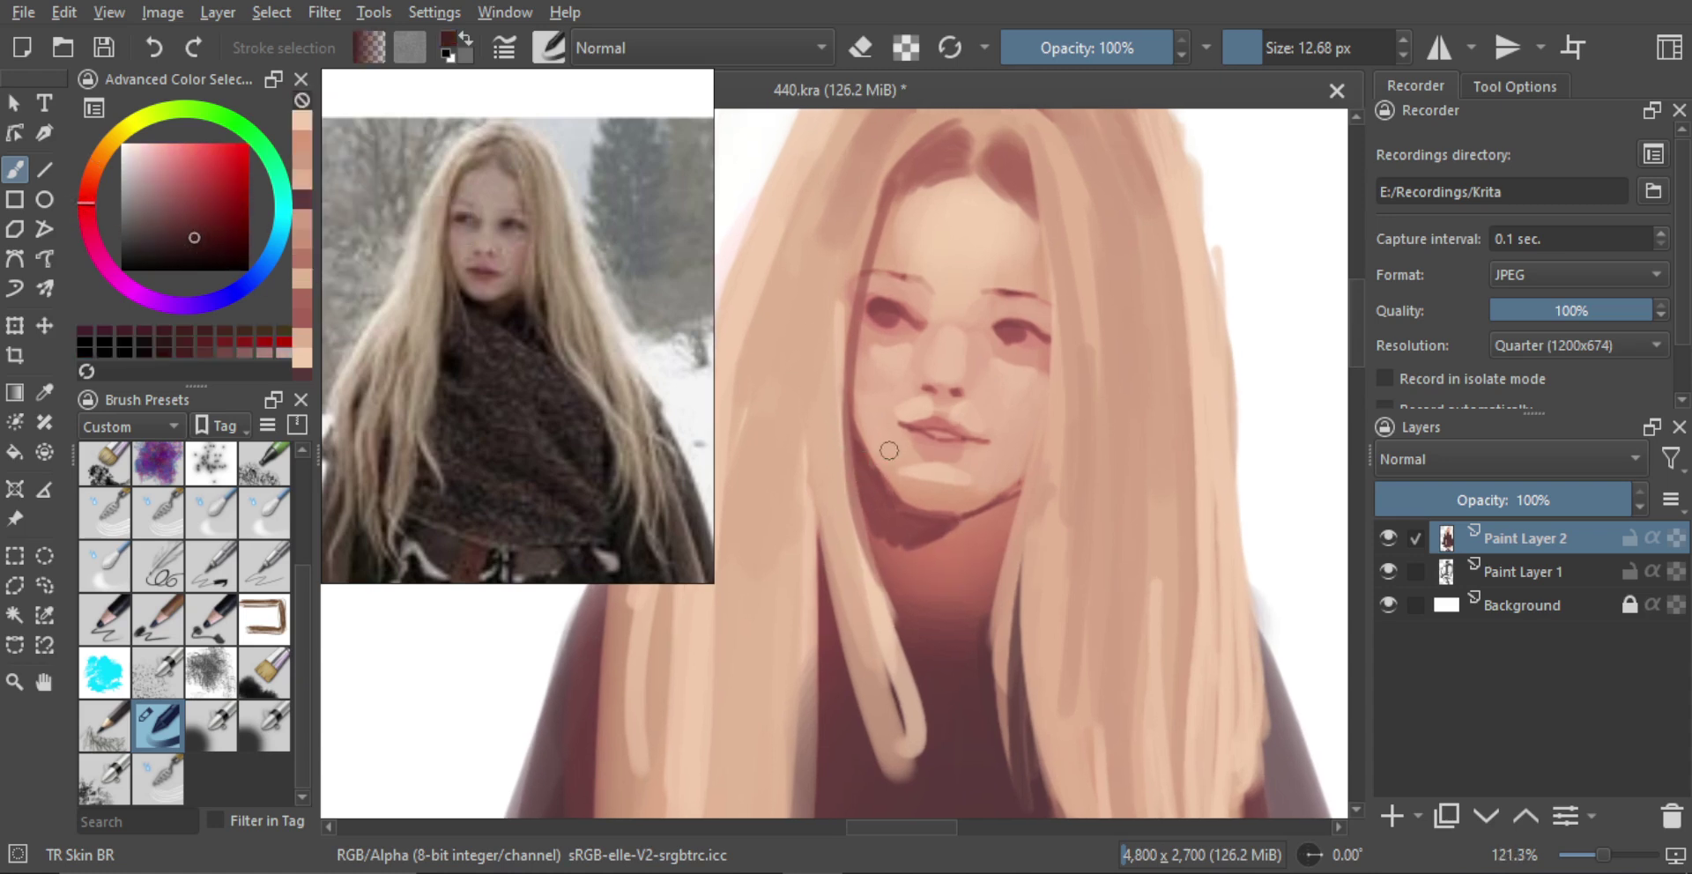
Sharpen the lower edge of the woman's jaw with a thin dark maroon line using a 3.45 px brush
{"action": "left_click_drag", "start_coordinate": [875, 520], "coordinate": [854, 459]}
{"action": "key", "text": "ctrl+z"}
{"action": "key", "text": "bracketleft"}
{"action": "key", "text": "bracketleft"}
{"action": "key", "text": "bracketleft"}
{"action": "key", "text": "bracketleft"}
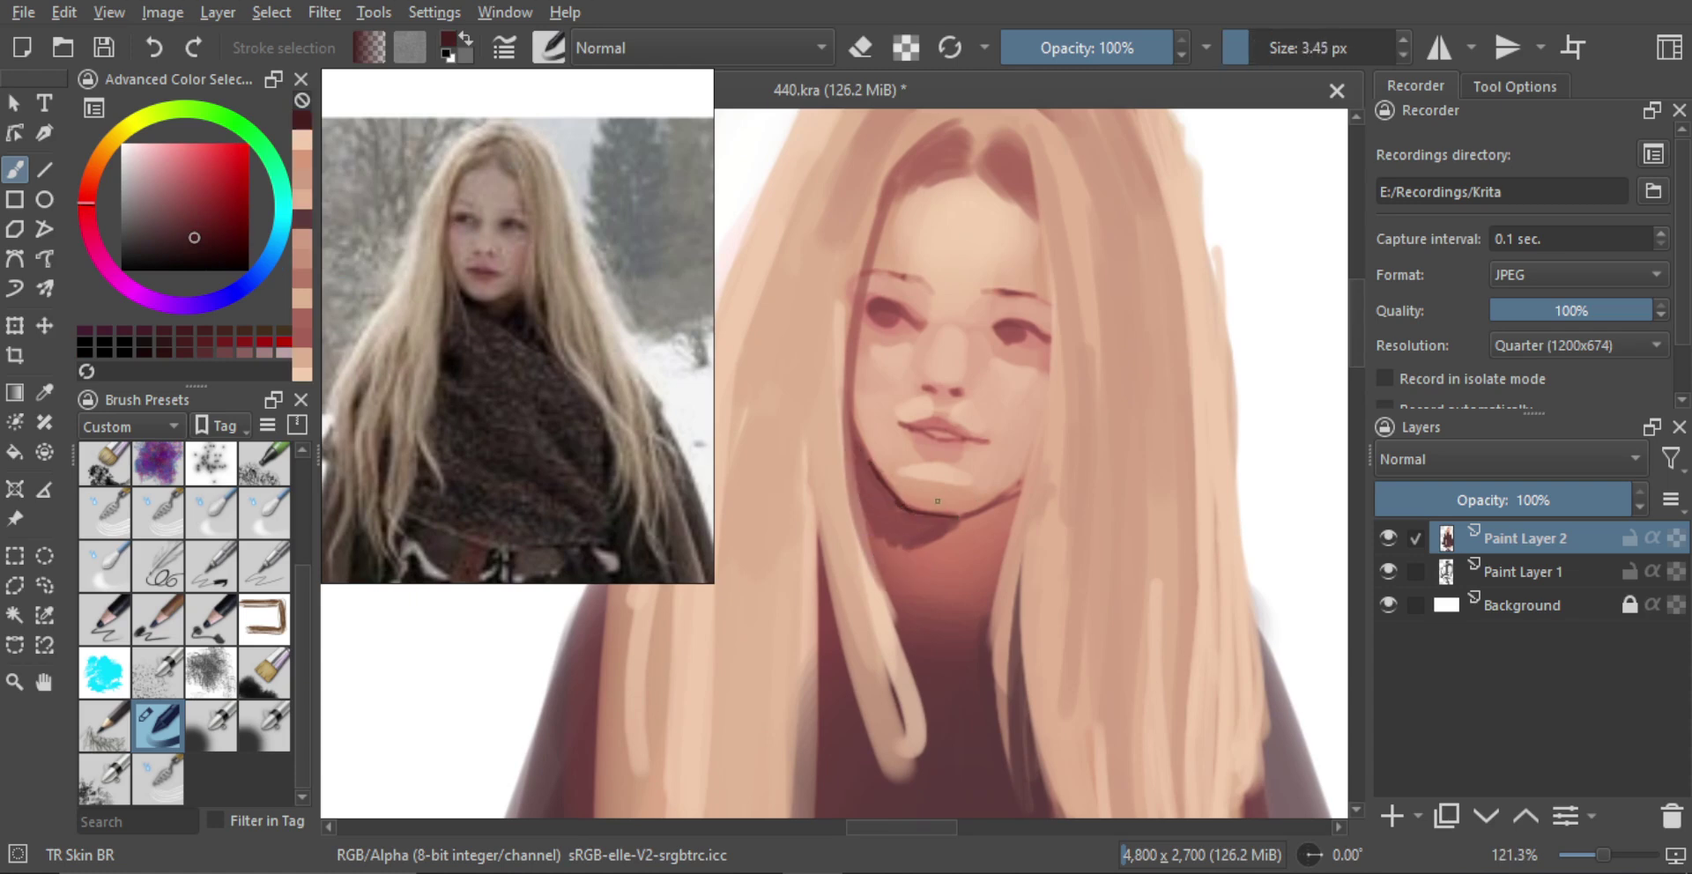
Draw a dark diagonal scarf fold line across the neck with a 5.23 px brush
{"action": "key", "text": "bracketright"}
{"action": "key", "text": "bracketright"}
{"action": "key", "text": "bracketright"}
{"action": "key", "text": "bracketright"}
{"action": "left_click_drag", "start_coordinate": [874, 515], "coordinate": [995, 607]}
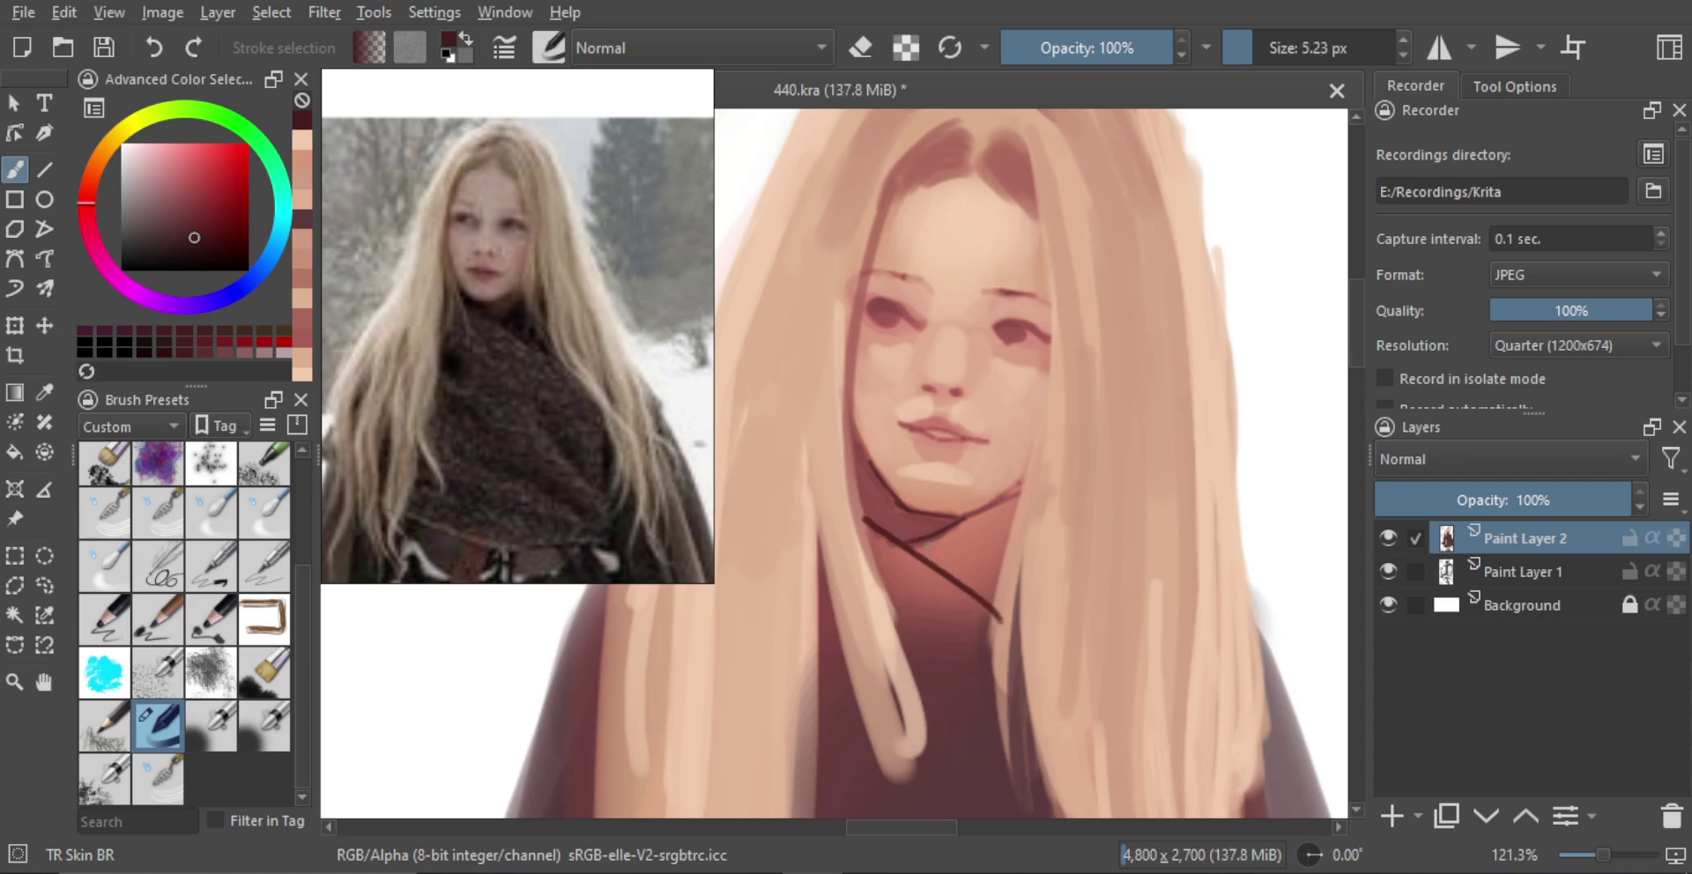
Block in dark maroon shadows under the chin and beside the scarf fold with a 10.81 px brush
{"action": "key", "text": "bracketright"}
{"action": "key", "text": "bracketright"}
{"action": "key", "text": "bracketright"}
{"action": "key", "text": "bracketright"}
{"action": "left_click", "coordinate": [901, 518], "text": "ctrl"}
{"action": "left_click_drag", "start_coordinate": [899, 518], "coordinate": [912, 518]}
{"action": "mouse_move", "coordinate": [889, 486]}
{"action": "left_mouse_down"}
{"action": "mouse_move", "coordinate": [912, 532]}
{"action": "mouse_move", "coordinate": [927, 525]}
{"action": "left_mouse_up"}
{"action": "left_click_drag", "start_coordinate": [987, 580], "coordinate": [964, 567]}
{"action": "key", "text": "ctrl+z"}
{"action": "mouse_move", "coordinate": [1003, 539]}
{"action": "left_mouse_down"}
{"action": "mouse_move", "coordinate": [991, 582]}
{"action": "mouse_move", "coordinate": [965, 568]}
{"action": "left_mouse_up"}
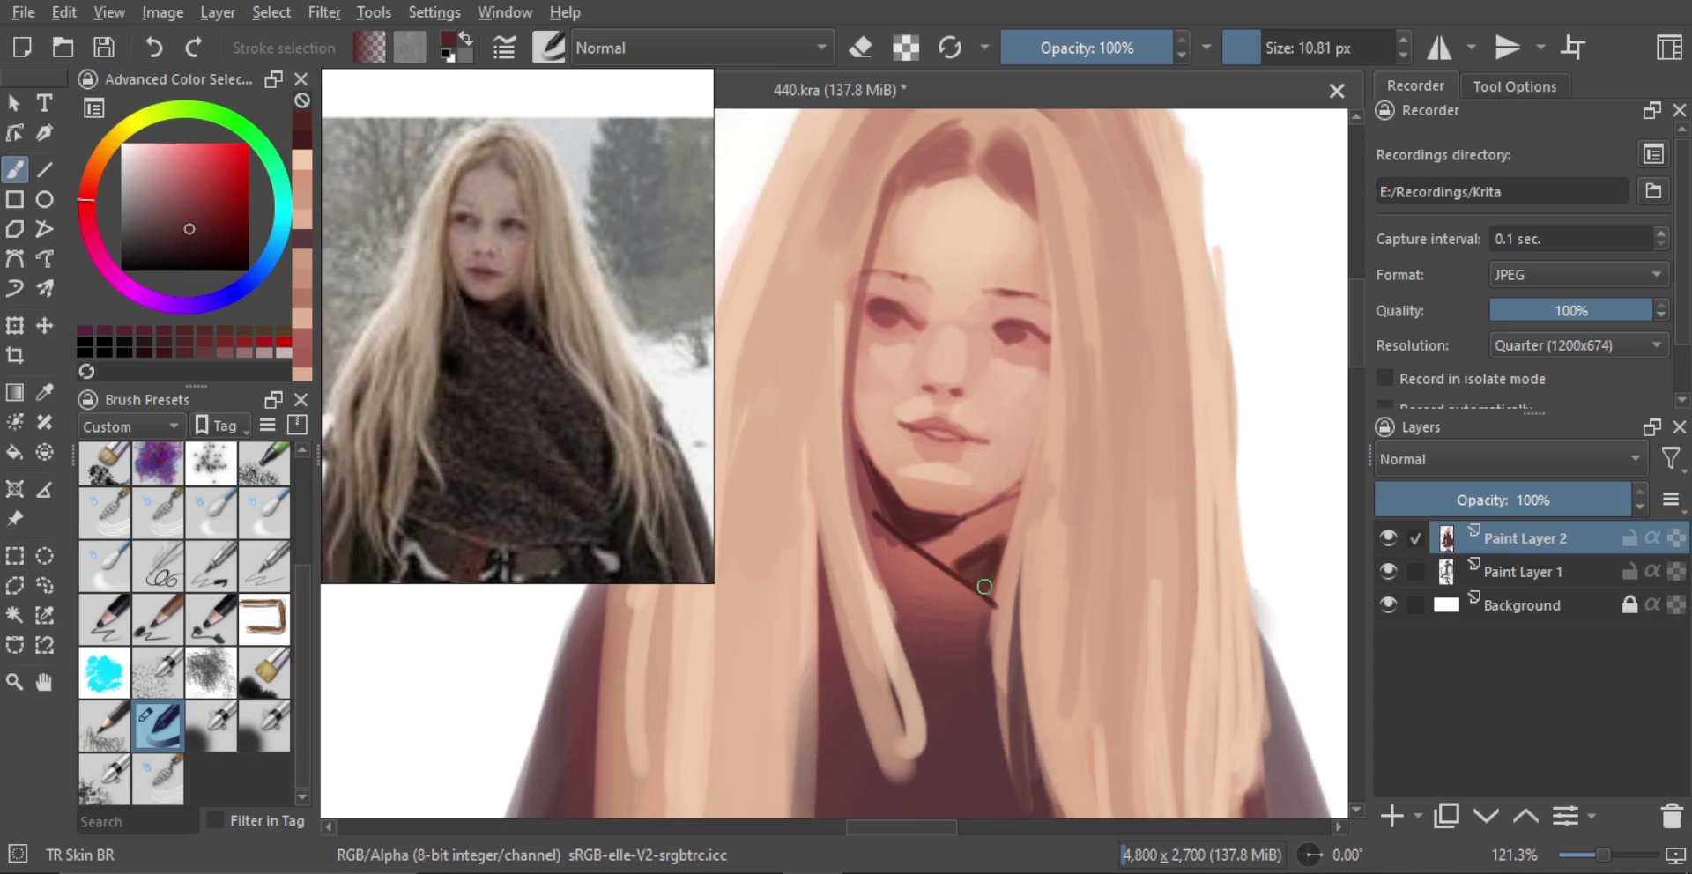
Darken the pupils, the eyebrows and the line between the lips in dark maroon with a 3.68 px brush
{"action": "mouse_move", "coordinate": [964, 487]}
{"action": "left_mouse_down"}
{"action": "mouse_move", "coordinate": [970, 468]}
{"action": "mouse_move", "coordinate": [945, 513]}
{"action": "left_mouse_up"}
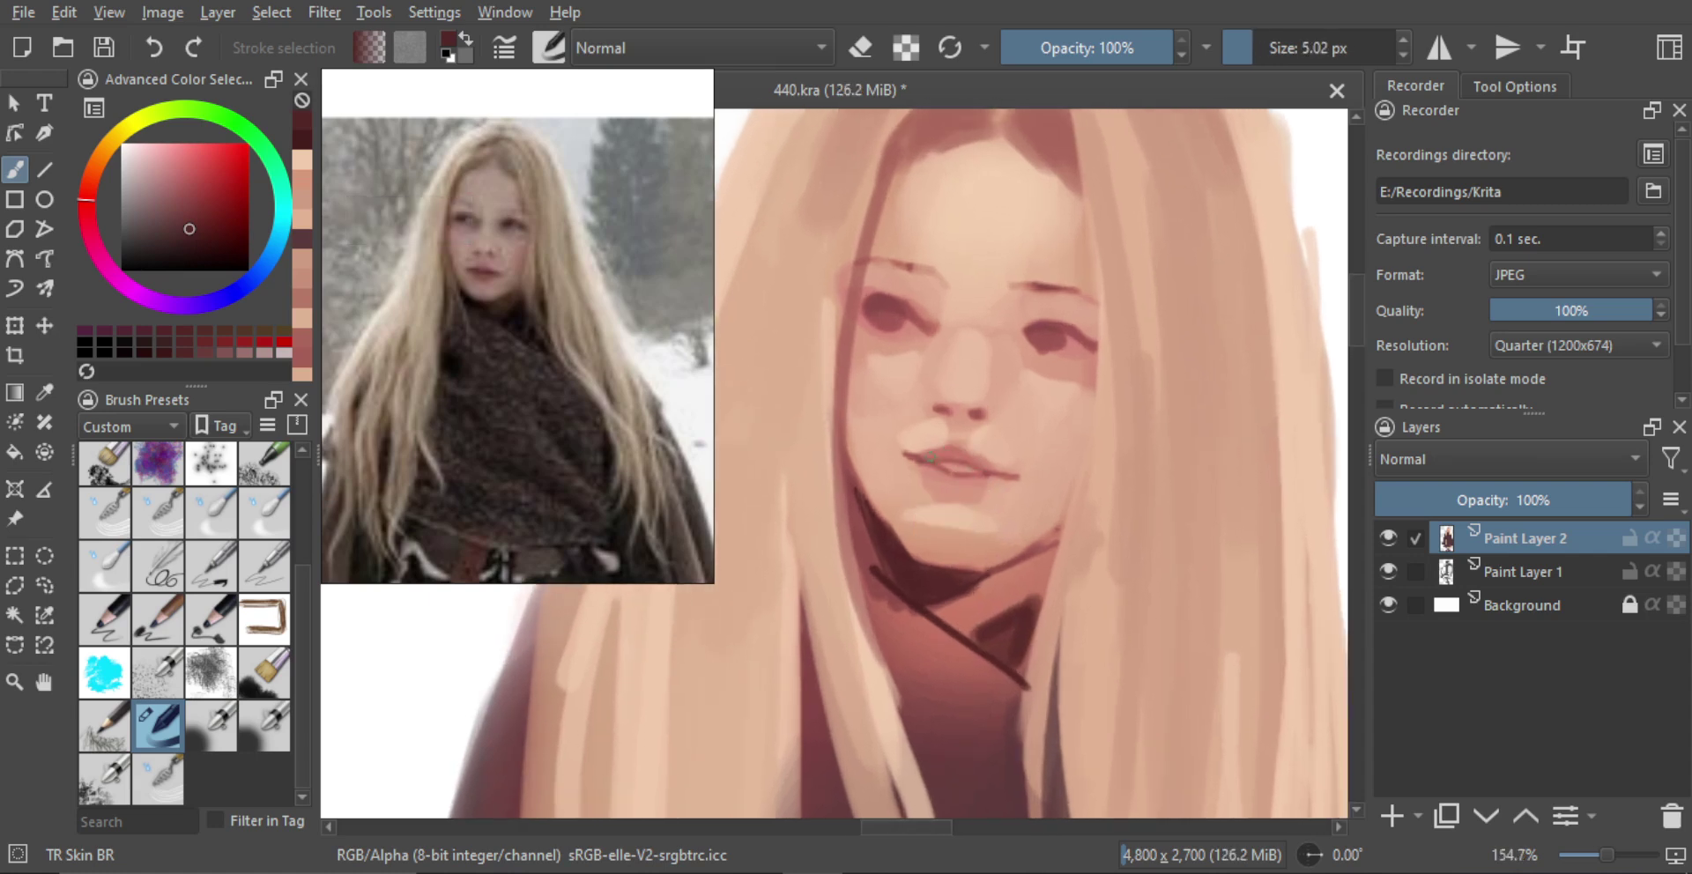
{"action": "left_click_drag", "start_coordinate": [916, 460], "coordinate": [934, 467]}
{"action": "key", "text": "ctrl+z"}
{"action": "key", "text": "bracketright"}
{"action": "key", "text": "bracketright"}
{"action": "key", "text": "bracketright"}
{"action": "key", "text": "bracketright"}
{"action": "key", "text": "bracketright"}
{"action": "key", "text": "bracketright"}
{"action": "key", "text": "bracketright"}
{"action": "key", "text": "bracketright"}
{"action": "key", "text": "bracketright"}
{"action": "key", "text": "bracketright"}
{"action": "key", "text": "bracketright"}
{"action": "key", "text": "bracketright"}
{"action": "key", "text": "bracketright"}
{"action": "key", "text": "bracketleft"}
{"action": "key", "text": "bracketleft"}
{"action": "left_click_drag", "start_coordinate": [1004, 475], "coordinate": [1005, 374]}
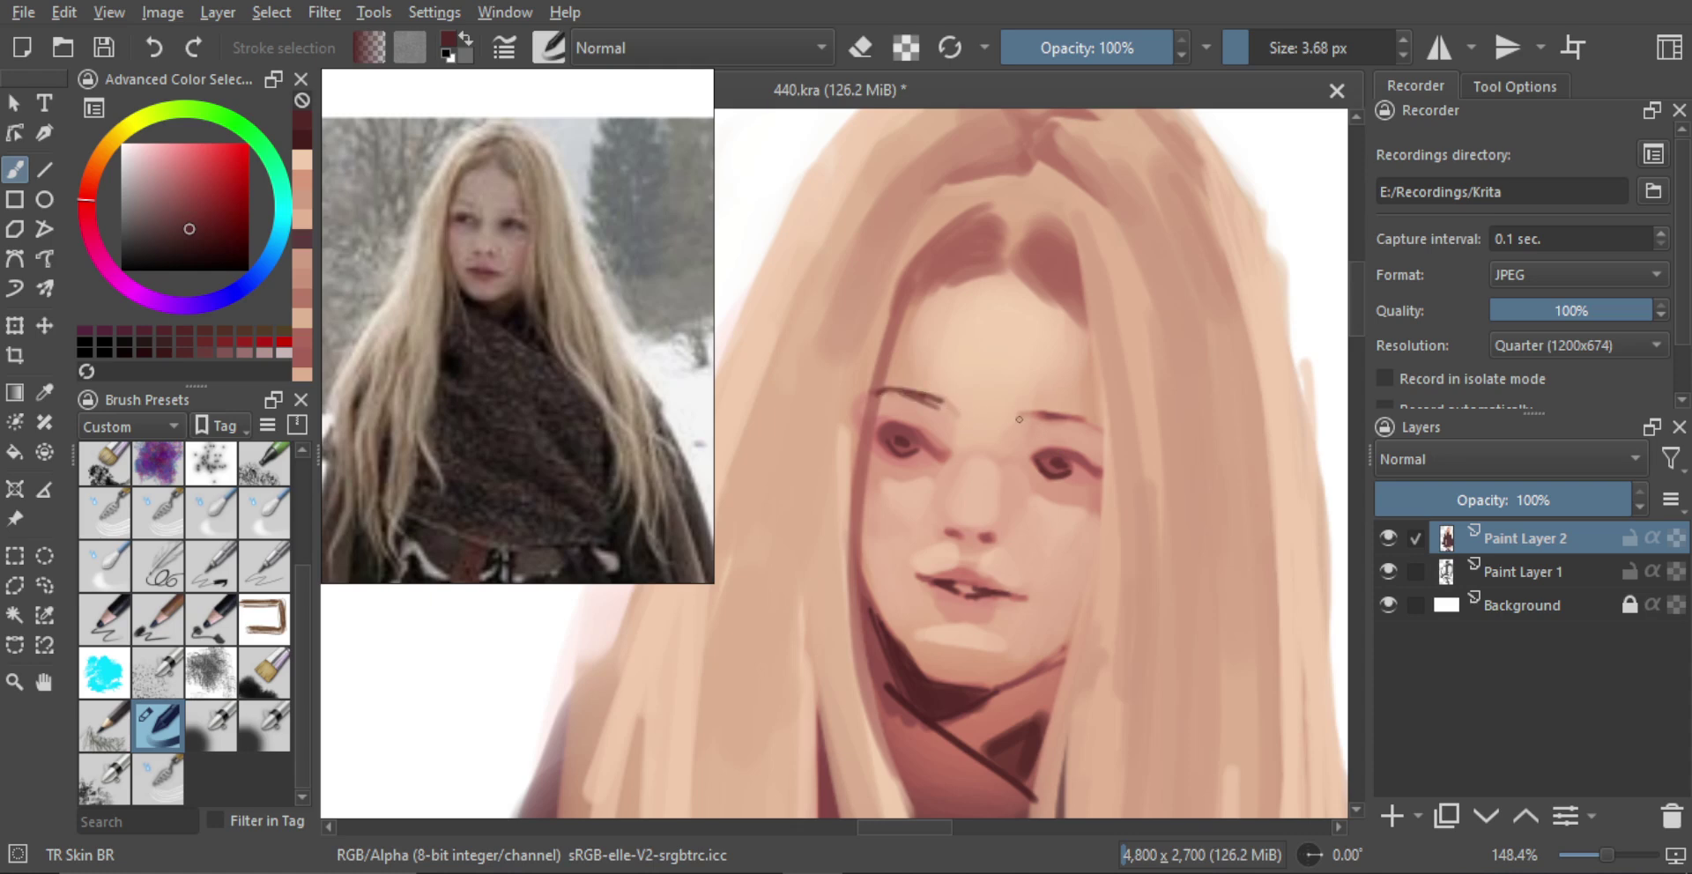
Reduce the brush to 3.58 px and define the nostrils and the right eyebrow in dark maroon
{"action": "mouse_move", "coordinate": [979, 527]}
{"action": "left_mouse_down"}
{"action": "mouse_move", "coordinate": [957, 534]}
{"action": "mouse_move", "coordinate": [1043, 770]}
{"action": "left_mouse_up"}
{"action": "left_click_drag", "start_coordinate": [1036, 539], "coordinate": [1040, 416]}
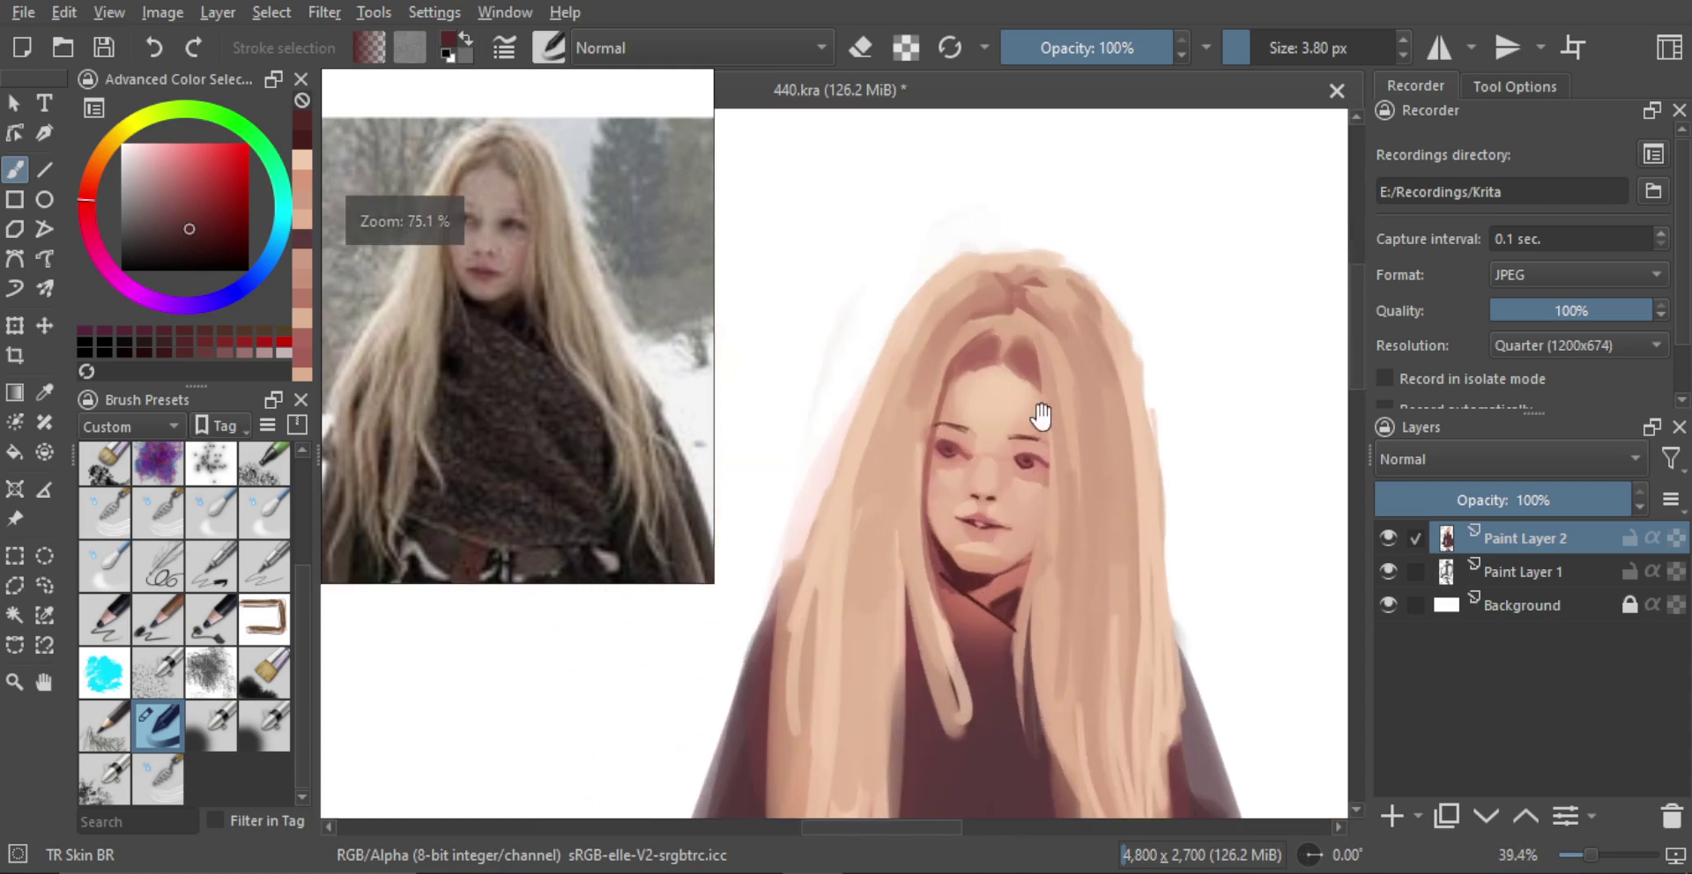
{"action": "key", "text": "bracketleft"}
{"action": "key", "text": "bracketleft"}
{"action": "key", "text": "bracketleft"}
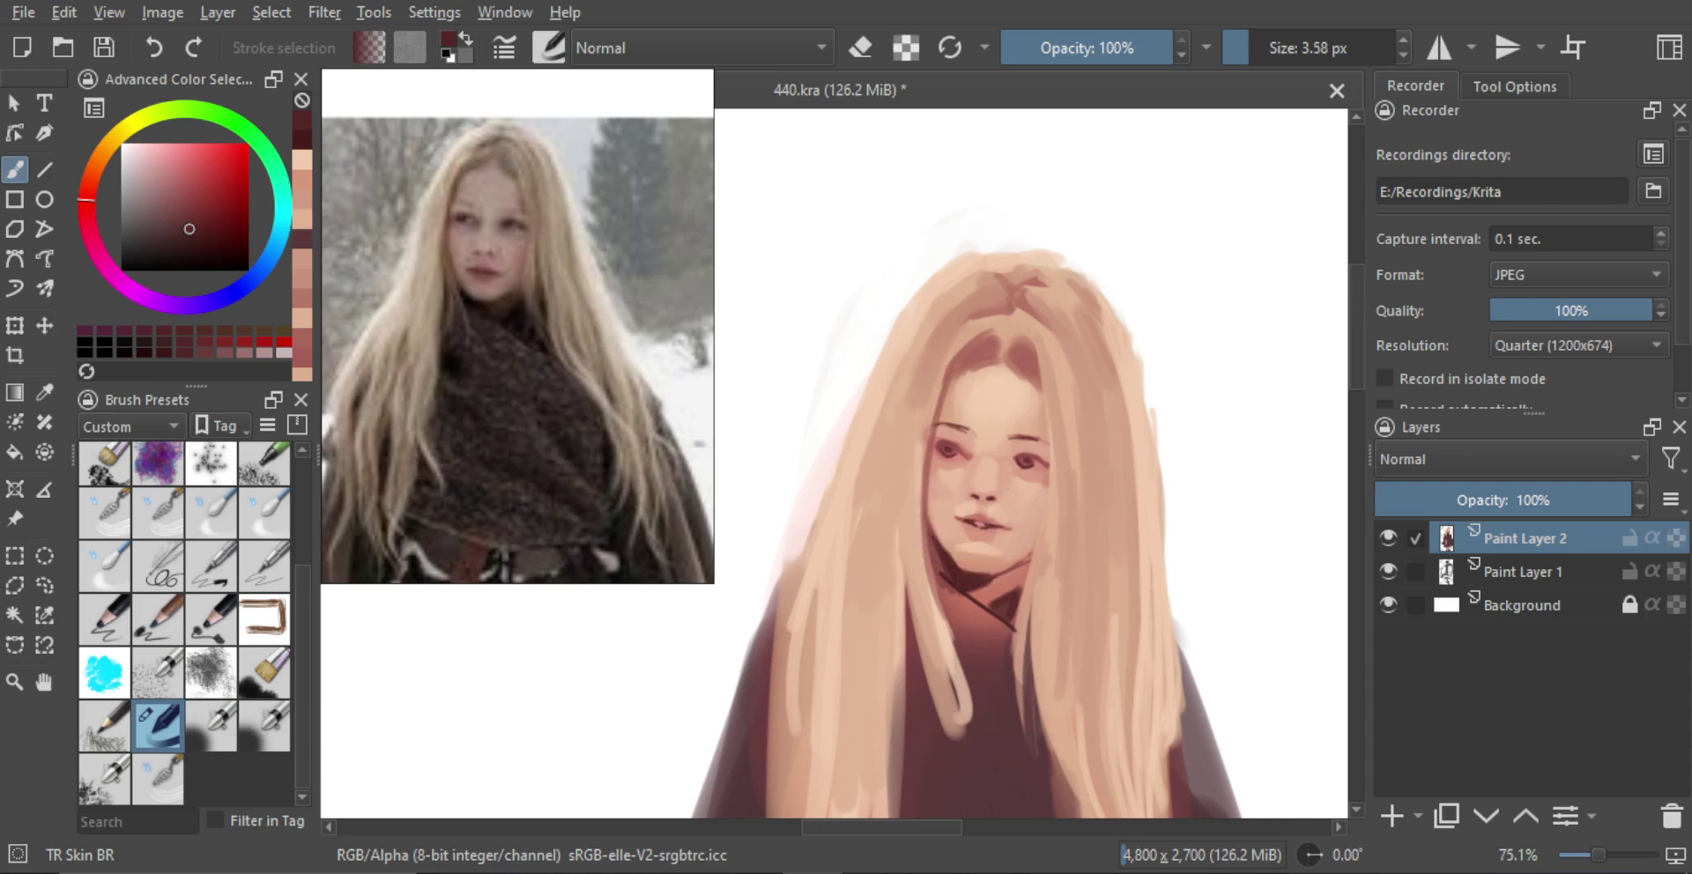
{"action": "scroll", "coordinate": [990, 460], "scroll_direction": "up", "scroll_amount": 4}
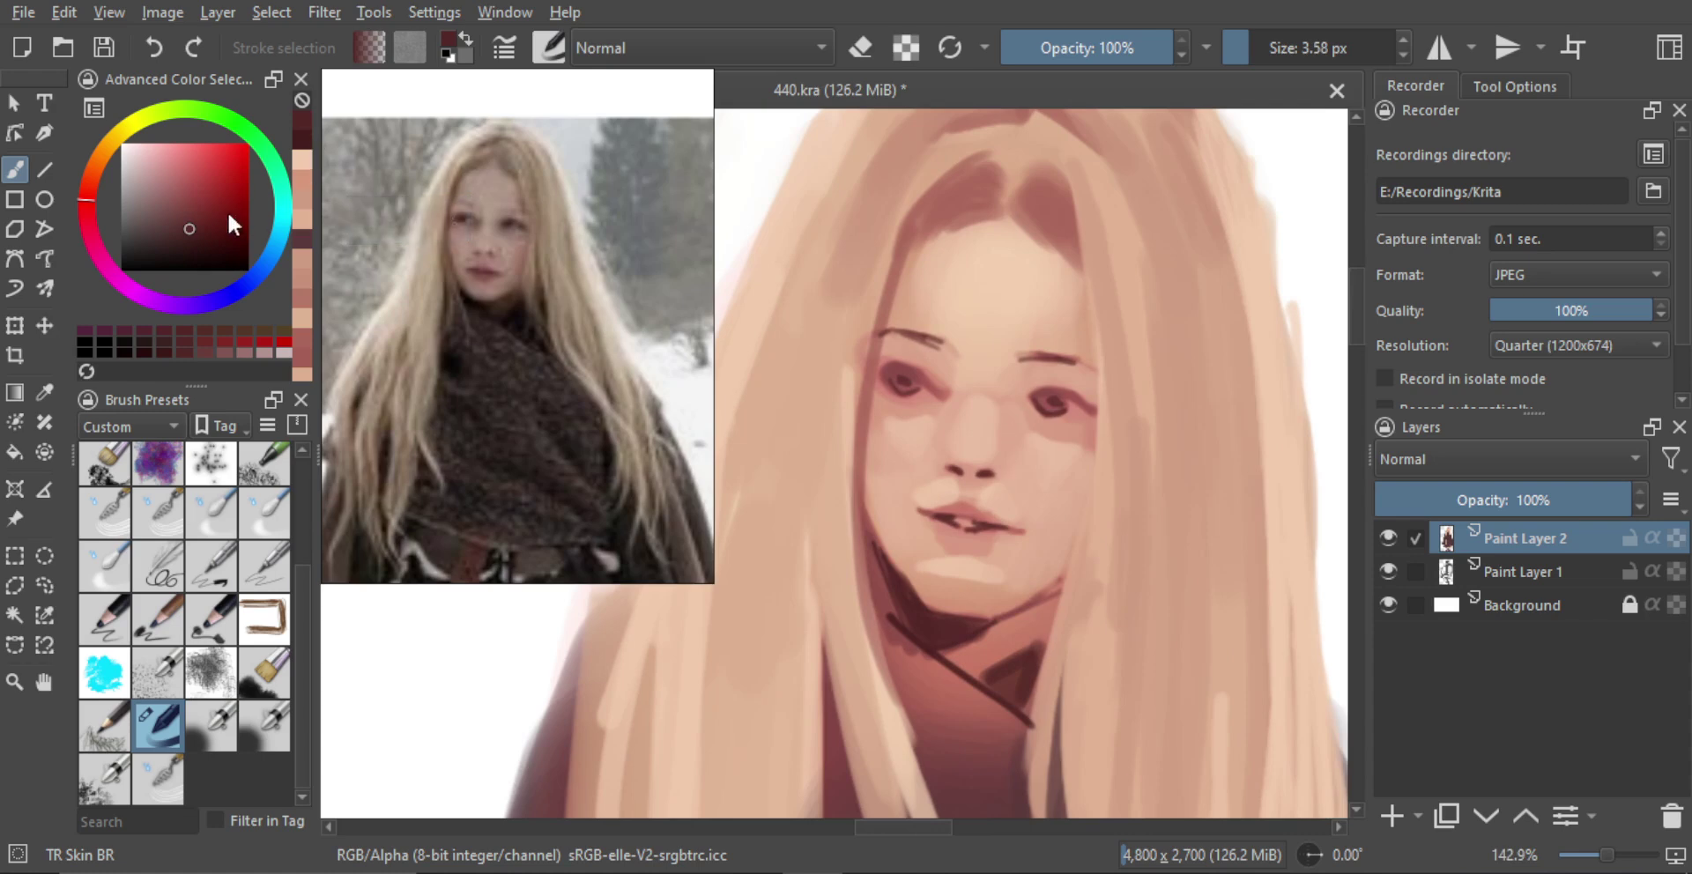
Mix a soft coral red from the sampled skin tone and tint the upper lip with a 3.58 px brush
{"action": "left_click", "coordinate": [228, 182]}
{"action": "left_click", "coordinate": [908, 432], "text": "ctrl"}
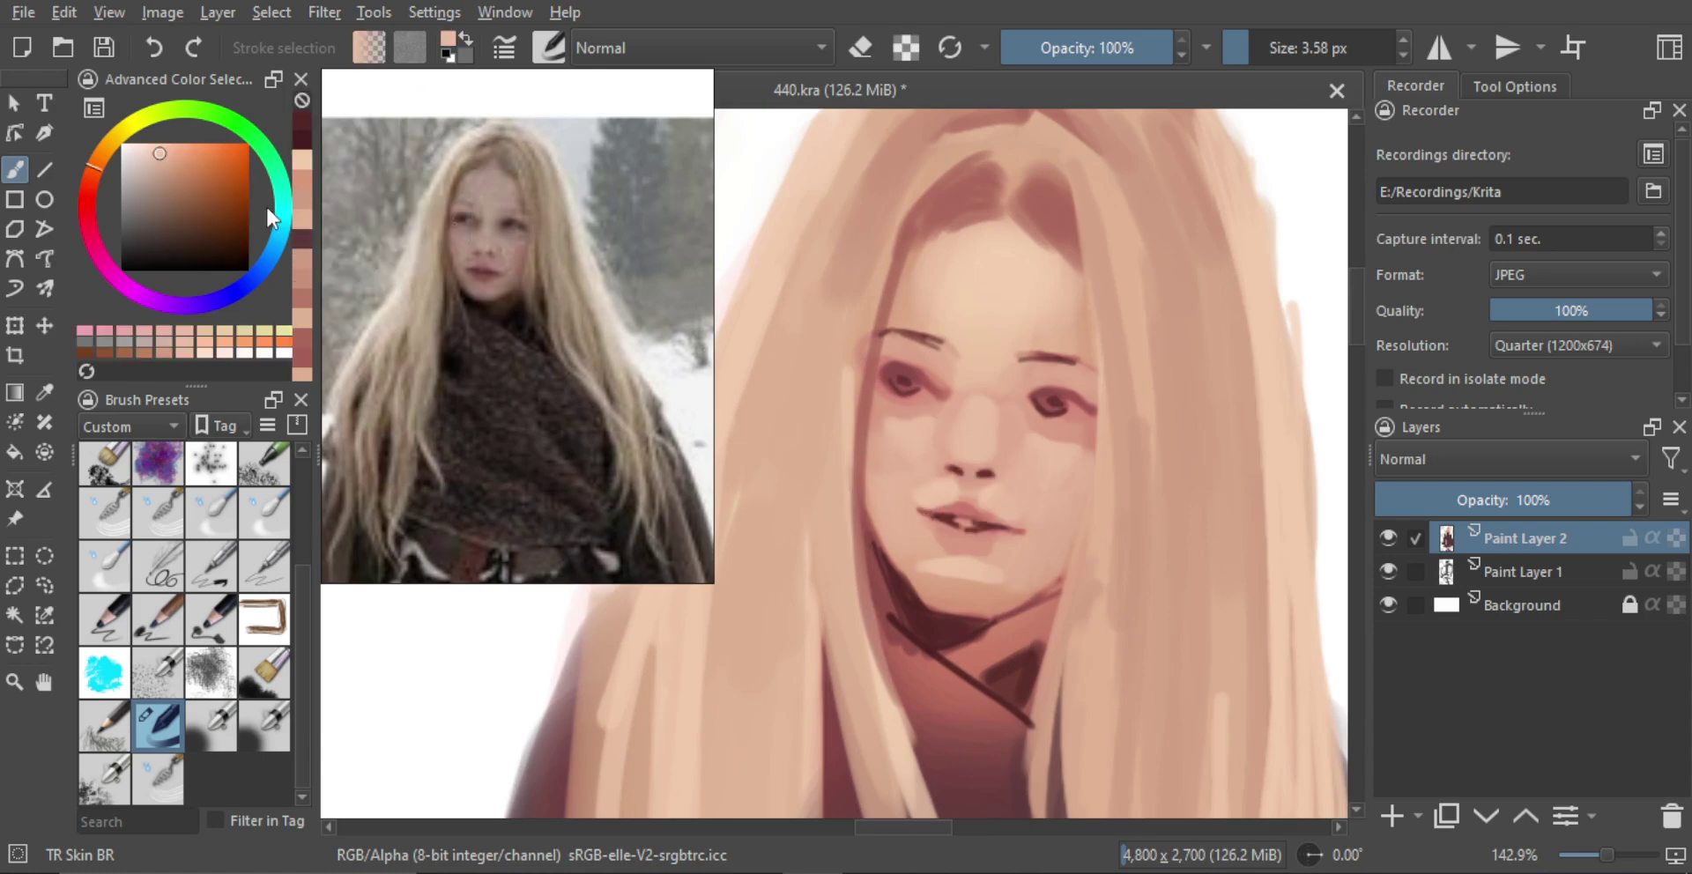
{"action": "left_click_drag", "start_coordinate": [88, 178], "coordinate": [97, 184]}
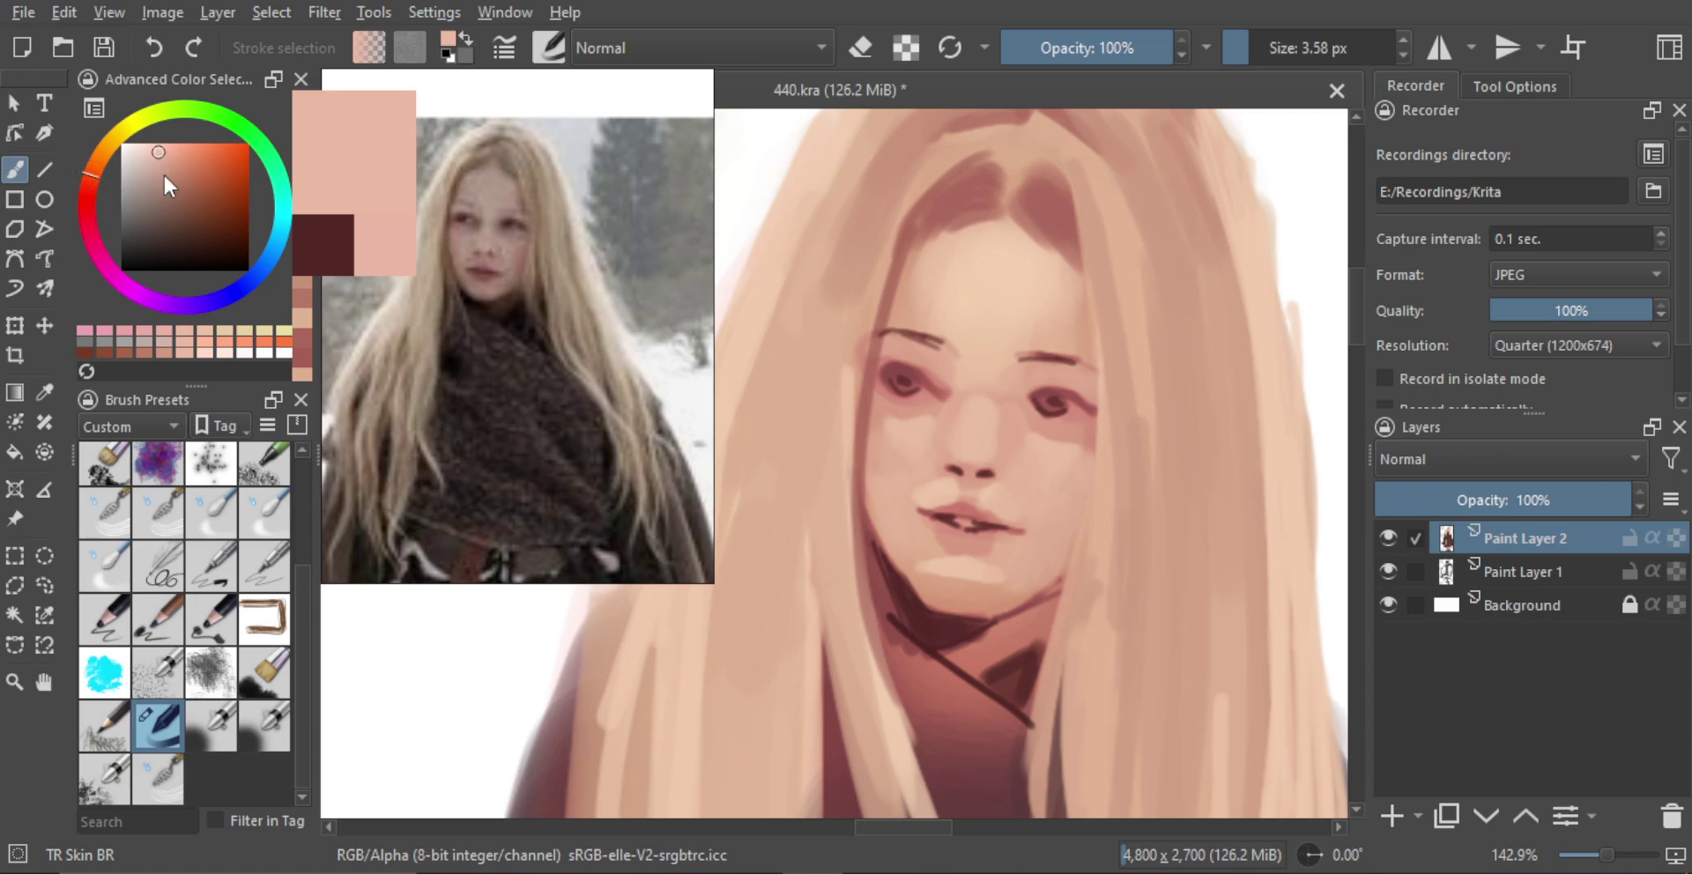
{"action": "left_click", "coordinate": [87, 186]}
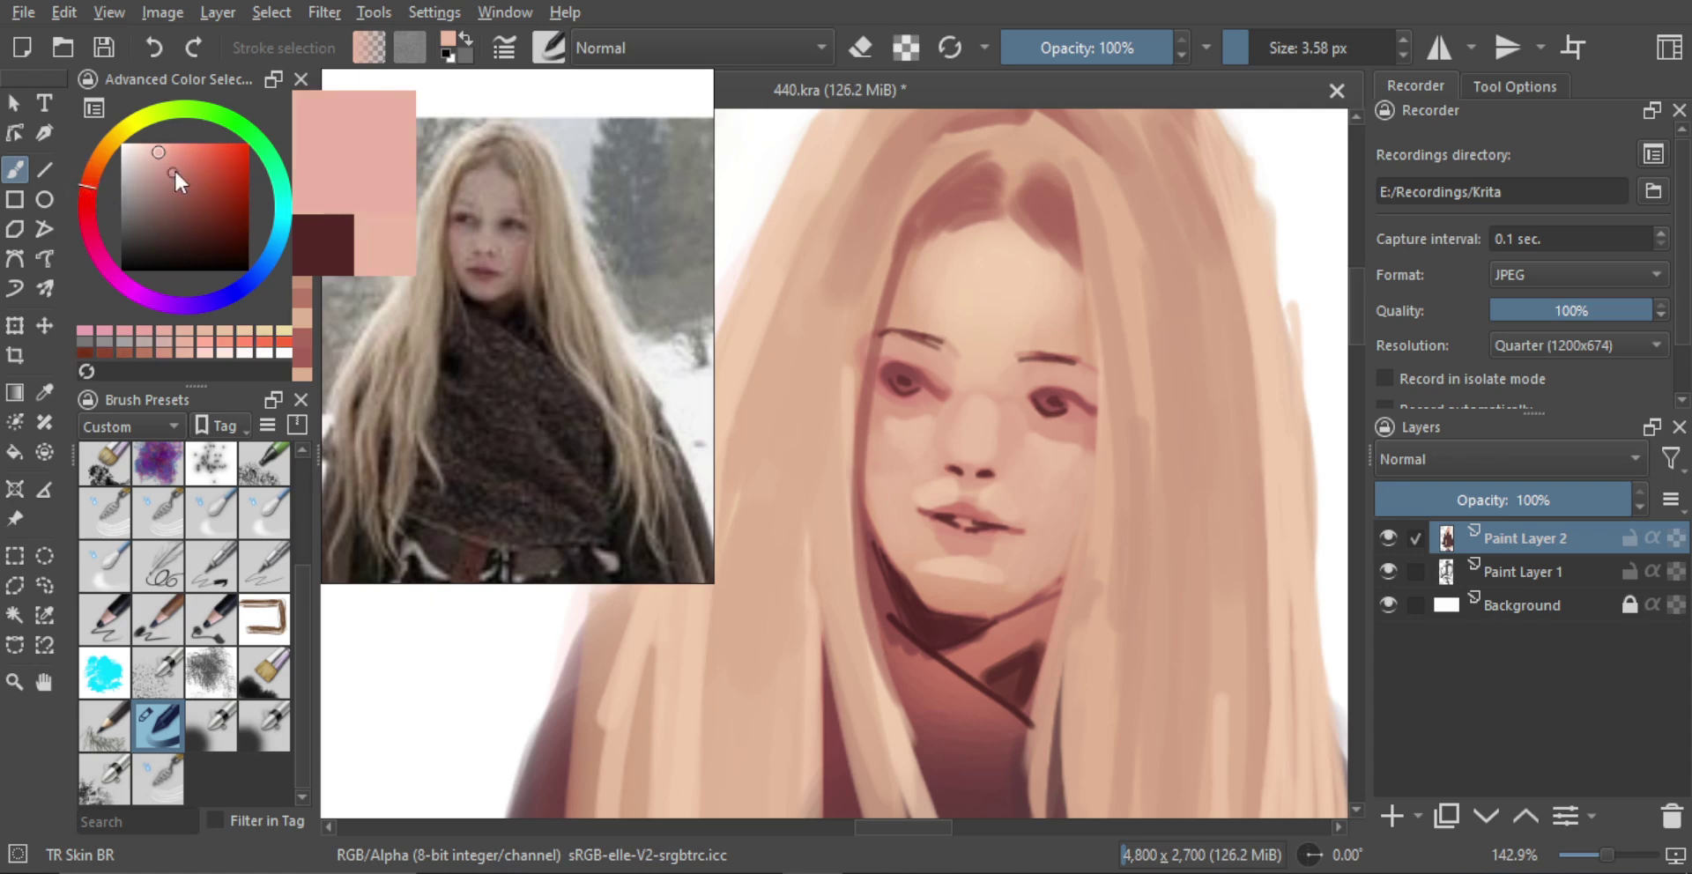
{"action": "left_click", "coordinate": [174, 166]}
{"action": "left_click", "coordinate": [193, 162]}
{"action": "left_click_drag", "start_coordinate": [931, 474], "coordinate": [908, 458]}
{"action": "mouse_move", "coordinate": [951, 495]}
{"action": "left_mouse_down"}
{"action": "mouse_move", "coordinate": [956, 483]}
{"action": "mouse_move", "coordinate": [946, 549]}
{"action": "left_mouse_up"}
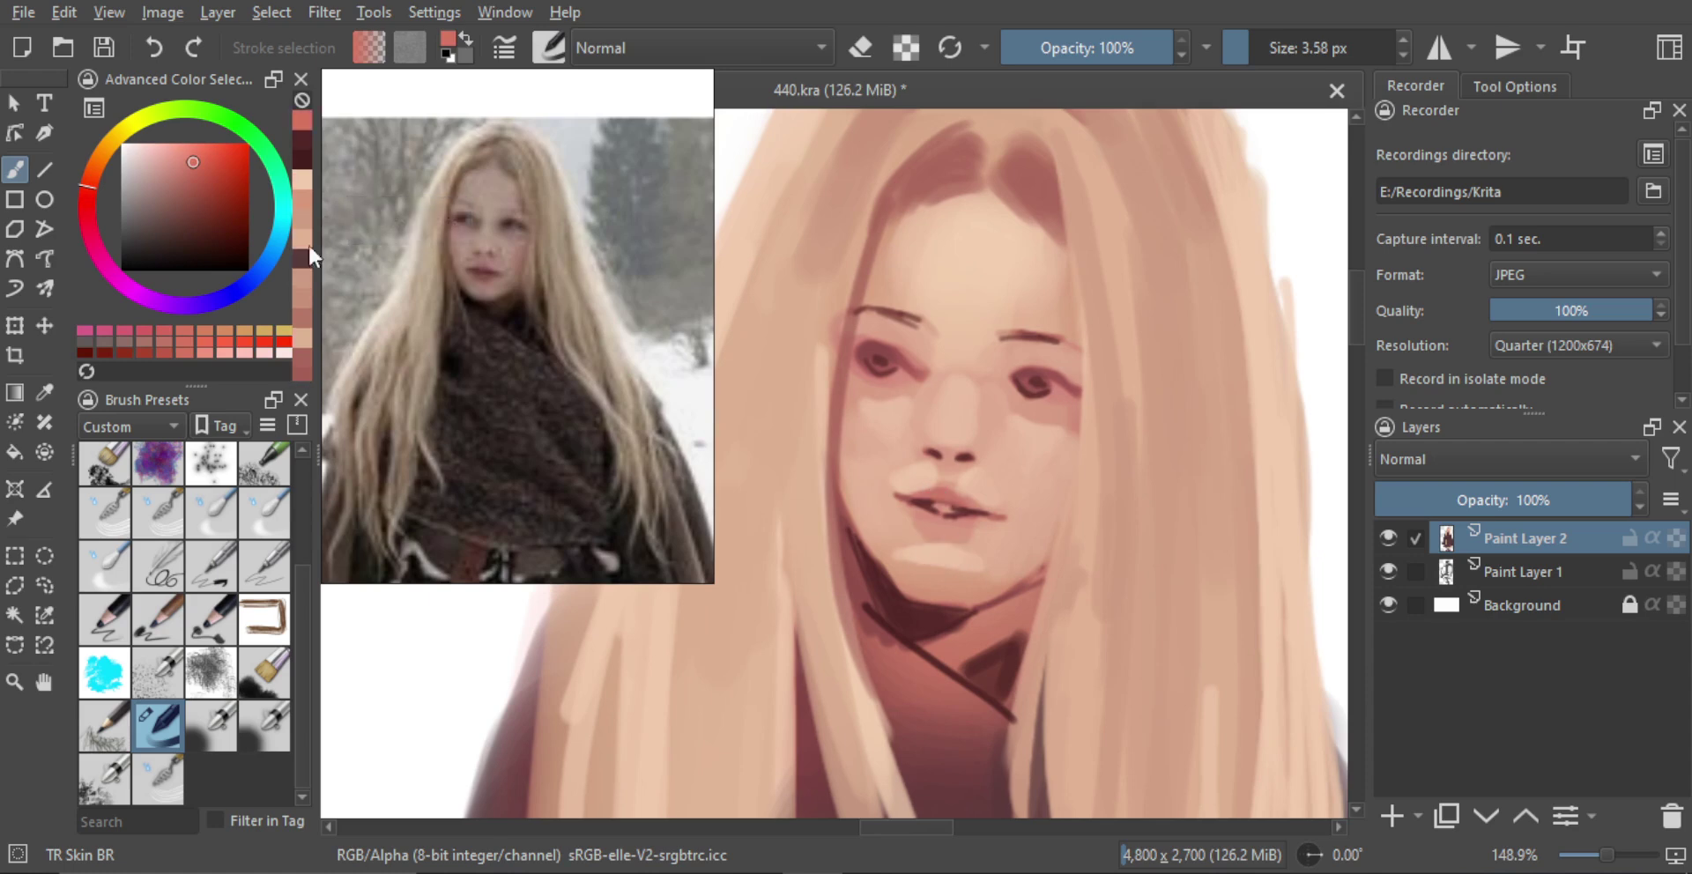
Choose a deeper, more saturated red and paint the lower lip
{"action": "left_click", "coordinate": [198, 173]}
{"action": "left_click", "coordinate": [203, 179]}
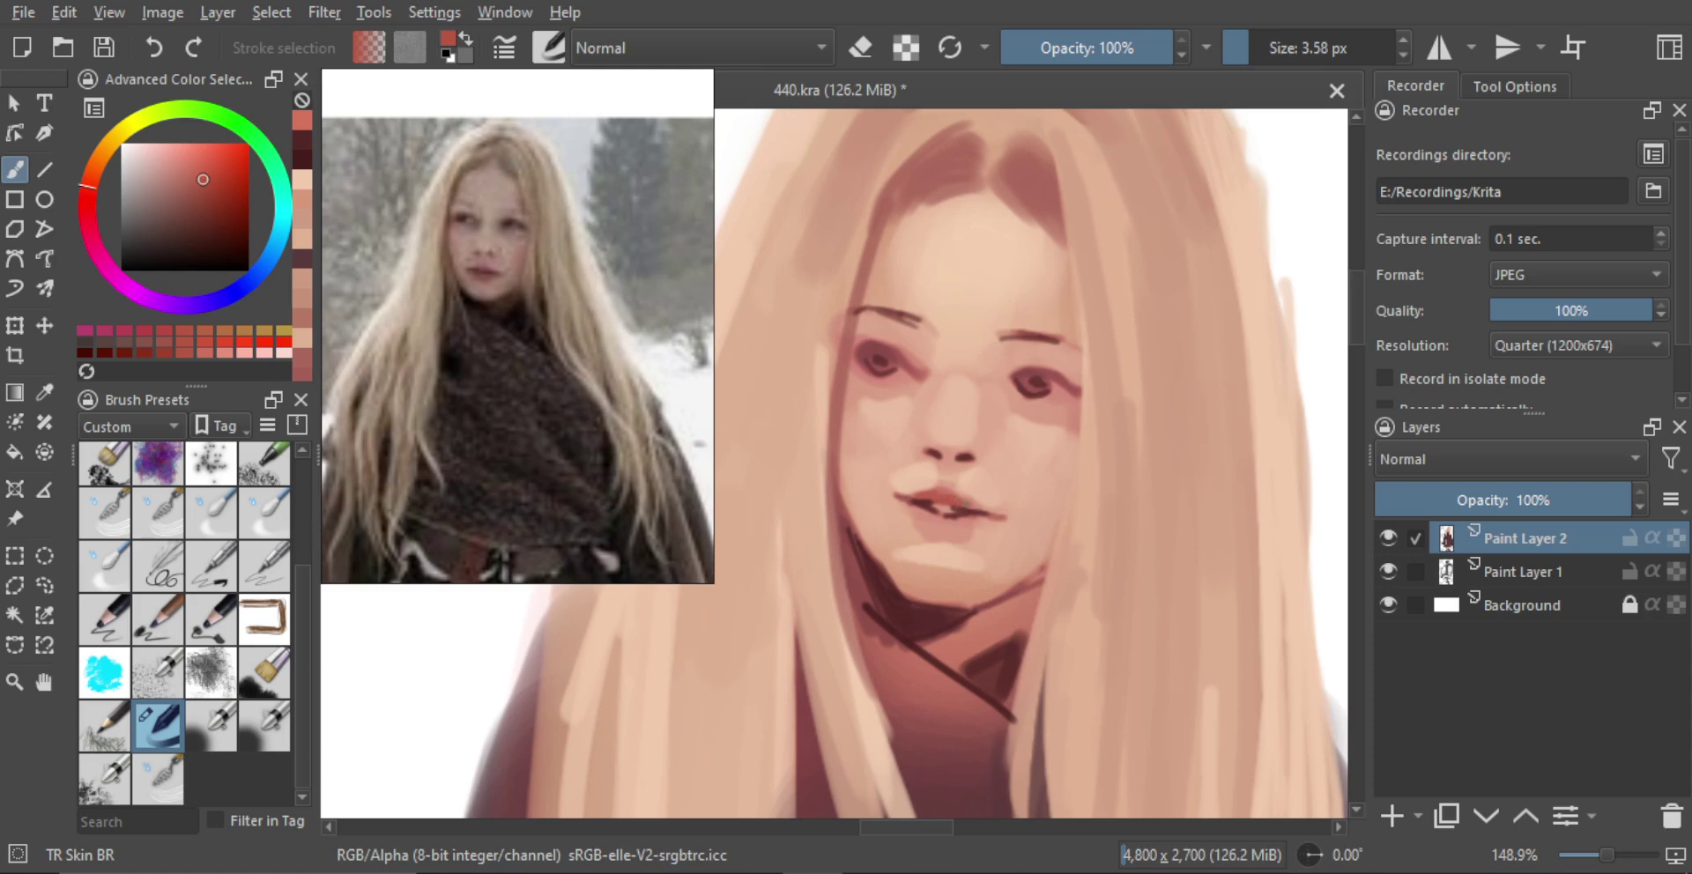
{"action": "left_click_drag", "start_coordinate": [956, 497], "coordinate": [976, 521]}
{"action": "mouse_move", "coordinate": [974, 520]}
{"action": "left_mouse_down"}
{"action": "mouse_move", "coordinate": [940, 527]}
{"action": "mouse_move", "coordinate": [989, 568]}
{"action": "left_mouse_up"}
{"action": "mouse_move", "coordinate": [996, 486]}
{"action": "left_mouse_down"}
{"action": "mouse_move", "coordinate": [1005, 470]}
{"action": "mouse_move", "coordinate": [989, 477]}
{"action": "left_mouse_up"}
Paint a soft red tint over the tip of the nose with a 9.45 px brush
{"action": "scroll", "coordinate": [991, 479], "scroll_direction": "up", "scroll_amount": 2}
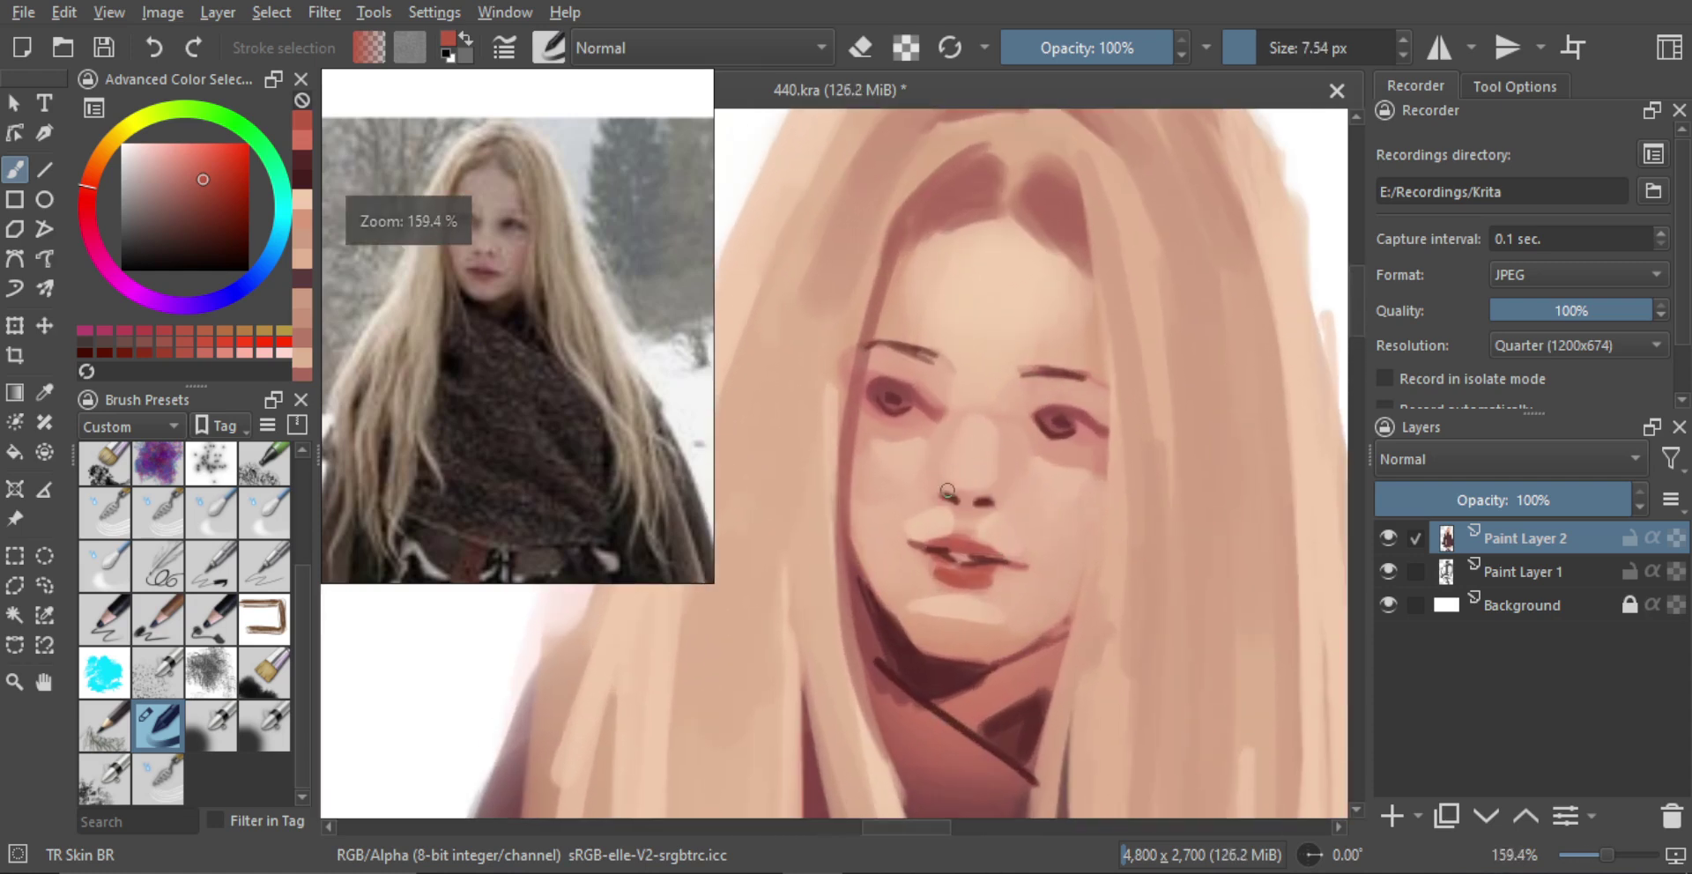
{"action": "left_click_drag", "start_coordinate": [975, 497], "coordinate": [959, 491]}
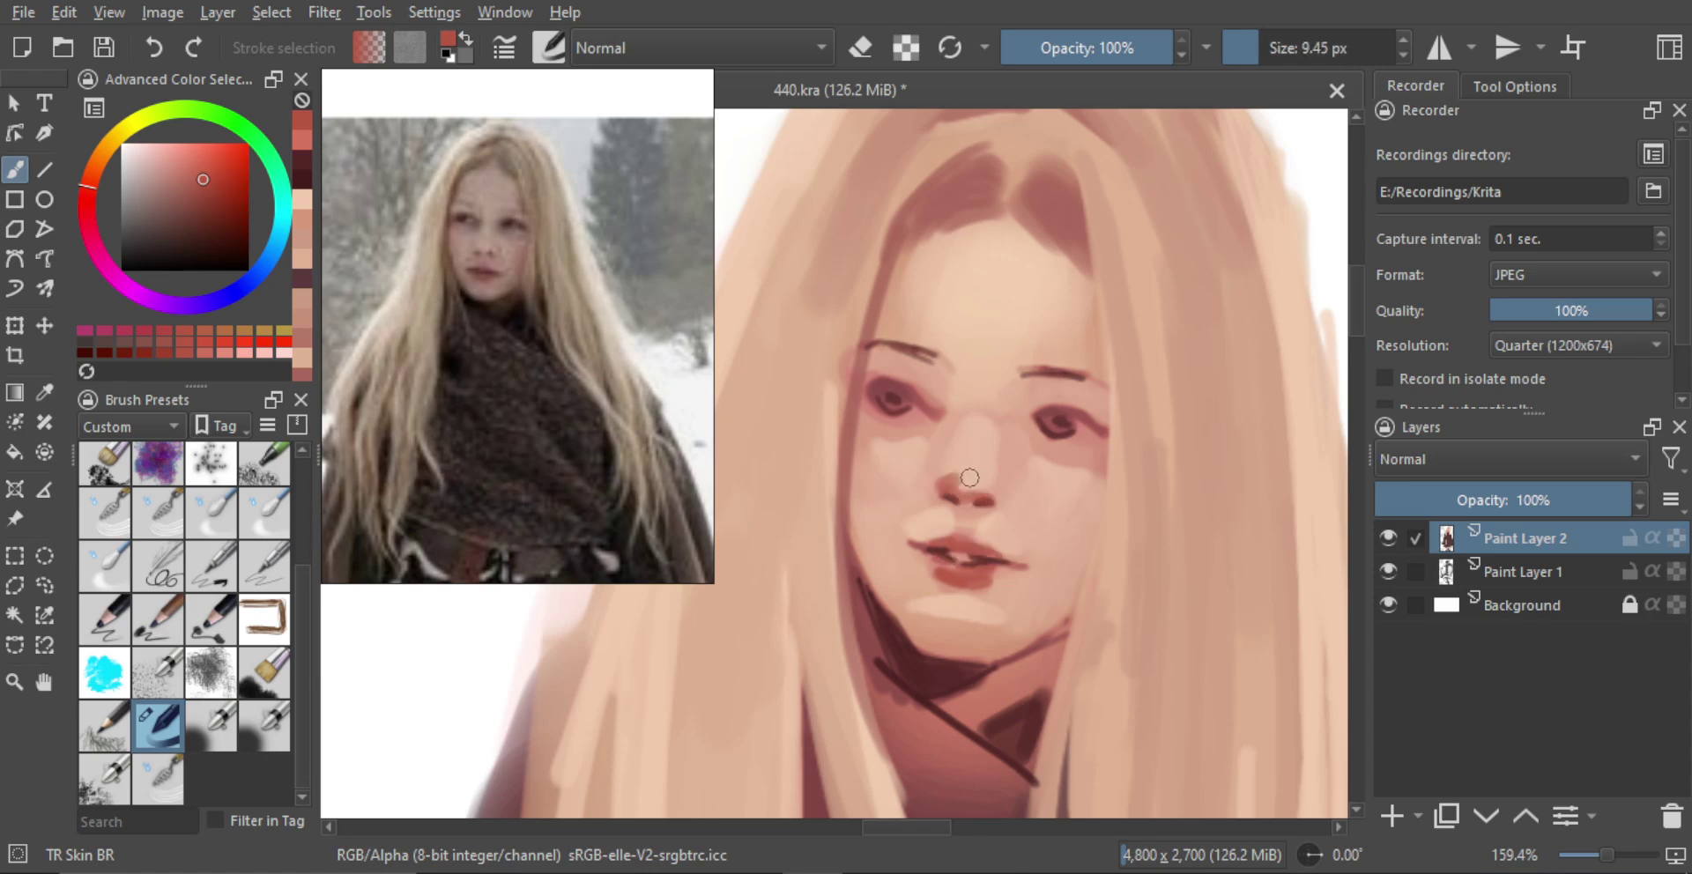
{"action": "key", "text": "ctrl+z"}
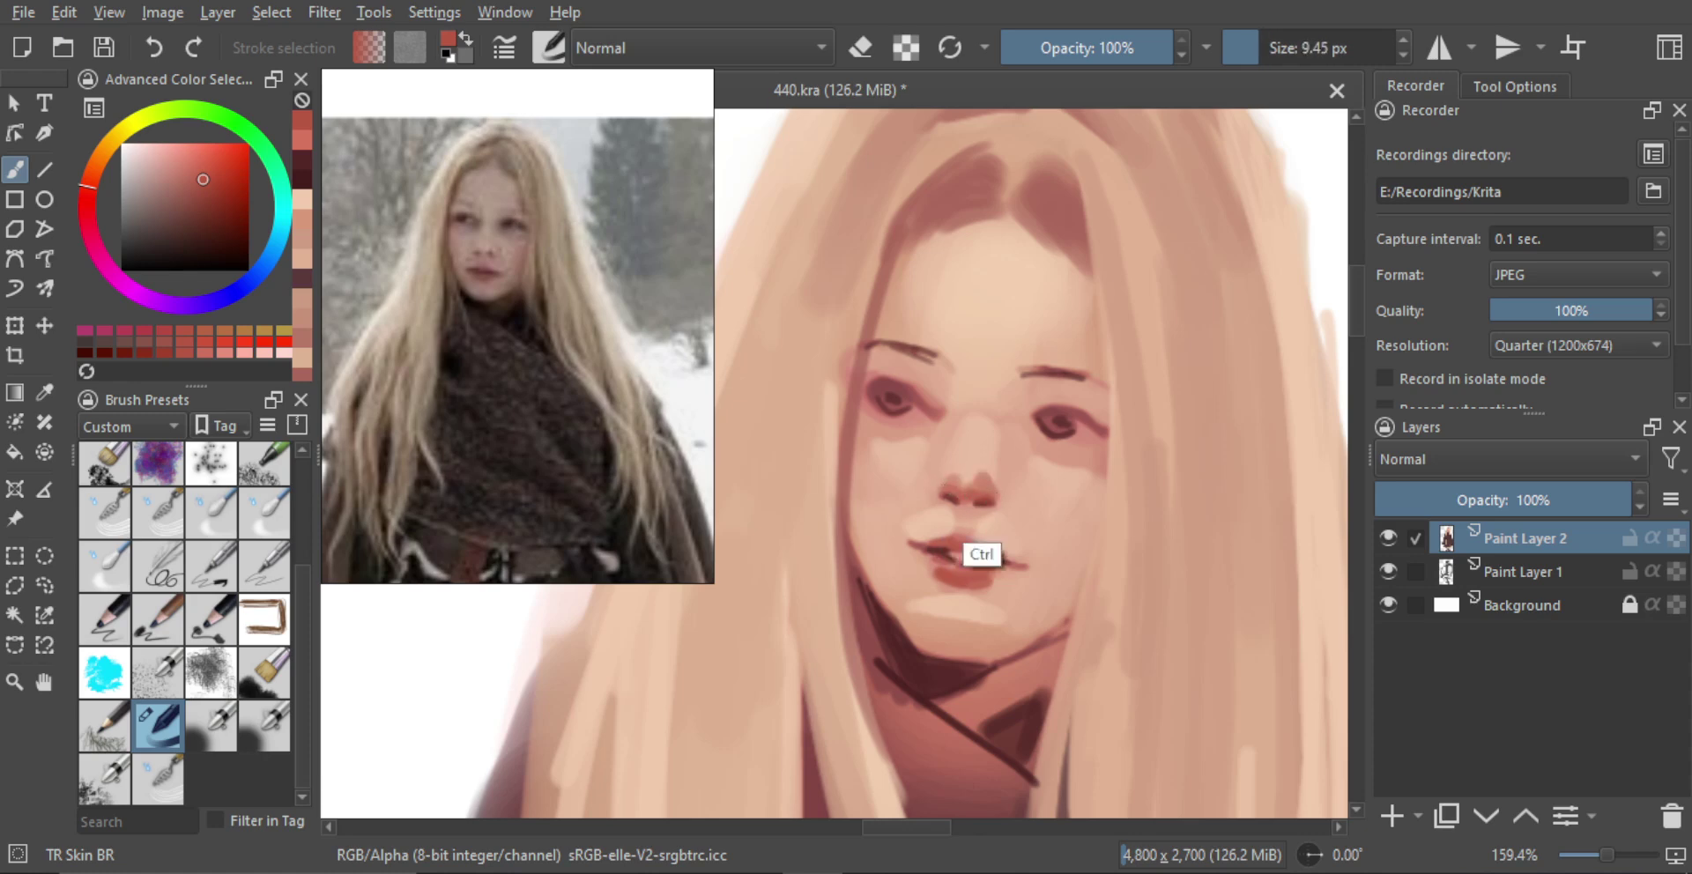
{"action": "left_click_drag", "start_coordinate": [980, 482], "coordinate": [1012, 599]}
{"action": "left_click_drag", "start_coordinate": [1025, 467], "coordinate": [1023, 431]}
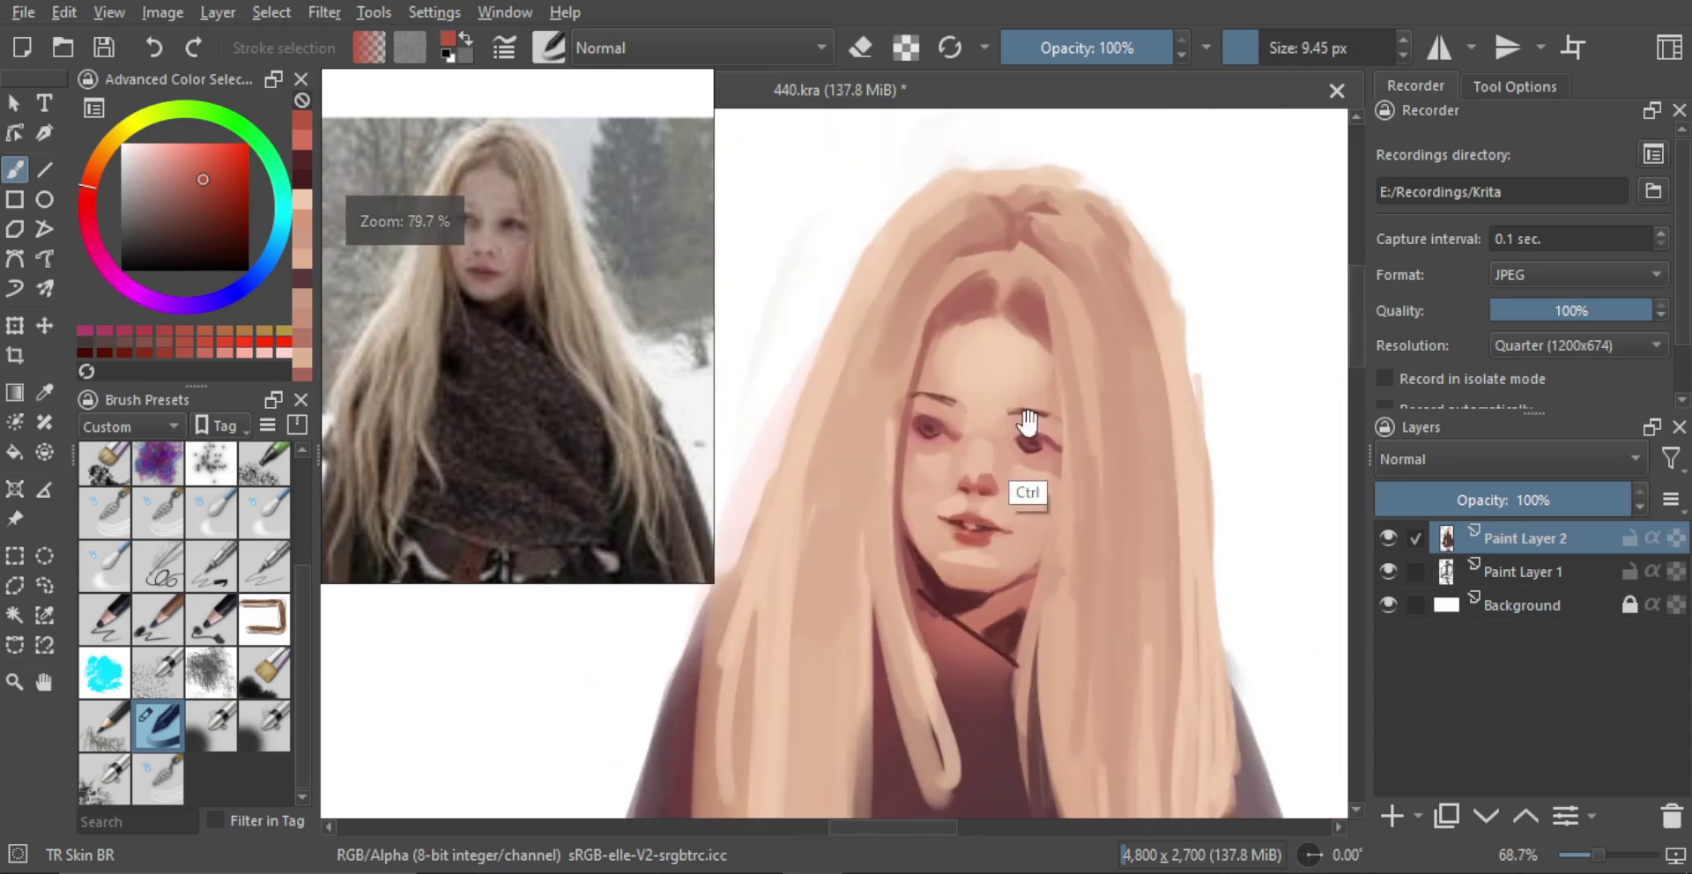
Reshape the reddish nose shadow with sampled nose and skin tones, reducing the brush to 3.29 px
{"action": "left_click_drag", "start_coordinate": [994, 520], "coordinate": [996, 456]}
{"action": "left_click", "coordinate": [976, 492], "text": "ctrl"}
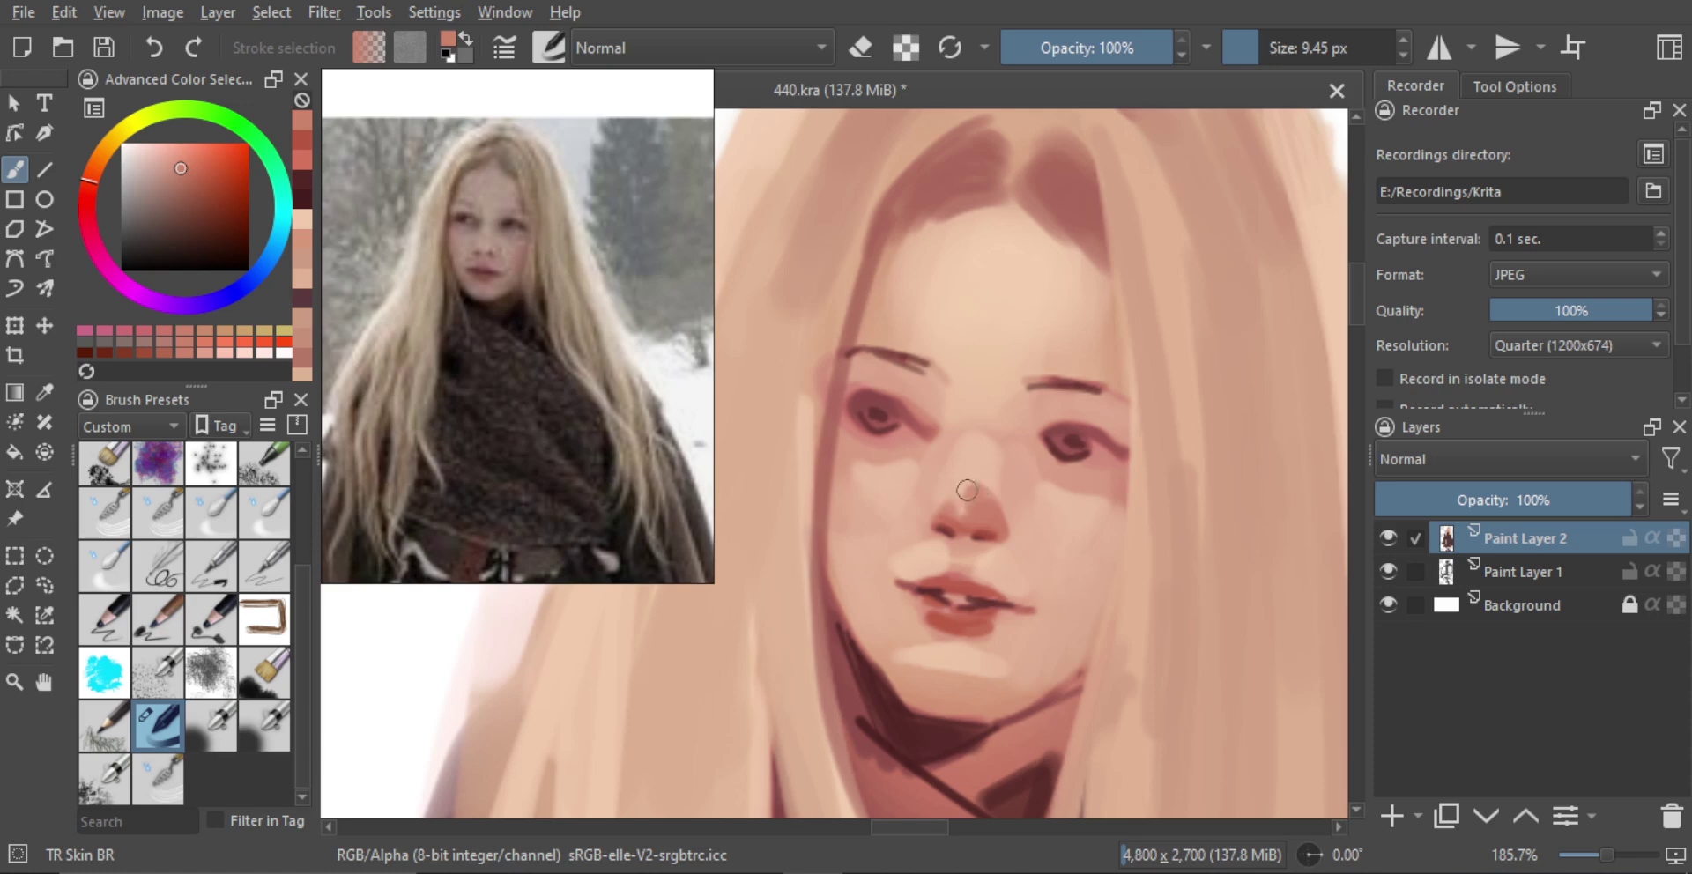
{"action": "mouse_move", "coordinate": [990, 527]}
{"action": "left_mouse_down"}
{"action": "mouse_move", "coordinate": [988, 472]}
{"action": "mouse_move", "coordinate": [1003, 539]}
{"action": "left_mouse_up"}
{"action": "left_click", "coordinate": [996, 463], "text": "ctrl"}
{"action": "key", "text": "ctrl+z"}
{"action": "left_click_drag", "start_coordinate": [1003, 534], "coordinate": [1010, 533]}
{"action": "key", "text": "ctrl+z"}
{"action": "left_click_drag", "start_coordinate": [1008, 525], "coordinate": [983, 544]}
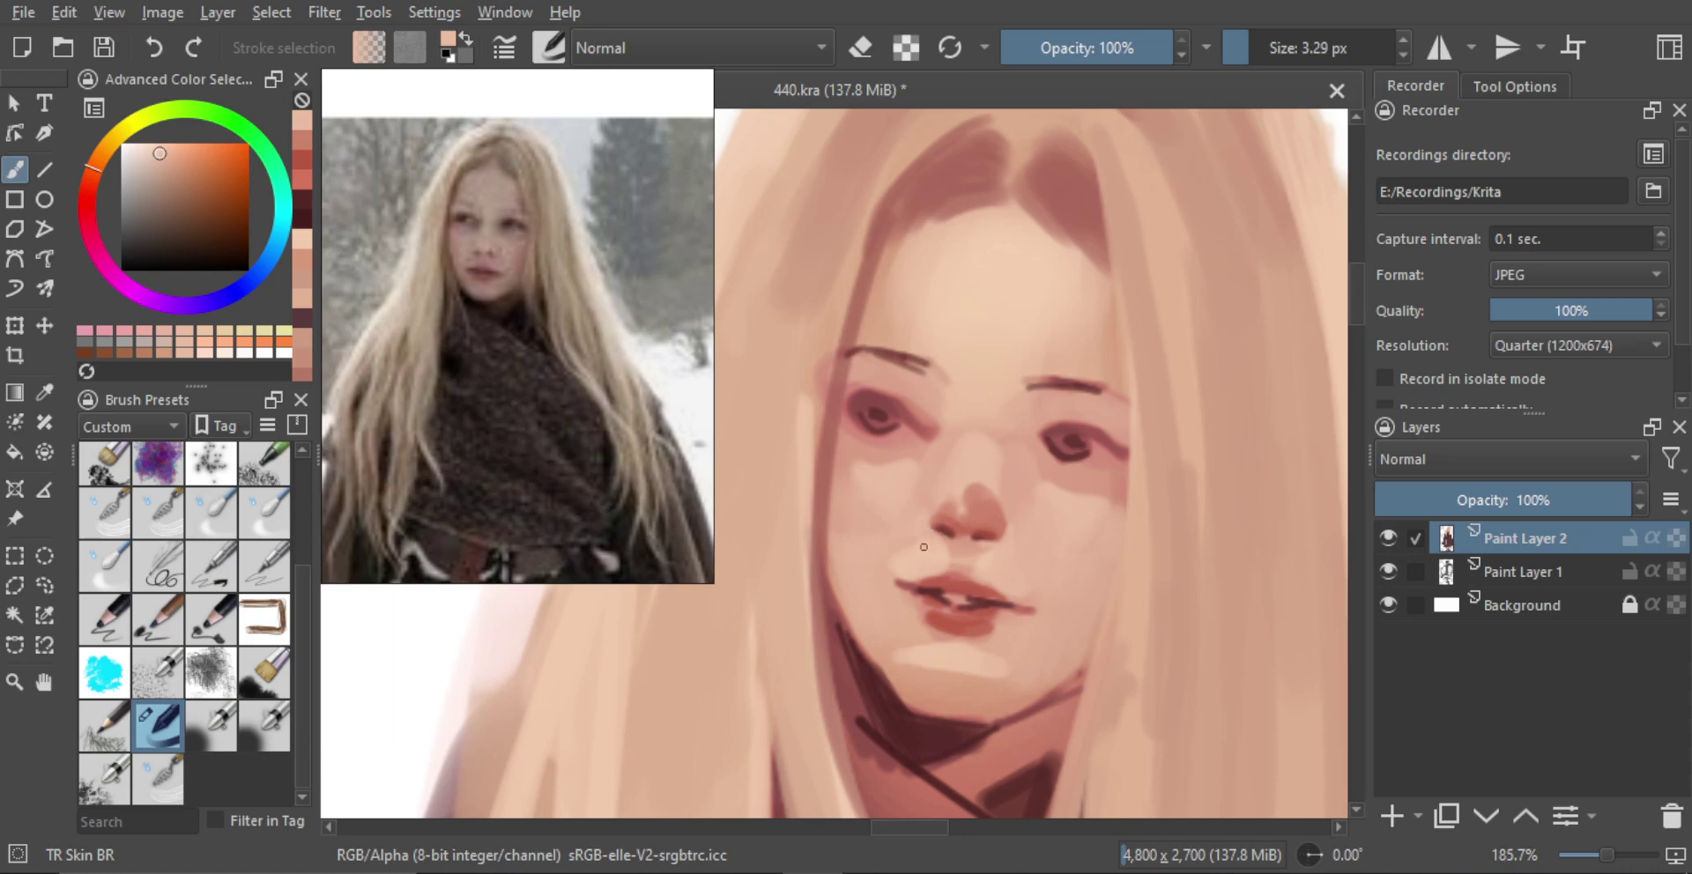
{"action": "left_click_drag", "start_coordinate": [991, 523], "coordinate": [998, 407]}
Smooth the skin beside the nose with a sampled light peach tone and a 17.69 px brush
{"action": "mouse_move", "coordinate": [911, 567]}
{"action": "left_mouse_down"}
{"action": "mouse_move", "coordinate": [936, 568]}
{"action": "mouse_move", "coordinate": [897, 566]}
{"action": "mouse_move", "coordinate": [931, 515]}
{"action": "left_mouse_up"}
{"action": "left_click", "coordinate": [910, 504], "text": "ctrl"}
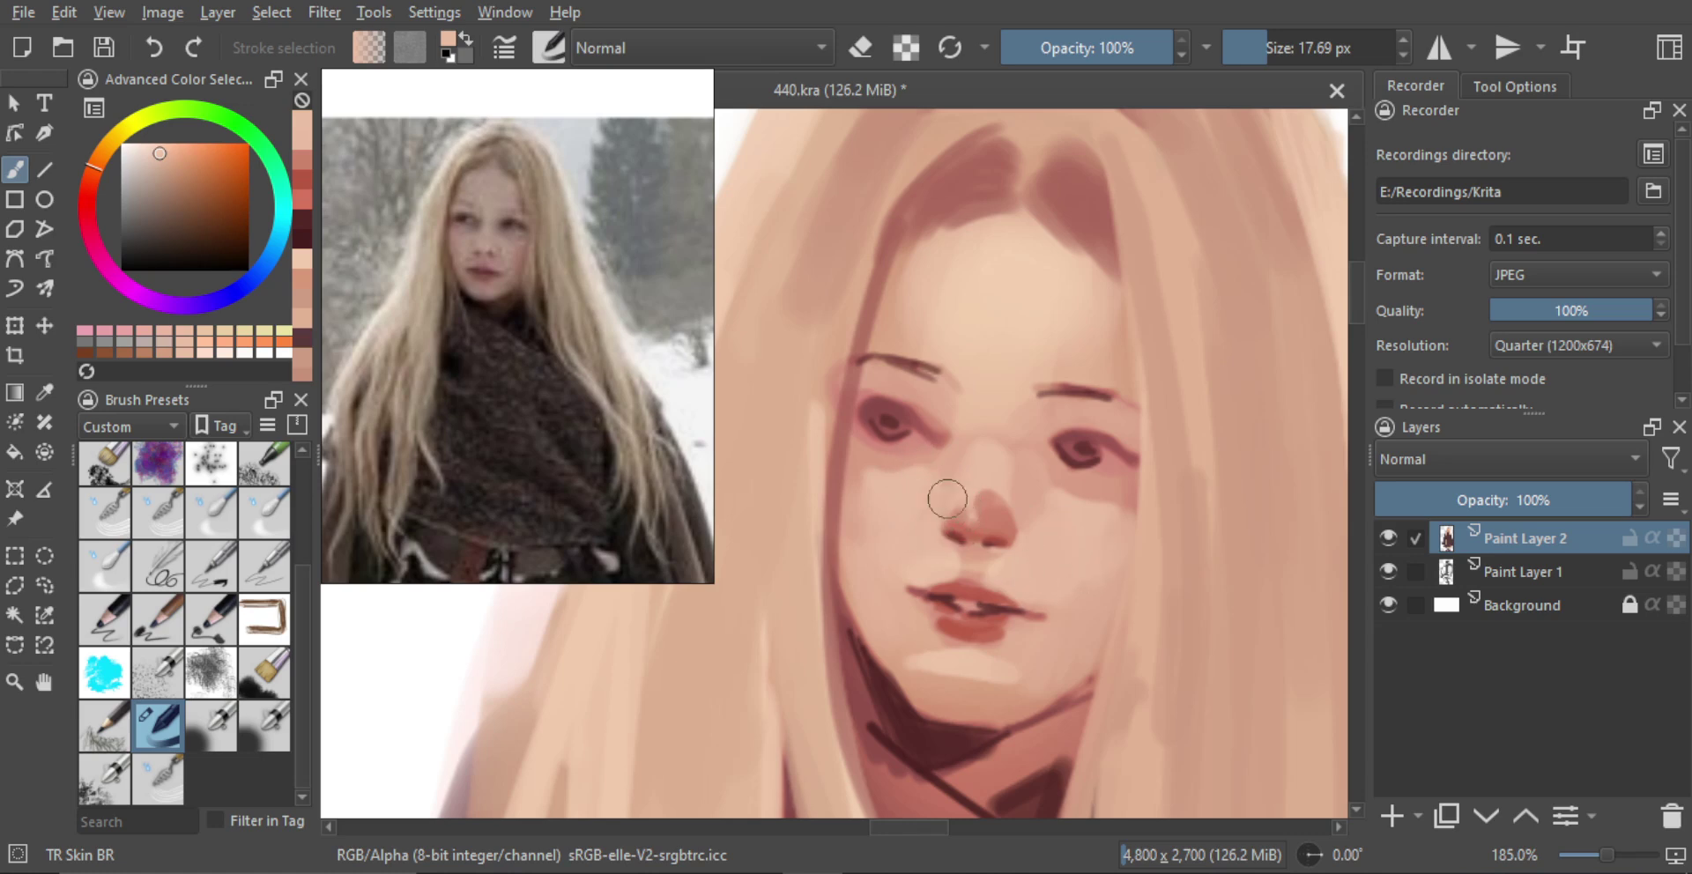
{"action": "left_click_drag", "start_coordinate": [976, 509], "coordinate": [992, 549]}
{"action": "scroll", "coordinate": [975, 473], "scroll_direction": "up", "scroll_amount": 5}
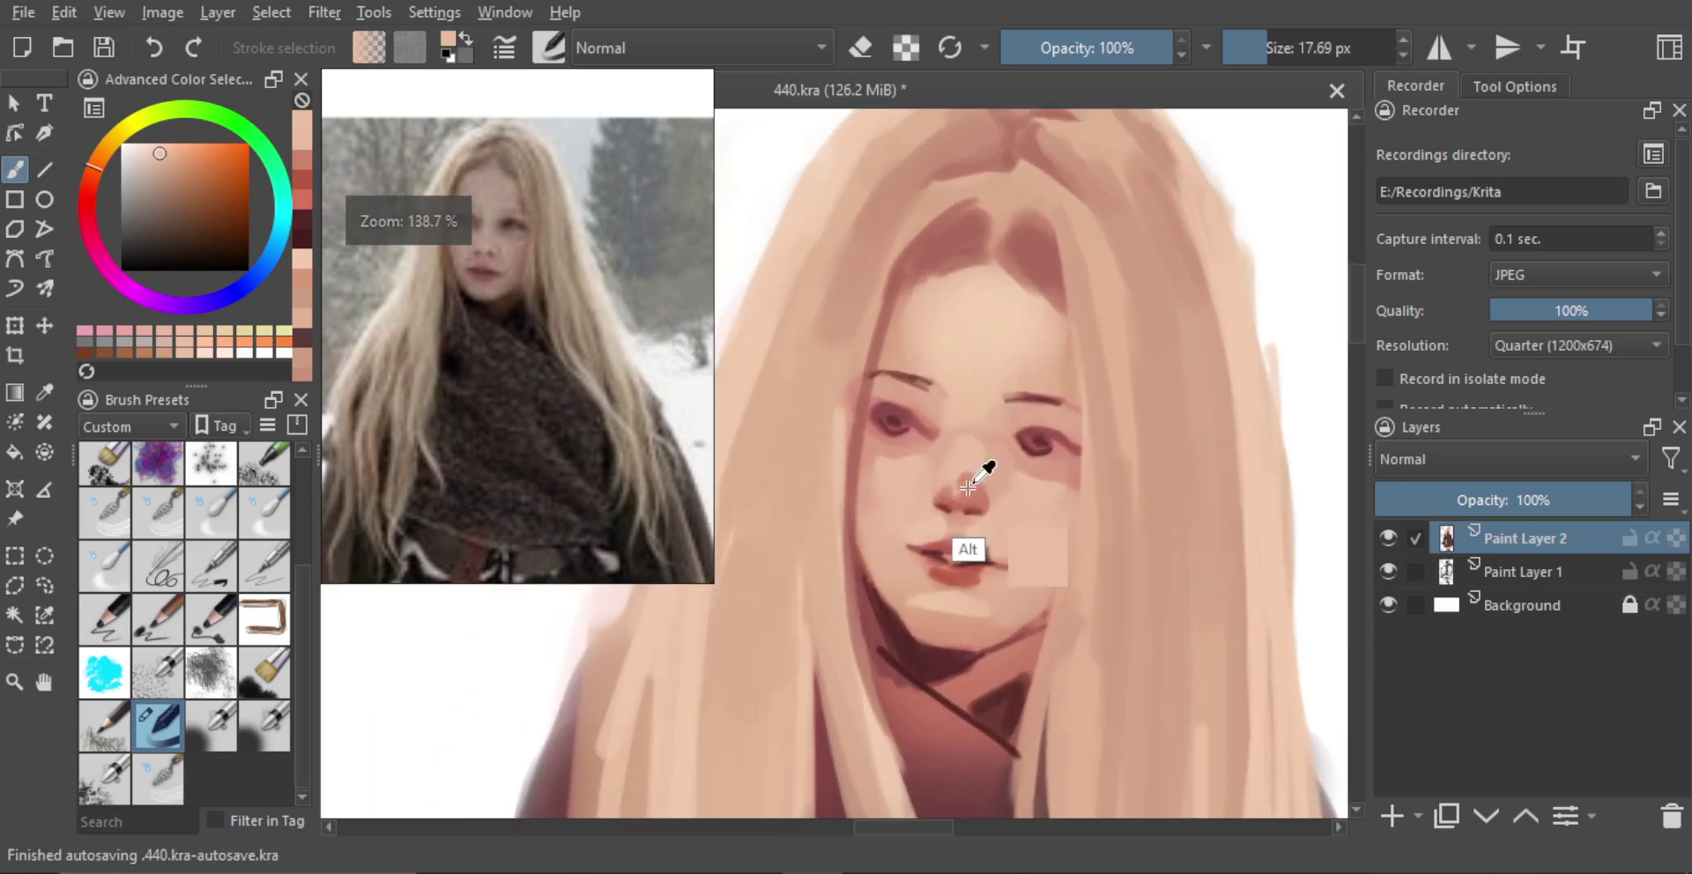
Add reddish blush to both cheeks with a 10.76 px brush, and soften it with sampled skin tone at 13.53 px
{"action": "left_click_drag", "start_coordinate": [987, 461], "coordinate": [1016, 456]}
{"action": "mouse_move", "coordinate": [870, 457]}
{"action": "left_mouse_down"}
{"action": "mouse_move", "coordinate": [842, 503]}
{"action": "mouse_move", "coordinate": [842, 481]}
{"action": "left_mouse_up"}
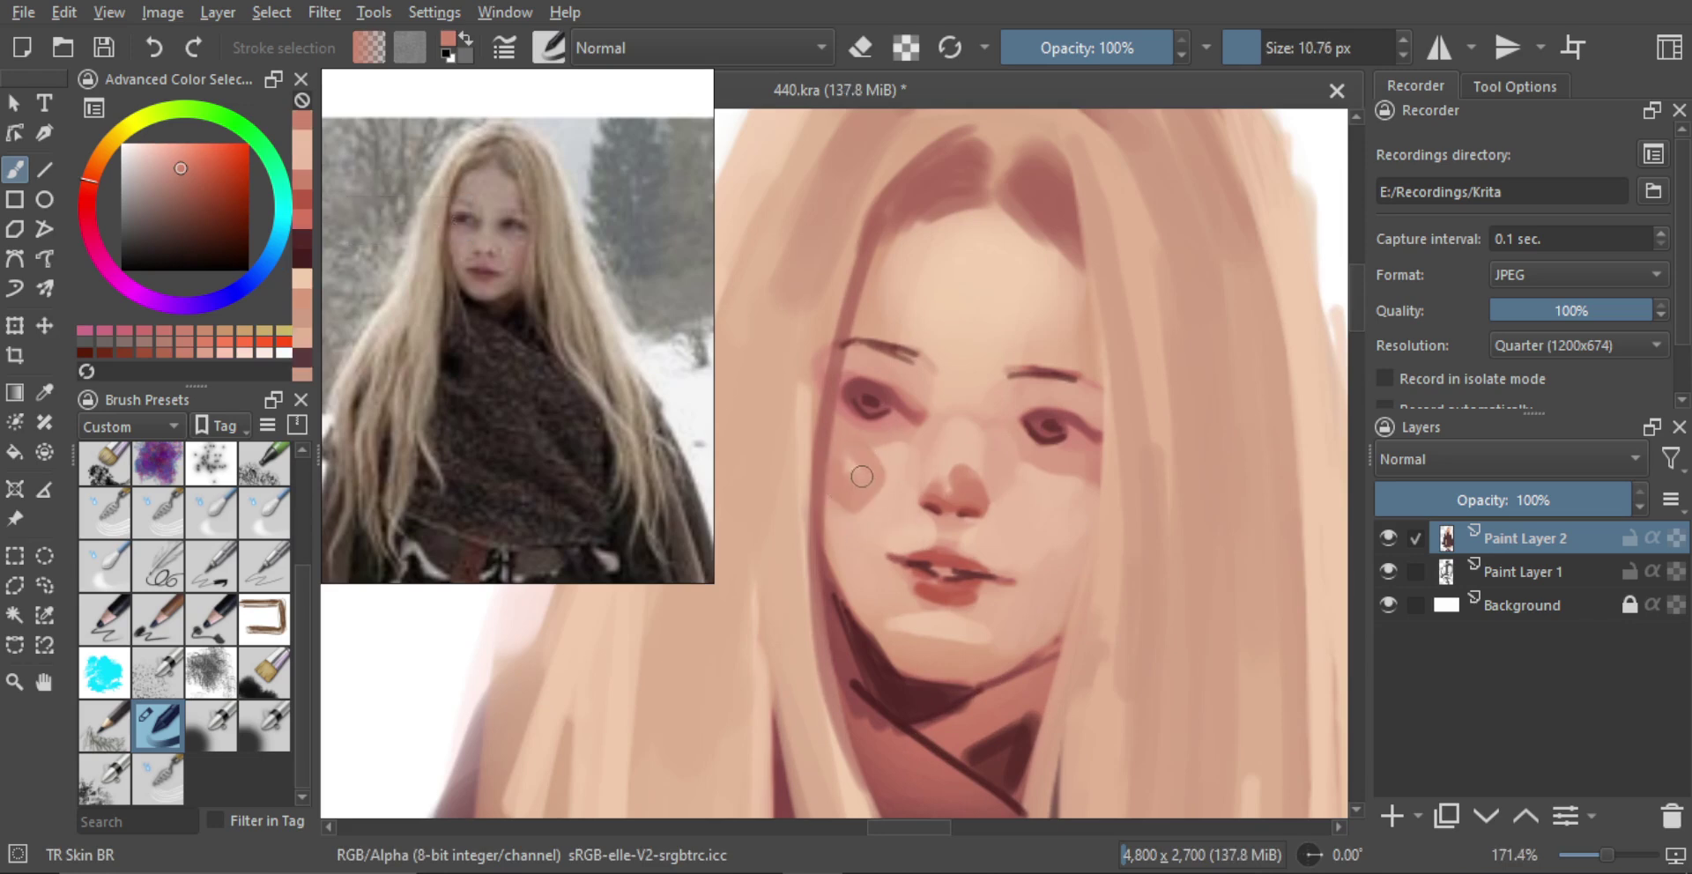
{"action": "mouse_move", "coordinate": [1063, 509]}
{"action": "left_mouse_down"}
{"action": "mouse_move", "coordinate": [1045, 529]}
{"action": "mouse_move", "coordinate": [1053, 494]}
{"action": "mouse_move", "coordinate": [1093, 502]}
{"action": "mouse_move", "coordinate": [1079, 533]}
{"action": "left_mouse_up"}
{"action": "left_click", "coordinate": [880, 488], "text": "ctrl"}
{"action": "mouse_move", "coordinate": [870, 494]}
{"action": "left_mouse_down"}
{"action": "mouse_move", "coordinate": [839, 479]}
{"action": "mouse_move", "coordinate": [875, 448]}
{"action": "left_mouse_up"}
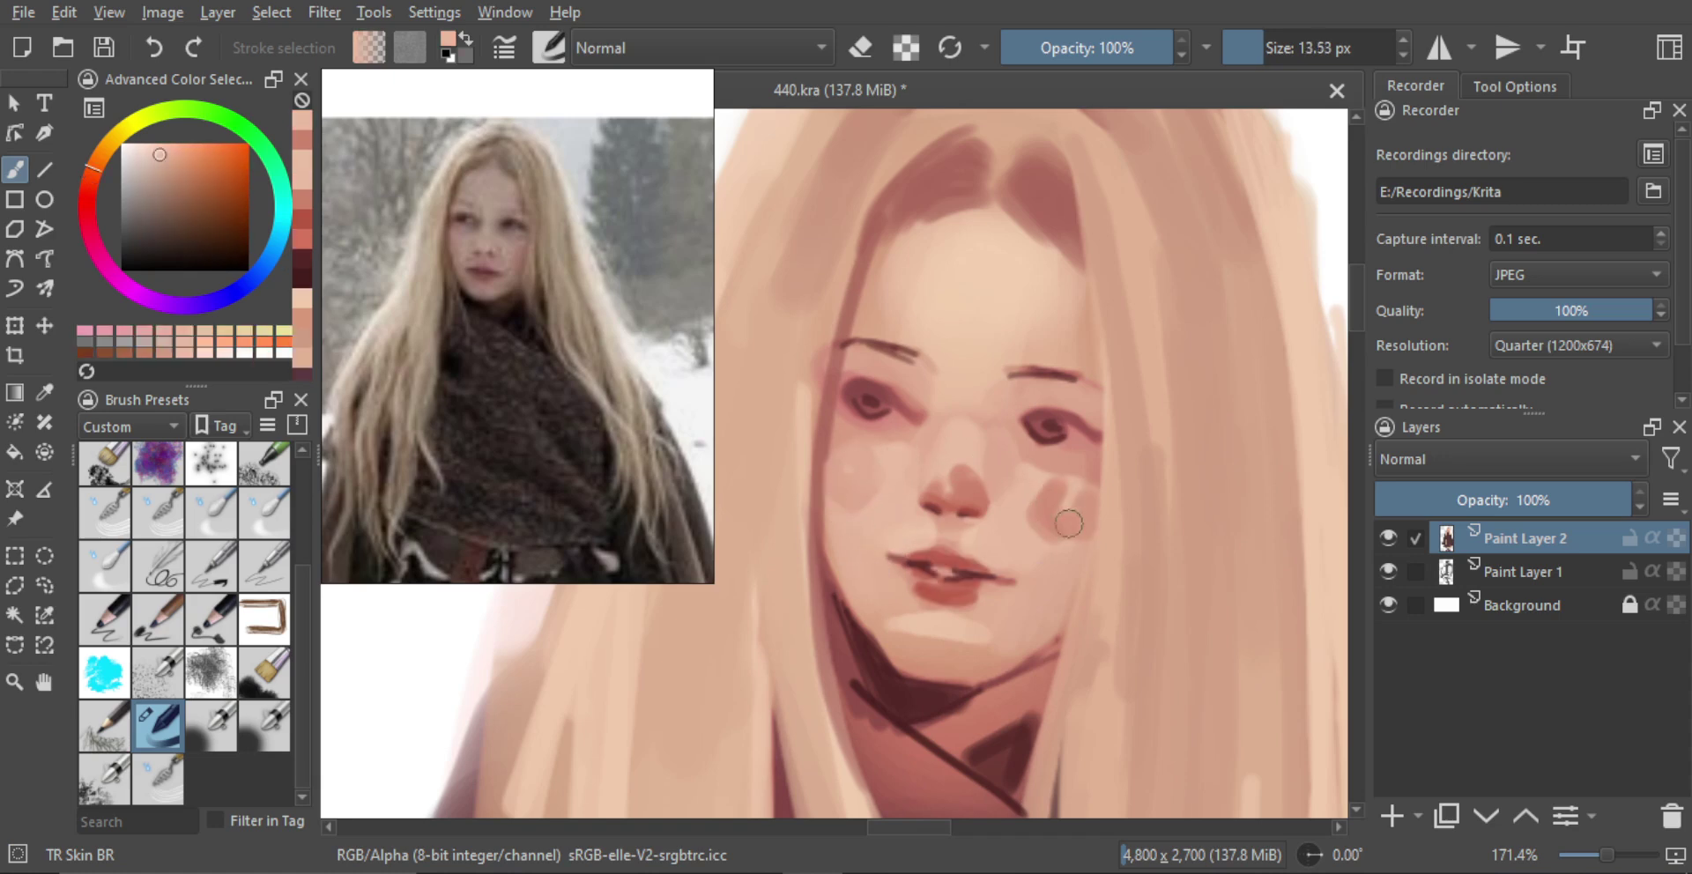
{"action": "mouse_move", "coordinate": [1070, 524]}
{"action": "left_mouse_down"}
{"action": "mouse_move", "coordinate": [1044, 502]}
{"action": "mouse_move", "coordinate": [1073, 515]}
{"action": "left_mouse_up"}
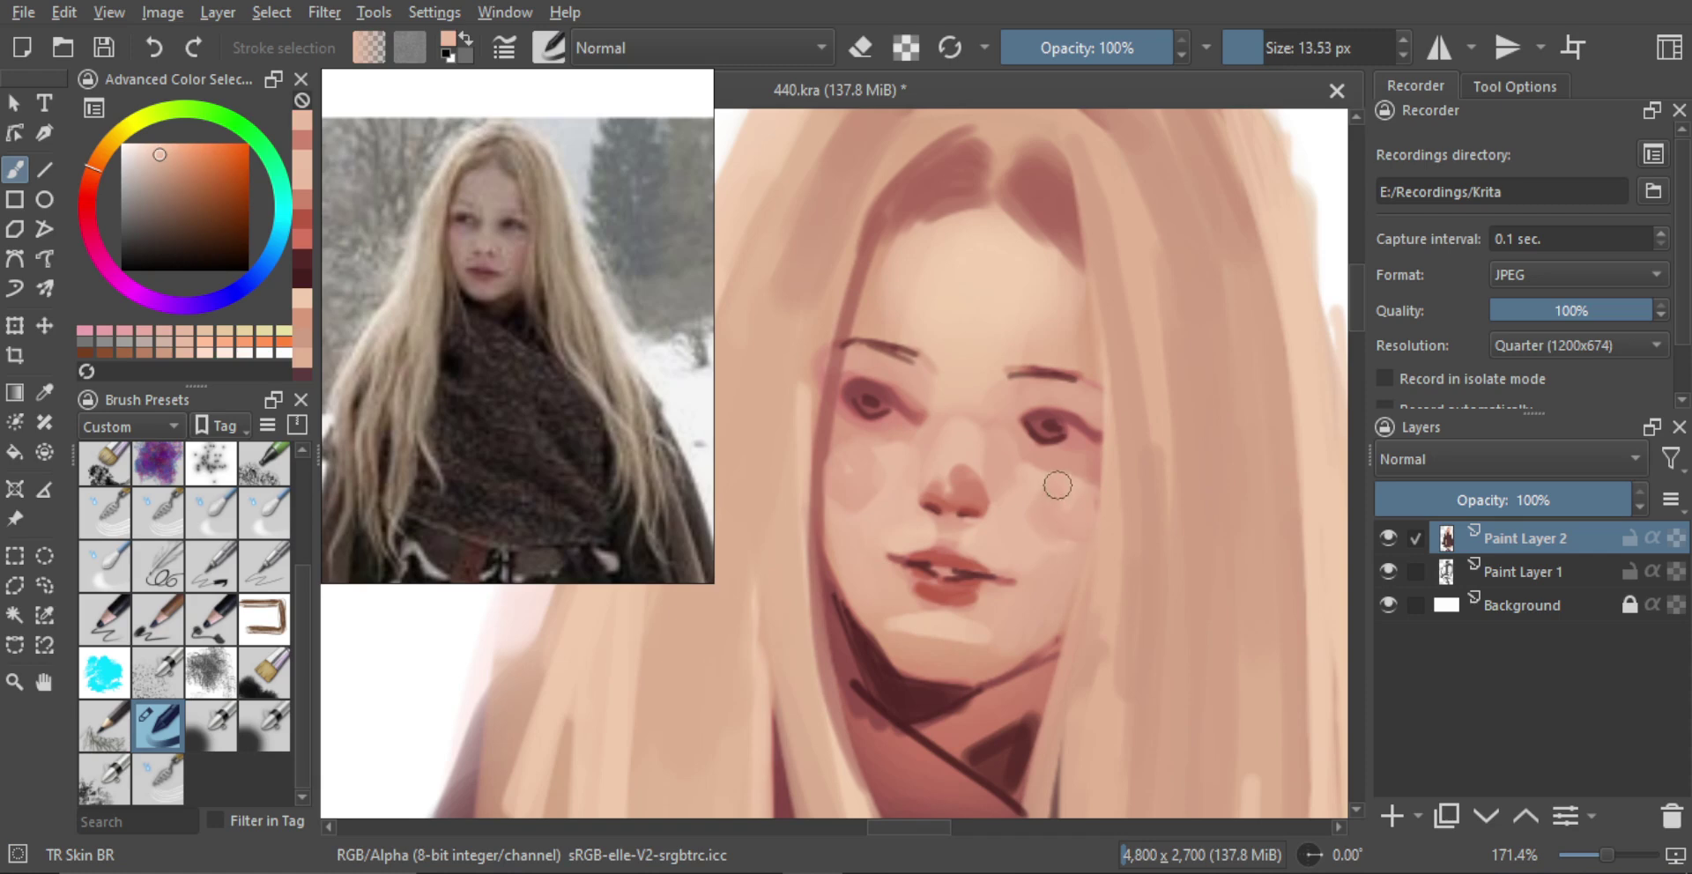
{"action": "left_click", "coordinate": [892, 626], "text": "alt"}
{"action": "left_click", "coordinate": [894, 642], "text": "alt"}
{"action": "mouse_move", "coordinate": [841, 515]}
{"action": "left_mouse_down"}
{"action": "mouse_move", "coordinate": [876, 561]}
{"action": "mouse_move", "coordinate": [831, 501]}
{"action": "mouse_move", "coordinate": [916, 615]}
{"action": "mouse_move", "coordinate": [877, 587]}
{"action": "mouse_move", "coordinate": [914, 600]}
{"action": "mouse_move", "coordinate": [878, 612]}
{"action": "mouse_move", "coordinate": [837, 523]}
{"action": "mouse_move", "coordinate": [865, 597]}
{"action": "left_mouse_up"}
{"action": "key", "text": "ctrl+z"}
{"action": "key", "text": "ctrl+z"}
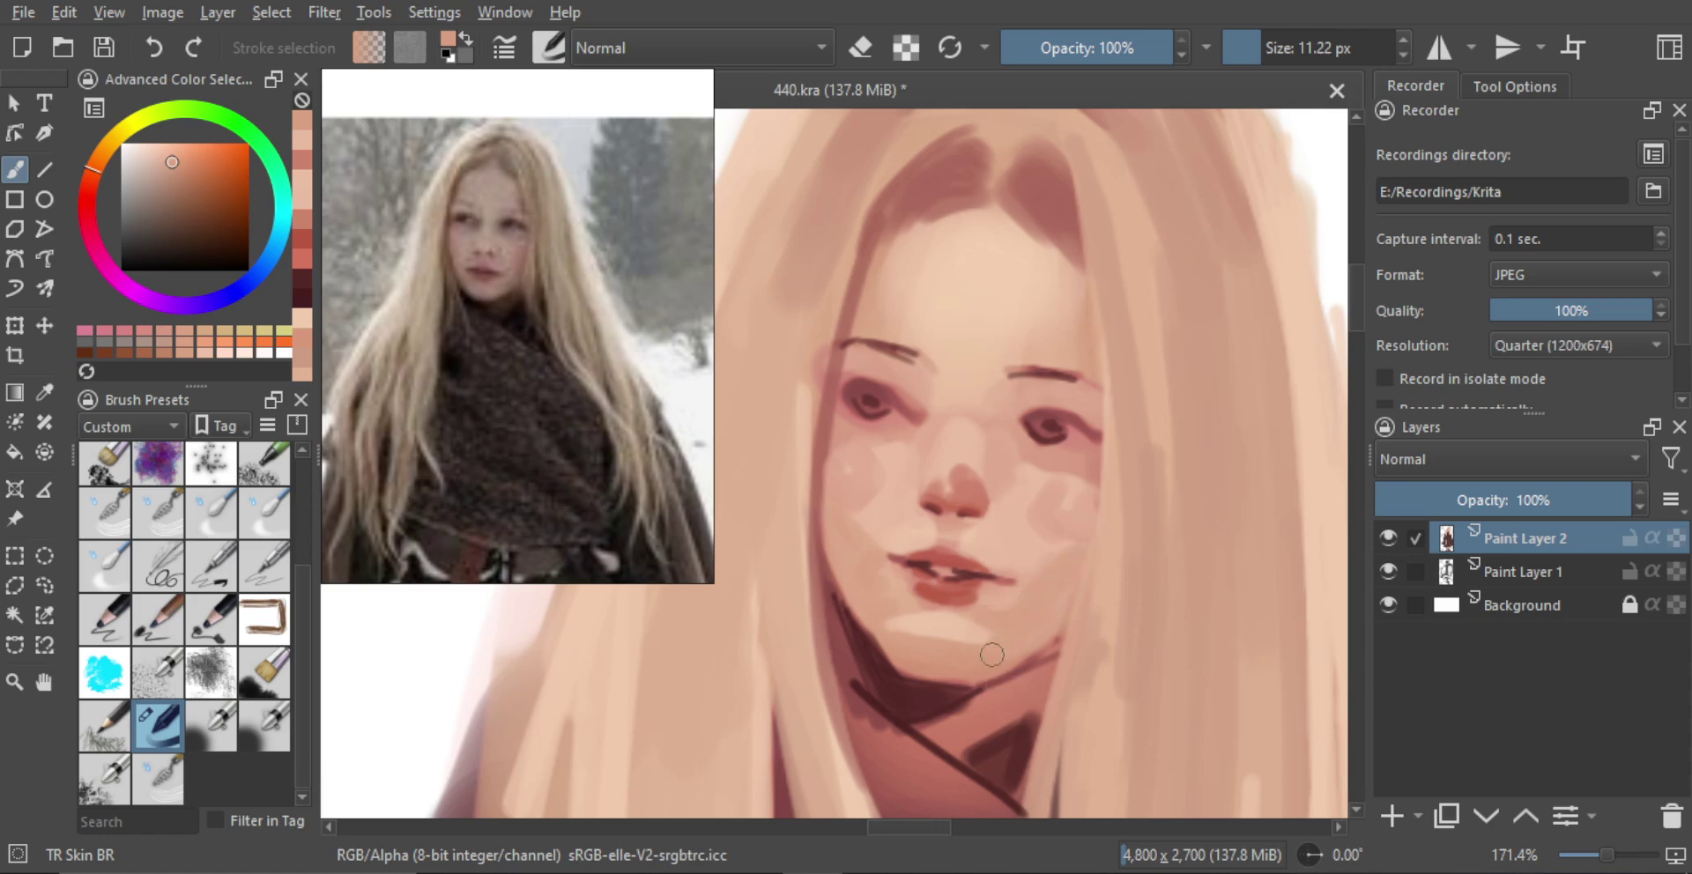
Soften the chin and jaw with sampled skin tones at 18.33 px, and clean up the skin around the lips at 4.99 px
{"action": "left_click", "coordinate": [972, 629], "text": "ctrl"}
{"action": "mouse_move", "coordinate": [954, 631]}
{"action": "left_mouse_down"}
{"action": "mouse_move", "coordinate": [999, 643]}
{"action": "mouse_move", "coordinate": [909, 649]}
{"action": "mouse_move", "coordinate": [964, 651]}
{"action": "mouse_move", "coordinate": [877, 607]}
{"action": "mouse_move", "coordinate": [945, 659]}
{"action": "left_mouse_up"}
{"action": "left_click", "coordinate": [990, 645], "text": "ctrl"}
{"action": "left_click", "coordinate": [880, 605], "text": "ctrl"}
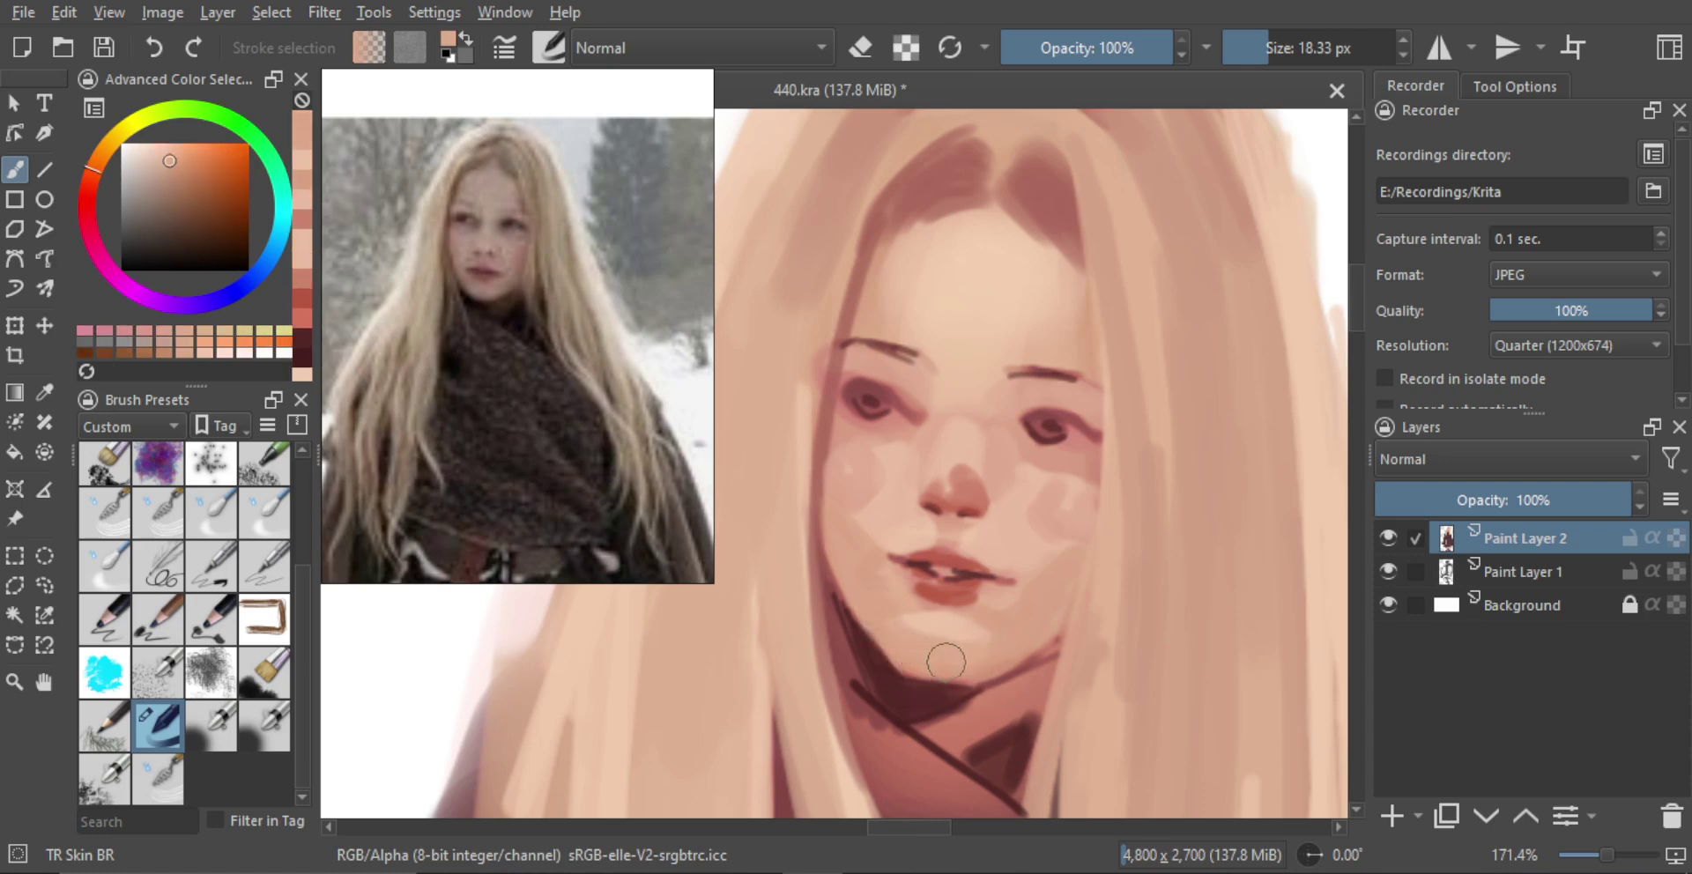
{"action": "left_click_drag", "start_coordinate": [888, 615], "coordinate": [953, 657]}
{"action": "left_click", "coordinate": [894, 518], "text": "ctrl"}
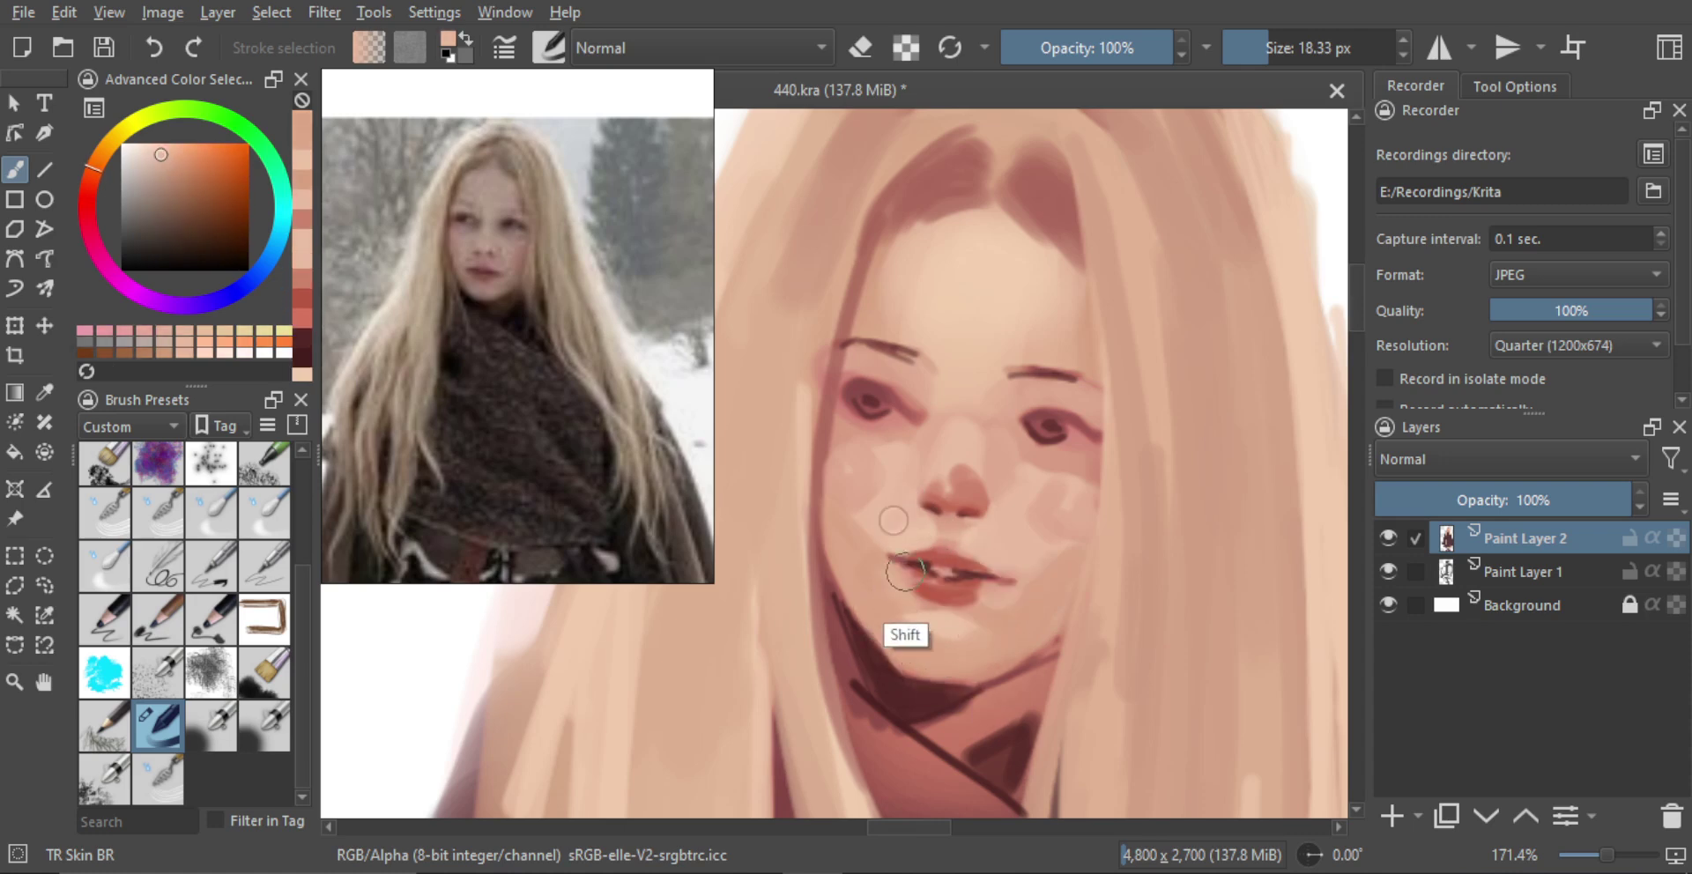
{"action": "mouse_move", "coordinate": [898, 578]}
{"action": "left_mouse_down", "text": "shift"}
{"action": "mouse_move", "coordinate": [883, 573]}
{"action": "mouse_move", "coordinate": [903, 567]}
{"action": "left_mouse_up", "text": "shift"}
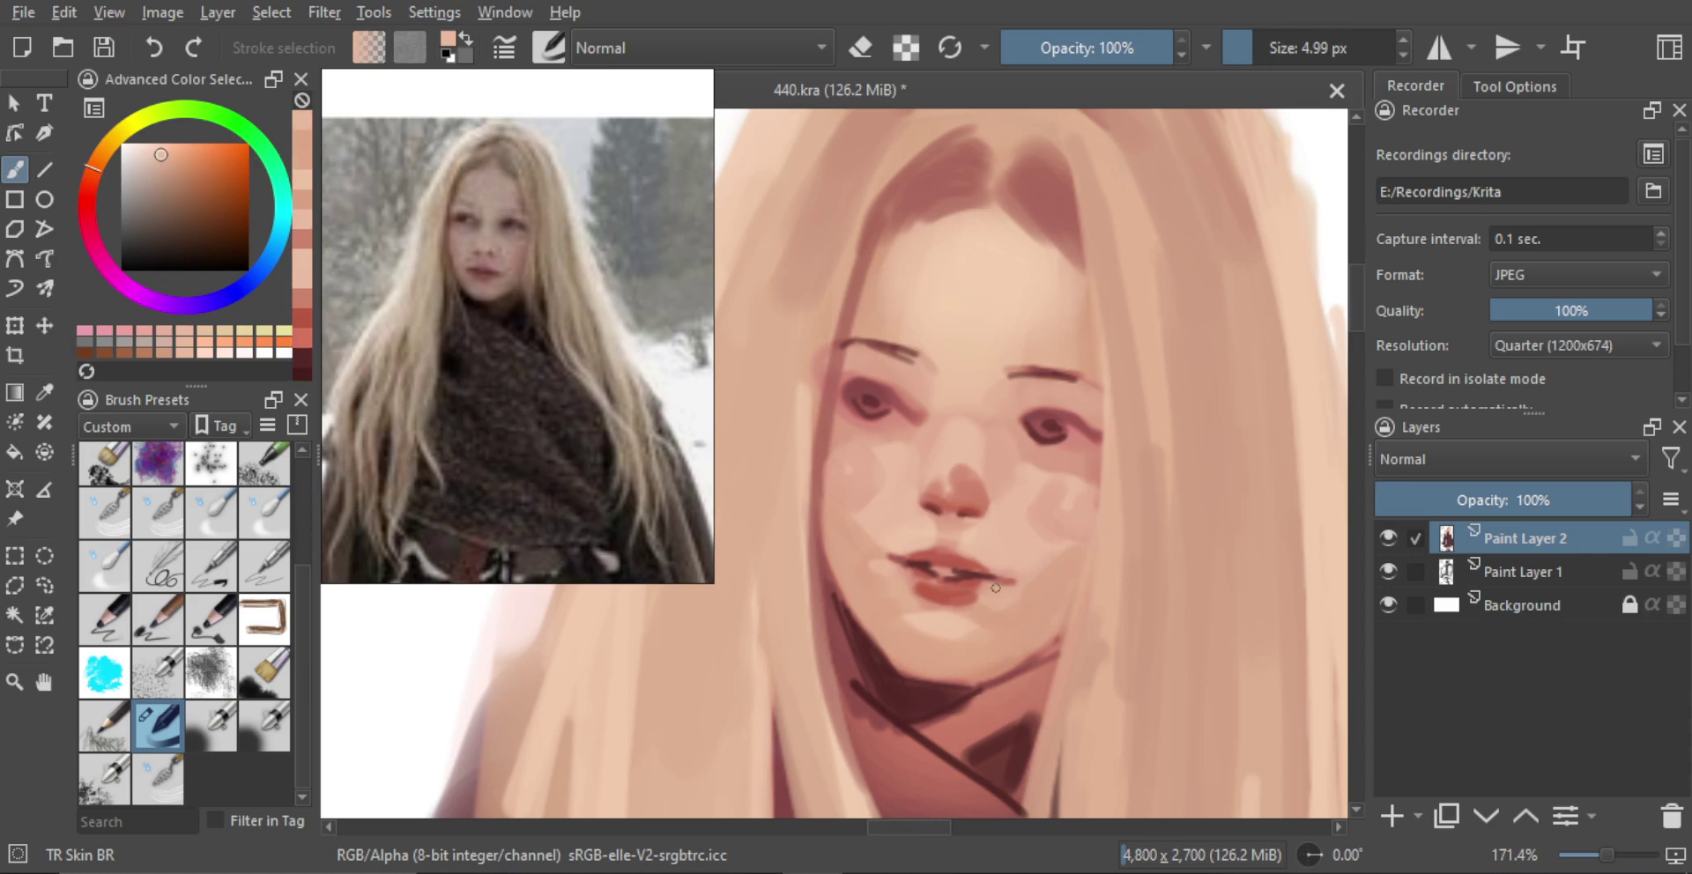
Touch up the skin on the woman's face with a 16.35 px brush and around her eye with a 4.38 px brush
{"action": "left_click_drag", "start_coordinate": [1013, 589], "coordinate": [1069, 646], "text": "ctrl"}
{"action": "mouse_move", "coordinate": [1031, 443]}
{"action": "left_mouse_down", "text": "ctrl"}
{"action": "mouse_move", "coordinate": [1066, 393]}
{"action": "mouse_move", "coordinate": [1027, 438]}
{"action": "mouse_move", "coordinate": [1044, 403]}
{"action": "left_mouse_up", "text": "ctrl"}
{"action": "left_click_drag", "start_coordinate": [930, 535], "coordinate": [943, 532], "text": "shift"}
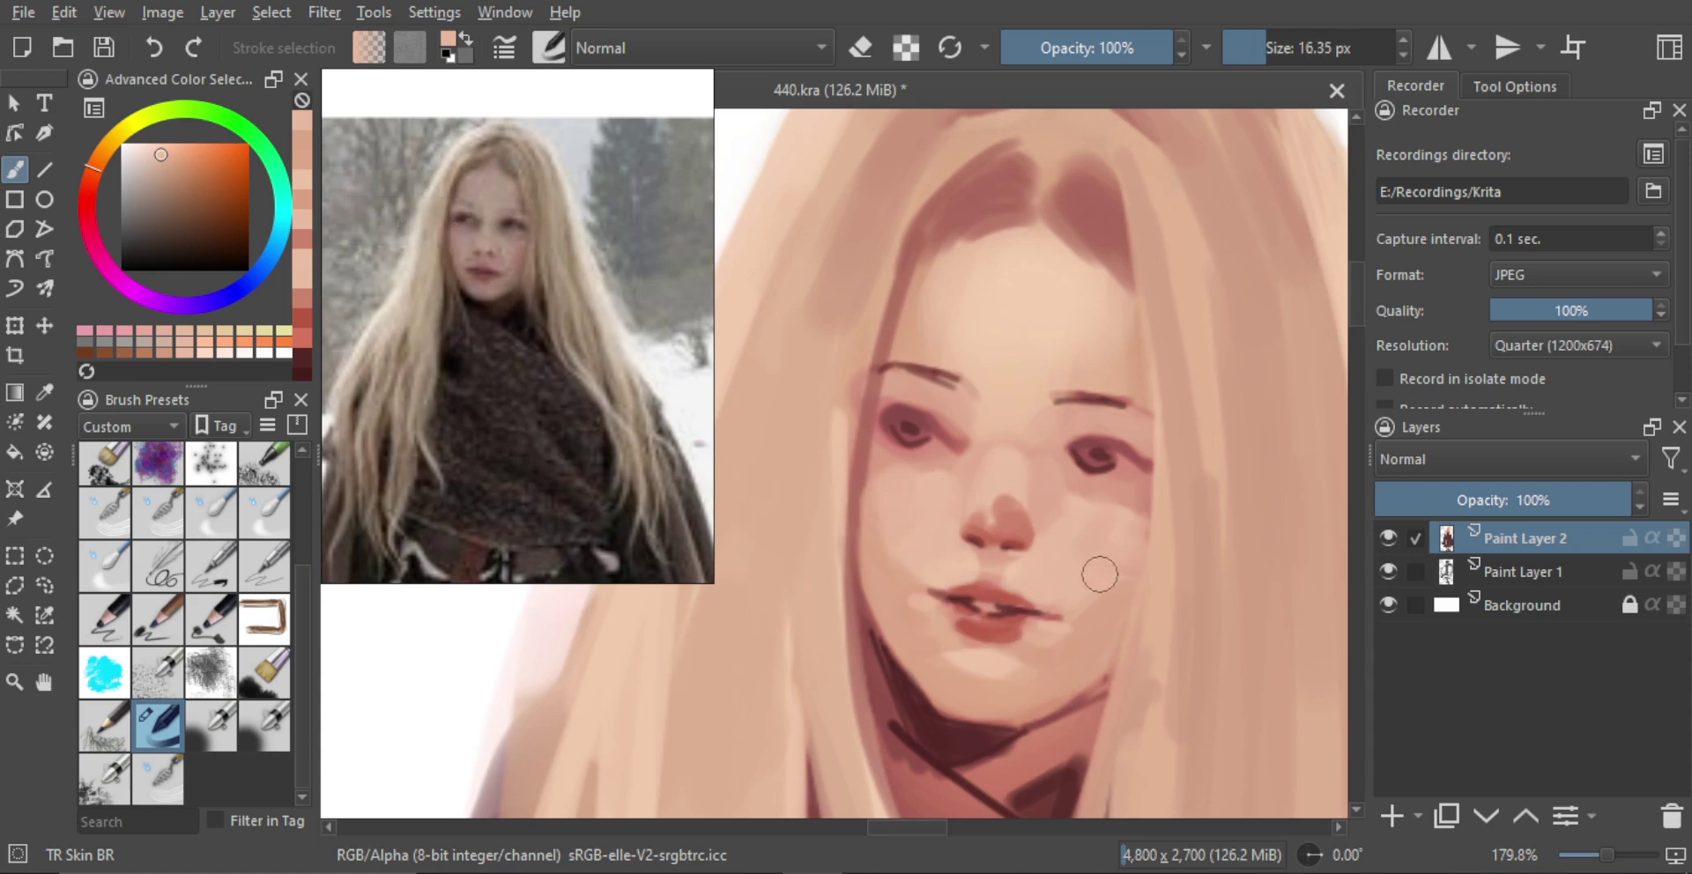
{"action": "mouse_move", "coordinate": [894, 468]}
{"action": "left_mouse_down", "text": "shift"}
{"action": "mouse_move", "coordinate": [875, 468]}
{"action": "mouse_move", "coordinate": [890, 460]}
{"action": "left_mouse_up", "text": "shift"}
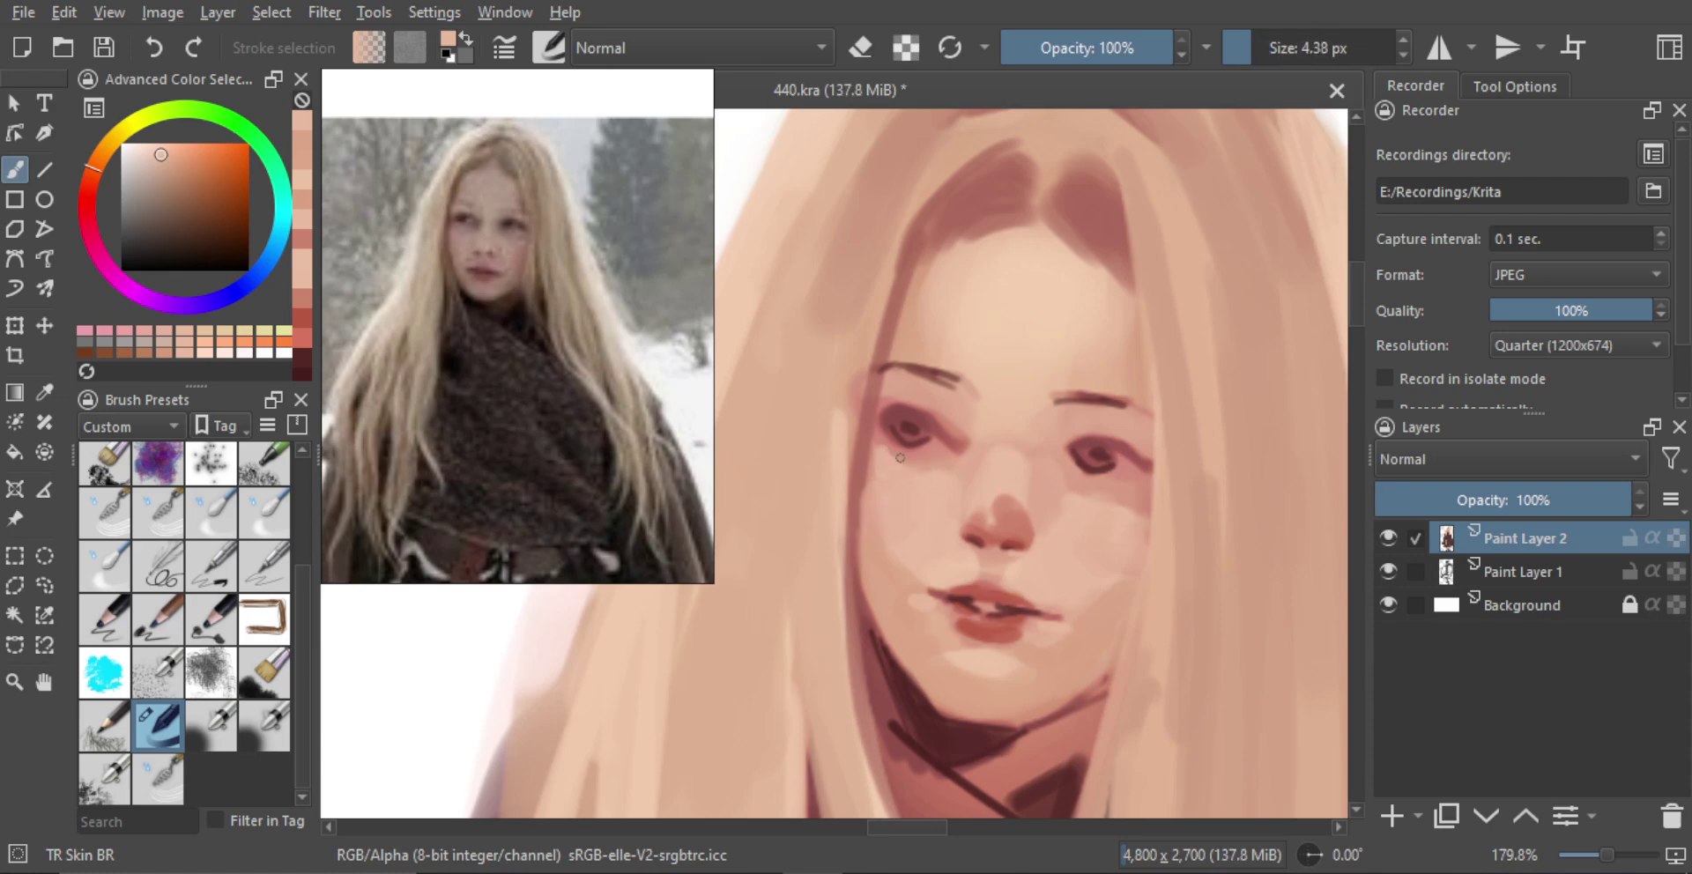
Soften the reddish shadow on the nose bridge and tip with sampled skin tones and a 13.13 px brush
{"action": "left_click", "coordinate": [971, 488], "text": "ctrl"}
{"action": "left_click", "coordinate": [1042, 503], "text": "ctrl"}
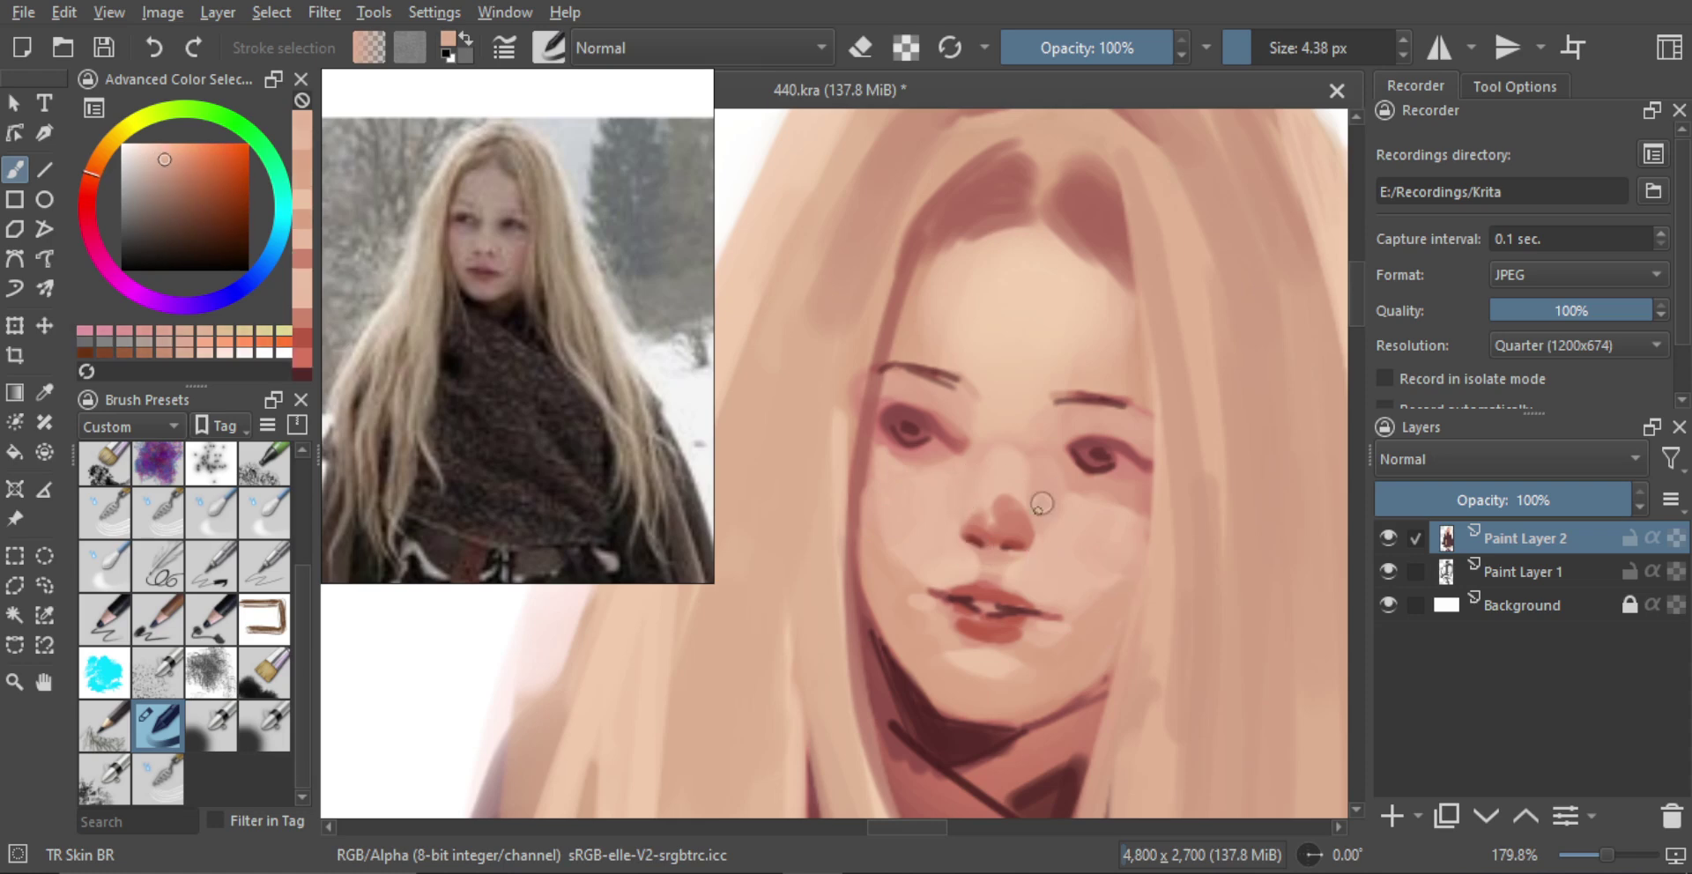
{"action": "mouse_move", "coordinate": [1046, 545]}
{"action": "left_mouse_down"}
{"action": "mouse_move", "coordinate": [1042, 501]}
{"action": "mouse_move", "coordinate": [977, 534]}
{"action": "mouse_move", "coordinate": [989, 527]}
{"action": "left_mouse_up"}
{"action": "left_click", "coordinate": [983, 528], "text": "ctrl"}
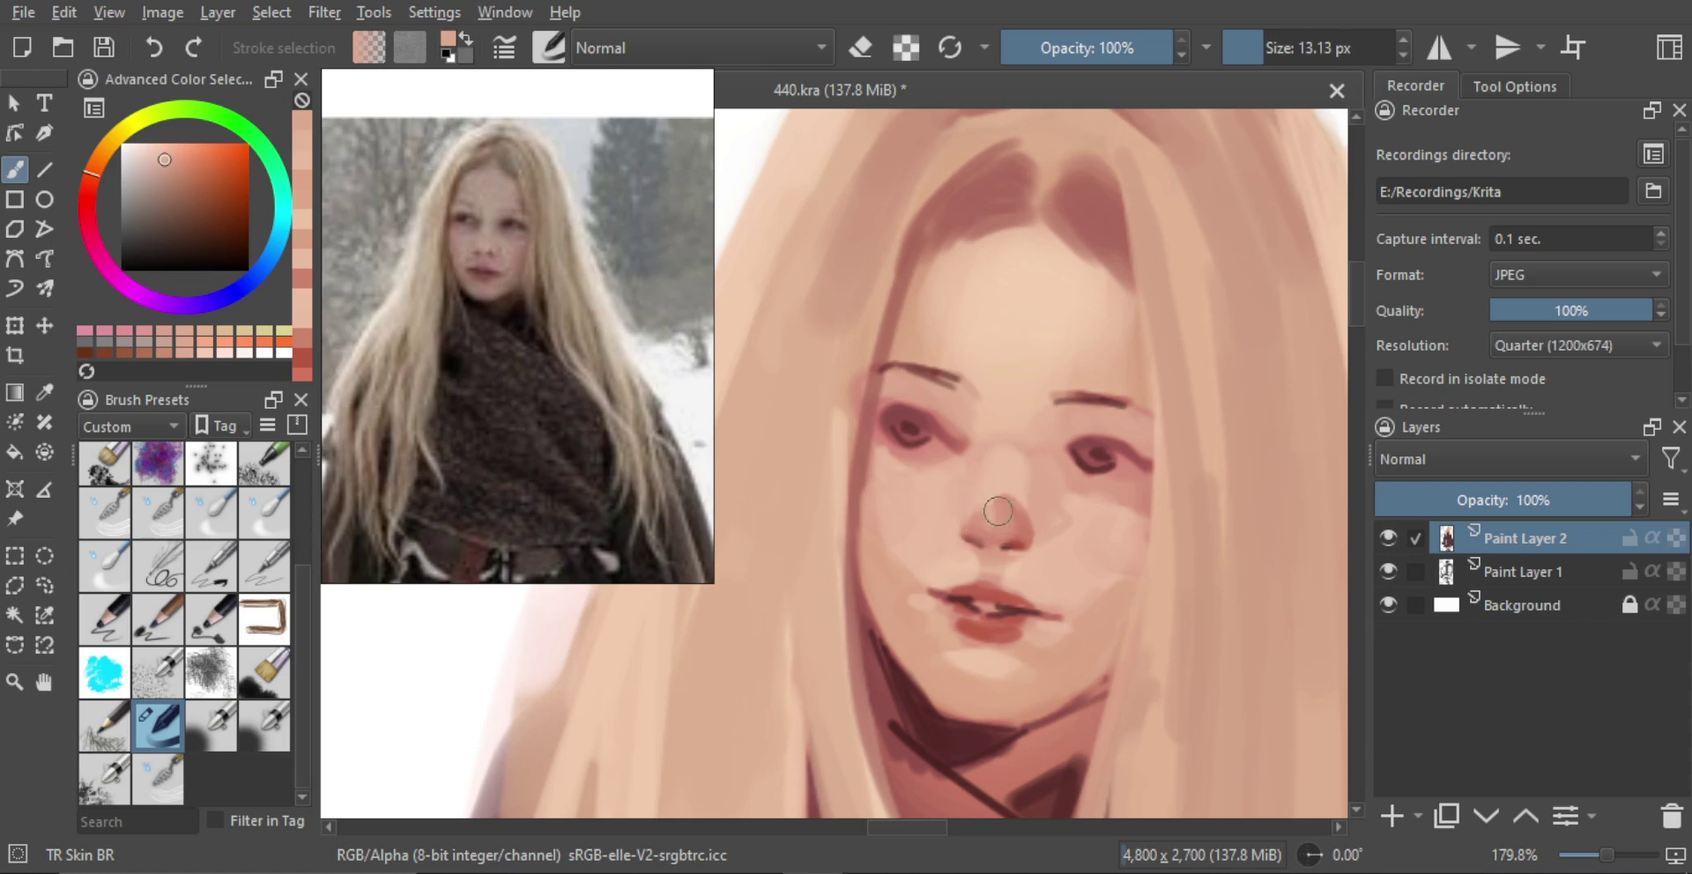
{"action": "left_click", "coordinate": [1037, 525], "text": "ctrl"}
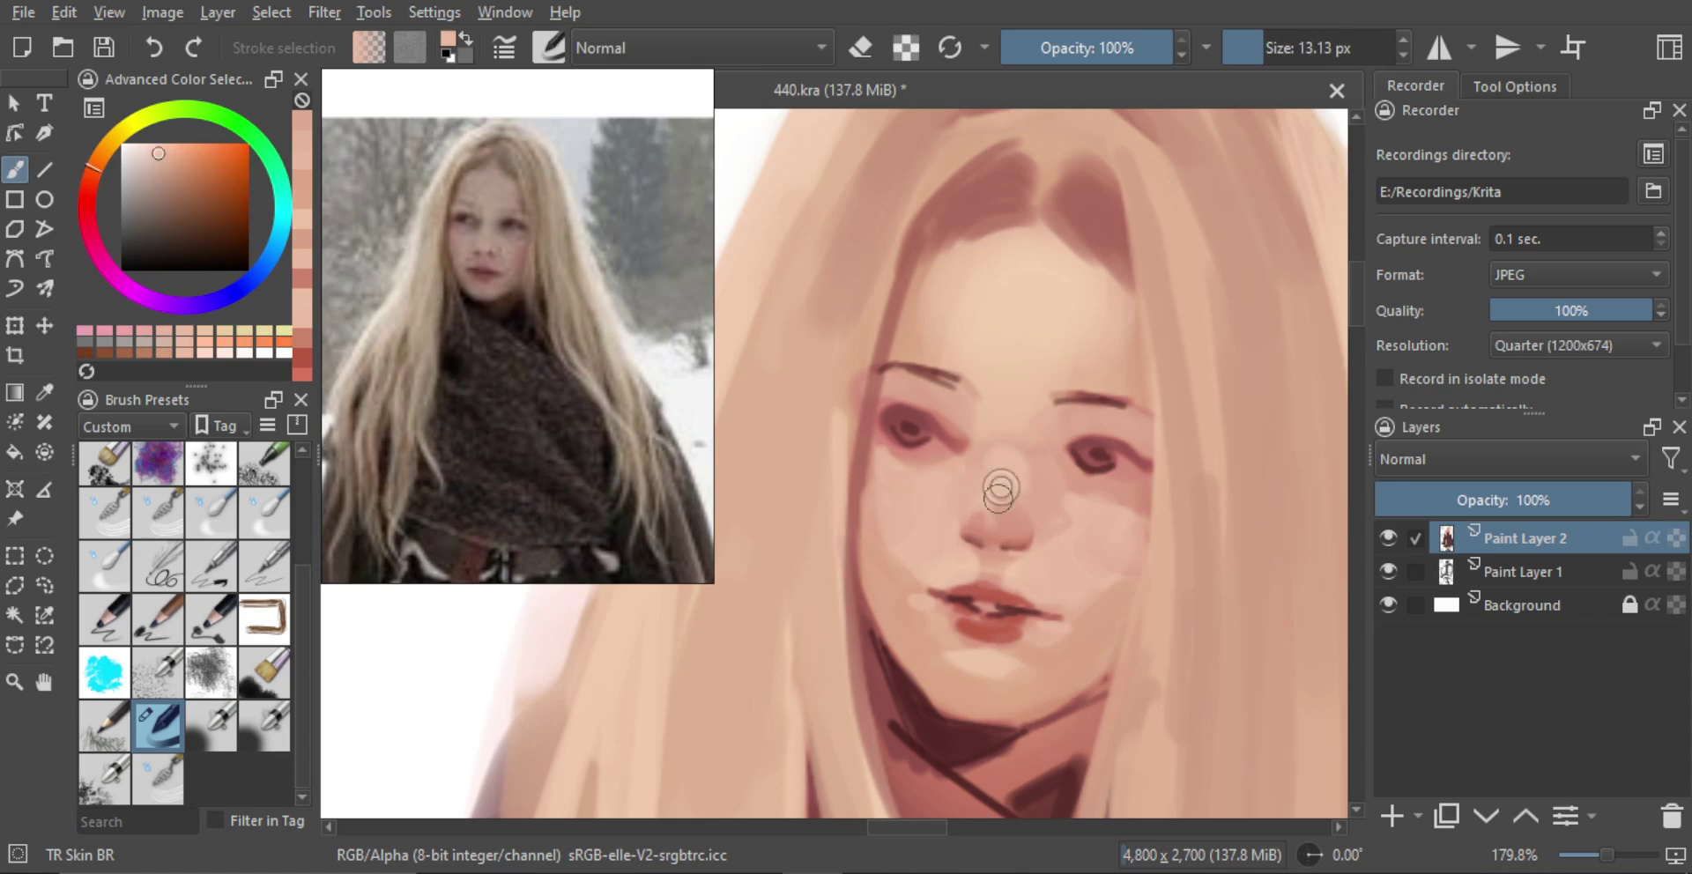
{"action": "left_click_drag", "start_coordinate": [1002, 493], "coordinate": [1013, 512]}
{"action": "left_click_drag", "start_coordinate": [1061, 590], "coordinate": [1031, 555], "text": "ctrl"}
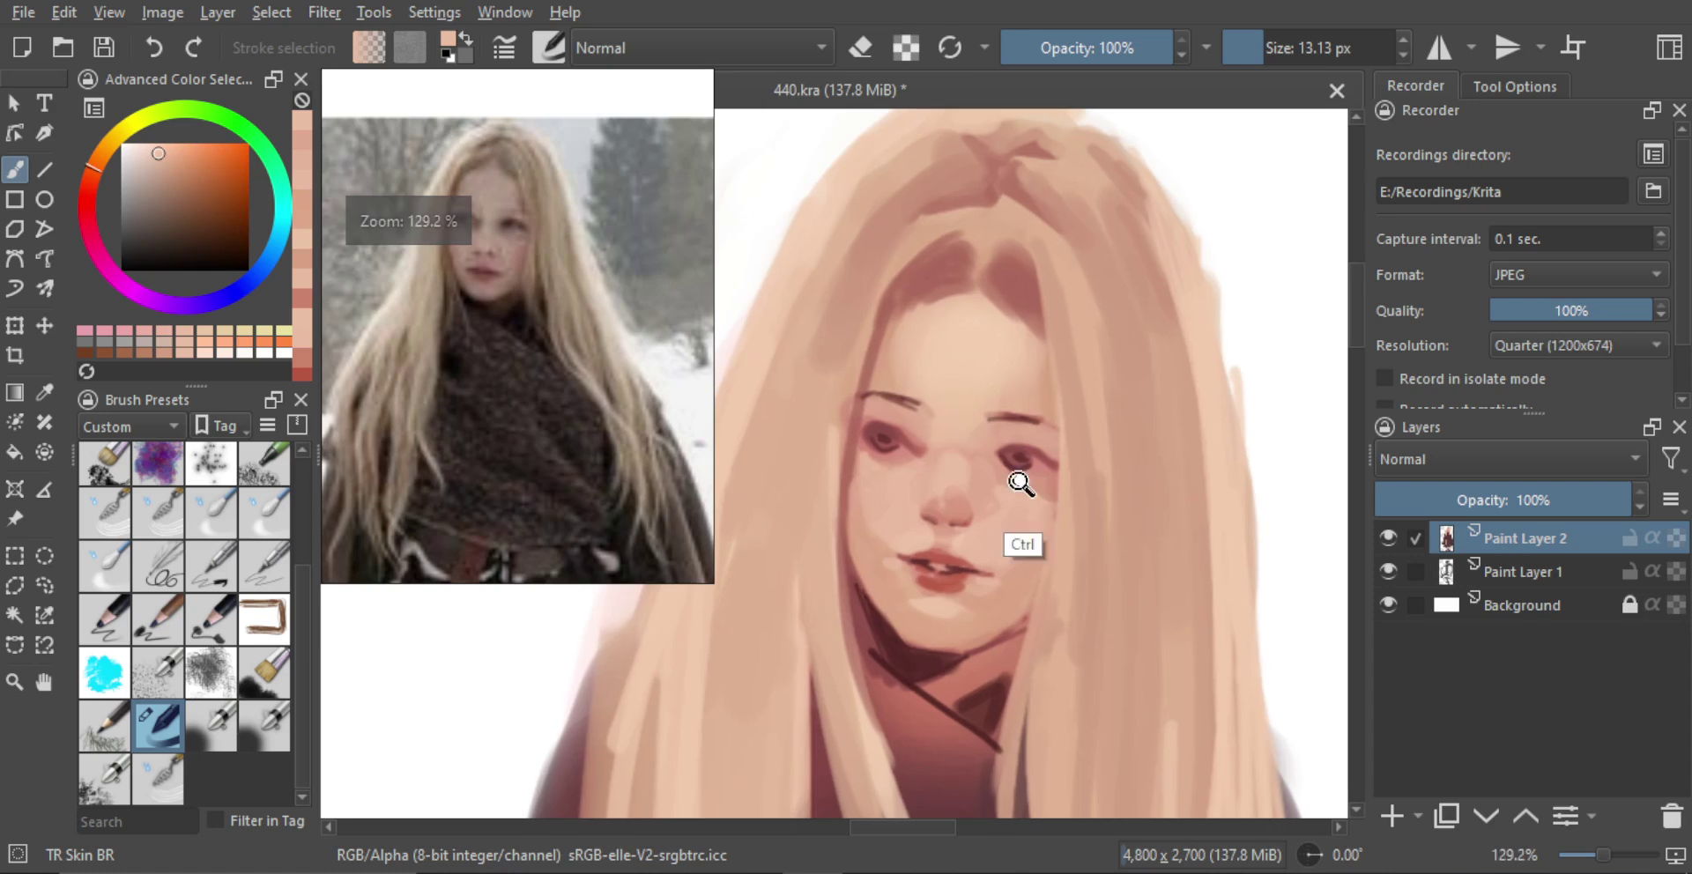
Block in the grey-mauve scarf below the chin and its diagonal lower edge across the chest, using a sampled cloak tone at 24.69 px
{"action": "scroll", "coordinate": [1014, 494], "scroll_direction": "down", "scroll_amount": 5}
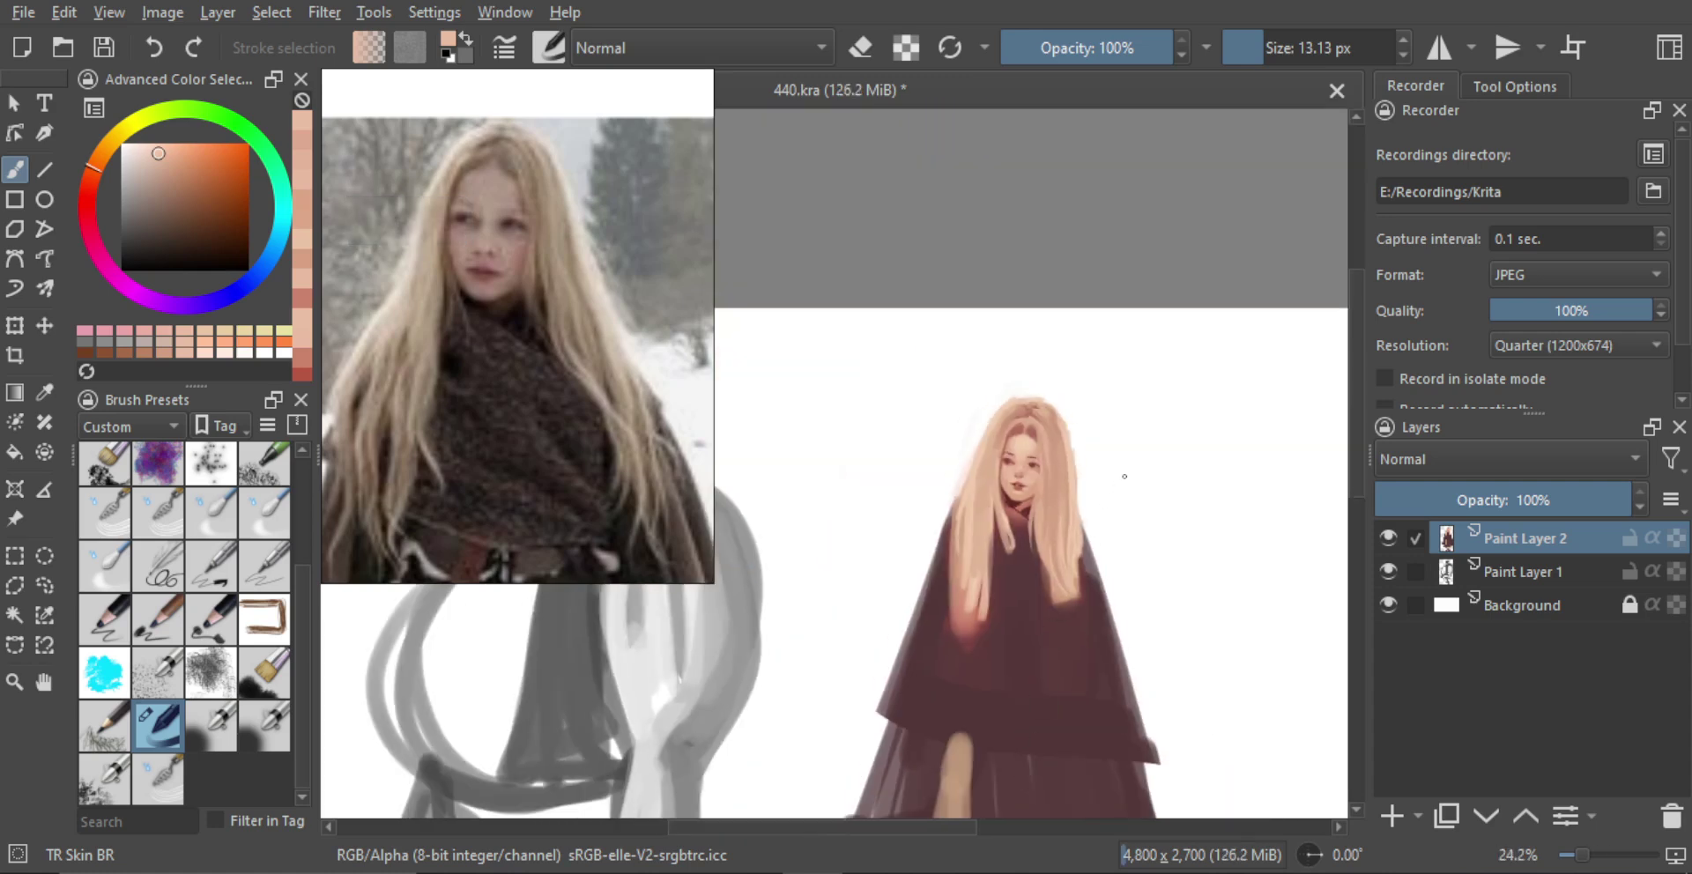
{"action": "scroll", "coordinate": [1040, 520], "scroll_direction": "down", "scroll_amount": 2}
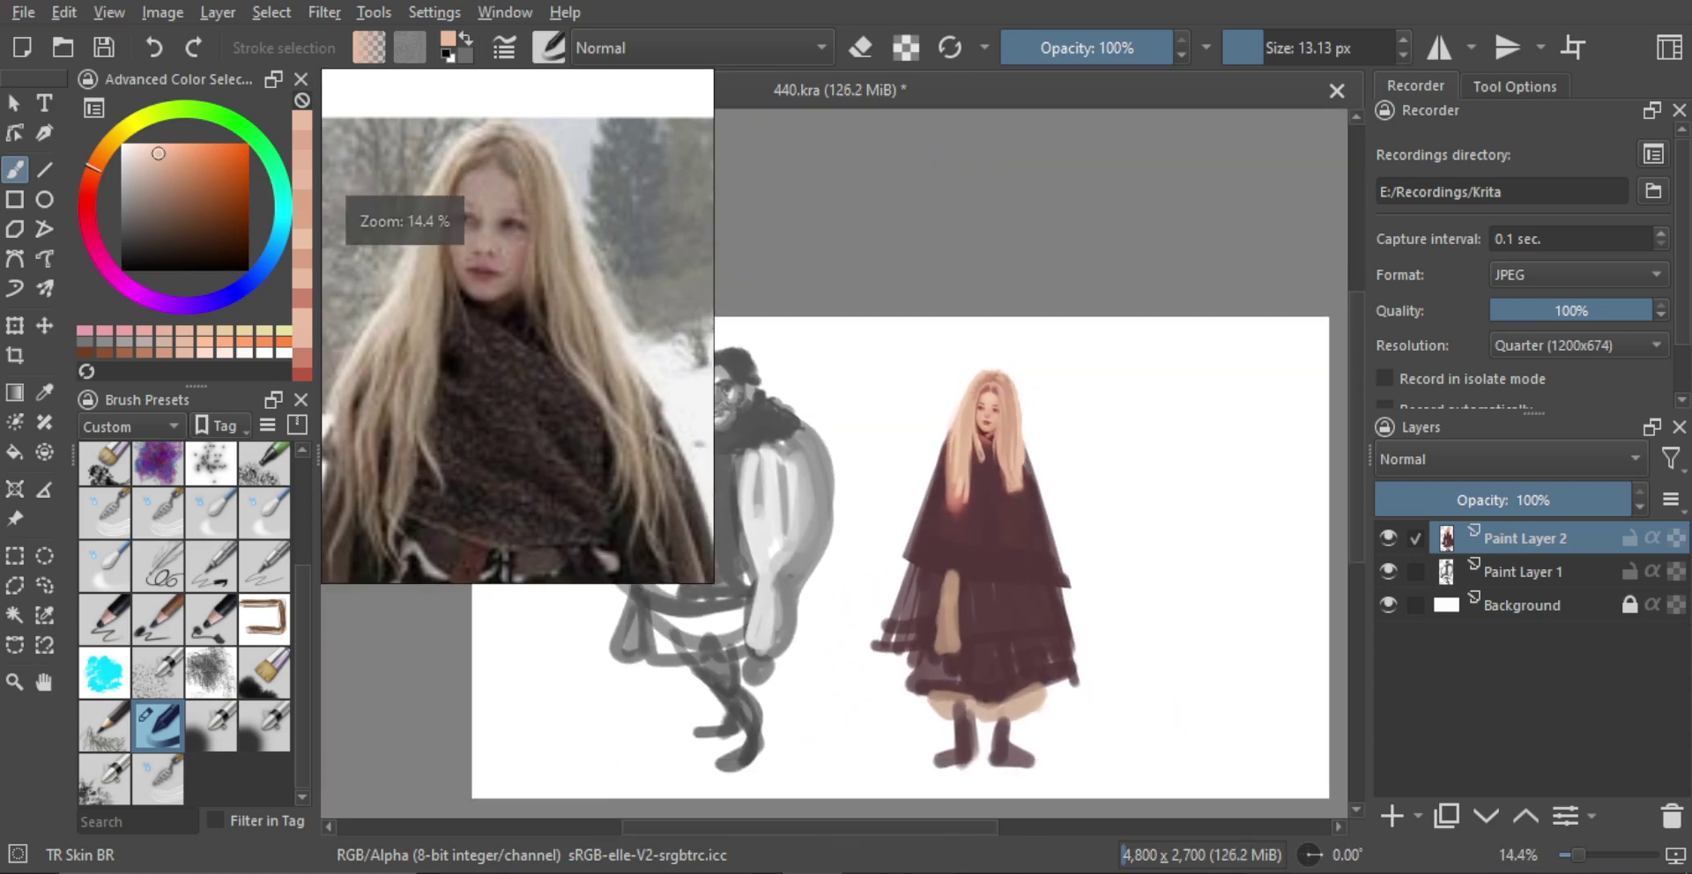
{"action": "scroll", "coordinate": [558, 368], "scroll_direction": "down", "scroll_amount": 4}
{"action": "left_click_drag", "start_coordinate": [582, 441], "coordinate": [537, 382]}
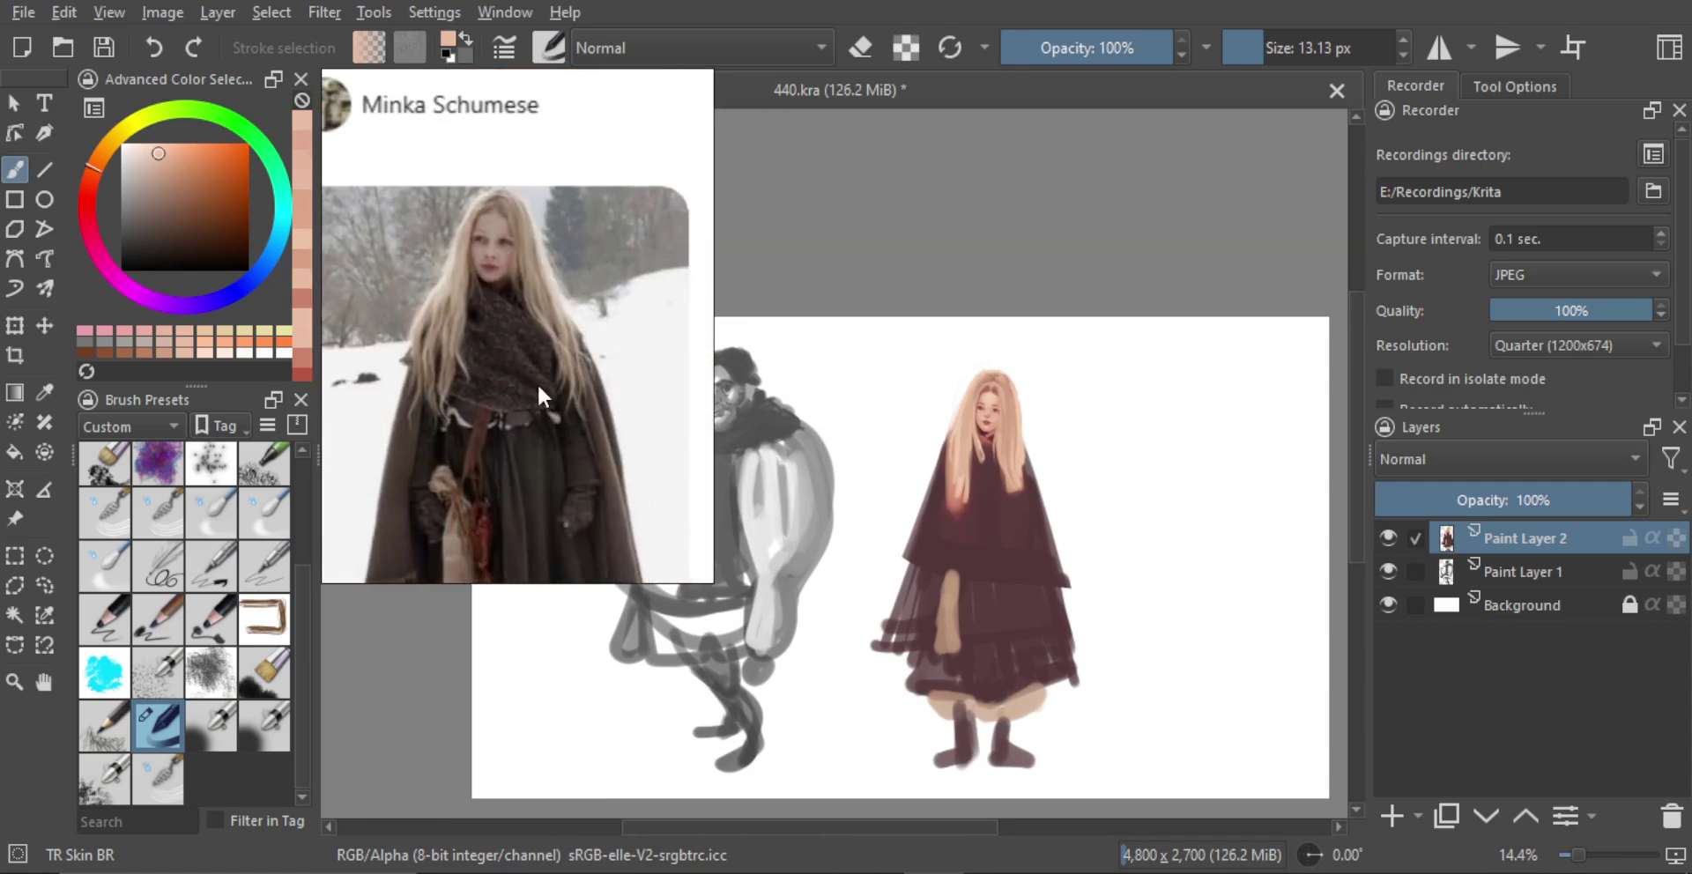
{"action": "scroll", "coordinate": [542, 380], "scroll_direction": "up", "scroll_amount": 1}
{"action": "scroll", "coordinate": [1014, 476], "scroll_direction": "up", "scroll_amount": 2}
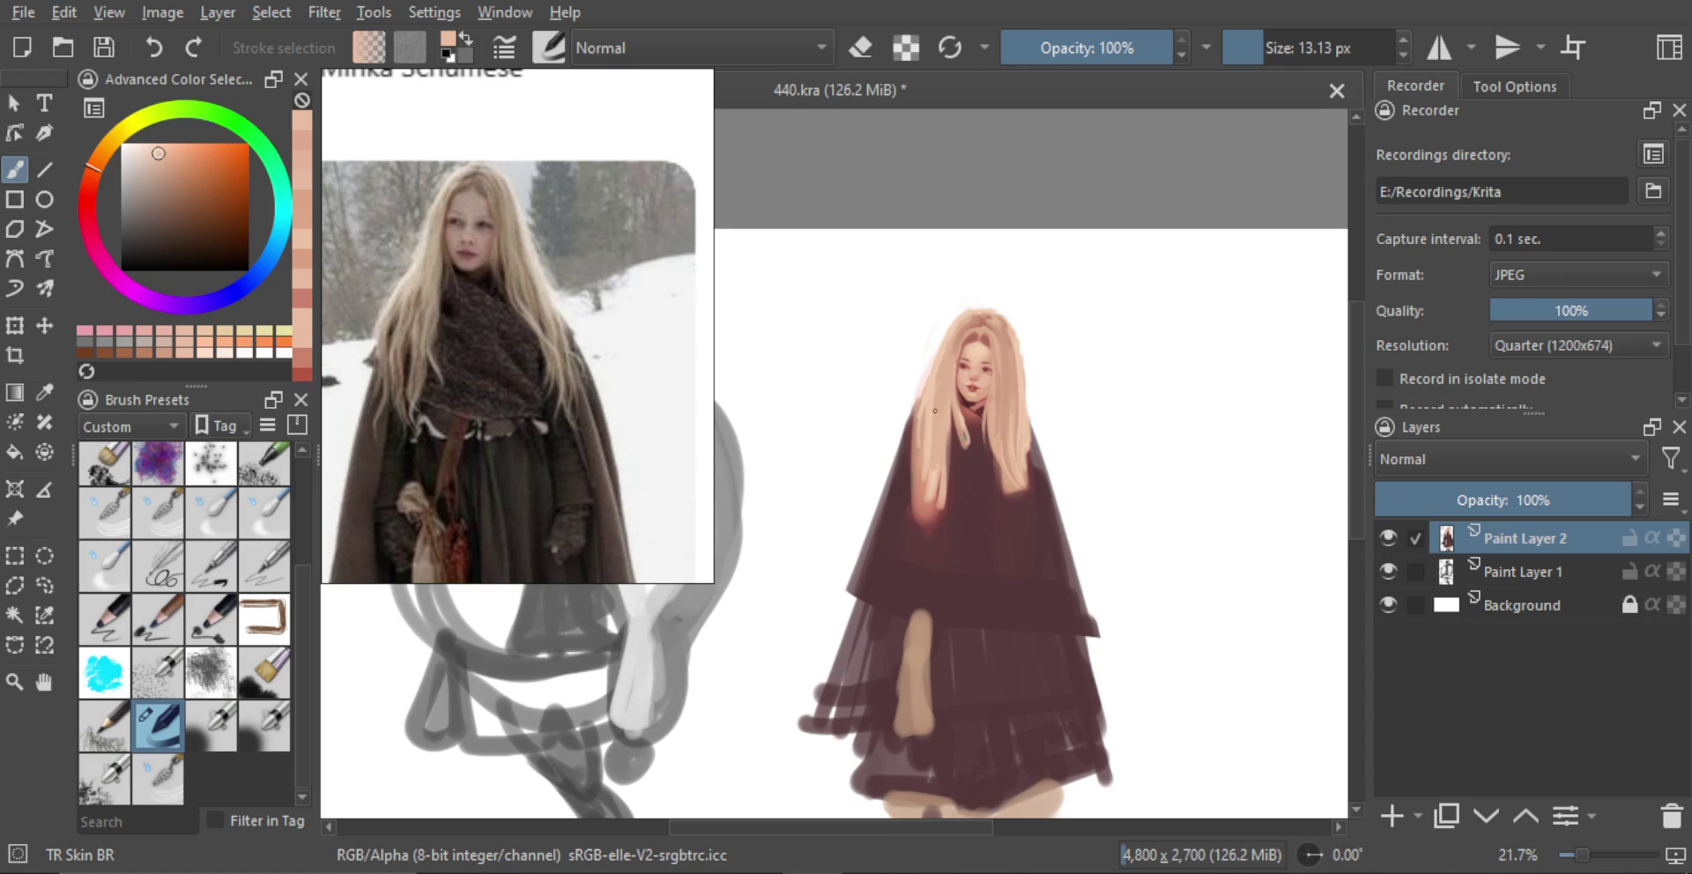
{"action": "left_click", "coordinate": [959, 557], "text": "ctrl"}
{"action": "mouse_move", "coordinate": [917, 510]}
{"action": "left_mouse_down"}
{"action": "mouse_move", "coordinate": [929, 528]}
{"action": "mouse_move", "coordinate": [1043, 541]}
{"action": "left_mouse_up"}
{"action": "left_click", "coordinate": [863, 650], "text": "ctrl"}
{"action": "left_click_drag", "start_coordinate": [964, 438], "coordinate": [975, 365]}
{"action": "left_click_drag", "start_coordinate": [987, 485], "coordinate": [973, 485]}
{"action": "mouse_move", "coordinate": [966, 395]}
{"action": "left_mouse_down"}
{"action": "mouse_move", "coordinate": [981, 446]}
{"action": "mouse_move", "coordinate": [977, 411]}
{"action": "mouse_move", "coordinate": [971, 452]}
{"action": "mouse_move", "coordinate": [950, 435]}
{"action": "mouse_move", "coordinate": [942, 507]}
{"action": "mouse_move", "coordinate": [970, 442]}
{"action": "mouse_move", "coordinate": [994, 528]}
{"action": "left_mouse_up"}
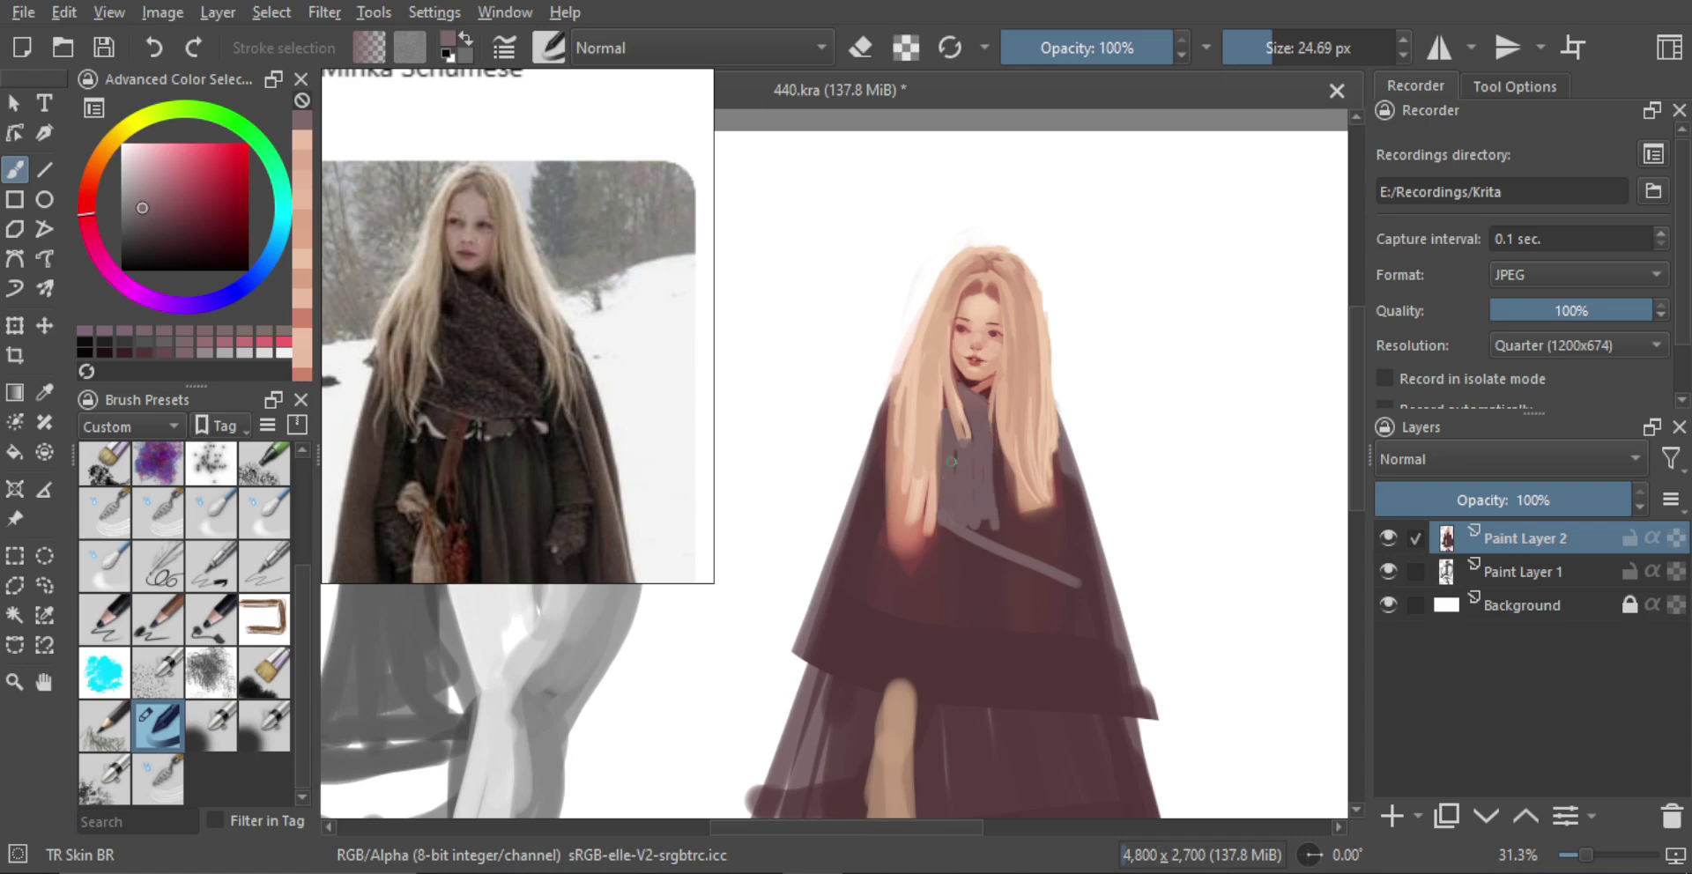
Outline the scarf's outer curve and fill its drape over the chest with grey-mauve, enlarging the brush to 35.35 px
{"action": "left_click_drag", "start_coordinate": [984, 433], "coordinate": [1067, 565]}
{"action": "key", "text": "bracketright"}
{"action": "key", "text": "bracketright"}
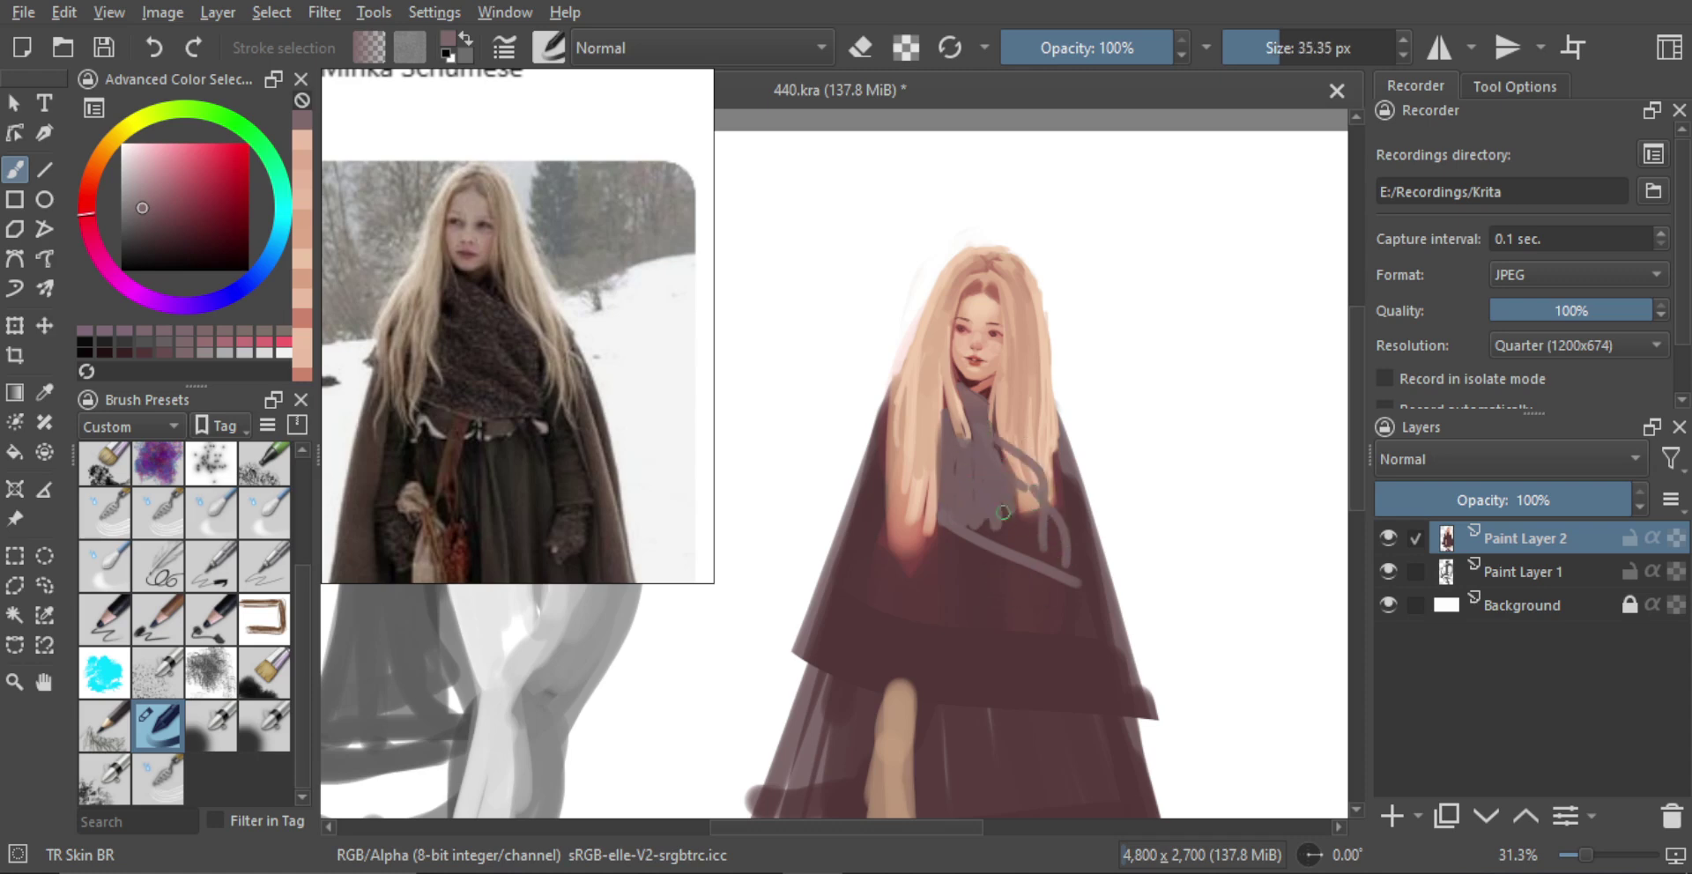
{"action": "left_click_drag", "start_coordinate": [981, 526], "coordinate": [1047, 548]}
{"action": "left_click_drag", "start_coordinate": [1036, 469], "coordinate": [1021, 530]}
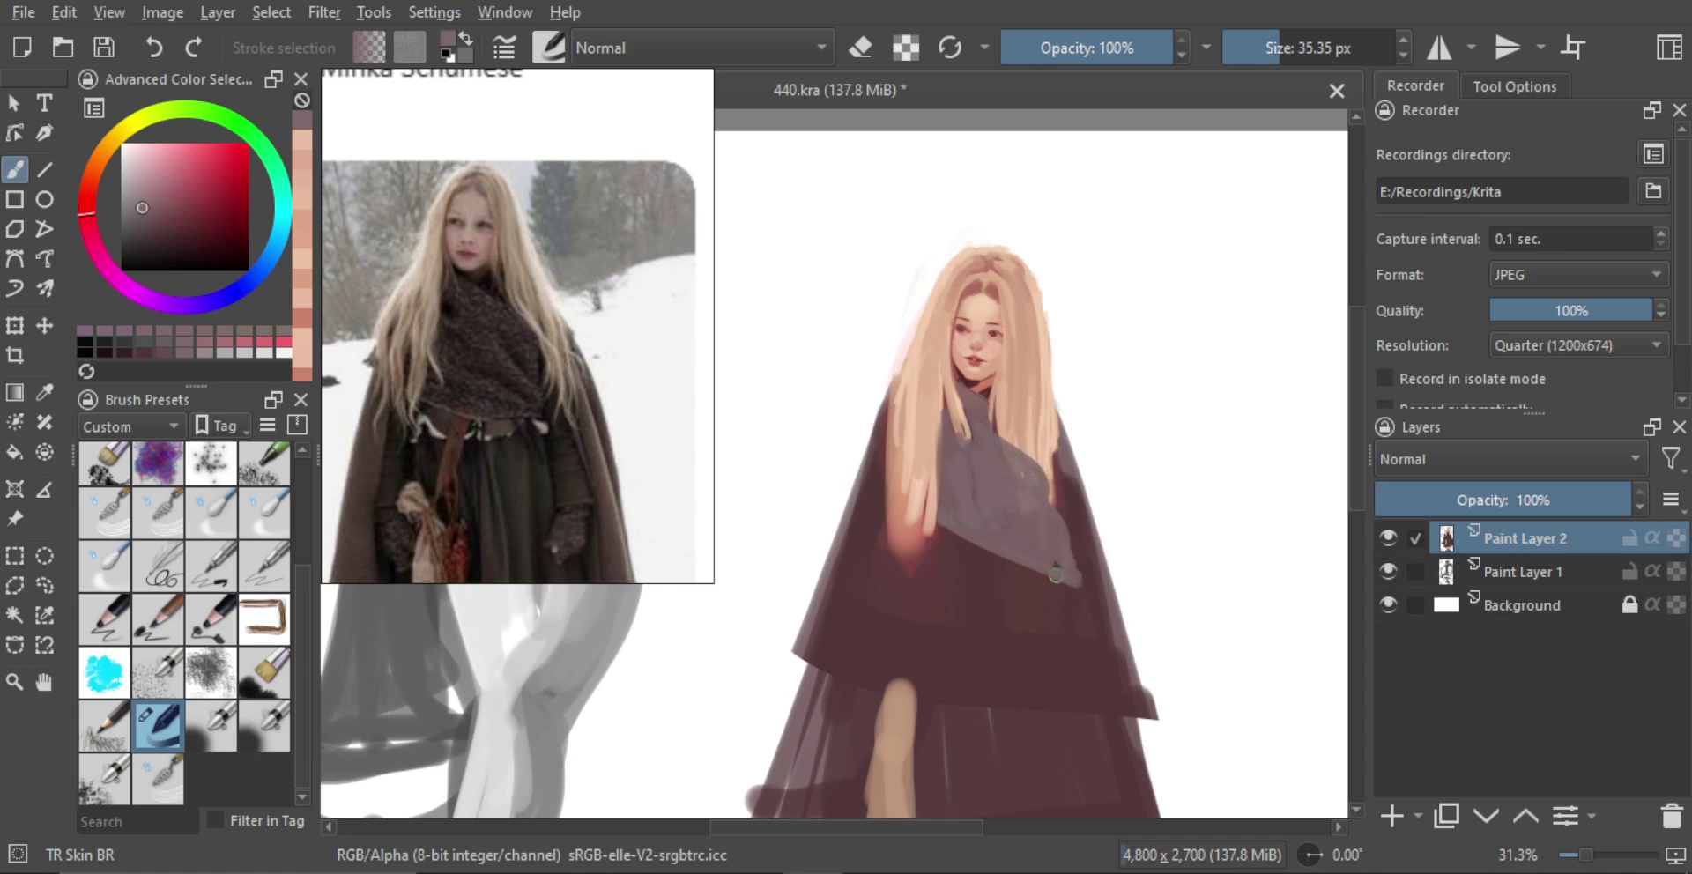
{"action": "left_click_drag", "start_coordinate": [1029, 474], "coordinate": [964, 322]}
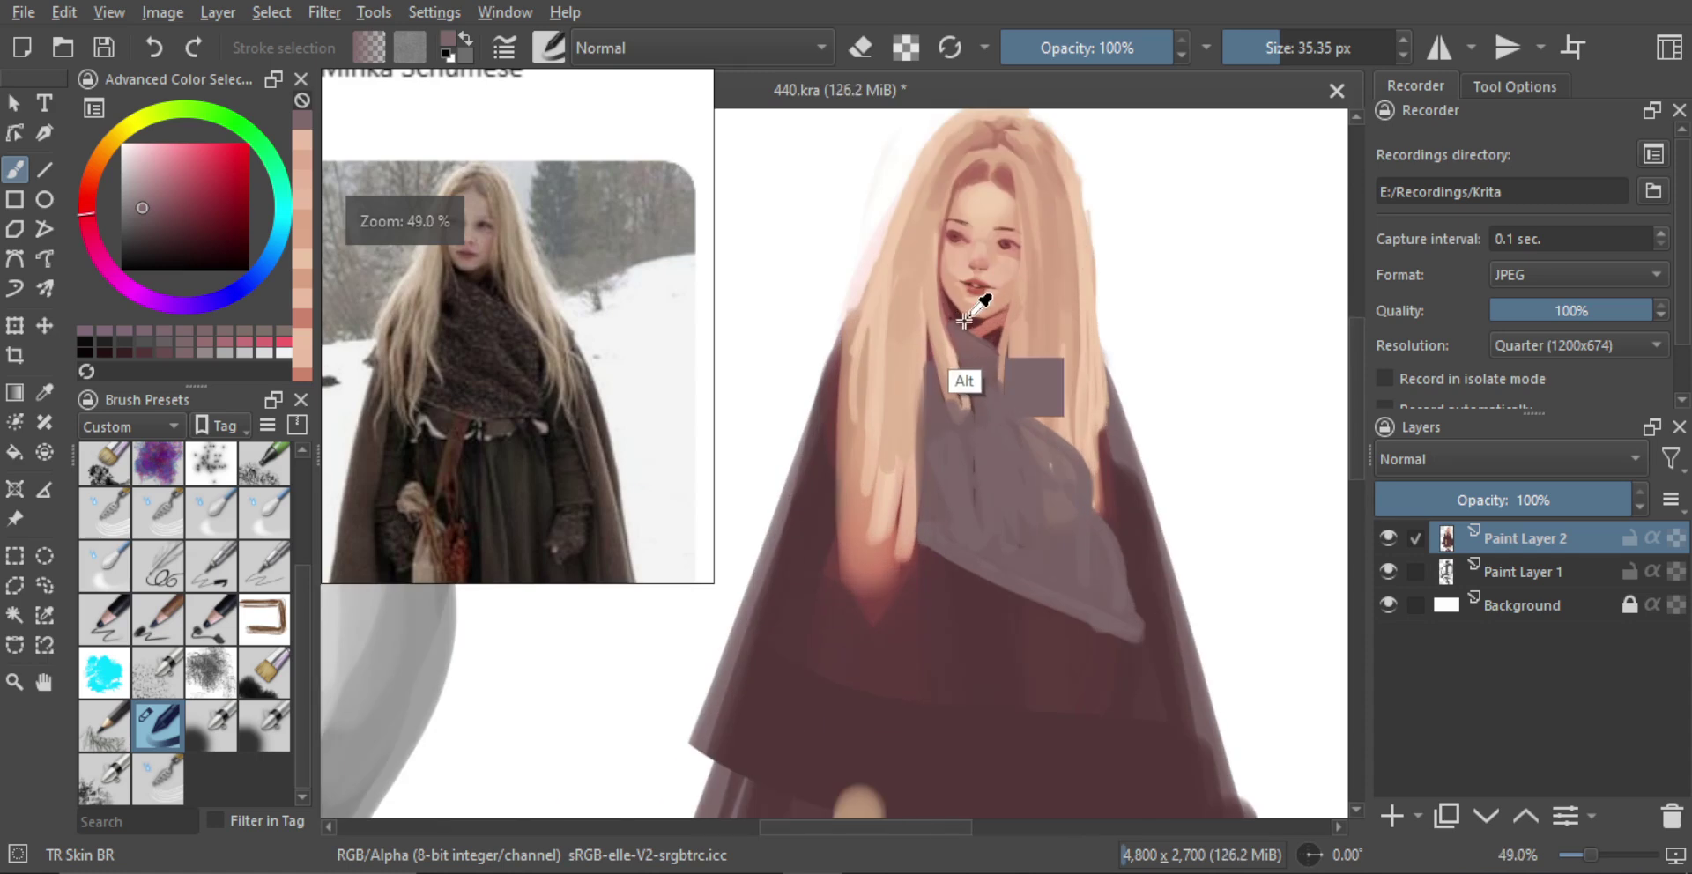
Add rounded cloak shoulders on both sides of the hair with a sampled mauve tone, using a brush of about 36 px
{"action": "left_click", "coordinate": [969, 304], "text": "alt"}
{"action": "scroll", "coordinate": [975, 370], "scroll_direction": "down", "scroll_amount": 3}
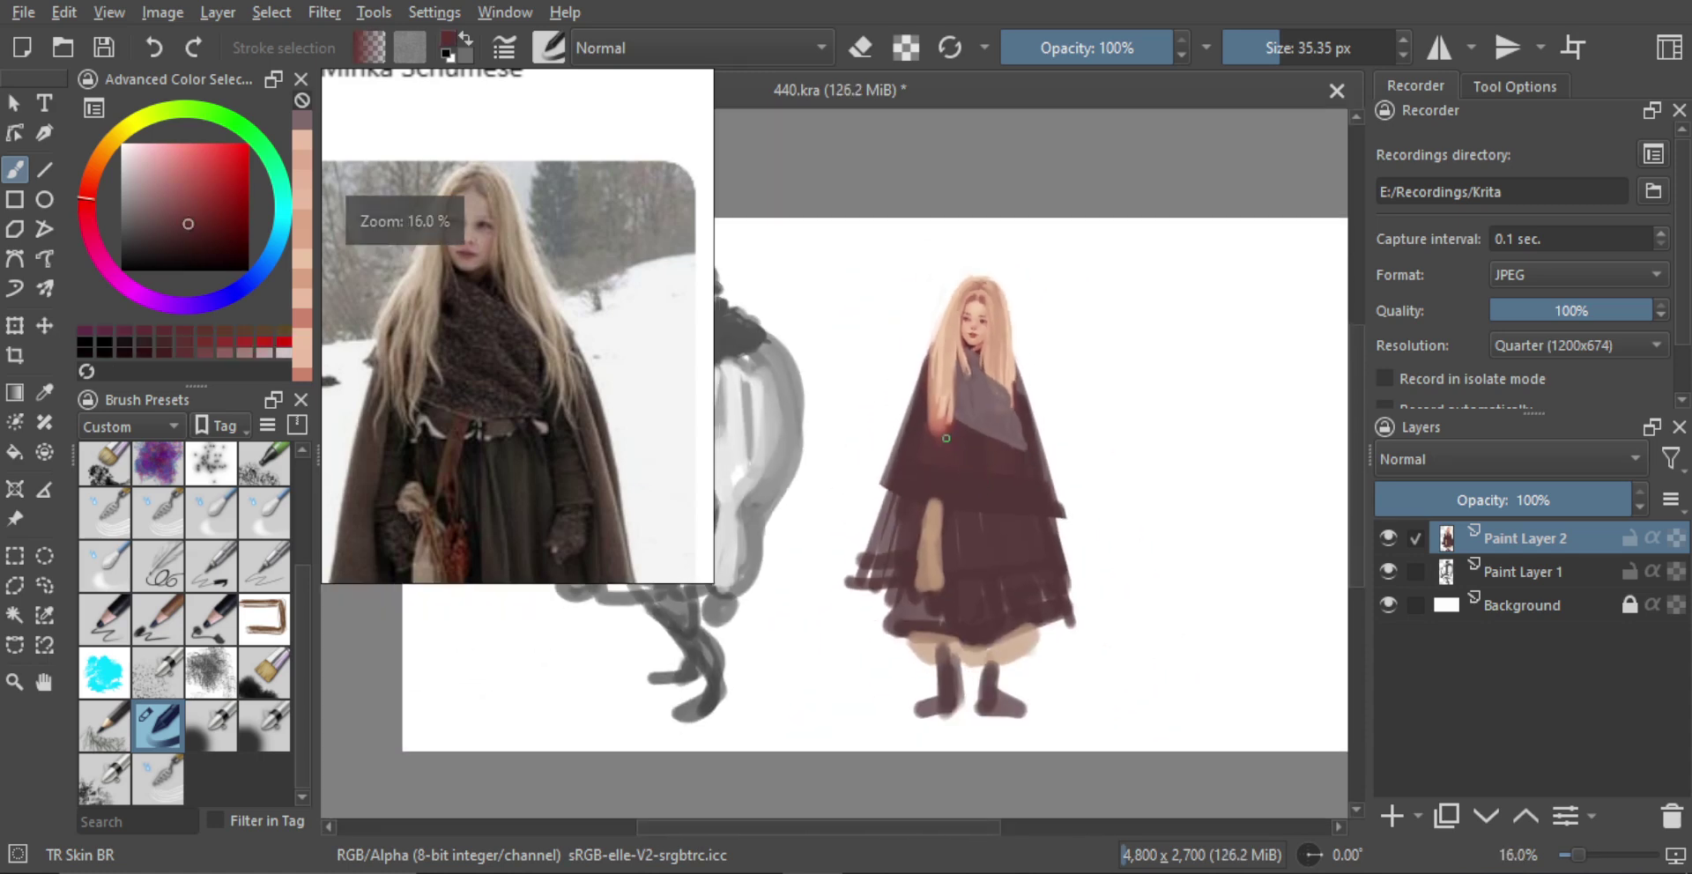
{"action": "left_click", "coordinate": [948, 397], "text": "alt"}
{"action": "left_click", "coordinate": [925, 402], "text": "alt"}
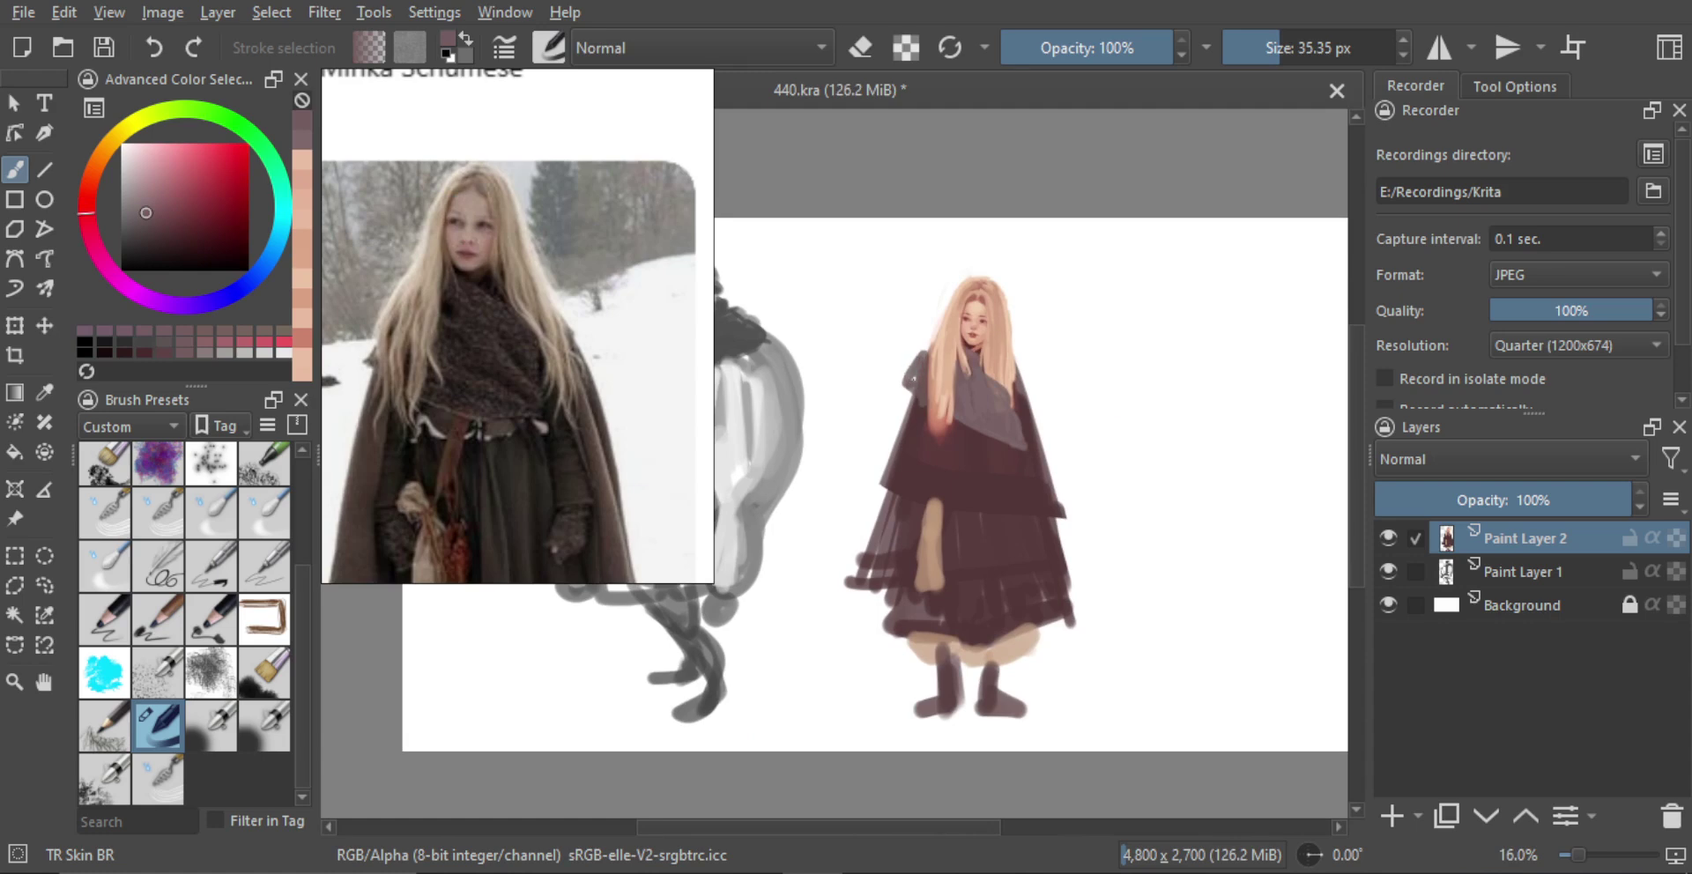
{"action": "scroll", "coordinate": [1012, 400], "scroll_direction": "up", "scroll_amount": 1}
{"action": "mouse_move", "coordinate": [1038, 398]}
{"action": "left_mouse_down"}
{"action": "mouse_move", "coordinate": [1014, 407]}
{"action": "mouse_move", "coordinate": [1025, 378]}
{"action": "left_mouse_up"}
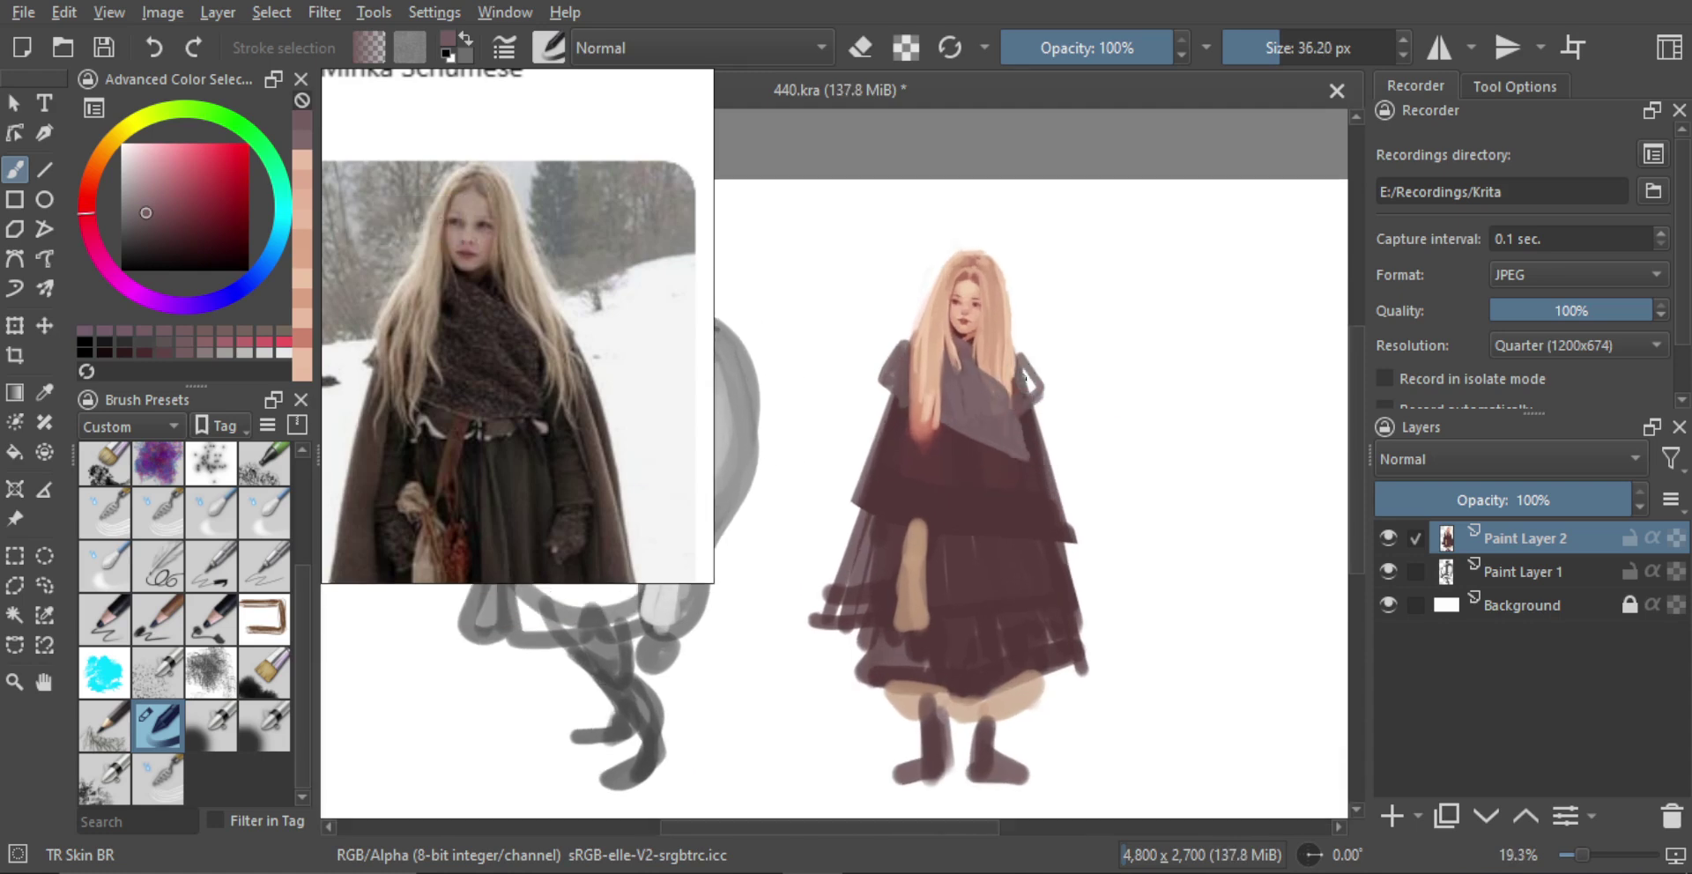
Paint the cloak's left side from the shoulder down past the hem with sampled mauve and a 42.90 px brush
{"action": "scroll", "coordinate": [917, 441], "scroll_direction": "down", "scroll_amount": 1}
{"action": "left_click", "coordinate": [903, 441], "text": "alt"}
{"action": "left_click_drag", "start_coordinate": [899, 448], "coordinate": [898, 453]}
{"action": "left_click", "coordinate": [901, 389], "text": "alt"}
{"action": "left_click_drag", "start_coordinate": [890, 399], "coordinate": [842, 607]}
{"action": "left_click_drag", "start_coordinate": [892, 422], "coordinate": [870, 521]}
{"action": "left_click_drag", "start_coordinate": [853, 593], "coordinate": [848, 638]}
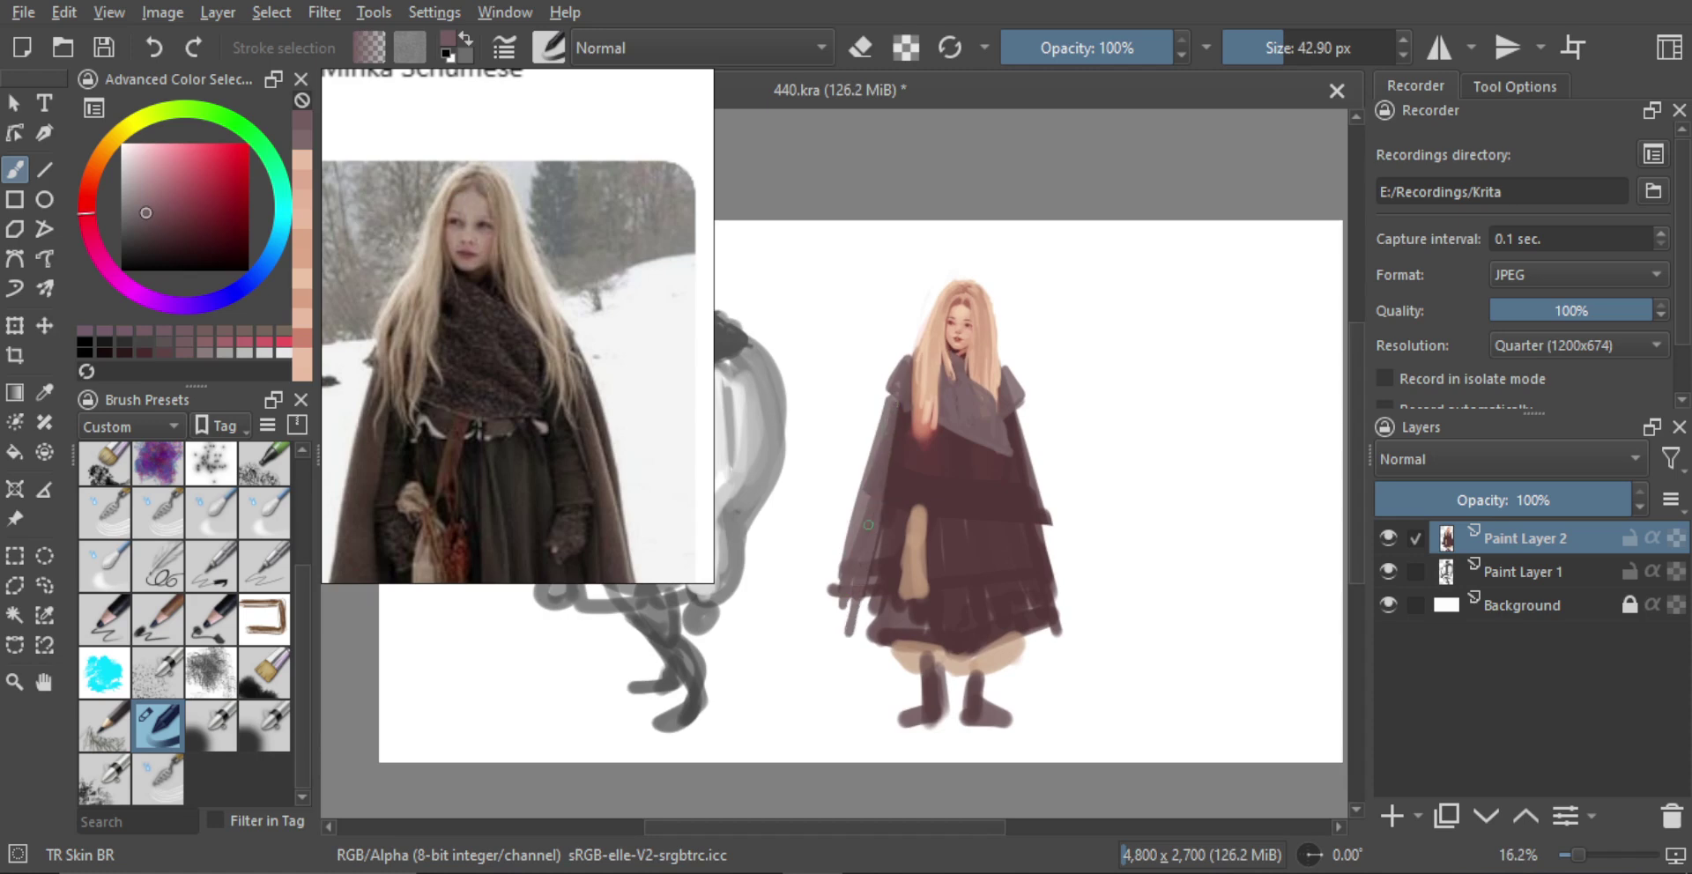
{"action": "left_click_drag", "start_coordinate": [884, 396], "coordinate": [881, 446]}
{"action": "mouse_move", "coordinate": [860, 518]}
{"action": "left_mouse_down"}
{"action": "mouse_move", "coordinate": [827, 622]}
{"action": "mouse_move", "coordinate": [841, 629]}
{"action": "mouse_move", "coordinate": [847, 580]}
{"action": "mouse_move", "coordinate": [861, 586]}
{"action": "mouse_move", "coordinate": [841, 644]}
{"action": "left_mouse_up"}
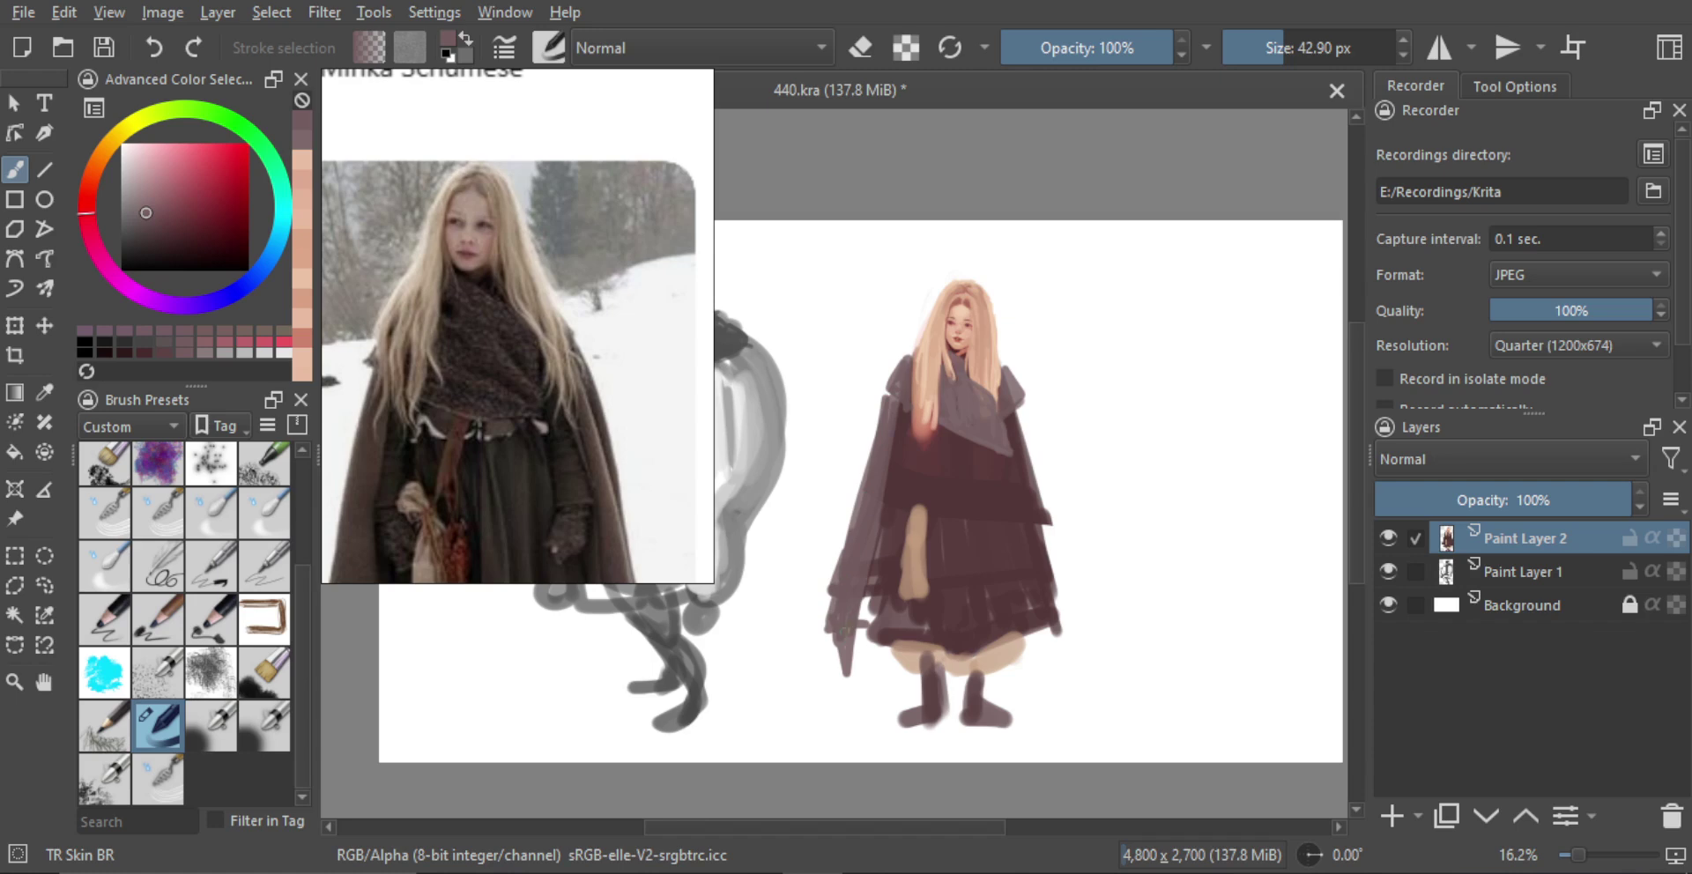
Extend the cloak's right side with long mauve strokes ending in ragged tips below the hem, and lengthen the left tips to match
{"action": "left_click_drag", "start_coordinate": [1019, 411], "coordinate": [1073, 626]}
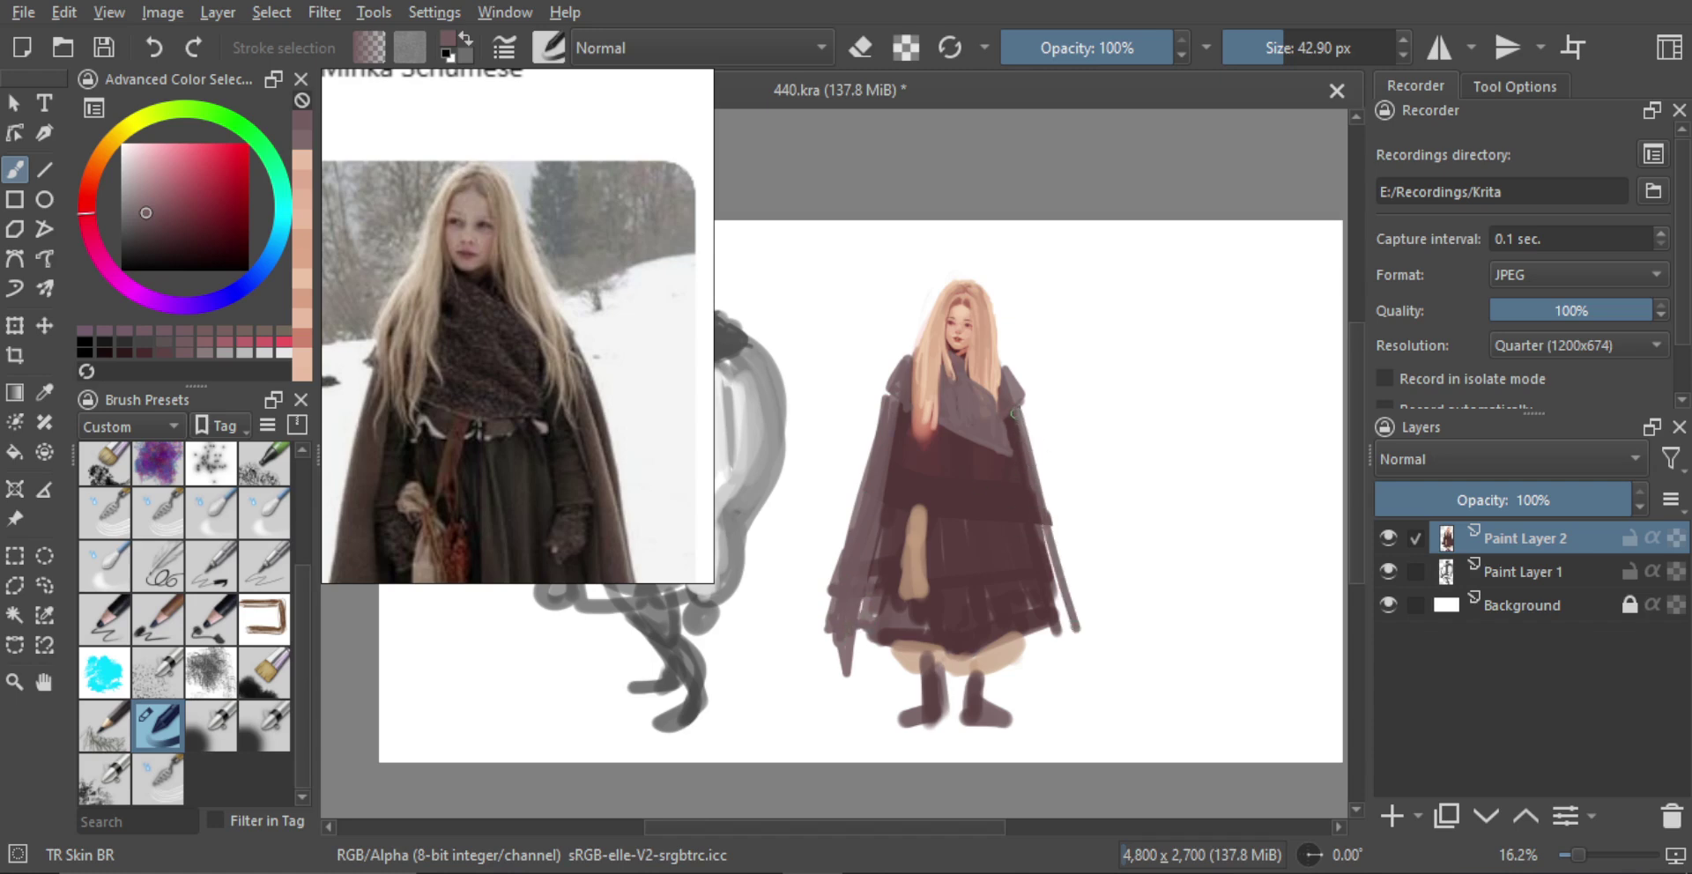
{"action": "left_click_drag", "start_coordinate": [1014, 412], "coordinate": [1082, 659]}
{"action": "mouse_move", "coordinate": [1024, 445]}
{"action": "left_mouse_down"}
{"action": "mouse_move", "coordinate": [1081, 642]}
{"action": "mouse_move", "coordinate": [1058, 688]}
{"action": "left_mouse_up"}
{"action": "key", "text": "ctrl+z"}
{"action": "left_click_drag", "start_coordinate": [1055, 599], "coordinate": [1058, 686]}
{"action": "left_click_drag", "start_coordinate": [1061, 686], "coordinate": [1077, 627]}
{"action": "key", "text": "ctrl+z"}
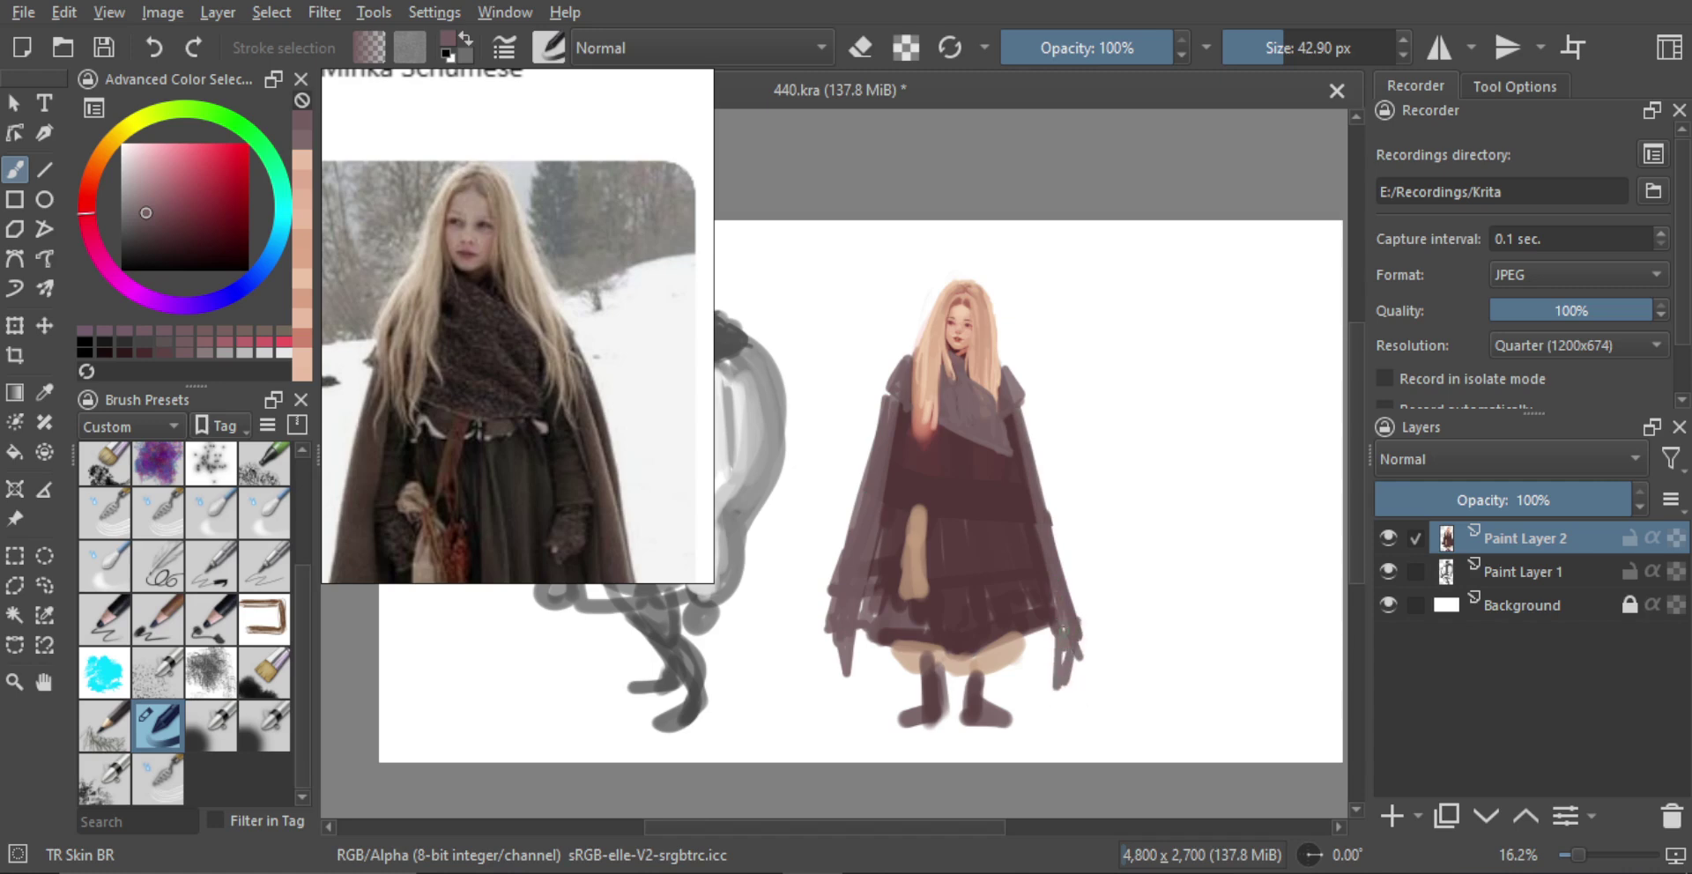
{"action": "left_click_drag", "start_coordinate": [833, 639], "coordinate": [846, 708]}
Try sampled dark red strokes along the cloak's inner left edge and on the scarf with a 41.65 px brush
{"action": "scroll", "coordinate": [921, 458], "scroll_direction": "up", "scroll_amount": 1}
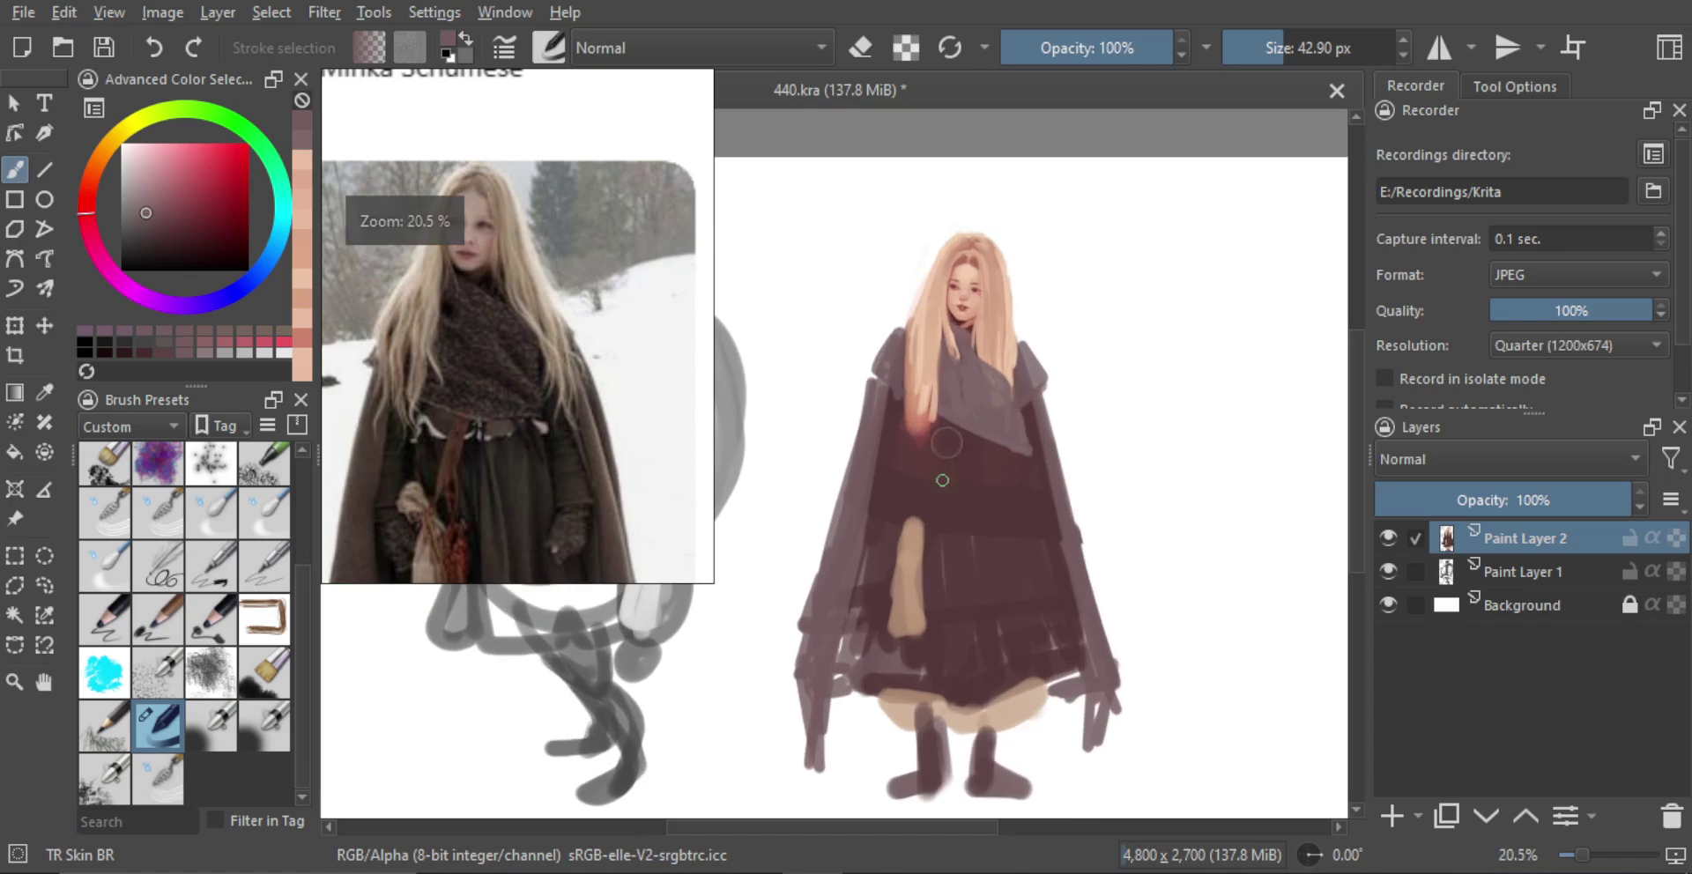
{"action": "left_click", "coordinate": [915, 448], "text": "alt"}
{"action": "left_click", "coordinate": [918, 457], "text": "alt"}
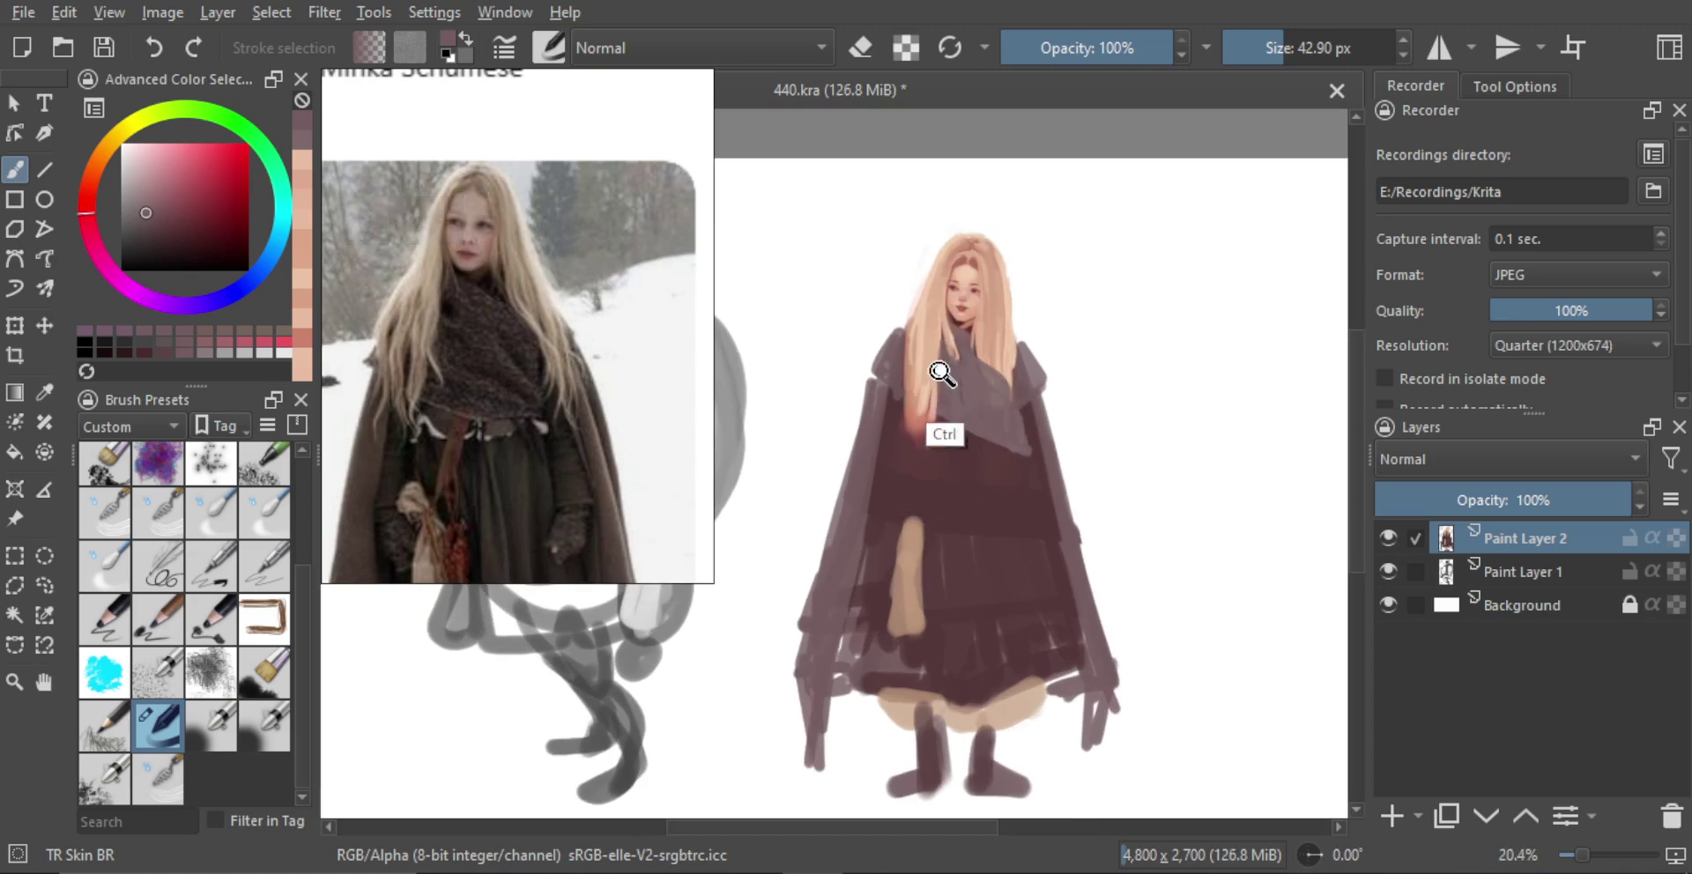
{"action": "scroll", "coordinate": [943, 396], "scroll_direction": "up", "scroll_amount": 5}
{"action": "scroll", "coordinate": [990, 199], "scroll_direction": "down", "scroll_amount": 5}
{"action": "left_click", "coordinate": [975, 432], "text": "alt"}
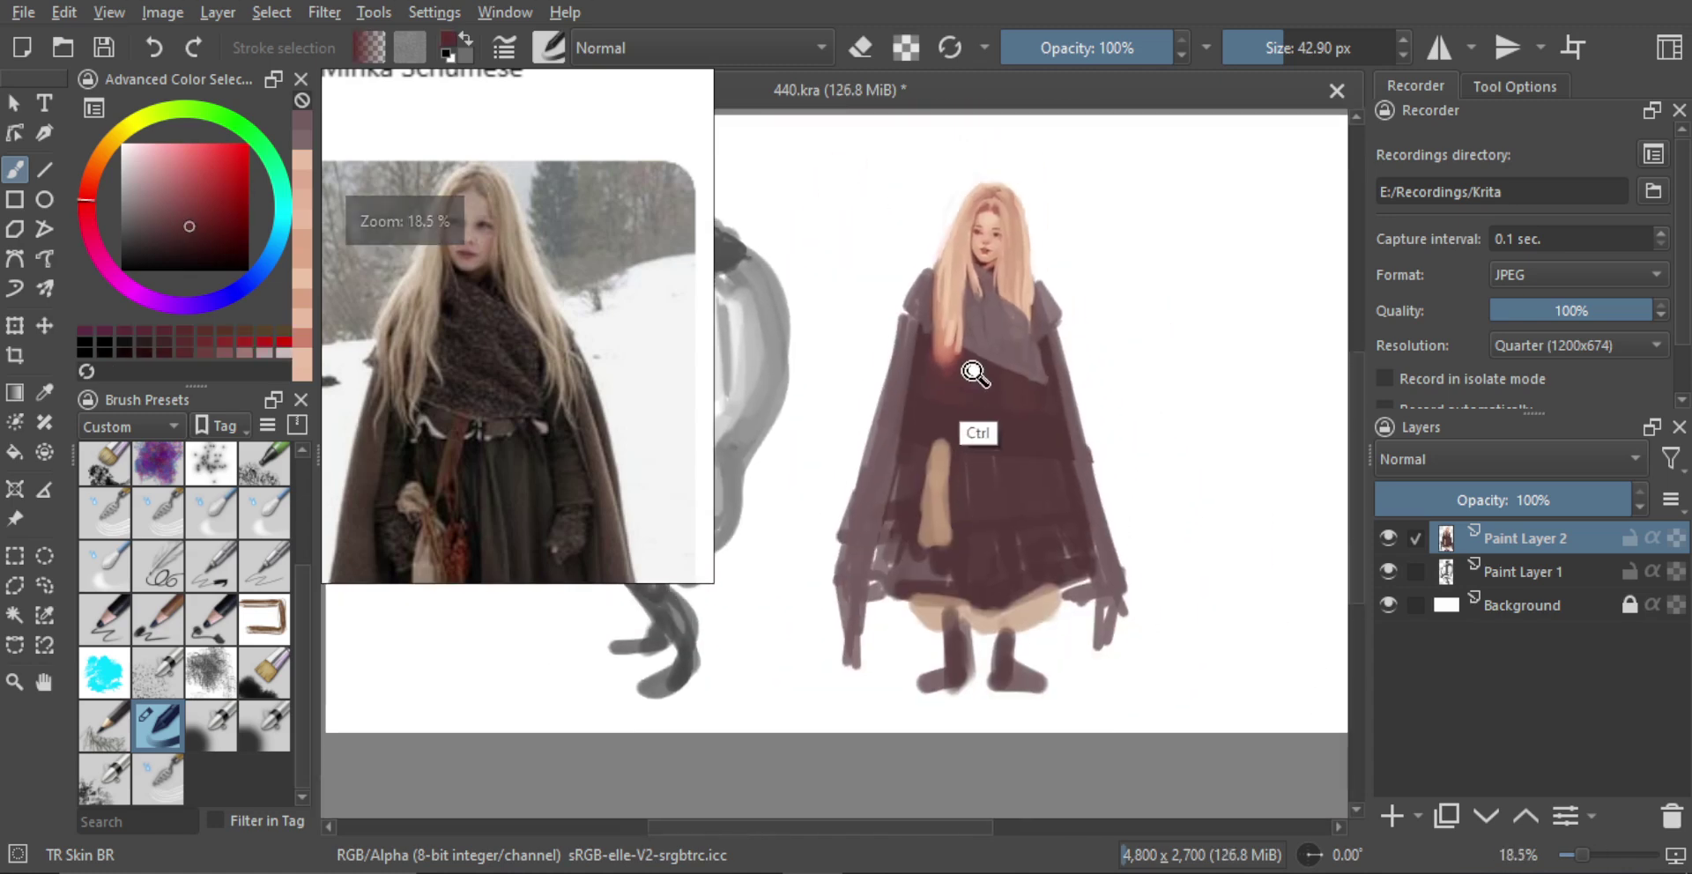
{"action": "scroll", "coordinate": [975, 432], "scroll_direction": "down", "scroll_amount": 1}
{"action": "left_click_drag", "start_coordinate": [917, 476], "coordinate": [930, 434]}
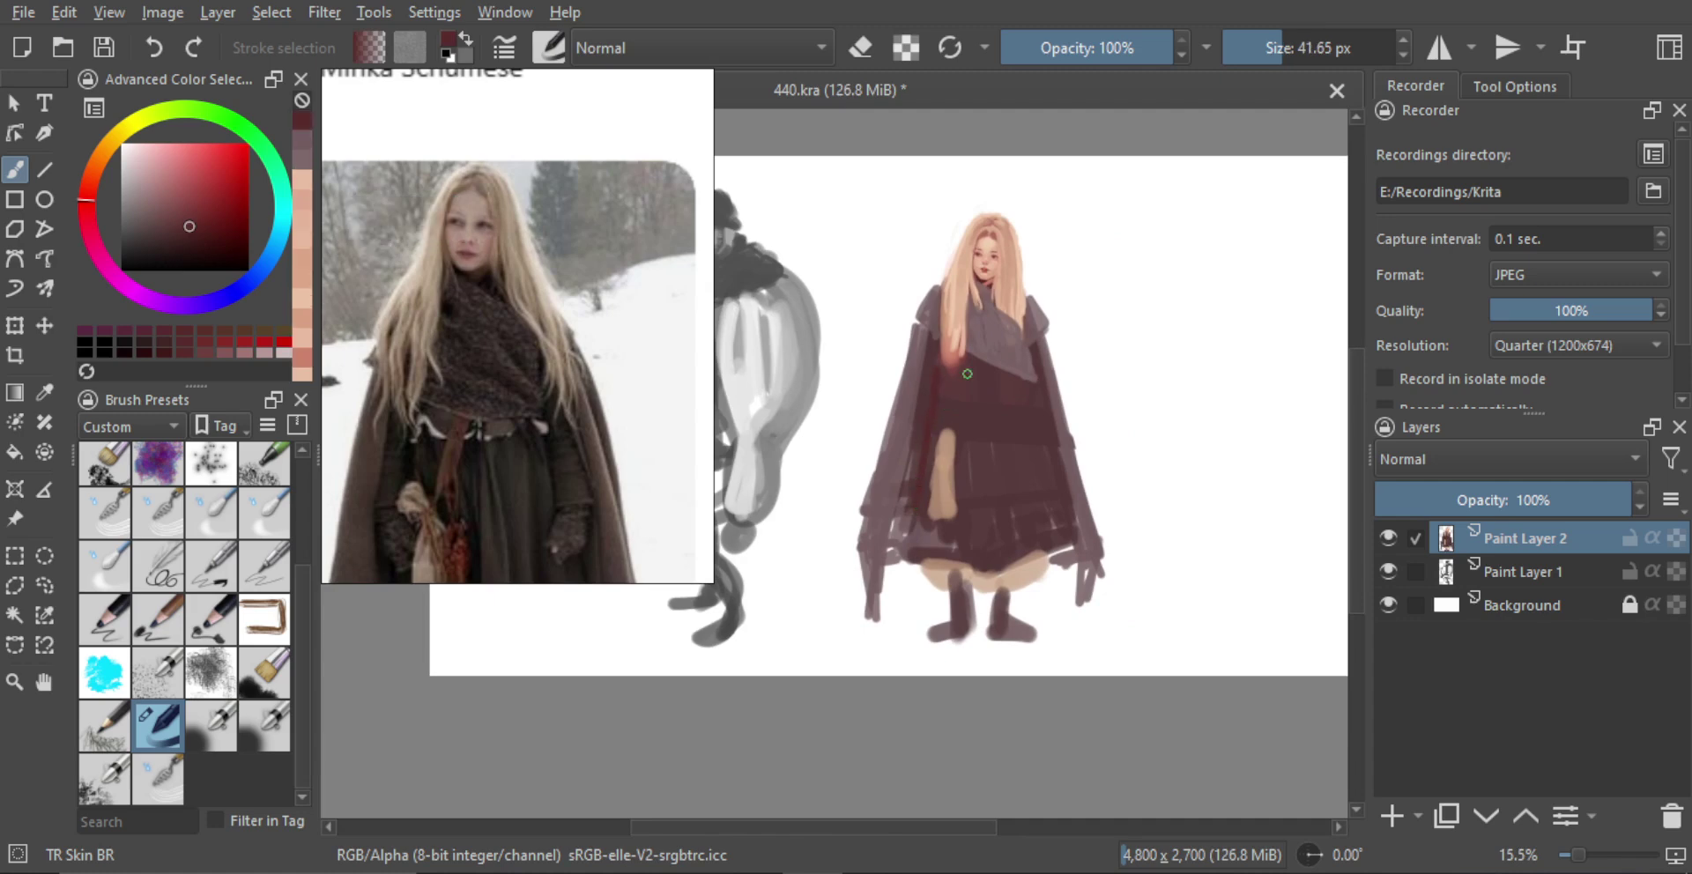
{"action": "scroll", "coordinate": [966, 374], "scroll_direction": "up", "scroll_amount": 8}
{"action": "left_click", "coordinate": [956, 382], "text": "alt"}
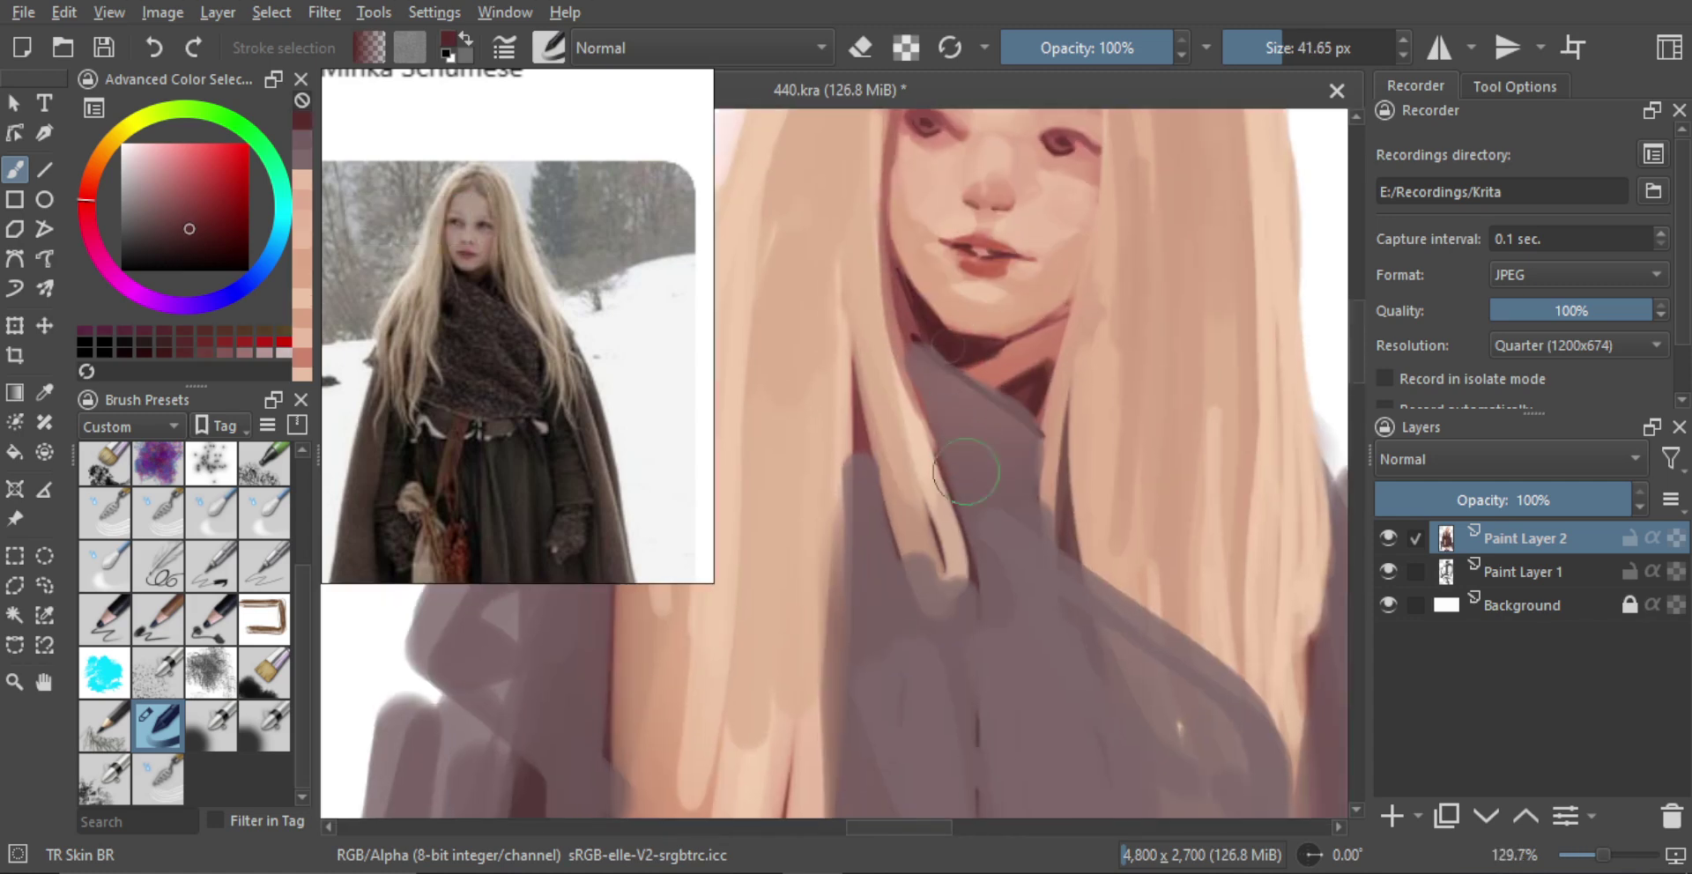
{"action": "mouse_move", "coordinate": [972, 631]}
{"action": "left_mouse_down"}
{"action": "mouse_move", "coordinate": [948, 692]}
{"action": "mouse_move", "coordinate": [964, 641]}
{"action": "left_mouse_up"}
{"action": "mouse_move", "coordinate": [985, 581]}
{"action": "left_mouse_down"}
{"action": "mouse_move", "coordinate": [978, 756]}
{"action": "mouse_move", "coordinate": [933, 494]}
{"action": "left_mouse_up"}
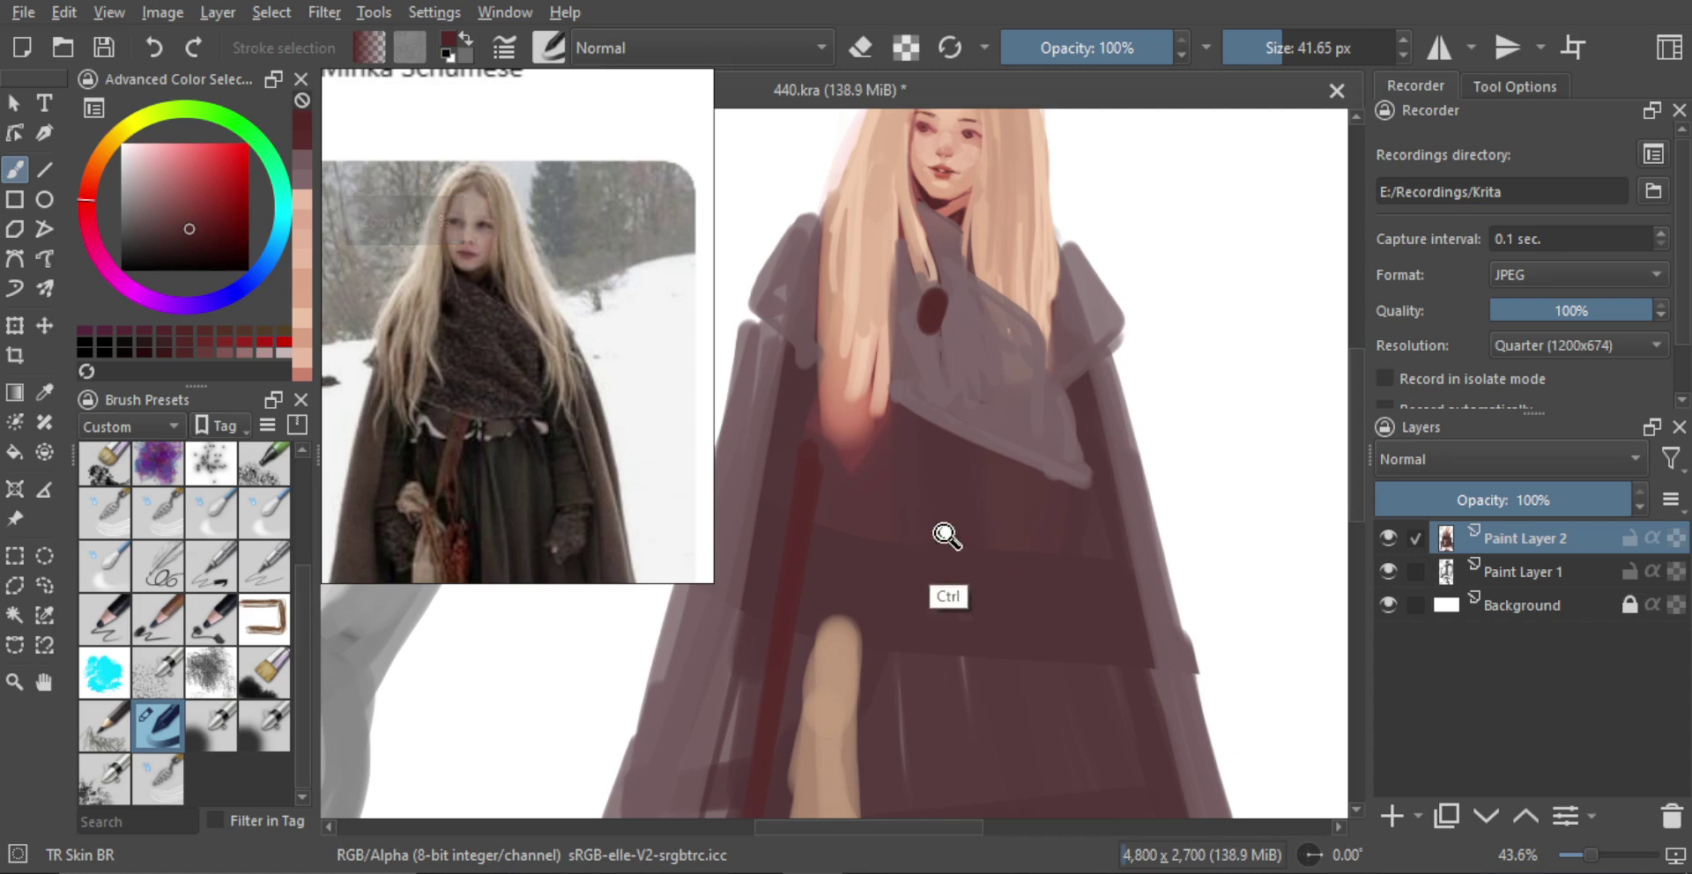
Shade the cloak's inner edges beside the torso and add V-shaped marks at the hands in a very dark reddish brown at about 33 px
{"action": "left_click", "coordinate": [854, 559], "text": "ctrl"}
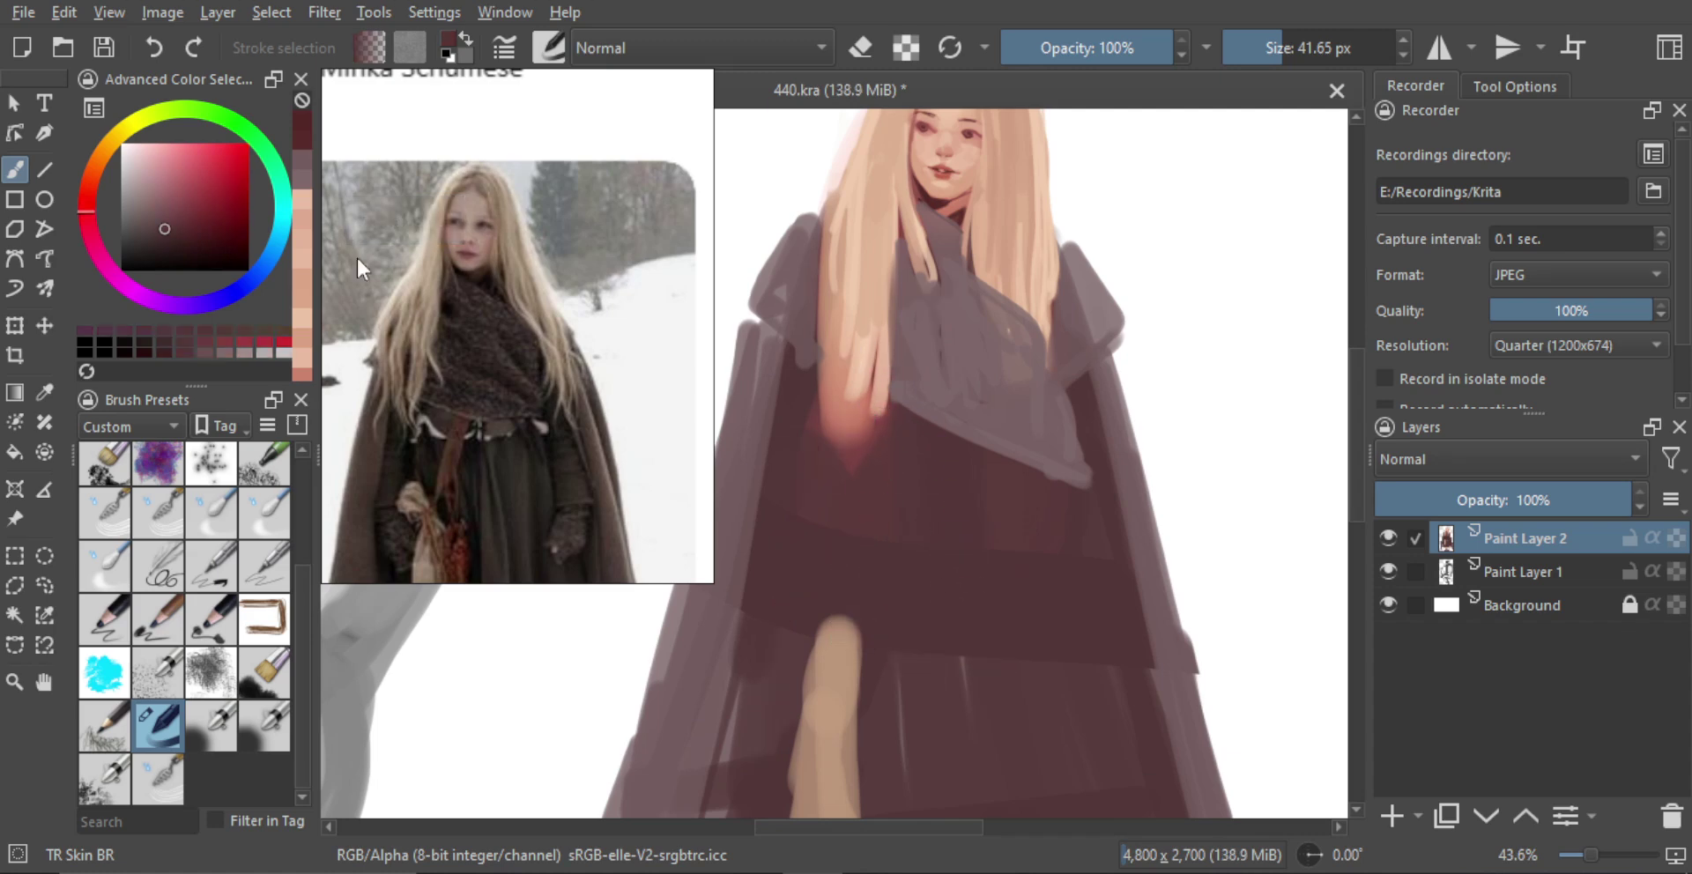
{"action": "left_click", "coordinate": [169, 248]}
{"action": "left_click", "coordinate": [88, 202]}
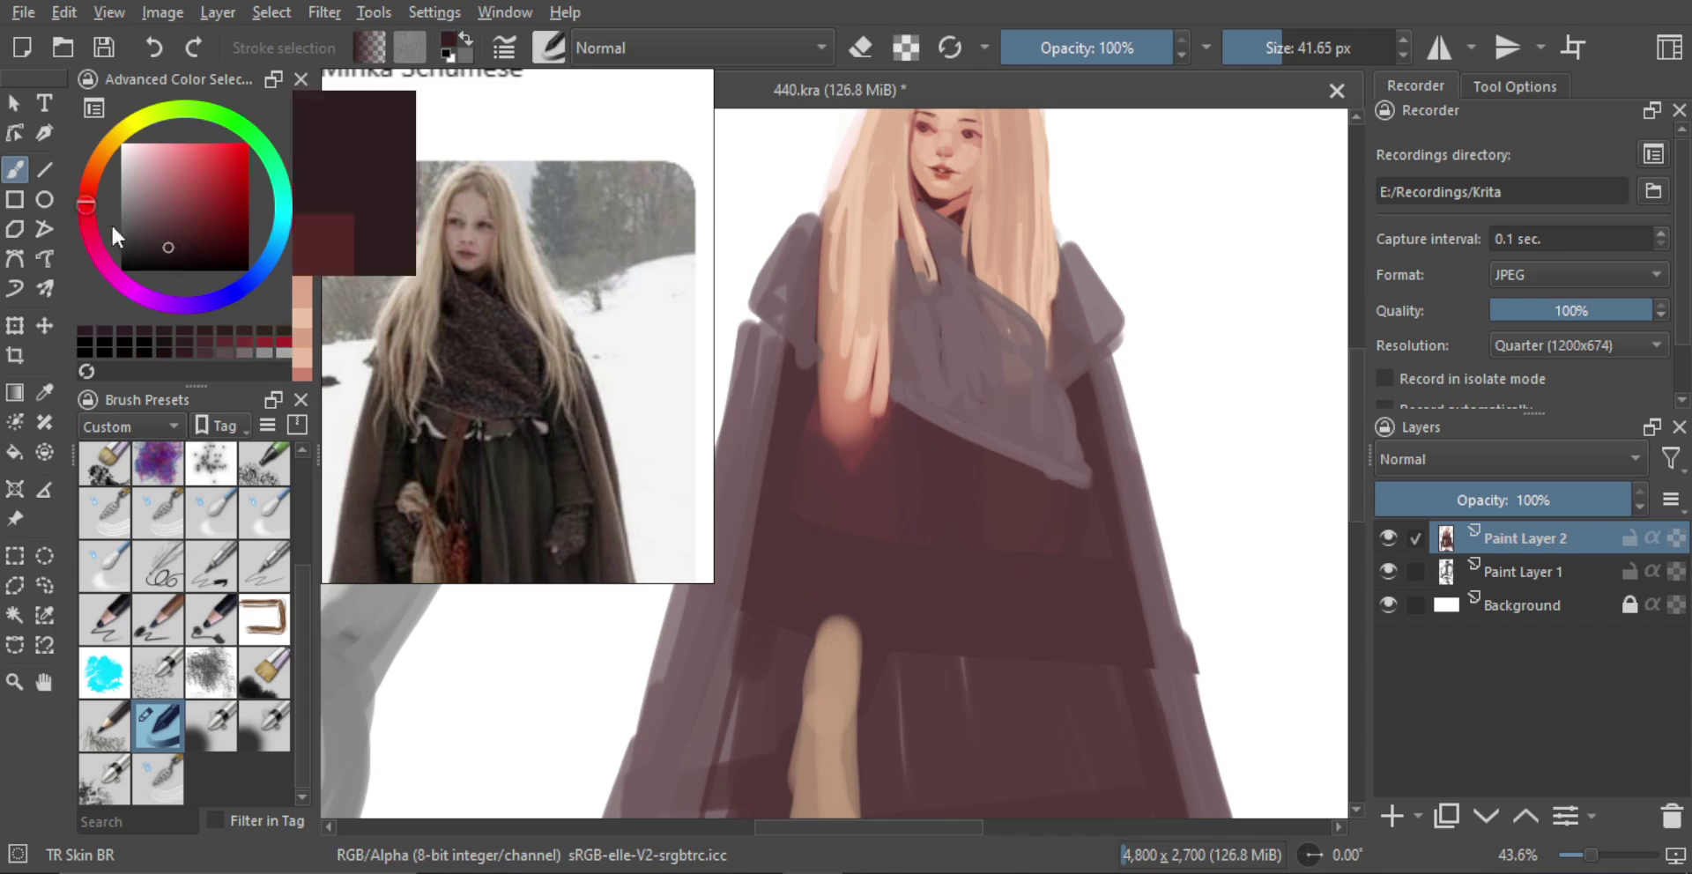
{"action": "scroll", "coordinate": [833, 528], "scroll_direction": "down", "scroll_amount": 6}
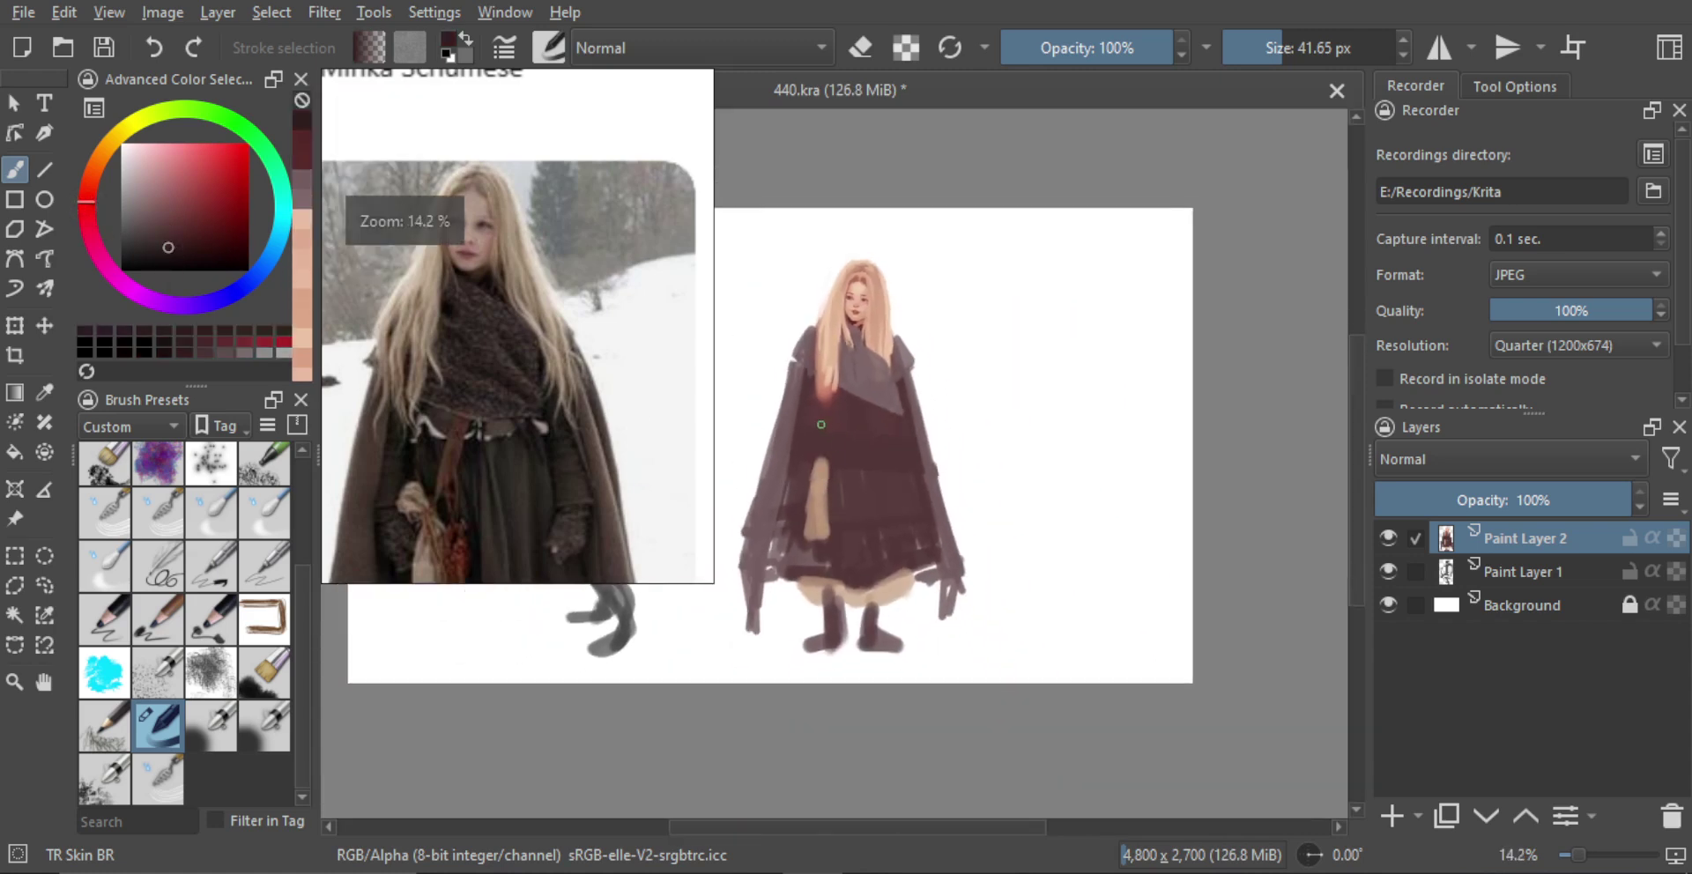
{"action": "left_click_drag", "start_coordinate": [822, 424], "coordinate": [814, 424], "text": "shift"}
{"action": "key", "text": "ctrl+z"}
{"action": "left_click_drag", "start_coordinate": [811, 370], "coordinate": [815, 449]}
{"action": "left_click_drag", "start_coordinate": [804, 381], "coordinate": [813, 439]}
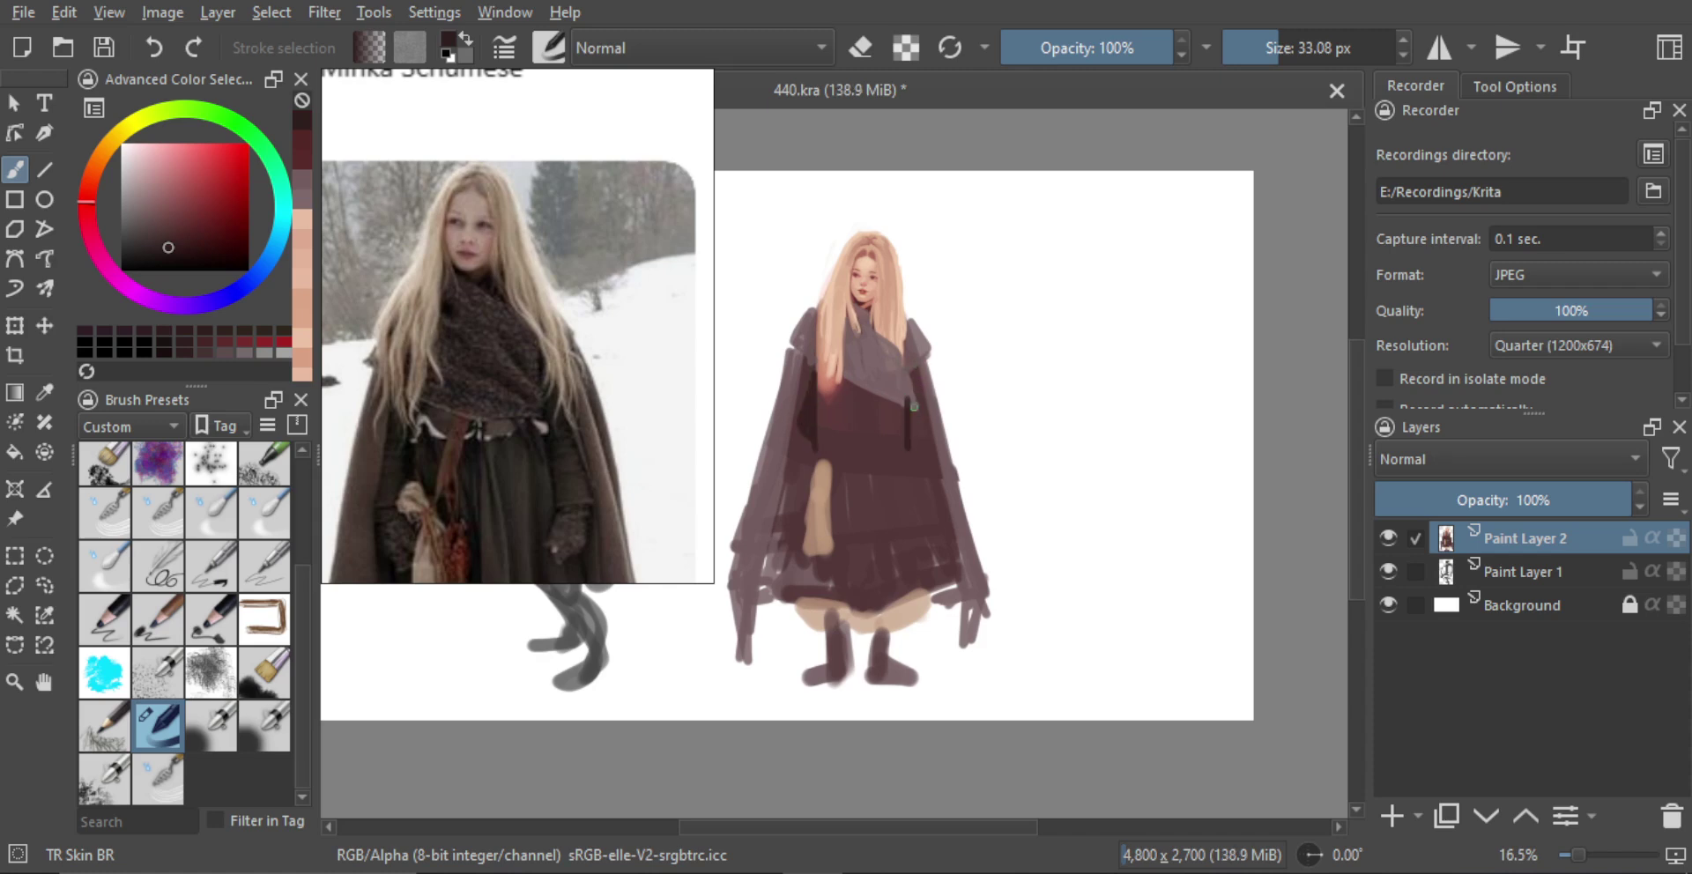
{"action": "left_click_drag", "start_coordinate": [810, 462], "coordinate": [812, 461], "text": "shift"}
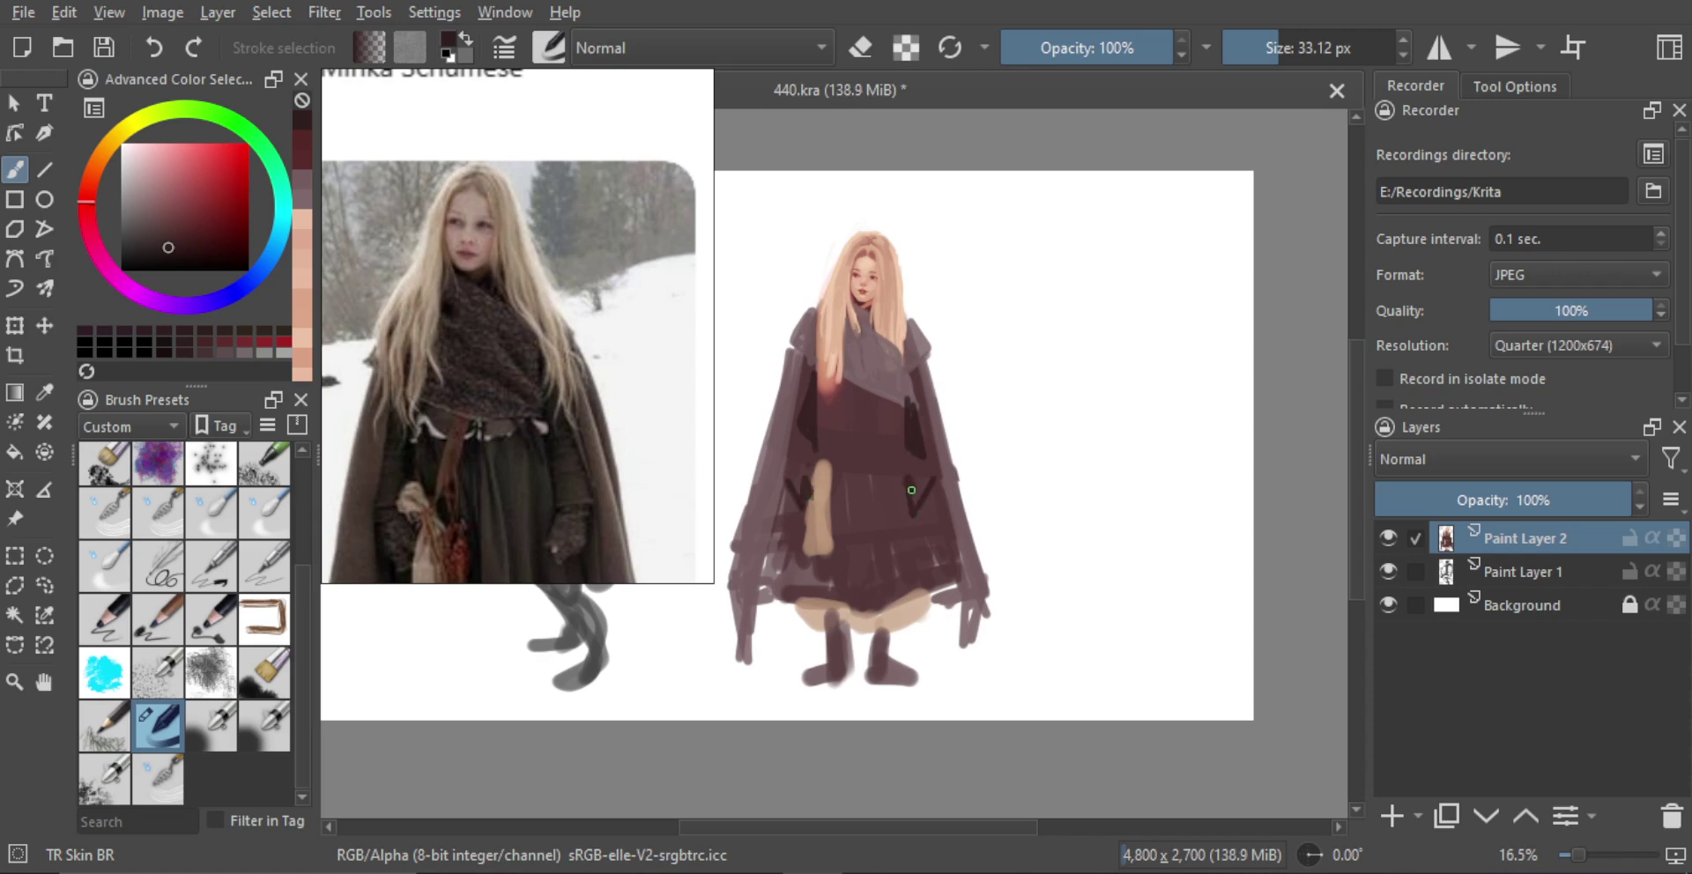
Draw dark belt lines across the waist and a vertical centre line down the skirt to the hem with the 33.12 px brush
{"action": "scroll", "coordinate": [539, 429], "scroll_direction": "down", "scroll_amount": 4}
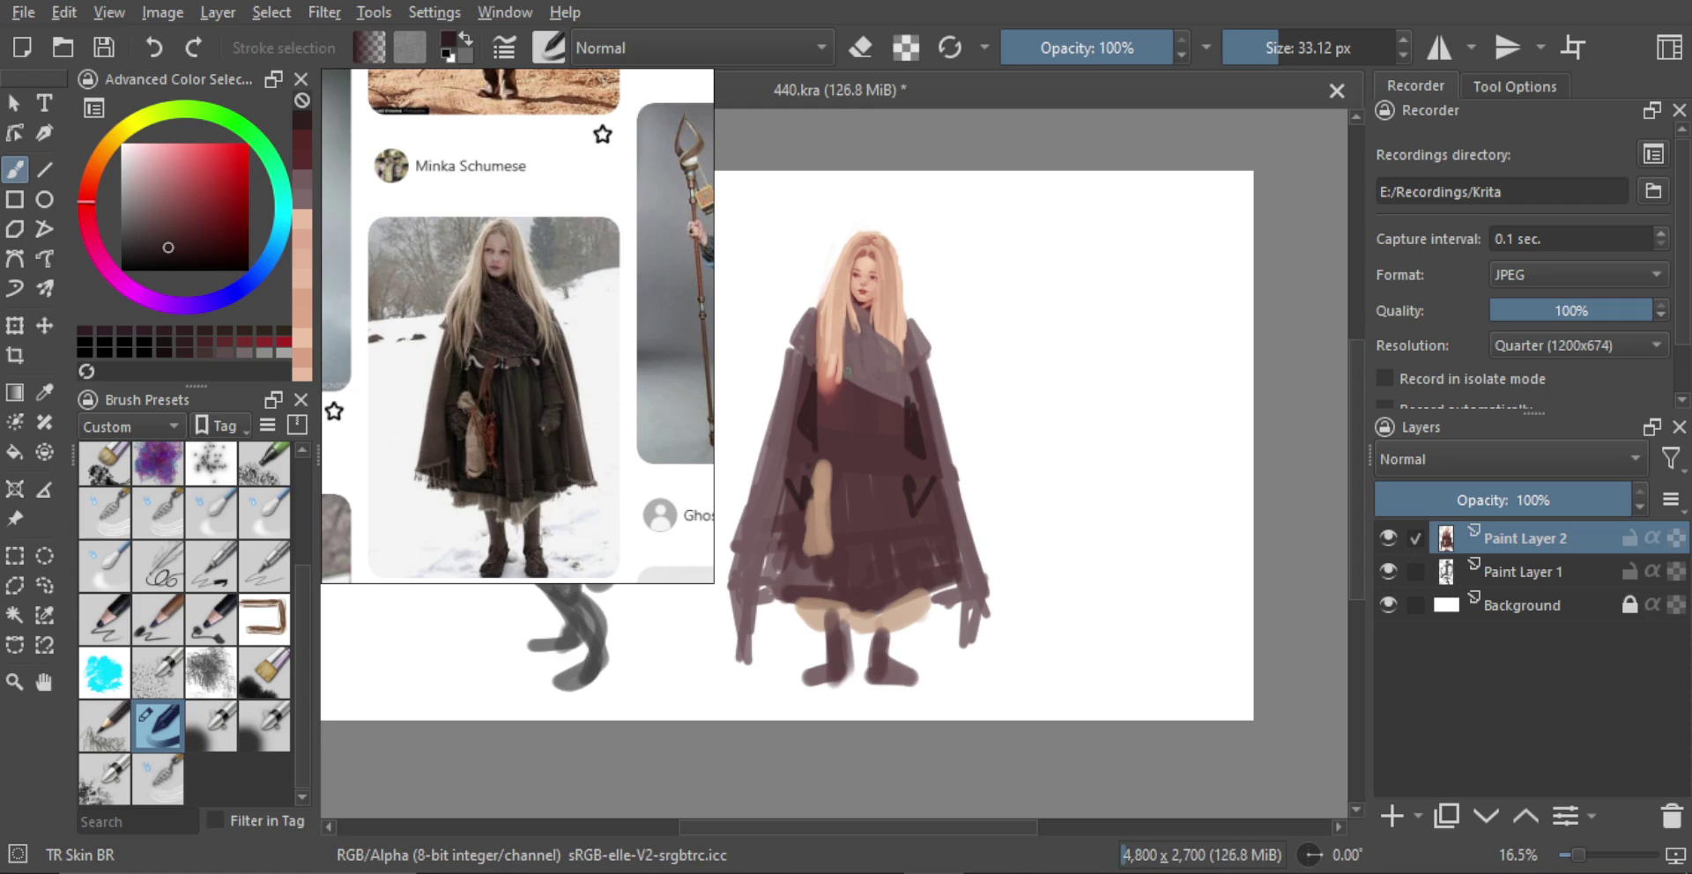
{"action": "left_click_drag", "start_coordinate": [844, 387], "coordinate": [899, 407]}
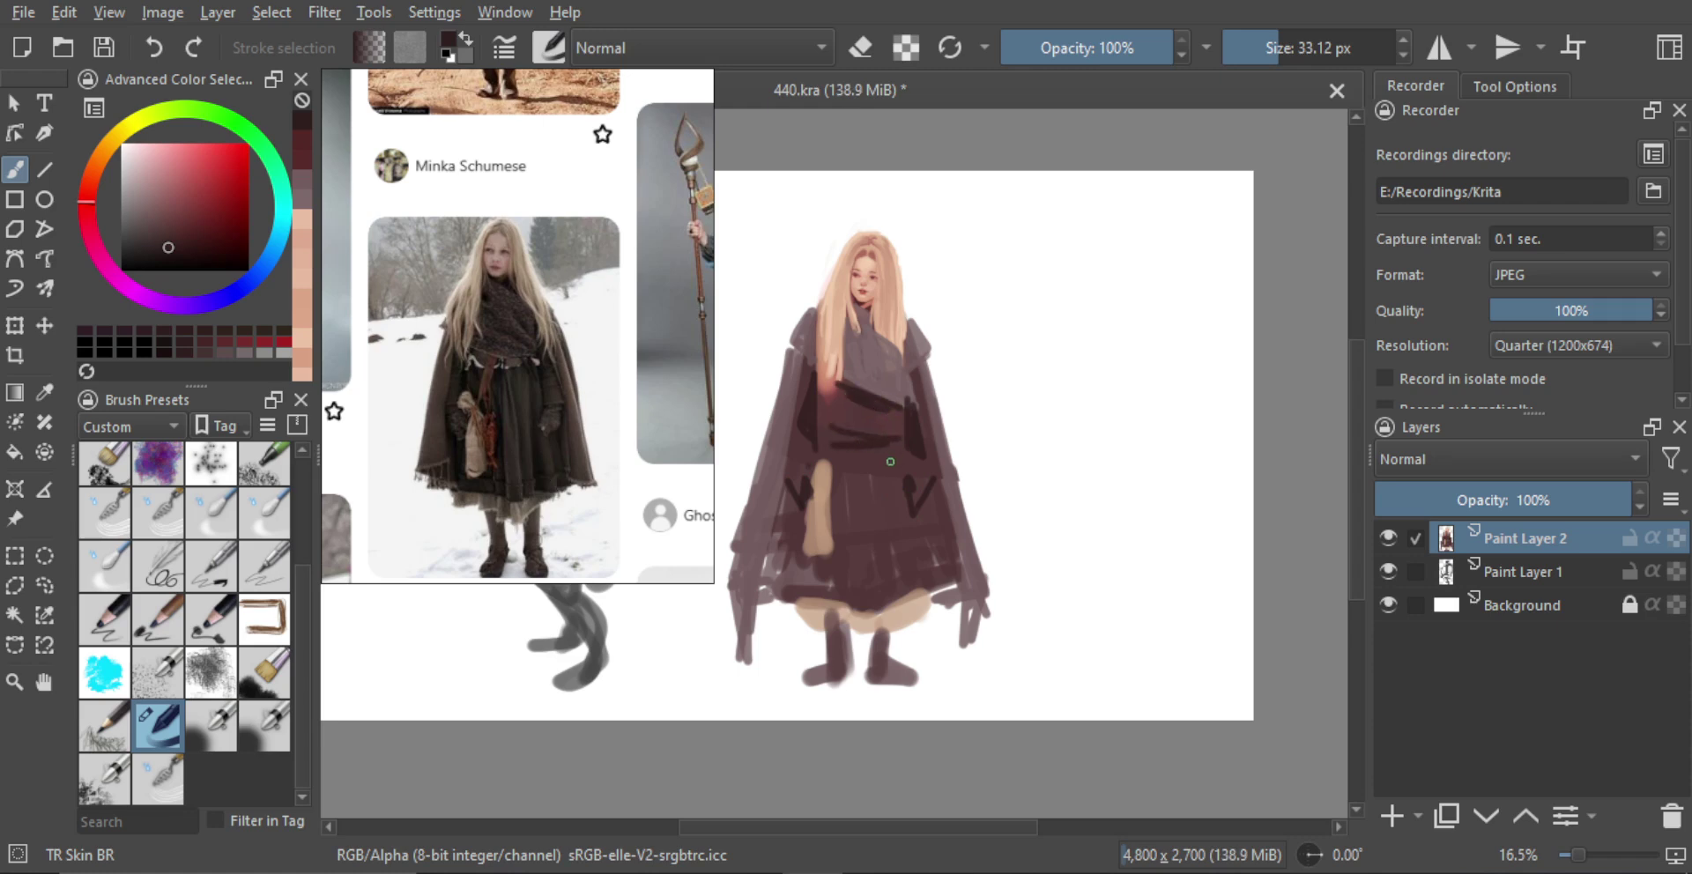
{"action": "mouse_move", "coordinate": [859, 447]}
{"action": "left_mouse_down"}
{"action": "mouse_move", "coordinate": [852, 642]}
{"action": "mouse_move", "coordinate": [853, 617]}
{"action": "left_mouse_up"}
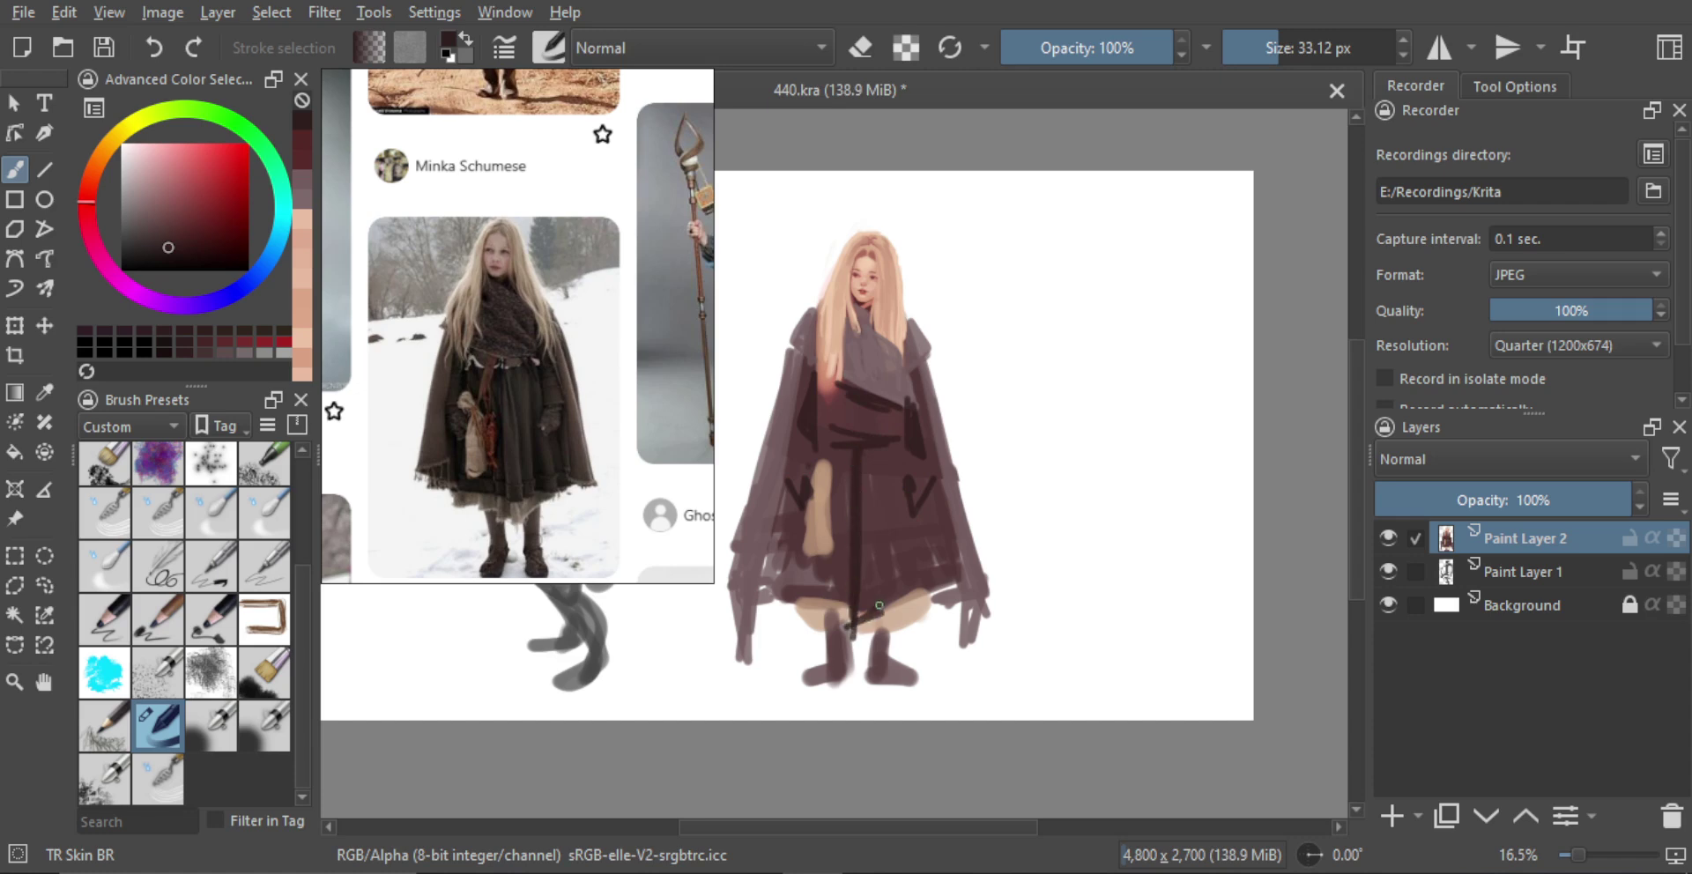
Draw very dark pleat and fold lines down the woman's skirt to the ragged hem with the 33.12 px brush
{"action": "left_click_drag", "start_coordinate": [884, 465], "coordinate": [885, 607]}
{"action": "left_click_drag", "start_coordinate": [893, 520], "coordinate": [907, 599]}
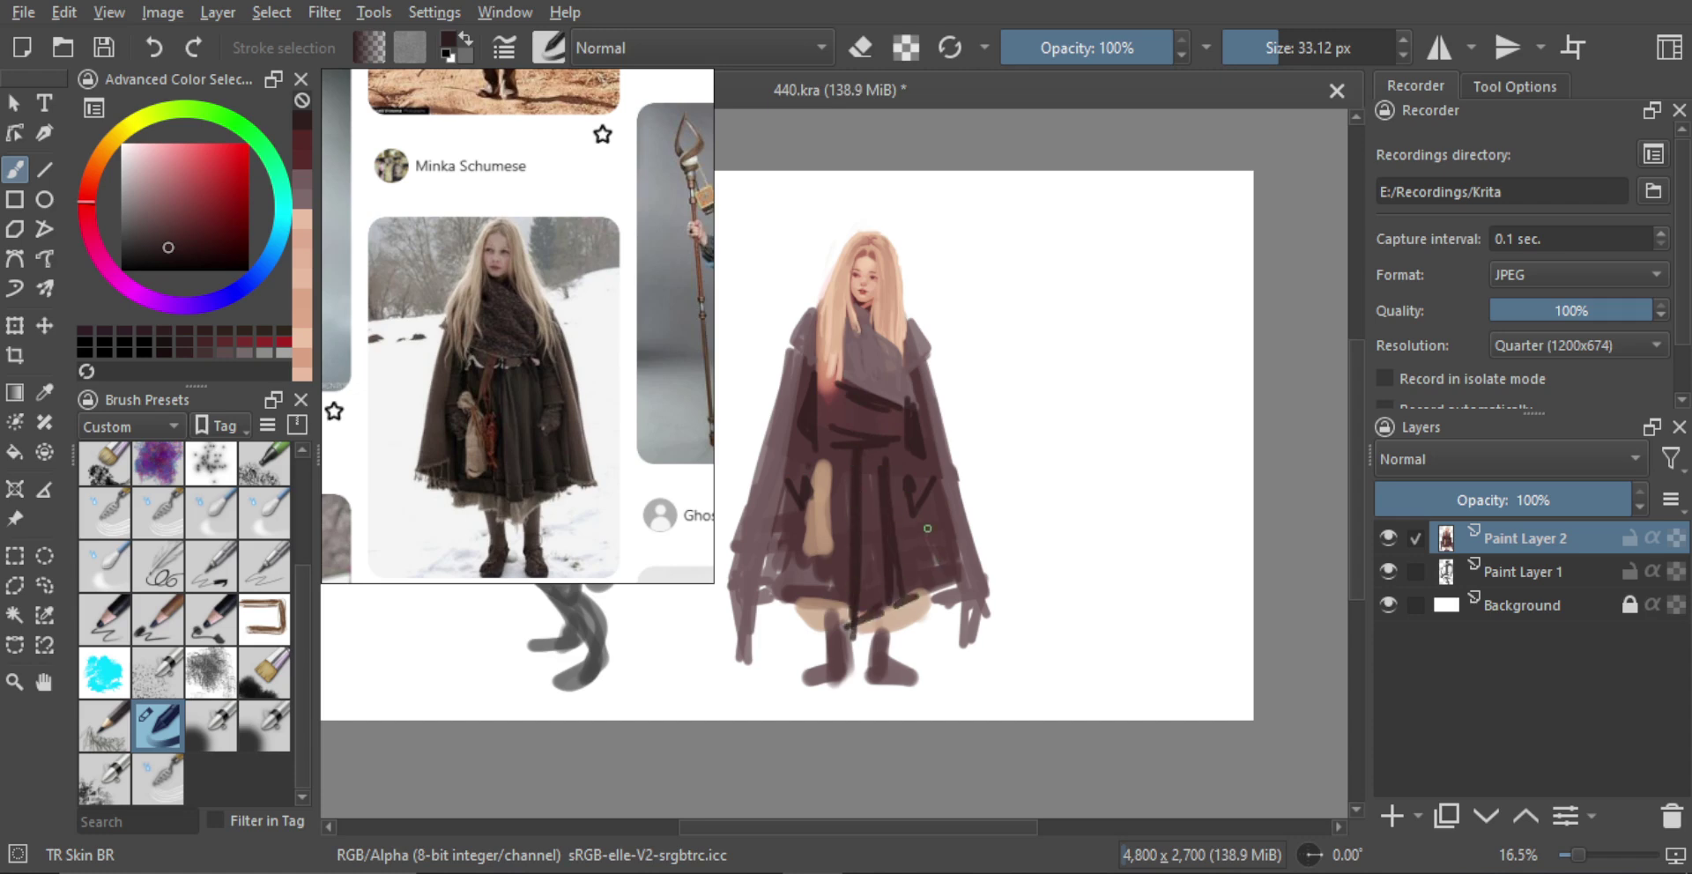
{"action": "left_click_drag", "start_coordinate": [921, 529], "coordinate": [913, 604]}
{"action": "left_click_drag", "start_coordinate": [916, 492], "coordinate": [911, 582]}
{"action": "left_click_drag", "start_coordinate": [913, 529], "coordinate": [936, 589]}
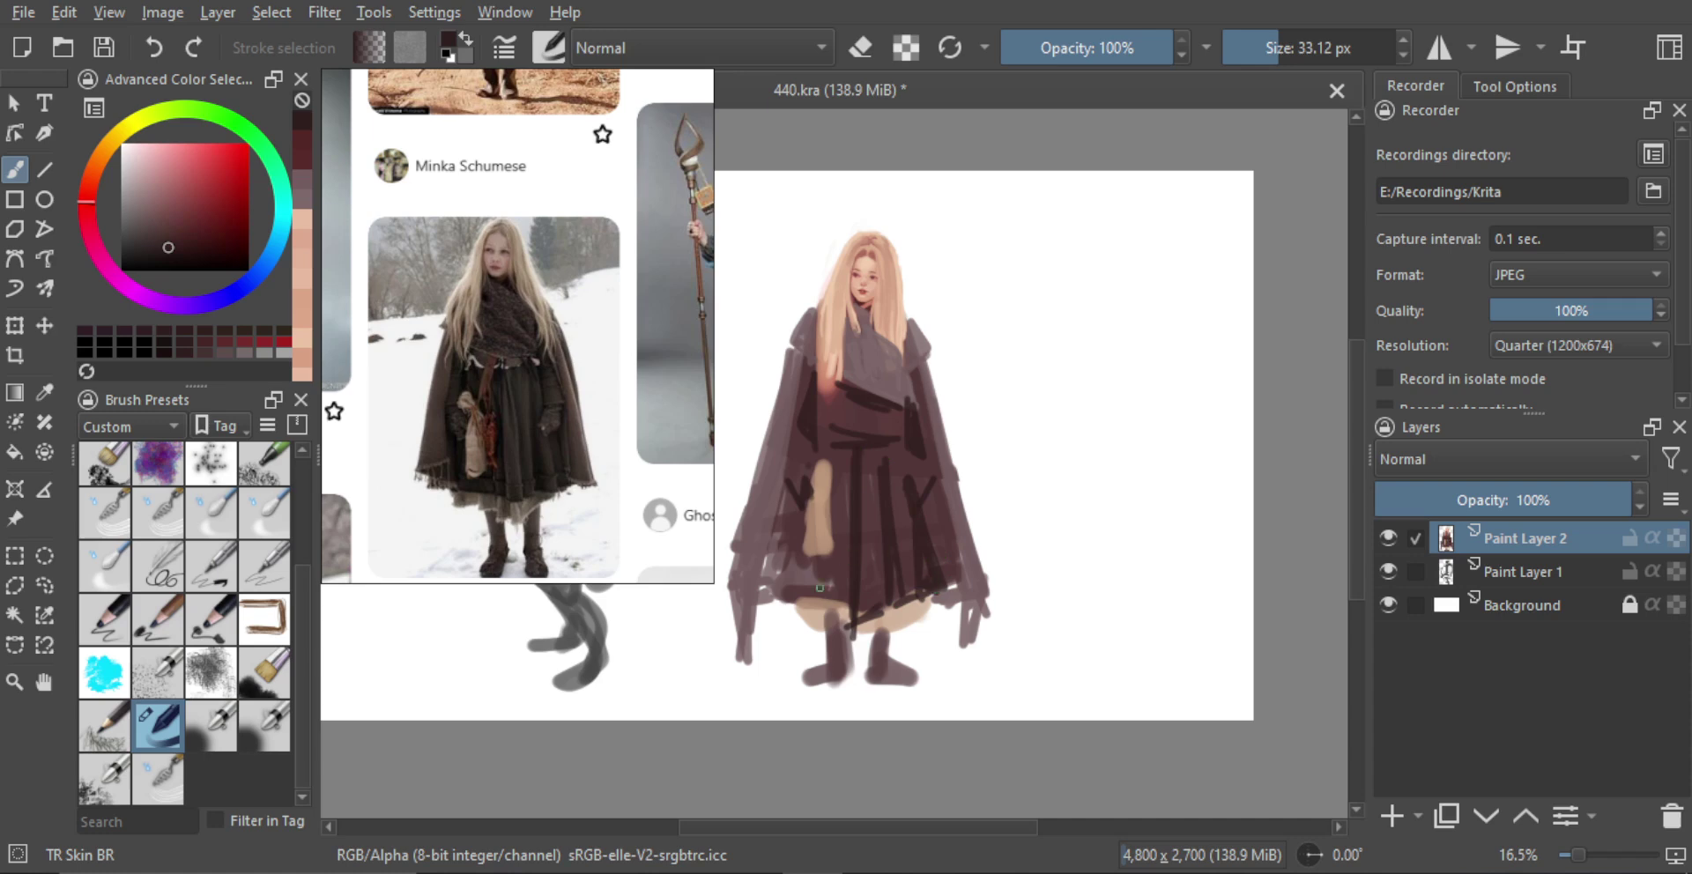
{"action": "mouse_move", "coordinate": [810, 548]}
{"action": "left_mouse_down"}
{"action": "mouse_move", "coordinate": [794, 624]}
{"action": "mouse_move", "coordinate": [769, 583]}
{"action": "left_mouse_up"}
{"action": "left_click_drag", "start_coordinate": [786, 498], "coordinate": [767, 606]}
{"action": "left_click_drag", "start_coordinate": [834, 489], "coordinate": [876, 569]}
{"action": "left_click_drag", "start_coordinate": [892, 487], "coordinate": [938, 389]}
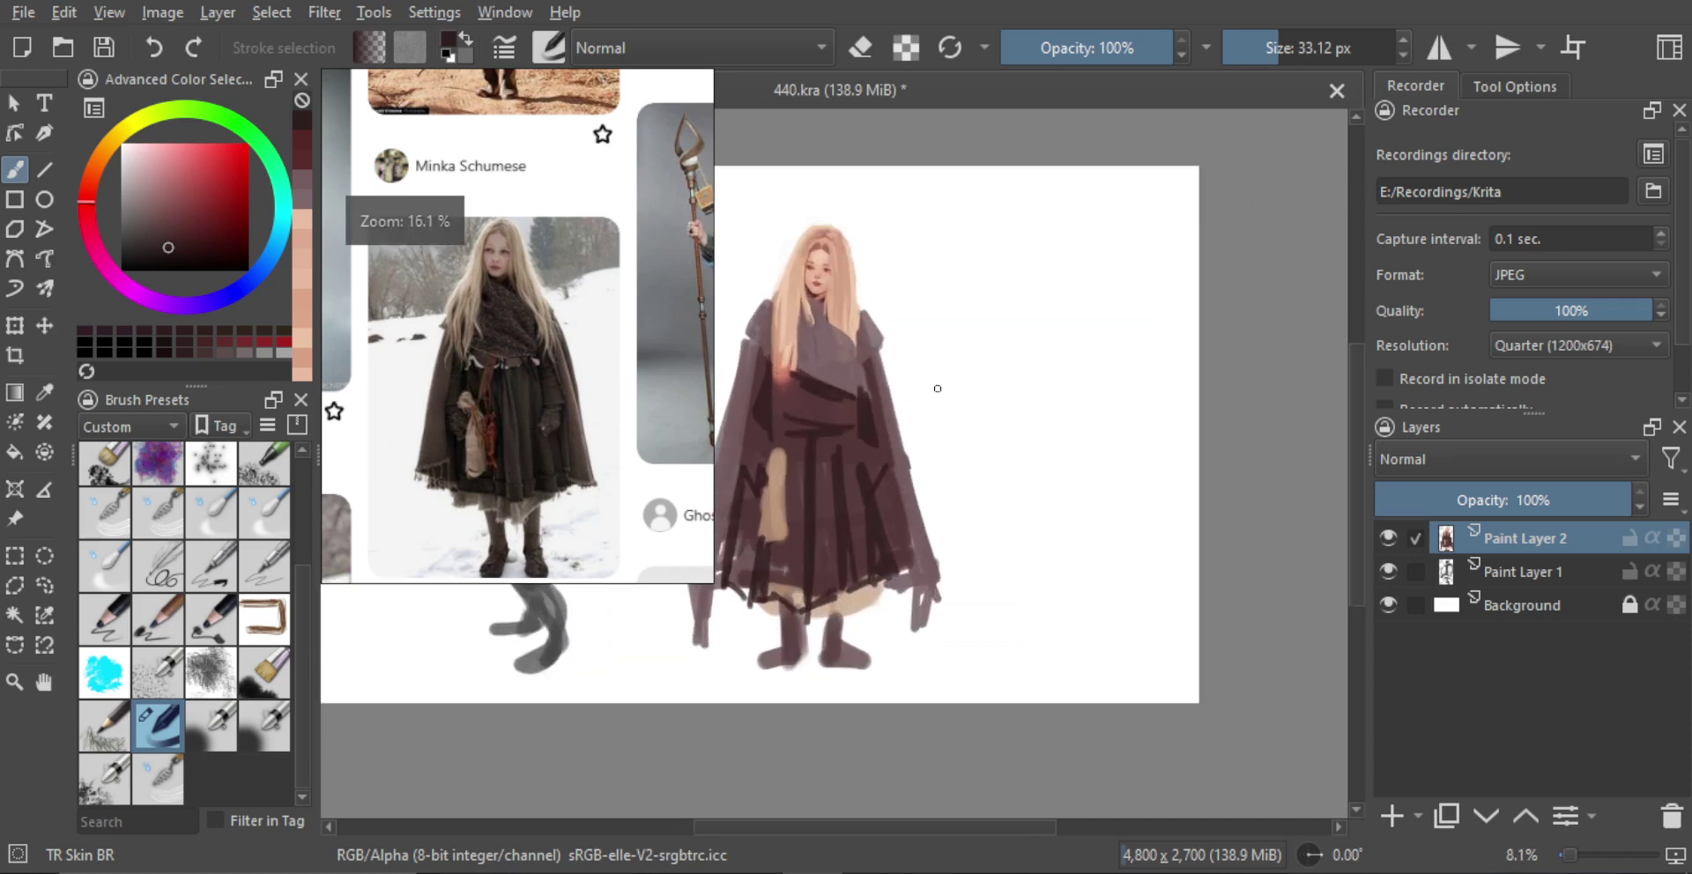
Try fine dark strokes around the woman's eye with a 3.19 px brush
{"action": "scroll", "coordinate": [912, 402], "scroll_direction": "up", "scroll_amount": 5}
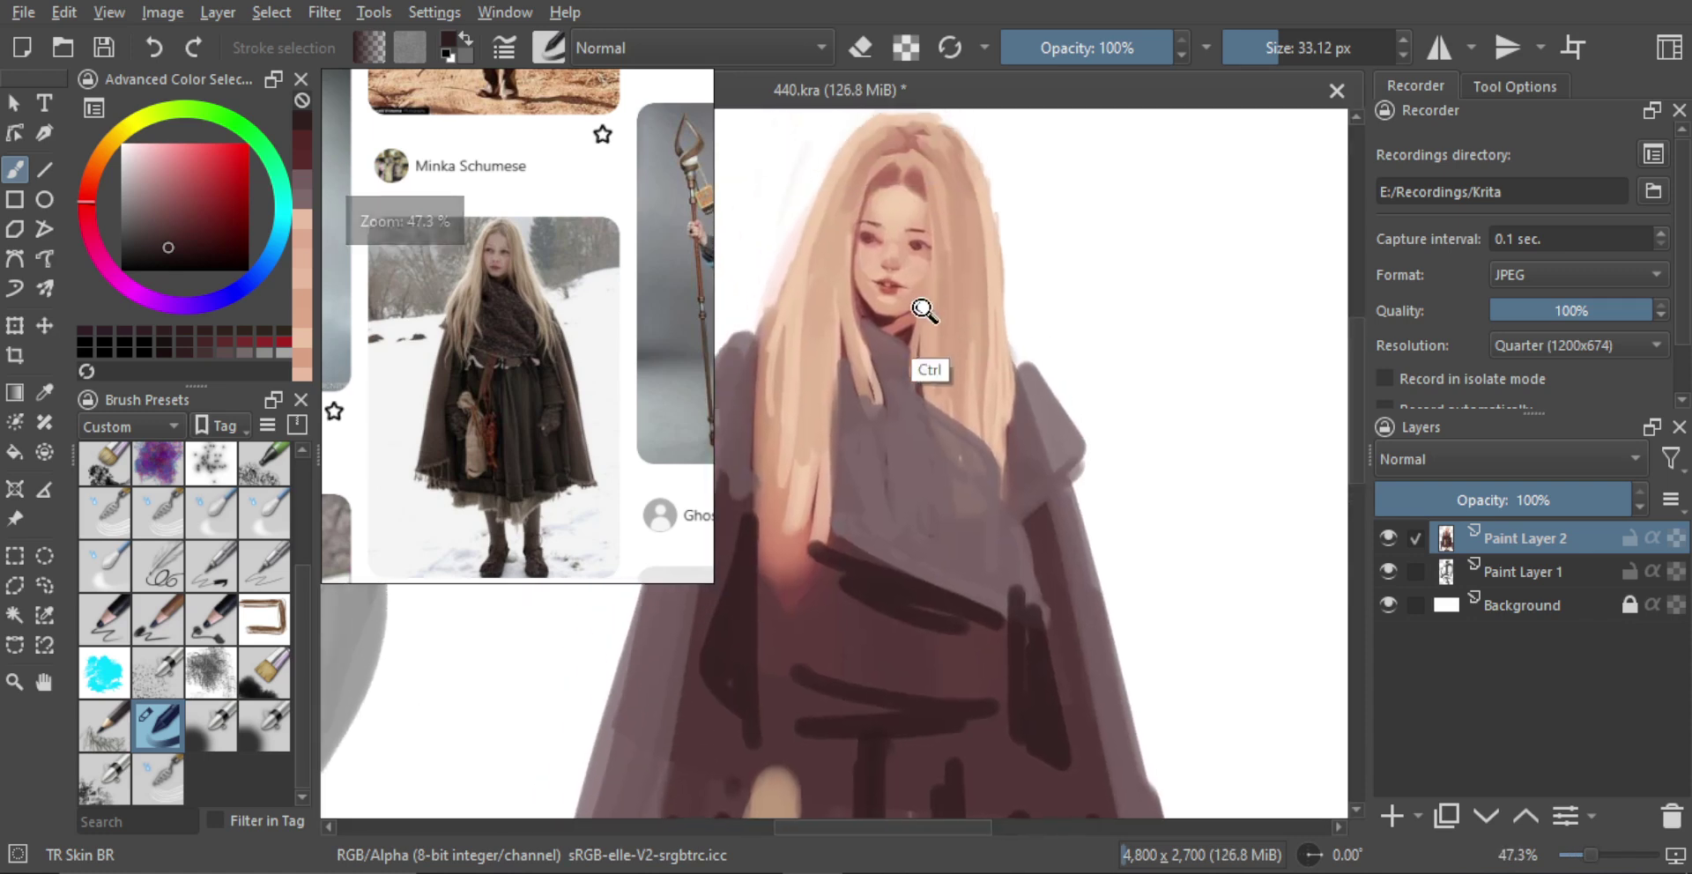
{"action": "scroll", "coordinate": [947, 412], "scroll_direction": "up", "scroll_amount": 3}
{"action": "left_click_drag", "start_coordinate": [918, 264], "coordinate": [860, 332]}
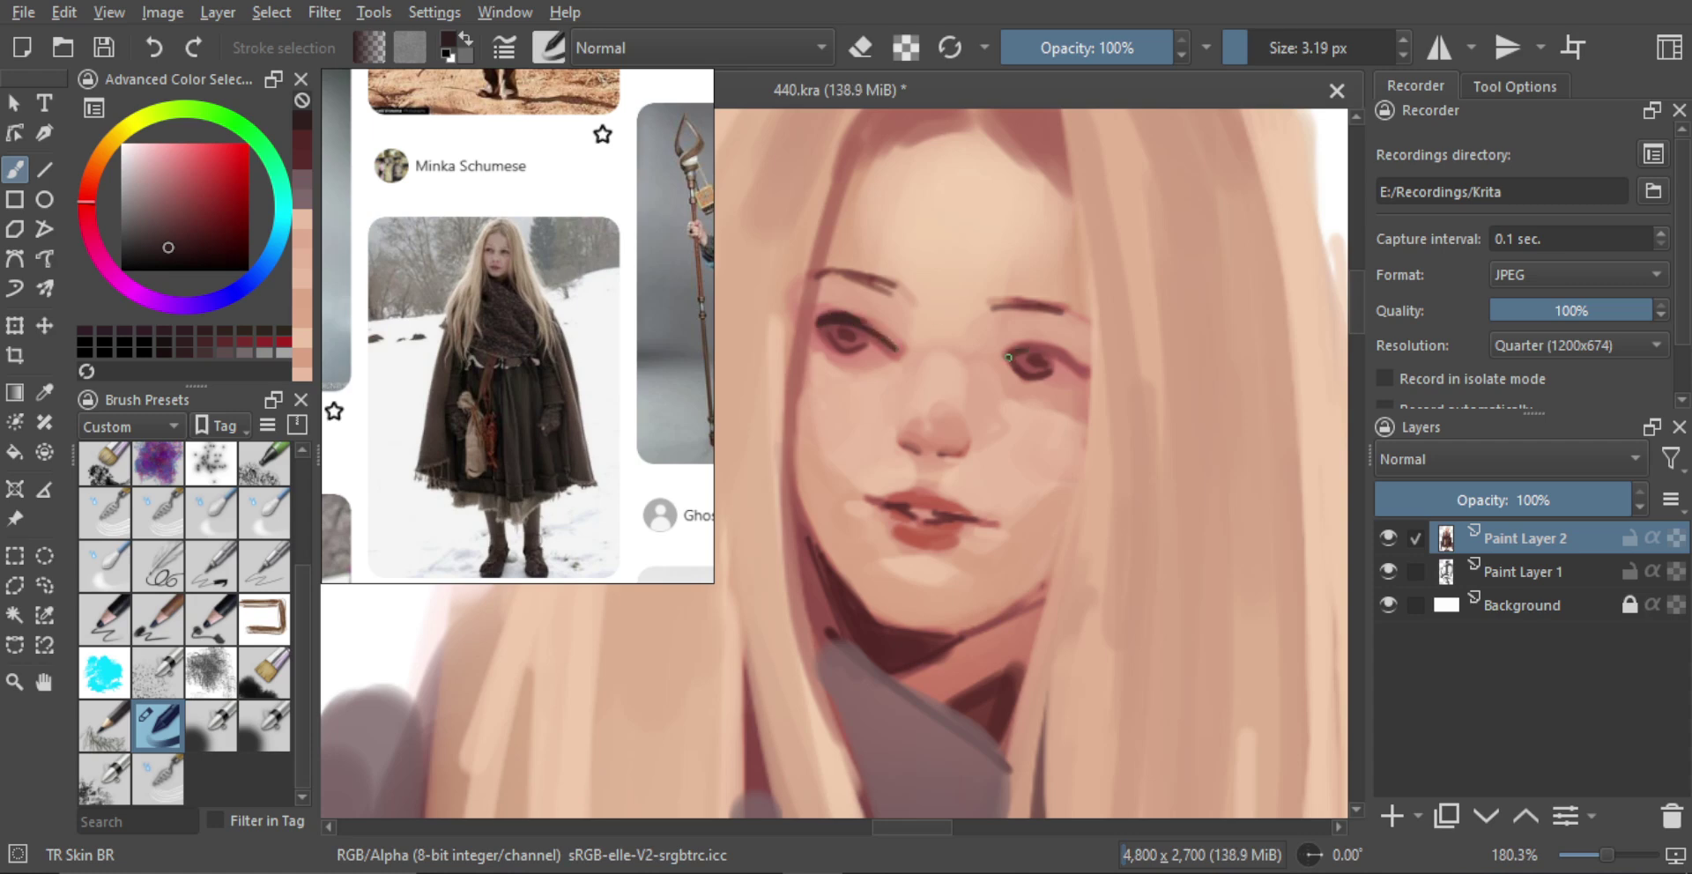
{"action": "key", "text": "ctrl+z"}
{"action": "left_click_drag", "start_coordinate": [997, 358], "coordinate": [1074, 368]}
{"action": "key", "text": "ctrl+z"}
{"action": "key", "text": "ctrl+z"}
{"action": "scroll", "coordinate": [1053, 355], "scroll_direction": "down", "scroll_amount": 6}
Sample white from the background and dot a small highlight into the woman's eye with the 3.19 px brush
{"action": "left_click_drag", "start_coordinate": [1065, 332], "coordinate": [1077, 273]}
{"action": "left_click", "coordinate": [1259, 330], "text": "ctrl"}
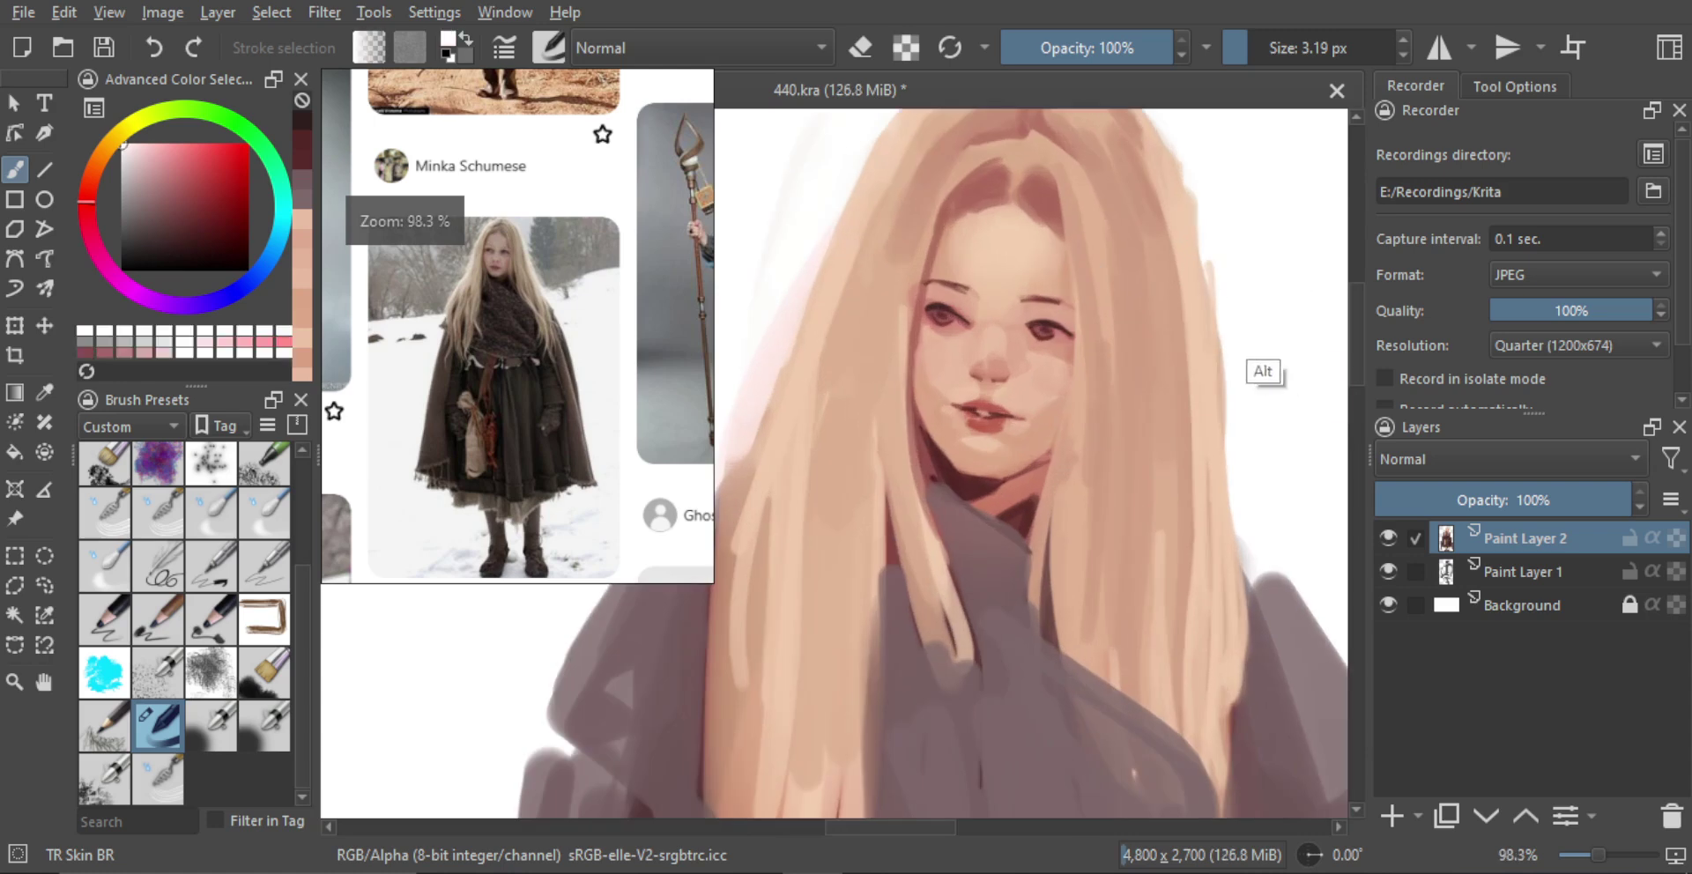
{"action": "left_click_drag", "start_coordinate": [1000, 335], "coordinate": [999, 291]}
{"action": "left_click_drag", "start_coordinate": [923, 328], "coordinate": [922, 287]}
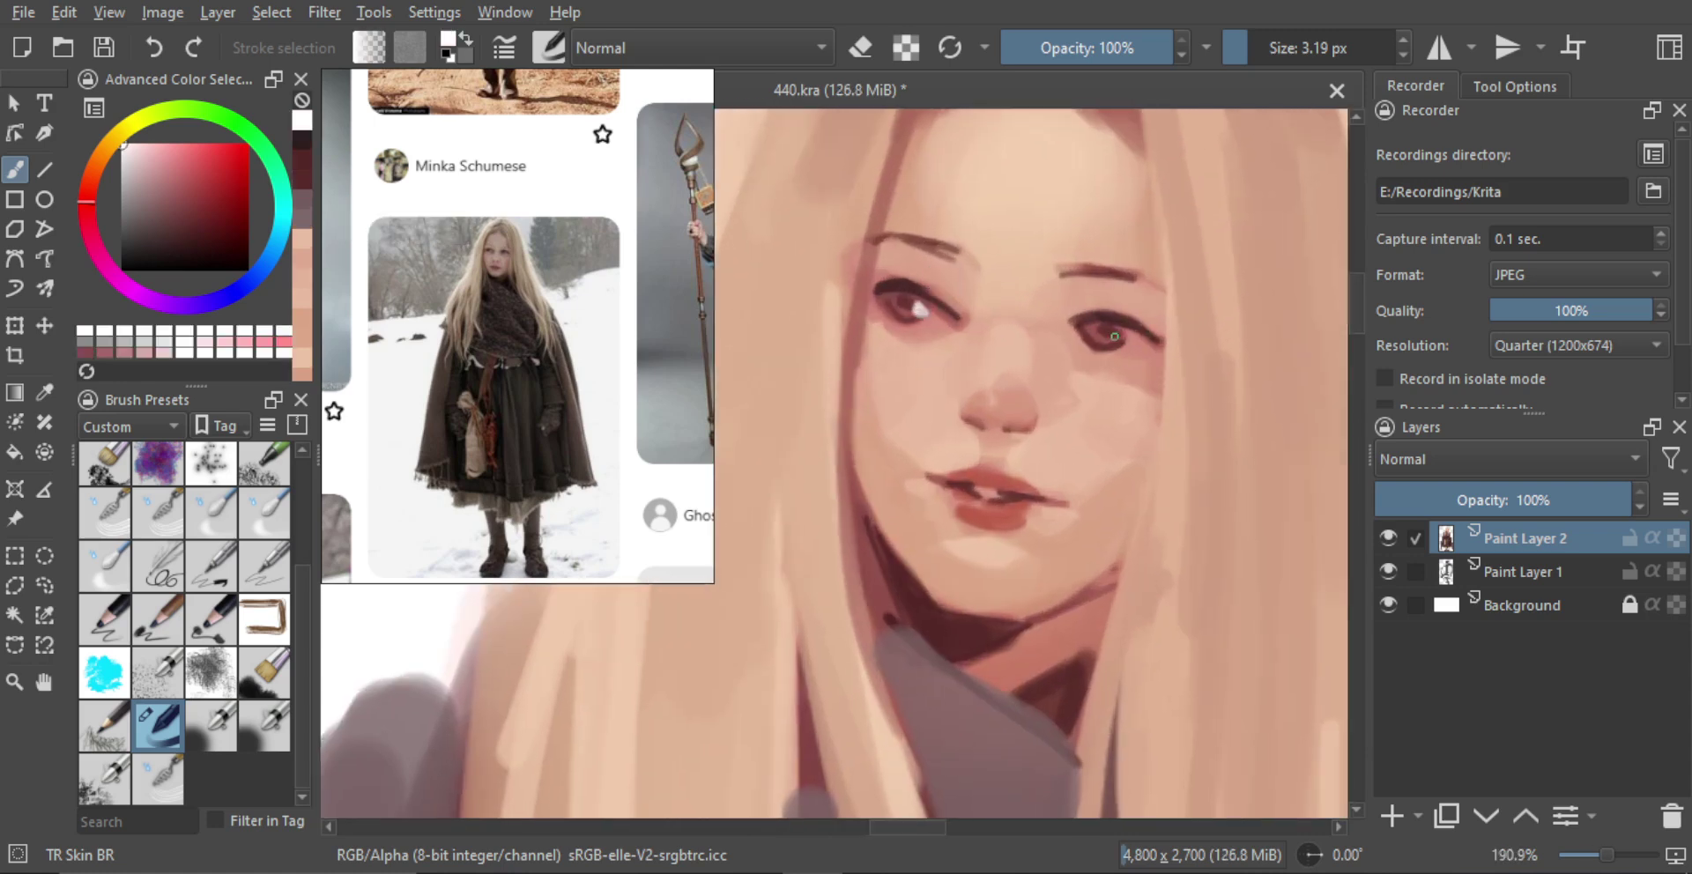
{"action": "scroll", "coordinate": [1115, 336], "scroll_direction": "down", "scroll_amount": 7}
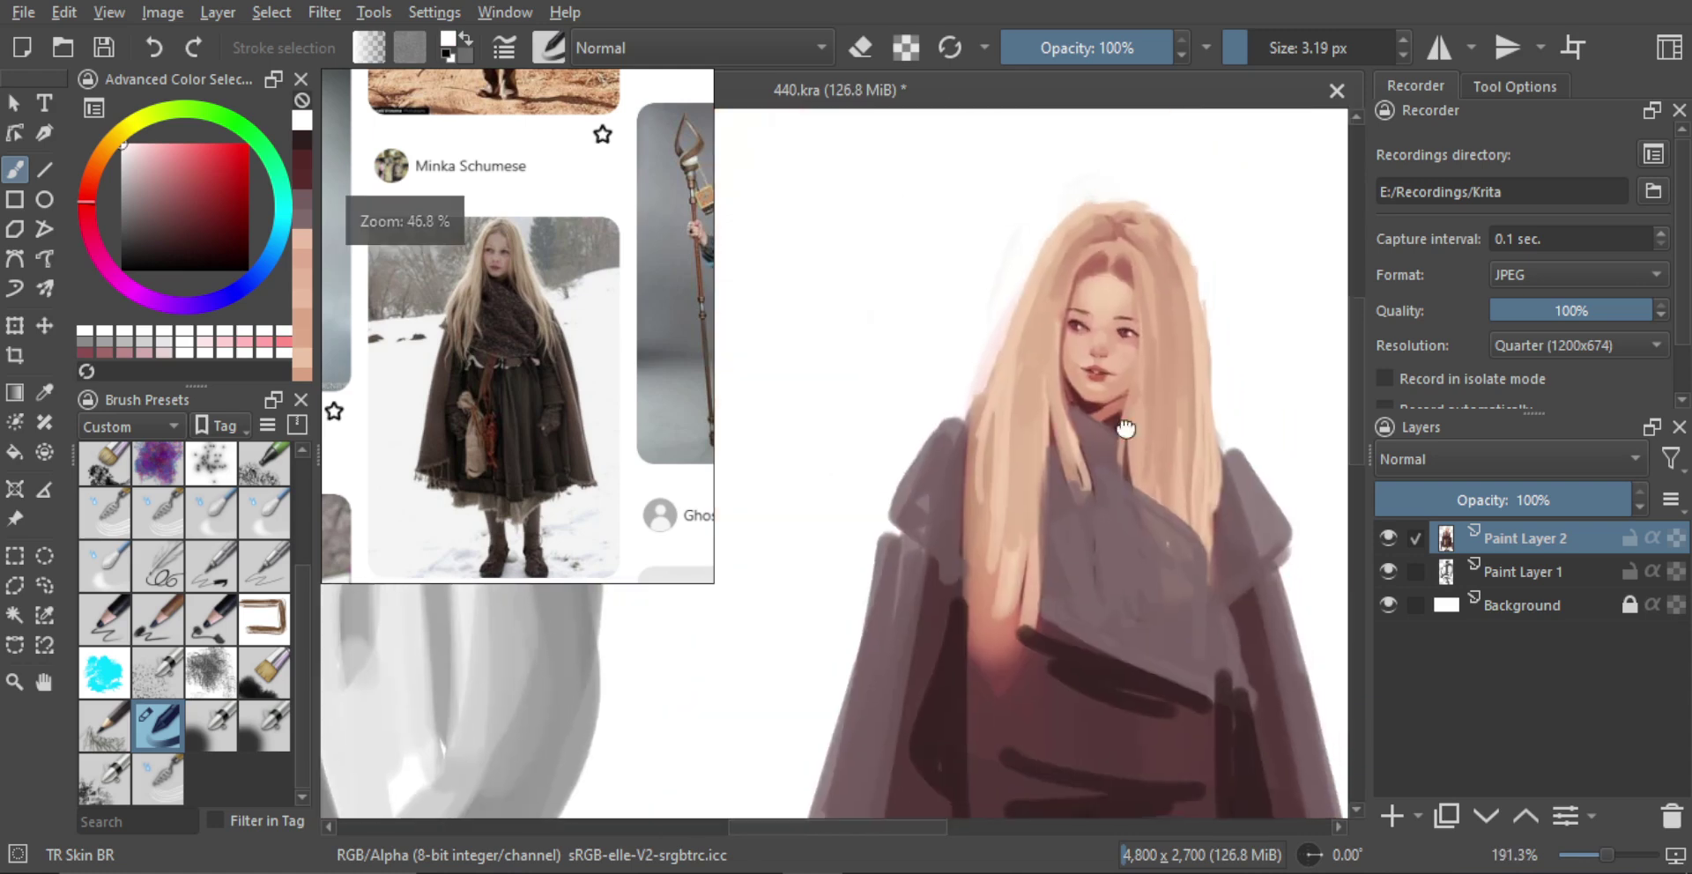
Move the cloaked woman closer to the bearded man and add a new paint layer above her layer
{"action": "scroll", "coordinate": [1126, 428], "scroll_direction": "down", "scroll_amount": 8}
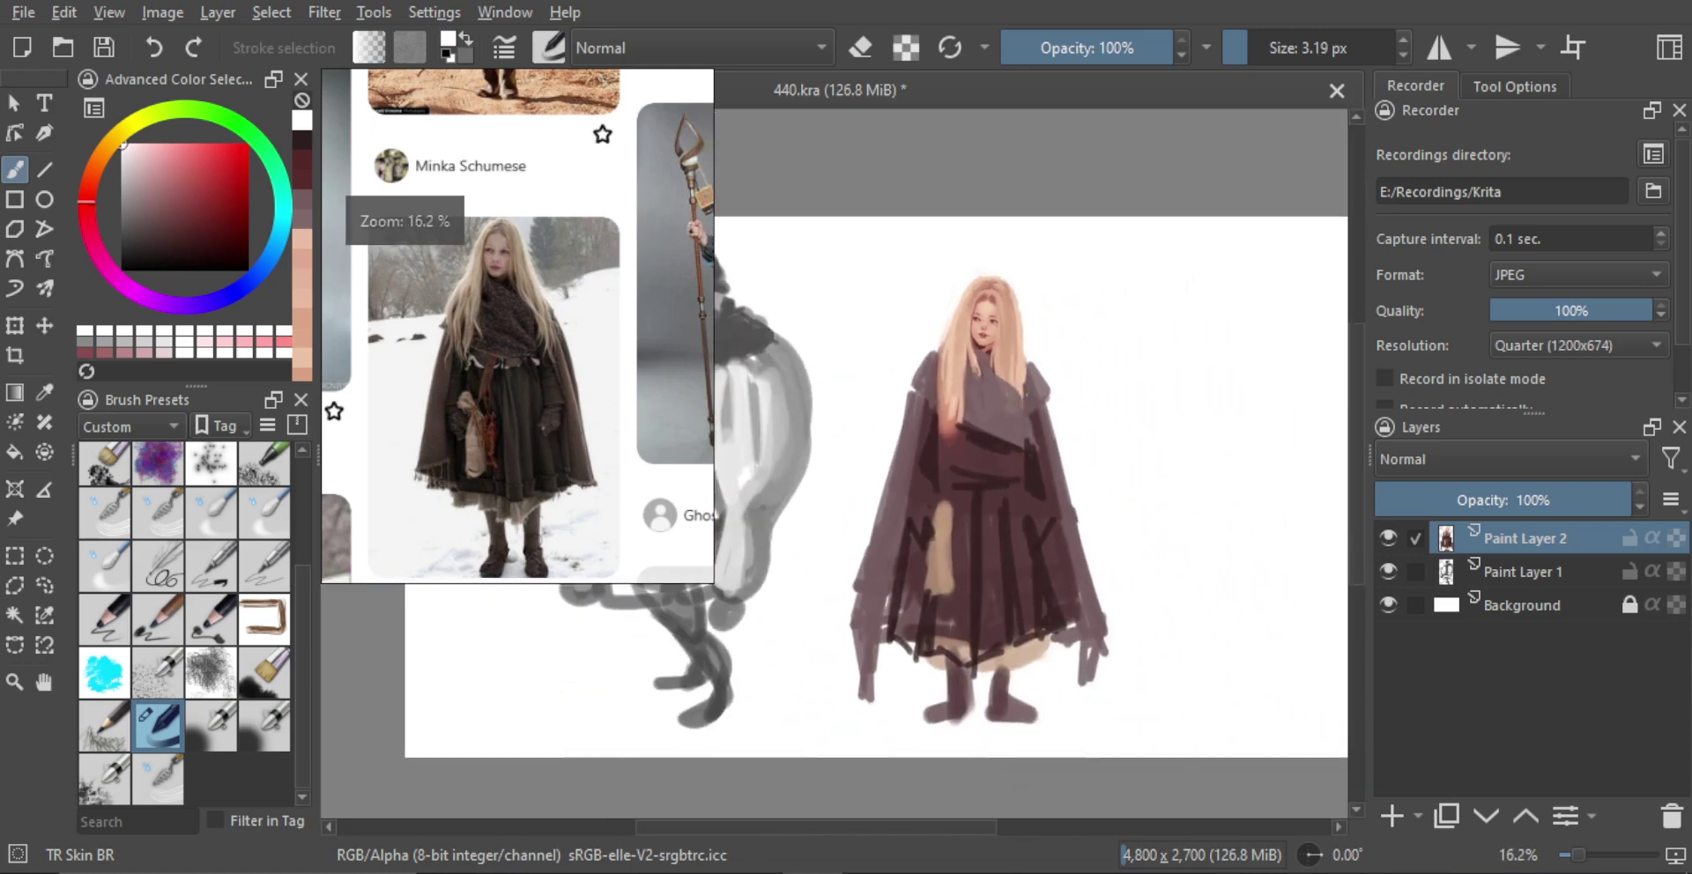
{"action": "scroll", "coordinate": [1128, 428], "scroll_direction": "down", "scroll_amount": 3}
{"action": "key", "text": "t"}
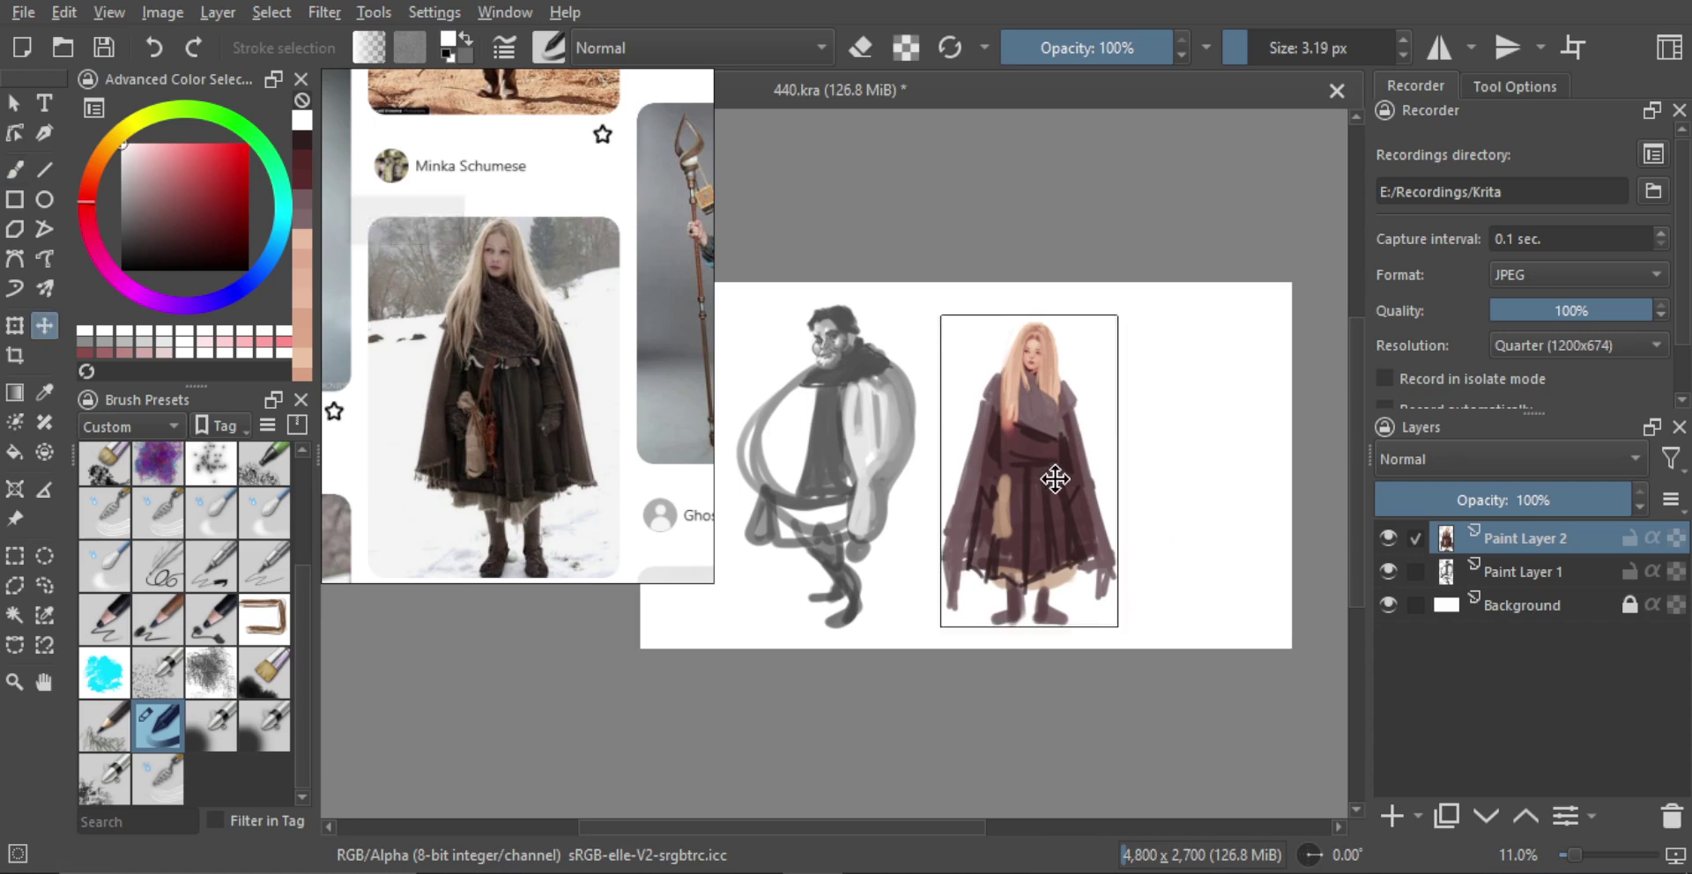
{"action": "left_click_drag", "start_coordinate": [1055, 479], "coordinate": [1023, 476]}
{"action": "scroll", "coordinate": [1024, 476], "scroll_direction": "down", "scroll_amount": 1}
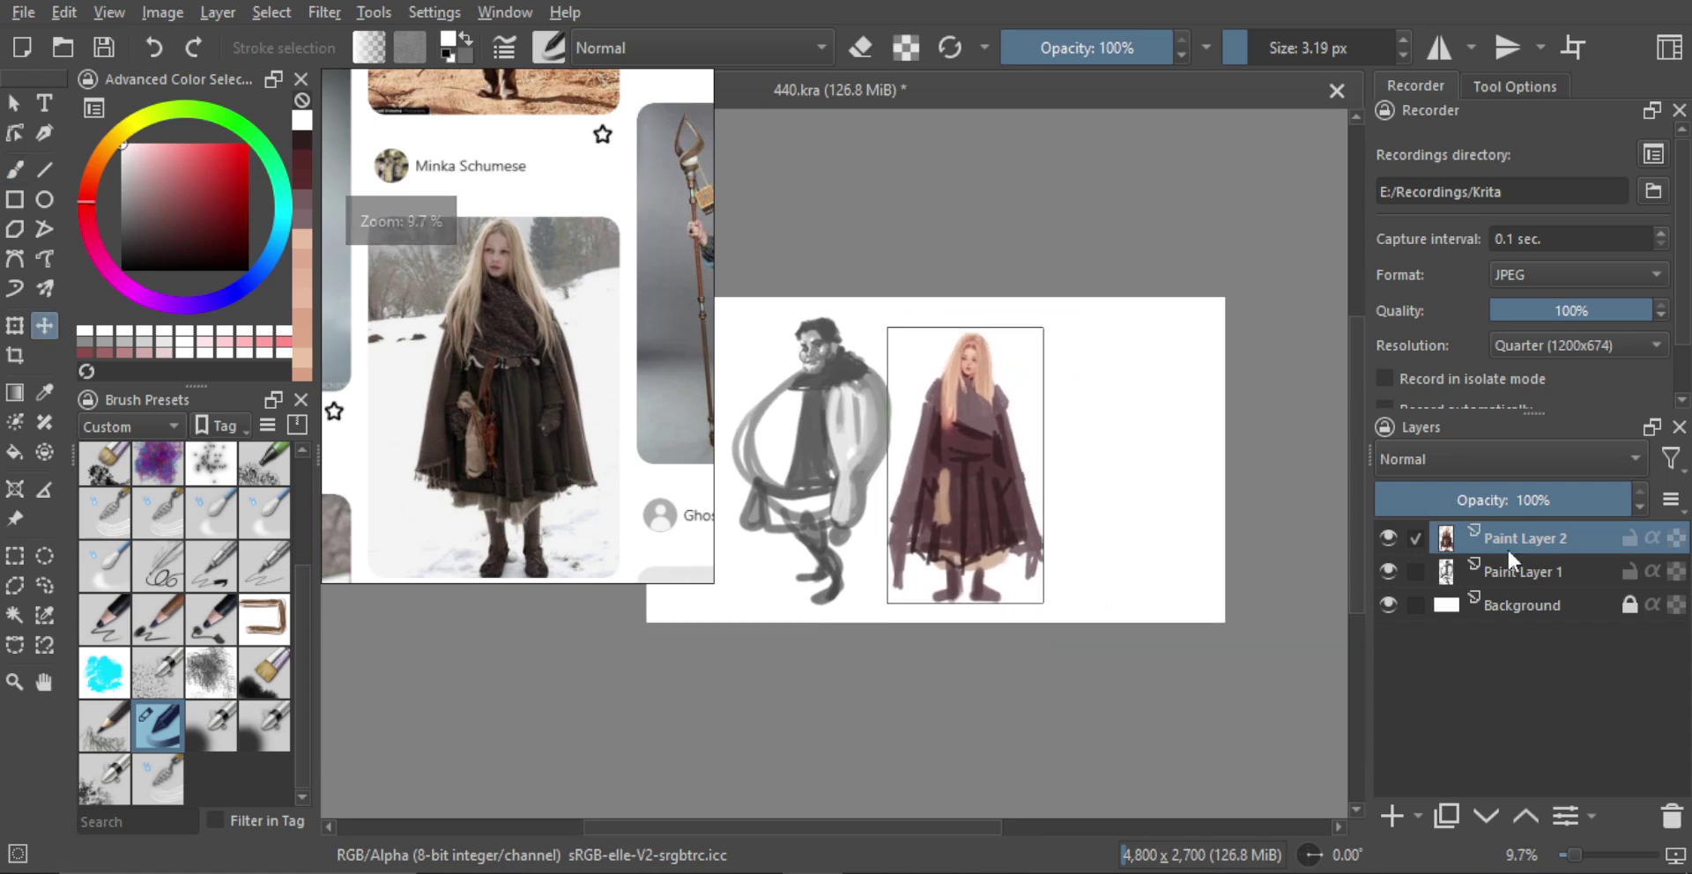
{"action": "left_click", "coordinate": [1393, 814]}
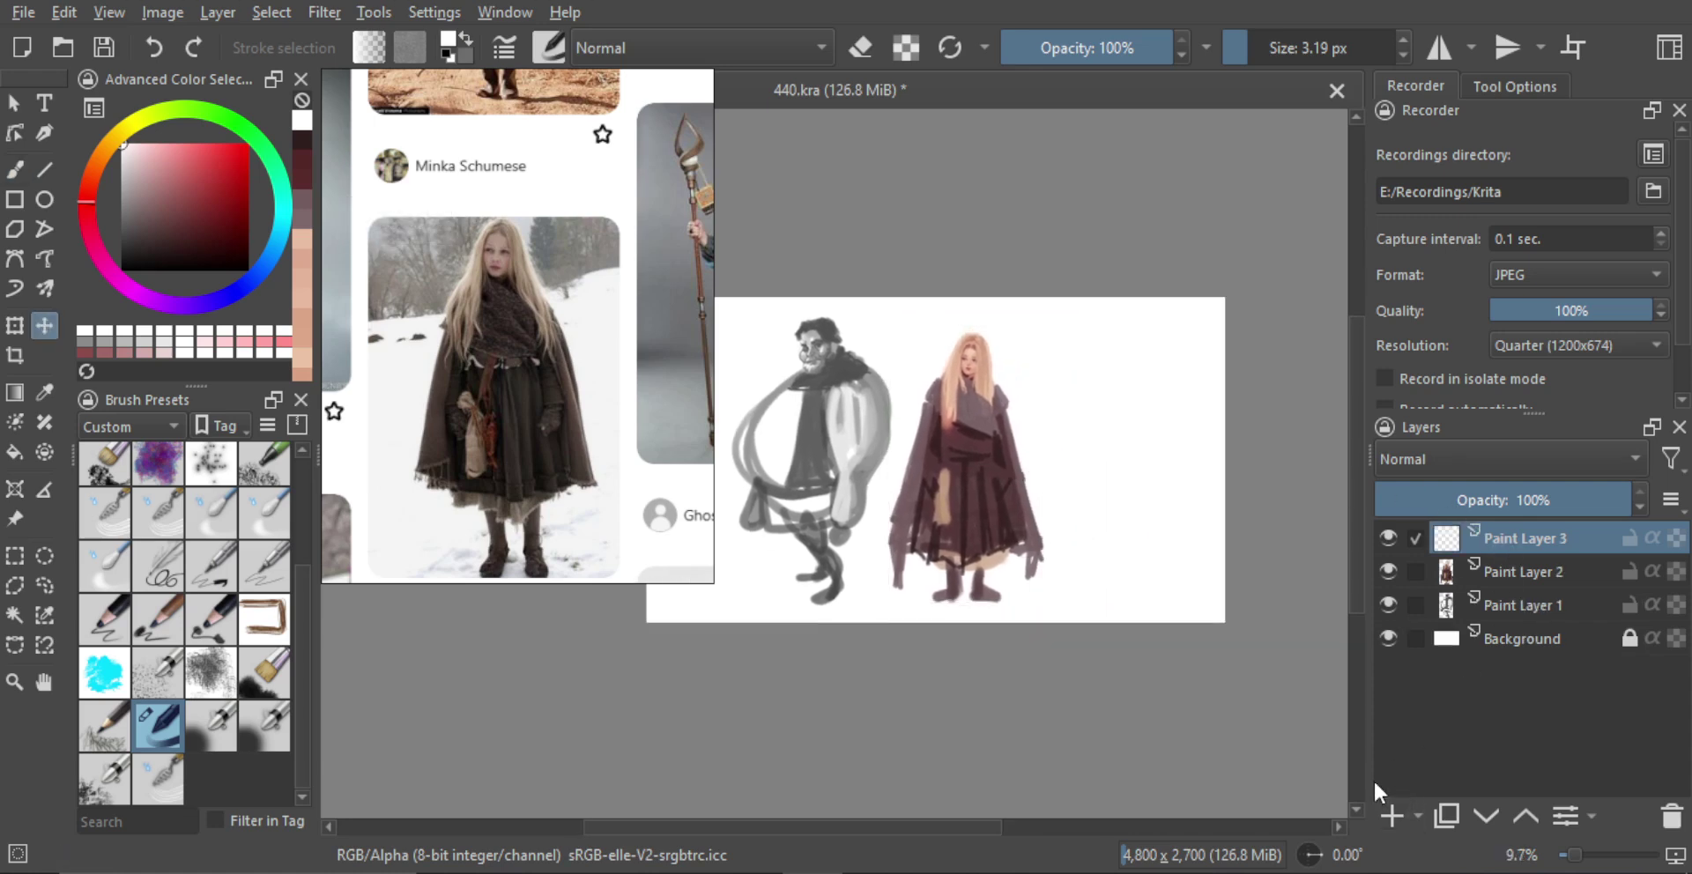
Browse the reference board and enlarge the photo of the red-haired woman in a hat and green cape
{"action": "left_click_drag", "start_coordinate": [579, 349], "coordinate": [403, 377]}
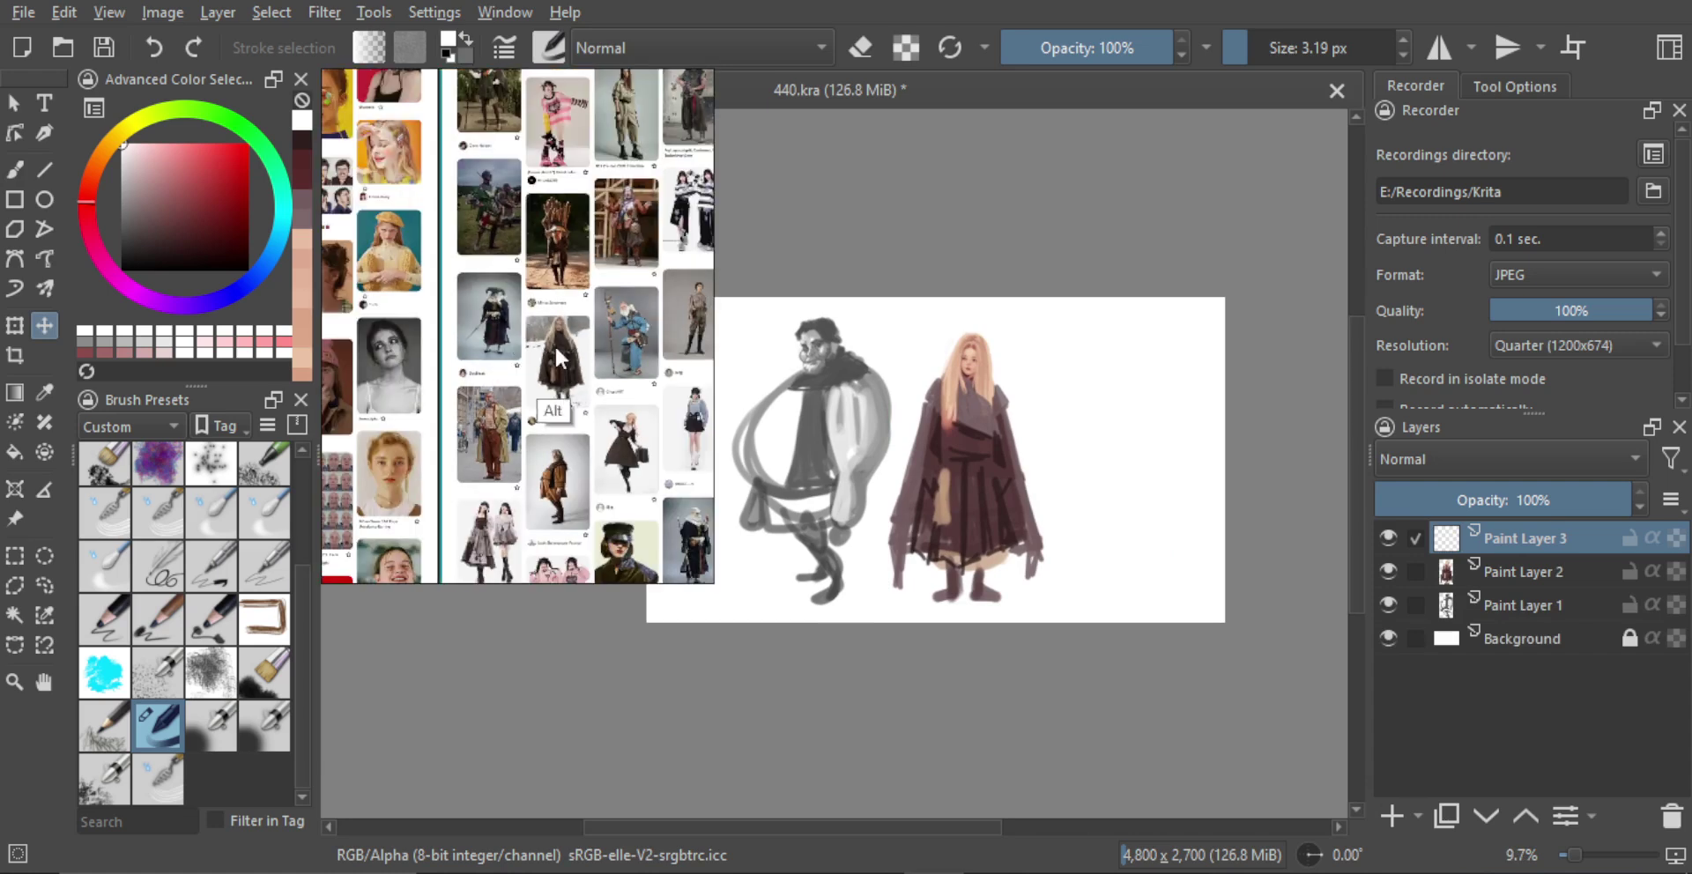
{"action": "left_click_drag", "start_coordinate": [554, 347], "coordinate": [515, 338]}
{"action": "left_click_drag", "start_coordinate": [532, 240], "coordinate": [537, 370]}
{"action": "left_click_drag", "start_coordinate": [445, 234], "coordinate": [505, 256]}
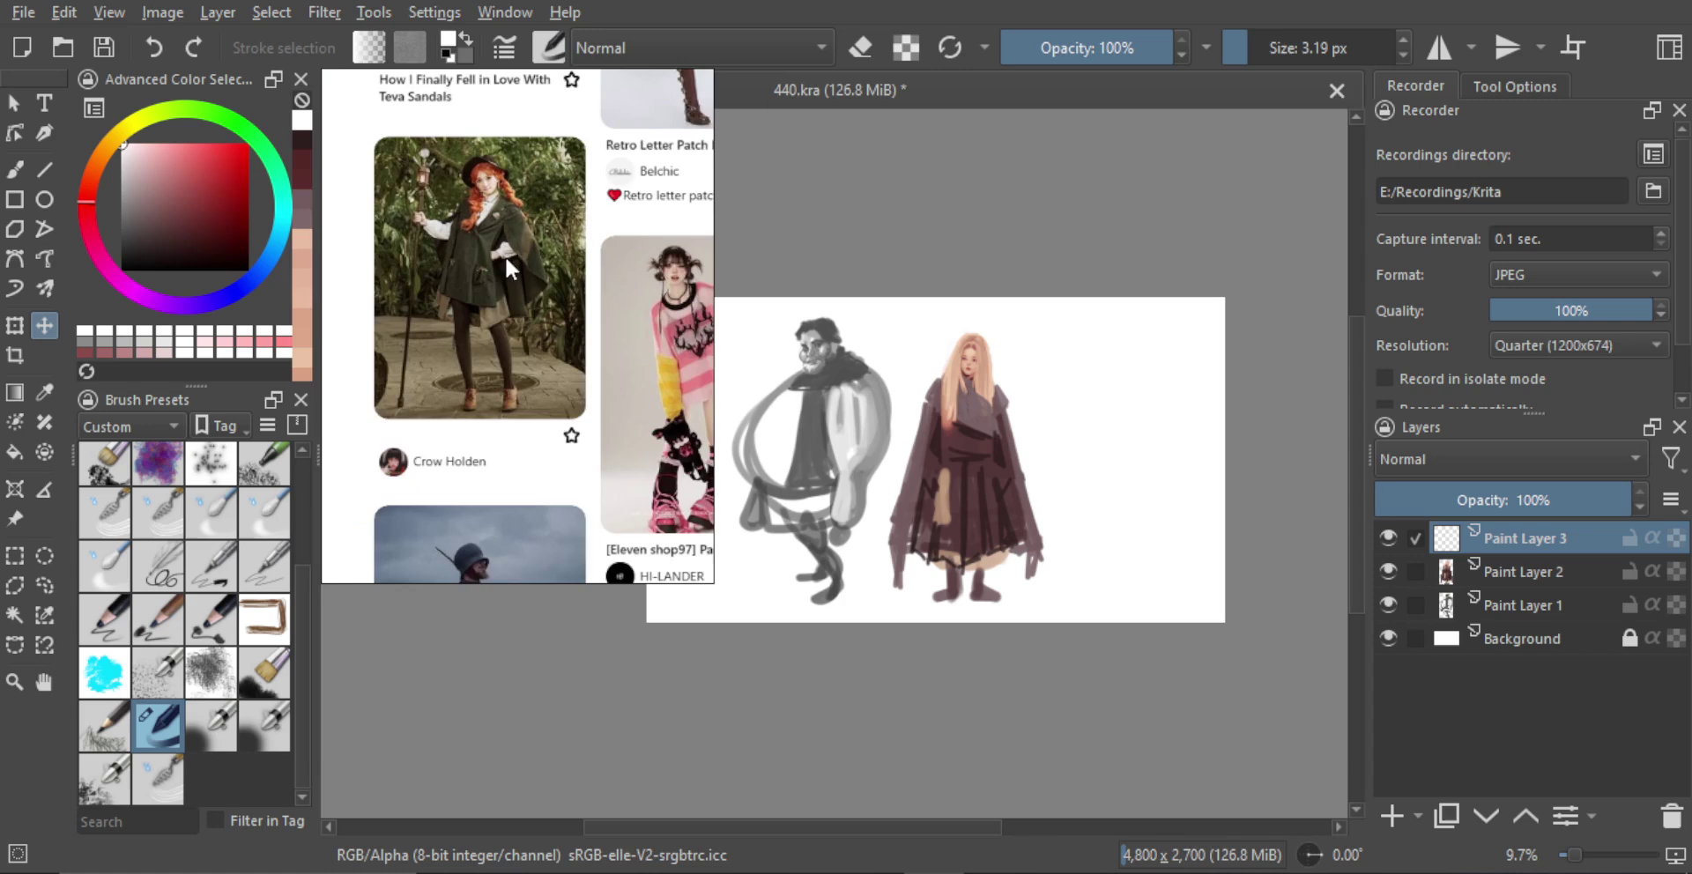
{"action": "left_click", "coordinate": [490, 325]}
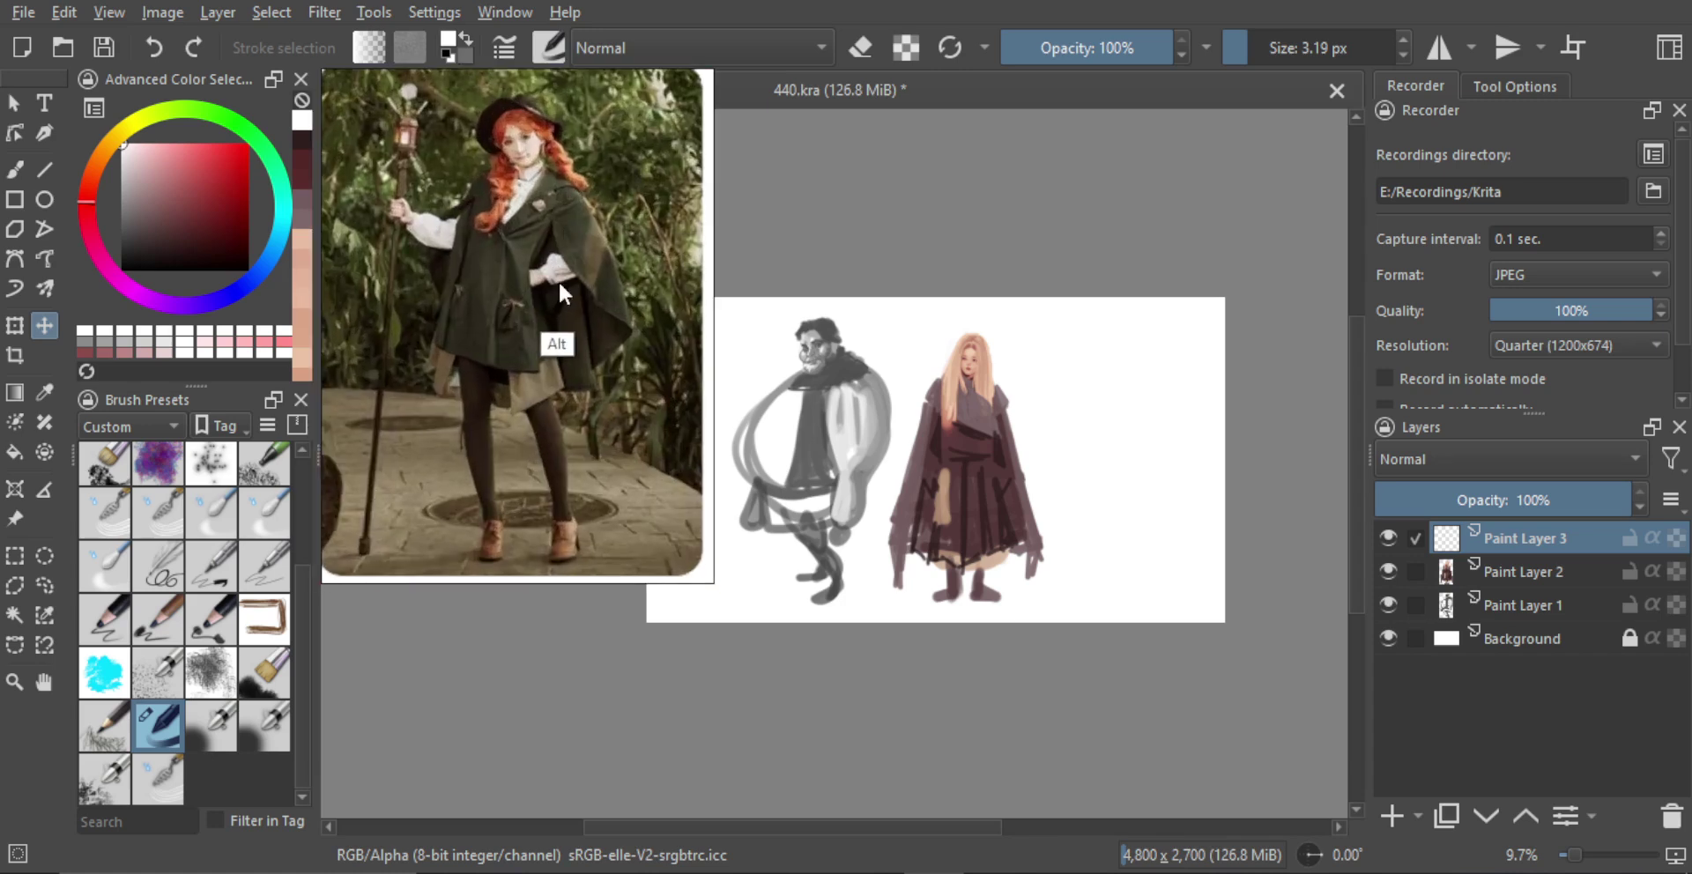
Block in the torso of a third figure beside the cloaked woman on Paint Layer 3 with thin near-black 3.19 px lines
{"action": "left_click", "coordinate": [1509, 538]}
{"action": "mouse_move", "coordinate": [1084, 418]}
{"action": "left_mouse_down"}
{"action": "mouse_move", "coordinate": [1051, 416]}
{"action": "mouse_move", "coordinate": [1067, 404]}
{"action": "left_mouse_up"}
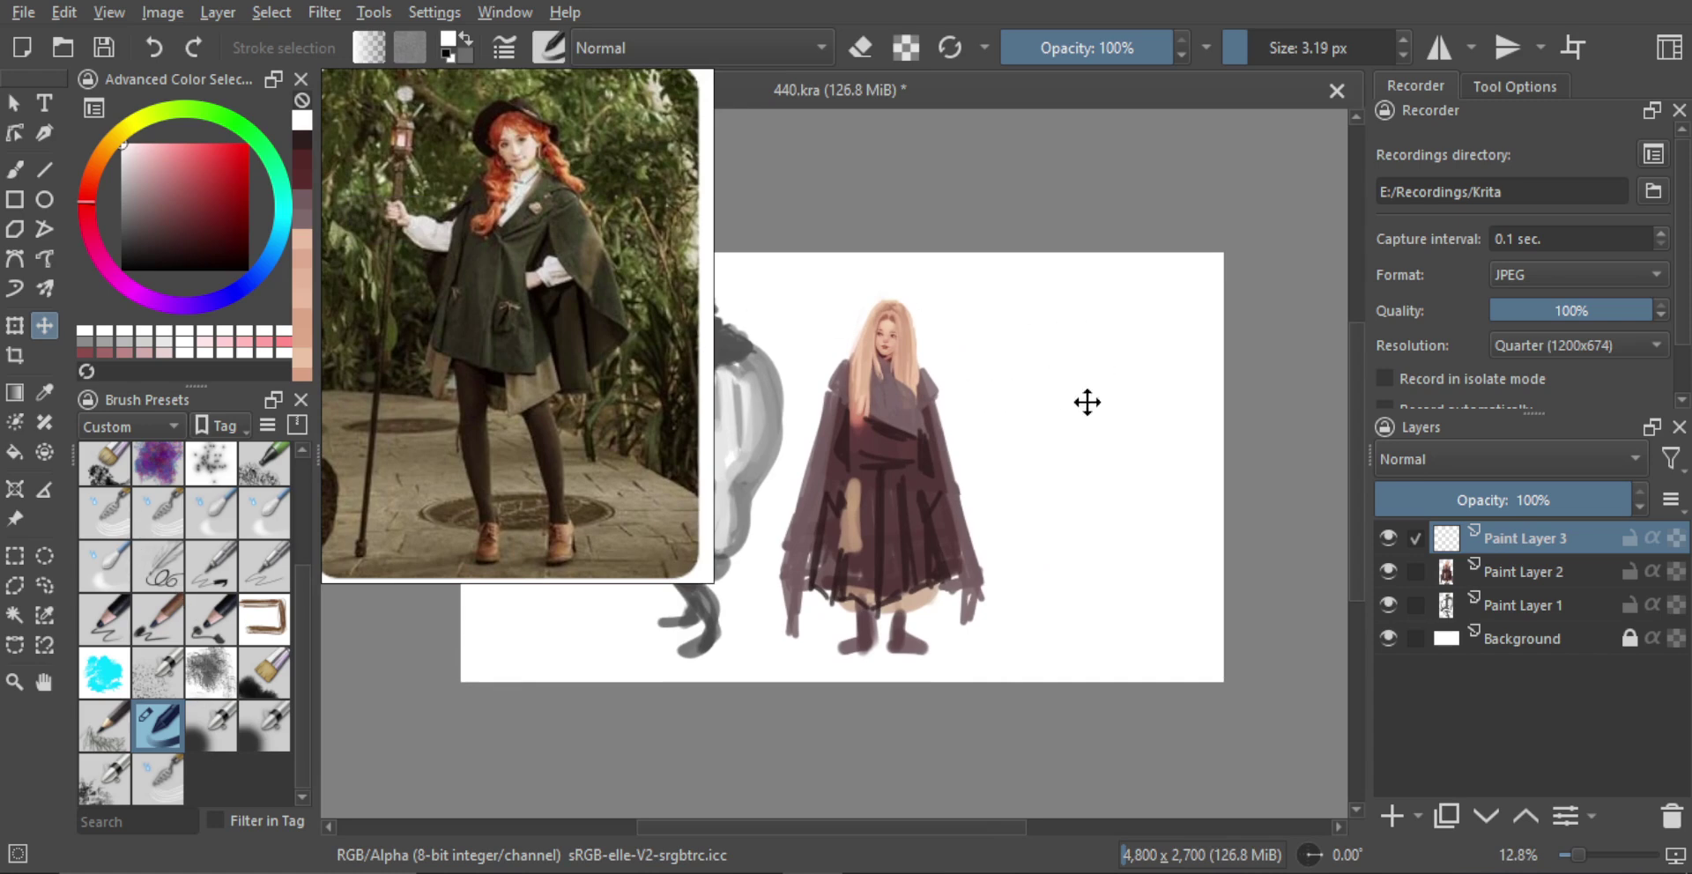
{"action": "key", "text": "b"}
{"action": "scroll", "coordinate": [1090, 399], "scroll_direction": "up", "scroll_amount": 1}
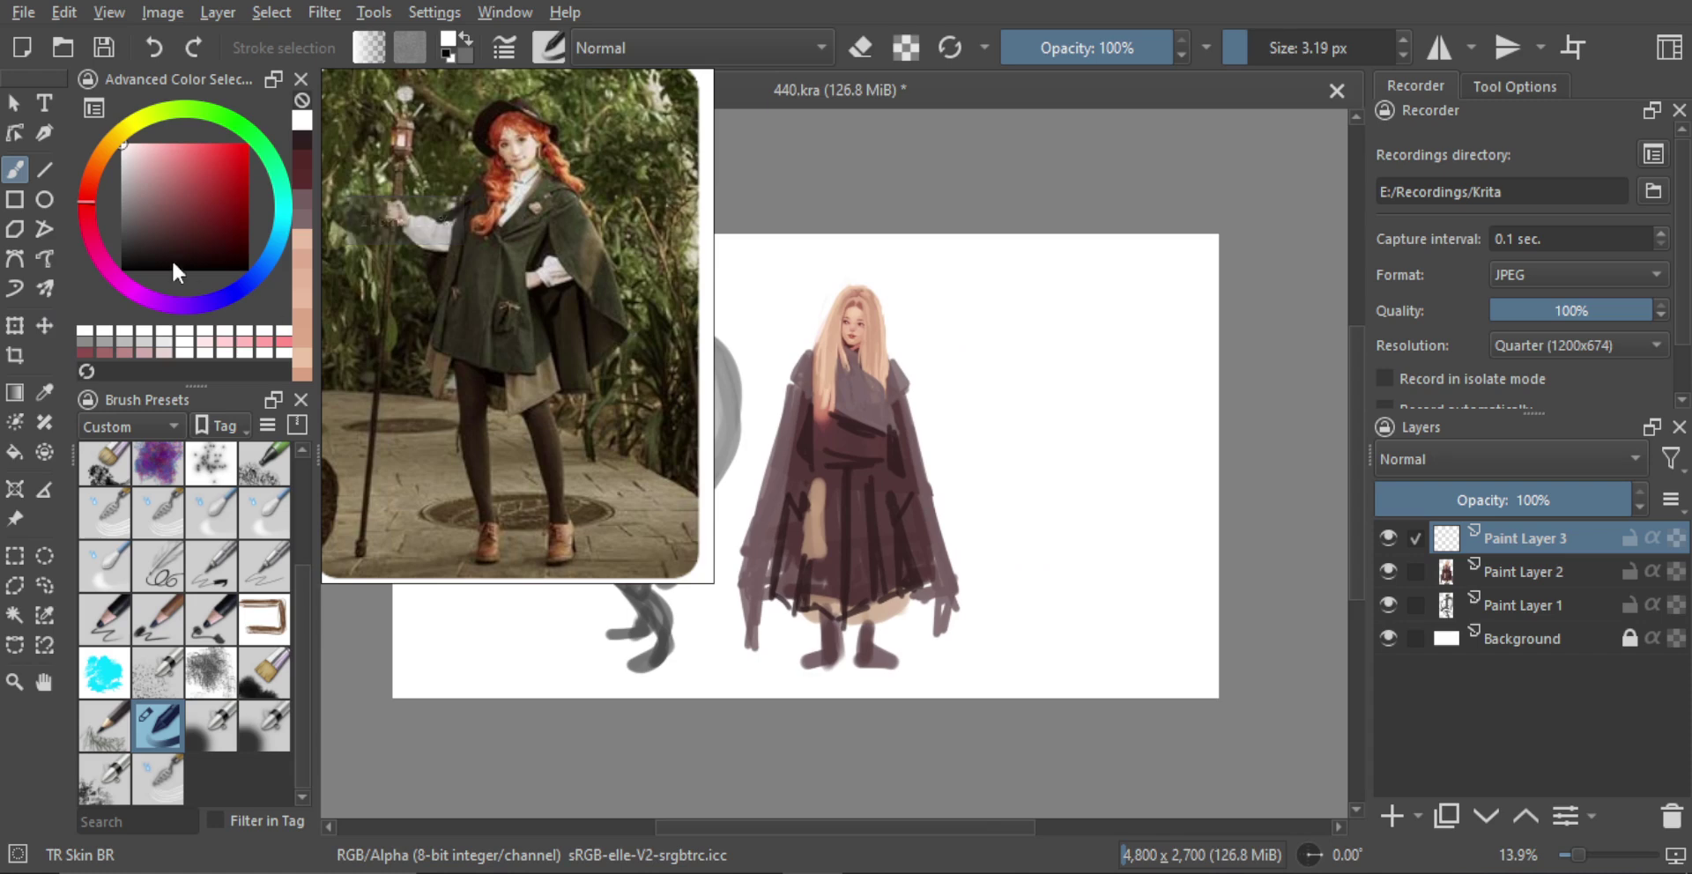
{"action": "left_click", "coordinate": [122, 244]}
{"action": "mouse_move", "coordinate": [1077, 304]}
{"action": "left_mouse_down"}
{"action": "mouse_move", "coordinate": [1003, 339]}
{"action": "mouse_move", "coordinate": [1057, 317]}
{"action": "mouse_move", "coordinate": [1034, 375]}
{"action": "left_mouse_up"}
{"action": "key", "text": "ctrl+z"}
{"action": "scroll", "coordinate": [1012, 344], "scroll_direction": "up", "scroll_amount": 1}
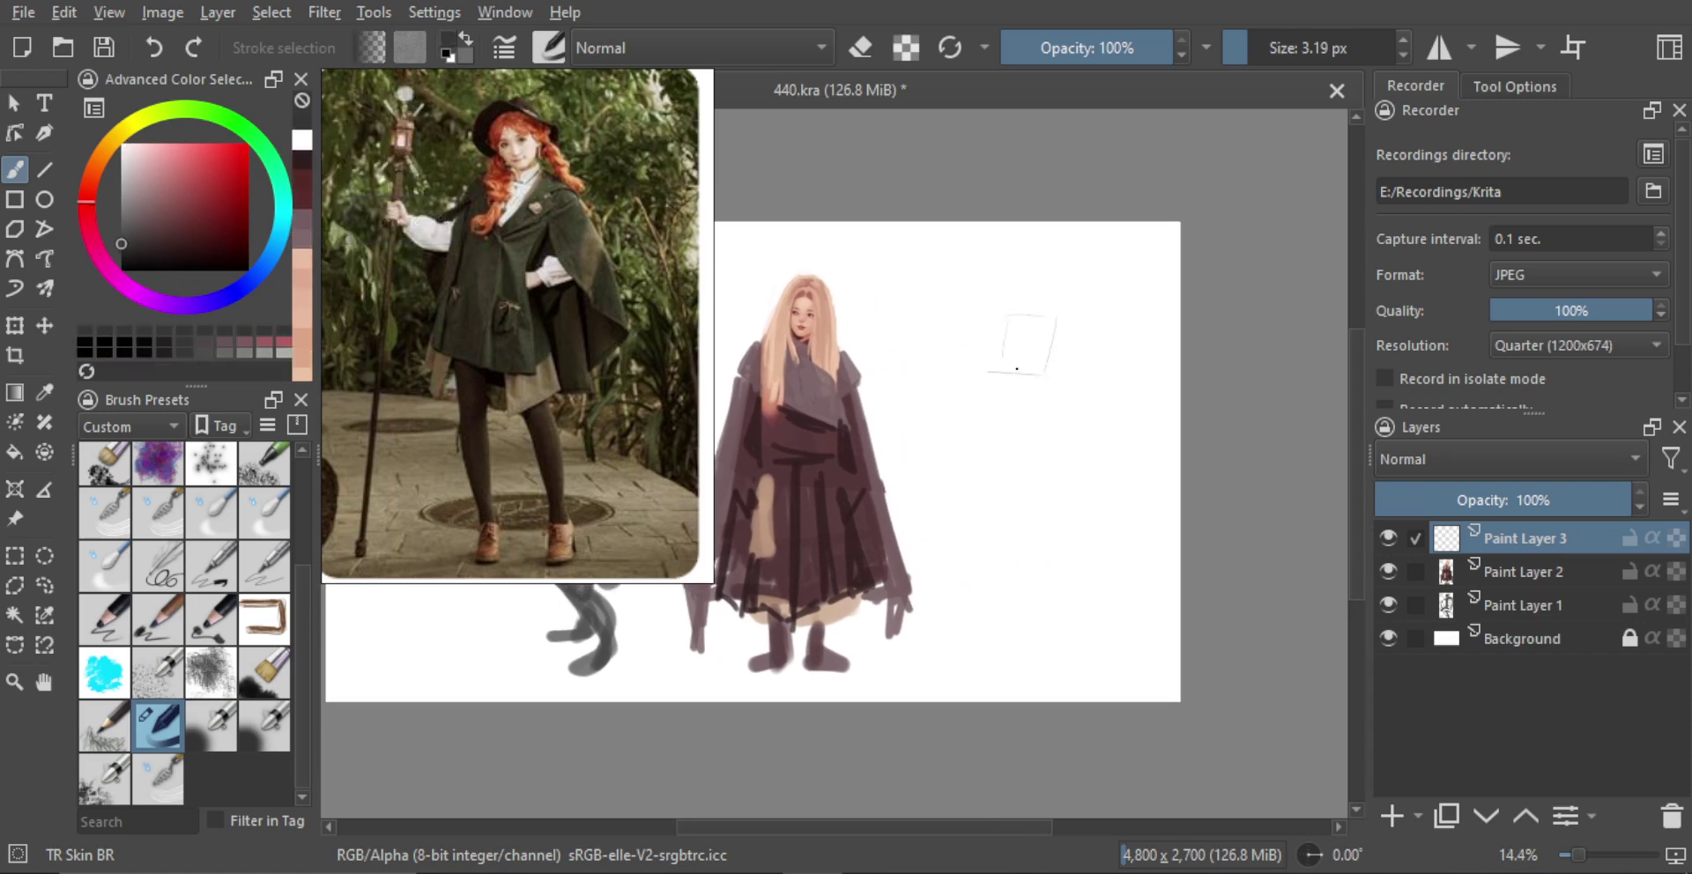
{"action": "key", "text": "ctrl+z"}
{"action": "key", "text": "ctrl+z"}
{"action": "key", "text": "ctrl+z"}
Sketch the new figure's chest contour, rounded belly and hips, neck and oval head
{"action": "left_click_drag", "start_coordinate": [1001, 403], "coordinate": [1036, 454]}
{"action": "left_click_drag", "start_coordinate": [997, 356], "coordinate": [1013, 331]}
{"action": "mouse_move", "coordinate": [1016, 334]}
{"action": "left_mouse_down"}
{"action": "mouse_move", "coordinate": [998, 357]}
{"action": "mouse_move", "coordinate": [1029, 354]}
{"action": "left_mouse_up"}
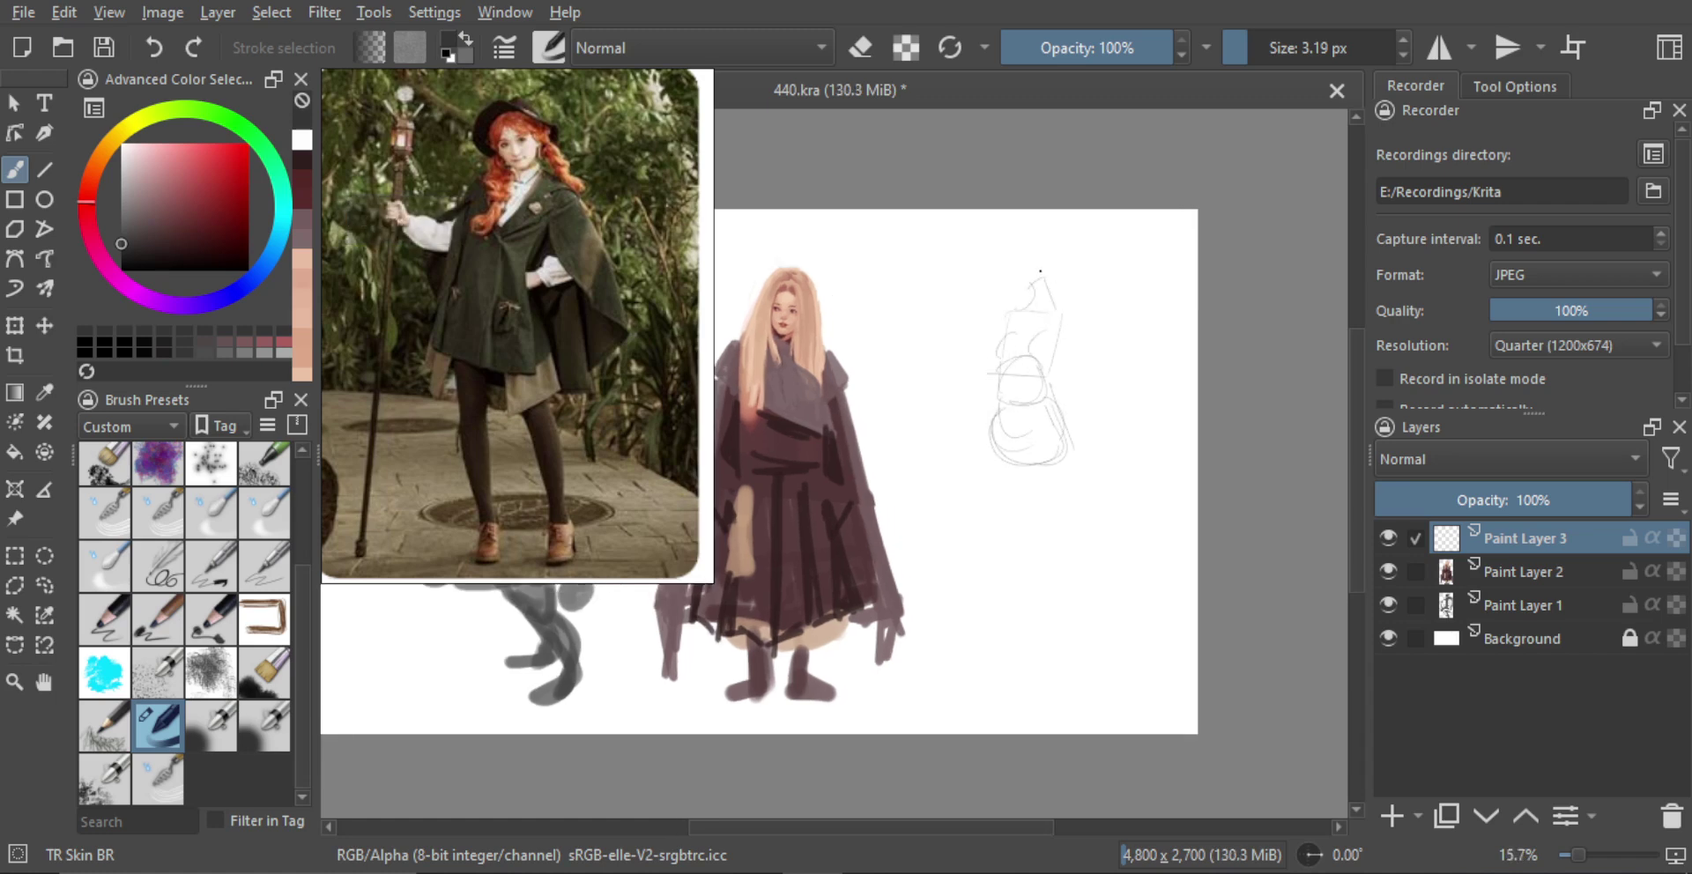
{"action": "left_click_drag", "start_coordinate": [1030, 248], "coordinate": [1044, 251]}
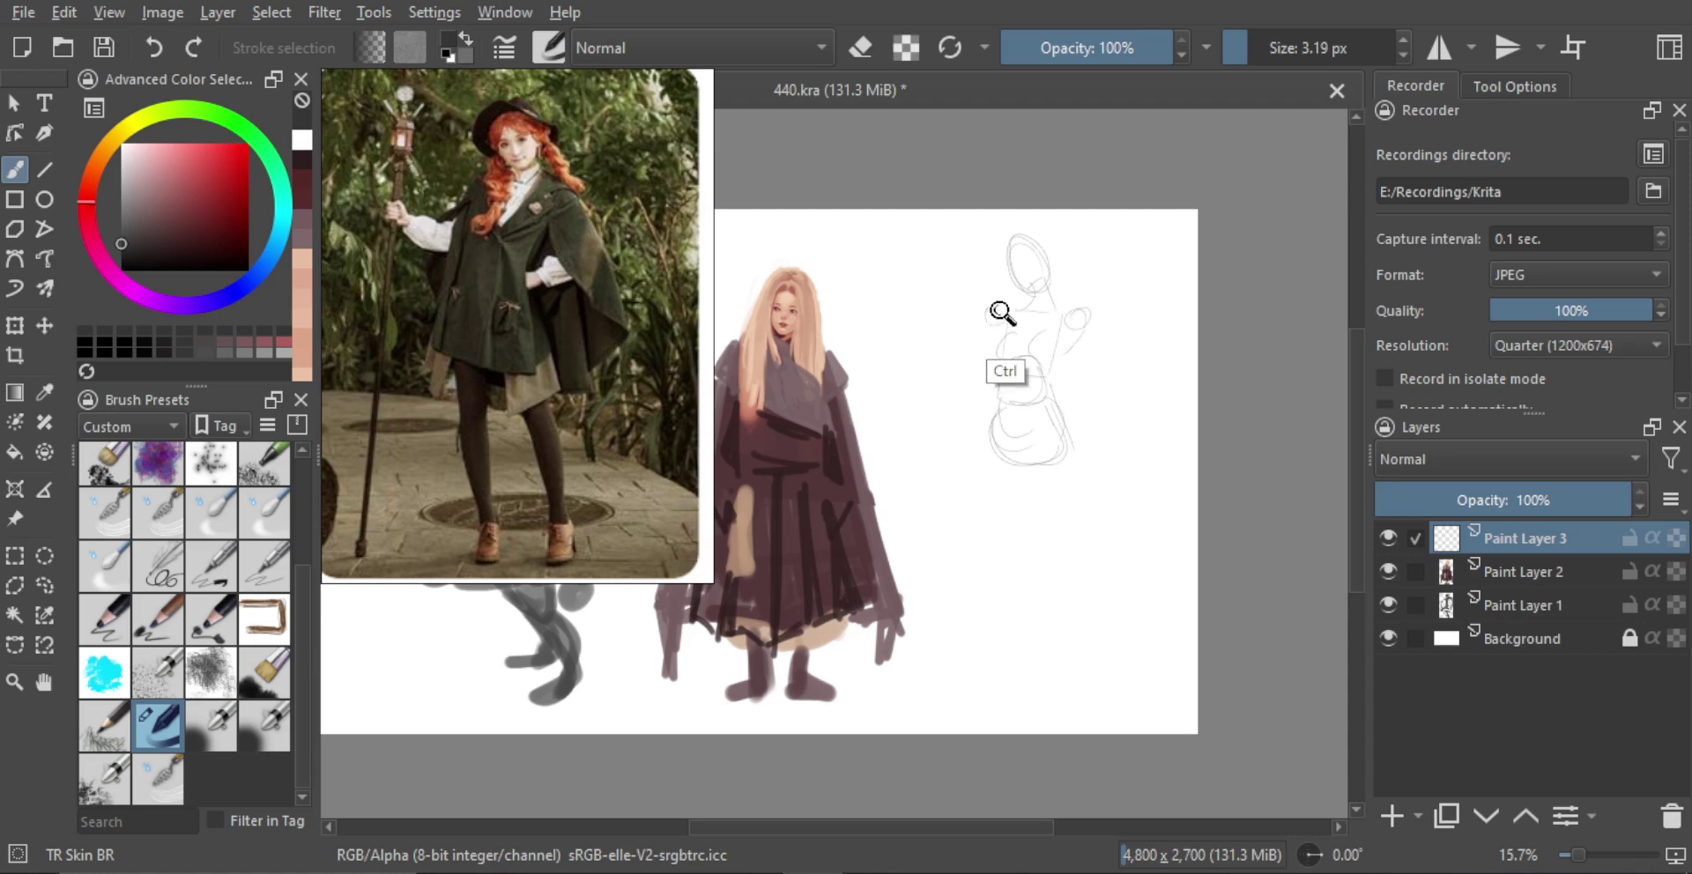
Sketch round shoulder joints and both arms bent outward with the hands resting on the new figure's hips
{"action": "key", "text": "ctrl+z"}
{"action": "key", "text": "ctrl+z"}
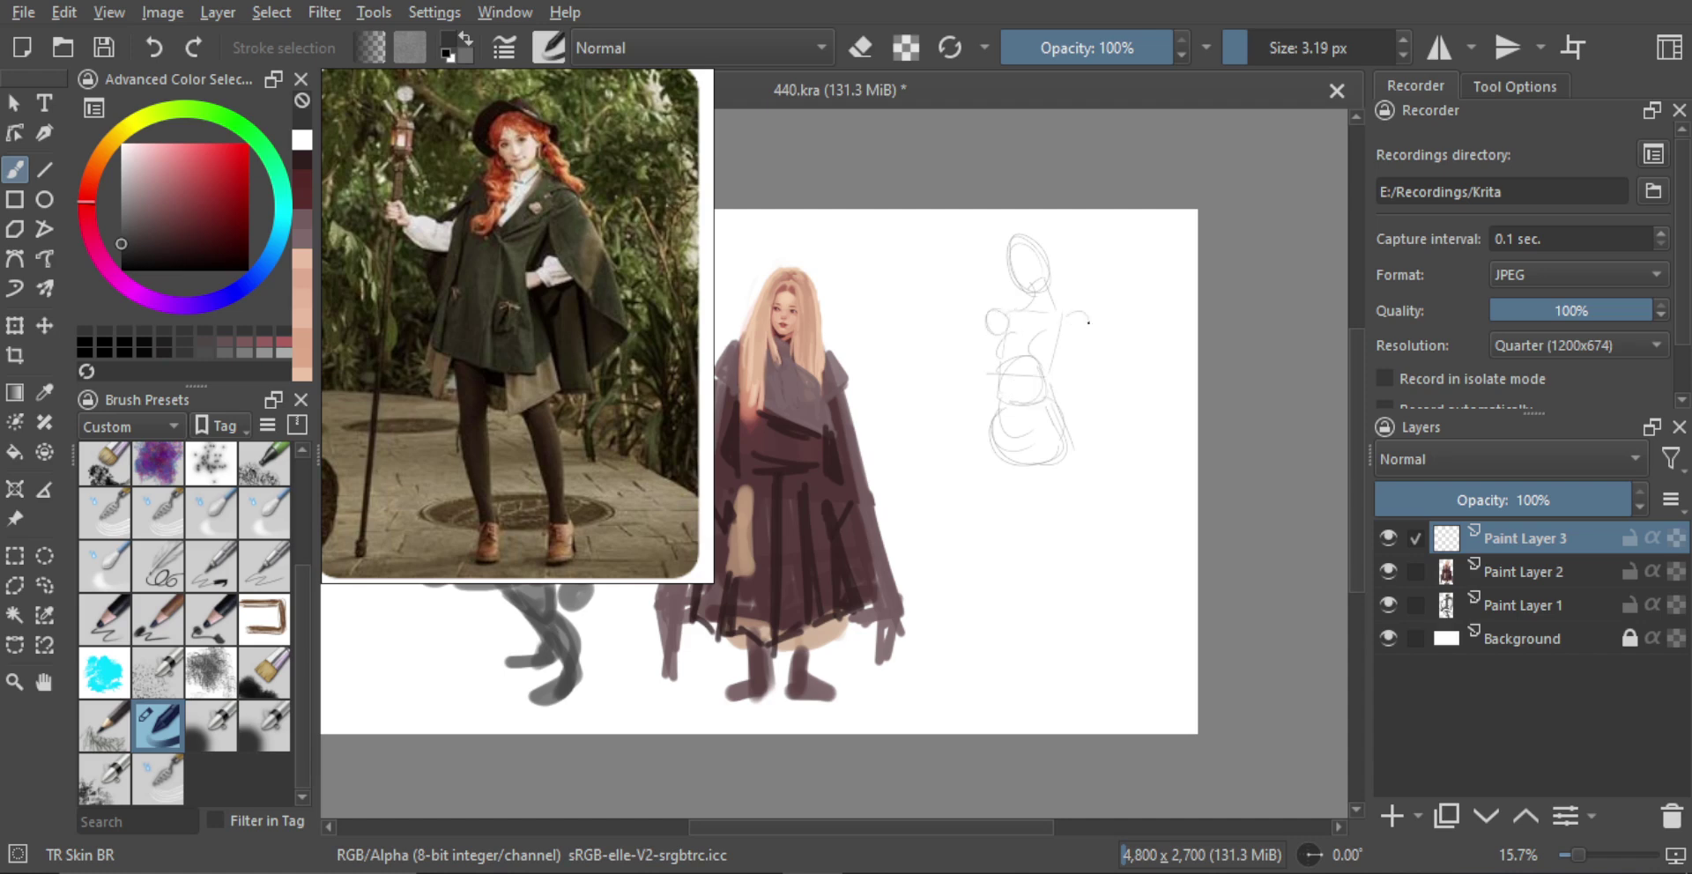
{"action": "left_click_drag", "start_coordinate": [1088, 322], "coordinate": [1106, 454]}
{"action": "key", "text": "ctrl+z"}
{"action": "key", "text": "ctrl+z"}
{"action": "key", "text": "ctrl+z"}
{"action": "key", "text": "ctrl+z"}
{"action": "key", "text": "ctrl+z"}
{"action": "mouse_move", "coordinate": [1080, 339]}
{"action": "left_mouse_down"}
{"action": "mouse_move", "coordinate": [1140, 416]}
{"action": "mouse_move", "coordinate": [1129, 382]}
{"action": "mouse_move", "coordinate": [1080, 460]}
{"action": "left_mouse_up"}
{"action": "mouse_move", "coordinate": [992, 342]}
{"action": "left_mouse_down"}
{"action": "mouse_move", "coordinate": [945, 412]}
{"action": "mouse_move", "coordinate": [993, 468]}
{"action": "left_mouse_up"}
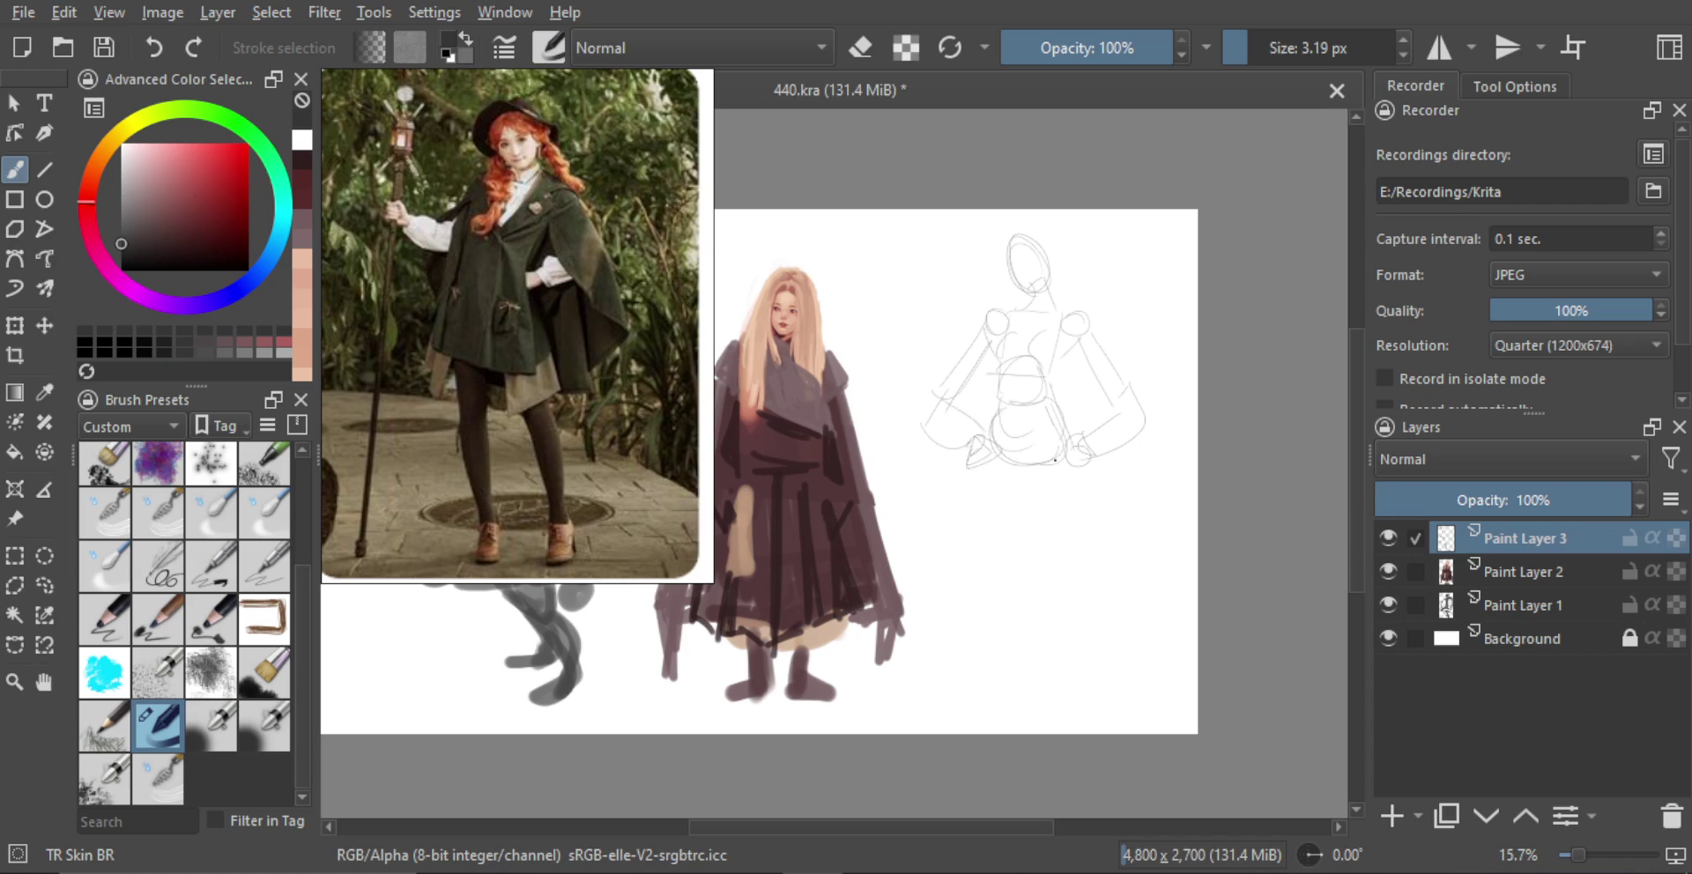
Sketch both thighs of the new figure down from the hips to the knees in thin lines
{"action": "scroll", "coordinate": [1001, 472], "scroll_direction": "down", "scroll_amount": 1}
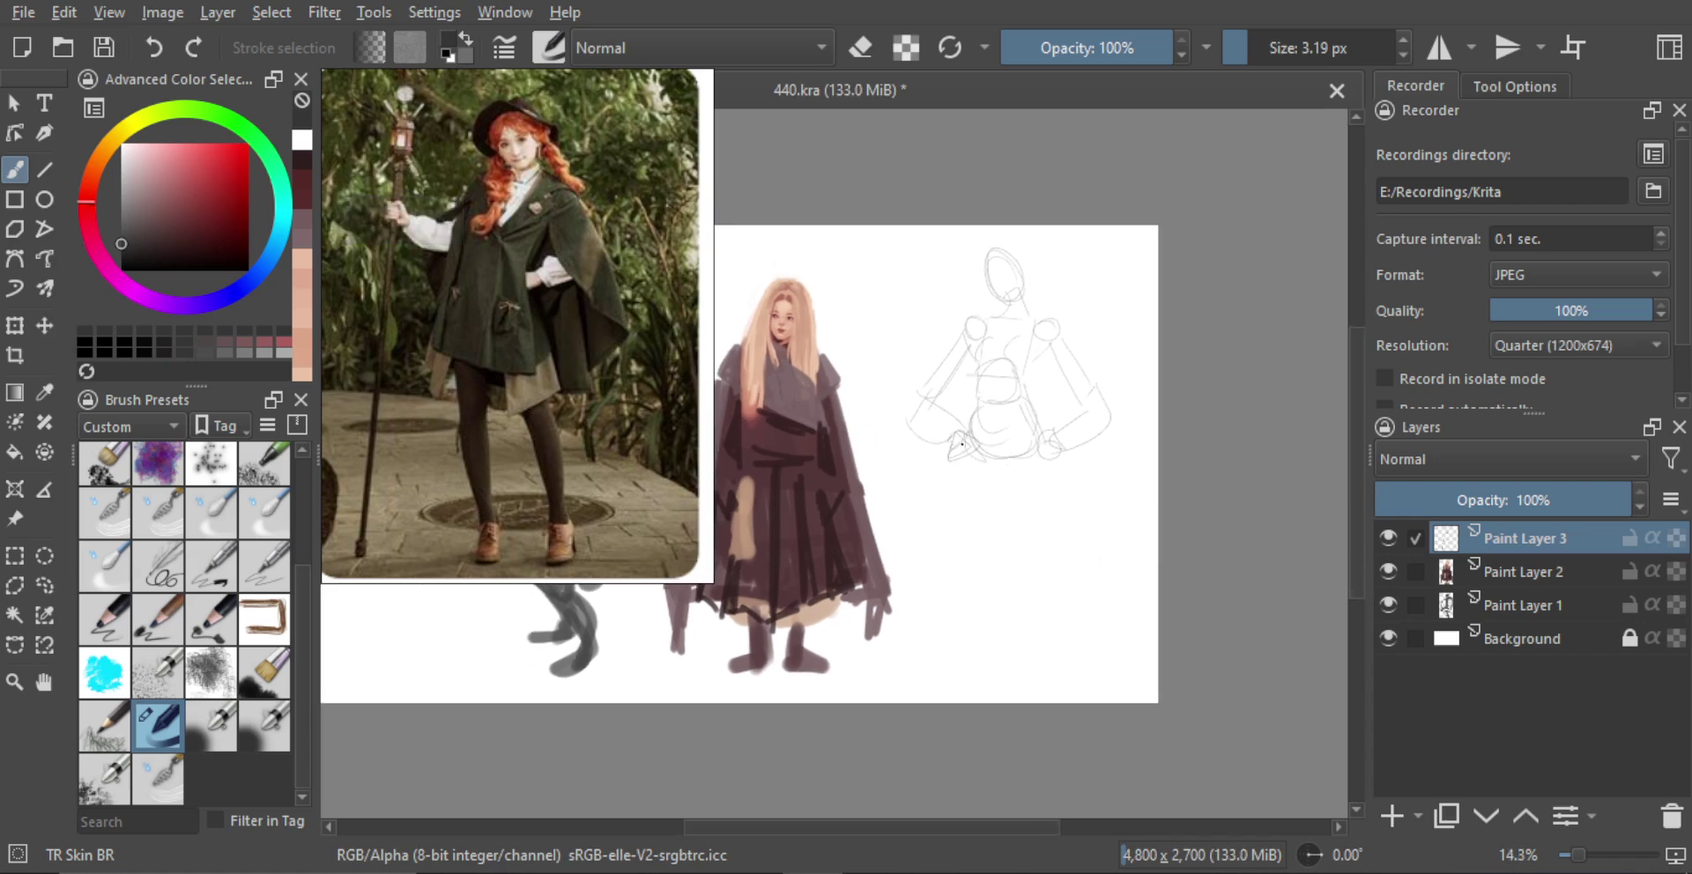
{"action": "key", "text": "ctrl+z"}
{"action": "mouse_move", "coordinate": [970, 447]}
{"action": "left_mouse_down"}
{"action": "mouse_move", "coordinate": [951, 476]}
{"action": "mouse_move", "coordinate": [1027, 473]}
{"action": "mouse_move", "coordinate": [1039, 440]}
{"action": "mouse_move", "coordinate": [1027, 481]}
{"action": "mouse_move", "coordinate": [1048, 456]}
{"action": "mouse_move", "coordinate": [978, 621]}
{"action": "left_mouse_up"}
{"action": "left_click_drag", "start_coordinate": [987, 487], "coordinate": [1002, 598]}
{"action": "left_click_drag", "start_coordinate": [1016, 496], "coordinate": [1046, 592]}
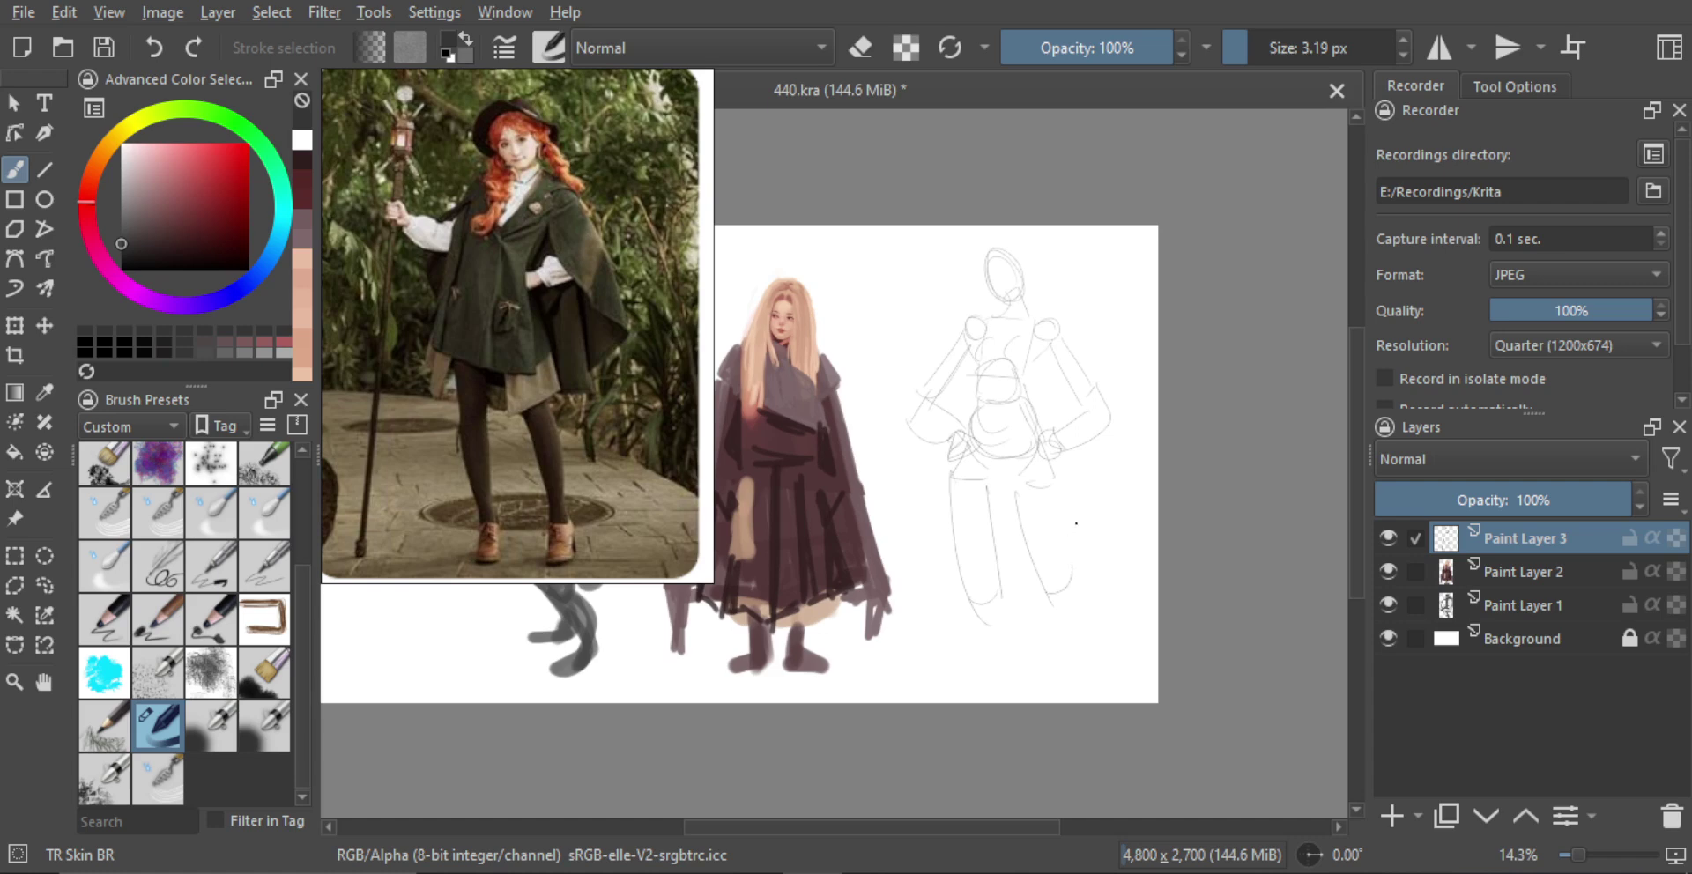
{"action": "mouse_move", "coordinate": [1057, 485]}
{"action": "left_mouse_down"}
{"action": "mouse_move", "coordinate": [1070, 595]}
{"action": "mouse_move", "coordinate": [1027, 461]}
{"action": "mouse_move", "coordinate": [1077, 548]}
{"action": "left_mouse_up"}
Scale the new figure's sketch down to leave canvas space below for the lower legs
{"action": "key", "text": "ctrl+t"}
{"action": "left_click_drag", "start_coordinate": [1048, 504], "coordinate": [1046, 492]}
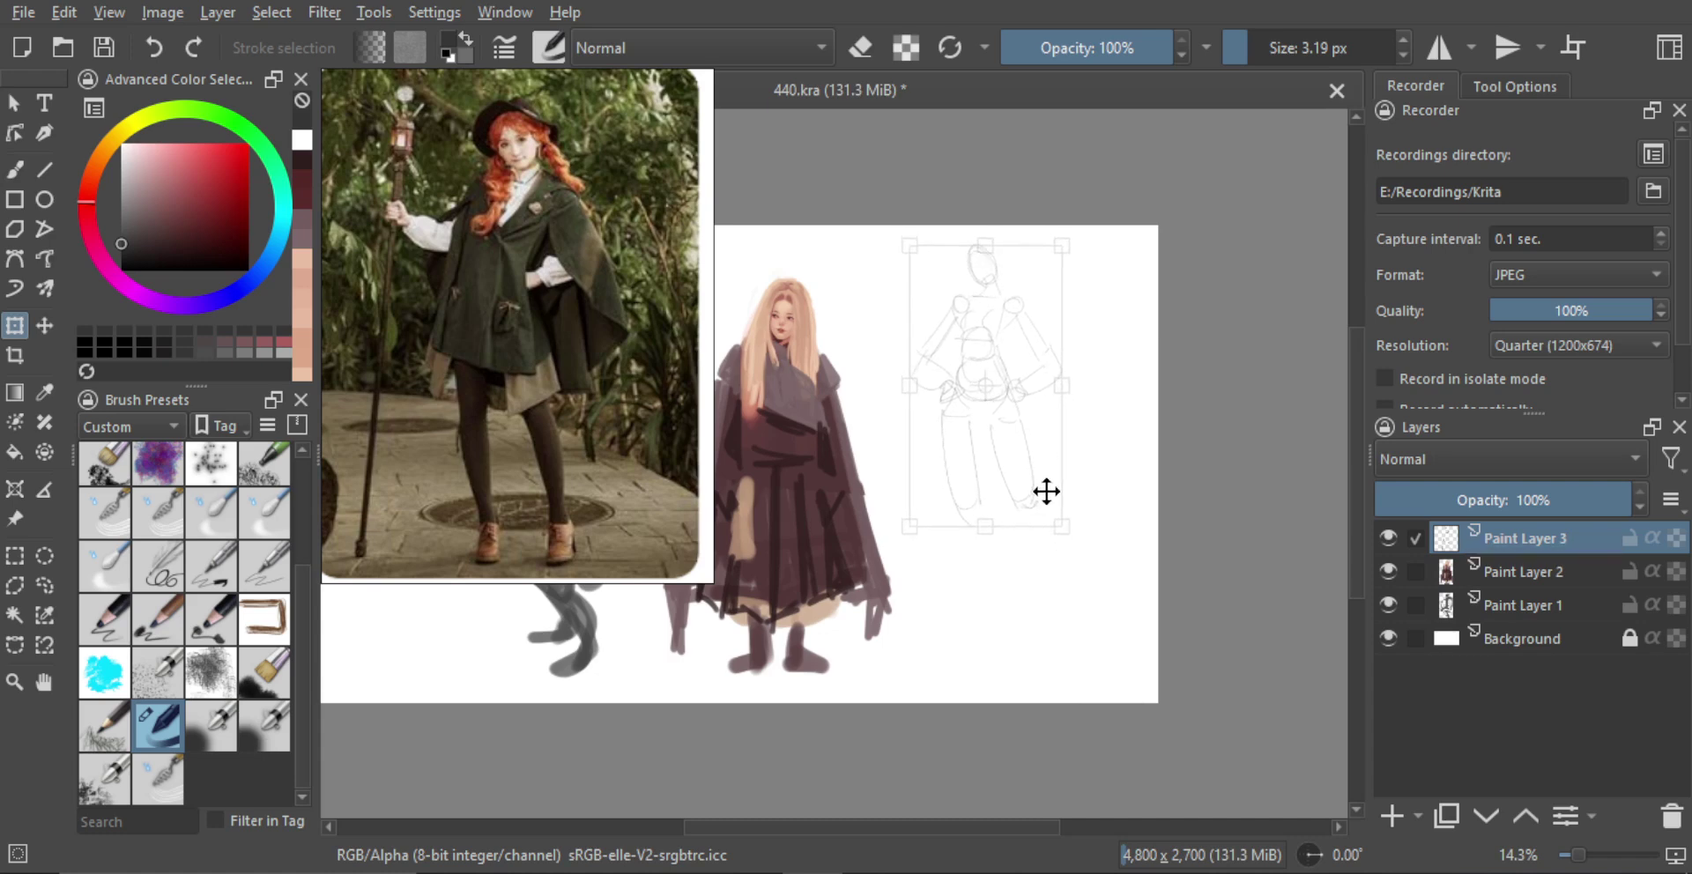
{"action": "key", "text": "b"}
{"action": "scroll", "coordinate": [1043, 526], "scroll_direction": "up", "scroll_amount": 1}
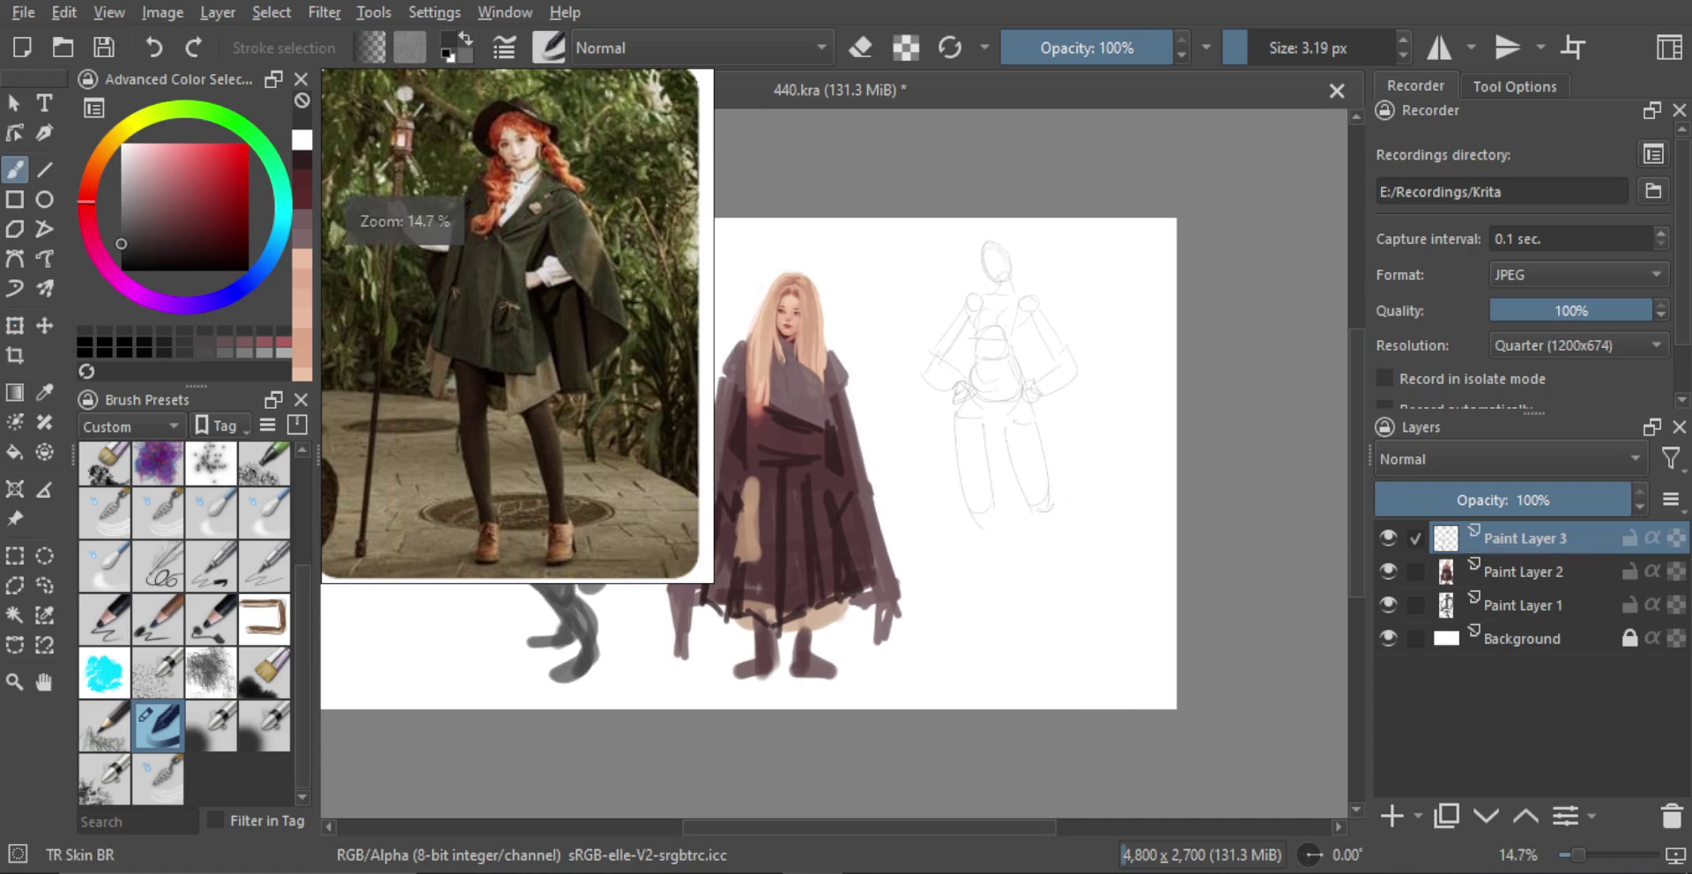
Scale the cloaked woman on Paint Layer 2 down slightly and shift her lower on the canvas
{"action": "left_click", "coordinate": [1499, 569]}
{"action": "key", "text": "ctrl+t"}
{"action": "left_click_drag", "start_coordinate": [902, 681], "coordinate": [874, 631]}
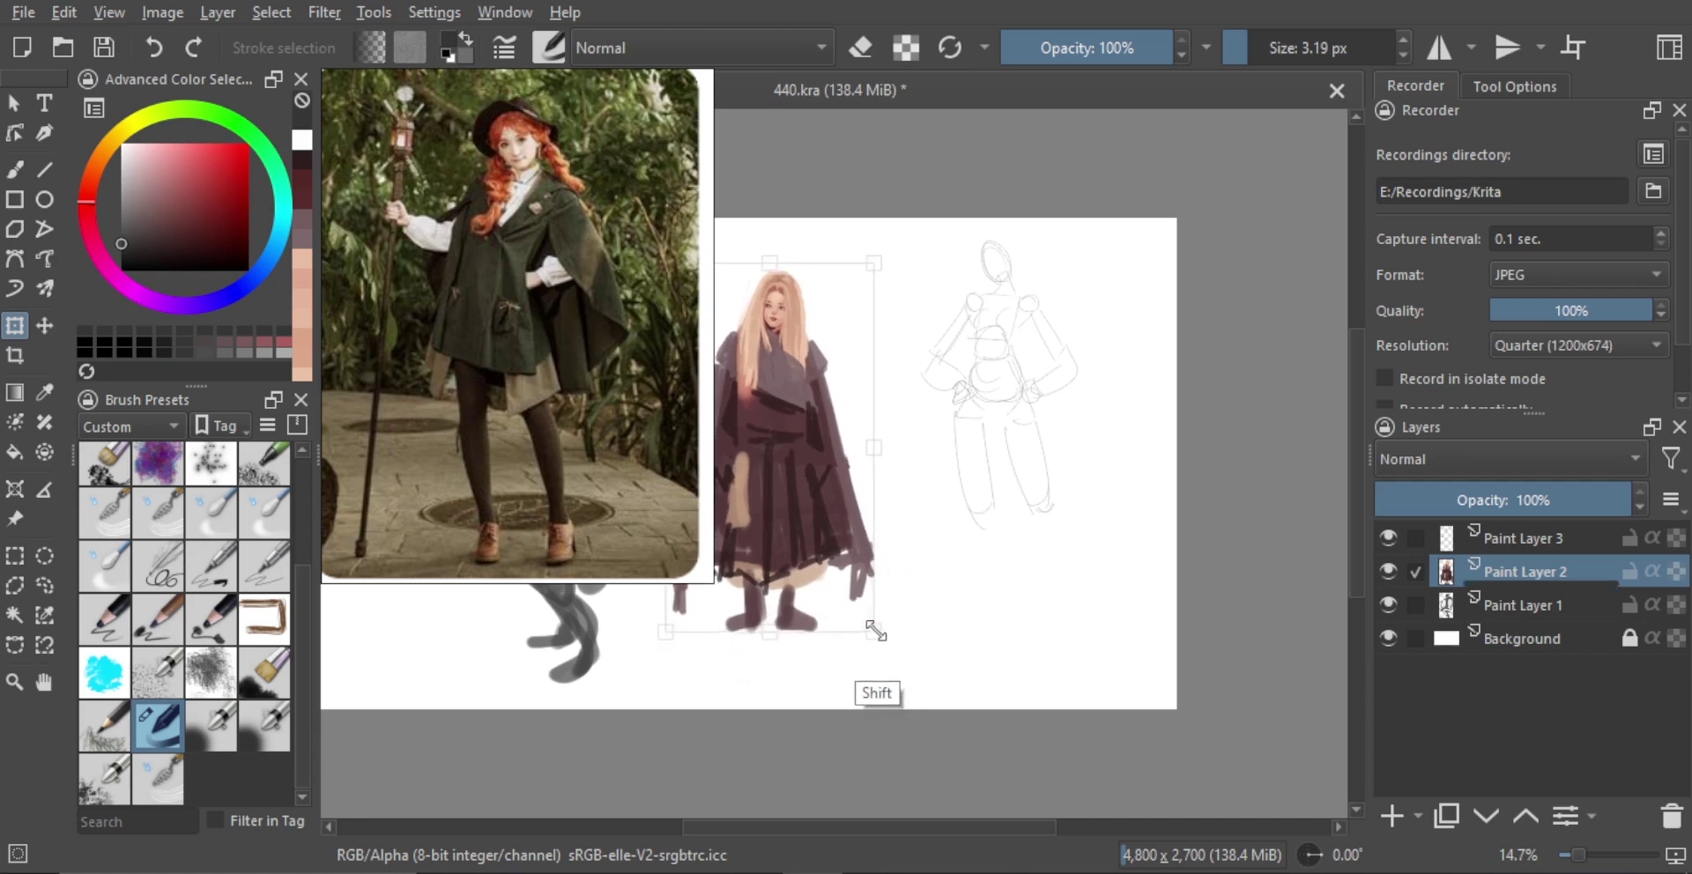
{"action": "left_click_drag", "start_coordinate": [844, 573], "coordinate": [835, 620]}
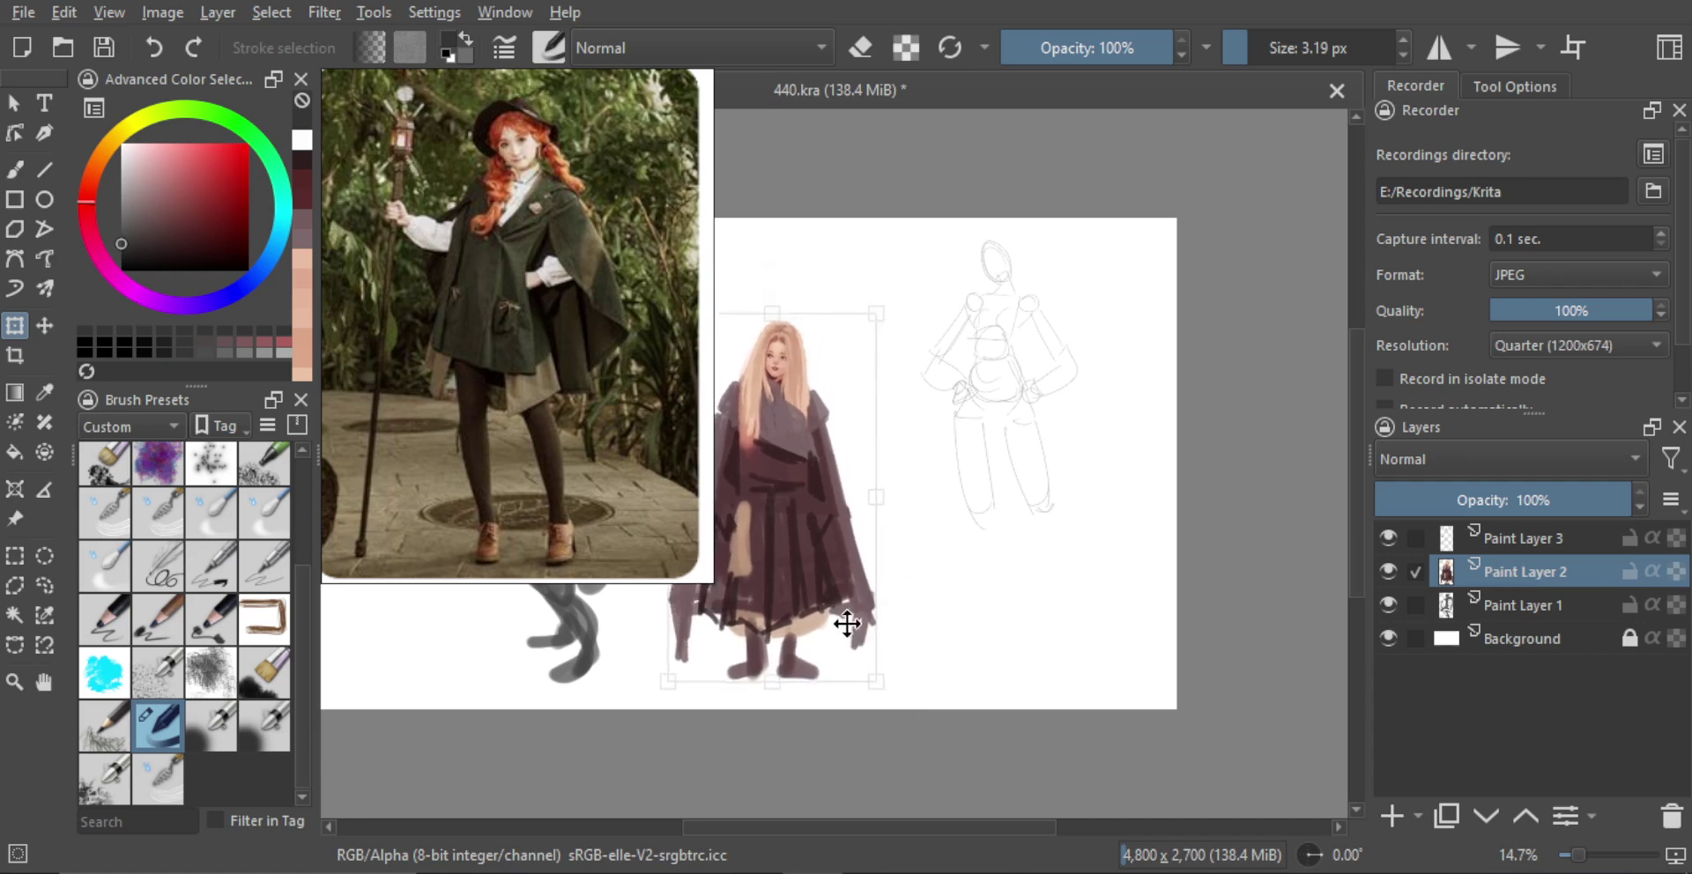
Sketch the third figure's knees, lower legs and feet on Paint Layer 3 in thin lines
{"action": "left_click", "coordinate": [1509, 537]}
{"action": "key", "text": "b"}
{"action": "scroll", "coordinate": [1027, 499], "scroll_direction": "up", "scroll_amount": 1}
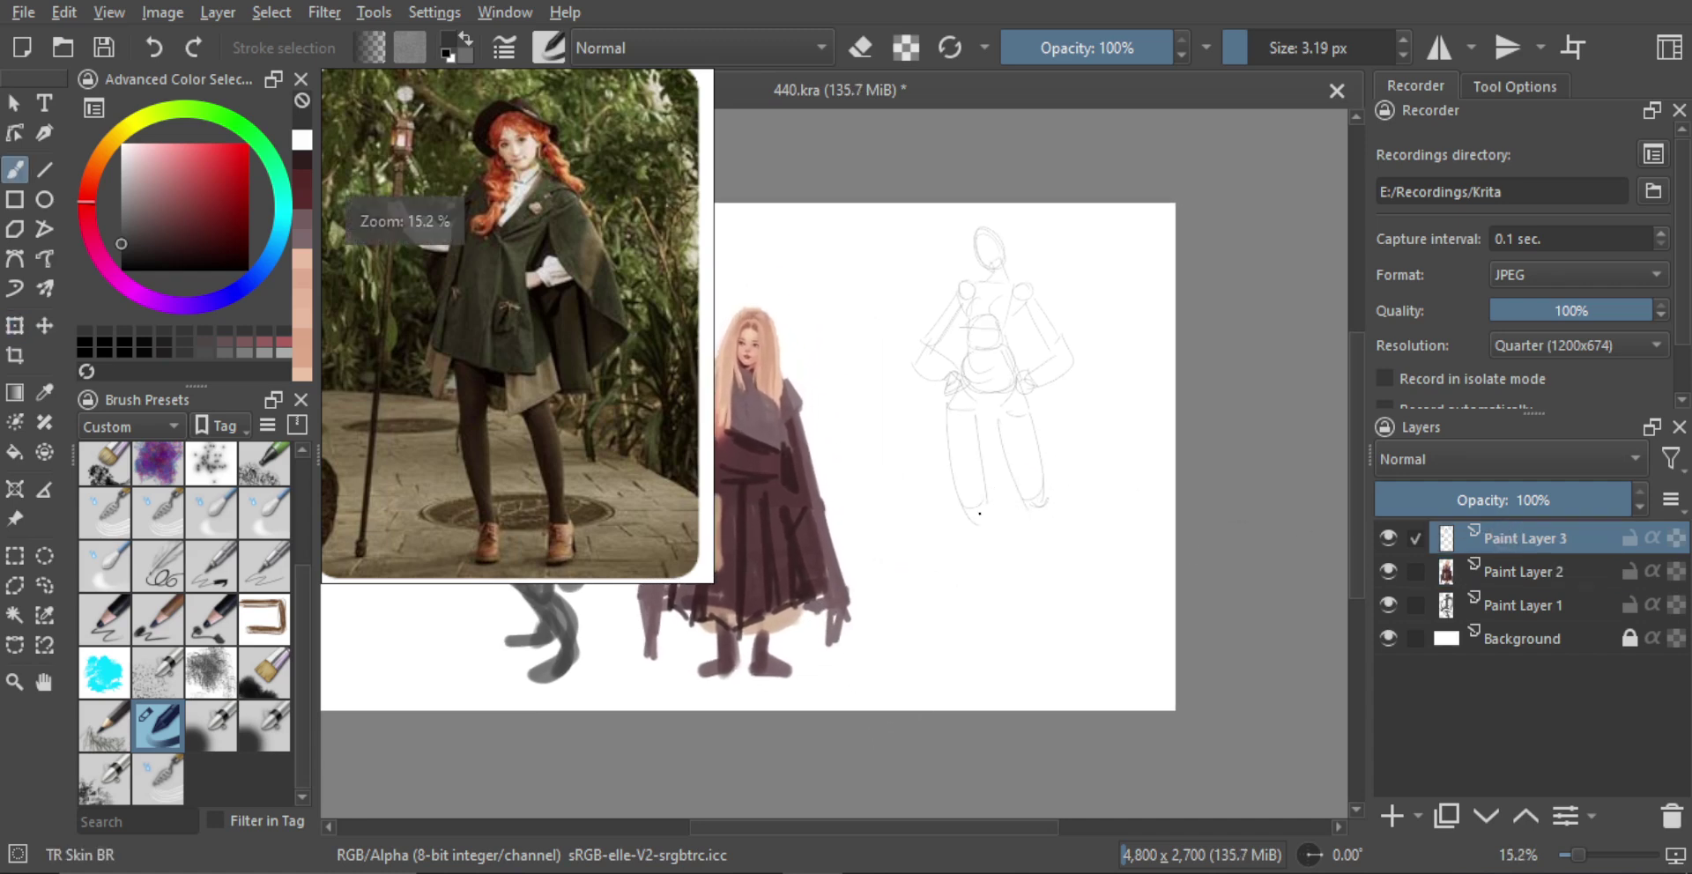
{"action": "left_click_drag", "start_coordinate": [970, 540], "coordinate": [973, 649]}
{"action": "key", "text": "ctrl+z"}
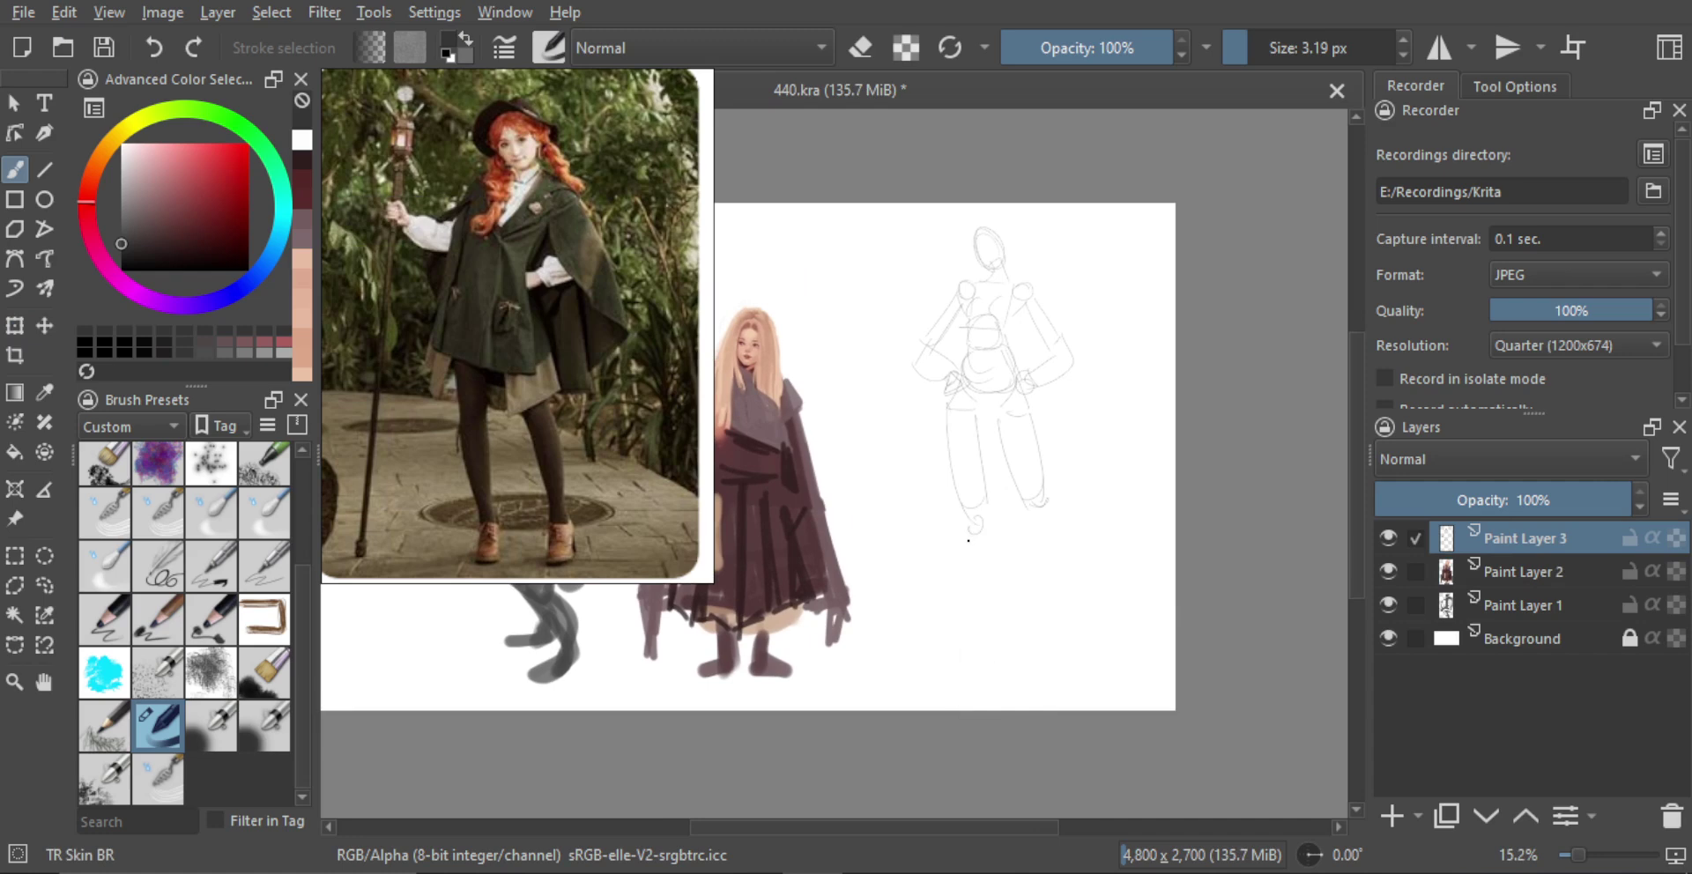
{"action": "left_click_drag", "start_coordinate": [969, 540], "coordinate": [995, 661]}
{"action": "left_click_drag", "start_coordinate": [983, 661], "coordinate": [1002, 651]}
{"action": "left_click_drag", "start_coordinate": [982, 538], "coordinate": [999, 651]}
{"action": "key", "text": "ctrl+z"}
{"action": "left_click_drag", "start_coordinate": [1063, 539], "coordinate": [1071, 660]}
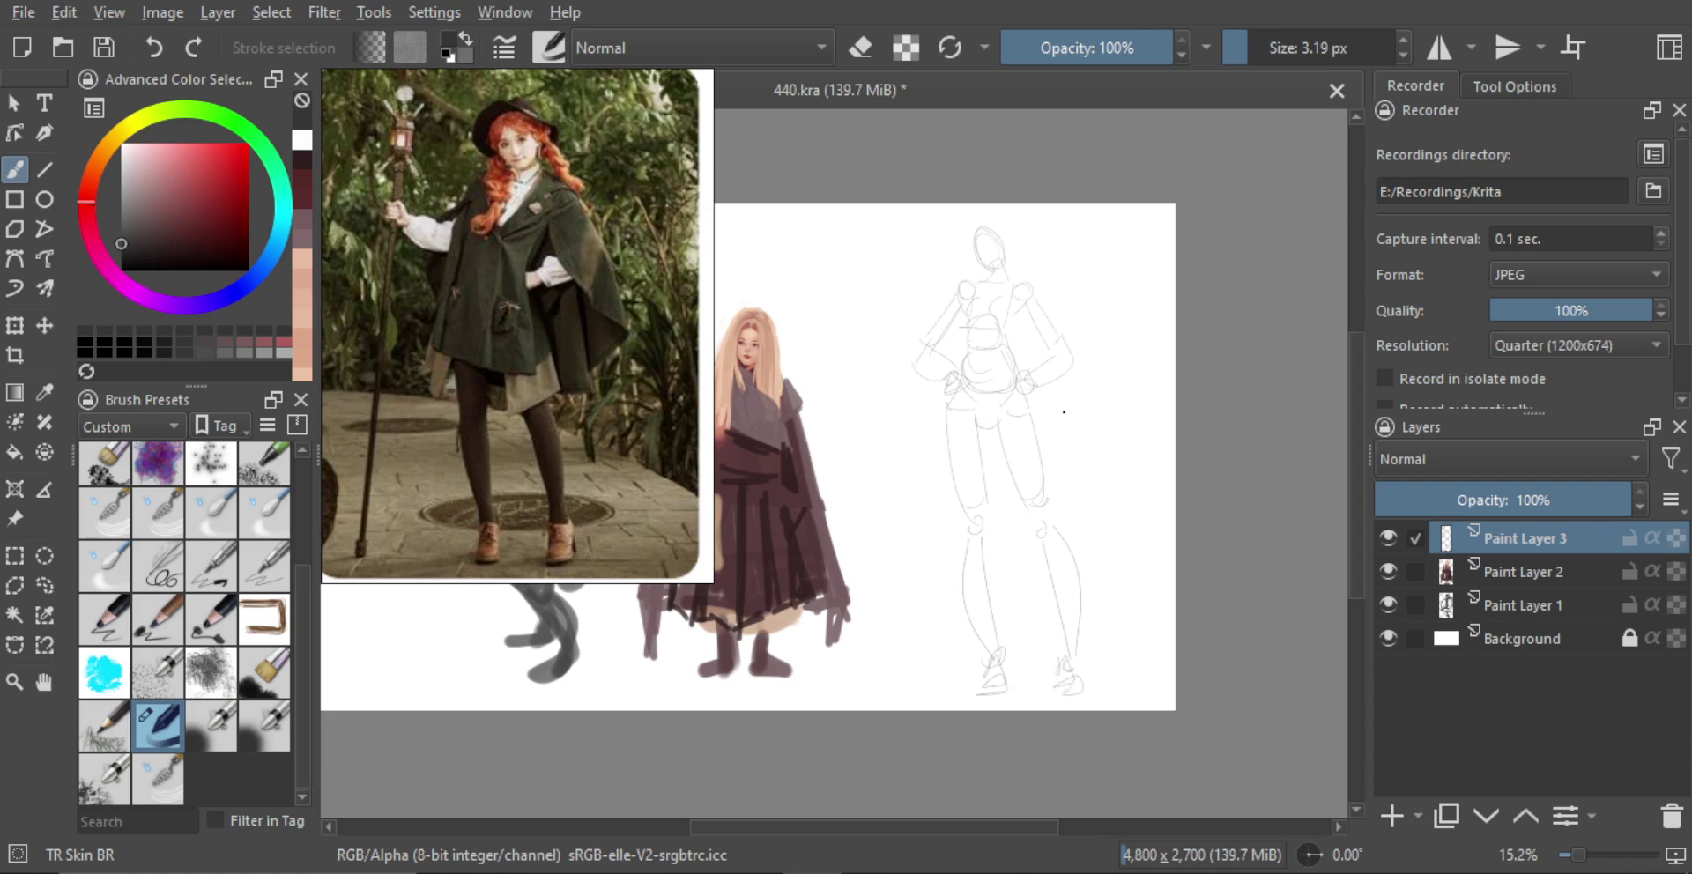
Scale the whole third figure sketch down slightly and reposition it on the canvas
{"action": "key", "text": "ctrl+t"}
{"action": "left_click_drag", "start_coordinate": [1086, 227], "coordinate": [1075, 253]}
{"action": "left_click_drag", "start_coordinate": [1054, 314], "coordinate": [1114, 341]}
{"action": "key", "text": "ctrl+z"}
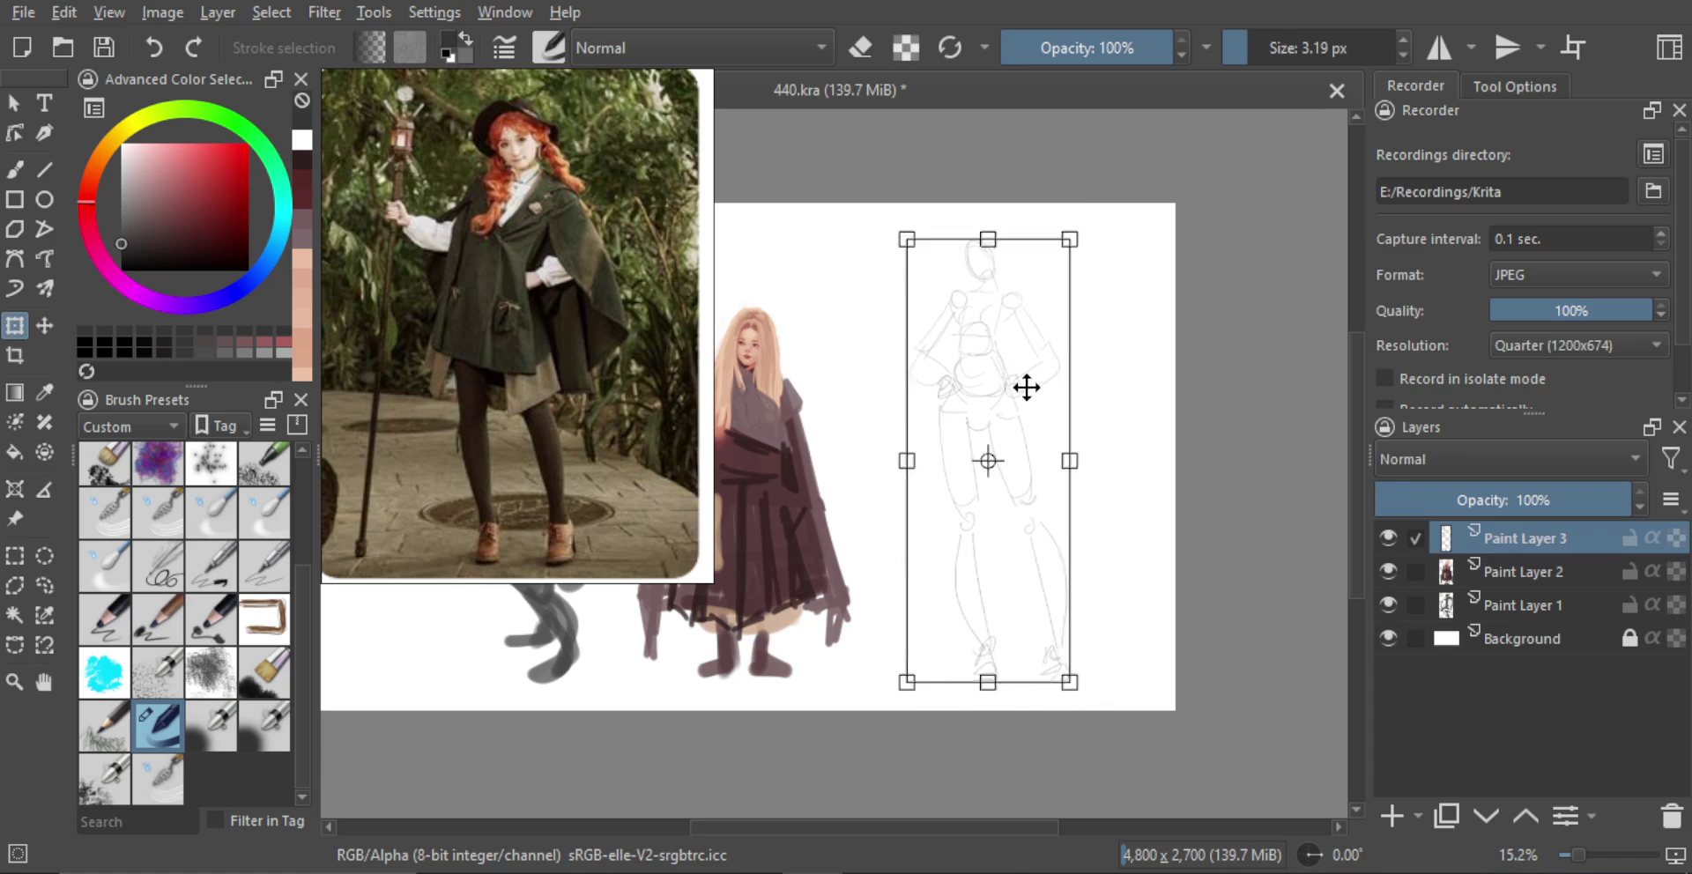
{"action": "left_click_drag", "start_coordinate": [1018, 391], "coordinate": [1023, 394]}
Outline a large tilted hat with a curved brim around the third figure's head
{"action": "key", "text": "b"}
{"action": "left_click_drag", "start_coordinate": [970, 303], "coordinate": [969, 262]}
{"action": "mouse_move", "coordinate": [969, 262]}
{"action": "left_mouse_down"}
{"action": "mouse_move", "coordinate": [986, 292]}
{"action": "mouse_move", "coordinate": [1006, 261]}
{"action": "left_mouse_up"}
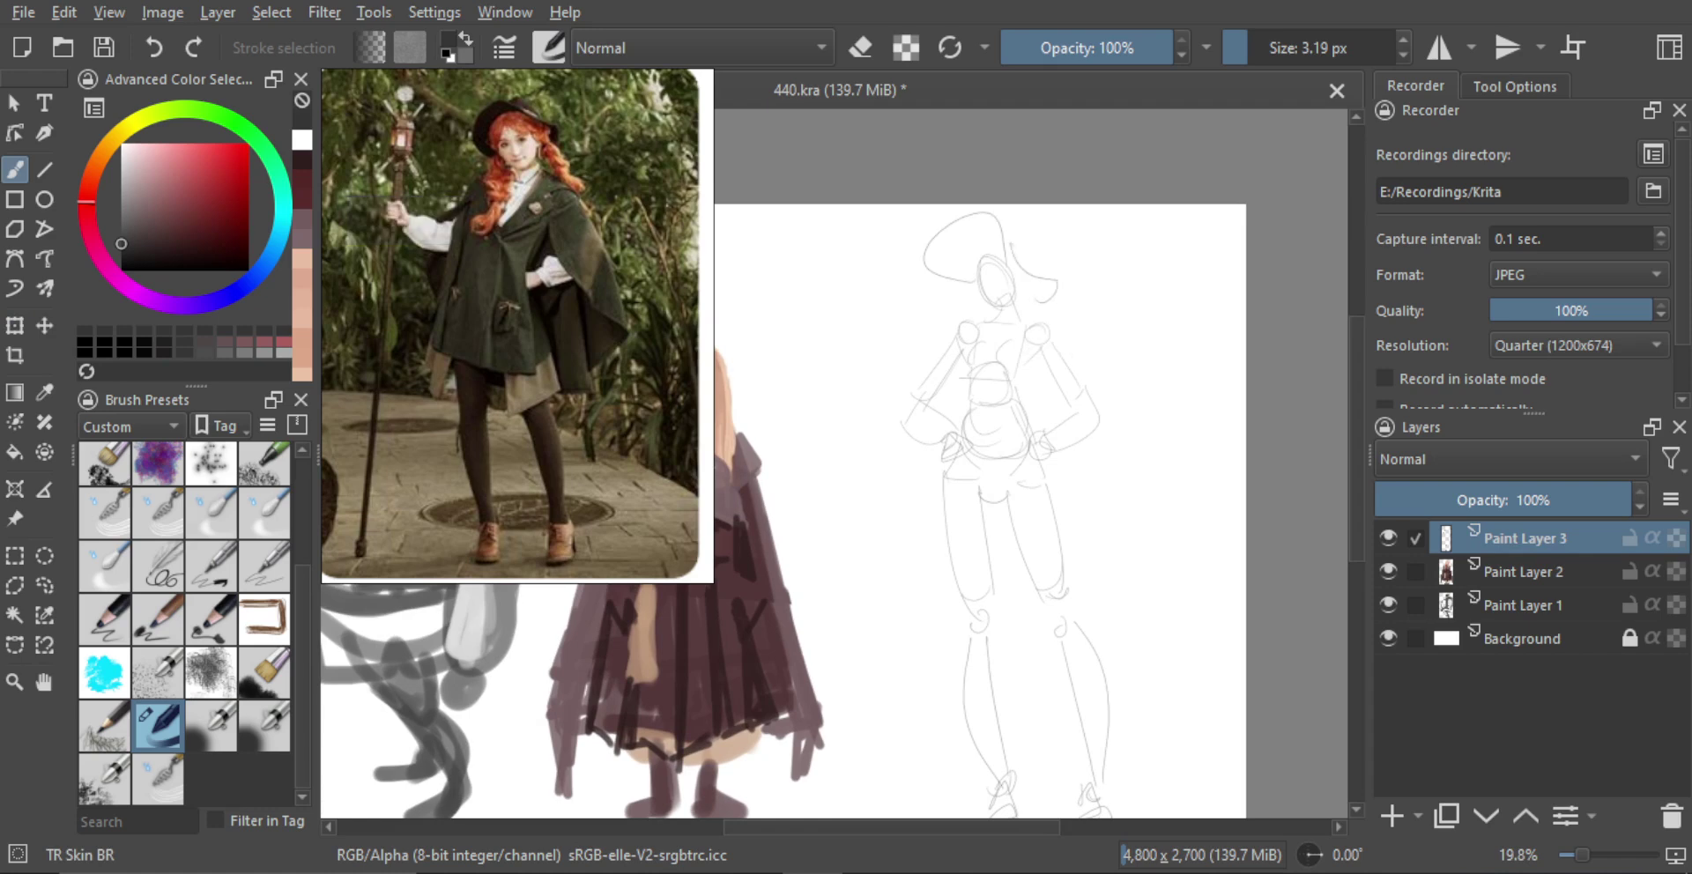
Sketch the third figure's parted fringe, braids and jawline on Paint Layer 3 with a 13.86 px brush
{"action": "mouse_move", "coordinate": [1014, 238]}
{"action": "left_mouse_down"}
{"action": "mouse_move", "coordinate": [1037, 265]}
{"action": "mouse_move", "coordinate": [991, 266]}
{"action": "mouse_move", "coordinate": [989, 284]}
{"action": "mouse_move", "coordinate": [986, 257]}
{"action": "mouse_move", "coordinate": [1021, 286]}
{"action": "mouse_move", "coordinate": [998, 260]}
{"action": "mouse_move", "coordinate": [960, 390]}
{"action": "left_mouse_up"}
{"action": "key", "text": "ctrl+z"}
{"action": "key", "text": "ctrl+z"}
{"action": "key", "text": "ctrl+z"}
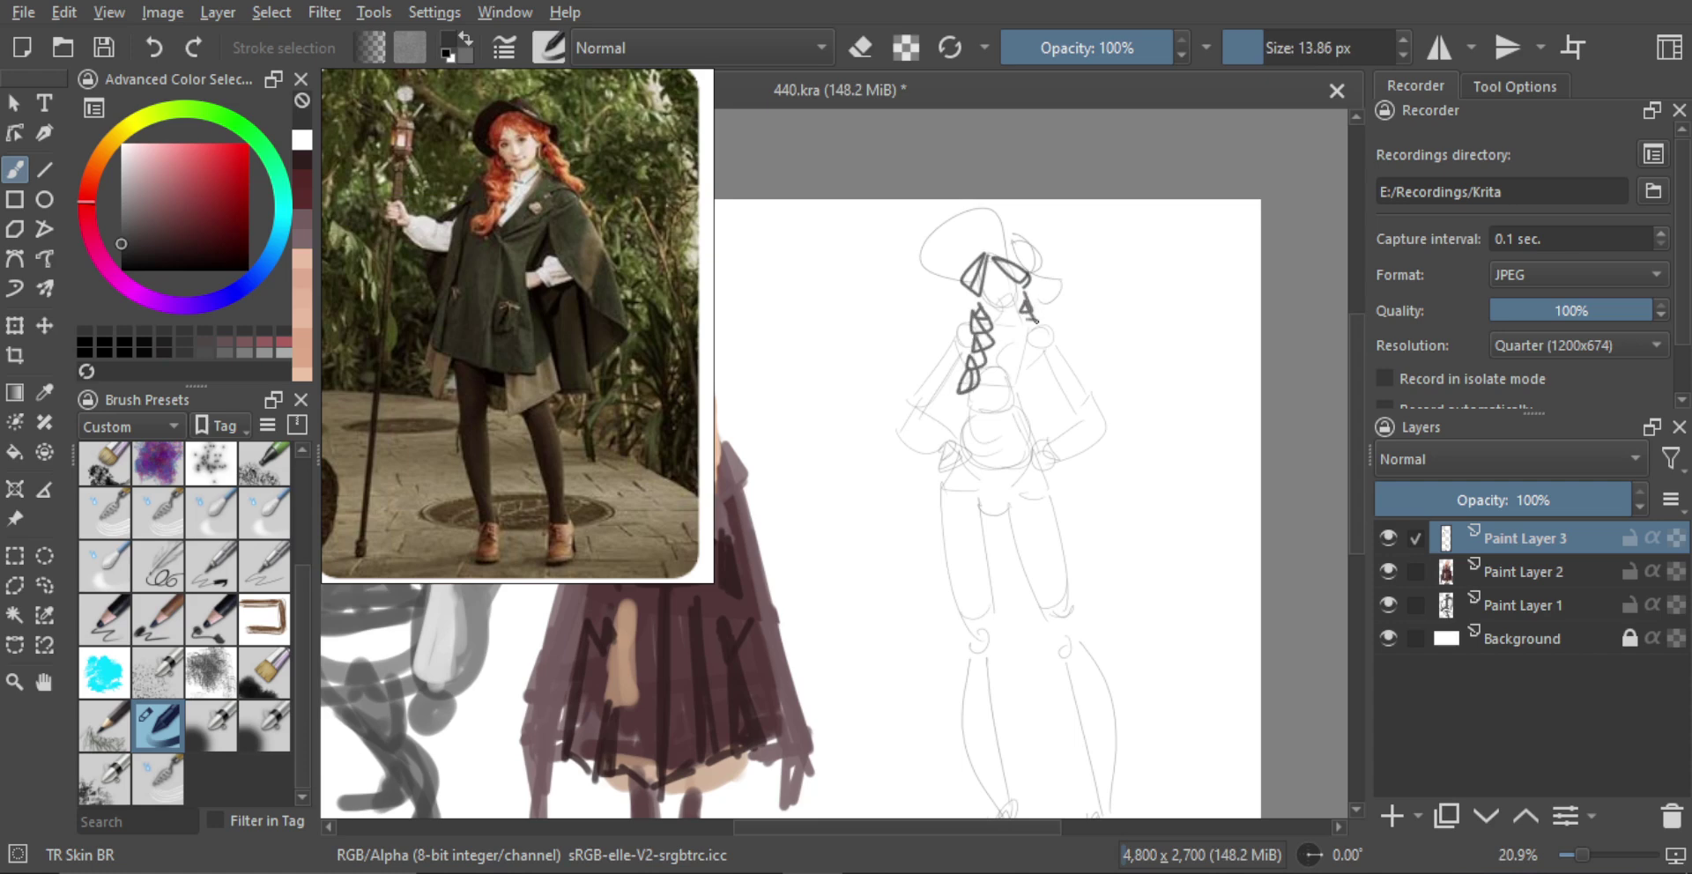
{"action": "left_click_drag", "start_coordinate": [1012, 321], "coordinate": [1004, 277]}
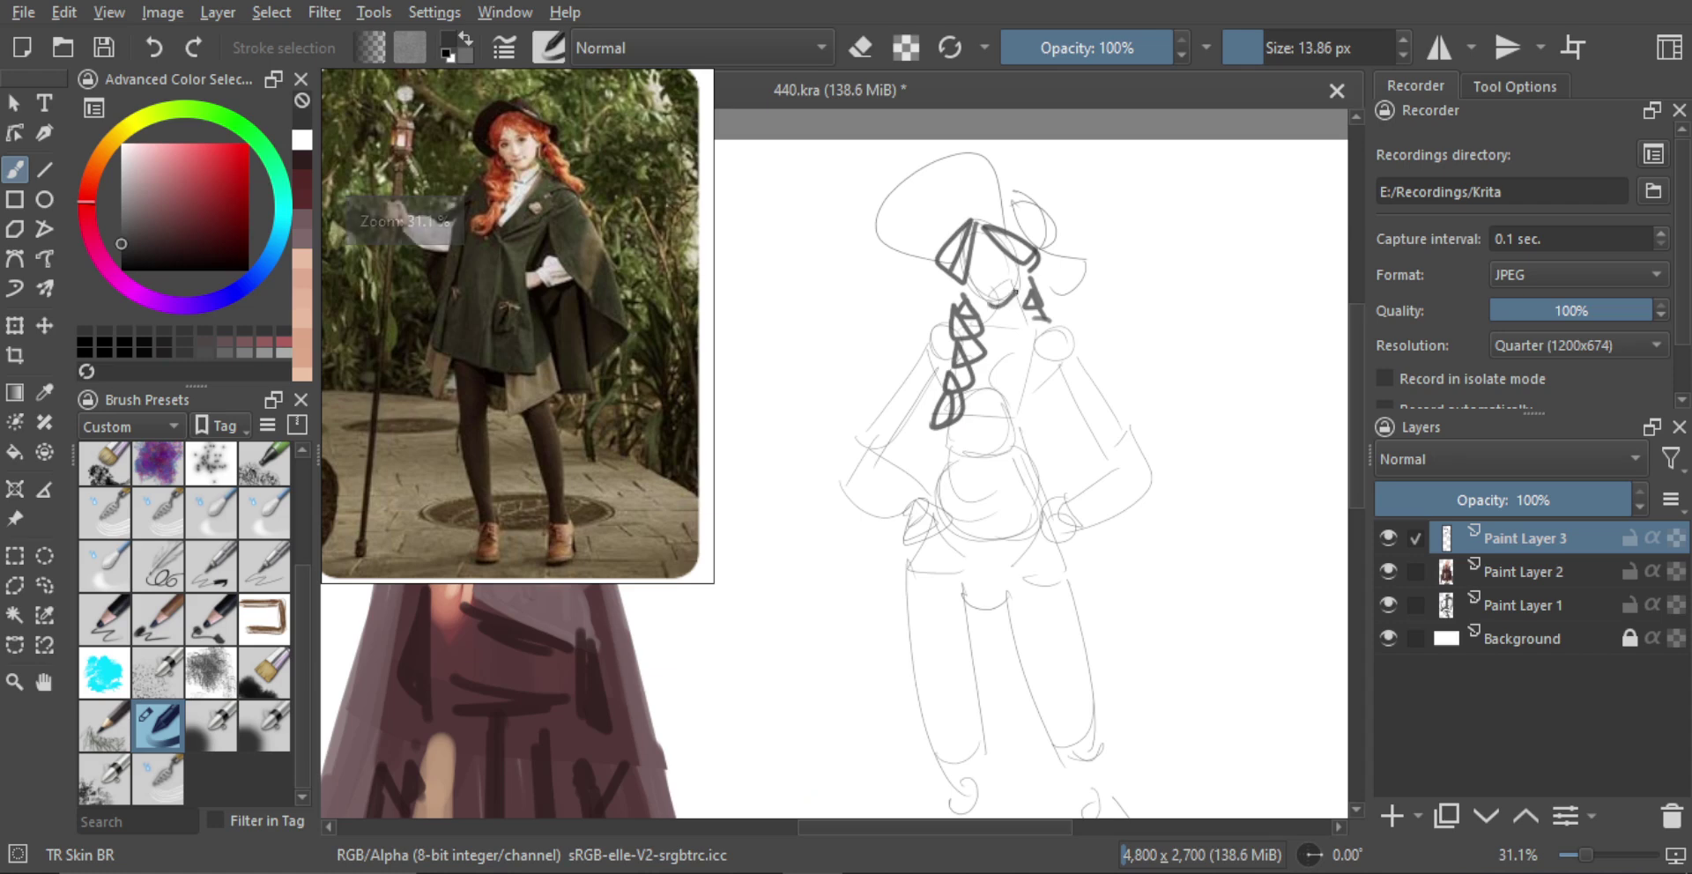
{"action": "scroll", "coordinate": [994, 285], "scroll_direction": "up", "scroll_amount": 3}
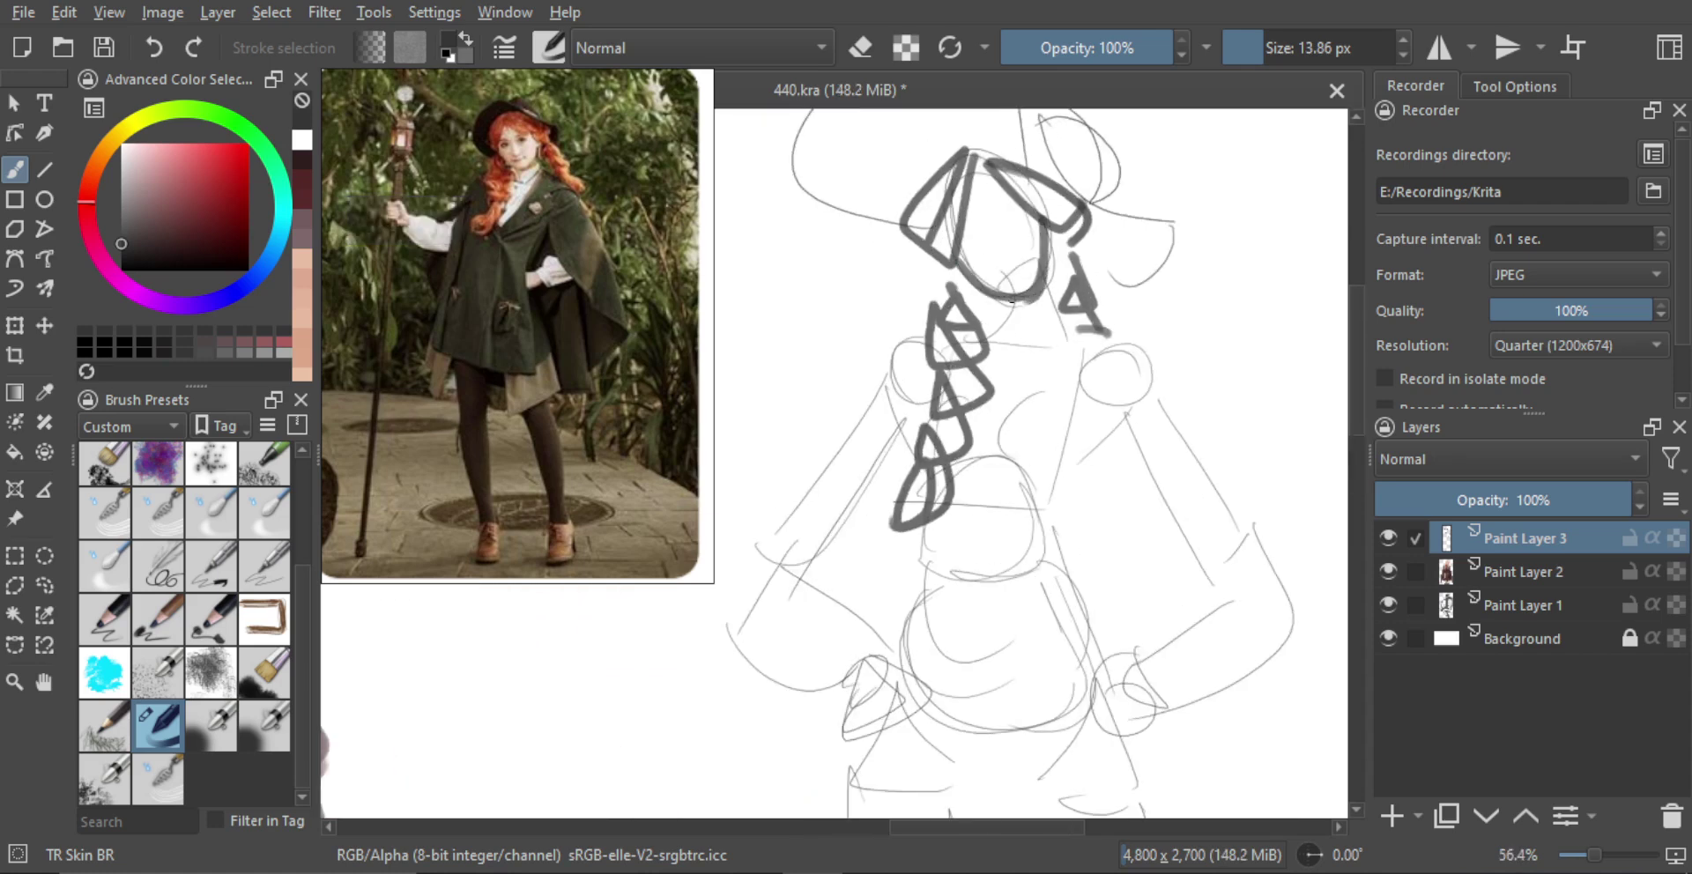
Sketch simple eyes, a triangular nose and a smiling mouth inside the third figure's face outline
{"action": "mouse_move", "coordinate": [961, 261]}
{"action": "left_mouse_down"}
{"action": "mouse_move", "coordinate": [1041, 278]}
{"action": "mouse_move", "coordinate": [1050, 227]}
{"action": "left_mouse_up"}
{"action": "mouse_move", "coordinate": [979, 292]}
{"action": "left_mouse_down"}
{"action": "mouse_move", "coordinate": [1029, 300]}
{"action": "mouse_move", "coordinate": [1000, 253]}
{"action": "mouse_move", "coordinate": [956, 236]}
{"action": "mouse_move", "coordinate": [1026, 216]}
{"action": "mouse_move", "coordinate": [1006, 271]}
{"action": "left_mouse_up"}
{"action": "scroll", "coordinate": [1009, 242], "scroll_direction": "up", "scroll_amount": 1}
{"action": "scroll", "coordinate": [1004, 266], "scroll_direction": "up", "scroll_amount": 1}
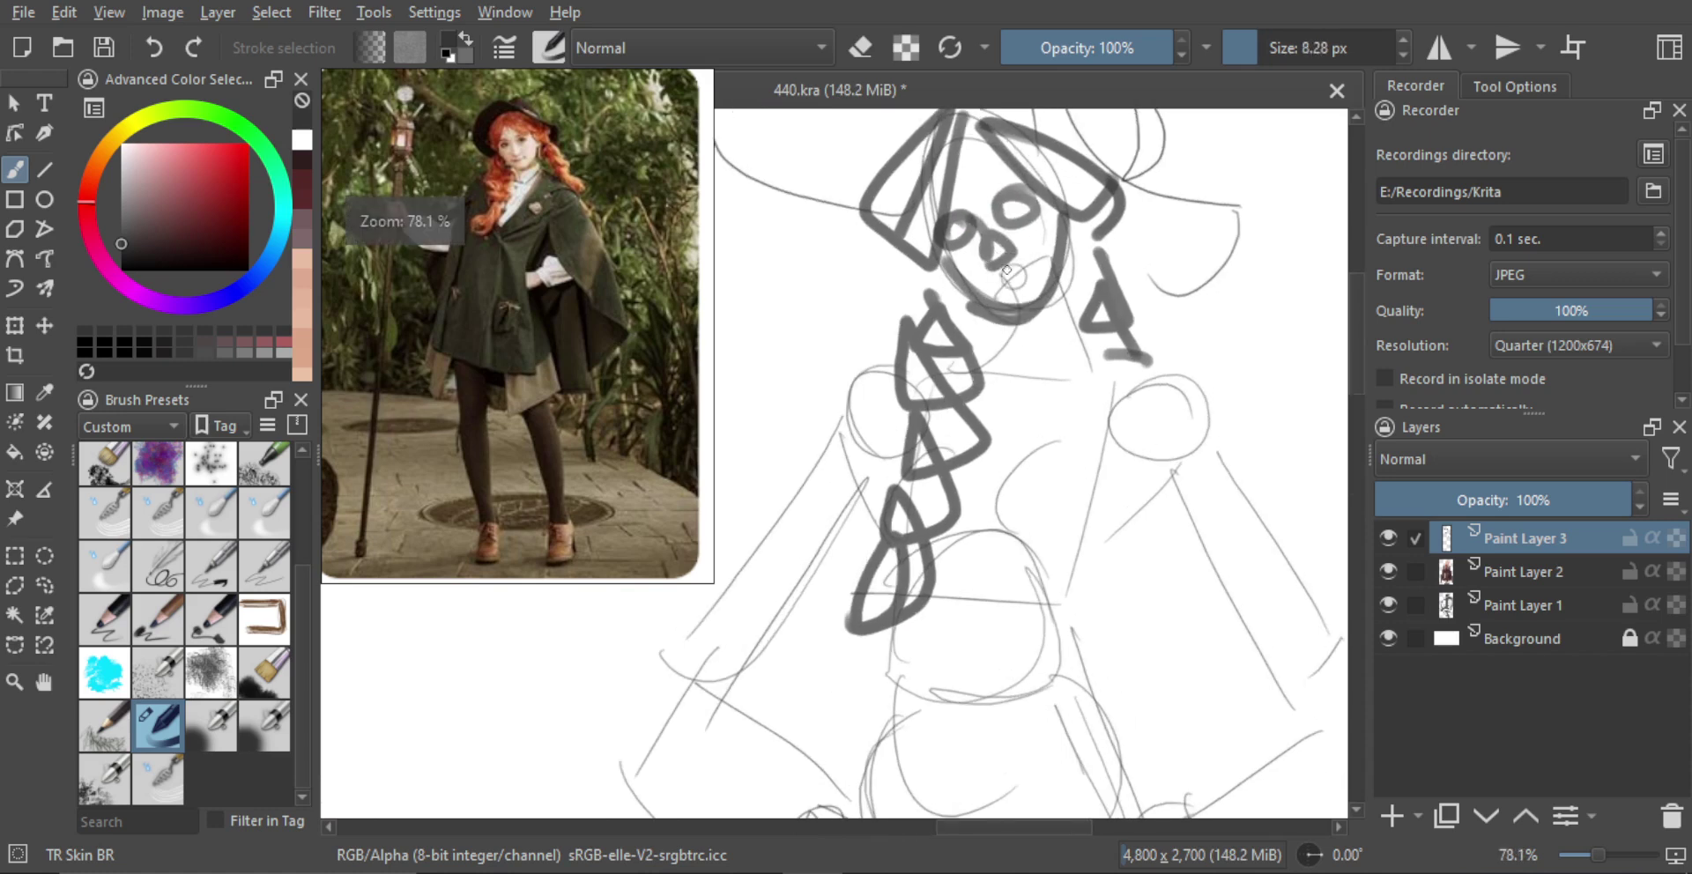
{"action": "scroll", "coordinate": [1022, 300], "scroll_direction": "down", "scroll_amount": 4}
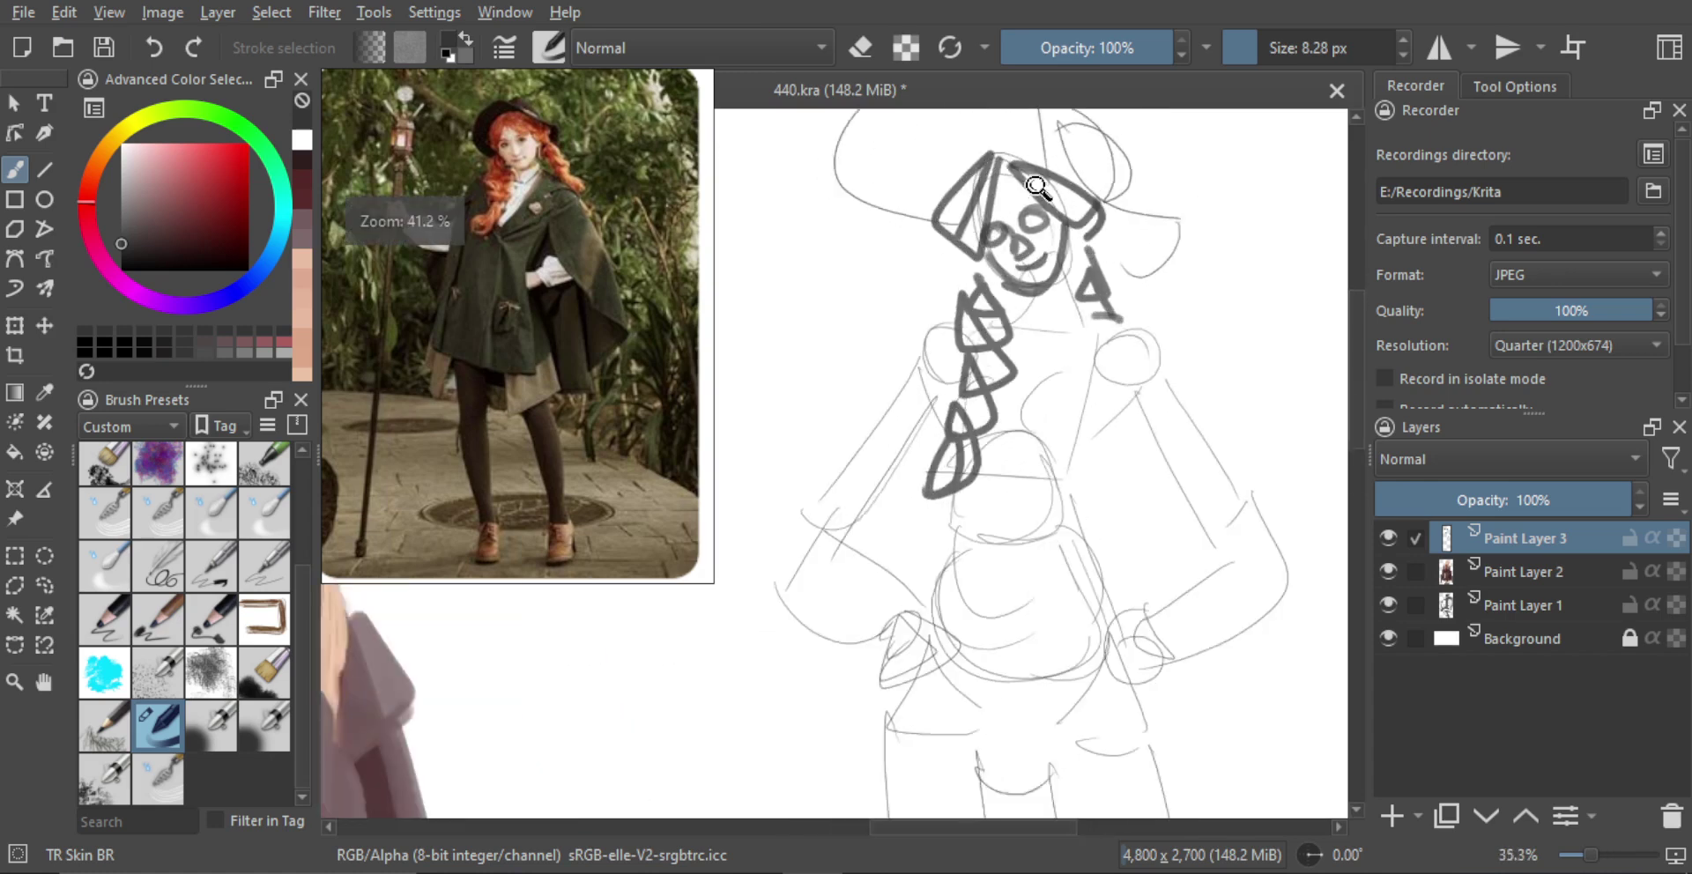
{"action": "scroll", "coordinate": [1031, 203], "scroll_direction": "up", "scroll_amount": 5}
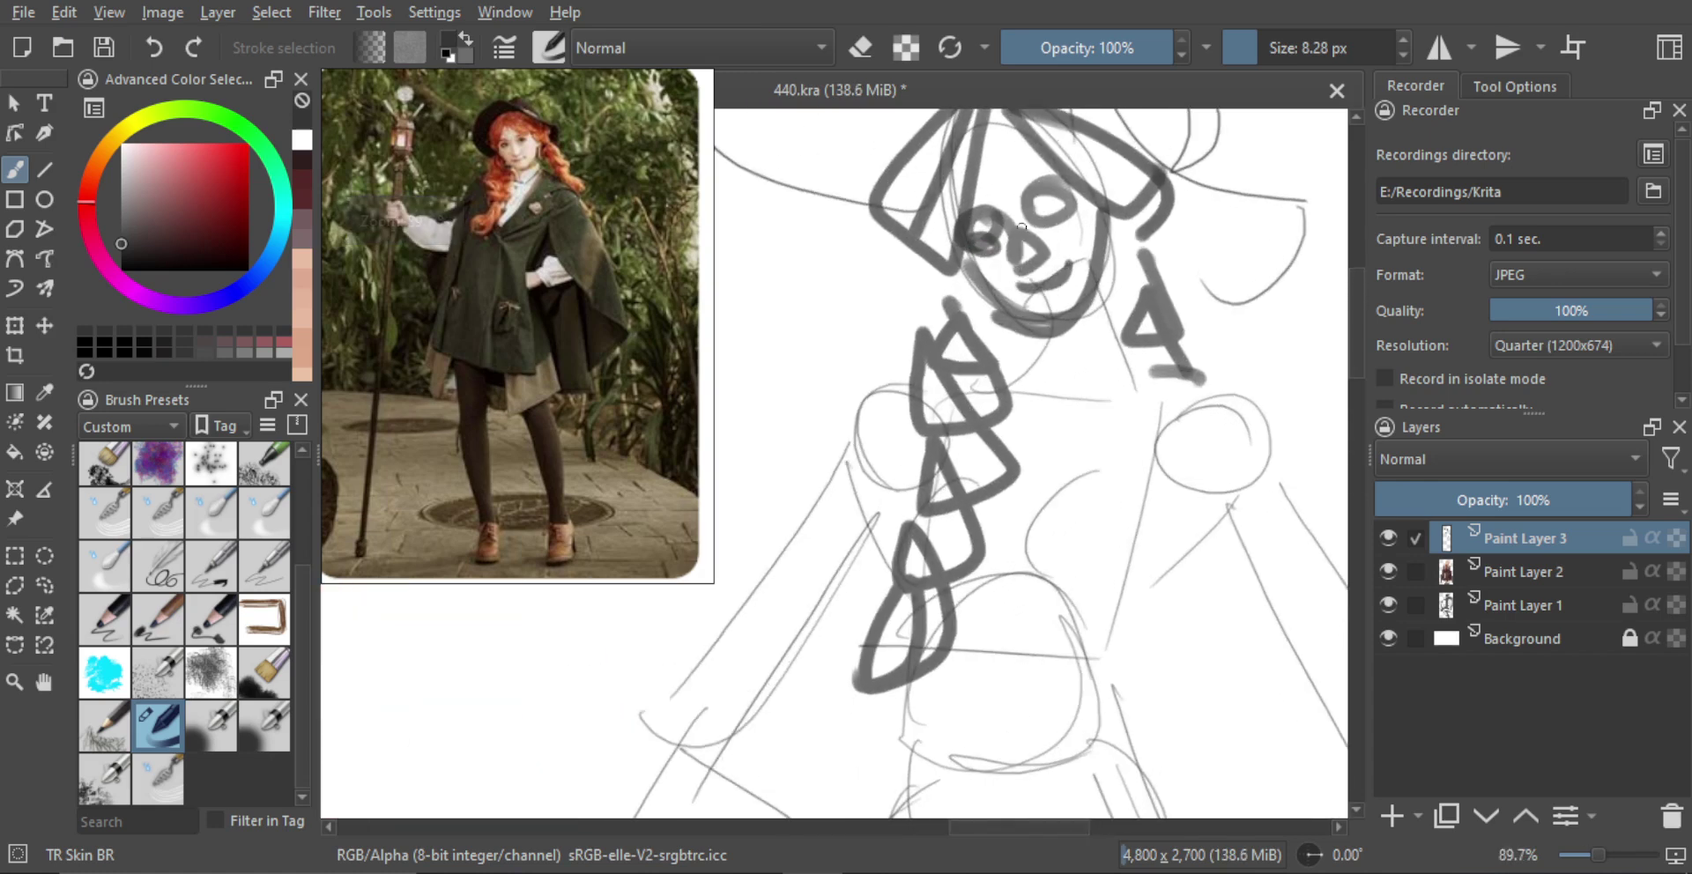
{"action": "scroll", "coordinate": [1049, 256], "scroll_direction": "down", "scroll_amount": 3}
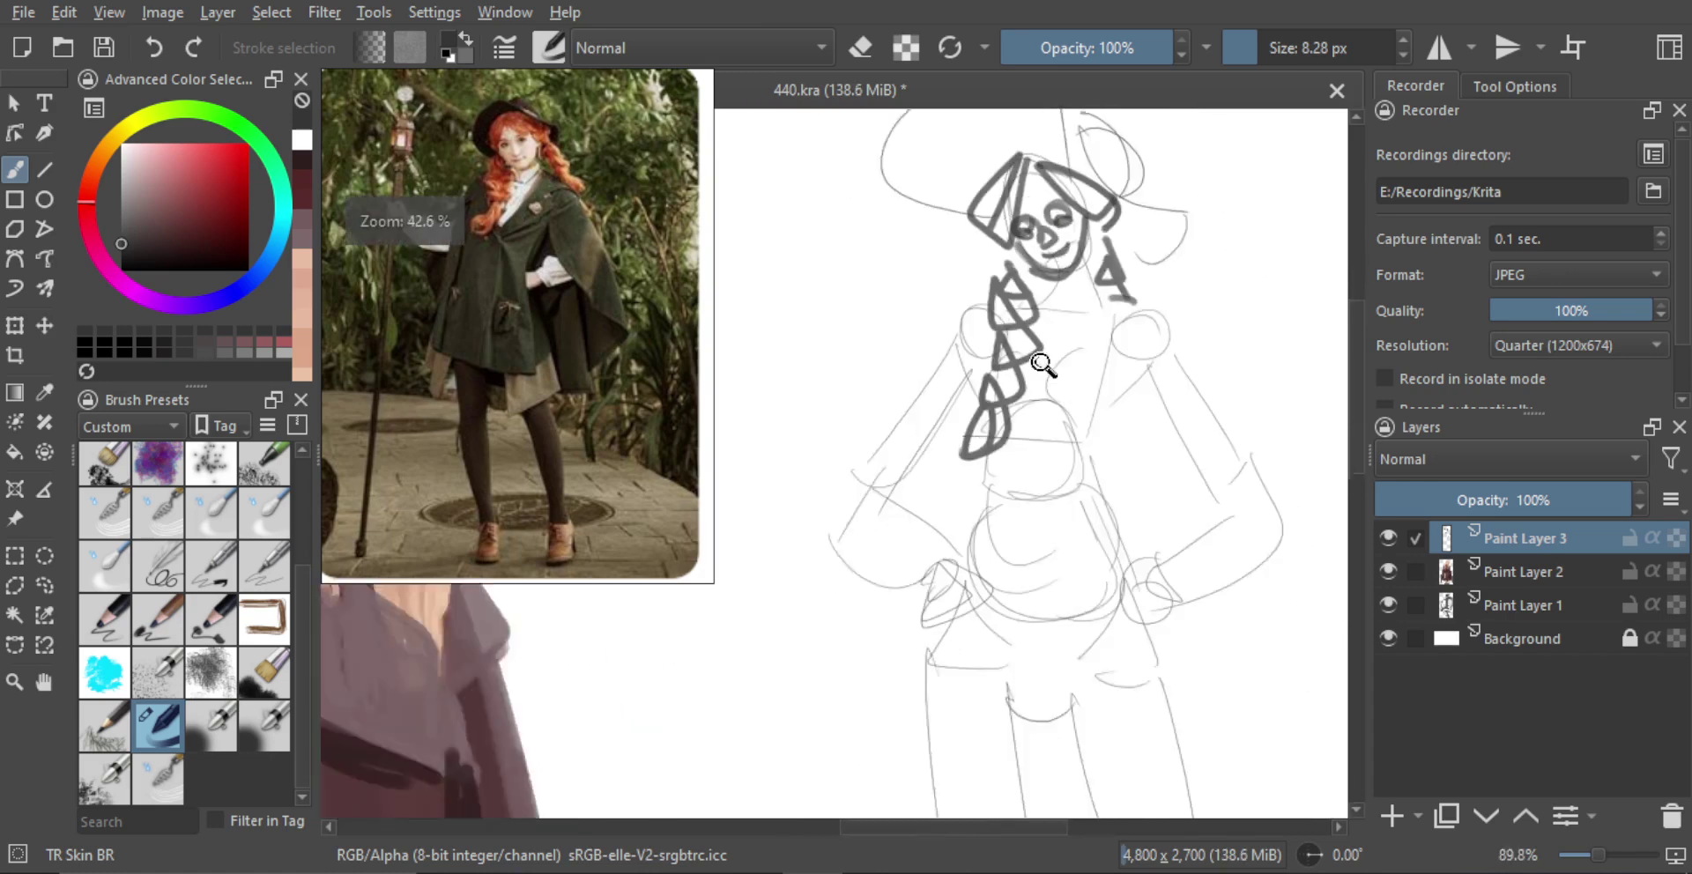
{"action": "scroll", "coordinate": [1040, 353], "scroll_direction": "down", "scroll_amount": 3}
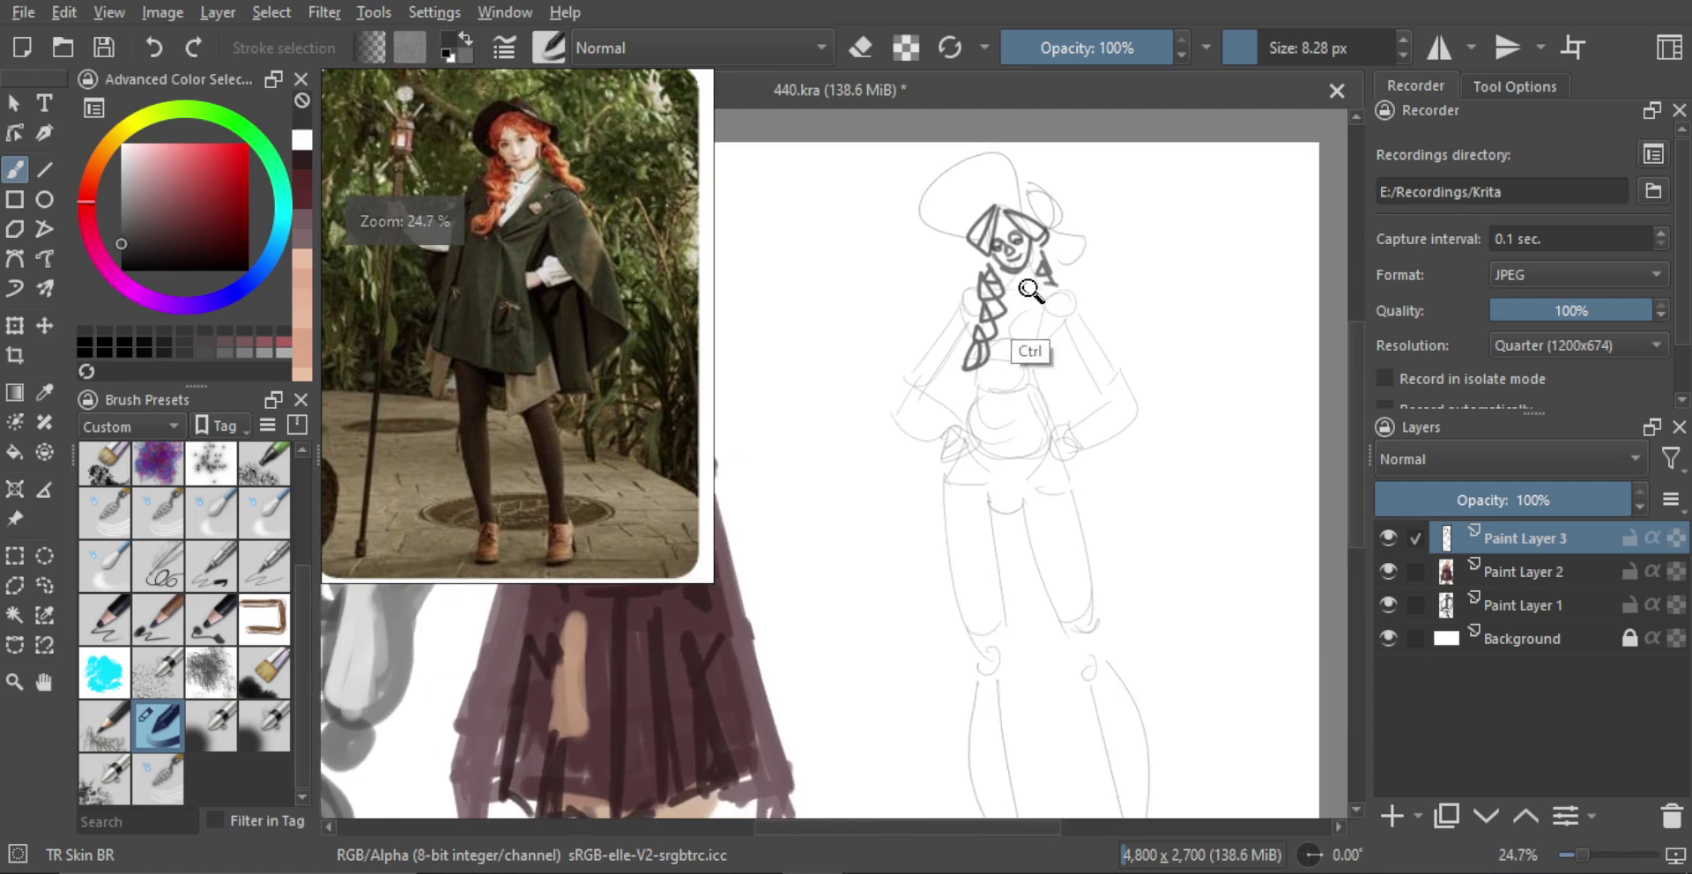
Sketch the diagonal neckline and the garment's long front panel down to mid-thigh with an 8.28 px brush
{"action": "scroll", "coordinate": [1028, 298], "scroll_direction": "down", "scroll_amount": 1}
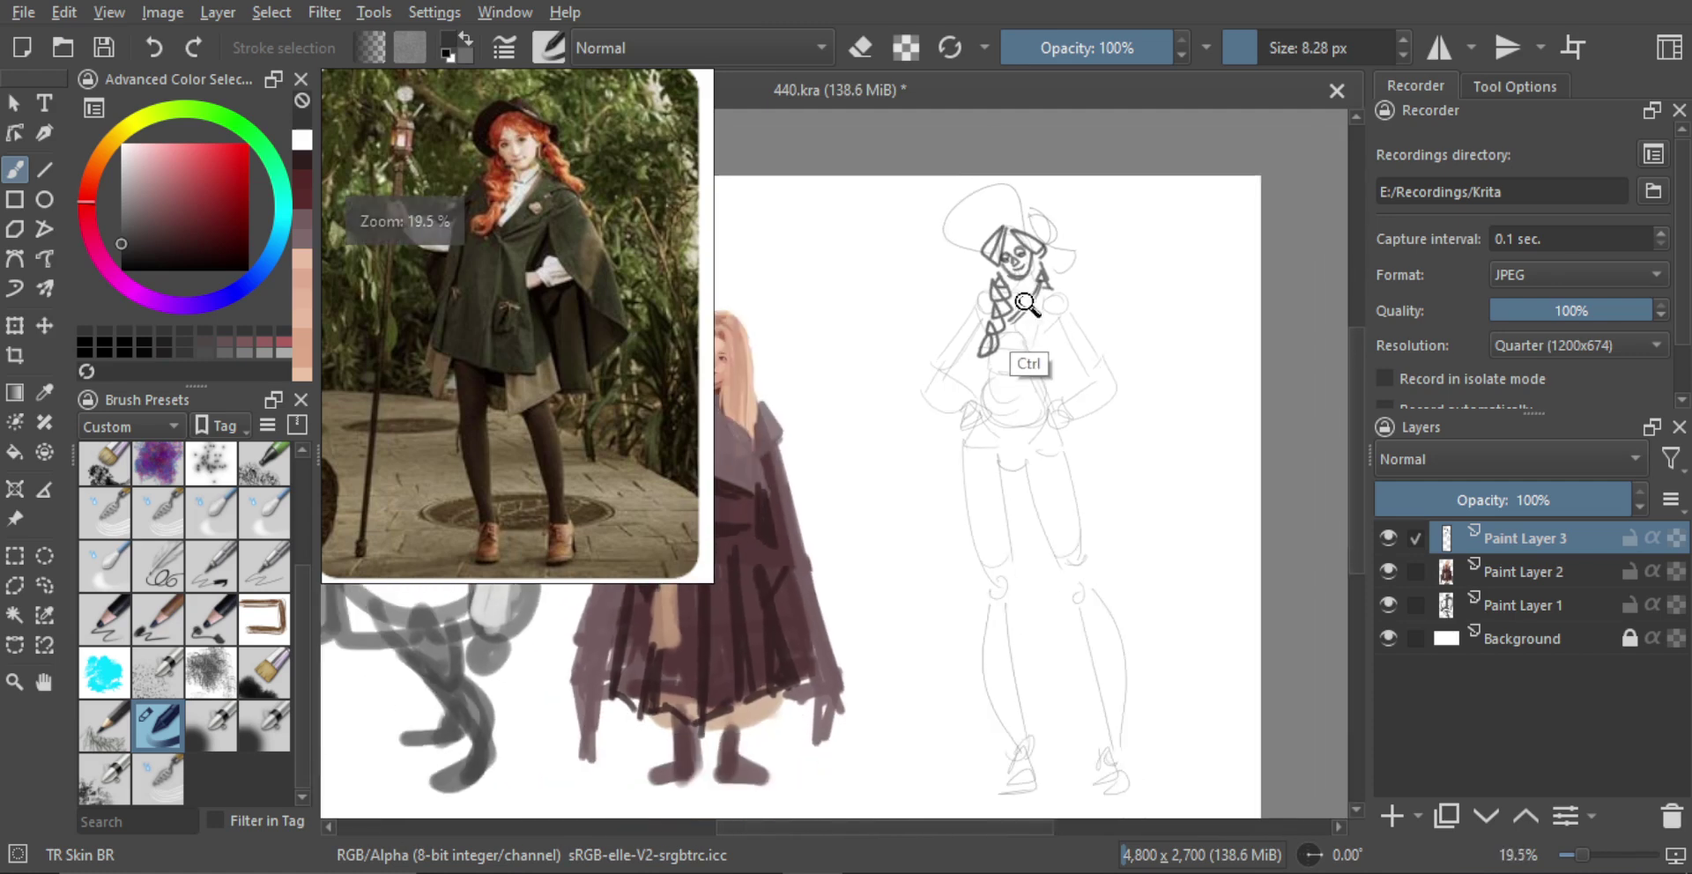
{"action": "scroll", "coordinate": [1016, 361], "scroll_direction": "down", "scroll_amount": 1}
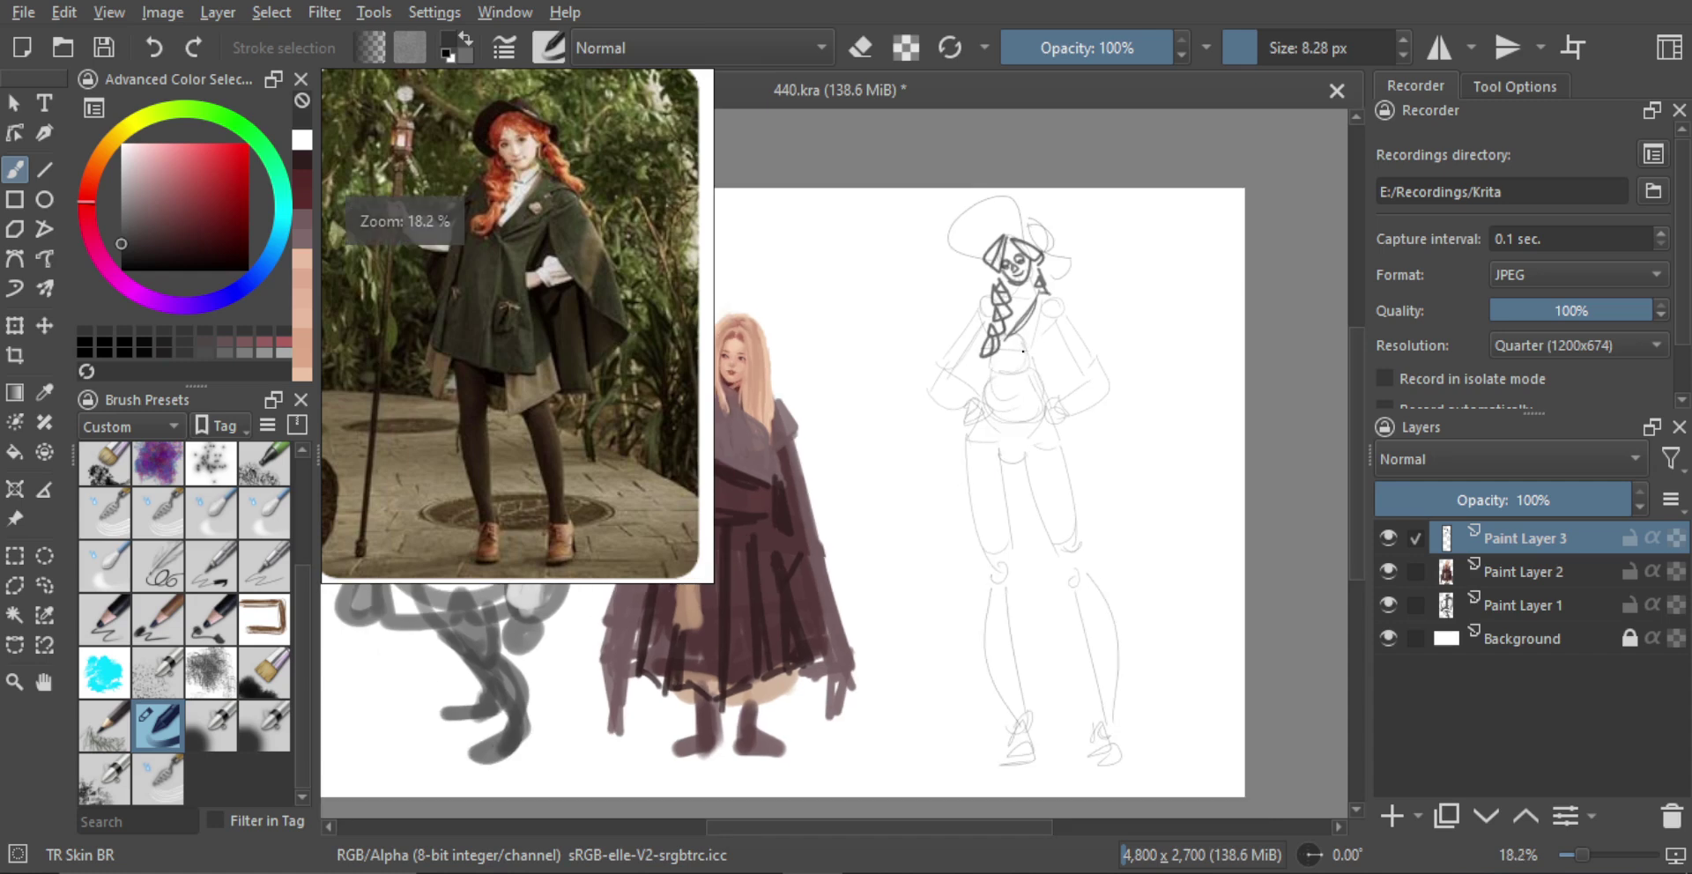
{"action": "left_click_drag", "start_coordinate": [1046, 336], "coordinate": [1033, 489]}
{"action": "left_click_drag", "start_coordinate": [1044, 370], "coordinate": [1047, 501]}
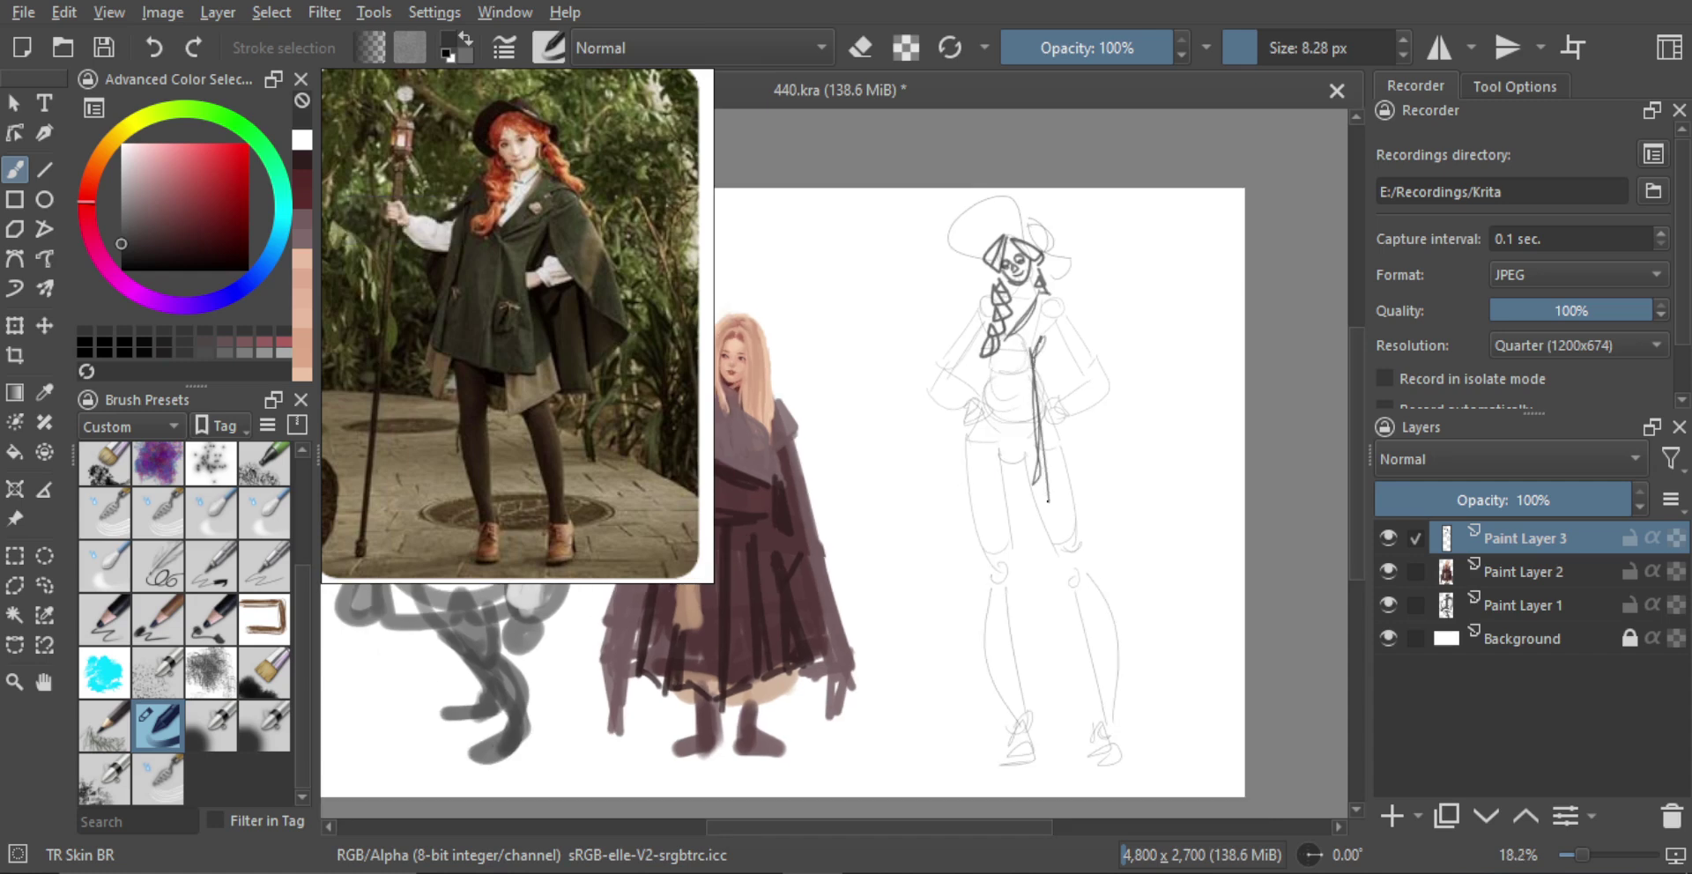
{"action": "left_click_drag", "start_coordinate": [957, 445], "coordinate": [1035, 501]}
{"action": "mouse_move", "coordinate": [984, 416]}
{"action": "left_mouse_down"}
{"action": "mouse_move", "coordinate": [981, 345]}
{"action": "mouse_move", "coordinate": [968, 431]}
{"action": "left_mouse_up"}
{"action": "key", "text": "ctrl+z"}
{"action": "left_click_drag", "start_coordinate": [988, 349], "coordinate": [957, 448]}
{"action": "key", "text": "ctrl+z"}
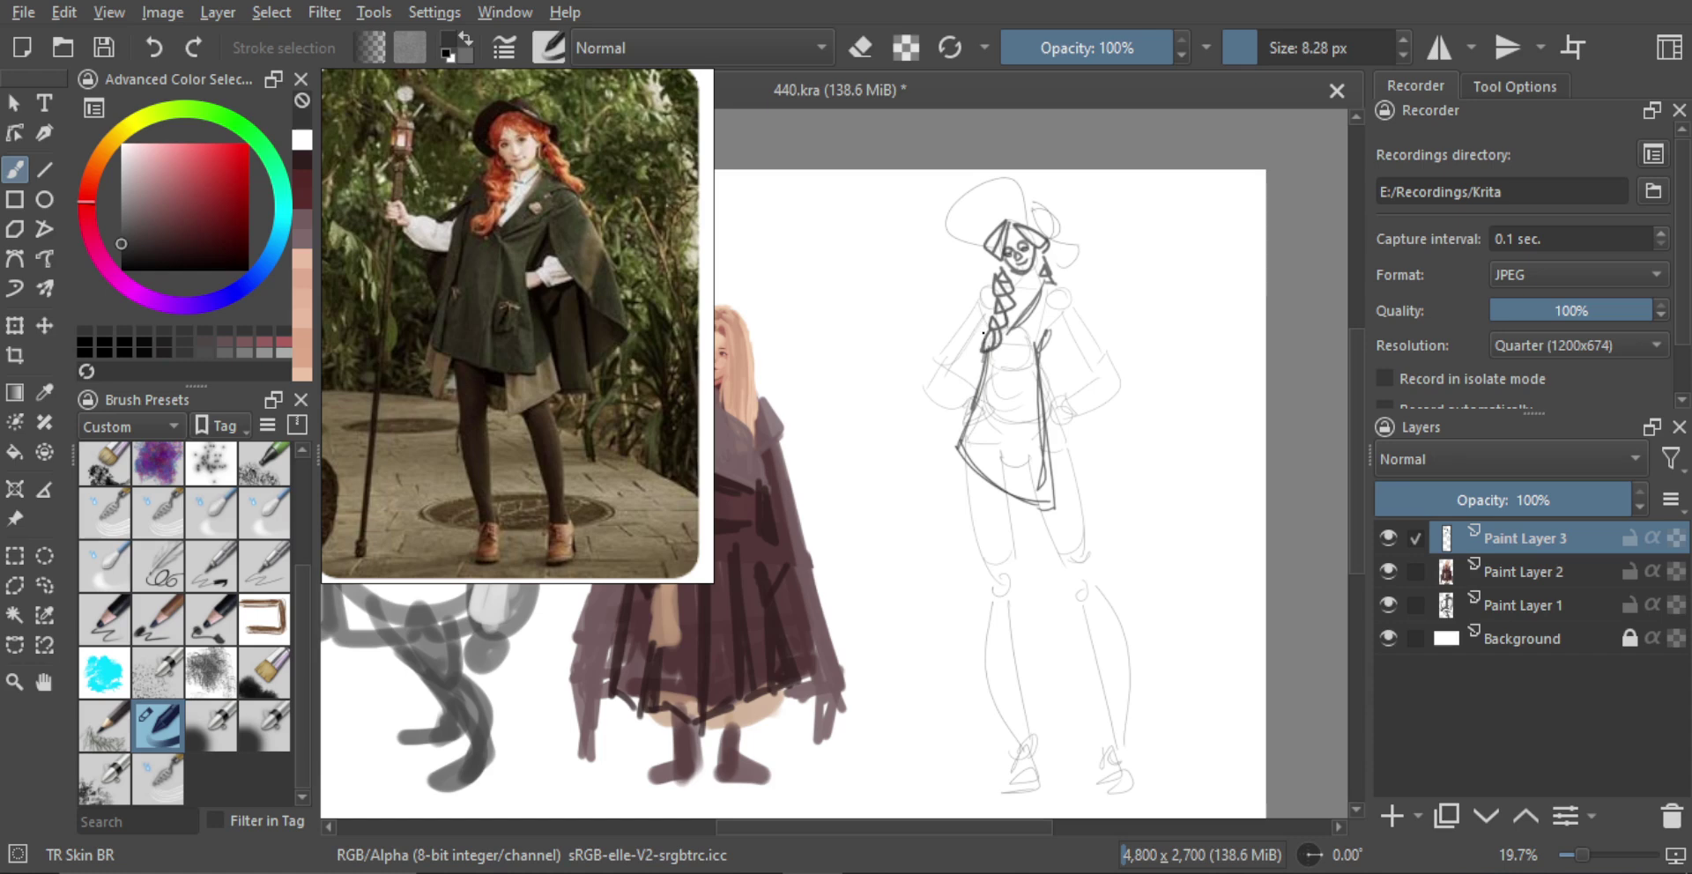
{"action": "left_click_drag", "start_coordinate": [959, 333], "coordinate": [946, 354]}
{"action": "left_click_drag", "start_coordinate": [978, 290], "coordinate": [935, 363]}
{"action": "mouse_move", "coordinate": [1077, 324]}
{"action": "left_mouse_down"}
{"action": "mouse_move", "coordinate": [1048, 395]}
{"action": "mouse_move", "coordinate": [1126, 407]}
{"action": "left_mouse_up"}
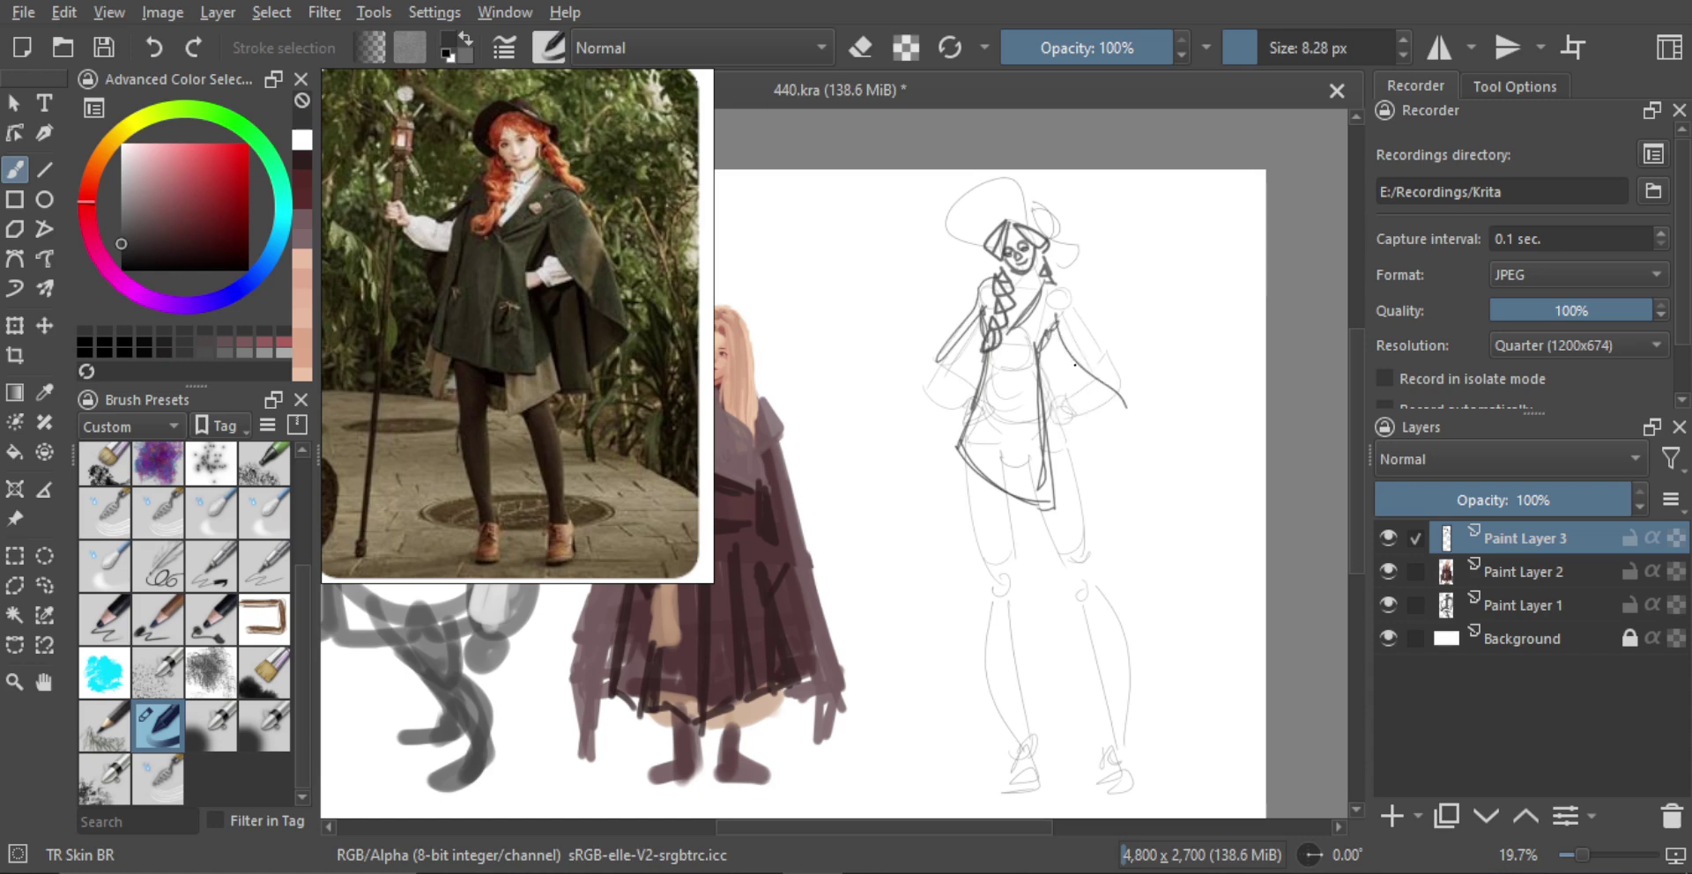
{"action": "key", "text": "ctrl+z"}
{"action": "key", "text": "ctrl+z"}
{"action": "key", "text": "ctrl+z"}
{"action": "key", "text": "ctrl+z"}
Outline both outer sides of the cape from the shoulders, flaring wide past the arms into pointed hems
{"action": "left_click_drag", "start_coordinate": [979, 314], "coordinate": [926, 446]}
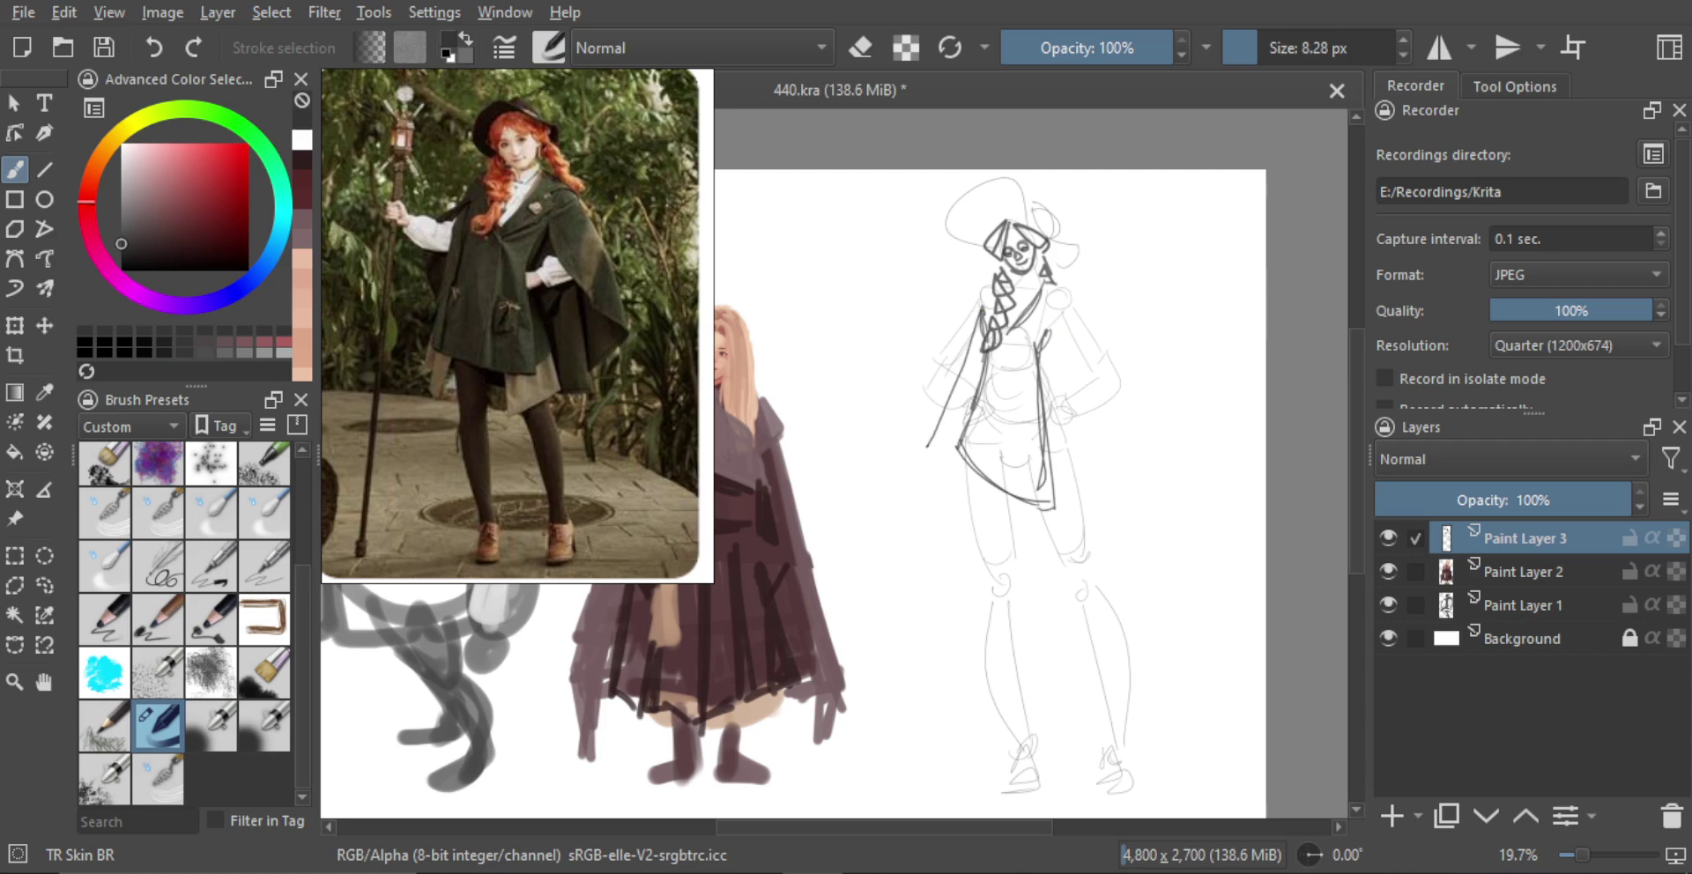
{"action": "left_click_drag", "start_coordinate": [970, 341], "coordinate": [930, 449]}
{"action": "left_click_drag", "start_coordinate": [982, 285], "coordinate": [922, 445]}
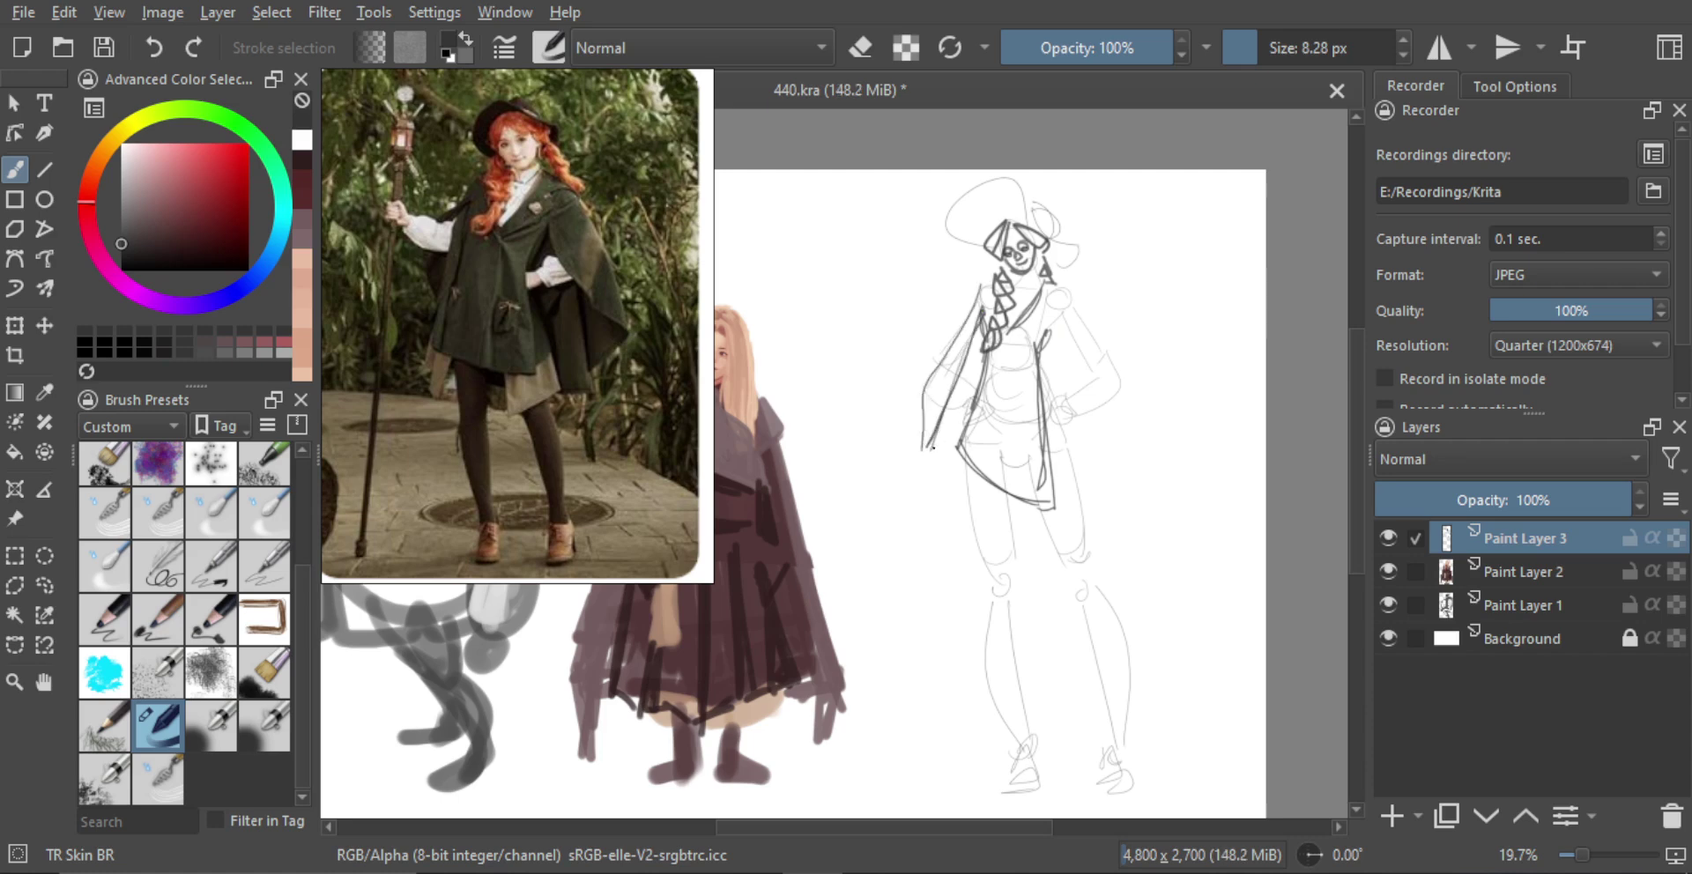
{"action": "mouse_move", "coordinate": [922, 443]}
{"action": "left_mouse_down"}
{"action": "mouse_move", "coordinate": [966, 489]}
{"action": "mouse_move", "coordinate": [948, 483]}
{"action": "left_mouse_up"}
{"action": "mouse_move", "coordinate": [1050, 326]}
{"action": "left_mouse_down"}
{"action": "mouse_move", "coordinate": [1119, 432]}
{"action": "mouse_move", "coordinate": [1122, 515]}
{"action": "left_mouse_up"}
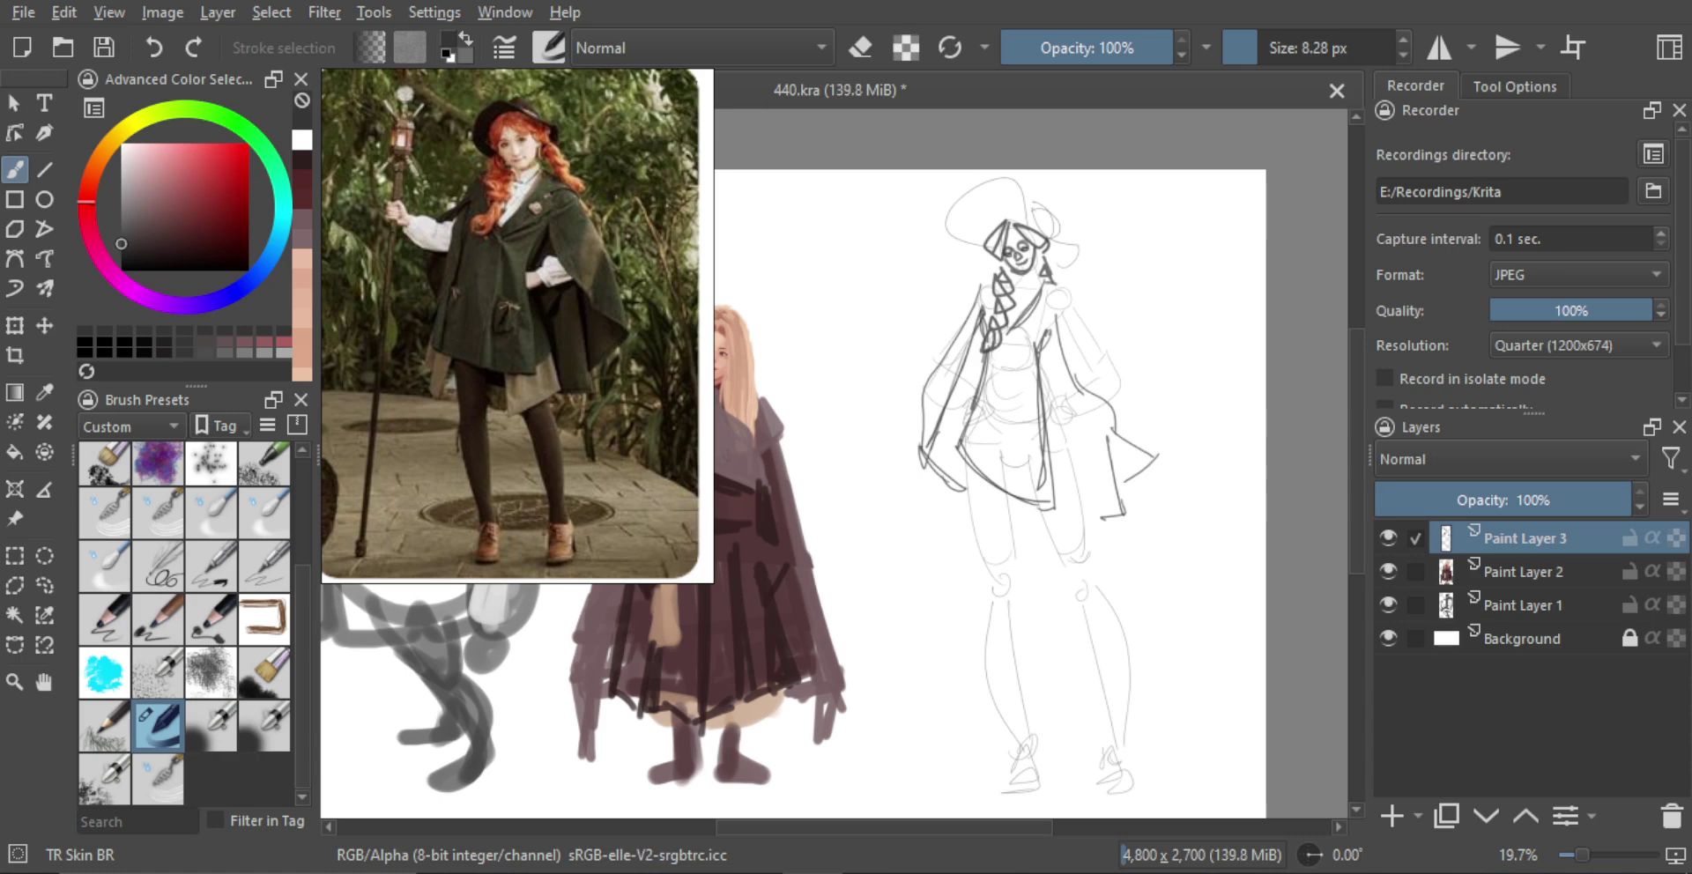
{"action": "left_click_drag", "start_coordinate": [1070, 299], "coordinate": [1159, 458]}
{"action": "left_click_drag", "start_coordinate": [1121, 379], "coordinate": [1116, 424]}
{"action": "key", "text": "ctrl+z"}
Sketch the neck and collar lines beneath the jaw, and check the figure in mirrored view
{"action": "scroll", "coordinate": [1023, 265], "scroll_direction": "up", "scroll_amount": 3}
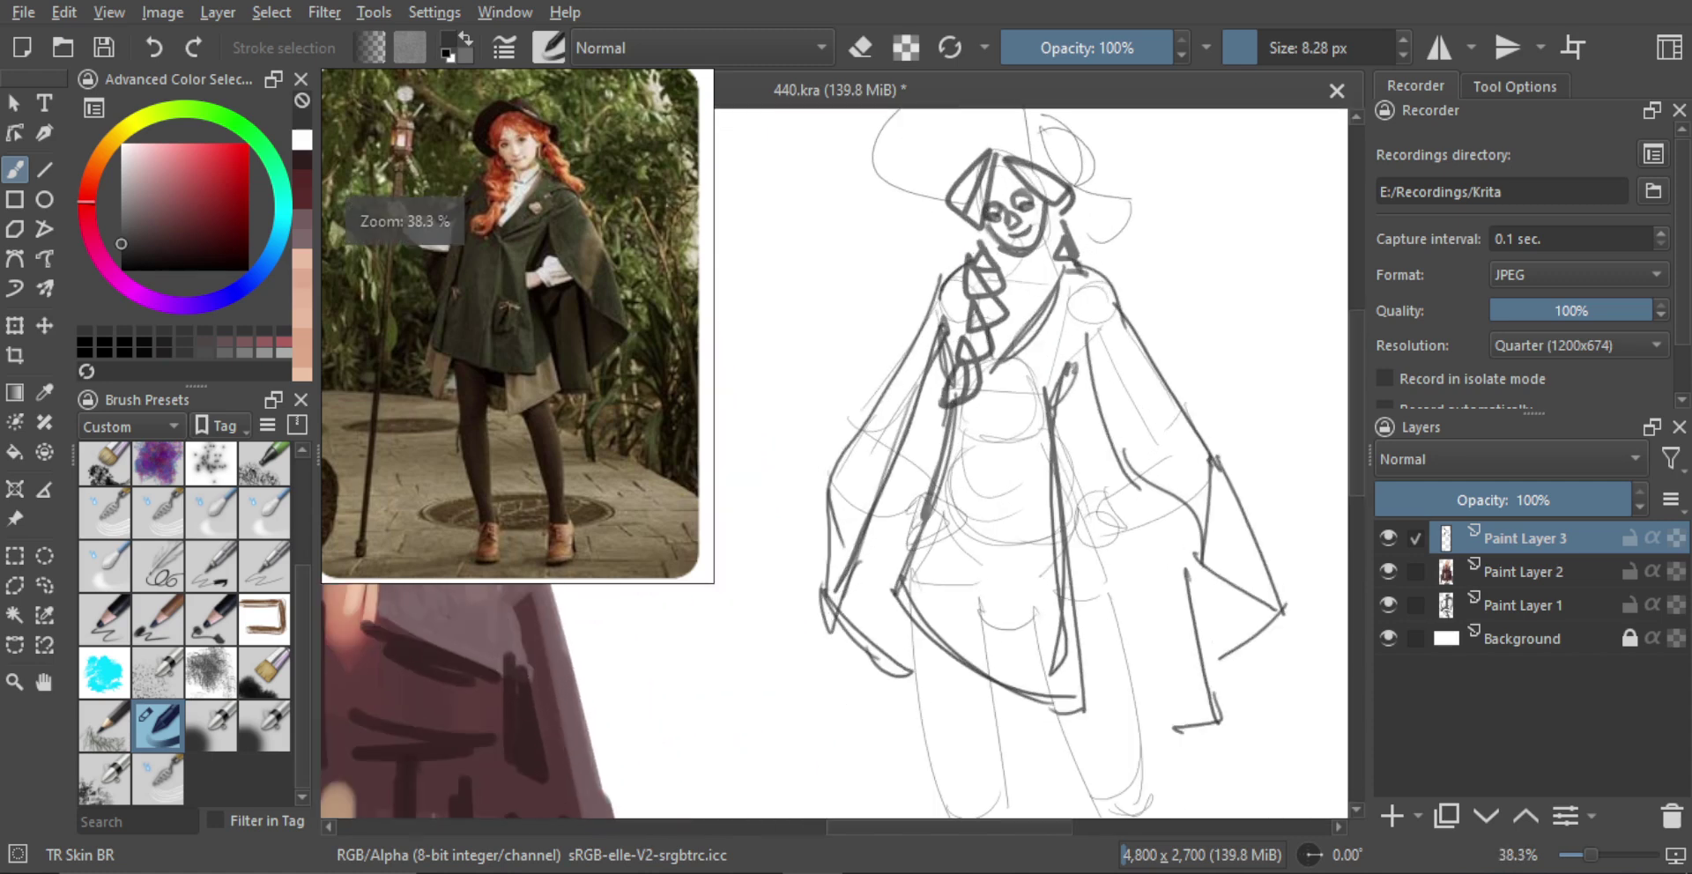
{"action": "left_click_drag", "start_coordinate": [1024, 273], "coordinate": [1046, 262]}
{"action": "left_click_drag", "start_coordinate": [1046, 224], "coordinate": [1051, 265]}
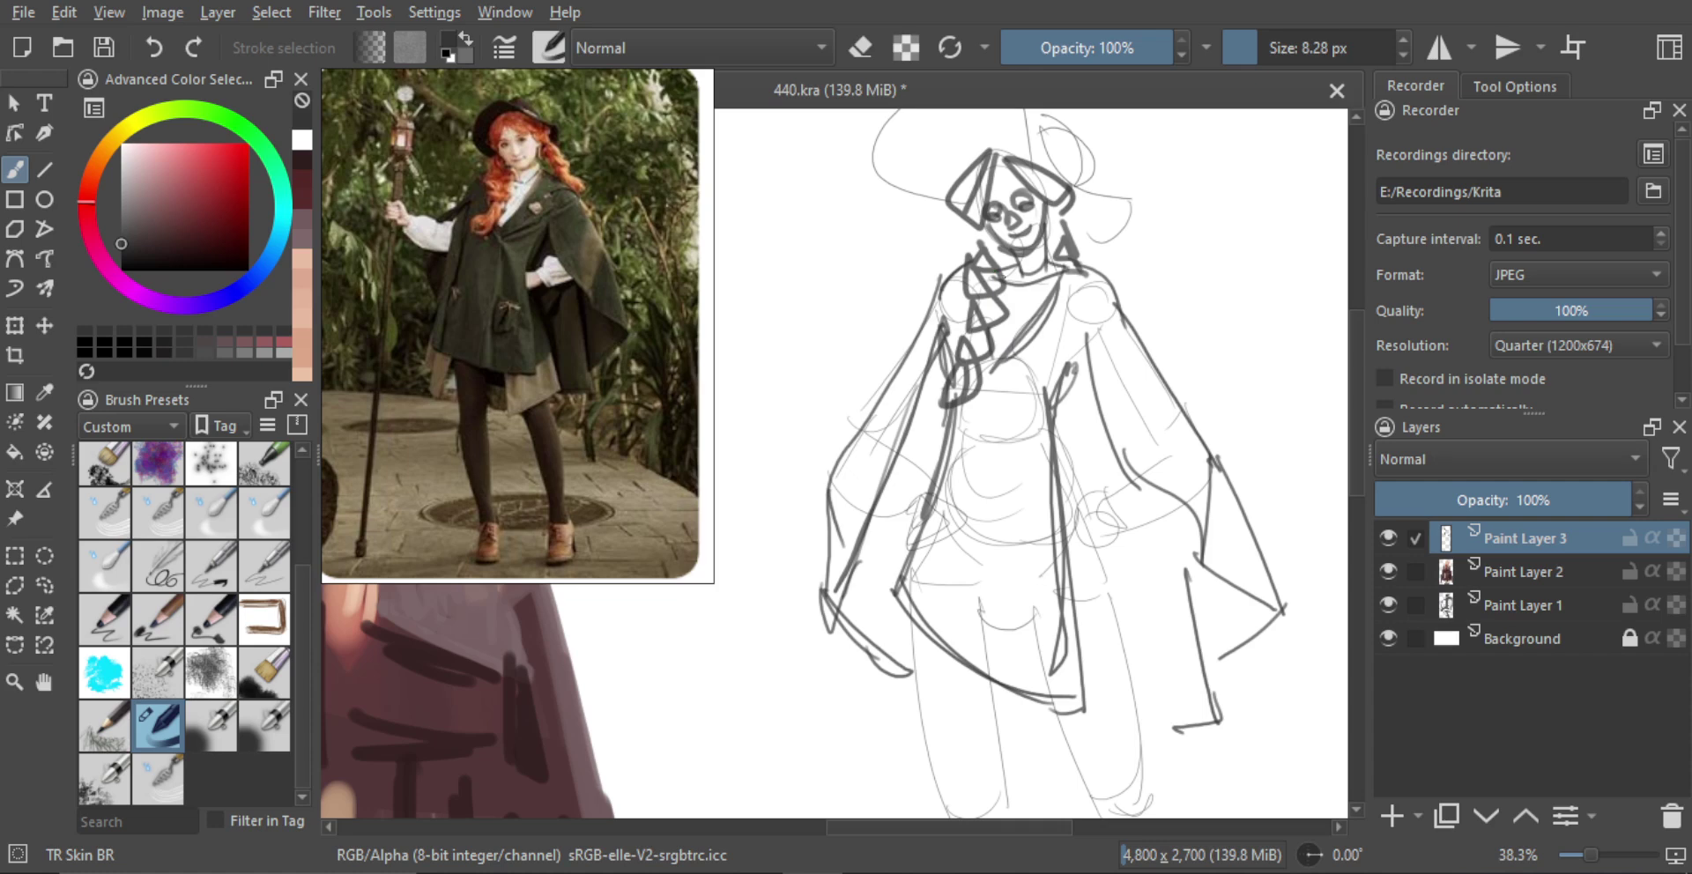
{"action": "mouse_move", "coordinate": [966, 277]}
{"action": "left_mouse_down"}
{"action": "mouse_move", "coordinate": [928, 331]}
{"action": "mouse_move", "coordinate": [1234, 370]}
{"action": "left_mouse_up"}
{"action": "key", "text": "ctrl+z"}
{"action": "key", "text": "m"}
{"action": "key", "text": "m"}
{"action": "left_click_drag", "start_coordinate": [899, 367], "coordinate": [1008, 364]}
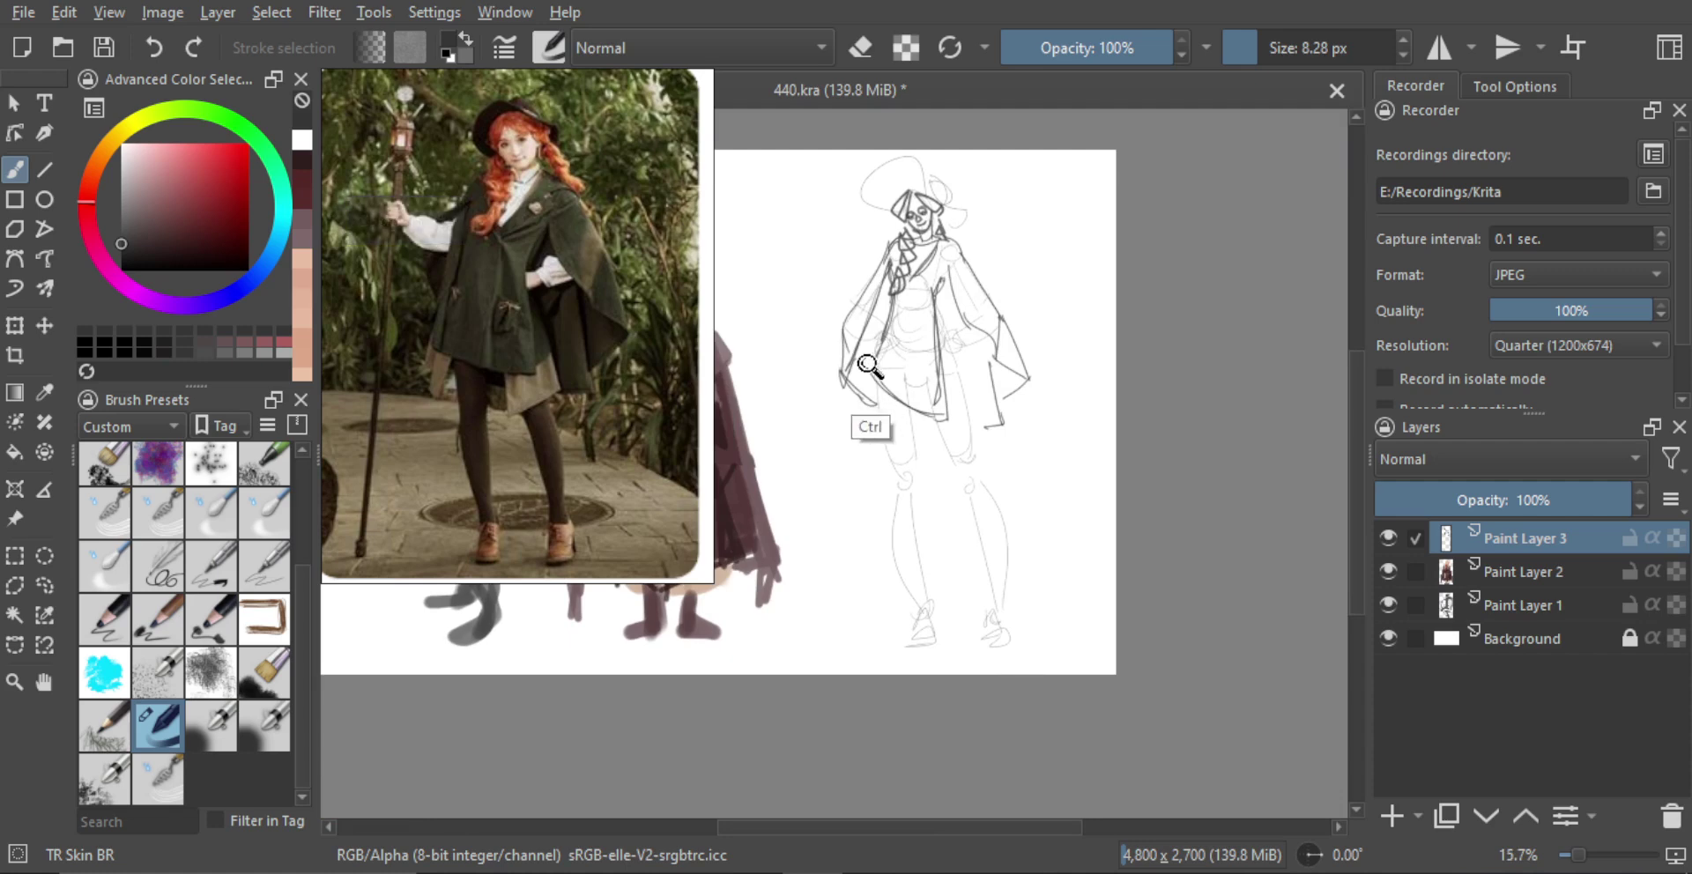
{"action": "left_click_drag", "start_coordinate": [871, 367], "coordinate": [873, 344]}
{"action": "left_click_drag", "start_coordinate": [913, 328], "coordinate": [914, 343]}
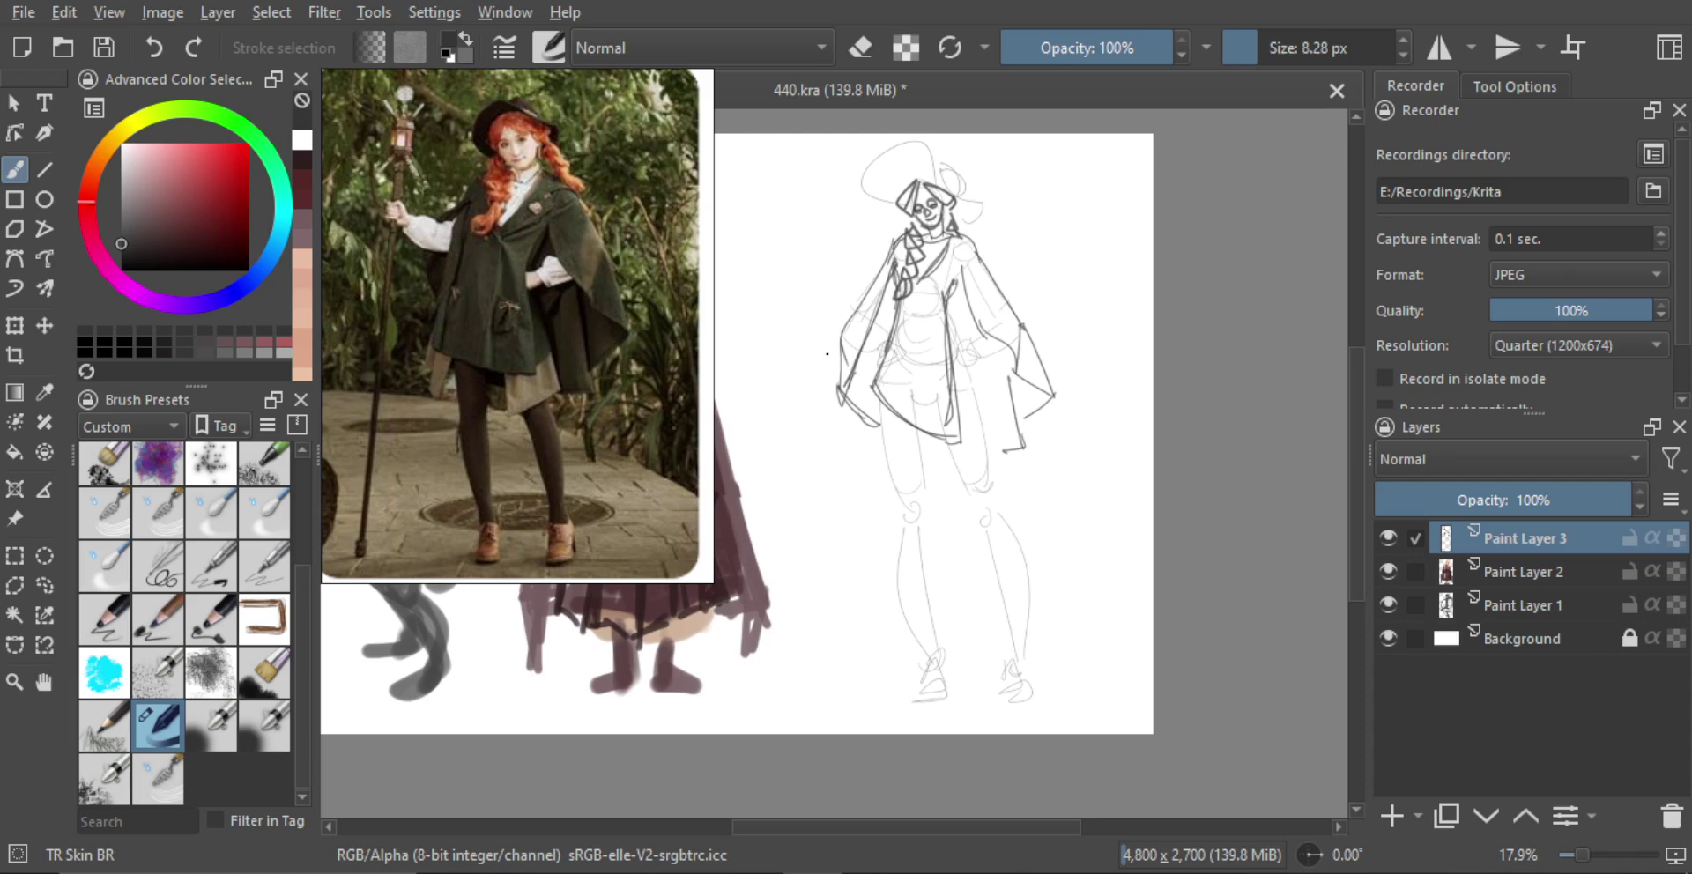
Lasso the cape's wide flaring side on the figure's left arm and transform it closer to the body
{"action": "key", "text": "l"}
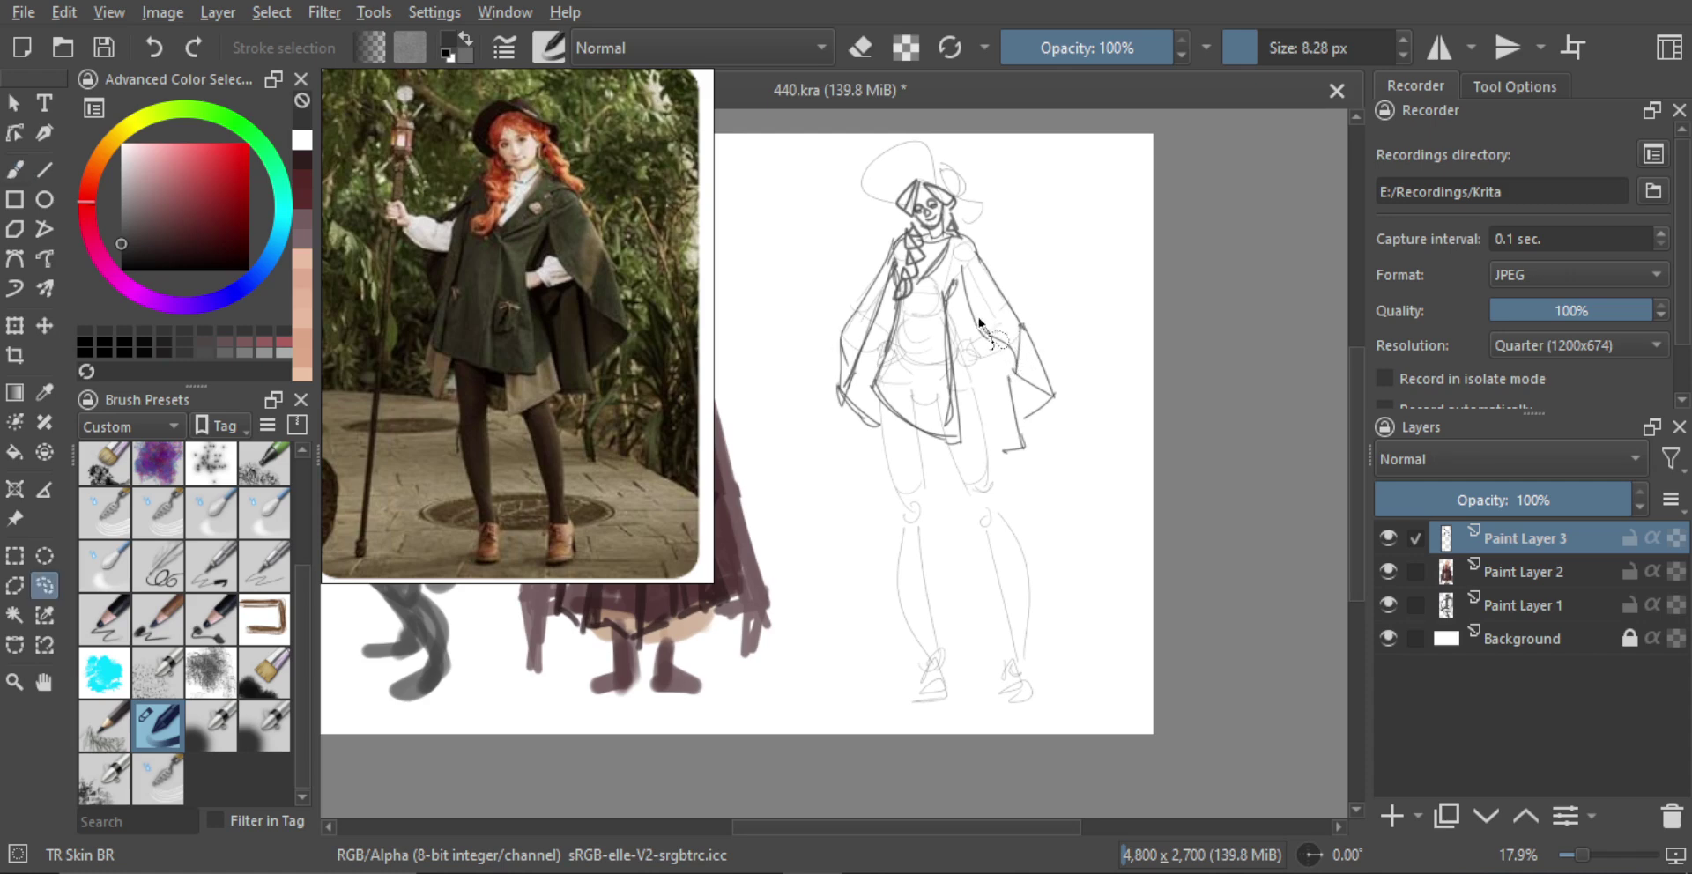
{"action": "mouse_move", "coordinate": [1012, 314]}
{"action": "left_mouse_down"}
{"action": "mouse_move", "coordinate": [1076, 465]}
{"action": "mouse_move", "coordinate": [979, 438]}
{"action": "left_mouse_up"}
{"action": "key", "text": "ctrl+t"}
{"action": "mouse_move", "coordinate": [1064, 402]}
{"action": "left_mouse_down"}
{"action": "mouse_move", "coordinate": [1090, 394]}
{"action": "mouse_move", "coordinate": [1007, 377]}
{"action": "left_mouse_up"}
{"action": "key", "text": "l"}
{"action": "left_click", "coordinate": [1130, 286]}
{"action": "scroll", "coordinate": [1037, 343], "scroll_direction": "down", "scroll_amount": 1}
Redraw the front panel's curved hem lower on the thighs and erase the old hem line
{"action": "key", "text": "b"}
{"action": "scroll", "coordinate": [1017, 393], "scroll_direction": "down", "scroll_amount": 1}
{"action": "scroll", "coordinate": [1004, 378], "scroll_direction": "up", "scroll_amount": 1}
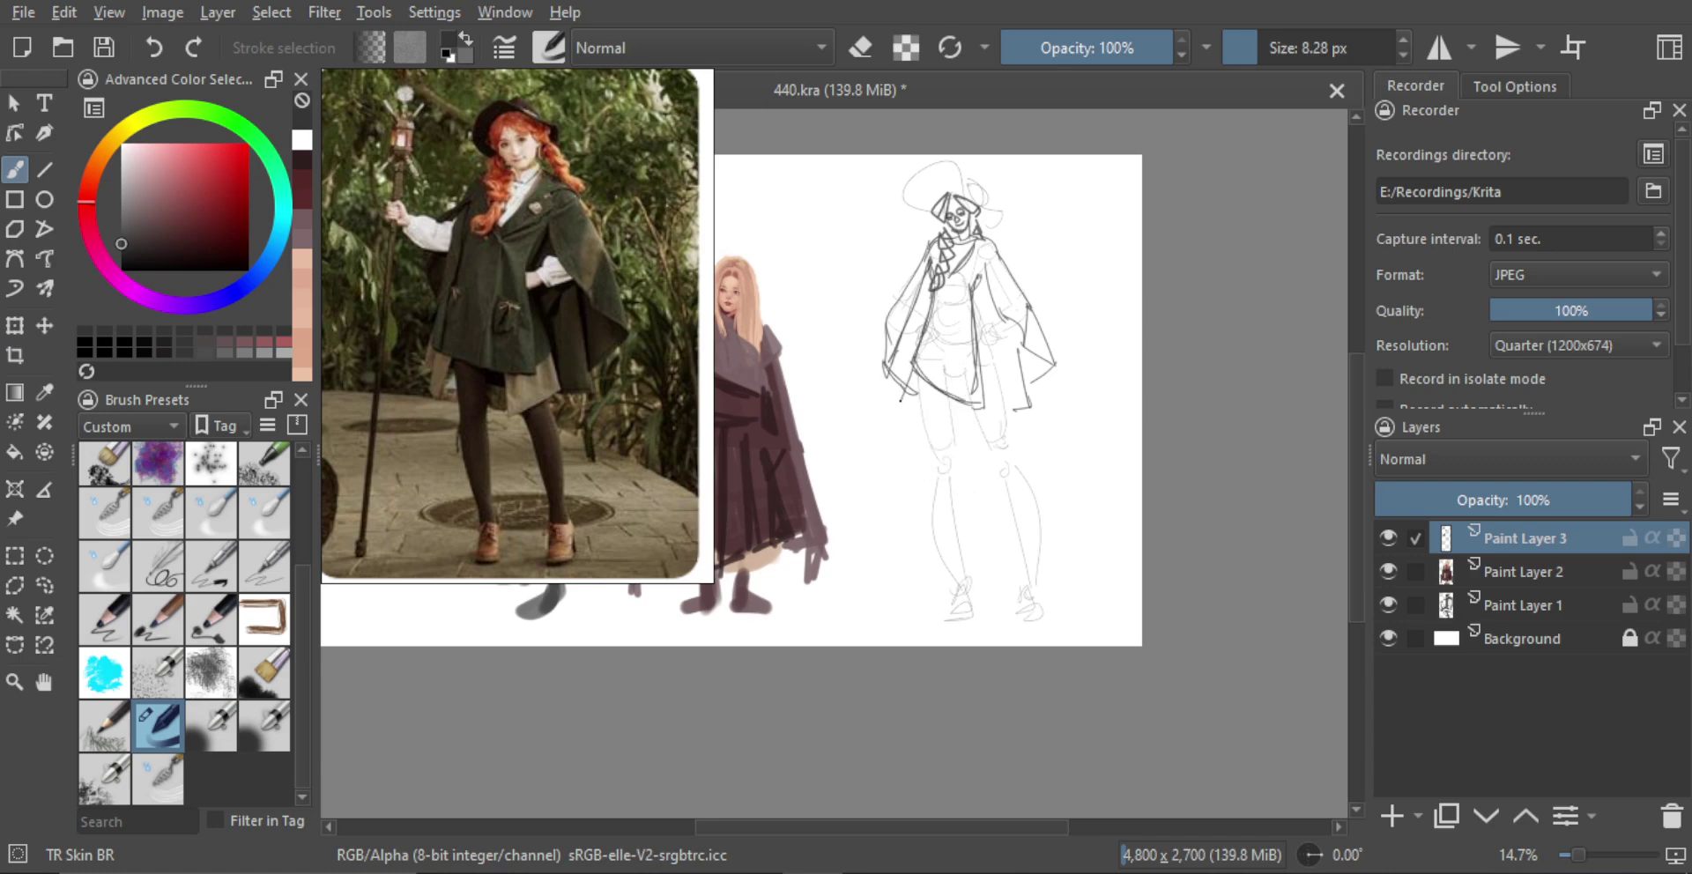
{"action": "key", "text": "e"}
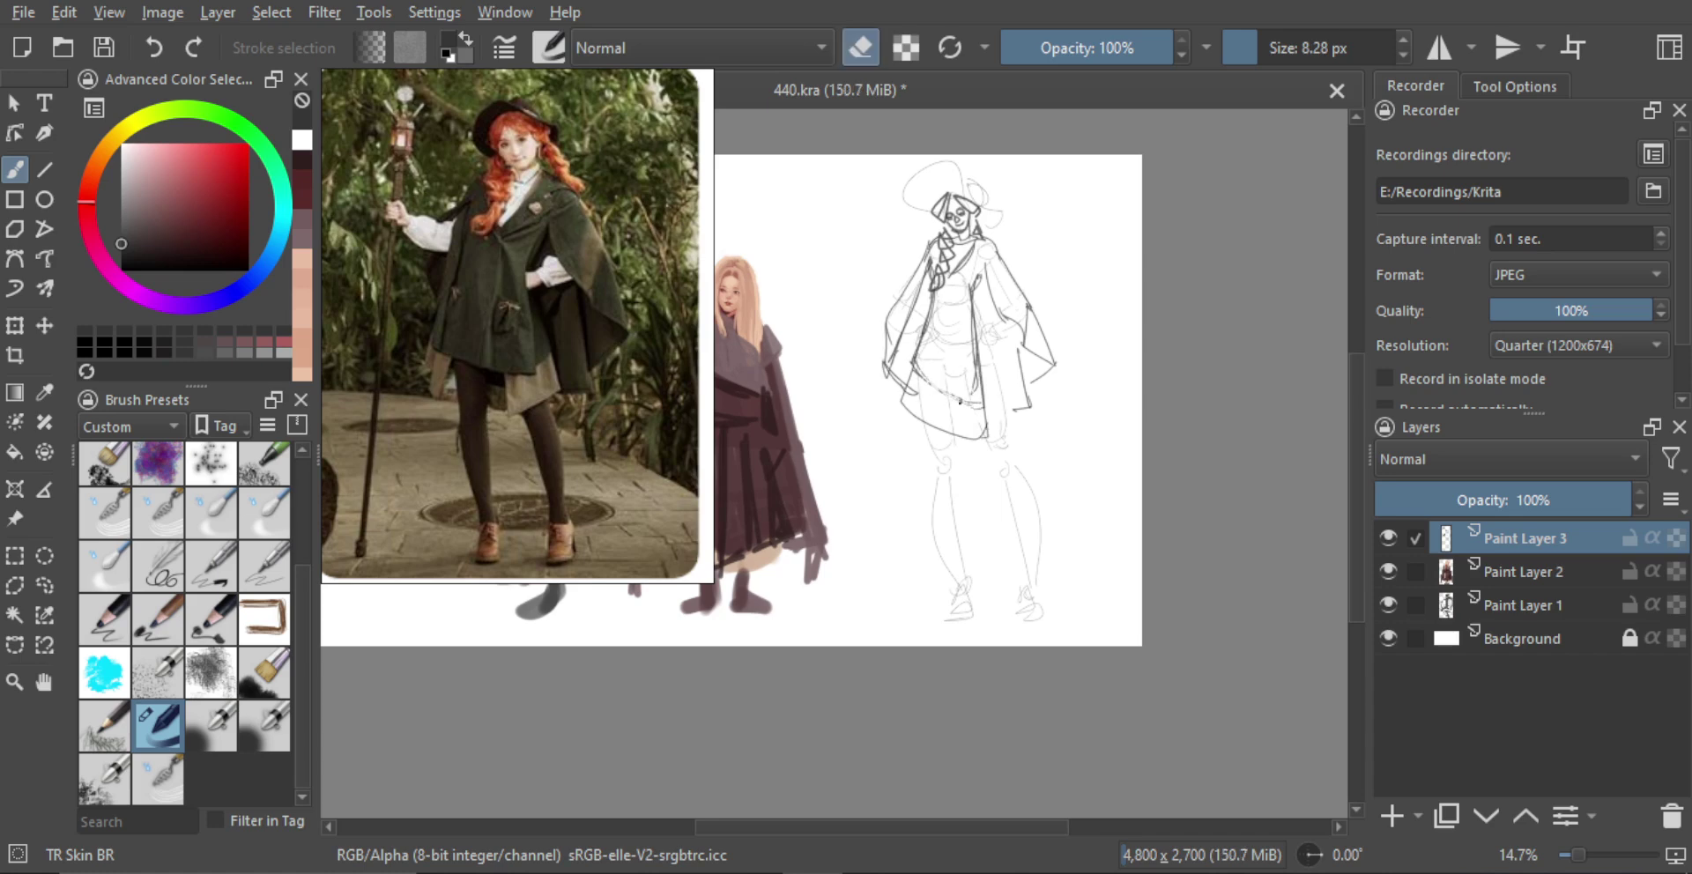
{"action": "key", "text": "e"}
Sketch the sleeve cuffs and both hands with spread fingers resting on the hips
{"action": "left_click_drag", "start_coordinate": [995, 407], "coordinate": [992, 331]}
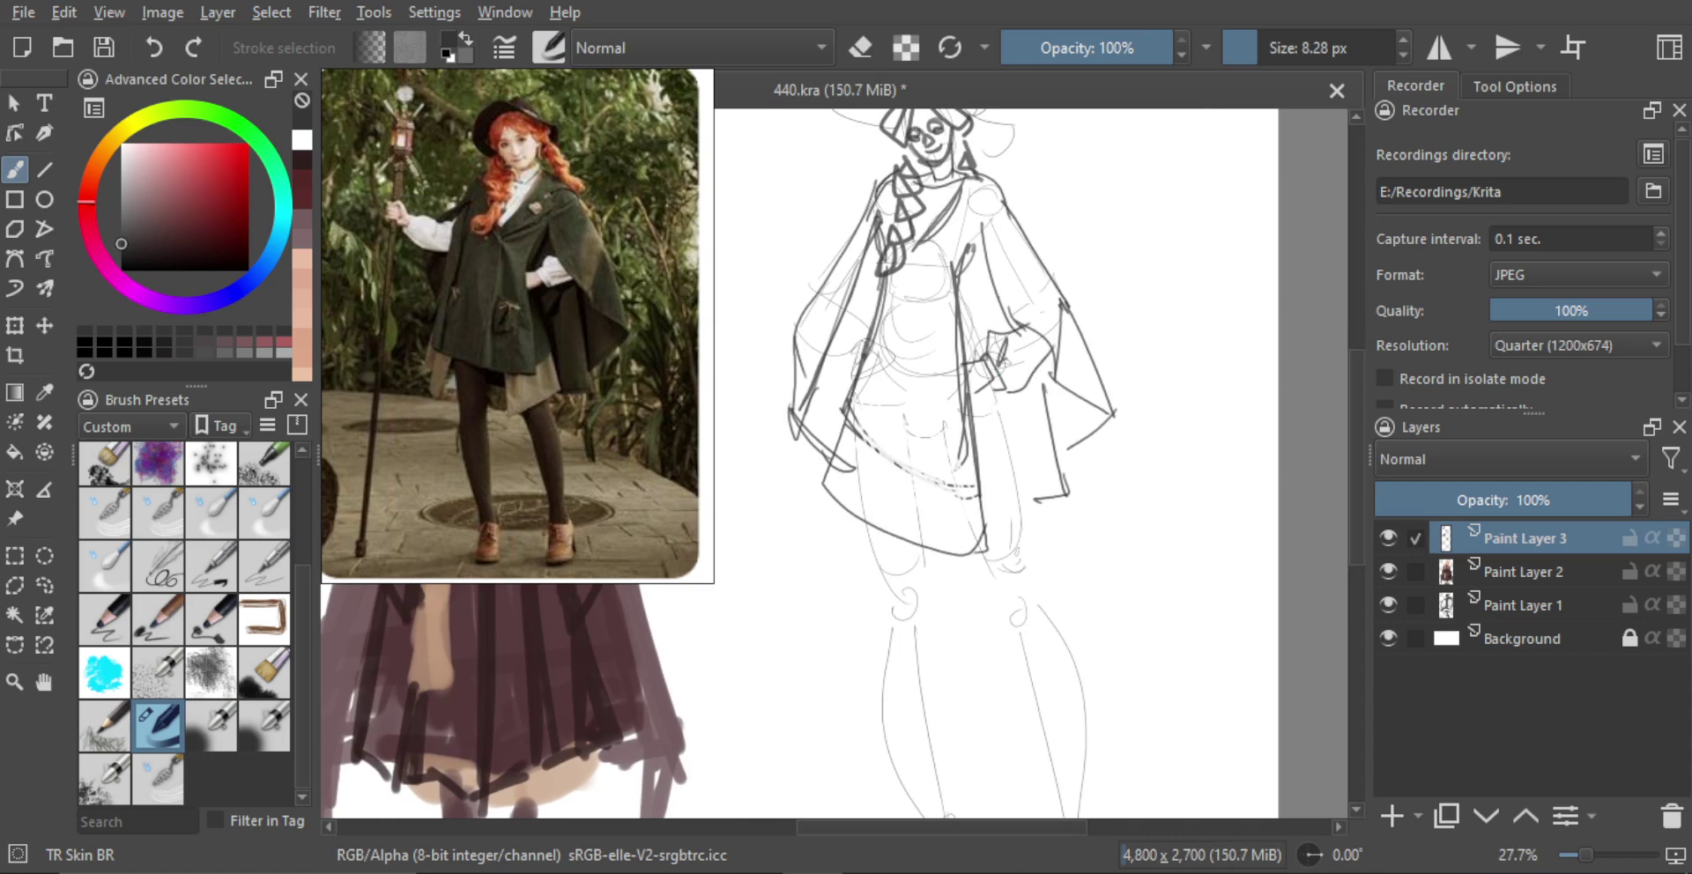
{"action": "scroll", "coordinate": [884, 350], "scroll_direction": "up", "scroll_amount": 1}
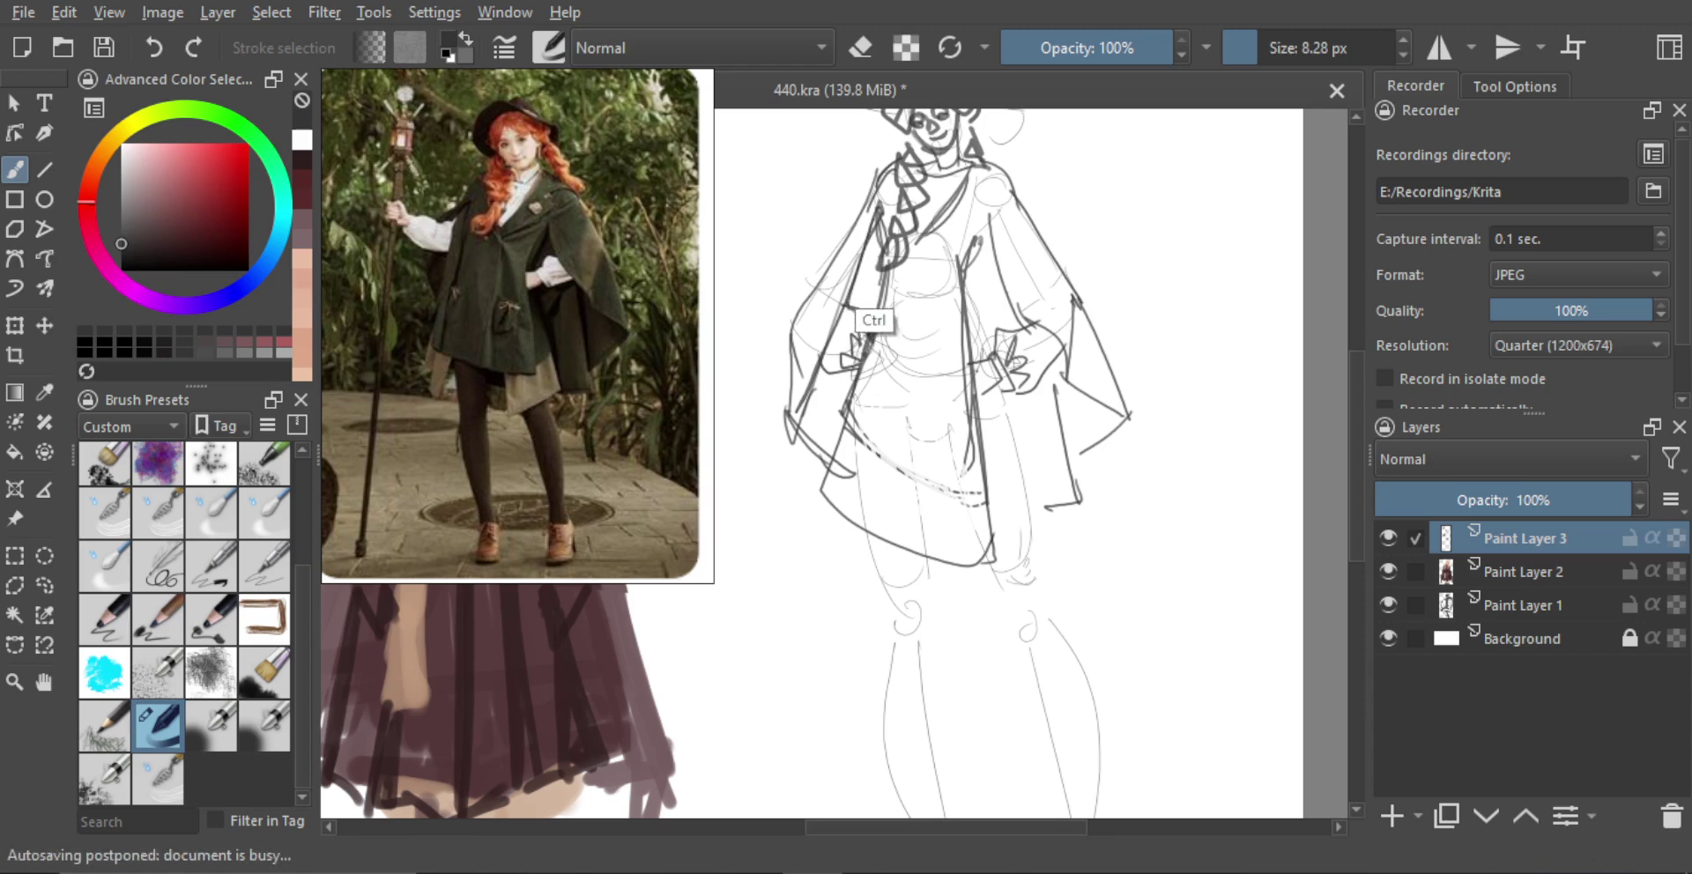
{"action": "scroll", "coordinate": [955, 271], "scroll_direction": "down", "scroll_amount": 3}
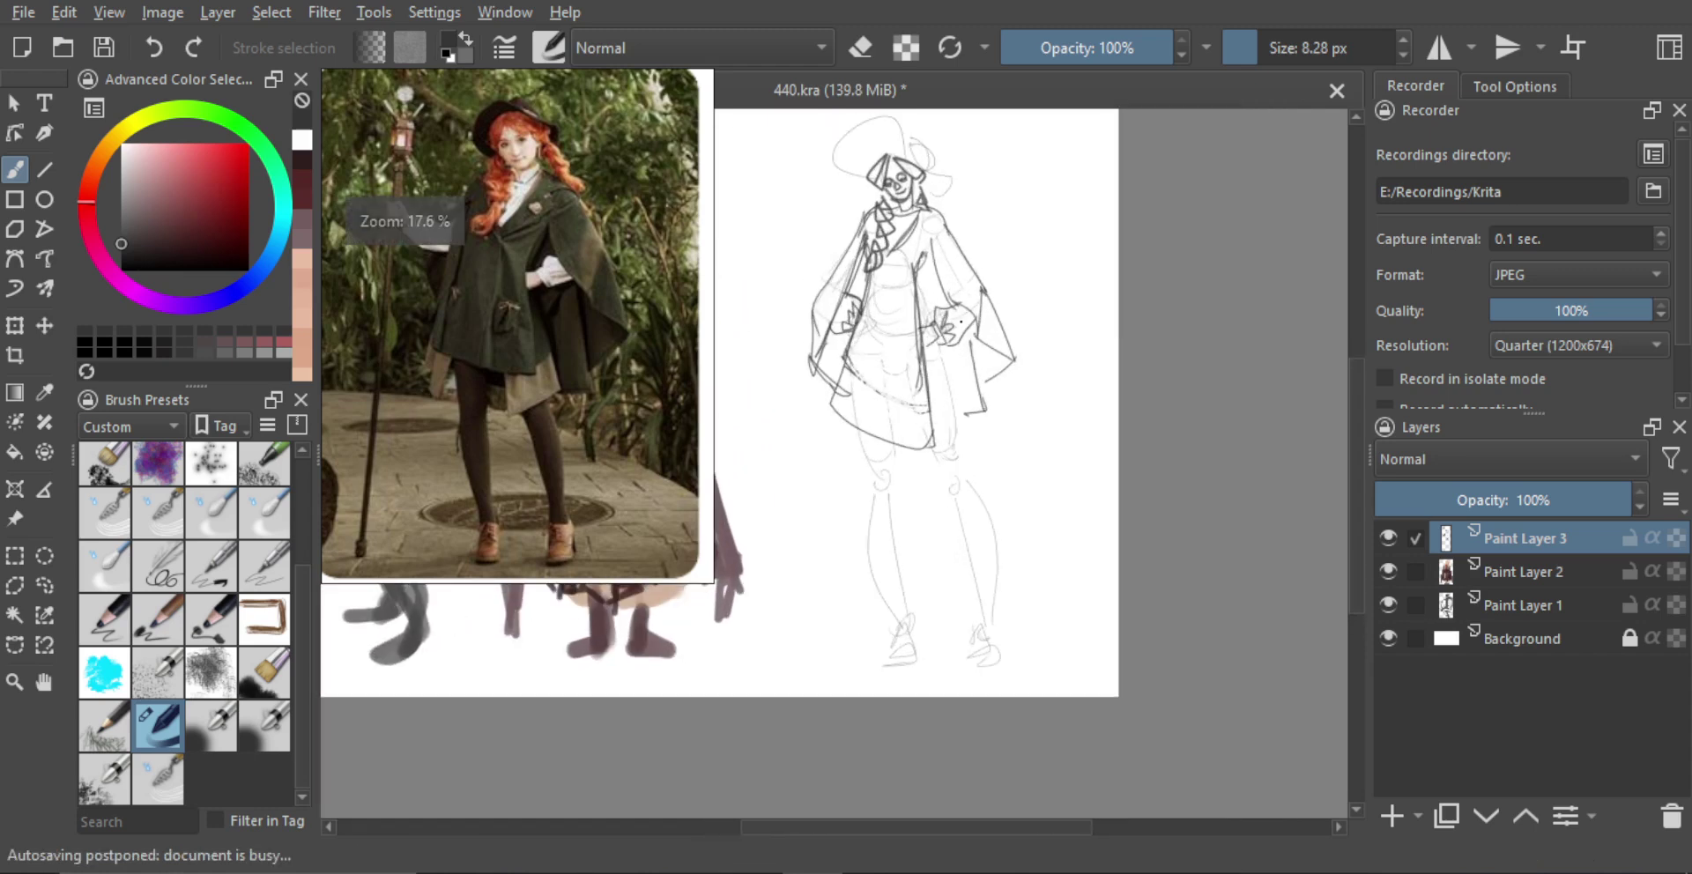
{"action": "scroll", "coordinate": [955, 271], "scroll_direction": "up", "scroll_amount": 1}
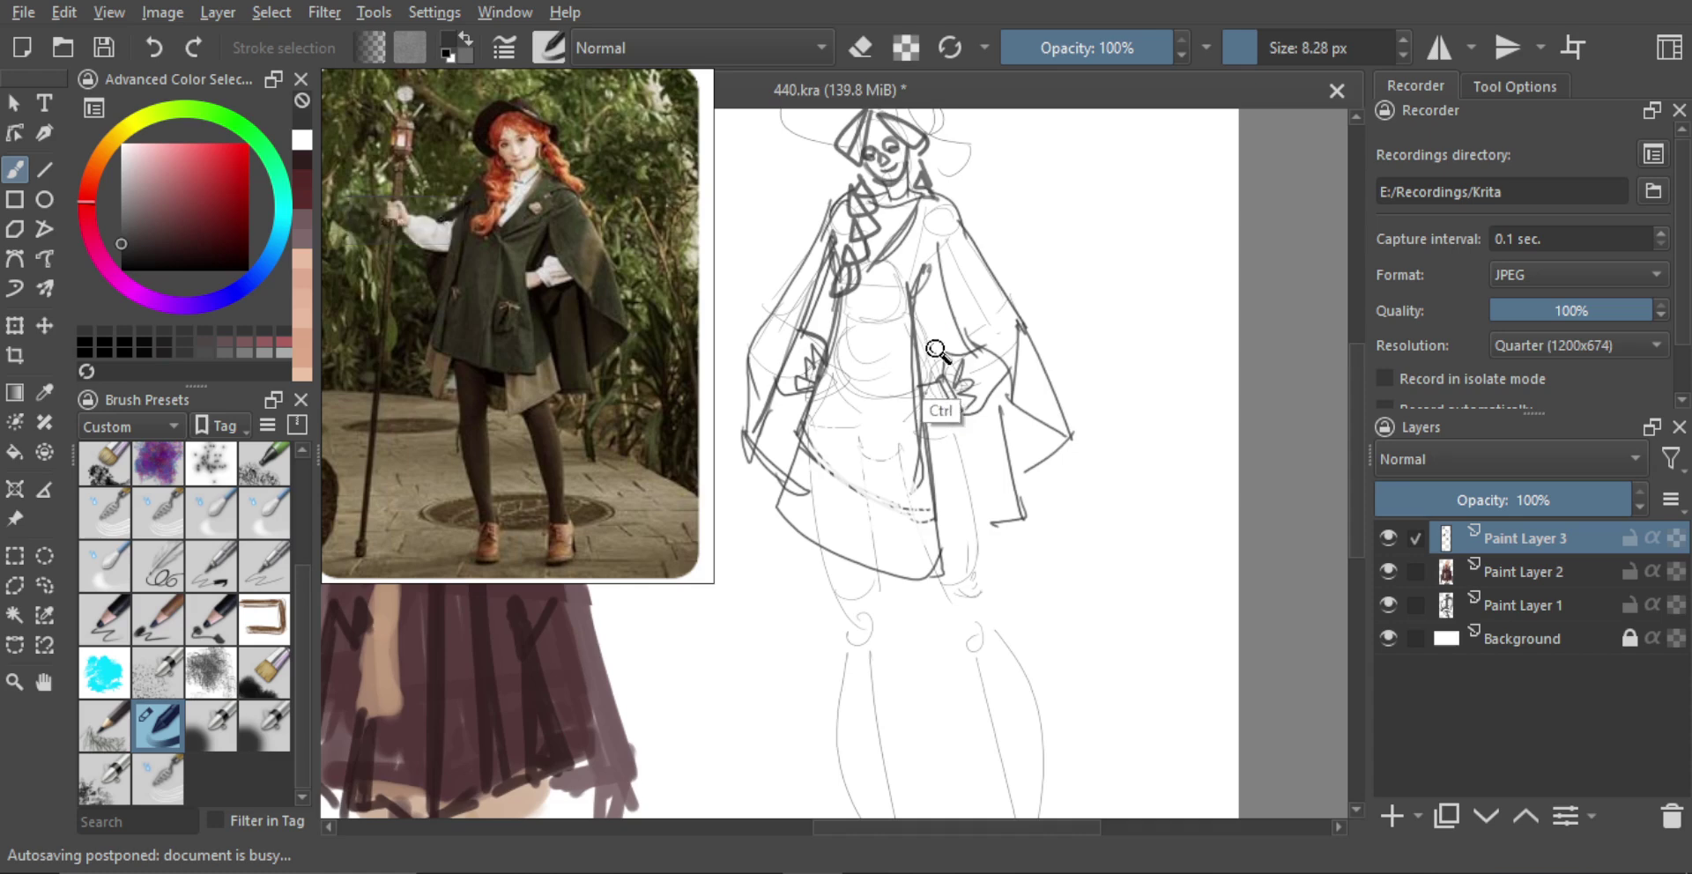
{"action": "scroll", "coordinate": [946, 327], "scroll_direction": "up", "scroll_amount": 1}
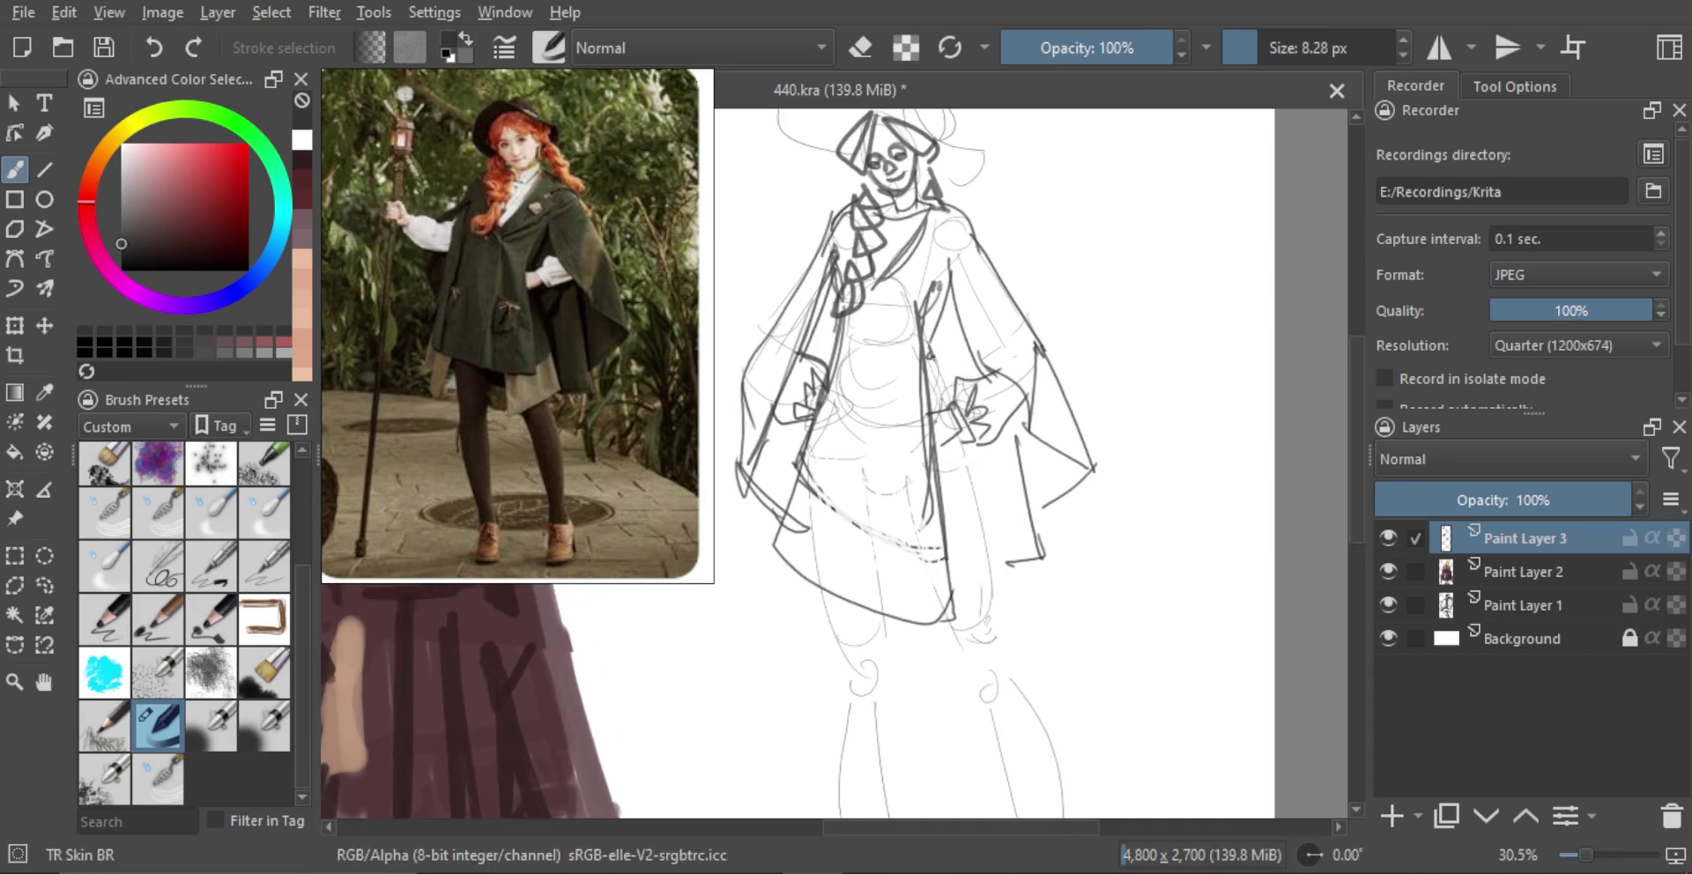
{"action": "scroll", "coordinate": [965, 536], "scroll_direction": "down", "scroll_amount": 4}
Check the figure in mirrored view and sketch the pointed skirt hem below the cape's front panel
{"action": "key", "text": "m"}
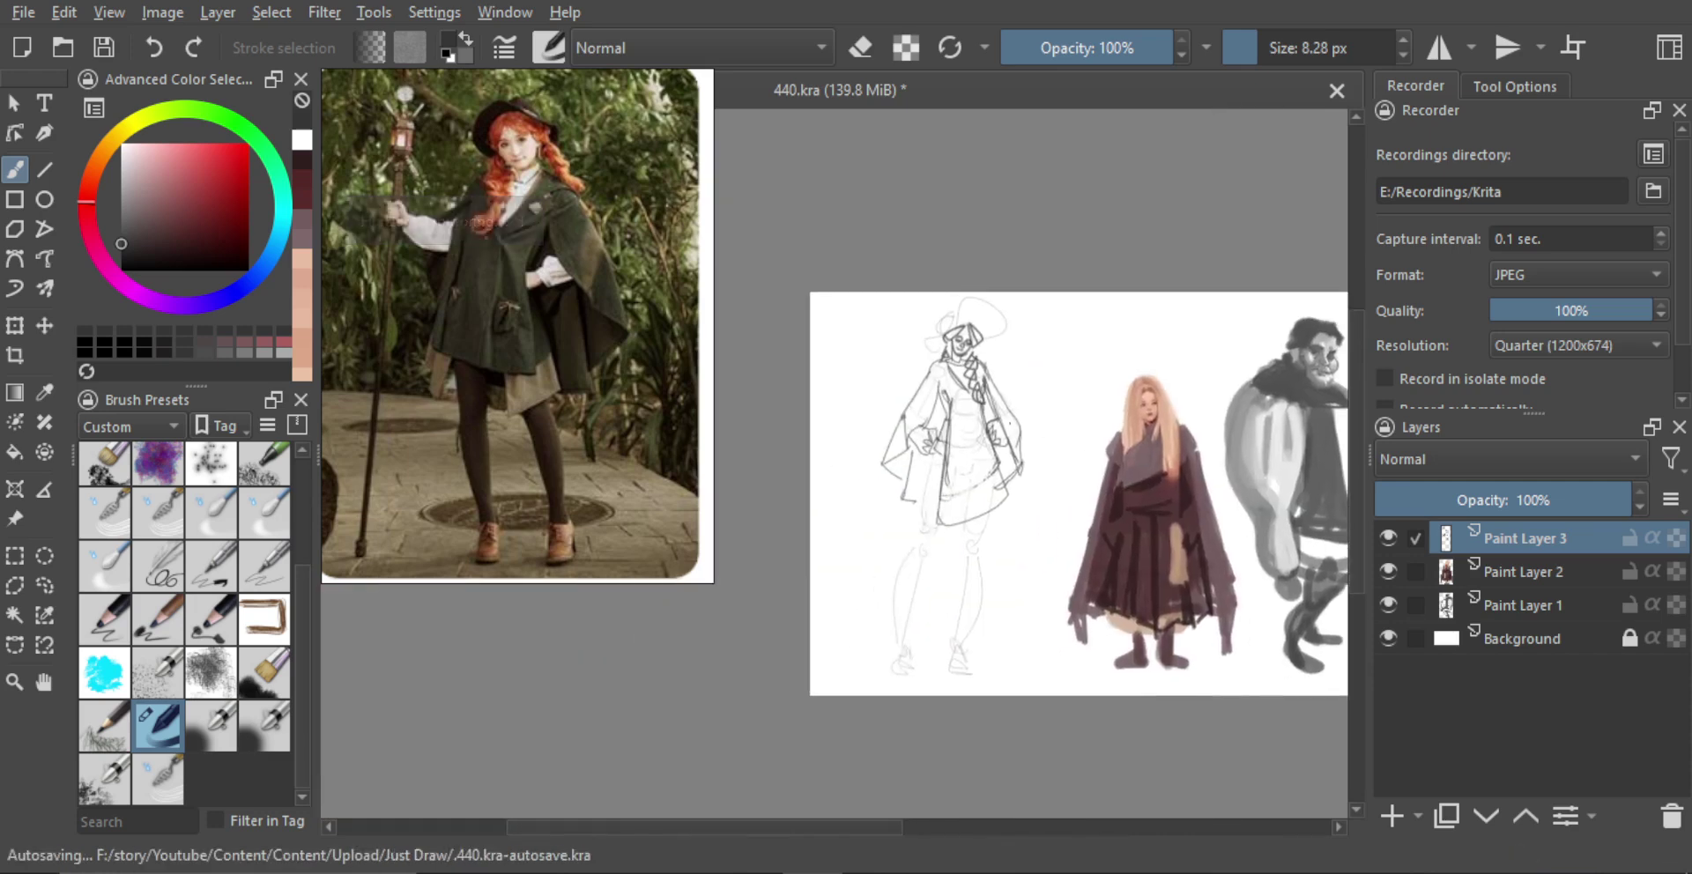
{"action": "key", "text": "m"}
{"action": "scroll", "coordinate": [914, 442], "scroll_direction": "up", "scroll_amount": 2}
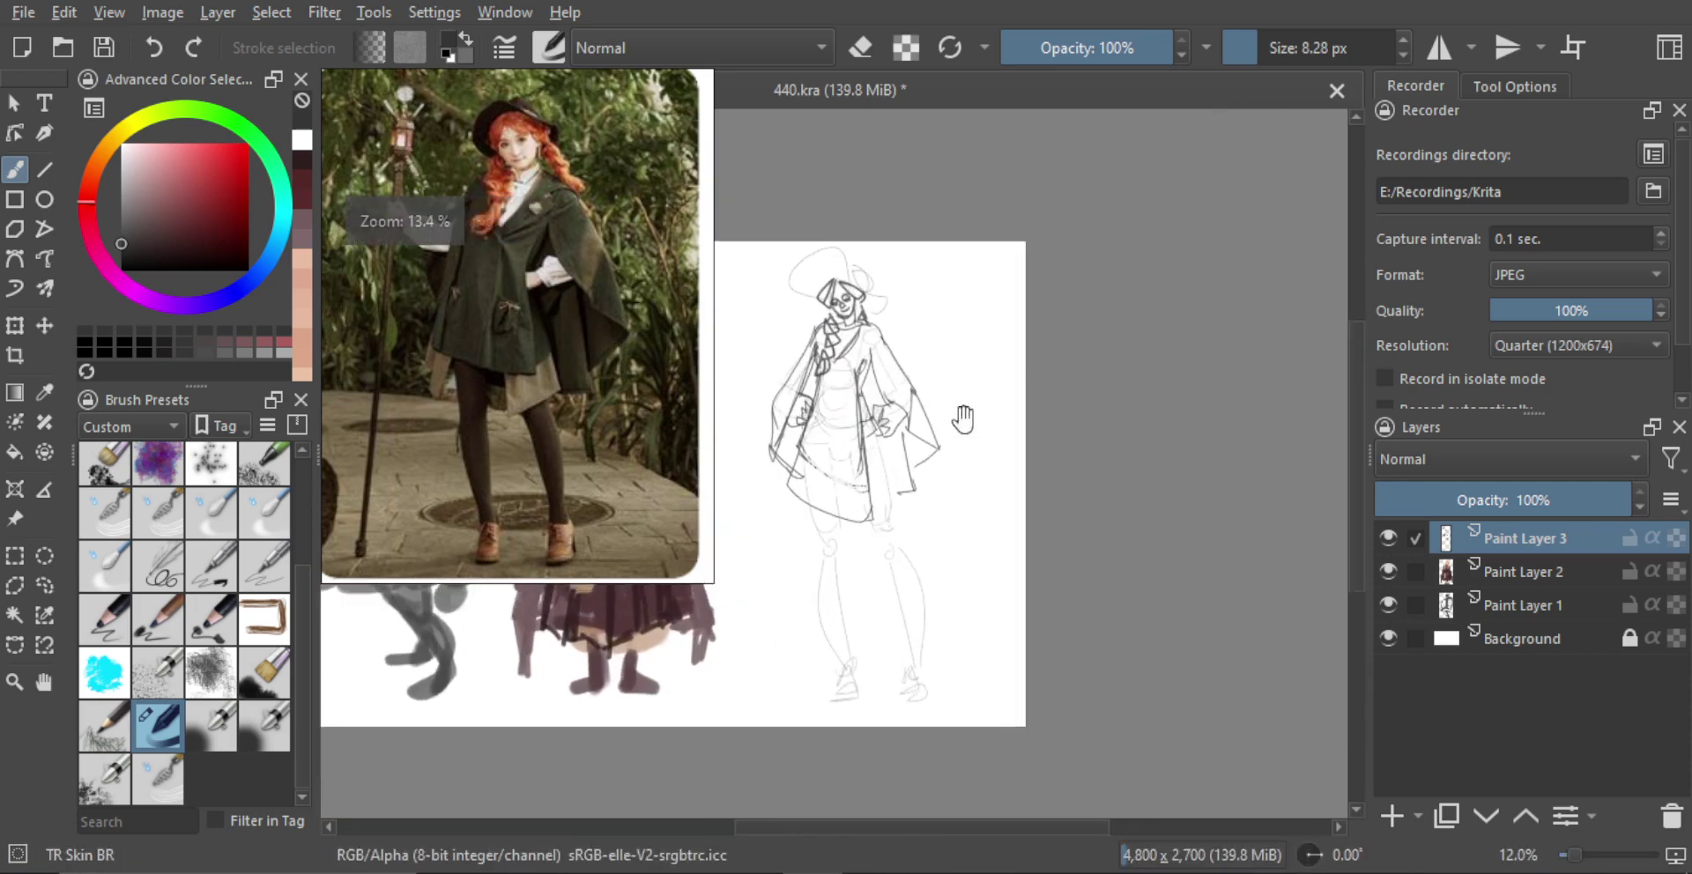
{"action": "scroll", "coordinate": [969, 432], "scroll_direction": "up", "scroll_amount": 2}
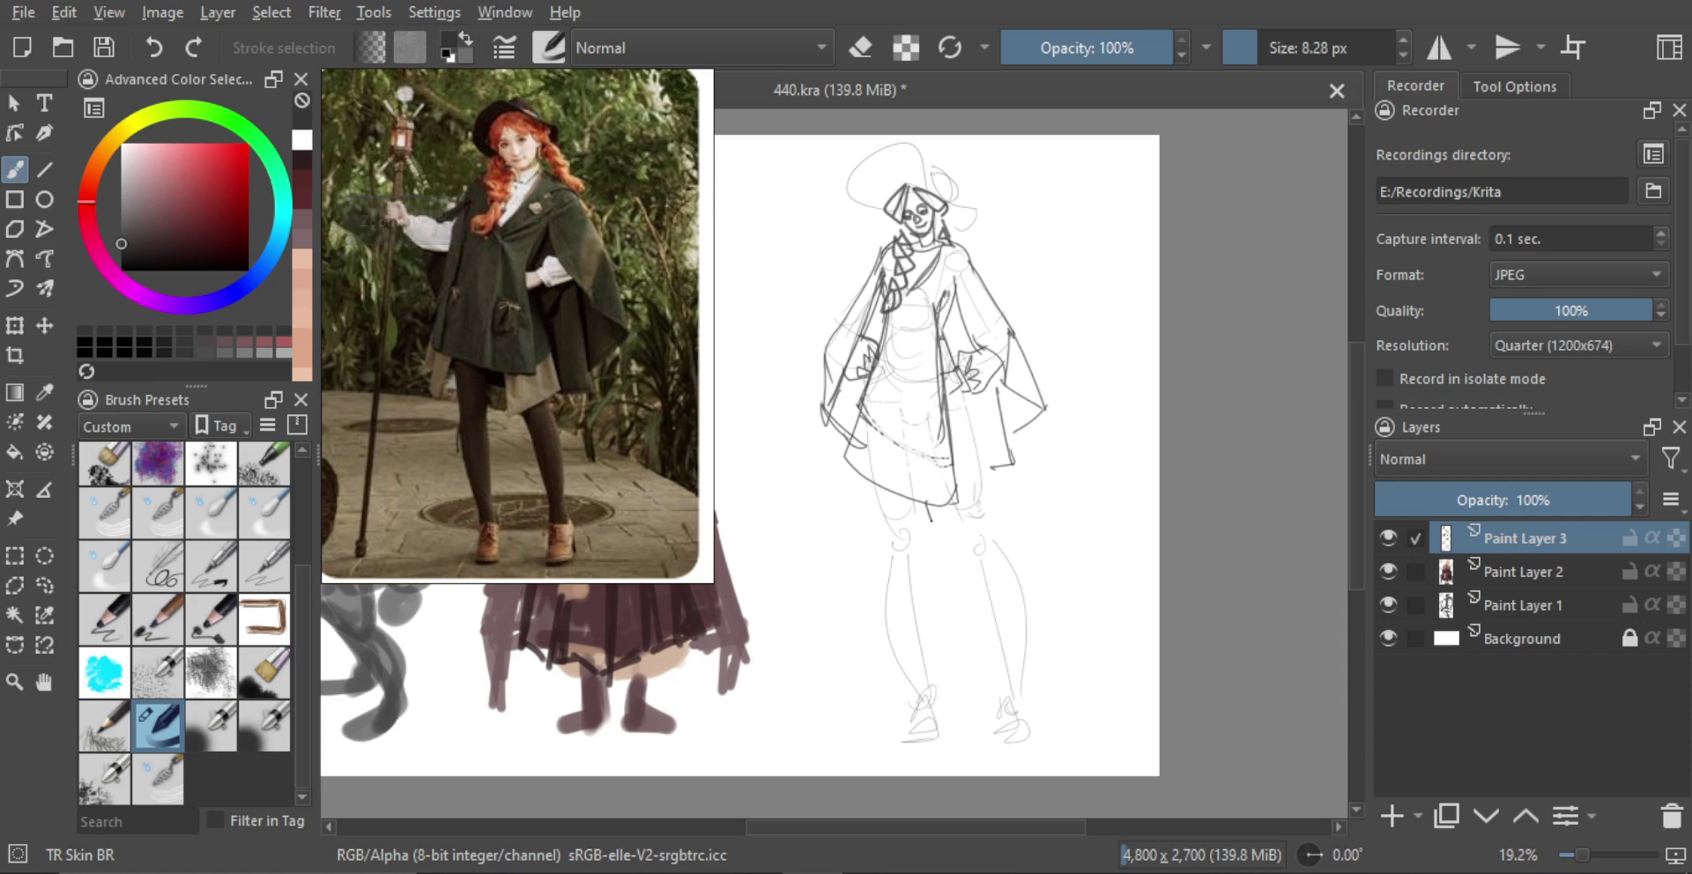
{"action": "left_click_drag", "start_coordinate": [975, 401], "coordinate": [998, 454]}
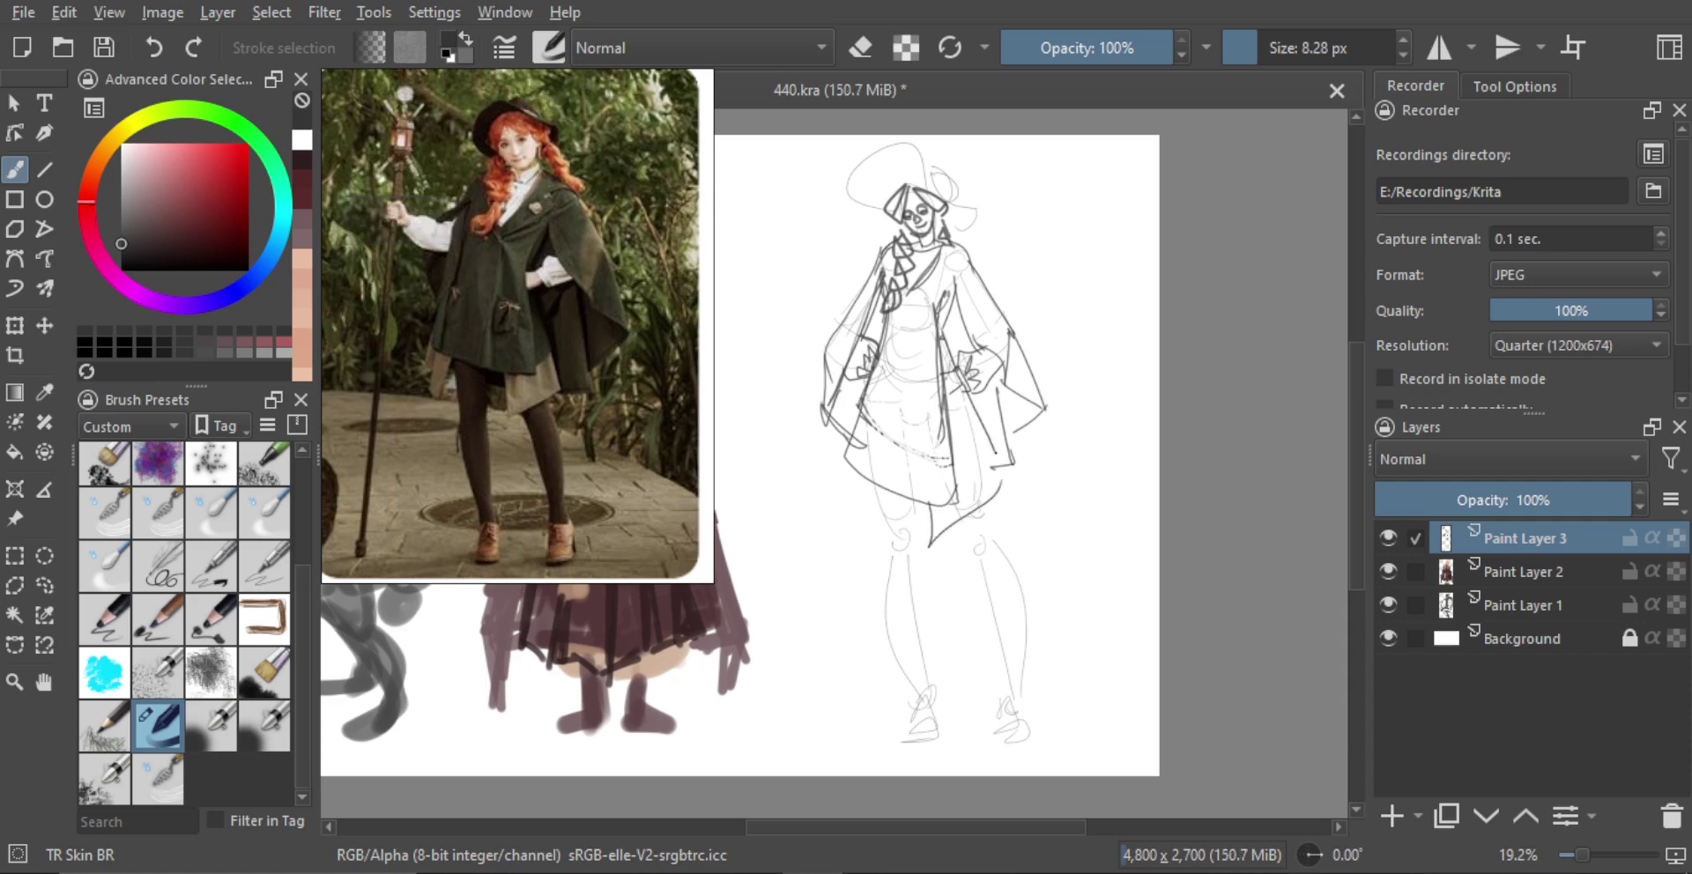
Draw darker, slimmer contours for the figure's left leg from the skirt hem down to the ankle
{"action": "scroll", "coordinate": [976, 480], "scroll_direction": "down", "scroll_amount": 1}
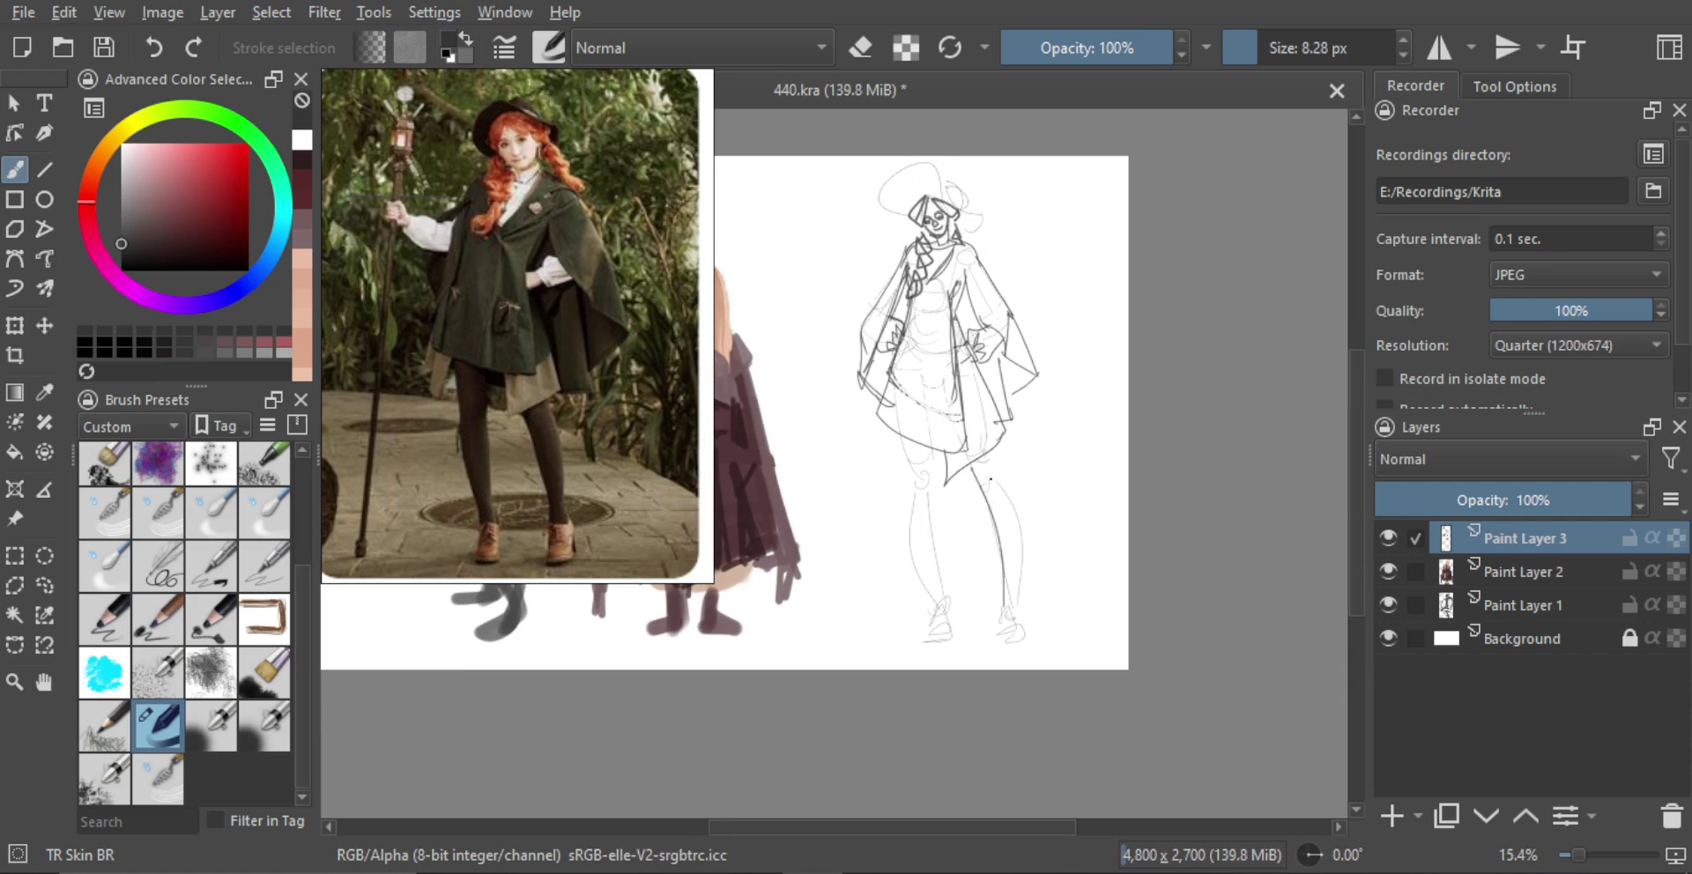
{"action": "left_click_drag", "start_coordinate": [1003, 483], "coordinate": [1018, 577]}
{"action": "left_click_drag", "start_coordinate": [987, 460], "coordinate": [1012, 599]}
{"action": "scroll", "coordinate": [1011, 590], "scroll_direction": "up", "scroll_amount": 1}
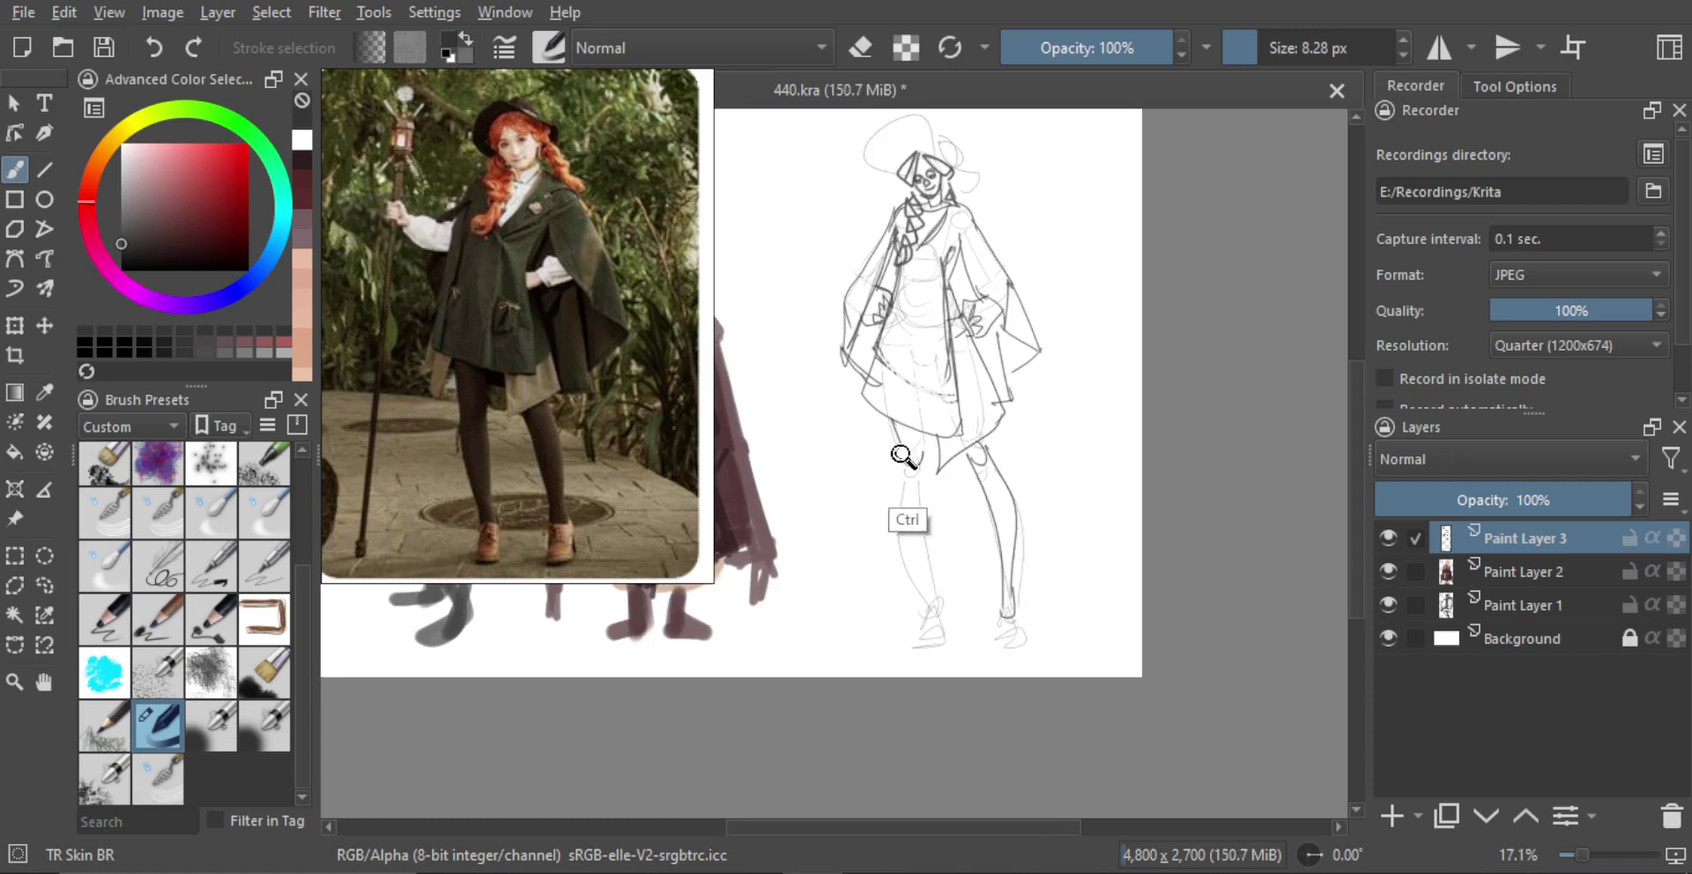
Rotate the whole hatted woman sketch slightly clockwise on Paint Layer 3
{"action": "scroll", "coordinate": [975, 521], "scroll_direction": "down", "scroll_amount": 2}
{"action": "key", "text": "ctrl+t"}
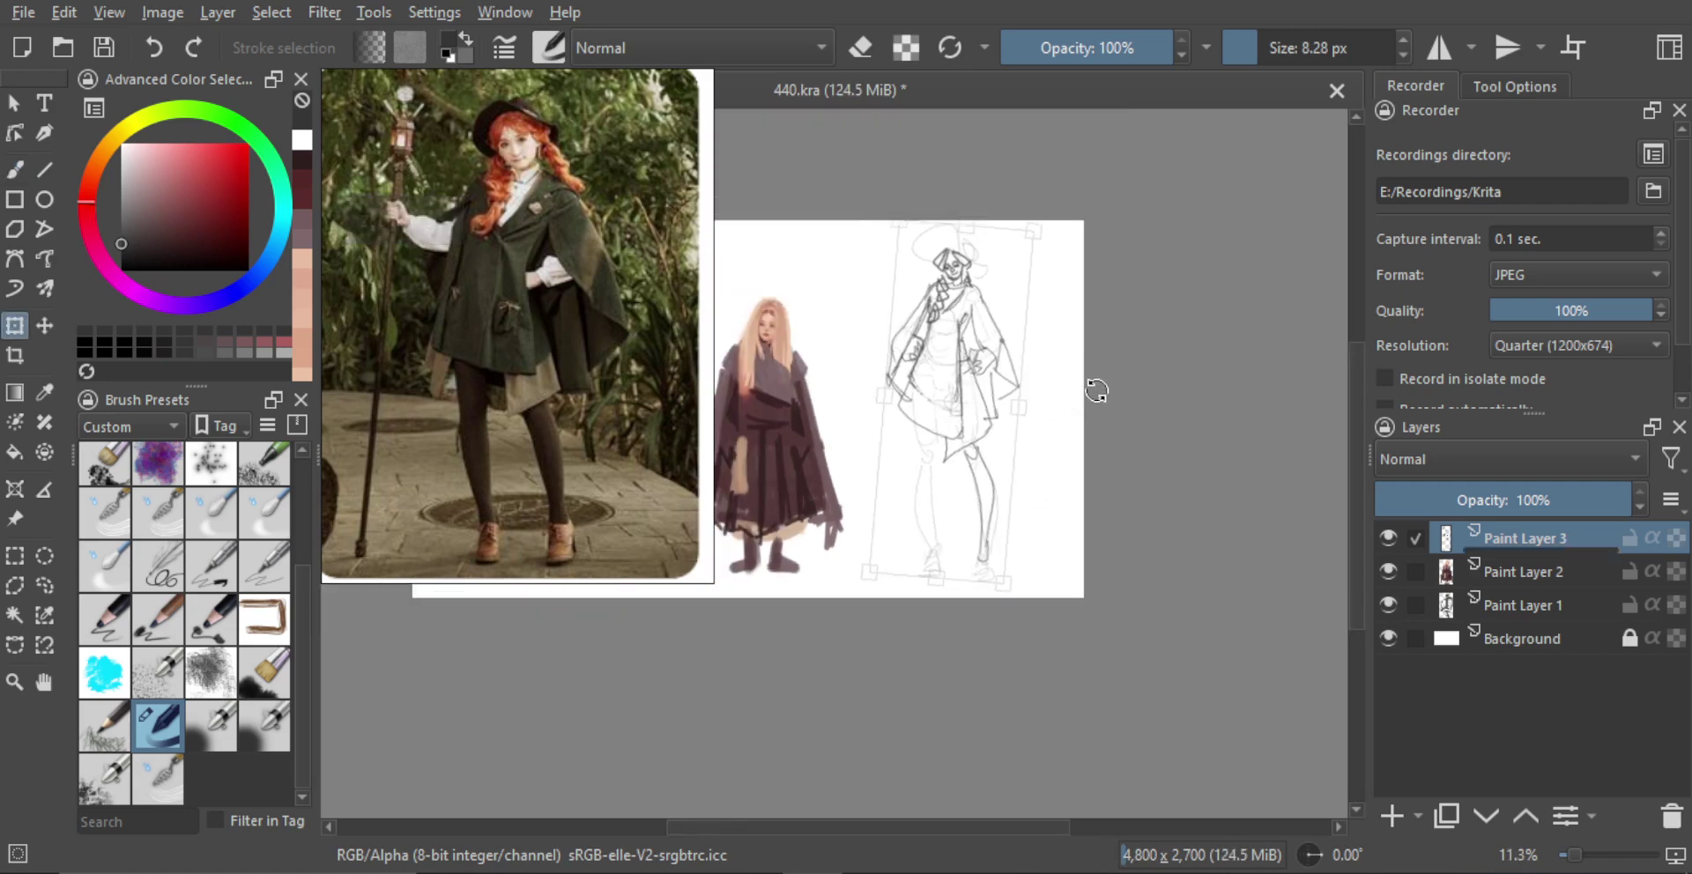
{"action": "left_click_drag", "start_coordinate": [1092, 385], "coordinate": [1083, 395]}
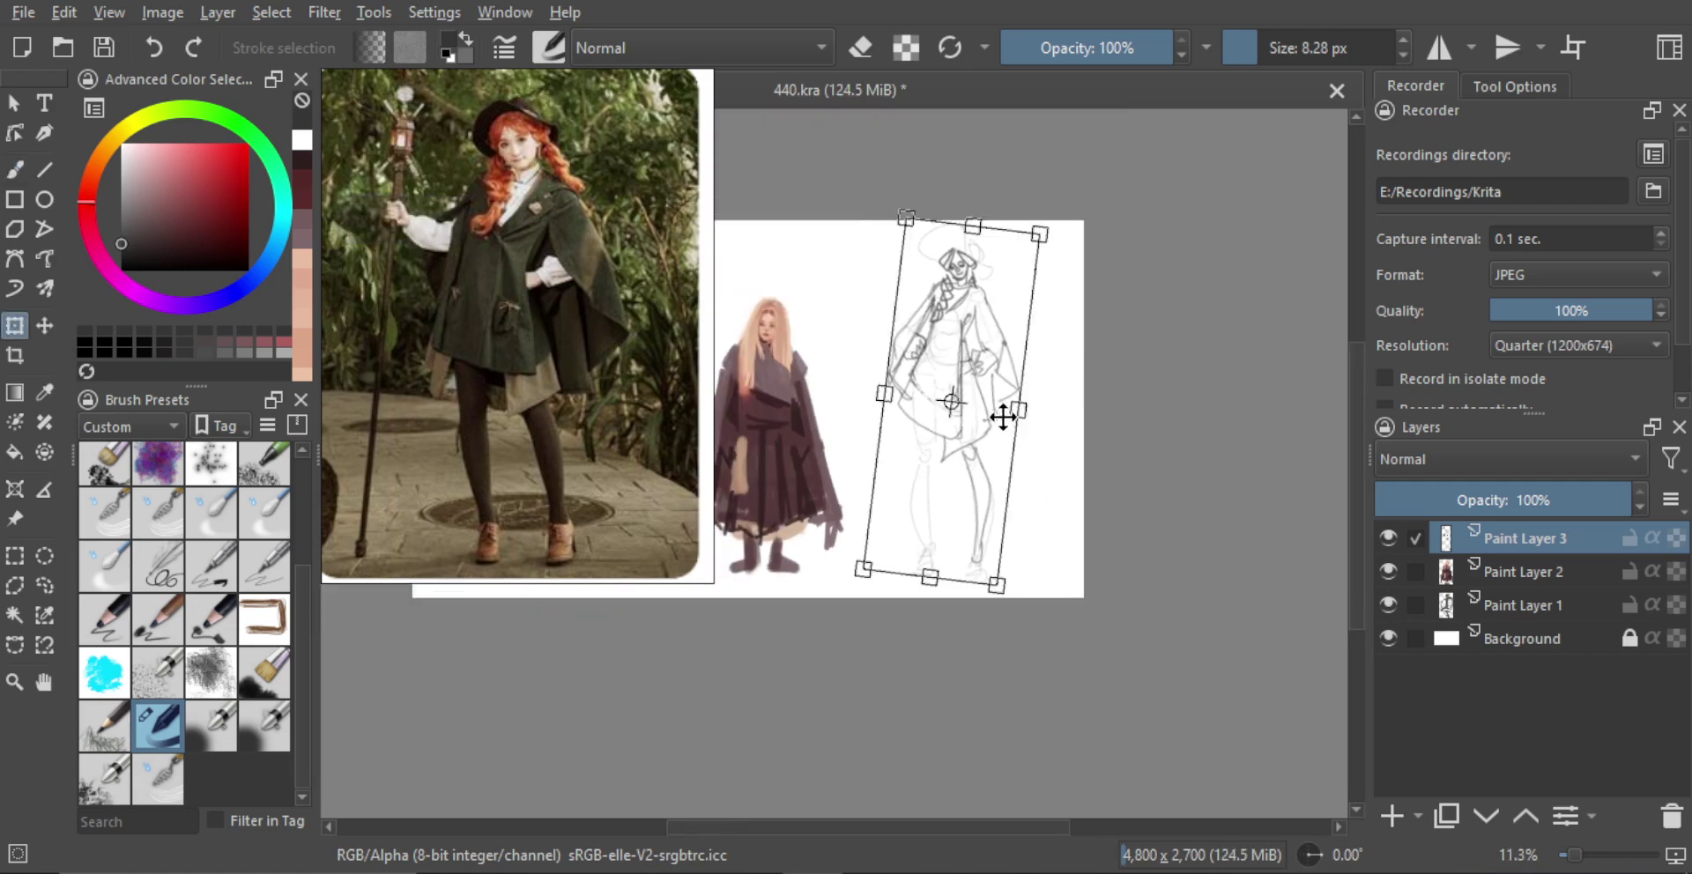
{"action": "key", "text": "b"}
{"action": "scroll", "coordinate": [917, 438], "scroll_direction": "up", "scroll_amount": 3}
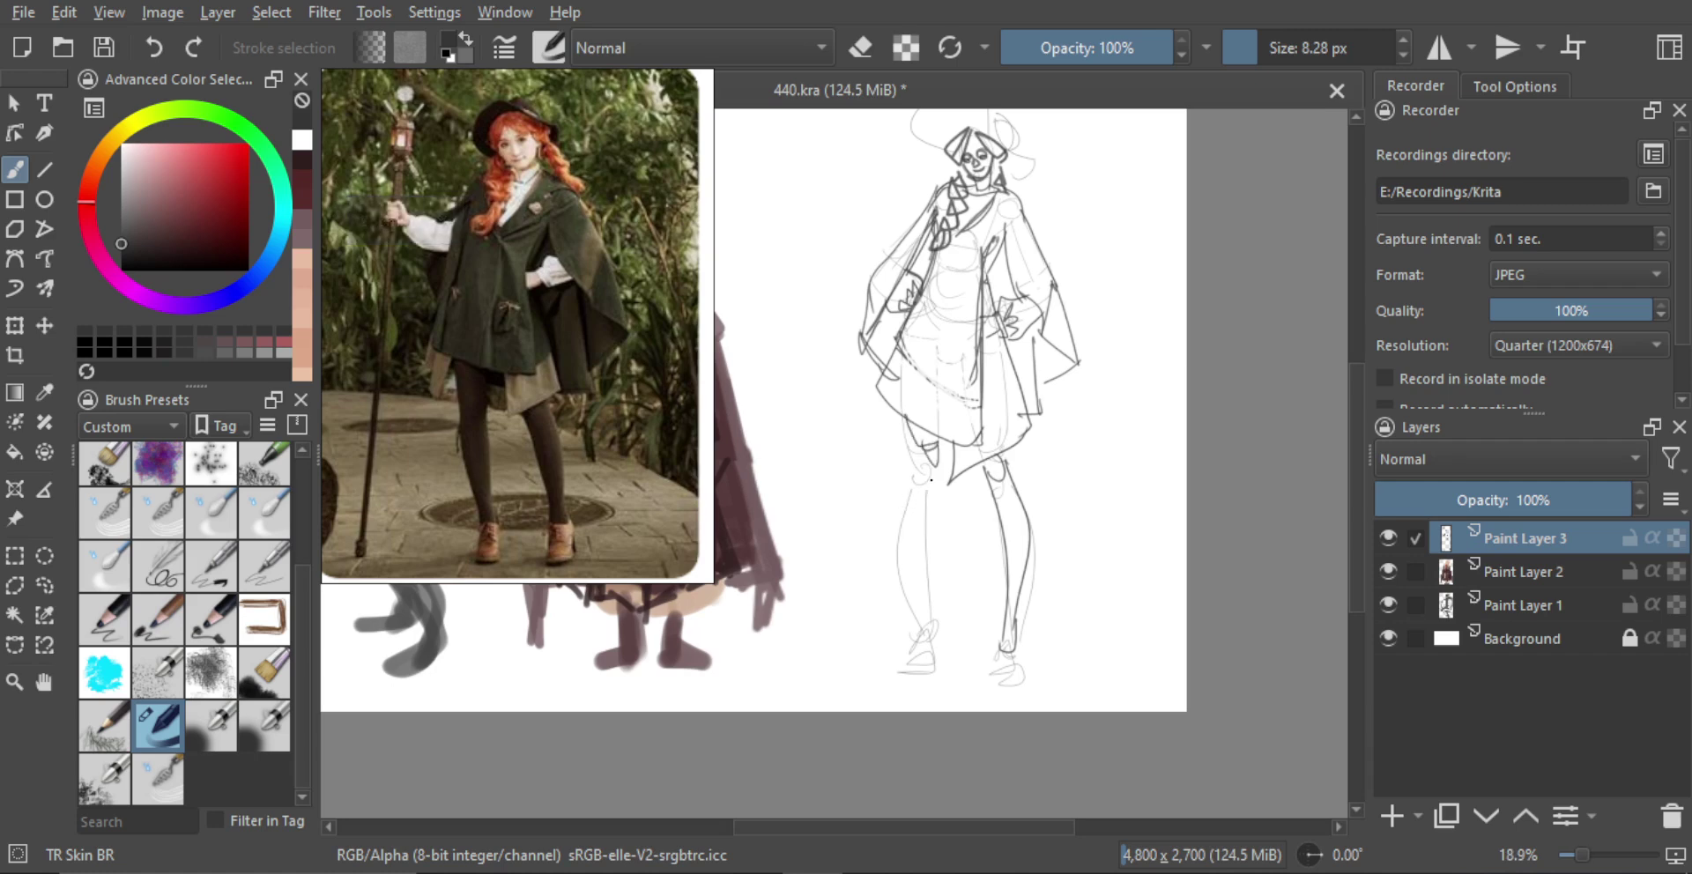
{"action": "mouse_move", "coordinate": [922, 453]}
{"action": "left_mouse_down"}
{"action": "mouse_move", "coordinate": [929, 622]}
{"action": "mouse_move", "coordinate": [918, 511]}
{"action": "mouse_move", "coordinate": [926, 550]}
{"action": "left_mouse_up"}
{"action": "key", "text": "ctrl+z"}
{"action": "left_click_drag", "start_coordinate": [939, 476], "coordinate": [965, 634]}
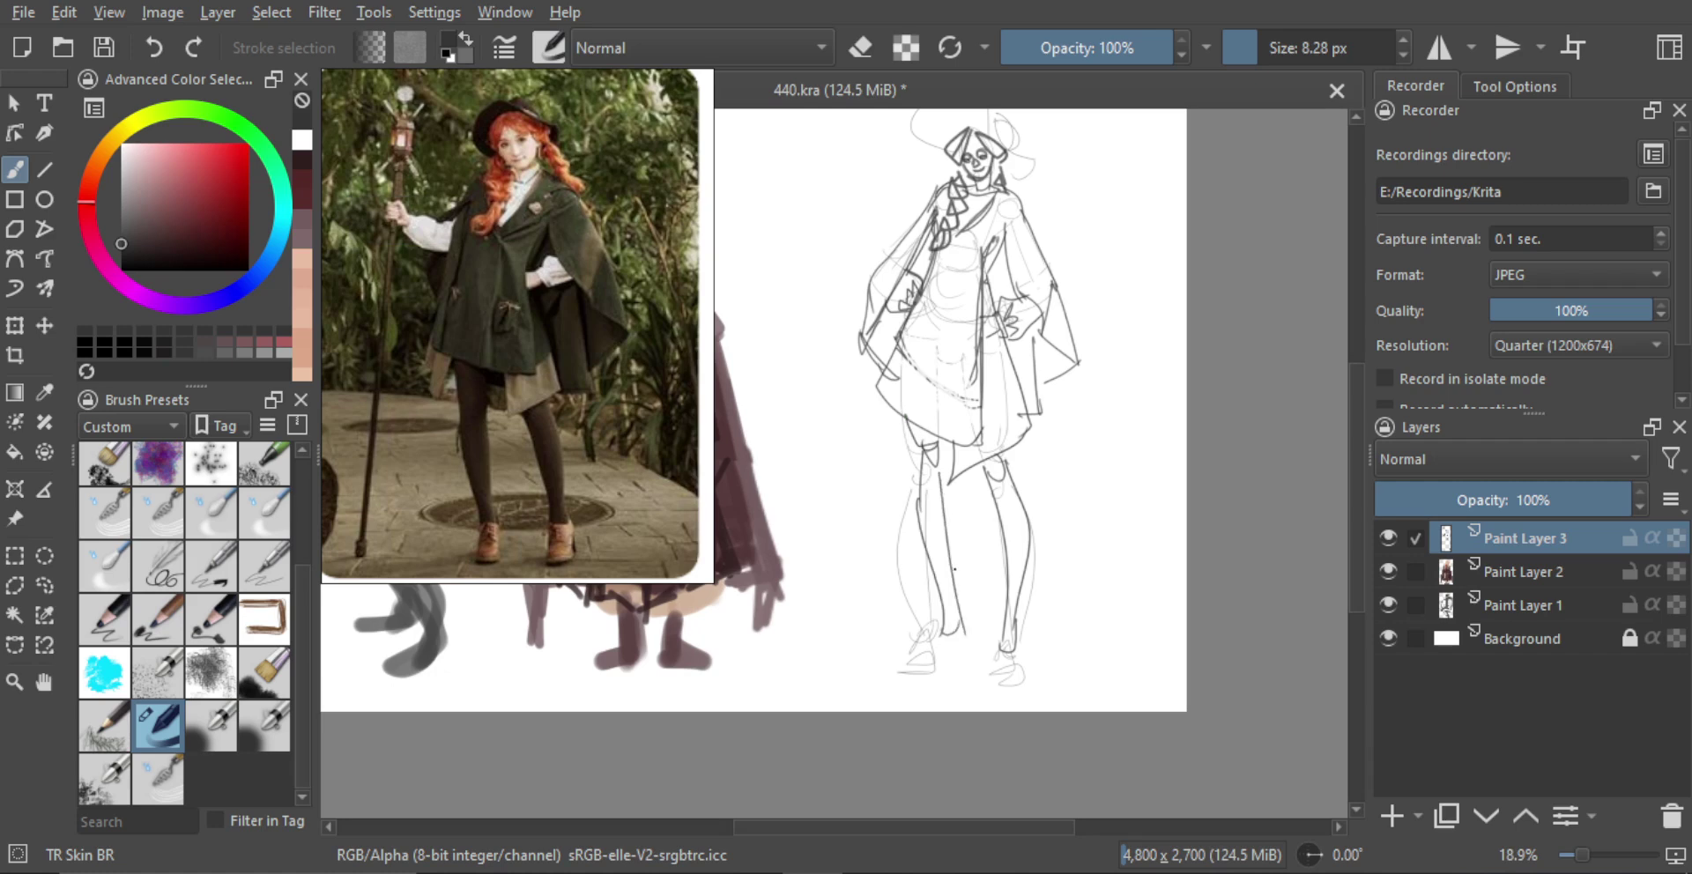
{"action": "key", "text": "ctrl+z"}
{"action": "key", "text": "ctrl+z"}
{"action": "key", "text": "ctrl+z"}
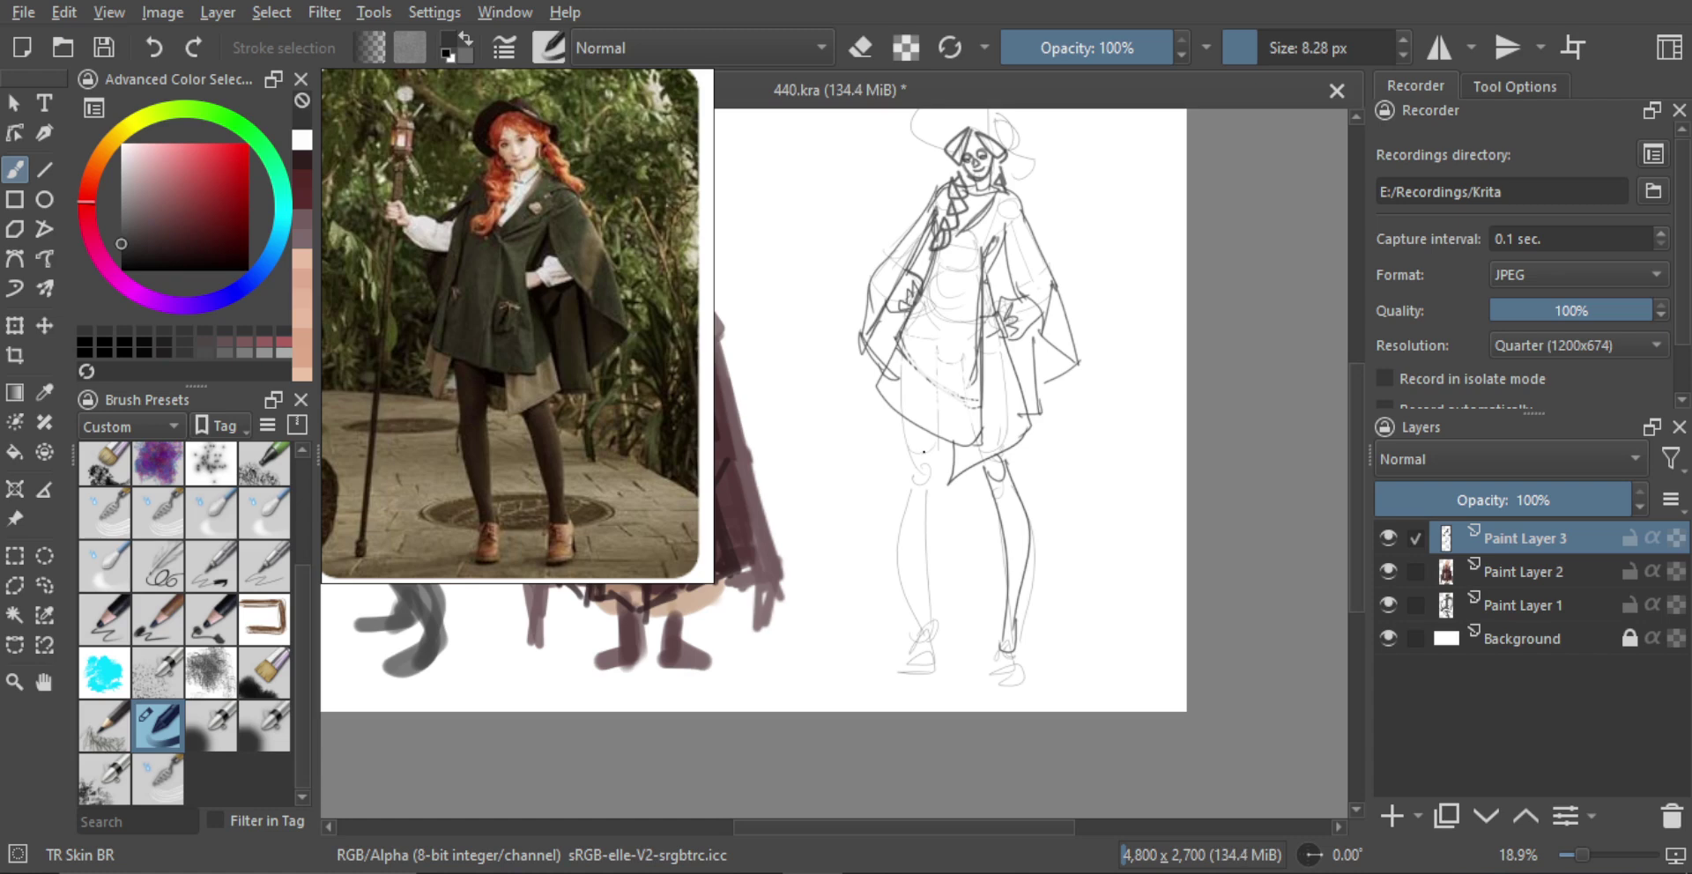
Lasso the faint guide lines of the figure's right leg and foot, delete them and clear the selection
{"action": "key", "text": "l"}
{"action": "mouse_move", "coordinate": [936, 486]}
{"action": "left_mouse_down"}
{"action": "mouse_move", "coordinate": [911, 698]}
{"action": "mouse_move", "coordinate": [960, 578]}
{"action": "left_mouse_up"}
{"action": "key", "text": "Delete"}
{"action": "key", "text": "ctrl+shift+a"}
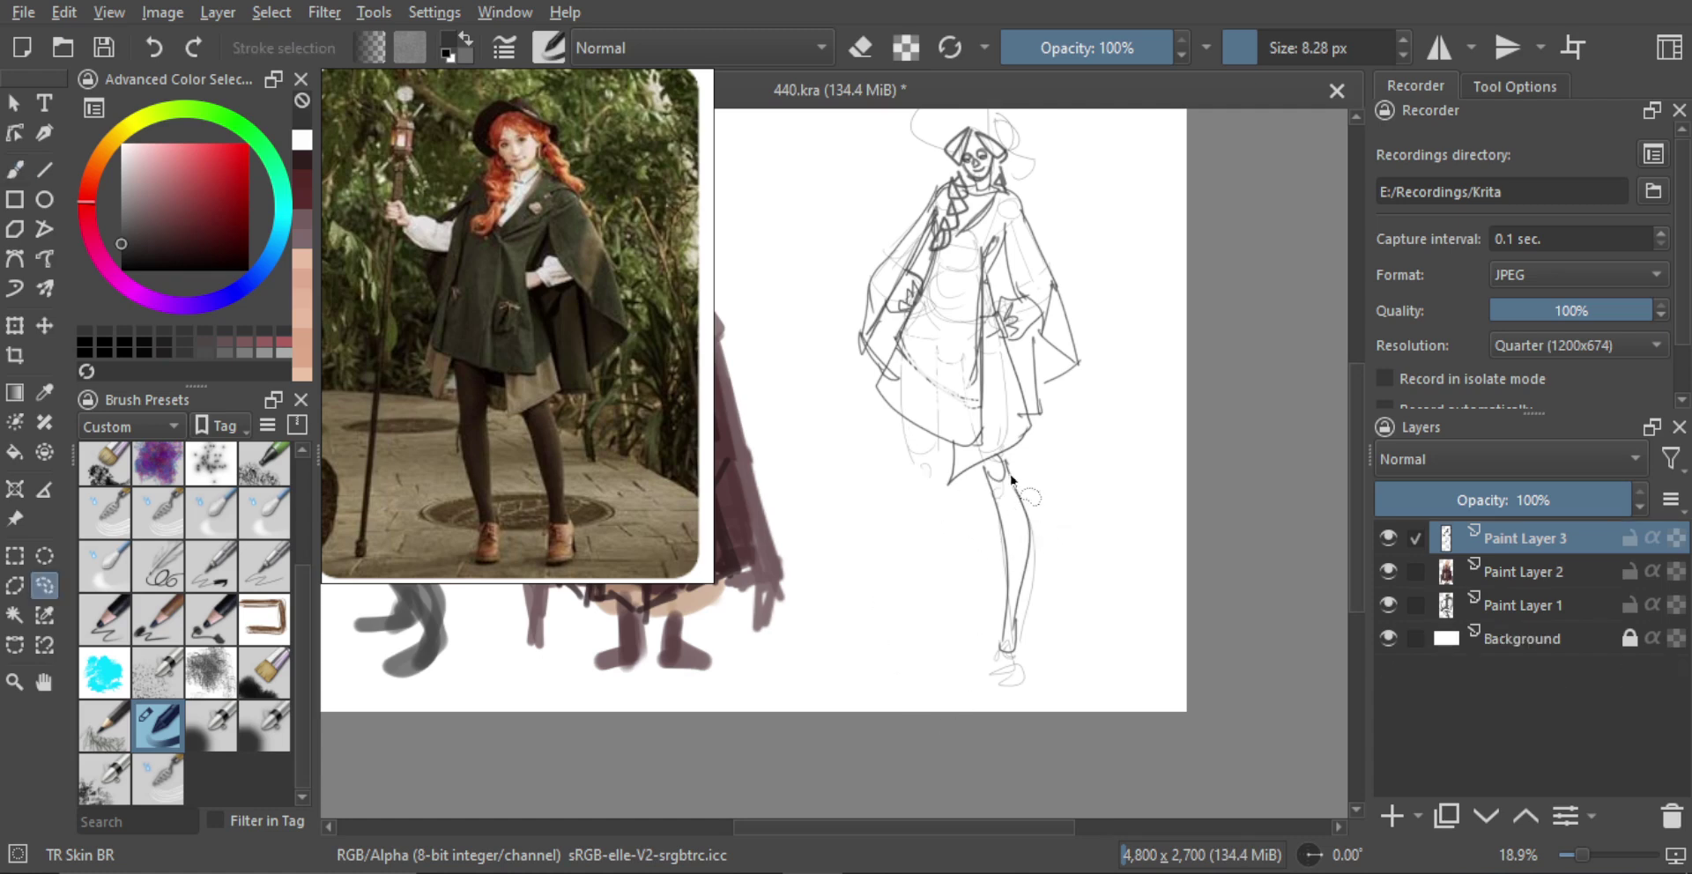
Select the figure's left leg, rotate it slightly outward below the skirt hem and deselect it
{"action": "key", "text": "minus"}
{"action": "mouse_move", "coordinate": [925, 509]}
{"action": "left_mouse_down"}
{"action": "mouse_move", "coordinate": [922, 691]}
{"action": "mouse_move", "coordinate": [986, 620]}
{"action": "left_mouse_up"}
{"action": "key", "text": "ctrl+t"}
{"action": "left_click_drag", "start_coordinate": [1057, 497], "coordinate": [1062, 476]}
{"action": "left_click_drag", "start_coordinate": [996, 531], "coordinate": [994, 527]}
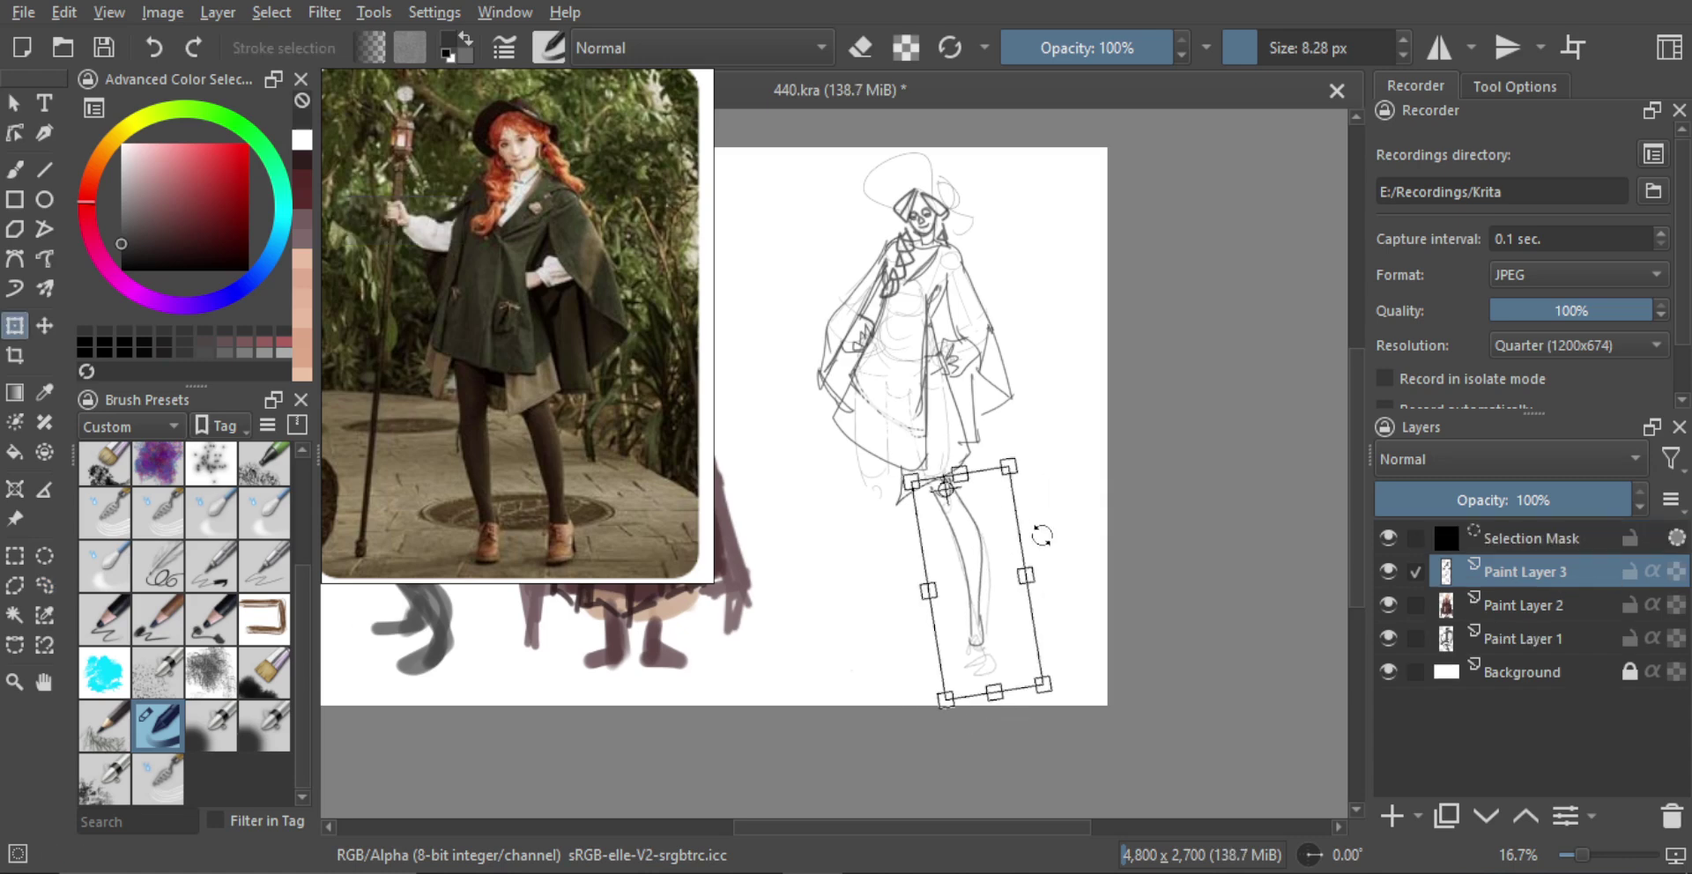
{"action": "key", "text": "b"}
{"action": "key", "text": "l"}
{"action": "key", "text": "ctrl+shift+a"}
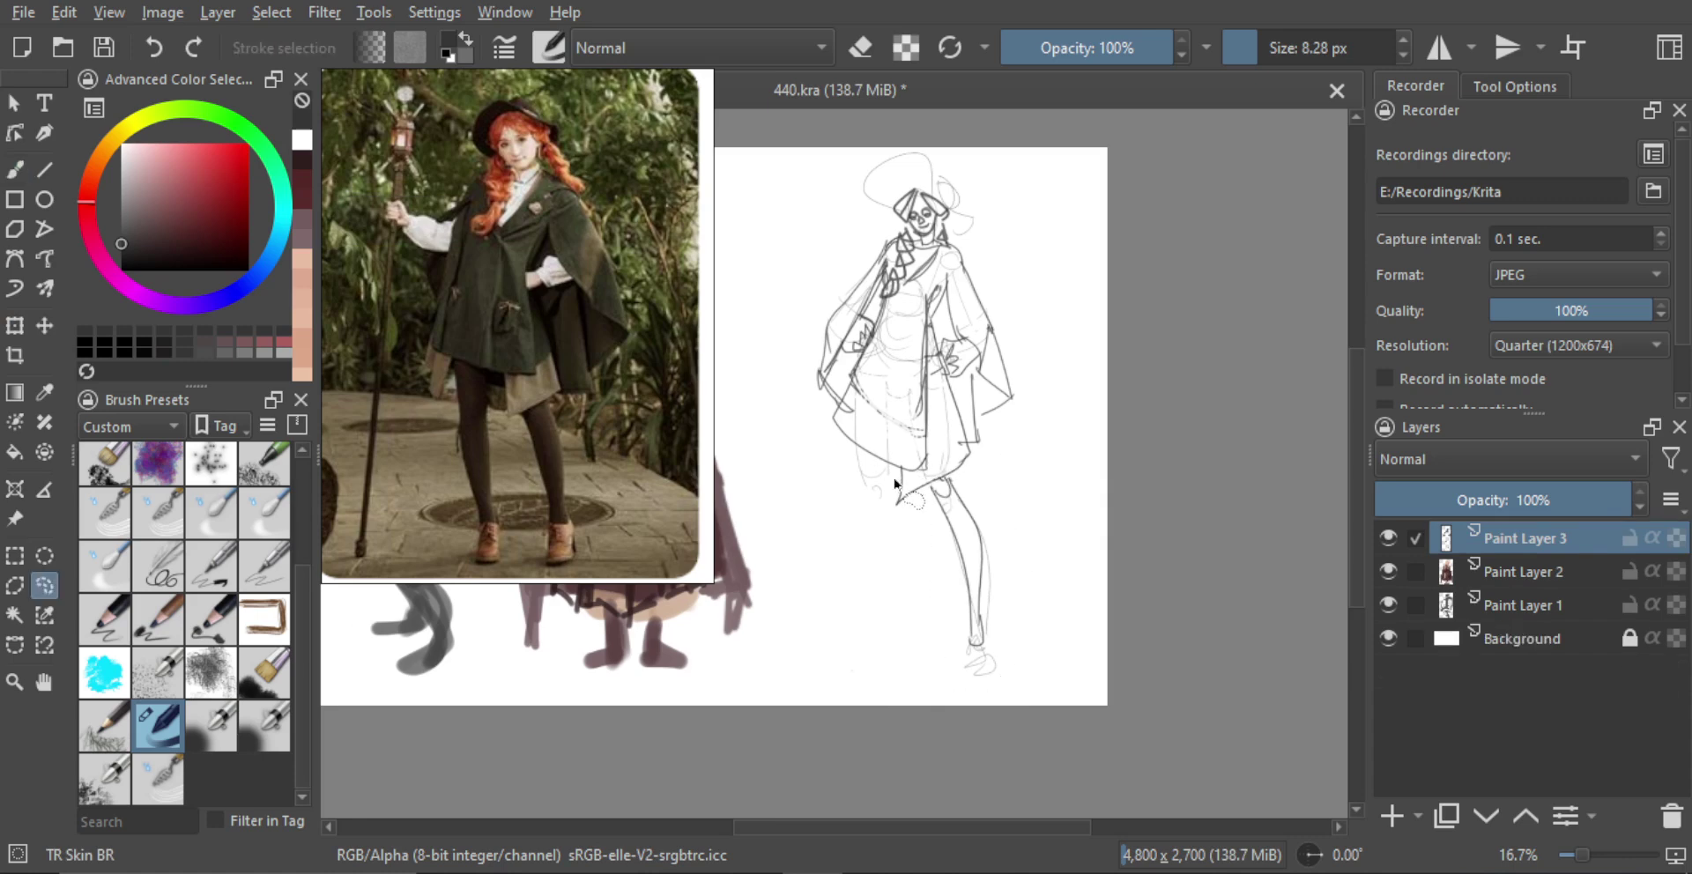
Draw the figure's right leg from the skirt hem to the ankle and sketch pointed heeled shoes on both feet
{"action": "key", "text": "b"}
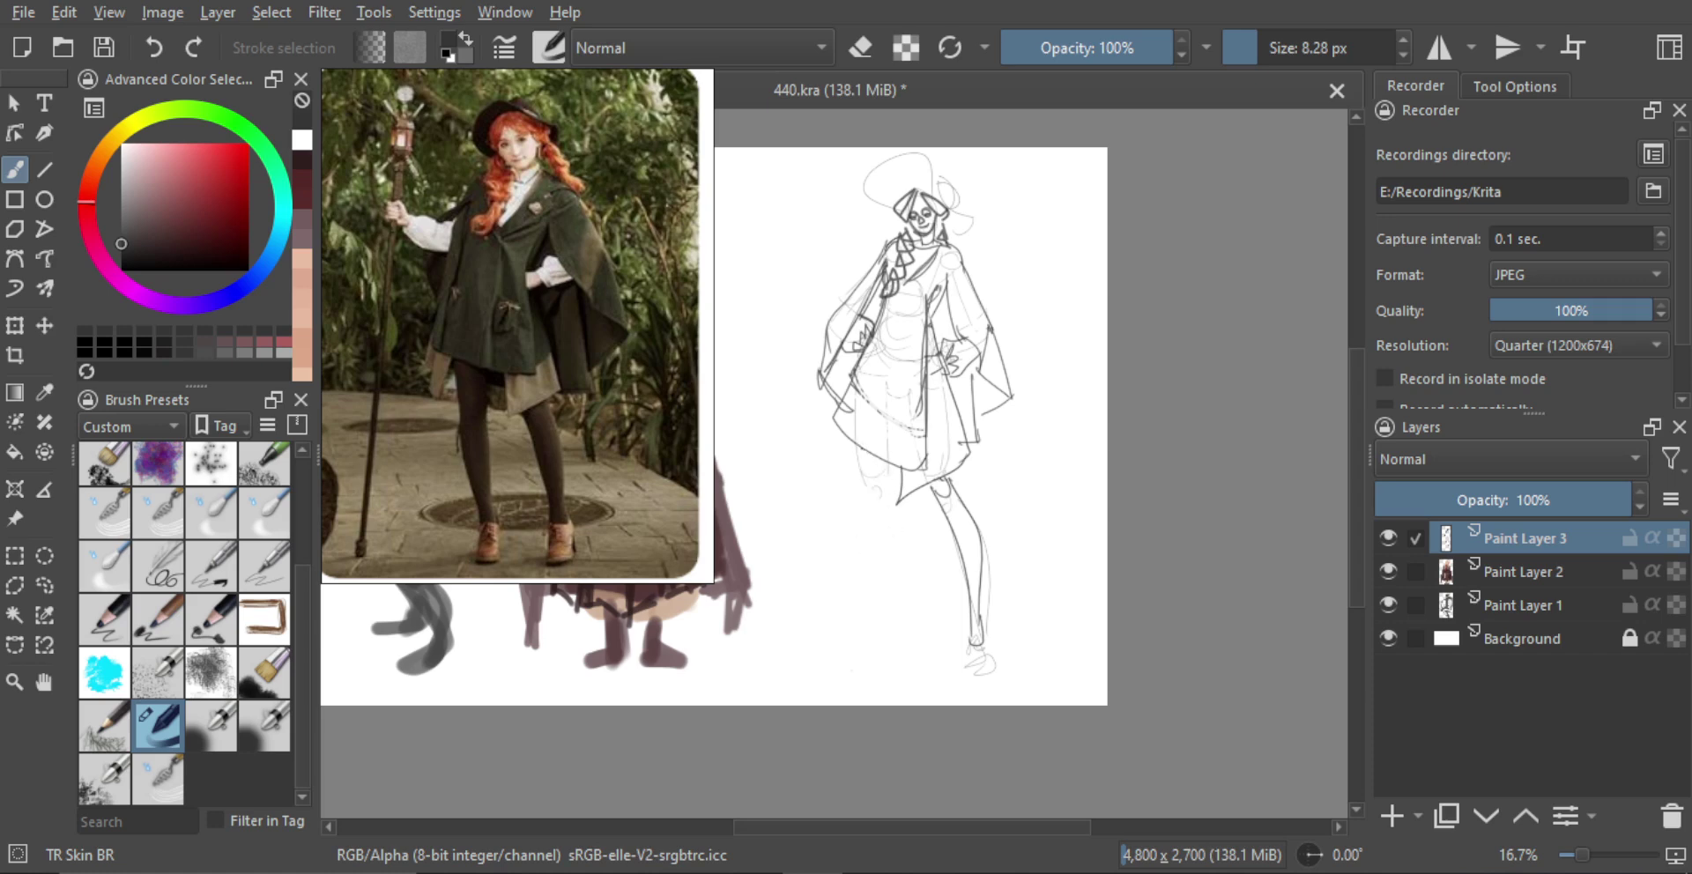
{"action": "left_click_drag", "start_coordinate": [878, 498], "coordinate": [900, 637]}
{"action": "key", "text": "ctrl+z"}
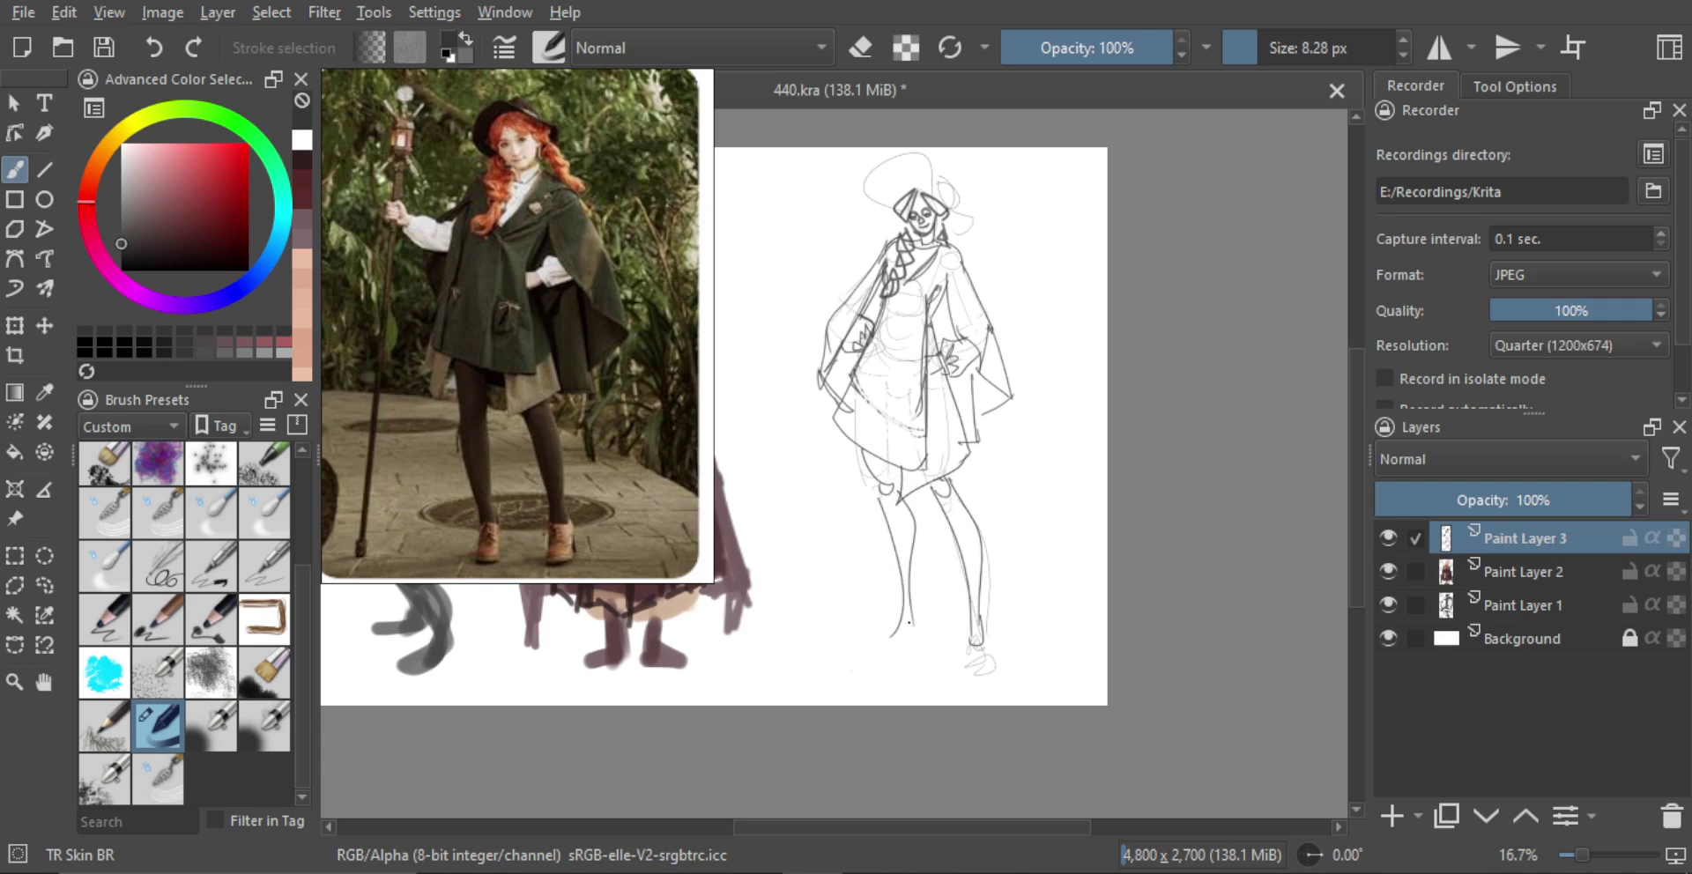
{"action": "left_click_drag", "start_coordinate": [899, 615], "coordinate": [914, 631]}
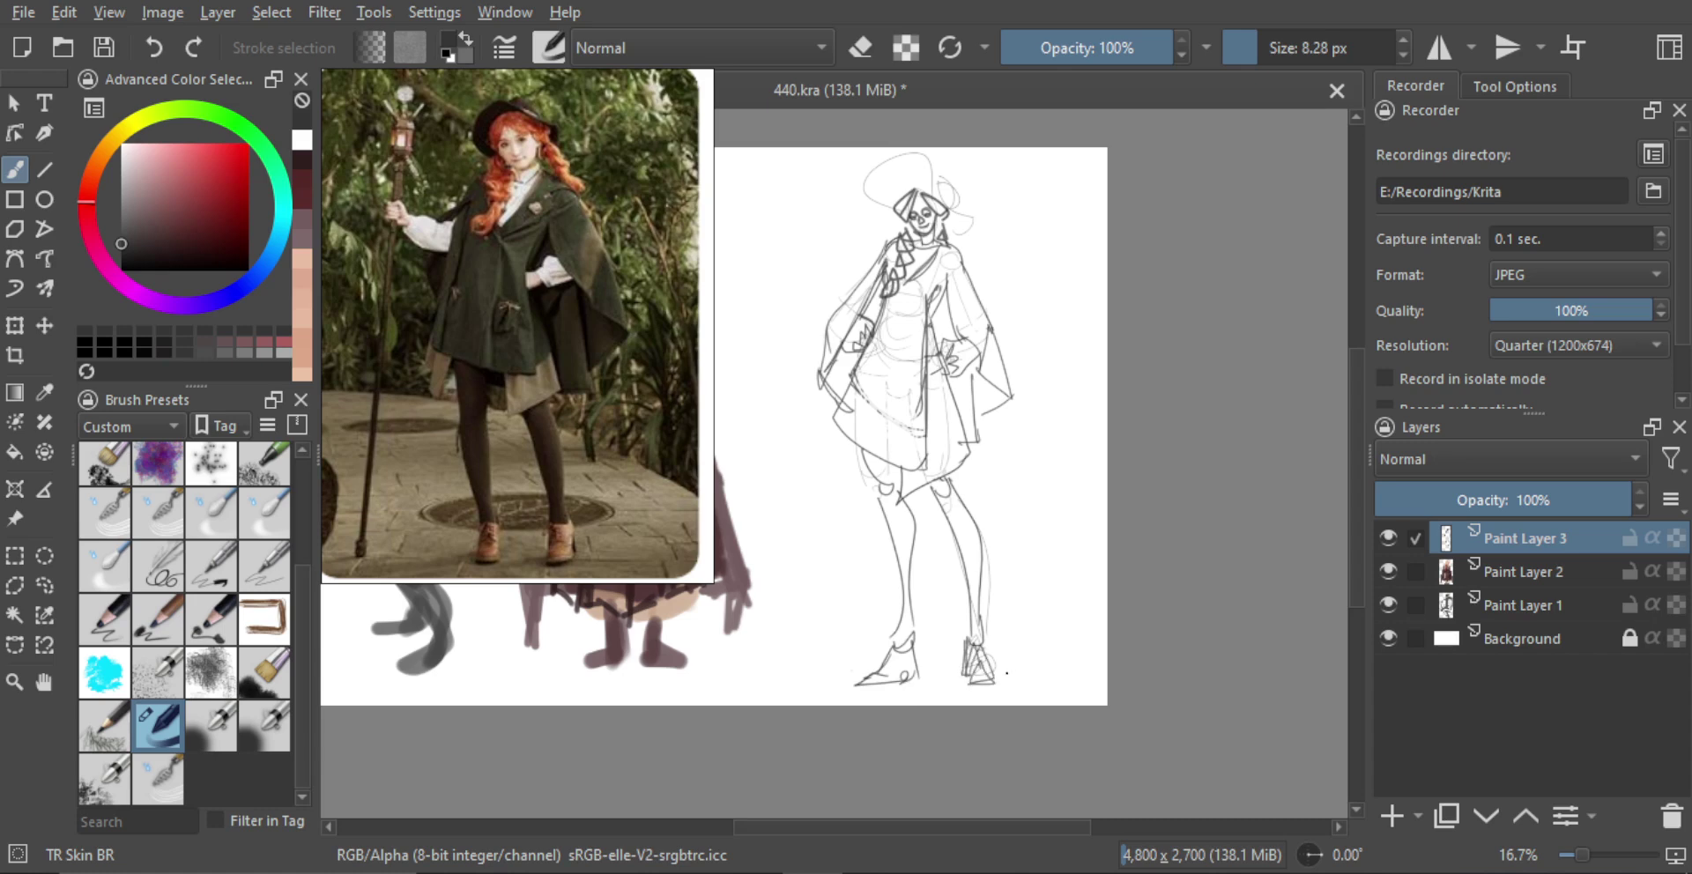
Check the figure in mirrored view, lasso both legs, and shorten and slightly adjust their angle and position under the skirt
{"action": "key", "text": "minus"}
{"action": "key", "text": "m"}
{"action": "key", "text": "m"}
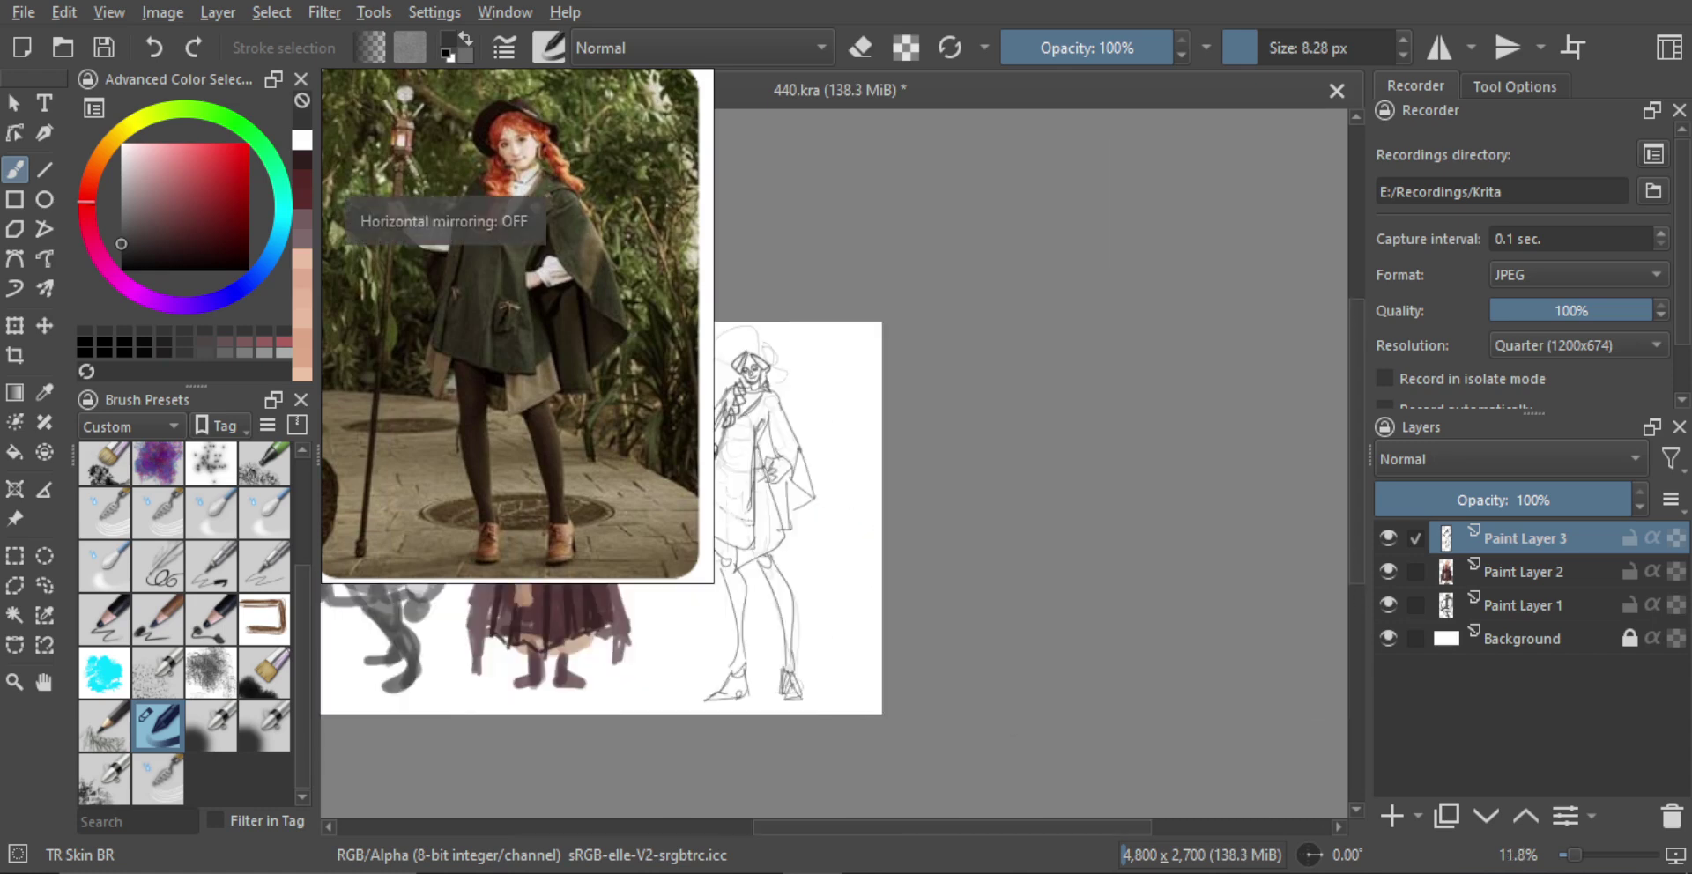
{"action": "mouse_move", "coordinate": [798, 573]}
{"action": "left_mouse_down"}
{"action": "mouse_move", "coordinate": [1021, 589]}
{"action": "mouse_move", "coordinate": [1038, 566]}
{"action": "mouse_move", "coordinate": [901, 531]}
{"action": "mouse_move", "coordinate": [1038, 721]}
{"action": "mouse_move", "coordinate": [992, 573]}
{"action": "mouse_move", "coordinate": [974, 586]}
{"action": "left_mouse_up"}
{"action": "key", "text": "l"}
{"action": "key", "text": "shift"}
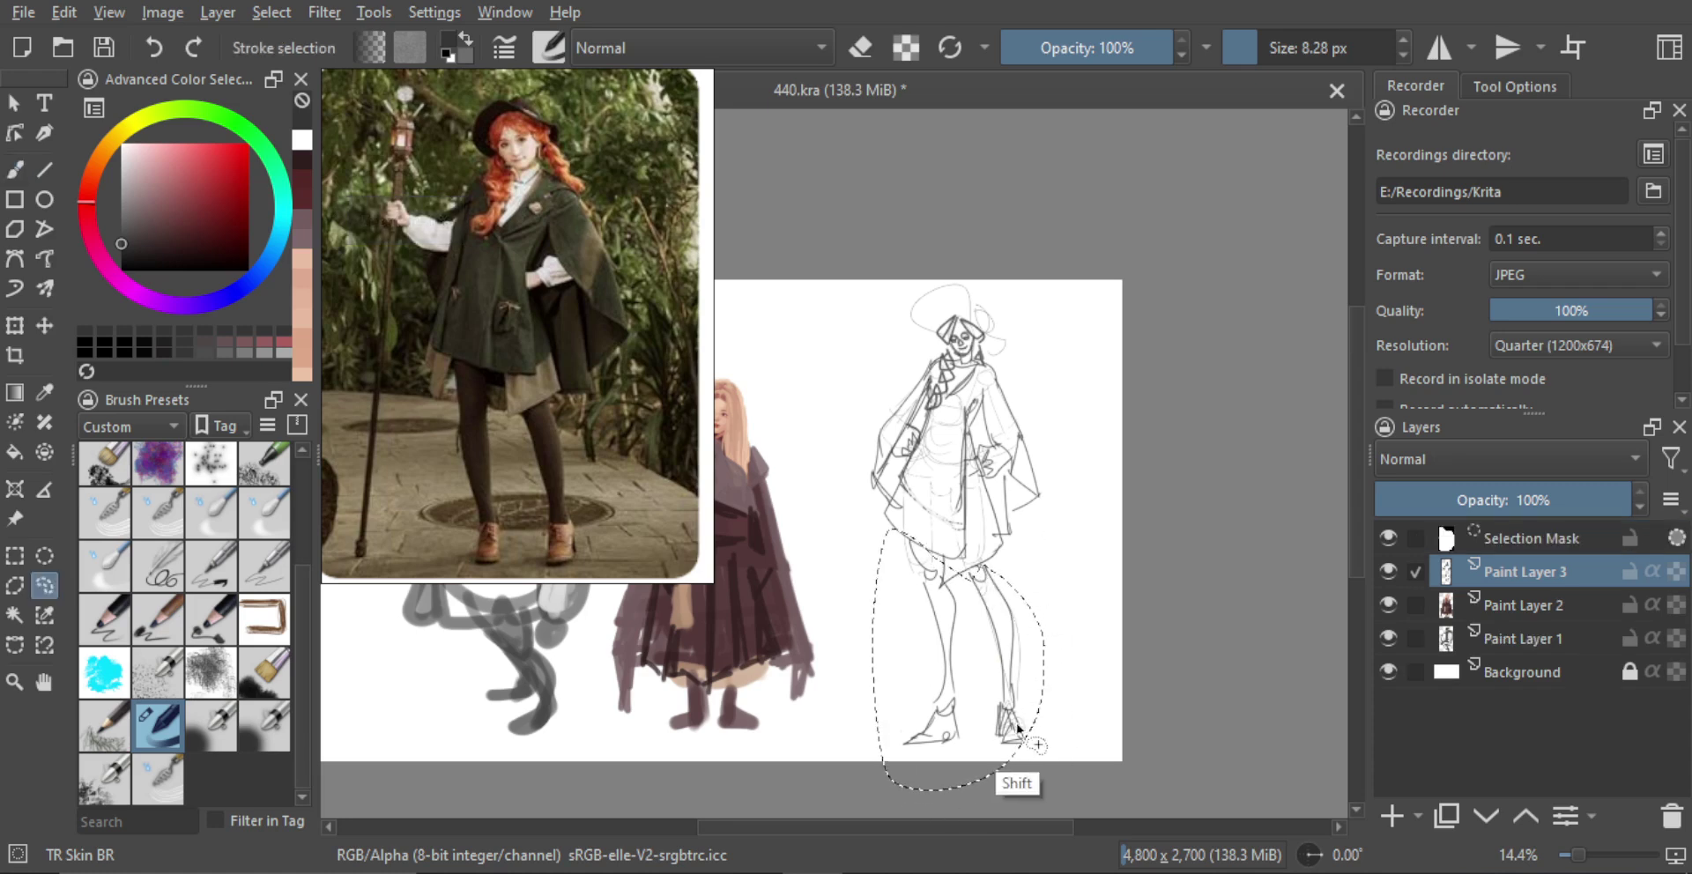
{"action": "key", "text": "ctrl+t"}
{"action": "left_click_drag", "start_coordinate": [965, 798], "coordinate": [965, 756]}
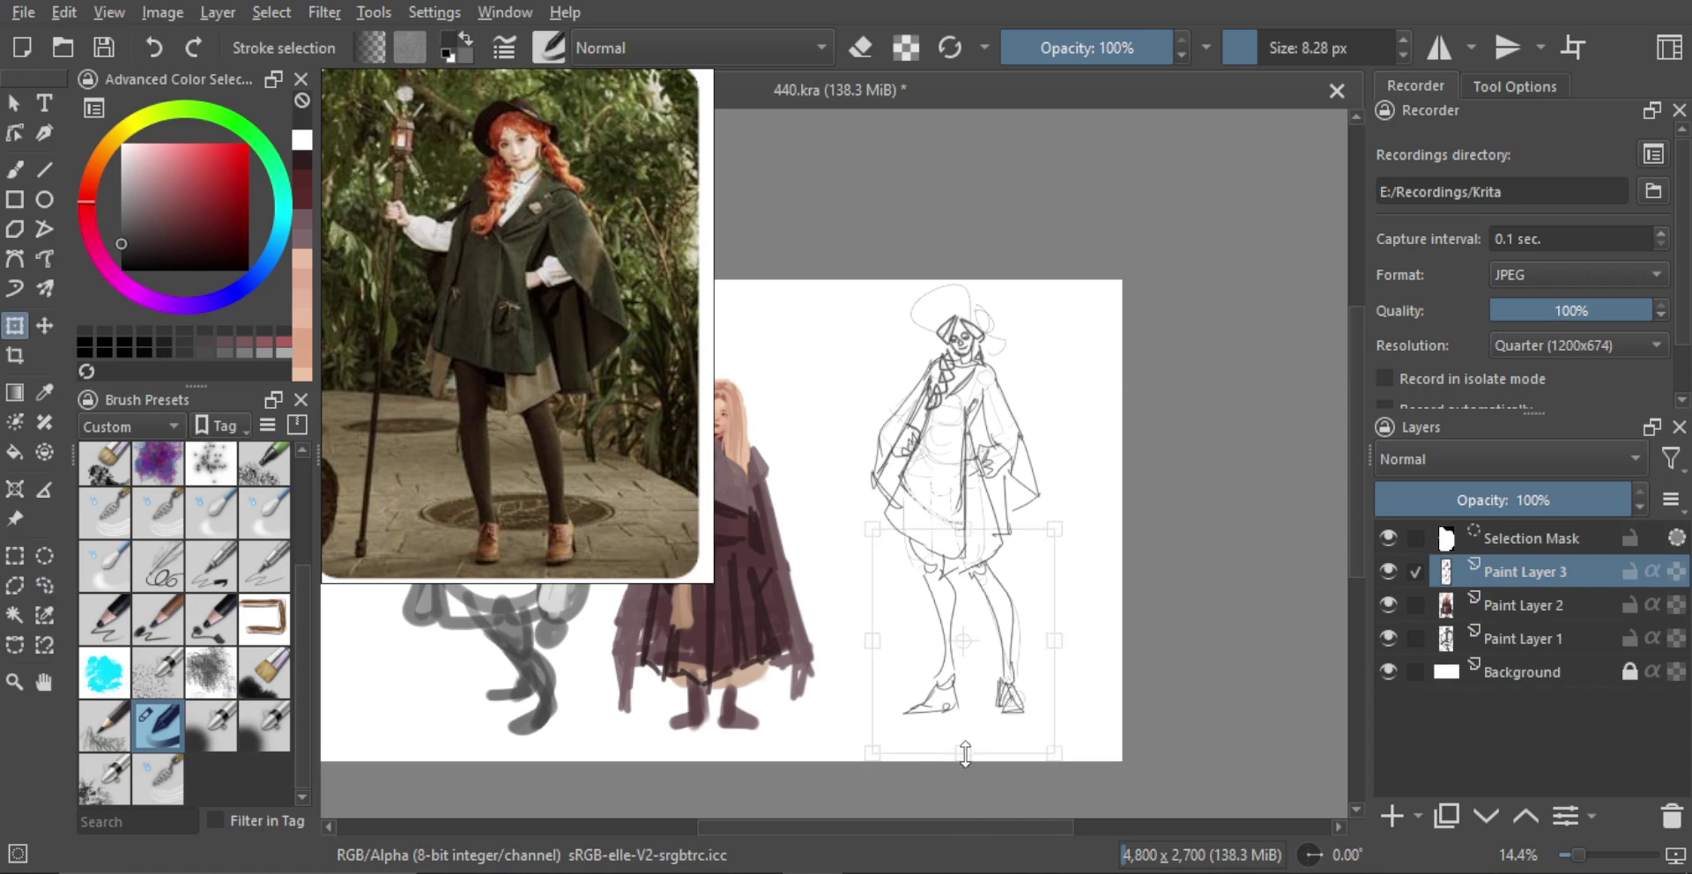
{"action": "left_click_drag", "start_coordinate": [1106, 619], "coordinate": [1113, 624]}
{"action": "left_click_drag", "start_coordinate": [1028, 673], "coordinate": [1017, 670]}
{"action": "key", "text": "l"}
{"action": "left_click", "coordinate": [1131, 603]}
Examine the shortened legs in mirrored view and compare them with the longer version by undoing and redoing the transform
{"action": "key", "text": "m"}
{"action": "left_click_drag", "start_coordinate": [881, 531], "coordinate": [1051, 582]}
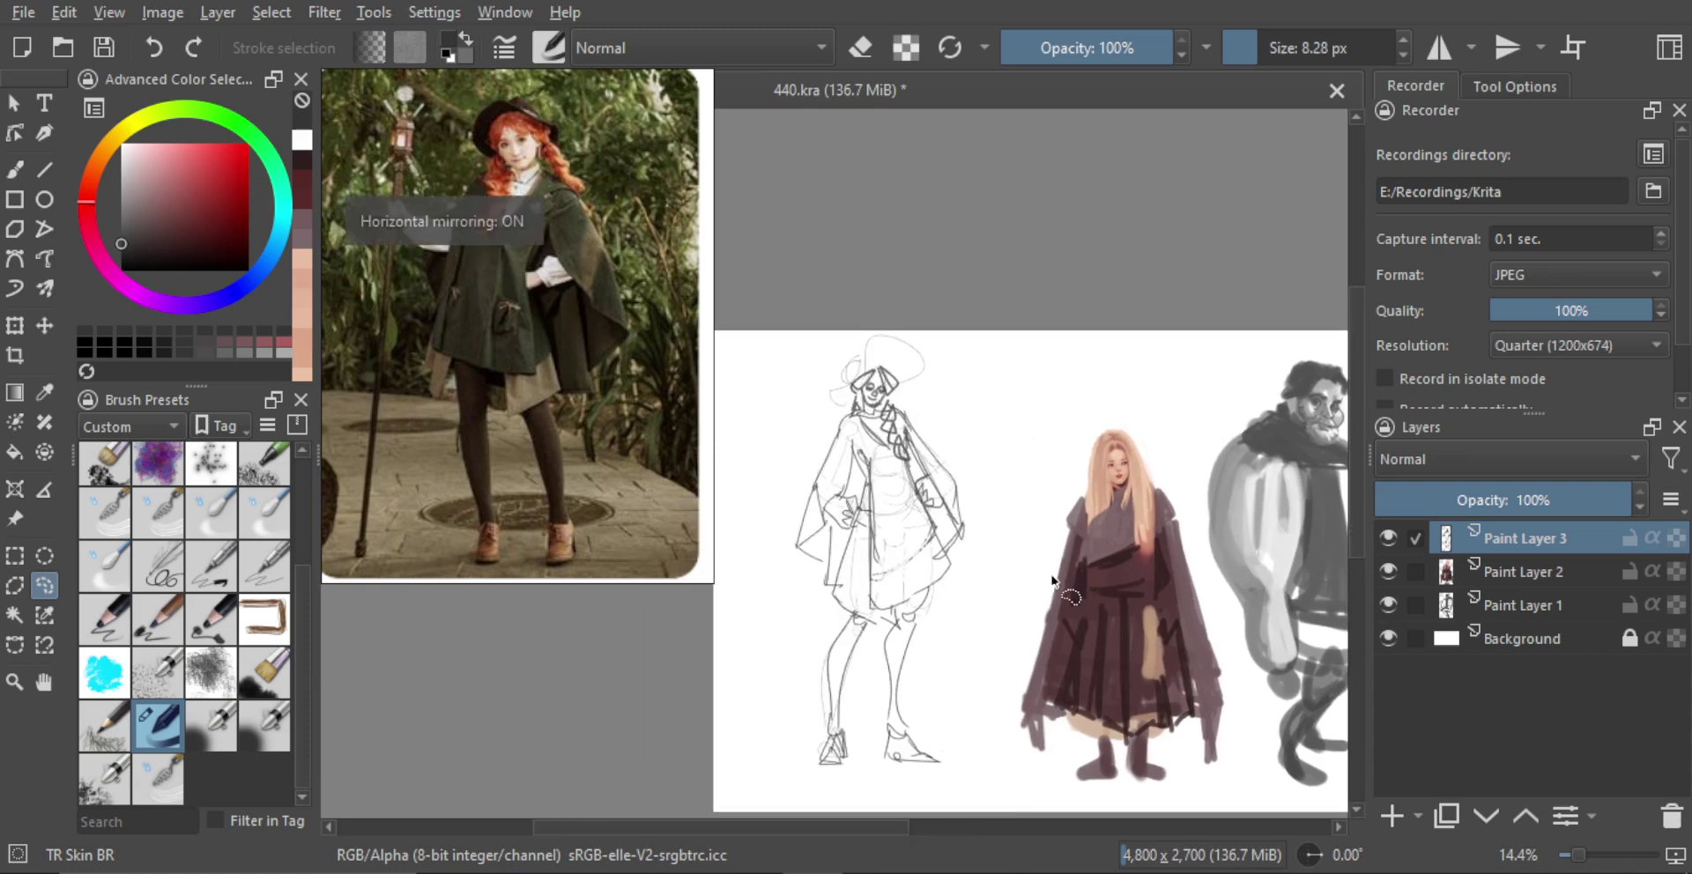
{"action": "key", "text": "m"}
{"action": "left_click_drag", "start_coordinate": [881, 573], "coordinate": [976, 548]}
{"action": "scroll", "coordinate": [976, 548], "scroll_direction": "up", "scroll_amount": 1}
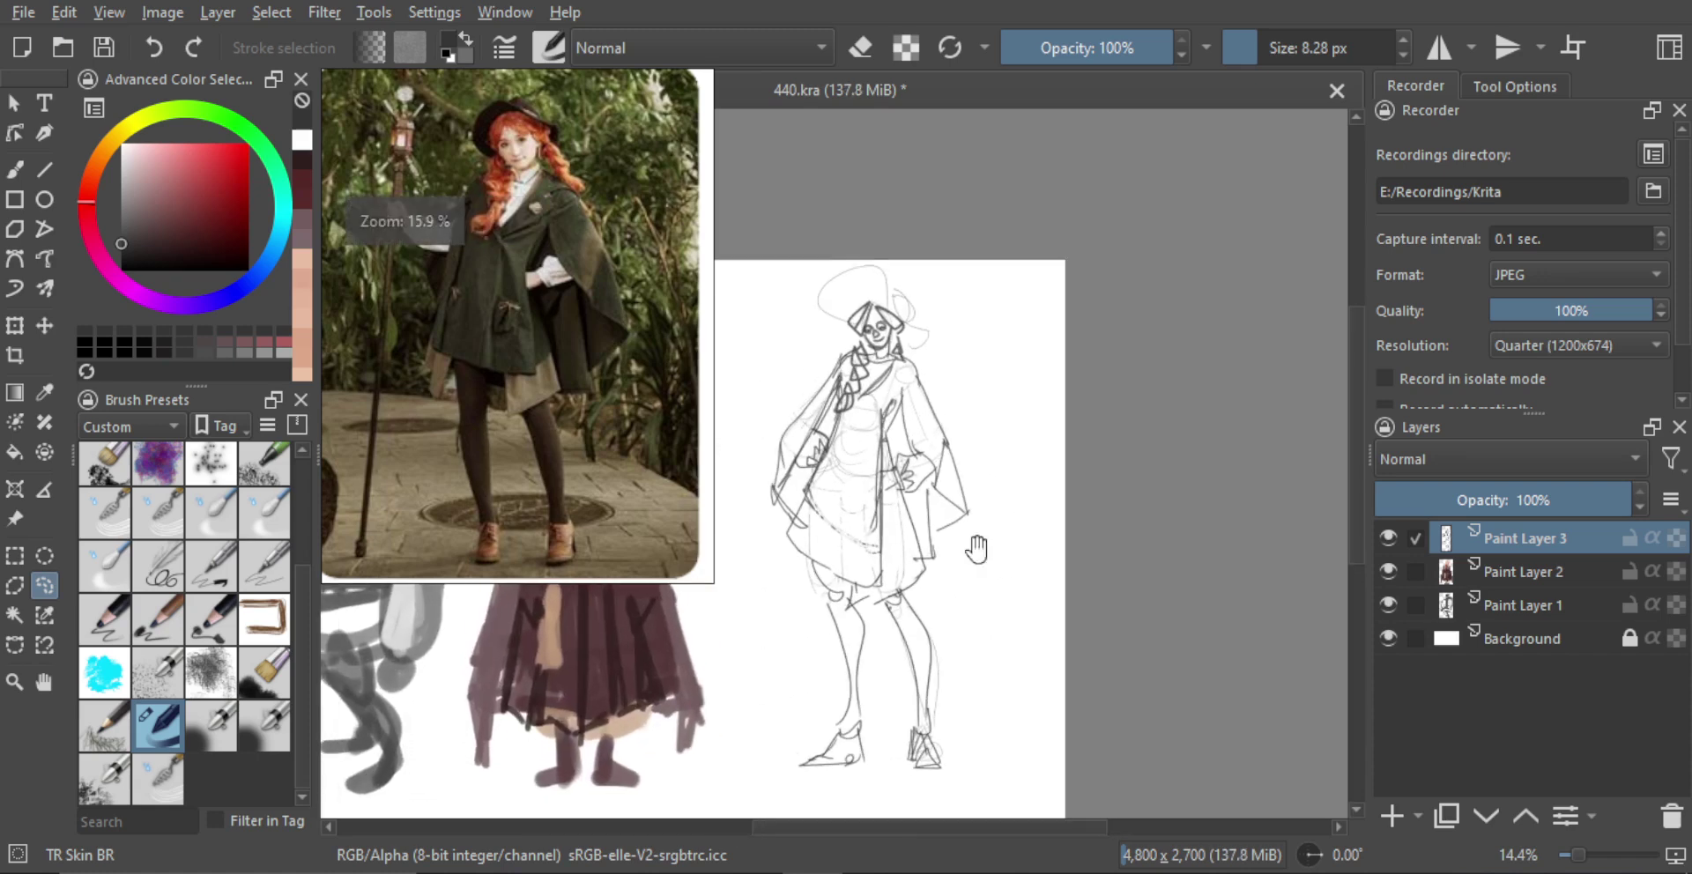
{"action": "scroll", "coordinate": [975, 548], "scroll_direction": "up", "scroll_amount": 1}
{"action": "key", "text": "ctrl+z"}
{"action": "key", "text": "ctrl+z"}
{"action": "key", "text": "ctrl+z"}
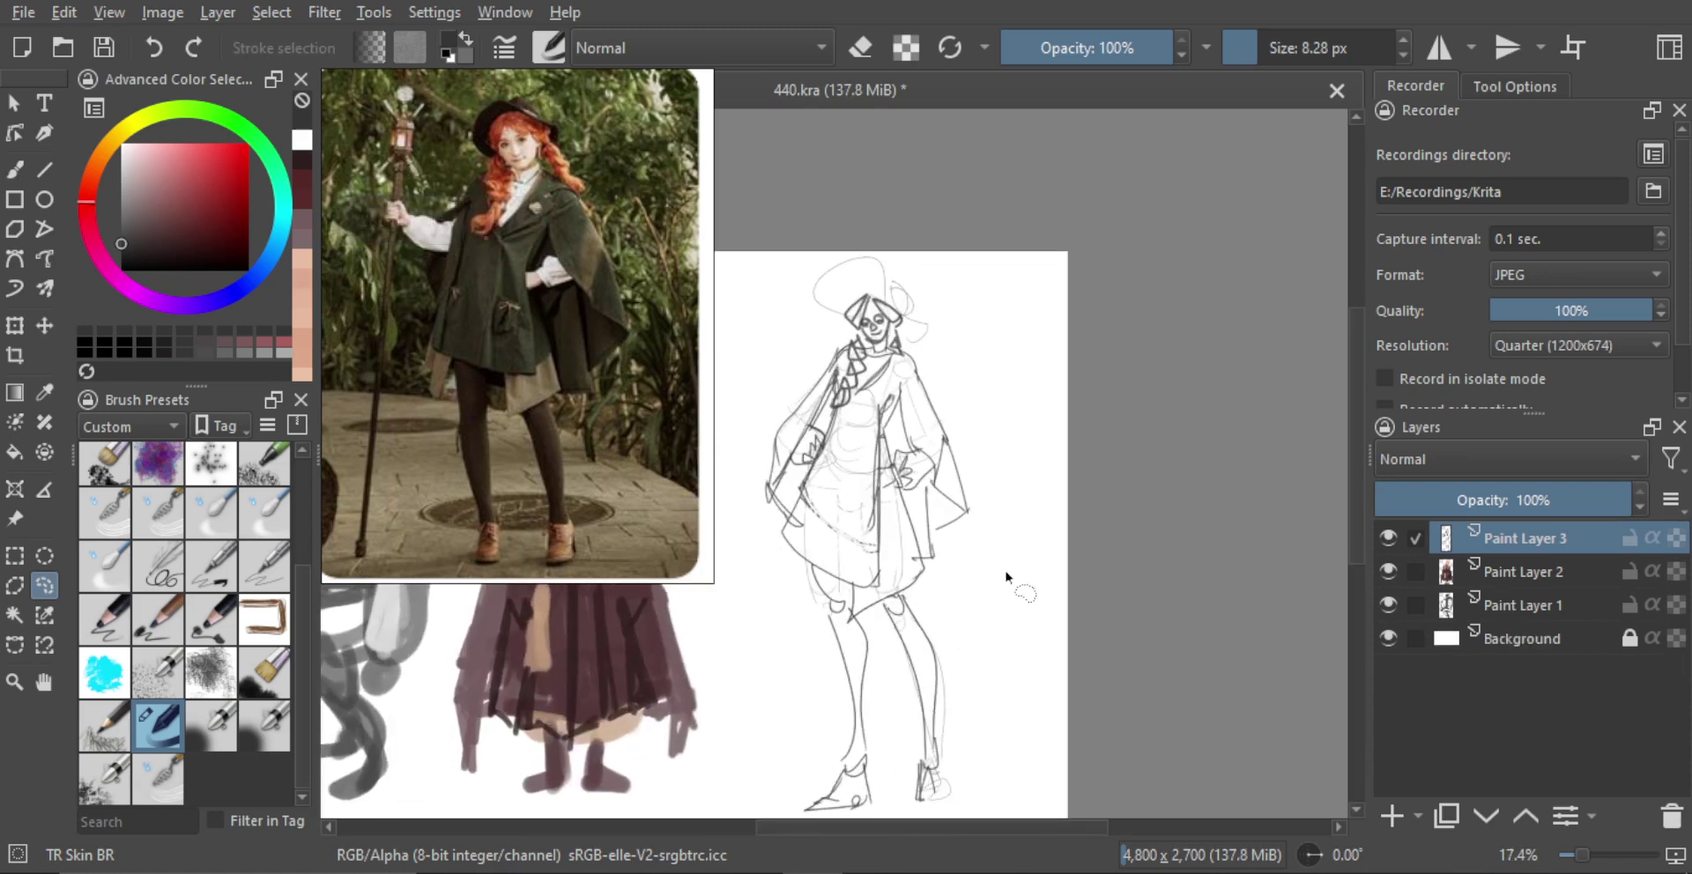
{"action": "key", "text": "ctrl+shift+z"}
{"action": "key", "text": "ctrl+shift+z"}
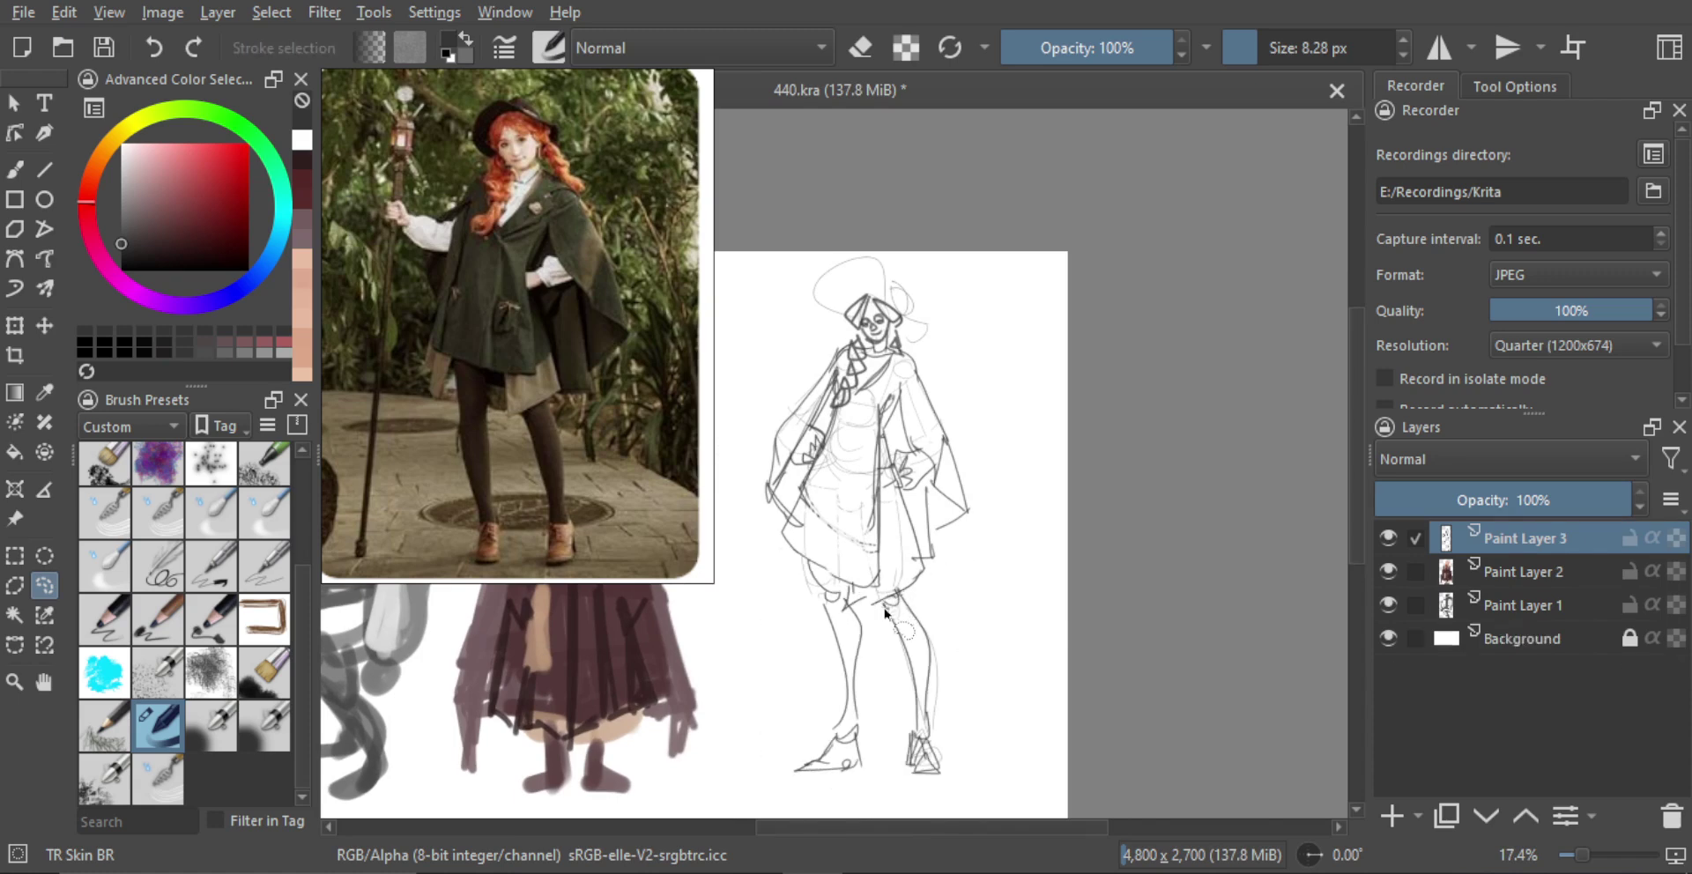
Select the figure's left leg with its shoe and rotate it inward toward the other leg
{"action": "mouse_move", "coordinate": [885, 611]}
{"action": "left_mouse_down"}
{"action": "mouse_move", "coordinate": [1001, 757]}
{"action": "mouse_move", "coordinate": [890, 618]}
{"action": "mouse_move", "coordinate": [917, 684]}
{"action": "left_mouse_up"}
{"action": "key", "text": "ctrl+t"}
{"action": "left_click_drag", "start_coordinate": [1058, 554], "coordinate": [1072, 571]}
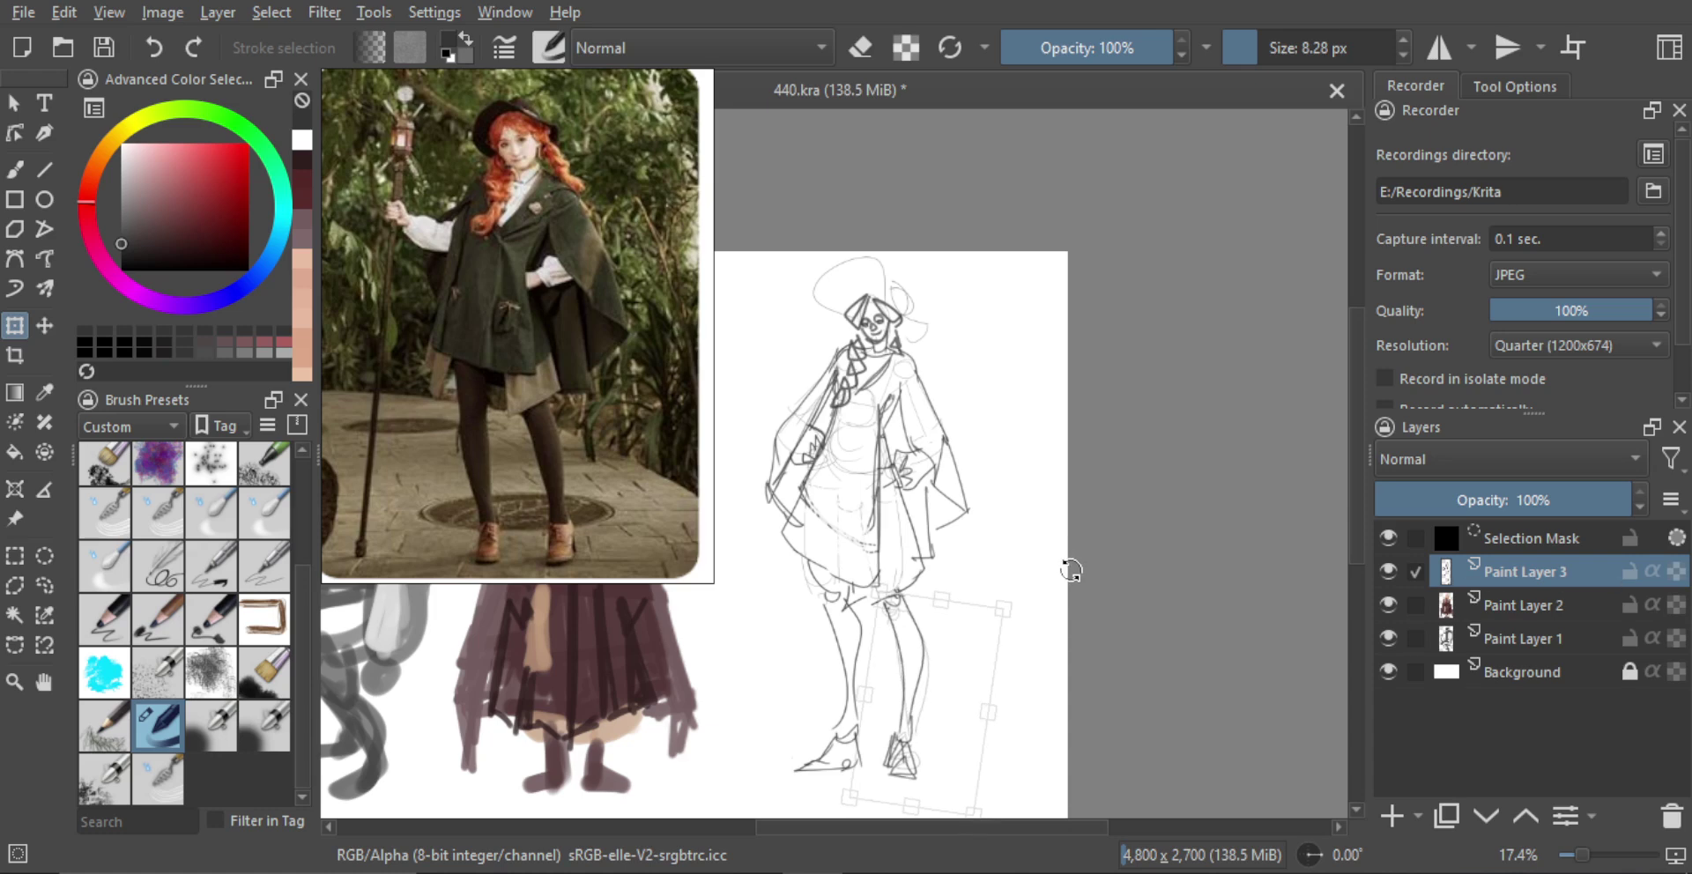
{"action": "key", "text": "l"}
{"action": "left_click", "coordinate": [1085, 623]}
Lasso the figure's left leg and shoe, delete them and clear the selection
{"action": "scroll", "coordinate": [1083, 617], "scroll_direction": "down", "scroll_amount": 2}
{"action": "left_click_drag", "start_coordinate": [1061, 610], "coordinate": [1040, 602]}
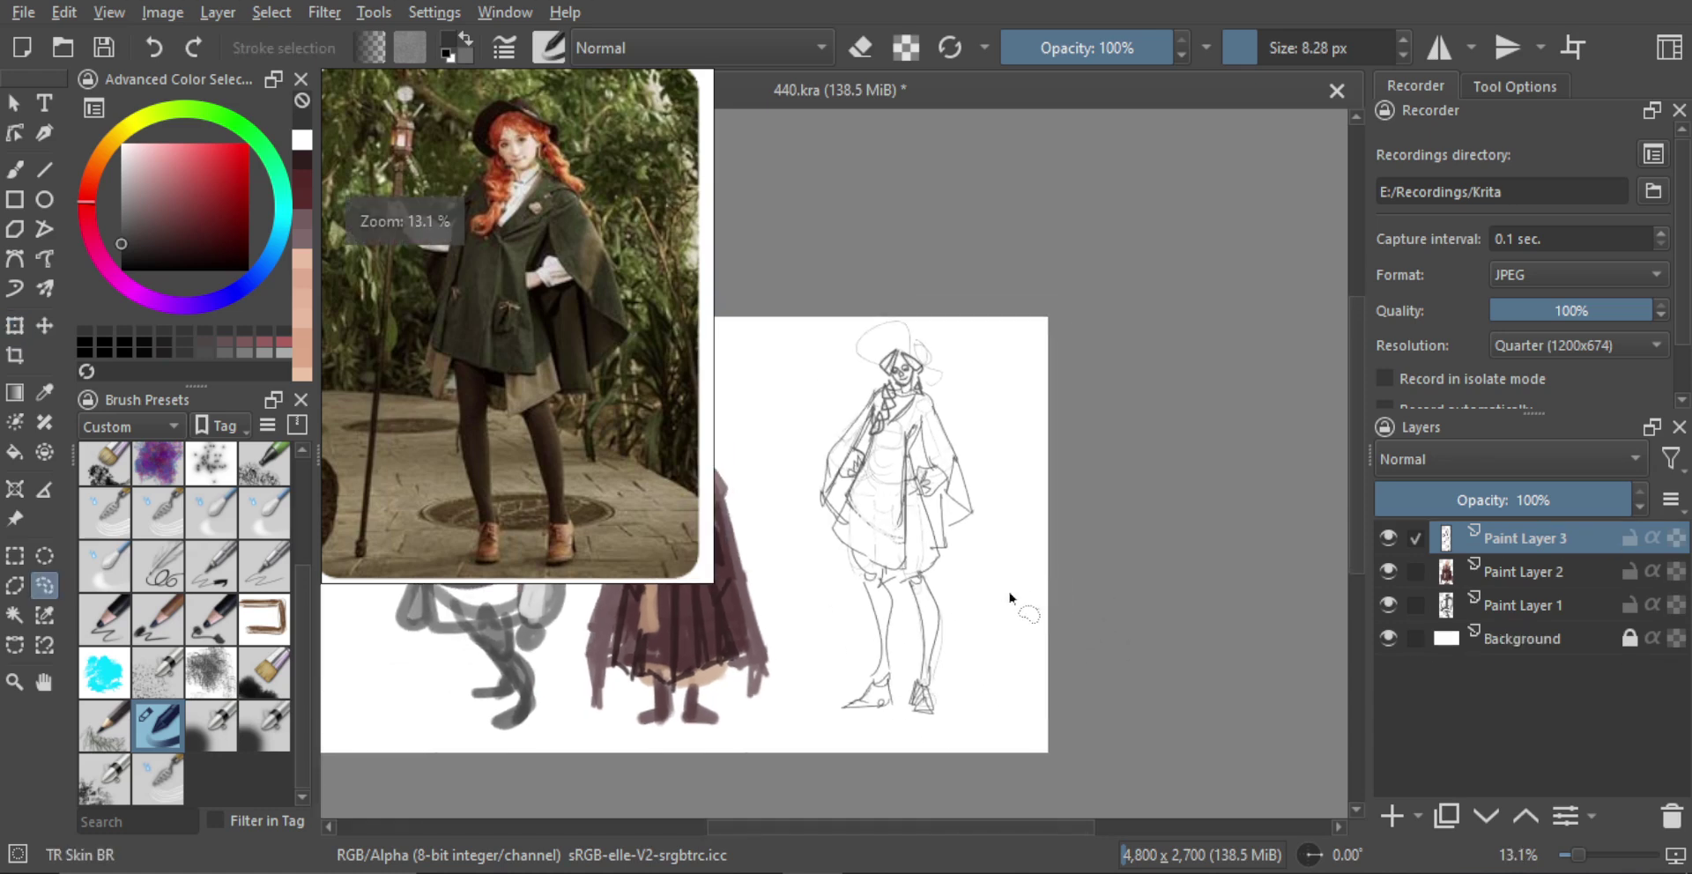
{"action": "mouse_move", "coordinate": [937, 586]}
{"action": "left_mouse_down"}
{"action": "mouse_move", "coordinate": [907, 622]}
{"action": "mouse_move", "coordinate": [982, 710]}
{"action": "mouse_move", "coordinate": [937, 573]}
{"action": "left_mouse_up"}
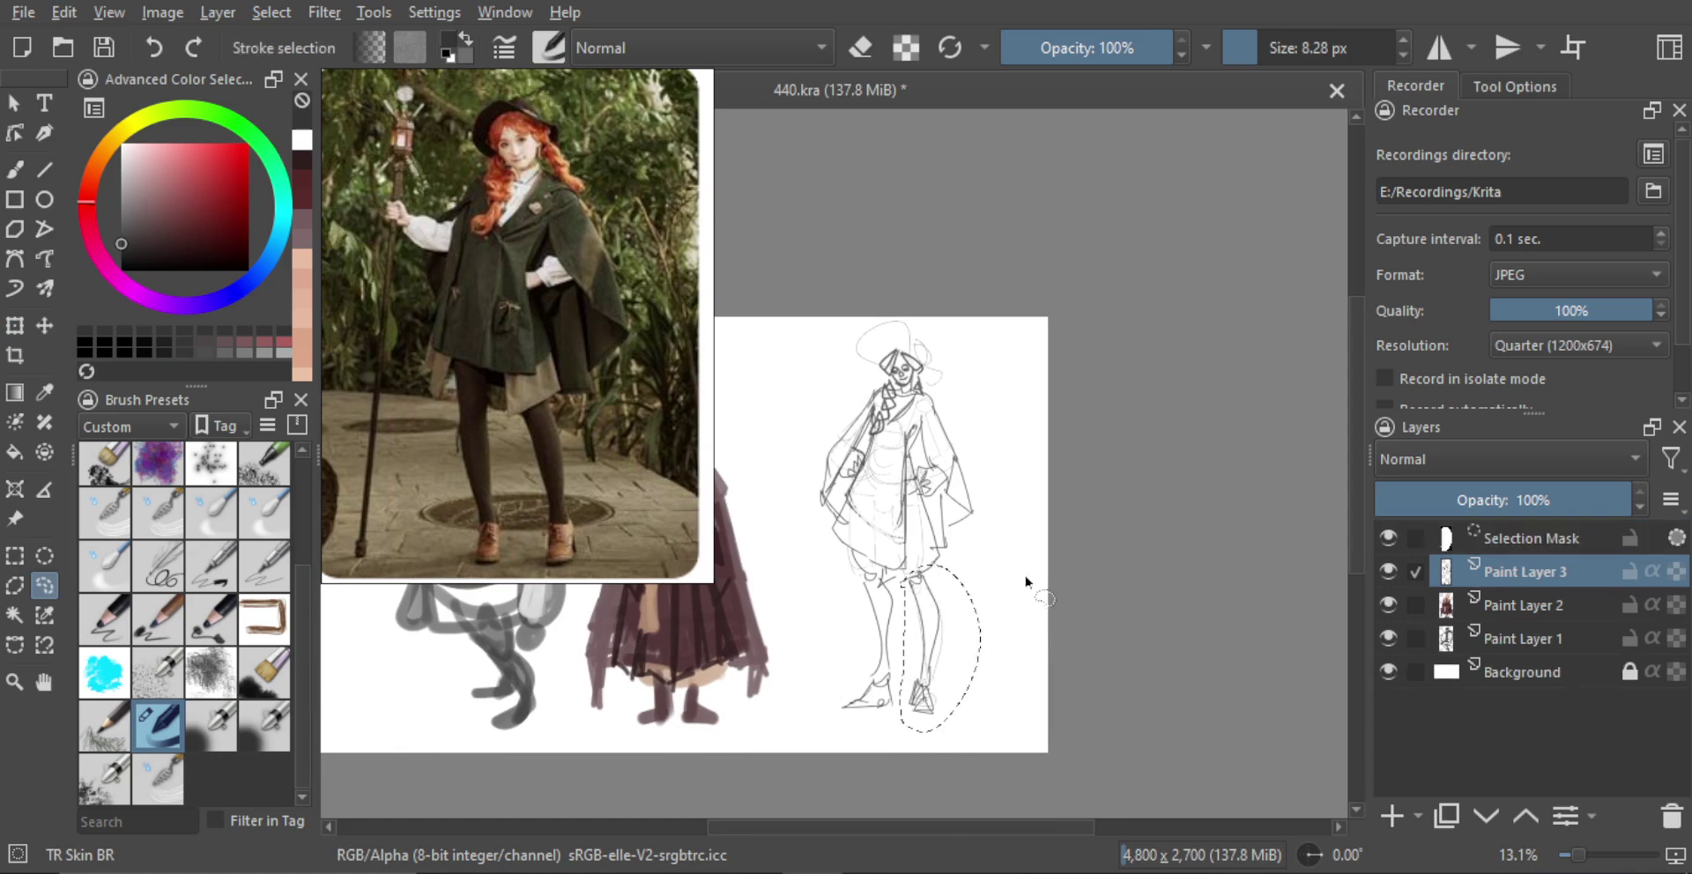
{"action": "key", "text": "Delete"}
{"action": "key", "text": "ctrl+shift+a"}
Redraw the figure's left leg straighter and closer to the other leg, with a pointed shoe, and restore the pointed skirt hem
{"action": "key", "text": "b"}
{"action": "scroll", "coordinate": [931, 540], "scroll_direction": "up", "scroll_amount": 2}
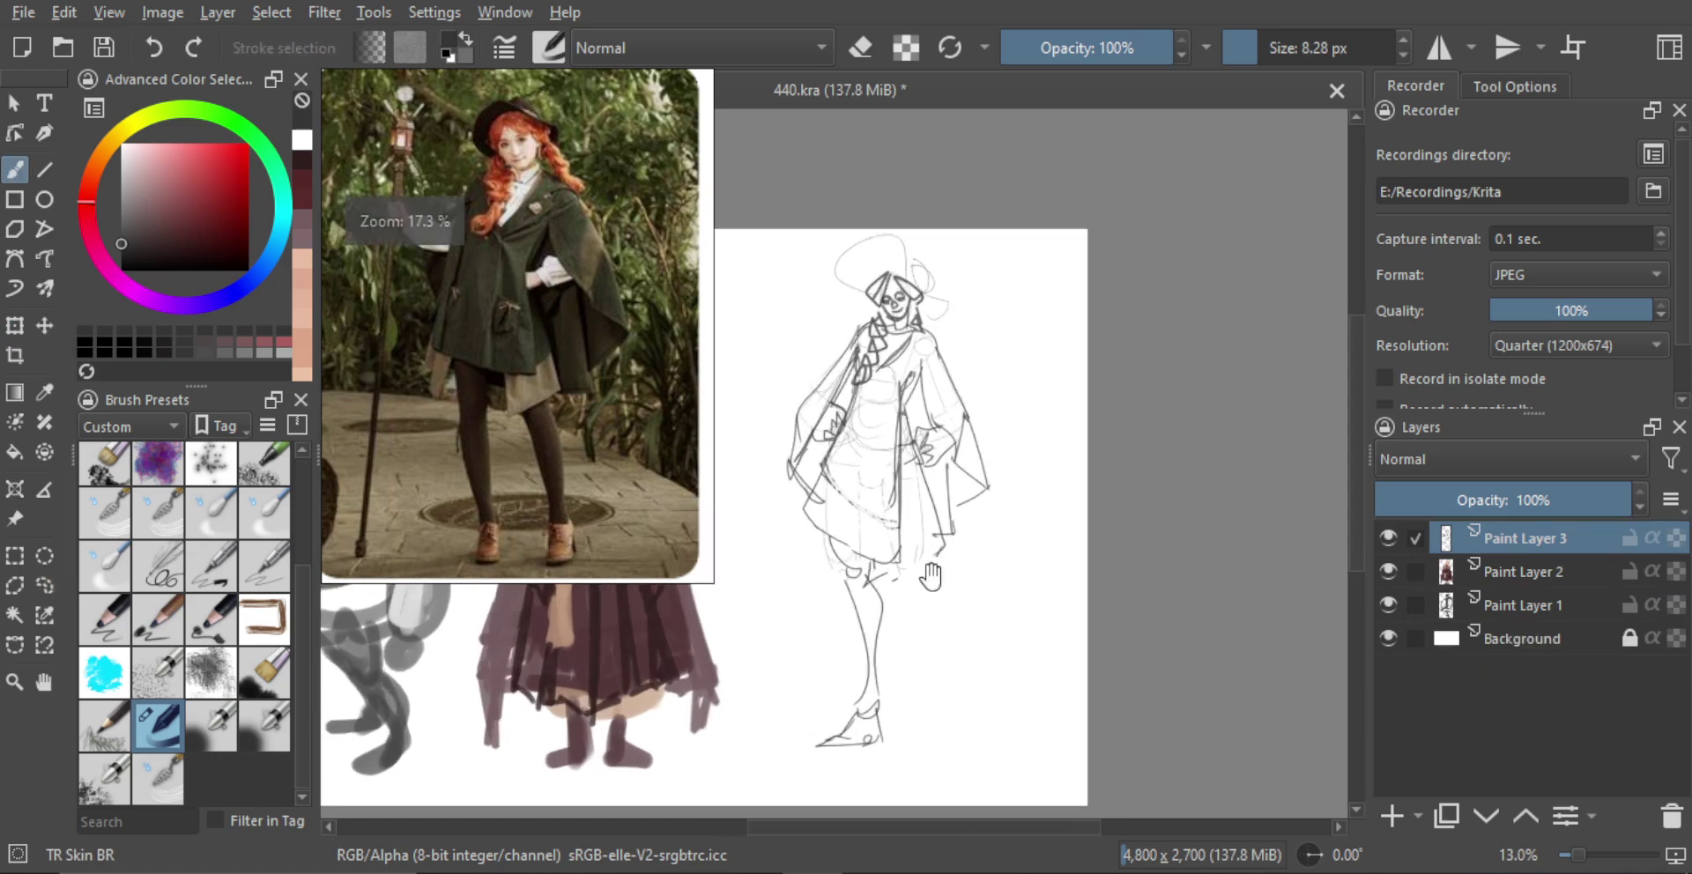
{"action": "left_click_drag", "start_coordinate": [914, 554], "coordinate": [921, 701]}
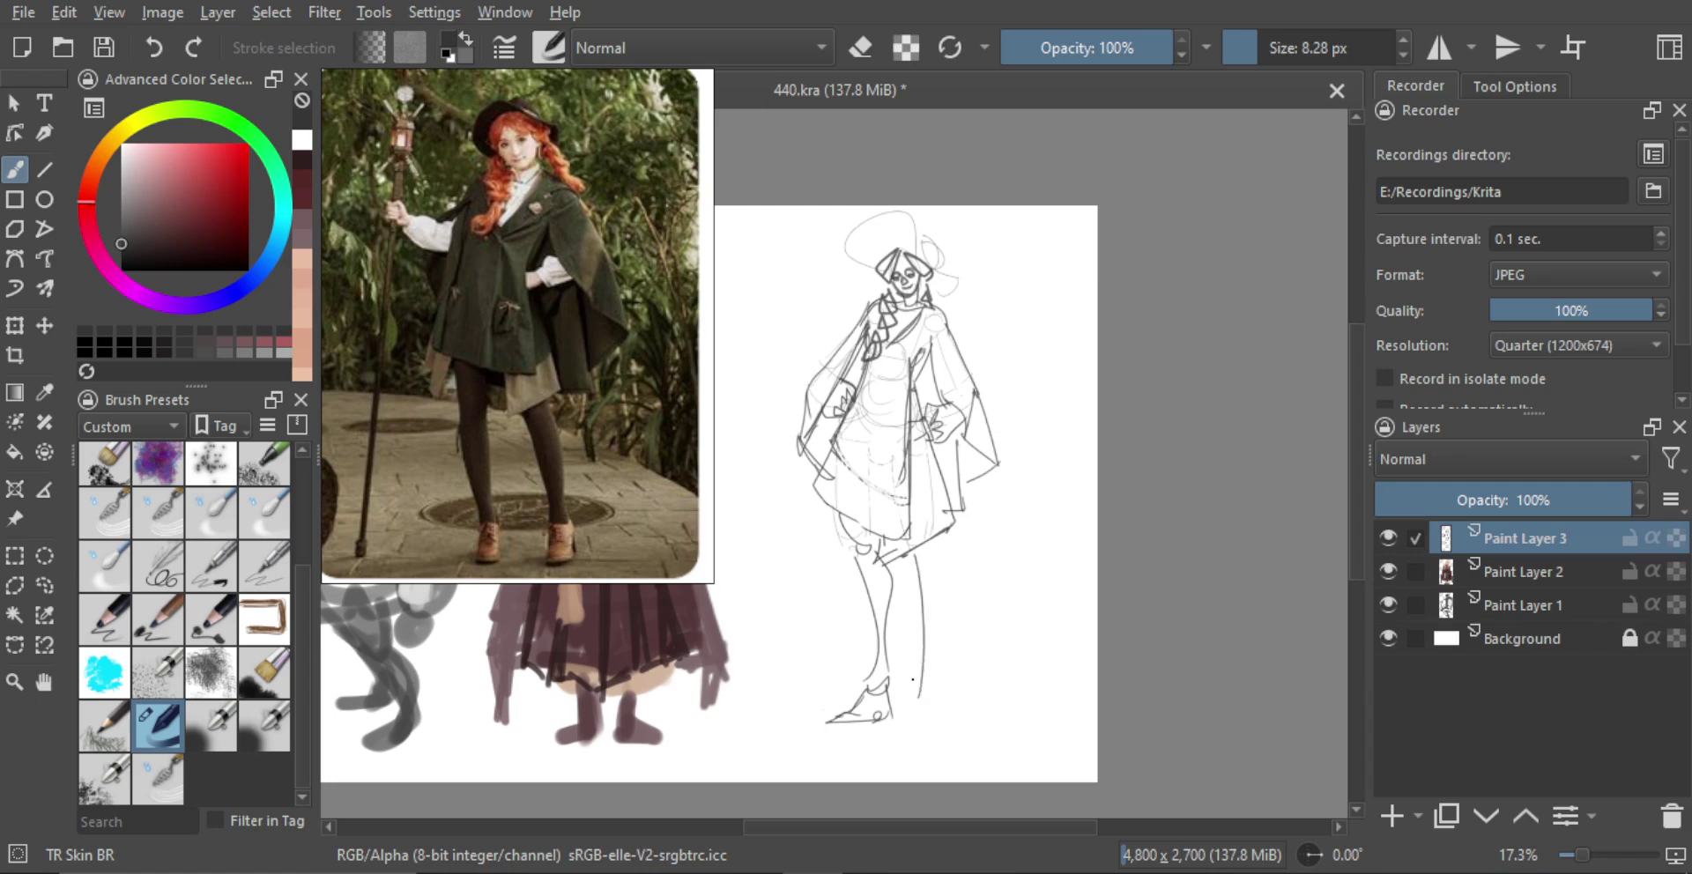
{"action": "key", "text": "ctrl+z"}
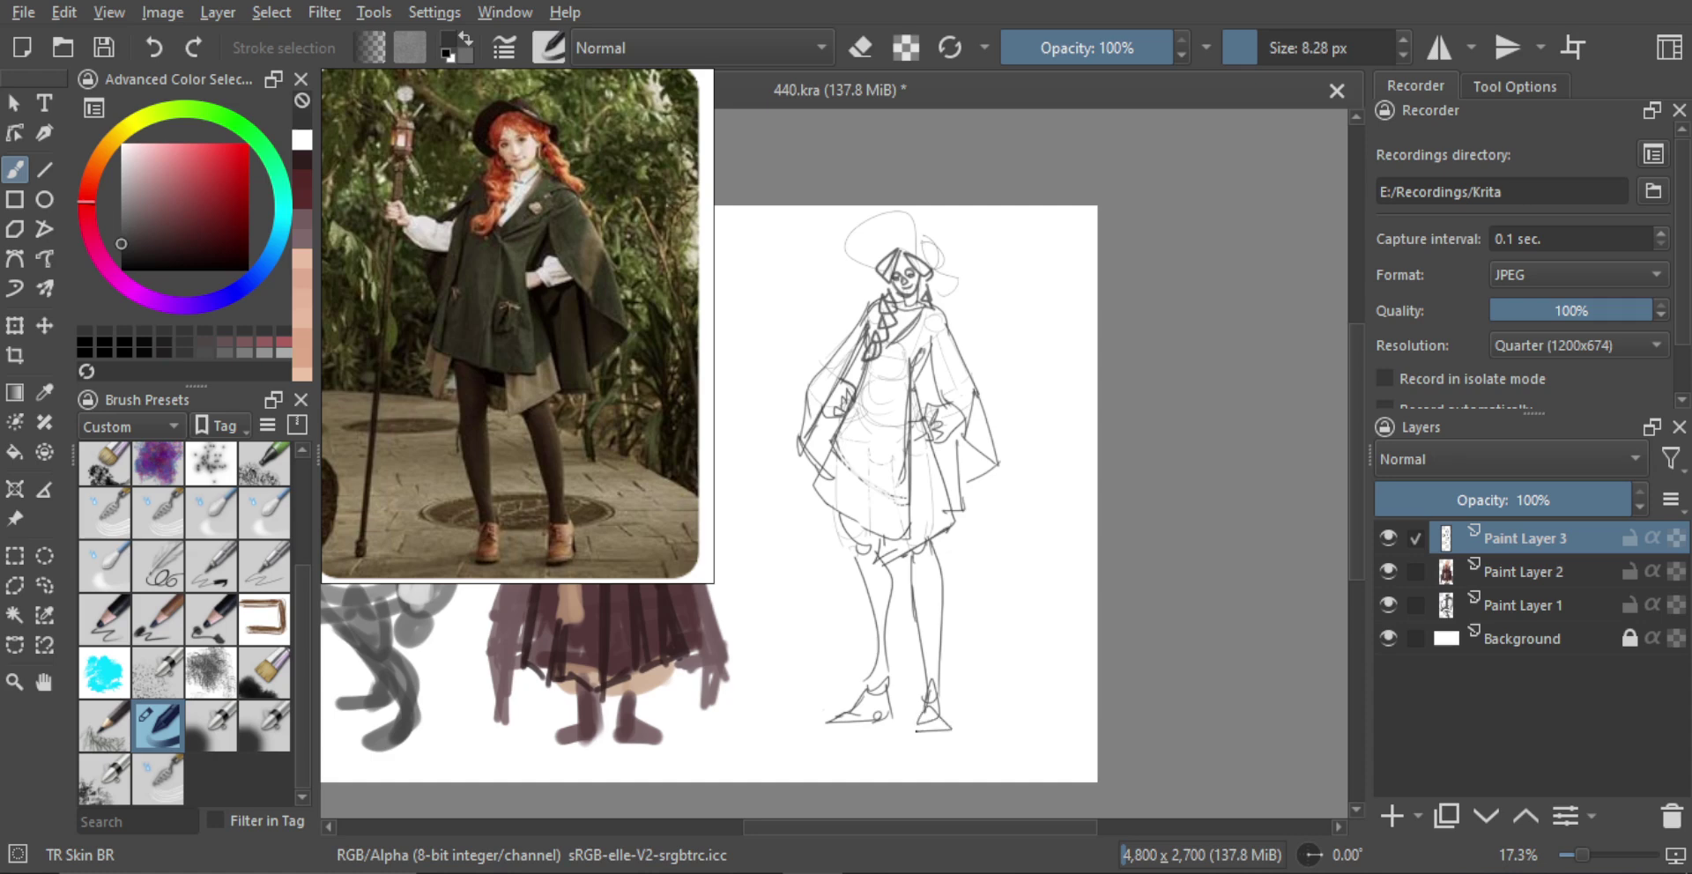
{"action": "scroll", "coordinate": [950, 677], "scroll_direction": "down", "scroll_amount": 2}
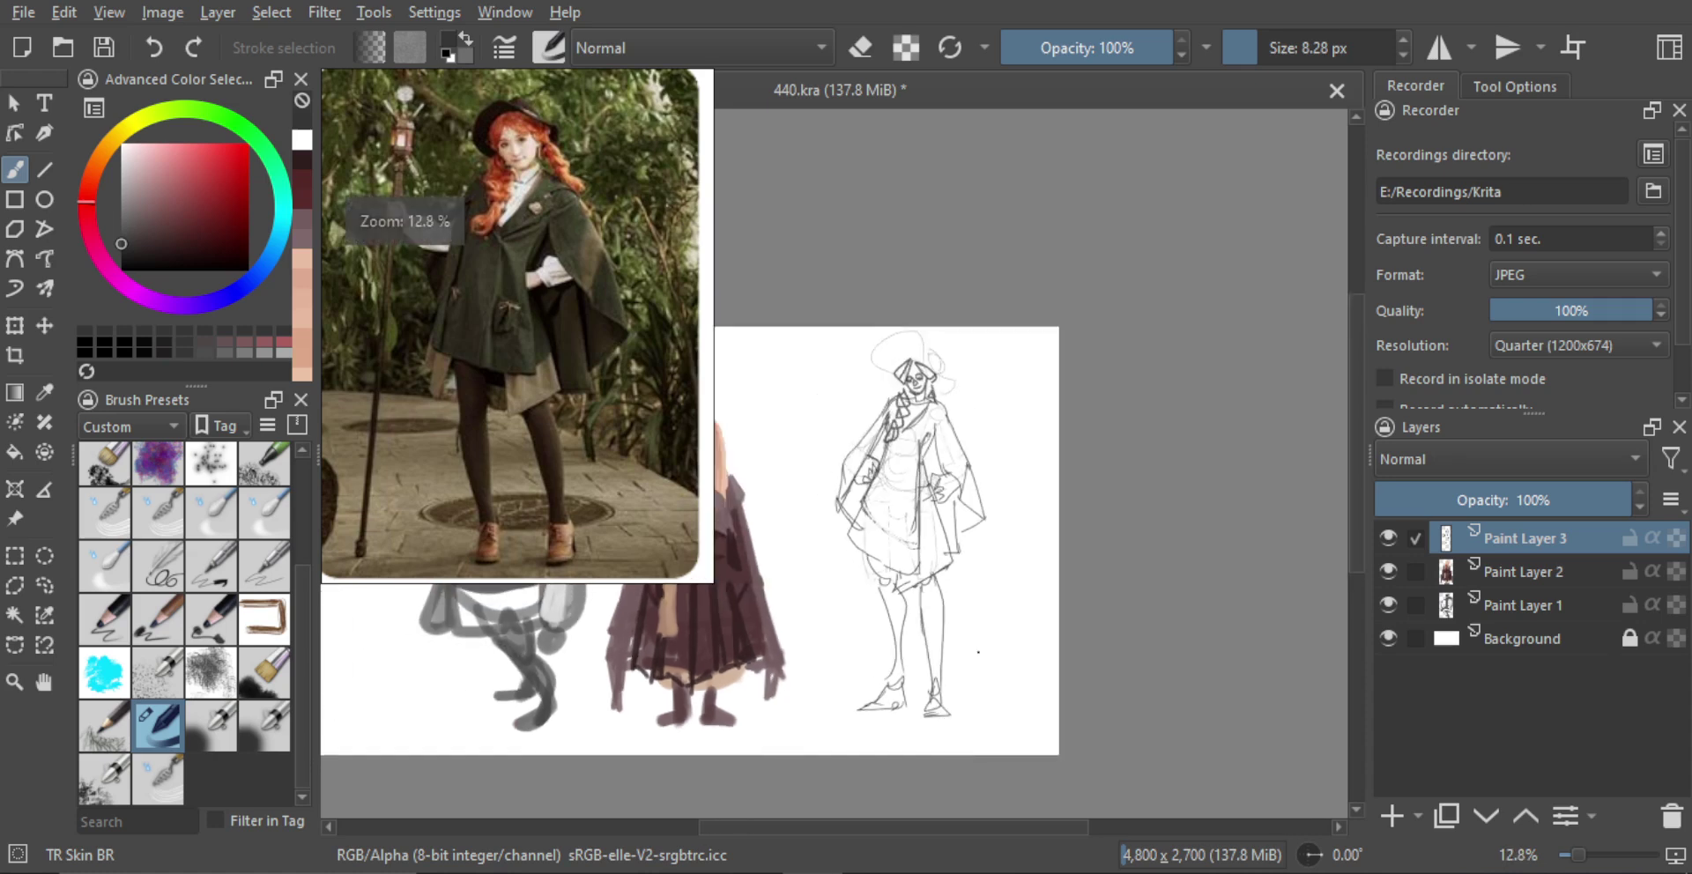
Shift the whole sketched figure on Paint Layer 3 slightly left and down on the canvas
{"action": "scroll", "coordinate": [953, 527], "scroll_direction": "down", "scroll_amount": 3}
{"action": "key", "text": "ctrl+t"}
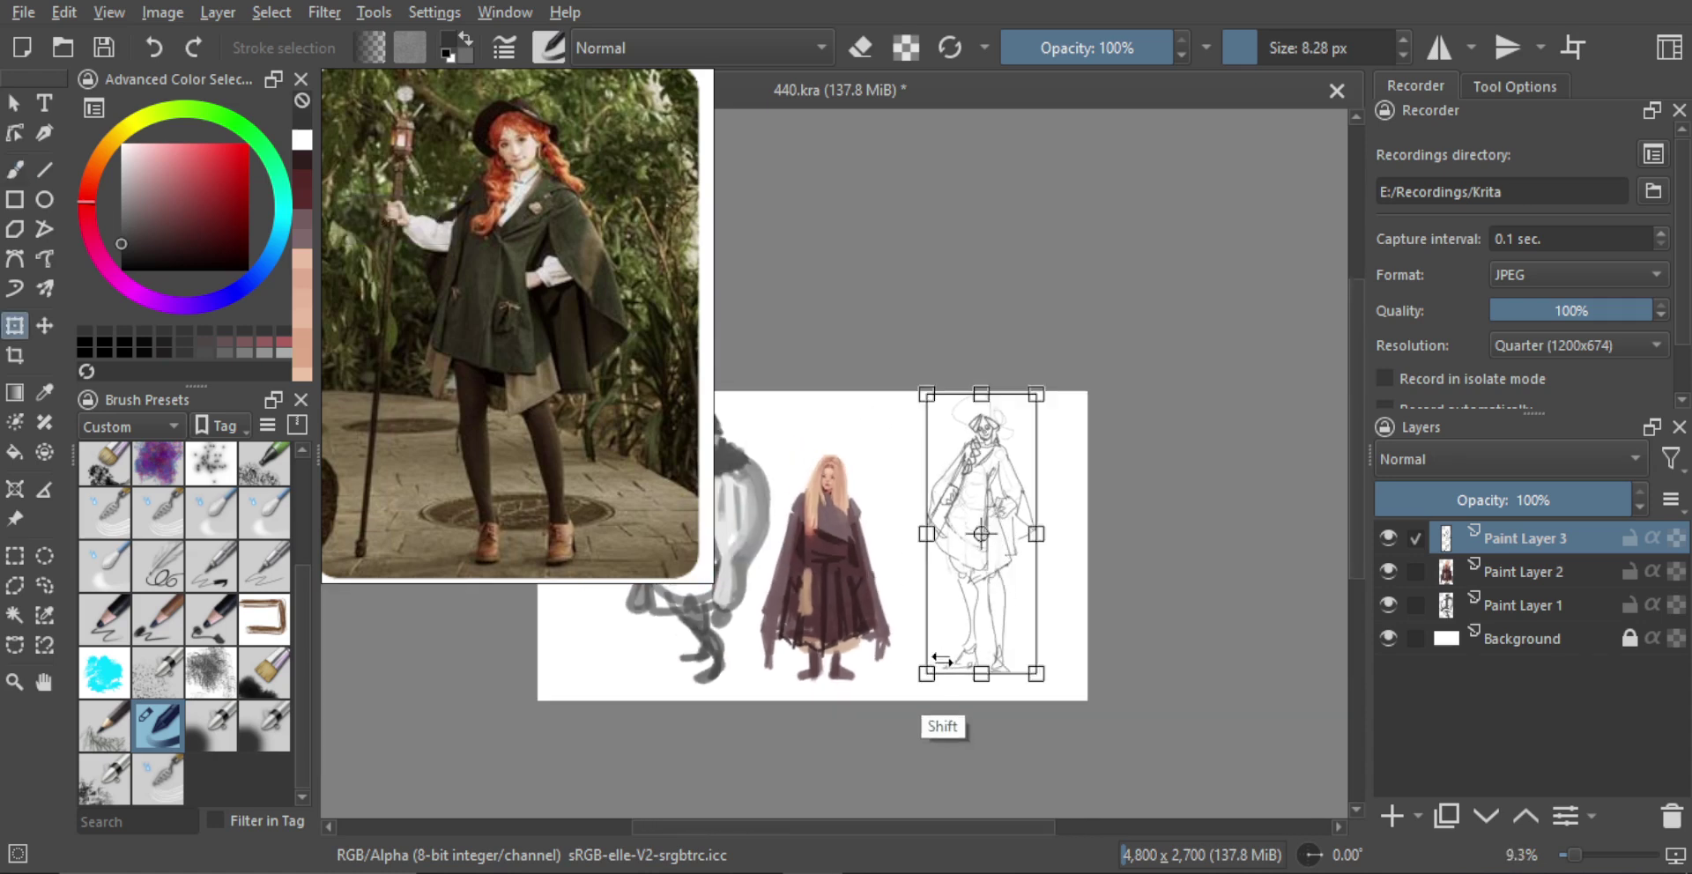
{"action": "left_click_drag", "start_coordinate": [979, 610], "coordinate": [967, 620]}
{"action": "key", "text": "b"}
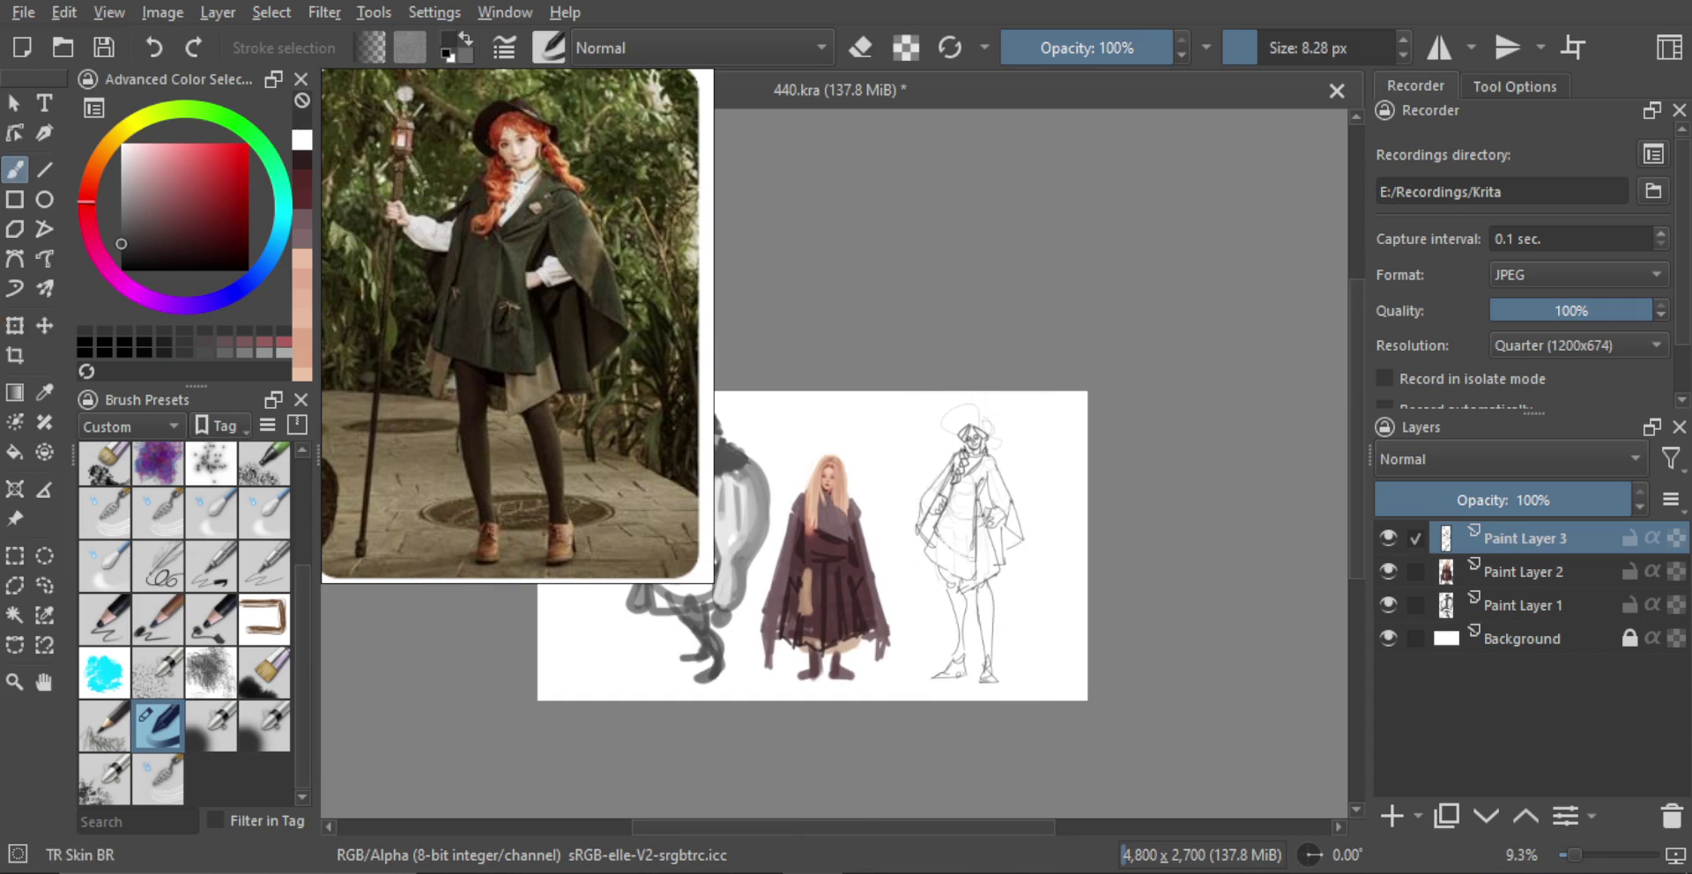
Draw the figure's large hat, outlining the wide pointed brim, the crown and the folded tip
{"action": "scroll", "coordinate": [988, 352], "scroll_direction": "up", "scroll_amount": 4}
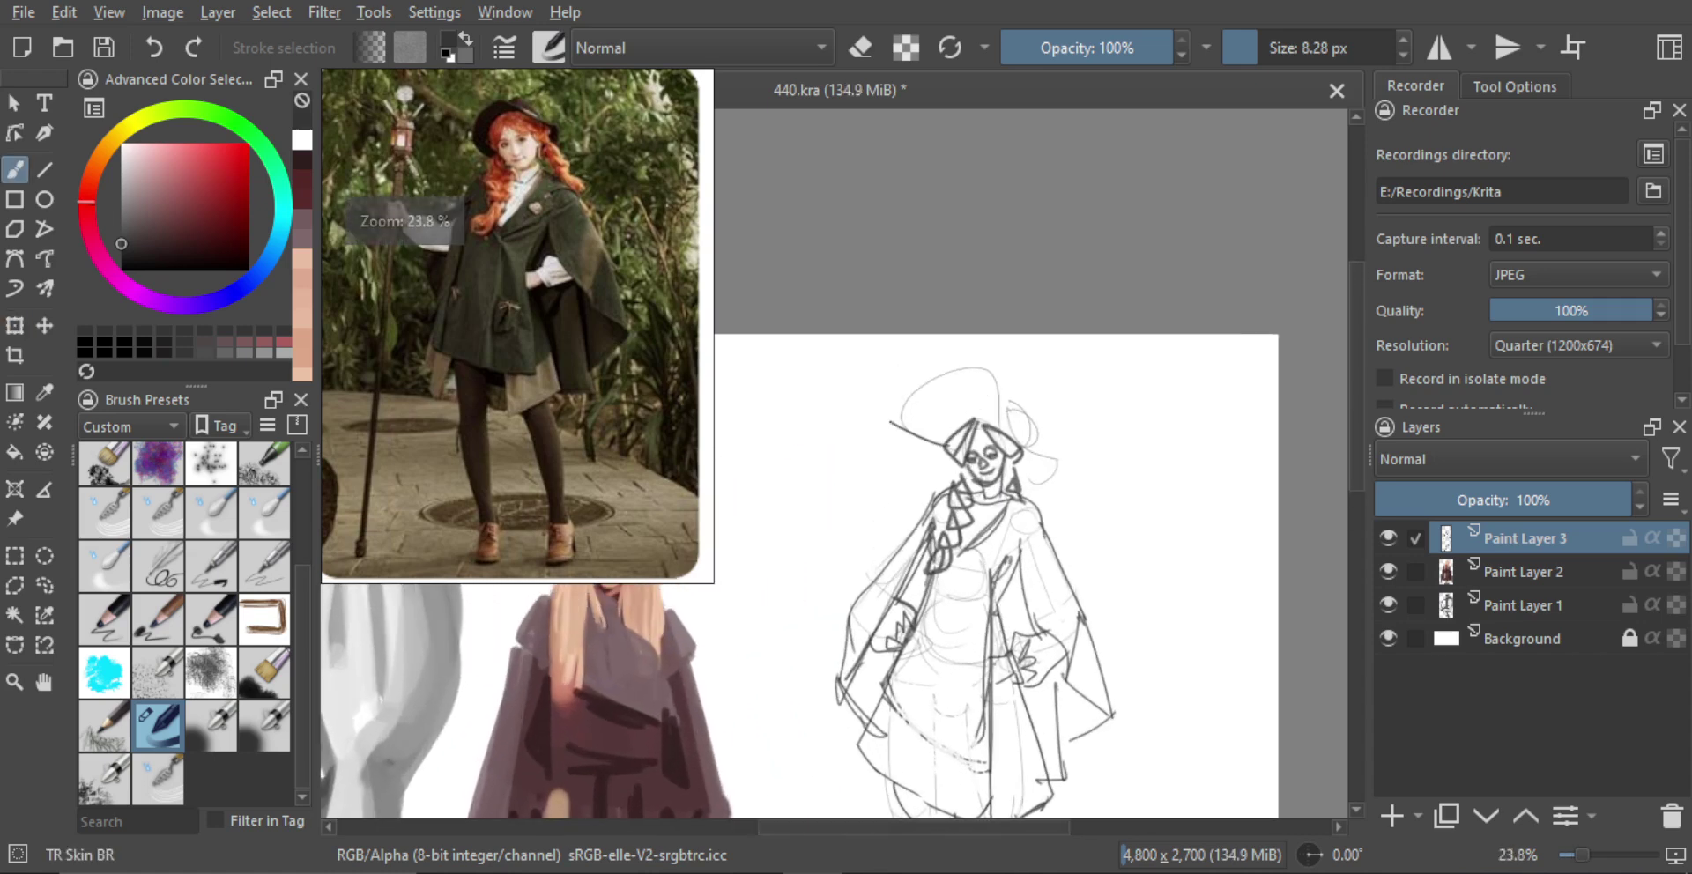
{"action": "left_click_drag", "start_coordinate": [889, 411], "coordinate": [999, 449]}
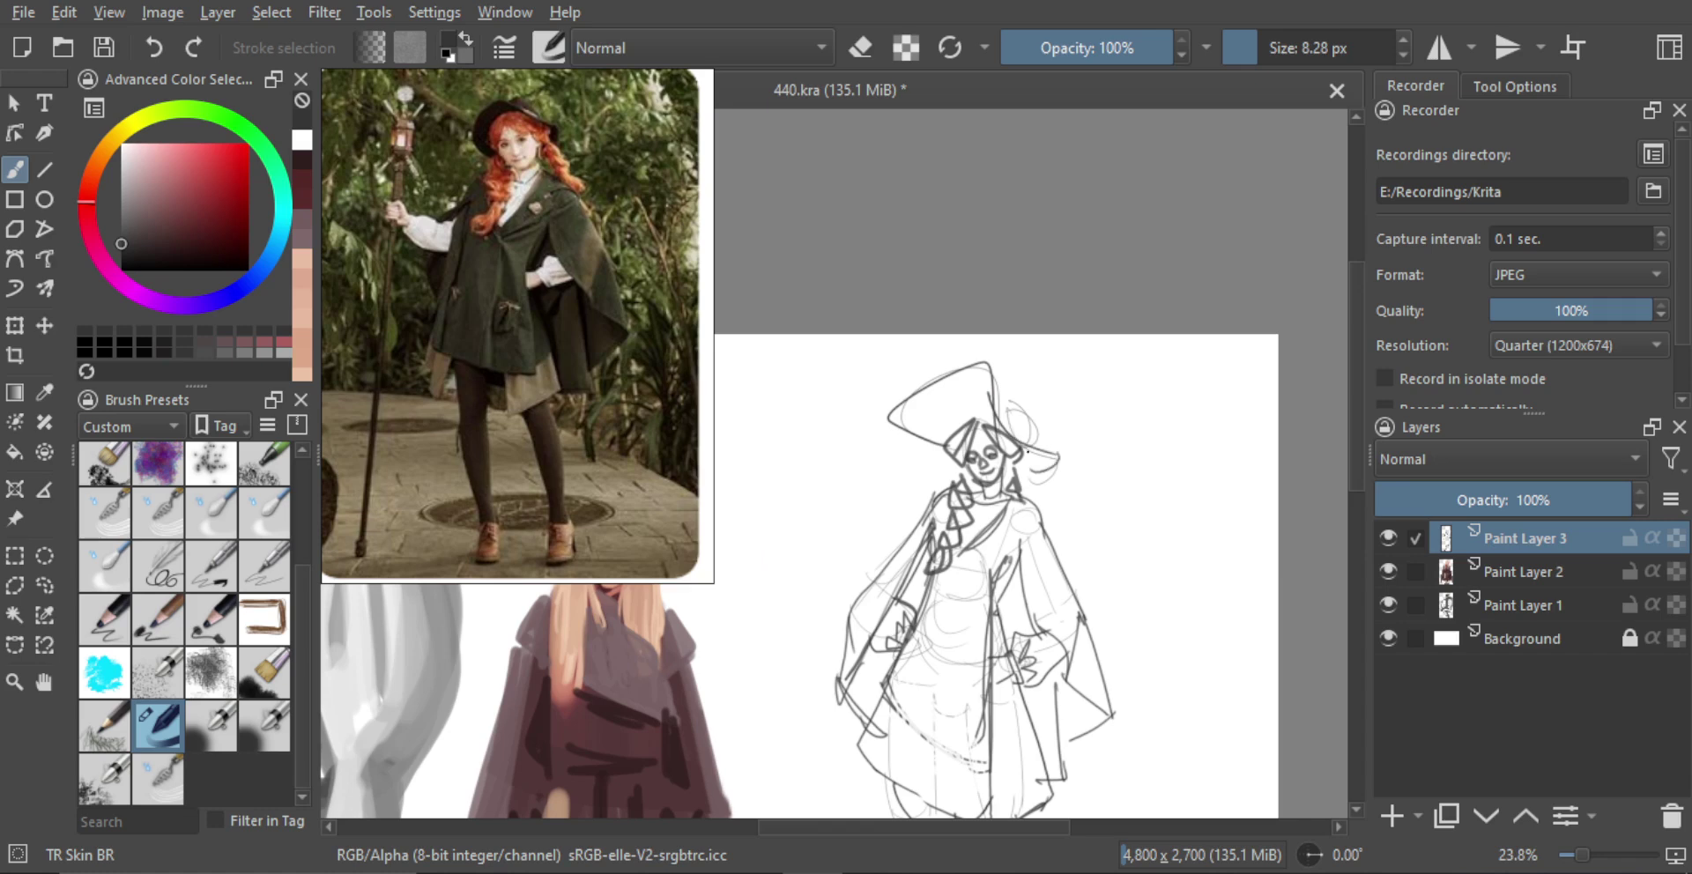
{"action": "left_click_drag", "start_coordinate": [1006, 392], "coordinate": [1026, 429]}
{"action": "scroll", "coordinate": [994, 366], "scroll_direction": "down", "scroll_amount": 3}
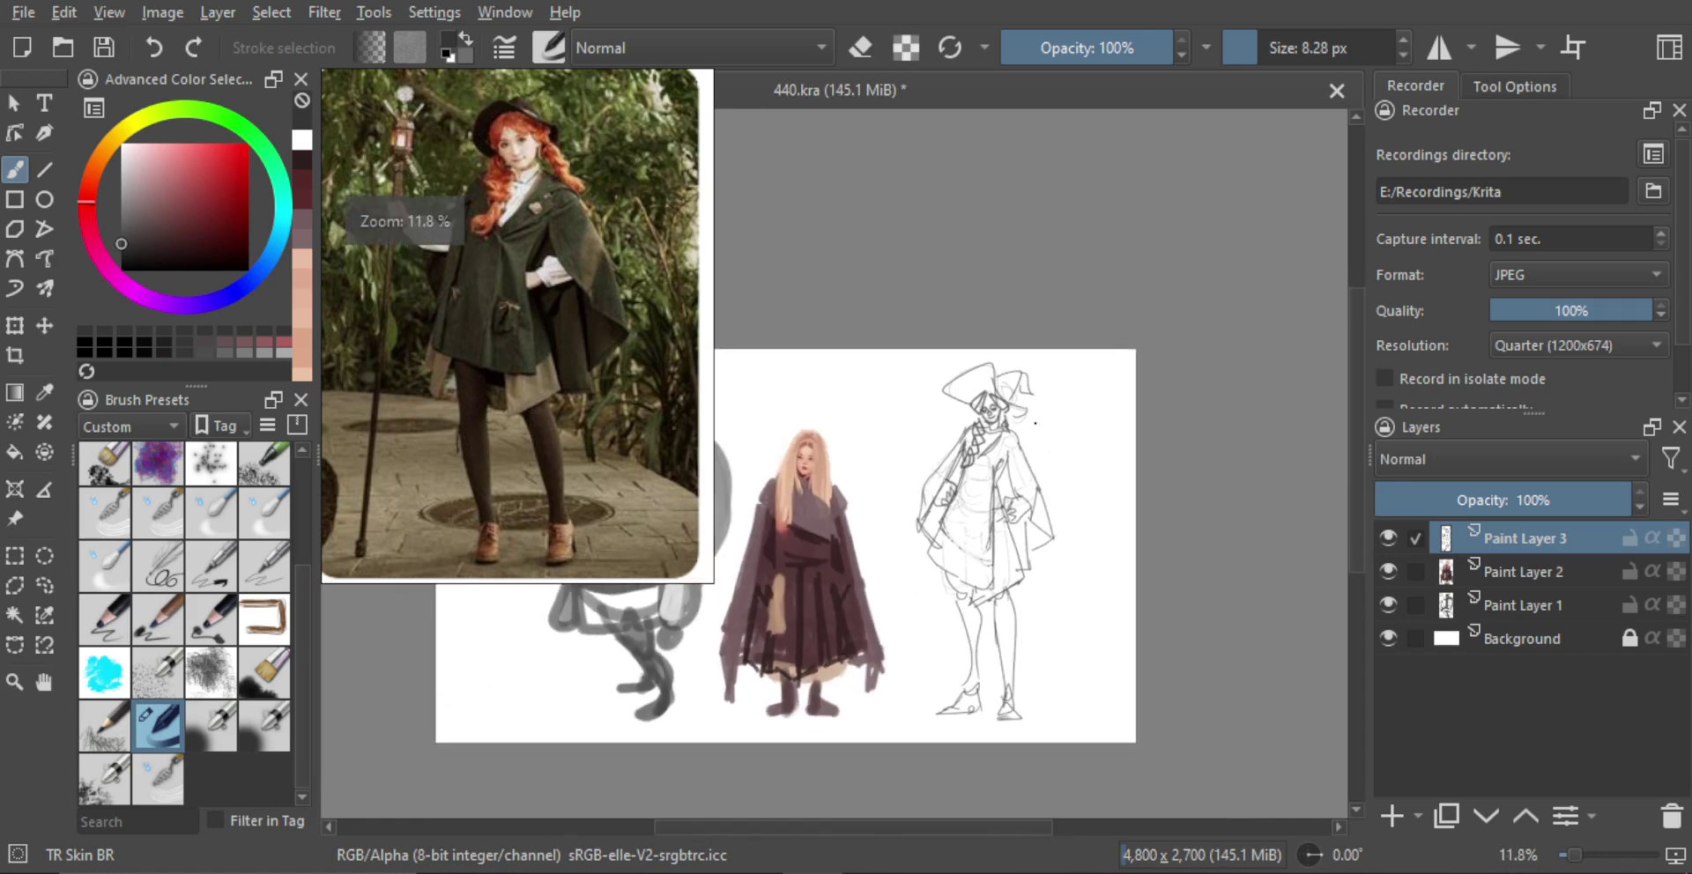
Select the figure's bent arm and cape edge on the braid side, nudge them into a better place, and clear the selection
{"action": "left_click_drag", "start_coordinate": [1016, 484], "coordinate": [1025, 358]}
{"action": "mouse_move", "coordinate": [976, 522]}
{"action": "left_mouse_down"}
{"action": "mouse_move", "coordinate": [945, 498]}
{"action": "mouse_move", "coordinate": [928, 454]}
{"action": "mouse_move", "coordinate": [849, 630]}
{"action": "mouse_move", "coordinate": [901, 628]}
{"action": "mouse_move", "coordinate": [985, 494]}
{"action": "left_mouse_up"}
{"action": "key", "text": "l"}
{"action": "key", "text": "ctrl+t"}
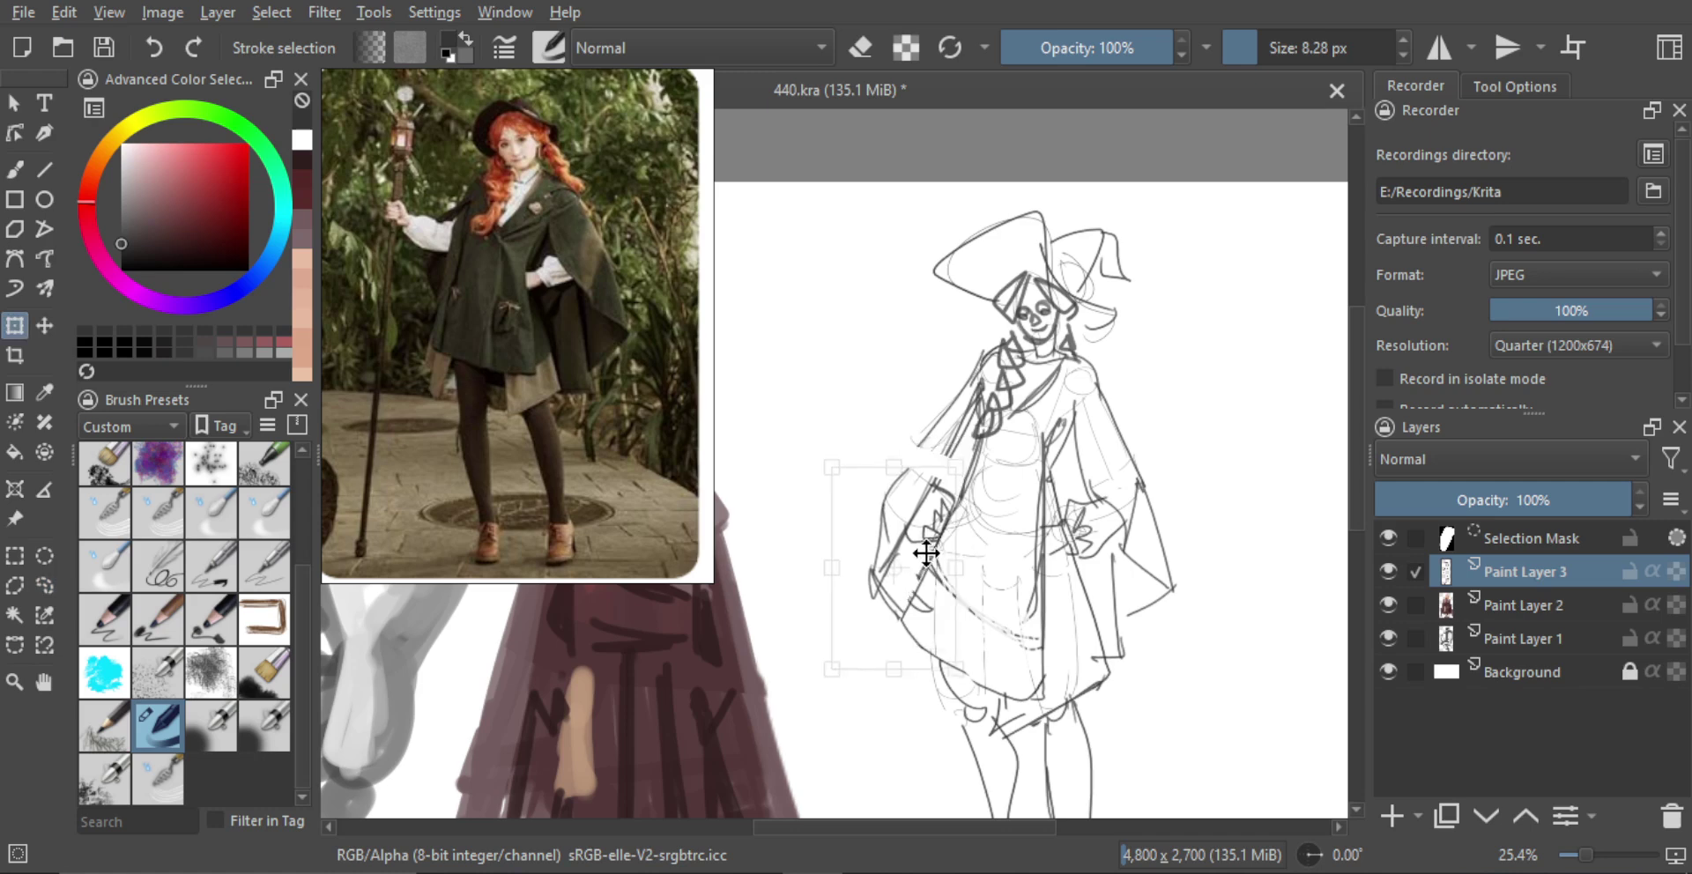
{"action": "left_click_drag", "start_coordinate": [926, 555], "coordinate": [926, 551]}
{"action": "key", "text": "l"}
{"action": "scroll", "coordinate": [1150, 425], "scroll_direction": "down", "scroll_amount": 3}
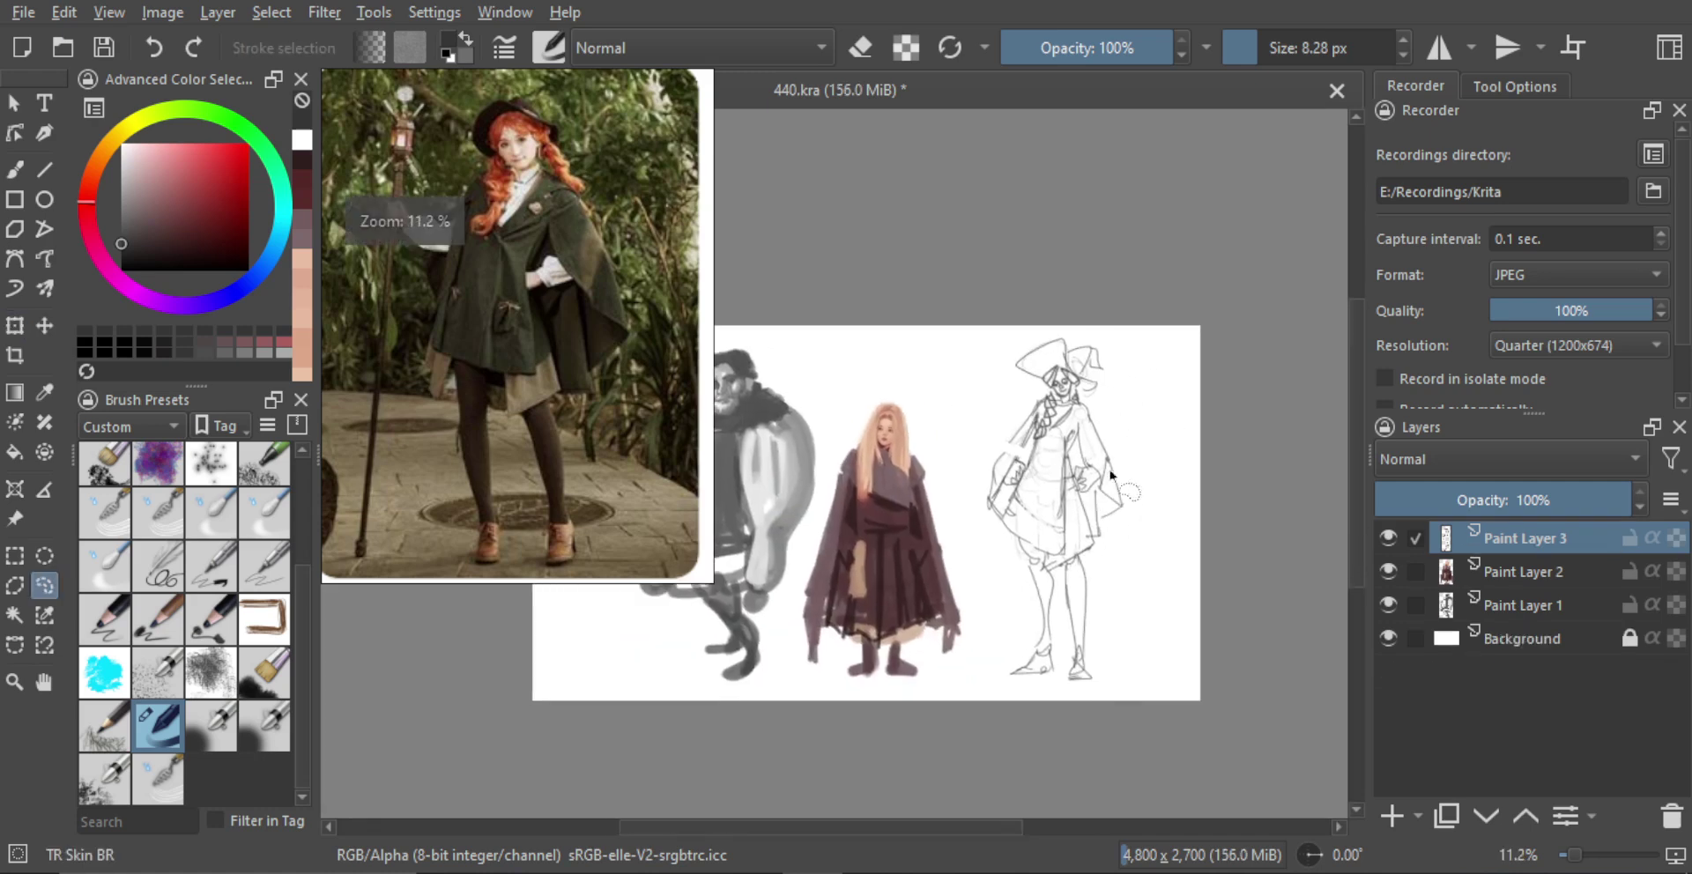
{"action": "scroll", "coordinate": [1124, 471], "scroll_direction": "up", "scroll_amount": 1}
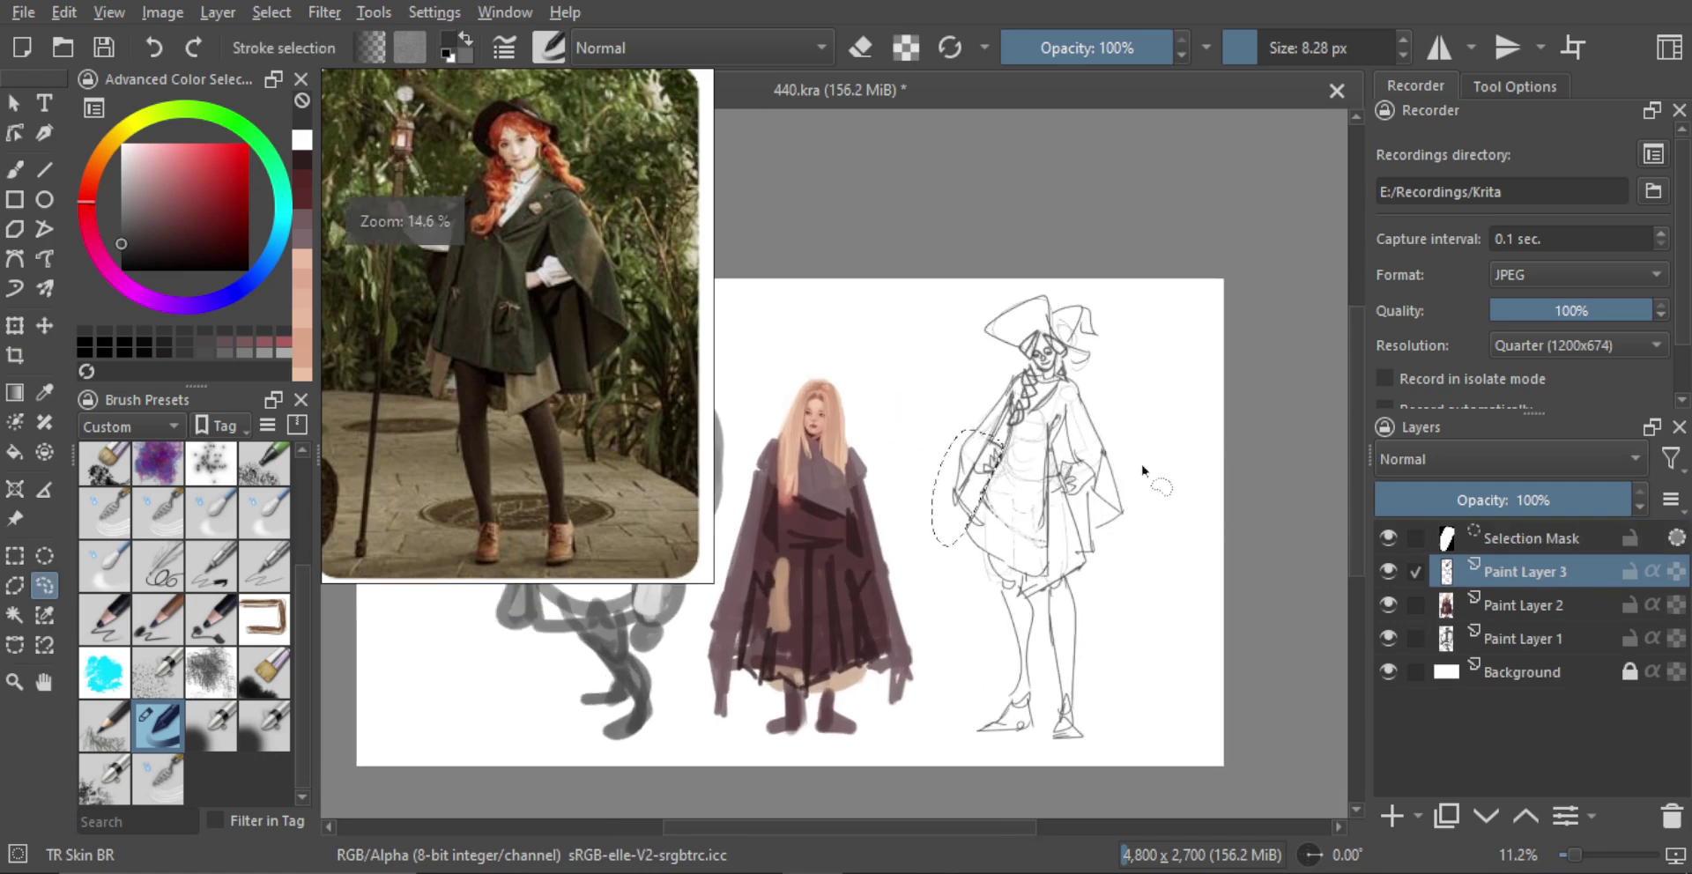
{"action": "key", "text": "ctrl+shift+a"}
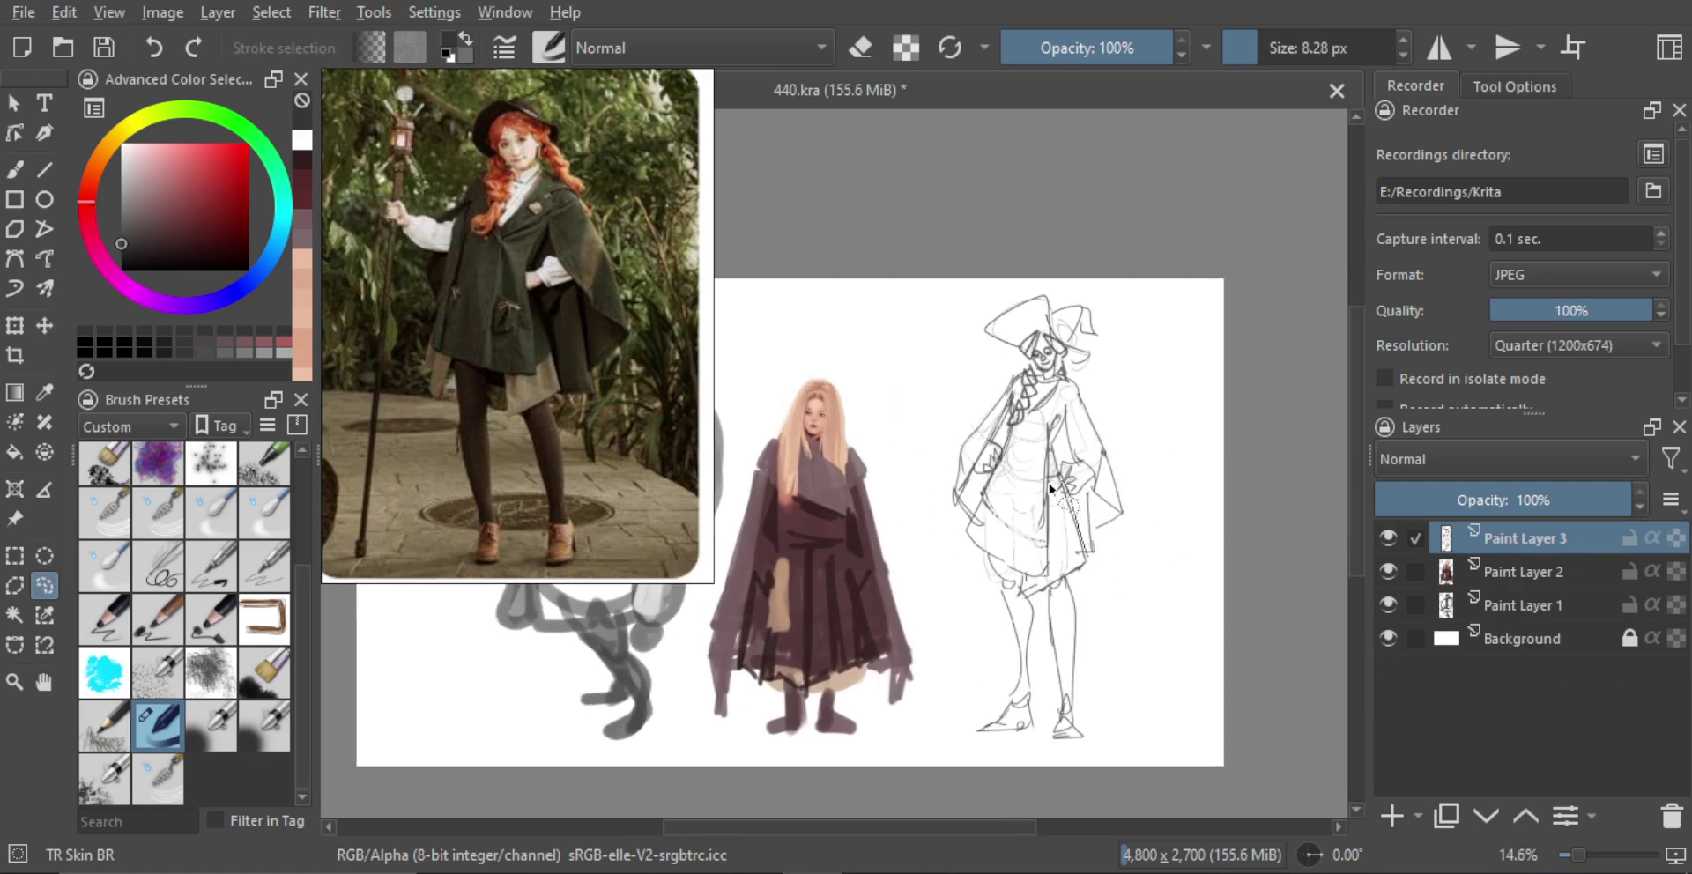
Select the hand-on-hip arm with its cape side, rotate it slightly counterclockwise, move it up and outward, and deselect
{"action": "left_click_drag", "start_coordinate": [1070, 454], "coordinate": [1090, 459]}
{"action": "key", "text": "ctrl+t"}
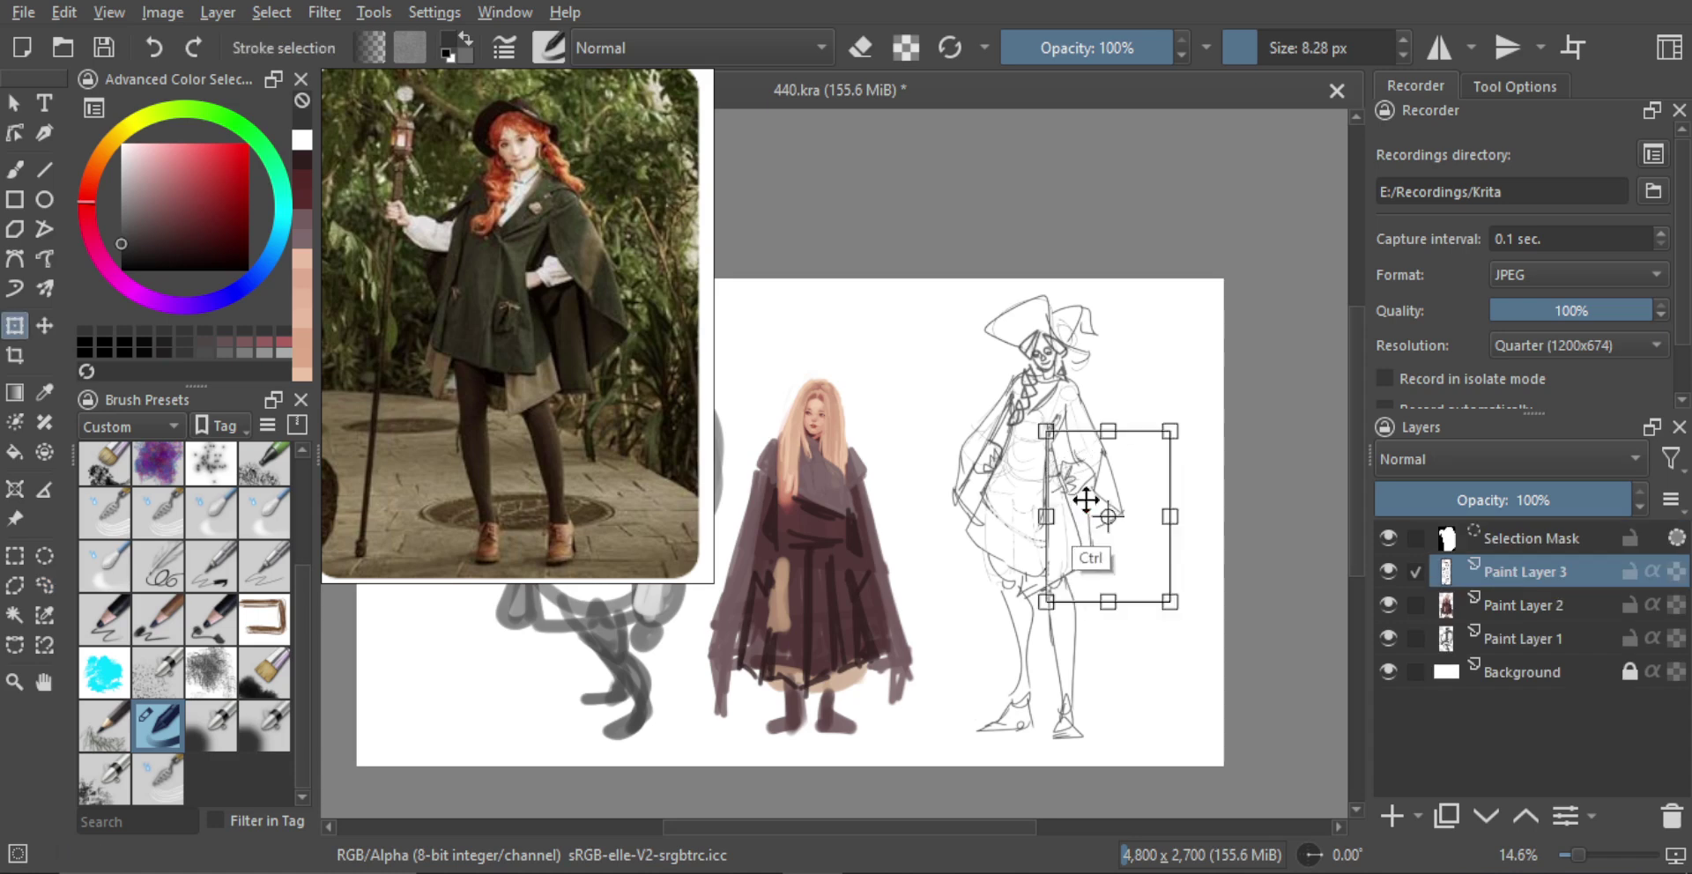
{"action": "left_click_drag", "start_coordinate": [1231, 454], "coordinate": [1225, 451]}
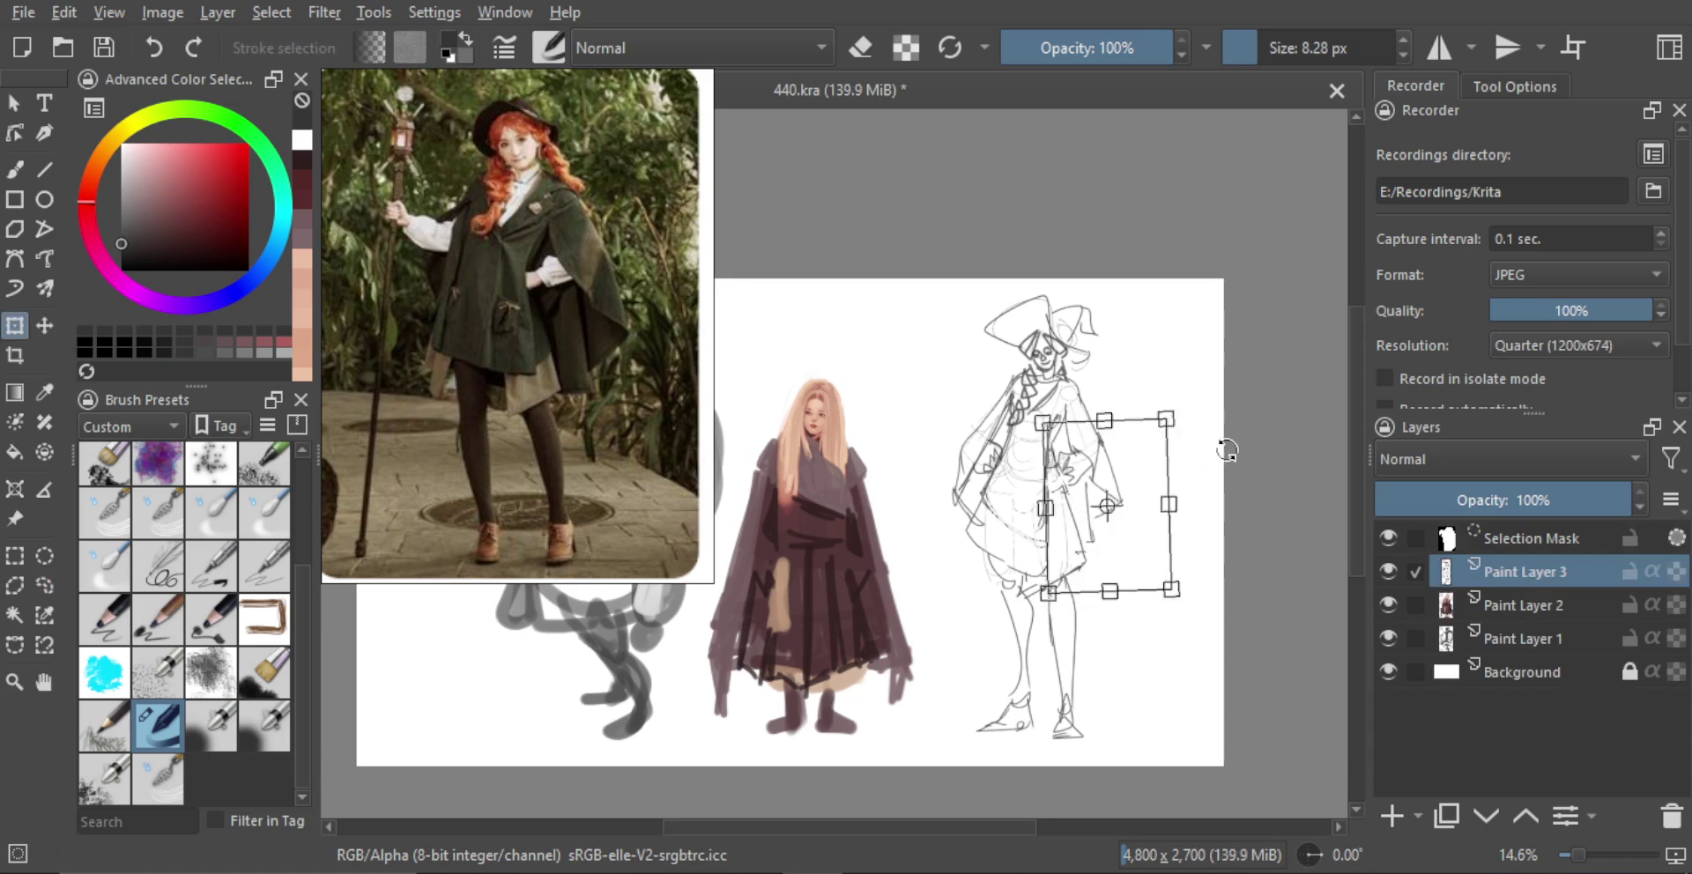
{"action": "left_click_drag", "start_coordinate": [1141, 499], "coordinate": [1149, 497]}
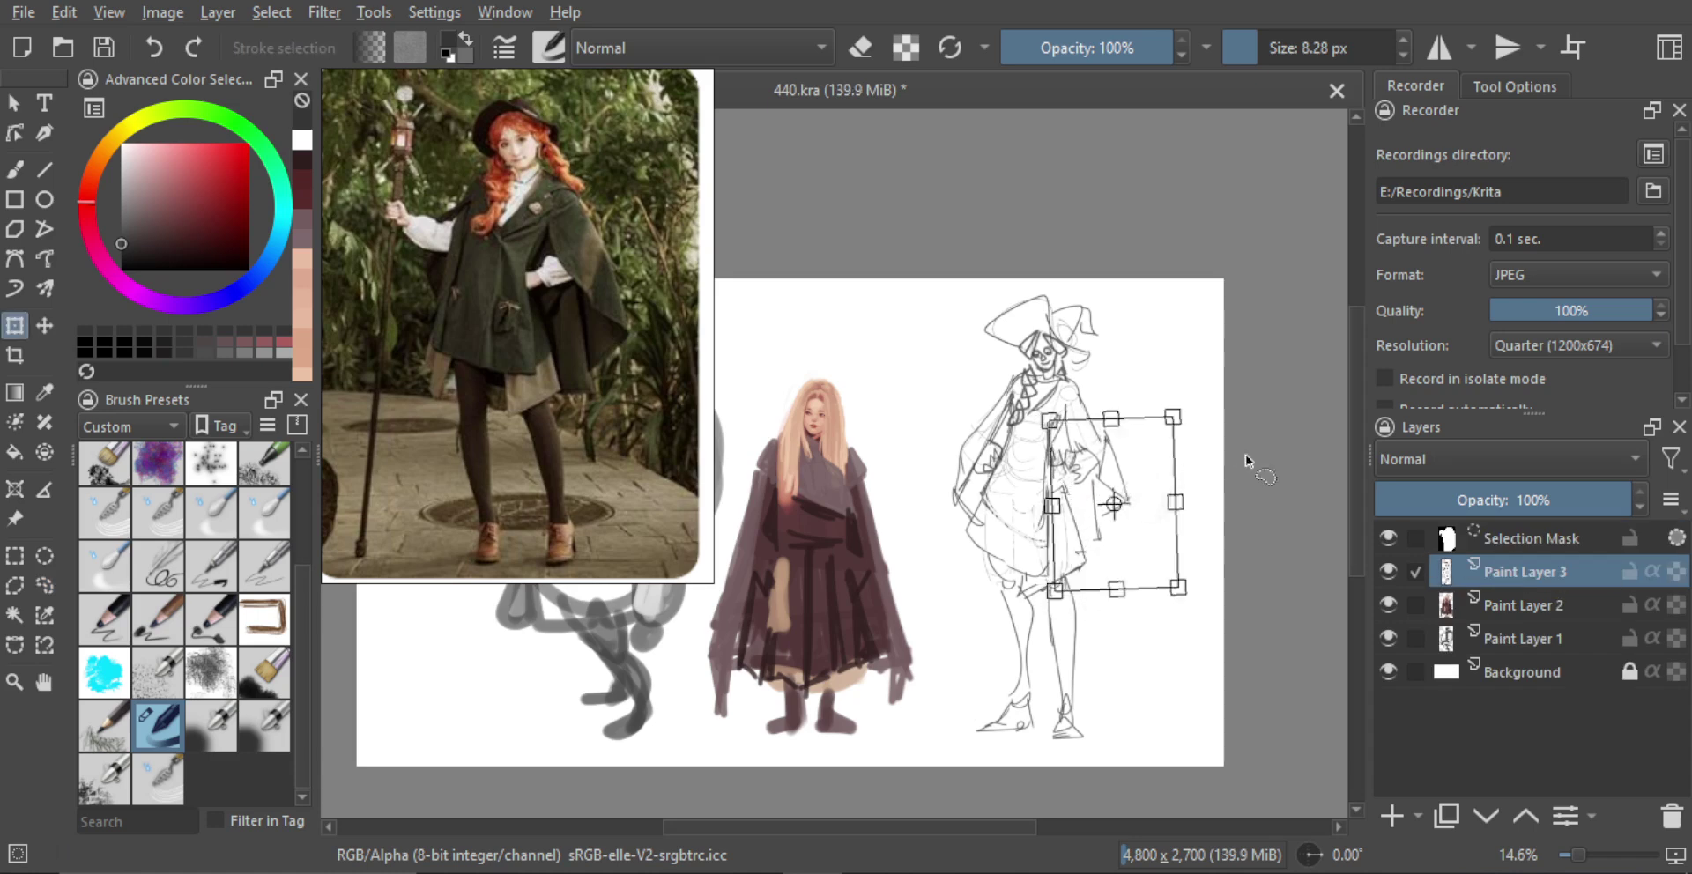
{"action": "key", "text": "l"}
{"action": "key", "text": "ctrl+shift+a"}
Touch up the sketch lines around the shoulder and cape with the brush and eraser
{"action": "left_click_drag", "start_coordinate": [1208, 444], "coordinate": [1193, 496]}
{"action": "mouse_move", "coordinate": [1192, 480]}
{"action": "left_mouse_down"}
{"action": "mouse_move", "coordinate": [1114, 446]}
{"action": "mouse_move", "coordinate": [1092, 365]}
{"action": "left_mouse_up"}
{"action": "key", "text": "b"}
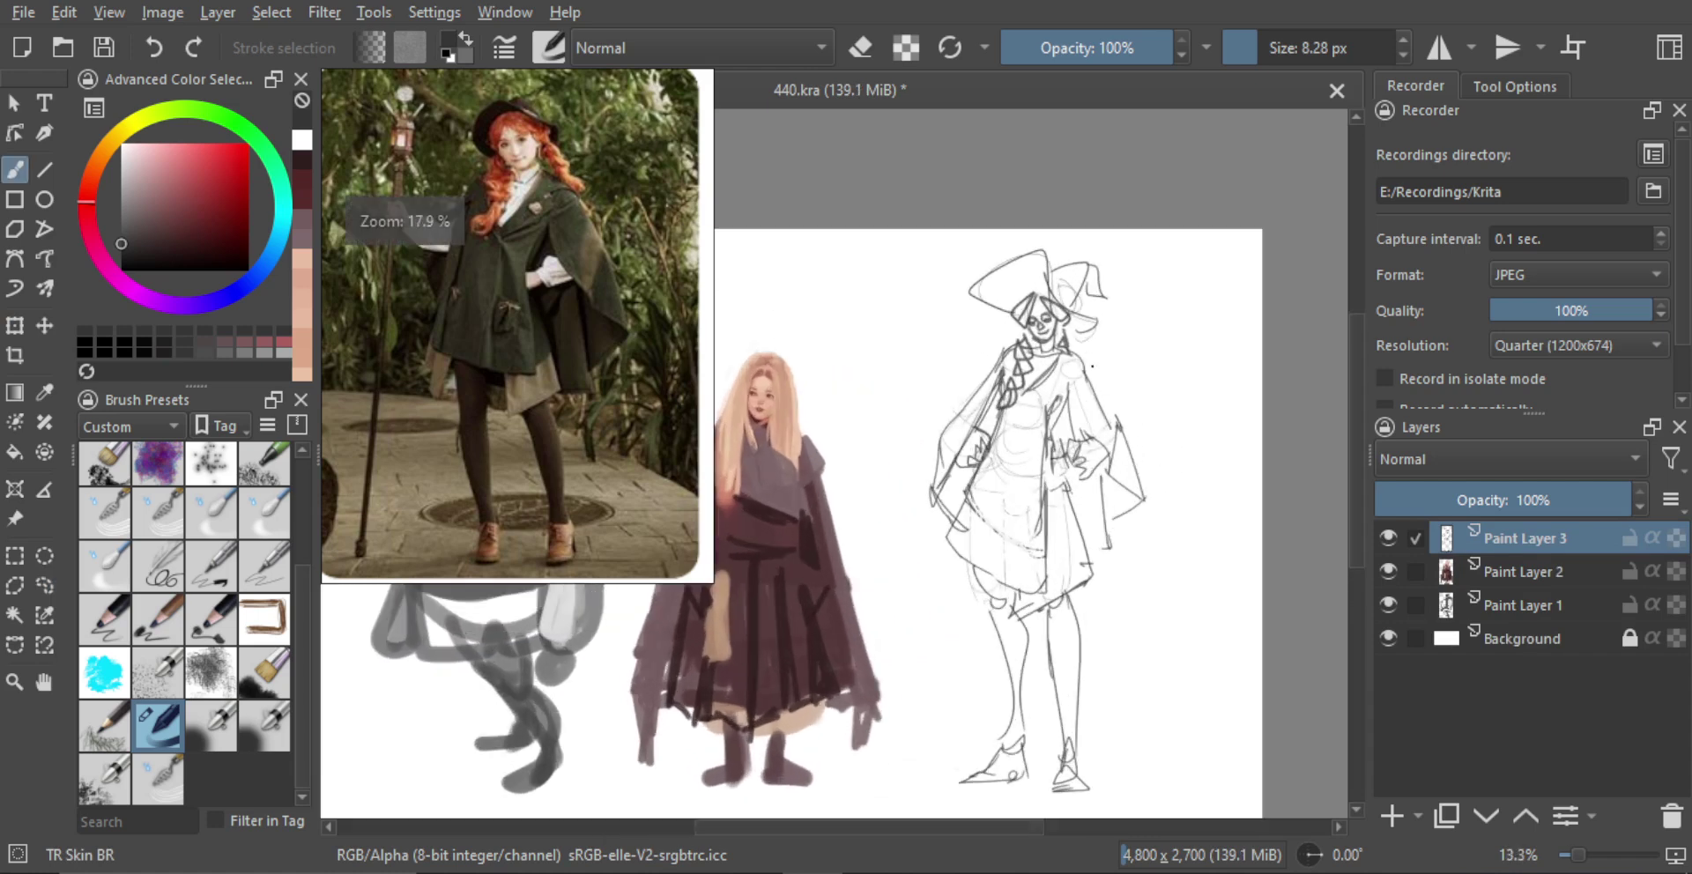
{"action": "key", "text": "e"}
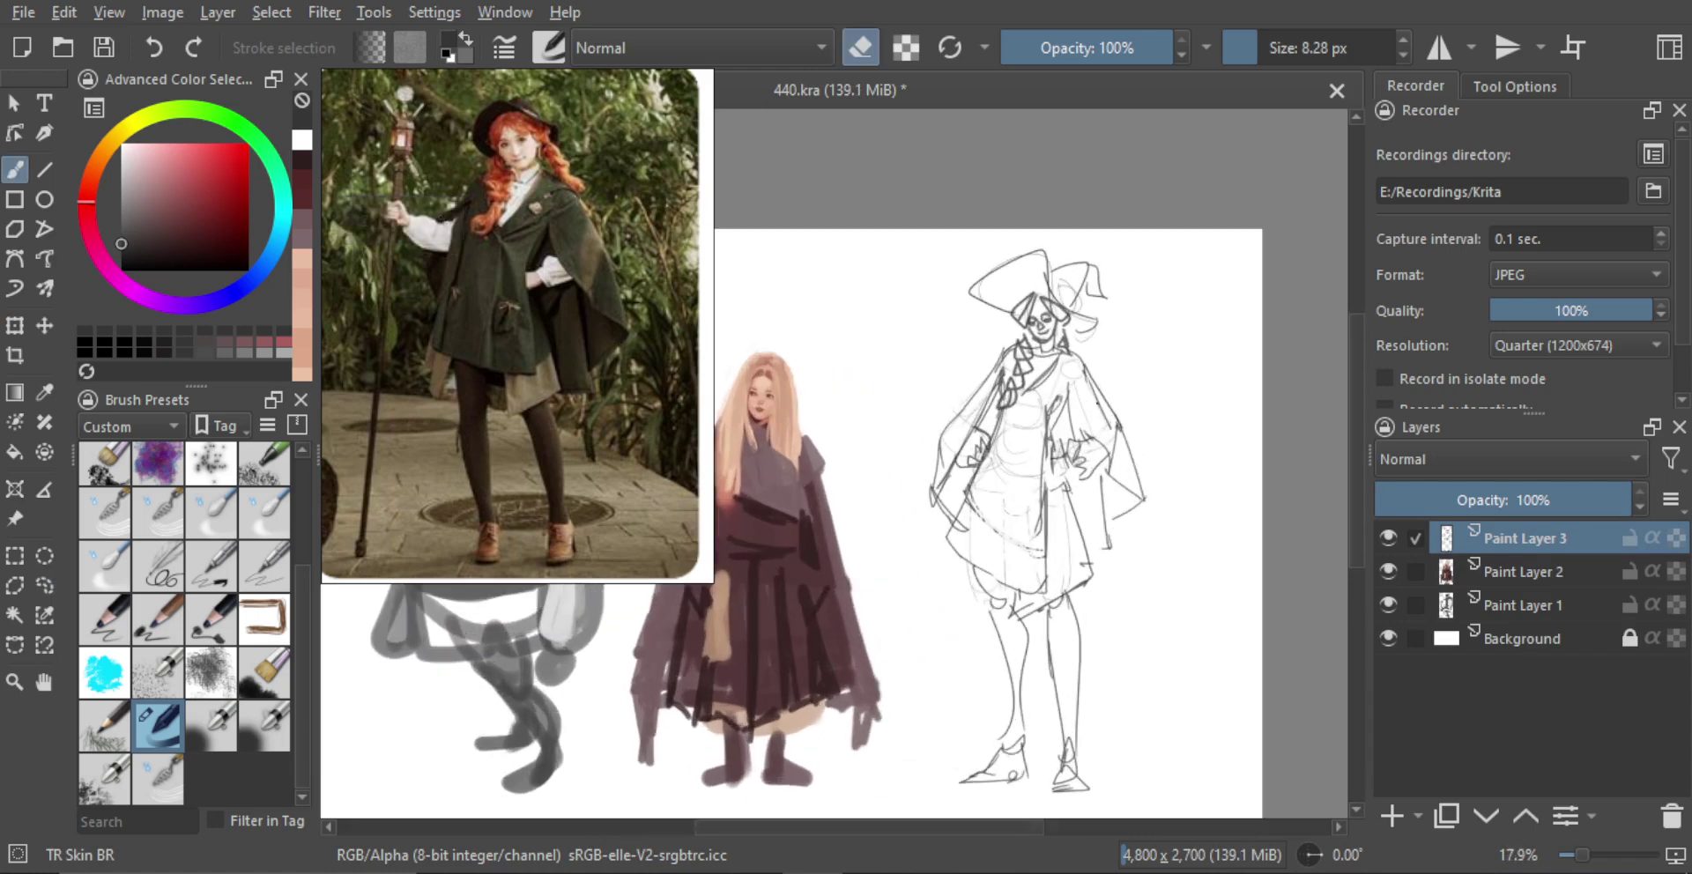
{"action": "key", "text": "e"}
{"action": "scroll", "coordinate": [1137, 467], "scroll_direction": "down", "scroll_amount": 3}
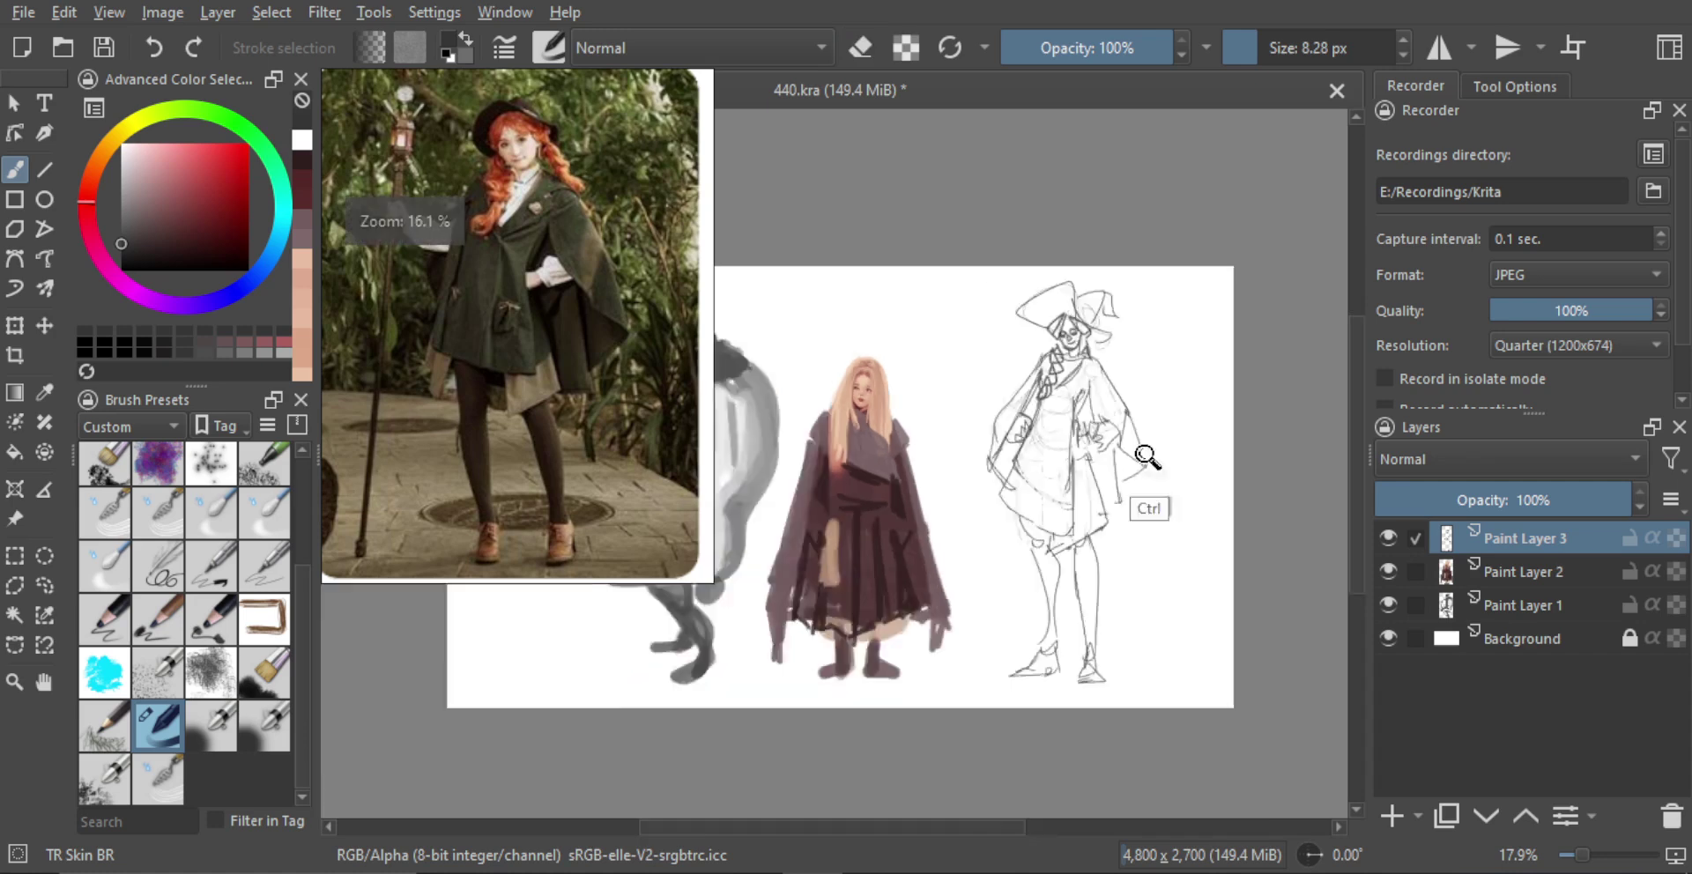
{"action": "scroll", "coordinate": [1155, 440], "scroll_direction": "up", "scroll_amount": 2}
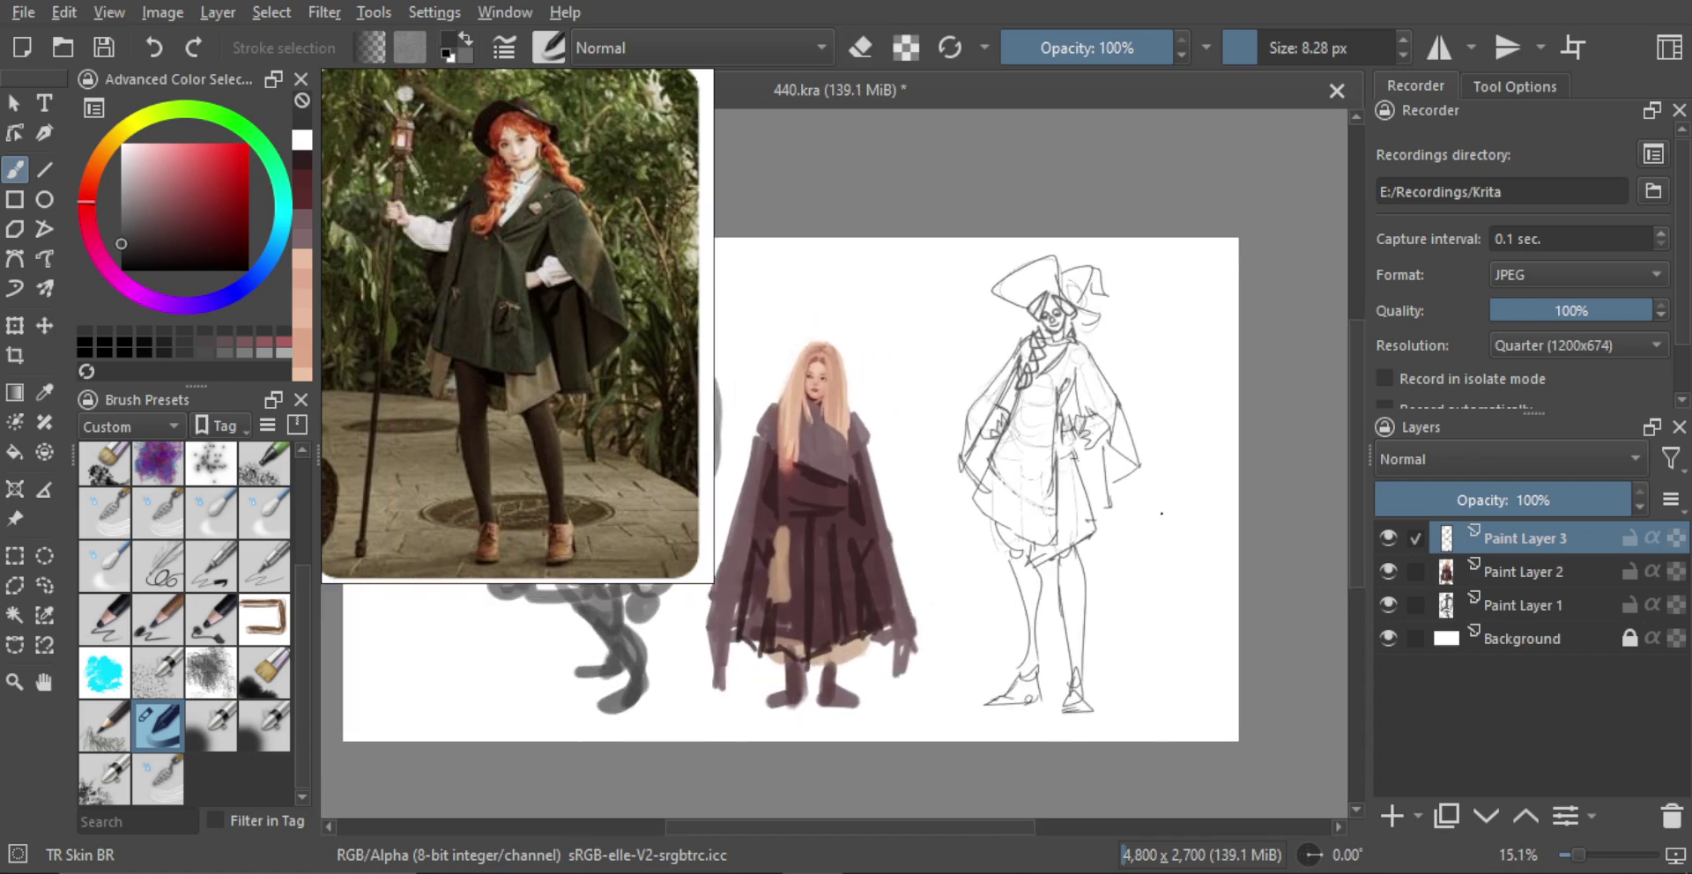
Refine the leg and cape lines of the sketch, erasing and redrawing strokes where needed
{"action": "scroll", "coordinate": [1093, 705], "scroll_direction": "up", "scroll_amount": 2}
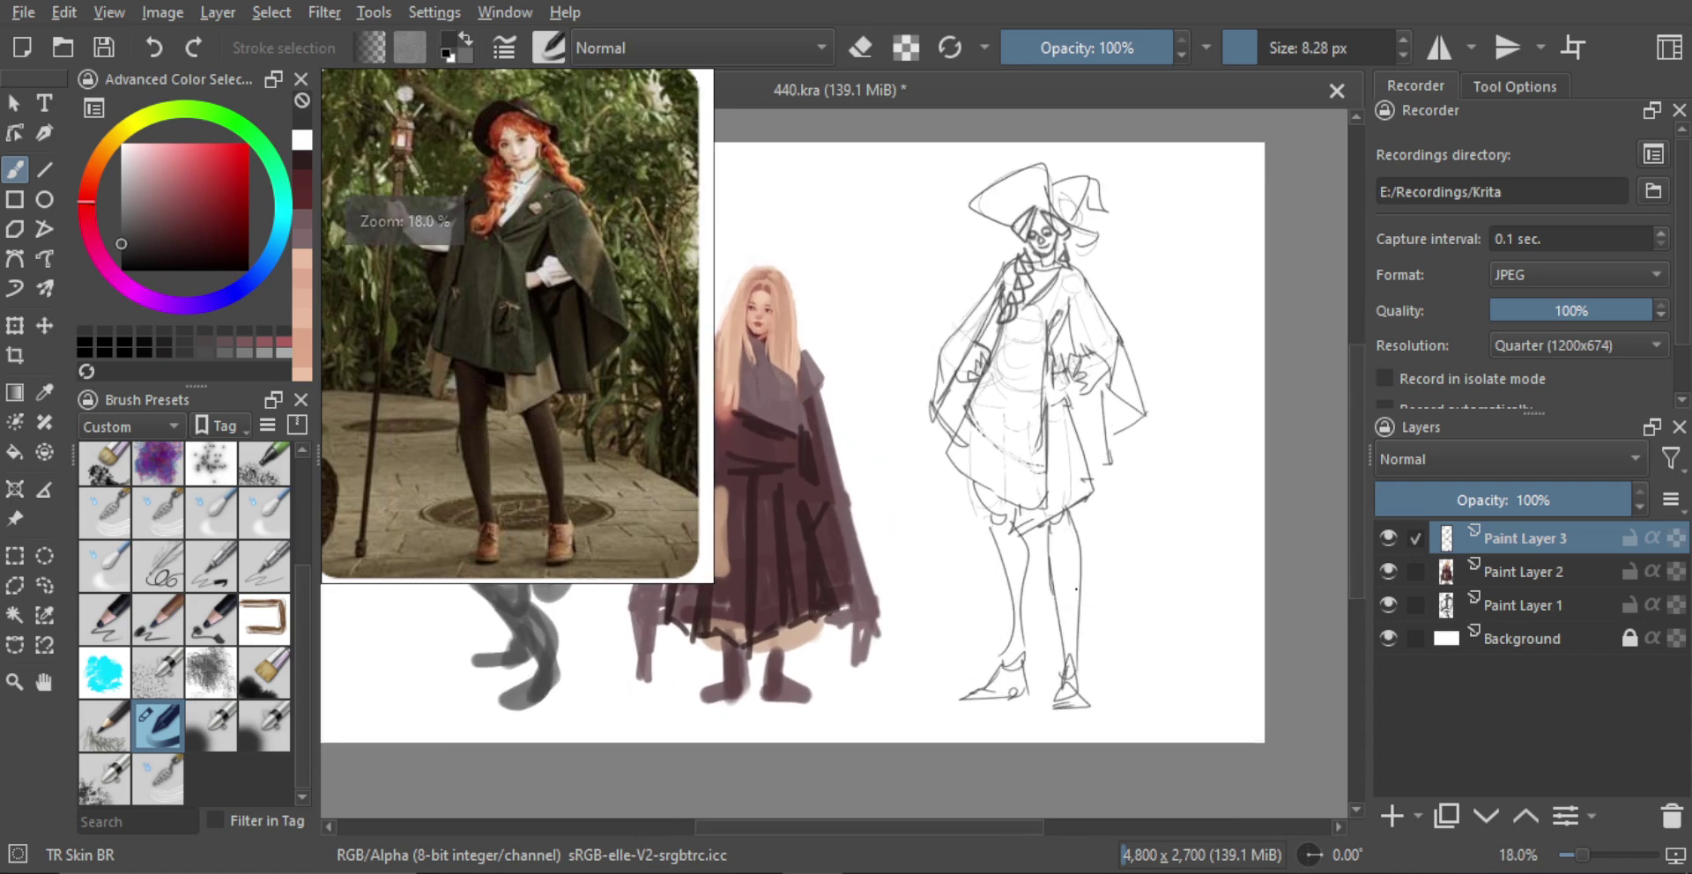
{"action": "key", "text": "e"}
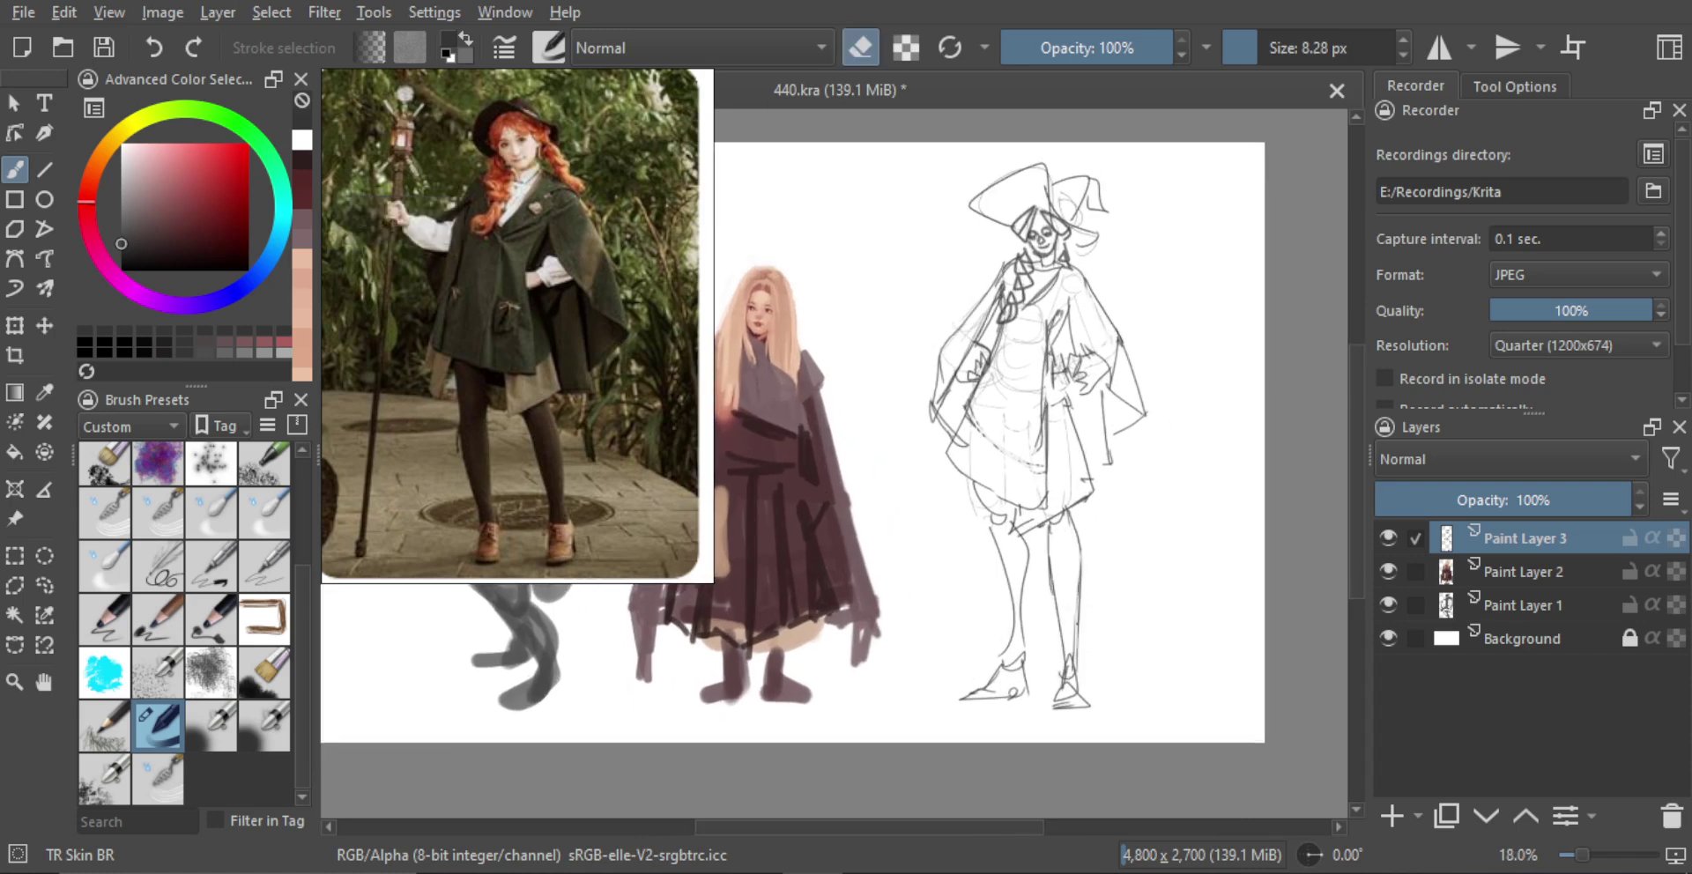
{"action": "key", "text": "e"}
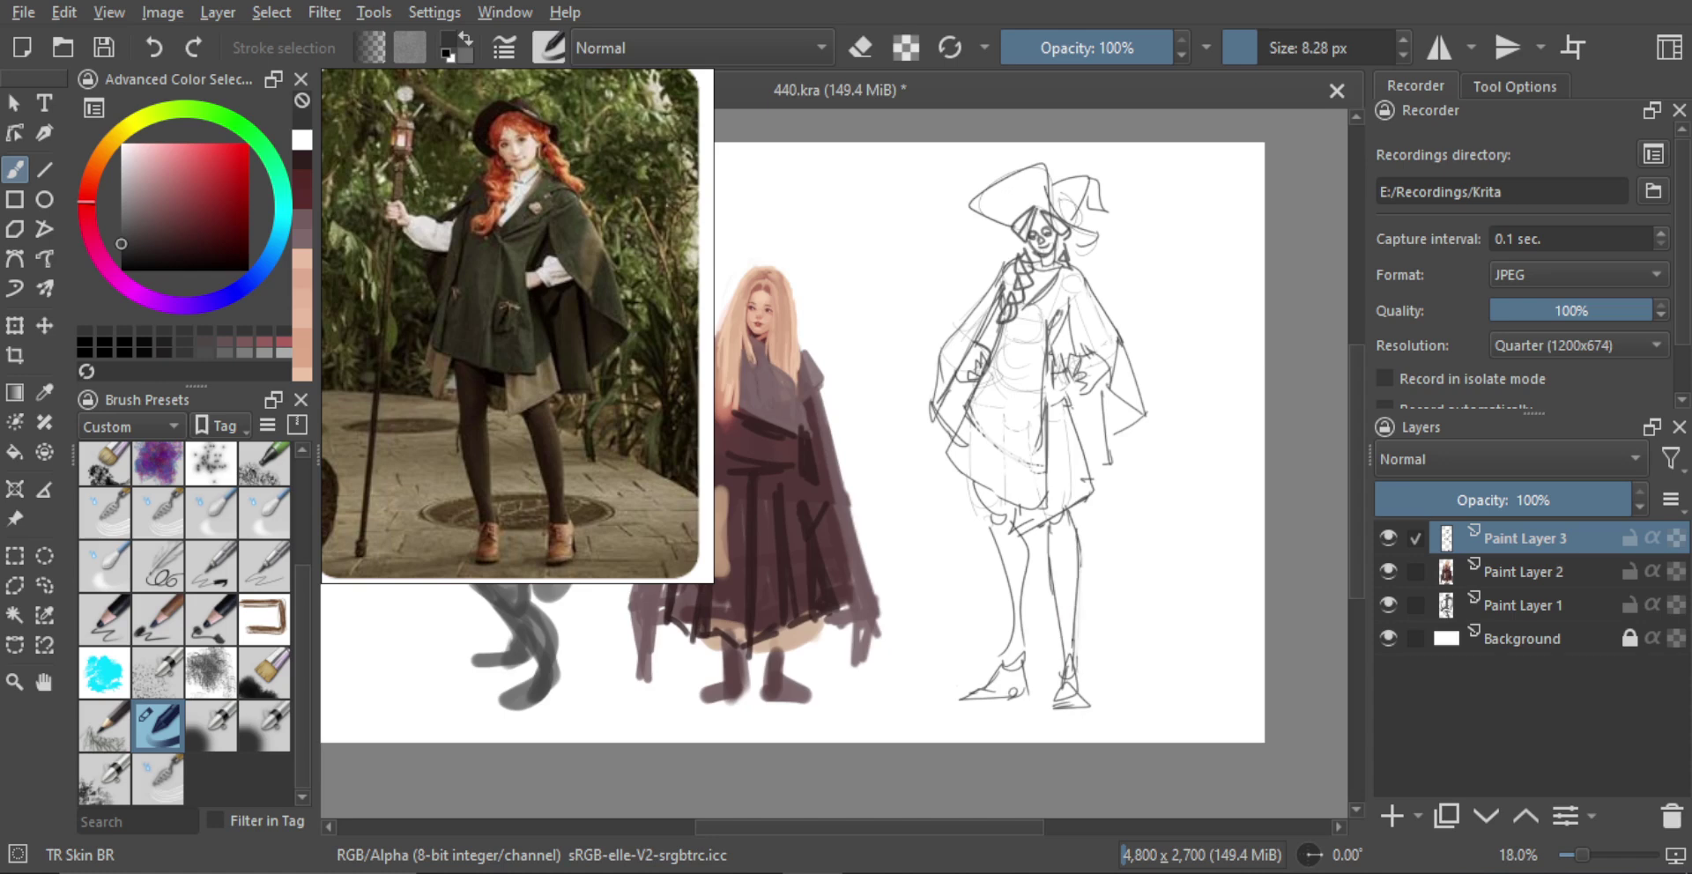
{"action": "scroll", "coordinate": [1104, 619], "scroll_direction": "down", "scroll_amount": 2}
{"action": "scroll", "coordinate": [1104, 619], "scroll_direction": "down", "scroll_amount": 1}
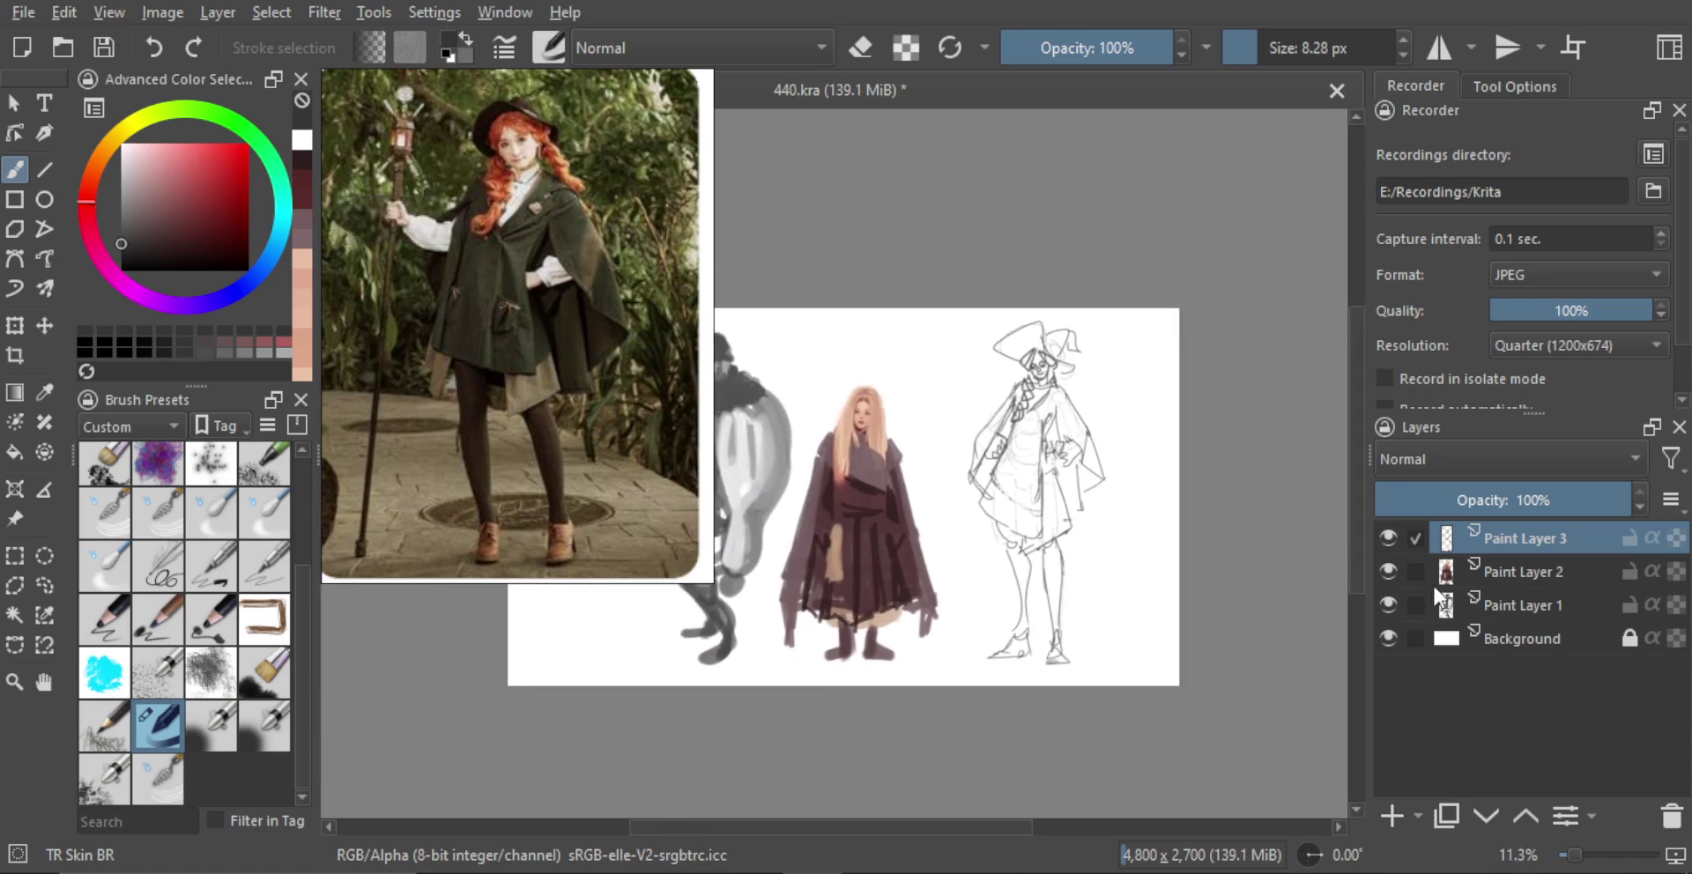
Add a new paint layer above Paint Layer 2, beneath the sketch, and choose a medium saturated green
{"action": "left_click", "coordinate": [1436, 585]}
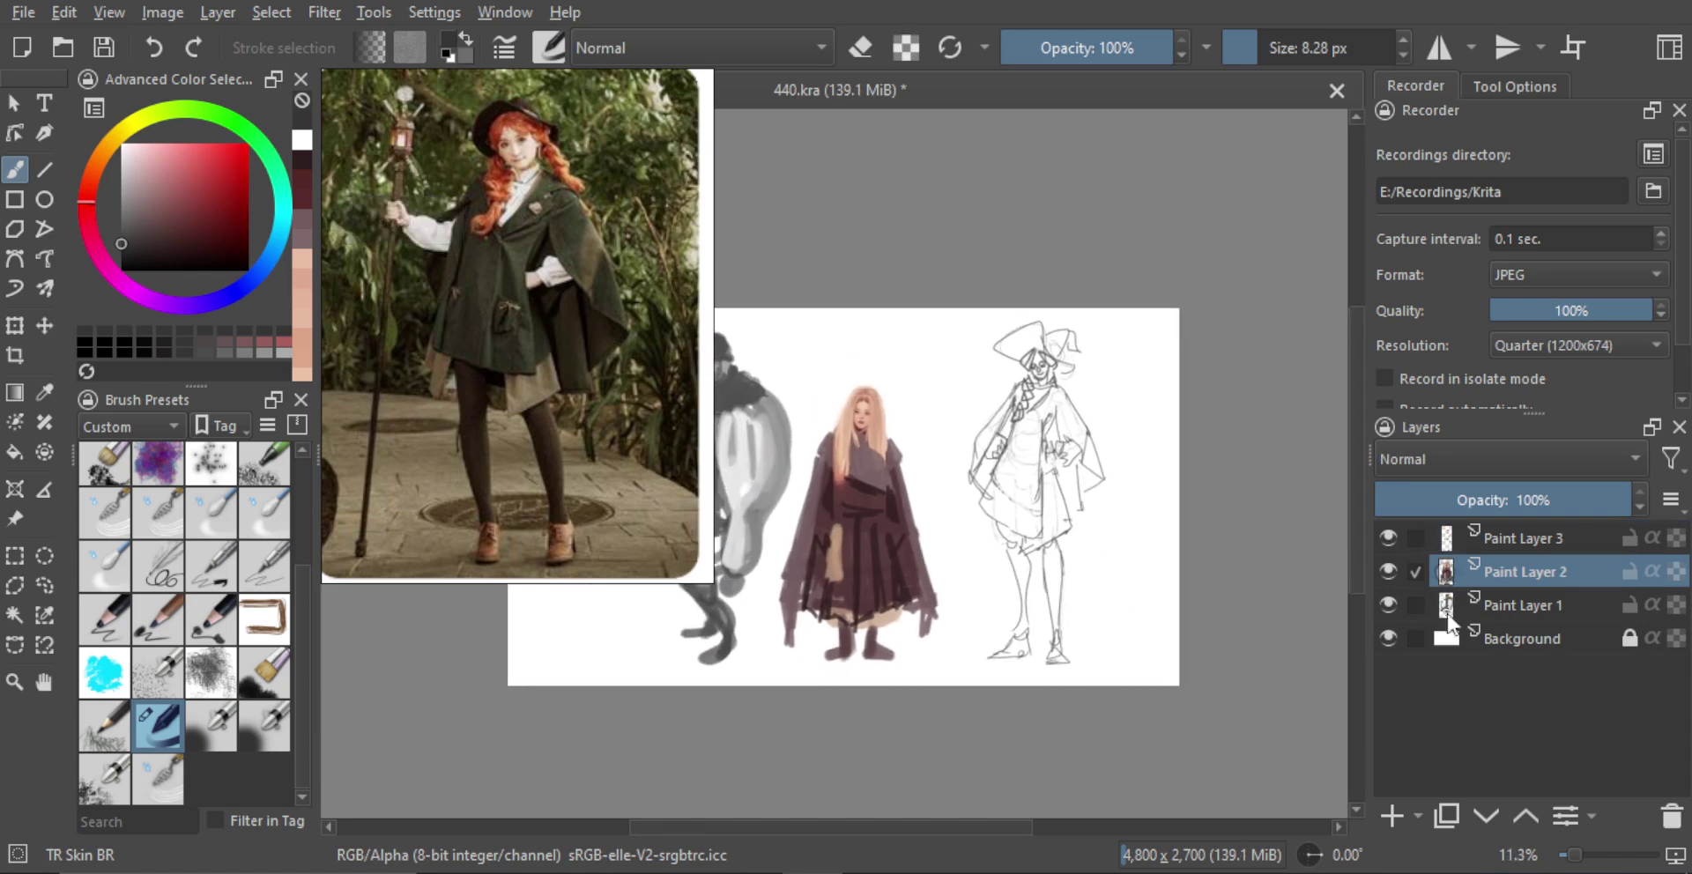
{"action": "left_click", "coordinate": [1393, 815]}
{"action": "scroll", "coordinate": [1175, 587], "scroll_direction": "up", "scroll_amount": 1}
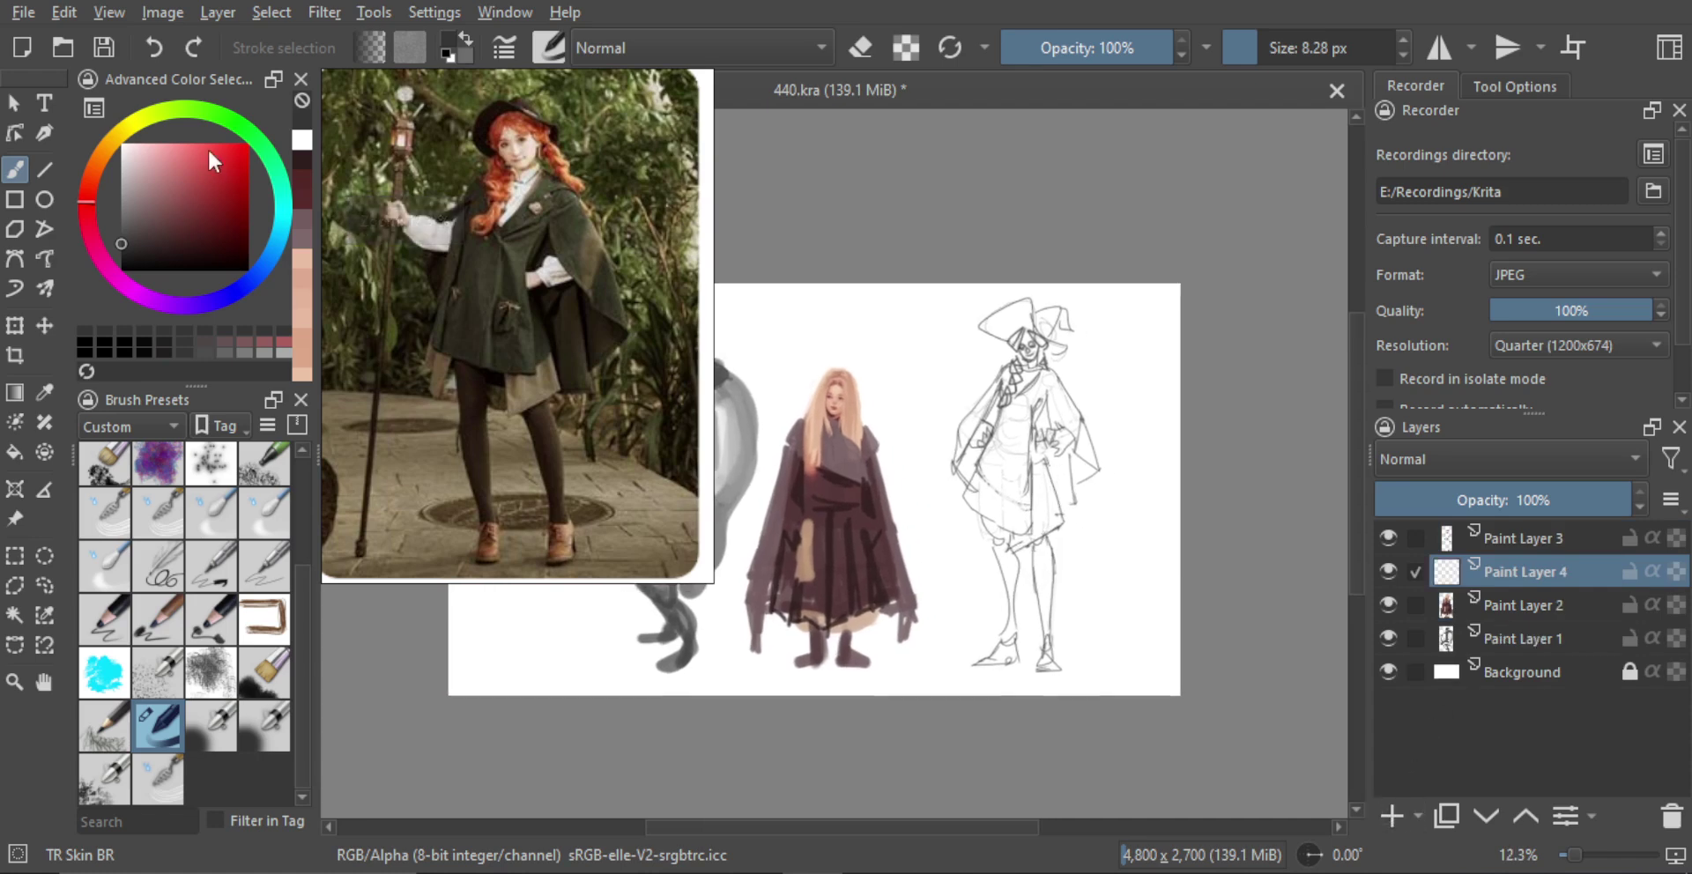
{"action": "left_click", "coordinate": [221, 114]}
{"action": "left_click", "coordinate": [220, 166]}
{"action": "left_click", "coordinate": [220, 178]}
{"action": "left_click", "coordinate": [224, 193]}
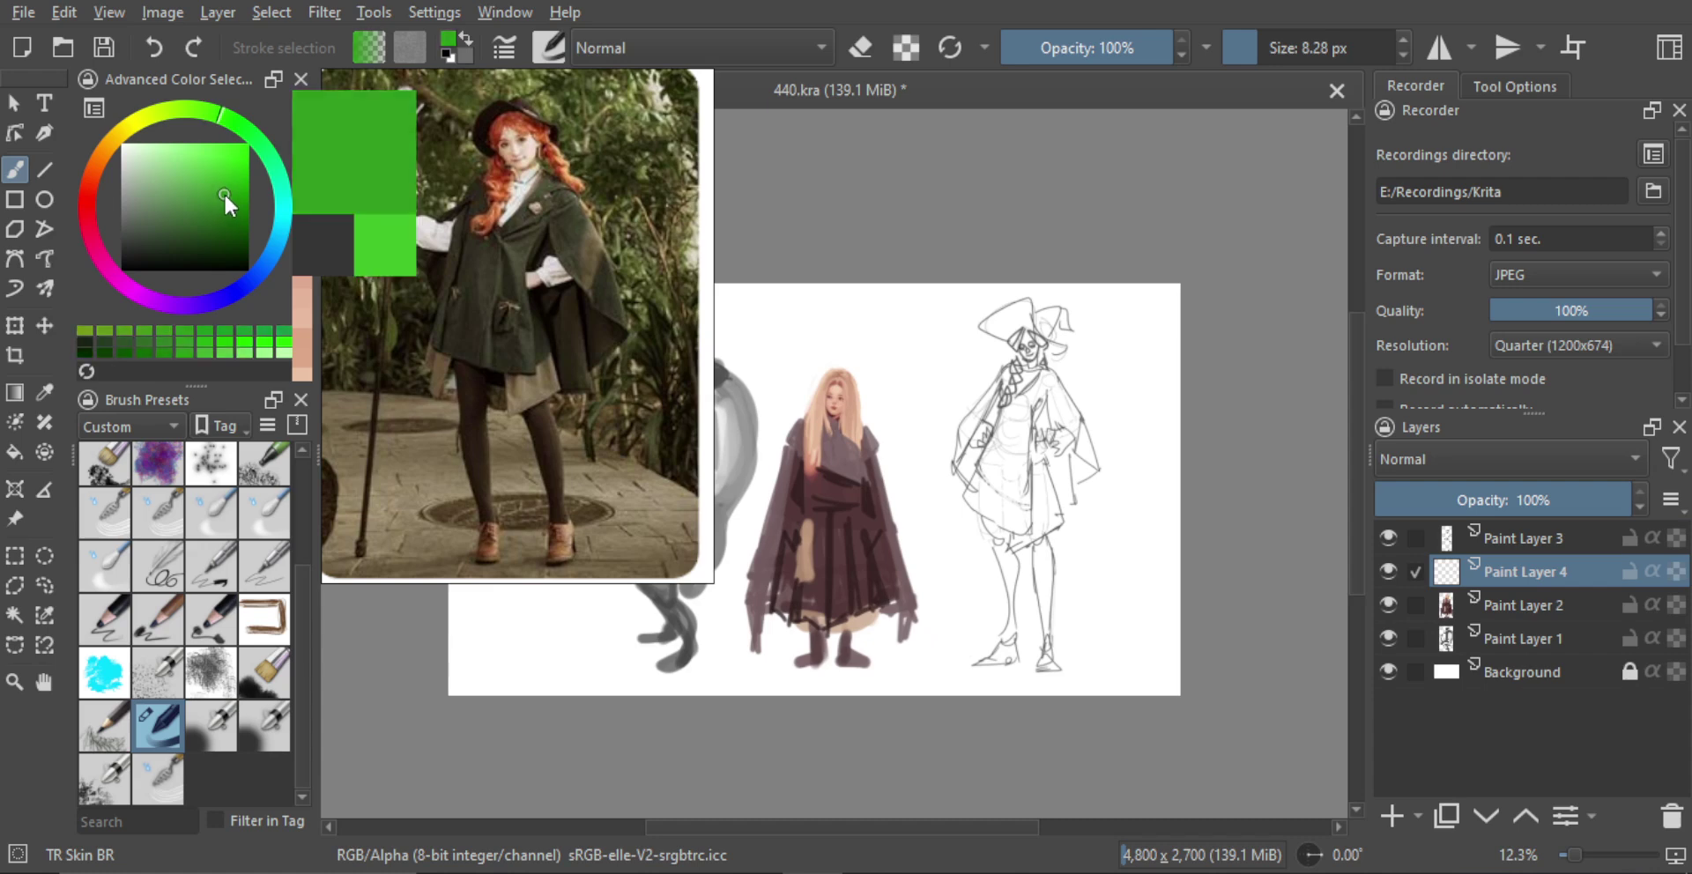
Enlarge the brush to about 50 px and block in both legs and shoes of the sketched figure with green
{"action": "left_click_drag", "start_coordinate": [1096, 450], "coordinate": [1047, 433]}
{"action": "scroll", "coordinate": [979, 520], "scroll_direction": "up", "scroll_amount": 1}
{"action": "left_click_drag", "start_coordinate": [984, 543], "coordinate": [988, 540]}
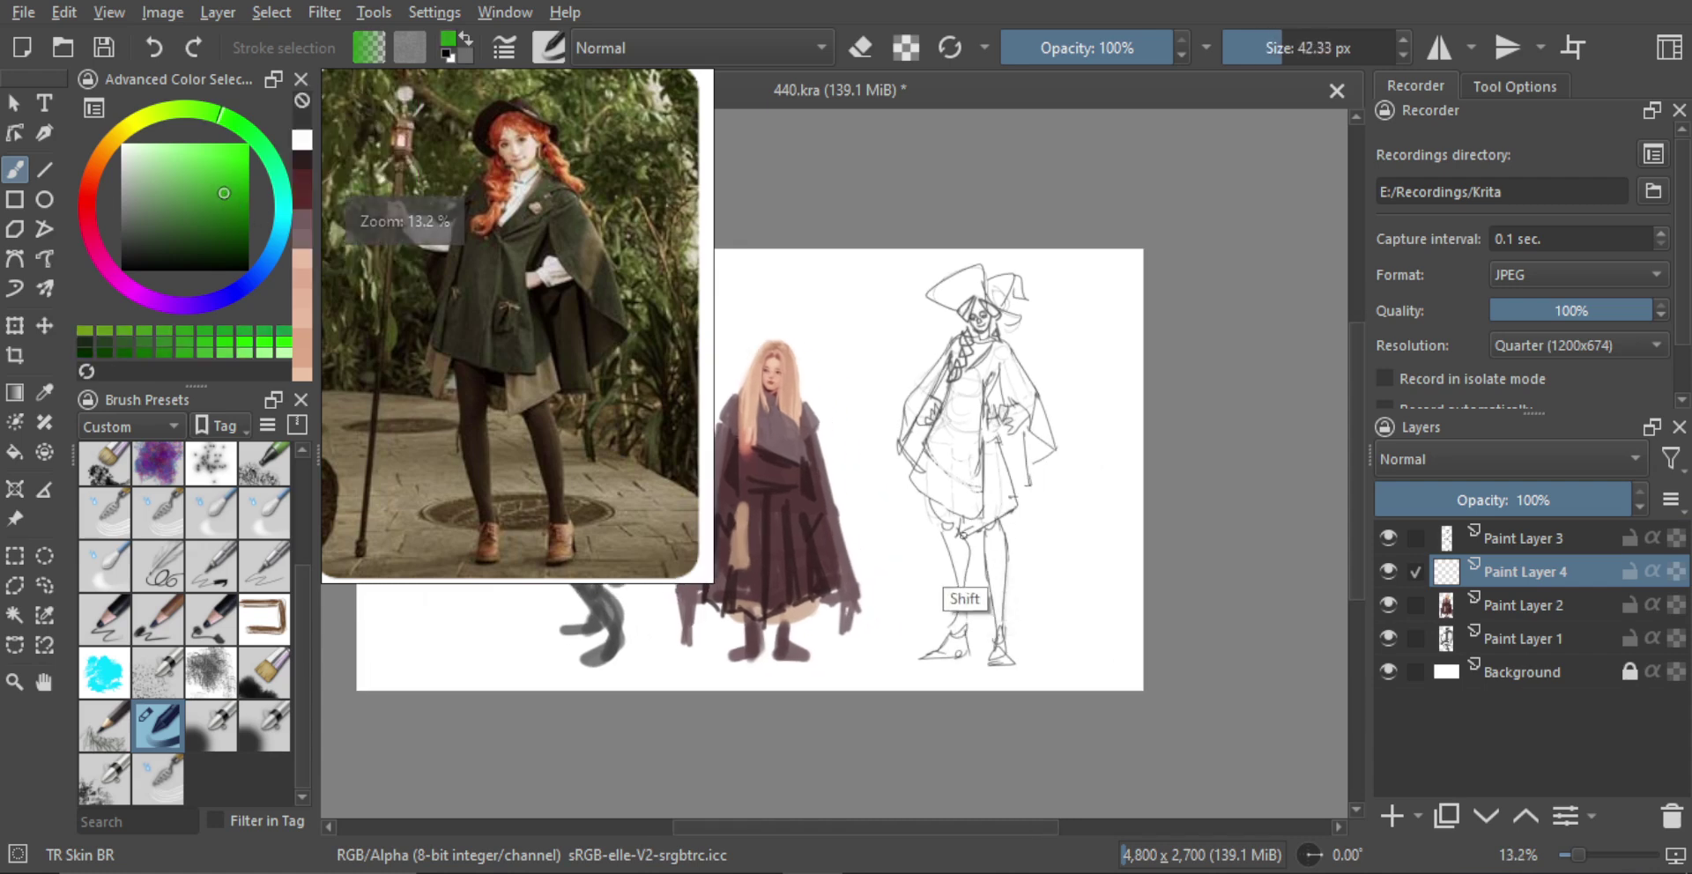
{"action": "left_click_drag", "start_coordinate": [964, 617], "coordinate": [979, 617]}
{"action": "left_click_drag", "start_coordinate": [941, 501], "coordinate": [948, 524]}
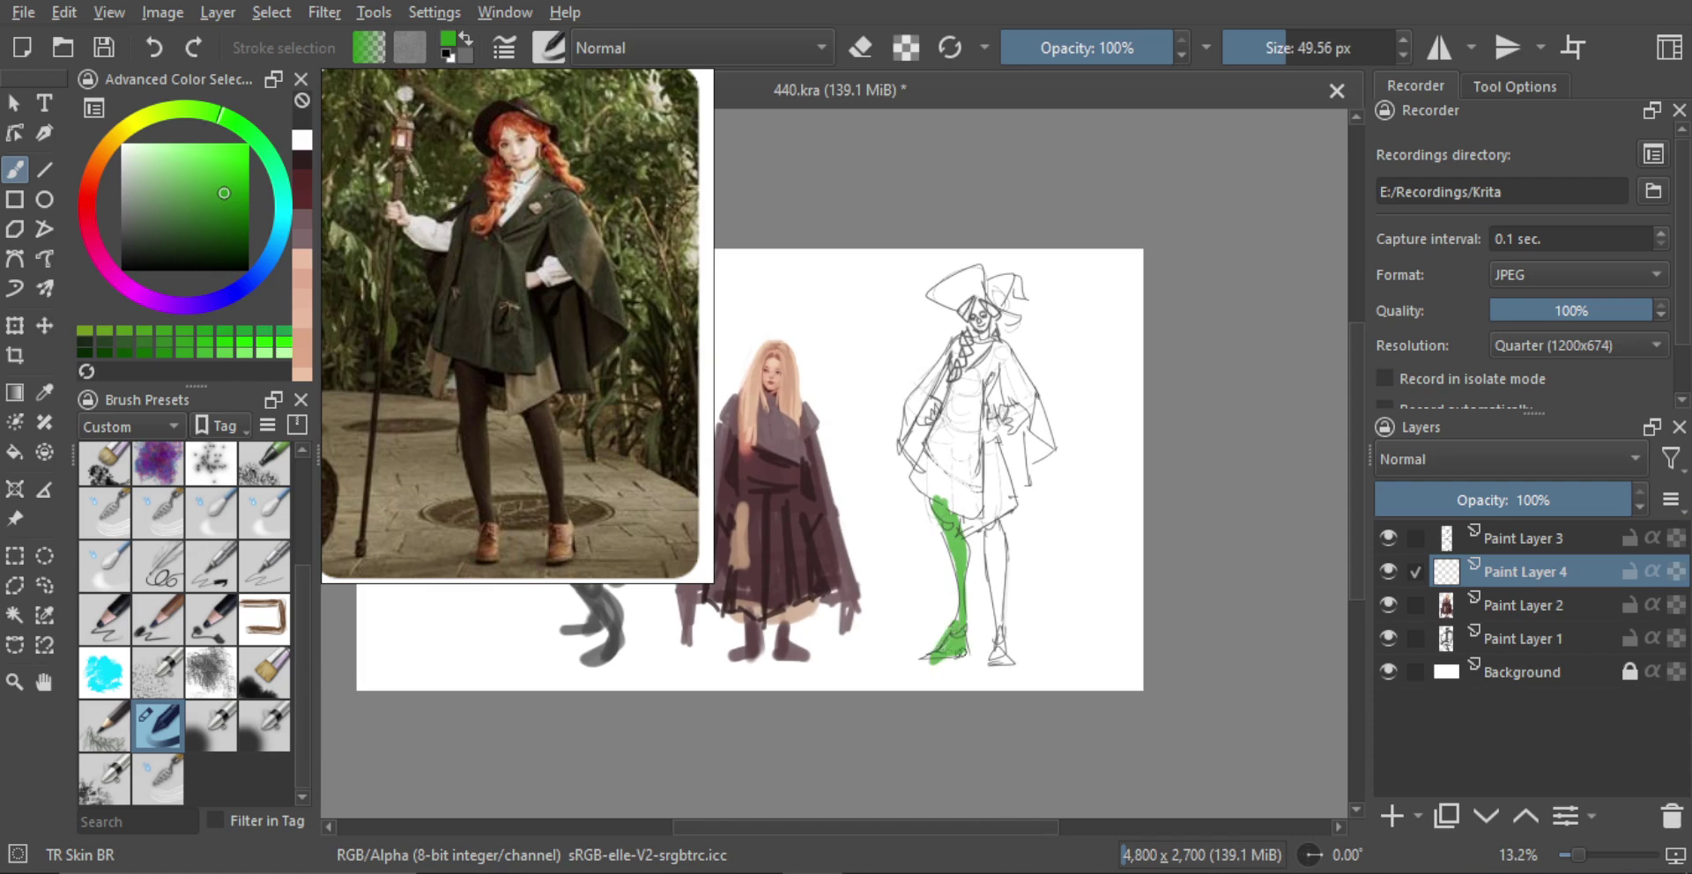
{"action": "left_click_drag", "start_coordinate": [969, 657], "coordinate": [990, 590]}
{"action": "left_click_drag", "start_coordinate": [990, 591], "coordinate": [989, 544]}
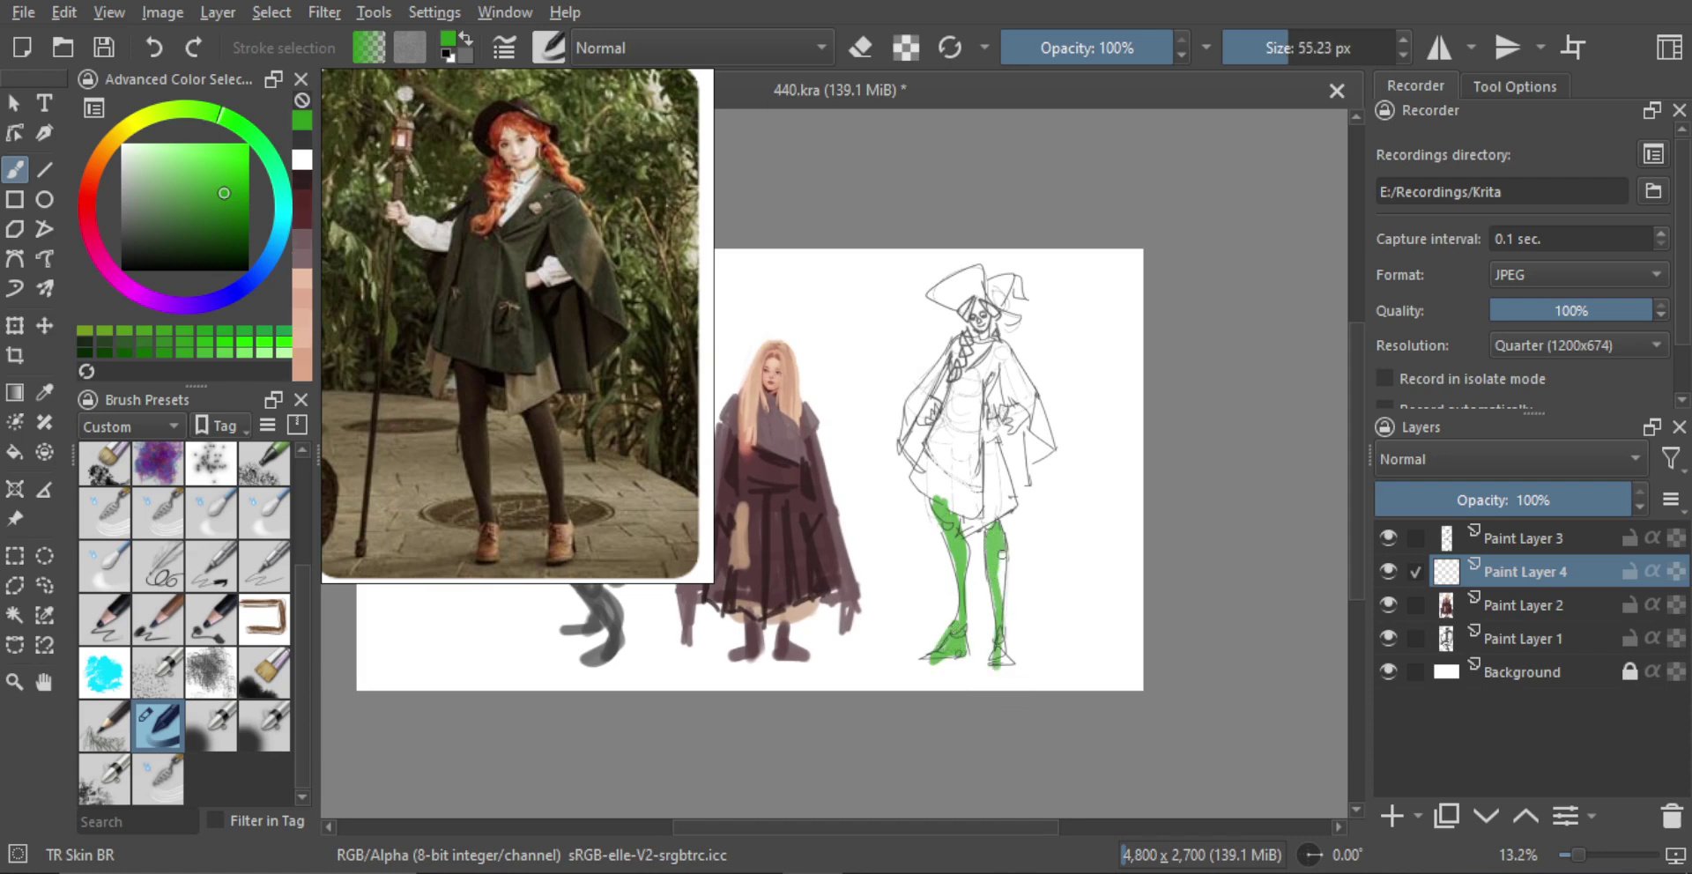
{"action": "left_click_drag", "start_coordinate": [998, 647], "coordinate": [1004, 661]}
Fill the figure's cape, body, head and hat with green using a larger brush of about 85 px
{"action": "mouse_move", "coordinate": [945, 460]}
{"action": "left_mouse_down"}
{"action": "mouse_move", "coordinate": [935, 397]}
{"action": "mouse_move", "coordinate": [914, 456]}
{"action": "mouse_move", "coordinate": [916, 395]}
{"action": "mouse_move", "coordinate": [949, 353]}
{"action": "mouse_move", "coordinate": [920, 474]}
{"action": "mouse_move", "coordinate": [963, 500]}
{"action": "mouse_move", "coordinate": [937, 448]}
{"action": "mouse_move", "coordinate": [945, 392]}
{"action": "mouse_move", "coordinate": [945, 494]}
{"action": "mouse_move", "coordinate": [974, 511]}
{"action": "mouse_move", "coordinate": [963, 455]}
{"action": "left_mouse_up"}
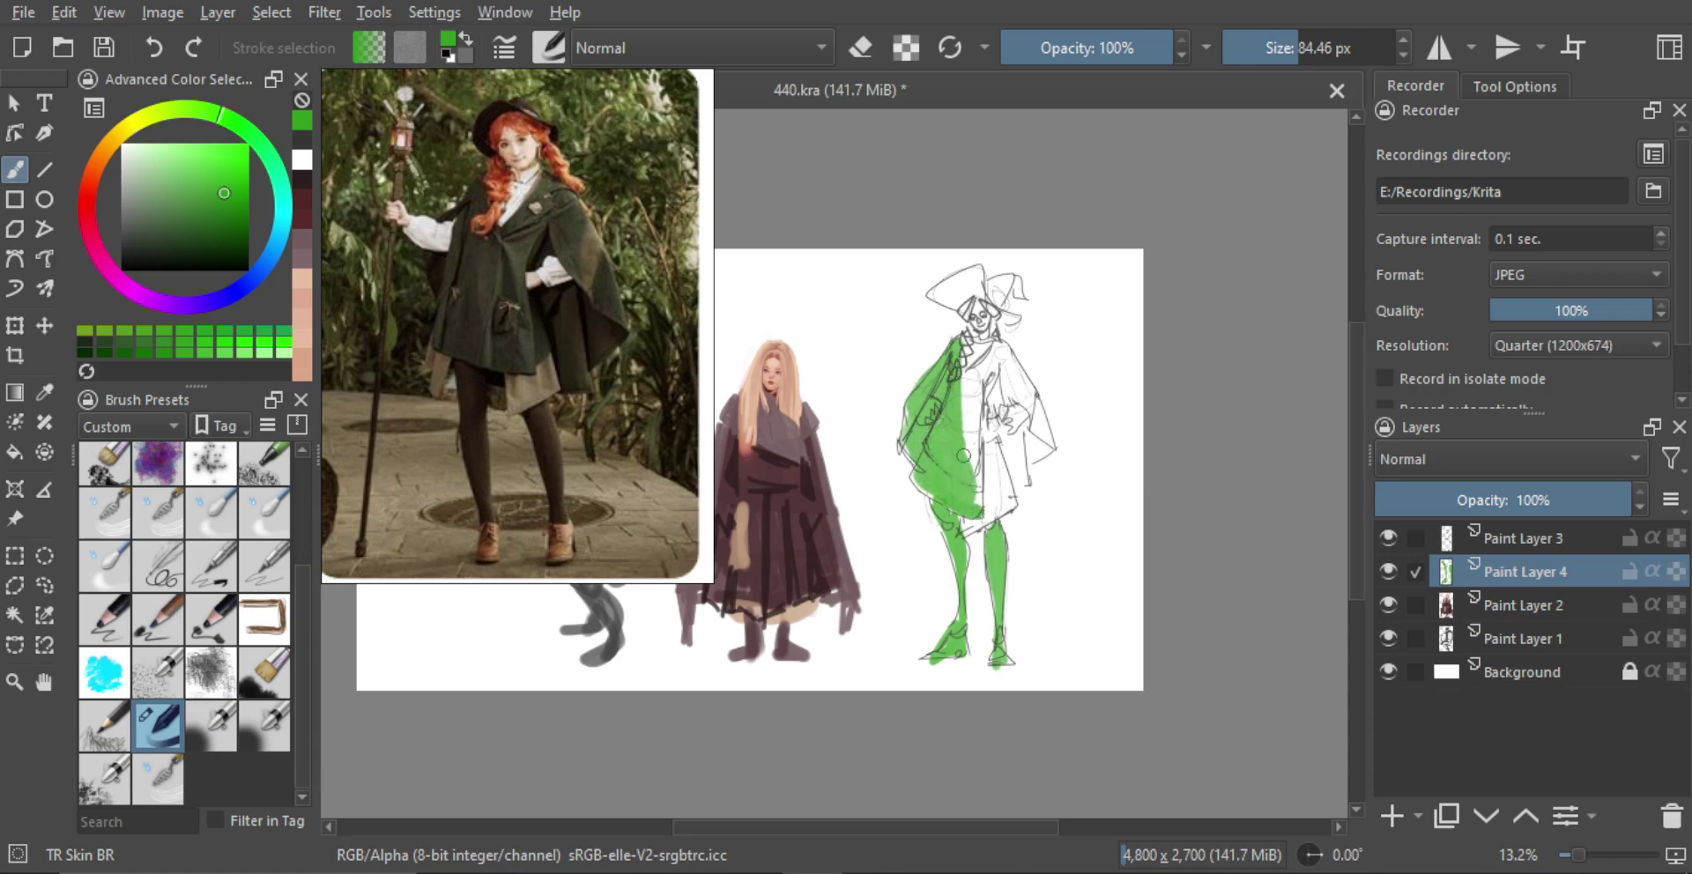
{"action": "mouse_move", "coordinate": [983, 513]}
{"action": "left_mouse_down"}
{"action": "mouse_move", "coordinate": [996, 436]}
{"action": "mouse_move", "coordinate": [965, 361]}
{"action": "mouse_move", "coordinate": [994, 384]}
{"action": "mouse_move", "coordinate": [1013, 480]}
{"action": "mouse_move", "coordinate": [1027, 440]}
{"action": "mouse_move", "coordinate": [1045, 441]}
{"action": "mouse_move", "coordinate": [1022, 370]}
{"action": "left_mouse_up"}
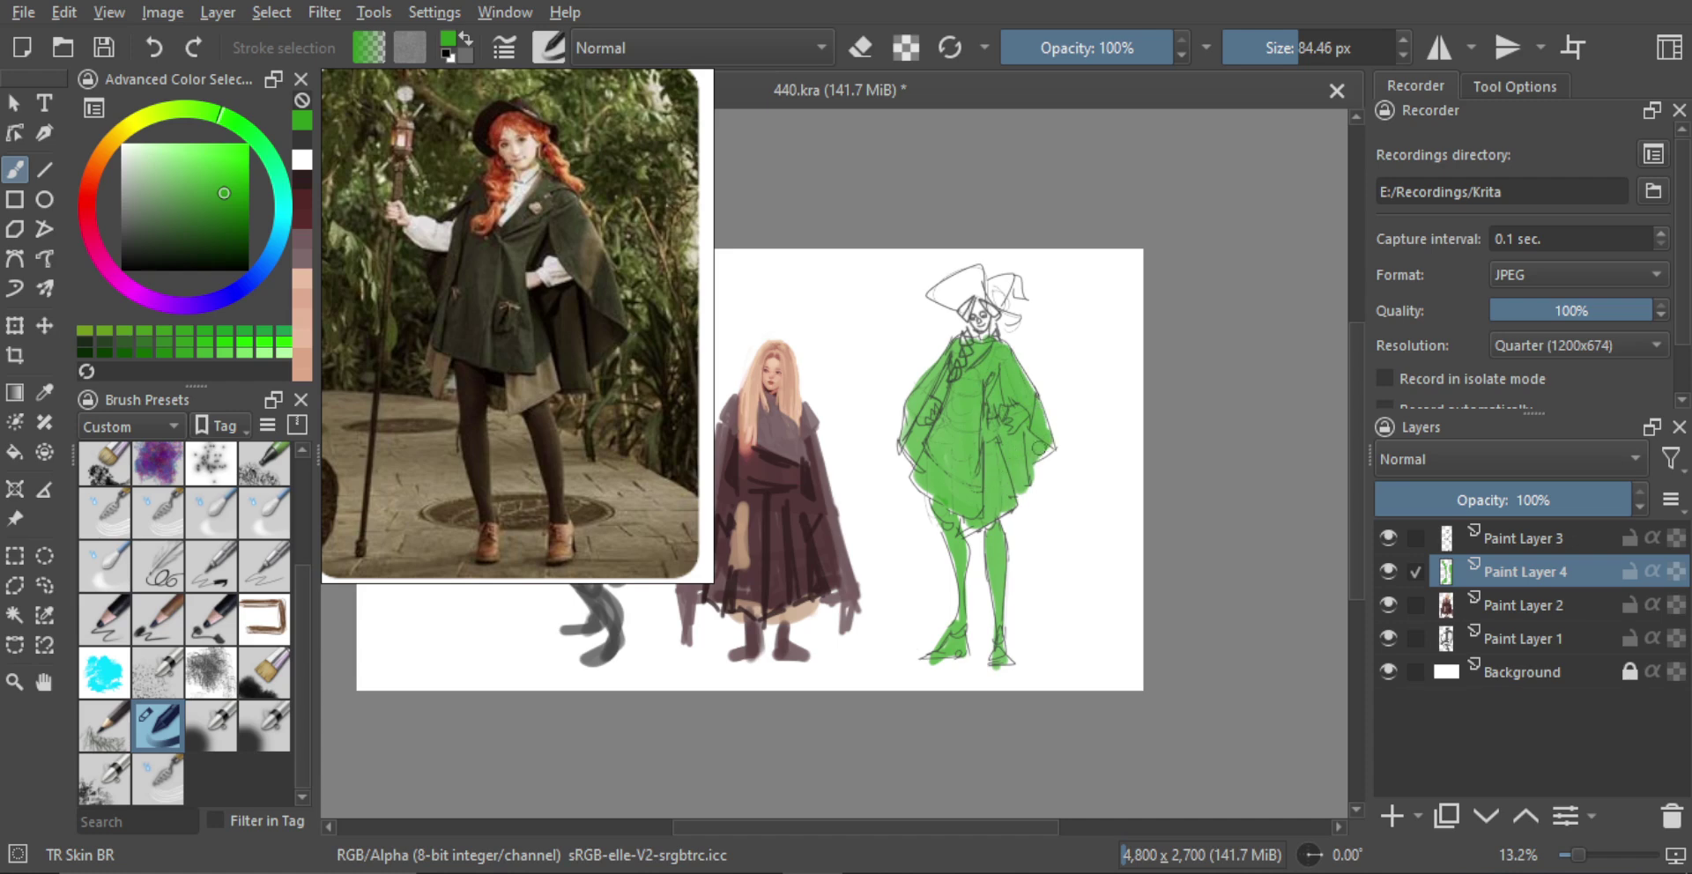
{"action": "mouse_move", "coordinate": [984, 335]}
{"action": "left_mouse_down"}
{"action": "mouse_move", "coordinate": [974, 271]}
{"action": "mouse_move", "coordinate": [936, 289]}
{"action": "left_mouse_up"}
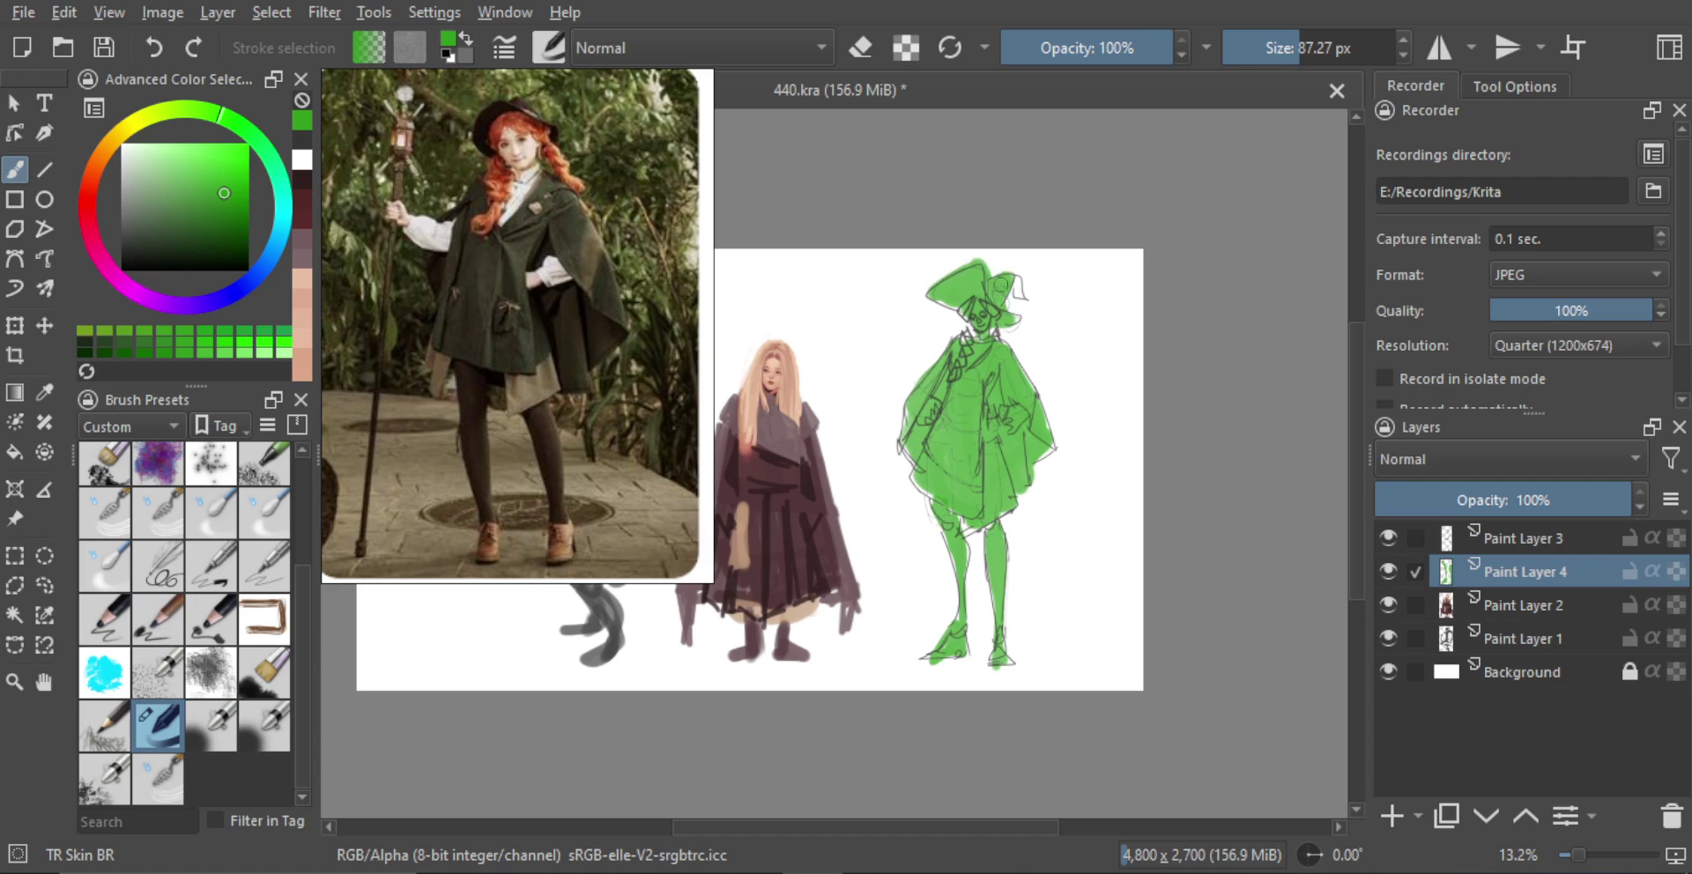
{"action": "scroll", "coordinate": [1024, 343], "scroll_direction": "up", "scroll_amount": 4}
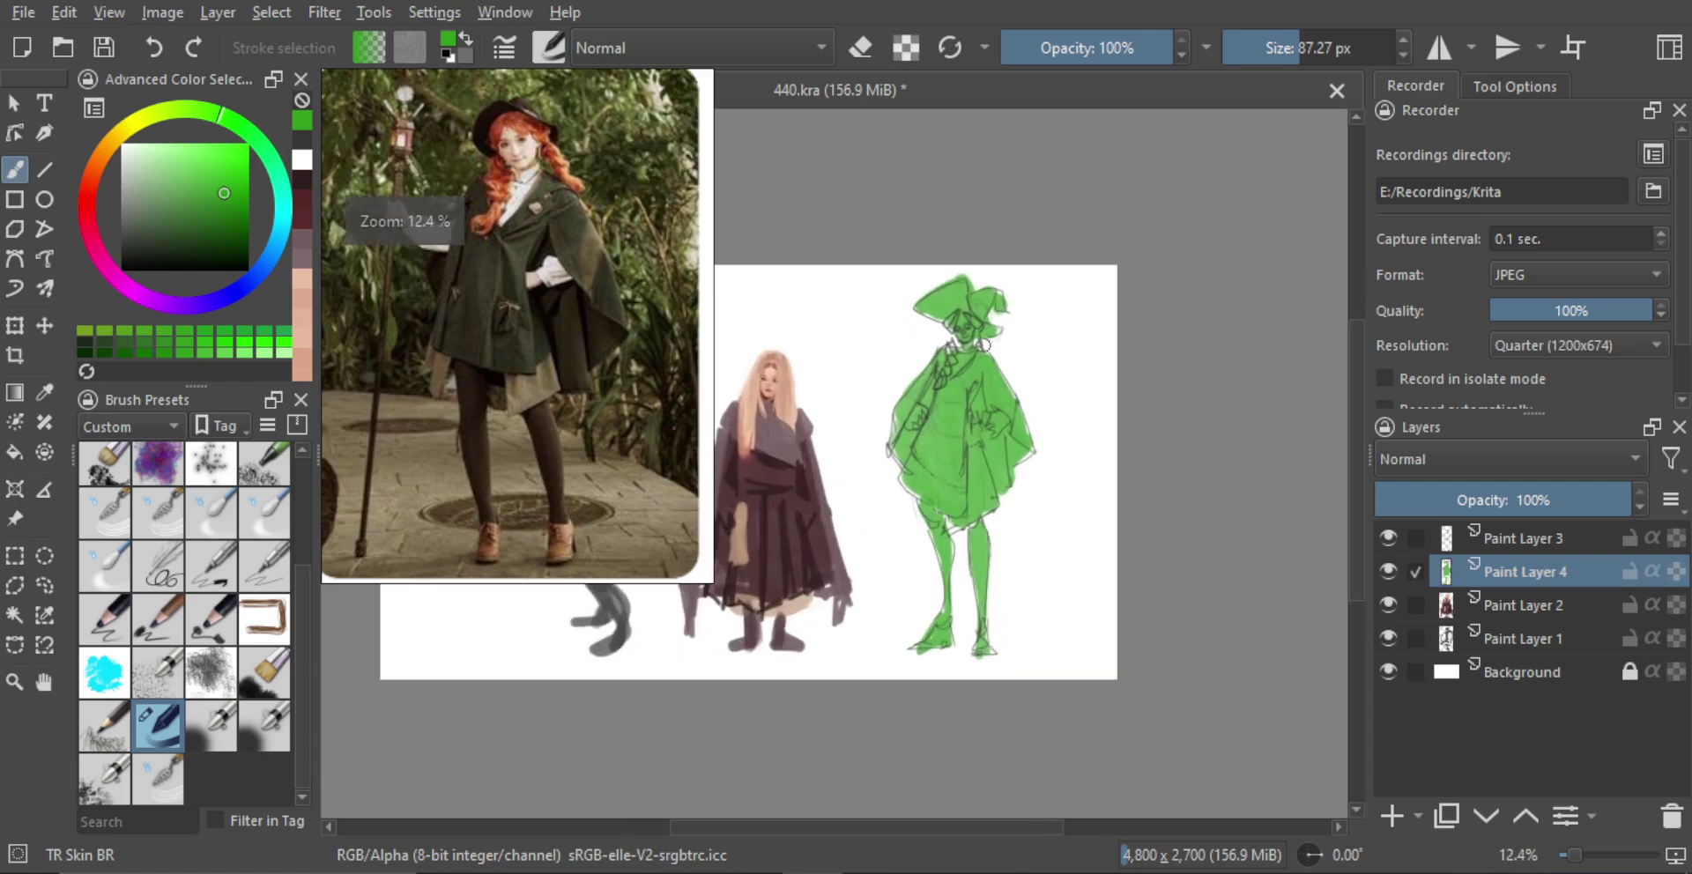
Sample a lighter green as the brush colour and add a new paint layer above the green silhouette
{"action": "left_click", "coordinate": [921, 360], "text": "ctrl"}
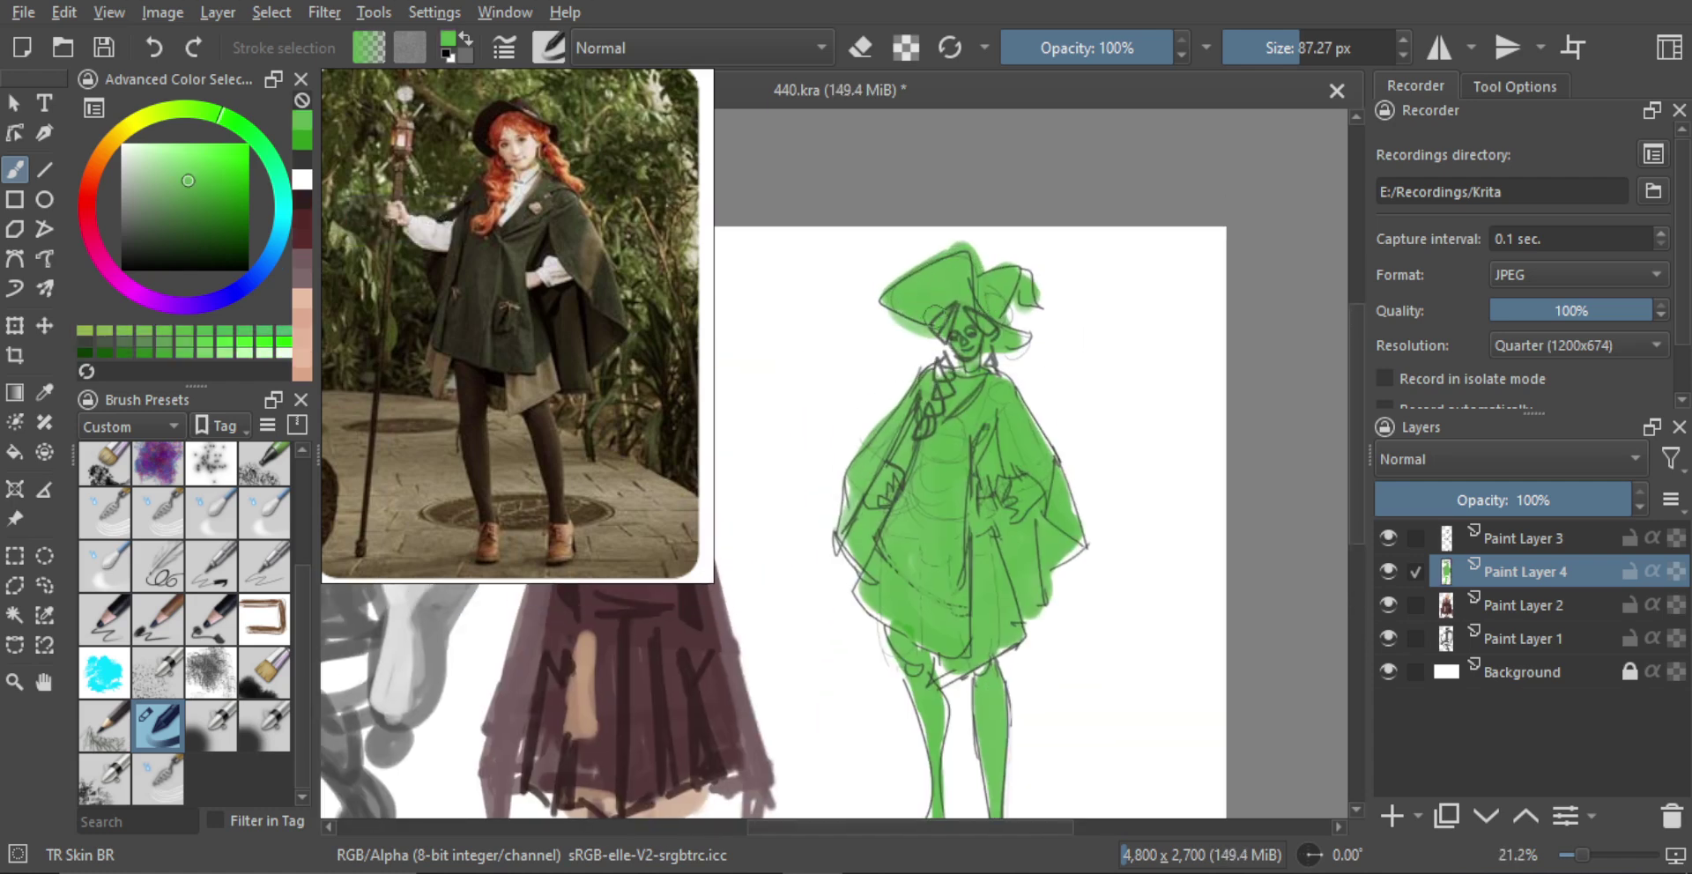
{"action": "scroll", "coordinate": [1010, 339], "scroll_direction": "down", "scroll_amount": 4}
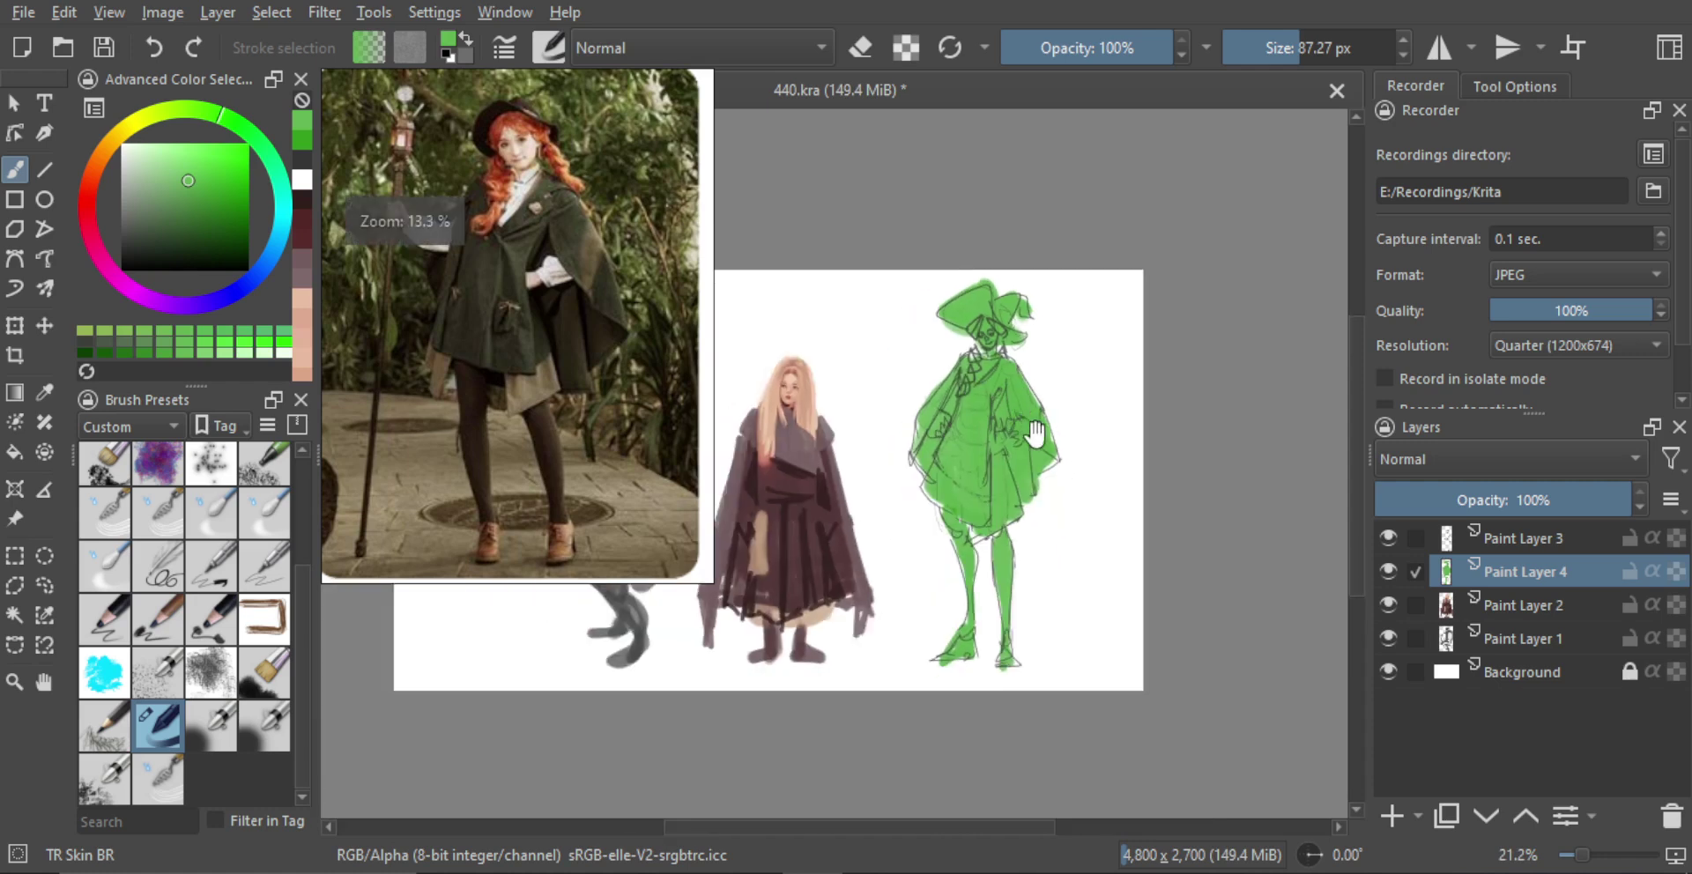
{"action": "left_click", "coordinate": [1392, 816]}
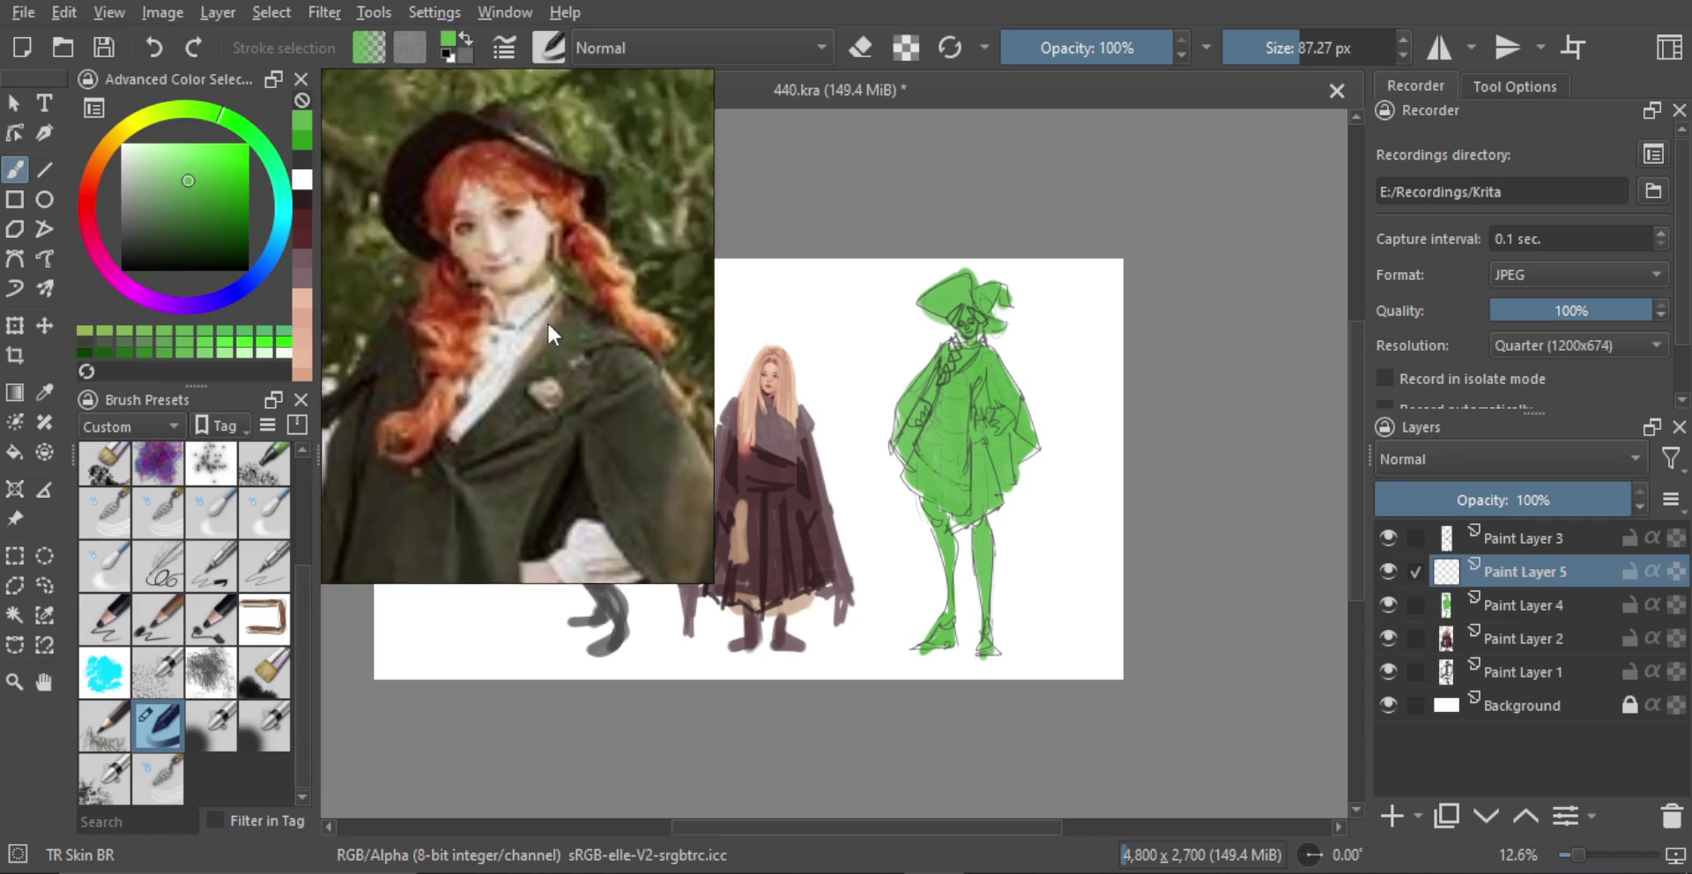
Set the blending mode of the sketch layer, Paint Layer 3, to Multiply
{"action": "left_click_drag", "start_coordinate": [943, 432], "coordinate": [1062, 427]}
{"action": "scroll", "coordinate": [1088, 436], "scroll_direction": "up", "scroll_amount": 3}
{"action": "scroll", "coordinate": [1062, 405], "scroll_direction": "down", "scroll_amount": 1}
{"action": "left_click", "coordinate": [1542, 540]}
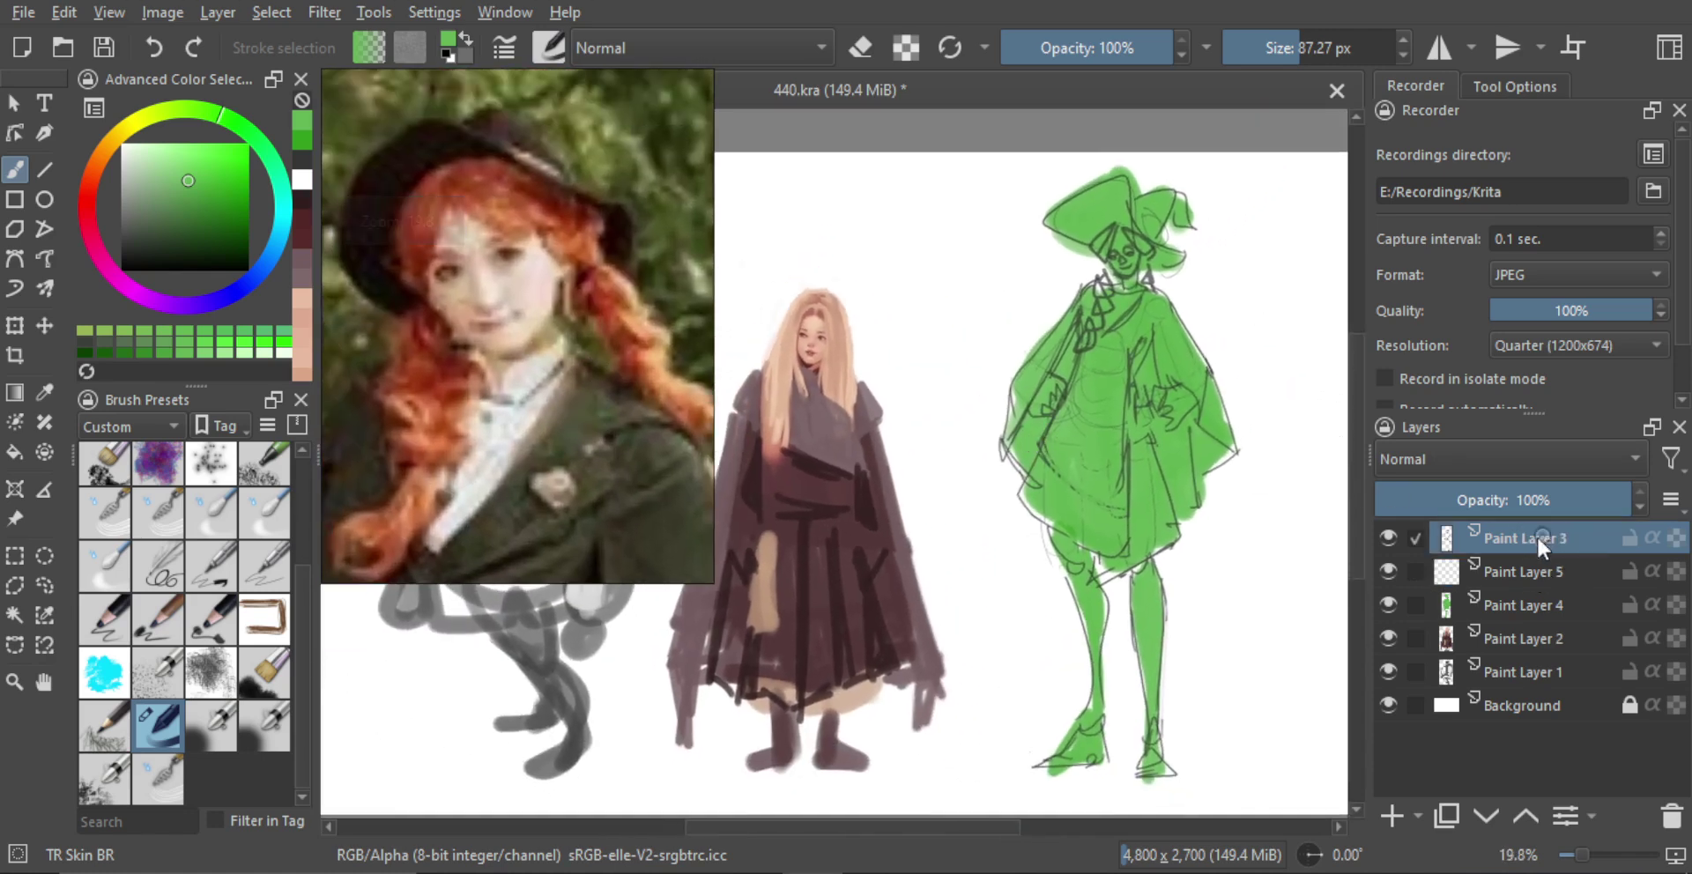
{"action": "left_click", "coordinate": [1525, 460]}
{"action": "left_click", "coordinate": [1463, 421]}
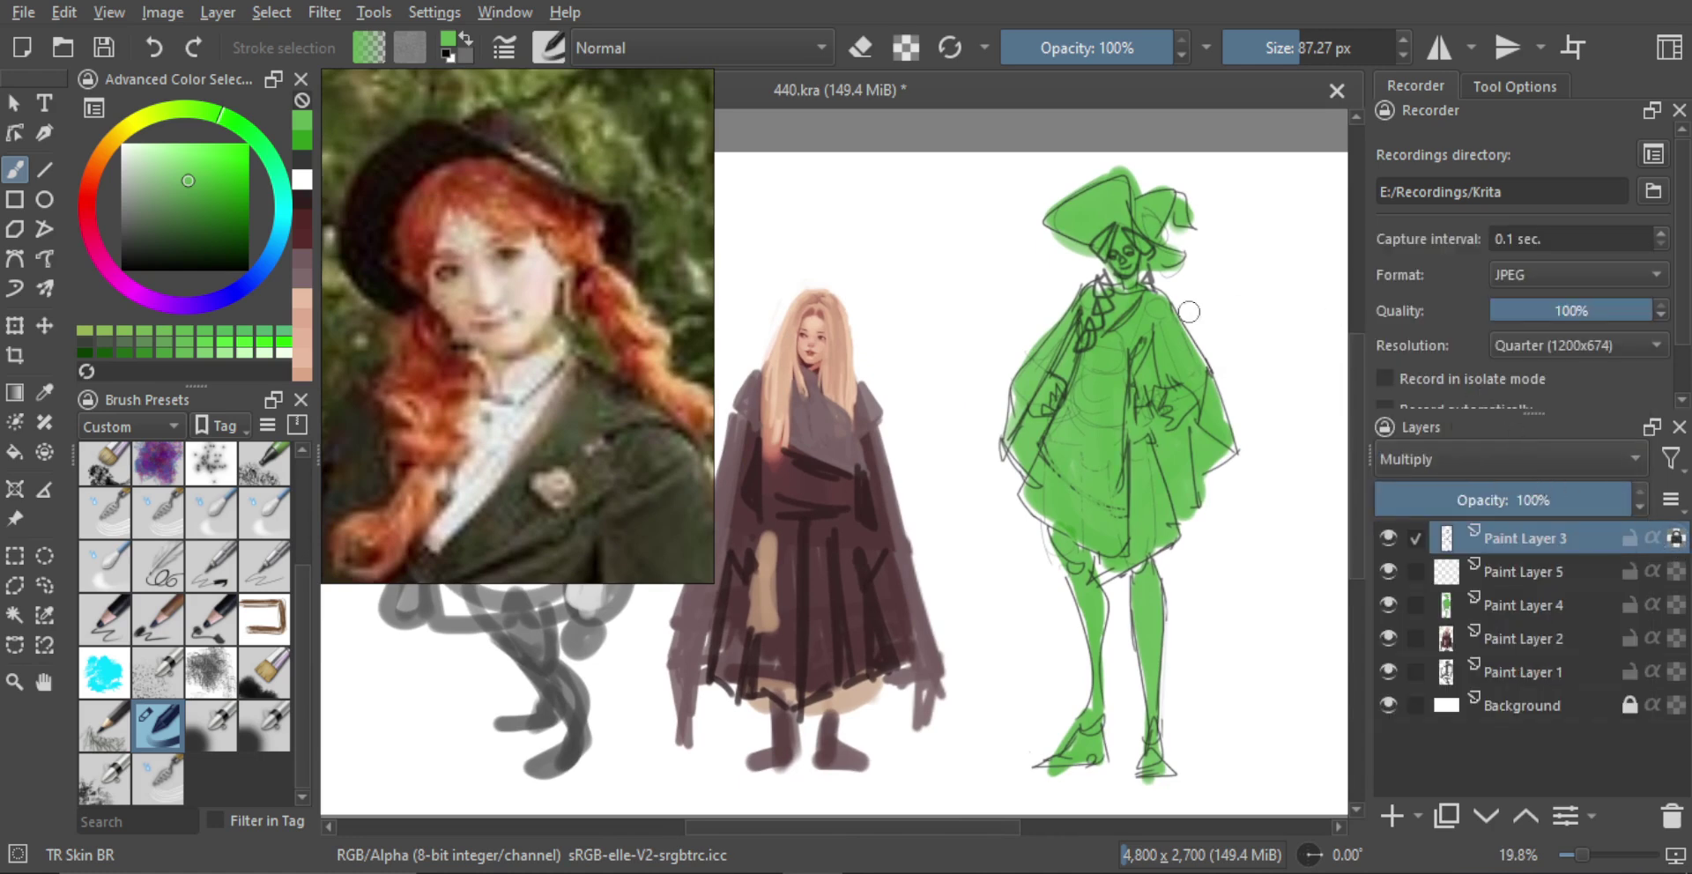
Recolour the sketch lines on Paint Layer 3 with a dark maroon sampled from the neighbouring figure's clothing
{"action": "key", "text": "g"}
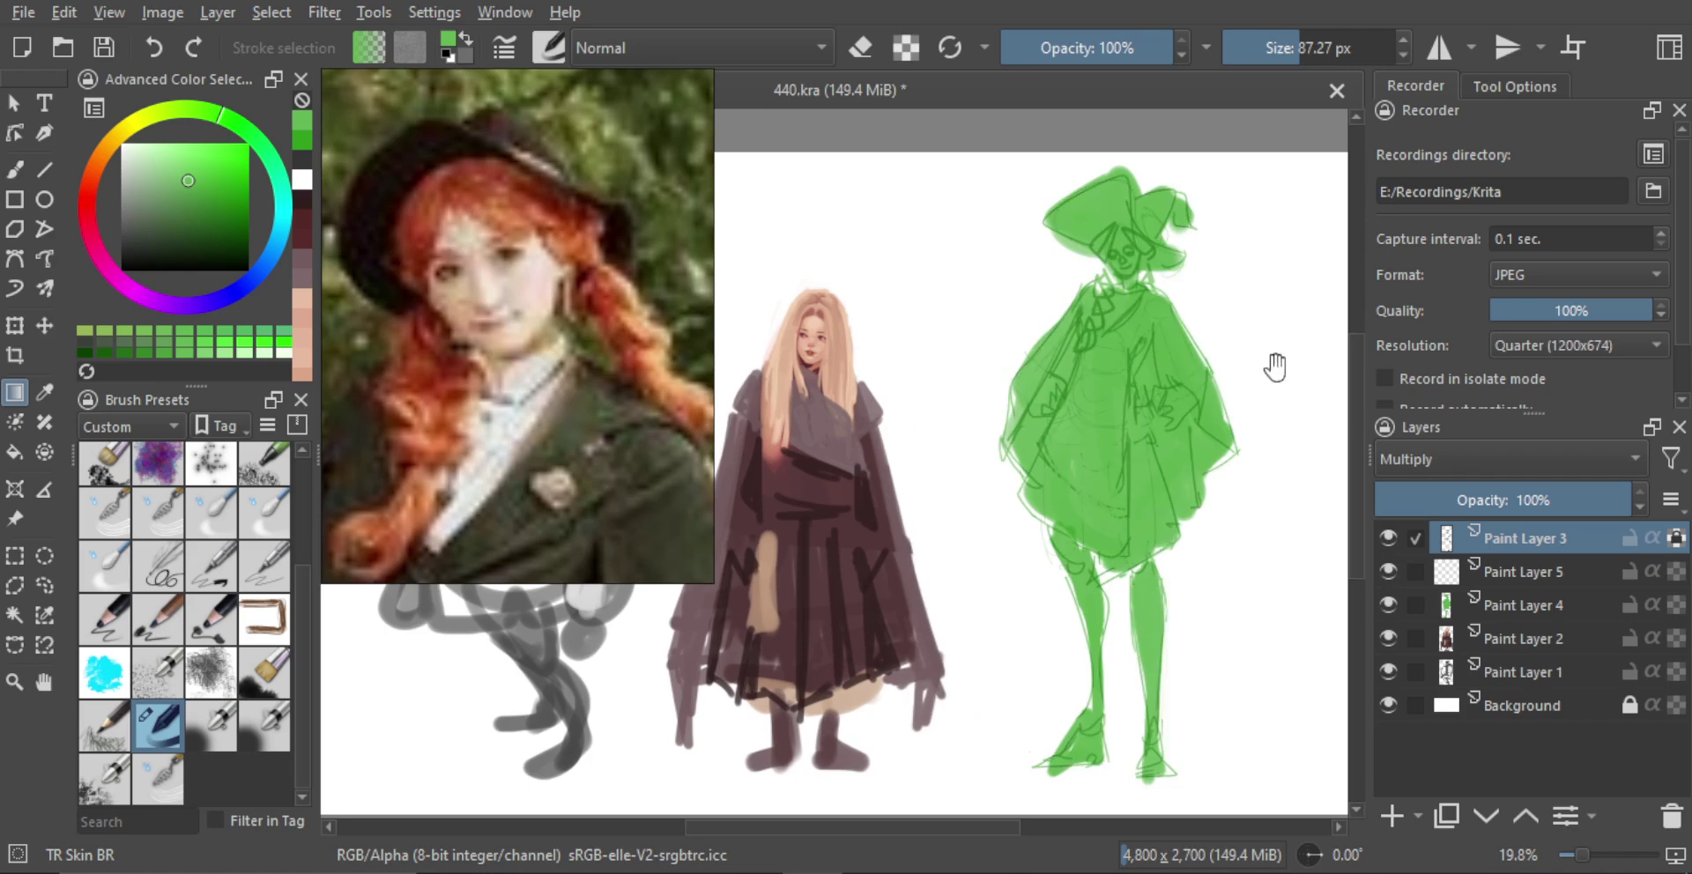
{"action": "left_click_drag", "start_coordinate": [1277, 362], "coordinate": [1244, 369]}
{"action": "key", "text": "ctrl"}
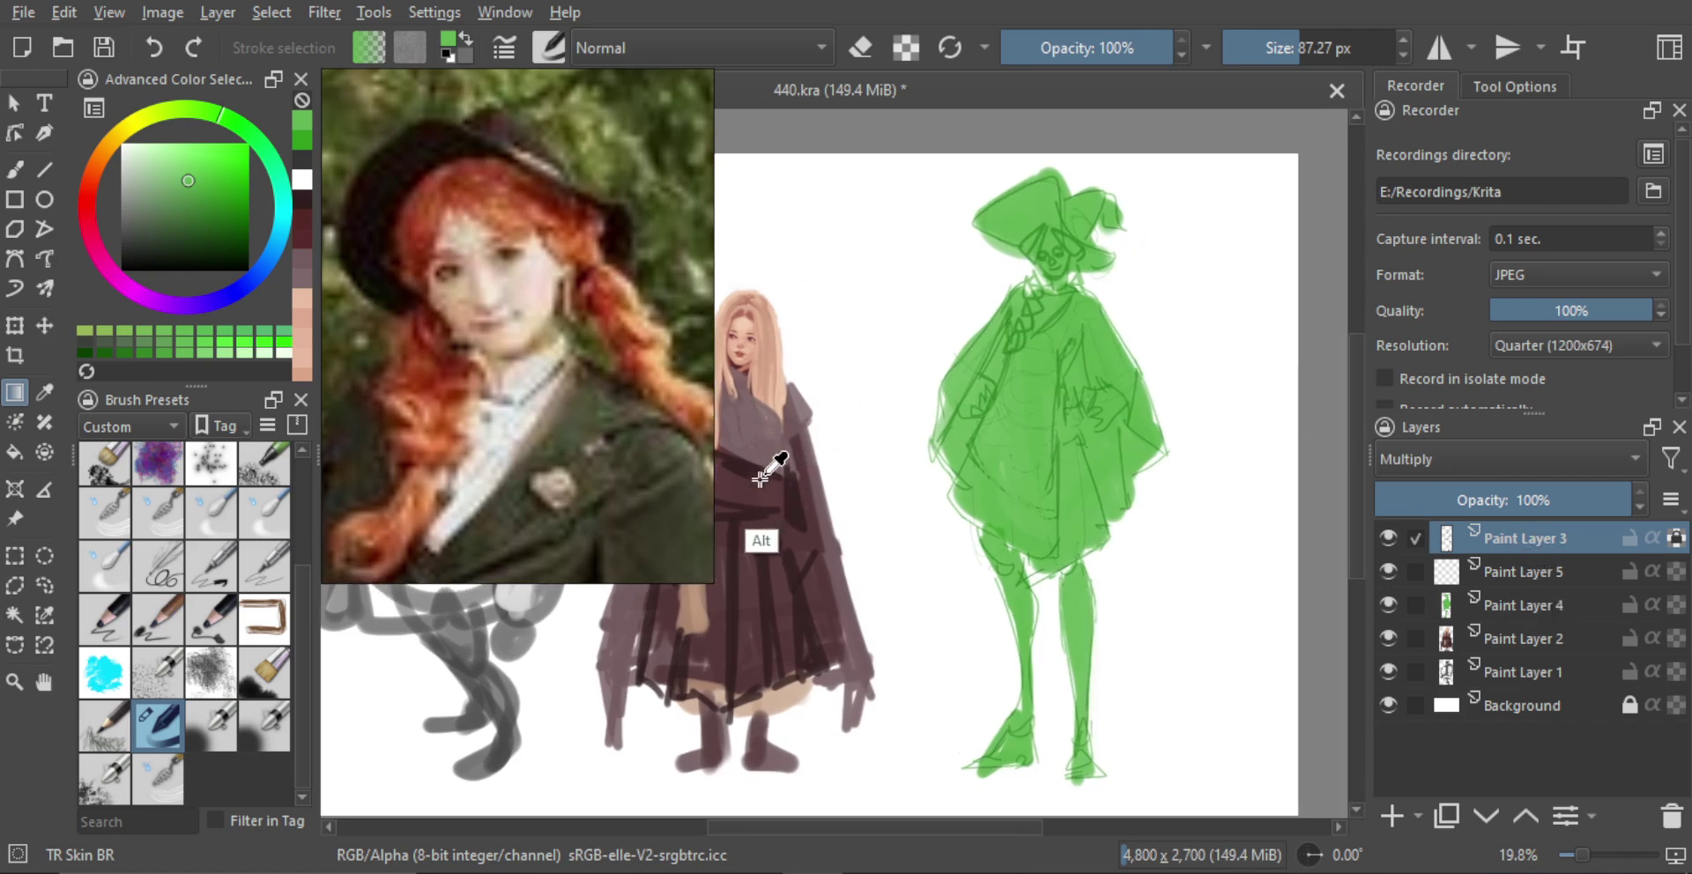
{"action": "left_click", "coordinate": [760, 534], "text": "ctrl"}
{"action": "key", "text": "shift+Delete"}
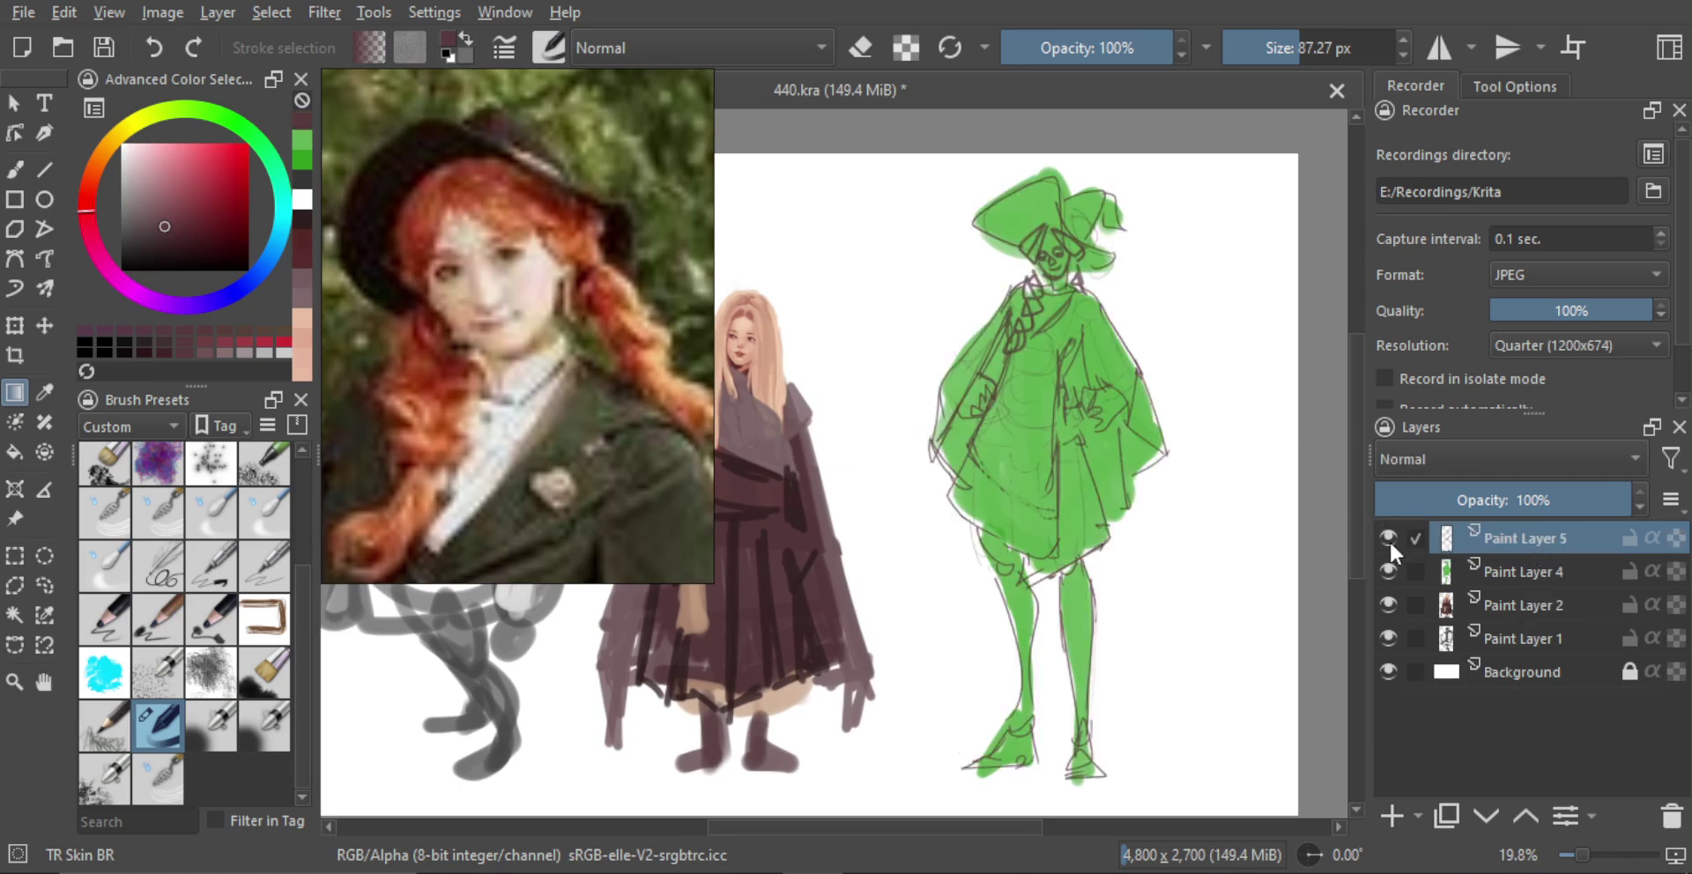
Merge the recoloured sketch down into the green silhouette layer and add a new paint layer above it
{"action": "key", "text": "shift+Delete"}
{"action": "left_click", "coordinate": [1393, 813]}
{"action": "left_click_drag", "start_coordinate": [1065, 393], "coordinate": [1041, 445]}
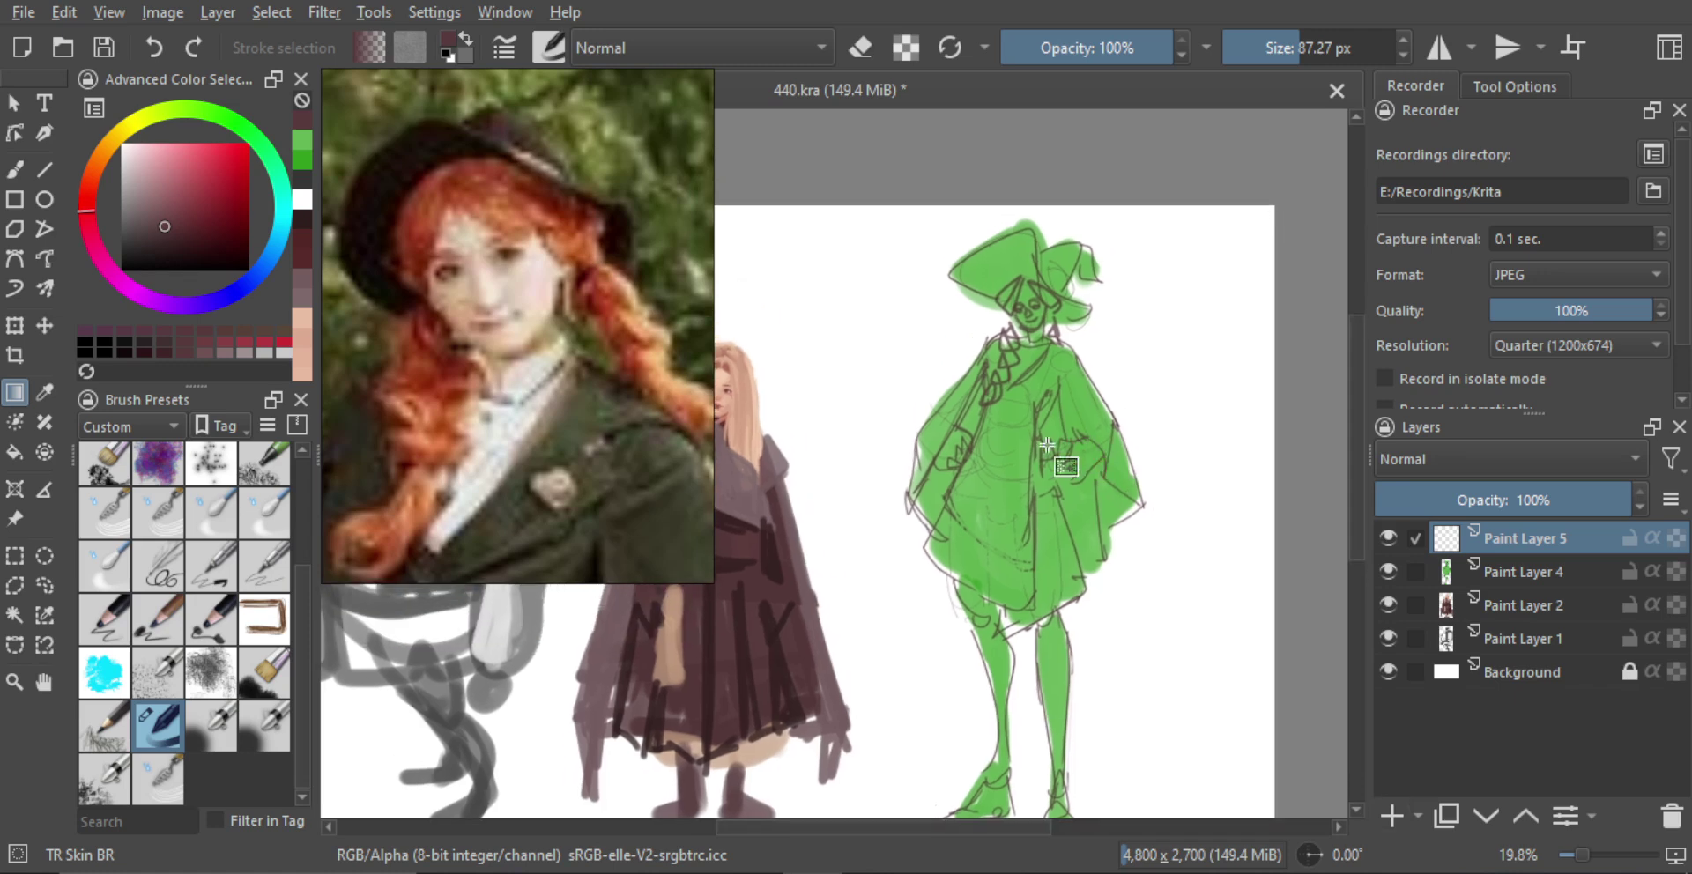
Sample the light skin tone from the blonde figure and block in the sketched character's face with a brush of about 28 px
{"action": "key", "text": "b"}
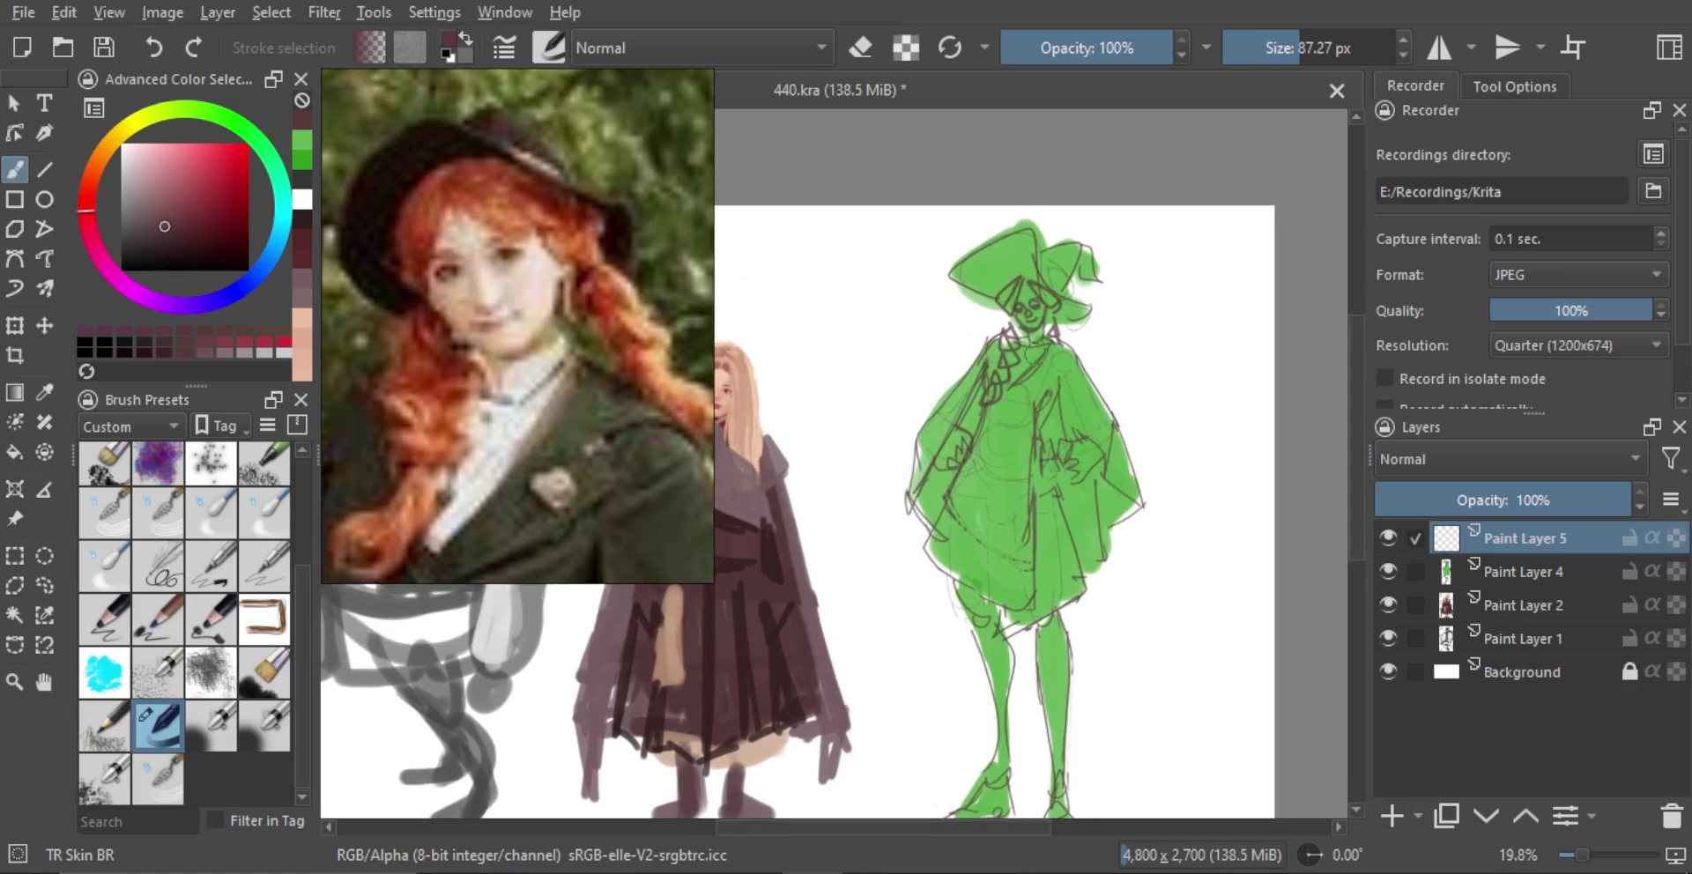
{"action": "left_click_drag", "start_coordinate": [768, 388], "coordinate": [838, 322]}
{"action": "left_click", "coordinate": [771, 384], "text": "ctrl"}
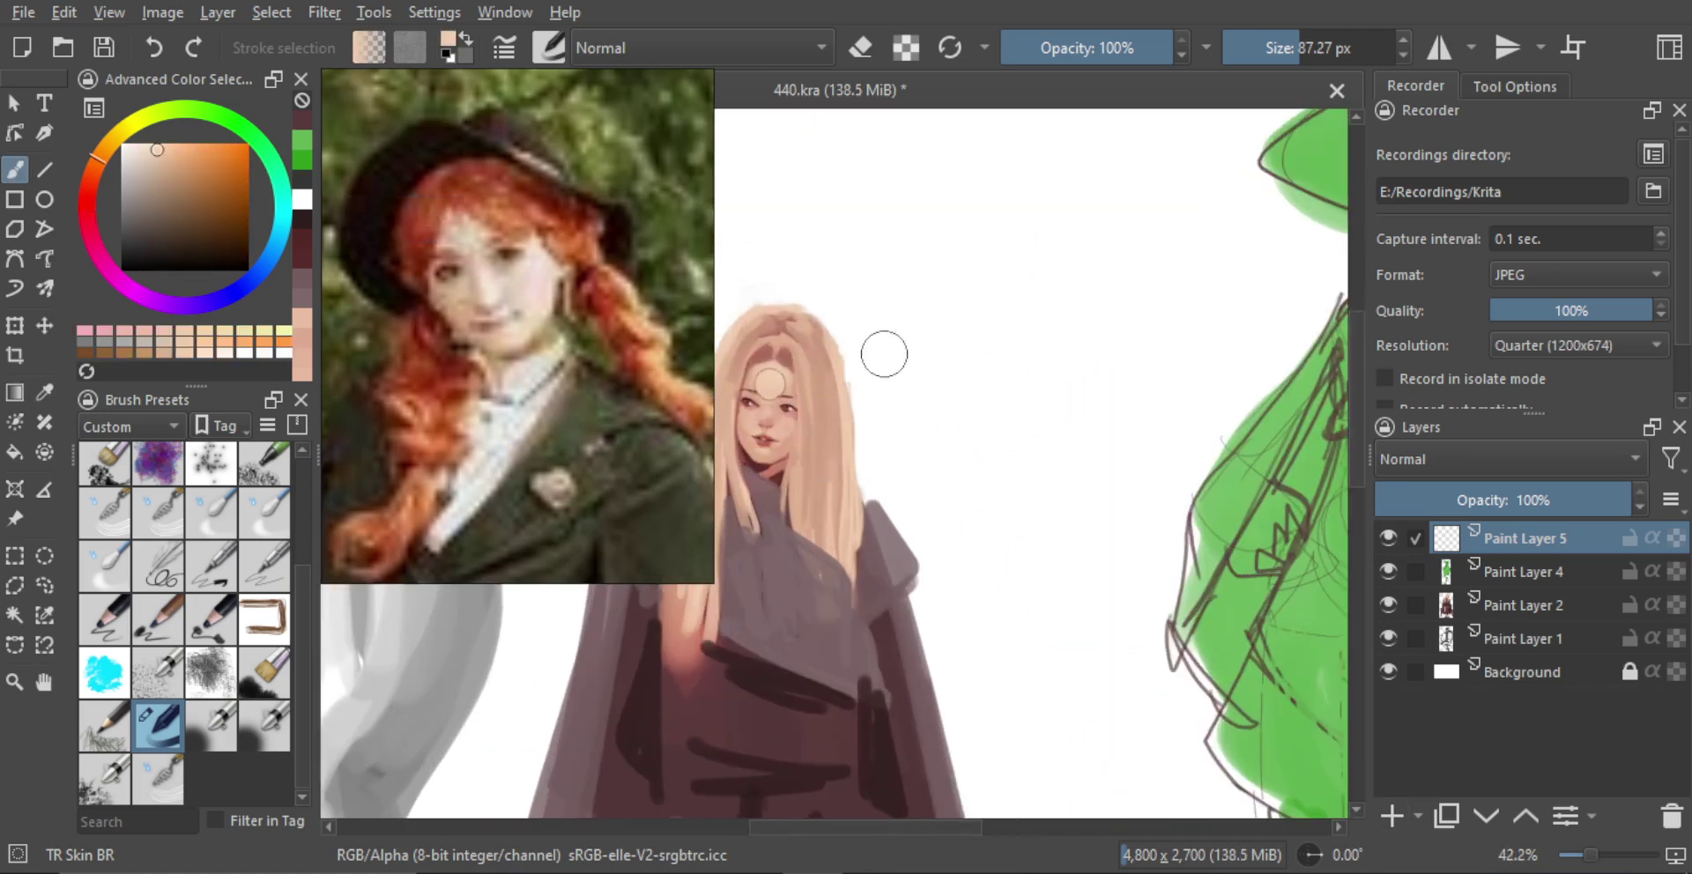
{"action": "scroll", "coordinate": [1013, 388], "scroll_direction": "down", "scroll_amount": 4}
{"action": "scroll", "coordinate": [993, 393], "scroll_direction": "up", "scroll_amount": 3}
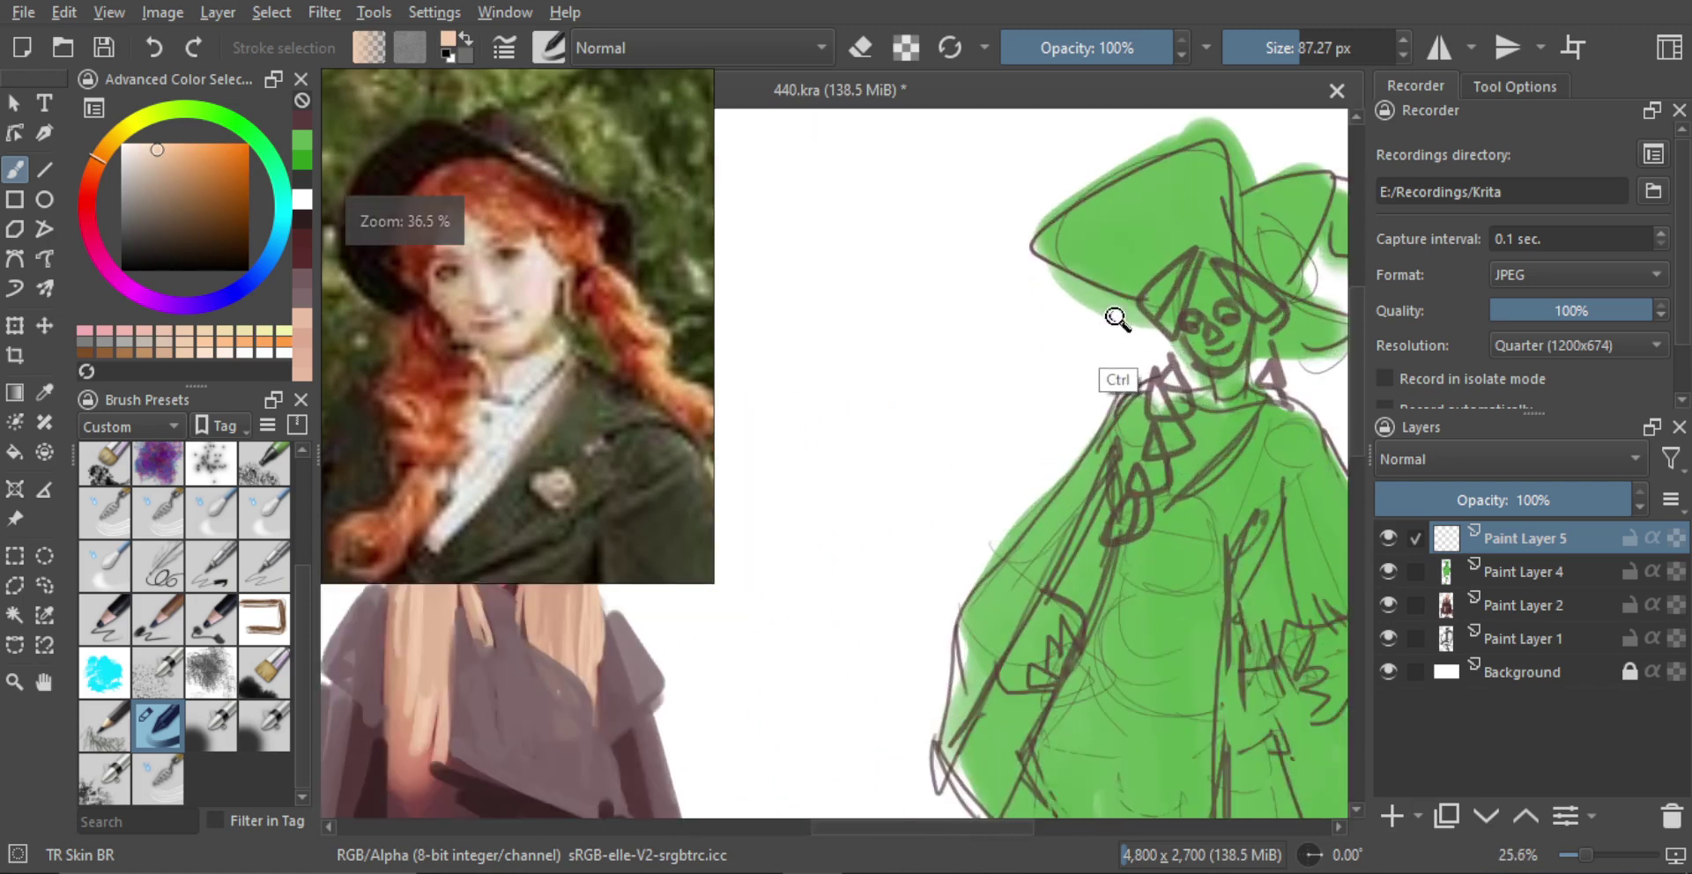
{"action": "mouse_move", "coordinate": [1116, 319]}
{"action": "left_mouse_down"}
{"action": "mouse_move", "coordinate": [1007, 379]}
{"action": "mouse_move", "coordinate": [1042, 301]}
{"action": "left_mouse_up"}
{"action": "left_click_drag", "start_coordinate": [965, 381], "coordinate": [998, 356]}
{"action": "mouse_move", "coordinate": [1013, 443]}
{"action": "left_mouse_down"}
{"action": "mouse_move", "coordinate": [921, 467]}
{"action": "mouse_move", "coordinate": [934, 335]}
{"action": "mouse_move", "coordinate": [996, 379]}
{"action": "mouse_move", "coordinate": [978, 384]}
{"action": "mouse_move", "coordinate": [1014, 480]}
{"action": "mouse_move", "coordinate": [916, 454]}
{"action": "mouse_move", "coordinate": [940, 347]}
{"action": "mouse_move", "coordinate": [950, 362]}
{"action": "left_mouse_up"}
{"action": "mouse_move", "coordinate": [991, 484]}
{"action": "left_mouse_down"}
{"action": "mouse_move", "coordinate": [985, 520]}
{"action": "mouse_move", "coordinate": [962, 521]}
{"action": "left_mouse_up"}
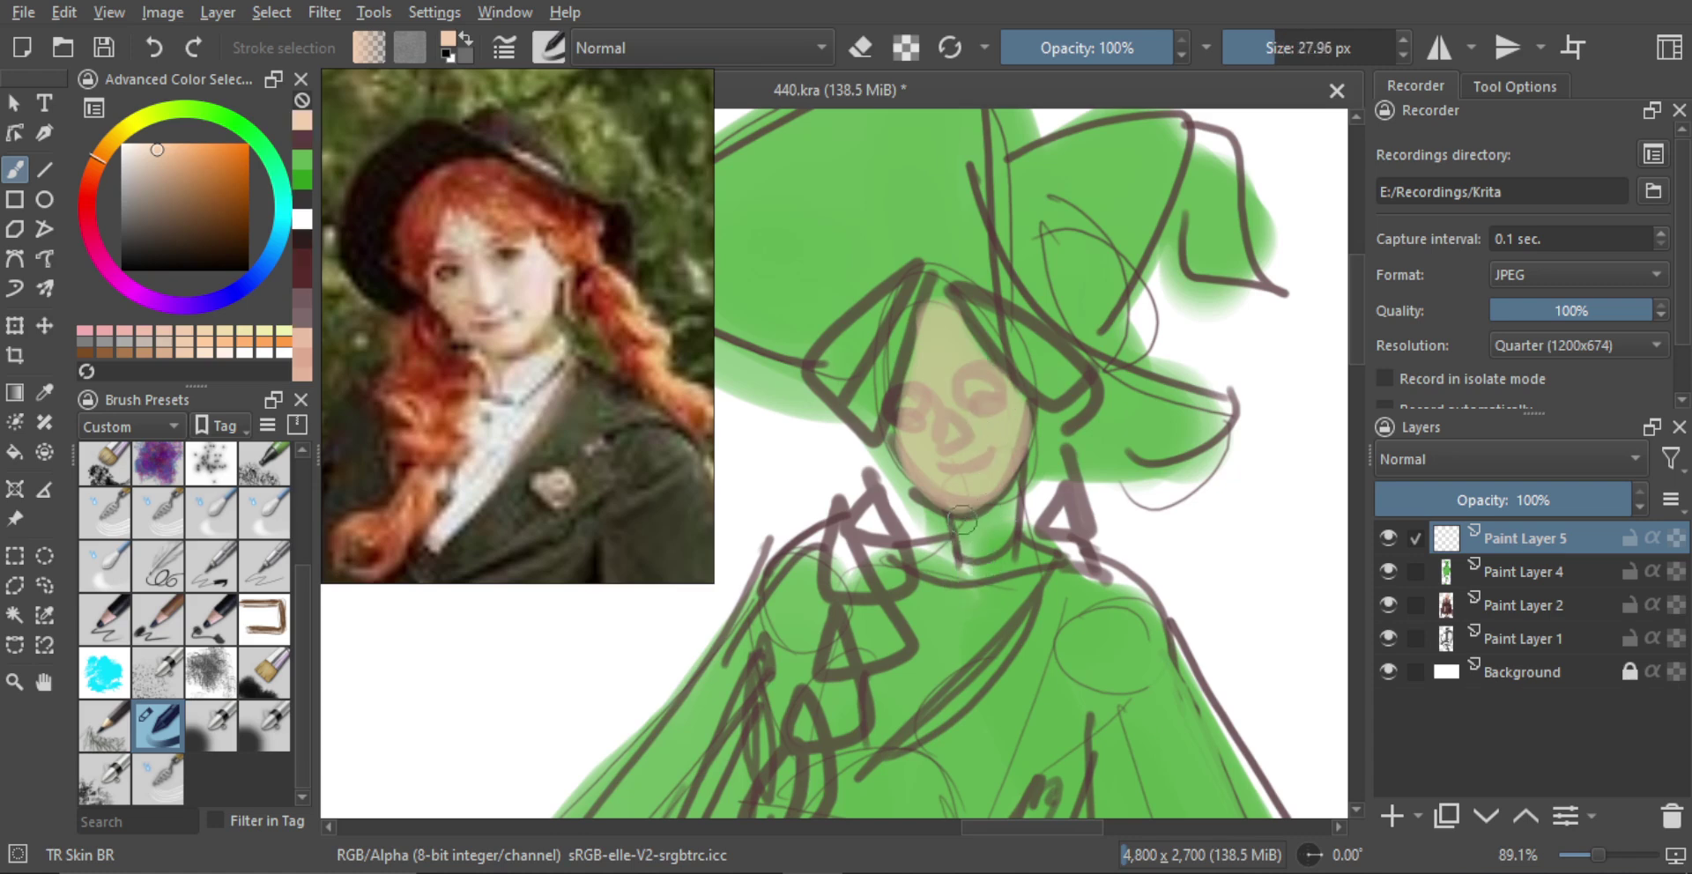
Build up the light areas of the forehead, nose, cheeks and chin in skin tone with brush sizes of about 11 to 18 px
{"action": "left_click_drag", "start_coordinate": [968, 356], "coordinate": [952, 458]}
{"action": "mouse_move", "coordinate": [963, 443]}
{"action": "left_mouse_down"}
{"action": "mouse_move", "coordinate": [930, 438]}
{"action": "mouse_move", "coordinate": [928, 485]}
{"action": "mouse_move", "coordinate": [974, 401]}
{"action": "mouse_move", "coordinate": [1015, 403]}
{"action": "left_mouse_up"}
{"action": "mouse_move", "coordinate": [909, 409]}
{"action": "left_mouse_down", "text": "shift"}
{"action": "mouse_move", "coordinate": [880, 435]}
{"action": "mouse_move", "coordinate": [918, 406]}
{"action": "left_mouse_up", "text": "shift"}
{"action": "mouse_move", "coordinate": [907, 284]}
{"action": "left_mouse_down"}
{"action": "mouse_move", "coordinate": [896, 371]}
{"action": "mouse_move", "coordinate": [952, 338]}
{"action": "mouse_move", "coordinate": [940, 271]}
{"action": "mouse_move", "coordinate": [931, 368]}
{"action": "mouse_move", "coordinate": [978, 355]}
{"action": "left_mouse_up"}
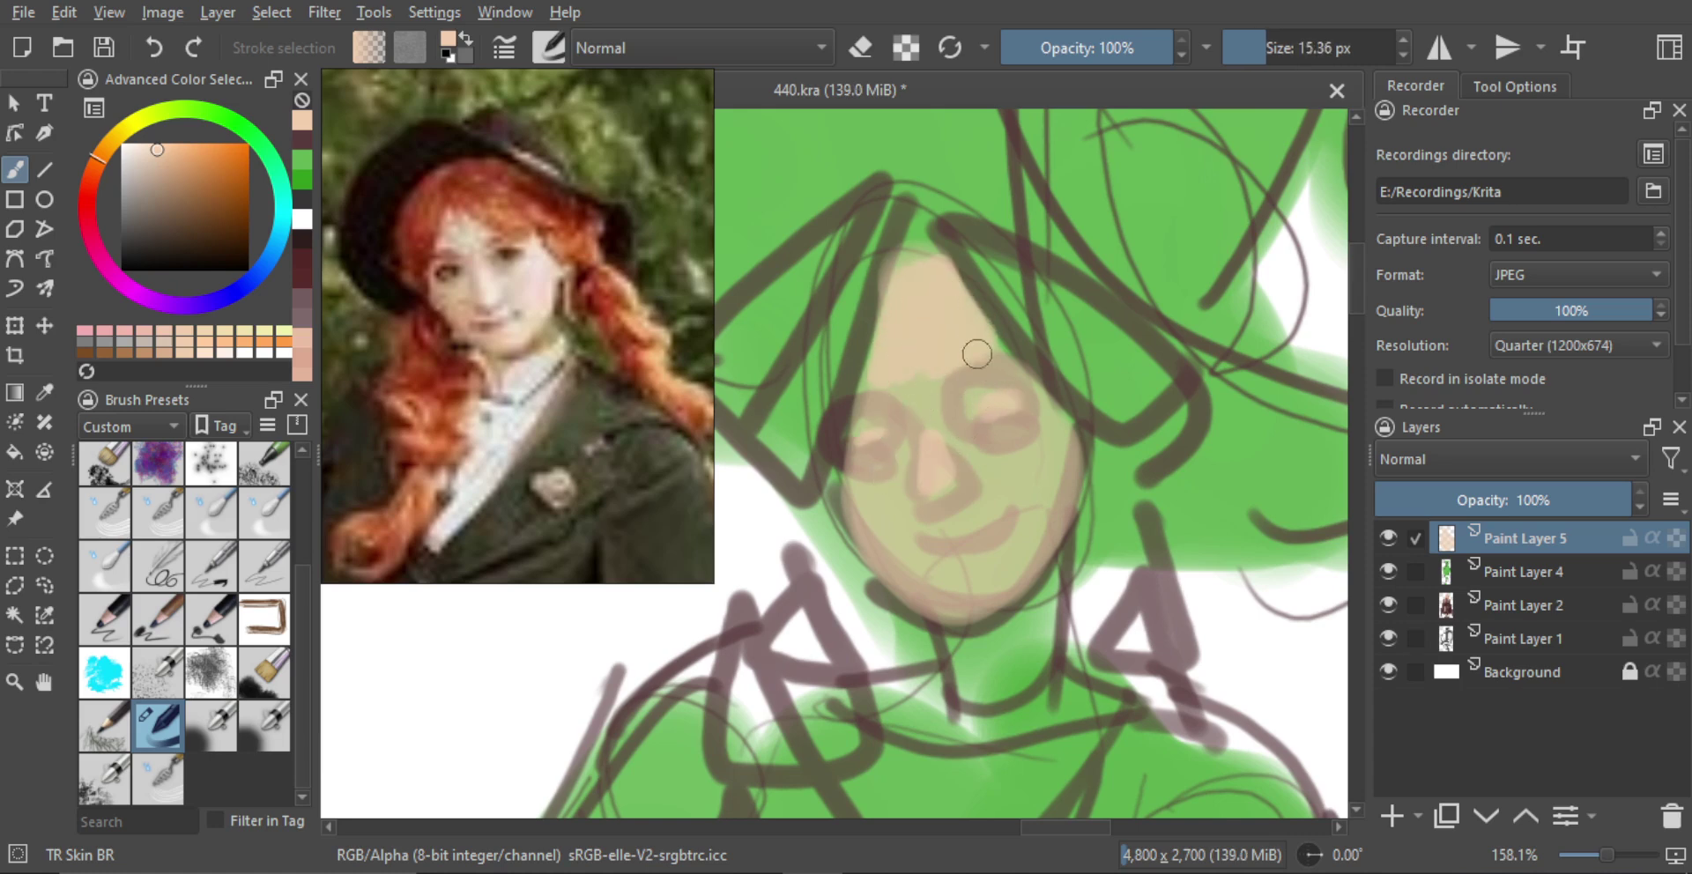
{"action": "mouse_move", "coordinate": [982, 468]}
{"action": "left_mouse_down", "text": "shift"}
{"action": "mouse_move", "coordinate": [1031, 471]}
{"action": "mouse_move", "coordinate": [987, 473]}
{"action": "left_mouse_up", "text": "shift"}
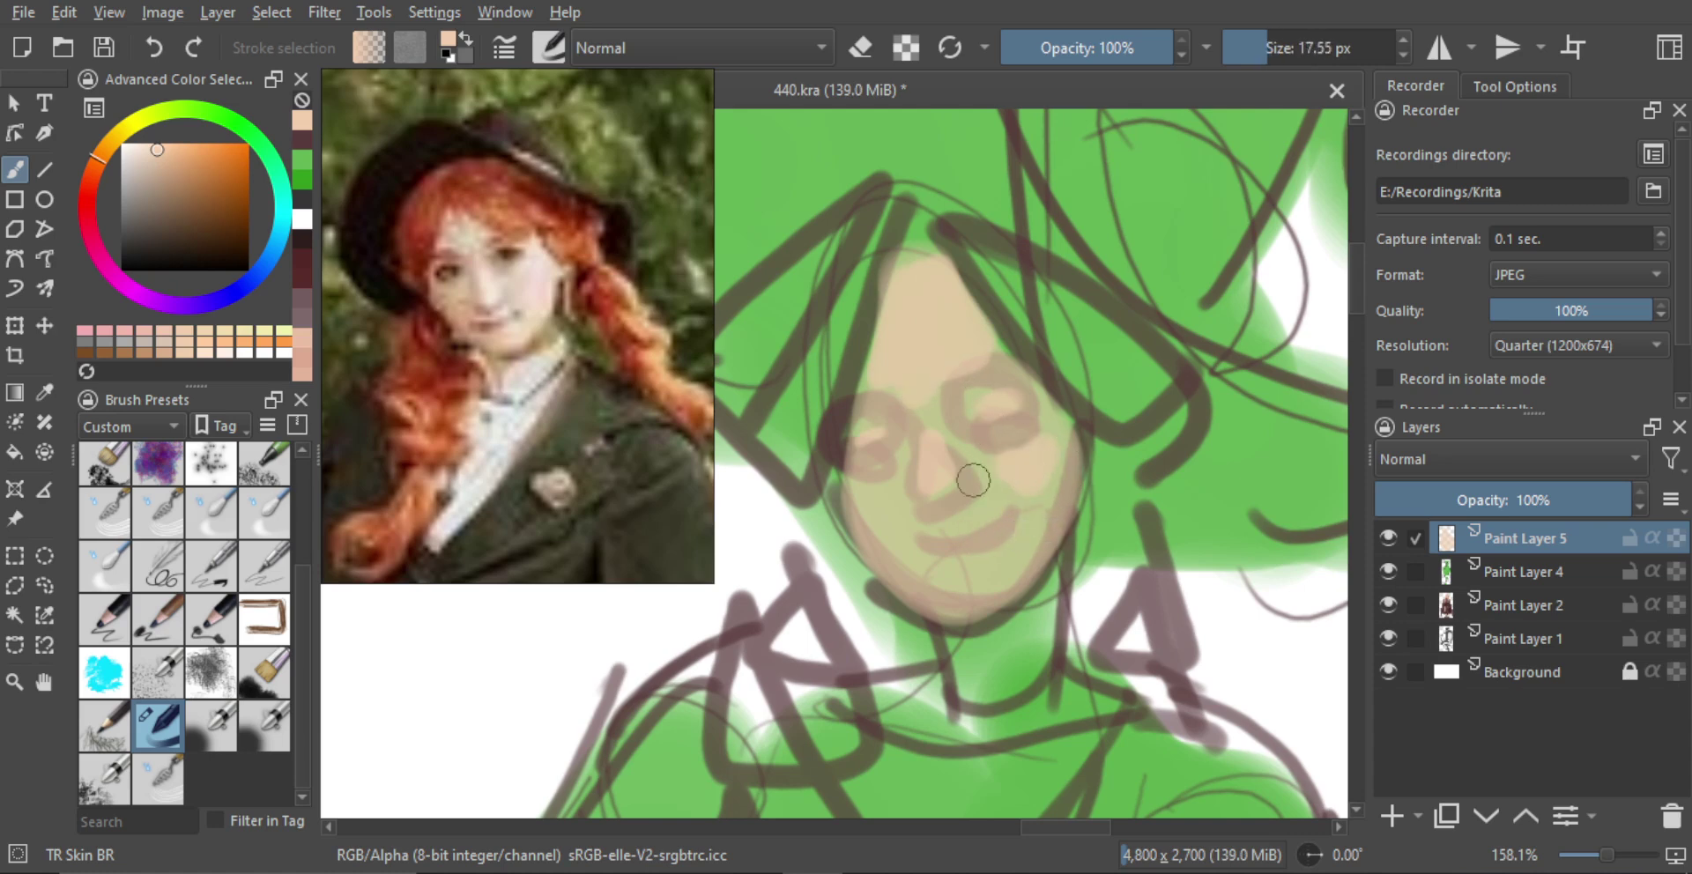
{"action": "left_click_drag", "start_coordinate": [886, 496], "coordinate": [879, 496], "text": "shift"}
{"action": "left_click_drag", "start_coordinate": [993, 503], "coordinate": [980, 513], "text": "shift"}
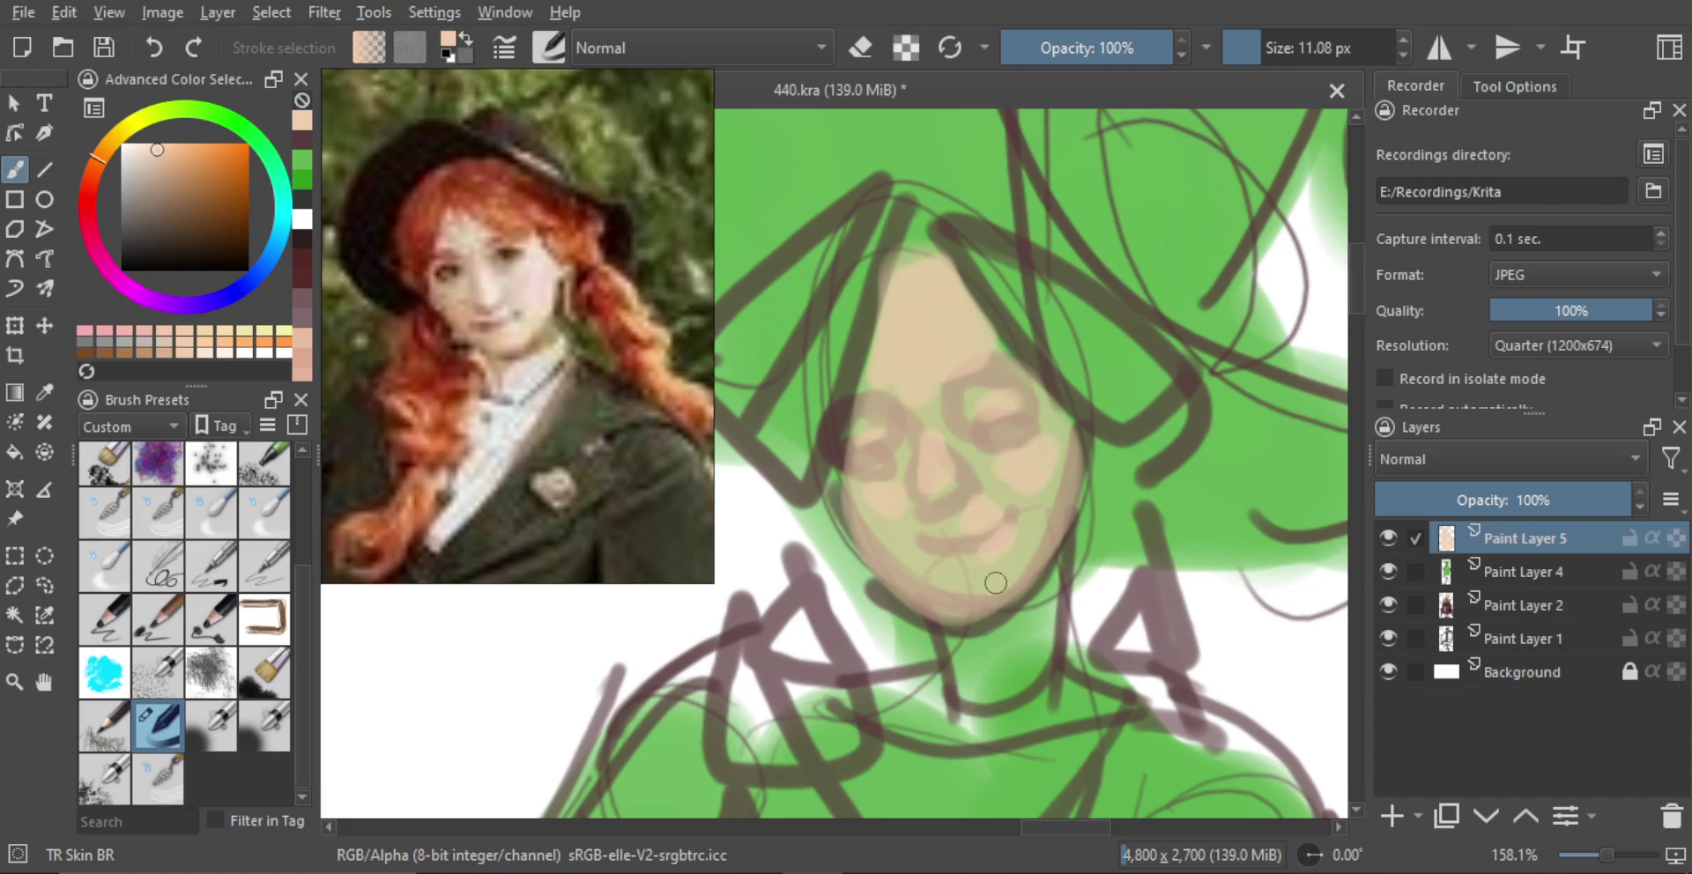
{"action": "scroll", "coordinate": [1023, 577], "scroll_direction": "down", "scroll_amount": 6}
{"action": "scroll", "coordinate": [975, 435], "scroll_direction": "up", "scroll_amount": 7}
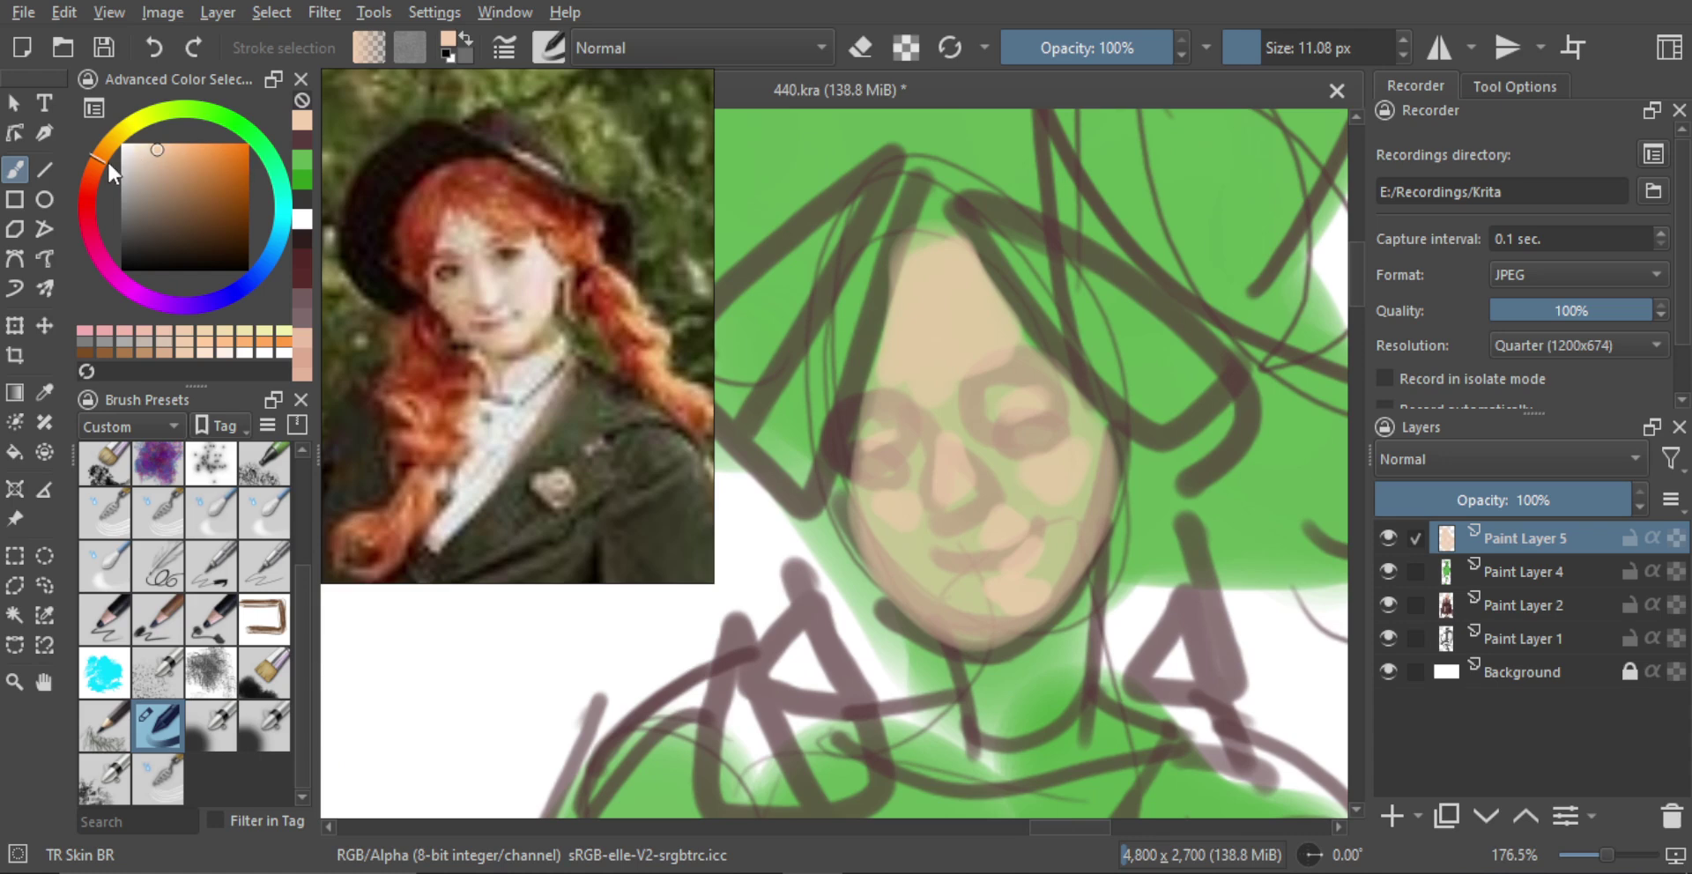
Sample the face's skin tone and darken it to a muted brown for use as the shading colour
{"action": "left_click", "coordinate": [158, 198]}
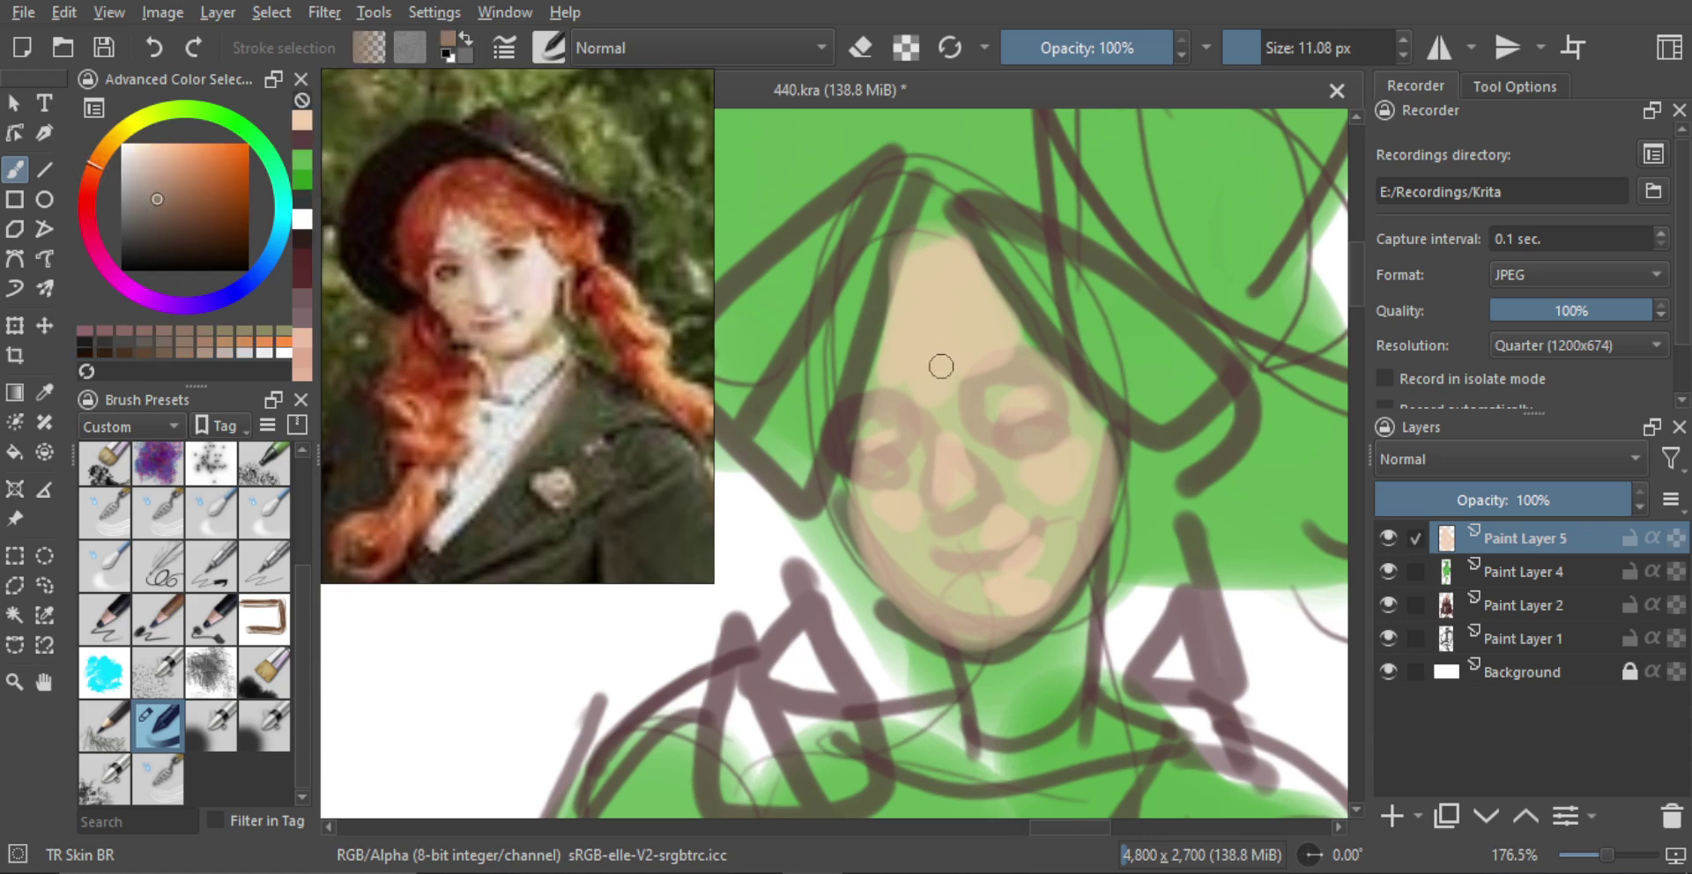
{"action": "scroll", "coordinate": [929, 393], "scroll_direction": "up", "scroll_amount": 1}
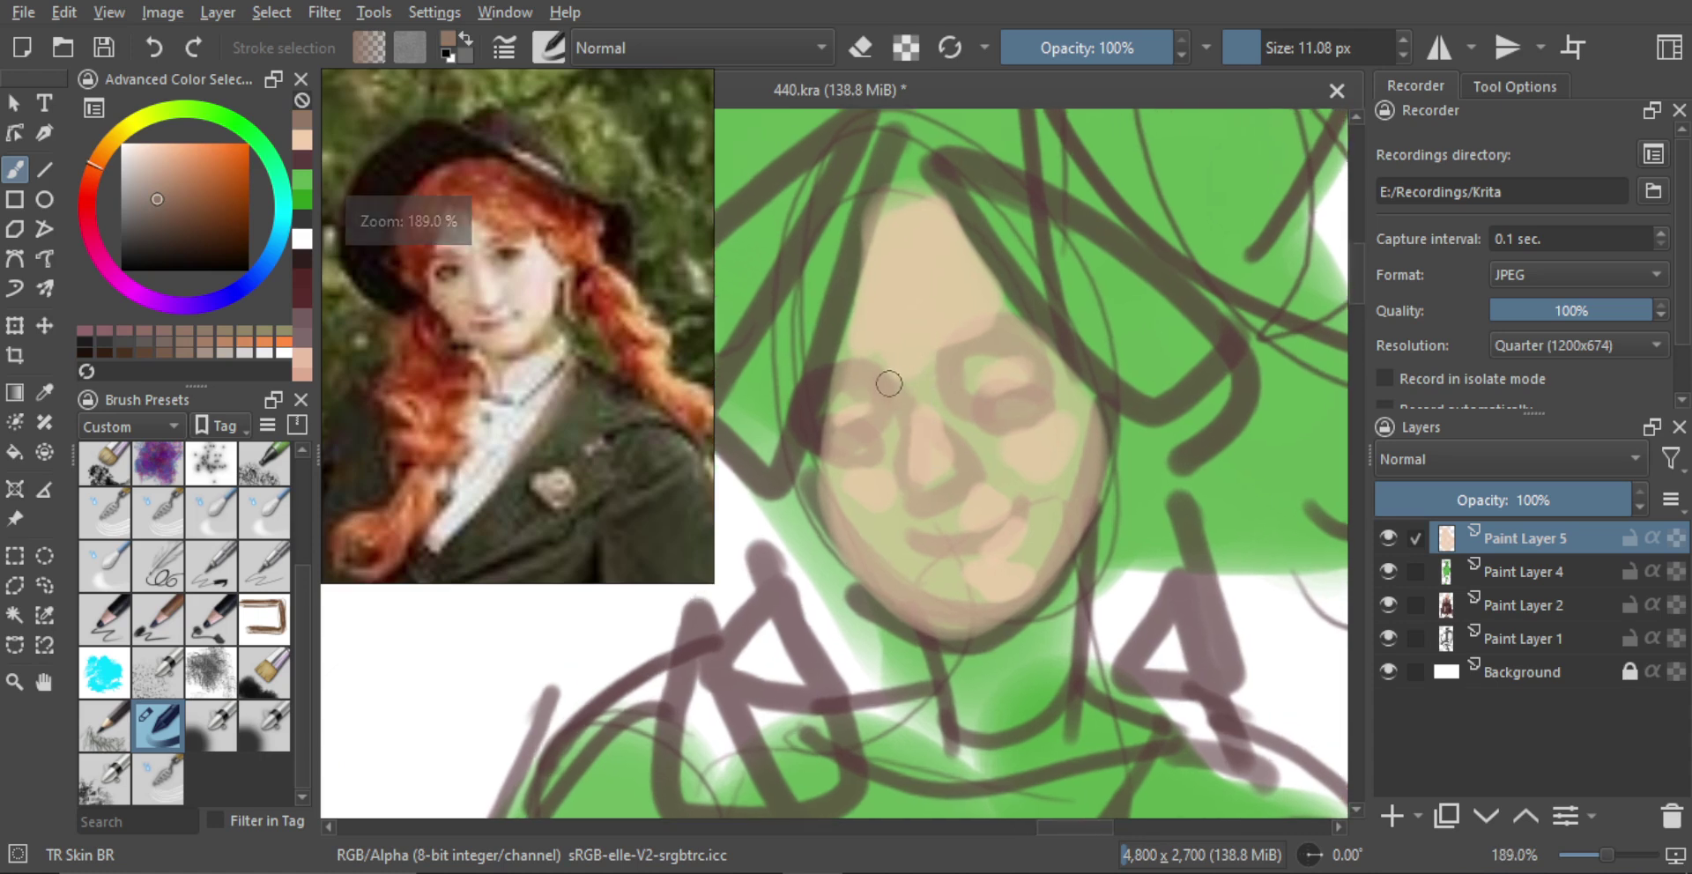
{"action": "left_click", "coordinate": [937, 265], "text": "ctrl"}
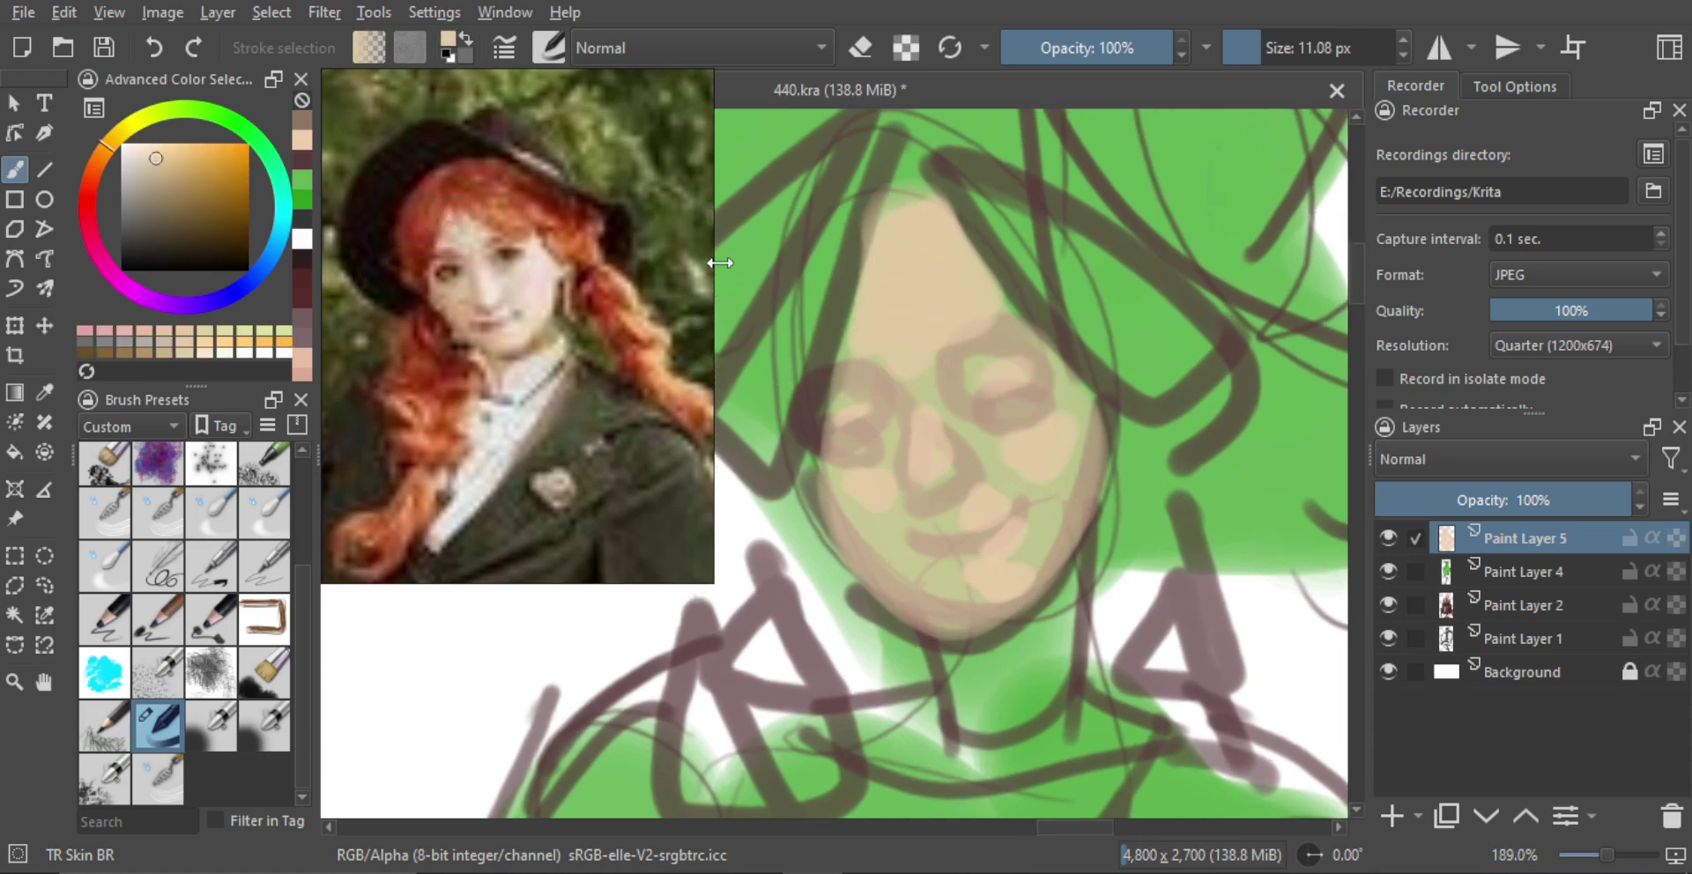
{"action": "left_click", "coordinate": [102, 151]}
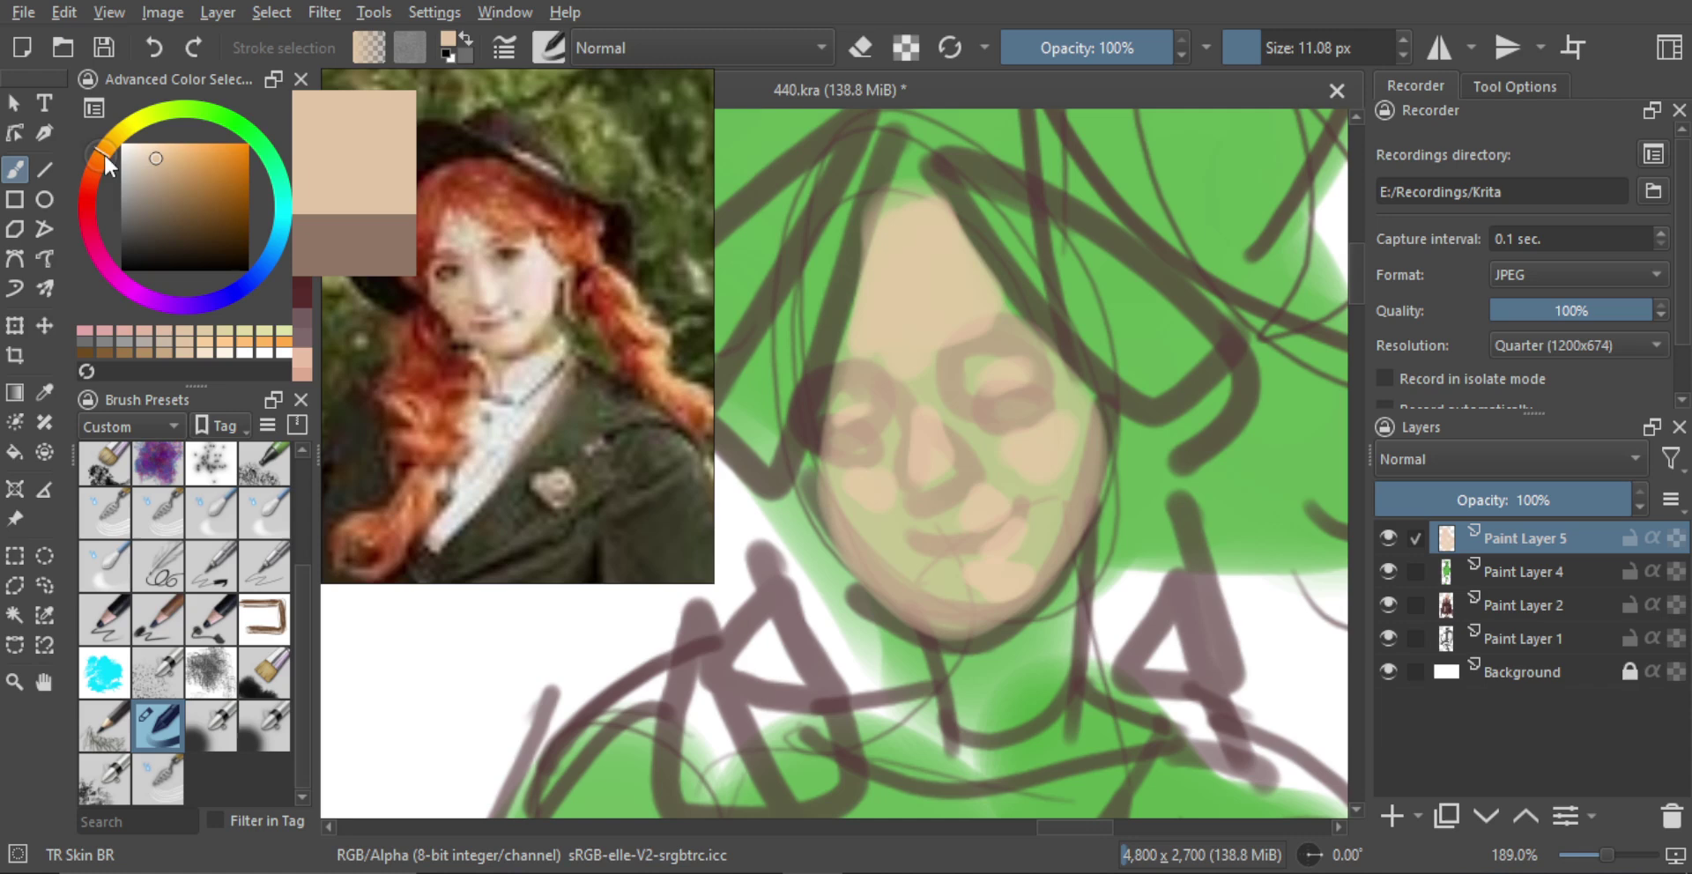
{"action": "left_click", "coordinate": [156, 208]}
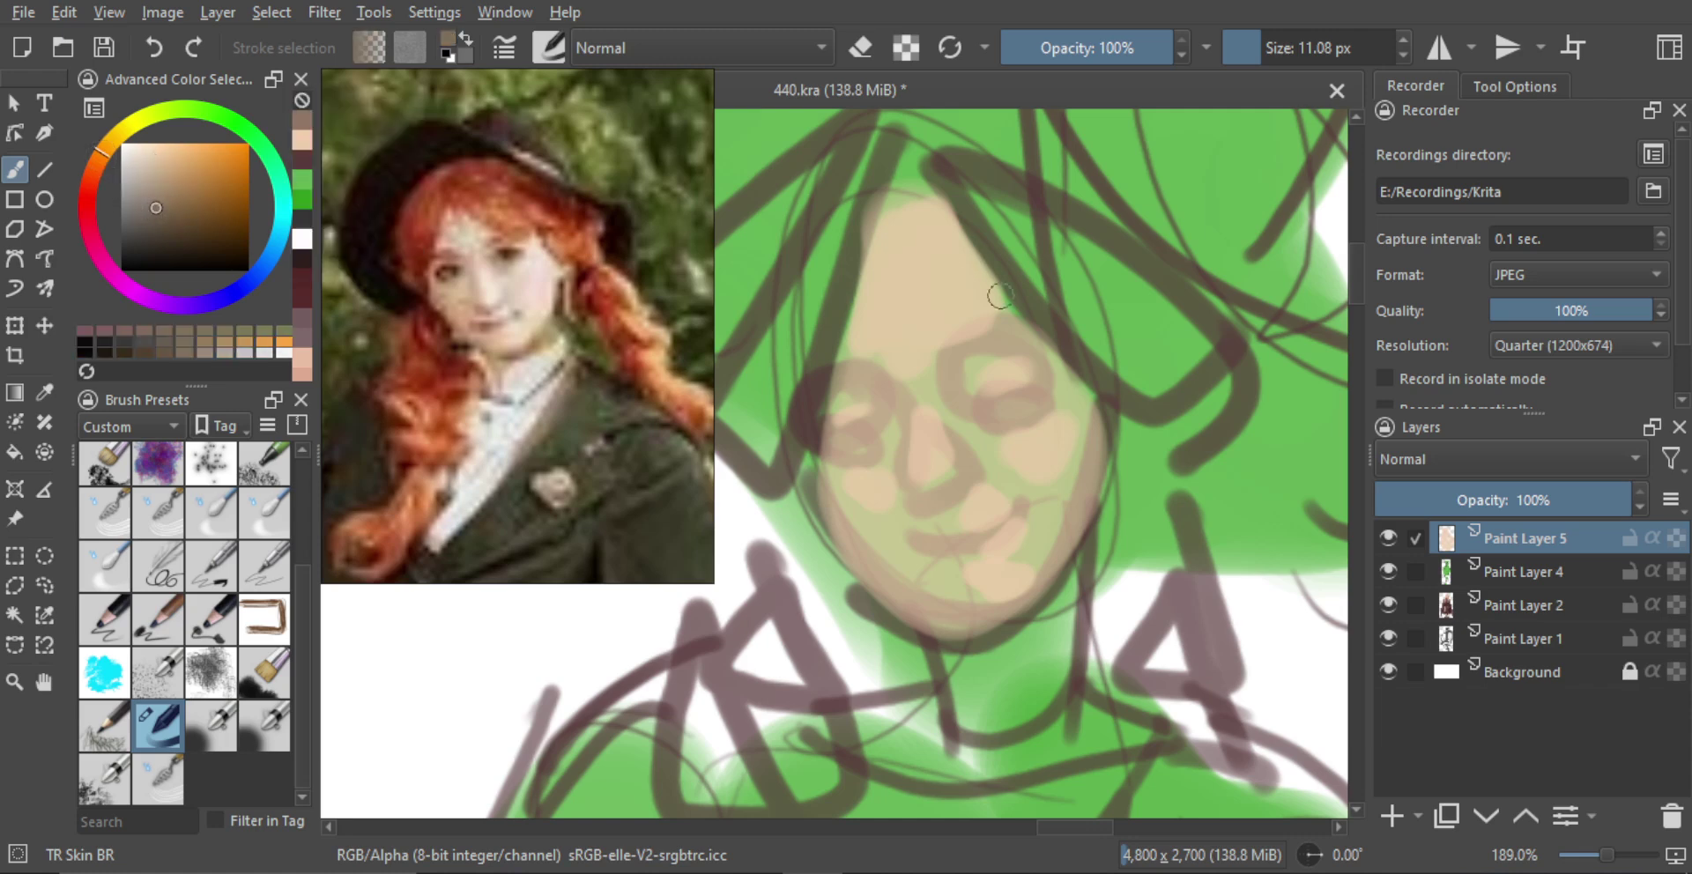
Shade the side of the nose with a muted brown and a brush of about 10 px, undoing unwanted strokes
{"action": "left_click_drag", "start_coordinate": [954, 284], "coordinate": [927, 340]}
{"action": "key", "text": "ctrl+z"}
{"action": "mouse_move", "coordinate": [902, 396]}
{"action": "left_mouse_down"}
{"action": "mouse_move", "coordinate": [889, 378]}
{"action": "mouse_move", "coordinate": [899, 427]}
{"action": "left_mouse_up"}
{"action": "mouse_move", "coordinate": [892, 384]}
{"action": "left_mouse_down"}
{"action": "mouse_move", "coordinate": [903, 461]}
{"action": "mouse_move", "coordinate": [912, 410]}
{"action": "mouse_move", "coordinate": [900, 429]}
{"action": "left_mouse_up"}
{"action": "key", "text": "ctrl+z"}
{"action": "left_click", "coordinate": [906, 473], "text": "ctrl"}
{"action": "key", "text": "ctrl+z"}
{"action": "key", "text": "ctrl+z"}
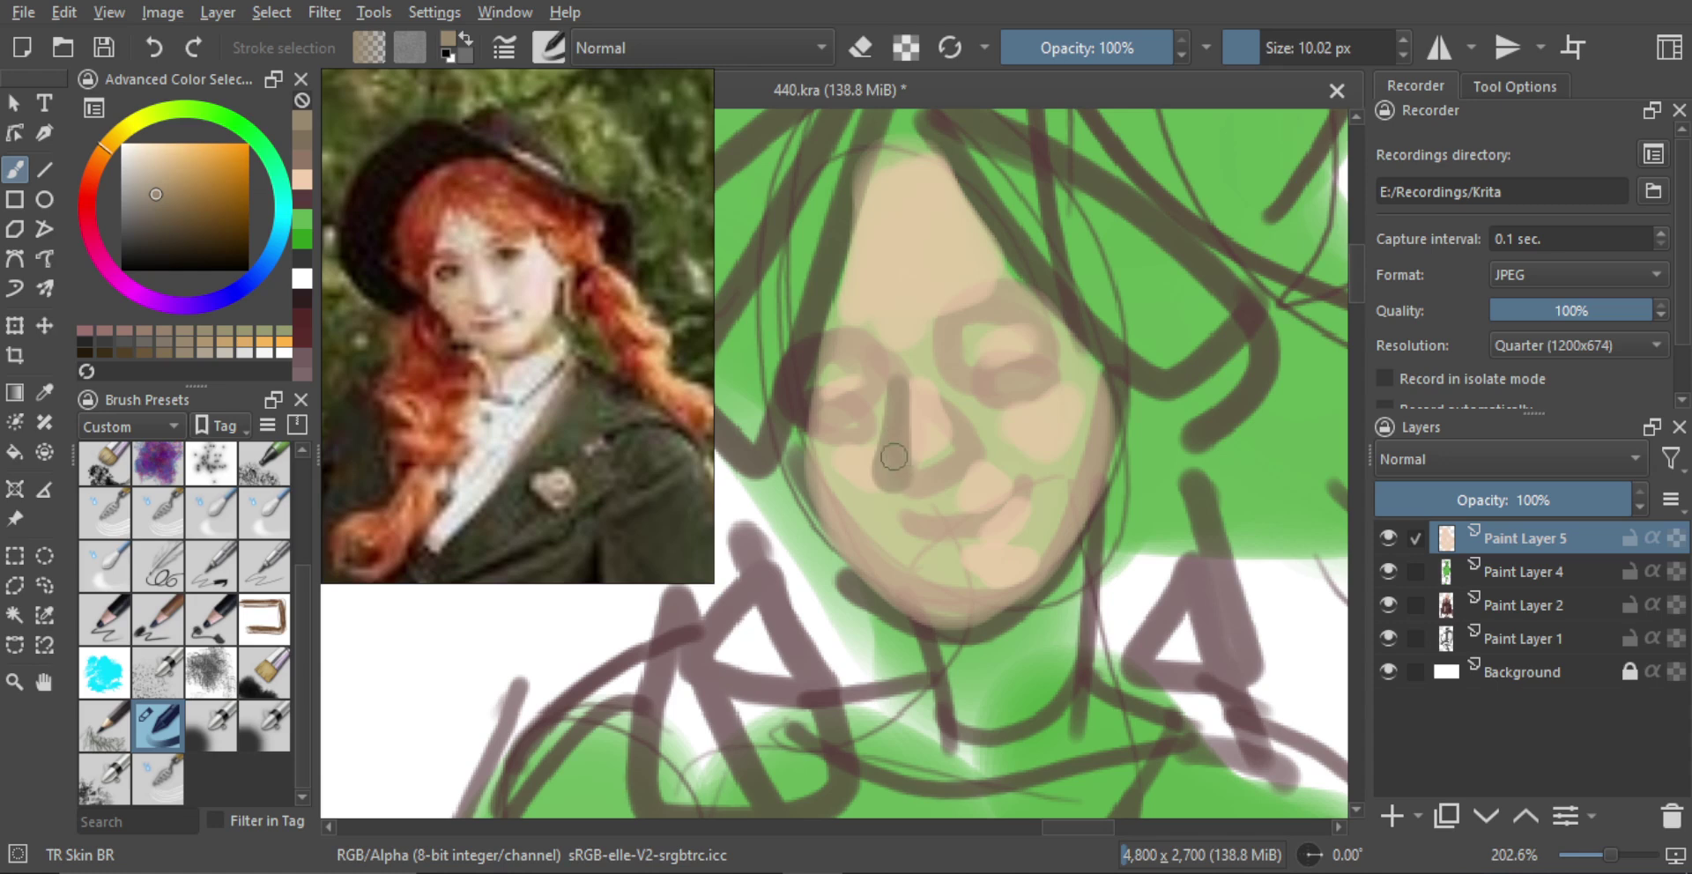
Reduce the brush to about 5 to 7 px and extend the brown shadow under the tip of the nose
{"action": "key", "text": "["}
{"action": "key", "text": "bracketleft"}
{"action": "key", "text": "bracketleft"}
{"action": "key", "text": "bracketleft"}
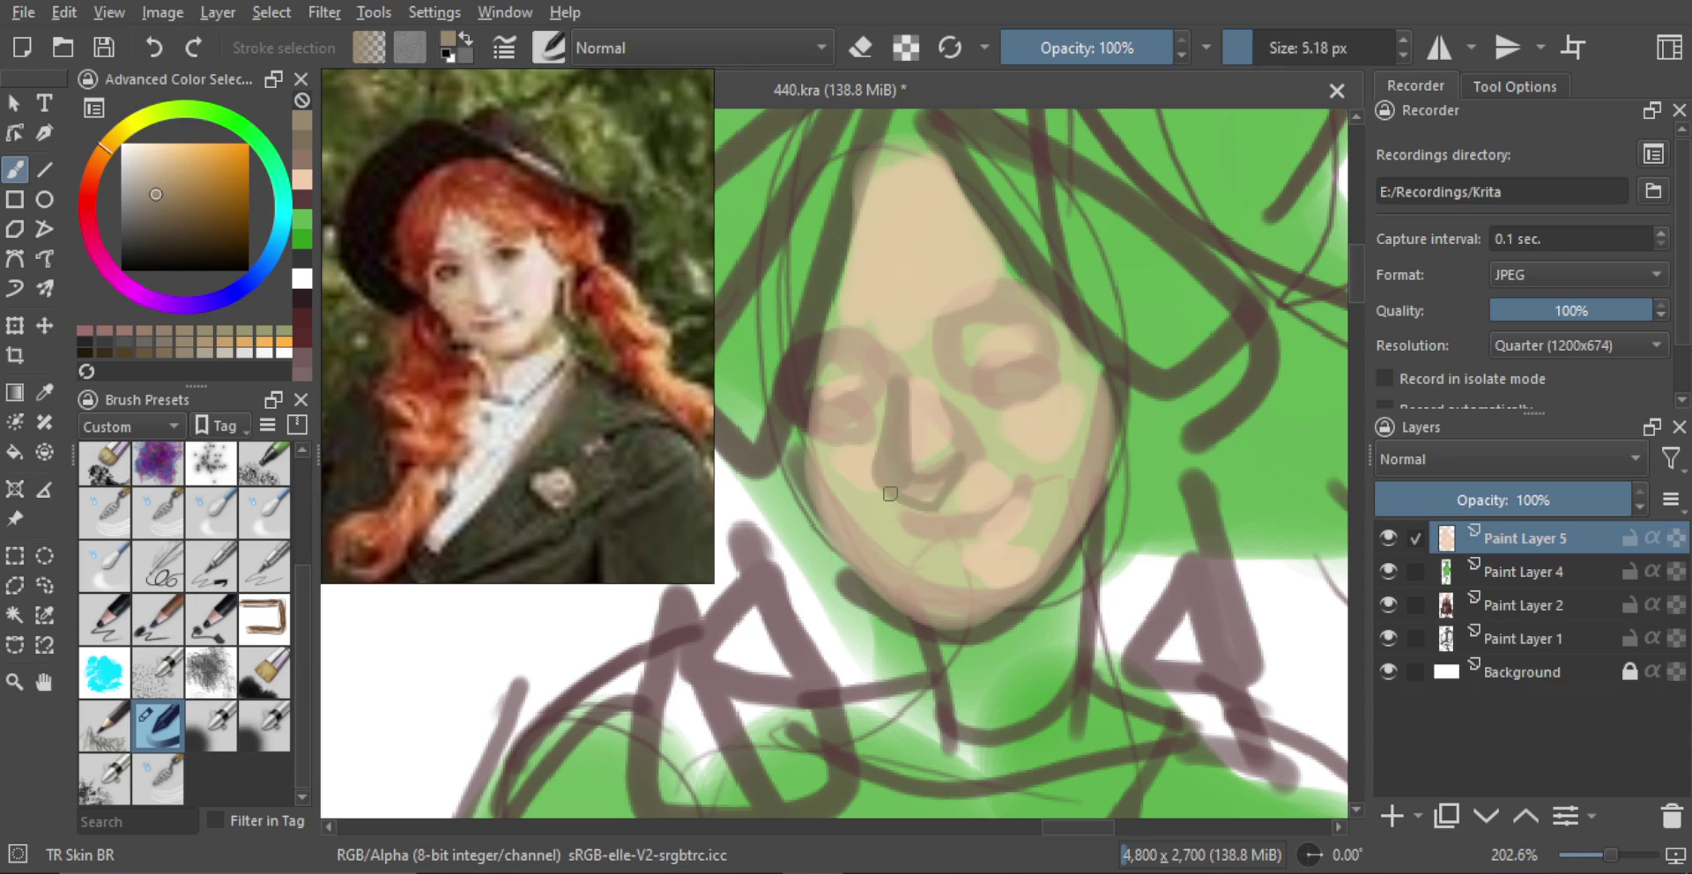
{"action": "key", "text": "bracketright"}
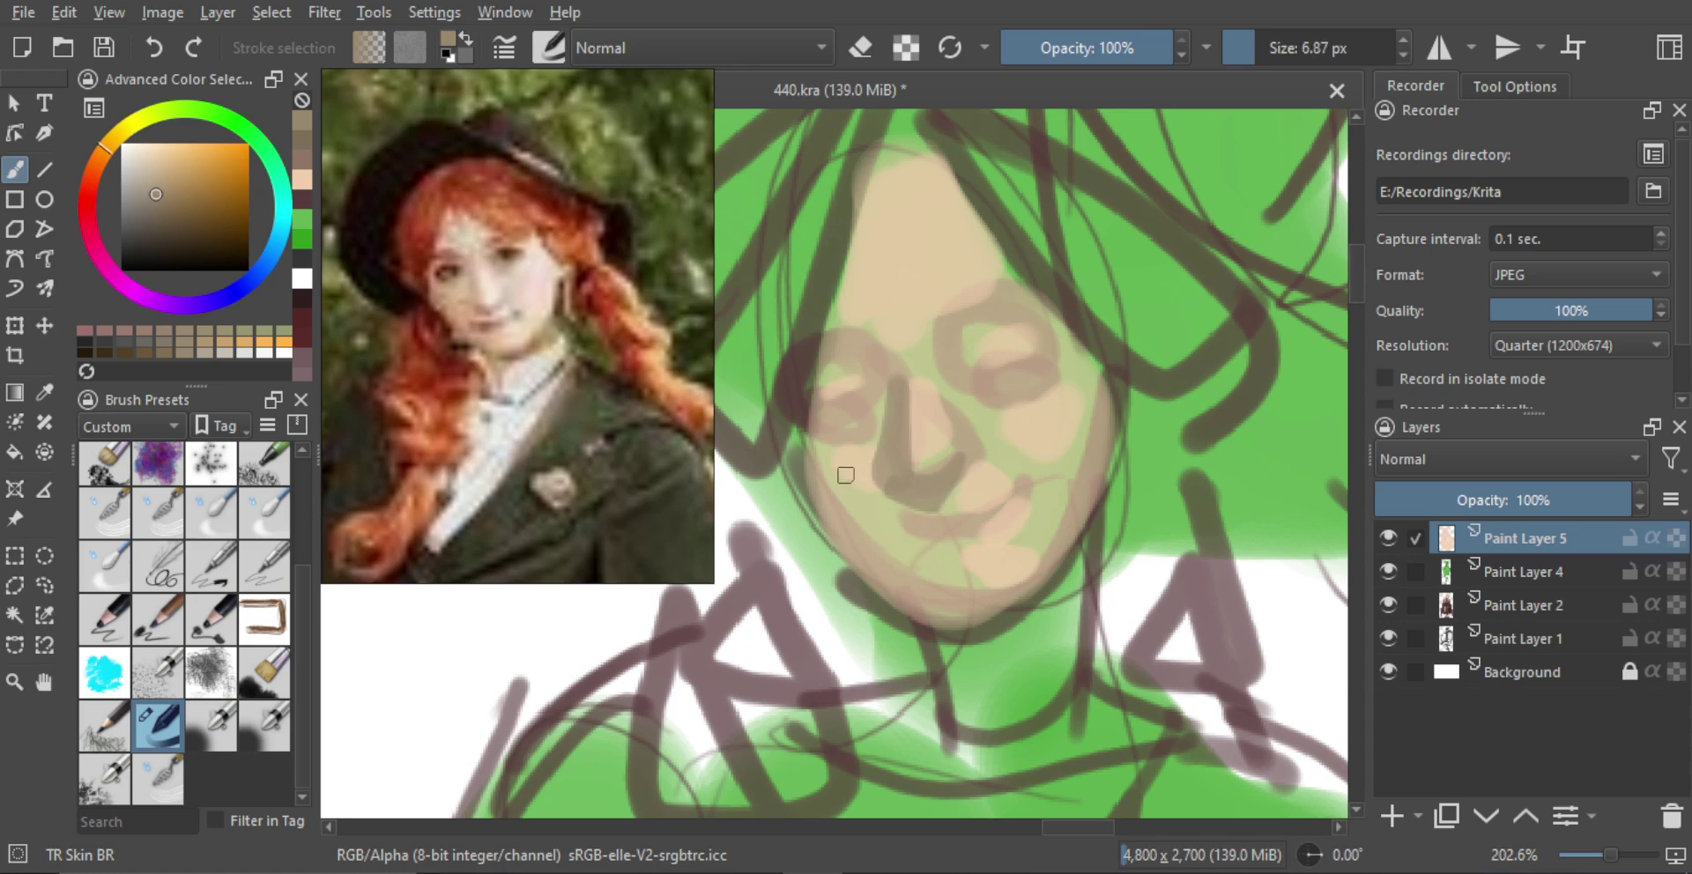
Redo the shadow on the lower cheek beside the mouth, lightening the brown brush colour
{"action": "key", "text": "ctrl+z"}
{"action": "left_click_drag", "start_coordinate": [818, 466], "coordinate": [905, 539]}
{"action": "key", "text": "ctrl+z"}
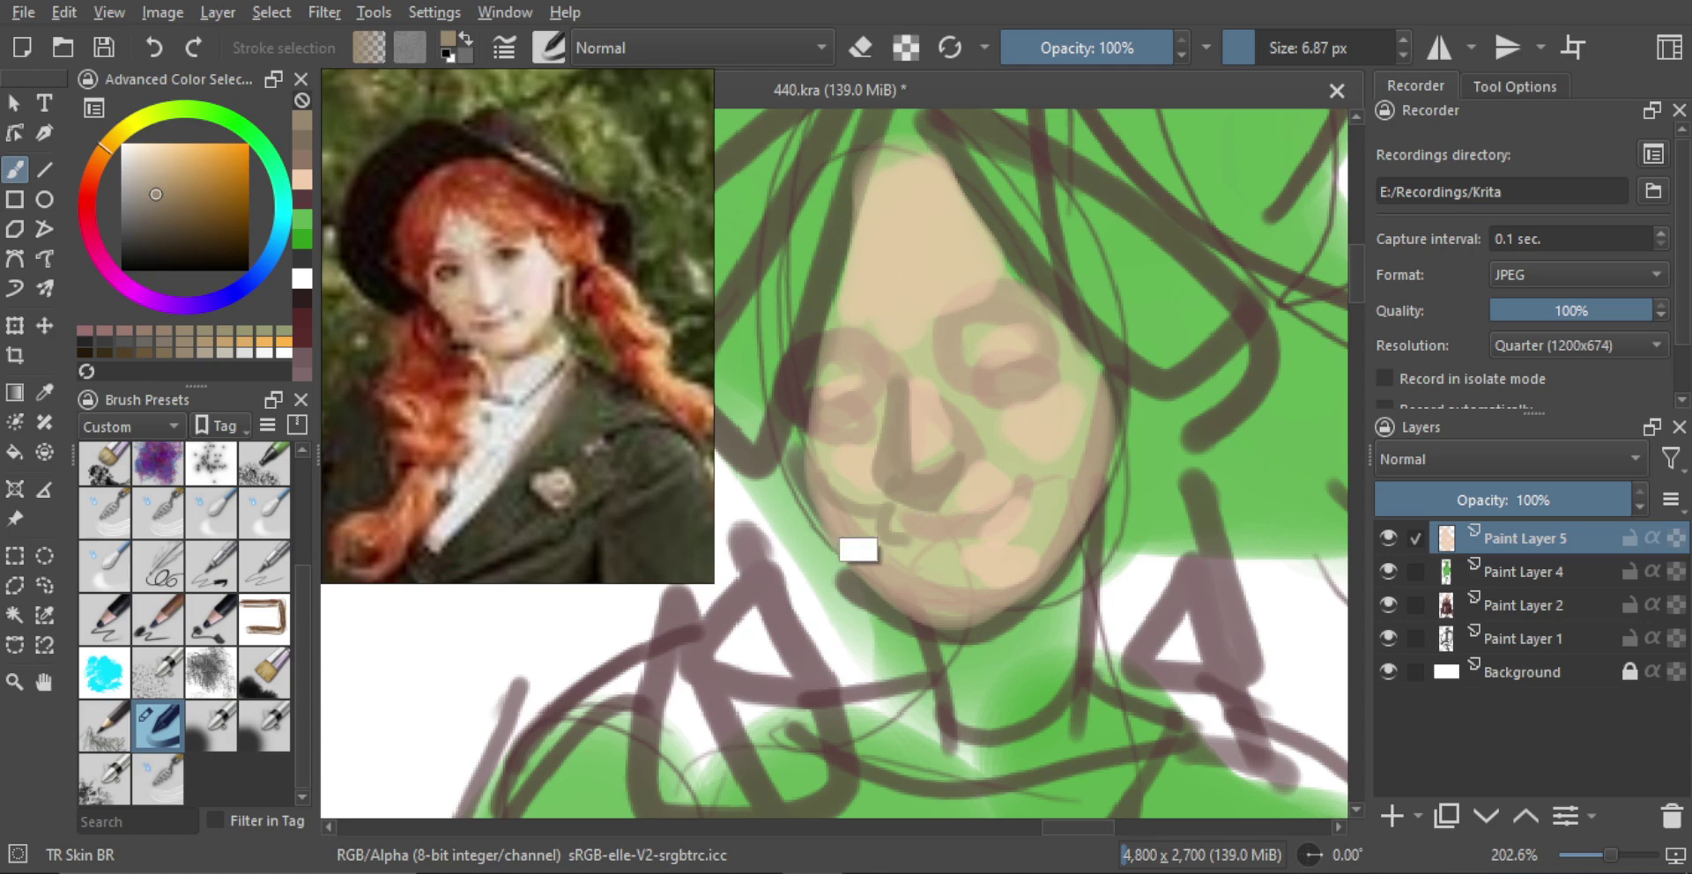
{"action": "key", "text": "bracketright"}
{"action": "key", "text": "l"}
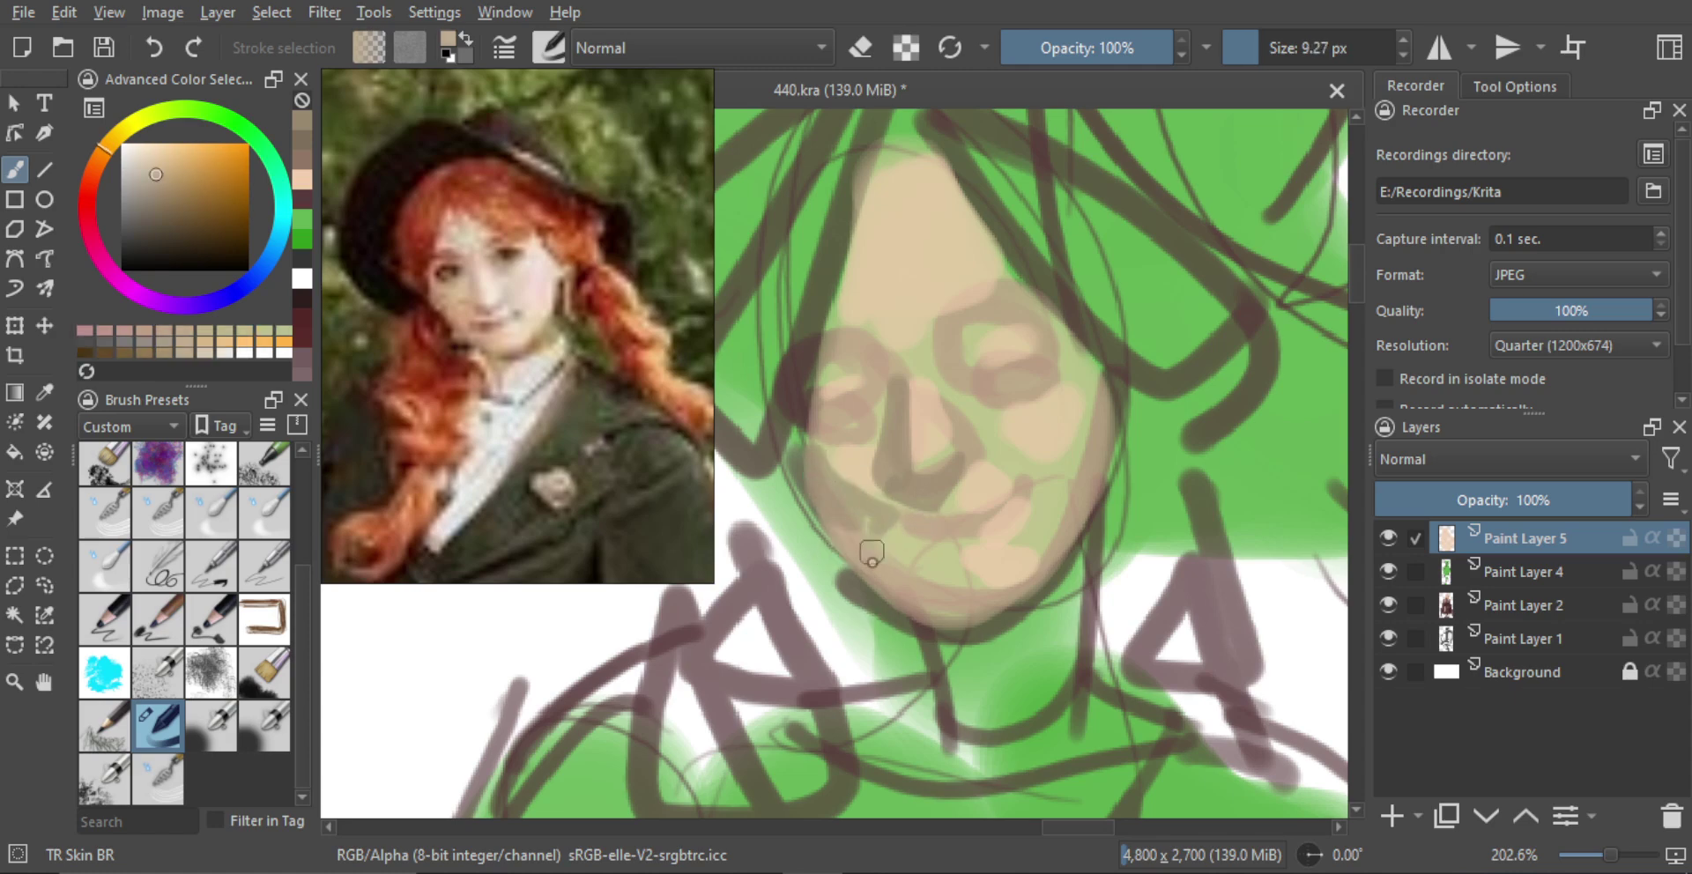
{"action": "key", "text": "bracketleft"}
{"action": "key", "text": "bracketleft"}
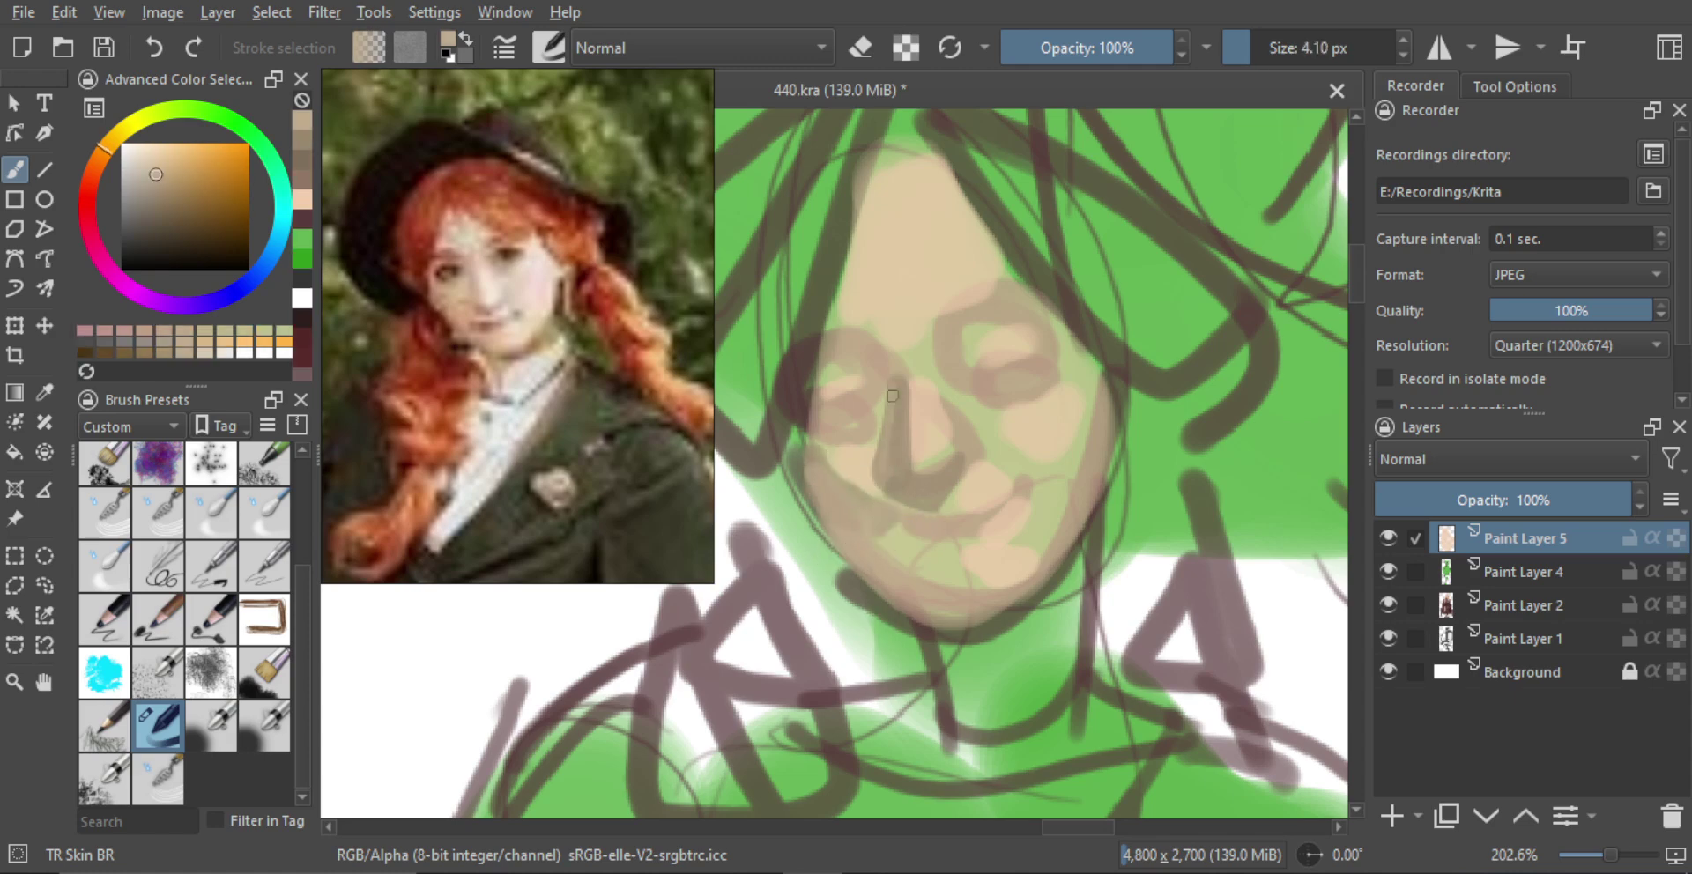
Rework the nose shadow and shade the eye sockets, cheek and jaw in light brown with a brush of about 10 px
{"action": "key", "text": "m"}
{"action": "key", "text": "m"}
{"action": "key", "text": "bracketright"}
{"action": "key", "text": "bracketright"}
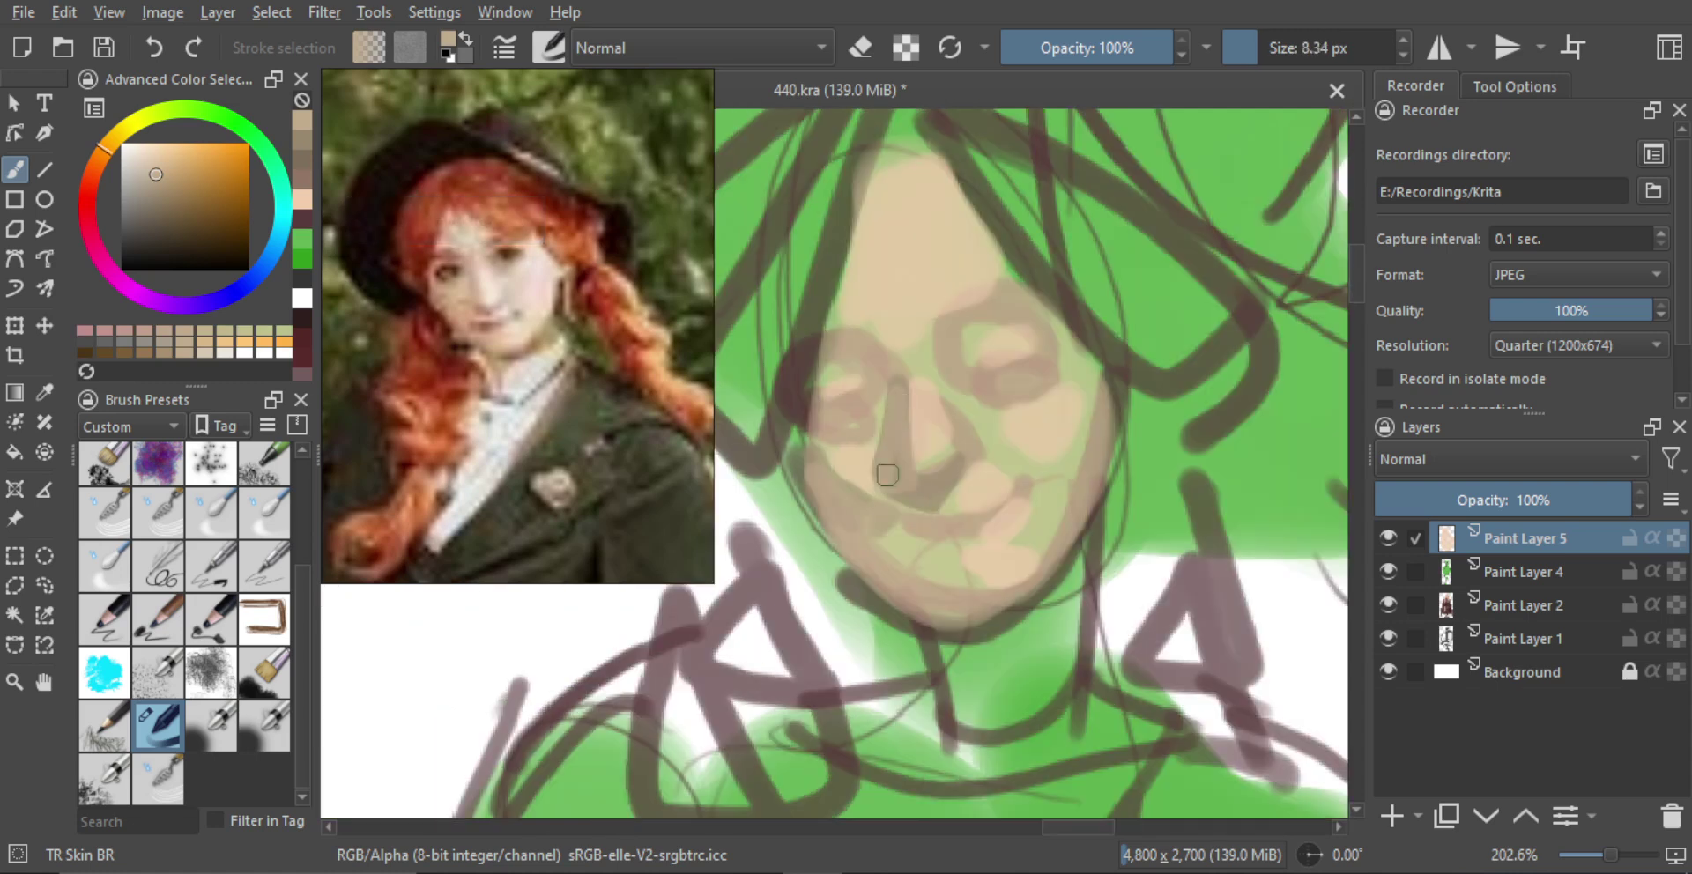
{"action": "mouse_move", "coordinate": [864, 430]}
{"action": "left_mouse_down", "text": "shift"}
{"action": "mouse_move", "coordinate": [846, 388]}
{"action": "mouse_move", "coordinate": [966, 361]}
{"action": "left_mouse_up", "text": "shift"}
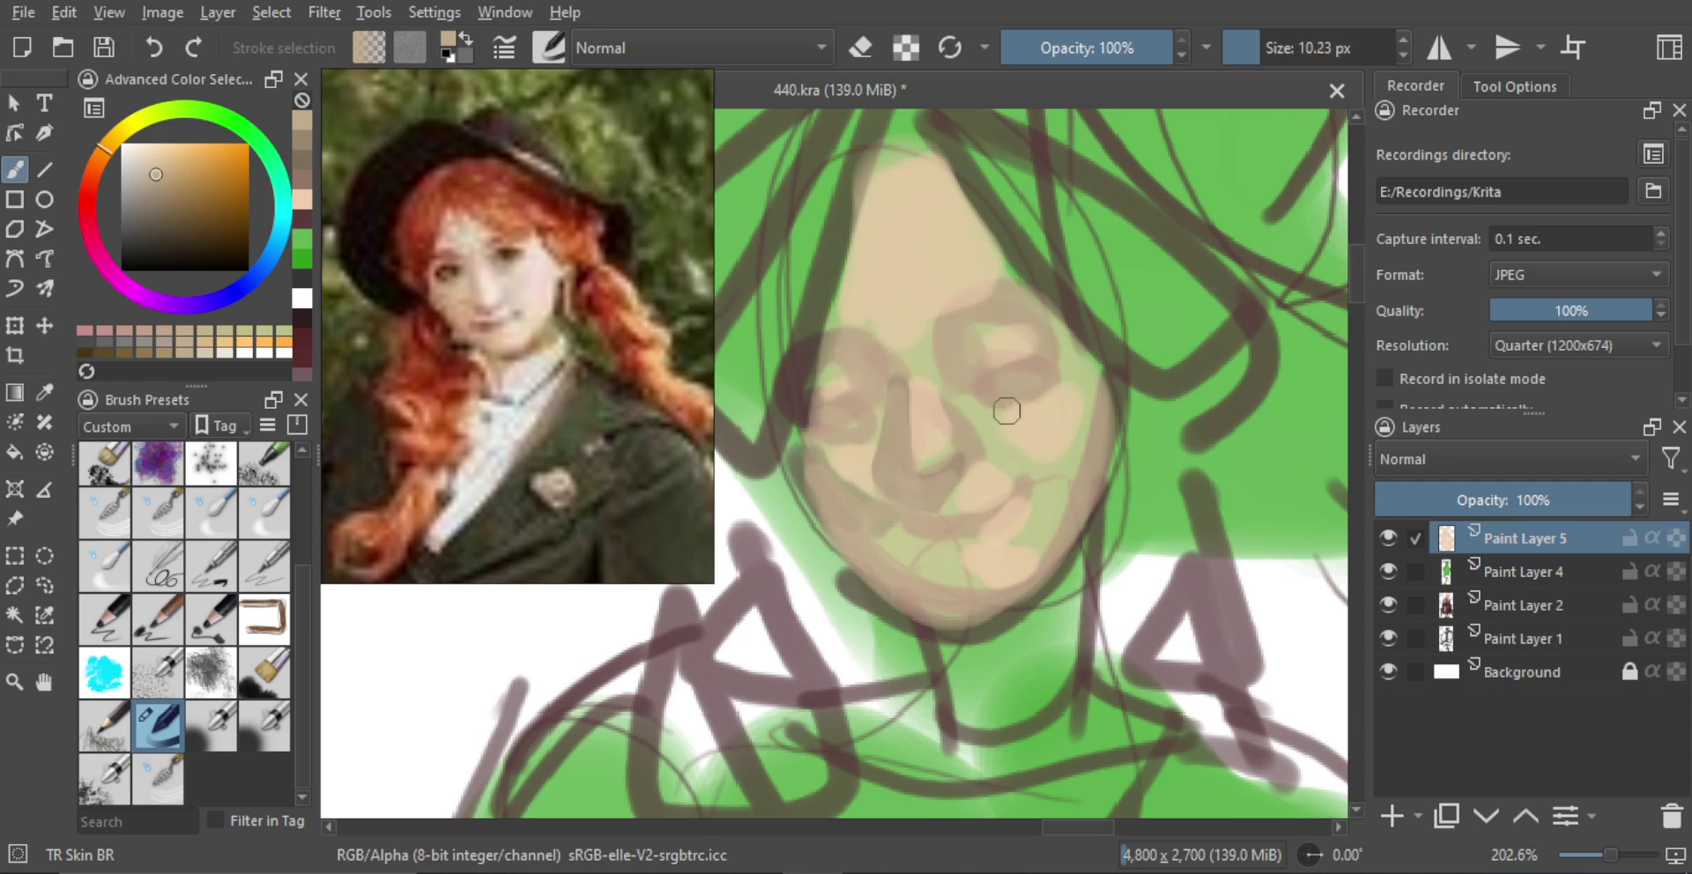
{"action": "mouse_move", "coordinate": [1007, 411]}
{"action": "left_mouse_down"}
{"action": "mouse_move", "coordinate": [1045, 419]}
{"action": "mouse_move", "coordinate": [1020, 447]}
{"action": "mouse_move", "coordinate": [1020, 427]}
{"action": "mouse_move", "coordinate": [1027, 465]}
{"action": "mouse_move", "coordinate": [1005, 431]}
{"action": "mouse_move", "coordinate": [1057, 605]}
{"action": "mouse_move", "coordinate": [1010, 509]}
{"action": "mouse_move", "coordinate": [1014, 430]}
{"action": "mouse_move", "coordinate": [977, 502]}
{"action": "mouse_move", "coordinate": [916, 522]}
{"action": "left_mouse_up"}
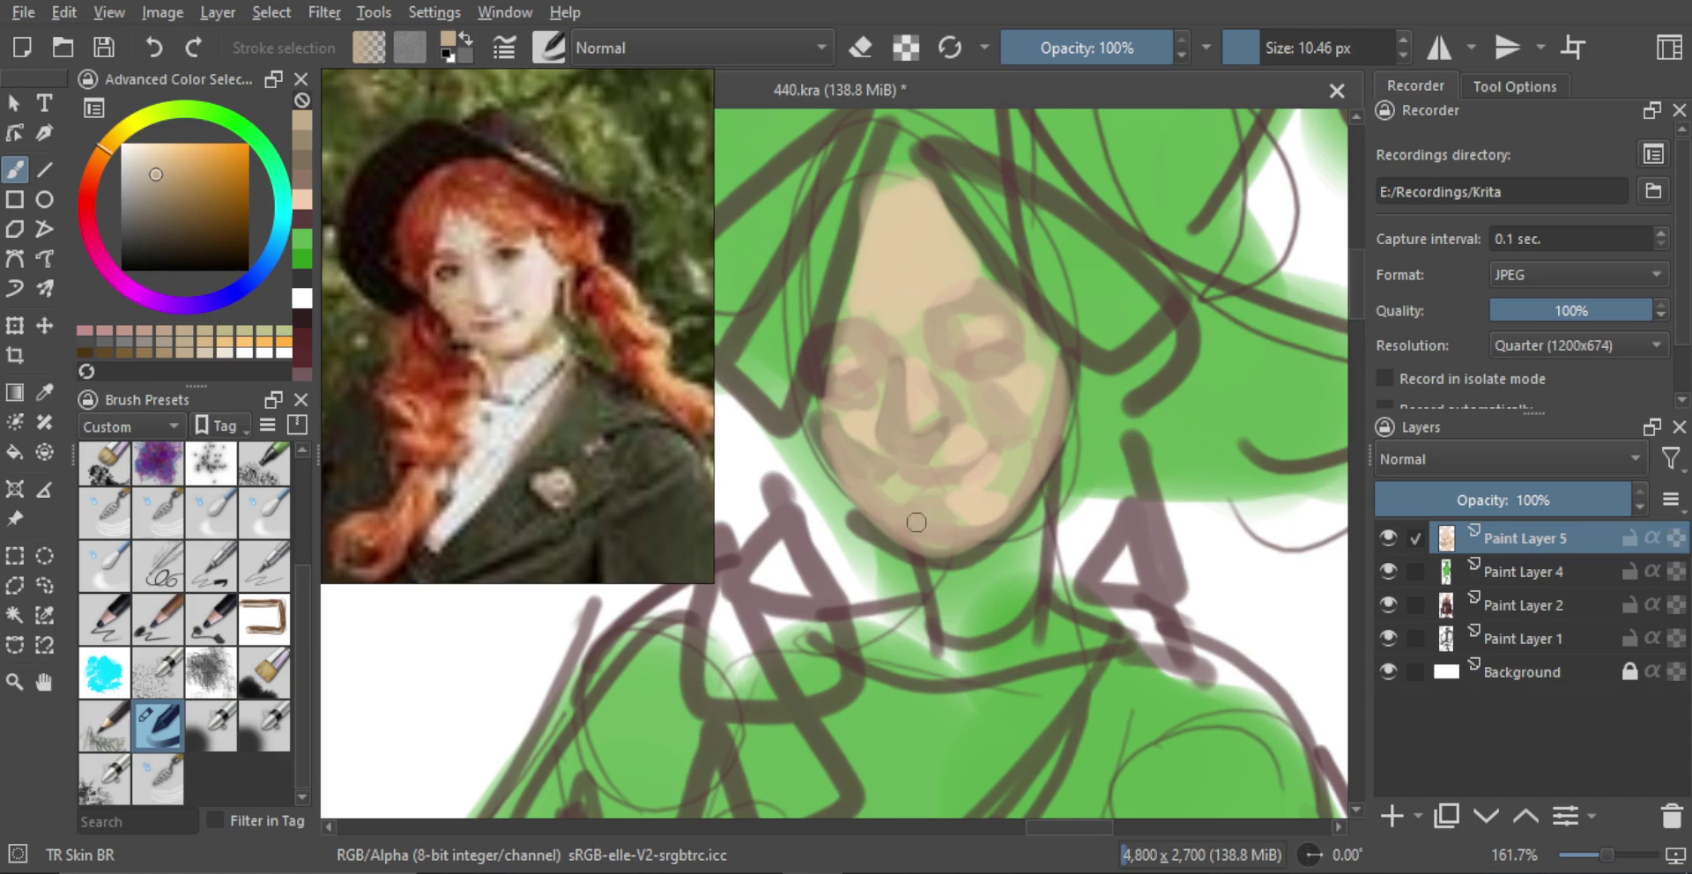
{"action": "scroll", "coordinate": [959, 534], "scroll_direction": "down", "scroll_amount": 5}
{"action": "scroll", "coordinate": [975, 414], "scroll_direction": "up", "scroll_amount": 4}
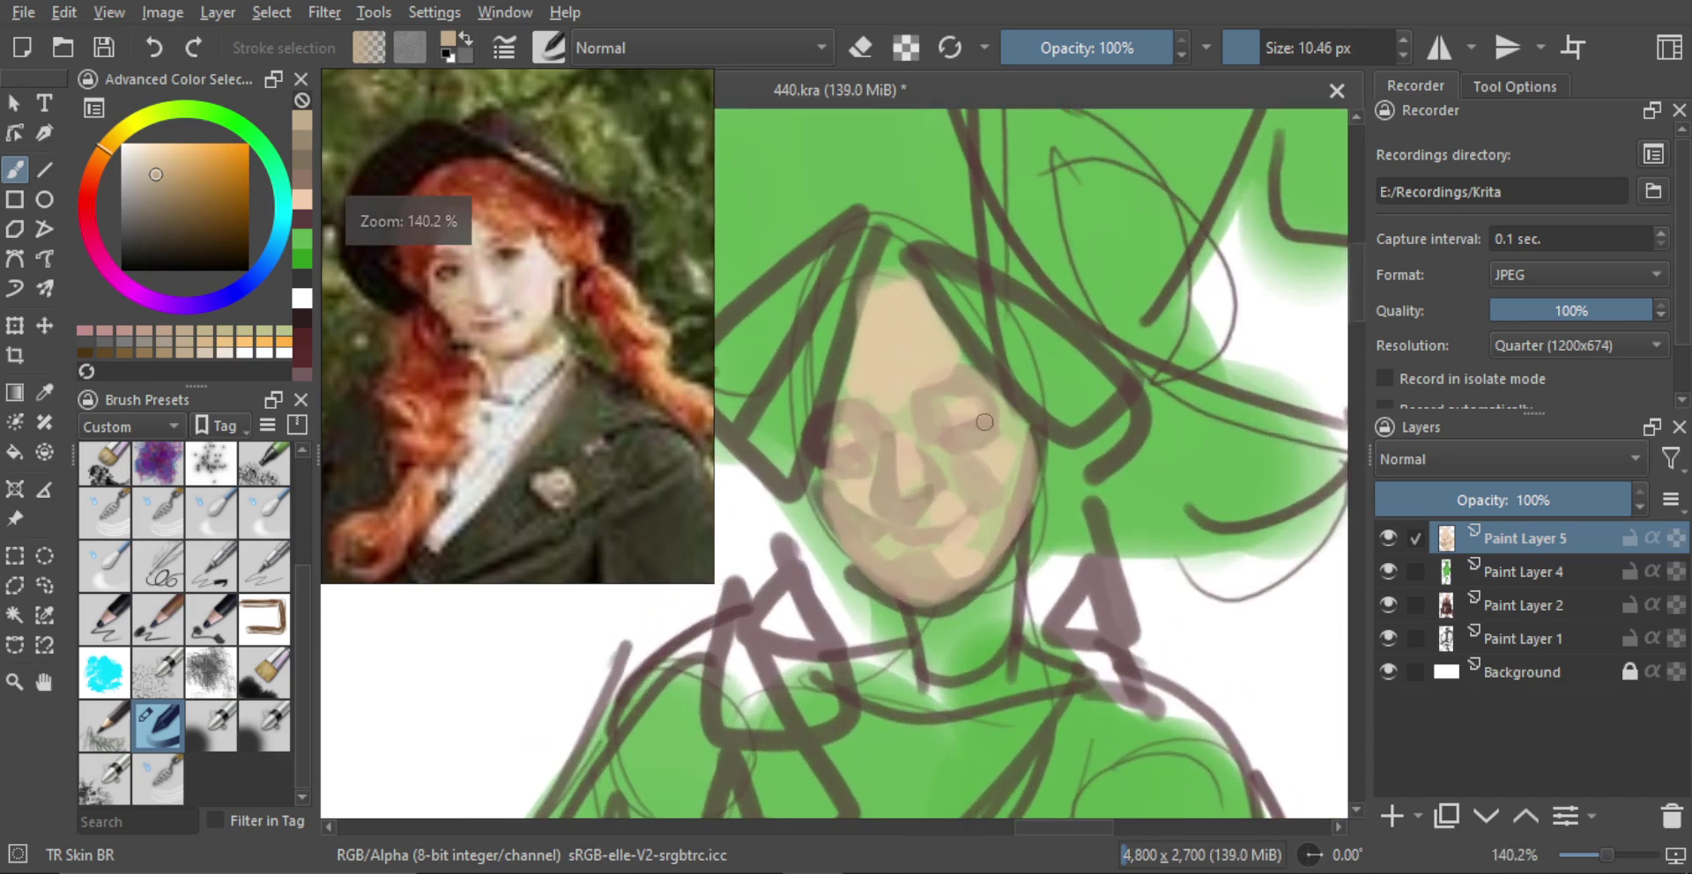
Sample a dark brown from the sketch lines and draw both eyes with lids and irises using a brush of about 4 px
{"action": "left_click", "coordinate": [1127, 392], "text": "ctrl"}
{"action": "left_click_drag", "start_coordinate": [945, 450], "coordinate": [945, 414]}
{"action": "left_click_drag", "start_coordinate": [873, 460], "coordinate": [850, 458]}
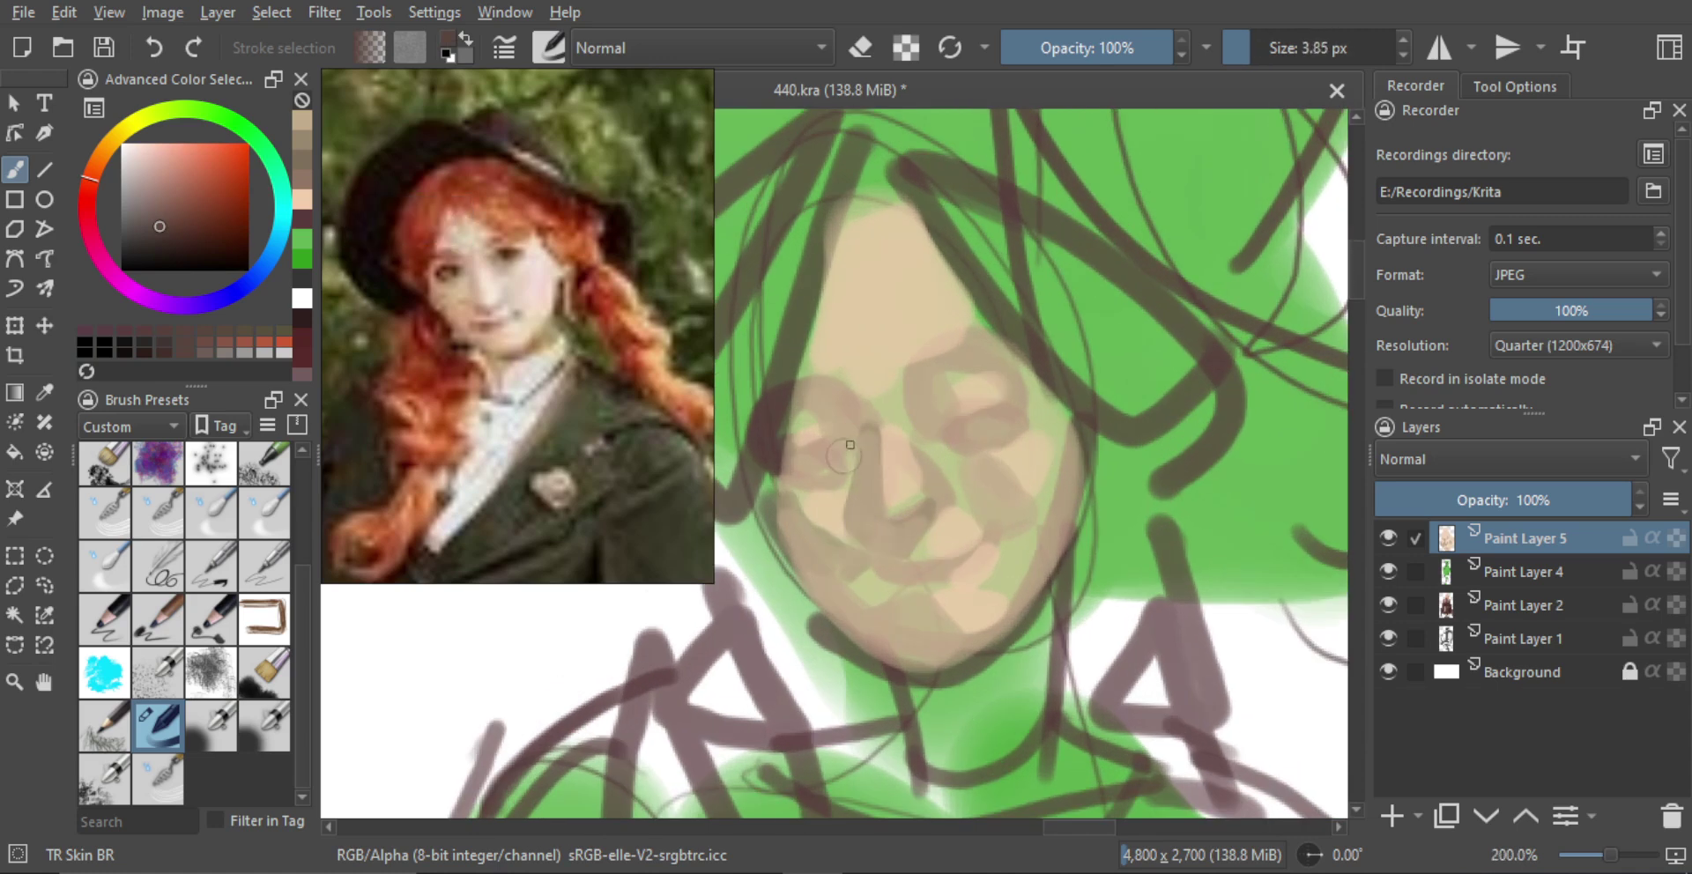
{"action": "key", "text": "ctrl+z"}
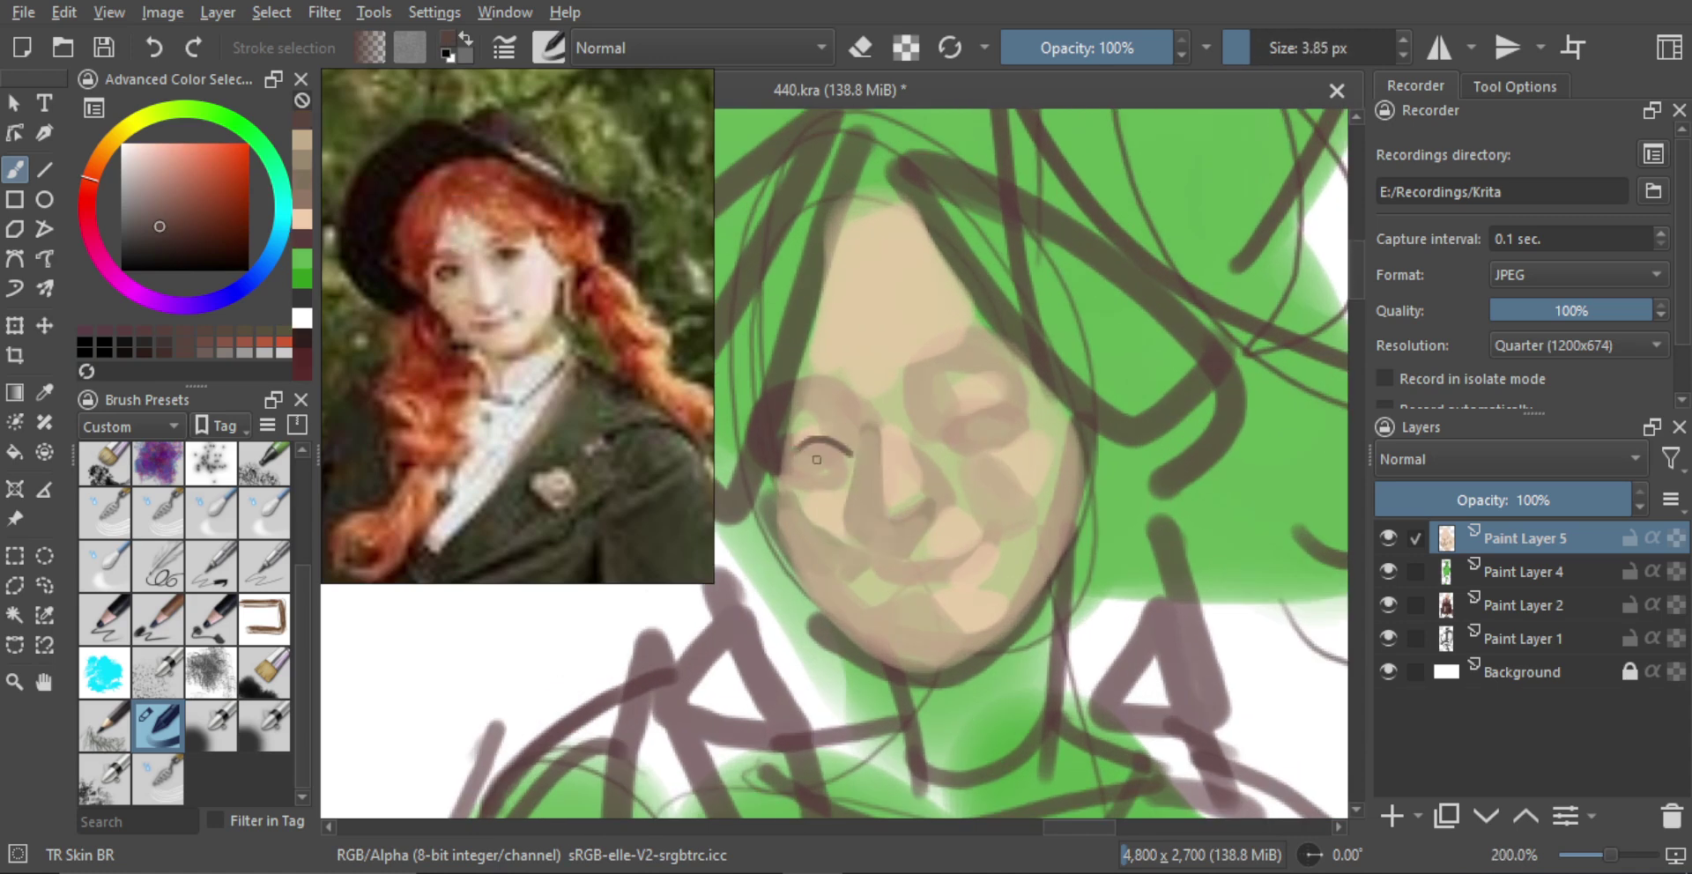
{"action": "key", "text": "ctrl+z"}
{"action": "left_click_drag", "start_coordinate": [796, 462], "coordinate": [820, 485]}
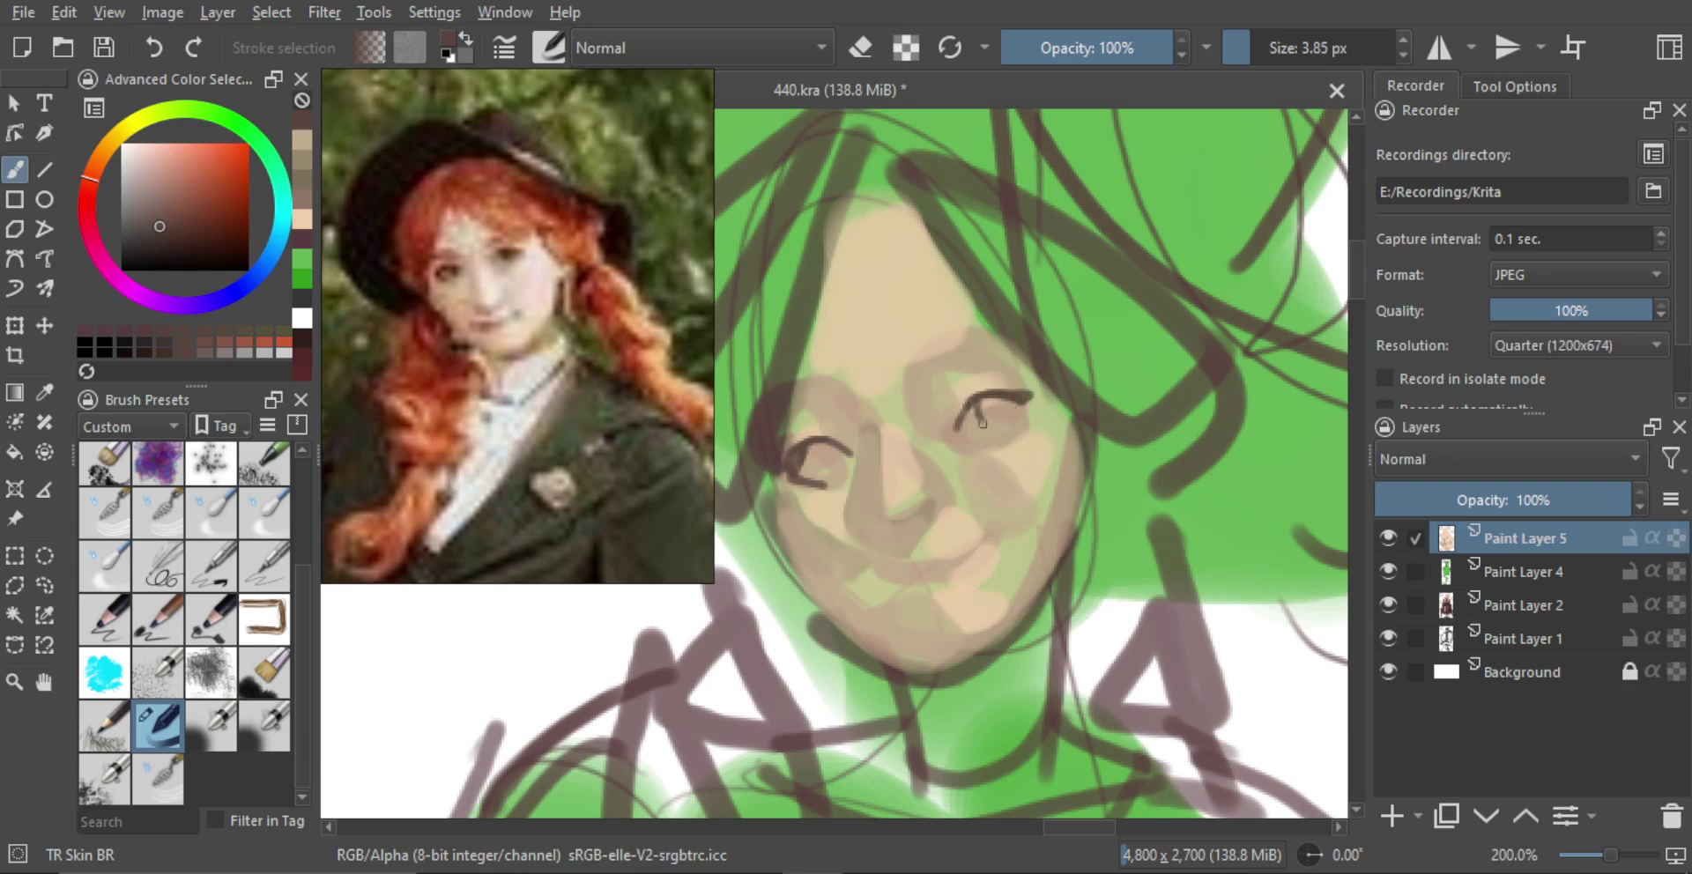
{"action": "left_click_drag", "start_coordinate": [975, 410], "coordinate": [997, 400]}
{"action": "left_click_drag", "start_coordinate": [818, 452], "coordinate": [840, 461]}
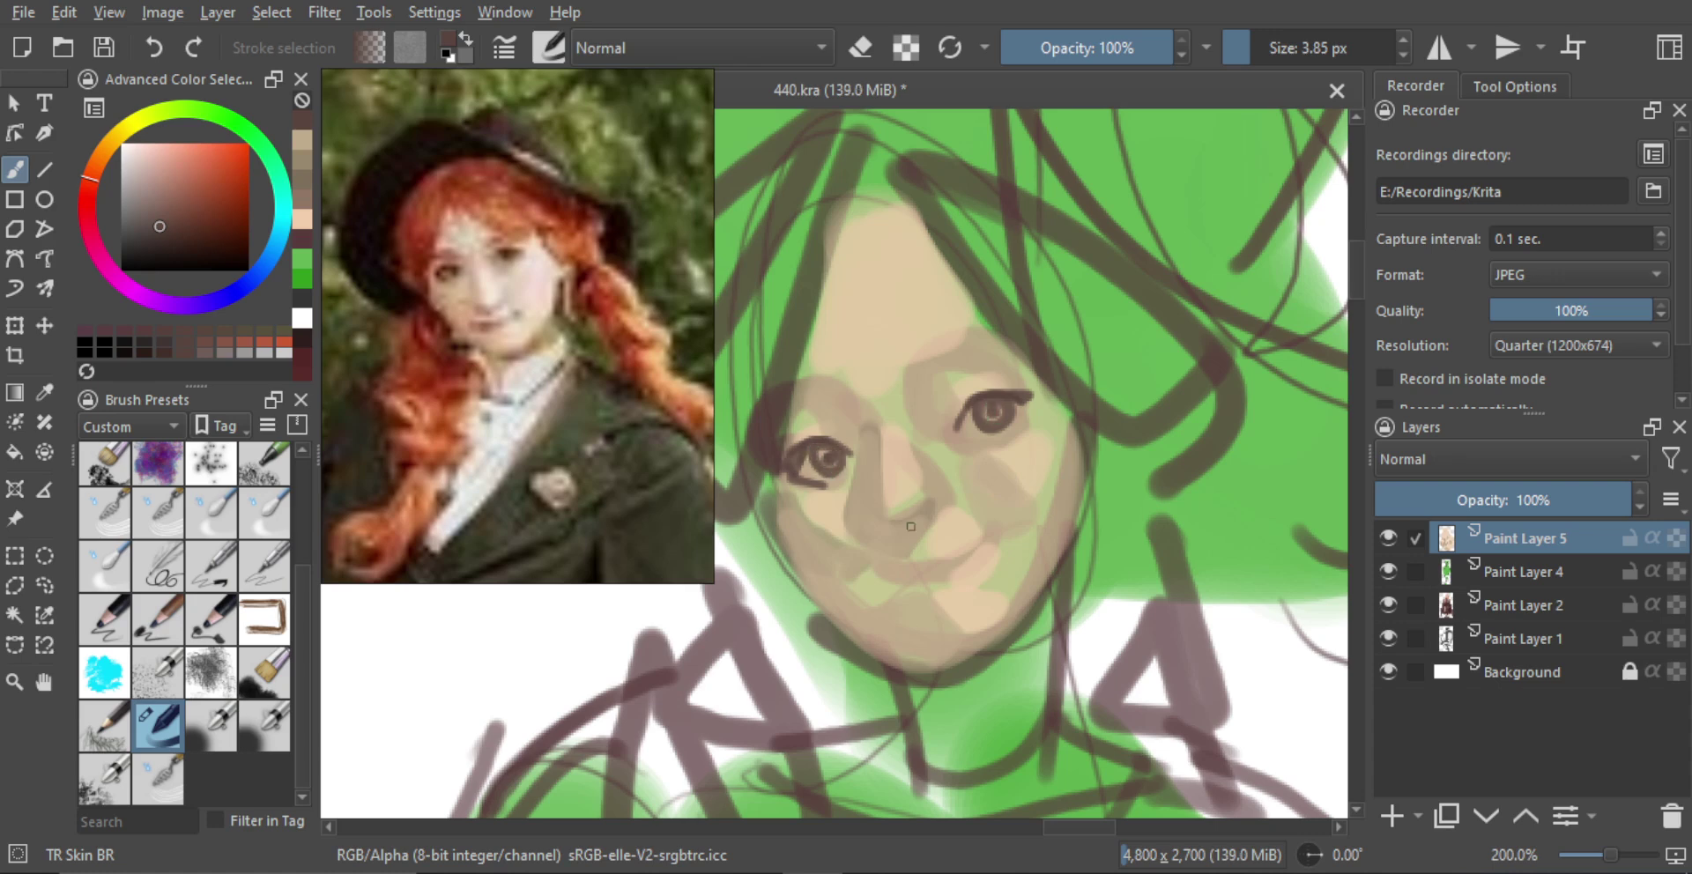
Draw the underside of the nose and a smiling mouth in dark brown, redoing strokes that miss
{"action": "key", "text": "ctrl+z"}
{"action": "mouse_move", "coordinate": [899, 534]}
{"action": "left_mouse_down"}
{"action": "mouse_move", "coordinate": [934, 503]}
{"action": "mouse_move", "coordinate": [900, 533]}
{"action": "mouse_move", "coordinate": [923, 523]}
{"action": "mouse_move", "coordinate": [949, 692]}
{"action": "mouse_move", "coordinate": [977, 435]}
{"action": "mouse_move", "coordinate": [971, 510]}
{"action": "mouse_move", "coordinate": [906, 521]}
{"action": "left_mouse_up"}
{"action": "key", "text": "ctrl+z"}
{"action": "key", "text": "ctrl+z"}
{"action": "key", "text": "ctrl+z"}
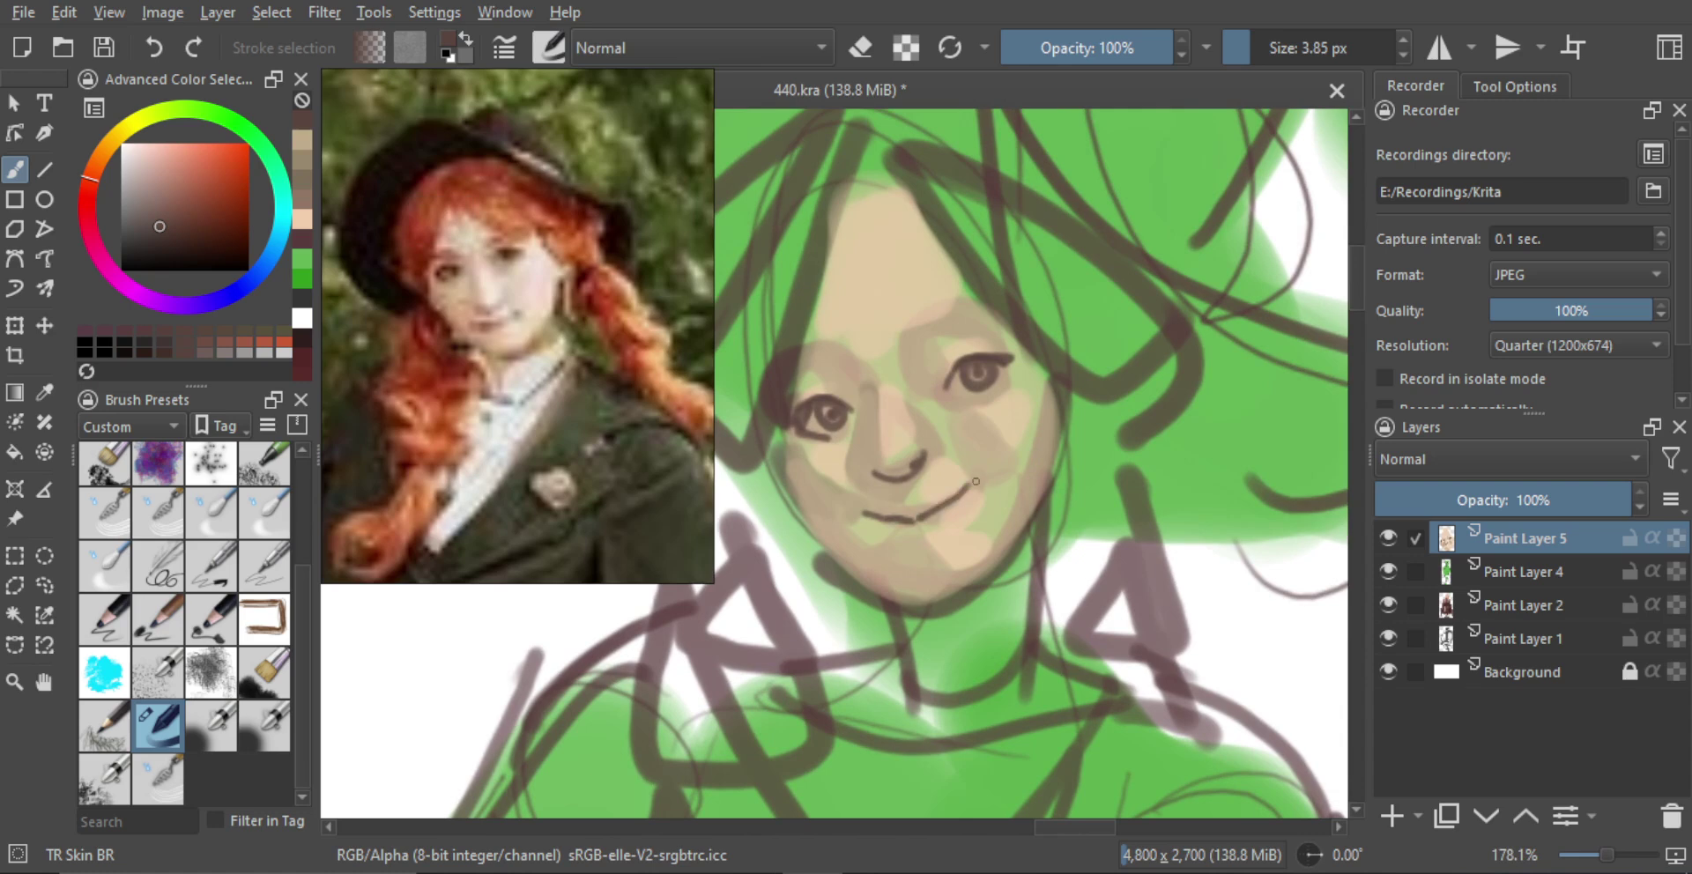
{"action": "key", "text": "ctrl+z"}
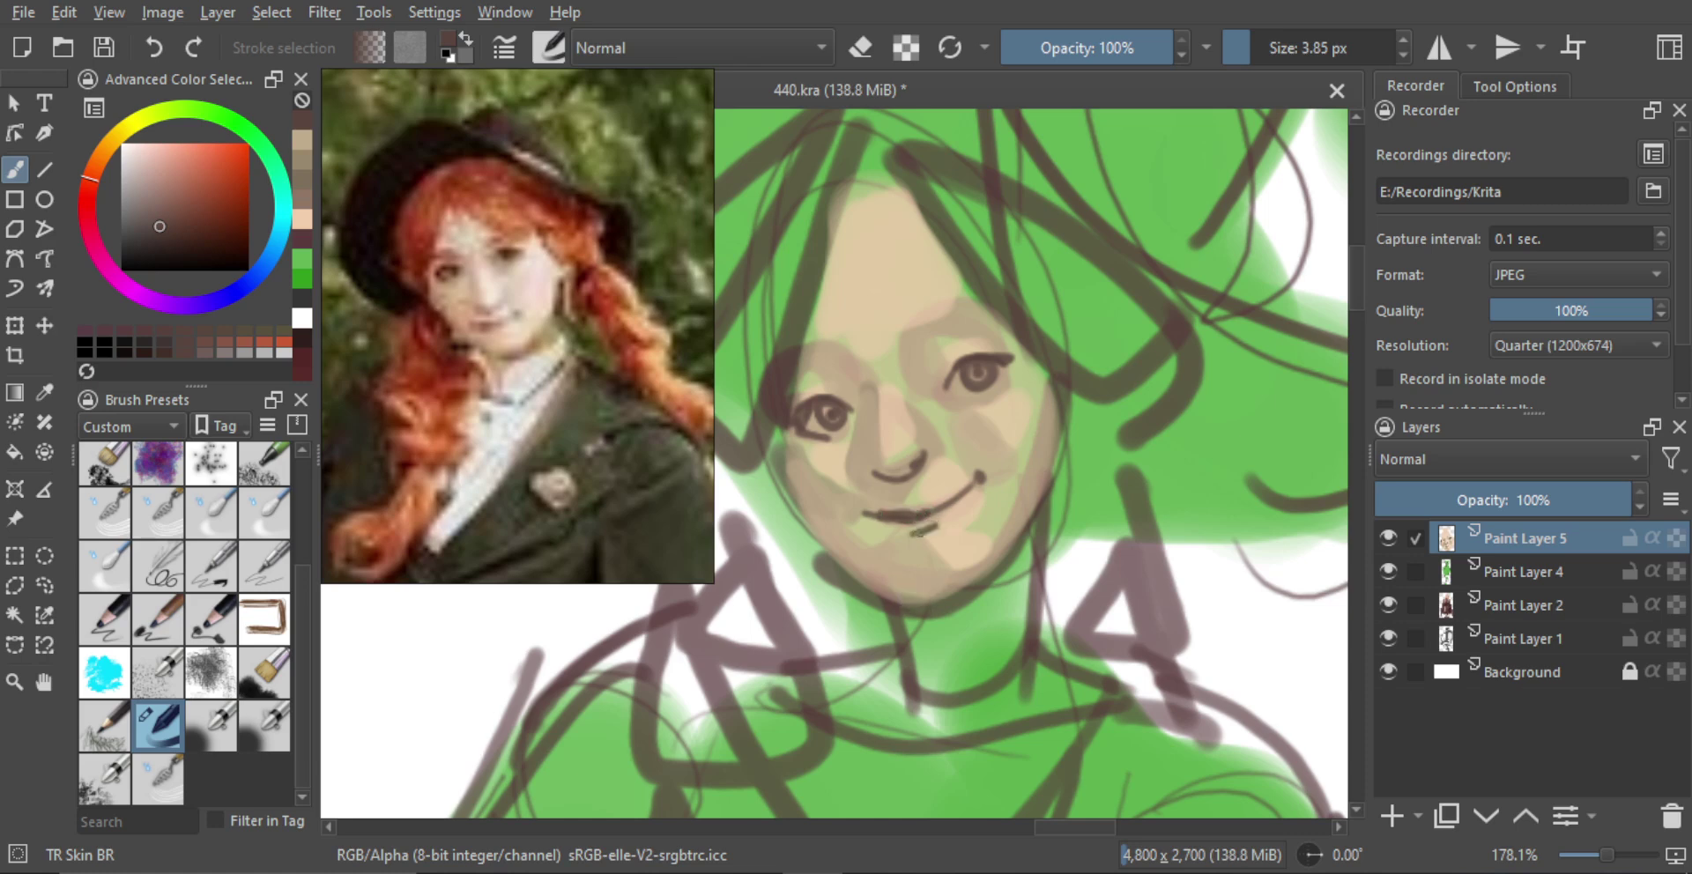
Draw both eyebrows above the eyes in the same dark brown
{"action": "scroll", "coordinate": [921, 529], "scroll_direction": "down", "scroll_amount": 2}
{"action": "scroll", "coordinate": [976, 525], "scroll_direction": "down", "scroll_amount": 2}
{"action": "scroll", "coordinate": [975, 525], "scroll_direction": "up", "scroll_amount": 4}
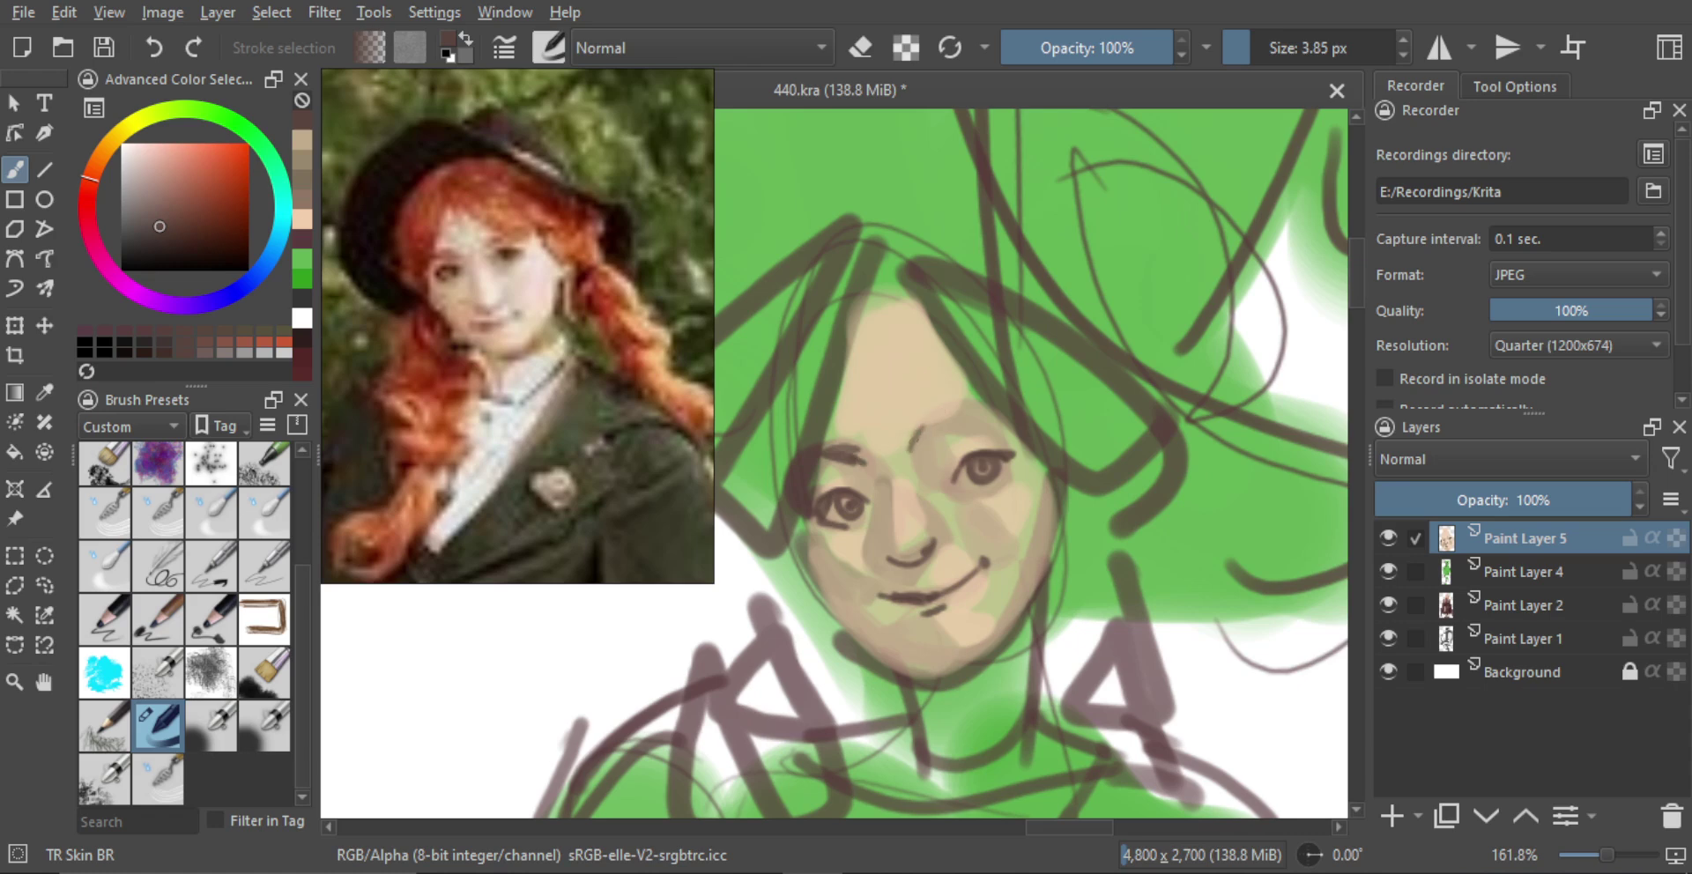
{"action": "left_click_drag", "start_coordinate": [909, 445], "coordinate": [964, 406]}
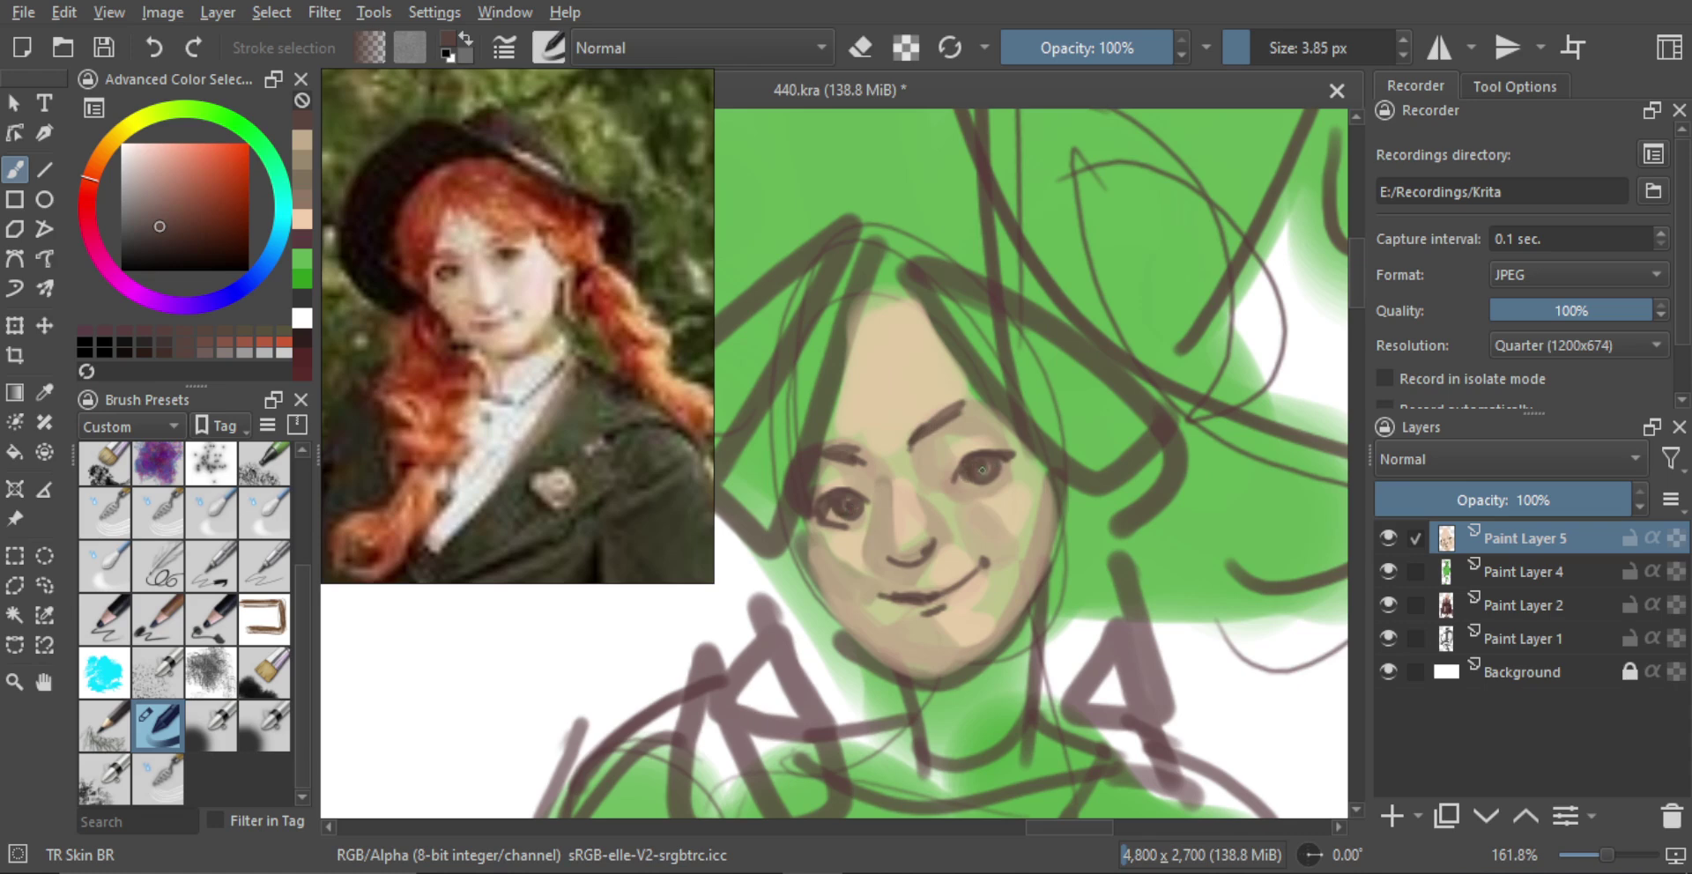
Check the face in mirrored view, sample its light skin tone and cover the patchy cheeks and chin with a brush of about 14 px
{"action": "key", "text": "m"}
{"action": "left_click_drag", "start_coordinate": [981, 470], "coordinate": [1193, 427]}
{"action": "key", "text": "m"}
{"action": "left_click_drag", "start_coordinate": [937, 457], "coordinate": [1154, 384]}
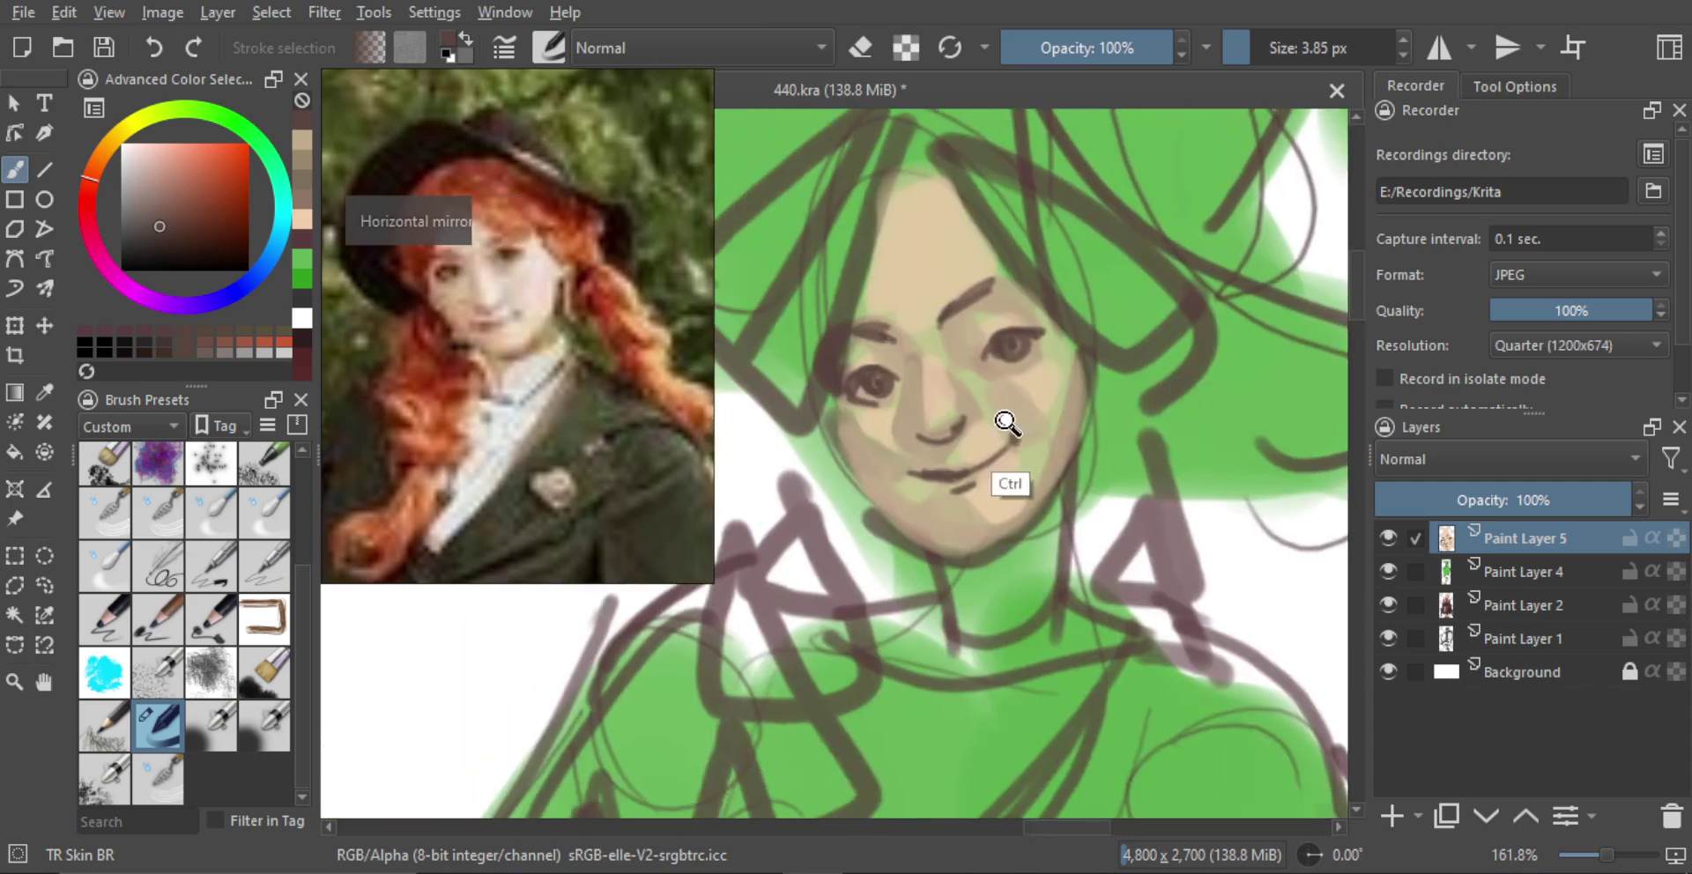
{"action": "left_click_drag", "start_coordinate": [1006, 423], "coordinate": [935, 475]}
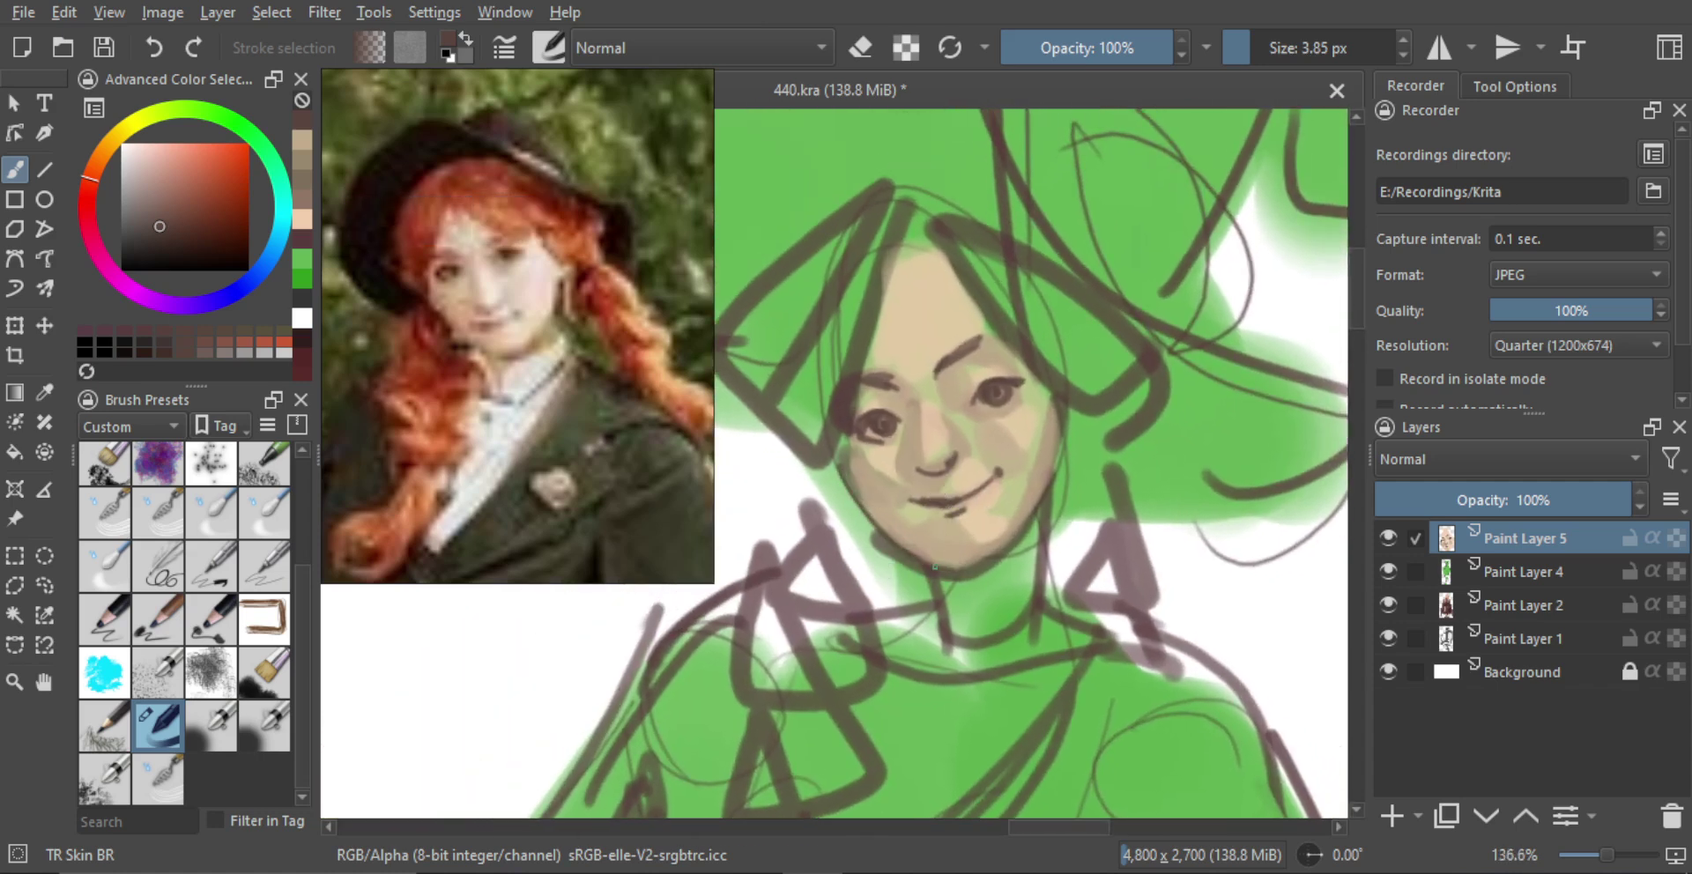
{"action": "left_click", "coordinate": [896, 455], "text": "ctrl"}
{"action": "mouse_move", "coordinate": [880, 464]}
{"action": "left_mouse_down"}
{"action": "mouse_move", "coordinate": [901, 481]}
{"action": "mouse_move", "coordinate": [873, 493]}
{"action": "mouse_move", "coordinate": [915, 420]}
{"action": "mouse_move", "coordinate": [936, 487]}
{"action": "mouse_move", "coordinate": [889, 492]}
{"action": "mouse_move", "coordinate": [947, 547]}
{"action": "mouse_move", "coordinate": [967, 536]}
{"action": "left_mouse_up"}
{"action": "left_click", "coordinate": [881, 499], "text": "ctrl"}
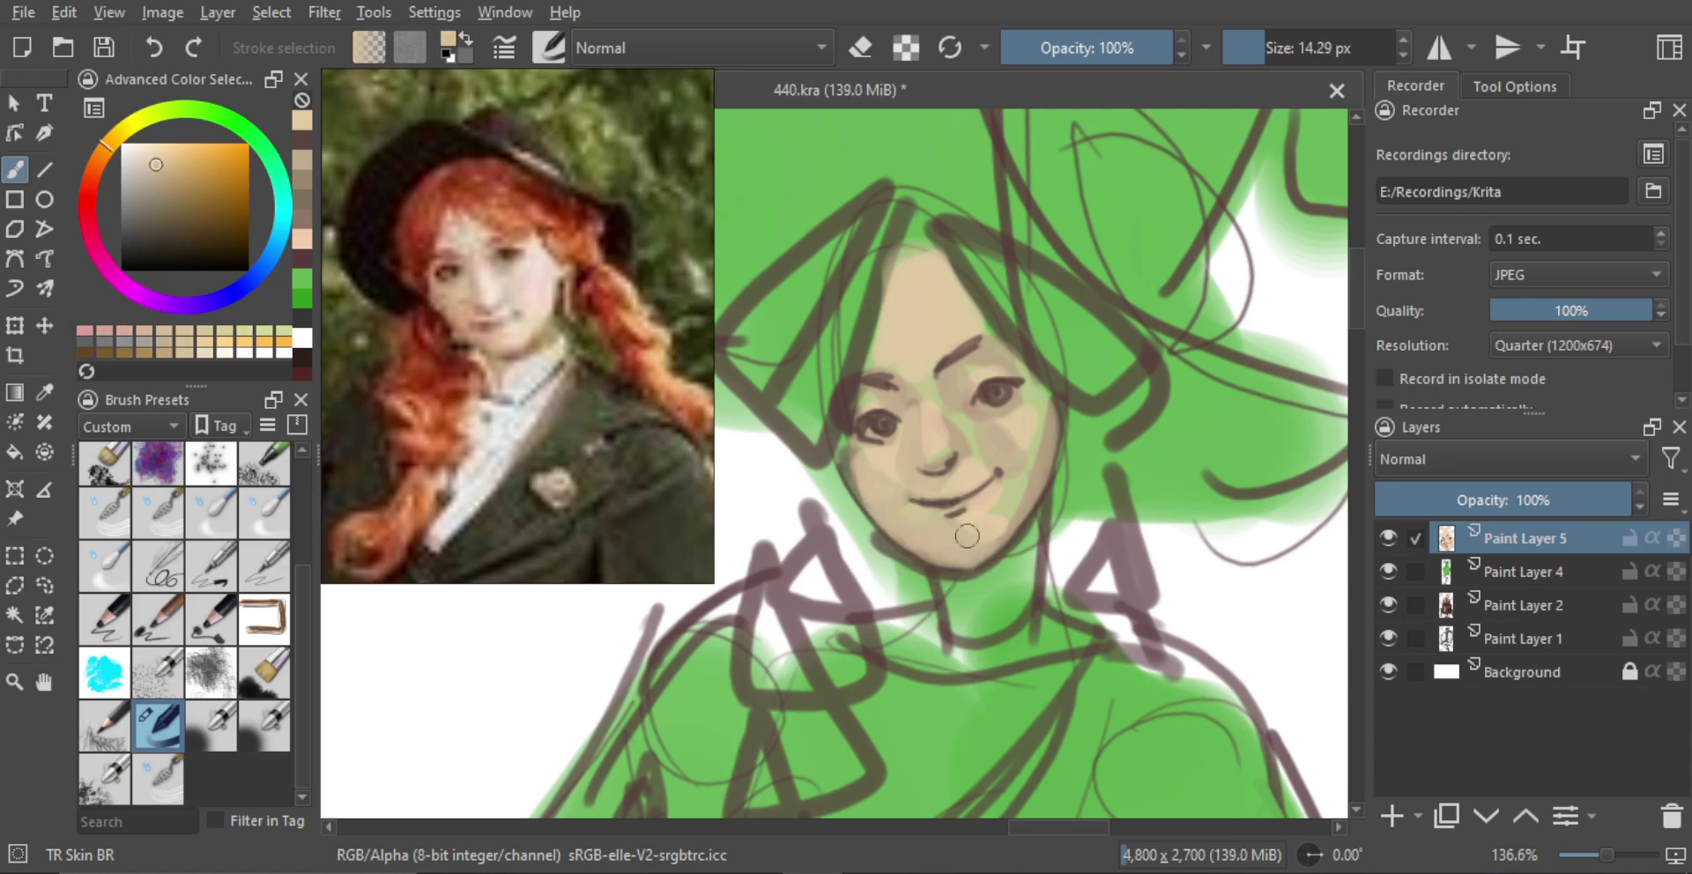
{"action": "mouse_move", "coordinate": [1014, 480]}
{"action": "left_mouse_down"}
{"action": "mouse_move", "coordinate": [1006, 436]}
{"action": "mouse_move", "coordinate": [1042, 453]}
{"action": "mouse_move", "coordinate": [1021, 439]}
{"action": "mouse_move", "coordinate": [986, 436]}
{"action": "mouse_move", "coordinate": [975, 463]}
{"action": "mouse_move", "coordinate": [975, 425]}
{"action": "mouse_move", "coordinate": [981, 449]}
{"action": "mouse_move", "coordinate": [915, 444]}
{"action": "left_mouse_up"}
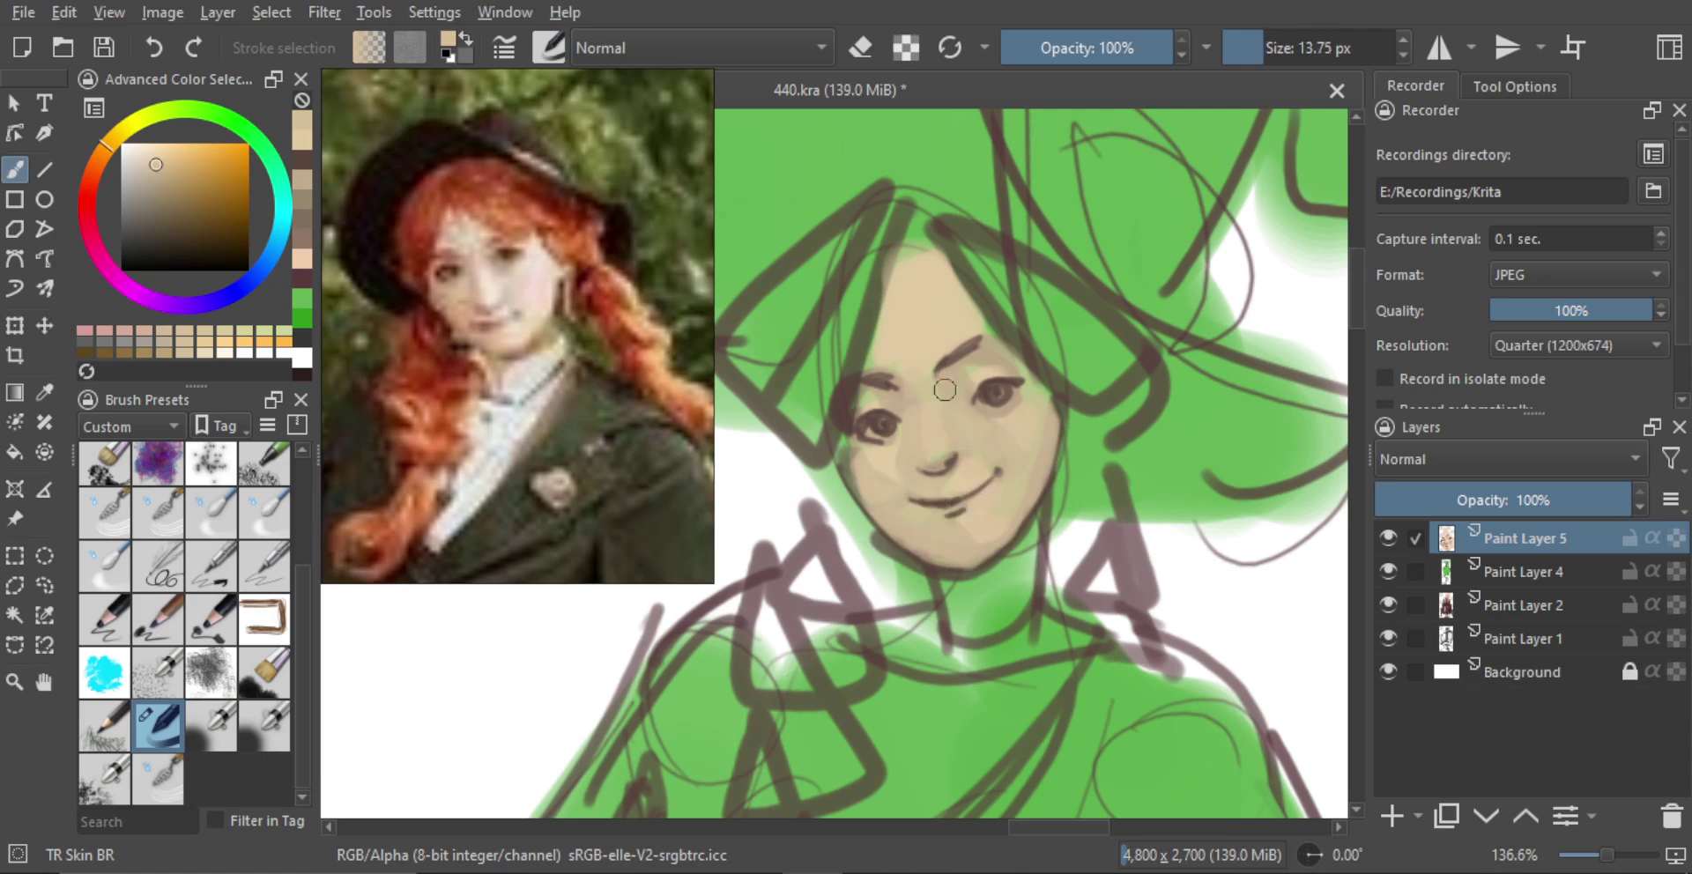
Even out the skin around the forehead, nose and eyes in light beige with a brush of up to about 17 px
{"action": "left_click_drag", "start_coordinate": [908, 366], "coordinate": [913, 366]}
{"action": "mouse_move", "coordinate": [905, 377]}
{"action": "left_mouse_down"}
{"action": "mouse_move", "coordinate": [893, 362]}
{"action": "mouse_move", "coordinate": [997, 461]}
{"action": "mouse_move", "coordinate": [979, 519]}
{"action": "left_mouse_up"}
{"action": "left_click_drag", "start_coordinate": [975, 463], "coordinate": [972, 386]}
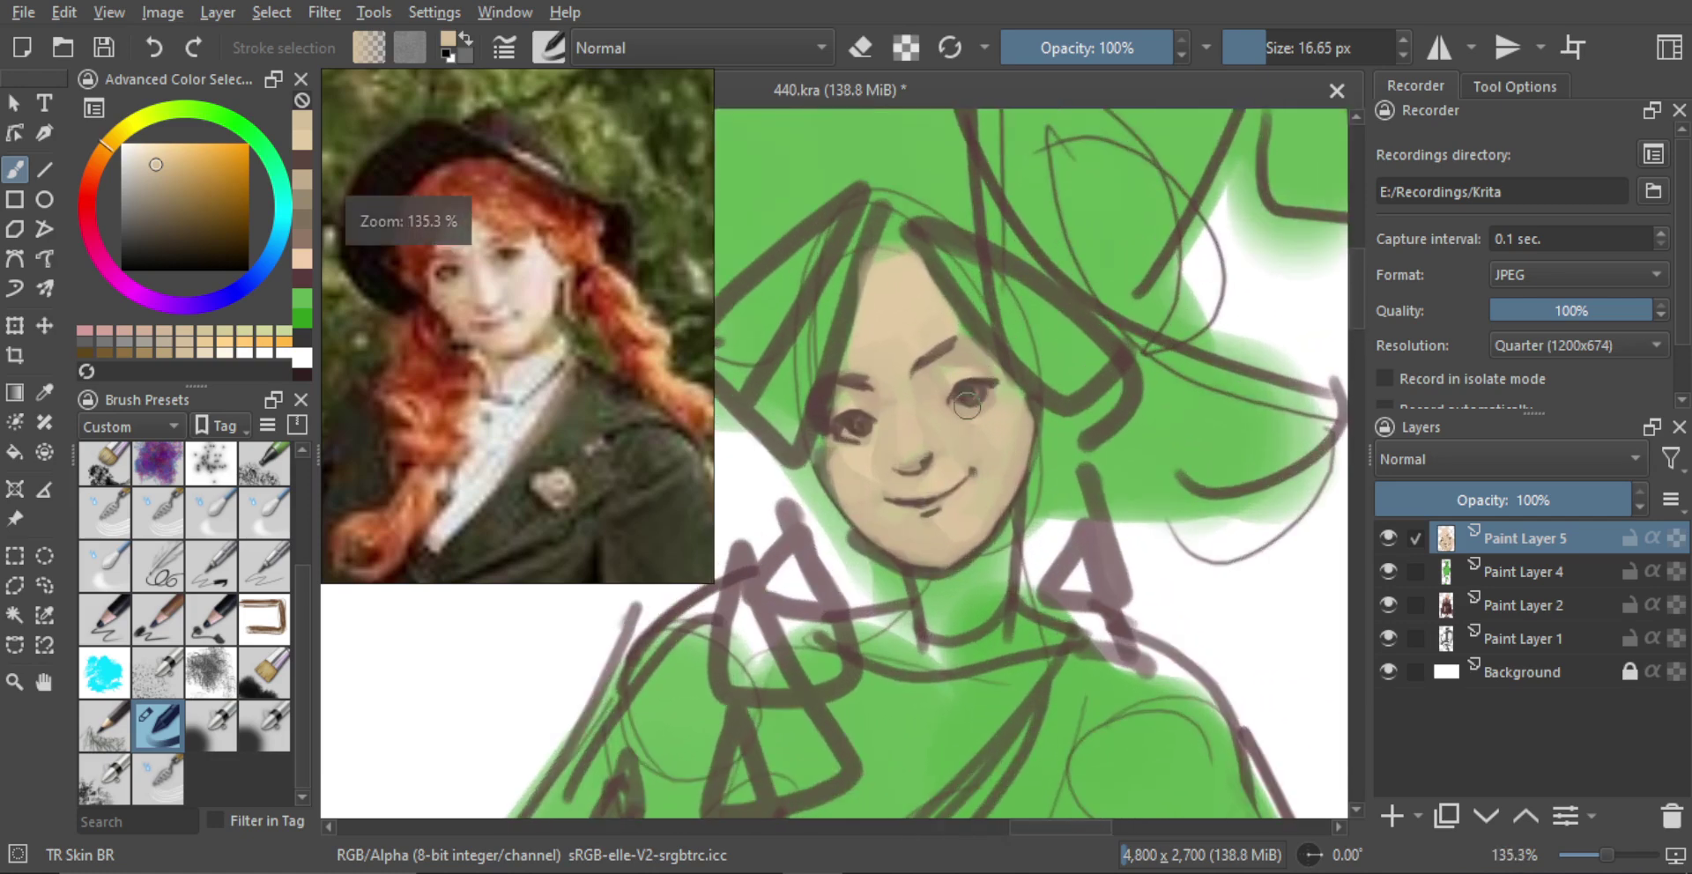
{"action": "scroll", "coordinate": [967, 406], "scroll_direction": "up", "scroll_amount": 2}
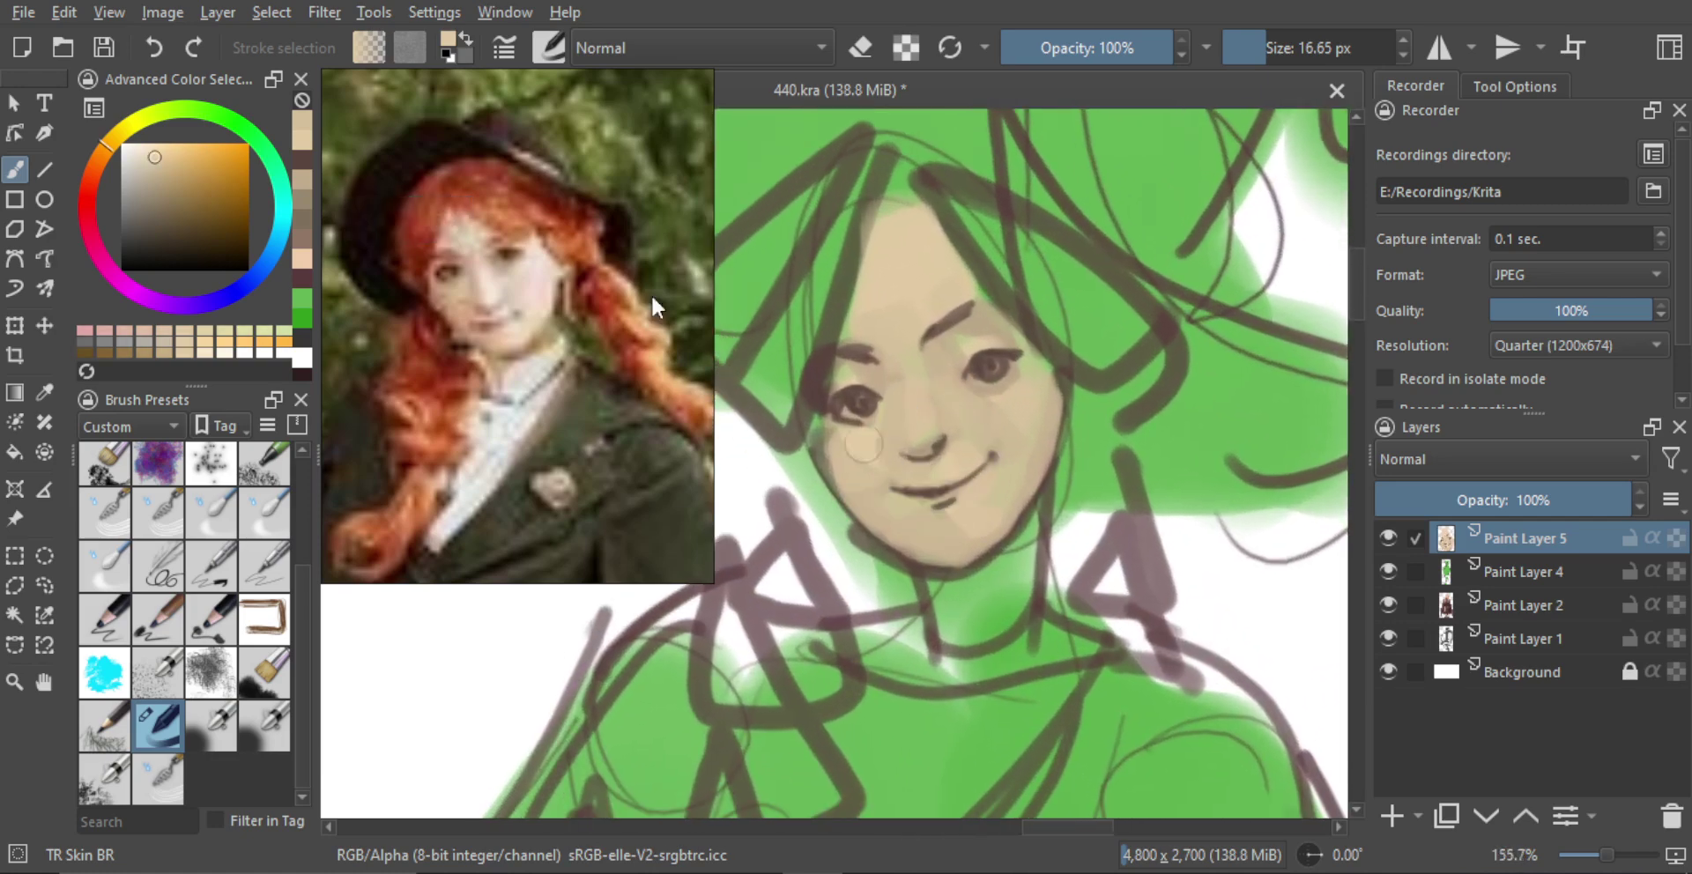
Choose a salmon red and paint soft blush over both cheeks and the nose with a brush of about 25 px
{"action": "left_click_drag", "start_coordinate": [105, 137], "coordinate": [105, 182]}
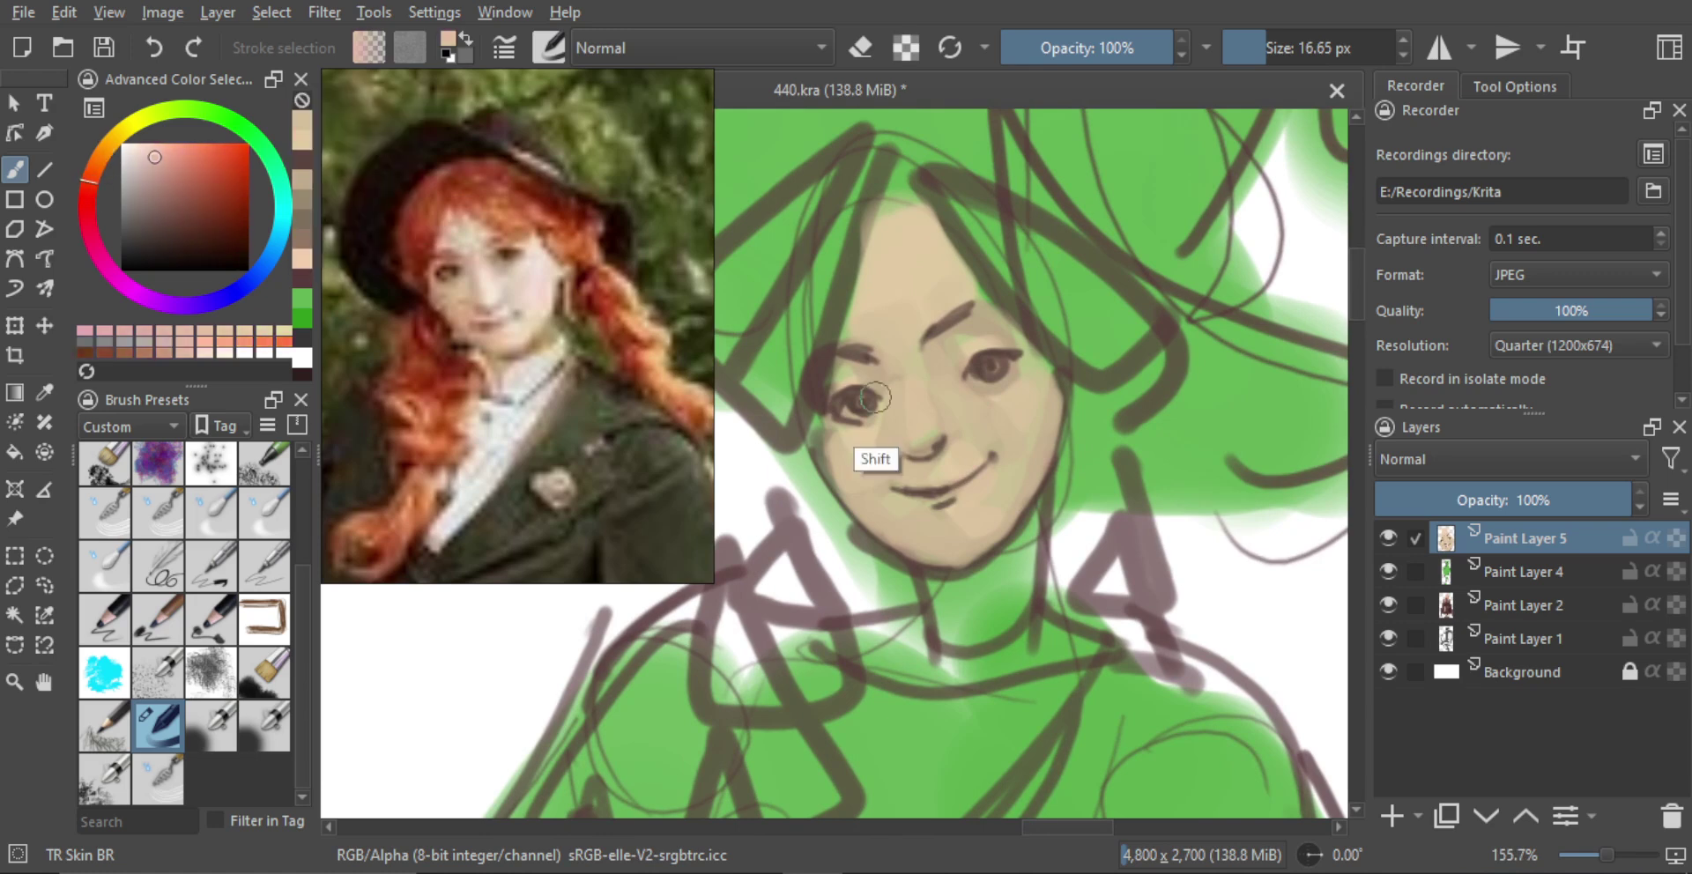
{"action": "mouse_move", "coordinate": [872, 428]}
{"action": "left_mouse_down"}
{"action": "mouse_move", "coordinate": [846, 453]}
{"action": "mouse_move", "coordinate": [872, 484]}
{"action": "left_mouse_up"}
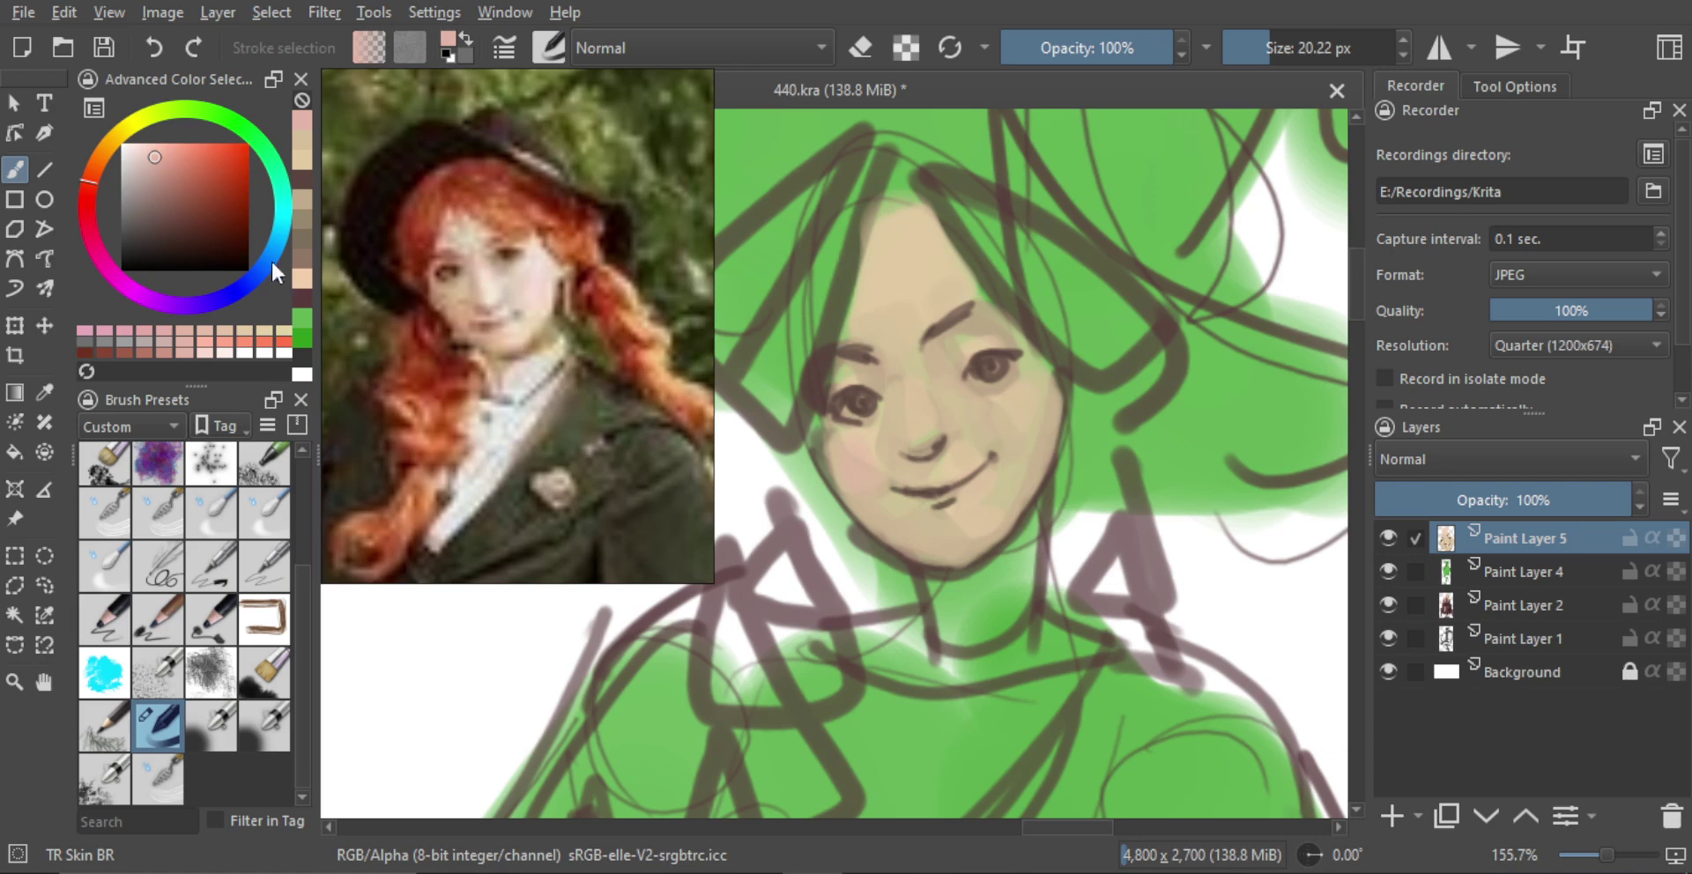
{"action": "left_click", "coordinate": [92, 166]}
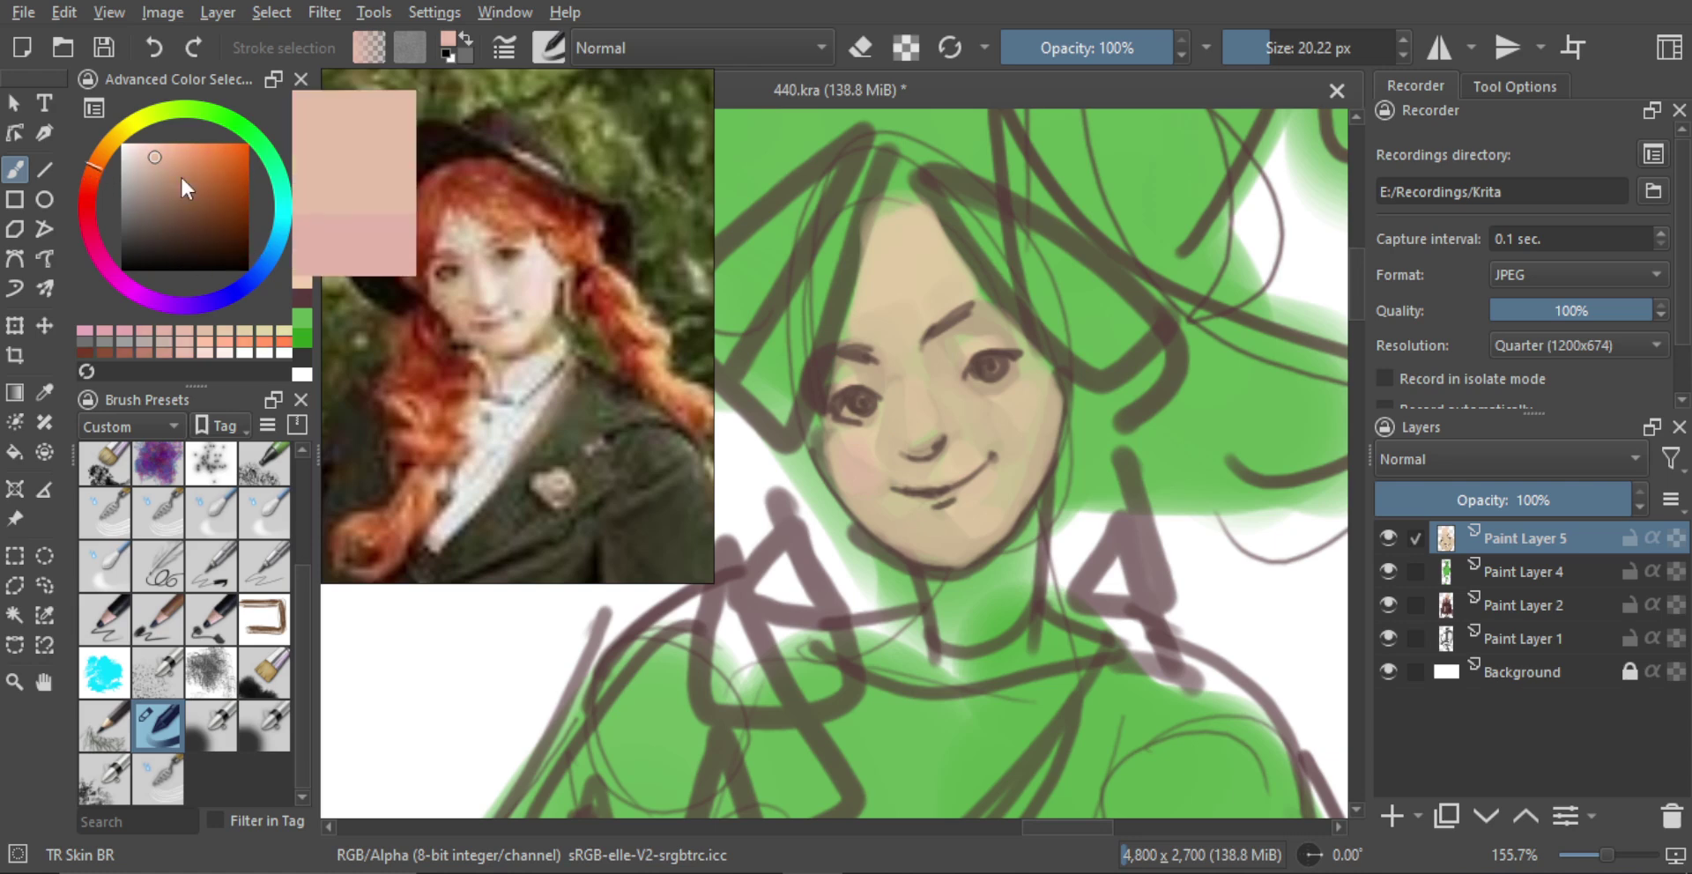
{"action": "left_click", "coordinate": [194, 160]}
{"action": "left_click", "coordinate": [93, 178]}
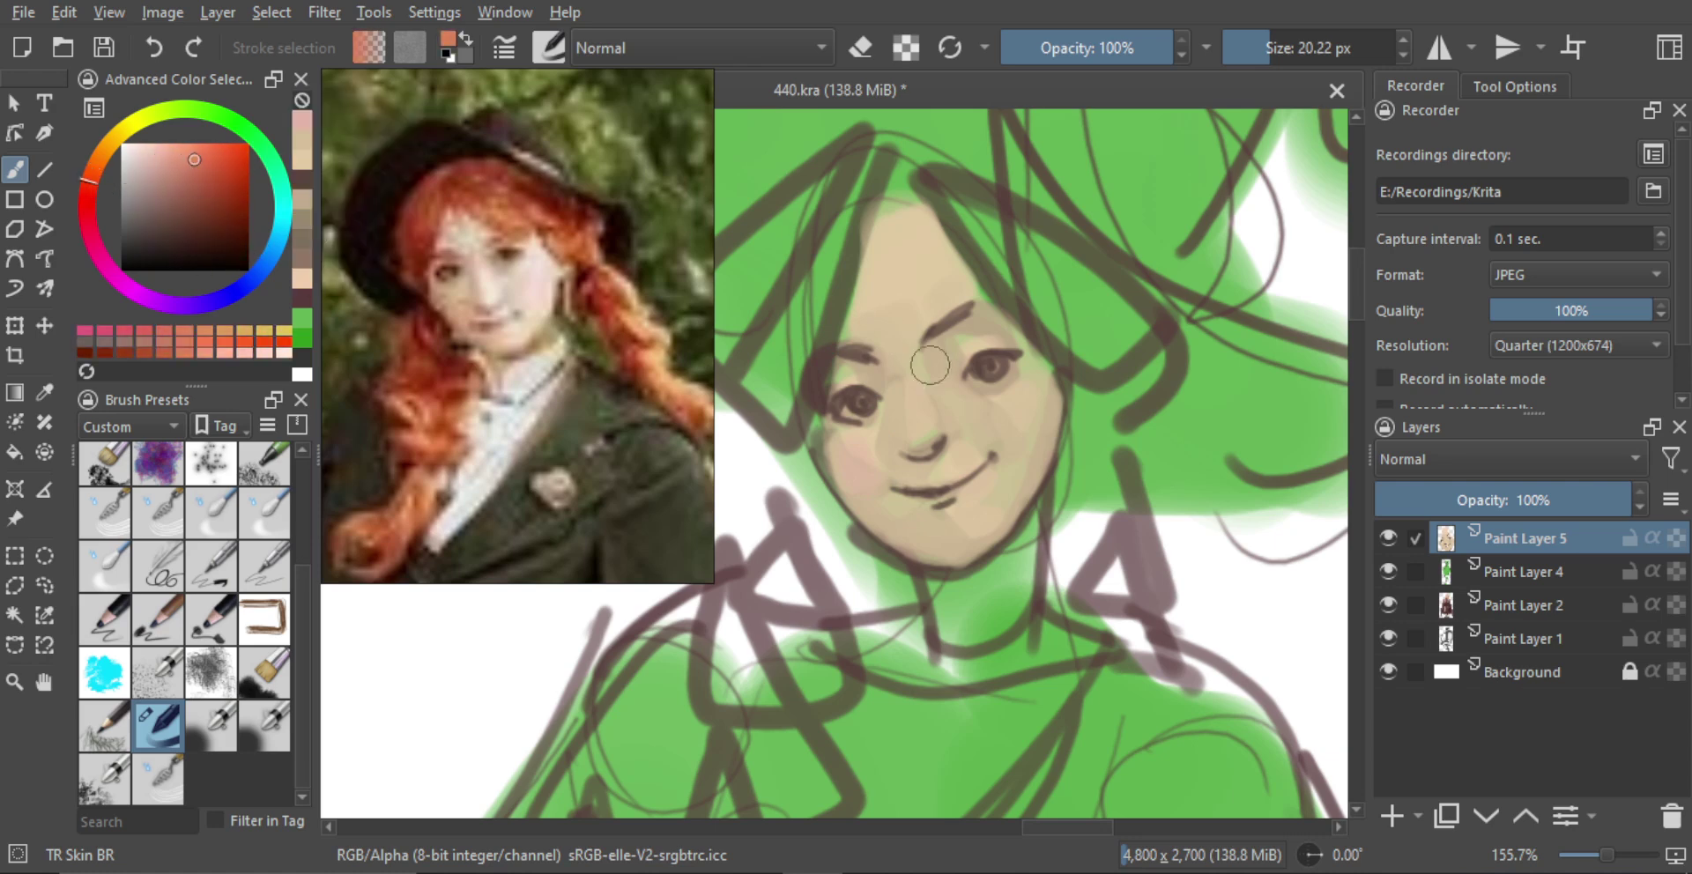
{"action": "key", "text": "bracketright"}
{"action": "mouse_move", "coordinate": [862, 439]}
{"action": "left_mouse_down"}
{"action": "mouse_move", "coordinate": [870, 489]}
{"action": "mouse_move", "coordinate": [856, 474]}
{"action": "mouse_move", "coordinate": [865, 451]}
{"action": "mouse_move", "coordinate": [880, 491]}
{"action": "mouse_move", "coordinate": [852, 460]}
{"action": "mouse_move", "coordinate": [863, 484]}
{"action": "mouse_move", "coordinate": [881, 476]}
{"action": "mouse_move", "coordinate": [924, 419]}
{"action": "mouse_move", "coordinate": [920, 448]}
{"action": "mouse_move", "coordinate": [998, 435]}
{"action": "mouse_move", "coordinate": [1026, 406]}
{"action": "mouse_move", "coordinate": [1042, 418]}
{"action": "mouse_move", "coordinate": [1006, 423]}
{"action": "mouse_move", "coordinate": [1032, 393]}
{"action": "left_mouse_up"}
{"action": "key", "text": "ctrl+z"}
{"action": "key", "text": "ctrl+z"}
{"action": "key", "text": "bracketleft"}
{"action": "key", "text": "bracketleft"}
{"action": "key", "text": "bracketright"}
{"action": "key", "text": "bracketright"}
Sample a lighter orange blush tone from the face and tint the skin around both eyes with a brush of about 18 px
{"action": "left_click", "coordinate": [1005, 422], "text": "ctrl"}
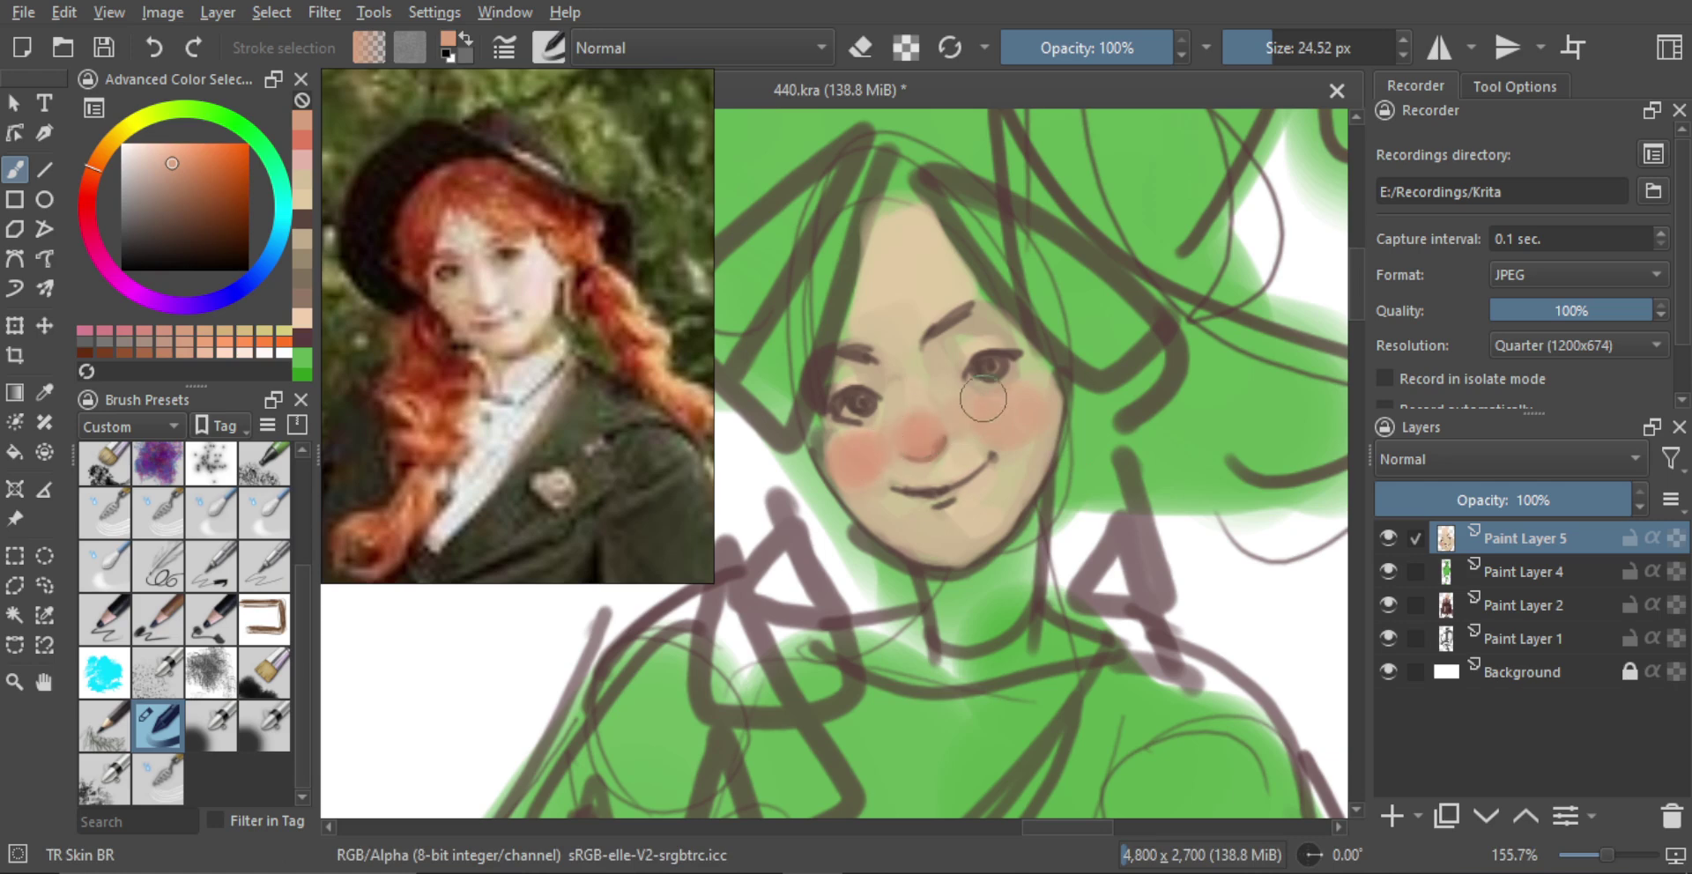
{"action": "key", "text": "bracketleft"}
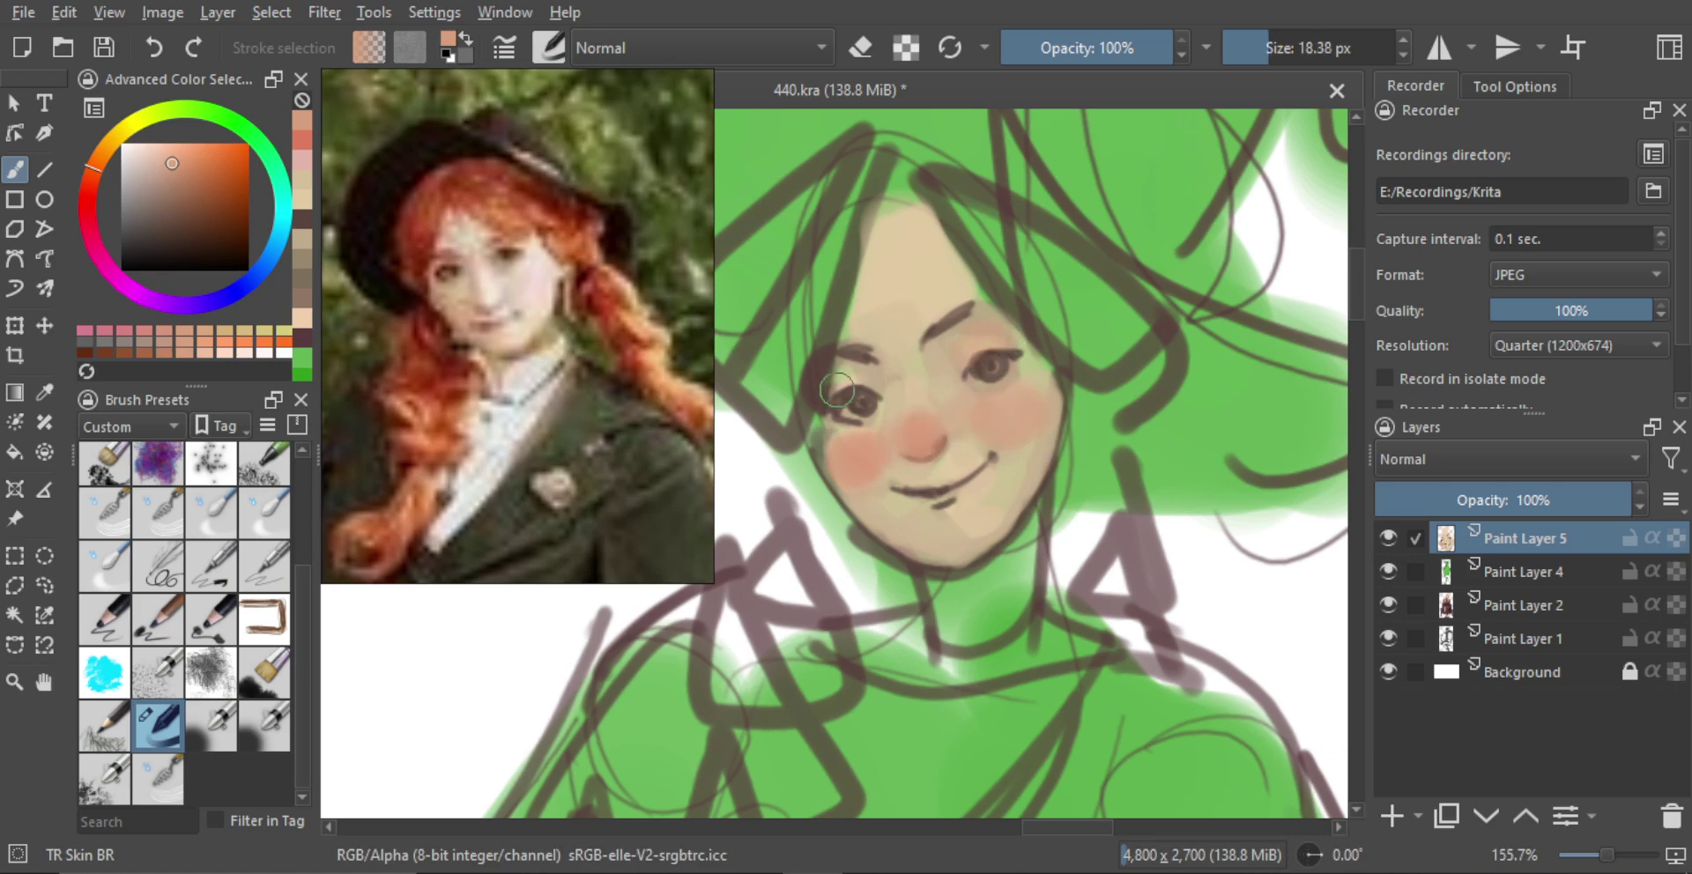
{"action": "key", "text": "bracketleft"}
{"action": "key", "text": "bracketleft"}
Colour the lips in a muted reddish brown sampled from the face with a brush of about 5 px
{"action": "key", "text": "bracketleft"}
{"action": "key", "text": "bracketleft"}
{"action": "mouse_move", "coordinate": [922, 491]}
{"action": "left_mouse_down"}
{"action": "mouse_move", "coordinate": [950, 486]}
{"action": "mouse_move", "coordinate": [981, 679]}
{"action": "left_mouse_up"}
{"action": "left_click", "coordinate": [924, 491], "text": "ctrl"}
{"action": "left_click", "coordinate": [939, 490], "text": "ctrl"}
{"action": "left_click_drag", "start_coordinate": [972, 468], "coordinate": [948, 388]}
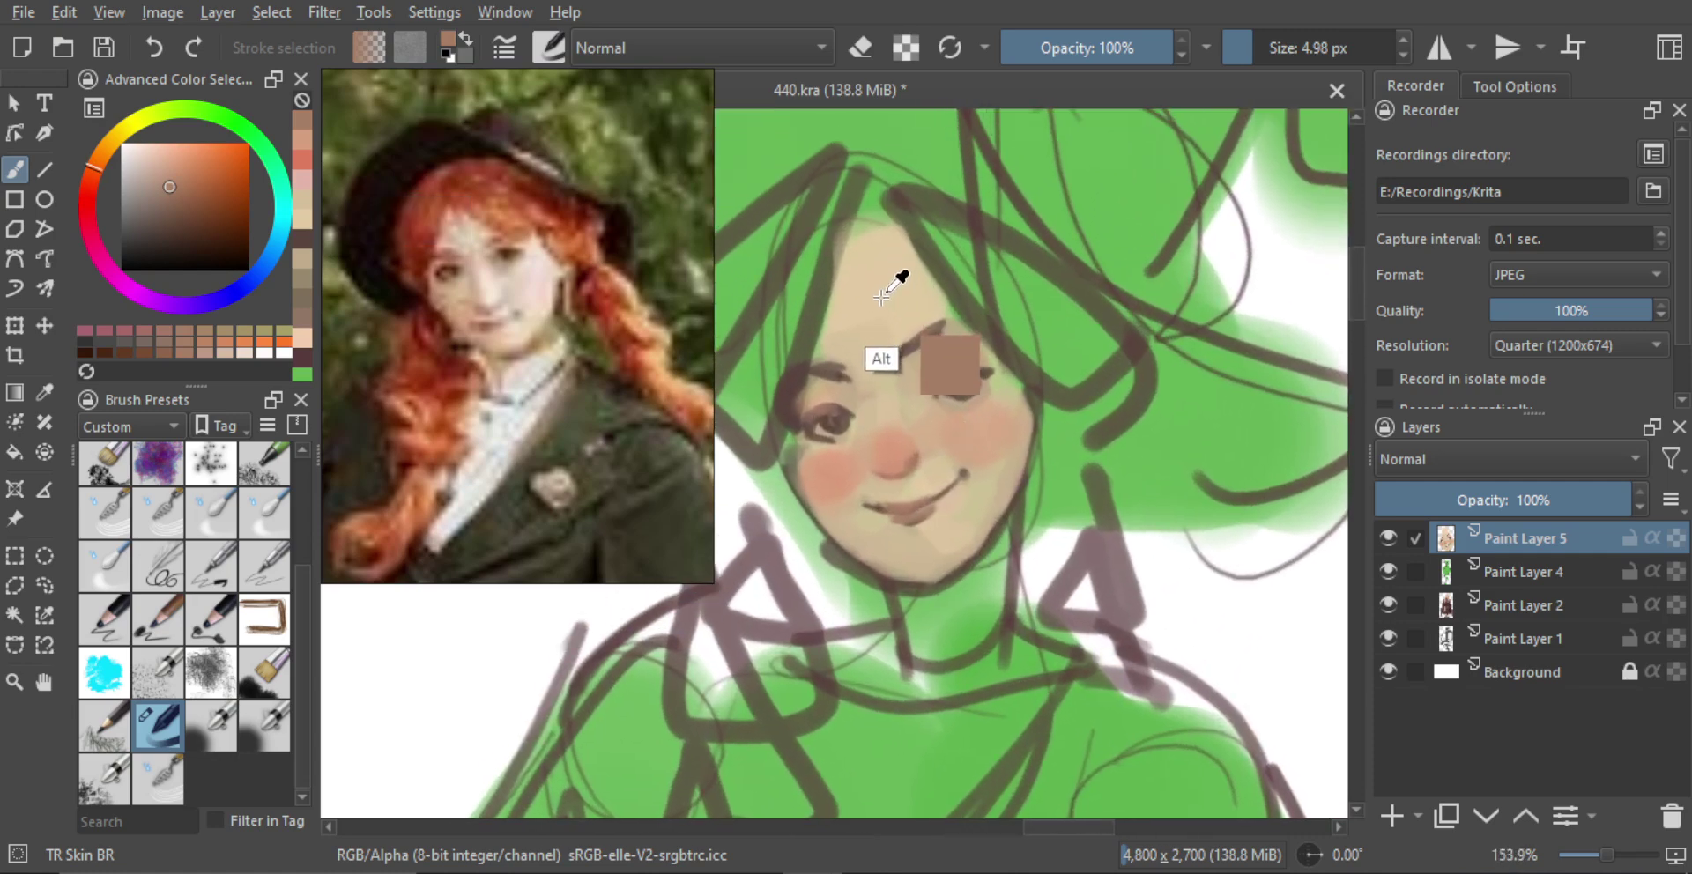
Choose a very light peach and paint a highlight along the bridge of the nose with a brush of about 7 px
{"action": "left_click", "coordinate": [152, 139]}
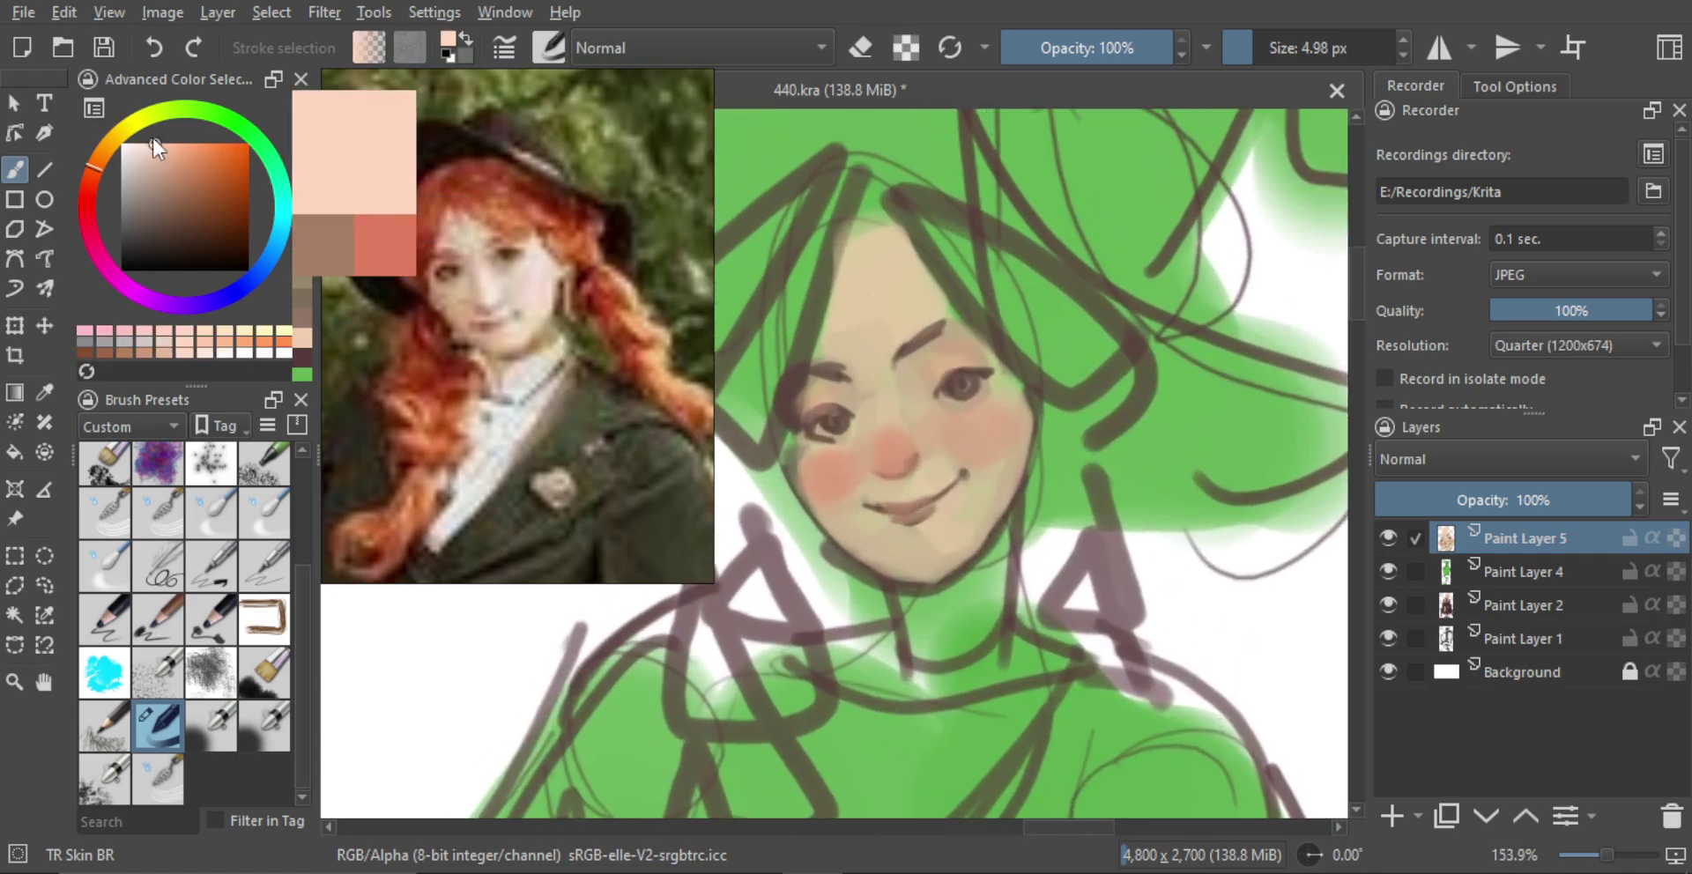
{"action": "left_click", "coordinate": [97, 155]}
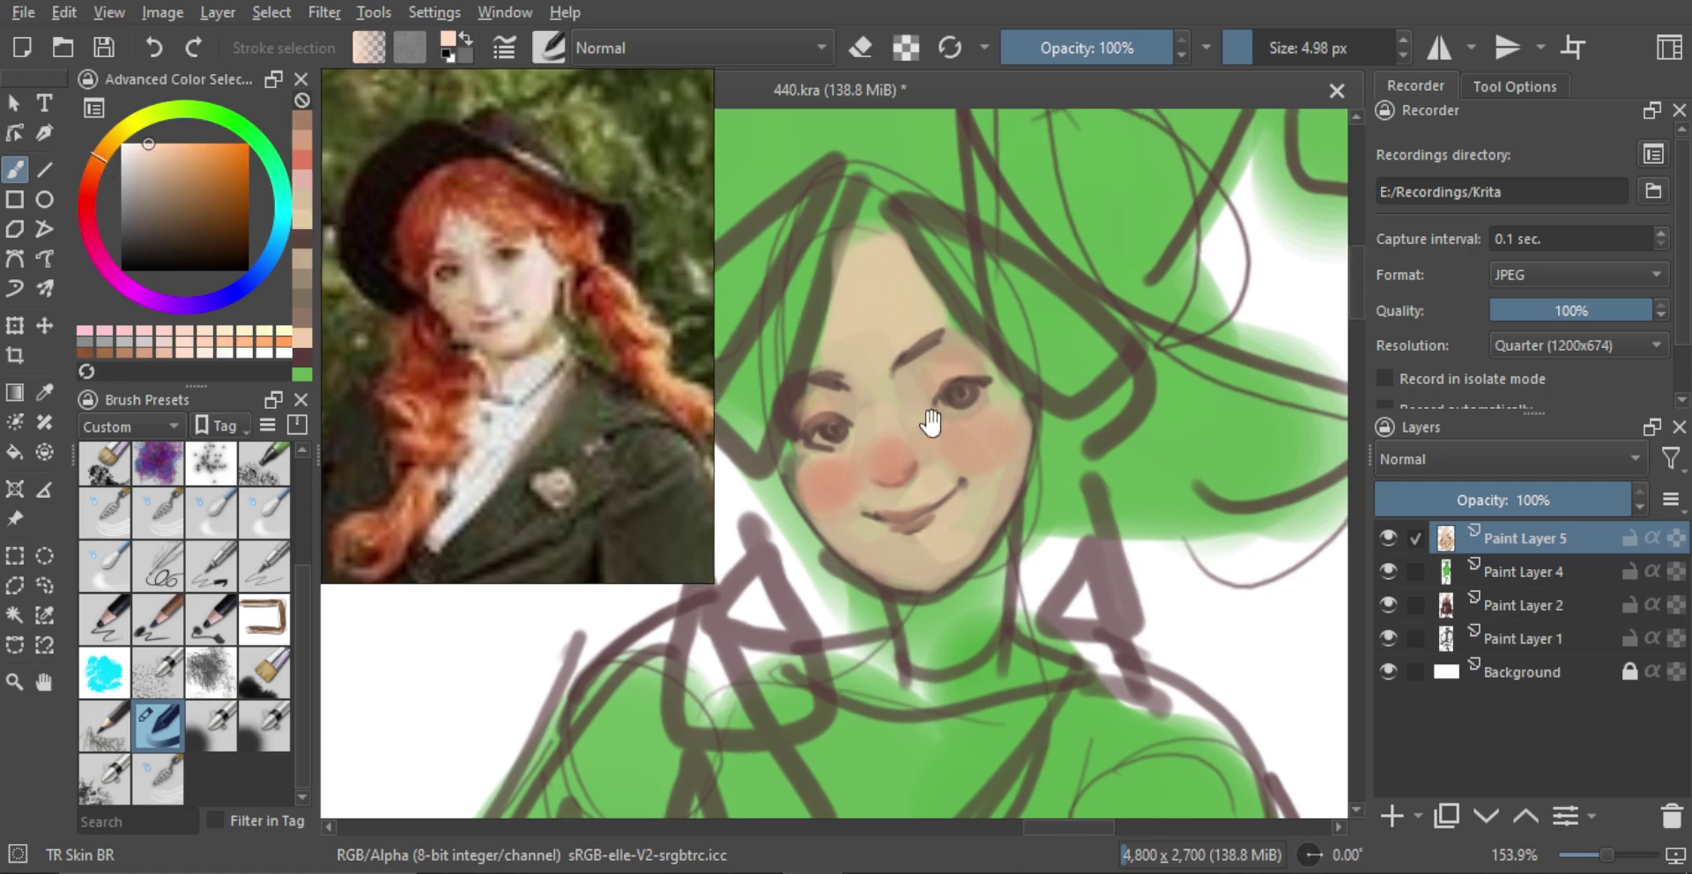
{"action": "key", "text": "bracketright"}
{"action": "mouse_move", "coordinate": [931, 423]}
{"action": "left_mouse_down"}
{"action": "mouse_move", "coordinate": [882, 406]}
{"action": "mouse_move", "coordinate": [895, 445]}
{"action": "left_mouse_up"}
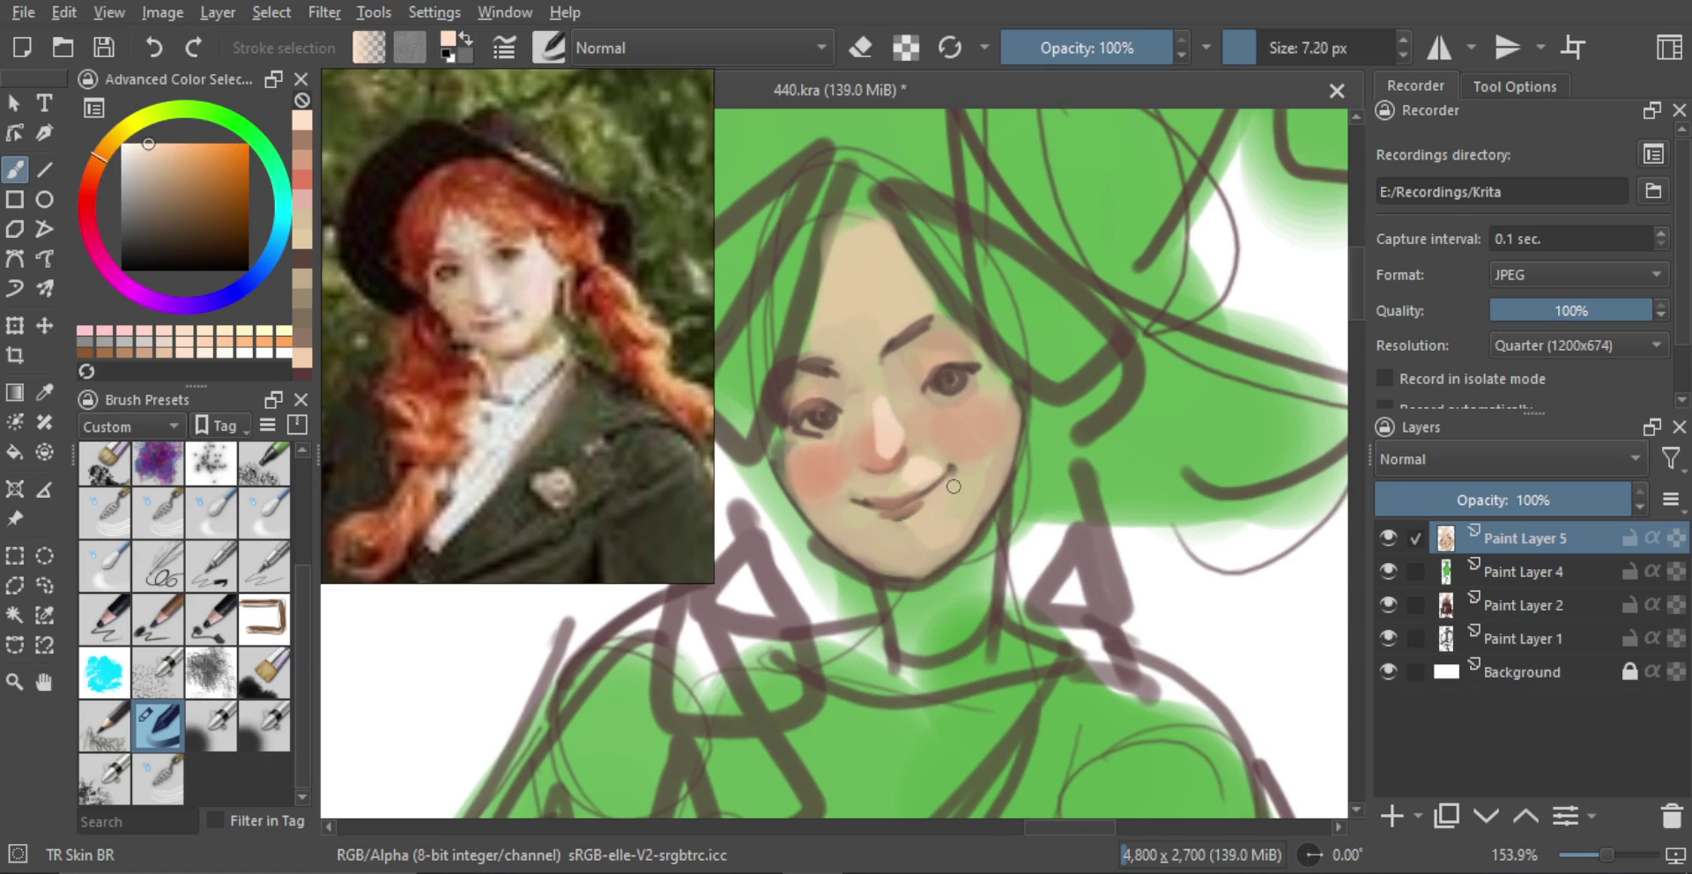
Add a light peach highlight beside the right corner of the mouth with a brush of about 8 px, undoing the stray stroke
{"action": "key", "text": "bracketleft"}
{"action": "key", "text": "bracketleft"}
{"action": "key", "text": "bracketleft"}
{"action": "key", "text": "bracketright"}
{"action": "key", "text": "bracketright"}
{"action": "key", "text": "bracketright"}
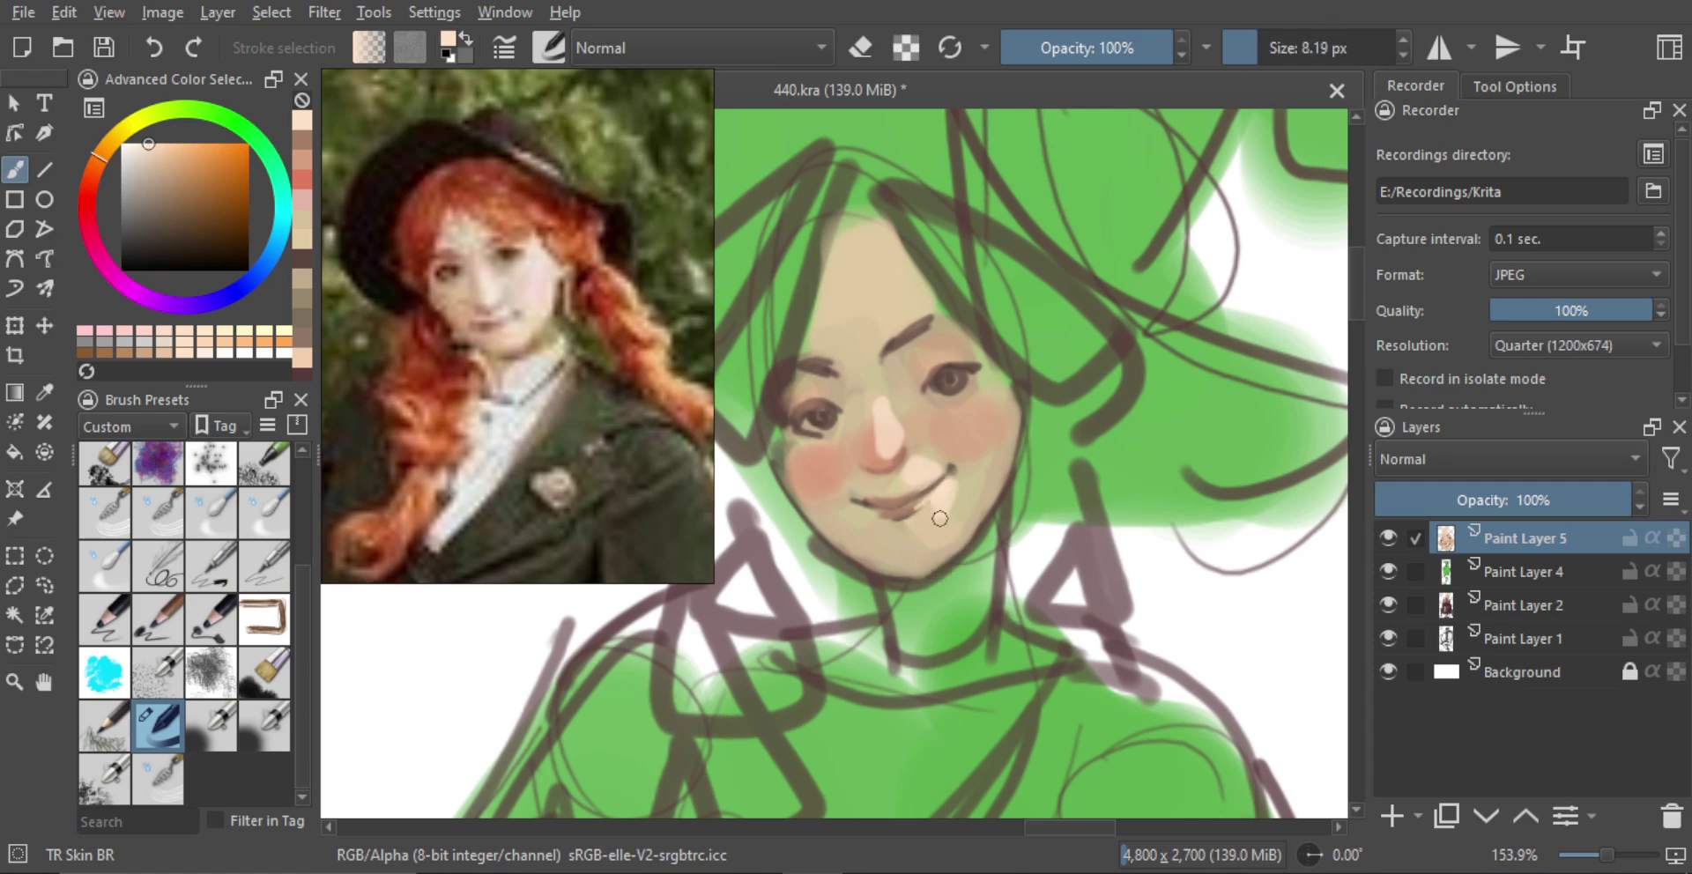
{"action": "key", "text": "bracketright"}
{"action": "mouse_move", "coordinate": [954, 510]}
{"action": "left_mouse_down"}
{"action": "mouse_move", "coordinate": [923, 541]}
{"action": "mouse_move", "coordinate": [974, 509]}
{"action": "mouse_move", "coordinate": [989, 454]}
{"action": "left_mouse_up"}
{"action": "left_click_drag", "start_coordinate": [958, 539], "coordinate": [963, 484]}
{"action": "key", "text": "ctrl+z"}
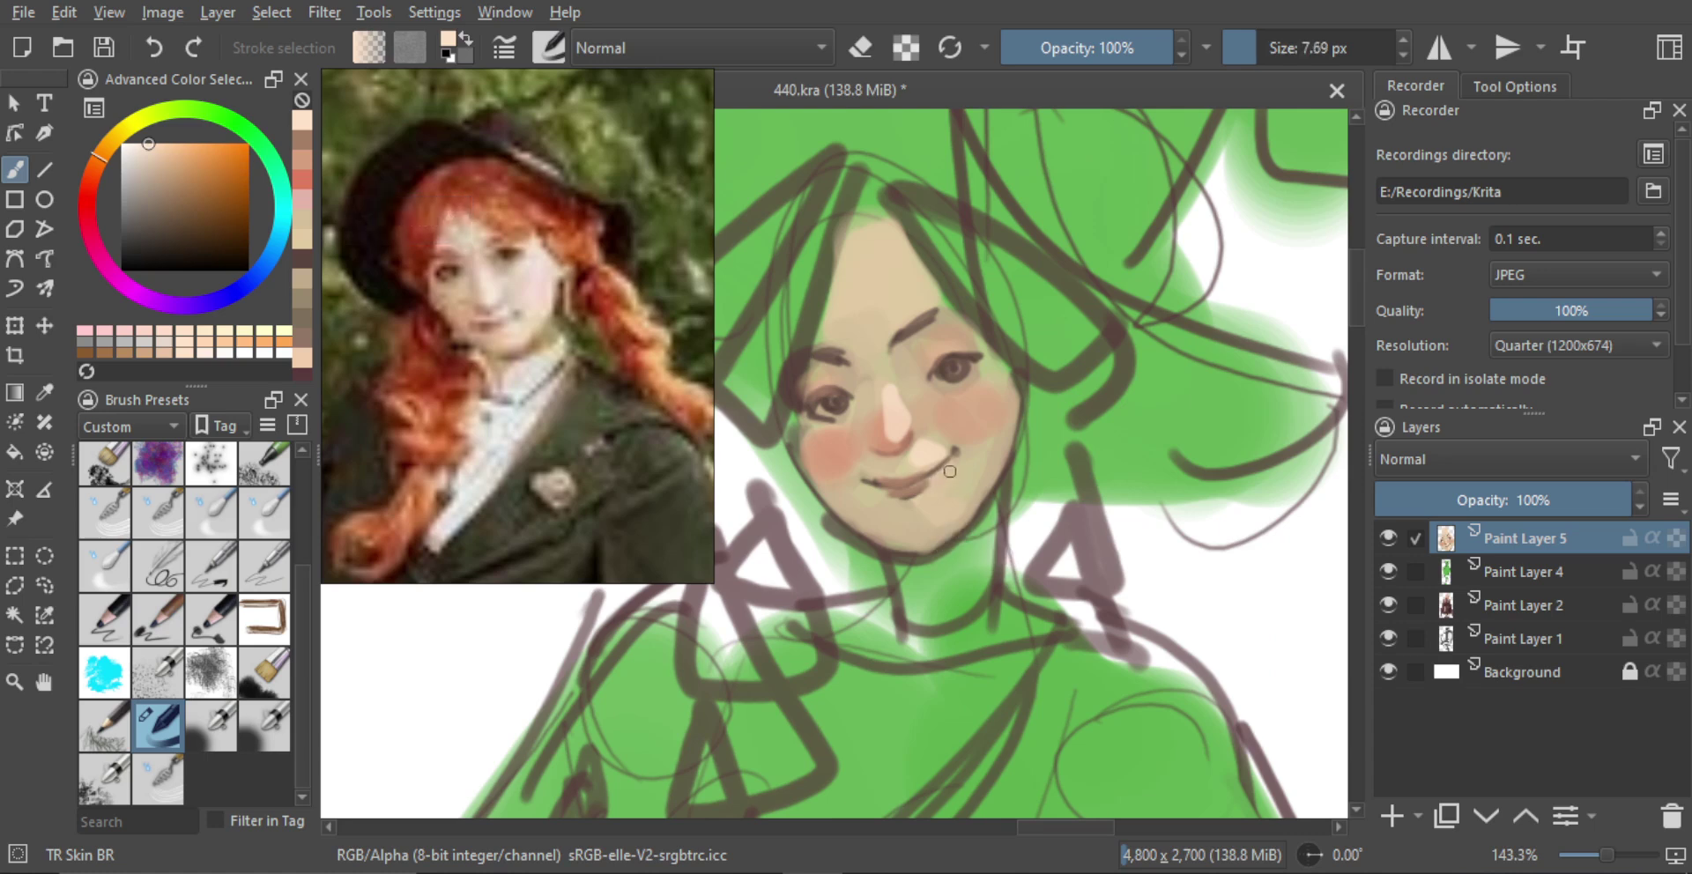
Paint light peach highlights on the chin and the right cheek with a brush of about 5 to 9 px
{"action": "key", "text": "bracketleft"}
{"action": "key", "text": "bracketleft"}
{"action": "key", "text": "bracketleft"}
{"action": "key", "text": "bracketright"}
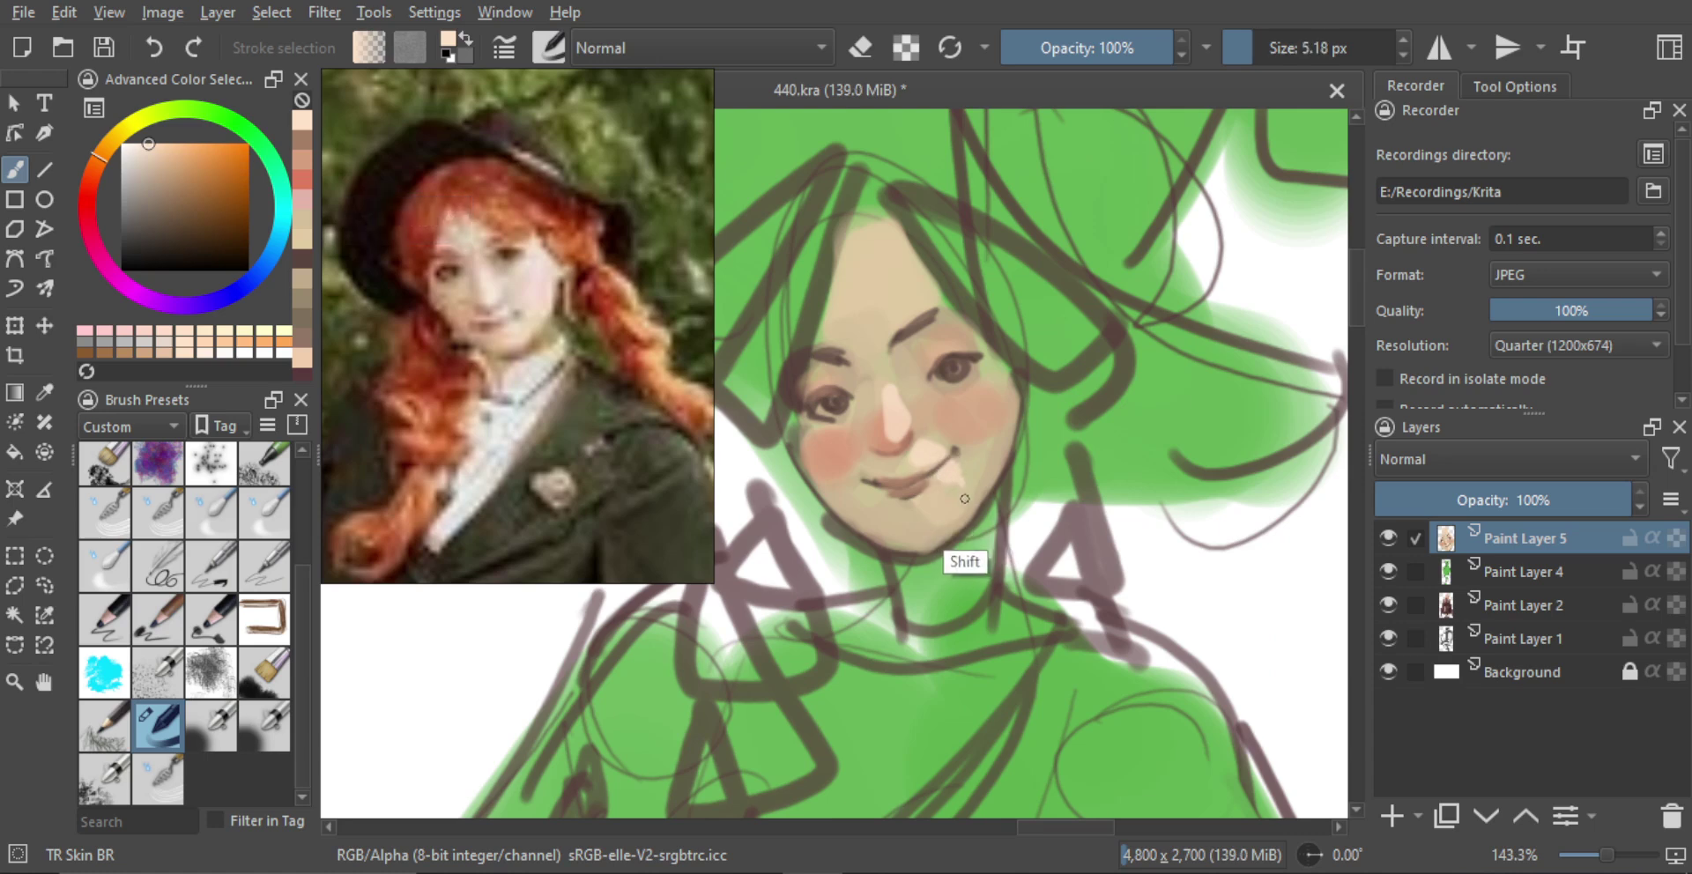
{"action": "mouse_move", "coordinate": [926, 516]}
{"action": "left_mouse_down"}
{"action": "mouse_move", "coordinate": [952, 518]}
{"action": "mouse_move", "coordinate": [972, 491]}
{"action": "left_mouse_up"}
{"action": "mouse_move", "coordinate": [992, 404]}
{"action": "left_mouse_down"}
{"action": "mouse_move", "coordinate": [992, 368]}
{"action": "mouse_move", "coordinate": [971, 399]}
{"action": "mouse_move", "coordinate": [984, 386]}
{"action": "mouse_move", "coordinate": [1004, 434]}
{"action": "left_mouse_up"}
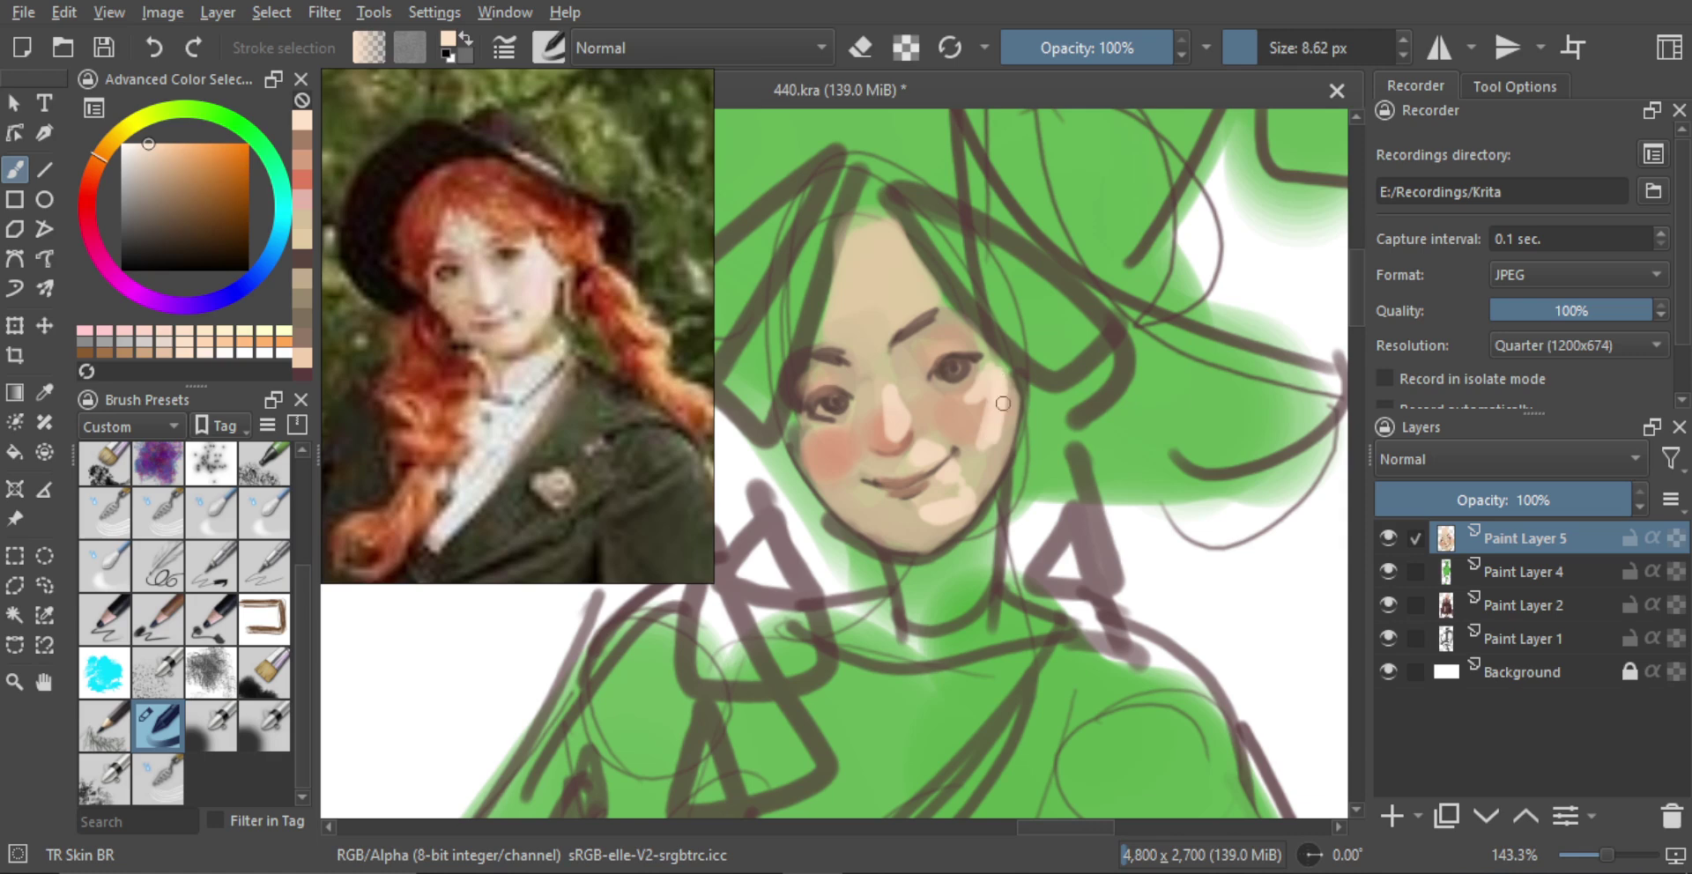
Extend the light peach highlight along the edge of the right cheek with a brush of about 9 px
{"action": "left_click_drag", "start_coordinate": [1005, 377], "coordinate": [1003, 459]}
{"action": "left_click_drag", "start_coordinate": [991, 406], "coordinate": [980, 501], "text": "shift"}
{"action": "key", "text": "ctrl+z"}
{"action": "left_click_drag", "start_coordinate": [980, 490], "coordinate": [1014, 492], "text": "shift"}
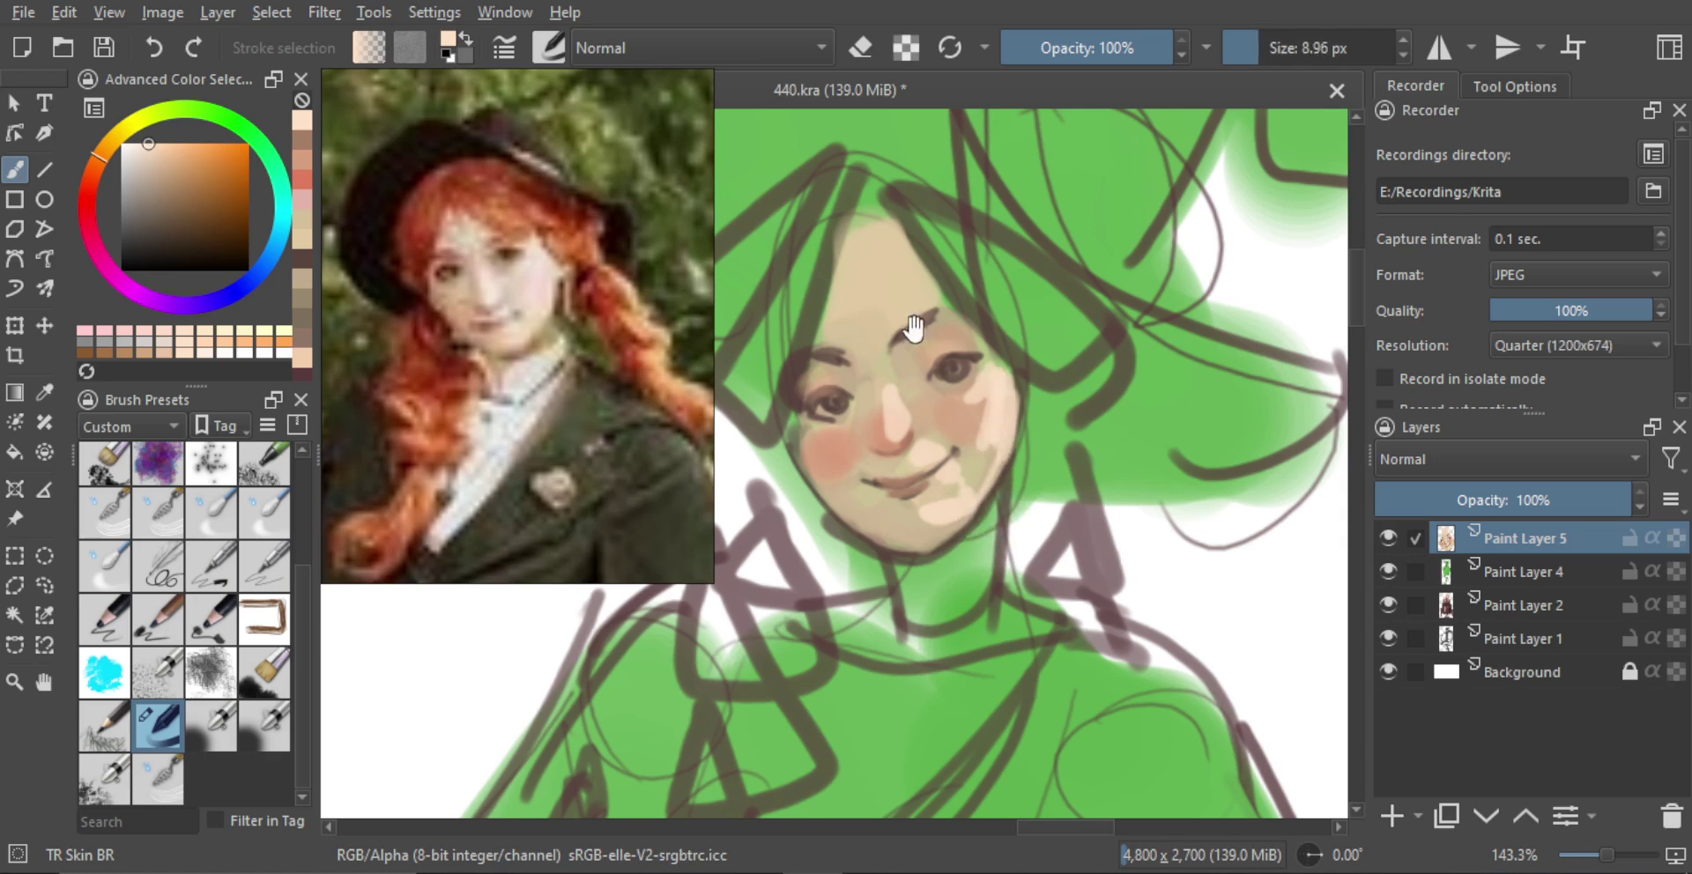
Add light peach highlights to the left cheek below the eye with a brush of about 5 px
{"action": "left_click_drag", "start_coordinate": [911, 329], "coordinate": [917, 373]}
{"action": "mouse_move", "coordinate": [917, 373]}
{"action": "left_mouse_down", "text": "ctrl"}
{"action": "mouse_move", "coordinate": [939, 407]}
{"action": "mouse_move", "coordinate": [873, 391]}
{"action": "mouse_move", "coordinate": [855, 437]}
{"action": "left_mouse_up", "text": "ctrl"}
{"action": "left_click_drag", "start_coordinate": [849, 478], "coordinate": [858, 477], "text": "shift"}
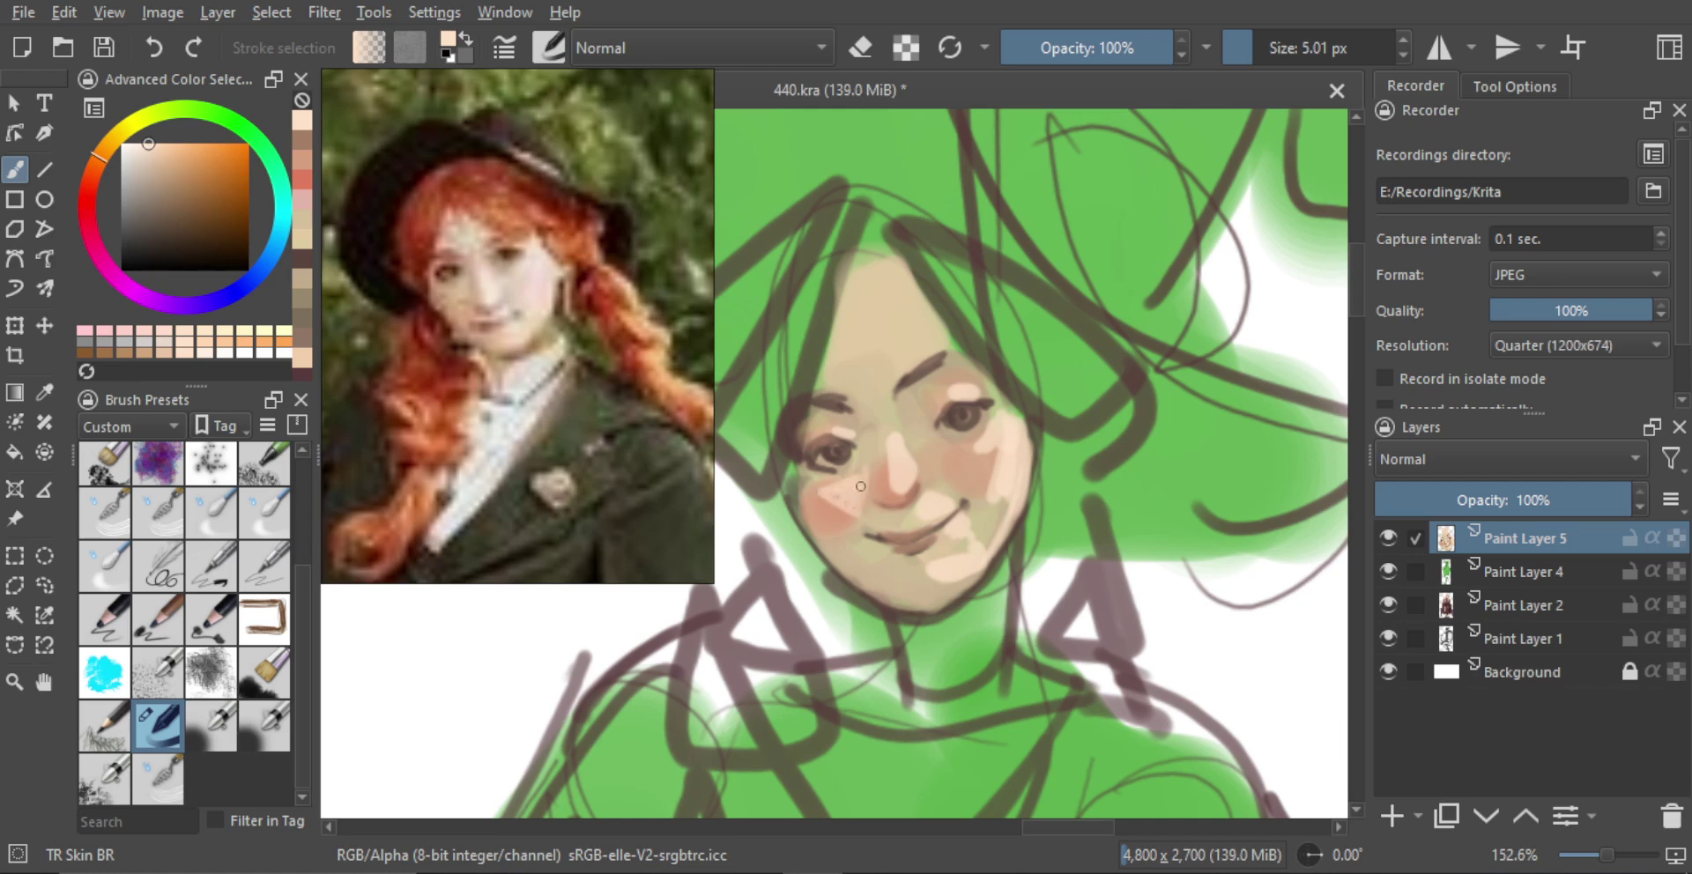
{"action": "left_click_drag", "start_coordinate": [870, 467], "coordinate": [872, 534], "text": "ctrl"}
{"action": "left_click_drag", "start_coordinate": [891, 409], "coordinate": [882, 370], "text": "ctrl"}
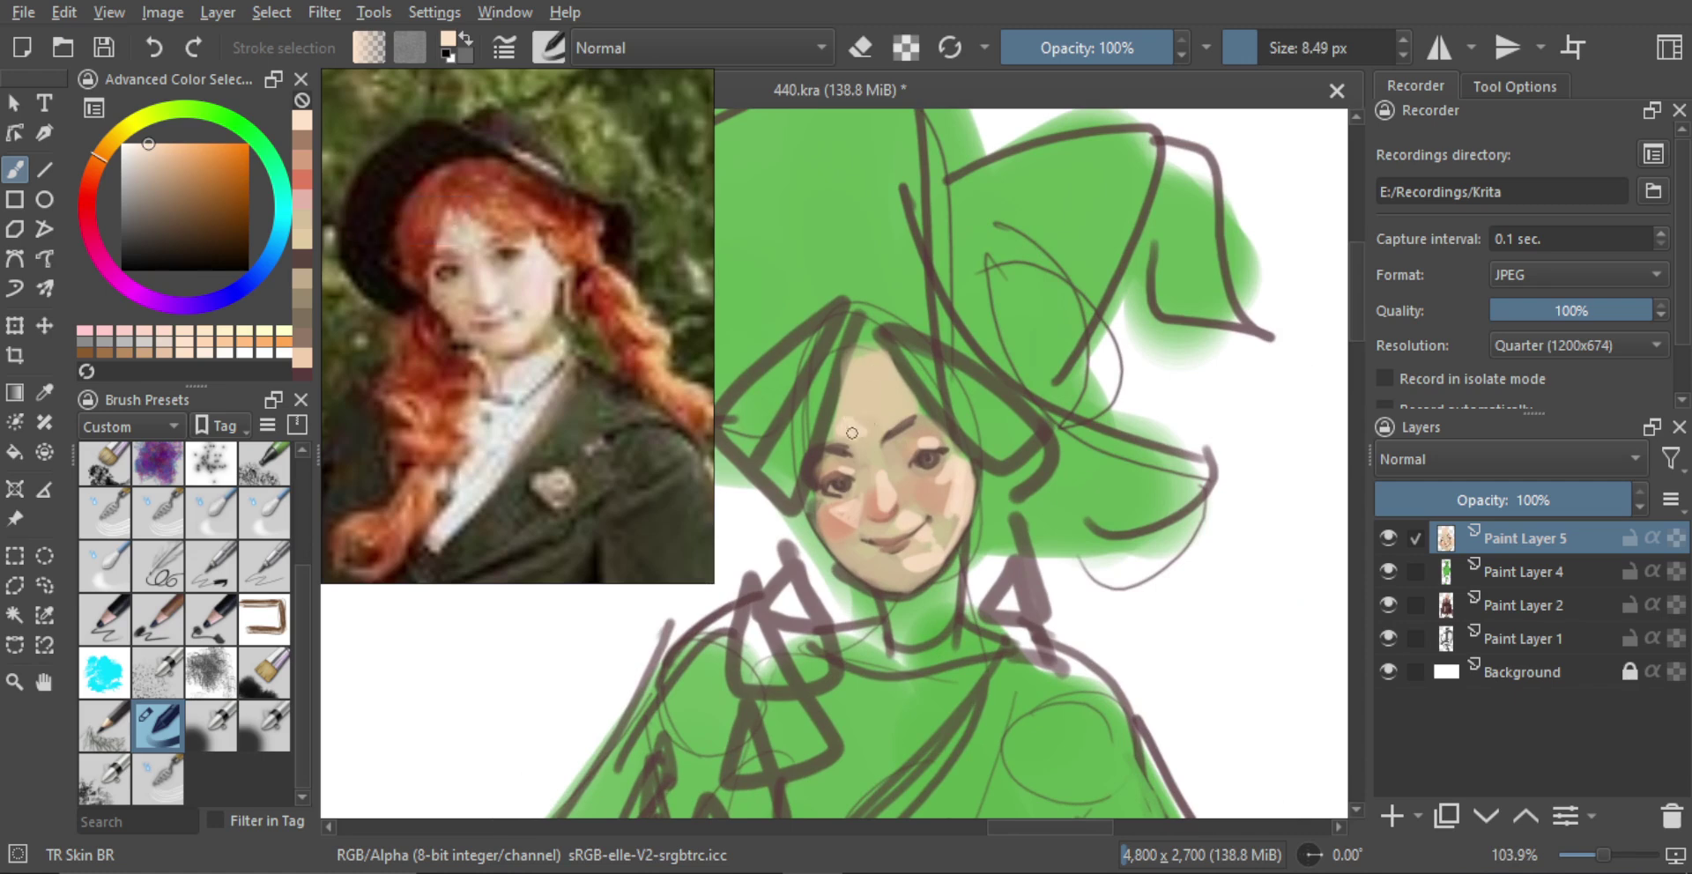
Paint light peach highlights on the forehead between and above the eyebrows with a brush of about 10 px
{"action": "left_click_drag", "start_coordinate": [852, 433], "coordinate": [867, 432], "text": "shift"}
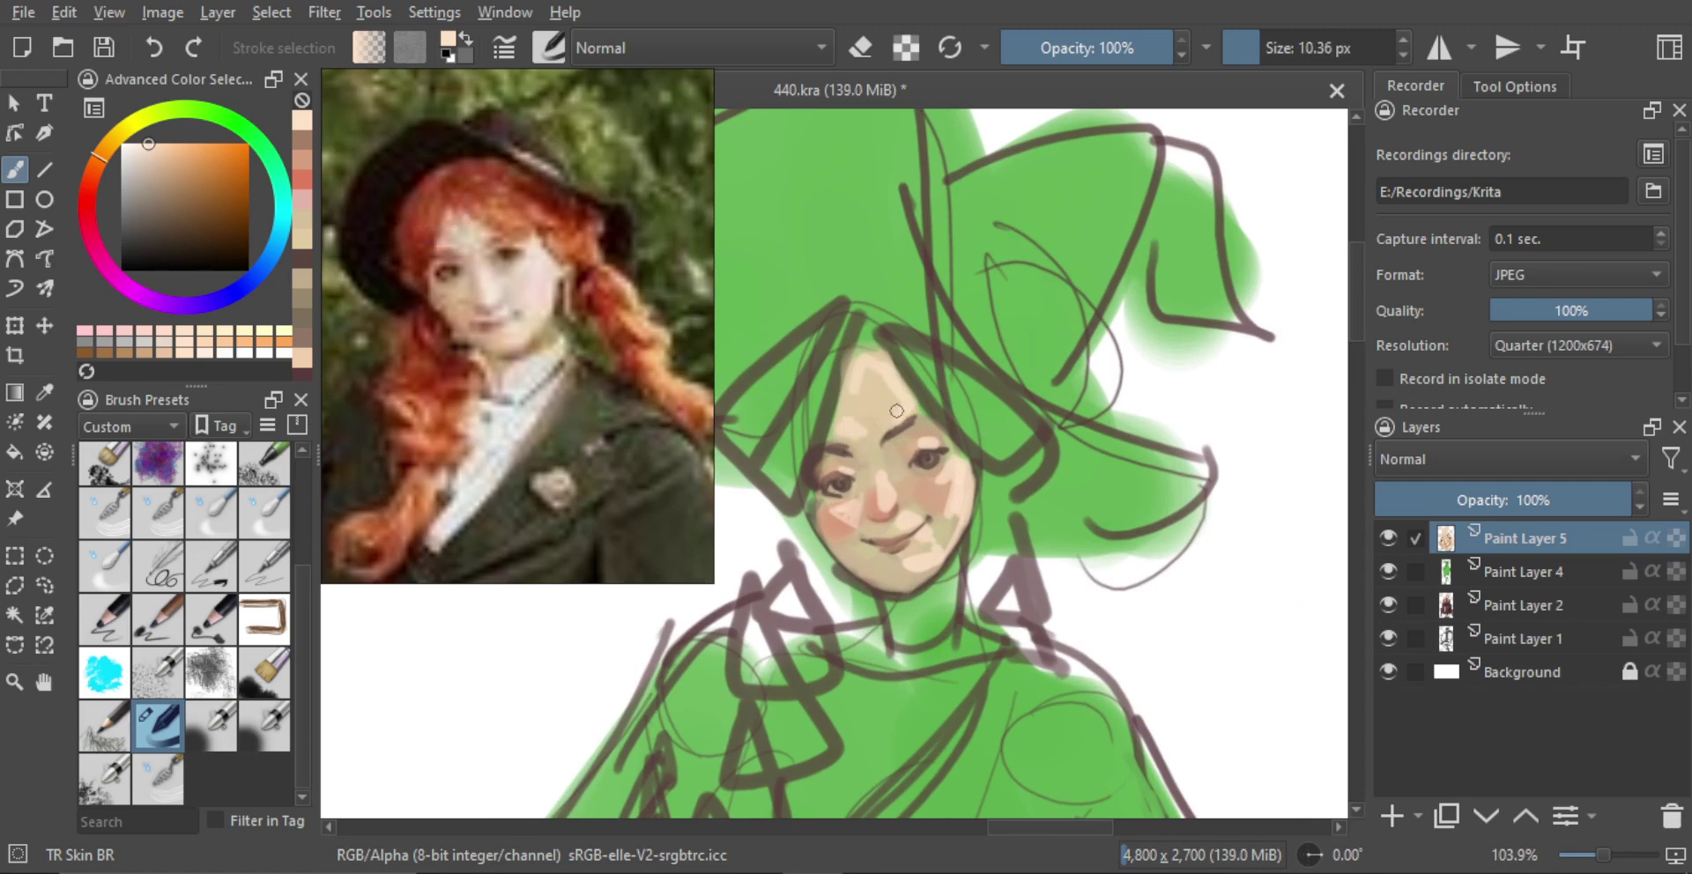
{"action": "scroll", "coordinate": [890, 398], "scroll_direction": "up", "scroll_amount": 1}
{"action": "mouse_move", "coordinate": [890, 398]}
{"action": "left_mouse_down", "text": "shift"}
{"action": "mouse_move", "coordinate": [894, 429]}
{"action": "mouse_move", "coordinate": [884, 408]}
{"action": "mouse_move", "coordinate": [839, 439]}
{"action": "left_mouse_up", "text": "shift"}
Blend the forehead and chin highlights into the skin with peach tones sampled from the face, using a brush of about 9 px
{"action": "left_click_drag", "start_coordinate": [892, 488], "coordinate": [899, 527], "text": "shift"}
{"action": "left_click", "coordinate": [888, 541], "text": "ctrl"}
{"action": "left_click", "coordinate": [907, 513], "text": "ctrl"}
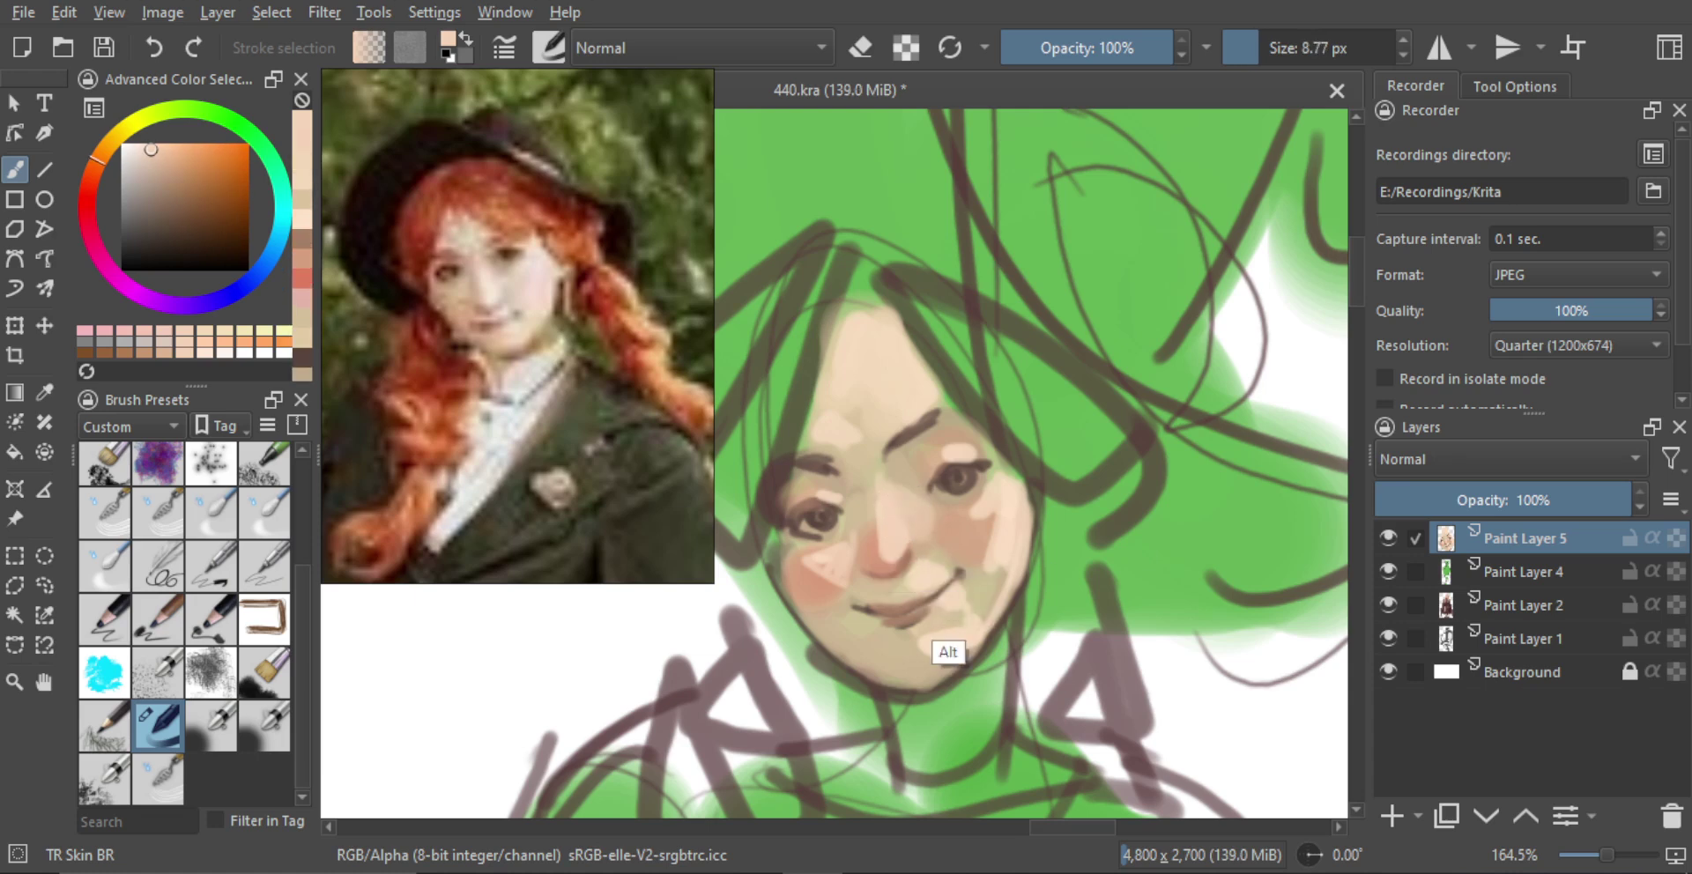
{"action": "left_click", "coordinate": [940, 643], "text": "ctrl"}
Blend the left cheek's highlight and blush with tones sampled around it, using a brush of about 11 px
{"action": "mouse_move", "coordinate": [924, 575]}
{"action": "left_mouse_down"}
{"action": "mouse_move", "coordinate": [834, 560]}
{"action": "mouse_move", "coordinate": [851, 565]}
{"action": "left_mouse_up"}
{"action": "left_click", "coordinate": [824, 567], "text": "alt"}
{"action": "left_click", "coordinate": [862, 565], "text": "alt"}
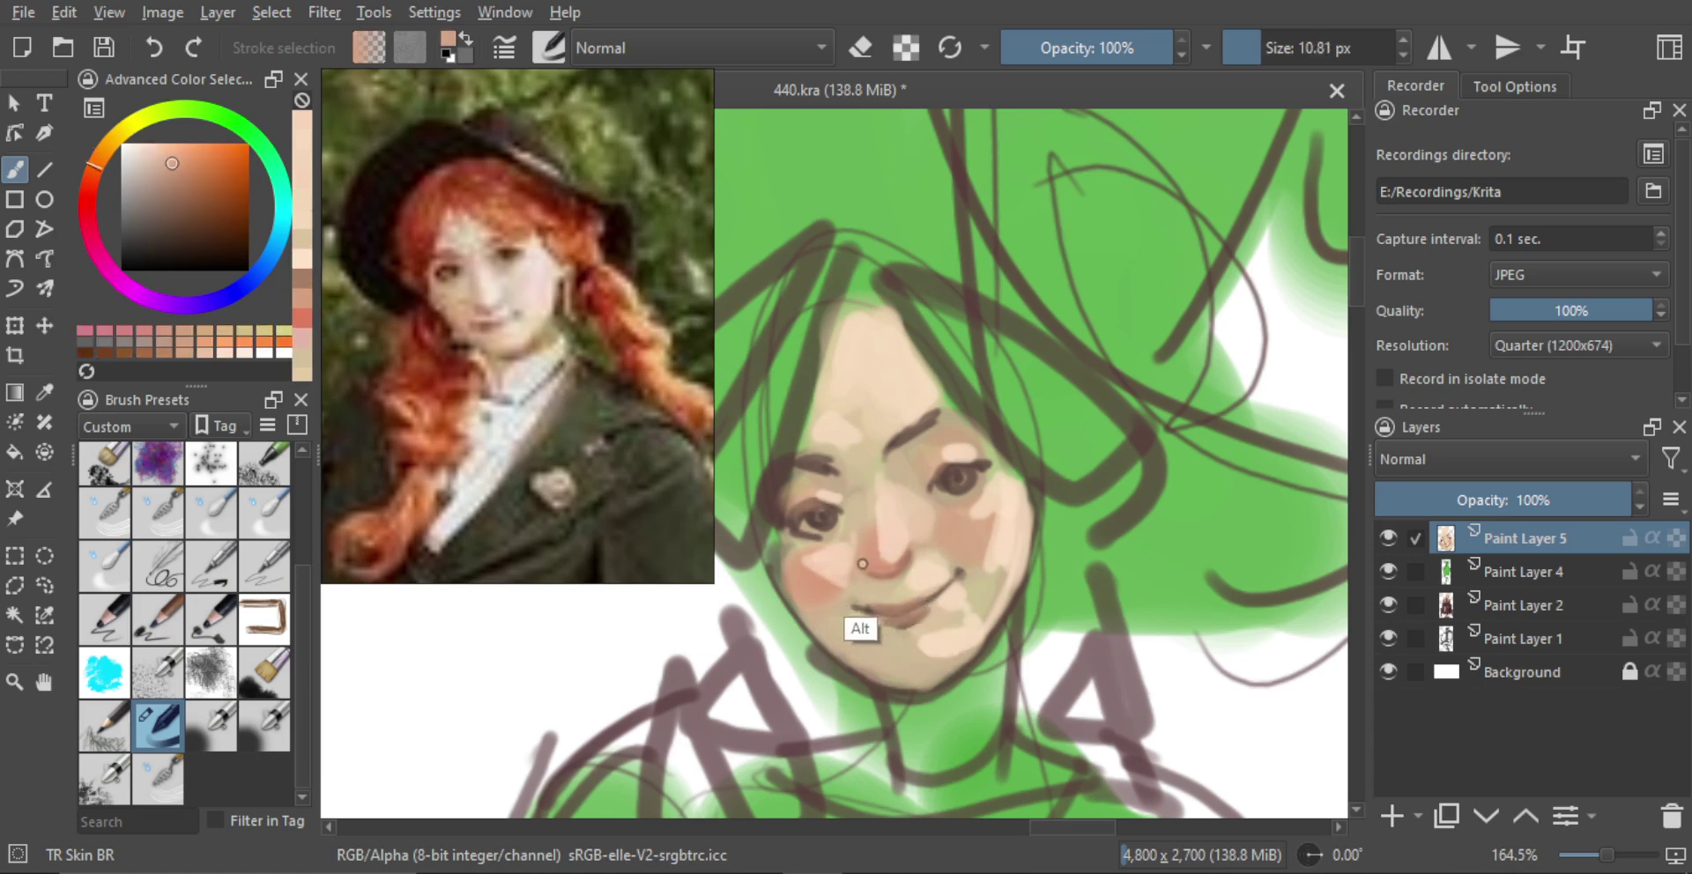
{"action": "left_click", "coordinate": [859, 573], "text": "ctrl"}
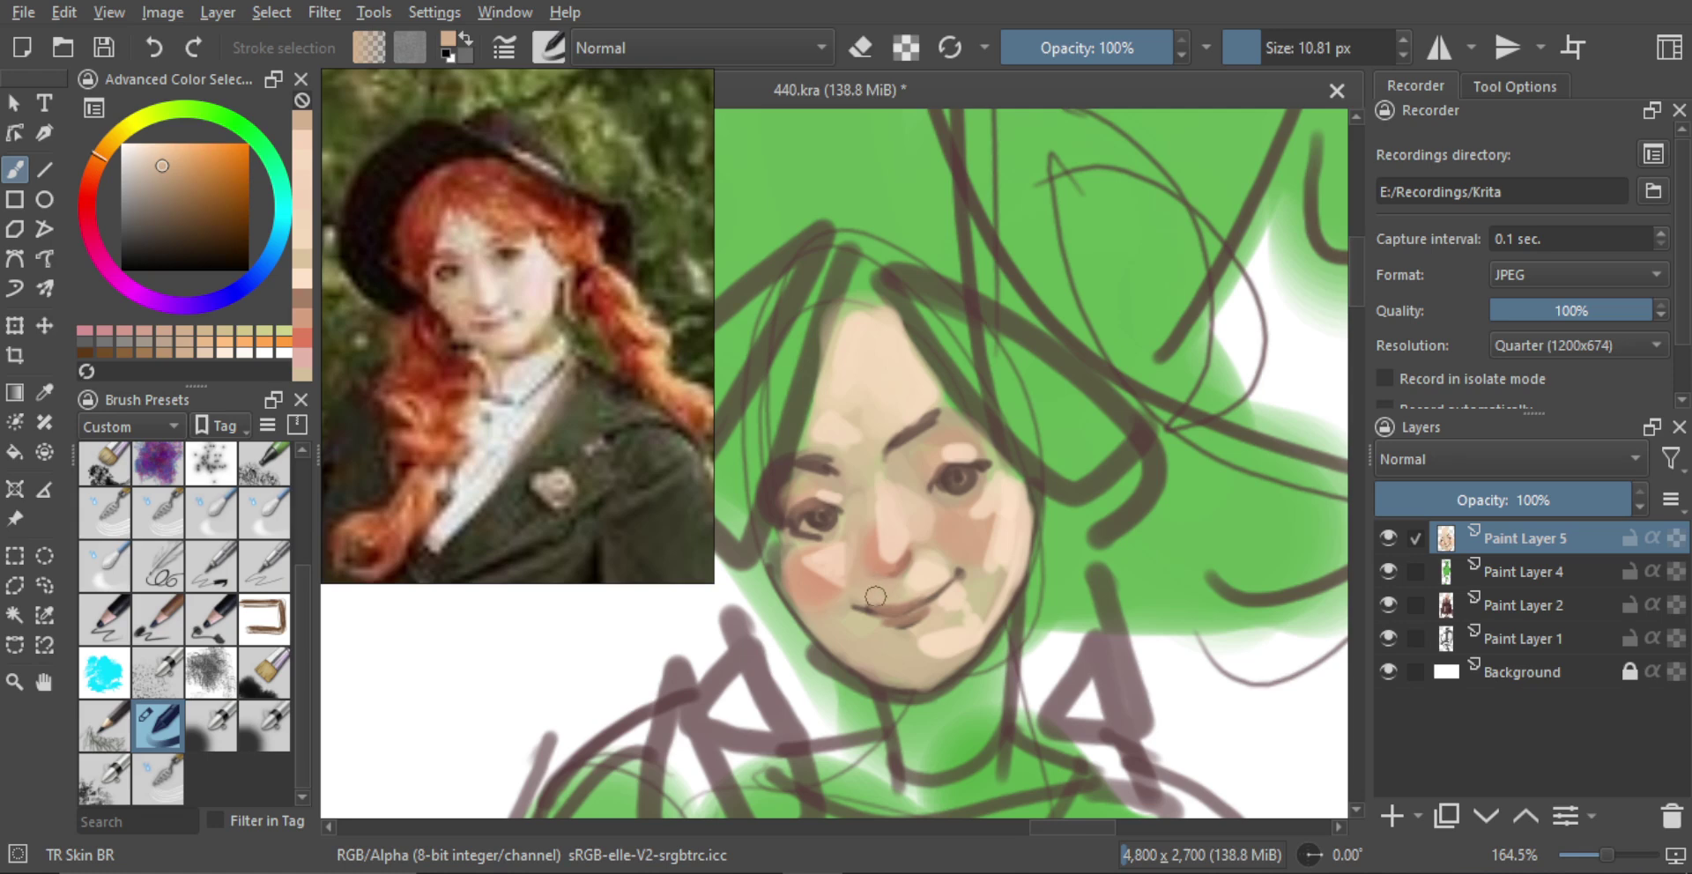
{"action": "left_click", "coordinate": [838, 580], "text": "alt"}
{"action": "left_click_drag", "start_coordinate": [809, 569], "coordinate": [839, 589]}
{"action": "left_click", "coordinate": [824, 595], "text": "alt"}
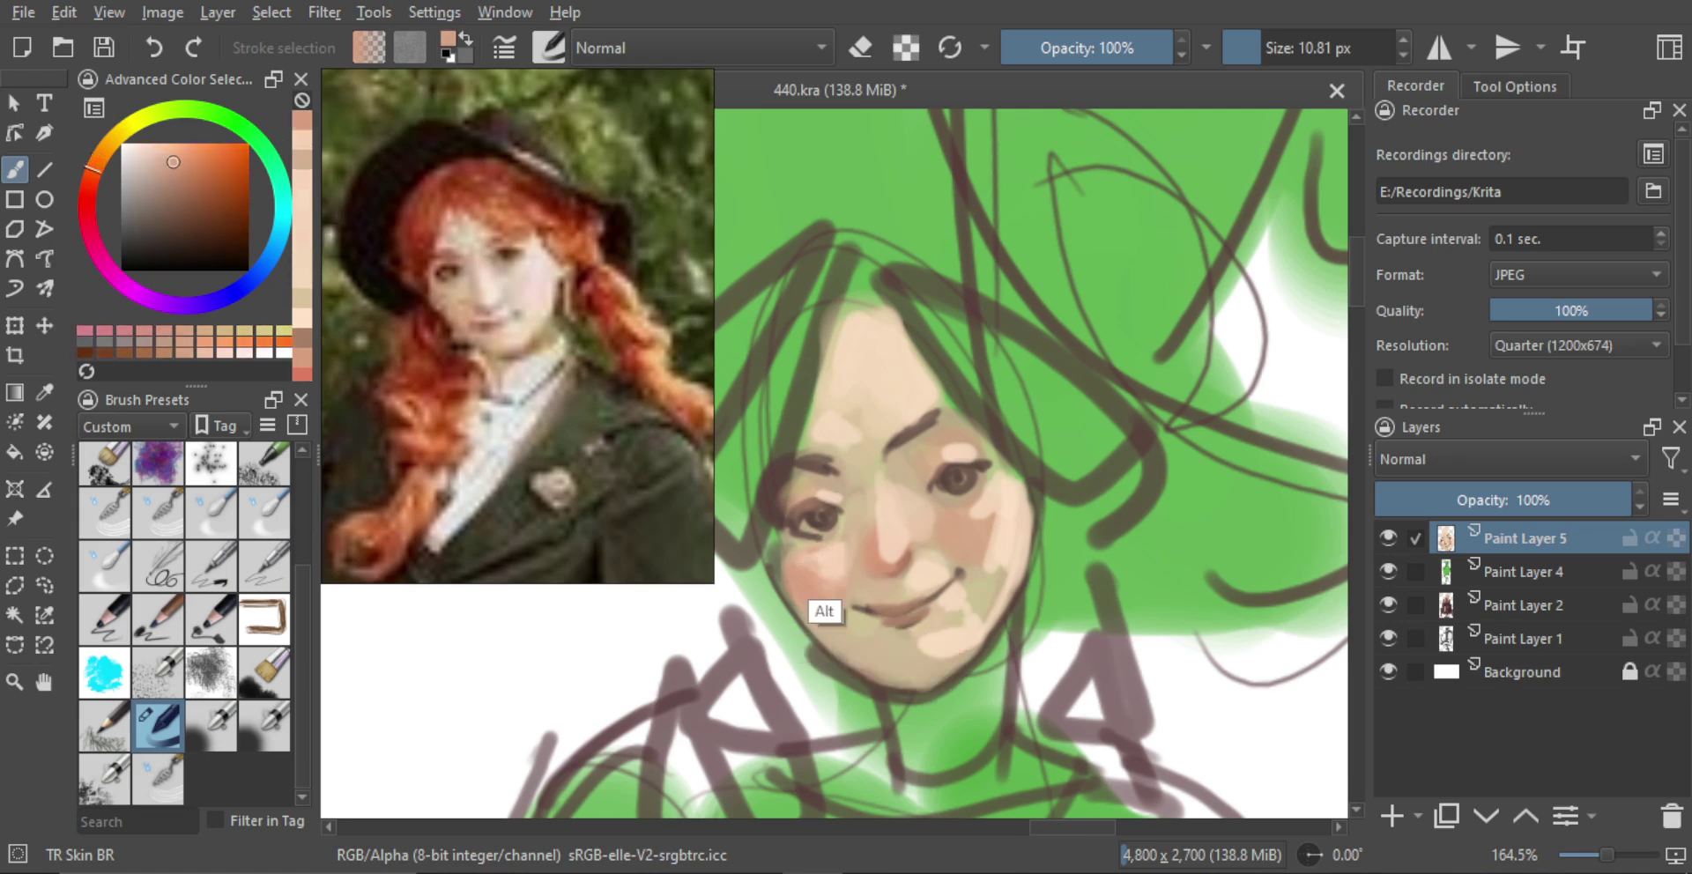
{"action": "left_click", "coordinate": [820, 571], "text": "alt"}
{"action": "mouse_move", "coordinate": [818, 564]}
{"action": "left_mouse_down"}
{"action": "mouse_move", "coordinate": [830, 573]}
{"action": "mouse_move", "coordinate": [837, 540]}
{"action": "mouse_move", "coordinate": [926, 565]}
{"action": "mouse_move", "coordinate": [910, 454]}
{"action": "mouse_move", "coordinate": [933, 447]}
{"action": "mouse_move", "coordinate": [933, 522]}
{"action": "left_mouse_up"}
Check the mirrored view and blend the skin beside the right mouth corner with sampled tones, using a brush of about 12 to 14 px
{"action": "key", "text": "m"}
{"action": "key", "text": "m"}
{"action": "left_click", "coordinate": [940, 483], "text": "alt"}
{"action": "left_click", "coordinate": [914, 527], "text": "alt"}
{"action": "left_click", "coordinate": [942, 513], "text": "alt"}
{"action": "left_click", "coordinate": [923, 522], "text": "alt"}
{"action": "left_click", "coordinate": [924, 524], "text": "alt"}
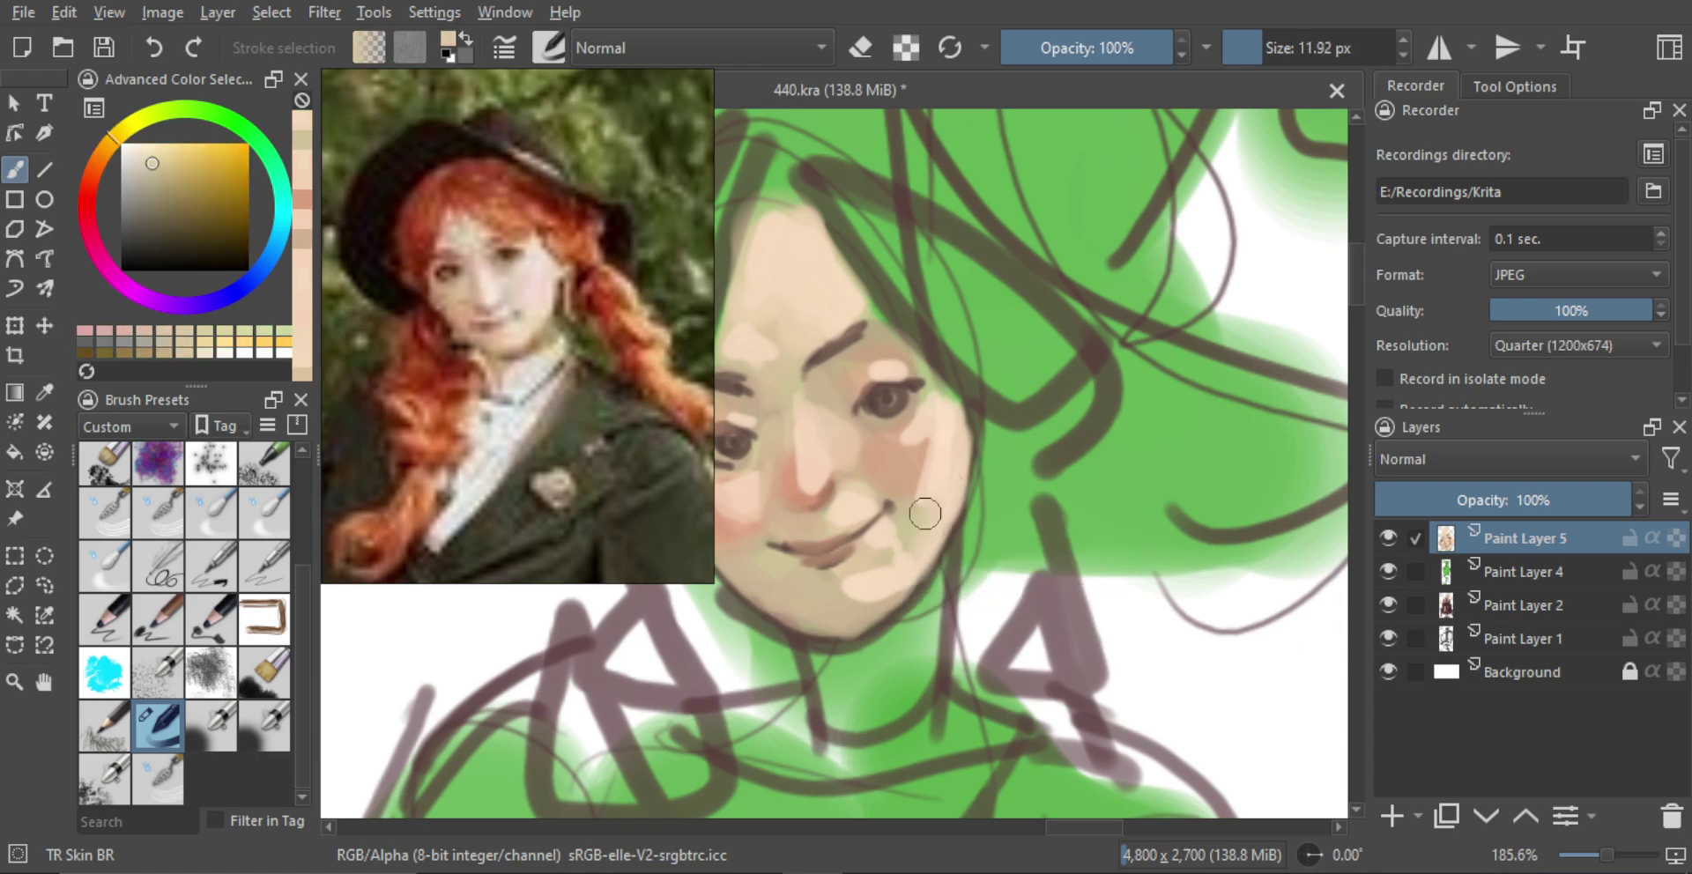
{"action": "left_click", "coordinate": [921, 533], "text": "ctrl"}
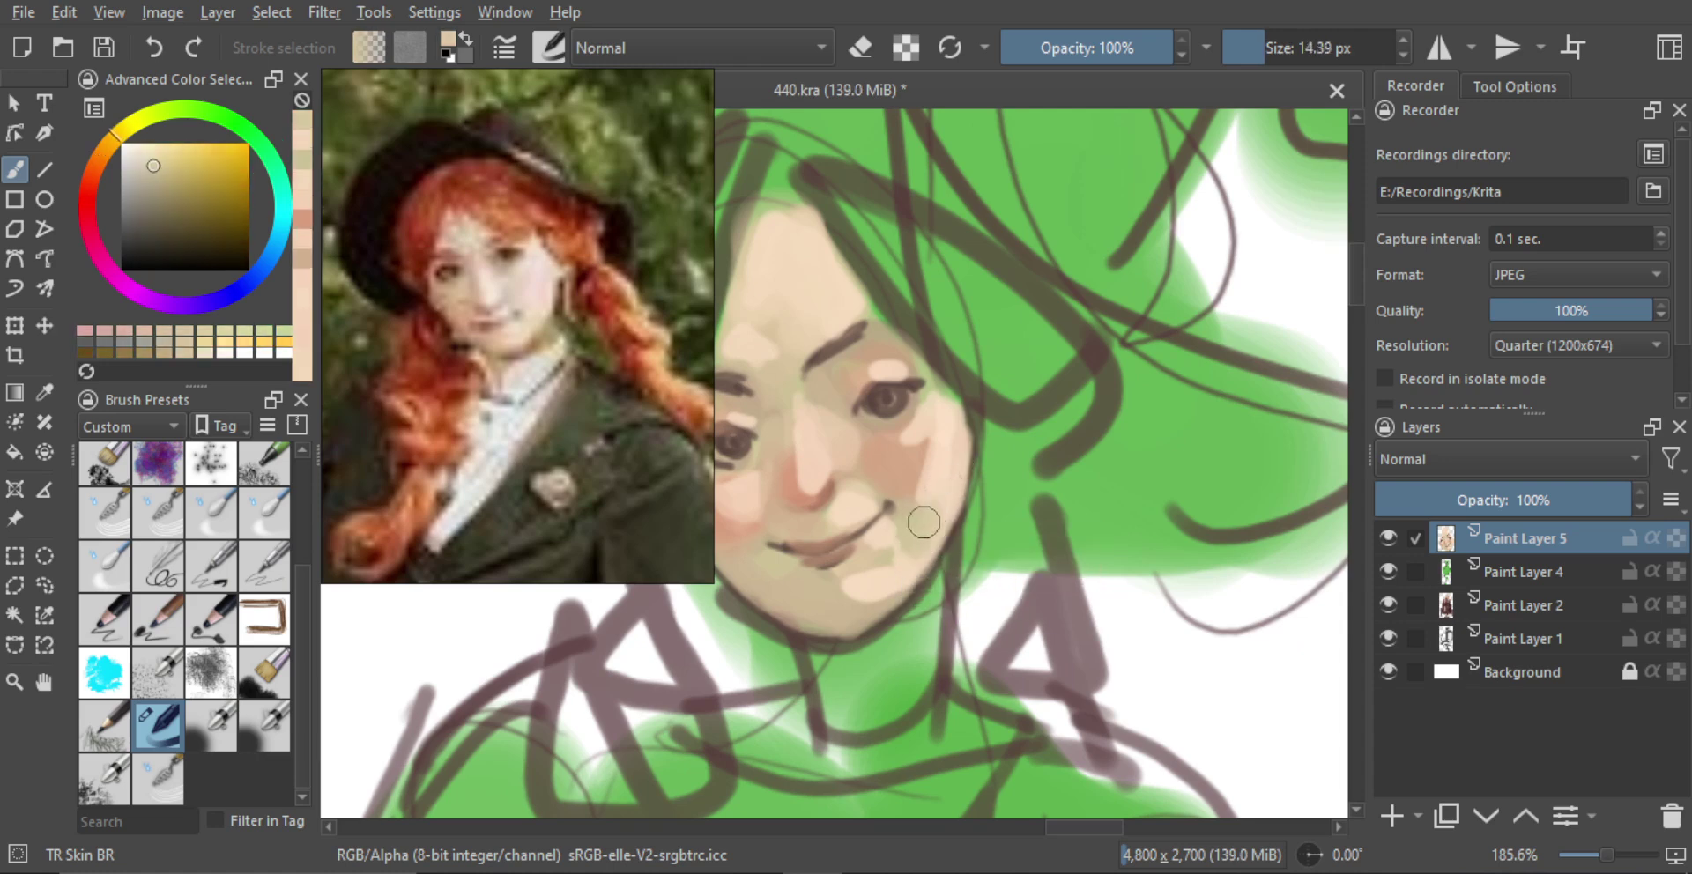
{"action": "left_click", "coordinate": [924, 523], "text": "ctrl"}
{"action": "left_click", "coordinate": [911, 485], "text": "ctrl"}
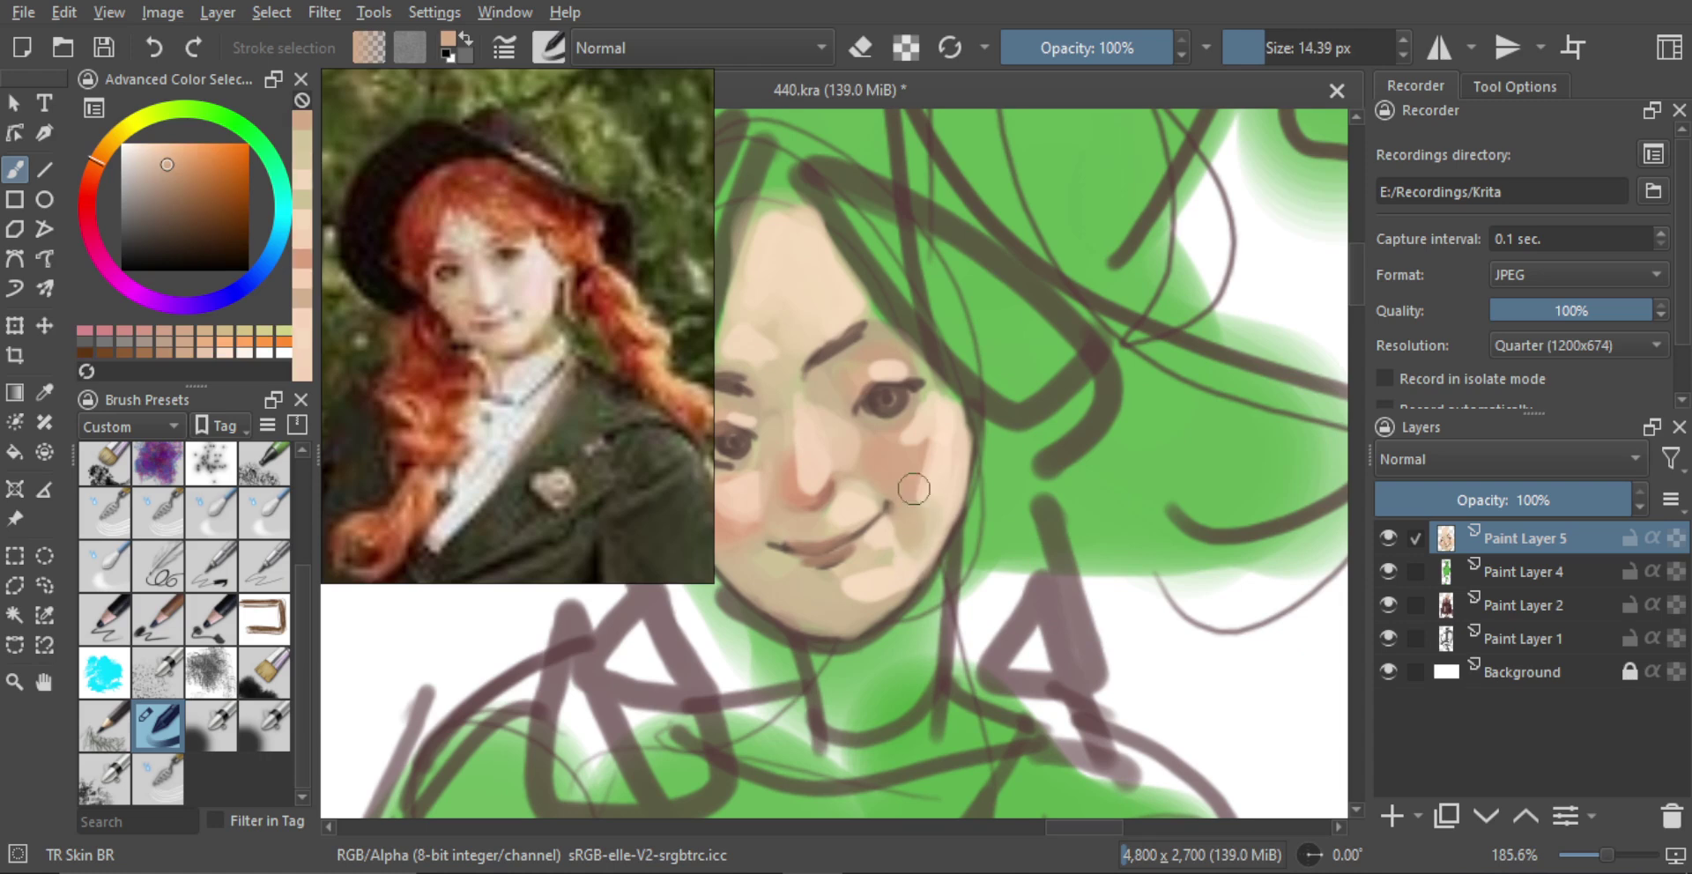
Refine the right cheek's blush edge above the smile with sampled peach tones and a brush of about 5 px
{"action": "mouse_move", "coordinate": [938, 477]}
{"action": "left_mouse_down", "text": "shift"}
{"action": "mouse_move", "coordinate": [948, 447]}
{"action": "mouse_move", "coordinate": [913, 565]}
{"action": "mouse_move", "coordinate": [919, 502]}
{"action": "left_mouse_up", "text": "shift"}
{"action": "left_click", "coordinate": [942, 465], "text": "ctrl"}
{"action": "left_click", "coordinate": [933, 464], "text": "ctrl"}
{"action": "left_click", "coordinate": [918, 485], "text": "ctrl"}
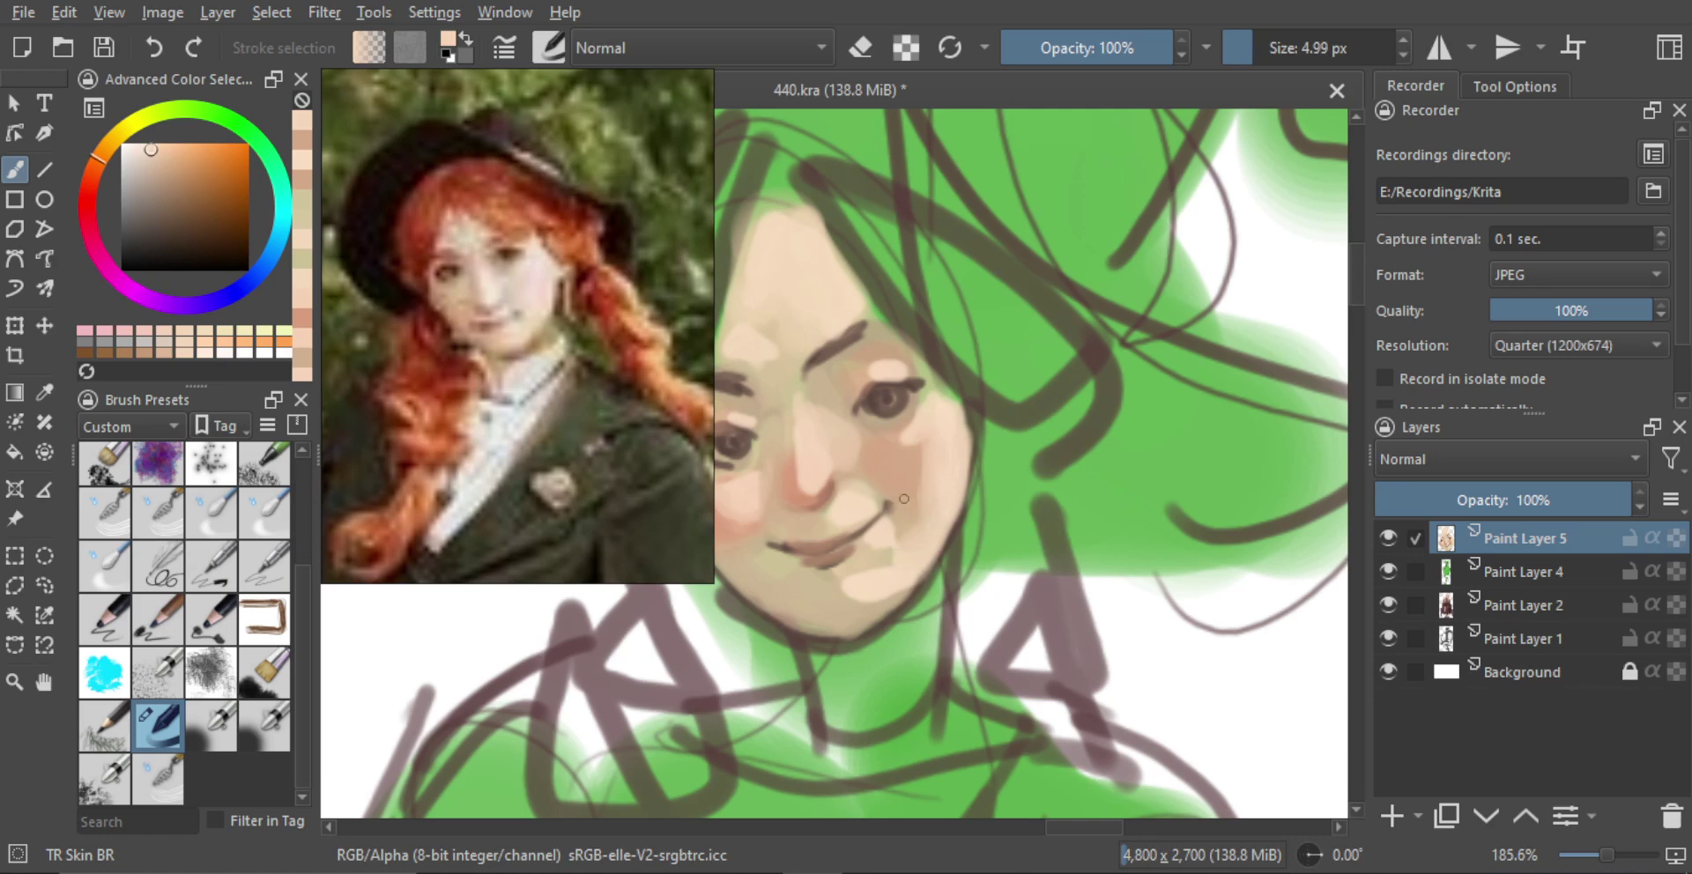
{"action": "left_click", "coordinate": [934, 573], "text": "ctrl"}
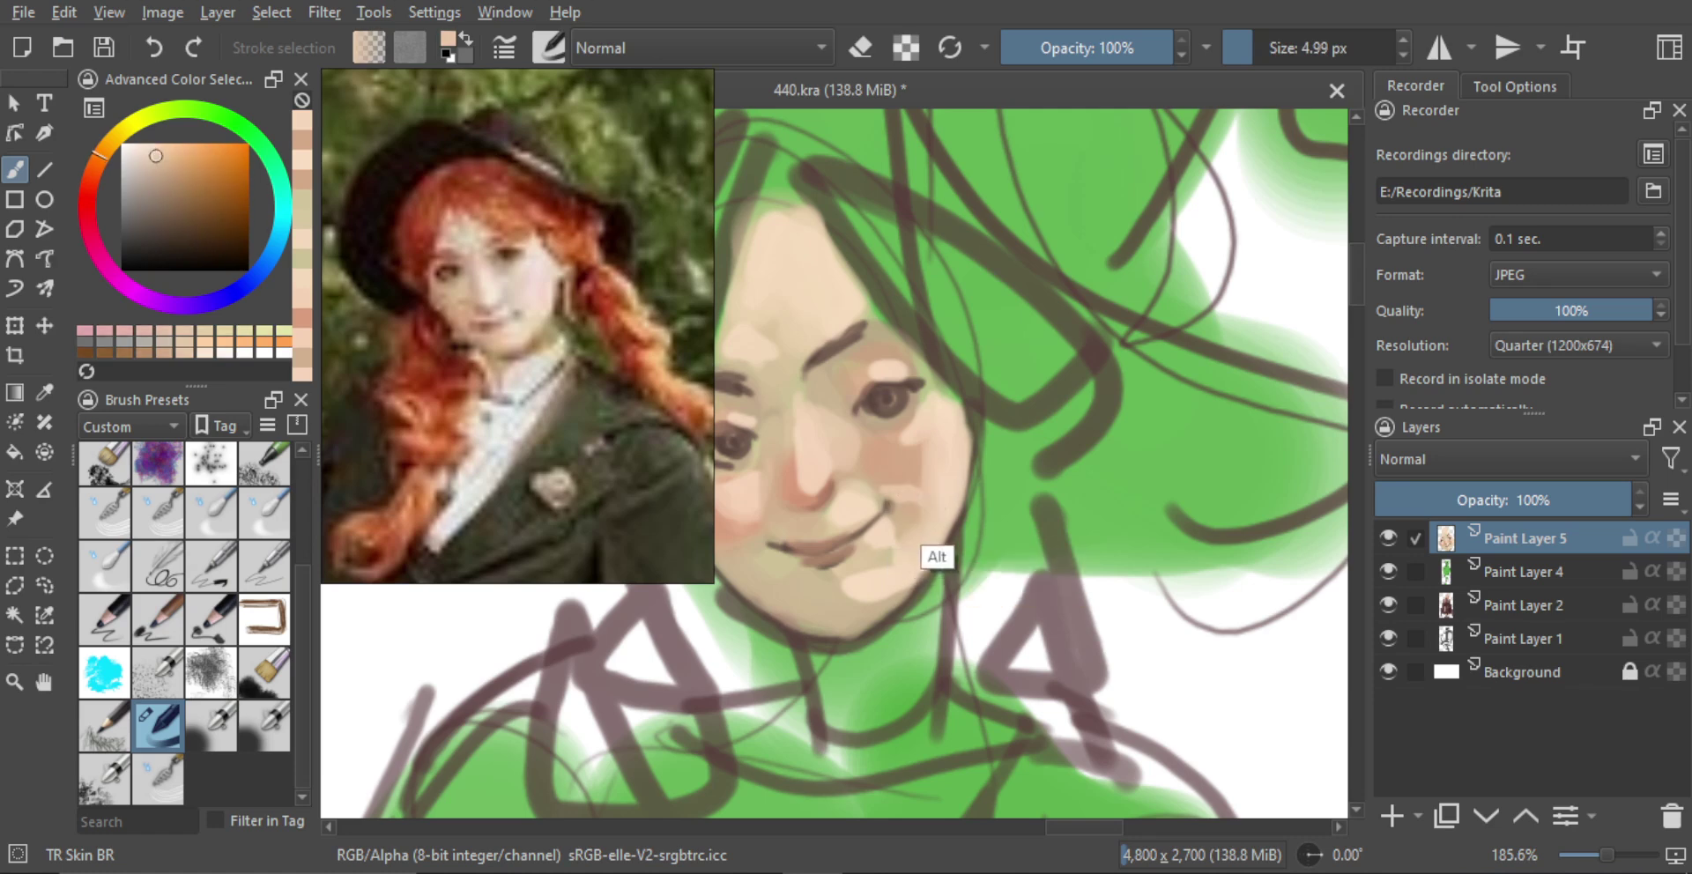
{"action": "left_click", "coordinate": [932, 566], "text": "ctrl"}
Blend the skin beside the right mouth corner and lower cheek with sampled tones, enlarging the brush to about 13 px
{"action": "left_click_drag", "start_coordinate": [931, 480], "coordinate": [940, 479]}
{"action": "left_click_drag", "start_coordinate": [899, 476], "coordinate": [901, 476]}
{"action": "mouse_move", "coordinate": [902, 467]}
{"action": "left_mouse_down"}
{"action": "mouse_move", "coordinate": [938, 463]}
{"action": "mouse_move", "coordinate": [900, 508]}
{"action": "left_mouse_up"}
{"action": "key", "text": "bracketright"}
{"action": "key", "text": "bracketright"}
{"action": "key", "text": "bracketright"}
{"action": "key", "text": "bracketright"}
{"action": "key", "text": "bracketright"}
{"action": "left_click", "coordinate": [940, 460], "text": "ctrl"}
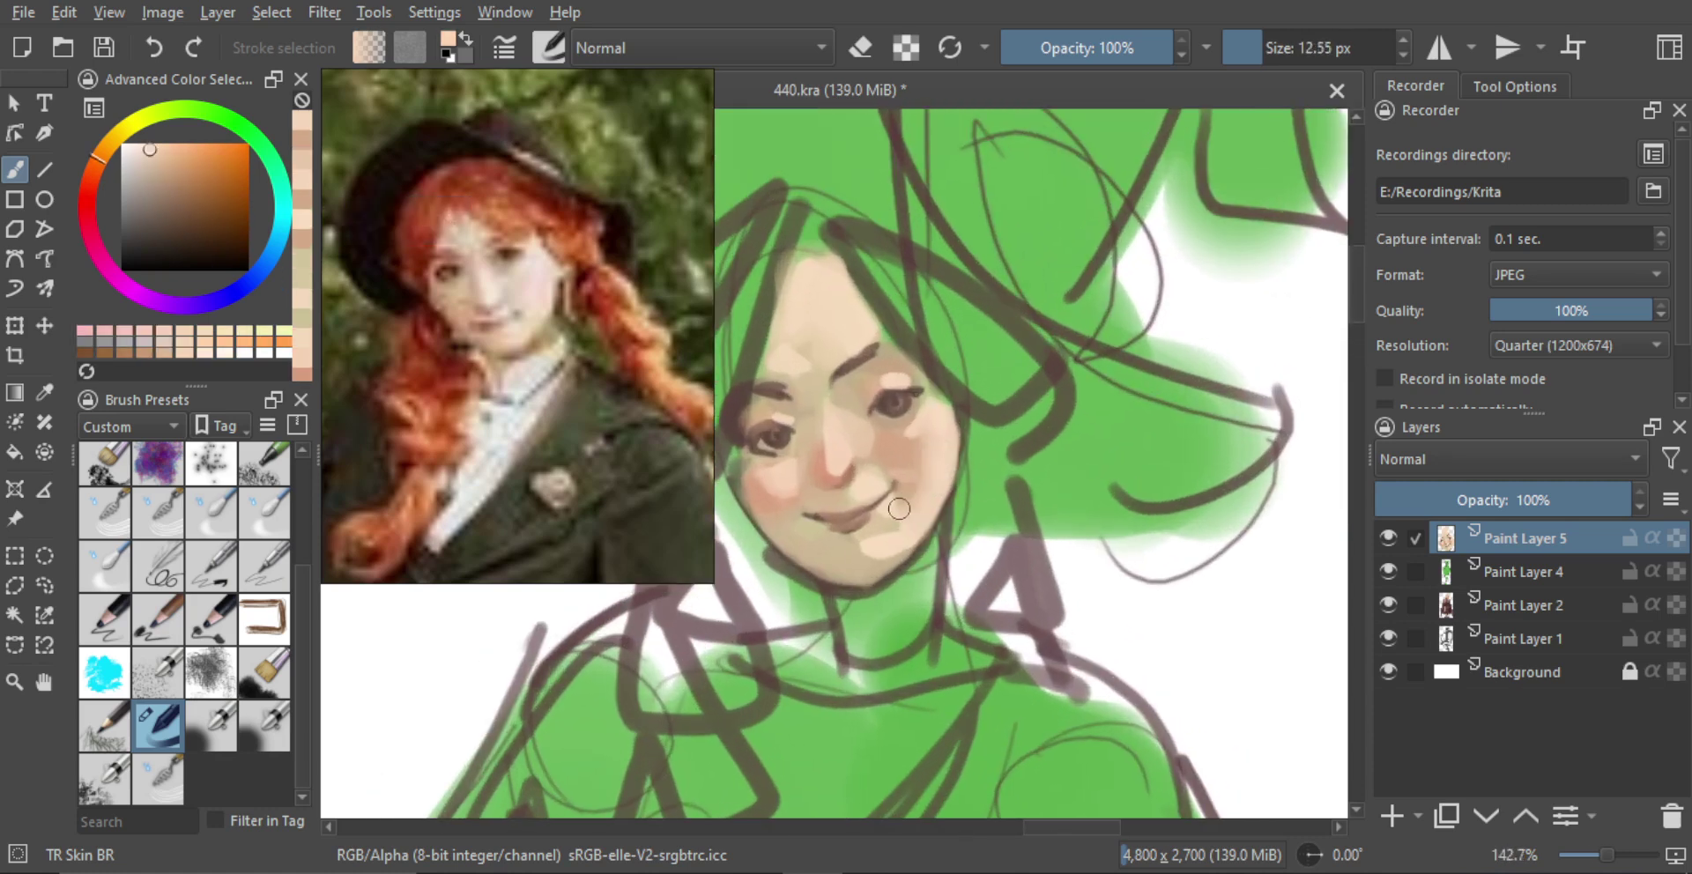
Soften the right cheek's blush below the eye with peach tones sampled from the cheek, using a brush of about 13 px
{"action": "left_click", "coordinate": [928, 451], "text": "alt"}
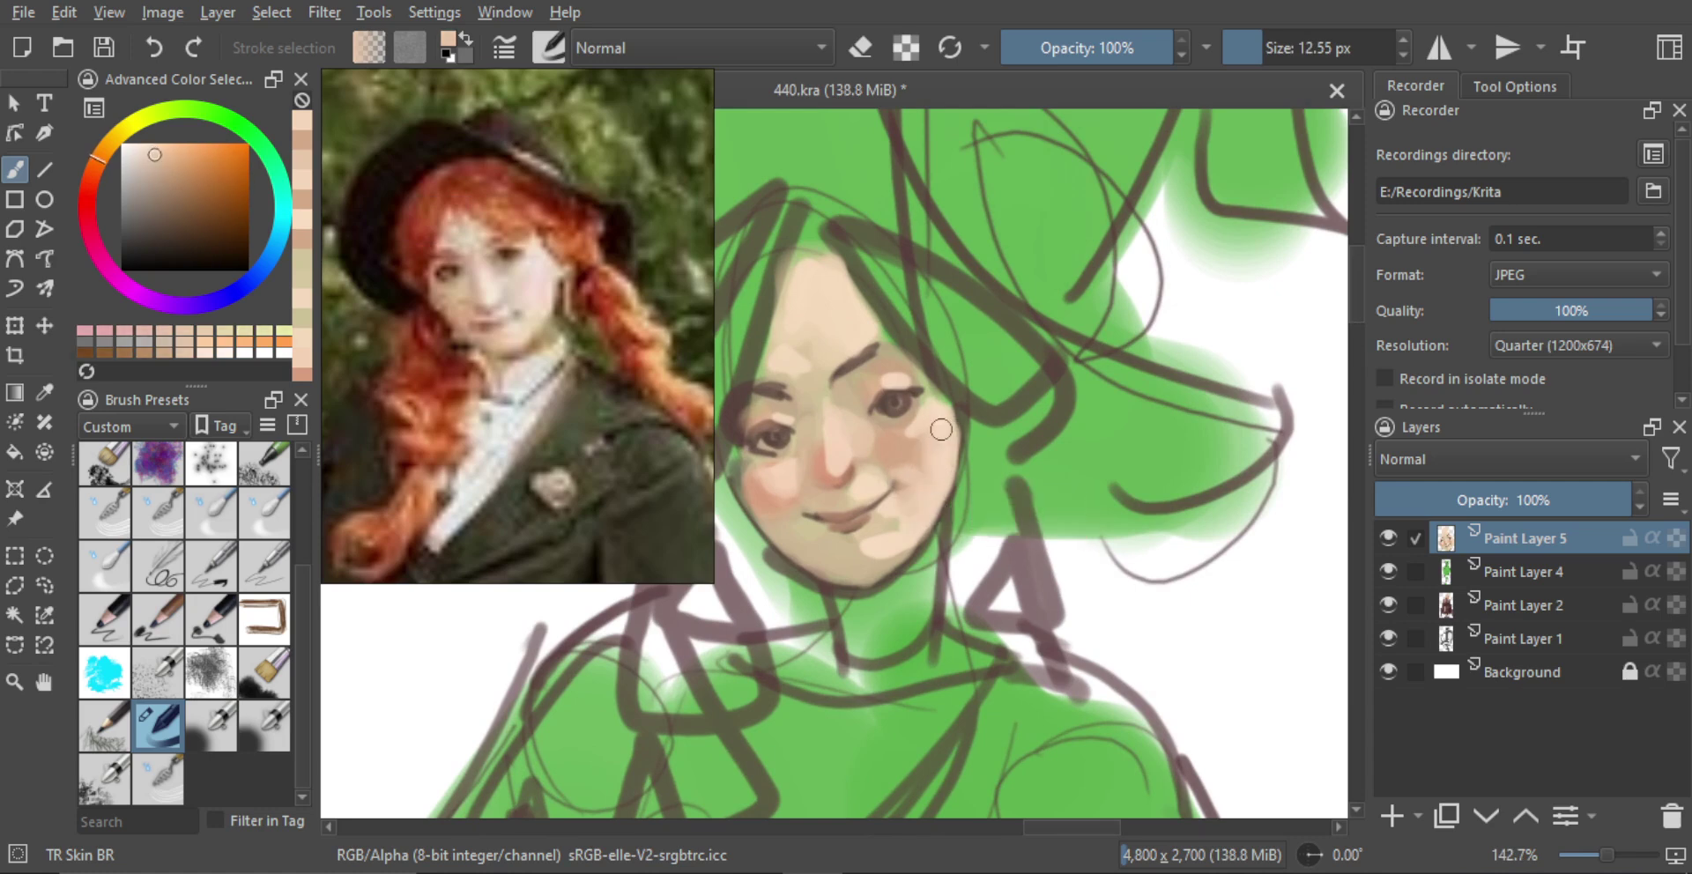
{"action": "left_click", "coordinate": [931, 433], "text": "alt"}
{"action": "mouse_move", "coordinate": [887, 444]}
{"action": "left_mouse_down"}
{"action": "mouse_move", "coordinate": [919, 423]}
{"action": "mouse_move", "coordinate": [882, 426]}
{"action": "mouse_move", "coordinate": [920, 420]}
{"action": "mouse_move", "coordinate": [888, 435]}
{"action": "mouse_move", "coordinate": [888, 455]}
{"action": "mouse_move", "coordinate": [878, 444]}
{"action": "mouse_move", "coordinate": [908, 472]}
{"action": "mouse_move", "coordinate": [934, 443]}
{"action": "mouse_move", "coordinate": [955, 541]}
{"action": "mouse_move", "coordinate": [943, 349]}
{"action": "mouse_move", "coordinate": [949, 416]}
{"action": "left_mouse_up"}
{"action": "left_click", "coordinate": [899, 433], "text": "alt"}
Smooth the skin between the right mouth corner and chin with sampled peach tones and a brush of about 9 to 12 px
{"action": "key", "text": "bracketright"}
{"action": "left_click_drag", "start_coordinate": [905, 505], "coordinate": [871, 530]}
{"action": "left_click", "coordinate": [882, 552], "text": "alt"}
{"action": "mouse_move", "coordinate": [862, 529]}
{"action": "left_mouse_down"}
{"action": "mouse_move", "coordinate": [878, 500]}
{"action": "mouse_move", "coordinate": [953, 522]}
{"action": "mouse_move", "coordinate": [927, 520]}
{"action": "mouse_move", "coordinate": [914, 485]}
{"action": "left_mouse_up"}
{"action": "left_click", "coordinate": [917, 482], "text": "alt"}
{"action": "key", "text": "ctrl+z"}
{"action": "left_click", "coordinate": [935, 484], "text": "alt"}
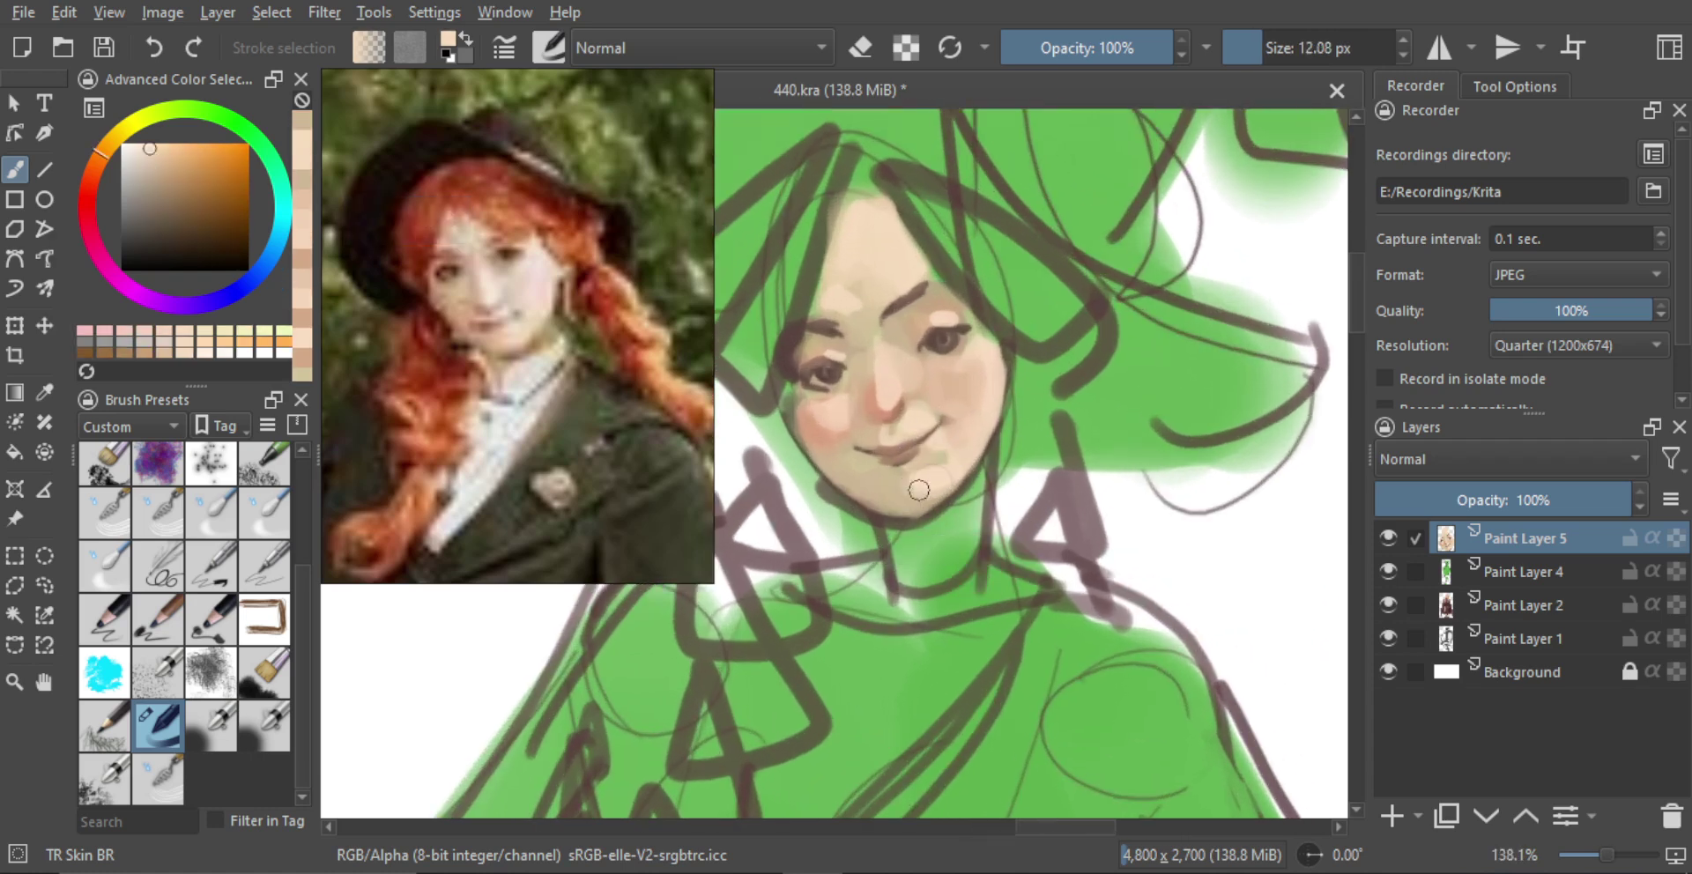
{"action": "left_click", "coordinate": [921, 458], "text": "alt"}
{"action": "left_click_drag", "start_coordinate": [944, 460], "coordinate": [940, 461]}
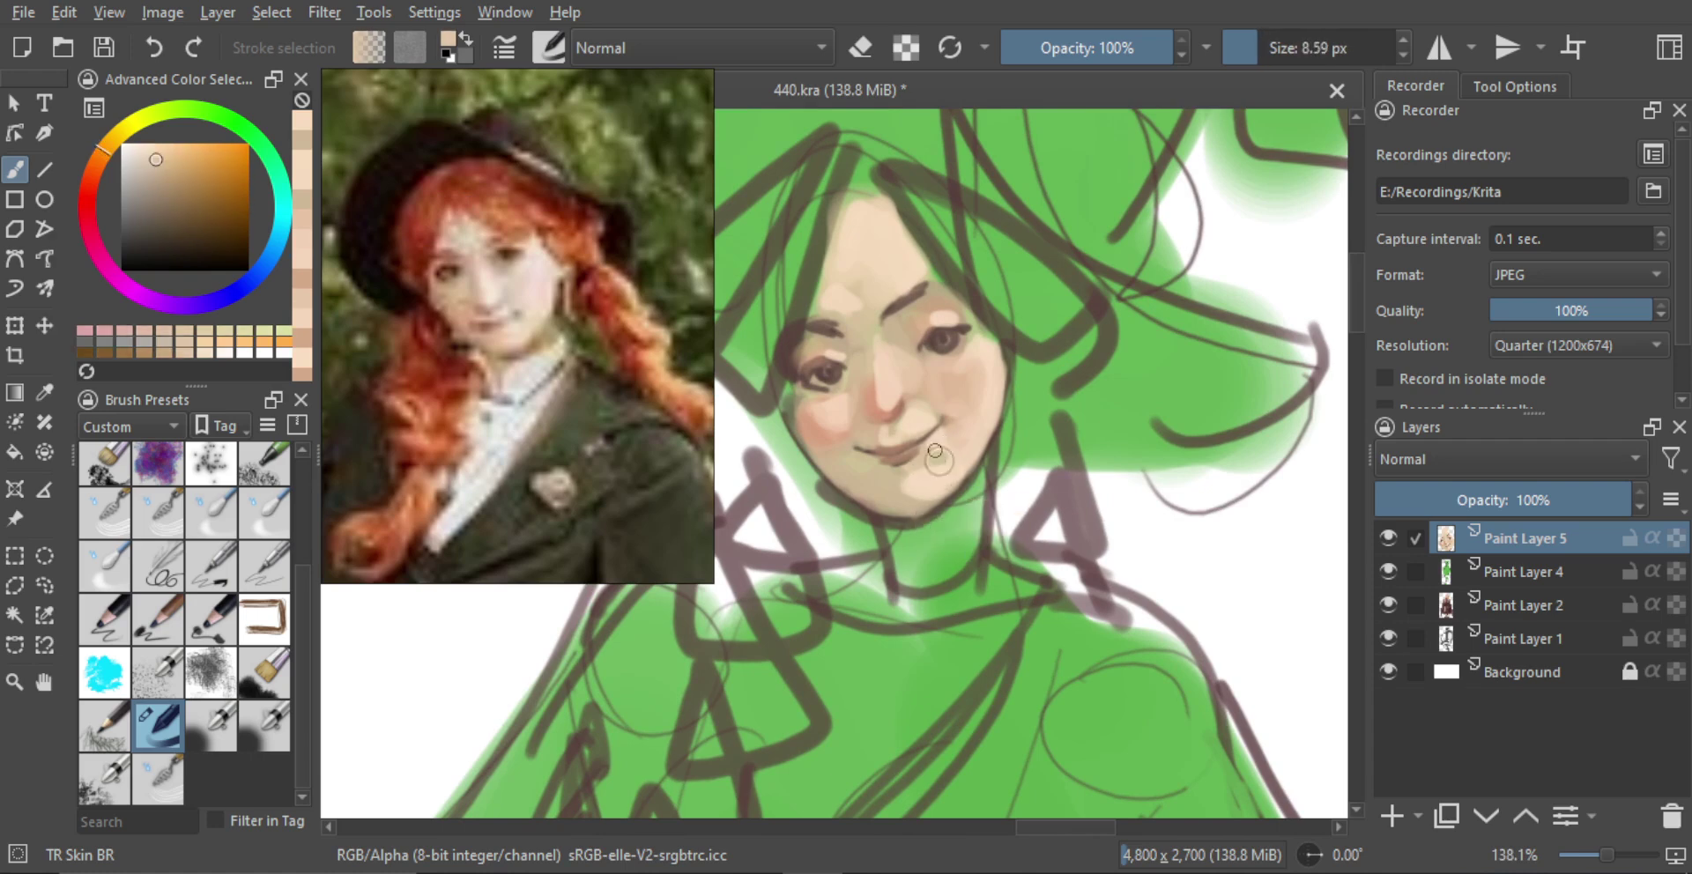
{"action": "left_click", "coordinate": [950, 469], "text": "ctrl"}
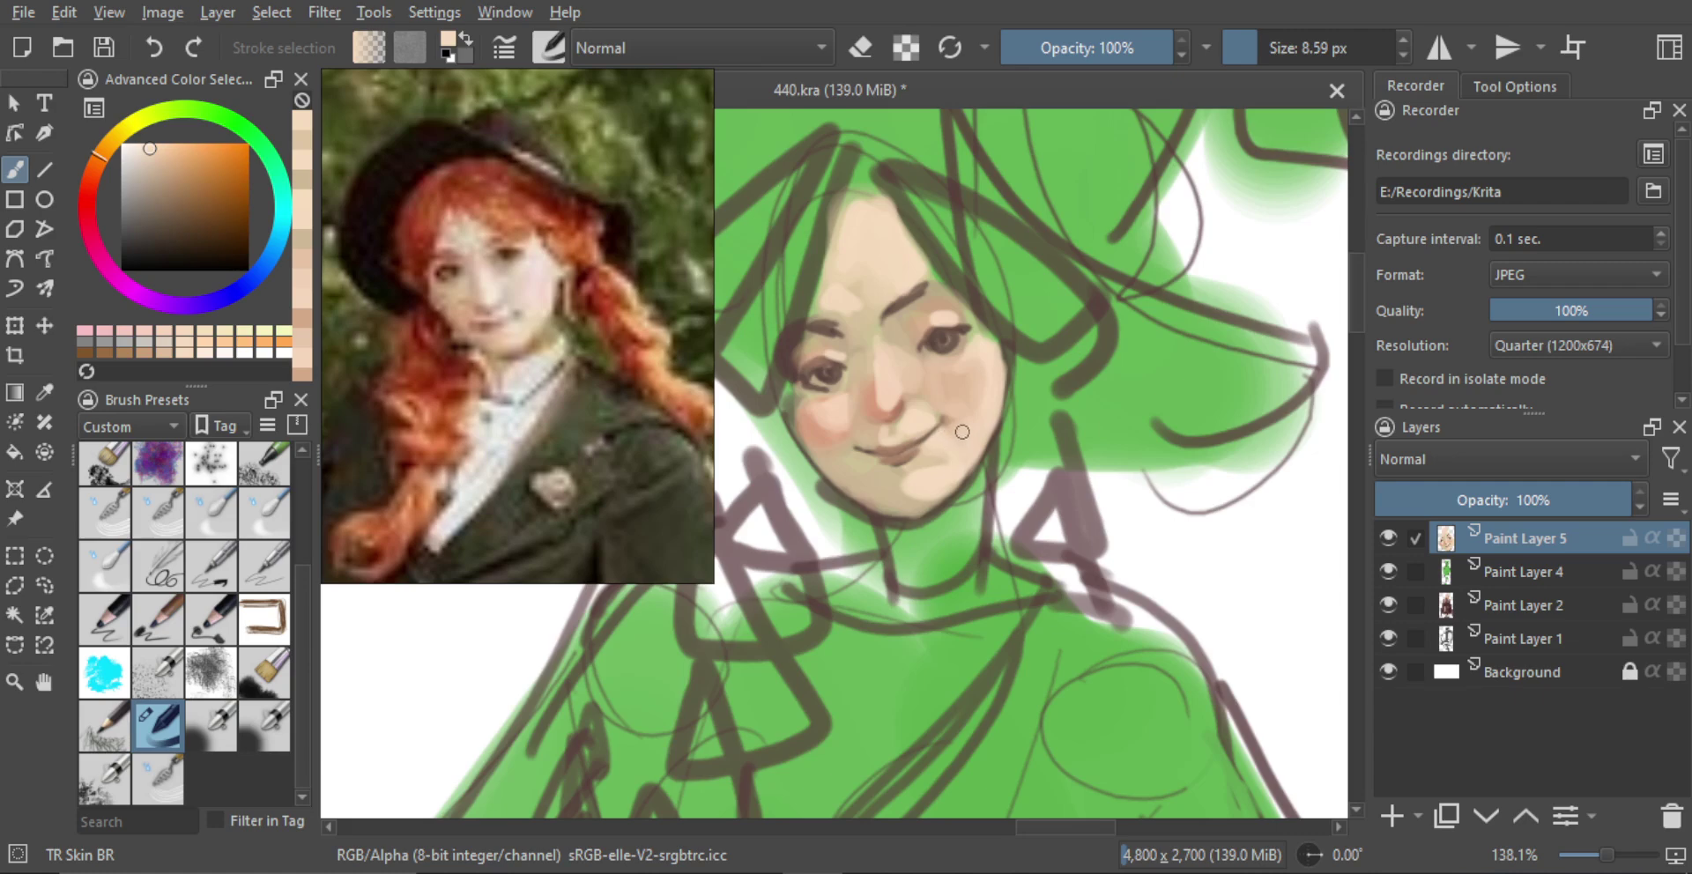
Blend the crease shading at the right end of the smile into the cheek with sampled tones and a 9 px brush
{"action": "scroll", "coordinate": [963, 432], "scroll_direction": "up", "scroll_amount": 3}
{"action": "left_click", "coordinate": [949, 403], "text": "ctrl"}
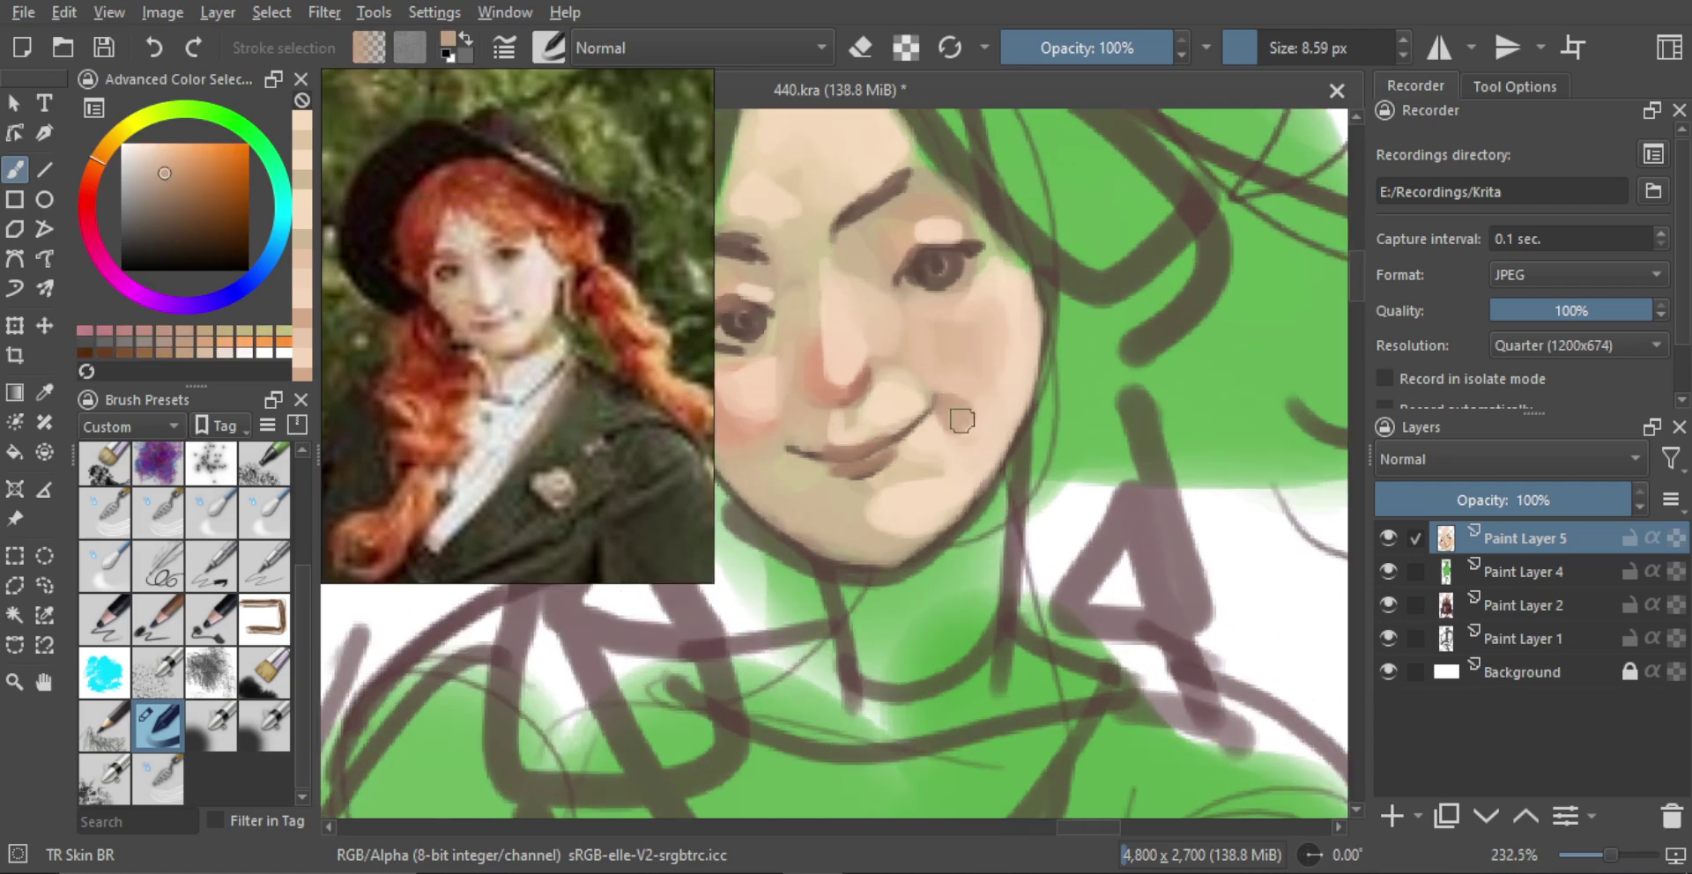
{"action": "left_click", "coordinate": [962, 441], "text": "ctrl"}
{"action": "left_click_drag", "start_coordinate": [939, 432], "coordinate": [934, 436]}
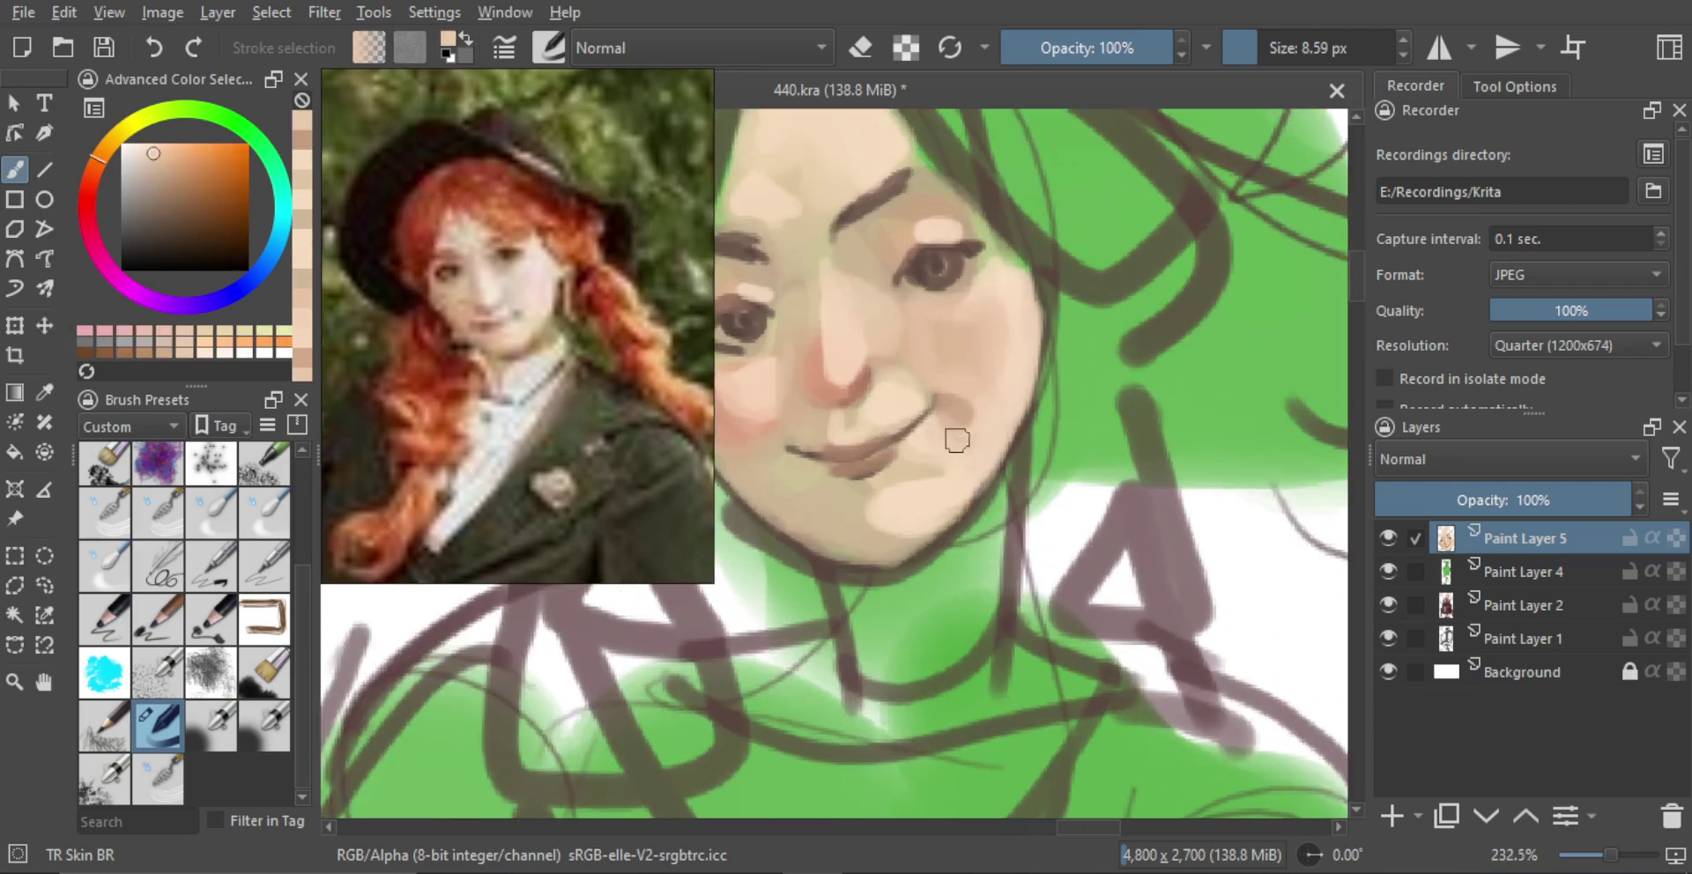
{"action": "left_click", "coordinate": [976, 464], "text": "ctrl"}
{"action": "mouse_move", "coordinate": [948, 367]}
{"action": "left_mouse_down"}
{"action": "mouse_move", "coordinate": [972, 373]}
{"action": "mouse_move", "coordinate": [960, 325]}
{"action": "mouse_move", "coordinate": [984, 381]}
{"action": "mouse_move", "coordinate": [972, 372]}
{"action": "left_mouse_up"}
Undo the stroke at the right eye's outer corner and refine the eye with light peach, using a brush of about 2.5 px
{"action": "scroll", "coordinate": [973, 388], "scroll_direction": "up", "scroll_amount": 4}
{"action": "left_click", "coordinate": [935, 377], "text": "ctrl"}
{"action": "key", "text": "bracketleft"}
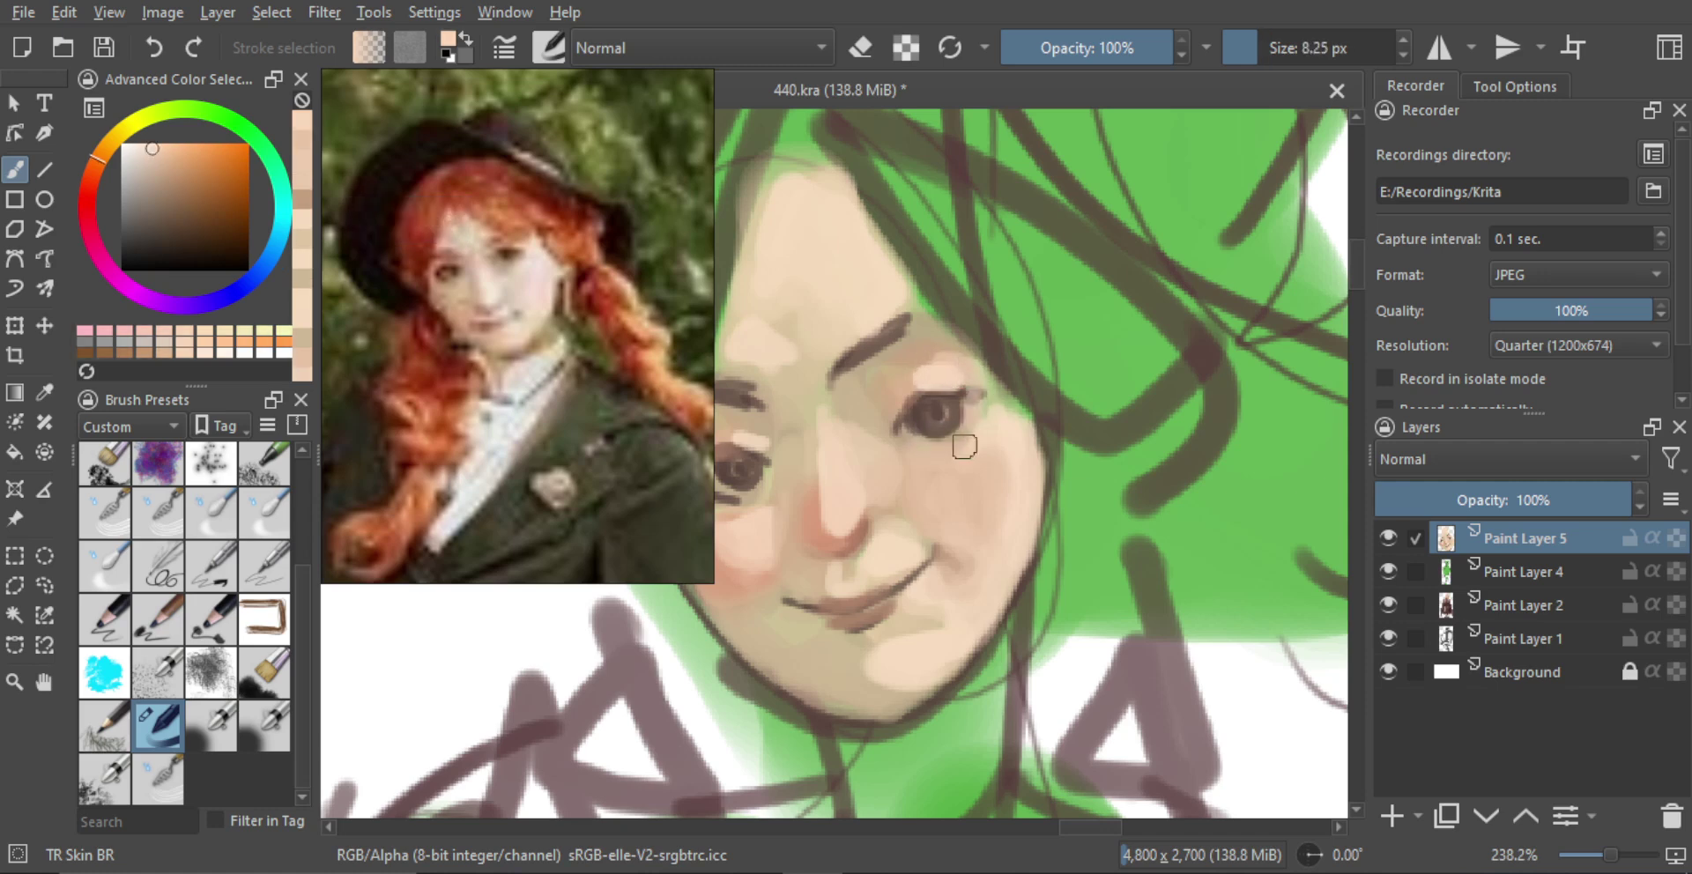
{"action": "key", "text": "ctrl+z"}
{"action": "mouse_move", "coordinate": [954, 435]}
{"action": "left_mouse_down", "text": "shift"}
{"action": "mouse_move", "coordinate": [929, 438]}
{"action": "mouse_move", "coordinate": [939, 447]}
{"action": "left_mouse_up", "text": "shift"}
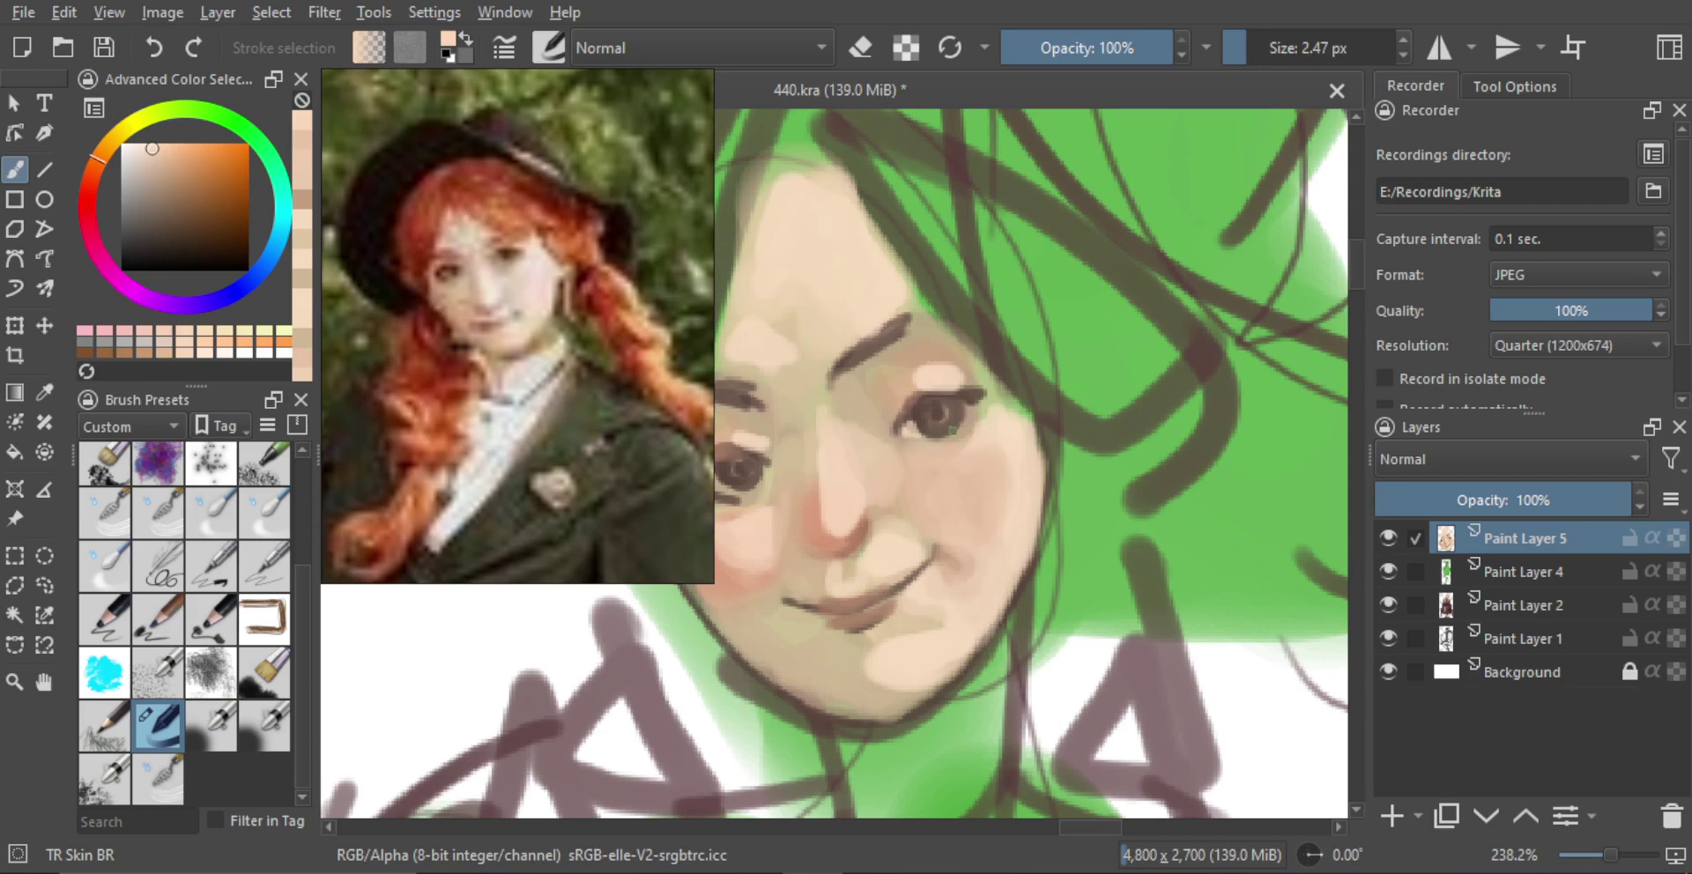
Add small white highlights to the left eye and the nose tip with a brush of about 2 px
{"action": "scroll", "coordinate": [953, 404], "scroll_direction": "down", "scroll_amount": 6}
{"action": "scroll", "coordinate": [918, 491], "scroll_direction": "up", "scroll_amount": 4}
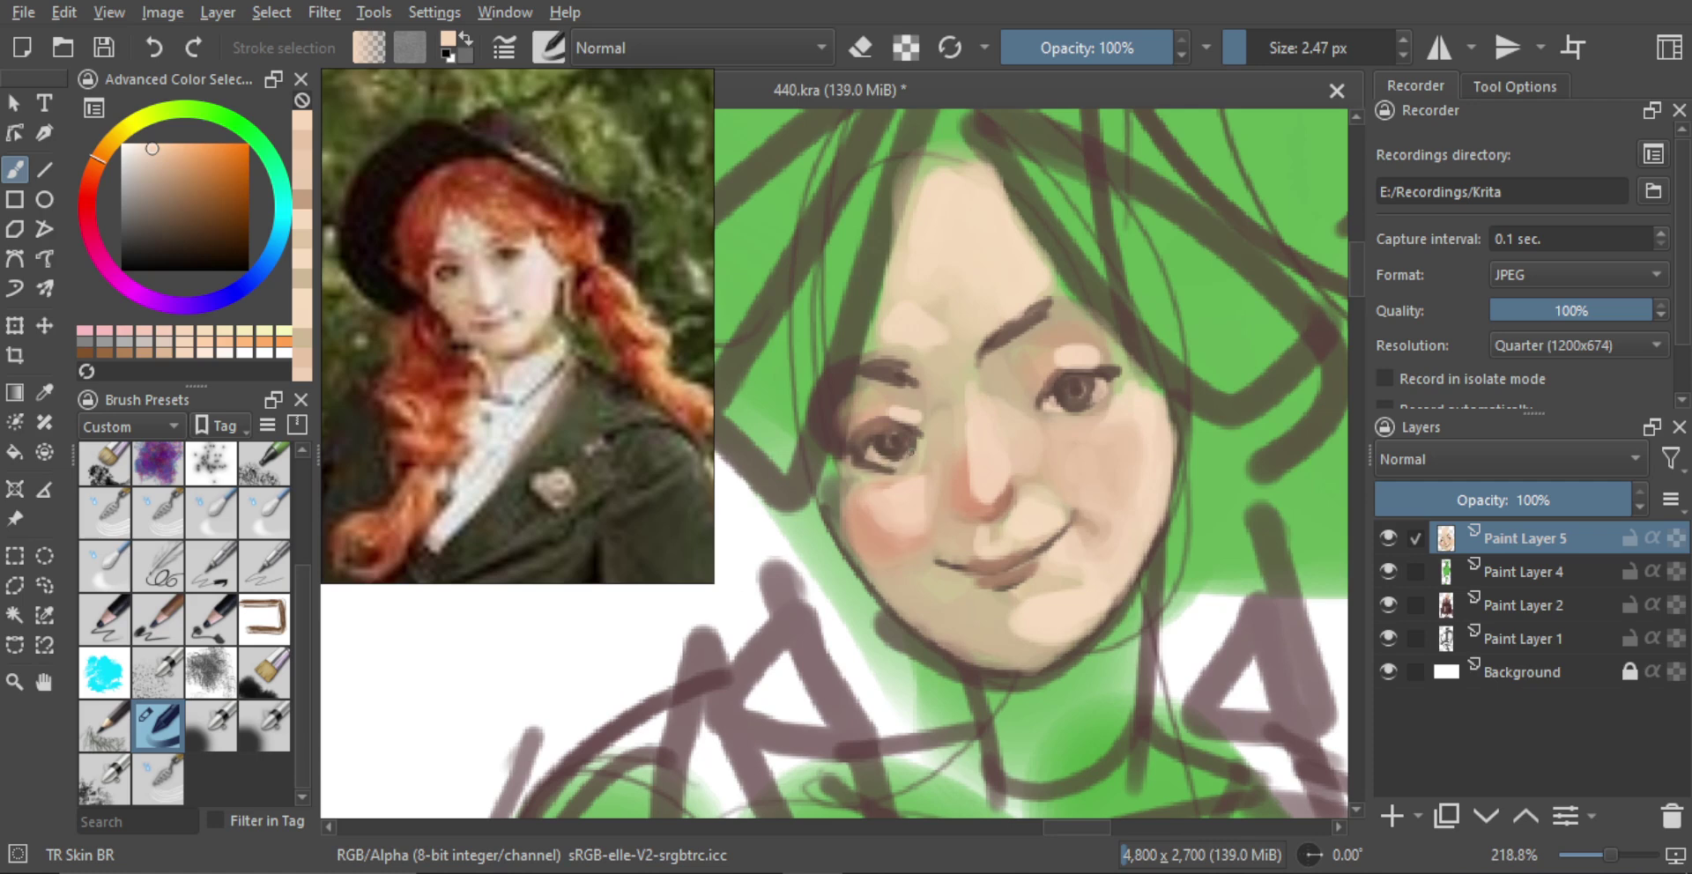
{"action": "left_click", "coordinate": [752, 555], "text": "alt"}
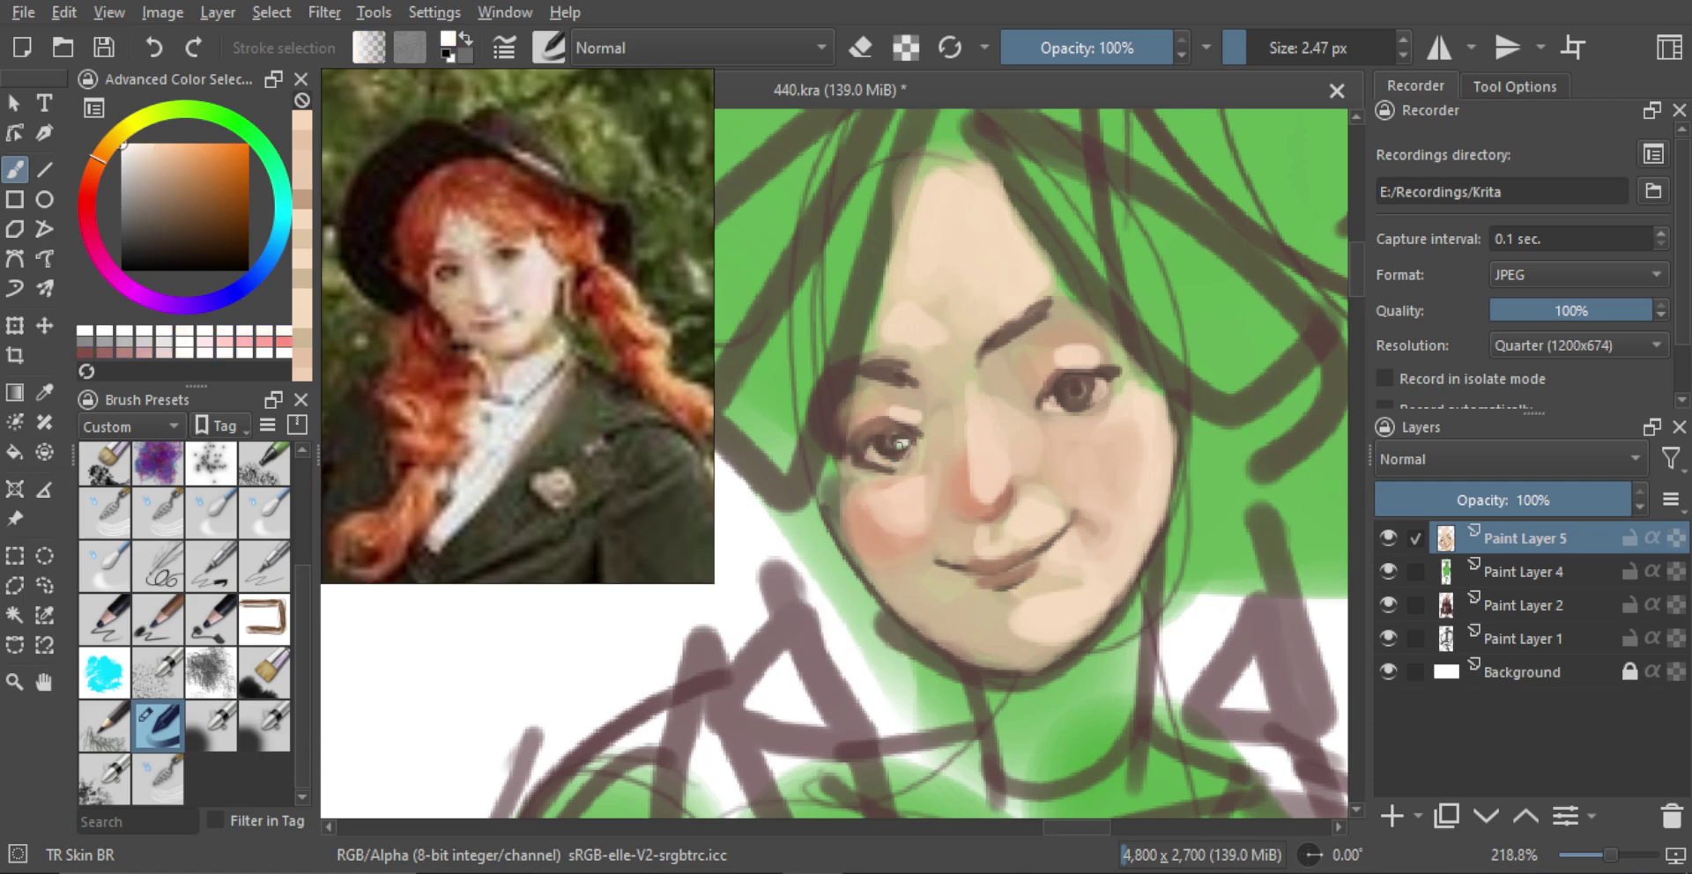
{"action": "left_click_drag", "start_coordinate": [899, 445], "coordinate": [903, 443]}
{"action": "mouse_move", "coordinate": [1044, 462]}
{"action": "left_mouse_down"}
{"action": "mouse_move", "coordinate": [1010, 437]}
{"action": "mouse_move", "coordinate": [993, 476]}
{"action": "left_mouse_up"}
{"action": "mouse_move", "coordinate": [987, 544]}
{"action": "left_mouse_down"}
{"action": "mouse_move", "coordinate": [992, 675]}
{"action": "mouse_move", "coordinate": [993, 446]}
{"action": "mouse_move", "coordinate": [955, 470]}
{"action": "left_mouse_up"}
{"action": "left_click_drag", "start_coordinate": [955, 478], "coordinate": [959, 478]}
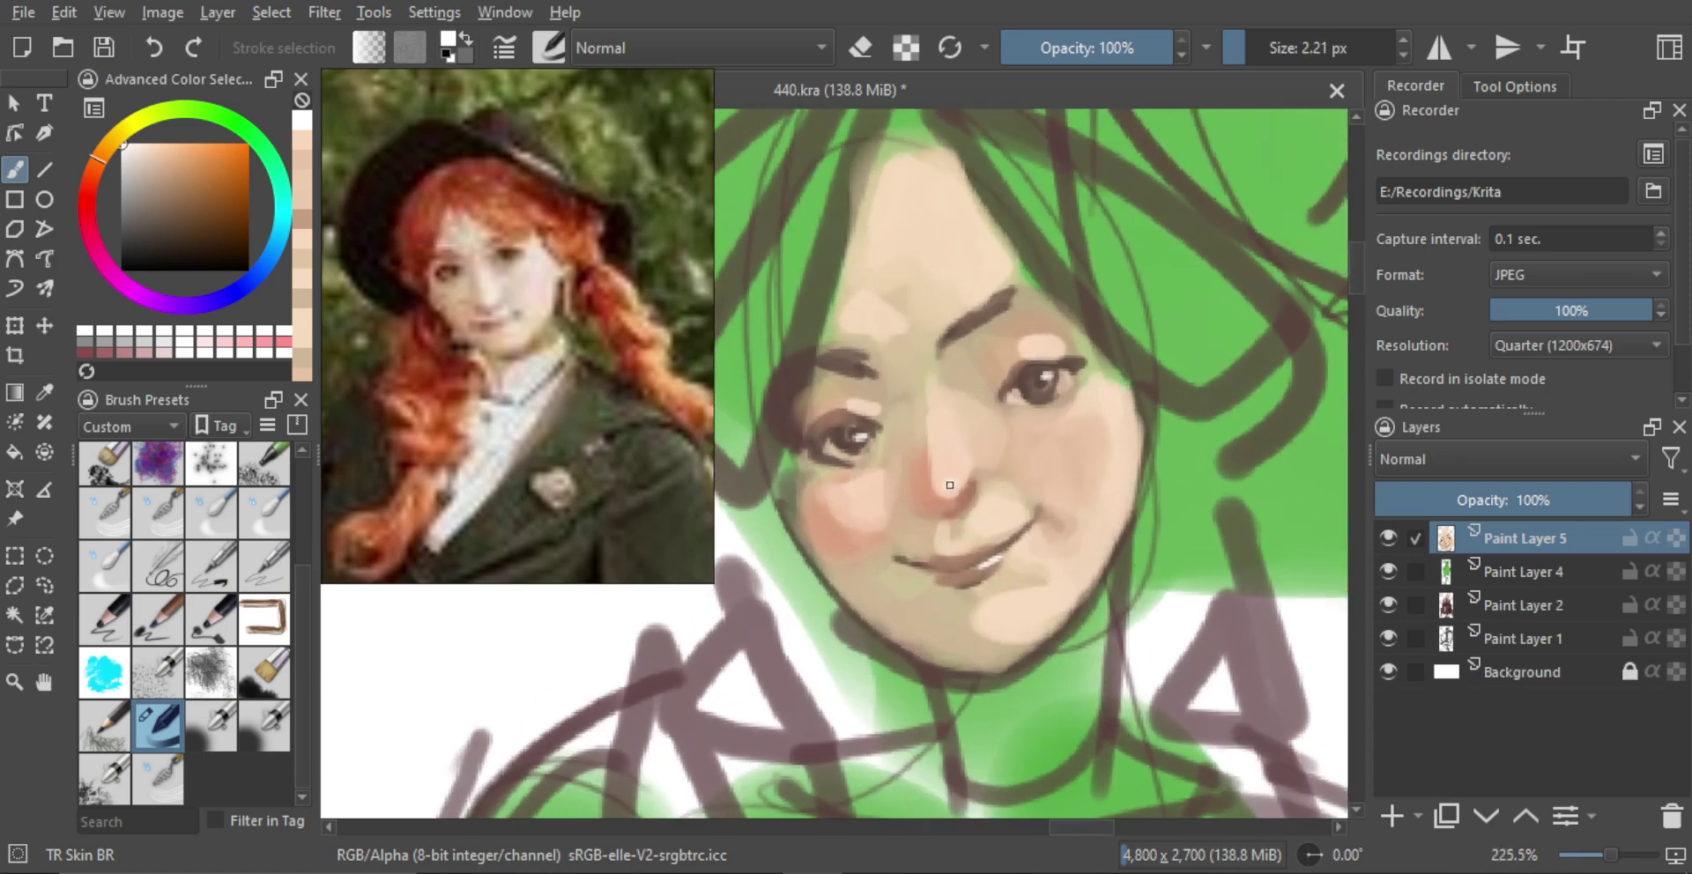
Accent the nose and mouth with a dark reddish brown sampled from the face, using a brush of about 1 to 2 px
{"action": "left_click", "coordinate": [942, 500], "text": "ctrl"}
{"action": "key", "text": "bracketleft"}
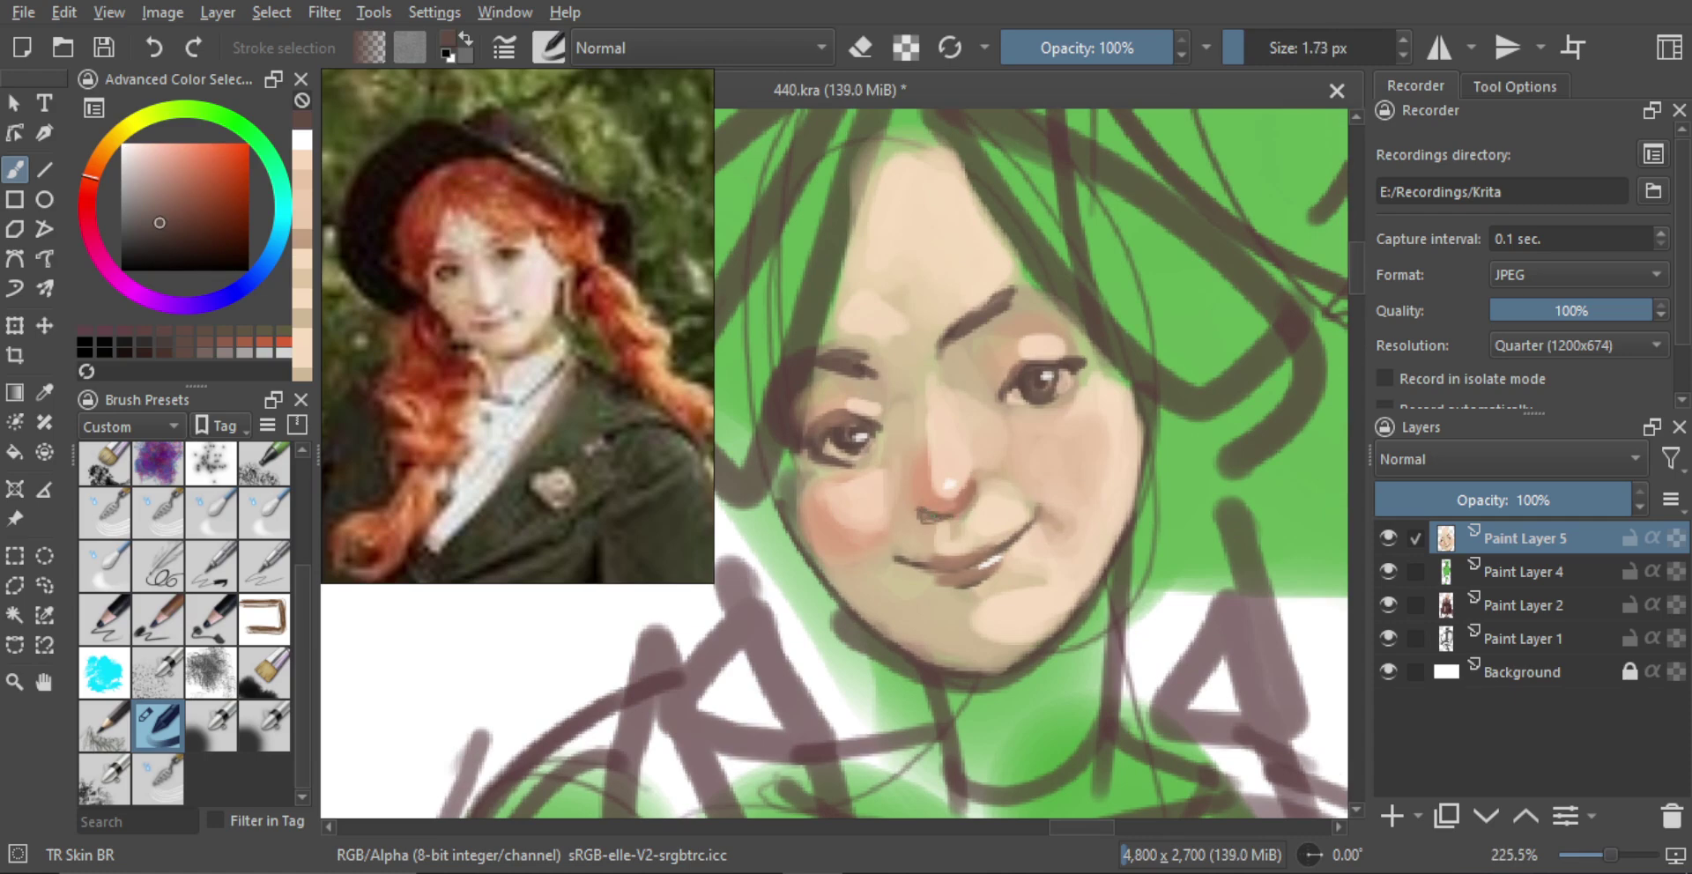
{"action": "key", "text": "bracketleft"}
{"action": "key", "text": "bracketleft"}
{"action": "left_click_drag", "start_coordinate": [994, 493], "coordinate": [1031, 573]}
{"action": "left_click_drag", "start_coordinate": [1043, 483], "coordinate": [1047, 542]}
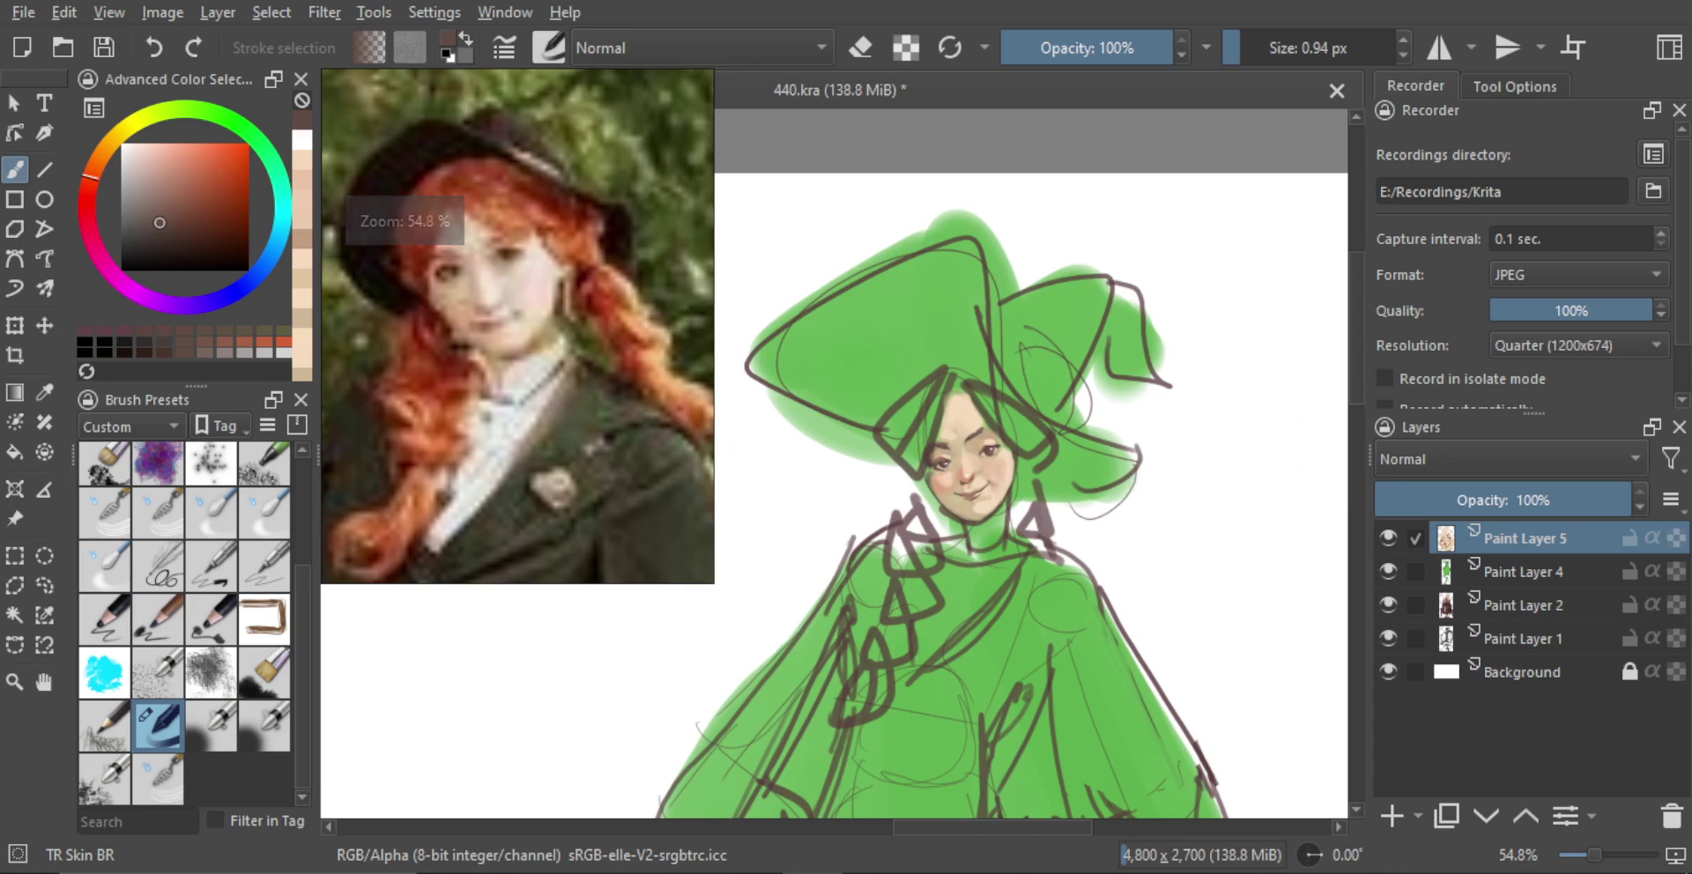
{"action": "scroll", "coordinate": [918, 408], "scroll_direction": "down", "scroll_amount": 2}
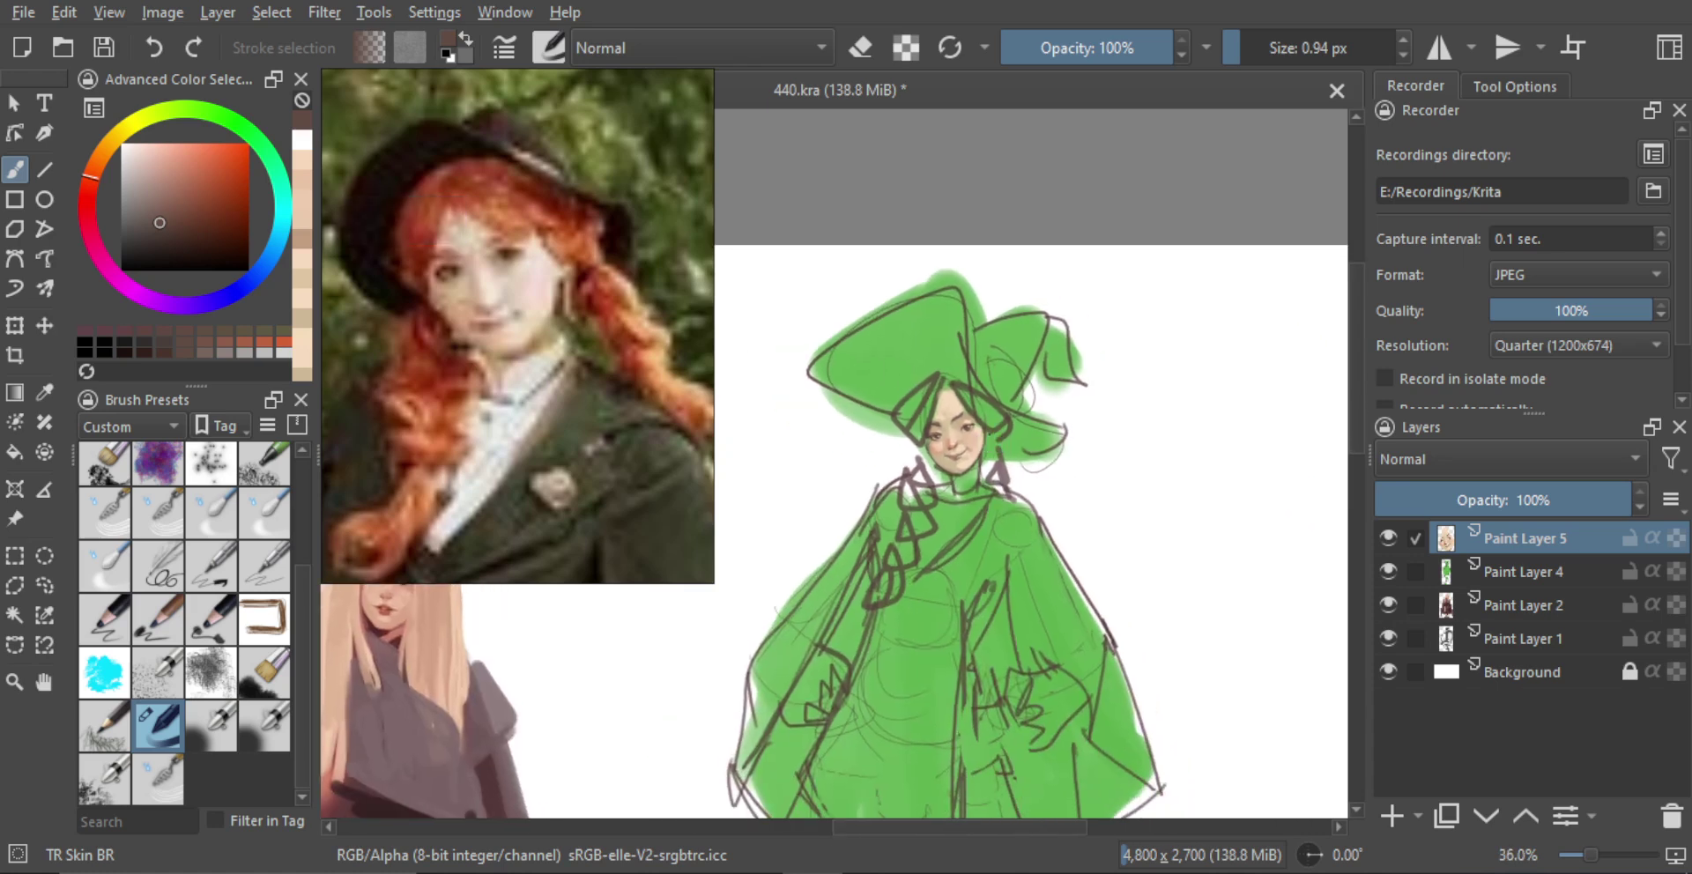
{"action": "scroll", "coordinate": [1073, 432], "scroll_direction": "up", "scroll_amount": 3}
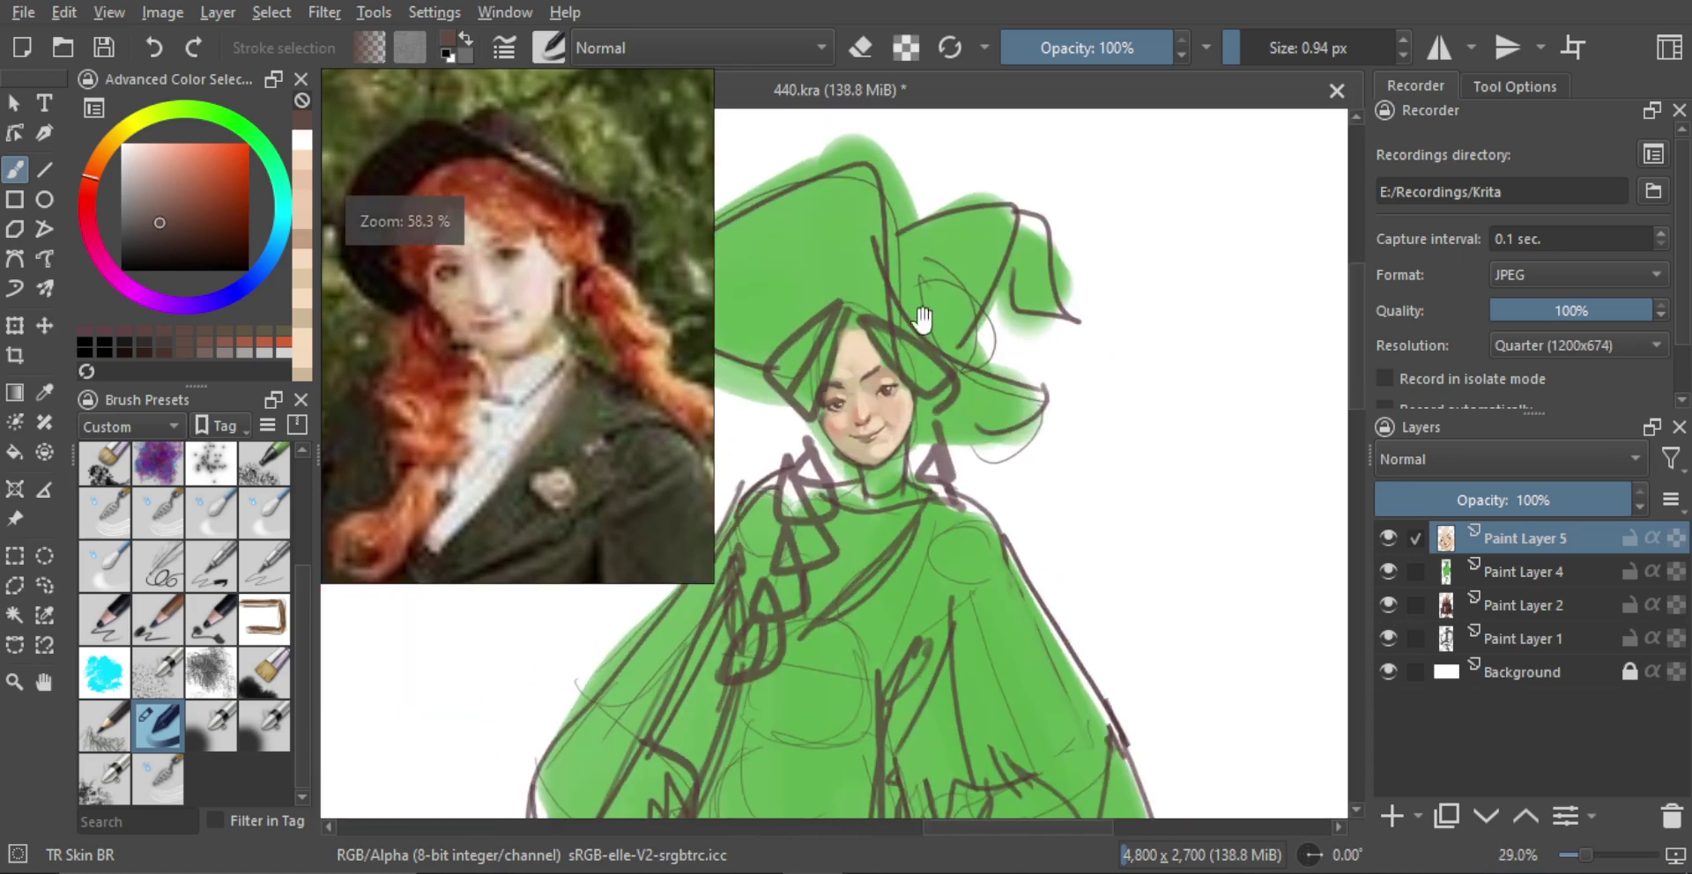
{"action": "scroll", "coordinate": [820, 375], "scroll_direction": "up", "scroll_amount": 2}
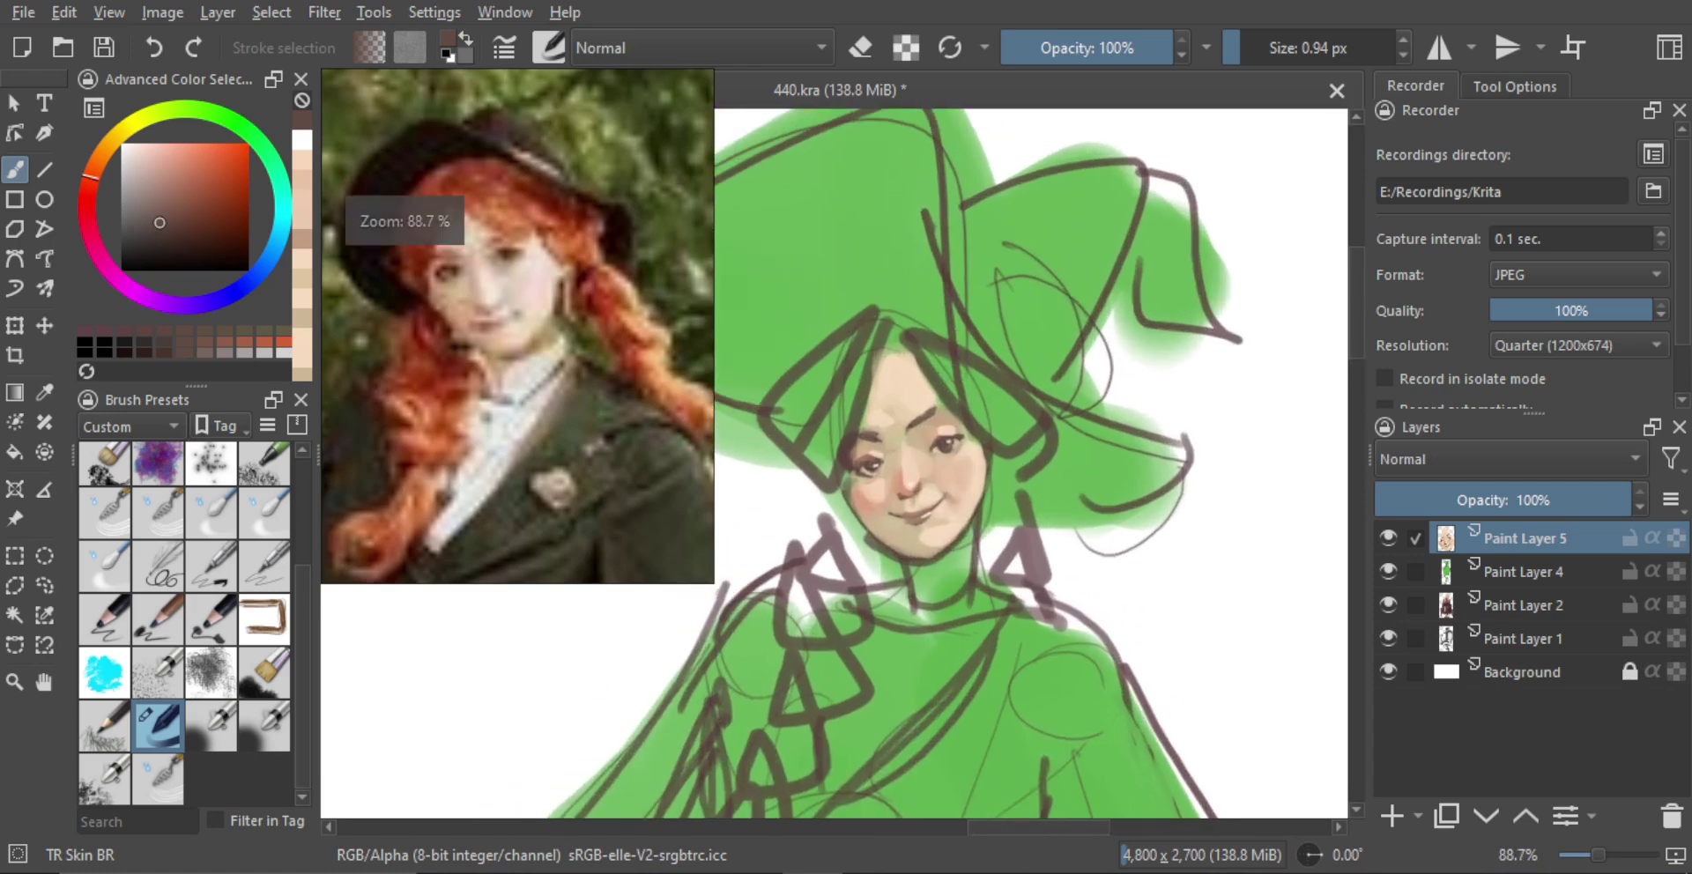
{"action": "left_click", "coordinate": [176, 143]}
{"action": "left_click_drag", "start_coordinate": [906, 364], "coordinate": [914, 364]}
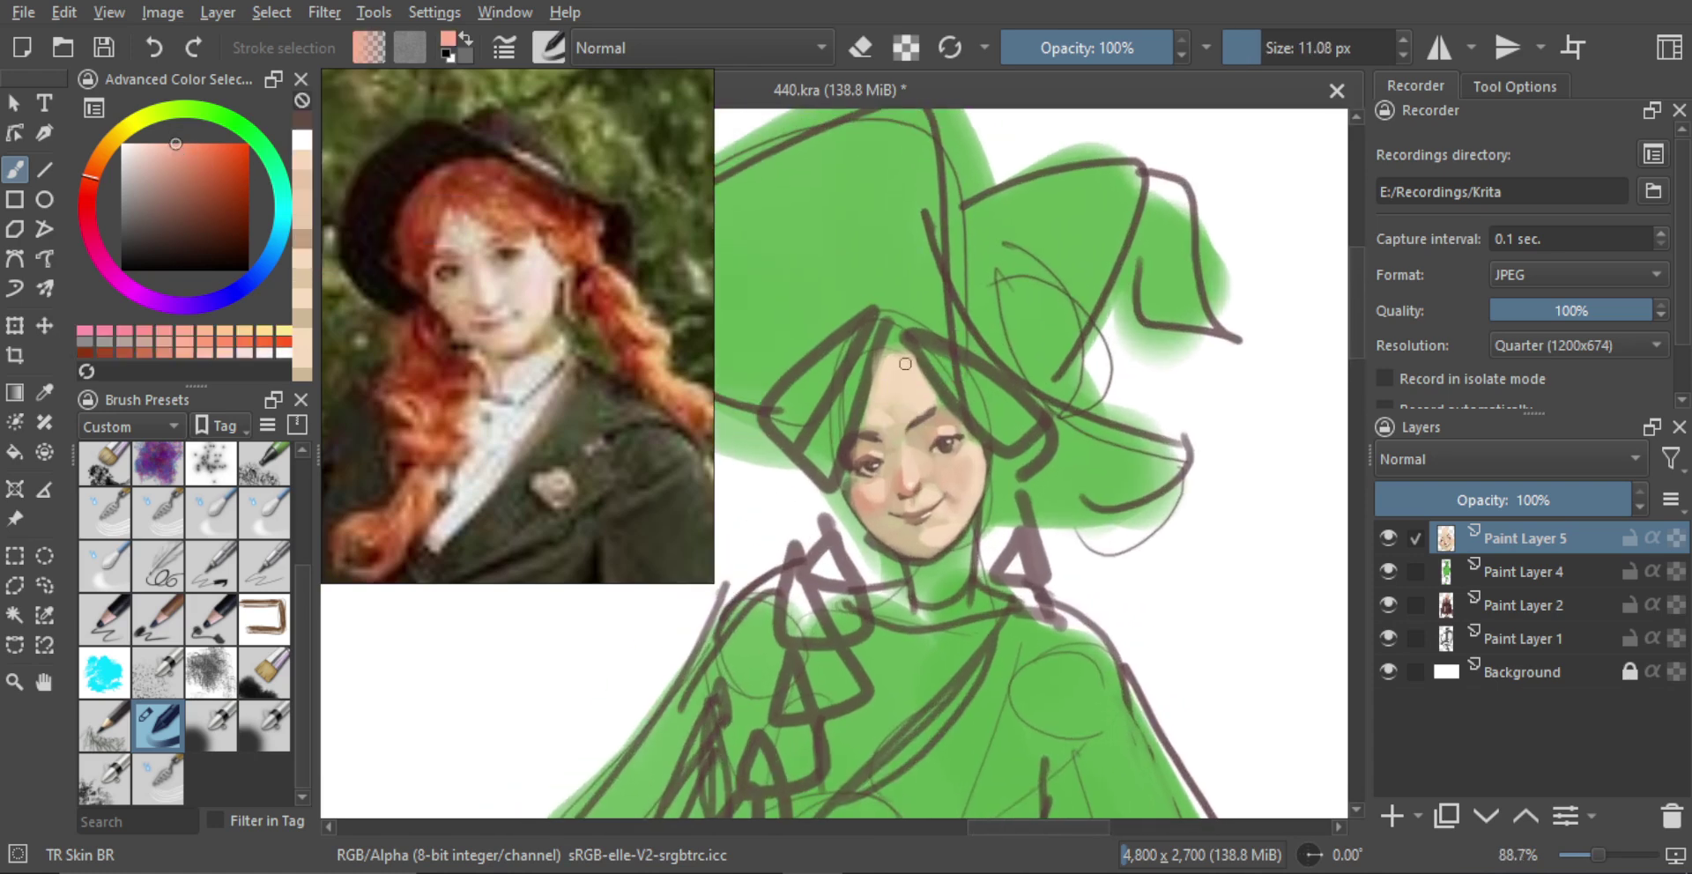
{"action": "key", "text": "ctrl+z"}
Paint pale yellow light on the forehead and face with a freshly picked colour, enlarging the brush from about 11 to 40 px
{"action": "left_click_drag", "start_coordinate": [160, 162], "coordinate": [132, 152]}
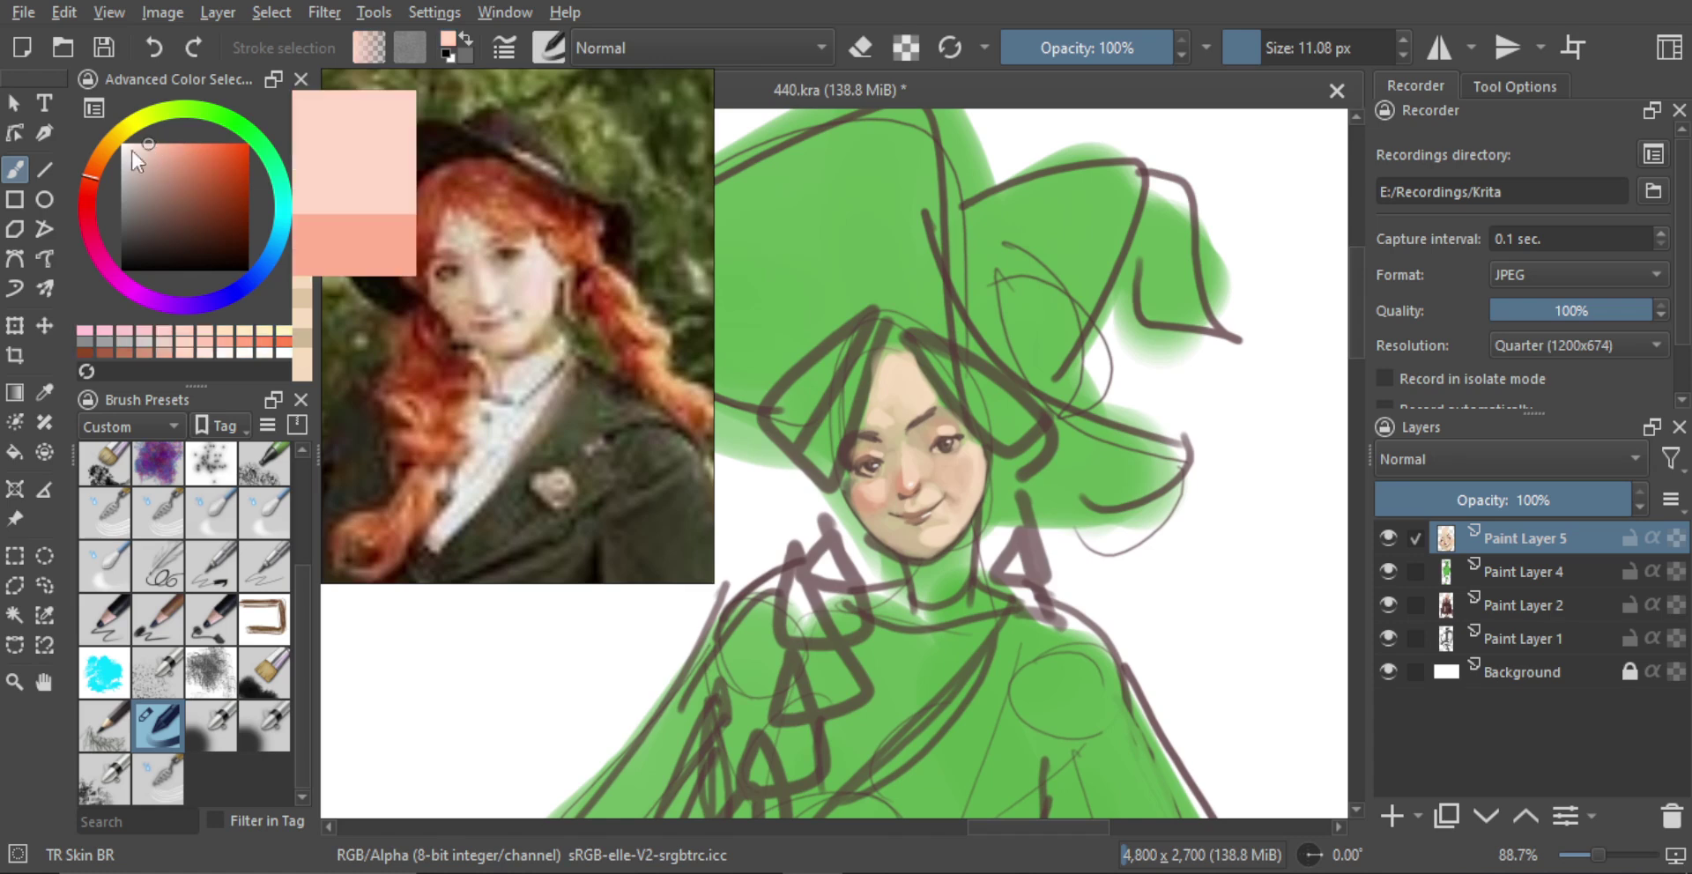
{"action": "left_click", "coordinate": [102, 151]}
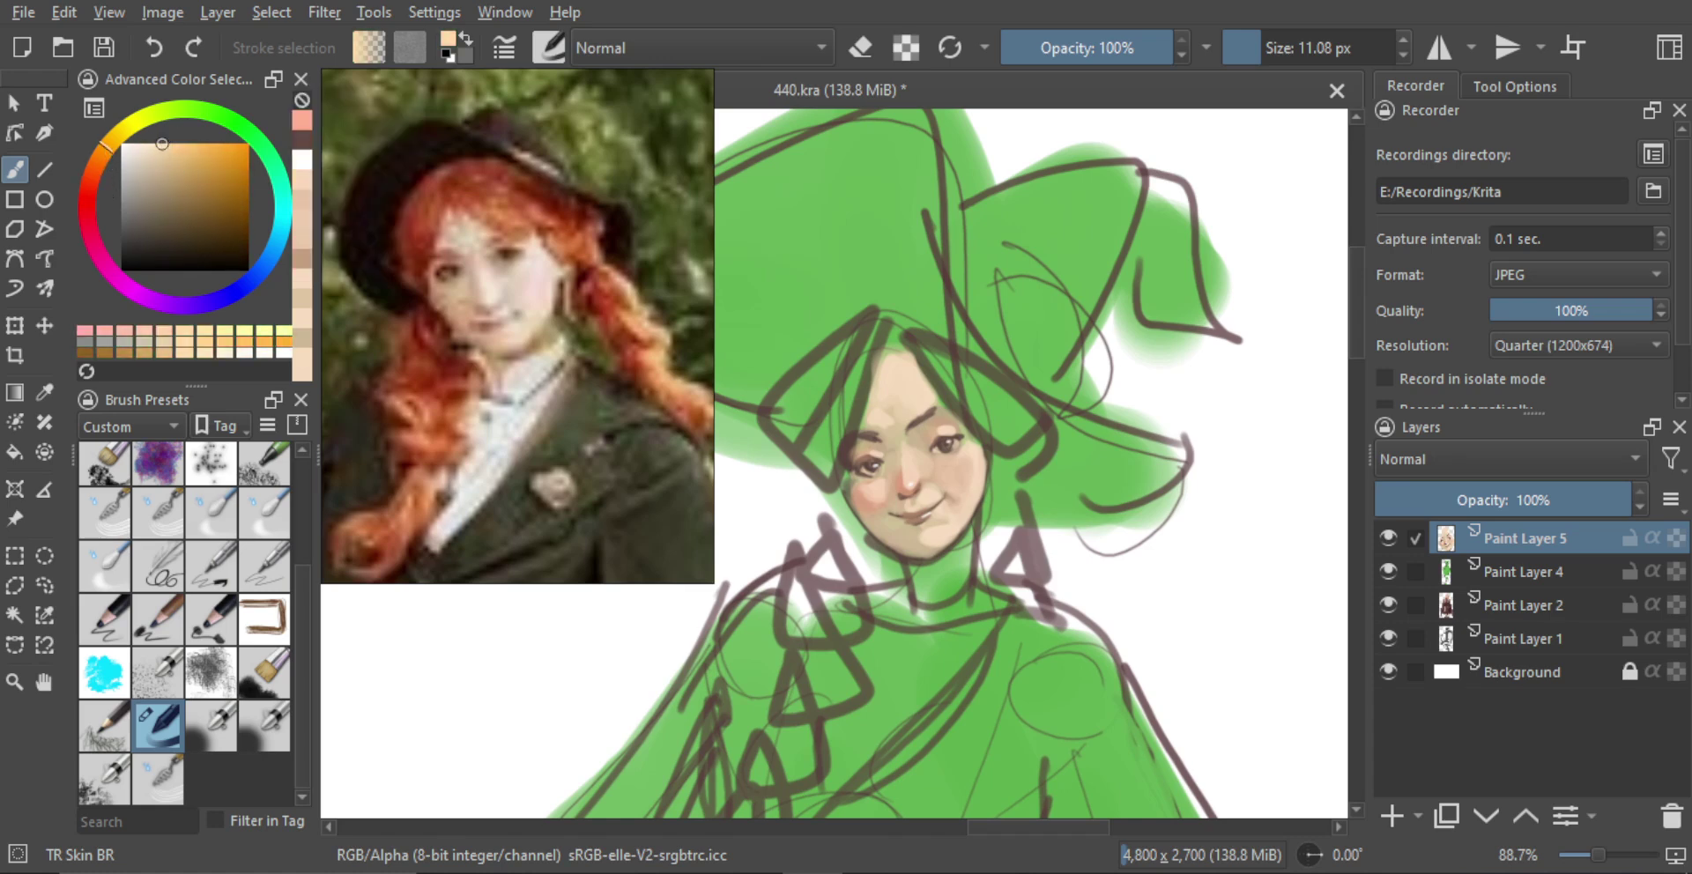
{"action": "left_click_drag", "start_coordinate": [921, 365], "coordinate": [886, 355]}
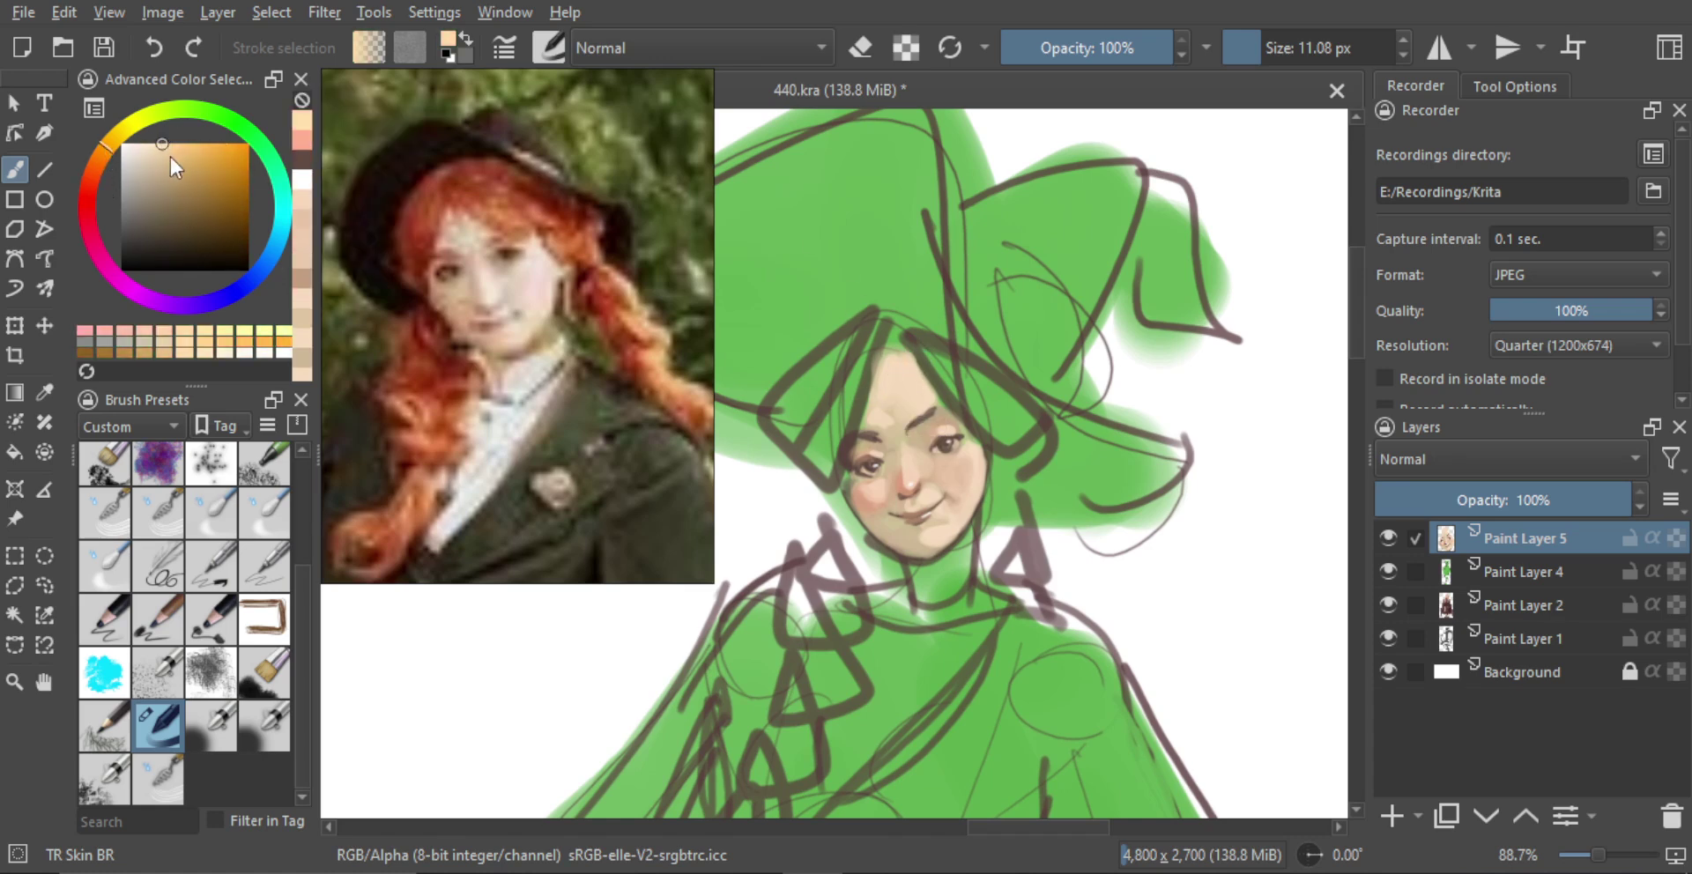
{"action": "left_click_drag", "start_coordinate": [171, 158], "coordinate": [140, 138]}
{"action": "left_click", "coordinate": [122, 136]}
{"action": "left_click_drag", "start_coordinate": [864, 381], "coordinate": [898, 377]}
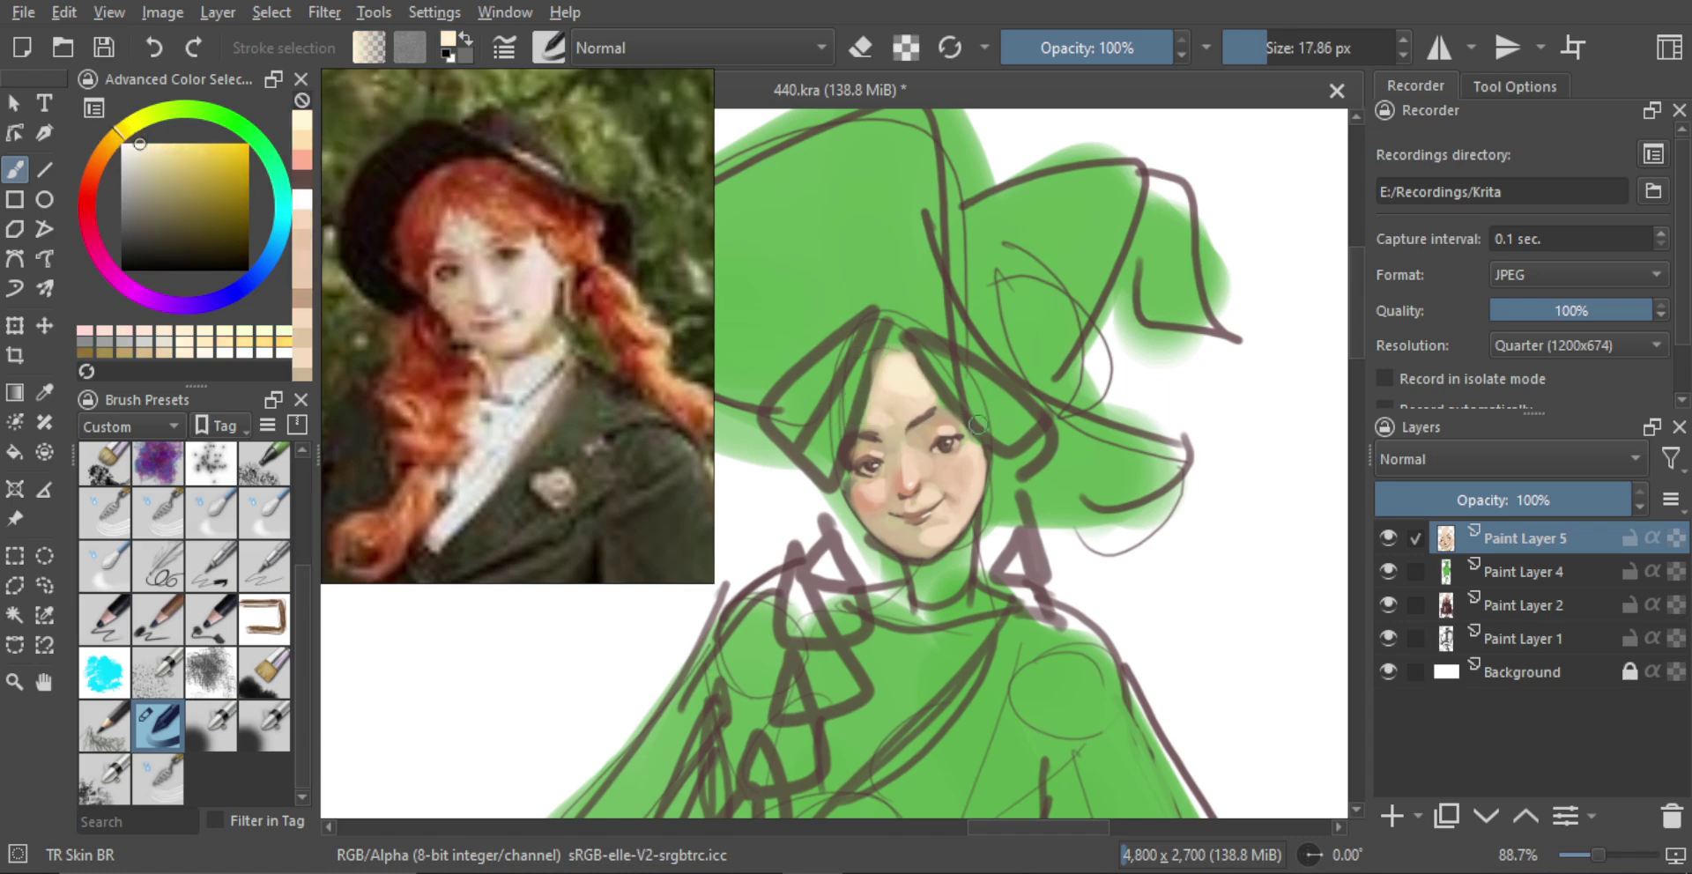
{"action": "mouse_move", "coordinate": [997, 468]}
{"action": "left_mouse_down"}
{"action": "mouse_move", "coordinate": [1000, 562]}
{"action": "mouse_move", "coordinate": [994, 330]}
{"action": "left_mouse_up"}
{"action": "left_click_drag", "start_coordinate": [907, 433], "coordinate": [929, 431]}
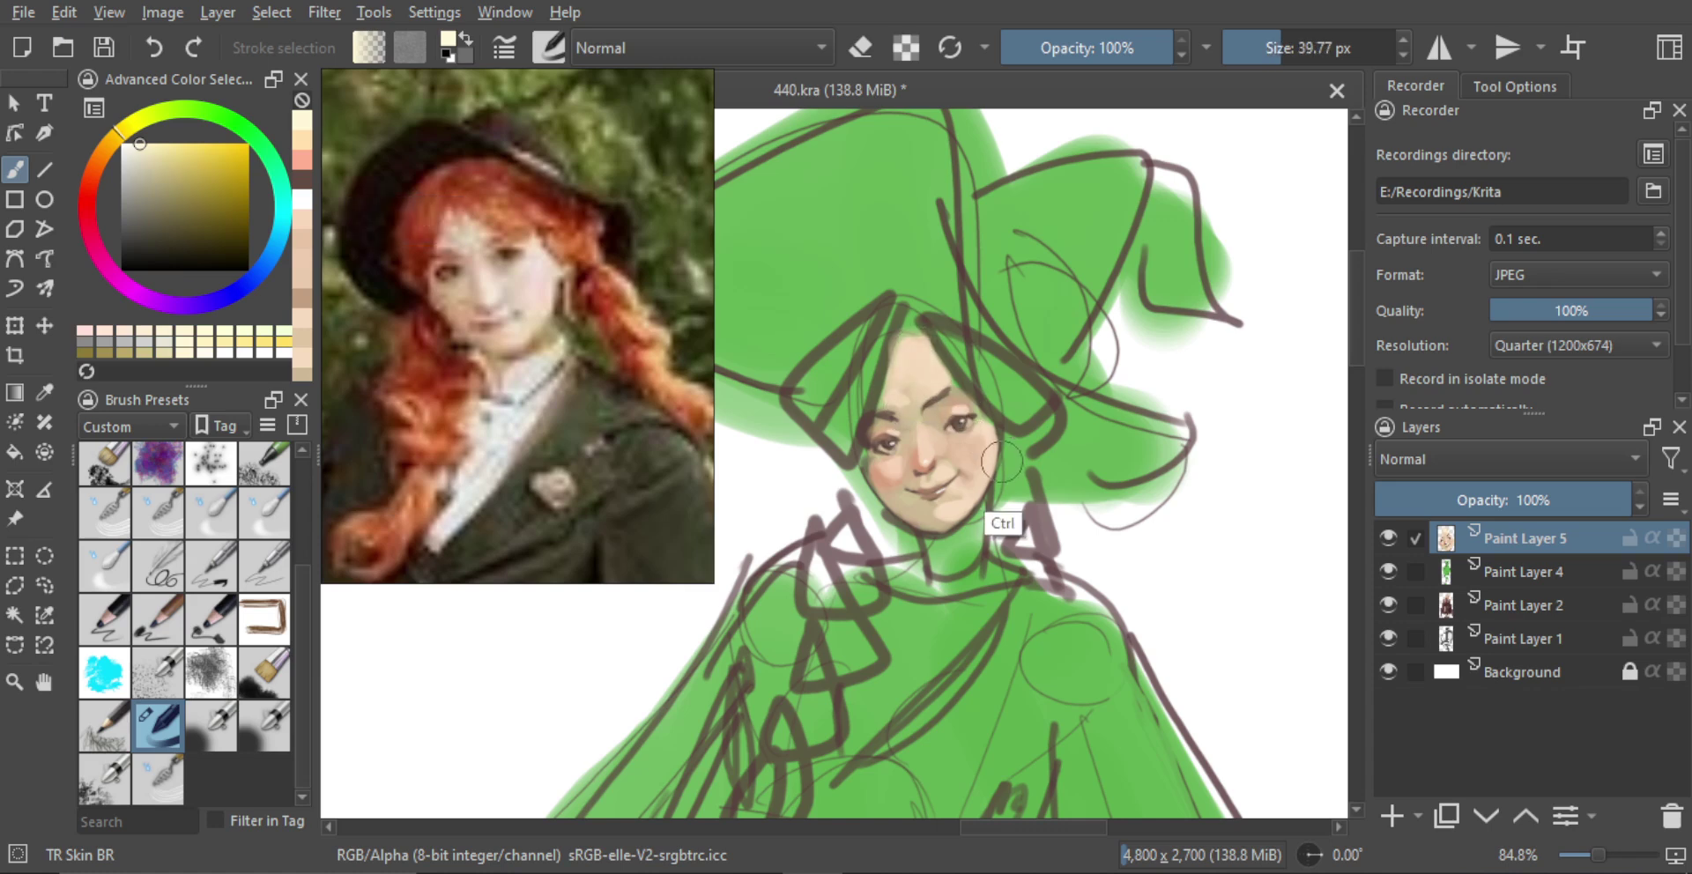
Blend the forehead and the centre of the face with sampled skin tones and a brush of about 14 to 21 px
{"action": "scroll", "coordinate": [986, 434], "scroll_direction": "down", "scroll_amount": 3}
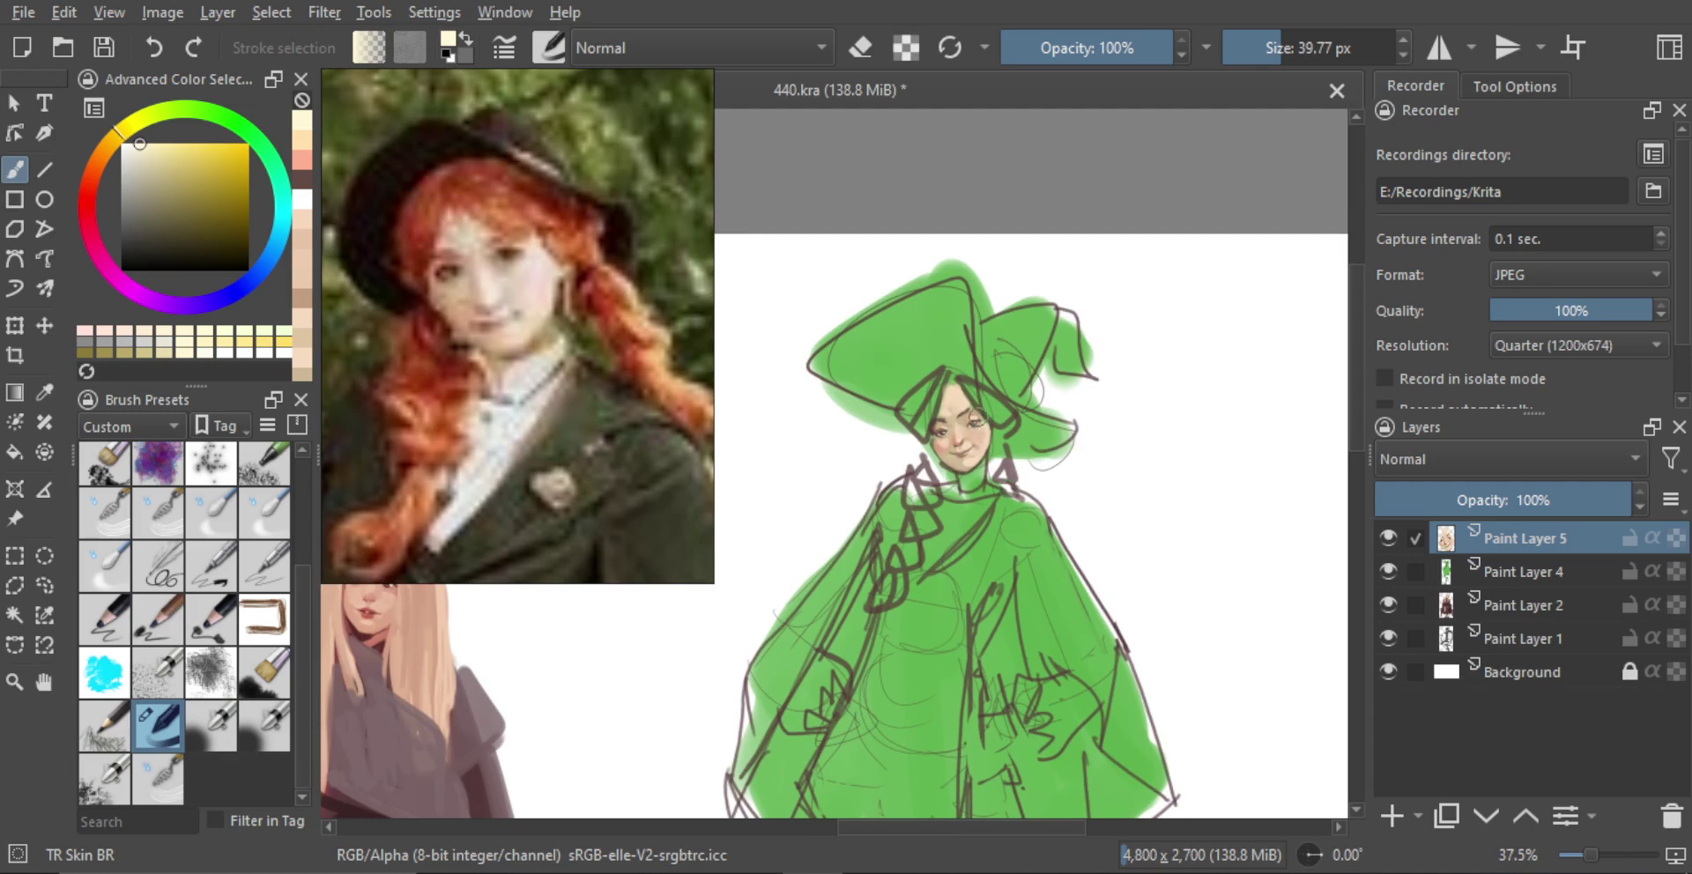
{"action": "scroll", "coordinate": [979, 423], "scroll_direction": "up", "scroll_amount": 2}
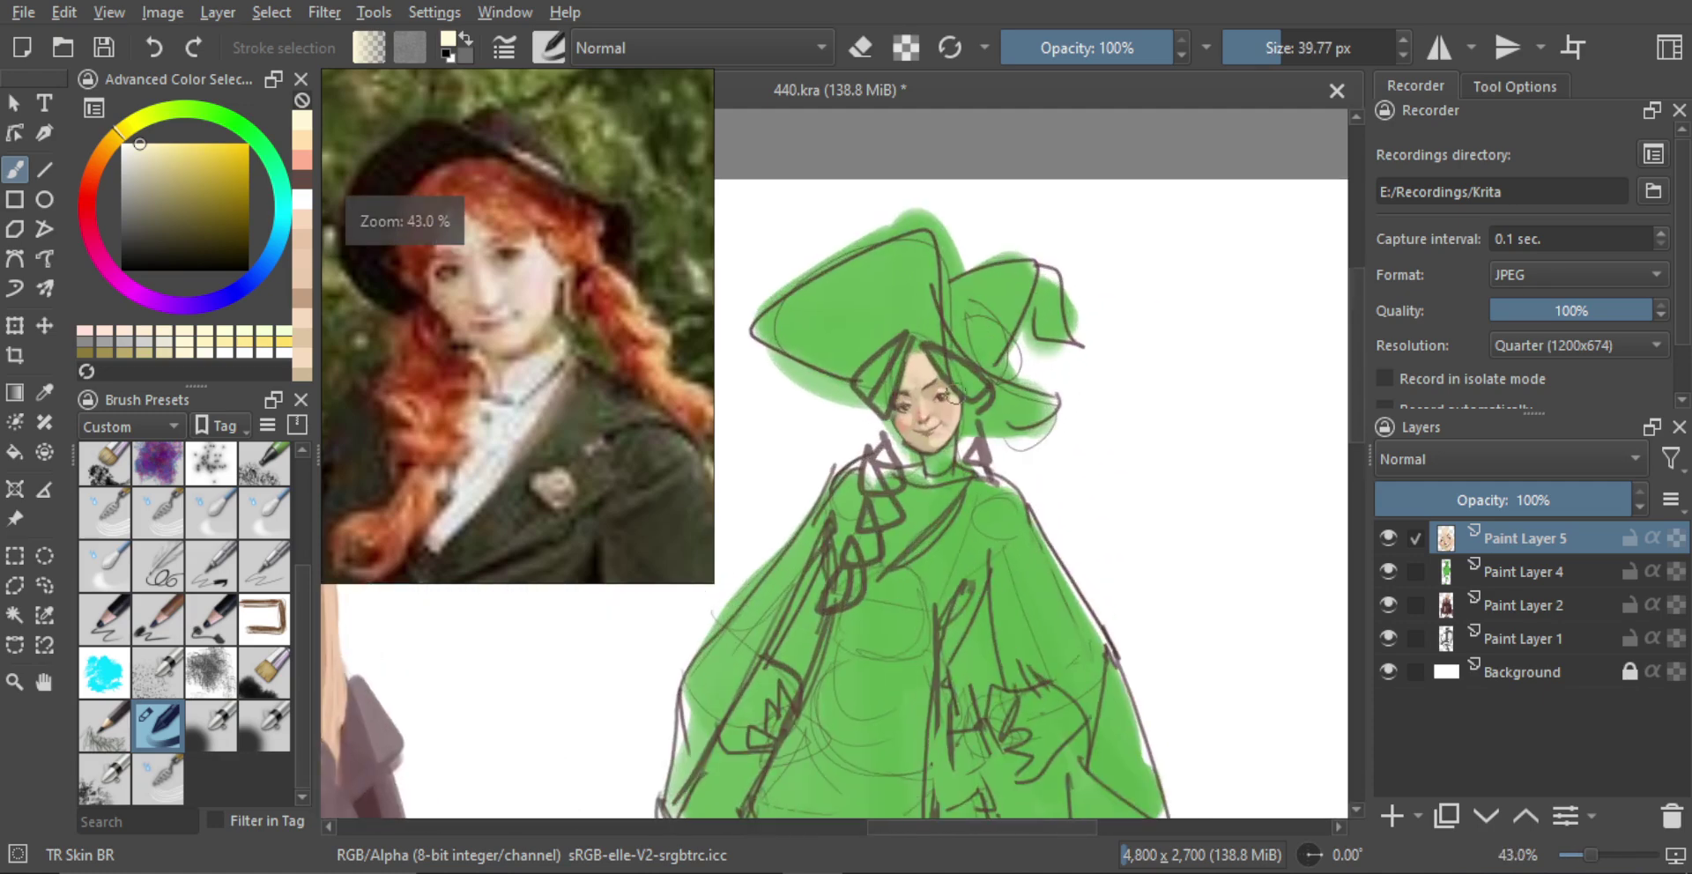
{"action": "scroll", "coordinate": [952, 394], "scroll_direction": "up", "scroll_amount": 6}
{"action": "left_click", "coordinate": [881, 377], "text": "alt"}
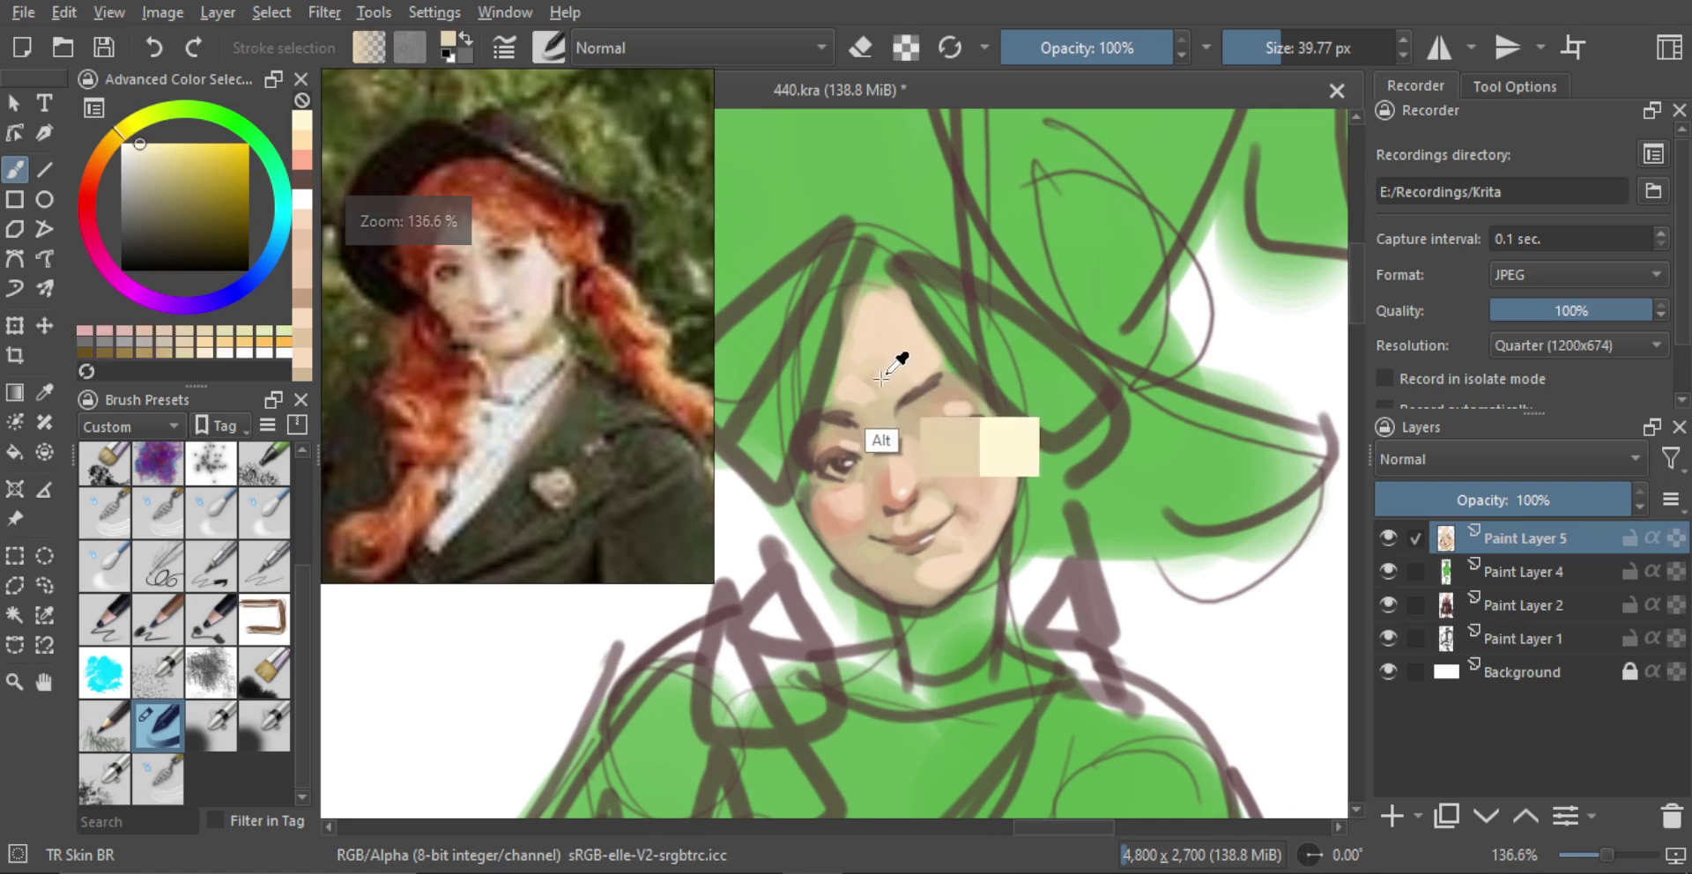
{"action": "mouse_move", "coordinate": [899, 369]}
{"action": "left_mouse_down"}
{"action": "mouse_move", "coordinate": [876, 368]}
{"action": "mouse_move", "coordinate": [882, 385]}
{"action": "left_mouse_up"}
{"action": "left_click", "coordinate": [908, 331], "text": "alt"}
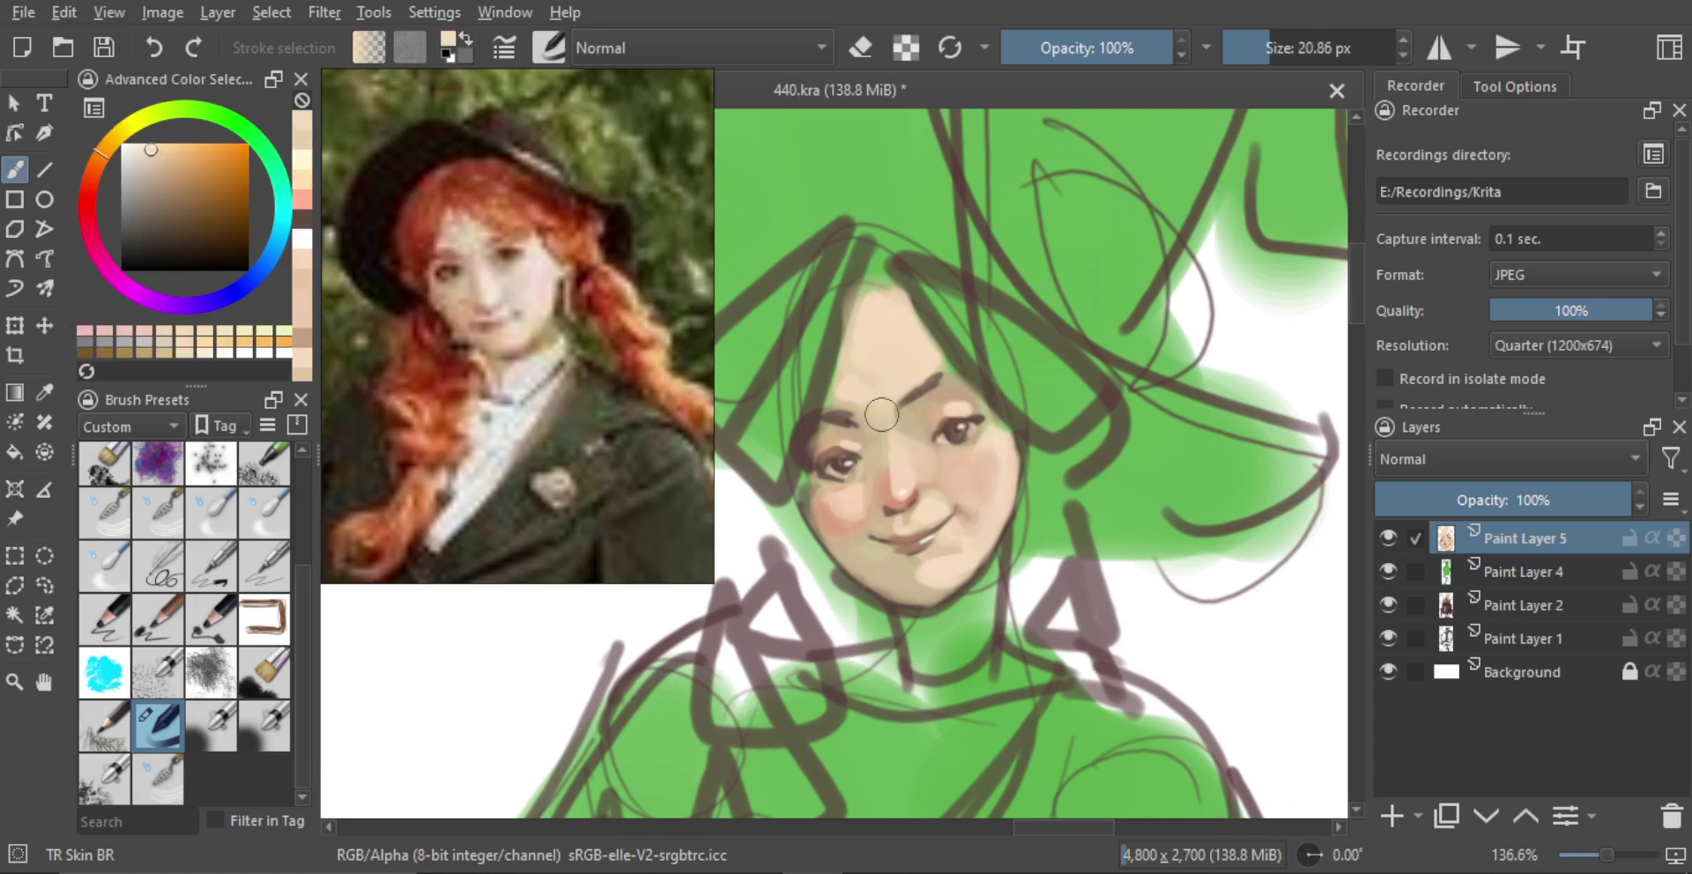
{"action": "mouse_move", "coordinate": [915, 456]}
{"action": "left_mouse_down"}
{"action": "mouse_move", "coordinate": [871, 418]}
{"action": "mouse_move", "coordinate": [906, 578]}
{"action": "left_mouse_up"}
{"action": "left_click", "coordinate": [893, 466], "text": "alt"}
Block in the hair on both sides of the forehead in bright red with a brush of about 14 to 21 px
{"action": "scroll", "coordinate": [992, 497], "scroll_direction": "down", "scroll_amount": 3}
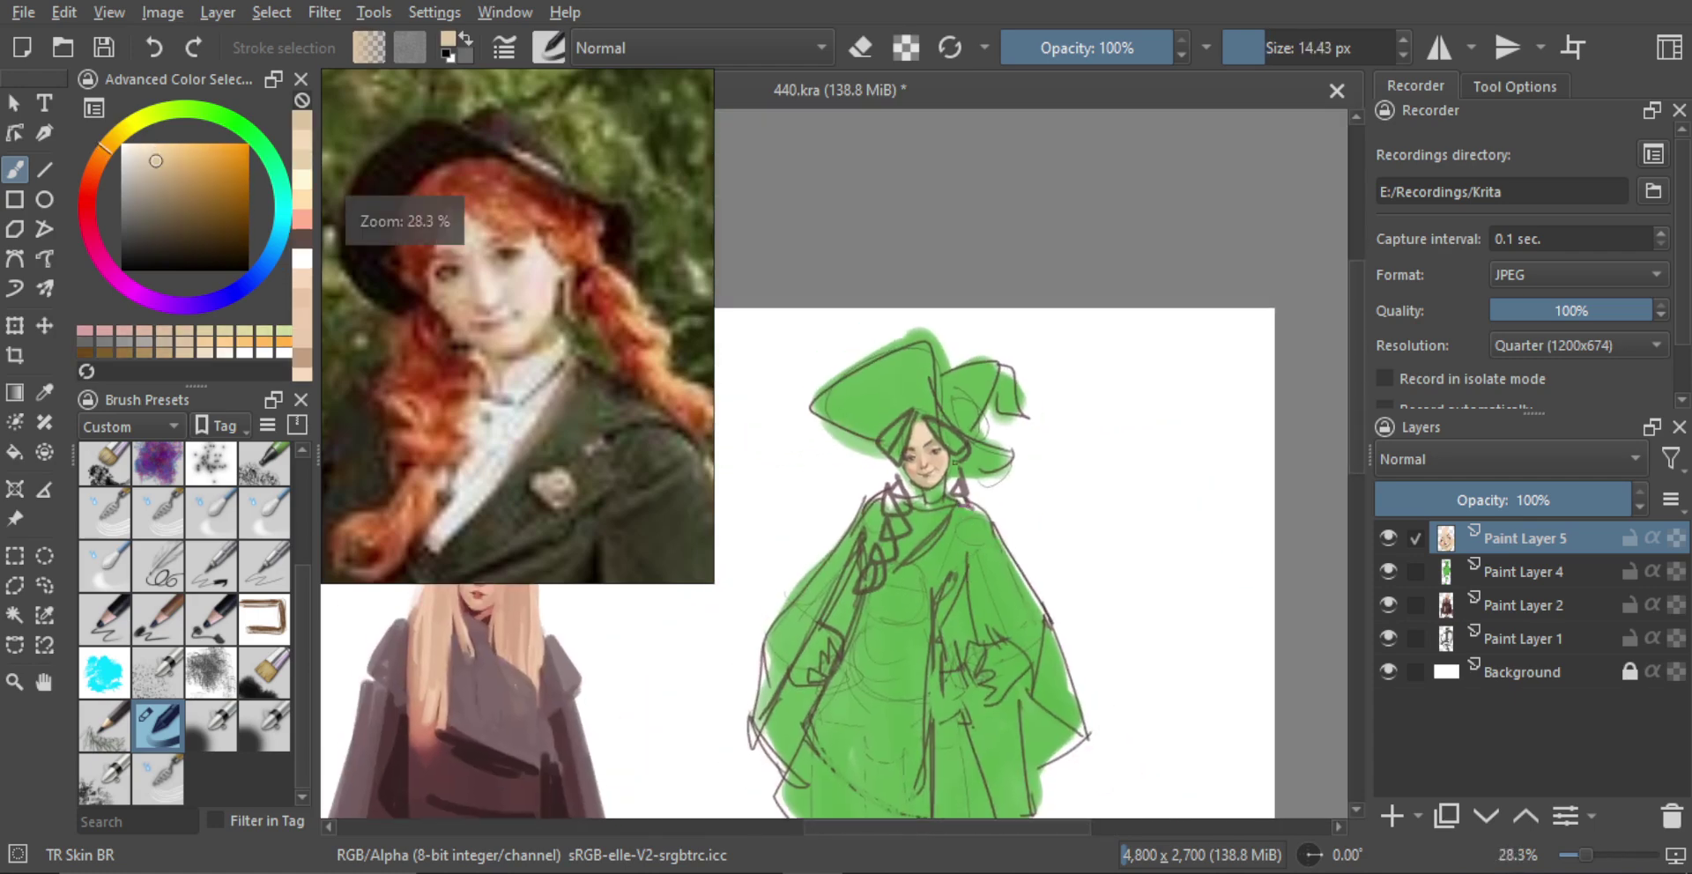
{"action": "scroll", "coordinate": [992, 497], "scroll_direction": "up", "scroll_amount": 2}
{"action": "left_click", "coordinate": [93, 192]}
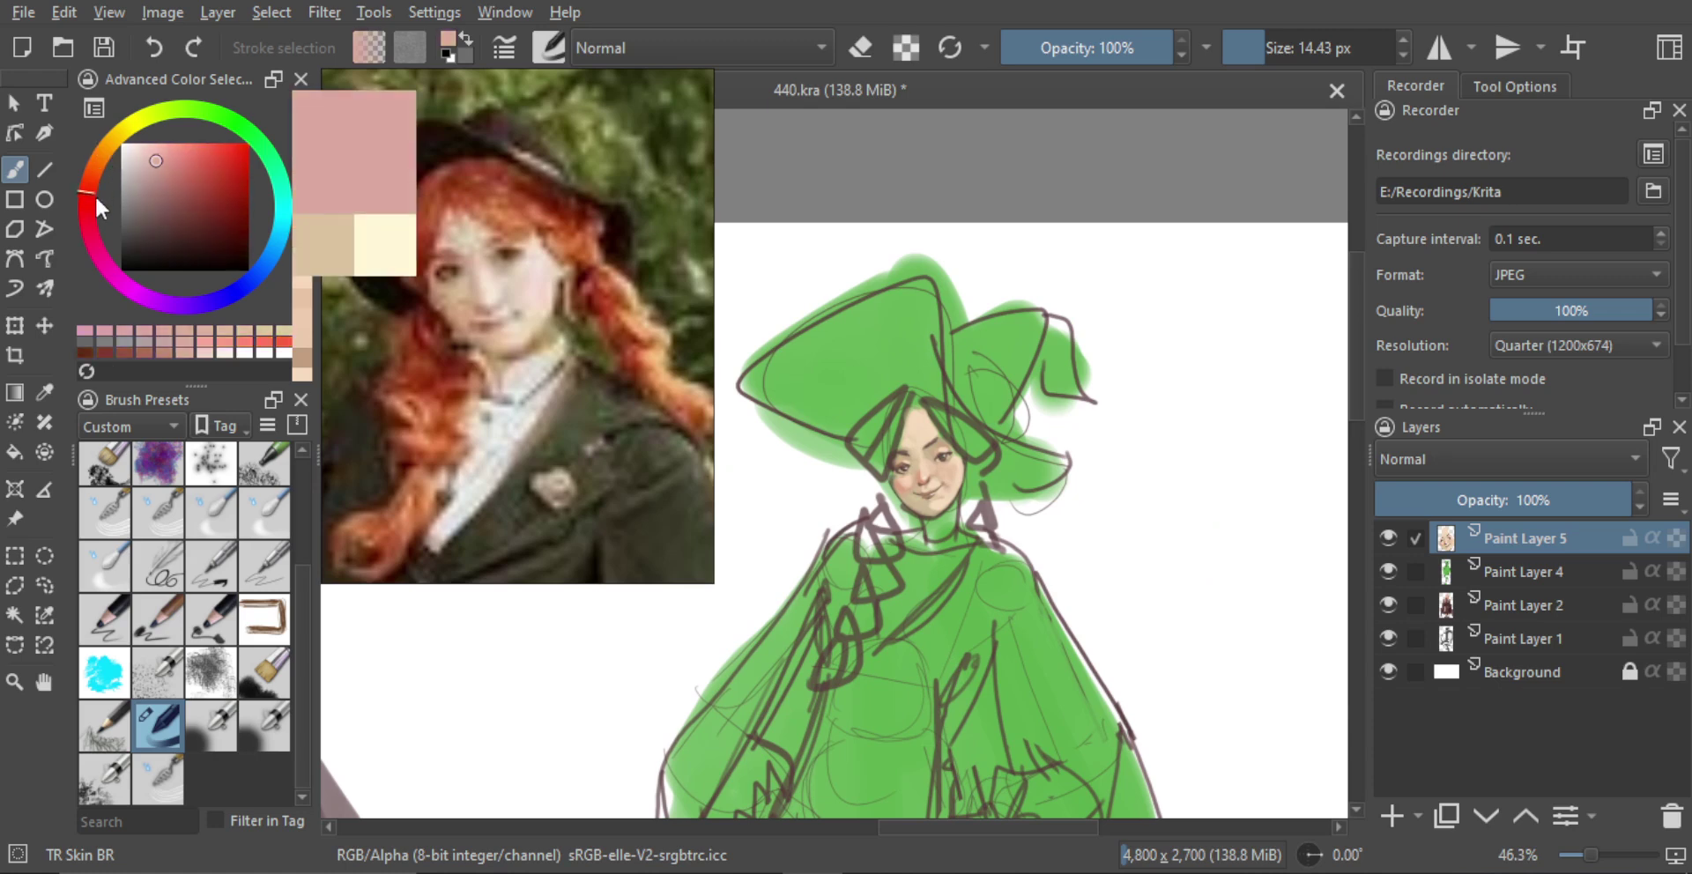
{"action": "left_click", "coordinate": [225, 143]}
{"action": "left_click_drag", "start_coordinate": [967, 342], "coordinate": [982, 352]}
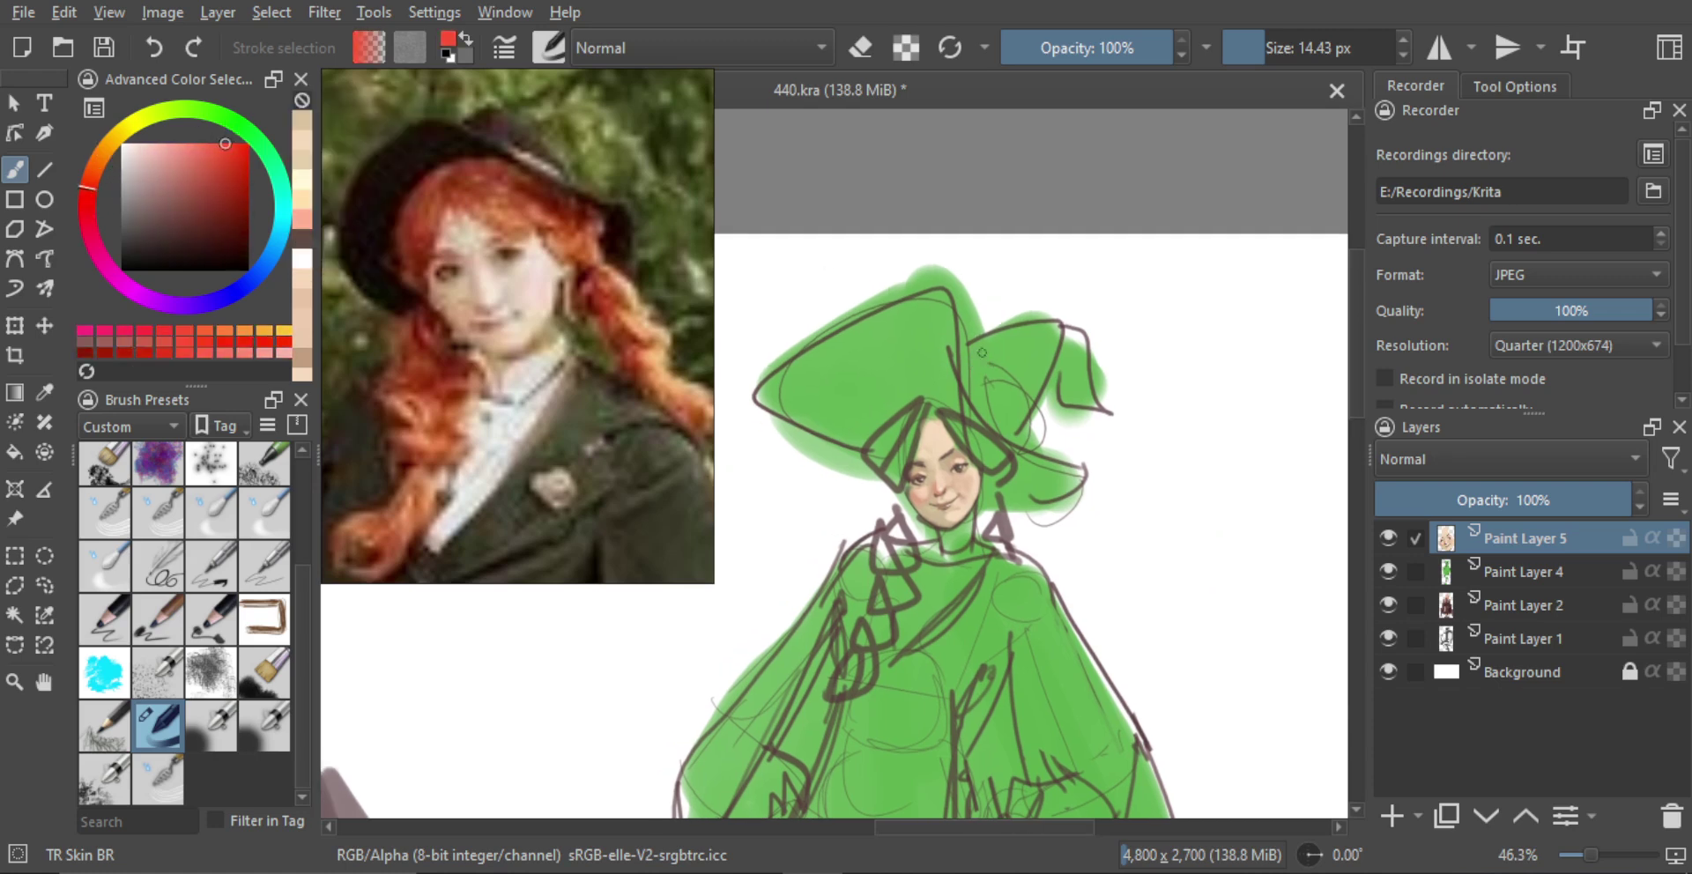
{"action": "left_click_drag", "start_coordinate": [918, 414], "coordinate": [924, 414]}
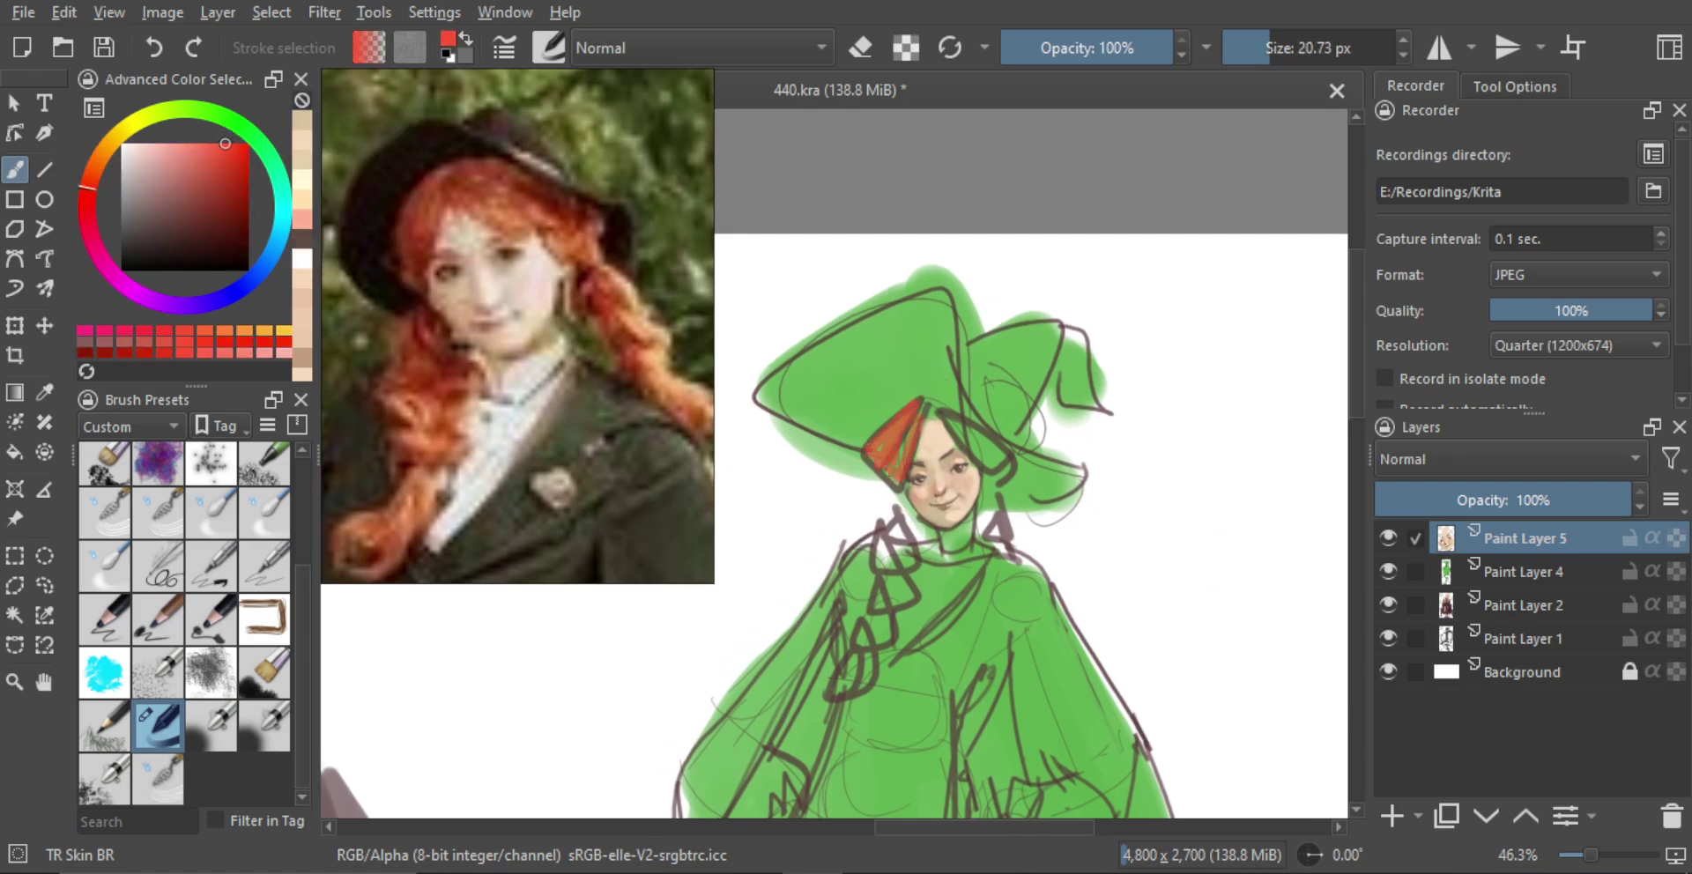
{"action": "left_click_drag", "start_coordinate": [921, 429], "coordinate": [923, 425]}
{"action": "left_click_drag", "start_coordinate": [961, 425], "coordinate": [963, 425]}
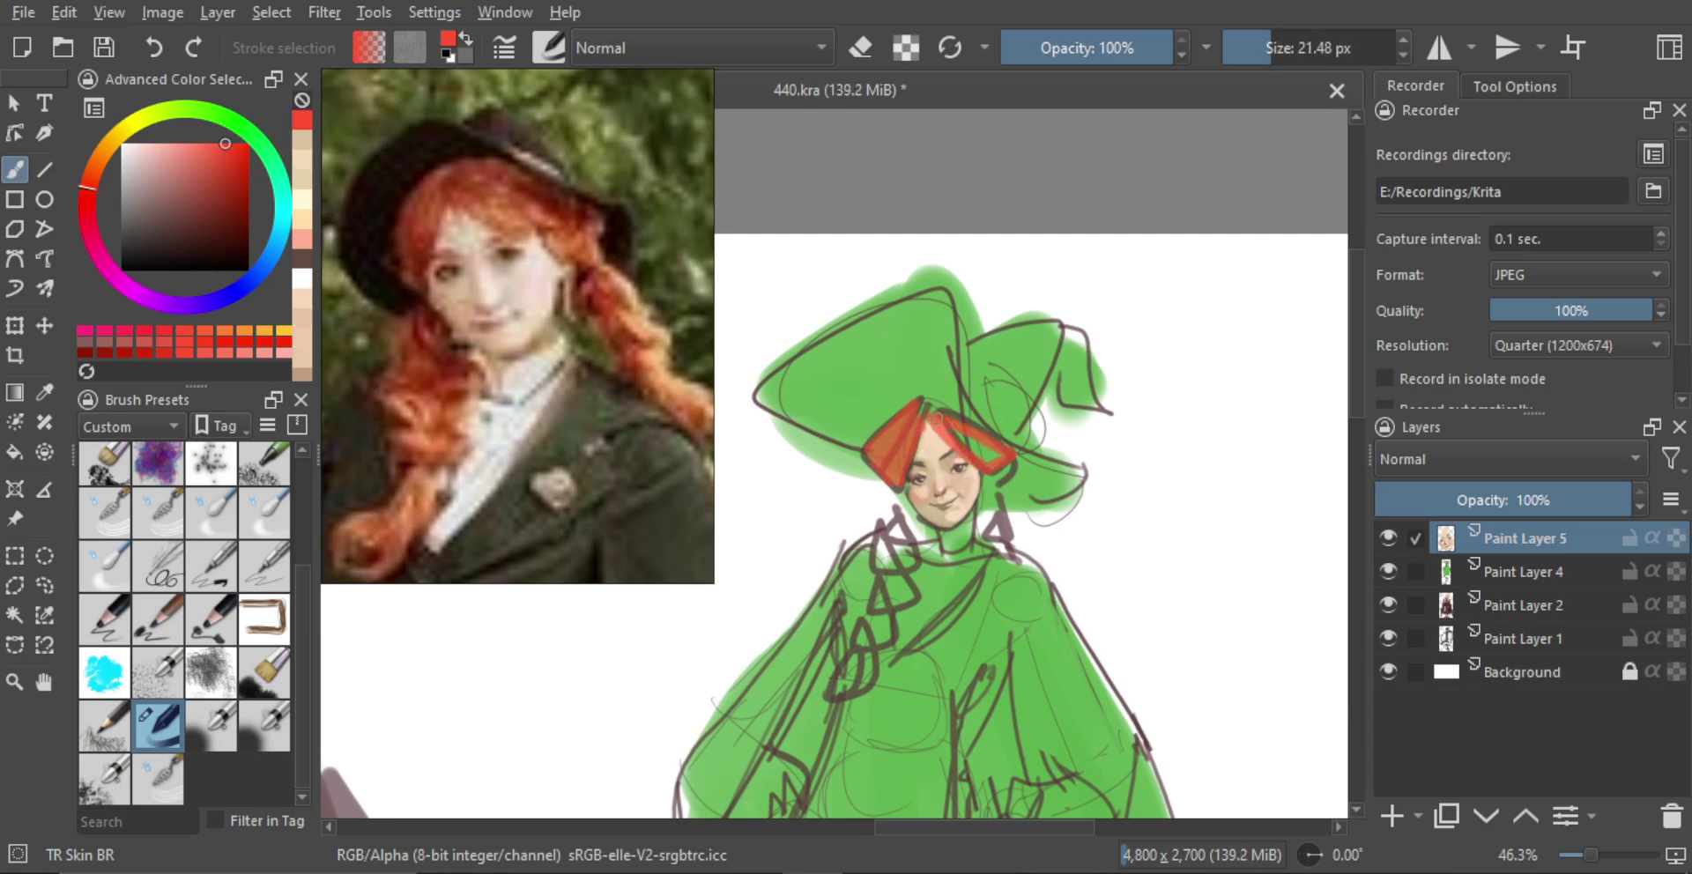
Paint over the fringe with reds sampled from the hair and begin the braid beside the cheek with a brush of about 16 px
{"action": "mouse_move", "coordinate": [940, 435]}
{"action": "left_mouse_down"}
{"action": "mouse_move", "coordinate": [939, 406]}
{"action": "mouse_move", "coordinate": [929, 455]}
{"action": "mouse_move", "coordinate": [921, 423]}
{"action": "left_mouse_up"}
{"action": "key", "text": "ctrl+z"}
{"action": "left_click", "coordinate": [924, 425], "text": "ctrl"}
{"action": "mouse_move", "coordinate": [923, 403]}
{"action": "left_mouse_down"}
{"action": "mouse_move", "coordinate": [932, 442]}
{"action": "mouse_move", "coordinate": [951, 428]}
{"action": "mouse_move", "coordinate": [938, 444]}
{"action": "mouse_move", "coordinate": [952, 492]}
{"action": "mouse_move", "coordinate": [902, 482]}
{"action": "mouse_move", "coordinate": [884, 502]}
{"action": "mouse_move", "coordinate": [877, 465]}
{"action": "mouse_move", "coordinate": [896, 558]}
{"action": "left_mouse_up"}
{"action": "left_click", "coordinate": [950, 431], "text": "ctrl"}
{"action": "left_click", "coordinate": [889, 450], "text": "ctrl"}
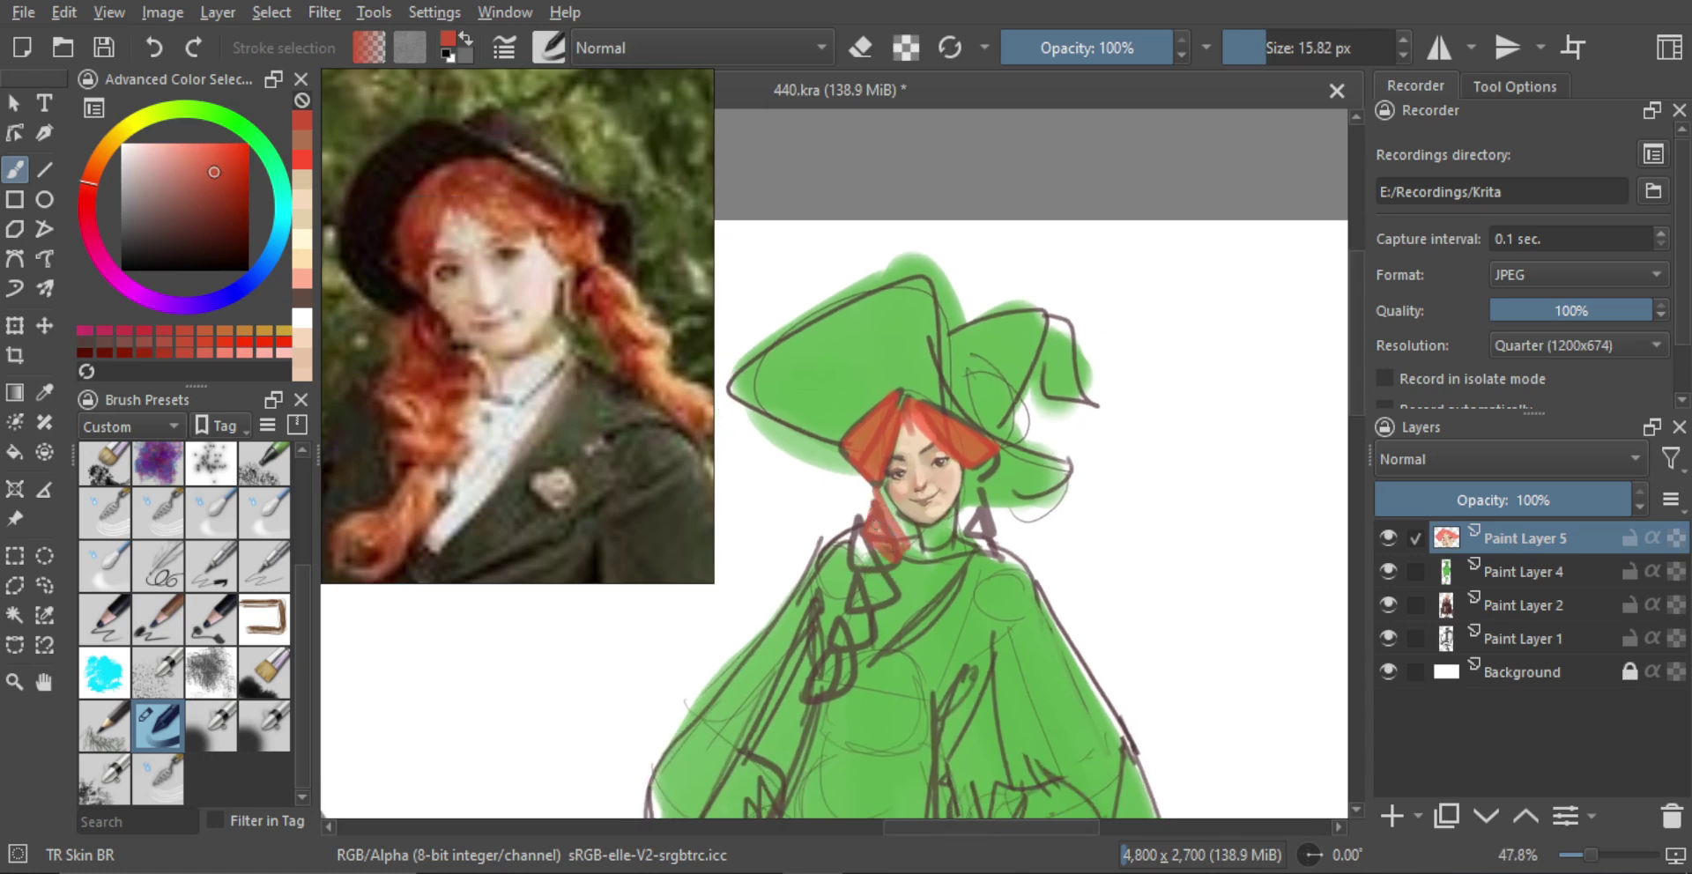
Paint the long braid in segments down the chest to its curled tip in red with a brush of about 18 to 26 px
{"action": "key", "text": "bracketright"}
{"action": "scroll", "coordinate": [870, 553], "scroll_direction": "down", "scroll_amount": 3}
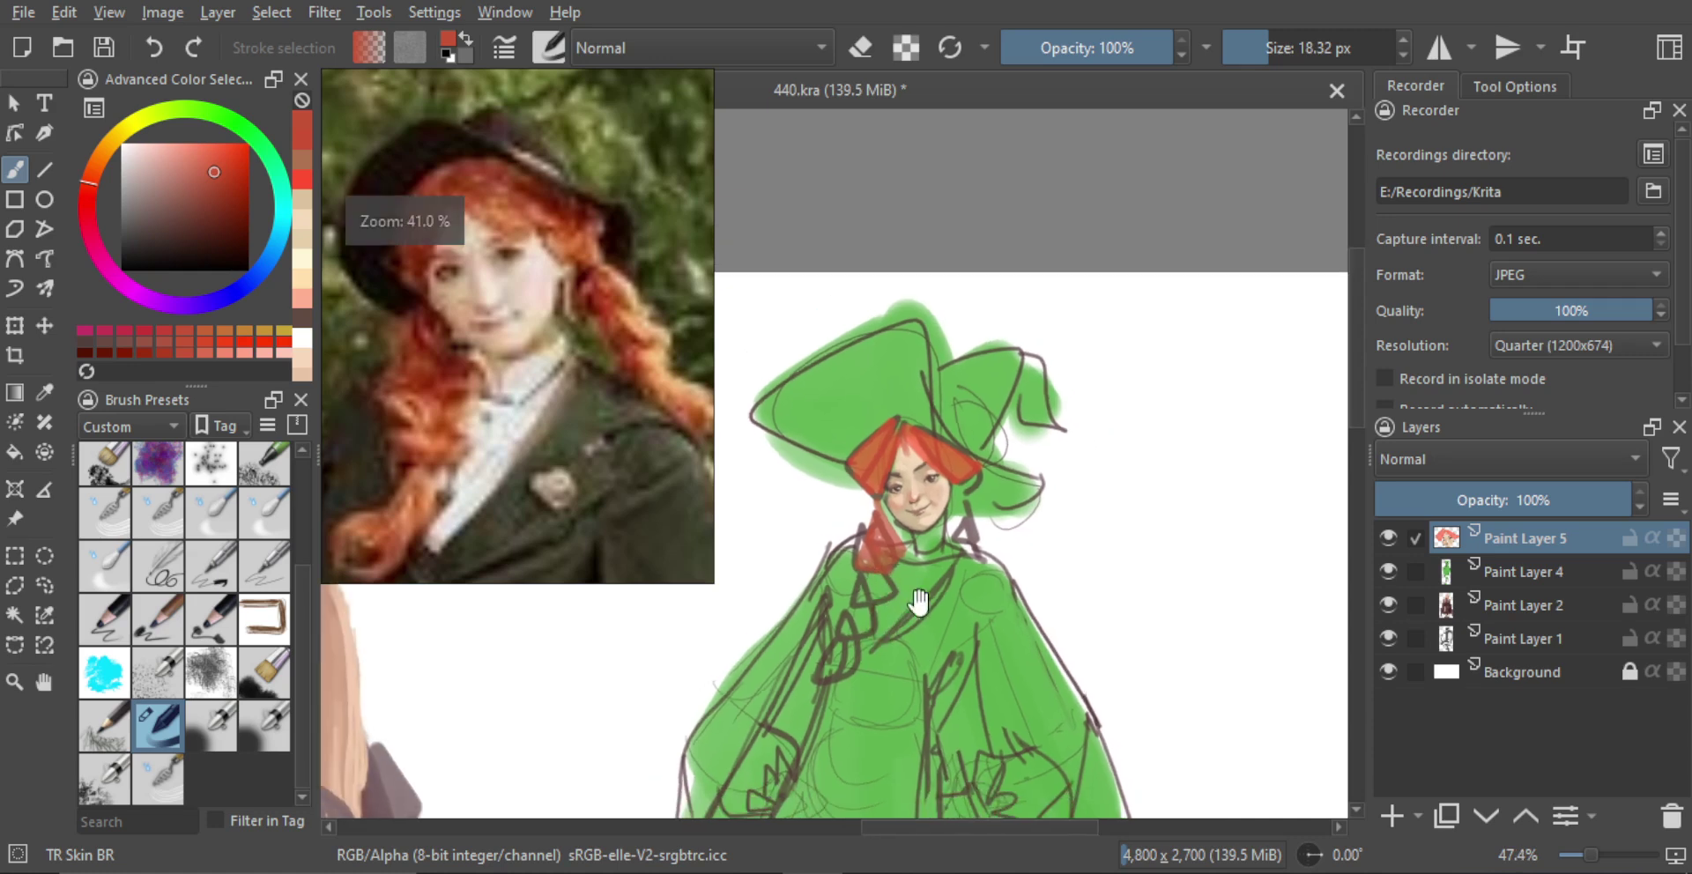
{"action": "key", "text": "bracketright"}
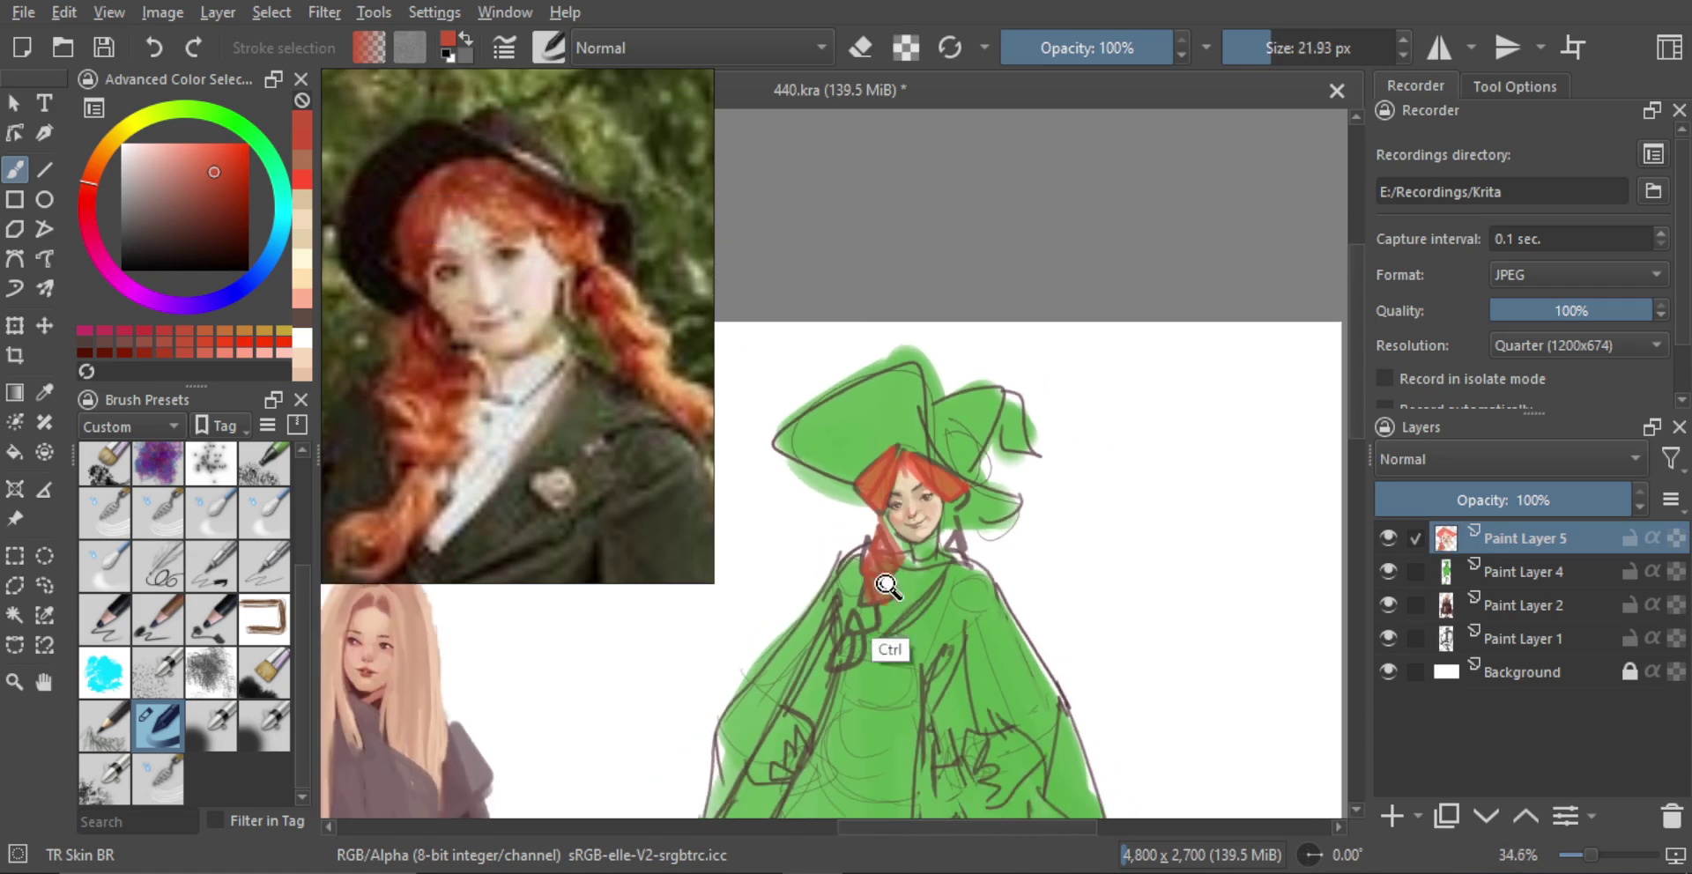
{"action": "scroll", "coordinate": [888, 587], "scroll_direction": "down", "scroll_amount": 2}
{"action": "scroll", "coordinate": [914, 556], "scroll_direction": "up", "scroll_amount": 1}
{"action": "key", "text": "bracketright"}
{"action": "left_click_drag", "start_coordinate": [925, 534], "coordinate": [911, 573]}
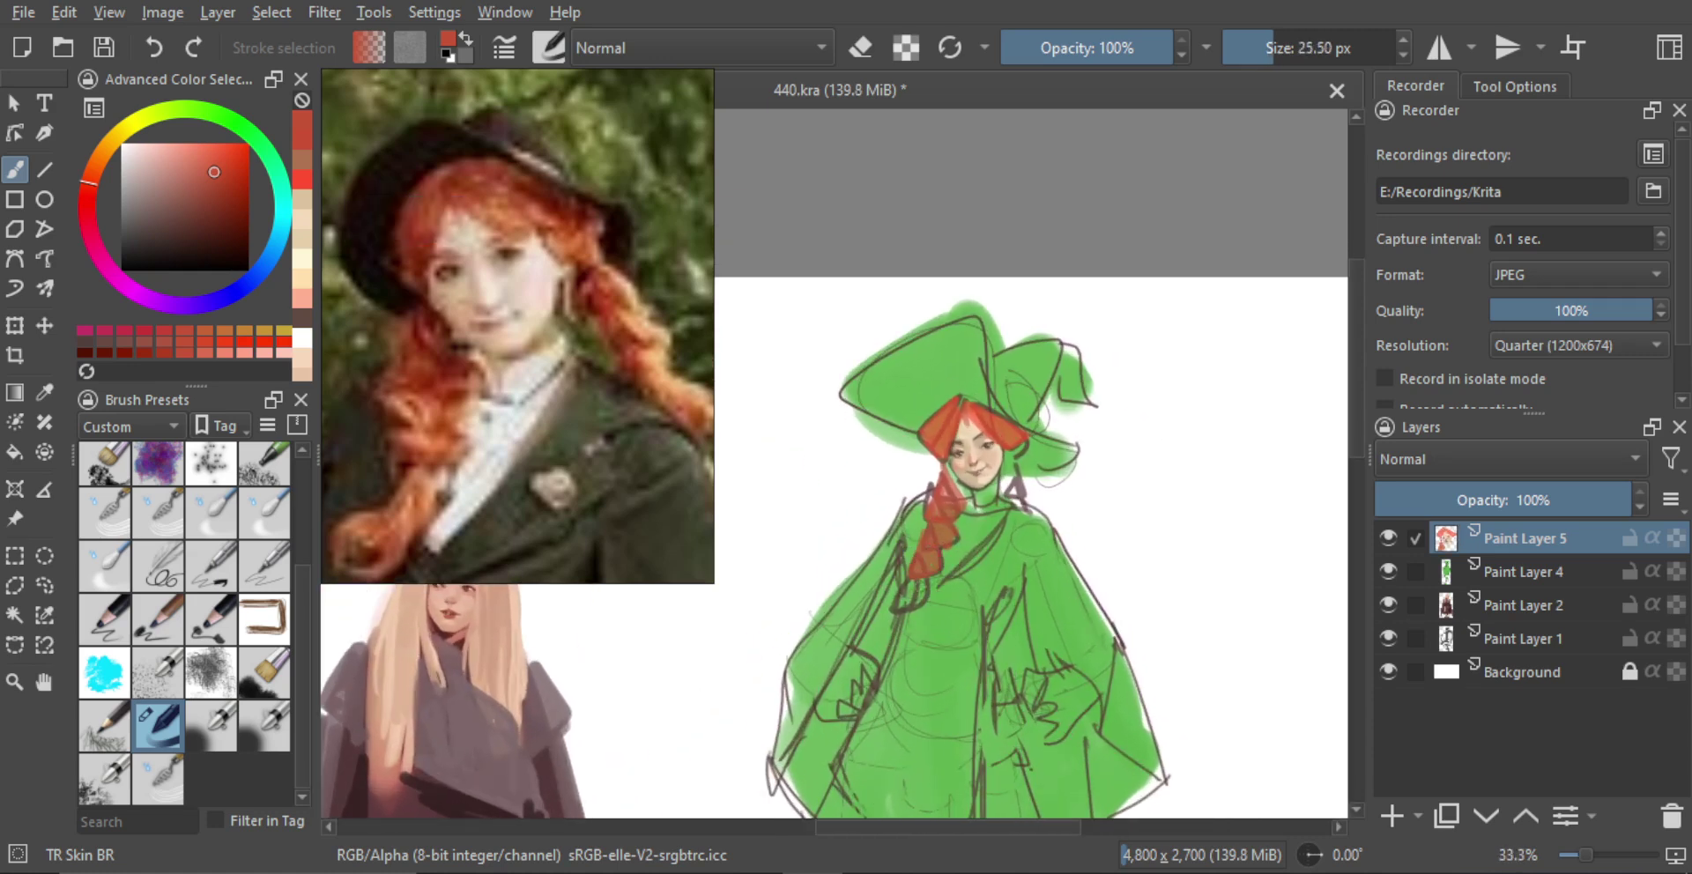
{"action": "left_click_drag", "start_coordinate": [1001, 609], "coordinate": [993, 583]}
{"action": "left_click_drag", "start_coordinate": [976, 518], "coordinate": [973, 546]}
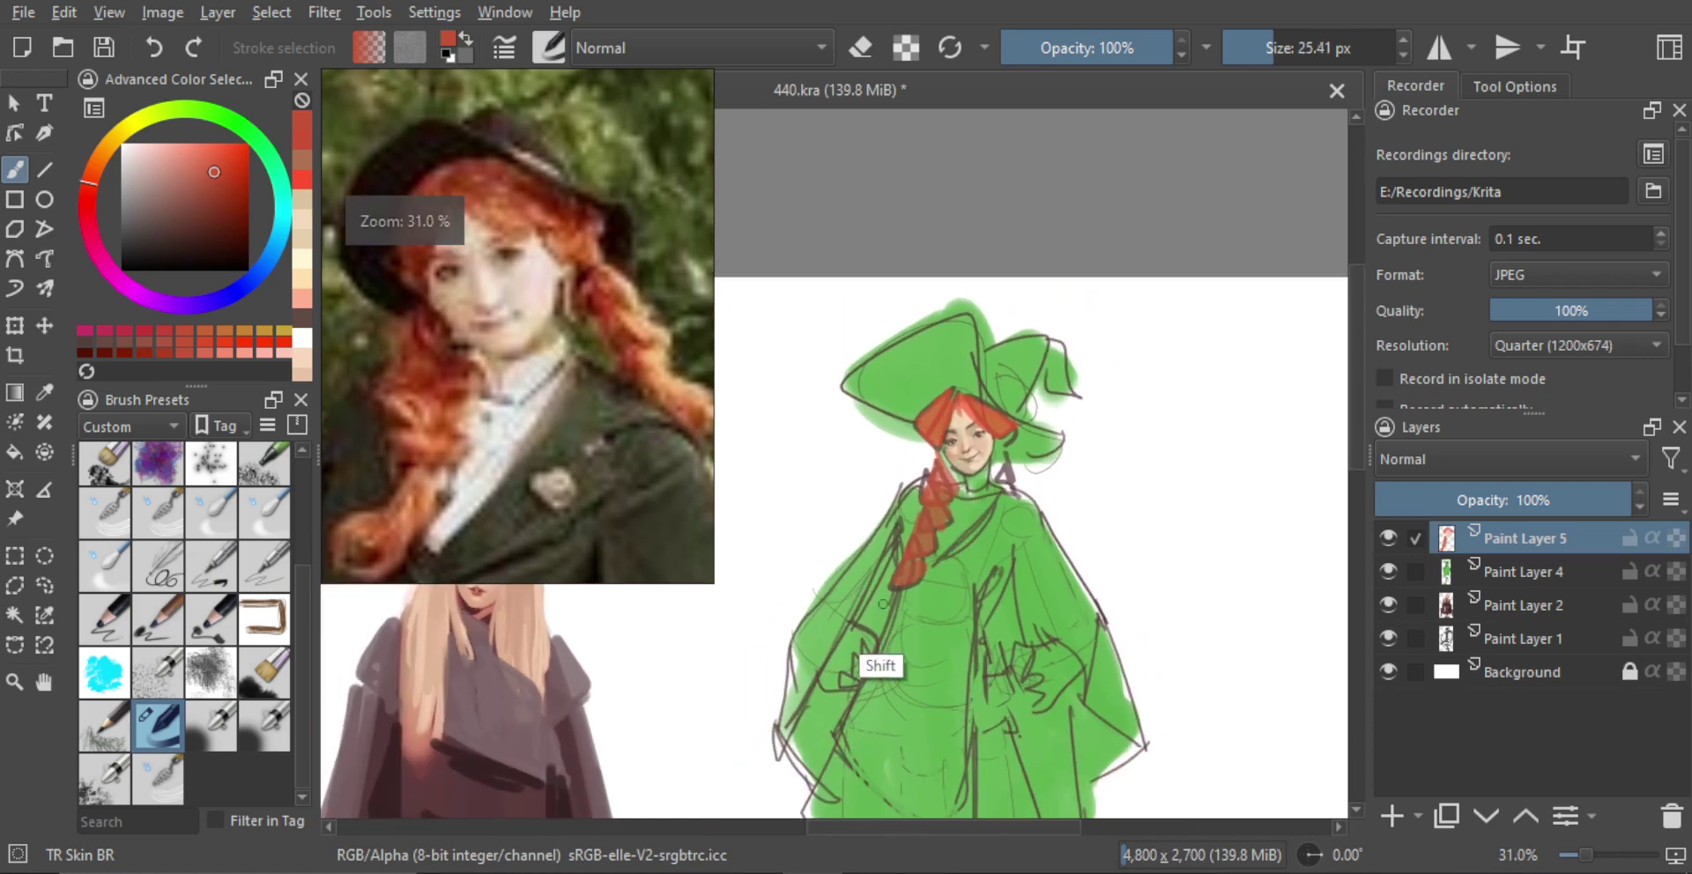
{"action": "left_click_drag", "start_coordinate": [882, 608], "coordinate": [872, 608]}
{"action": "left_click_drag", "start_coordinate": [897, 590], "coordinate": [869, 621]}
Block in the shorter braid on the opposite side of the face in red with a brush of about 26 px
{"action": "scroll", "coordinate": [1031, 483], "scroll_direction": "up", "scroll_amount": 3}
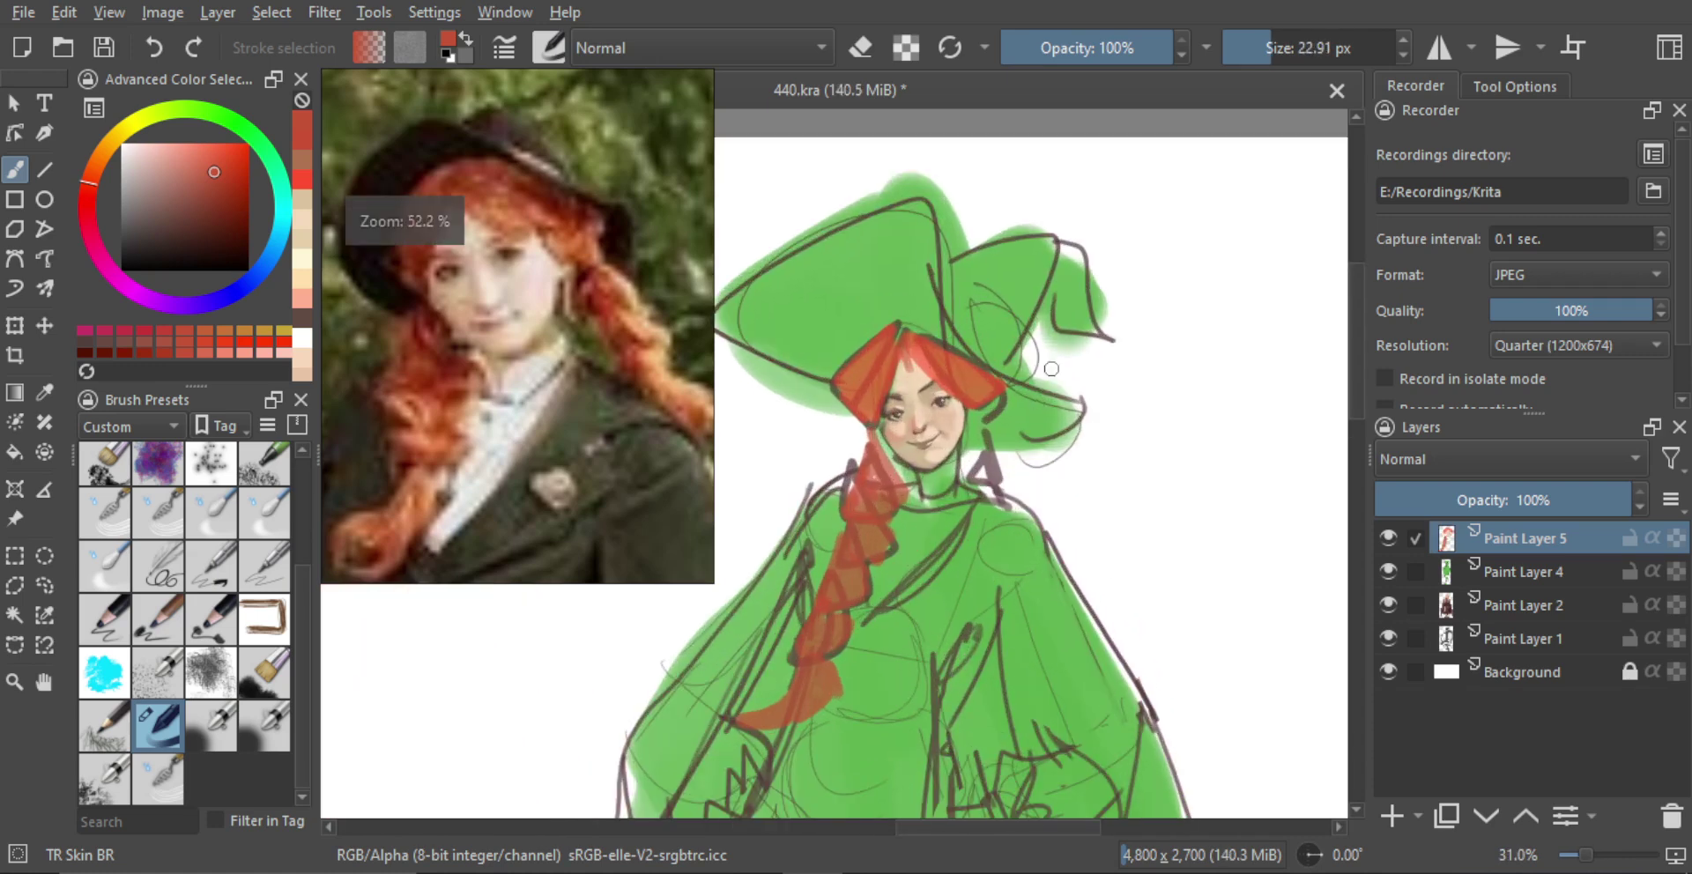
{"action": "key", "text": "bracketright"}
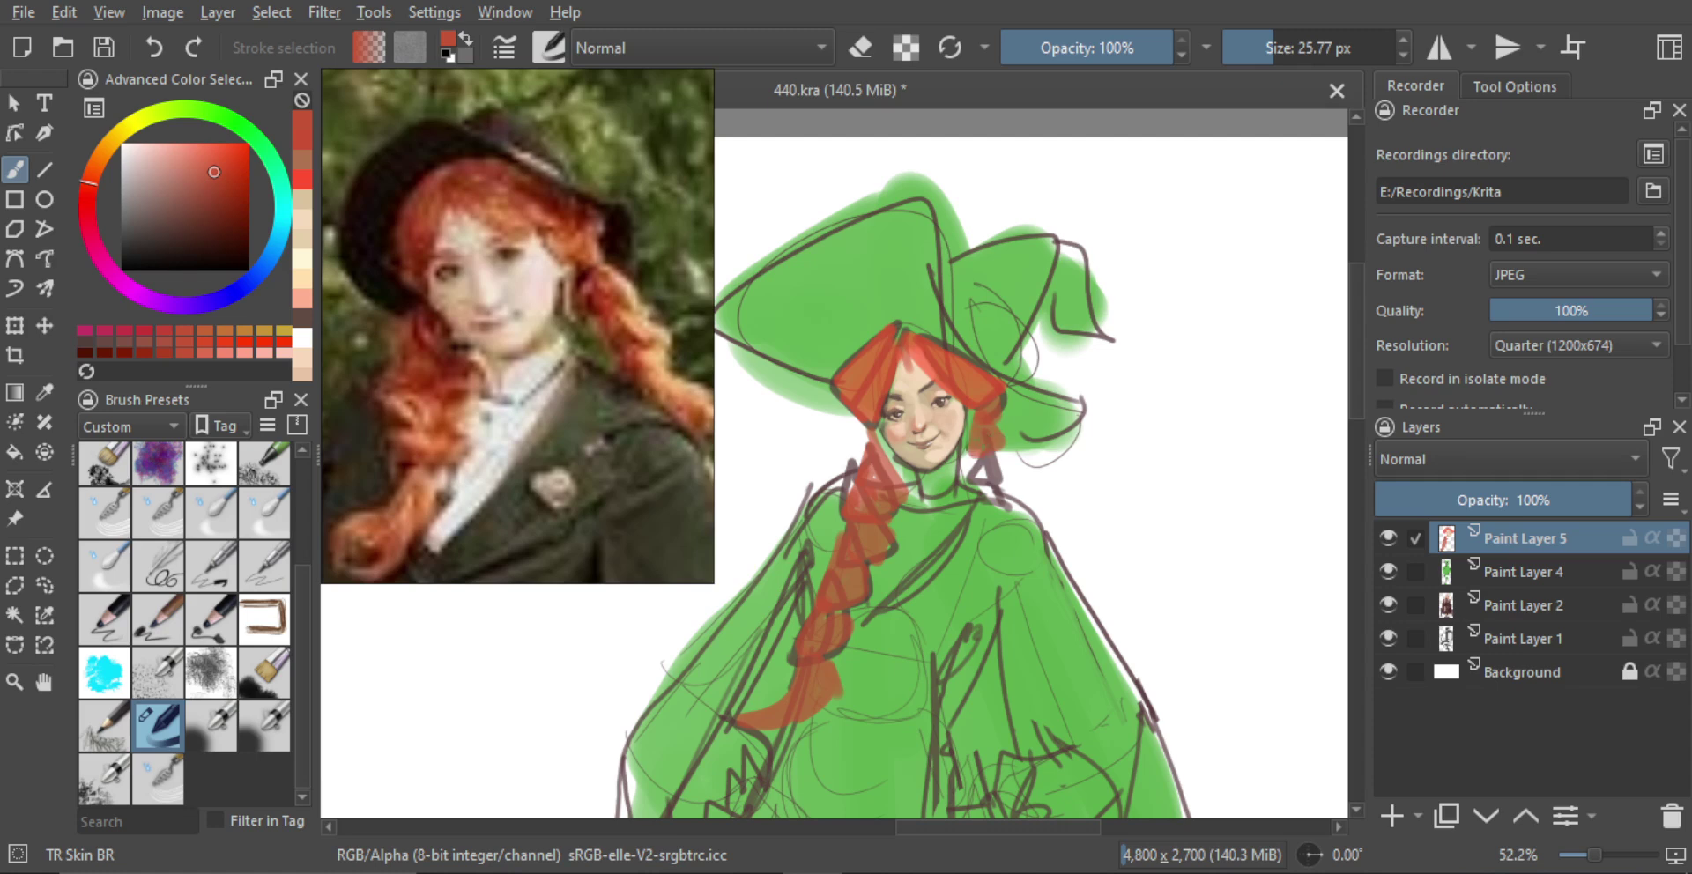
{"action": "left_click_drag", "start_coordinate": [1007, 490], "coordinate": [985, 494]}
{"action": "scroll", "coordinate": [1010, 492], "scroll_direction": "down", "scroll_amount": 3}
Fill the gaps between the face and both braids with sampled reds, reducing the brush to about 10 px
{"action": "scroll", "coordinate": [952, 471], "scroll_direction": "up", "scroll_amount": 6}
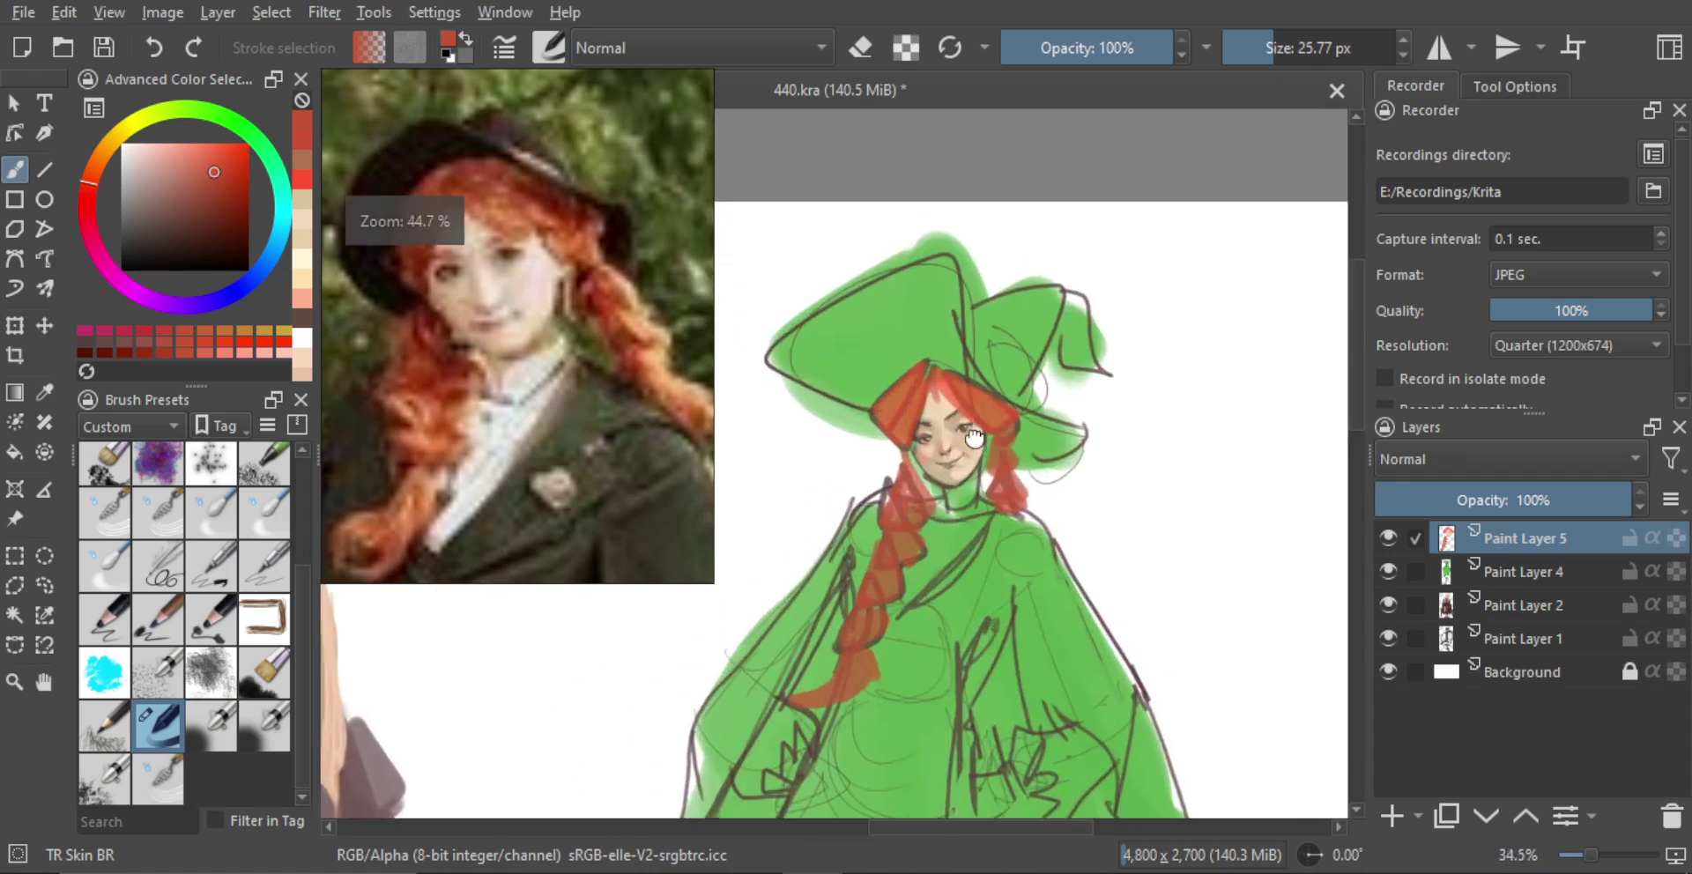
{"action": "left_click", "coordinate": [891, 509], "text": "ctrl"}
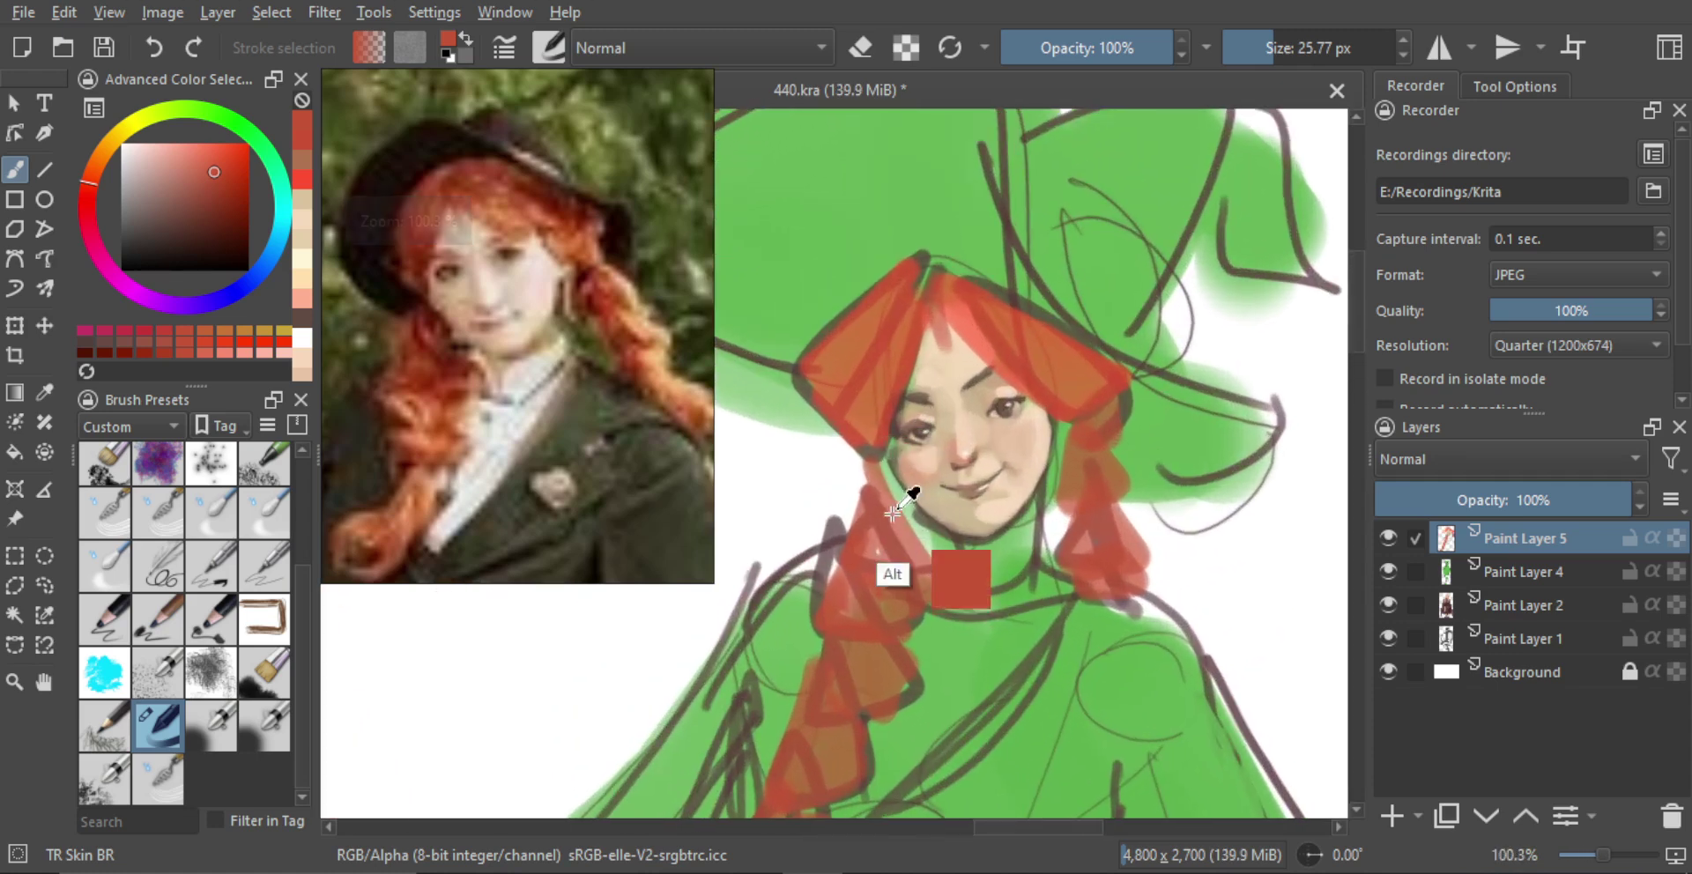
{"action": "mouse_move", "coordinate": [901, 518]}
{"action": "left_mouse_down"}
{"action": "mouse_move", "coordinate": [873, 518]}
{"action": "mouse_move", "coordinate": [907, 482]}
{"action": "mouse_move", "coordinate": [880, 458]}
{"action": "mouse_move", "coordinate": [932, 563]}
{"action": "left_mouse_up"}
{"action": "left_click", "coordinate": [857, 429], "text": "ctrl"}
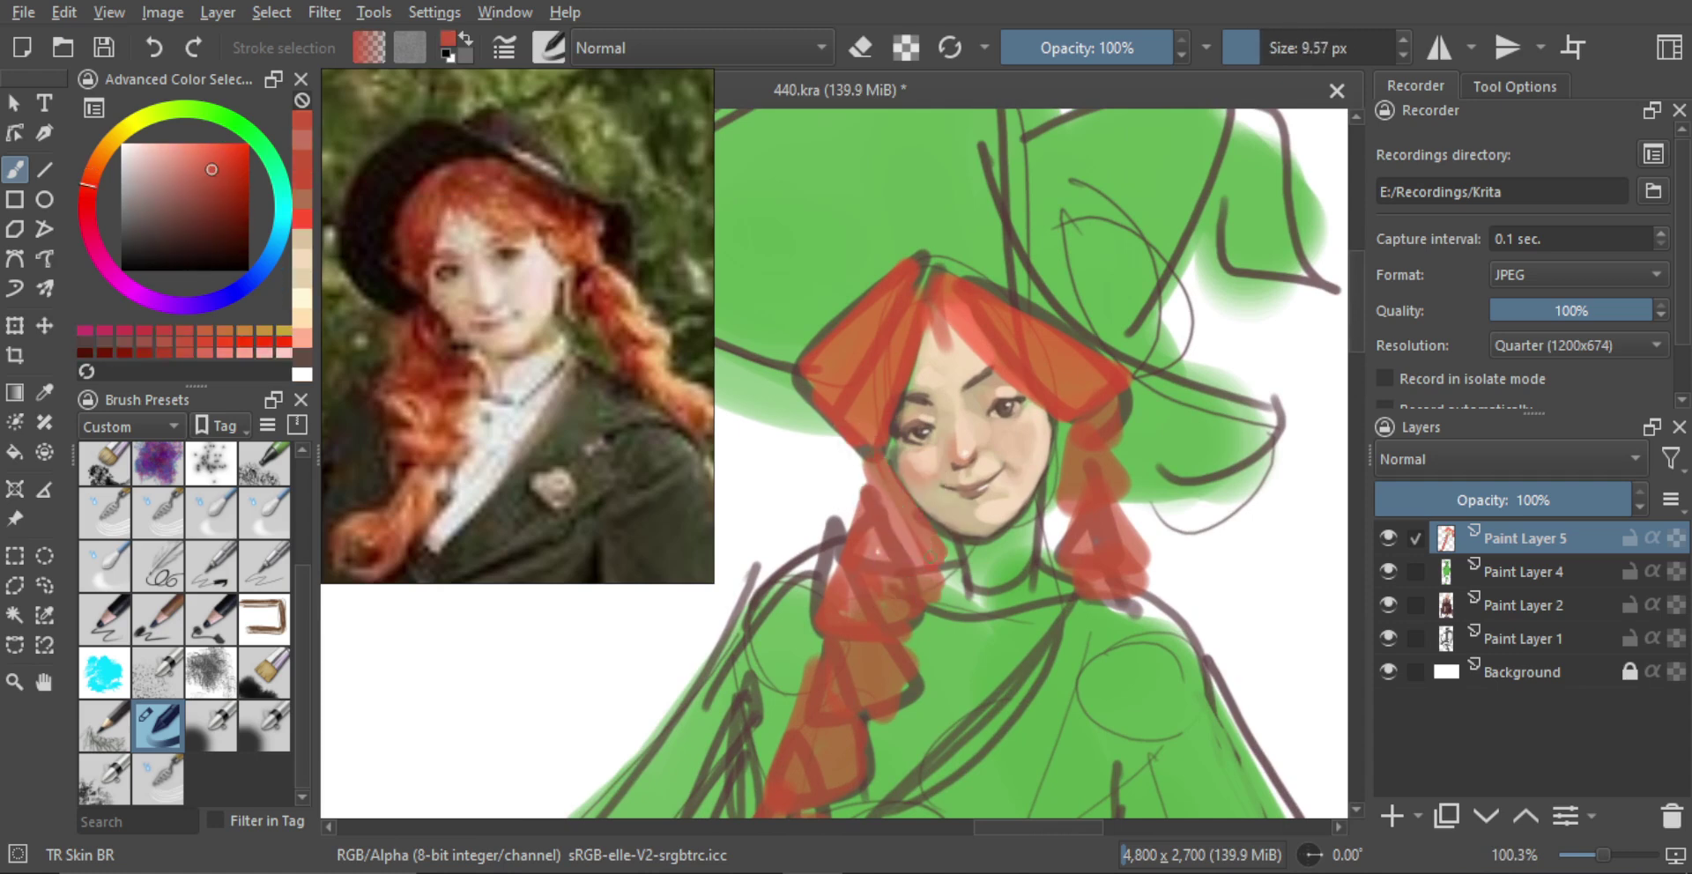
{"action": "scroll", "coordinate": [897, 467], "scroll_direction": "up", "scroll_amount": 2}
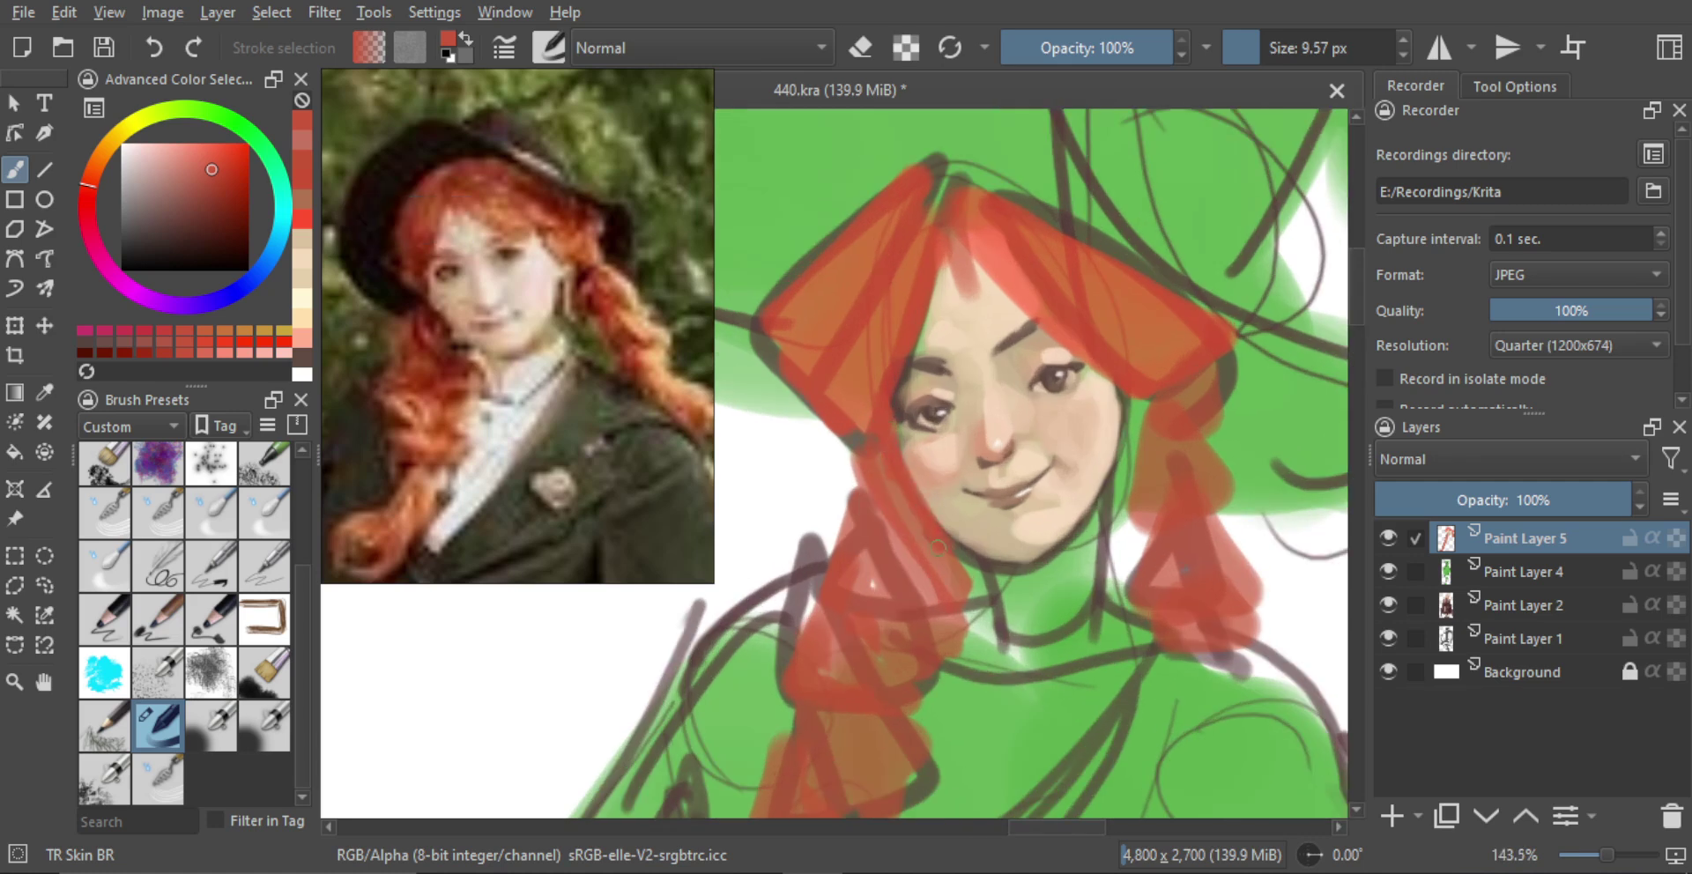
{"action": "left_click_drag", "start_coordinate": [1141, 404], "coordinate": [1127, 500]}
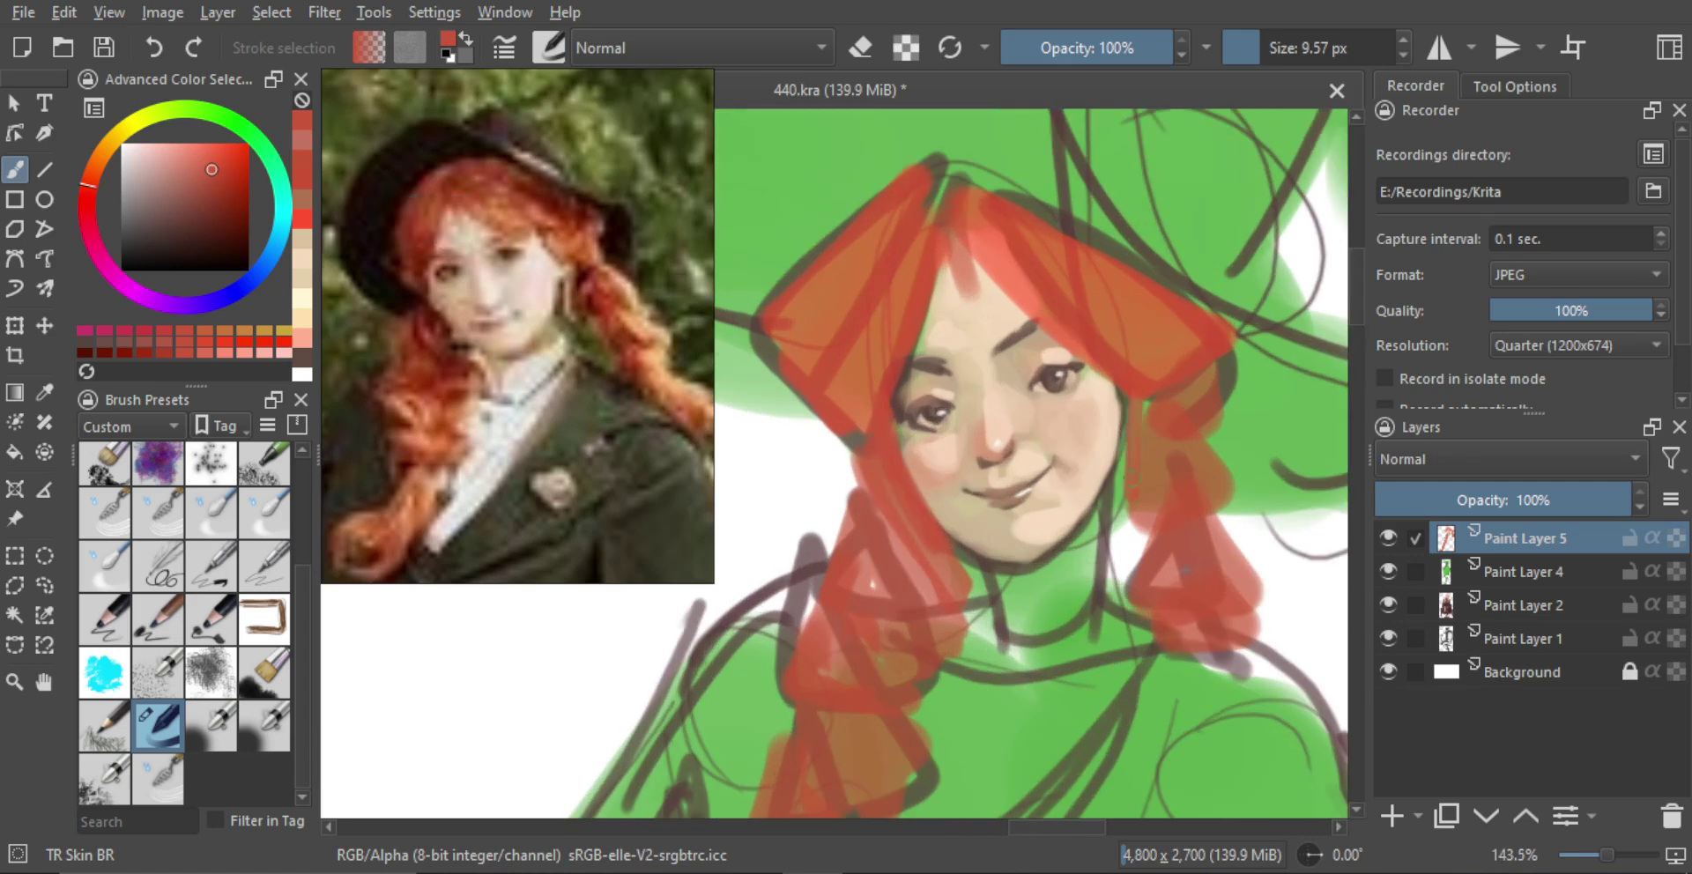
{"action": "scroll", "coordinate": [1009, 463], "scroll_direction": "down", "scroll_amount": 5}
{"action": "scroll", "coordinate": [996, 440], "scroll_direction": "up", "scroll_amount": 4}
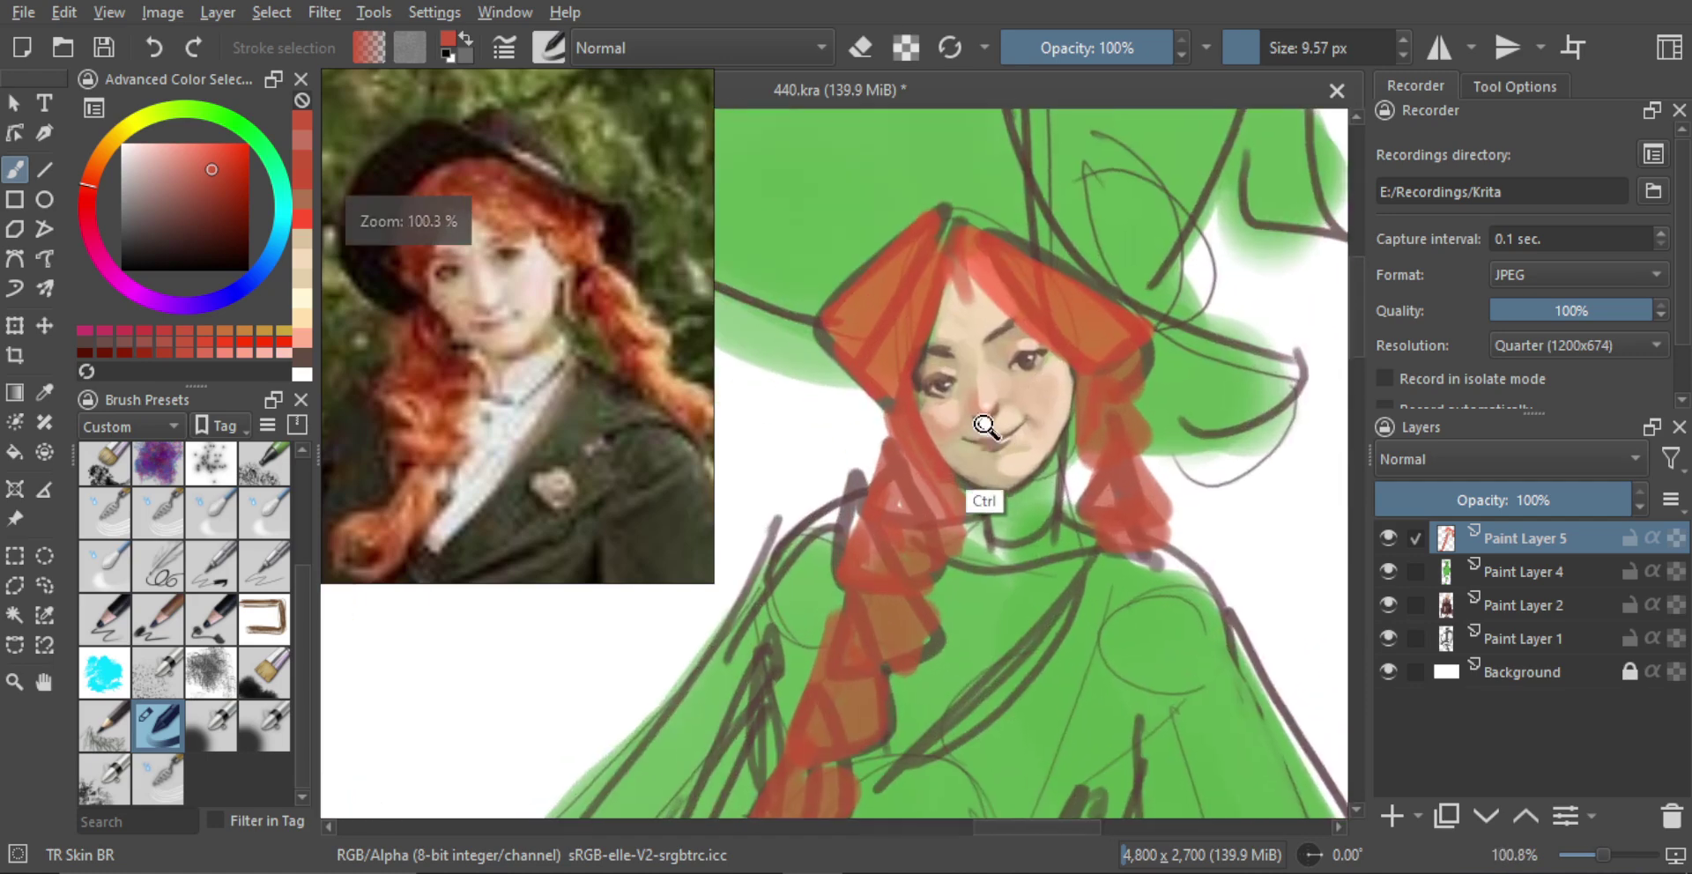
Touch up the eye area, cheek and chin with a sampled greyish brown, reducing the brush from about 5 to 2 px
{"action": "scroll", "coordinate": [982, 427], "scroll_direction": "up", "scroll_amount": 1}
{"action": "left_click", "coordinate": [921, 359], "text": "ctrl"}
{"action": "left_click_drag", "start_coordinate": [924, 384], "coordinate": [924, 374]}
{"action": "left_click_drag", "start_coordinate": [919, 459], "coordinate": [922, 459]}
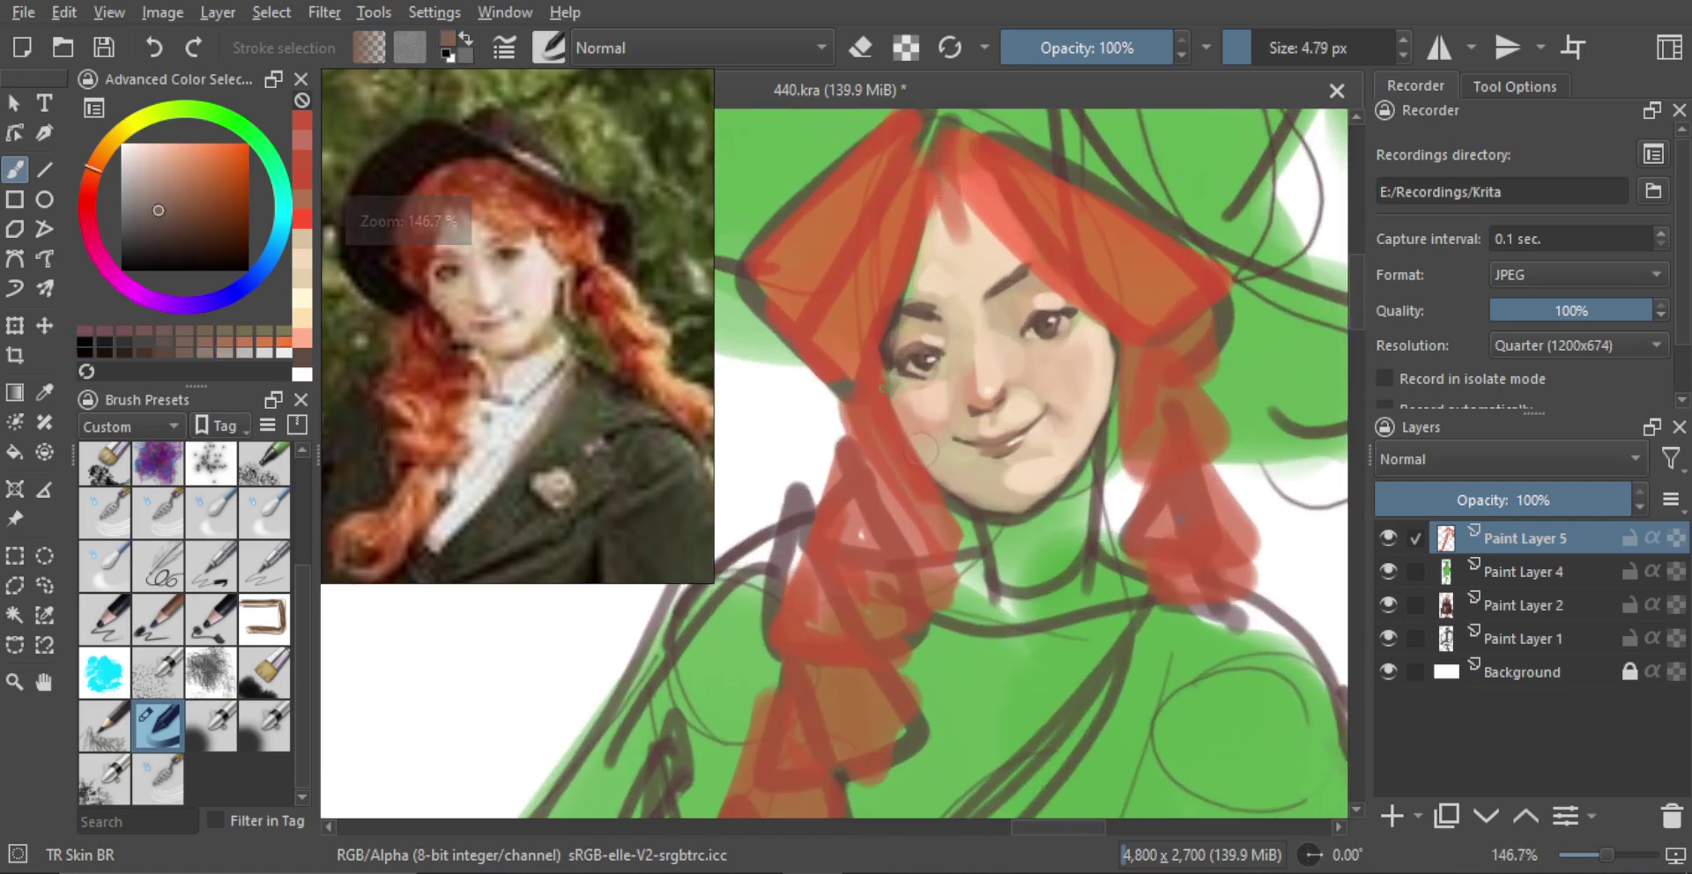
{"action": "left_click_drag", "start_coordinate": [979, 511], "coordinate": [965, 511]}
{"action": "left_click", "coordinate": [977, 509], "text": "alt"}
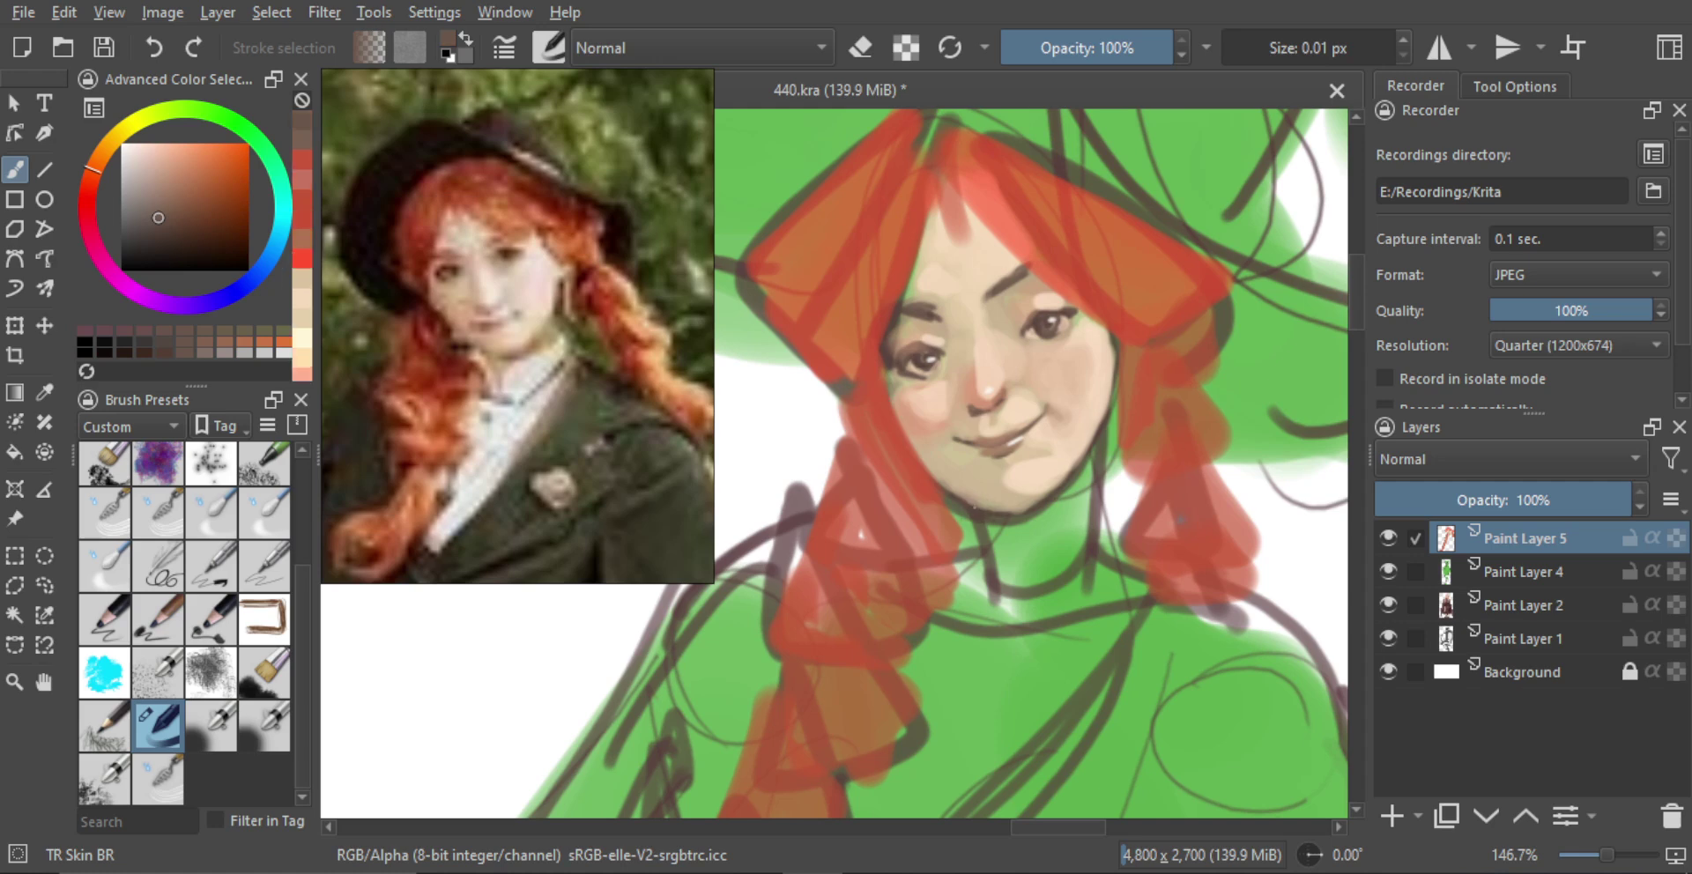
{"action": "left_click_drag", "start_coordinate": [926, 462], "coordinate": [929, 462]}
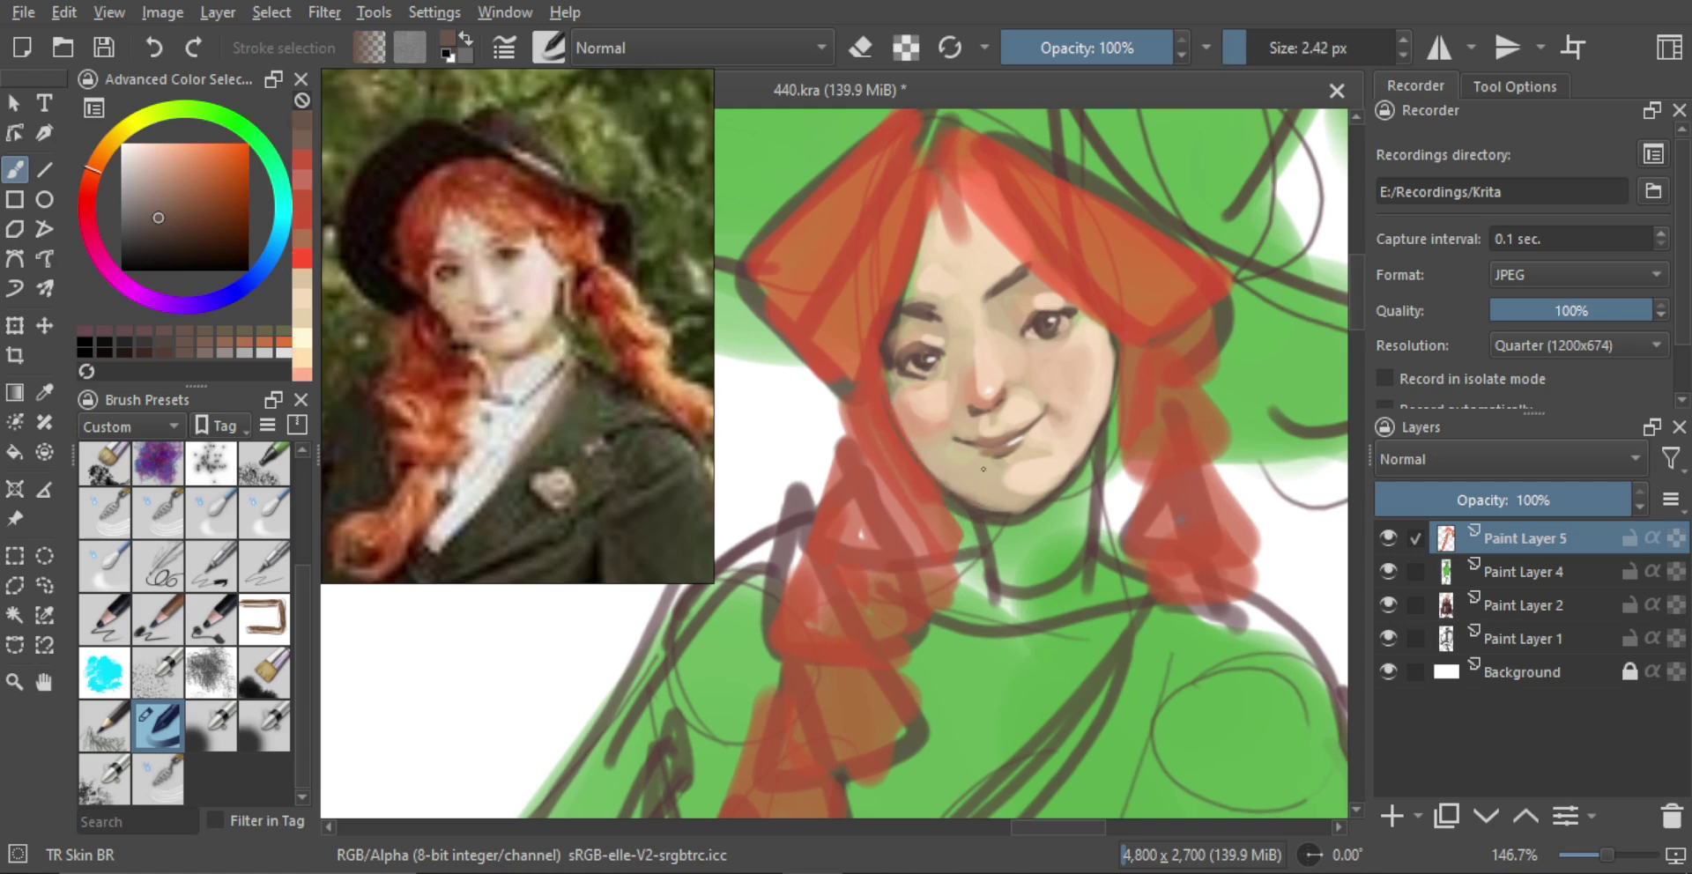
Block in the high collar and a diagonal strip of the shirt front in pale green-white with a brush of about 19 px
{"action": "mouse_move", "coordinate": [1049, 490]}
{"action": "left_mouse_down"}
{"action": "mouse_move", "coordinate": [1064, 537]}
{"action": "mouse_move", "coordinate": [1038, 485]}
{"action": "left_mouse_up"}
{"action": "left_click", "coordinate": [1212, 470], "text": "alt"}
{"action": "mouse_move", "coordinate": [1038, 484]}
{"action": "left_mouse_down"}
{"action": "mouse_move", "coordinate": [1060, 544]}
{"action": "mouse_move", "coordinate": [1080, 547]}
{"action": "mouse_move", "coordinate": [1005, 516]}
{"action": "mouse_move", "coordinate": [982, 551]}
{"action": "mouse_move", "coordinate": [1040, 549]}
{"action": "mouse_move", "coordinate": [1018, 529]}
{"action": "mouse_move", "coordinate": [1014, 607]}
{"action": "left_mouse_up"}
{"action": "left_click", "coordinate": [1075, 528], "text": "alt"}
{"action": "left_click_drag", "start_coordinate": [1026, 608], "coordinate": [1033, 607]}
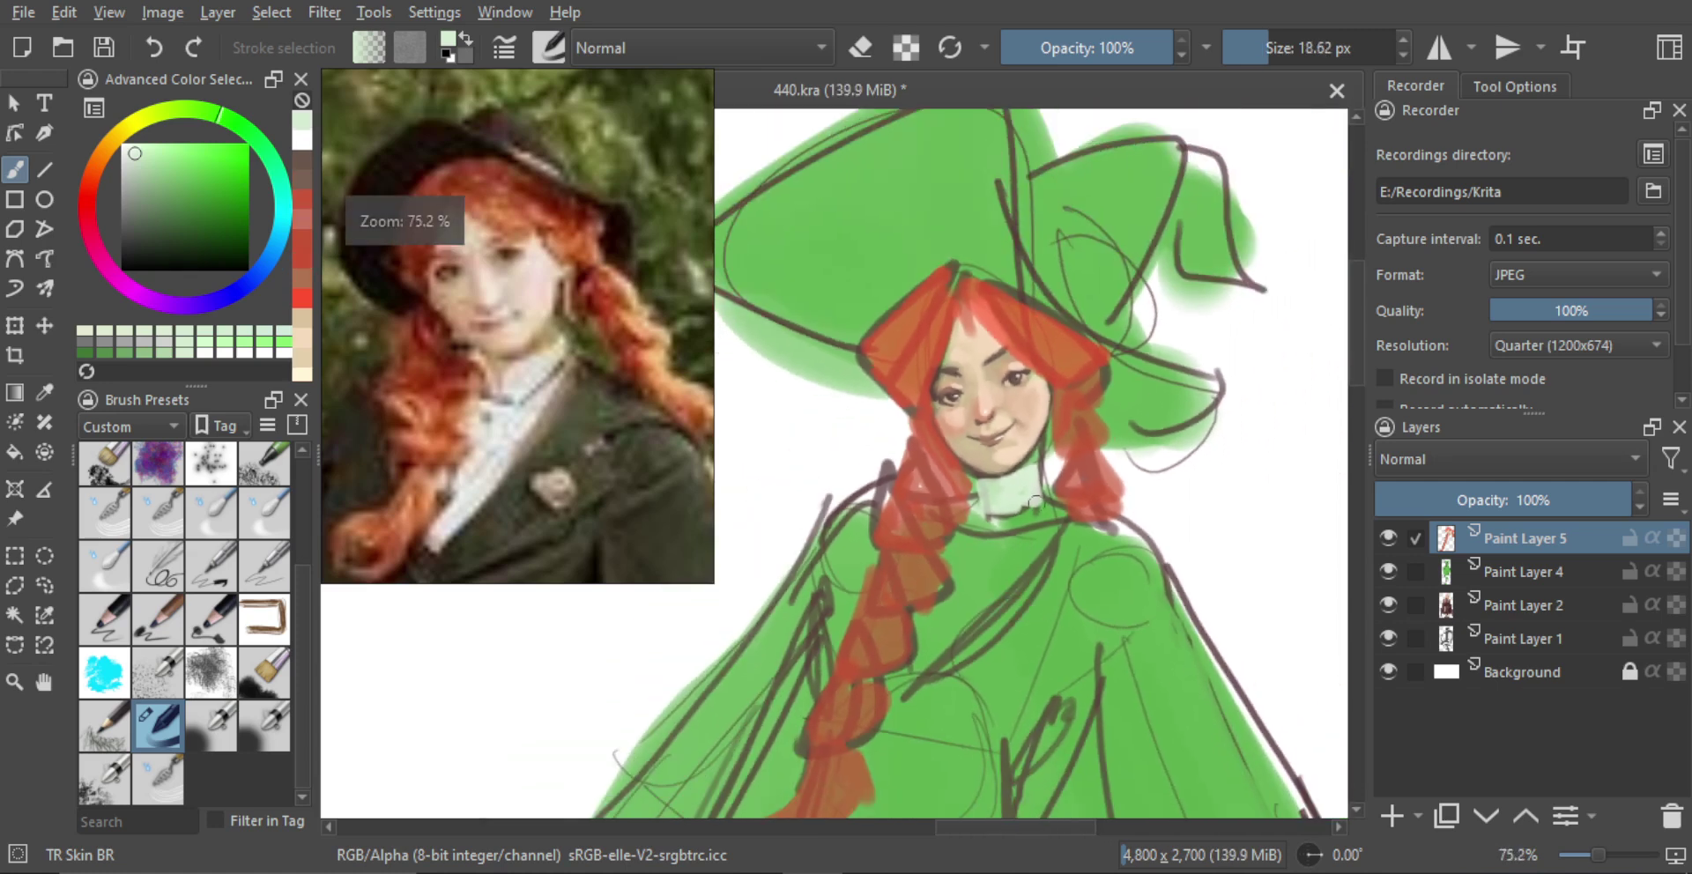
{"action": "mouse_move", "coordinate": [1040, 507]}
{"action": "left_mouse_down"}
{"action": "mouse_move", "coordinate": [1005, 597]}
{"action": "mouse_move", "coordinate": [953, 641]}
{"action": "mouse_move", "coordinate": [1050, 517]}
{"action": "left_mouse_up"}
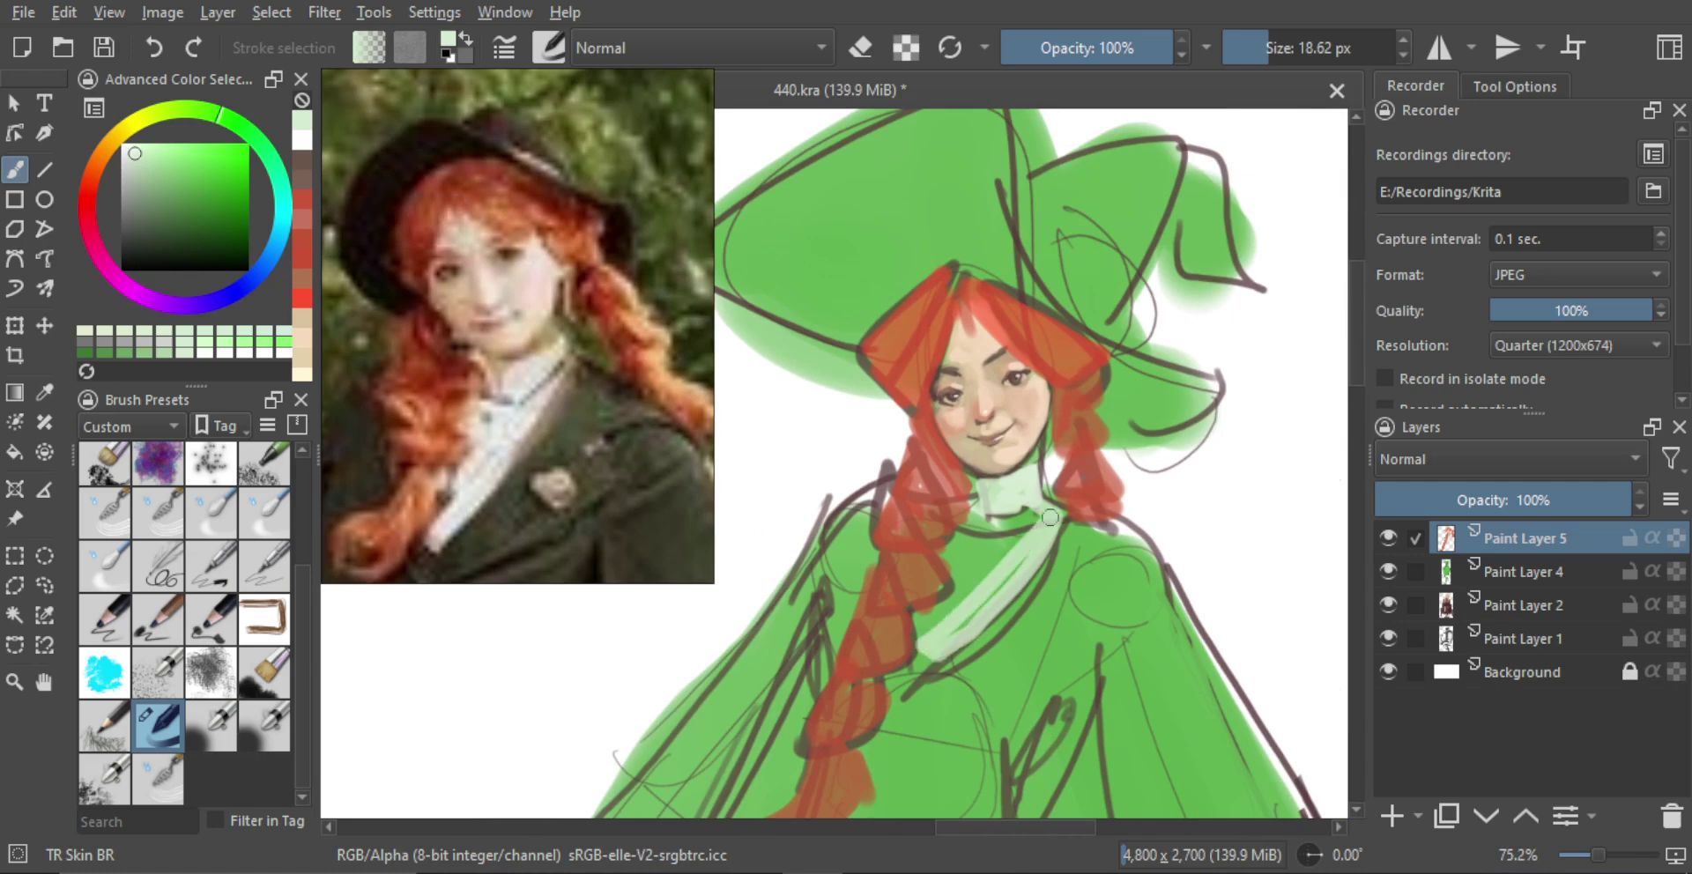
Fill the V-shaped shirt front in pale green and brighten it and the collar with white, using a brush of about 17 px
{"action": "left_click", "coordinate": [977, 605], "text": "ctrl"}
{"action": "left_click_drag", "start_coordinate": [947, 627], "coordinate": [956, 626]}
{"action": "left_click_drag", "start_coordinate": [950, 623], "coordinate": [985, 520]}
{"action": "mouse_move", "coordinate": [986, 520]}
{"action": "left_mouse_down"}
{"action": "mouse_move", "coordinate": [967, 597]}
{"action": "mouse_move", "coordinate": [1010, 482]}
{"action": "left_mouse_up"}
{"action": "left_click", "coordinate": [1213, 478], "text": "ctrl"}
{"action": "mouse_move", "coordinate": [1010, 482]}
{"action": "left_mouse_down"}
{"action": "mouse_move", "coordinate": [1003, 493]}
{"action": "mouse_move", "coordinate": [1031, 499]}
{"action": "left_mouse_up"}
{"action": "key", "text": "bracketleft"}
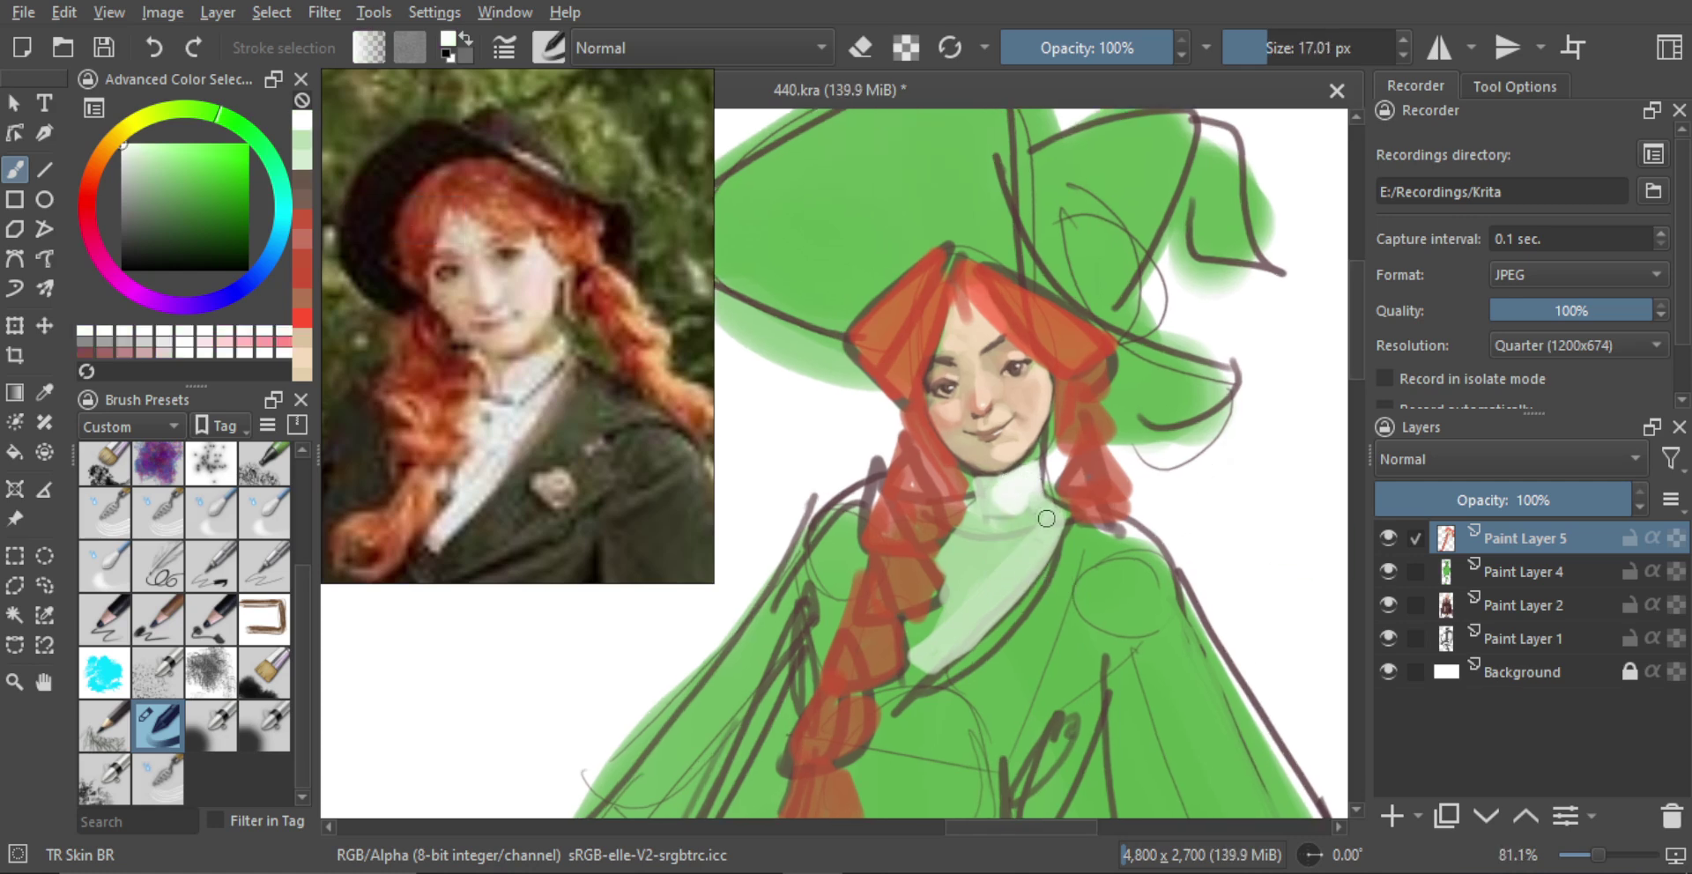
{"action": "left_click_drag", "start_coordinate": [1034, 554], "coordinate": [1035, 526]}
{"action": "key", "text": "bracketleft"}
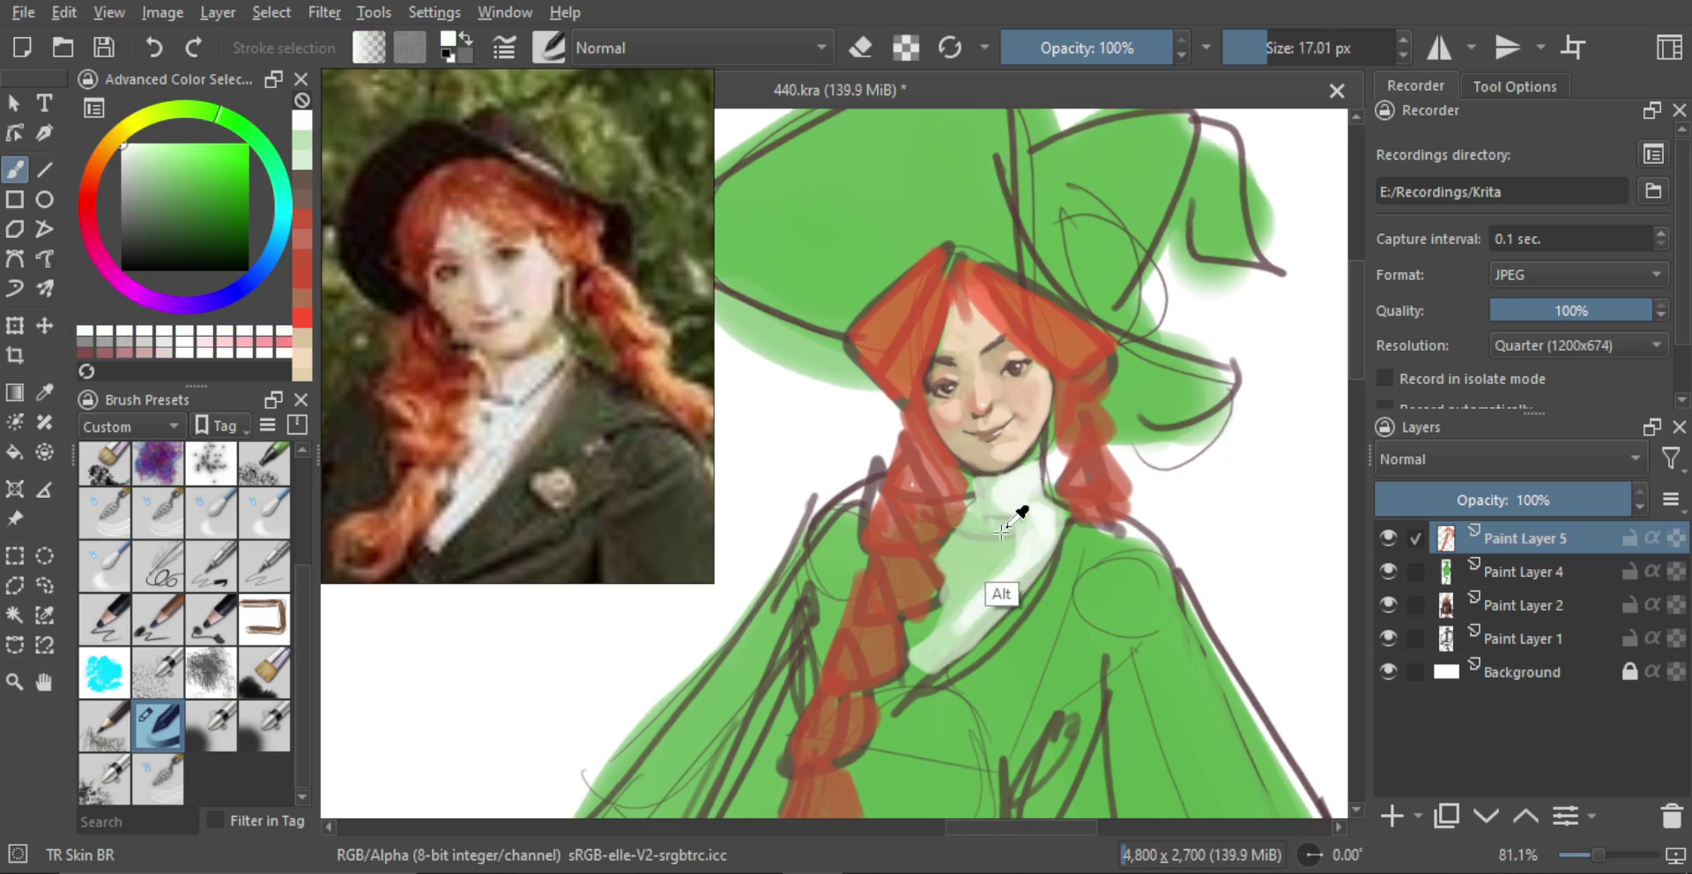
{"action": "left_click", "coordinate": [1020, 673], "text": "ctrl"}
{"action": "left_click_drag", "start_coordinate": [959, 624], "coordinate": [1011, 536]}
{"action": "key", "text": "ctrl+z"}
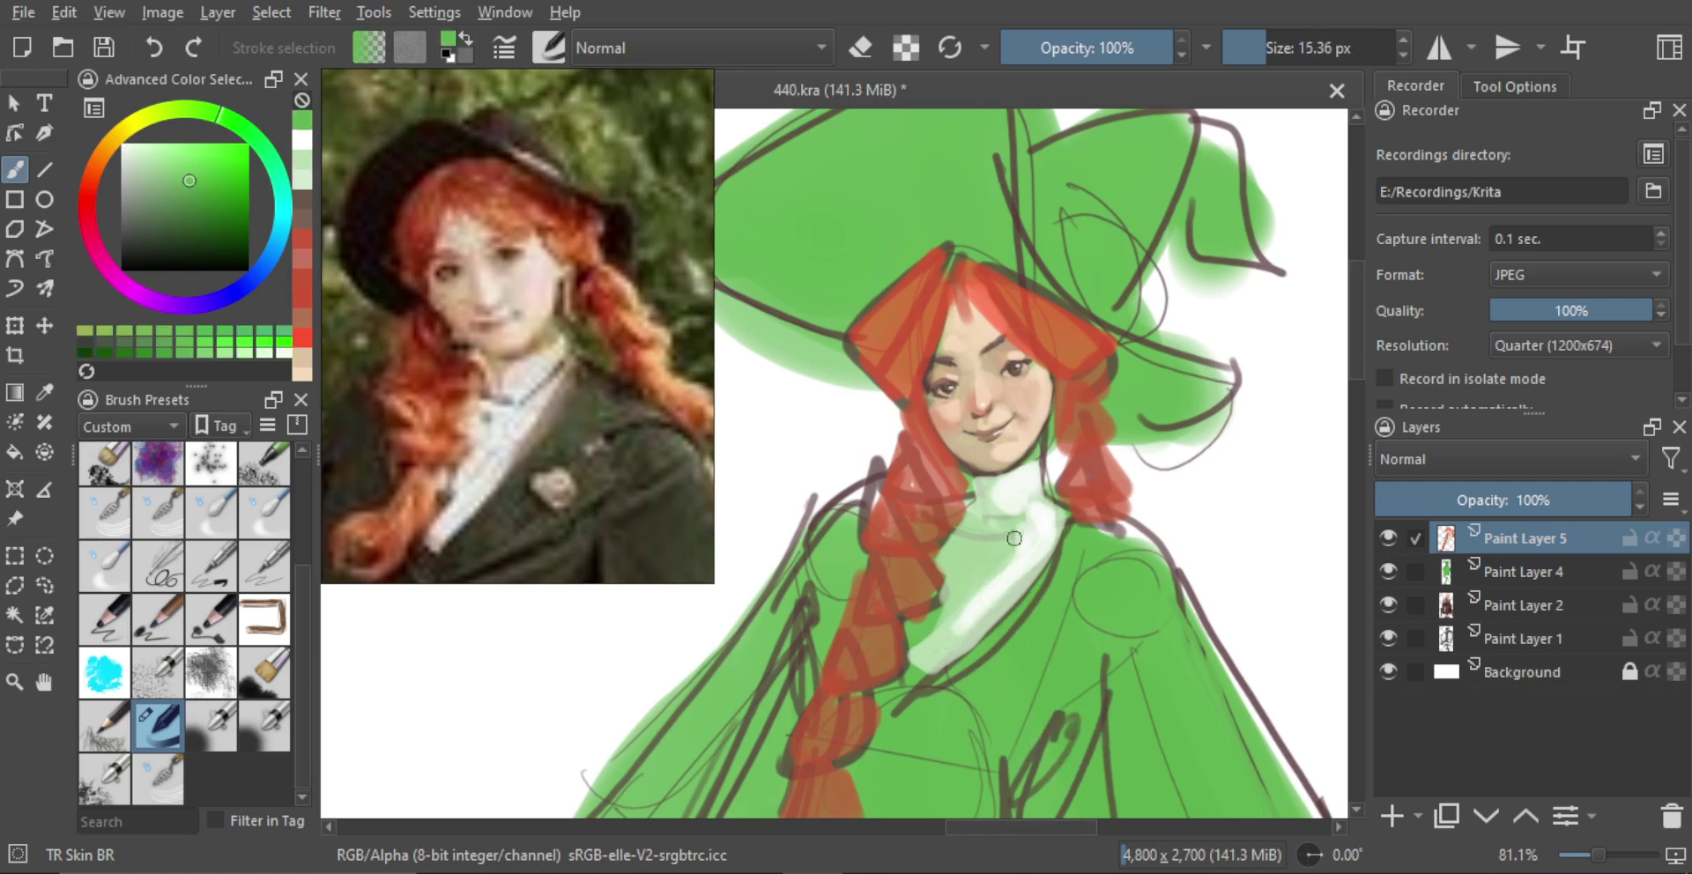
Paint fold shadows on the shirt in sampled grey-green and soften them with near-white tones using a brush of about 14 px
{"action": "left_click", "coordinate": [997, 538], "text": "ctrl"}
{"action": "key", "text": "bracketleft"}
{"action": "left_click_drag", "start_coordinate": [951, 627], "coordinate": [1027, 530]}
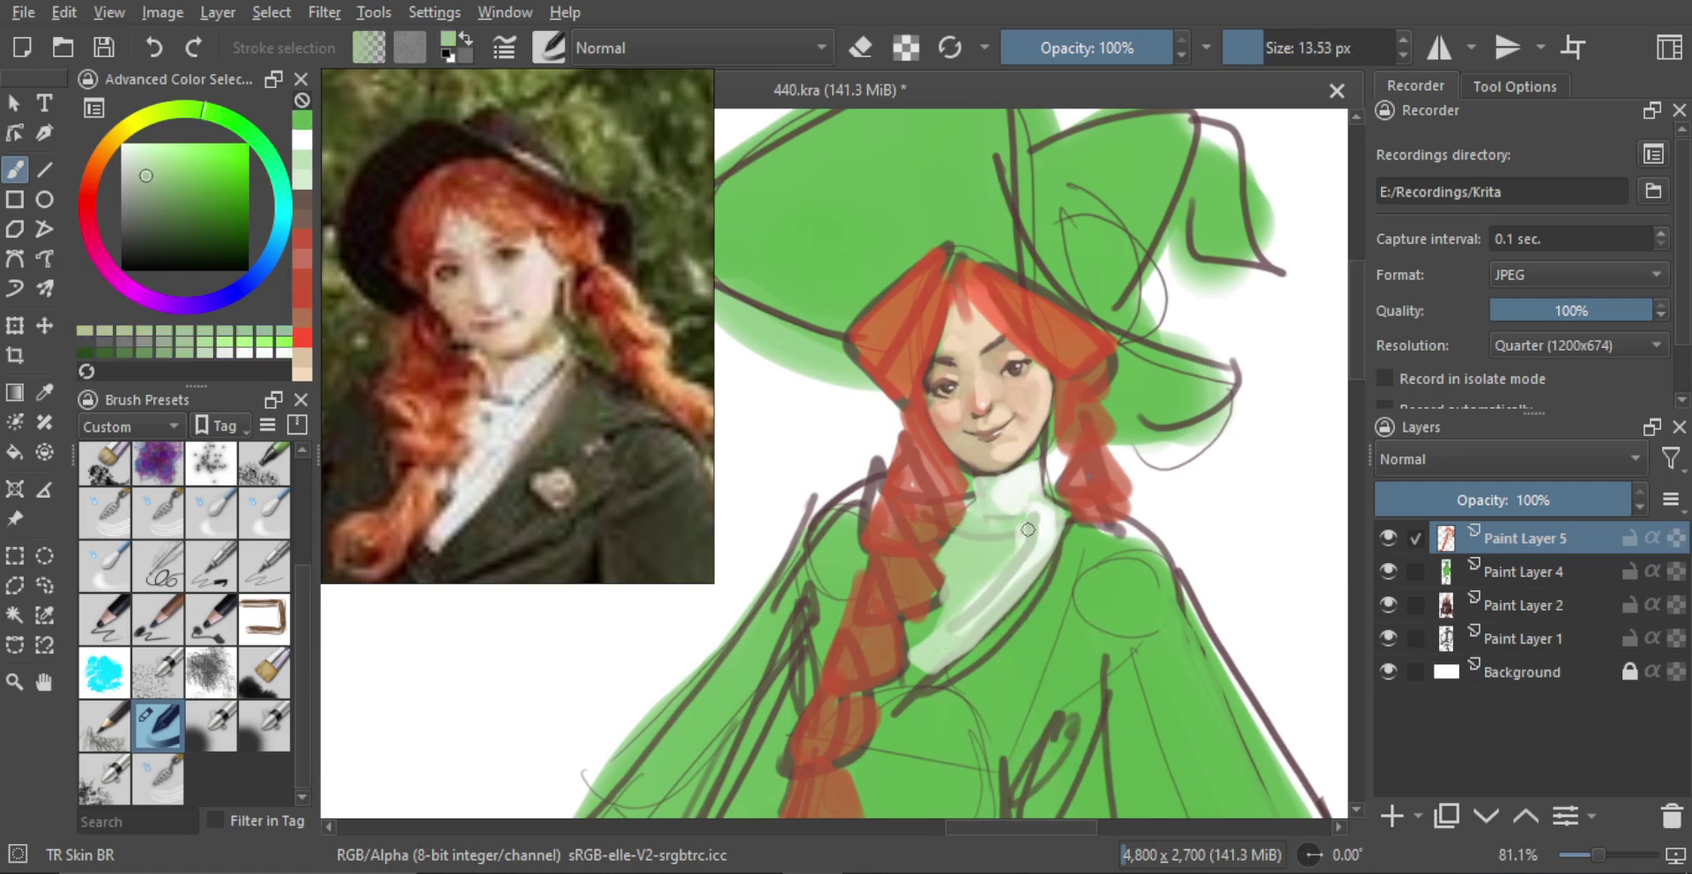
{"action": "left_click", "coordinate": [1012, 537], "text": "ctrl"}
{"action": "mouse_move", "coordinate": [960, 603]}
{"action": "left_mouse_down"}
{"action": "mouse_move", "coordinate": [1000, 499]}
{"action": "mouse_move", "coordinate": [1030, 504]}
{"action": "left_mouse_up"}
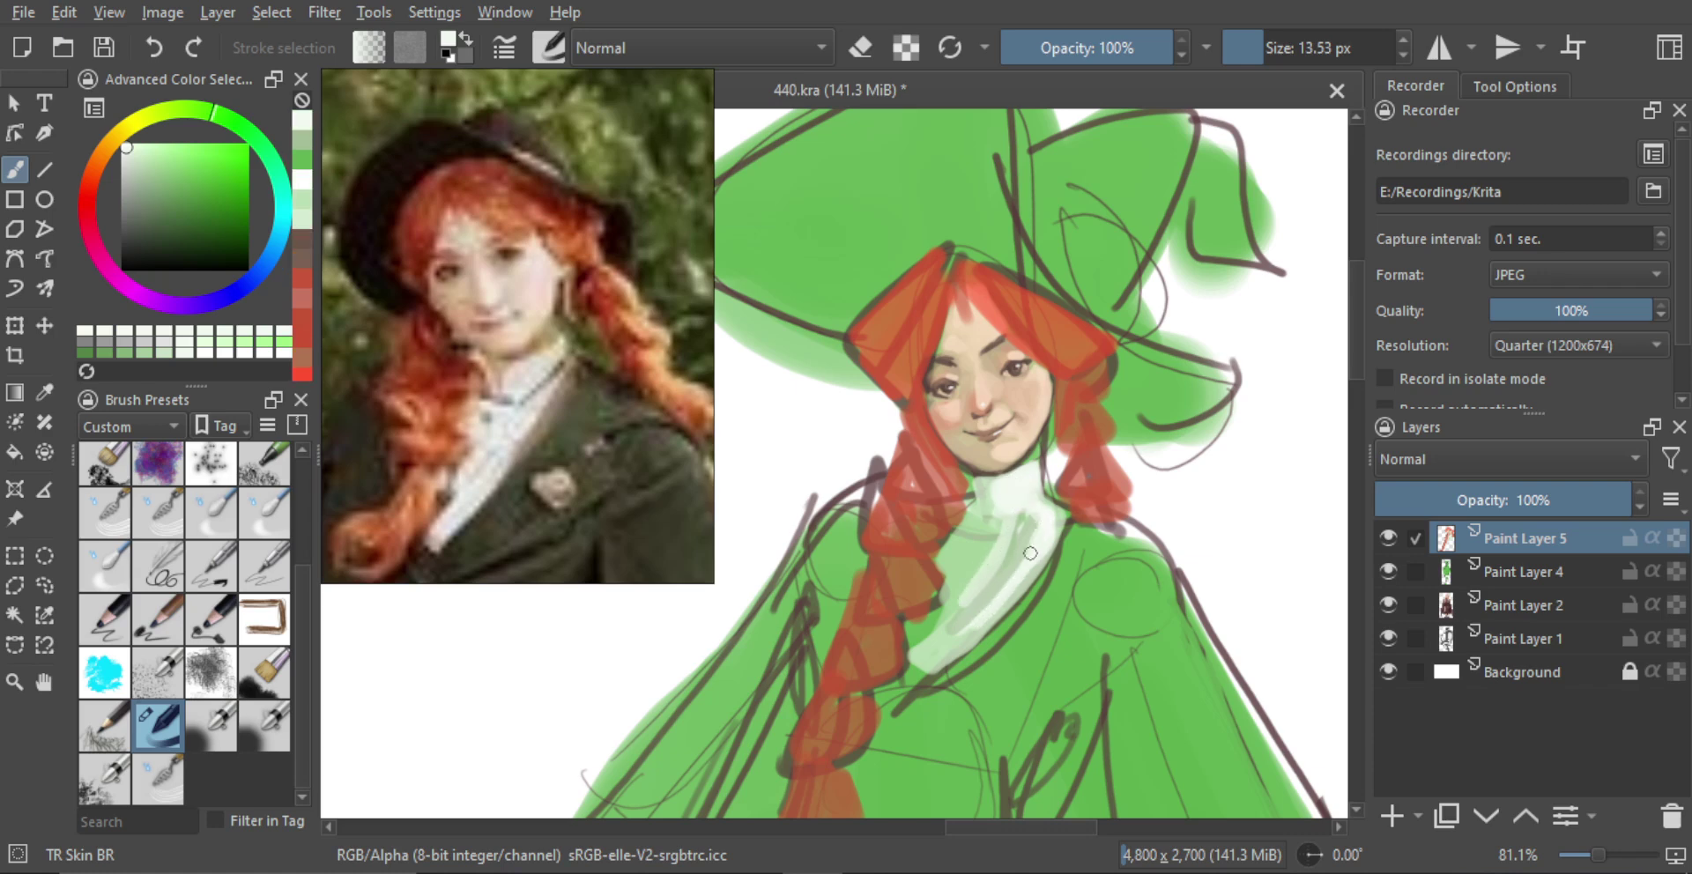
{"action": "left_click", "coordinate": [1025, 488], "text": "ctrl"}
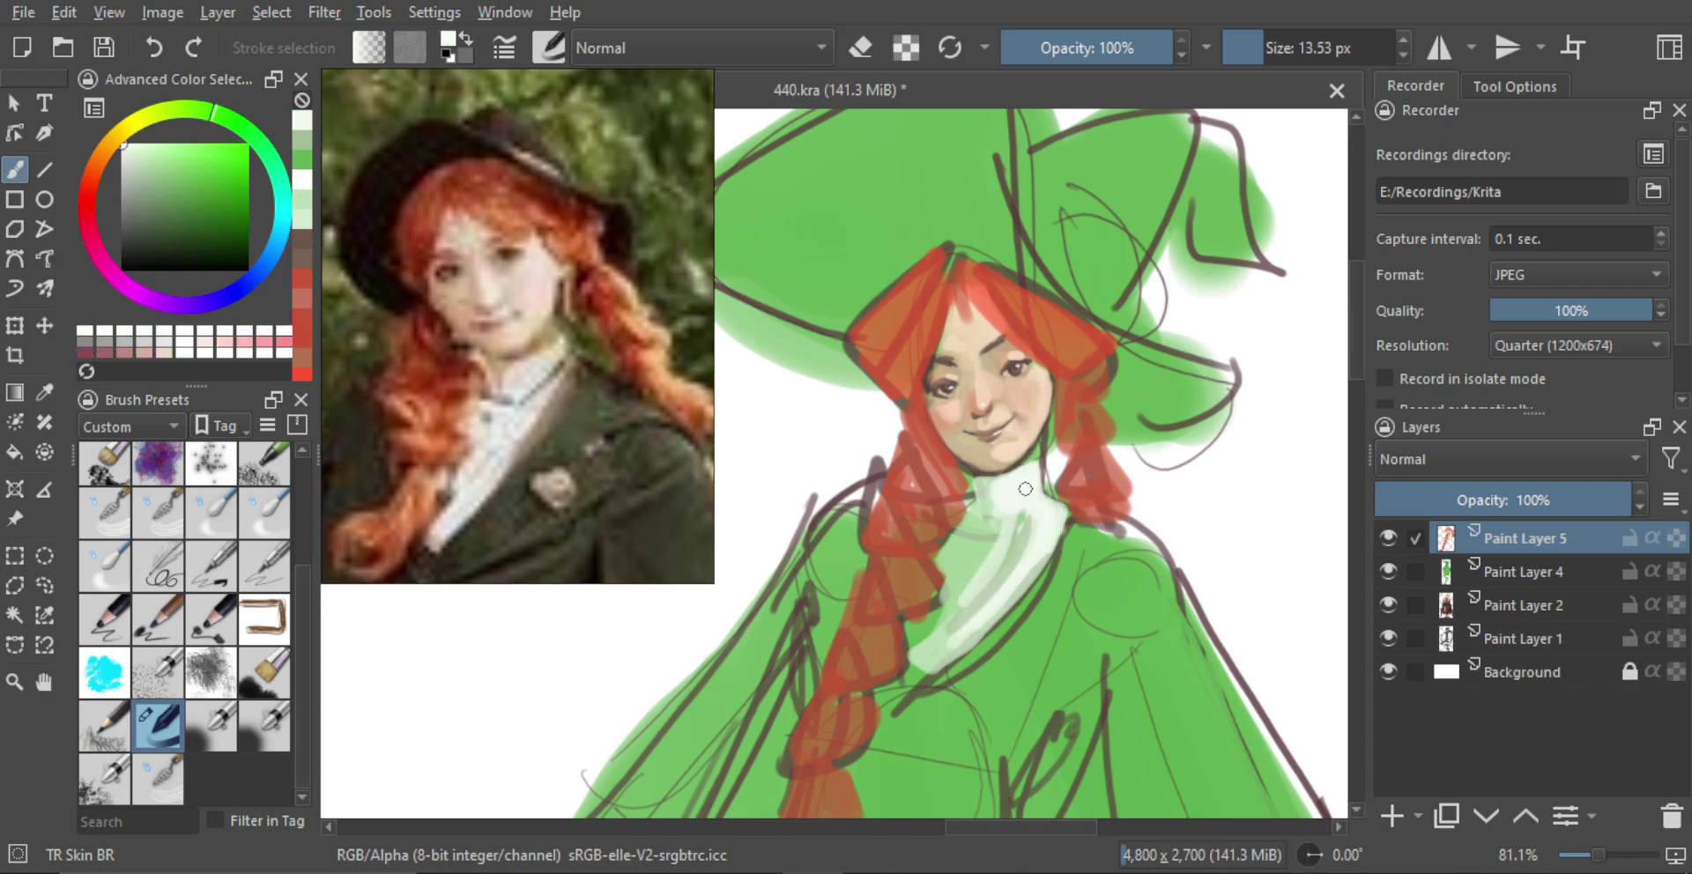
{"action": "left_click_drag", "start_coordinate": [1027, 491], "coordinate": [1043, 502]}
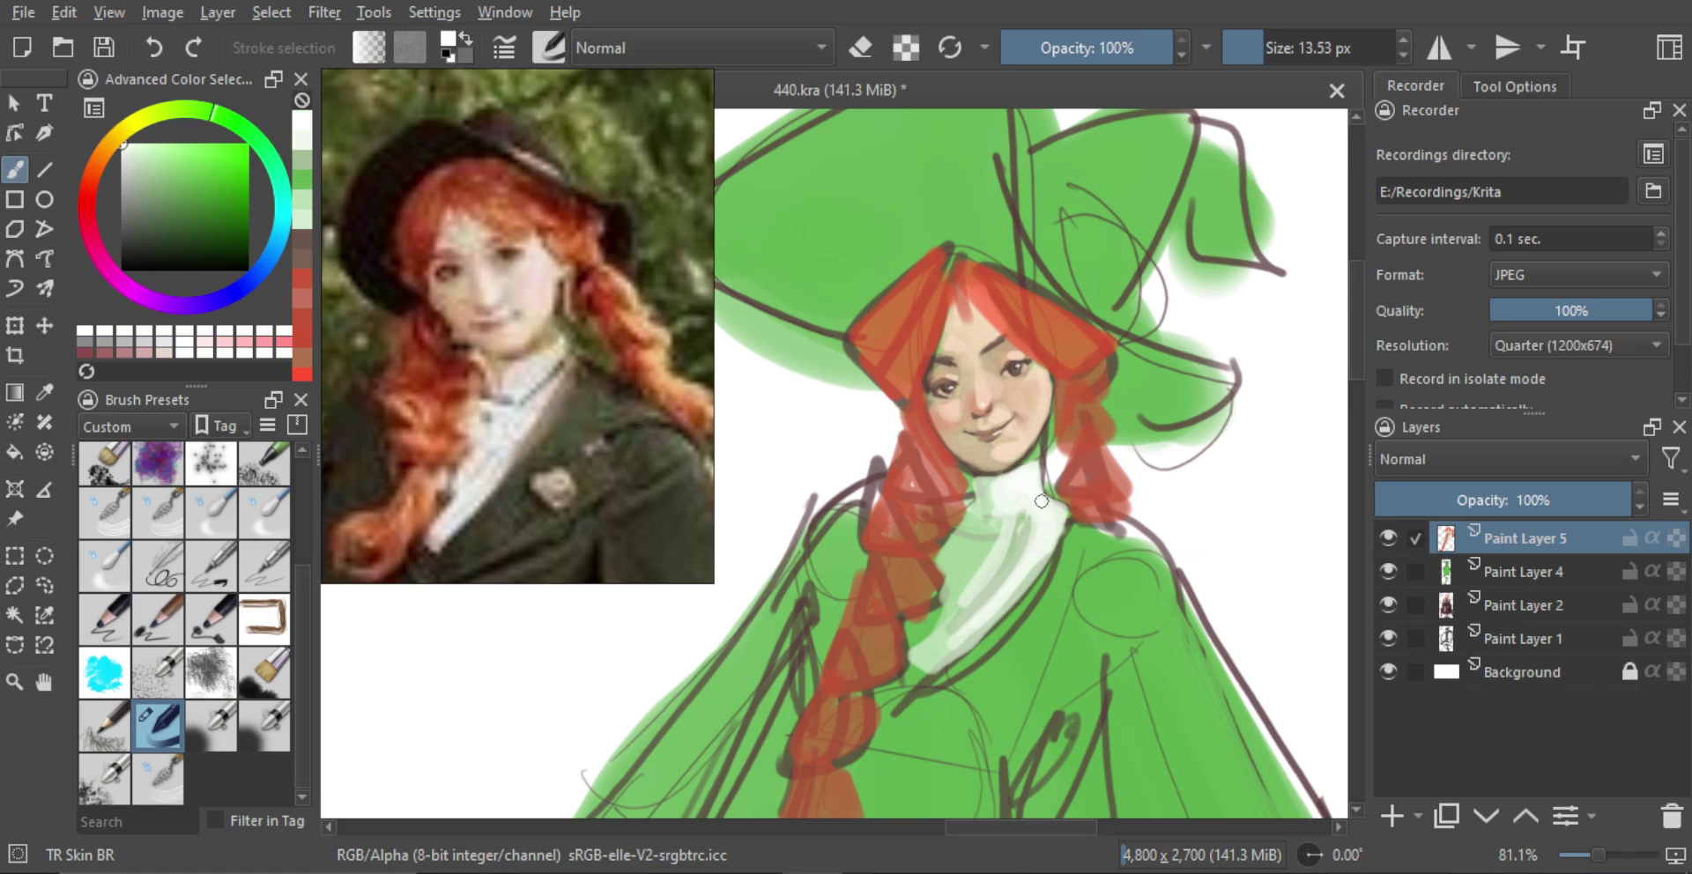
Soften the collar beneath the chin with sampled pale greens, reducing the brush to about 9 px
{"action": "scroll", "coordinate": [1055, 521], "scroll_direction": "down", "scroll_amount": 4}
{"action": "scroll", "coordinate": [1088, 532], "scroll_direction": "up", "scroll_amount": 4}
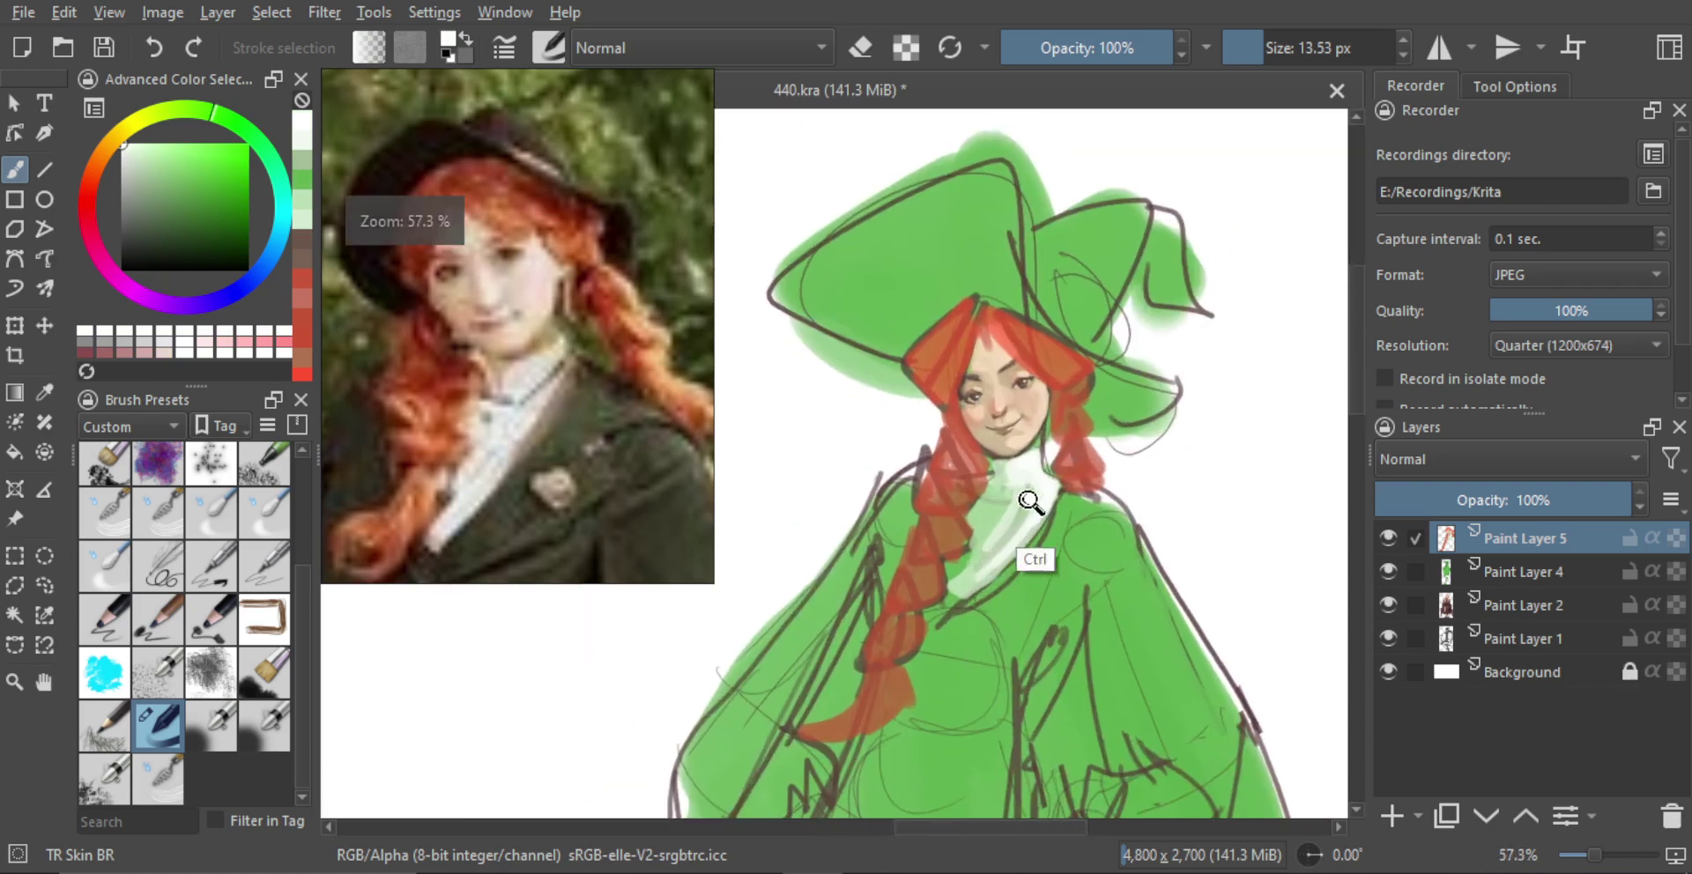
{"action": "left_click", "coordinate": [1013, 476], "text": "ctrl"}
{"action": "mouse_move", "coordinate": [1000, 481]}
{"action": "left_mouse_down"}
{"action": "mouse_move", "coordinate": [954, 591]}
{"action": "mouse_move", "coordinate": [988, 563]}
{"action": "mouse_move", "coordinate": [1017, 486]}
{"action": "mouse_move", "coordinate": [1007, 530]}
{"action": "mouse_move", "coordinate": [1026, 481]}
{"action": "left_mouse_up"}
{"action": "mouse_move", "coordinate": [1010, 479]}
{"action": "left_mouse_down", "text": "shift"}
{"action": "mouse_move", "coordinate": [1042, 494]}
{"action": "mouse_move", "coordinate": [1123, 631]}
{"action": "mouse_move", "coordinate": [1133, 587]}
{"action": "left_mouse_up", "text": "shift"}
{"action": "left_click", "coordinate": [1005, 476], "text": "ctrl"}
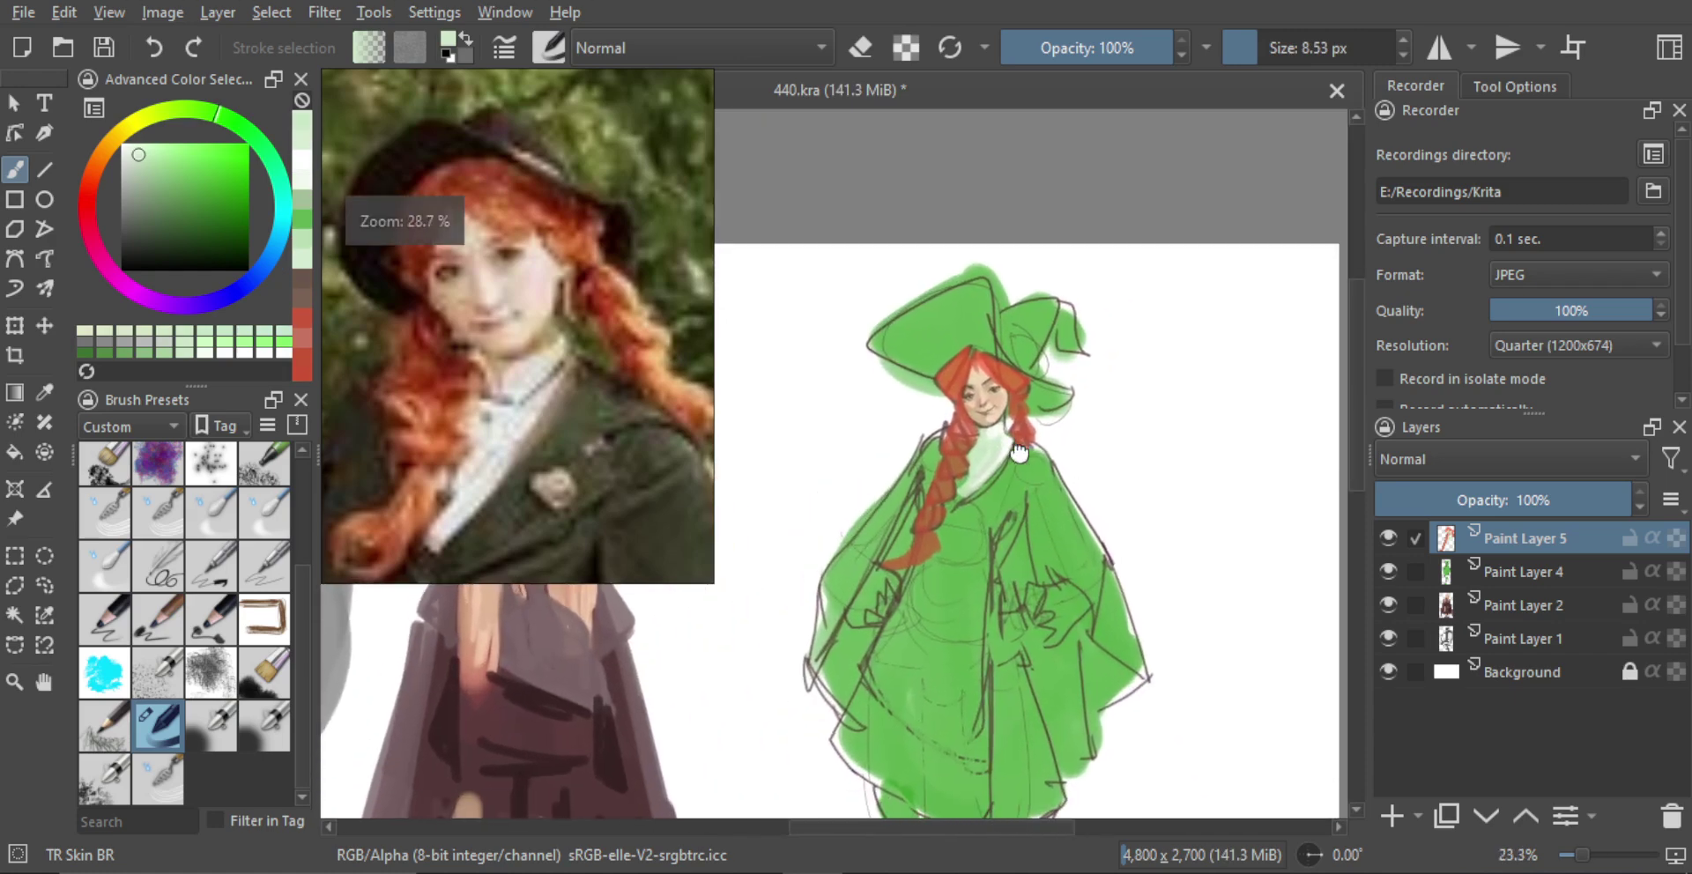
Block in the cape's collar along the shirt opening and shoulder in freshly sampled dark olive with a brush of about 25 px
{"action": "scroll", "coordinate": [1049, 529], "scroll_direction": "up", "scroll_amount": 3}
{"action": "left_click", "coordinate": [970, 641], "text": "ctrl"}
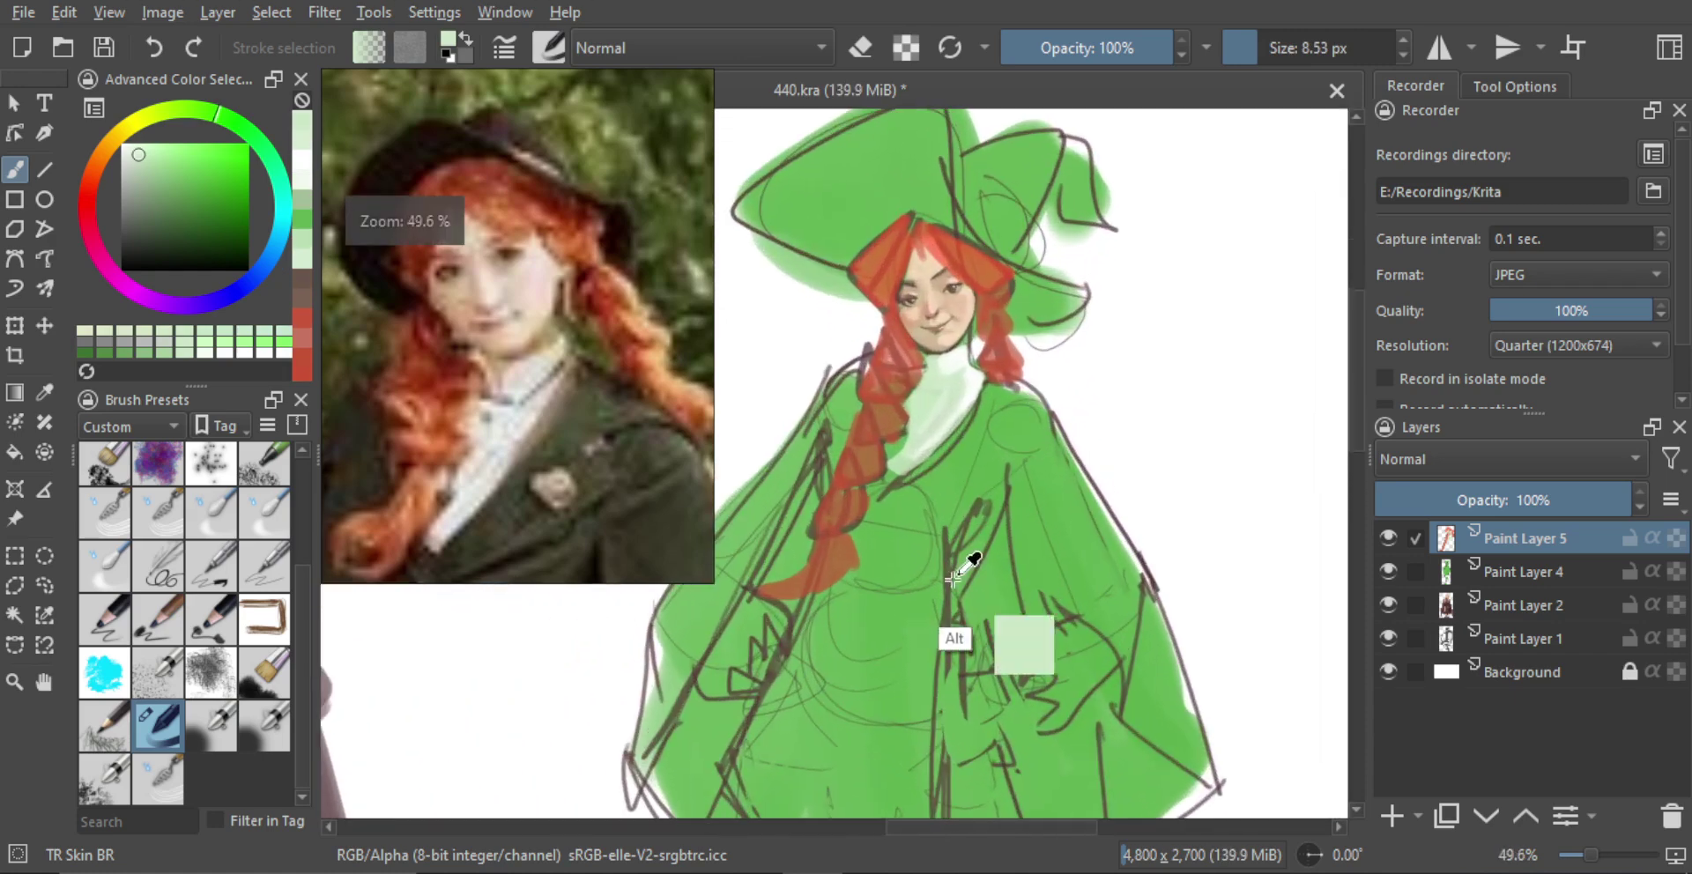
{"action": "mouse_move", "coordinate": [974, 504]}
{"action": "left_mouse_down", "text": "ctrl"}
{"action": "mouse_move", "coordinate": [970, 575]}
{"action": "mouse_move", "coordinate": [965, 557]}
{"action": "left_mouse_up", "text": "ctrl"}
{"action": "left_click_drag", "start_coordinate": [937, 562], "coordinate": [950, 562], "text": "shift"}
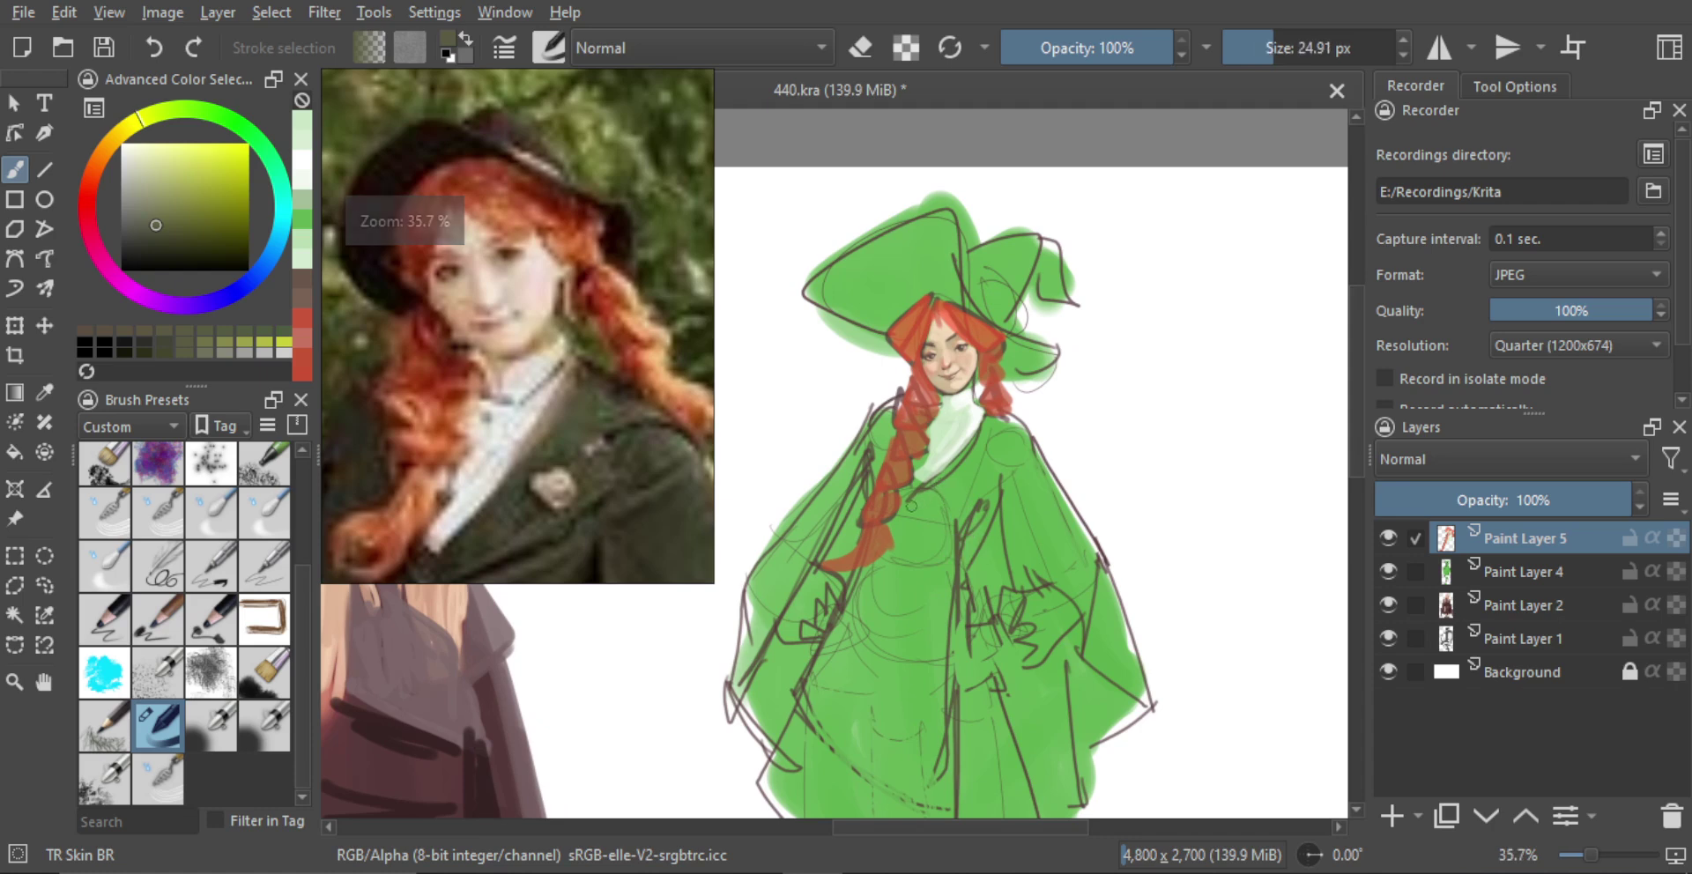
{"action": "left_click_drag", "start_coordinate": [981, 426], "coordinate": [913, 504]}
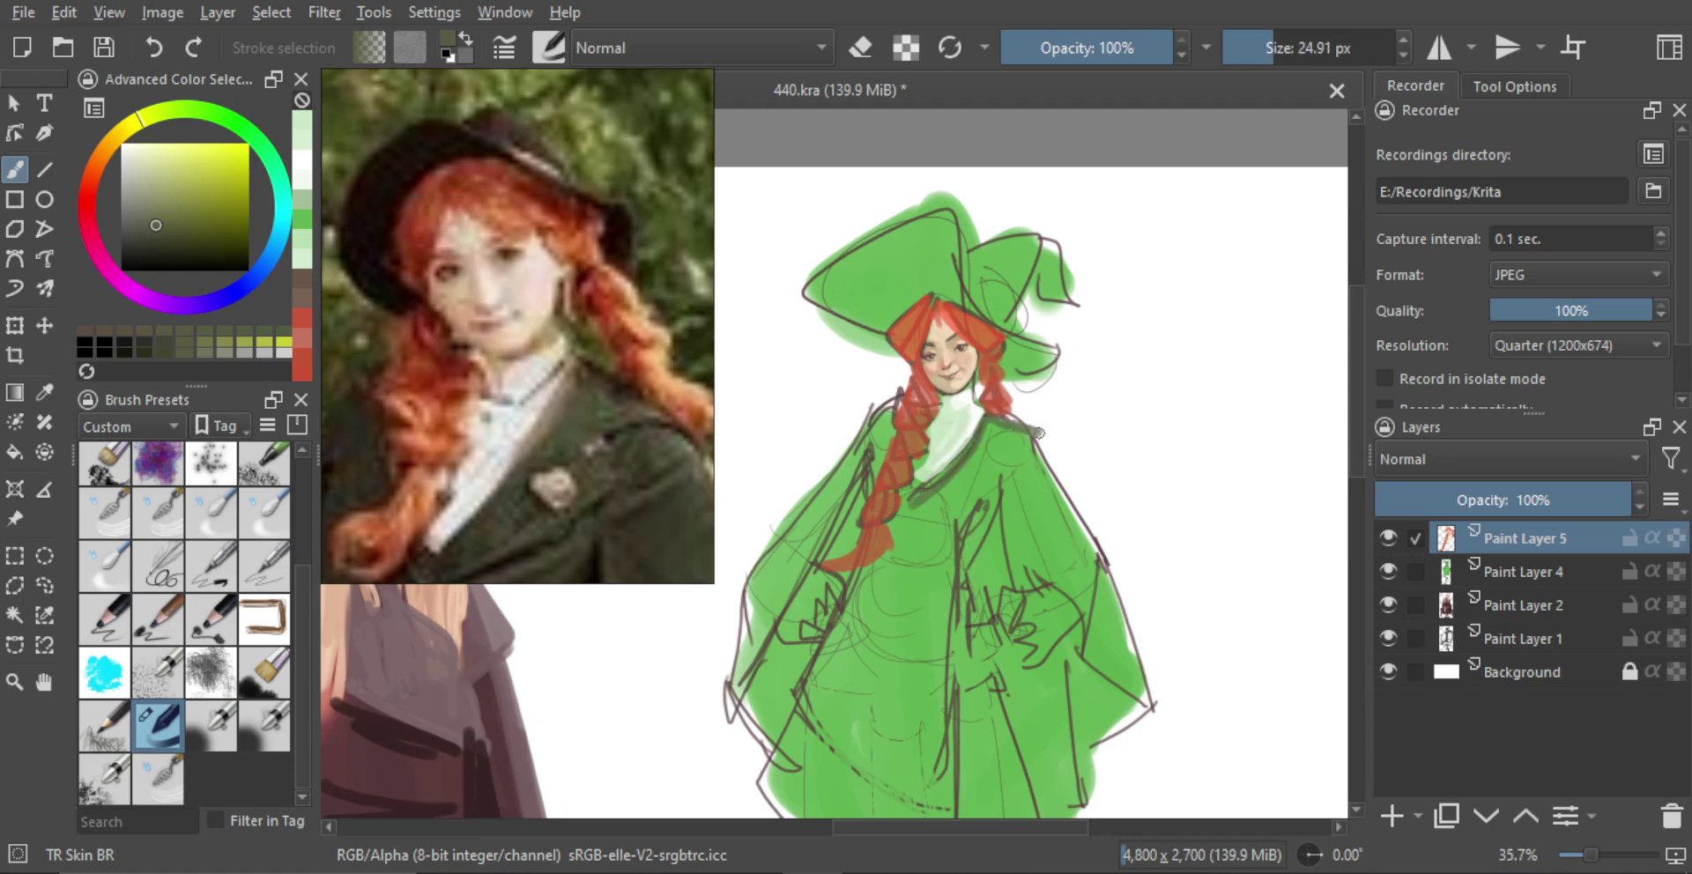
{"action": "key", "text": "ctrl+z"}
{"action": "mouse_move", "coordinate": [1040, 432]}
{"action": "left_mouse_down"}
{"action": "mouse_move", "coordinate": [1052, 450]}
{"action": "mouse_move", "coordinate": [945, 496]}
{"action": "mouse_move", "coordinate": [960, 471]}
{"action": "left_mouse_up"}
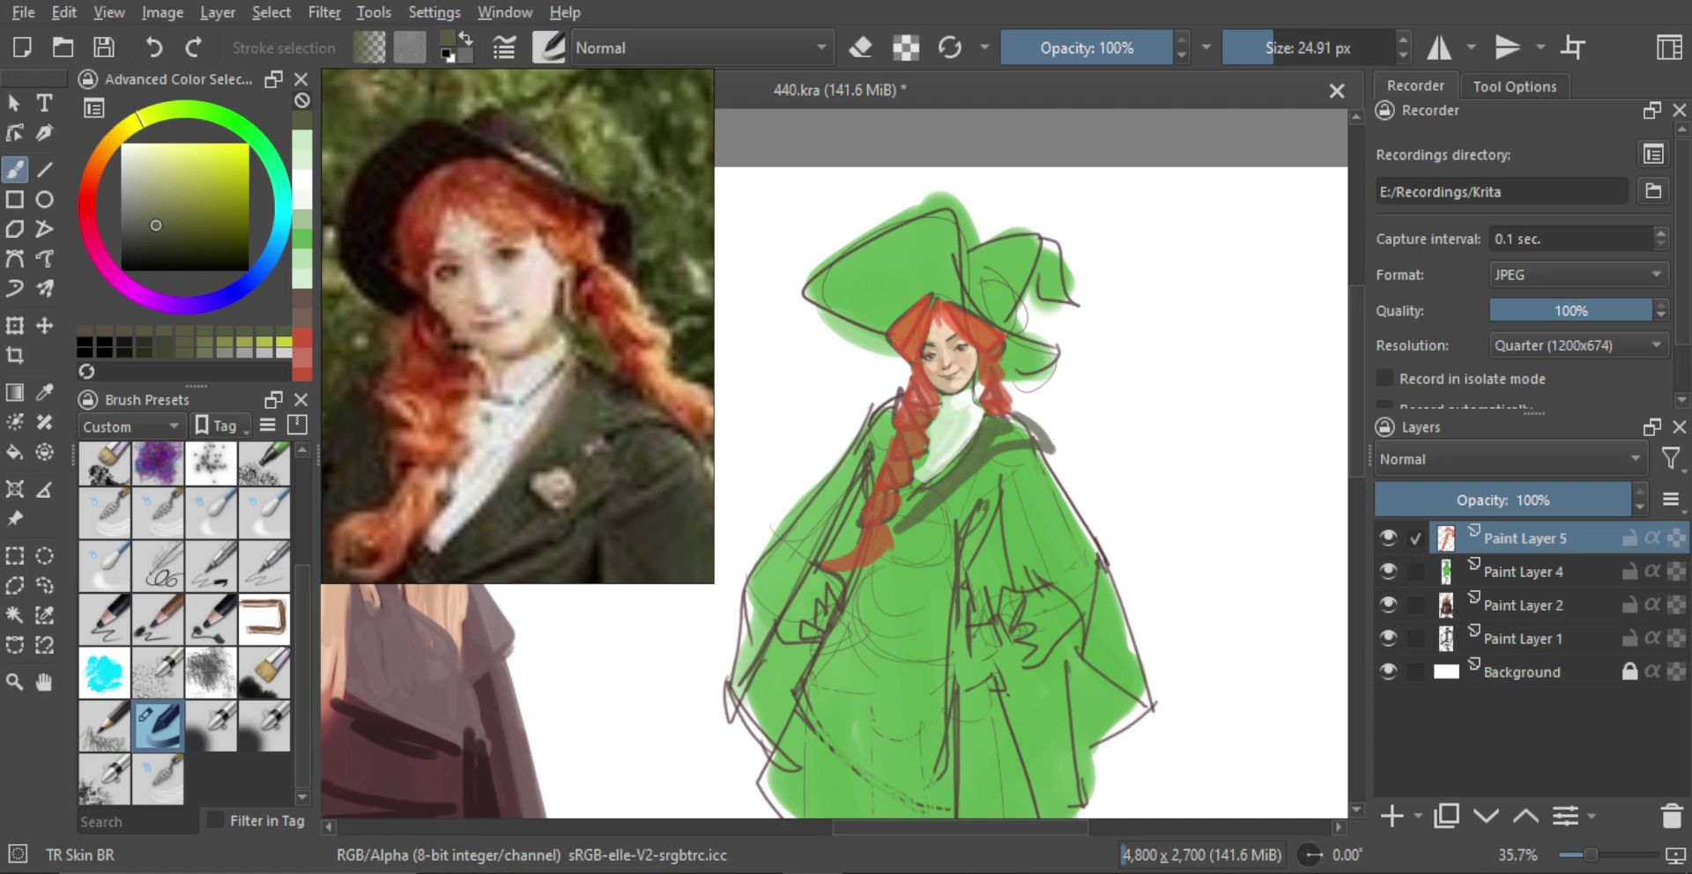
Zoom out the reference photo and the canvas to compare the full standing figure and its costume
{"action": "left_click_drag", "start_coordinate": [1035, 451], "coordinate": [1032, 568], "text": "ctrl"}
{"action": "left_click_drag", "start_coordinate": [1030, 421], "coordinate": [1019, 382]}
{"action": "left_click_drag", "start_coordinate": [1015, 370], "coordinate": [1002, 405], "text": "ctrl"}
{"action": "mouse_move", "coordinate": [1002, 382]}
{"action": "left_mouse_down", "text": "ctrl"}
{"action": "mouse_move", "coordinate": [999, 356]}
{"action": "mouse_move", "coordinate": [991, 374]}
{"action": "left_mouse_up", "text": "ctrl"}
{"action": "scroll", "coordinate": [563, 357], "scroll_direction": "down", "scroll_amount": 3}
{"action": "left_click_drag", "start_coordinate": [562, 423], "coordinate": [547, 330], "text": "alt"}
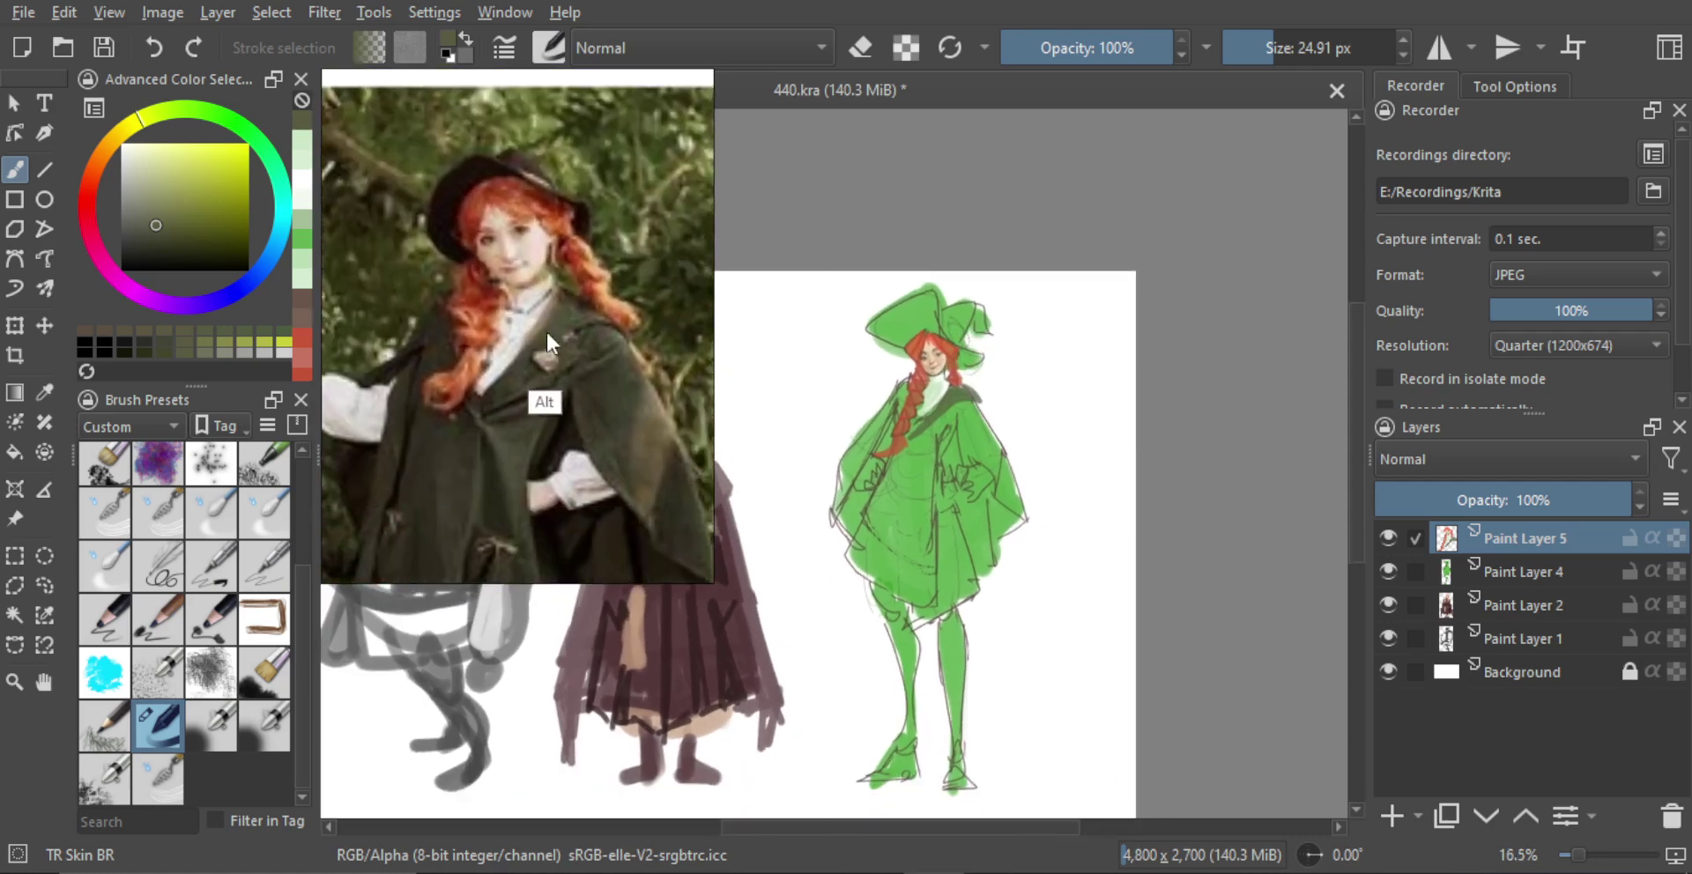
{"action": "scroll", "coordinate": [553, 383], "scroll_direction": "down", "scroll_amount": 3}
{"action": "left_click_drag", "start_coordinate": [557, 404], "coordinate": [524, 334], "text": "alt"}
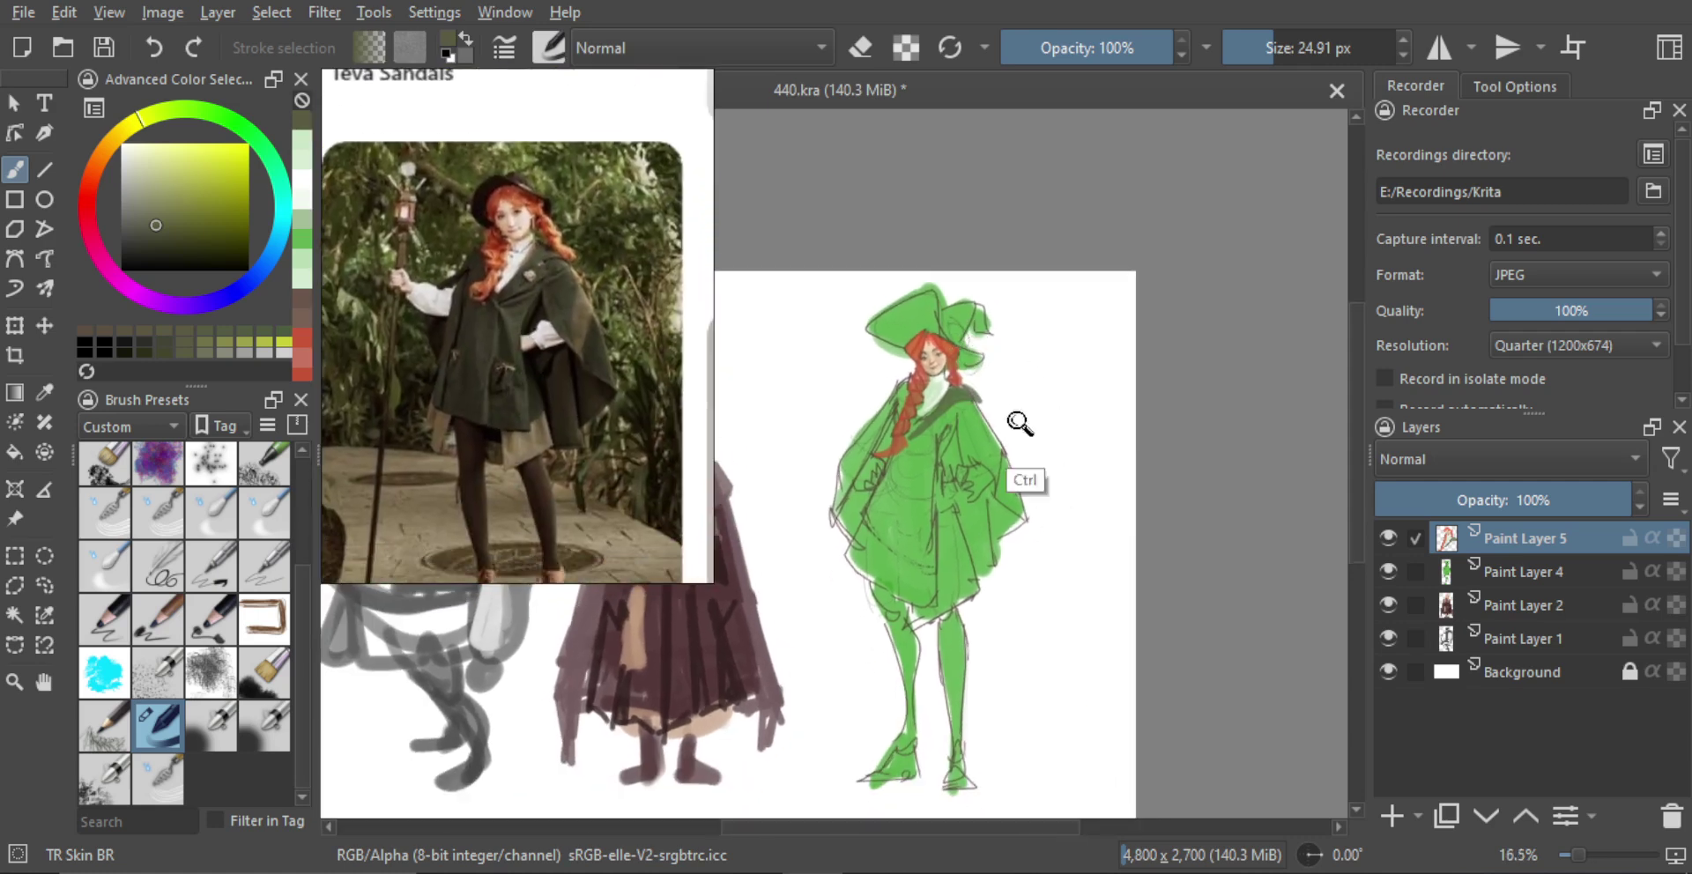
Block in the front of the cape below the braid in dark olive, enlarging the brush to about 56 px
{"action": "left_click_drag", "start_coordinate": [1020, 423], "coordinate": [1019, 413], "text": "ctrl"}
{"action": "left_click_drag", "start_coordinate": [1019, 414], "coordinate": [976, 440]}
{"action": "key", "text": "bracketright"}
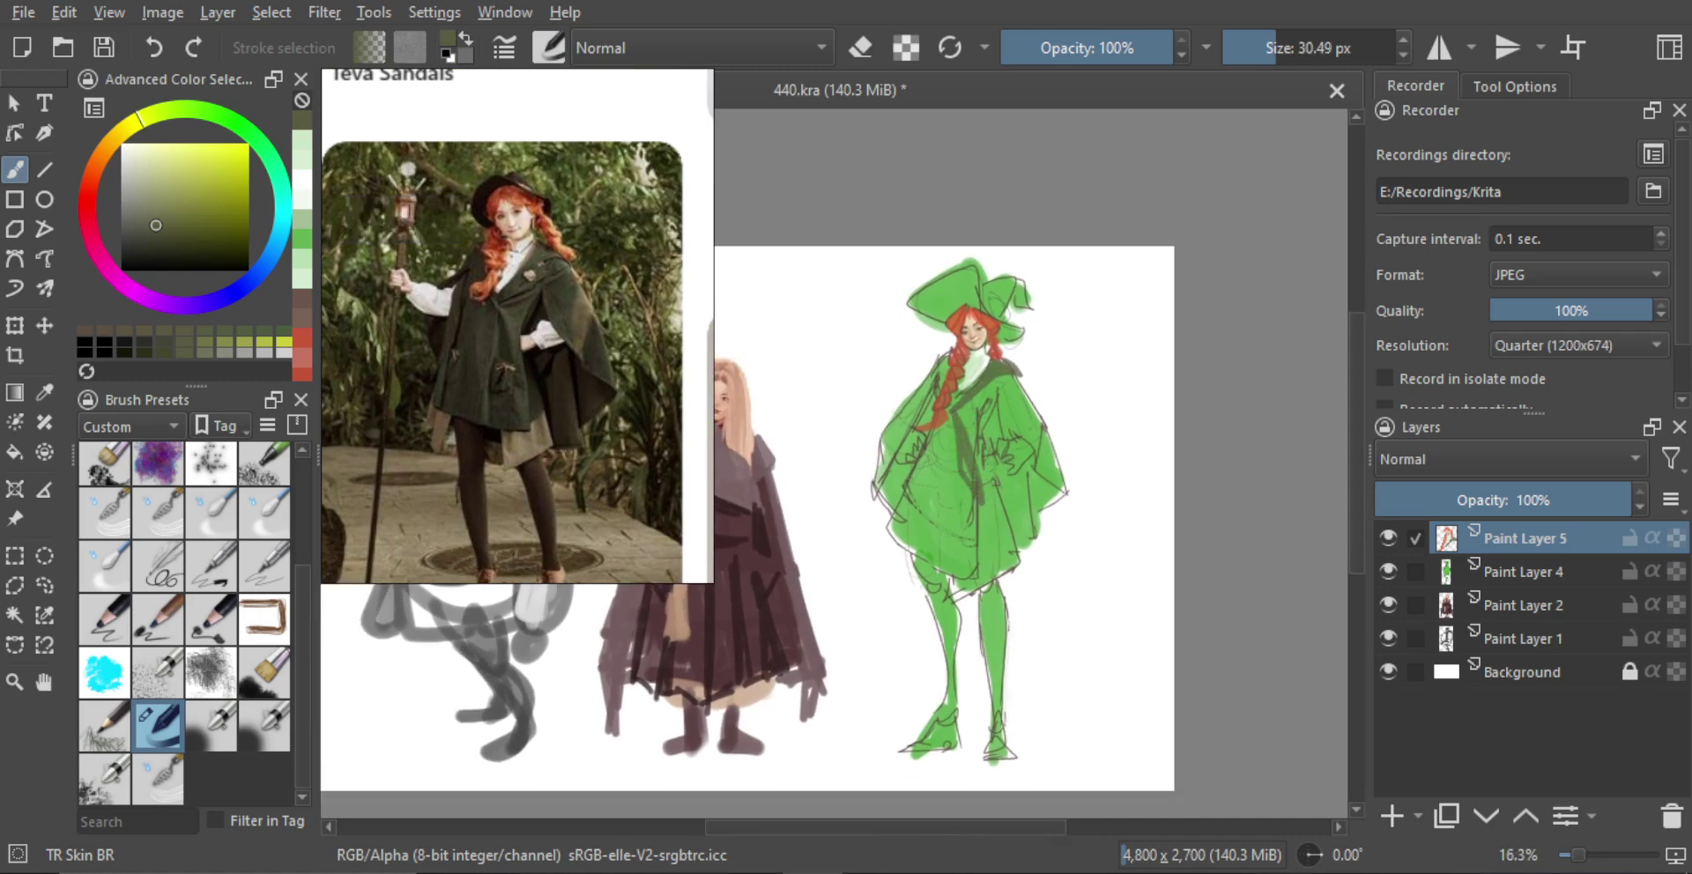
{"action": "left_click_drag", "start_coordinate": [952, 414], "coordinate": [955, 559]}
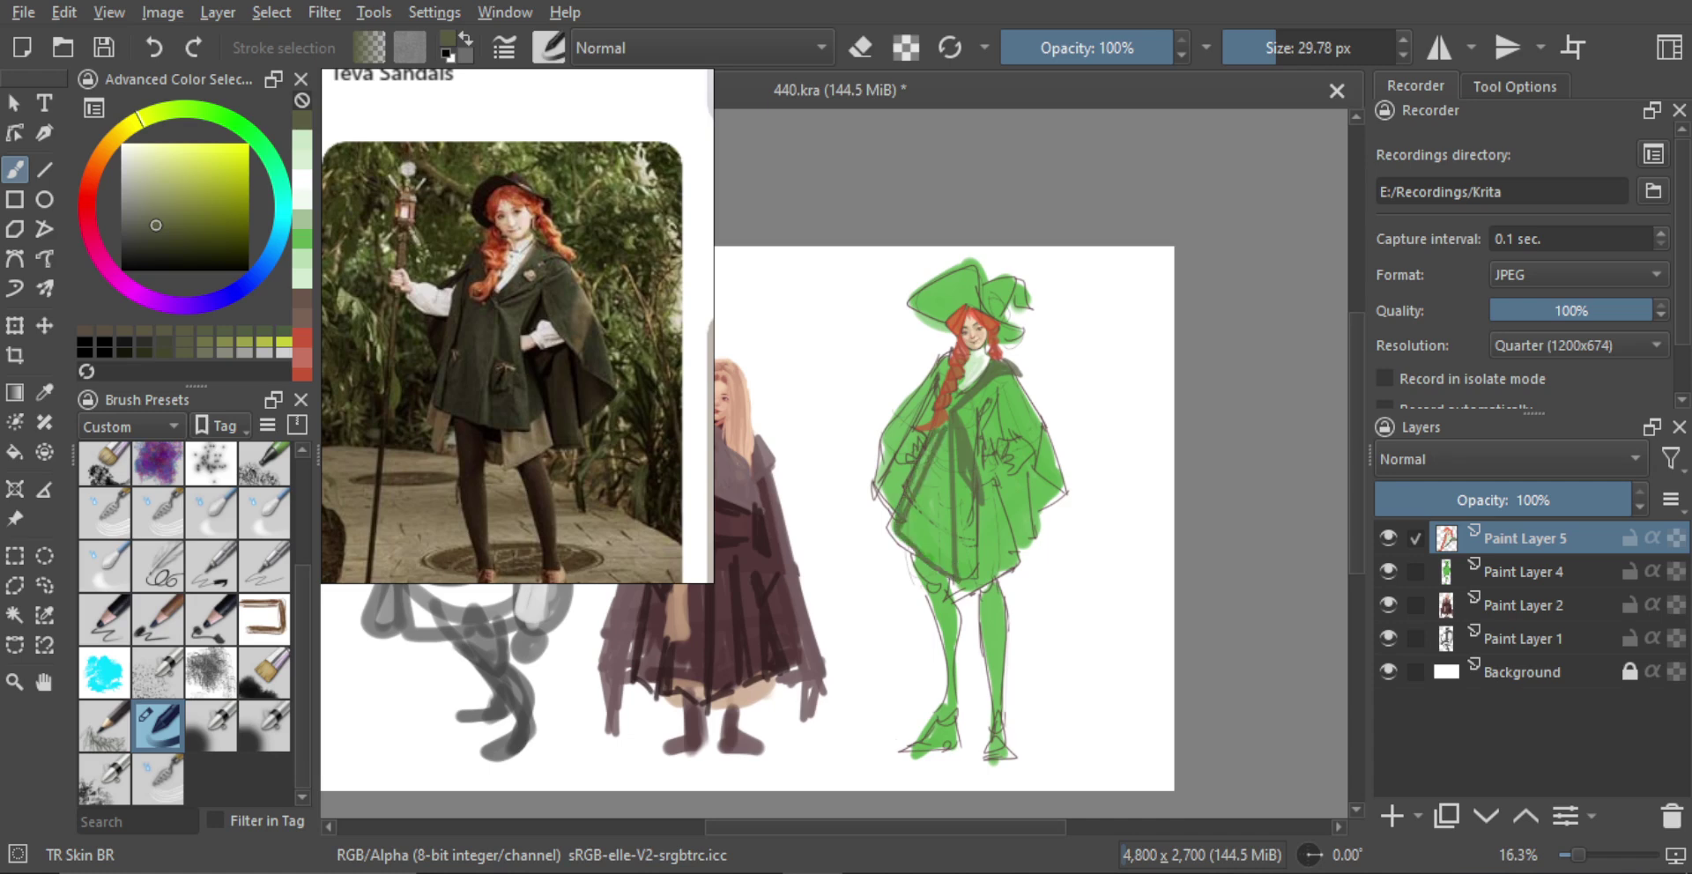
{"action": "mouse_move", "coordinate": [937, 481]}
{"action": "left_mouse_down", "text": "ctrl"}
{"action": "mouse_move", "coordinate": [936, 467]}
{"action": "mouse_move", "coordinate": [940, 494]}
{"action": "left_mouse_up", "text": "ctrl"}
{"action": "mouse_move", "coordinate": [944, 419]}
{"action": "left_mouse_down"}
{"action": "mouse_move", "coordinate": [951, 587]}
{"action": "mouse_move", "coordinate": [917, 486]}
{"action": "mouse_move", "coordinate": [931, 468]}
{"action": "left_mouse_up"}
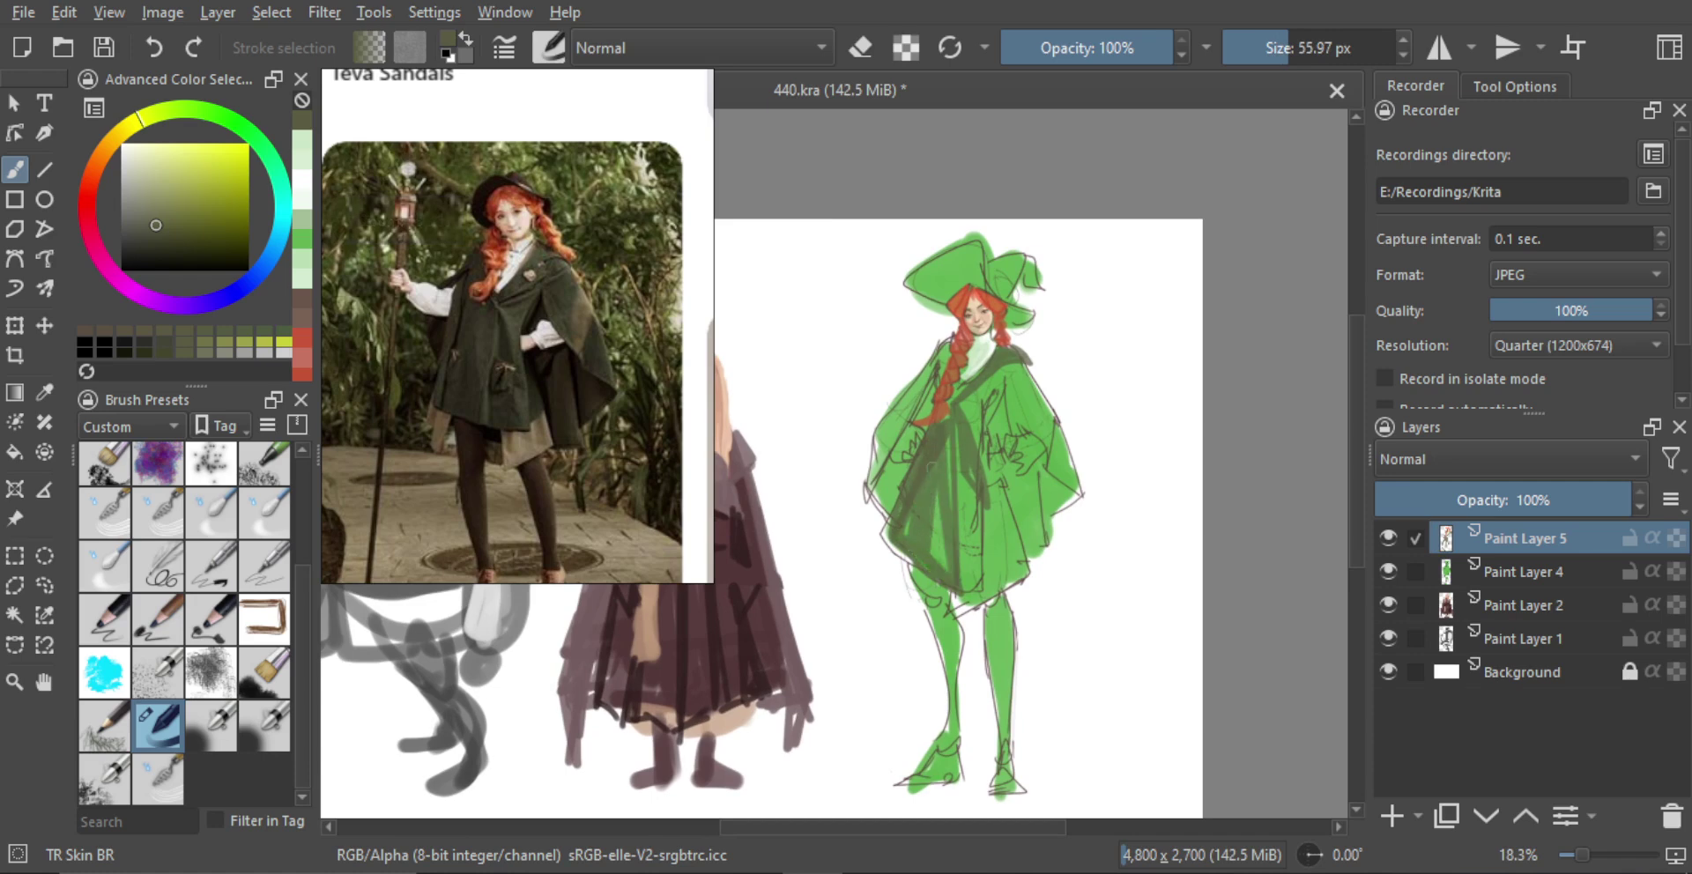
Fill the cape's front down to the pointed hem with a mid olive sampled from the painted area, brush about 57 px
{"action": "left_click", "coordinate": [977, 551], "text": "ctrl"}
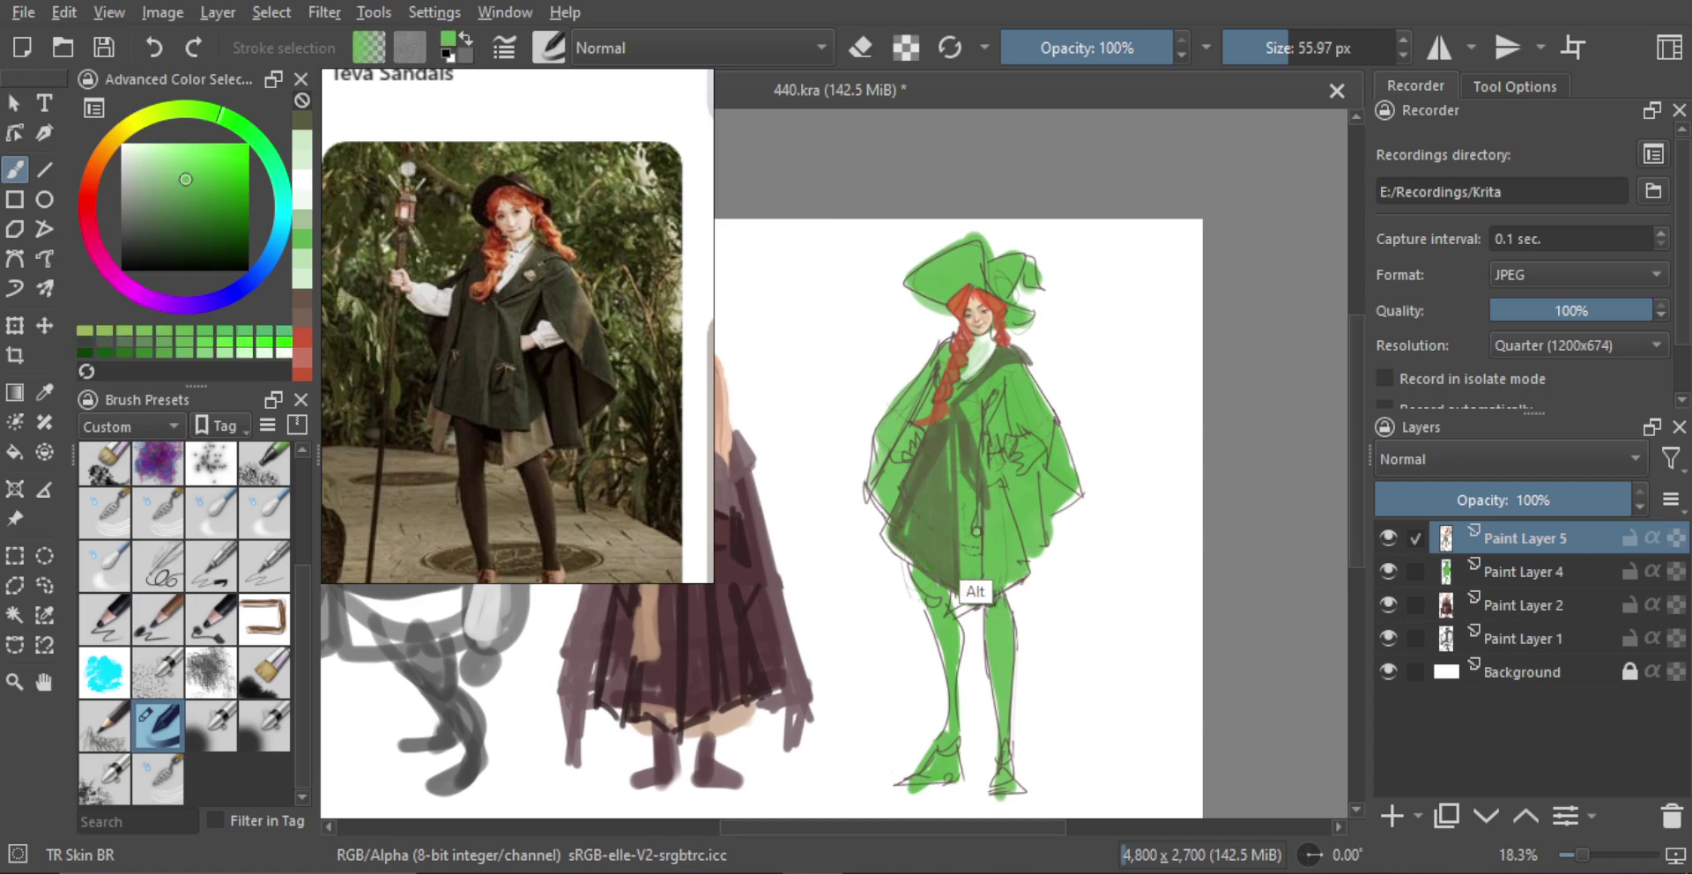
{"action": "left_click", "coordinate": [940, 538], "text": "ctrl"}
{"action": "key", "text": "ctrl+z"}
{"action": "mouse_move", "coordinate": [968, 596]}
{"action": "left_mouse_down"}
{"action": "mouse_move", "coordinate": [960, 485]}
{"action": "mouse_move", "coordinate": [978, 582]}
{"action": "left_mouse_up"}
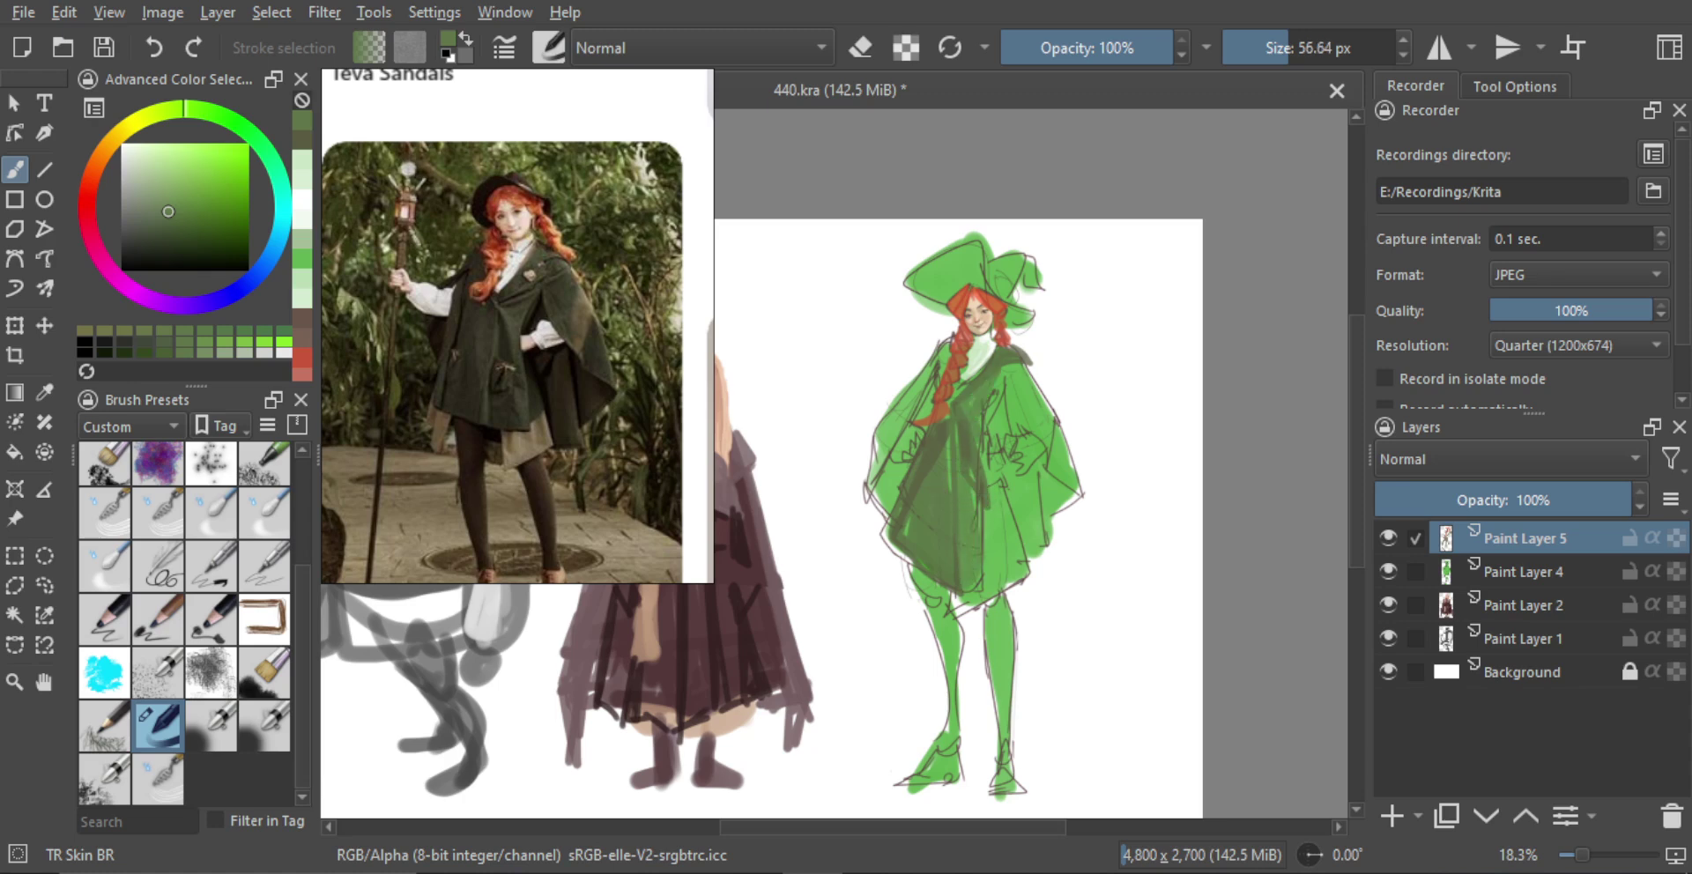
Cover the cape's shoulder, outer side and lower edge beyond the bent arm in the same mid olive, brush about 57 px
{"action": "left_click_drag", "start_coordinate": [1023, 400], "coordinate": [1018, 421]}
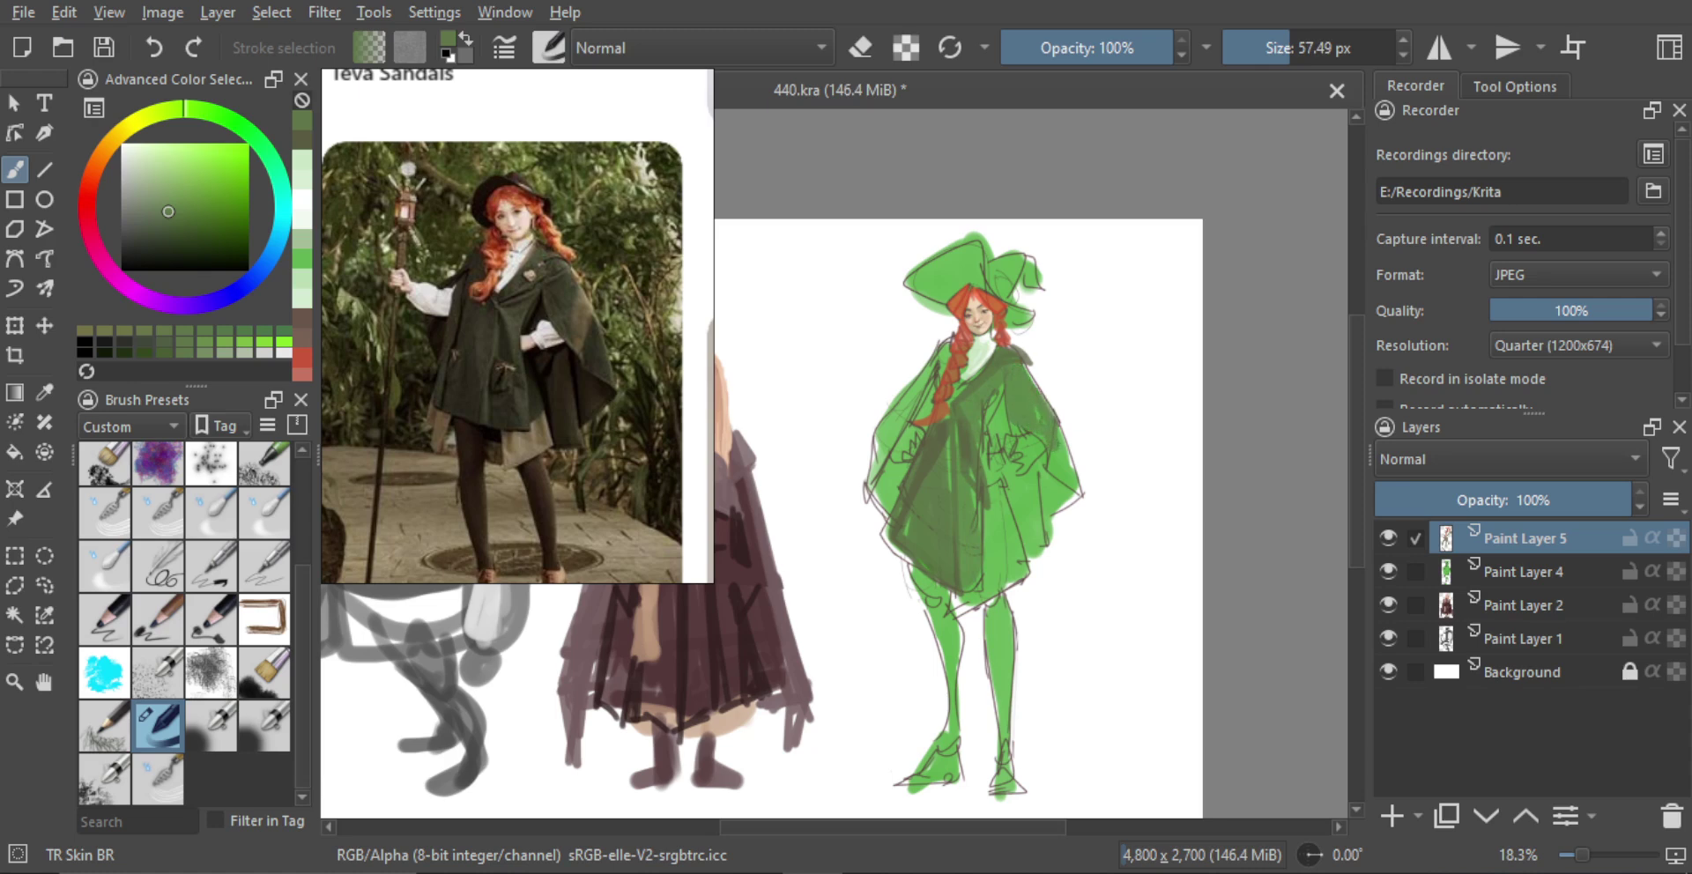
{"action": "left_click_drag", "start_coordinate": [1064, 440], "coordinate": [1071, 475]}
{"action": "mouse_move", "coordinate": [1044, 508]}
{"action": "left_mouse_down"}
{"action": "mouse_move", "coordinate": [1072, 504]}
{"action": "mouse_move", "coordinate": [1031, 551]}
{"action": "left_mouse_up"}
{"action": "mouse_move", "coordinate": [1018, 468]}
{"action": "left_mouse_down"}
{"action": "mouse_move", "coordinate": [1033, 539]}
{"action": "mouse_move", "coordinate": [997, 595]}
{"action": "left_mouse_up"}
{"action": "left_click_drag", "start_coordinate": [1013, 509], "coordinate": [1014, 588]}
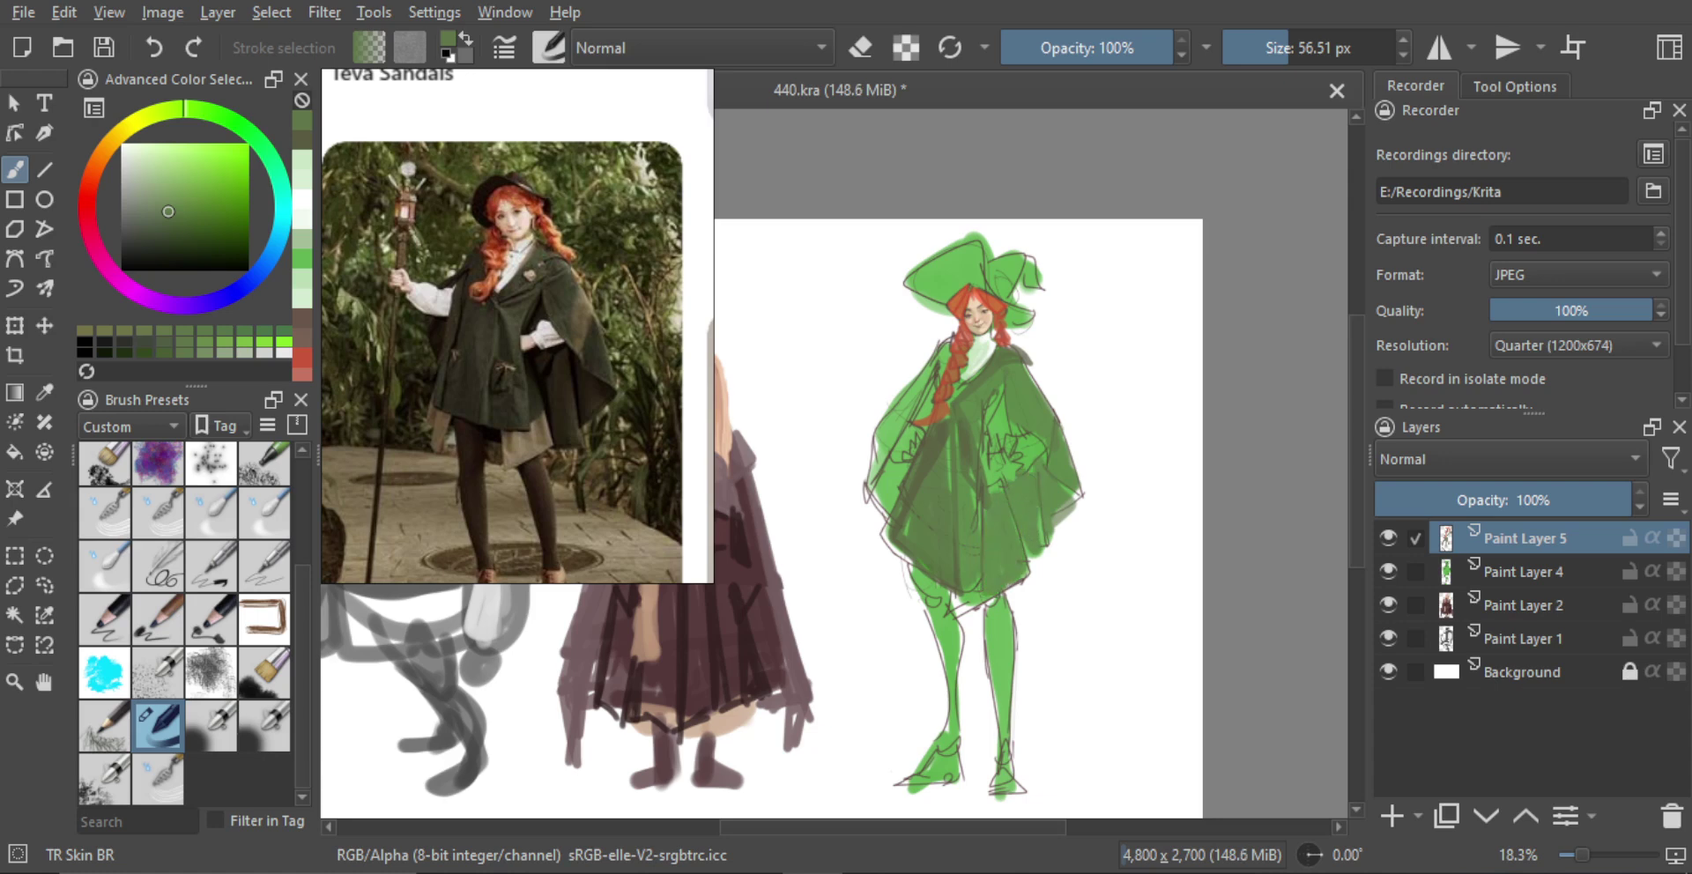
Block in the hand on the hip in sampled skin tone and its shirt cuff in near-white, reducing the brush to about 45 px
{"action": "scroll", "coordinate": [996, 429], "scroll_direction": "up", "scroll_amount": 1}
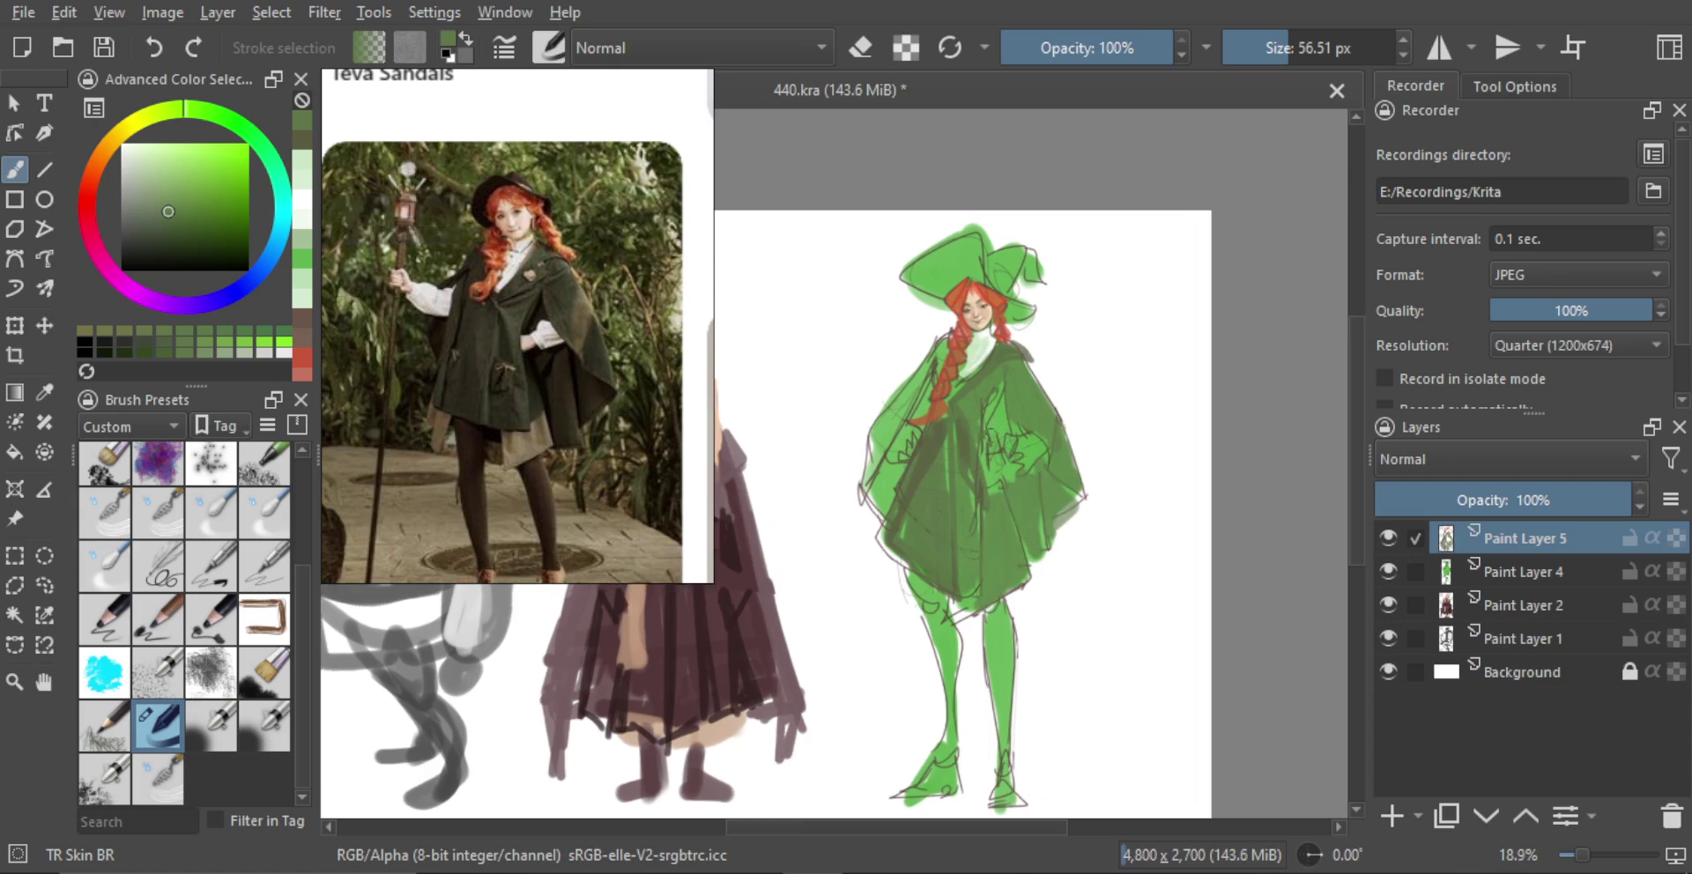
{"action": "left_click", "coordinate": [984, 320], "text": "ctrl"}
{"action": "left_click_drag", "start_coordinate": [1002, 469], "coordinate": [992, 459]}
{"action": "key", "text": "ctrl+z"}
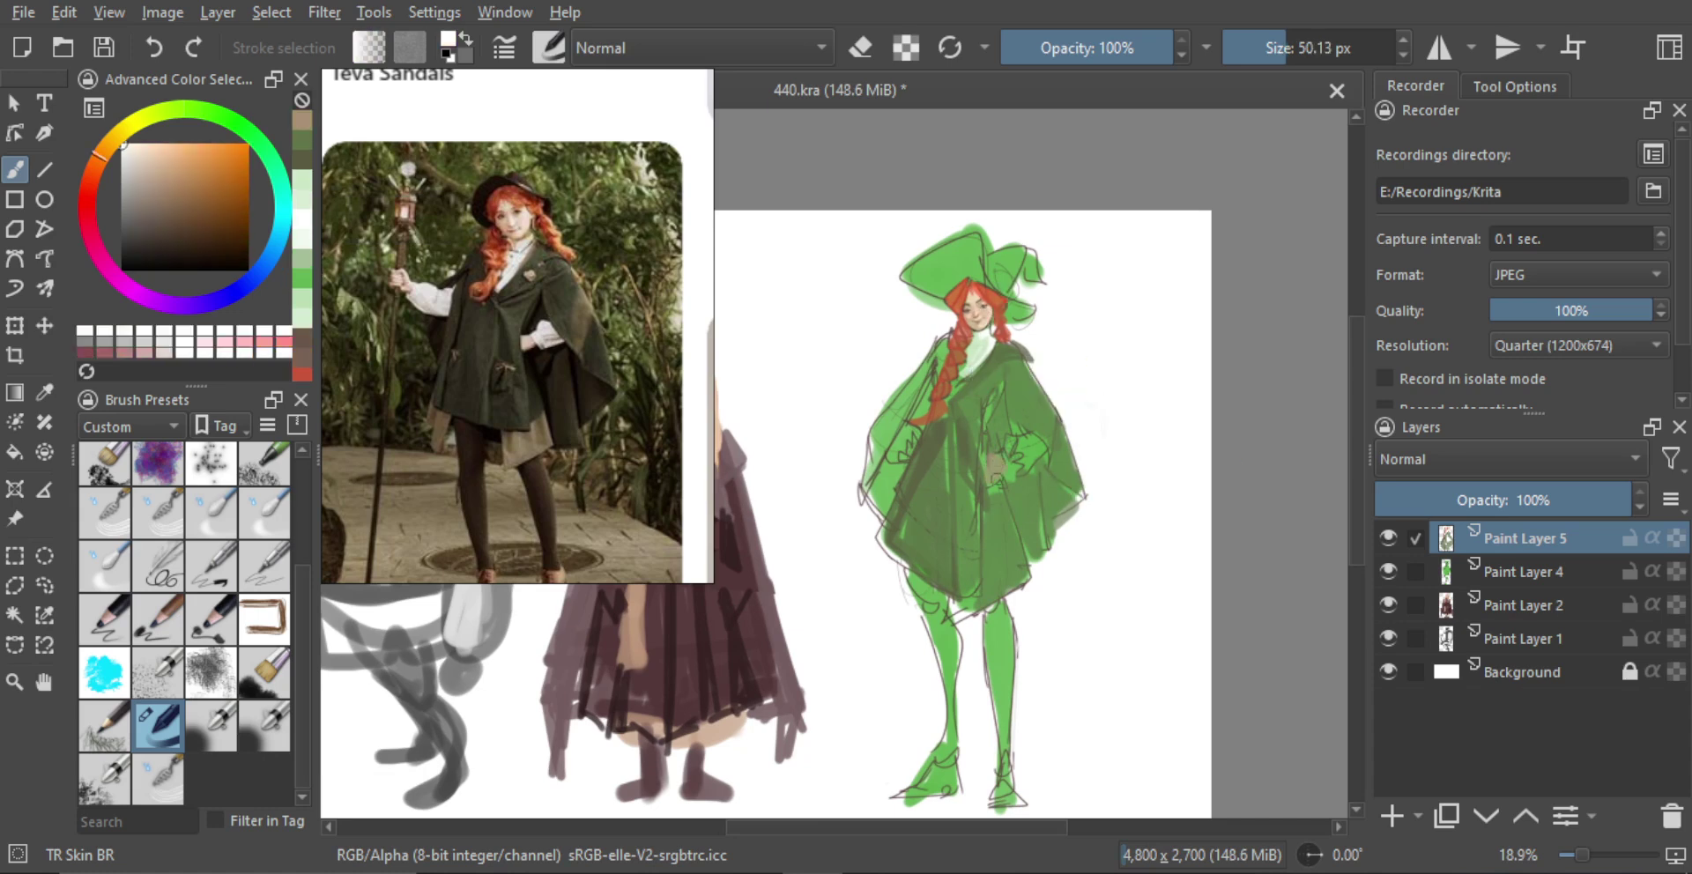
{"action": "left_click", "coordinate": [993, 474], "text": "ctrl"}
{"action": "left_click_drag", "start_coordinate": [996, 463], "coordinate": [1013, 522]}
{"action": "left_click", "coordinate": [1095, 370], "text": "ctrl"}
{"action": "left_click_drag", "start_coordinate": [1006, 462], "coordinate": [1015, 455]}
{"action": "left_click", "coordinate": [1029, 451], "text": "ctrl"}
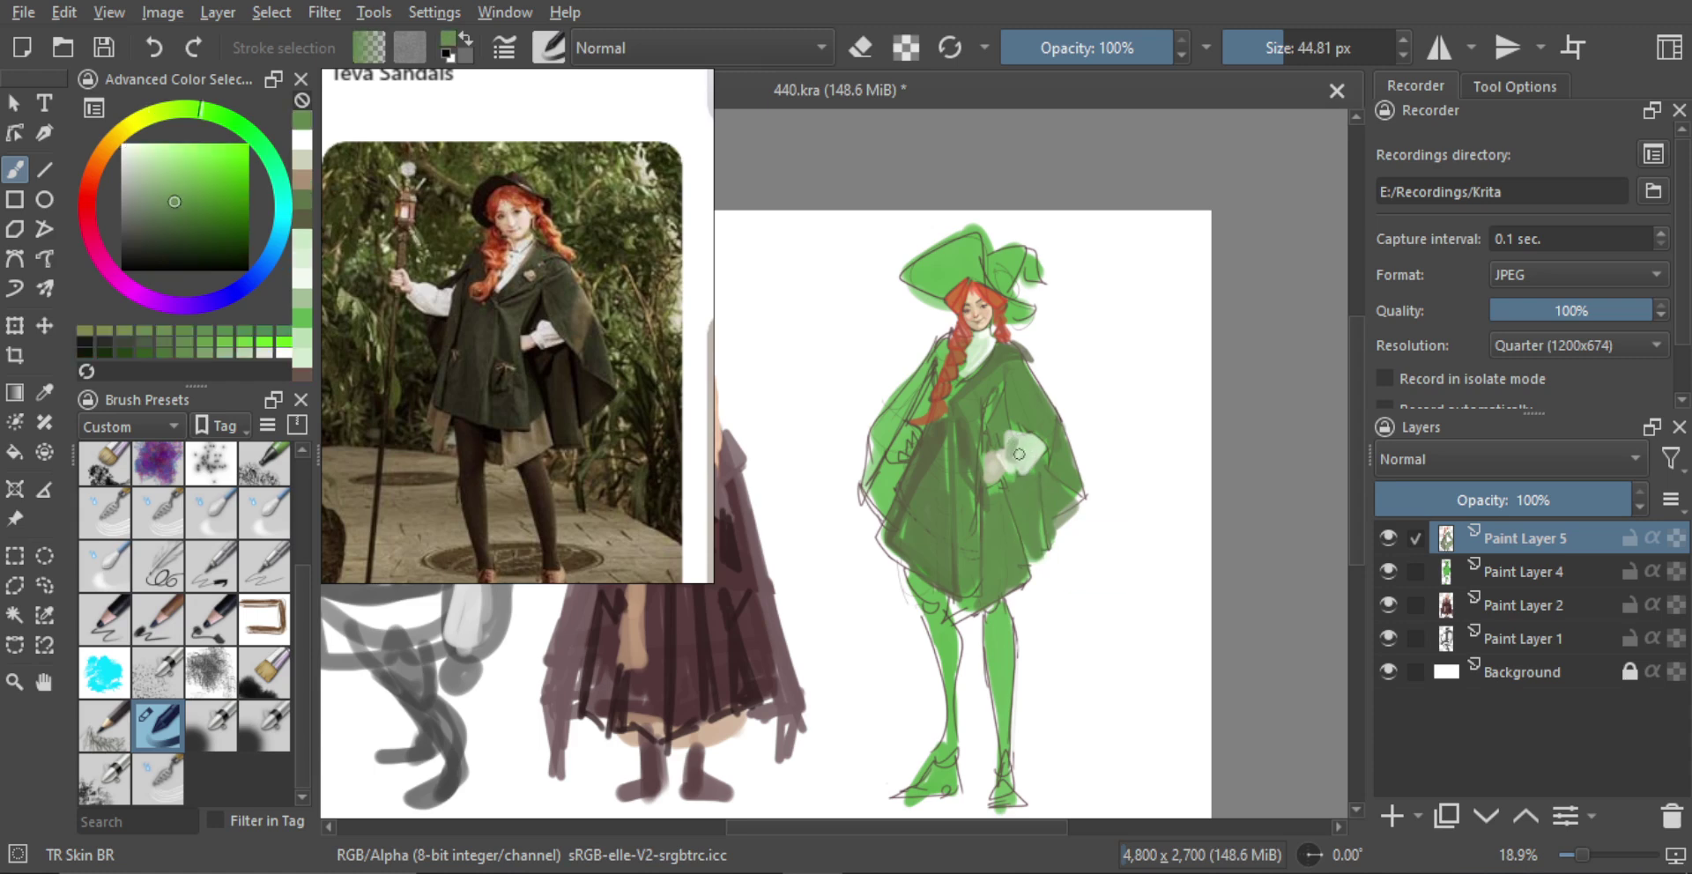
Paint the opposite shirt cuff in pale green and white, and brighten the hip cuff, with a brush of about 40 px
{"action": "scroll", "coordinate": [932, 460], "scroll_direction": "up", "scroll_amount": 1}
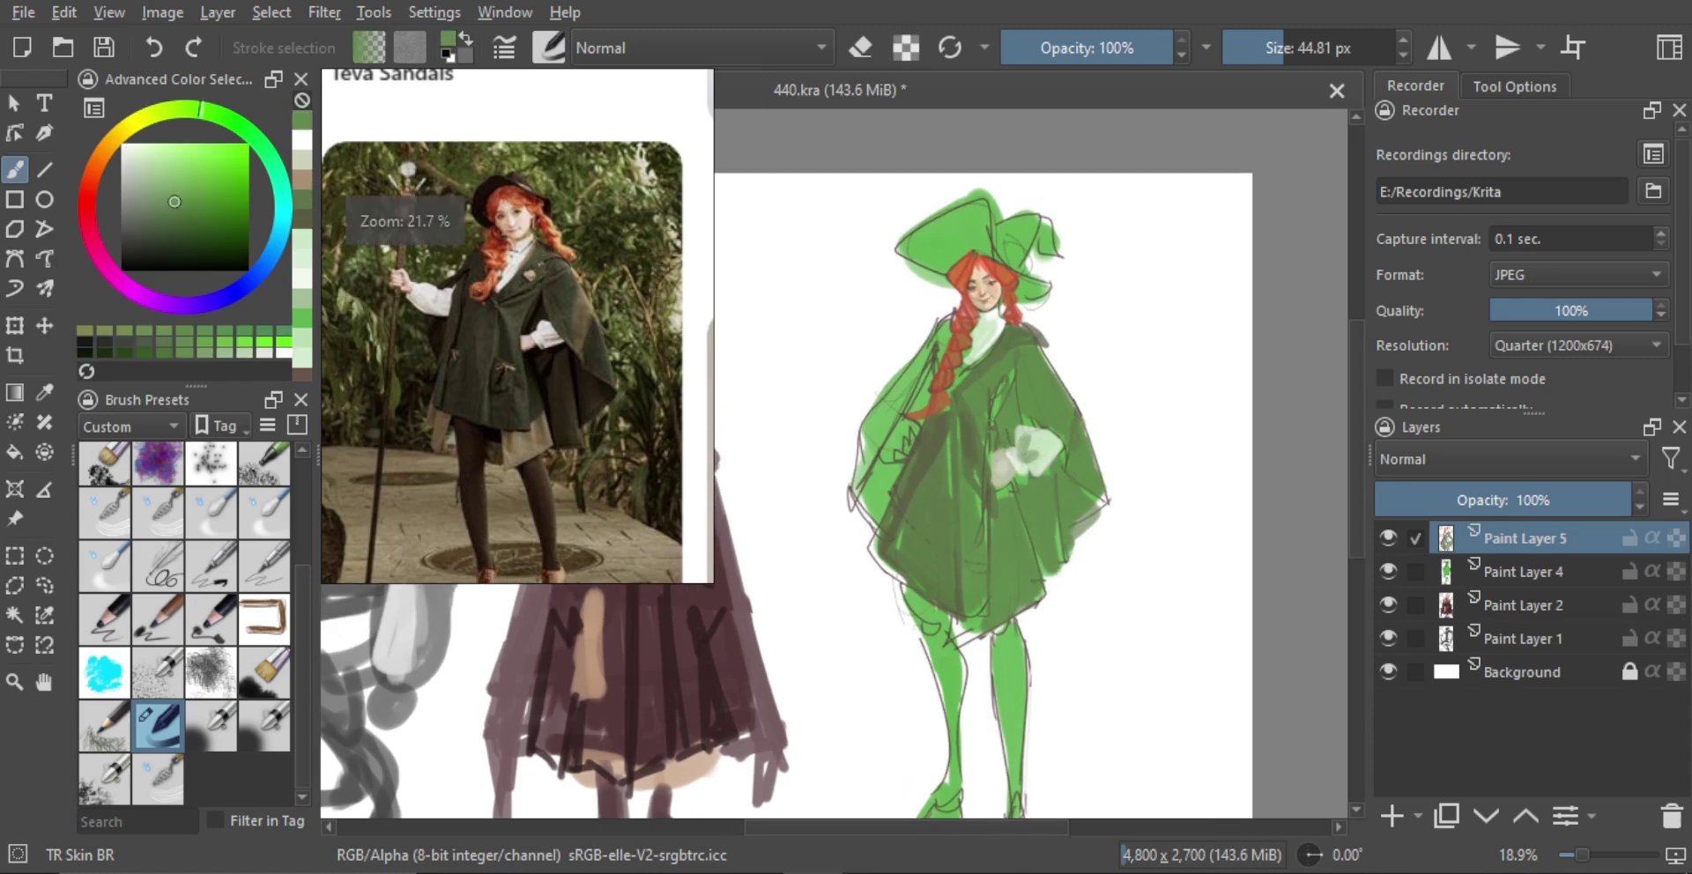
{"action": "left_click", "coordinate": [1024, 451], "text": "ctrl"}
{"action": "left_click_drag", "start_coordinate": [894, 531], "coordinate": [889, 532]}
{"action": "left_click_drag", "start_coordinate": [880, 468], "coordinate": [898, 469]}
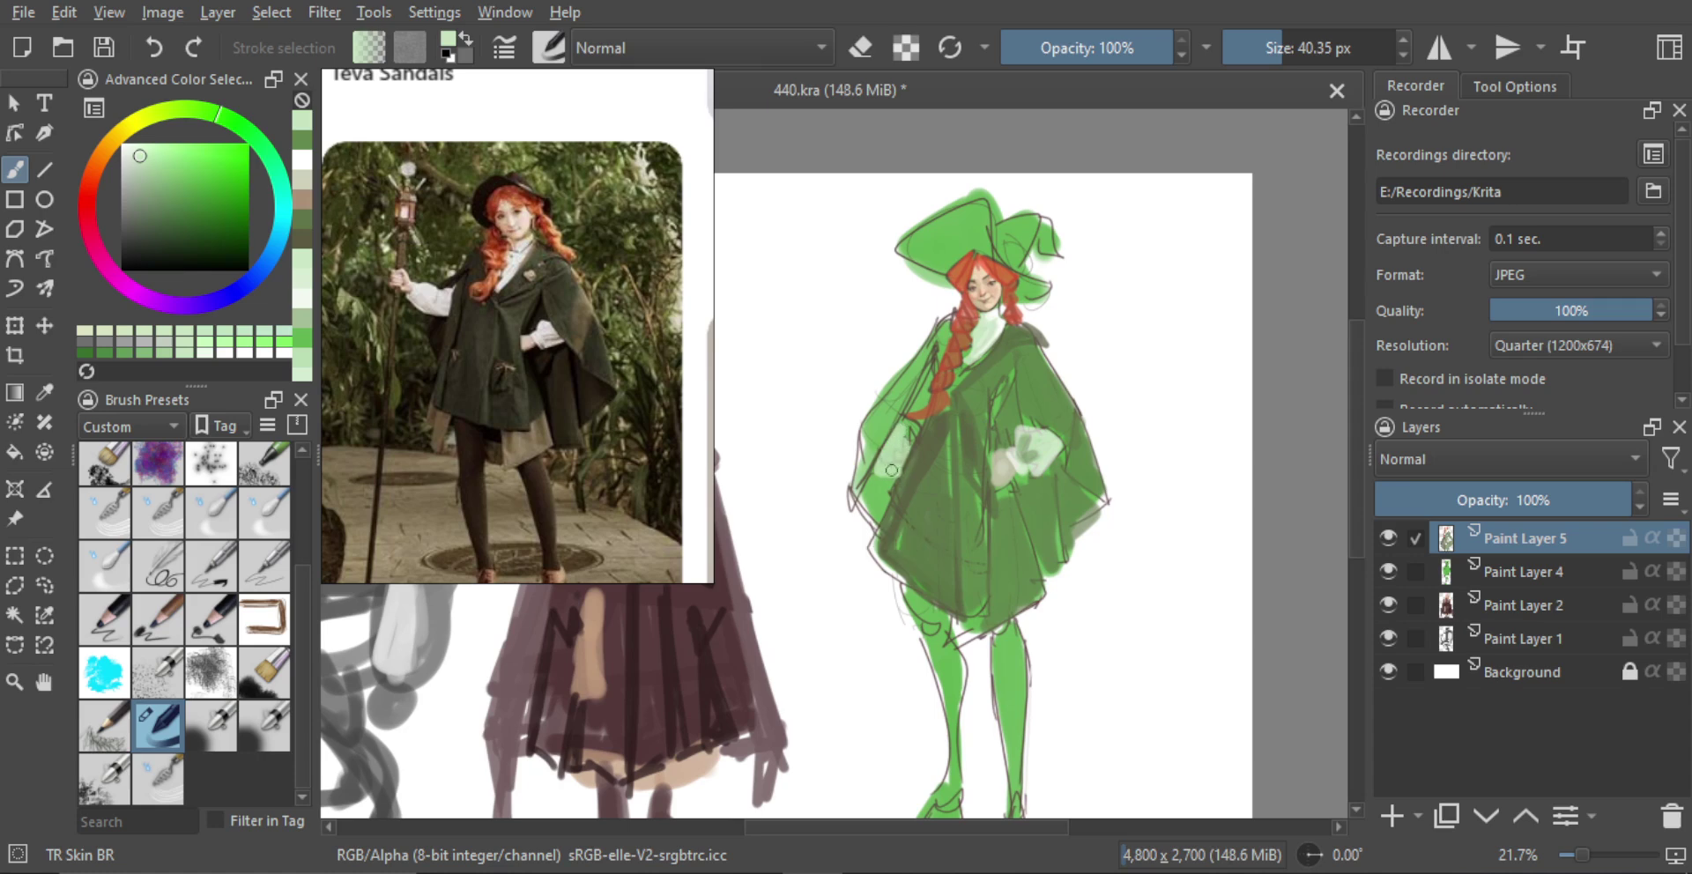
{"action": "left_click", "coordinate": [839, 527], "text": "ctrl"}
{"action": "left_click_drag", "start_coordinate": [887, 463], "coordinate": [904, 443]}
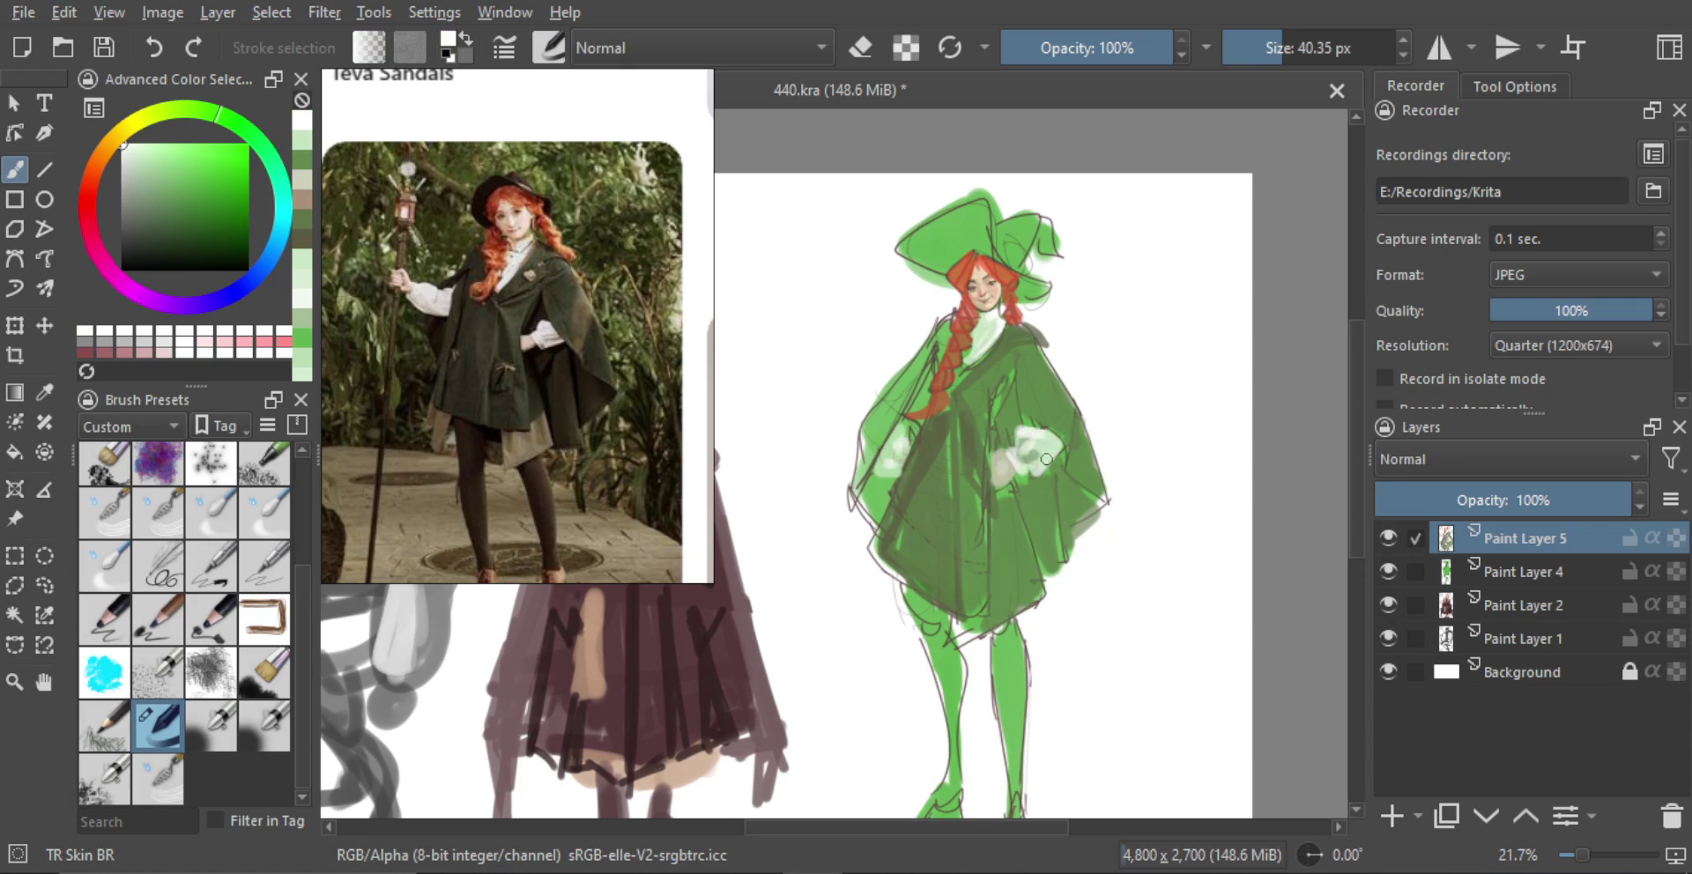
{"action": "left_click_drag", "start_coordinate": [1036, 441], "coordinate": [1044, 464]}
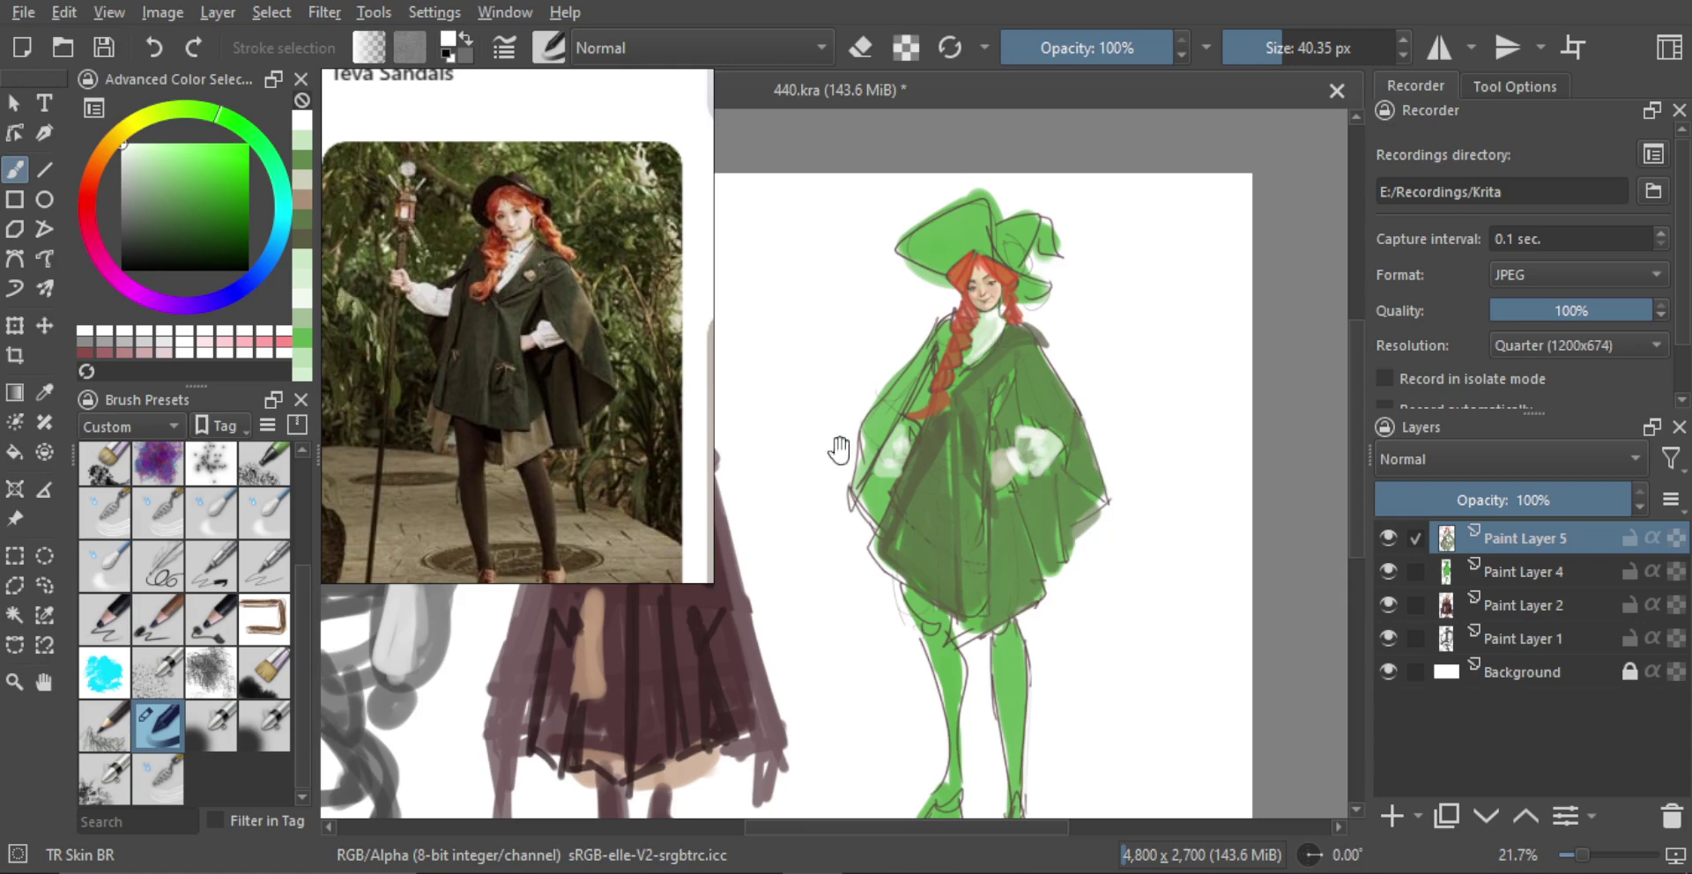
Strengthen the hand on the hip with a light peach tone using a brush of about 40 px
{"action": "left_click_drag", "start_coordinate": [828, 441], "coordinate": [1004, 404]}
{"action": "left_click", "coordinate": [831, 346], "text": "ctrl"}
{"action": "left_click_drag", "start_coordinate": [1181, 446], "coordinate": [1038, 443]}
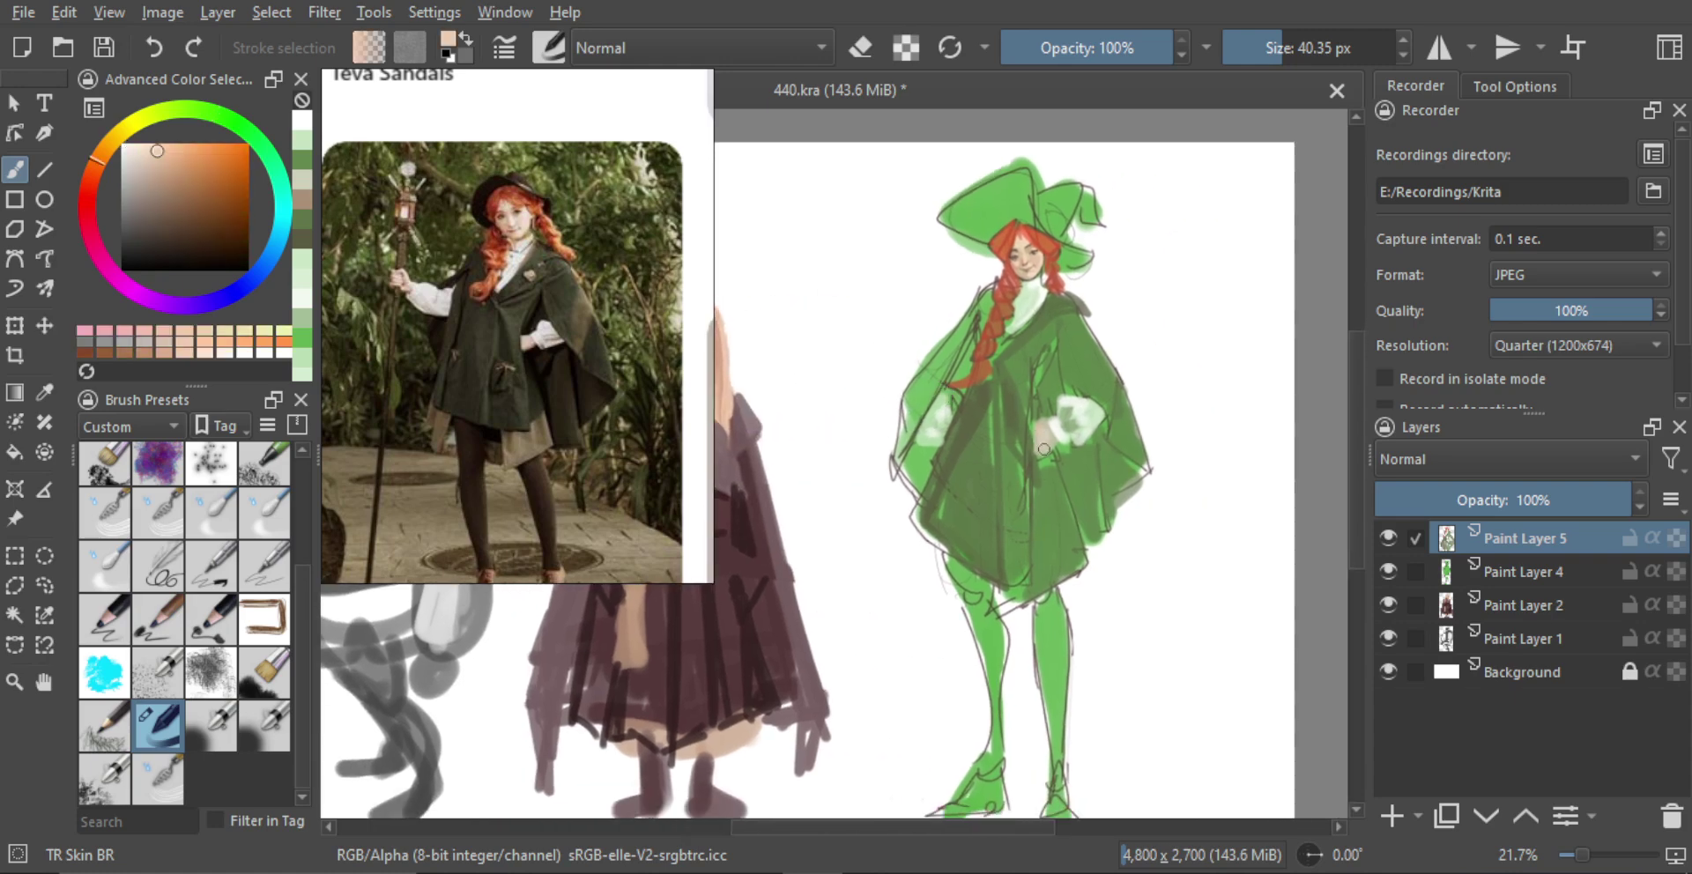
{"action": "left_click", "coordinate": [1043, 449]}
{"action": "left_click_drag", "start_coordinate": [1029, 257], "coordinate": [1068, 188]}
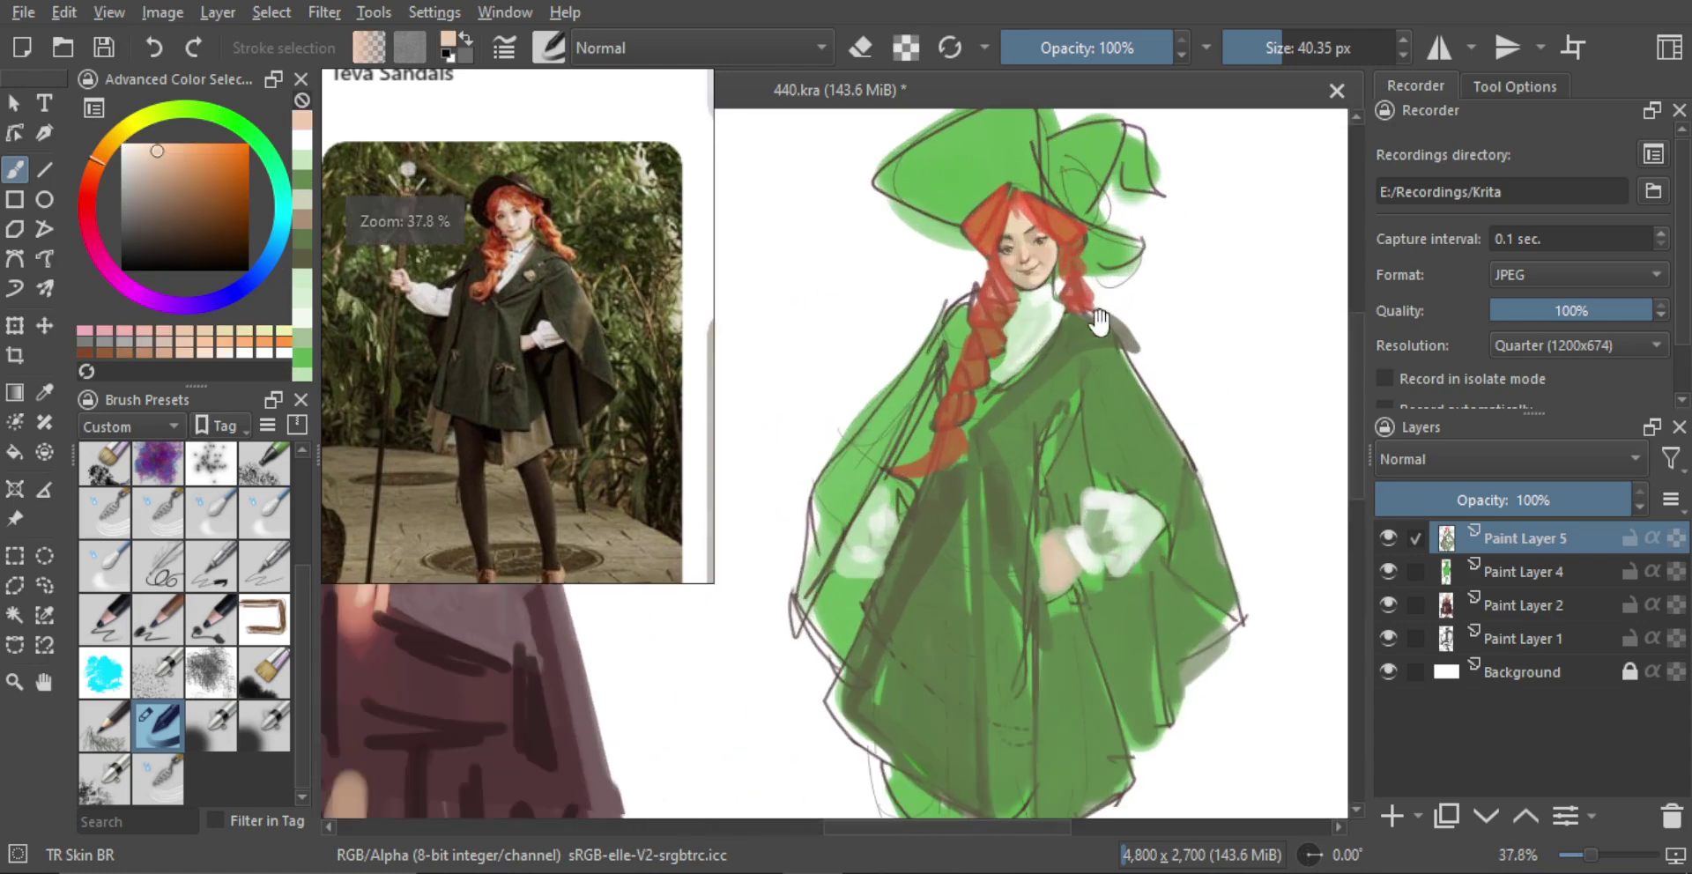
{"action": "mouse_move", "coordinate": [1038, 242]}
{"action": "left_mouse_down"}
{"action": "mouse_move", "coordinate": [1042, 379]}
{"action": "mouse_move", "coordinate": [1040, 325]}
{"action": "mouse_move", "coordinate": [1035, 364]}
{"action": "mouse_move", "coordinate": [986, 352]}
{"action": "mouse_move", "coordinate": [934, 397]}
{"action": "mouse_move", "coordinate": [920, 328]}
{"action": "mouse_move", "coordinate": [876, 432]}
{"action": "mouse_move", "coordinate": [930, 329]}
{"action": "left_mouse_up"}
Fill the cape's inner lining beneath both cuffs with dark brown sampled from the neighbouring figure's cape, brush about 40 px
{"action": "left_click", "coordinate": [937, 401], "text": "ctrl"}
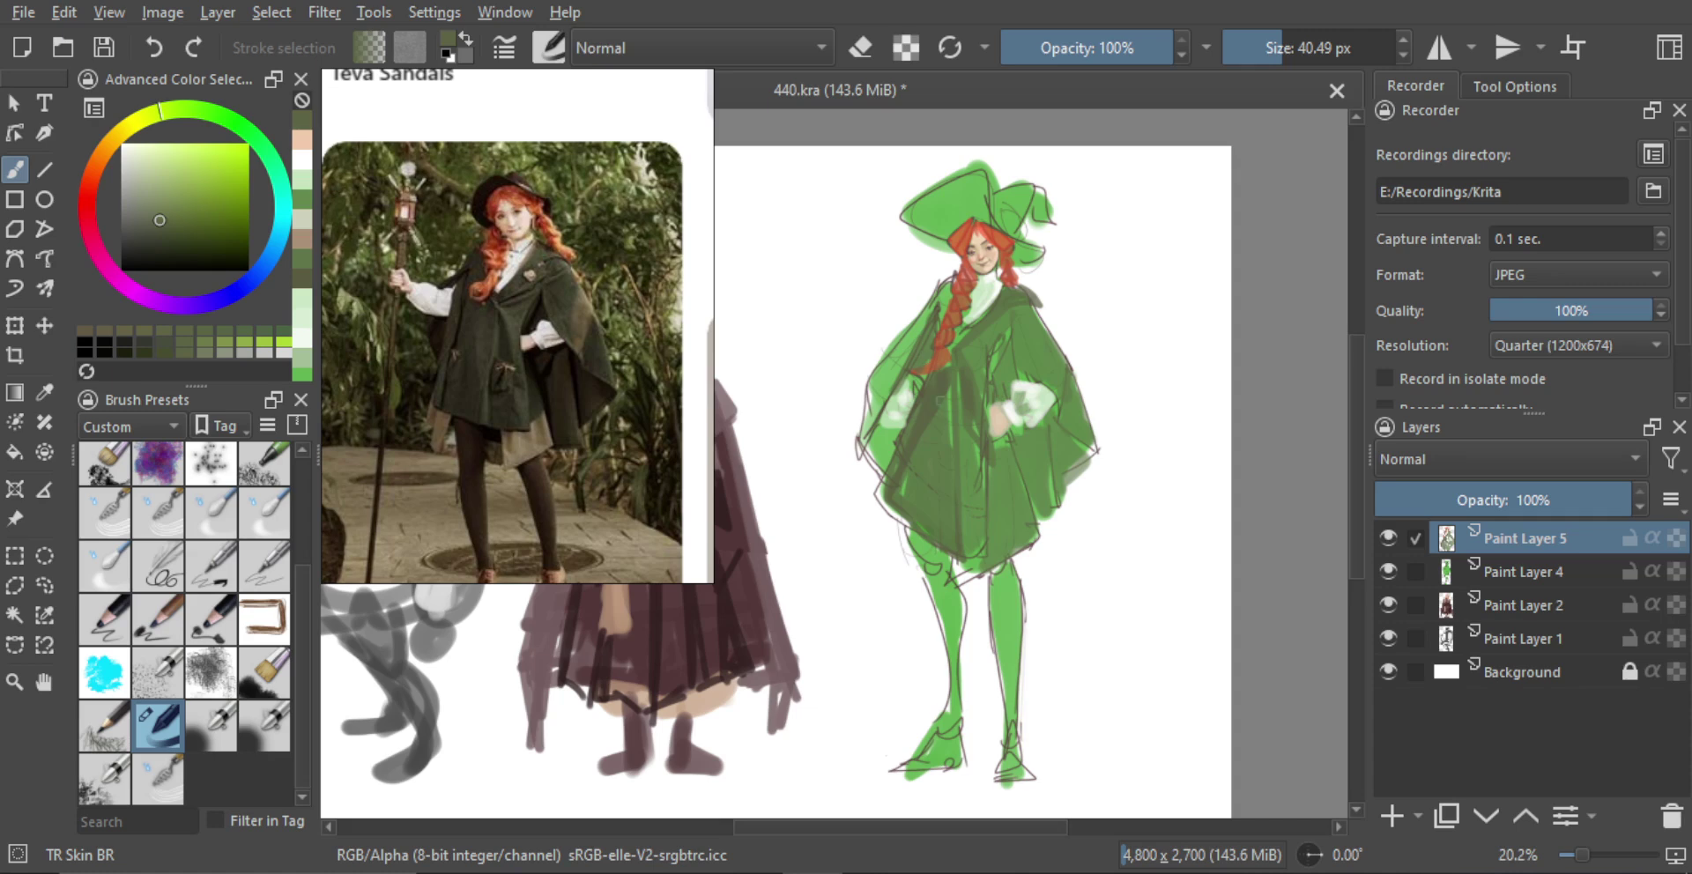
{"action": "left_click", "coordinate": [730, 630], "text": "ctrl"}
{"action": "left_click_drag", "start_coordinate": [869, 451], "coordinate": [892, 442]}
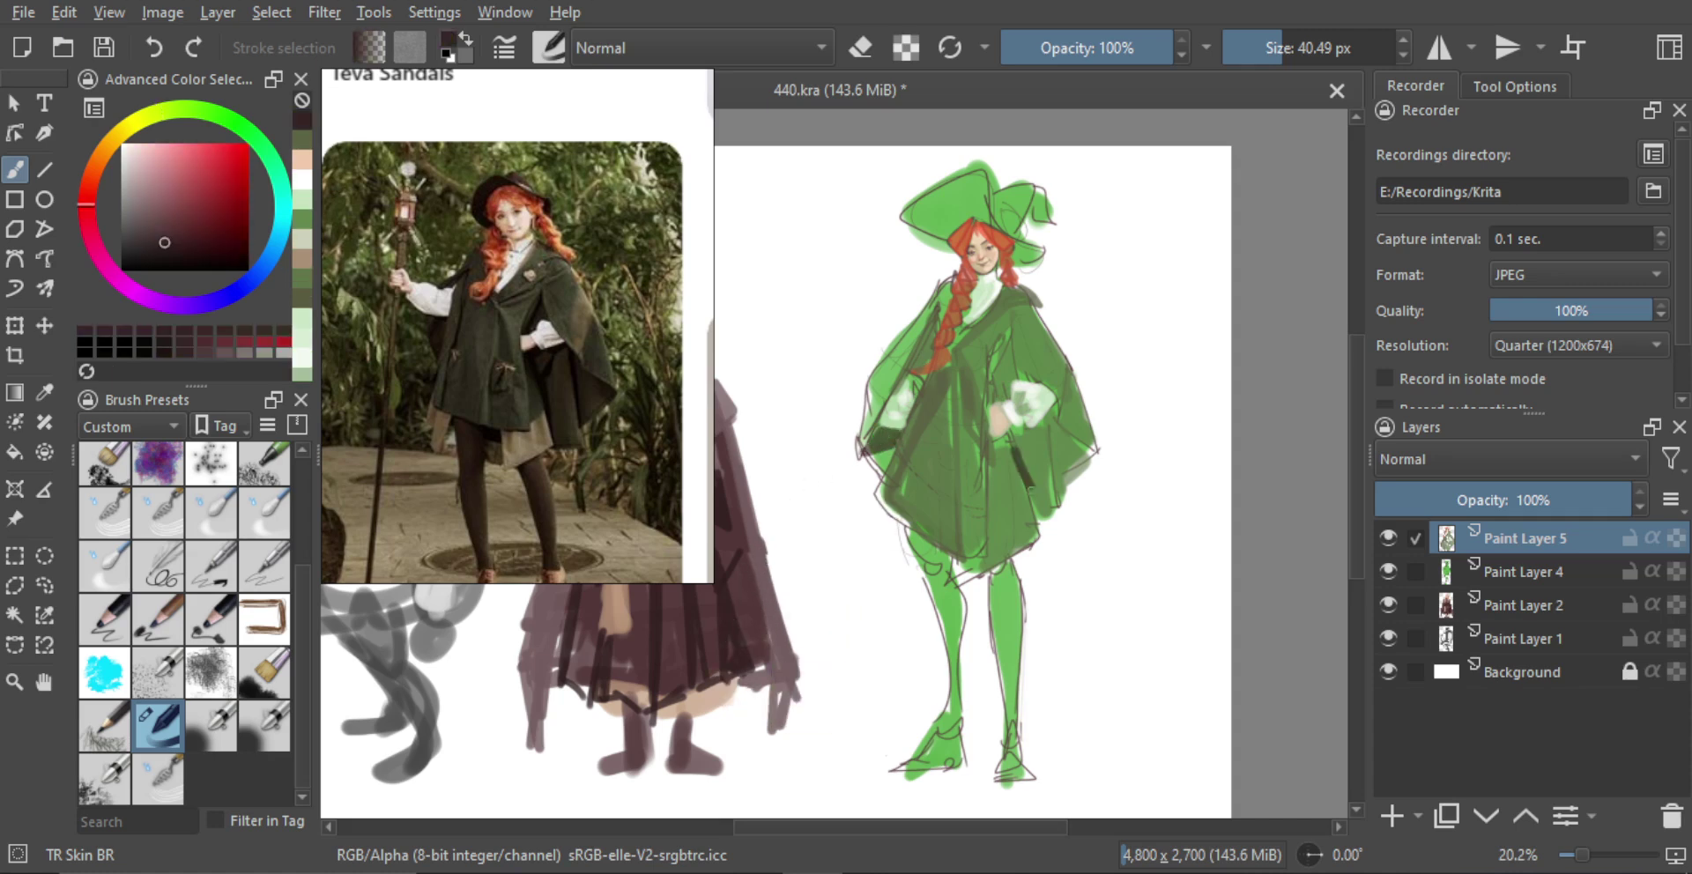
{"action": "left_click_drag", "start_coordinate": [1019, 433], "coordinate": [1053, 505]}
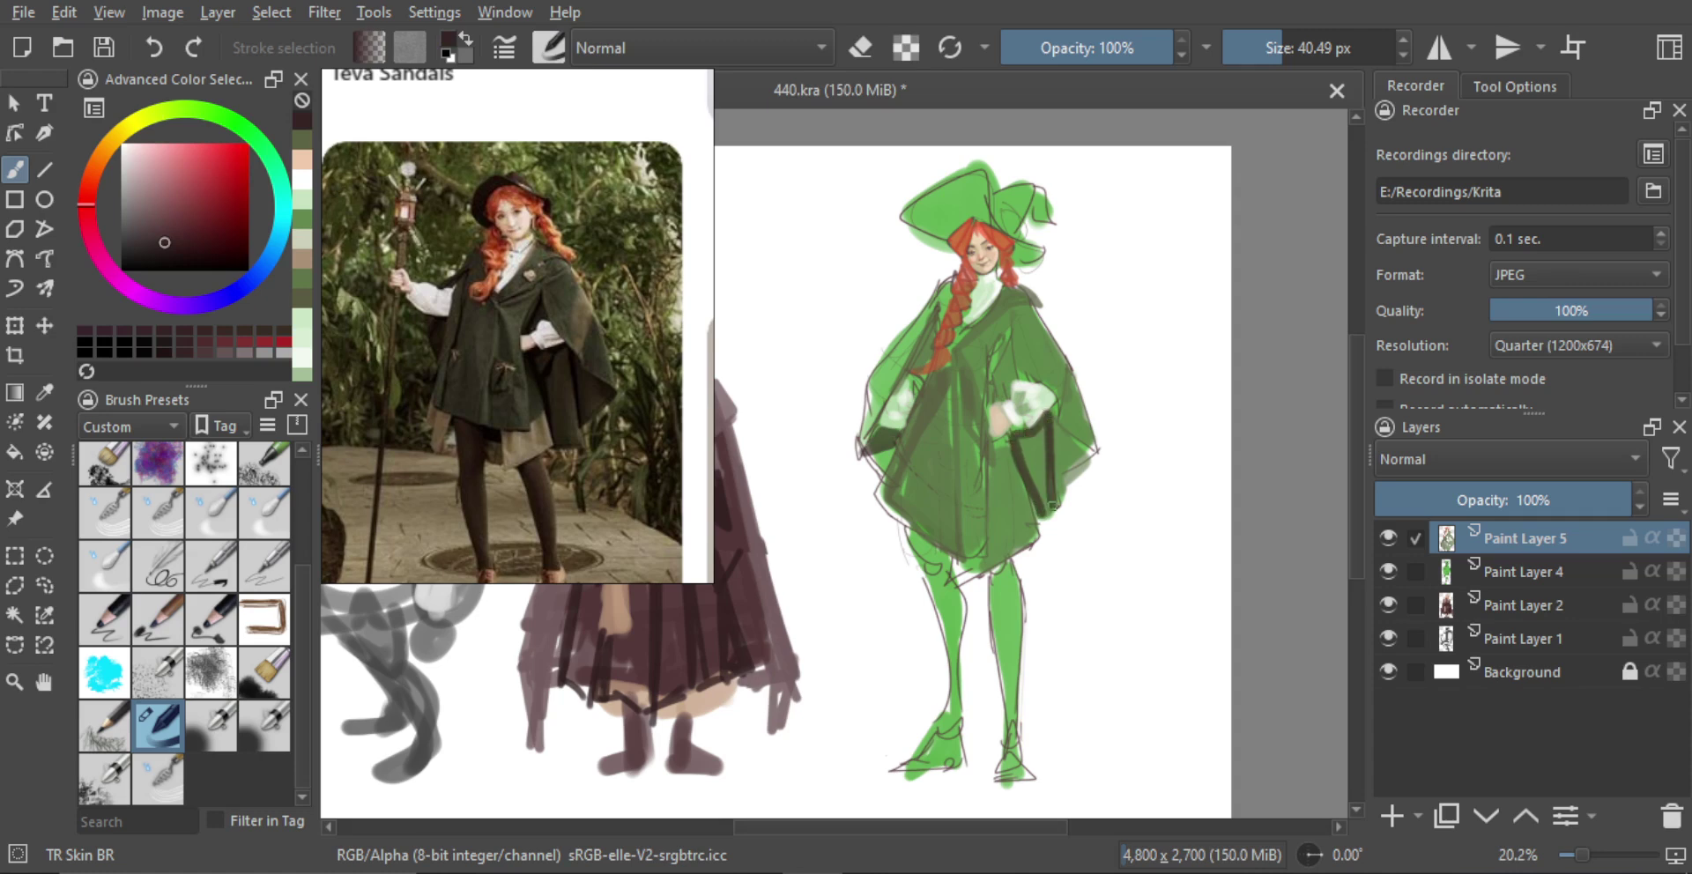
{"action": "left_click_drag", "start_coordinate": [1054, 447], "coordinate": [1064, 439]}
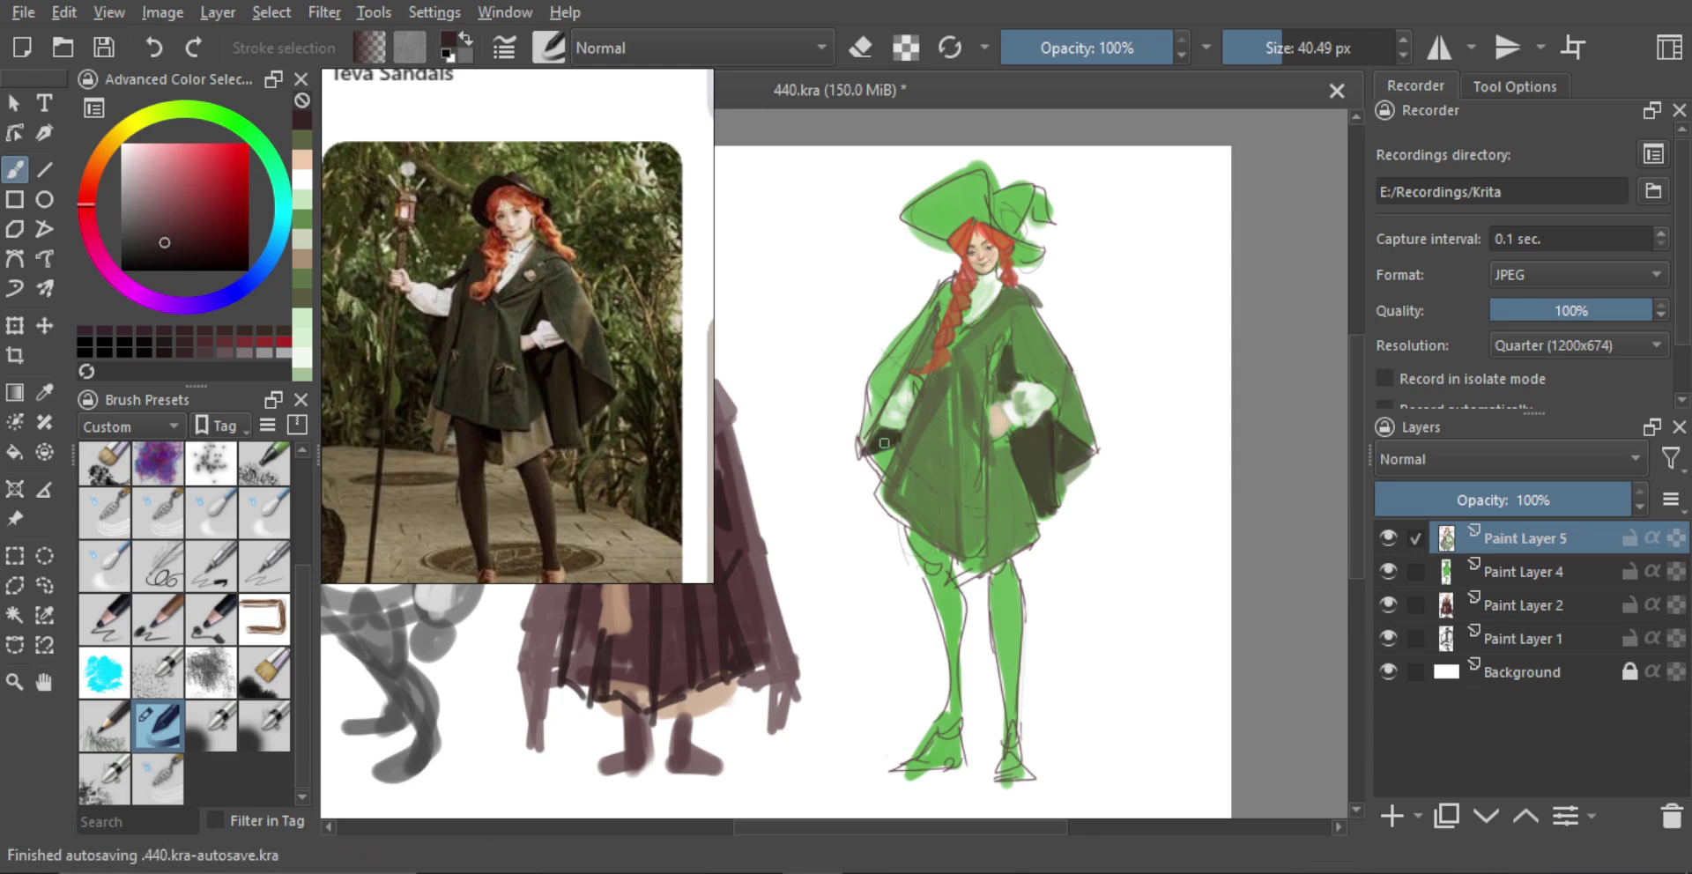
Merge Paint Layer 5 down into Paint Layer 4
{"action": "key", "text": "e"}
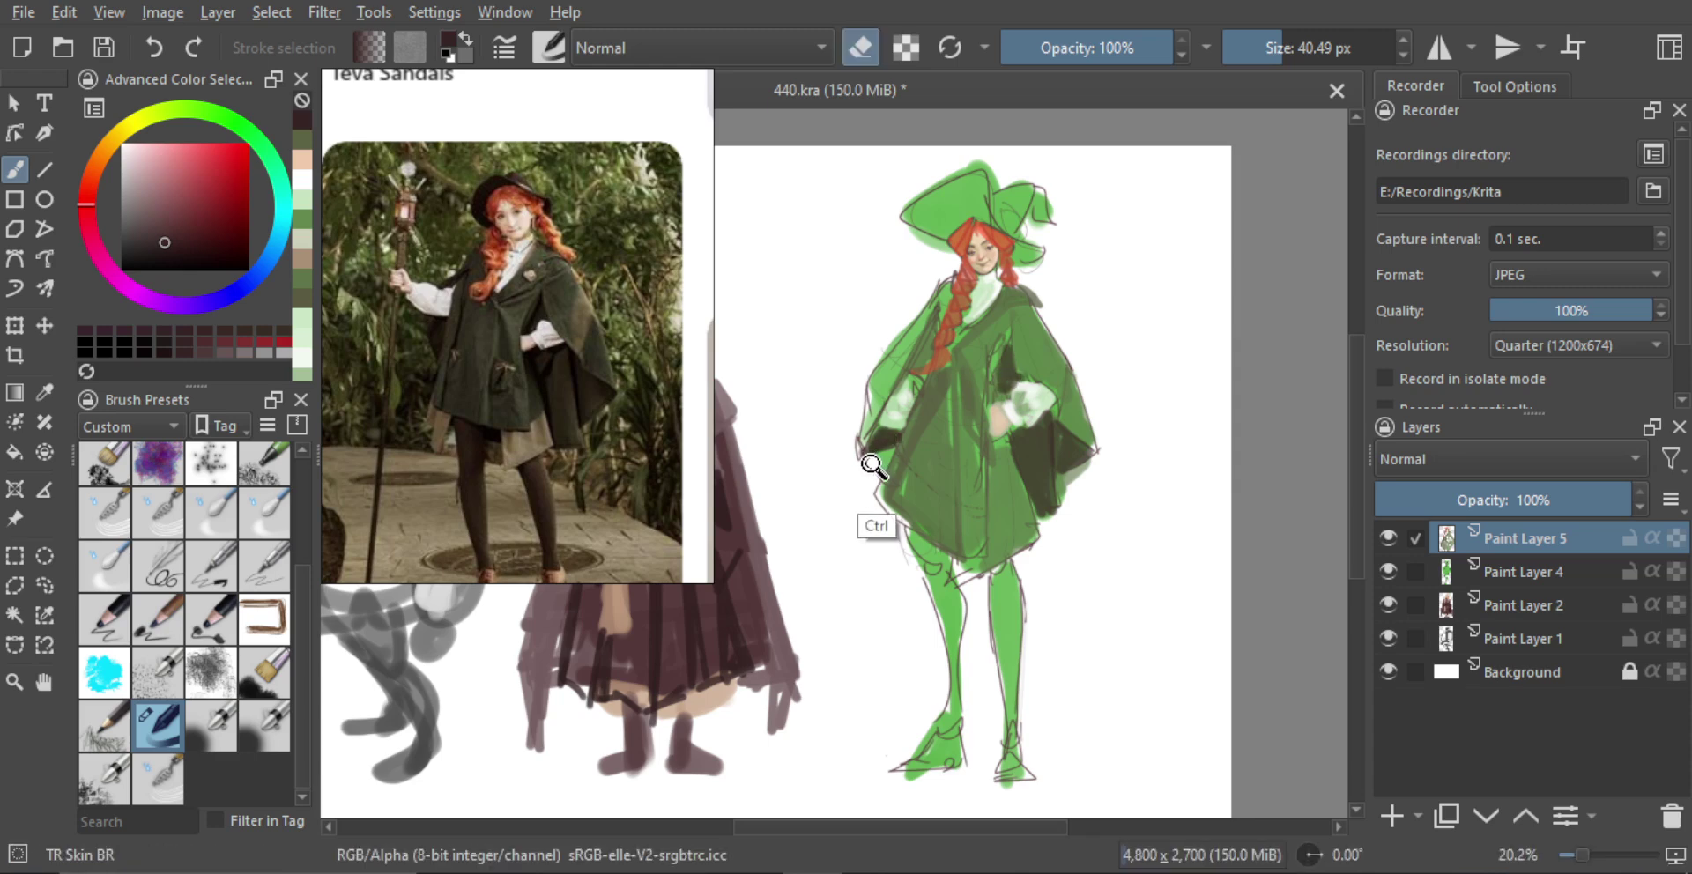
{"action": "key", "text": "shift+Delete"}
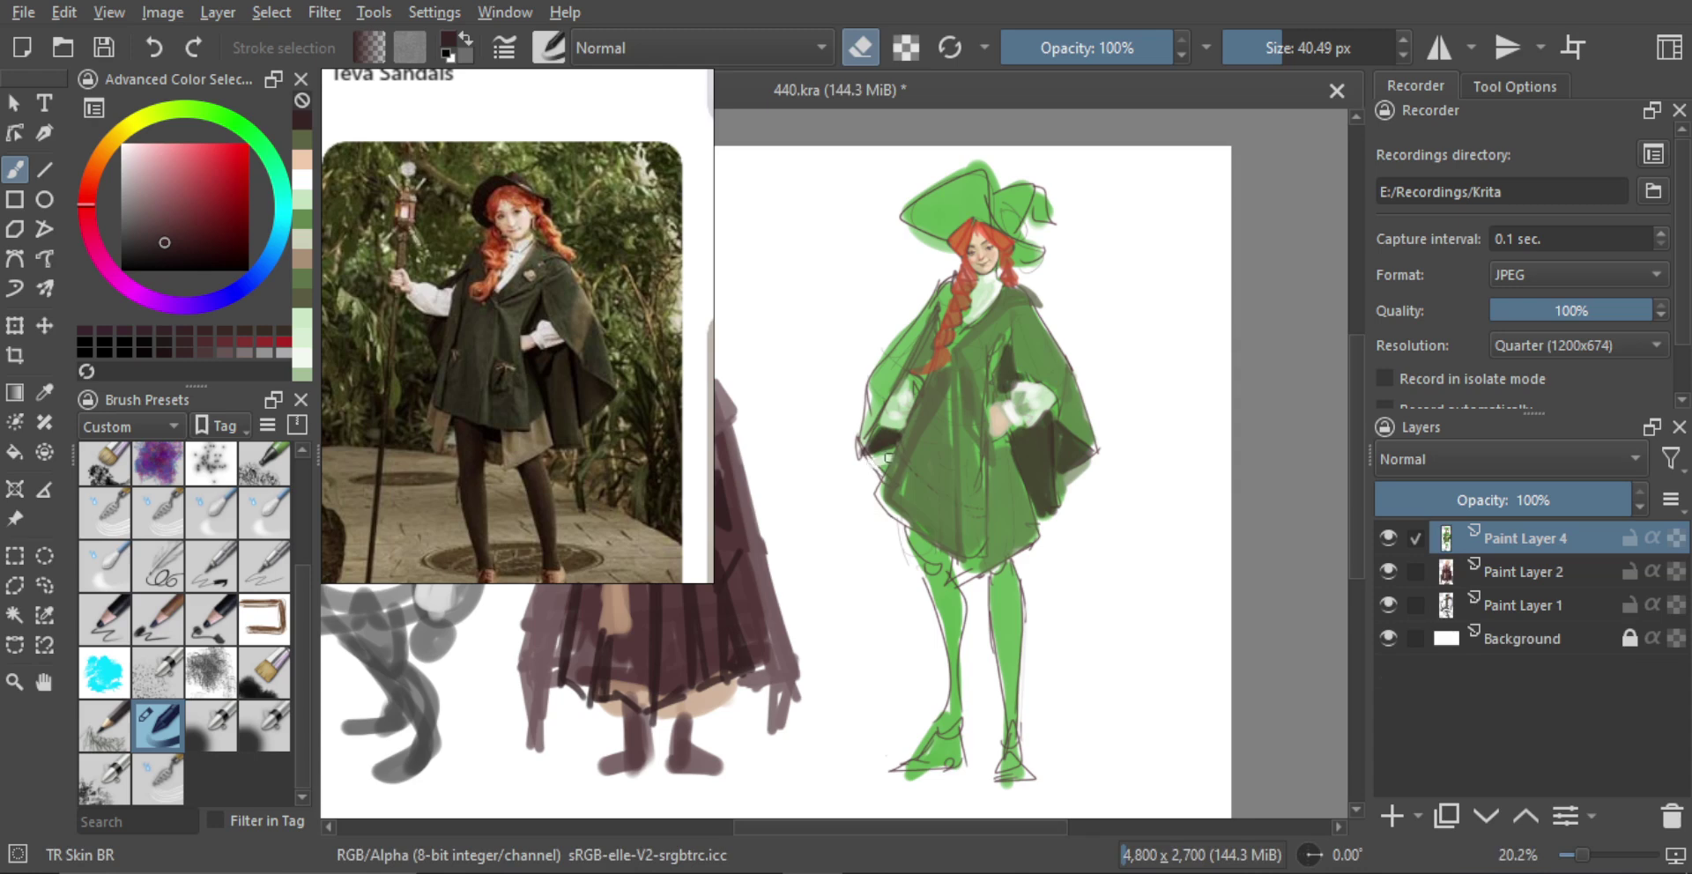
{"action": "mouse_move", "coordinate": [951, 396]}
{"action": "left_mouse_down"}
{"action": "mouse_move", "coordinate": [950, 458]}
{"action": "mouse_move", "coordinate": [951, 398]}
{"action": "left_mouse_up"}
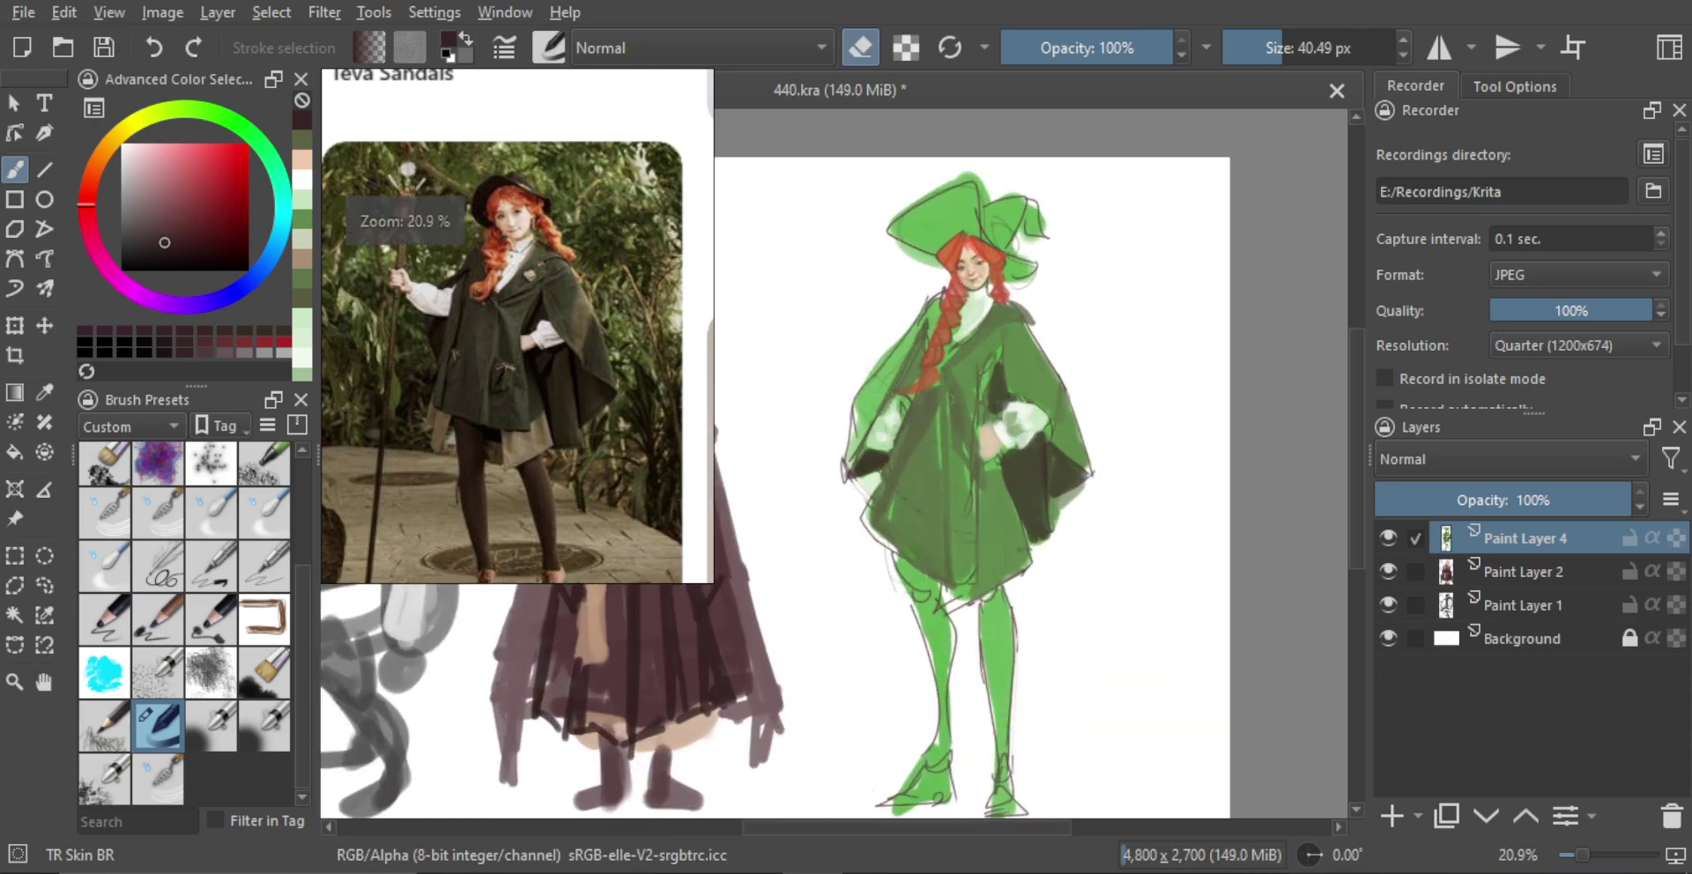
Paint both legs as stockings in dark olive sampled from the cape's lining, with a brush of about 44 px
{"action": "left_click", "coordinate": [1038, 473], "text": "ctrl"}
{"action": "mouse_move", "coordinate": [1017, 489]}
{"action": "left_mouse_down"}
{"action": "mouse_move", "coordinate": [951, 522]}
{"action": "mouse_move", "coordinate": [917, 513]}
{"action": "left_mouse_up"}
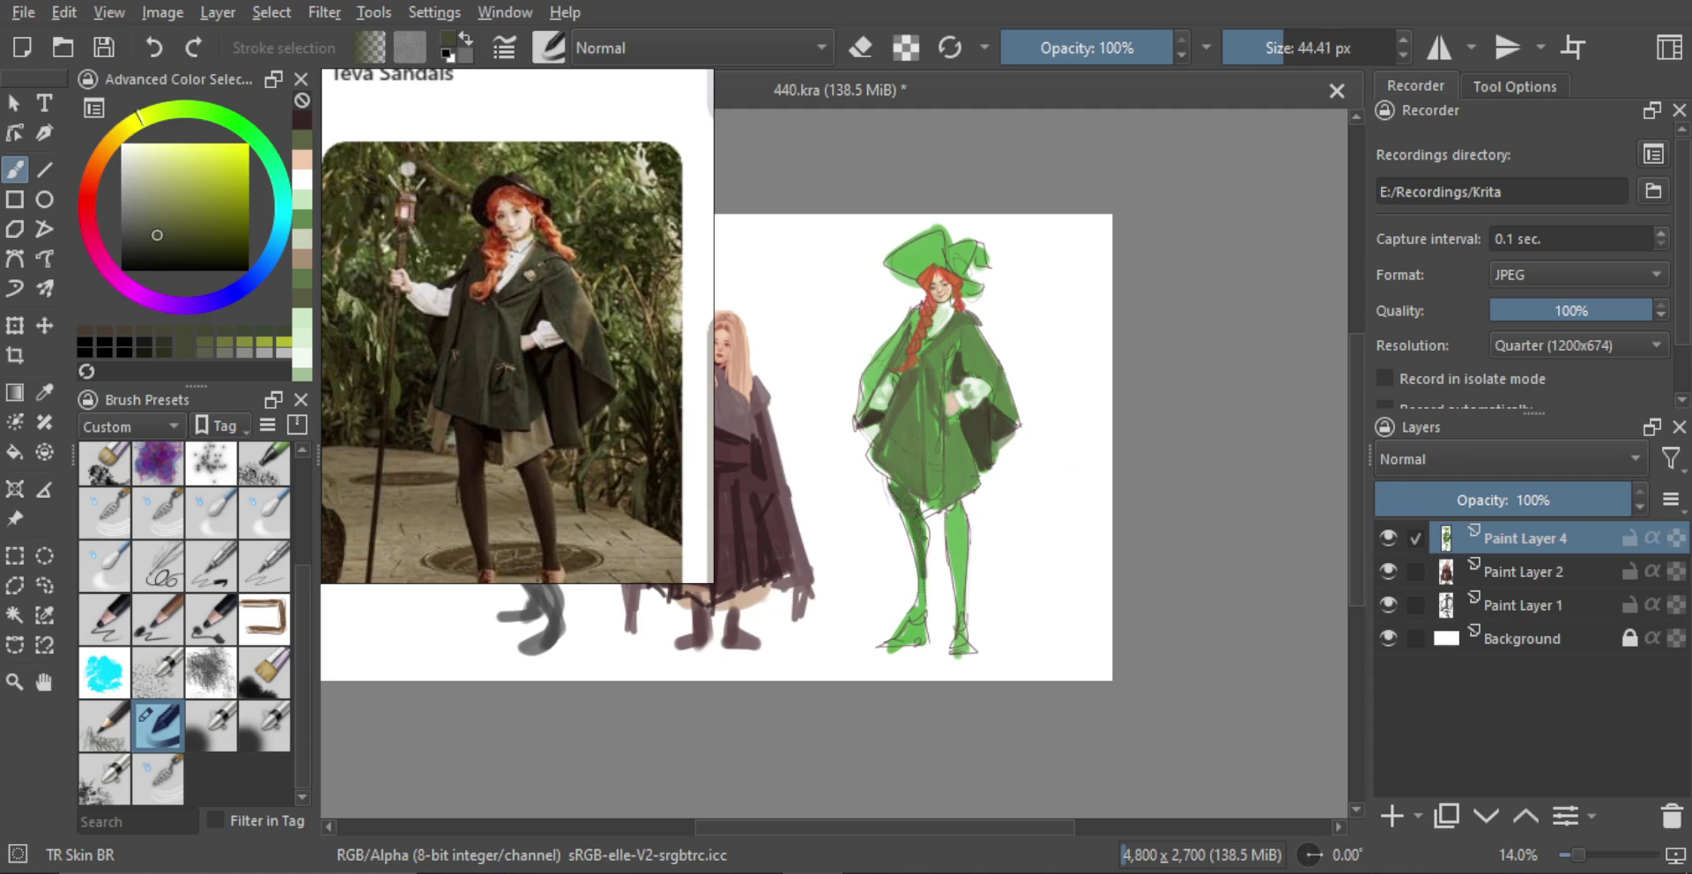
{"action": "mouse_move", "coordinate": [952, 506]}
{"action": "left_mouse_down"}
{"action": "mouse_move", "coordinate": [962, 617]}
{"action": "mouse_move", "coordinate": [961, 588]}
{"action": "left_mouse_up"}
{"action": "key", "text": "ctrl+z"}
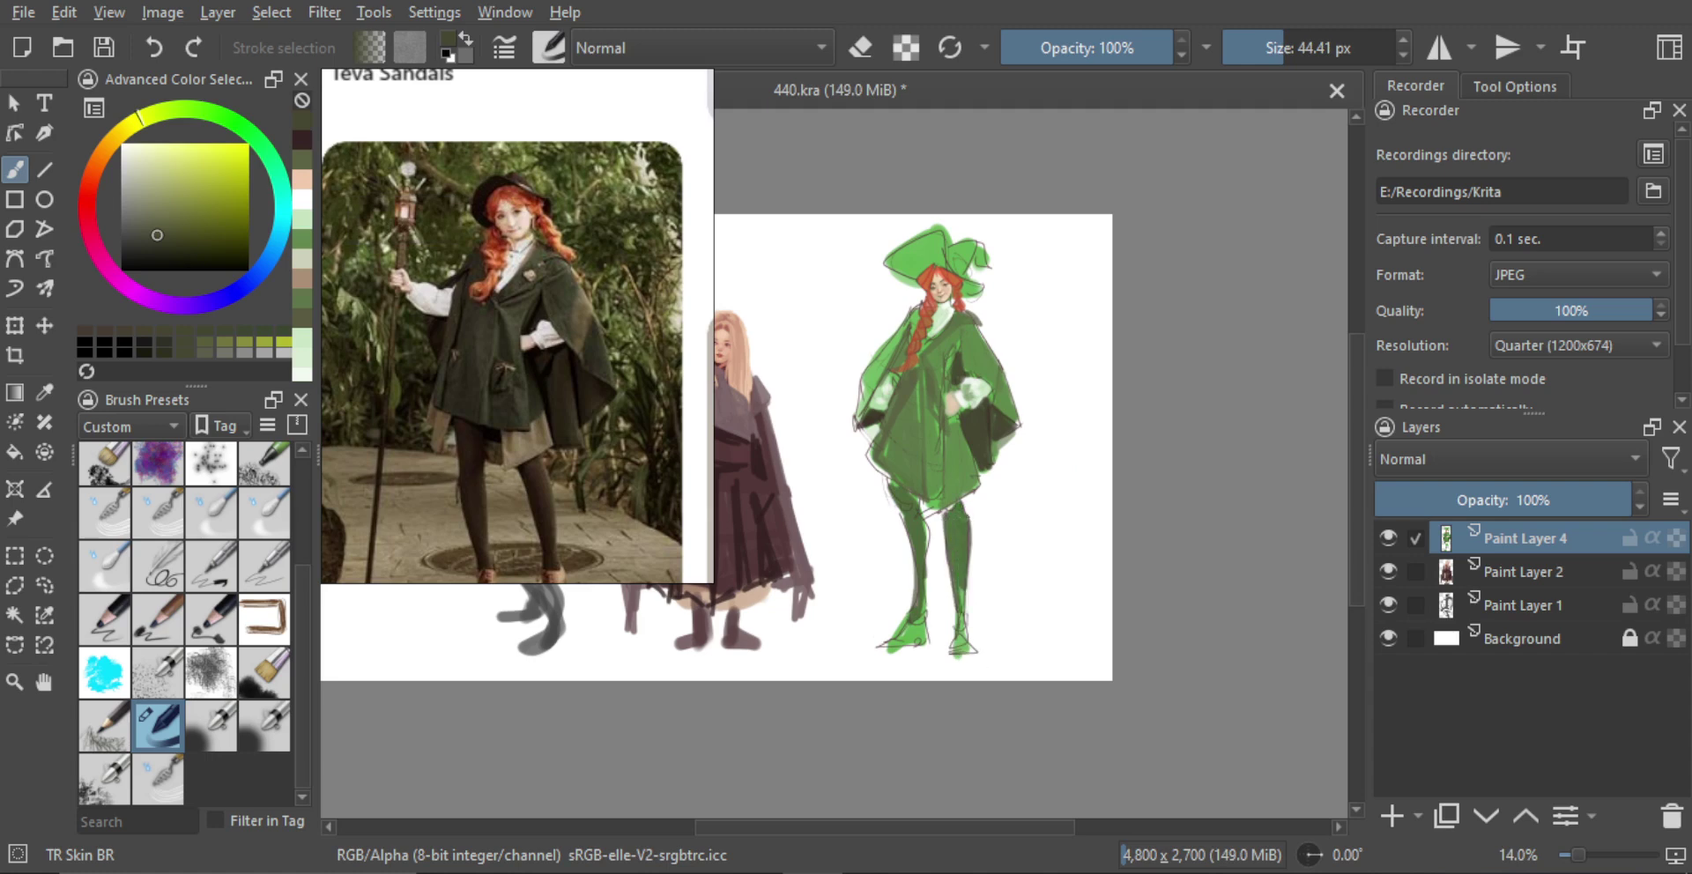
{"action": "left_click_drag", "start_coordinate": [976, 393], "coordinate": [1039, 400]}
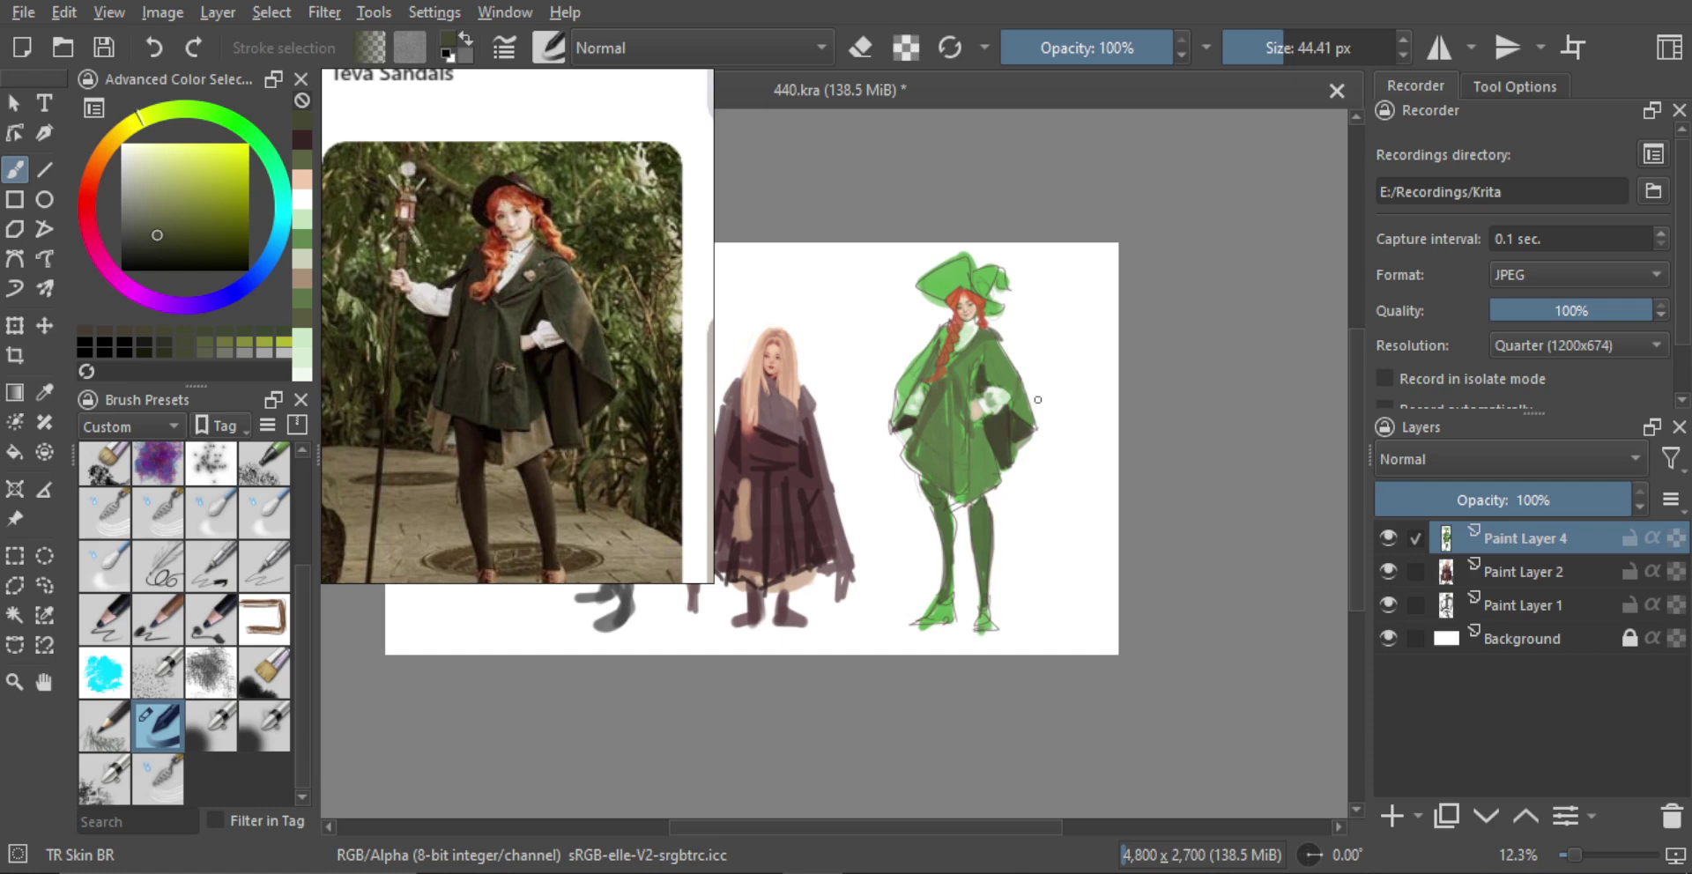
Shade the hat's crown and brim in dark olive with a brush of about 42 px, and clean up around it in eraser mode
{"action": "scroll", "coordinate": [978, 414], "scroll_direction": "up", "scroll_amount": 3}
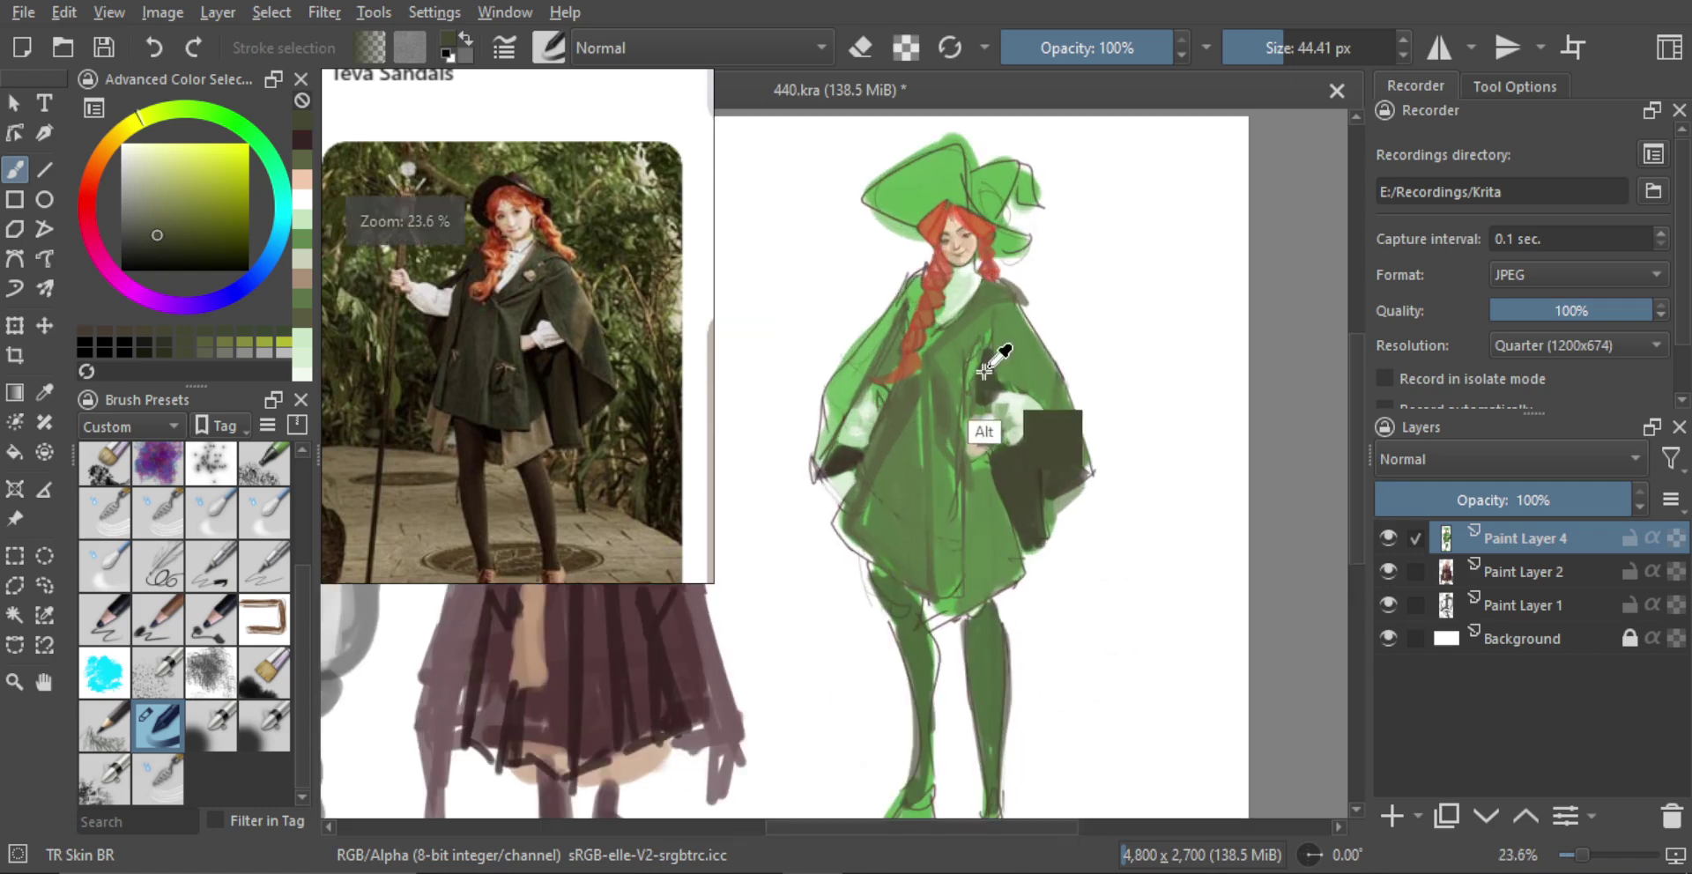
{"action": "mouse_move", "coordinate": [914, 212]}
{"action": "left_mouse_down"}
{"action": "mouse_move", "coordinate": [866, 200]}
{"action": "mouse_move", "coordinate": [956, 172]}
{"action": "mouse_move", "coordinate": [899, 205]}
{"action": "mouse_move", "coordinate": [963, 196]}
{"action": "mouse_move", "coordinate": [1050, 272]}
{"action": "mouse_move", "coordinate": [1020, 281]}
{"action": "mouse_move", "coordinate": [1014, 238]}
{"action": "left_mouse_up"}
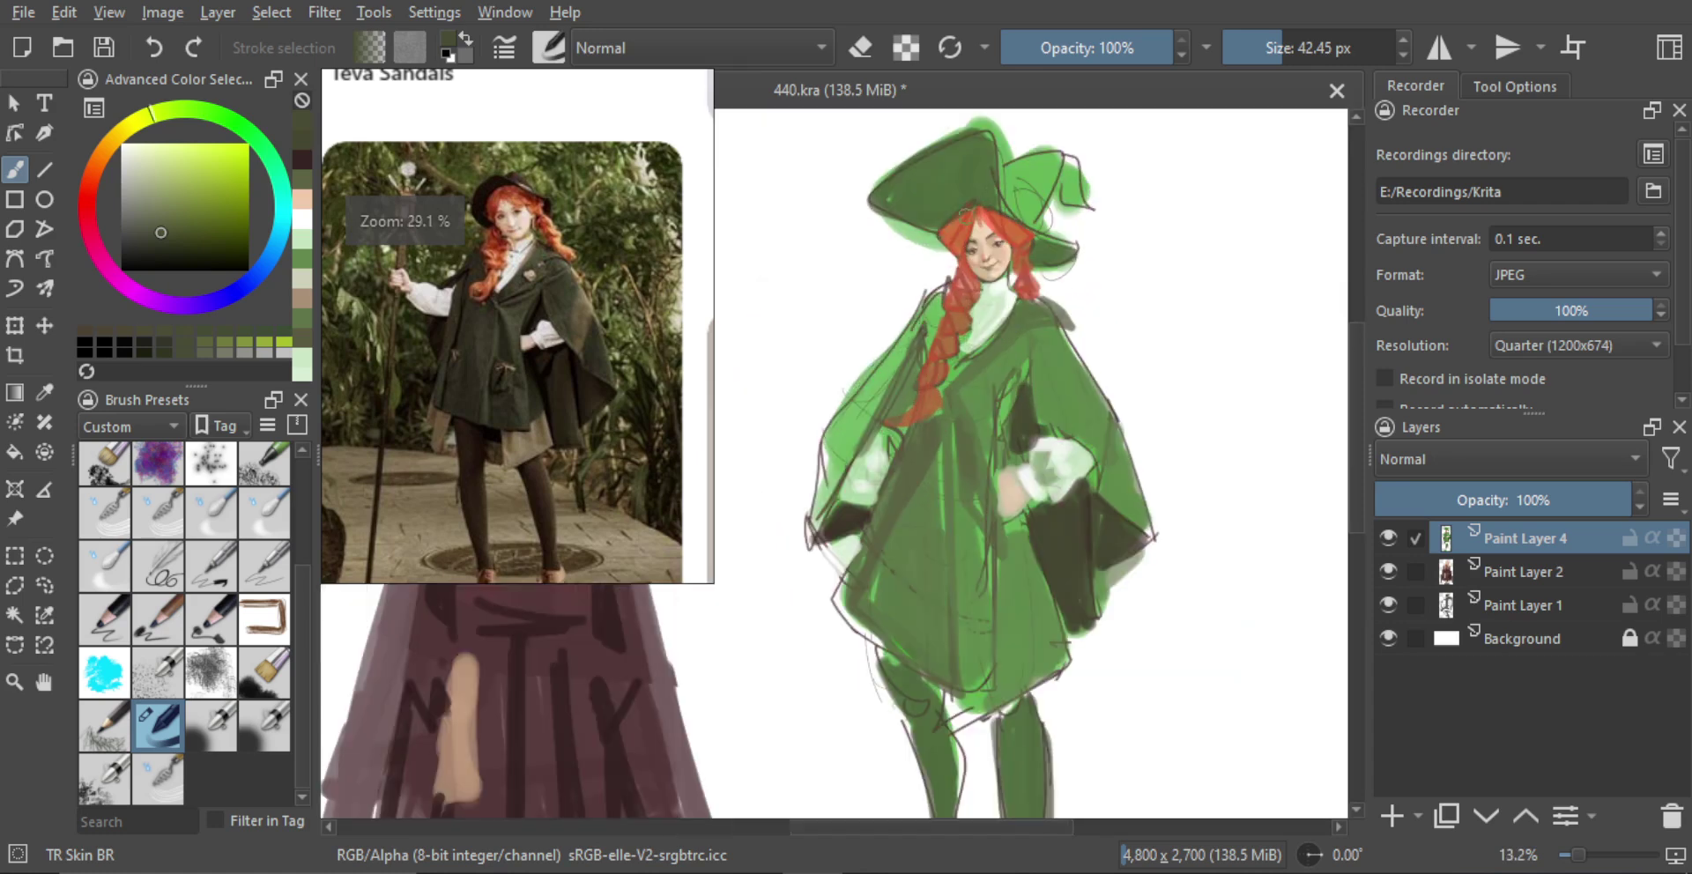
{"action": "key", "text": "e"}
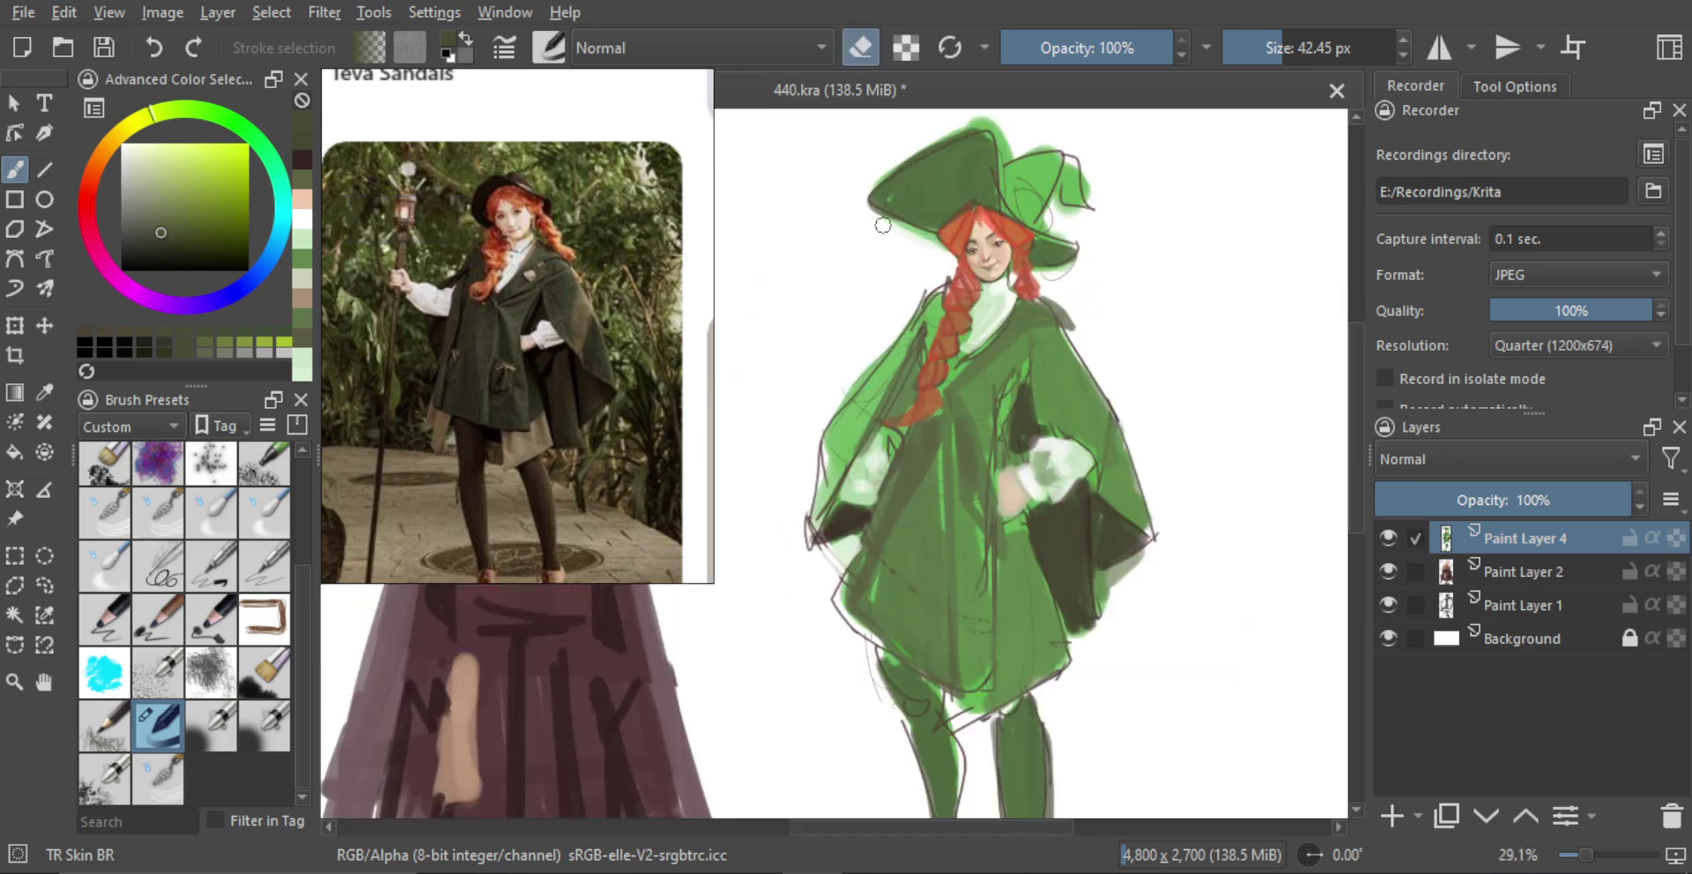
{"action": "mouse_move", "coordinate": [944, 256]}
{"action": "left_mouse_down"}
{"action": "mouse_move", "coordinate": [970, 331]}
{"action": "mouse_move", "coordinate": [1026, 278]}
{"action": "mouse_move", "coordinate": [1019, 263]}
{"action": "mouse_move", "coordinate": [1039, 295]}
{"action": "left_mouse_up"}
Select the head and hat freehand, adjust their size and placement with a transform, and clear the selection
{"action": "key", "text": "l"}
{"action": "mouse_move", "coordinate": [882, 239]}
{"action": "left_mouse_down"}
{"action": "mouse_move", "coordinate": [1081, 173]}
{"action": "mouse_move", "coordinate": [1099, 309]}
{"action": "mouse_move", "coordinate": [978, 300]}
{"action": "left_mouse_up"}
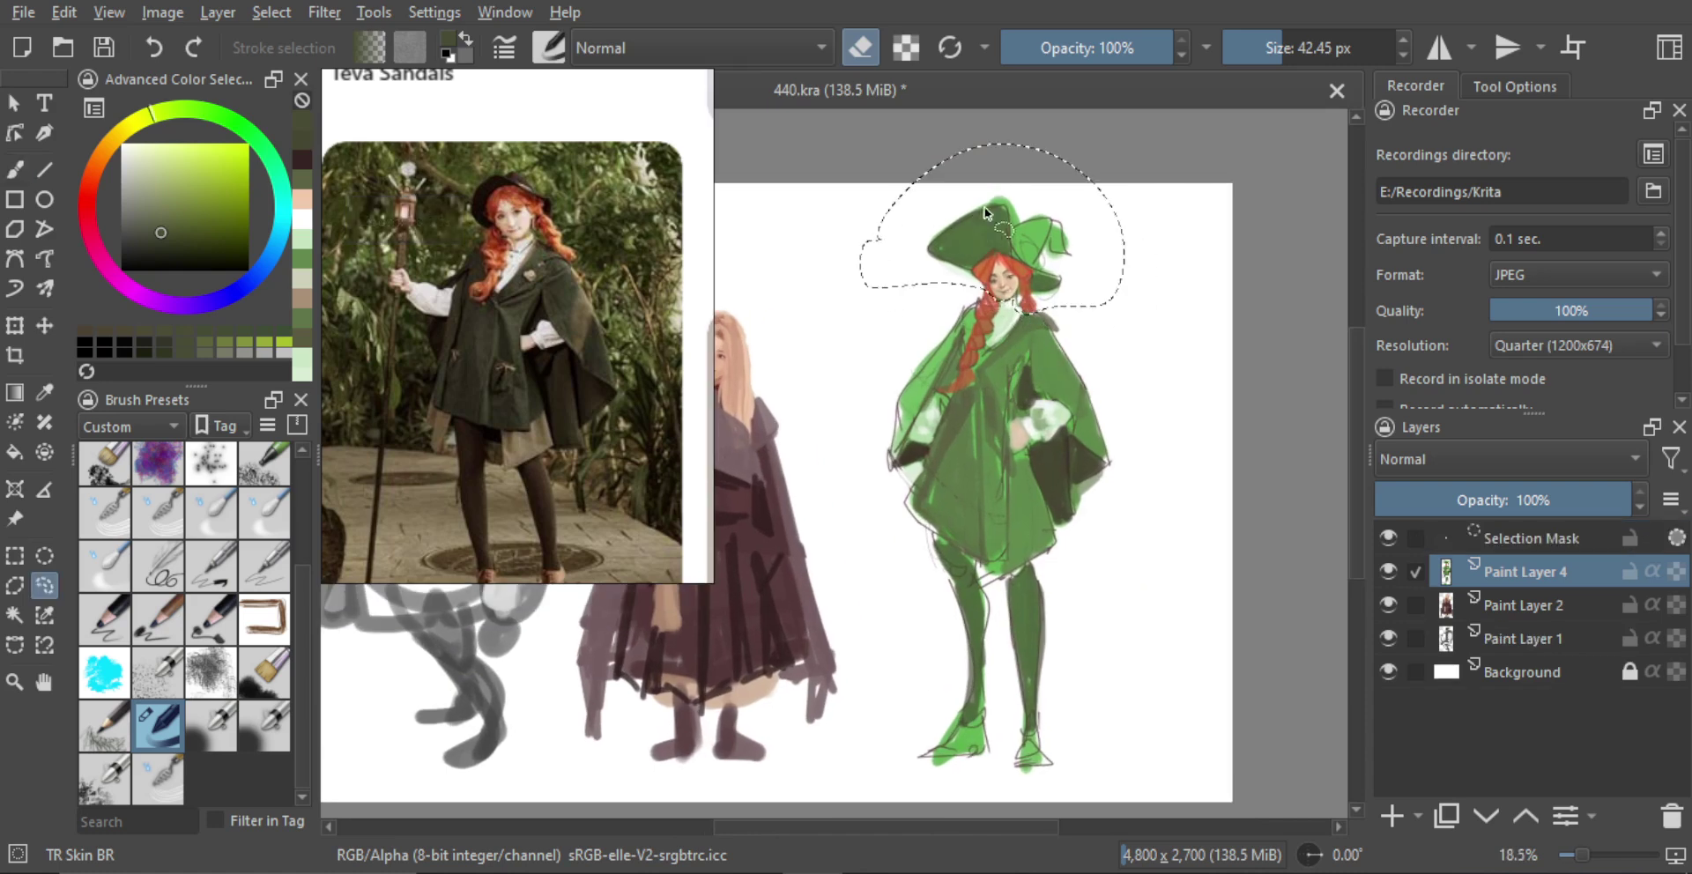
{"action": "key", "text": "ctrl+t"}
{"action": "mouse_move", "coordinate": [1084, 182]}
{"action": "left_mouse_down"}
{"action": "mouse_move", "coordinate": [1102, 300]}
{"action": "mouse_move", "coordinate": [1060, 326]}
{"action": "mouse_move", "coordinate": [1098, 188]}
{"action": "left_mouse_up"}
{"action": "left_click_drag", "start_coordinate": [1083, 234], "coordinate": [1063, 233]}
{"action": "mouse_move", "coordinate": [1076, 314]}
{"action": "left_mouse_down"}
{"action": "mouse_move", "coordinate": [1089, 275]}
{"action": "mouse_move", "coordinate": [1114, 314]}
{"action": "mouse_move", "coordinate": [1102, 348]}
{"action": "left_mouse_up"}
{"action": "key", "text": "l"}
{"action": "key", "text": "ctrl+shift+a"}
{"action": "mouse_move", "coordinate": [1090, 340]}
{"action": "left_mouse_down"}
{"action": "mouse_move", "coordinate": [1037, 351]}
{"action": "mouse_move", "coordinate": [1097, 106]}
{"action": "left_mouse_up"}
{"action": "key", "text": "t"}
{"action": "key", "text": "b"}
{"action": "left_click_drag", "start_coordinate": [974, 257], "coordinate": [1068, 332]}
Sample the red of the hair and add a new paint layer in Multiply mode above Paint Layer 4
{"action": "scroll", "coordinate": [1067, 331], "scroll_direction": "up", "scroll_amount": 4}
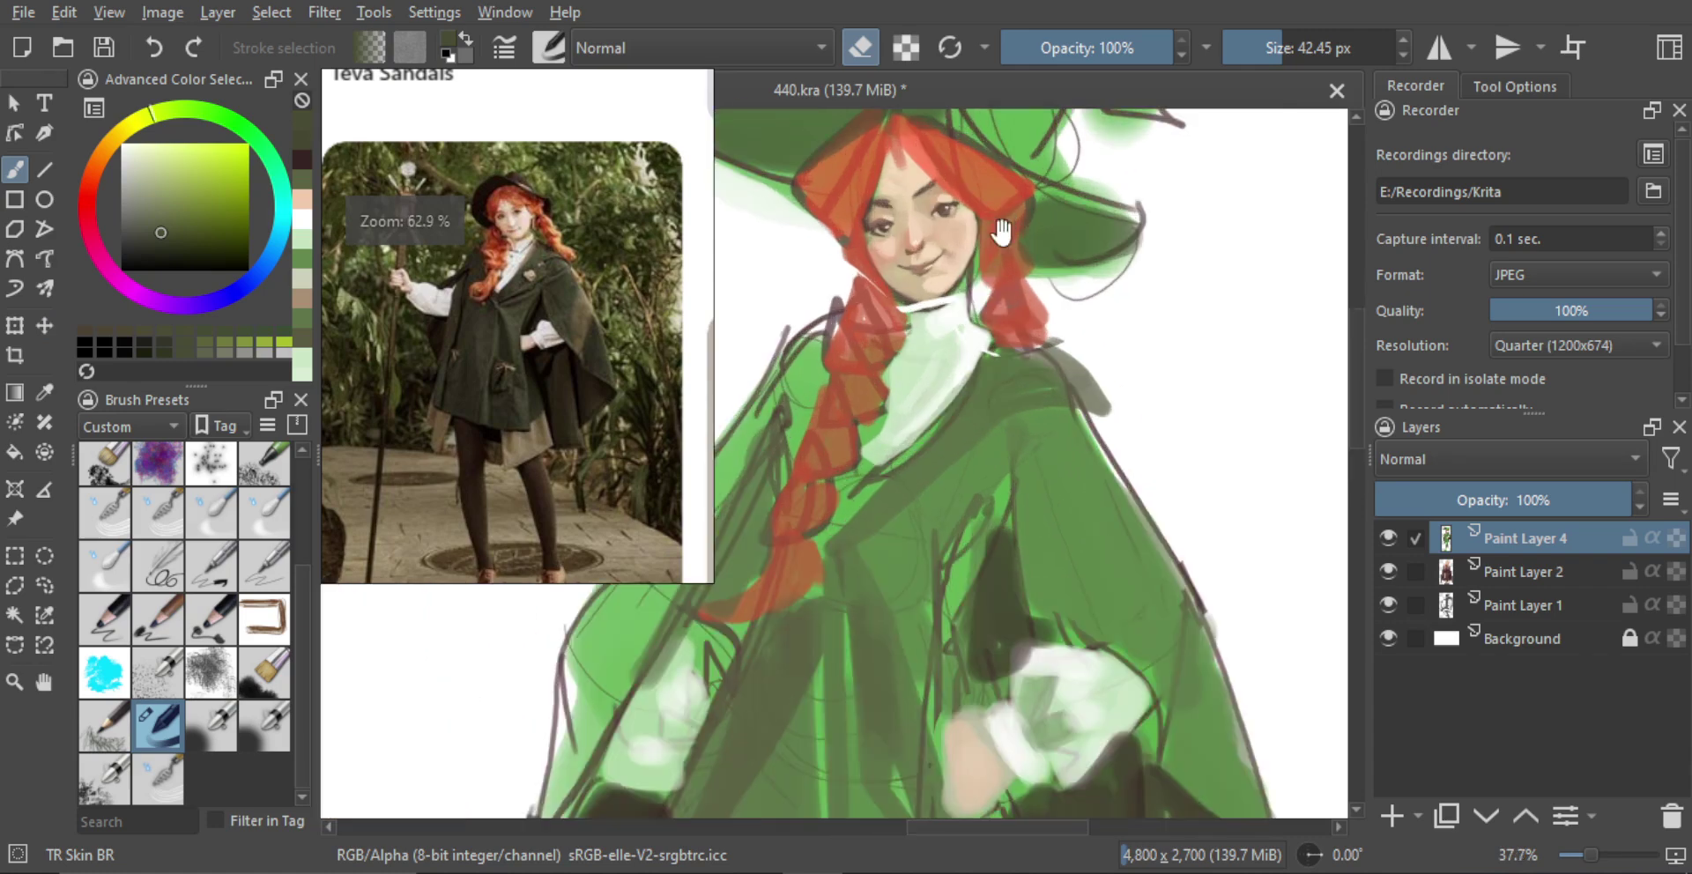
{"action": "scroll", "coordinate": [589, 229], "scroll_direction": "up", "scroll_amount": 3}
{"action": "scroll", "coordinate": [552, 347], "scroll_direction": "up", "scroll_amount": 4}
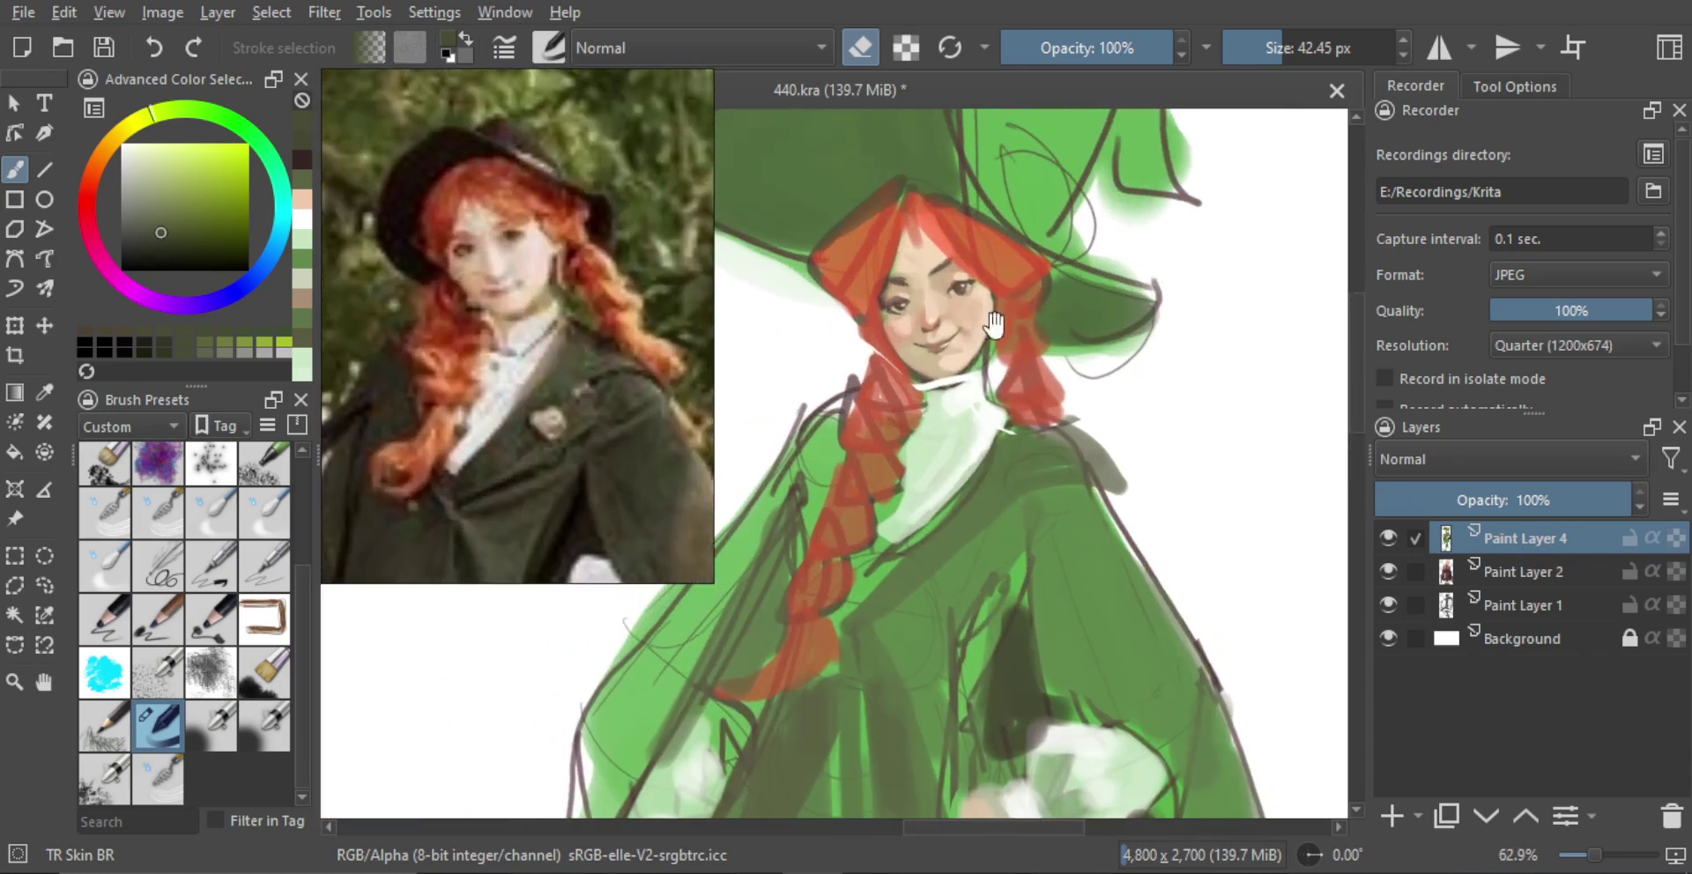
{"action": "scroll", "coordinate": [1019, 342], "scroll_direction": "up", "scroll_amount": 7}
{"action": "mouse_move", "coordinate": [1017, 342]}
{"action": "left_mouse_down"}
{"action": "mouse_move", "coordinate": [1004, 369]}
{"action": "mouse_move", "coordinate": [985, 334]}
{"action": "left_mouse_up"}
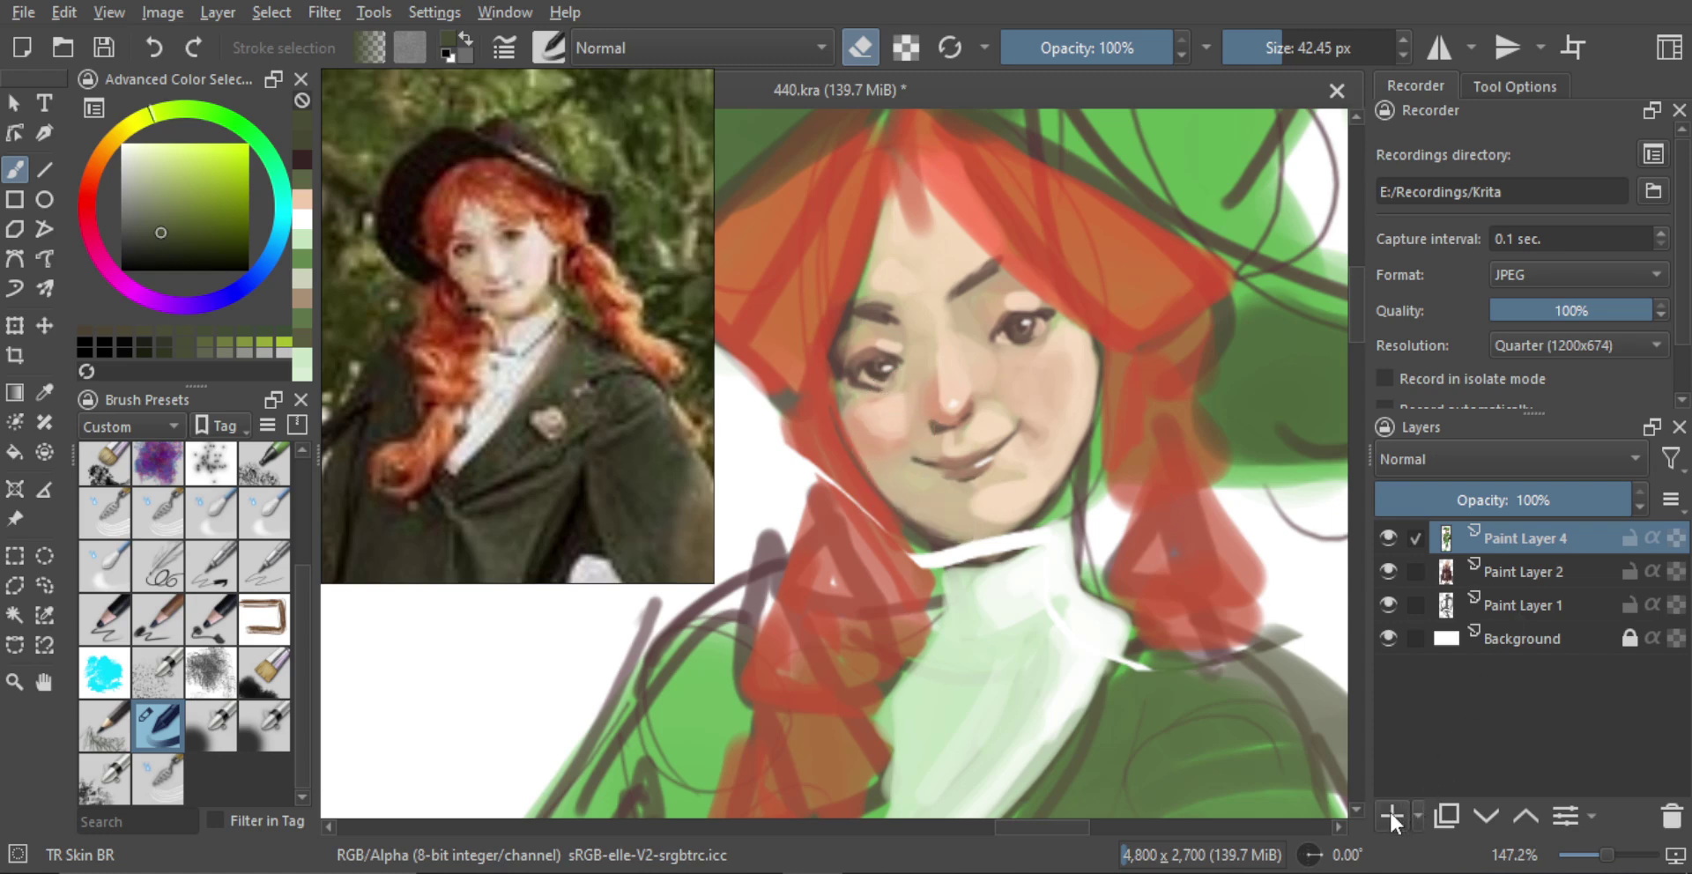
{"action": "left_click_drag", "start_coordinate": [873, 441], "coordinate": [1094, 305]}
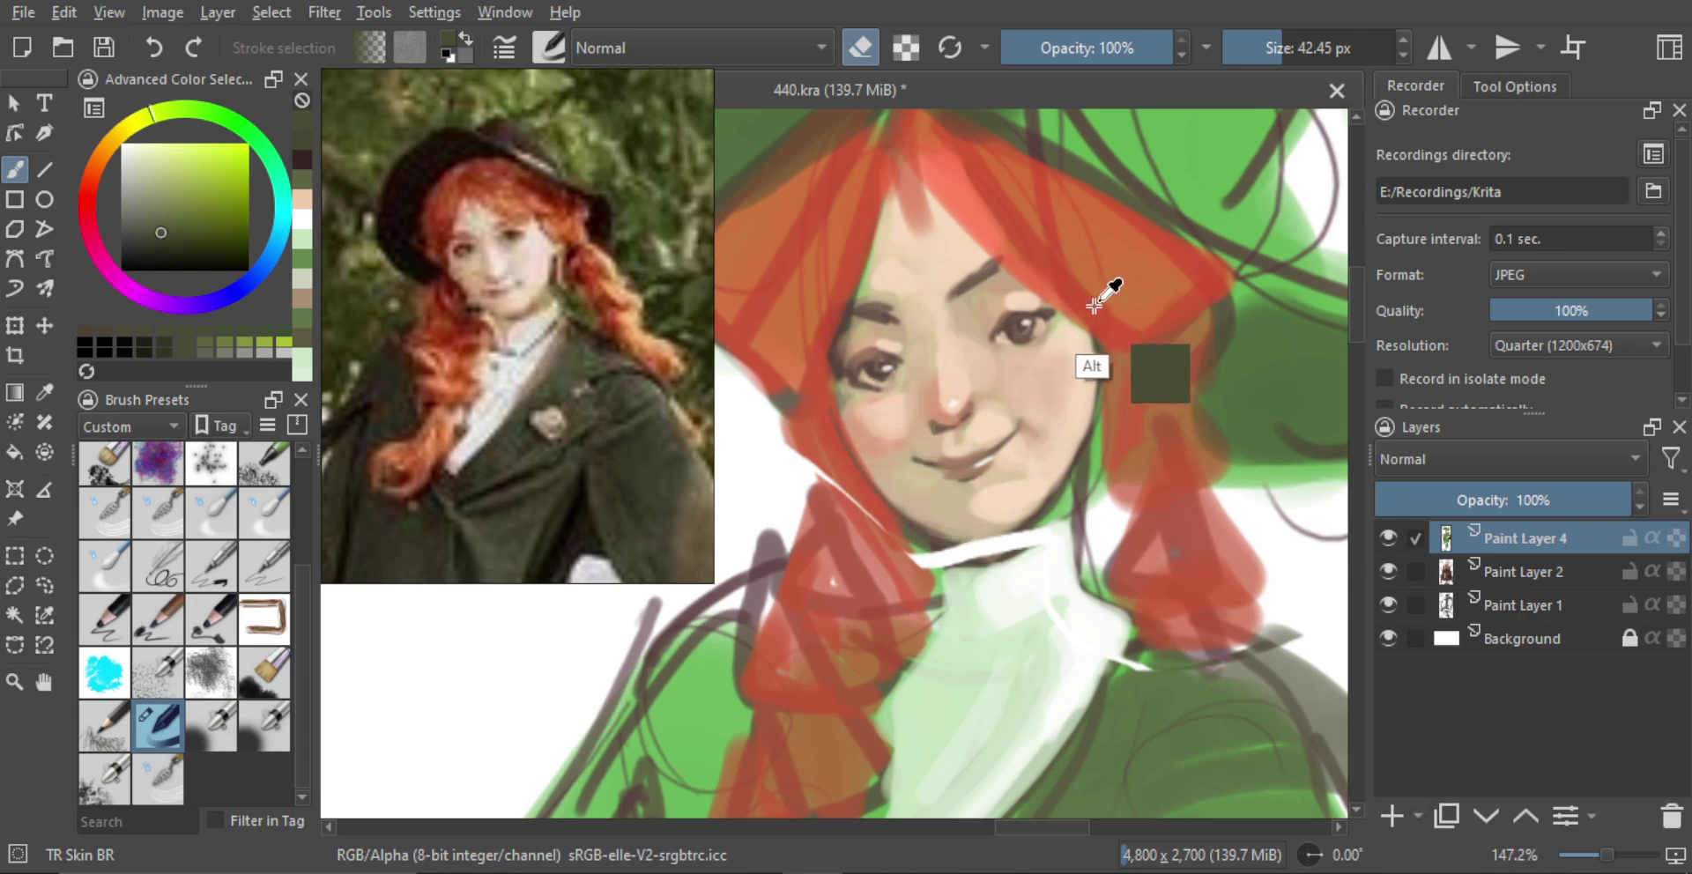
{"action": "left_click", "coordinate": [1094, 303], "text": "alt"}
{"action": "mouse_move", "coordinate": [885, 396]}
{"action": "left_mouse_down"}
{"action": "mouse_move", "coordinate": [881, 454]}
{"action": "mouse_move", "coordinate": [919, 476]}
{"action": "left_mouse_up"}
{"action": "key", "text": "ctrl+z"}
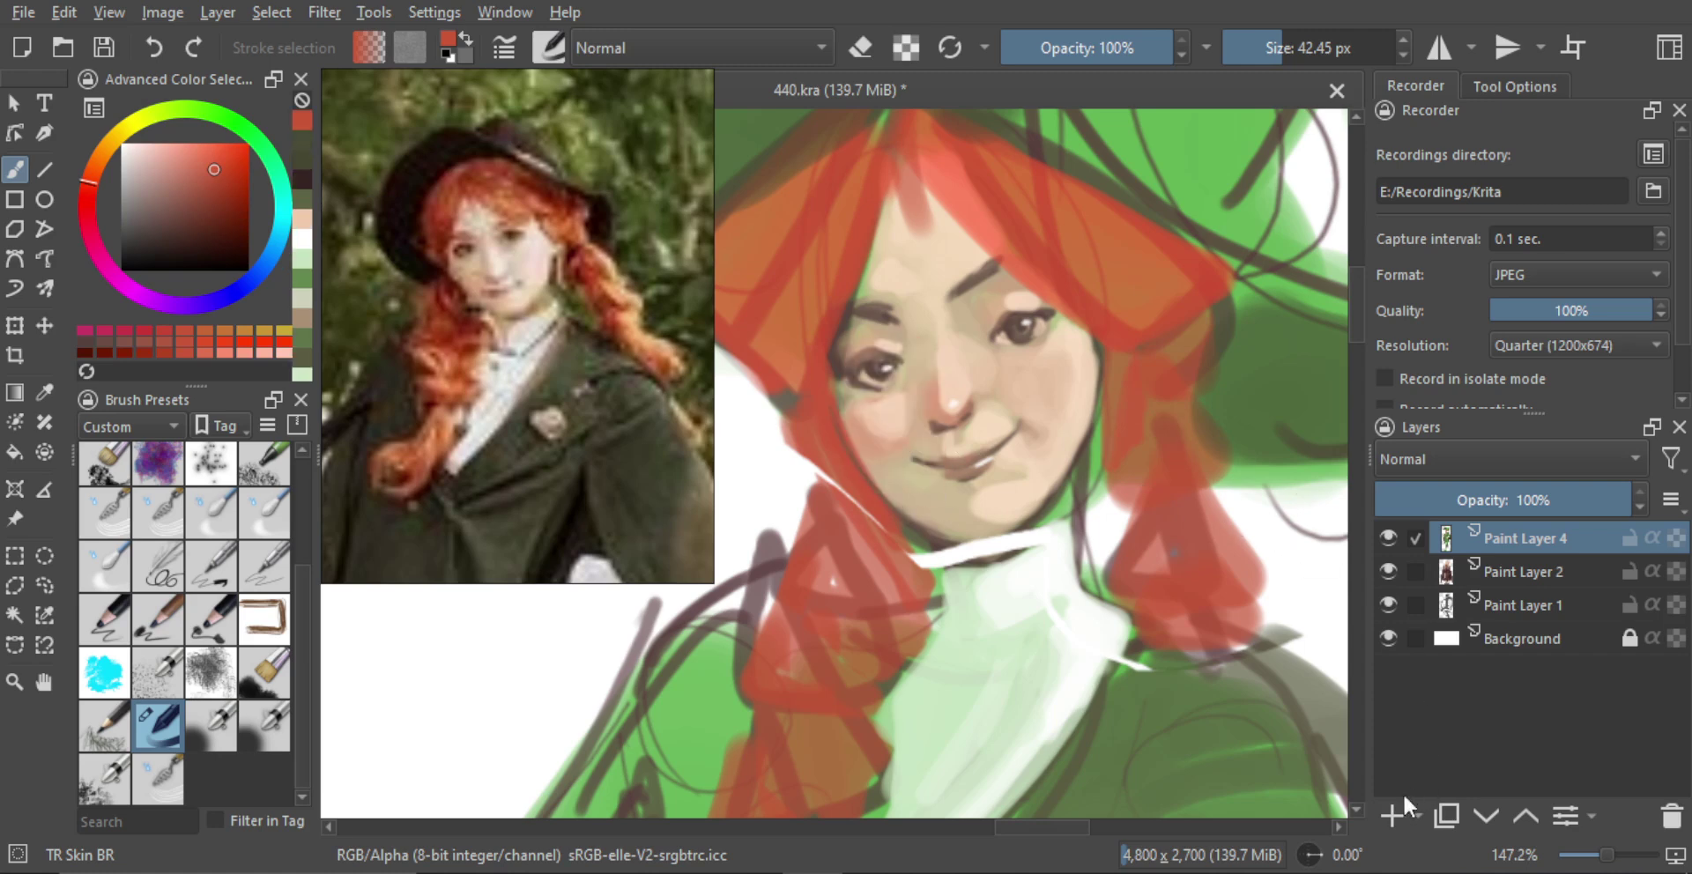
{"action": "left_click", "coordinate": [1395, 811]}
{"action": "left_click", "coordinate": [1478, 458]}
{"action": "left_click", "coordinate": [1479, 431]}
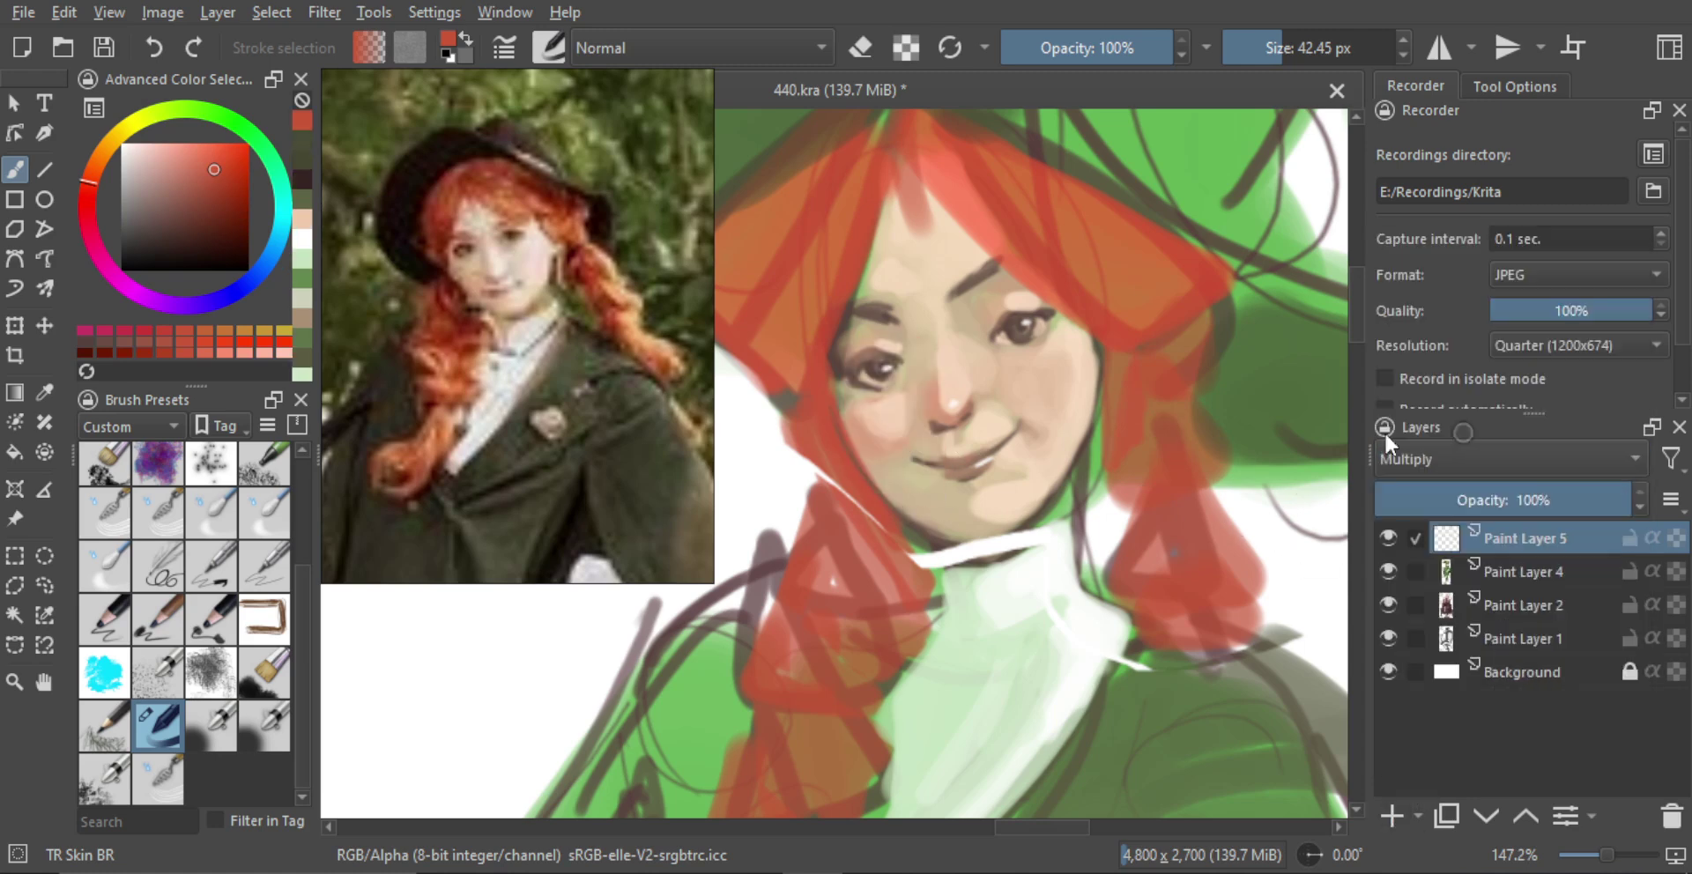
Paint a red shadow down the side of the nose on the Multiply layer with a brush of about 16 px
{"action": "mouse_move", "coordinate": [984, 331]}
{"action": "left_mouse_down"}
{"action": "mouse_move", "coordinate": [892, 359]}
{"action": "mouse_move", "coordinate": [926, 357]}
{"action": "mouse_move", "coordinate": [910, 414]}
{"action": "left_mouse_up"}
{"action": "key", "text": "ctrl+z"}
{"action": "left_click_drag", "start_coordinate": [913, 319], "coordinate": [911, 432]}
{"action": "key", "text": "ctrl+z"}
{"action": "mouse_move", "coordinate": [915, 325]}
{"action": "left_mouse_down"}
{"action": "mouse_move", "coordinate": [909, 433]}
{"action": "mouse_move", "coordinate": [963, 416]}
{"action": "mouse_move", "coordinate": [922, 426]}
{"action": "left_mouse_up"}
{"action": "key", "text": "ctrl+z"}
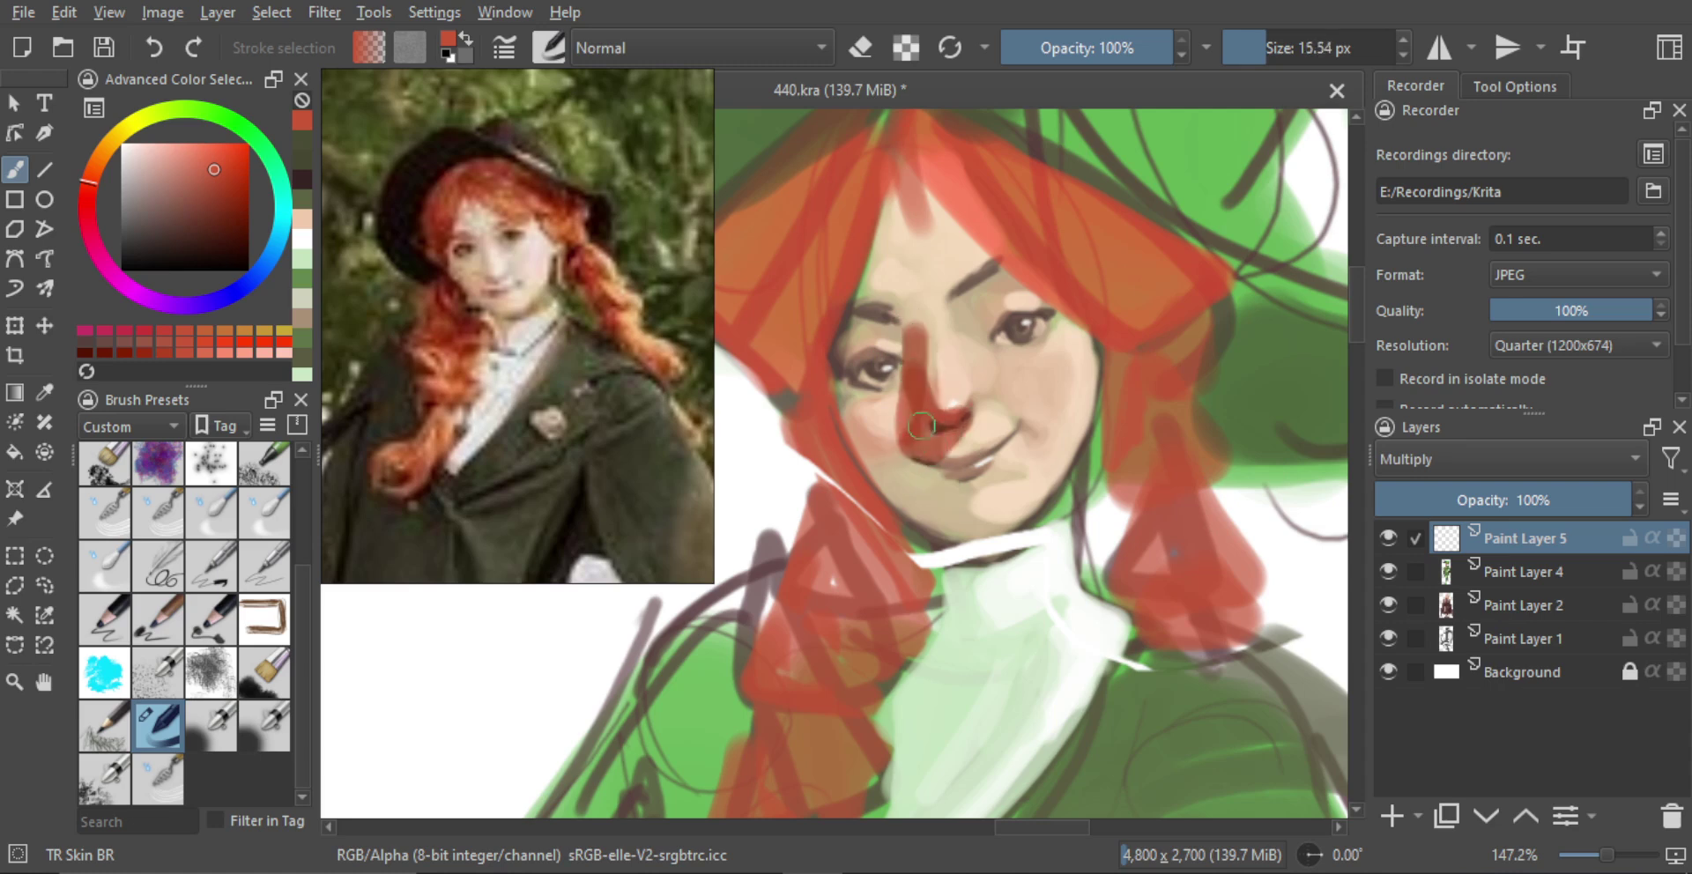
{"action": "key", "text": "ctrl+z"}
Shade the eye socket, both cheeks and the chin in the same red with a brush of about 11 px
{"action": "left_click_drag", "start_coordinate": [835, 374], "coordinate": [914, 485]}
{"action": "mouse_move", "coordinate": [909, 462]}
{"action": "left_mouse_down"}
{"action": "mouse_move", "coordinate": [924, 490]}
{"action": "mouse_move", "coordinate": [1029, 464]}
{"action": "mouse_move", "coordinate": [967, 516]}
{"action": "mouse_move", "coordinate": [1021, 534]}
{"action": "left_mouse_up"}
{"action": "key", "text": "bracketright"}
{"action": "key", "text": "bracketright"}
{"action": "mouse_move", "coordinate": [868, 446]}
{"action": "left_mouse_down"}
{"action": "mouse_move", "coordinate": [925, 524]}
{"action": "mouse_move", "coordinate": [911, 496]}
{"action": "mouse_move", "coordinate": [984, 529]}
{"action": "left_mouse_up"}
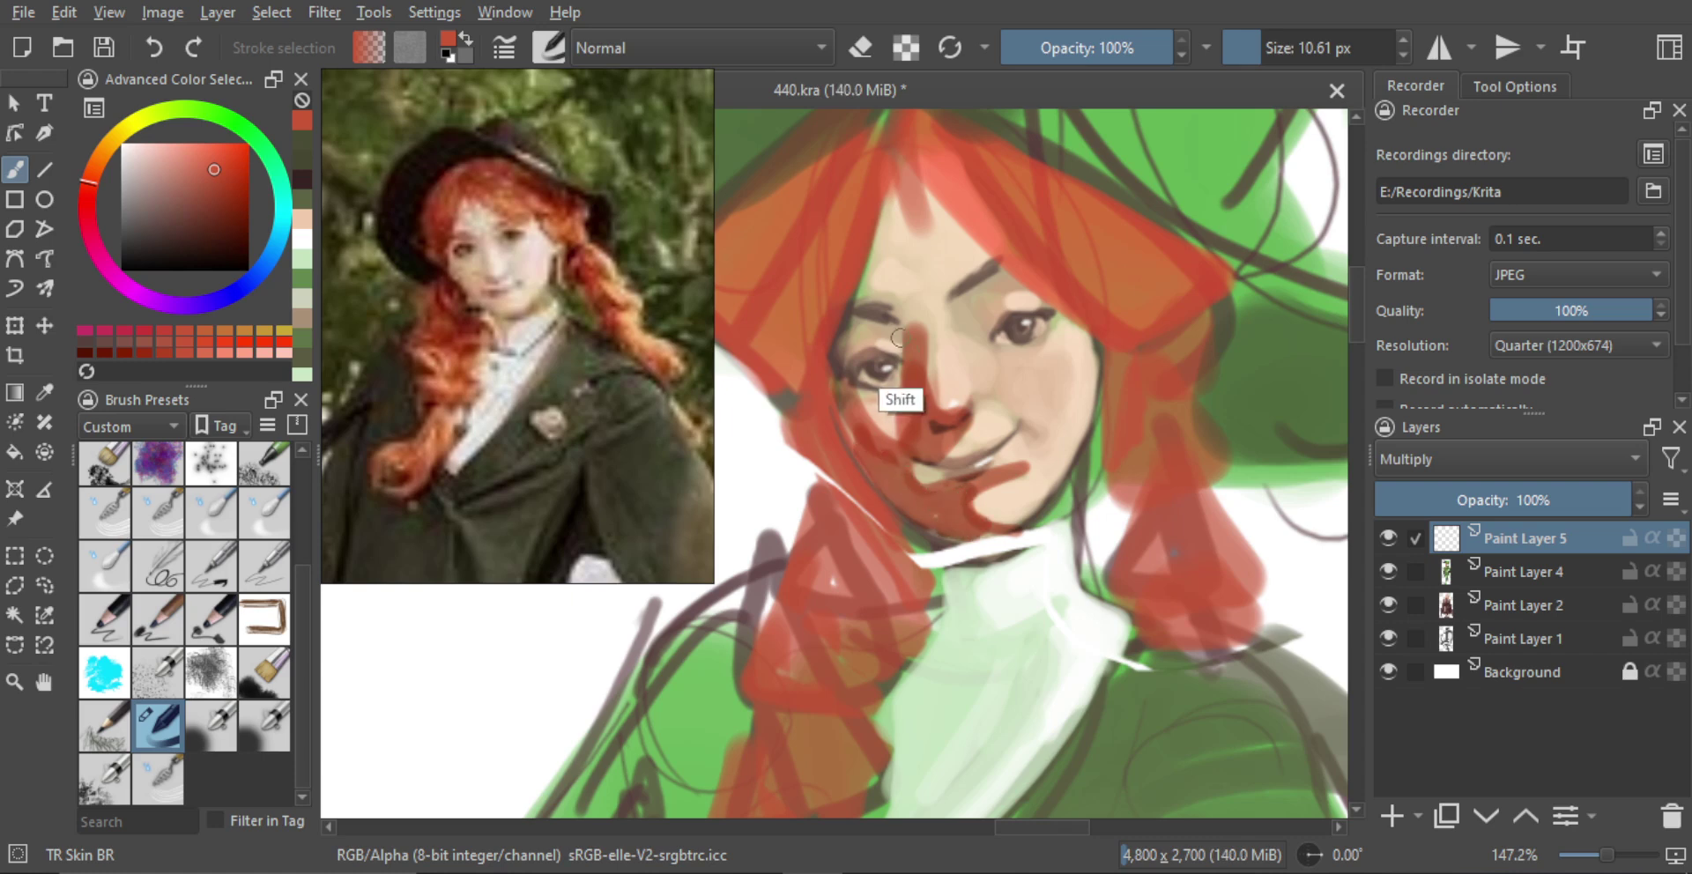
{"action": "mouse_move", "coordinate": [894, 338]}
{"action": "left_mouse_down", "text": "shift"}
{"action": "mouse_move", "coordinate": [839, 363]}
{"action": "mouse_move", "coordinate": [875, 279]}
{"action": "left_mouse_up", "text": "shift"}
{"action": "key", "text": "ctrl+z"}
{"action": "left_click_drag", "start_coordinate": [870, 223], "coordinate": [855, 322]}
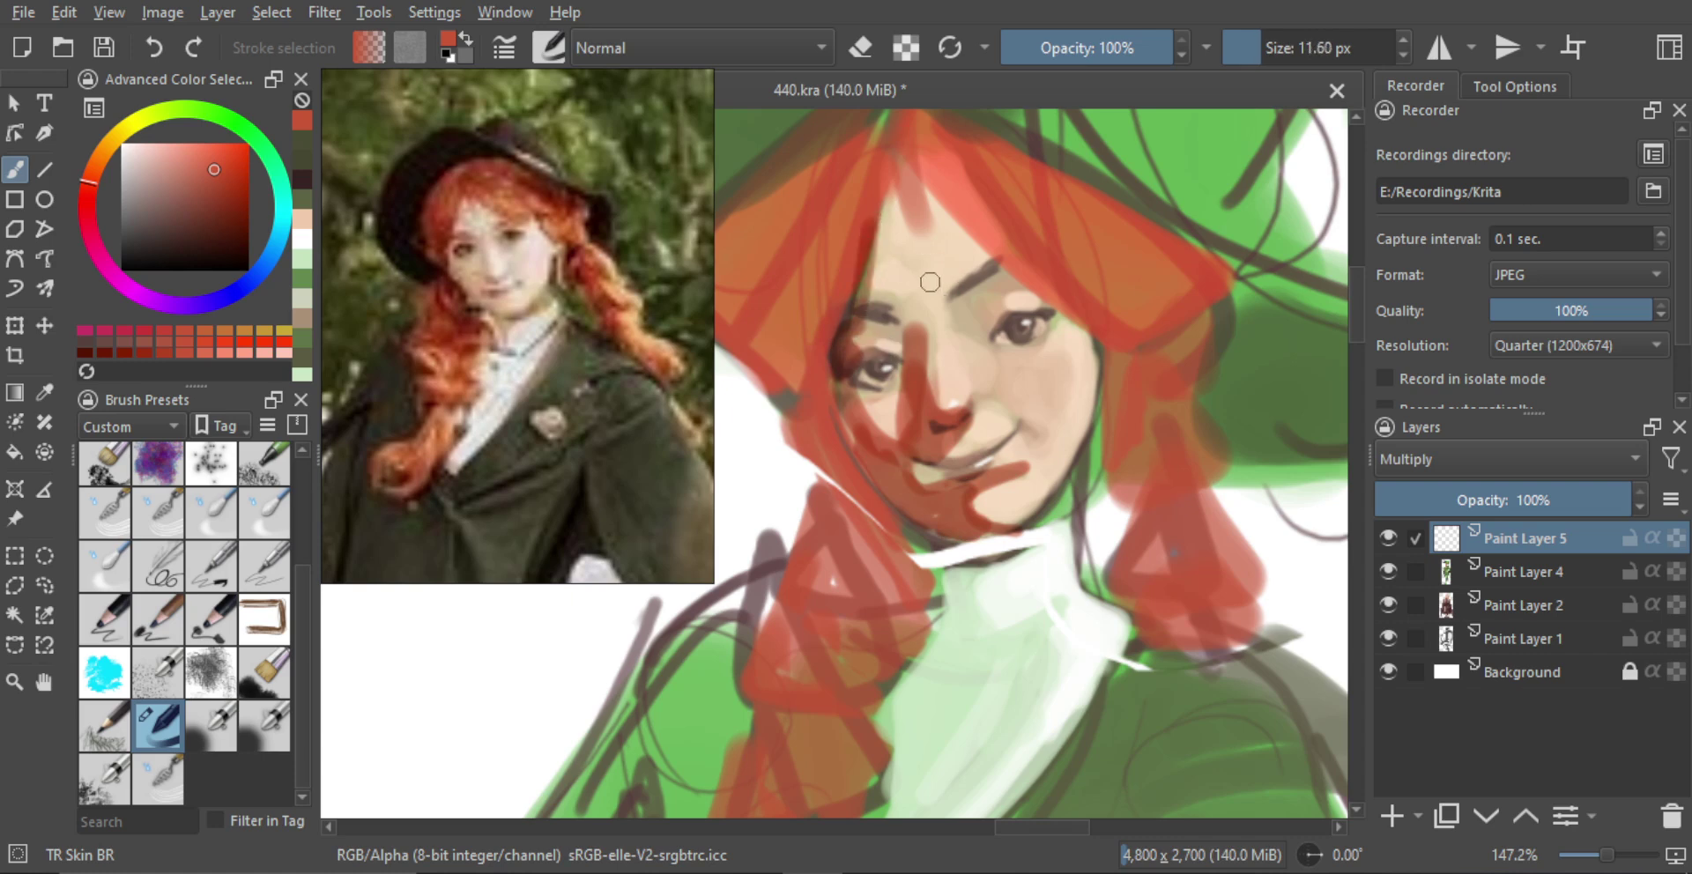
{"action": "scroll", "coordinate": [957, 305], "scroll_direction": "down", "scroll_amount": 3}
{"action": "scroll", "coordinate": [977, 351], "scroll_direction": "up", "scroll_amount": 2}
{"action": "mouse_move", "coordinate": [989, 378]}
{"action": "left_mouse_down"}
{"action": "mouse_move", "coordinate": [970, 343]}
{"action": "mouse_move", "coordinate": [985, 375]}
{"action": "left_mouse_up"}
{"action": "scroll", "coordinate": [977, 352], "scroll_direction": "up", "scroll_amount": 2}
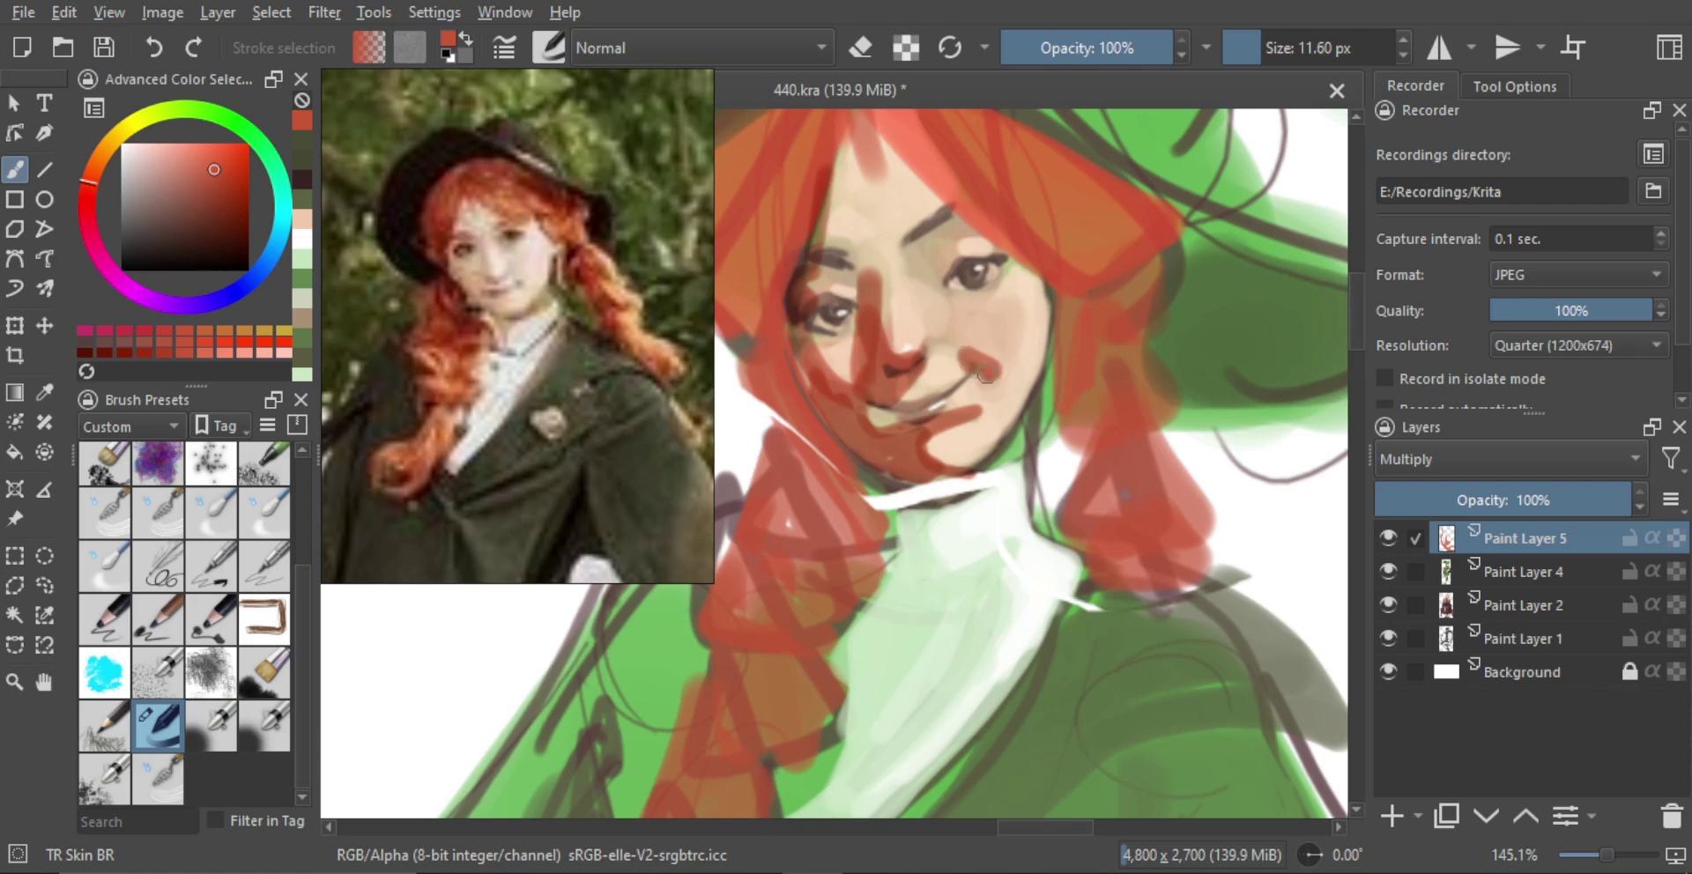
Set the Multiply layer's opacity to 37% and merge it down into Paint Layer 4
{"action": "scroll", "coordinate": [958, 353], "scroll_direction": "down", "scroll_amount": 5}
{"action": "scroll", "coordinate": [1035, 484], "scroll_direction": "down", "scroll_amount": 1}
{"action": "scroll", "coordinate": [1040, 483], "scroll_direction": "up", "scroll_amount": 1}
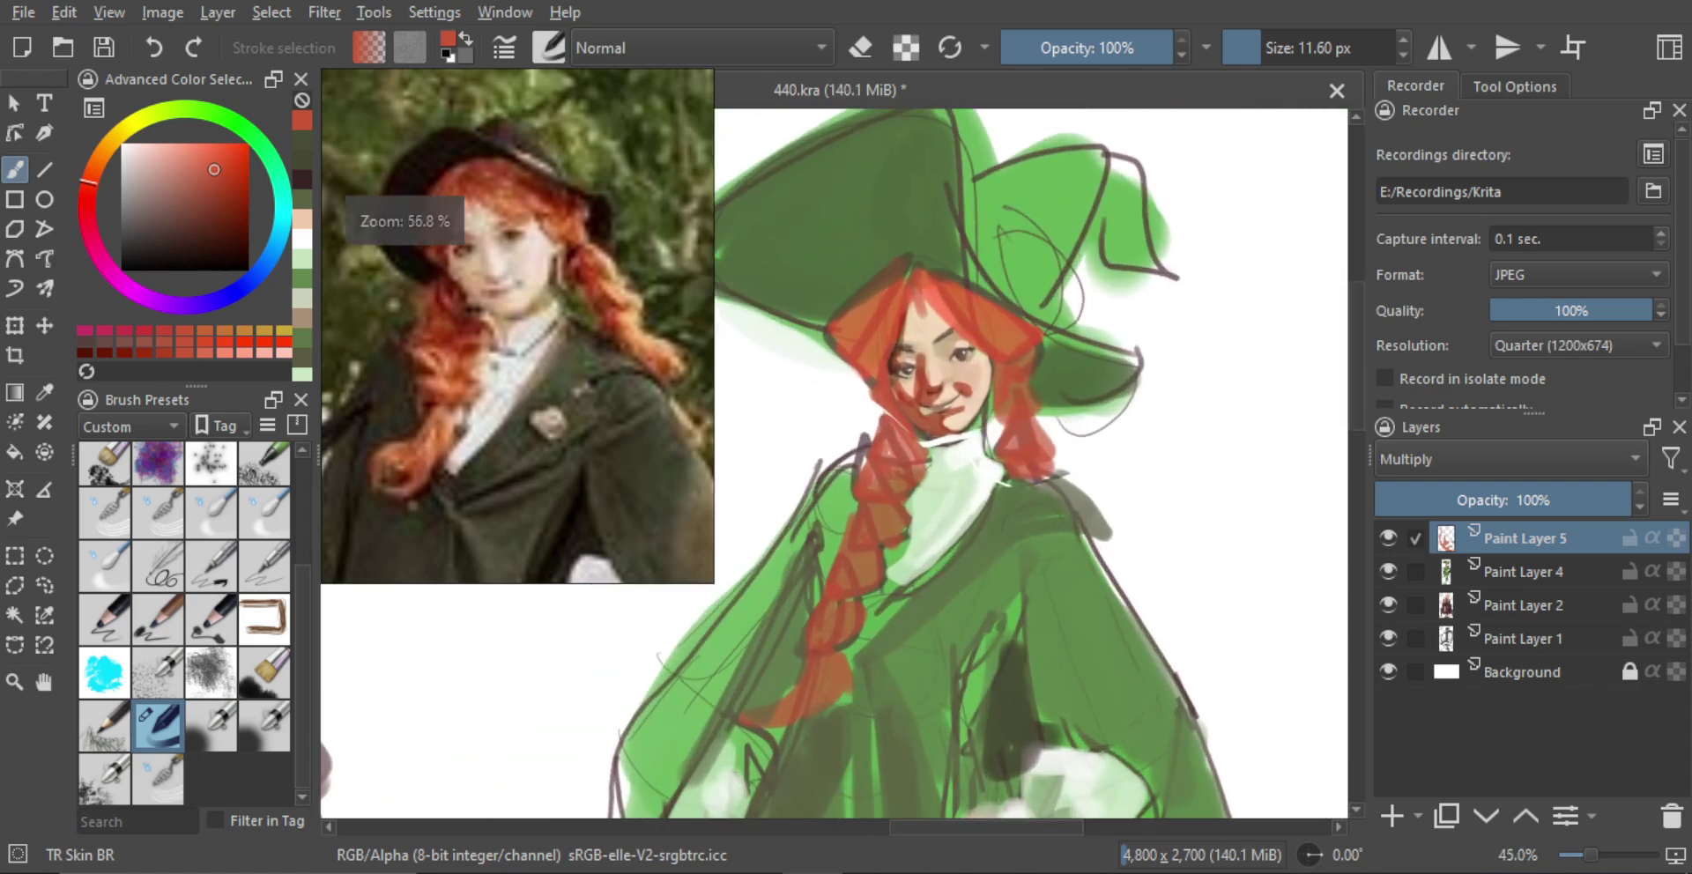
{"action": "left_click_drag", "start_coordinate": [1546, 502], "coordinate": [1470, 504]}
{"action": "left_click_drag", "start_coordinate": [1034, 400], "coordinate": [1073, 472]}
{"action": "left_click_drag", "start_coordinate": [1002, 366], "coordinate": [1028, 280]}
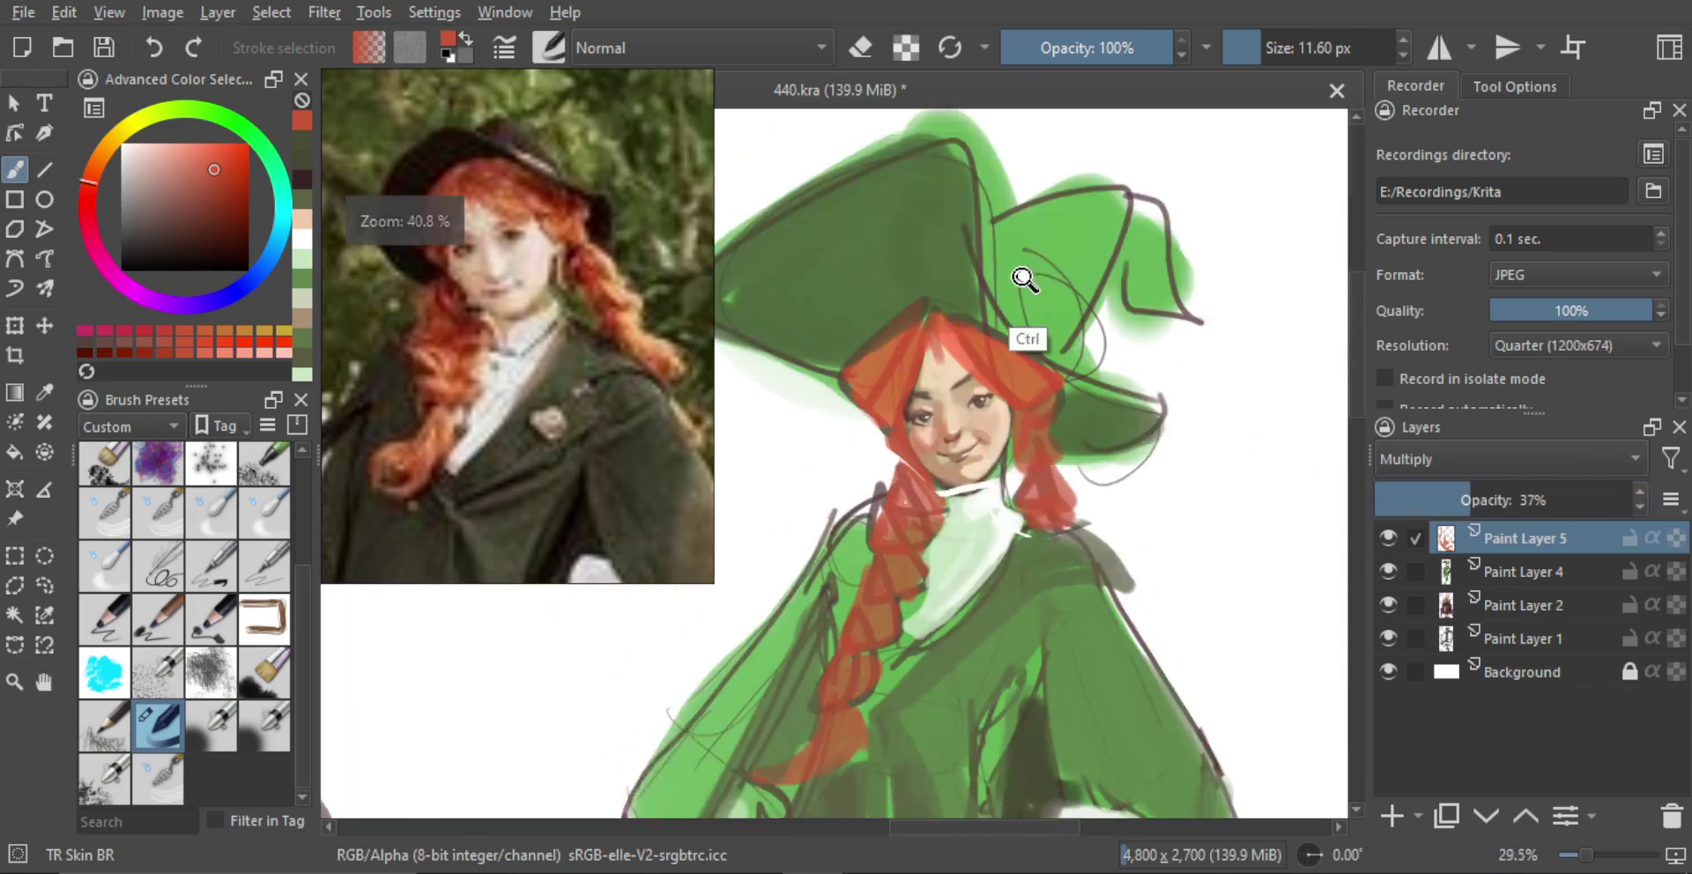
{"action": "left_click_drag", "start_coordinate": [1003, 438], "coordinate": [1000, 414]}
{"action": "scroll", "coordinate": [1003, 414], "scroll_direction": "up", "scroll_amount": 4}
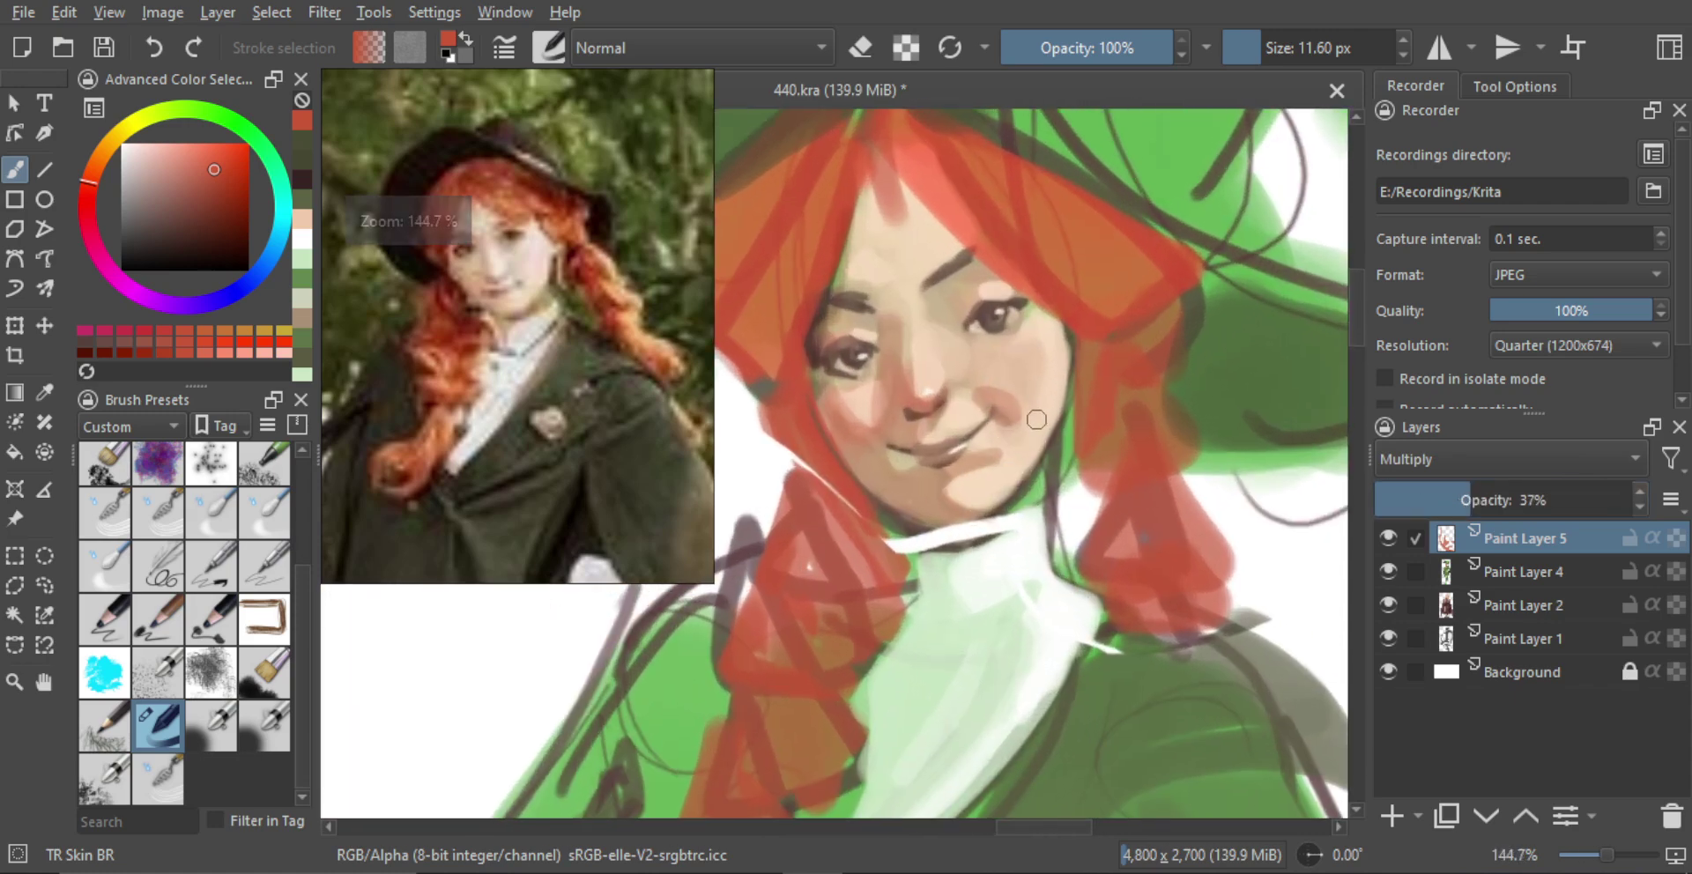
{"action": "key", "text": "shift+Delete"}
Paint the lips in dark red with a brush of about 3 to 5 px
{"action": "mouse_move", "coordinate": [959, 393]}
{"action": "left_mouse_down"}
{"action": "mouse_move", "coordinate": [963, 374]}
{"action": "mouse_move", "coordinate": [969, 410]}
{"action": "left_mouse_up"}
{"action": "scroll", "coordinate": [972, 409], "scroll_direction": "up", "scroll_amount": 6}
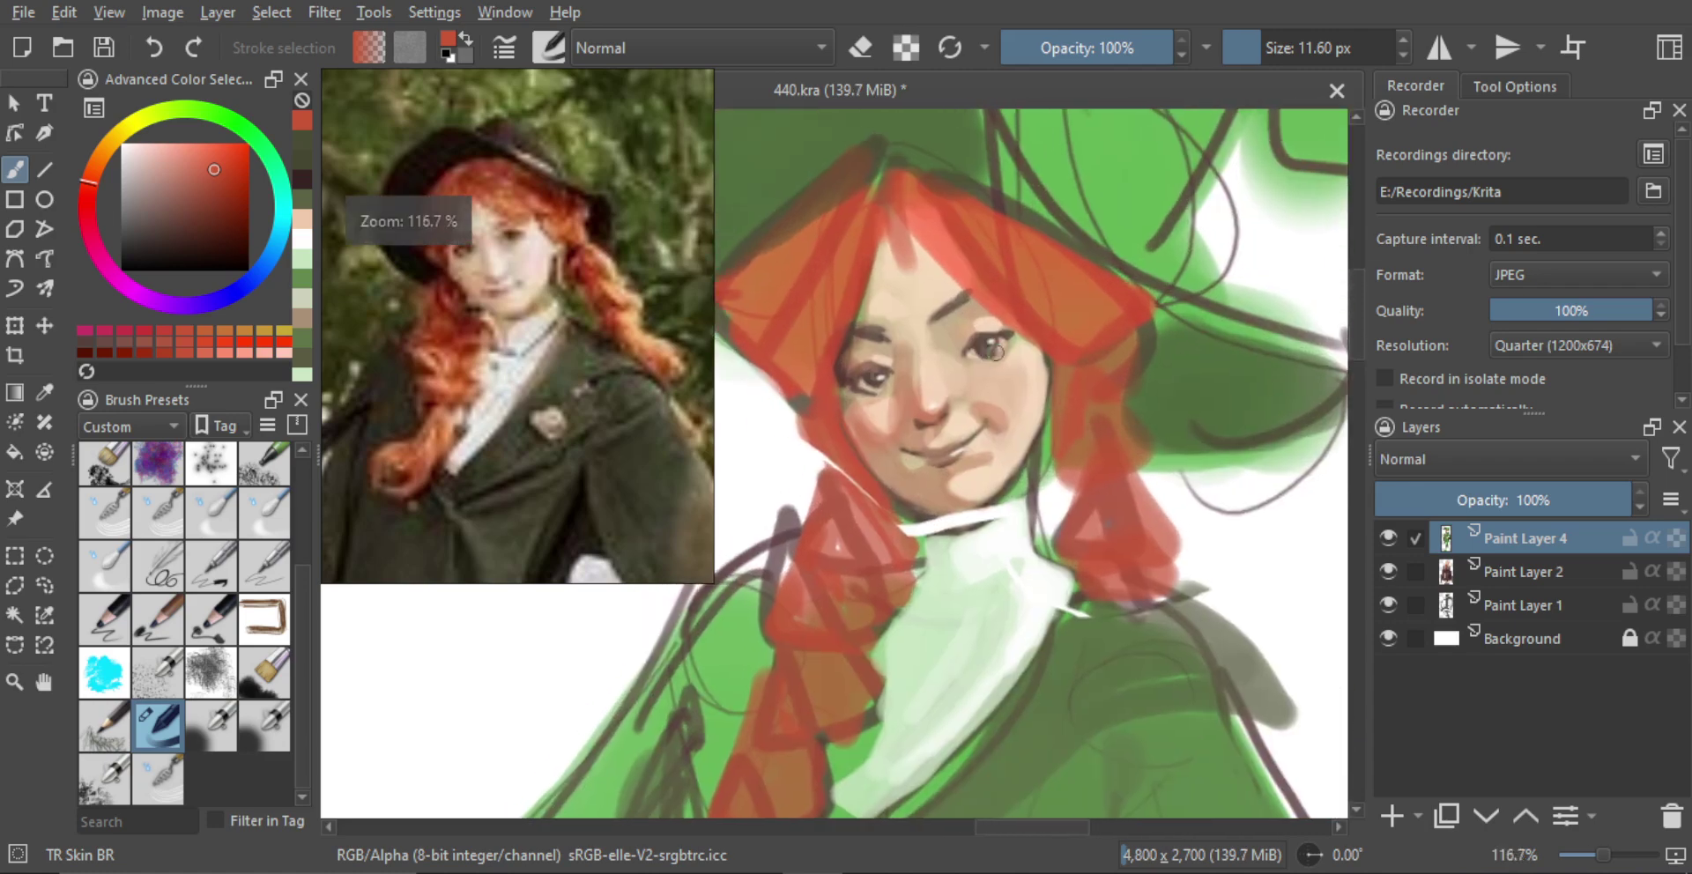
{"action": "left_click_drag", "start_coordinate": [225, 172], "coordinate": [257, 167]}
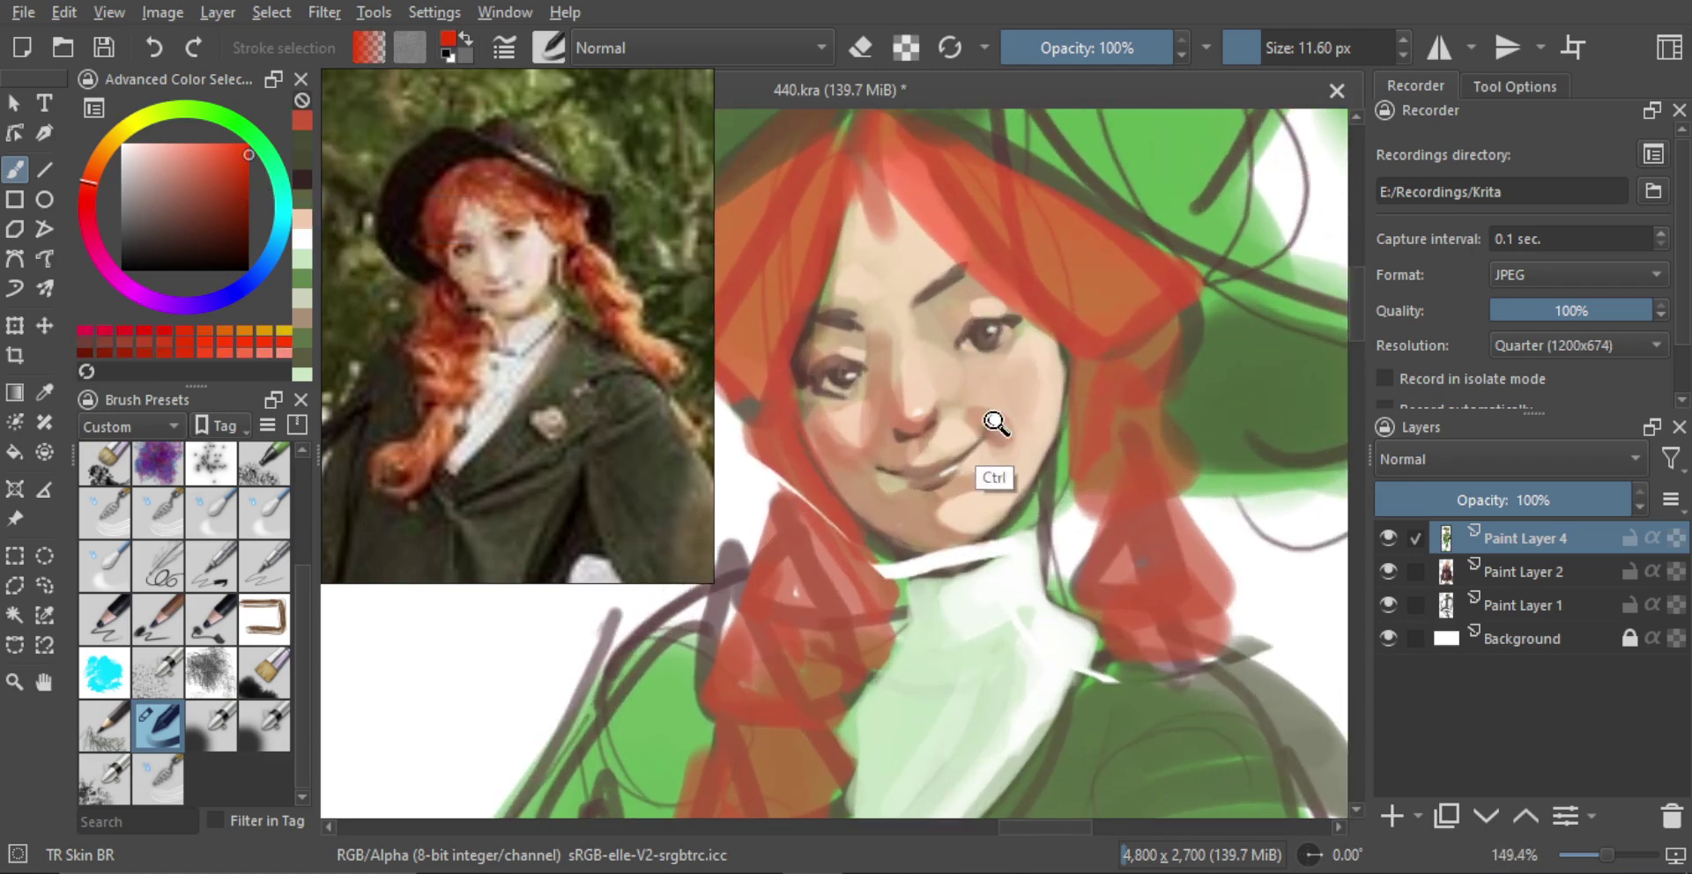
{"action": "mouse_move", "coordinate": [999, 432]}
{"action": "left_mouse_down"}
{"action": "mouse_move", "coordinate": [1020, 386]}
{"action": "mouse_move", "coordinate": [980, 447]}
{"action": "mouse_move", "coordinate": [907, 490]}
{"action": "left_mouse_up"}
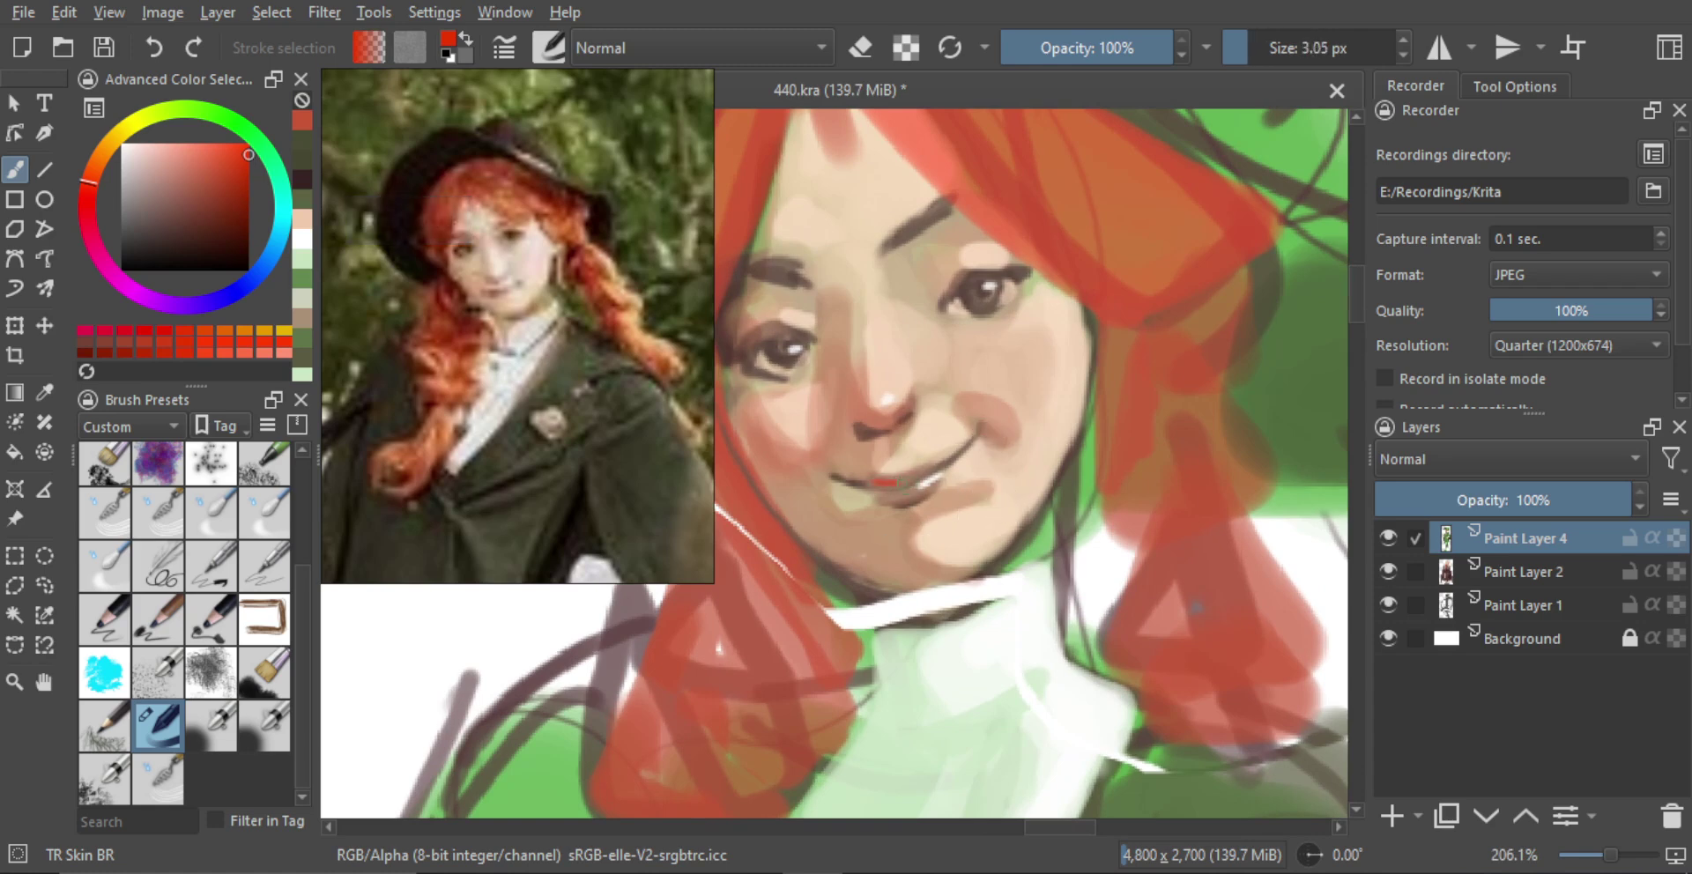
{"action": "left_click", "coordinate": [91, 197]}
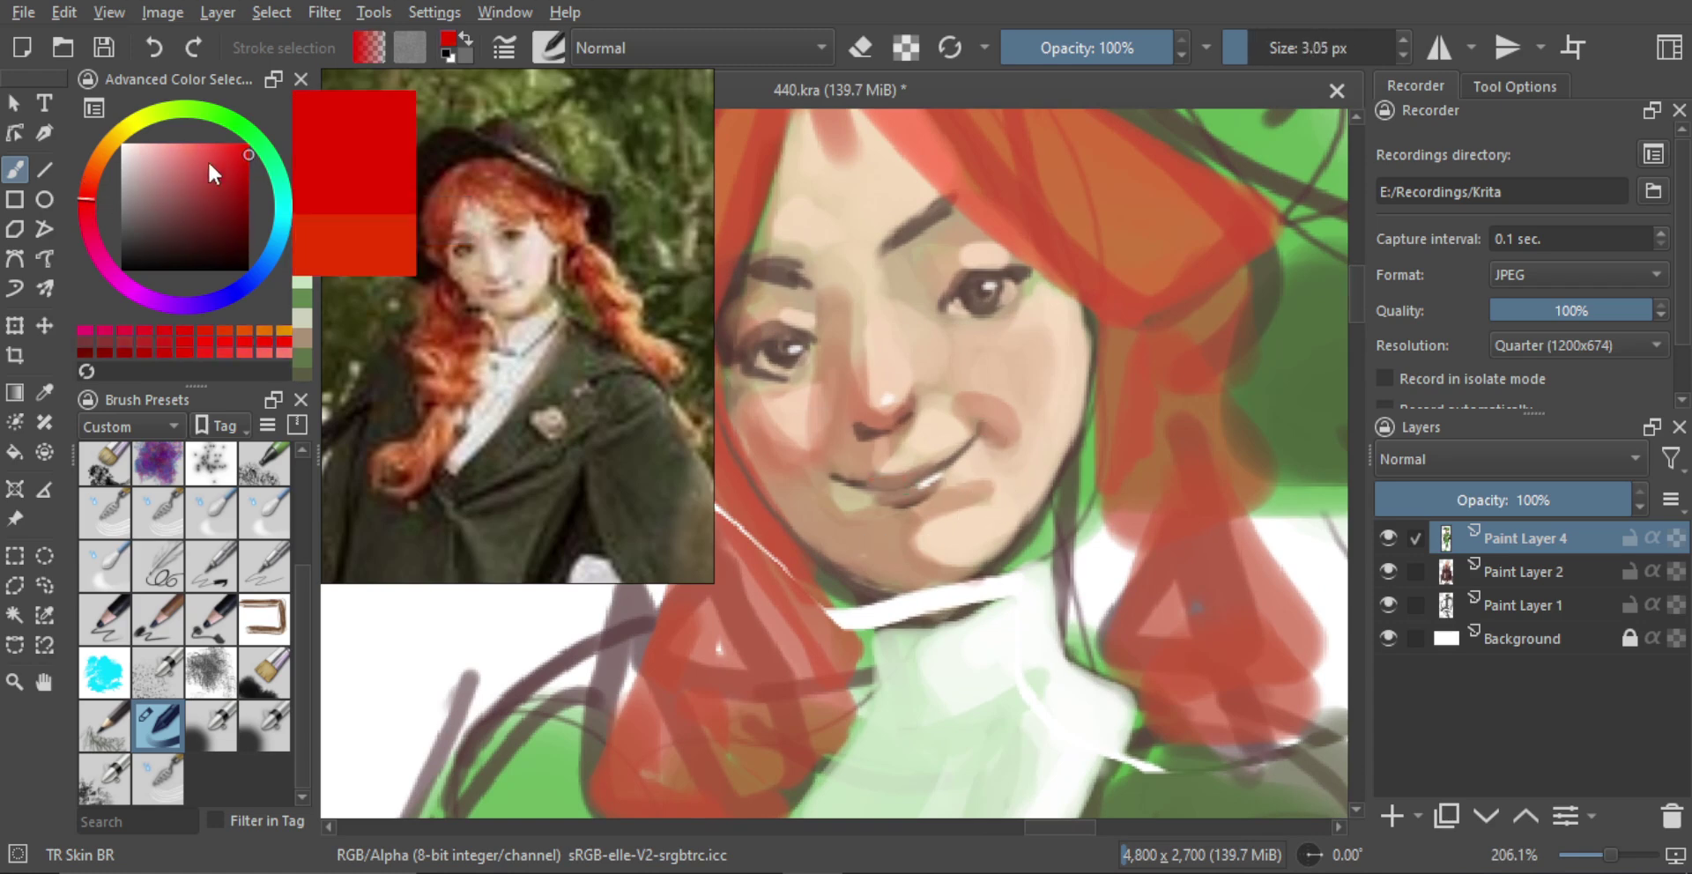
{"action": "left_click", "coordinate": [240, 193]}
{"action": "mouse_move", "coordinate": [890, 483]}
{"action": "left_mouse_down"}
{"action": "mouse_move", "coordinate": [864, 482]}
{"action": "mouse_move", "coordinate": [894, 486]}
{"action": "mouse_move", "coordinate": [936, 637]}
{"action": "mouse_move", "coordinate": [932, 442]}
{"action": "left_mouse_up"}
{"action": "key", "text": "ctrl+z"}
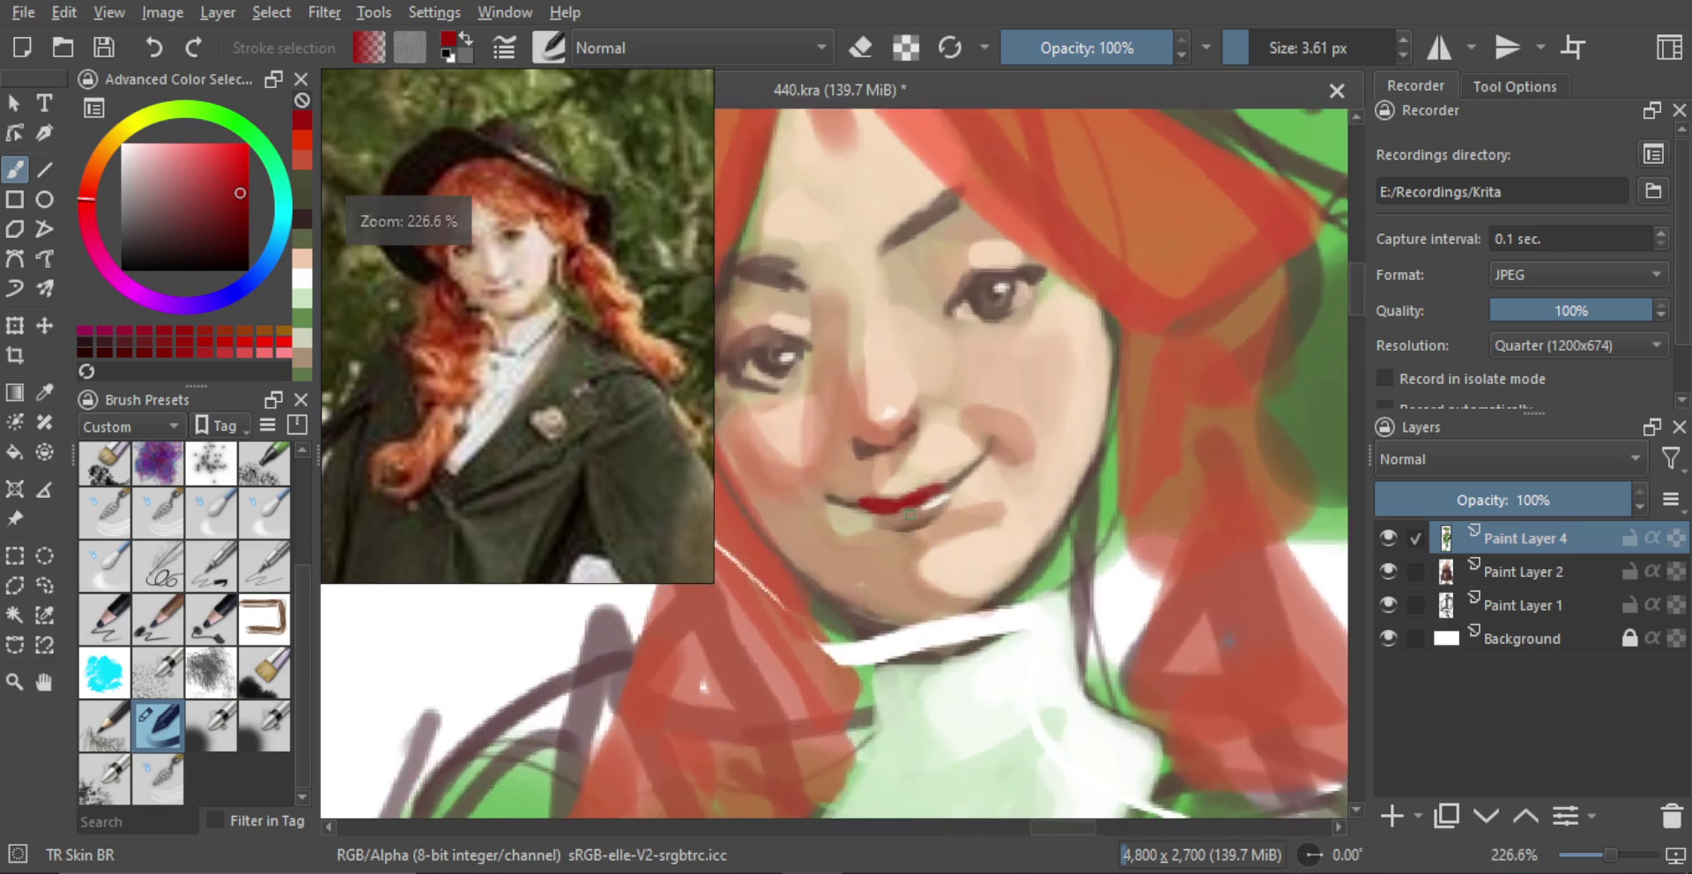
{"action": "left_click_drag", "start_coordinate": [903, 516], "coordinate": [897, 515]}
{"action": "key", "text": "bracketright"}
{"action": "key", "text": "bracketright"}
{"action": "key", "text": "bracketright"}
{"action": "key", "text": "bracketright"}
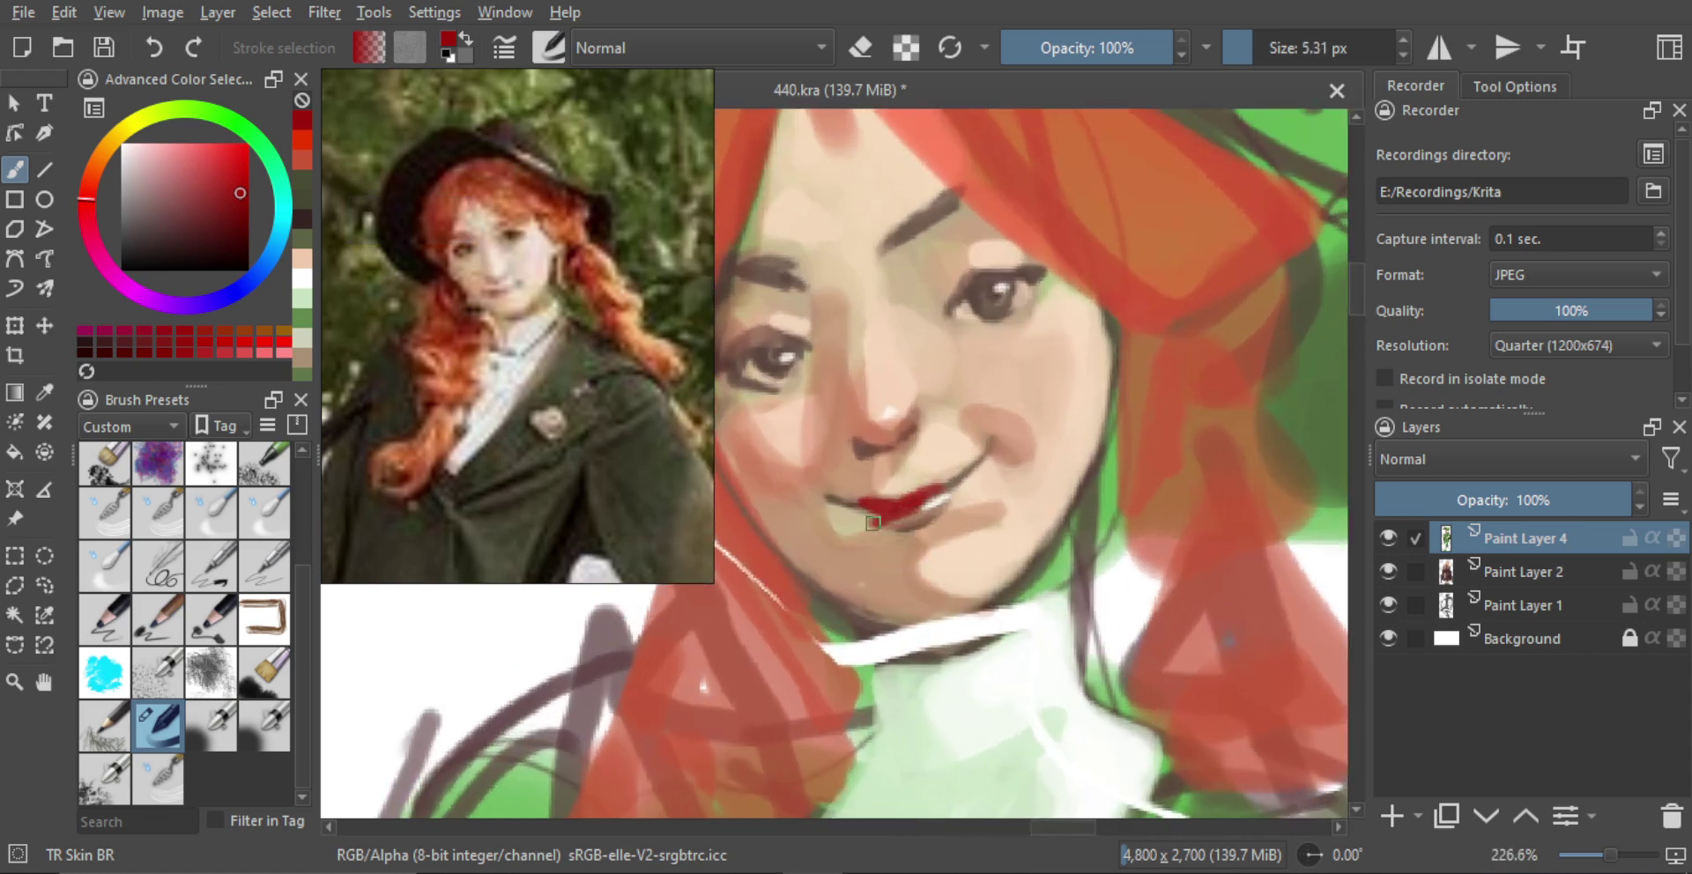
Color the irises of both eyes dark red with a brush of about 4.5 px
{"action": "scroll", "coordinate": [930, 654], "scroll_direction": "down", "scroll_amount": 3}
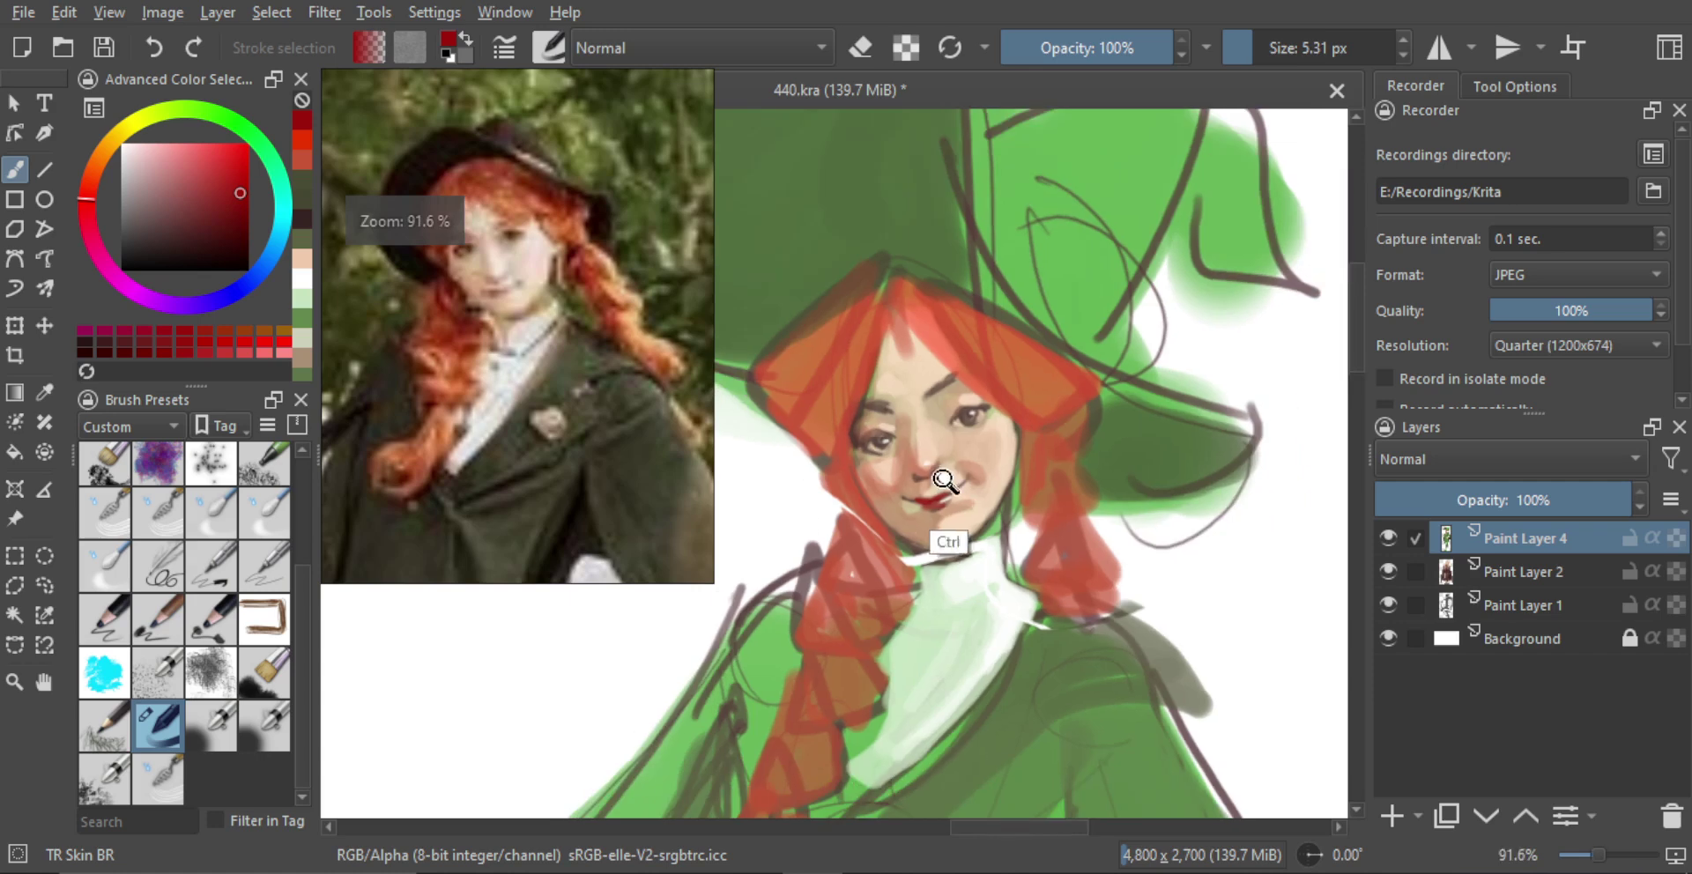
{"action": "scroll", "coordinate": [937, 481], "scroll_direction": "up", "scroll_amount": 3}
{"action": "key", "text": "bracketleft"}
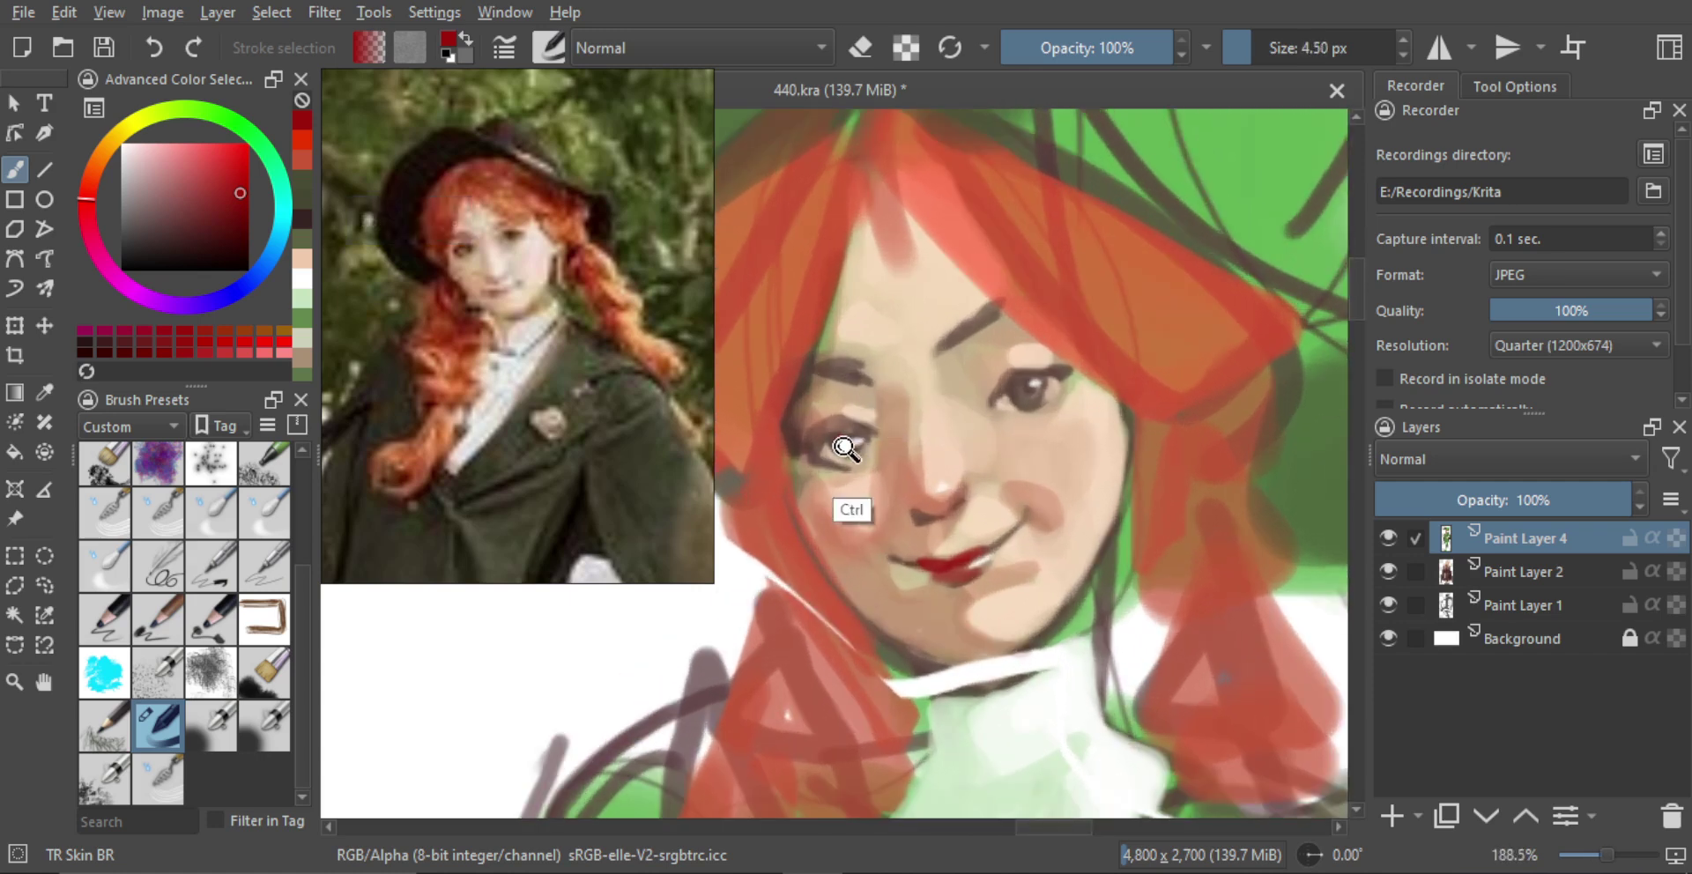
{"action": "left_click_drag", "start_coordinate": [842, 443], "coordinate": [864, 447]}
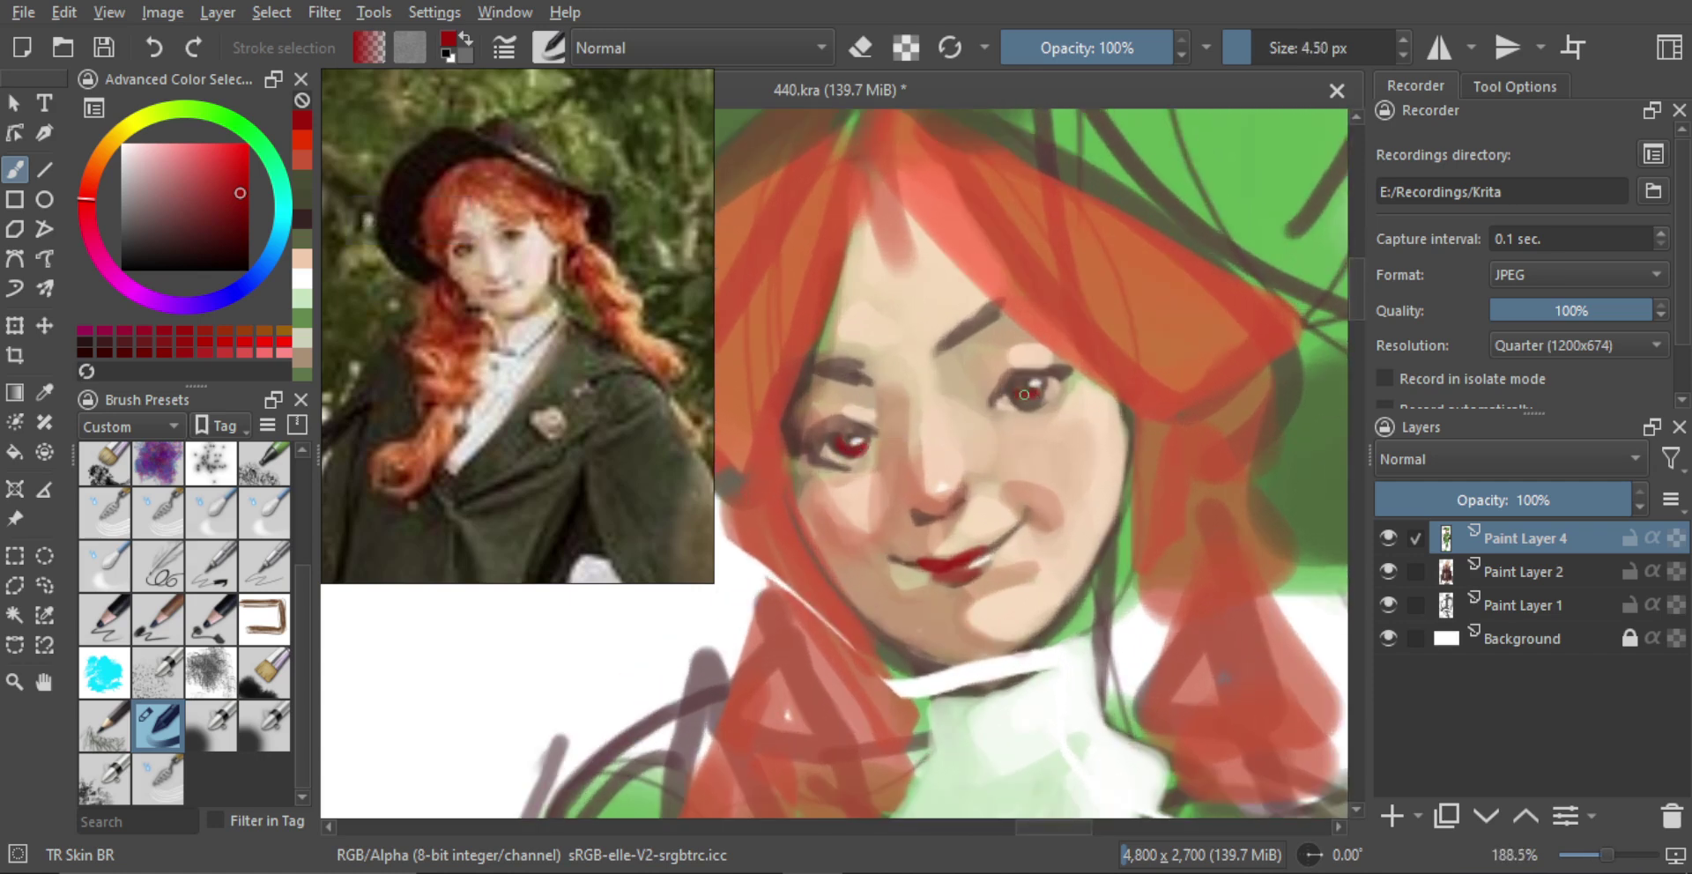
{"action": "scroll", "coordinate": [1023, 395], "scroll_direction": "down", "scroll_amount": 4}
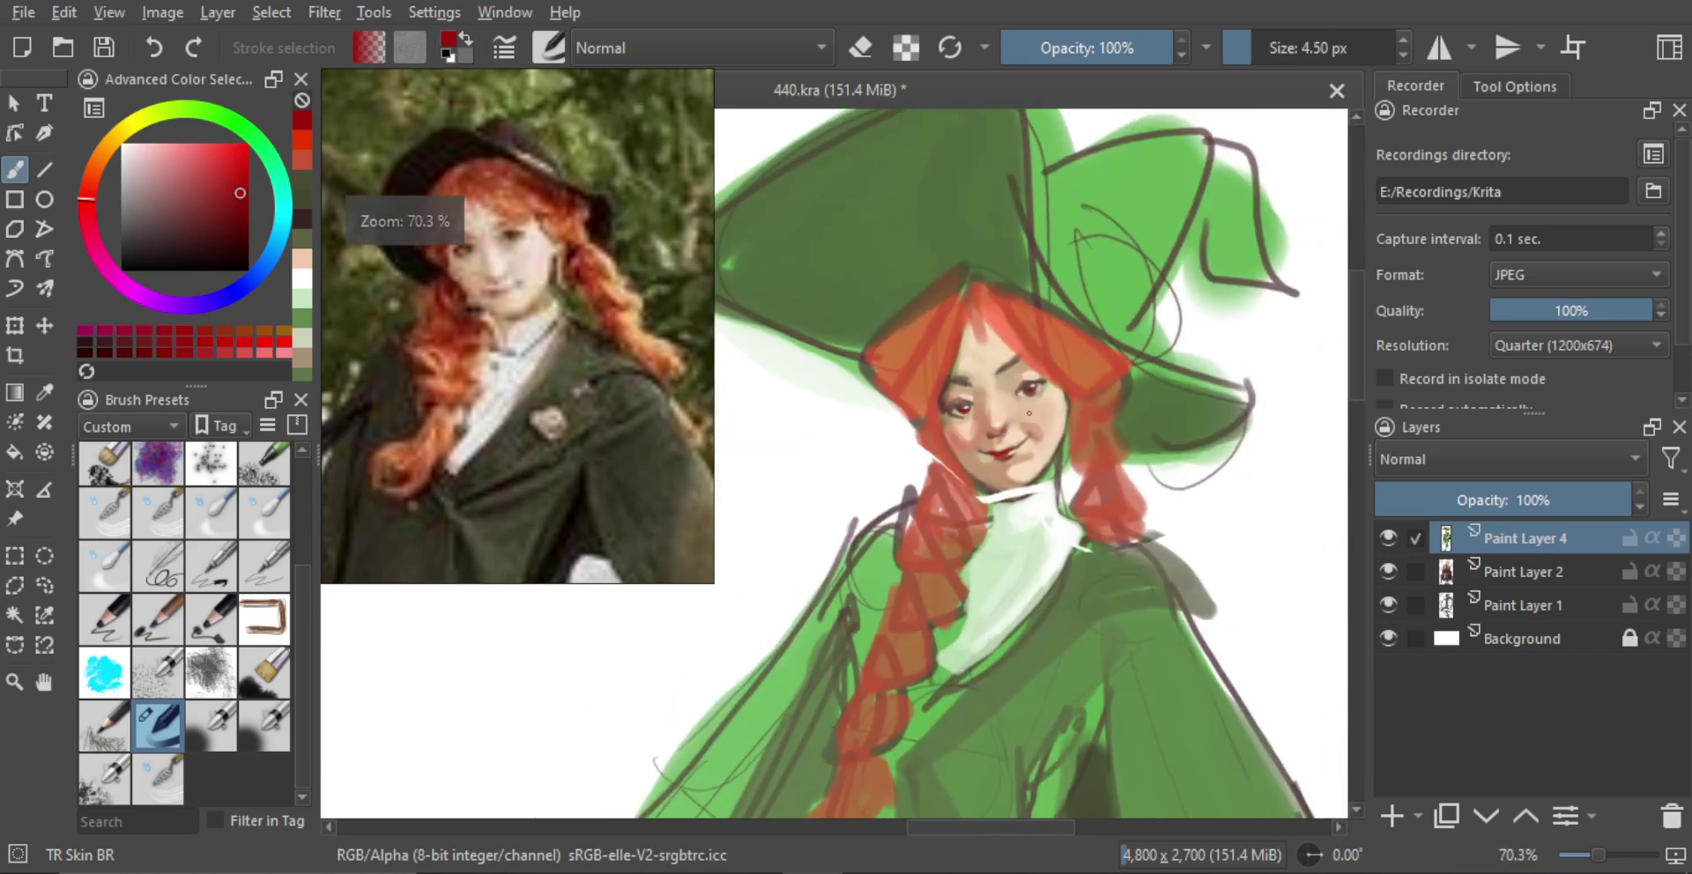
Define the eyelids, mouth line and nostril in a very dark red with a brush of about 3 px
{"action": "scroll", "coordinate": [1009, 367], "scroll_direction": "up", "scroll_amount": 2}
{"action": "scroll", "coordinate": [1020, 432], "scroll_direction": "up", "scroll_amount": 2}
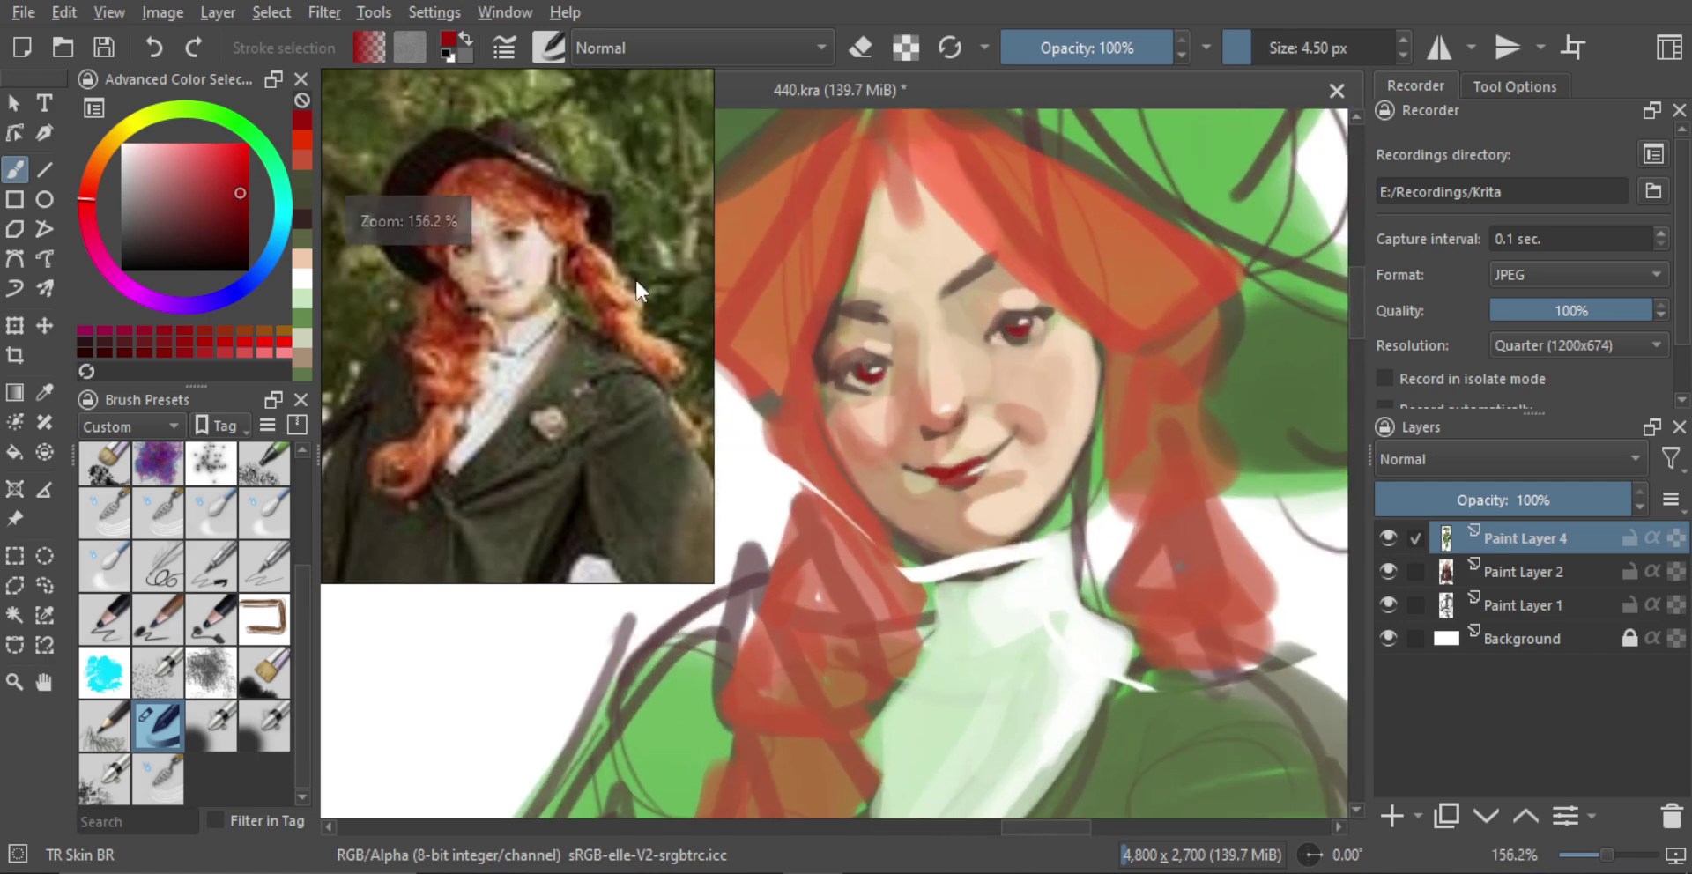
{"action": "mouse_move", "coordinate": [224, 212]}
{"action": "left_mouse_down"}
{"action": "mouse_move", "coordinate": [246, 245]}
{"action": "mouse_move", "coordinate": [229, 230]}
{"action": "left_mouse_up"}
{"action": "scroll", "coordinate": [868, 335], "scroll_direction": "up", "scroll_amount": 2}
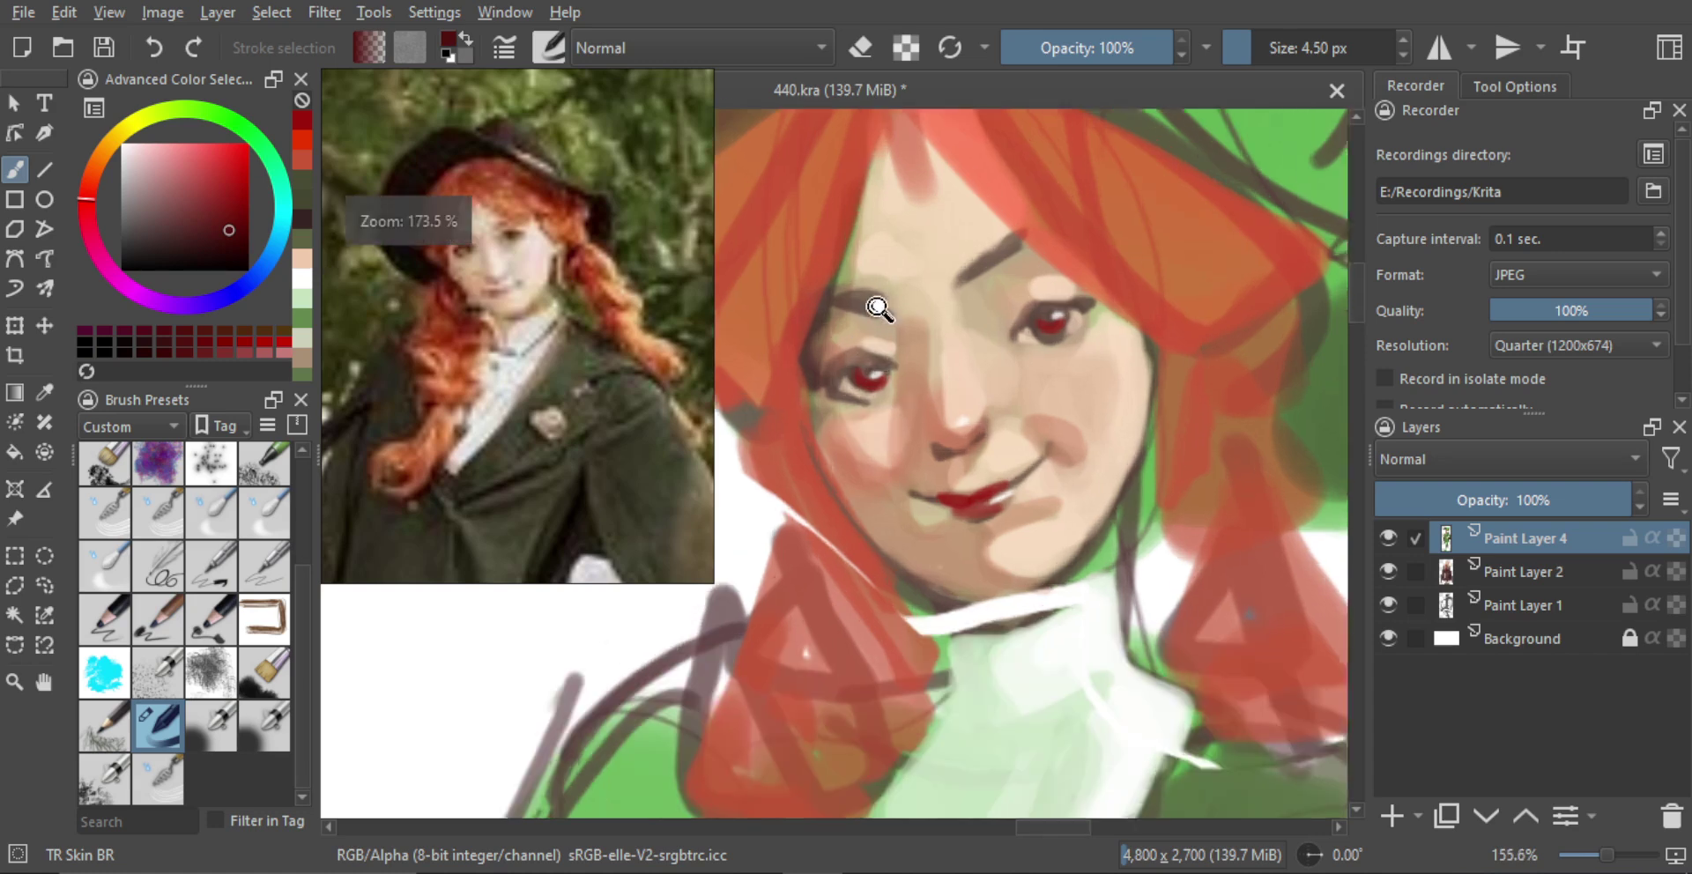
{"action": "left_click_drag", "start_coordinate": [829, 393], "coordinate": [832, 388]}
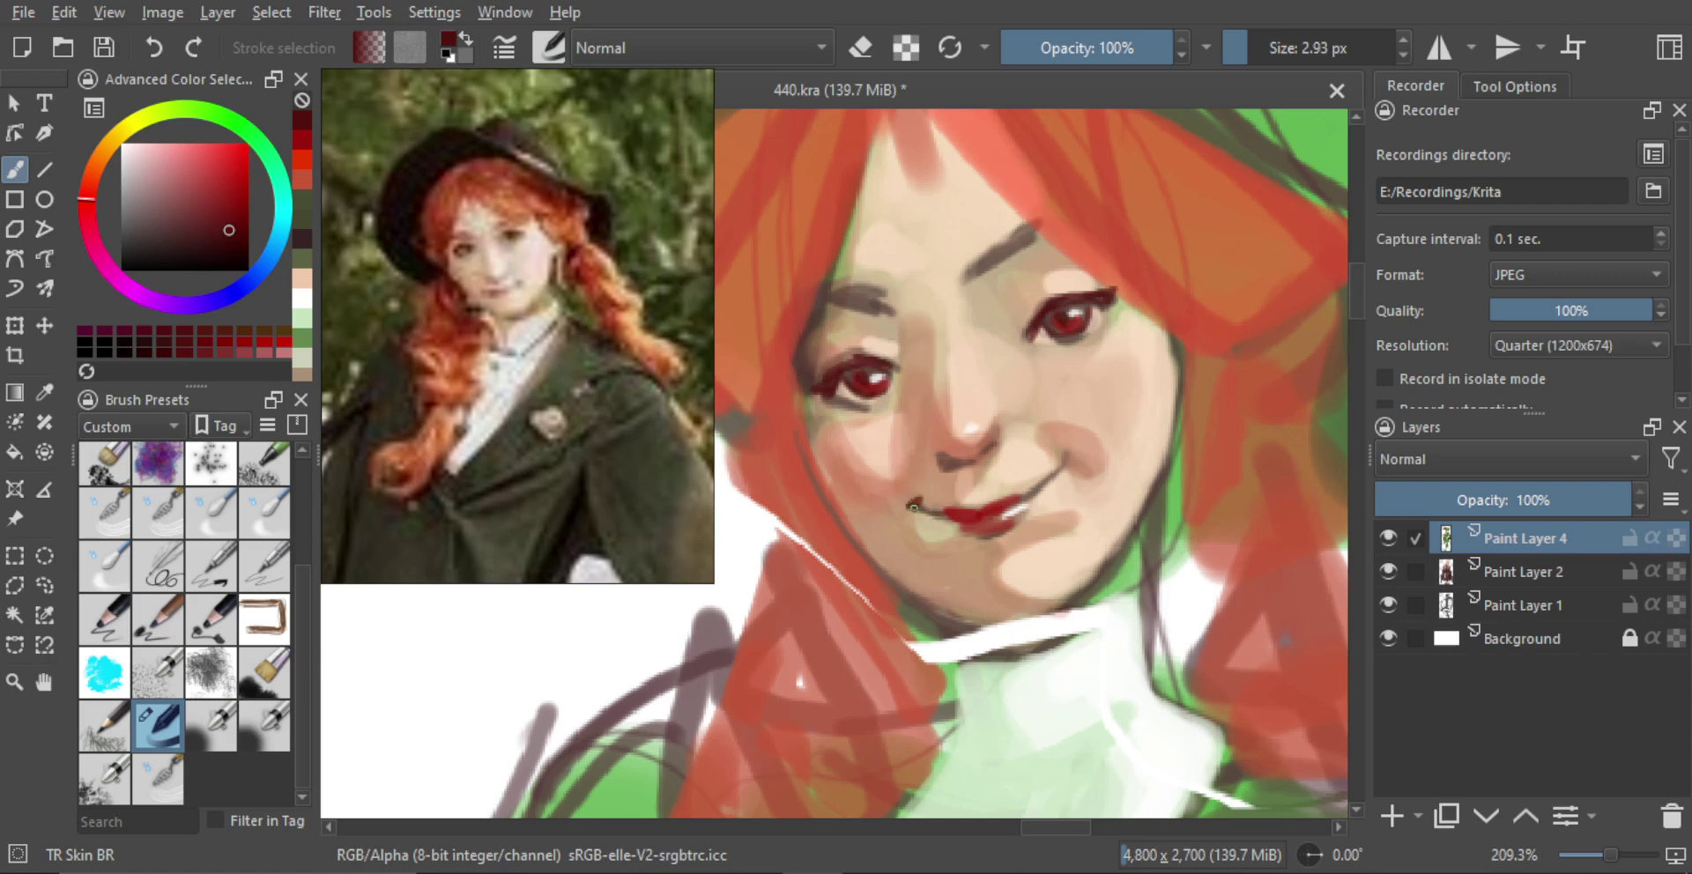
{"action": "key", "text": "bracketleft"}
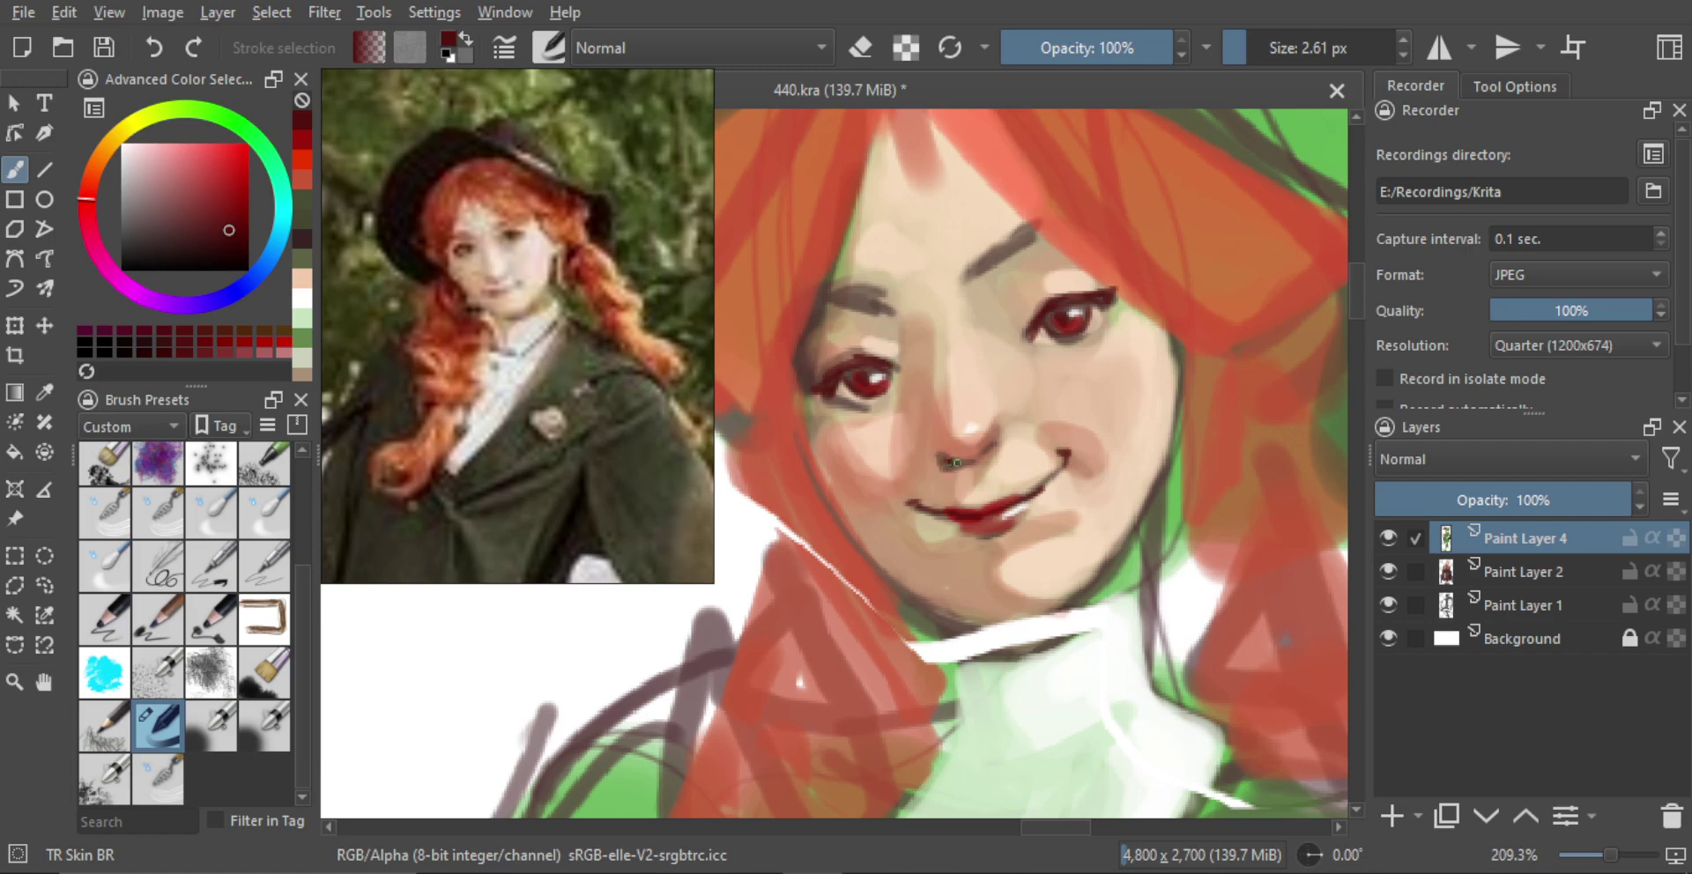
{"action": "left_click_drag", "start_coordinate": [956, 462], "coordinate": [959, 460]}
{"action": "scroll", "coordinate": [1013, 438], "scroll_direction": "down", "scroll_amount": 6}
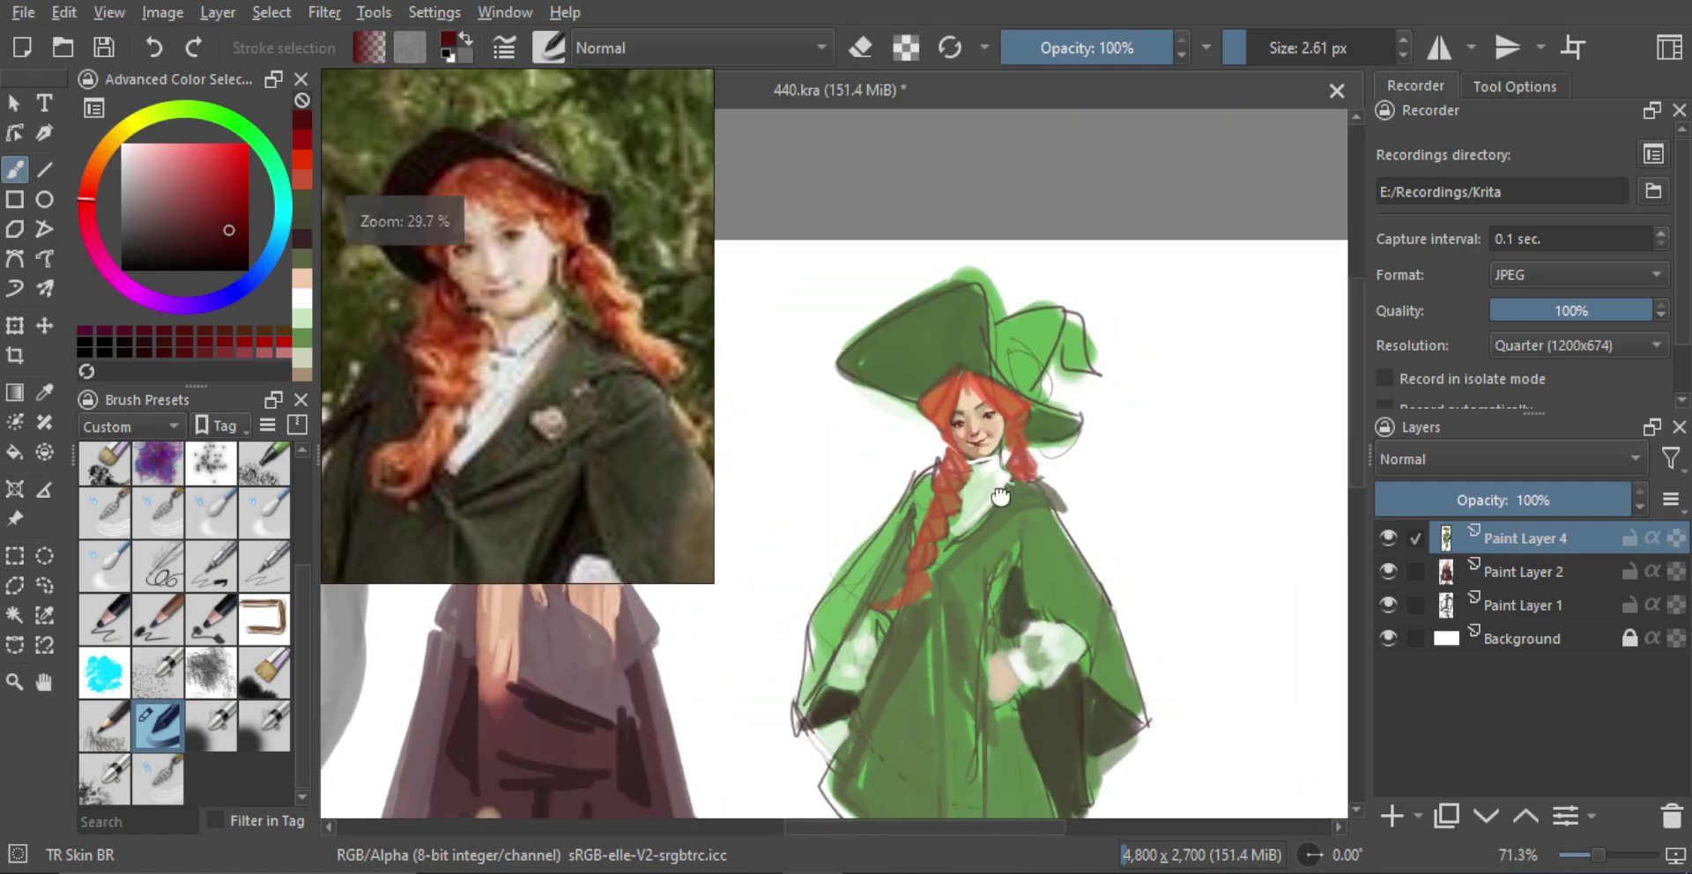
Sample the light skin tone and refine the jaw edge and neck with a brush of about 5 px
{"action": "scroll", "coordinate": [970, 477], "scroll_direction": "up", "scroll_amount": 6}
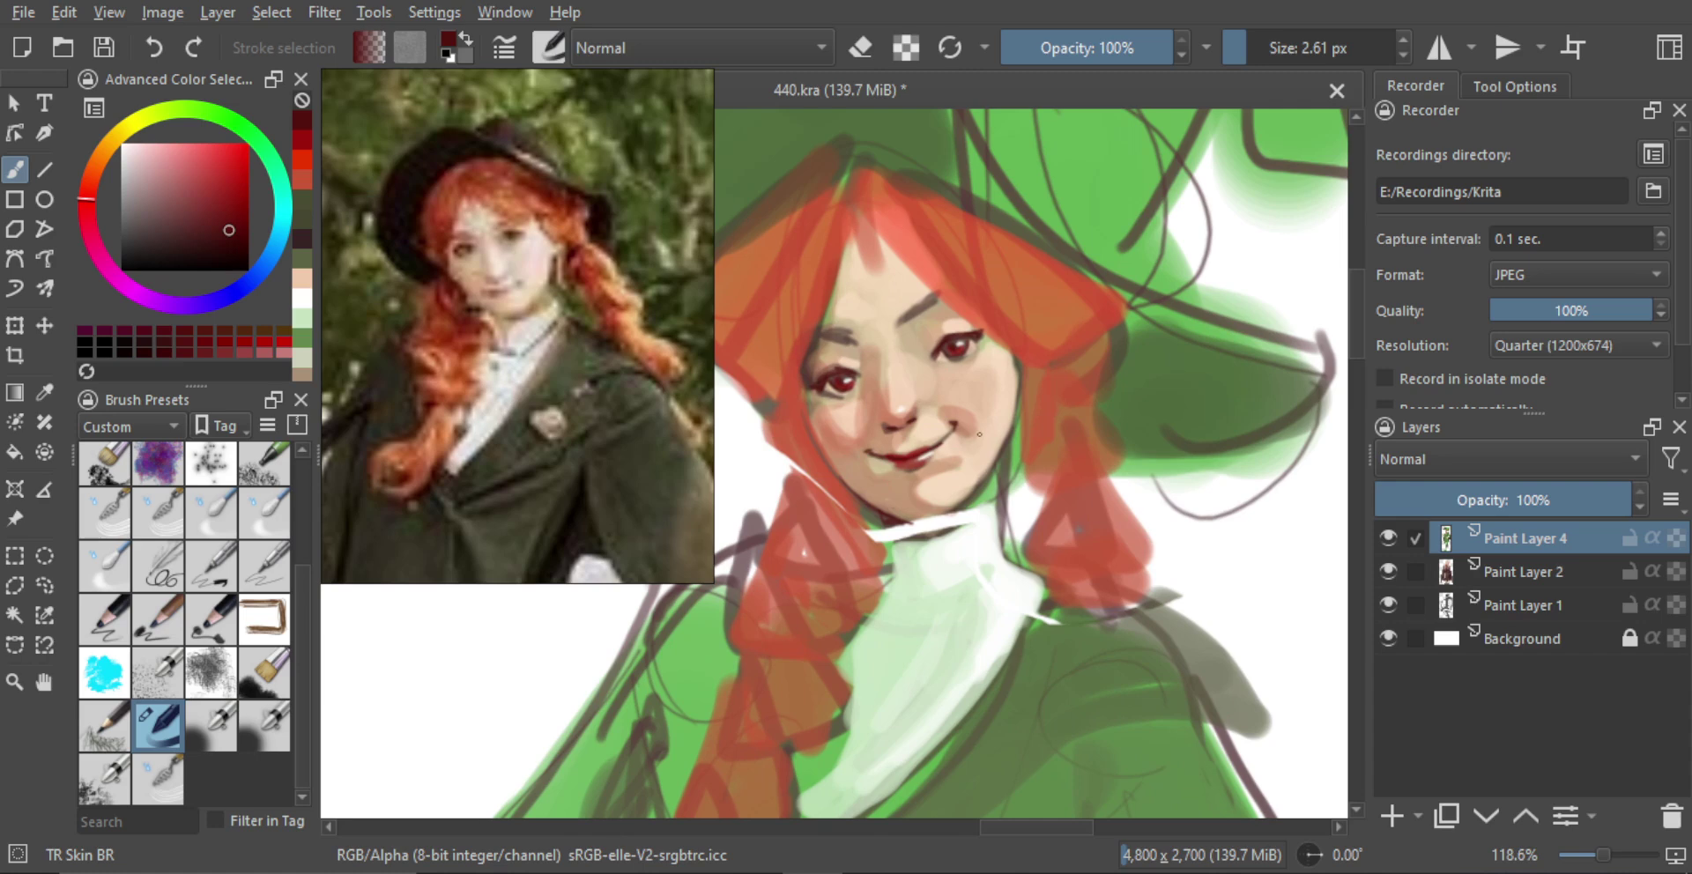
{"action": "left_click", "coordinate": [992, 462], "text": "ctrl"}
{"action": "left_click_drag", "start_coordinate": [982, 494], "coordinate": [994, 481]}
{"action": "left_click_drag", "start_coordinate": [984, 490], "coordinate": [993, 489]}
{"action": "left_click_drag", "start_coordinate": [999, 468], "coordinate": [1001, 484]}
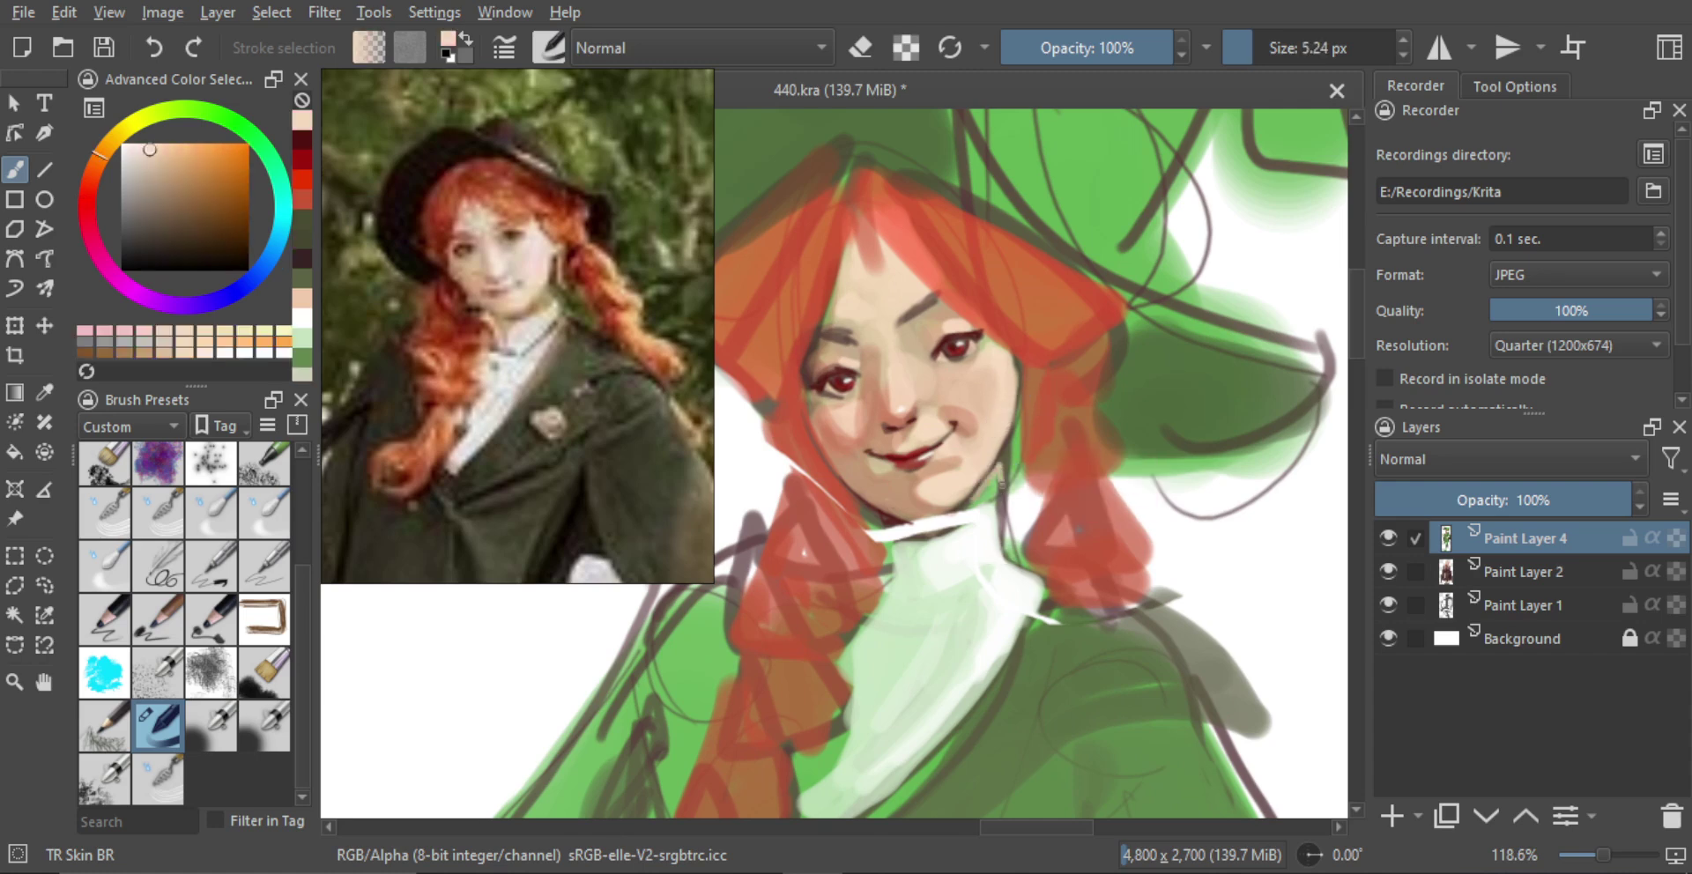
{"action": "left_click", "coordinate": [989, 481], "text": "ctrl"}
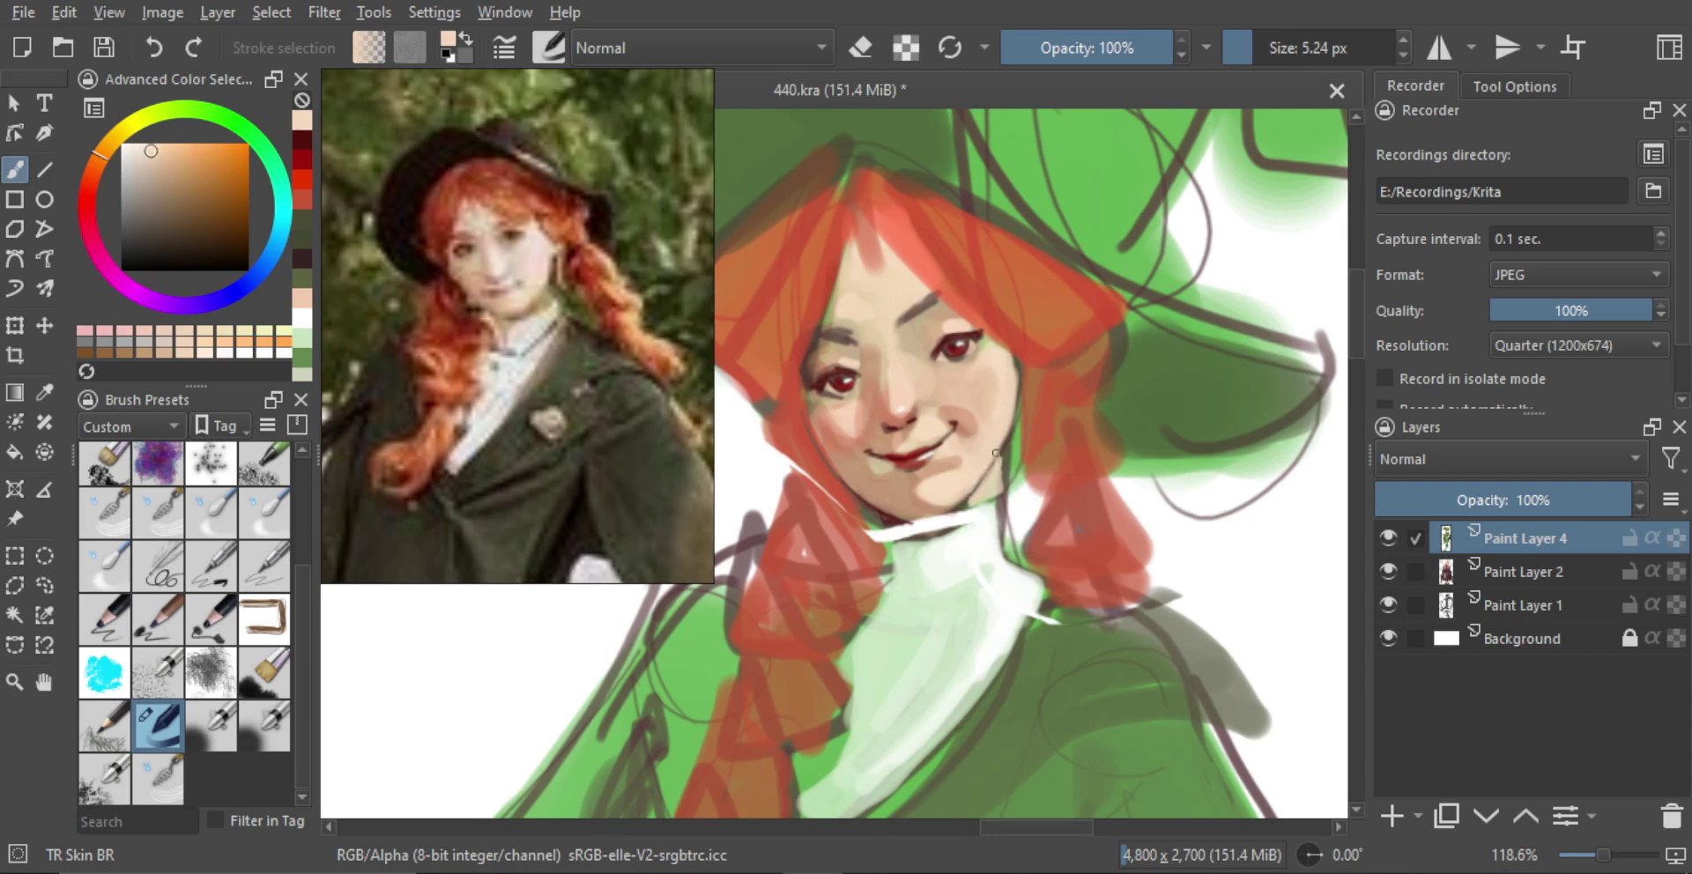
Erase the stray green beside the neck with a brush of about 5 px, and sample the collar's white
{"action": "left_click", "coordinate": [1010, 484], "text": "ctrl"}
{"action": "key", "text": "e"}
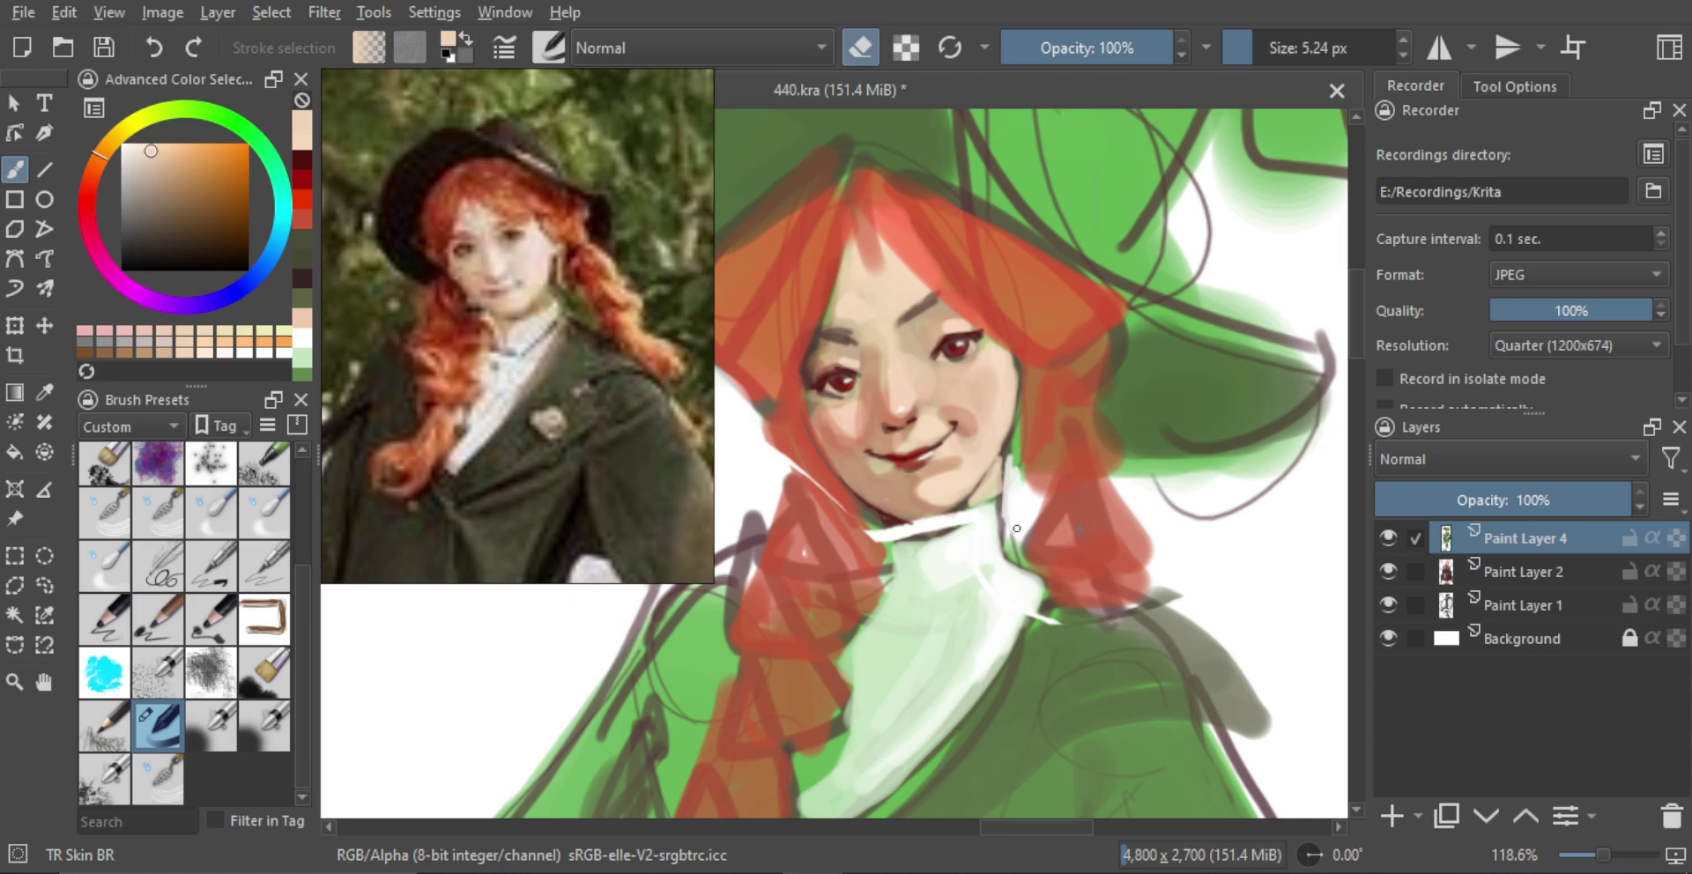
{"action": "left_click", "coordinate": [1013, 528], "text": "ctrl"}
{"action": "key", "text": "e"}
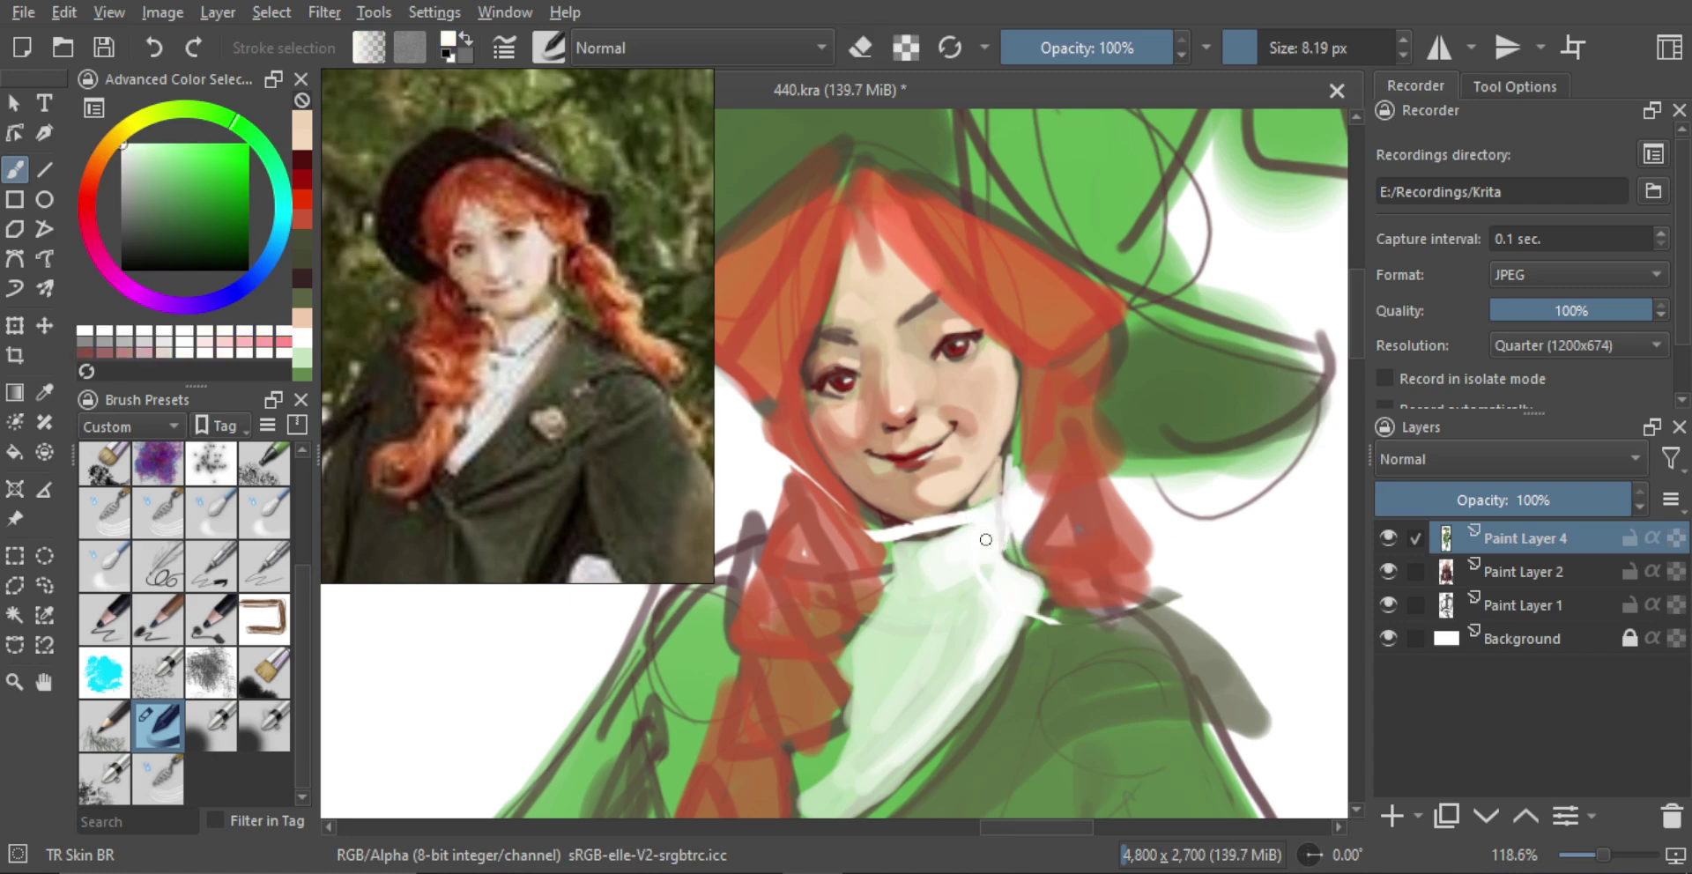
Outline the collar's edge below the jaw in sampled olive with a brush of about 4 px
{"action": "left_click", "coordinate": [1009, 491], "text": "ctrl"}
{"action": "left_click_drag", "start_coordinate": [1015, 544], "coordinate": [1028, 602]}
{"action": "key", "text": "ctrl+z"}
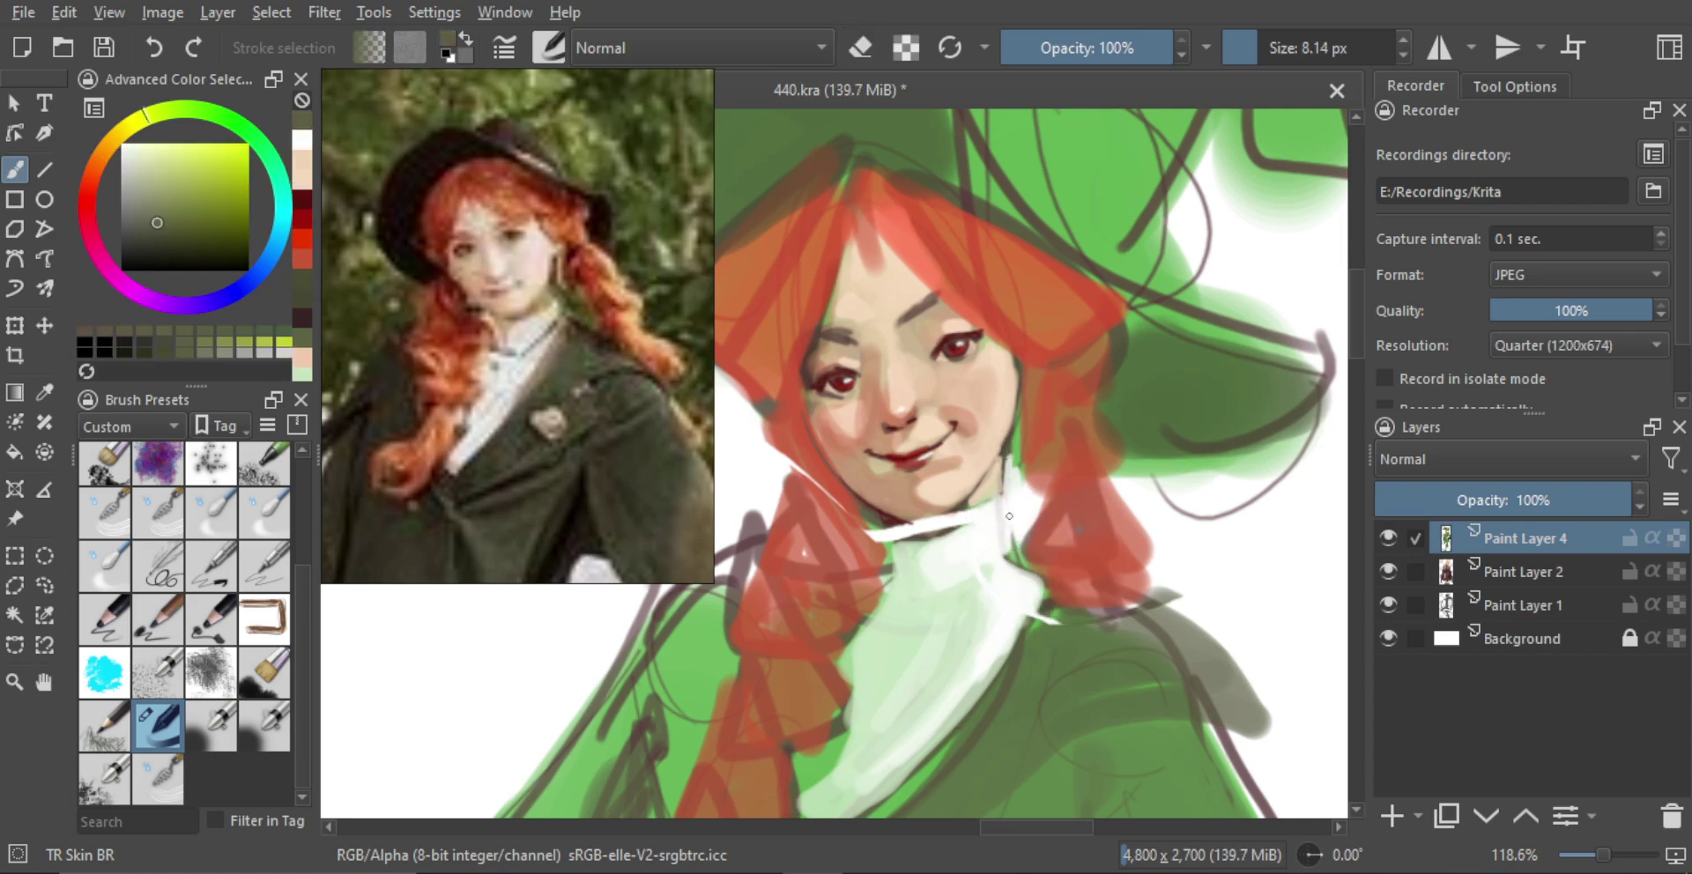
{"action": "left_click_drag", "start_coordinate": [1002, 490], "coordinate": [1015, 539]}
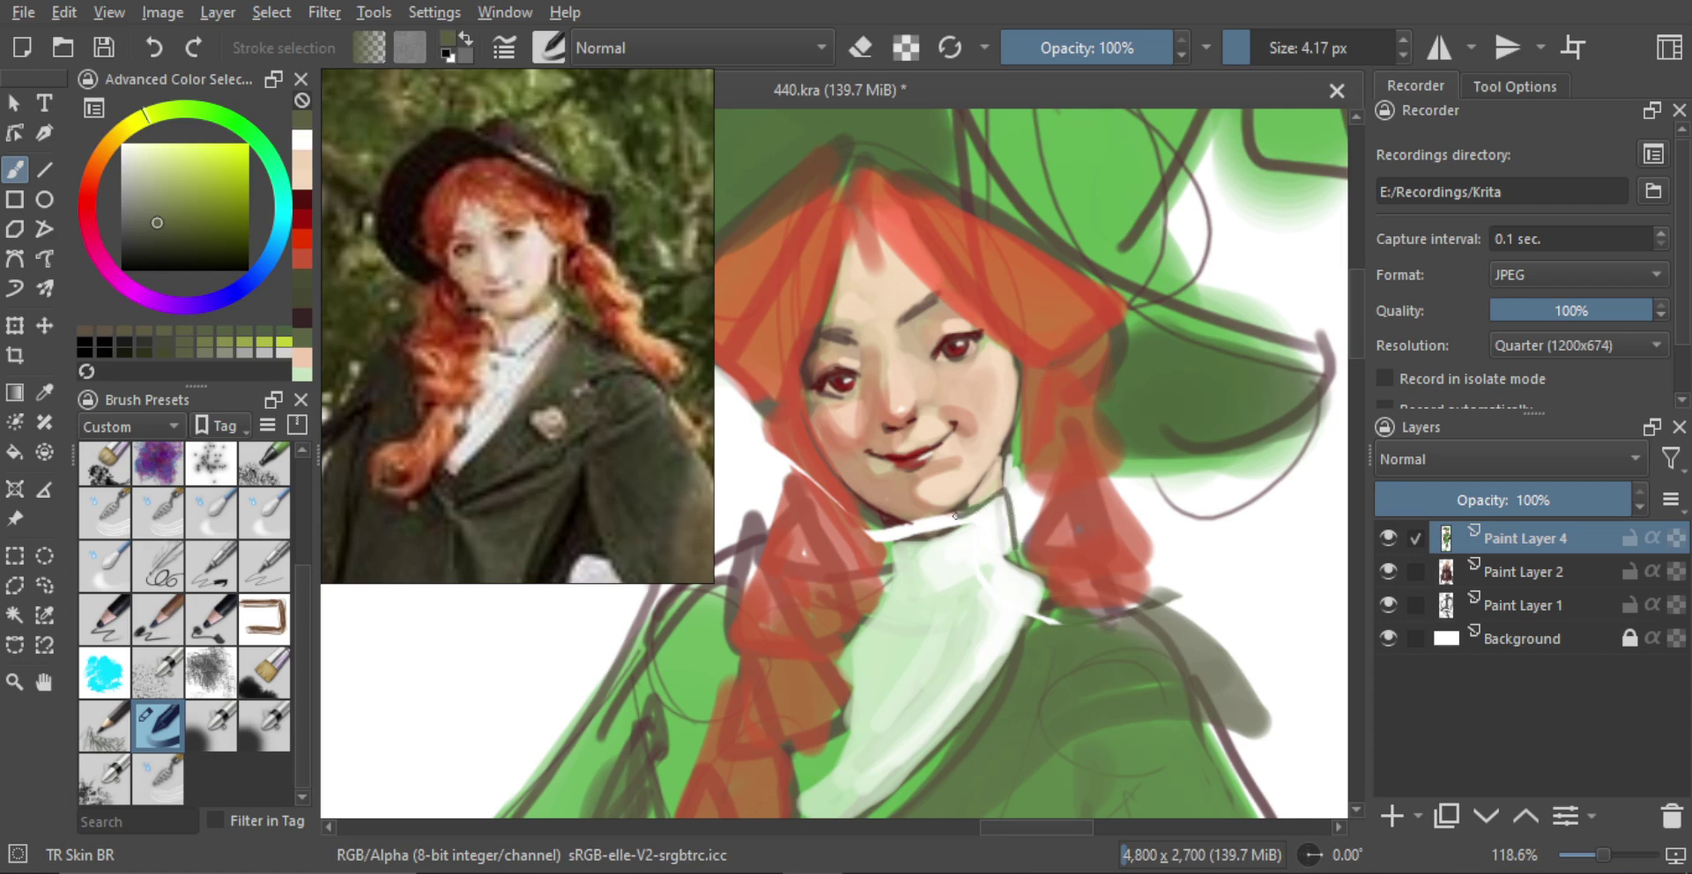
Sample an off-white from the collar and clean up its upper edge under the jaw with a brush of about 4 px
{"action": "left_click", "coordinate": [963, 533], "text": "ctrl"}
{"action": "mouse_move", "coordinate": [928, 525]}
{"action": "left_mouse_down"}
{"action": "mouse_move", "coordinate": [972, 513]}
{"action": "mouse_move", "coordinate": [1033, 531]}
{"action": "left_mouse_up"}
{"action": "mouse_move", "coordinate": [985, 430]}
{"action": "left_mouse_down"}
{"action": "mouse_move", "coordinate": [1048, 485]}
{"action": "mouse_move", "coordinate": [968, 423]}
{"action": "left_mouse_up"}
{"action": "left_click_drag", "start_coordinate": [968, 423], "coordinate": [1009, 362]}
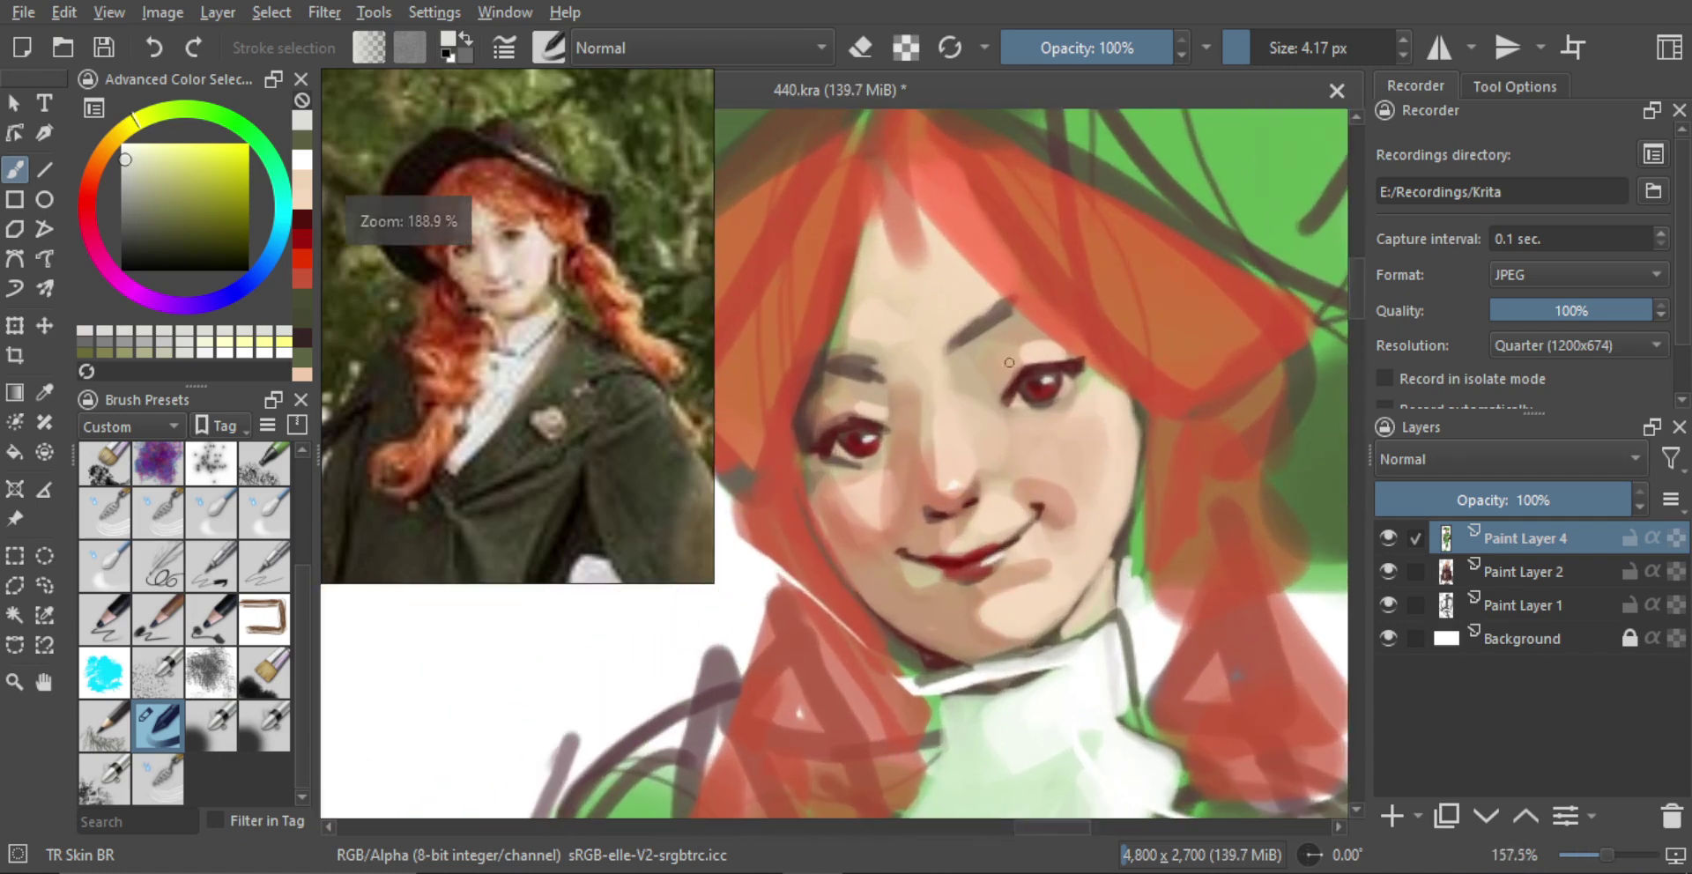
Sample the nearby skin tones and trim the eyebrow on the face's left side with a brush of about 4.5 px
{"action": "left_click", "coordinate": [1024, 379], "text": "ctrl"}
{"action": "left_click_drag", "start_coordinate": [854, 356], "coordinate": [847, 357]}
{"action": "left_click", "coordinate": [901, 351], "text": "ctrl"}
{"action": "left_click", "coordinate": [865, 358], "text": "ctrl"}
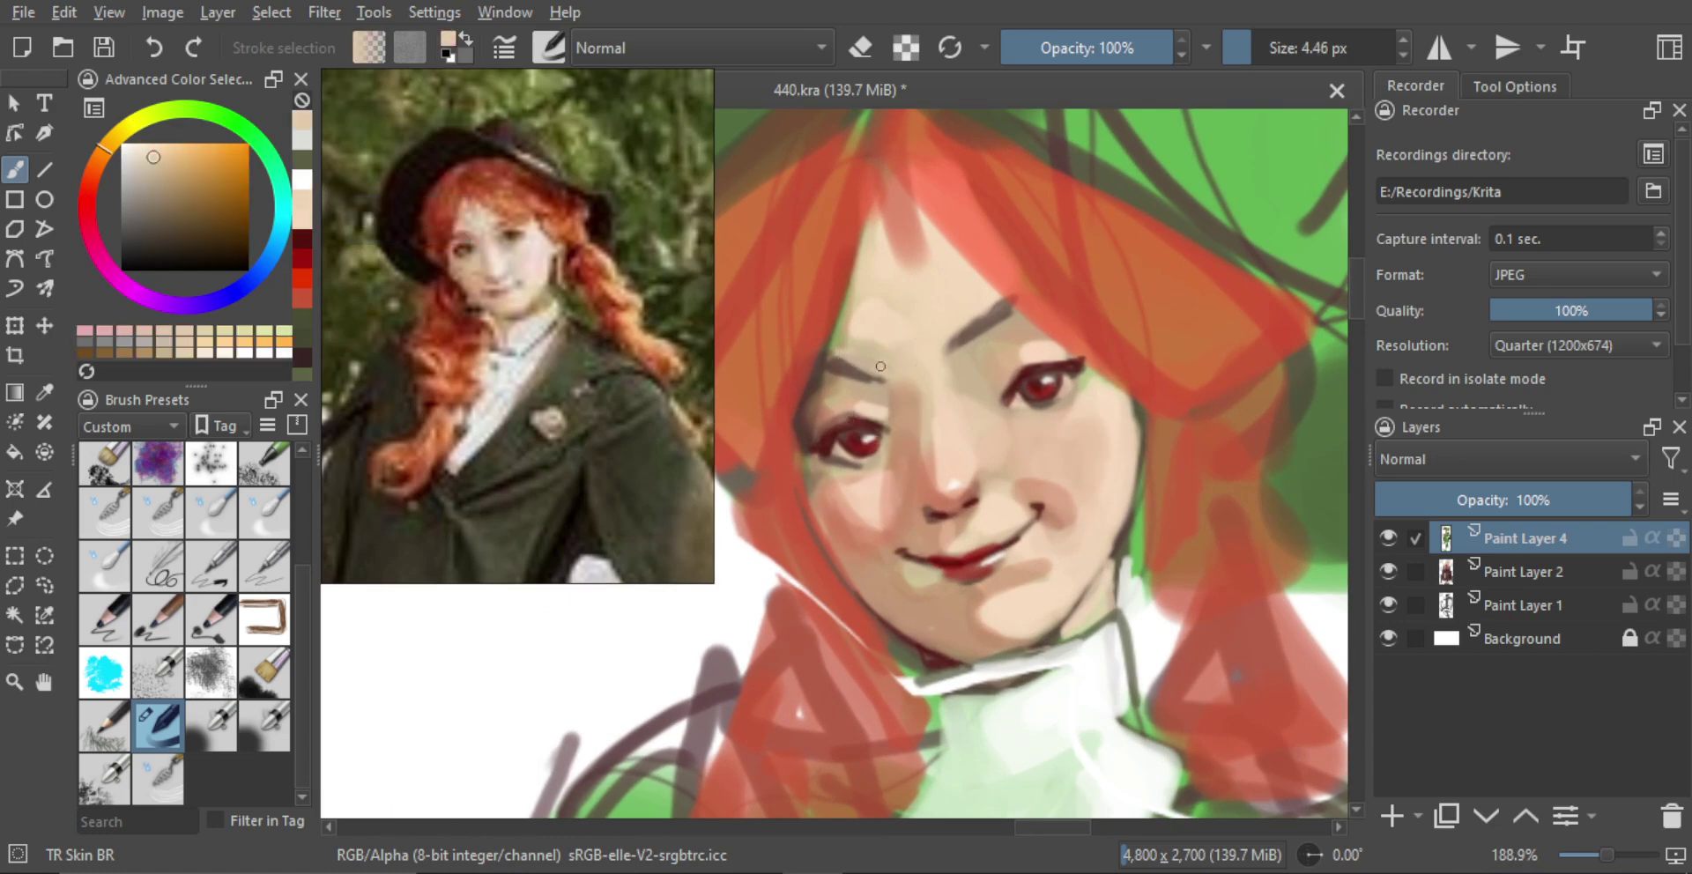
Sample the eye's dark red and repaint both eyebrows with a brush of about 5 px, undoing unsatisfactory strokes
{"action": "left_click", "coordinate": [833, 433], "text": "ctrl"}
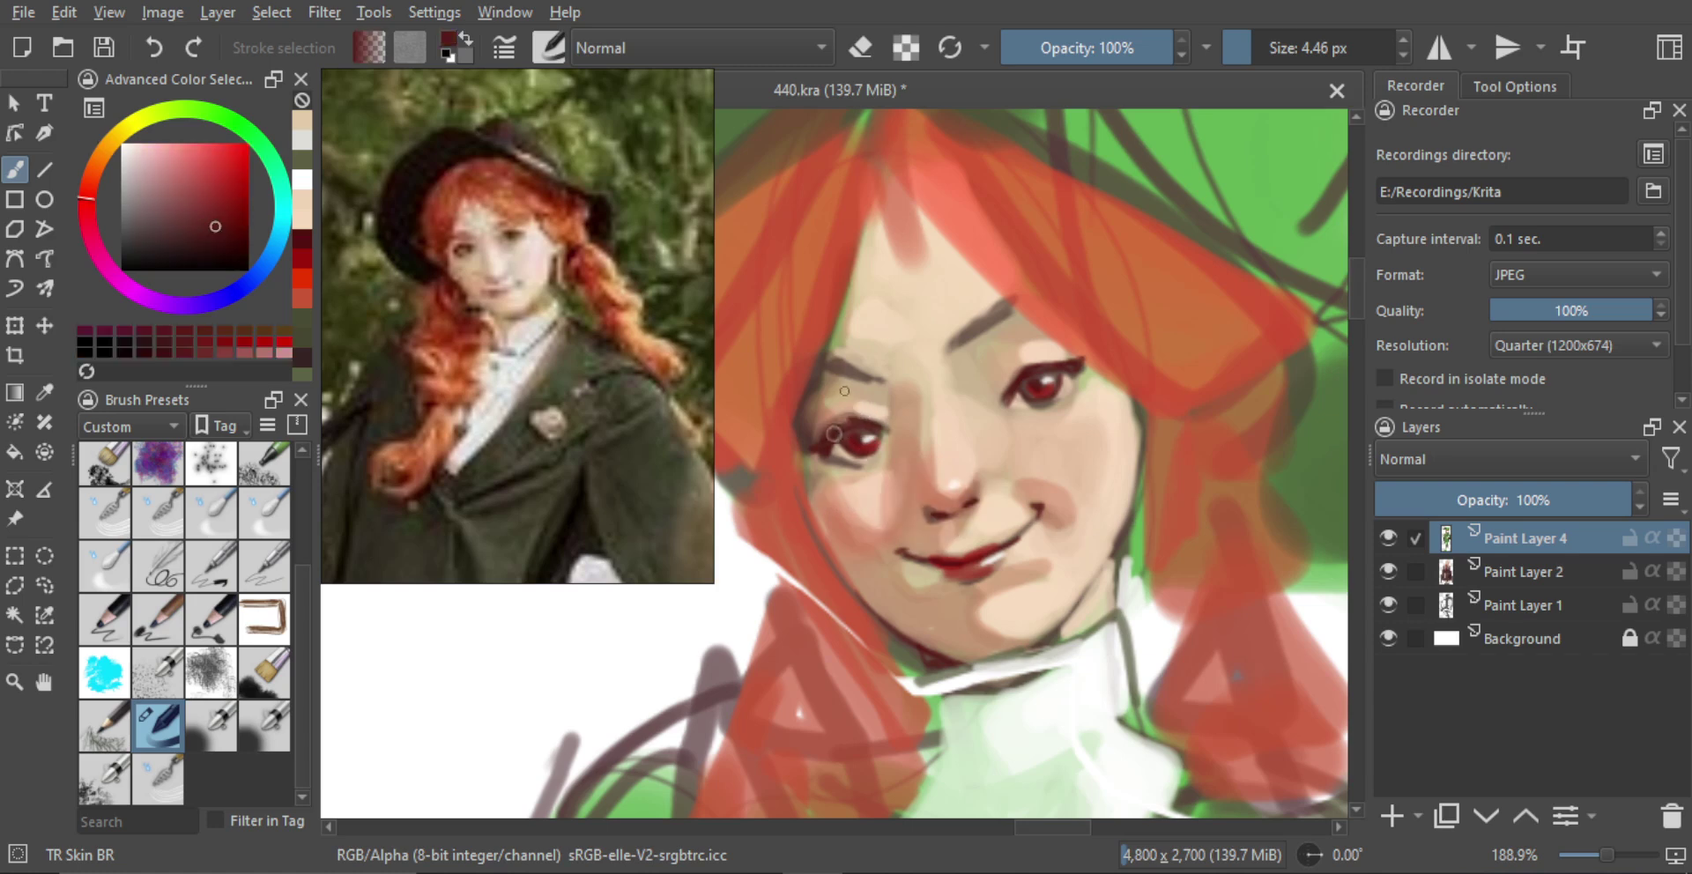
{"action": "left_click_drag", "start_coordinate": [864, 374], "coordinate": [830, 365]}
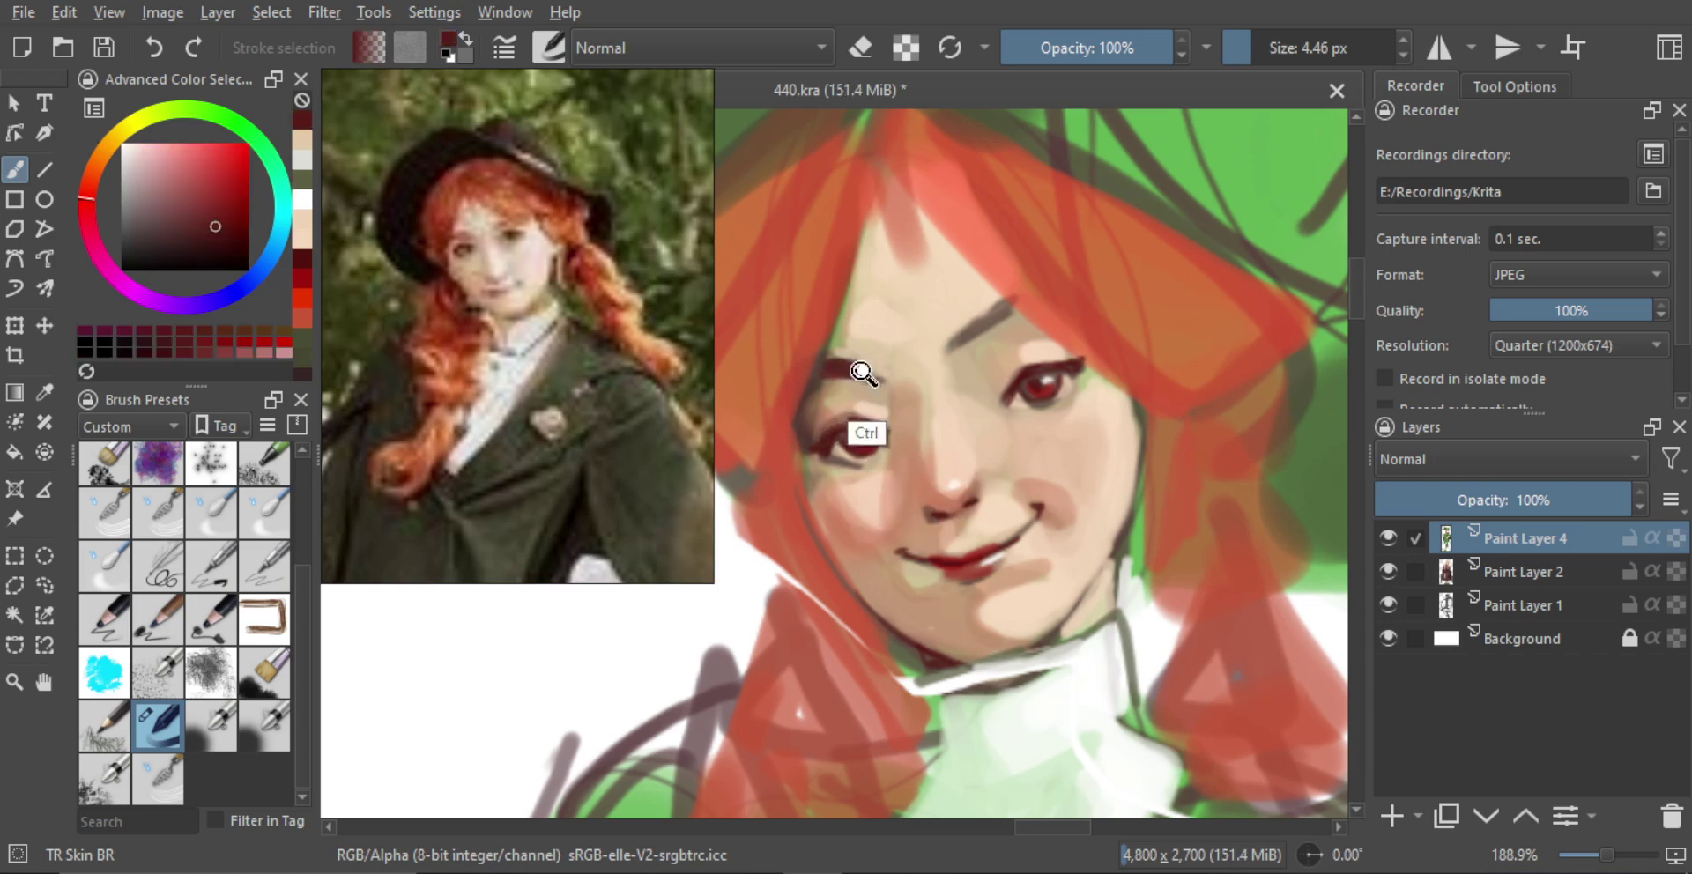
{"action": "key", "text": "ctrl+z"}
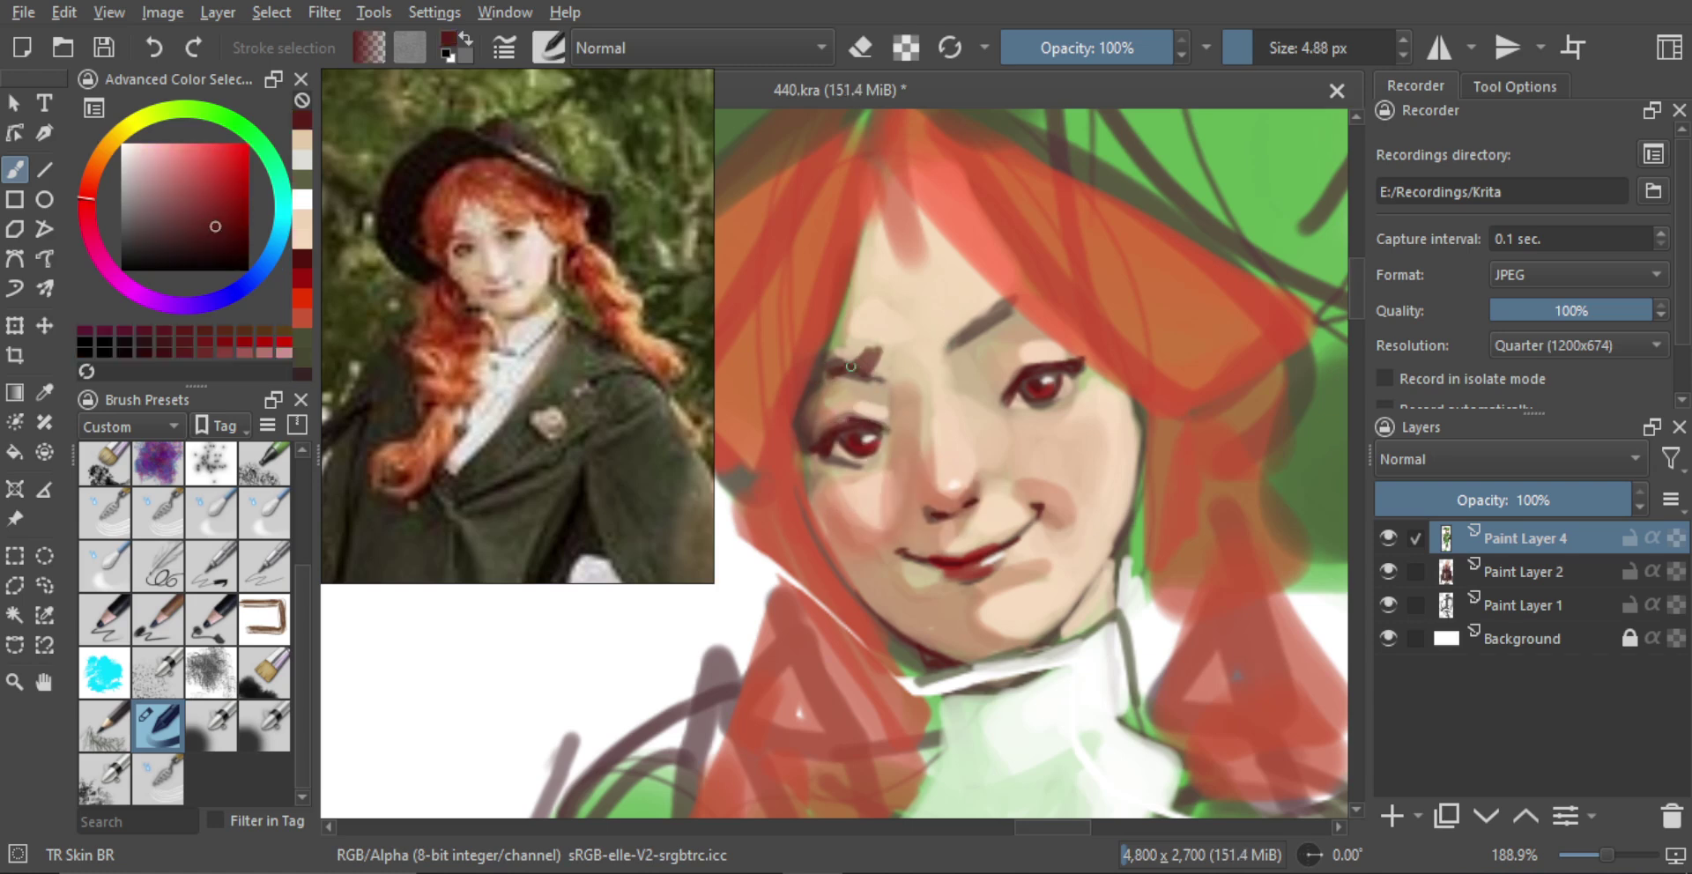
{"action": "key", "text": "ctrl+z"}
{"action": "left_click_drag", "start_coordinate": [814, 376], "coordinate": [865, 361]}
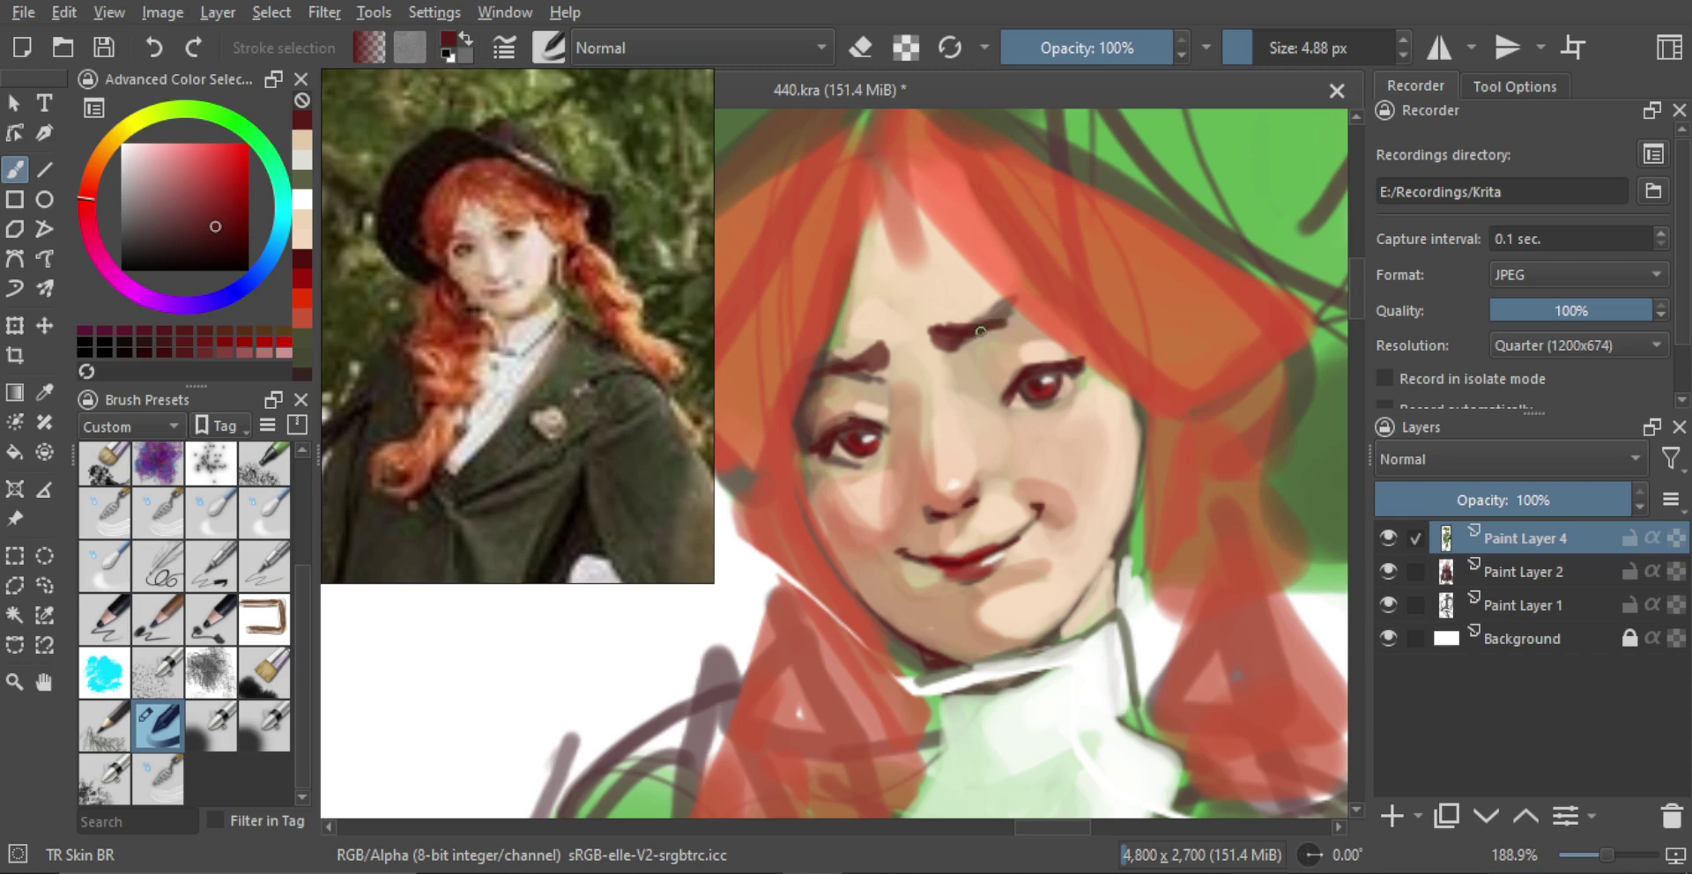
{"action": "left_click_drag", "start_coordinate": [981, 331], "coordinate": [1014, 307]}
Sample the light skin tone and clean up the skin around the eyebrow and eye with a brush of about 5 px
{"action": "left_click", "coordinate": [973, 379], "text": "ctrl"}
{"action": "left_click_drag", "start_coordinate": [1015, 373], "coordinate": [1071, 389]}
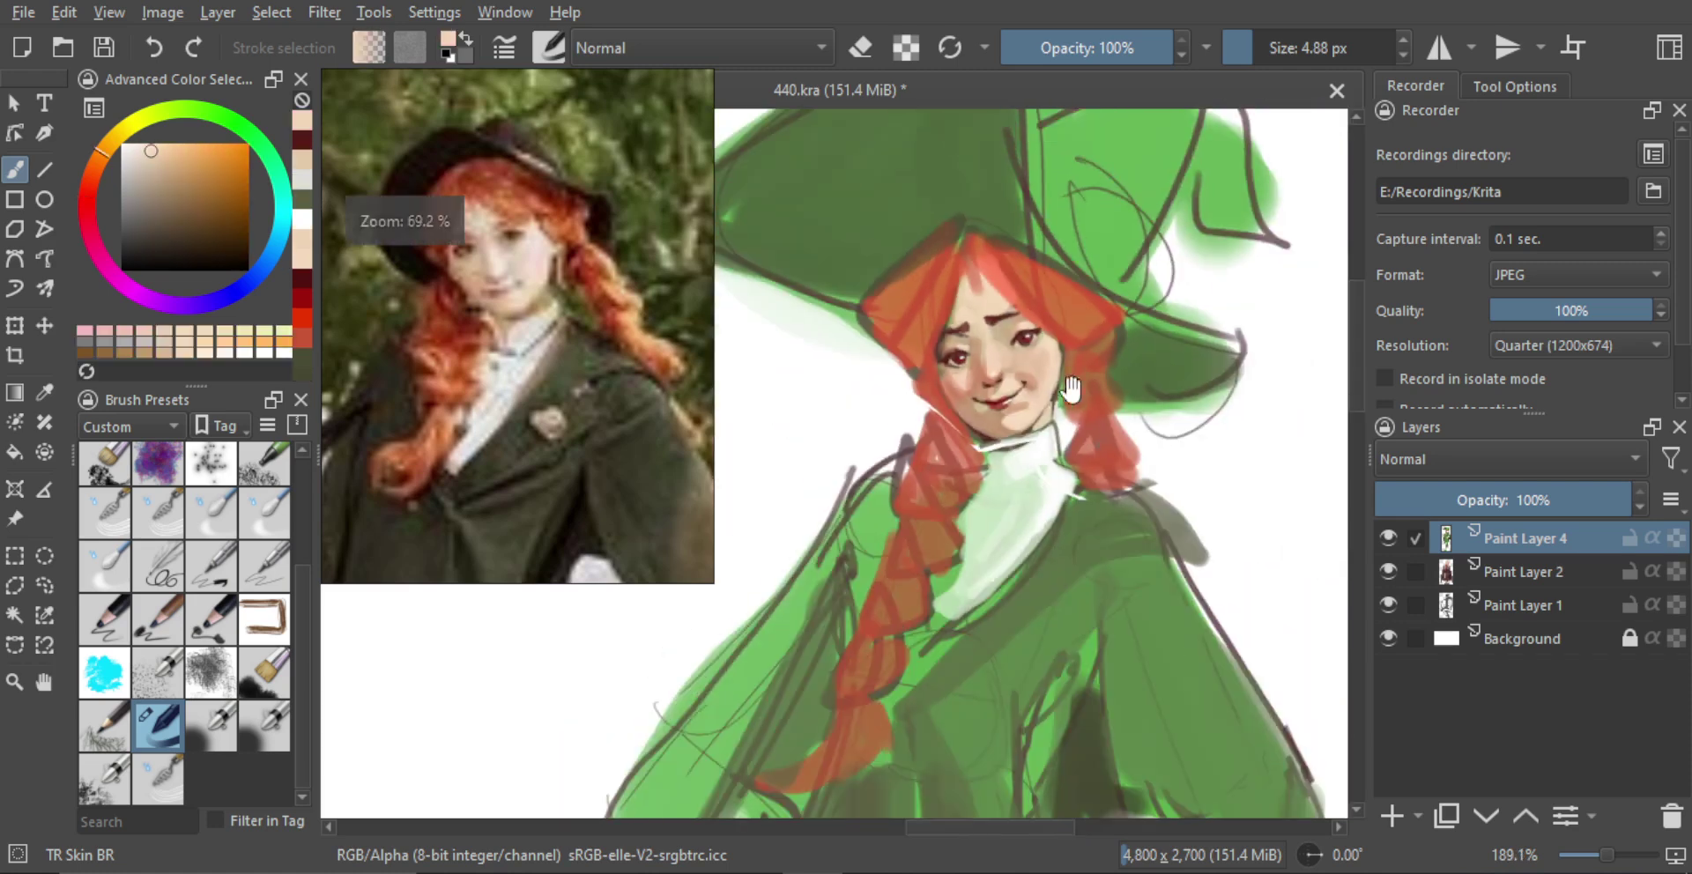
{"action": "scroll", "coordinate": [1071, 388], "scroll_direction": "down", "scroll_amount": 3}
{"action": "scroll", "coordinate": [1013, 291], "scroll_direction": "up", "scroll_amount": 5}
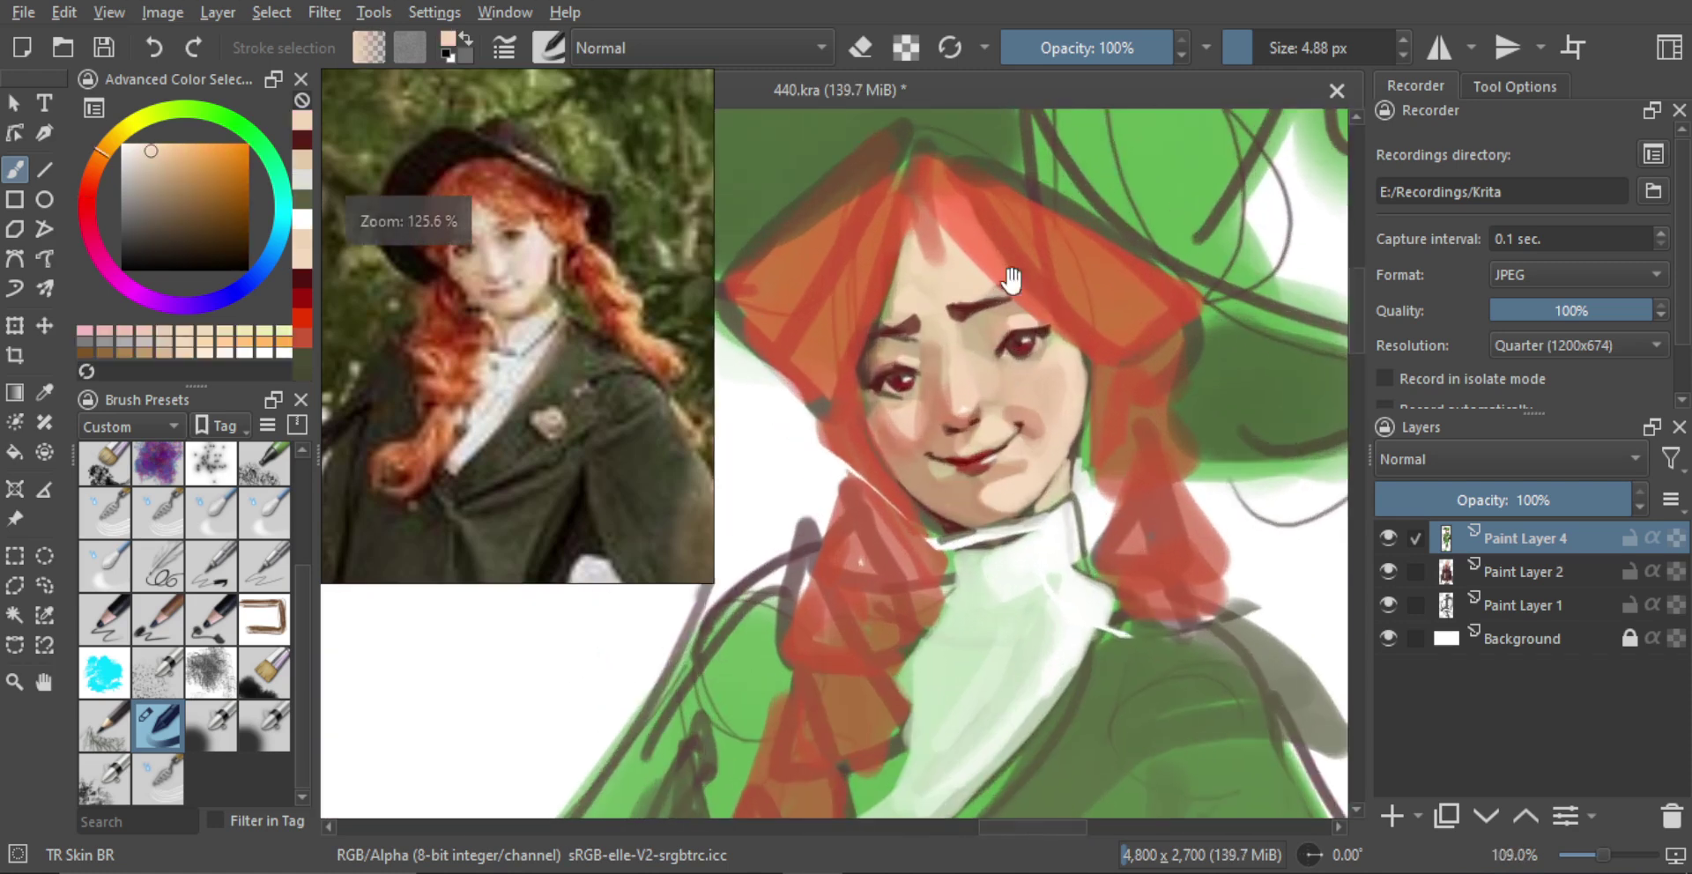
{"action": "scroll", "coordinate": [1012, 280], "scroll_direction": "up", "scroll_amount": 3}
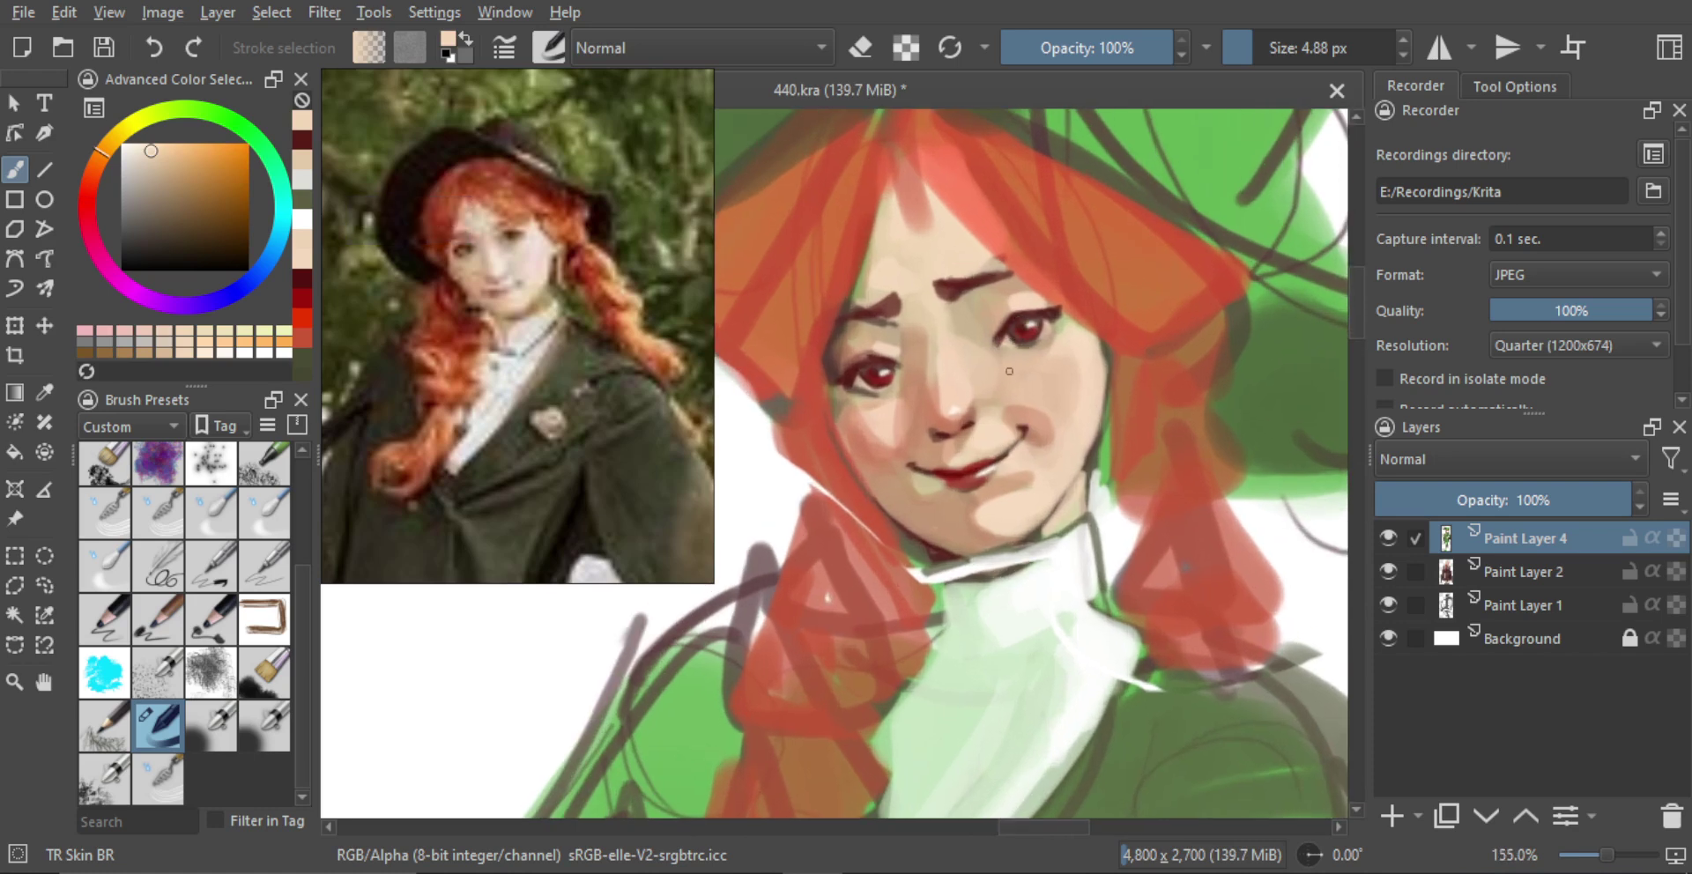
{"action": "scroll", "coordinate": [1012, 388], "scroll_direction": "down", "scroll_amount": 4}
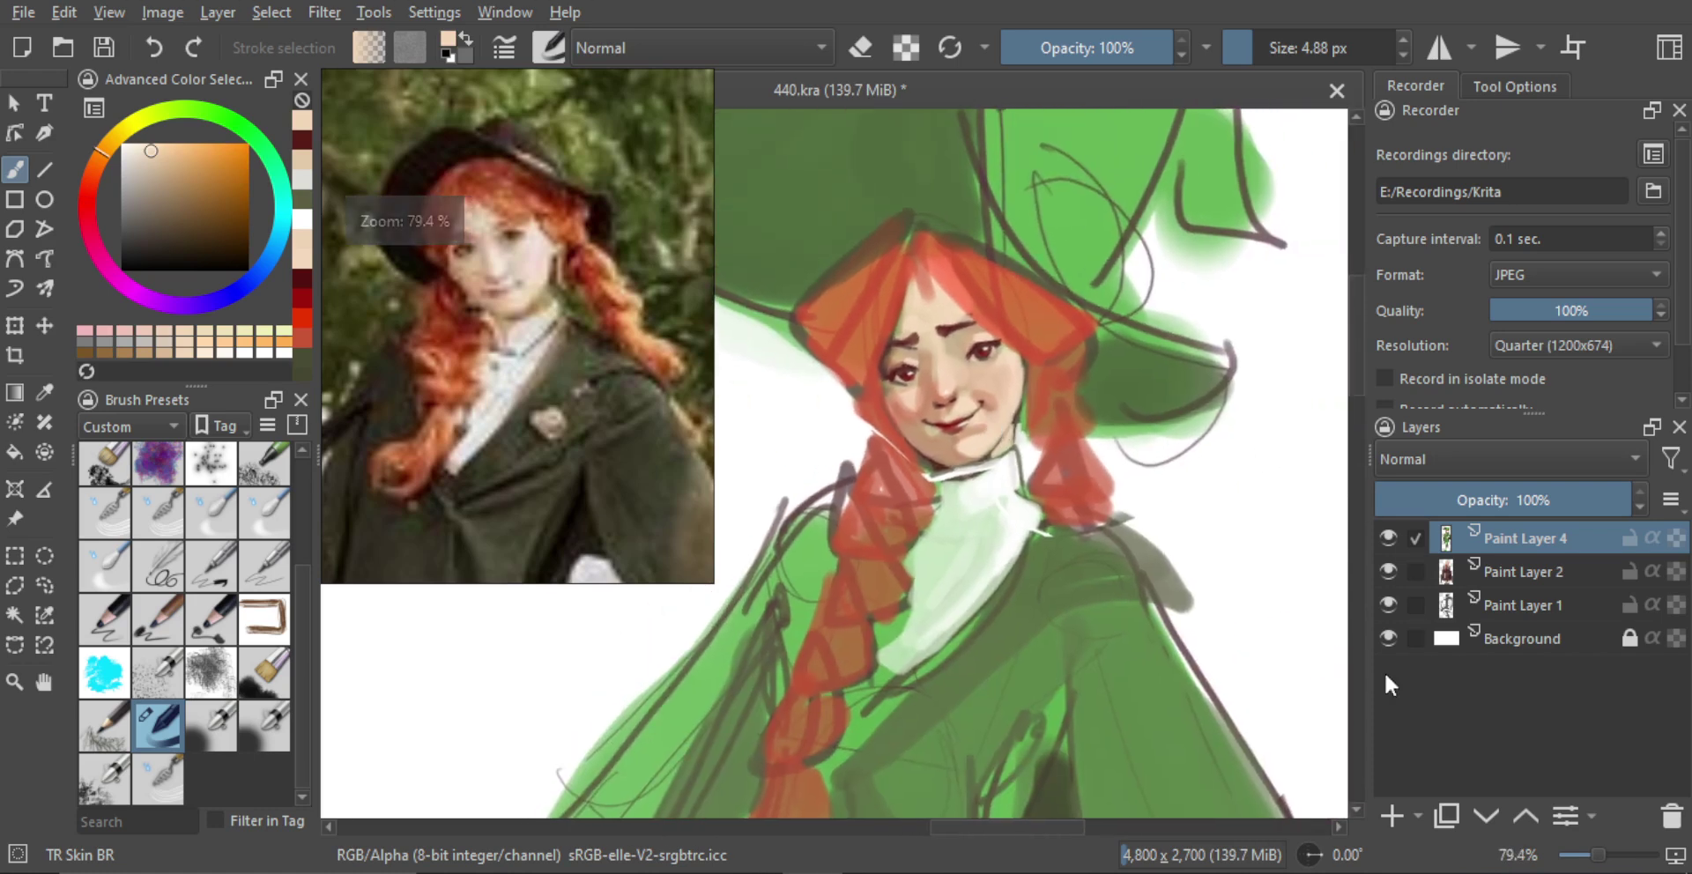
Add a new paint layer in Color Dodge mode and sample orange from the hair
{"action": "left_click", "coordinate": [1392, 815]}
{"action": "left_click", "coordinate": [1504, 459]}
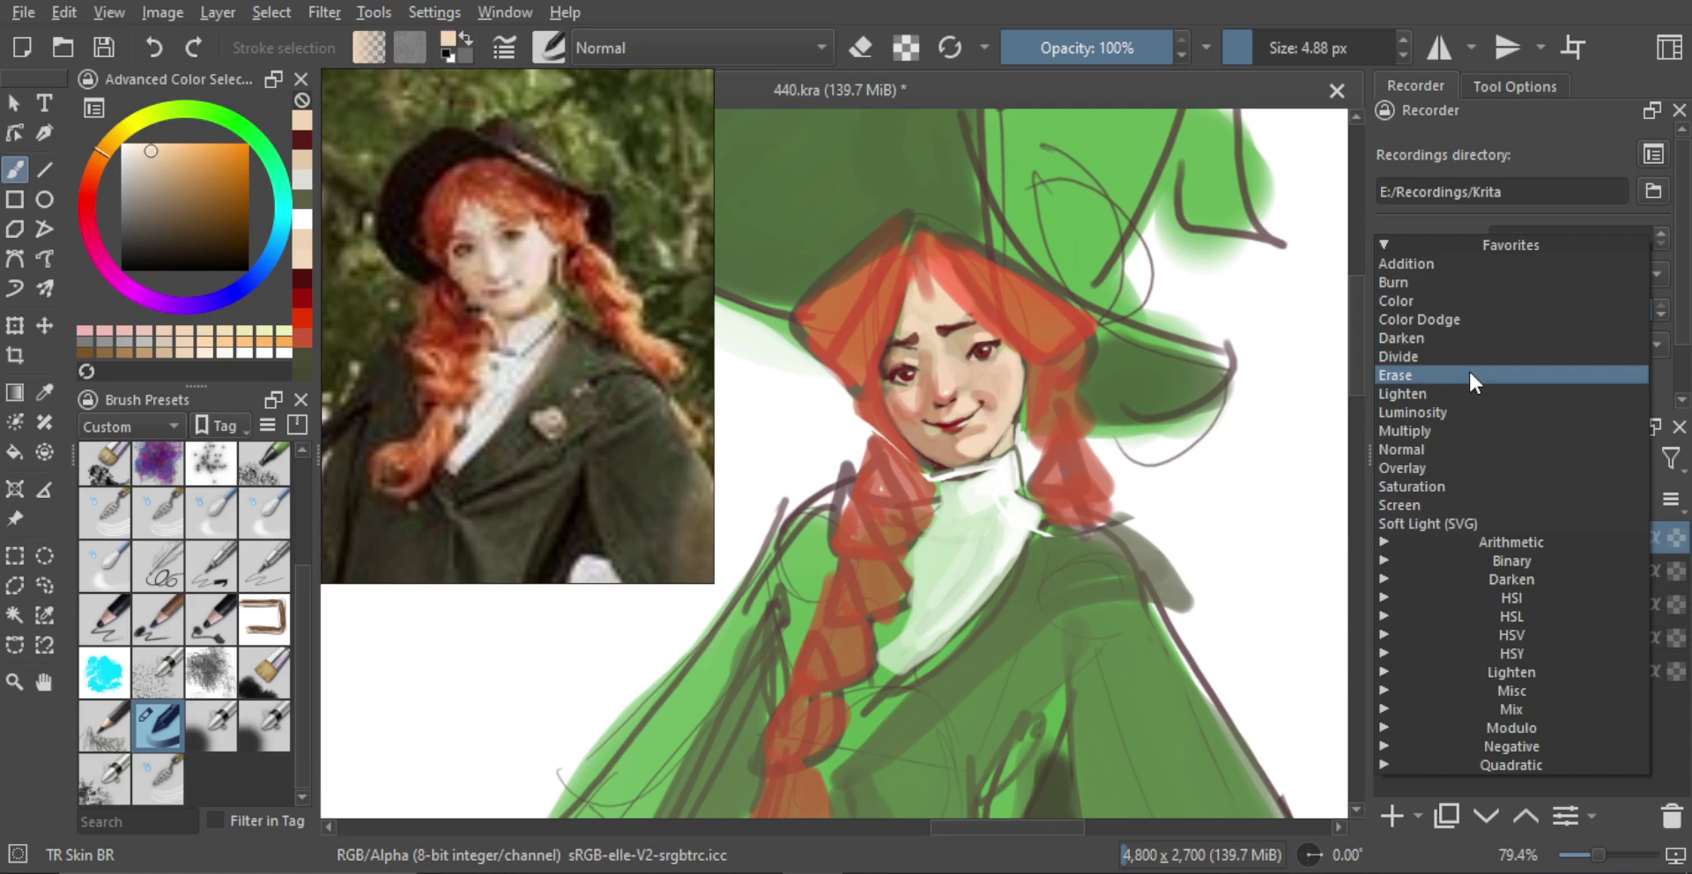
{"action": "left_click", "coordinate": [1461, 312]}
{"action": "left_click", "coordinate": [1048, 318], "text": "ctrl"}
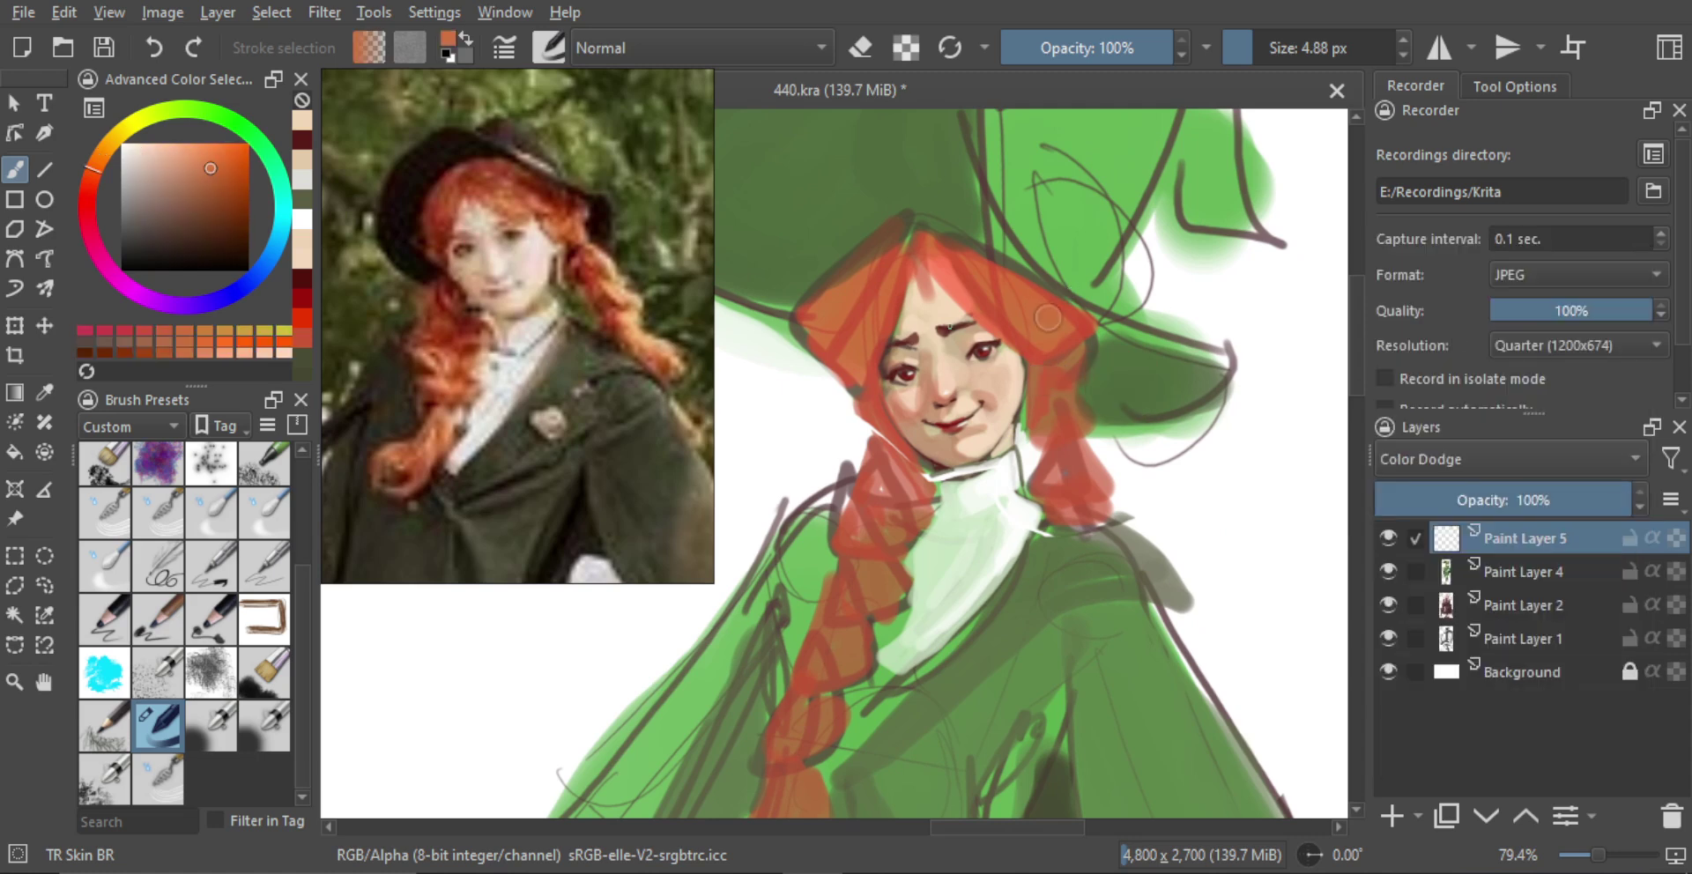
Paint an orange Color Dodge glow over the forehead, nose and cheeks, reducing the brush from about 36 to 16 px
{"action": "key", "text": "ctrl+z"}
{"action": "left_click_drag", "start_coordinate": [947, 328], "coordinate": [948, 307]}
{"action": "mouse_move", "coordinate": [948, 307]}
{"action": "left_mouse_down"}
{"action": "mouse_move", "coordinate": [945, 344]}
{"action": "mouse_move", "coordinate": [976, 335]}
{"action": "mouse_move", "coordinate": [951, 348]}
{"action": "mouse_move", "coordinate": [1031, 407]}
{"action": "mouse_move", "coordinate": [1014, 432]}
{"action": "left_mouse_up"}
{"action": "left_click_drag", "start_coordinate": [1013, 405], "coordinate": [974, 505]}
{"action": "key", "text": "ctrl+z"}
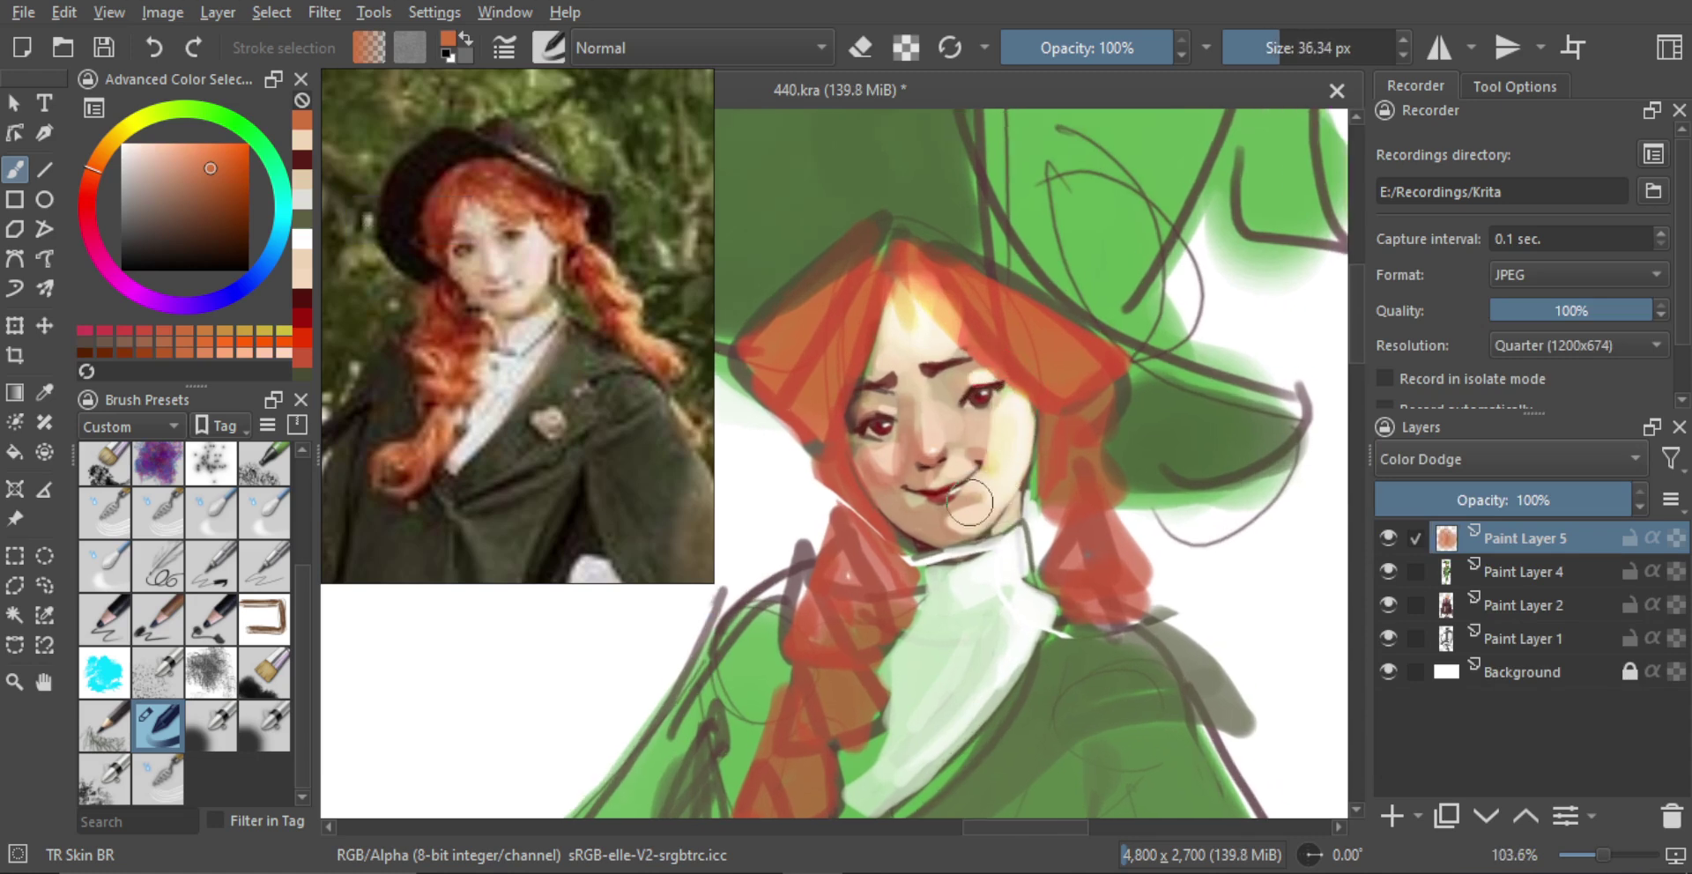
{"action": "mouse_move", "coordinate": [964, 439]}
{"action": "left_mouse_down"}
{"action": "mouse_move", "coordinate": [924, 409]}
{"action": "mouse_move", "coordinate": [945, 441]}
{"action": "left_mouse_up"}
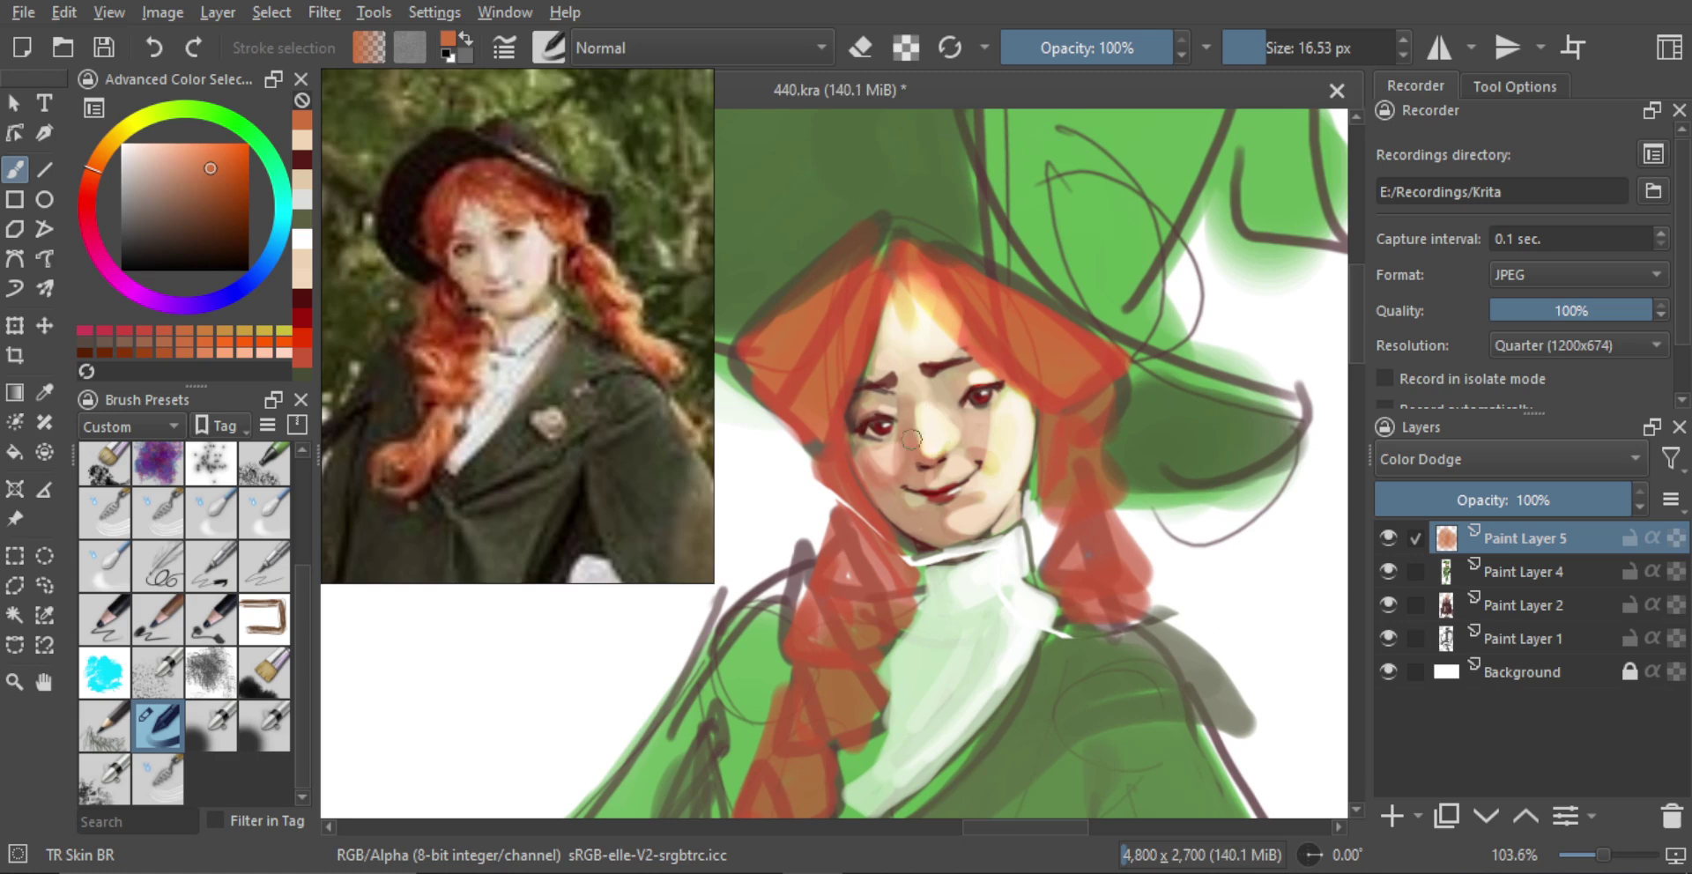
Refine the glow around the nose, cheeks and mouth corner, alternately erasing and painting with a brush of about 16 to 9 px
{"action": "scroll", "coordinate": [881, 456], "scroll_direction": "up", "scroll_amount": 1}
{"action": "key", "text": "e"}
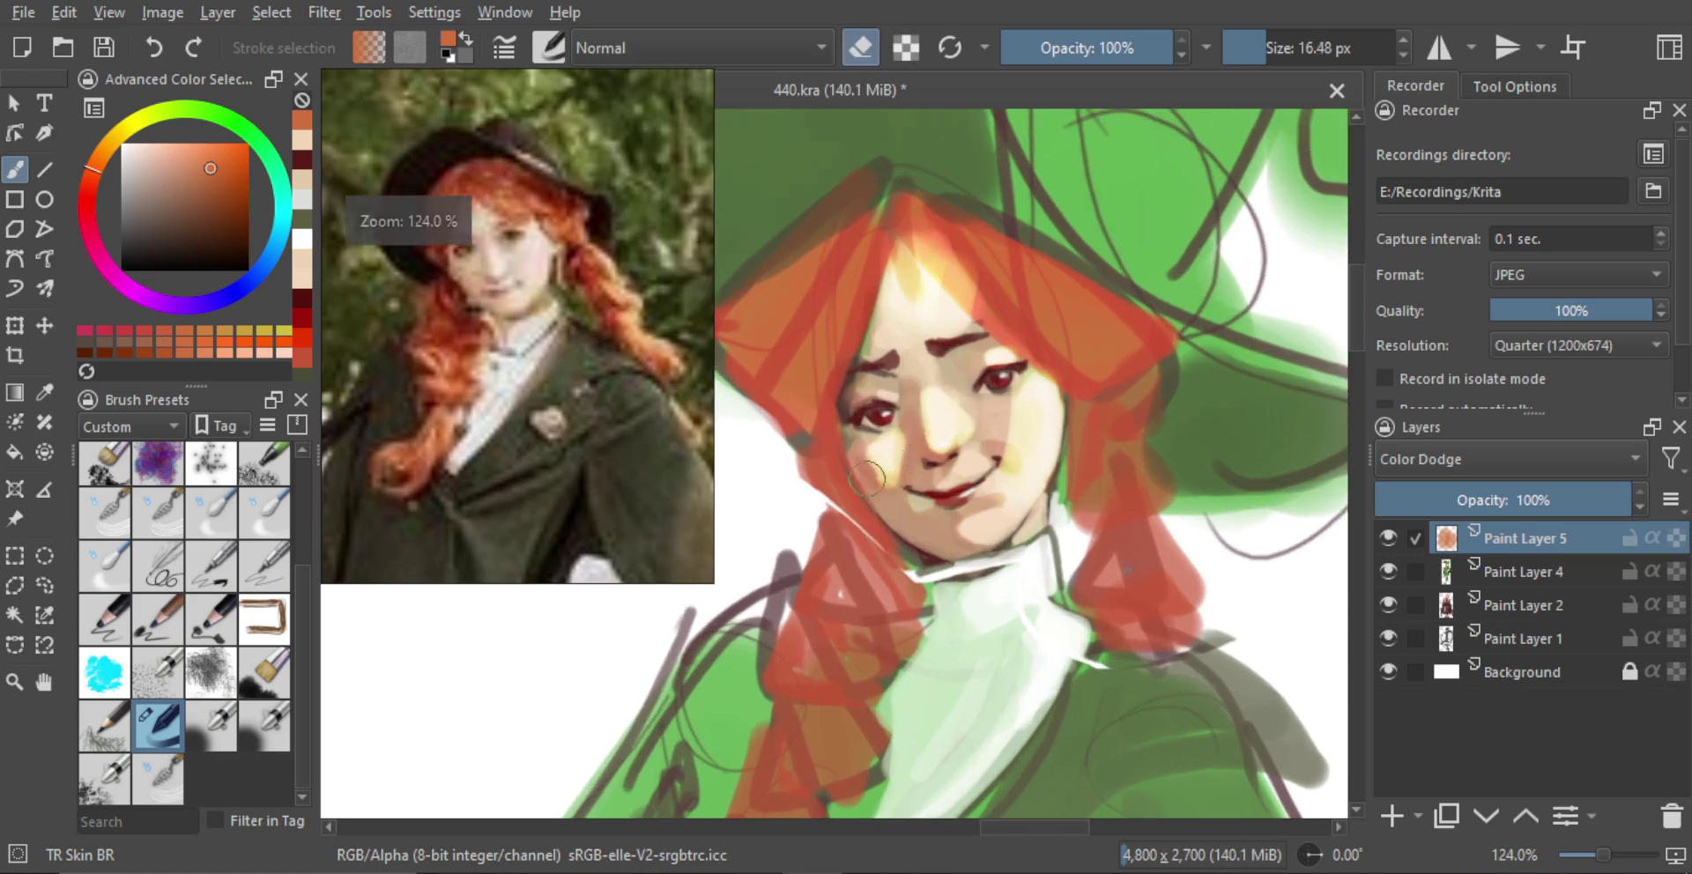
{"action": "left_click_drag", "start_coordinate": [891, 460], "coordinate": [876, 460]}
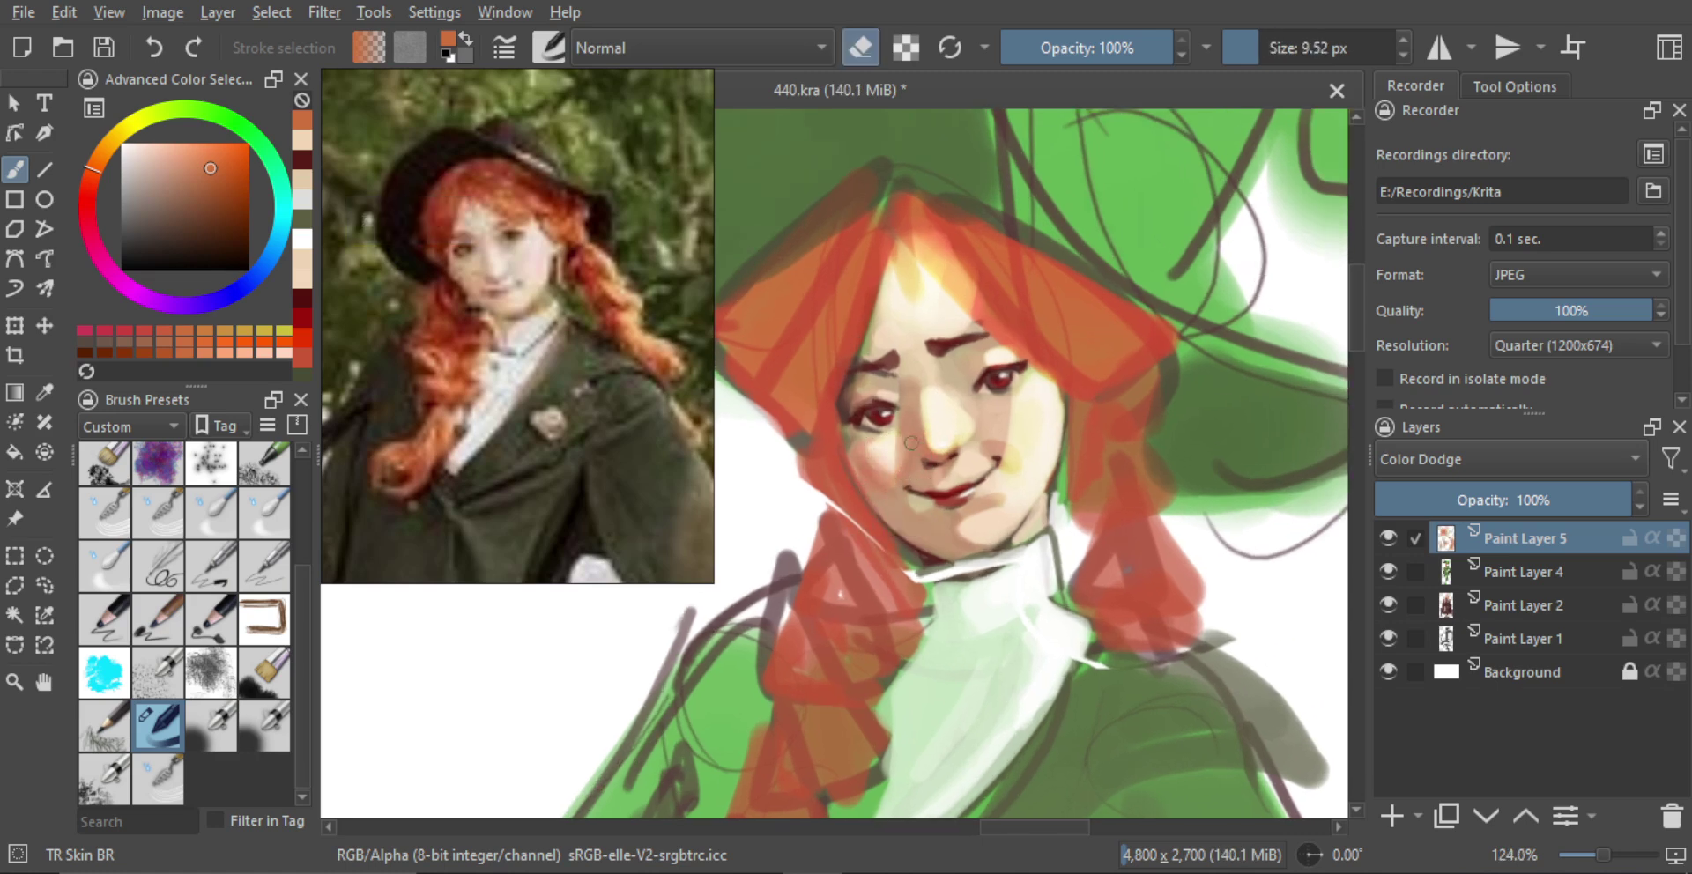
{"action": "key", "text": "e"}
{"action": "key", "text": "e"}
{"action": "mouse_move", "coordinate": [968, 409]}
{"action": "left_mouse_down"}
{"action": "mouse_move", "coordinate": [966, 469]}
{"action": "mouse_move", "coordinate": [979, 460]}
{"action": "mouse_move", "coordinate": [987, 490]}
{"action": "left_mouse_up"}
{"action": "key", "text": "e"}
{"action": "key", "text": "e"}
{"action": "key", "text": "e"}
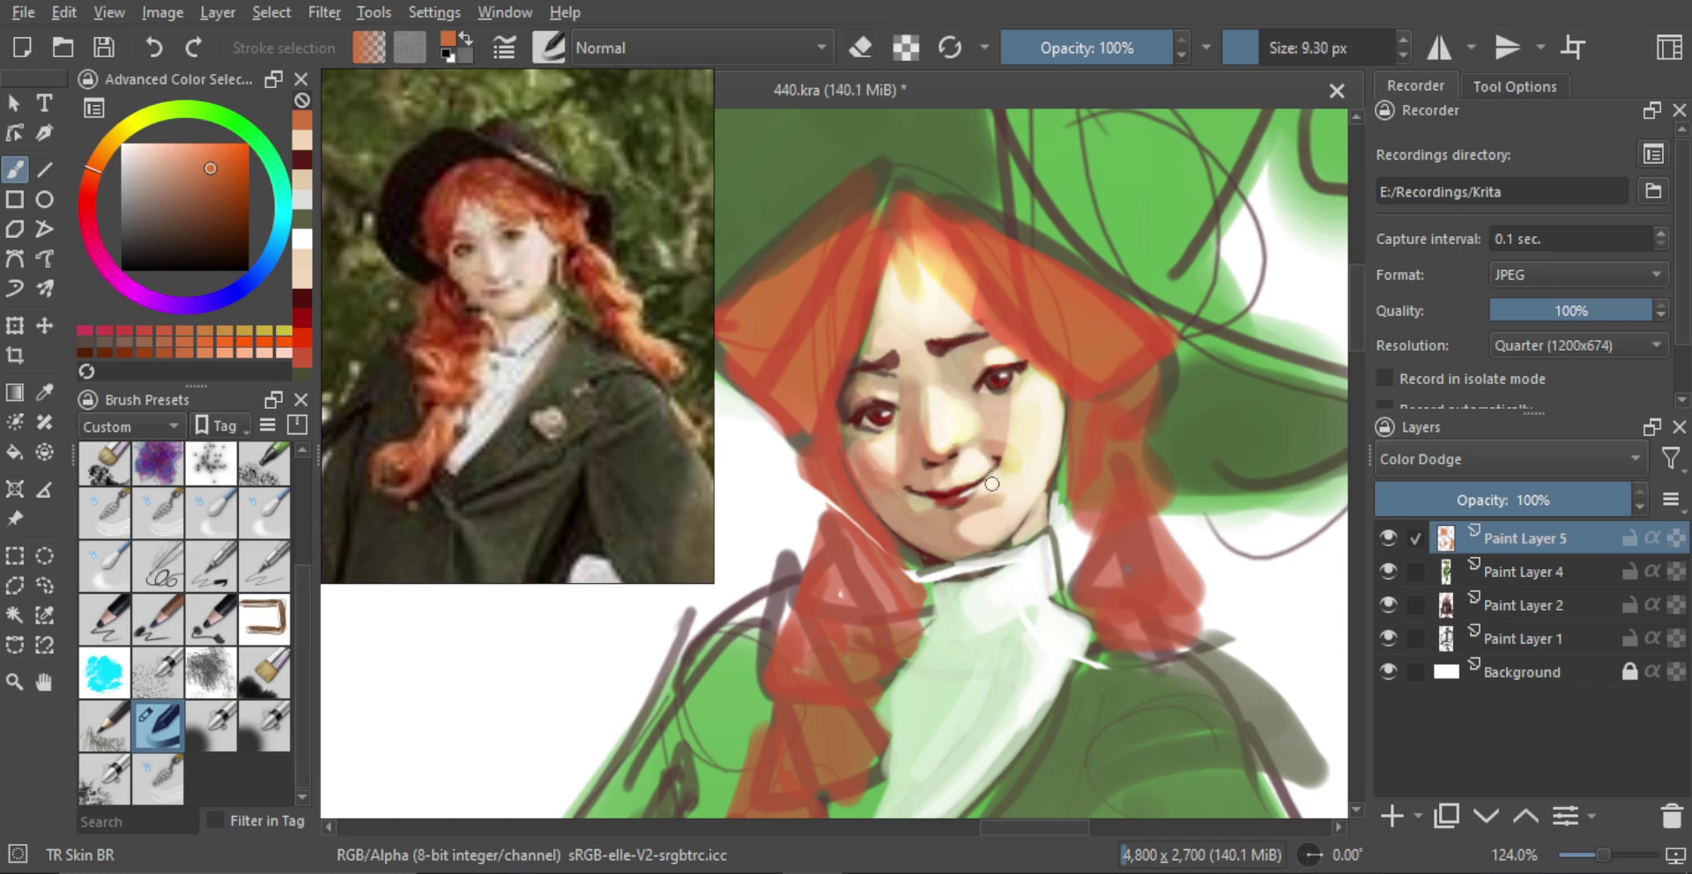
Erase excess glow from the cheek below the eye on the face's right side with a brush of about 22 px
{"action": "key", "text": "ctrl"}
{"action": "key", "text": "ctrl"}
{"action": "key", "text": "e"}
{"action": "mouse_move", "coordinate": [1000, 426]}
{"action": "left_mouse_down"}
{"action": "mouse_move", "coordinate": [1020, 442]}
{"action": "mouse_move", "coordinate": [1006, 441]}
{"action": "mouse_move", "coordinate": [1009, 404]}
{"action": "mouse_move", "coordinate": [1033, 407]}
{"action": "left_mouse_up"}
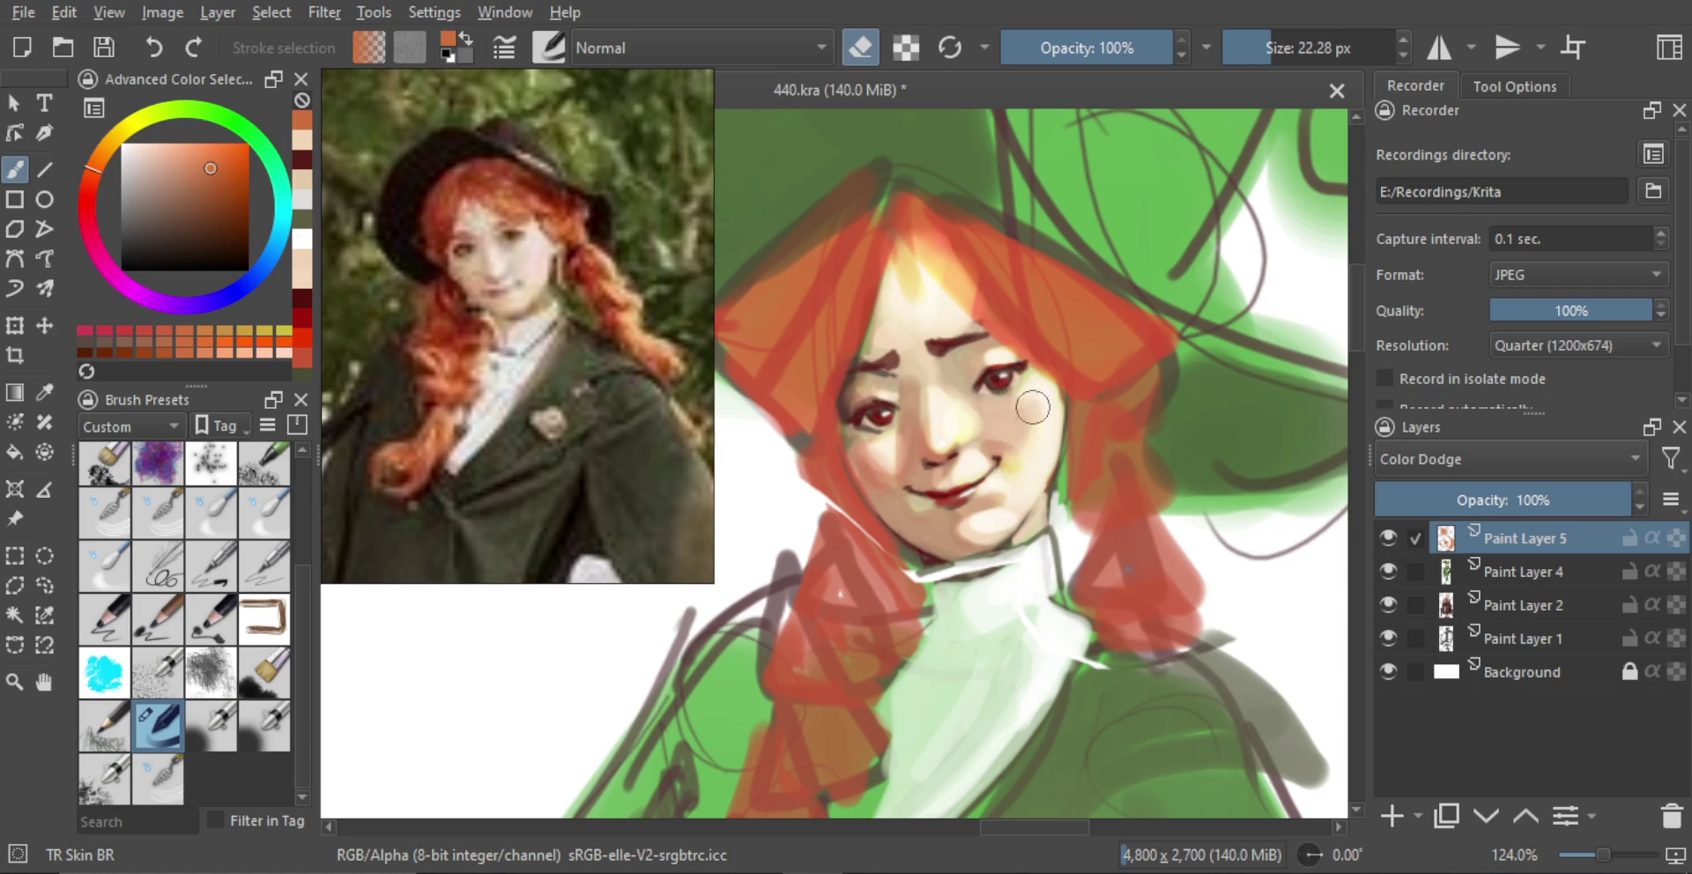
Lower the Color Dodge layer's opacity to 75% and merge it down into Paint Layer 4
{"action": "scroll", "coordinate": [1033, 415], "scroll_direction": "down", "scroll_amount": 5}
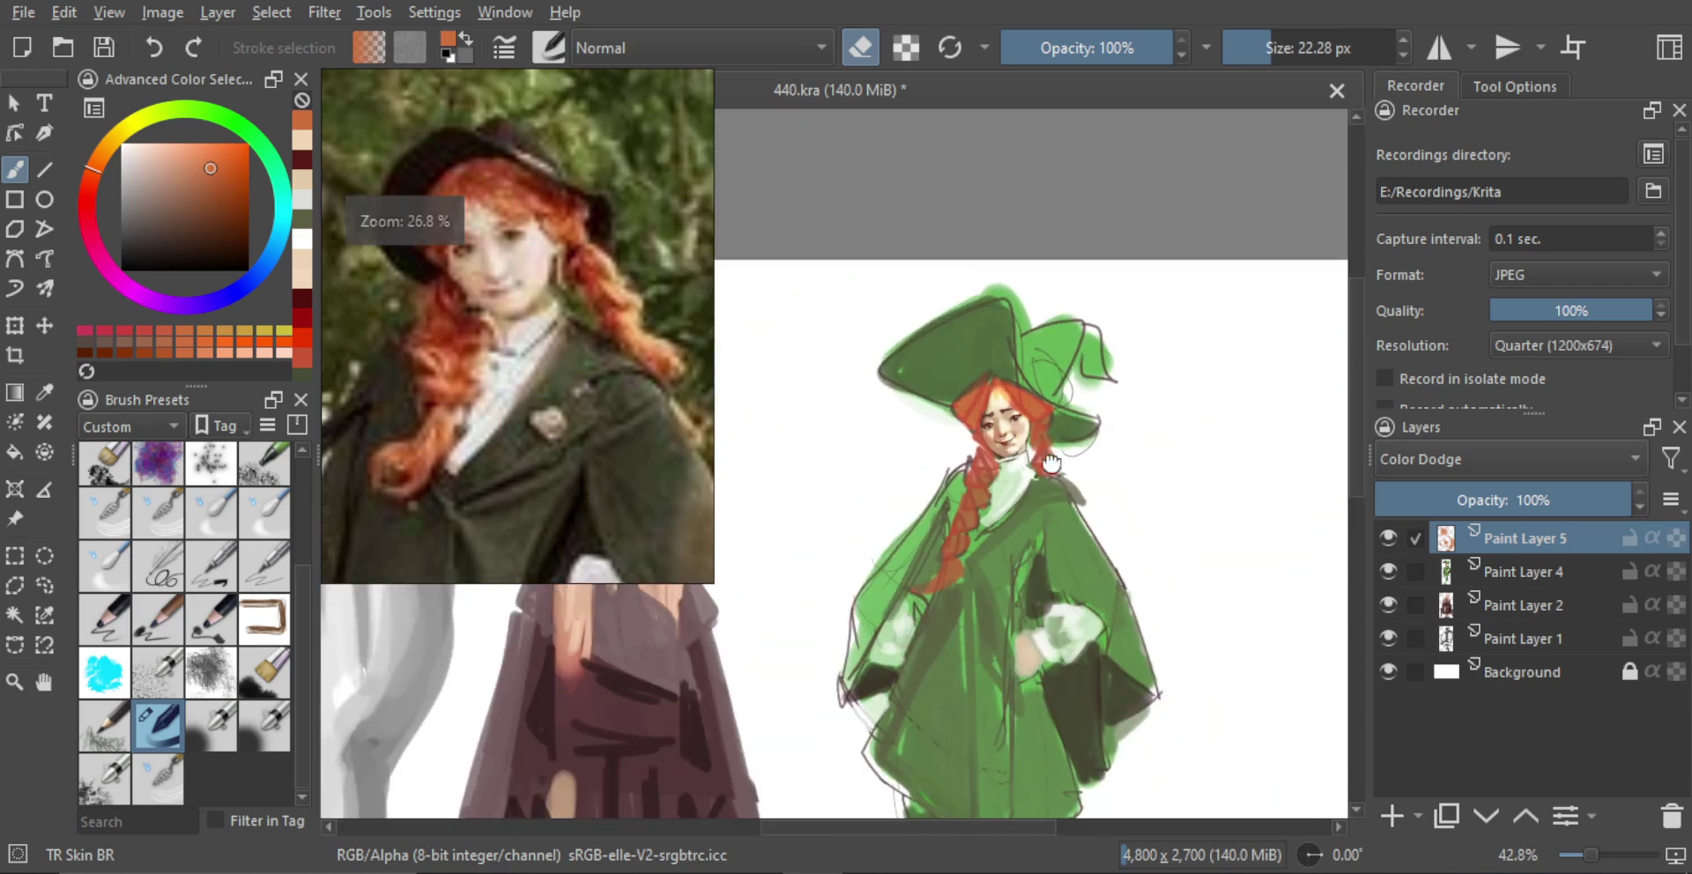
{"action": "left_click", "coordinate": [1567, 497]}
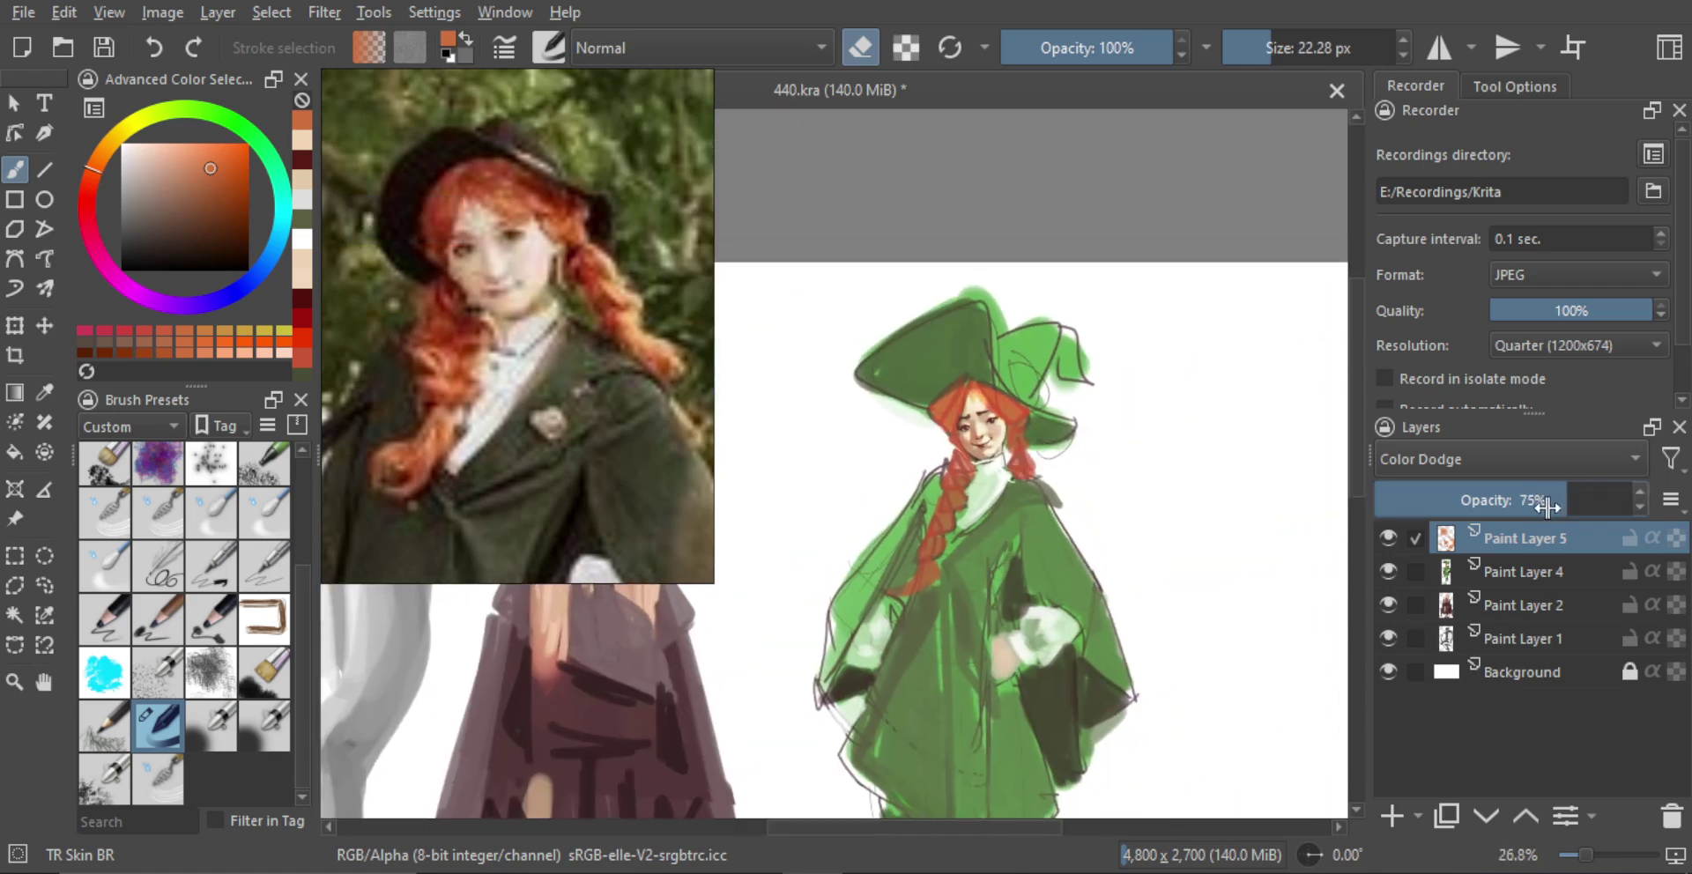
{"action": "left_click_drag", "start_coordinate": [1014, 463], "coordinate": [1023, 379]}
{"action": "key", "text": "ctrl+e"}
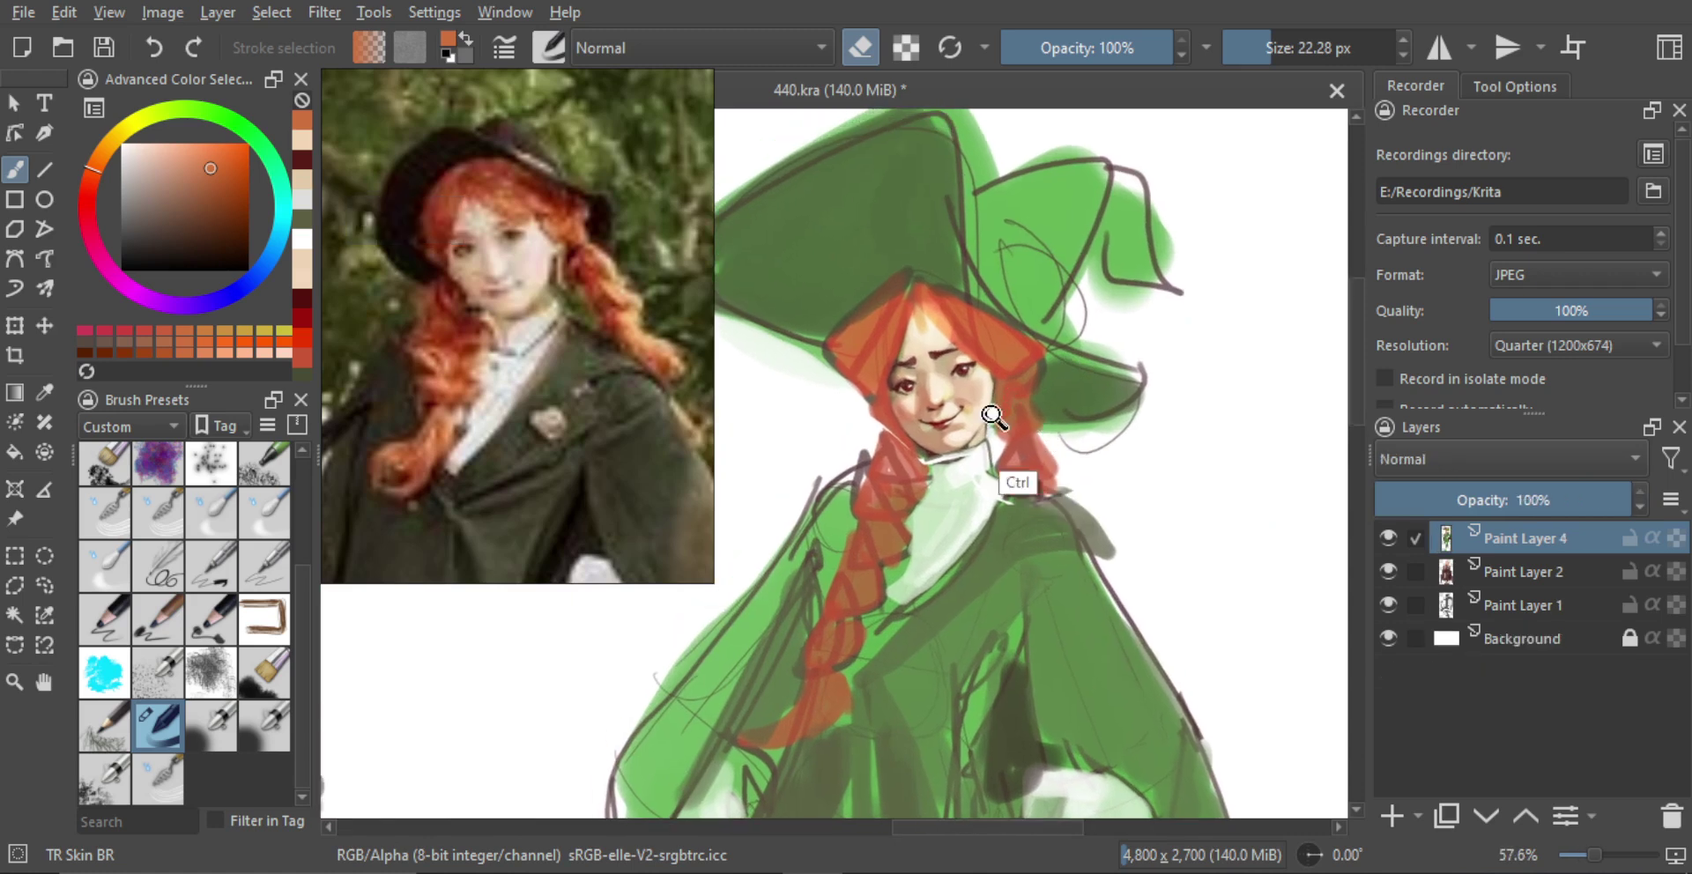
Blend the skin tones on the cheeks and nose with the TR Mixer R brush at about 12 to 23 px
{"action": "scroll", "coordinate": [994, 416], "scroll_direction": "up", "scroll_amount": 3}
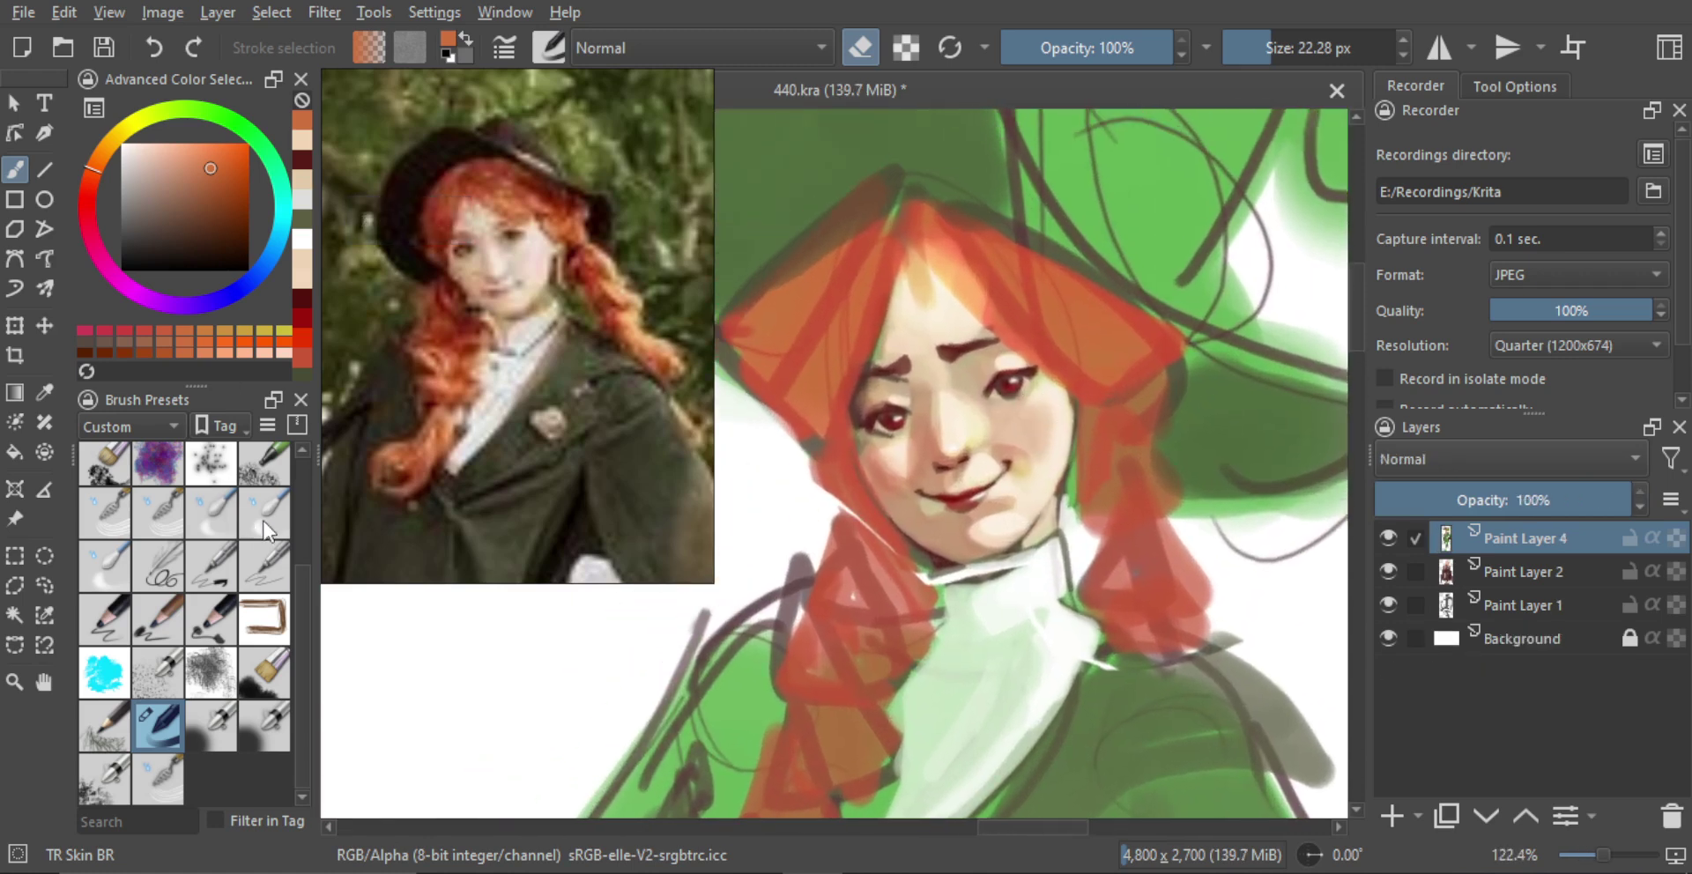
{"action": "left_click", "coordinate": [265, 514]}
{"action": "scroll", "coordinate": [890, 456], "scroll_direction": "up", "scroll_amount": 2}
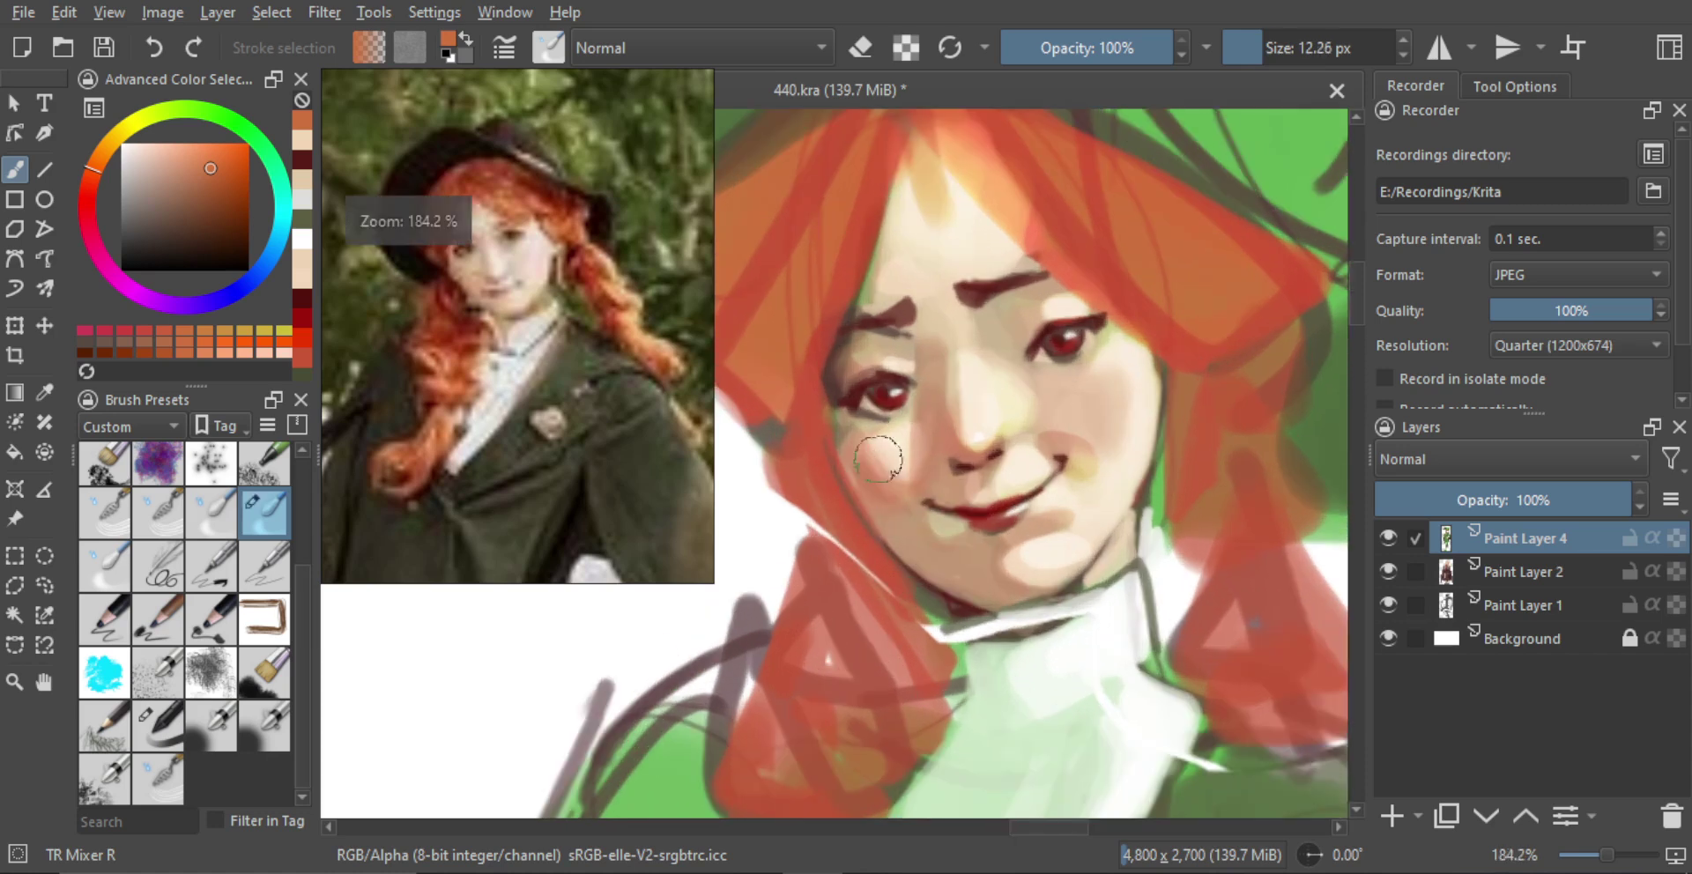
{"action": "key", "text": "bracketleft"}
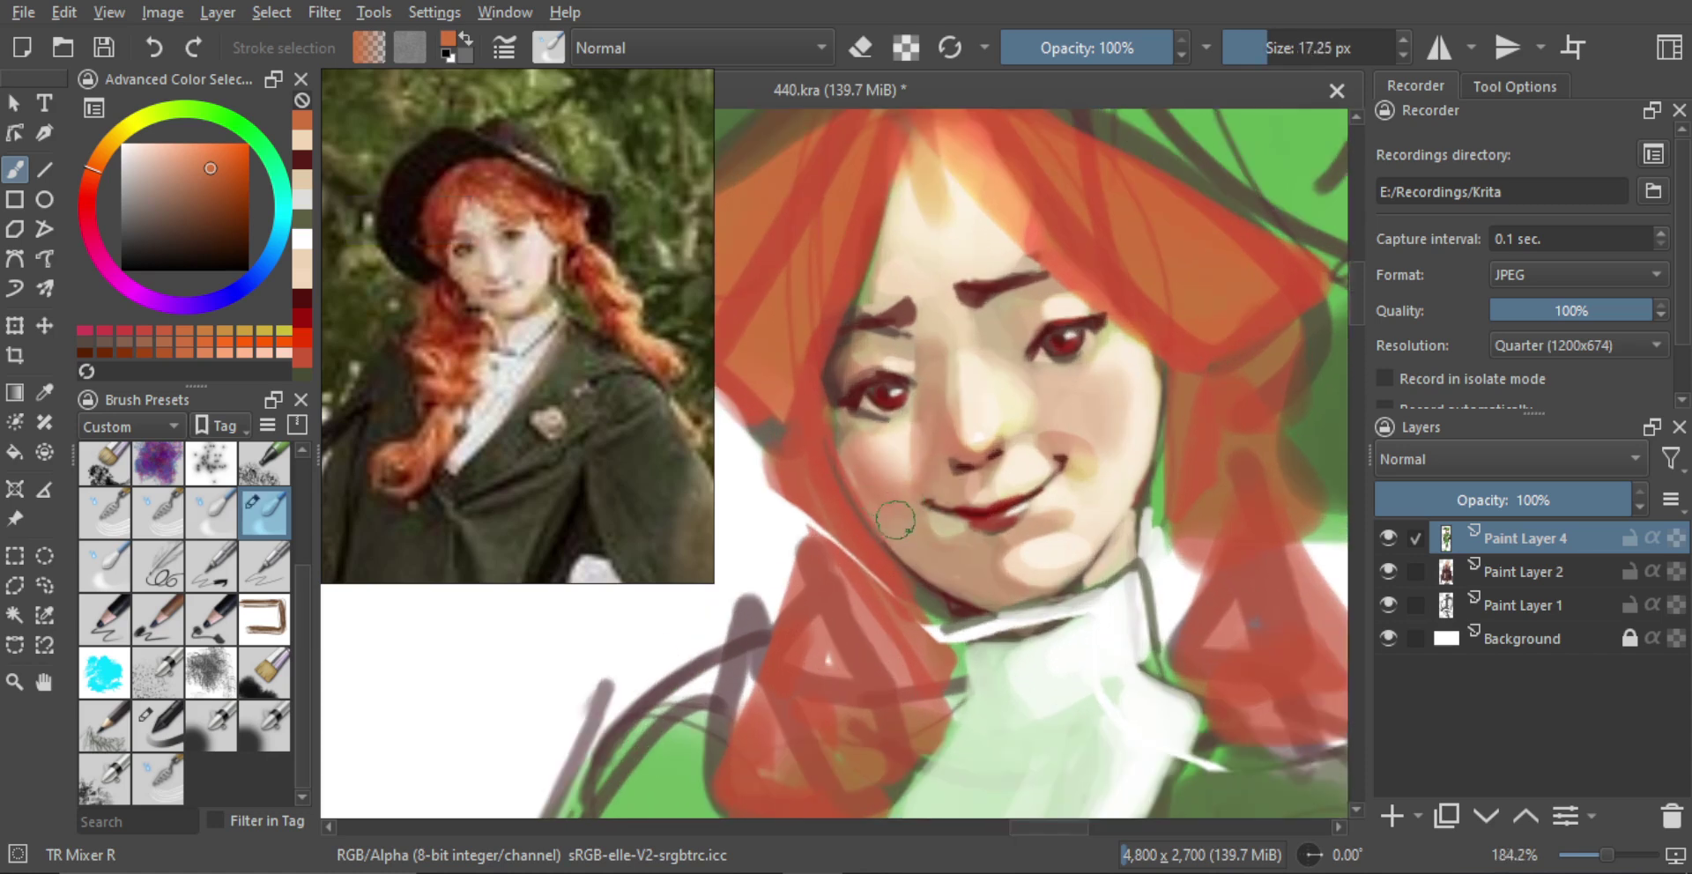
{"action": "key", "text": "bracketright"}
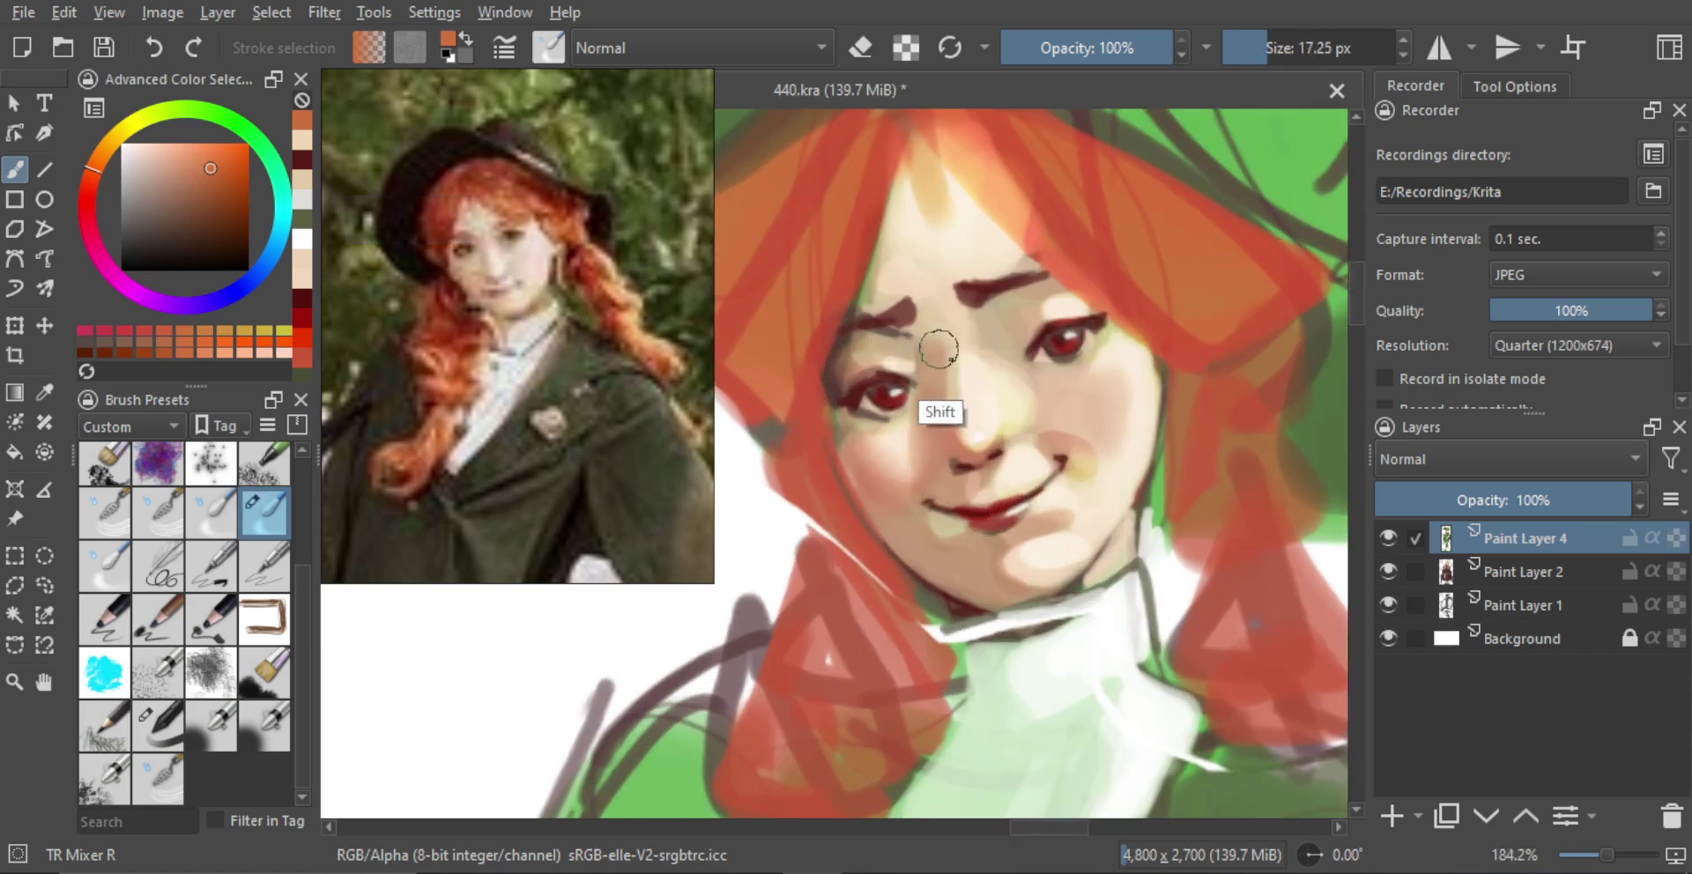
{"action": "key", "text": "bracketleft"}
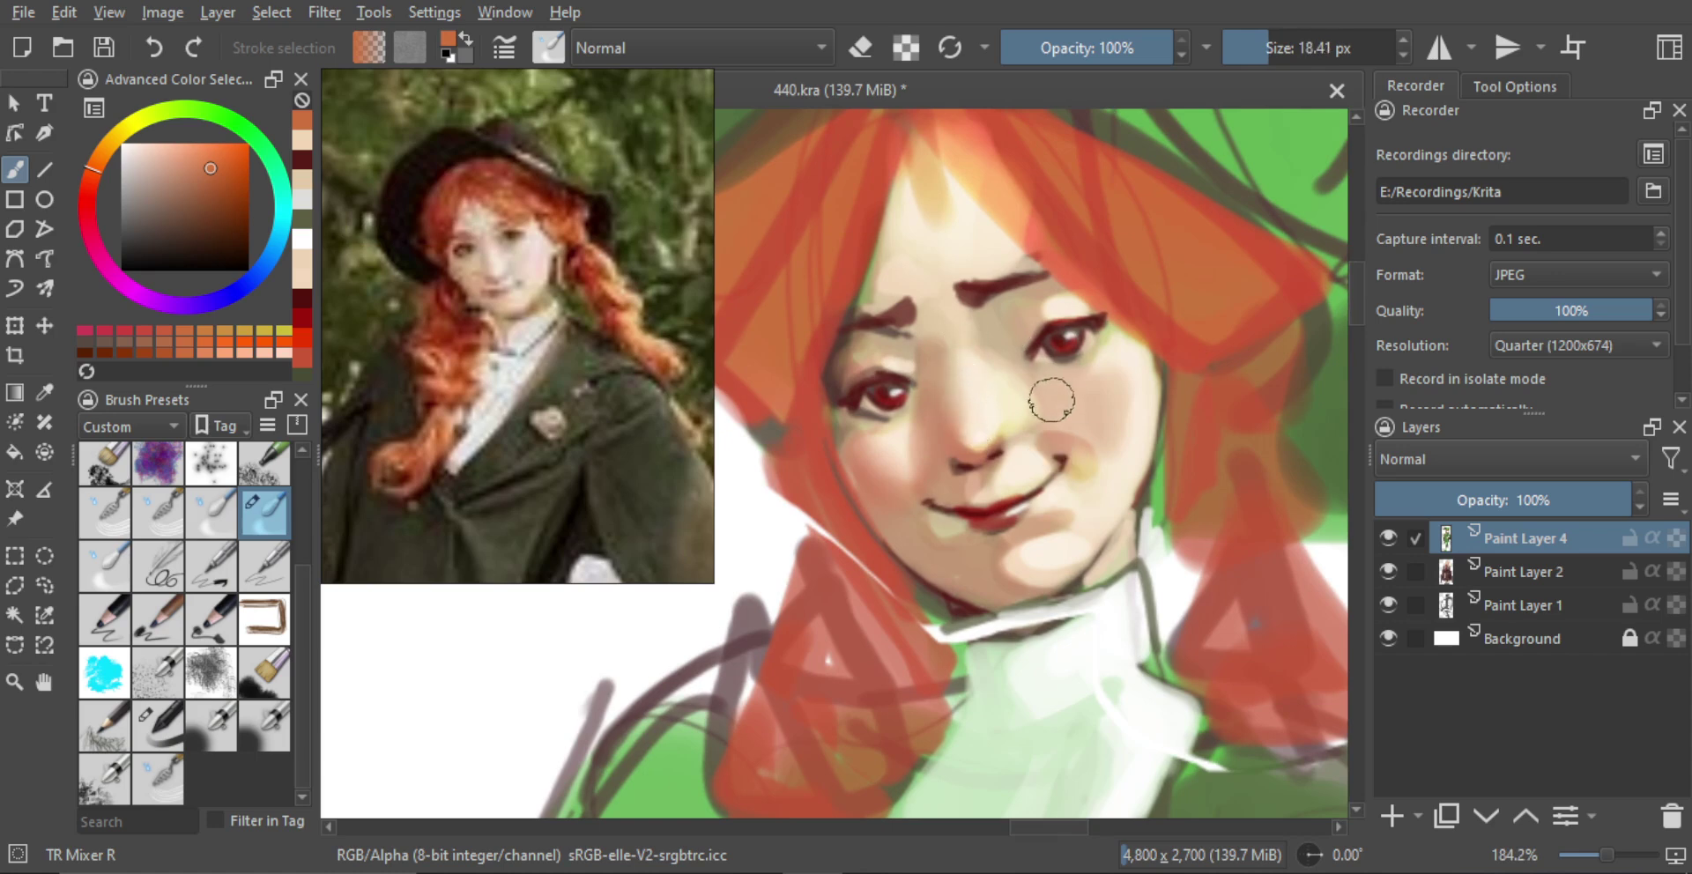
{"action": "key", "text": "bracketright"}
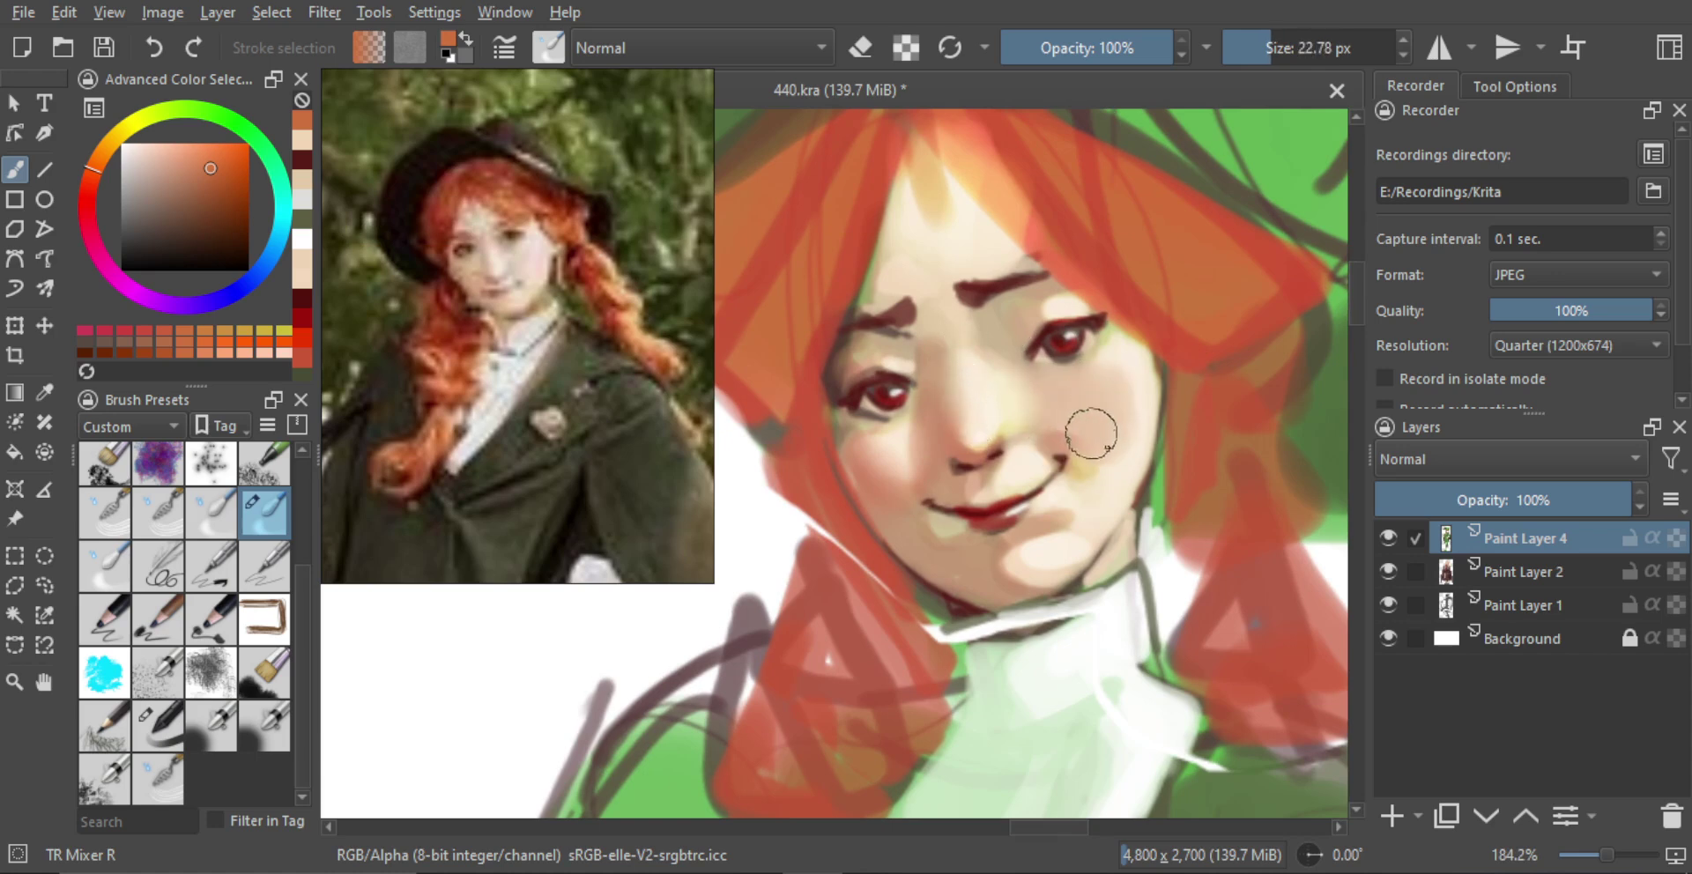
Blend the skin shading around the mouth corner and lower cheek with the mixer brush at about 11 px
{"action": "key", "text": "bracketleft"}
{"action": "key", "text": "bracketleft"}
{"action": "key", "text": "bracketleft"}
{"action": "key", "text": "bracketleft"}
{"action": "key", "text": "bracketleft"}
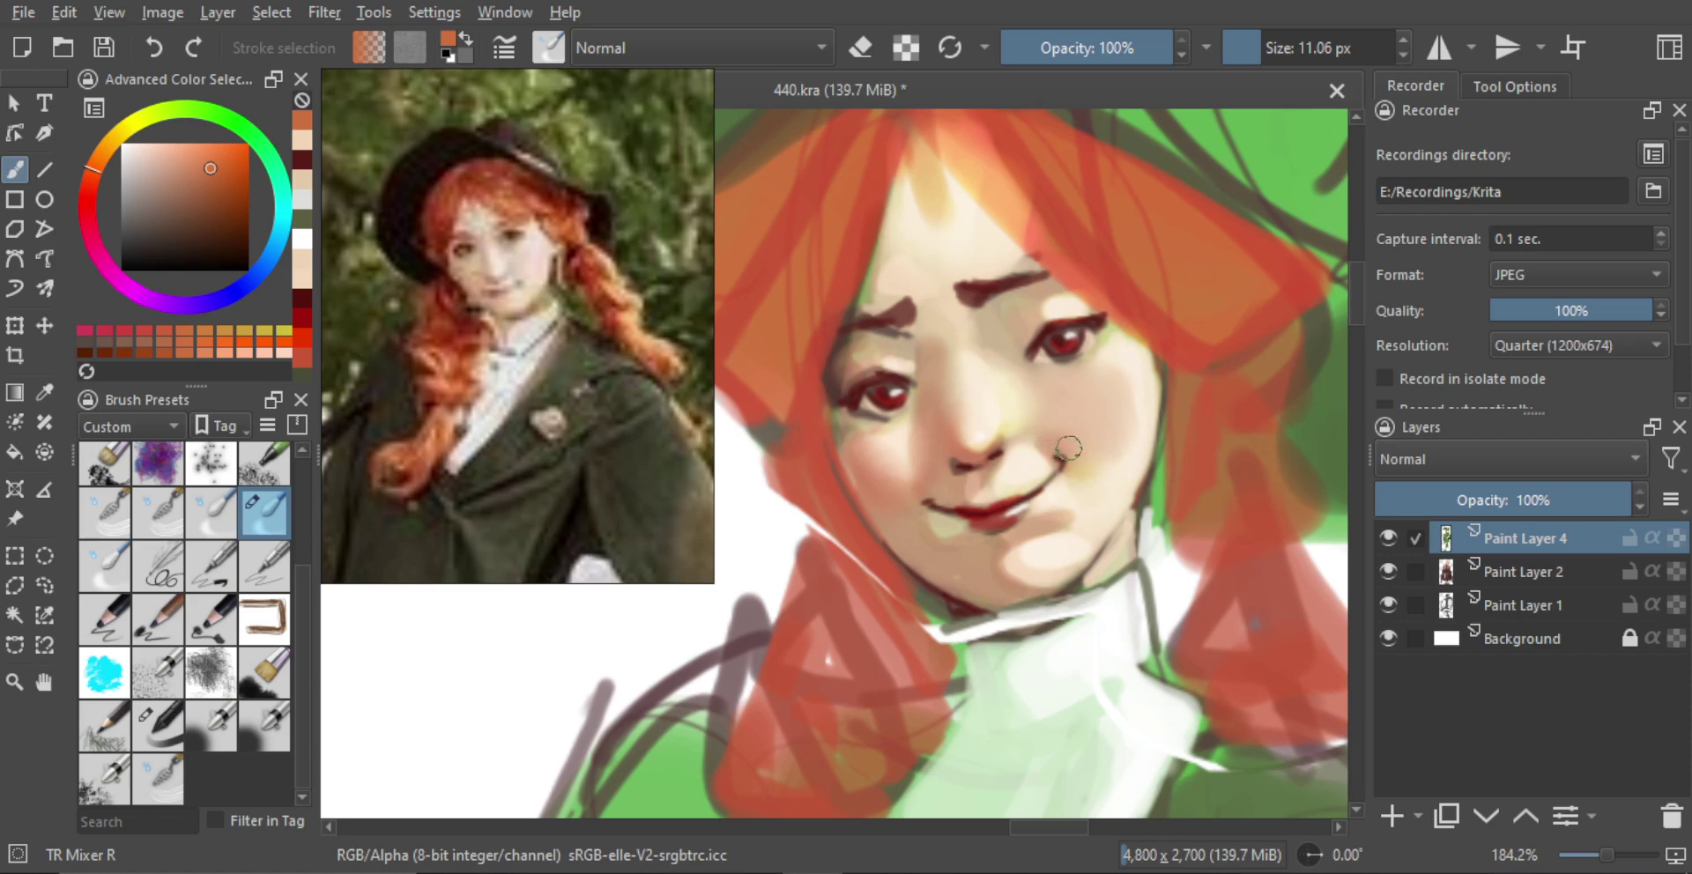
Smooth the nose bridge and the area between the eyebrows with the mixer brush at about 23.5 px
{"action": "key", "text": "bracketright"}
{"action": "key", "text": "bracketright"}
{"action": "key", "text": "bracketright"}
{"action": "key", "text": "bracketright"}
{"action": "key", "text": "bracketright"}
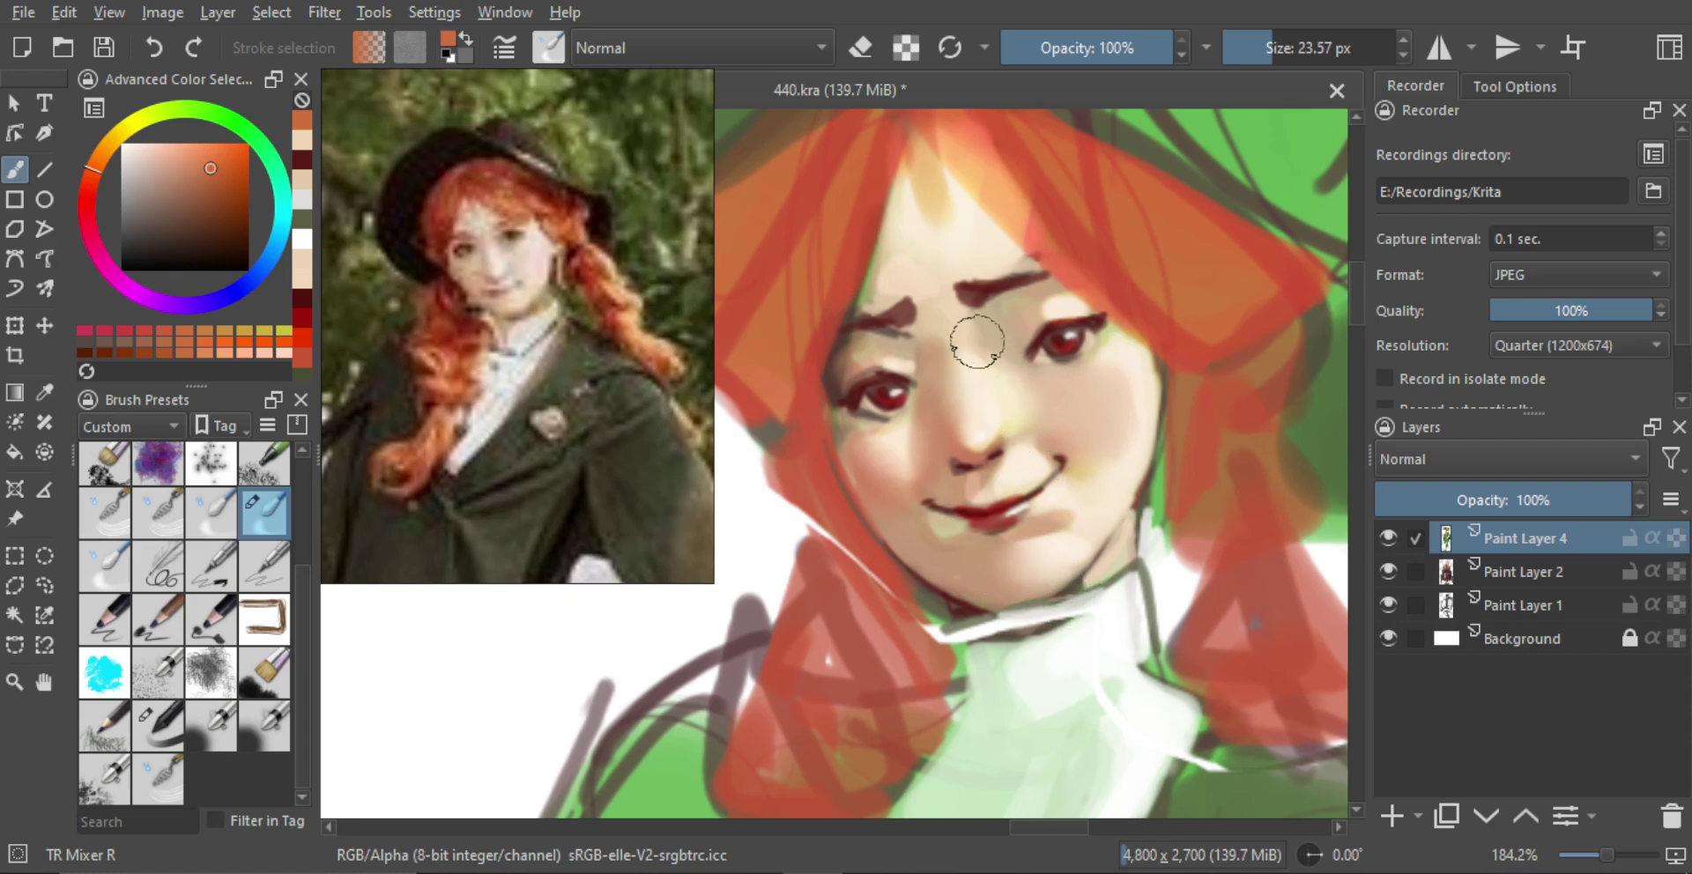
{"action": "key", "text": "bracketleft"}
{"action": "key", "text": "bracketleft"}
{"action": "key", "text": "bracketright"}
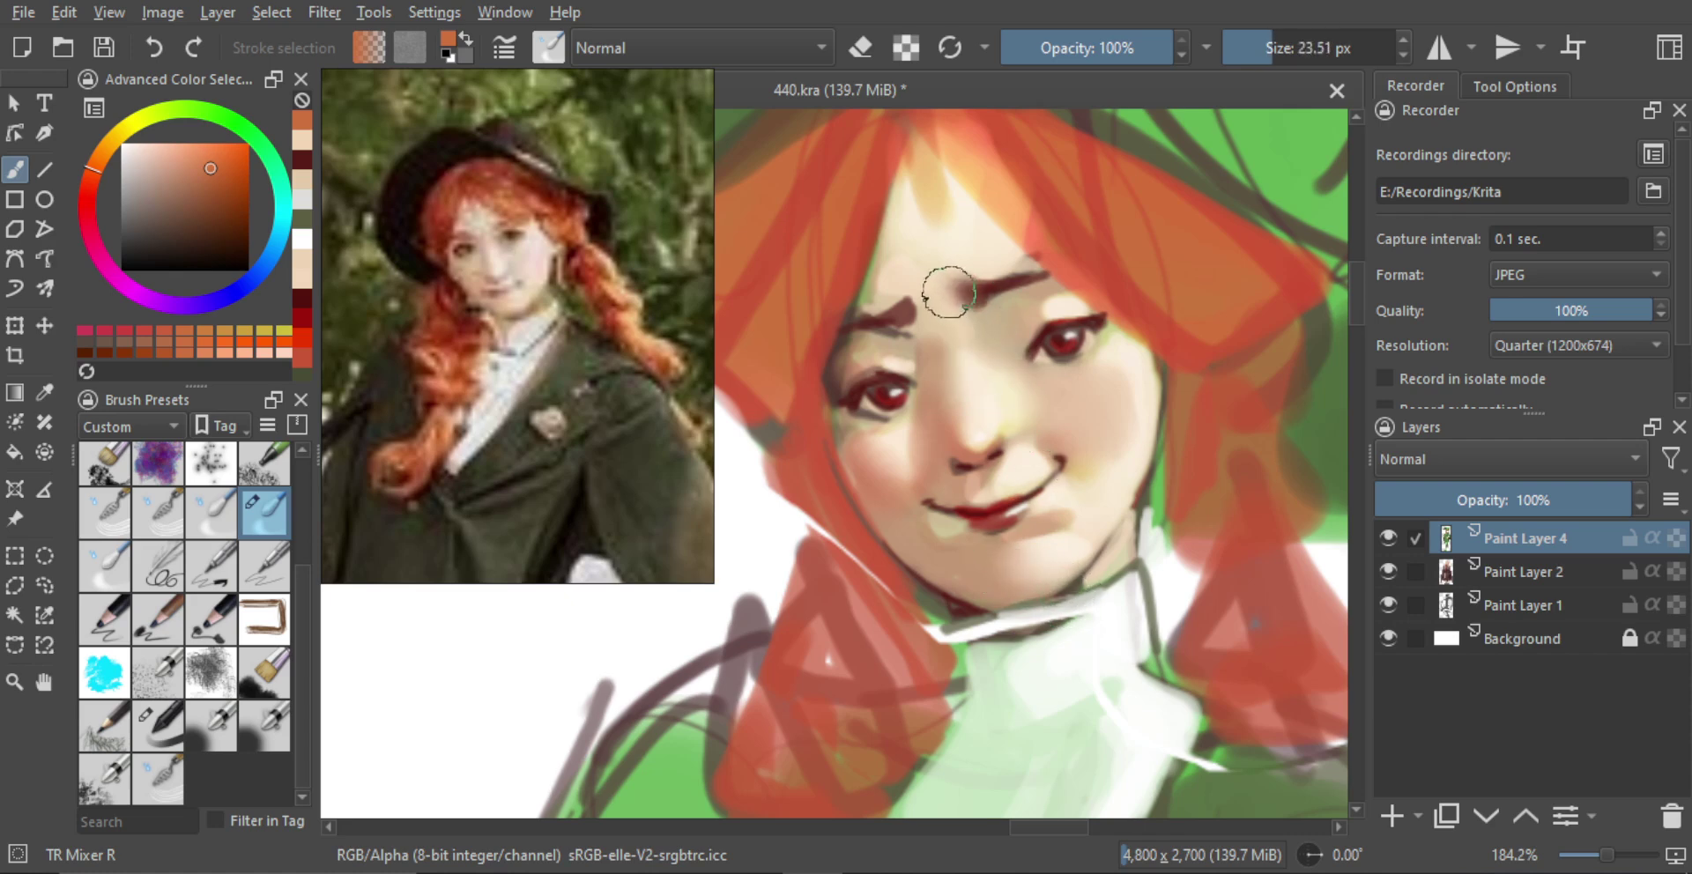
Soften the eyebrows and blend the eyelid below them with the mixer brush at about 10 px
{"action": "key", "text": "bracketleft"}
{"action": "key", "text": "bracketleft"}
{"action": "key", "text": "bracketleft"}
{"action": "key", "text": "bracketleft"}
{"action": "key", "text": "bracketleft"}
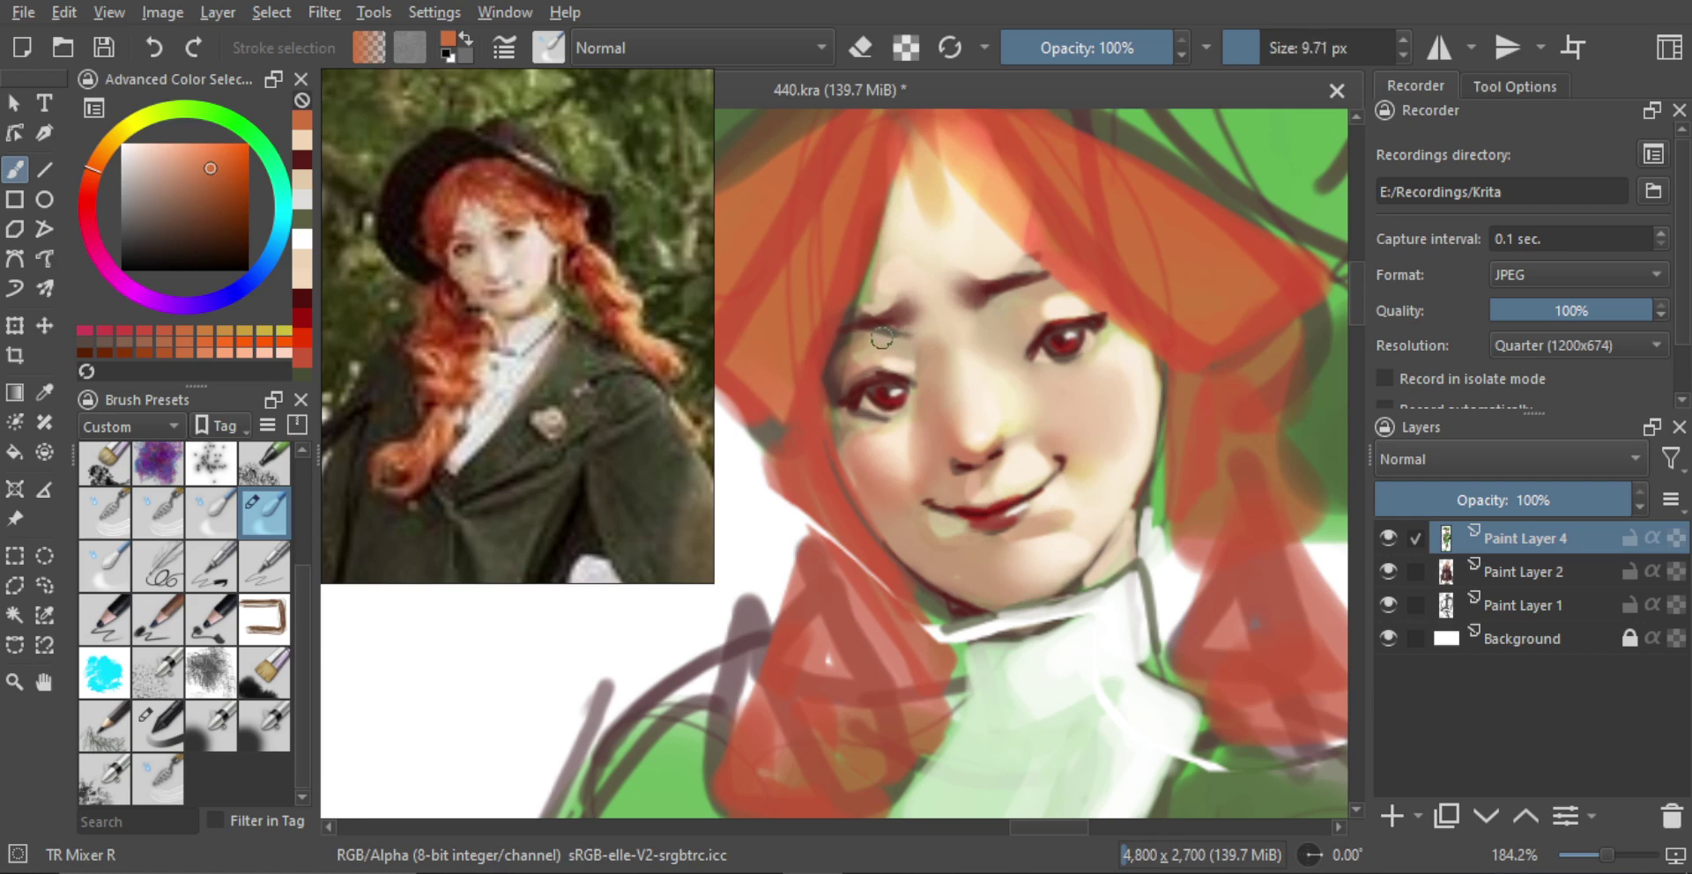
Blend the lips and mouth line with the mixer brush, starting at about 10 px
{"action": "key", "text": "bracketright"}
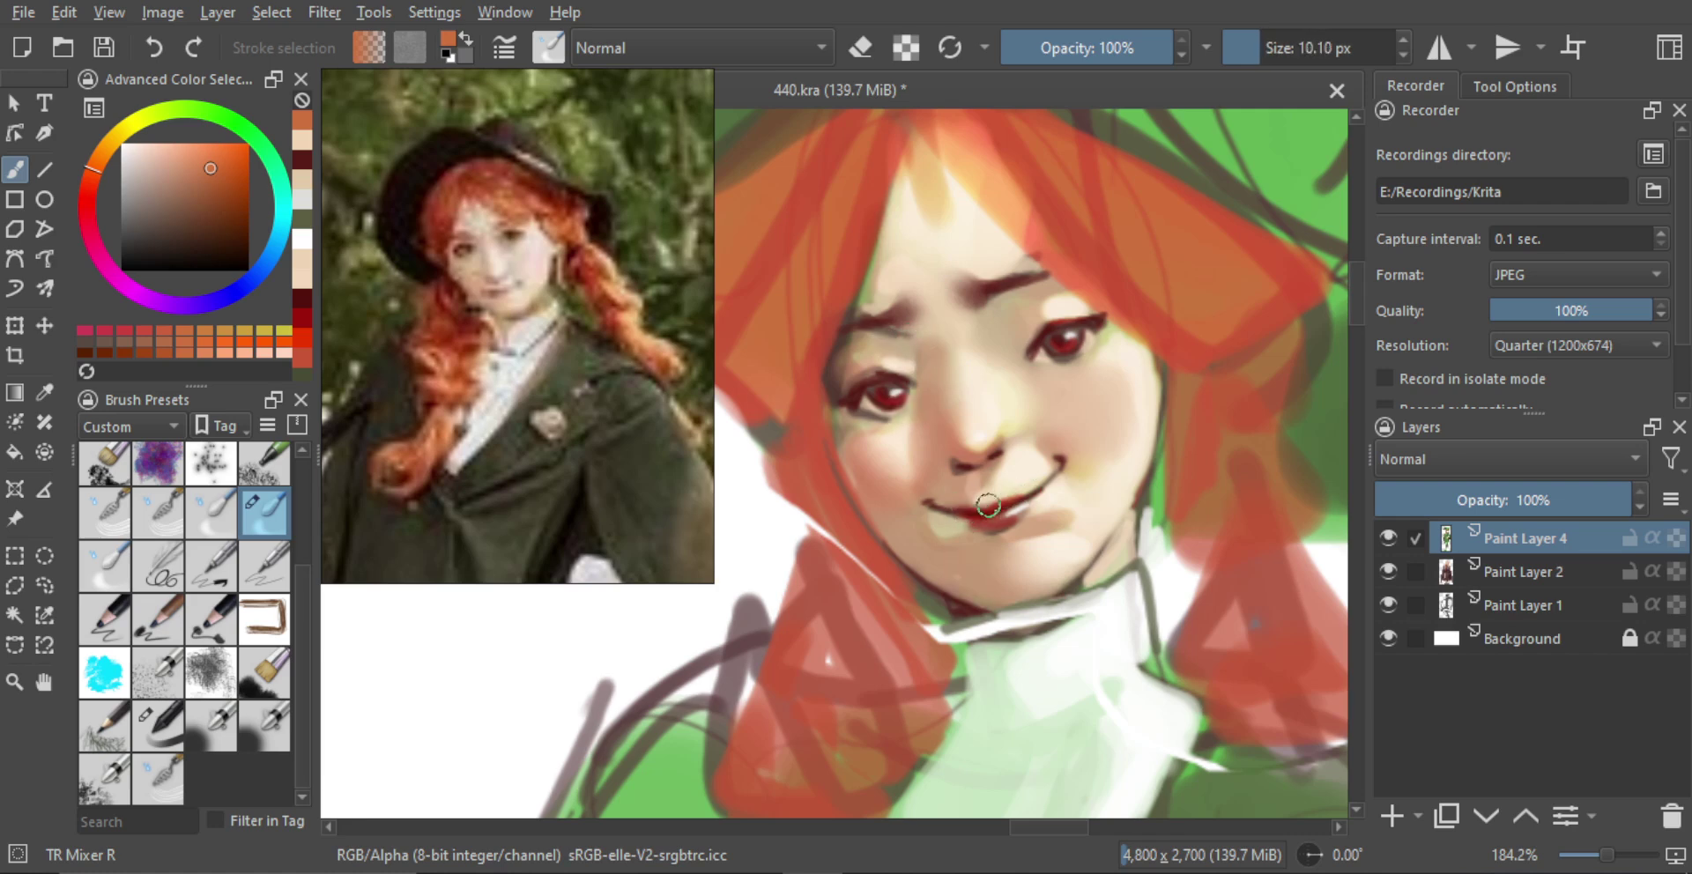
{"action": "left_click_drag", "start_coordinate": [989, 505], "coordinate": [1022, 491]}
{"action": "key", "text": "bracketright"}
{"action": "key", "text": "bracketright"}
{"action": "key", "text": "bracketright"}
Sample a pale cream skin tone and highlight the mouth corner with the TR Skin BR brush at about 5 to 2 px
{"action": "left_click", "coordinate": [159, 725]}
{"action": "left_click", "coordinate": [1053, 496], "text": "alt"}
{"action": "key", "text": "e"}
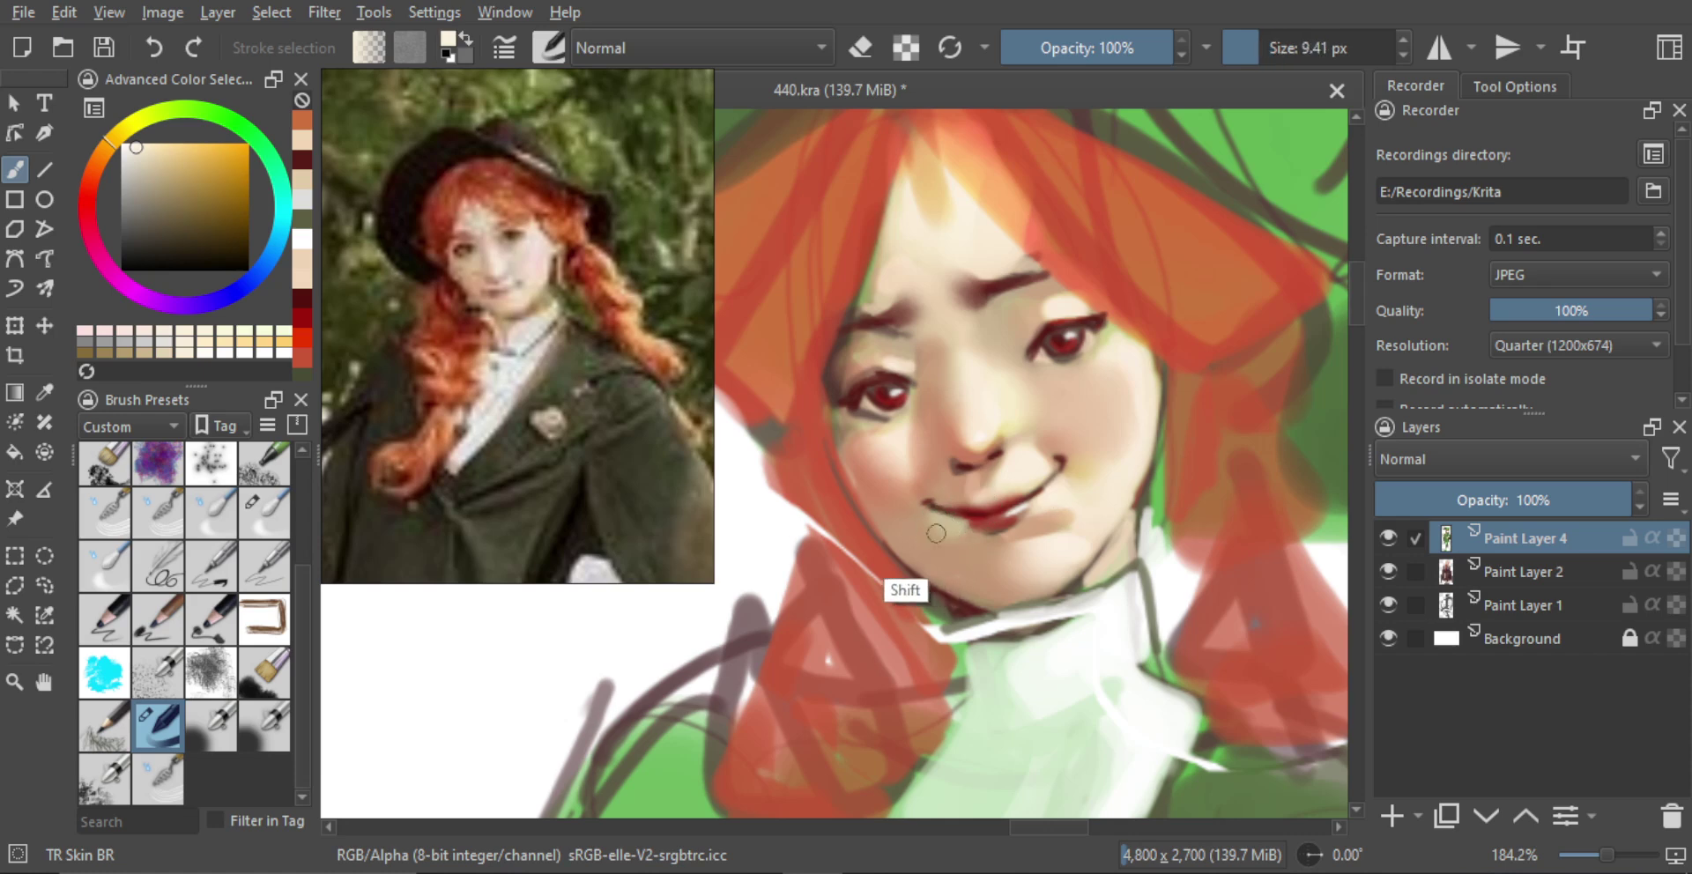
{"action": "key", "text": "bracketleft"}
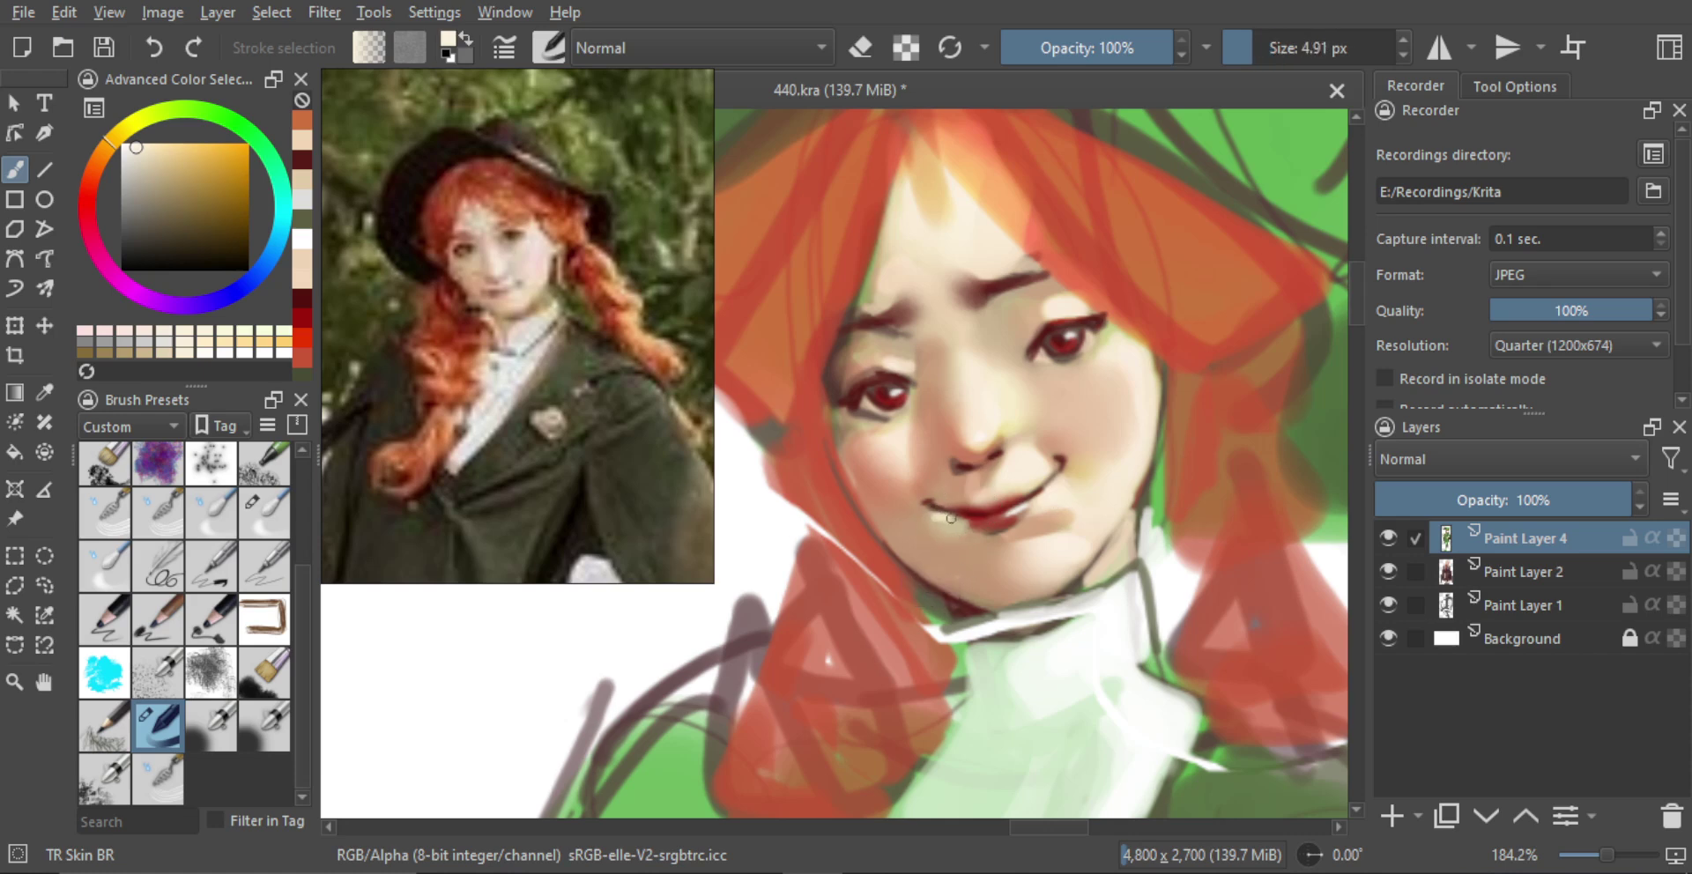
{"action": "key", "text": "ctrl+z"}
{"action": "mouse_move", "coordinate": [951, 518]}
{"action": "left_mouse_down"}
{"action": "mouse_move", "coordinate": [966, 525]}
{"action": "mouse_move", "coordinate": [937, 511]}
{"action": "left_mouse_up"}
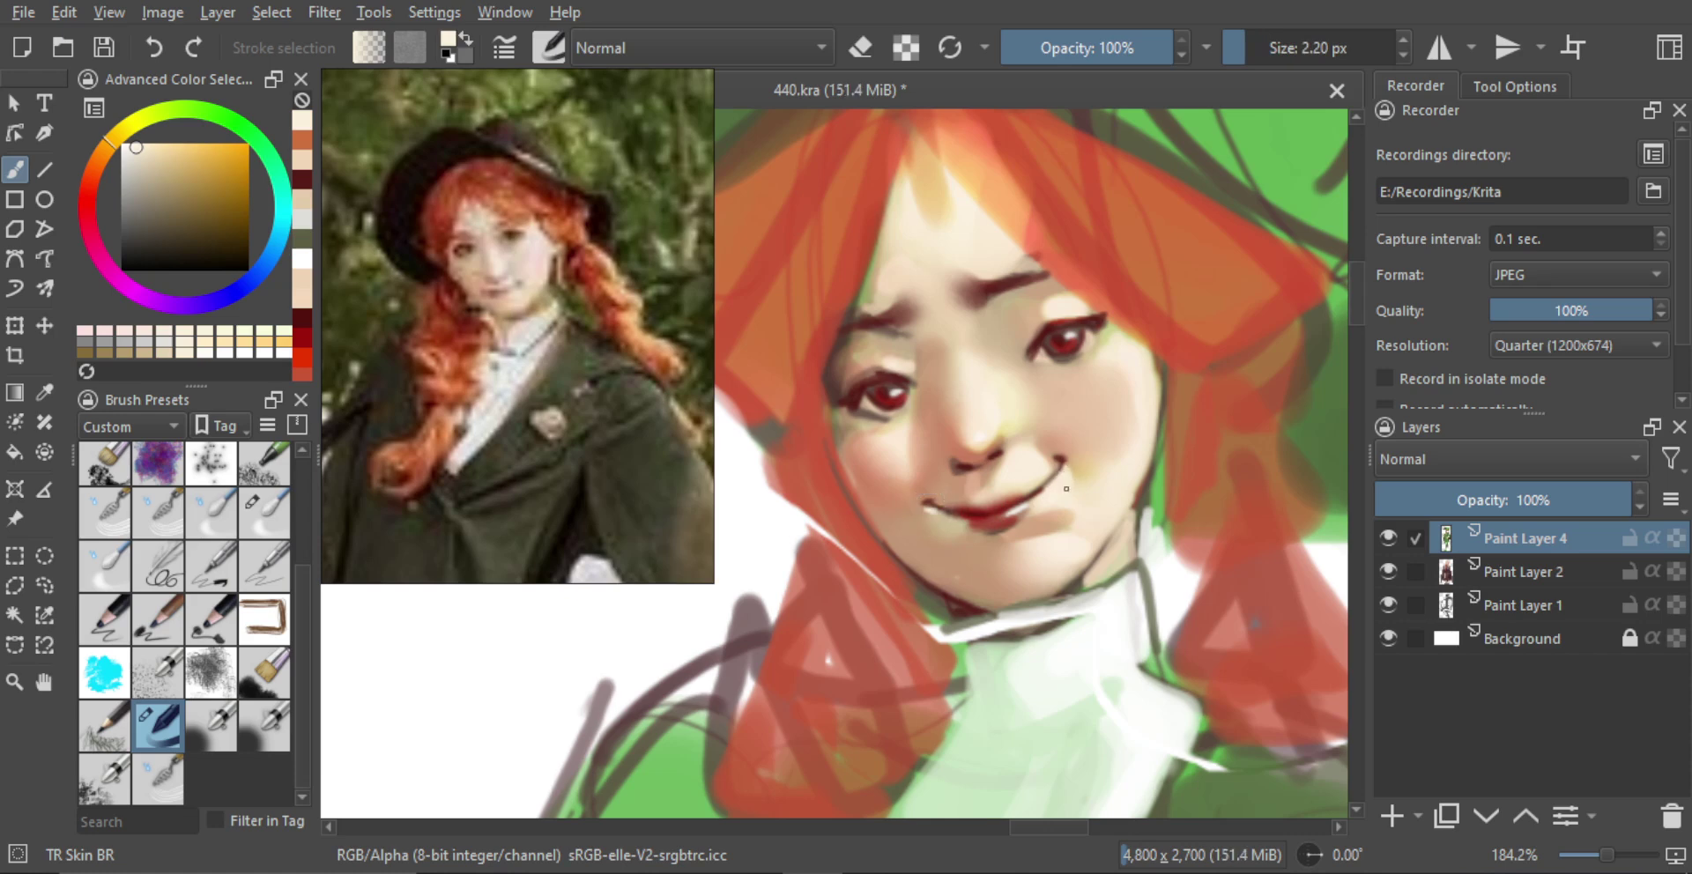
Move the dark-cloaked figure on Paint Layer 2 slightly down and right, so its feet line up with the green figure's
{"action": "scroll", "coordinate": [1066, 489], "scroll_direction": "down", "scroll_amount": 5}
{"action": "left_click_drag", "start_coordinate": [956, 546], "coordinate": [1066, 410]}
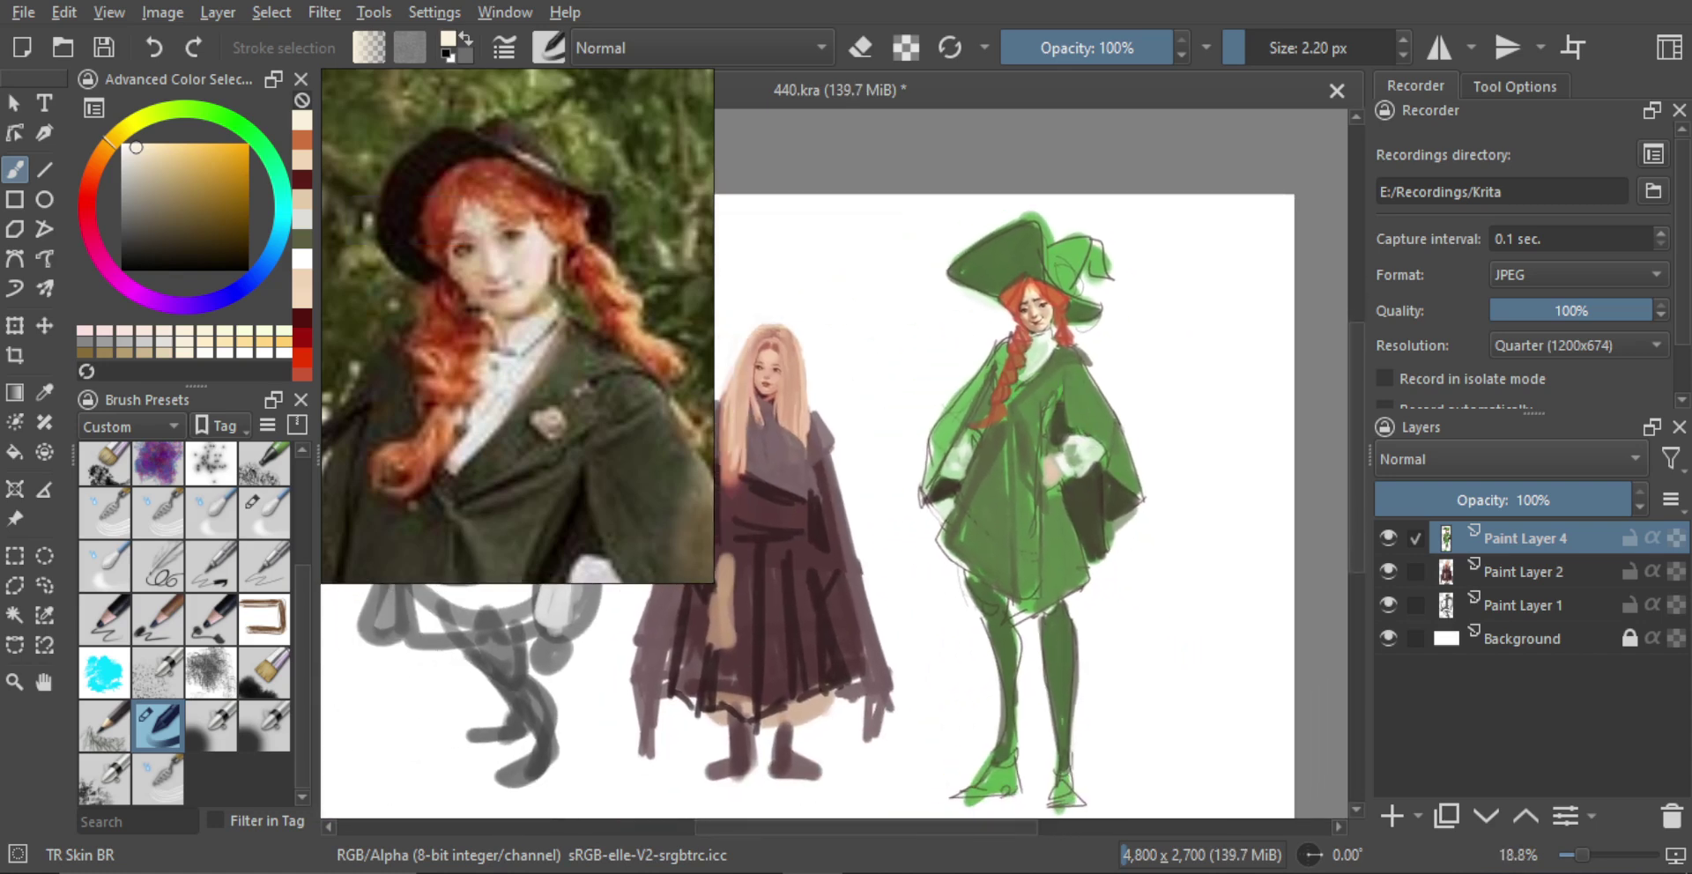
{"action": "left_click_drag", "start_coordinate": [1069, 315], "coordinate": [1115, 417]}
{"action": "scroll", "coordinate": [1115, 419], "scroll_direction": "down", "scroll_amount": 2}
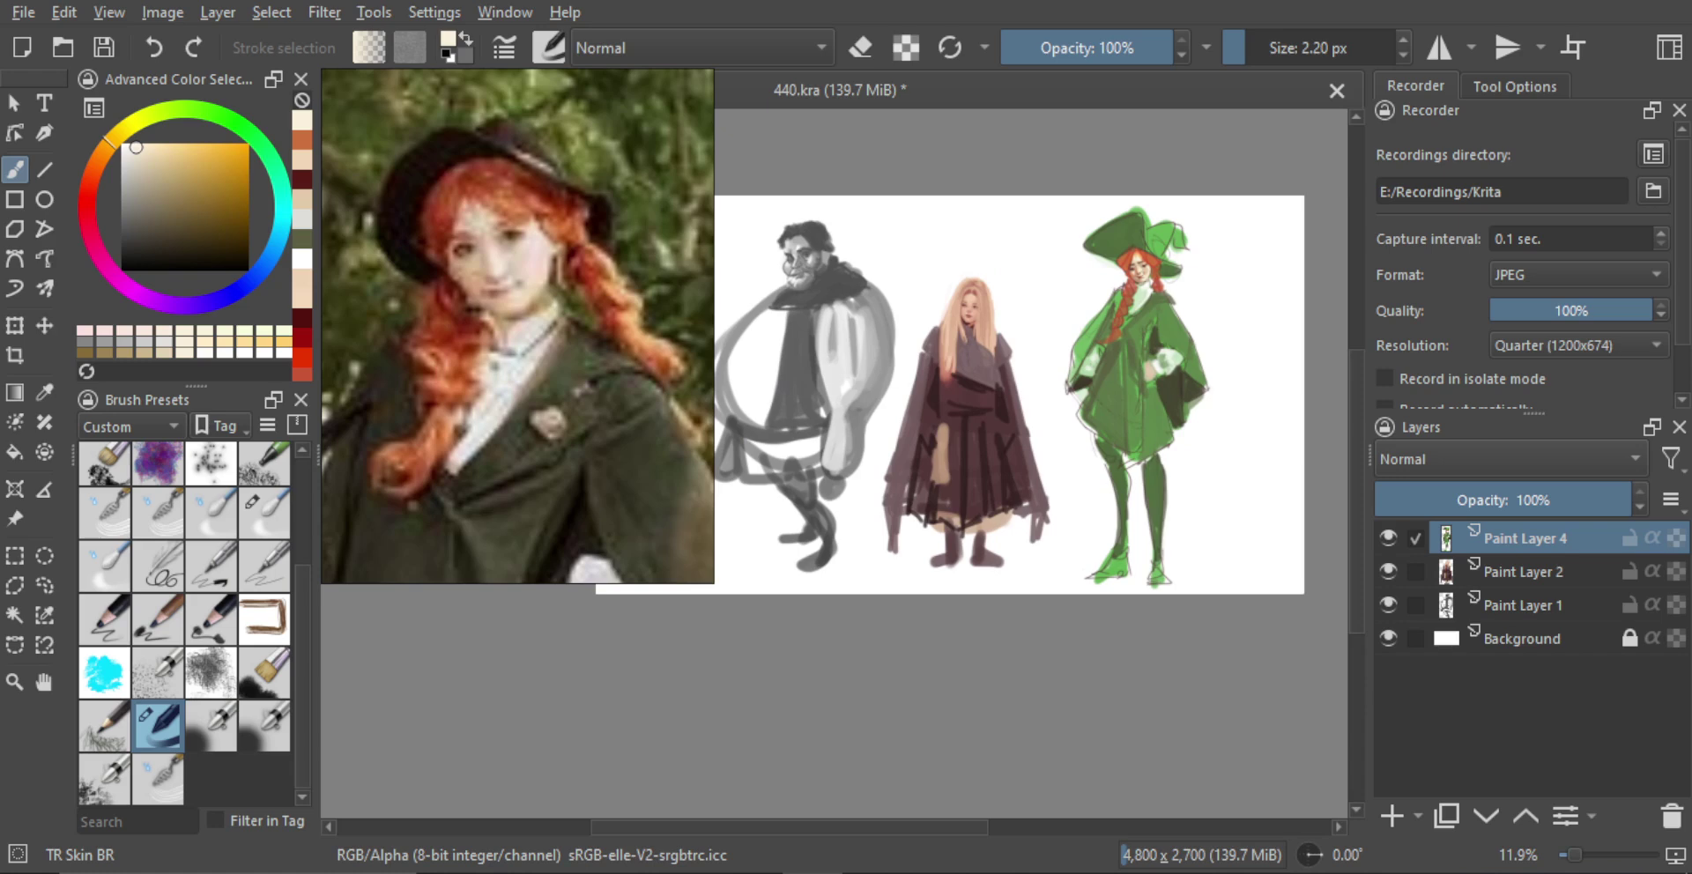
{"action": "scroll", "coordinate": [1137, 333], "scroll_direction": "down", "scroll_amount": 2}
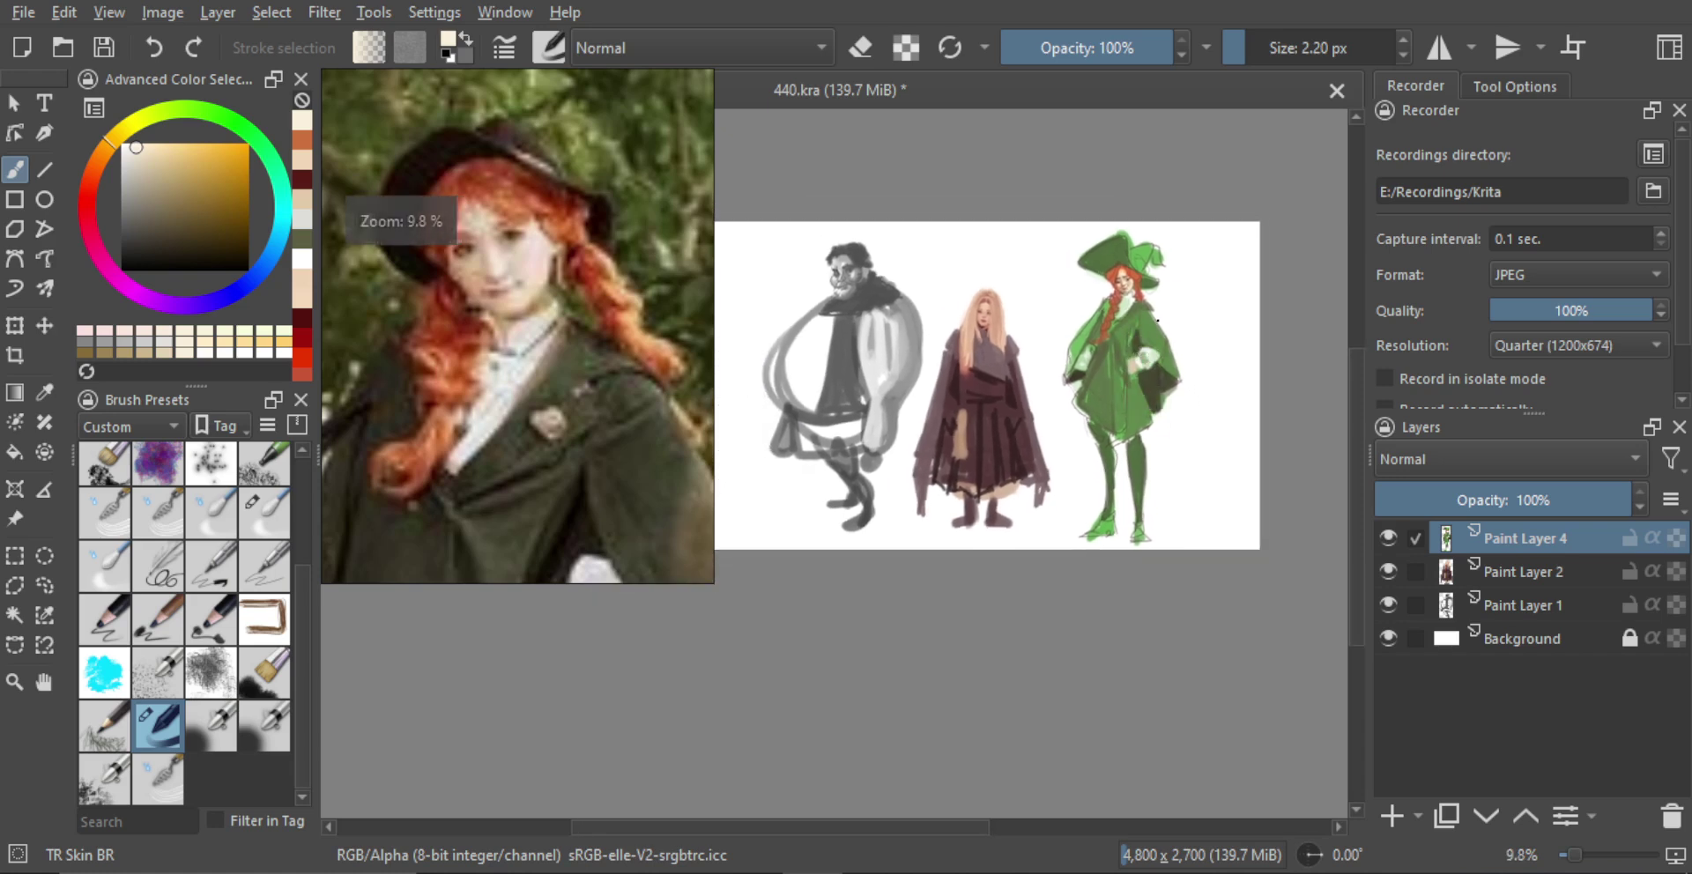
{"action": "left_click", "coordinate": [1512, 575]}
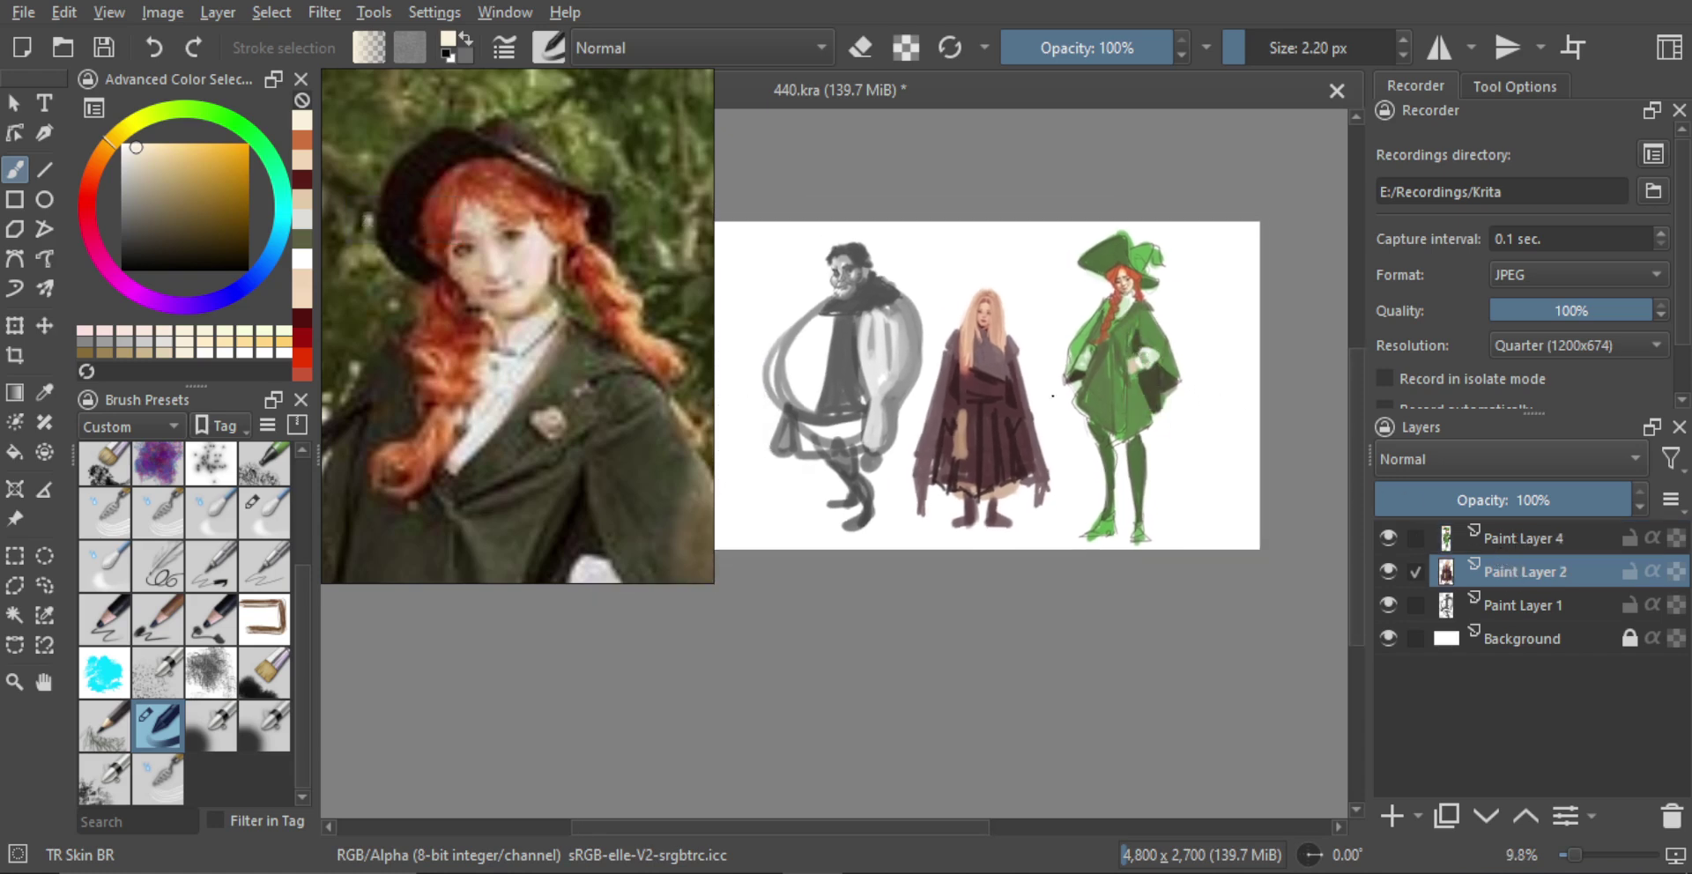
{"action": "key", "text": "t"}
{"action": "left_click_drag", "start_coordinate": [997, 420], "coordinate": [1012, 432]}
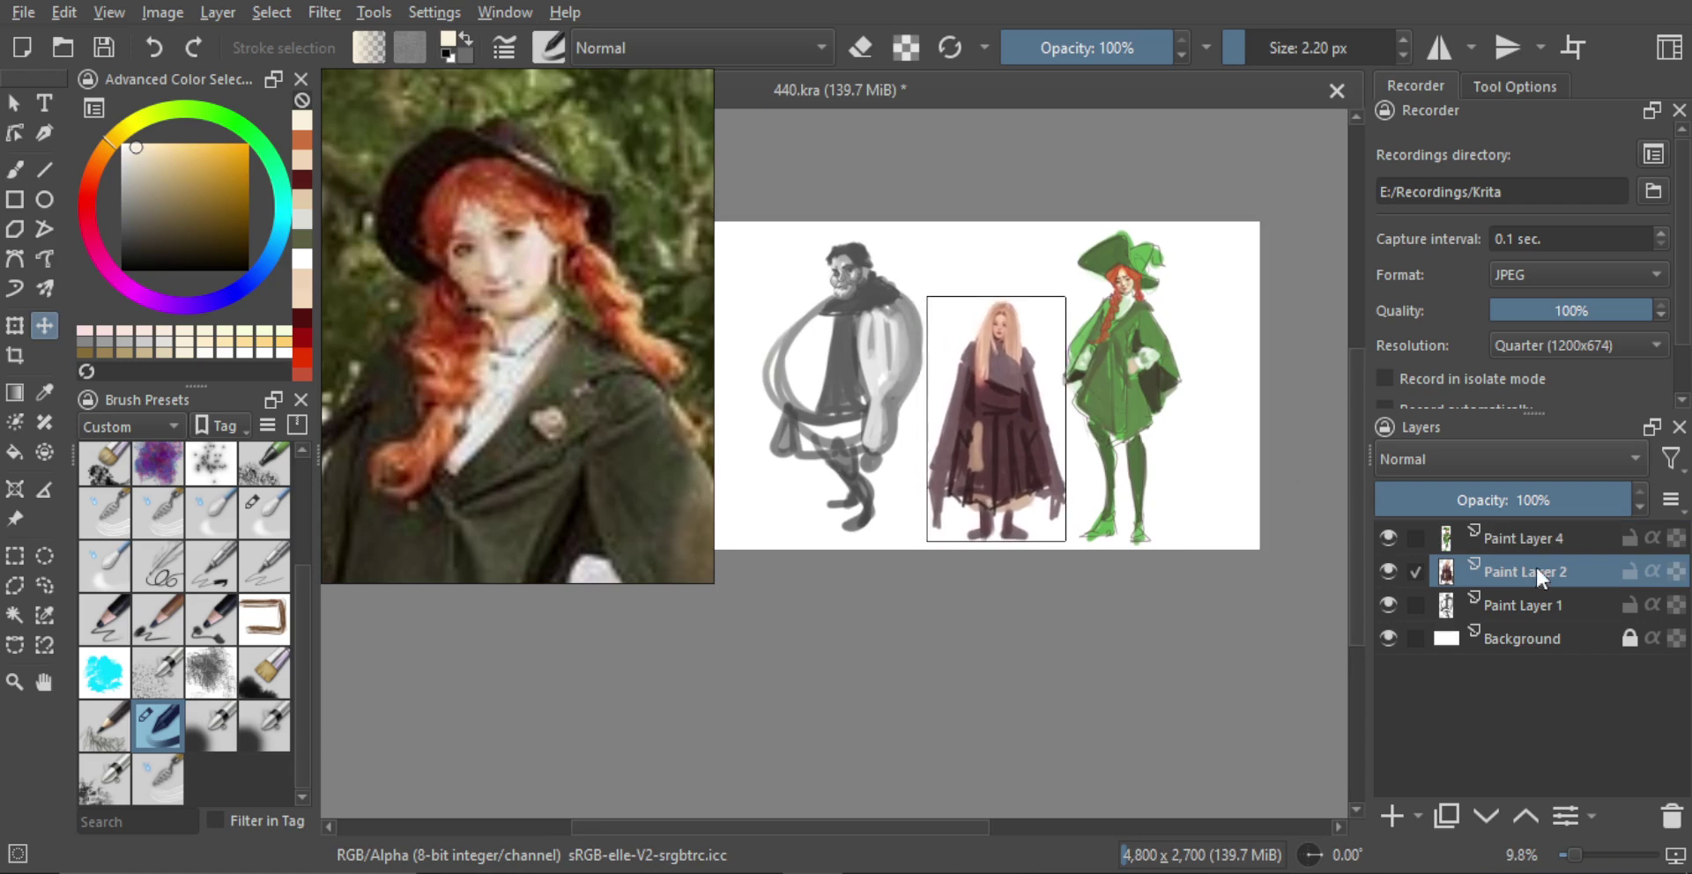
Hide Paint Layer 1 and move Paint Layers 4 and 2 together to the left side of the canvas
{"action": "left_click", "coordinate": [1389, 605]}
{"action": "scroll", "coordinate": [1145, 451], "scroll_direction": "down", "scroll_amount": 1}
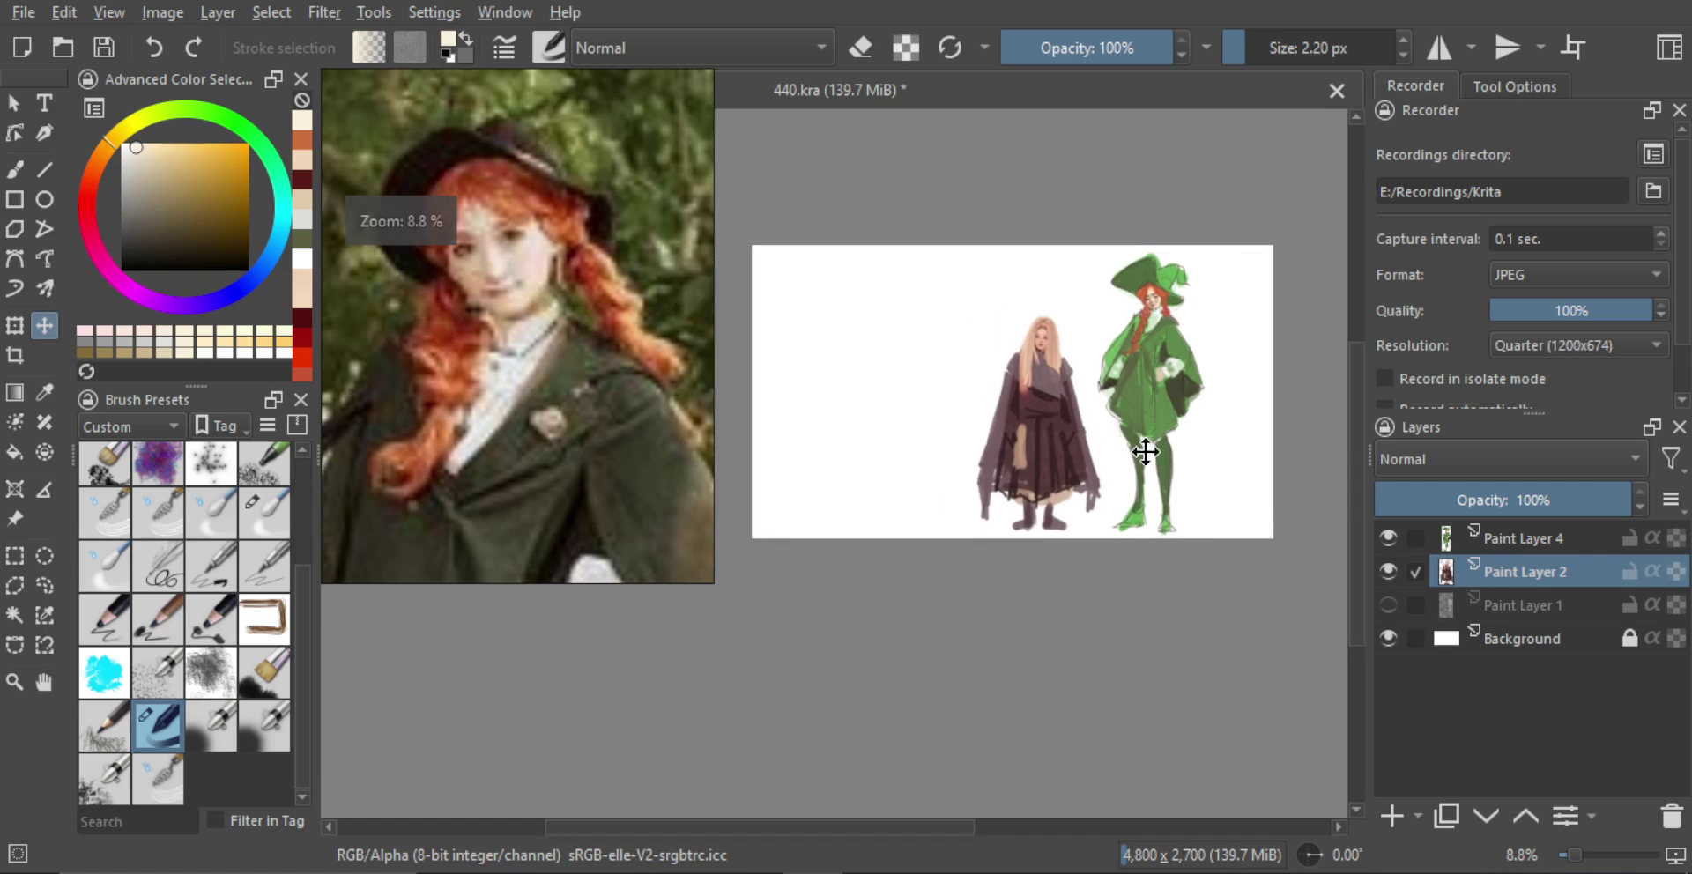
{"action": "left_click", "coordinate": [1532, 540], "text": "ctrl"}
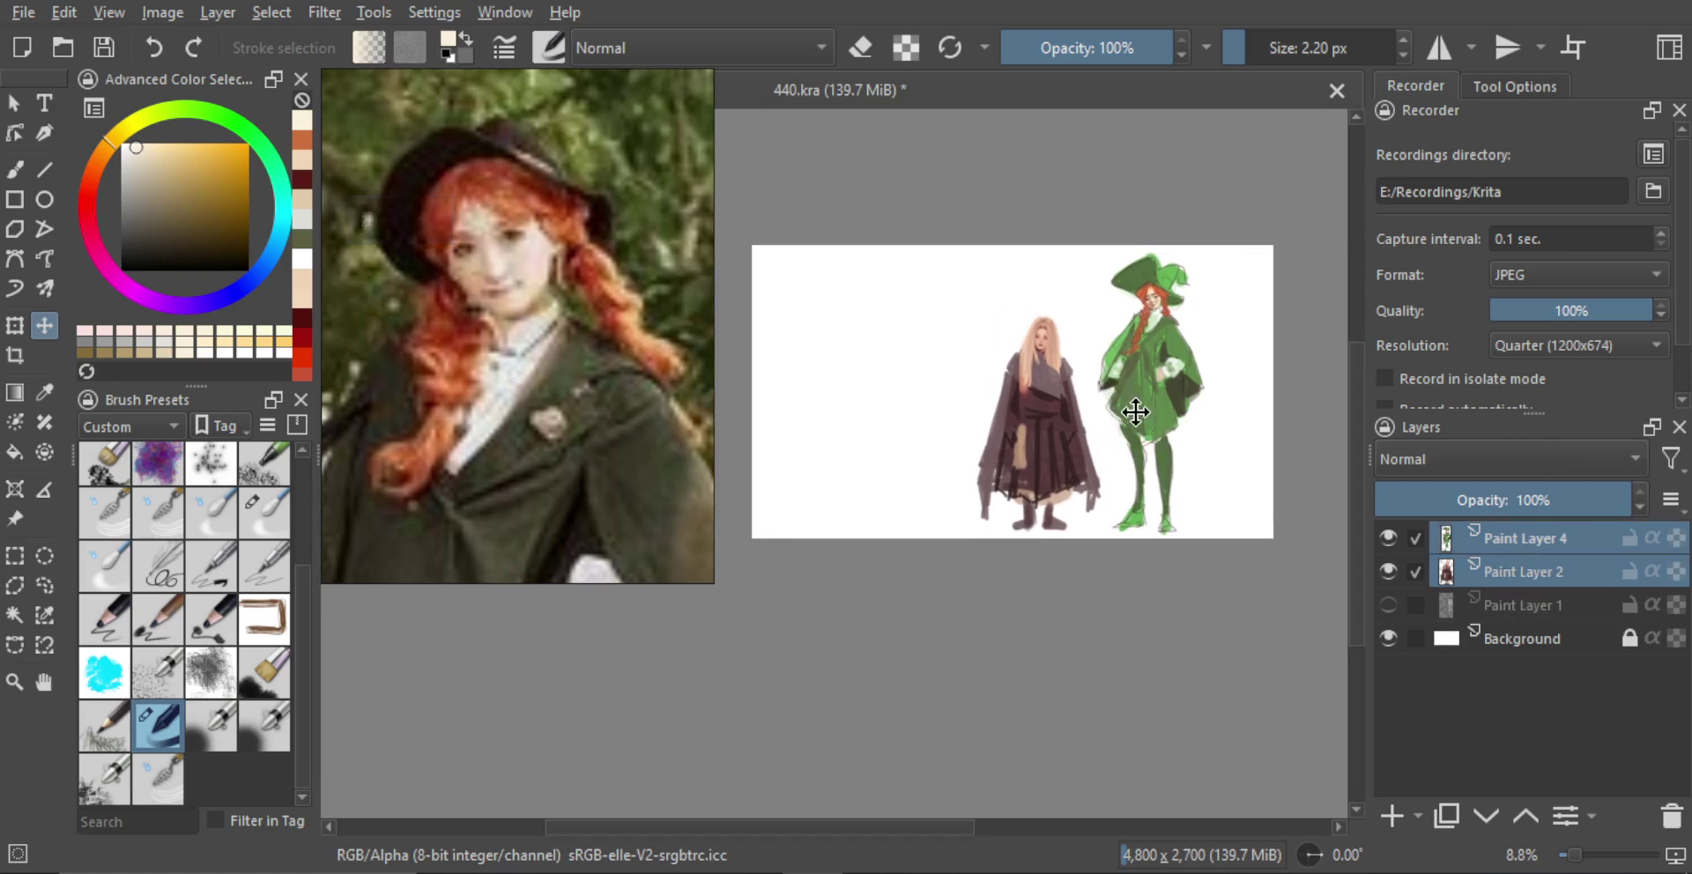
{"action": "left_click_drag", "start_coordinate": [1115, 401], "coordinate": [961, 413]}
Add a new paint layer above Paint Layer 4 for the next character
{"action": "left_click", "coordinate": [1503, 539]}
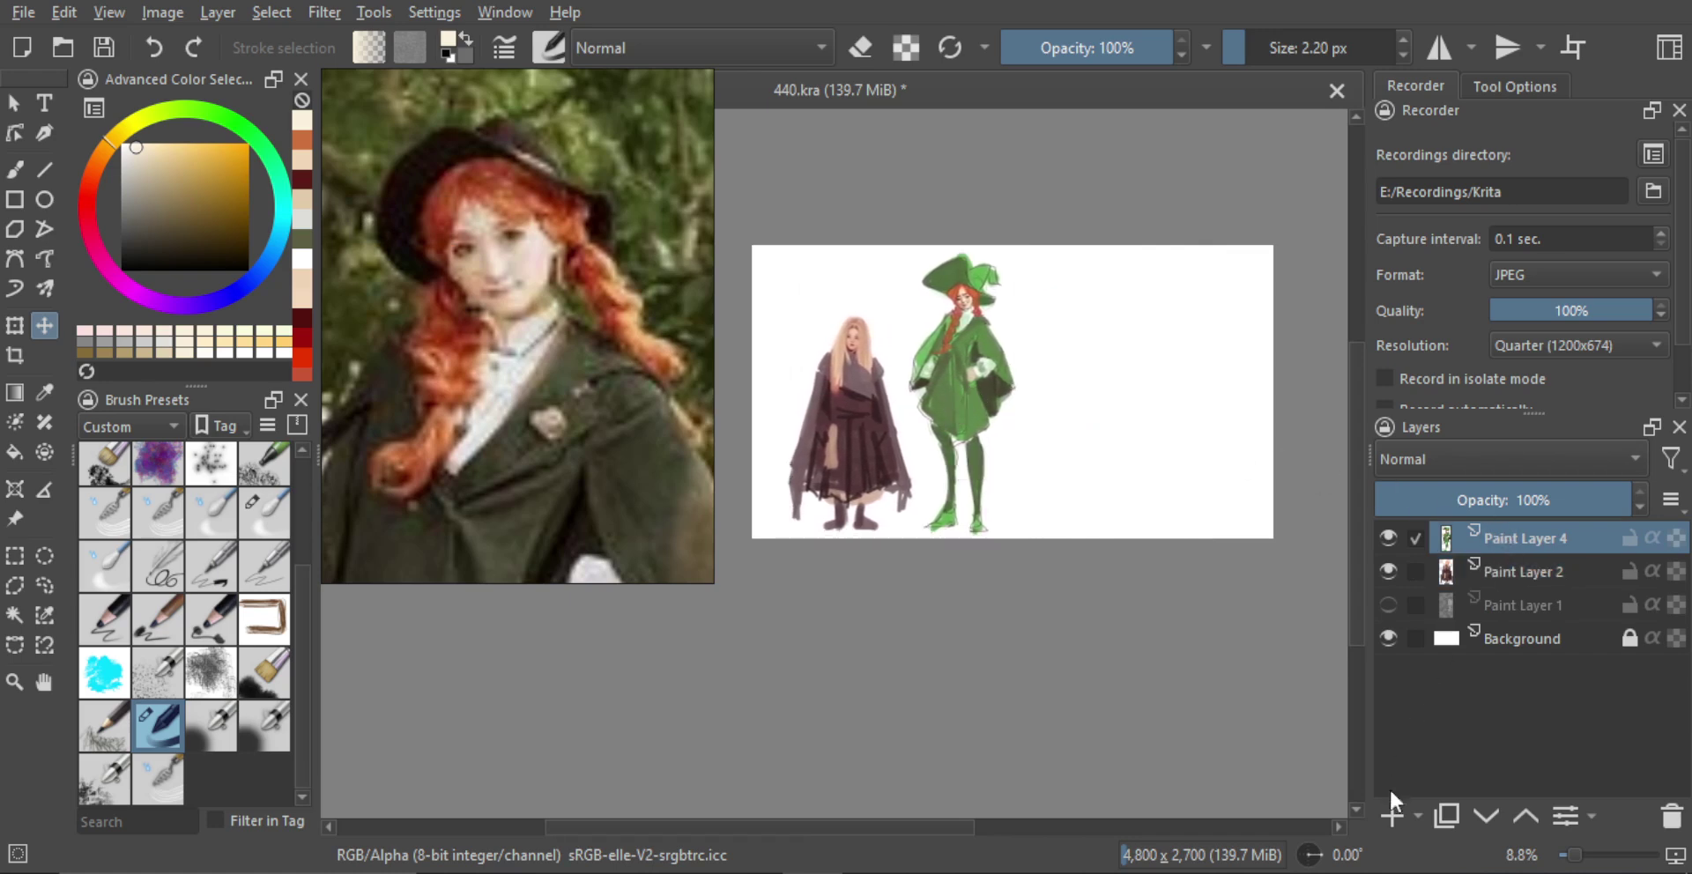
{"action": "left_click", "coordinate": [1391, 816]}
{"action": "scroll", "coordinate": [1033, 348], "scroll_direction": "up", "scroll_amount": 1}
{"action": "left_click_drag", "start_coordinate": [1033, 348], "coordinate": [1048, 353]}
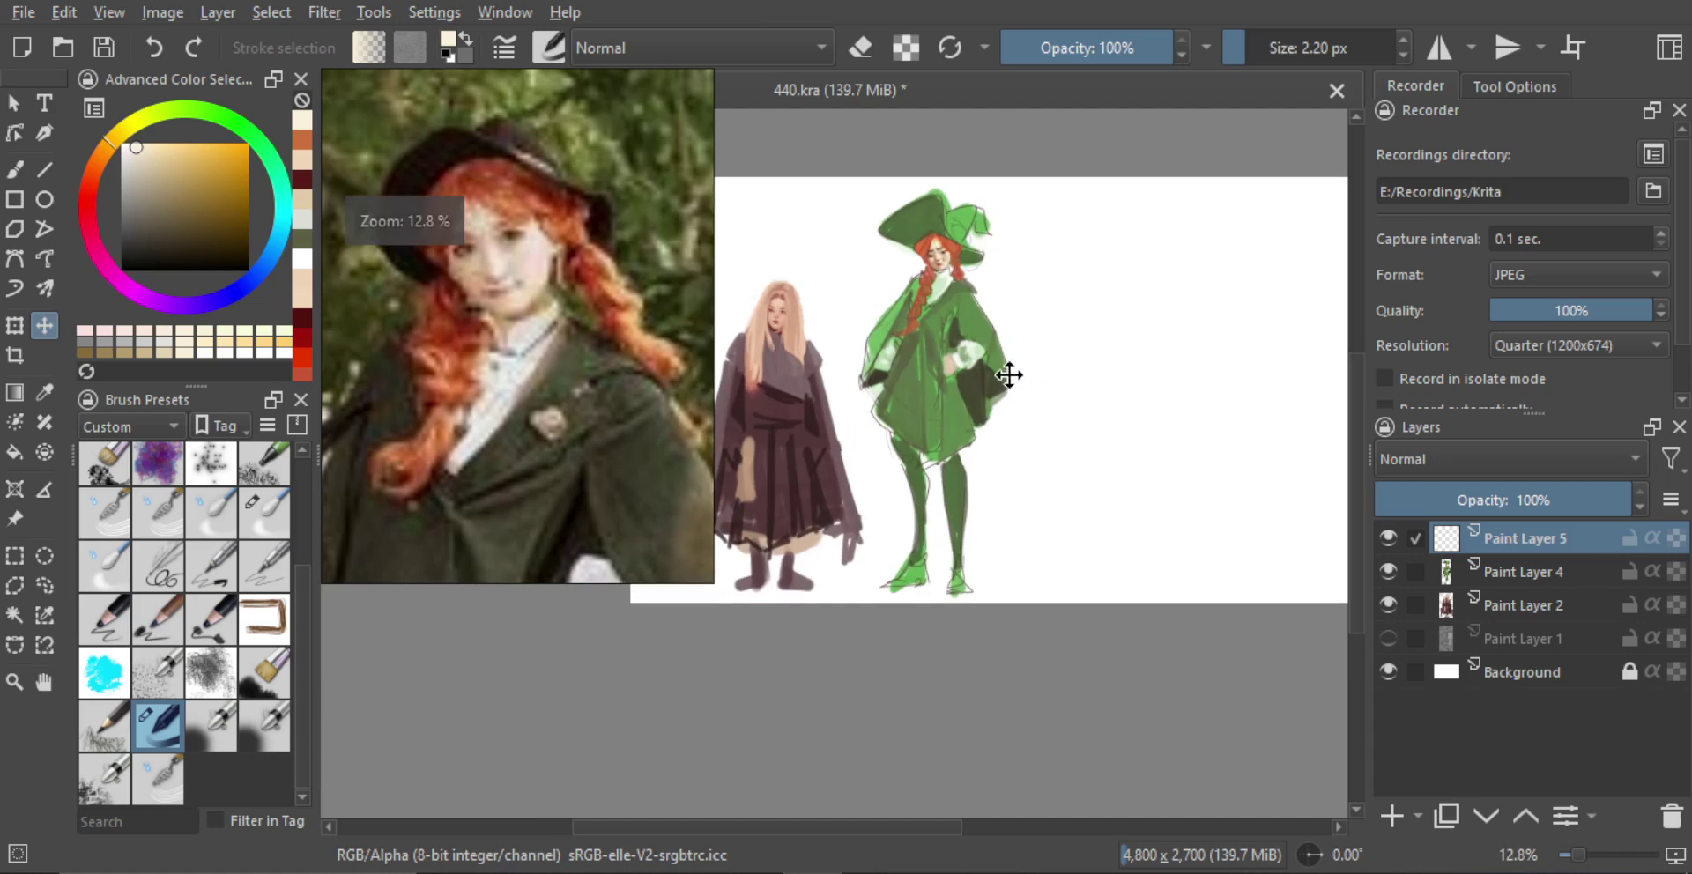
Switch the reference to the photo of the girl in a knit hat, light blue jacket and brown boots
{"action": "scroll", "coordinate": [521, 354], "scroll_direction": "down", "scroll_amount": 6}
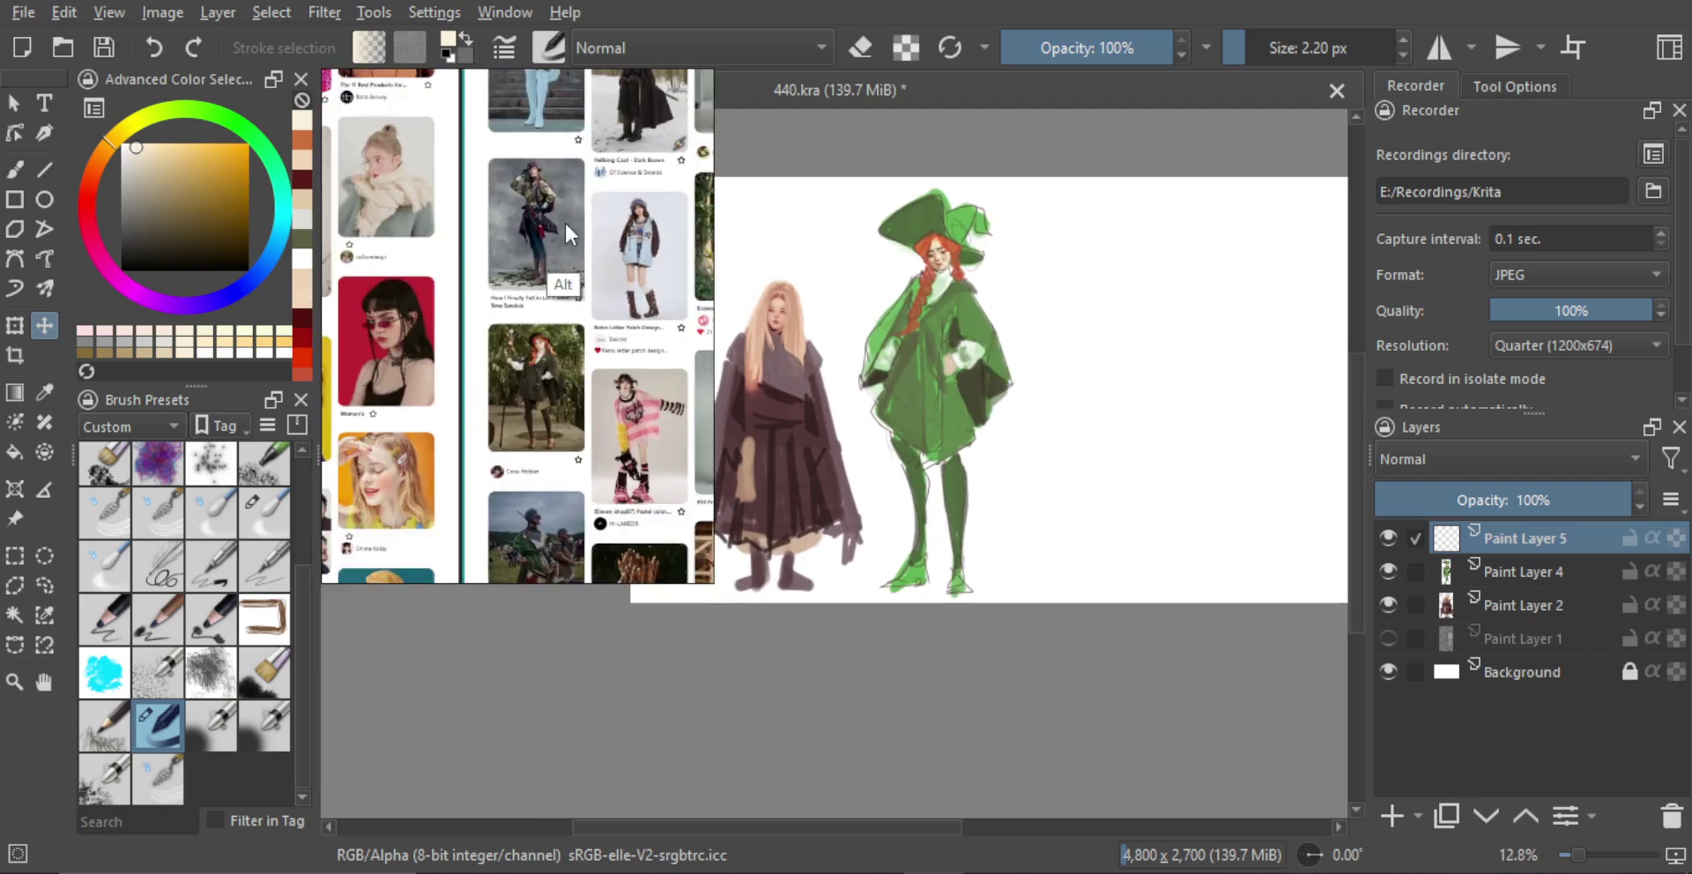
{"action": "left_click_drag", "start_coordinate": [588, 249], "coordinate": [462, 294]}
{"action": "scroll", "coordinate": [467, 298], "scroll_direction": "up", "scroll_amount": 6}
{"action": "left_click_drag", "start_coordinate": [589, 289], "coordinate": [531, 309]}
{"action": "scroll", "coordinate": [530, 309], "scroll_direction": "up", "scroll_amount": 2}
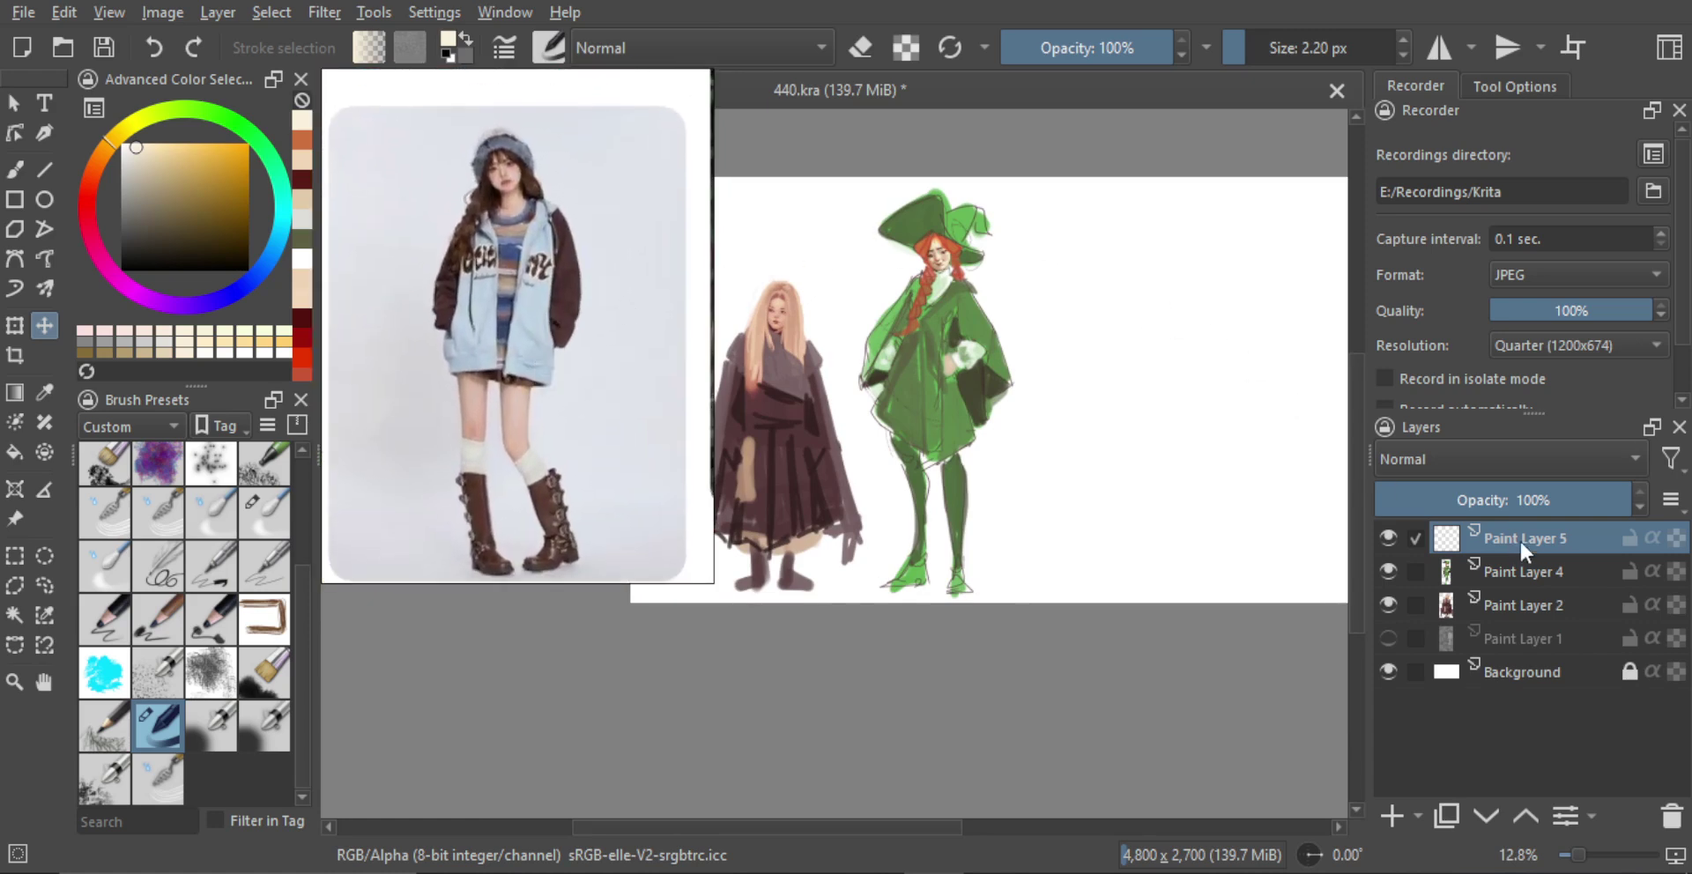
Choose a dark grey and sketch the new figure's torso and pelvis with the TR Skin BR brush at 2.20 px
{"action": "mouse_move", "coordinate": [1167, 368]}
{"action": "left_mouse_down"}
{"action": "mouse_move", "coordinate": [1071, 400]}
{"action": "mouse_move", "coordinate": [1020, 381]}
{"action": "left_mouse_up"}
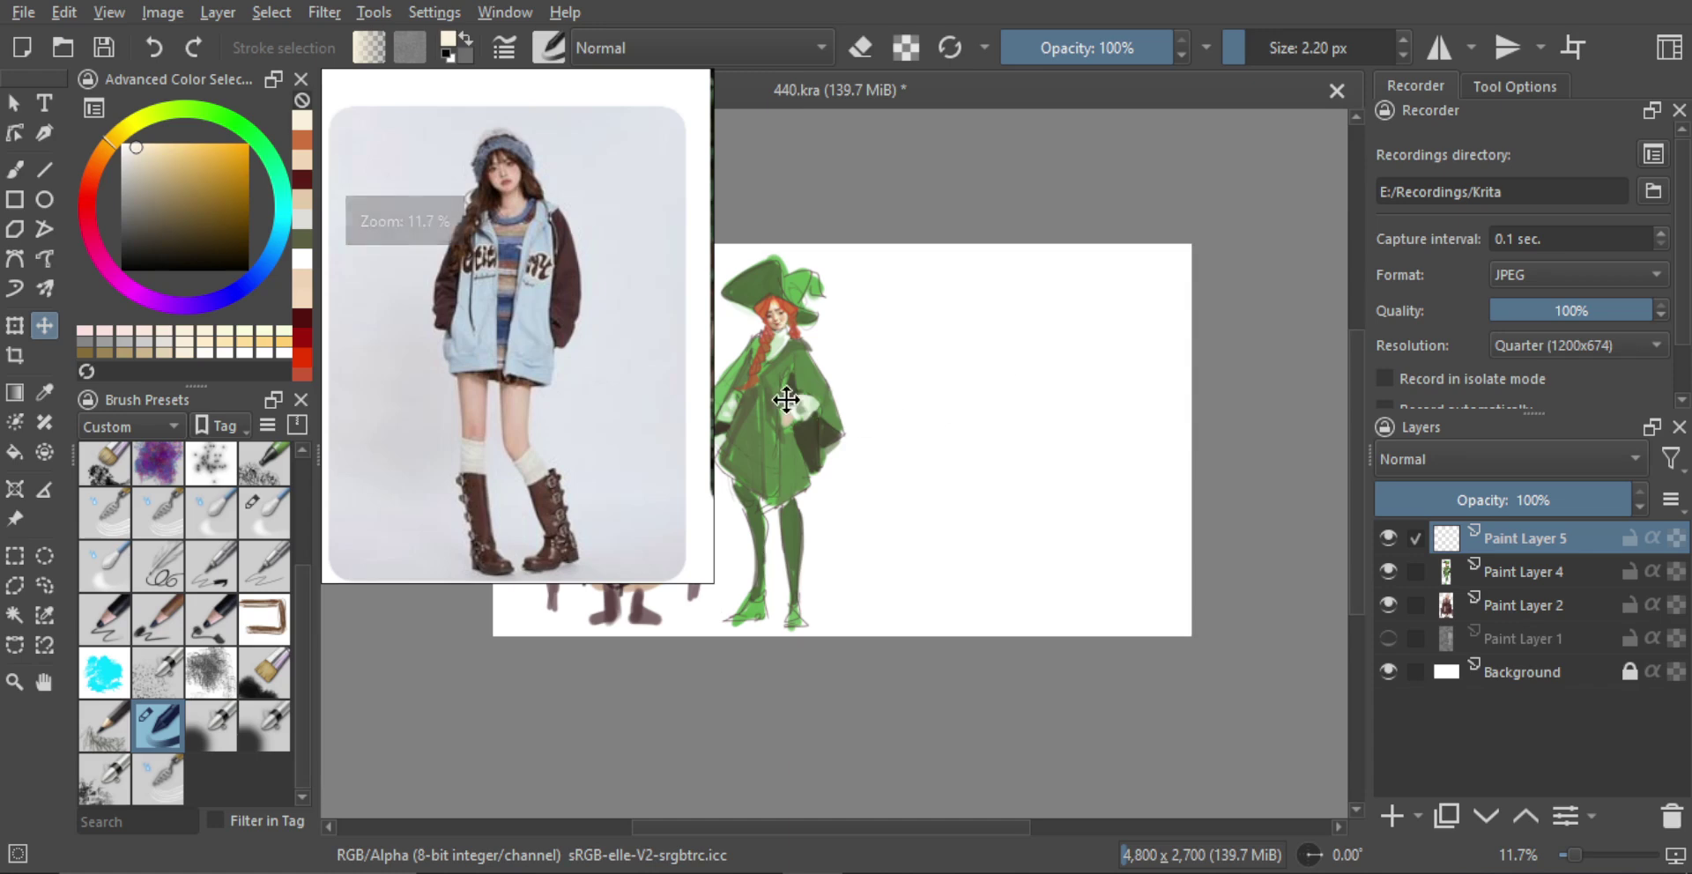
{"action": "key", "text": "b"}
{"action": "left_click_drag", "start_coordinate": [132, 236], "coordinate": [81, 235]}
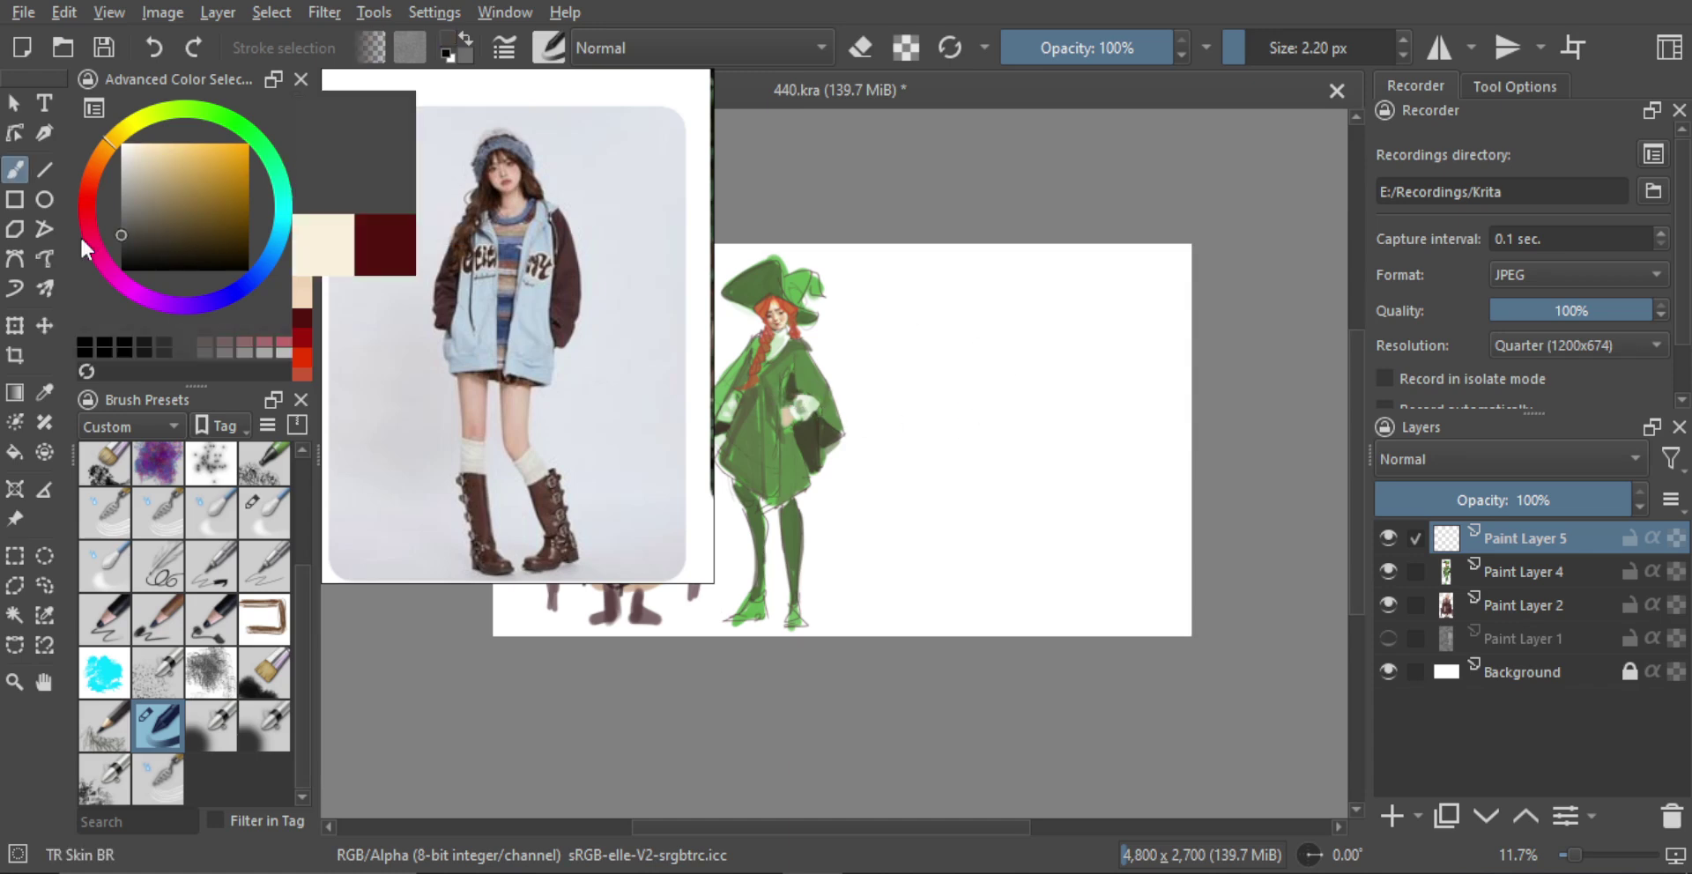
{"action": "key", "text": "ctrl+z"}
{"action": "left_click_drag", "start_coordinate": [1024, 400], "coordinate": [982, 354]}
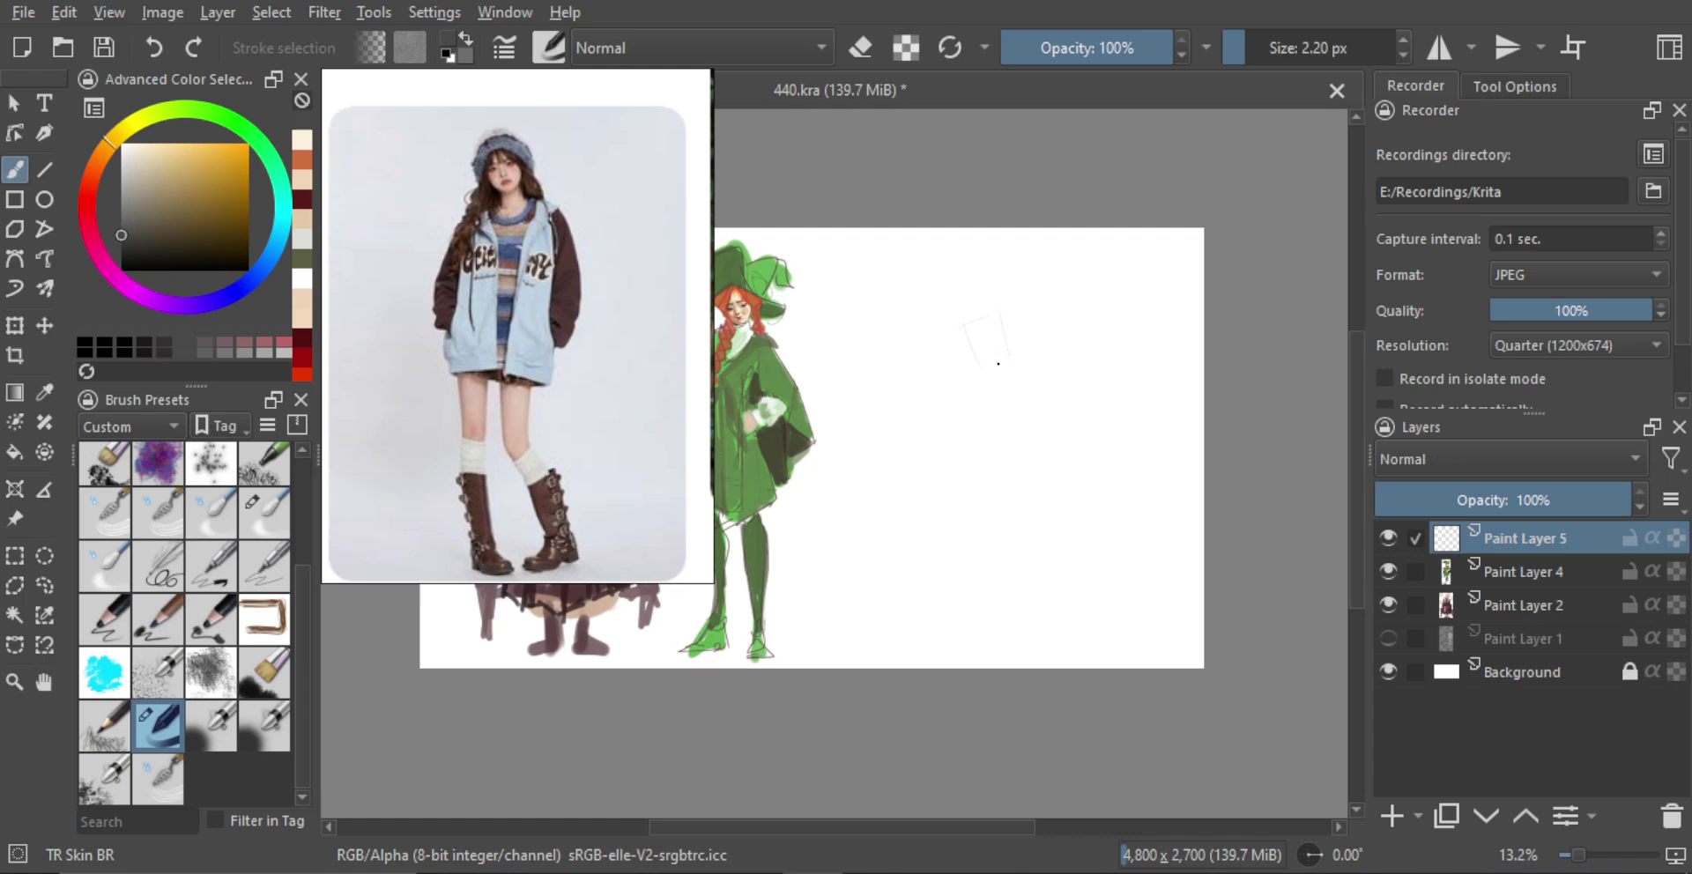
{"action": "left_click_drag", "start_coordinate": [983, 365], "coordinate": [988, 397]}
Sketch the thighs, knees and lower legs below the pelvis, redoing the strokes that miss the pose
{"action": "left_click_drag", "start_coordinate": [1007, 460], "coordinate": [995, 523]}
{"action": "key", "text": "ctrl+z"}
{"action": "left_click_drag", "start_coordinate": [1023, 430], "coordinate": [1017, 519]}
{"action": "key", "text": "ctrl+z"}
{"action": "key", "text": "ctrl+z"}
{"action": "left_click_drag", "start_coordinate": [963, 533], "coordinate": [980, 624]}
{"action": "left_click_drag", "start_coordinate": [1015, 516], "coordinate": [1012, 543]}
{"action": "key", "text": "ctrl+z"}
{"action": "left_click_drag", "start_coordinate": [1002, 552], "coordinate": [1039, 632]}
Transform the body sketch on Paint Layer 5 and sketch the feet at the ends of the legs
{"action": "key", "text": "ctrl+t"}
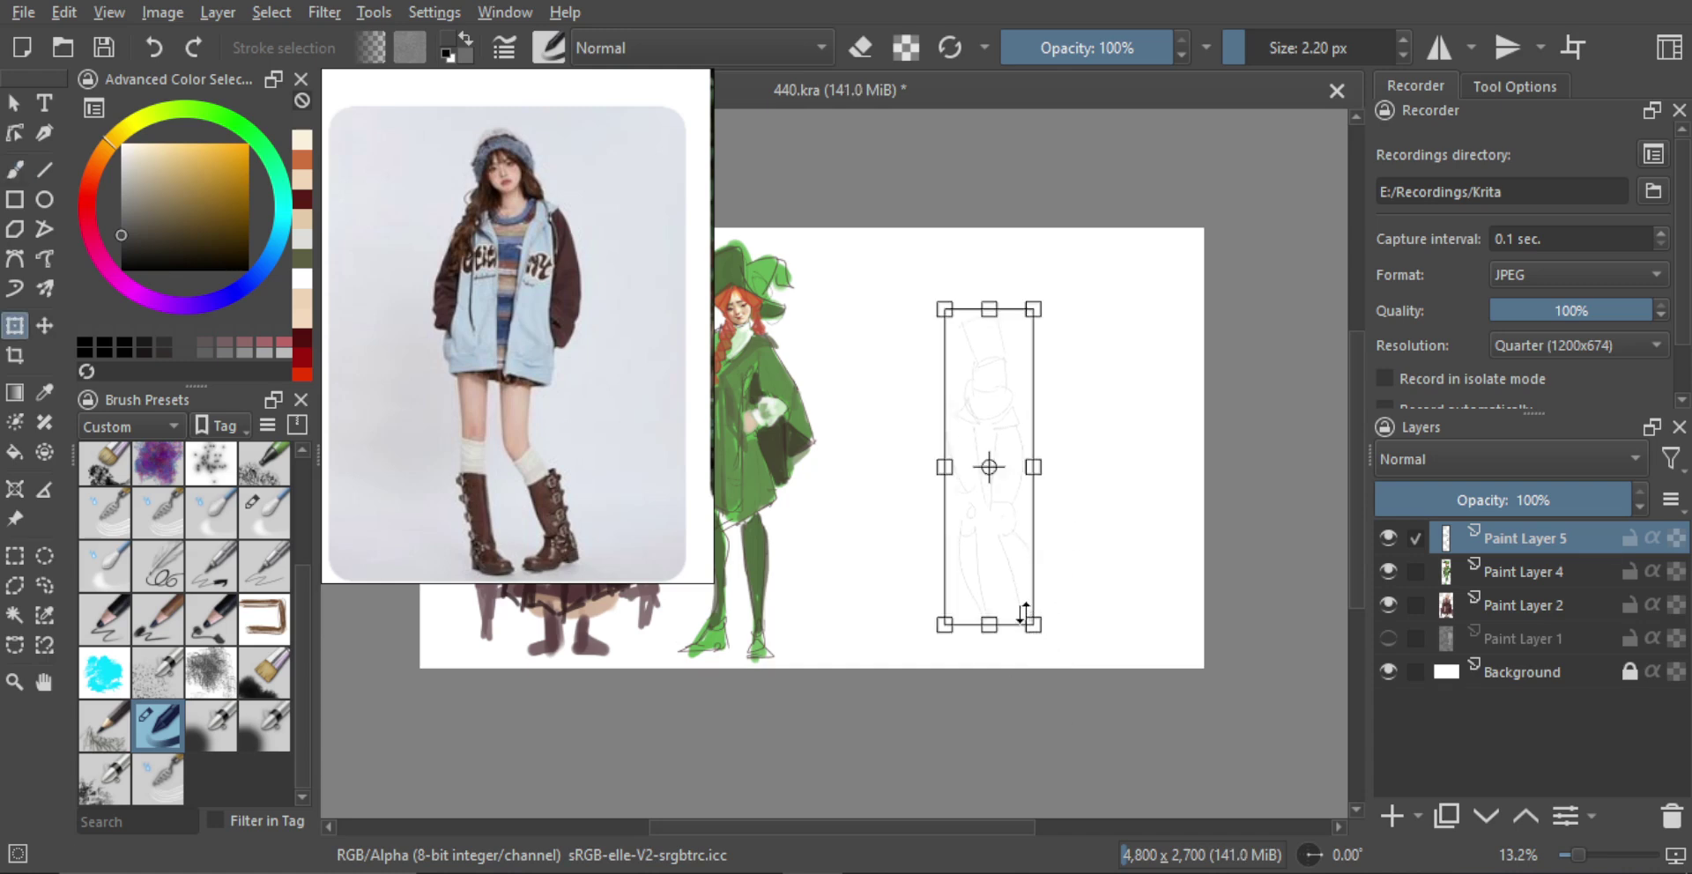
{"action": "key", "text": "b"}
{"action": "left_click_drag", "start_coordinate": [1024, 582], "coordinate": [1026, 569]}
{"action": "left_click_drag", "start_coordinate": [1026, 617], "coordinate": [1029, 589]}
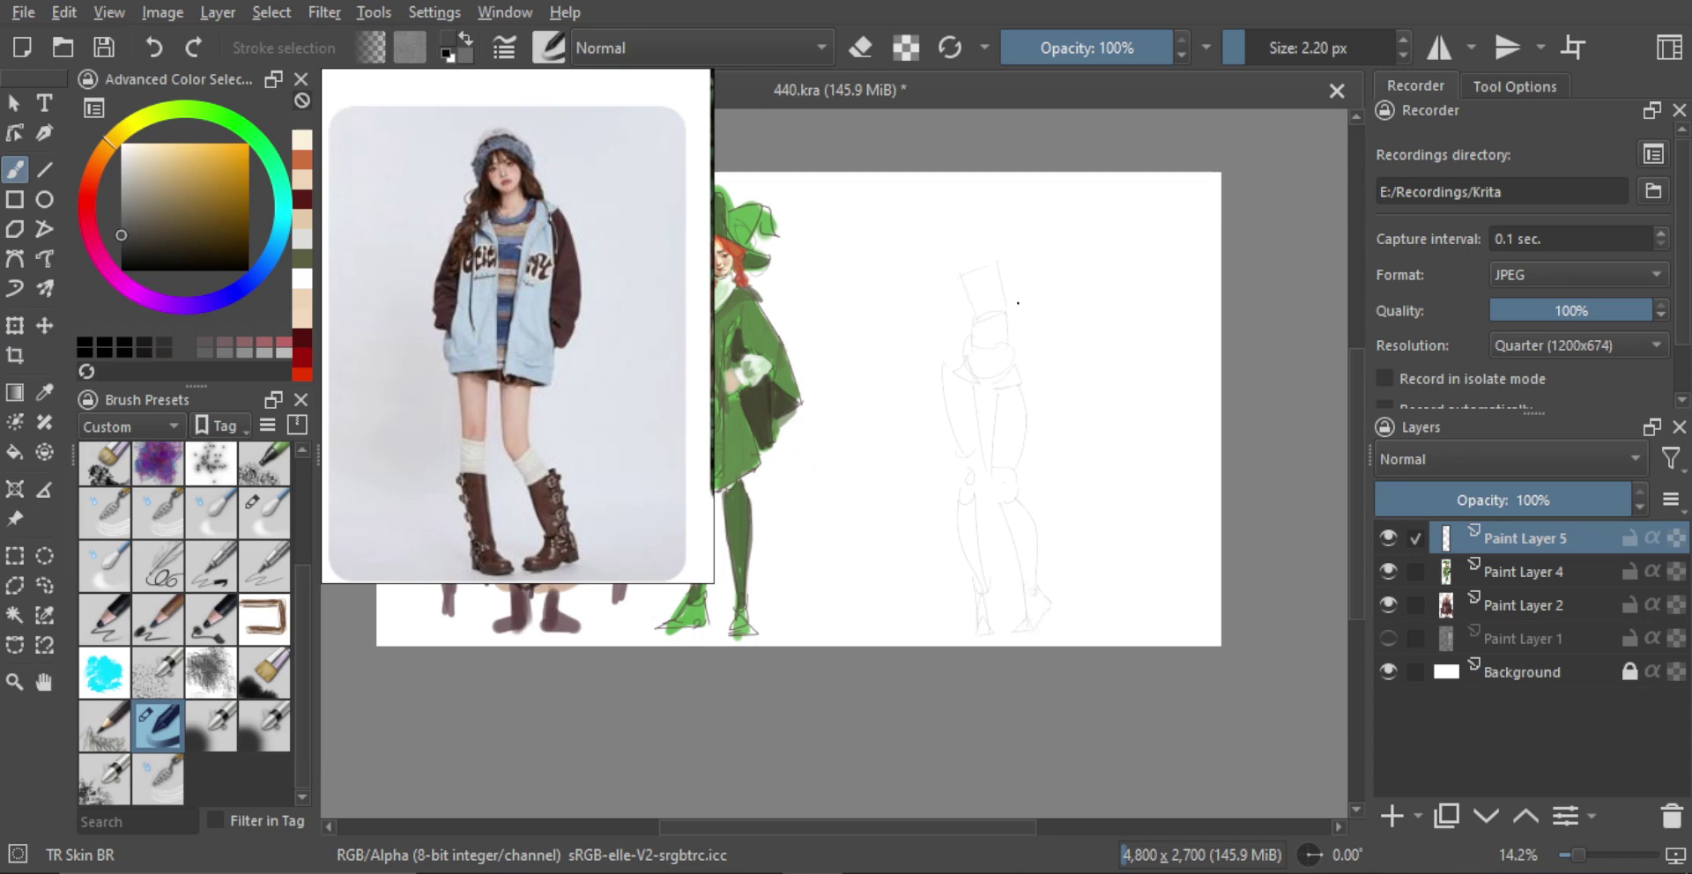
Add the shoulders, bent arms, neck and oval head to the body sketch, undoing misplaced strokes
{"action": "scroll", "coordinate": [1018, 303], "scroll_direction": "up", "scroll_amount": 1}
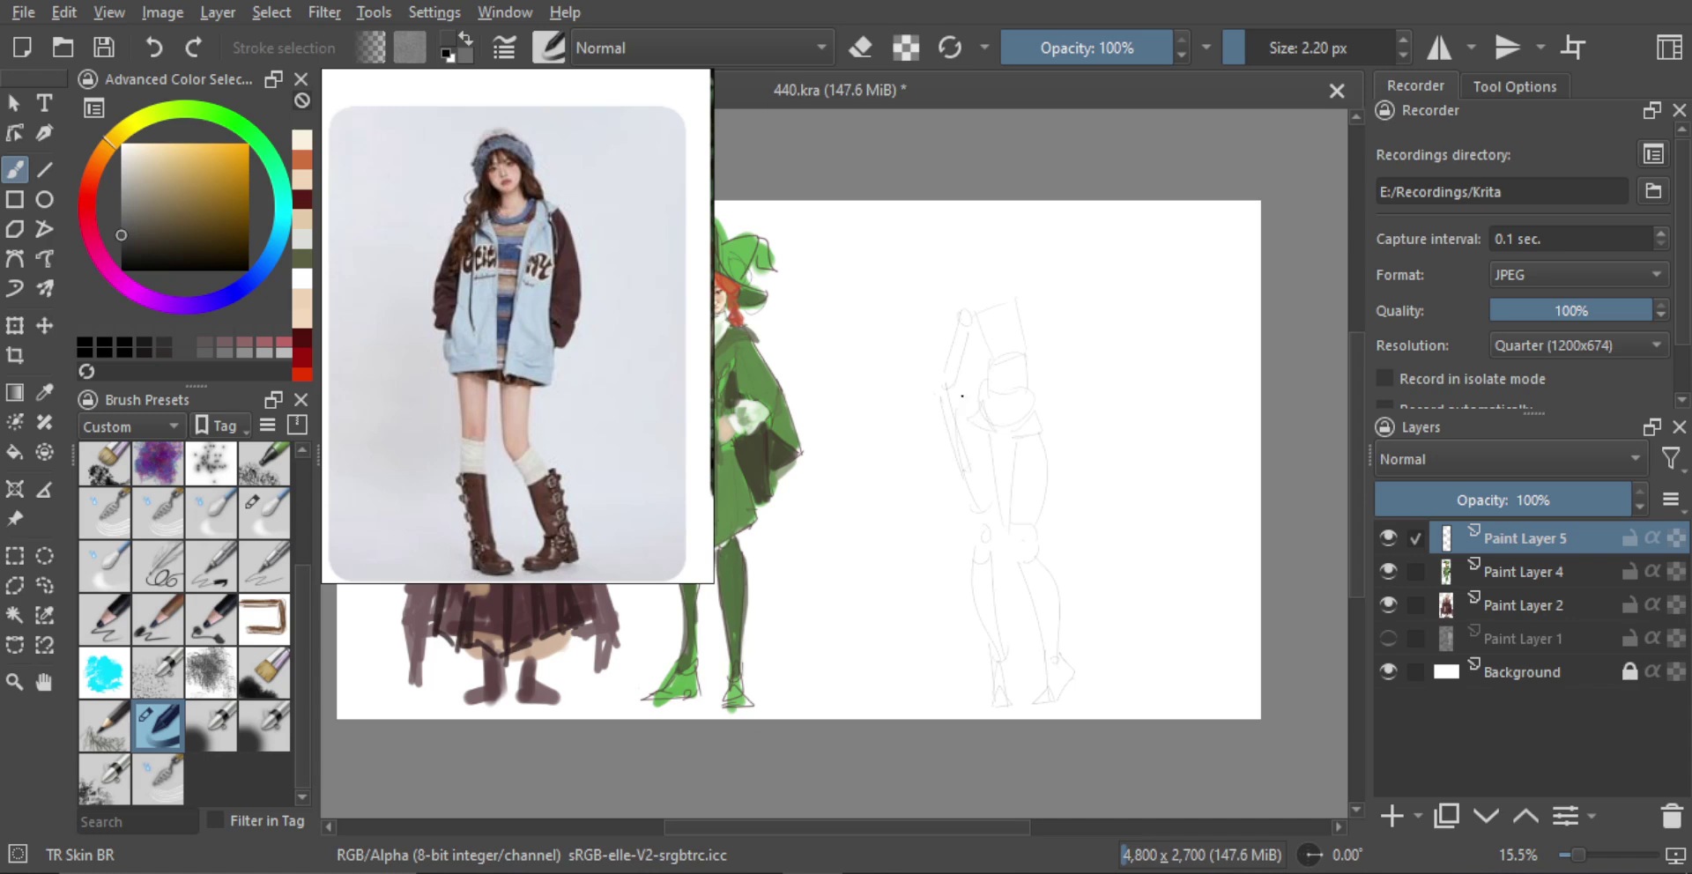
{"action": "key", "text": "ctrl+z"}
{"action": "key", "text": "ctrl+z"}
{"action": "key", "text": "ctrl+z"}
{"action": "key", "text": "ctrl+z"}
{"action": "left_click_drag", "start_coordinate": [1027, 308], "coordinate": [1055, 369]}
{"action": "left_click_drag", "start_coordinate": [978, 277], "coordinate": [998, 280]}
{"action": "key", "text": "ctrl+z"}
Scale the body sketch down slightly, tilt it a little and shift it left within the canvas
{"action": "scroll", "coordinate": [1090, 357], "scroll_direction": "down", "scroll_amount": 1}
{"action": "key", "text": "ctrl+t"}
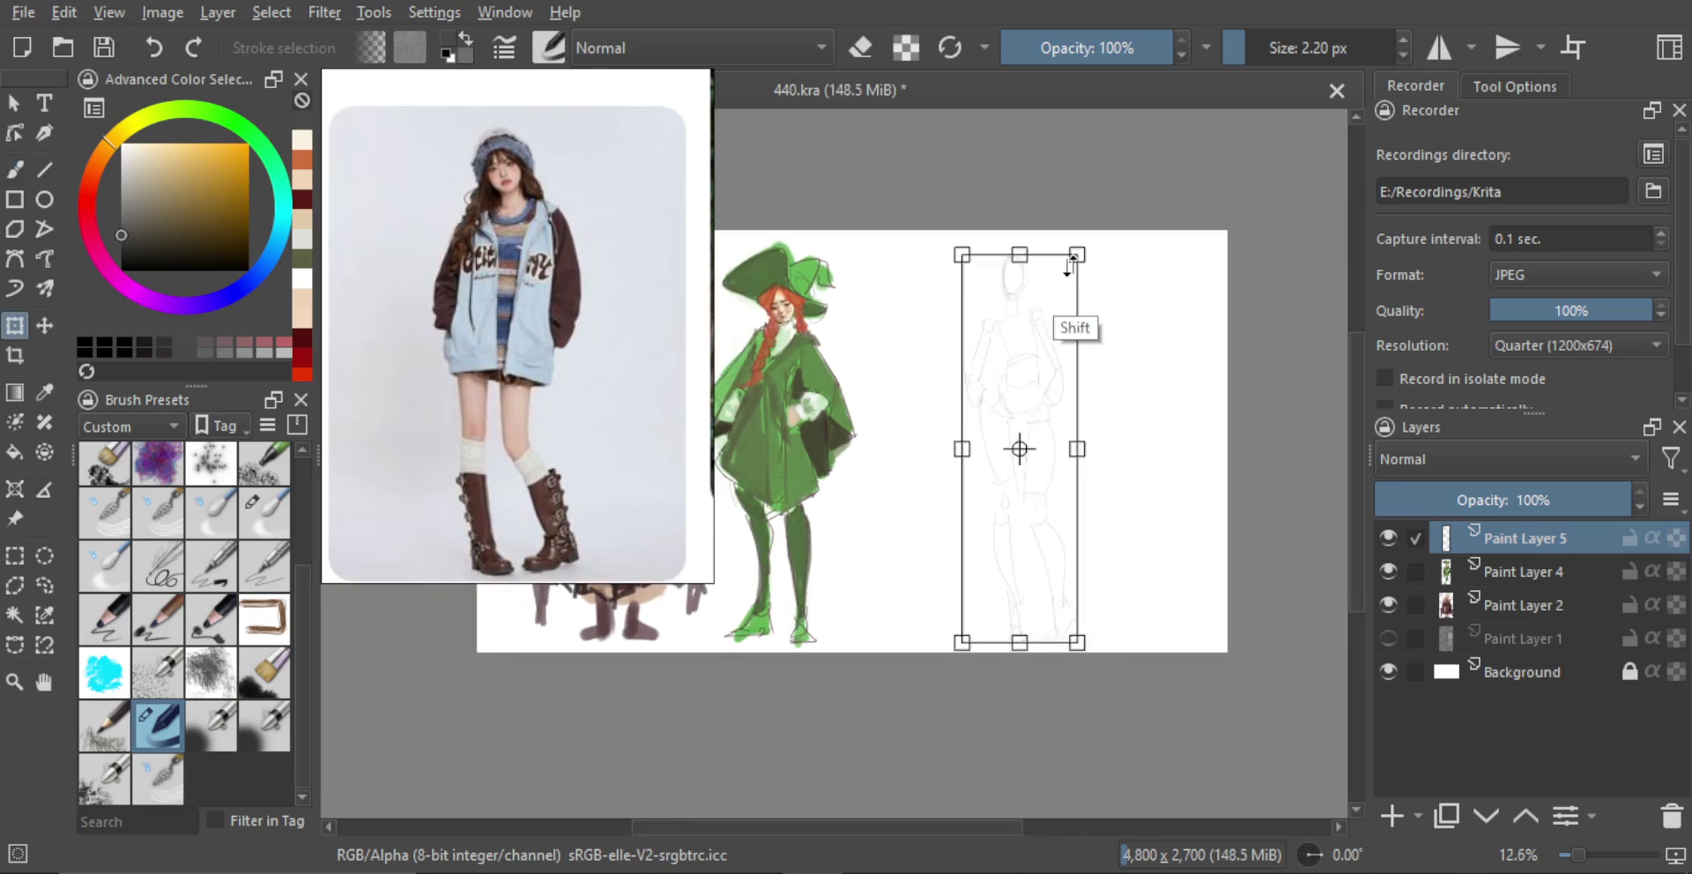
{"action": "mouse_move", "coordinate": [1043, 429]}
{"action": "left_mouse_down"}
{"action": "mouse_move", "coordinate": [1031, 419]}
{"action": "mouse_move", "coordinate": [1111, 392]}
{"action": "left_mouse_up"}
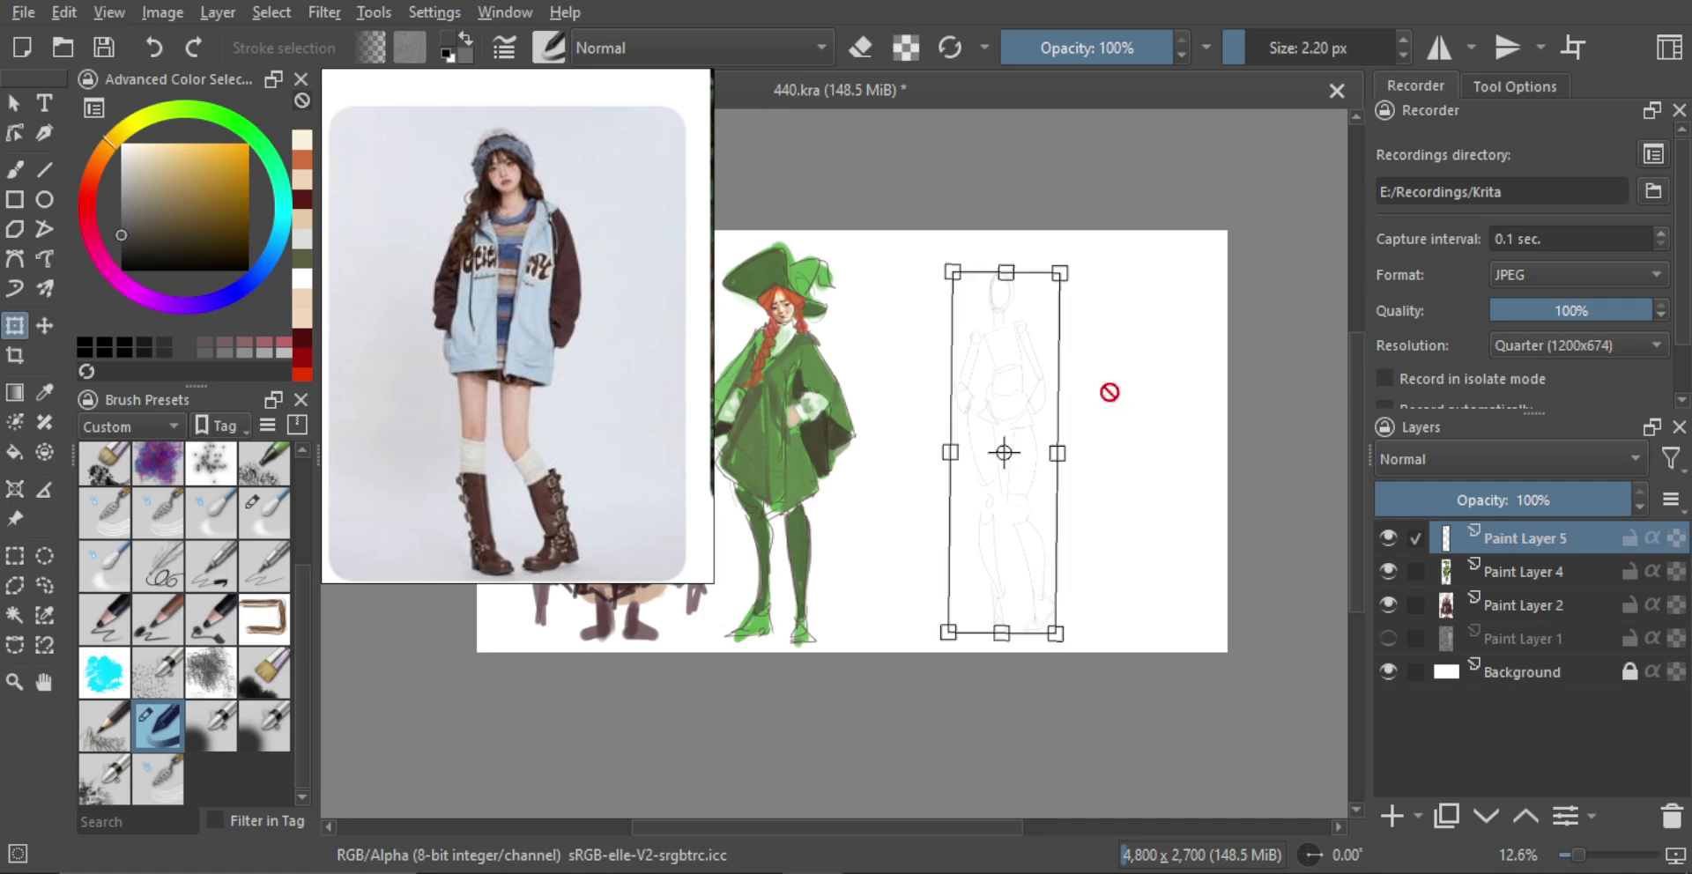
{"action": "key", "text": "b"}
{"action": "left_click_drag", "start_coordinate": [1025, 353], "coordinate": [1024, 347]}
{"action": "scroll", "coordinate": [1027, 349], "scroll_direction": "up", "scroll_amount": 1}
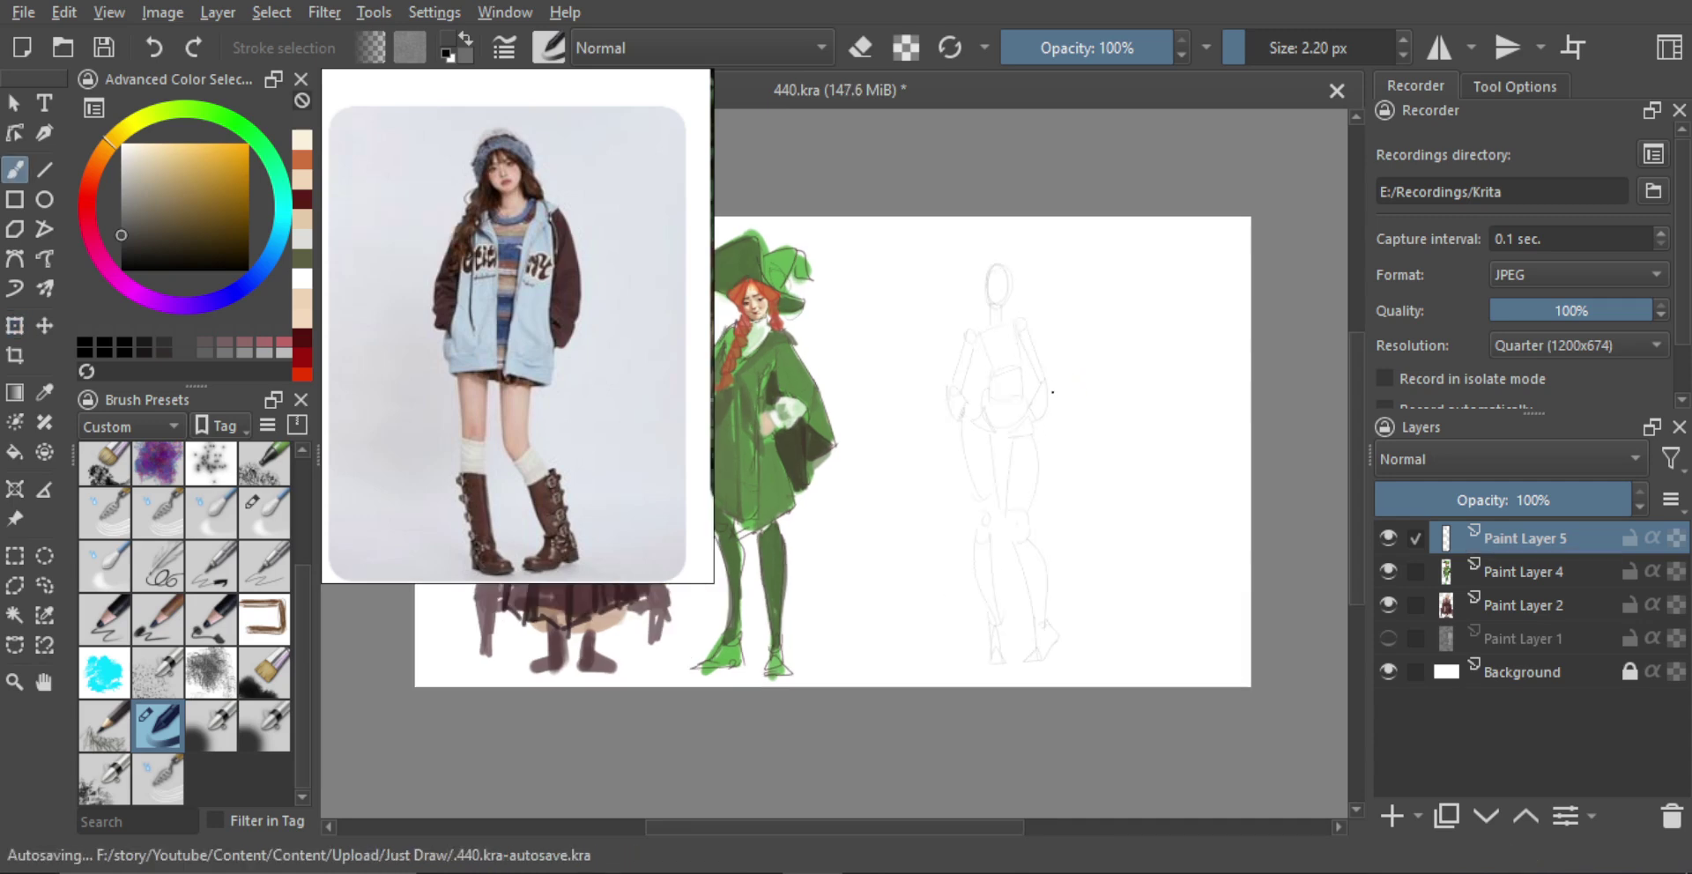
Draw the jacket's left half with its front edge, sleeve, cuff and pocket over the mannequin at 10.05 px
{"action": "mouse_move", "coordinate": [1096, 339]}
{"action": "left_mouse_down"}
{"action": "mouse_move", "coordinate": [1102, 321]}
{"action": "mouse_move", "coordinate": [1097, 377]}
{"action": "mouse_move", "coordinate": [1066, 354]}
{"action": "mouse_move", "coordinate": [1008, 356]}
{"action": "mouse_move", "coordinate": [1011, 455]}
{"action": "mouse_move", "coordinate": [972, 464]}
{"action": "mouse_move", "coordinate": [958, 422]}
{"action": "mouse_move", "coordinate": [981, 377]}
{"action": "mouse_move", "coordinate": [972, 436]}
{"action": "left_mouse_up"}
{"action": "key", "text": "ctrl+z"}
{"action": "scroll", "coordinate": [1011, 455], "scroll_direction": "up", "scroll_amount": 1}
{"action": "mouse_move", "coordinate": [972, 376]}
{"action": "left_mouse_down"}
{"action": "mouse_move", "coordinate": [976, 315]}
{"action": "mouse_move", "coordinate": [944, 346]}
{"action": "mouse_move", "coordinate": [946, 370]}
{"action": "mouse_move", "coordinate": [964, 364]}
{"action": "mouse_move", "coordinate": [940, 401]}
{"action": "mouse_move", "coordinate": [959, 414]}
{"action": "left_mouse_up"}
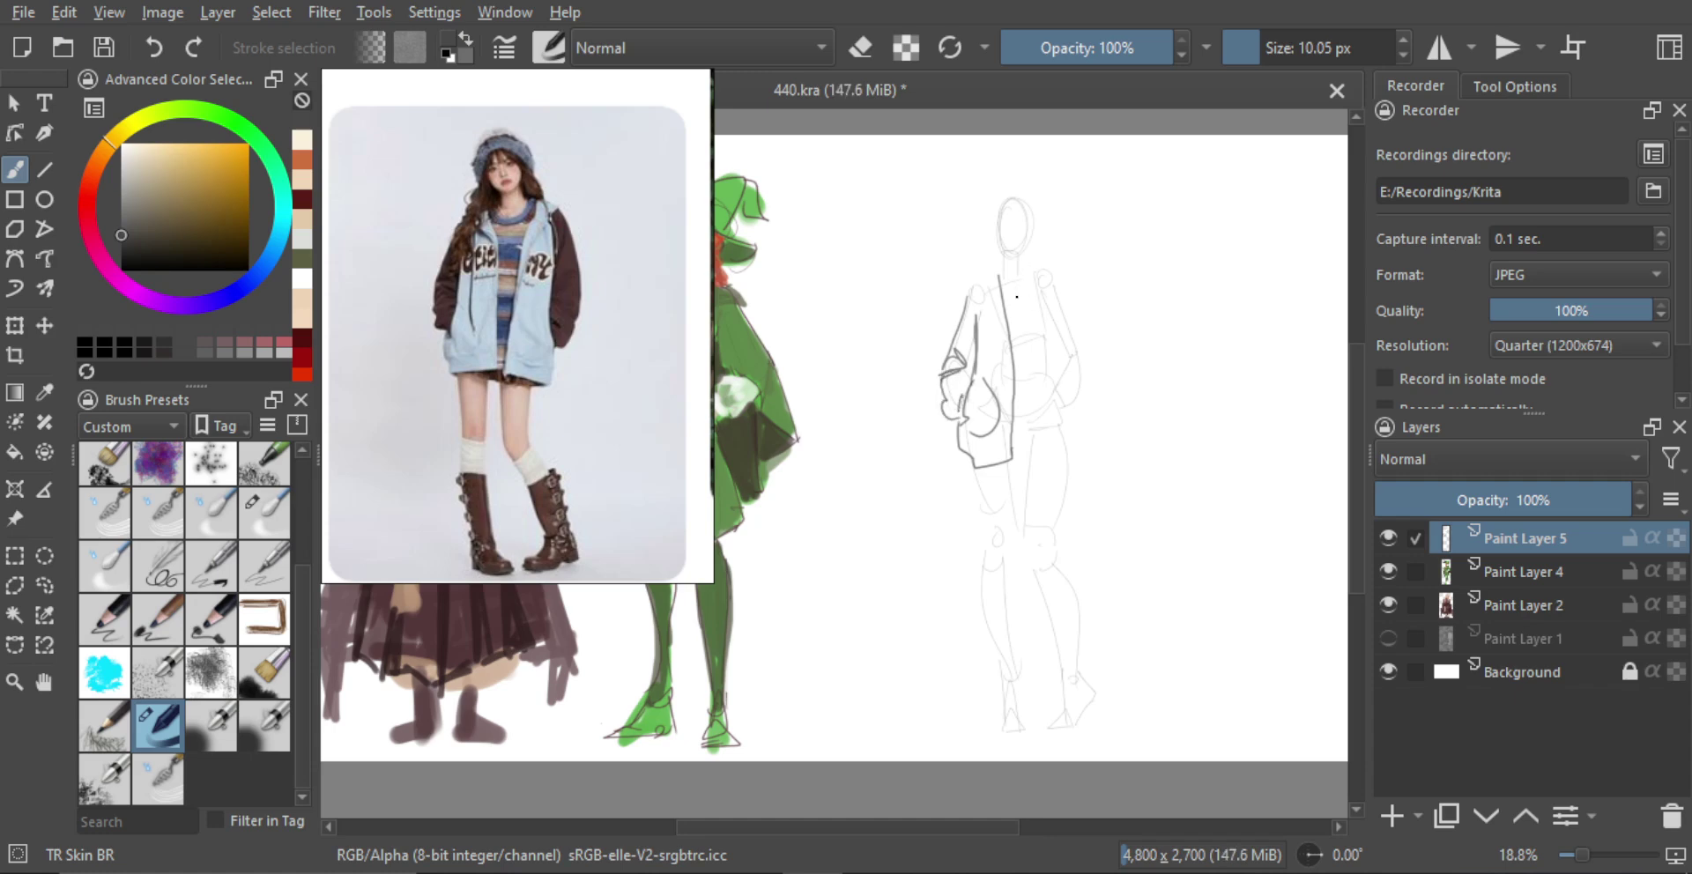
{"action": "left_click_drag", "start_coordinate": [973, 289], "coordinate": [1009, 344]}
Draw the jacket's right front panel with its opening edge, hem and side
{"action": "left_click_drag", "start_coordinate": [1026, 271], "coordinate": [1025, 336]}
{"action": "key", "text": "ctrl+z"}
{"action": "mouse_move", "coordinate": [1025, 275]}
{"action": "left_mouse_down"}
{"action": "mouse_move", "coordinate": [1020, 464]}
{"action": "mouse_move", "coordinate": [1062, 474]}
{"action": "mouse_move", "coordinate": [1060, 379]}
{"action": "mouse_move", "coordinate": [1056, 432]}
{"action": "left_mouse_up"}
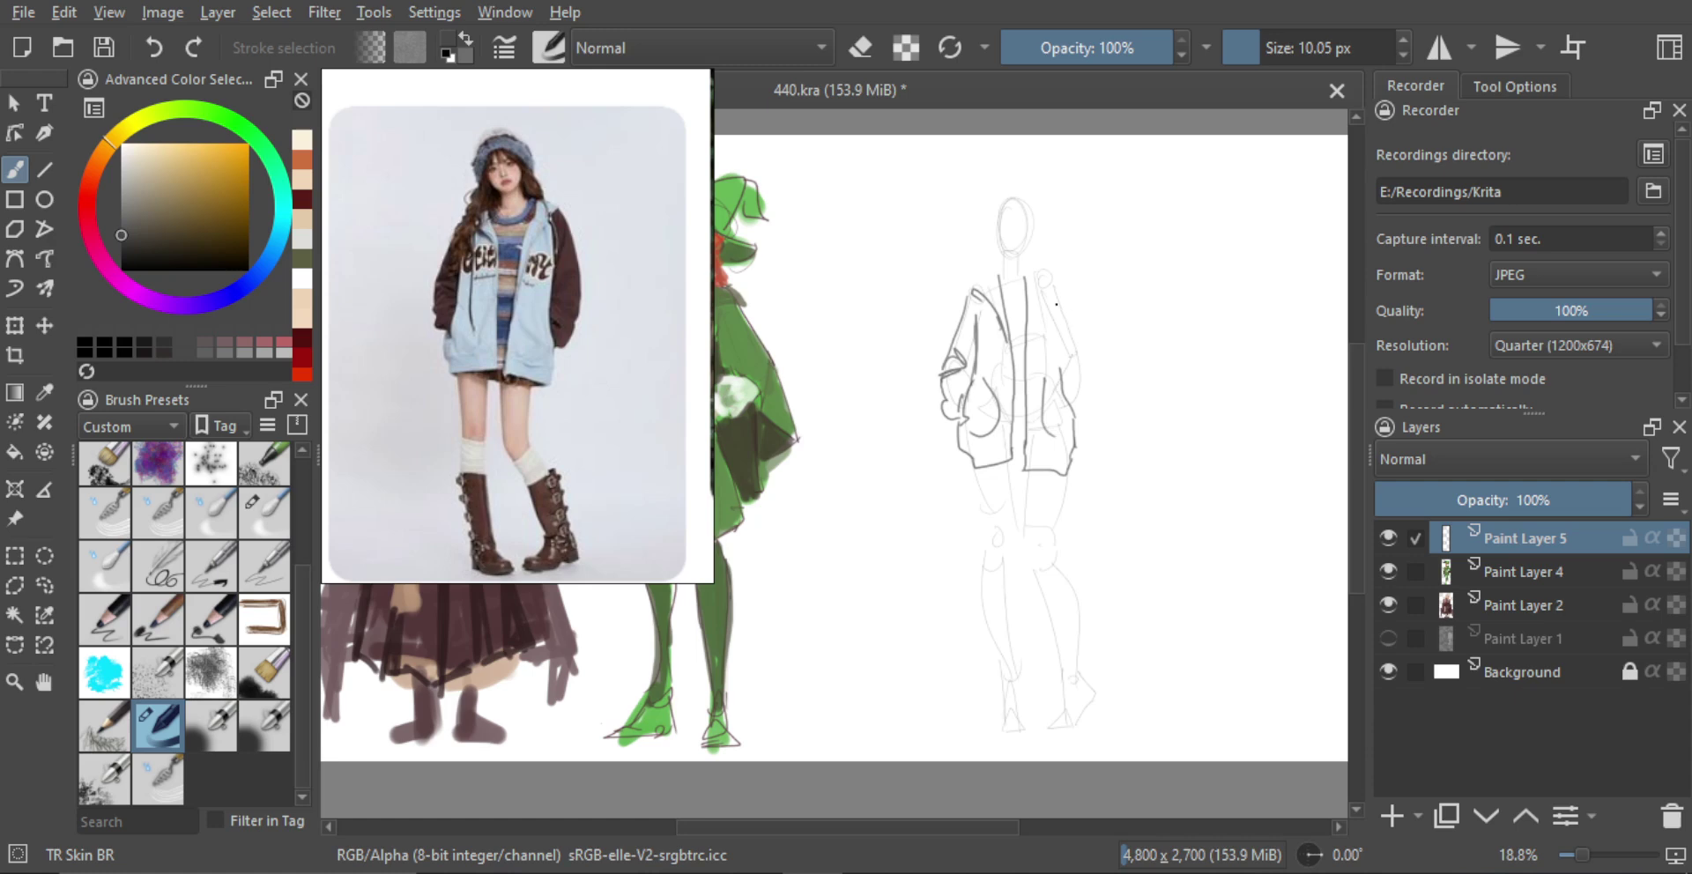
Draw the right collar edge and the outer line of the right sleeve, reworking the strokes until they fit
{"action": "mouse_move", "coordinate": [1063, 377]}
{"action": "left_mouse_down"}
{"action": "mouse_move", "coordinate": [1054, 313]}
{"action": "mouse_move", "coordinate": [1037, 308]}
{"action": "mouse_move", "coordinate": [1061, 285]}
{"action": "mouse_move", "coordinate": [1066, 351]}
{"action": "left_mouse_up"}
{"action": "key", "text": "ctrl+z"}
{"action": "left_click_drag", "start_coordinate": [1065, 287], "coordinate": [1087, 368]}
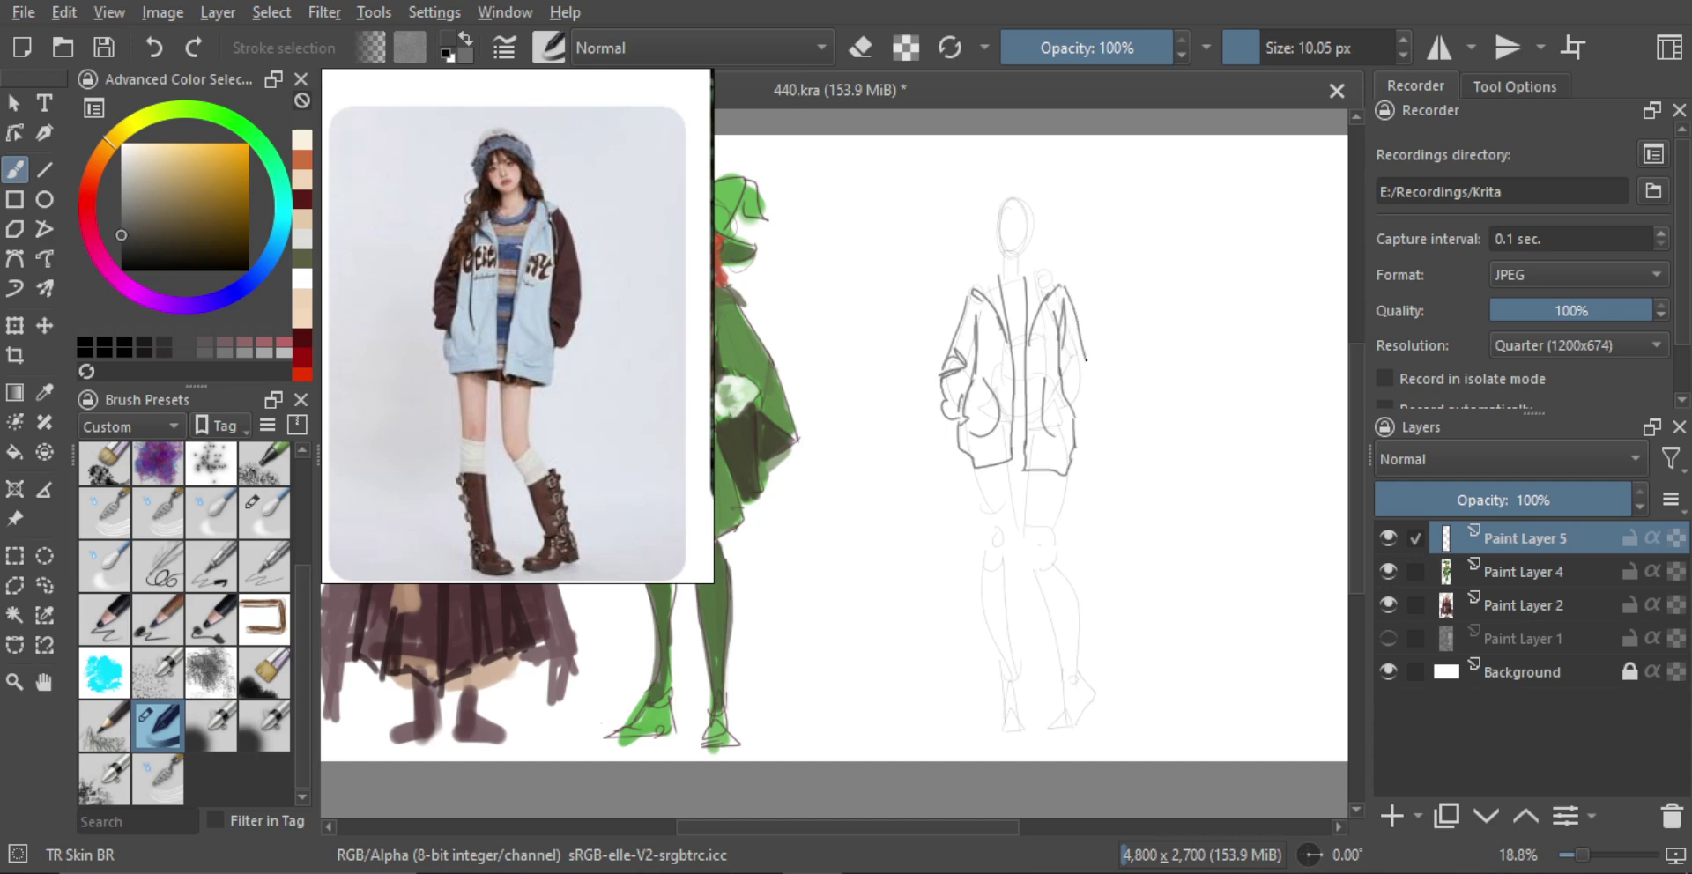
{"action": "key", "text": "ctrl+z"}
{"action": "mouse_move", "coordinate": [1067, 283]}
{"action": "left_mouse_down"}
{"action": "mouse_move", "coordinate": [1083, 420]}
{"action": "mouse_move", "coordinate": [1057, 361]}
{"action": "mouse_move", "coordinate": [1061, 389]}
{"action": "mouse_move", "coordinate": [1063, 335]}
{"action": "mouse_move", "coordinate": [1076, 376]}
{"action": "left_mouse_up"}
{"action": "key", "text": "ctrl+z"}
{"action": "key", "text": "ctrl+z"}
{"action": "scroll", "coordinate": [1045, 369], "scroll_direction": "up", "scroll_amount": 1}
{"action": "key", "text": "ctrl+z"}
{"action": "key", "text": "ctrl+z"}
{"action": "key", "text": "ctrl+z"}
{"action": "key", "text": "ctrl+z"}
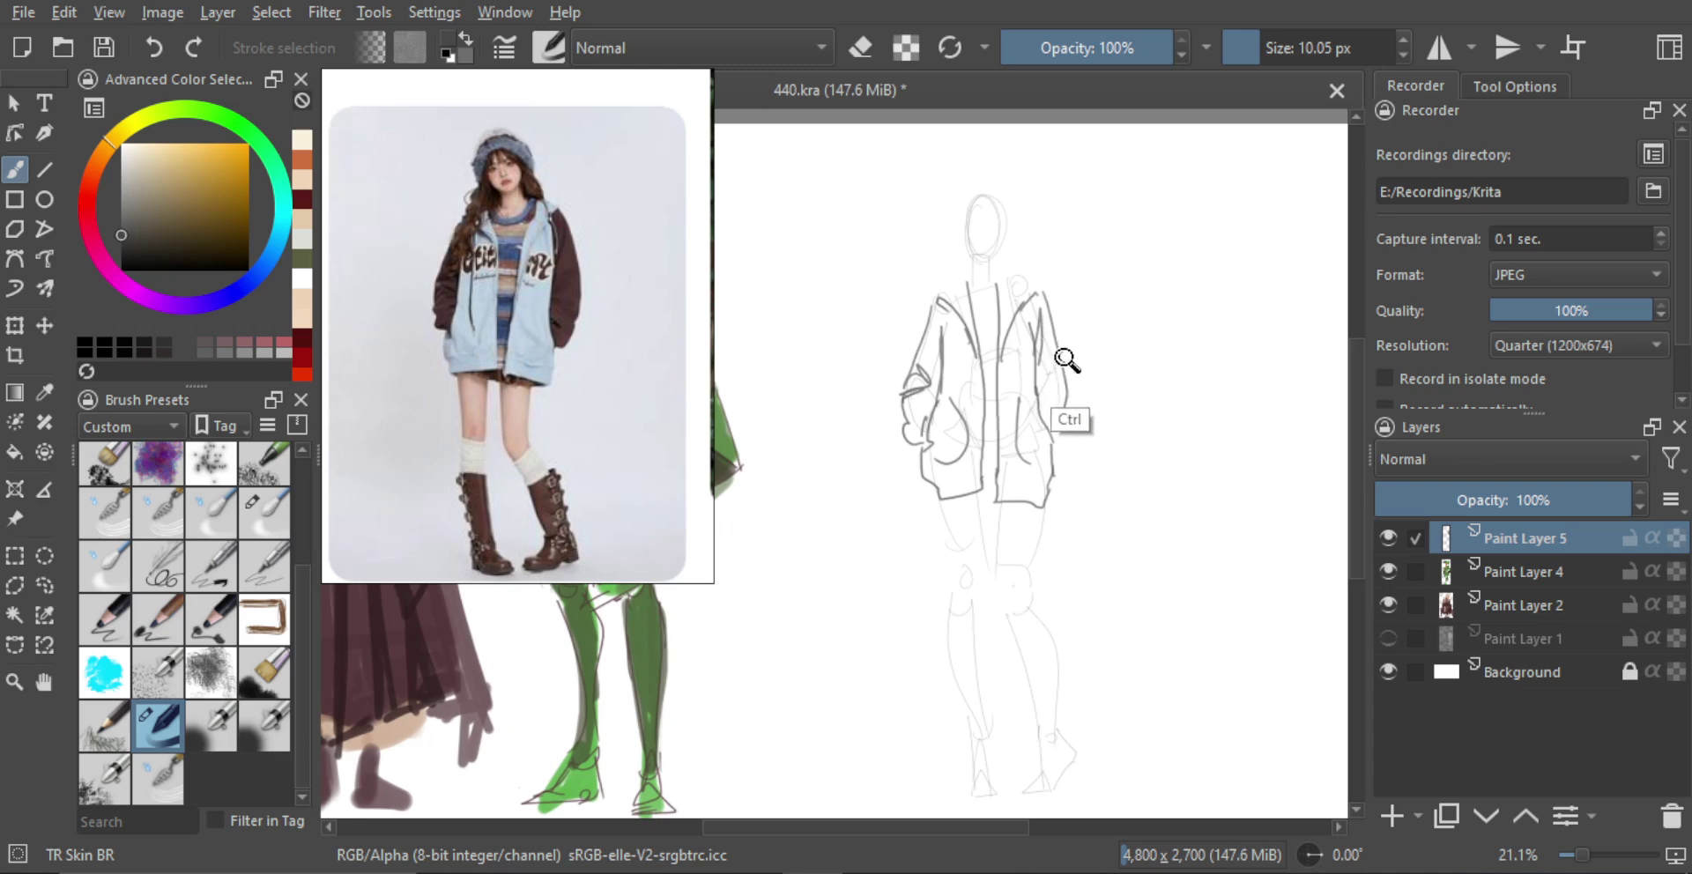
Draw the right cuff folds and the hand going into the pocket, cleaning up with the eraser
{"action": "mouse_move", "coordinate": [1066, 409]}
{"action": "left_mouse_down"}
{"action": "mouse_move", "coordinate": [1045, 293]}
{"action": "mouse_move", "coordinate": [1064, 411]}
{"action": "left_mouse_up"}
{"action": "key", "text": "ctrl+z"}
{"action": "key", "text": "ctrl+shift+z"}
{"action": "key", "text": "ctrl+shift+z"}
{"action": "key", "text": "e"}
{"action": "key", "text": "e"}
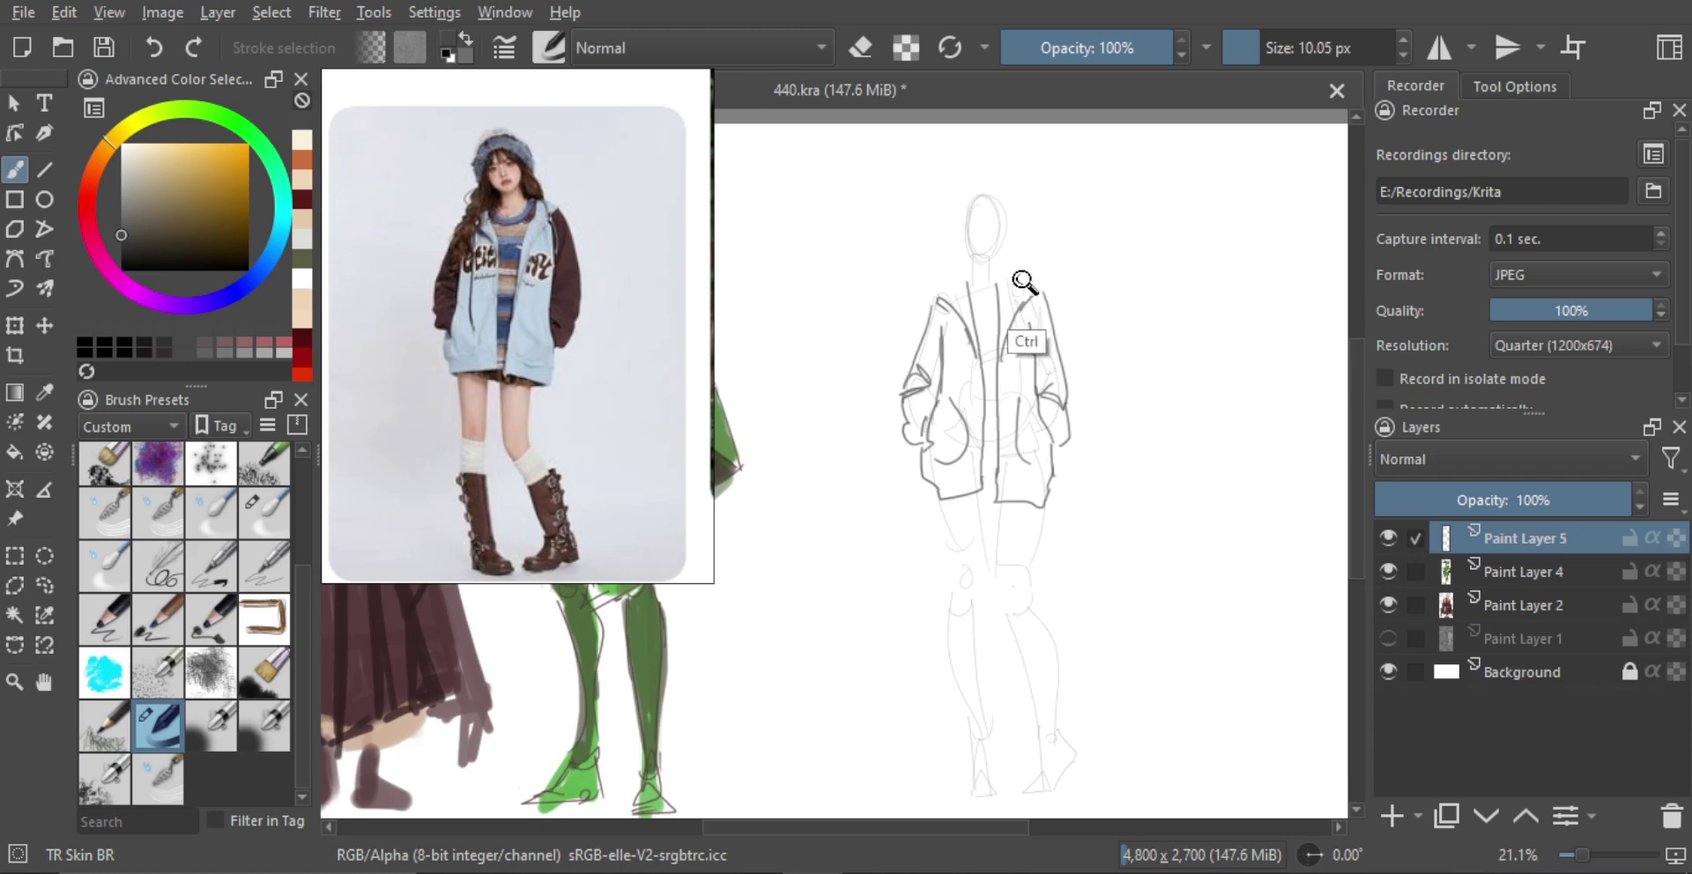
Draw the hood and shoulder lines on both sides of the jacket's neckline and erase overlapping lines
{"action": "mouse_move", "coordinate": [1023, 280]}
{"action": "left_mouse_down"}
{"action": "mouse_move", "coordinate": [1019, 266]}
{"action": "mouse_move", "coordinate": [995, 327]}
{"action": "mouse_move", "coordinate": [1037, 298]}
{"action": "left_mouse_up"}
{"action": "key", "text": "e"}
{"action": "key", "text": "e"}
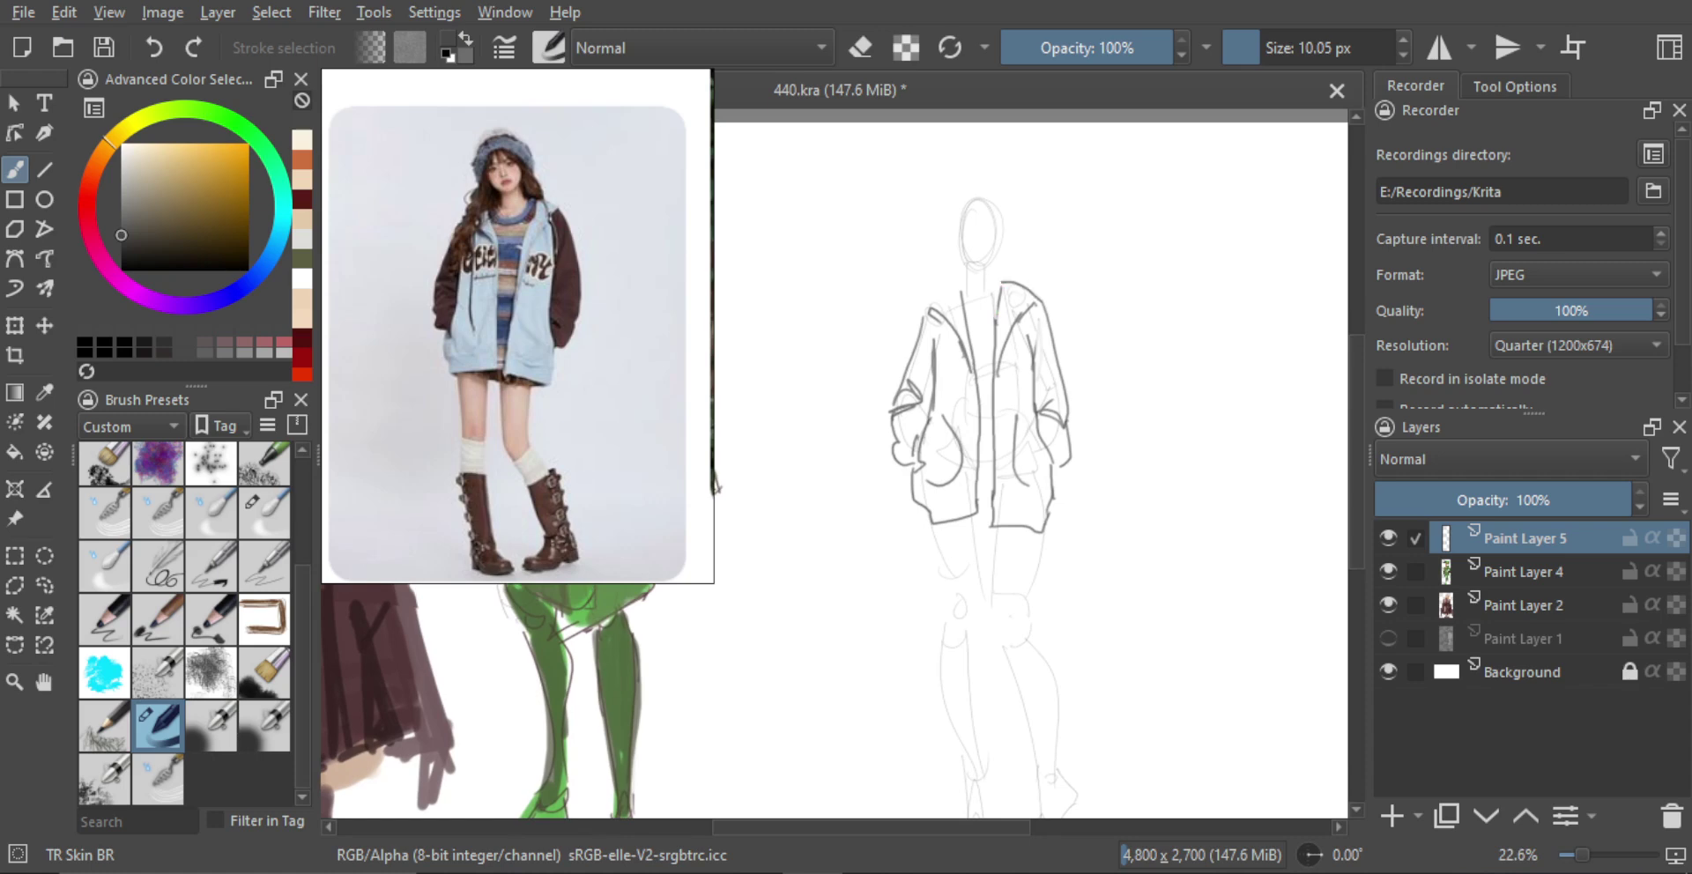
{"action": "left_click_drag", "start_coordinate": [925, 303], "coordinate": [957, 288]}
Draw the neck line and outline the jaw and chin under the head oval, redoing misplaced strokes
{"action": "scroll", "coordinate": [1001, 247], "scroll_direction": "up", "scroll_amount": 2}
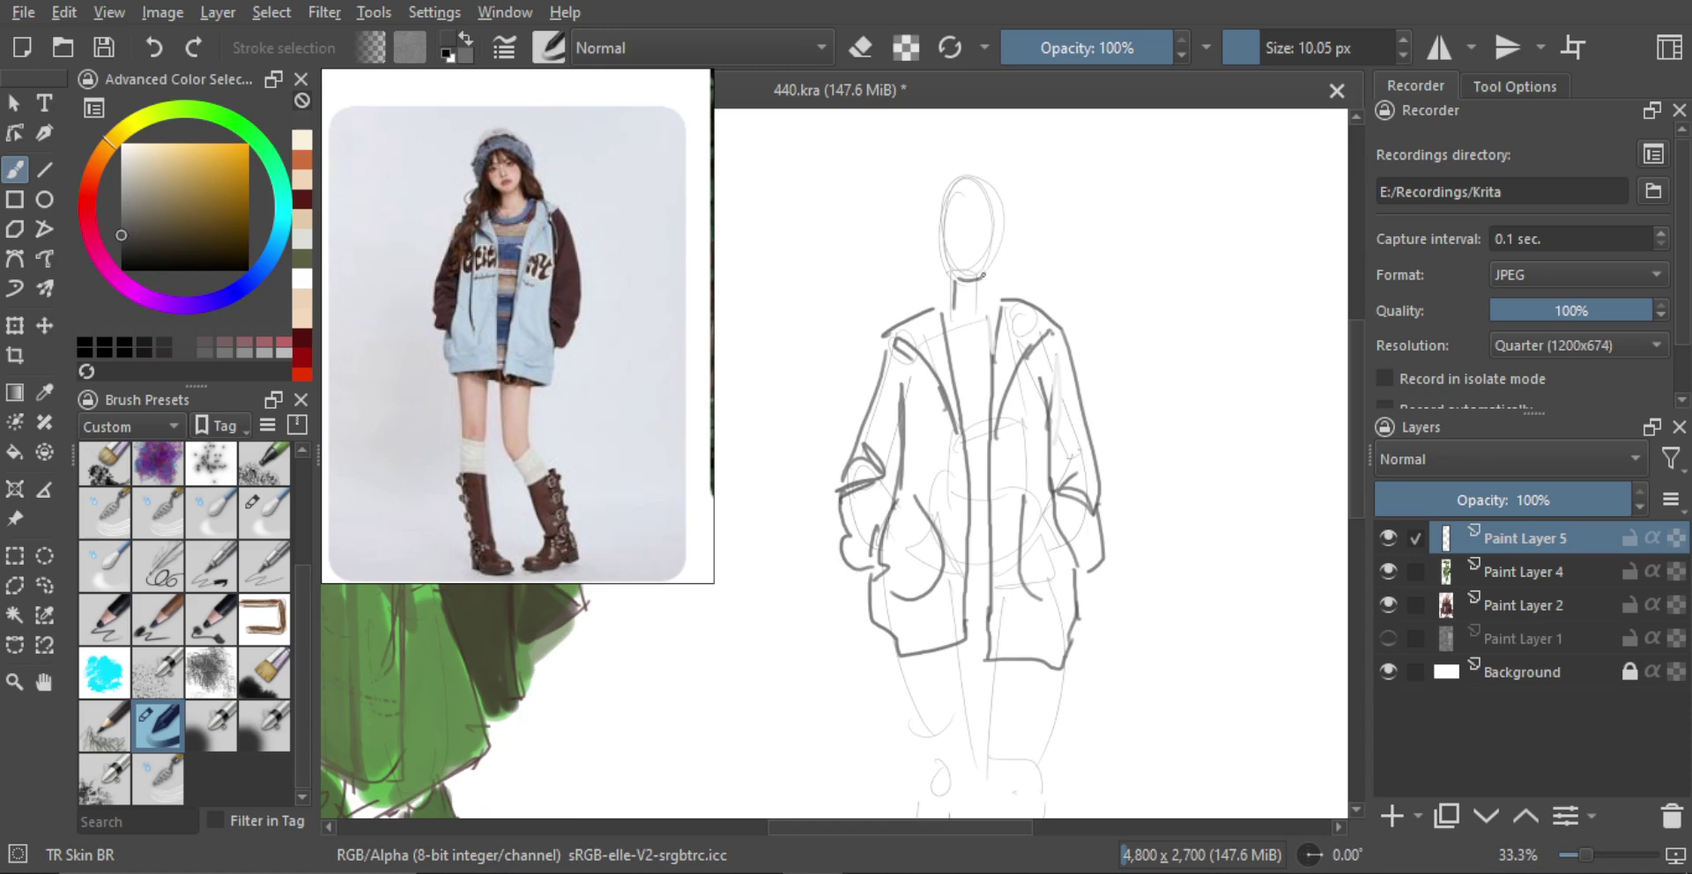
{"action": "scroll", "coordinate": [963, 290], "scroll_direction": "up", "scroll_amount": 3}
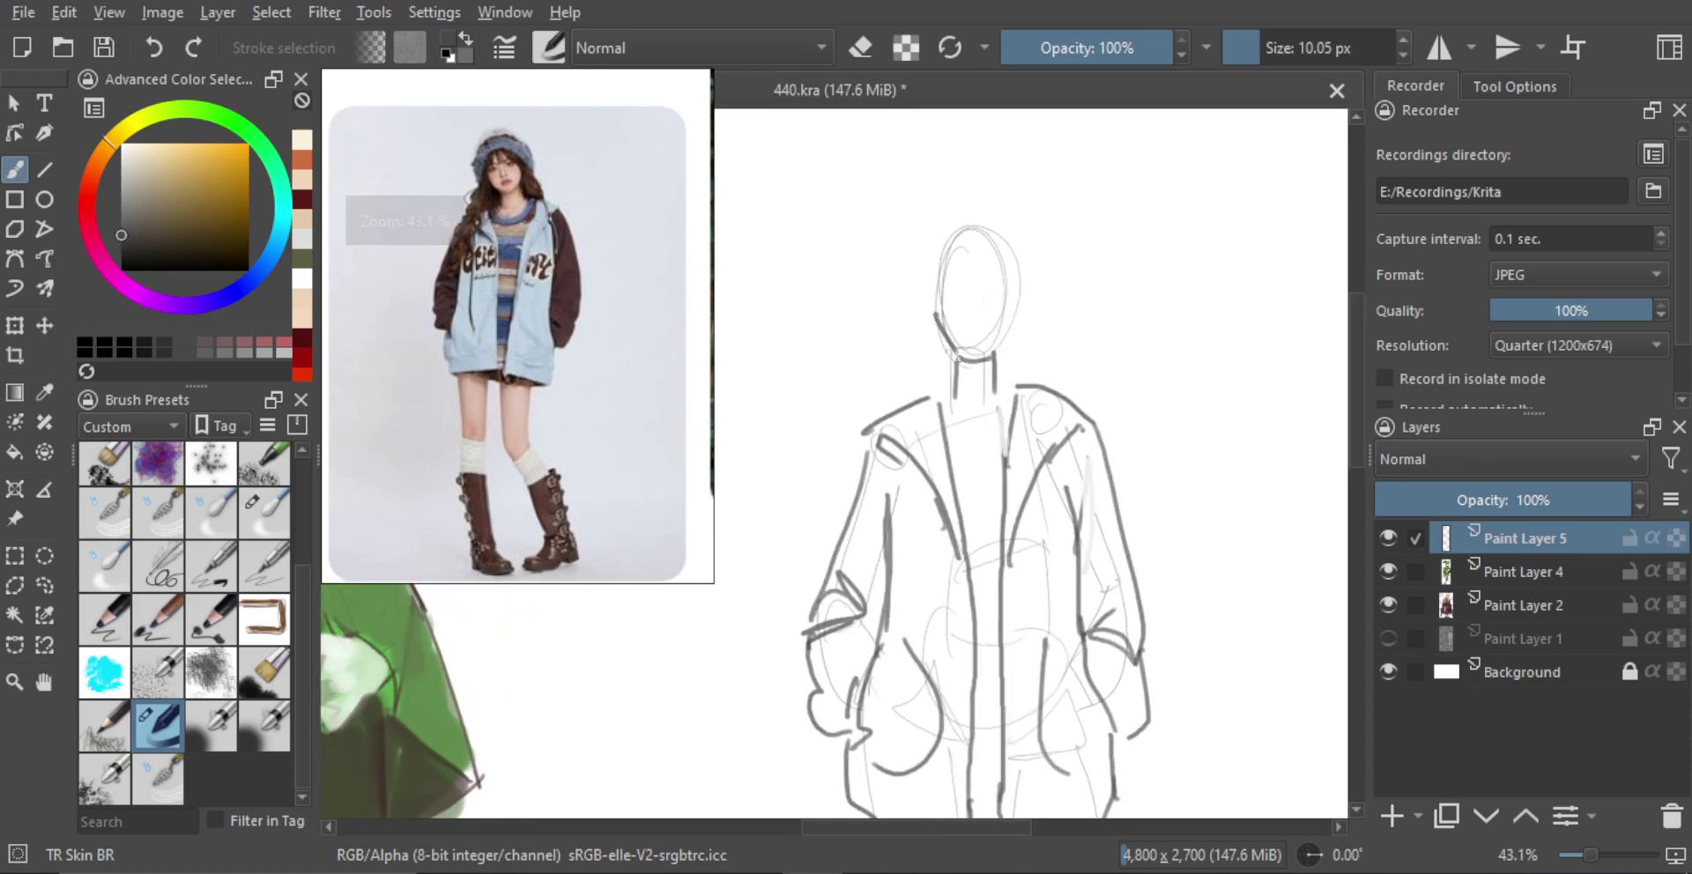
{"action": "key", "text": "ctrl+z"}
{"action": "key", "text": "ctrl+z"}
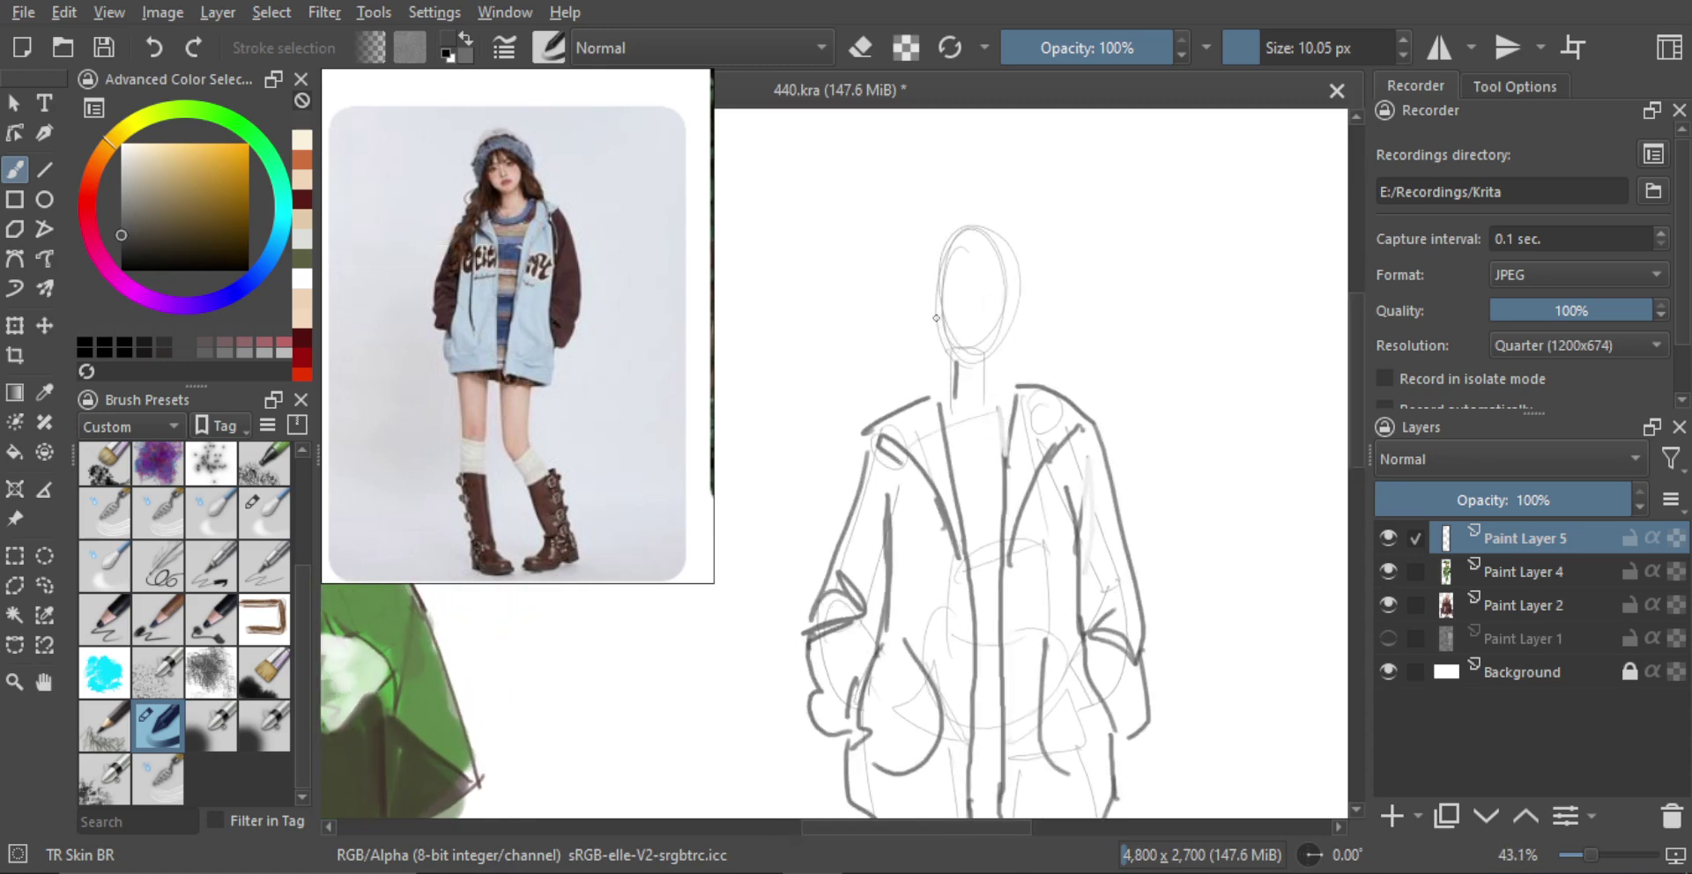
{"action": "mouse_move", "coordinate": [935, 317]}
{"action": "left_mouse_down"}
{"action": "mouse_move", "coordinate": [967, 364]}
{"action": "mouse_move", "coordinate": [1000, 358]}
{"action": "mouse_move", "coordinate": [1019, 324]}
{"action": "left_mouse_up"}
{"action": "key", "text": "ctrl+z"}
{"action": "scroll", "coordinate": [997, 283], "scroll_direction": "up", "scroll_amount": 3}
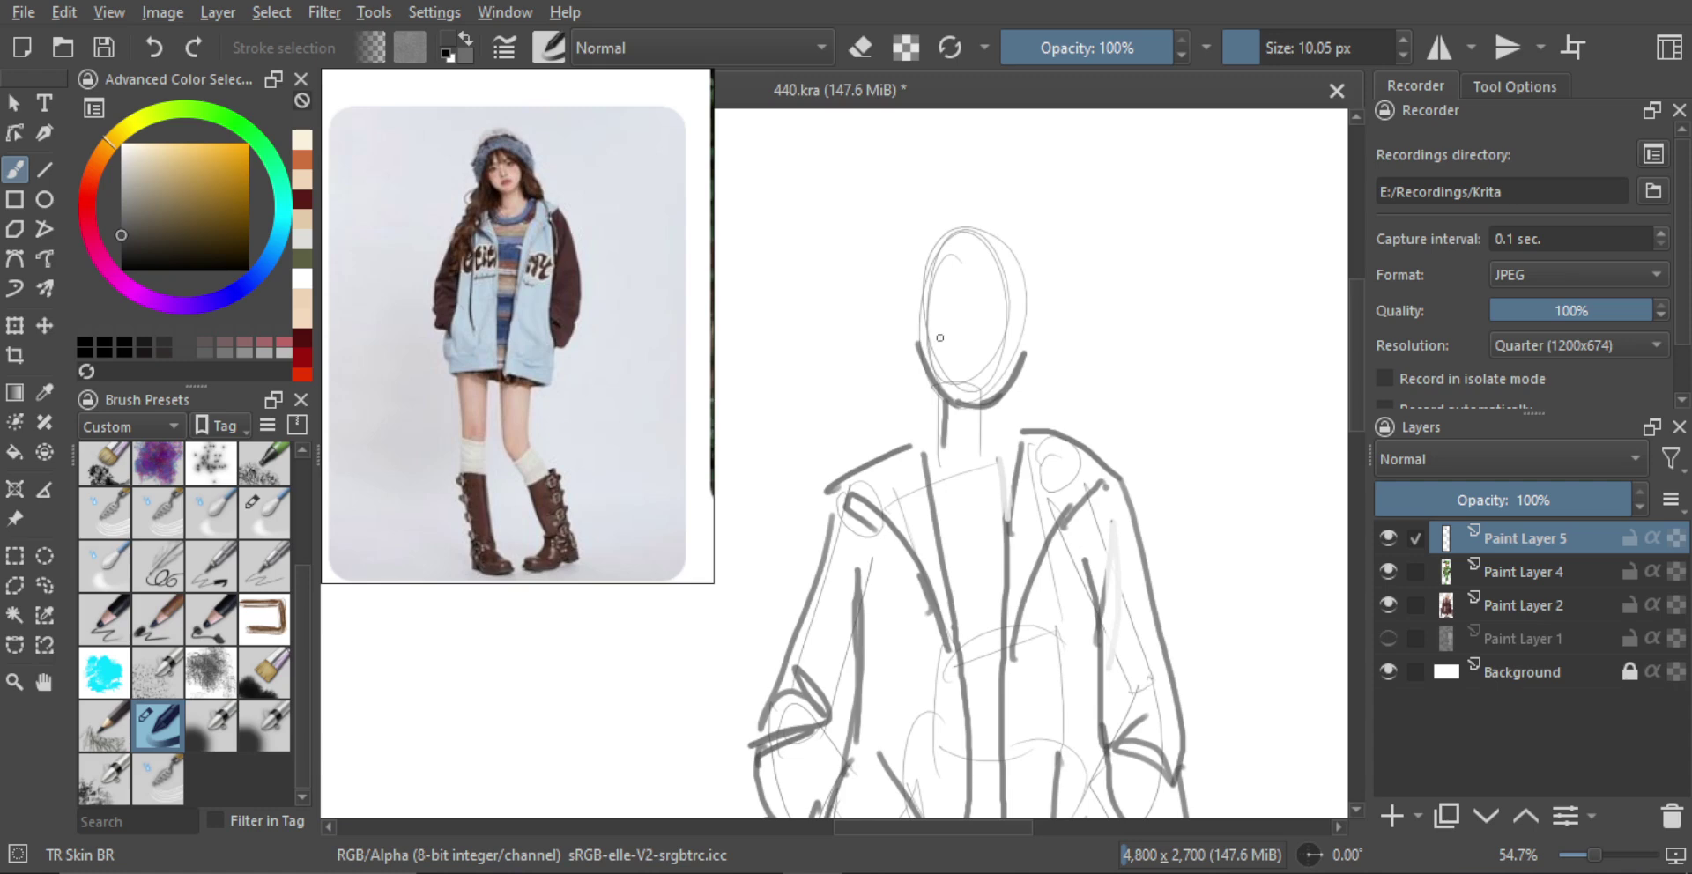
{"action": "key", "text": "ctrl+z"}
{"action": "key", "text": "ctrl+z"}
{"action": "mouse_move", "coordinate": [921, 339]}
{"action": "left_mouse_down"}
{"action": "mouse_move", "coordinate": [936, 389]}
{"action": "mouse_move", "coordinate": [985, 408]}
{"action": "mouse_move", "coordinate": [969, 409]}
{"action": "mouse_move", "coordinate": [1025, 368]}
{"action": "left_mouse_up"}
{"action": "key", "text": "ctrl+z"}
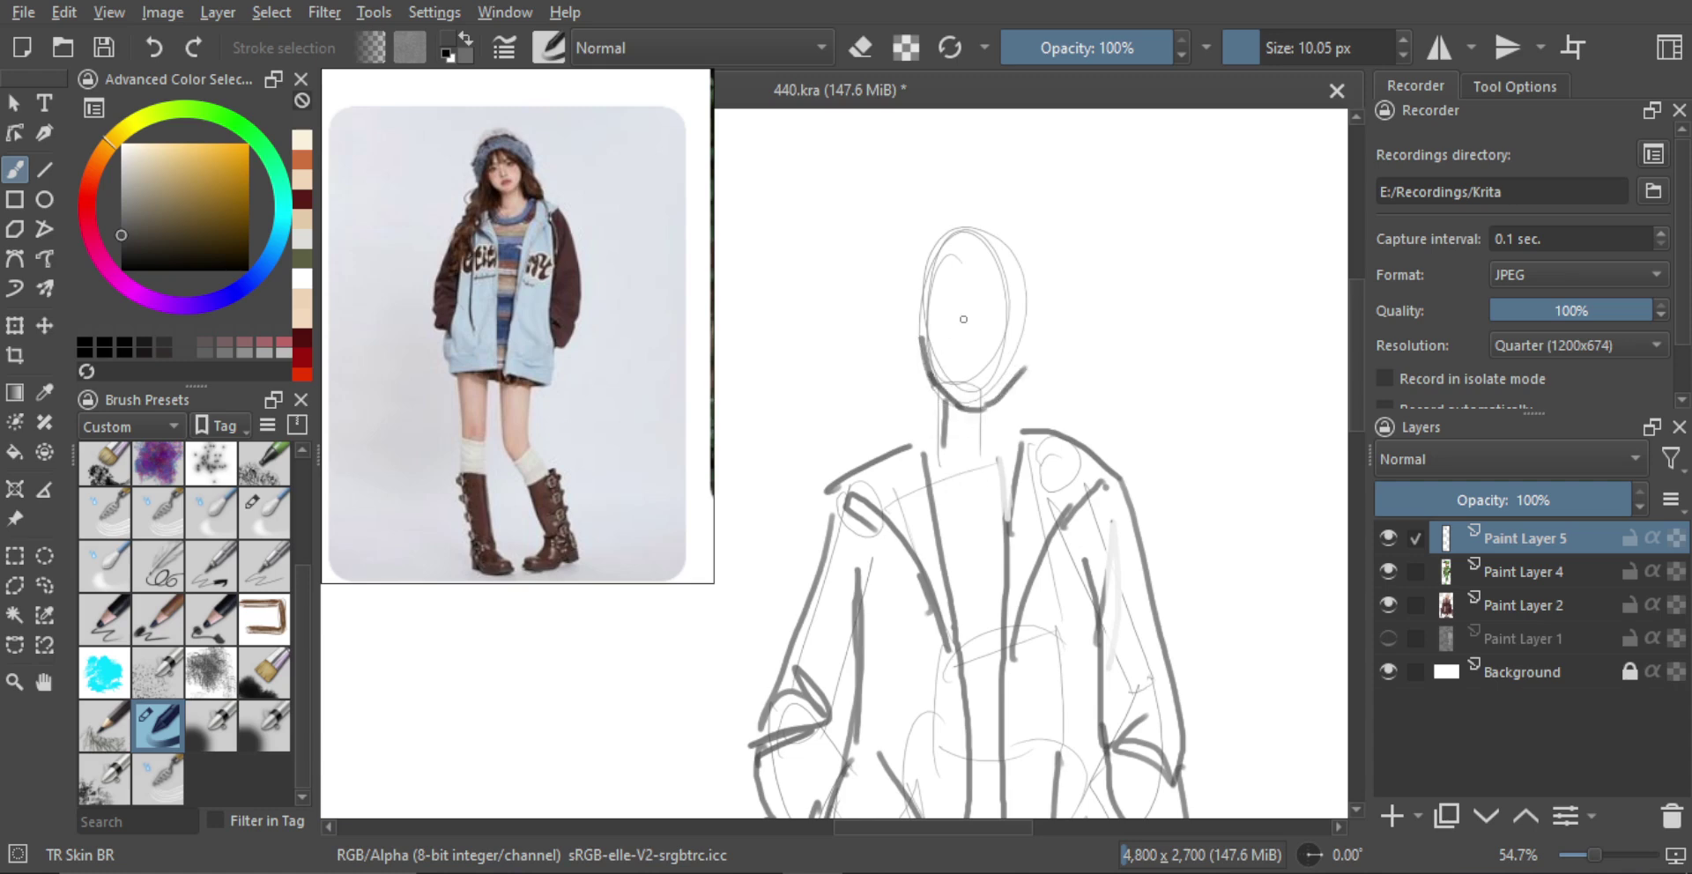
Sketch the eyes, nose, mouth and fringe on the face, undoing unsatisfactory strokes
{"action": "left_click_drag", "start_coordinate": [935, 312], "coordinate": [993, 348]}
{"action": "key", "text": "ctrl+z"}
{"action": "mouse_move", "coordinate": [994, 349]}
{"action": "left_mouse_down"}
{"action": "mouse_move", "coordinate": [1019, 345]}
{"action": "mouse_move", "coordinate": [976, 356]}
{"action": "mouse_move", "coordinate": [971, 377]}
{"action": "mouse_move", "coordinate": [996, 397]}
{"action": "mouse_move", "coordinate": [965, 357]}
{"action": "mouse_move", "coordinate": [981, 356]}
{"action": "left_mouse_up"}
{"action": "key", "text": "ctrl+z"}
{"action": "key", "text": "ctrl+z"}
{"action": "key", "text": "ctrl+z"}
{"action": "key", "text": "ctrl+z"}
{"action": "key", "text": "ctrl+z"}
{"action": "key", "text": "ctrl+z"}
{"action": "key", "text": "ctrl+z"}
{"action": "mouse_move", "coordinate": [978, 335]}
{"action": "left_mouse_down"}
{"action": "mouse_move", "coordinate": [996, 378]}
{"action": "mouse_move", "coordinate": [947, 349]}
{"action": "mouse_move", "coordinate": [935, 360]}
{"action": "mouse_move", "coordinate": [955, 356]}
{"action": "mouse_move", "coordinate": [944, 340]}
{"action": "mouse_move", "coordinate": [937, 418]}
{"action": "mouse_move", "coordinate": [991, 372]}
{"action": "mouse_move", "coordinate": [931, 421]}
{"action": "left_mouse_up"}
{"action": "key", "text": "ctrl+z"}
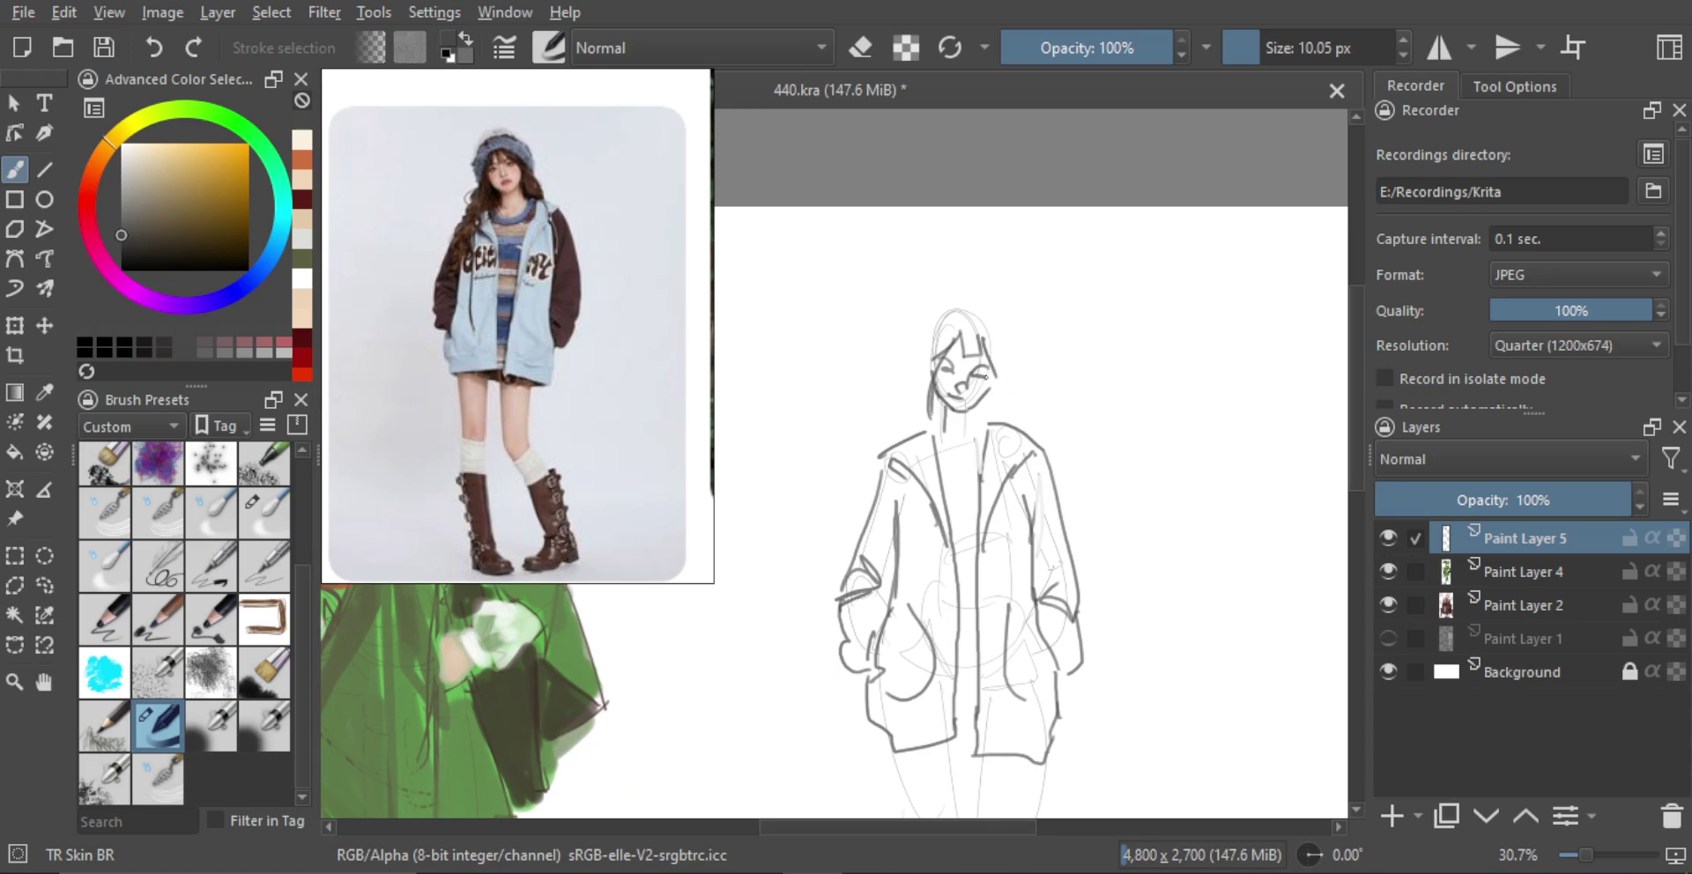
Draw the hair falling to the shoulders on both sides of the face
{"action": "left_click_drag", "start_coordinate": [984, 359], "coordinate": [984, 421]}
{"action": "key", "text": "ctrl+z"}
{"action": "left_click_drag", "start_coordinate": [988, 360], "coordinate": [990, 379]}
{"action": "mouse_move", "coordinate": [993, 380]}
{"action": "left_mouse_down"}
{"action": "mouse_move", "coordinate": [973, 420]}
{"action": "mouse_move", "coordinate": [1011, 424]}
{"action": "mouse_move", "coordinate": [916, 439]}
{"action": "left_mouse_up"}
{"action": "key", "text": "ctrl+z"}
{"action": "key", "text": "ctrl+z"}
{"action": "left_click_drag", "start_coordinate": [929, 354], "coordinate": [901, 432]}
{"action": "key", "text": "ctrl+z"}
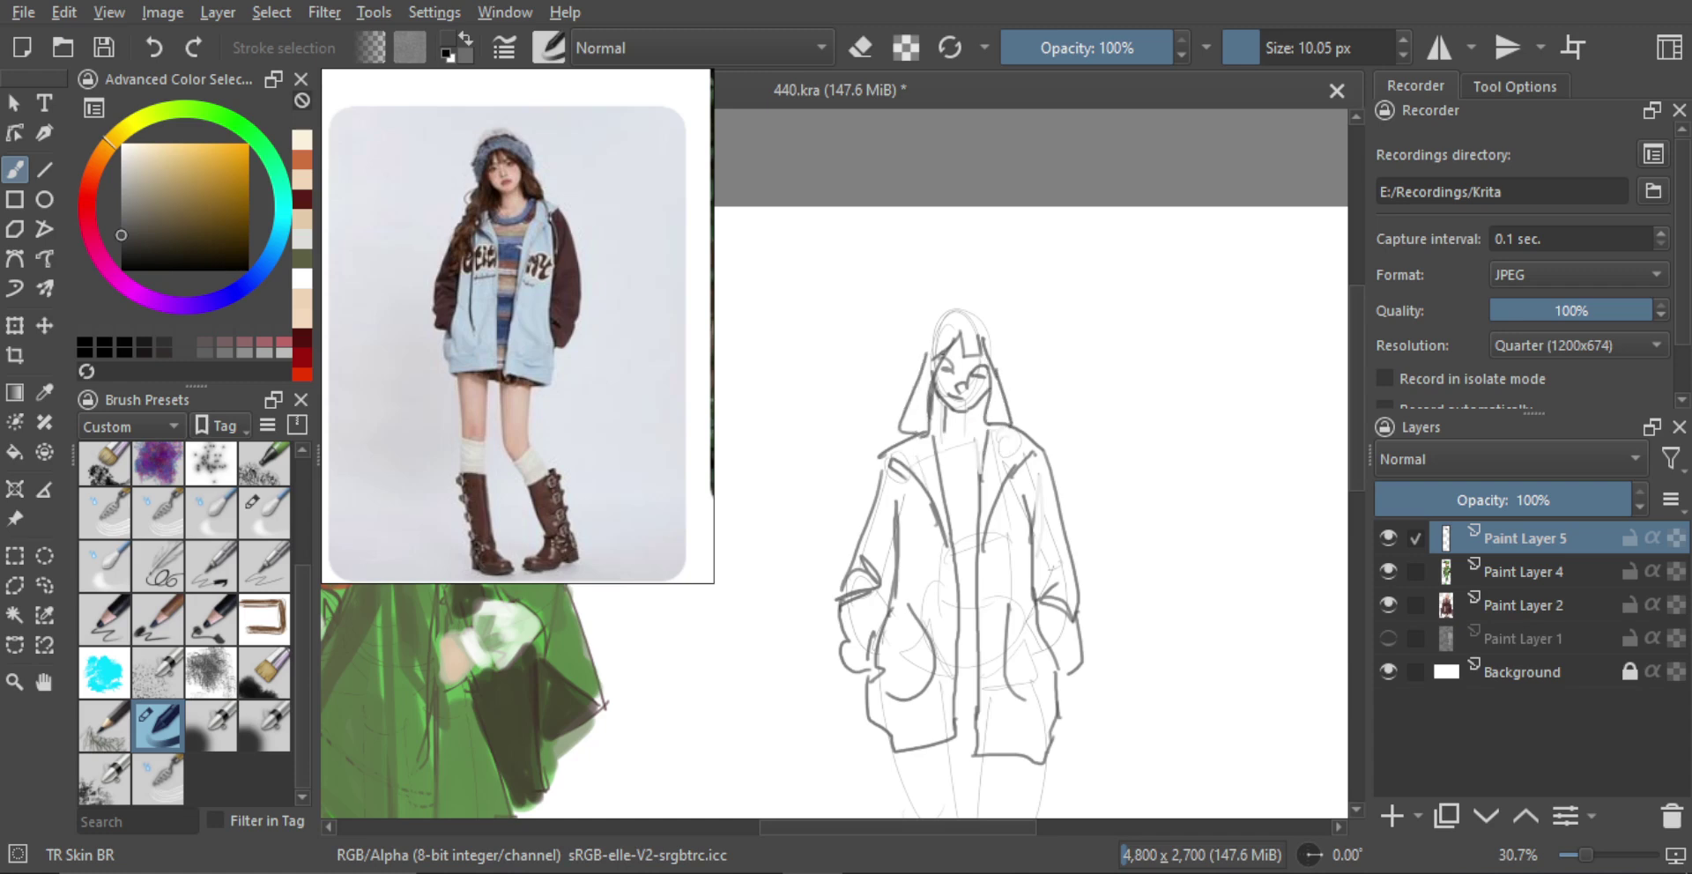
Draw a rounded, beret-like hat with a band on top of the head
{"action": "mouse_move", "coordinate": [925, 359]}
{"action": "left_mouse_down"}
{"action": "mouse_move", "coordinate": [962, 325]}
{"action": "mouse_move", "coordinate": [991, 342]}
{"action": "left_mouse_up"}
{"action": "mouse_move", "coordinate": [941, 335]}
{"action": "left_mouse_down"}
{"action": "mouse_move", "coordinate": [933, 294]}
{"action": "mouse_move", "coordinate": [1001, 302]}
{"action": "mouse_move", "coordinate": [1010, 375]}
{"action": "left_mouse_up"}
{"action": "mouse_move", "coordinate": [1010, 376]}
{"action": "left_mouse_down"}
{"action": "mouse_move", "coordinate": [1016, 429]}
{"action": "mouse_move", "coordinate": [992, 381]}
{"action": "mouse_move", "coordinate": [1010, 356]}
{"action": "mouse_move", "coordinate": [1022, 394]}
{"action": "mouse_move", "coordinate": [998, 361]}
{"action": "mouse_move", "coordinate": [881, 358]}
{"action": "mouse_move", "coordinate": [899, 325]}
{"action": "mouse_move", "coordinate": [879, 432]}
{"action": "left_mouse_up"}
Redraw the outer line of the jacket's left sleeve and clean up the sketch with the eraser
{"action": "key", "text": "ctrl+z"}
{"action": "left_click_drag", "start_coordinate": [898, 327], "coordinate": [870, 425]}
{"action": "key", "text": "ctrl+z"}
{"action": "key", "text": "ctrl+z"}
{"action": "left_click_drag", "start_coordinate": [898, 327], "coordinate": [869, 456]}
{"action": "key", "text": "e"}
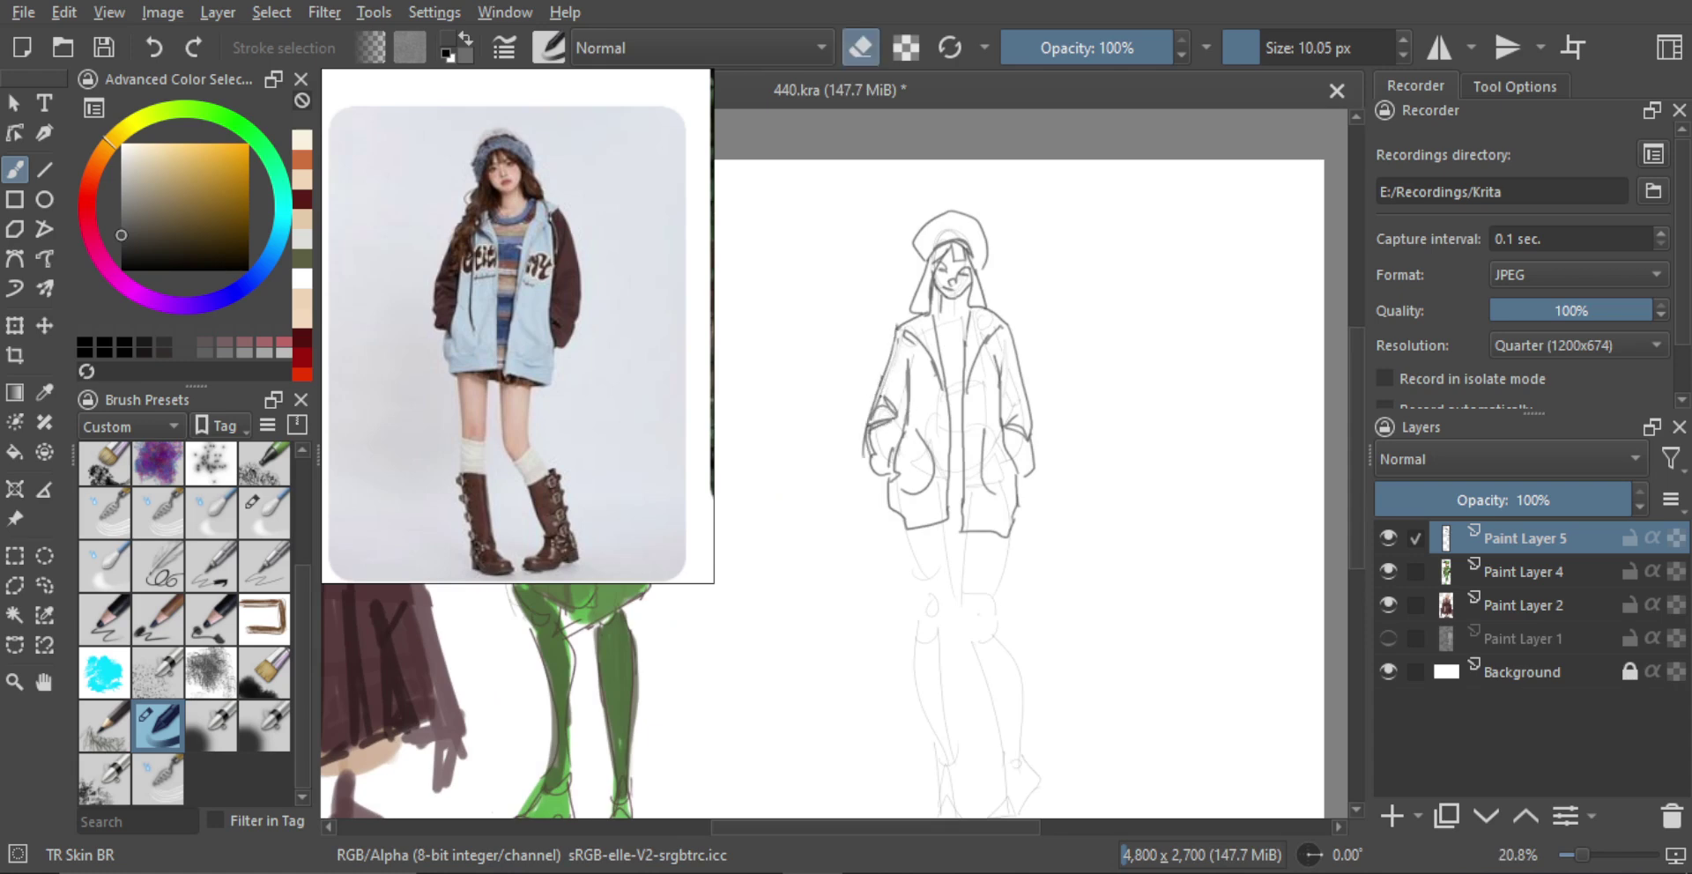
{"action": "key", "text": "e"}
{"action": "left_click_drag", "start_coordinate": [978, 421], "coordinate": [978, 472]}
{"action": "left_click_drag", "start_coordinate": [988, 417], "coordinate": [988, 404]}
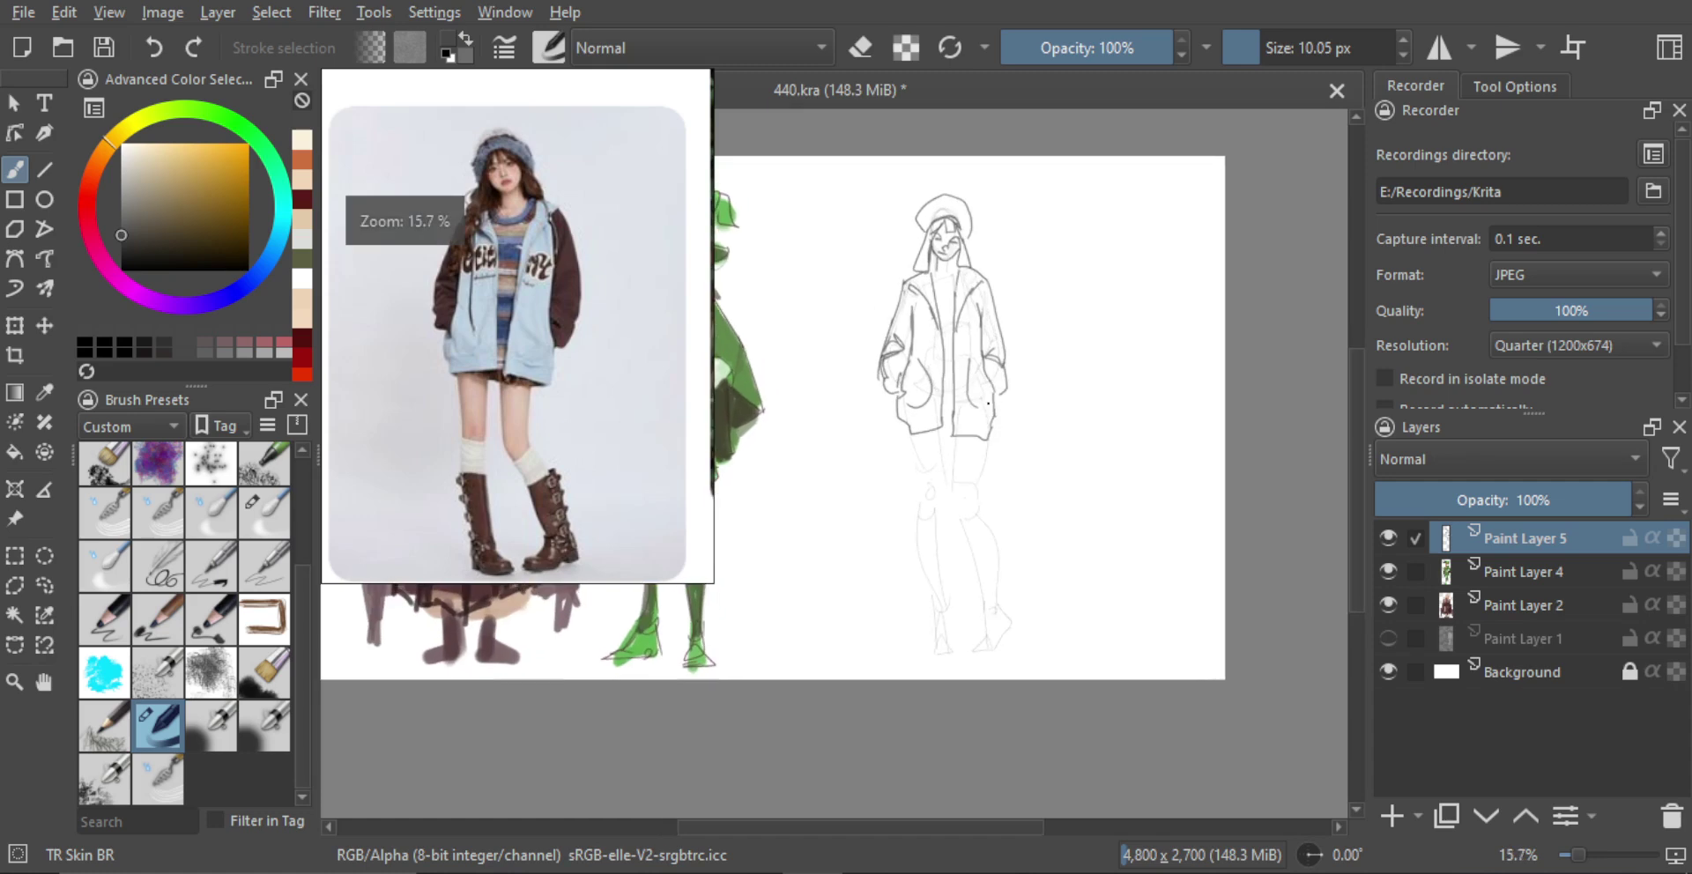
{"action": "scroll", "coordinate": [988, 403], "scroll_direction": "up", "scroll_amount": 3}
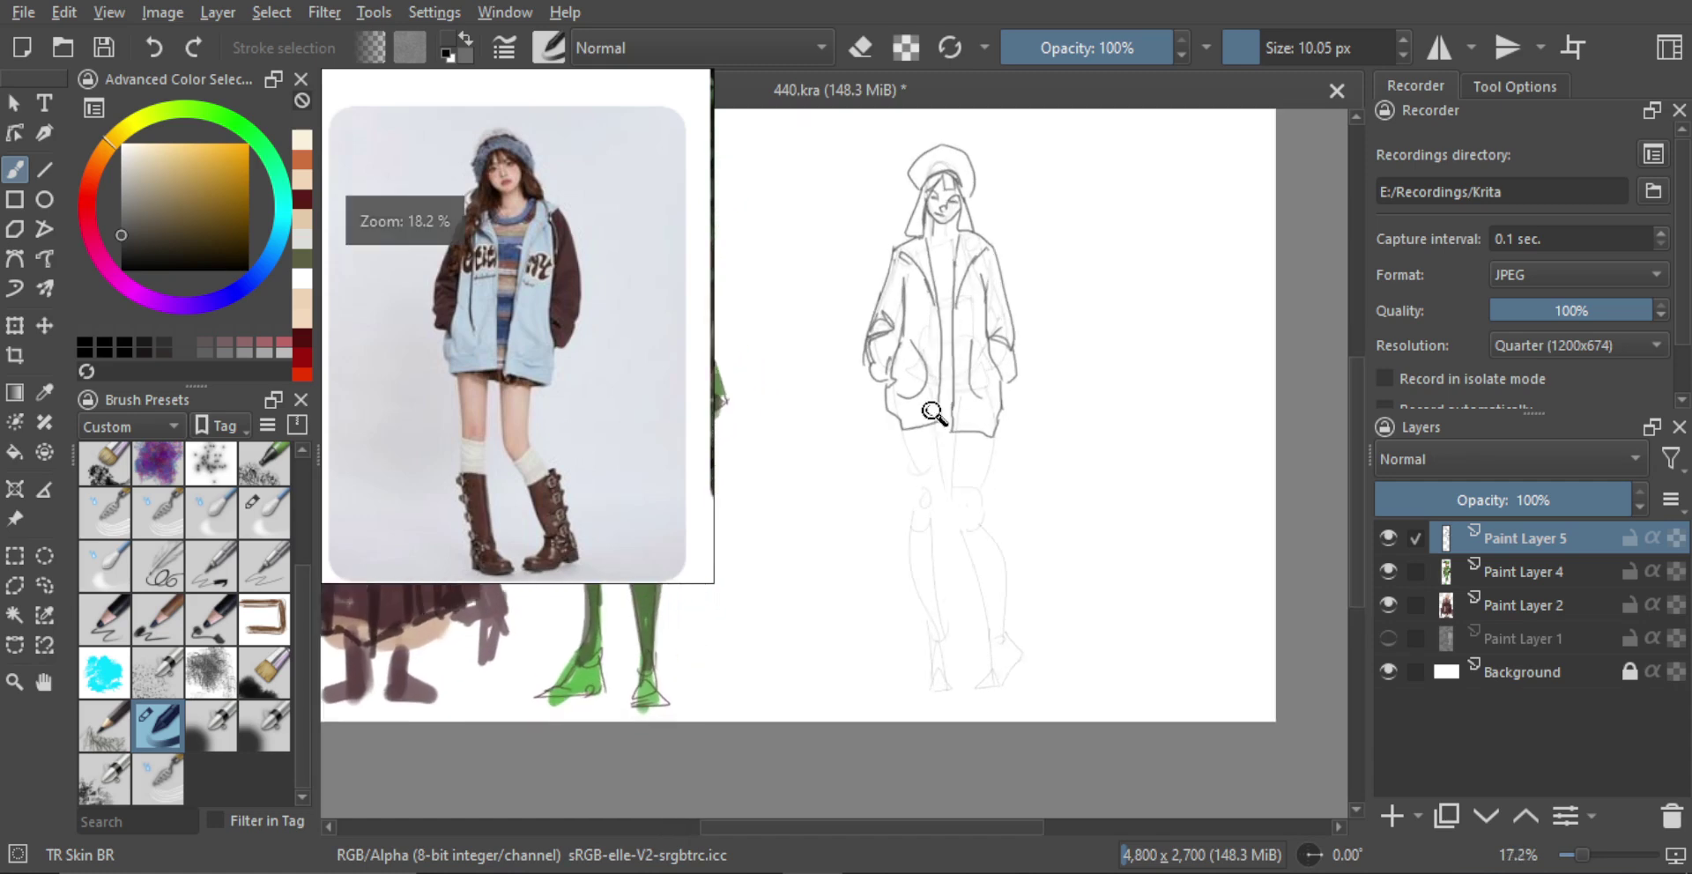
{"action": "scroll", "coordinate": [931, 411], "scroll_direction": "up", "scroll_amount": 1}
{"action": "mouse_move", "coordinate": [900, 429]}
{"action": "left_mouse_down"}
{"action": "mouse_move", "coordinate": [959, 441]}
{"action": "mouse_move", "coordinate": [914, 453]}
{"action": "left_mouse_up"}
{"action": "key", "text": "ctrl+z"}
{"action": "key", "text": "ctrl+z"}
{"action": "key", "text": "ctrl+z"}
{"action": "mouse_move", "coordinate": [917, 432]}
{"action": "left_mouse_down"}
{"action": "mouse_move", "coordinate": [914, 447]}
{"action": "mouse_move", "coordinate": [950, 447]}
{"action": "left_mouse_up"}
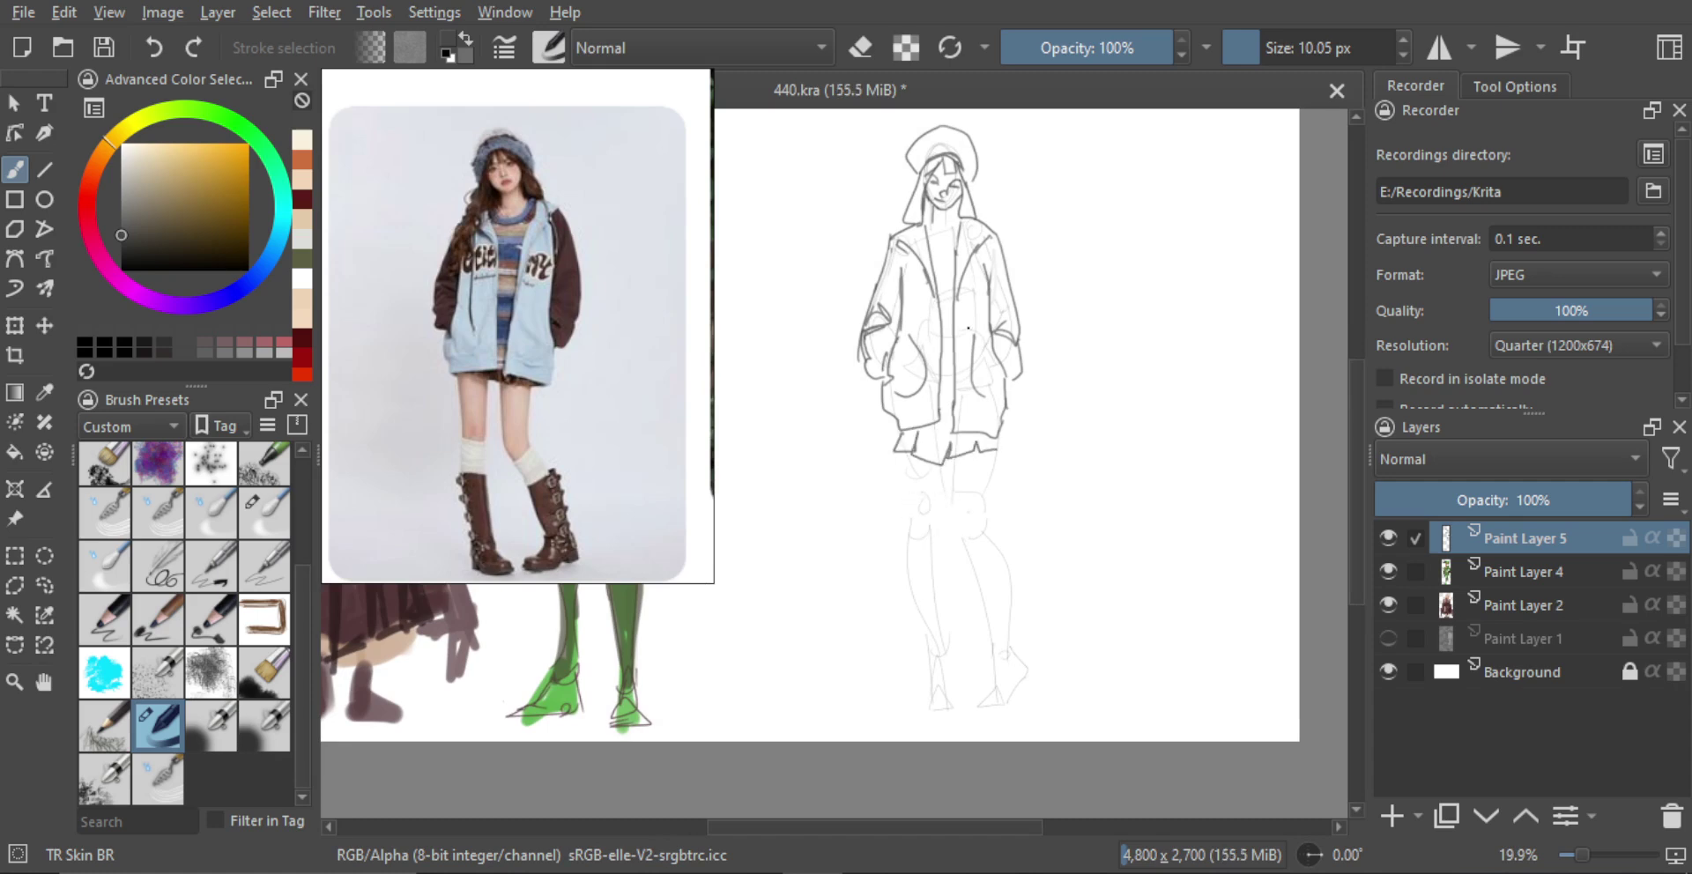
{"action": "scroll", "coordinate": [968, 328], "scroll_direction": "up", "scroll_amount": 1}
{"action": "key", "text": "ctrl+z"}
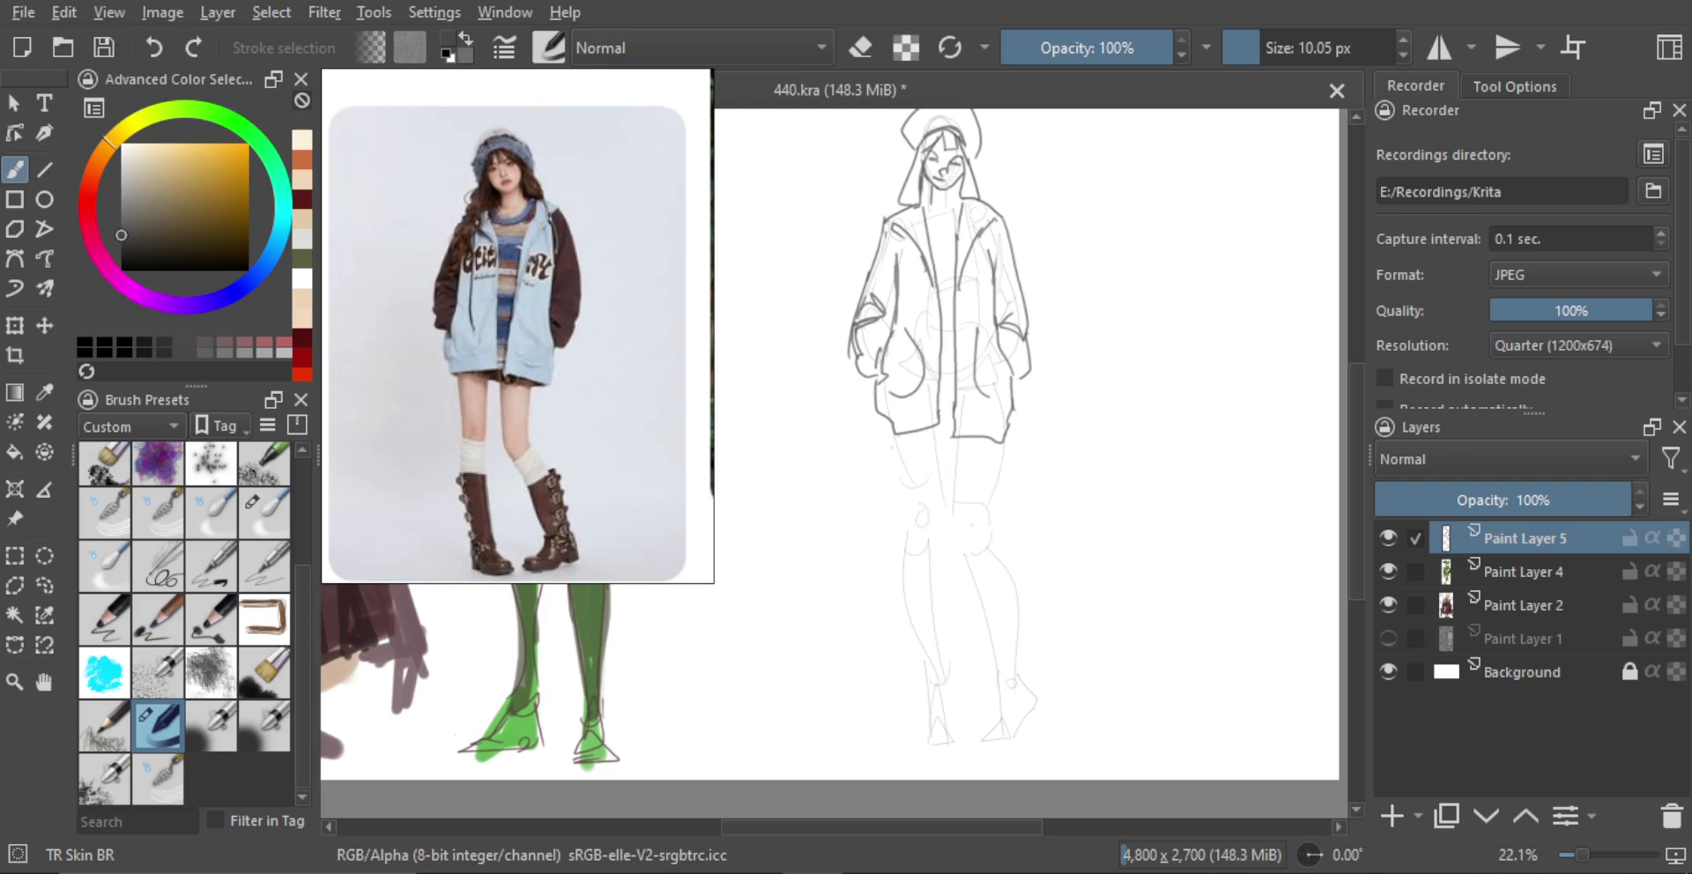
{"action": "key", "text": "ctrl+z"}
Draw a short straight skirt with a slightly curved hem below the jacket
{"action": "mouse_move", "coordinate": [894, 433]}
{"action": "left_mouse_down"}
{"action": "mouse_move", "coordinate": [895, 451]}
{"action": "mouse_move", "coordinate": [1011, 460]}
{"action": "left_mouse_up"}
{"action": "scroll", "coordinate": [950, 380], "scroll_direction": "up", "scroll_amount": 1}
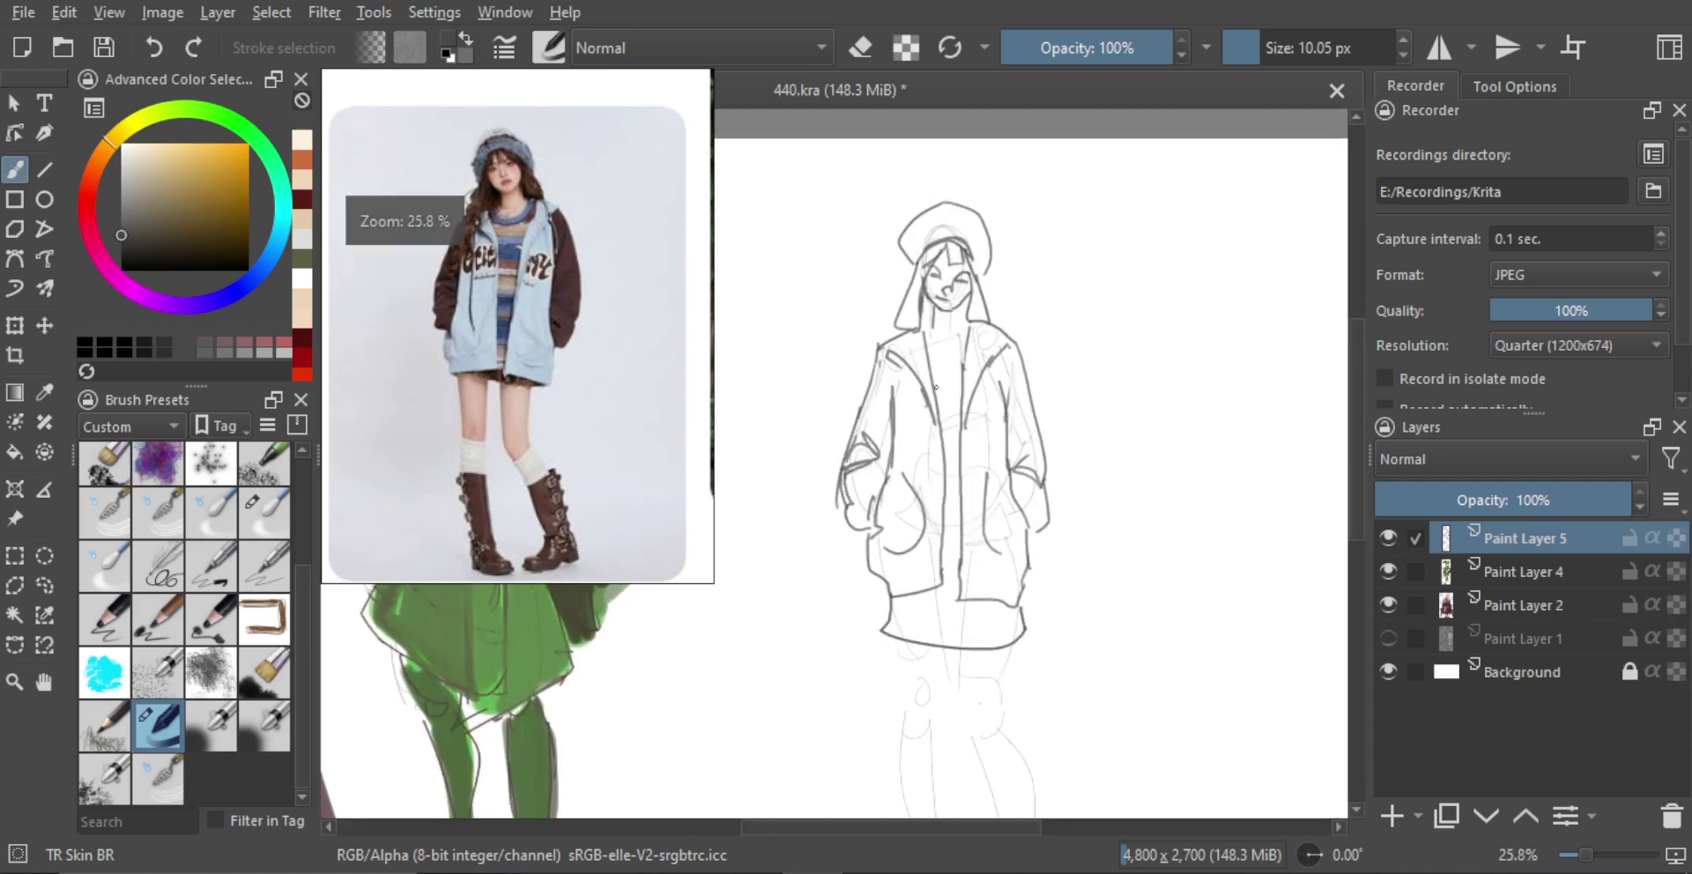
{"action": "scroll", "coordinate": [949, 388], "scroll_direction": "up", "scroll_amount": 2}
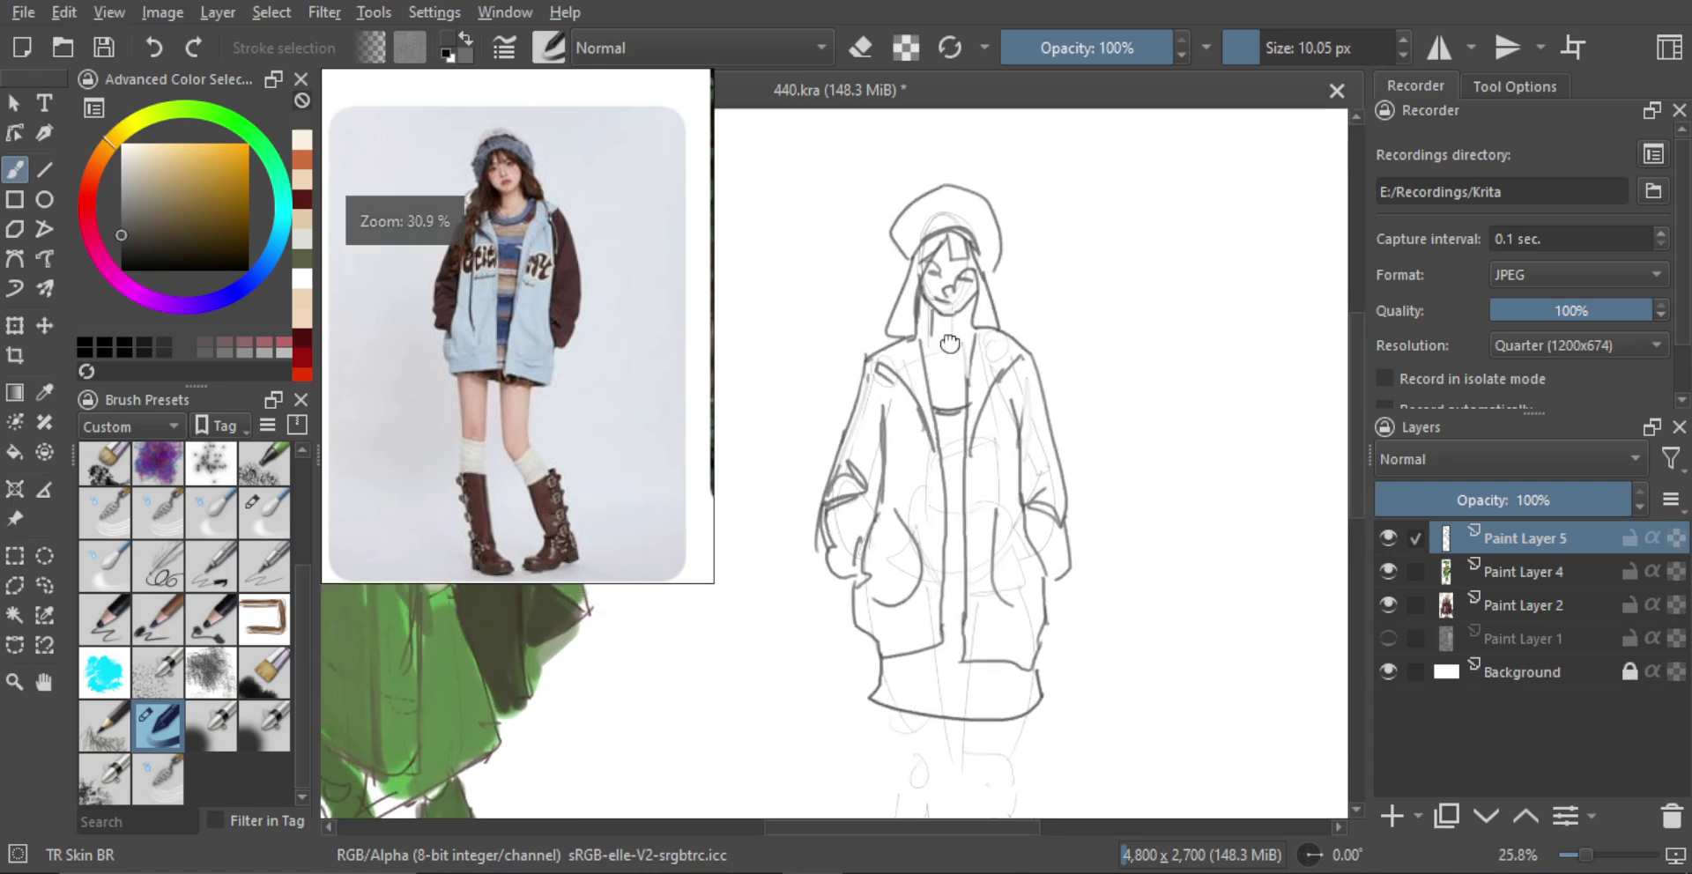
Draw the shirt's neckline between the open jacket fronts and erase stray strokes beside the neck
{"action": "left_click_drag", "start_coordinate": [963, 343], "coordinate": [977, 463]}
{"action": "left_click_drag", "start_coordinate": [974, 405], "coordinate": [931, 312]}
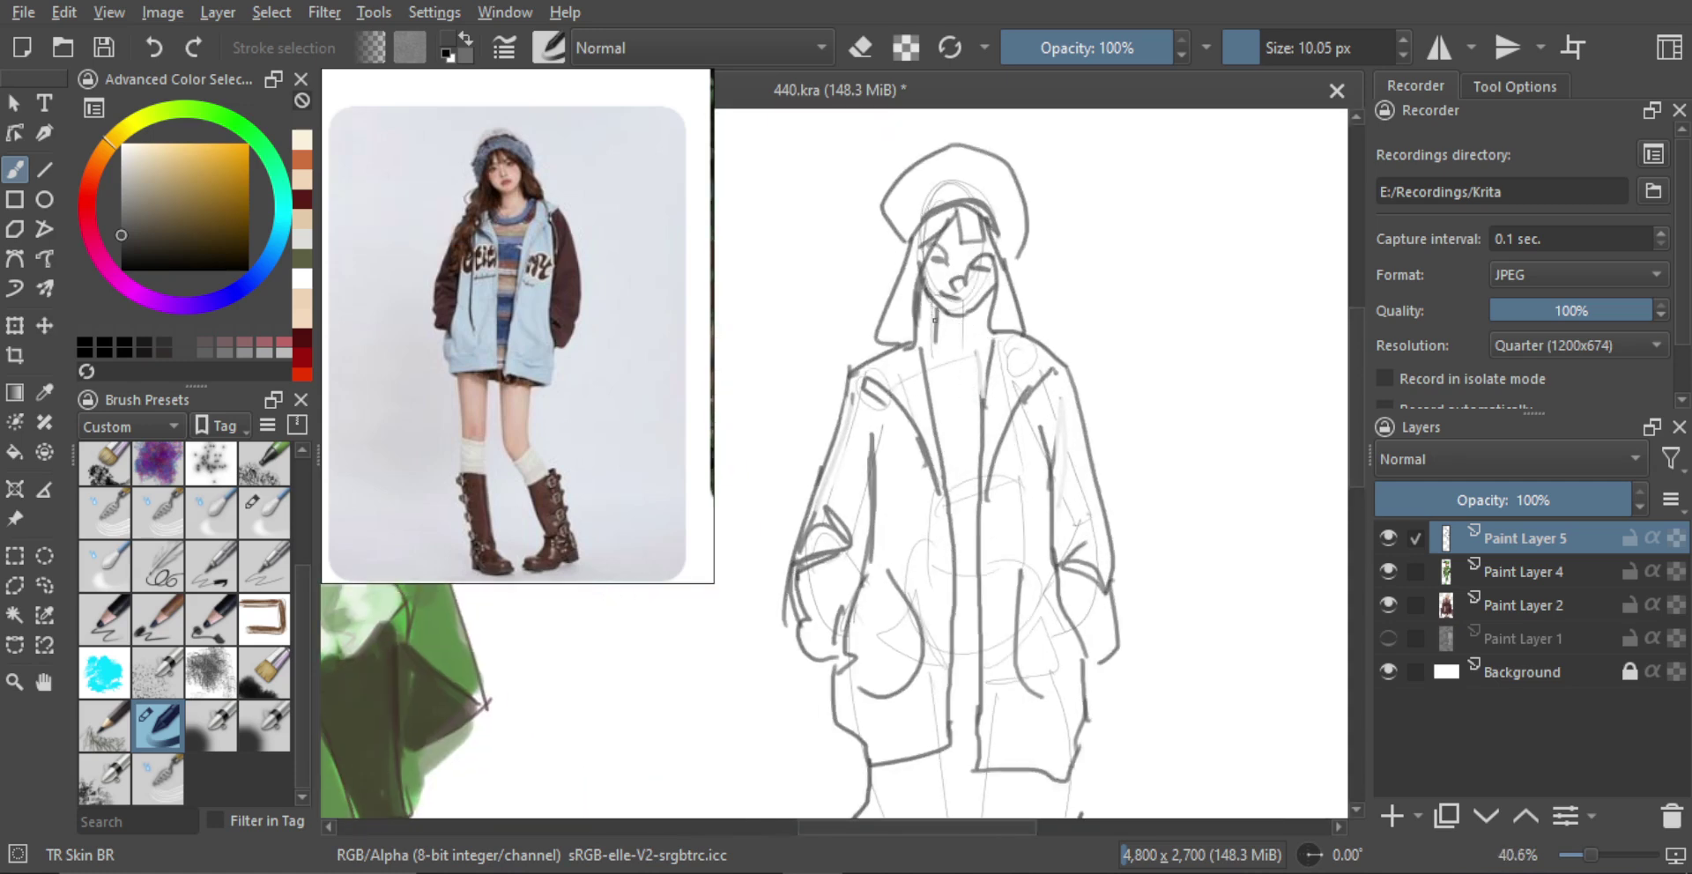
{"action": "key", "text": "ctrl+shift"}
{"action": "key", "text": "e"}
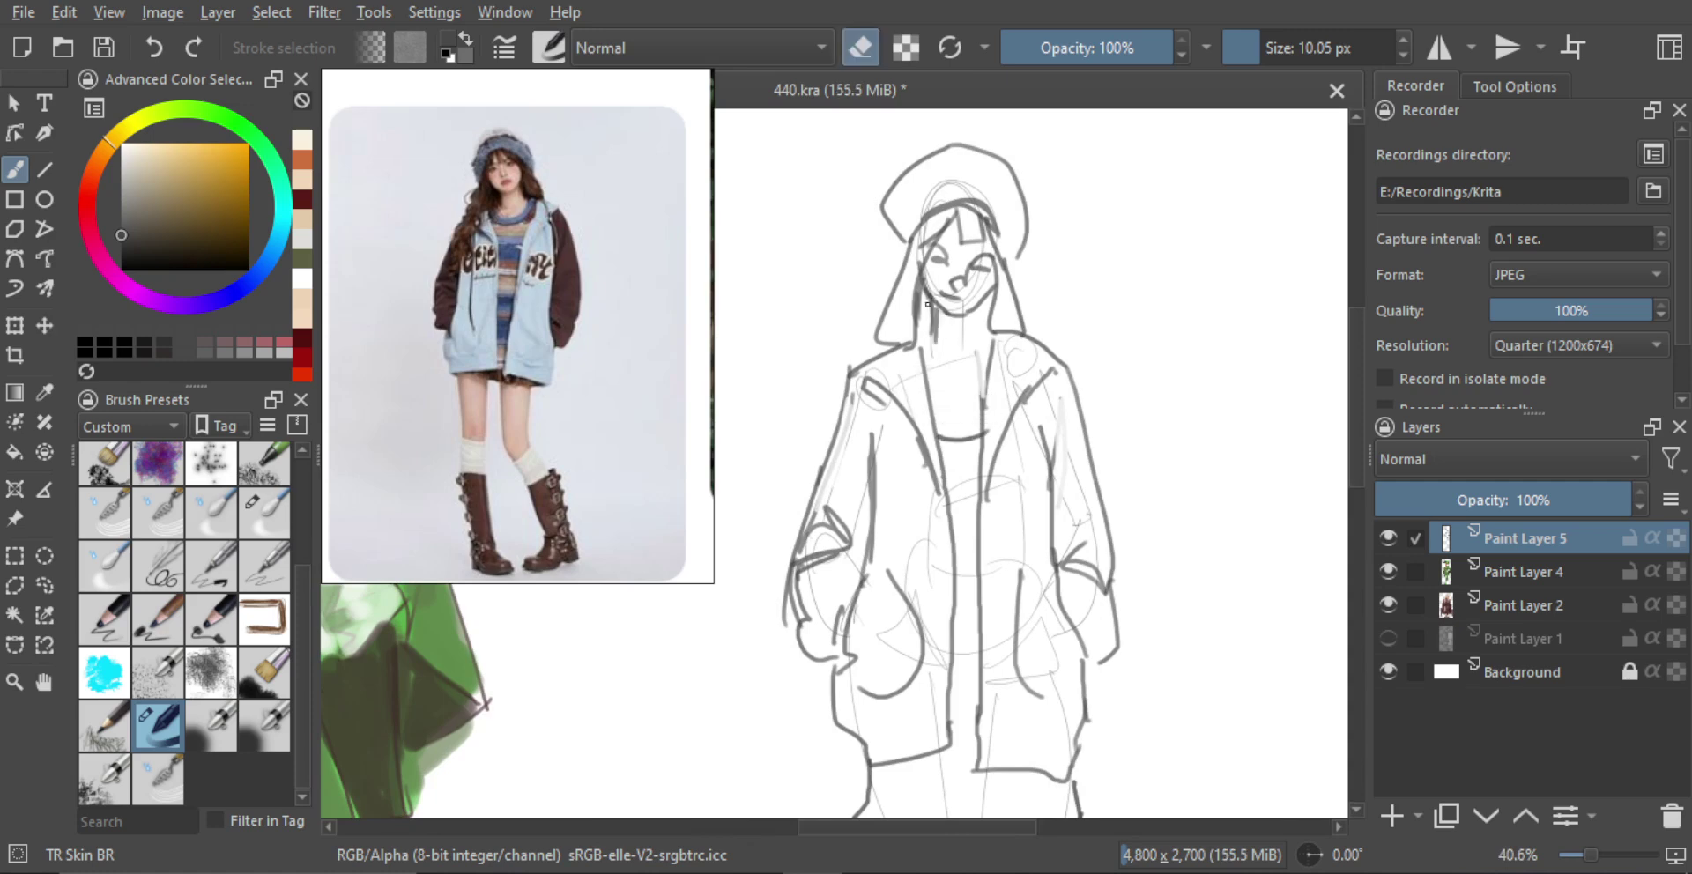
{"action": "key", "text": "e"}
{"action": "left_click_drag", "start_coordinate": [928, 299], "coordinate": [929, 333]}
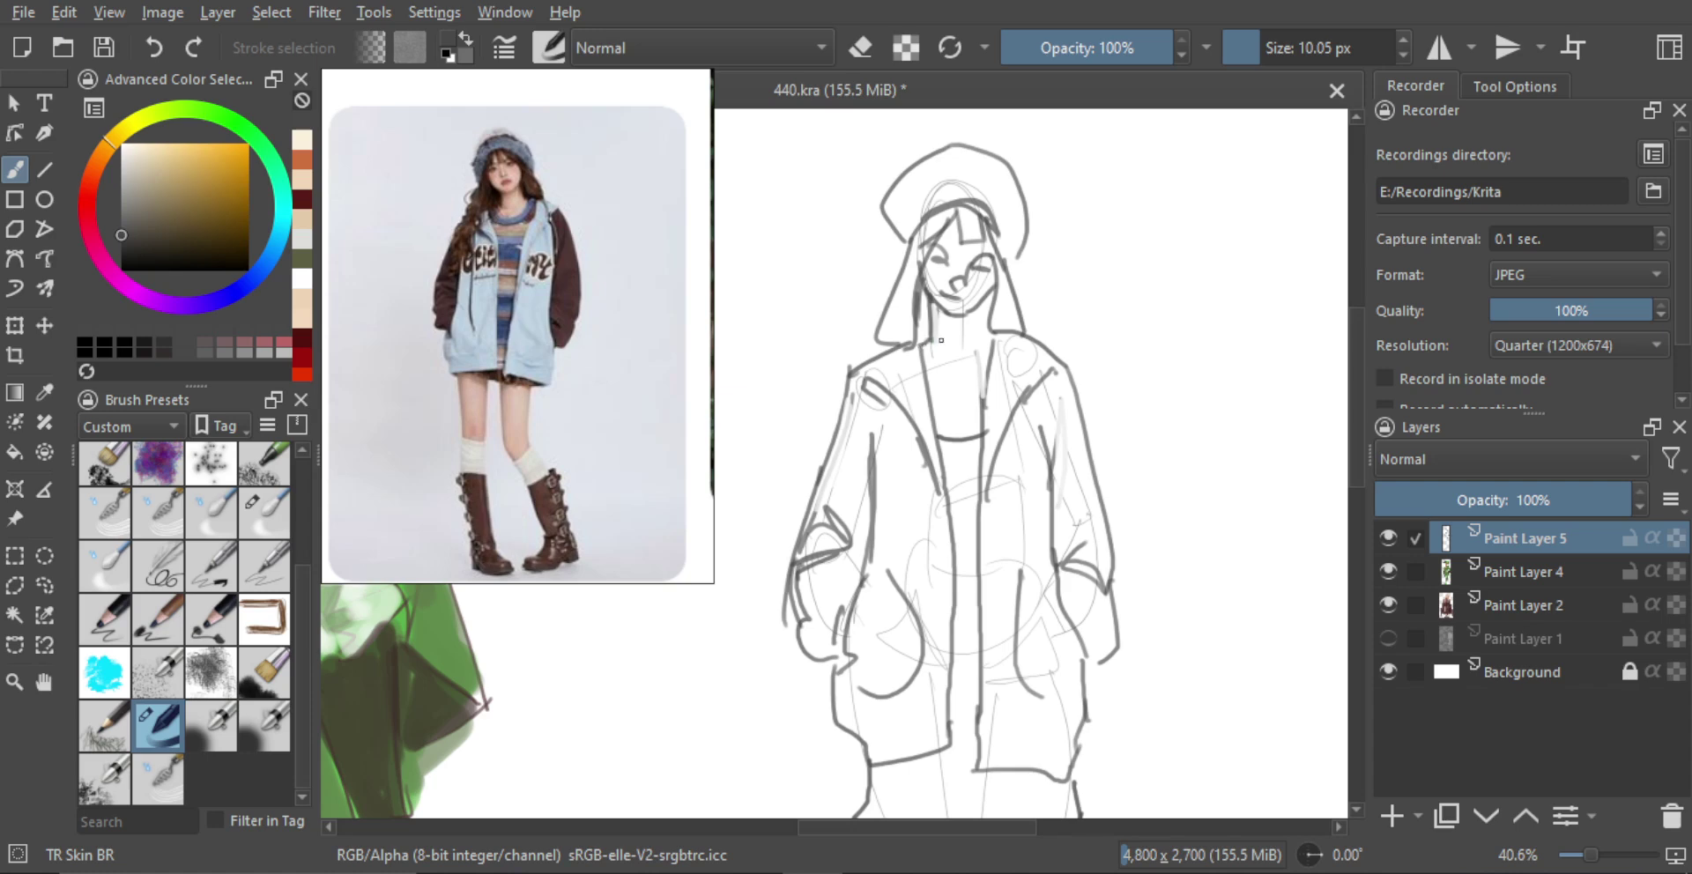
Refine the neck and collar lines with brush and eraser, undoing unsatisfactory strokes
{"action": "key", "text": "ctrl+z"}
{"action": "key", "text": "ctrl+z"}
{"action": "key", "text": "ctrl+z"}
{"action": "mouse_move", "coordinate": [982, 309]}
{"action": "left_mouse_down"}
{"action": "mouse_move", "coordinate": [936, 341]}
{"action": "mouse_move", "coordinate": [971, 348]}
{"action": "mouse_move", "coordinate": [917, 349]}
{"action": "mouse_move", "coordinate": [994, 349]}
{"action": "mouse_move", "coordinate": [953, 358]}
{"action": "left_mouse_up"}
{"action": "key", "text": "ctrl+z"}
{"action": "key", "text": "e"}
{"action": "key", "text": "e"}
{"action": "key", "text": "ctrl+z"}
{"action": "mouse_move", "coordinate": [953, 358]}
{"action": "left_mouse_down"}
{"action": "mouse_move", "coordinate": [967, 349]}
{"action": "mouse_move", "coordinate": [993, 421]}
{"action": "mouse_move", "coordinate": [1003, 330]}
{"action": "mouse_move", "coordinate": [956, 402]}
{"action": "mouse_move", "coordinate": [990, 395]}
{"action": "mouse_move", "coordinate": [991, 370]}
{"action": "left_mouse_up"}
{"action": "key", "text": "e"}
{"action": "key", "text": "e"}
{"action": "key", "text": "ctrl+z"}
Erase the flared corner on the left side of the skirt to narrow its hem
{"action": "scroll", "coordinate": [1000, 361], "scroll_direction": "down", "scroll_amount": 4}
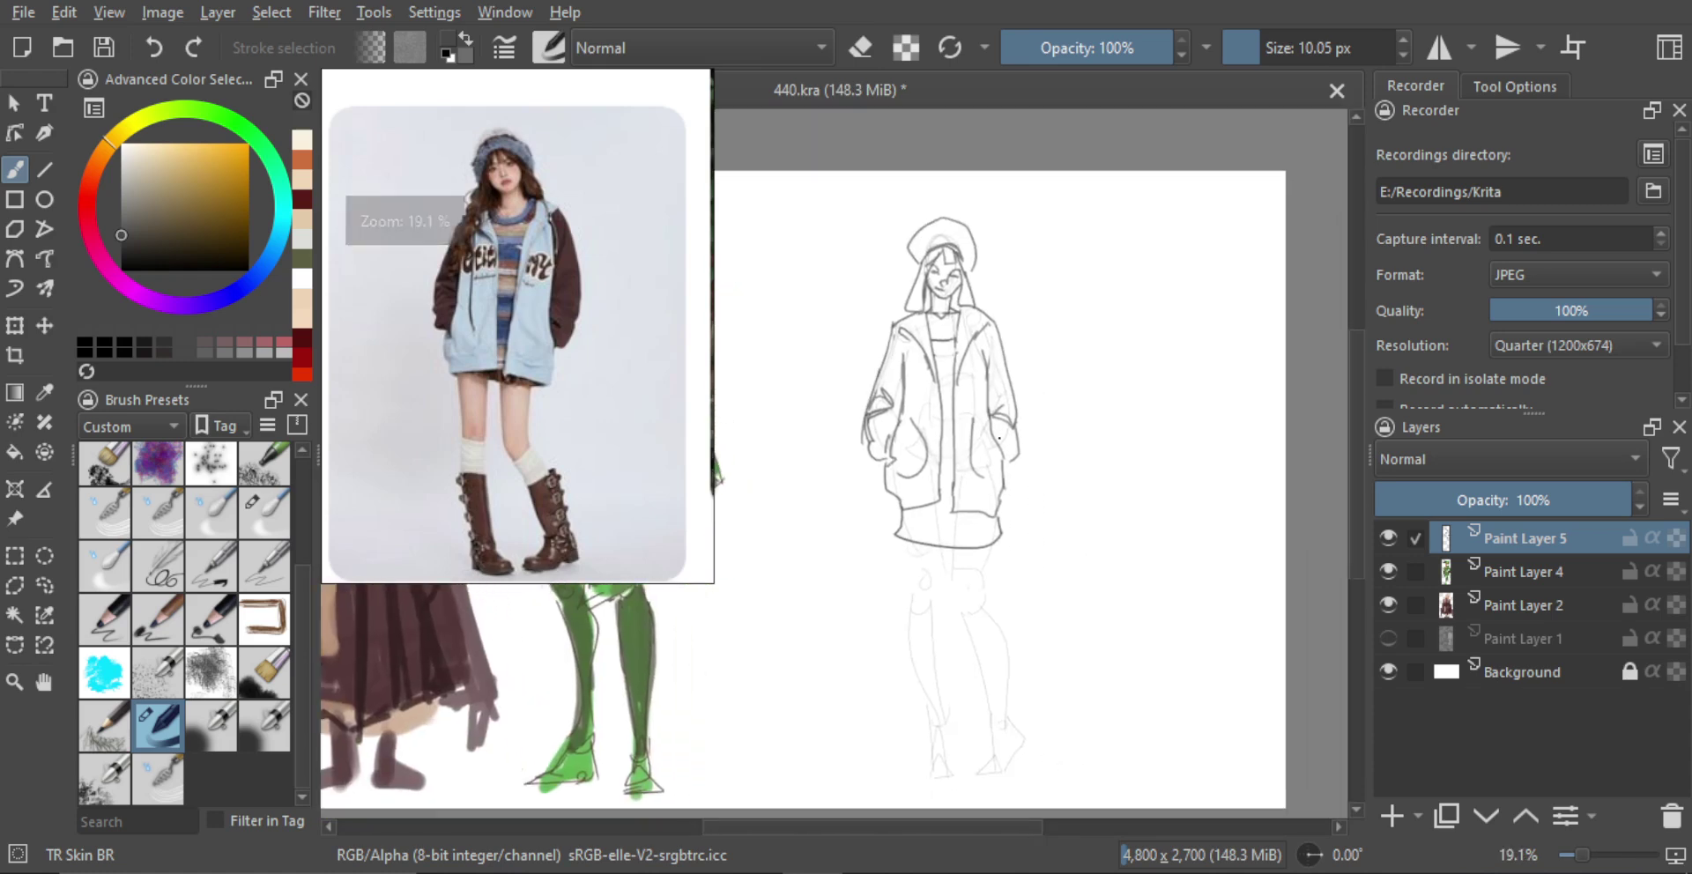
{"action": "scroll", "coordinate": [989, 424], "scroll_direction": "up", "scroll_amount": 3}
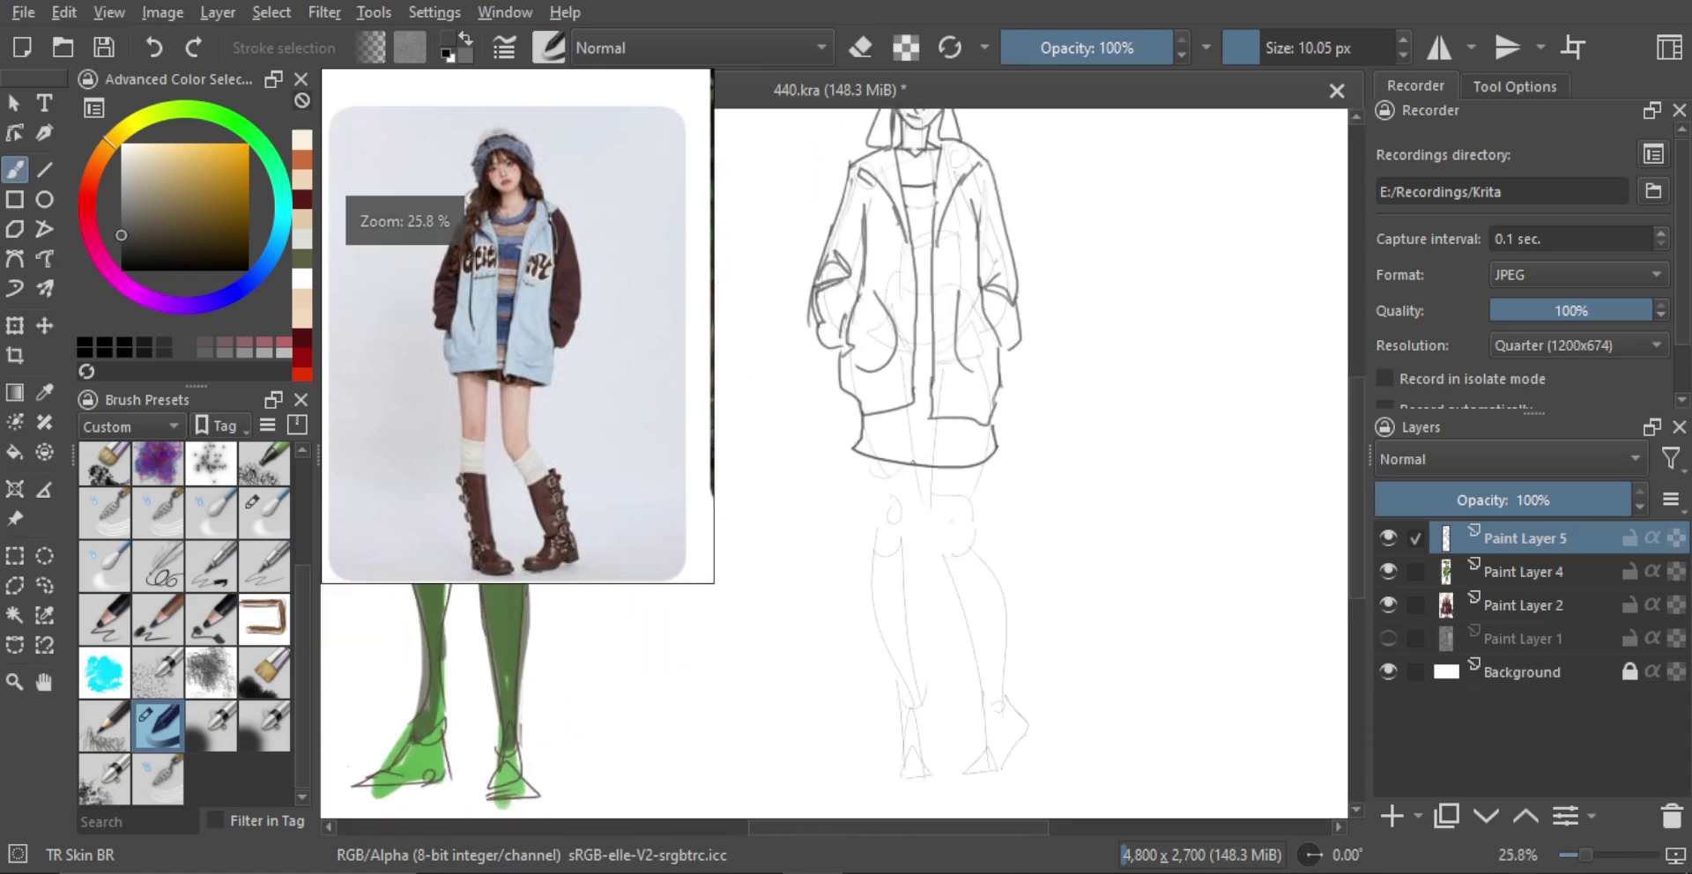
{"action": "key", "text": "e"}
{"action": "left_click_drag", "start_coordinate": [857, 459], "coordinate": [853, 433]}
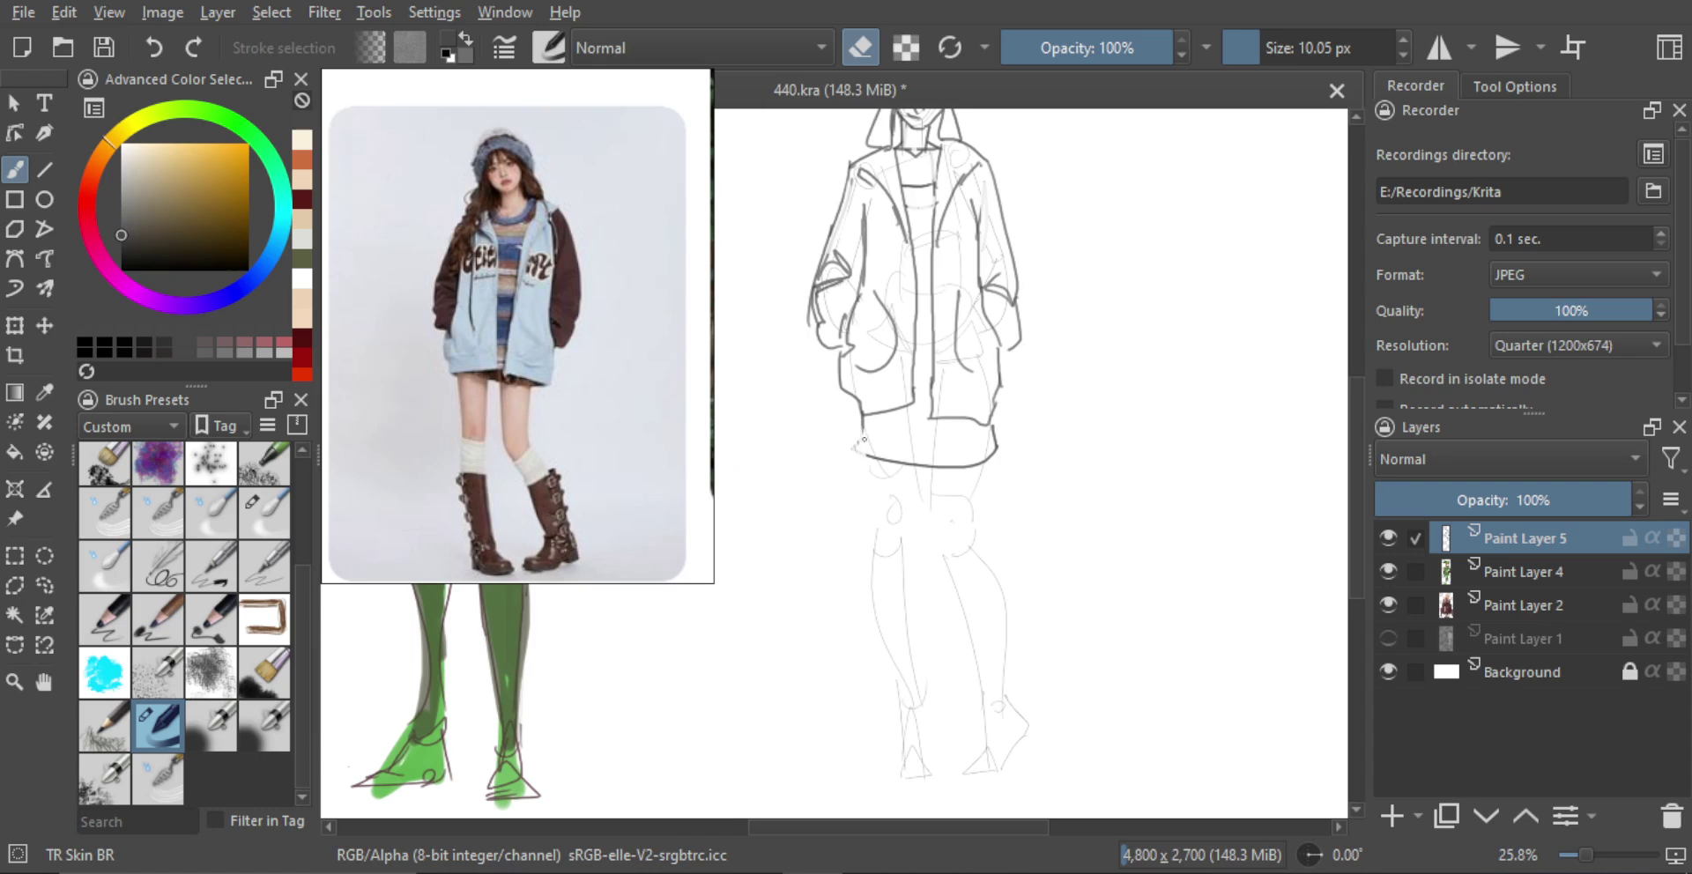
{"action": "key", "text": "e"}
{"action": "scroll", "coordinate": [993, 476], "scroll_direction": "down", "scroll_amount": 2}
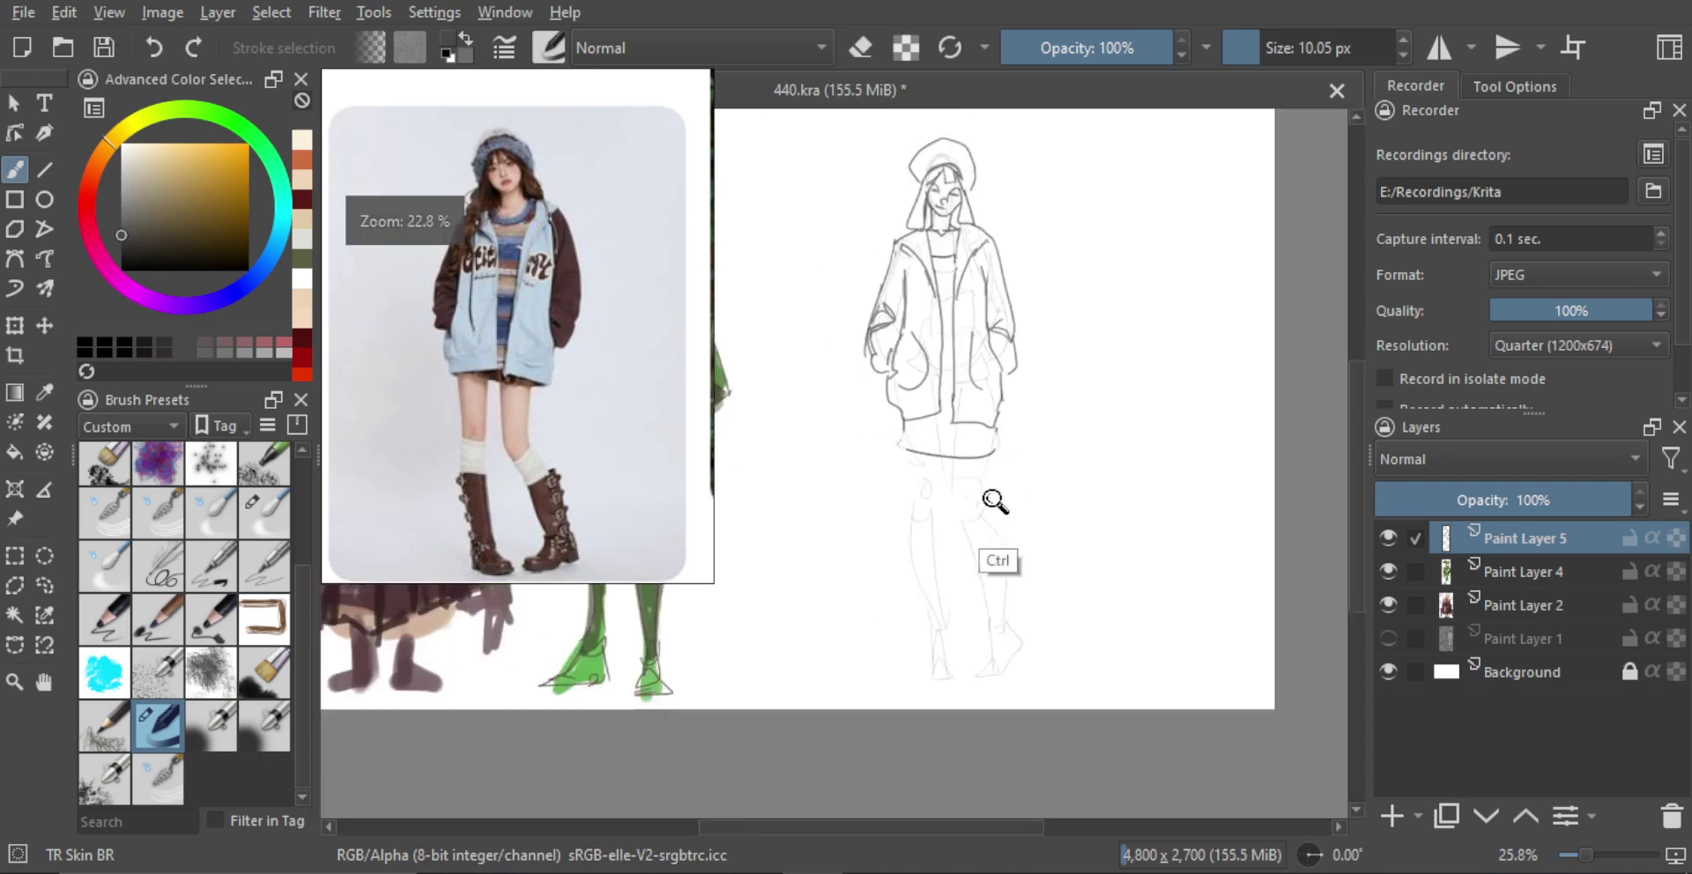
Draw the outer and inner contours of the left-hand leg from the skirt to the ankle, undoing unsatisfactory strokes
{"action": "left_click_drag", "start_coordinate": [909, 425], "coordinate": [915, 455]}
{"action": "key", "text": "ctrl+z"}
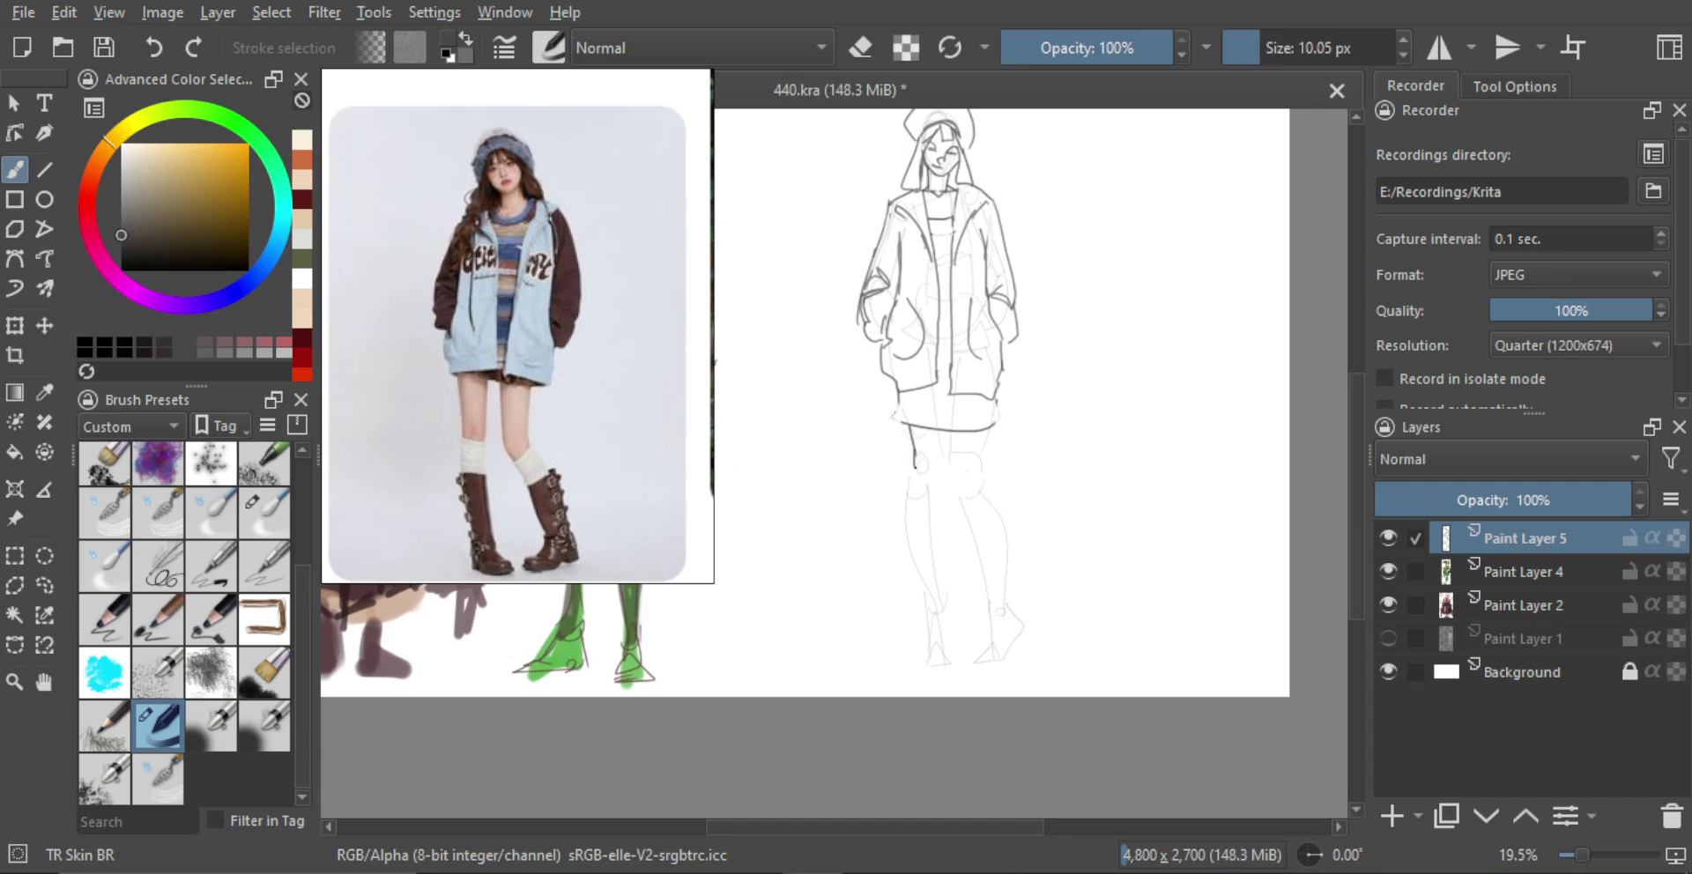
{"action": "key", "text": "ctrl+z"}
{"action": "mouse_move", "coordinate": [914, 462]}
{"action": "left_mouse_down"}
{"action": "mouse_move", "coordinate": [909, 523]}
{"action": "mouse_move", "coordinate": [933, 621]}
{"action": "left_mouse_up"}
{"action": "left_click_drag", "start_coordinate": [932, 430], "coordinate": [936, 544]}
{"action": "key", "text": "ctrl+z"}
{"action": "key", "text": "ctrl+z"}
{"action": "left_click_drag", "start_coordinate": [933, 460], "coordinate": [941, 621]}
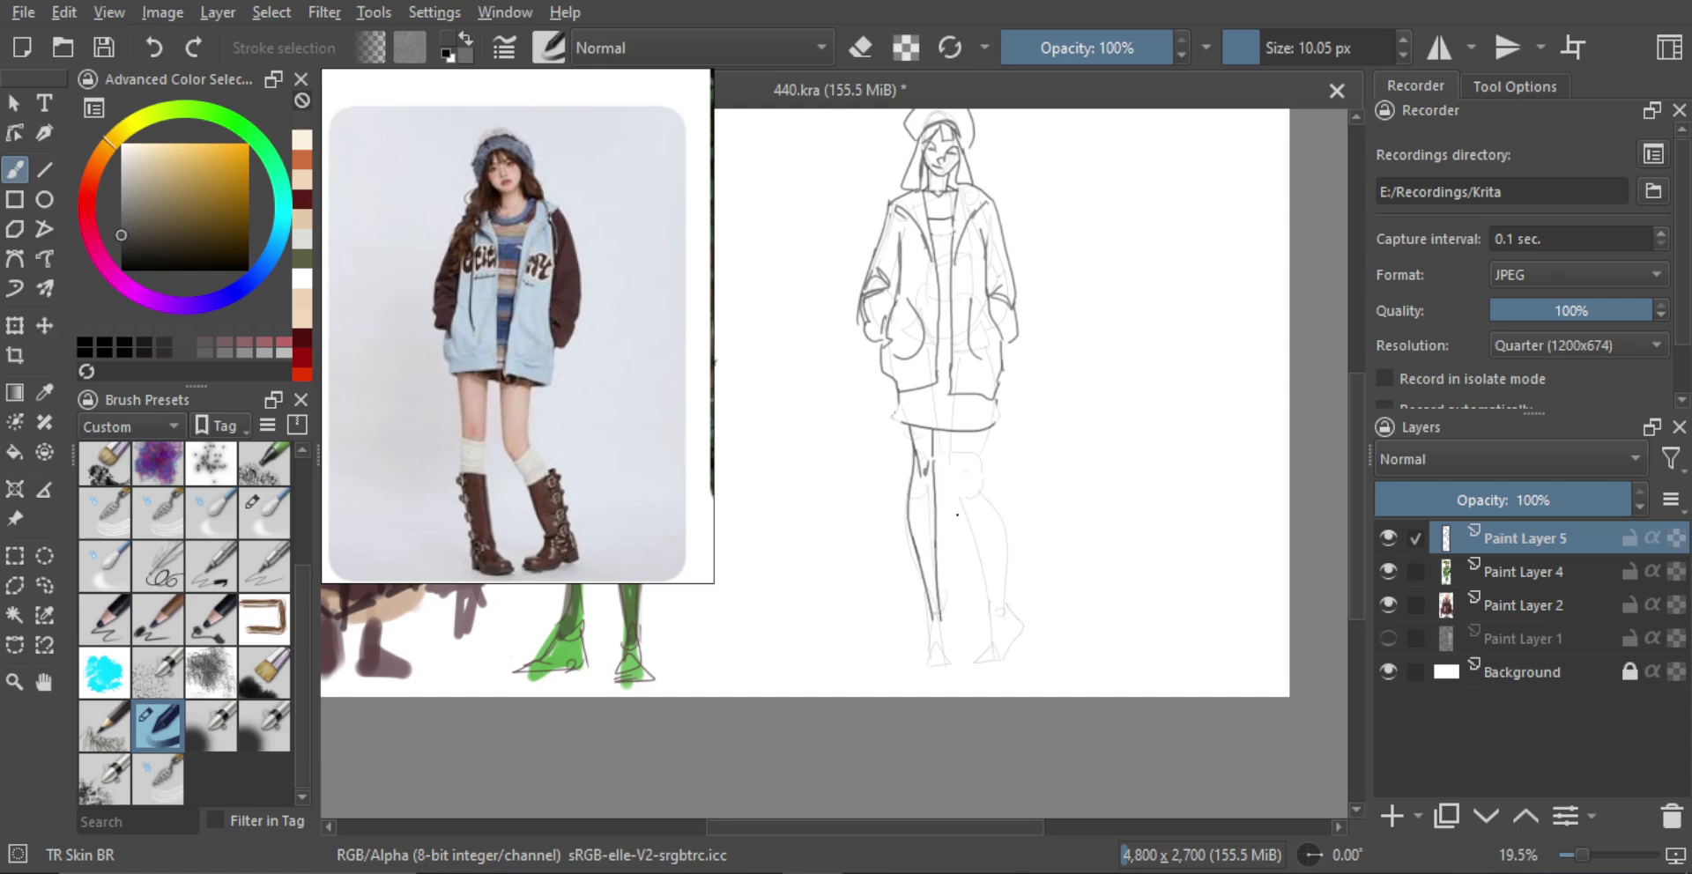
Draw the thigh, knee and outer calf lines of the right-hand leg, undoing unsatisfactory strokes
{"action": "left_click_drag", "start_coordinate": [981, 476], "coordinate": [931, 453]}
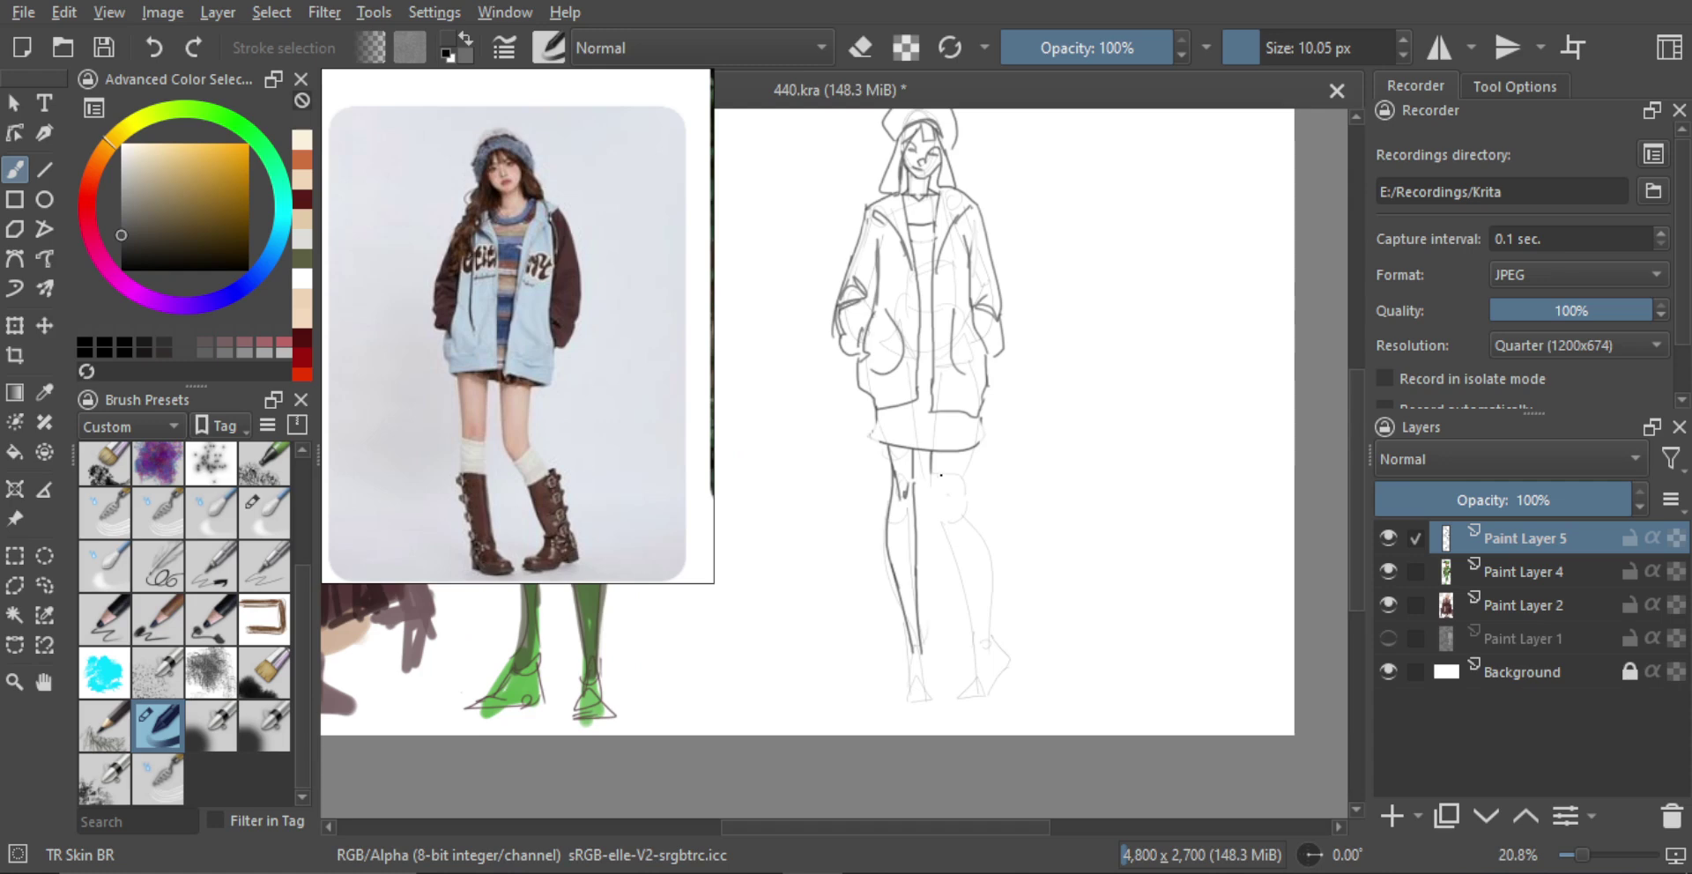
{"action": "left_click_drag", "start_coordinate": [1005, 453], "coordinate": [990, 484]}
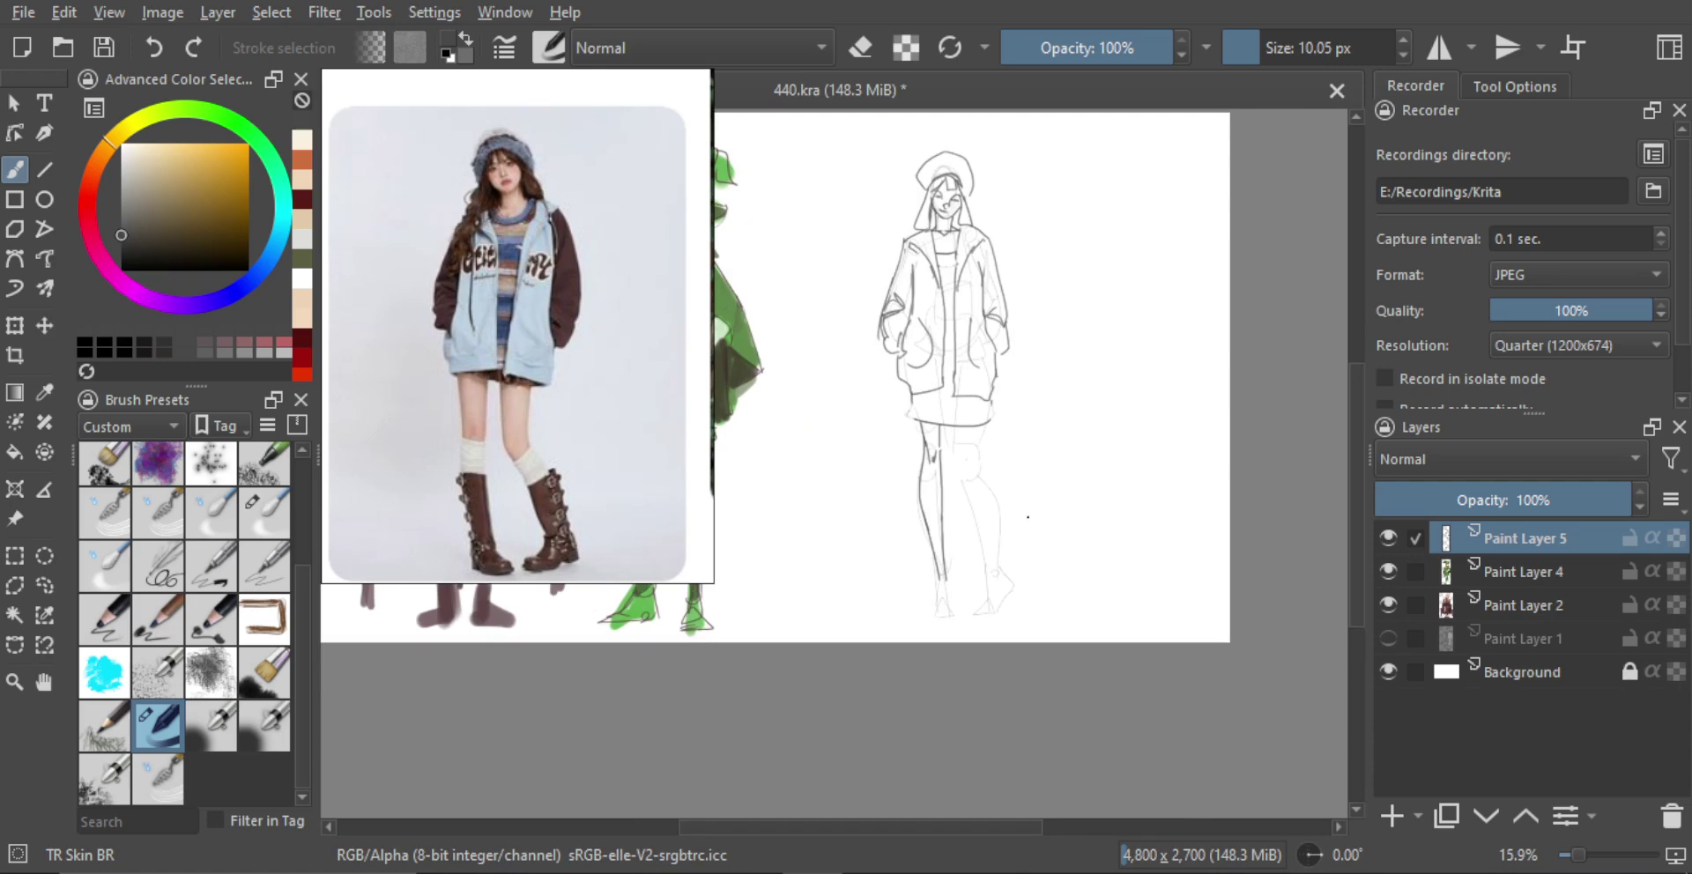
{"action": "mouse_move", "coordinate": [952, 450]}
{"action": "left_mouse_down"}
{"action": "mouse_move", "coordinate": [980, 451]}
{"action": "mouse_move", "coordinate": [1005, 507]}
{"action": "mouse_move", "coordinate": [1006, 587]}
{"action": "left_mouse_up"}
{"action": "key", "text": "ctrl+z"}
{"action": "key", "text": "ctrl+z"}
{"action": "key", "text": "ctrl+z"}
{"action": "key", "text": "ctrl+z"}
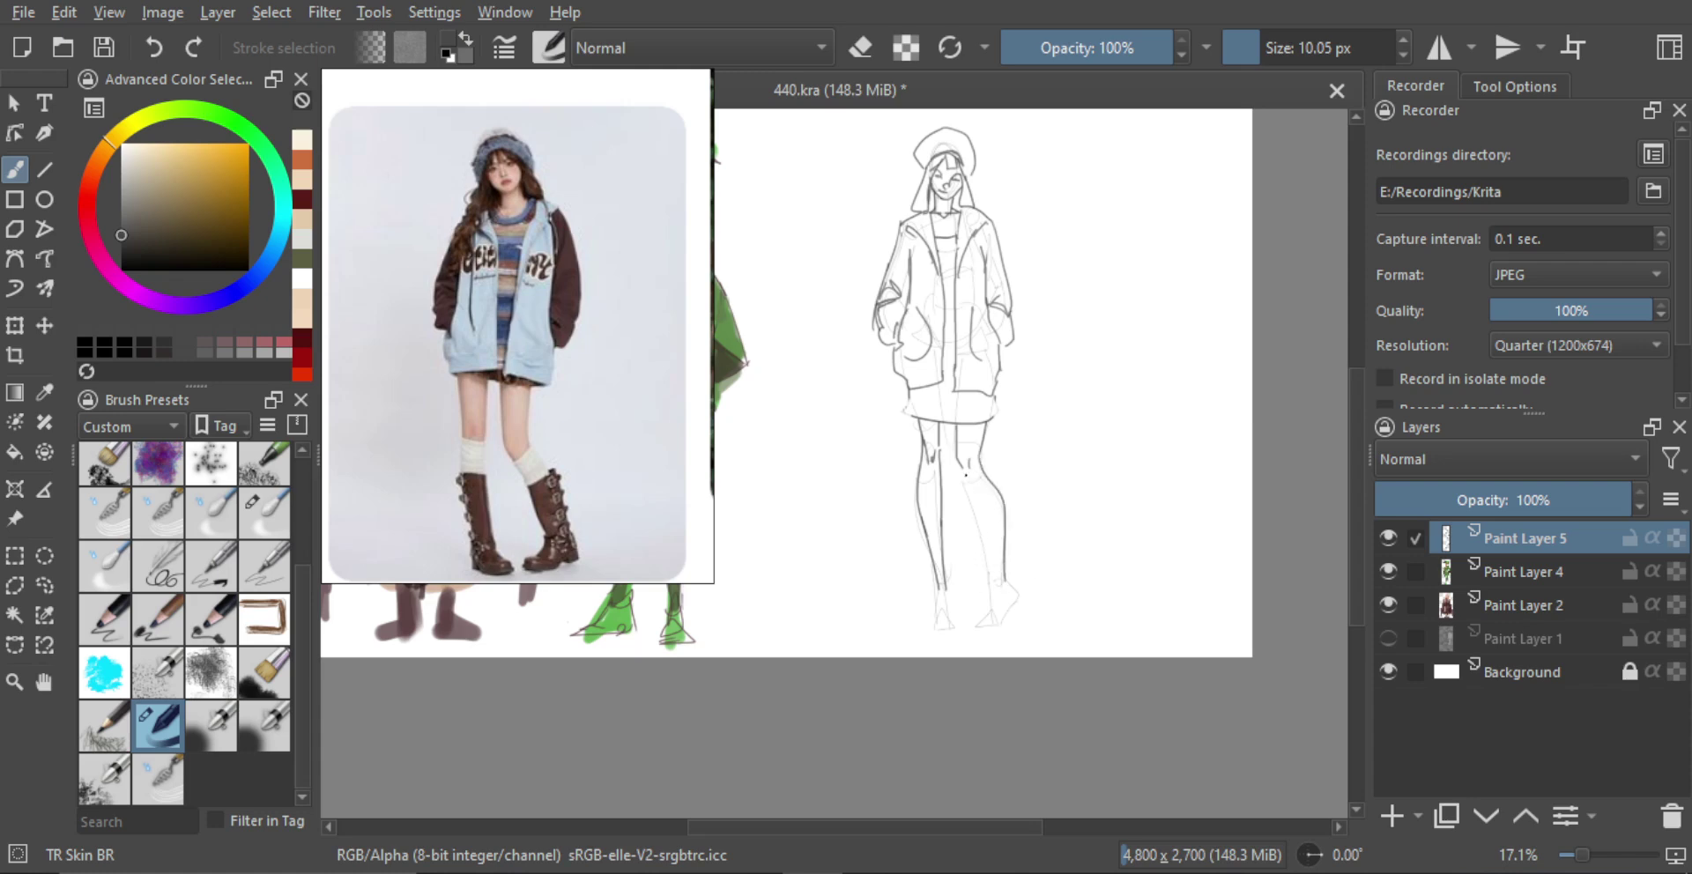
Draw the slanted top edge and the shaft lines of the boot on the right-hand leg
{"action": "mouse_move", "coordinate": [966, 475]}
{"action": "left_mouse_down"}
{"action": "mouse_move", "coordinate": [1001, 580]}
{"action": "mouse_move", "coordinate": [982, 527]}
{"action": "mouse_move", "coordinate": [1015, 580]}
{"action": "left_mouse_up"}
{"action": "key", "text": "ctrl+z"}
{"action": "key", "text": "e"}
{"action": "key", "text": "e"}
{"action": "left_click_drag", "start_coordinate": [976, 516], "coordinate": [1008, 492]}
{"action": "left_click_drag", "start_coordinate": [982, 543], "coordinate": [998, 588]}
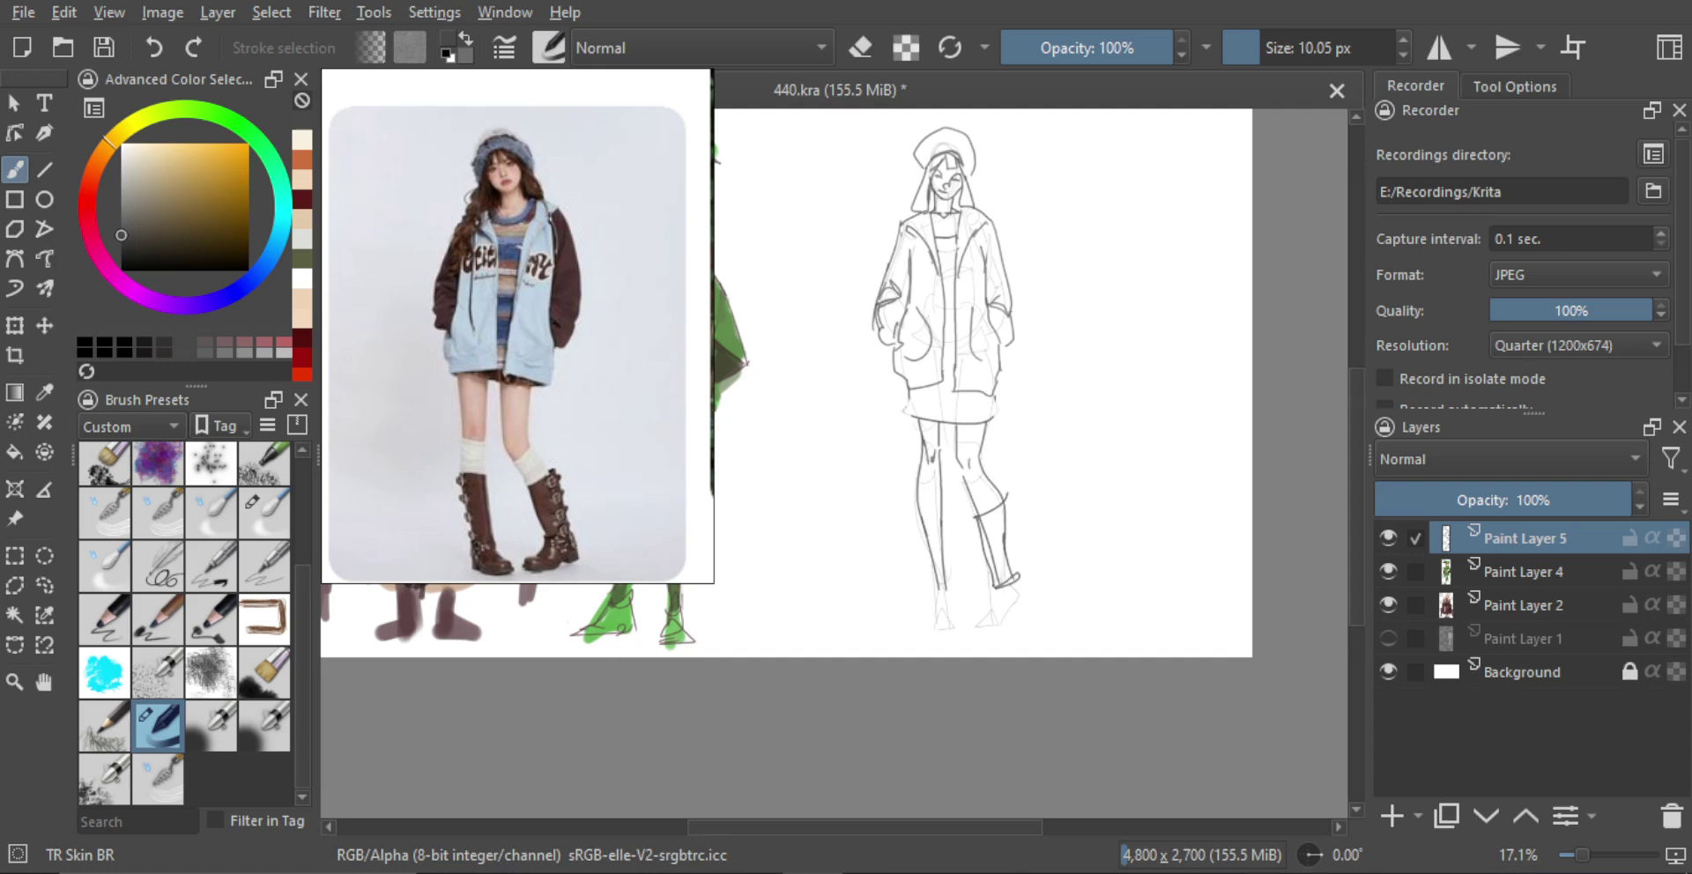
Draw the ankle and foot of the right-hand boot, erase the old calf line and redraw the shaft's outer edge
{"action": "mouse_move", "coordinate": [991, 586]}
{"action": "left_mouse_down"}
{"action": "mouse_move", "coordinate": [973, 633]}
{"action": "mouse_move", "coordinate": [1022, 610]}
{"action": "left_mouse_up"}
{"action": "key", "text": "ctrl+z"}
{"action": "left_click_drag", "start_coordinate": [1020, 577], "coordinate": [1027, 606]}
{"action": "key", "text": "e"}
{"action": "left_click_drag", "start_coordinate": [996, 531], "coordinate": [984, 571]}
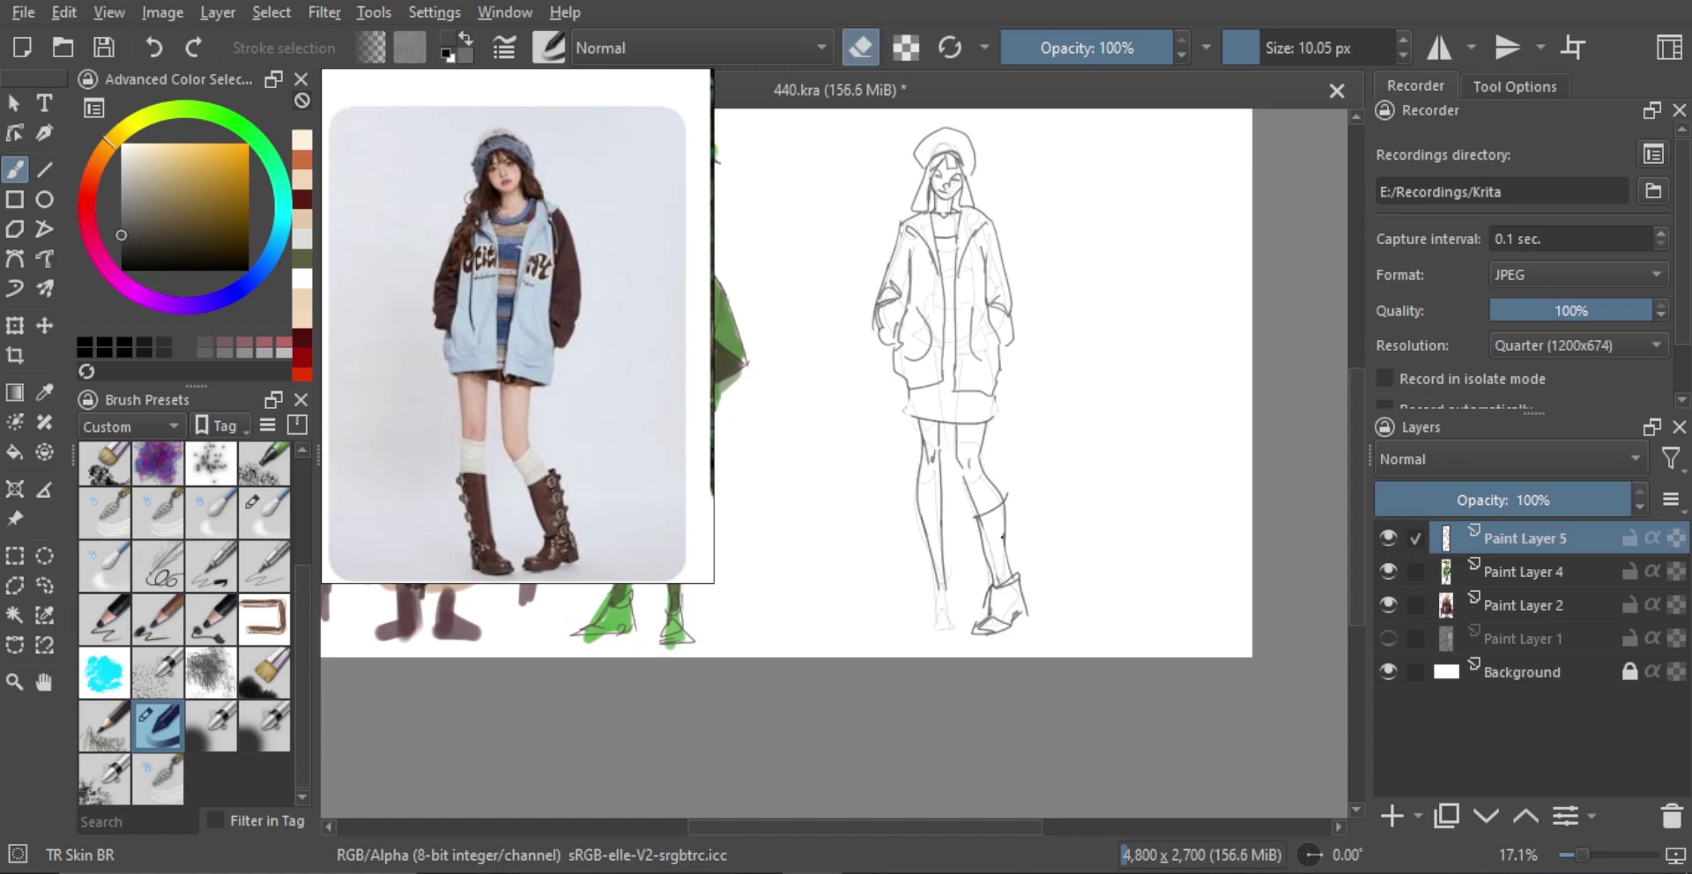
{"action": "key", "text": "e"}
{"action": "left_click_drag", "start_coordinate": [1006, 496], "coordinate": [1019, 573]}
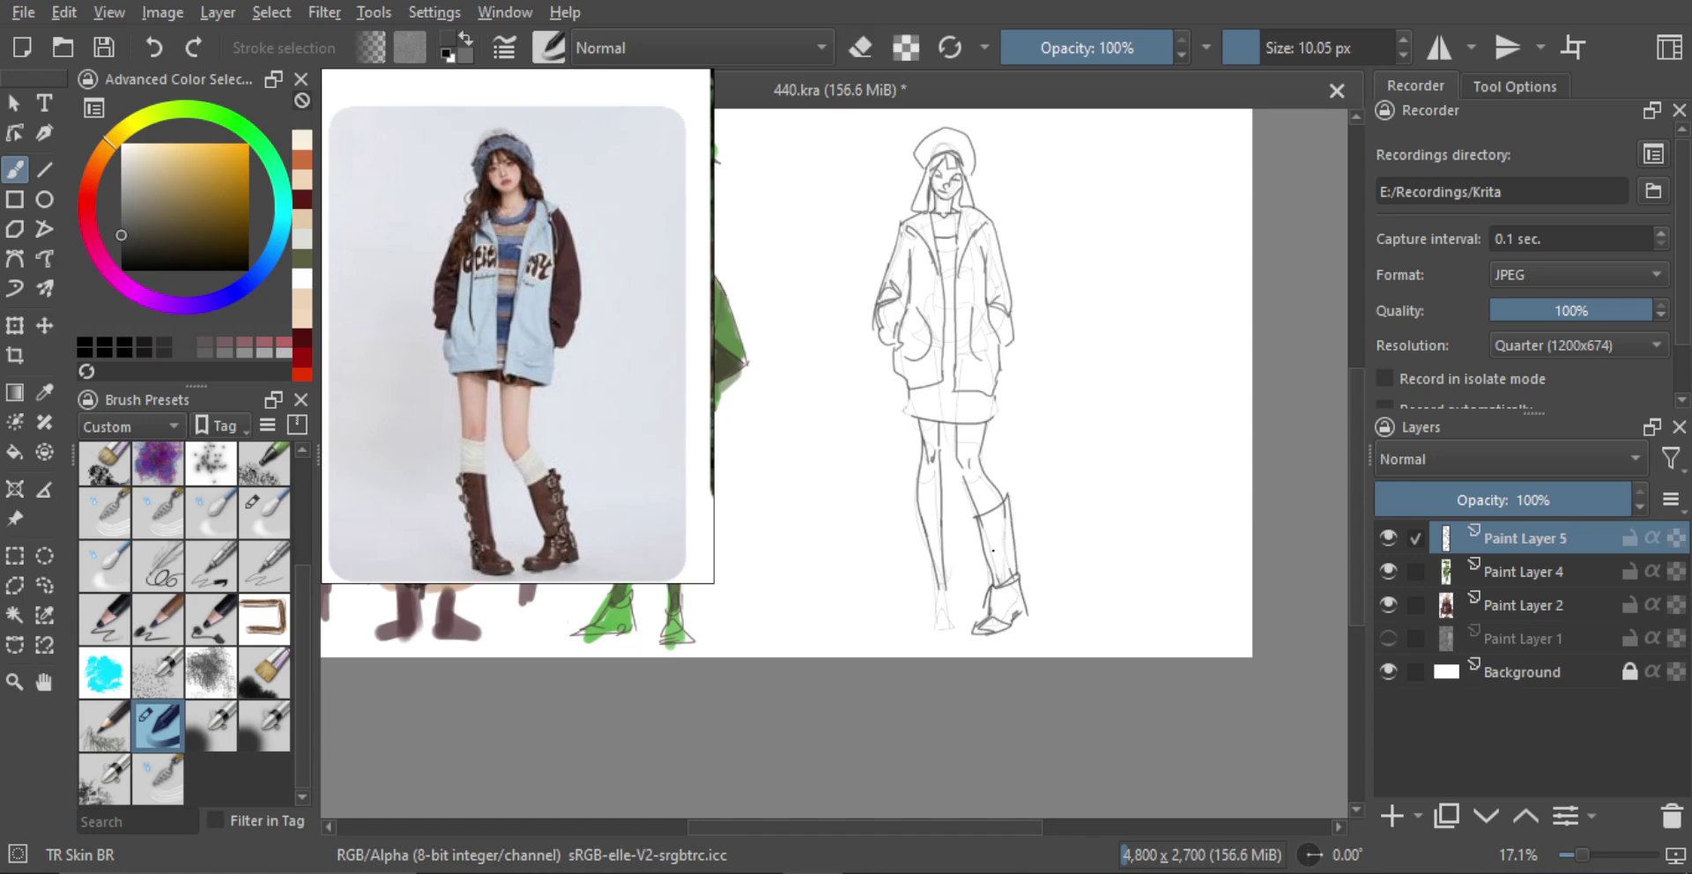
Draw the tall boot with its foot on the left-hand leg and add the sole line to the right-hand boot
{"action": "mouse_move", "coordinate": [912, 510]}
{"action": "left_mouse_down"}
{"action": "mouse_move", "coordinate": [941, 521]}
{"action": "mouse_move", "coordinate": [928, 590]}
{"action": "mouse_move", "coordinate": [950, 608]}
{"action": "left_mouse_up"}
{"action": "left_click_drag", "start_coordinate": [946, 529], "coordinate": [953, 621]}
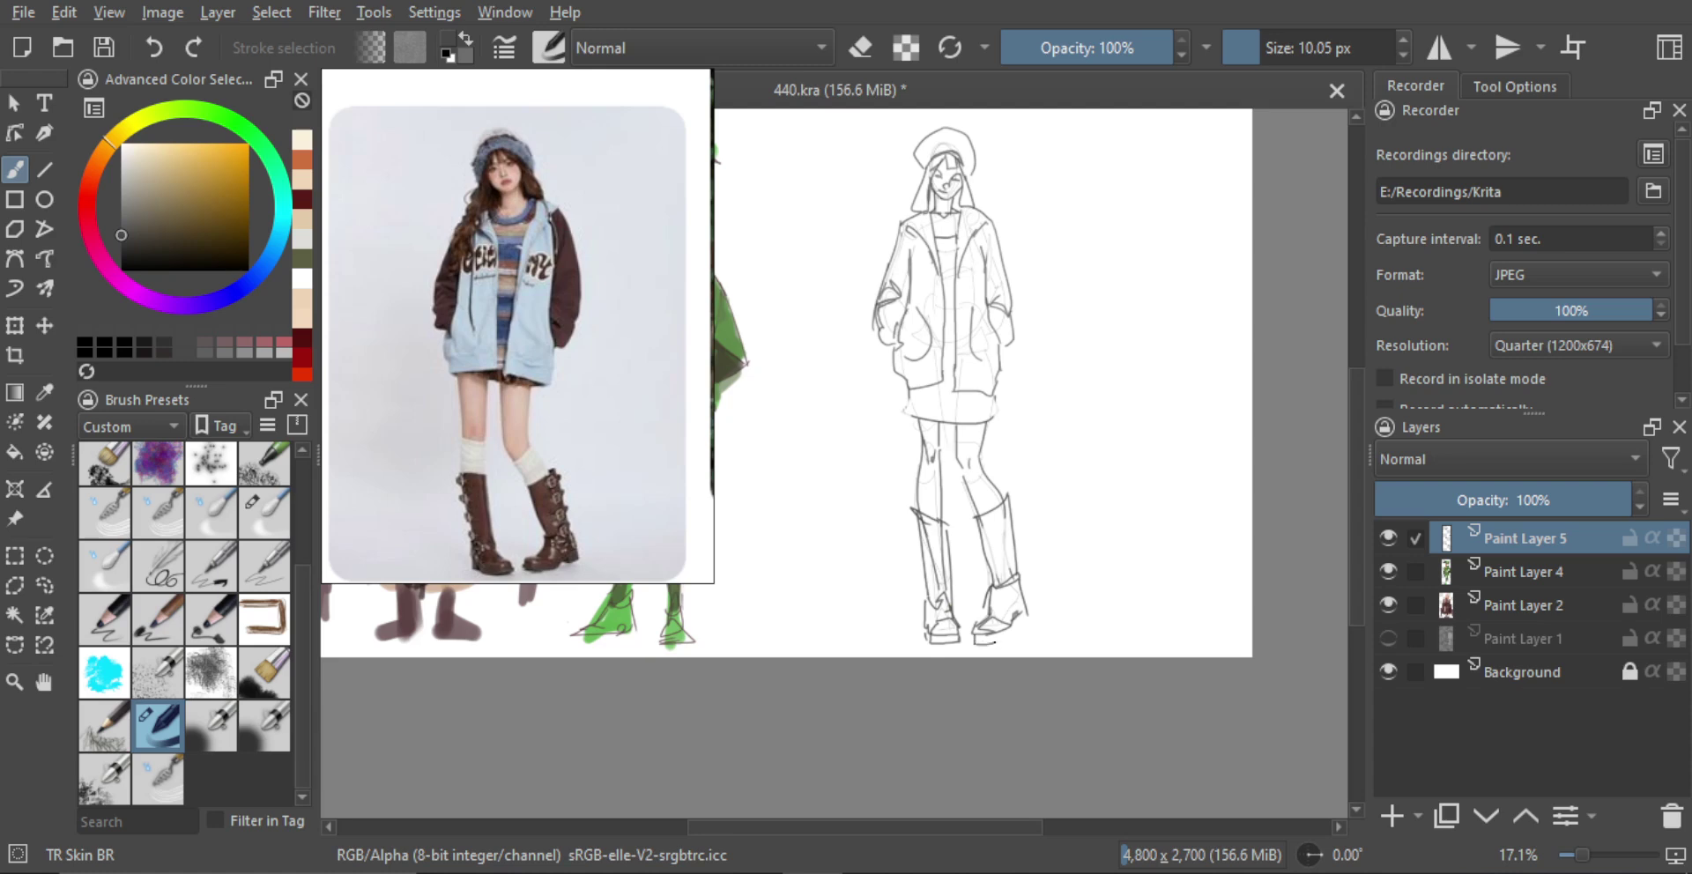
{"action": "key", "text": "ctrl+z"}
{"action": "left_click_drag", "start_coordinate": [974, 632], "coordinate": [1019, 622]}
{"action": "left_click_drag", "start_coordinate": [914, 511], "coordinate": [926, 590]}
Transform the whole figure sketch by rotating it slightly clockwise
{"action": "scroll", "coordinate": [946, 553], "scroll_direction": "down", "scroll_amount": 1}
{"action": "key", "text": "ctrl+r"}
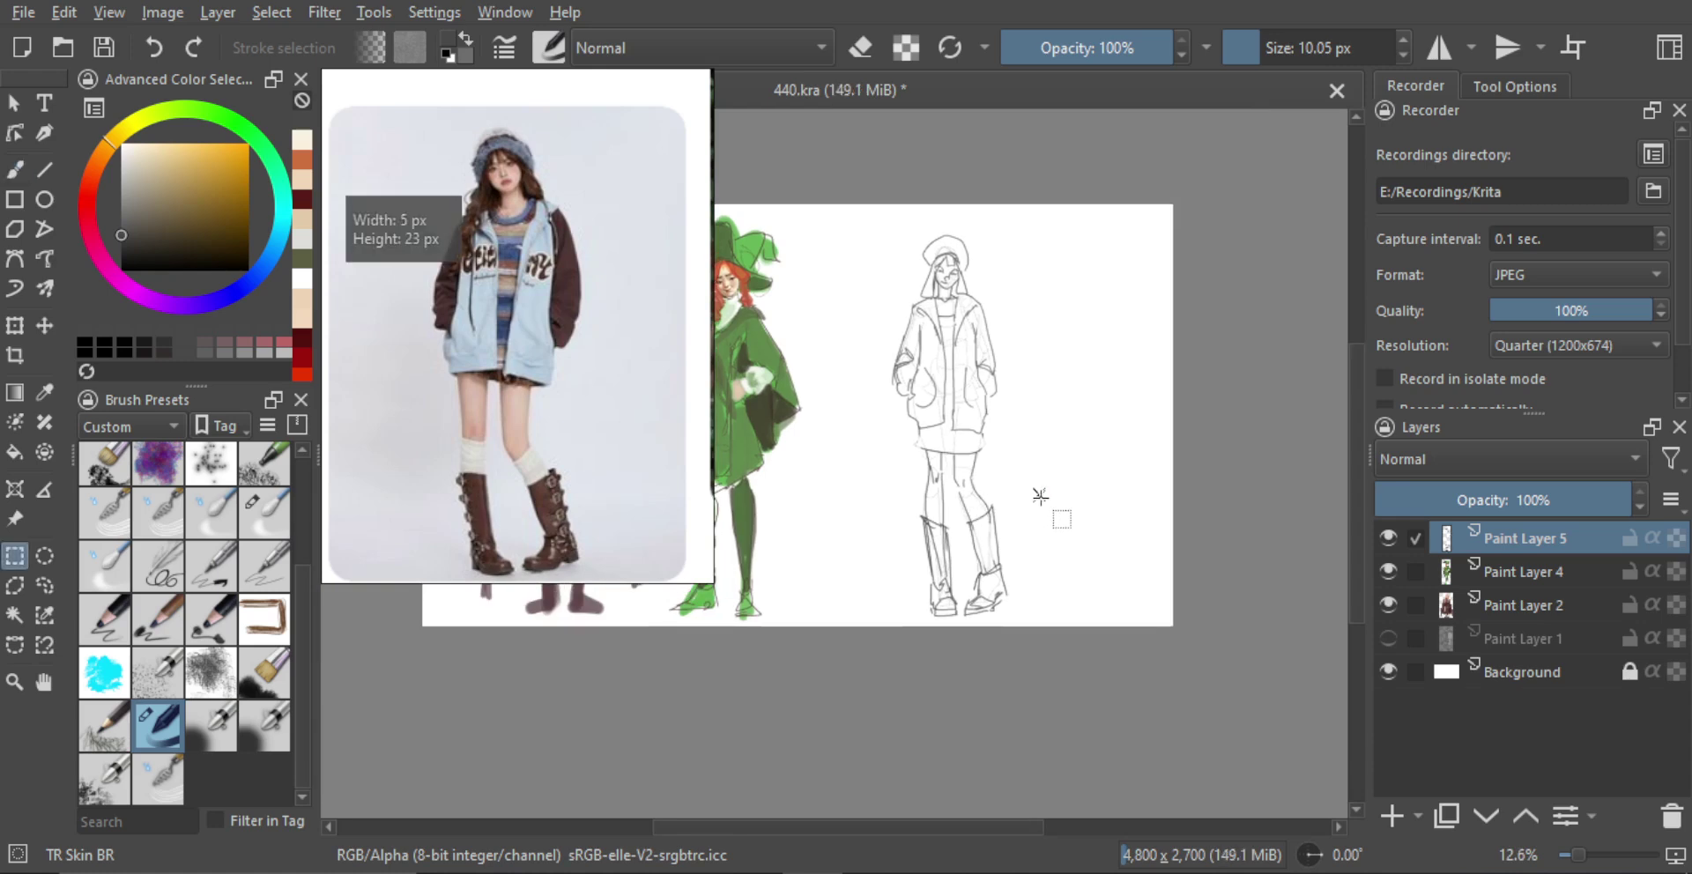
{"action": "key", "text": "ctrl+t"}
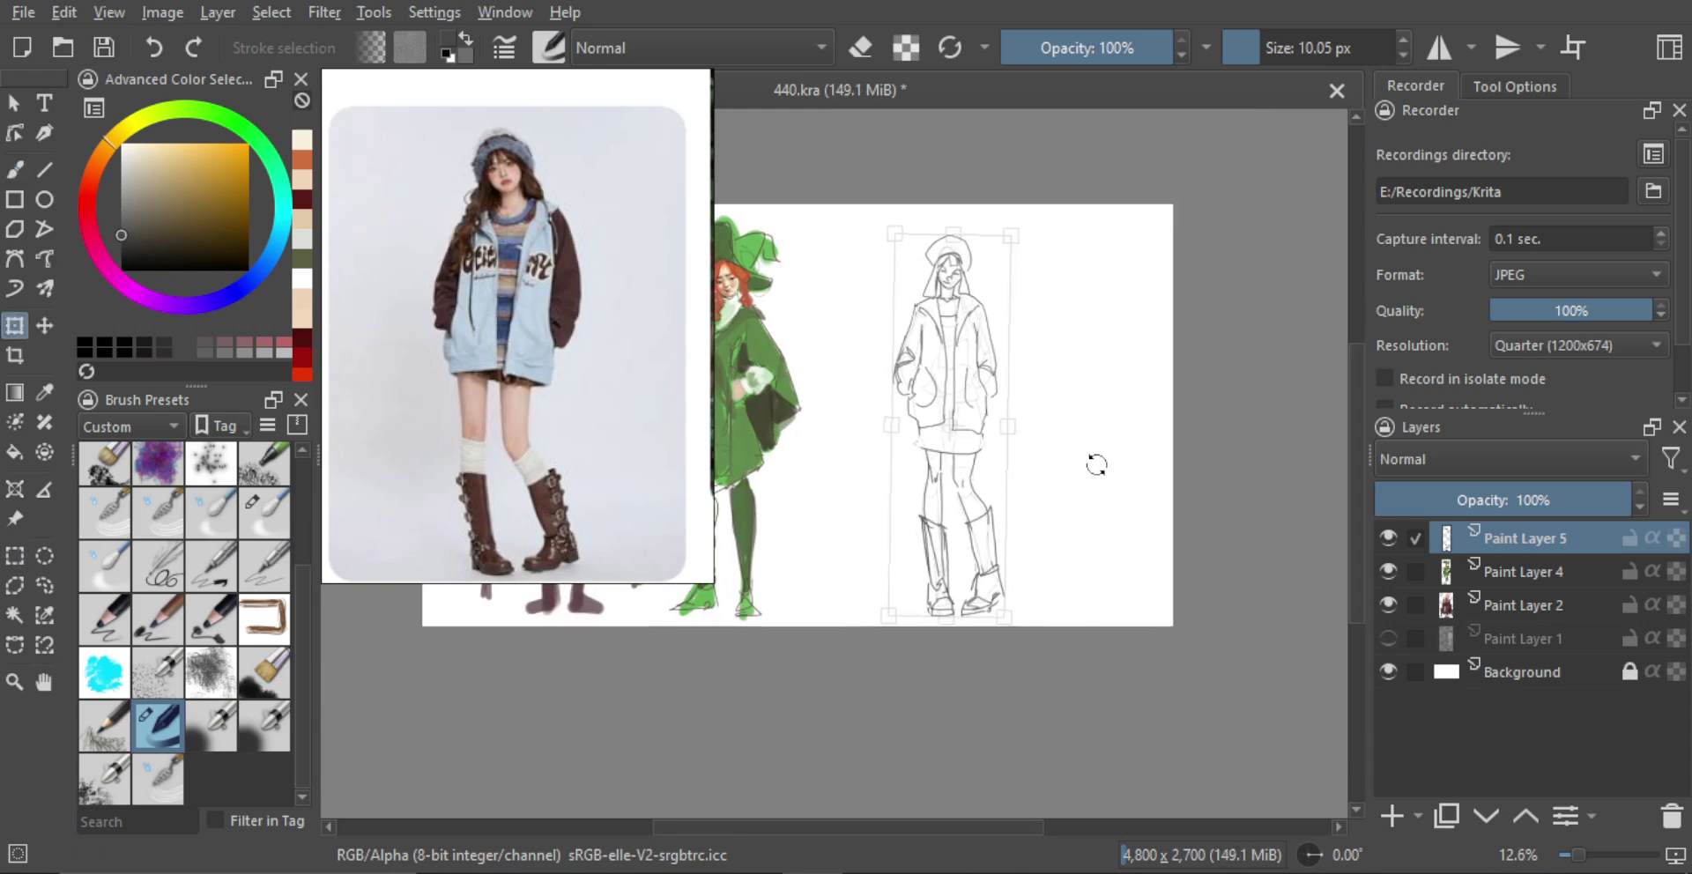
{"action": "key", "text": "b"}
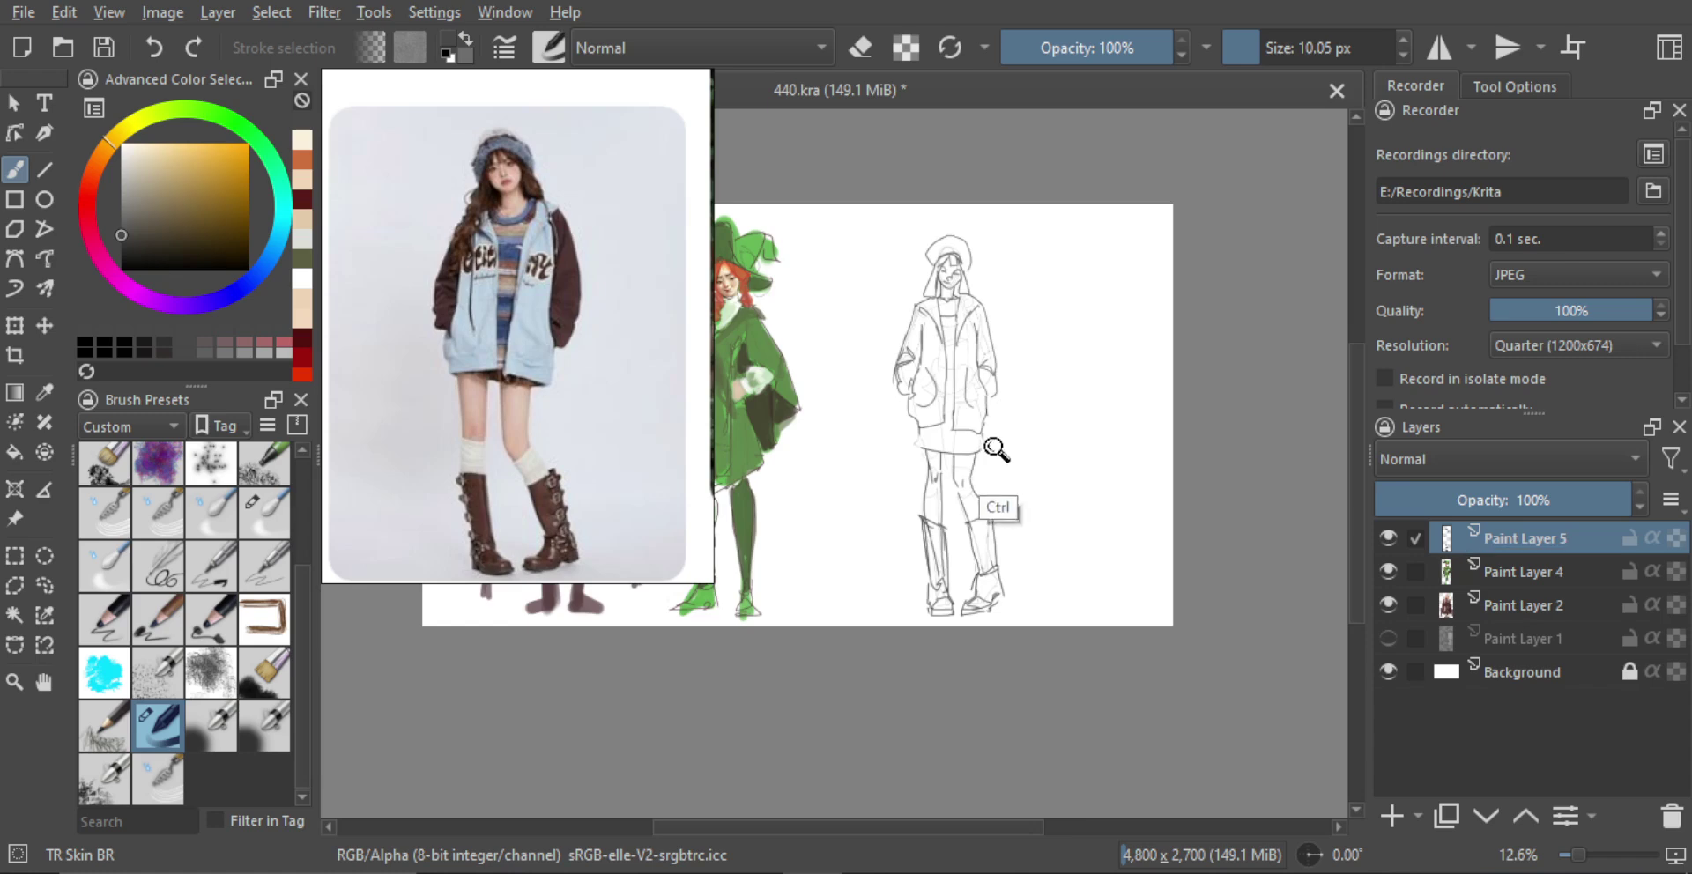
Redraw the skirt's side edge and hem so it falls straight below the jacket
{"action": "scroll", "coordinate": [996, 450], "scroll_direction": "up", "scroll_amount": 3}
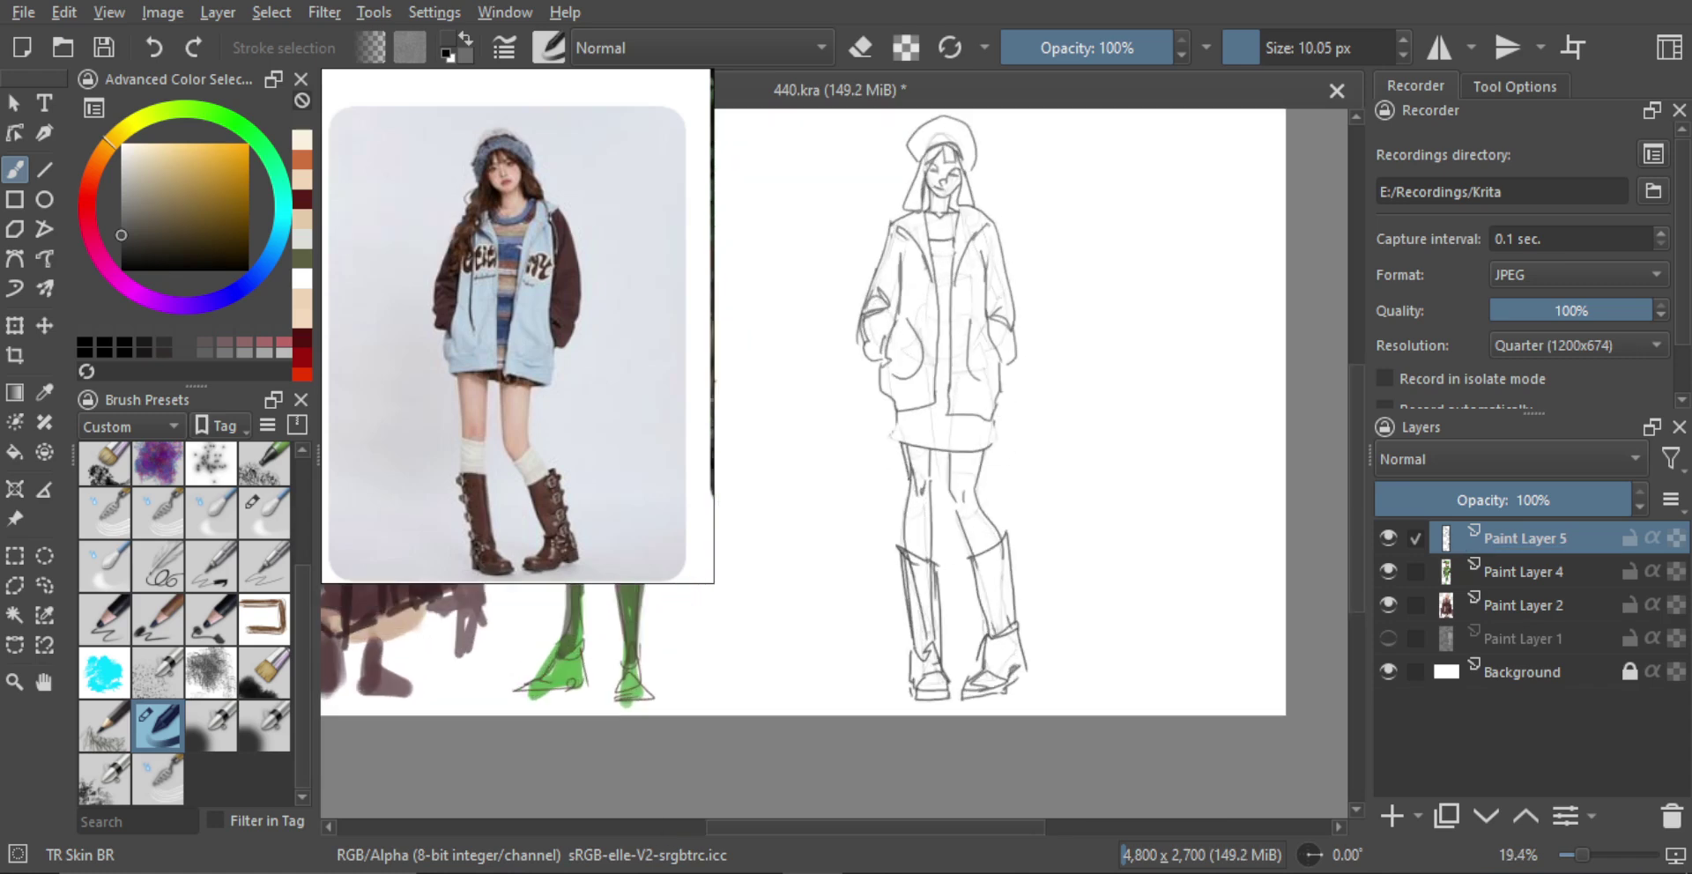
{"action": "key", "text": "e"}
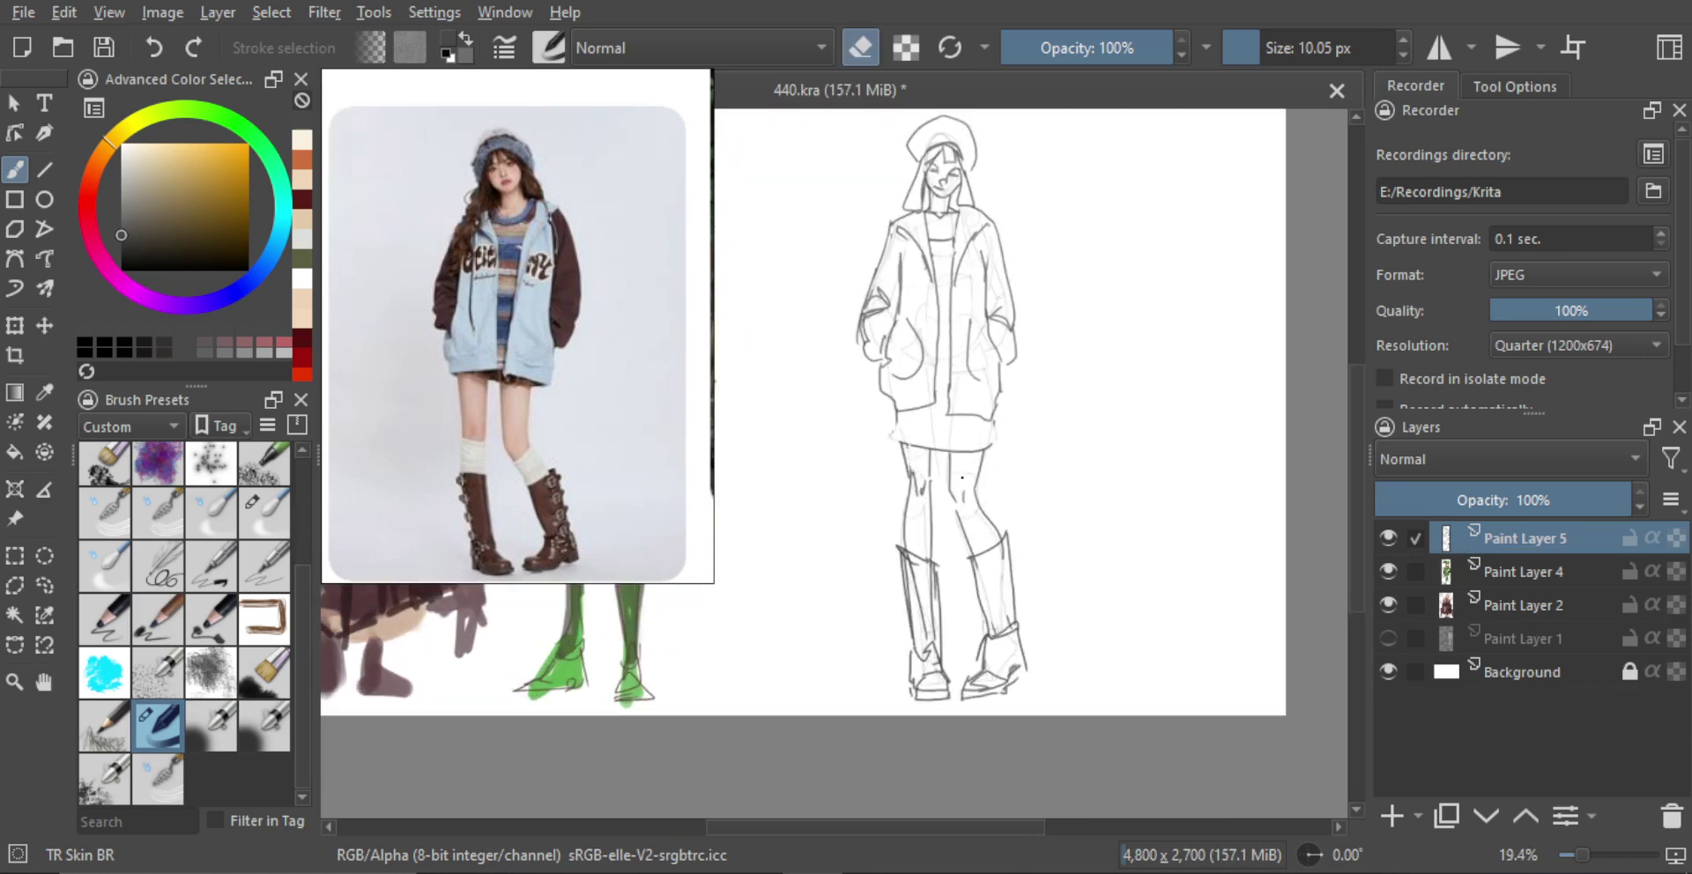
{"action": "key", "text": "e"}
{"action": "mouse_move", "coordinate": [993, 434]}
{"action": "left_mouse_down"}
{"action": "mouse_move", "coordinate": [1001, 494]}
{"action": "mouse_move", "coordinate": [967, 462]}
{"action": "mouse_move", "coordinate": [960, 401]}
{"action": "left_mouse_up"}
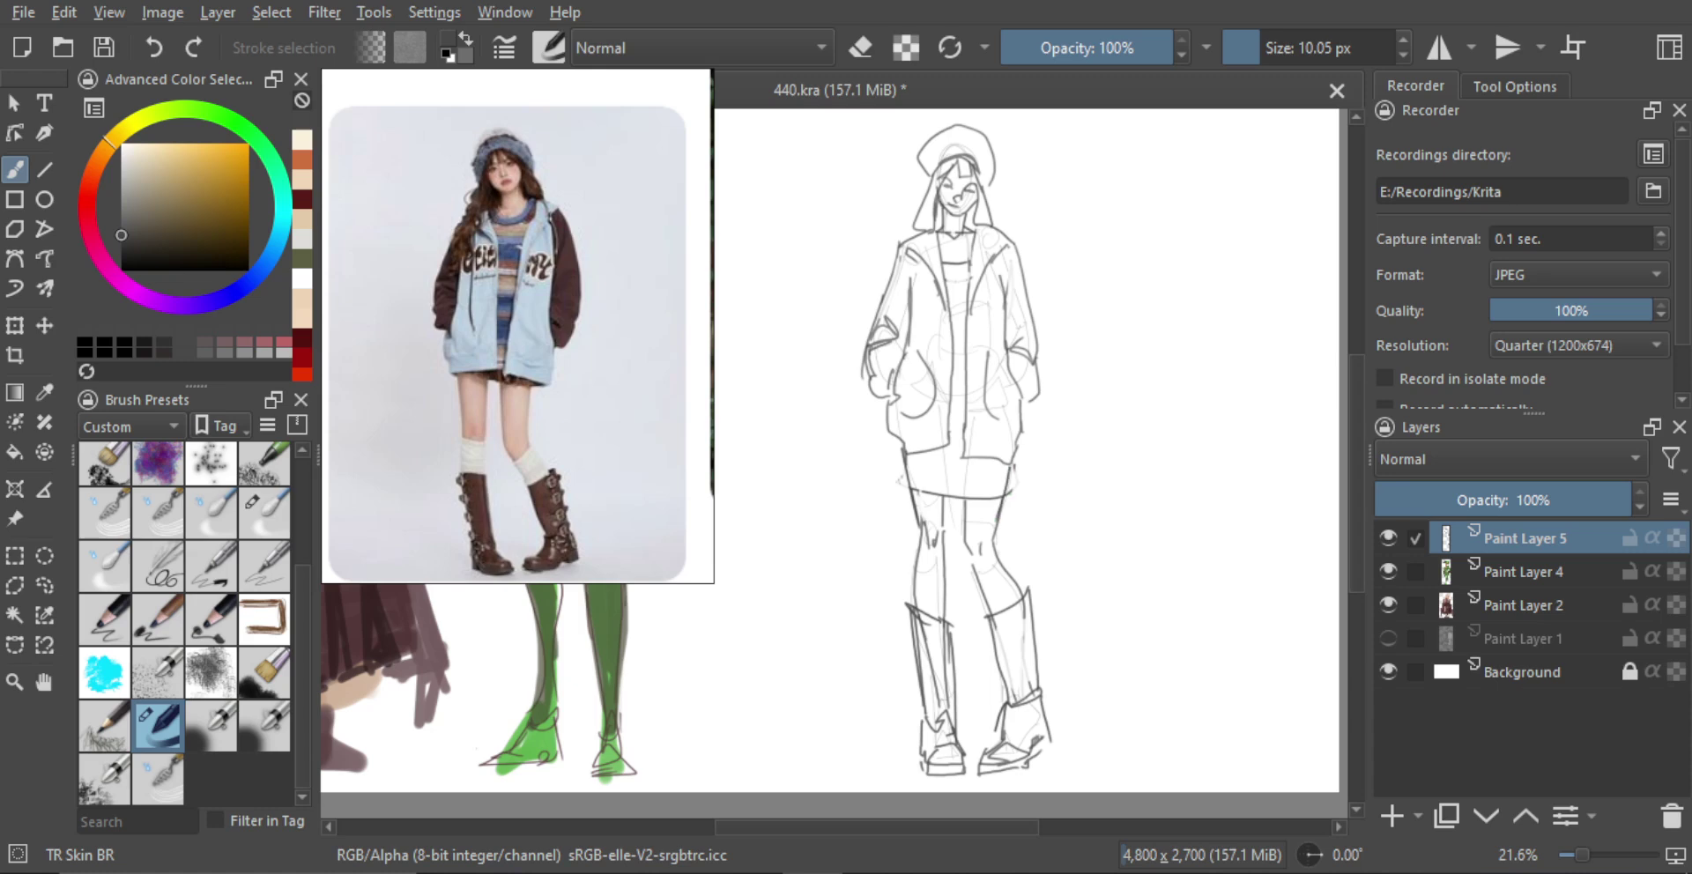
Erase the stray line ends around the skirt's left edge just below the jacket
{"action": "key", "text": "e"}
{"action": "key", "text": "e"}
{"action": "scroll", "coordinate": [865, 304], "scroll_direction": "down", "scroll_amount": 1}
{"action": "scroll", "coordinate": [861, 443], "scroll_direction": "up", "scroll_amount": 3}
{"action": "key", "text": "e"}
{"action": "left_click_drag", "start_coordinate": [914, 424], "coordinate": [918, 430]}
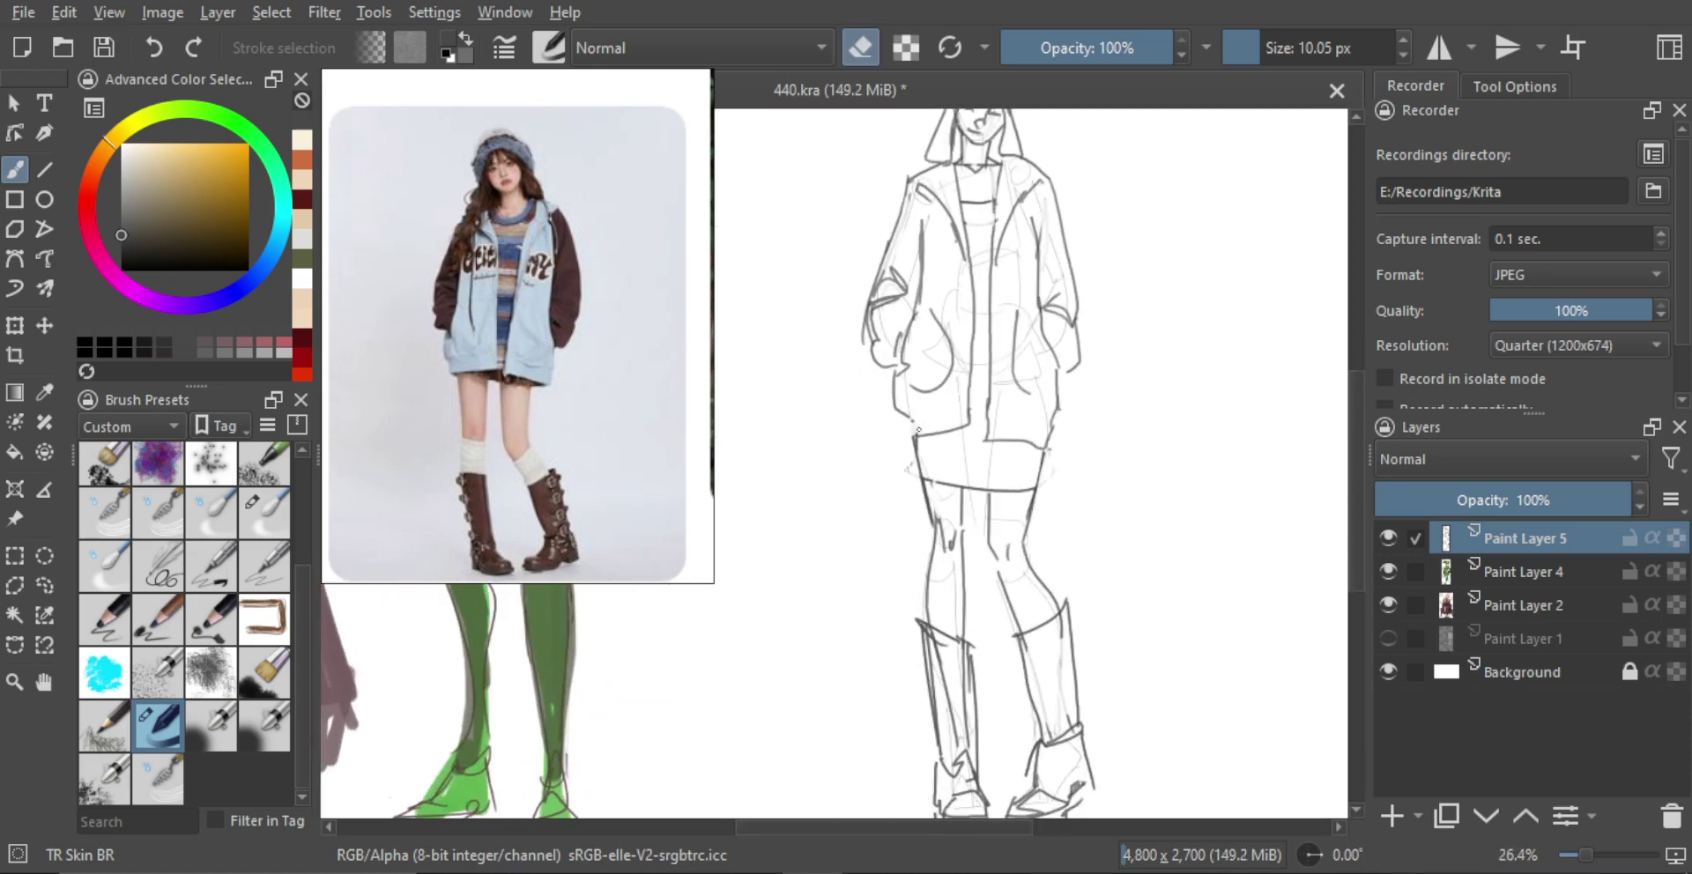
{"action": "key", "text": "e"}
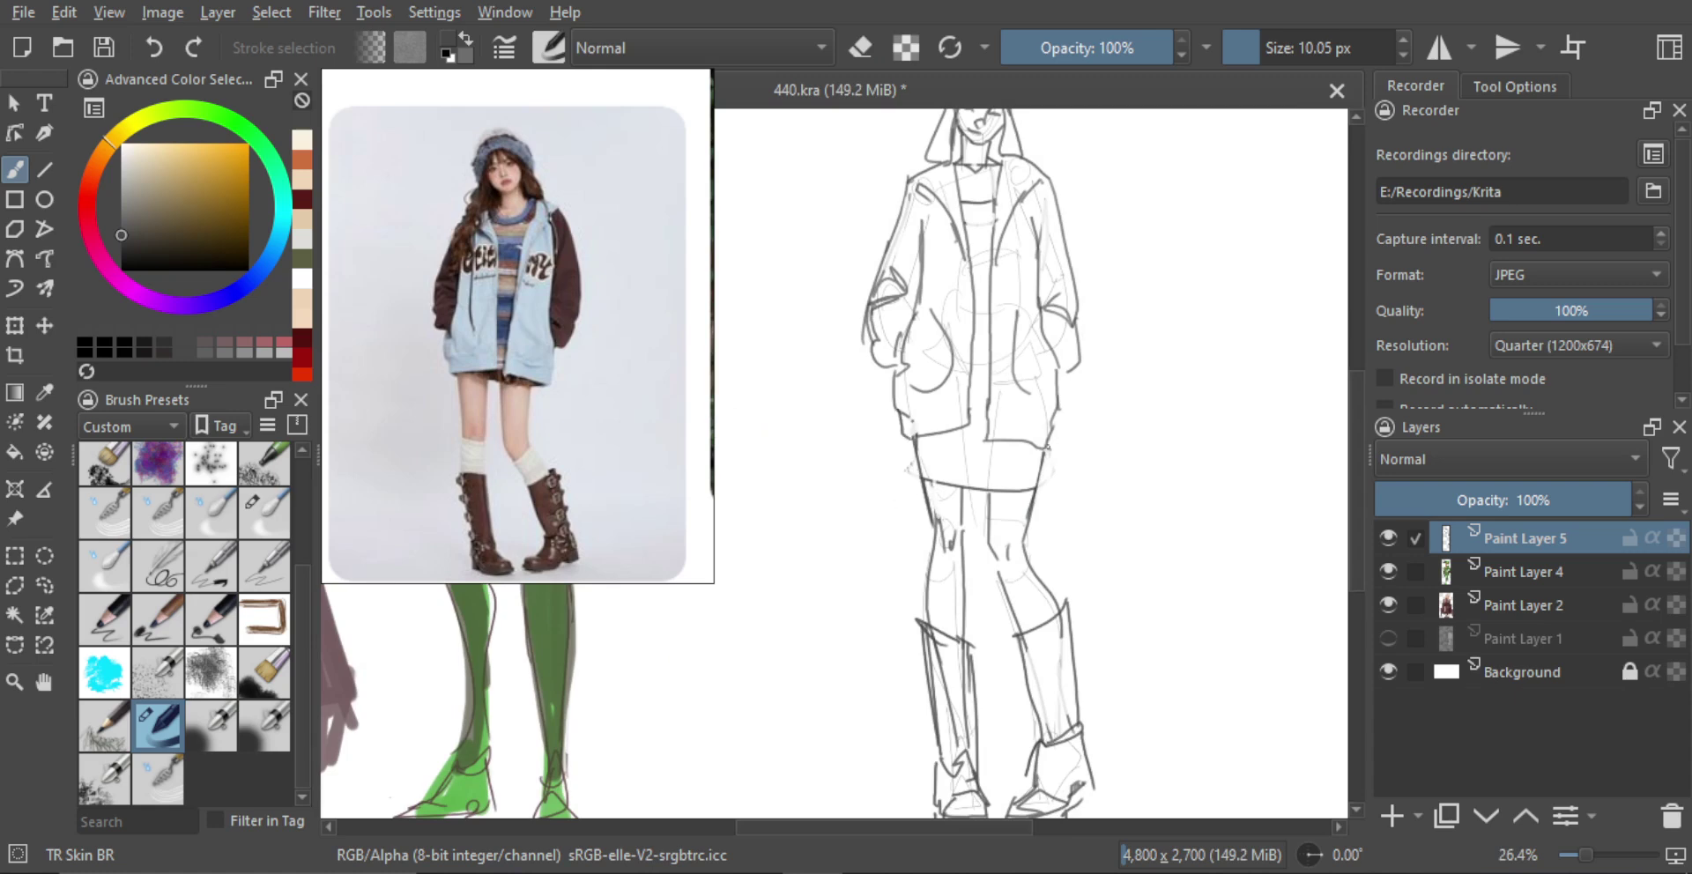
Set the blending mode of the sketch layer Paint Layer 5 to Multiply
{"action": "scroll", "coordinate": [1053, 423], "scroll_direction": "down", "scroll_amount": 5}
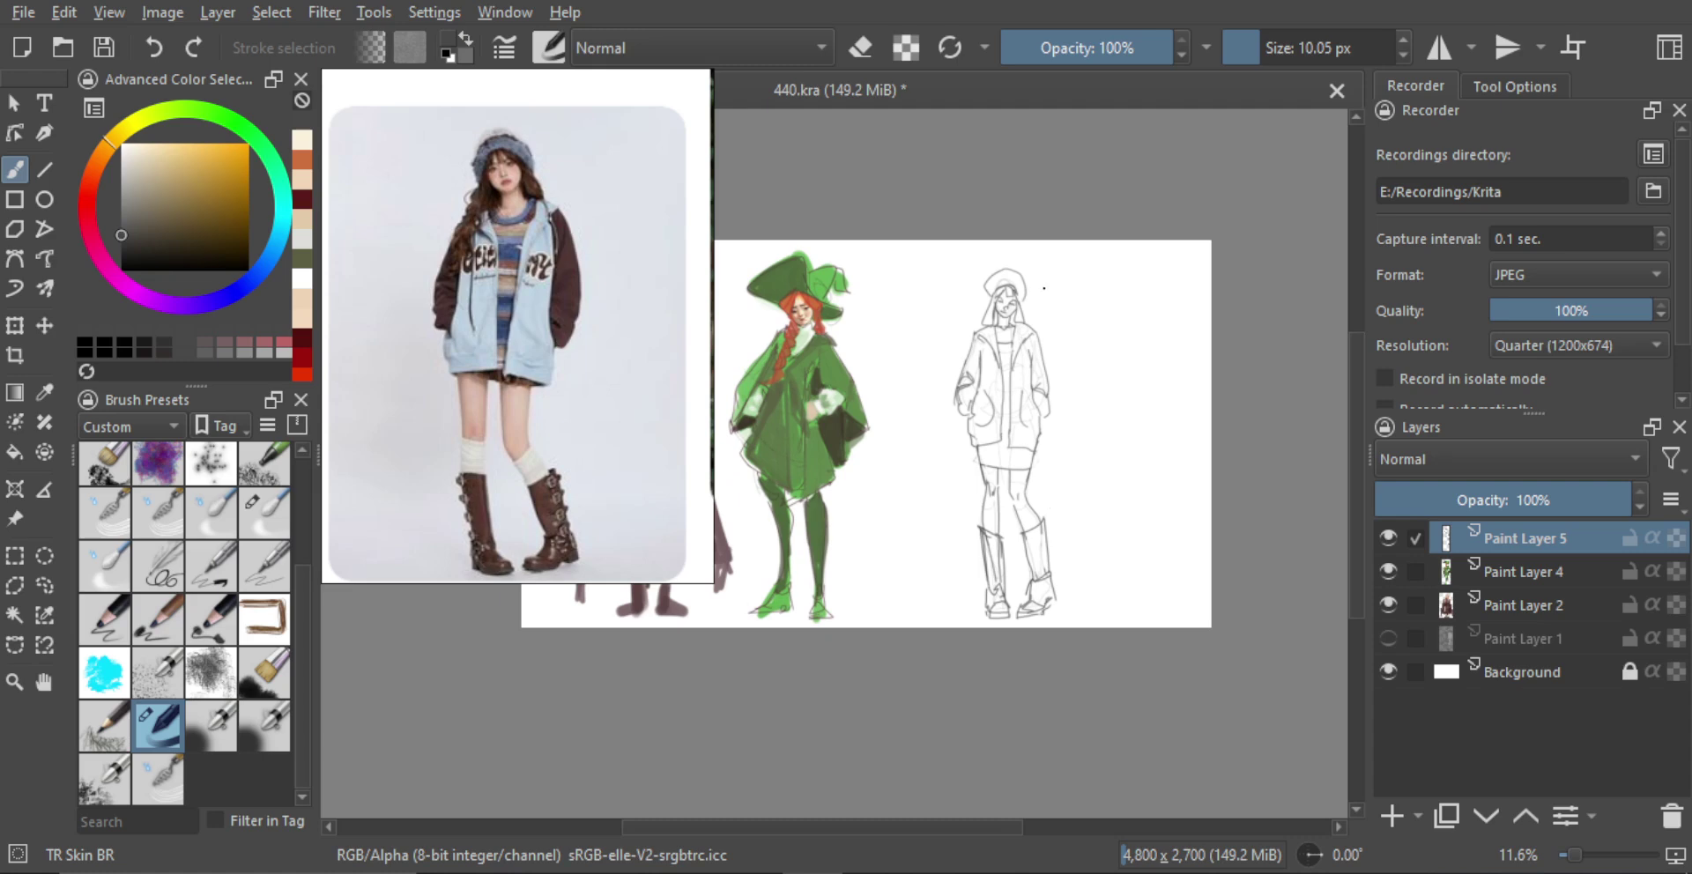
{"action": "scroll", "coordinate": [1042, 295], "scroll_direction": "up", "scroll_amount": 5}
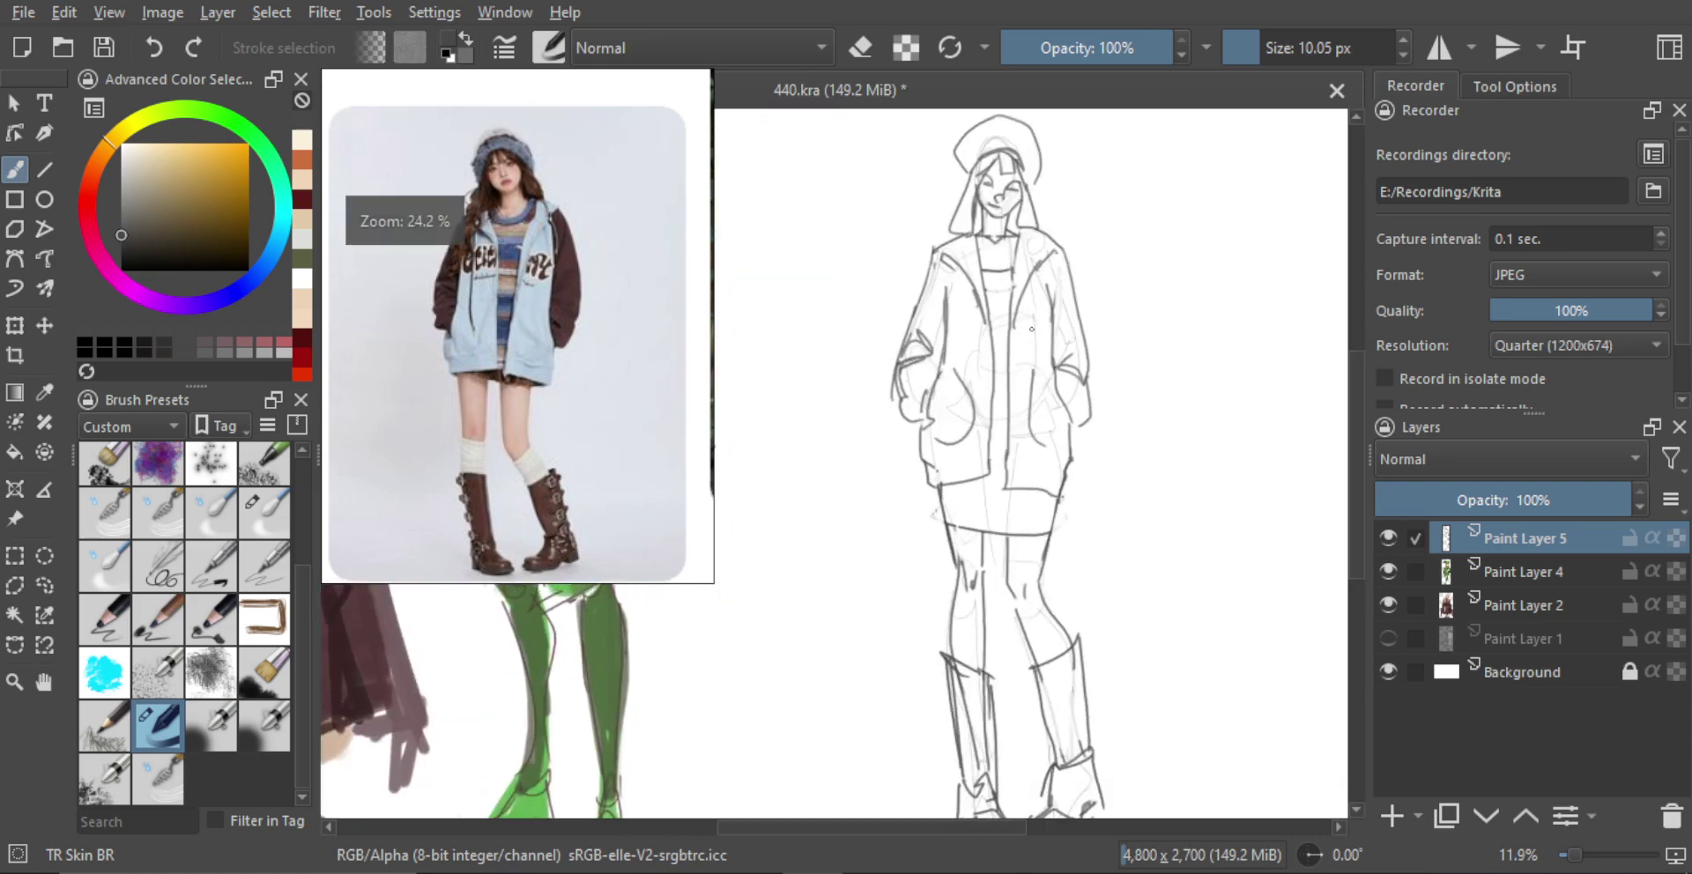
{"action": "scroll", "coordinate": [1067, 335], "scroll_direction": "down", "scroll_amount": 3}
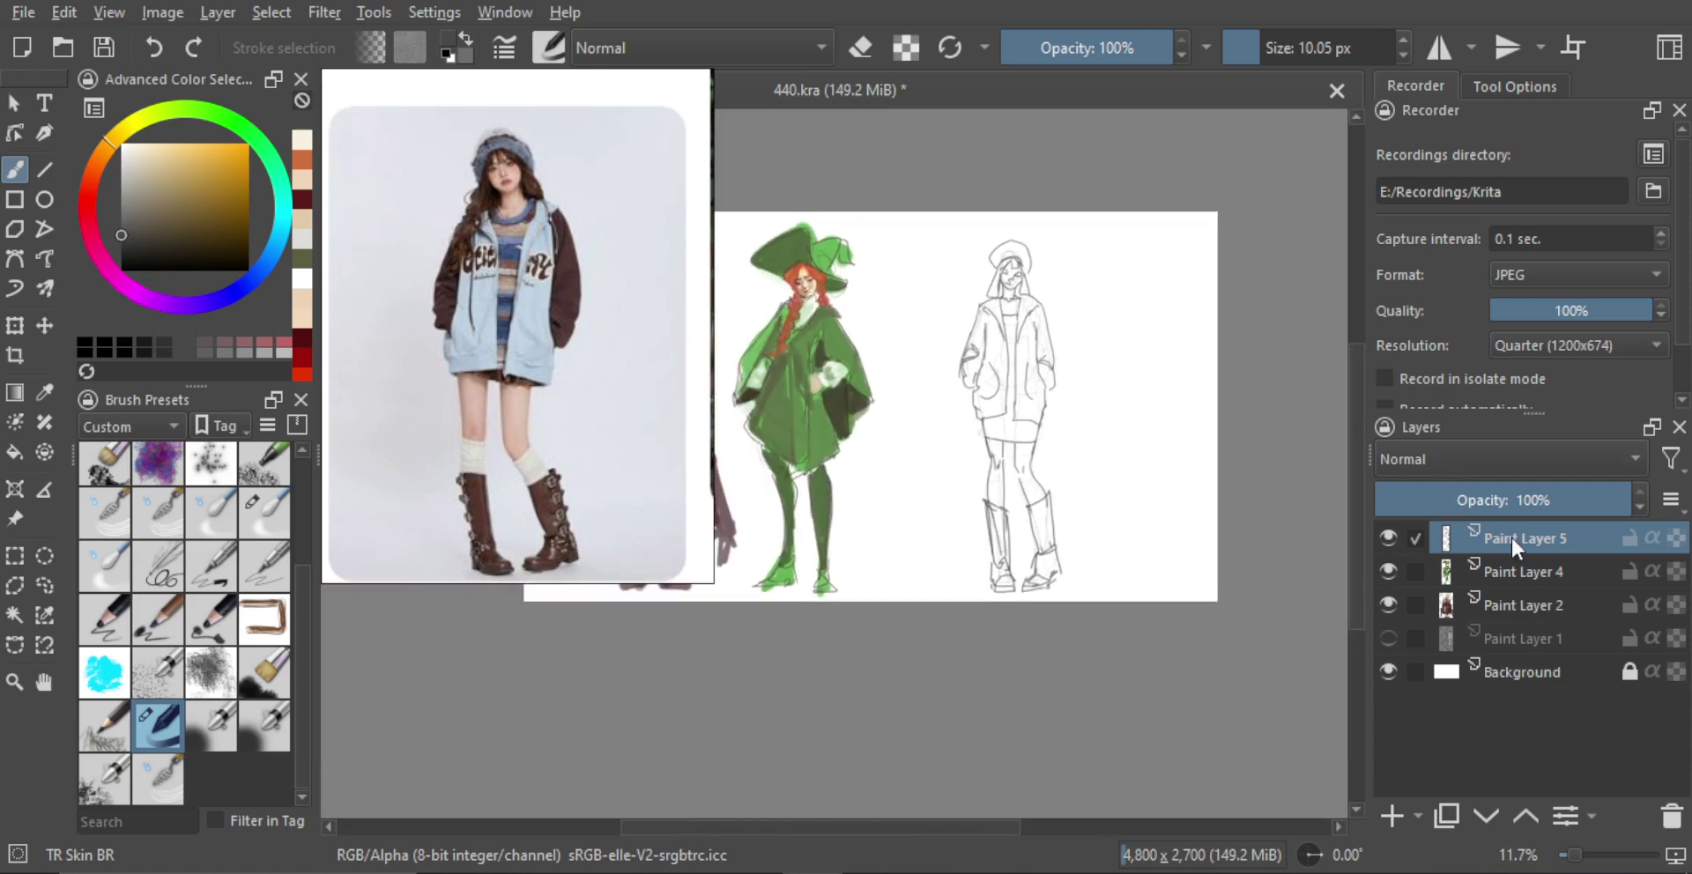
{"action": "left_click", "coordinate": [1517, 457]}
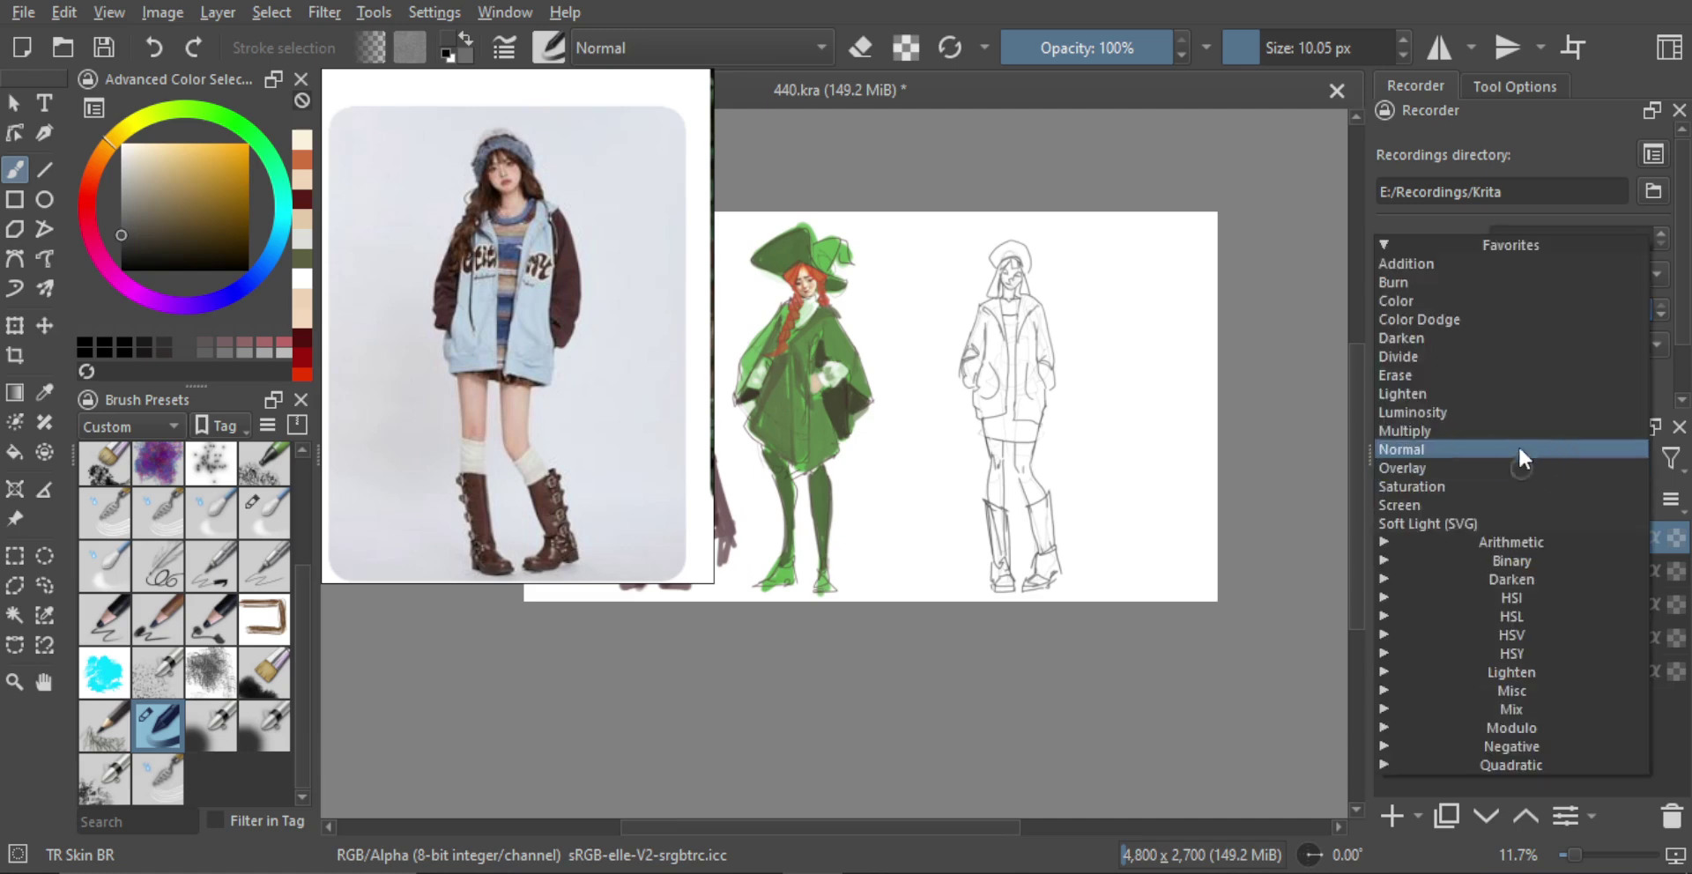
{"action": "left_click", "coordinate": [1489, 429]}
Add a new paint layer directly above Paint Layer 4, beneath the sketch layer
{"action": "scroll", "coordinate": [1099, 459], "scroll_direction": "down", "scroll_amount": 1}
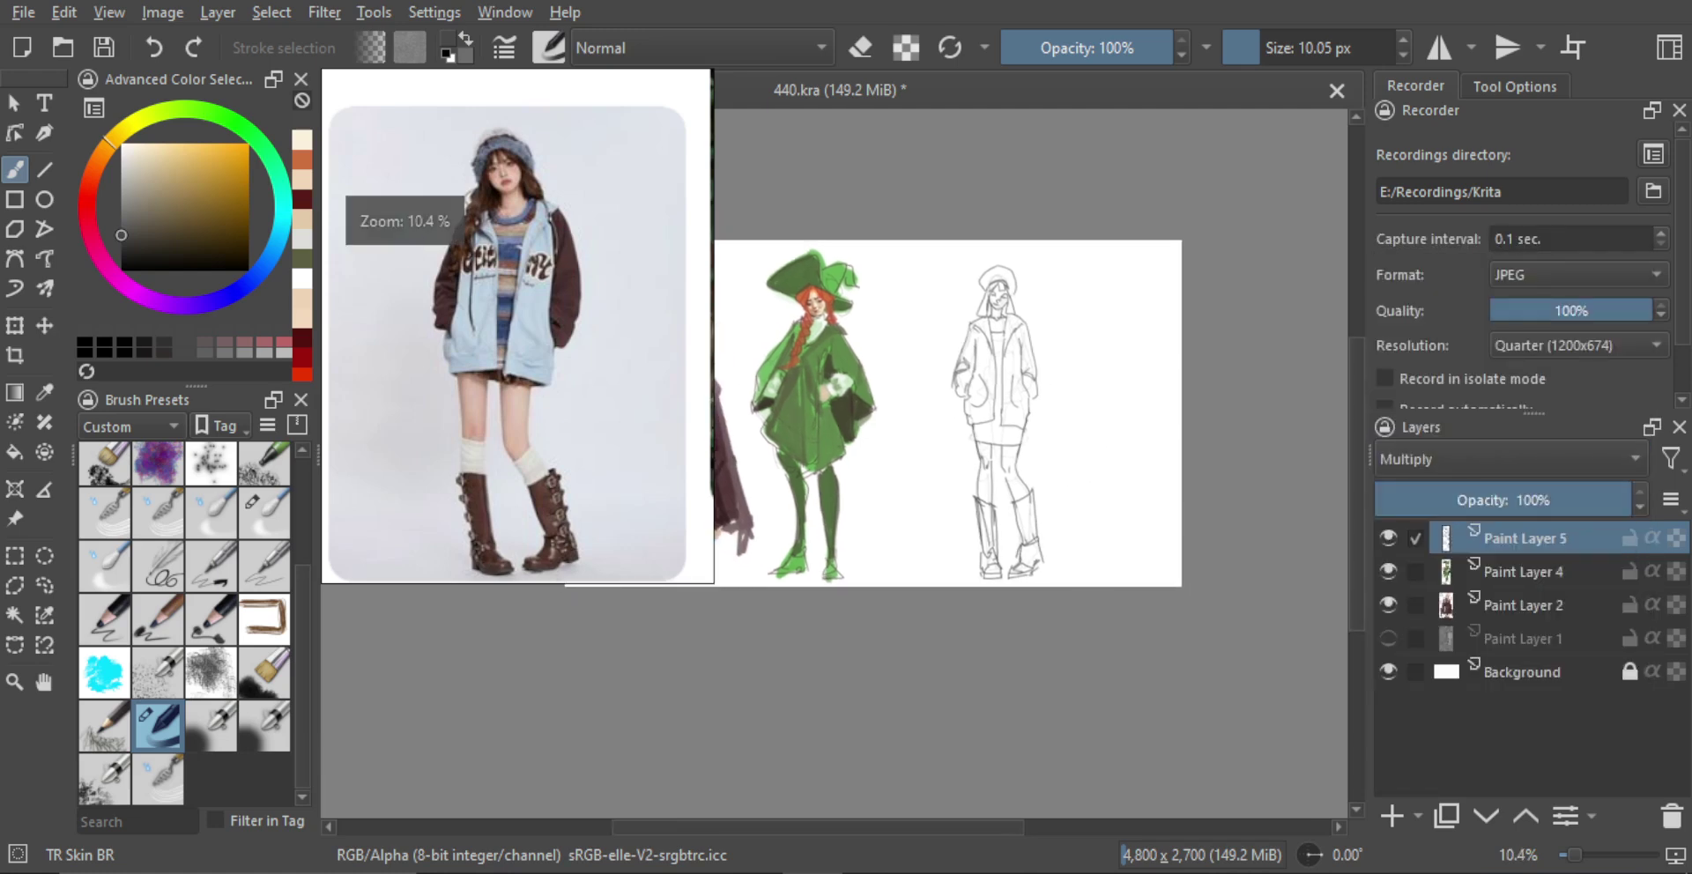
{"action": "left_click", "coordinate": [1492, 571]}
{"action": "left_click", "coordinate": [1392, 816]}
{"action": "scroll", "coordinate": [1134, 455], "scroll_direction": "up", "scroll_amount": 2}
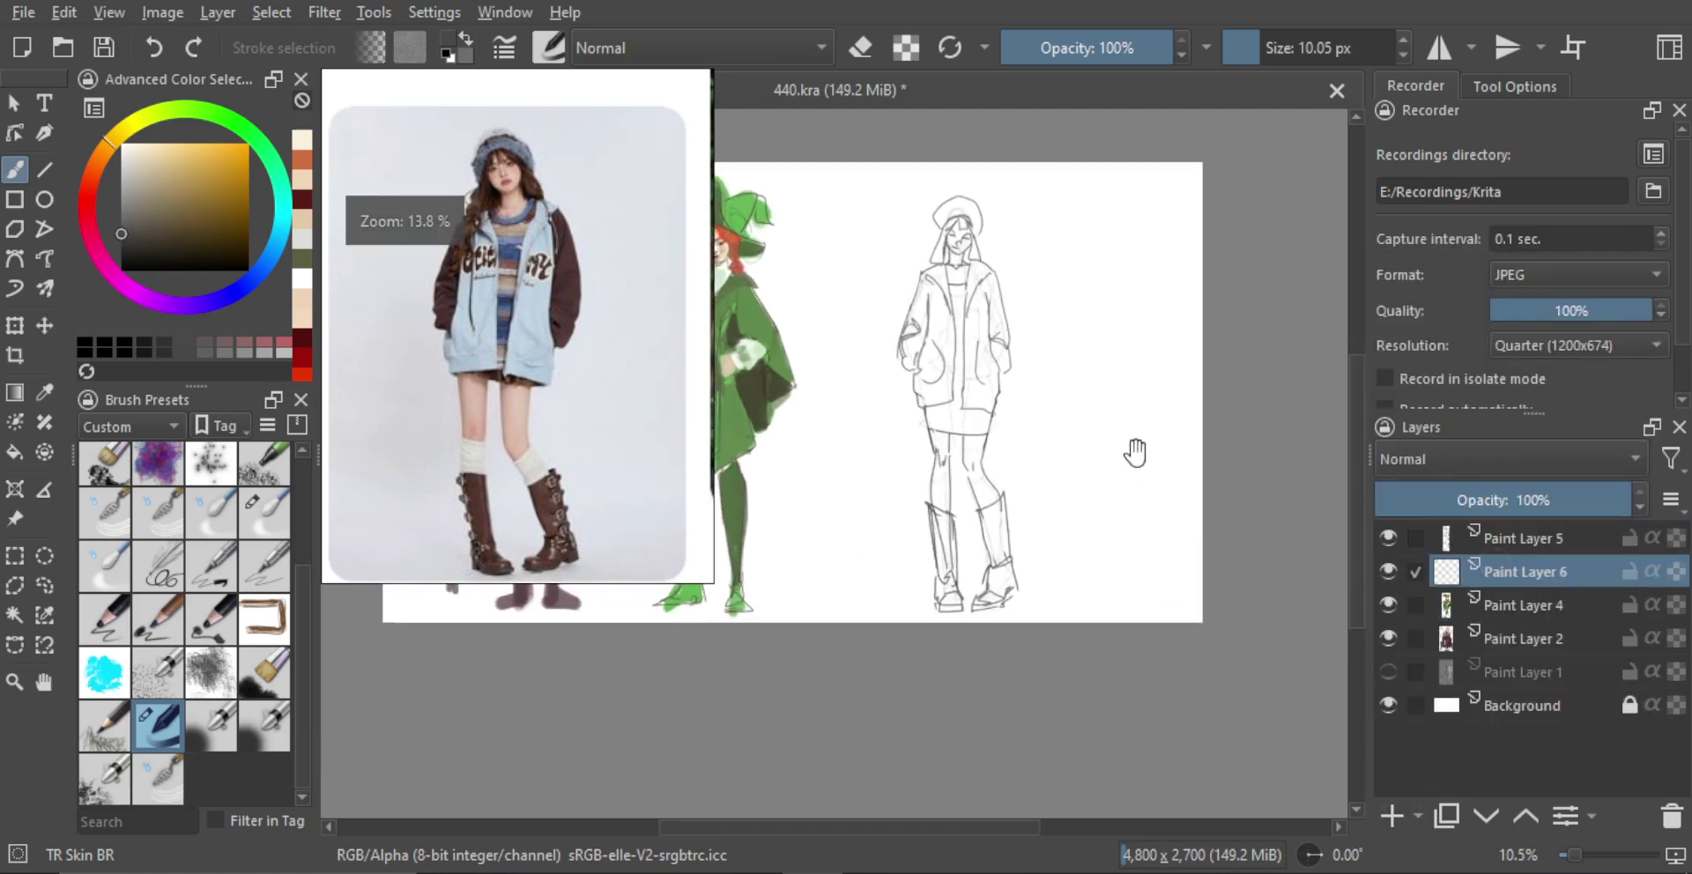
Select the girl's whole figure with a freehand outline around the sketch, leaving out the gap between her legs
{"action": "scroll", "coordinate": [1029, 427], "scroll_direction": "down", "scroll_amount": 1}
{"action": "key", "text": "l"}
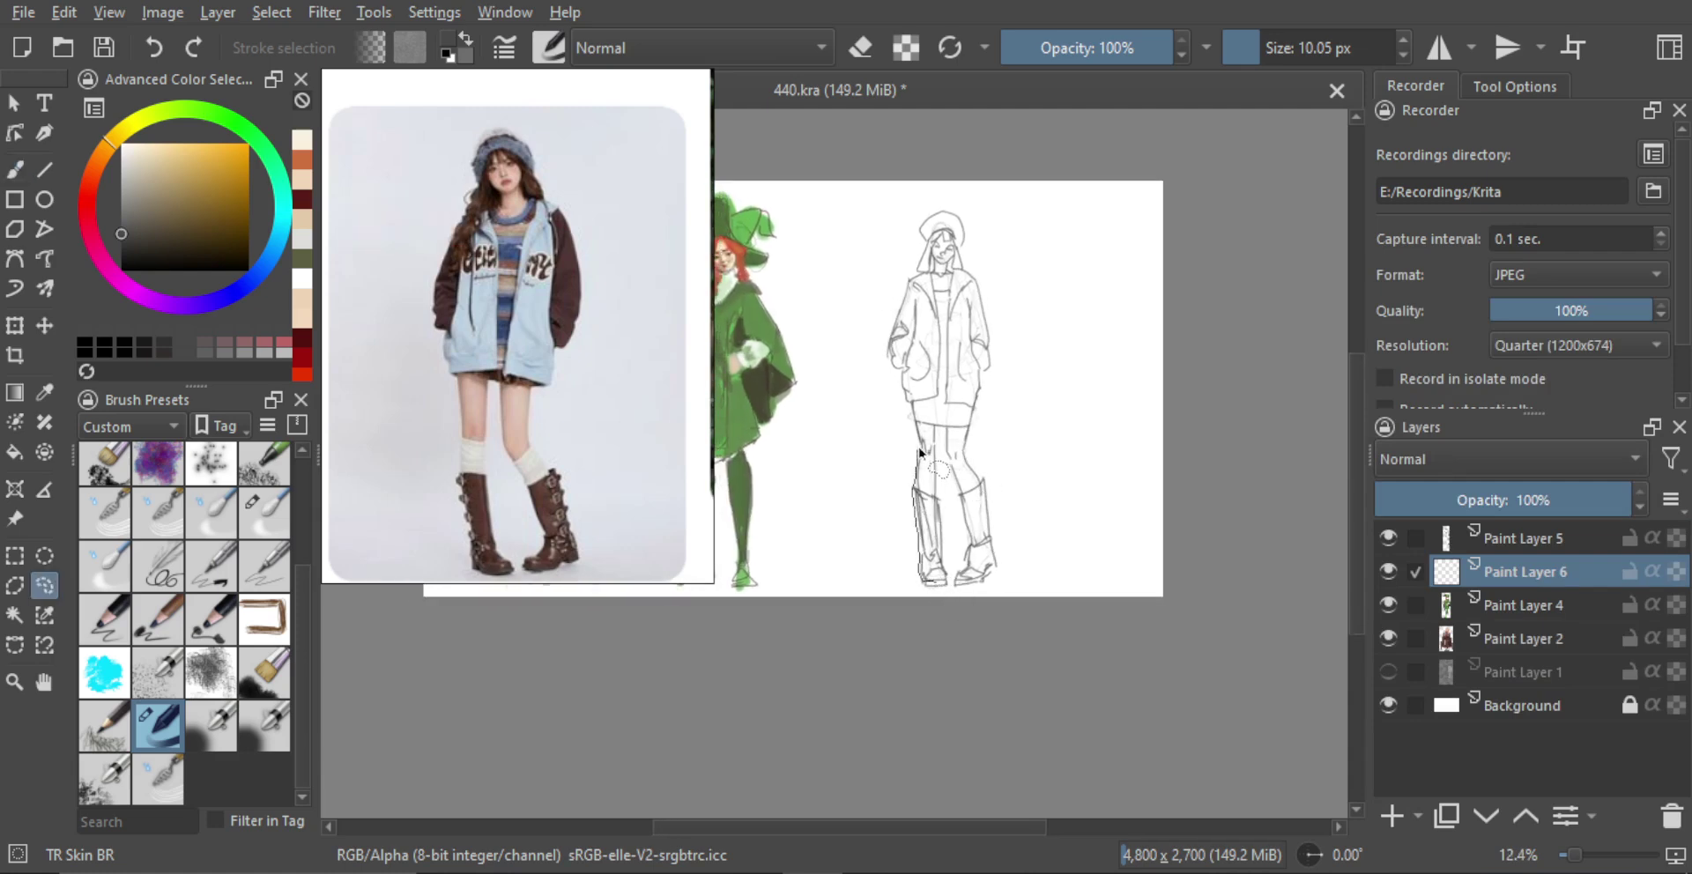
{"action": "left_click_drag", "start_coordinate": [895, 363], "coordinate": [913, 280]}
{"action": "mouse_move", "coordinate": [960, 221]}
{"action": "left_mouse_down"}
{"action": "mouse_move", "coordinate": [989, 336]}
{"action": "mouse_move", "coordinate": [974, 466]}
{"action": "mouse_move", "coordinate": [1021, 577]}
{"action": "mouse_move", "coordinate": [964, 592]}
{"action": "mouse_move", "coordinate": [968, 525]}
{"action": "left_mouse_up"}
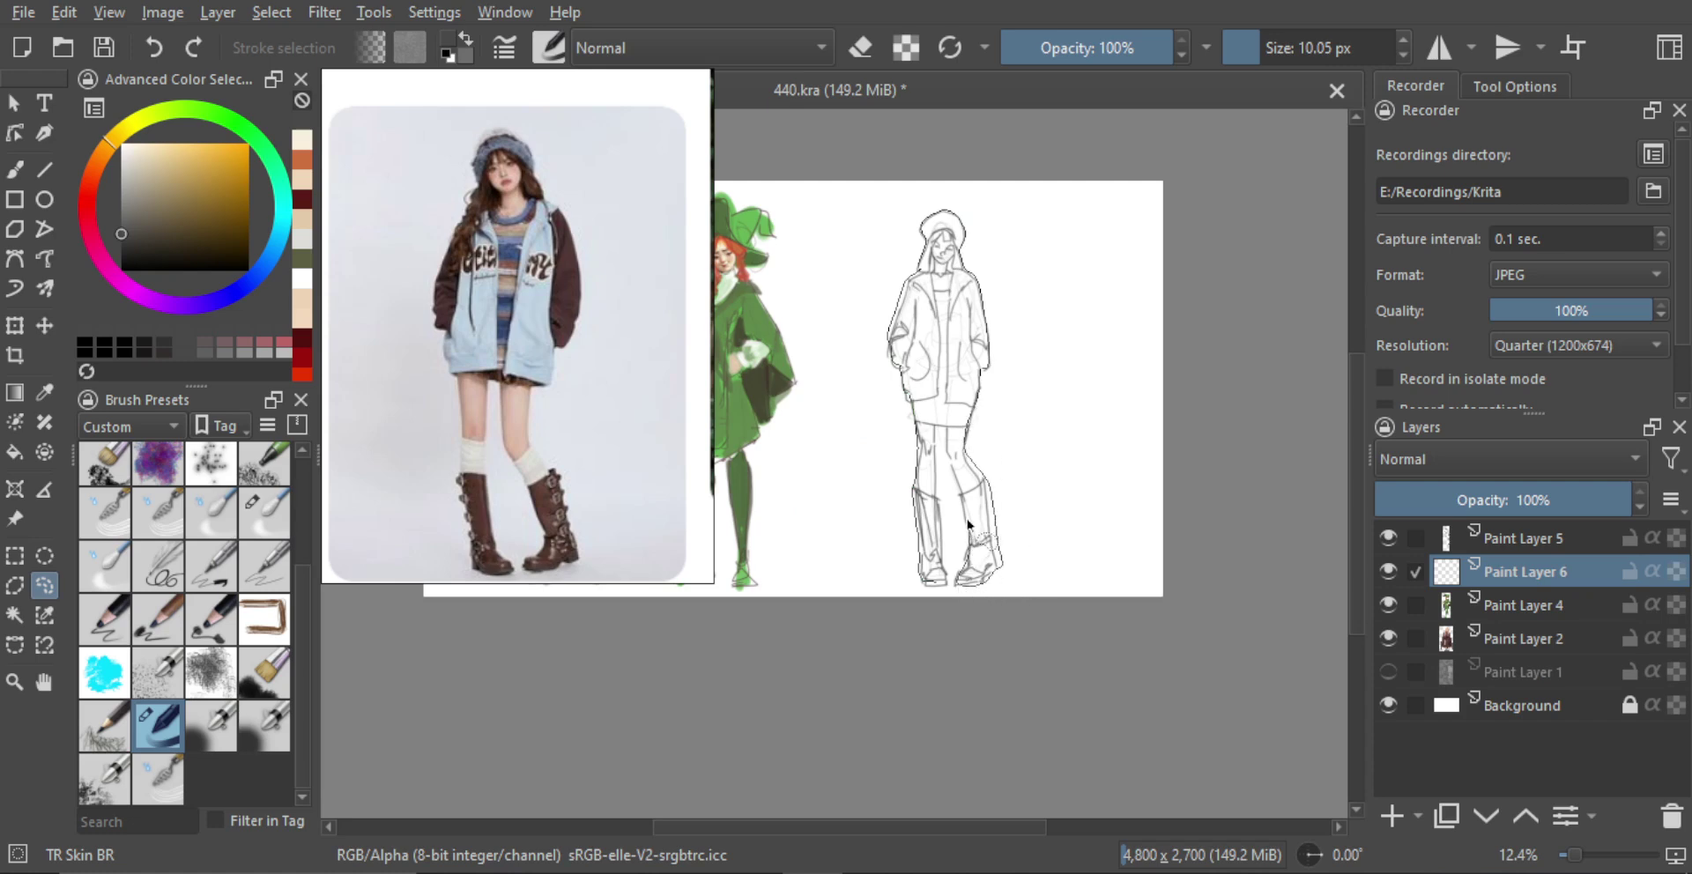
{"action": "left_click_drag", "start_coordinate": [943, 431], "coordinate": [934, 486]}
{"action": "left_click_drag", "start_coordinate": [945, 584], "coordinate": [943, 577]}
Refine the selection at the legs, adding missed areas along the inner thighs and subtracting the excess outside the bent leg and boot
{"action": "scroll", "coordinate": [943, 529], "scroll_direction": "up", "scroll_amount": 3}
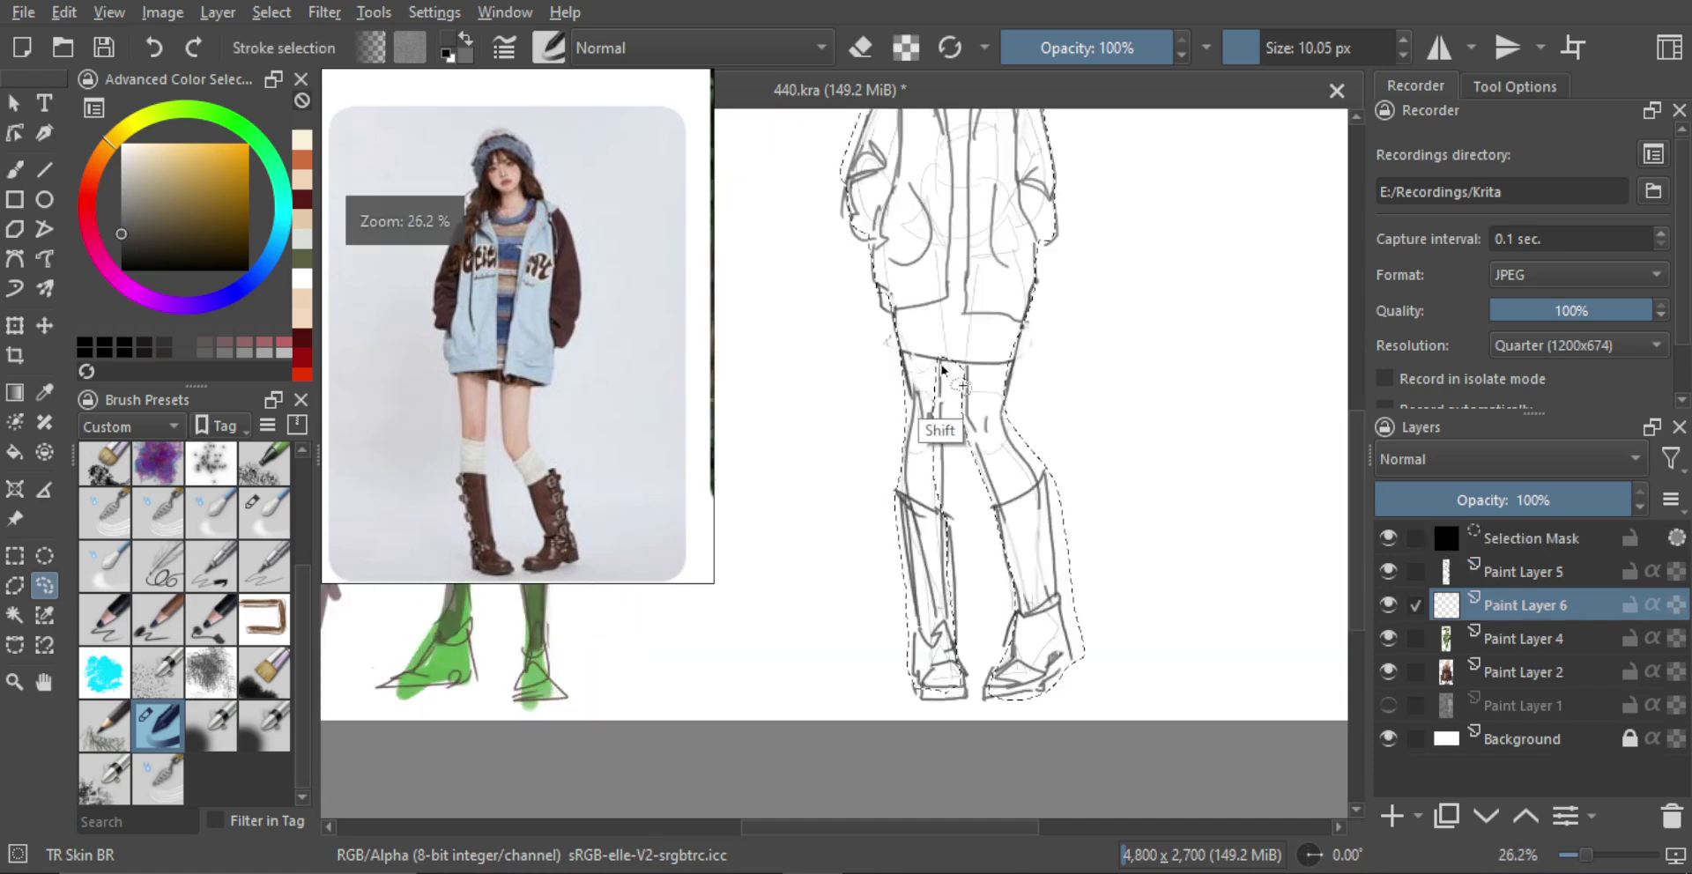
{"action": "key", "text": "shift"}
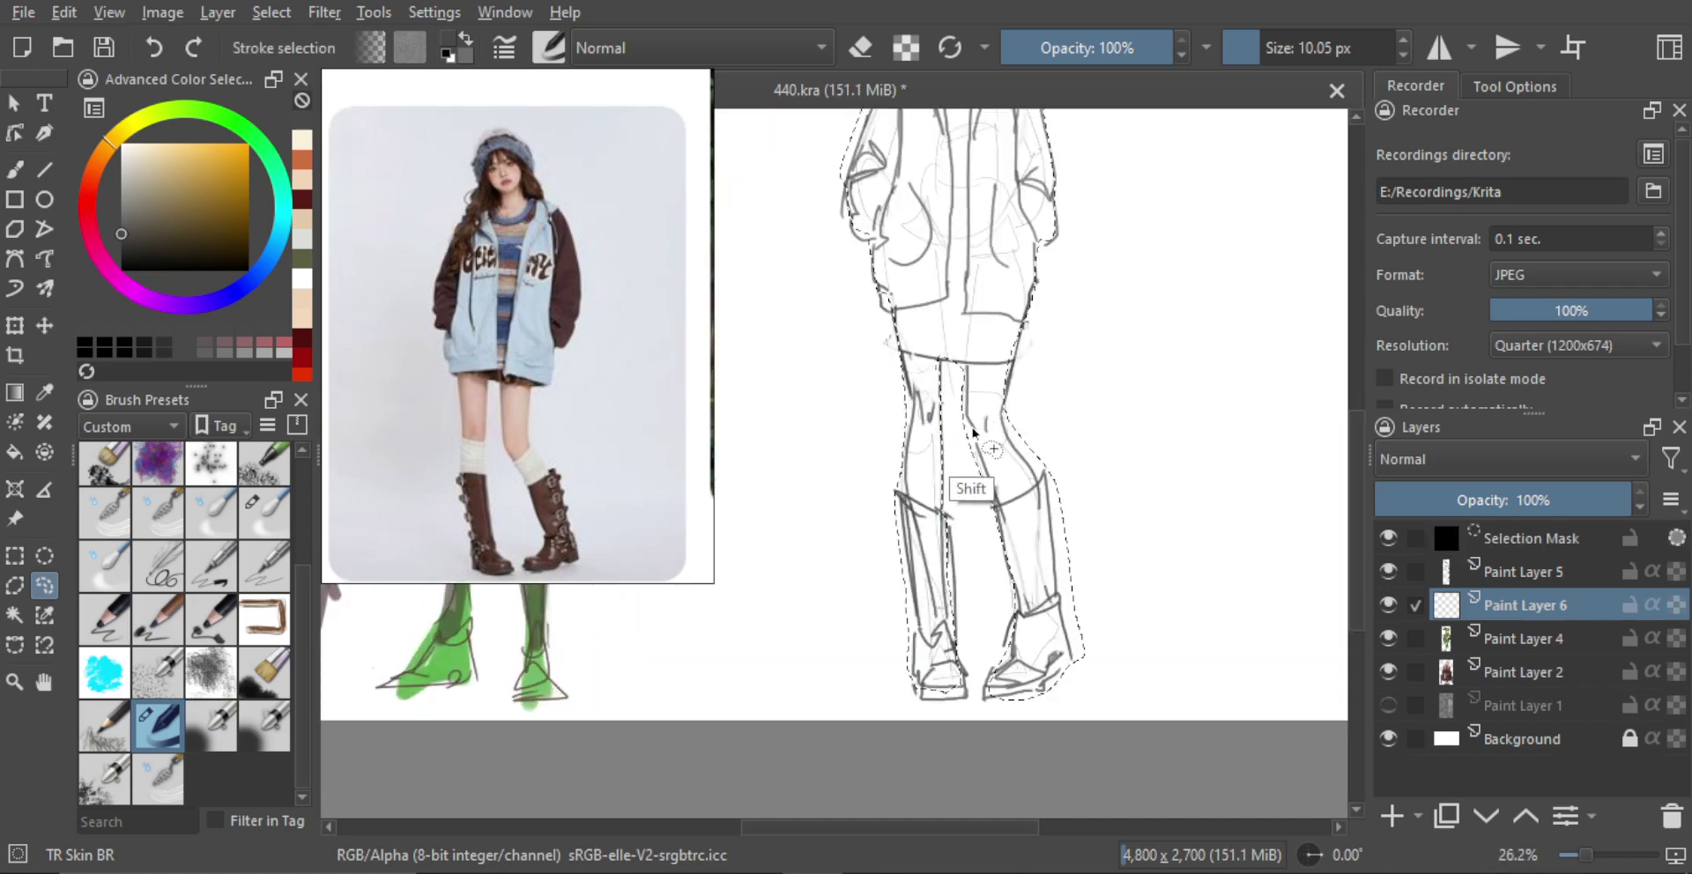
{"action": "key", "text": "alt"}
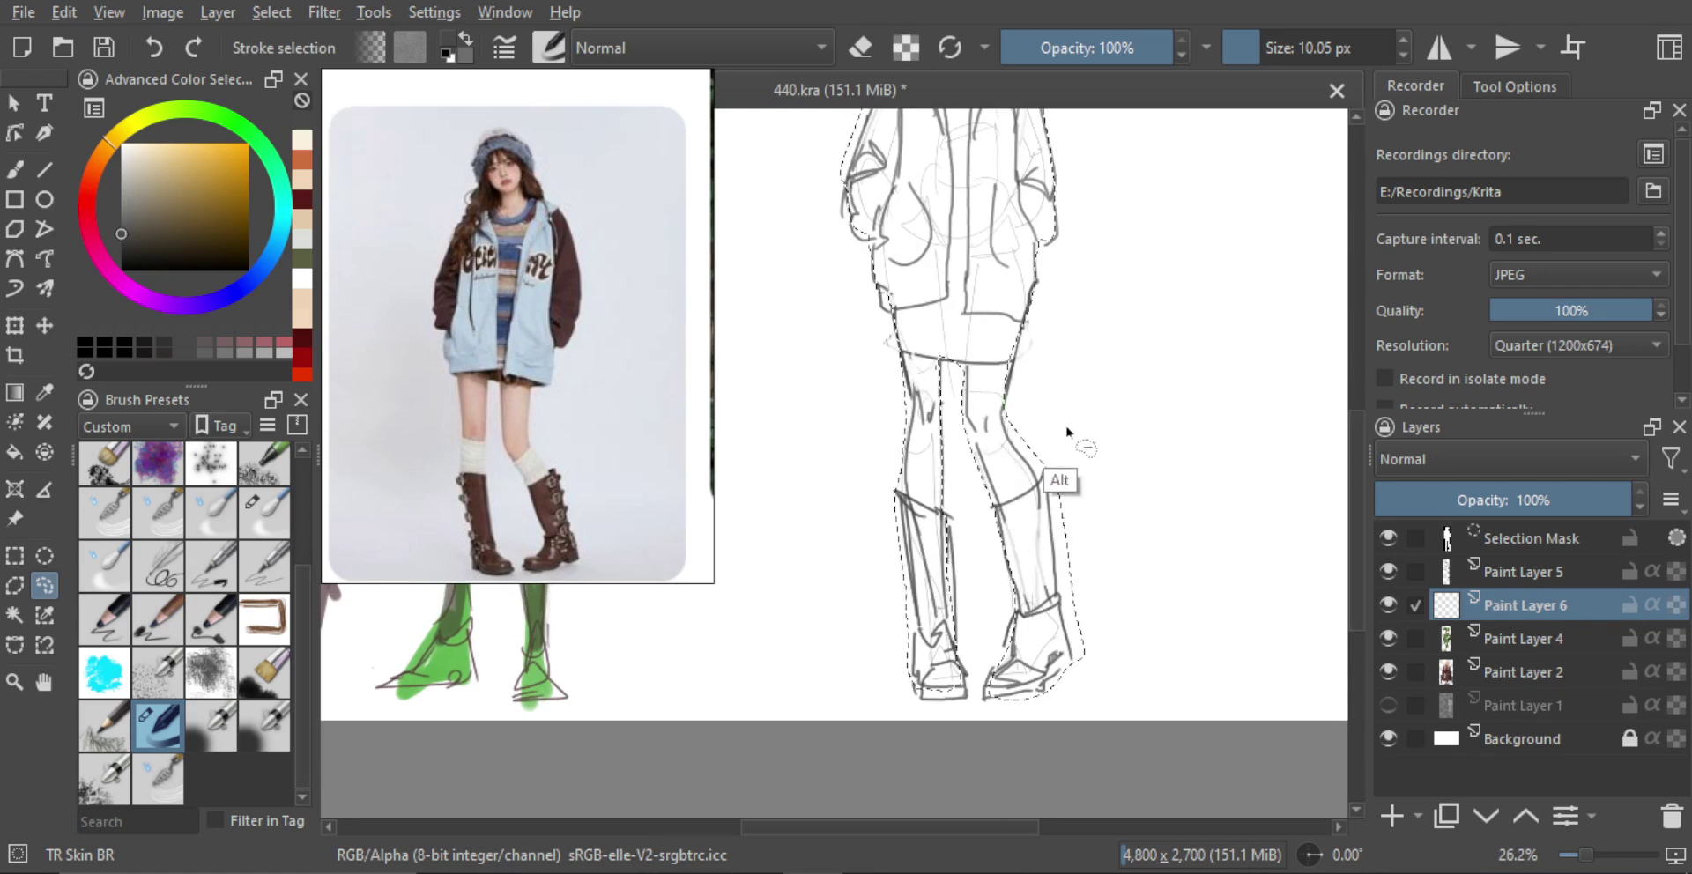
{"action": "mouse_move", "coordinate": [1050, 476]}
{"action": "left_mouse_down"}
{"action": "mouse_move", "coordinate": [1092, 622]}
{"action": "mouse_move", "coordinate": [1082, 654]}
{"action": "left_mouse_up"}
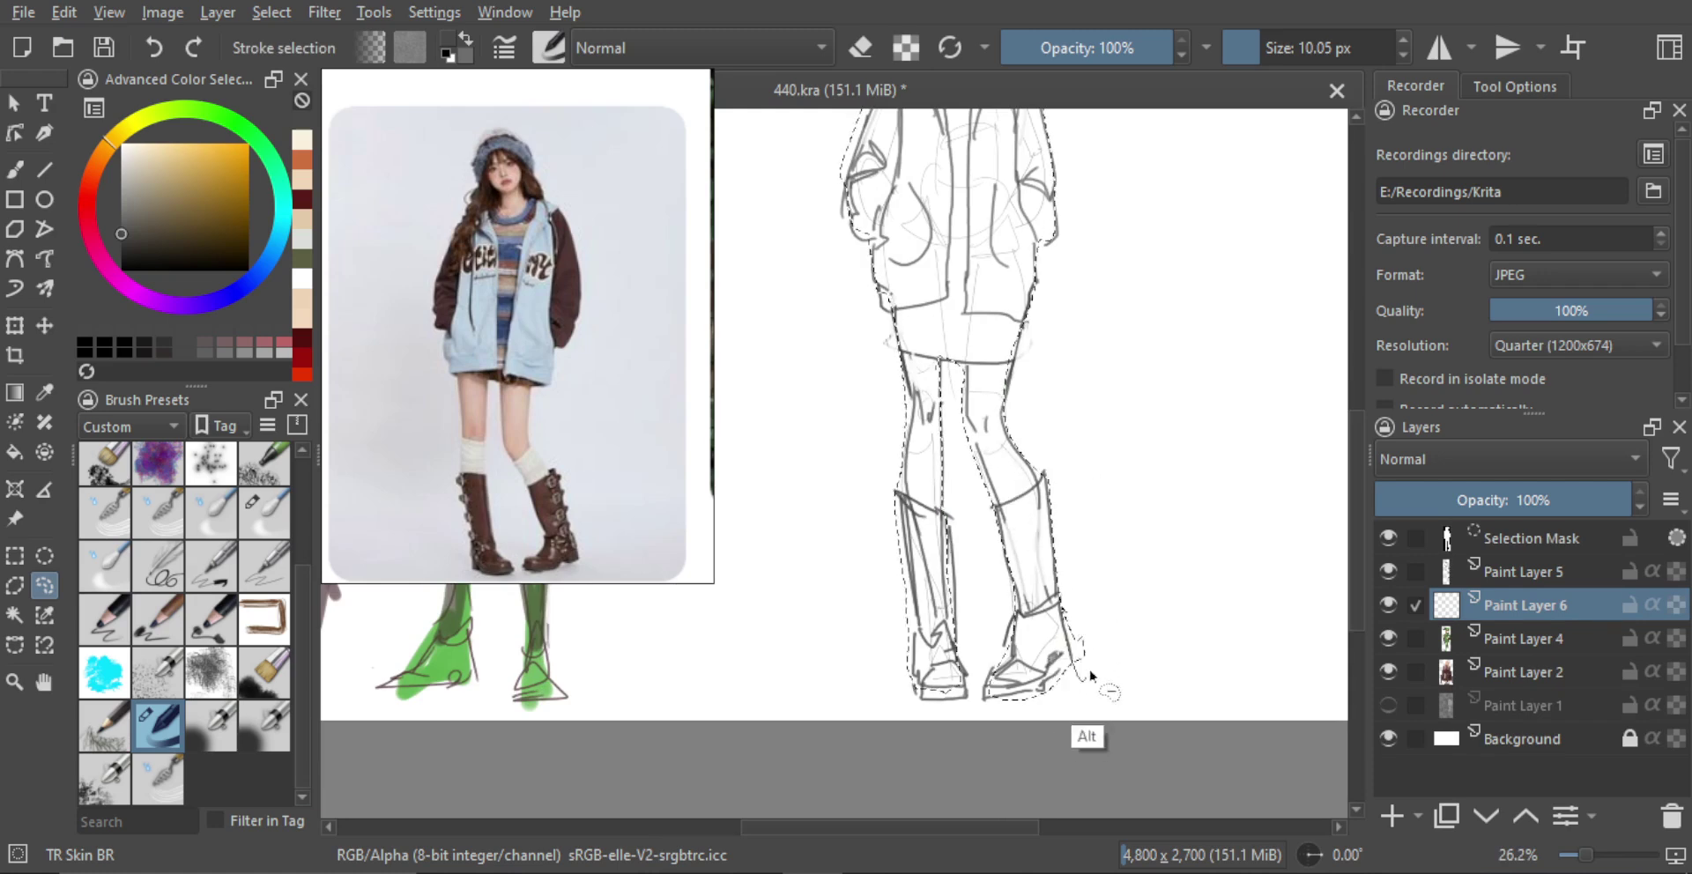
{"action": "mouse_move", "coordinate": [1097, 561]}
{"action": "left_mouse_down"}
{"action": "mouse_move", "coordinate": [1055, 556]}
{"action": "mouse_move", "coordinate": [1068, 529]}
{"action": "mouse_move", "coordinate": [1055, 496]}
{"action": "mouse_move", "coordinate": [1081, 506]}
{"action": "left_mouse_up"}
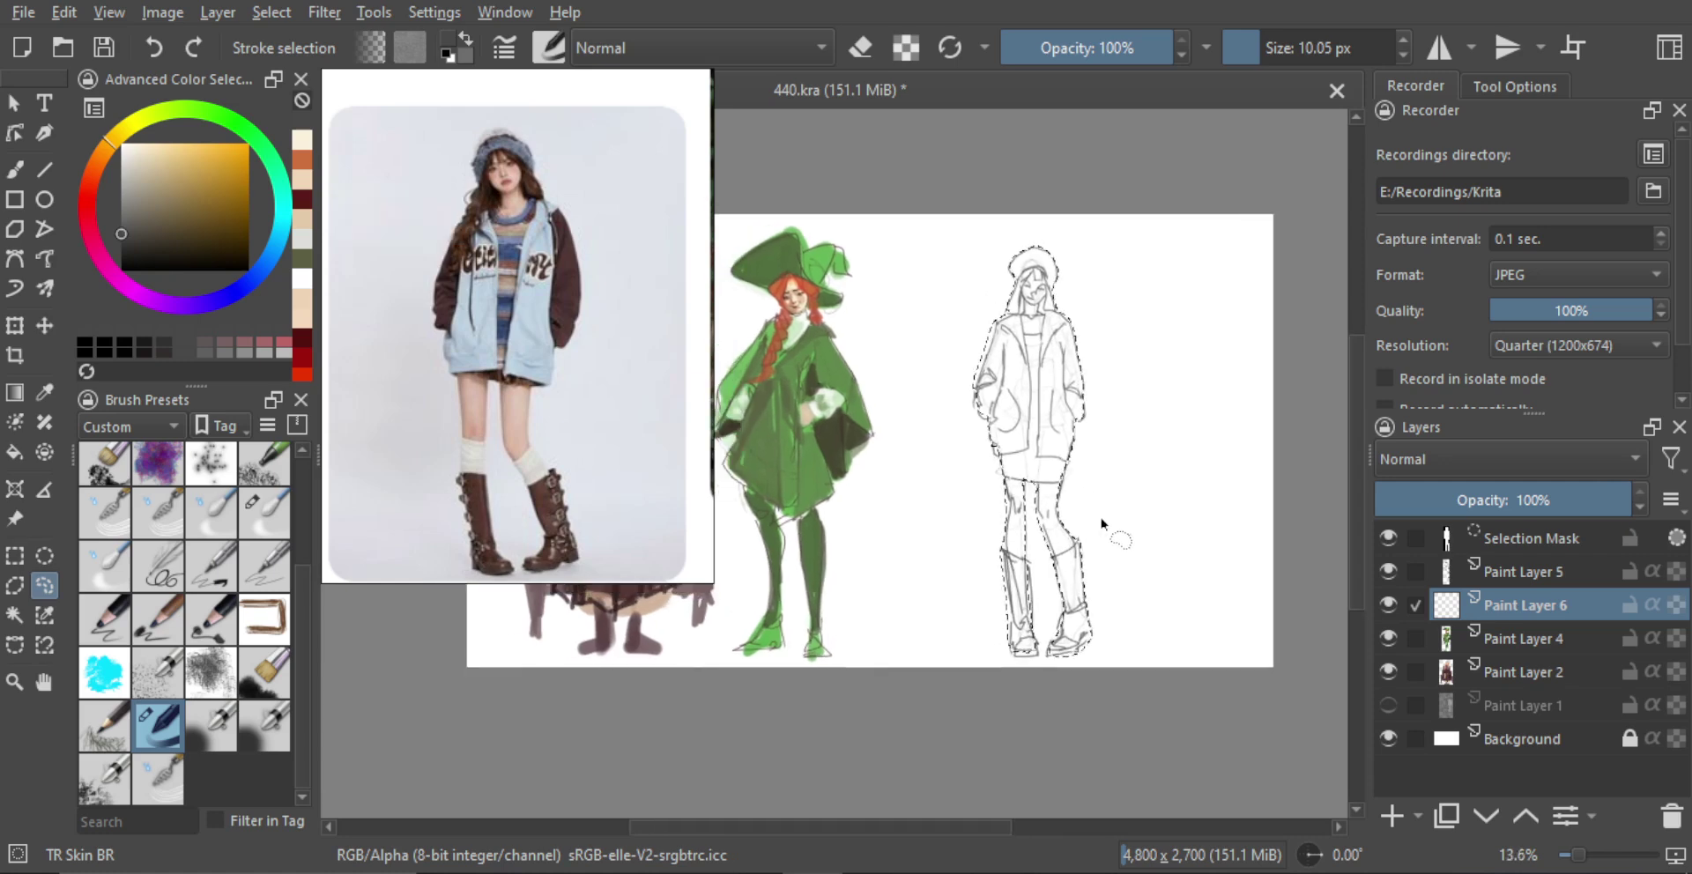
Fill the selected figure on Paint Layer 6 with a dark blue using the Gradient tool
{"action": "key", "text": "g"}
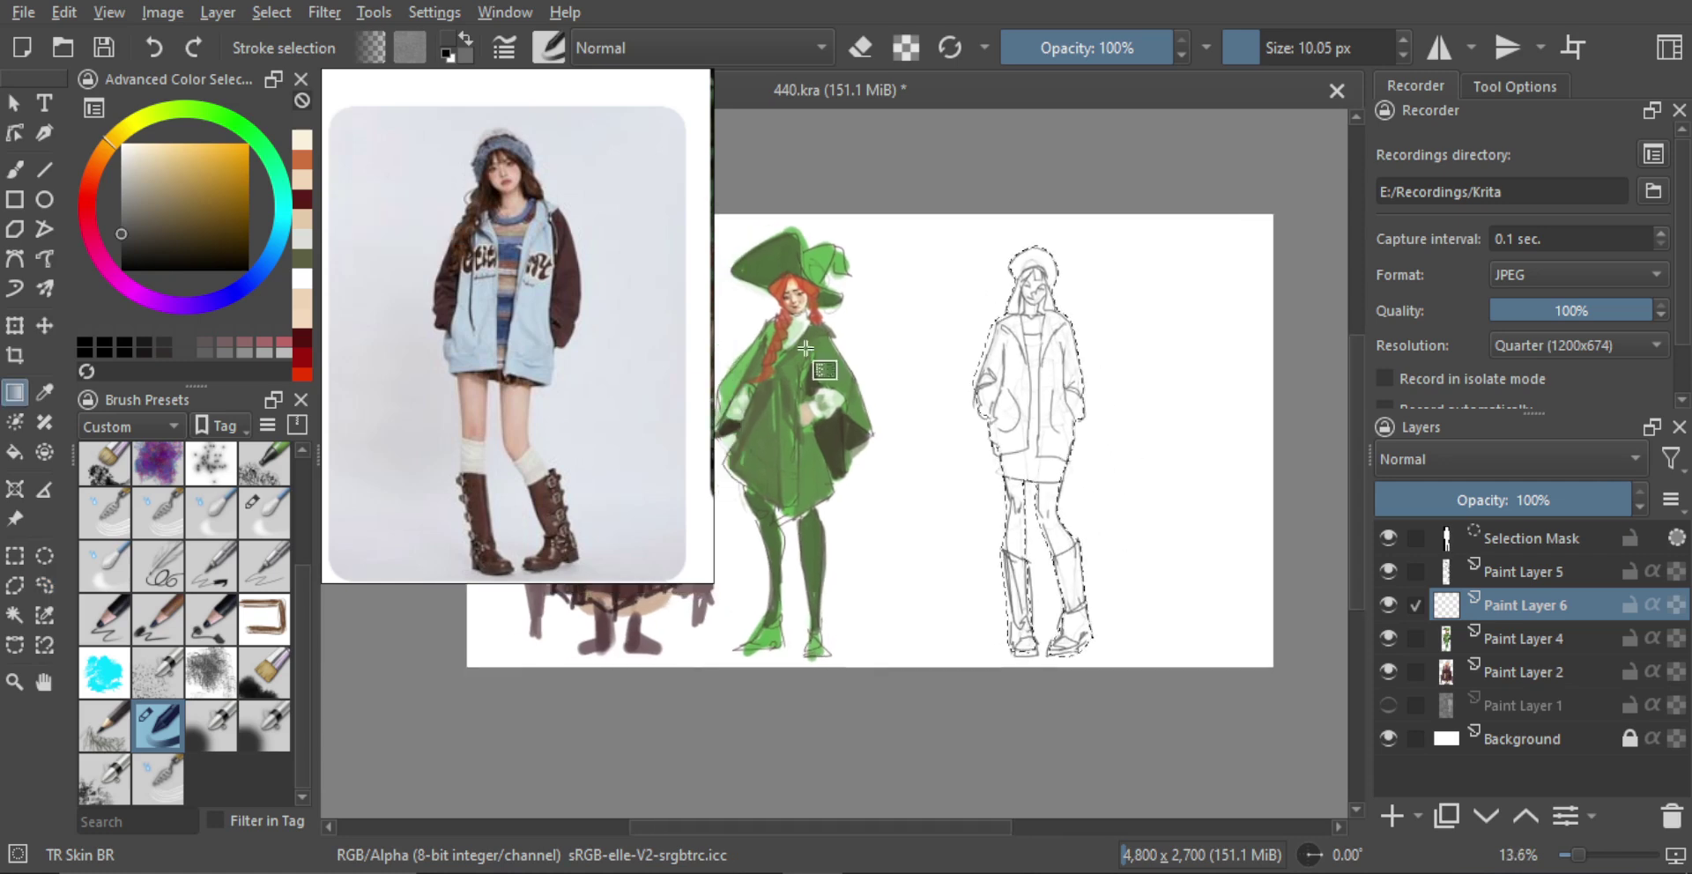
{"action": "left_click", "coordinate": [248, 279]}
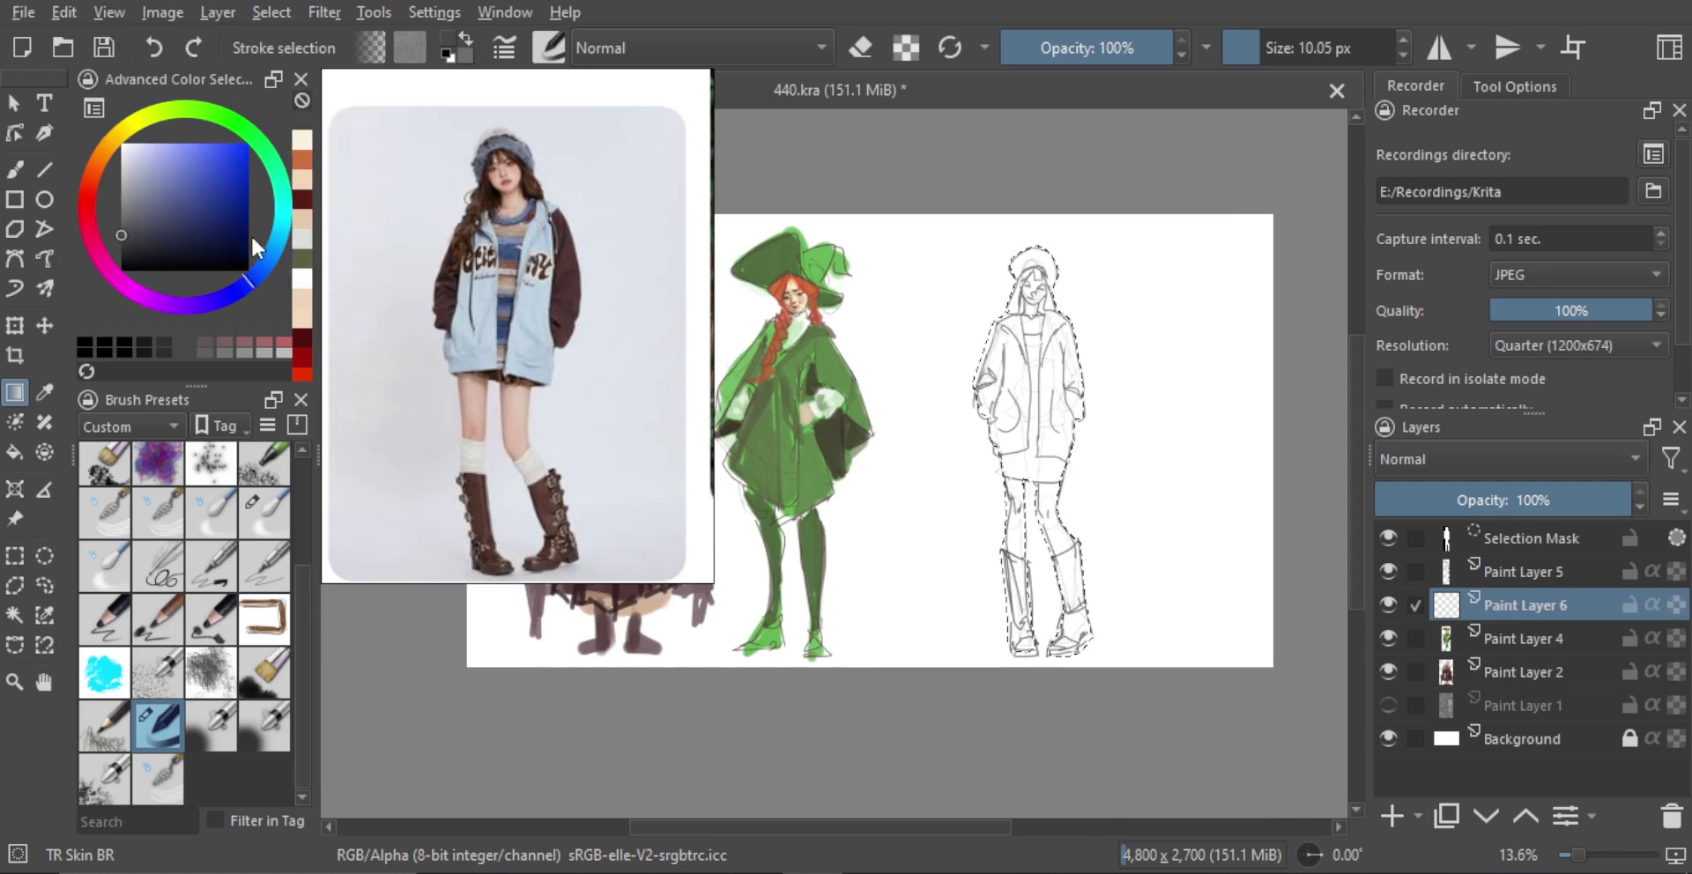
{"action": "left_click", "coordinate": [246, 208]}
{"action": "mouse_move", "coordinate": [1133, 443]}
{"action": "left_mouse_down"}
{"action": "mouse_move", "coordinate": [1262, 434]}
{"action": "mouse_move", "coordinate": [1110, 443]}
{"action": "left_mouse_up"}
Undo the stray blue fill on the sketch layer Paint Layer 5 and lock that layer's alpha
{"action": "left_click", "coordinate": [1489, 459]}
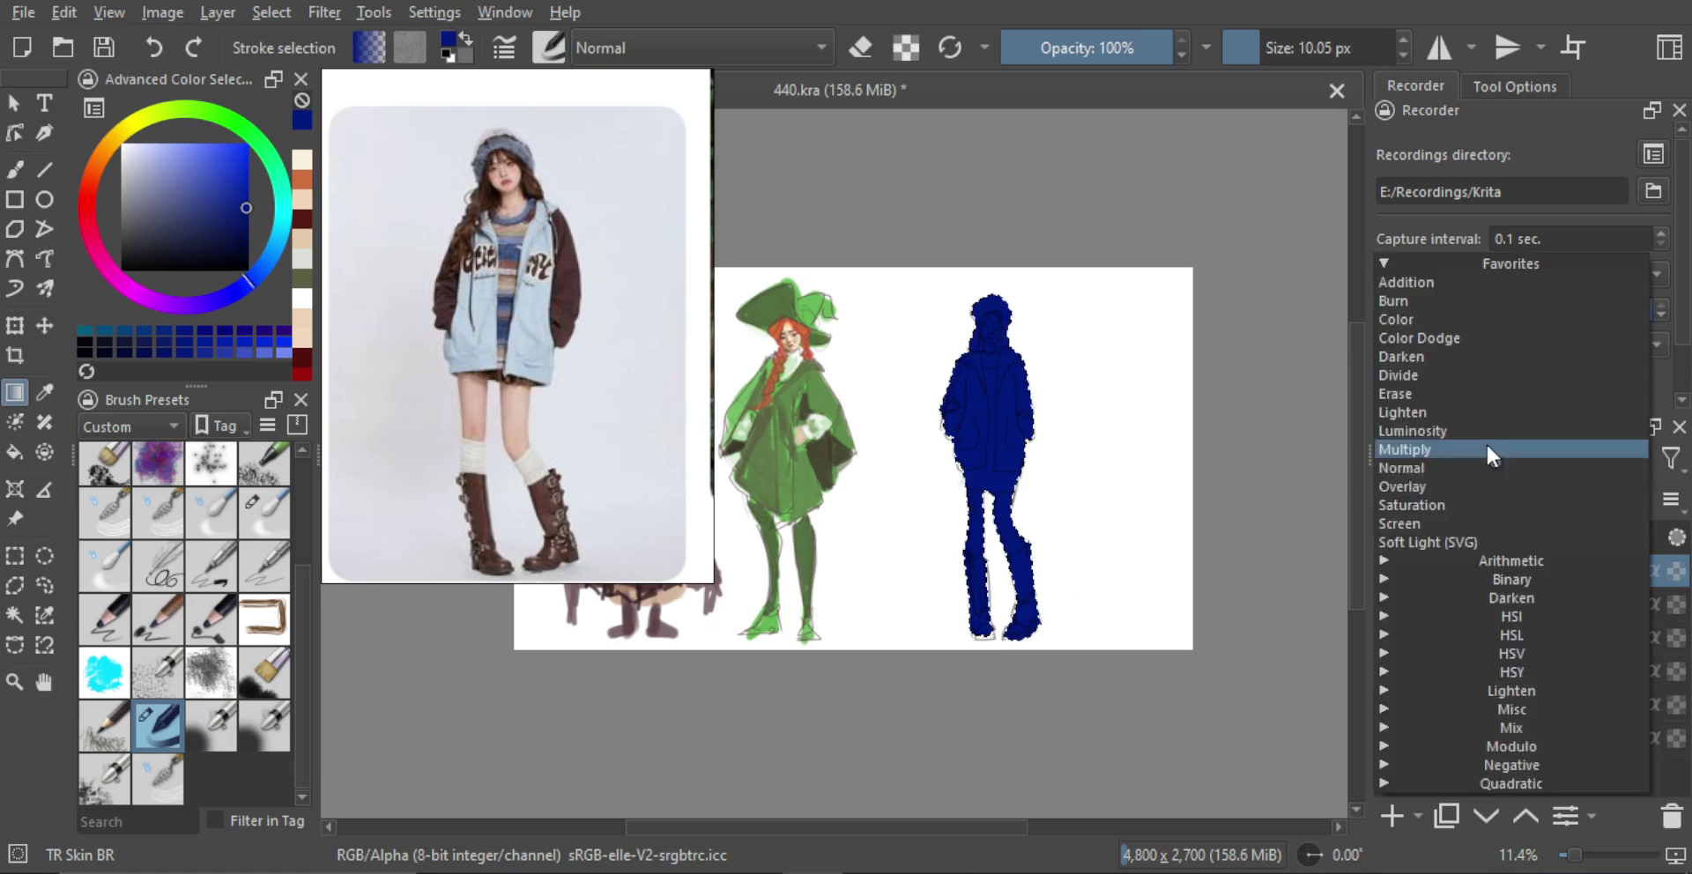
{"action": "left_click", "coordinate": [1230, 470]}
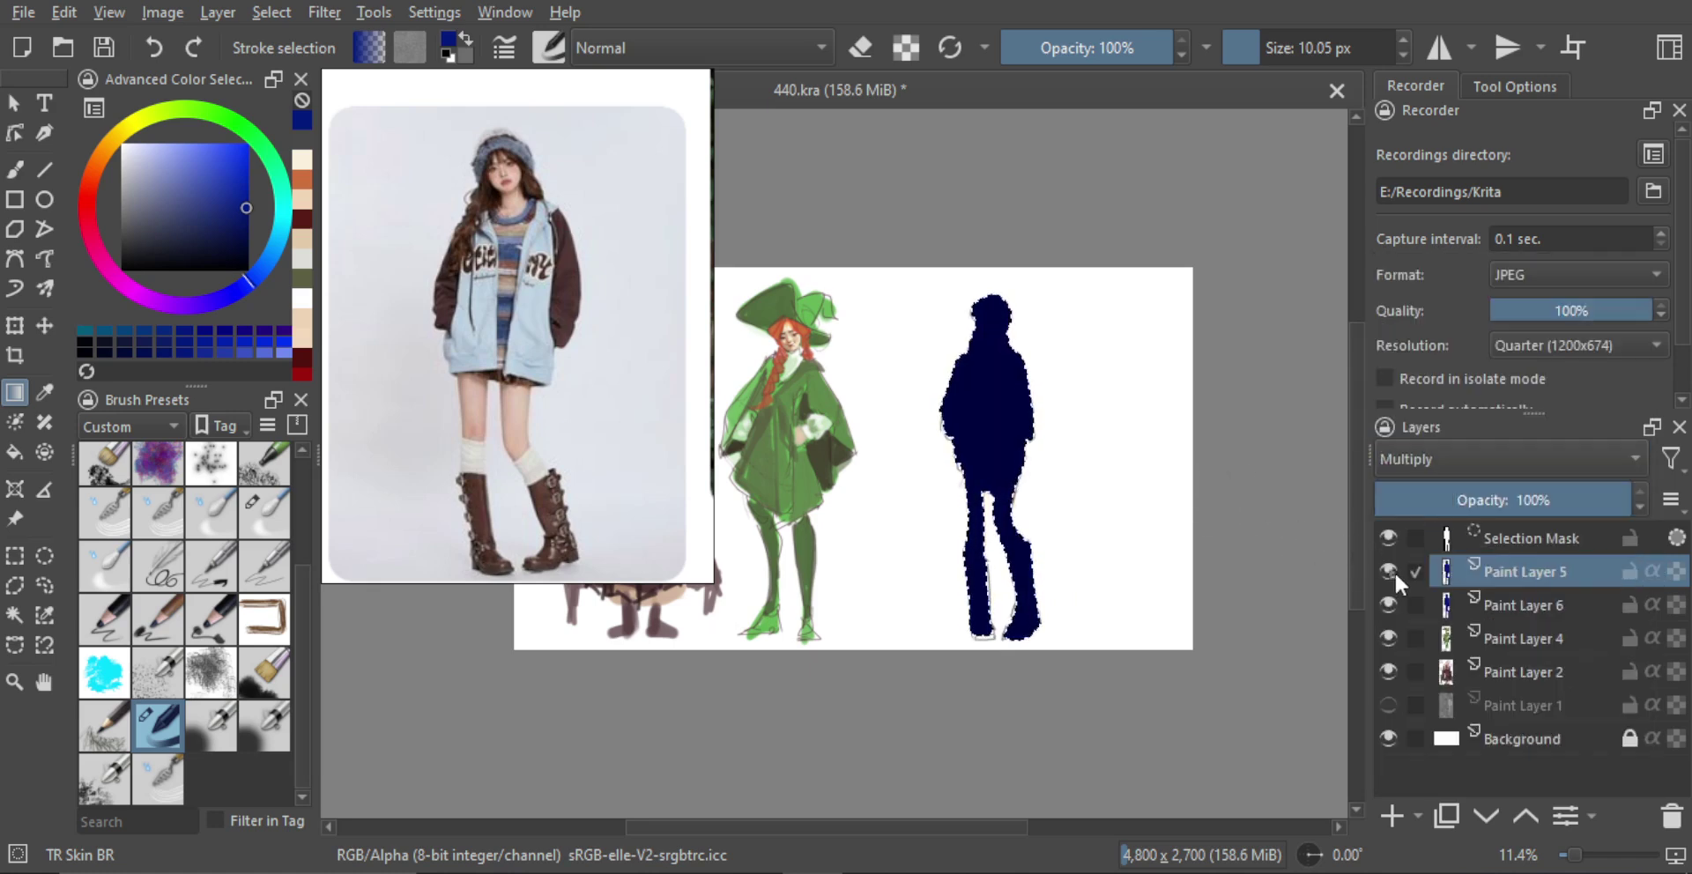
{"action": "scroll", "coordinate": [1155, 299], "scroll_direction": "up", "scroll_amount": 6}
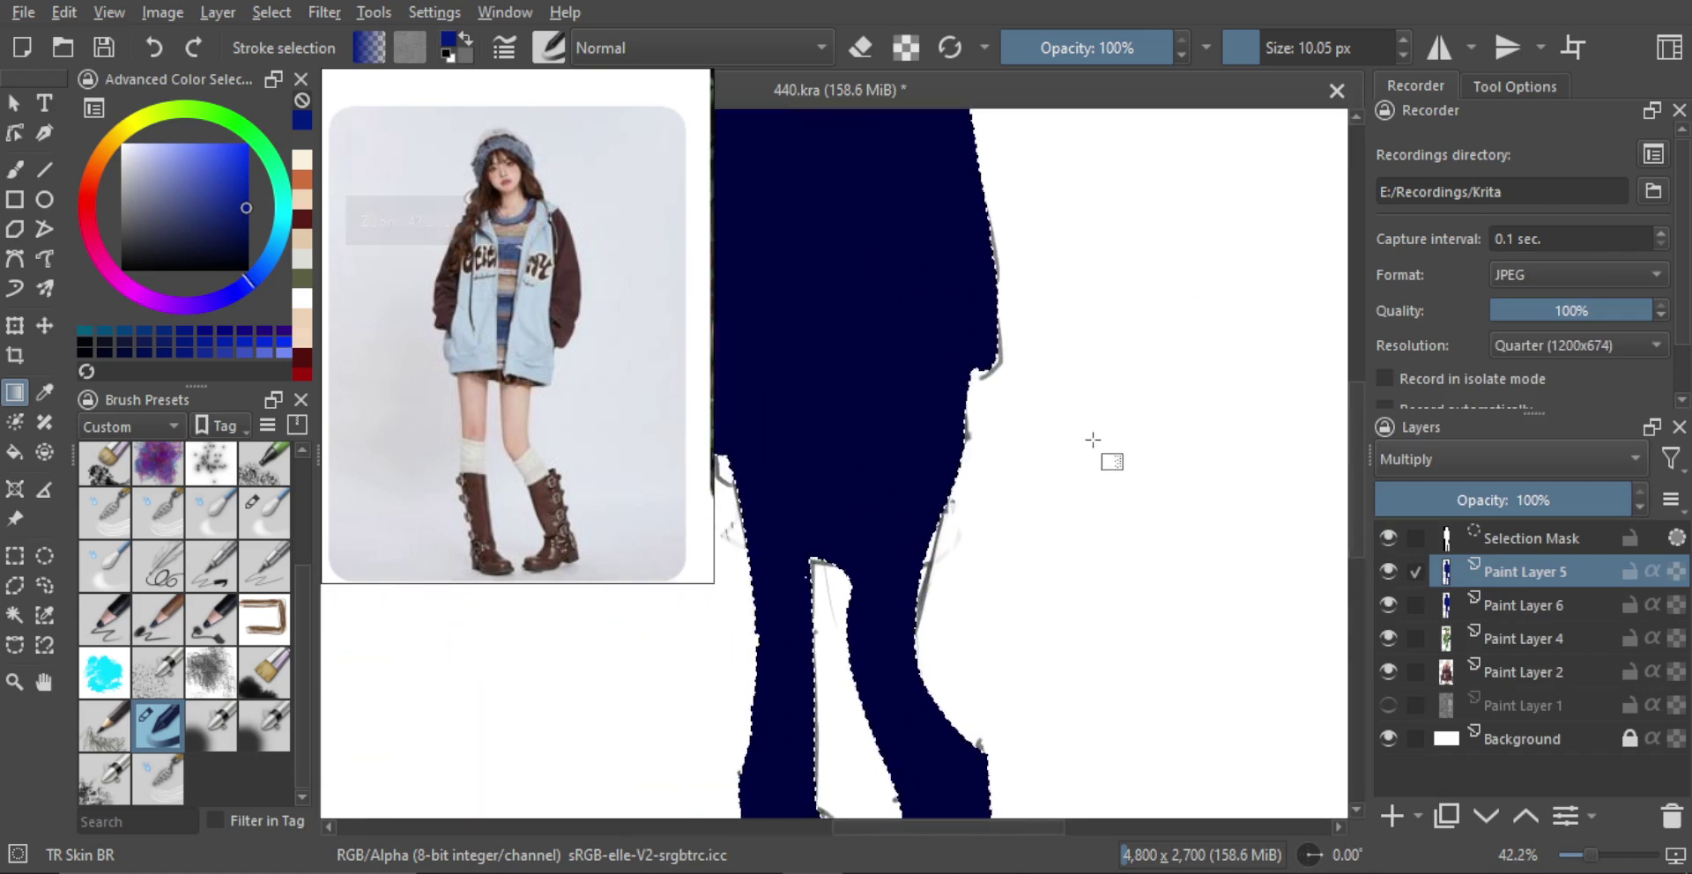
{"action": "scroll", "coordinate": [1093, 440], "scroll_direction": "down", "scroll_amount": 3}
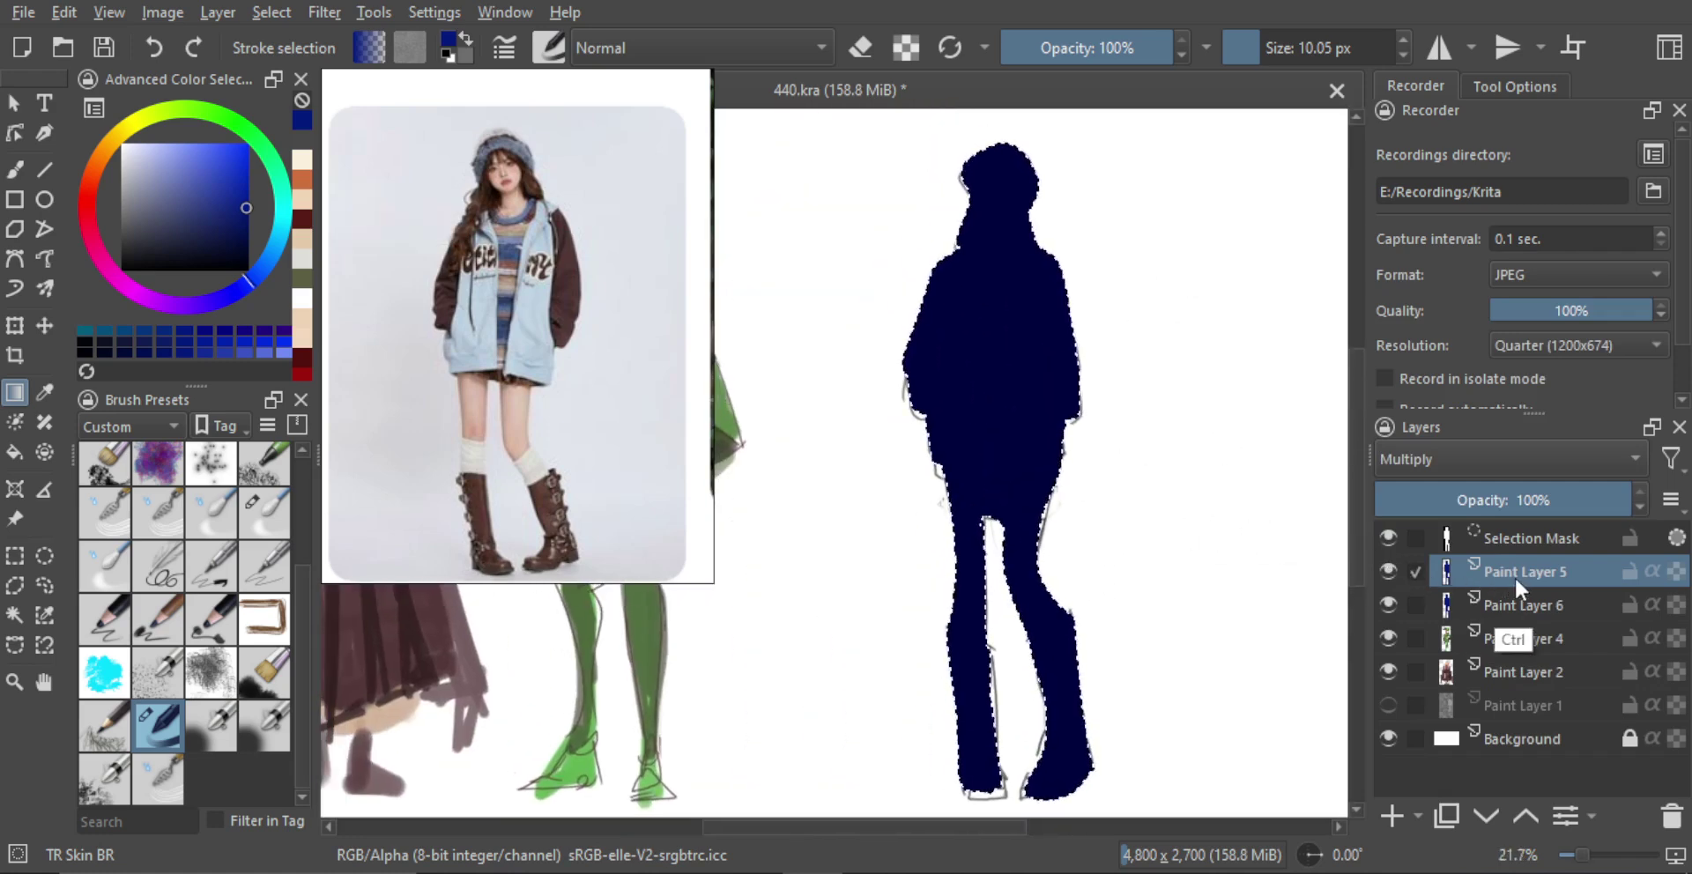
{"action": "key", "text": "ctrl+z"}
{"action": "key", "text": "ctrl+z"}
{"action": "key", "text": "ctrl+shift+z"}
{"action": "left_click", "coordinate": [1674, 572]}
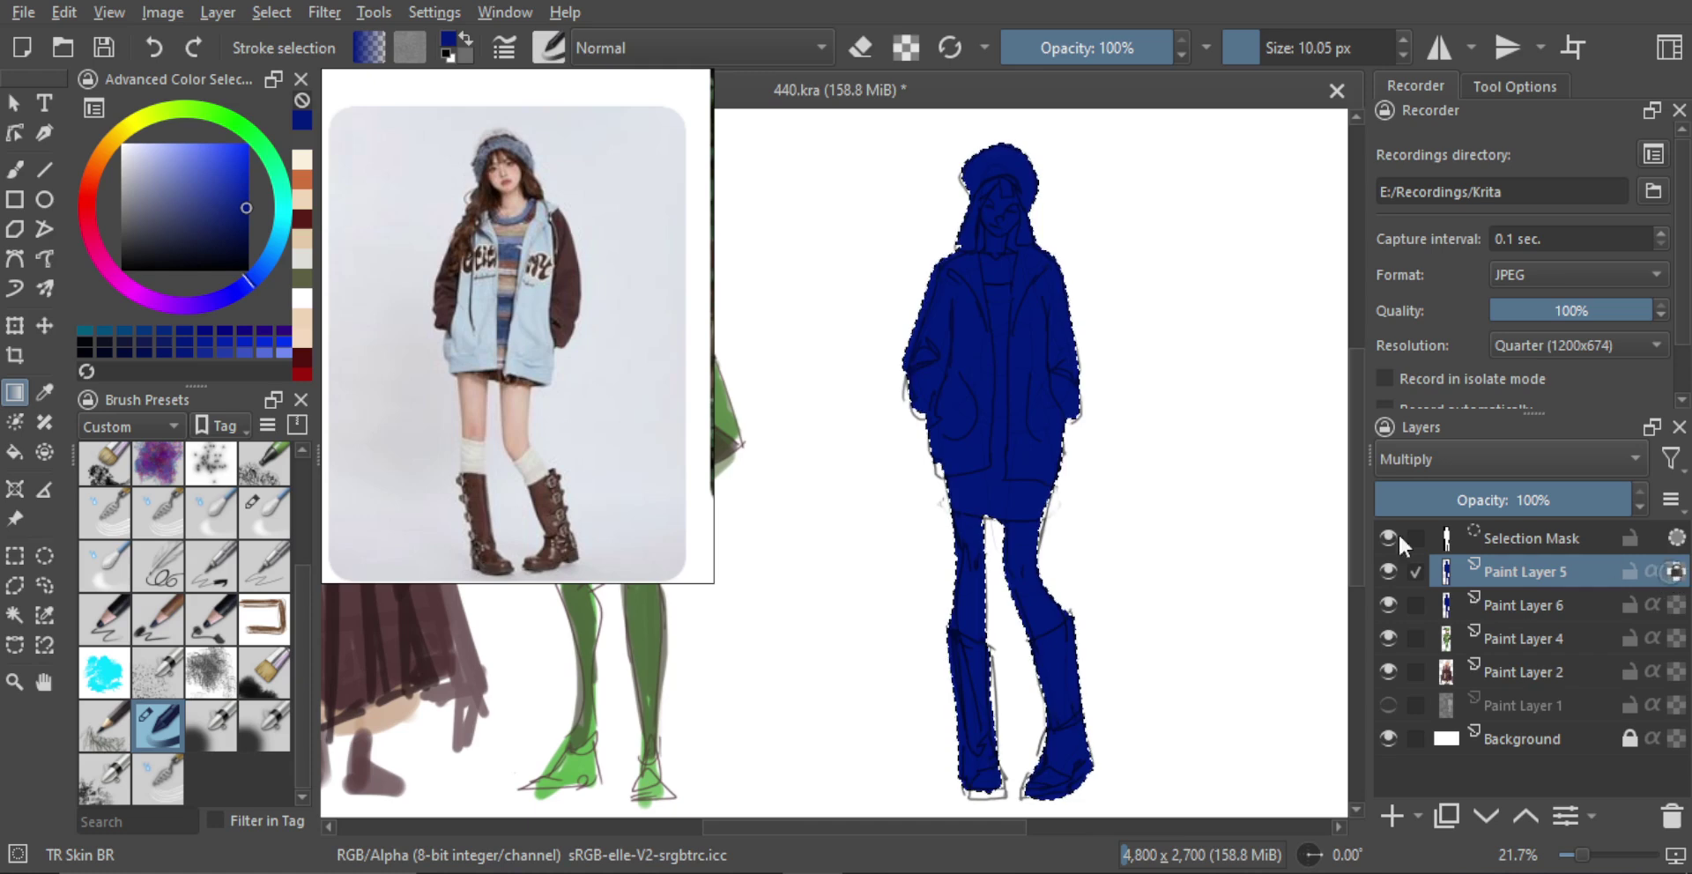
{"action": "mouse_move", "coordinate": [1266, 524]}
{"action": "left_mouse_down"}
{"action": "mouse_move", "coordinate": [1151, 483]}
{"action": "mouse_move", "coordinate": [1130, 517]}
{"action": "mouse_move", "coordinate": [1190, 495]}
{"action": "left_mouse_up"}
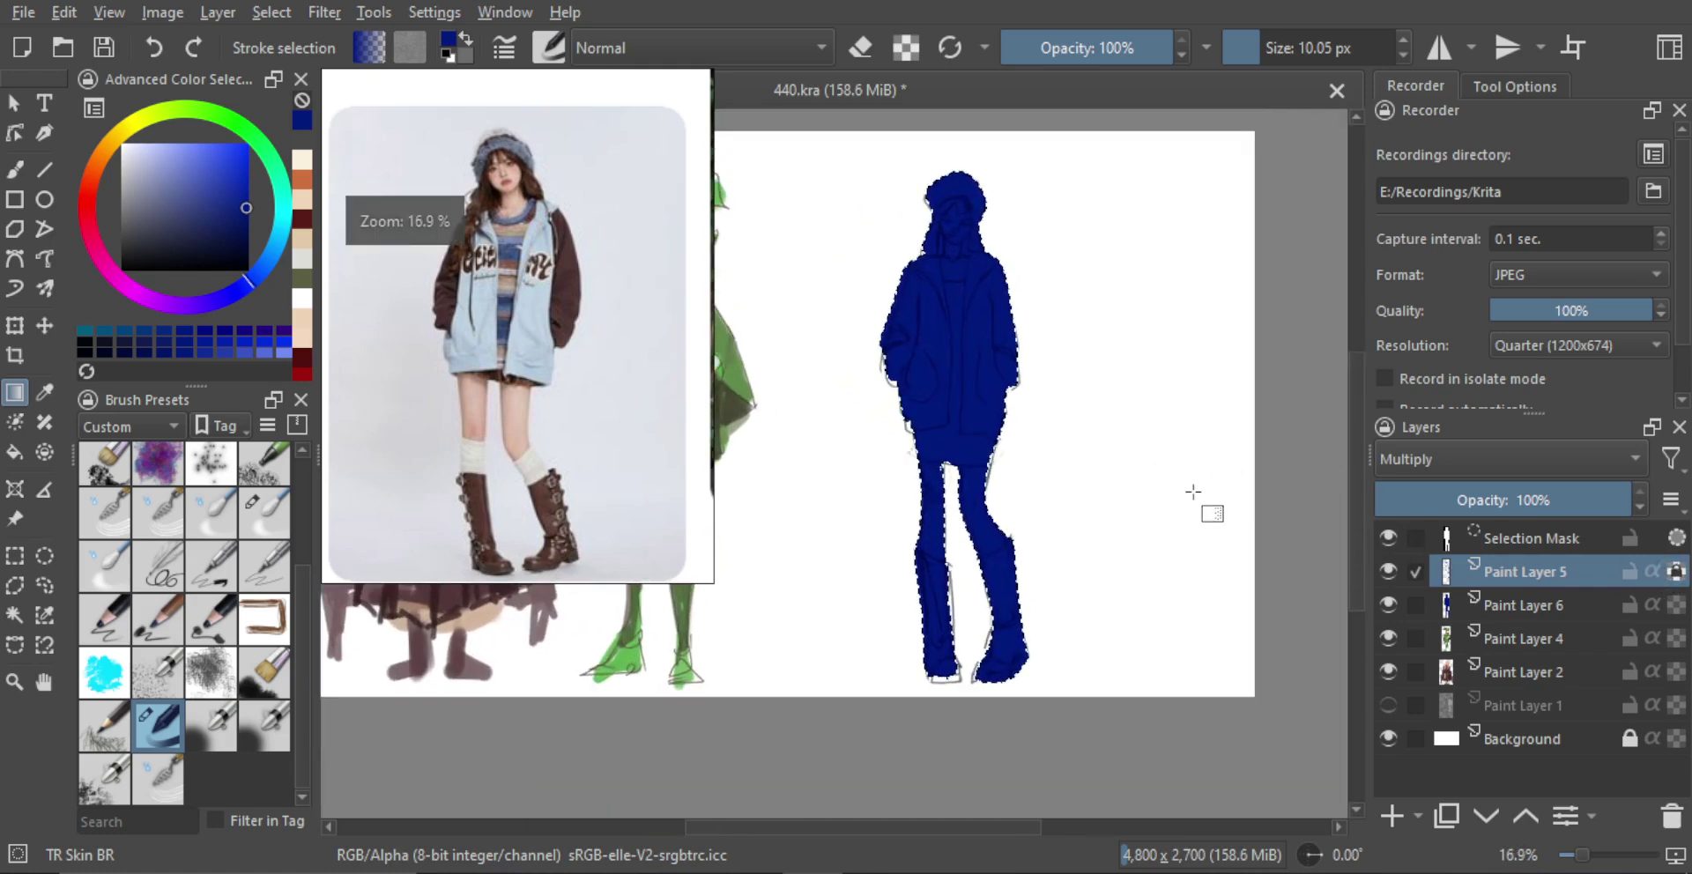
Toggle the visibility of Paint Layer 6 off and on to check the blue silhouette against the sketch
{"action": "left_click", "coordinate": [1388, 605]}
{"action": "left_click", "coordinate": [1388, 605]}
{"action": "left_click_drag", "start_coordinate": [1089, 476], "coordinate": [1084, 529]}
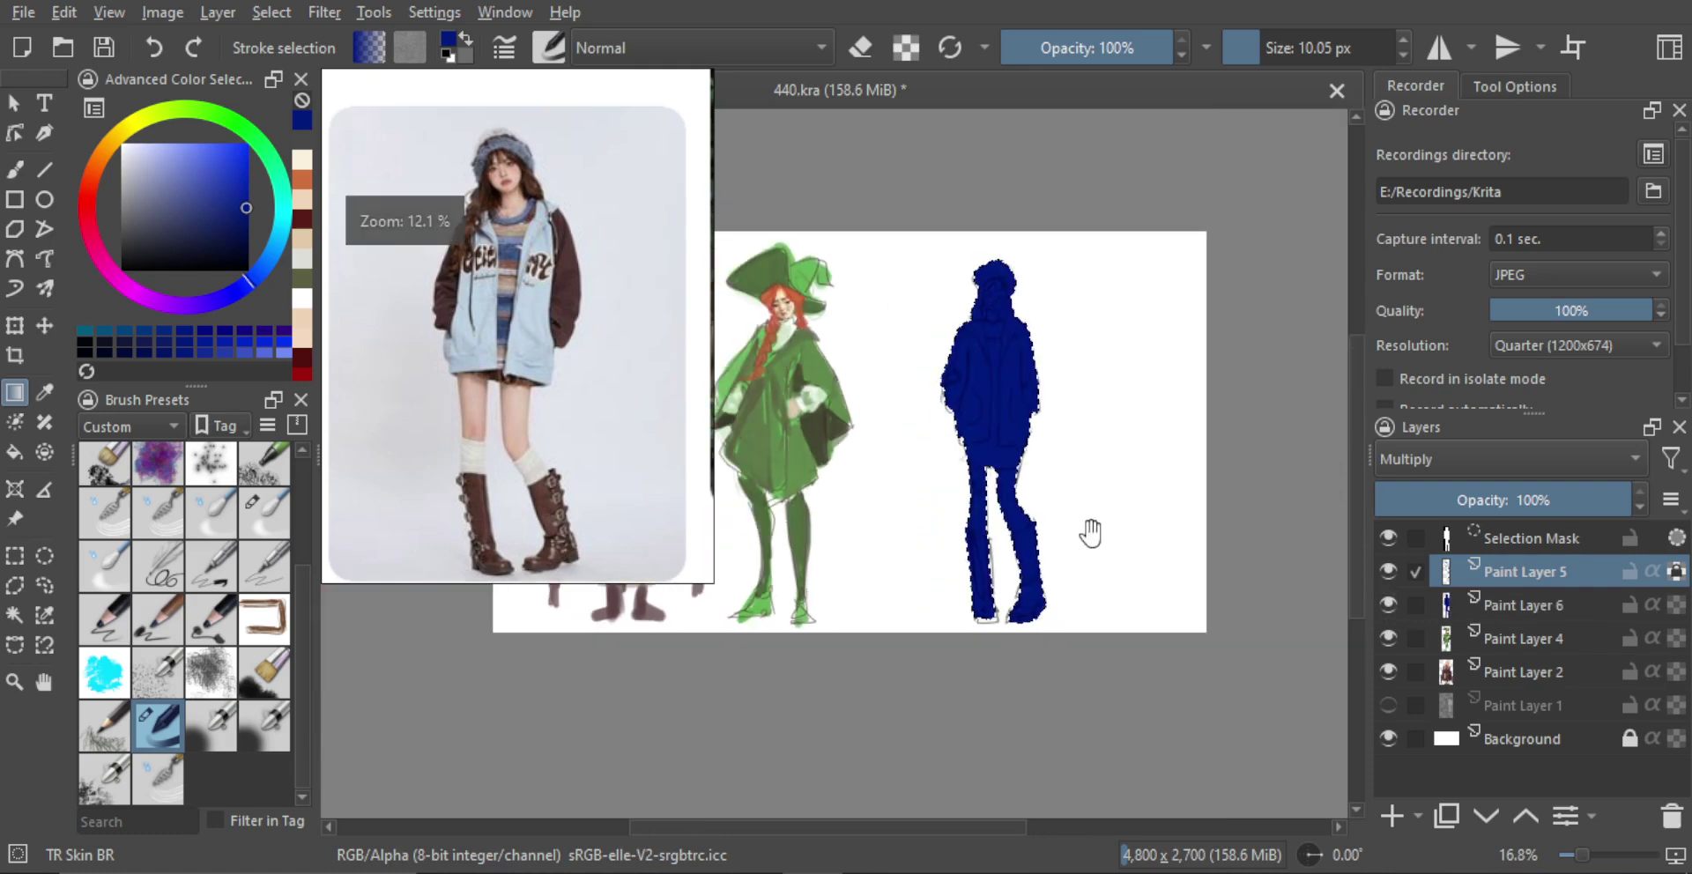
{"action": "key", "text": "b"}
{"action": "left_click_drag", "start_coordinate": [1072, 416], "coordinate": [1076, 388]}
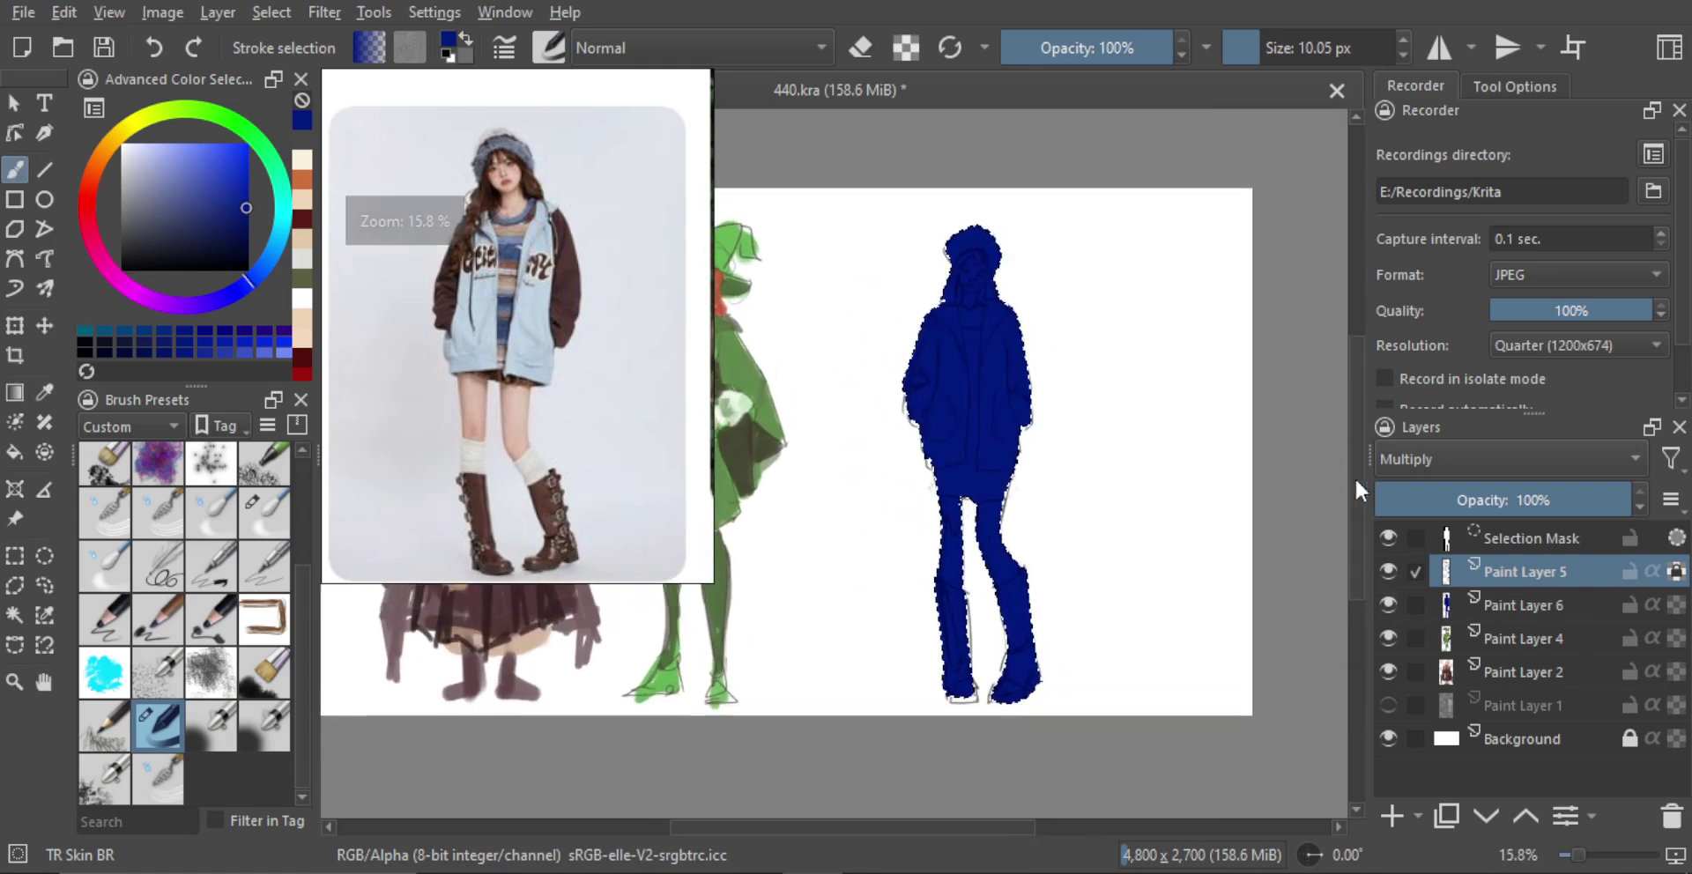
Clear the selection and lower the opacity of the silhouette layer Paint Layer 6 to 69%
{"action": "left_click", "coordinate": [1453, 605]}
{"action": "key", "text": "l"}
{"action": "left_click", "coordinate": [1156, 513]}
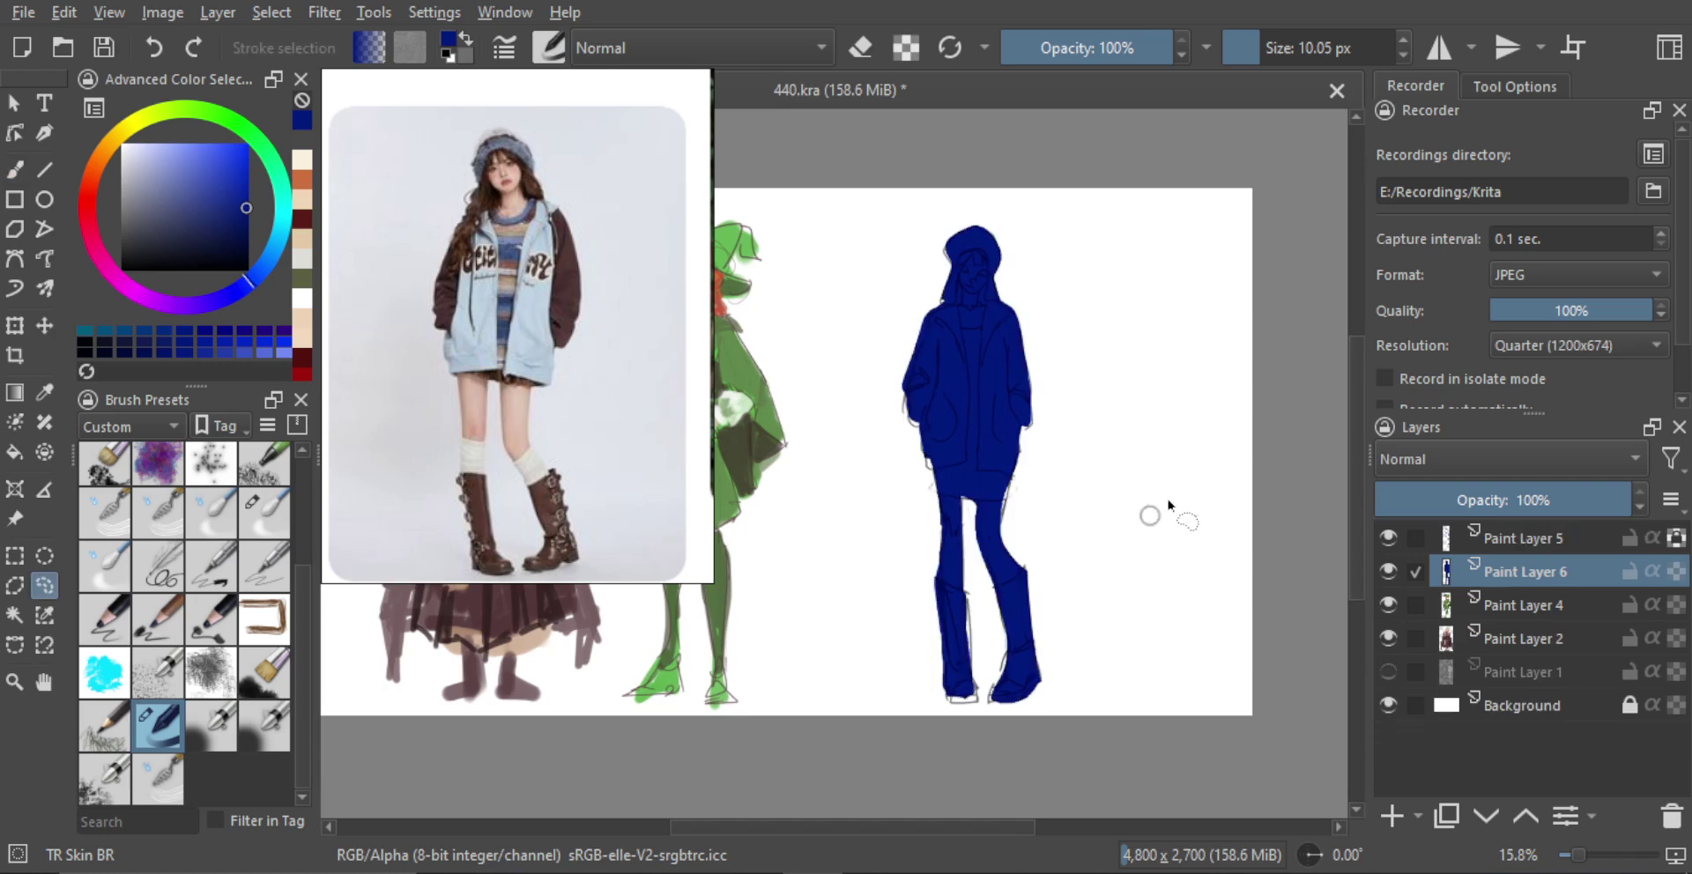
{"action": "left_click_drag", "start_coordinate": [1566, 502], "coordinate": [1552, 517]}
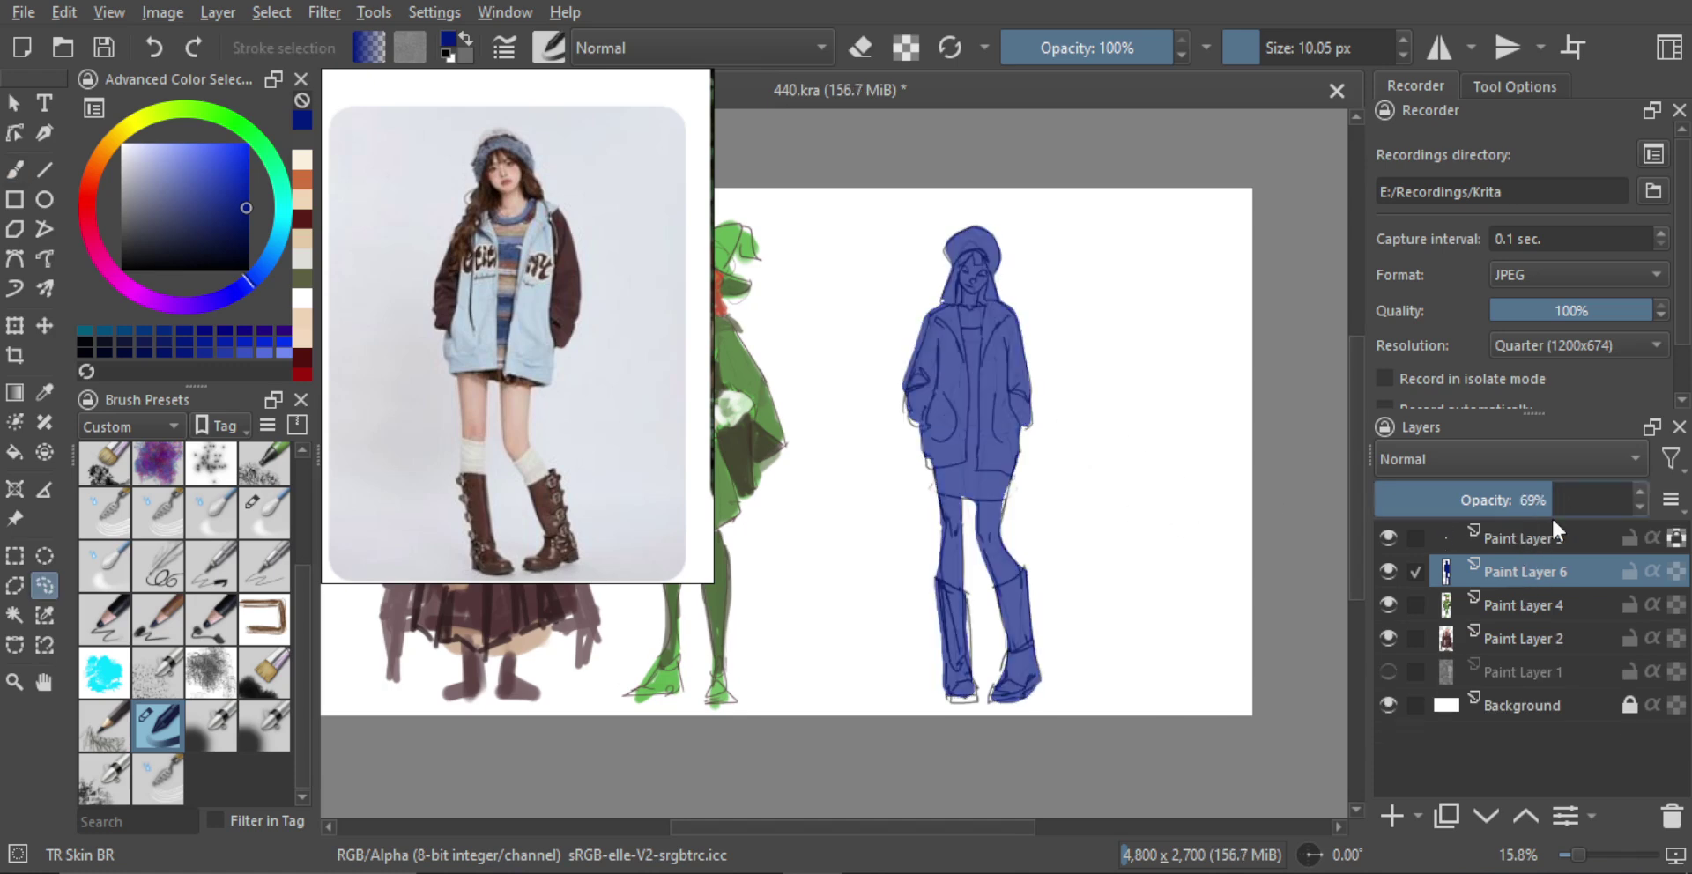
Add a paint layer above the blue silhouette and paint the girl's face, neck and upper chest in a light peach skin tone
{"action": "left_click", "coordinate": [1394, 814]}
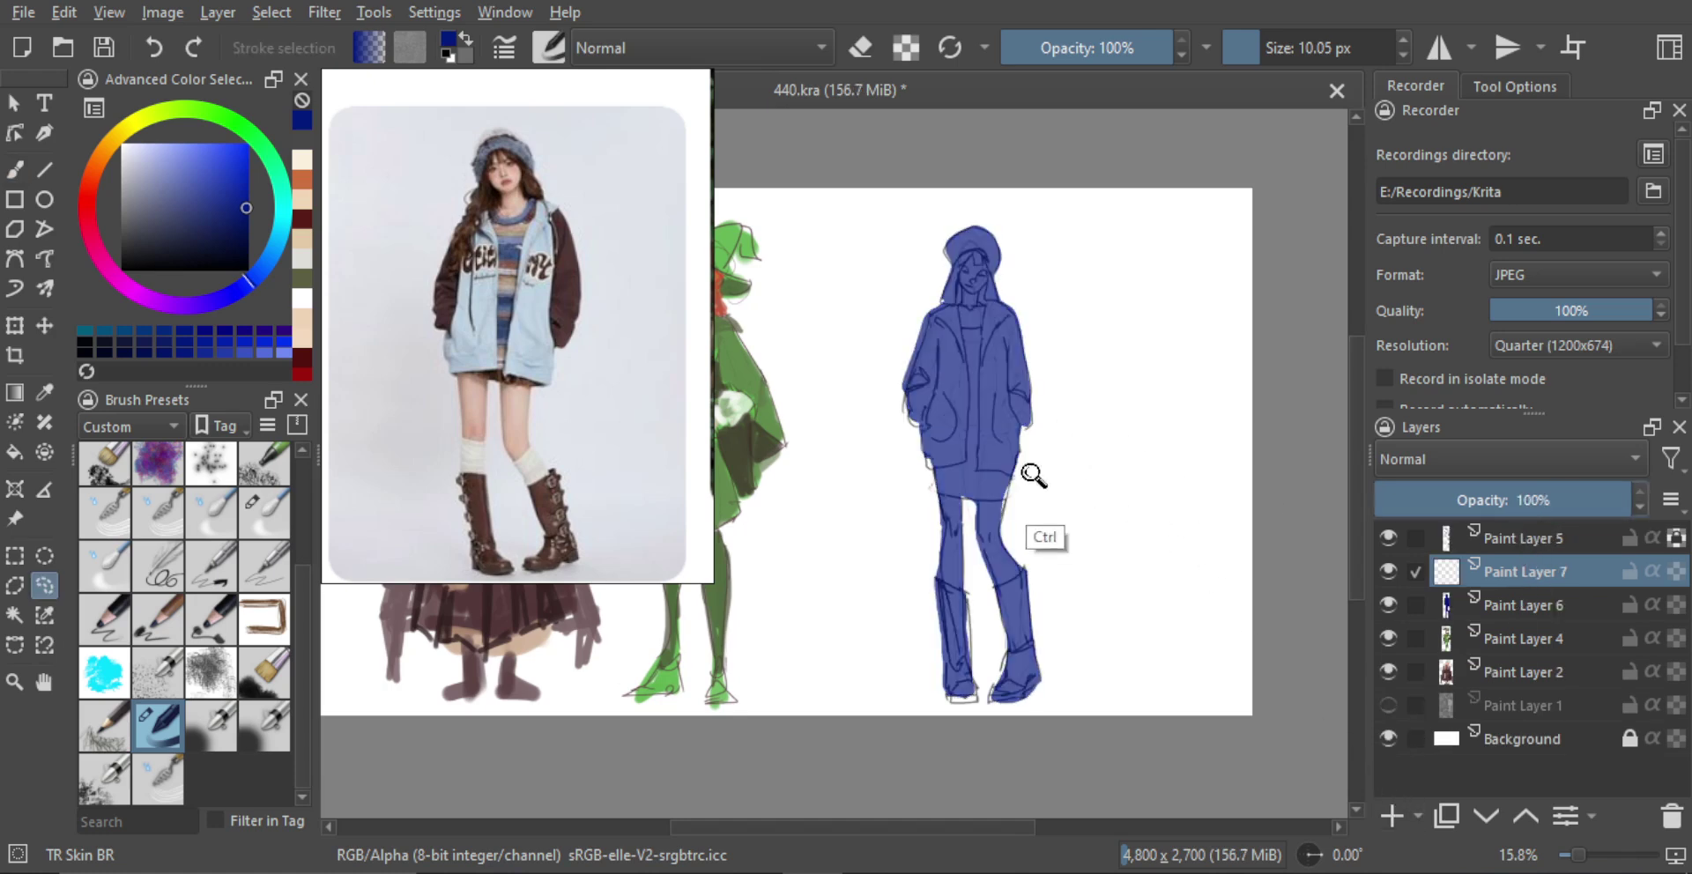
{"action": "left_click_drag", "start_coordinate": [1032, 475], "coordinate": [1033, 452]}
{"action": "left_click_drag", "start_coordinate": [1033, 452], "coordinate": [1066, 487]}
{"action": "key", "text": "b"}
{"action": "mouse_move", "coordinate": [1030, 291]}
{"action": "left_mouse_down"}
{"action": "mouse_move", "coordinate": [1043, 257]}
{"action": "mouse_move", "coordinate": [1027, 275]}
{"action": "left_mouse_up"}
{"action": "left_click", "coordinate": [94, 165]}
{"action": "left_click_drag", "start_coordinate": [168, 152], "coordinate": [175, 123]}
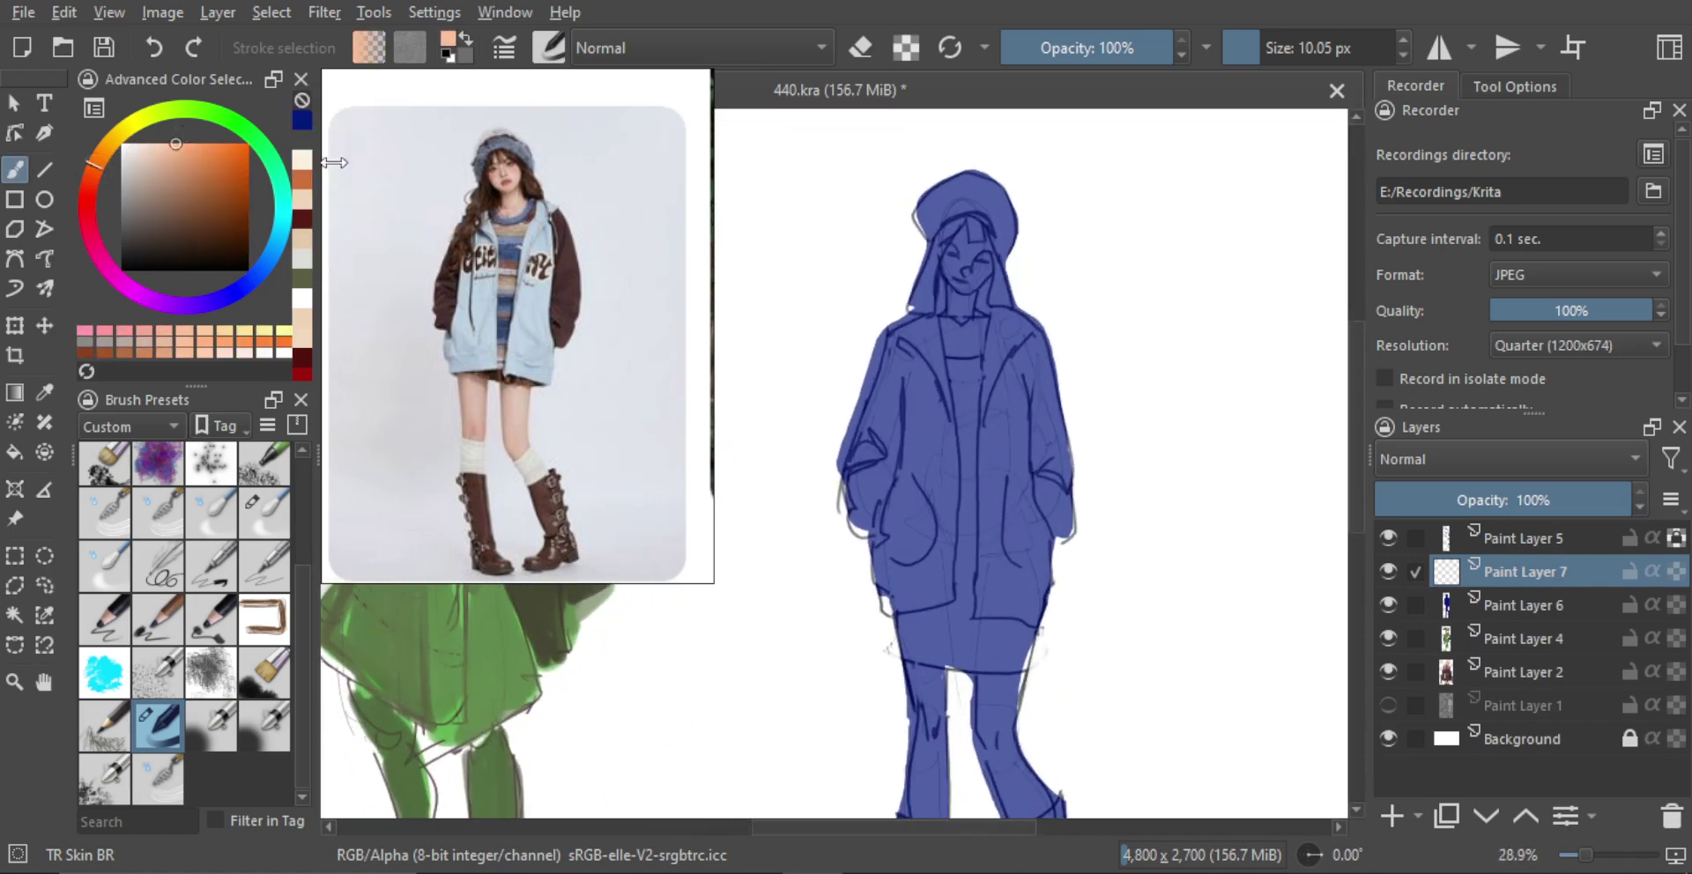
{"action": "mouse_move", "coordinate": [1037, 197]}
{"action": "left_mouse_down"}
{"action": "mouse_move", "coordinate": [1005, 246]}
{"action": "mouse_move", "coordinate": [1005, 224]}
{"action": "left_mouse_up"}
{"action": "mouse_move", "coordinate": [921, 326]}
{"action": "left_mouse_down"}
{"action": "mouse_move", "coordinate": [953, 298]}
{"action": "mouse_move", "coordinate": [903, 320]}
{"action": "mouse_move", "coordinate": [912, 292]}
{"action": "mouse_move", "coordinate": [901, 319]}
{"action": "mouse_move", "coordinate": [902, 338]}
{"action": "mouse_move", "coordinate": [916, 287]}
{"action": "mouse_move", "coordinate": [915, 334]}
{"action": "mouse_move", "coordinate": [934, 299]}
{"action": "mouse_move", "coordinate": [922, 340]}
{"action": "mouse_move", "coordinate": [944, 309]}
{"action": "mouse_move", "coordinate": [914, 330]}
{"action": "mouse_move", "coordinate": [901, 409]}
{"action": "mouse_move", "coordinate": [901, 382]}
{"action": "mouse_move", "coordinate": [915, 422]}
{"action": "mouse_move", "coordinate": [919, 414]}
{"action": "left_mouse_up"}
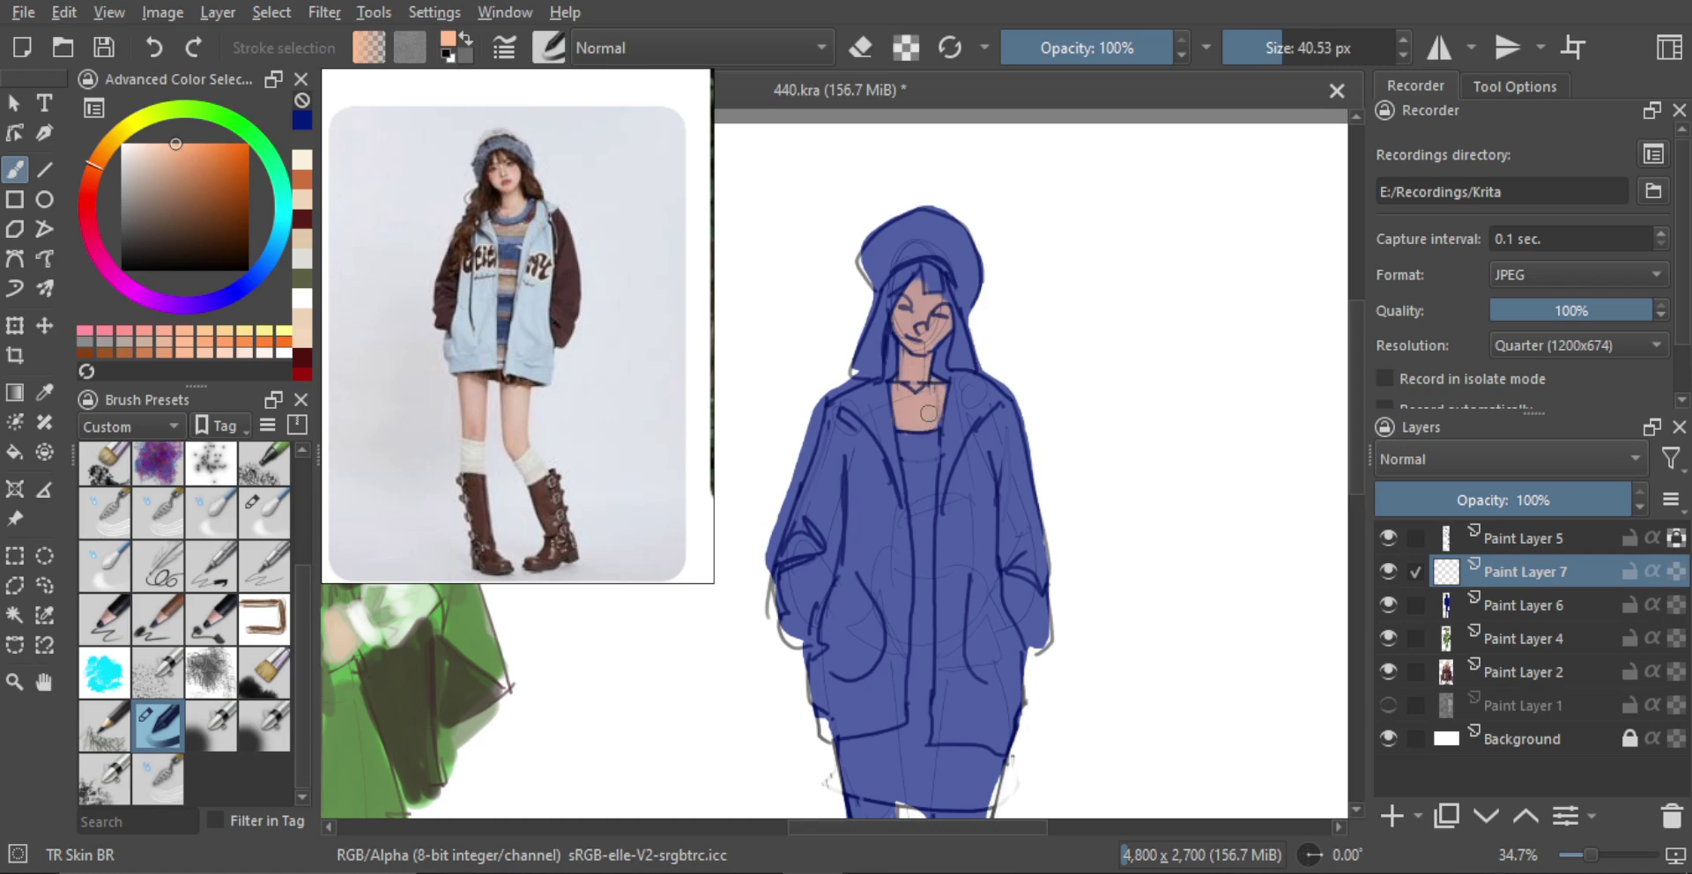
Paint the bare parts of both legs, between skirt and boots, in the peach skin tone
{"action": "scroll", "coordinate": [926, 432], "scroll_direction": "down", "scroll_amount": 4}
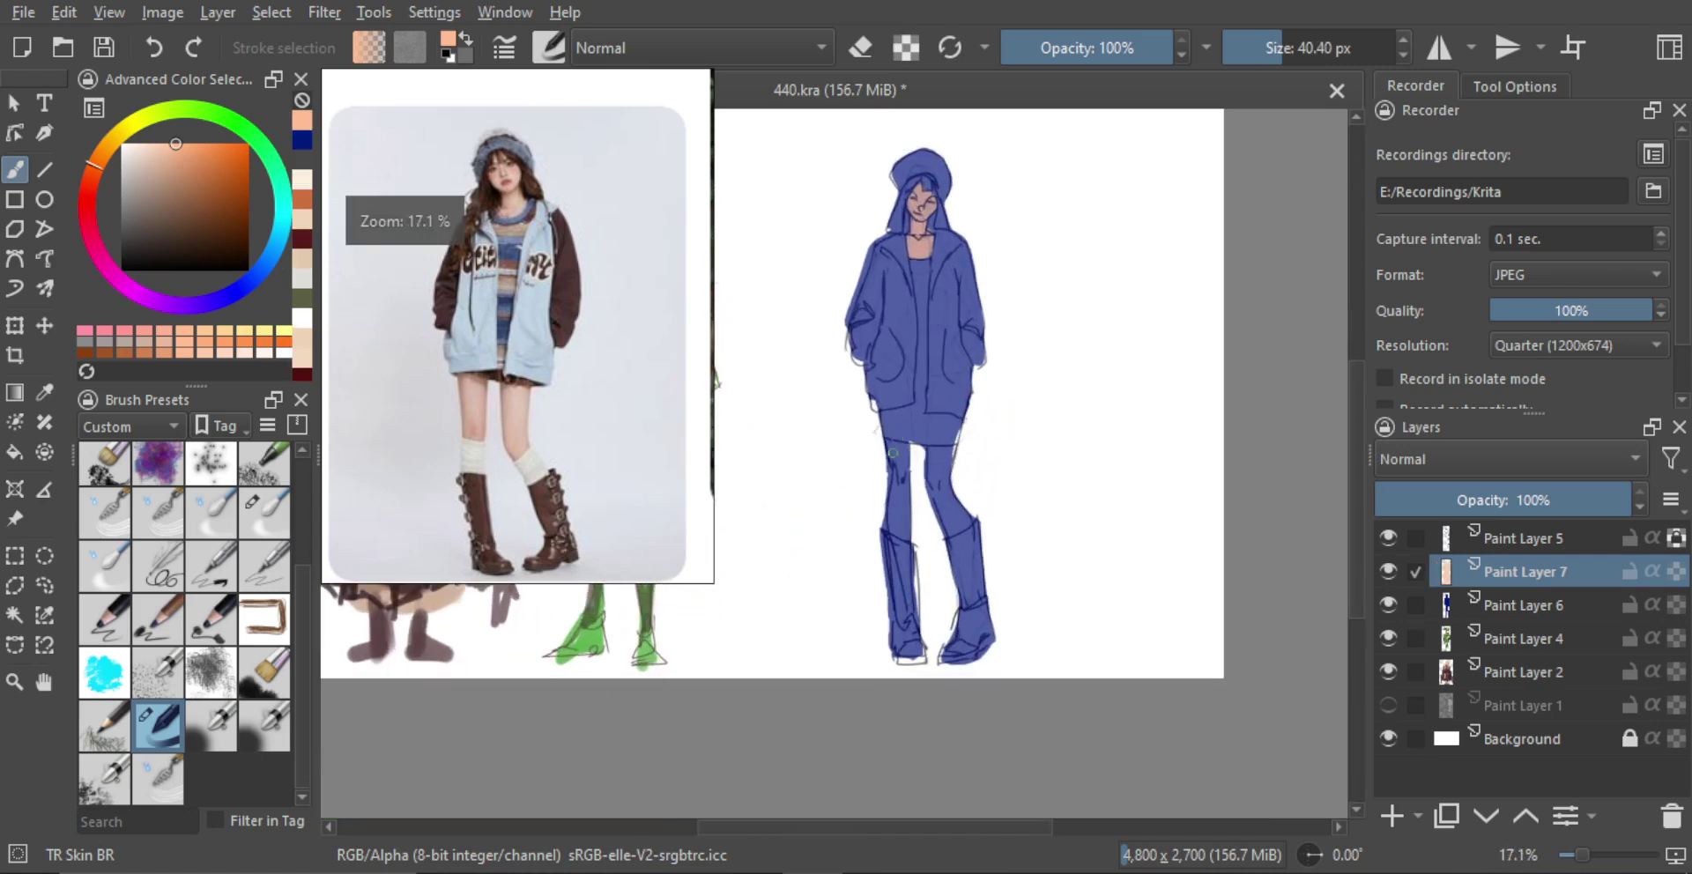
{"action": "mouse_move", "coordinate": [897, 438]}
{"action": "left_mouse_down"}
{"action": "mouse_move", "coordinate": [905, 535]}
{"action": "mouse_move", "coordinate": [897, 447]}
{"action": "mouse_move", "coordinate": [895, 518]}
{"action": "left_mouse_up"}
{"action": "left_click_drag", "start_coordinate": [932, 450], "coordinate": [942, 525]}
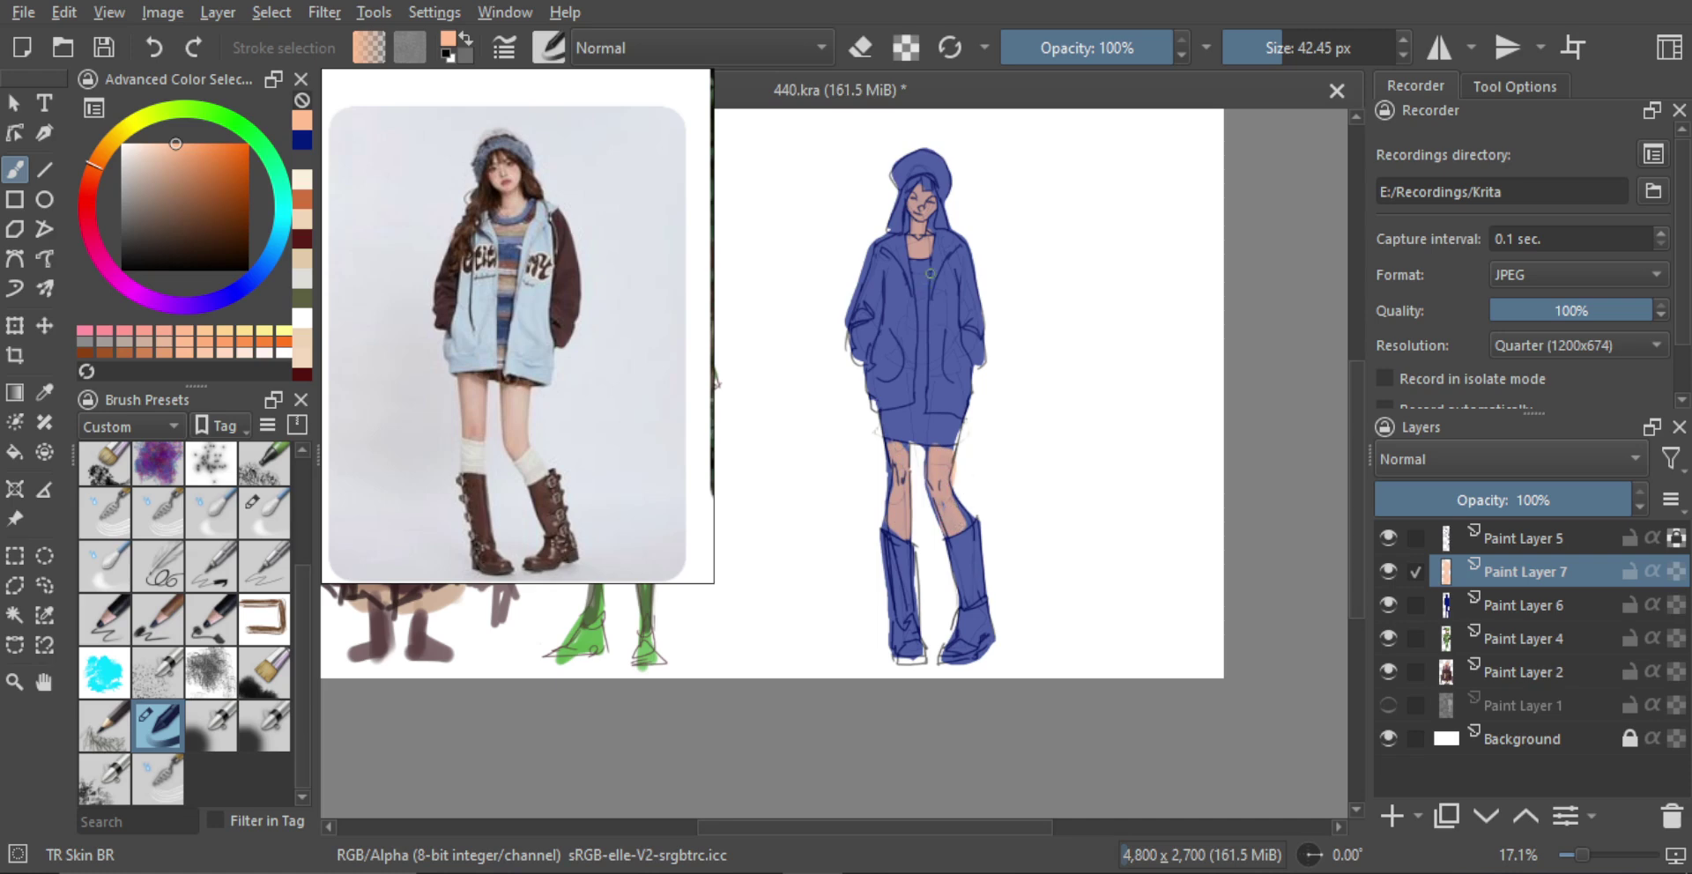
Fill both front halves of the jacket body in light cyan with a brush of about 56 to 62 px
{"action": "left_click_drag", "start_coordinate": [932, 291], "coordinate": [957, 331]}
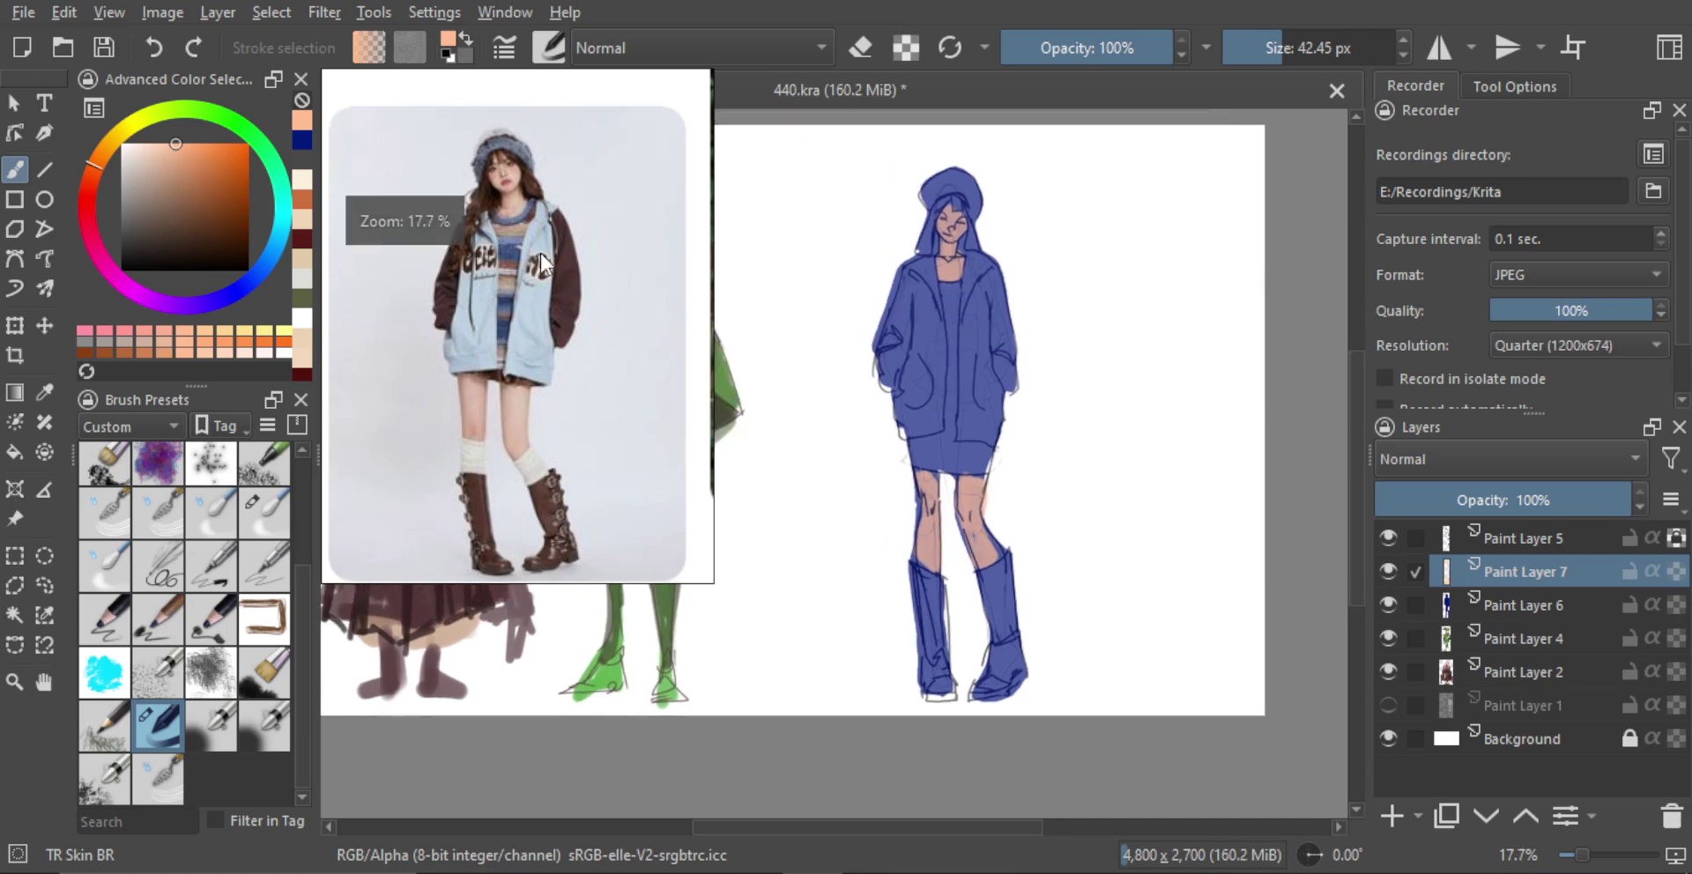
{"action": "left_click", "coordinate": [284, 214]}
{"action": "mouse_move", "coordinate": [215, 198]}
{"action": "left_mouse_down"}
{"action": "mouse_move", "coordinate": [181, 122]}
{"action": "mouse_move", "coordinate": [168, 147]}
{"action": "left_mouse_up"}
{"action": "left_click_drag", "start_coordinate": [903, 307], "coordinate": [908, 333], "text": "ctrl"}
{"action": "mouse_move", "coordinate": [909, 376]}
{"action": "left_mouse_down", "text": "shift"}
{"action": "mouse_move", "coordinate": [923, 257]}
{"action": "mouse_move", "coordinate": [938, 421]}
{"action": "mouse_move", "coordinate": [903, 427]}
{"action": "mouse_move", "coordinate": [928, 284]}
{"action": "mouse_move", "coordinate": [914, 428]}
{"action": "left_mouse_up", "text": "shift"}
{"action": "left_click_drag", "start_coordinate": [939, 335], "coordinate": [938, 304]}
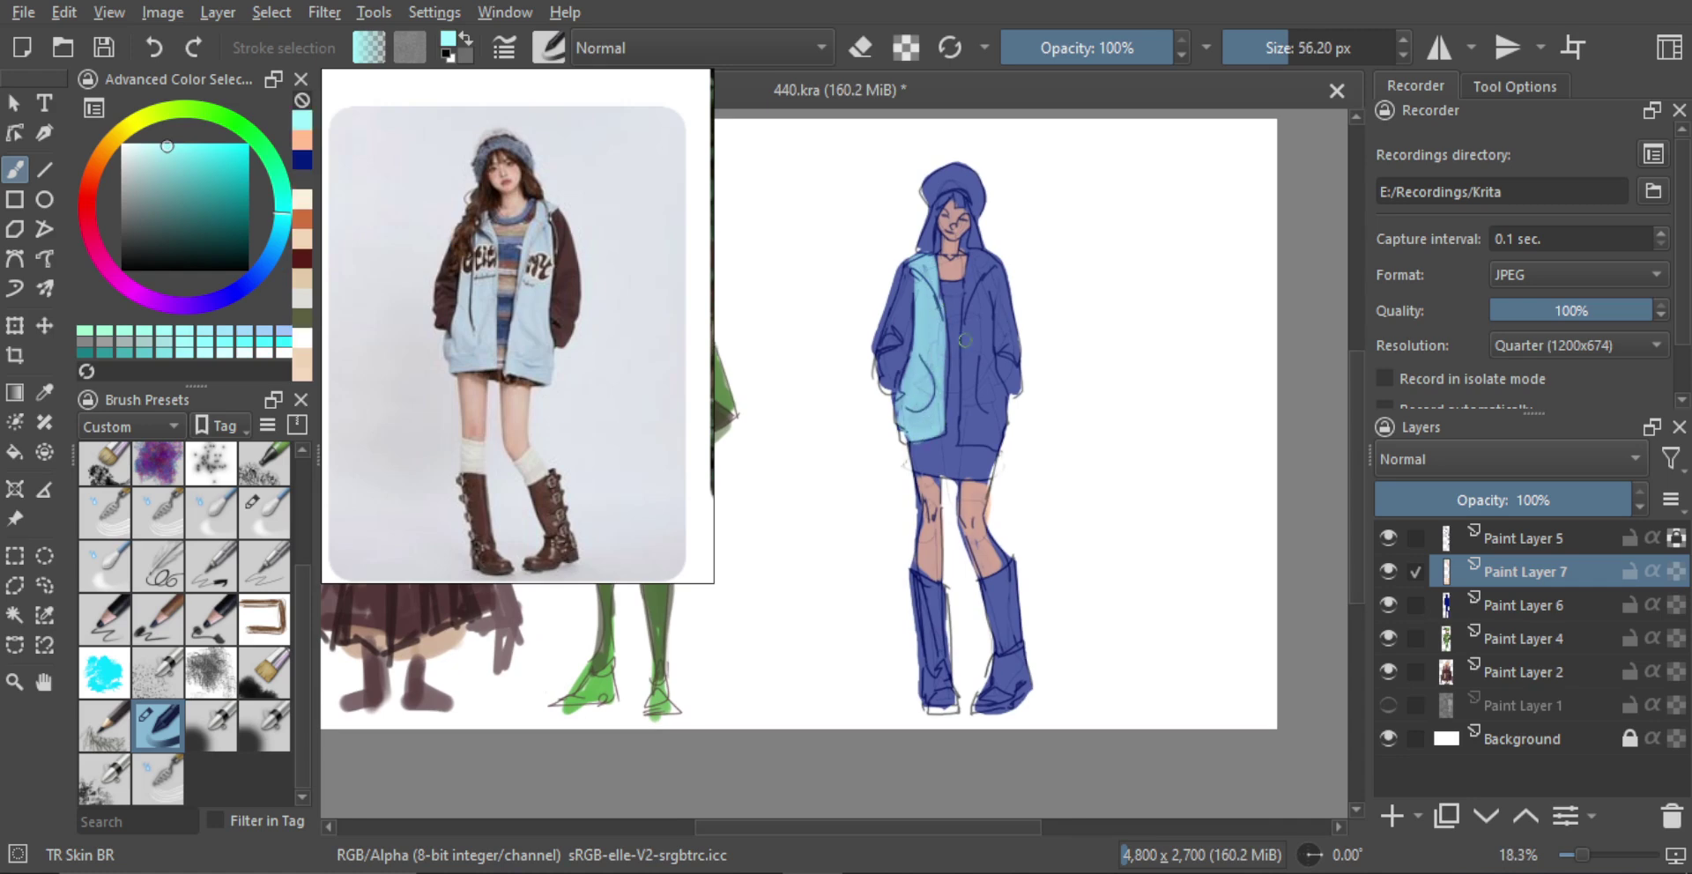
{"action": "left_click_drag", "start_coordinate": [984, 362], "coordinate": [987, 362], "text": "shift"}
{"action": "mouse_move", "coordinate": [968, 436]}
{"action": "left_mouse_down"}
{"action": "mouse_move", "coordinate": [975, 262]}
{"action": "mouse_move", "coordinate": [995, 270]}
{"action": "mouse_move", "coordinate": [994, 386]}
{"action": "left_mouse_up"}
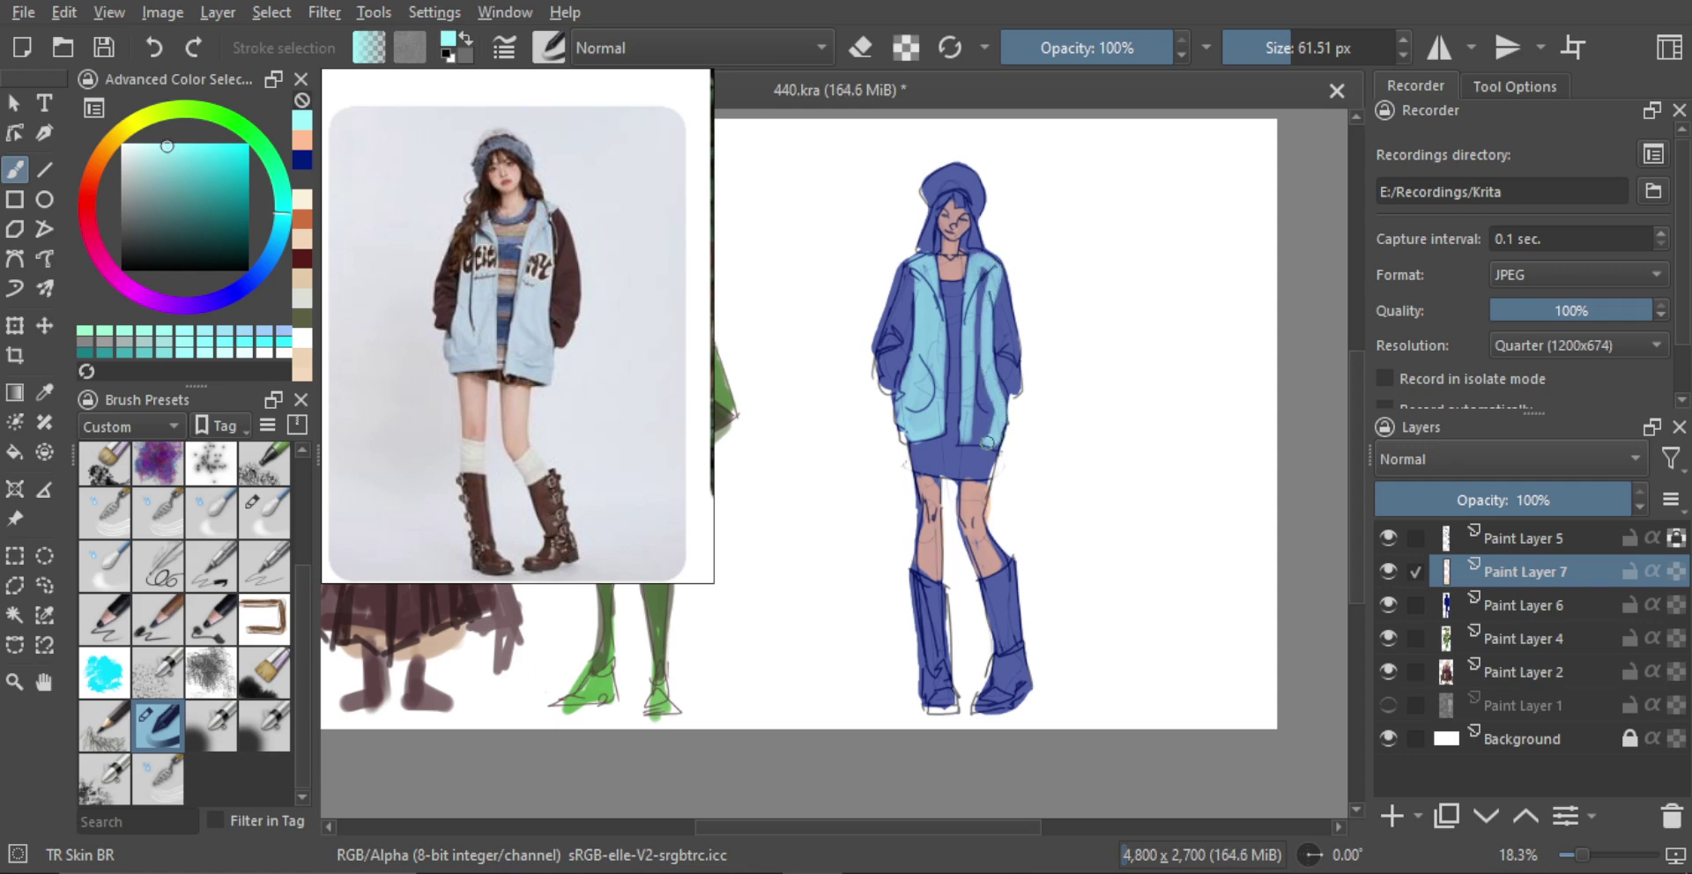
{"action": "mouse_move", "coordinate": [987, 443]}
{"action": "left_mouse_down"}
{"action": "mouse_move", "coordinate": [977, 383]}
{"action": "mouse_move", "coordinate": [980, 438]}
{"action": "mouse_move", "coordinate": [994, 420]}
{"action": "mouse_move", "coordinate": [987, 271]}
{"action": "left_mouse_up"}
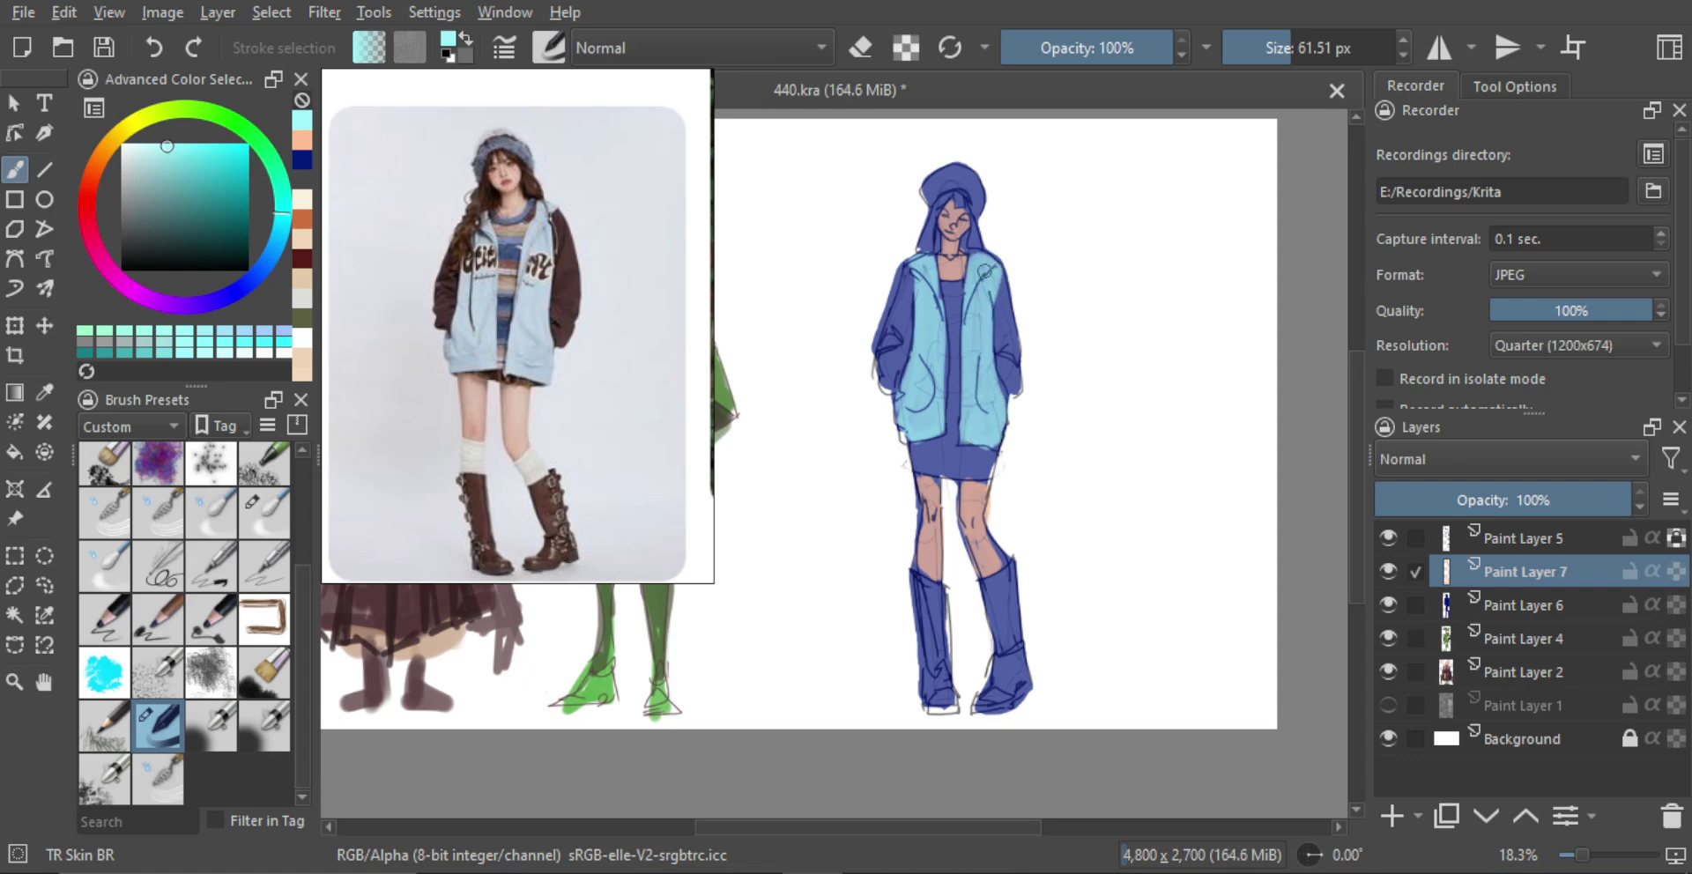
Choose a dark, greyish red-brown and paint both jacket sleeves with it
{"action": "left_click", "coordinate": [92, 204]}
{"action": "left_click_drag", "start_coordinate": [144, 196], "coordinate": [139, 242]}
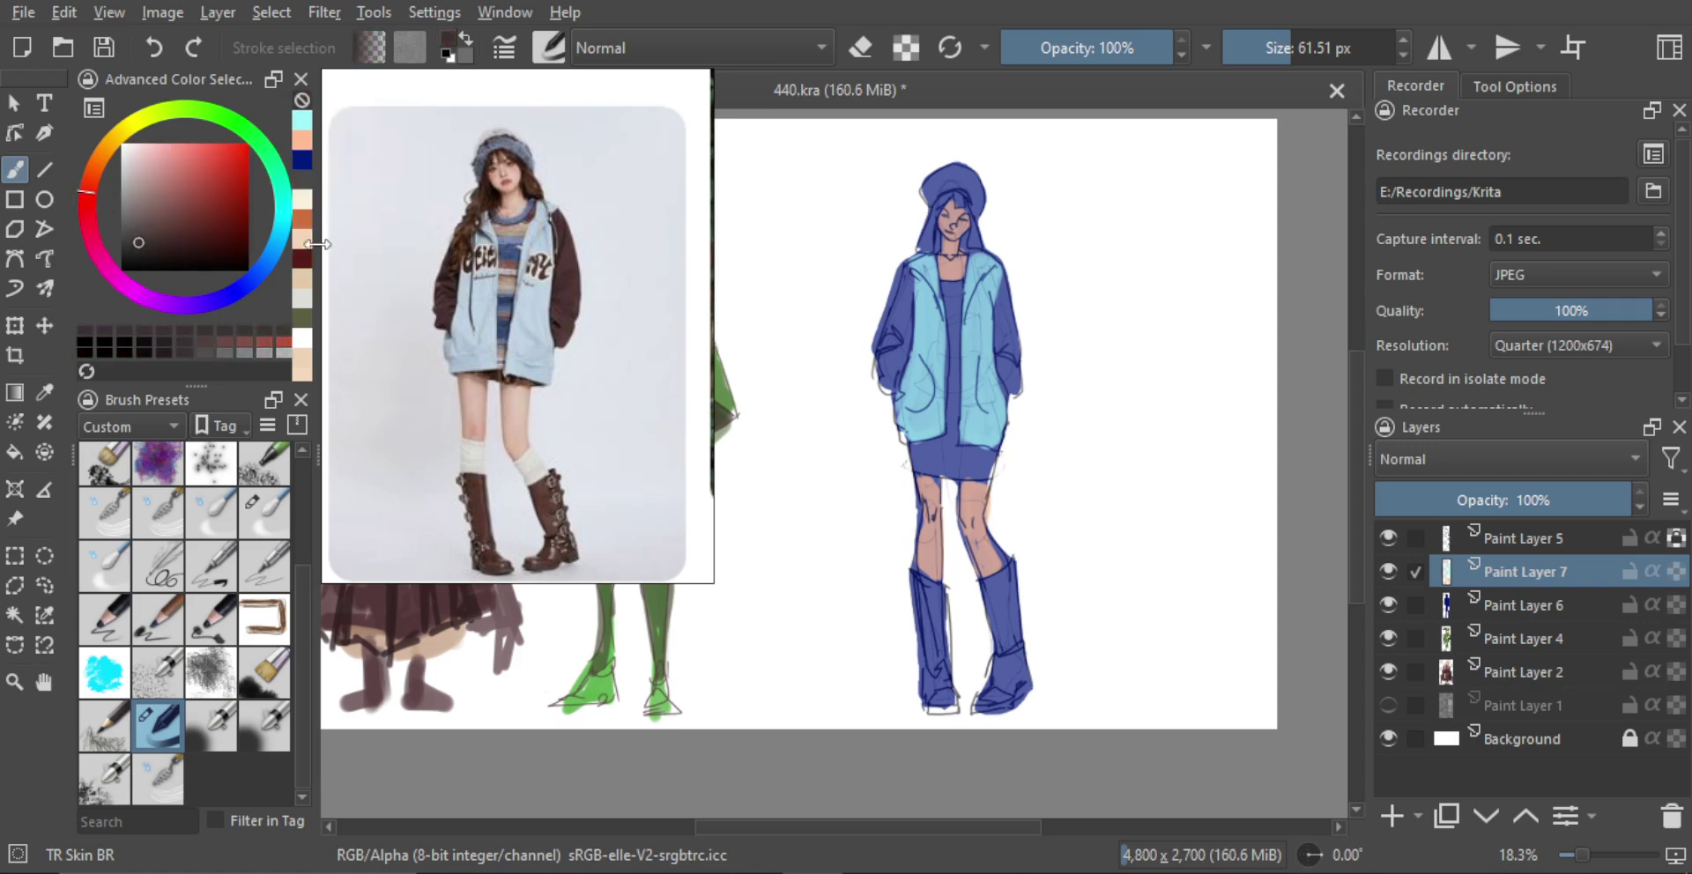
{"action": "mouse_move", "coordinate": [886, 383]}
{"action": "left_mouse_down"}
{"action": "mouse_move", "coordinate": [909, 268]}
{"action": "mouse_move", "coordinate": [890, 387]}
{"action": "mouse_move", "coordinate": [895, 321]}
{"action": "left_mouse_up"}
{"action": "mouse_move", "coordinate": [1007, 362]}
{"action": "left_mouse_down"}
{"action": "mouse_move", "coordinate": [998, 331]}
{"action": "mouse_move", "coordinate": [1011, 345]}
{"action": "left_mouse_up"}
Paint both tall boots in the same dark brown as the sleeves, with a brush of about 66 px
{"action": "left_click_drag", "start_coordinate": [1034, 460], "coordinate": [992, 353]}
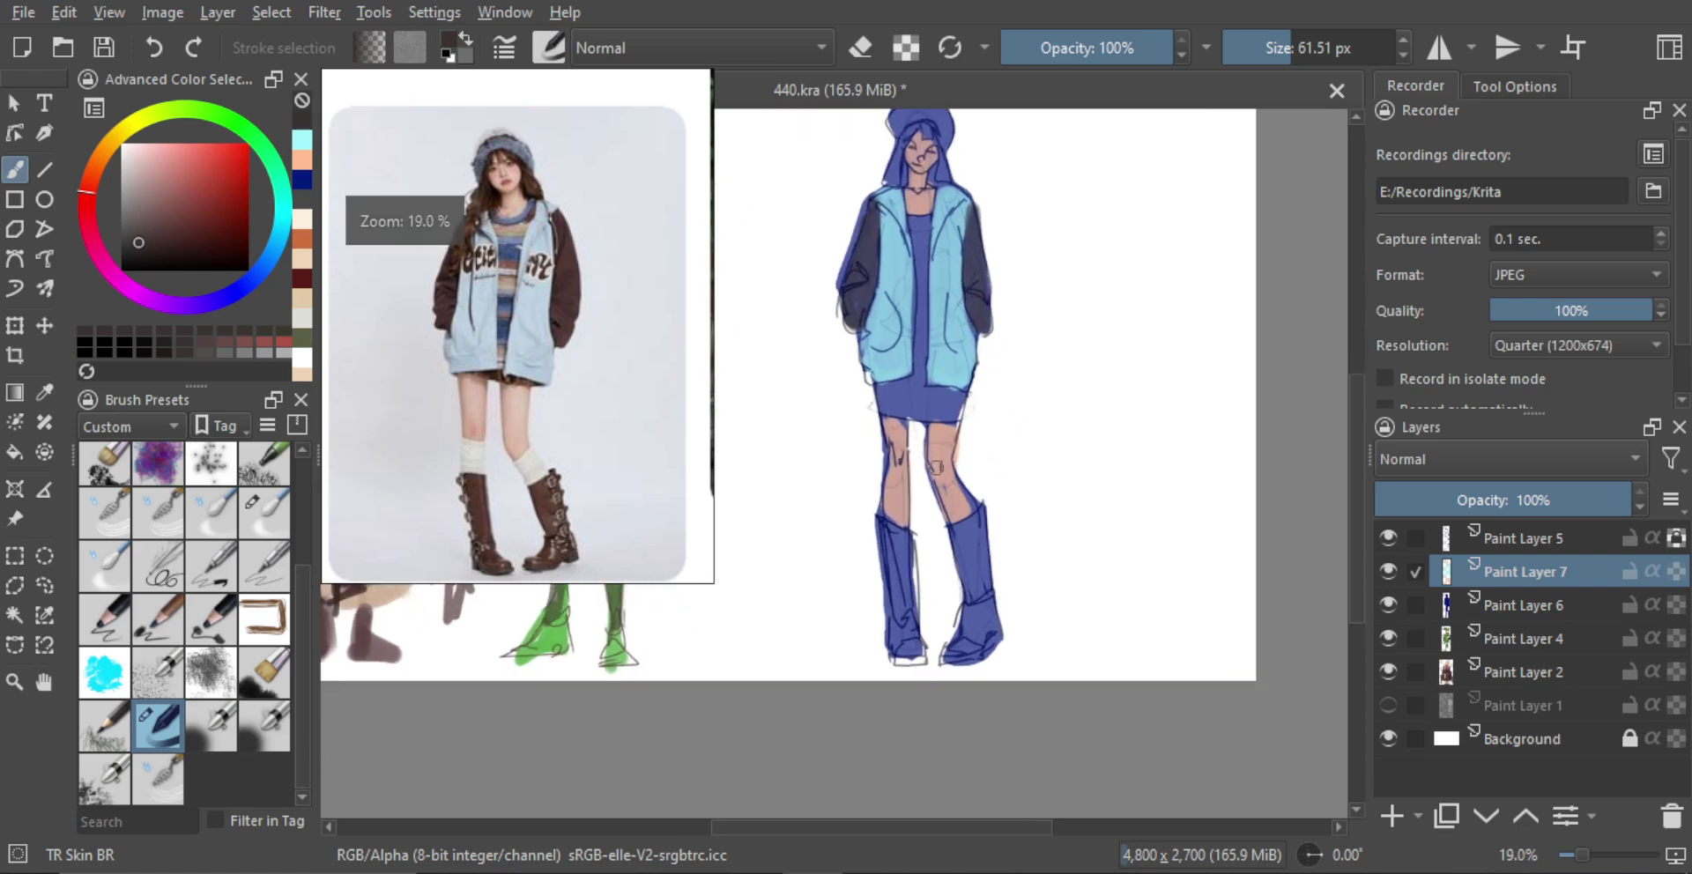
{"action": "left_click_drag", "start_coordinate": [886, 610], "coordinate": [890, 610]}
{"action": "mouse_move", "coordinate": [887, 529]}
{"action": "left_mouse_down"}
{"action": "mouse_move", "coordinate": [908, 657]}
{"action": "mouse_move", "coordinate": [900, 554]}
{"action": "left_mouse_up"}
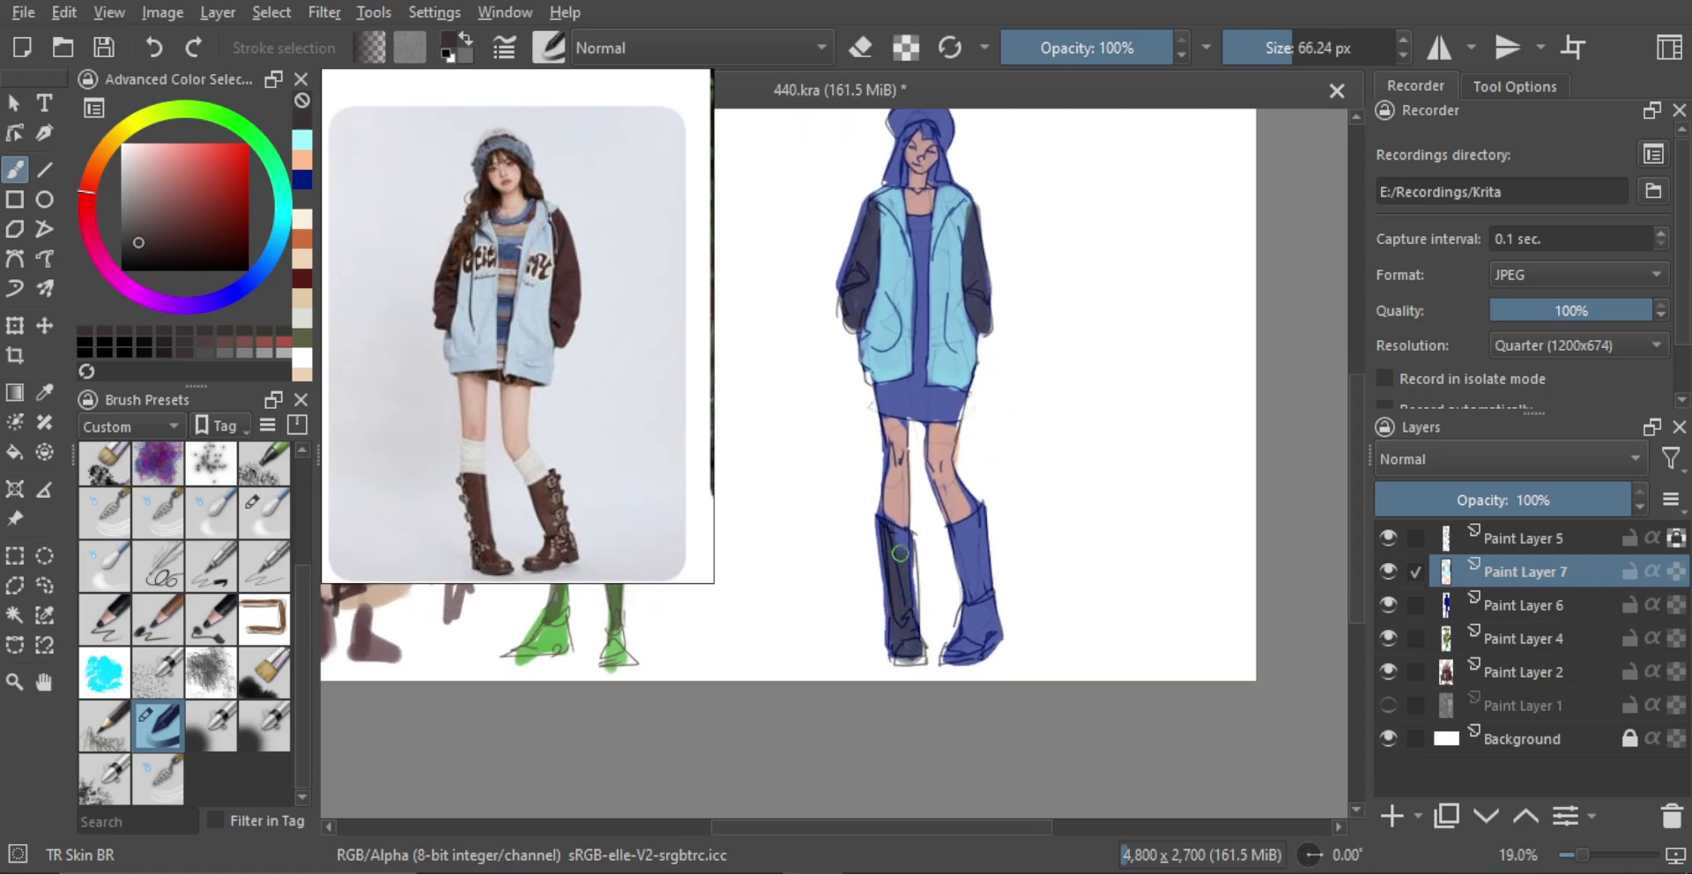
{"action": "mouse_move", "coordinate": [962, 637]}
{"action": "left_mouse_down"}
{"action": "mouse_move", "coordinate": [975, 521]}
{"action": "mouse_move", "coordinate": [982, 645]}
{"action": "left_mouse_up"}
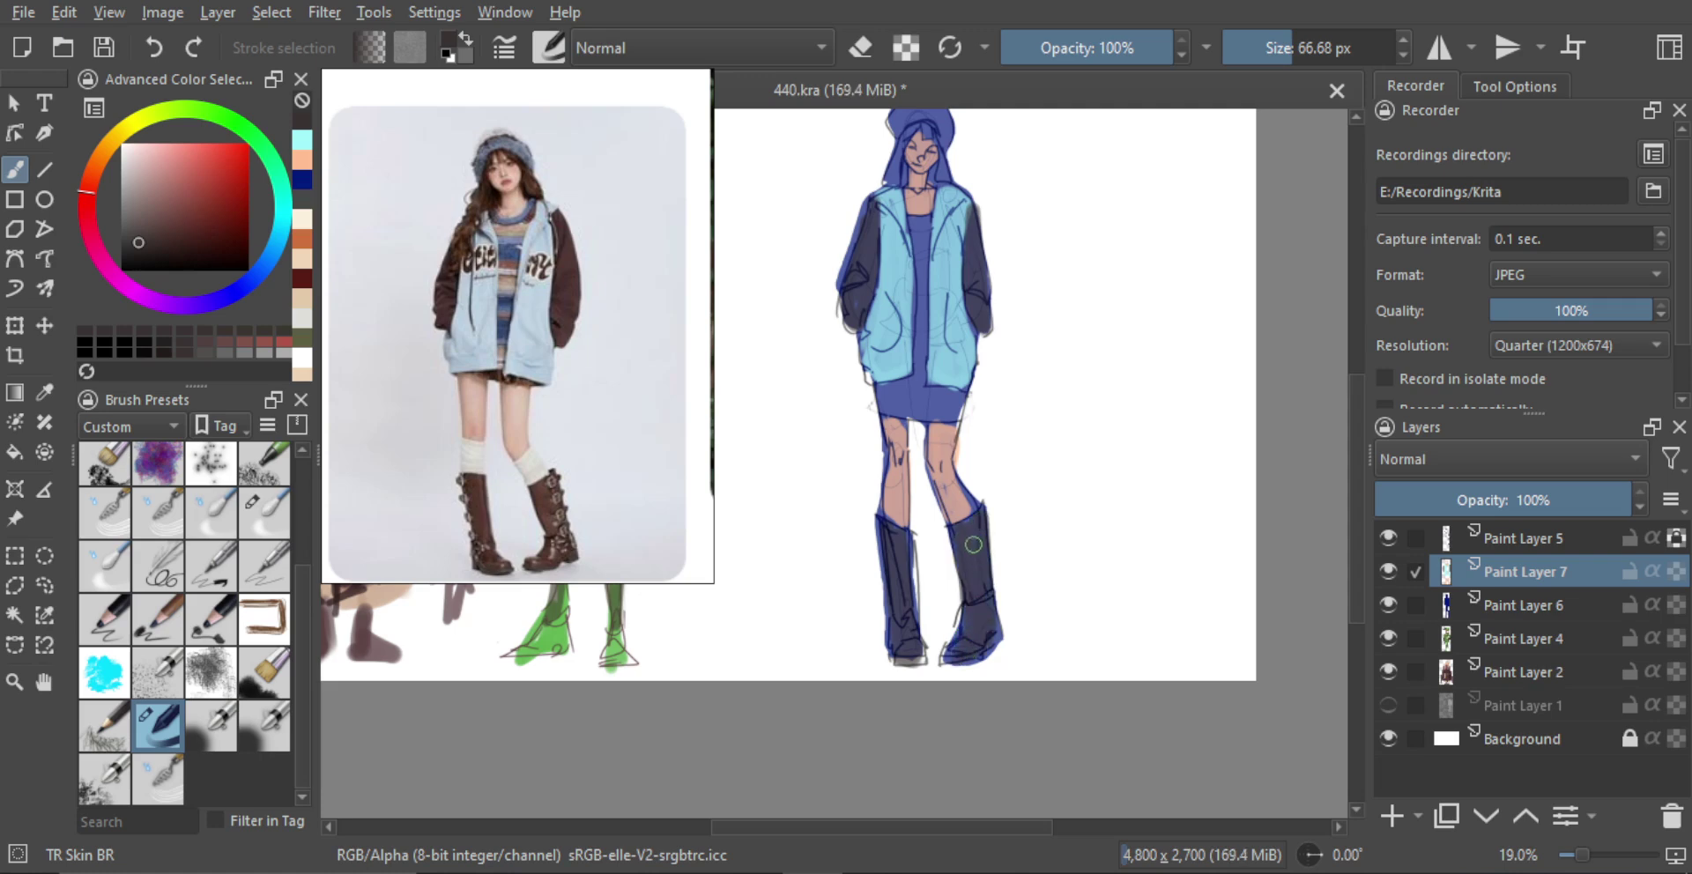
Sample the light blue of the jacket and paint the girl's hat with it
{"action": "left_click_drag", "start_coordinate": [986, 481], "coordinate": [991, 441]}
{"action": "left_click", "coordinate": [917, 381], "text": "alt"}
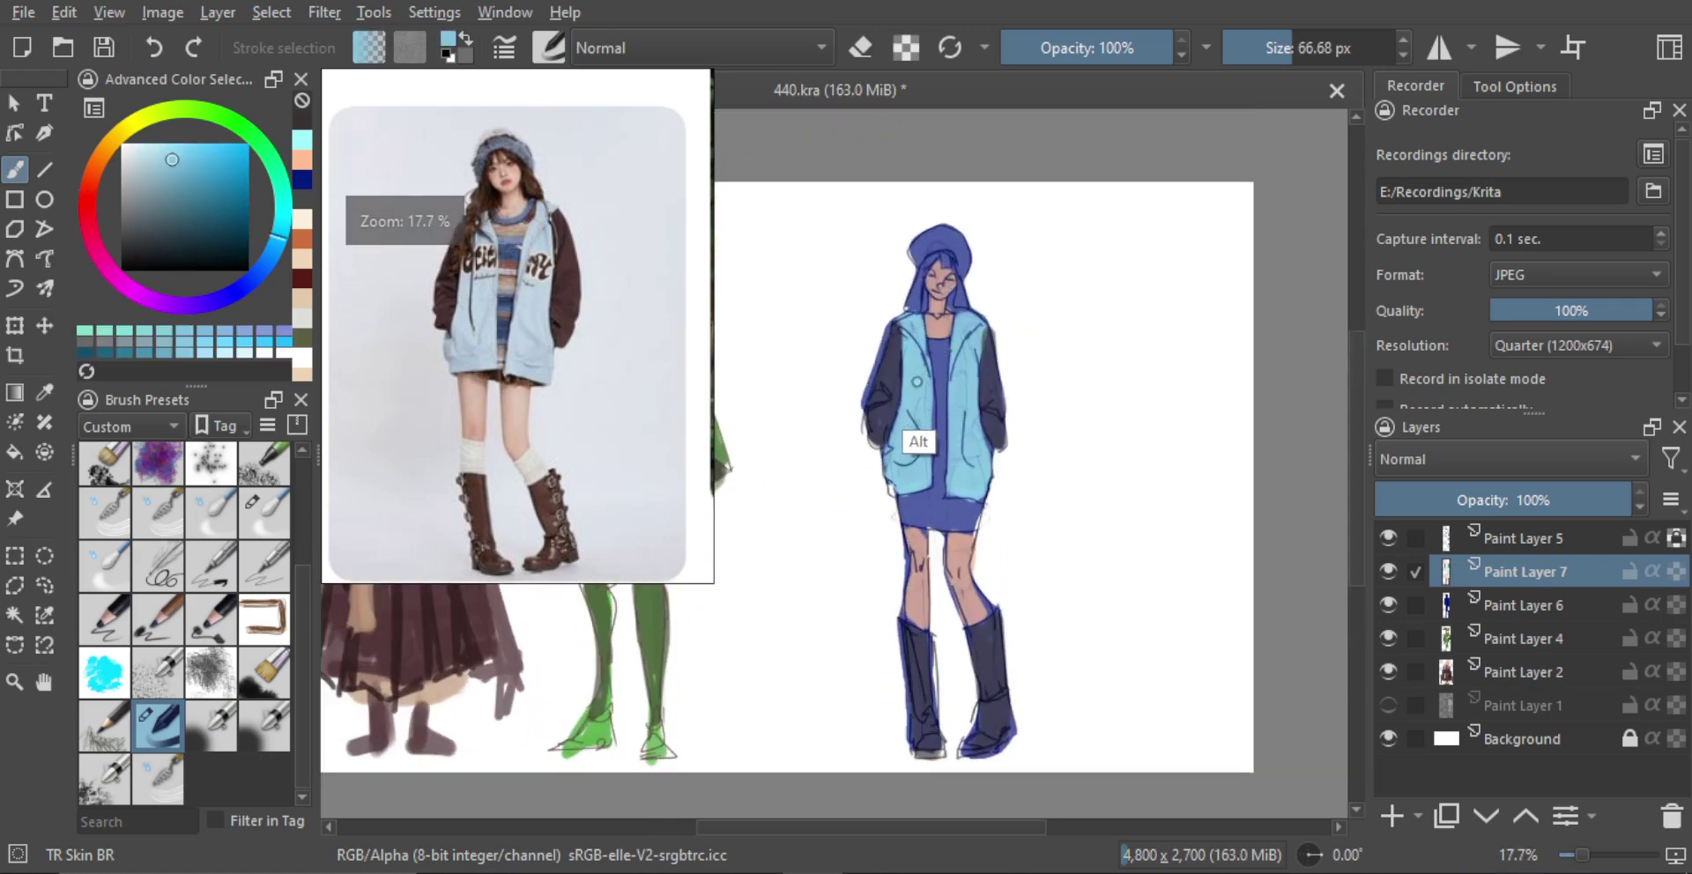
{"action": "left_click_drag", "start_coordinate": [931, 265], "coordinate": [936, 230]}
{"action": "mouse_move", "coordinate": [922, 250]}
{"action": "left_mouse_down"}
{"action": "mouse_move", "coordinate": [941, 232]}
{"action": "mouse_move", "coordinate": [977, 268]}
{"action": "left_mouse_up"}
Sample the dark sleeve colour and paint the hair around the face with the brush reduced to about 39 px
{"action": "key", "text": "["}
{"action": "left_click", "coordinate": [888, 377], "text": "ctrl"}
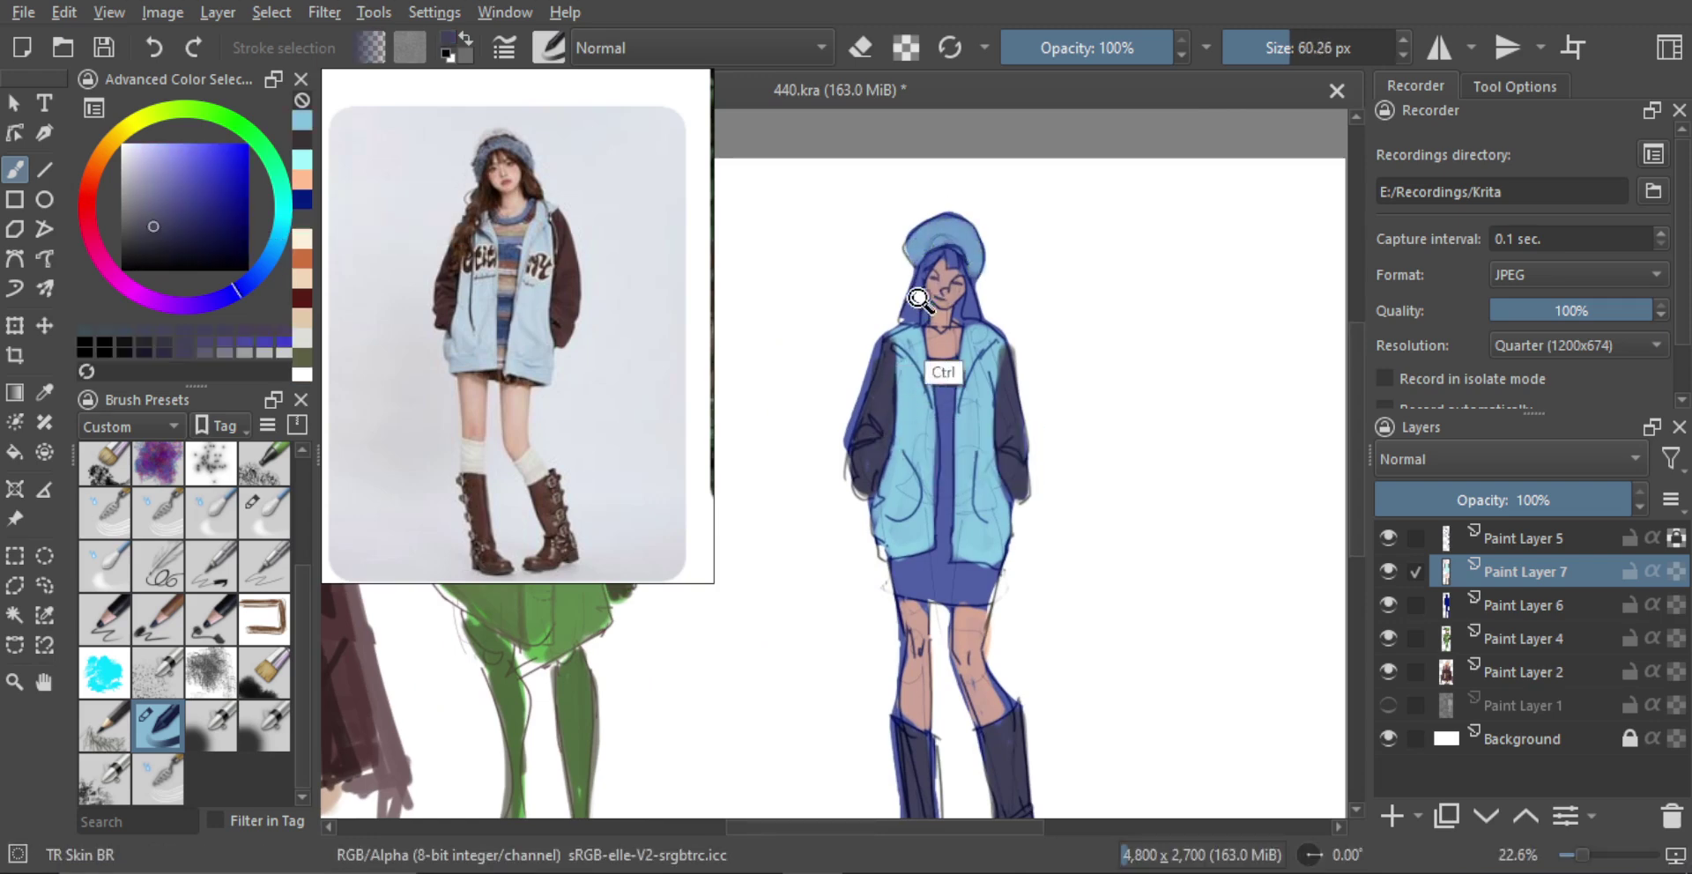
{"action": "scroll", "coordinate": [919, 300], "scroll_direction": "up", "scroll_amount": 1}
{"action": "key", "text": "bracketleft"}
{"action": "key", "text": "bracketleft"}
{"action": "key", "text": "bracketleft"}
{"action": "key", "text": "bracketleft"}
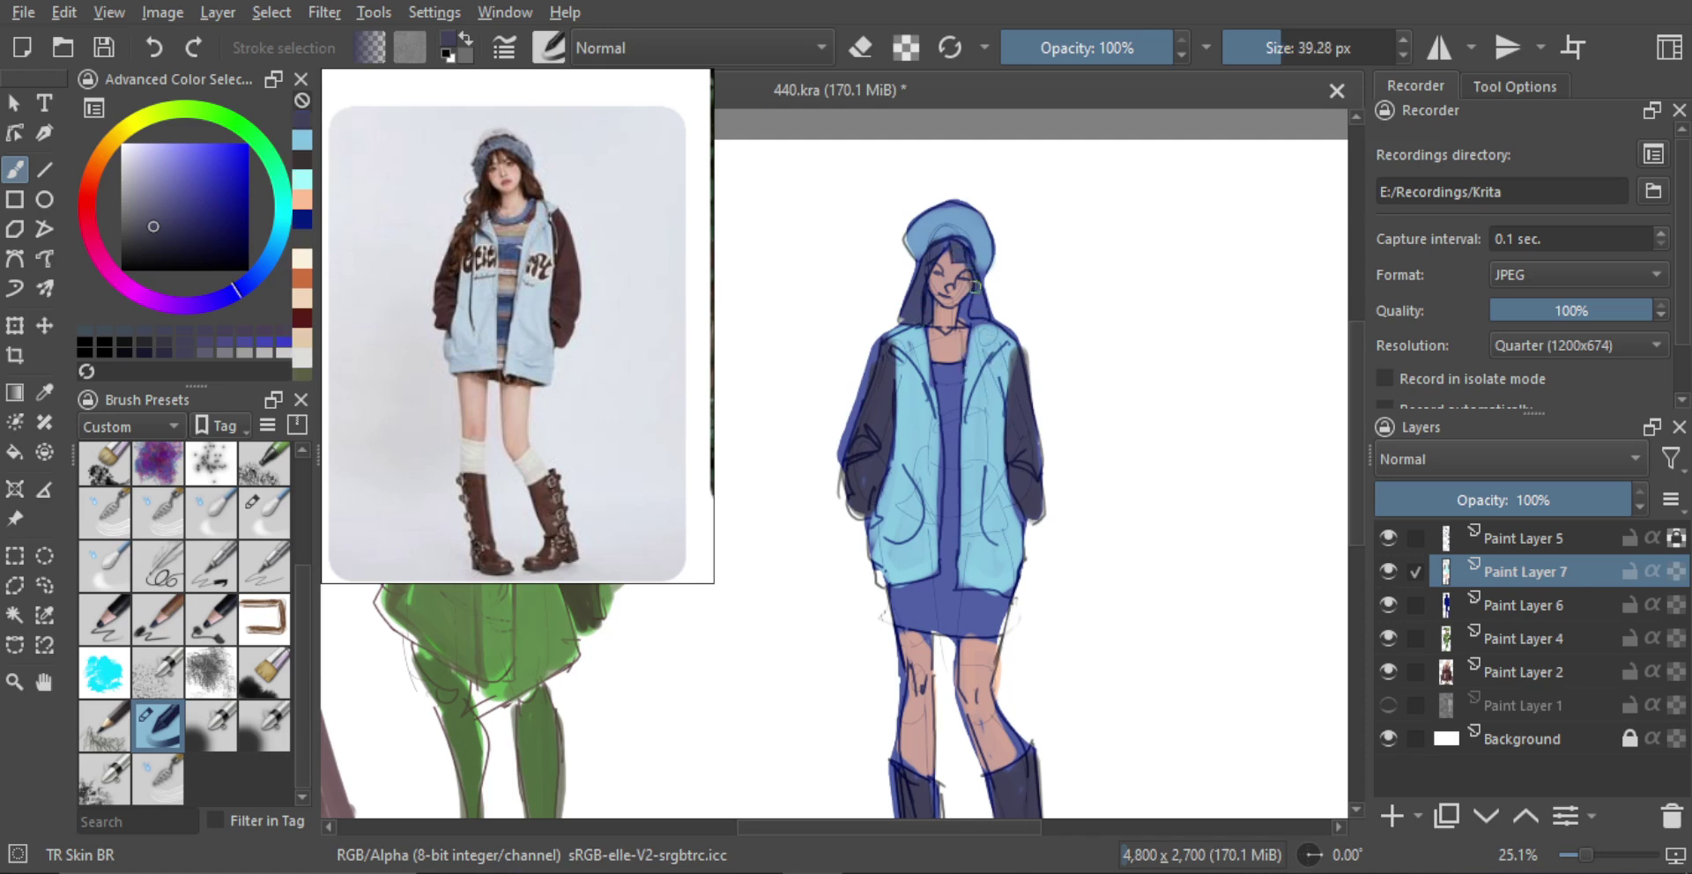
Check the figure without the colours of Paint Layer 7, and set the blue silhouette on Paint Layer 6 to 100% opacity
{"action": "scroll", "coordinate": [969, 306], "scroll_direction": "down", "scroll_amount": 5}
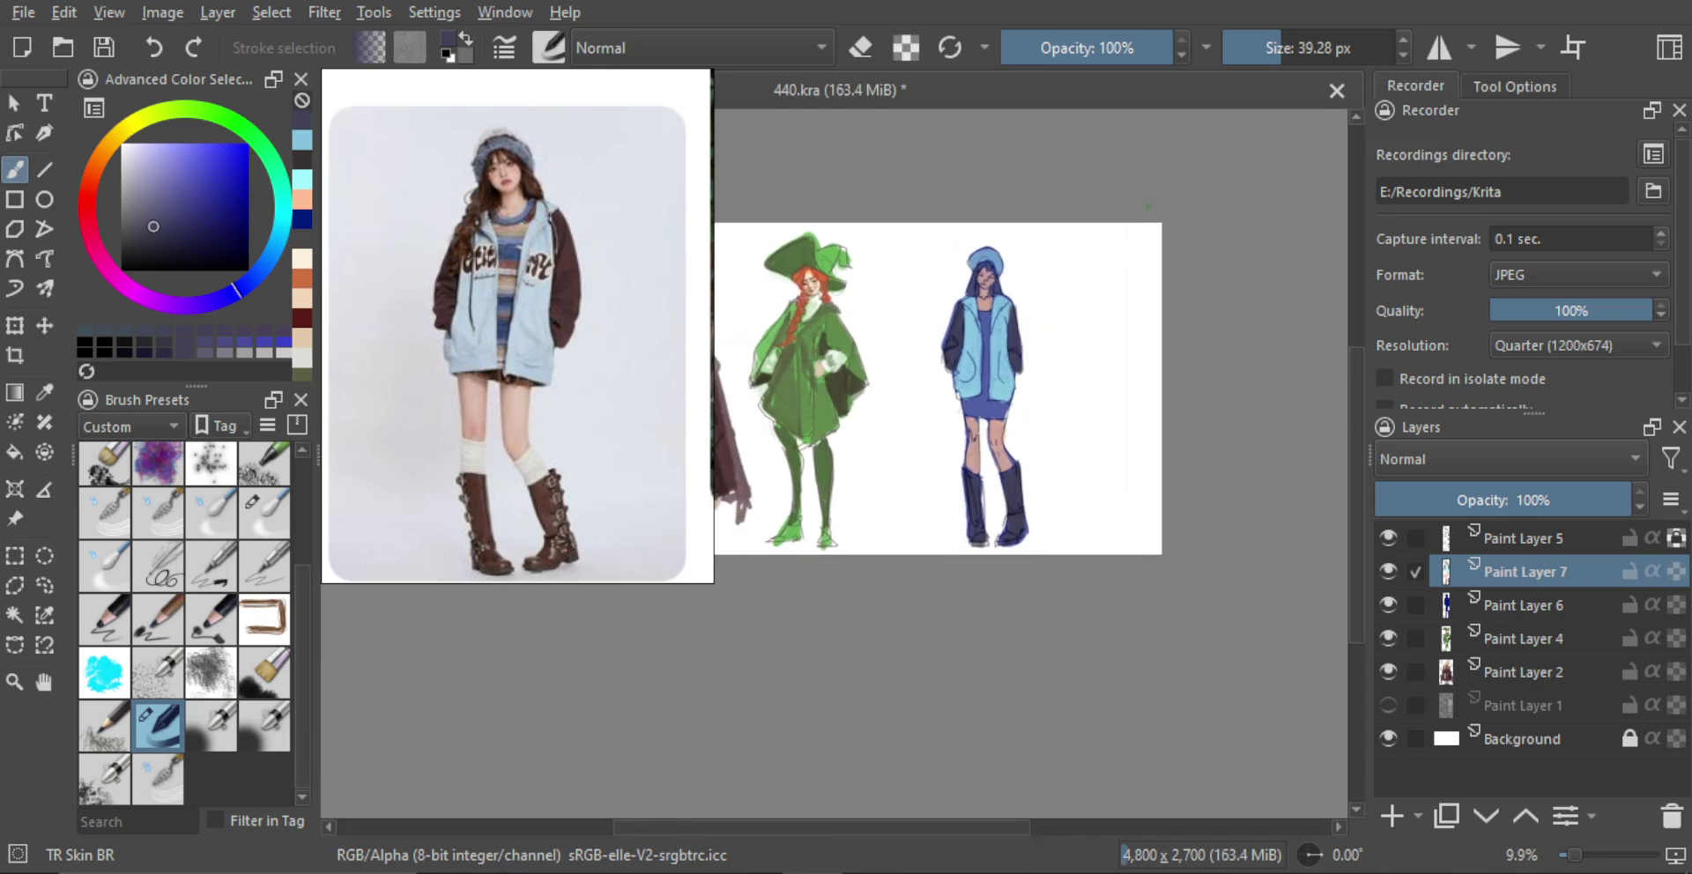
{"action": "left_click", "coordinate": [1388, 570]}
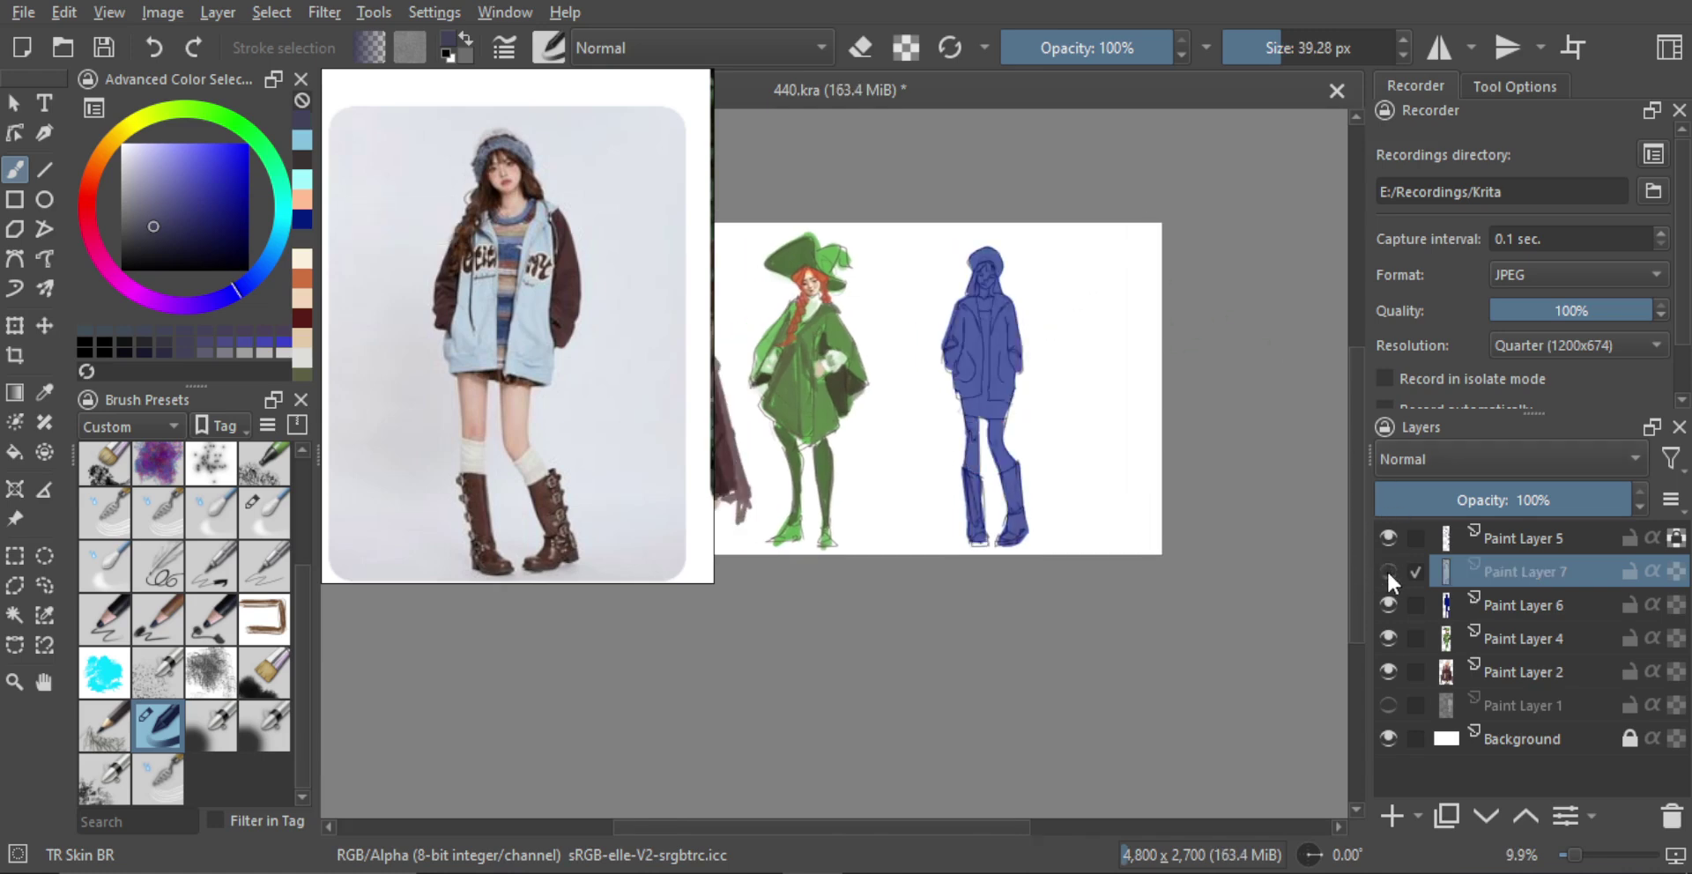
{"action": "left_click", "coordinate": [1387, 569]}
{"action": "left_click", "coordinate": [1464, 605]}
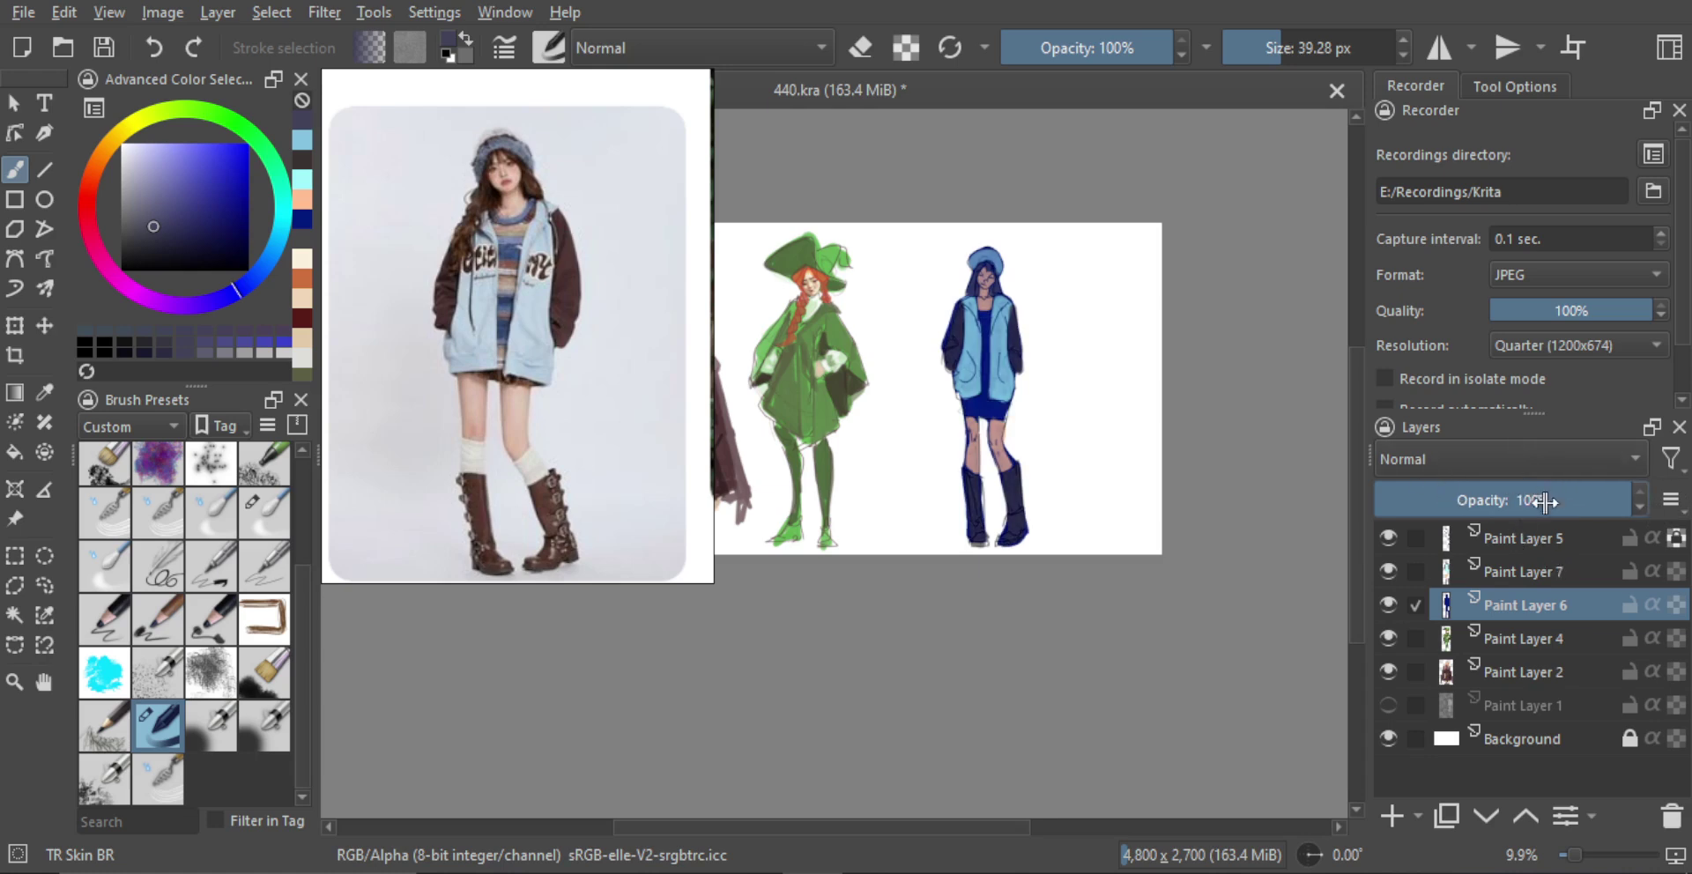
{"action": "left_click_drag", "start_coordinate": [1616, 497], "coordinate": [1548, 507]}
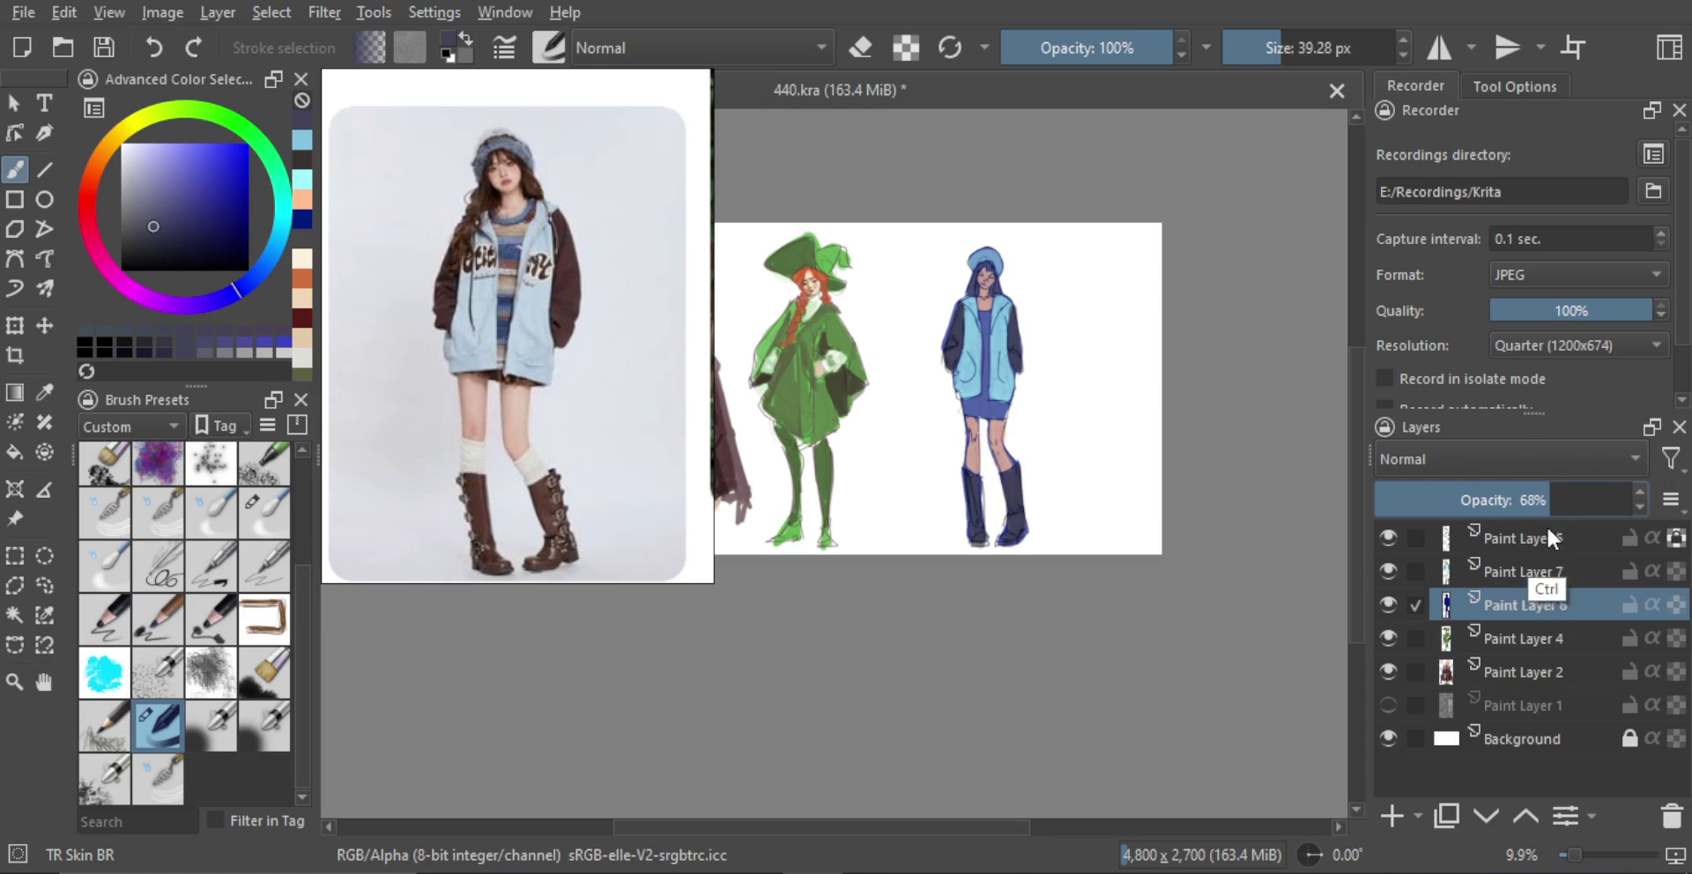
{"action": "left_click", "coordinate": [1536, 603]}
{"action": "key", "text": "ctrl+z"}
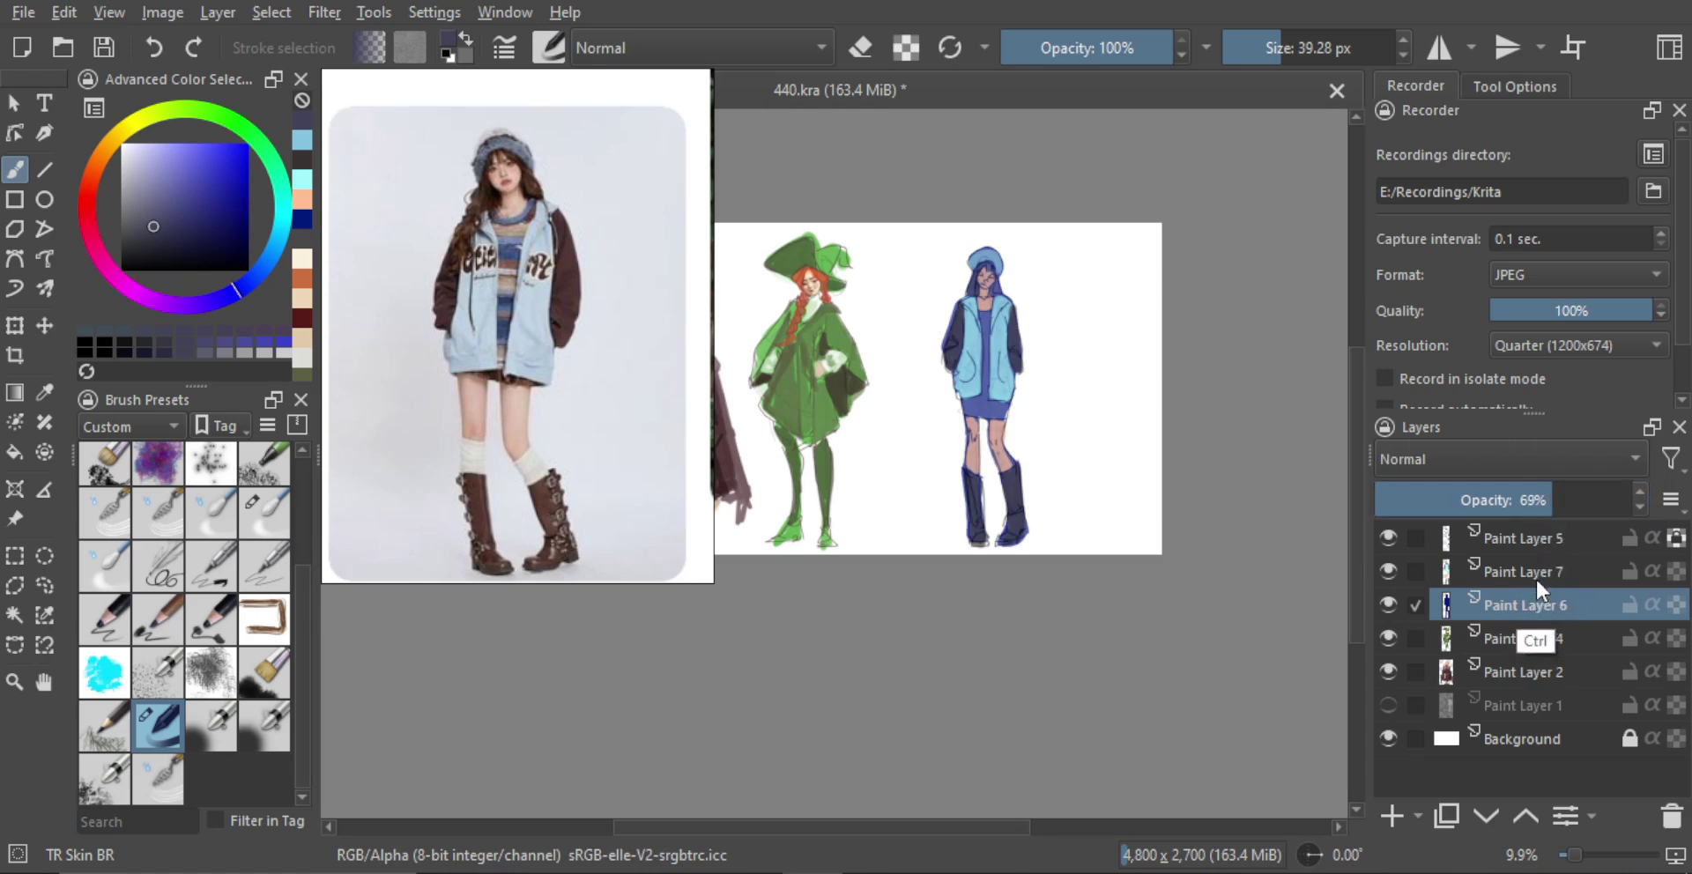
{"action": "key", "text": "ctrl+shift+z"}
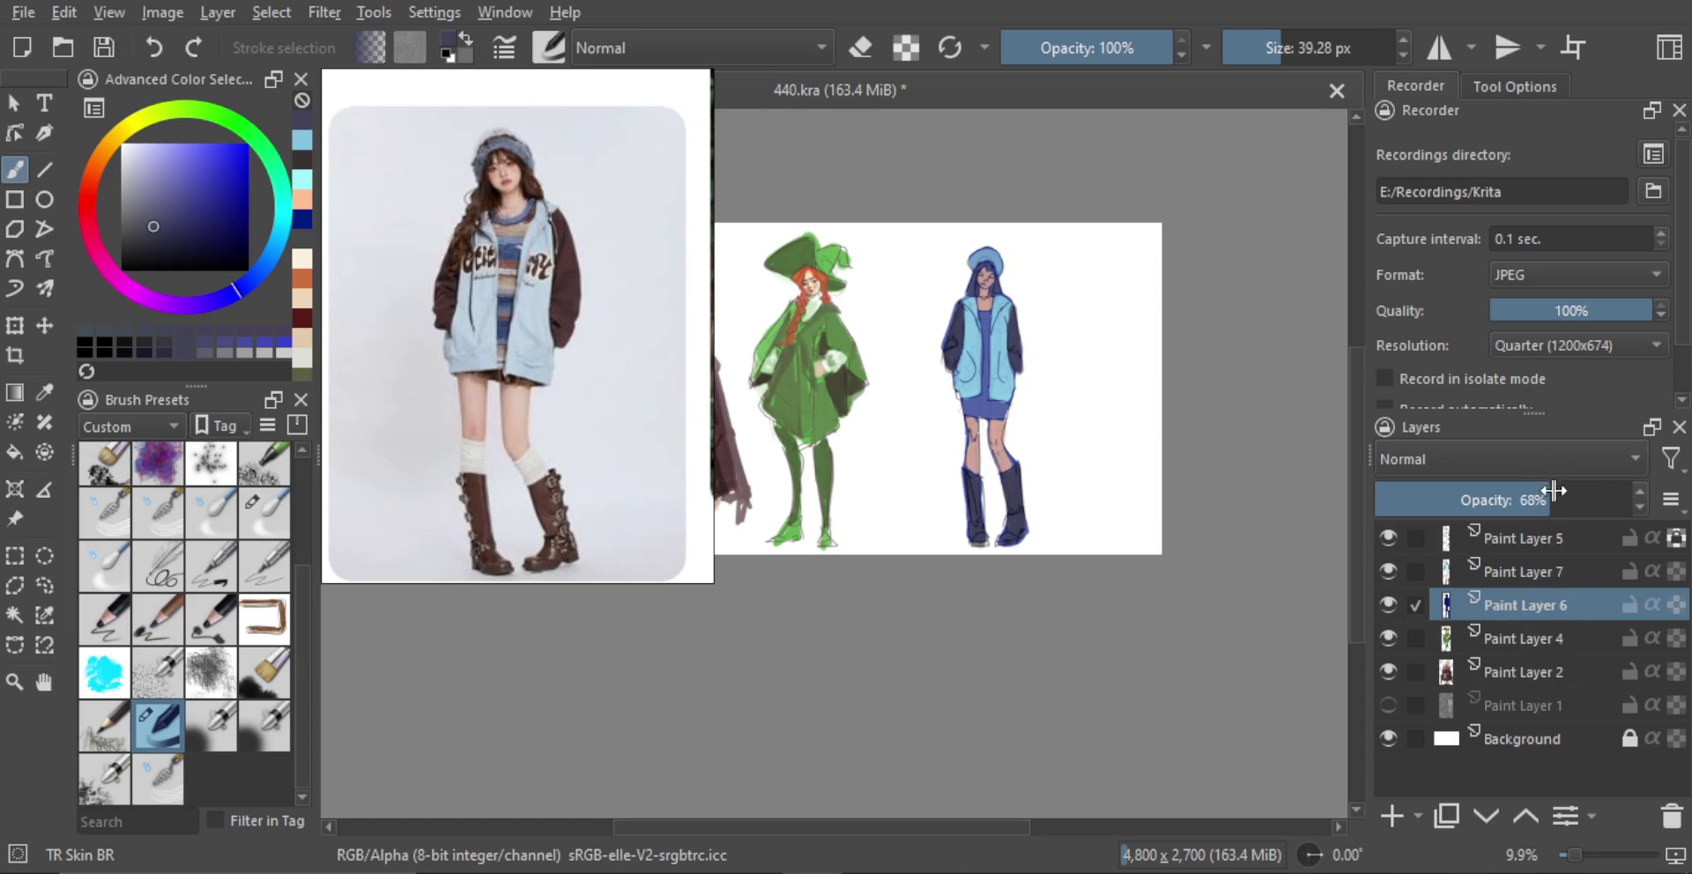
{"action": "left_click_drag", "start_coordinate": [1549, 494], "coordinate": [1632, 513]}
Lower the line sketch on Paint Layer 5 to 52% opacity and merge it with Paint Layers 7 and 6
{"action": "left_click", "coordinate": [1549, 531]}
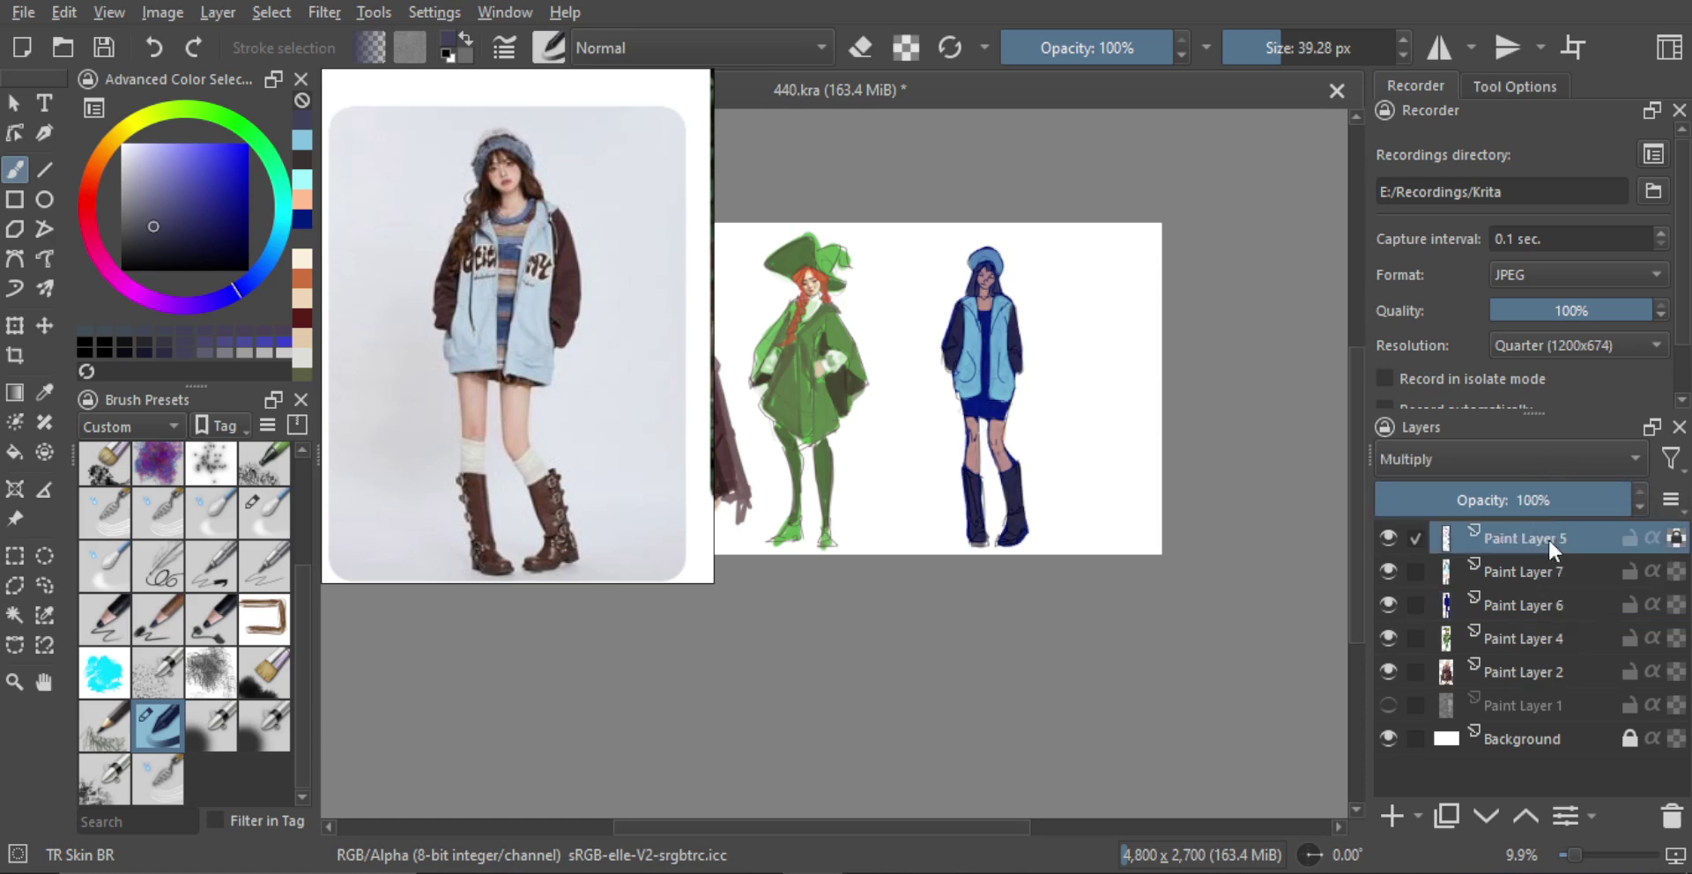
{"action": "left_click", "coordinate": [1388, 533]}
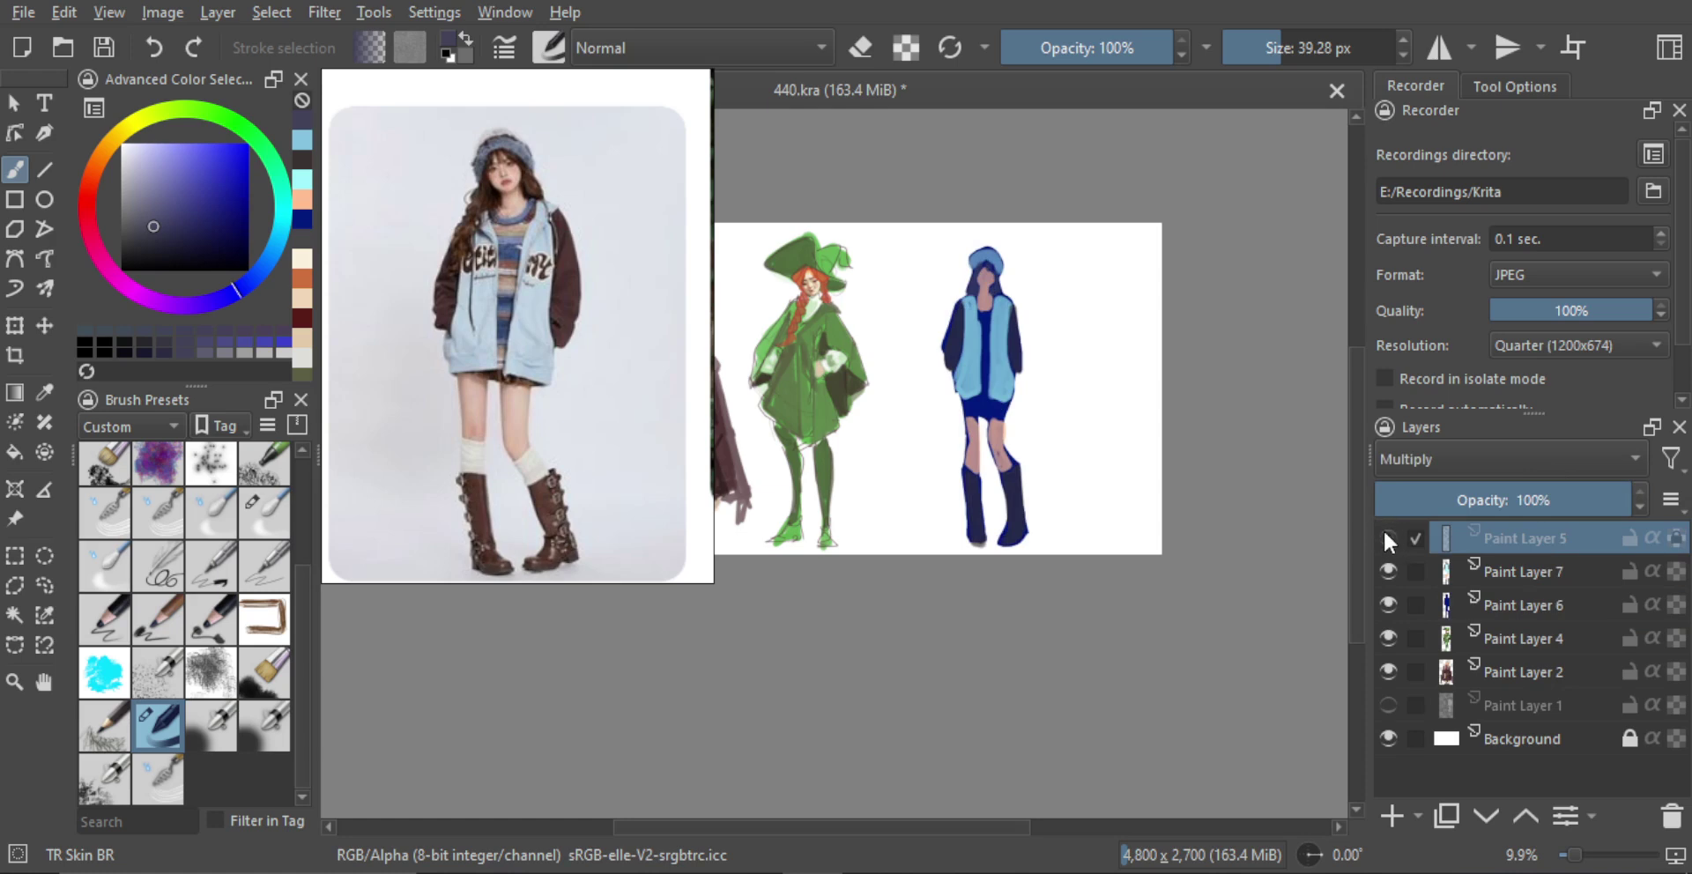
{"action": "left_click", "coordinate": [1389, 538]}
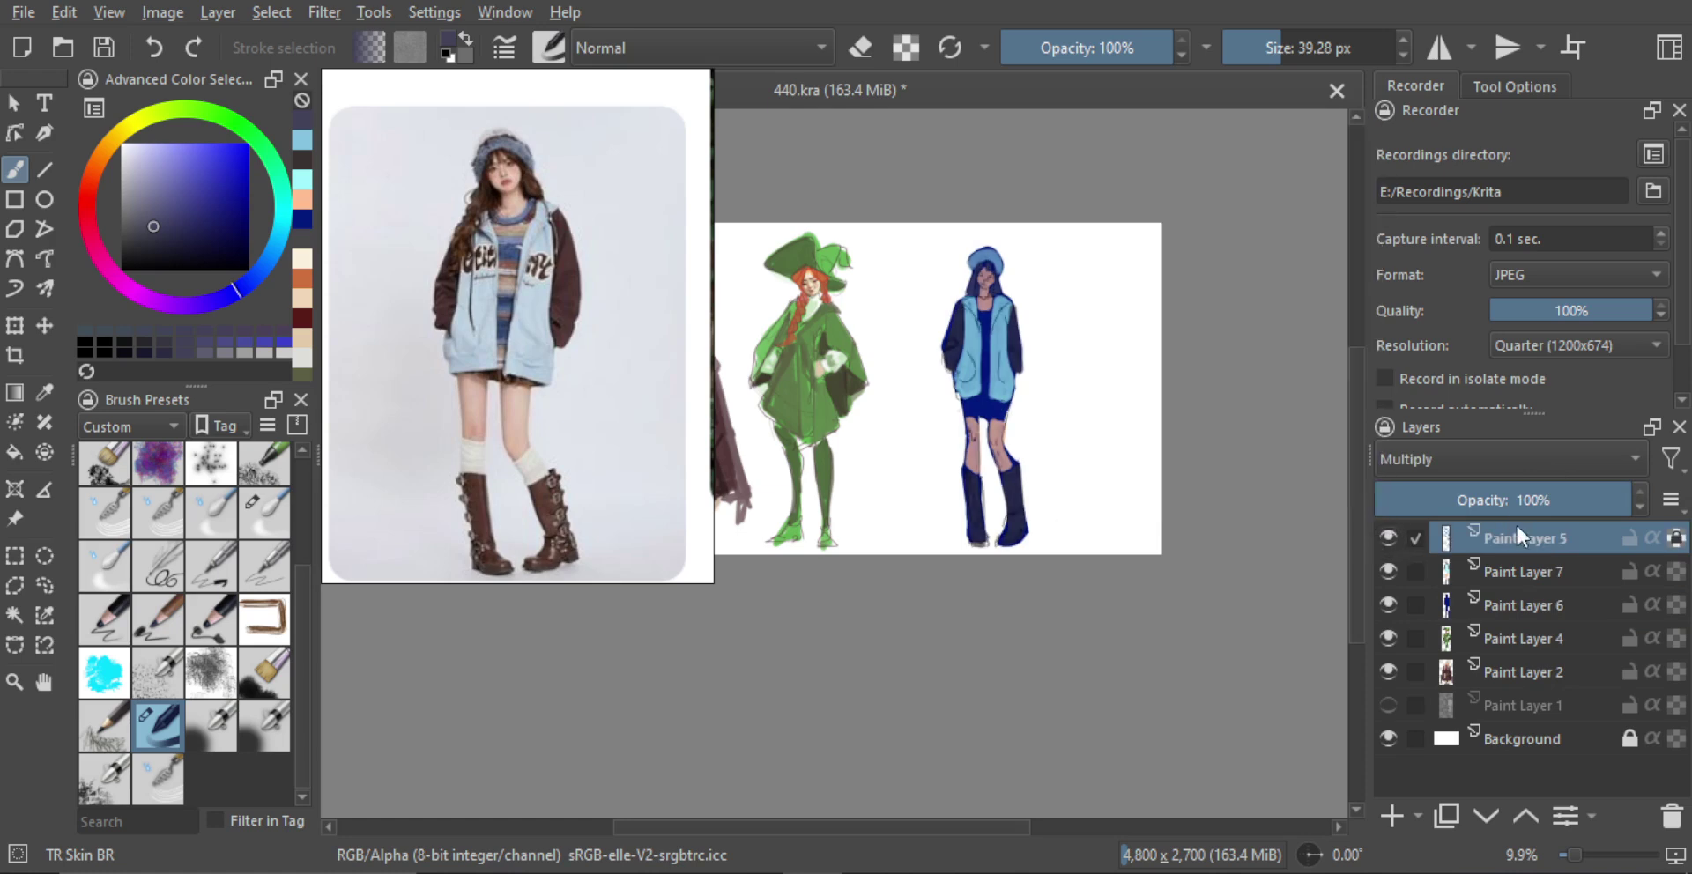
{"action": "left_click_drag", "start_coordinate": [1547, 494], "coordinate": [1498, 507]}
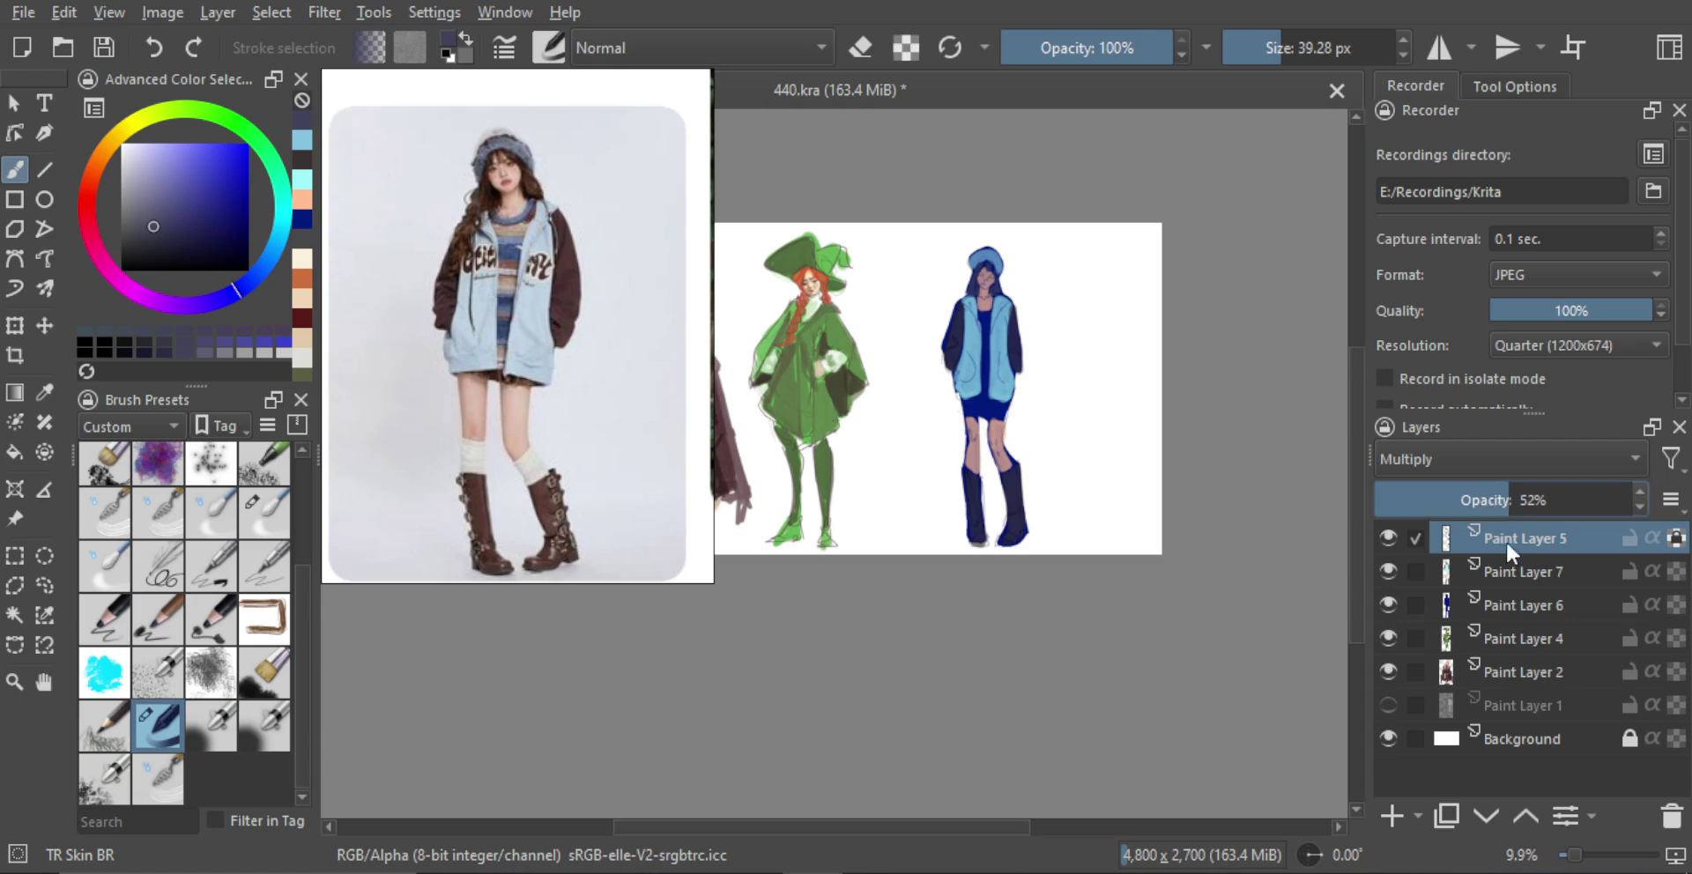
{"action": "left_click", "coordinate": [1531, 607], "text": "shift"}
{"action": "key", "text": "ctrl+e"}
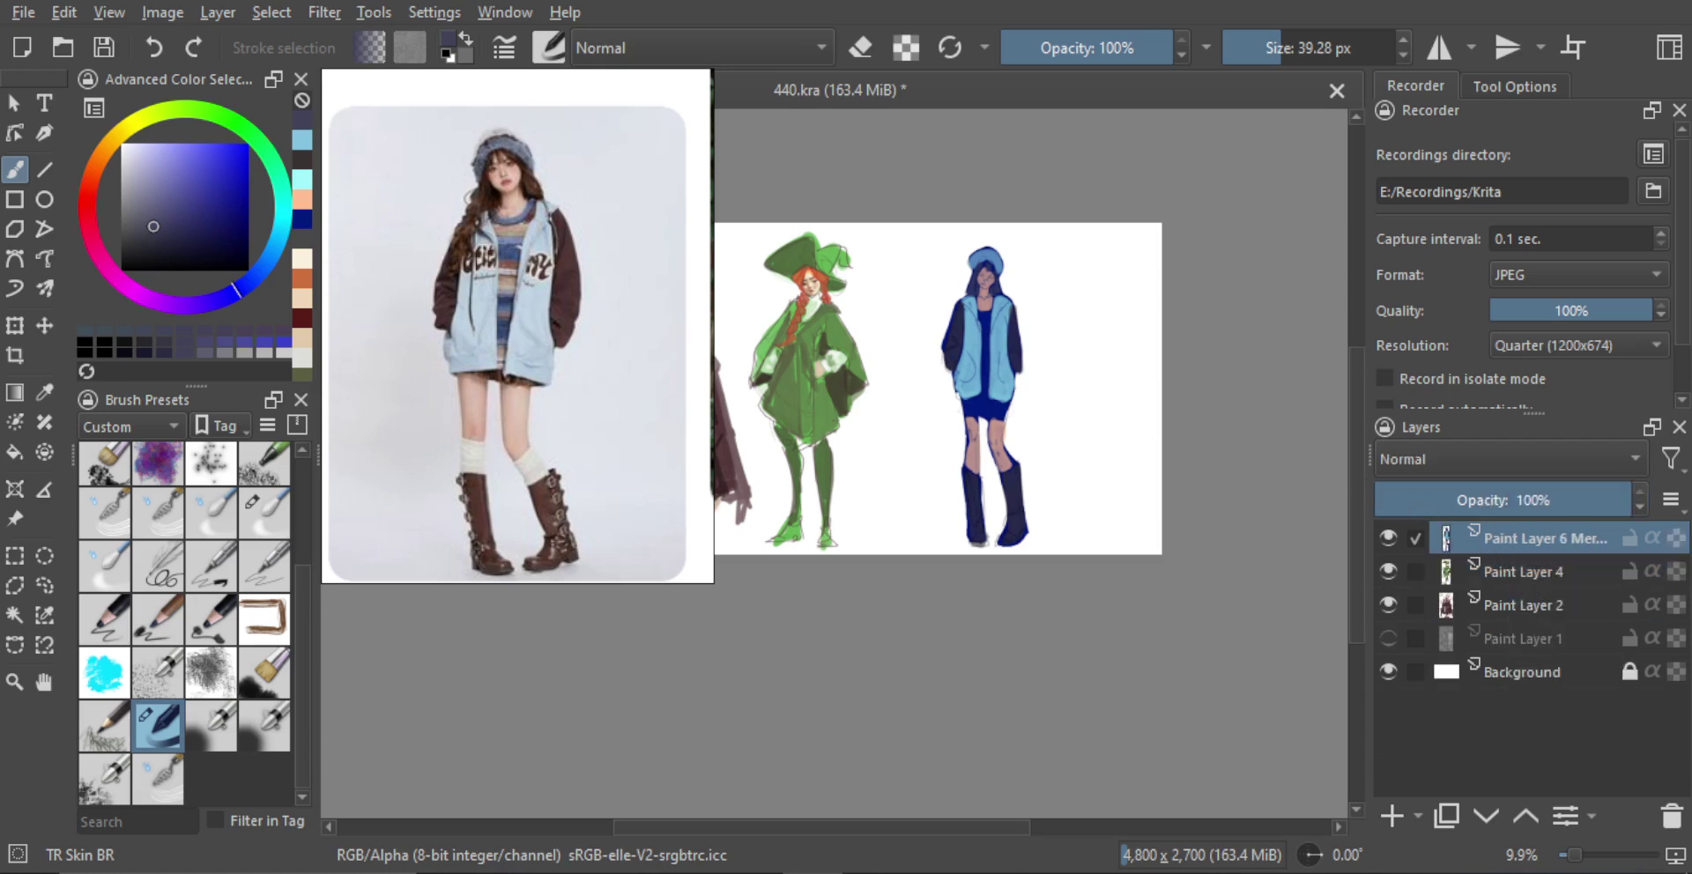
Sample the muted skin tone on the legs and paint over the sketch lines there with a brush of about 41 px
{"action": "left_click_drag", "start_coordinate": [1023, 400], "coordinate": [1043, 416]}
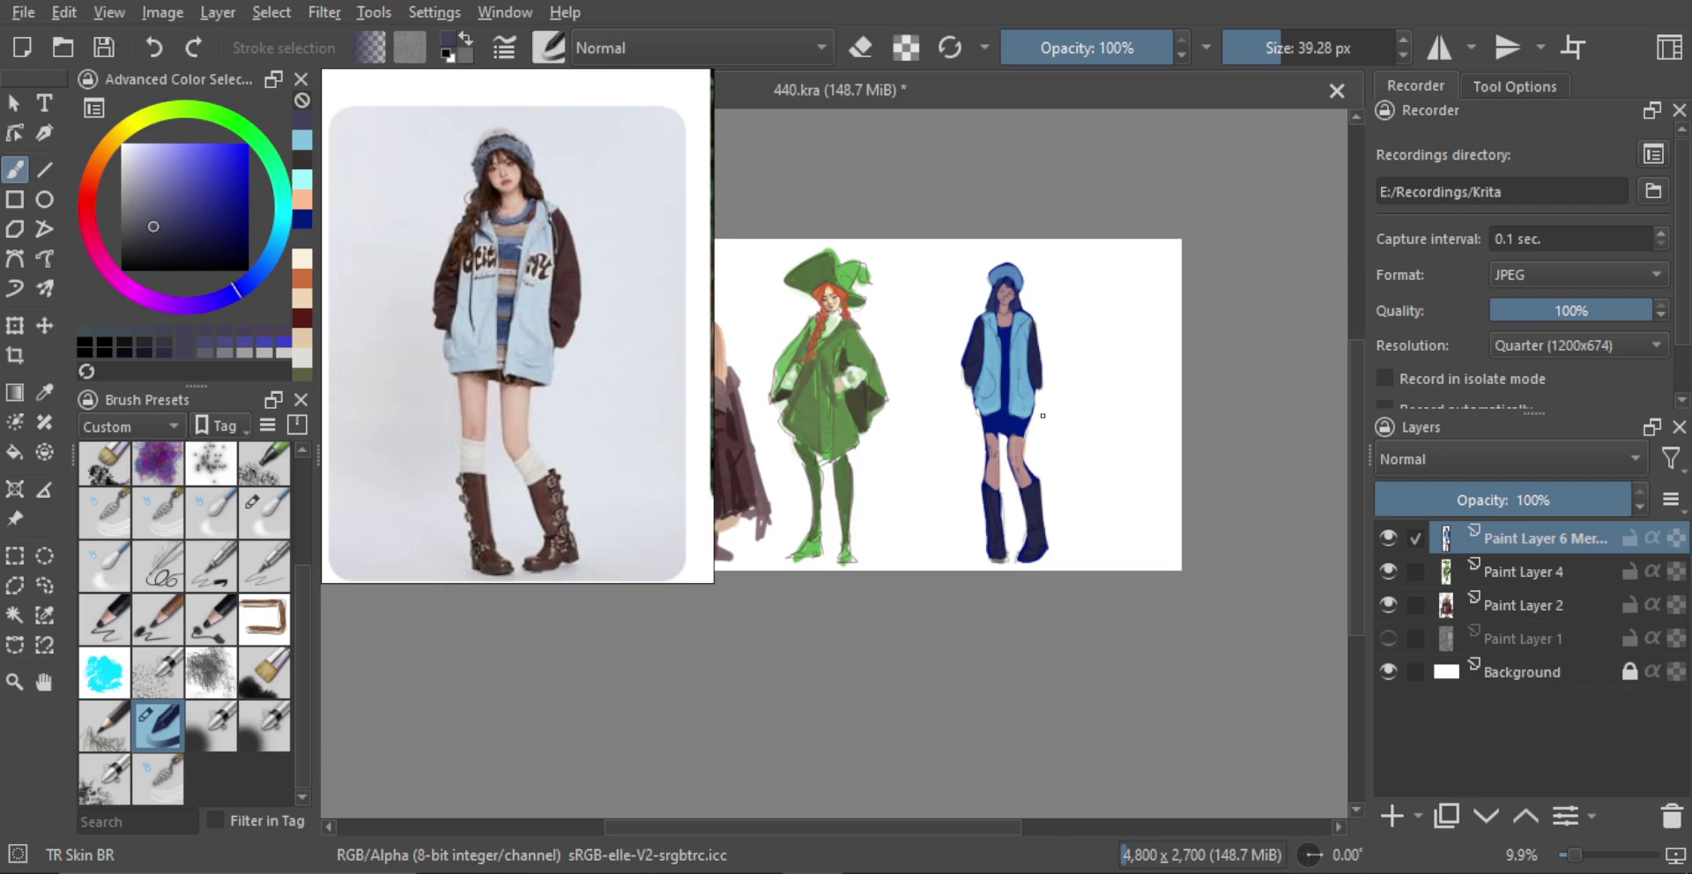
{"action": "scroll", "coordinate": [982, 481], "scroll_direction": "up", "scroll_amount": 6}
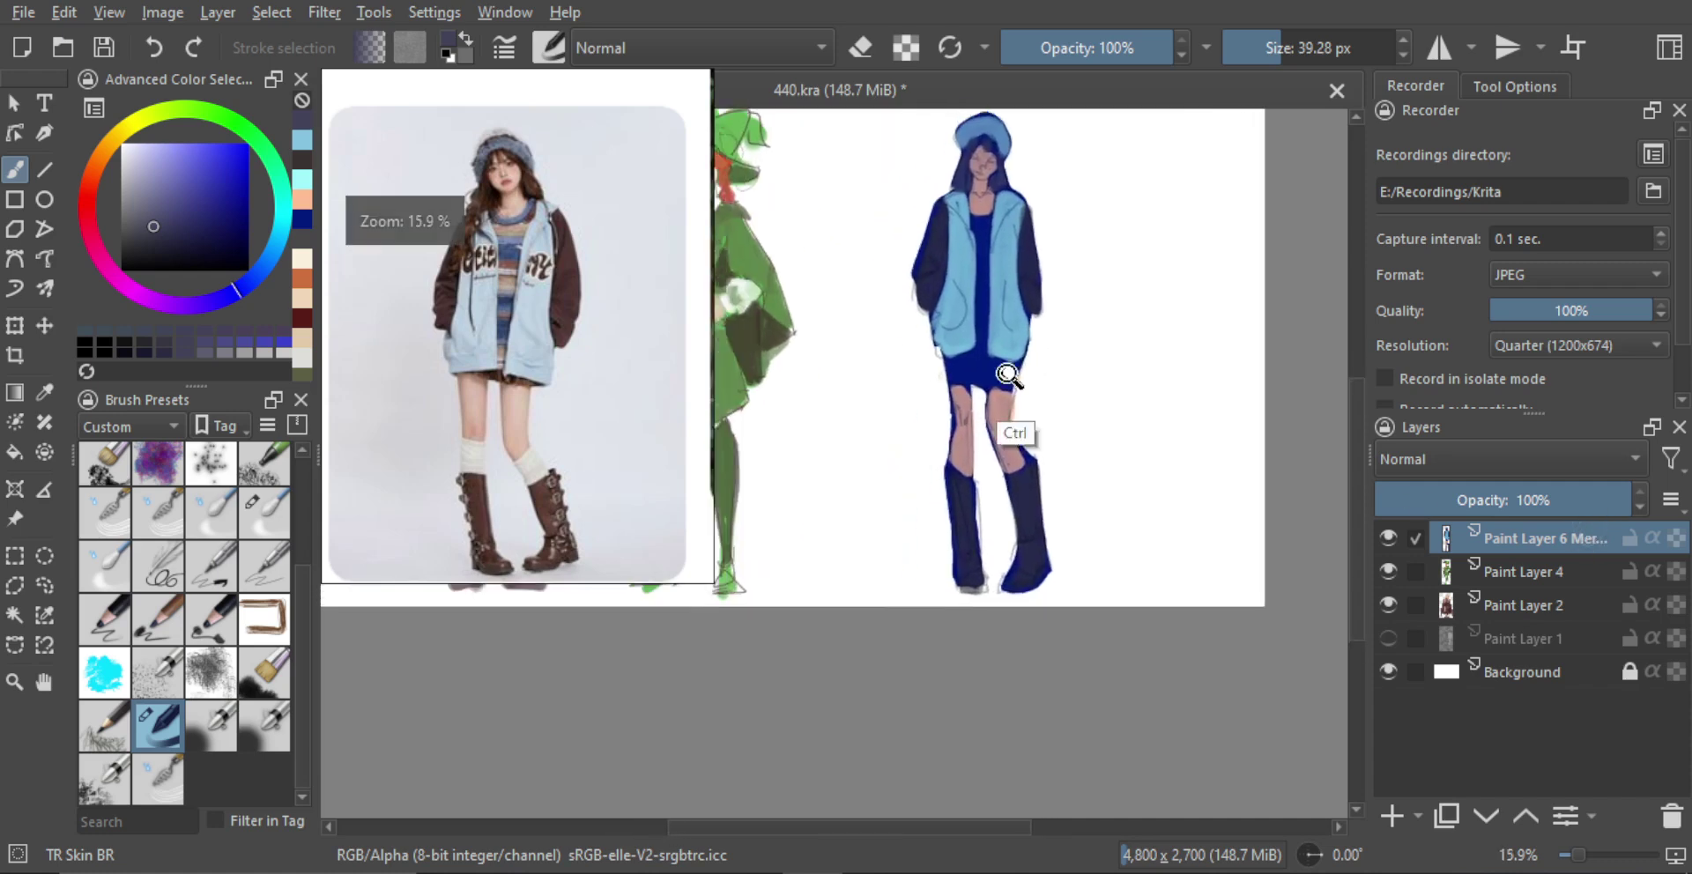
{"action": "left_click", "coordinate": [881, 484], "text": "ctrl"}
{"action": "scroll", "coordinate": [881, 490], "scroll_direction": "down", "scroll_amount": 1}
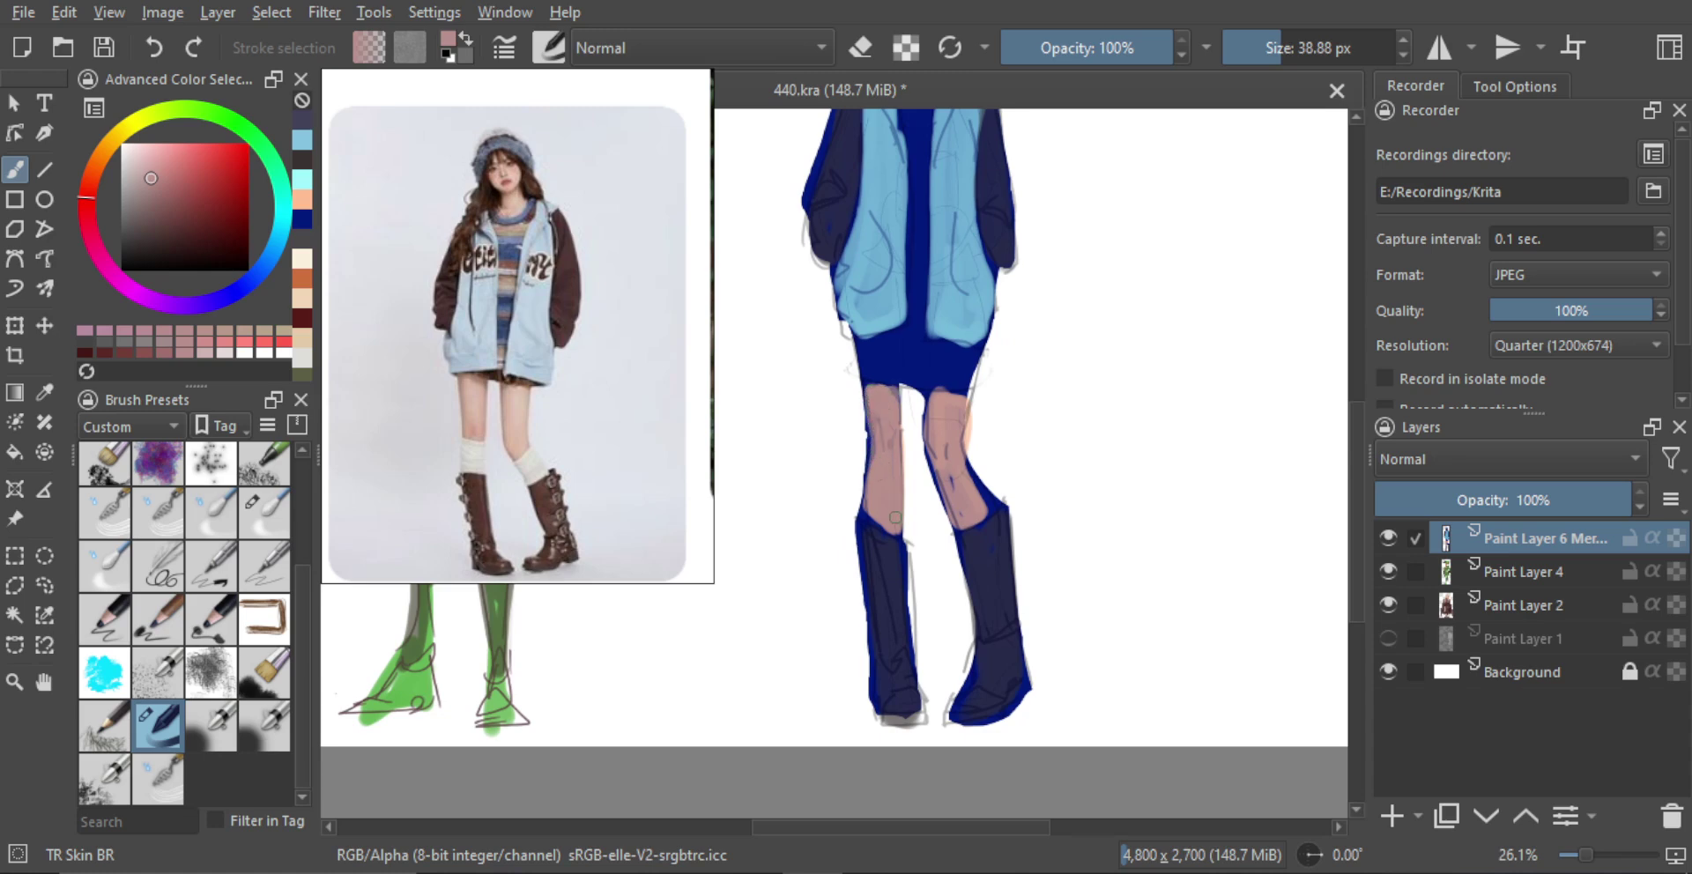
{"action": "mouse_move", "coordinate": [896, 471]}
{"action": "left_mouse_down"}
{"action": "mouse_move", "coordinate": [896, 428]}
{"action": "mouse_move", "coordinate": [946, 423]}
{"action": "left_mouse_up"}
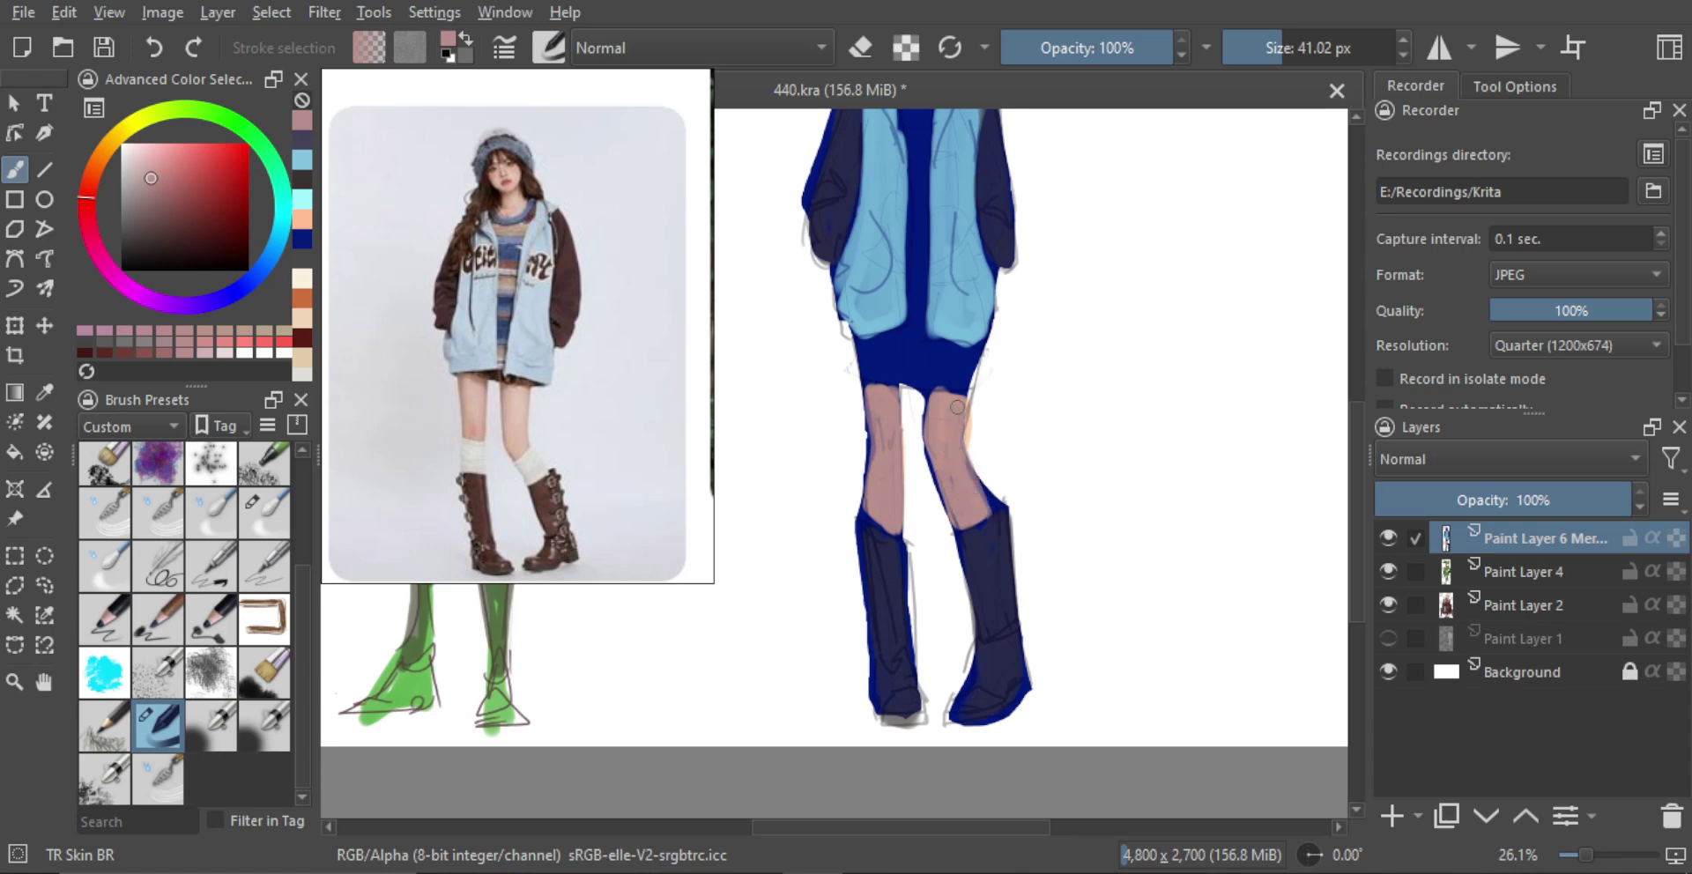
Add a new paint layer above the merged figure and choose a pale peach skin colour
{"action": "scroll", "coordinate": [958, 482], "scroll_direction": "down", "scroll_amount": 1}
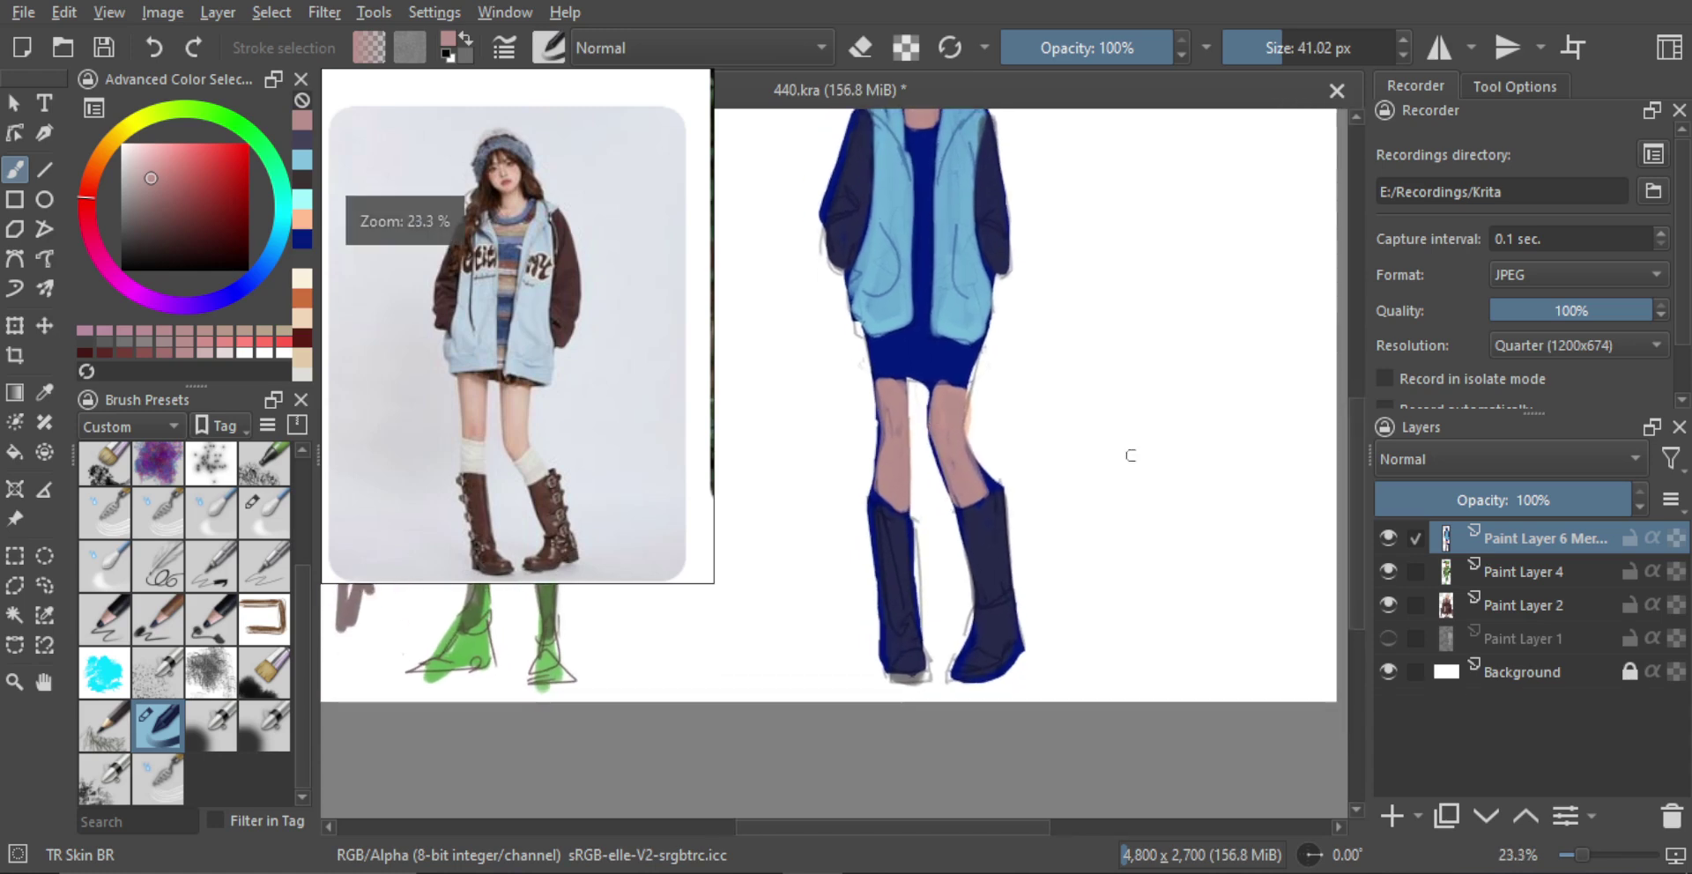
{"action": "left_click", "coordinate": [1393, 817]}
{"action": "scroll", "coordinate": [917, 476], "scroll_direction": "up", "scroll_amount": 3}
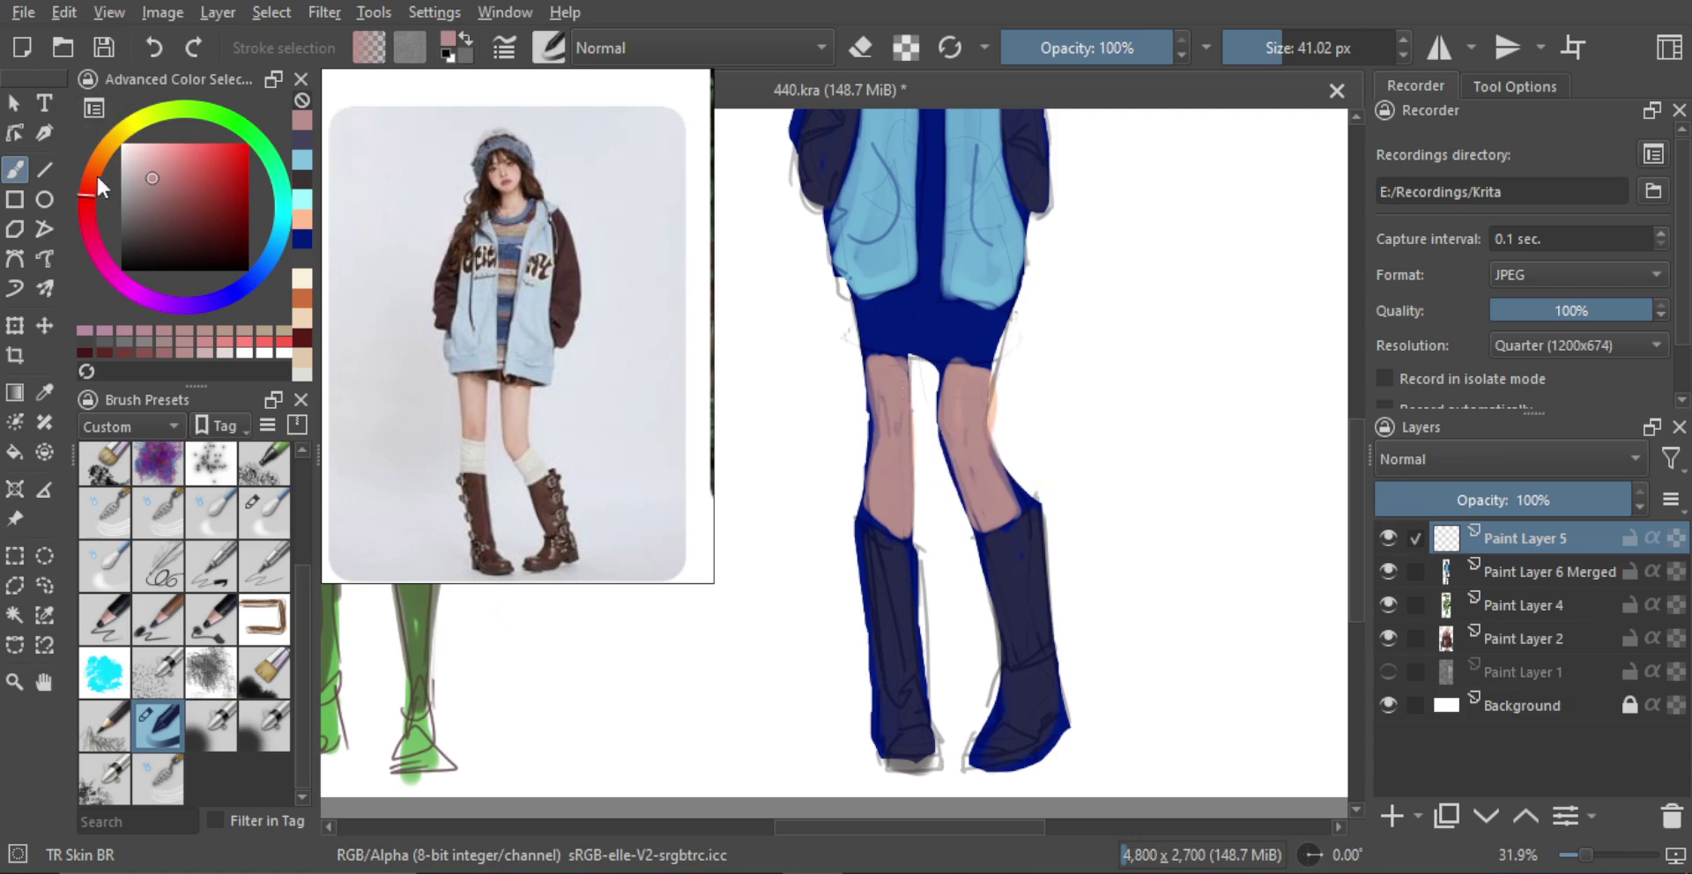
{"action": "left_click", "coordinate": [151, 154]}
{"action": "left_click_drag", "start_coordinate": [92, 180], "coordinate": [90, 175]}
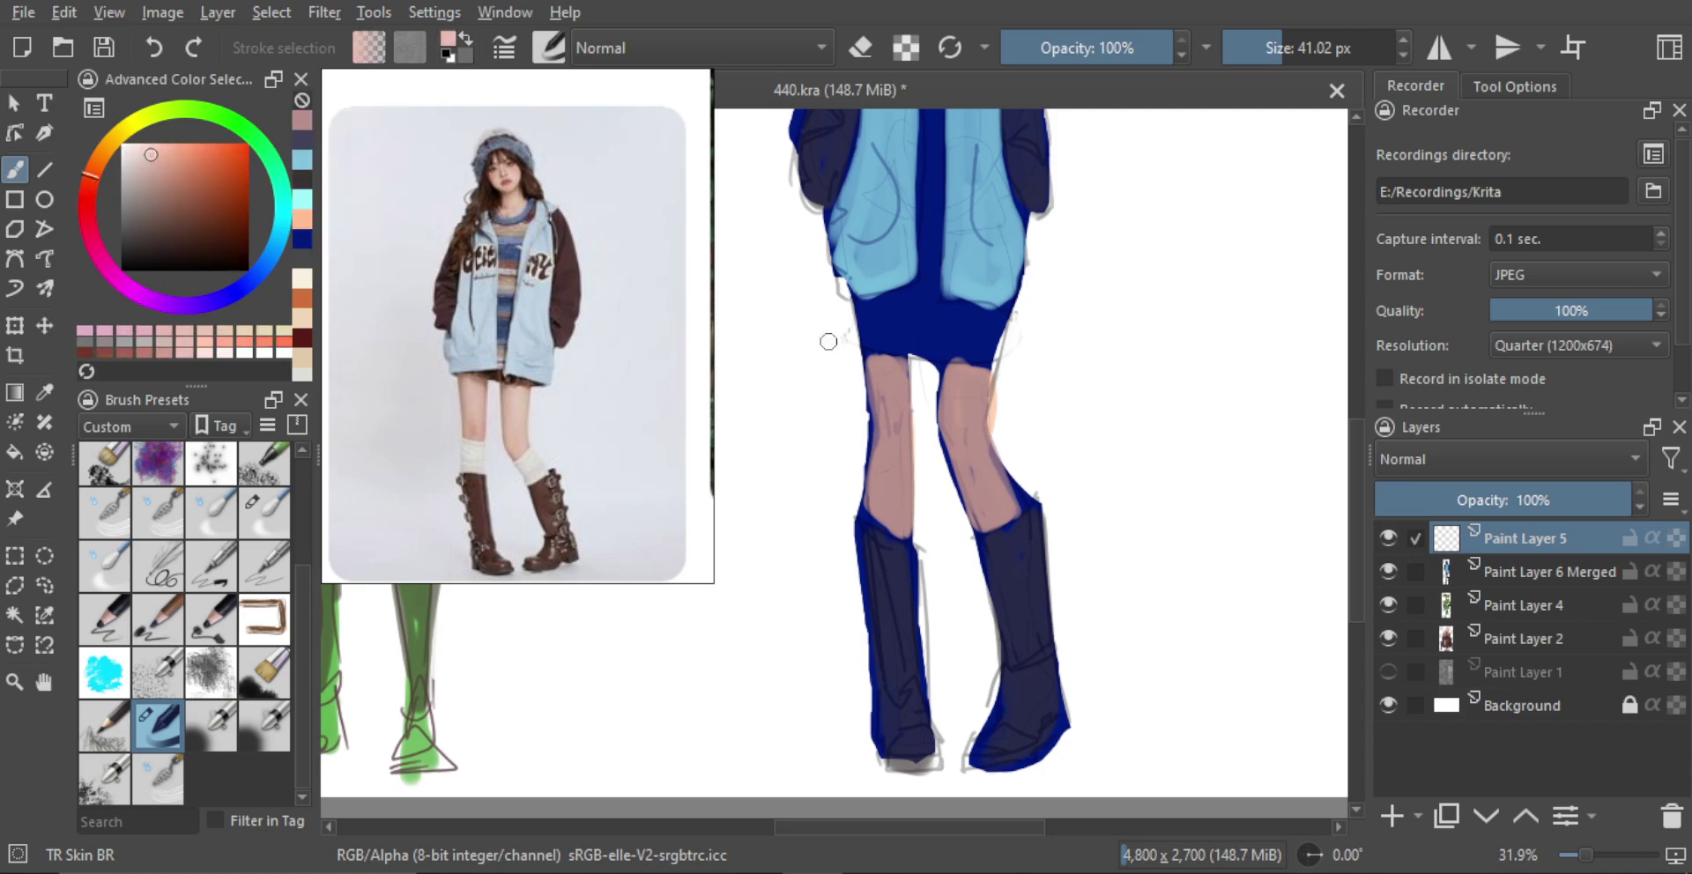
{"action": "scroll", "coordinate": [895, 386], "scroll_direction": "down", "scroll_amount": 2}
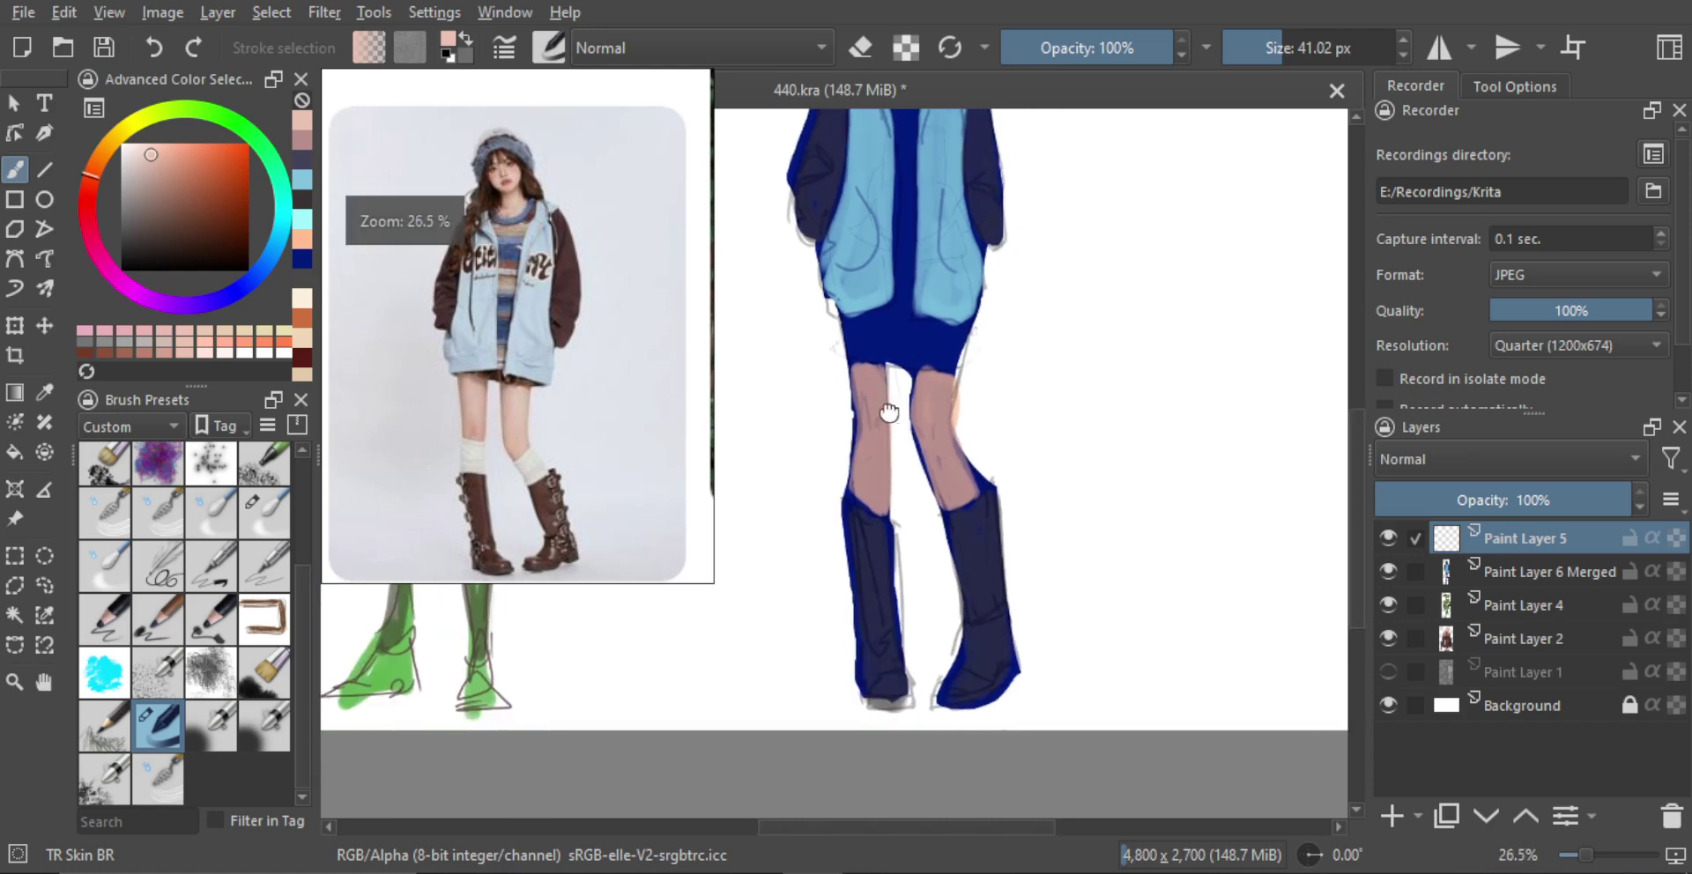
Paint pale peach highlights over the bare legs with the brush enlarged to about 95 px
{"action": "left_click_drag", "start_coordinate": [873, 382], "coordinate": [881, 386], "text": "shift"}
{"action": "mouse_move", "coordinate": [873, 446]}
{"action": "left_mouse_down", "text": "shift"}
{"action": "mouse_move", "coordinate": [861, 428]}
{"action": "mouse_move", "coordinate": [886, 419]}
{"action": "mouse_move", "coordinate": [886, 388]}
{"action": "mouse_move", "coordinate": [897, 455]}
{"action": "mouse_move", "coordinate": [895, 350]}
{"action": "mouse_move", "coordinate": [902, 398]}
{"action": "mouse_move", "coordinate": [868, 348]}
{"action": "left_mouse_up", "text": "shift"}
{"action": "scroll", "coordinate": [860, 446], "scroll_direction": "up", "scroll_amount": 2}
{"action": "key", "text": "e"}
{"action": "key", "text": "e"}
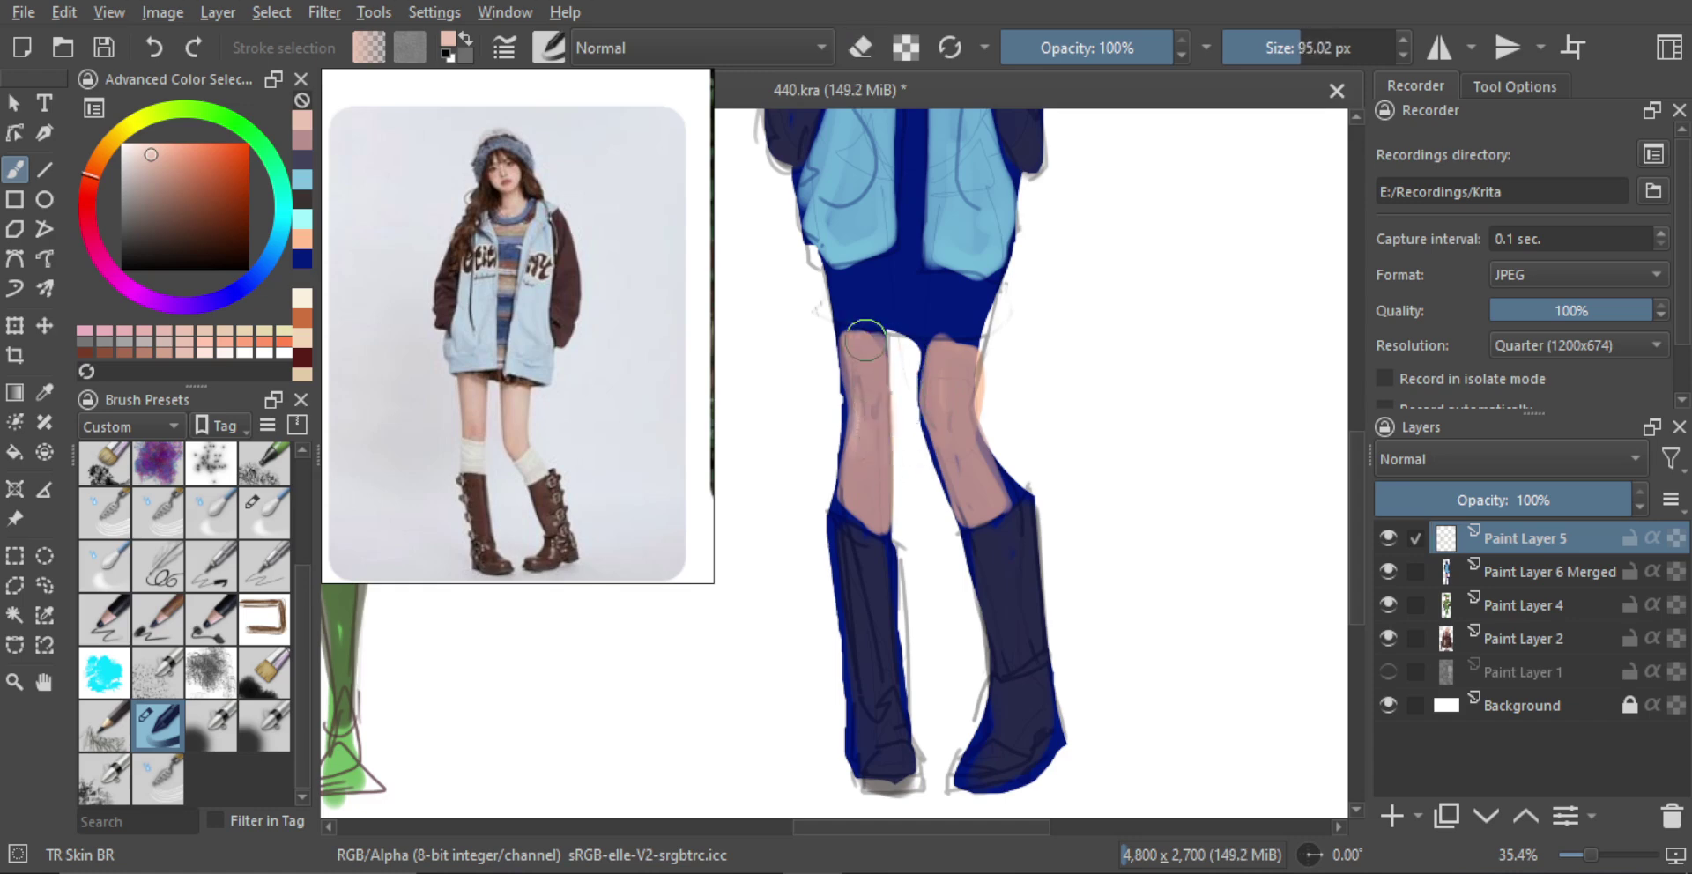
{"action": "left_click_drag", "start_coordinate": [875, 471], "coordinate": [876, 477]}
{"action": "key", "text": "ctrl+z"}
{"action": "mouse_move", "coordinate": [874, 346]}
{"action": "left_mouse_down"}
{"action": "mouse_move", "coordinate": [875, 500]}
{"action": "mouse_move", "coordinate": [875, 454]}
{"action": "mouse_move", "coordinate": [858, 476]}
{"action": "mouse_move", "coordinate": [873, 515]}
{"action": "mouse_move", "coordinate": [903, 424]}
{"action": "mouse_move", "coordinate": [875, 494]}
{"action": "mouse_move", "coordinate": [894, 358]}
{"action": "left_mouse_up"}
Trim the leg highlights with the eraser and touch up the skin with a brush of about 73 px
{"action": "key", "text": "e"}
{"action": "mouse_move", "coordinate": [864, 309]}
{"action": "left_mouse_down"}
{"action": "mouse_move", "coordinate": [884, 302]}
{"action": "mouse_move", "coordinate": [922, 457]}
{"action": "left_mouse_up"}
{"action": "key", "text": "e"}
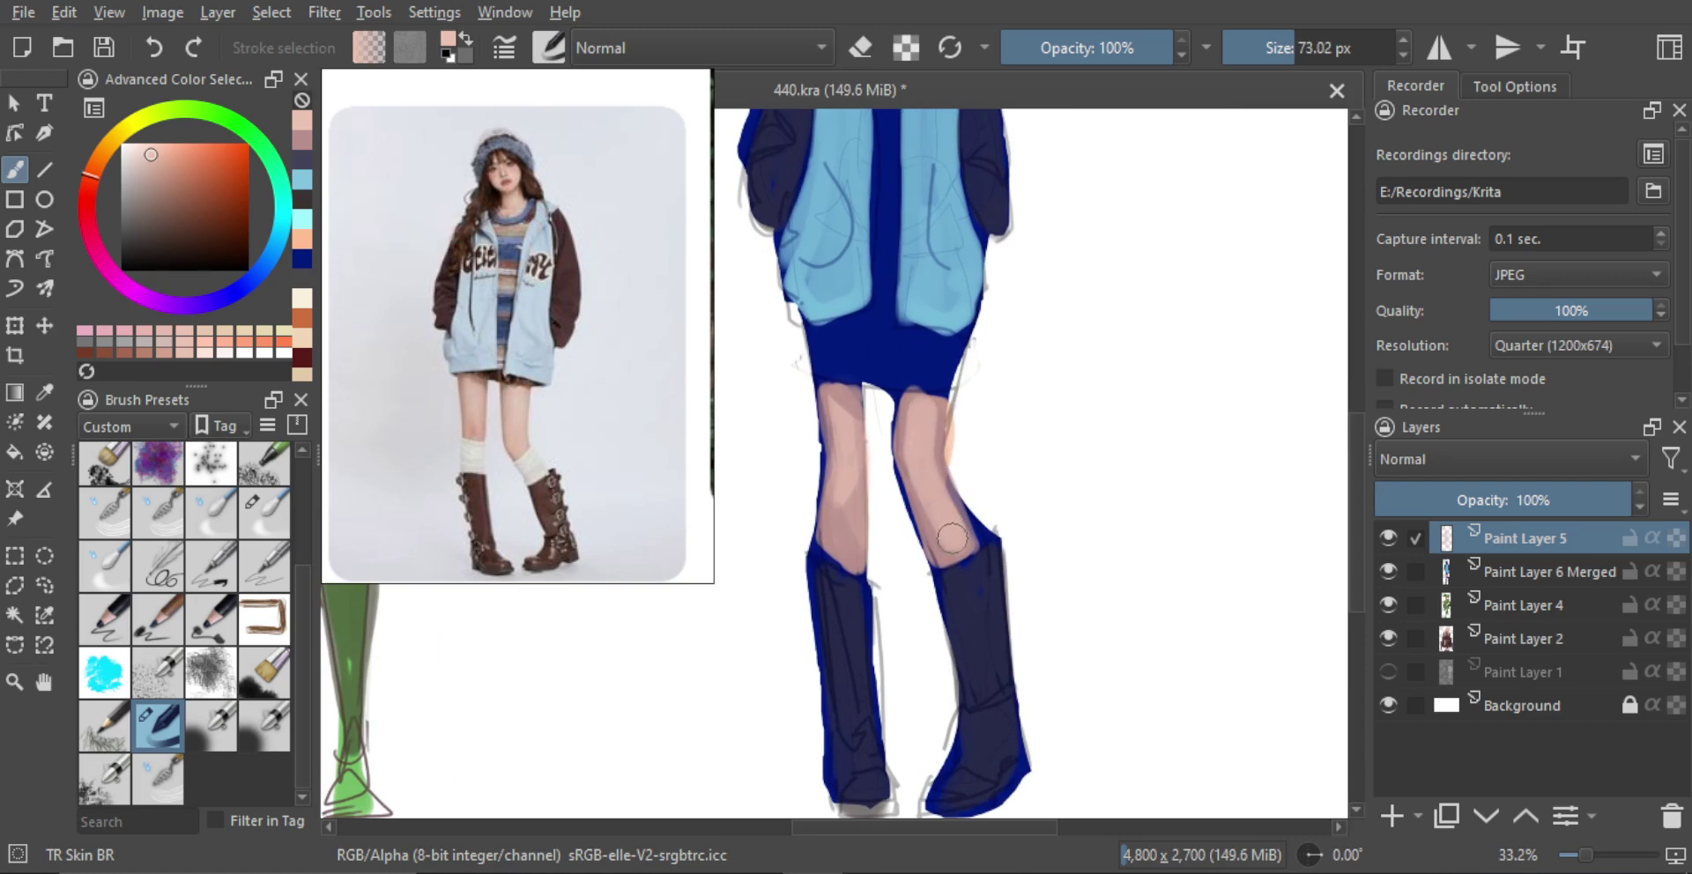
{"action": "key", "text": "e"}
{"action": "mouse_move", "coordinate": [946, 392]}
{"action": "left_mouse_down"}
{"action": "mouse_move", "coordinate": [959, 527]}
{"action": "mouse_move", "coordinate": [892, 437]}
{"action": "mouse_move", "coordinate": [942, 546]}
{"action": "mouse_move", "coordinate": [951, 488]}
{"action": "mouse_move", "coordinate": [962, 529]}
{"action": "mouse_move", "coordinate": [976, 500]}
{"action": "mouse_move", "coordinate": [931, 516]}
{"action": "mouse_move", "coordinate": [968, 538]}
{"action": "mouse_move", "coordinate": [939, 536]}
{"action": "mouse_move", "coordinate": [944, 487]}
{"action": "mouse_move", "coordinate": [846, 493]}
{"action": "mouse_move", "coordinate": [867, 503]}
{"action": "left_mouse_up"}
Sample the white of the canvas and paint white socks over the lower legs just above the boots
{"action": "left_click", "coordinate": [1019, 432], "text": "ctrl"}
{"action": "key", "text": "ctrl+z"}
{"action": "left_click_drag", "start_coordinate": [864, 564], "coordinate": [856, 564]}
{"action": "mouse_move", "coordinate": [821, 484]}
{"action": "left_mouse_down"}
{"action": "mouse_move", "coordinate": [874, 504]}
{"action": "mouse_move", "coordinate": [830, 498]}
{"action": "mouse_move", "coordinate": [835, 543]}
{"action": "mouse_move", "coordinate": [863, 544]}
{"action": "mouse_move", "coordinate": [949, 484]}
{"action": "mouse_move", "coordinate": [920, 504]}
{"action": "mouse_move", "coordinate": [951, 497]}
{"action": "mouse_move", "coordinate": [932, 533]}
{"action": "mouse_move", "coordinate": [955, 542]}
{"action": "mouse_move", "coordinate": [958, 523]}
{"action": "mouse_move", "coordinate": [851, 501]}
{"action": "left_mouse_up"}
Sample muted pink and off-white from the socks and shape their folds with a brush of about 23 px
{"action": "left_click", "coordinate": [853, 487], "text": "alt"}
{"action": "left_click_drag", "start_coordinate": [834, 497], "coordinate": [827, 548]}
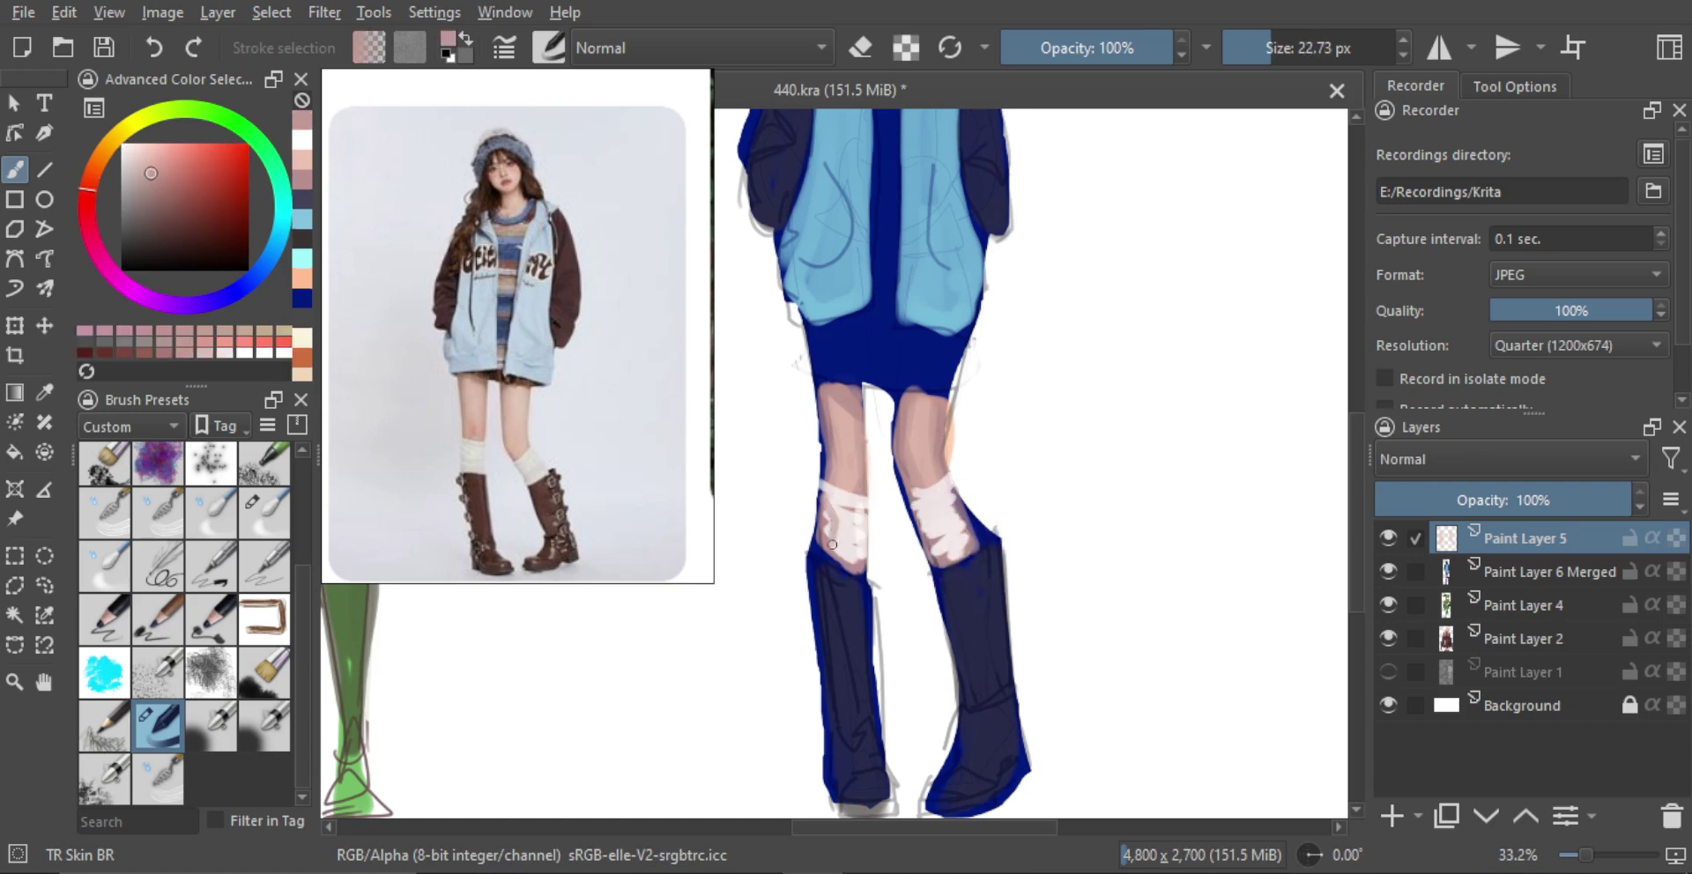
{"action": "key", "text": "ctrl+z"}
{"action": "left_click", "coordinate": [838, 527], "text": "alt"}
{"action": "left_click", "coordinate": [837, 531], "text": "alt"}
{"action": "mouse_move", "coordinate": [828, 494]}
{"action": "left_mouse_down"}
{"action": "mouse_move", "coordinate": [825, 542]}
{"action": "mouse_move", "coordinate": [822, 491]}
{"action": "left_mouse_up"}
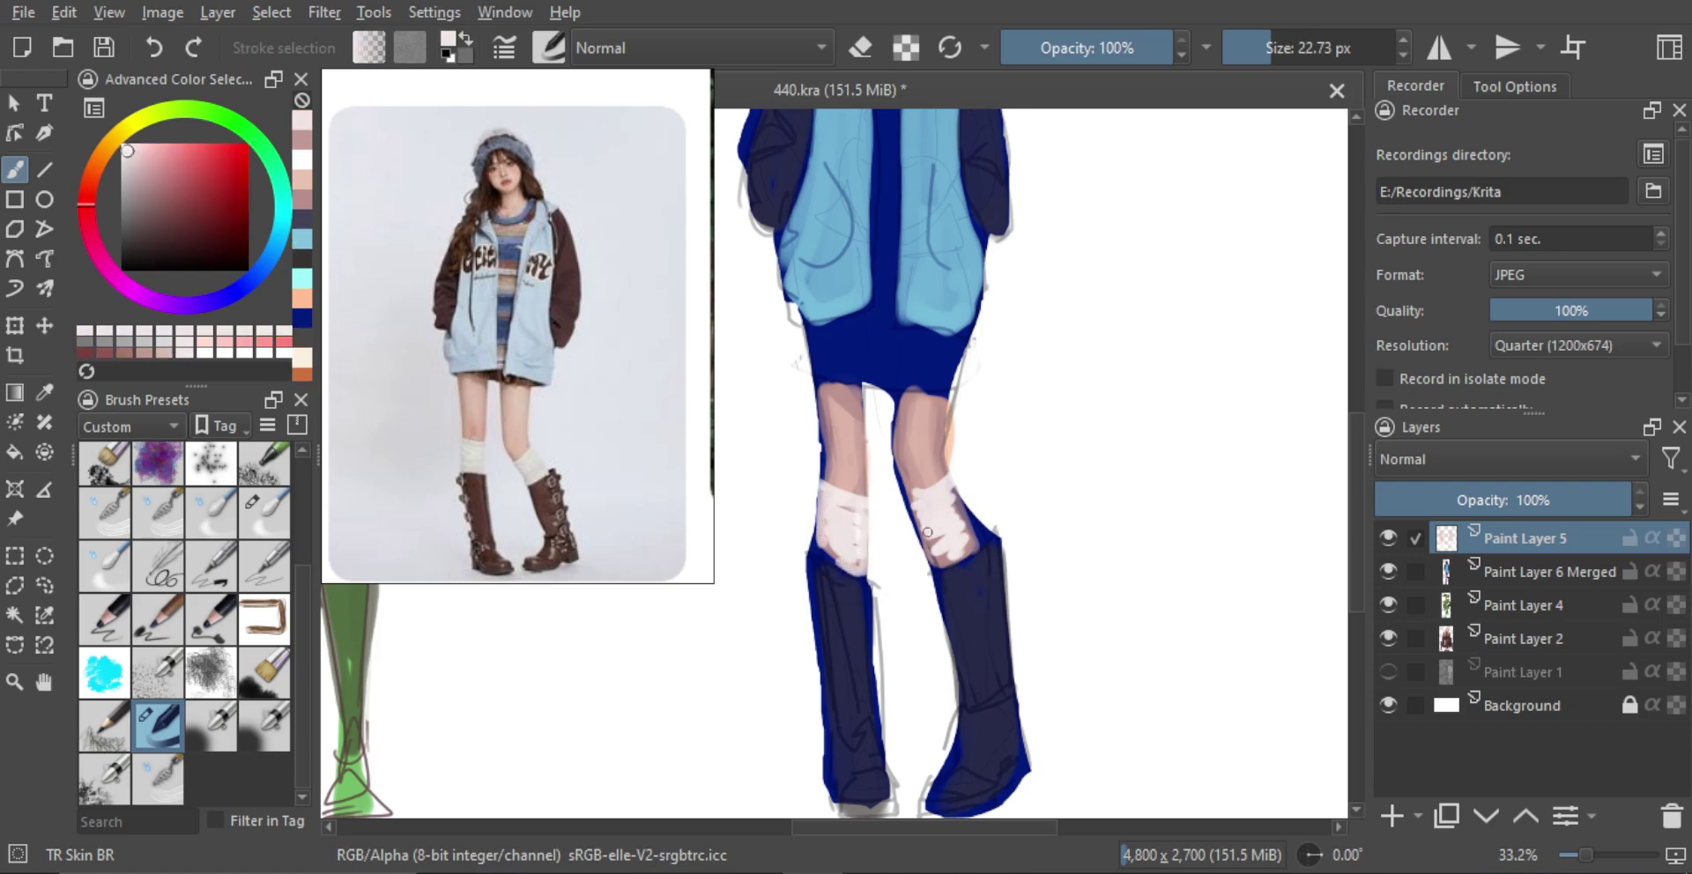
{"action": "mouse_move", "coordinate": [927, 532]}
{"action": "left_mouse_down"}
{"action": "mouse_move", "coordinate": [968, 543]}
{"action": "mouse_move", "coordinate": [951, 488]}
{"action": "mouse_move", "coordinate": [975, 539]}
{"action": "left_mouse_up"}
{"action": "mouse_move", "coordinate": [968, 526]}
{"action": "left_mouse_down"}
{"action": "mouse_move", "coordinate": [976, 459]}
{"action": "mouse_move", "coordinate": [1002, 443]}
{"action": "mouse_move", "coordinate": [977, 401]}
{"action": "left_mouse_up"}
Try a light blue highlight stripe down the left boot, narrowing it with the sampled dark boot colour
{"action": "left_click", "coordinate": [949, 441], "text": "ctrl"}
{"action": "left_click", "coordinate": [915, 188], "text": "ctrl"}
{"action": "left_click_drag", "start_coordinate": [883, 481], "coordinate": [890, 481]}
{"action": "left_click_drag", "start_coordinate": [855, 424], "coordinate": [865, 577]}
{"action": "left_click", "coordinate": [849, 464], "text": "ctrl"}
{"action": "left_click_drag", "start_coordinate": [847, 427], "coordinate": [865, 581]}
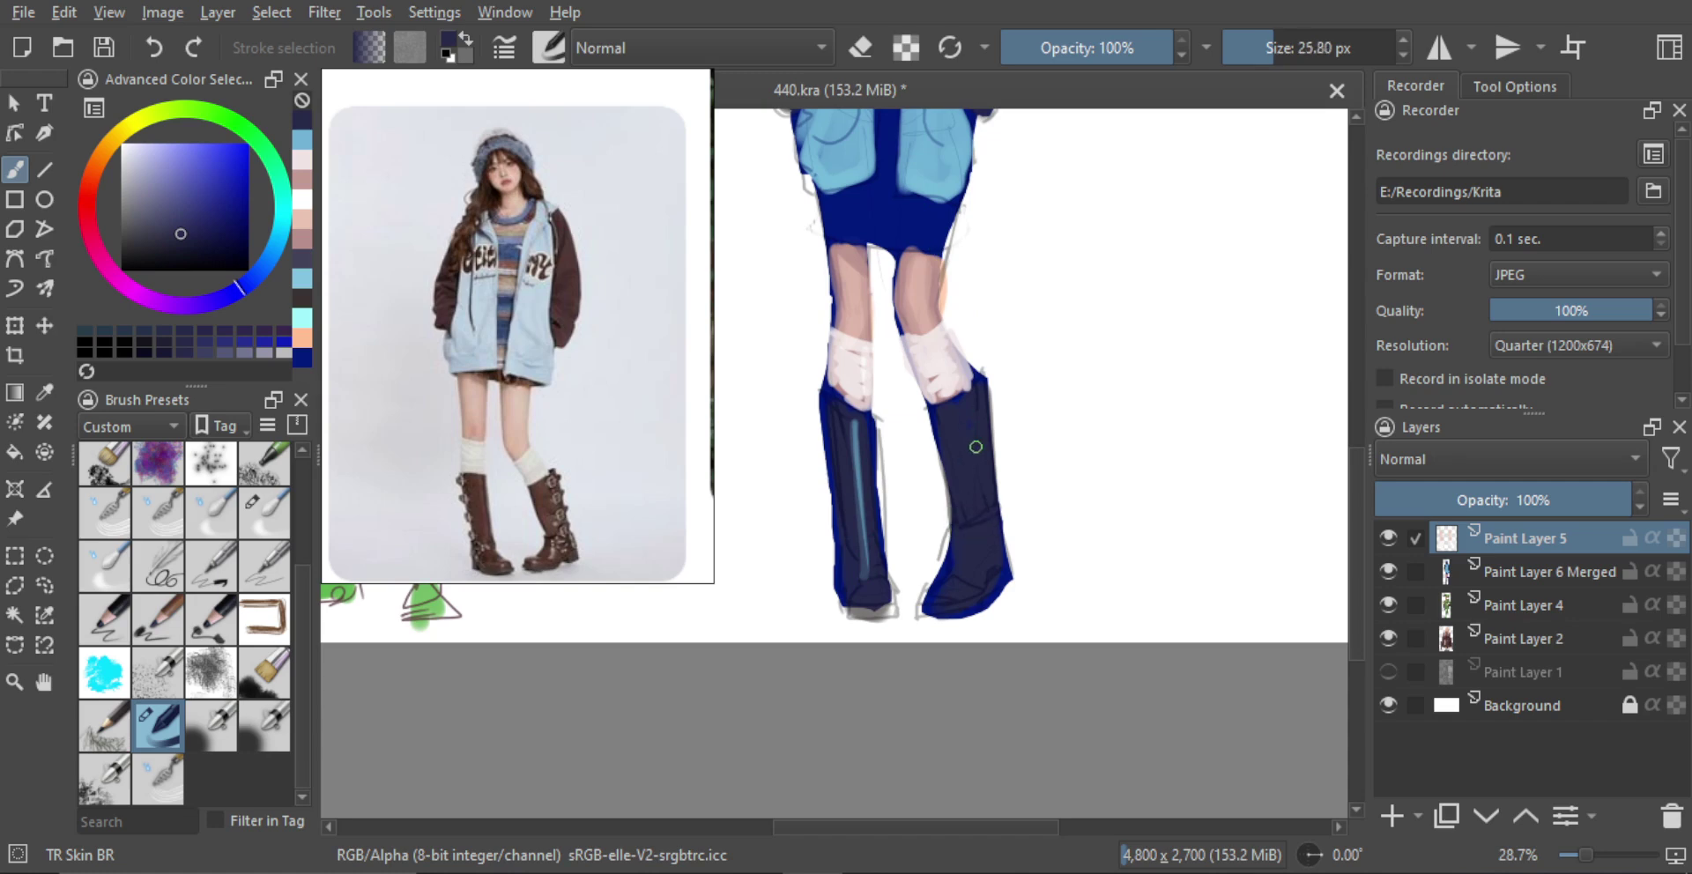
Try light blue highlight strokes on the right boot, and undo them together with the left boot's stripe
{"action": "left_click_drag", "start_coordinate": [976, 447], "coordinate": [985, 446]}
{"action": "key", "text": "e"}
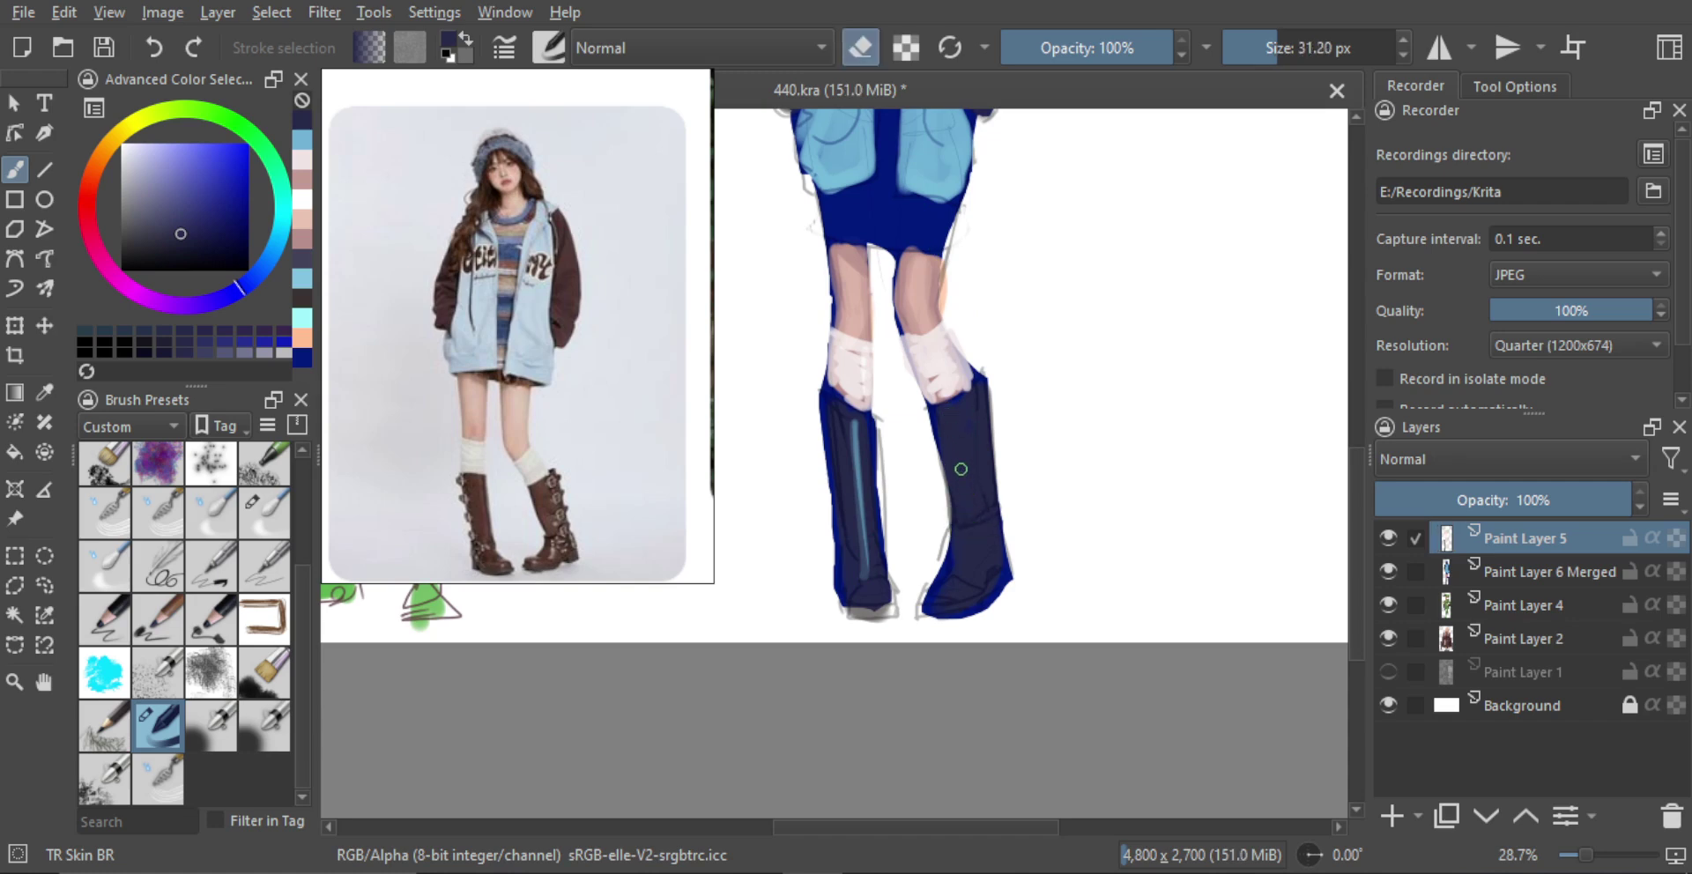
{"action": "key", "text": "e"}
{"action": "left_click", "coordinate": [921, 171], "text": "ctrl"}
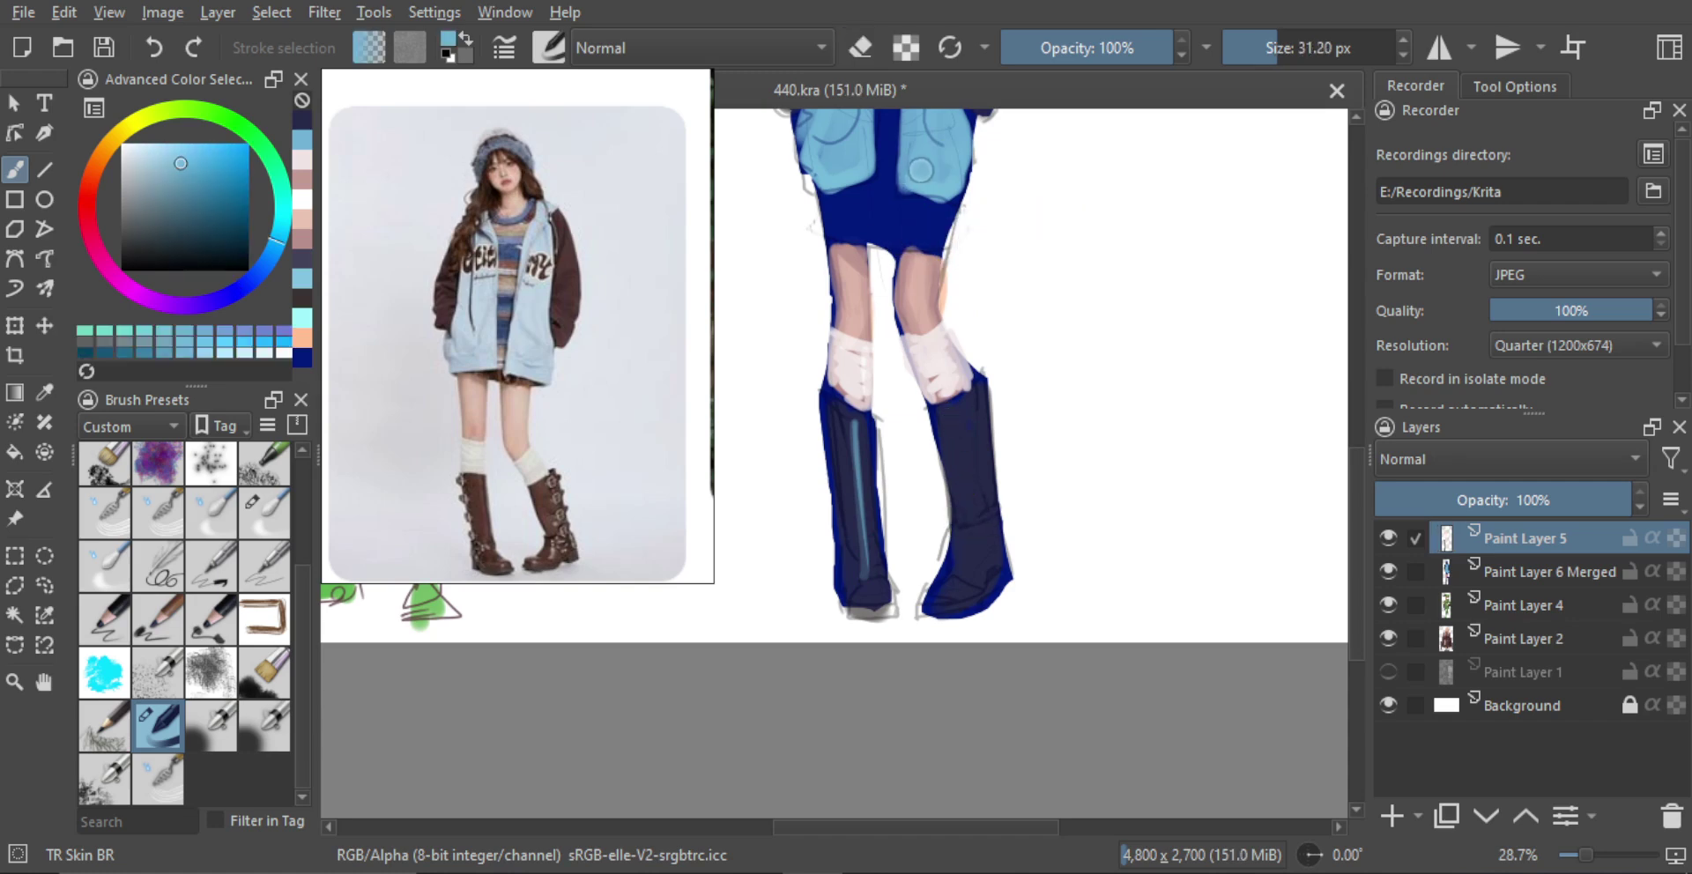
{"action": "mouse_move", "coordinate": [969, 476]}
{"action": "left_mouse_down"}
{"action": "mouse_move", "coordinate": [963, 458]}
{"action": "mouse_move", "coordinate": [966, 520]}
{"action": "left_mouse_up"}
{"action": "key", "text": "ctrl+z"}
{"action": "left_click_drag", "start_coordinate": [945, 423], "coordinate": [966, 528]}
{"action": "key", "text": "ctrl+z"}
{"action": "key", "text": "ctrl+z"}
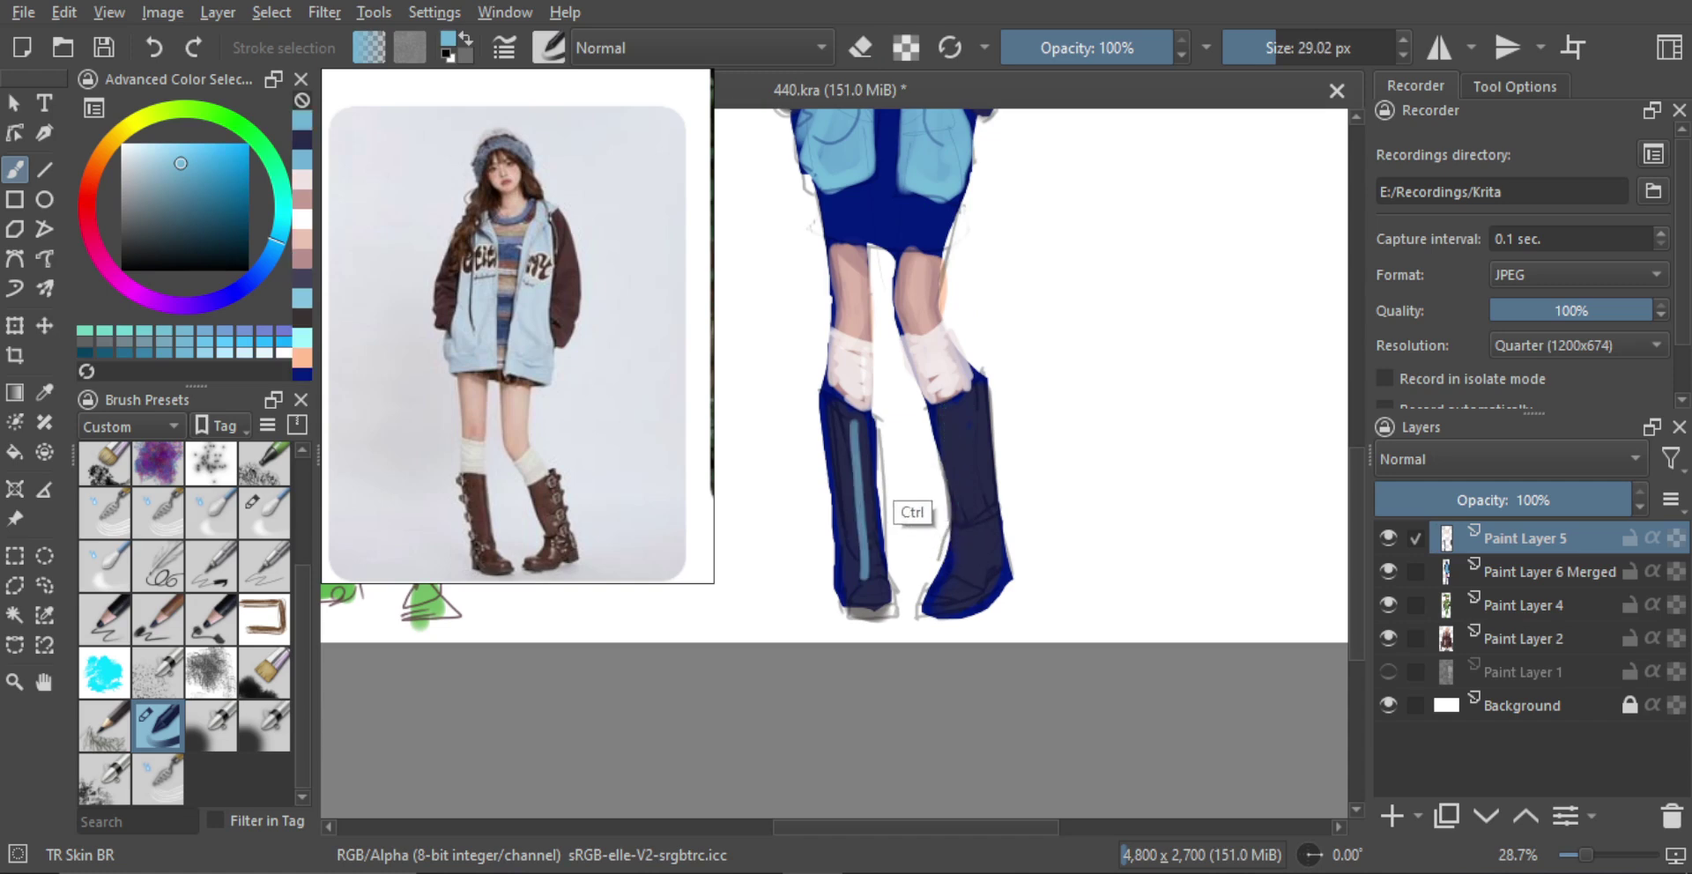
{"action": "key", "text": "ctrl+z"}
Paint a column of light blue highlight patches down the right boot with a brush of about 29 to 38 px
{"action": "left_click_drag", "start_coordinate": [863, 452], "coordinate": [975, 426]}
{"action": "key", "text": "bracketright"}
{"action": "key", "text": "bracketright"}
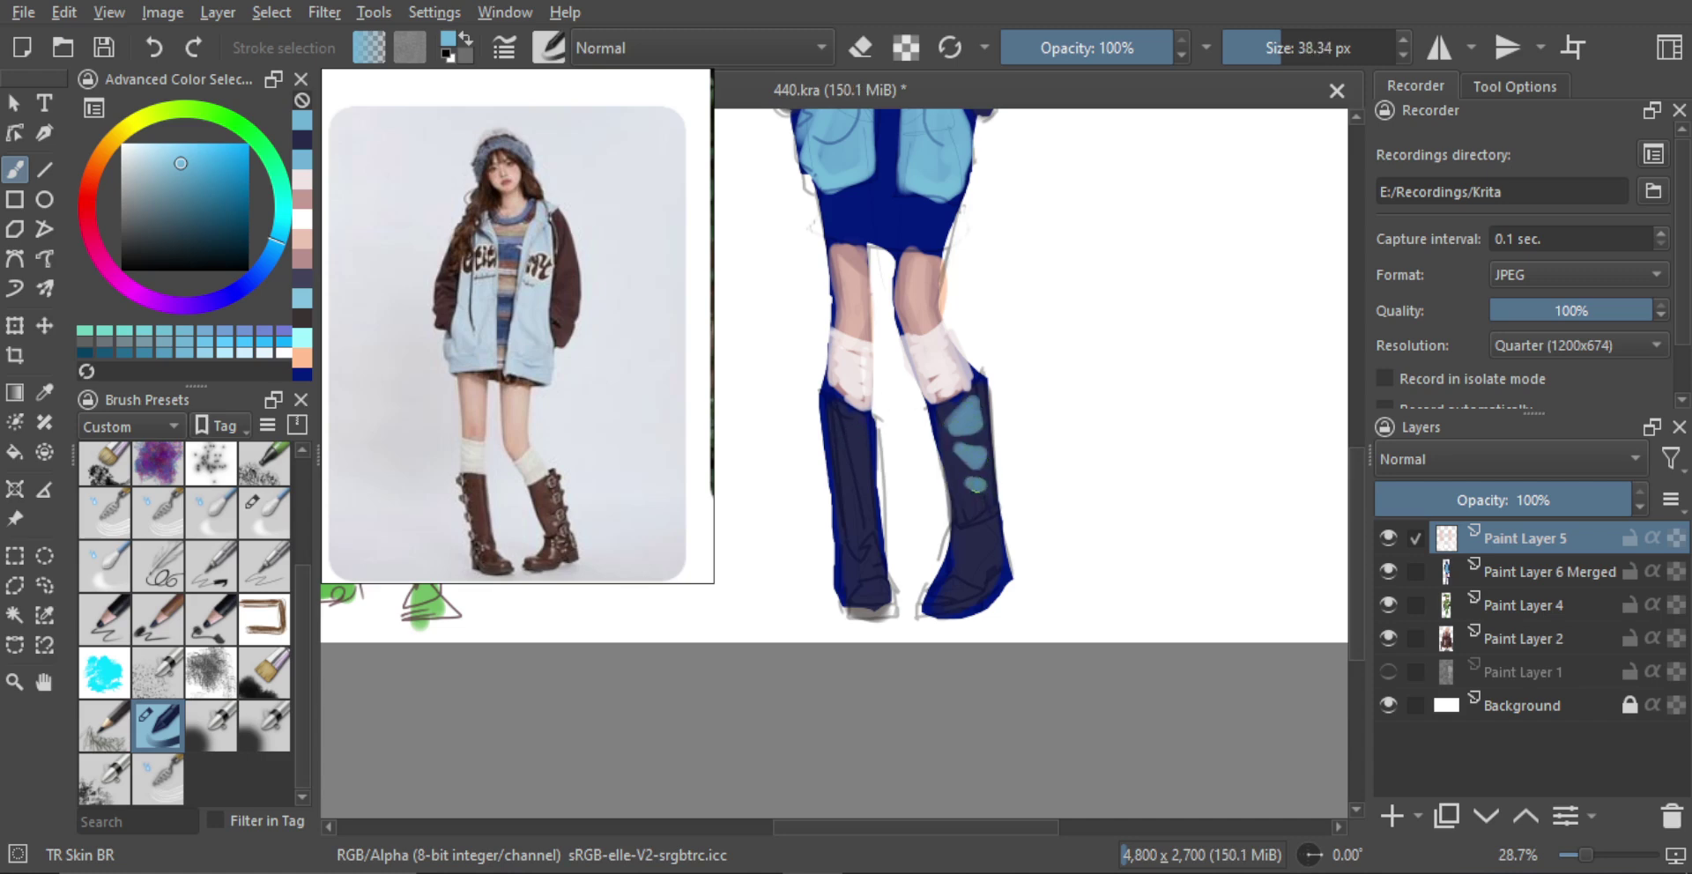
{"action": "key", "text": "ctrl+z"}
{"action": "left_click_drag", "start_coordinate": [972, 483], "coordinate": [971, 517]}
{"action": "key", "text": "bracketleft"}
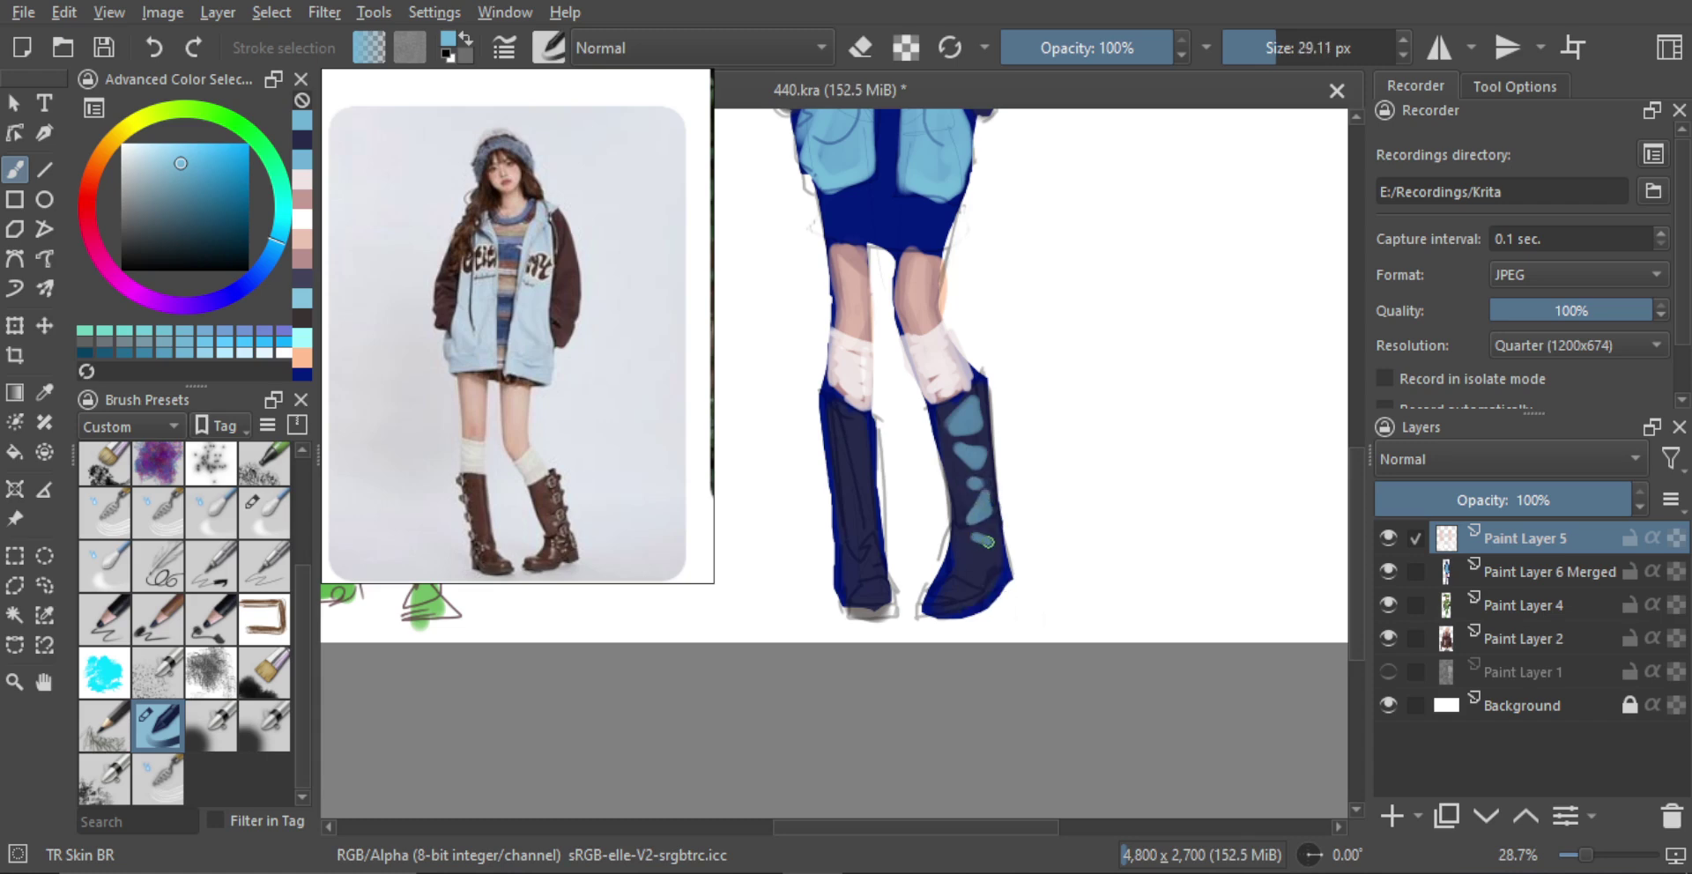
{"action": "mouse_move", "coordinate": [962, 587]}
{"action": "left_mouse_down"}
{"action": "mouse_move", "coordinate": [903, 524]}
{"action": "mouse_move", "coordinate": [867, 526]}
{"action": "mouse_move", "coordinate": [967, 558]}
{"action": "left_mouse_up"}
Sample the dark boot colour and cut the right boot's light blue patches into thinner highlights with a brush of about 32 px
{"action": "left_click", "coordinate": [866, 531], "text": "ctrl"}
{"action": "left_click_drag", "start_coordinate": [959, 603], "coordinate": [977, 571], "text": "shift"}
{"action": "left_click_drag", "start_coordinate": [980, 556], "coordinate": [962, 571]}
{"action": "left_click", "coordinate": [963, 509], "text": "ctrl"}
{"action": "left_click_drag", "start_coordinate": [967, 507], "coordinate": [977, 513]}
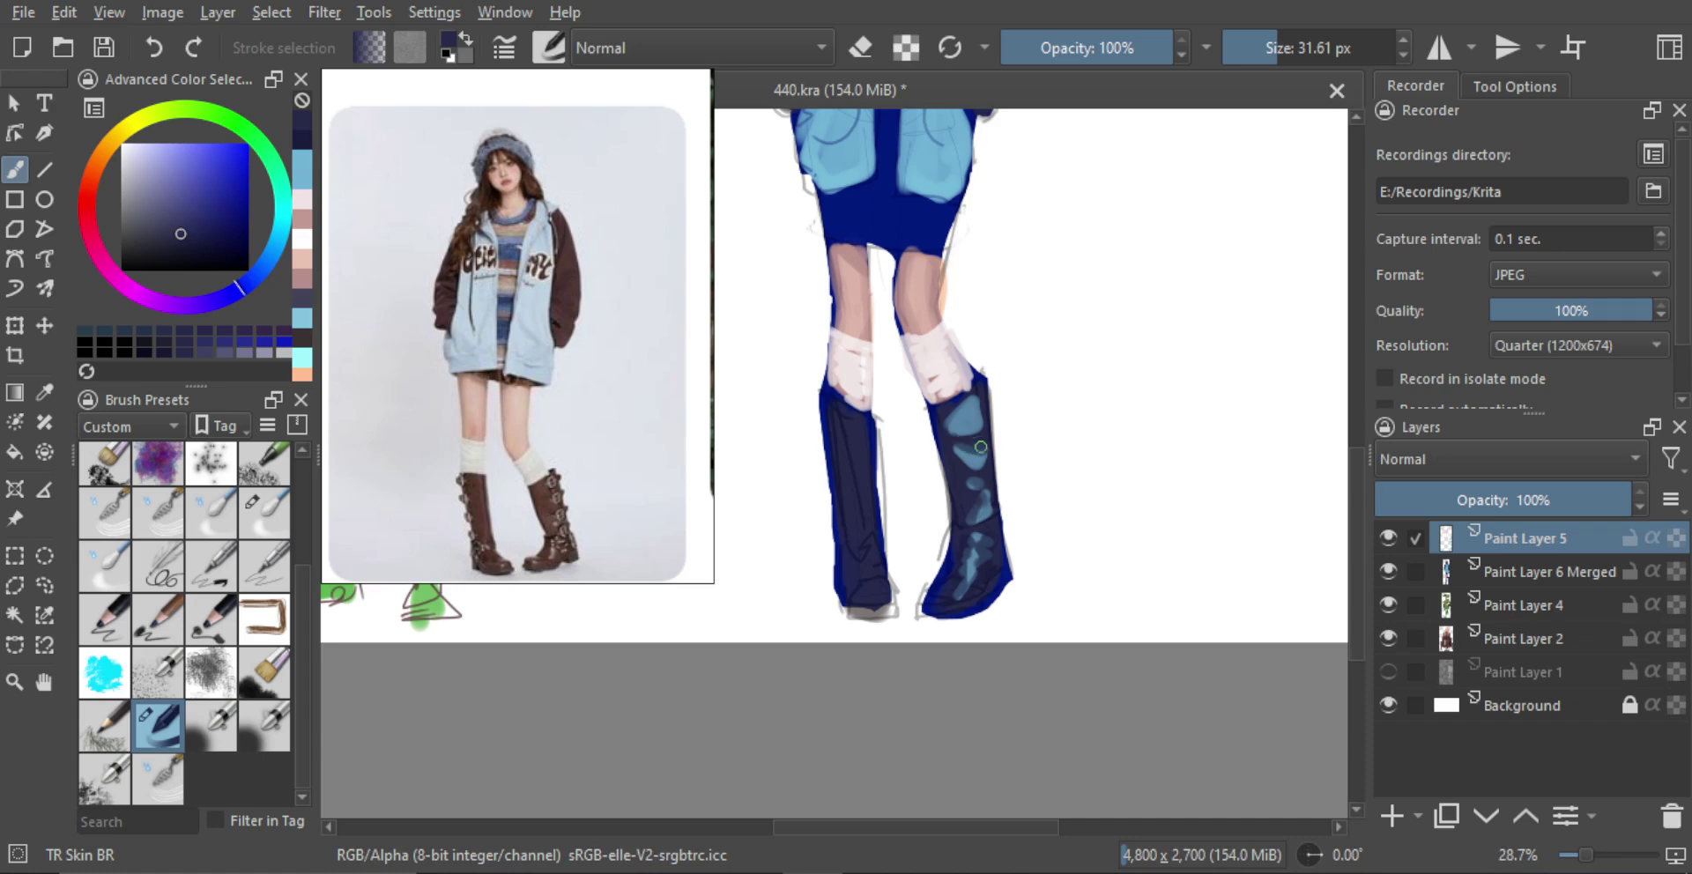
{"action": "key", "text": "bracketleft"}
{"action": "left_click_drag", "start_coordinate": [967, 431], "coordinate": [952, 415]}
Enlarge the brush to about 47 px and darken the outer edge of the right boot
{"action": "key", "text": "bracketright"}
{"action": "key", "text": "bracketright"}
{"action": "key", "text": "bracketright"}
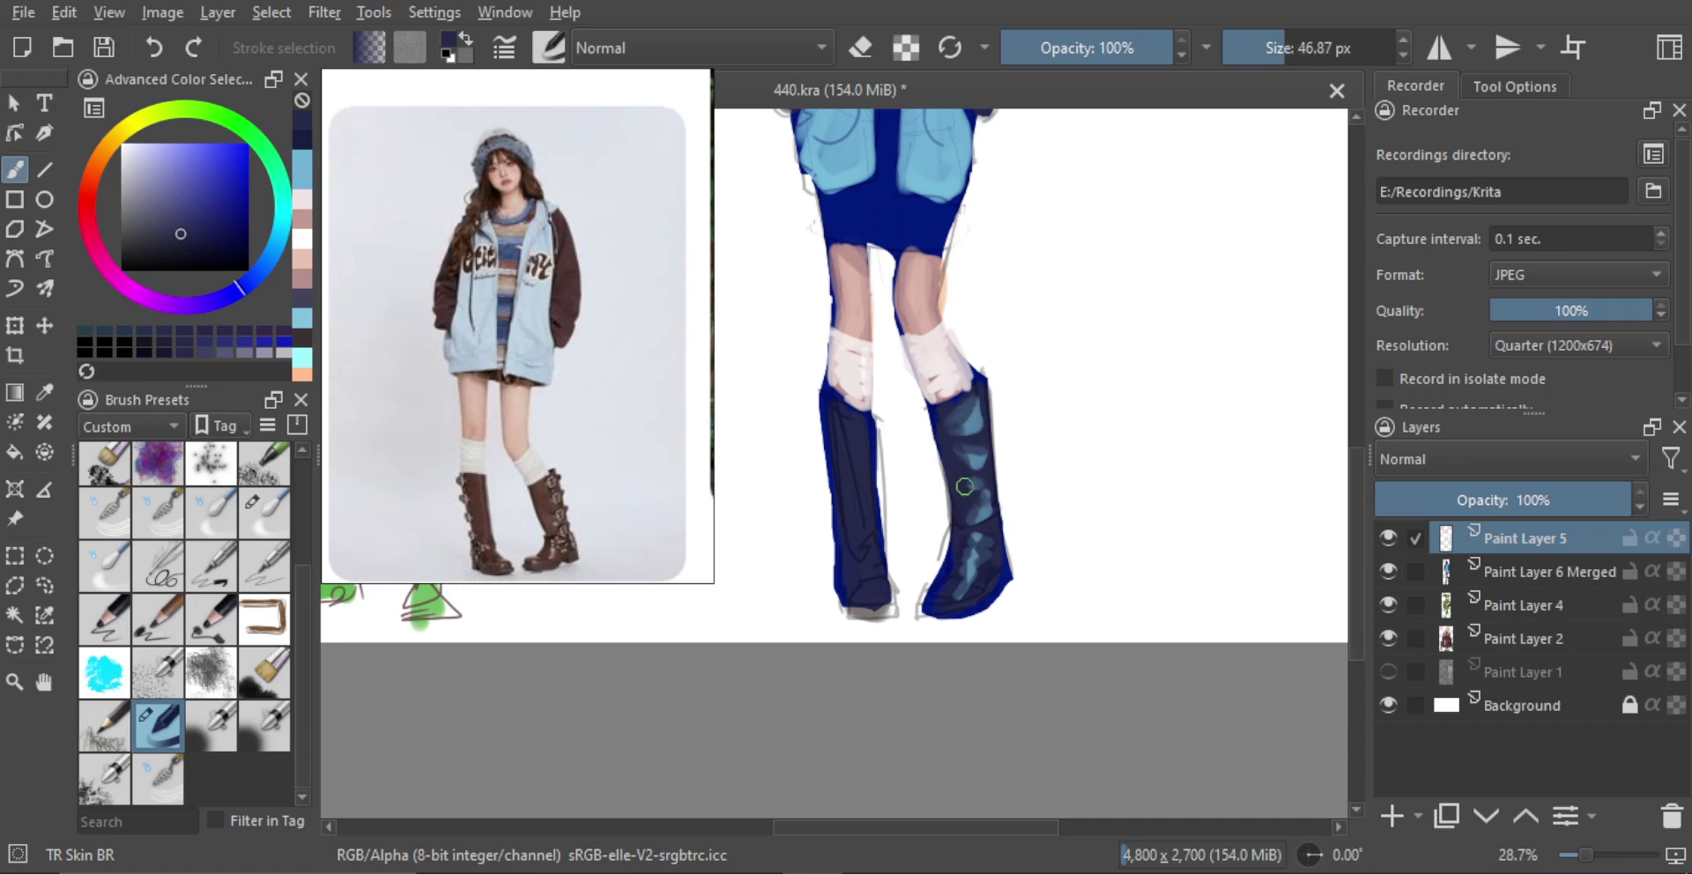
{"action": "mouse_move", "coordinate": [987, 396]}
{"action": "left_mouse_down"}
{"action": "mouse_move", "coordinate": [992, 520]}
{"action": "mouse_move", "coordinate": [940, 434]}
{"action": "mouse_move", "coordinate": [972, 487]}
{"action": "mouse_move", "coordinate": [1002, 631]}
{"action": "left_mouse_up"}
{"action": "left_click_drag", "start_coordinate": [975, 485], "coordinate": [988, 406]}
Sample the jacket's light blue and paint a wavy highlight down the left boot with a brush of about 34 px
{"action": "left_click", "coordinate": [954, 168], "text": "ctrl"}
{"action": "left_click_drag", "start_coordinate": [914, 358], "coordinate": [913, 342]}
{"action": "mouse_move", "coordinate": [880, 447]}
{"action": "left_mouse_down"}
{"action": "mouse_move", "coordinate": [857, 427]}
{"action": "mouse_move", "coordinate": [872, 501]}
{"action": "left_mouse_up"}
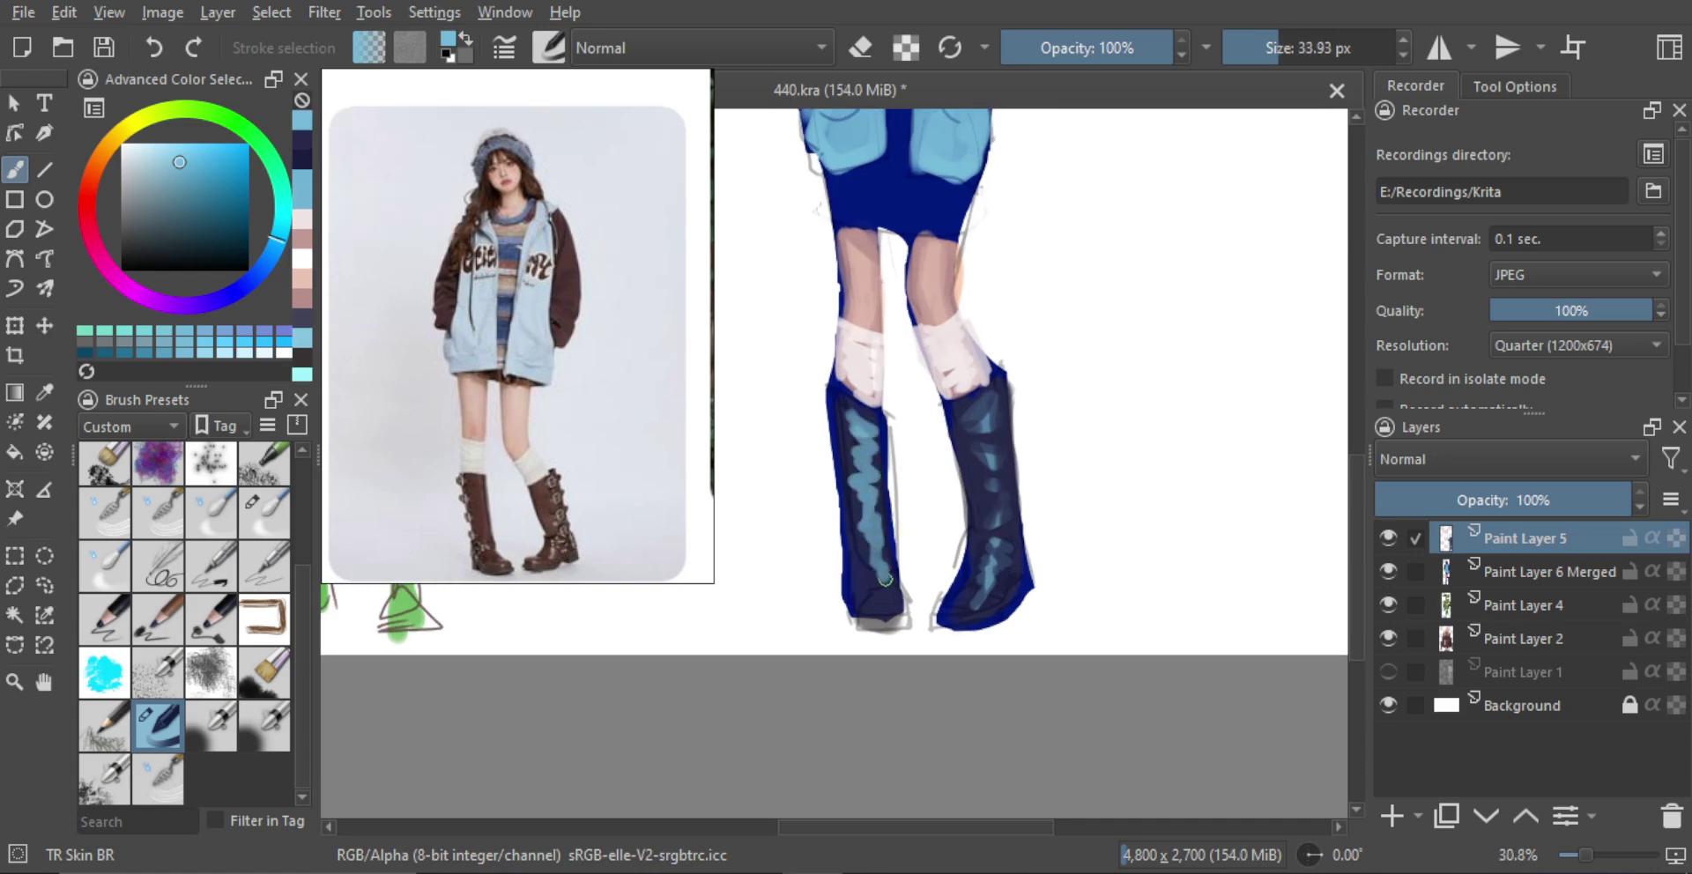
Sample the dark boot colour and break up the left boot's highlight with brushes of about 41 and 20 px
{"action": "left_click", "coordinate": [863, 580], "text": "ctrl"}
{"action": "key", "text": "bracketright"}
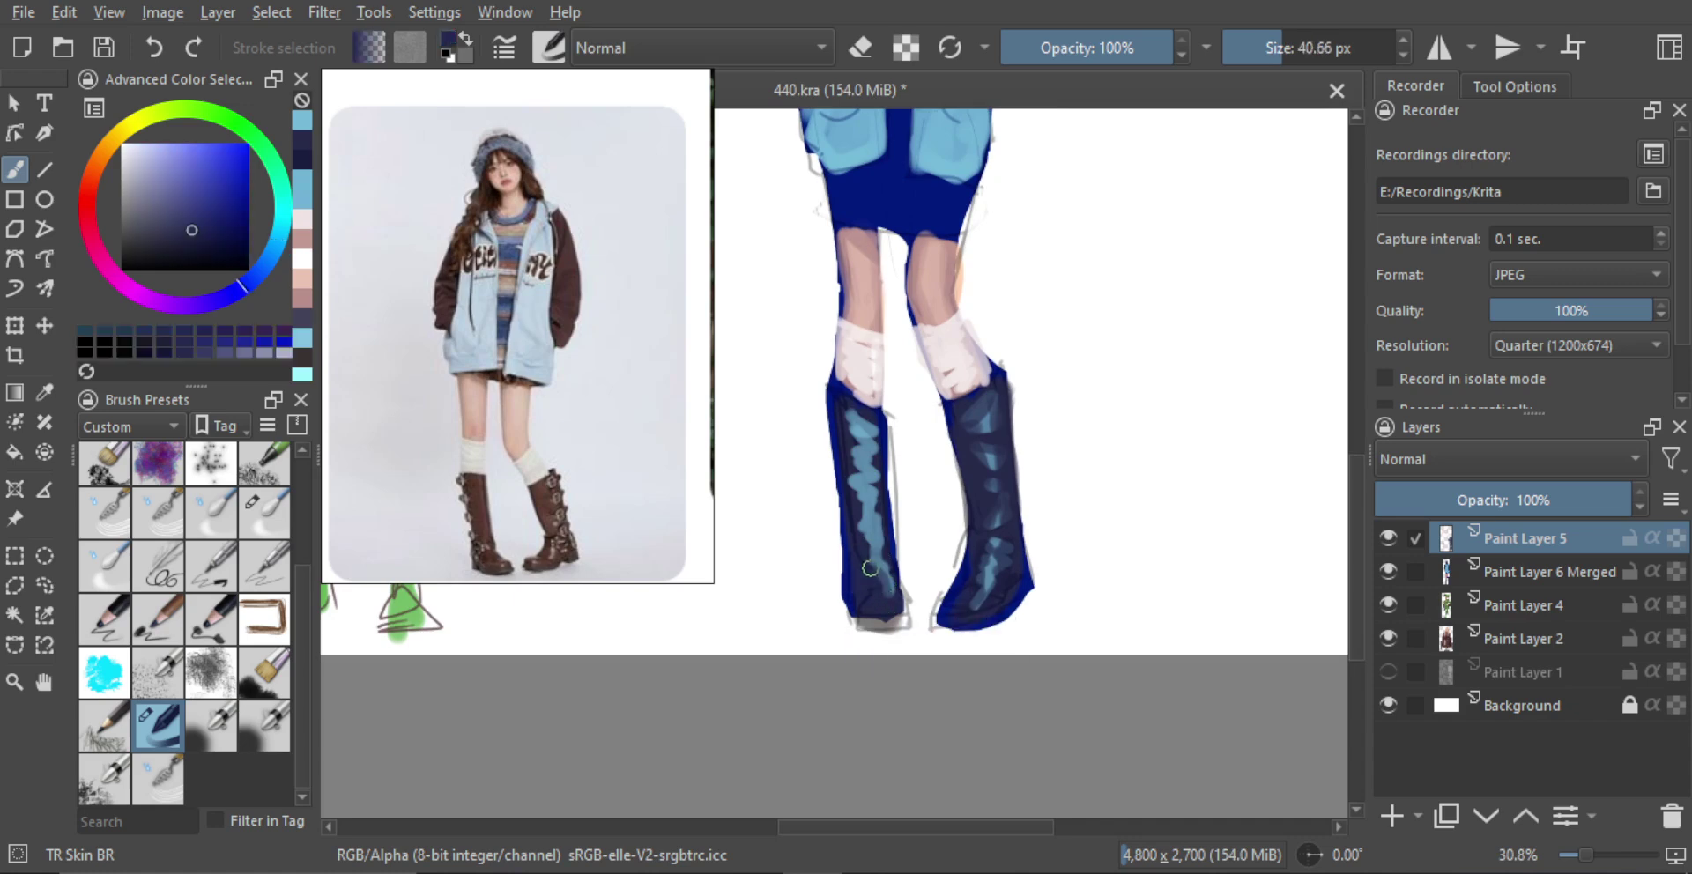
{"action": "mouse_move", "coordinate": [854, 497]}
{"action": "left_mouse_down"}
{"action": "mouse_move", "coordinate": [843, 415]}
{"action": "mouse_move", "coordinate": [883, 436]}
{"action": "mouse_move", "coordinate": [870, 466]}
{"action": "mouse_move", "coordinate": [885, 536]}
{"action": "mouse_move", "coordinate": [870, 456]}
{"action": "left_mouse_up"}
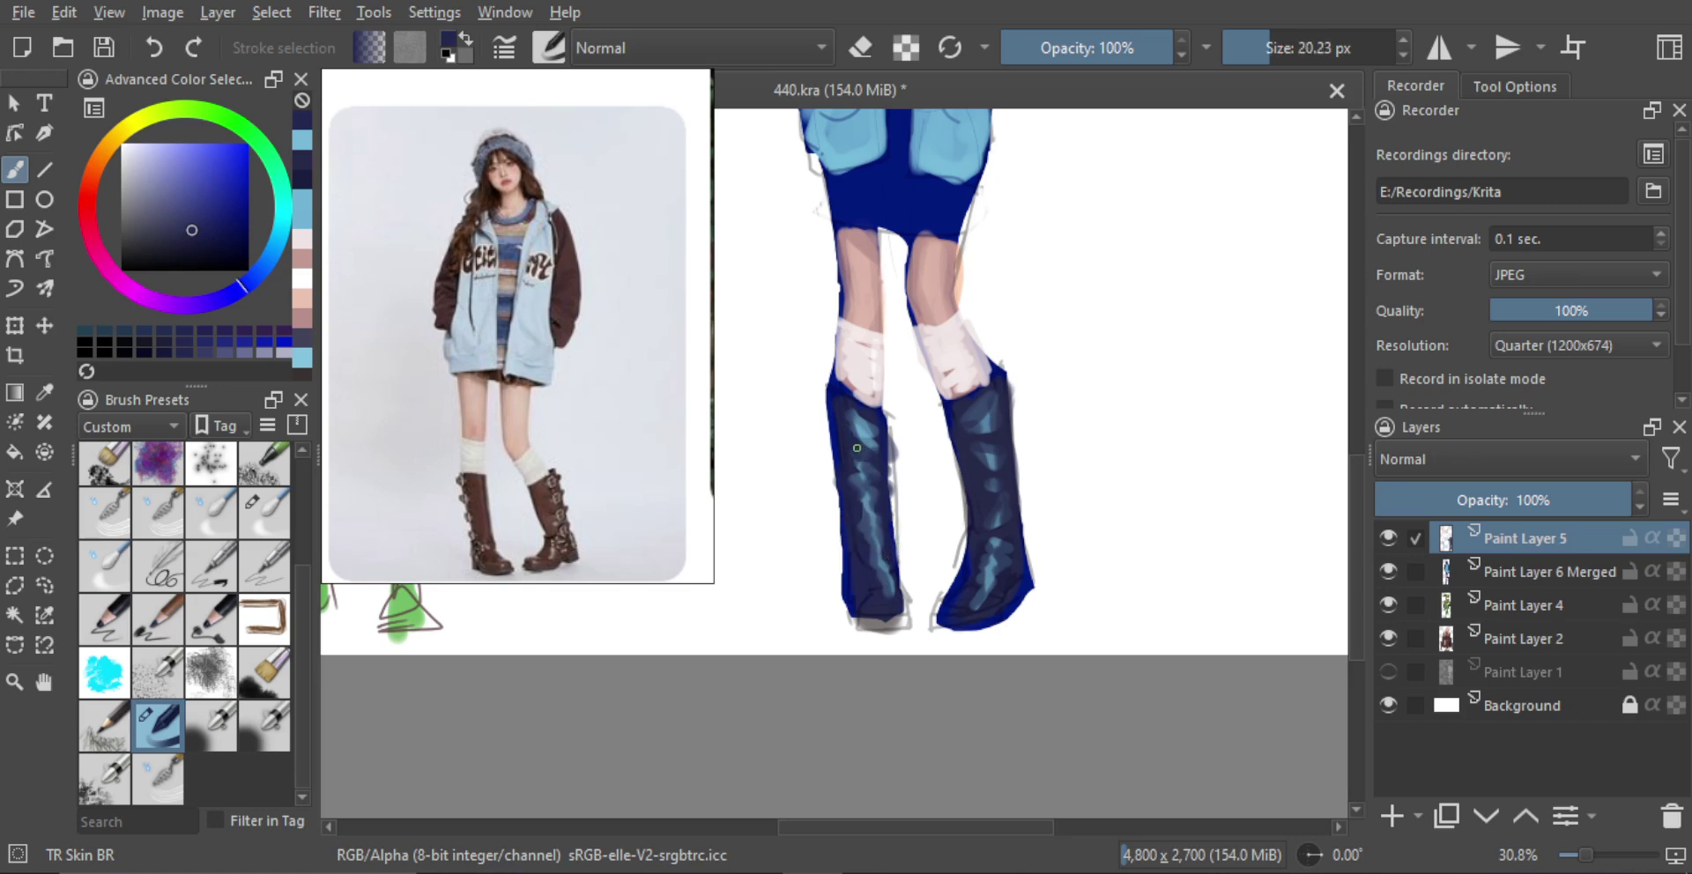
{"action": "left_click_drag", "start_coordinate": [870, 549], "coordinate": [932, 630]}
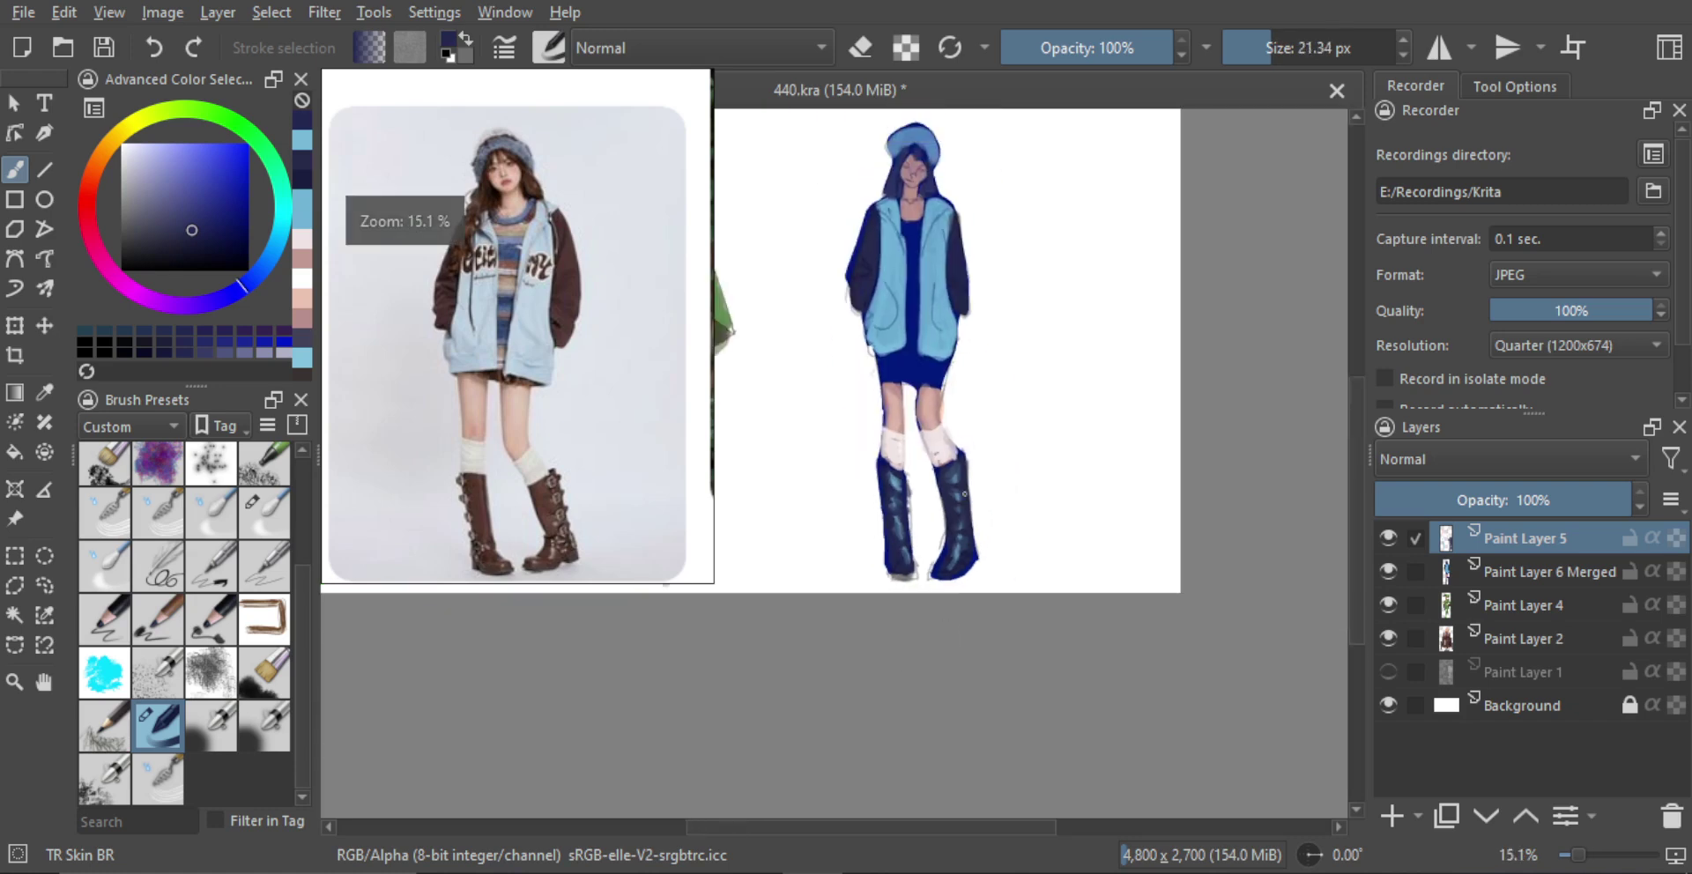
Sample the off-white of the socks and draw small buckles down both boots with a brush of about 17 px
{"action": "mouse_move", "coordinate": [940, 529]}
{"action": "left_mouse_down"}
{"action": "mouse_move", "coordinate": [956, 476]}
{"action": "mouse_move", "coordinate": [940, 450]}
{"action": "left_mouse_up"}
{"action": "left_click", "coordinate": [932, 448], "text": "alt"}
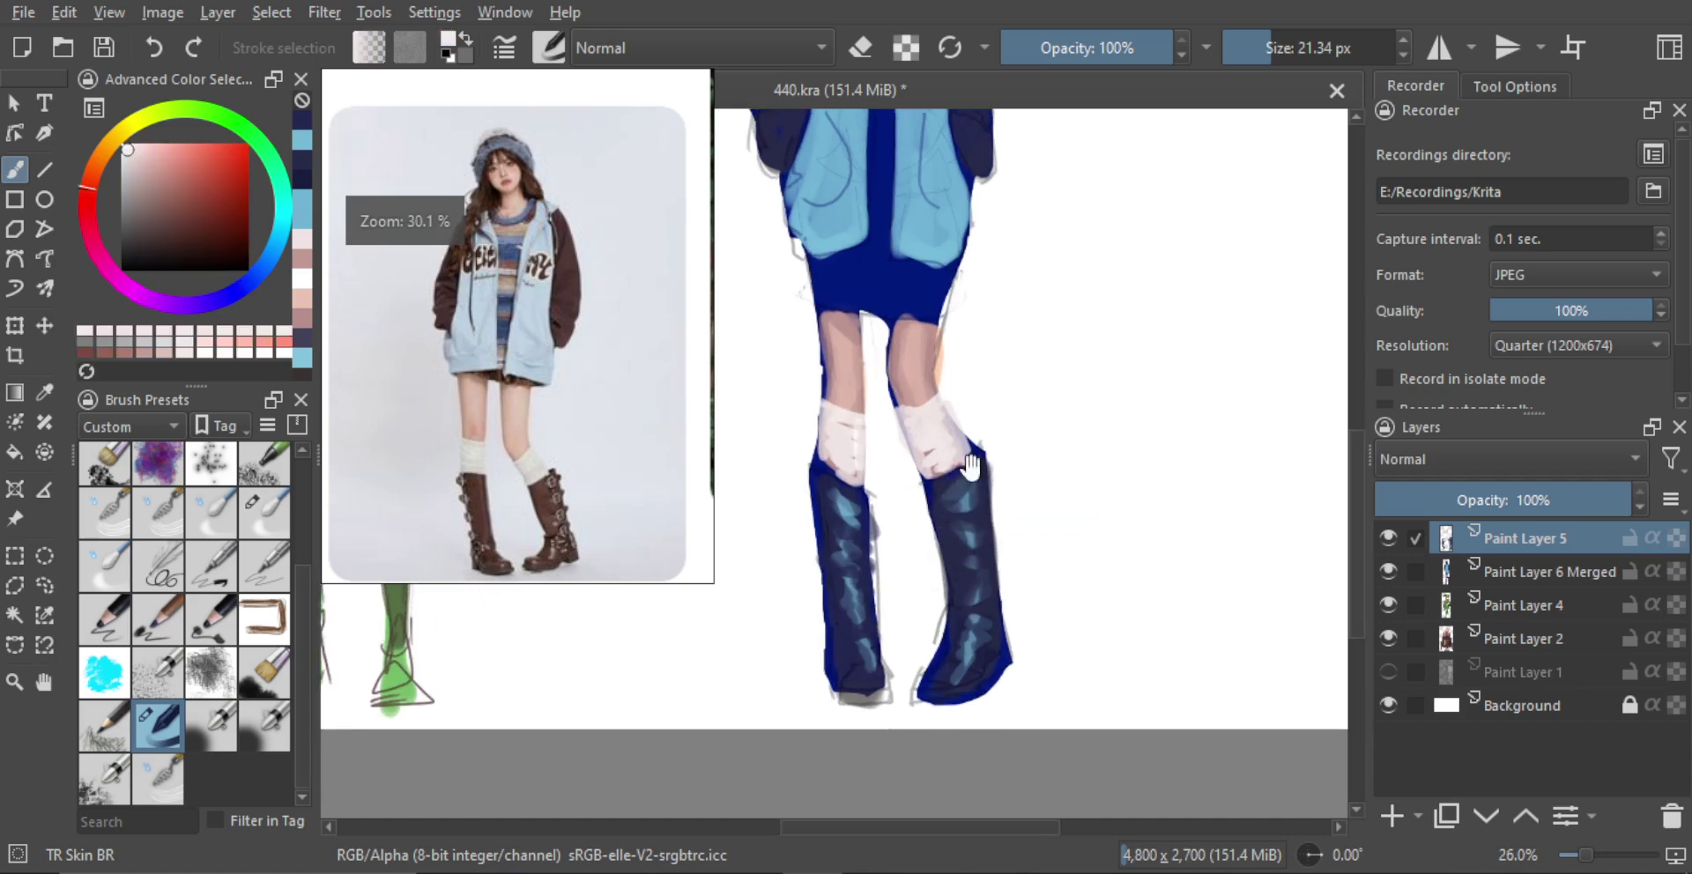
{"action": "mouse_move", "coordinate": [981, 509]}
{"action": "left_mouse_down"}
{"action": "mouse_move", "coordinate": [952, 450]}
{"action": "mouse_move", "coordinate": [945, 467]}
{"action": "left_mouse_up"}
{"action": "left_click_drag", "start_coordinate": [941, 458], "coordinate": [944, 467]}
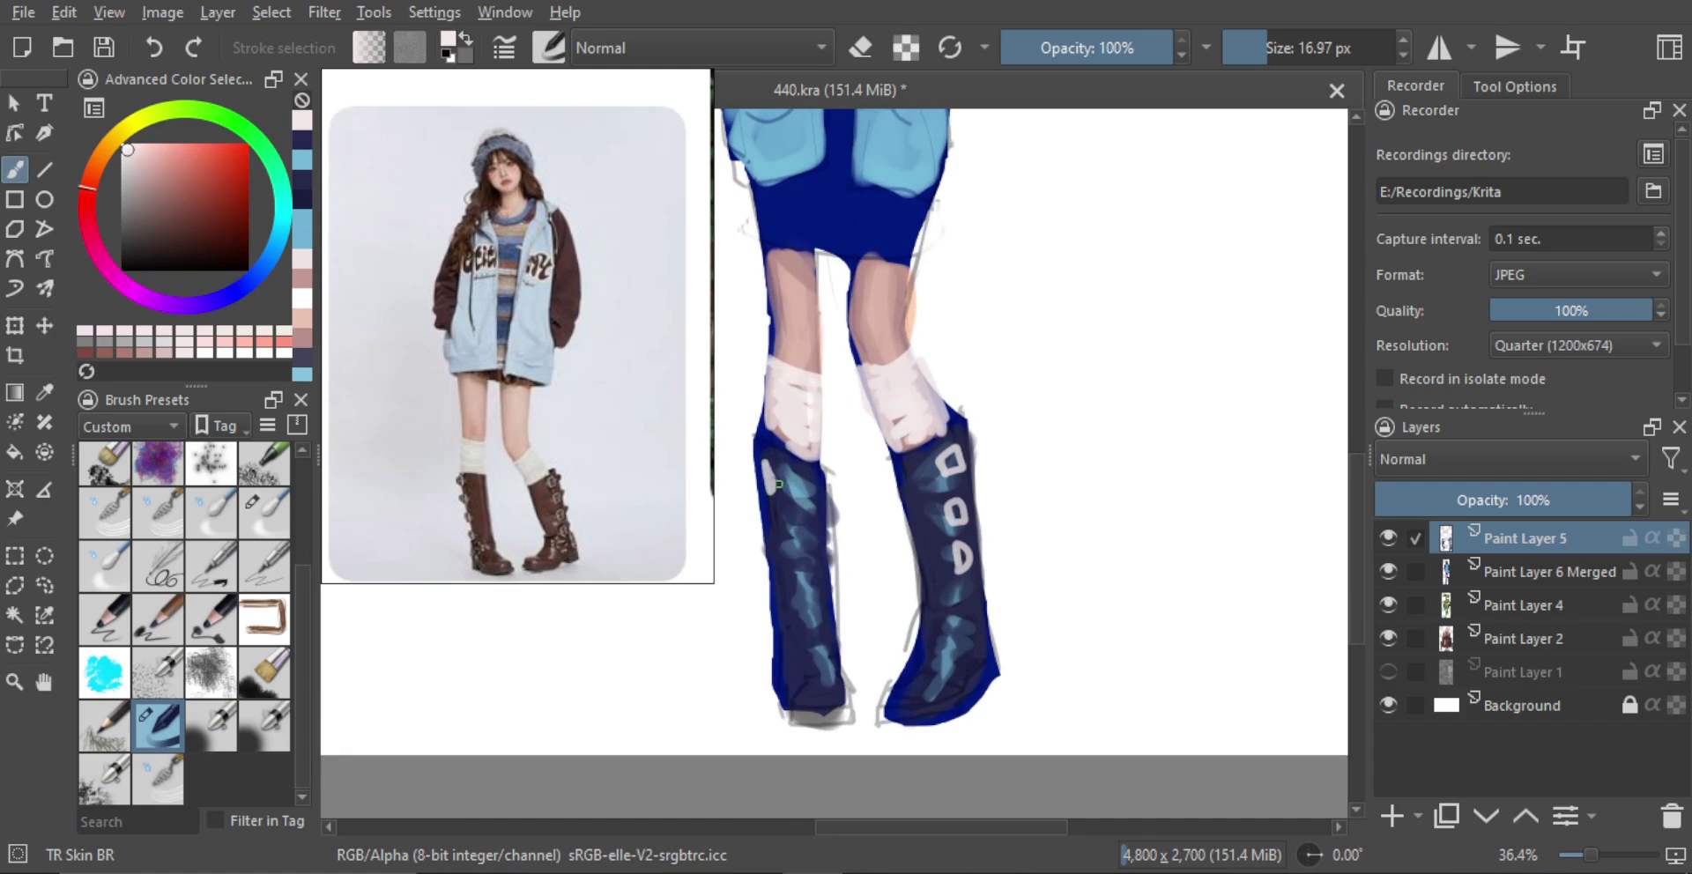
{"action": "key", "text": "ctrl+z"}
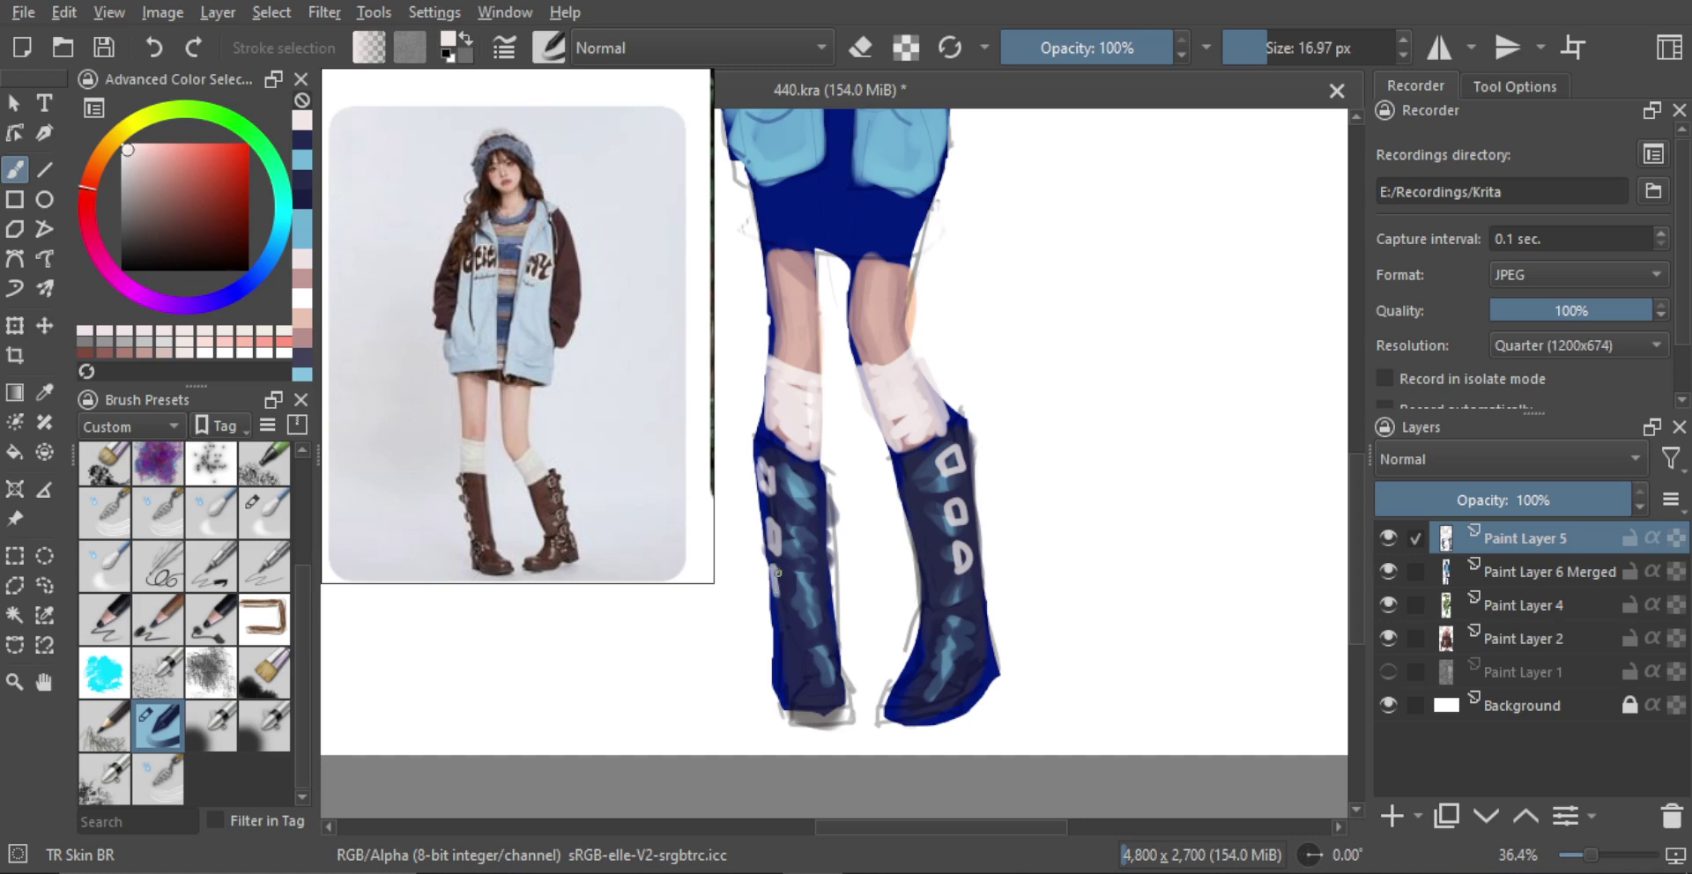
Sample the sock's off-white and start a pale highlight on the jacket's left pocket with an enlarged brush
{"action": "scroll", "coordinate": [809, 548], "scroll_direction": "down", "scroll_amount": 5}
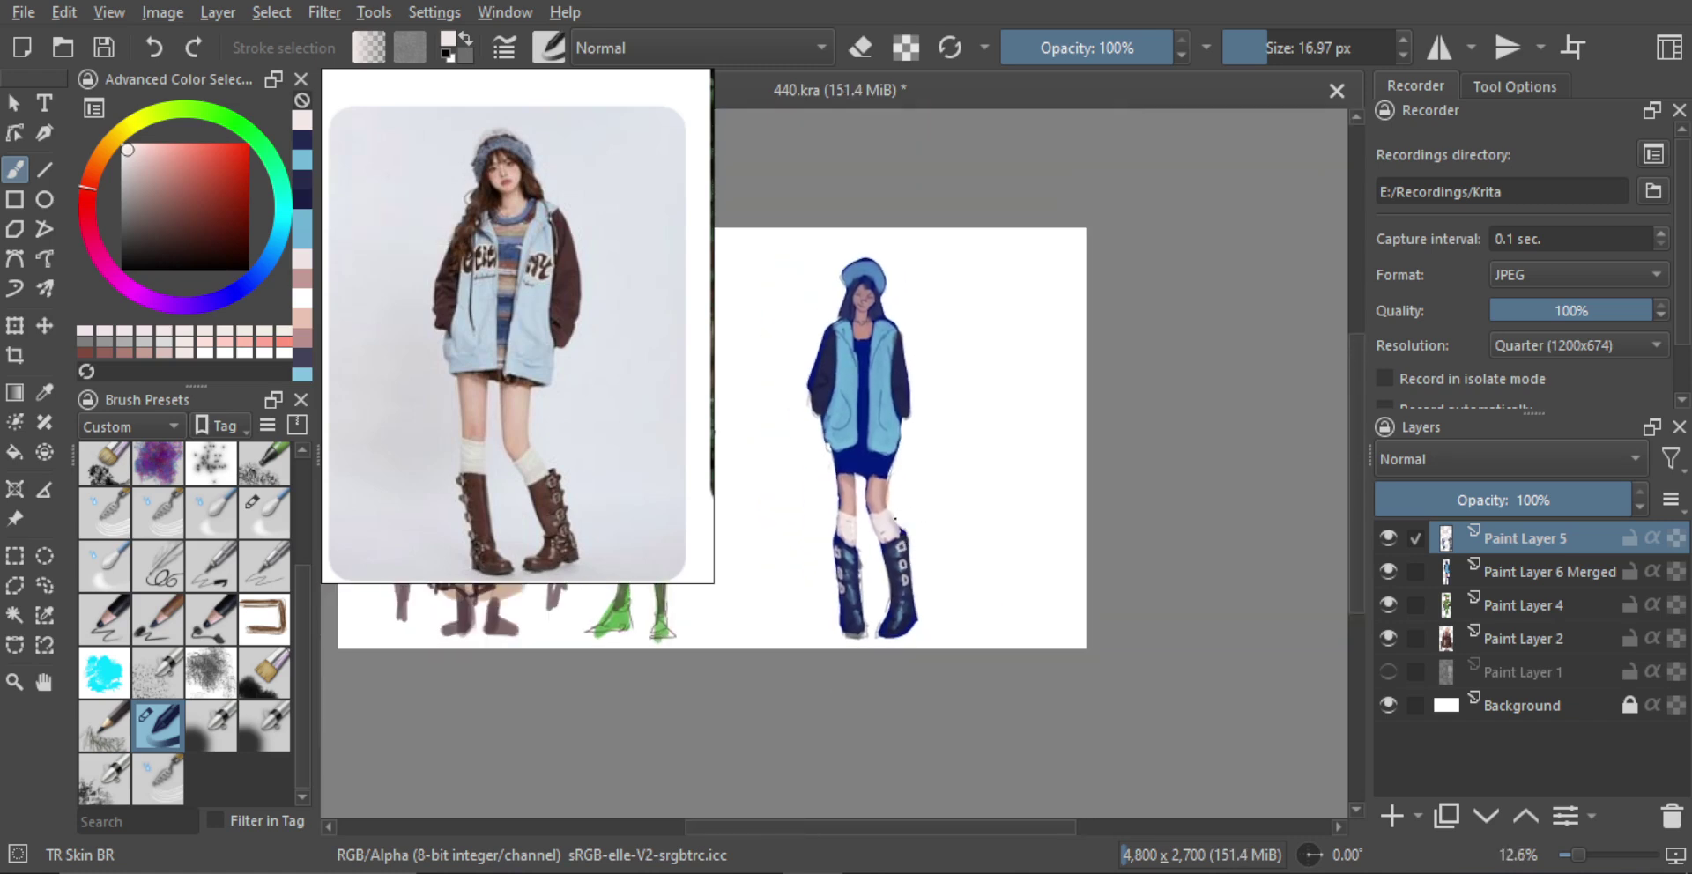
{"action": "scroll", "coordinate": [895, 522], "scroll_direction": "up", "scroll_amount": 4}
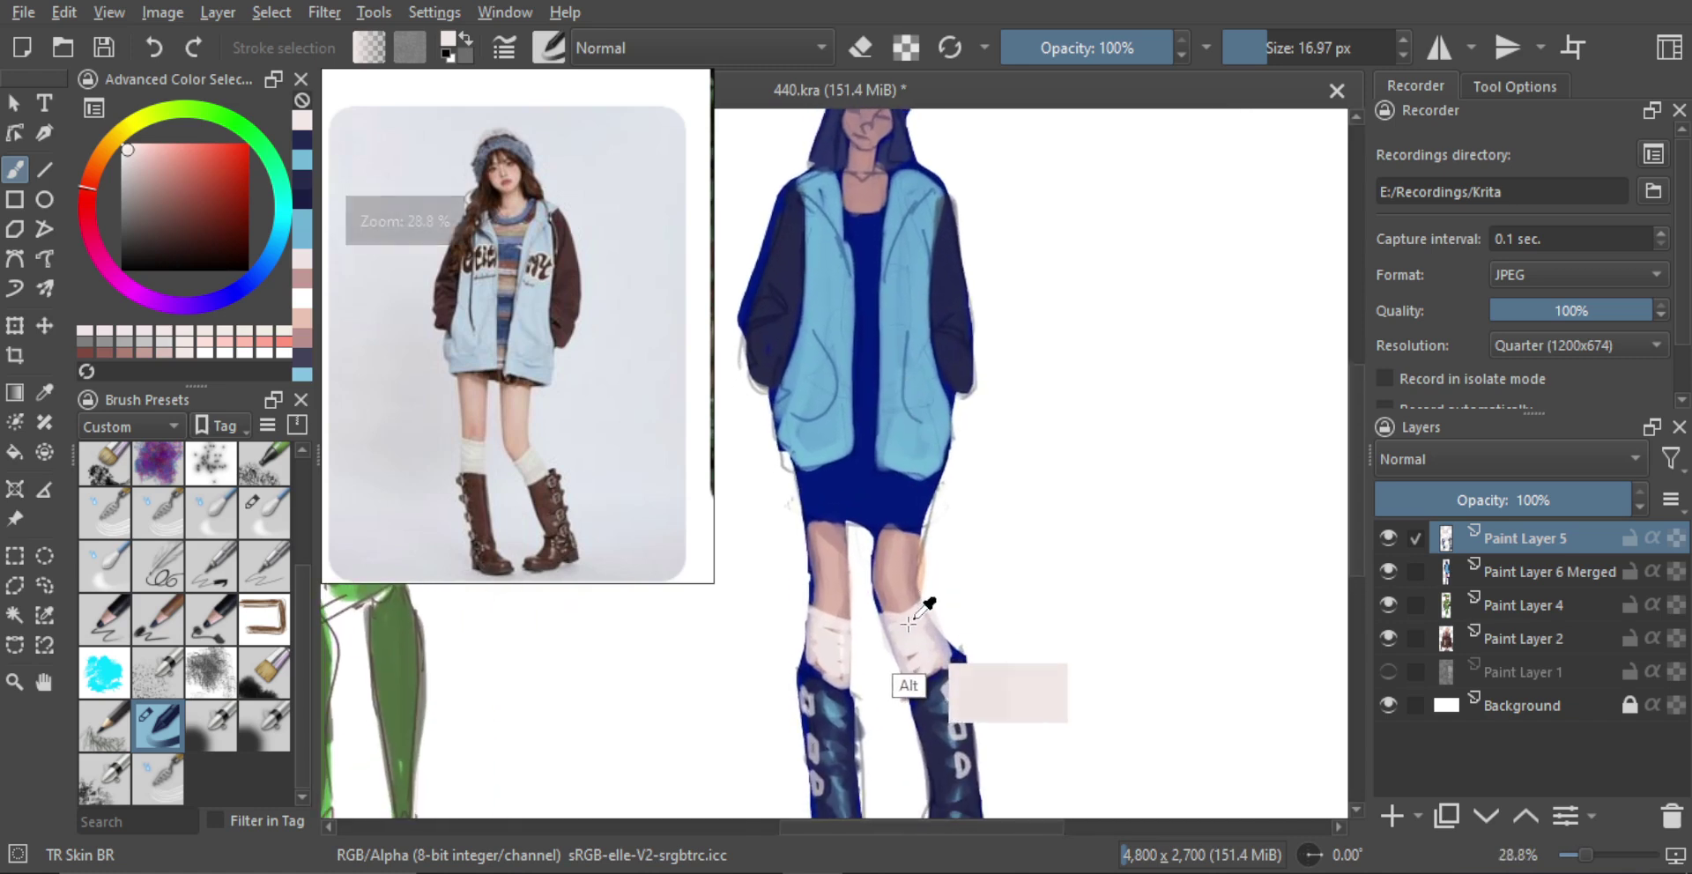
{"action": "left_click", "coordinate": [908, 624], "text": "alt"}
{"action": "scroll", "coordinate": [888, 499], "scroll_direction": "down", "scroll_amount": 1}
{"action": "left_click_drag", "start_coordinate": [887, 499], "coordinate": [888, 568]}
{"action": "scroll", "coordinate": [873, 494], "scroll_direction": "up", "scroll_amount": 2}
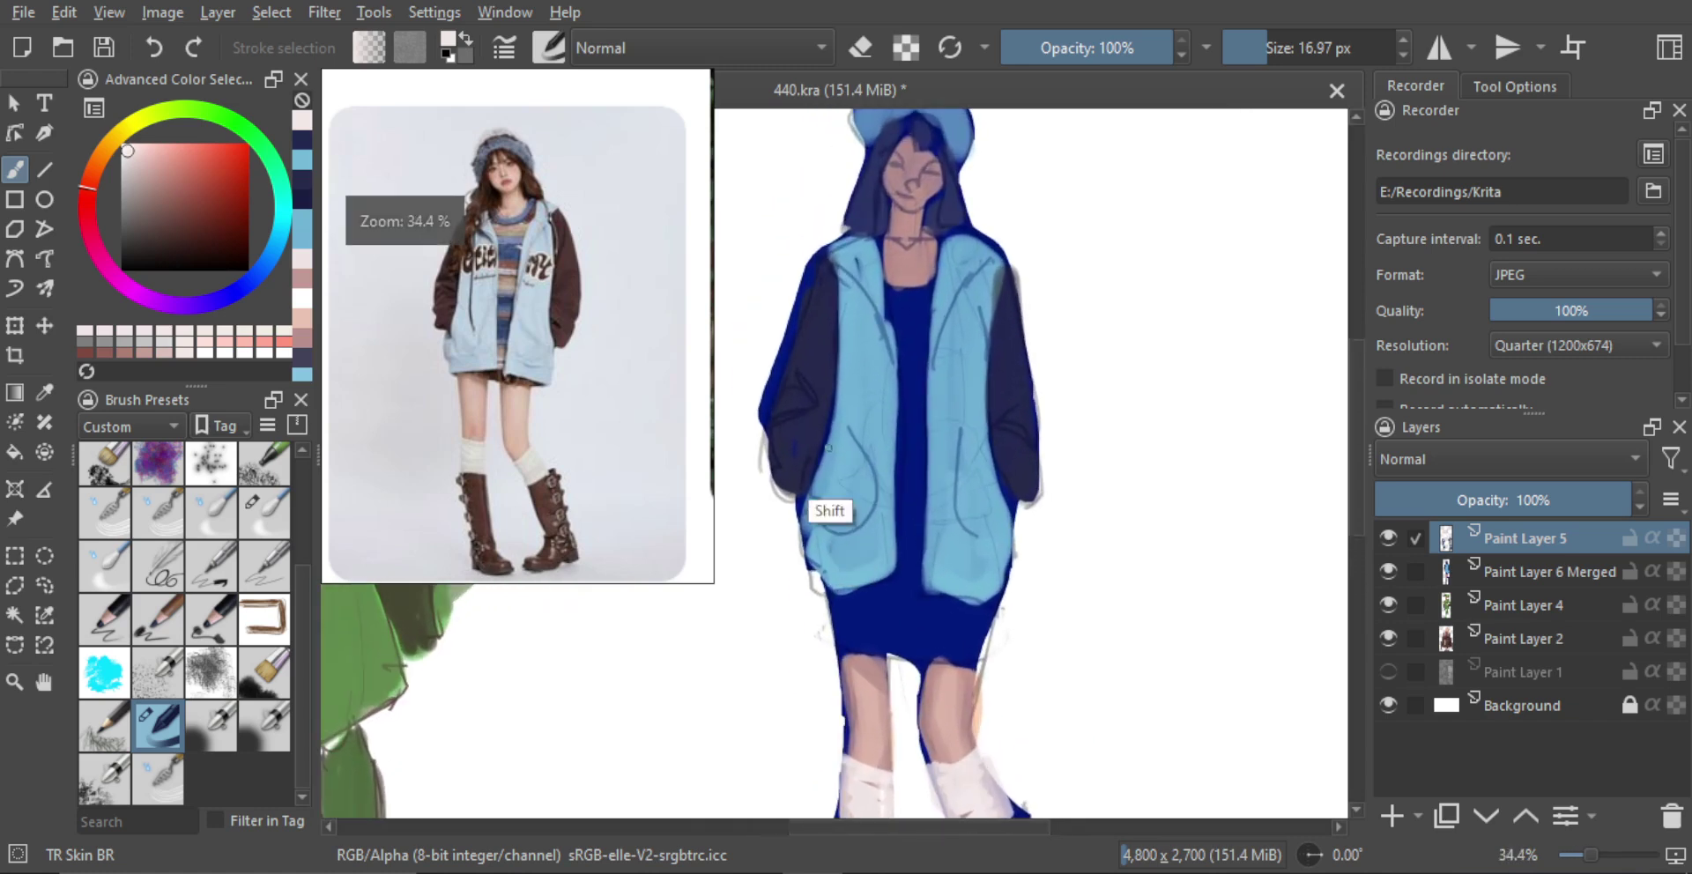
{"action": "mouse_move", "coordinate": [828, 449]}
{"action": "left_mouse_down", "text": "shift"}
{"action": "mouse_move", "coordinate": [823, 517]}
{"action": "mouse_move", "coordinate": [858, 535]}
{"action": "mouse_move", "coordinate": [837, 467]}
{"action": "mouse_move", "coordinate": [850, 529]}
{"action": "mouse_move", "coordinate": [834, 506]}
{"action": "mouse_move", "coordinate": [860, 535]}
{"action": "left_mouse_up", "text": "shift"}
{"action": "left_click", "coordinate": [844, 507], "text": "alt"}
{"action": "left_click", "coordinate": [864, 781], "text": "alt"}
{"action": "scroll", "coordinate": [836, 507], "scroll_direction": "down", "scroll_amount": 1}
{"action": "scroll", "coordinate": [829, 523], "scroll_direction": "up", "scroll_amount": 1}
Sample light blues around the left pocket and paint the jacket's left front panel paler with a brush of about 45 px
{"action": "left_click", "coordinate": [840, 532], "text": "ctrl"}
{"action": "left_click", "coordinate": [859, 521], "text": "ctrl"}
{"action": "mouse_move", "coordinate": [855, 535]}
{"action": "left_mouse_down"}
{"action": "mouse_move", "coordinate": [831, 499]}
{"action": "mouse_move", "coordinate": [843, 538]}
{"action": "mouse_move", "coordinate": [832, 511]}
{"action": "mouse_move", "coordinate": [853, 512]}
{"action": "left_mouse_up"}
{"action": "left_click", "coordinate": [852, 494], "text": "ctrl"}
{"action": "mouse_move", "coordinate": [870, 435]}
{"action": "left_mouse_down"}
{"action": "mouse_move", "coordinate": [869, 518]}
{"action": "mouse_move", "coordinate": [848, 394]}
{"action": "left_mouse_up"}
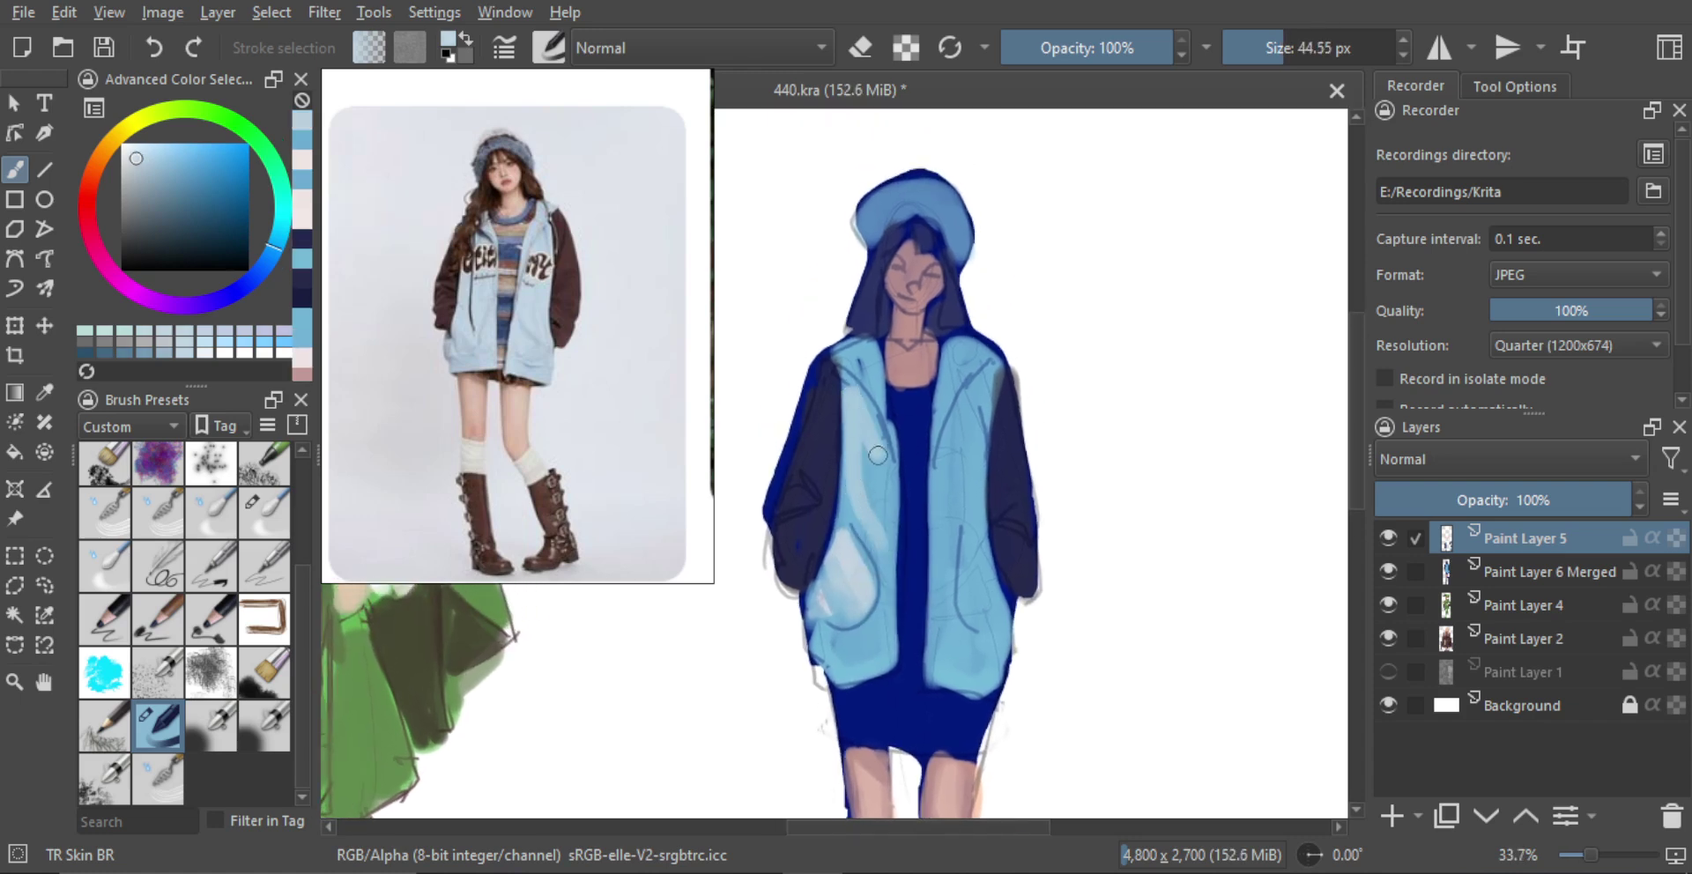
Reduce the brush to about 27 px and paint the jacket's left collar and opening edge with sampled blues
{"action": "scroll", "coordinate": [881, 388], "scroll_direction": "up", "scroll_amount": 1}
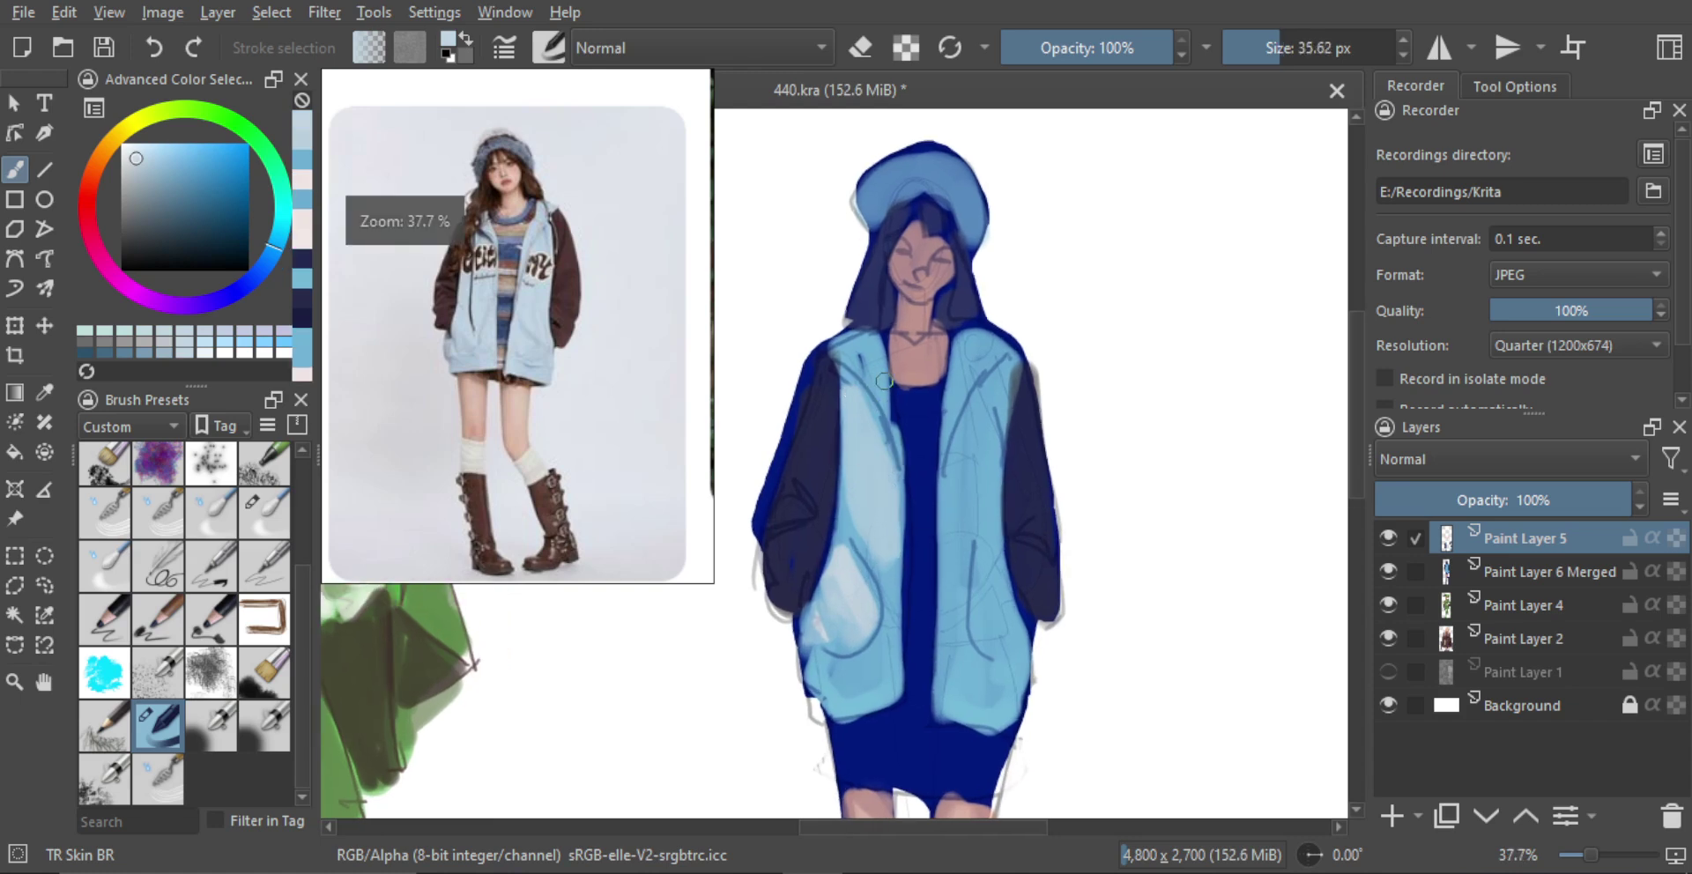
{"action": "key", "text": "["}
{"action": "key", "text": "["}
{"action": "mouse_move", "coordinate": [879, 374]}
{"action": "left_mouse_down"}
{"action": "mouse_move", "coordinate": [895, 419]}
{"action": "mouse_move", "coordinate": [877, 350]}
{"action": "mouse_move", "coordinate": [838, 356]}
{"action": "mouse_move", "coordinate": [894, 473]}
{"action": "mouse_move", "coordinate": [887, 442]}
{"action": "left_mouse_up"}
{"action": "left_click", "coordinate": [845, 349], "text": "ctrl"}
{"action": "left_click", "coordinate": [923, 528], "text": "ctrl"}
{"action": "key", "text": "["}
{"action": "left_click", "coordinate": [871, 471], "text": "ctrl"}
{"action": "left_click", "coordinate": [868, 448], "text": "ctrl"}
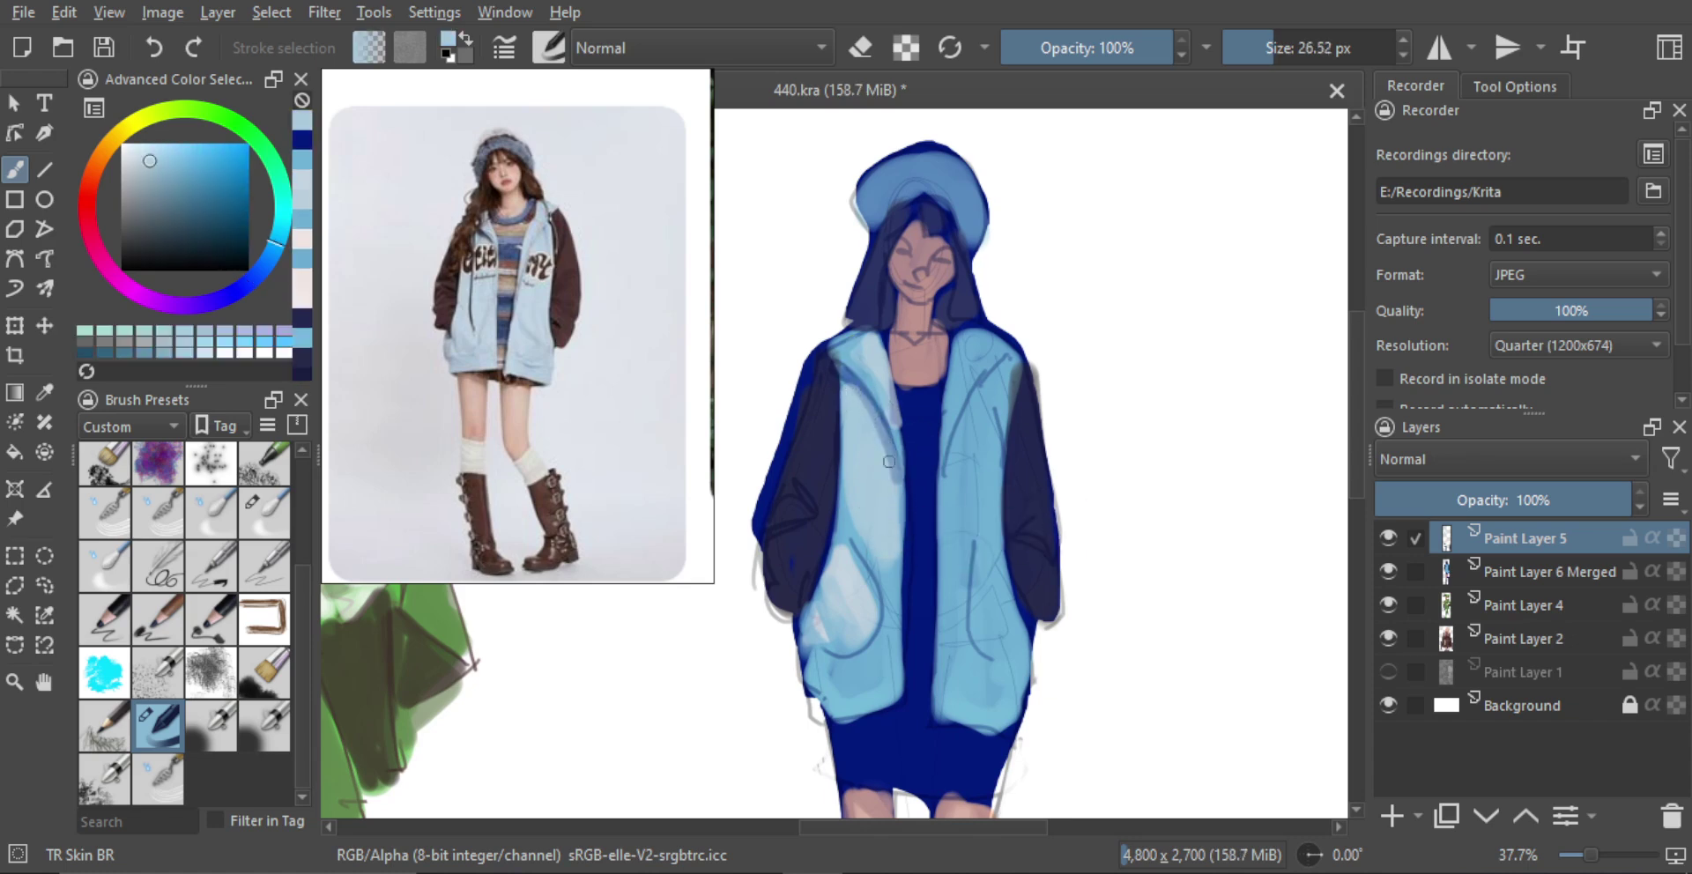
Paint pale blue over the lower left front of the jacket with a brush of about 30 px
{"action": "scroll", "coordinate": [871, 435], "scroll_direction": "down", "scroll_amount": 5}
{"action": "scroll", "coordinate": [876, 432], "scroll_direction": "up", "scroll_amount": 3}
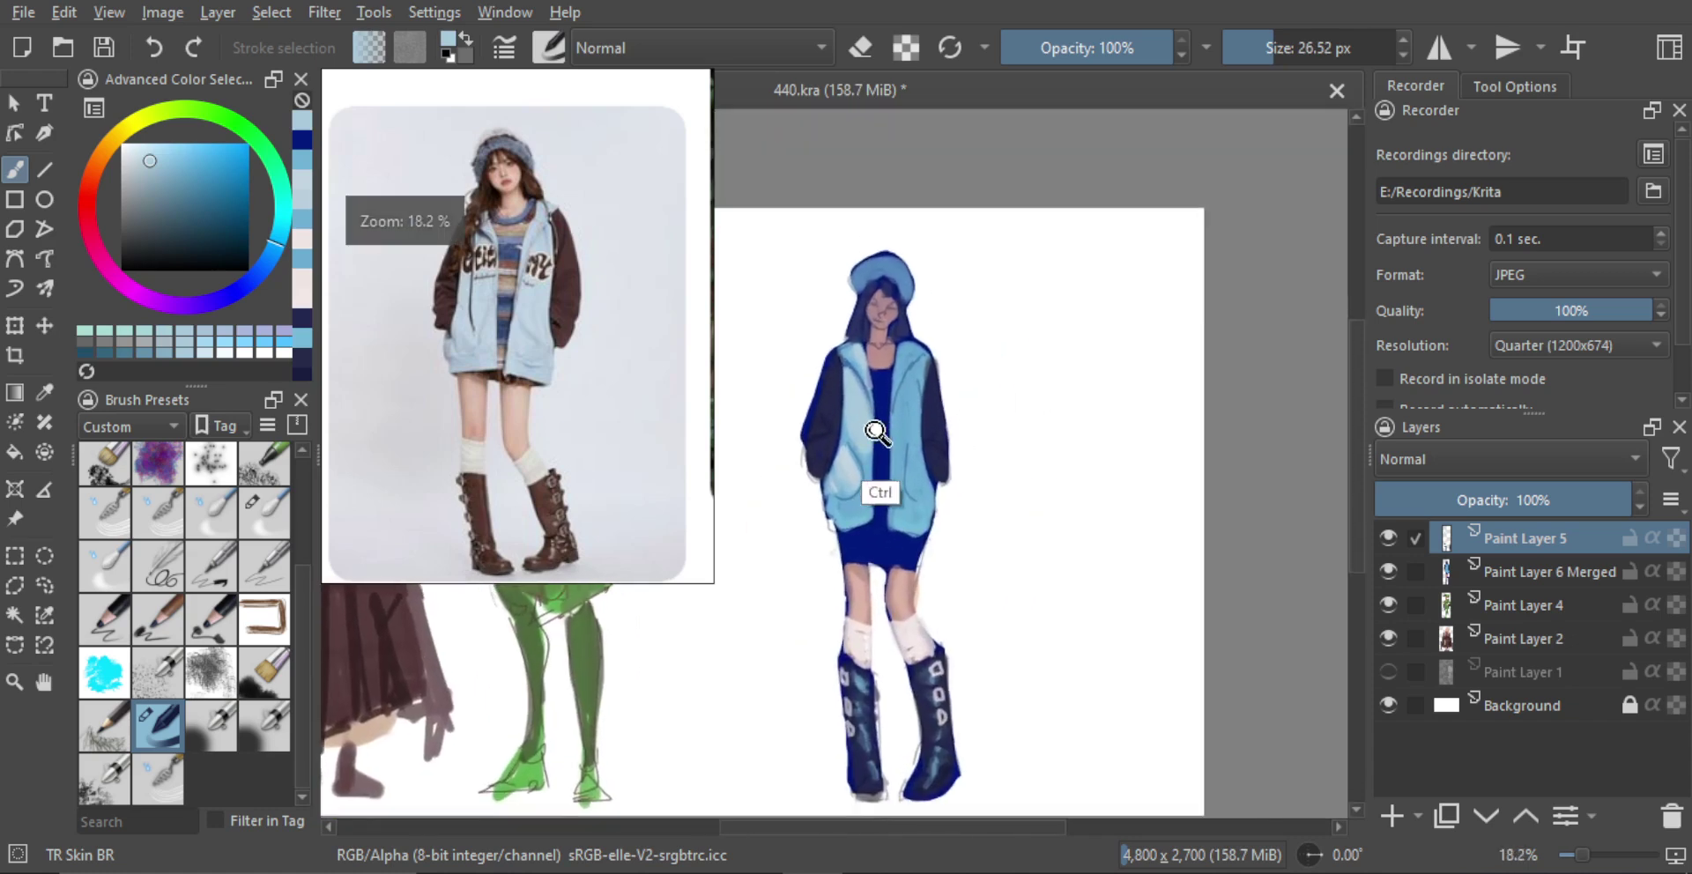
{"action": "left_click", "coordinate": [851, 414], "text": "shift"}
{"action": "left_click_drag", "start_coordinate": [848, 439], "coordinate": [851, 439], "text": "shift"}
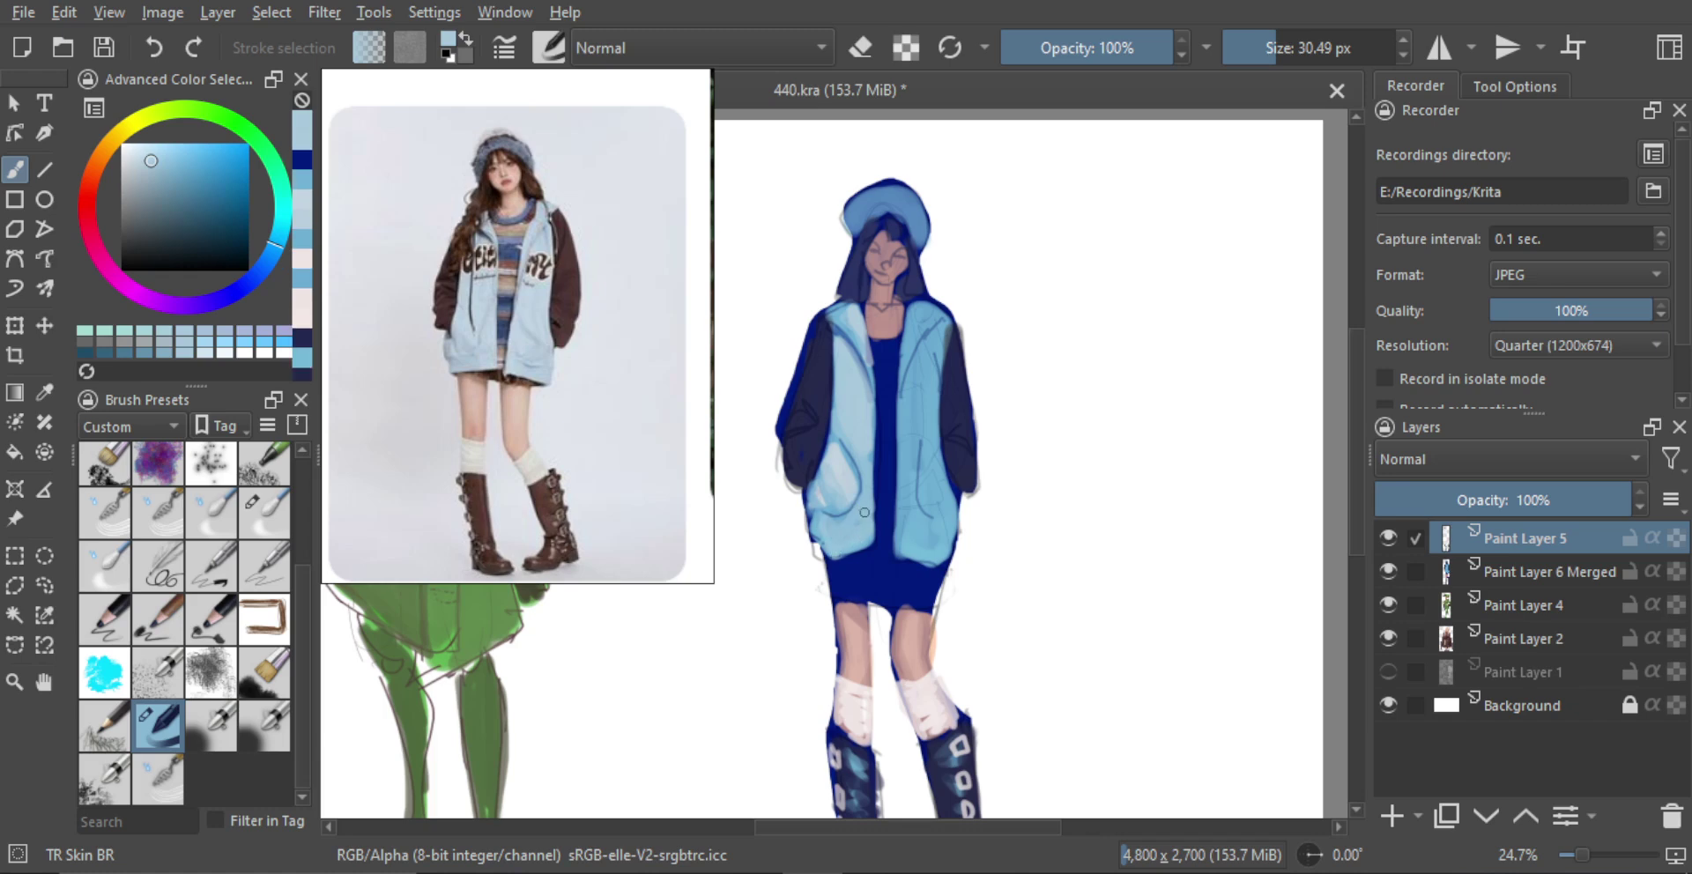
{"action": "scroll", "coordinate": [857, 538], "scroll_direction": "up", "scroll_amount": 1}
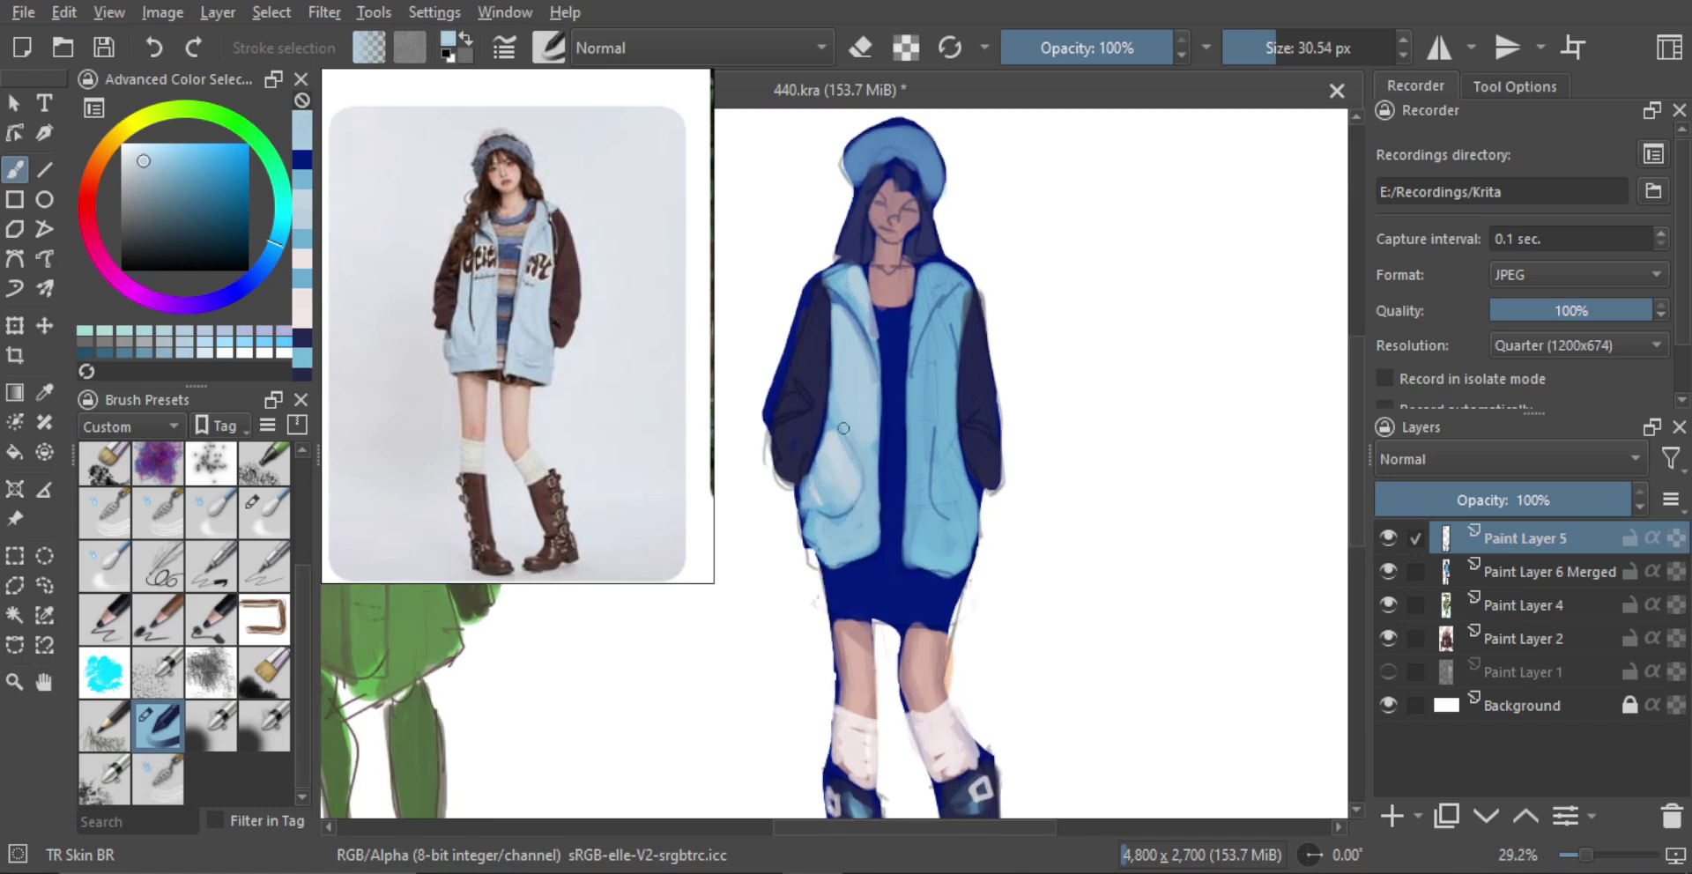
{"action": "left_click_drag", "start_coordinate": [843, 429], "coordinate": [844, 432]}
Blend sampled light blues around the left pocket and the front panel beside it with a brush of about 30 px
{"action": "scroll", "coordinate": [839, 453], "scroll_direction": "up", "scroll_amount": 3}
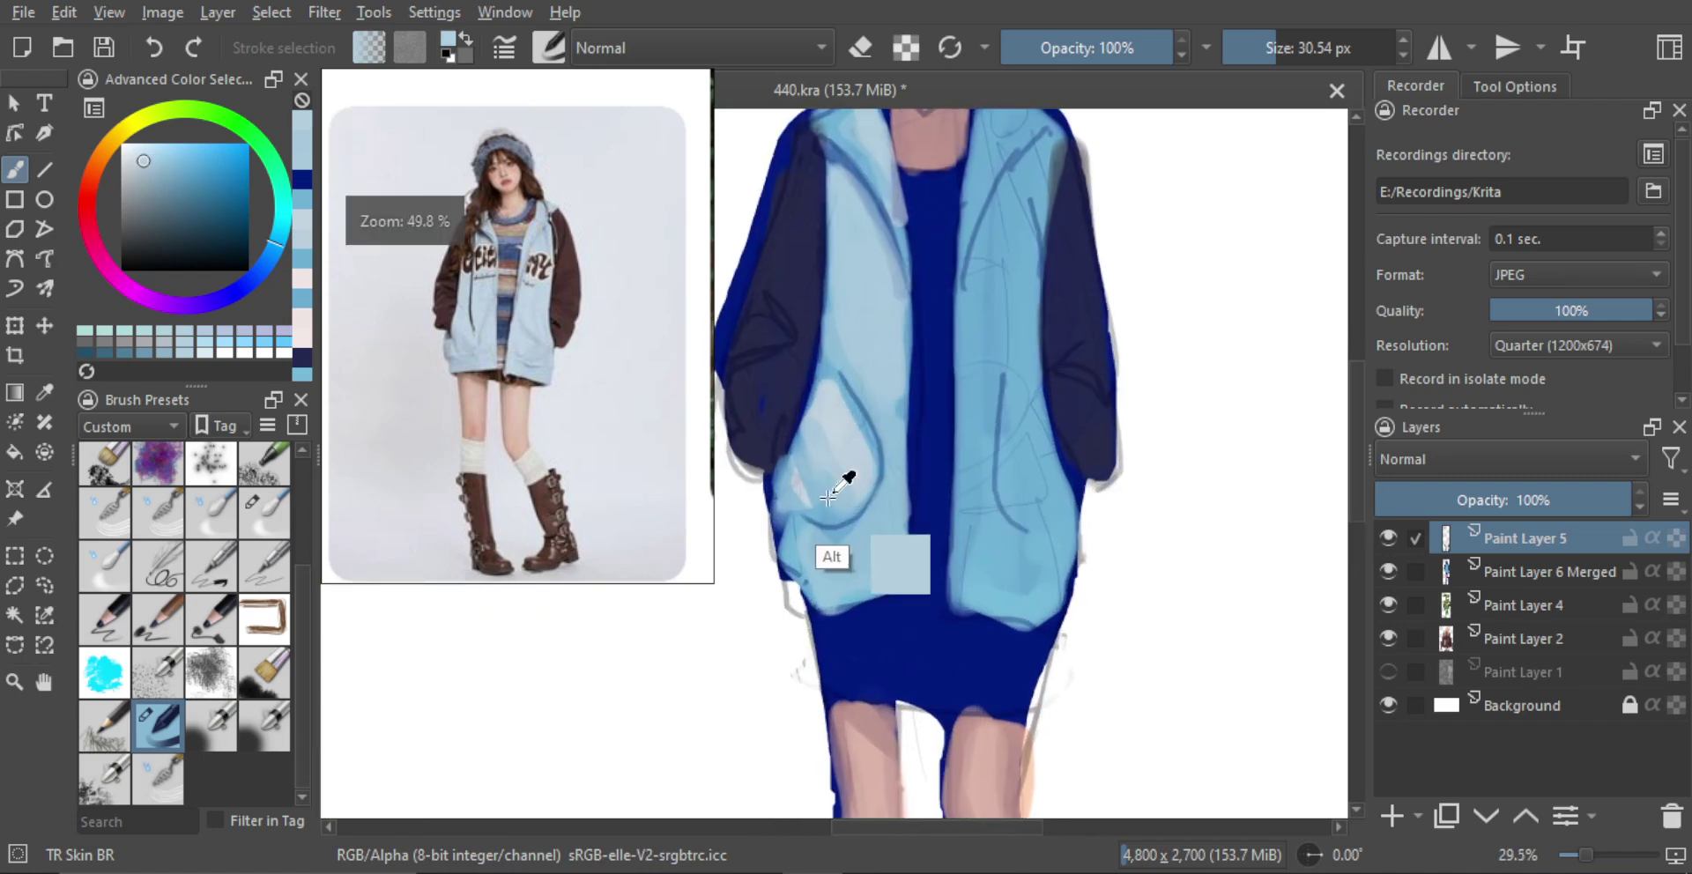
{"action": "left_click", "coordinate": [877, 410], "text": "ctrl"}
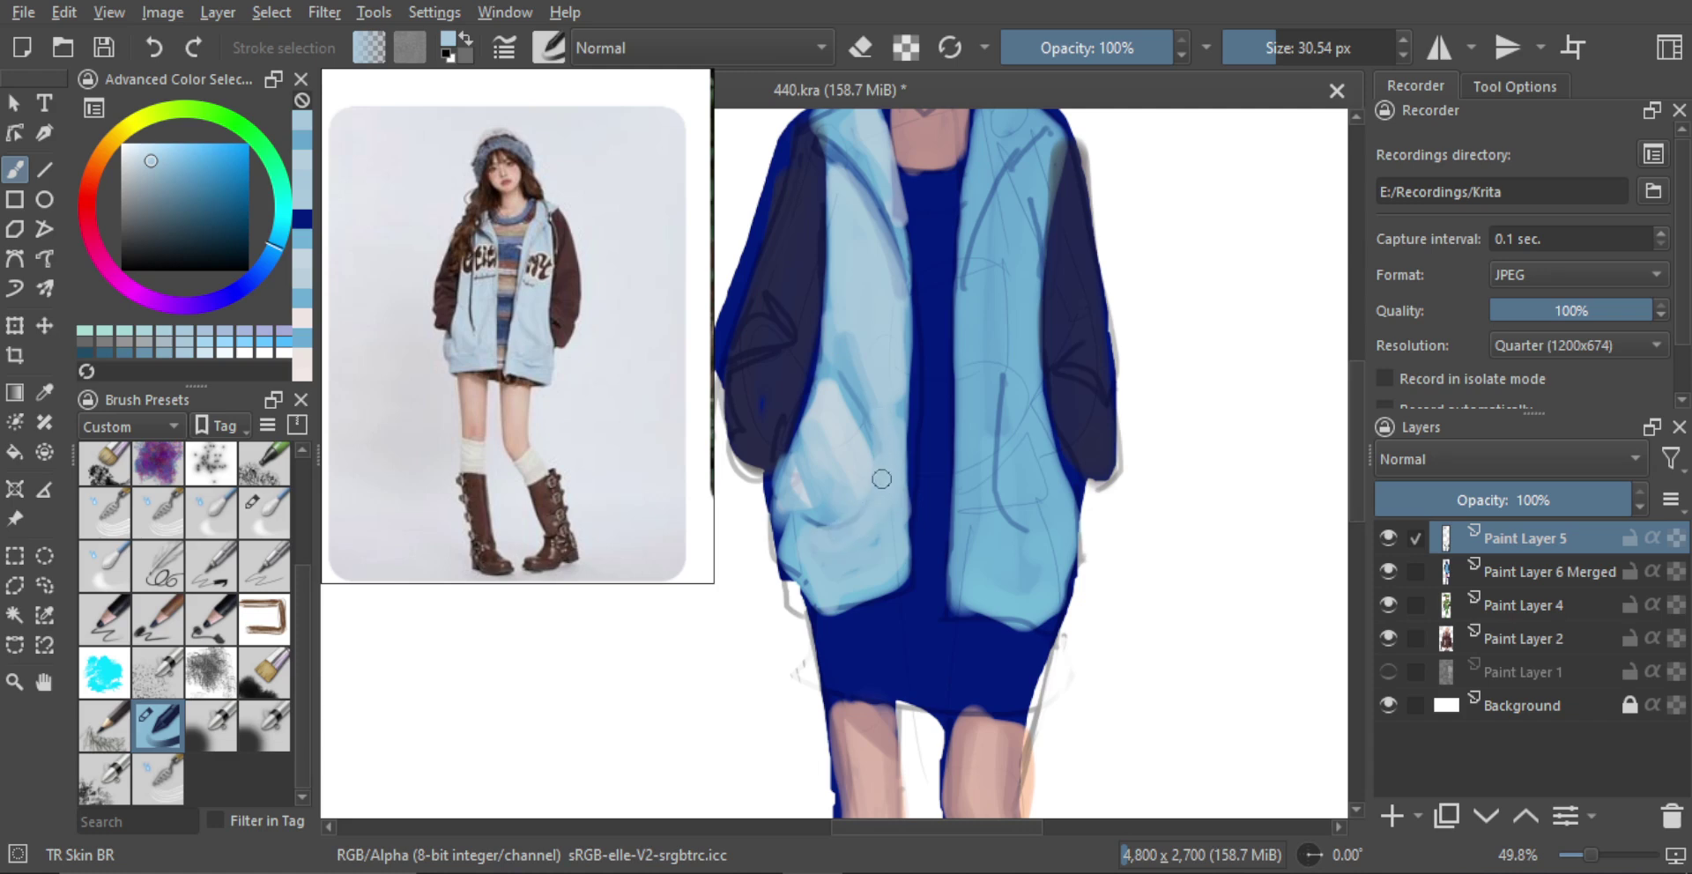
{"action": "left_click", "coordinate": [875, 454], "text": "alt"}
{"action": "left_click_drag", "start_coordinate": [847, 369], "coordinate": [865, 515]}
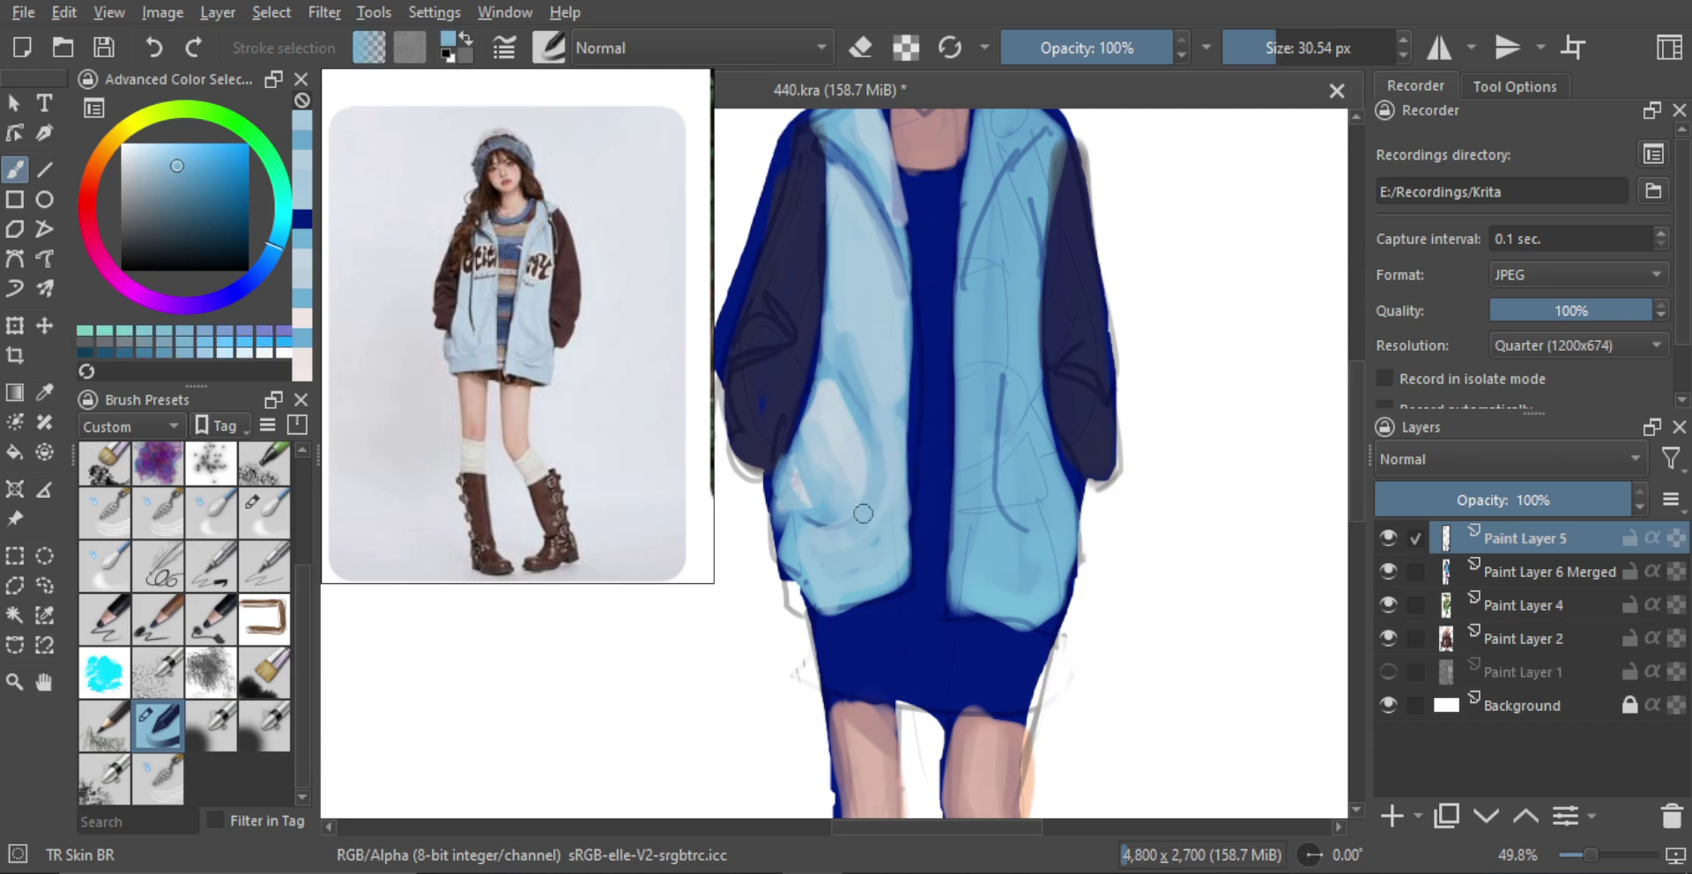
{"action": "left_click", "coordinate": [886, 477], "text": "ctrl"}
{"action": "mouse_move", "coordinate": [880, 398]}
{"action": "left_mouse_down"}
{"action": "mouse_move", "coordinate": [860, 538]}
{"action": "mouse_move", "coordinate": [877, 470]}
{"action": "mouse_move", "coordinate": [831, 560]}
{"action": "left_mouse_up"}
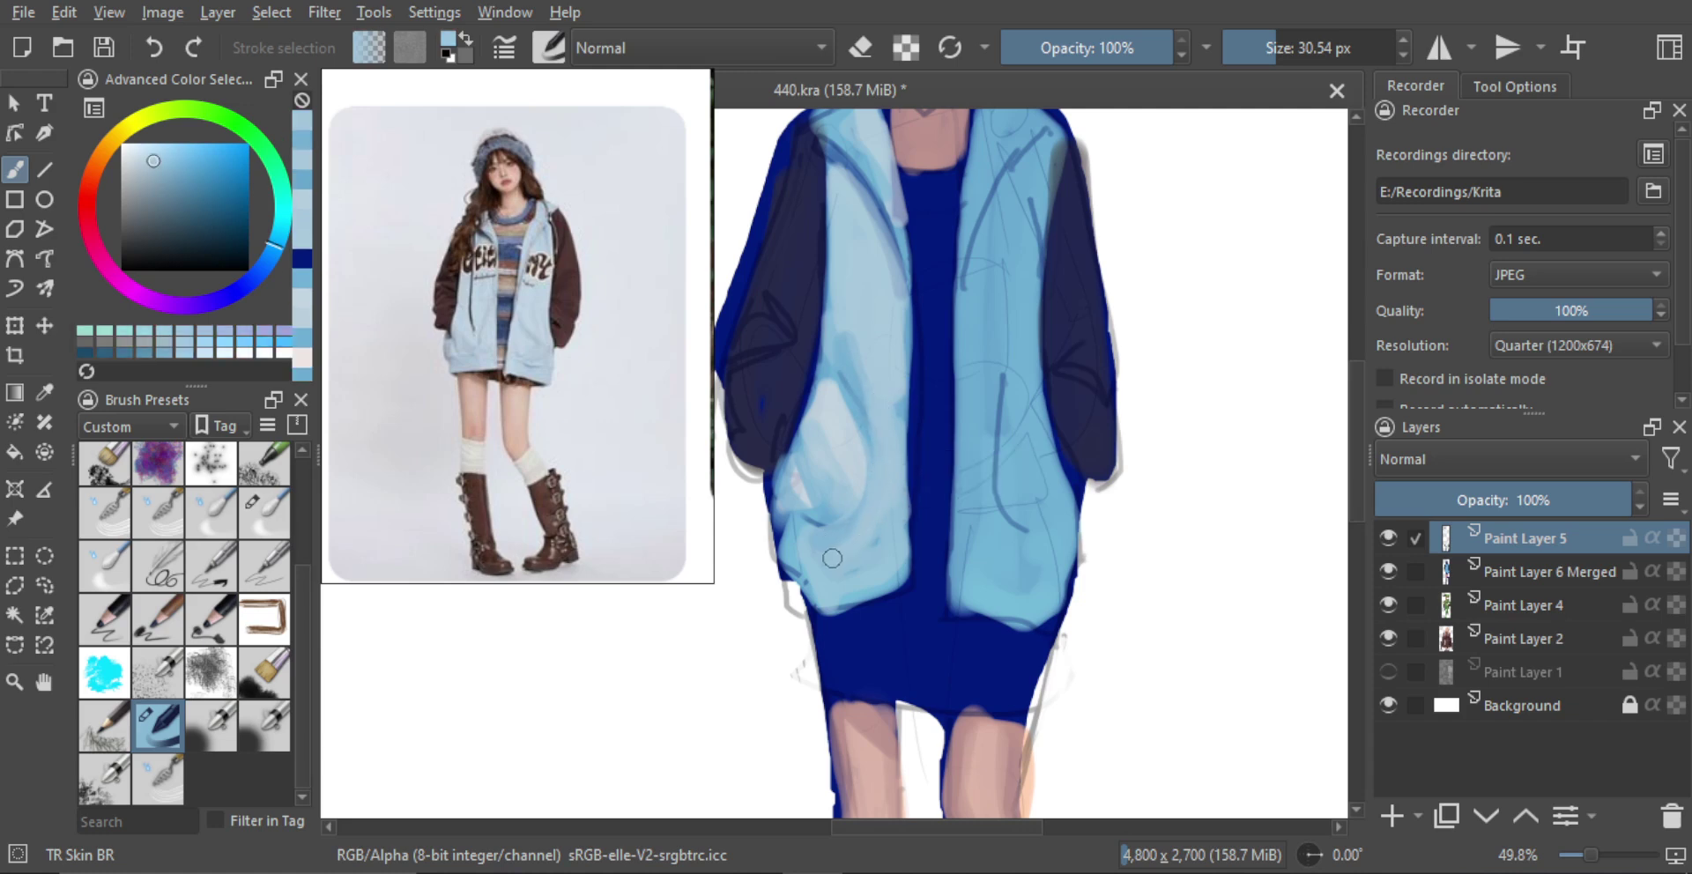
{"action": "left_click_drag", "start_coordinate": [873, 473], "coordinate": [879, 520]}
{"action": "scroll", "coordinate": [881, 519], "scroll_direction": "up", "scroll_amount": 1}
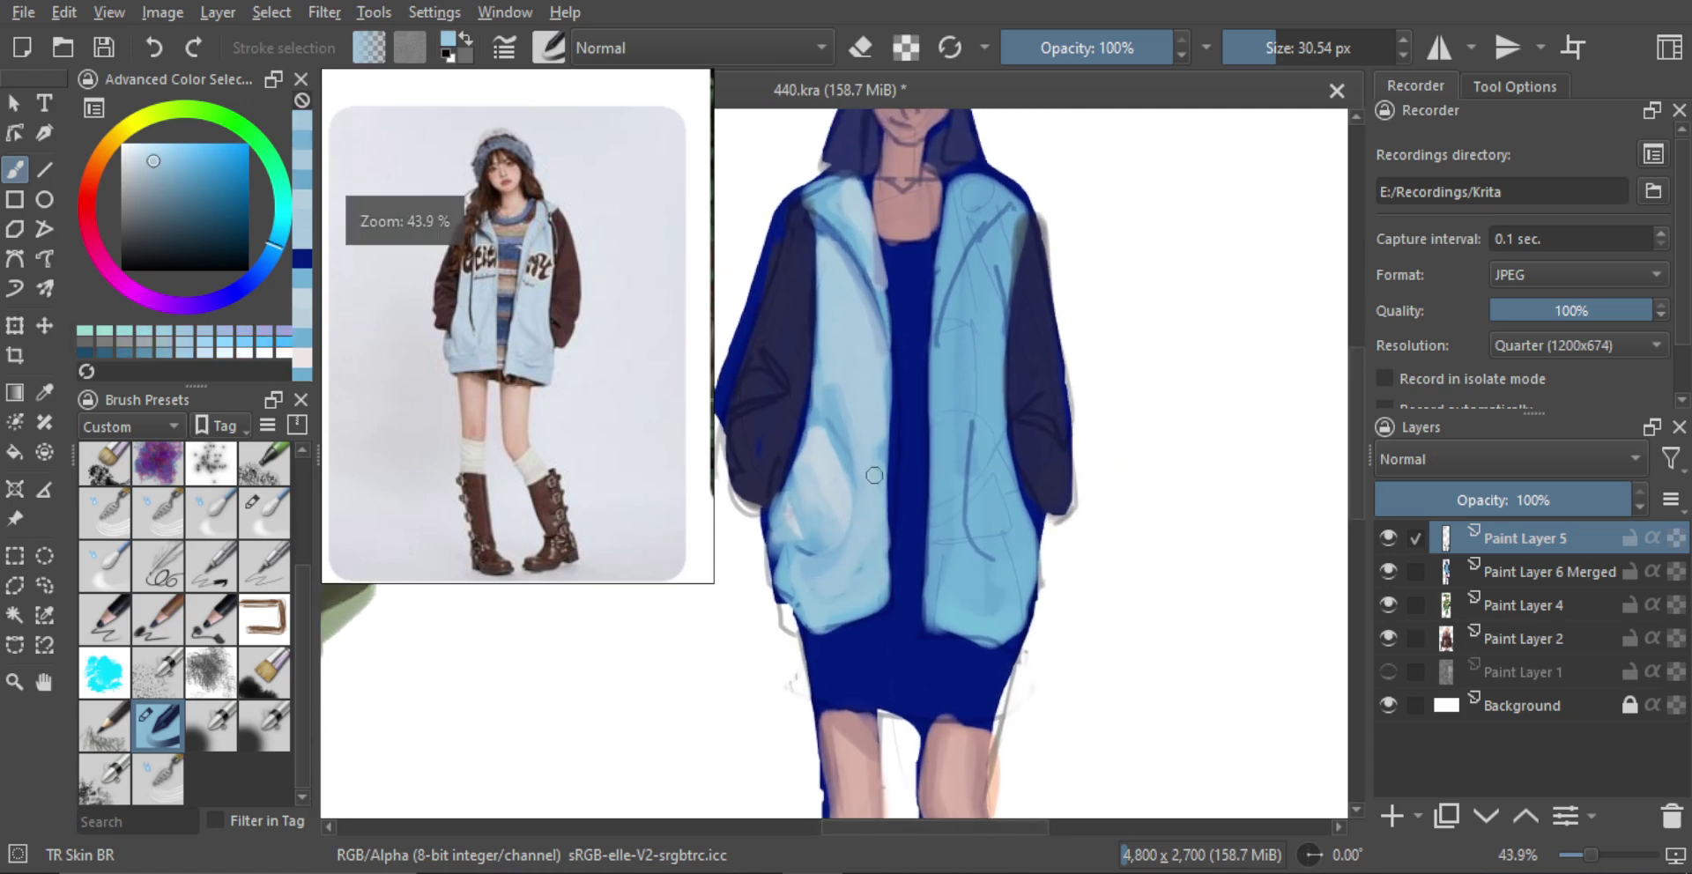
Paint sampled mid and pale blues along the jacket's lower left hem with a brush of about 36 px
{"action": "left_click", "coordinate": [796, 561], "text": "ctrl"}
{"action": "mouse_move", "coordinate": [792, 571]}
{"action": "left_mouse_down"}
{"action": "mouse_move", "coordinate": [847, 557]}
{"action": "mouse_move", "coordinate": [799, 576]}
{"action": "mouse_move", "coordinate": [827, 617]}
{"action": "mouse_move", "coordinate": [808, 595]}
{"action": "mouse_move", "coordinate": [847, 598]}
{"action": "left_mouse_up"}
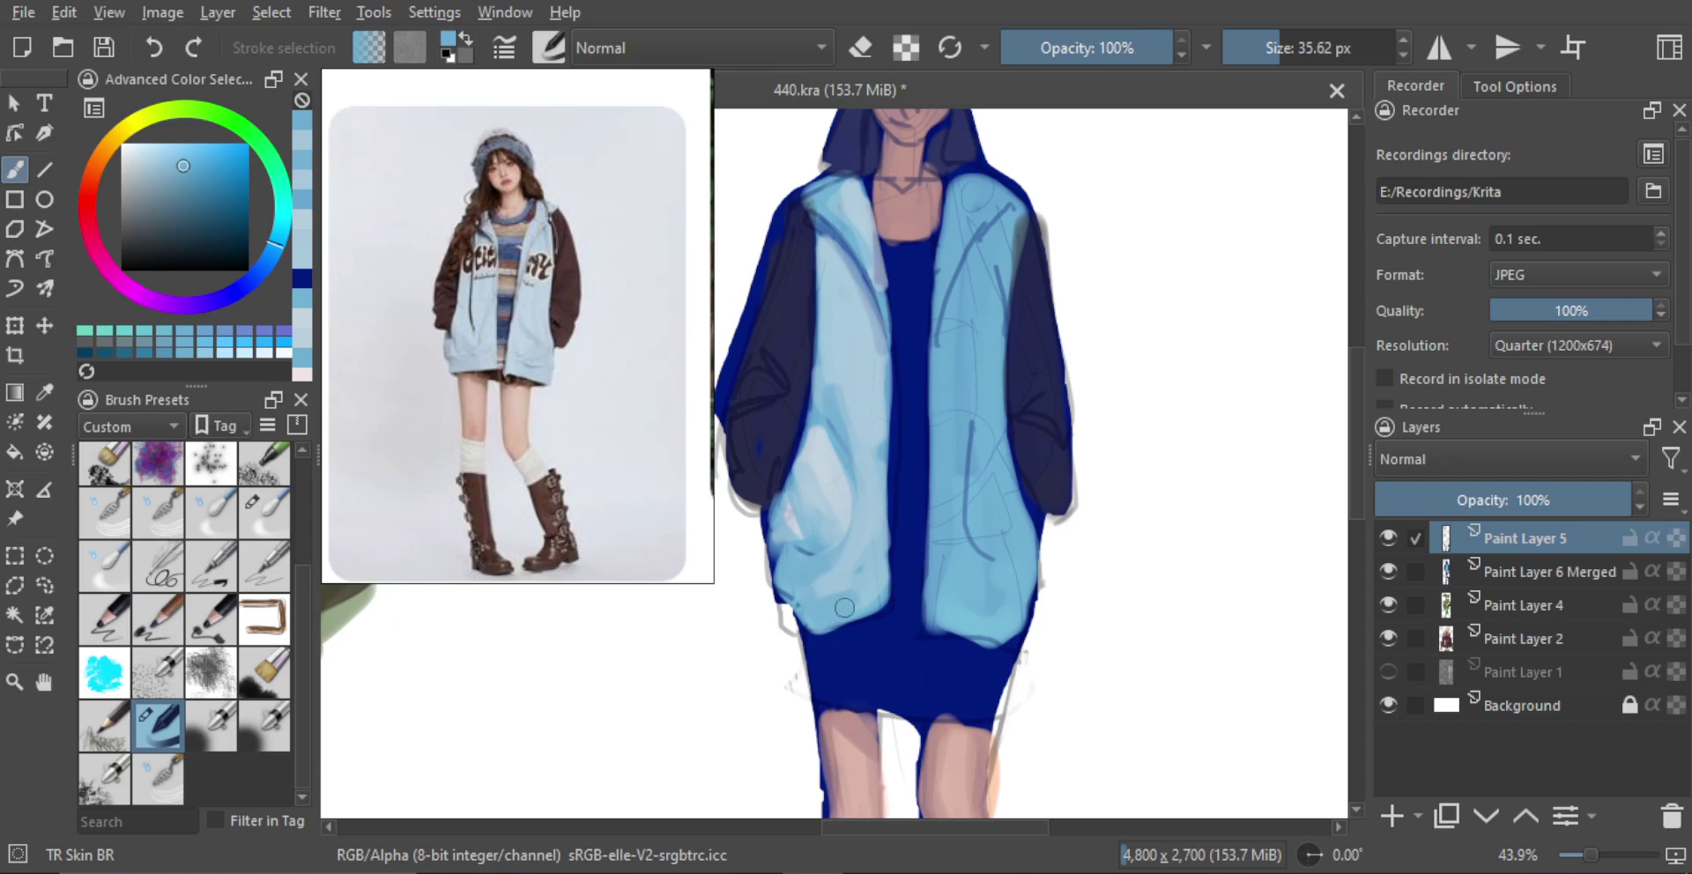
{"action": "left_click", "coordinate": [865, 627], "text": "alt"}
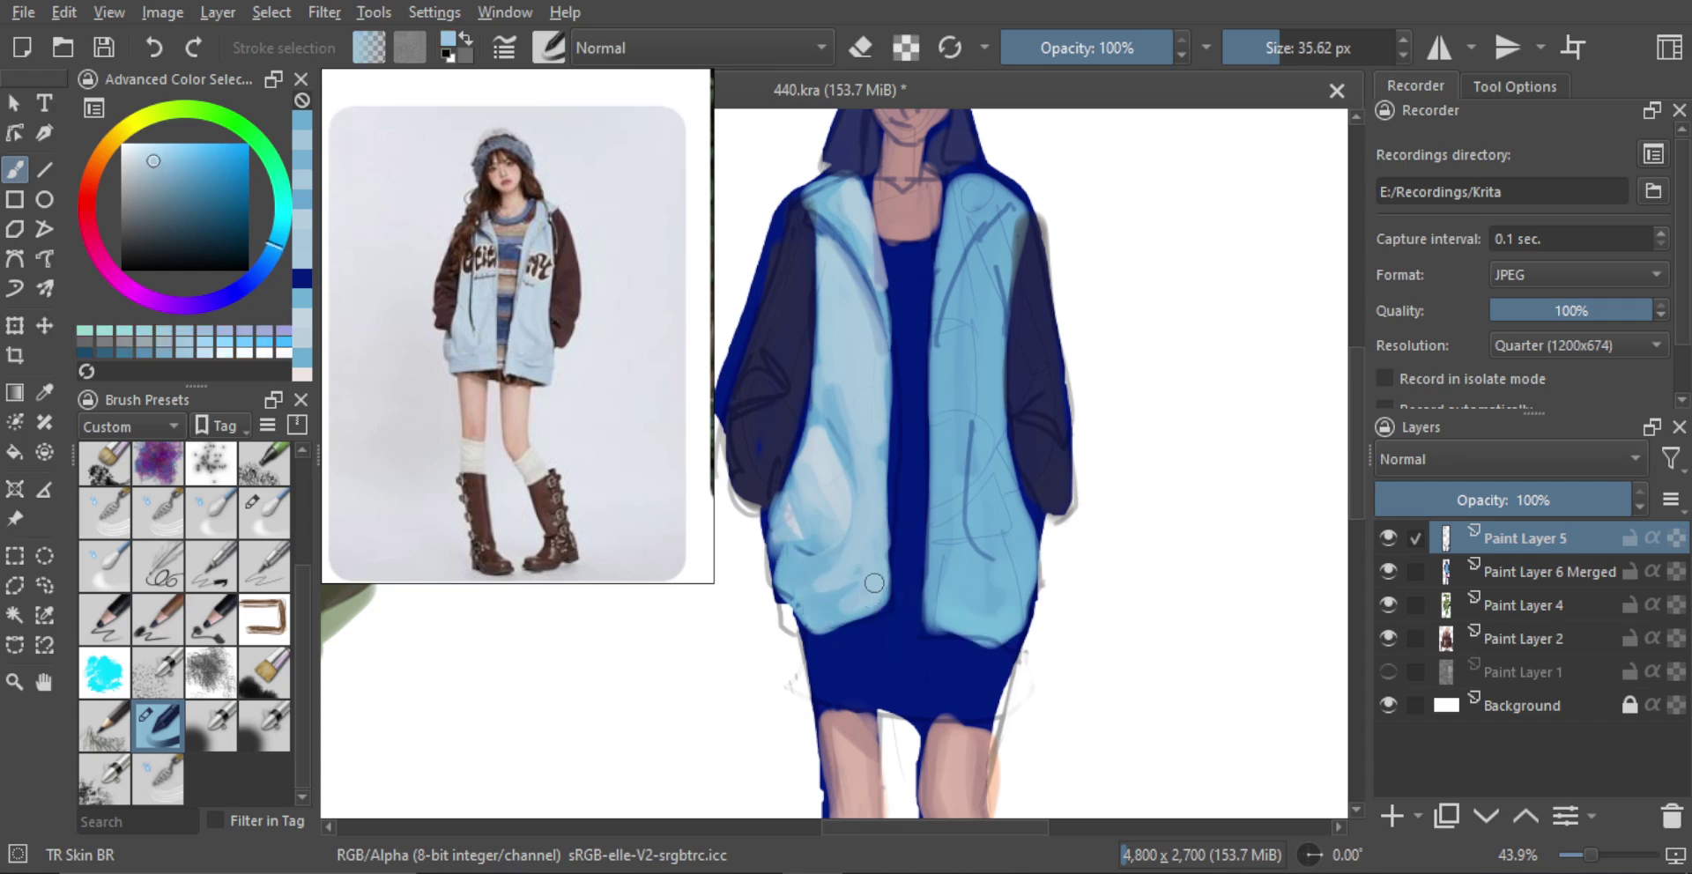
Sample a pale blue and paint buttons down the jacket's left opening edge with a brush of about 12 px
{"action": "scroll", "coordinate": [890, 541], "scroll_direction": "down", "scroll_amount": 4}
{"action": "scroll", "coordinate": [865, 578], "scroll_direction": "up", "scroll_amount": 2}
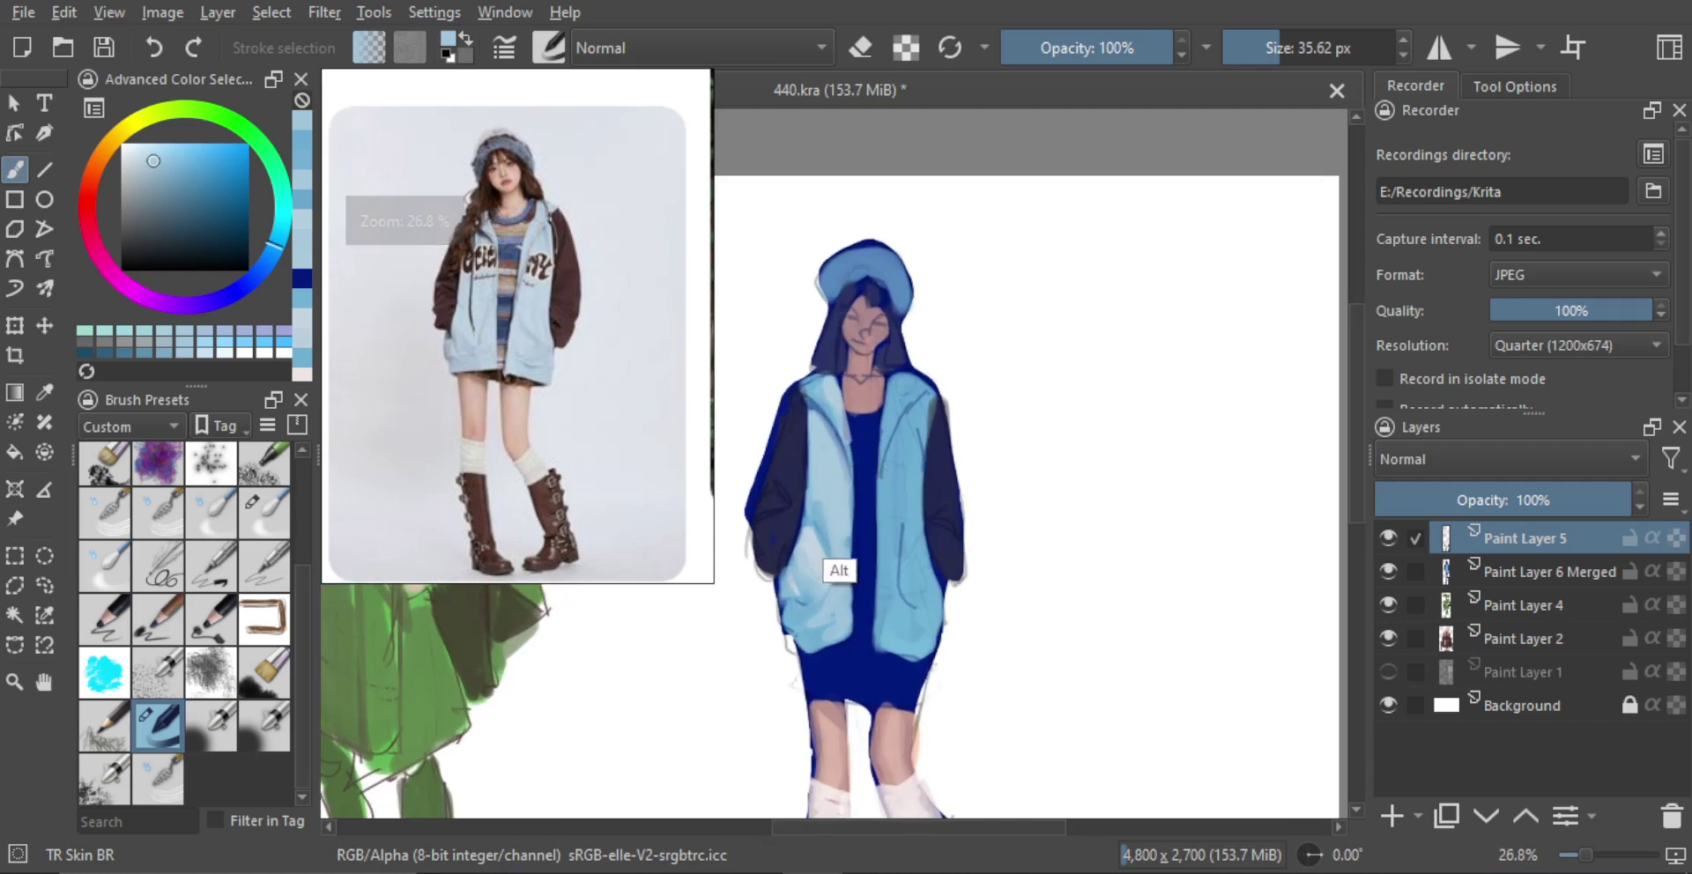
{"action": "mouse_move", "coordinate": [839, 514]}
{"action": "left_mouse_down"}
{"action": "mouse_move", "coordinate": [835, 473]}
{"action": "mouse_move", "coordinate": [854, 475]}
{"action": "left_mouse_up"}
{"action": "left_click", "coordinate": [812, 553], "text": "alt"}
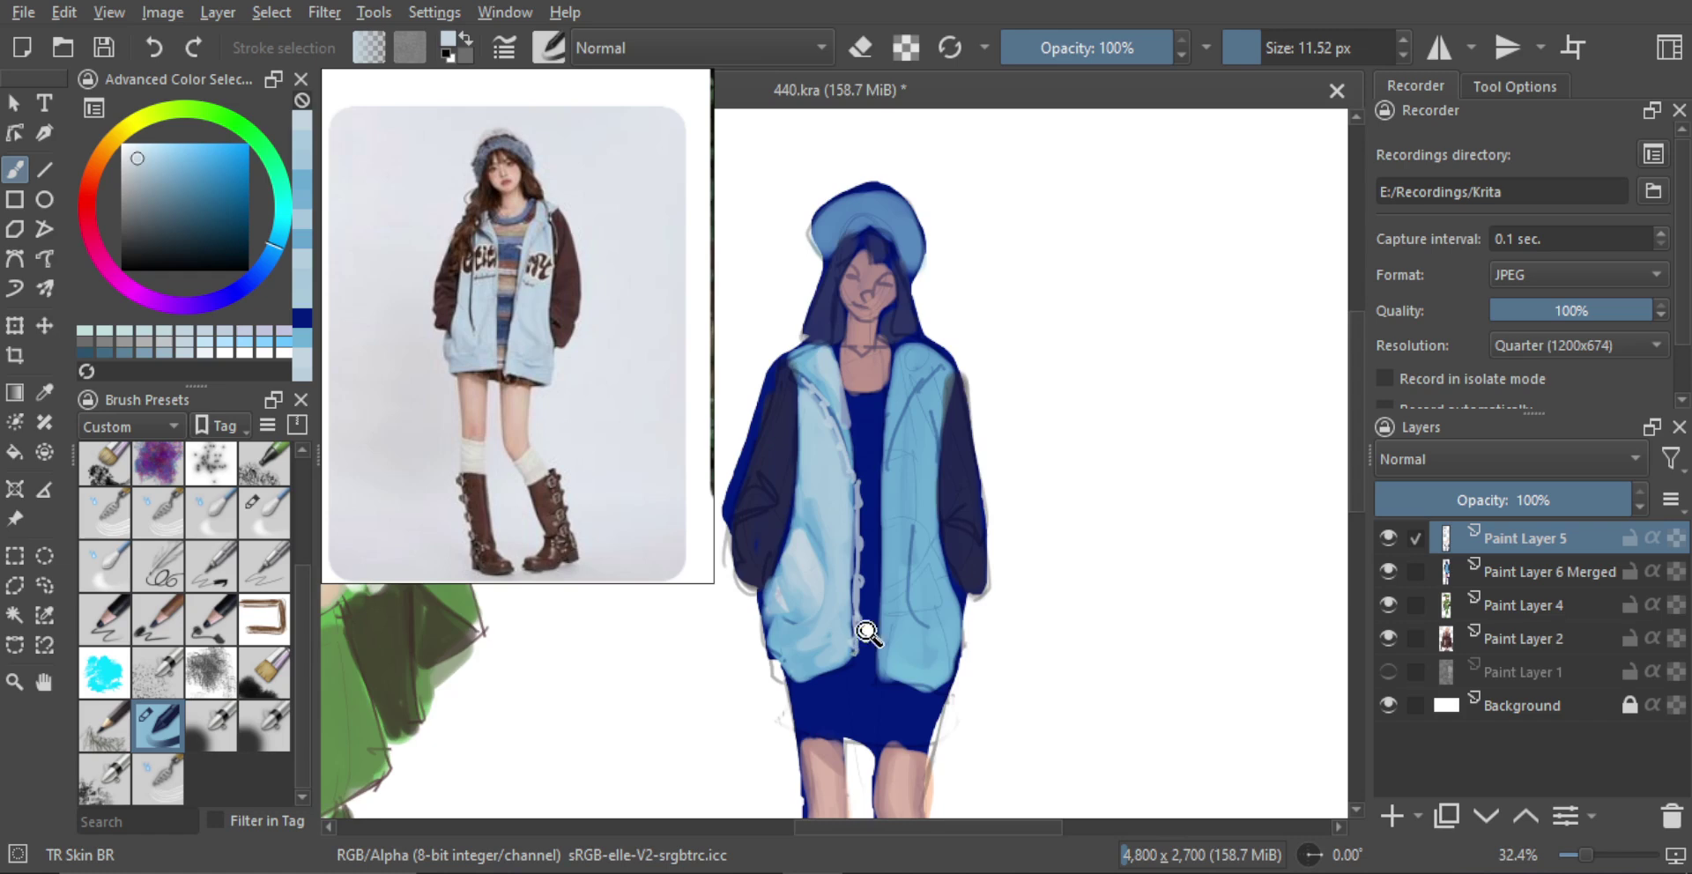
{"action": "left_click_drag", "start_coordinate": [868, 632], "coordinate": [901, 711]}
{"action": "left_click_drag", "start_coordinate": [887, 579], "coordinate": [859, 526]}
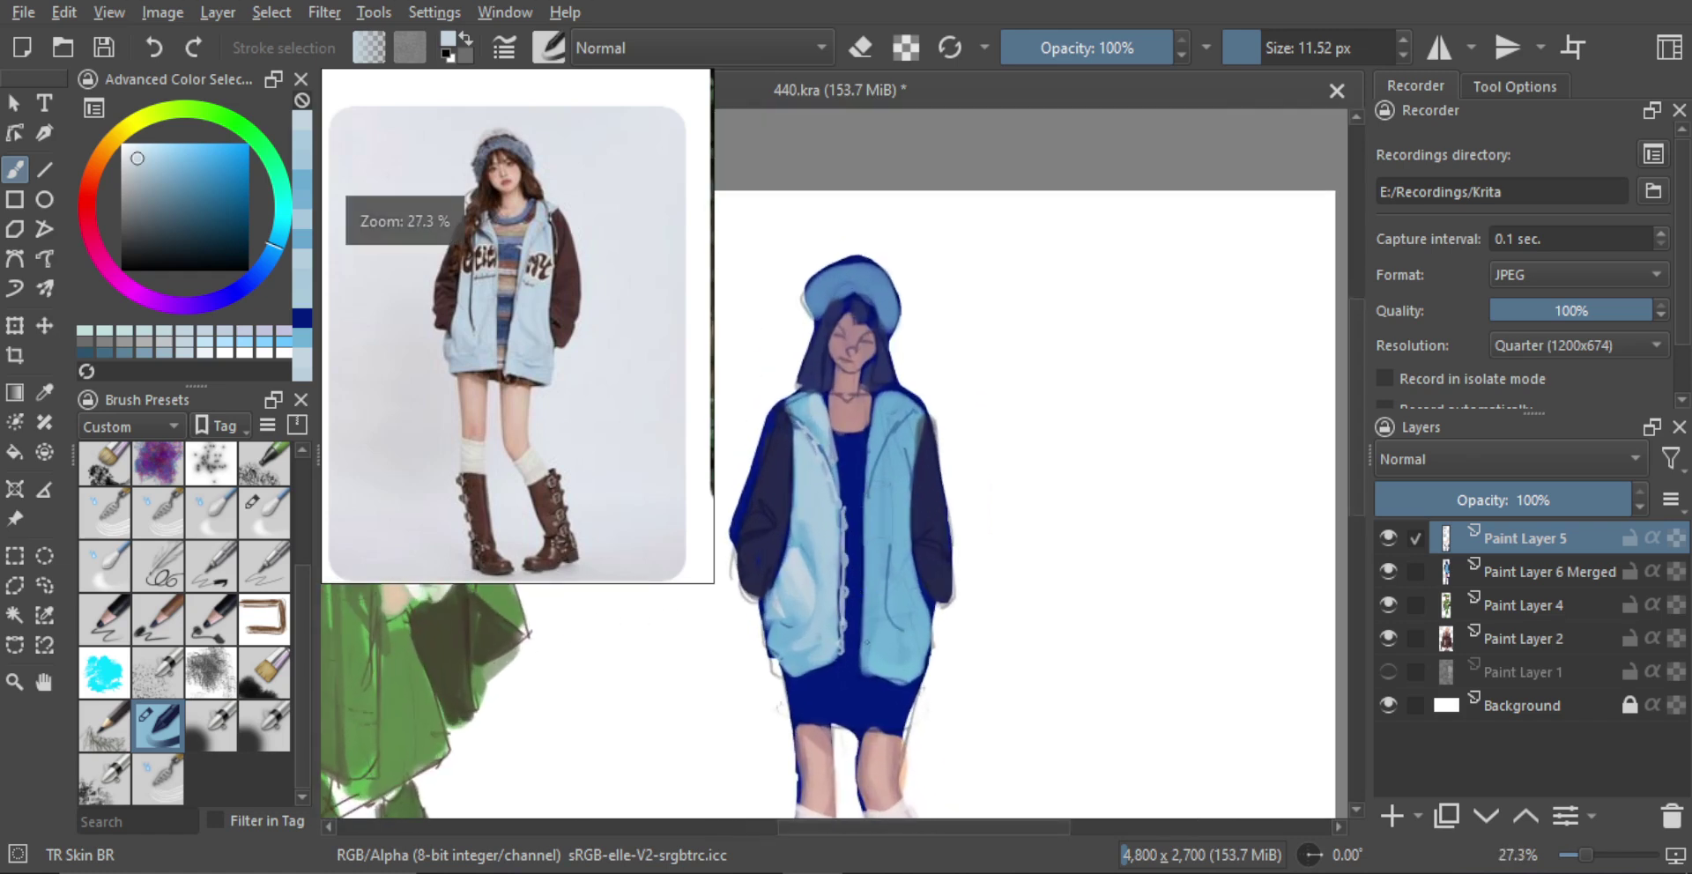
Lighten the jacket's right front panel with sampled light blue, enlarging the brush to about 31 px and then 41 px
{"action": "left_click", "coordinate": [816, 509], "text": "alt"}
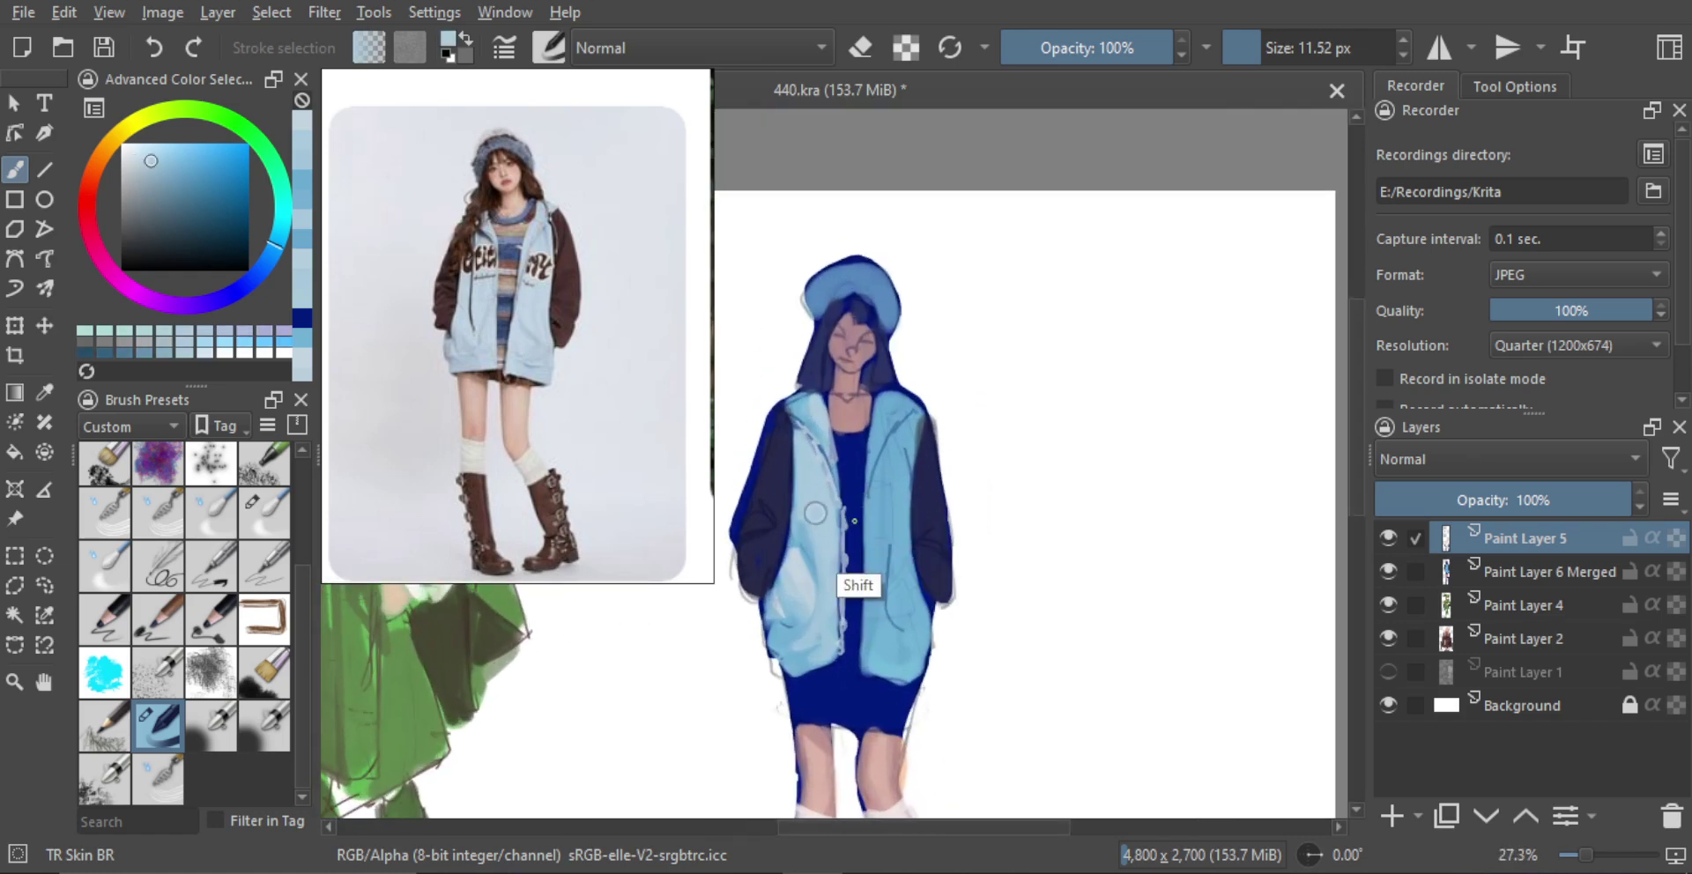
{"action": "left_click_drag", "start_coordinate": [859, 522], "coordinate": [872, 523]}
{"action": "left_click_drag", "start_coordinate": [890, 584], "coordinate": [899, 529]}
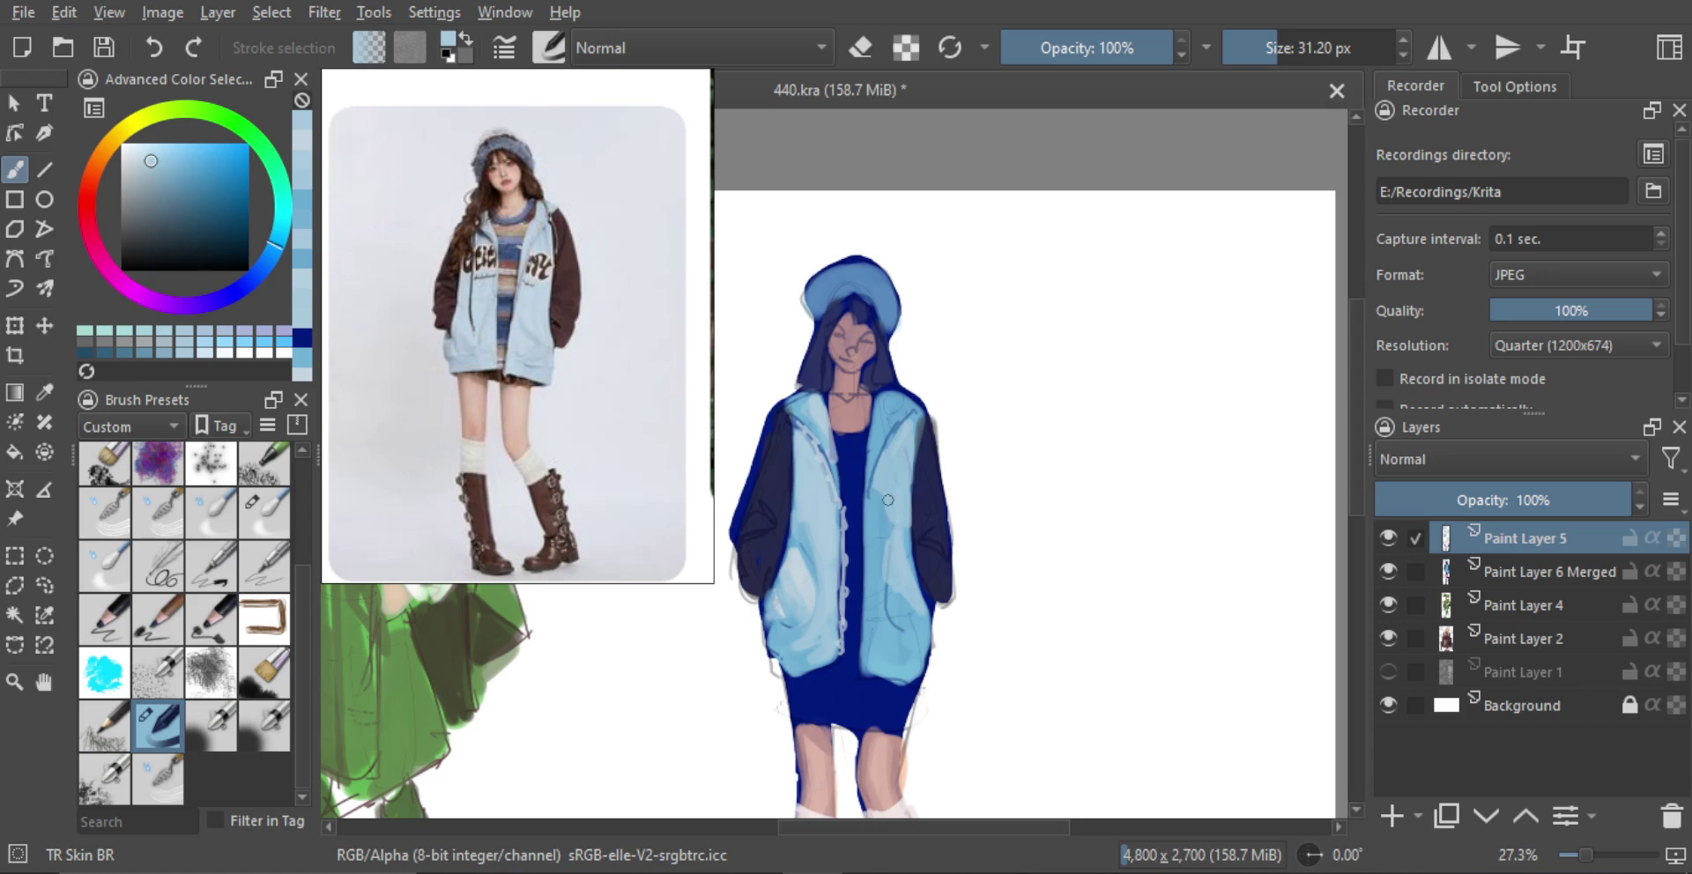
{"action": "mouse_move", "coordinate": [903, 536]}
{"action": "left_mouse_down"}
{"action": "mouse_move", "coordinate": [894, 631]}
{"action": "mouse_move", "coordinate": [869, 471]}
{"action": "mouse_move", "coordinate": [866, 521]}
{"action": "mouse_move", "coordinate": [899, 518]}
{"action": "left_mouse_up"}
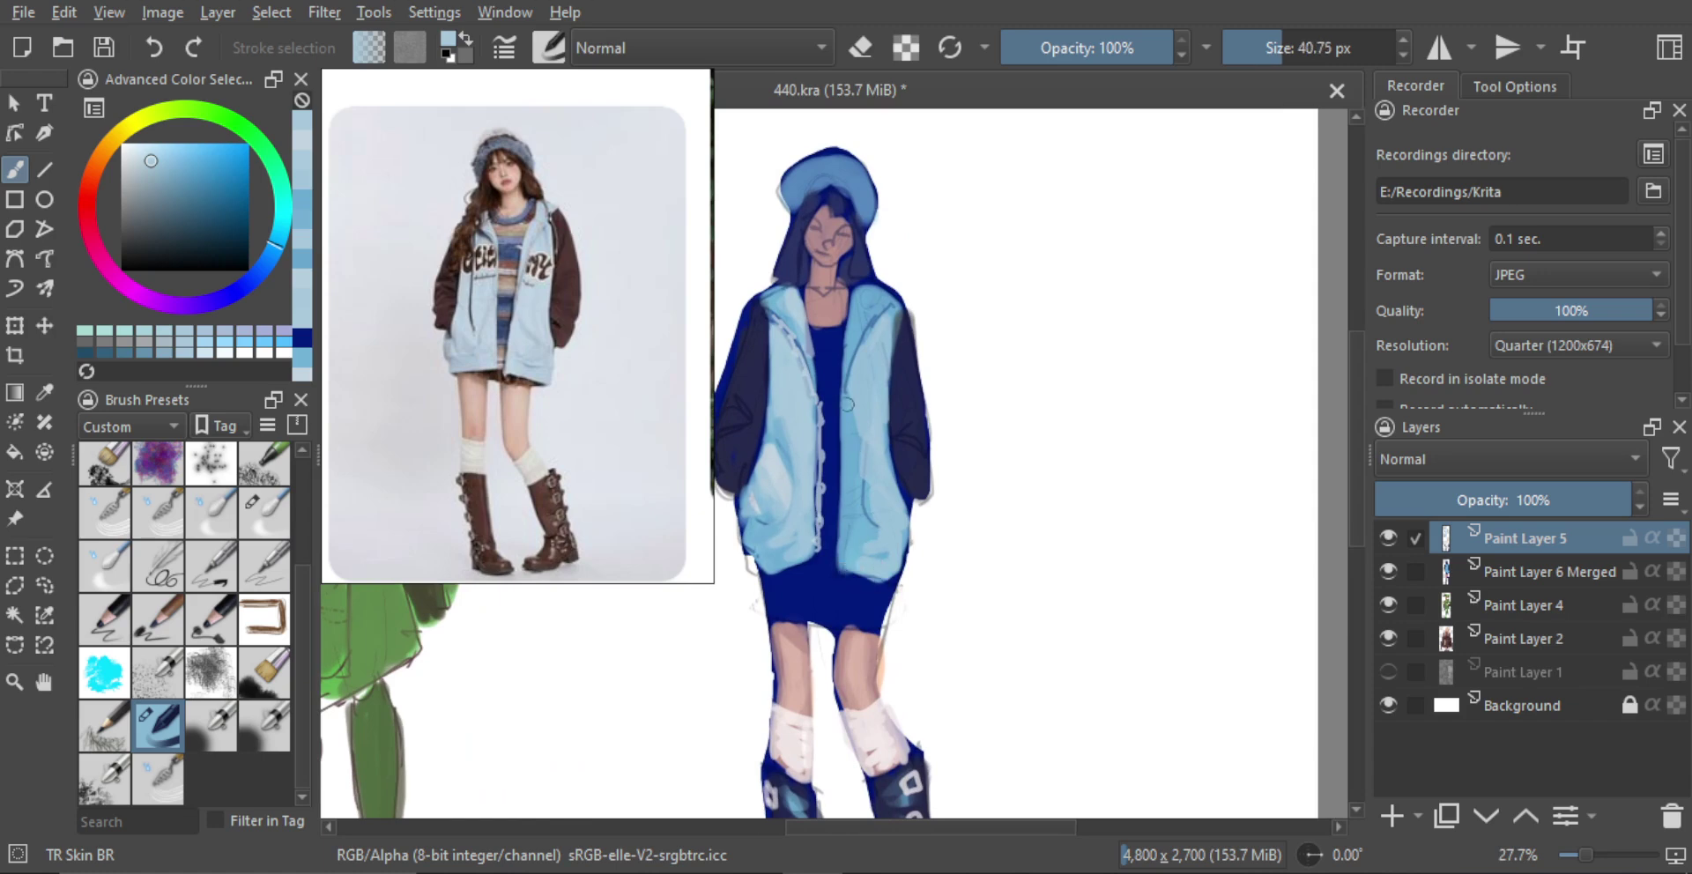
Shade the right pocket area with sampled blues, then paint a paler highlight beside it with the brush reduced to about 32 px
{"action": "left_click", "coordinate": [880, 501], "text": "ctrl"}
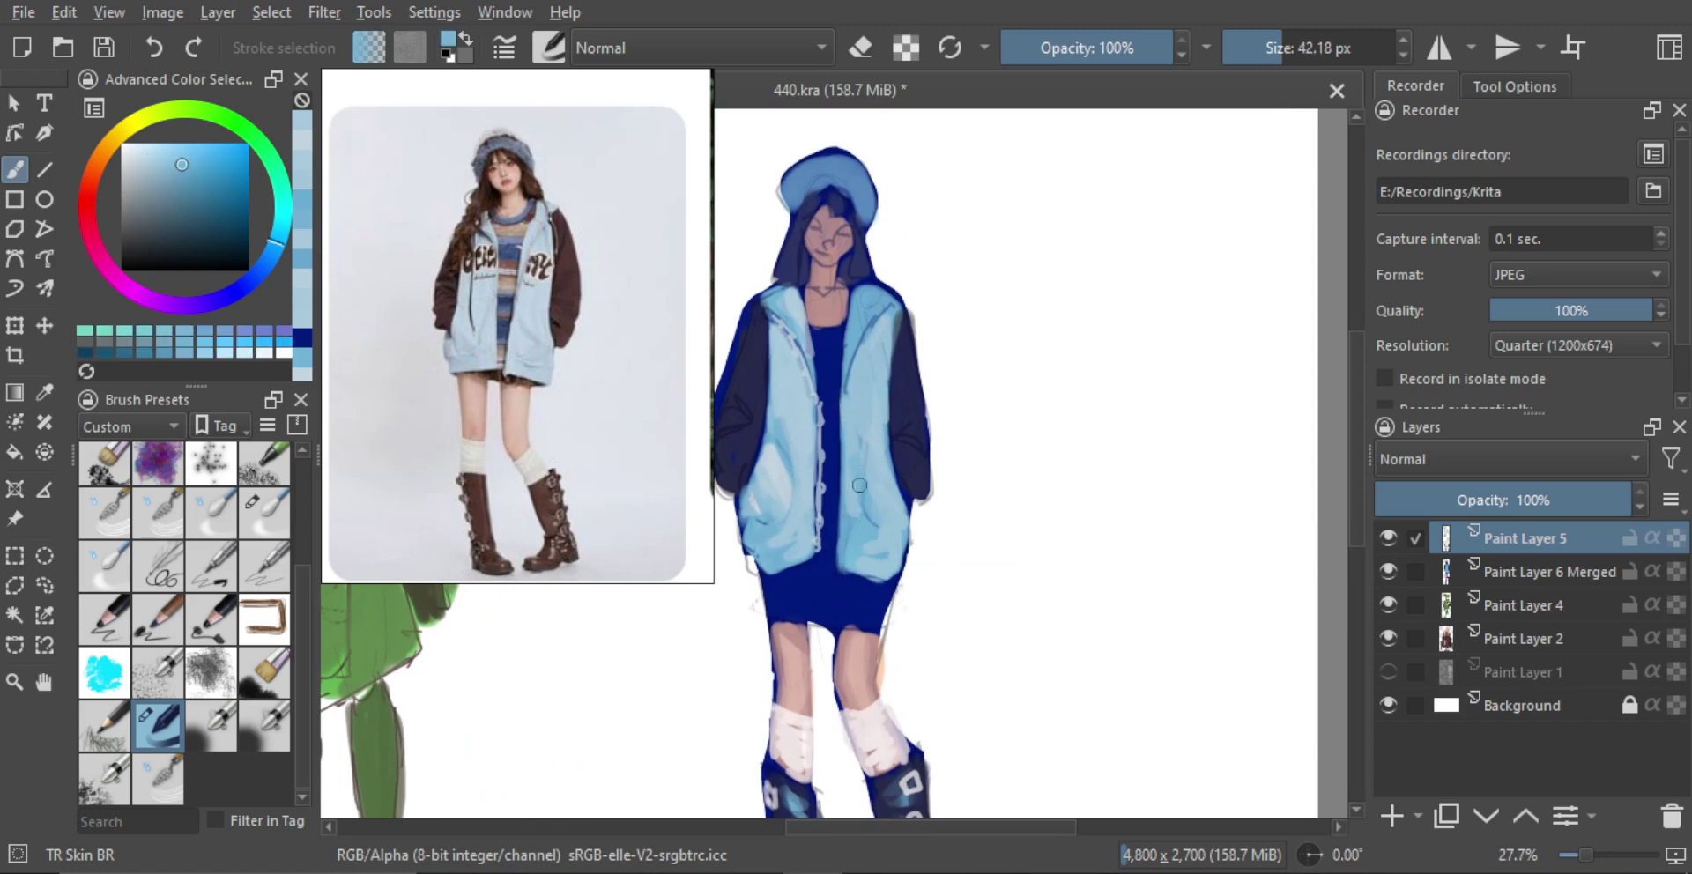
{"action": "left_click_drag", "start_coordinate": [860, 484], "coordinate": [878, 523]}
{"action": "left_click", "coordinate": [765, 492], "text": "ctrl"}
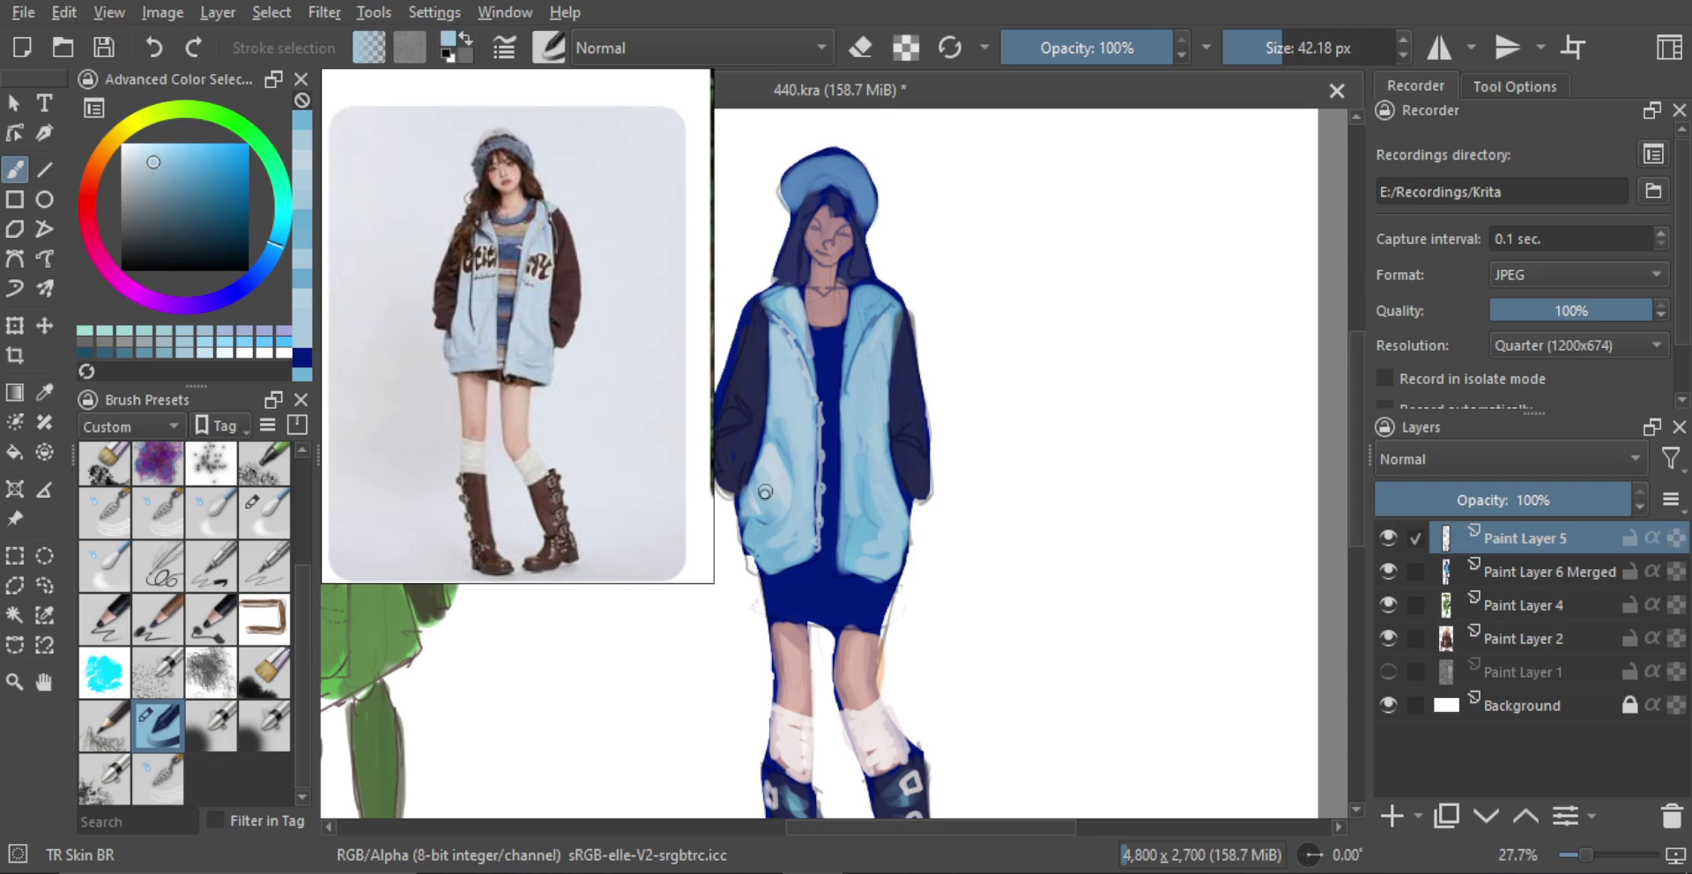
{"action": "left_click", "coordinate": [862, 484]}
{"action": "left_click", "coordinate": [774, 473], "text": "ctrl"}
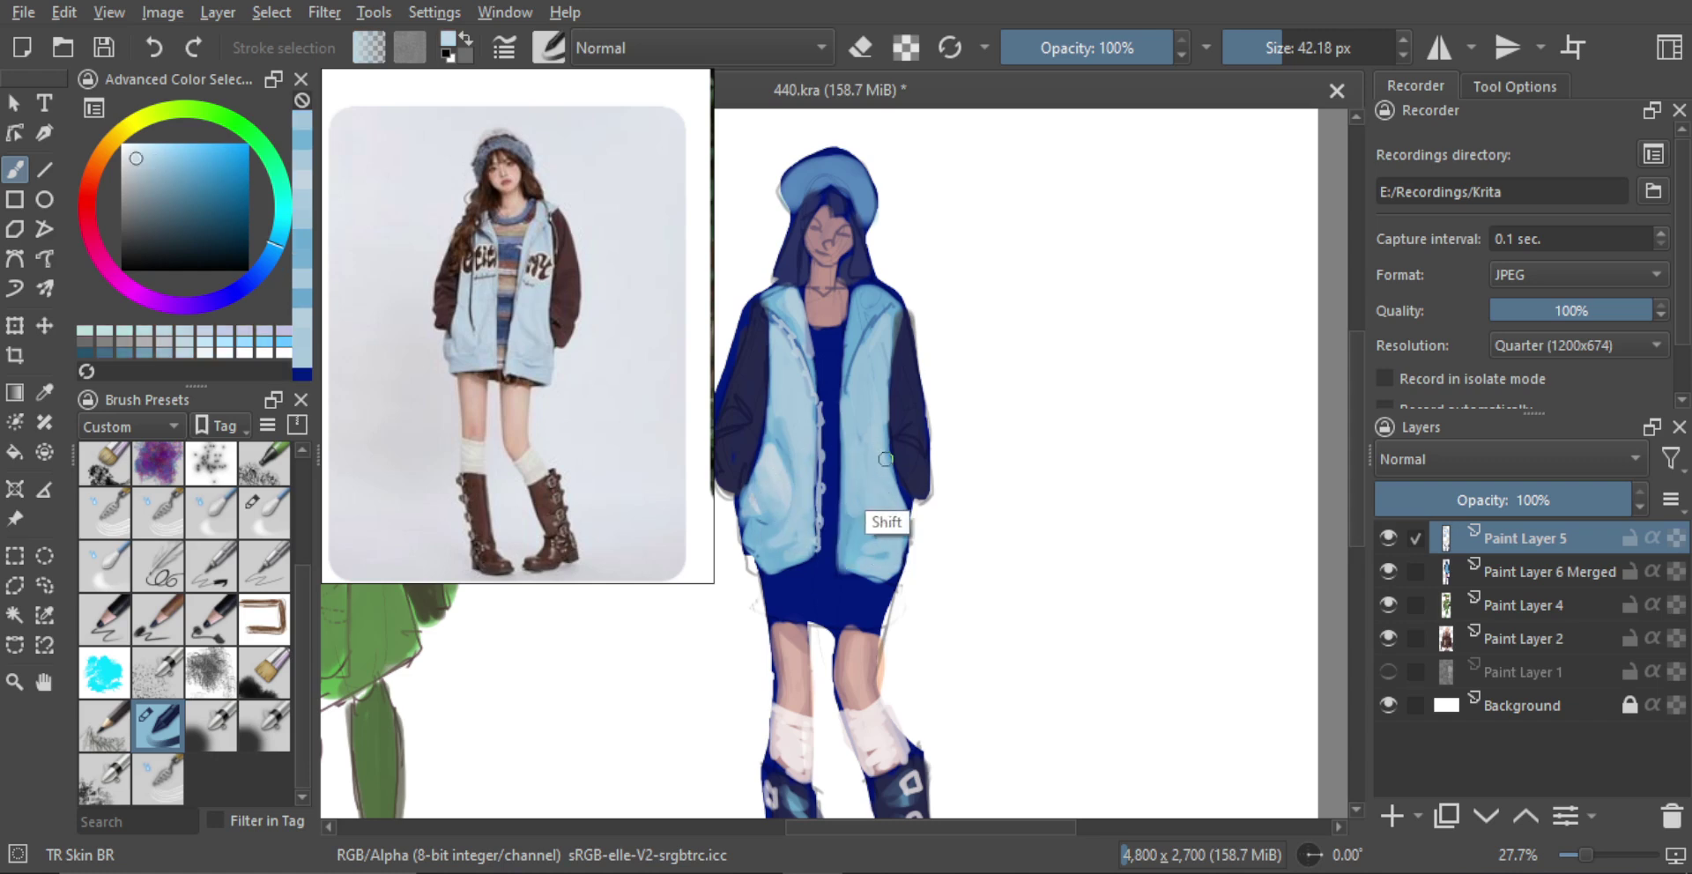
{"action": "left_click_drag", "start_coordinate": [868, 492], "coordinate": [860, 492], "text": "shift"}
{"action": "left_click_drag", "start_coordinate": [879, 416], "coordinate": [881, 467]}
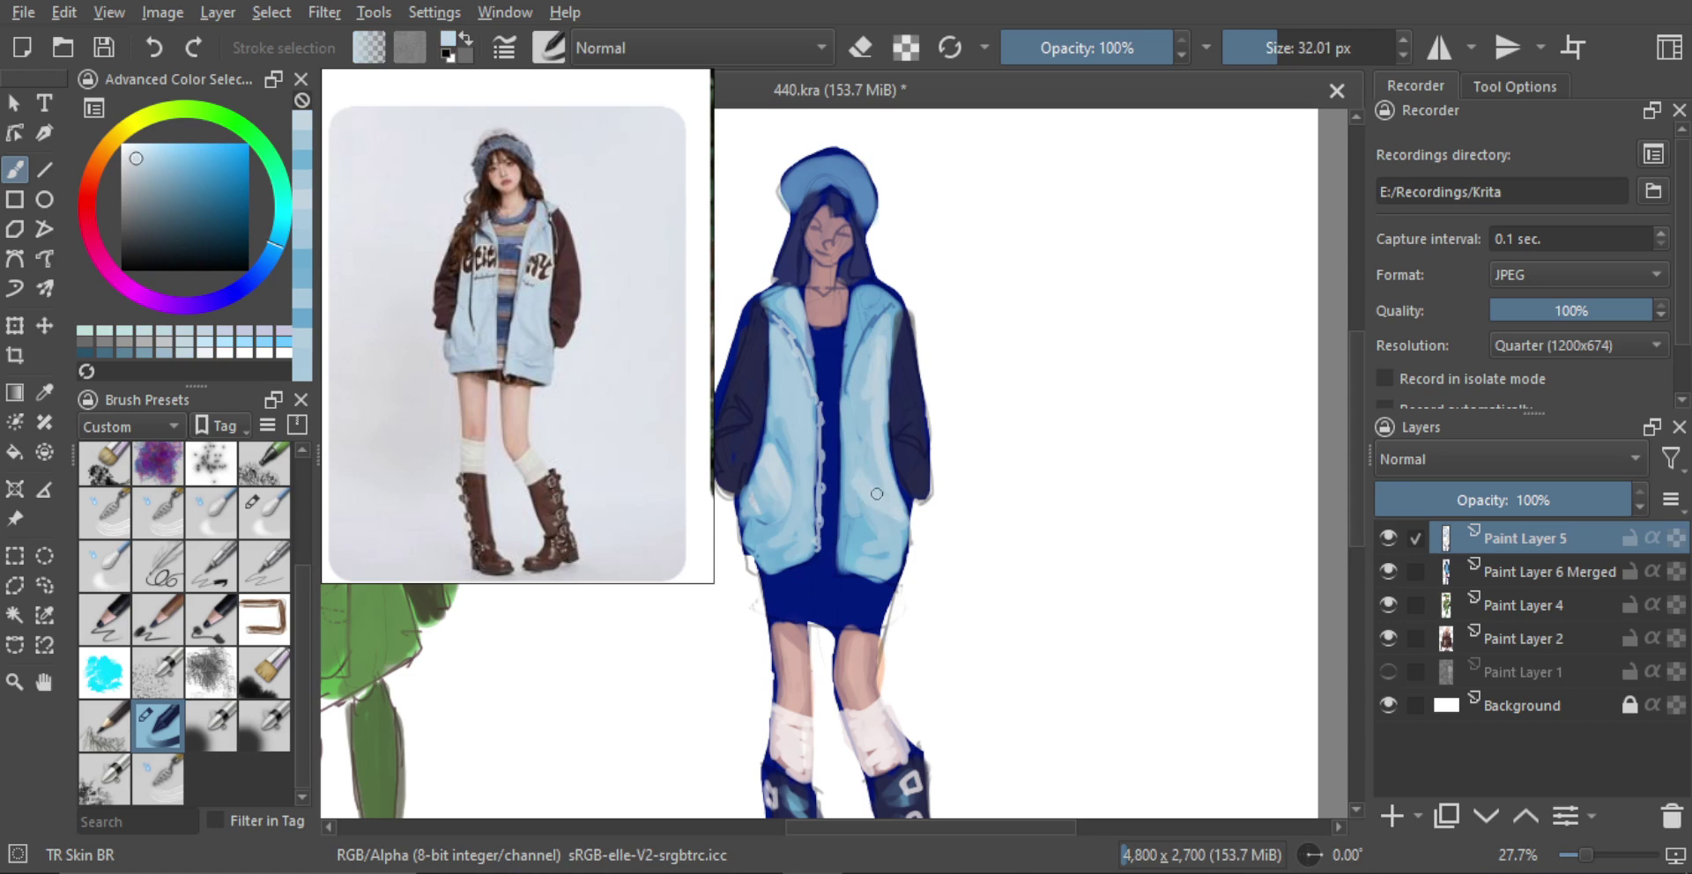
Blend sampled blues over the jacket's lower right front with a brush of about 37 px
{"action": "left_click", "coordinate": [864, 462], "text": "ctrl"}
{"action": "mouse_move", "coordinate": [877, 475]}
{"action": "left_mouse_down"}
{"action": "mouse_move", "coordinate": [888, 529]}
{"action": "mouse_move", "coordinate": [863, 528]}
{"action": "mouse_move", "coordinate": [887, 512]}
{"action": "mouse_move", "coordinate": [859, 524]}
{"action": "left_mouse_up"}
{"action": "left_click", "coordinate": [850, 562], "text": "ctrl"}
{"action": "left_click", "coordinate": [760, 537], "text": "ctrl"}
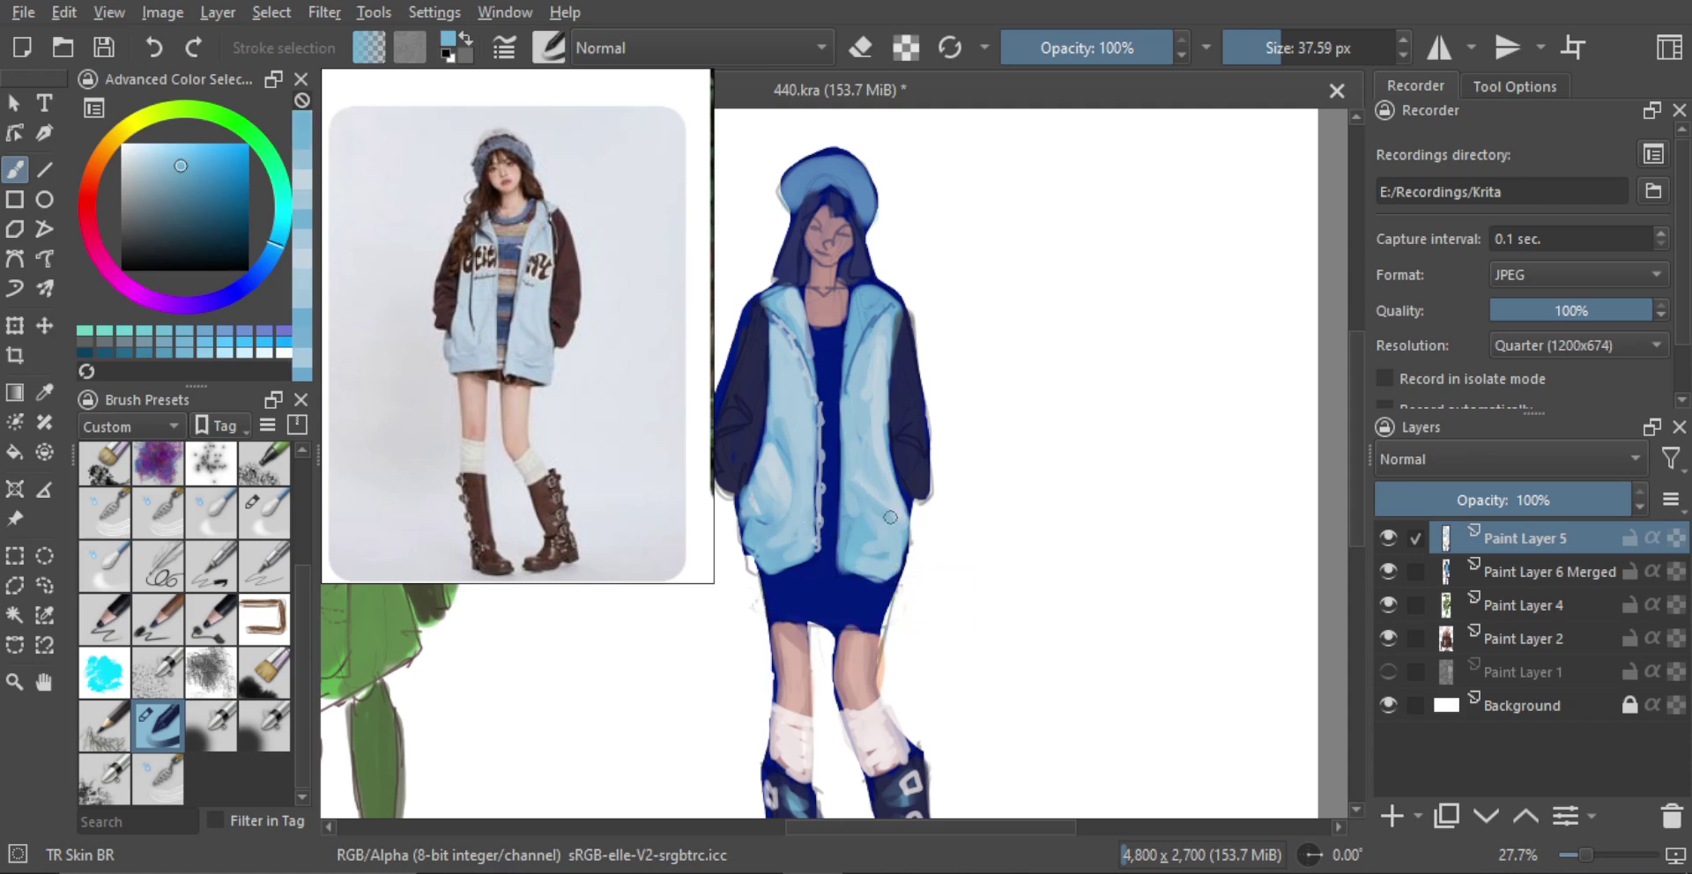
{"action": "left_click", "coordinate": [862, 554], "text": "ctrl"}
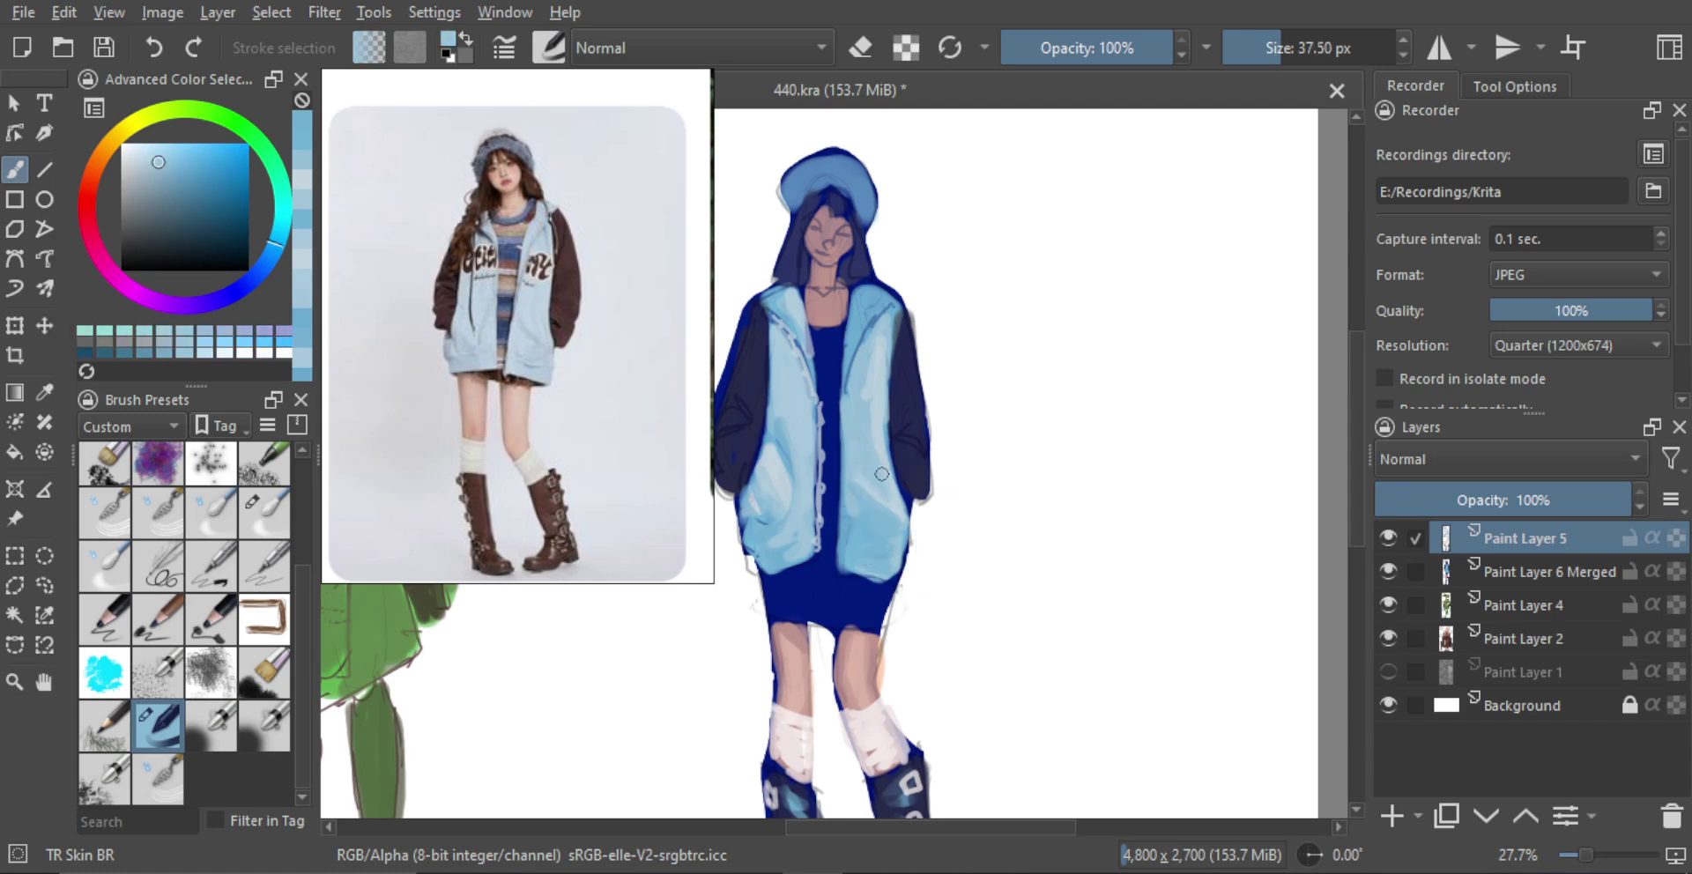
{"action": "left_click", "coordinate": [879, 507], "text": "ctrl"}
{"action": "left_click_drag", "start_coordinate": [854, 526], "coordinate": [862, 496]}
Smooth the middle of the jacket's right front panel with light blues sampled from it
{"action": "left_click", "coordinate": [868, 491], "text": "ctrl"}
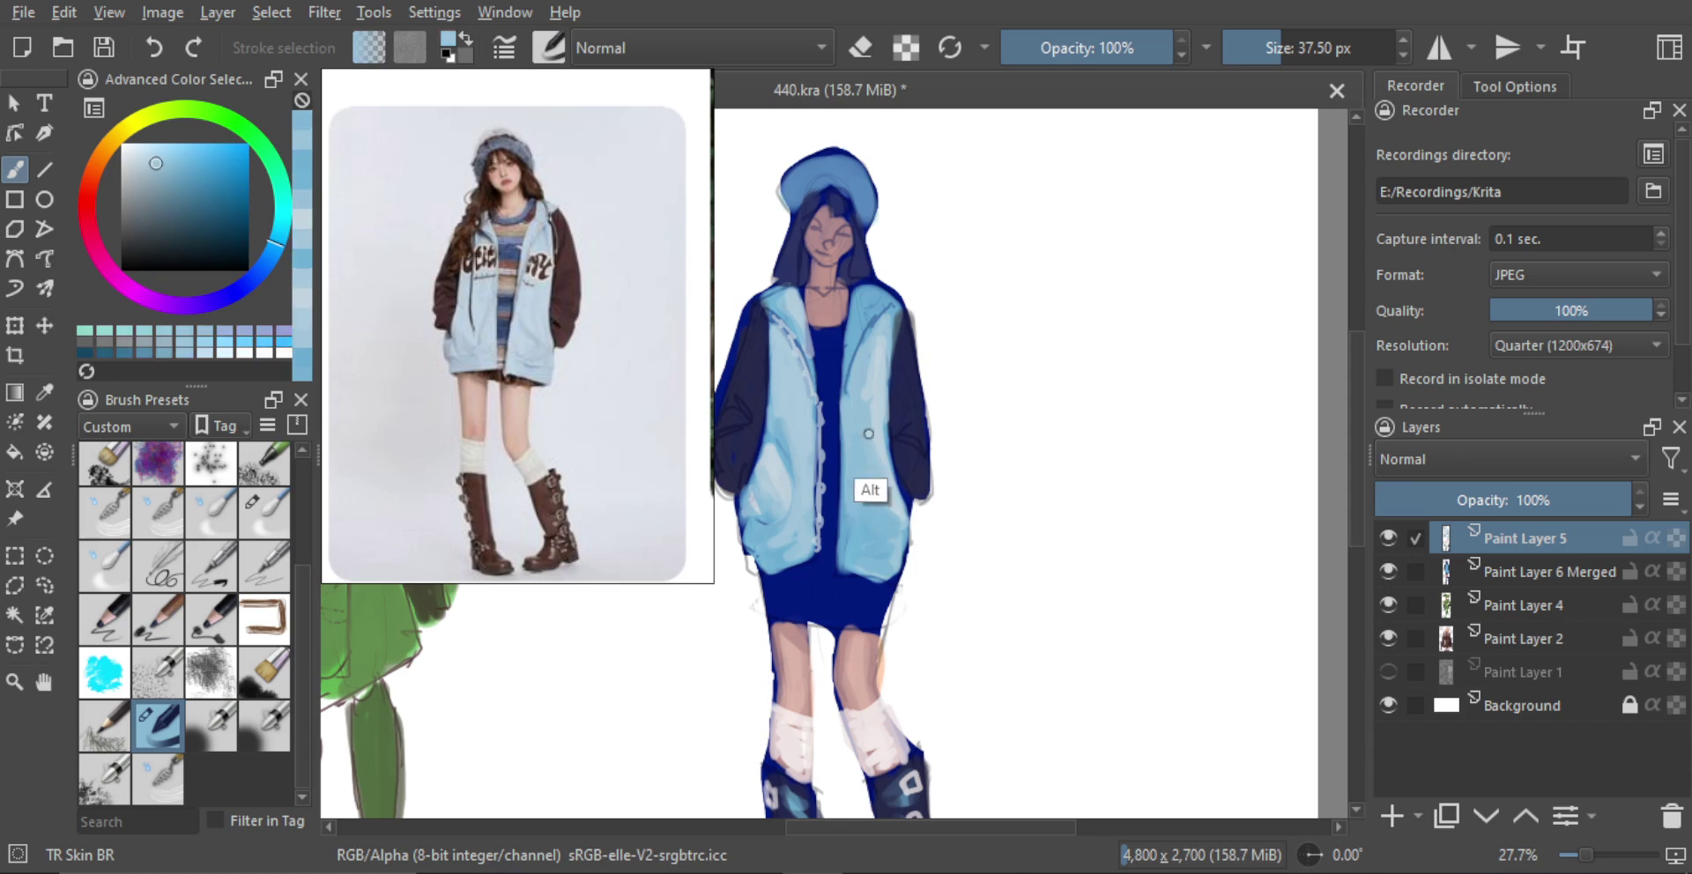
{"action": "mouse_move", "coordinate": [865, 441]}
{"action": "left_mouse_down"}
{"action": "mouse_move", "coordinate": [869, 476]}
{"action": "mouse_move", "coordinate": [877, 456]}
{"action": "left_mouse_up"}
{"action": "left_click", "coordinate": [876, 405], "text": "ctrl"}
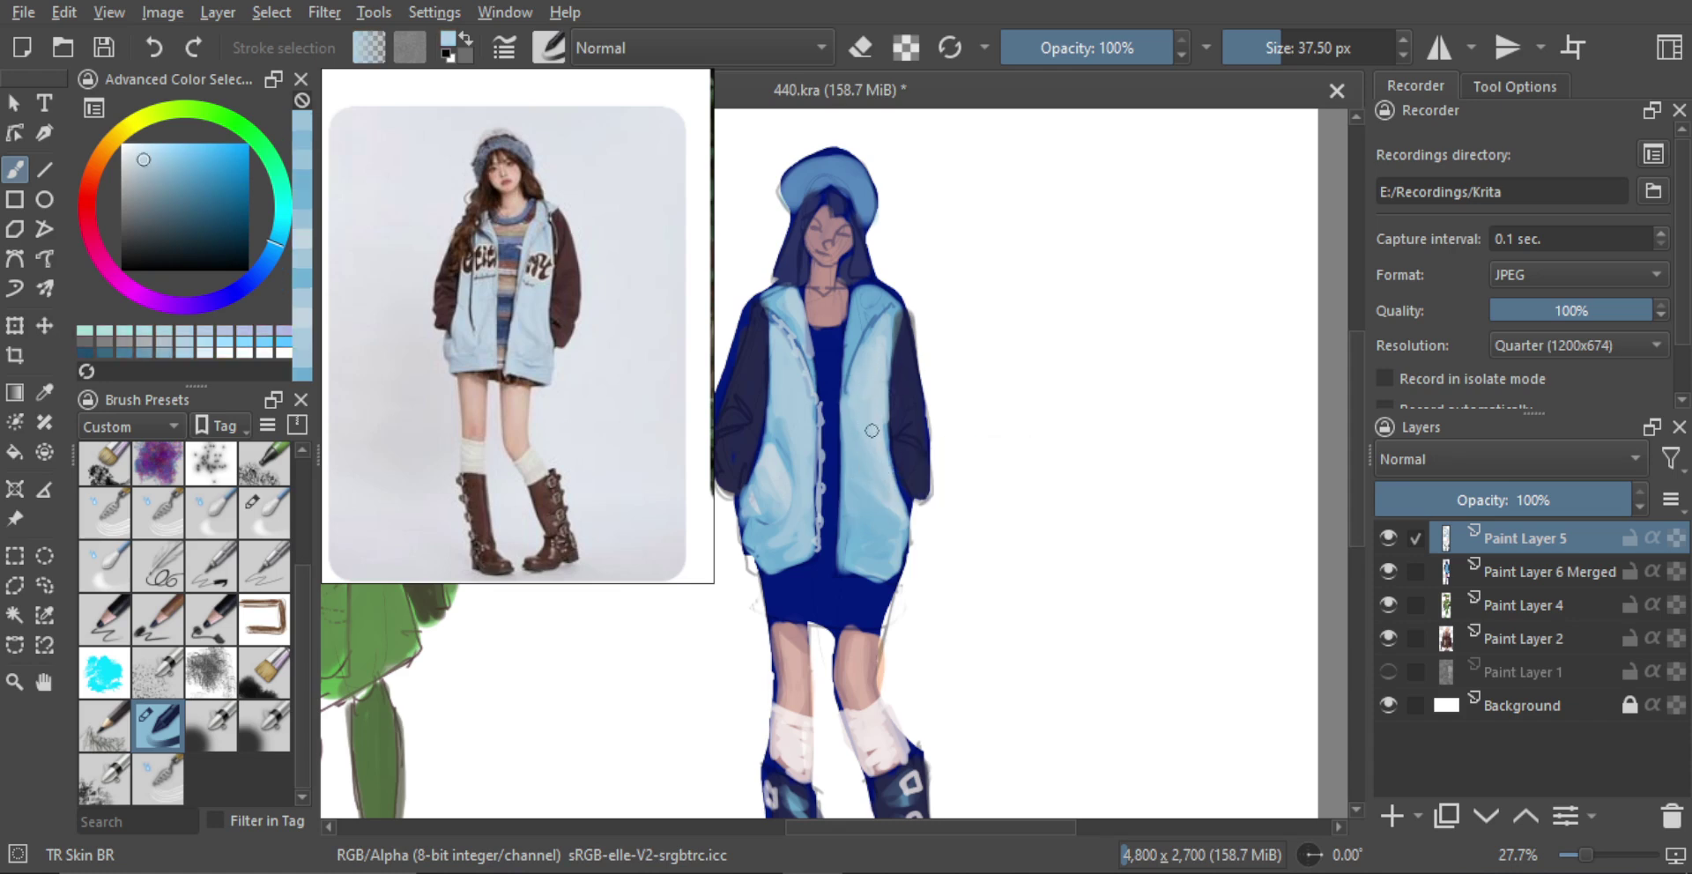
{"action": "left_click", "coordinate": [872, 430], "text": "ctrl"}
Sample blue from the left pocket and shade the right pocket area with a brush of about 34 px
{"action": "scroll", "coordinate": [951, 450], "scroll_direction": "down", "scroll_amount": 3}
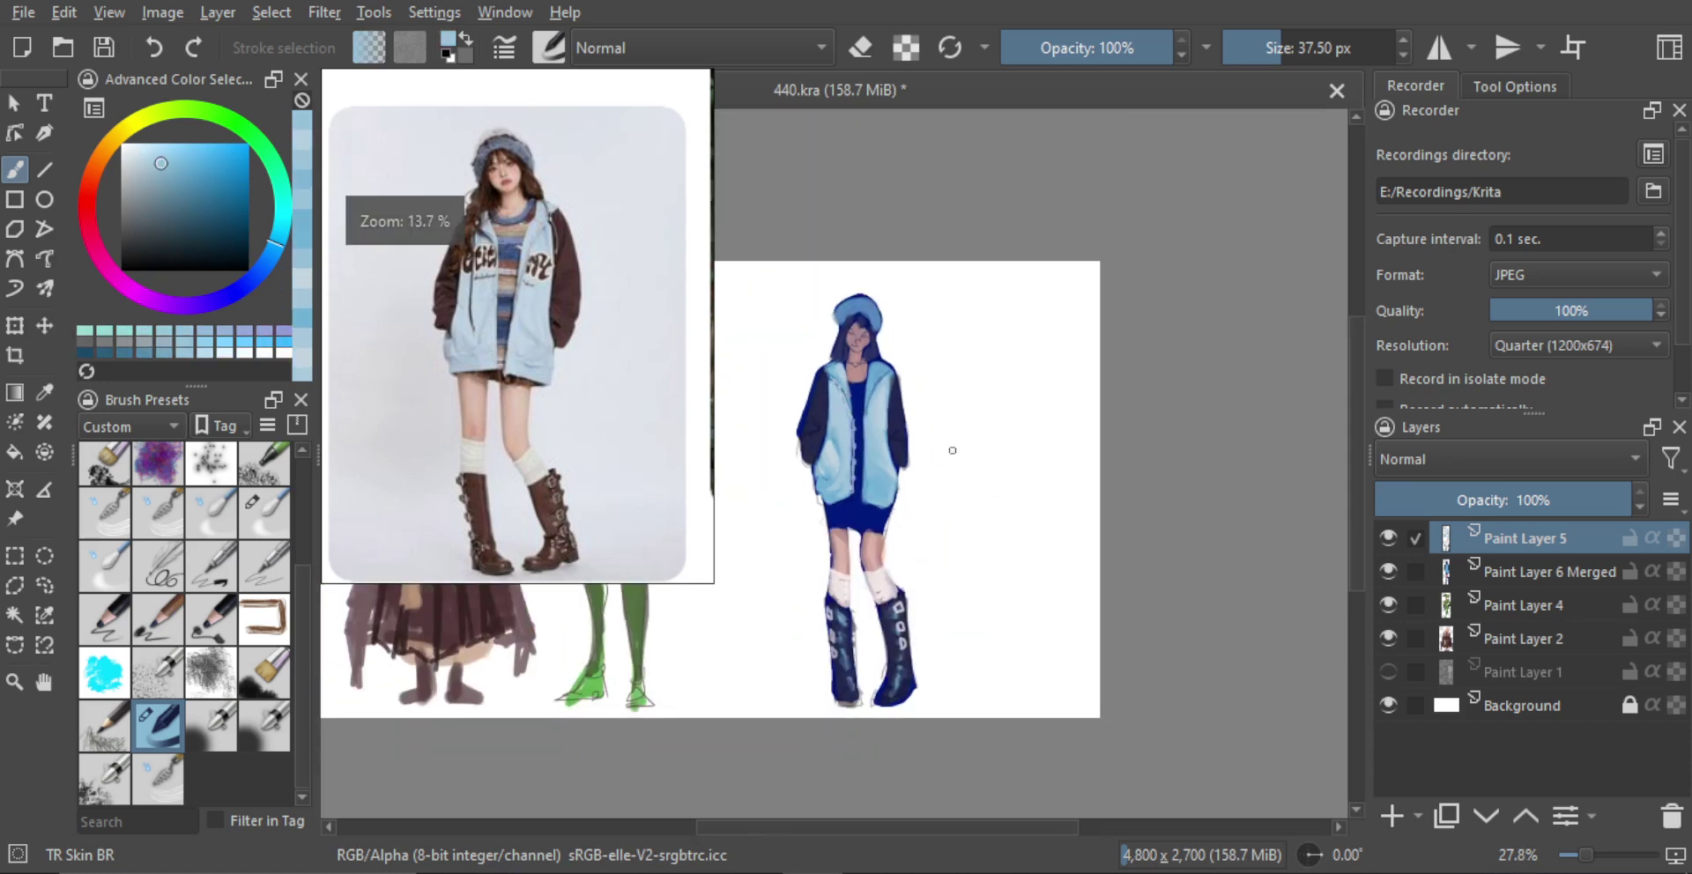
{"action": "scroll", "coordinate": [952, 451], "scroll_direction": "up", "scroll_amount": 4}
{"action": "left_click", "coordinate": [751, 496], "text": "ctrl"}
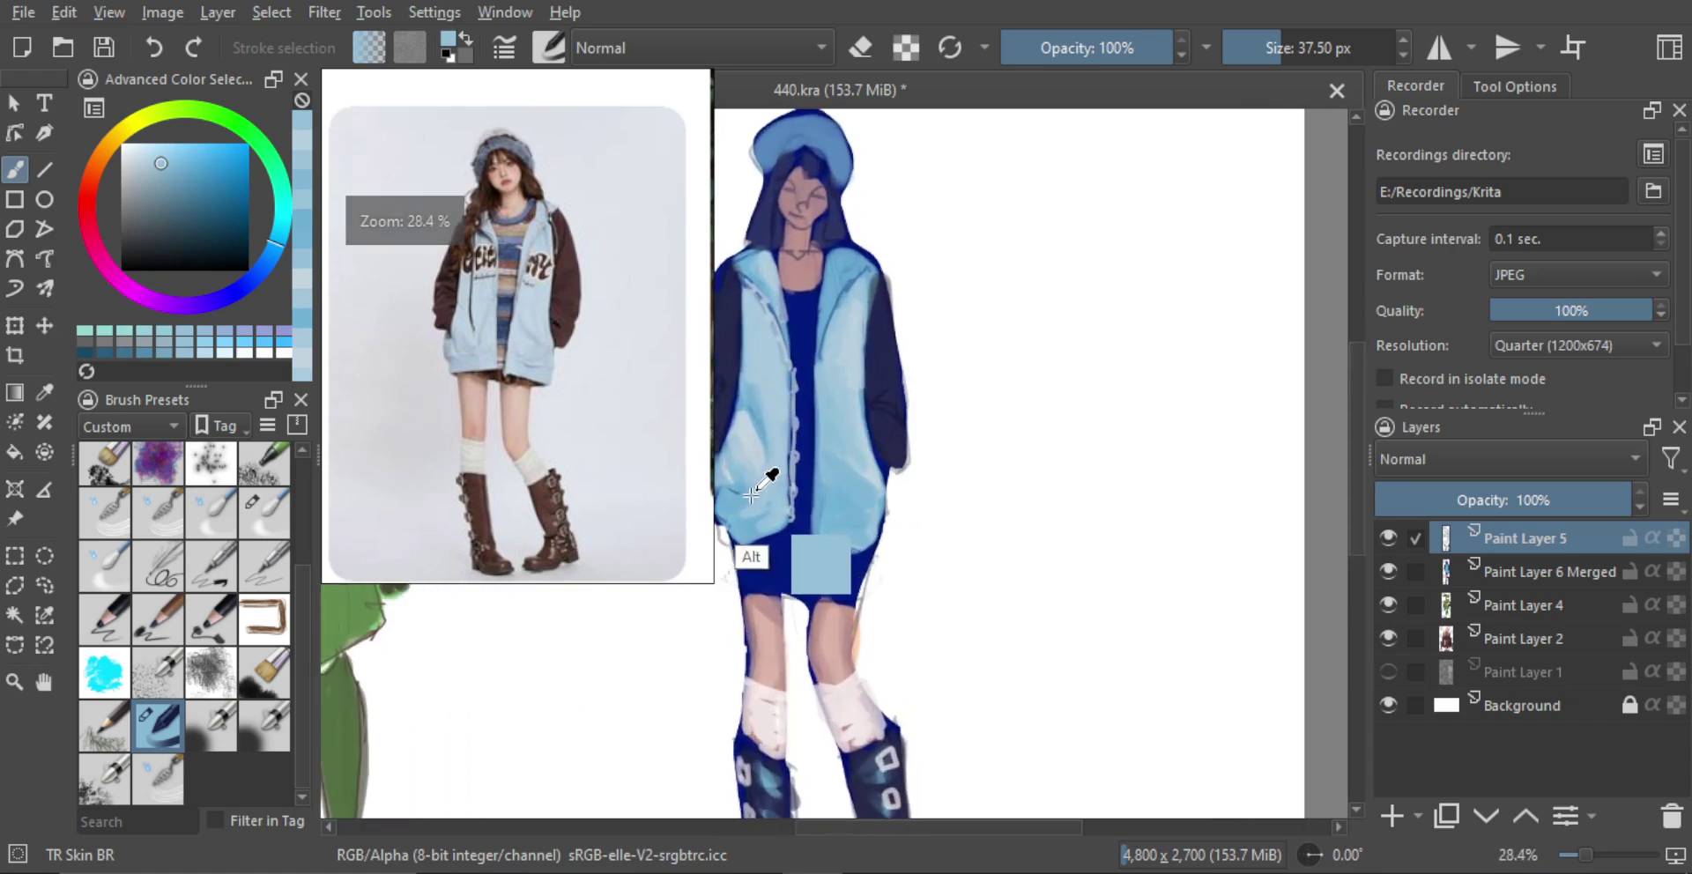
{"action": "left_click", "coordinate": [751, 496], "text": "alt"}
{"action": "left_click_drag", "start_coordinate": [853, 491], "coordinate": [853, 510]}
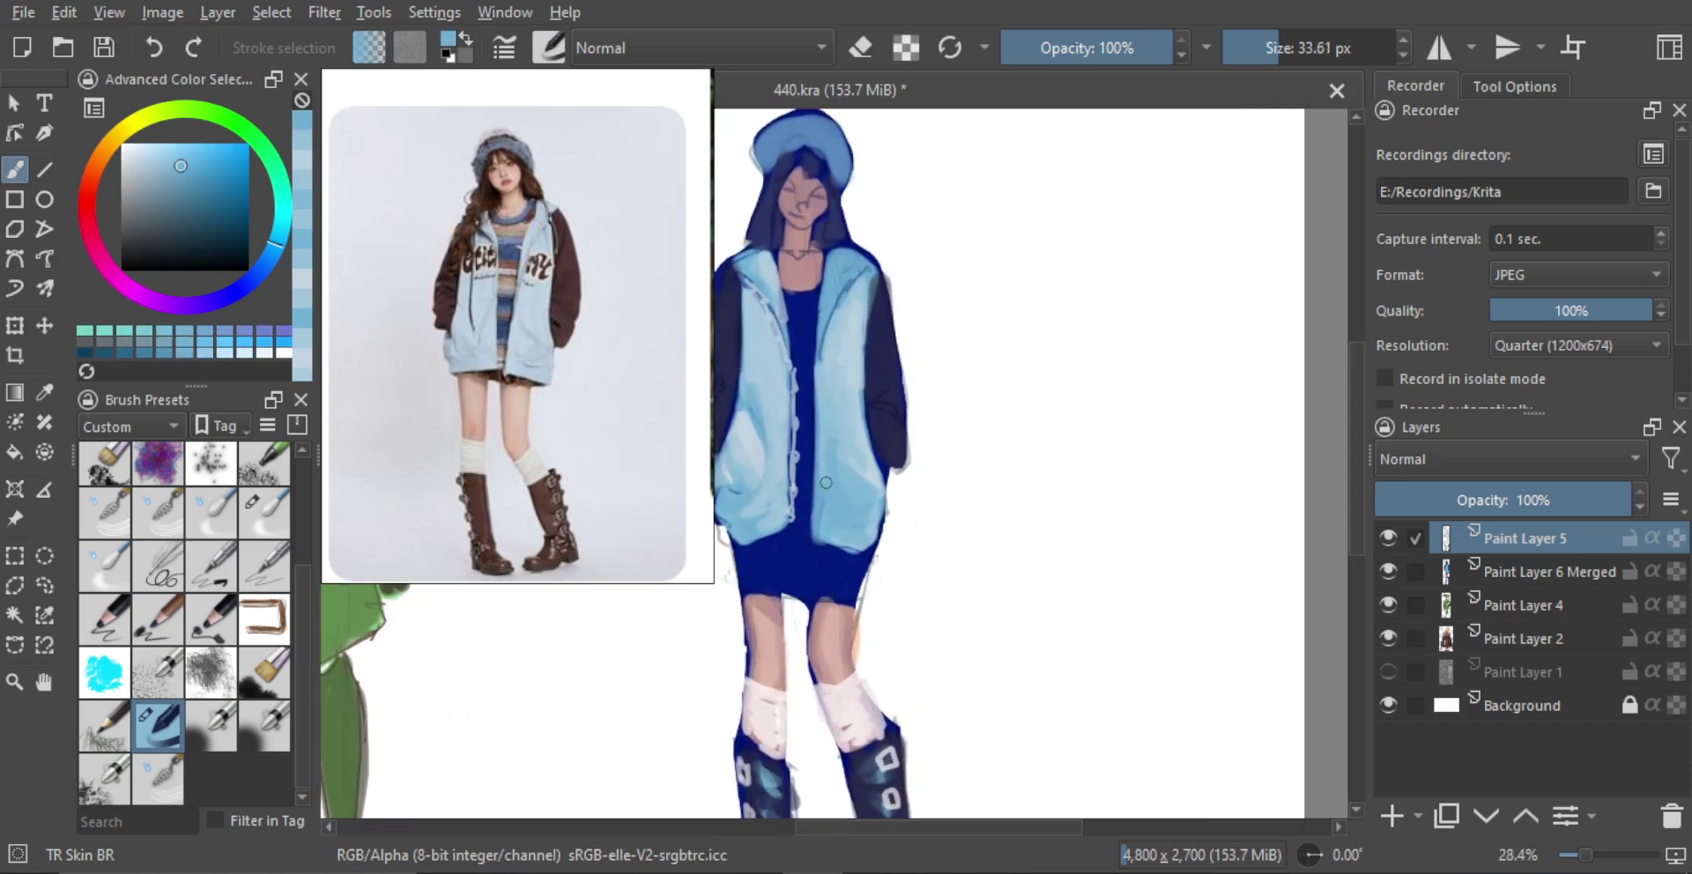
Paint sampled blues over the right pocket and along the jacket's lower right hem
{"action": "left_click", "coordinate": [751, 423], "text": "ctrl"}
{"action": "left_click_drag", "start_coordinate": [857, 511], "coordinate": [841, 545]}
{"action": "left_click", "coordinate": [841, 480], "text": "alt"}
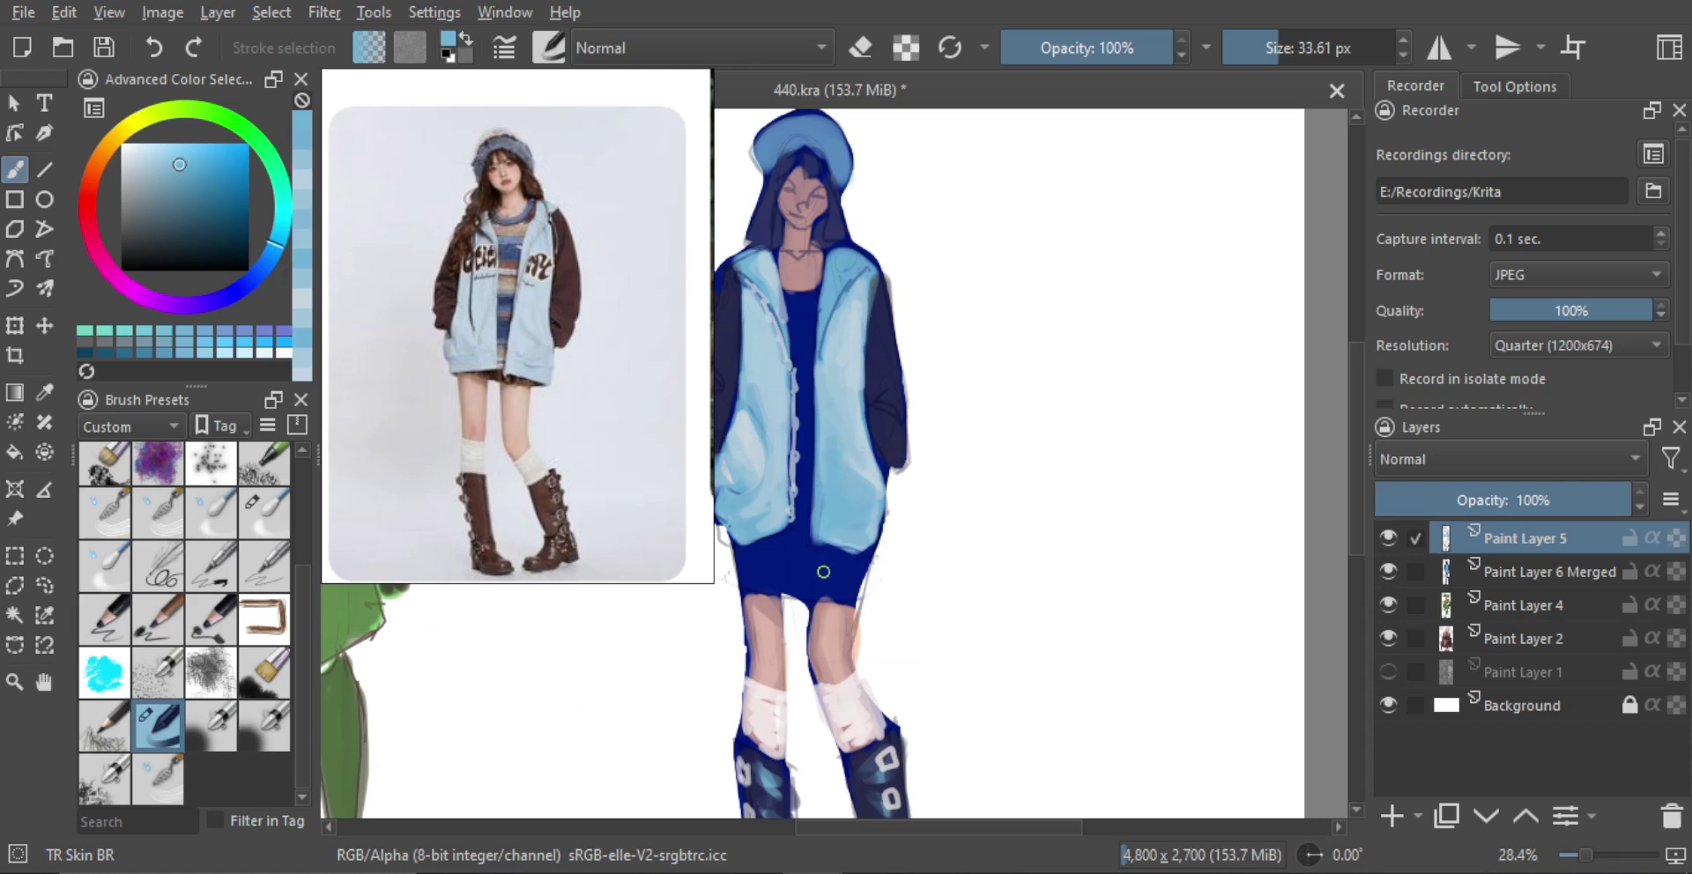
{"action": "left_click", "coordinate": [816, 569], "text": "alt"}
{"action": "mouse_move", "coordinate": [833, 462]}
{"action": "left_mouse_down"}
{"action": "mouse_move", "coordinate": [838, 500]}
{"action": "mouse_move", "coordinate": [865, 490]}
{"action": "mouse_move", "coordinate": [911, 579]}
{"action": "left_mouse_up"}
{"action": "left_click", "coordinate": [839, 496], "text": "alt"}
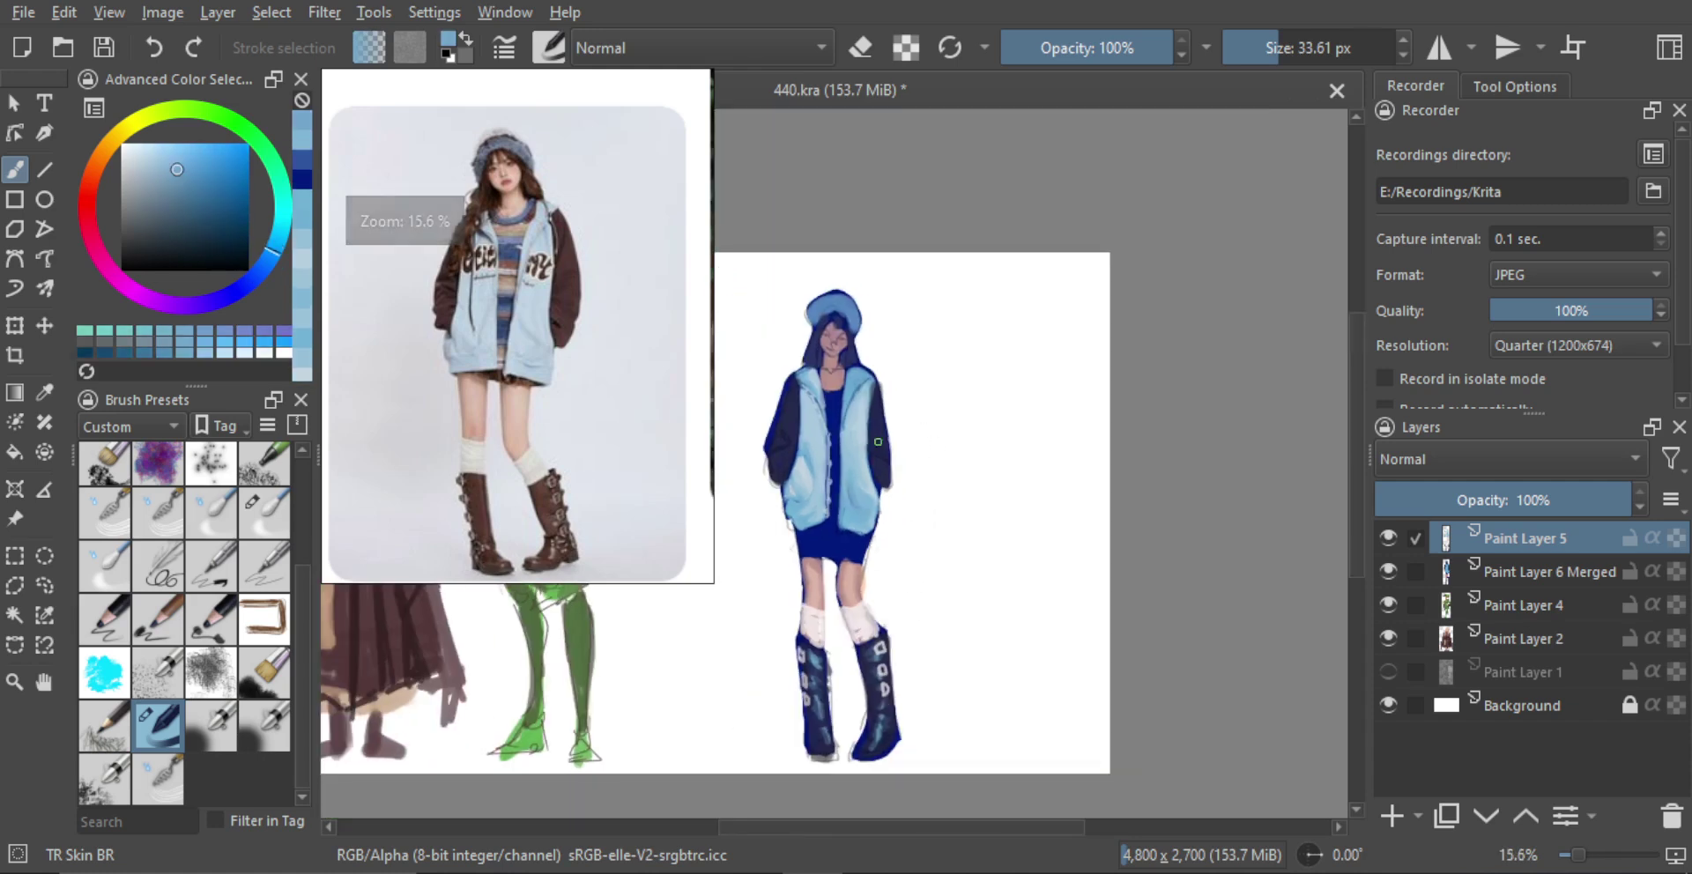
Switch to white and paint small highlight strokes on the jacket's left chest with a brush of about 10 px
{"action": "scroll", "coordinate": [899, 430], "scroll_direction": "up", "scroll_amount": 3}
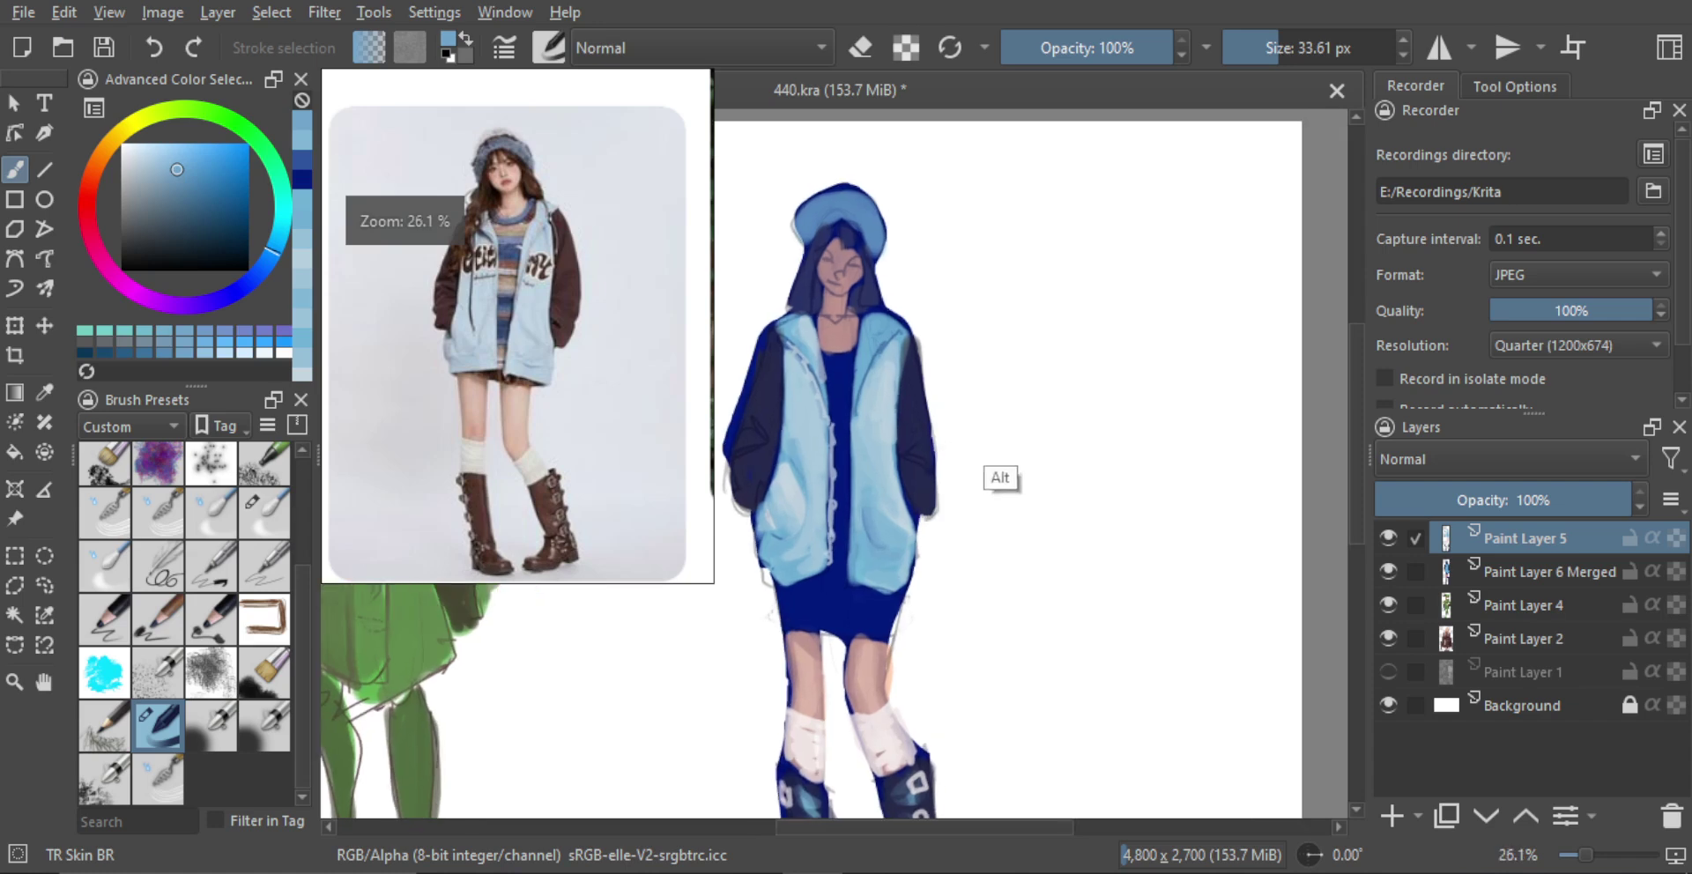
{"action": "key", "text": "x"}
{"action": "mouse_move", "coordinate": [916, 421]}
{"action": "left_mouse_down"}
{"action": "mouse_move", "coordinate": [893, 448]}
{"action": "mouse_move", "coordinate": [826, 460]}
{"action": "left_mouse_up"}
{"action": "left_click_drag", "start_coordinate": [820, 394], "coordinate": [840, 423]}
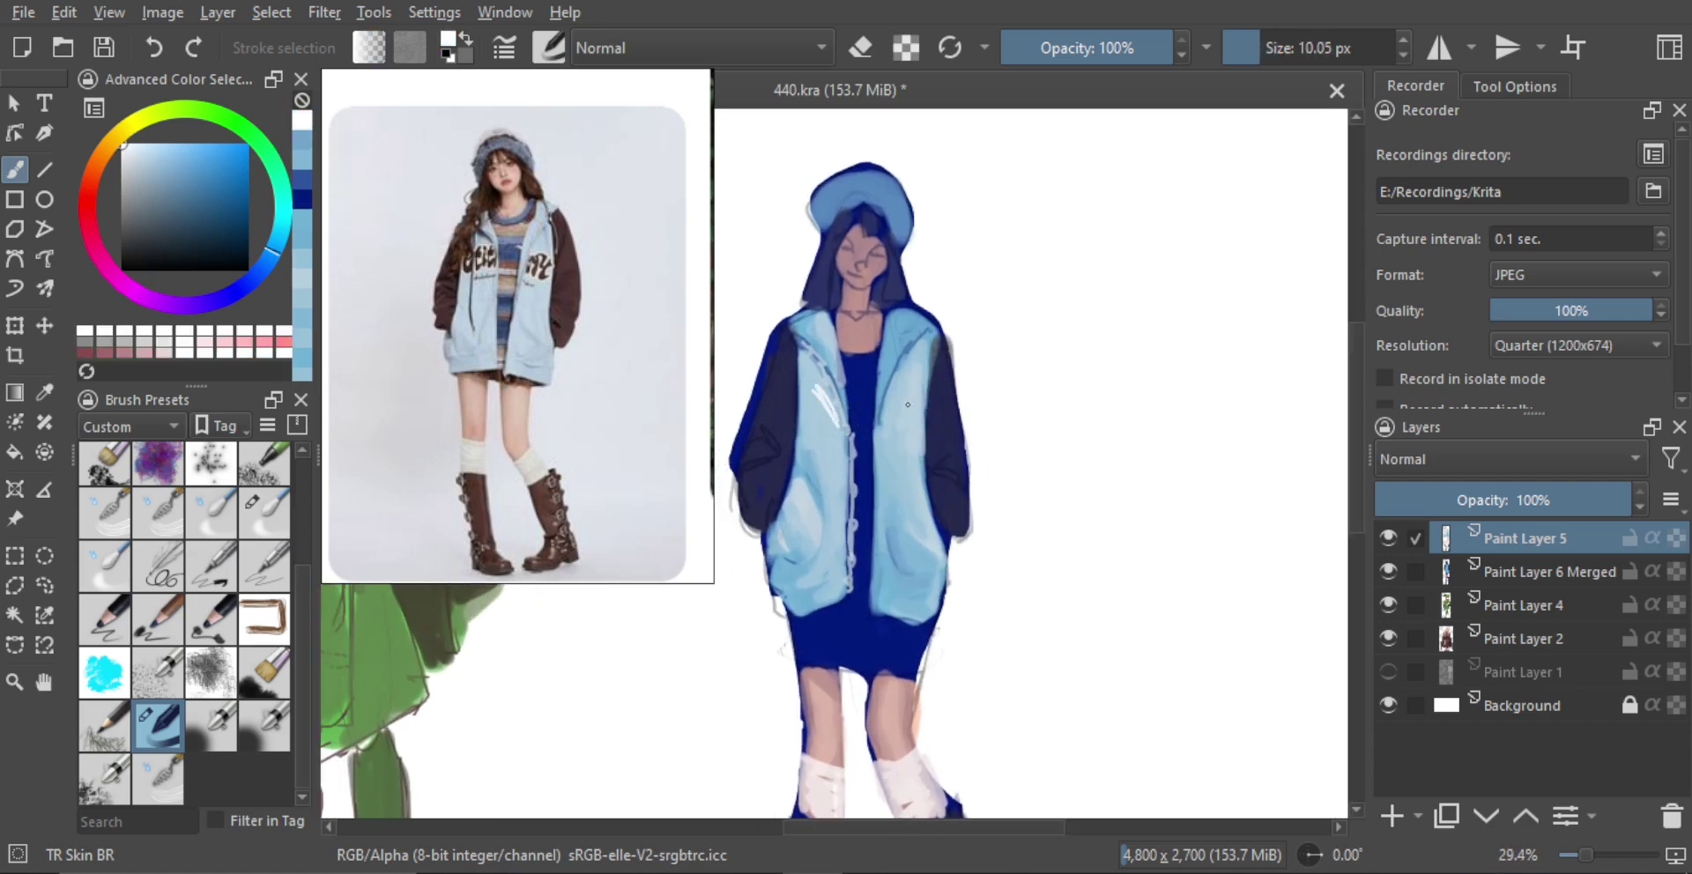
Add pale strokes on the jacket's right chest and touch them up with sampled light blue at about 16 px
{"action": "key", "text": "bracketleft"}
{"action": "left_click", "coordinate": [897, 438], "text": "ctrl"}
{"action": "mouse_move", "coordinate": [923, 354]}
{"action": "left_mouse_down"}
{"action": "mouse_move", "coordinate": [924, 417]}
{"action": "mouse_move", "coordinate": [908, 423]}
{"action": "left_mouse_up"}
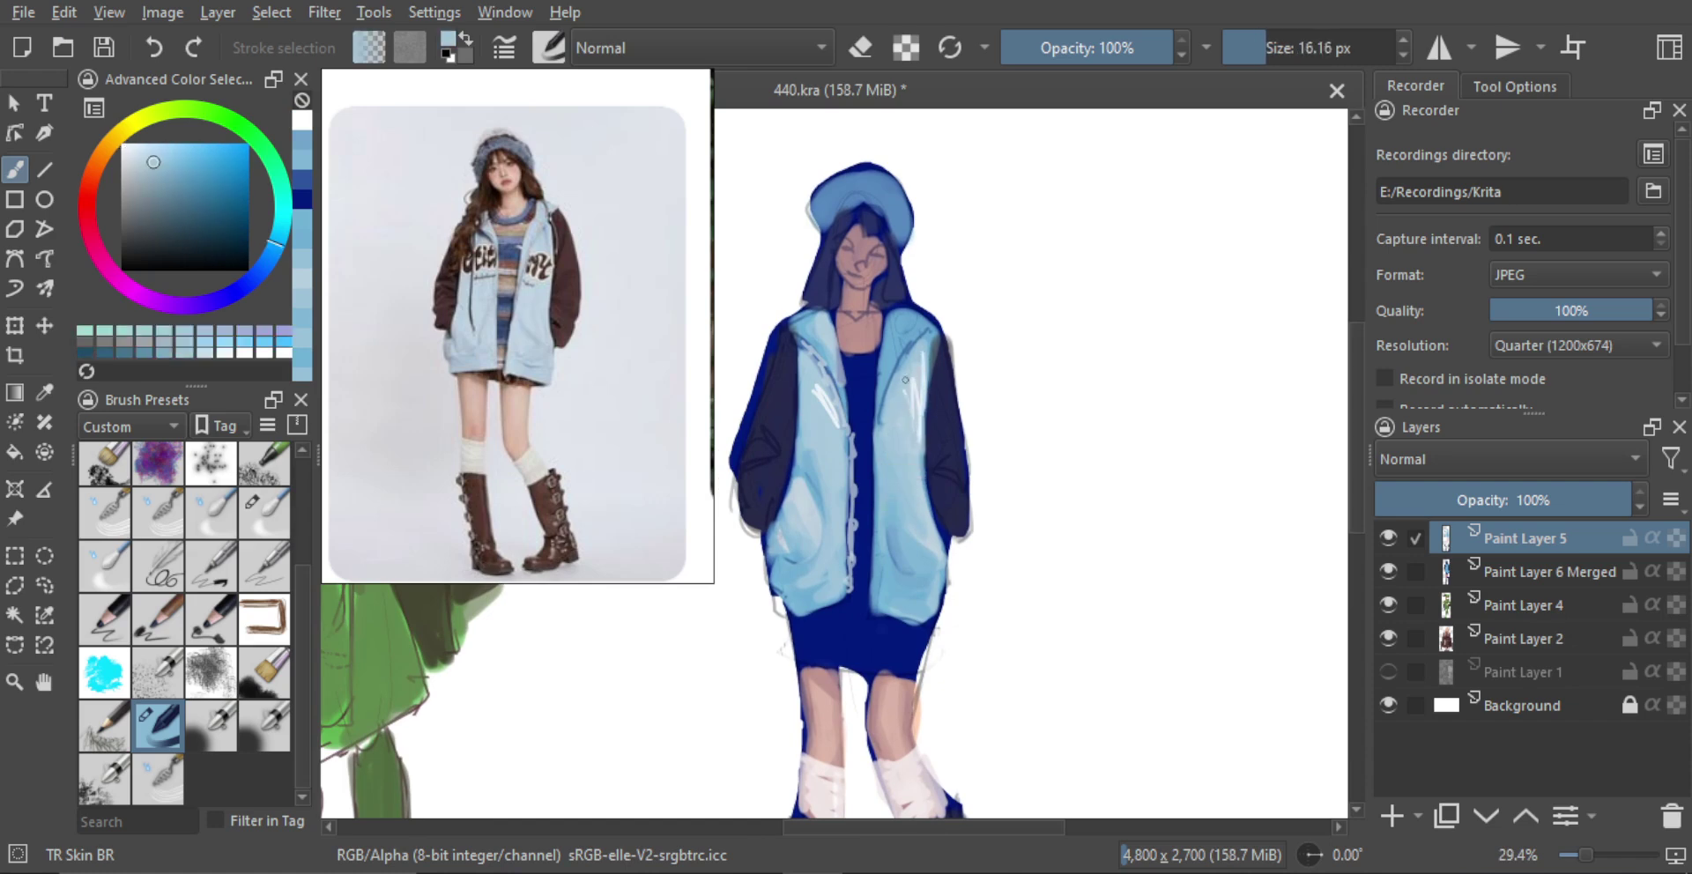
{"action": "left_click_drag", "start_coordinate": [923, 355], "coordinate": [920, 438]}
{"action": "left_click_drag", "start_coordinate": [823, 416], "coordinate": [892, 515]}
{"action": "mouse_move", "coordinate": [933, 462]}
{"action": "left_mouse_down"}
{"action": "mouse_move", "coordinate": [959, 369]}
{"action": "mouse_move", "coordinate": [967, 453]}
{"action": "mouse_move", "coordinate": [920, 393]}
{"action": "mouse_move", "coordinate": [942, 381]}
{"action": "mouse_move", "coordinate": [940, 357]}
{"action": "left_mouse_up"}
Sample the sleeve's dark navy and fill out the right sleeve's outer edge with a brush of about 23 px
{"action": "left_click", "coordinate": [935, 372], "text": "ctrl"}
{"action": "mouse_move", "coordinate": [937, 335]}
{"action": "left_mouse_down"}
{"action": "mouse_move", "coordinate": [953, 333]}
{"action": "mouse_move", "coordinate": [957, 379]}
{"action": "left_mouse_up"}
{"action": "key", "text": "bracketright"}
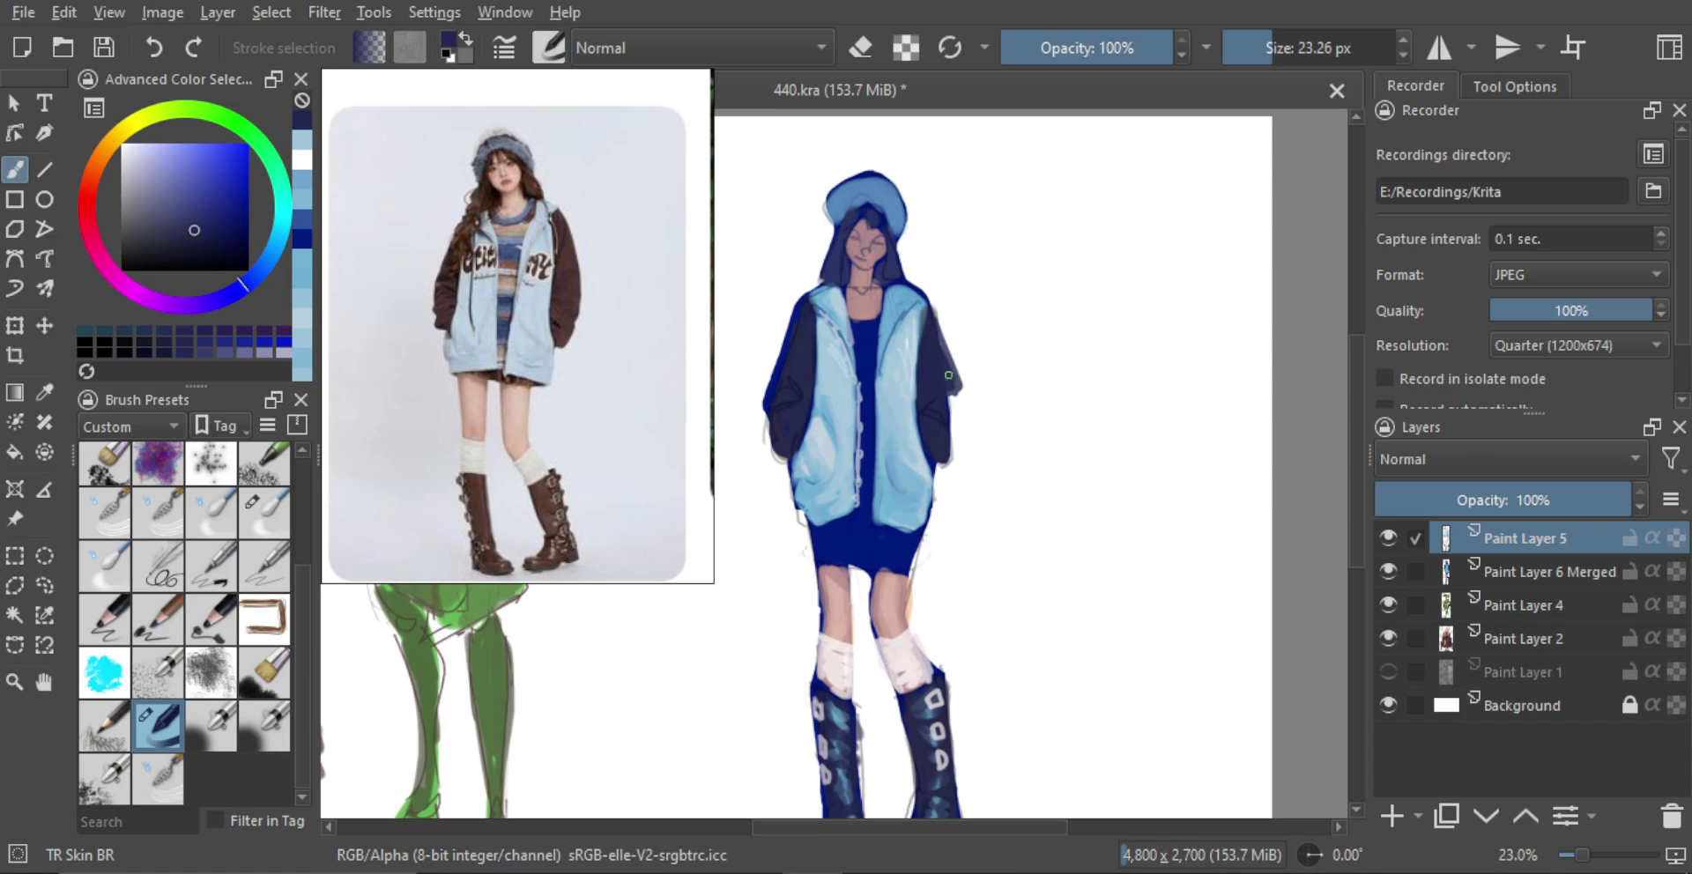
{"action": "left_click_drag", "start_coordinate": [960, 390], "coordinate": [964, 408]}
Paint the left sleeve's outer edge and cuff with sampled dark navy, enlarging the brush to about 35 px
{"action": "scroll", "coordinate": [950, 447], "scroll_direction": "down", "scroll_amount": 4}
{"action": "scroll", "coordinate": [957, 459], "scroll_direction": "up", "scroll_amount": 3}
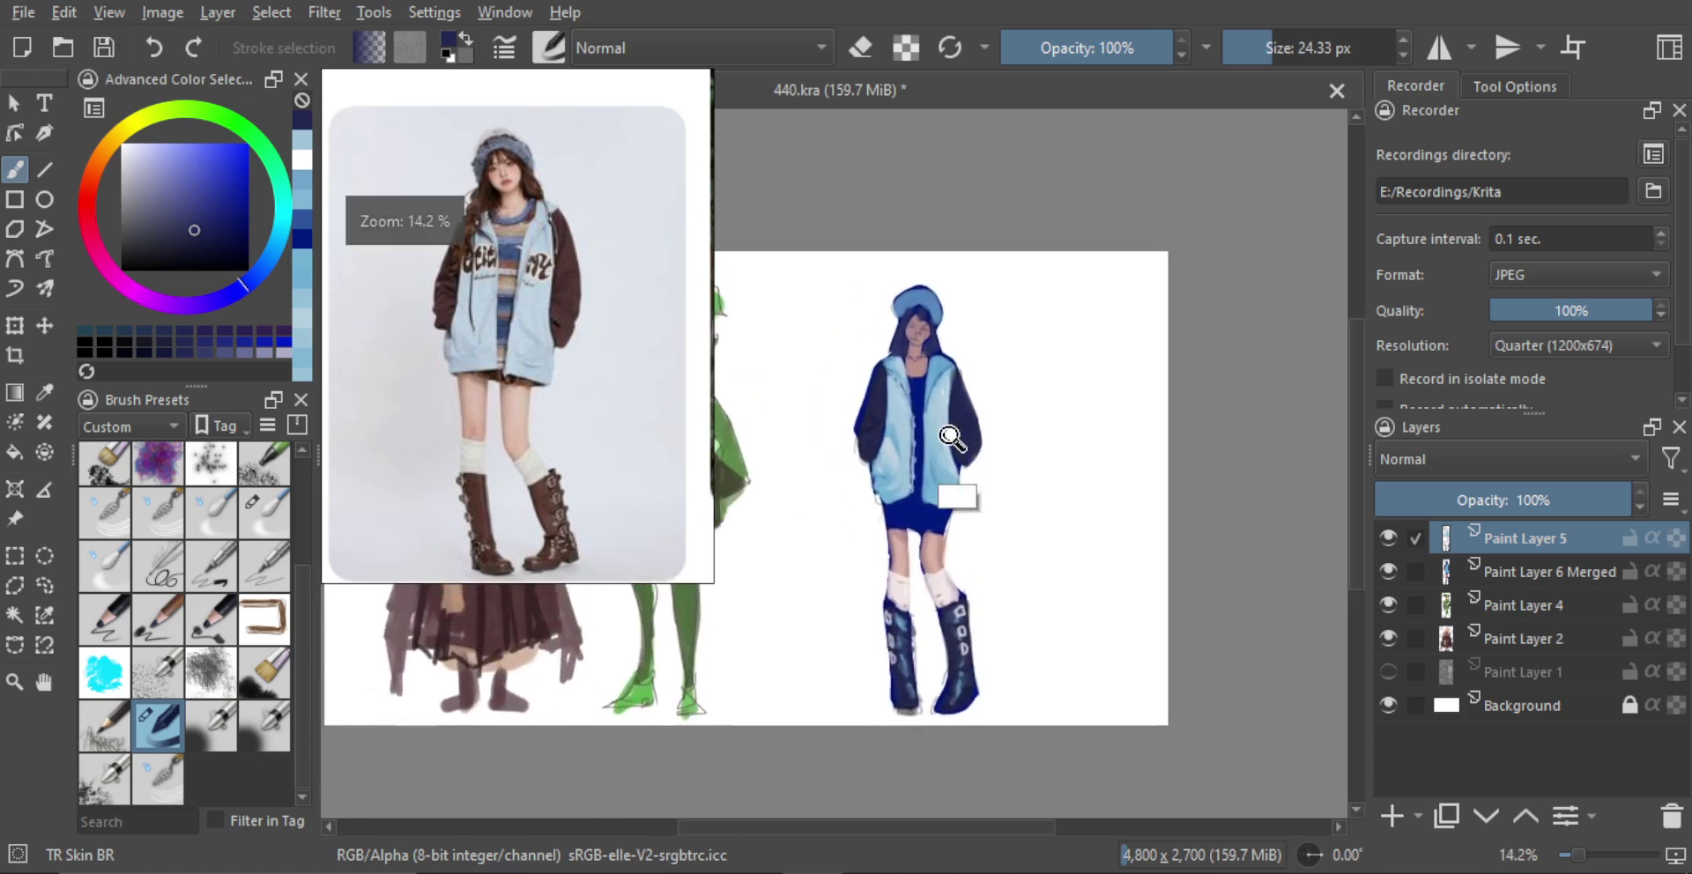
{"action": "left_click_drag", "start_coordinate": [869, 377], "coordinate": [873, 376]}
{"action": "left_click", "coordinate": [811, 441], "text": "ctrl"}
{"action": "mouse_move", "coordinate": [811, 445]}
{"action": "left_mouse_down"}
{"action": "mouse_move", "coordinate": [843, 433]}
{"action": "mouse_move", "coordinate": [812, 457]}
{"action": "mouse_move", "coordinate": [829, 468]}
{"action": "mouse_move", "coordinate": [802, 435]}
{"action": "left_mouse_up"}
{"action": "left_click", "coordinate": [832, 438], "text": "ctrl"}
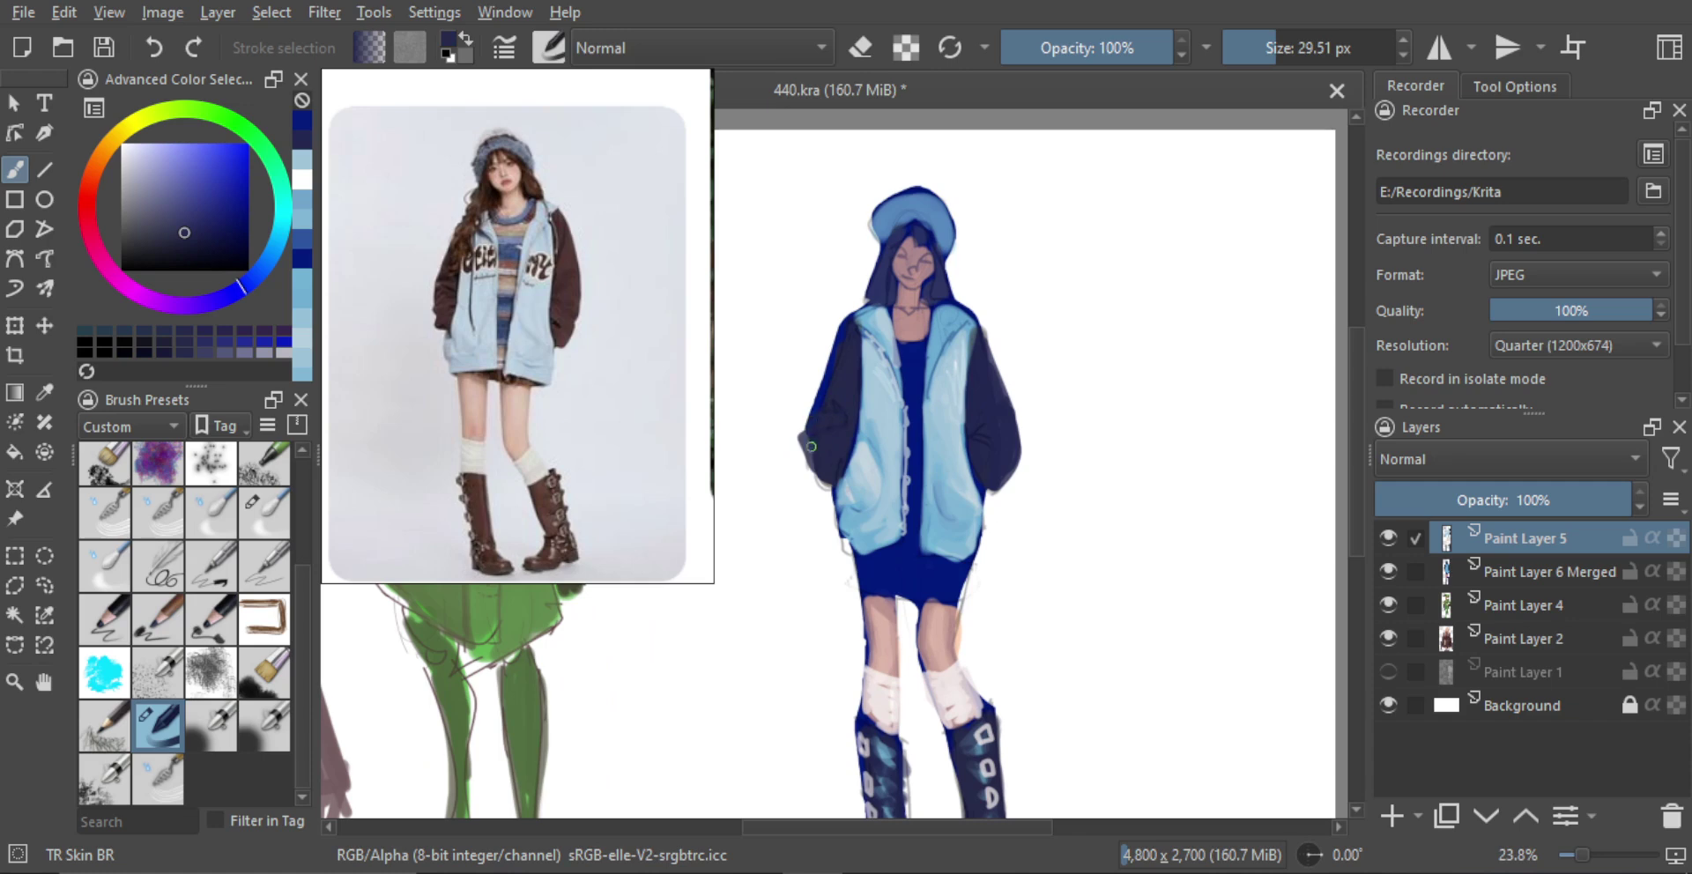
{"action": "key", "text": "bracketright"}
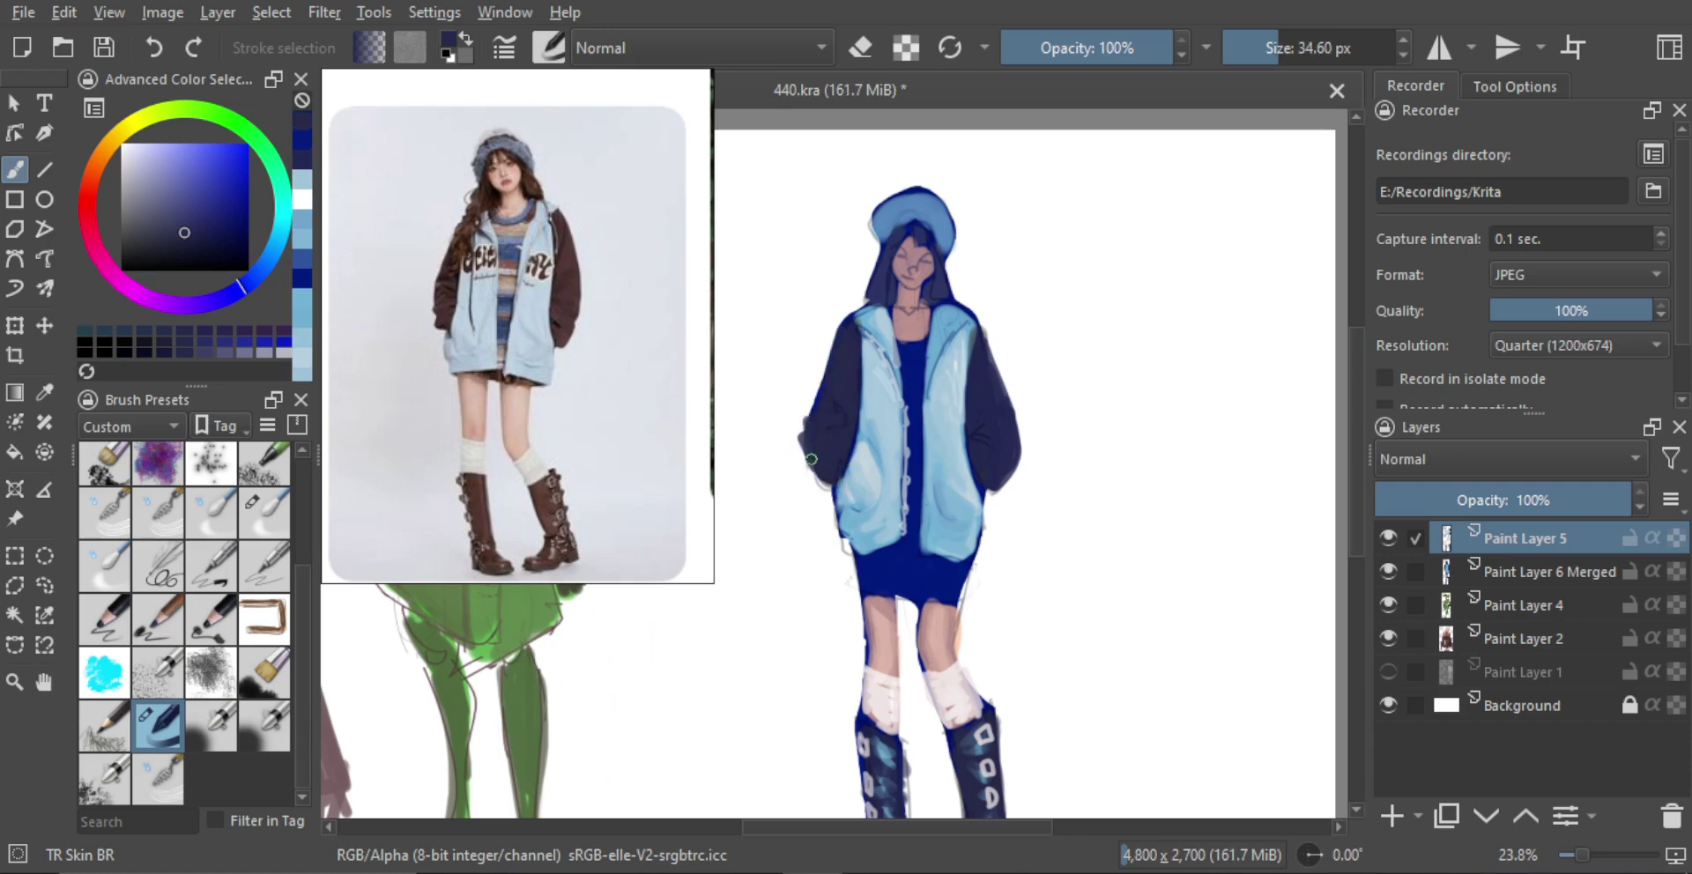
{"action": "left_click", "coordinate": [808, 447], "text": "ctrl"}
{"action": "mouse_move", "coordinate": [812, 461]}
{"action": "left_mouse_down"}
{"action": "mouse_move", "coordinate": [846, 344]}
{"action": "mouse_move", "coordinate": [804, 453]}
{"action": "mouse_move", "coordinate": [824, 477]}
{"action": "mouse_move", "coordinate": [806, 436]}
{"action": "mouse_move", "coordinate": [809, 479]}
{"action": "mouse_move", "coordinate": [826, 462]}
{"action": "mouse_move", "coordinate": [903, 580]}
{"action": "left_mouse_up"}
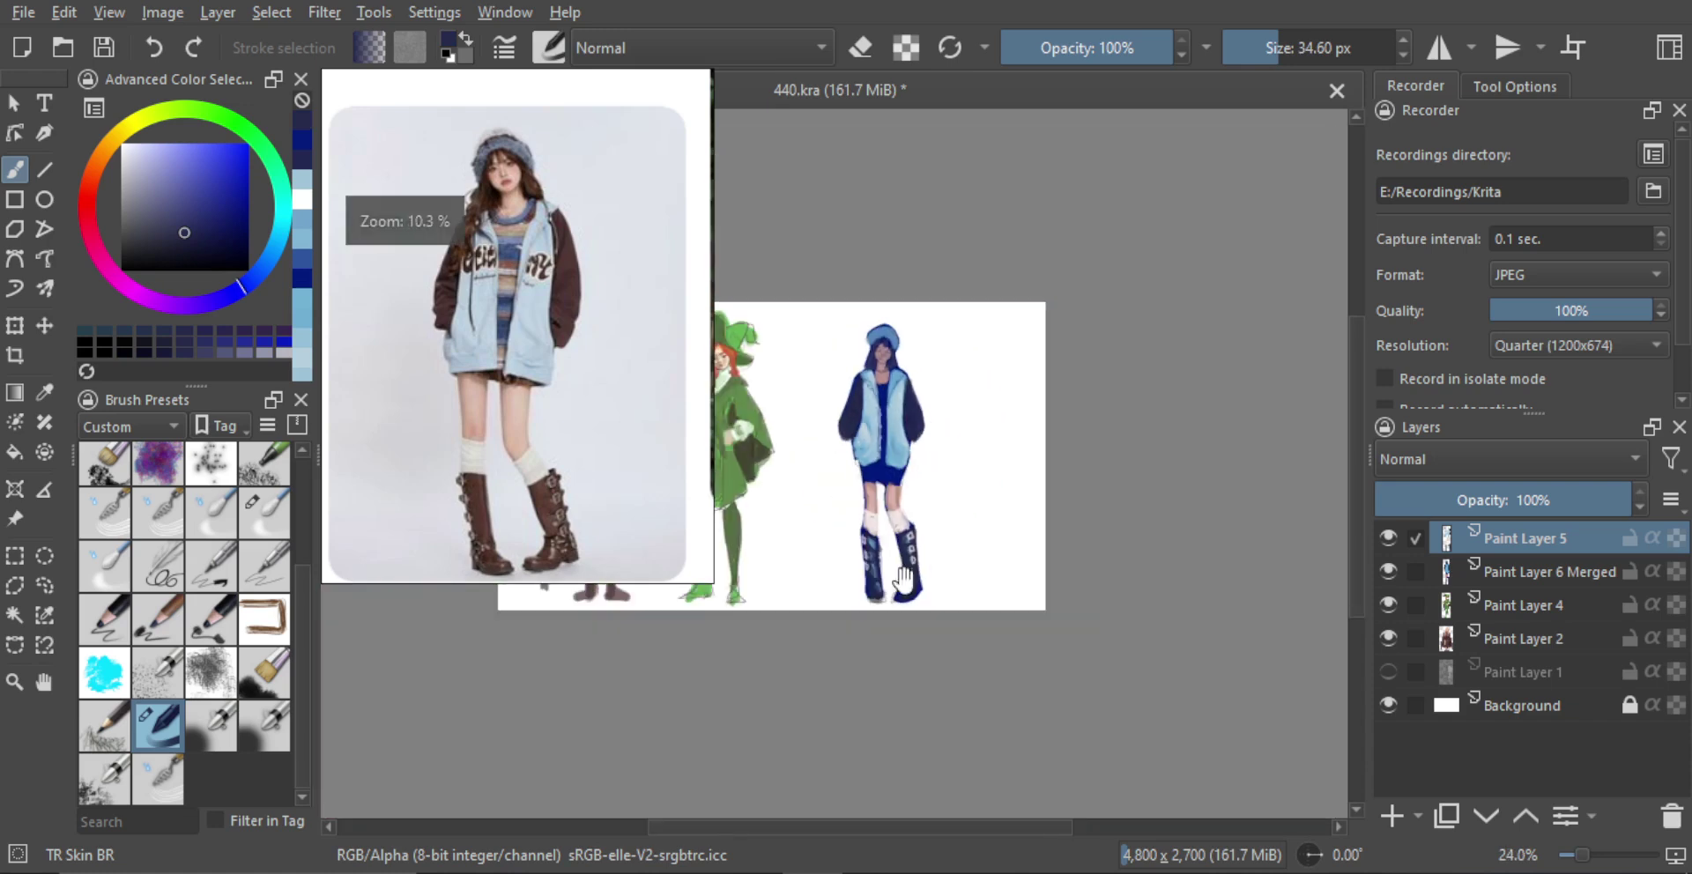
{"action": "left_click_drag", "start_coordinate": [926, 443], "coordinate": [975, 386]}
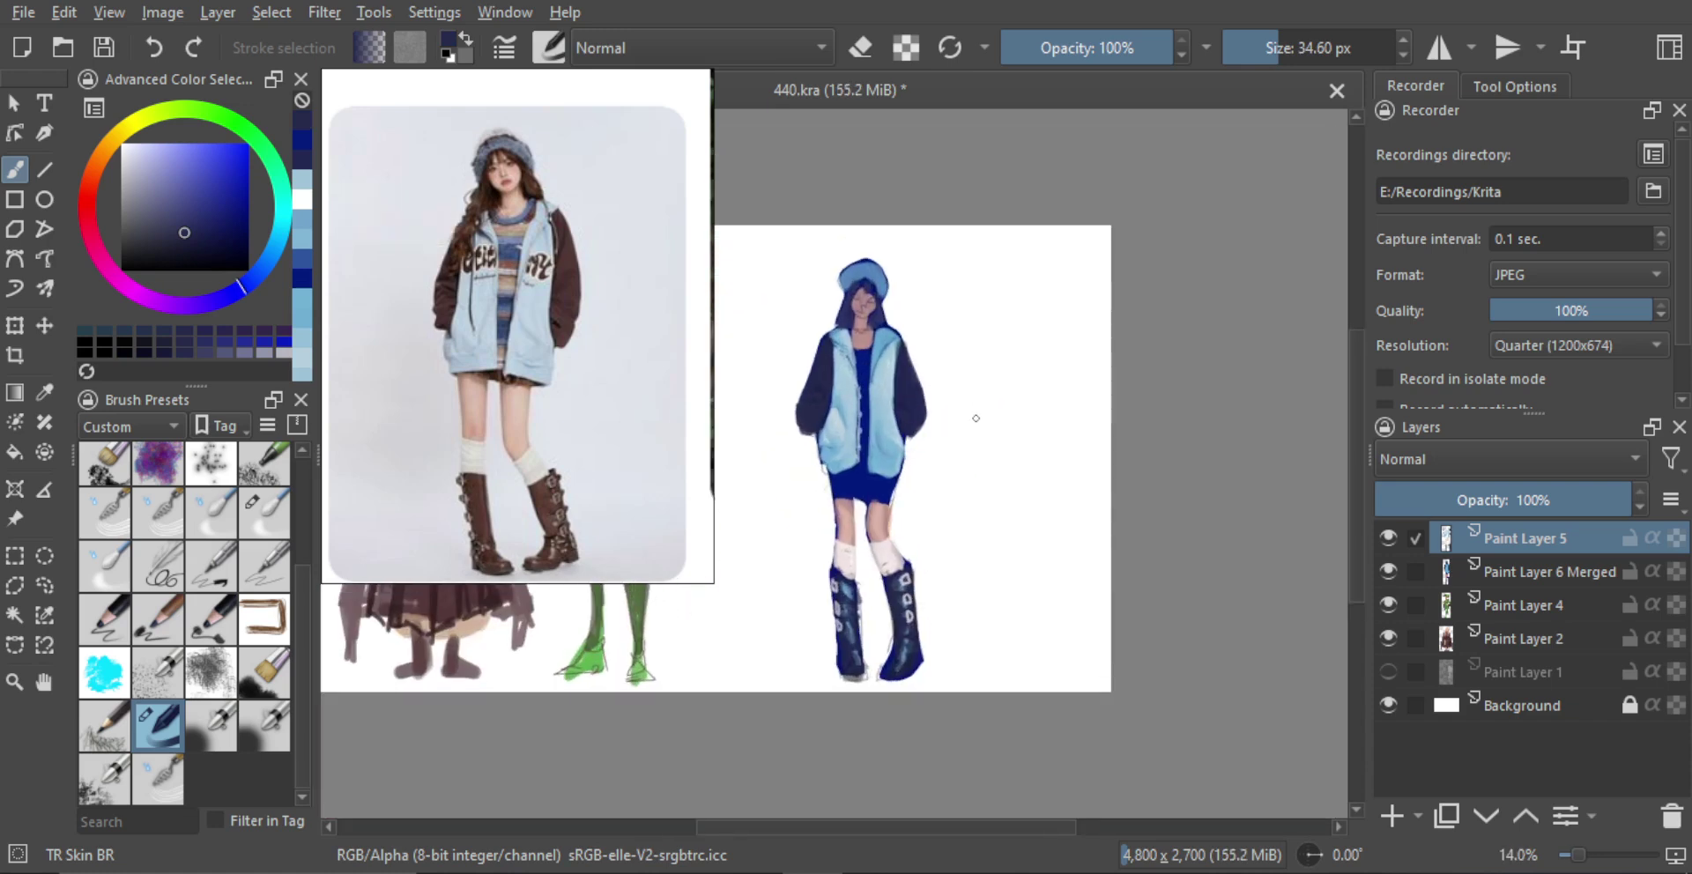
Pick a near-black navy and darken the skirt and the dress strip between the jacket panels at about 35 px
{"action": "left_click_drag", "start_coordinate": [907, 469], "coordinate": [913, 408]}
{"action": "left_click_drag", "start_coordinate": [881, 443], "coordinate": [965, 441]}
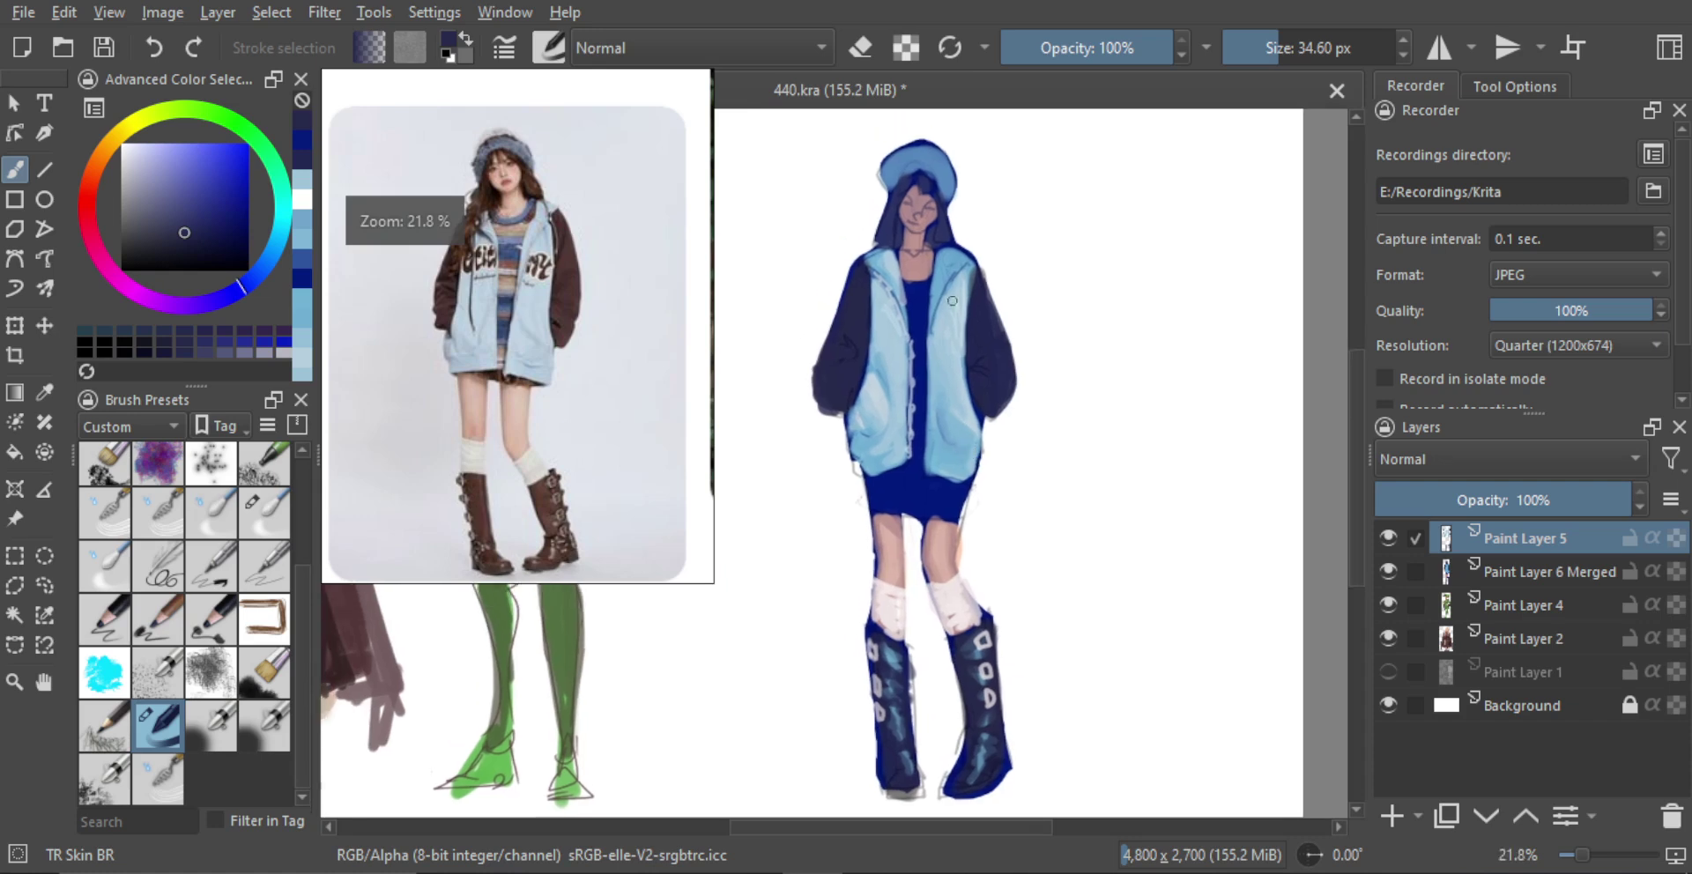
{"action": "left_click_drag", "start_coordinate": [961, 289], "coordinate": [1009, 285]}
{"action": "scroll", "coordinate": [1010, 285], "scroll_direction": "down", "scroll_amount": 2}
{"action": "scroll", "coordinate": [934, 370], "scroll_direction": "up", "scroll_amount": 2}
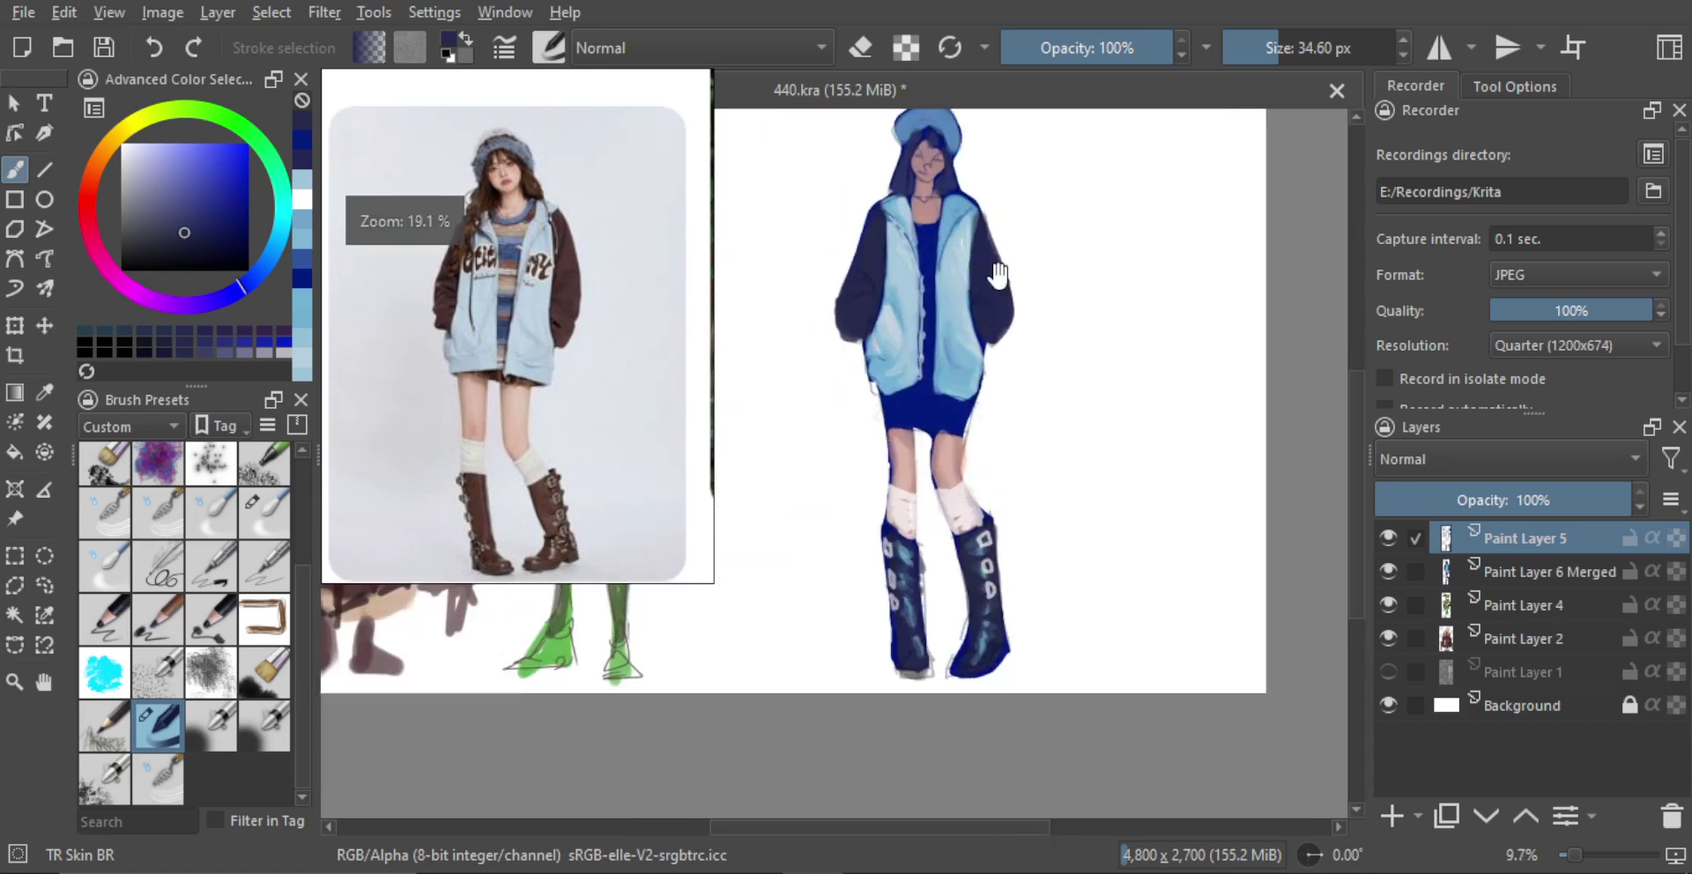
{"action": "left_click", "coordinate": [157, 256]}
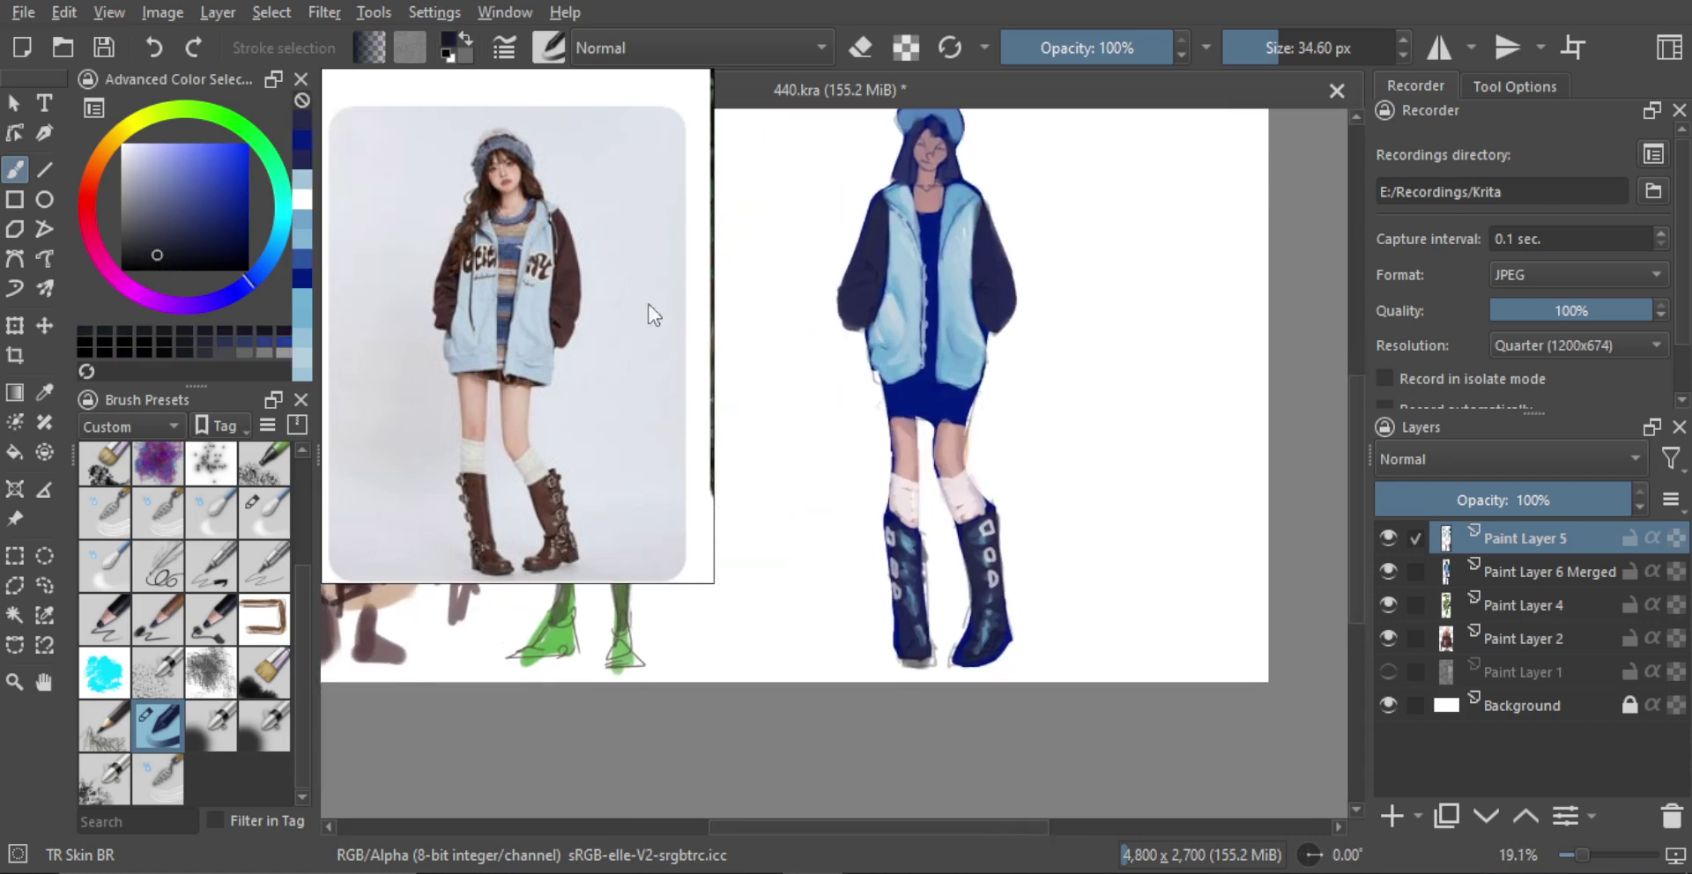
{"action": "left_click_drag", "start_coordinate": [1003, 394], "coordinate": [954, 421]}
{"action": "scroll", "coordinate": [954, 421], "scroll_direction": "up", "scroll_amount": 1}
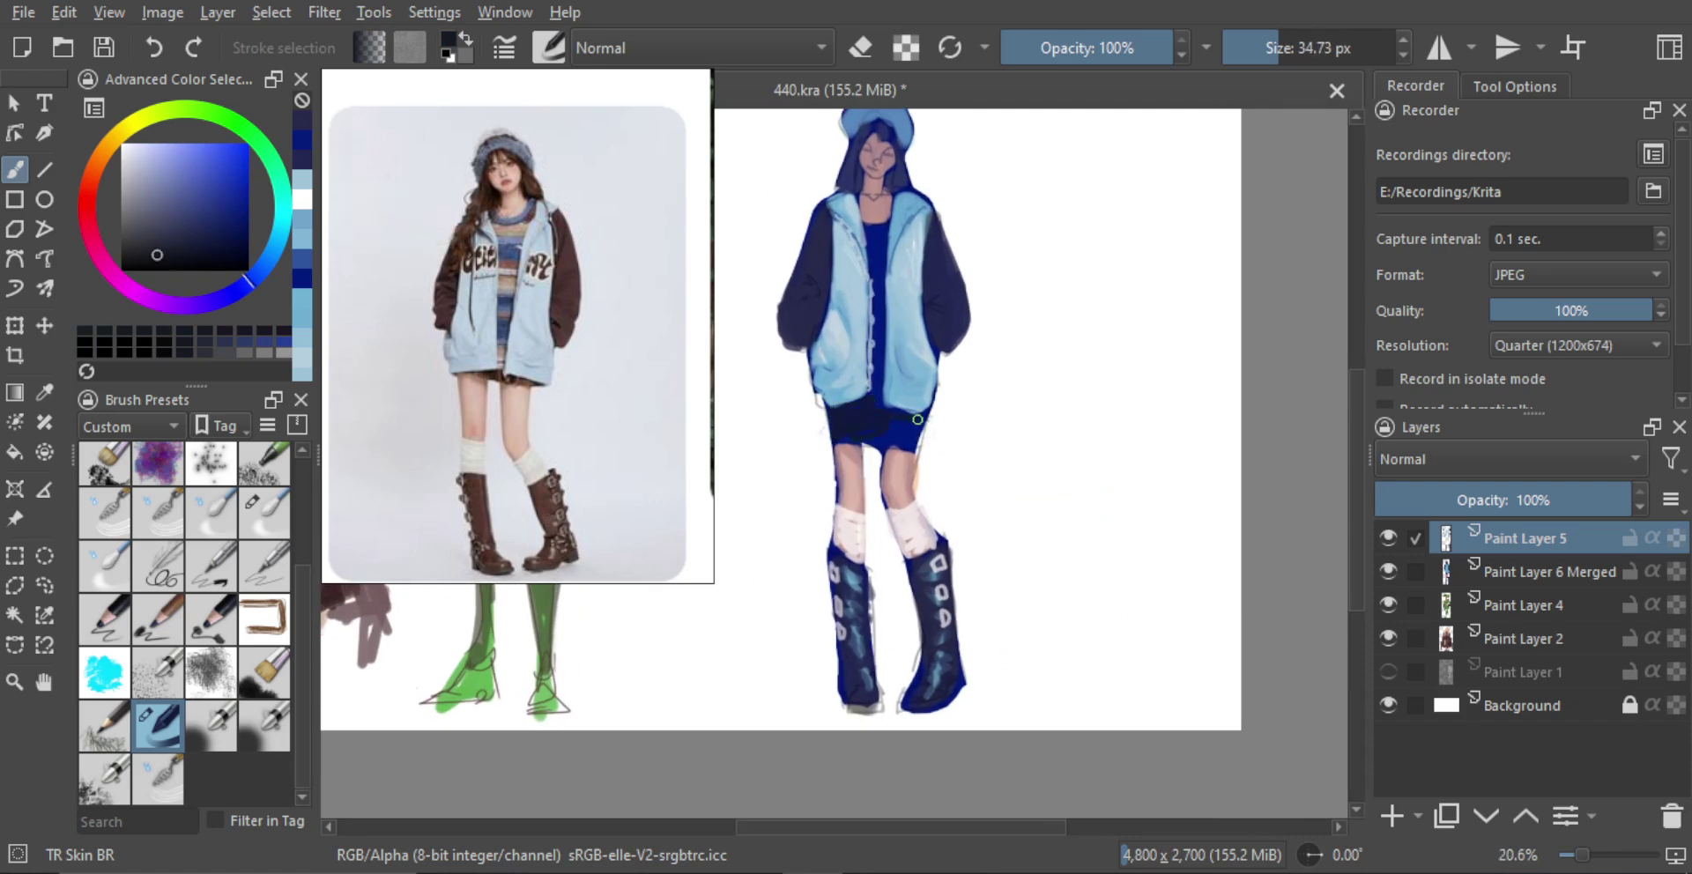
{"action": "left_click_drag", "start_coordinate": [882, 432], "coordinate": [910, 435]}
{"action": "scroll", "coordinate": [883, 285], "scroll_direction": "up", "scroll_amount": 1}
{"action": "left_click_drag", "start_coordinate": [880, 256], "coordinate": [874, 235]}
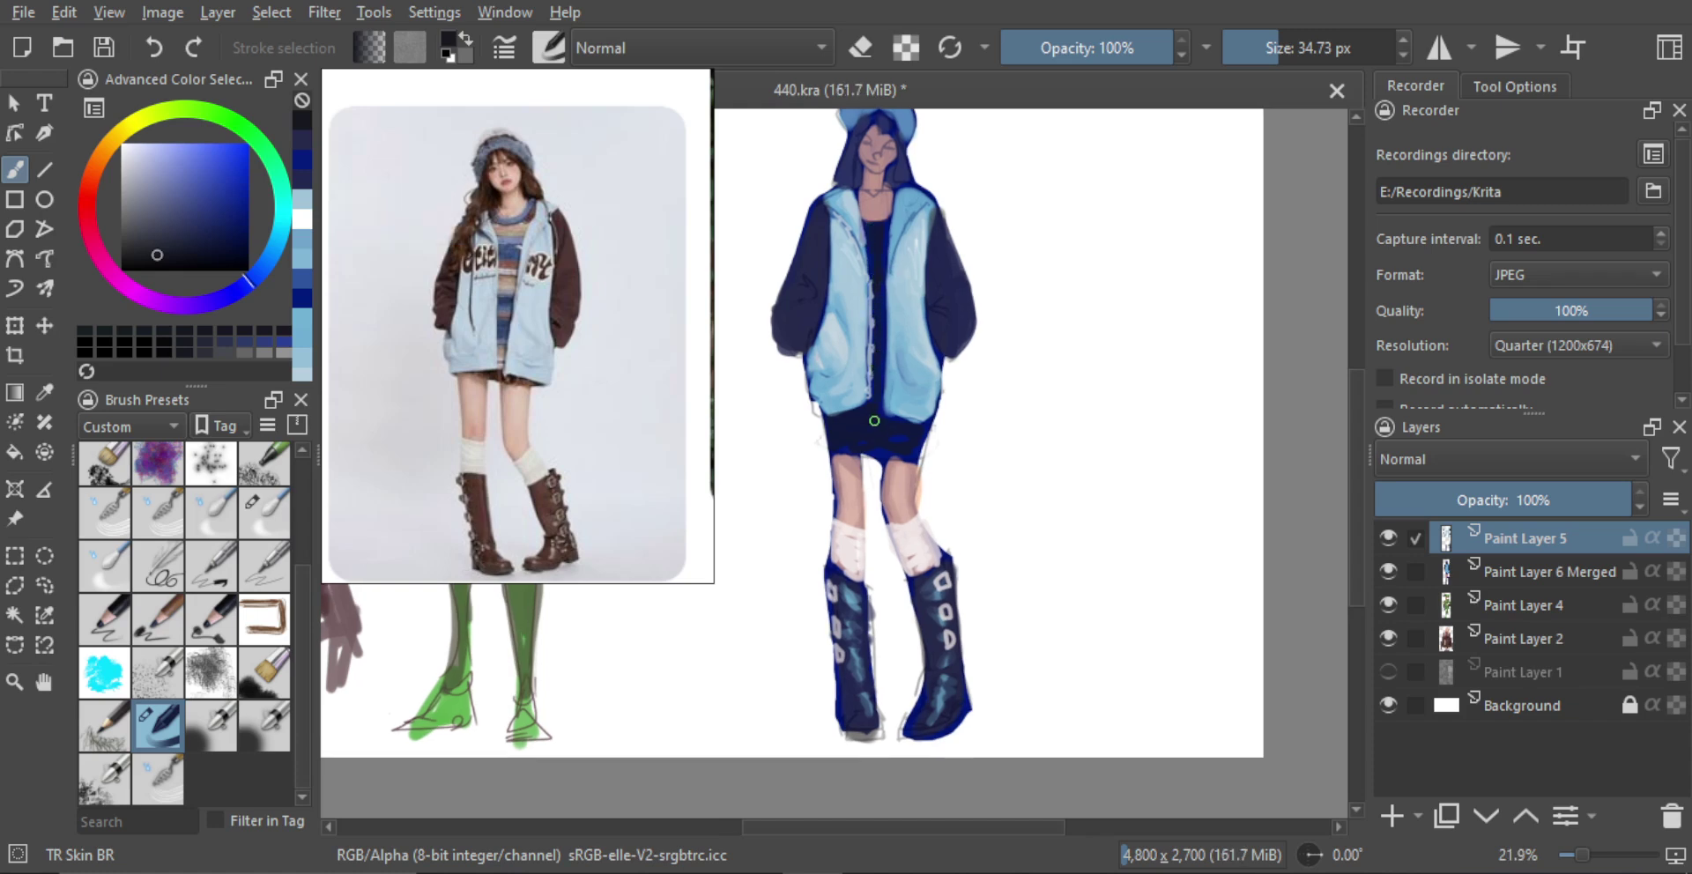
Sample light skin pink from the leg and paint the neck and upper chest, reducing the brush to about 22 px
{"action": "scroll", "coordinate": [875, 420], "scroll_direction": "down", "scroll_amount": 2}
{"action": "scroll", "coordinate": [913, 291], "scroll_direction": "up", "scroll_amount": 2}
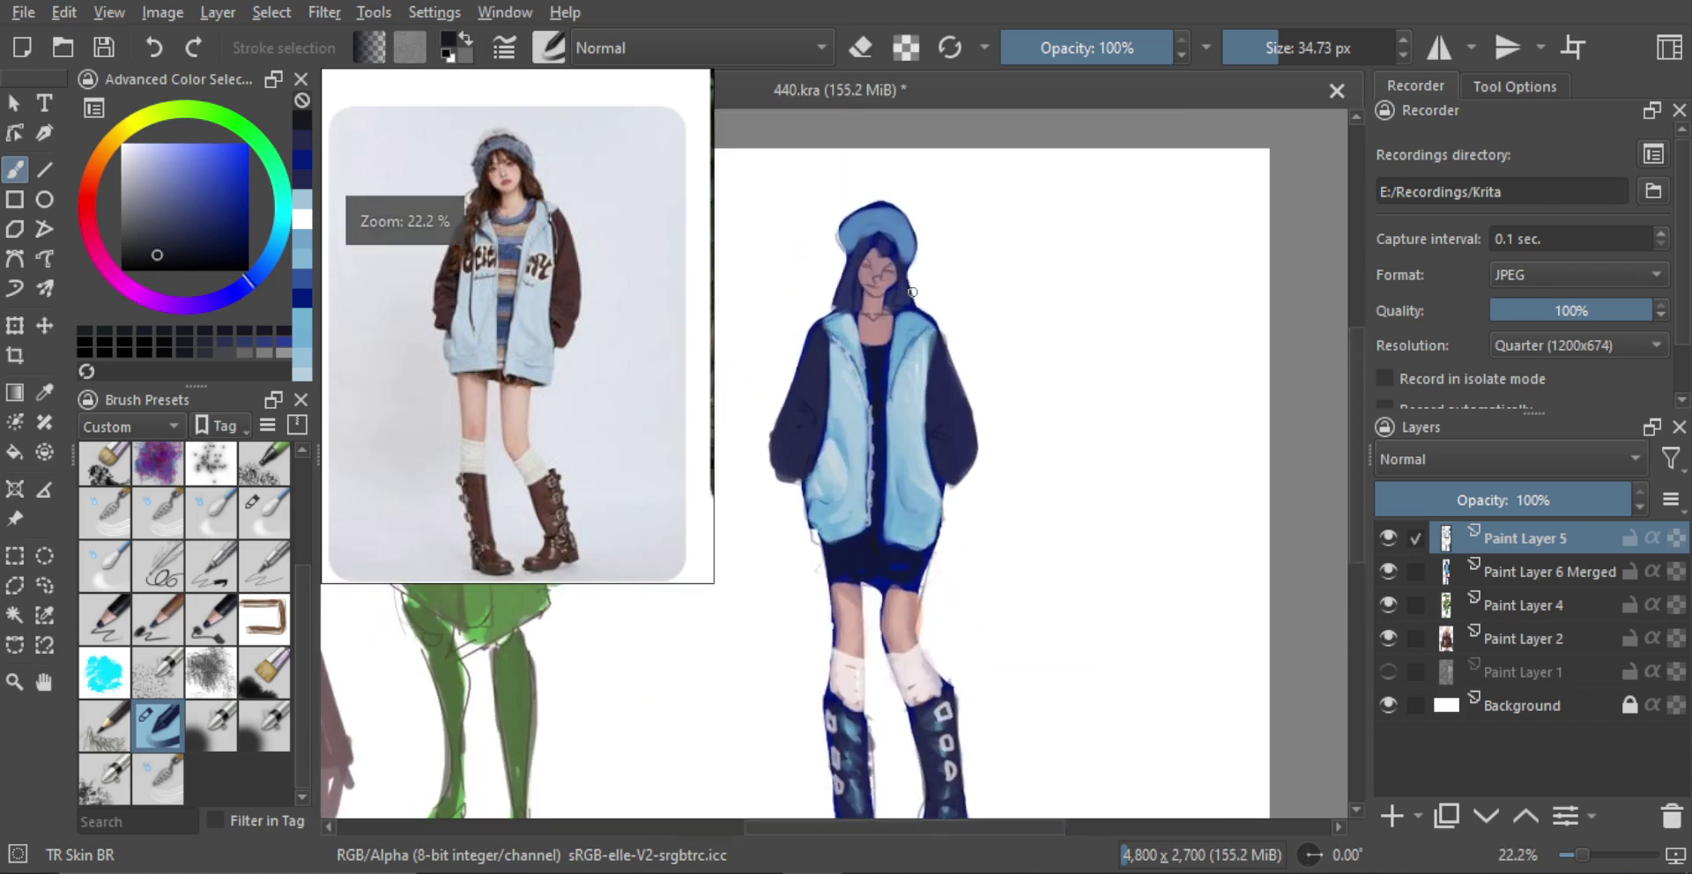
{"action": "left_click", "coordinate": [886, 674], "text": "ctrl"}
{"action": "scroll", "coordinate": [918, 351], "scroll_direction": "up", "scroll_amount": 4}
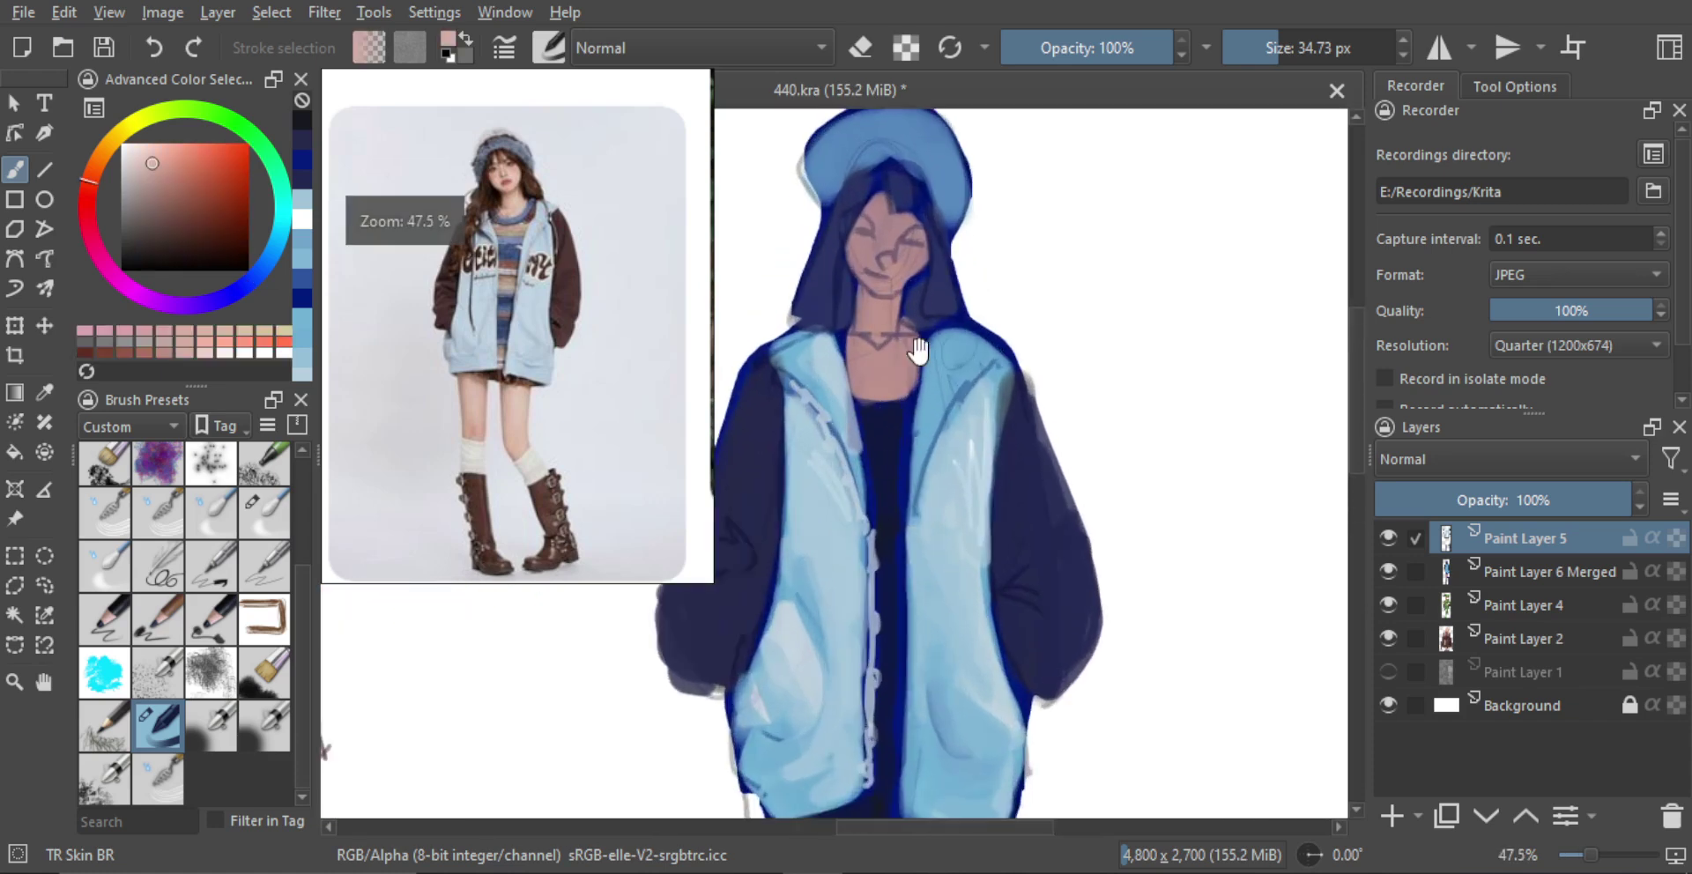
{"action": "scroll", "coordinate": [919, 350], "scroll_direction": "up", "scroll_amount": 1}
{"action": "key", "text": "bracketleft"}
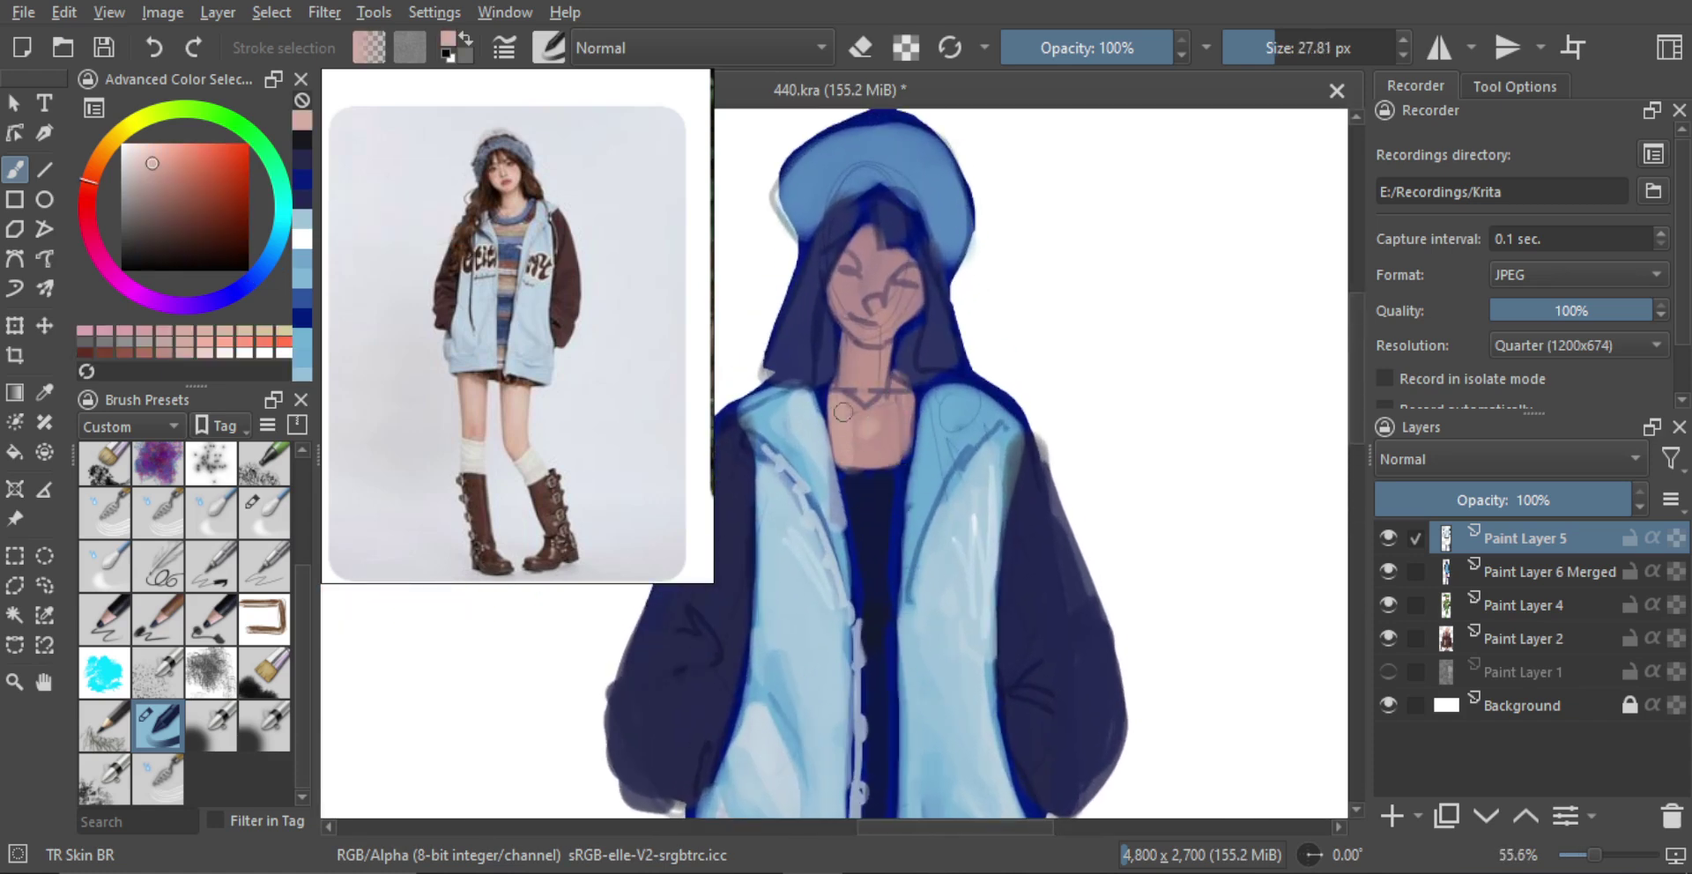
{"action": "key", "text": "bracketleft"}
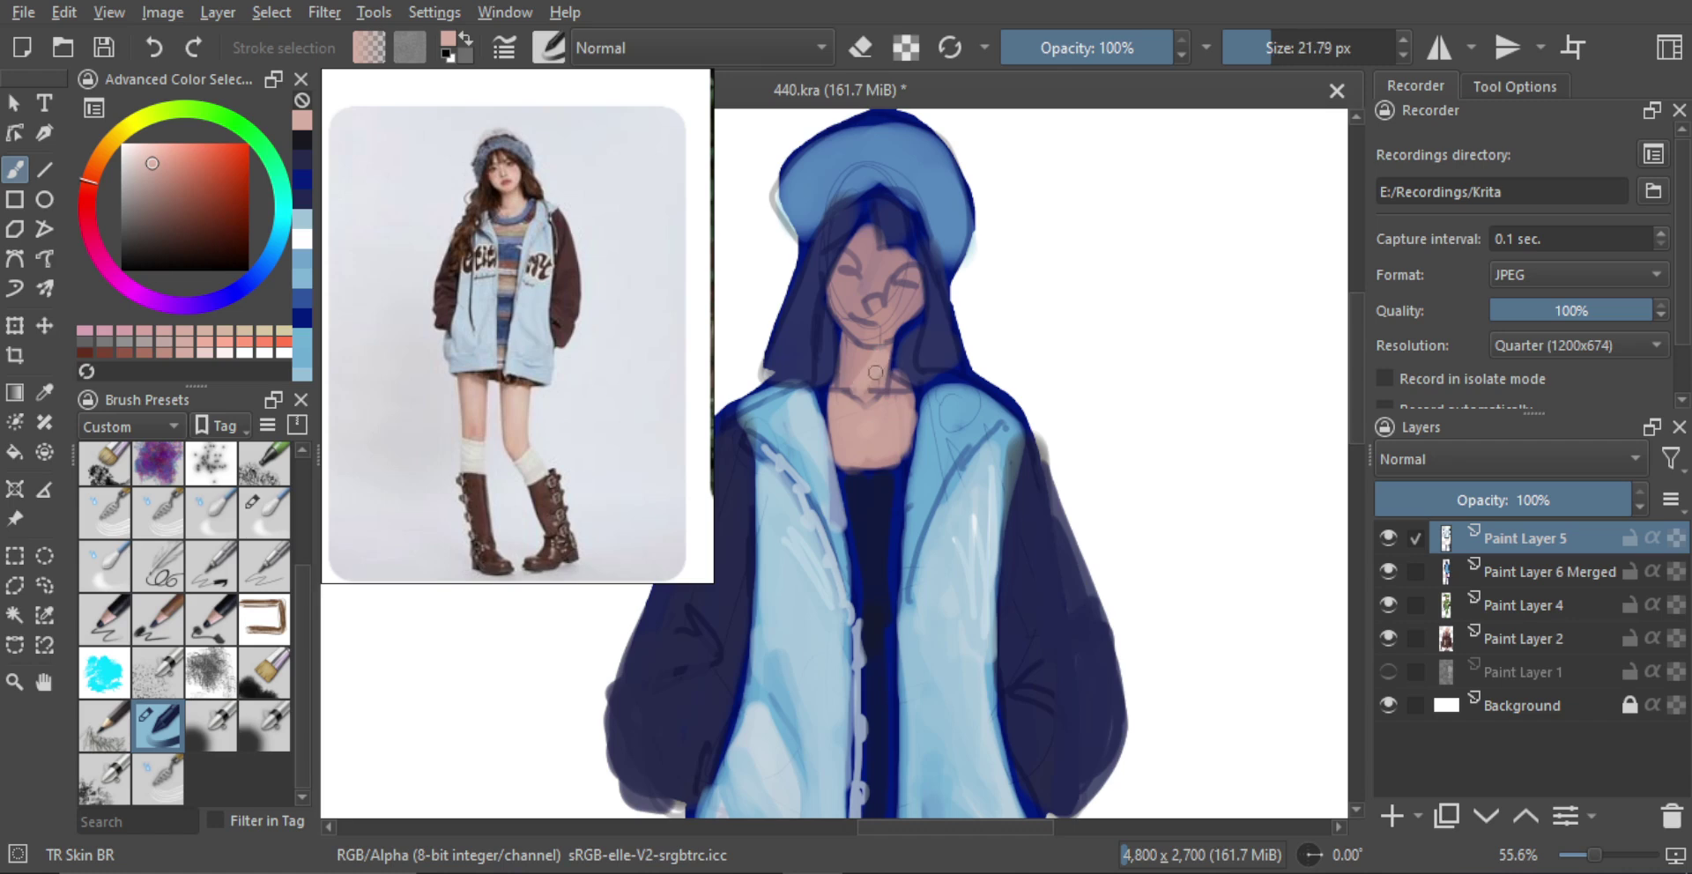
Touch up the lower chest with sampled skin tones and redefine the dress neckline with sampled dark navy
{"action": "left_click", "coordinate": [894, 450], "text": "ctrl"}
{"action": "scroll", "coordinate": [896, 441], "scroll_direction": "down", "scroll_amount": 1}
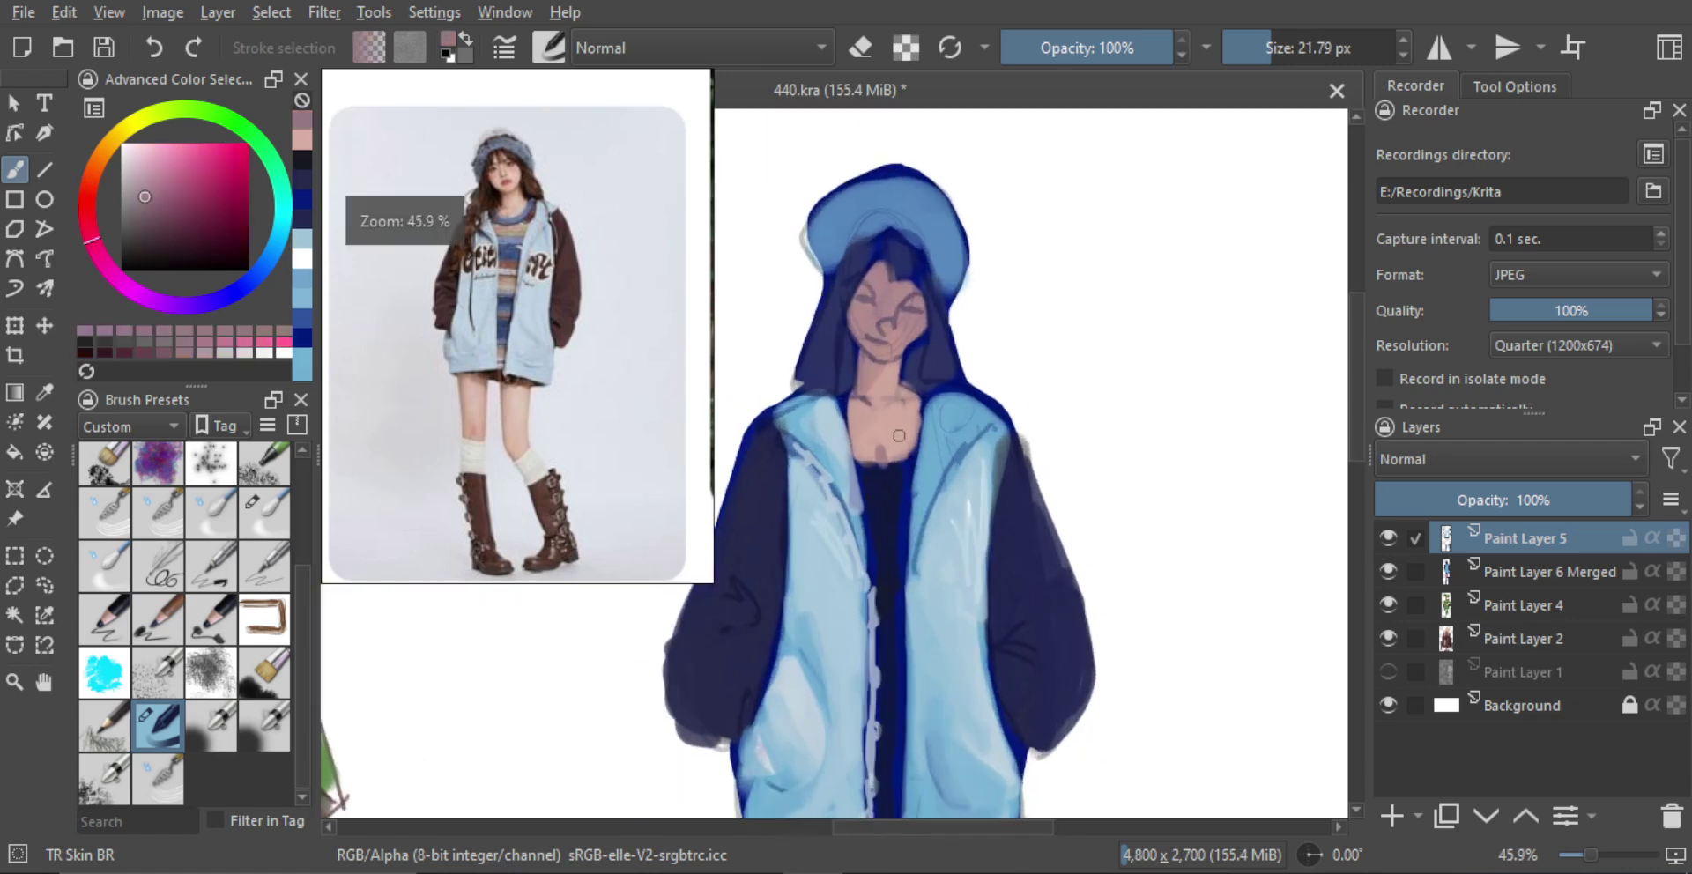
{"action": "left_click", "coordinate": [898, 439], "text": "ctrl"}
{"action": "left_click", "coordinate": [881, 441], "text": "ctrl"}
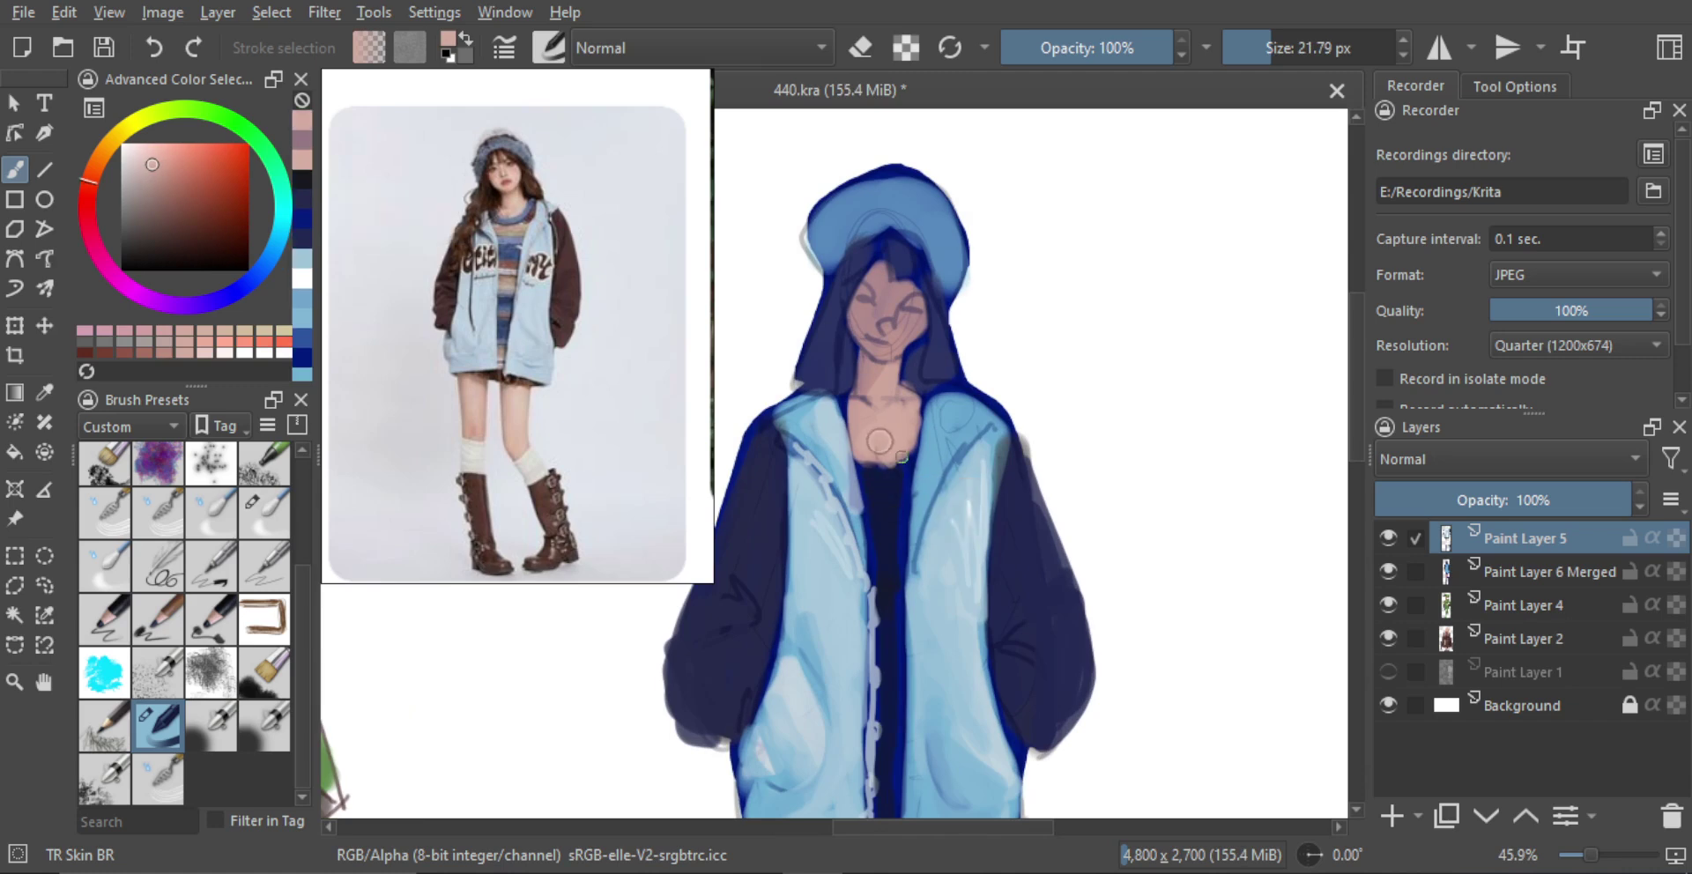
{"action": "left_click", "coordinate": [885, 487], "text": "ctrl"}
{"action": "left_click_drag", "start_coordinate": [869, 463], "coordinate": [894, 457]}
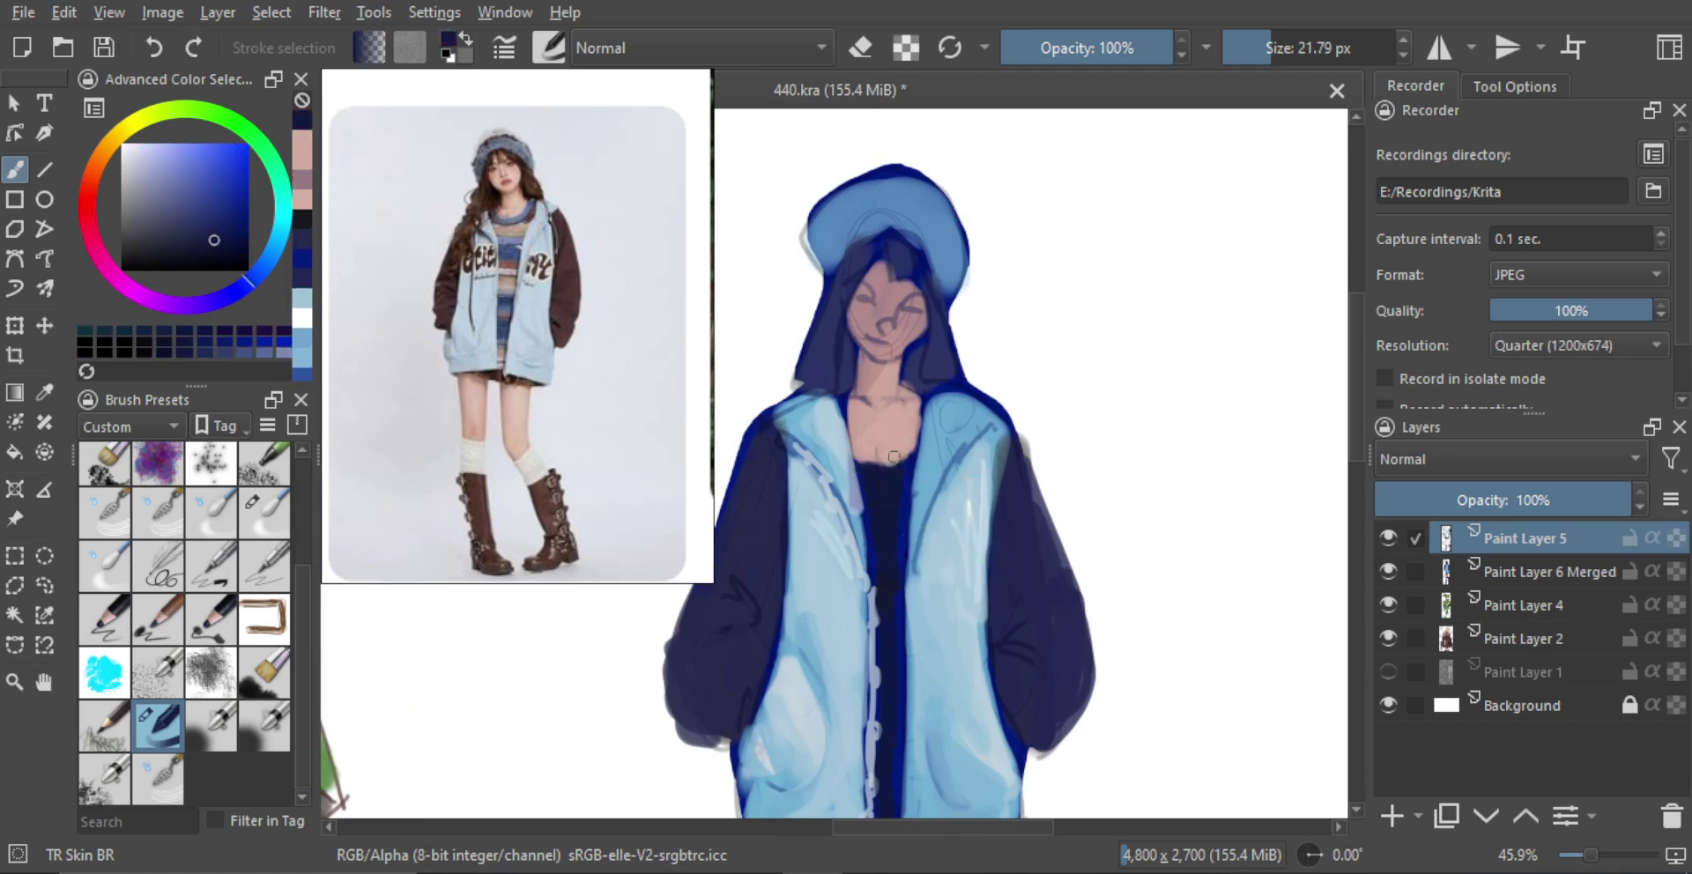
Sample light and darker skin pinks from the neck area and refine the chest's edges and side shading
{"action": "left_click", "coordinate": [896, 447], "text": "ctrl"}
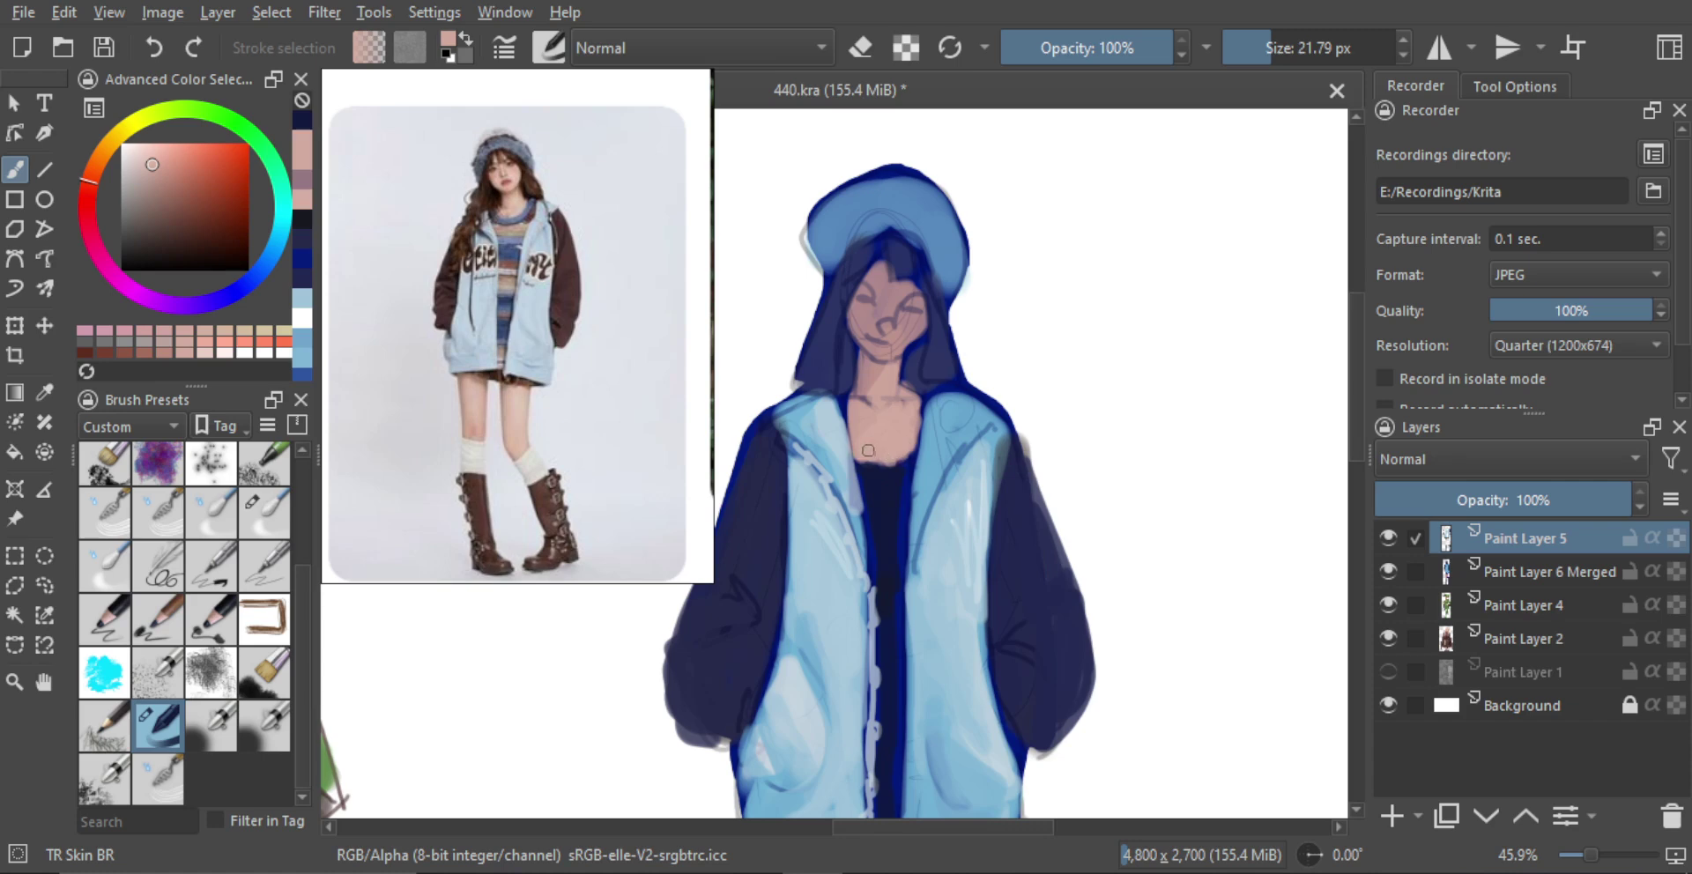
{"action": "left_click", "coordinate": [881, 389], "text": "ctrl"}
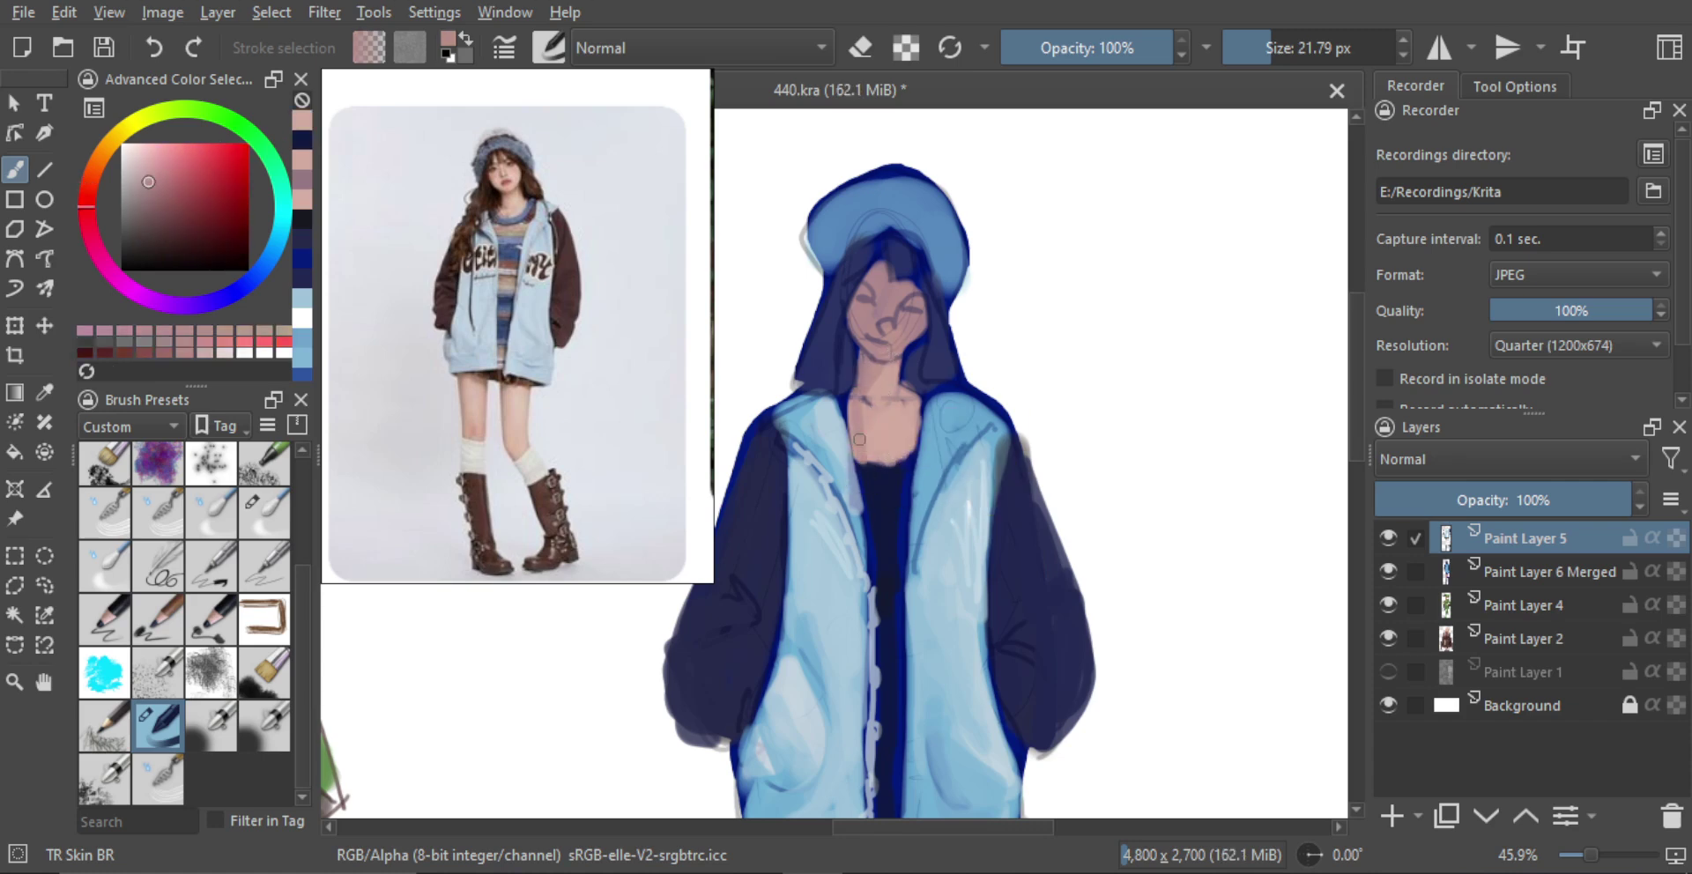
{"action": "mouse_move", "coordinate": [860, 440]}
{"action": "left_mouse_down"}
{"action": "mouse_move", "coordinate": [857, 399]}
{"action": "mouse_move", "coordinate": [952, 446]}
{"action": "left_mouse_up"}
{"action": "left_click", "coordinate": [921, 406], "text": "ctrl"}
{"action": "left_click_drag", "start_coordinate": [949, 387], "coordinate": [955, 293]}
Pick a brighter peach and paint highlights on the neck and collarbone with a 15 px brush
{"action": "scroll", "coordinate": [953, 291], "scroll_direction": "up", "scroll_amount": 2}
{"action": "left_click_drag", "start_coordinate": [150, 177], "coordinate": [155, 144]}
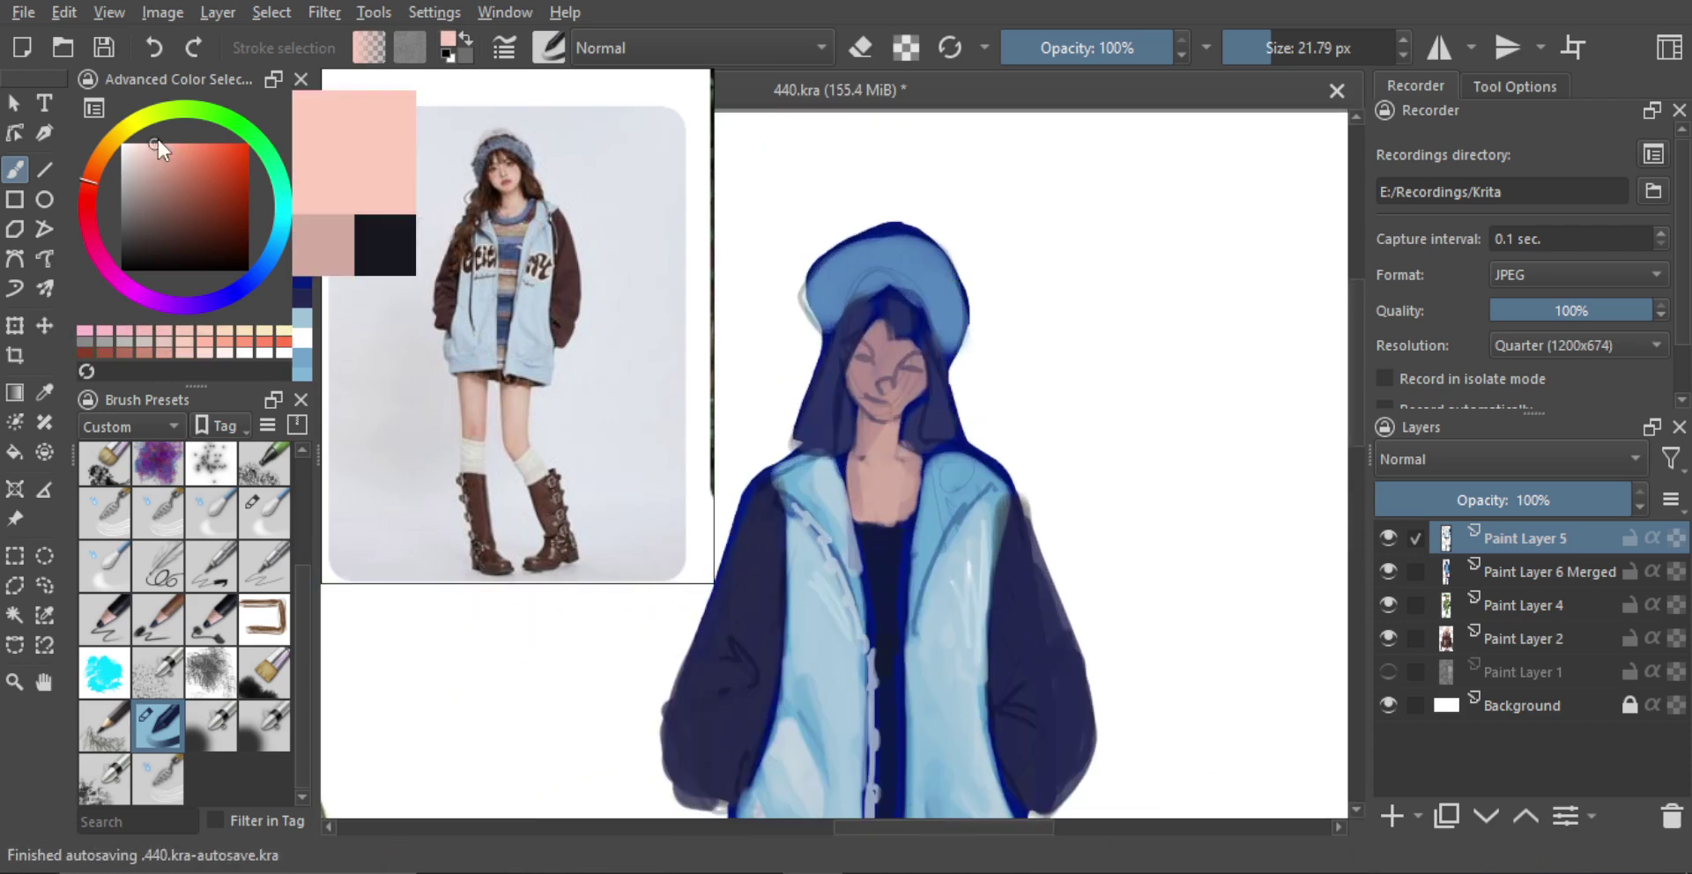
{"action": "left_click", "coordinate": [90, 172]}
{"action": "scroll", "coordinate": [895, 427], "scroll_direction": "up", "scroll_amount": 3}
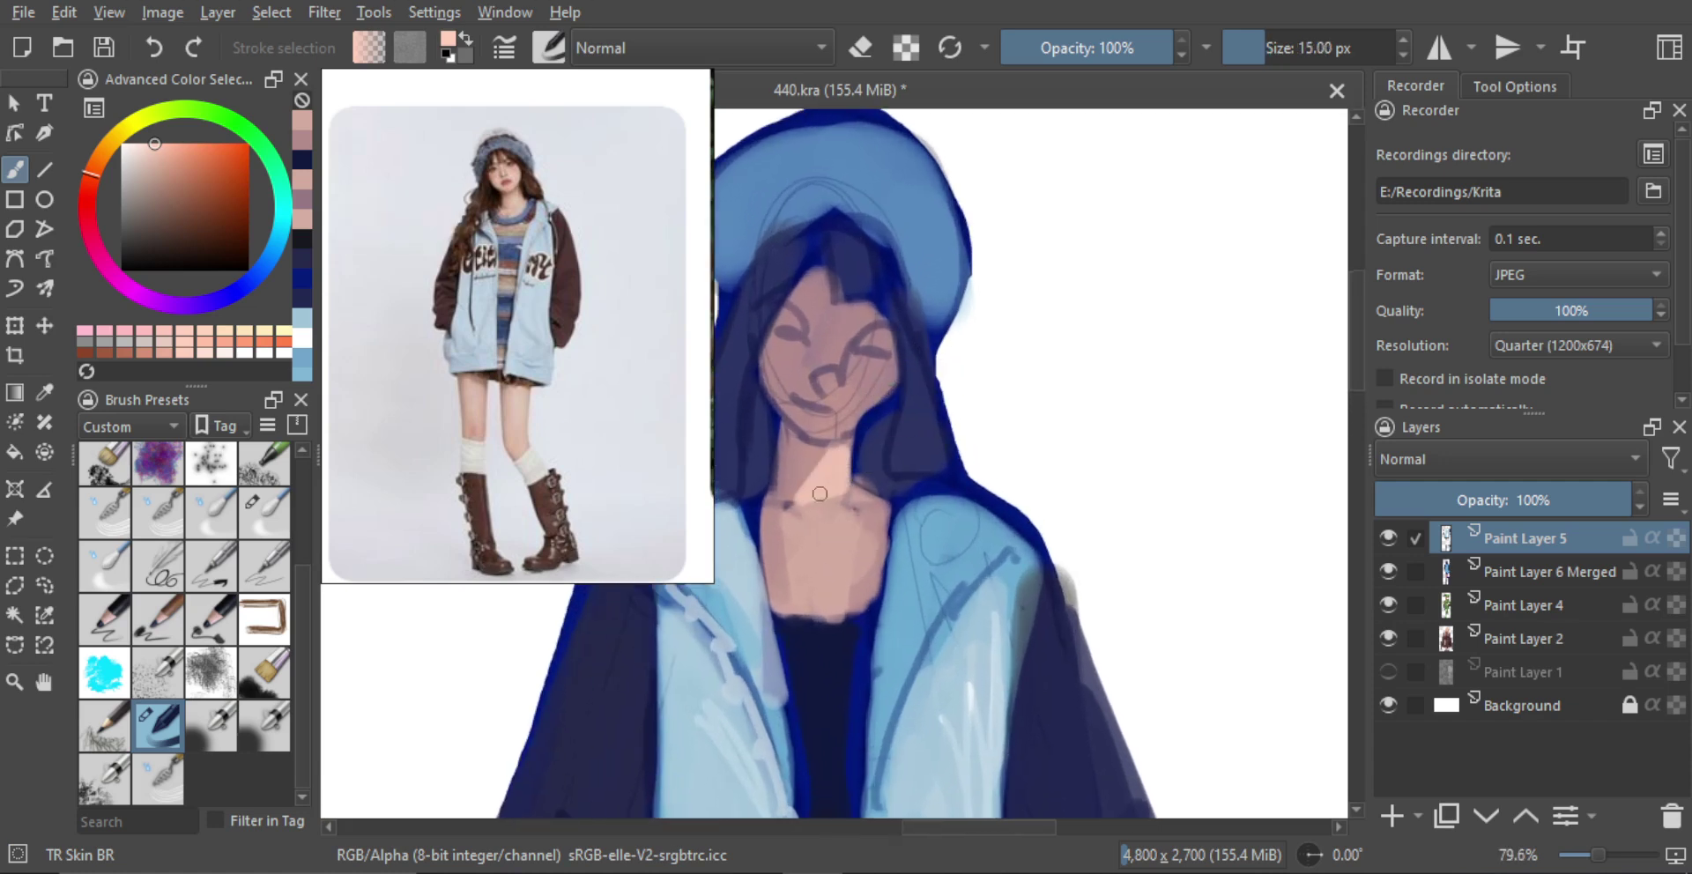
{"action": "scroll", "coordinate": [864, 508], "scroll_direction": "down", "scroll_amount": 1}
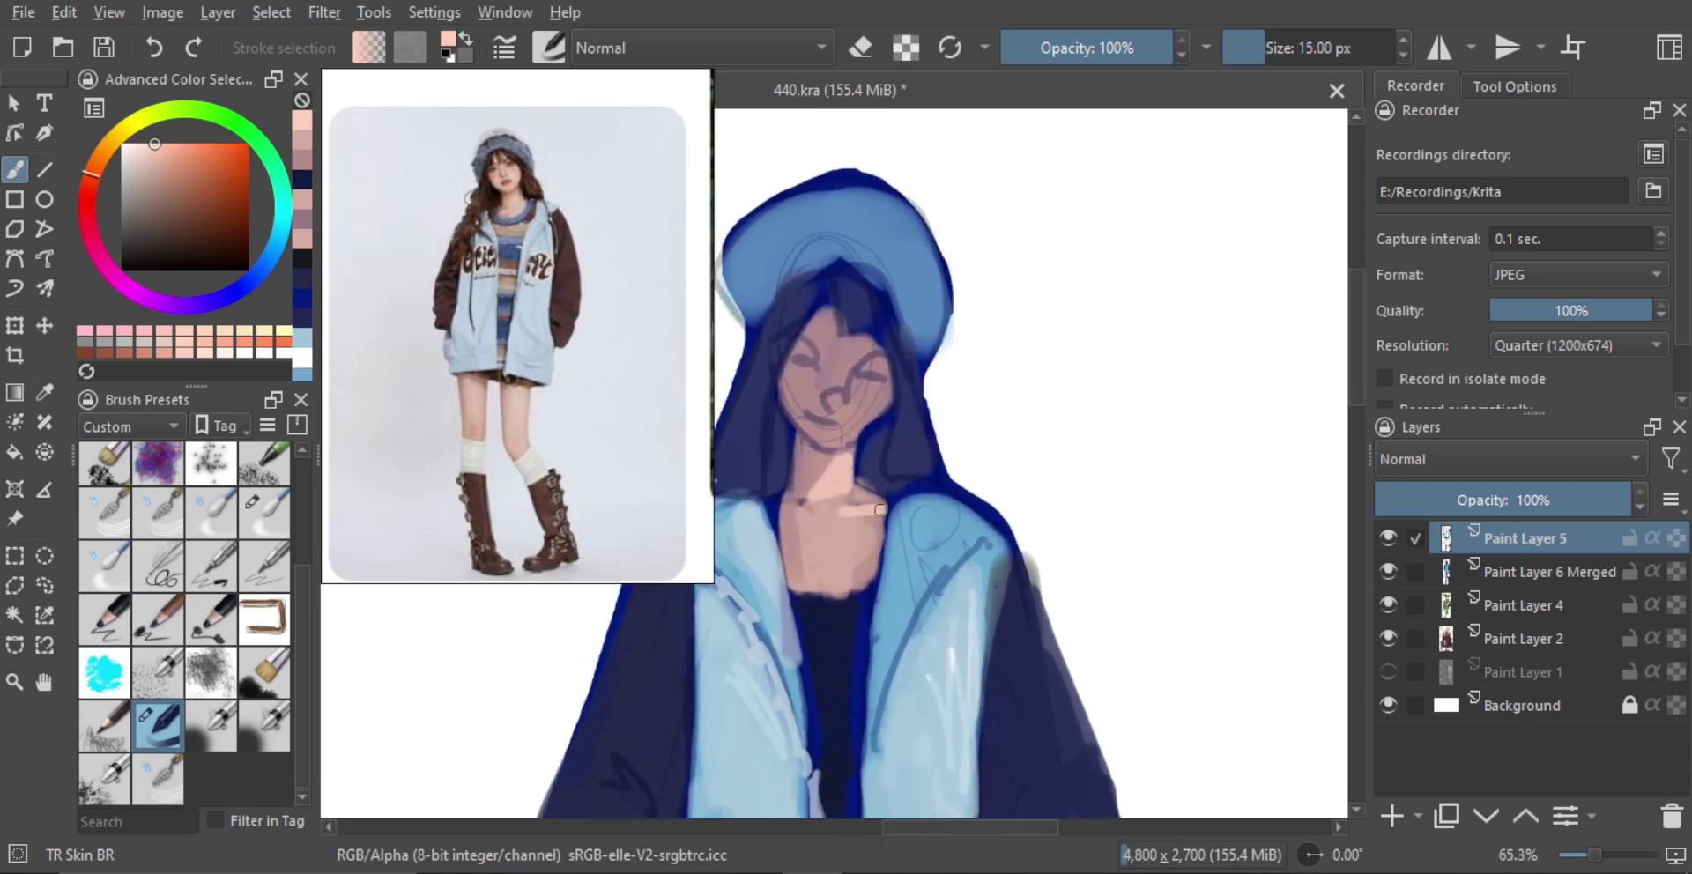
Brighten the whole chest area with light peach and sampled skin tones, covering the sketch marks below the collarbone
{"action": "mouse_move", "coordinate": [802, 510]}
{"action": "left_mouse_down"}
{"action": "mouse_move", "coordinate": [874, 535]}
{"action": "mouse_move", "coordinate": [854, 564]}
{"action": "mouse_move", "coordinate": [842, 550]}
{"action": "mouse_move", "coordinate": [829, 568]}
{"action": "mouse_move", "coordinate": [798, 564]}
{"action": "left_mouse_up"}
{"action": "left_click", "coordinate": [814, 559], "text": "ctrl"}
{"action": "left_click", "coordinate": [834, 563], "text": "ctrl"}
{"action": "left_click_drag", "start_coordinate": [833, 537], "coordinate": [858, 560]}
{"action": "mouse_move", "coordinate": [853, 507]}
{"action": "left_mouse_down"}
{"action": "mouse_move", "coordinate": [875, 520]}
{"action": "mouse_move", "coordinate": [823, 476]}
{"action": "mouse_move", "coordinate": [804, 490]}
{"action": "mouse_move", "coordinate": [816, 510]}
{"action": "left_mouse_up"}
Shade the neck and collarbone with sampled dusty pink at about 18 px
{"action": "left_click", "coordinate": [807, 473], "text": "ctrl"}
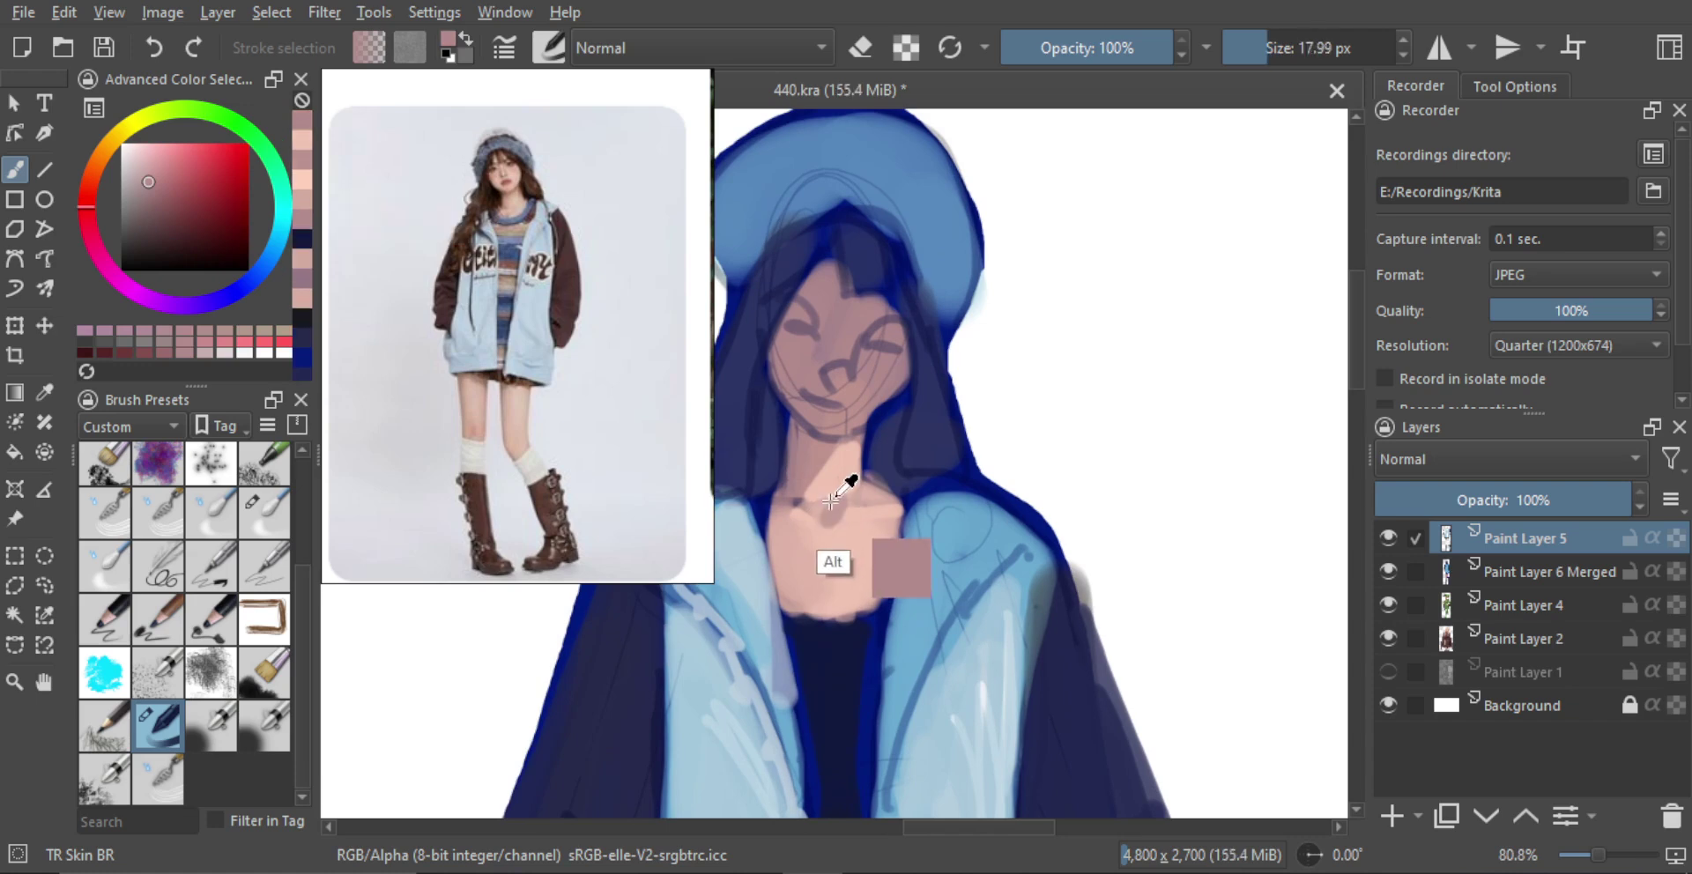
{"action": "left_click", "coordinate": [839, 485], "text": "ctrl"}
{"action": "left_click", "coordinate": [803, 468], "text": "ctrl"}
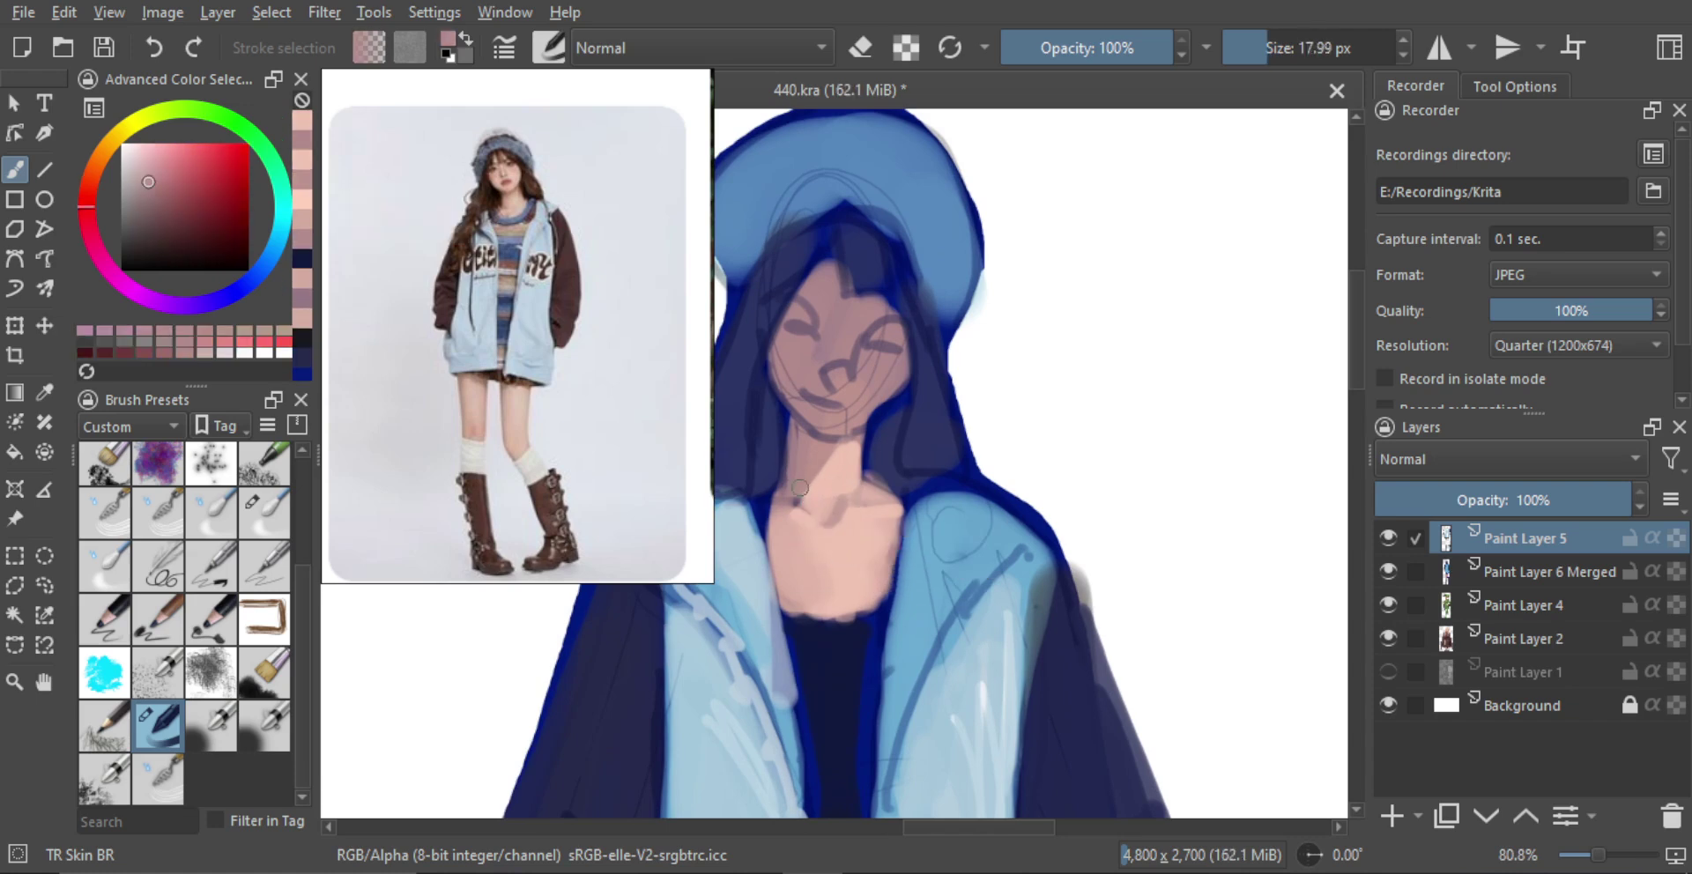
Sample light skin peach and paint over the face, softening the sketched features at about 18 px
{"action": "scroll", "coordinate": [800, 487], "scroll_direction": "down", "scroll_amount": 8}
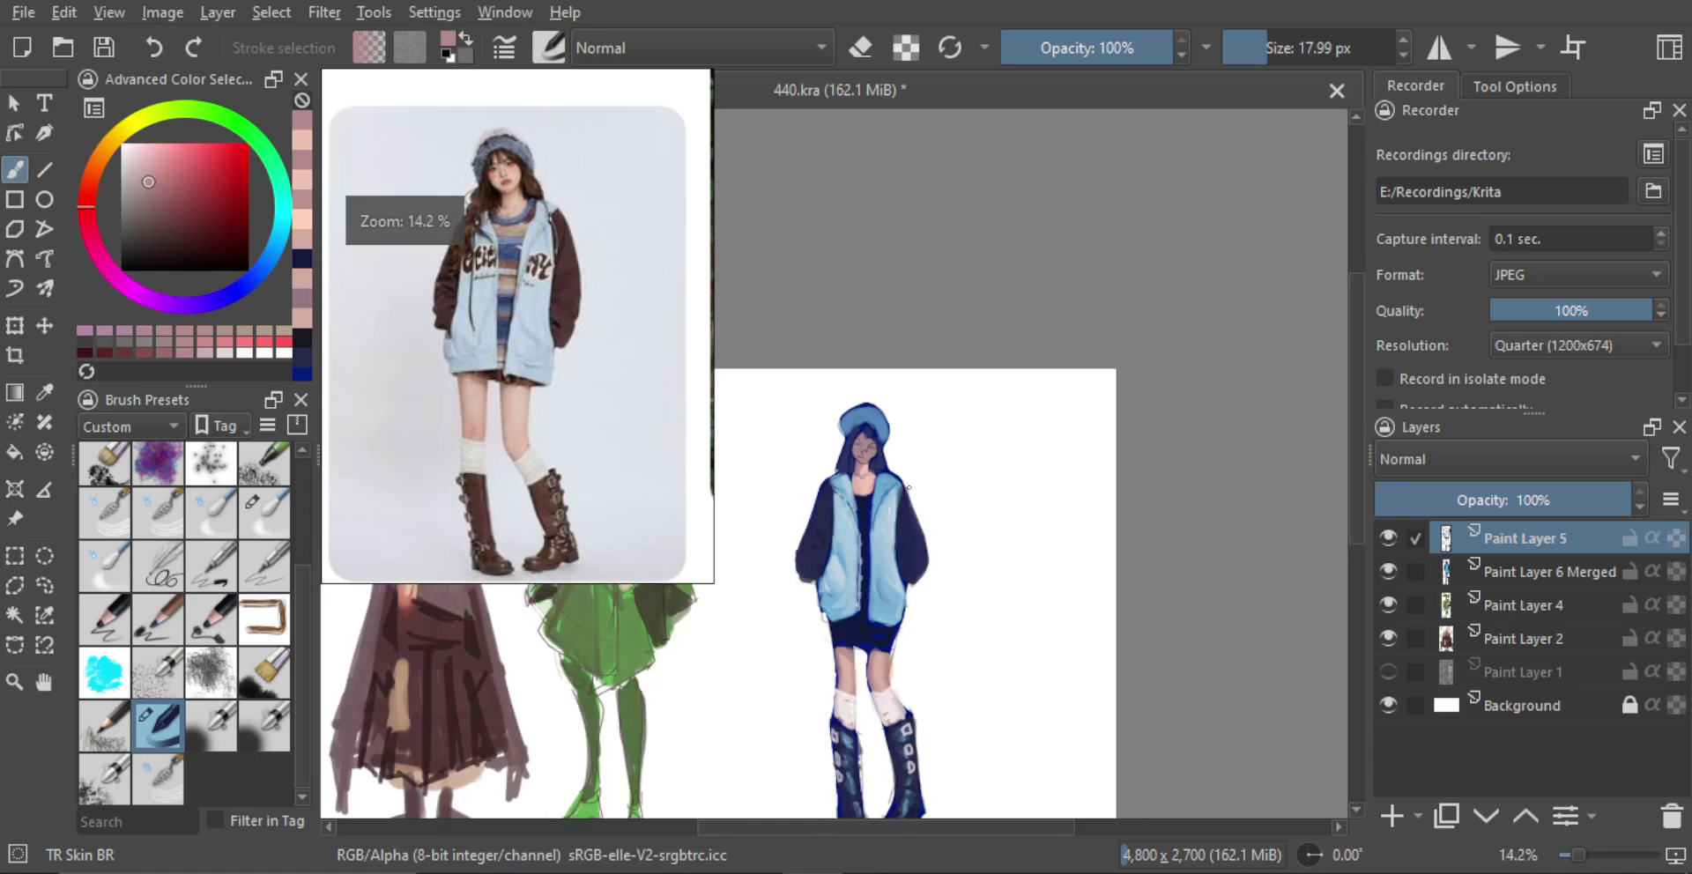
{"action": "scroll", "coordinate": [866, 459], "scroll_direction": "up", "scroll_amount": 7}
{"action": "left_click", "coordinate": [899, 417], "text": "ctrl"}
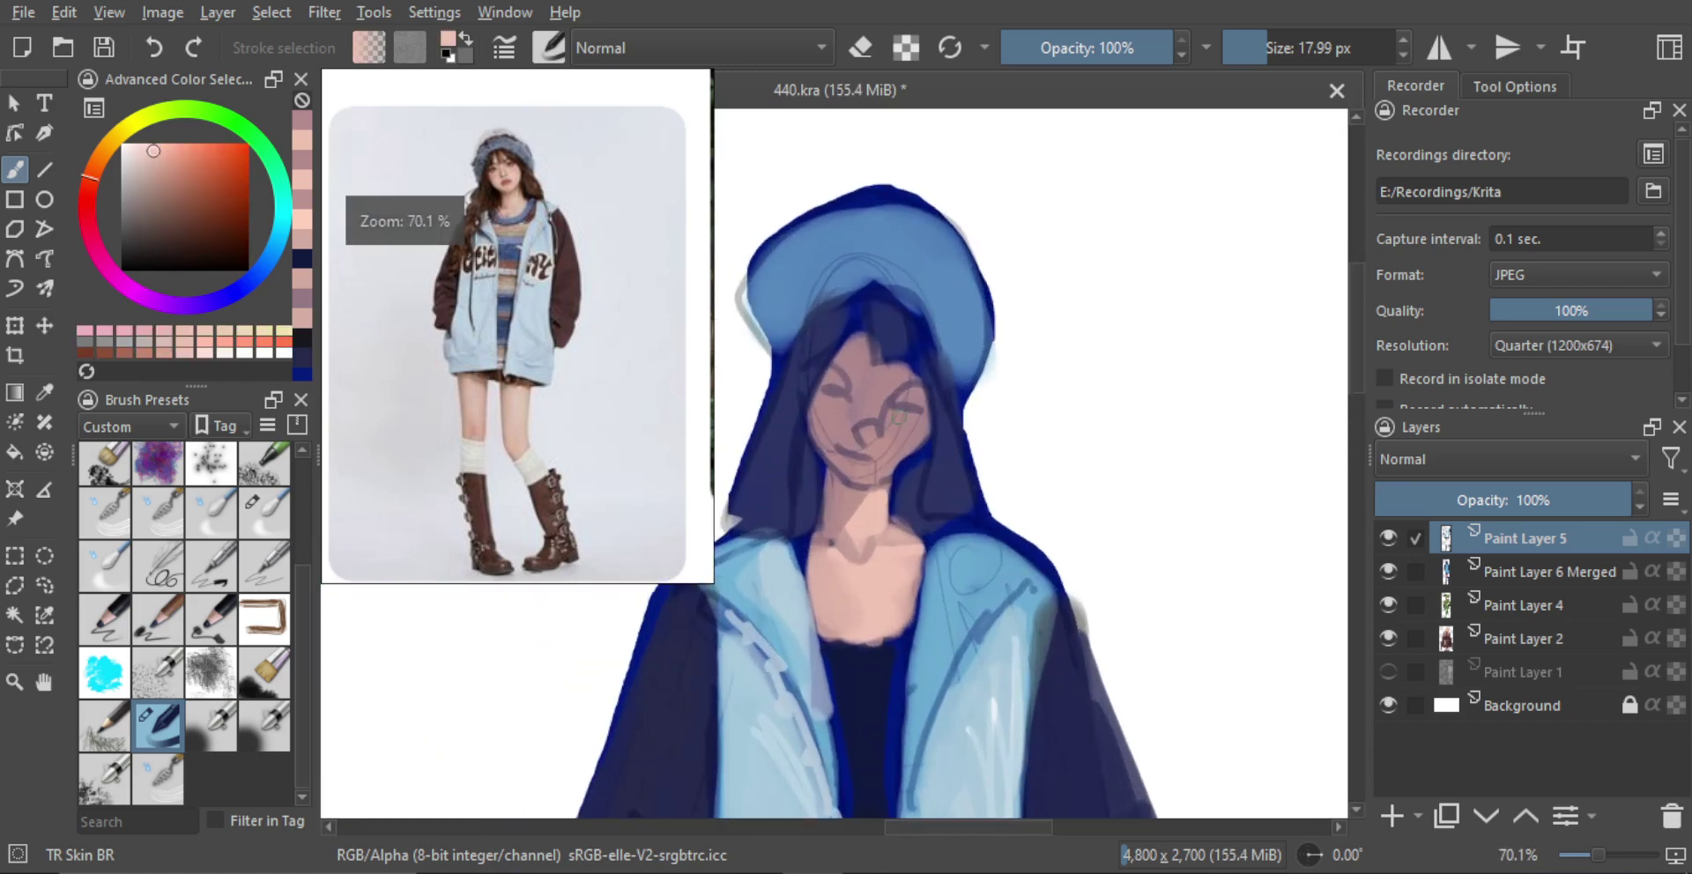
{"action": "scroll", "coordinate": [527, 238], "scroll_direction": "up", "scroll_amount": 5}
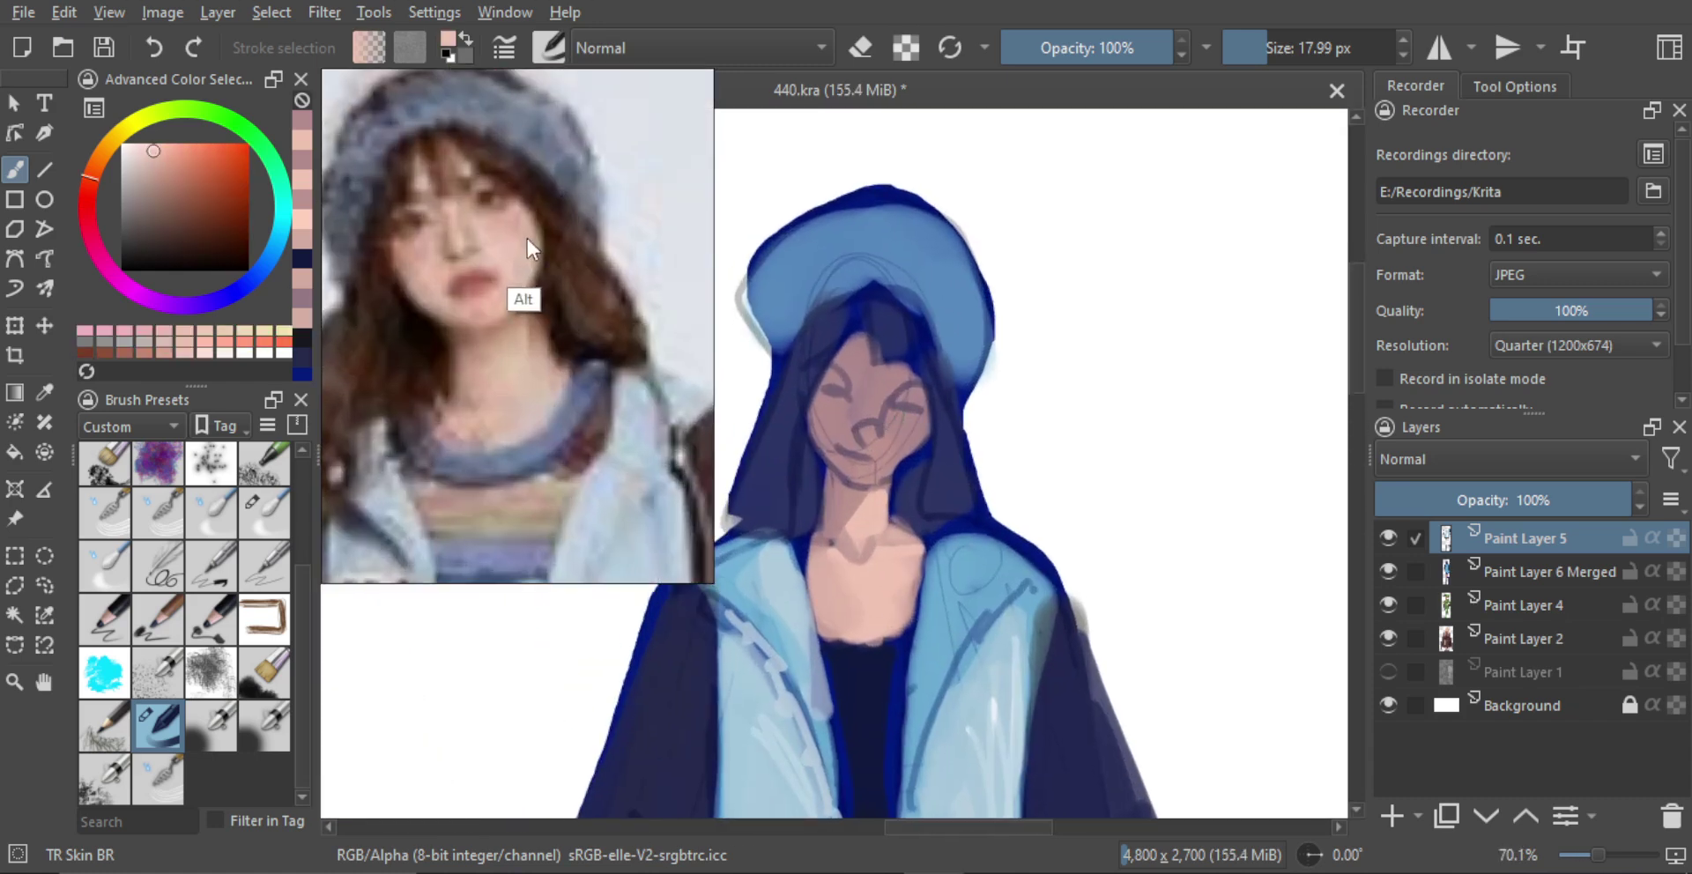
{"action": "scroll", "coordinate": [527, 238], "scroll_direction": "down", "scroll_amount": 1}
{"action": "left_click_drag", "start_coordinate": [894, 388], "coordinate": [922, 349]}
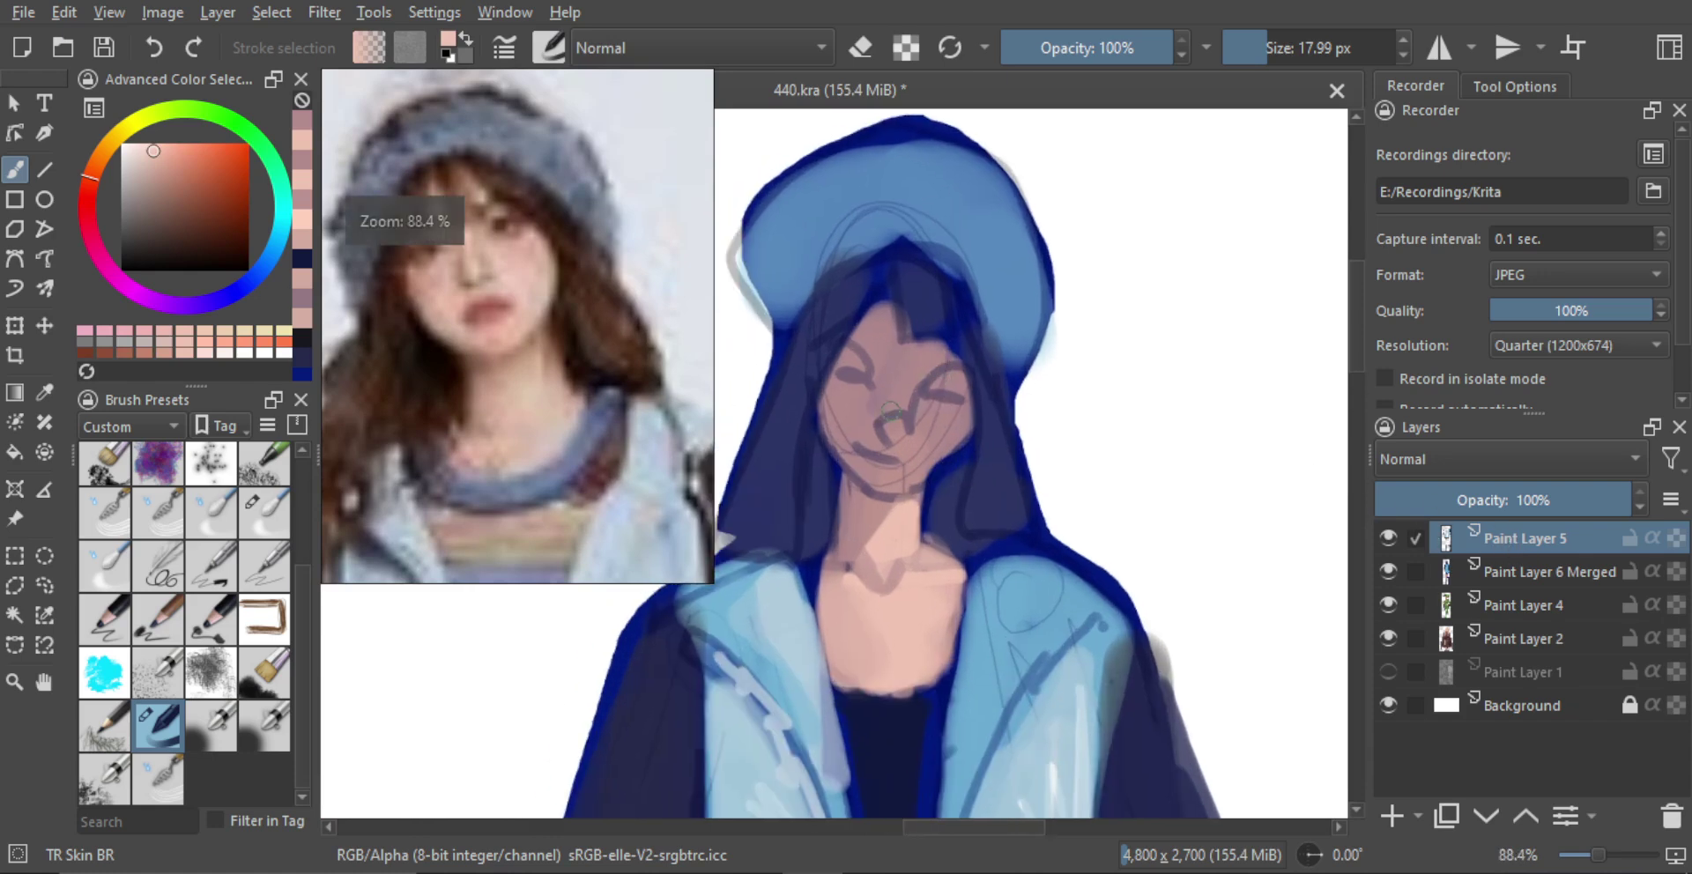
{"action": "mouse_move", "coordinate": [866, 440]}
{"action": "left_mouse_down"}
{"action": "mouse_move", "coordinate": [857, 463]}
{"action": "mouse_move", "coordinate": [882, 326]}
{"action": "mouse_move", "coordinate": [950, 360]}
{"action": "mouse_move", "coordinate": [954, 436]}
{"action": "left_mouse_up"}
{"action": "mouse_move", "coordinate": [884, 481]}
{"action": "left_mouse_down"}
{"action": "mouse_move", "coordinate": [853, 408]}
{"action": "mouse_move", "coordinate": [883, 456]}
{"action": "mouse_move", "coordinate": [916, 367]}
{"action": "mouse_move", "coordinate": [929, 458]}
{"action": "mouse_move", "coordinate": [951, 431]}
{"action": "left_mouse_up"}
{"action": "left_click_drag", "start_coordinate": [908, 489], "coordinate": [932, 489]}
{"action": "key", "text": "ctrl+z"}
{"action": "left_click_drag", "start_coordinate": [921, 401], "coordinate": [914, 389]}
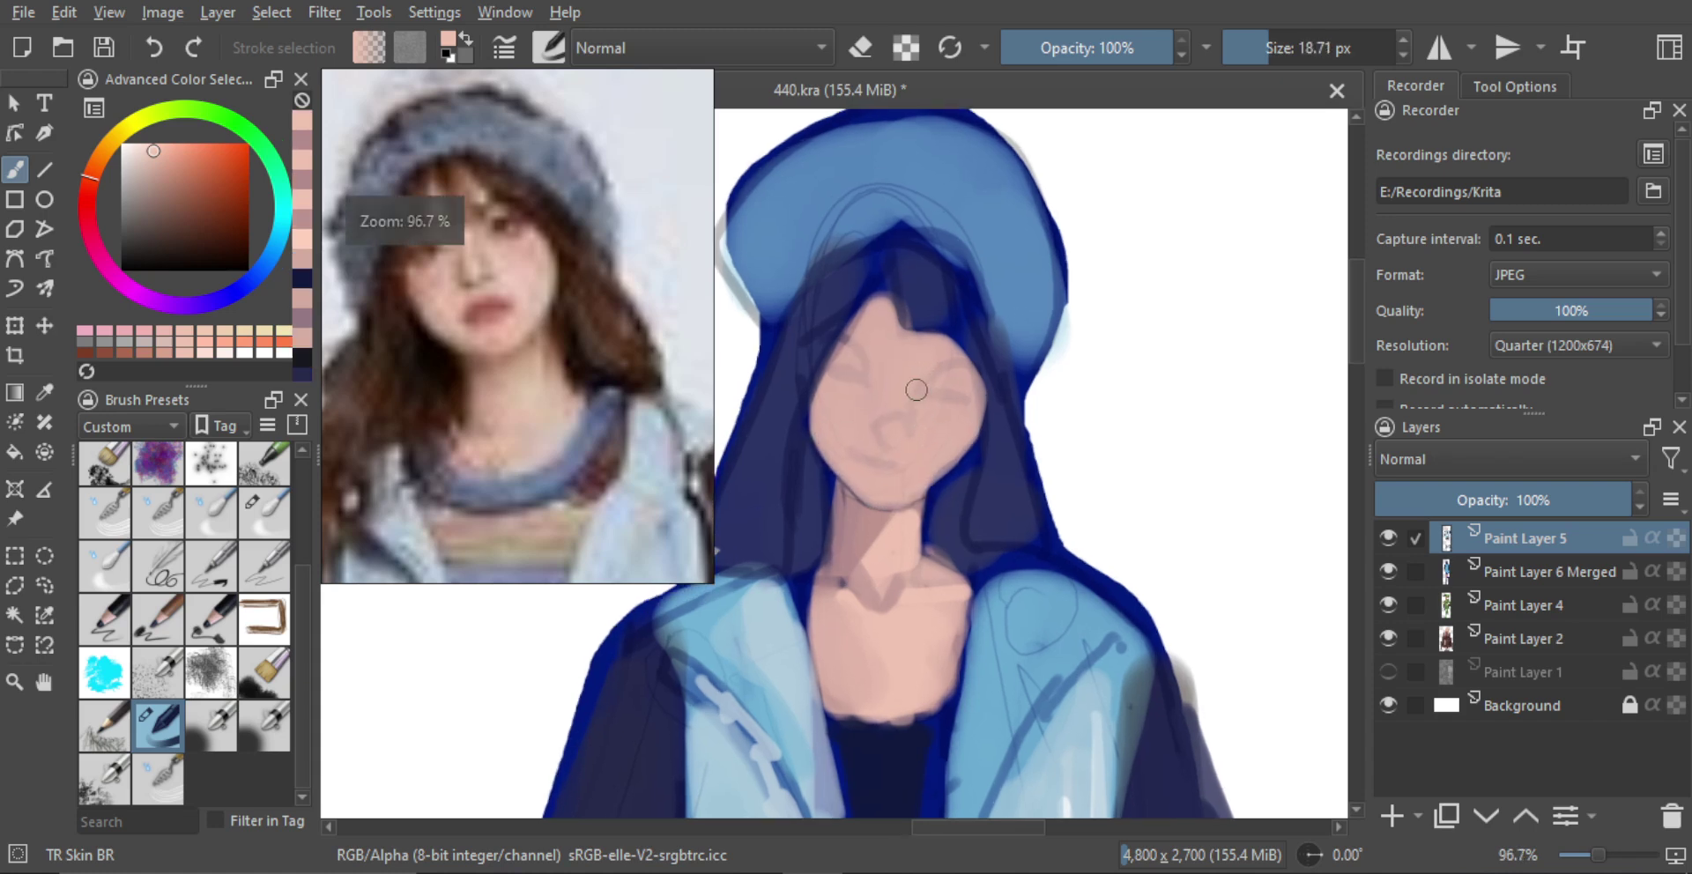
Rework the eye, mouth and chin areas of the face with more light skin strokes, undoing unwanted ones
{"action": "left_click_drag", "start_coordinate": [858, 447], "coordinate": [893, 454]}
{"action": "key", "text": "ctrl+z"}
{"action": "left_click_drag", "start_coordinate": [870, 408], "coordinate": [872, 408]}
{"action": "left_click_drag", "start_coordinate": [868, 505], "coordinate": [903, 514]}
{"action": "key", "text": "ctrl+z"}
{"action": "mouse_move", "coordinate": [861, 449]}
{"action": "left_mouse_down"}
{"action": "mouse_move", "coordinate": [916, 456]}
{"action": "mouse_move", "coordinate": [890, 415]}
{"action": "mouse_move", "coordinate": [837, 399]}
{"action": "mouse_move", "coordinate": [869, 433]}
{"action": "mouse_move", "coordinate": [909, 390]}
{"action": "mouse_move", "coordinate": [884, 415]}
{"action": "mouse_move", "coordinate": [922, 426]}
{"action": "mouse_move", "coordinate": [908, 451]}
{"action": "mouse_move", "coordinate": [958, 443]}
{"action": "mouse_move", "coordinate": [872, 481]}
{"action": "left_mouse_up"}
{"action": "left_click_drag", "start_coordinate": [886, 368], "coordinate": [886, 367]}
{"action": "mouse_move", "coordinate": [852, 358]}
{"action": "left_mouse_down"}
{"action": "mouse_move", "coordinate": [957, 385]}
{"action": "mouse_move", "coordinate": [965, 661]}
{"action": "left_mouse_up"}
Pick a saturated coral red and paint the cheeks, nose and lips, reducing the brush to about 9 px
{"action": "scroll", "coordinate": [972, 399], "scroll_direction": "up", "scroll_amount": 8}
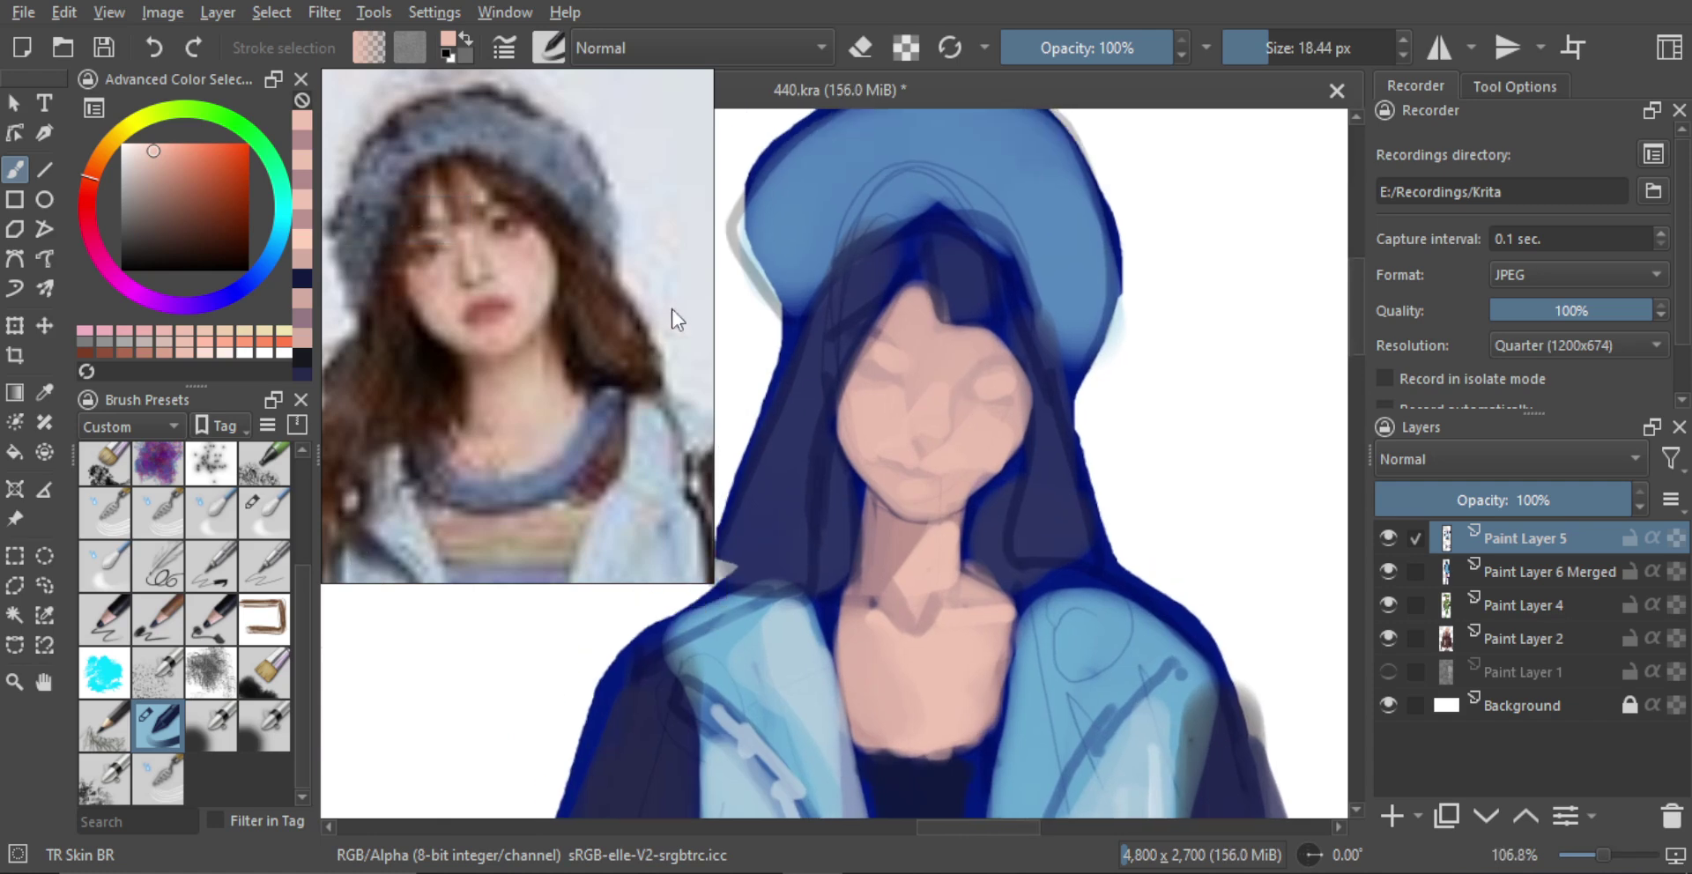
{"action": "left_click_drag", "start_coordinate": [92, 194], "coordinate": [95, 185]}
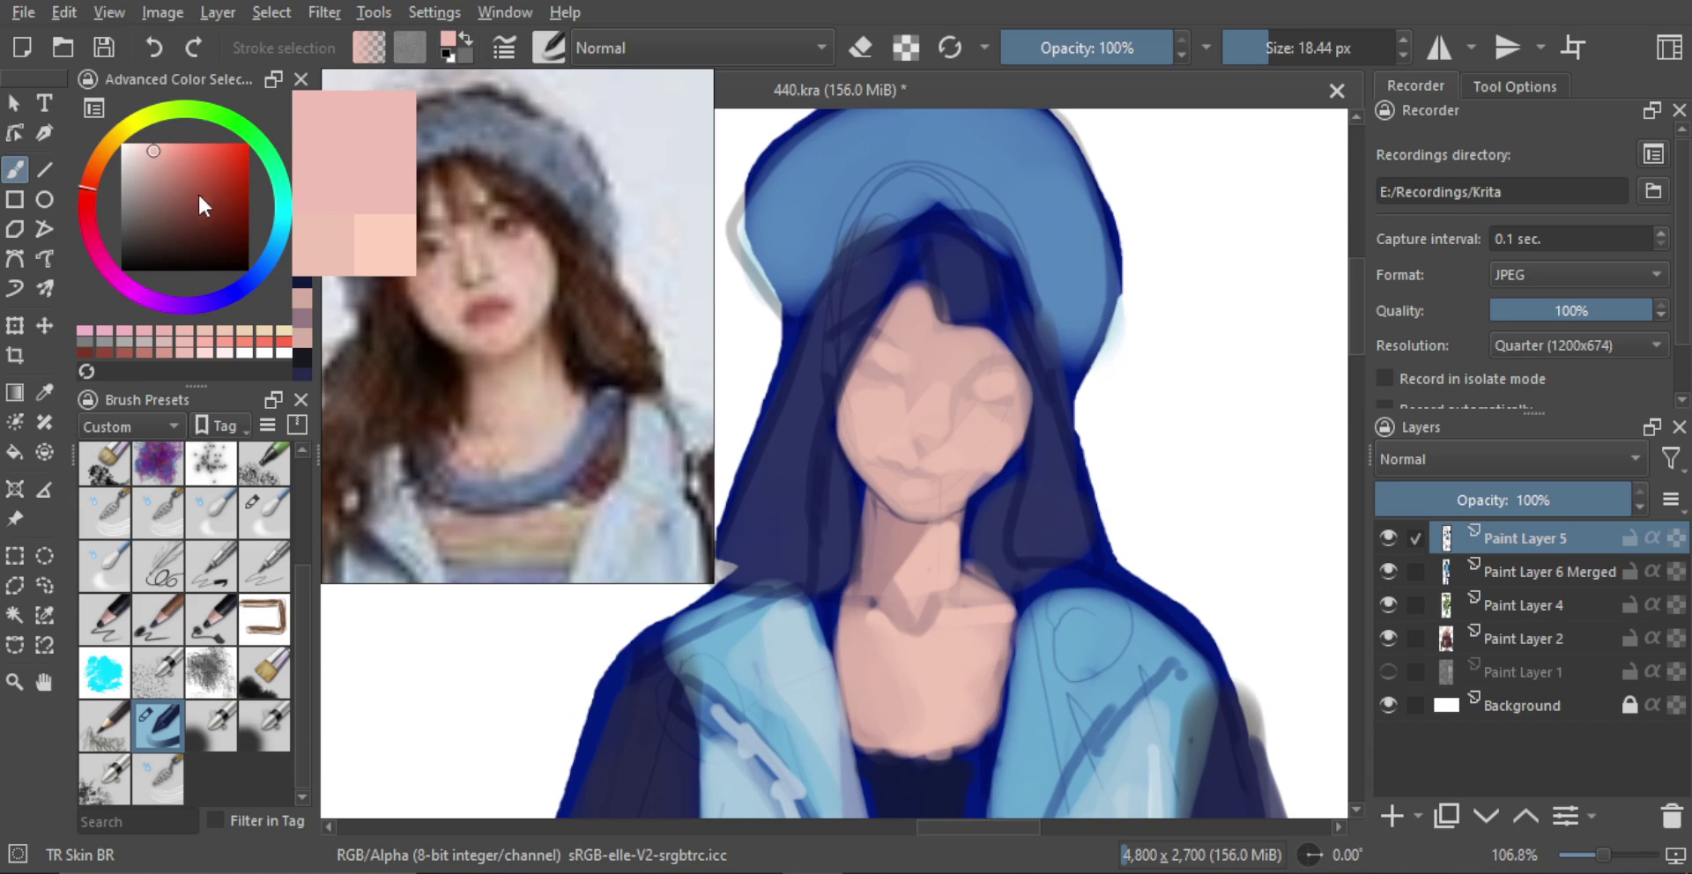
{"action": "left_click", "coordinate": [193, 143]}
{"action": "left_click_drag", "start_coordinate": [196, 137], "coordinate": [198, 142]}
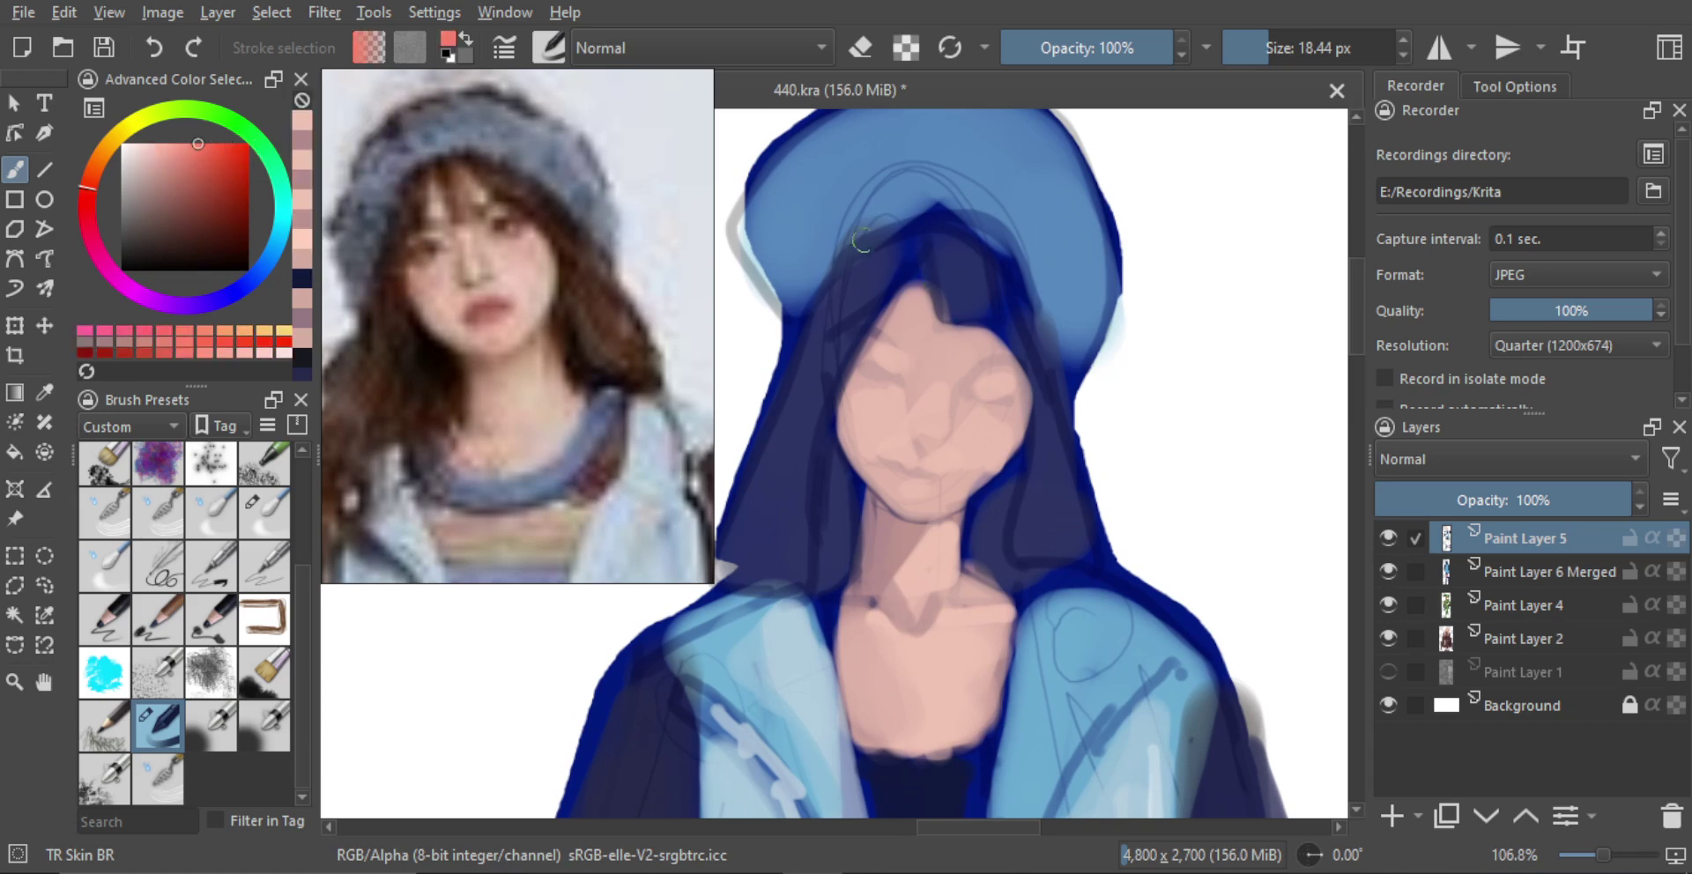
{"action": "mouse_move", "coordinate": [943, 396]}
{"action": "left_mouse_down"}
{"action": "mouse_move", "coordinate": [939, 368]}
{"action": "mouse_move", "coordinate": [842, 404]}
{"action": "left_mouse_up"}
{"action": "mouse_move", "coordinate": [1012, 399]}
{"action": "left_mouse_down"}
{"action": "mouse_move", "coordinate": [941, 419]}
{"action": "mouse_move", "coordinate": [935, 389]}
{"action": "mouse_move", "coordinate": [918, 438]}
{"action": "left_mouse_up"}
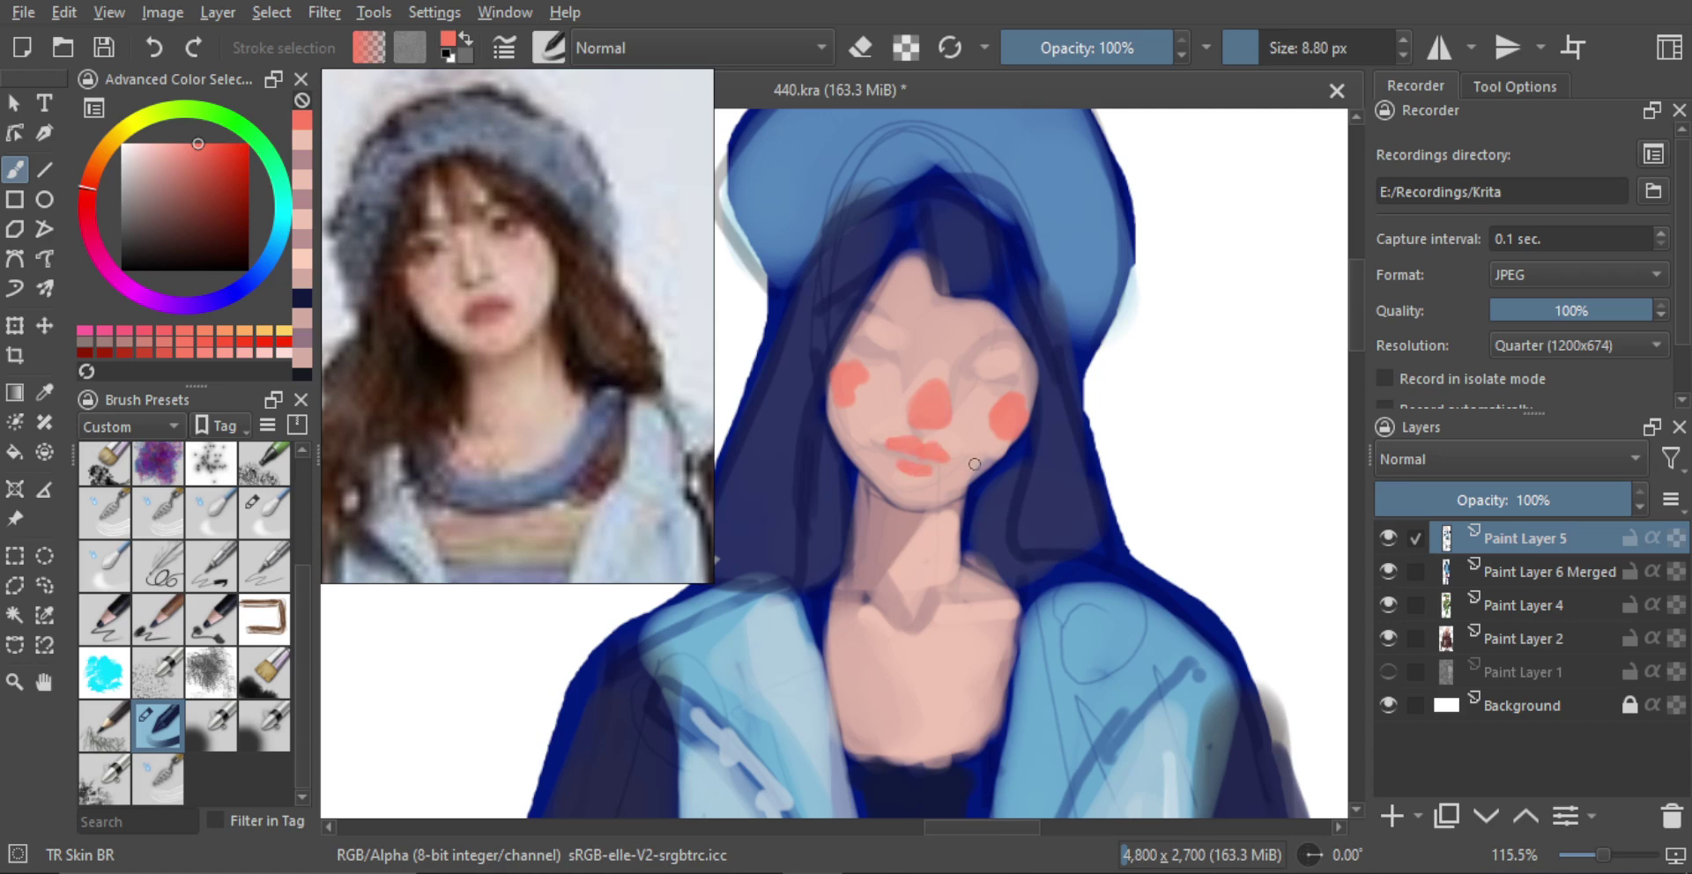
Soften the blush on both cheeks and the nose with pinks sampled from the face
{"action": "mouse_move", "coordinate": [975, 465]}
{"action": "left_mouse_down"}
{"action": "mouse_move", "coordinate": [958, 670]}
{"action": "mouse_move", "coordinate": [963, 410]}
{"action": "mouse_move", "coordinate": [937, 418]}
{"action": "mouse_move", "coordinate": [877, 372]}
{"action": "mouse_move", "coordinate": [879, 398]}
{"action": "left_mouse_up"}
{"action": "left_click", "coordinate": [869, 398], "text": "alt"}
{"action": "mouse_move", "coordinate": [851, 421]}
{"action": "left_mouse_down"}
{"action": "mouse_move", "coordinate": [842, 382]}
{"action": "mouse_move", "coordinate": [862, 356]}
{"action": "mouse_move", "coordinate": [852, 398]}
{"action": "left_mouse_up"}
{"action": "left_click", "coordinate": [850, 385], "text": "alt"}
{"action": "mouse_move", "coordinate": [848, 388]}
{"action": "left_mouse_down"}
{"action": "mouse_move", "coordinate": [847, 420]}
{"action": "mouse_move", "coordinate": [876, 384]}
{"action": "left_mouse_up"}
{"action": "mouse_move", "coordinate": [946, 409]}
{"action": "left_mouse_down"}
{"action": "mouse_move", "coordinate": [924, 419]}
{"action": "mouse_move", "coordinate": [949, 388]}
{"action": "mouse_move", "coordinate": [935, 424]}
{"action": "mouse_move", "coordinate": [1033, 411]}
{"action": "mouse_move", "coordinate": [1036, 437]}
{"action": "mouse_move", "coordinate": [1013, 434]}
{"action": "left_mouse_up"}
Refine and soften the lips with sampled pink, using a brush between about 5 and 11 px
{"action": "key", "text": "bracketright"}
{"action": "key", "text": "bracketleft"}
{"action": "key", "text": "bracketleft"}
{"action": "key", "text": "bracketleft"}
{"action": "key", "text": "bracketleft"}
{"action": "key", "text": "bracketleft"}
{"action": "key", "text": "bracketleft"}
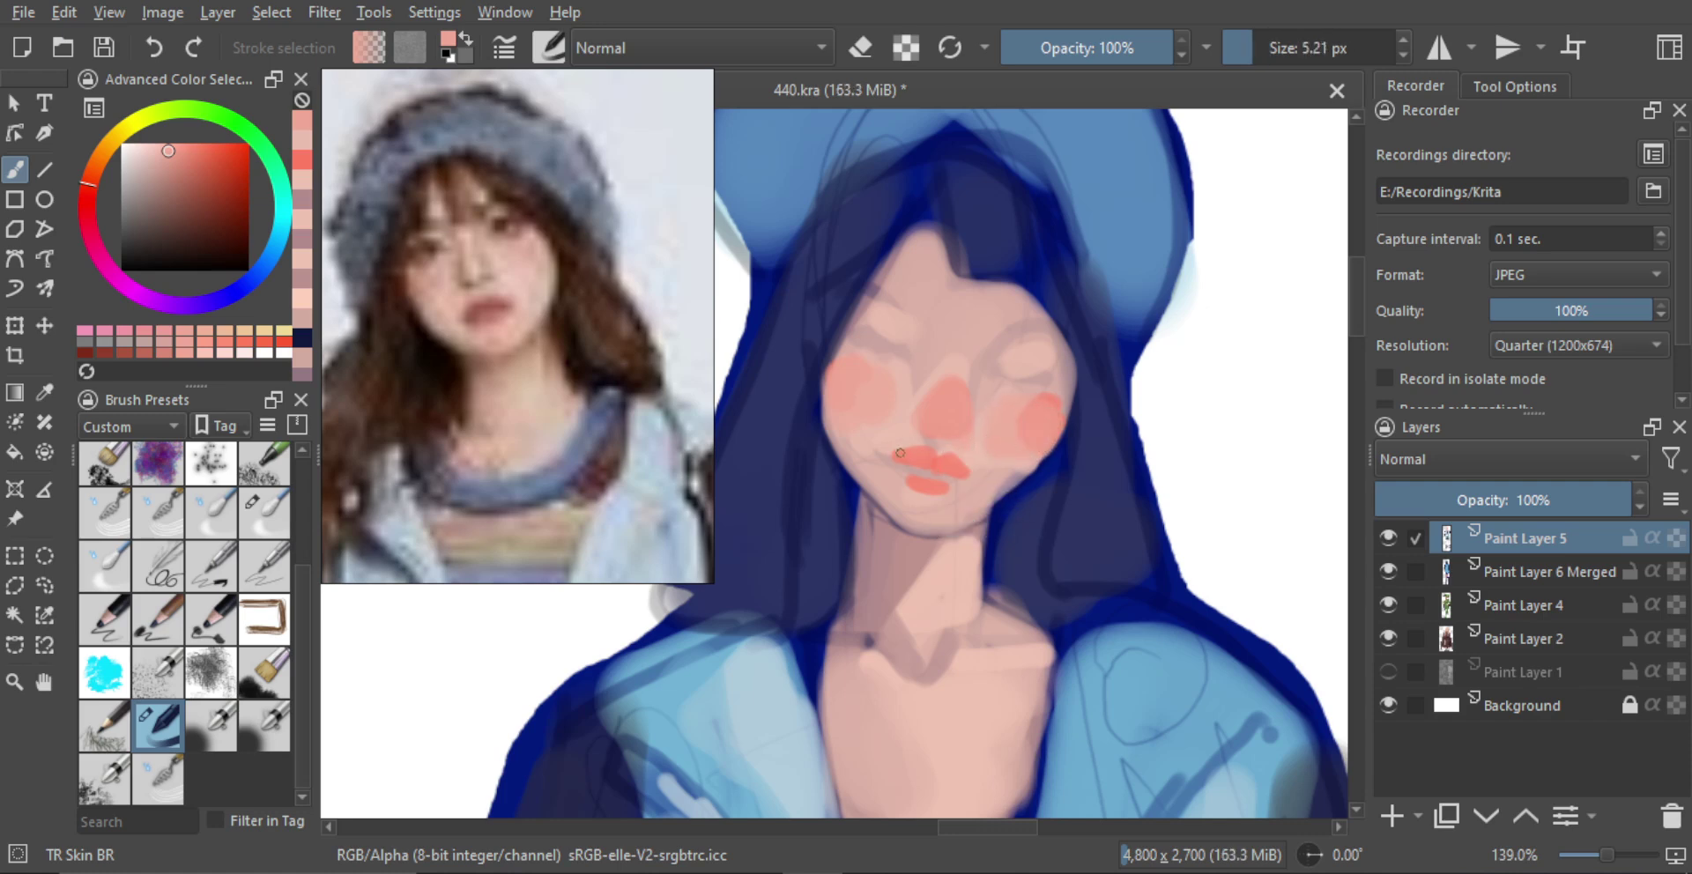
{"action": "mouse_move", "coordinate": [908, 469]}
{"action": "left_mouse_down", "text": "shift"}
{"action": "mouse_move", "coordinate": [897, 456]}
{"action": "mouse_move", "coordinate": [990, 480]}
{"action": "mouse_move", "coordinate": [974, 433]}
{"action": "left_mouse_up", "text": "shift"}
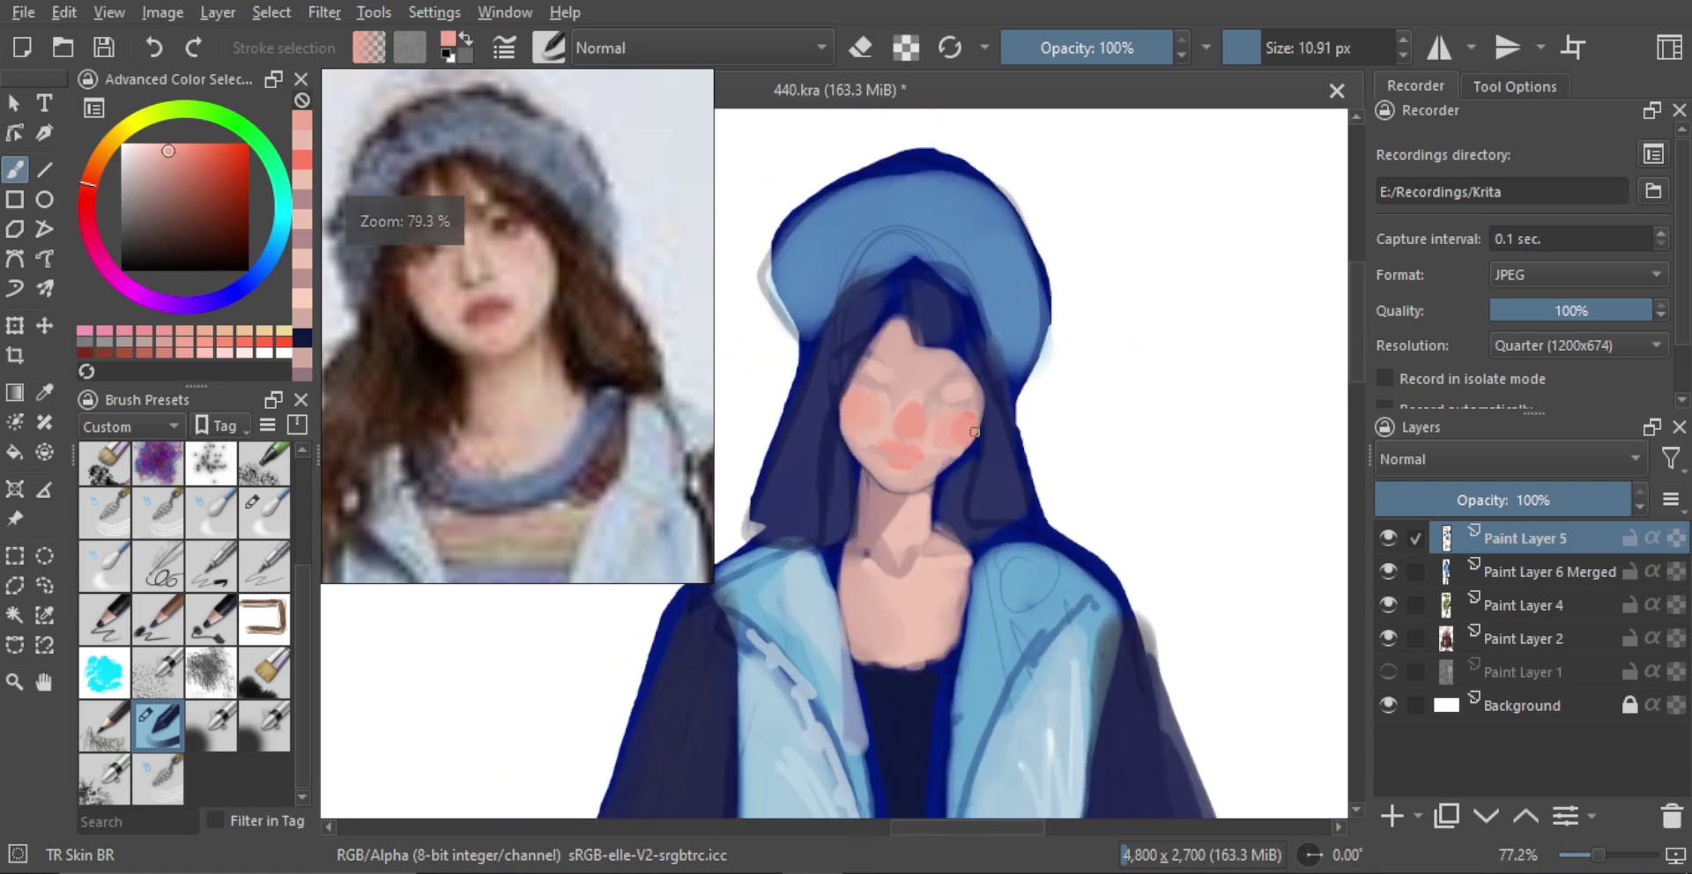
Sample the dress's dark navy and draw the mouth line with a brush of about 2.7 px, undoing a stray stroke
{"action": "left_click", "coordinate": [904, 715], "text": "ctrl"}
{"action": "left_click_drag", "start_coordinate": [926, 490], "coordinate": [929, 464], "text": "ctrl"}
{"action": "scroll", "coordinate": [930, 464], "scroll_direction": "up", "scroll_amount": 4}
{"action": "key", "text": "bracketleft"}
{"action": "key", "text": "bracketleft"}
{"action": "key", "text": "bracketleft"}
{"action": "key", "text": "bracketleft"}
{"action": "key", "text": "bracketleft"}
{"action": "key", "text": "bracketleft"}
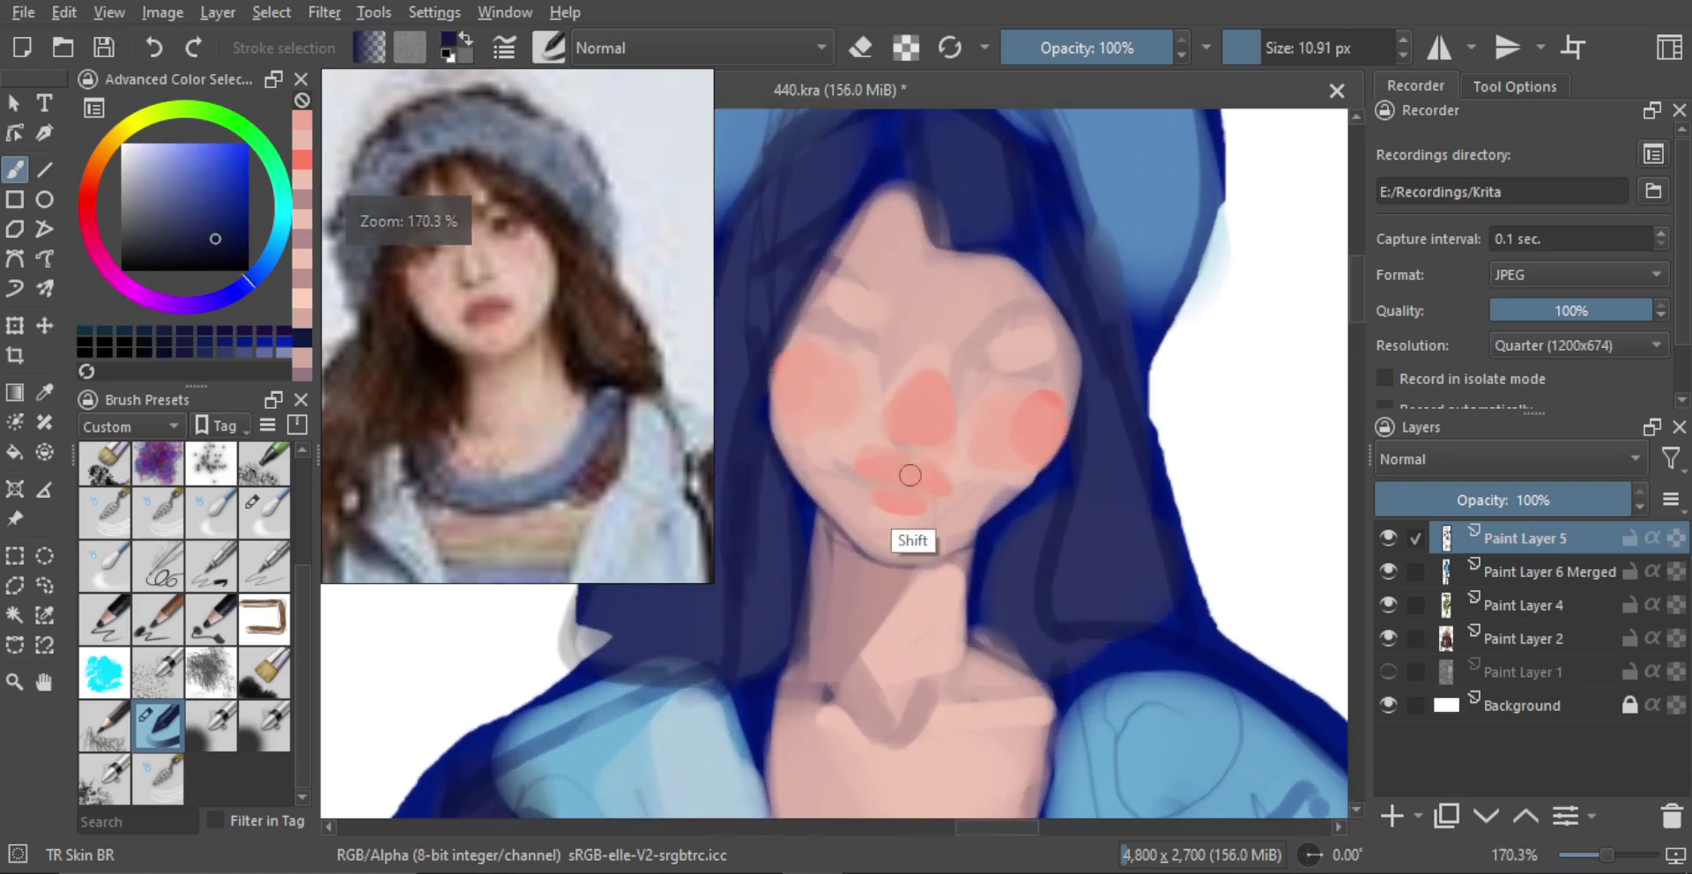
{"action": "key", "text": "bracketleft"}
{"action": "left_click_drag", "start_coordinate": [837, 473], "coordinate": [875, 484]}
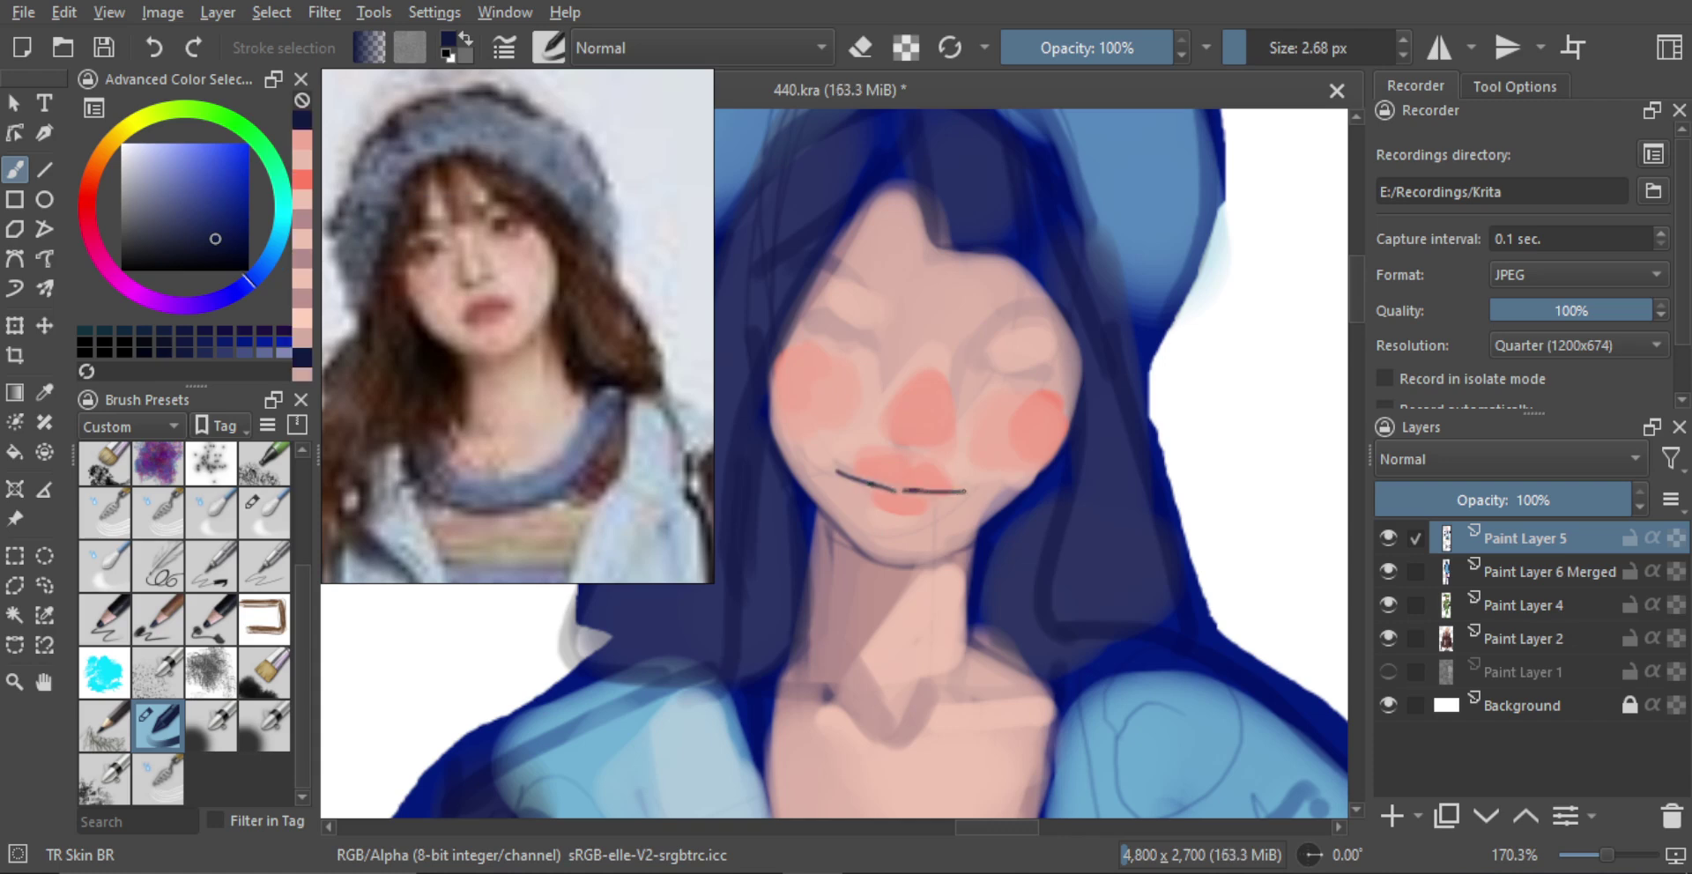
{"action": "key", "text": "ctrl+z"}
Add a short line under the lower lip and outline the nose in thin dark navy
{"action": "scroll", "coordinate": [897, 454], "scroll_direction": "up", "scroll_amount": 1}
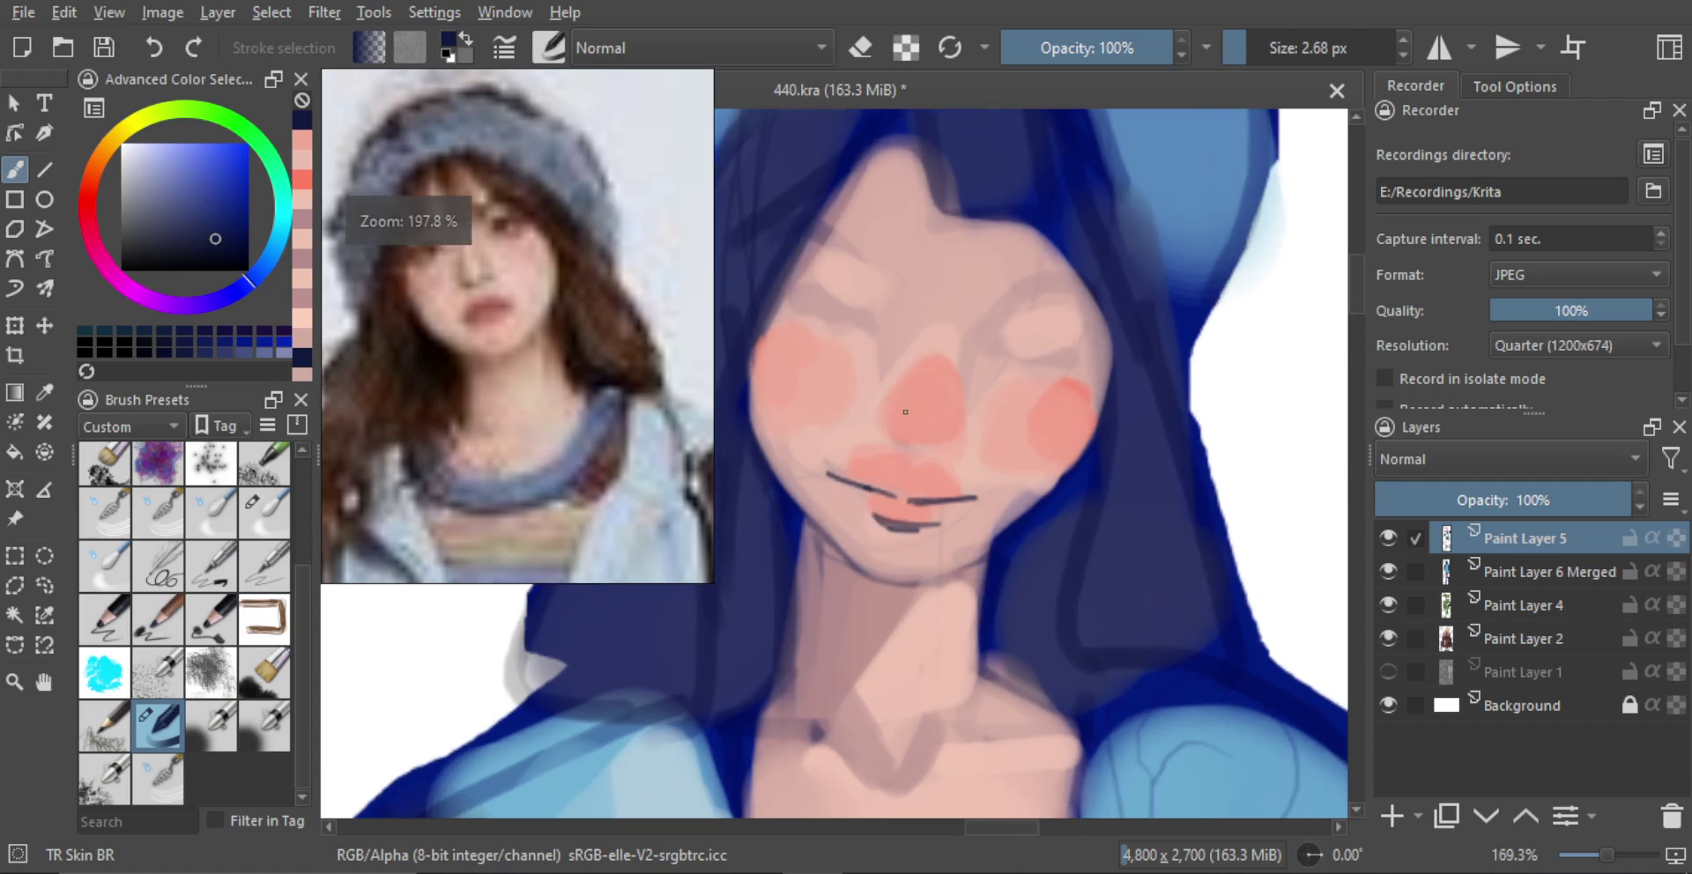
{"action": "left_click_drag", "start_coordinate": [908, 402], "coordinate": [946, 450]}
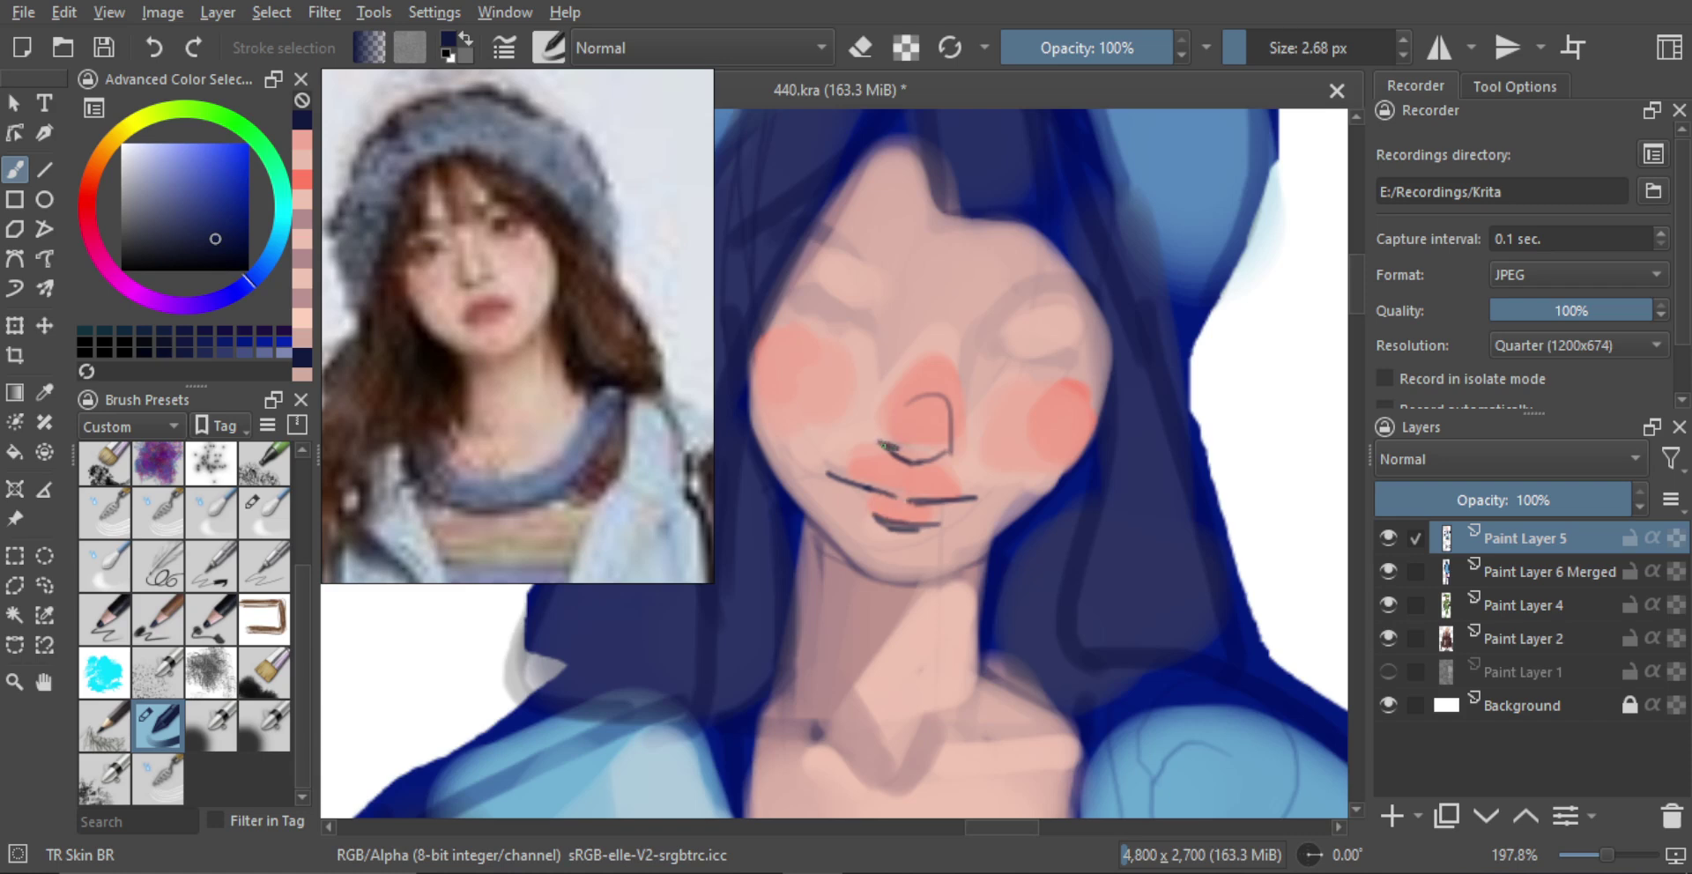
{"action": "mouse_move", "coordinate": [936, 434]}
{"action": "left_mouse_down"}
{"action": "mouse_move", "coordinate": [932, 498]}
{"action": "mouse_move", "coordinate": [924, 416]}
{"action": "left_mouse_up"}
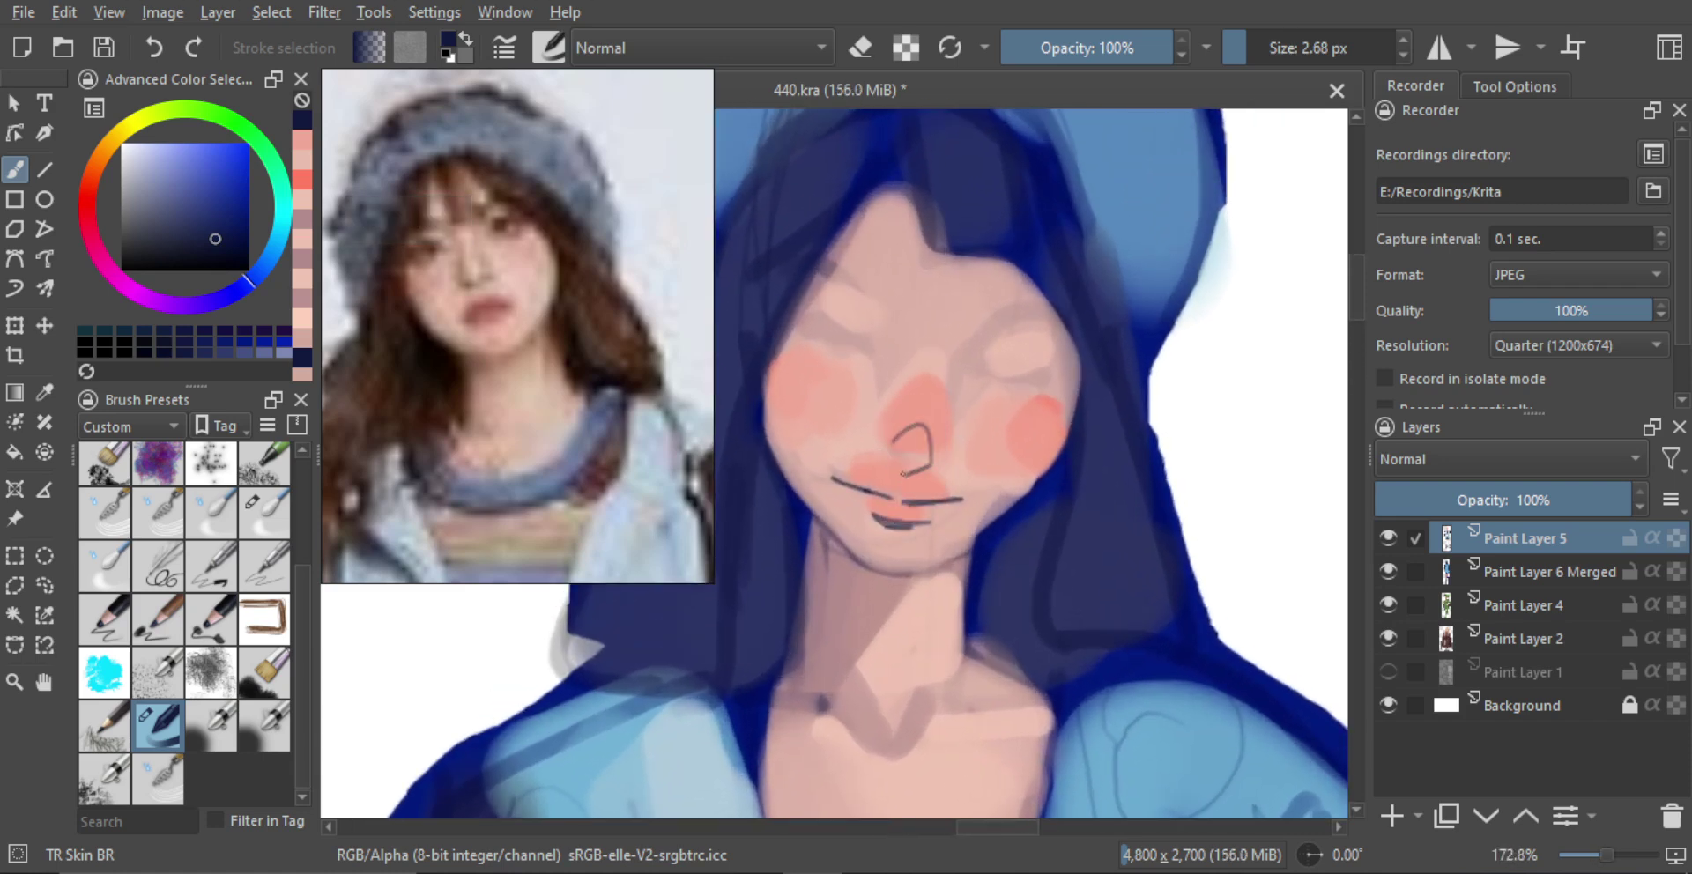
Redraw the nose as an angular thin navy line and add a short stroke for the left nostril, using the 2.68 px brush
{"action": "scroll", "coordinate": [884, 456], "scroll_direction": "down", "scroll_amount": 5}
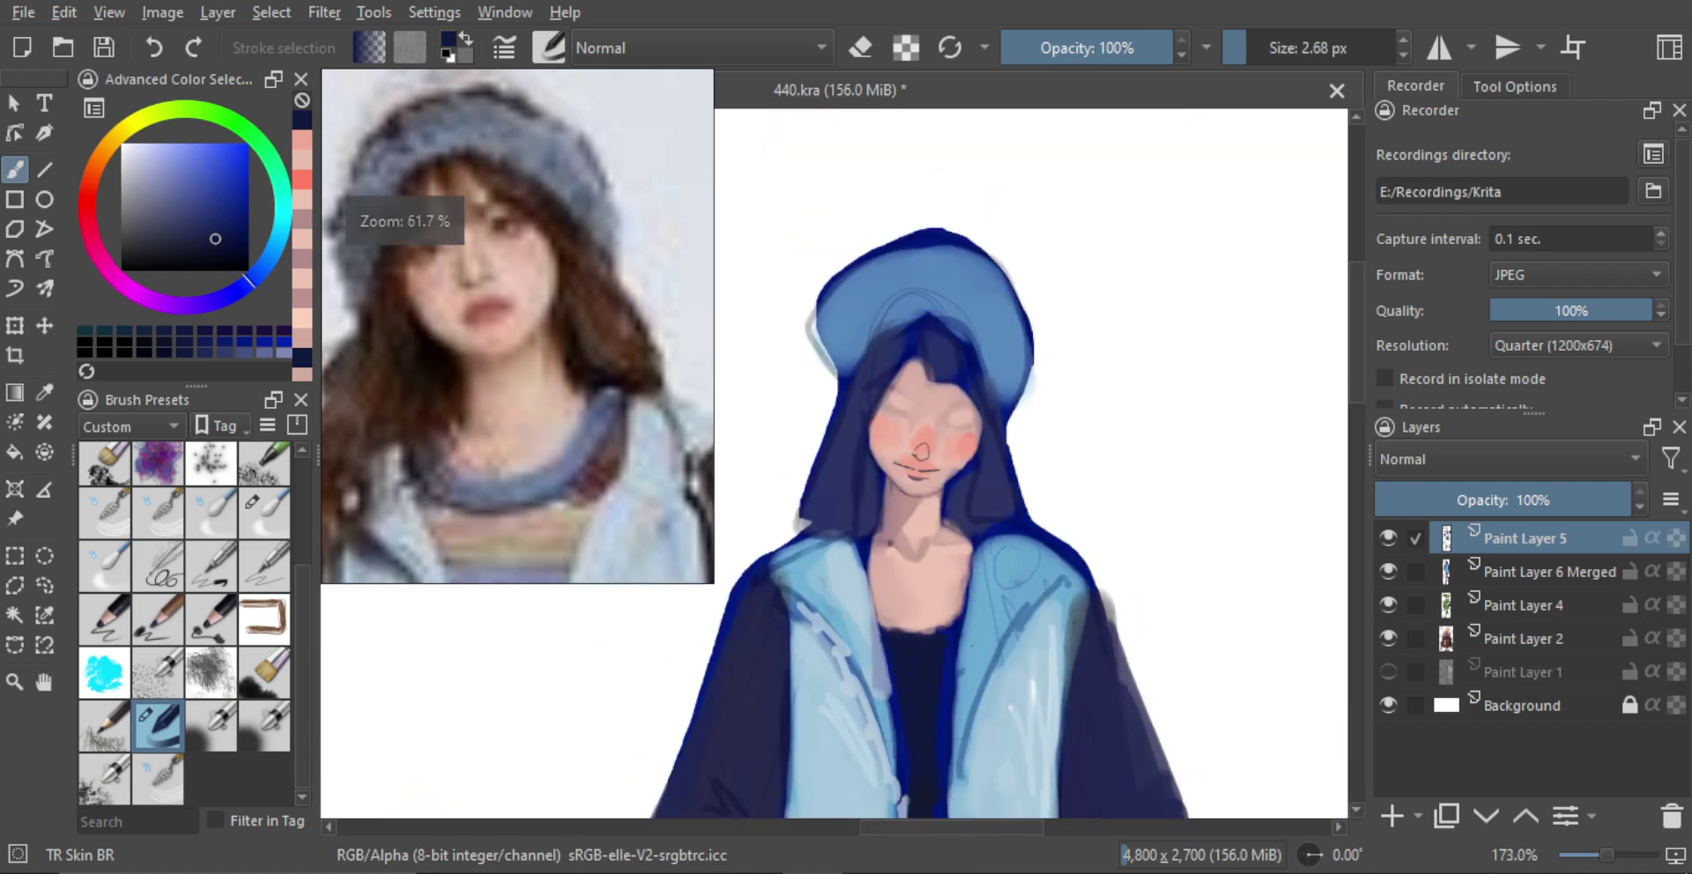
{"action": "scroll", "coordinate": [884, 456], "scroll_direction": "up", "scroll_amount": 3}
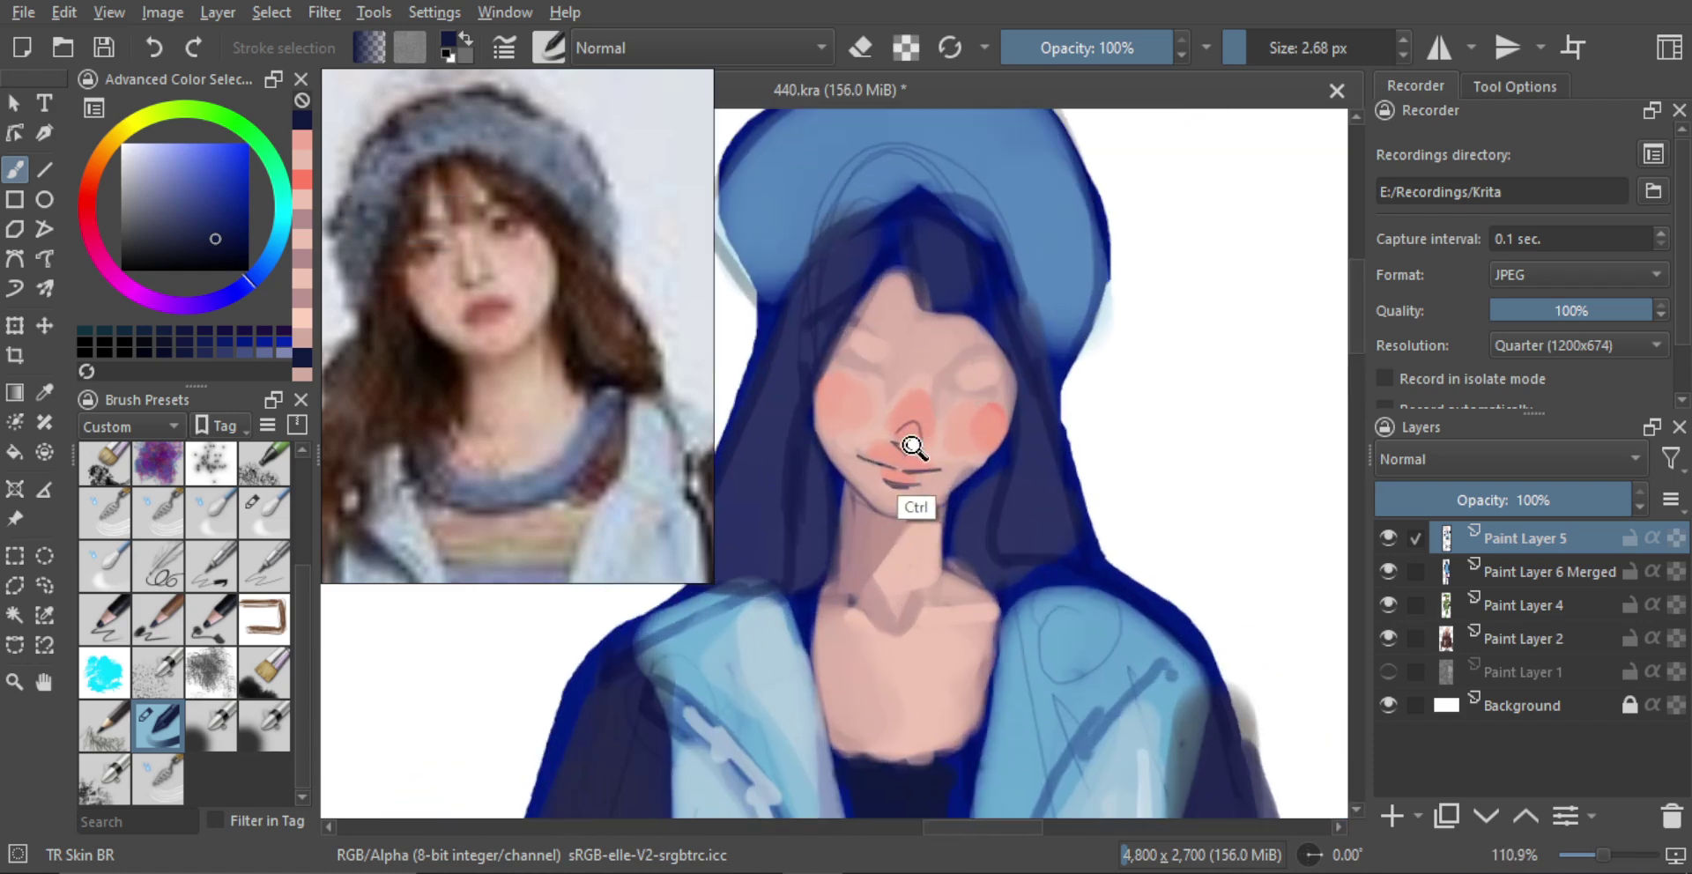
{"action": "scroll", "coordinate": [907, 446], "scroll_direction": "up", "scroll_amount": 2}
{"action": "left_click_drag", "start_coordinate": [935, 417], "coordinate": [913, 457]}
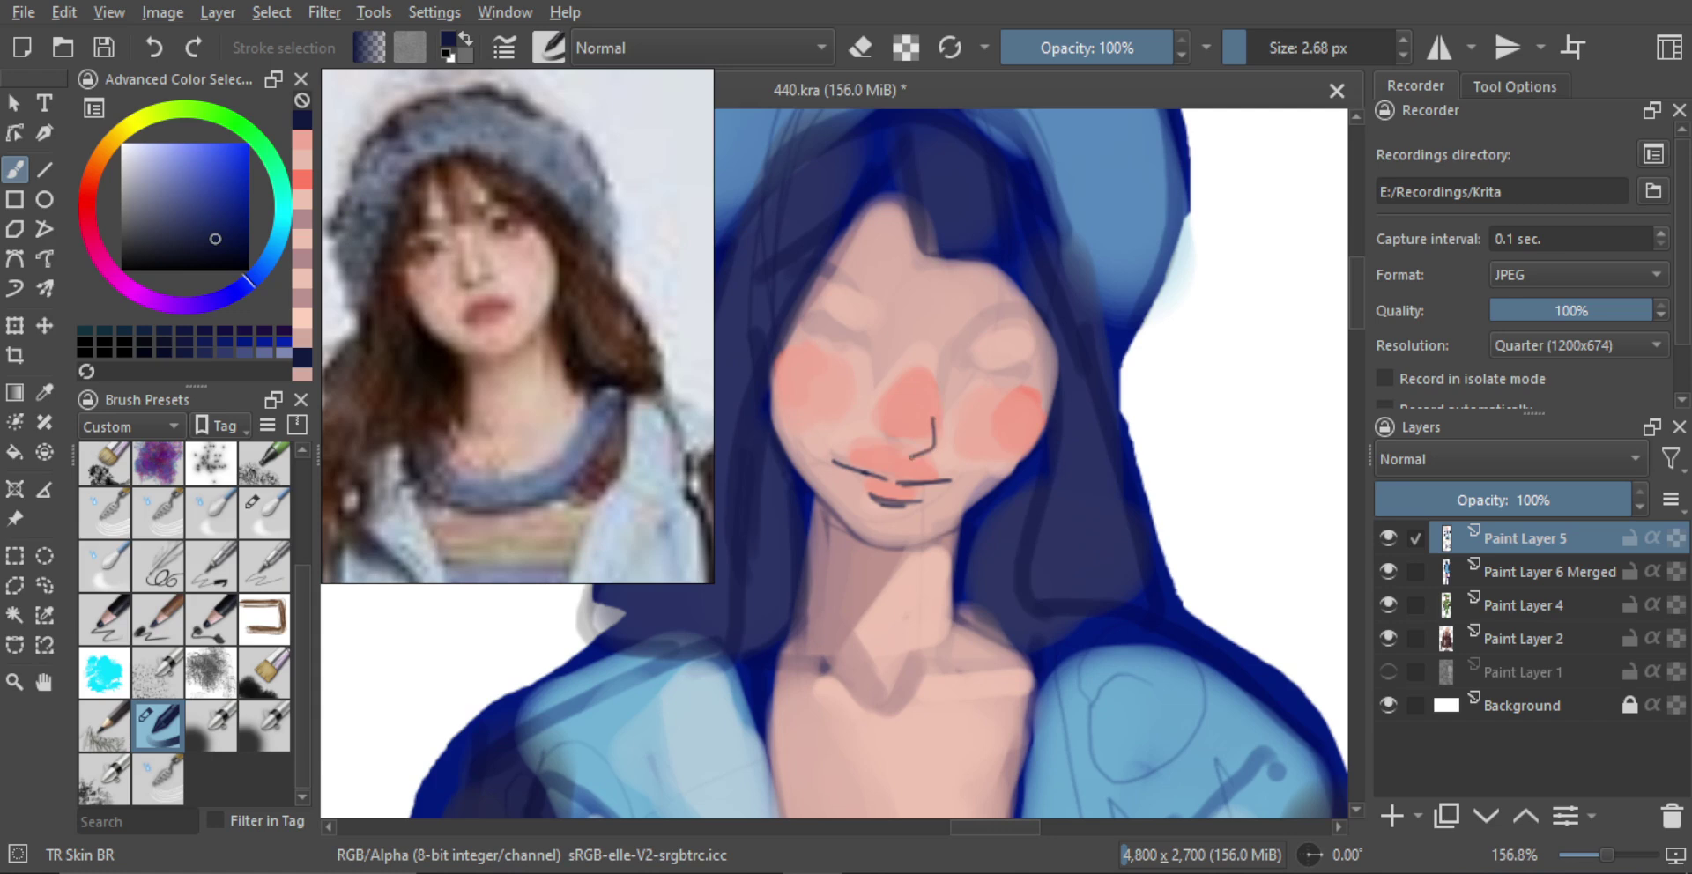
{"action": "scroll", "coordinate": [894, 450], "scroll_direction": "down", "scroll_amount": 4}
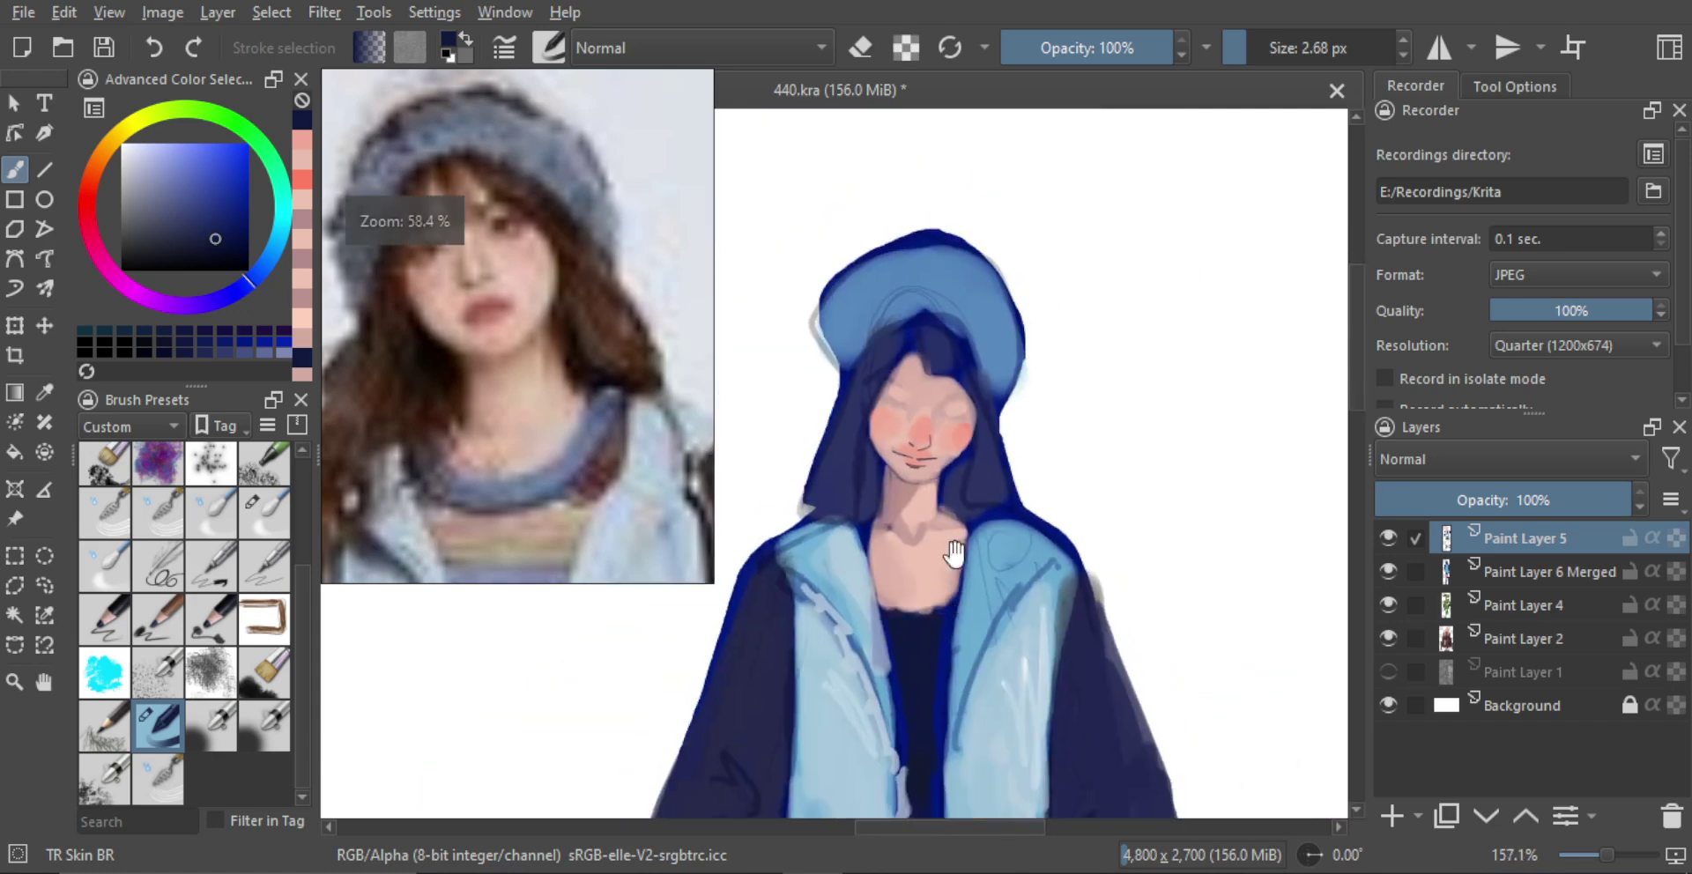
{"action": "scroll", "coordinate": [944, 371], "scroll_direction": "up", "scroll_amount": 2}
{"action": "left_click_drag", "start_coordinate": [944, 371], "coordinate": [946, 309]}
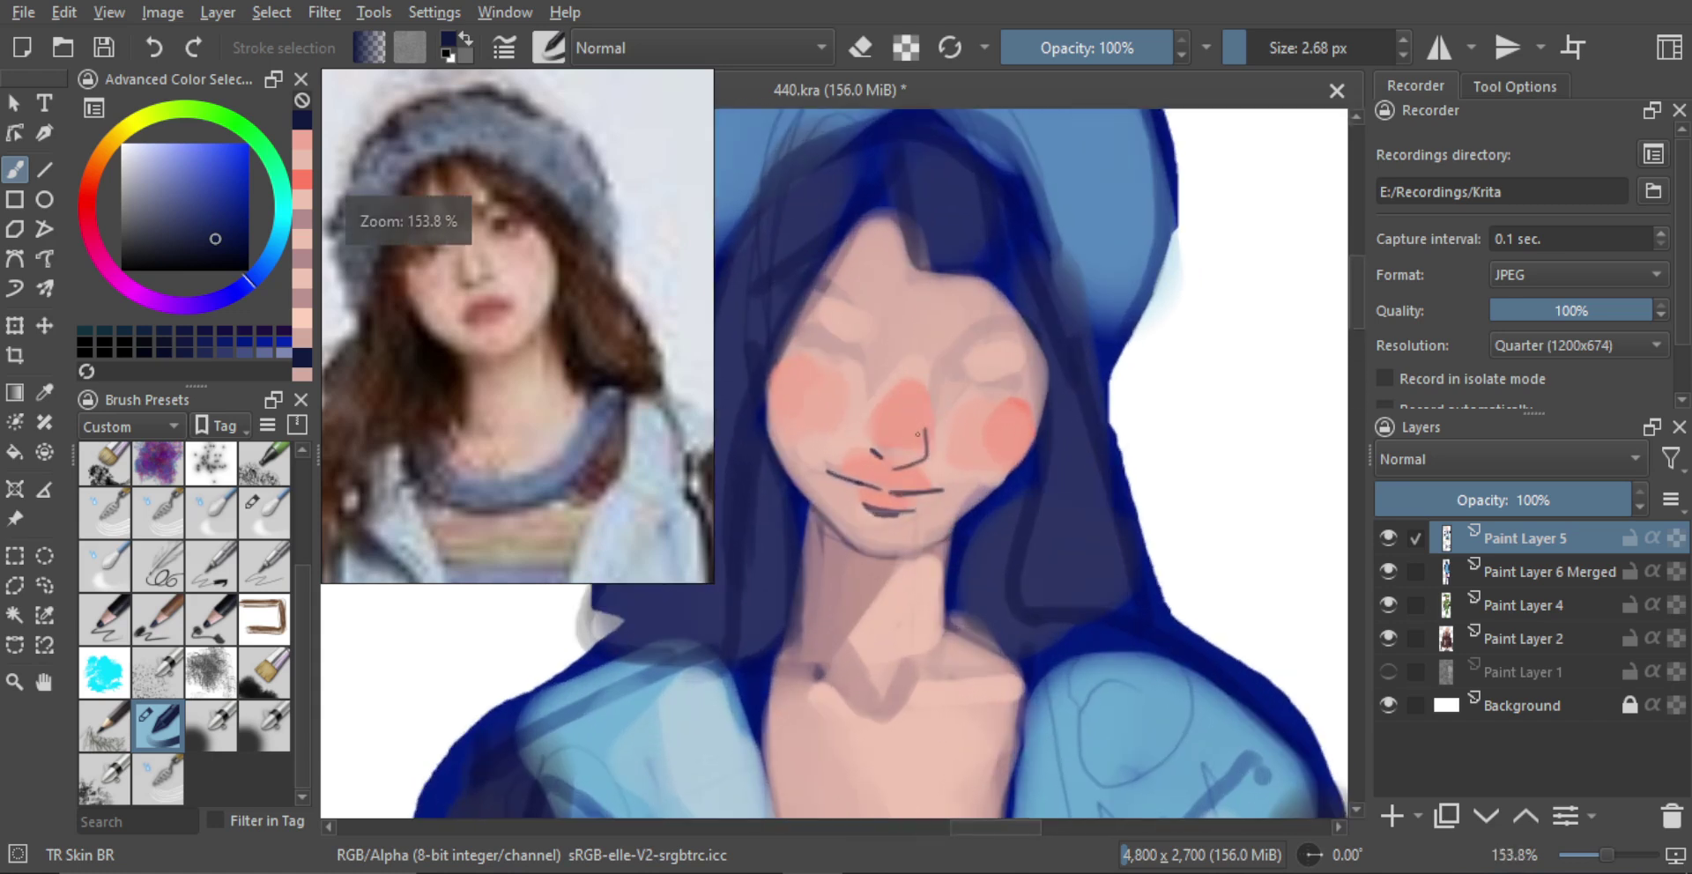
Shade the underside of the nose with tones sampled from the neck and face, using a brush of about 7.5 px
{"action": "left_click", "coordinate": [829, 595], "text": "ctrl"}
{"action": "mouse_move", "coordinate": [876, 470]}
{"action": "left_mouse_down"}
{"action": "mouse_move", "coordinate": [920, 460]}
{"action": "mouse_move", "coordinate": [879, 465]}
{"action": "mouse_move", "coordinate": [893, 465]}
{"action": "mouse_move", "coordinate": [839, 439]}
{"action": "mouse_move", "coordinate": [866, 465]}
{"action": "mouse_move", "coordinate": [840, 466]}
{"action": "mouse_move", "coordinate": [934, 474]}
{"action": "left_mouse_up"}
{"action": "key", "text": "ctrl+z"}
{"action": "key", "text": "ctrl+z"}
{"action": "left_click", "coordinate": [838, 438], "text": "ctrl"}
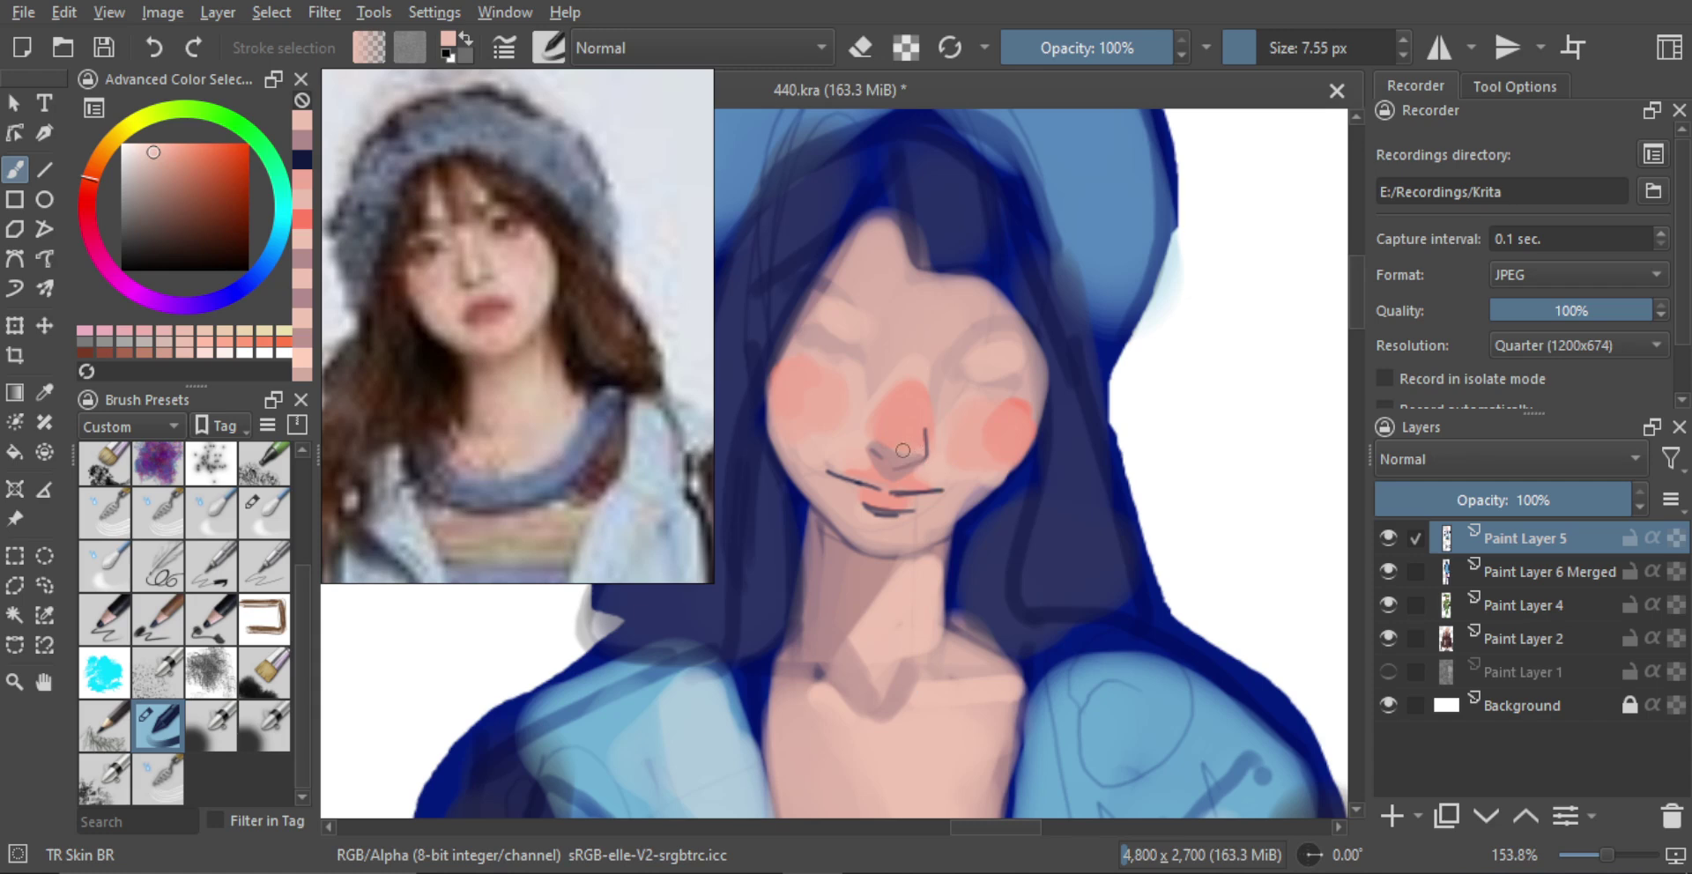
{"action": "key", "text": "ctrl+z"}
{"action": "left_click", "coordinate": [913, 452], "text": "ctrl"}
{"action": "left_click", "coordinate": [884, 452], "text": "ctrl"}
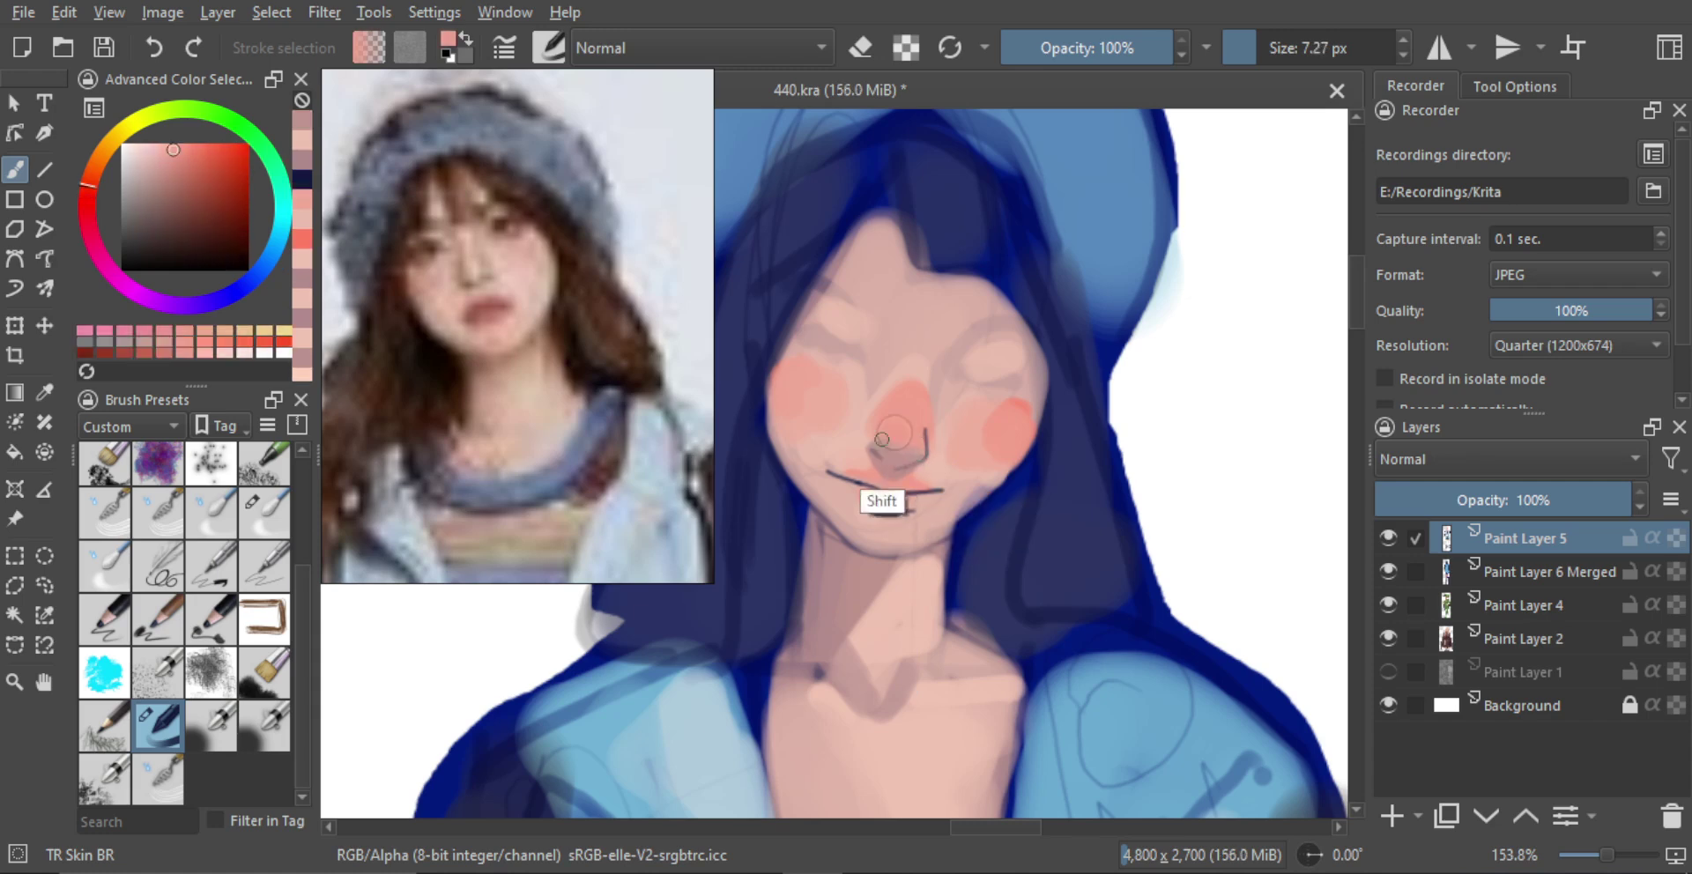
Blend the nose bridge with sampled pinks and paint over the navy nose line, using a brush of about 7.4 px
{"action": "mouse_move", "coordinate": [884, 452]}
{"action": "left_mouse_down"}
{"action": "mouse_move", "coordinate": [921, 436]}
{"action": "mouse_move", "coordinate": [873, 416]}
{"action": "mouse_move", "coordinate": [902, 407]}
{"action": "mouse_move", "coordinate": [906, 479]}
{"action": "mouse_move", "coordinate": [904, 435]}
{"action": "left_mouse_up"}
{"action": "left_click", "coordinate": [858, 428], "text": "alt"}
{"action": "key", "text": "ctrl+z"}
{"action": "left_click", "coordinate": [885, 428], "text": "ctrl"}
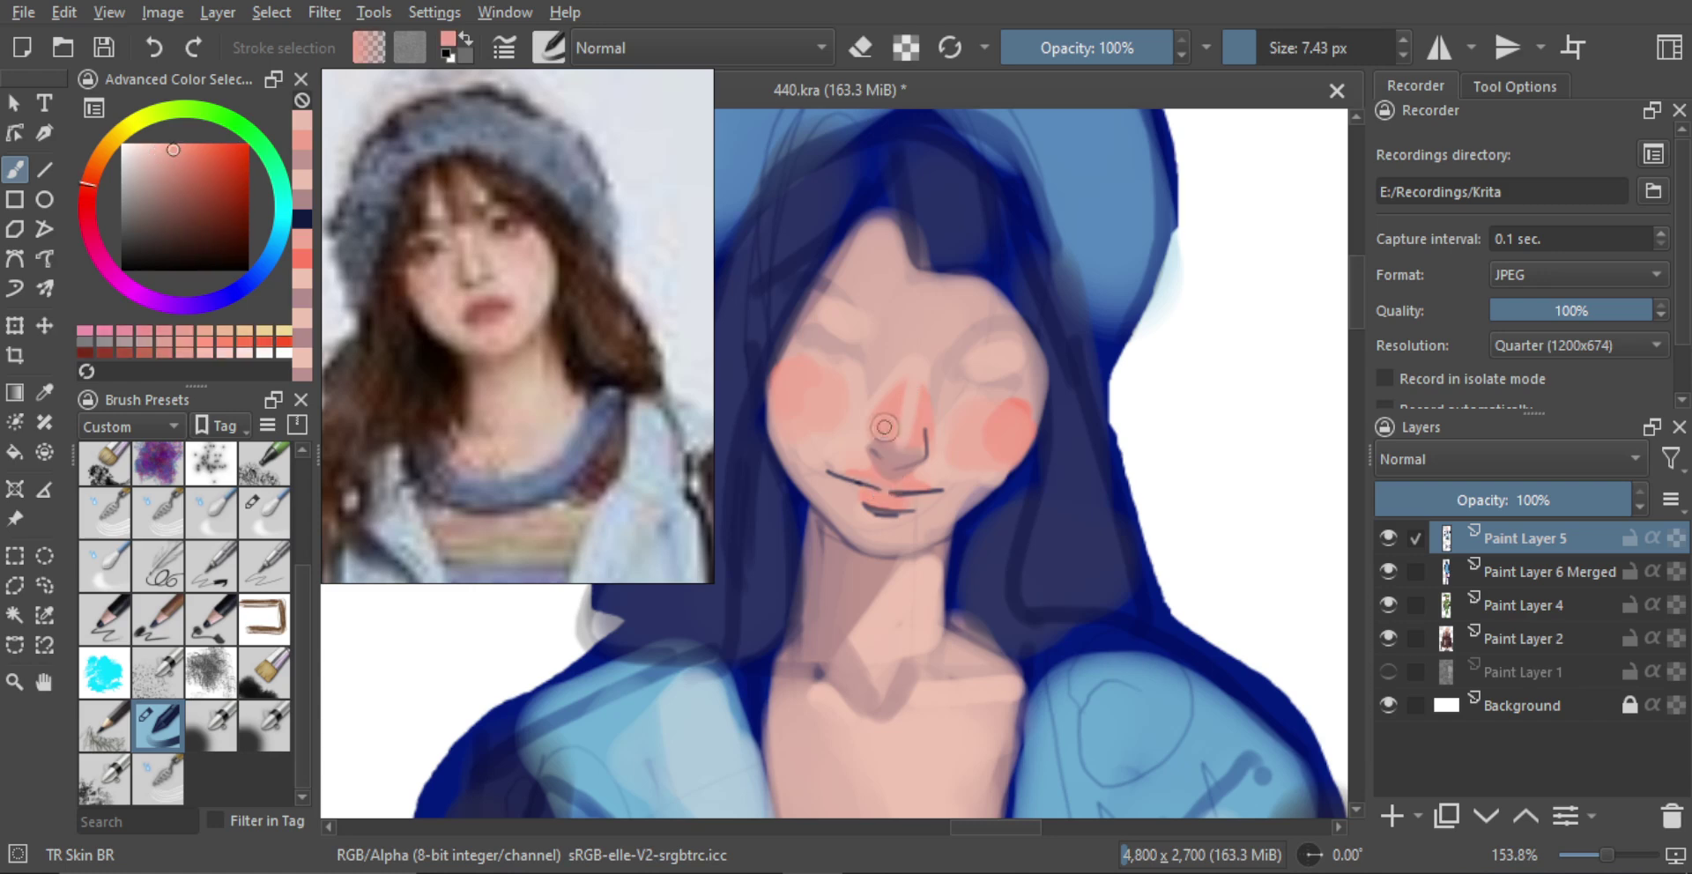
{"action": "mouse_move", "coordinate": [917, 407]}
{"action": "left_mouse_down"}
{"action": "mouse_move", "coordinate": [921, 390]}
{"action": "mouse_move", "coordinate": [884, 428]}
{"action": "mouse_move", "coordinate": [911, 430]}
{"action": "mouse_move", "coordinate": [926, 549]}
{"action": "left_mouse_up"}
{"action": "left_click", "coordinate": [884, 415], "text": "alt"}
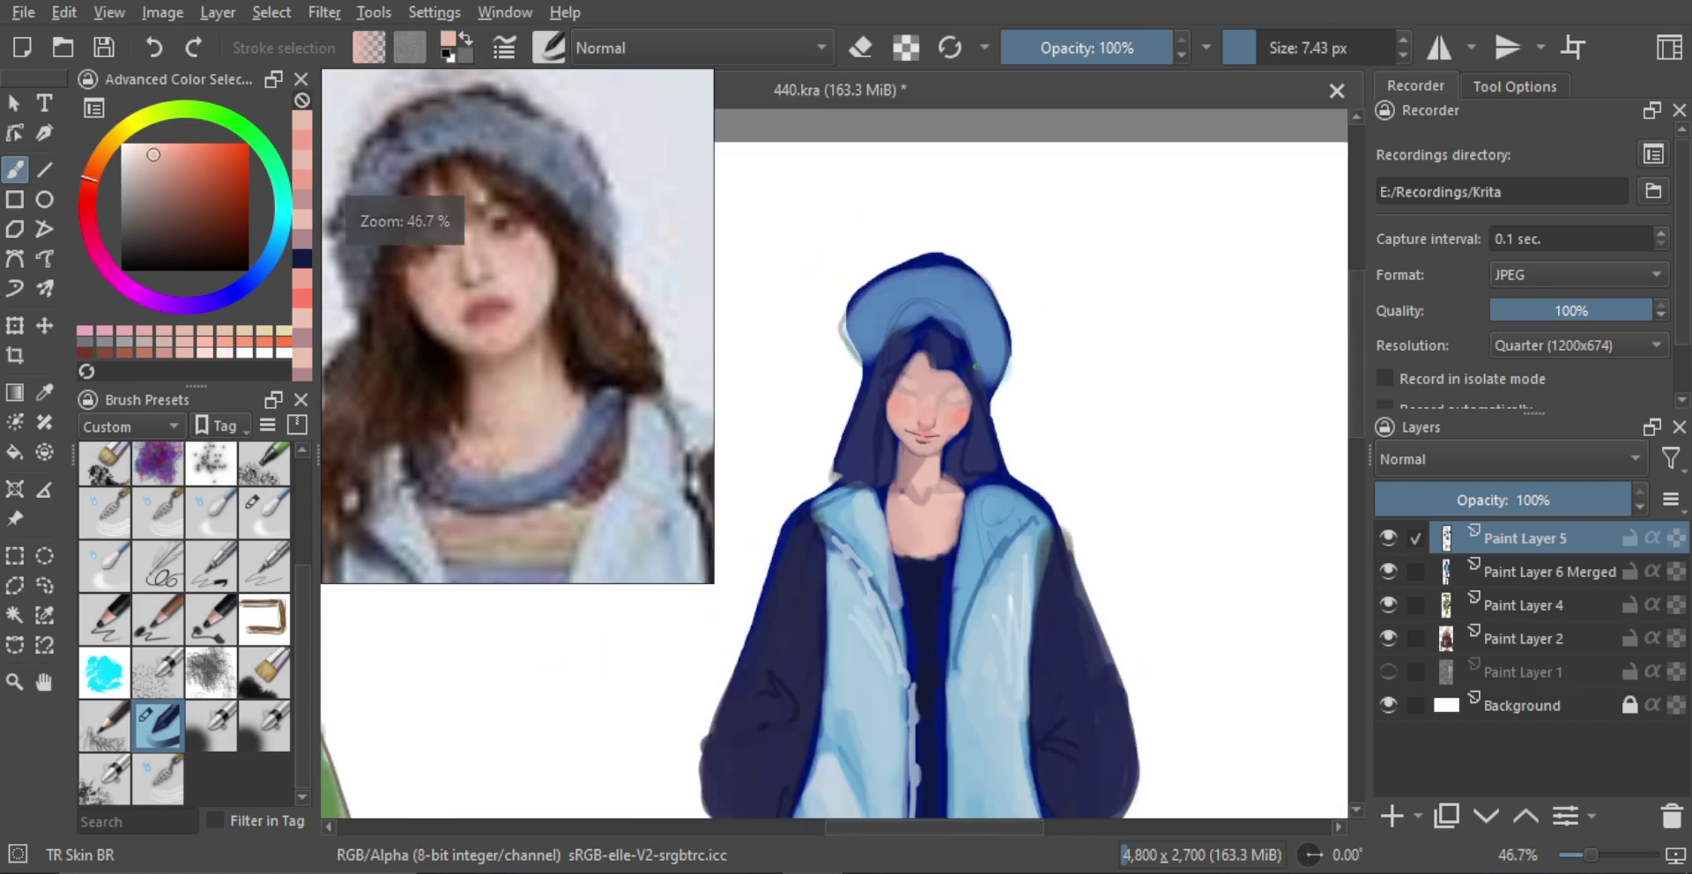
{"action": "left_click_drag", "start_coordinate": [953, 434], "coordinate": [929, 404]}
{"action": "scroll", "coordinate": [932, 407], "scroll_direction": "up", "scroll_amount": 3}
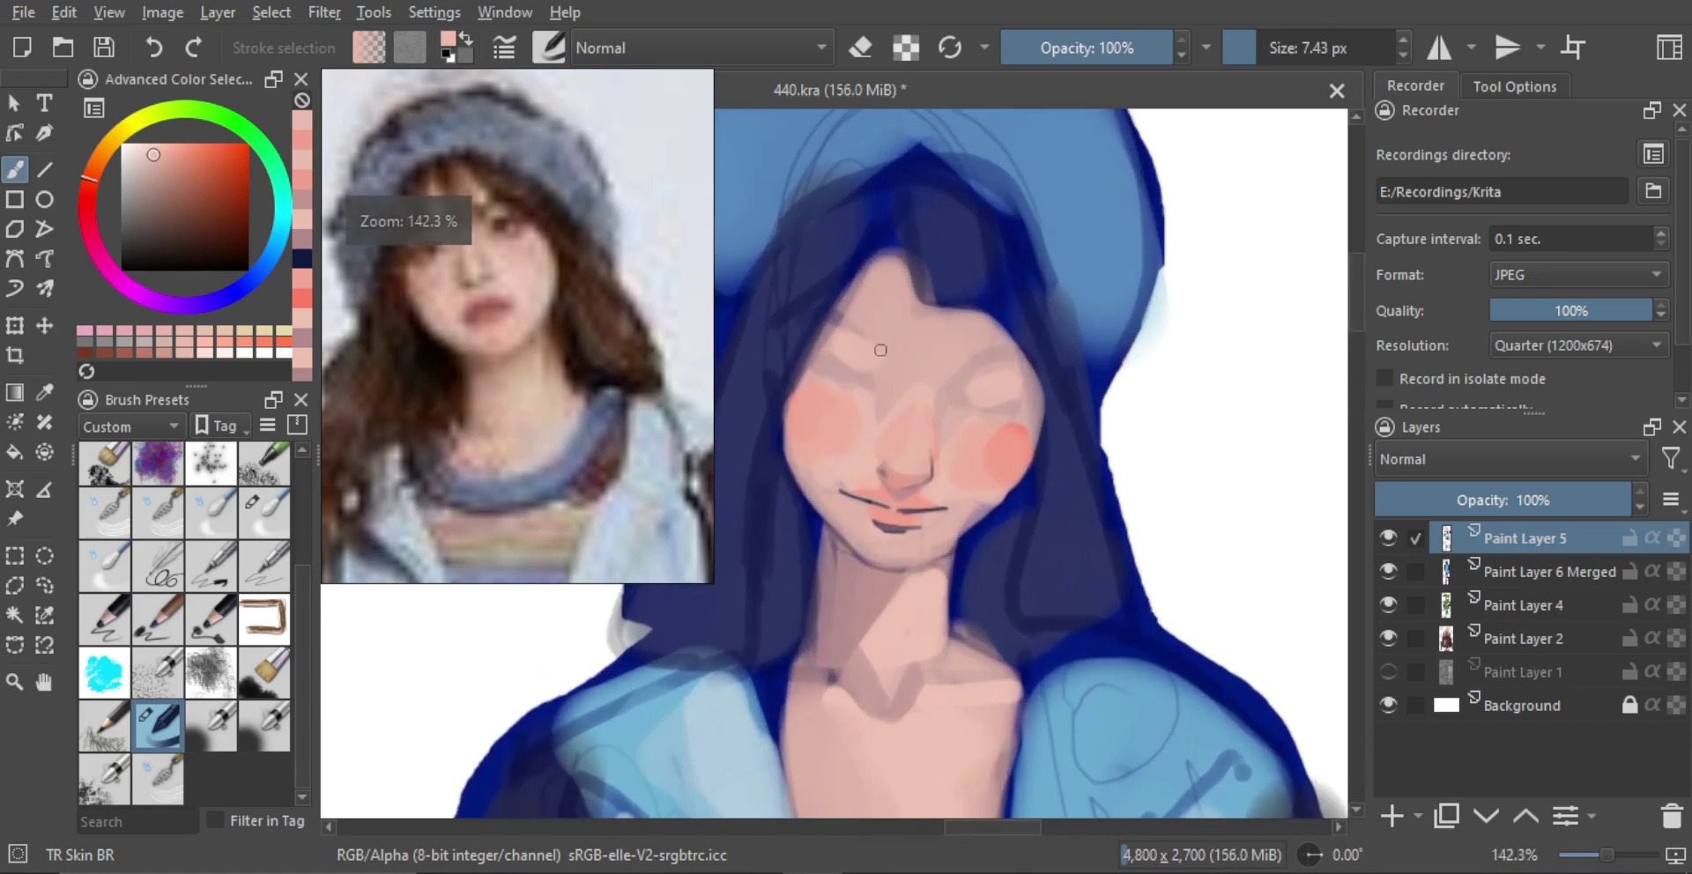
Sample the hair's dark navy and draw curved lid lines for both eyes with a brush of about 5 px
{"action": "left_click", "coordinate": [773, 424], "text": "alt"}
{"action": "scroll", "coordinate": [846, 367], "scroll_direction": "up", "scroll_amount": 2}
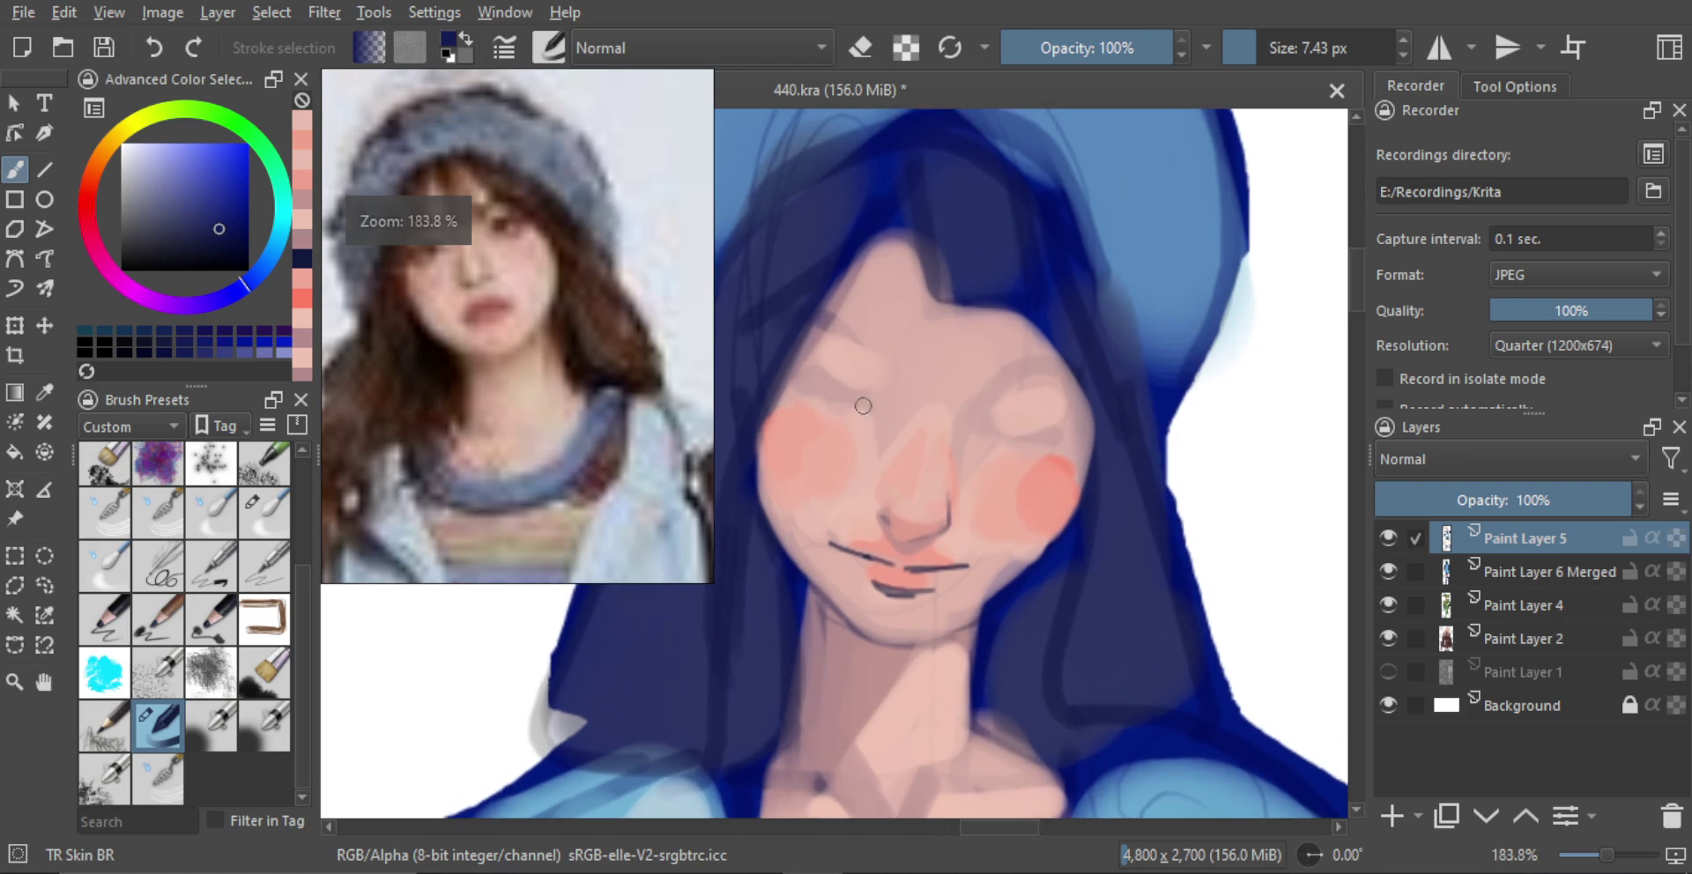
{"action": "key", "text": "bracketleft"}
{"action": "left_click_drag", "start_coordinate": [803, 377], "coordinate": [887, 411]}
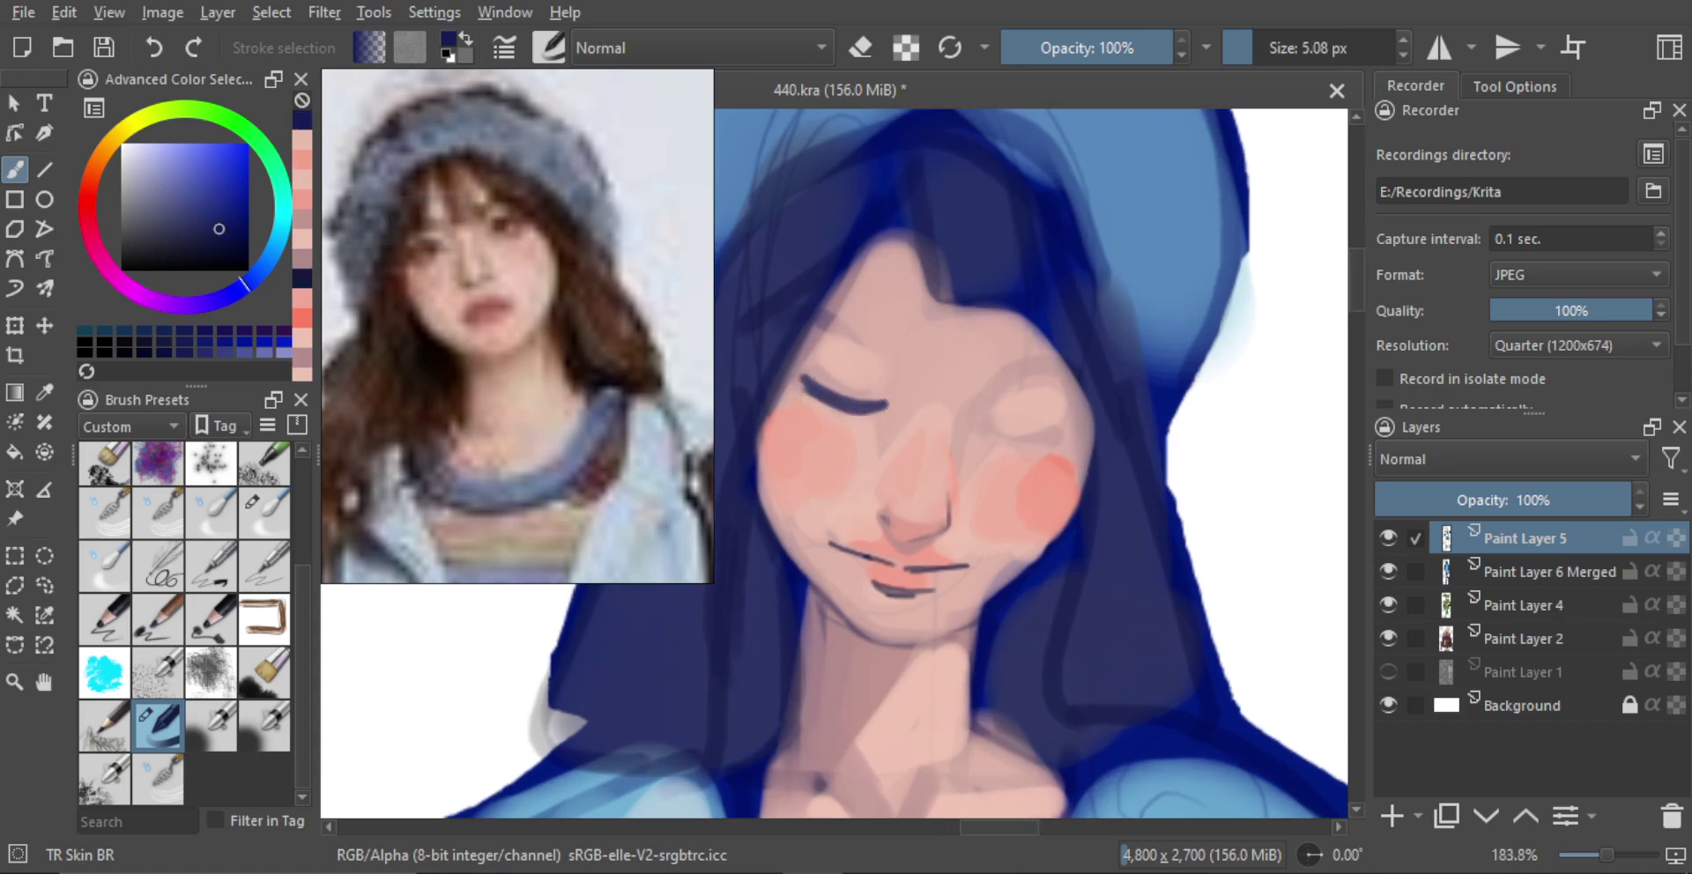
{"action": "mouse_move", "coordinate": [986, 429]}
{"action": "left_mouse_down"}
{"action": "mouse_move", "coordinate": [1068, 437]}
{"action": "mouse_move", "coordinate": [1007, 440]}
{"action": "left_mouse_up"}
{"action": "key", "text": "ctrl+z"}
Add short lower lines beneath both eyelids and fill the gaps in navy, using a brush of about 3.7 px
{"action": "left_click_drag", "start_coordinate": [883, 409], "coordinate": [853, 419], "text": "shift"}
{"action": "key", "text": "ctrl+z"}
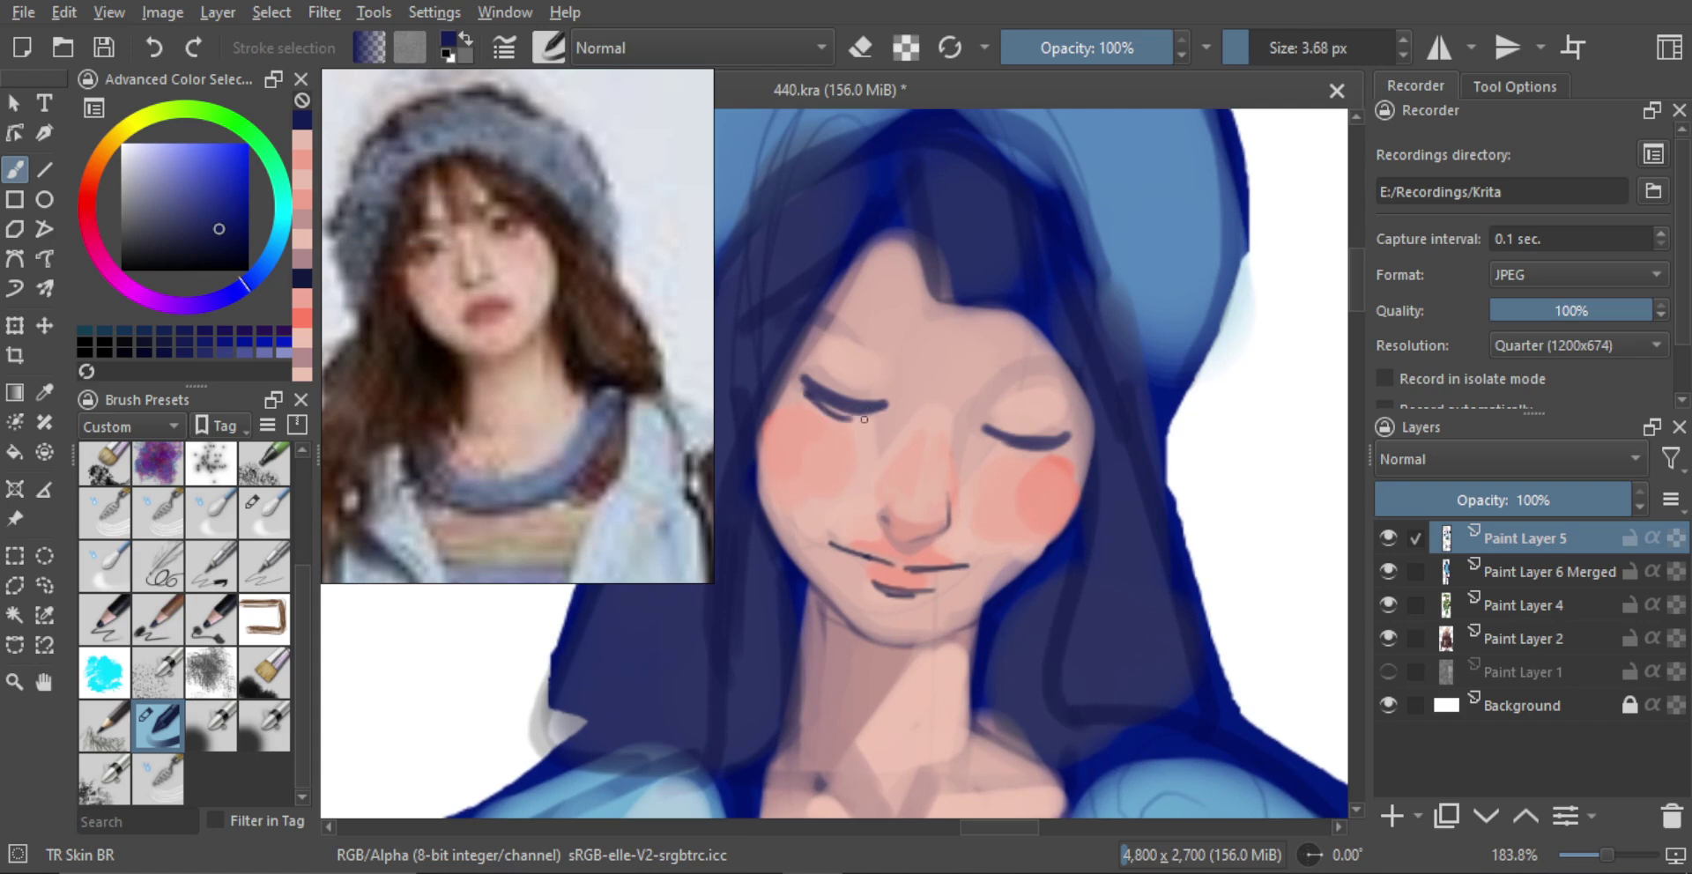
{"action": "left_click_drag", "start_coordinate": [999, 445], "coordinate": [1026, 457]}
{"action": "mouse_move", "coordinate": [1033, 452]}
{"action": "left_mouse_down", "text": "ctrl"}
{"action": "mouse_move", "coordinate": [959, 483]}
{"action": "mouse_move", "coordinate": [926, 379]}
{"action": "left_mouse_up", "text": "ctrl"}
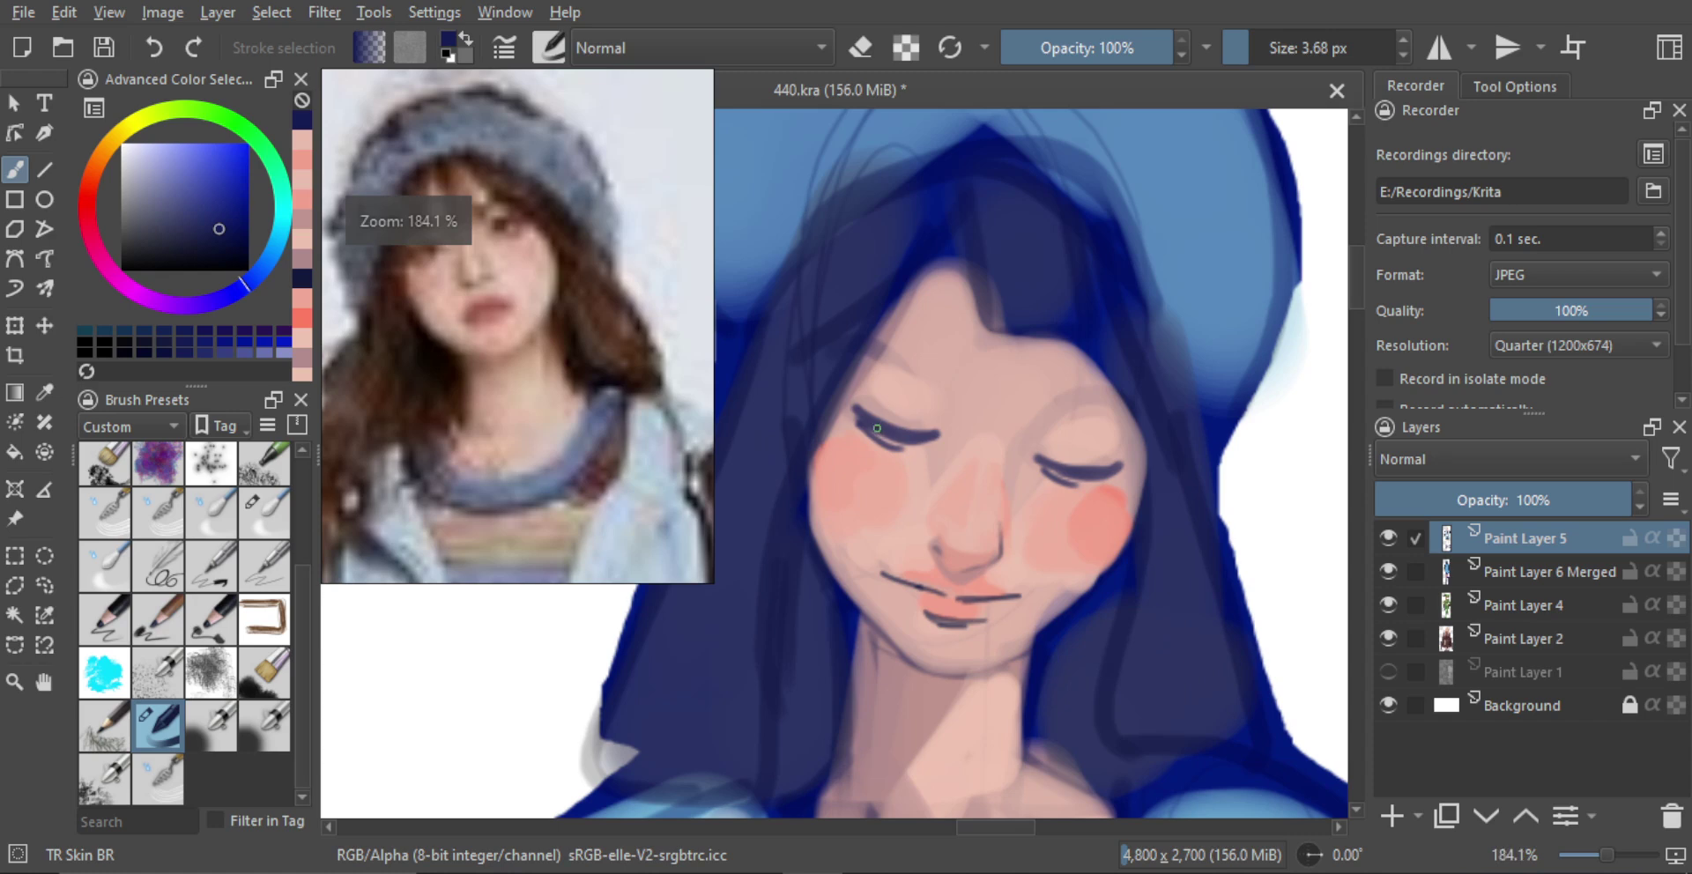
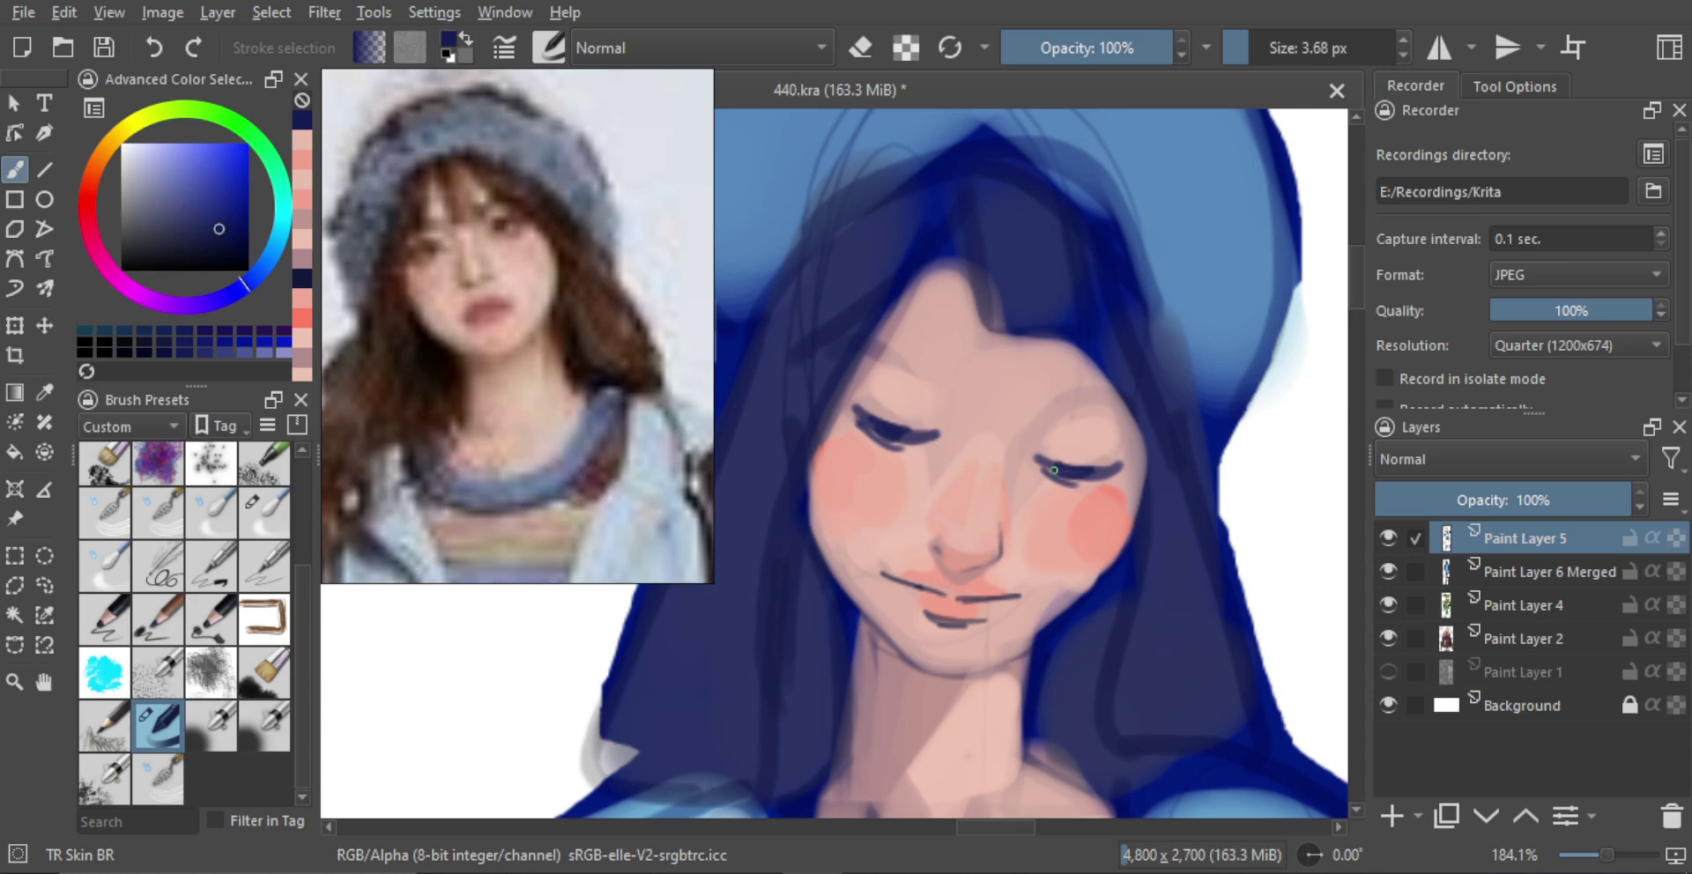
{"action": "scroll", "coordinate": [1085, 475], "scroll_direction": "down", "scroll_amount": 4}
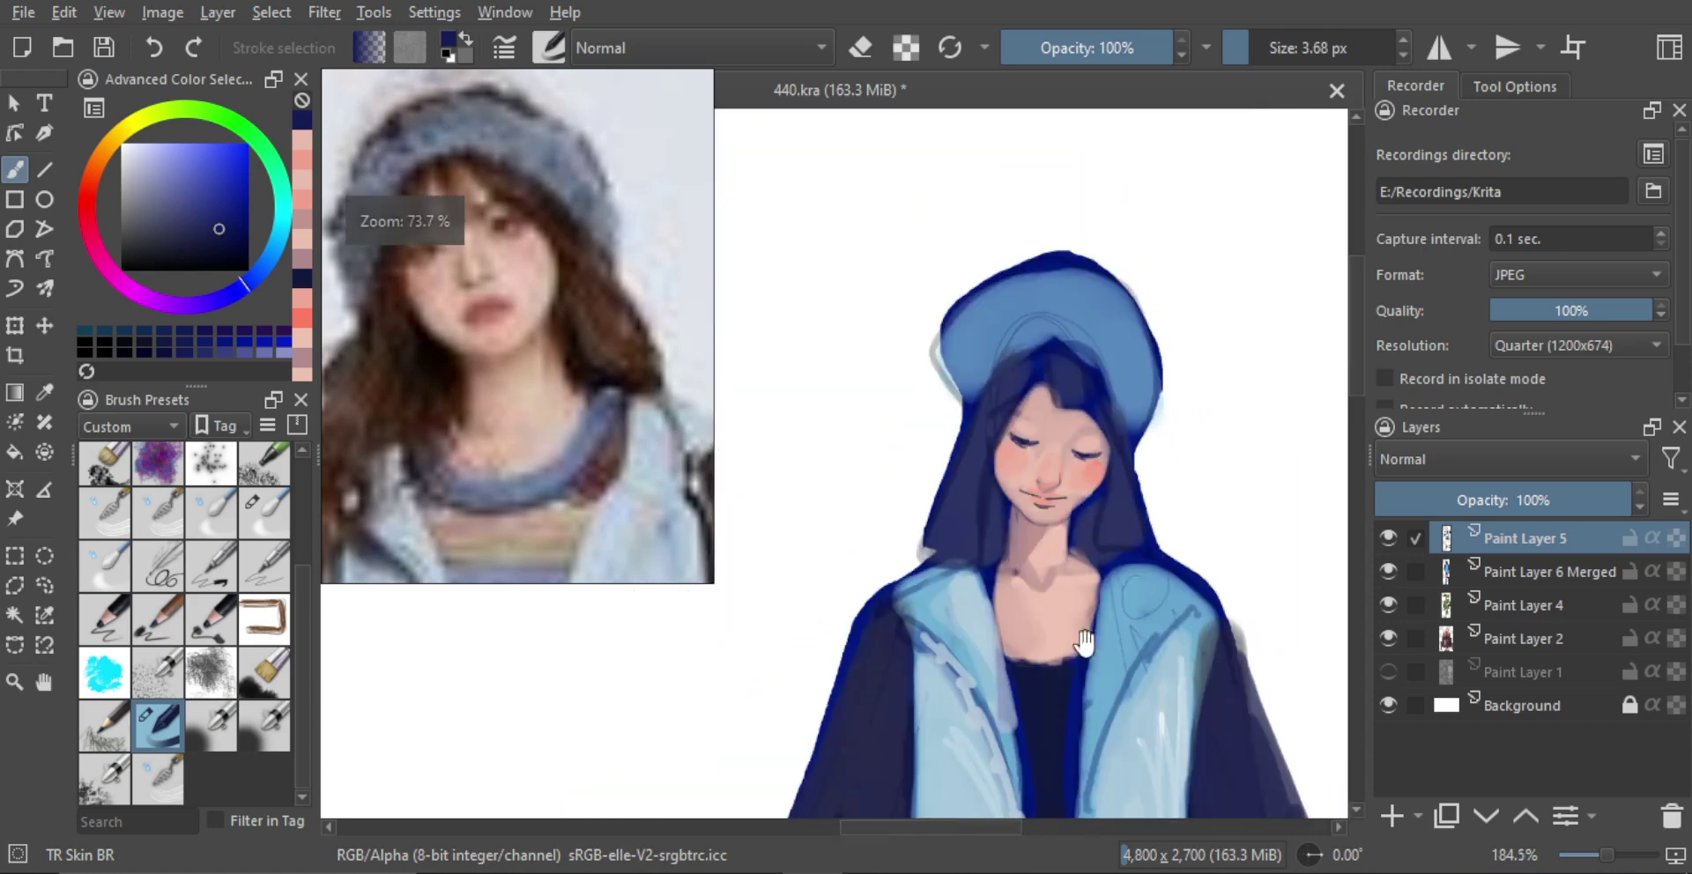
Outline the chin in thin dark navy and touch up the right jaw edge with a sampled skin tone
{"action": "scroll", "coordinate": [868, 472], "scroll_direction": "up", "scroll_amount": 3}
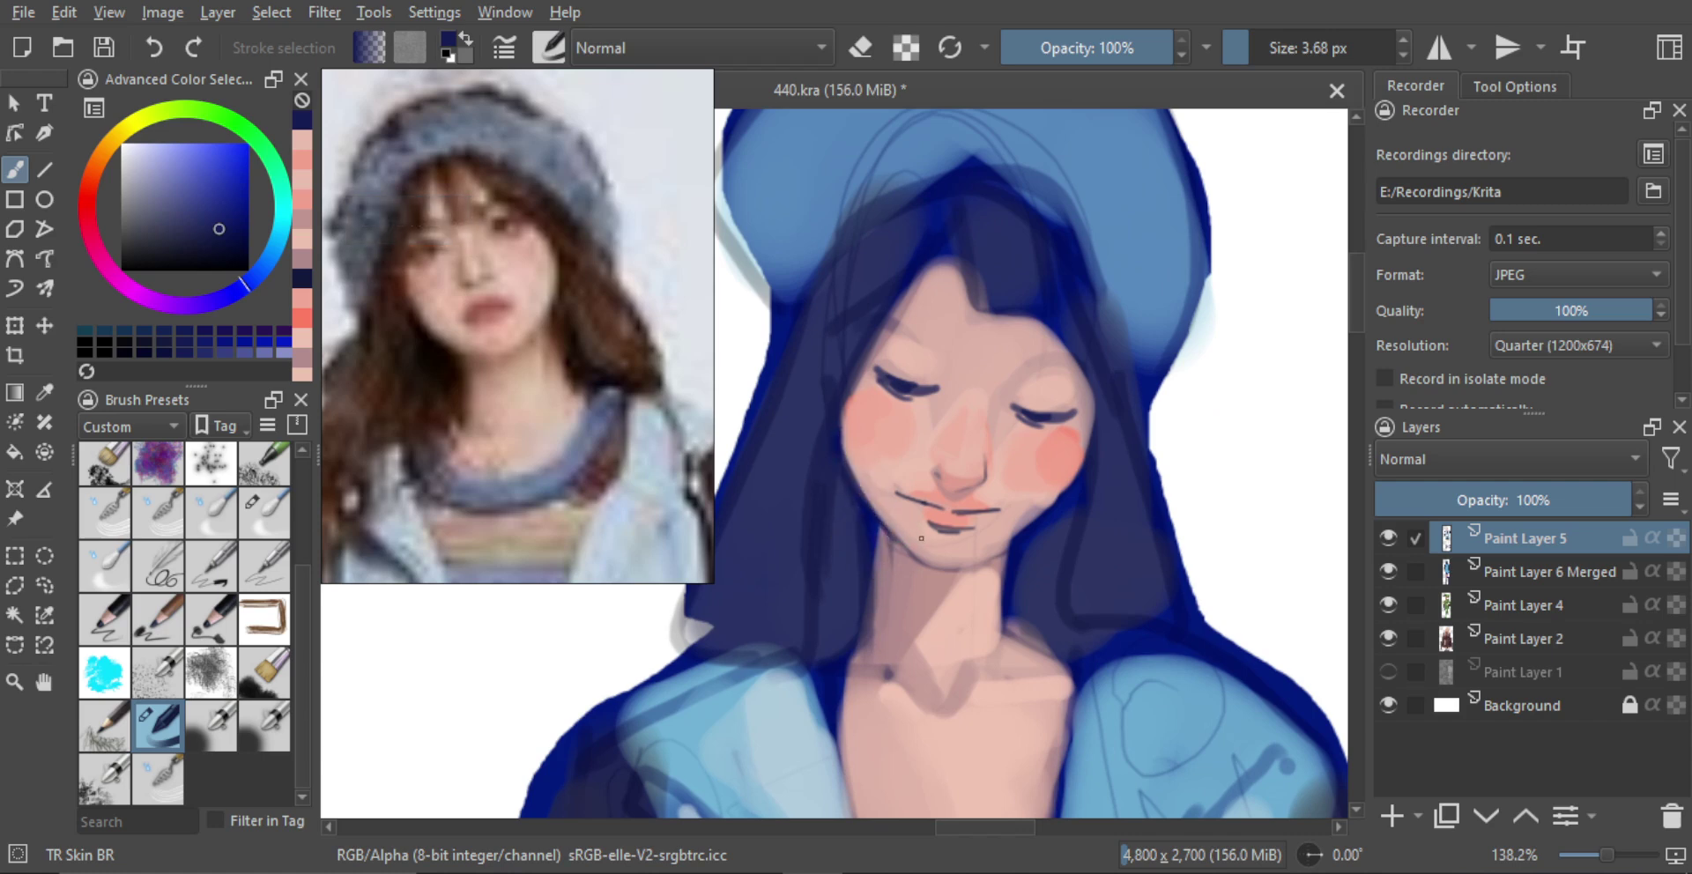
{"action": "key", "text": "ctrl+z"}
{"action": "mouse_move", "coordinate": [896, 542]}
{"action": "left_mouse_down"}
{"action": "mouse_move", "coordinate": [944, 568]}
{"action": "mouse_move", "coordinate": [913, 555]}
{"action": "mouse_move", "coordinate": [1014, 542]}
{"action": "left_mouse_up"}
{"action": "key", "text": "ctrl+z"}
{"action": "left_click", "coordinate": [998, 552], "text": "ctrl"}
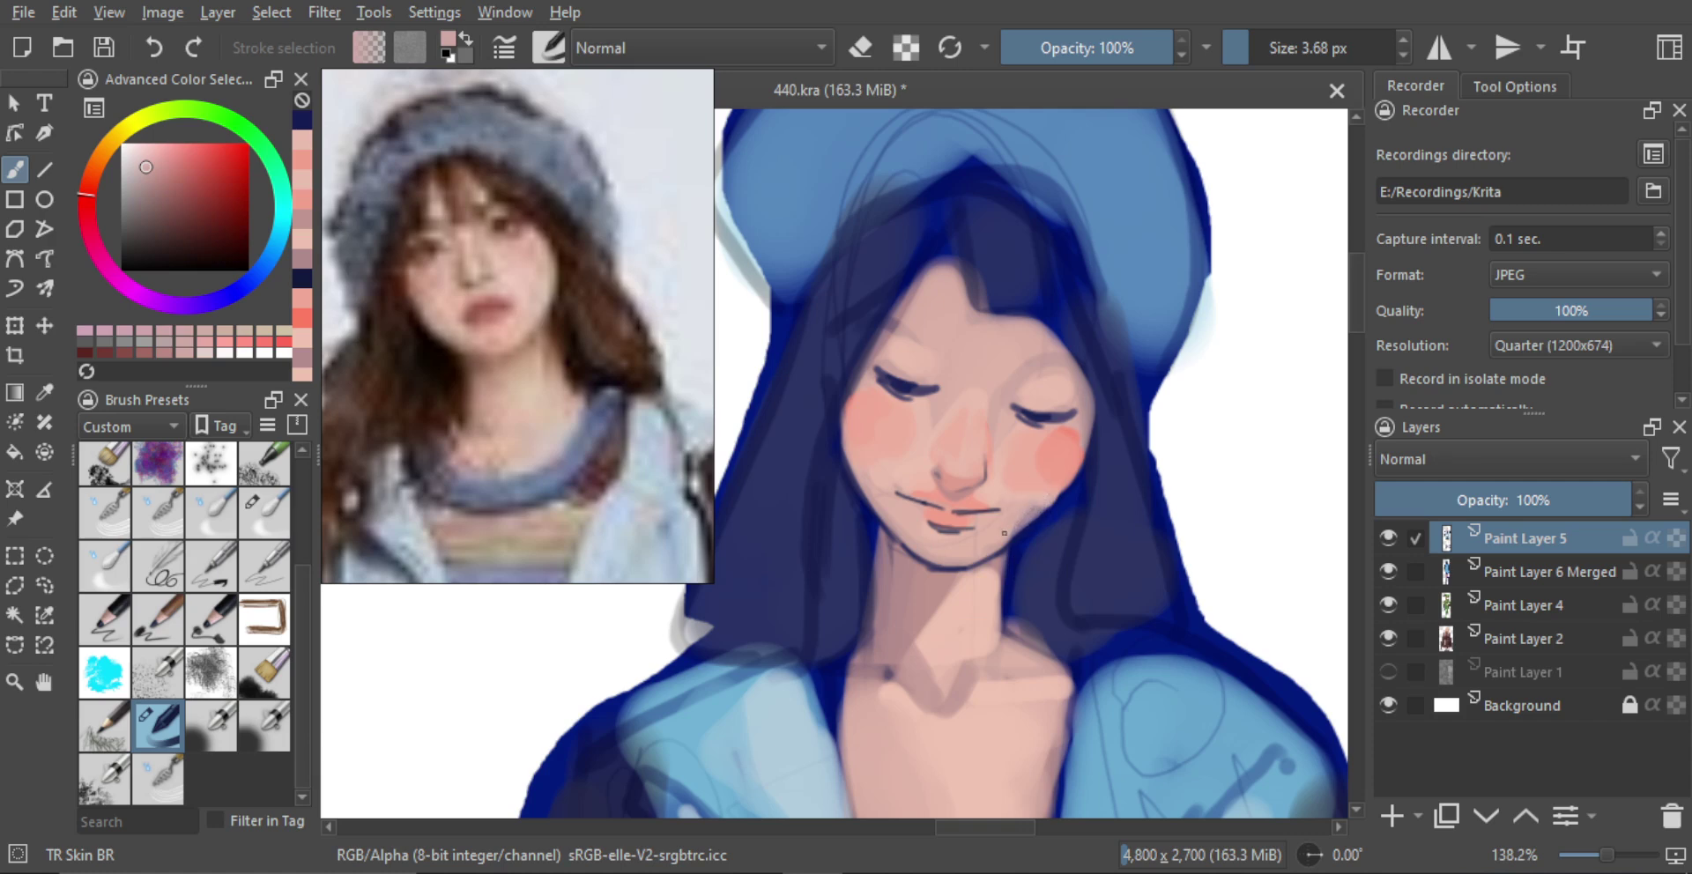
{"action": "left_click_drag", "start_coordinate": [1059, 494], "coordinate": [1036, 520]}
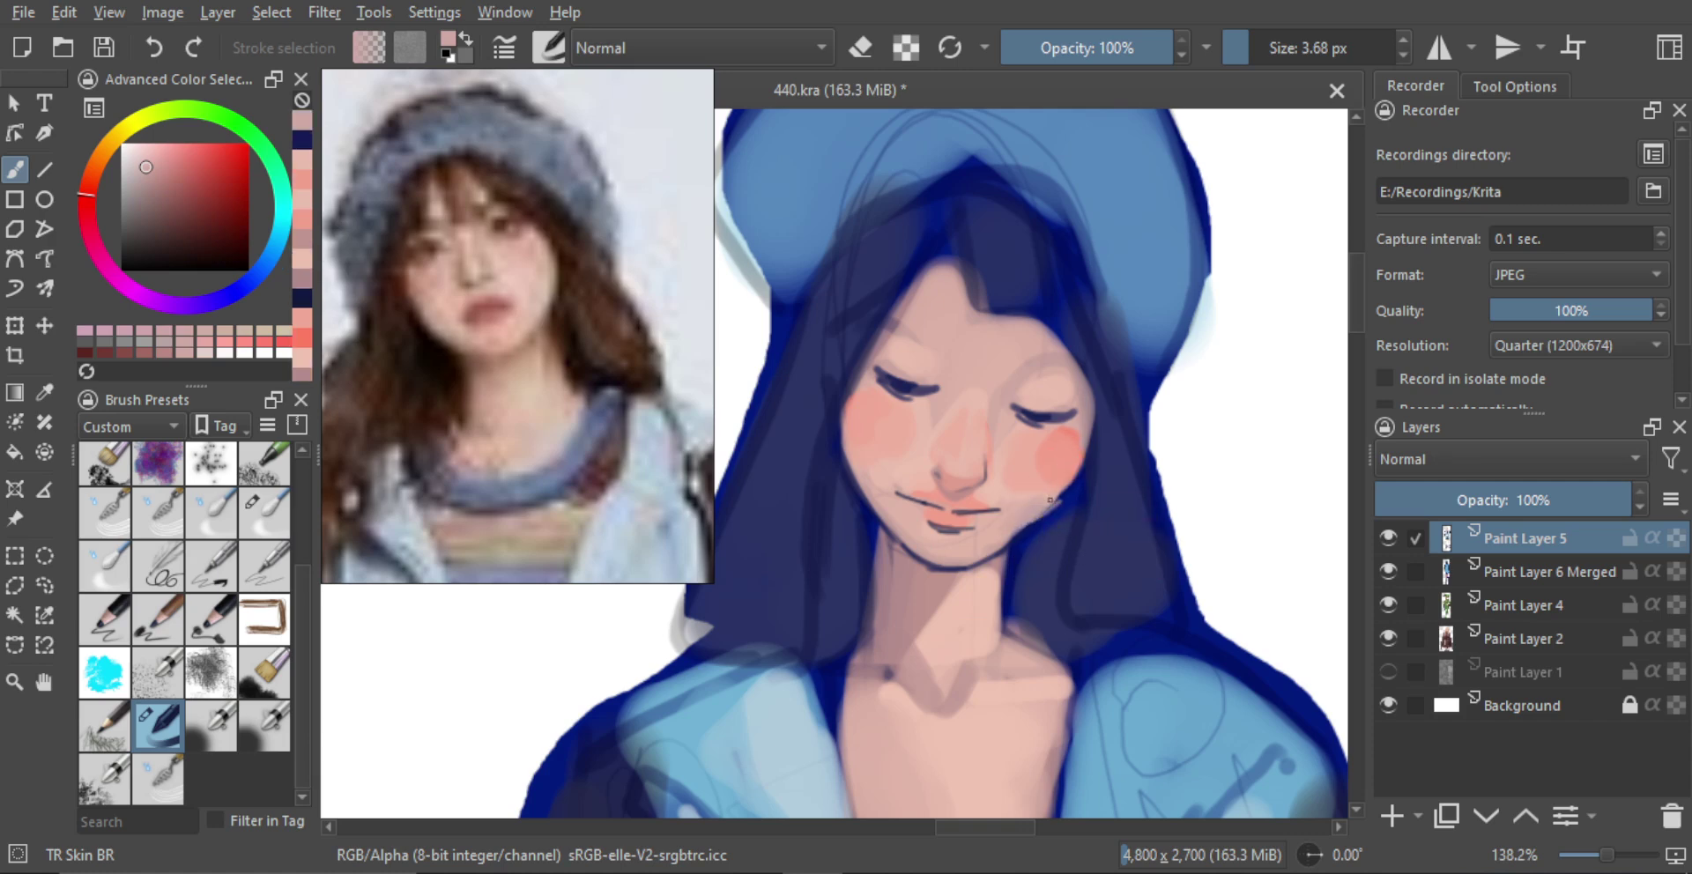
Sample pink from the right cheek and blend its blush with a brush of about 15 px
{"action": "left_click", "coordinate": [1060, 454], "text": "ctrl"}
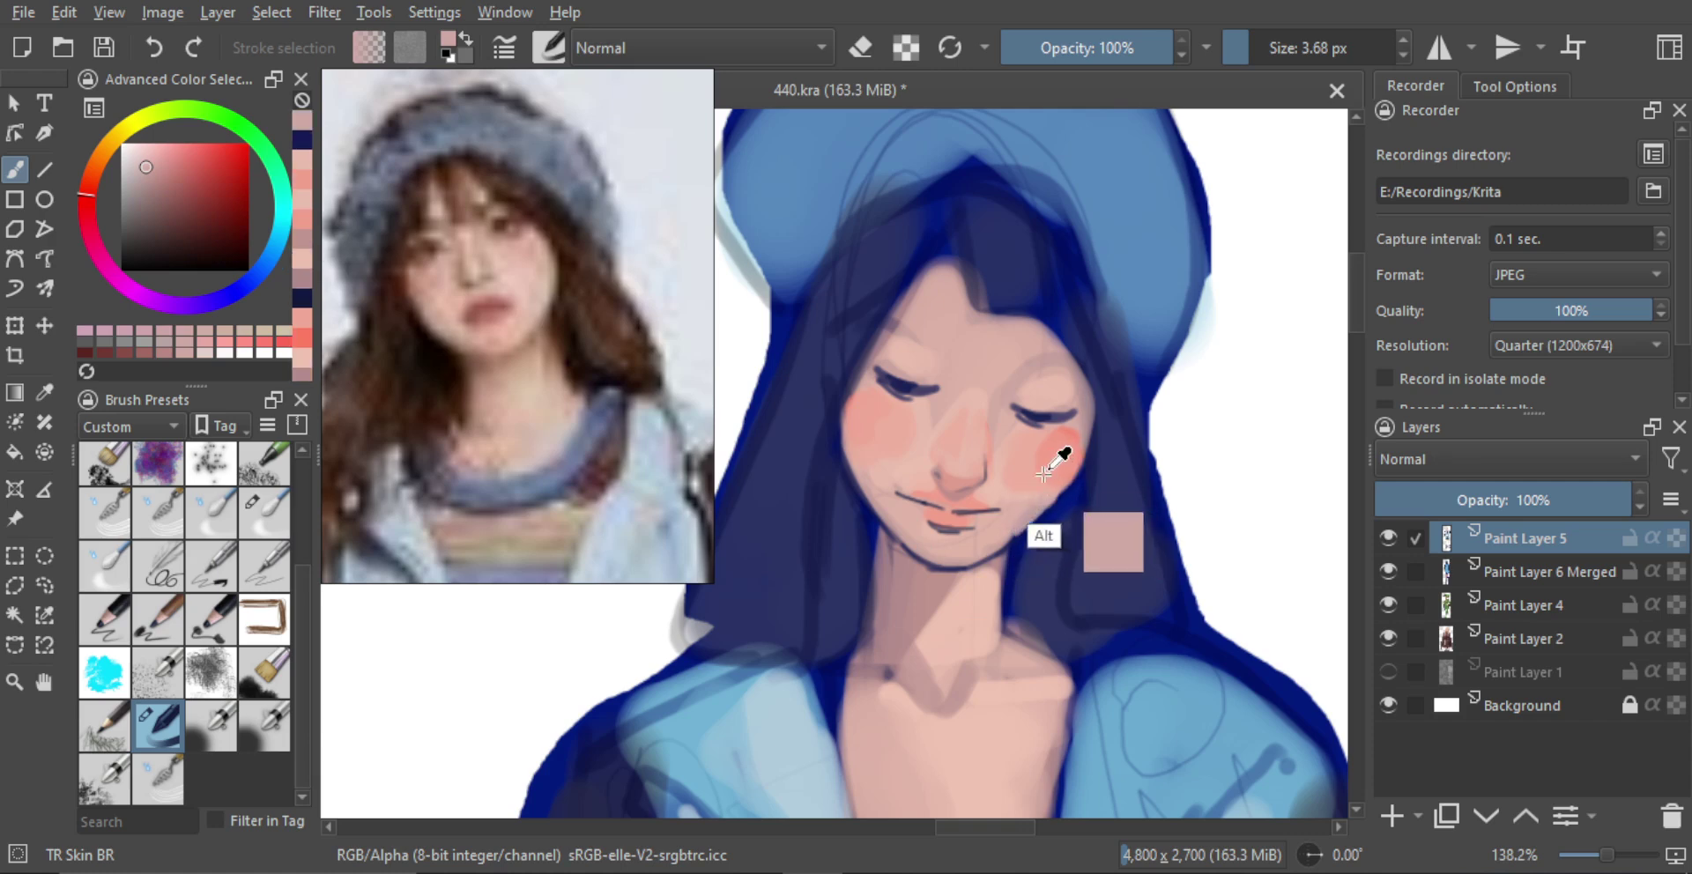
{"action": "key", "text": "bracketright"}
{"action": "key", "text": "bracketright"}
{"action": "key", "text": "bracketright"}
{"action": "key", "text": "bracketright"}
{"action": "left_click_drag", "start_coordinate": [1026, 497], "coordinate": [1043, 487]}
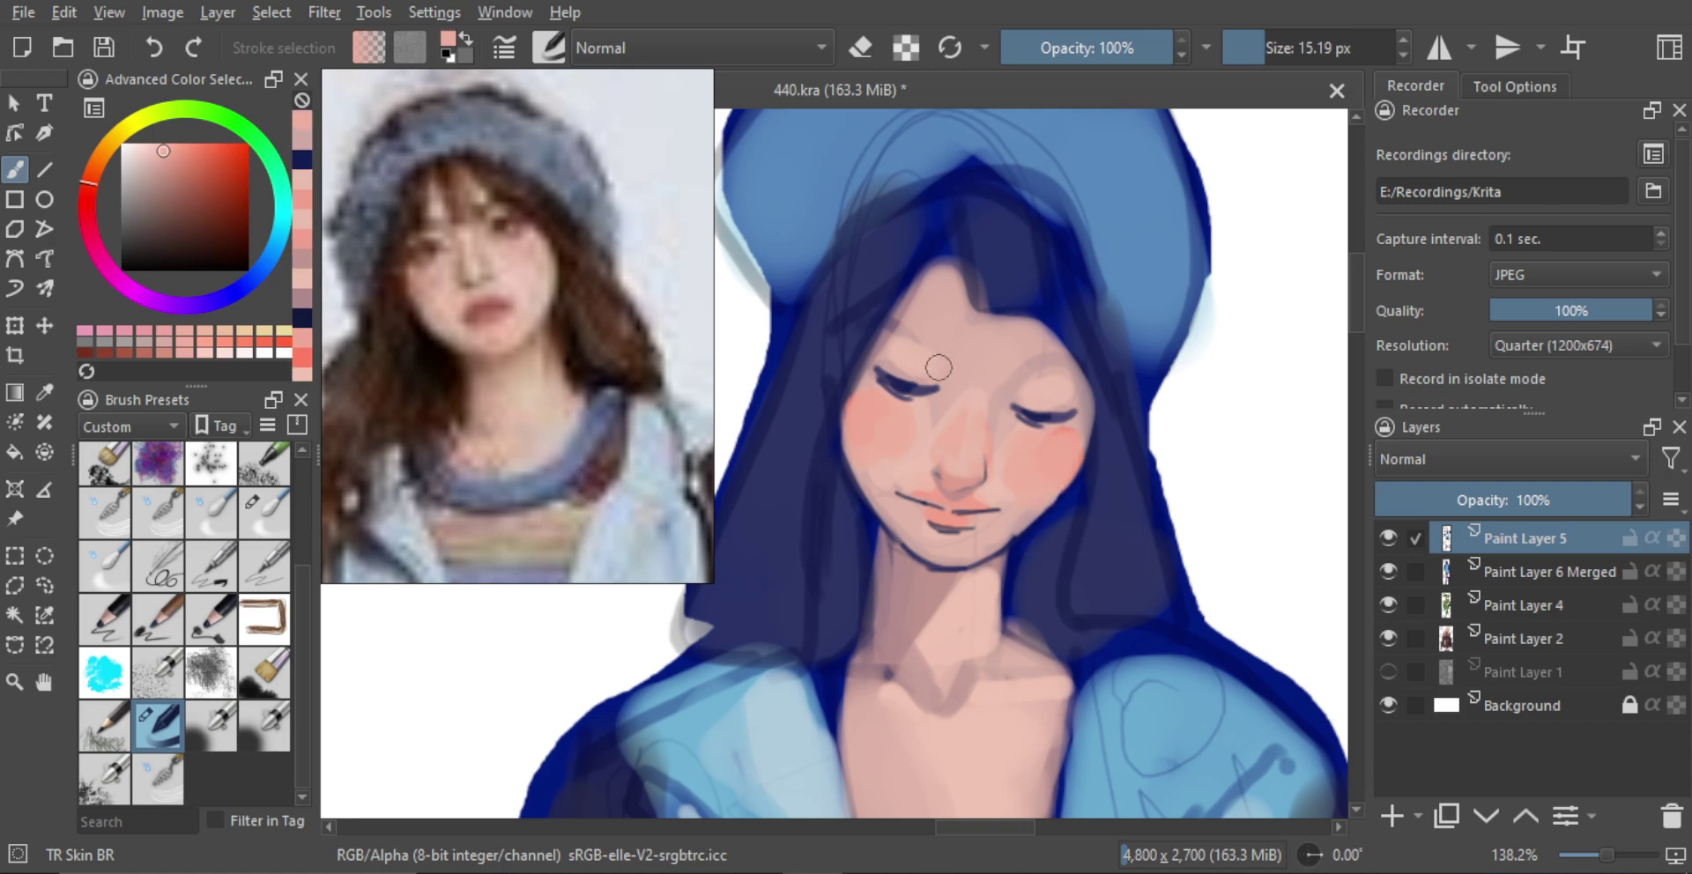
Tint the eyelids pink and soften the dark eye lines, with the brush between about 12 and 9 px
{"action": "mouse_move", "coordinate": [928, 401]}
{"action": "left_mouse_down"}
{"action": "mouse_move", "coordinate": [929, 369]}
{"action": "mouse_move", "coordinate": [903, 369]}
{"action": "mouse_move", "coordinate": [929, 367]}
{"action": "left_mouse_up"}
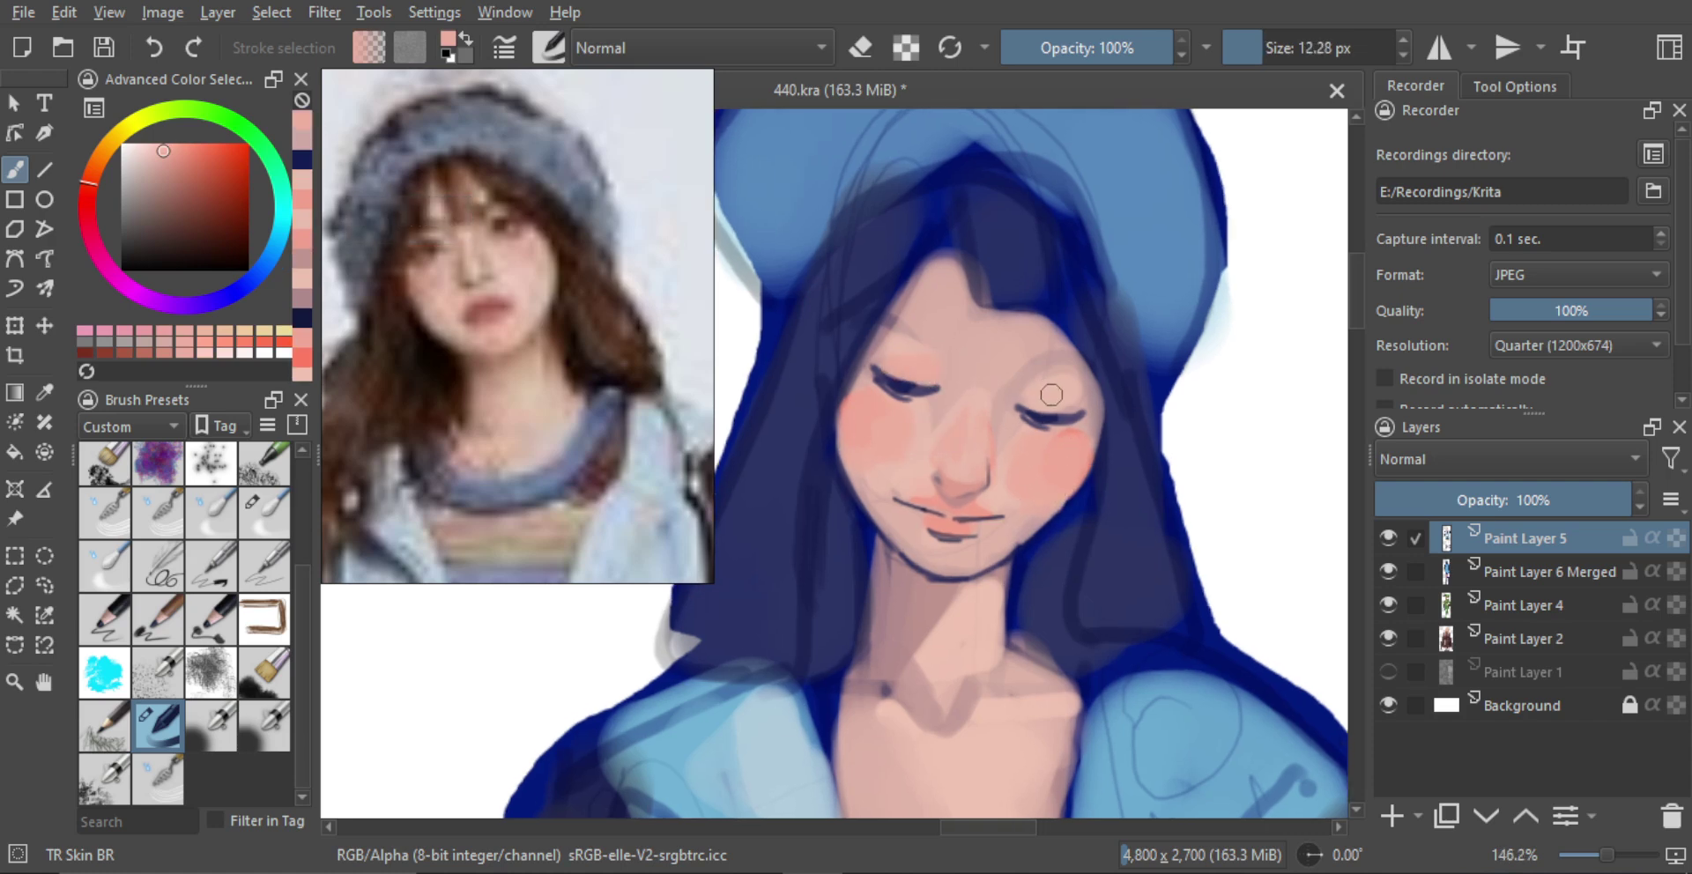
{"action": "key", "text": "bracketleft"}
{"action": "key", "text": "bracketleft"}
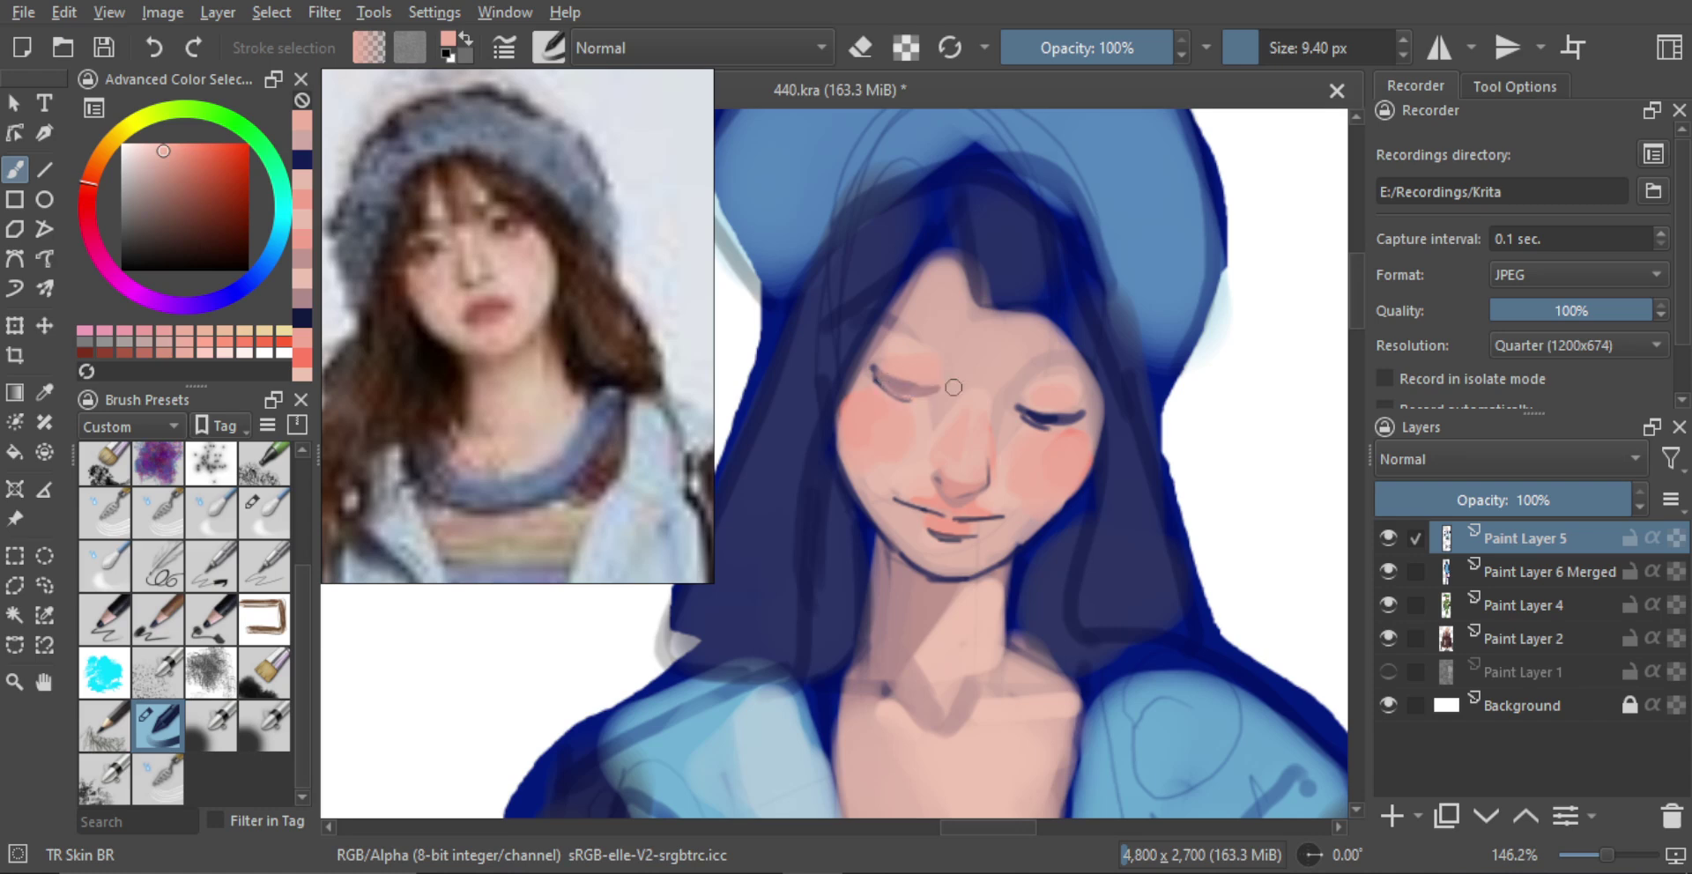
{"action": "mouse_move", "coordinate": [914, 375]}
{"action": "left_mouse_down"}
{"action": "mouse_move", "coordinate": [881, 377]}
{"action": "mouse_move", "coordinate": [1022, 416]}
{"action": "mouse_move", "coordinate": [919, 393]}
{"action": "left_mouse_up"}
Sample white from the background and paint thin whites under both eyelids with a brush of about 2.2 px
{"action": "left_click", "coordinate": [1221, 427], "text": "ctrl"}
{"action": "left_click_drag", "start_coordinate": [903, 393], "coordinate": [874, 394]}
{"action": "key", "text": "bracketright"}
{"action": "key", "text": "bracketright"}
{"action": "key", "text": "bracketright"}
{"action": "key", "text": "bracketright"}
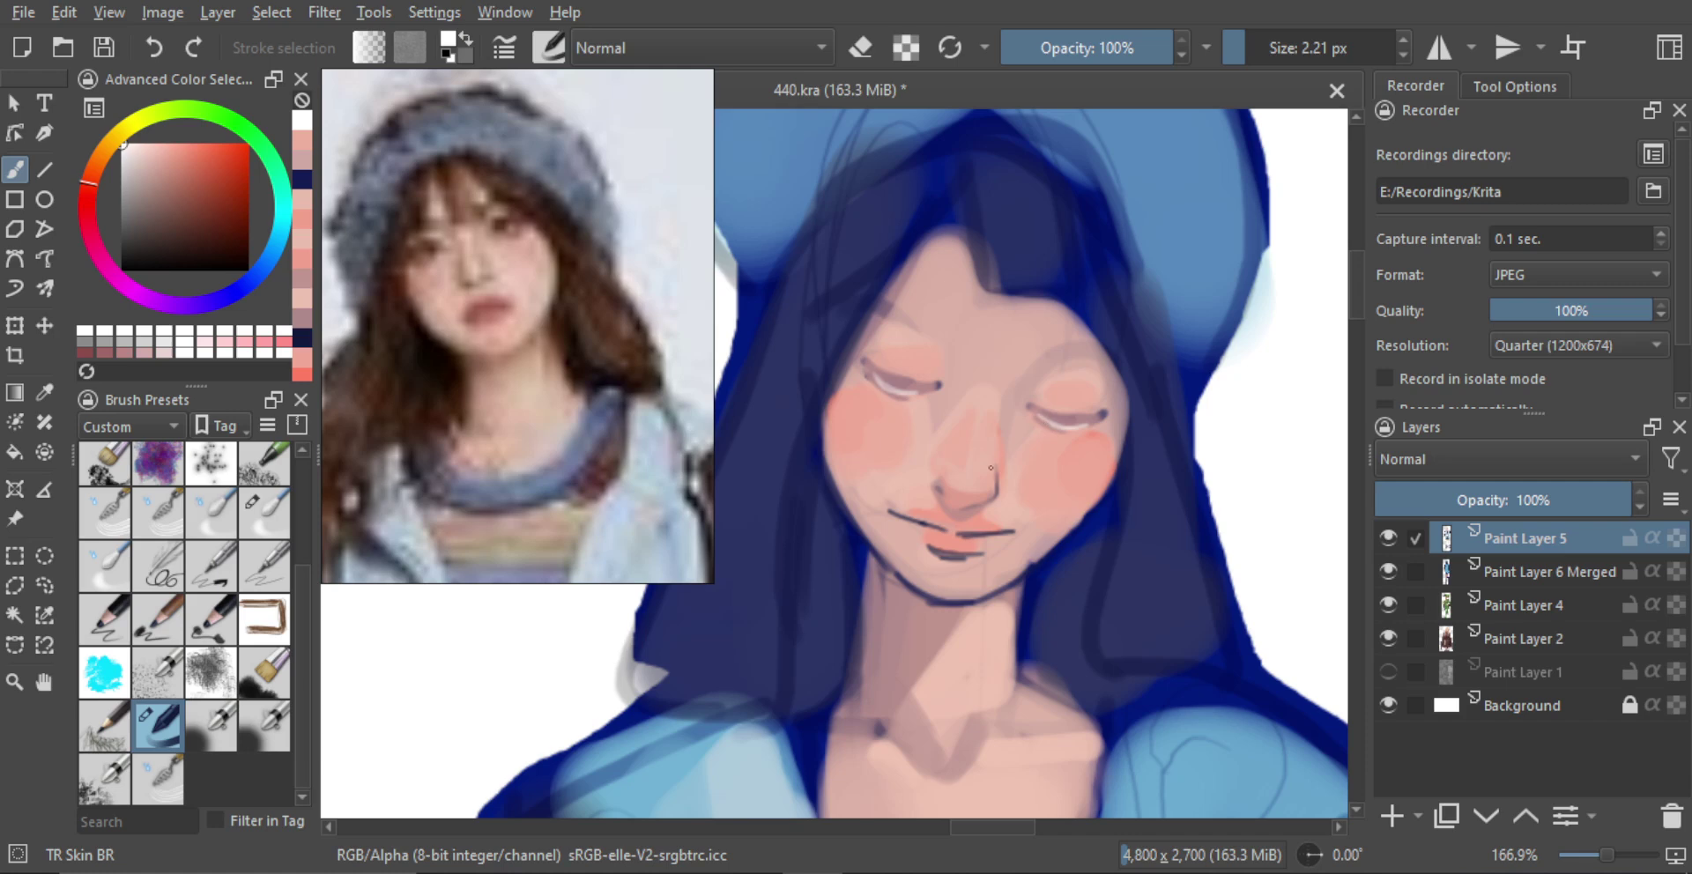
Refine the nostrils and the shading around the nose with sampled pinks, using a brush of about 3.4 px
{"action": "left_click", "coordinate": [969, 487], "text": "ctrl"}
{"action": "key", "text": "bracketright"}
{"action": "key", "text": "bracketright"}
{"action": "key", "text": "bracketright"}
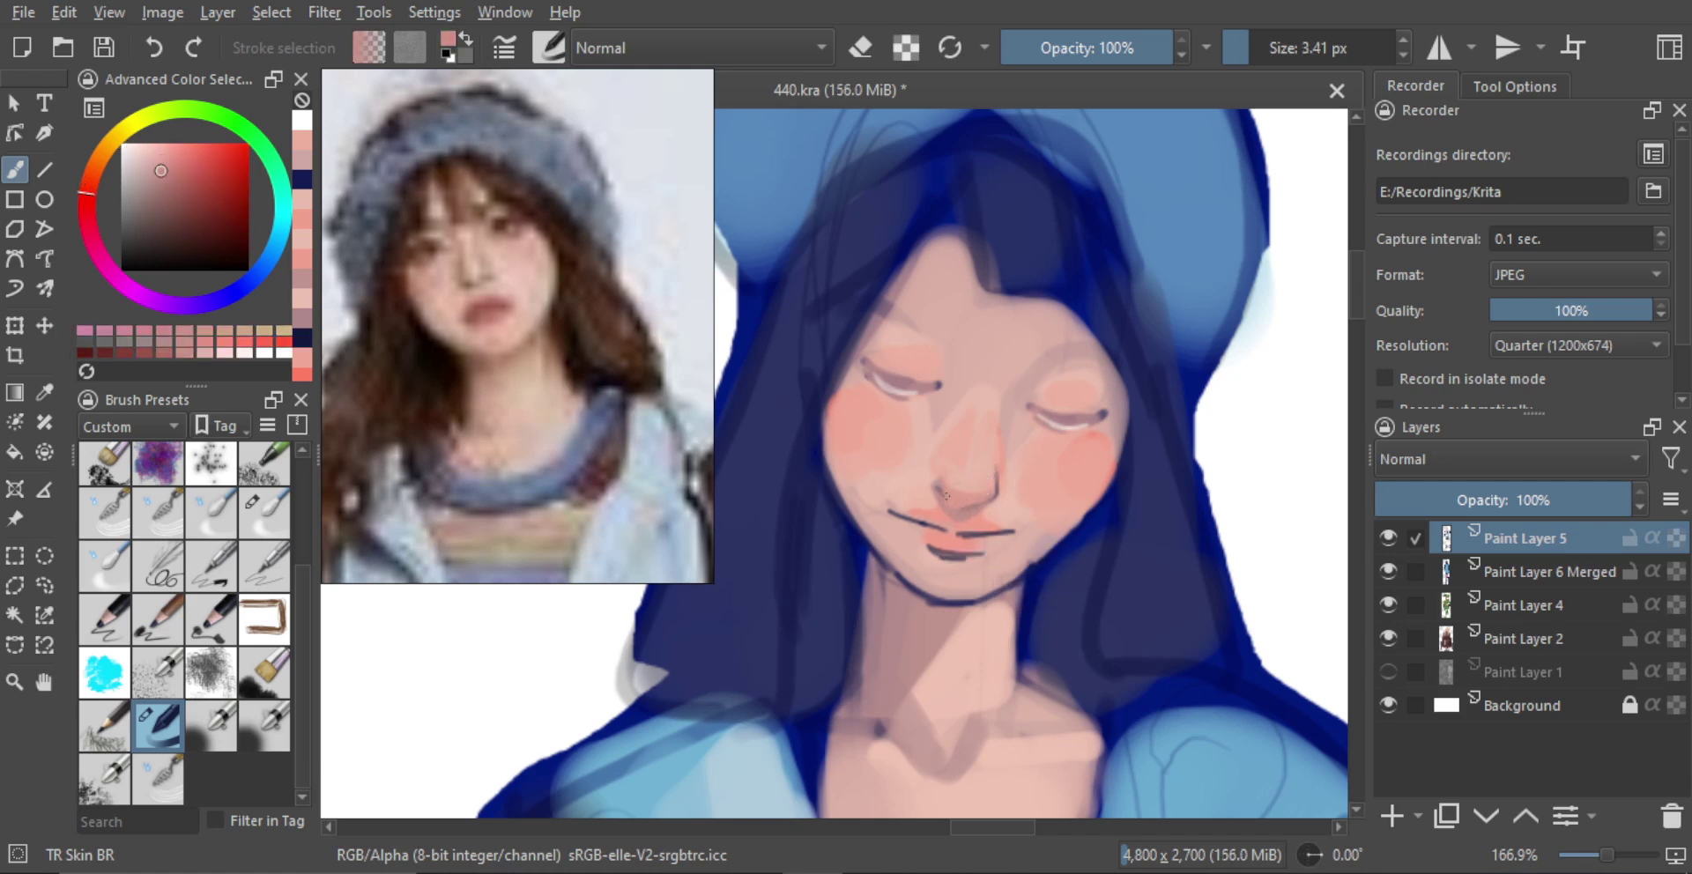
{"action": "mouse_move", "coordinate": [973, 504]}
{"action": "left_mouse_down"}
{"action": "mouse_move", "coordinate": [959, 497]}
{"action": "mouse_move", "coordinate": [991, 670]}
{"action": "left_mouse_up"}
{"action": "left_click", "coordinate": [940, 487], "text": "ctrl"}
{"action": "left_click_drag", "start_coordinate": [1005, 481], "coordinate": [1014, 657]}
{"action": "mouse_move", "coordinate": [1033, 478]}
{"action": "left_mouse_down"}
{"action": "mouse_move", "coordinate": [976, 354]}
{"action": "mouse_move", "coordinate": [1012, 383]}
{"action": "mouse_move", "coordinate": [987, 391]}
{"action": "mouse_move", "coordinate": [1003, 421]}
{"action": "left_mouse_up"}
{"action": "scroll", "coordinate": [1003, 421], "scroll_direction": "up", "scroll_amount": 6}
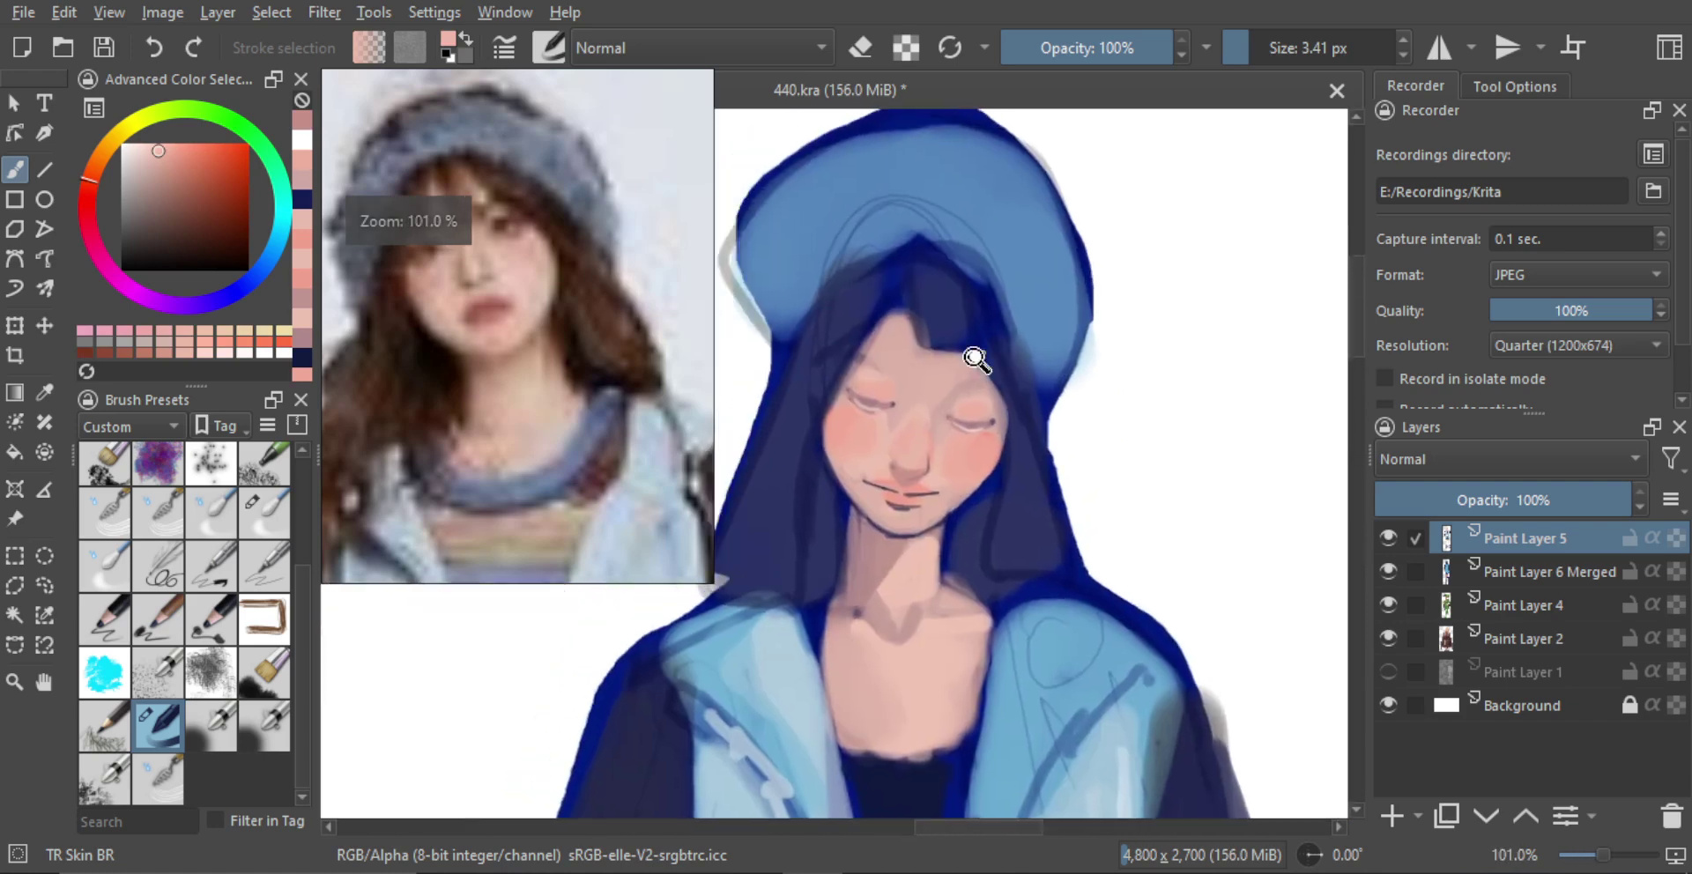
Clean up the jawline and the hair edges around the face and neck with sampled skin tones and dark navy
{"action": "left_click", "coordinate": [819, 484], "text": "ctrl"}
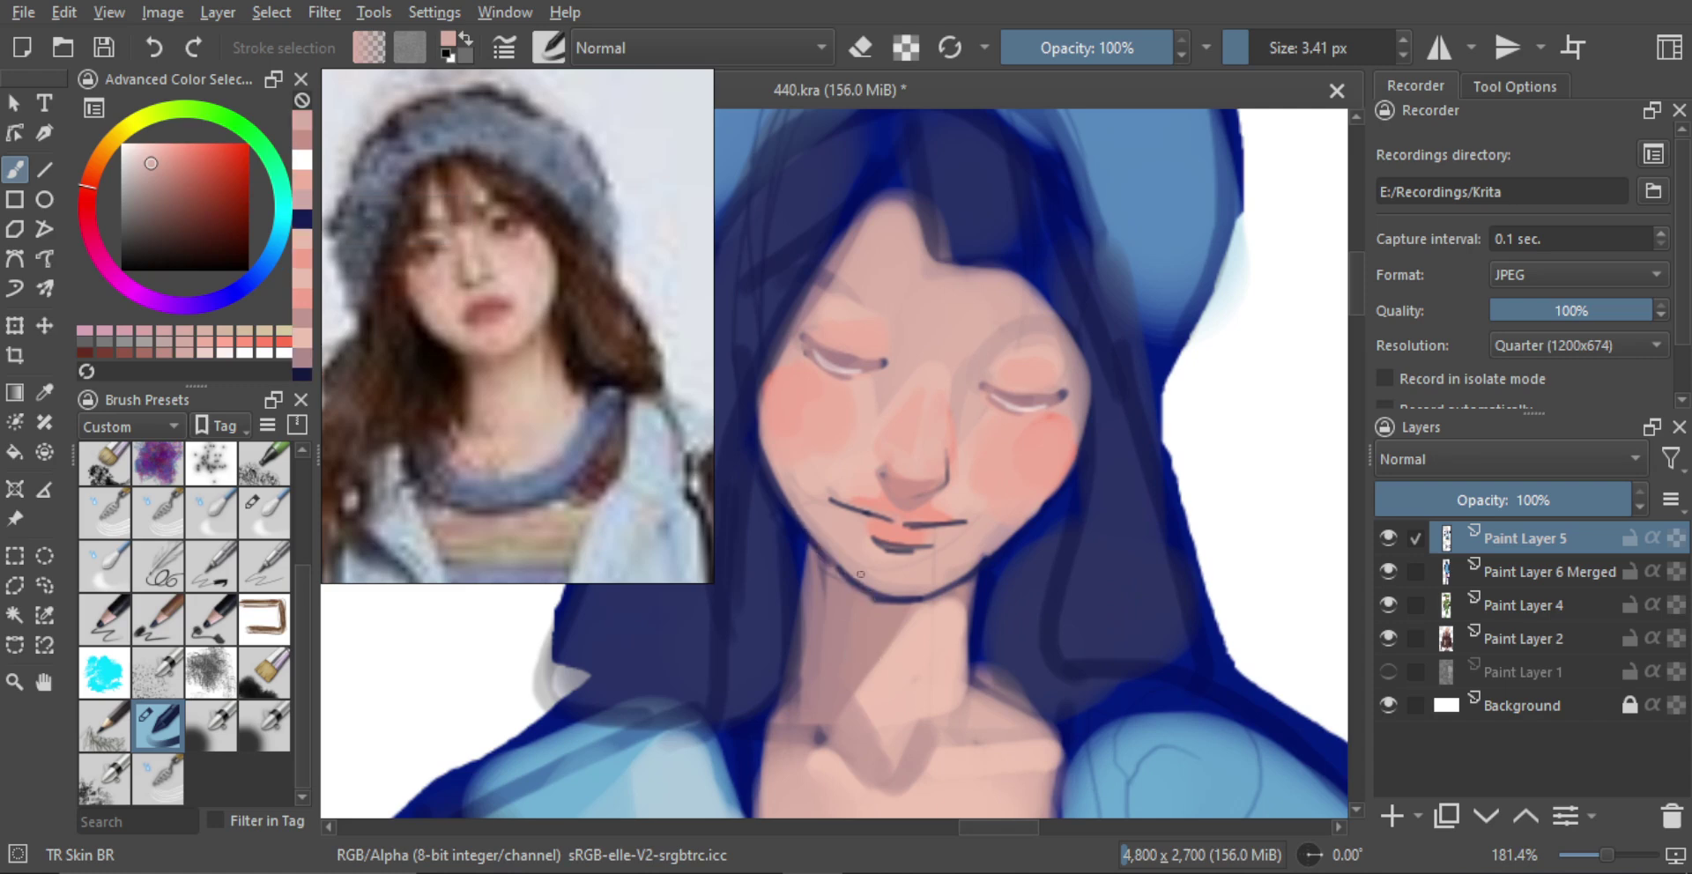
{"action": "left_click", "coordinate": [830, 585], "text": "ctrl"}
{"action": "mouse_move", "coordinate": [827, 560]}
{"action": "left_mouse_down"}
{"action": "mouse_move", "coordinate": [875, 601]}
{"action": "mouse_move", "coordinate": [853, 581]}
{"action": "mouse_move", "coordinate": [820, 707]}
{"action": "mouse_move", "coordinate": [802, 693]}
{"action": "left_mouse_up"}
{"action": "left_click", "coordinate": [804, 684], "text": "ctrl"}
{"action": "left_click_drag", "start_coordinate": [777, 533], "coordinate": [786, 441]}
{"action": "mouse_move", "coordinate": [820, 384]}
{"action": "left_mouse_down"}
{"action": "mouse_move", "coordinate": [864, 457]}
{"action": "mouse_move", "coordinate": [846, 485]}
{"action": "left_mouse_up"}
{"action": "left_click_drag", "start_coordinate": [834, 492], "coordinate": [821, 514]}
{"action": "left_click_drag", "start_coordinate": [825, 506], "coordinate": [820, 487]}
{"action": "left_click_drag", "start_coordinate": [947, 513], "coordinate": [960, 506]}
{"action": "left_click_drag", "start_coordinate": [892, 420], "coordinate": [945, 530]}
{"action": "left_click_drag", "start_coordinate": [908, 467], "coordinate": [905, 441]}
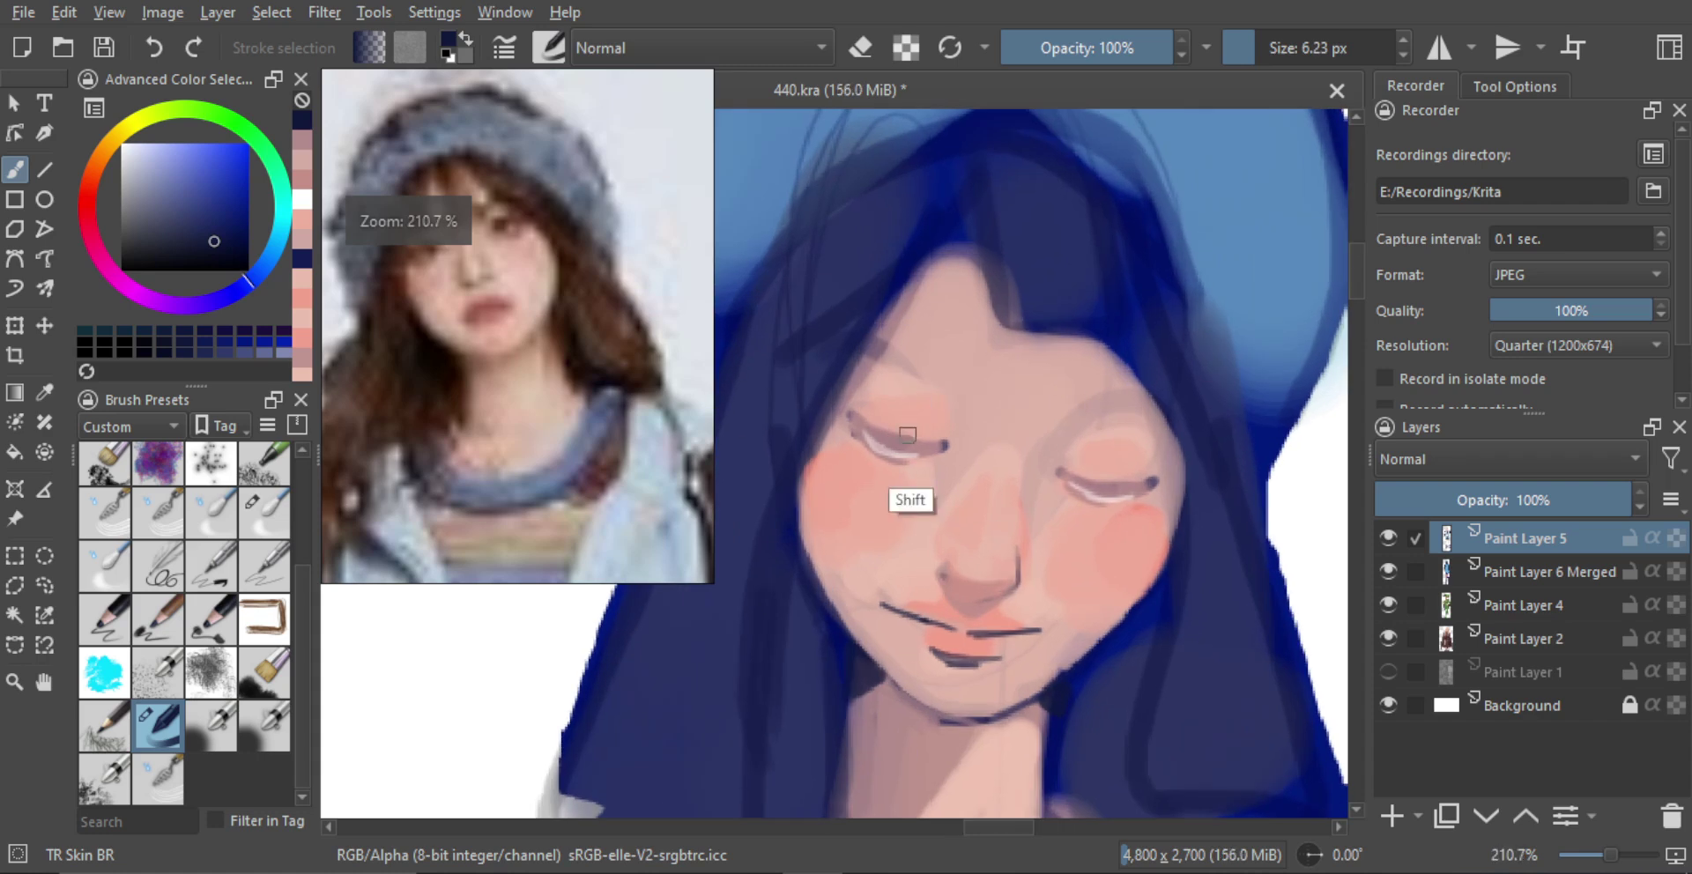
Paint small dark navy irises in both eyes with the brush reduced to about 1.2 px
{"action": "key", "text": "bracketleft"}
{"action": "key", "text": "bracketleft"}
{"action": "key", "text": "bracketleft"}
{"action": "key", "text": "bracketleft"}
{"action": "key", "text": "bracketleft"}
{"action": "key", "text": "bracketleft"}
{"action": "key", "text": "bracketleft"}
{"action": "key", "text": "bracketleft"}
{"action": "key", "text": "bracketleft"}
{"action": "key", "text": "bracketleft"}
{"action": "key", "text": "bracketleft"}
{"action": "key", "text": "bracketleft"}
{"action": "key", "text": "bracketleft"}
{"action": "key", "text": "bracketleft"}
{"action": "key", "text": "bracketleft"}
{"action": "key", "text": "bracketleft"}
{"action": "key", "text": "bracketleft"}
{"action": "key", "text": "bracketleft"}
{"action": "key", "text": "bracketleft"}
{"action": "key", "text": "bracketleft"}
{"action": "scroll", "coordinate": [906, 443], "scroll_direction": "up", "scroll_amount": 1}
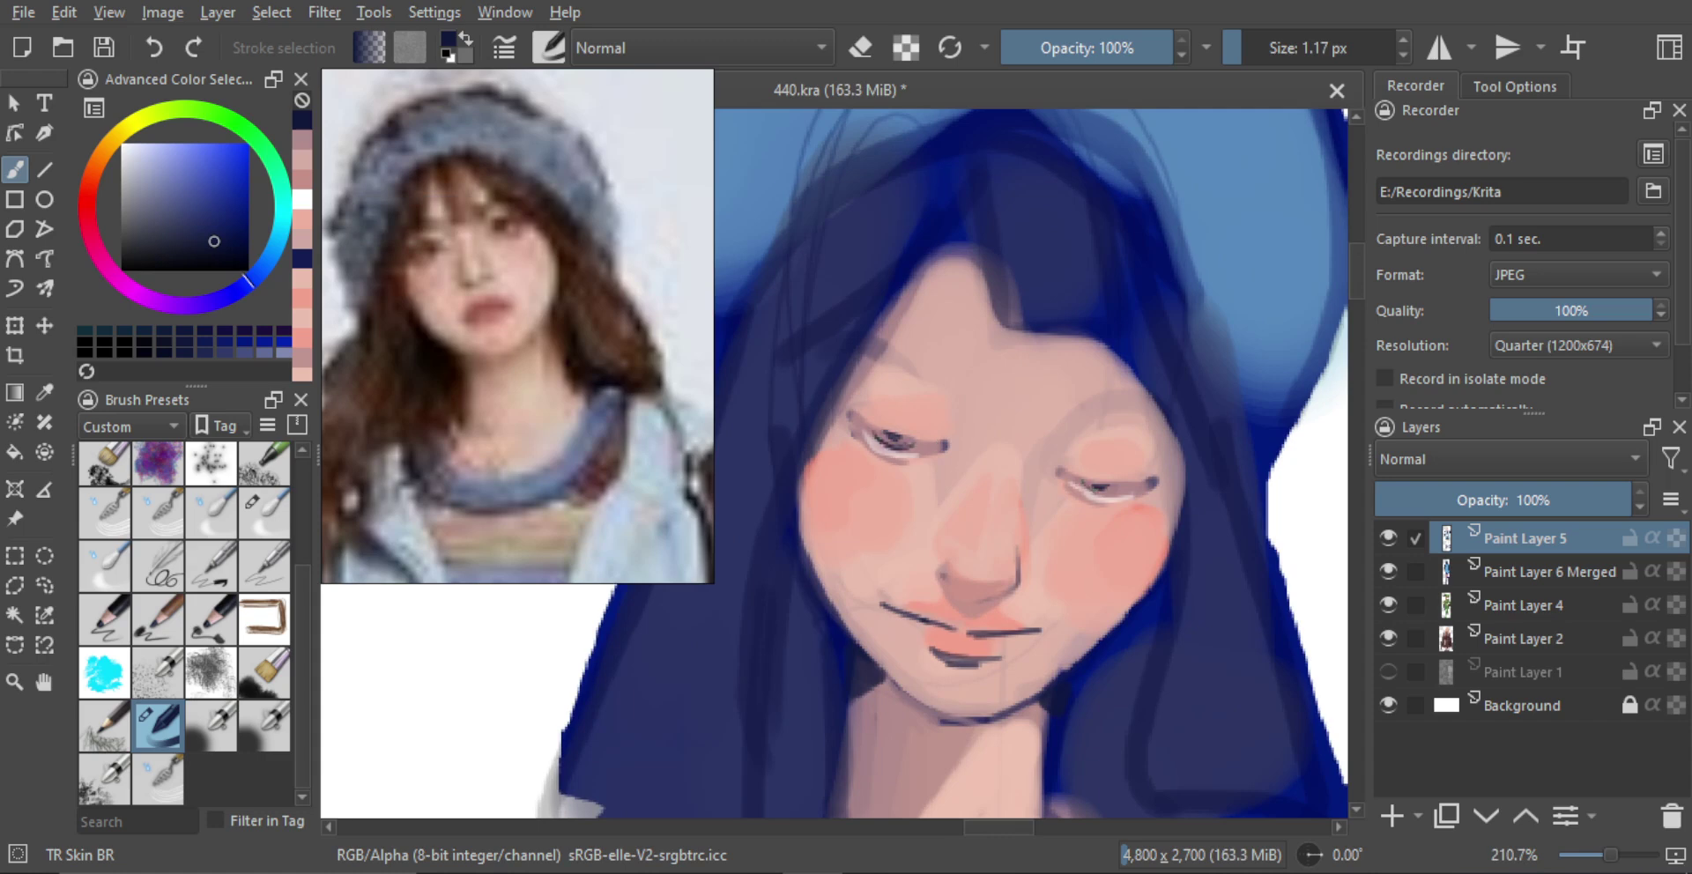
Rework and darken both irises in navy with a brush of about 3.4 px
{"action": "key", "text": "bracketleft"}
{"action": "key", "text": "ctrl+z"}
{"action": "left_click_drag", "start_coordinate": [1093, 492], "coordinate": [1108, 494], "text": "shift"}
{"action": "key", "text": "ctrl+z"}
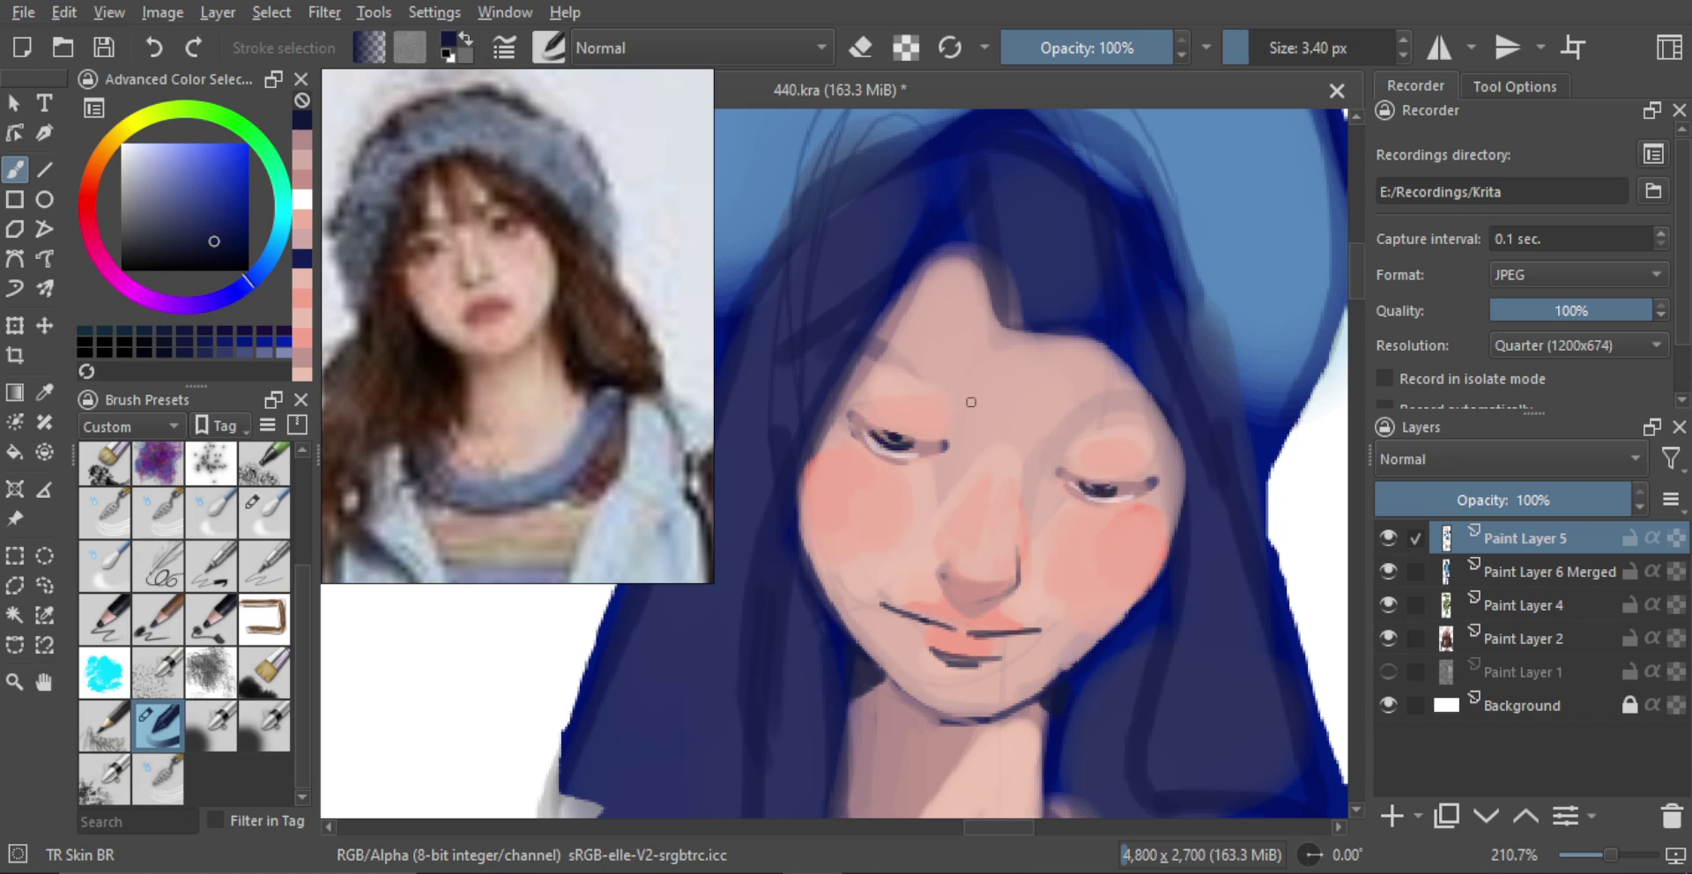
Mirror the canvas view and draw thick navy upper lash lines on both eyes with the 3.4 px brush, undoing stray strokes
{"action": "mouse_move", "coordinate": [846, 420]}
{"action": "left_mouse_down"}
{"action": "mouse_move", "coordinate": [939, 445]}
{"action": "mouse_move", "coordinate": [848, 405]}
{"action": "left_mouse_up"}
{"action": "mouse_move", "coordinate": [1076, 479]}
{"action": "left_mouse_down"}
{"action": "mouse_move", "coordinate": [1160, 483]}
{"action": "mouse_move", "coordinate": [1068, 476]}
{"action": "left_mouse_up"}
{"action": "key", "text": "m"}
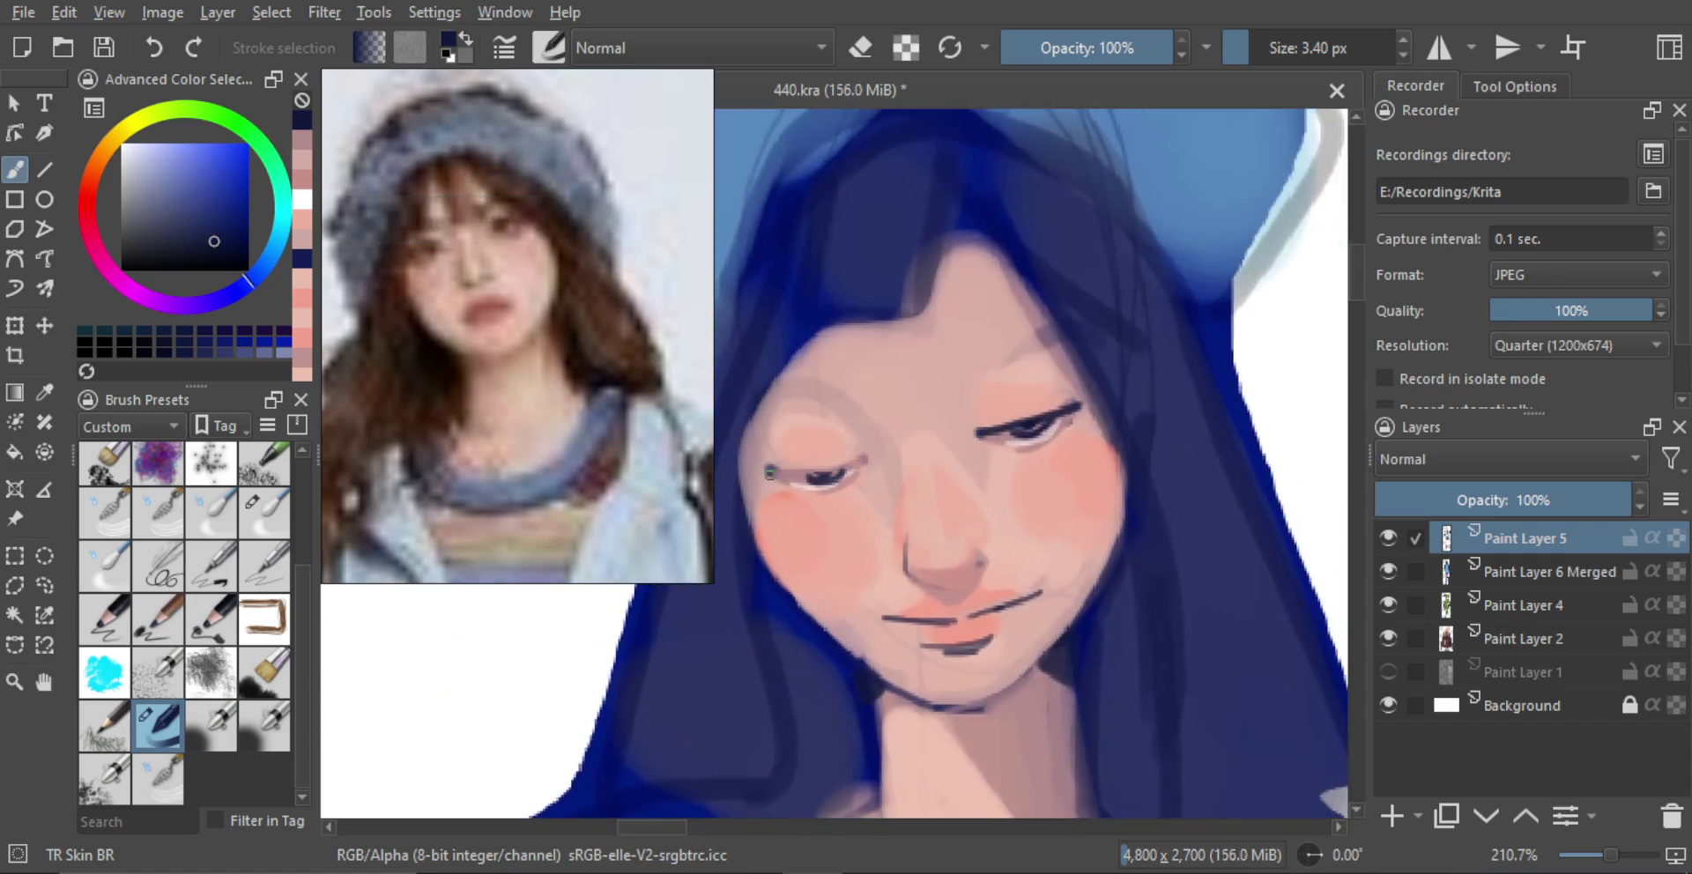
{"action": "left_click_drag", "start_coordinate": [770, 473], "coordinate": [856, 456]}
{"action": "key", "text": "ctrl+z"}
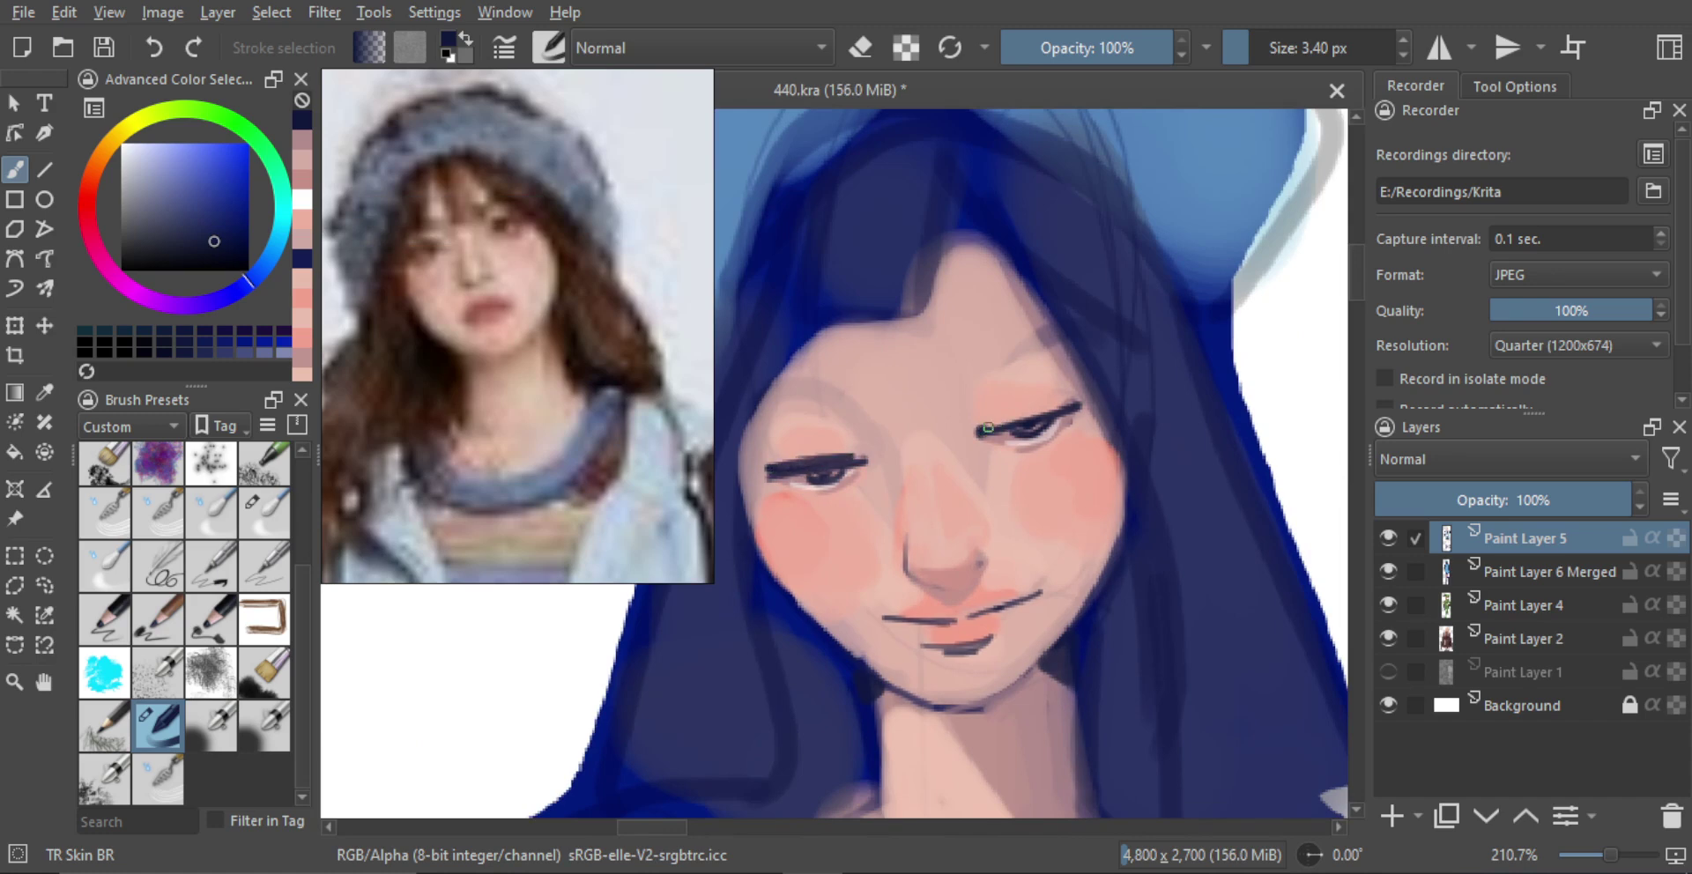
{"action": "left_click_drag", "start_coordinate": [988, 428], "coordinate": [1058, 399]}
{"action": "key", "text": "ctrl+z"}
{"action": "left_click_drag", "start_coordinate": [976, 431], "coordinate": [1101, 401]}
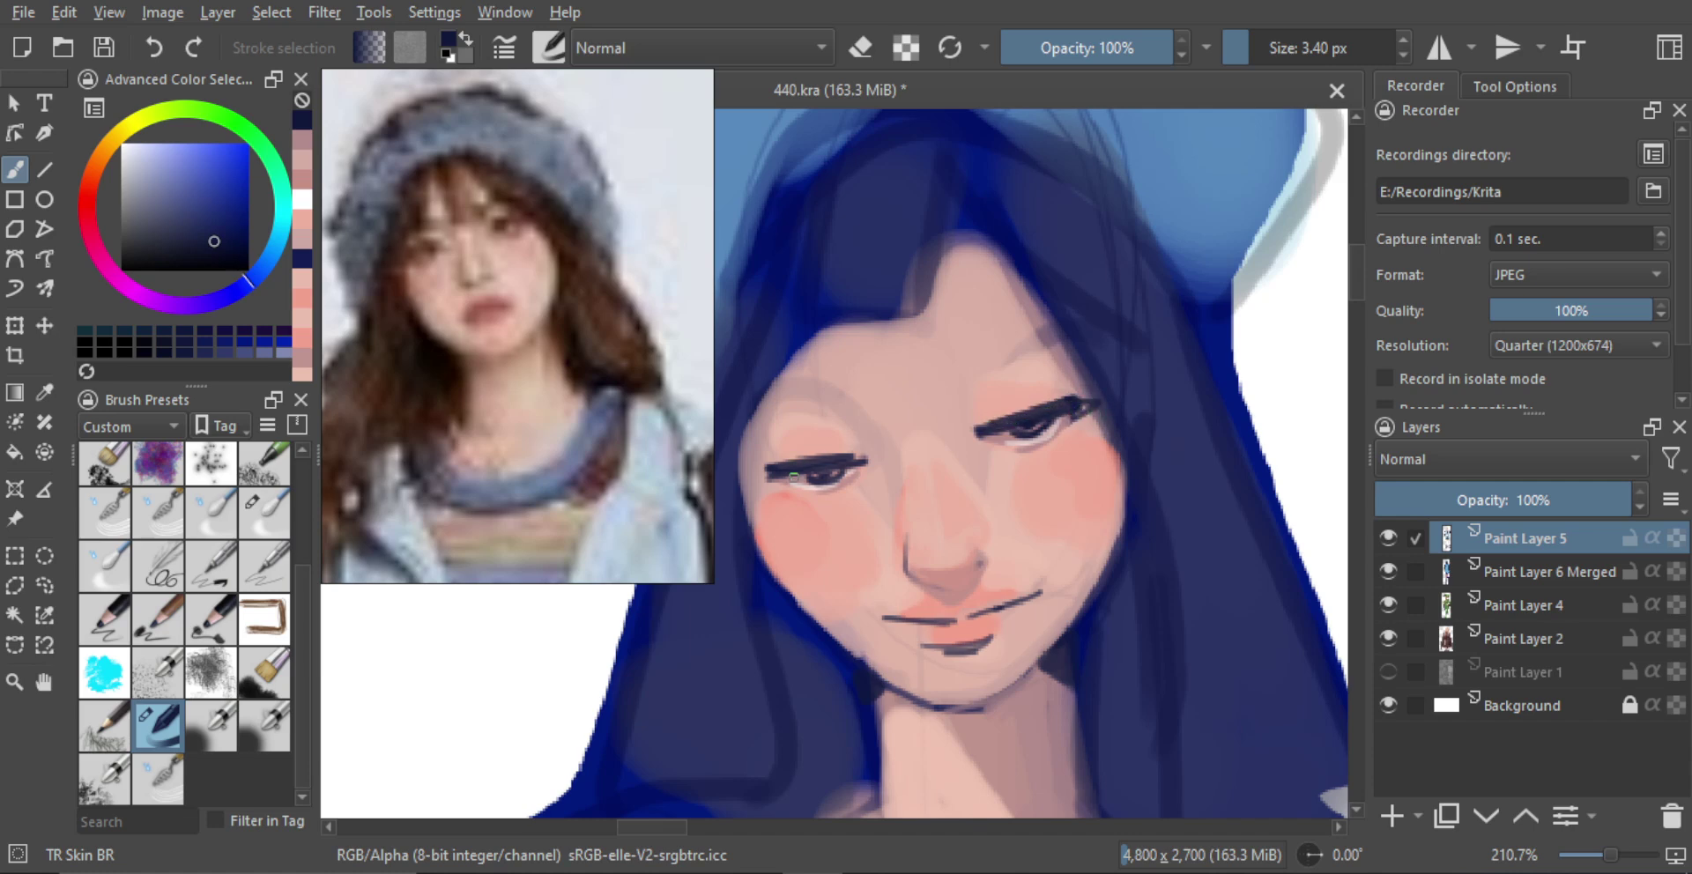
Touch up the area beneath the left eye's lash line with sampled pale pinks, using a brush of about 2.5 px
{"action": "key", "text": "bracketleft"}
{"action": "left_click", "coordinate": [856, 514], "text": "ctrl"}
{"action": "key", "text": "bracketleft"}
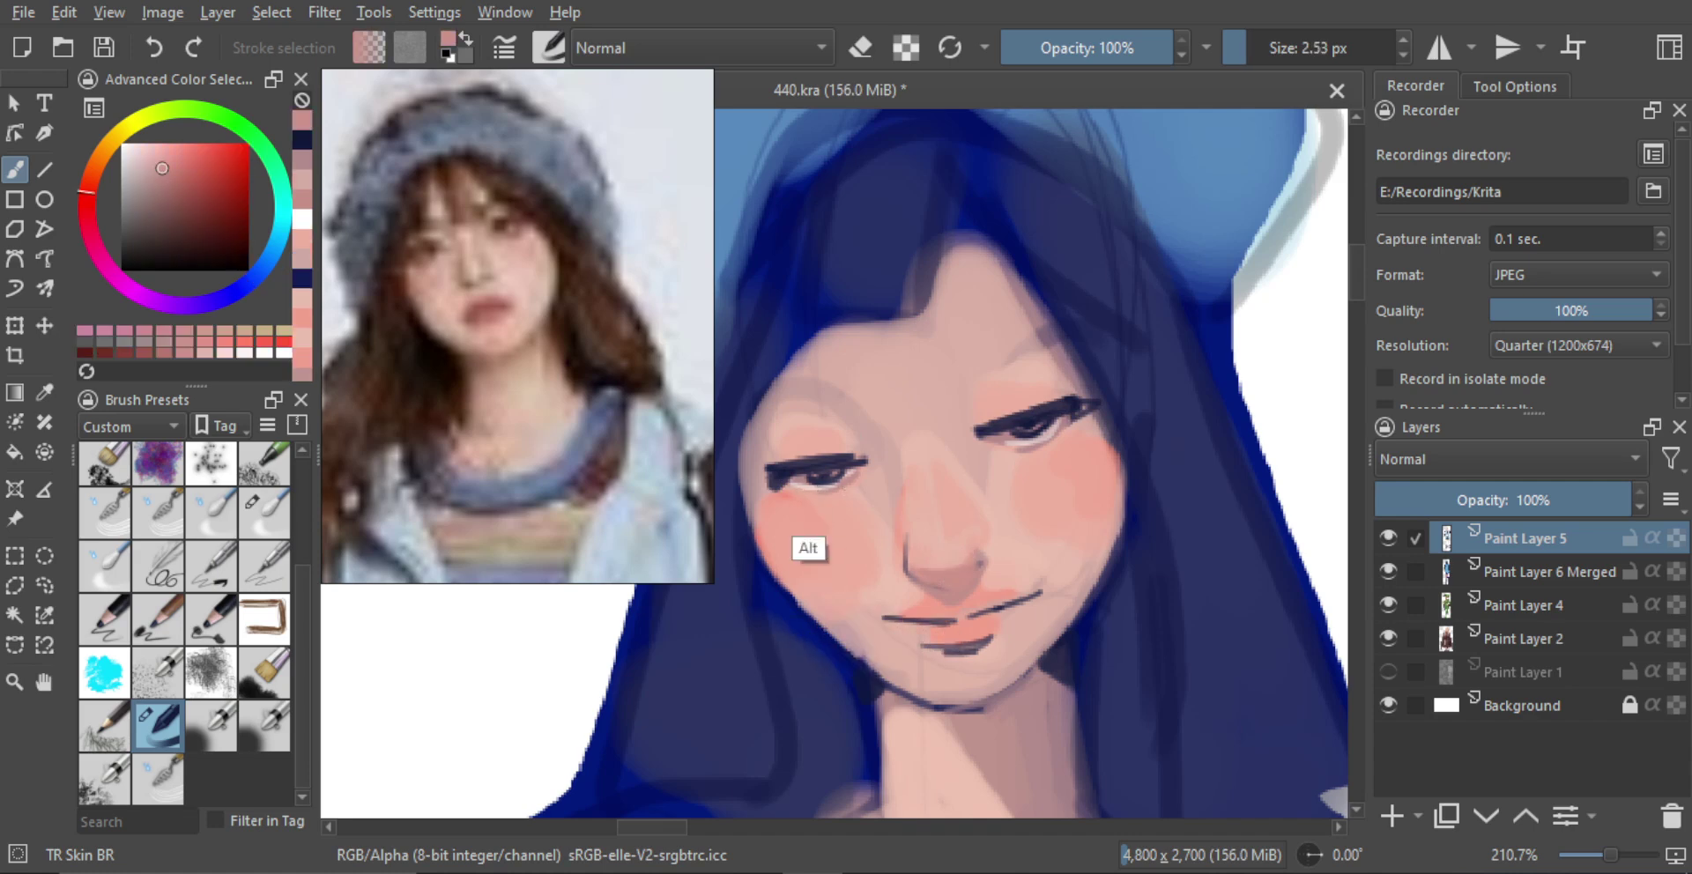
{"action": "left_click", "coordinate": [808, 485], "text": "alt"}
{"action": "left_click_drag", "start_coordinate": [810, 486], "coordinate": [797, 484]}
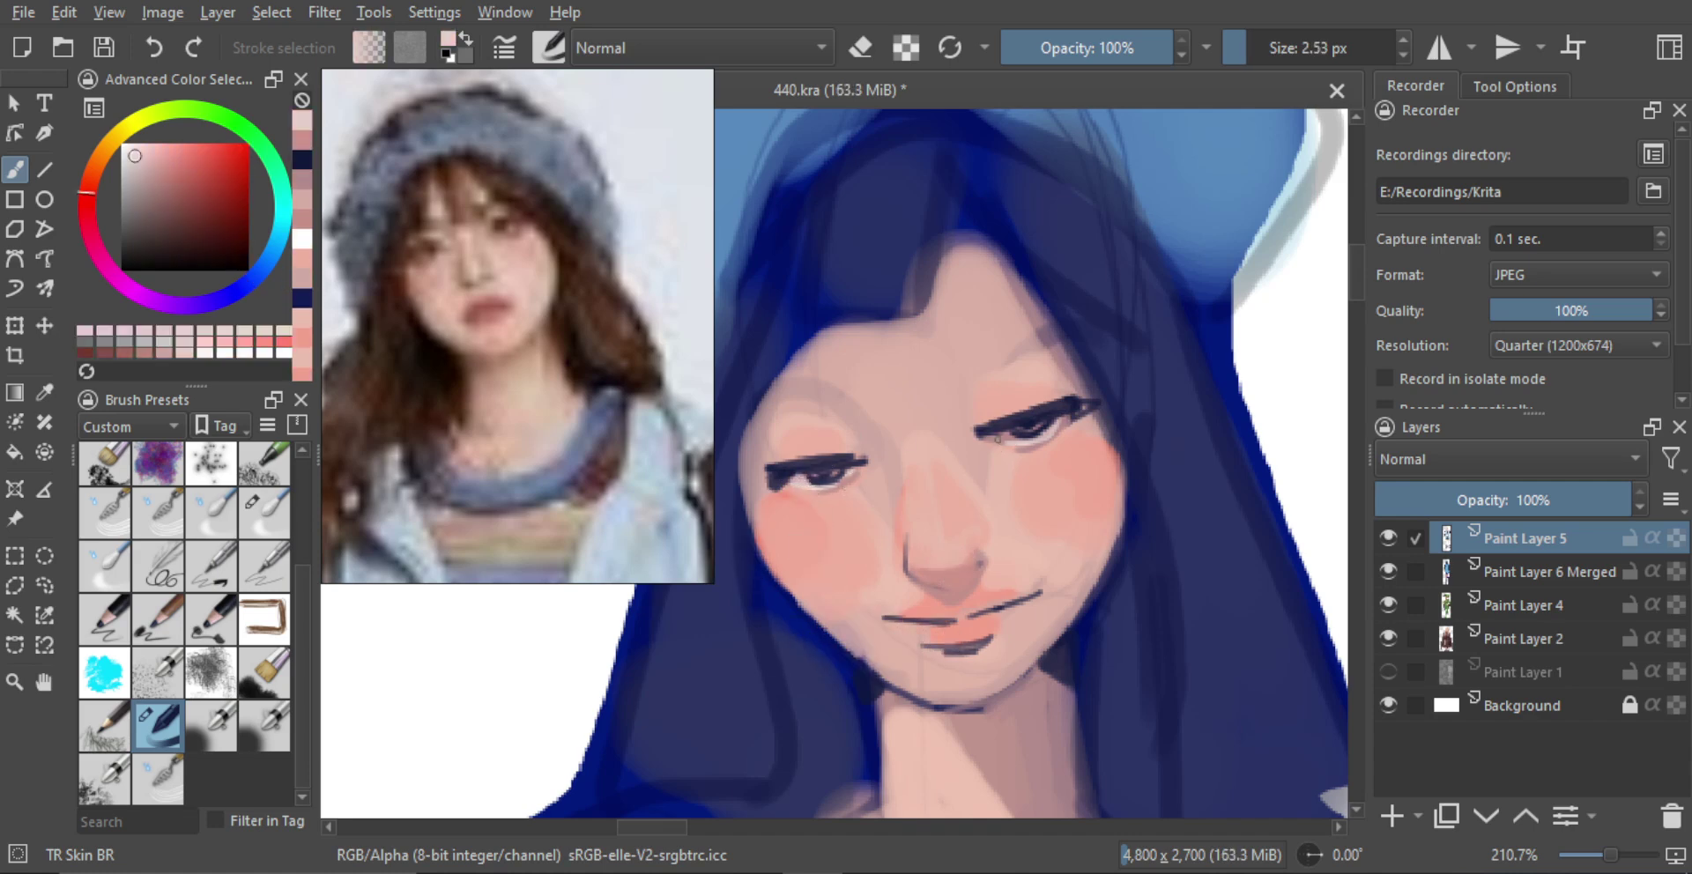
Shade beneath both eyes in a sampled dusty pink with a brush of about 5 px, and turn off the mirrored canvas view
{"action": "left_click", "coordinate": [960, 569], "text": "ctrl"}
{"action": "key", "text": "bracketleft"}
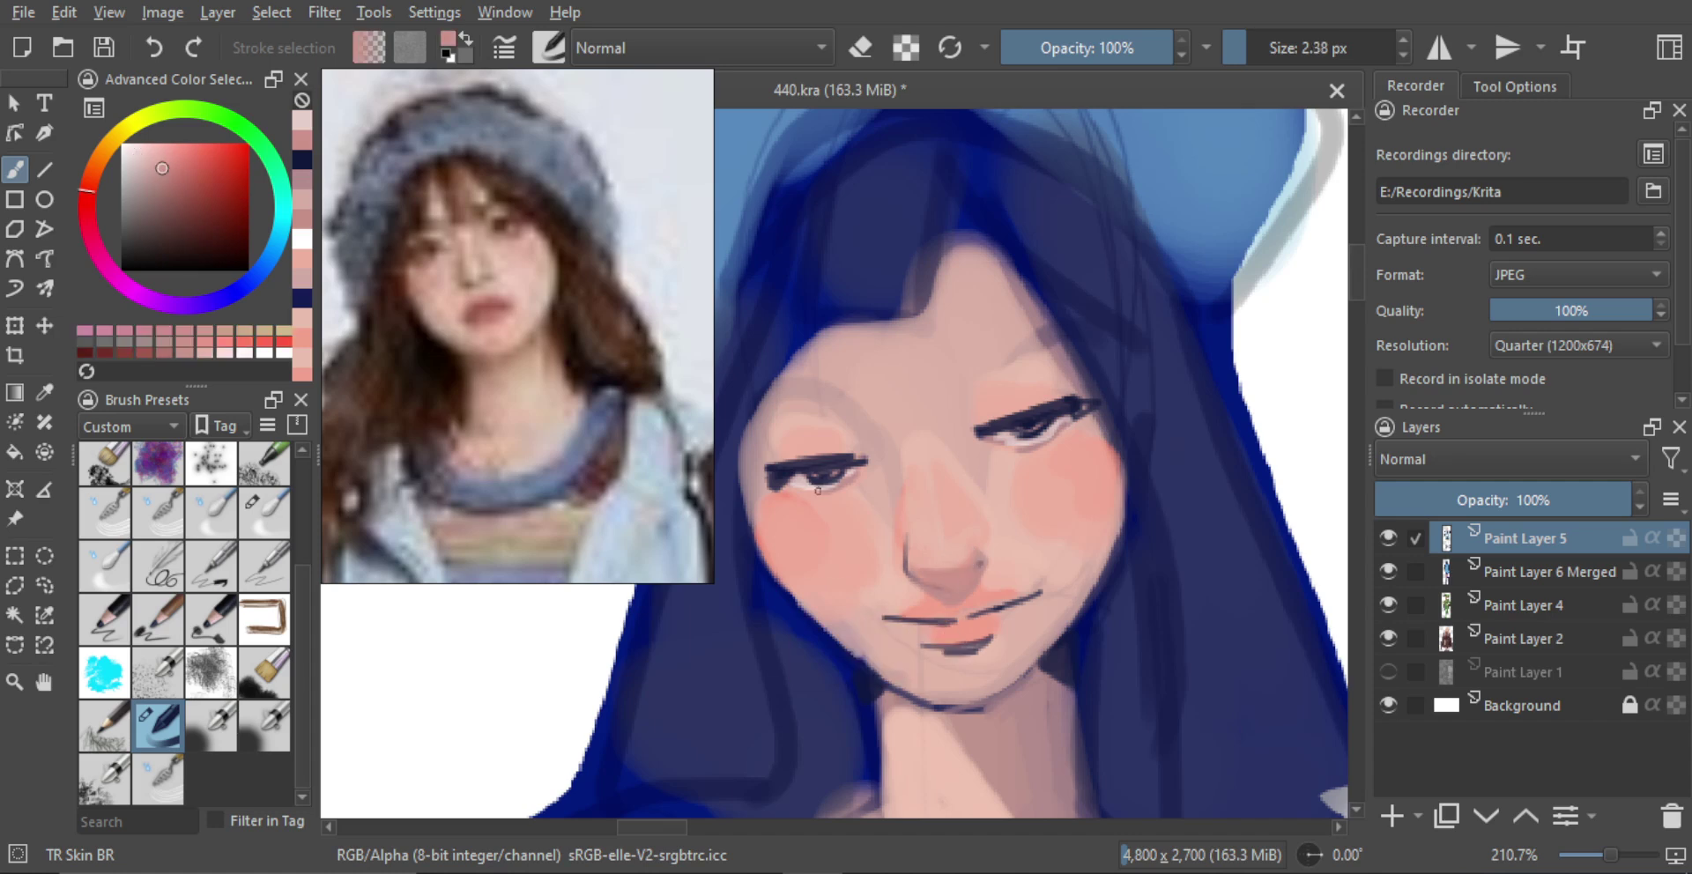
{"action": "mouse_move", "coordinate": [845, 500]}
{"action": "left_mouse_down"}
{"action": "mouse_move", "coordinate": [802, 491]}
{"action": "mouse_move", "coordinate": [827, 522]}
{"action": "left_mouse_up"}
{"action": "mouse_move", "coordinate": [857, 494]}
{"action": "left_mouse_down"}
{"action": "mouse_move", "coordinate": [818, 504]}
{"action": "mouse_move", "coordinate": [844, 504]}
{"action": "left_mouse_up"}
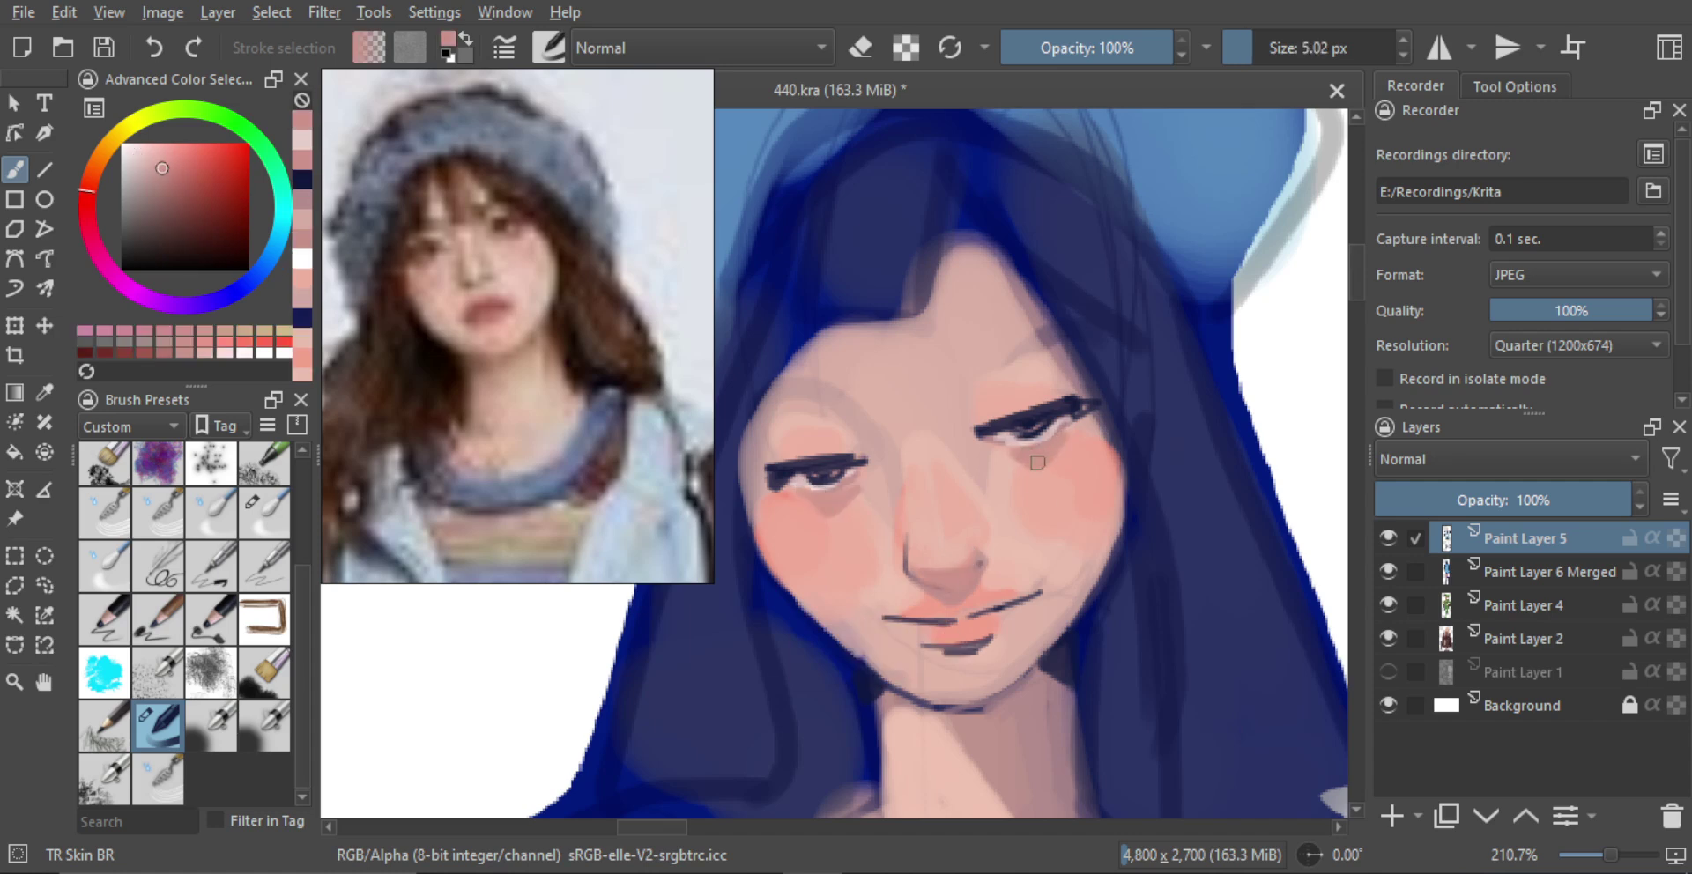
{"action": "scroll", "coordinate": [1044, 509], "scroll_direction": "down", "scroll_amount": 5}
{"action": "left_click_drag", "start_coordinate": [1044, 510], "coordinate": [987, 491]}
{"action": "scroll", "coordinate": [994, 476], "scroll_direction": "up", "scroll_amount": 1}
{"action": "key", "text": "m"}
{"action": "left_click_drag", "start_coordinate": [841, 414], "coordinate": [1020, 409]}
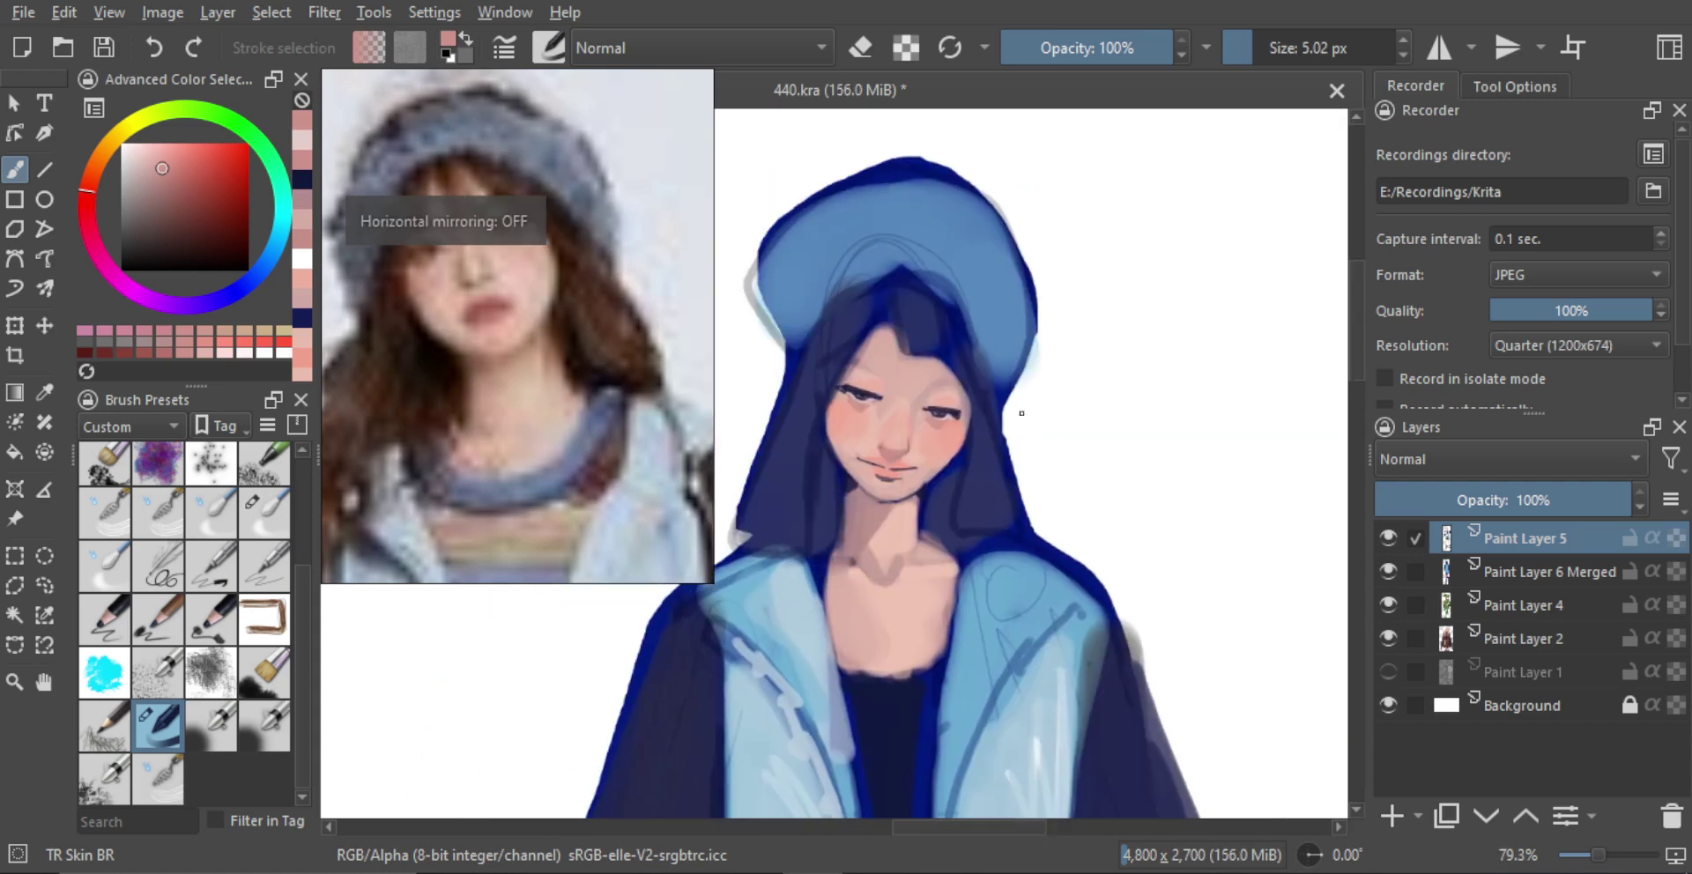
Draw both eyebrows in sampled dark blue with a brush of about 3 px, undoing a stray stroke, and review the whole figure
{"action": "scroll", "coordinate": [922, 369], "scroll_direction": "up", "scroll_amount": 3}
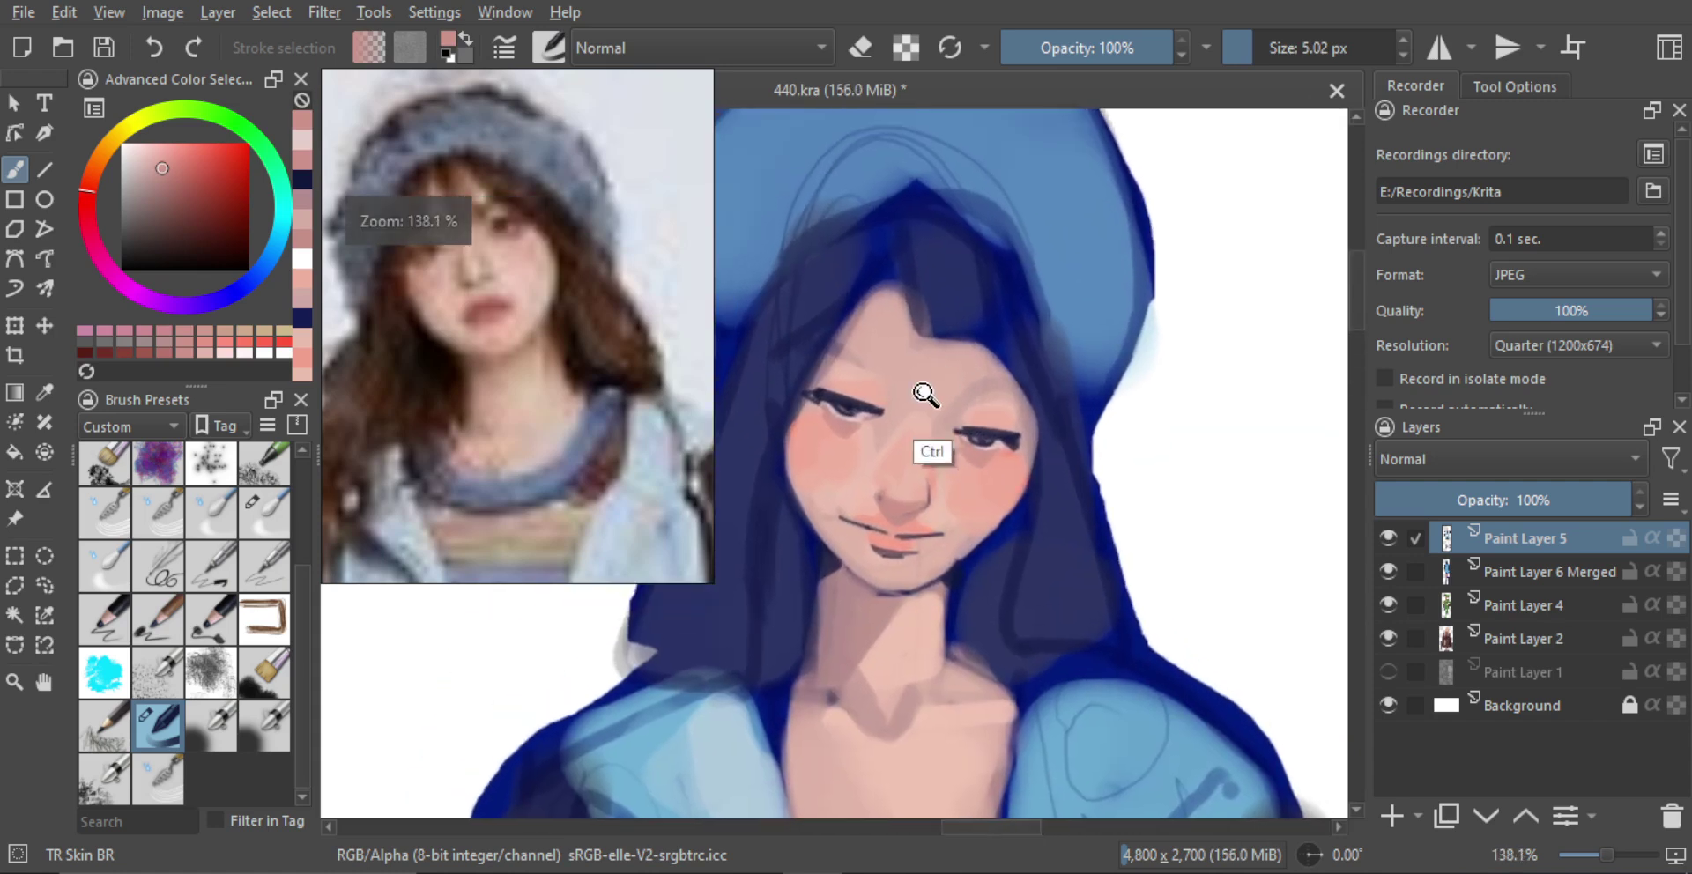
{"action": "left_click", "coordinate": [1004, 303], "text": "alt"}
{"action": "mouse_move", "coordinate": [1004, 302]}
{"action": "left_mouse_down", "text": "shift"}
{"action": "mouse_move", "coordinate": [907, 331]}
{"action": "mouse_move", "coordinate": [884, 360]}
{"action": "mouse_move", "coordinate": [905, 363]}
{"action": "left_mouse_up", "text": "shift"}
{"action": "key", "text": "ctrl+z"}
{"action": "left_click_drag", "start_coordinate": [834, 330], "coordinate": [870, 341]}
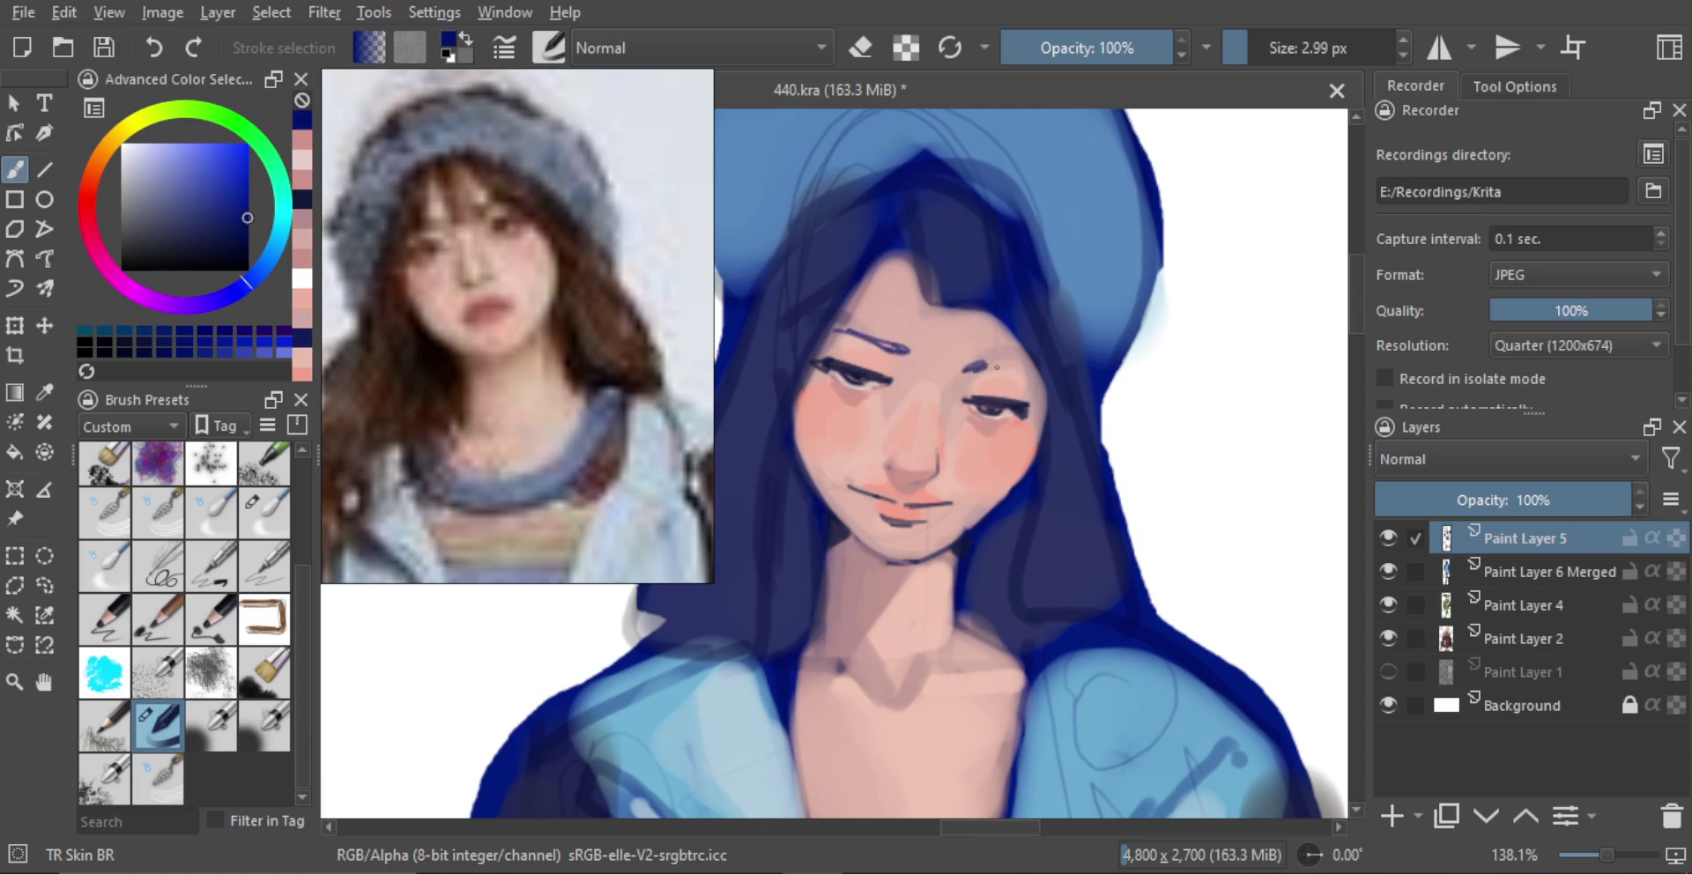
{"action": "scroll", "coordinate": [986, 351], "scroll_direction": "down", "scroll_amount": 4}
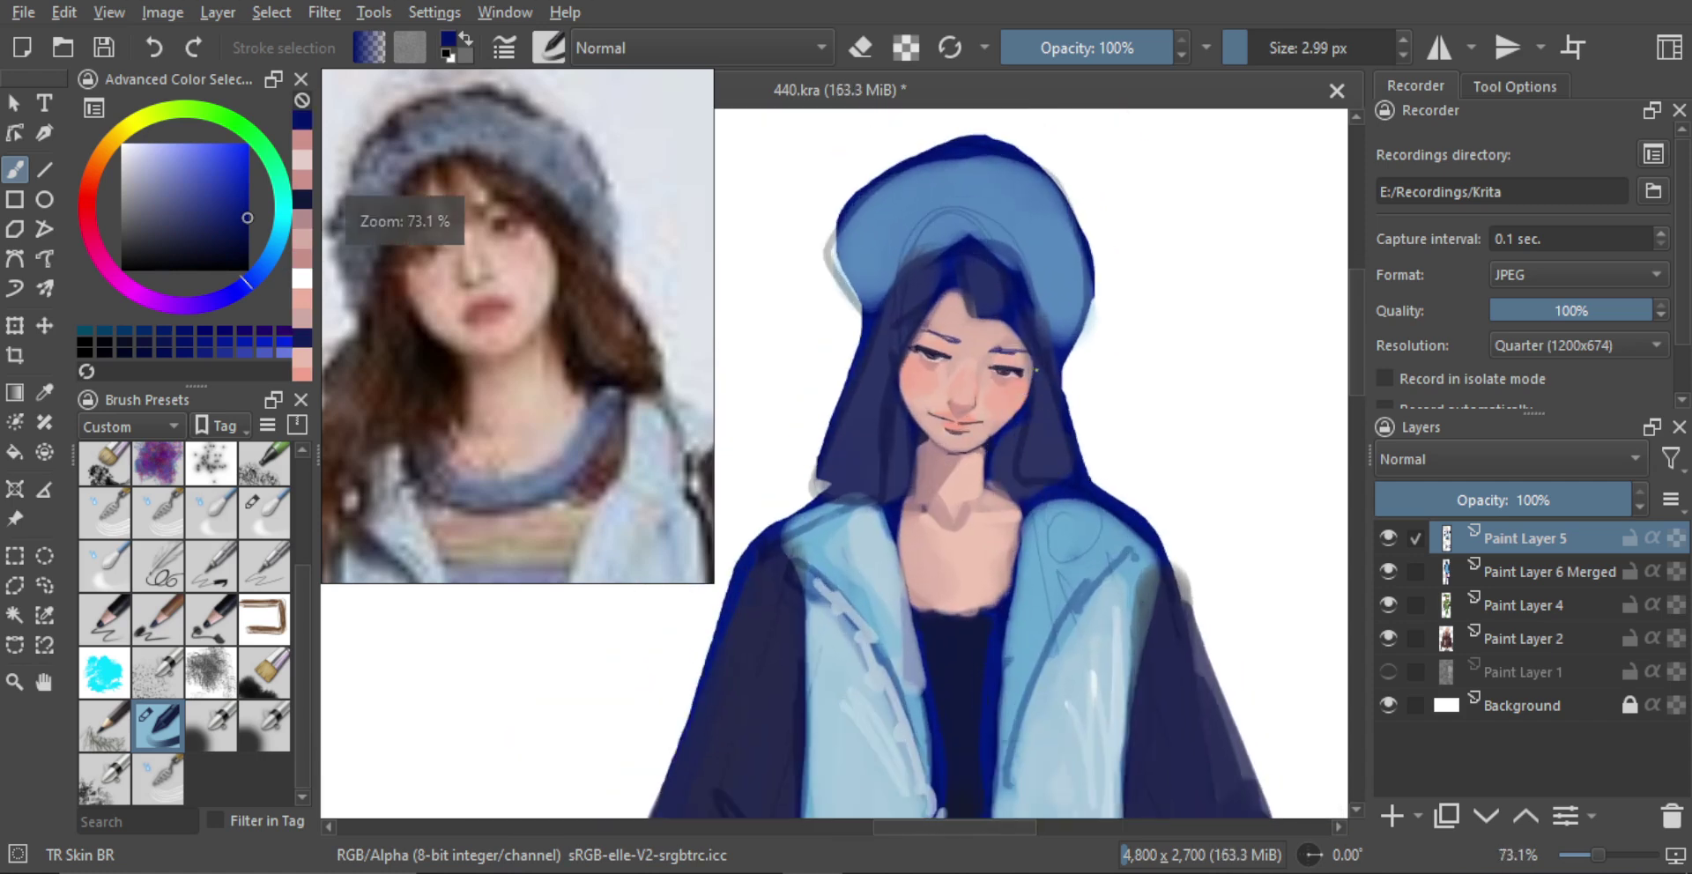
{"action": "scroll", "coordinate": [985, 299], "scroll_direction": "down", "scroll_amount": 8}
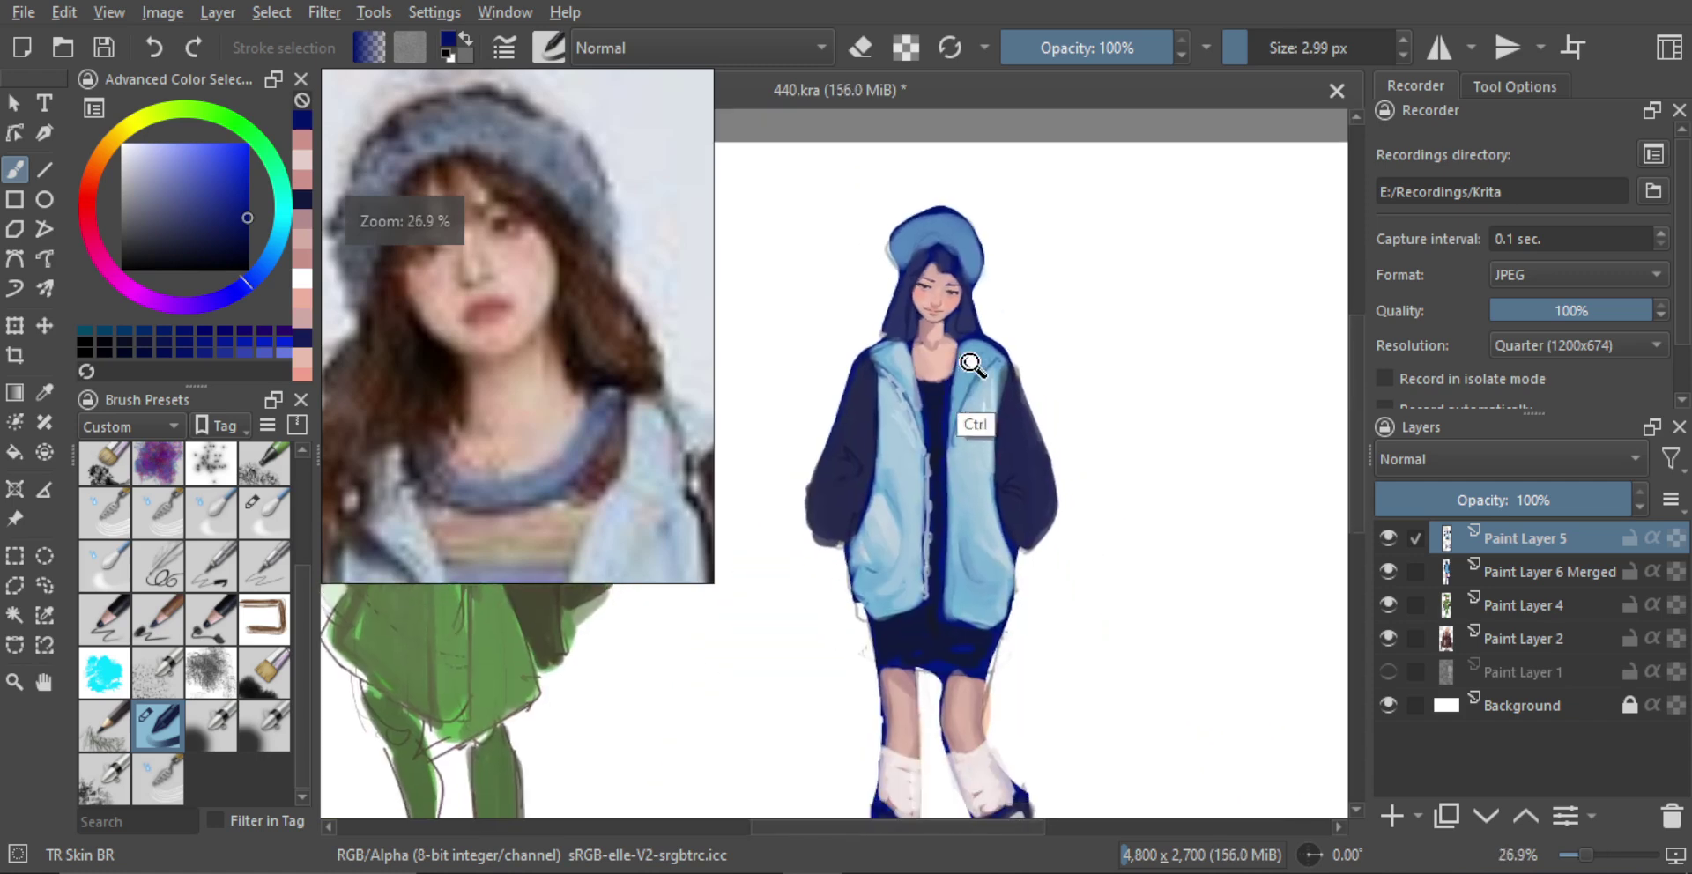
{"action": "scroll", "coordinate": [981, 377], "scroll_direction": "up", "scroll_amount": 11}
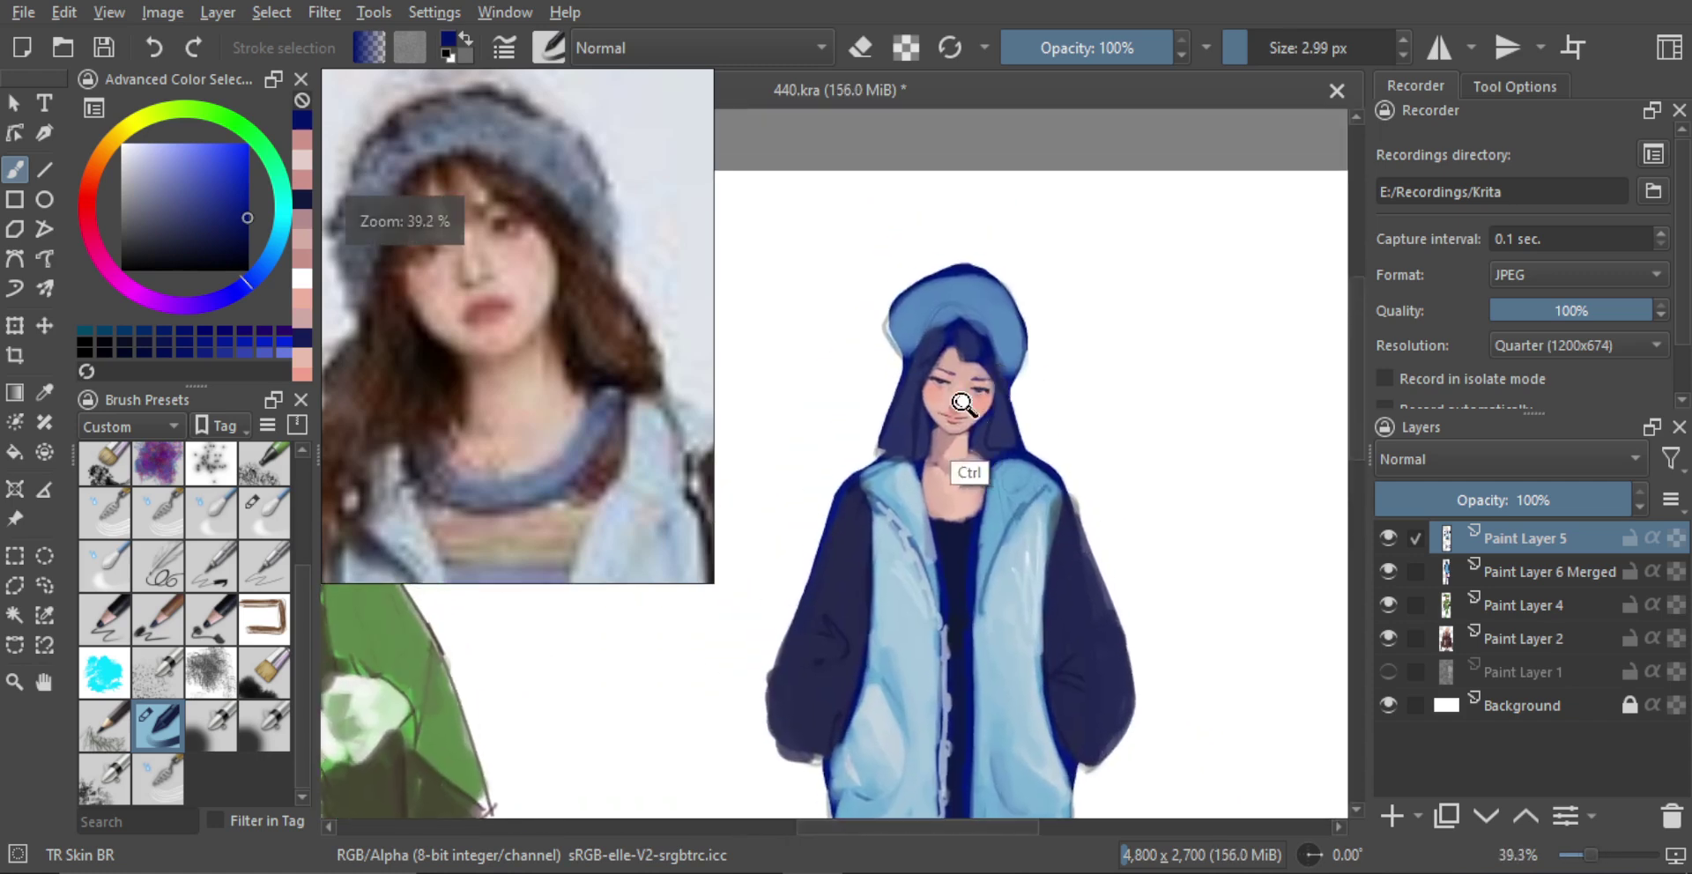
{"action": "scroll", "coordinate": [981, 377], "scroll_direction": "up", "scroll_amount": 1}
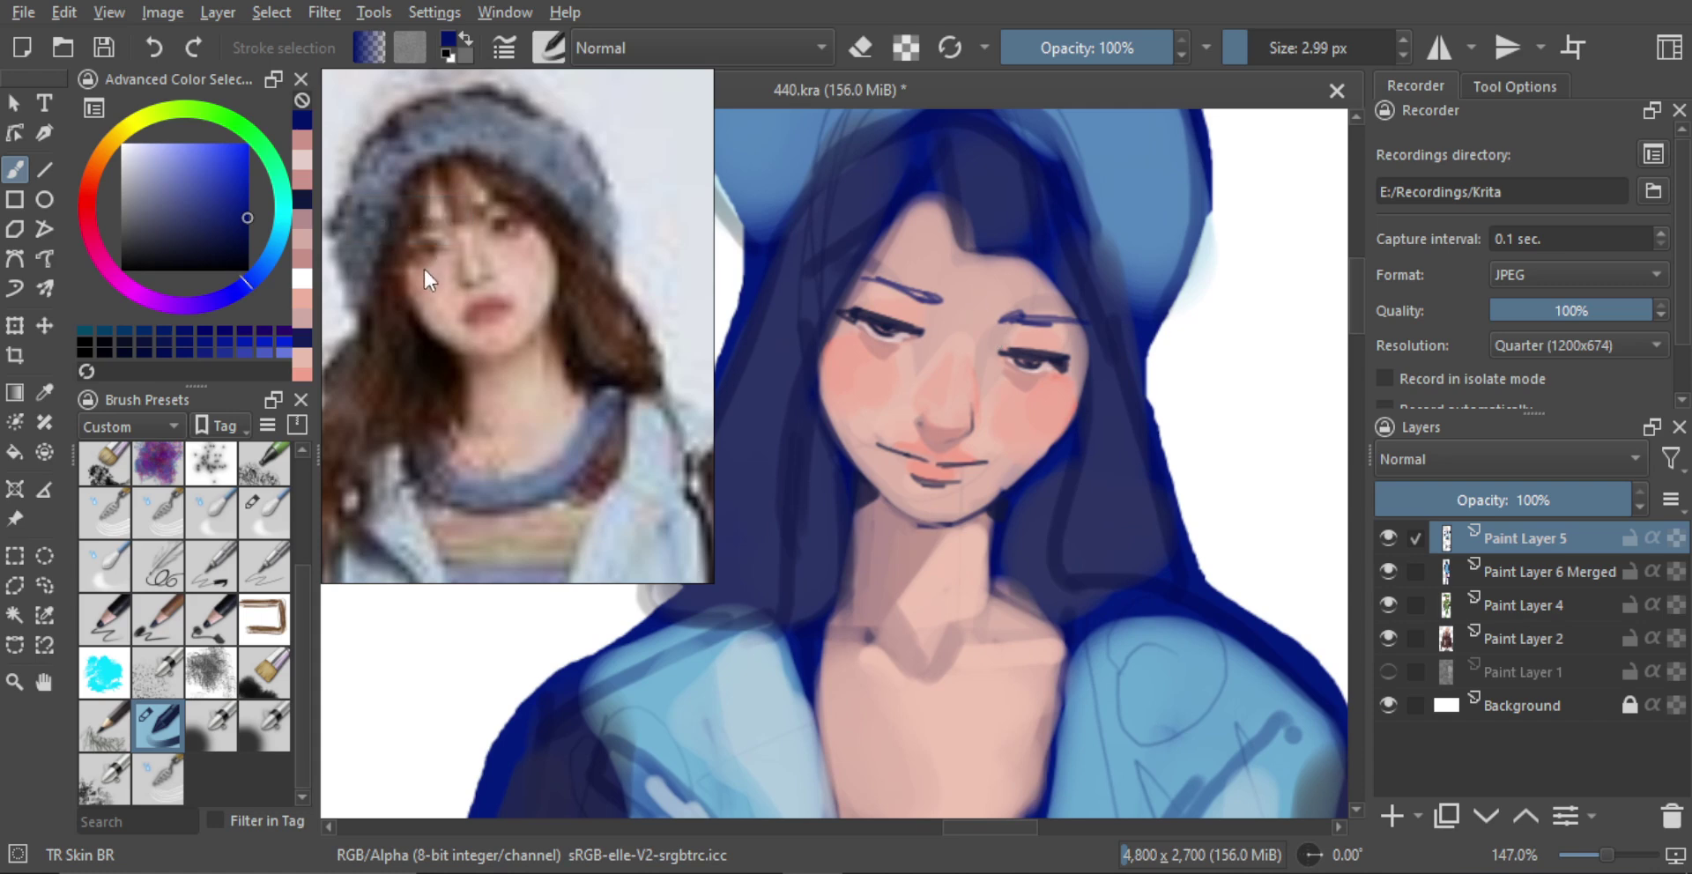
Paint the upper and lower lips in bright red with a brush of about 2.6 px, undoing an unwanted stroke
{"action": "left_click", "coordinate": [87, 191]}
{"action": "left_click_drag", "start_coordinate": [217, 179], "coordinate": [201, 168]}
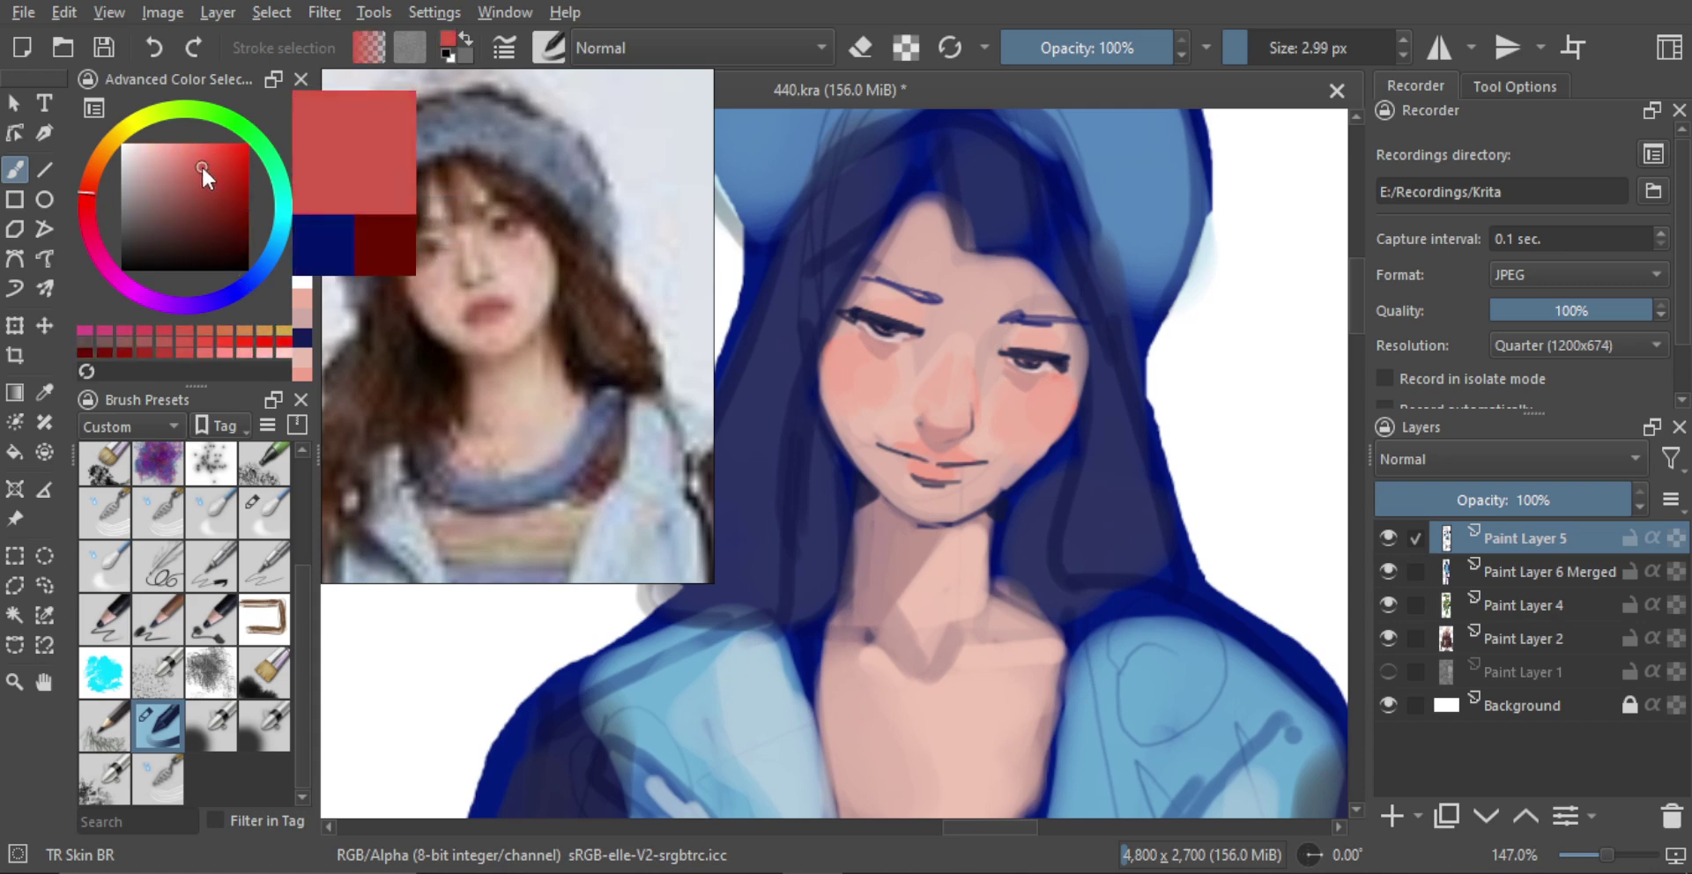
{"action": "left_click", "coordinate": [214, 160]}
{"action": "left_click", "coordinate": [218, 159]}
{"action": "scroll", "coordinate": [887, 415], "scroll_direction": "up", "scroll_amount": 2}
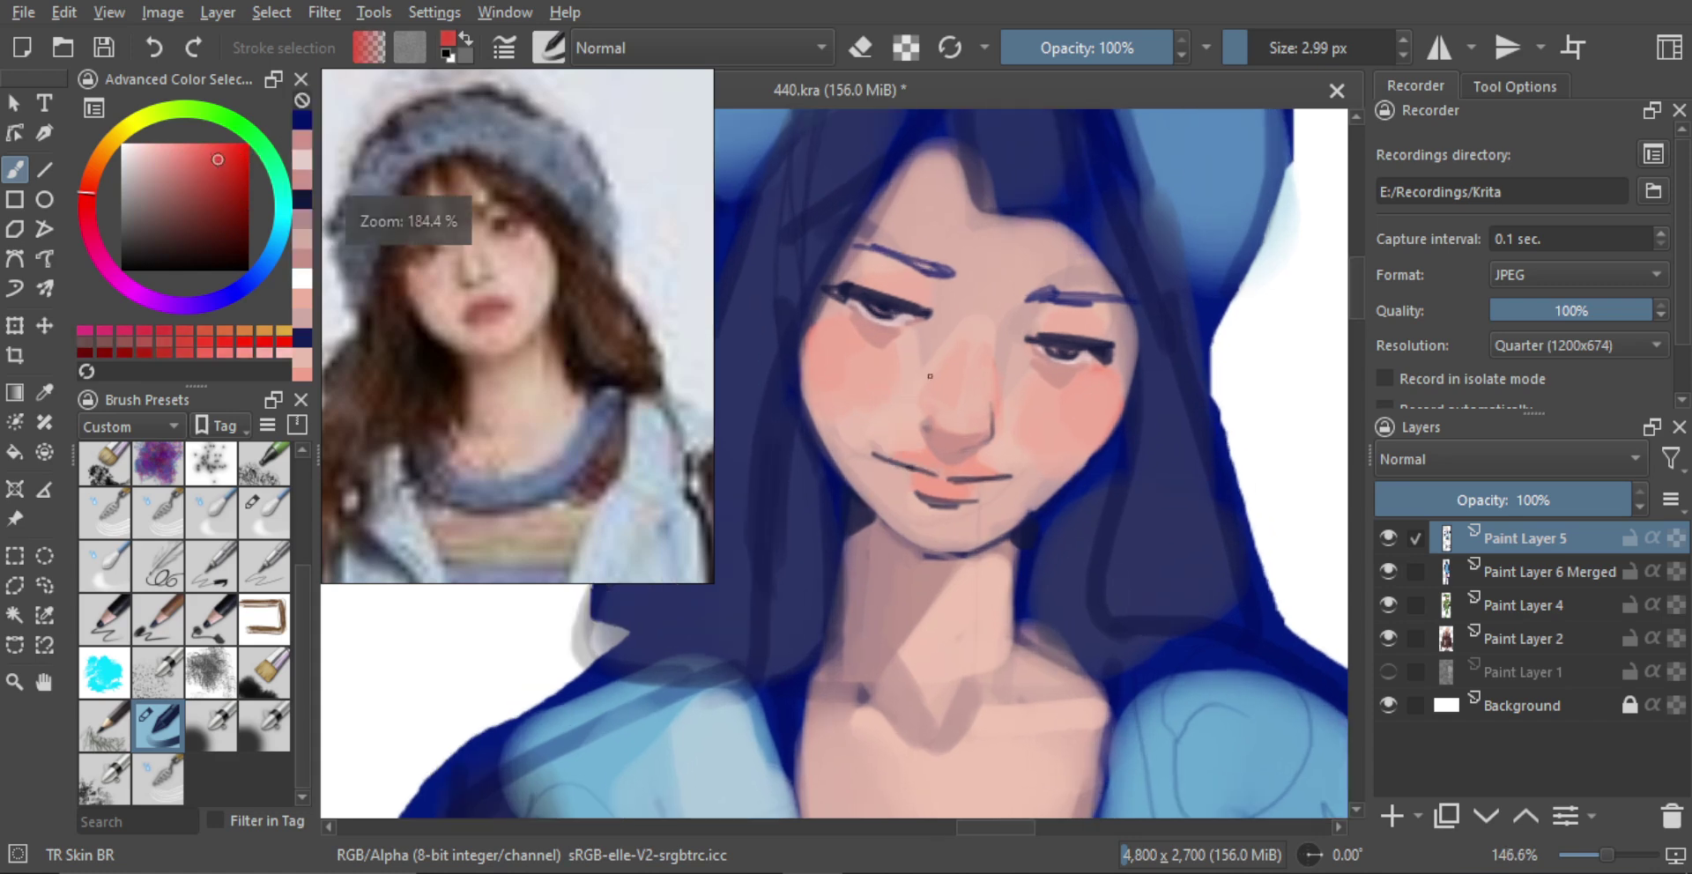
{"action": "left_click_drag", "start_coordinate": [933, 499], "coordinate": [937, 466]}
{"action": "key", "text": "ctrl+z"}
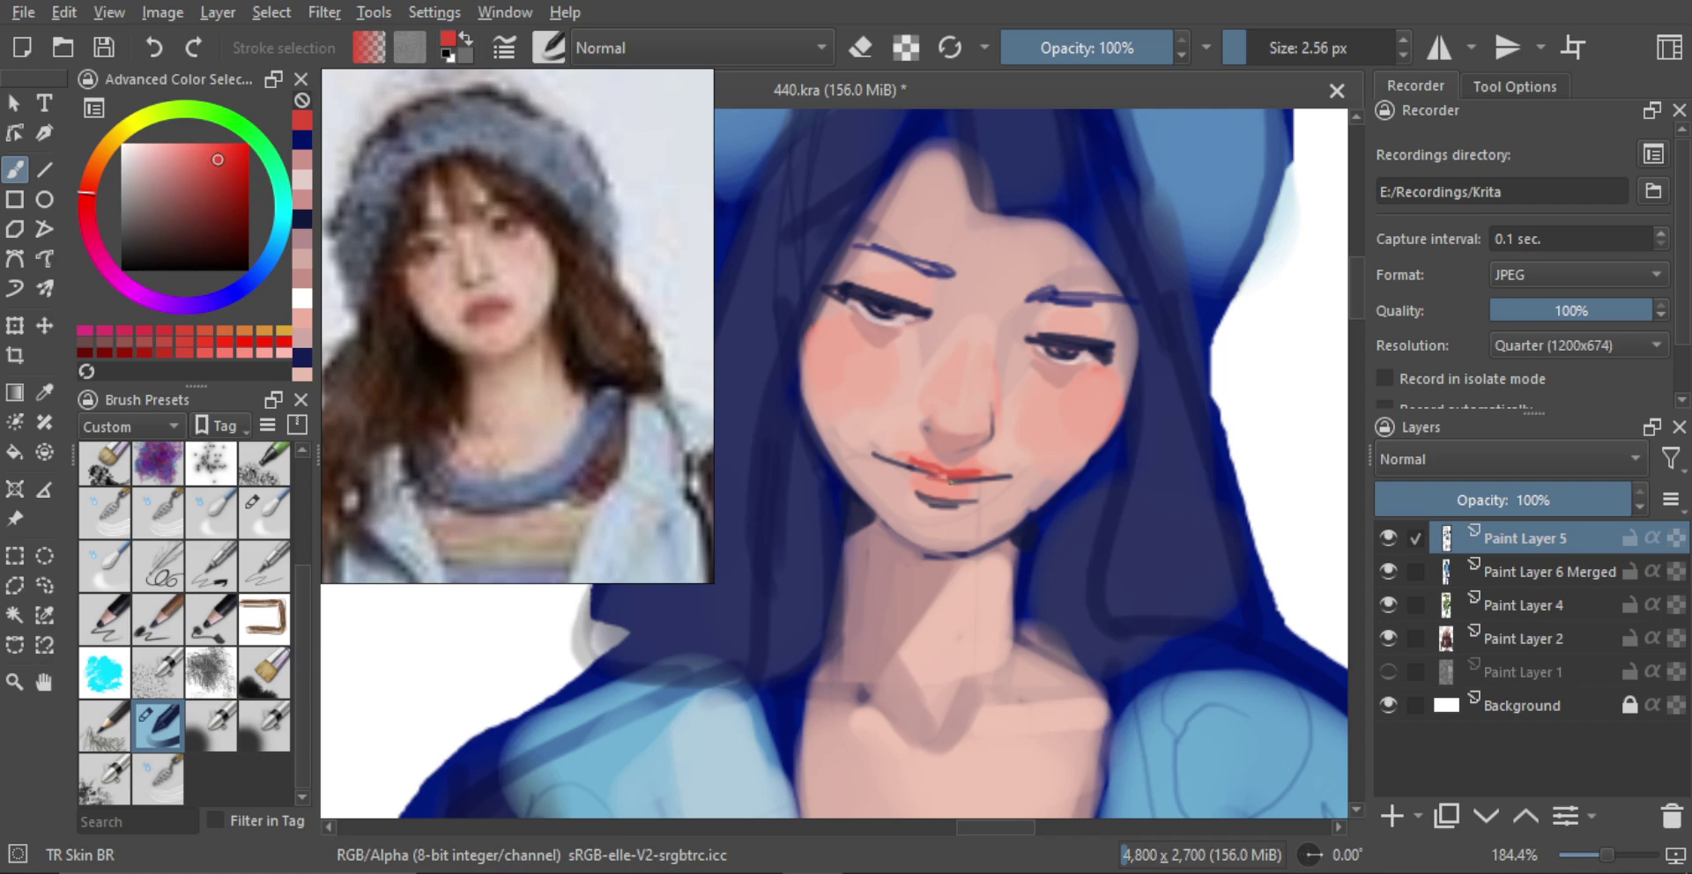
{"action": "left_click_drag", "start_coordinate": [955, 484], "coordinate": [928, 489]}
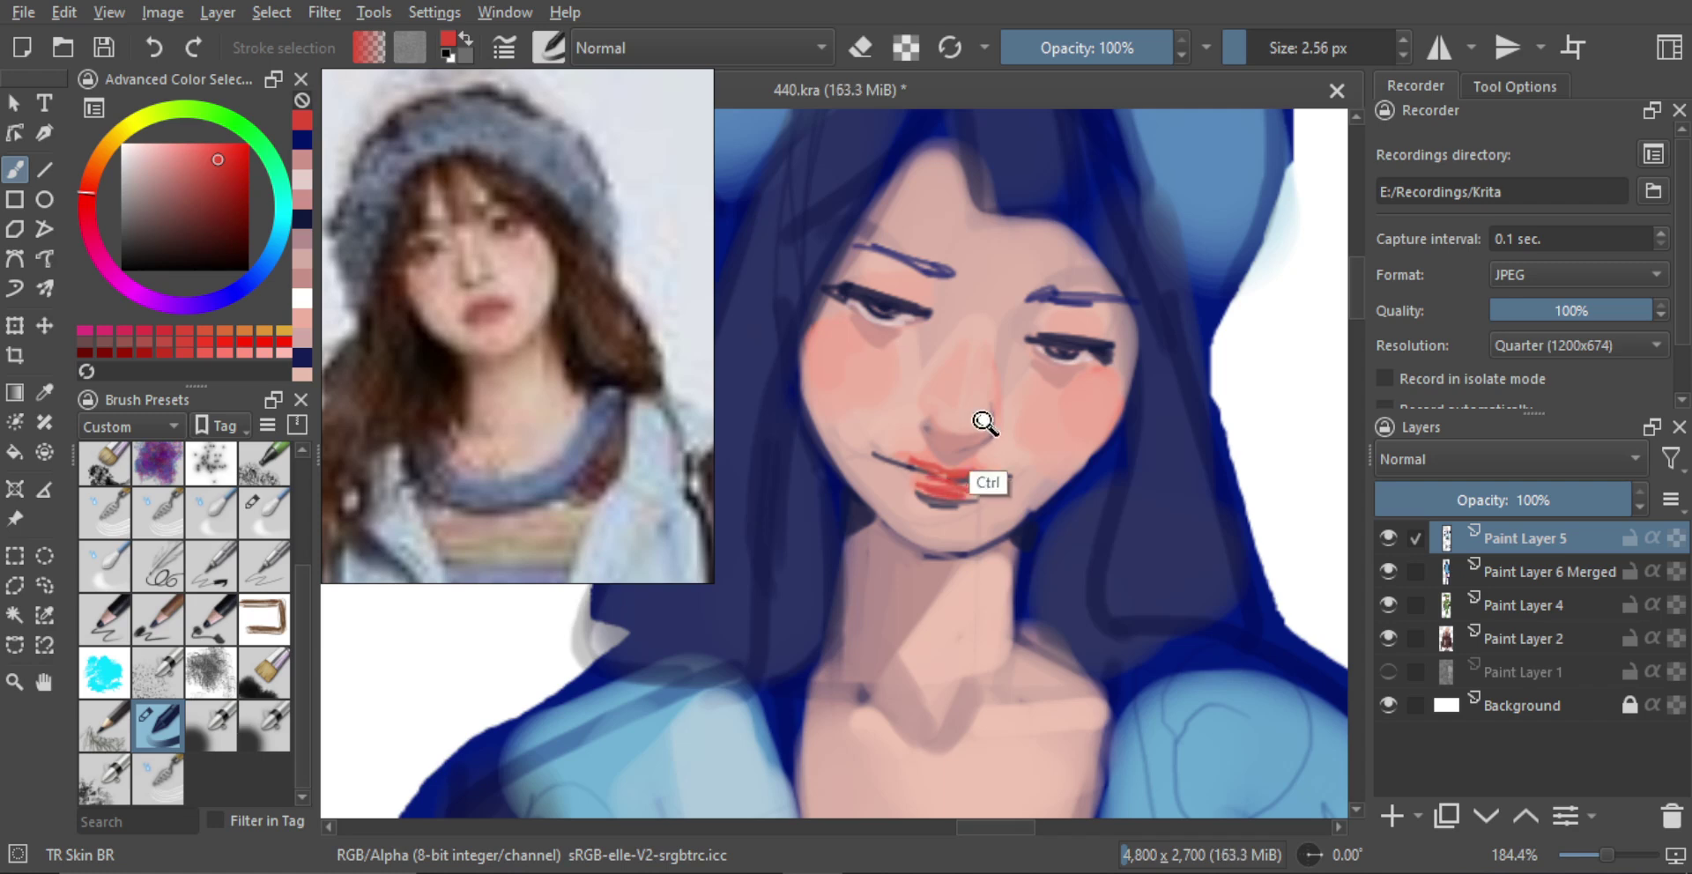
Add short red hatch strokes on the cheeks below the outer corners of both eyes, using a brush of about 2.3 px
{"action": "scroll", "coordinate": [974, 414], "scroll_direction": "down", "scroll_amount": 4}
{"action": "mouse_move", "coordinate": [896, 403]}
{"action": "left_mouse_down"}
{"action": "mouse_move", "coordinate": [898, 390]}
{"action": "mouse_move", "coordinate": [858, 416]}
{"action": "left_mouse_up"}
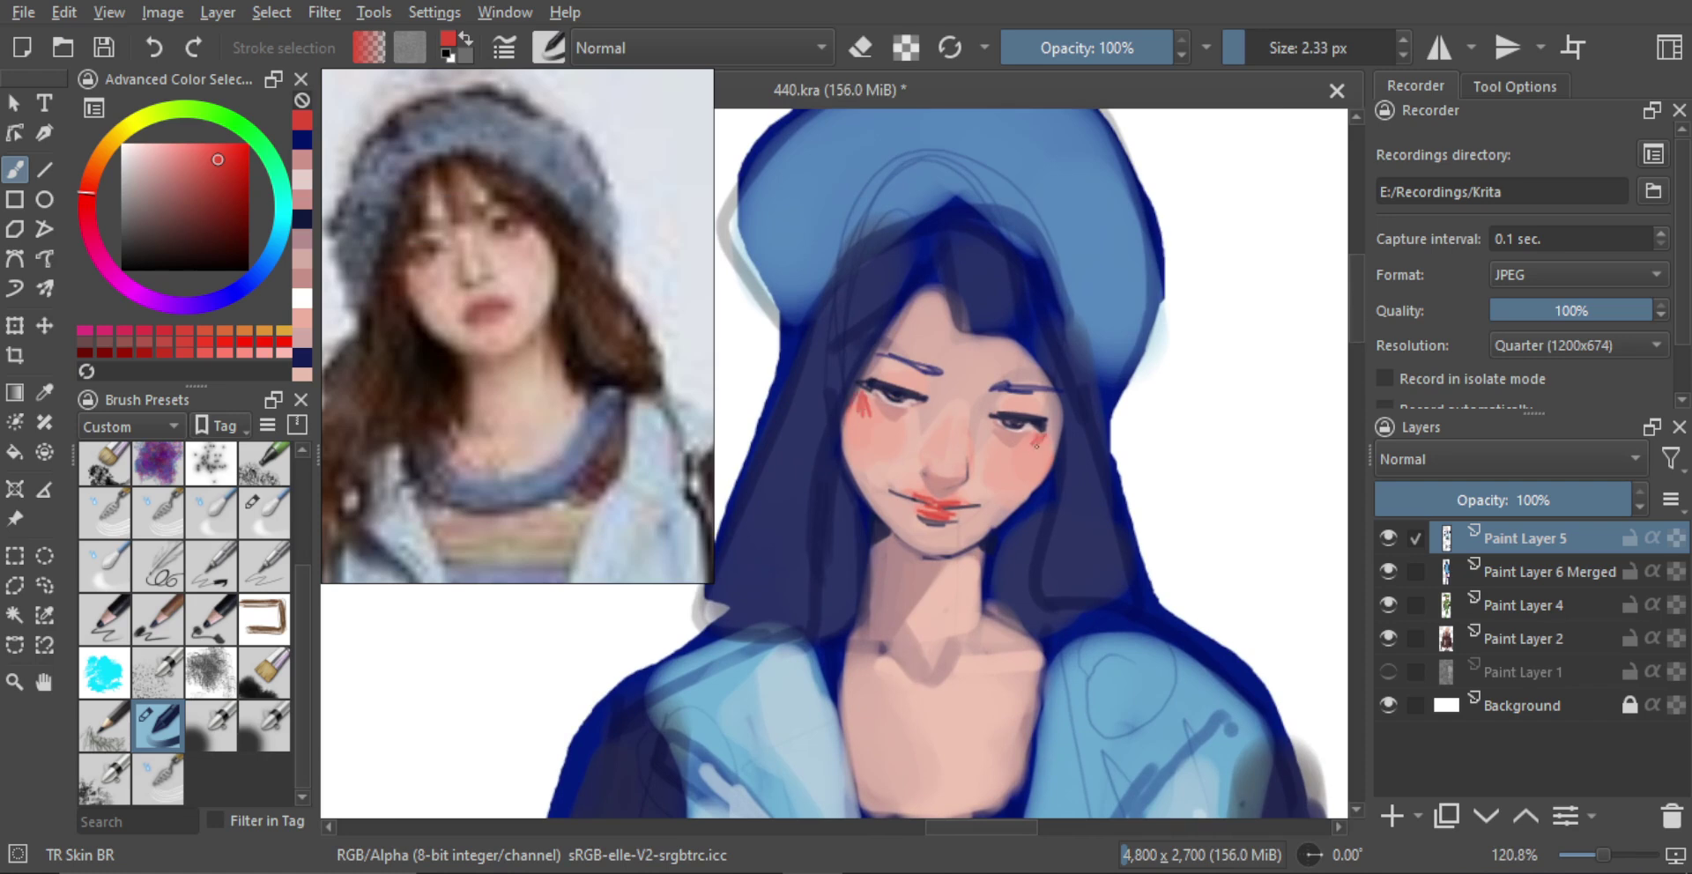
{"action": "left_click_drag", "start_coordinate": [970, 410], "coordinate": [934, 368]}
{"action": "scroll", "coordinate": [935, 368], "scroll_direction": "up", "scroll_amount": 2}
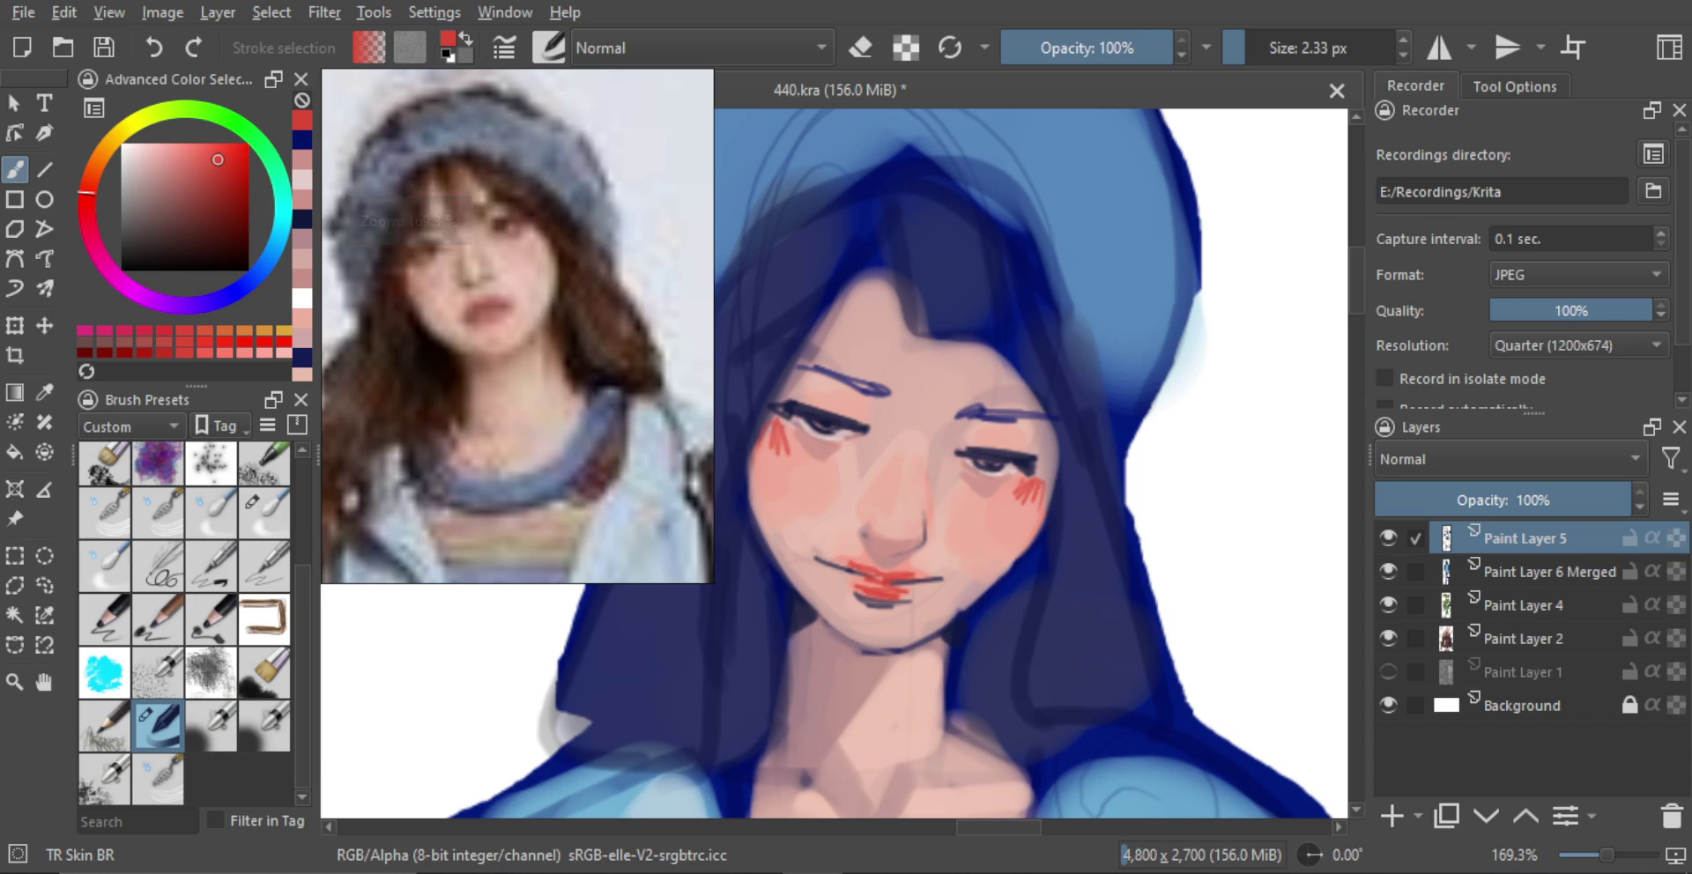
Paint pale cream highlights on both eyelids and at the inner eye corners with a brush of about 7.4 px, reduced to 5.8 px
{"action": "key", "text": "alt"}
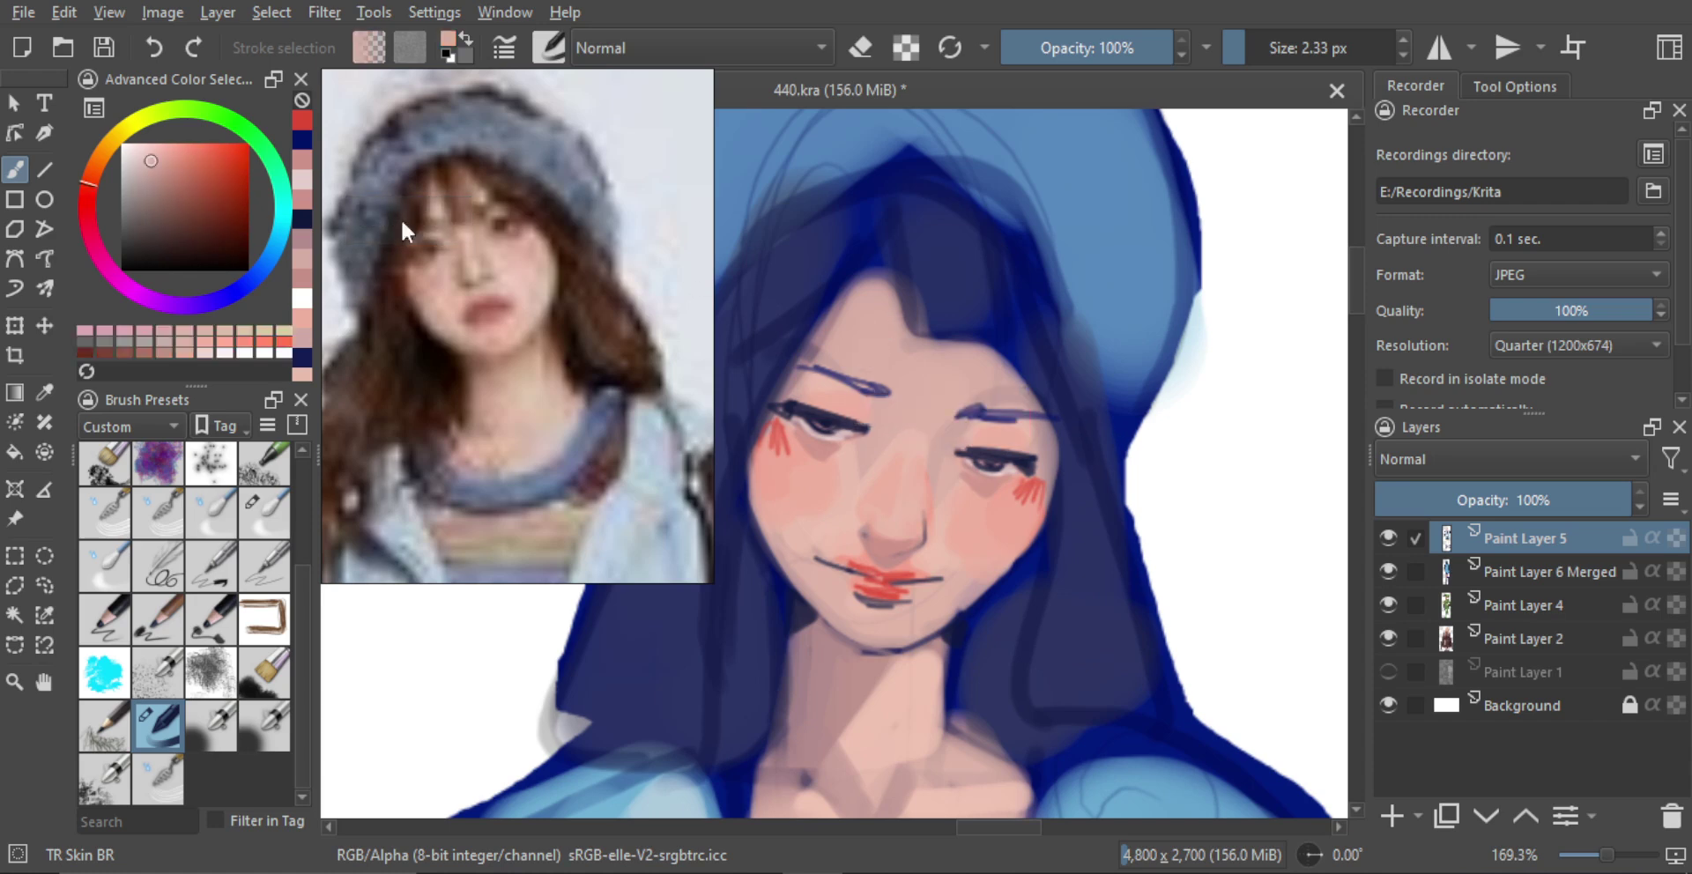
{"action": "left_click", "coordinate": [149, 143]}
{"action": "left_click", "coordinate": [120, 161]}
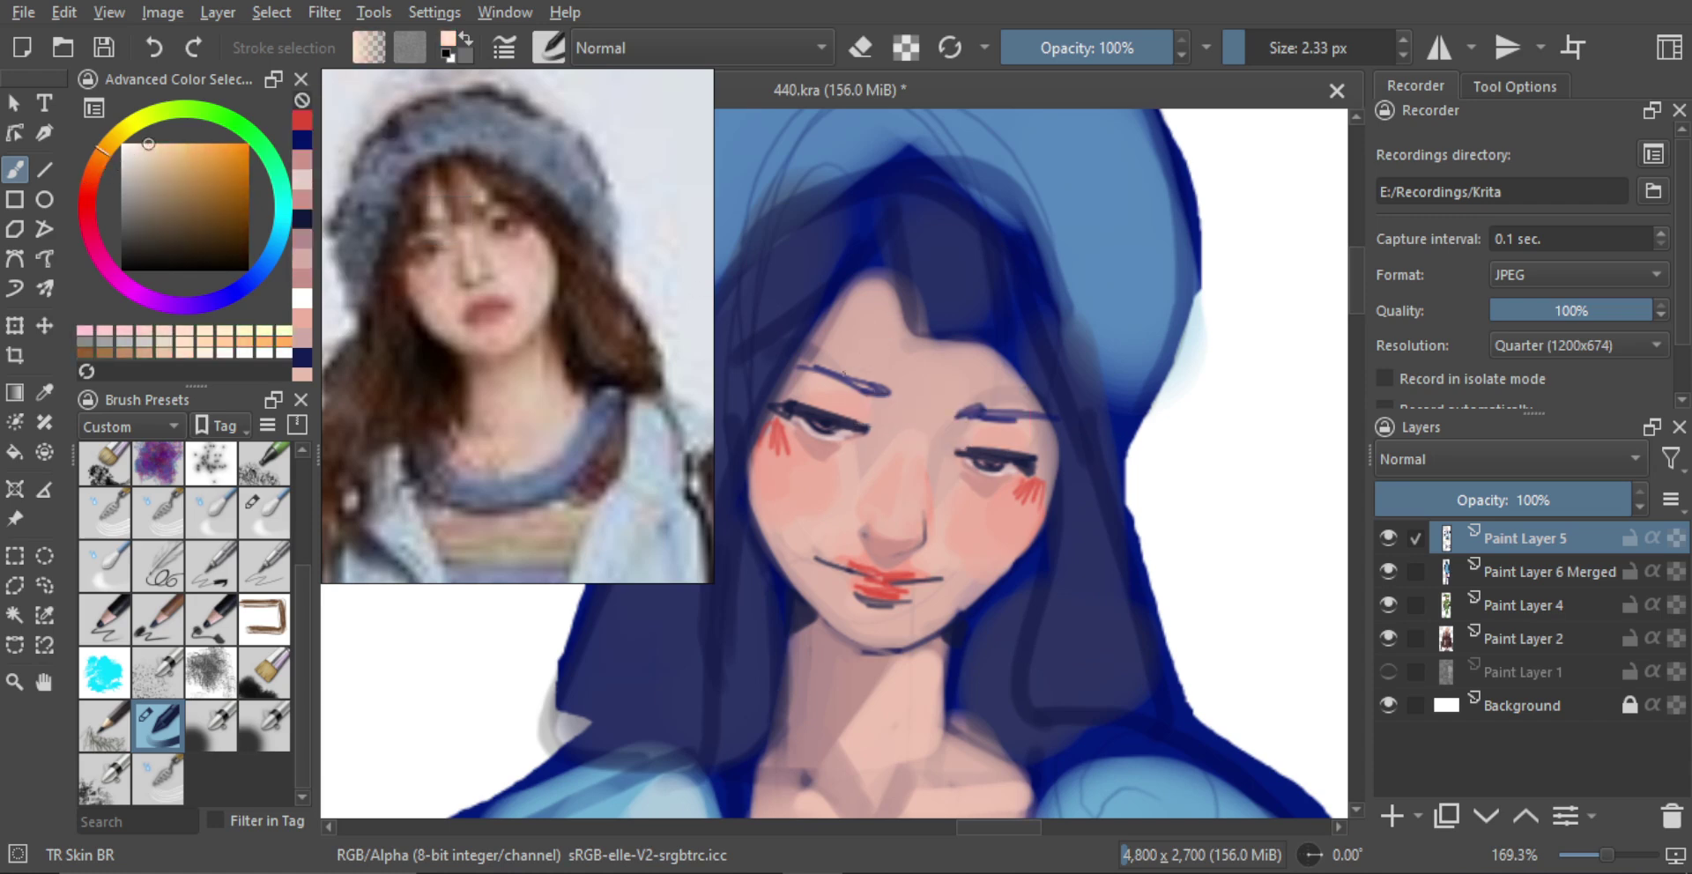
{"action": "left_click_drag", "start_coordinate": [833, 404], "coordinate": [851, 404]}
{"action": "left_click_drag", "start_coordinate": [844, 400], "coordinate": [828, 401]}
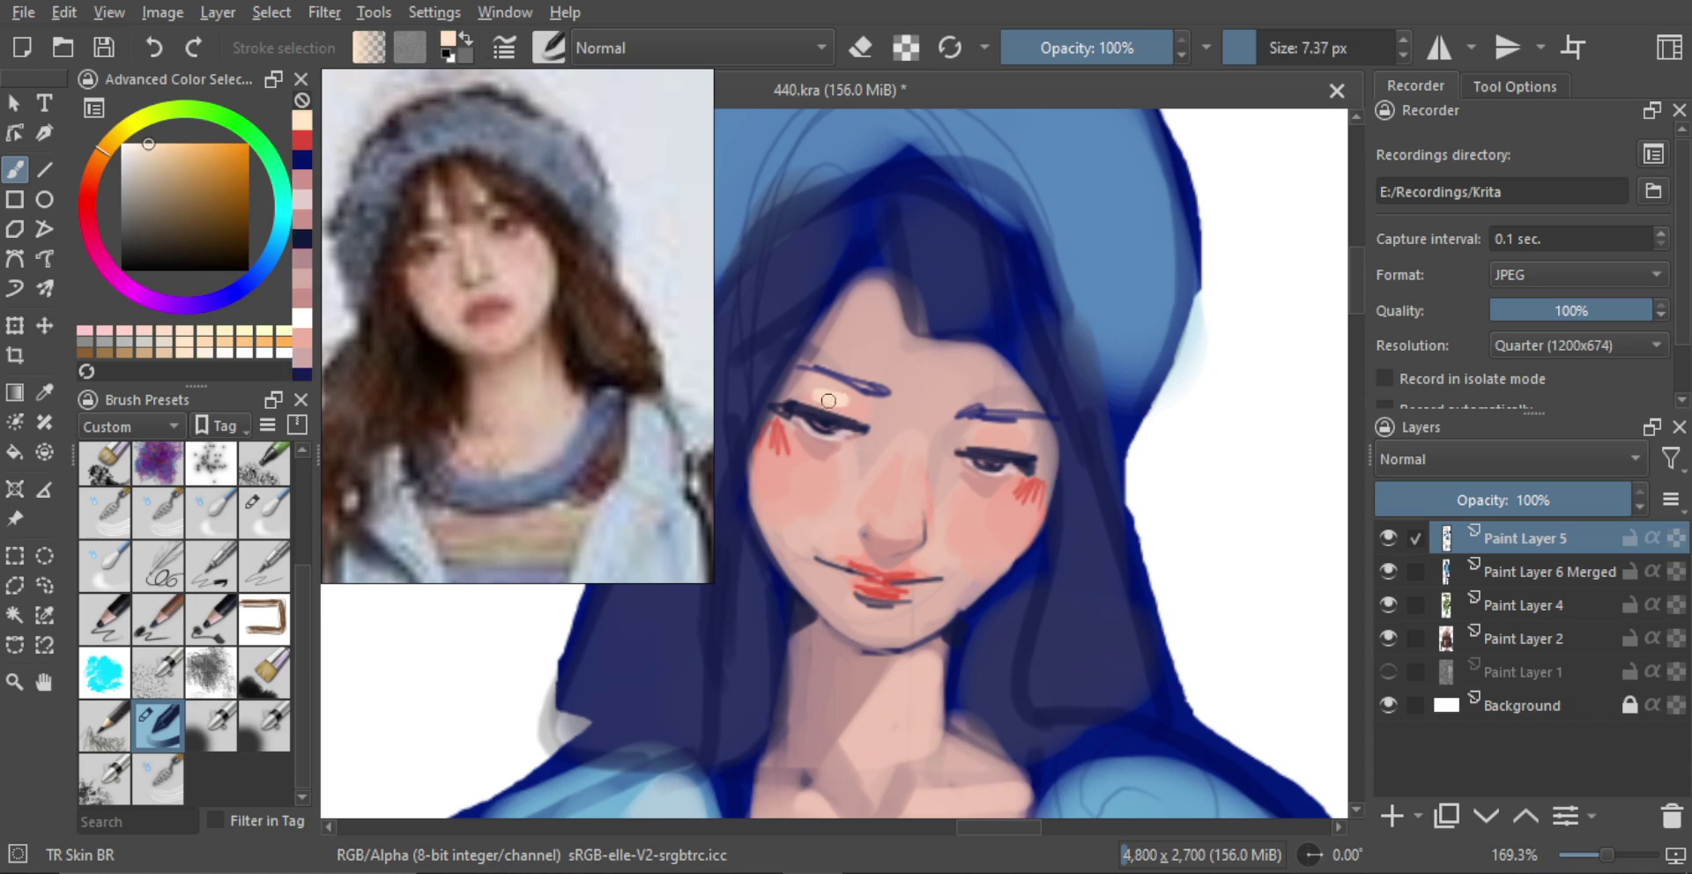
{"action": "left_click", "coordinate": [993, 438]}
{"action": "key", "text": "["}
{"action": "left_click", "coordinate": [864, 444]}
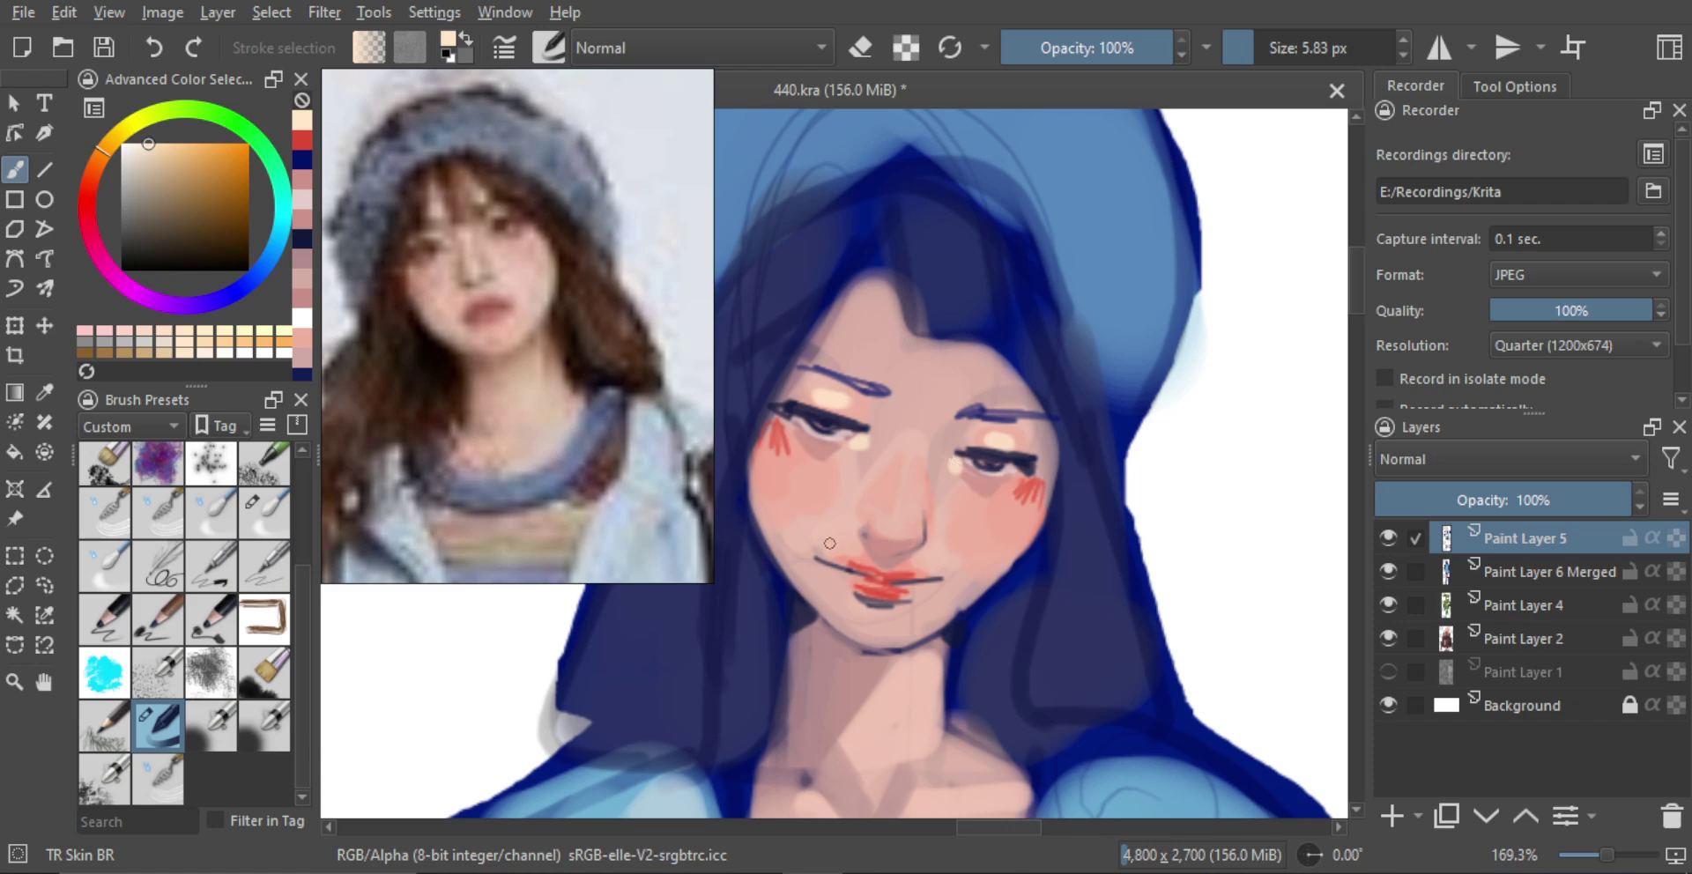
Add cream highlights beside the nose and mouth corners, and blend them with sampled peach at about 6.5 px
{"action": "left_click", "coordinate": [925, 551]}
{"action": "key", "text": "["}
{"action": "key", "text": "["}
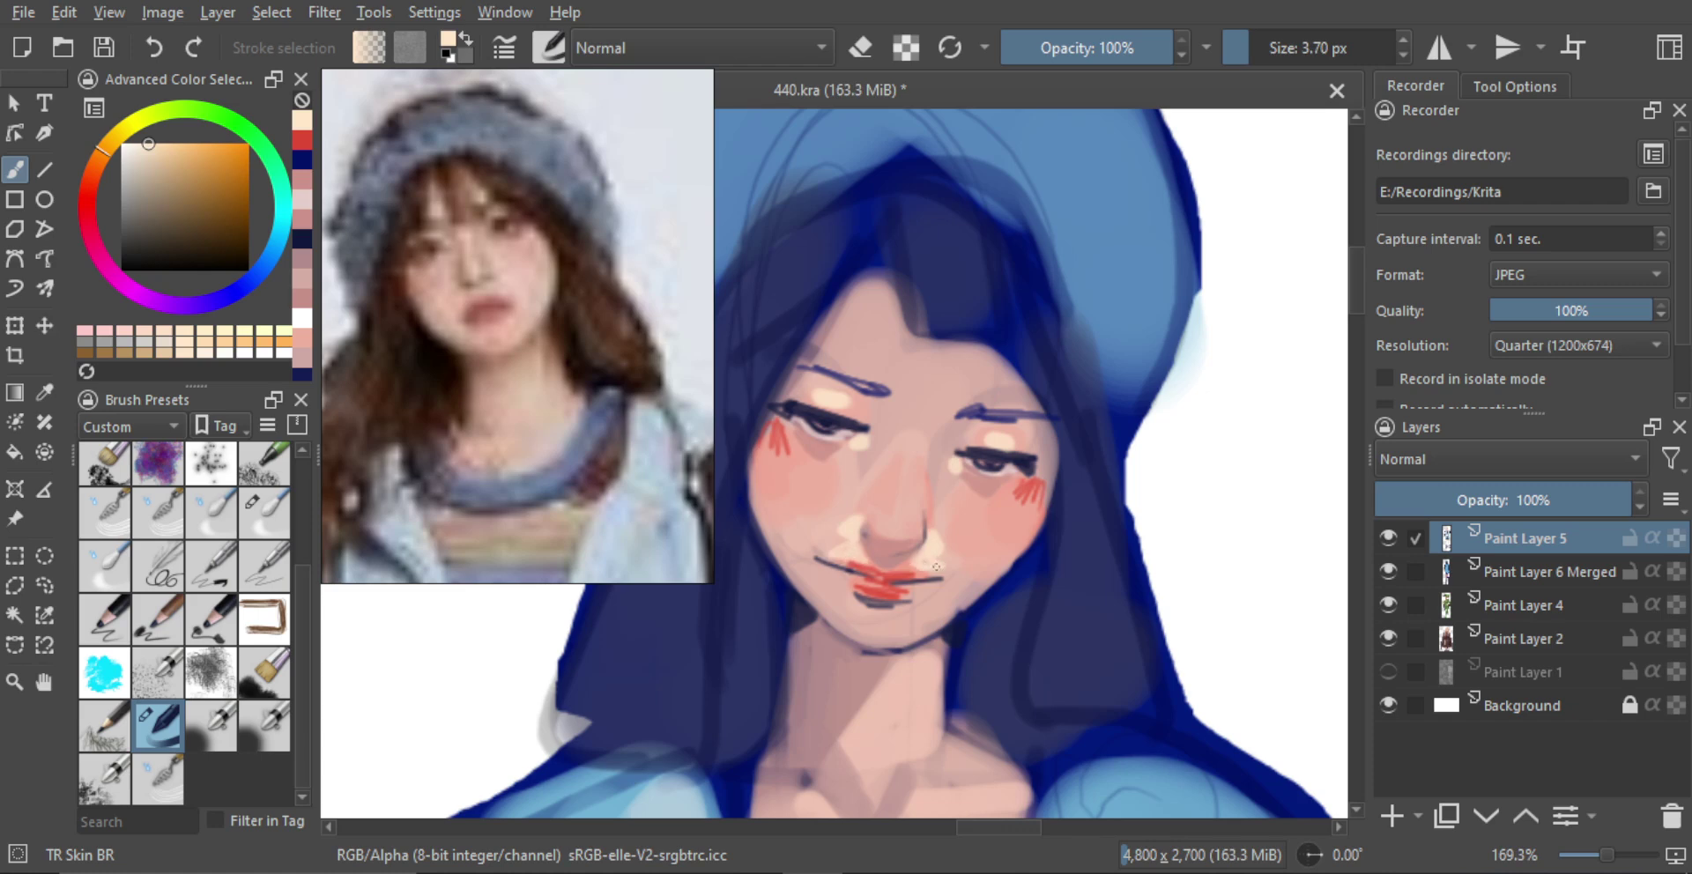
{"action": "left_click", "coordinate": [828, 527], "text": "ctrl"}
{"action": "left_click", "coordinate": [843, 533], "text": "ctrl"}
{"action": "left_click", "coordinate": [846, 541]}
{"action": "left_click_drag", "start_coordinate": [833, 527], "coordinate": [858, 489], "text": "shift"}
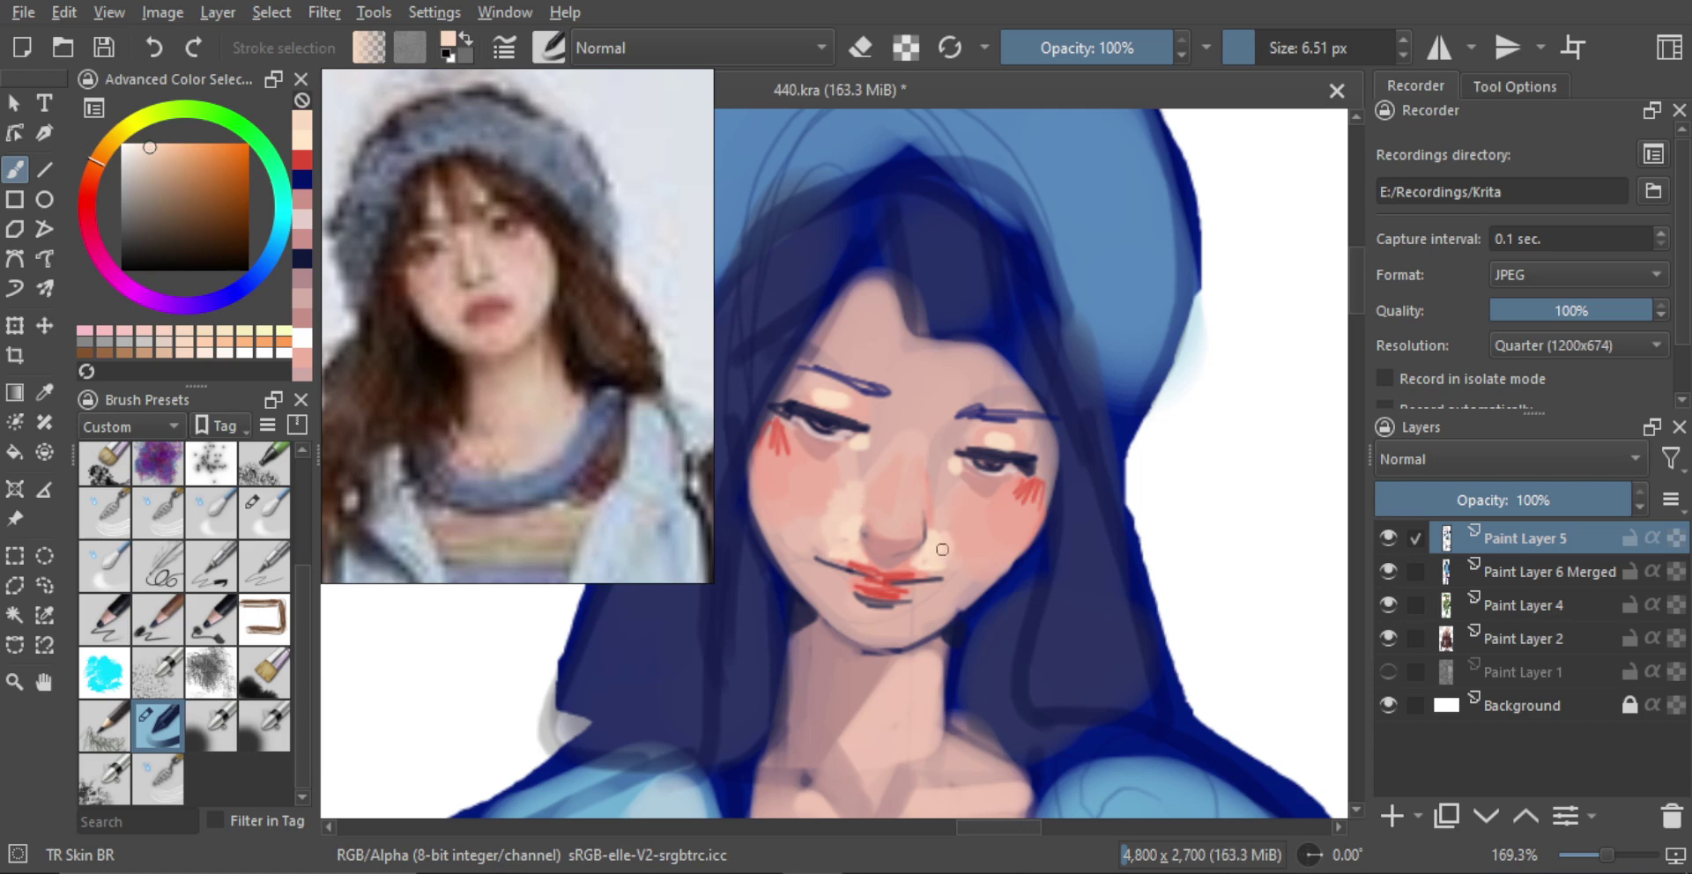
{"action": "left_click_drag", "start_coordinate": [942, 549], "coordinate": [955, 535]}
Blend the highlights into both cheeks with sampled blush and skin tones, using a brush of up to about 11 px
{"action": "left_click", "coordinate": [807, 477], "text": "ctrl"}
{"action": "left_click_drag", "start_coordinate": [818, 507], "coordinate": [809, 512], "text": "shift"}
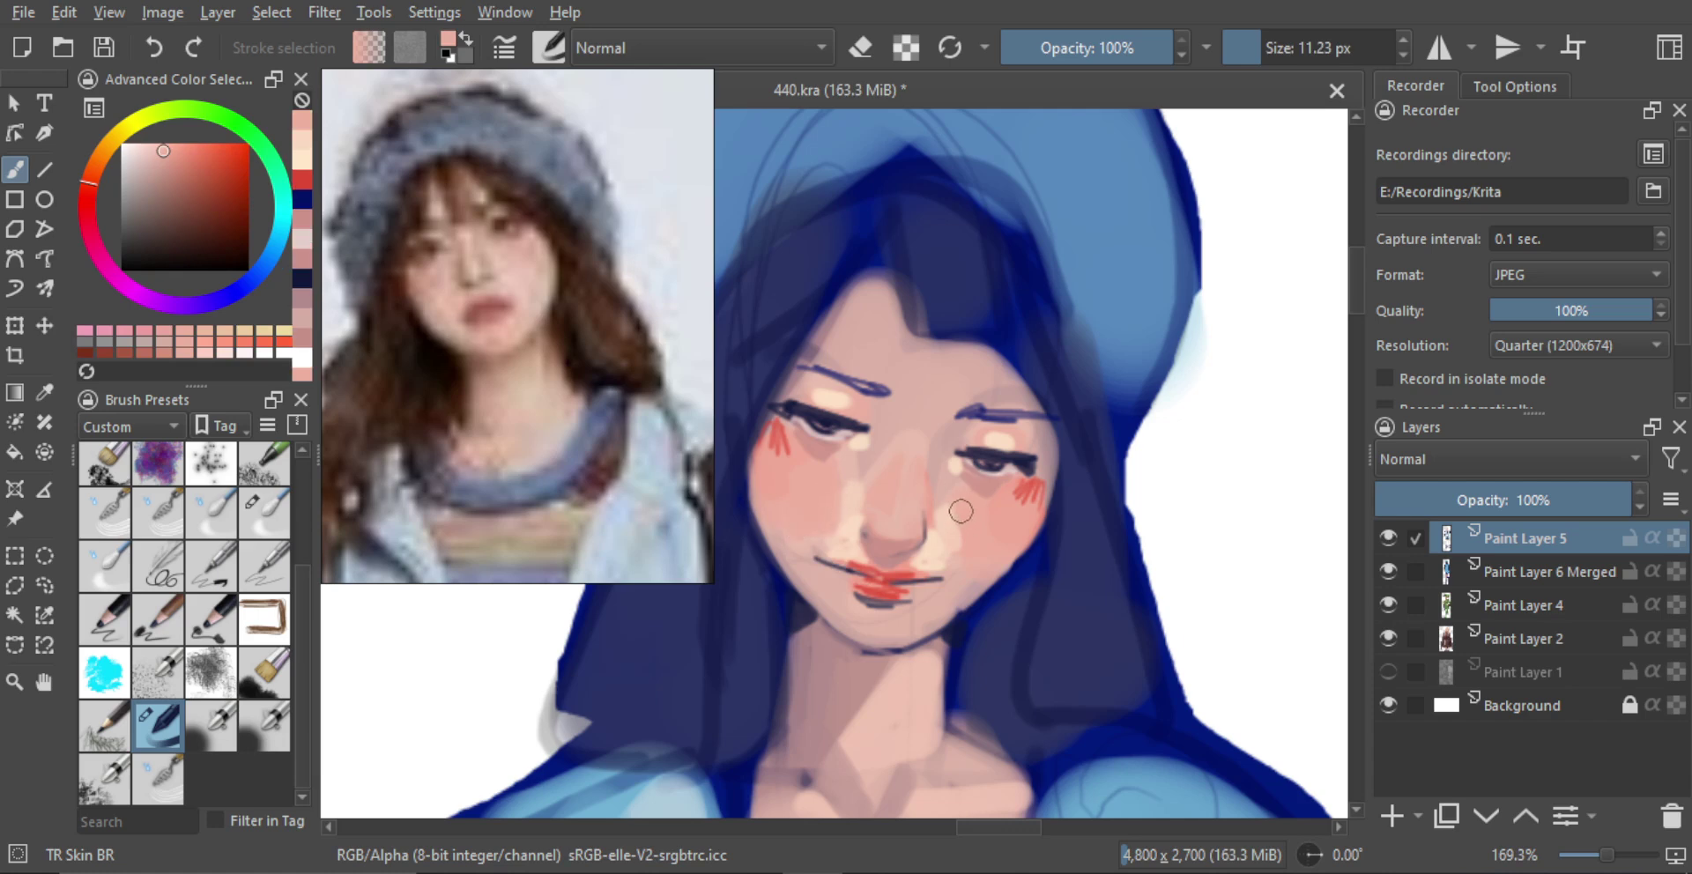
{"action": "mouse_move", "coordinate": [961, 511]}
{"action": "left_mouse_down"}
{"action": "mouse_move", "coordinate": [954, 558]}
{"action": "mouse_move", "coordinate": [963, 540]}
{"action": "left_mouse_up"}
{"action": "left_click", "coordinate": [857, 508], "text": "ctrl"}
{"action": "mouse_move", "coordinate": [827, 510]}
{"action": "left_mouse_down", "text": "shift"}
{"action": "mouse_move", "coordinate": [833, 563]}
{"action": "mouse_move", "coordinate": [854, 499]}
{"action": "left_mouse_up", "text": "shift"}
{"action": "left_click", "coordinate": [825, 498], "text": "ctrl"}
{"action": "mouse_move", "coordinate": [966, 527]}
{"action": "left_mouse_down"}
{"action": "mouse_move", "coordinate": [956, 512]}
{"action": "mouse_move", "coordinate": [950, 552]}
{"action": "mouse_move", "coordinate": [859, 577]}
{"action": "left_mouse_up"}
Paint a light peach highlight along the nose bridge and refine the nose with sampled skin tones at about 6.4 px, undoing unwanted strokes
{"action": "left_click", "coordinate": [873, 600], "text": "ctrl"}
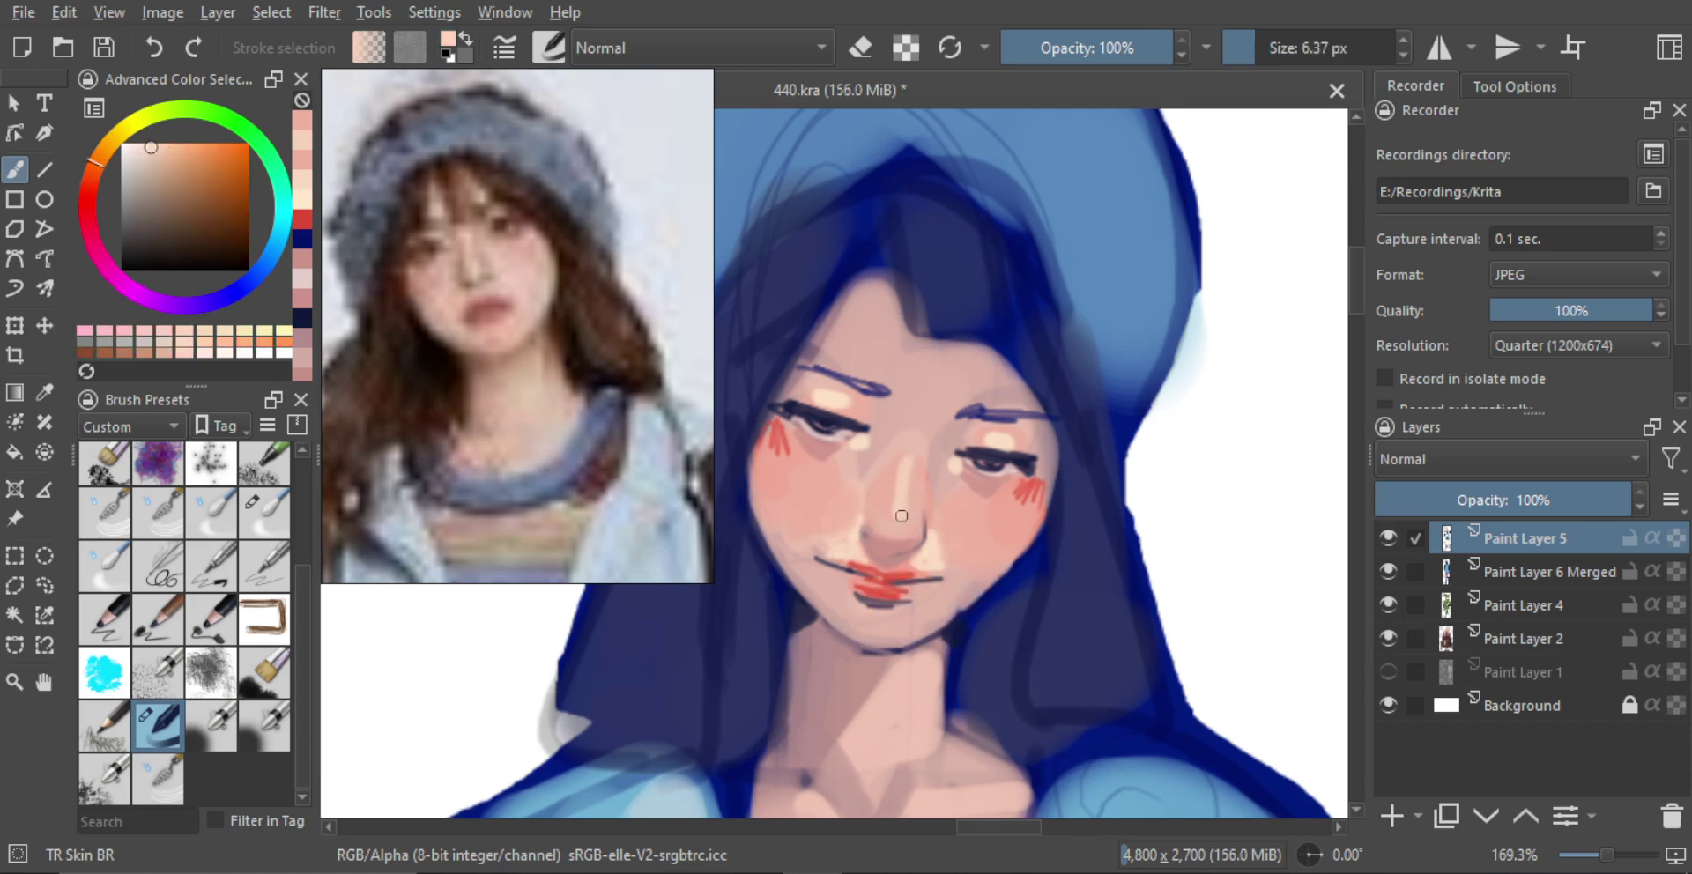
{"action": "key", "text": "ctrl+z"}
{"action": "left_click_drag", "start_coordinate": [901, 517], "coordinate": [938, 528]}
{"action": "left_click", "coordinate": [905, 499], "text": "ctrl"}
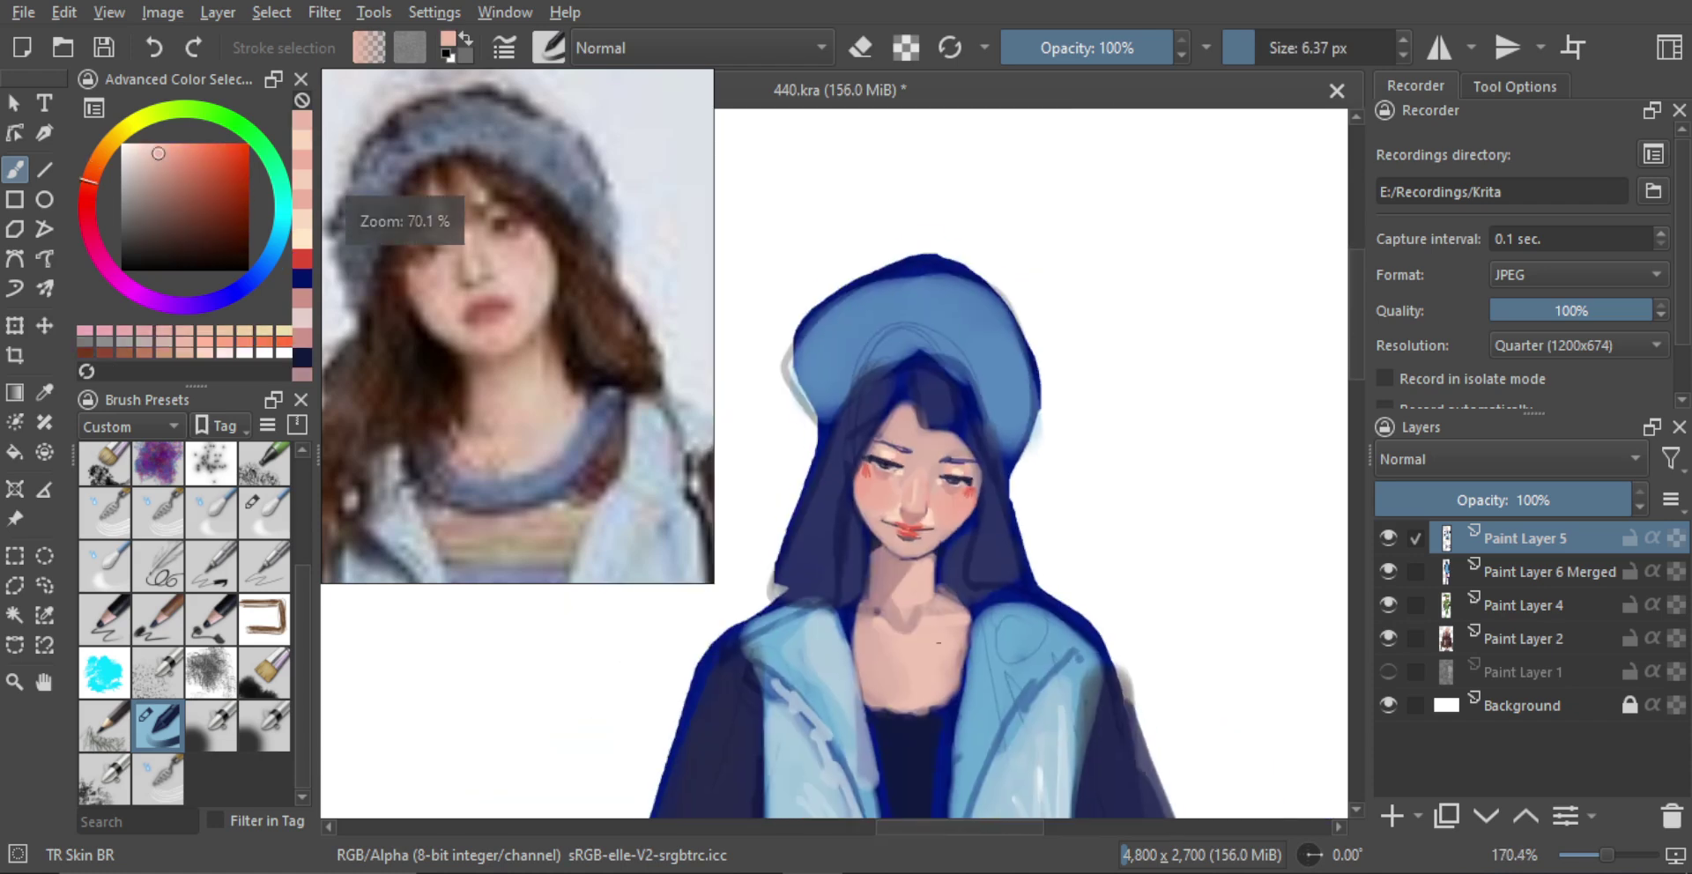
{"action": "scroll", "coordinate": [939, 528], "scroll_direction": "up", "scroll_amount": 3}
{"action": "left_click", "coordinate": [930, 512], "text": "ctrl"}
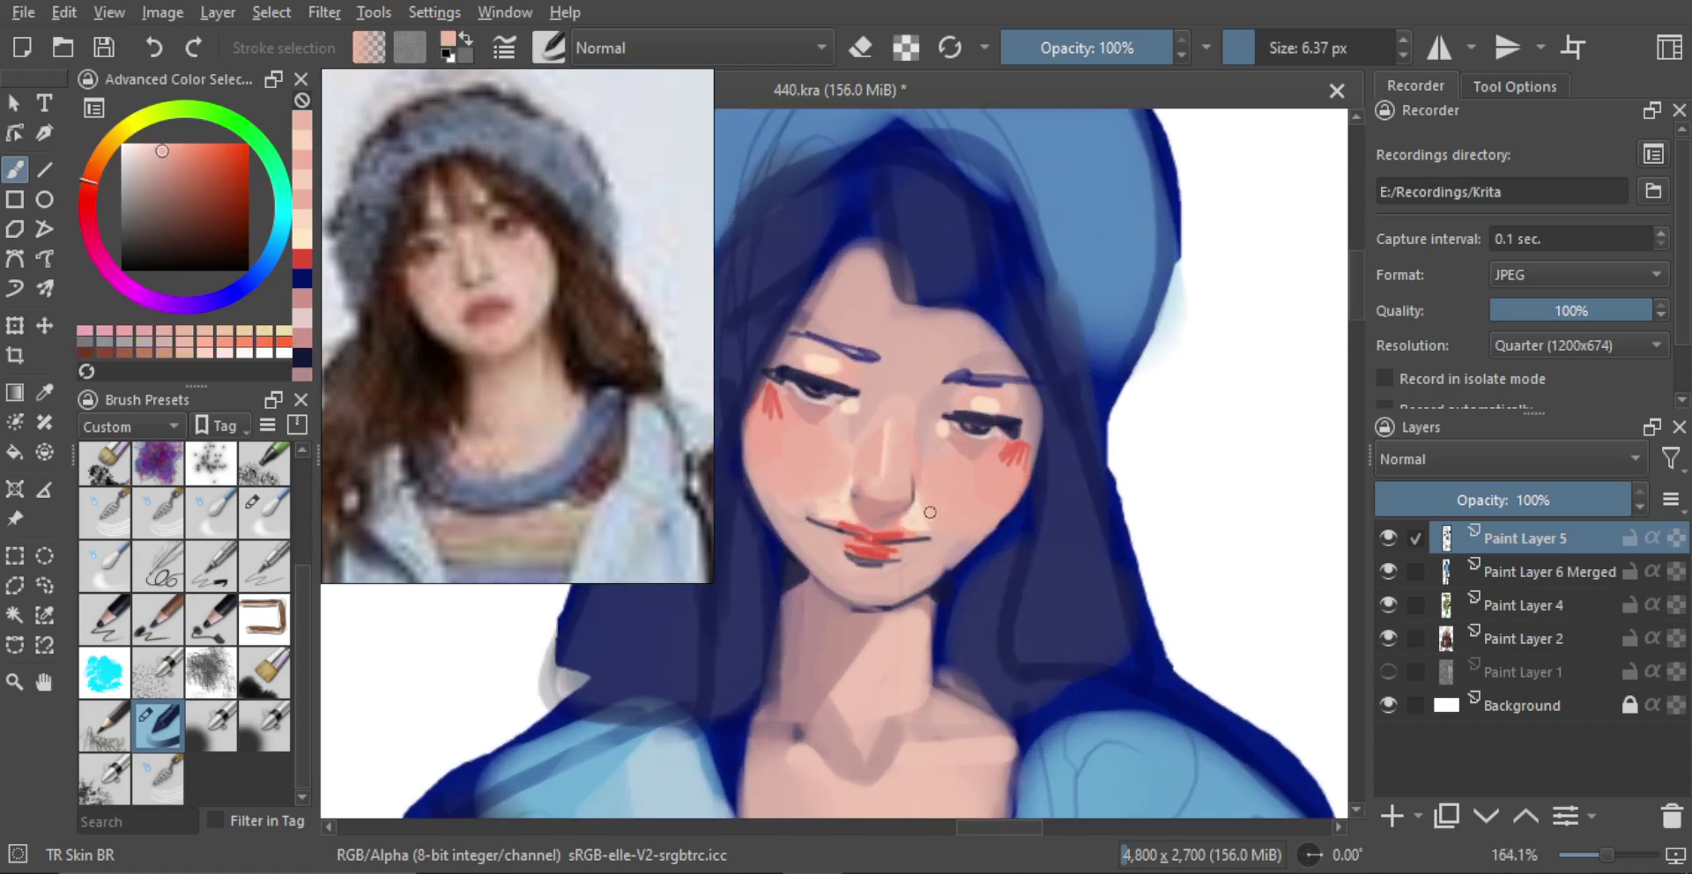
{"action": "left_click", "coordinate": [859, 483], "text": "ctrl"}
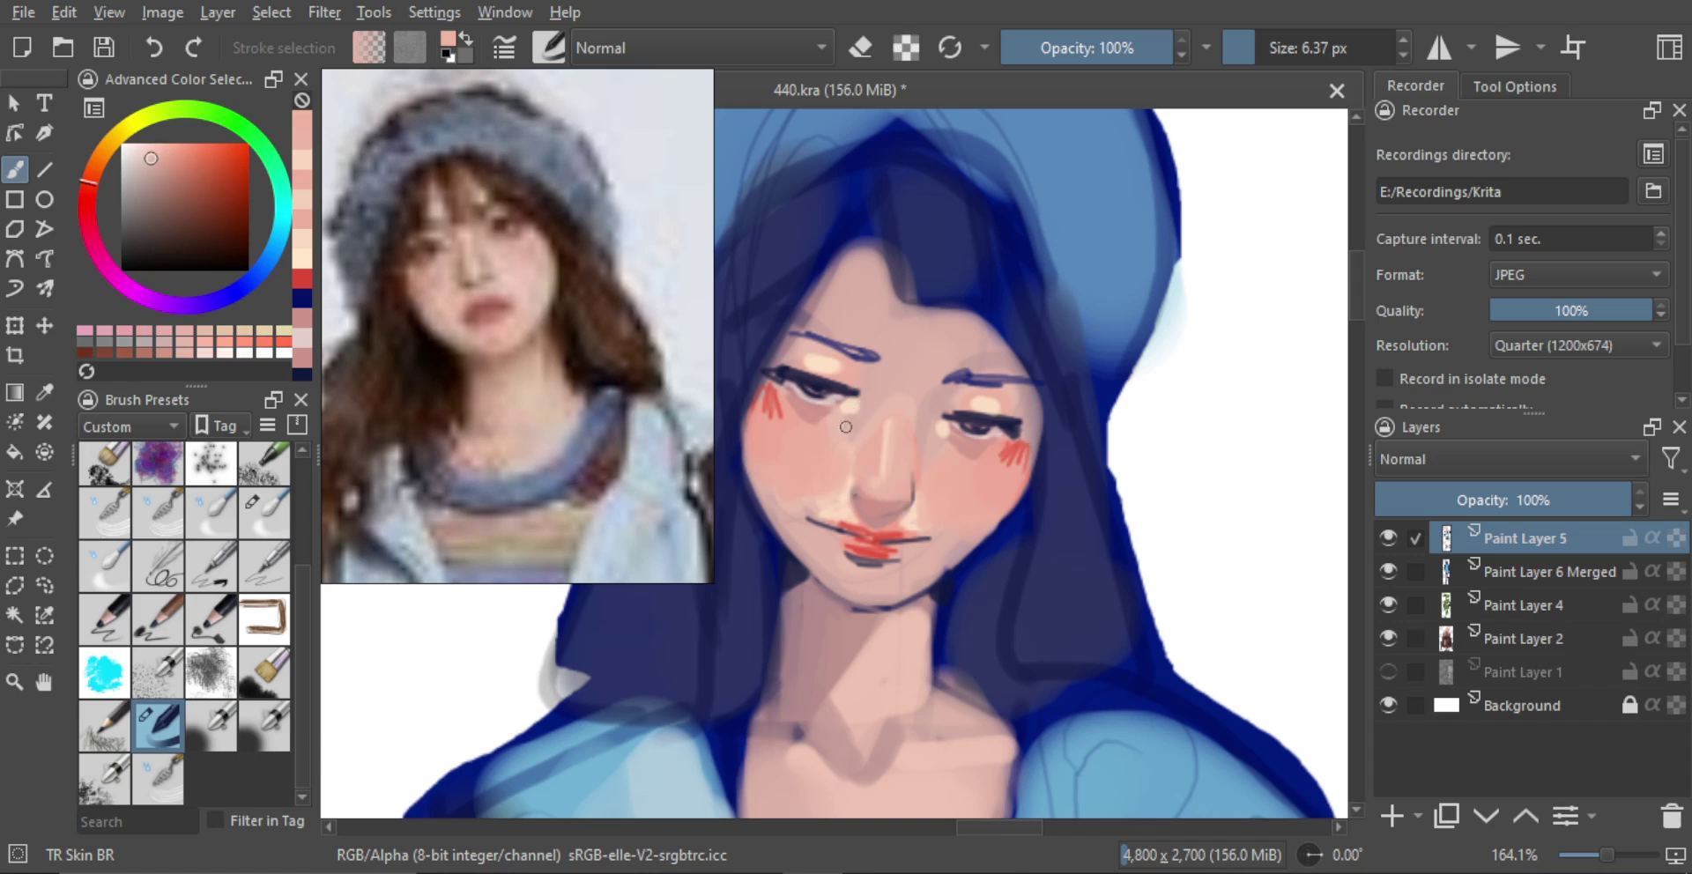
{"action": "key", "text": "ctrl+z"}
Model the left cheek and jaw with sampled pink skin tones, using a brush of about 7 px
{"action": "left_click", "coordinate": [776, 444], "text": "ctrl"}
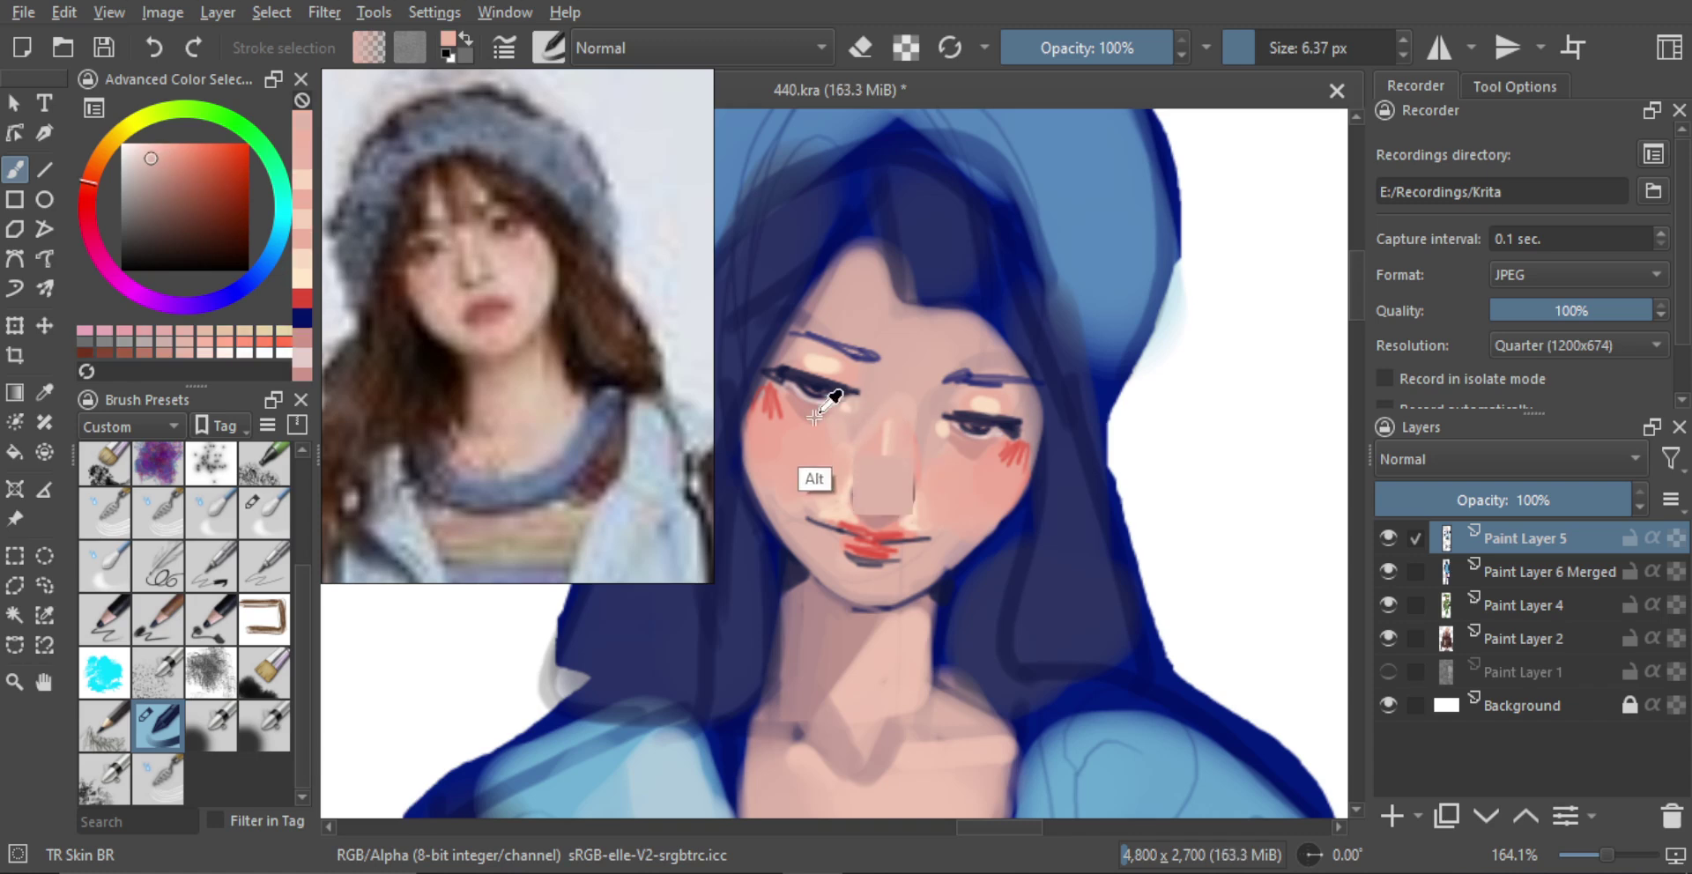
{"action": "mouse_move", "coordinate": [854, 365]}
{"action": "left_mouse_down"}
{"action": "mouse_move", "coordinate": [941, 442]}
{"action": "mouse_move", "coordinate": [901, 410]}
{"action": "mouse_move", "coordinate": [905, 490]}
{"action": "mouse_move", "coordinate": [883, 454]}
{"action": "mouse_move", "coordinate": [839, 448]}
{"action": "left_mouse_up"}
{"action": "left_click", "coordinate": [793, 448], "text": "ctrl"}
{"action": "key", "text": "]"}
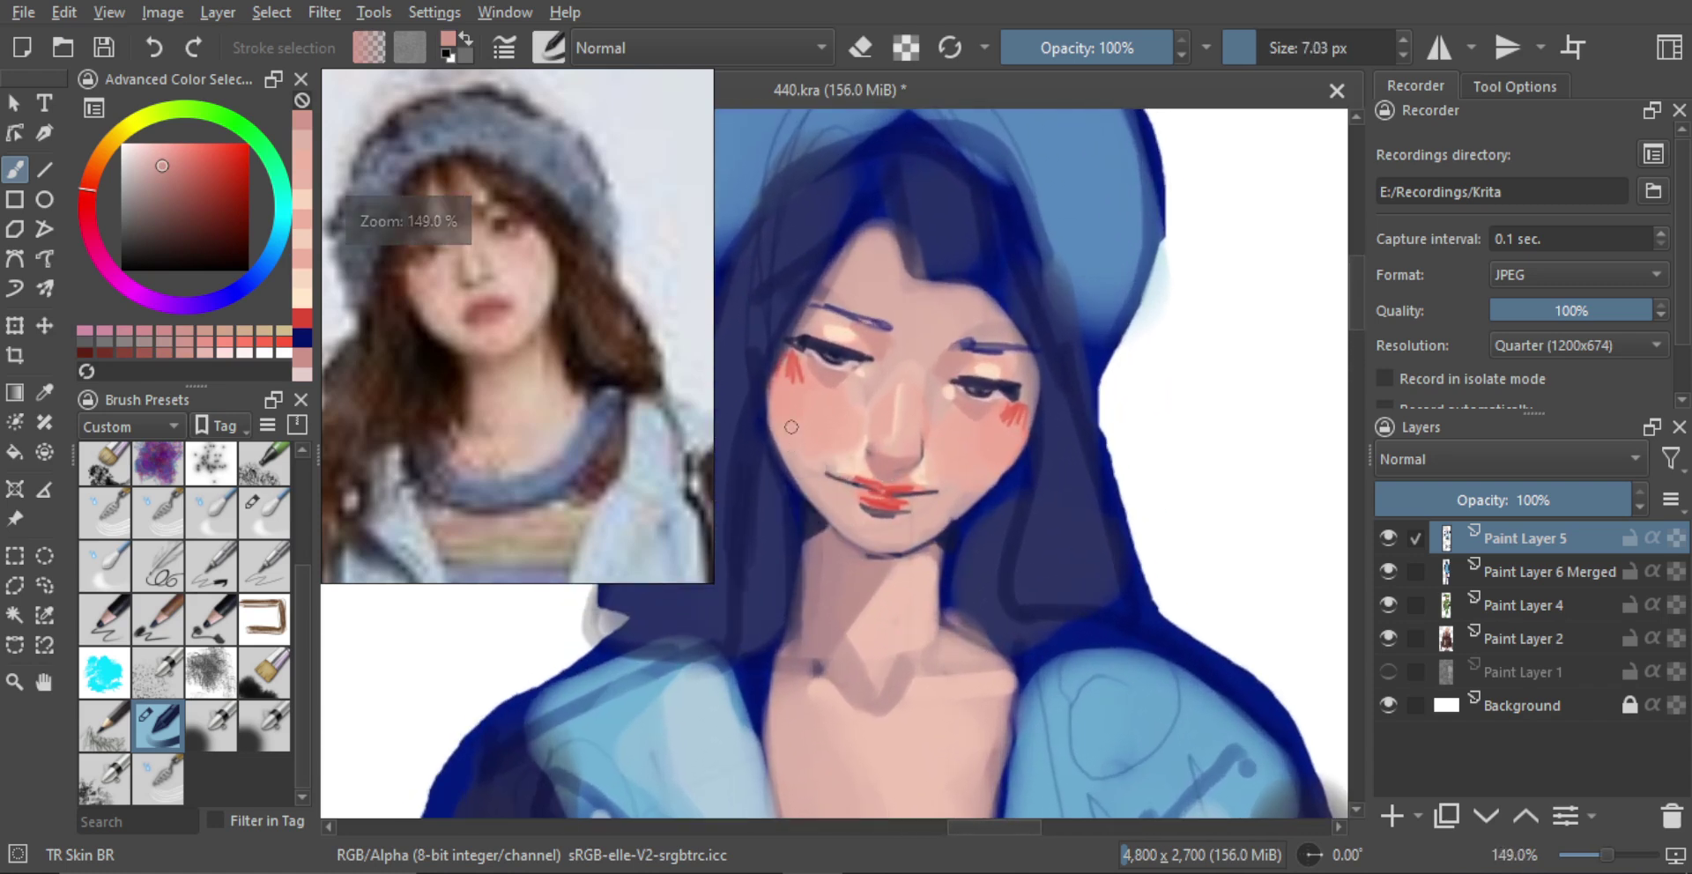
{"action": "left_click", "coordinate": [807, 459], "text": "ctrl"}
{"action": "left_click_drag", "start_coordinate": [776, 406], "coordinate": [826, 495]}
{"action": "left_click", "coordinate": [828, 496], "text": "ctrl"}
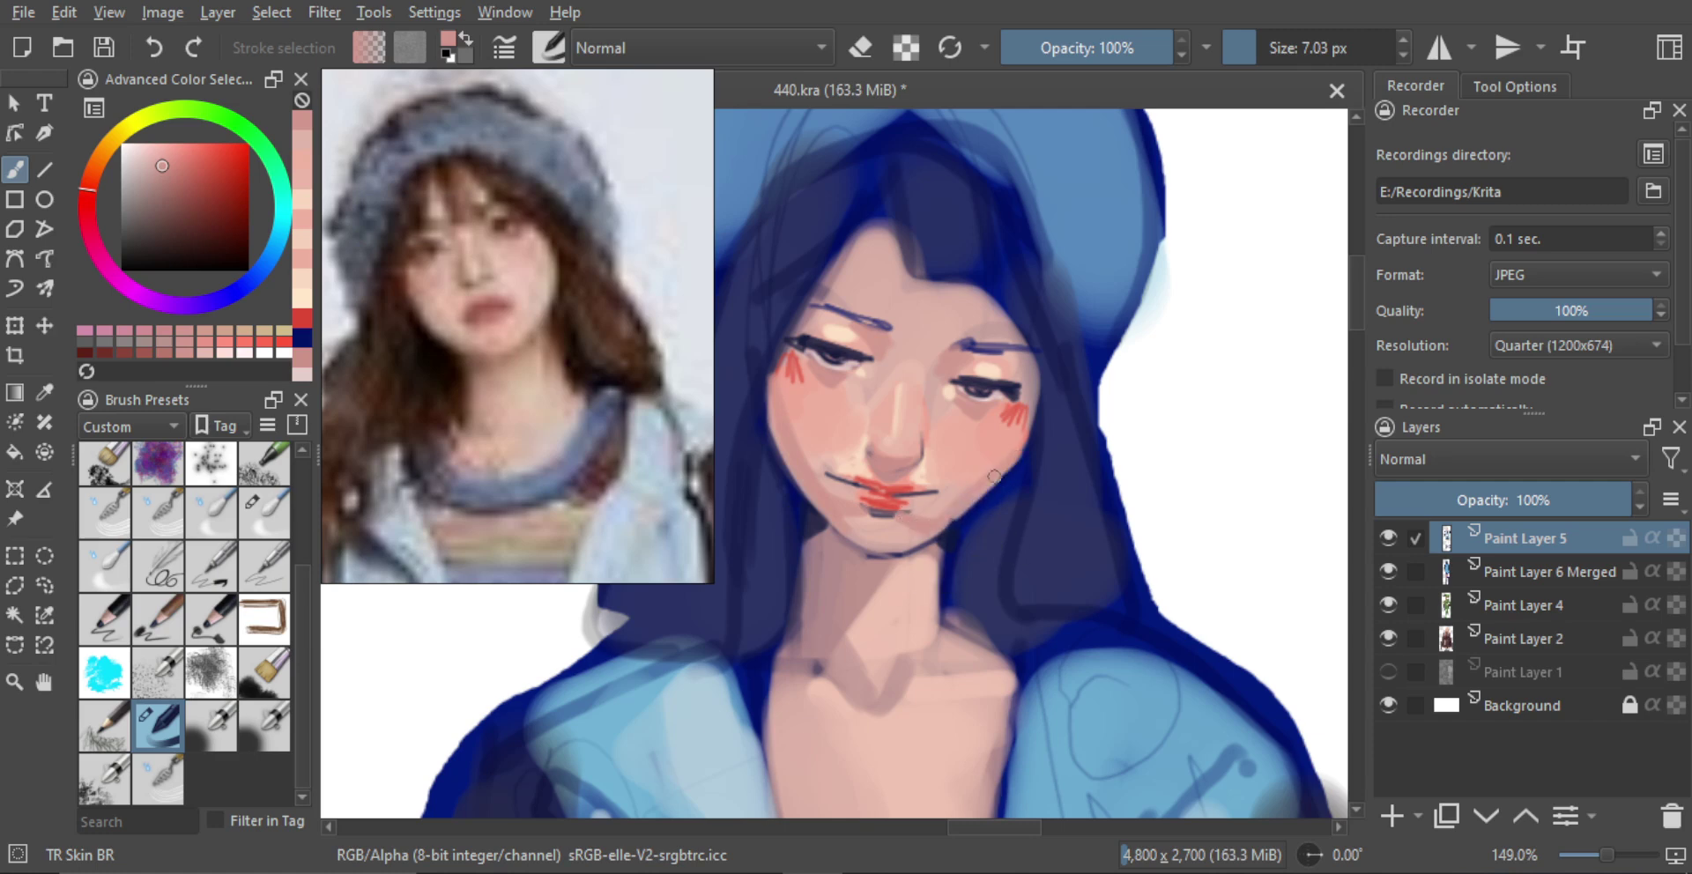
Paint over the dark chin outline with the sampled pink skin tone, reducing the brush to about 3.7 px and undoing a stray stroke
{"action": "mouse_move", "coordinate": [938, 520]}
{"action": "left_mouse_down"}
{"action": "mouse_move", "coordinate": [877, 557]}
{"action": "mouse_move", "coordinate": [836, 528]}
{"action": "mouse_move", "coordinate": [889, 549]}
{"action": "mouse_move", "coordinate": [827, 529]}
{"action": "left_mouse_up"}
{"action": "key", "text": "ctrl+z"}
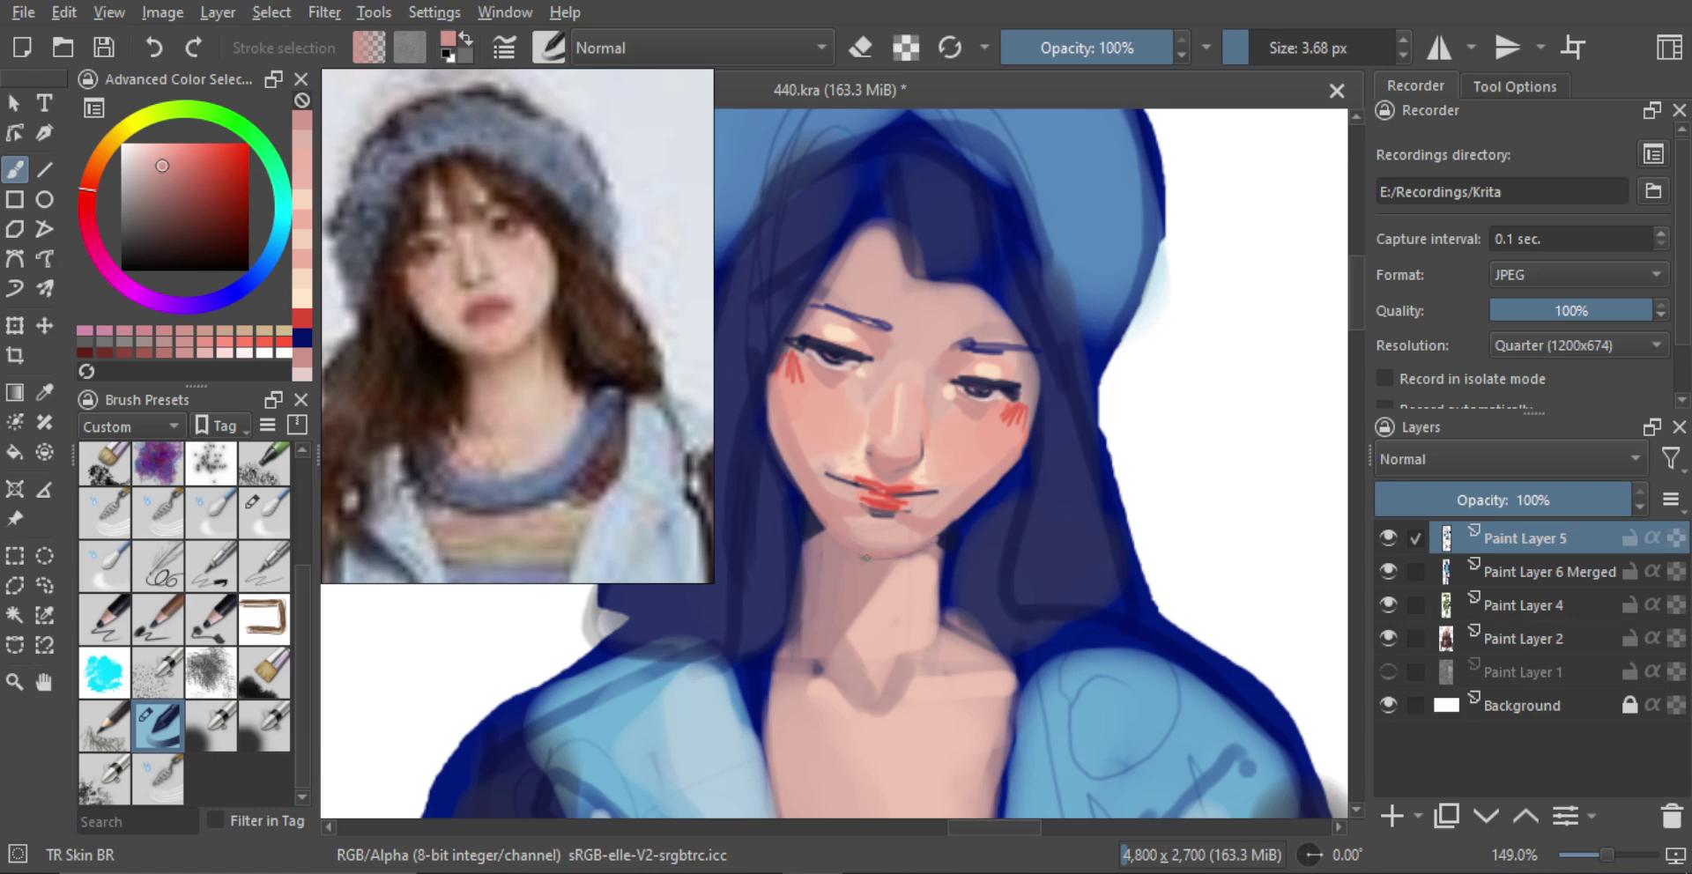
Try redrawing the shadow edge under the left jaw in sampled dark purple-navy at about 5.4 px, undo the unwanted strokes and reduce the brush
{"action": "left_click", "coordinate": [823, 521], "text": "ctrl"}
{"action": "key", "text": "bracketleft"}
{"action": "key", "text": "bracketleft"}
{"action": "key", "text": "bracketleft"}
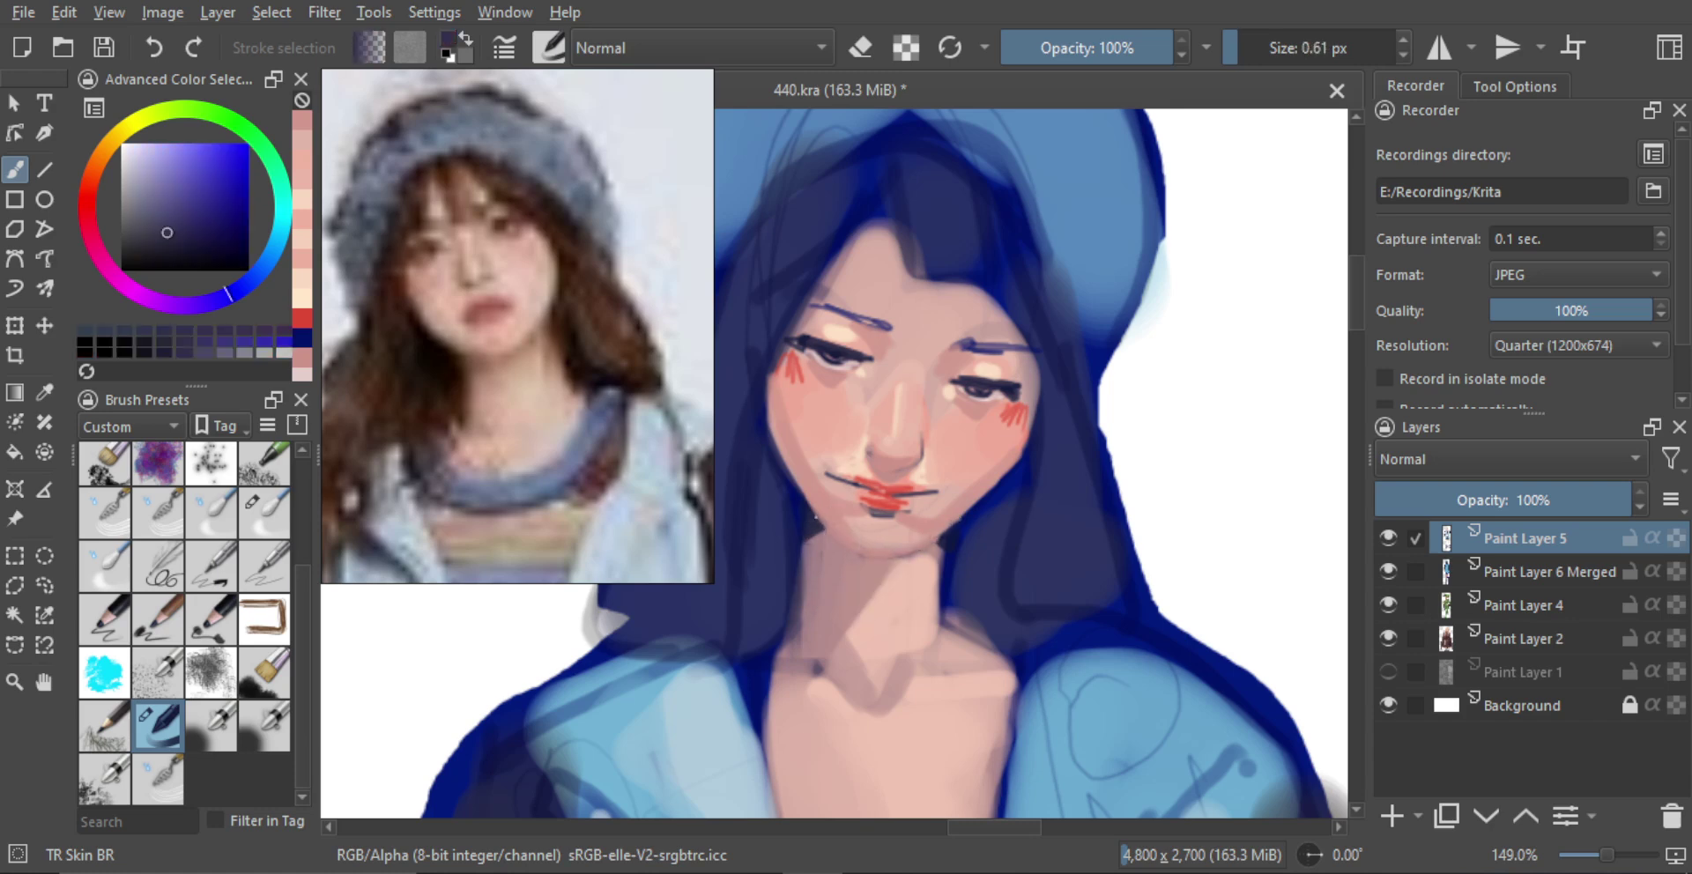
{"action": "left_click_drag", "start_coordinate": [824, 537], "coordinate": [845, 537], "text": "shift"}
{"action": "left_click_drag", "start_coordinate": [847, 553], "coordinate": [835, 543]}
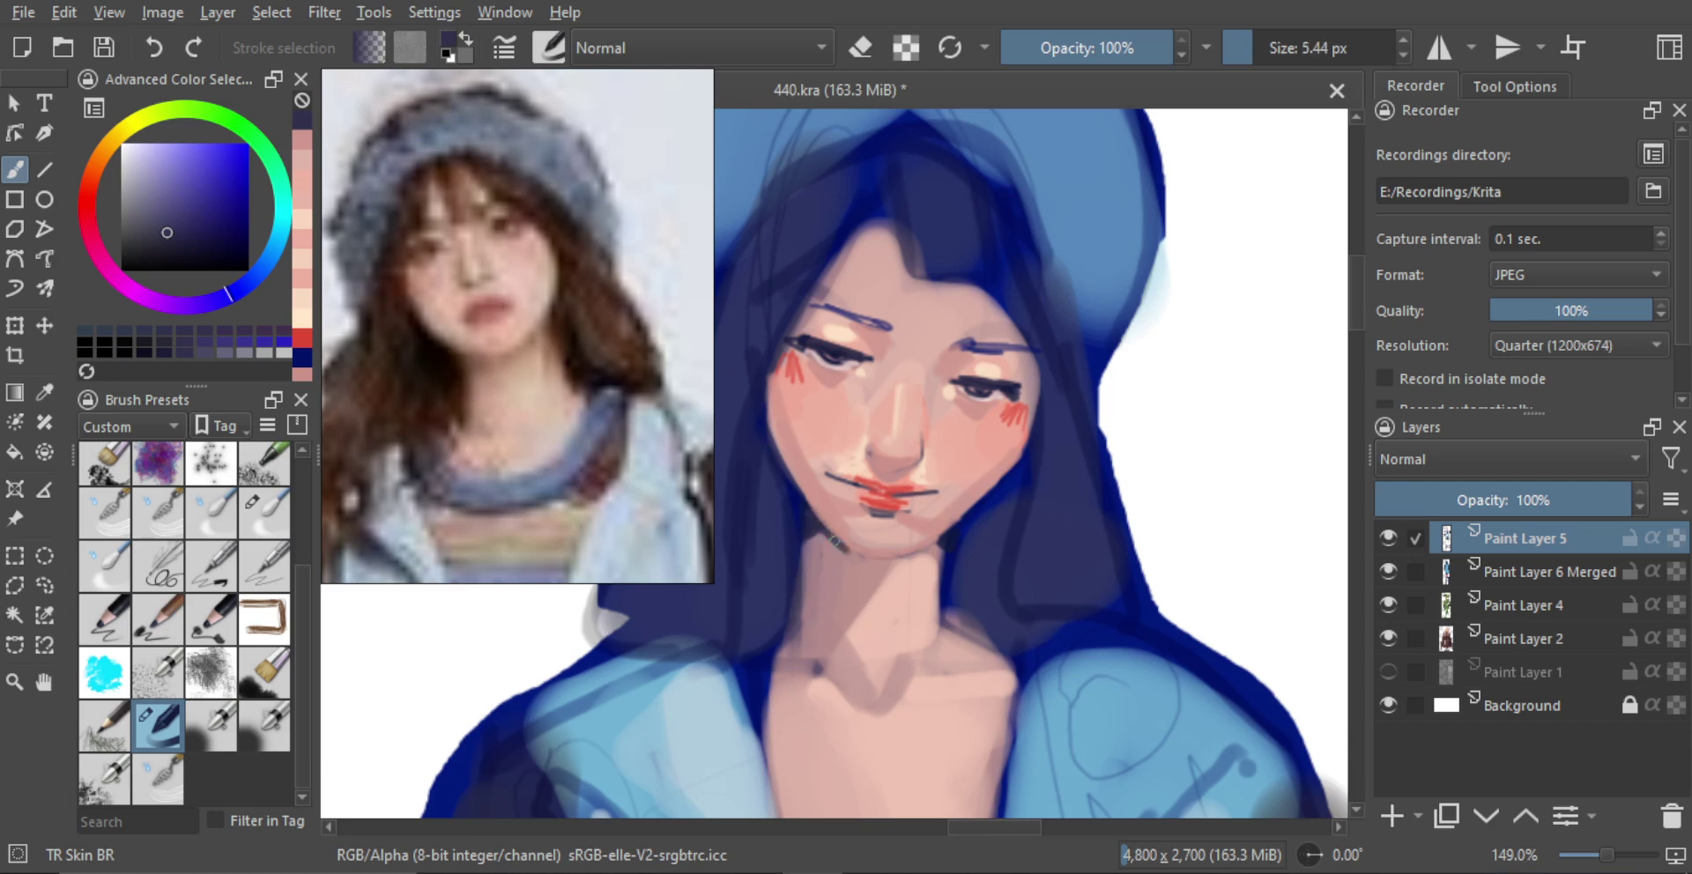
{"action": "key", "text": "bracketleft"}
{"action": "key", "text": "bracketleft"}
{"action": "key", "text": "bracketleft"}
{"action": "key", "text": "bracketright"}
{"action": "key", "text": "ctrl+z"}
{"action": "key", "text": "ctrl+z"}
{"action": "scroll", "coordinate": [918, 585], "scroll_direction": "down", "scroll_amount": 5}
{"action": "scroll", "coordinate": [990, 423], "scroll_direction": "up", "scroll_amount": 4}
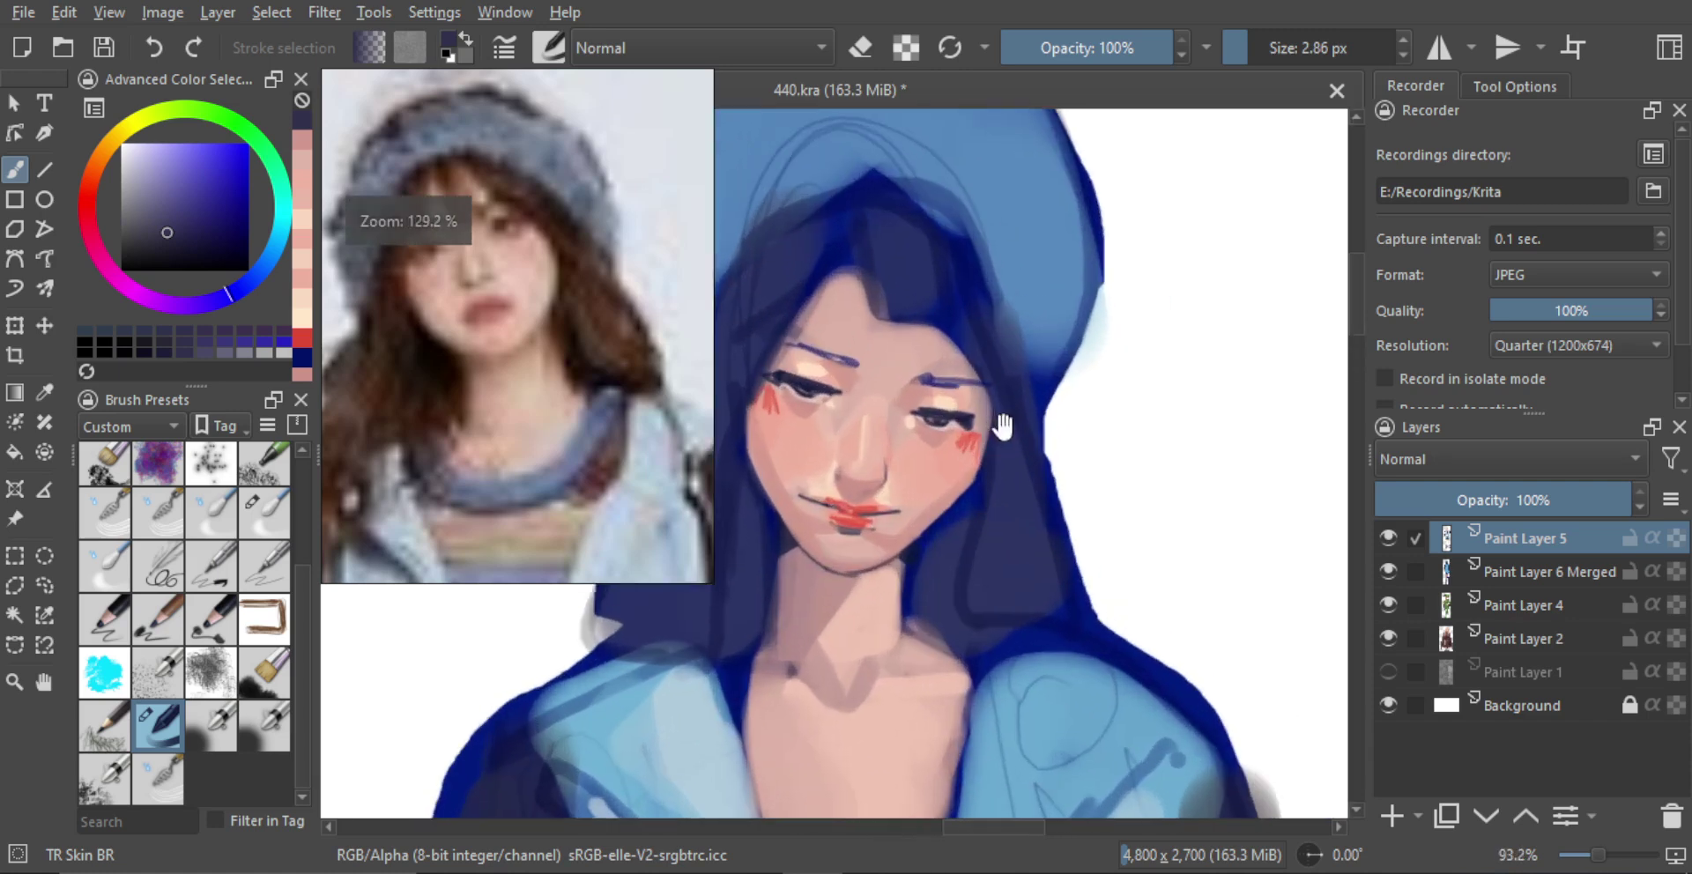
Paint hair strands down the right side of the face in sampled dark blue with a brush of about 9.8 px, undoing one stroke
{"action": "scroll", "coordinate": [1003, 427], "scroll_direction": "down", "scroll_amount": 3}
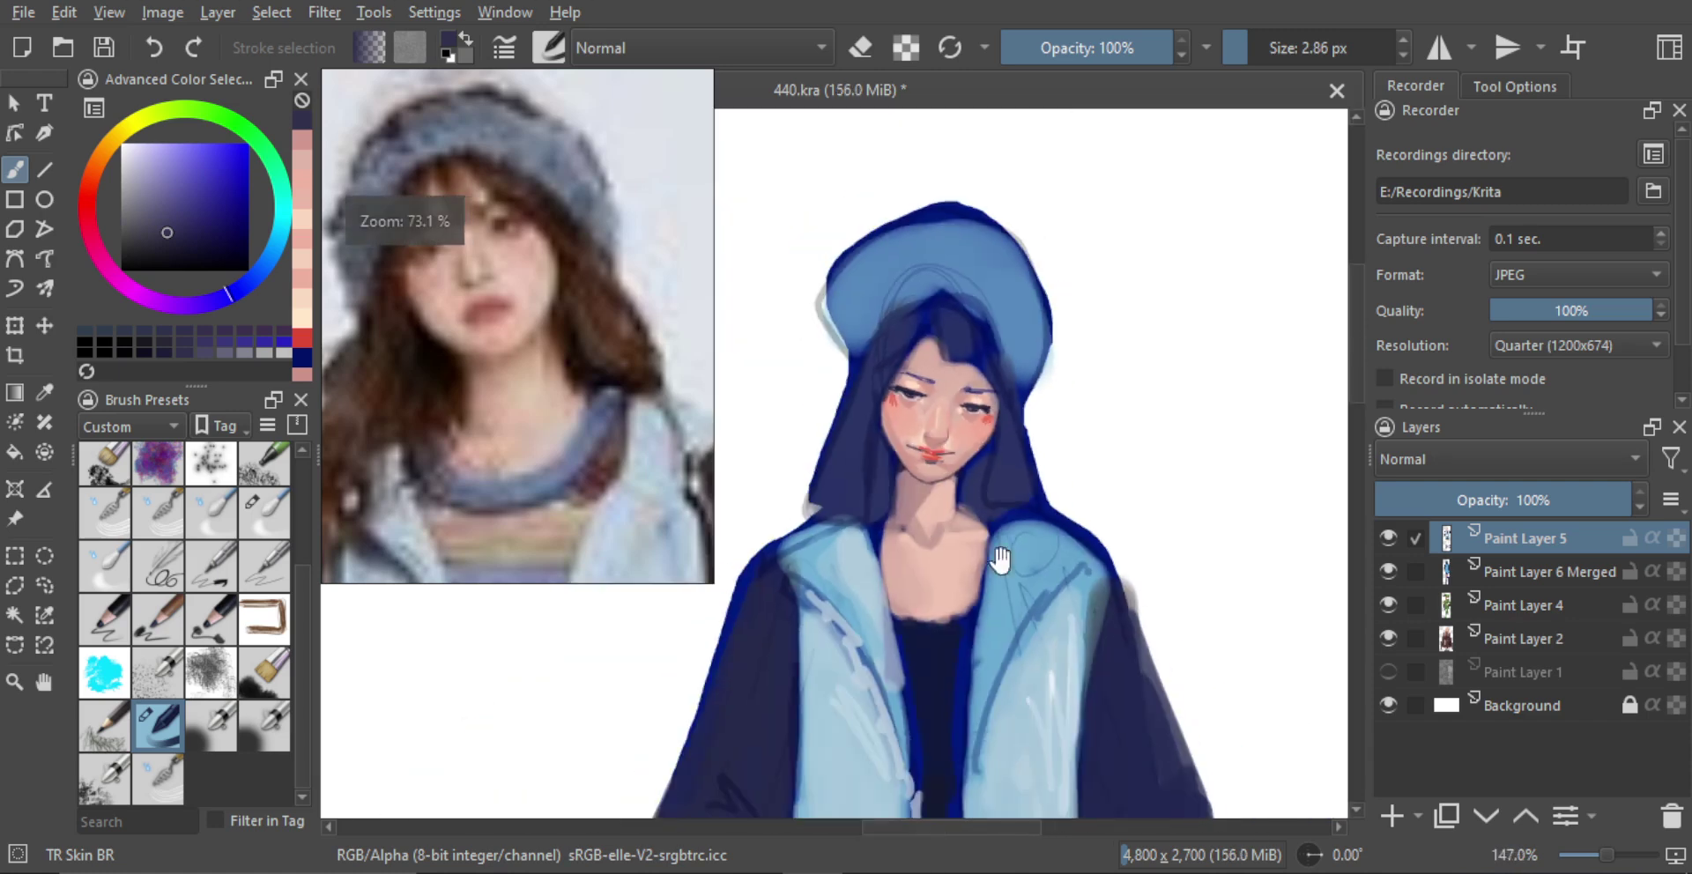
{"action": "left_click_drag", "start_coordinate": [1001, 559], "coordinate": [989, 461]}
{"action": "left_click", "coordinate": [977, 370], "text": "ctrl"}
{"action": "left_click_drag", "start_coordinate": [977, 379], "coordinate": [982, 498]}
{"action": "key", "text": "ctrl+z"}
{"action": "left_click_drag", "start_coordinate": [980, 386], "coordinate": [983, 479]}
{"action": "left_click_drag", "start_coordinate": [984, 394], "coordinate": [991, 492]}
{"action": "left_click_drag", "start_coordinate": [989, 384], "coordinate": [998, 459]}
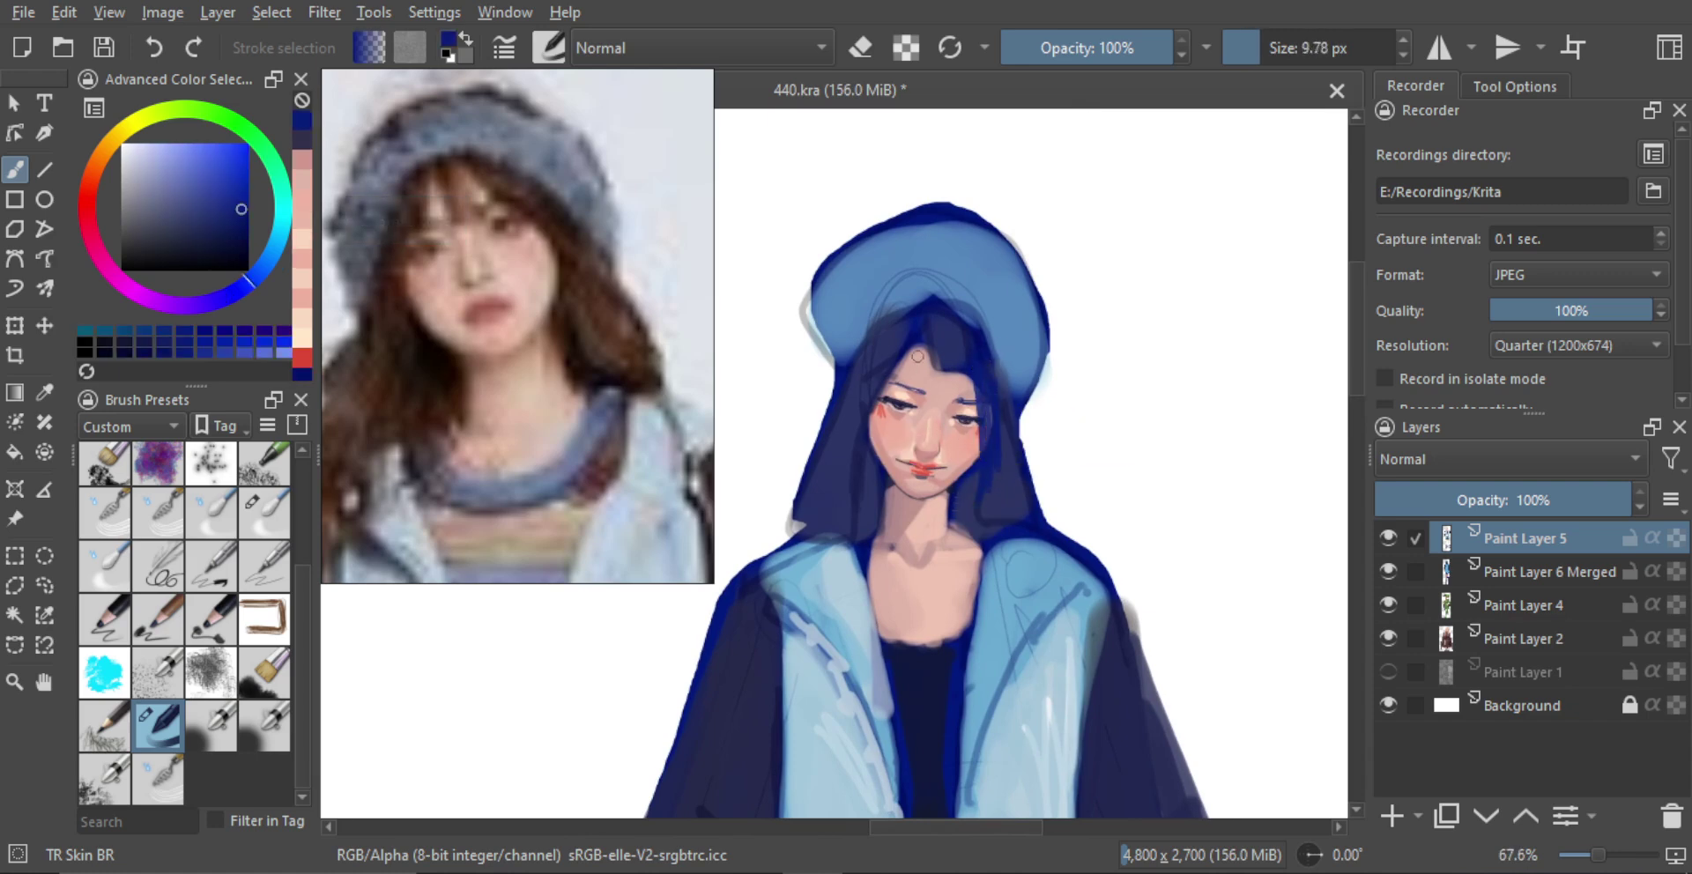
Fill the hair left of the face with solid dark blue at about 13.5 px, undoing one stroke
{"action": "left_click_drag", "start_coordinate": [918, 357], "coordinate": [927, 356]}
{"action": "mouse_move", "coordinate": [906, 332]}
{"action": "left_mouse_down"}
{"action": "mouse_move", "coordinate": [848, 521]}
{"action": "mouse_move", "coordinate": [872, 448]}
{"action": "mouse_move", "coordinate": [876, 465]}
{"action": "left_mouse_up"}
{"action": "key", "text": "ctrl+z"}
{"action": "left_click_drag", "start_coordinate": [897, 330], "coordinate": [852, 520]}
{"action": "left_click_drag", "start_coordinate": [888, 330], "coordinate": [843, 504]}
{"action": "left_click_drag", "start_coordinate": [870, 337], "coordinate": [825, 508]}
{"action": "mouse_move", "coordinate": [825, 437]}
{"action": "left_mouse_down"}
{"action": "mouse_move", "coordinate": [806, 529]}
{"action": "mouse_move", "coordinate": [847, 526]}
{"action": "left_mouse_up"}
{"action": "left_click_drag", "start_coordinate": [812, 521], "coordinate": [844, 521]}
{"action": "left_click_drag", "start_coordinate": [869, 462], "coordinate": [865, 500]}
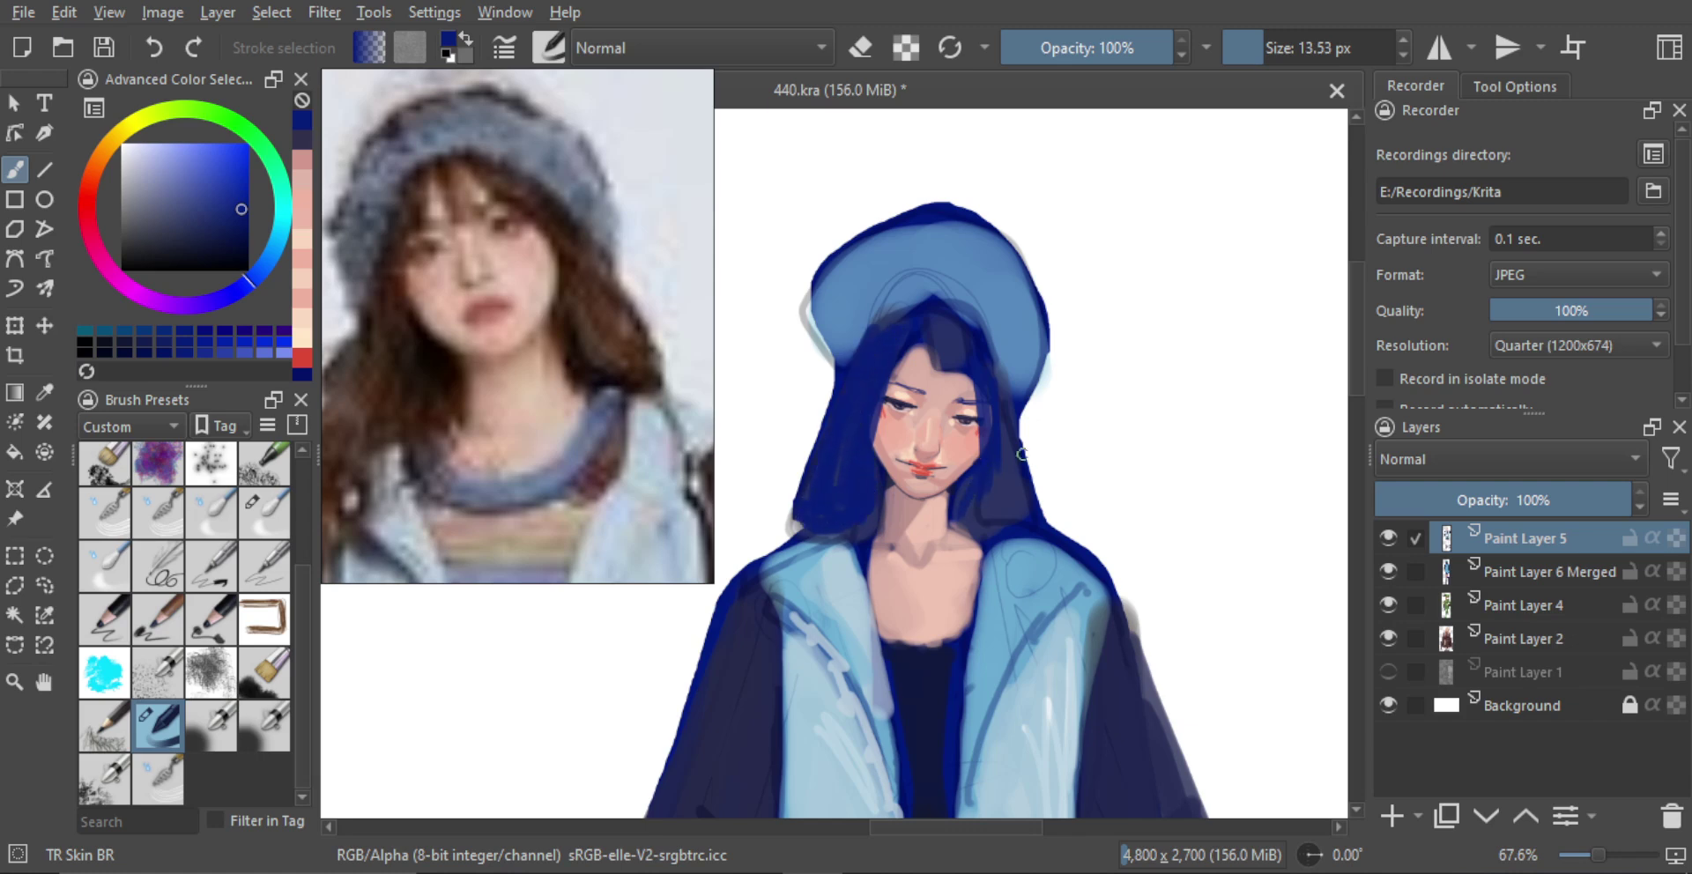
Fill the hair right of the face with dark blue and add highlights to the fringe in the sampled beret blue
{"action": "mouse_move", "coordinate": [1016, 421]}
{"action": "left_mouse_down"}
{"action": "mouse_move", "coordinate": [1026, 508]}
{"action": "mouse_move", "coordinate": [986, 529]}
{"action": "mouse_move", "coordinate": [960, 519]}
{"action": "mouse_move", "coordinate": [990, 500]}
{"action": "left_mouse_up"}
{"action": "left_click_drag", "start_coordinate": [1003, 447], "coordinate": [992, 518]}
{"action": "mouse_move", "coordinate": [934, 330]}
{"action": "left_mouse_down"}
{"action": "mouse_move", "coordinate": [938, 356]}
{"action": "mouse_move", "coordinate": [959, 352]}
{"action": "mouse_move", "coordinate": [945, 325]}
{"action": "left_mouse_up"}
{"action": "left_click", "coordinate": [991, 273], "text": "ctrl"}
{"action": "mouse_move", "coordinate": [934, 326]}
{"action": "left_mouse_down"}
{"action": "mouse_move", "coordinate": [992, 352]}
{"action": "mouse_move", "coordinate": [1049, 551]}
{"action": "left_mouse_up"}
{"action": "left_click", "coordinate": [974, 432], "text": "ctrl"}
{"action": "scroll", "coordinate": [1045, 419], "scroll_direction": "up", "scroll_amount": 2}
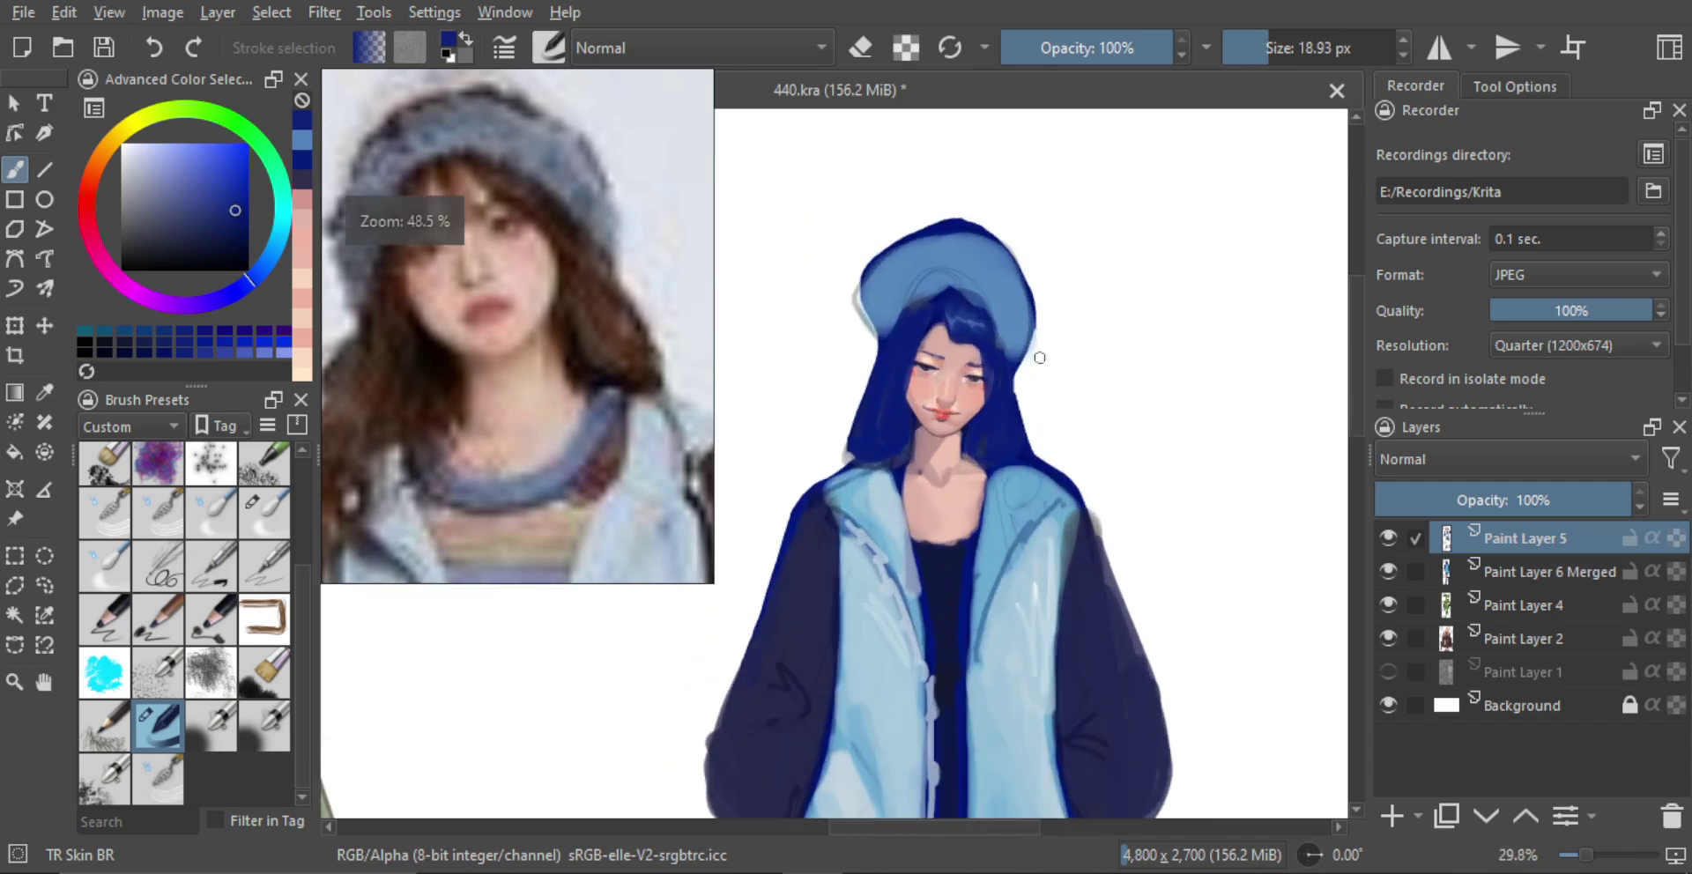
Flare the hair outward on both sides above the shoulders with sampled hair blue at about 19 px
{"action": "mouse_move", "coordinate": [1021, 377]}
{"action": "left_mouse_down"}
{"action": "mouse_move", "coordinate": [1028, 449]}
{"action": "mouse_move", "coordinate": [1016, 402]}
{"action": "left_mouse_up"}
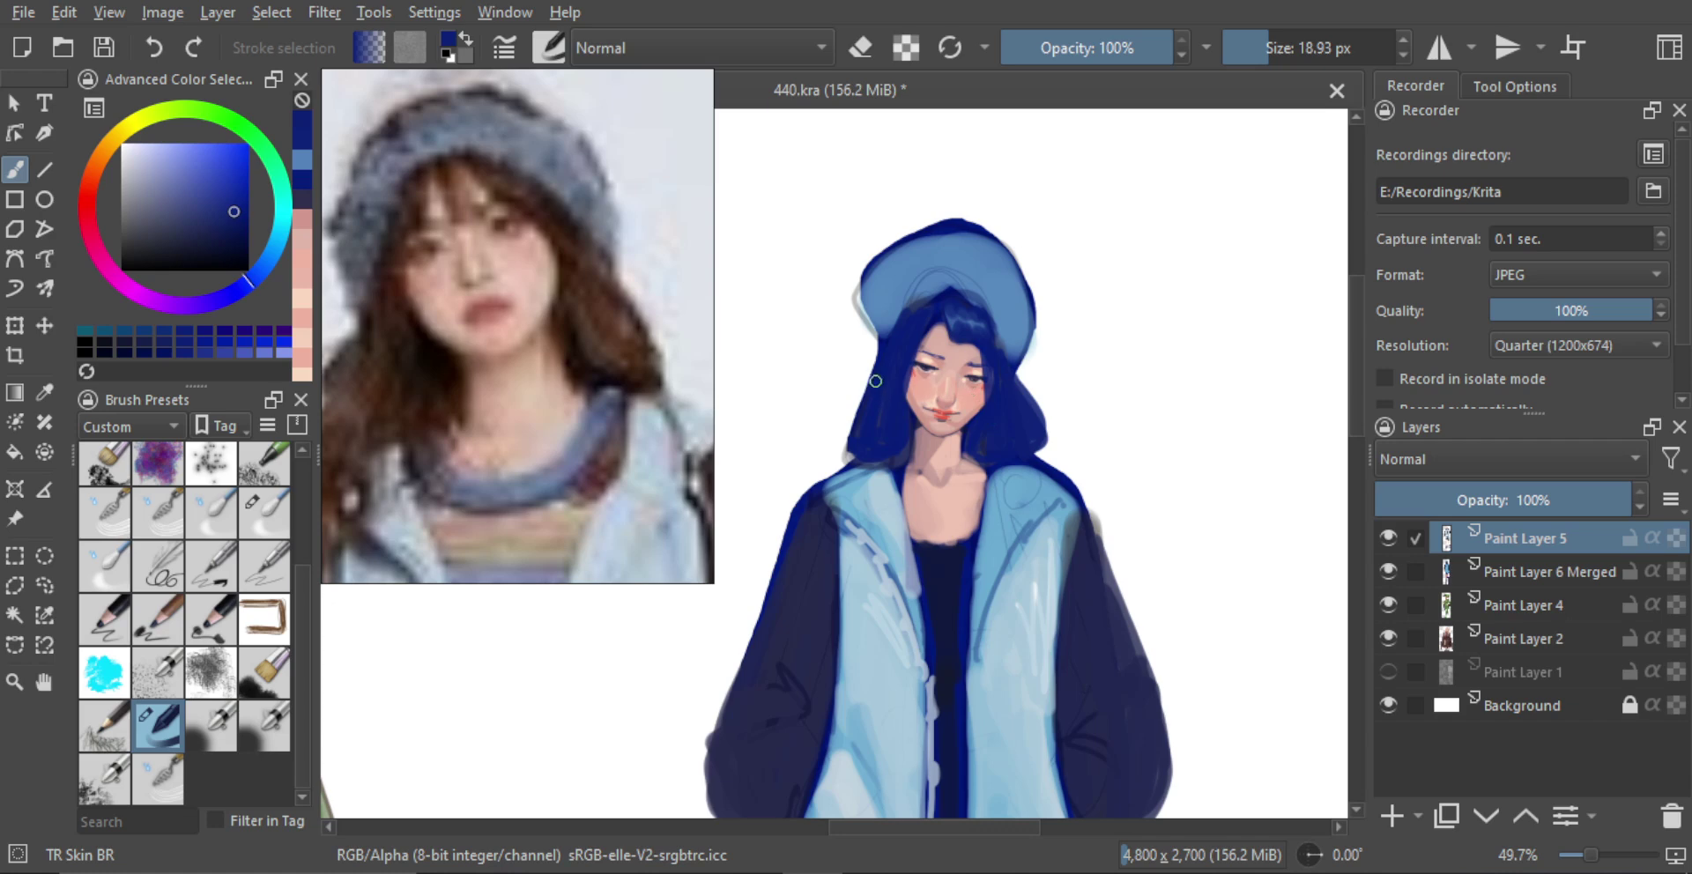
{"action": "left_click_drag", "start_coordinate": [875, 380], "coordinate": [848, 454]}
{"action": "left_click_drag", "start_coordinate": [881, 354], "coordinate": [838, 445]}
{"action": "mouse_move", "coordinate": [868, 386]}
{"action": "left_mouse_down"}
{"action": "mouse_move", "coordinate": [860, 440]}
{"action": "mouse_move", "coordinate": [837, 439]}
{"action": "mouse_move", "coordinate": [854, 434]}
{"action": "left_mouse_up"}
{"action": "scroll", "coordinate": [960, 399], "scroll_direction": "up", "scroll_amount": 1}
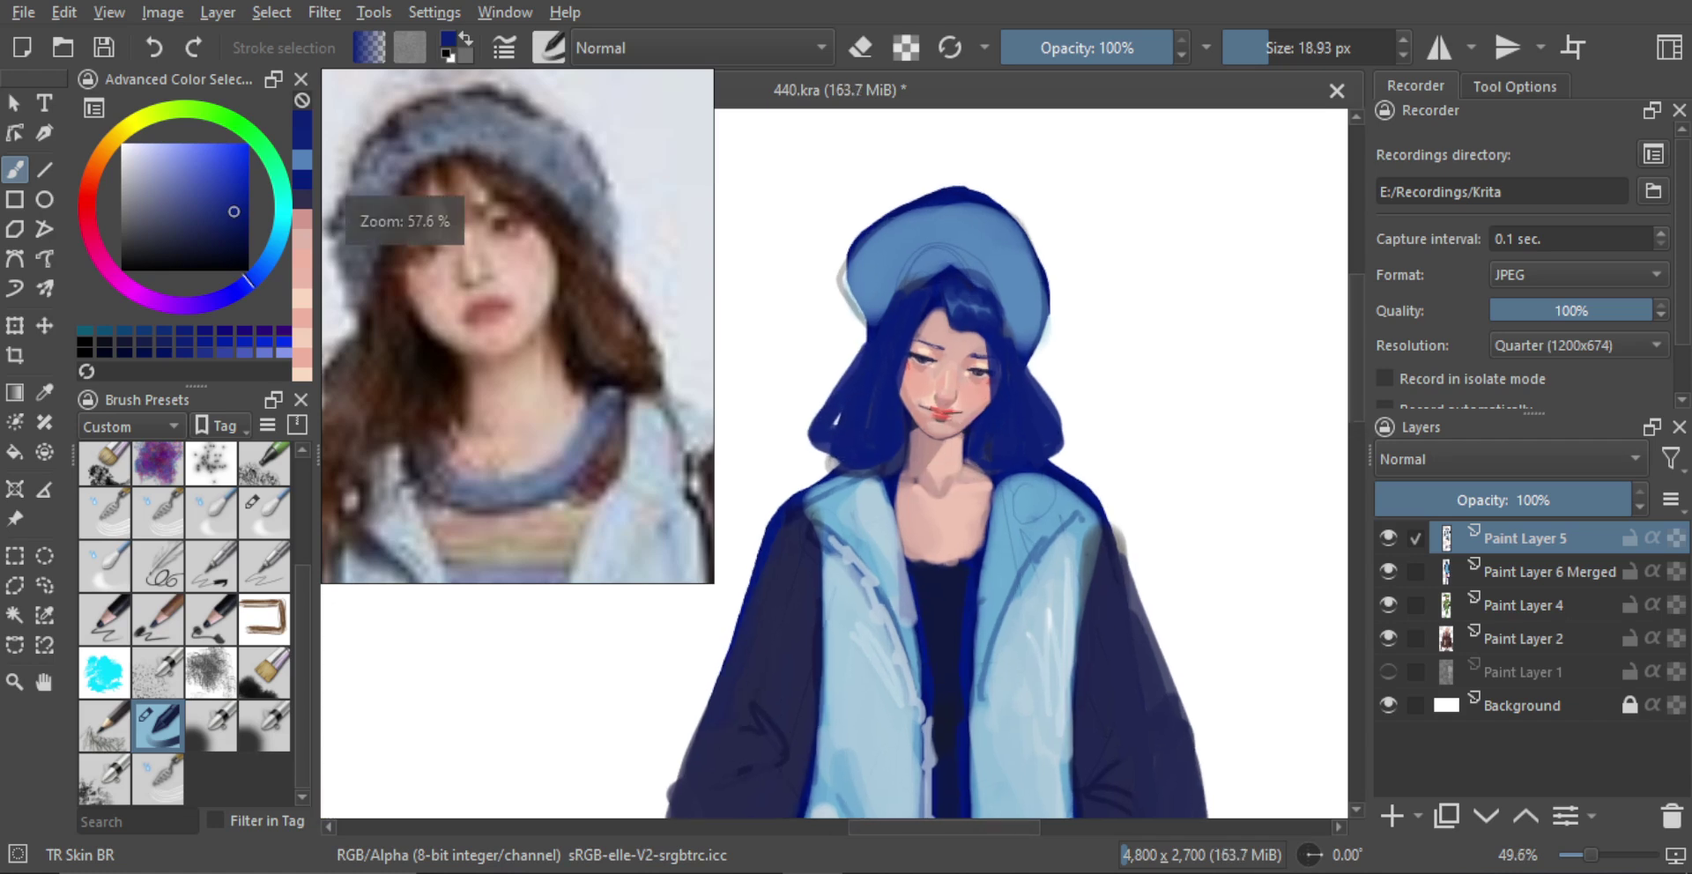
Paint light highlights on both sides of the hair with sampled beret blue, blending them with hair blue at about 18.6 px
{"action": "left_click", "coordinate": [1020, 352], "text": "ctrl"}
{"action": "mouse_move", "coordinate": [1021, 410]}
{"action": "left_mouse_down"}
{"action": "mouse_move", "coordinate": [1033, 427]}
{"action": "mouse_move", "coordinate": [1037, 389]}
{"action": "left_mouse_up"}
{"action": "left_click", "coordinate": [1035, 424], "text": "ctrl"}
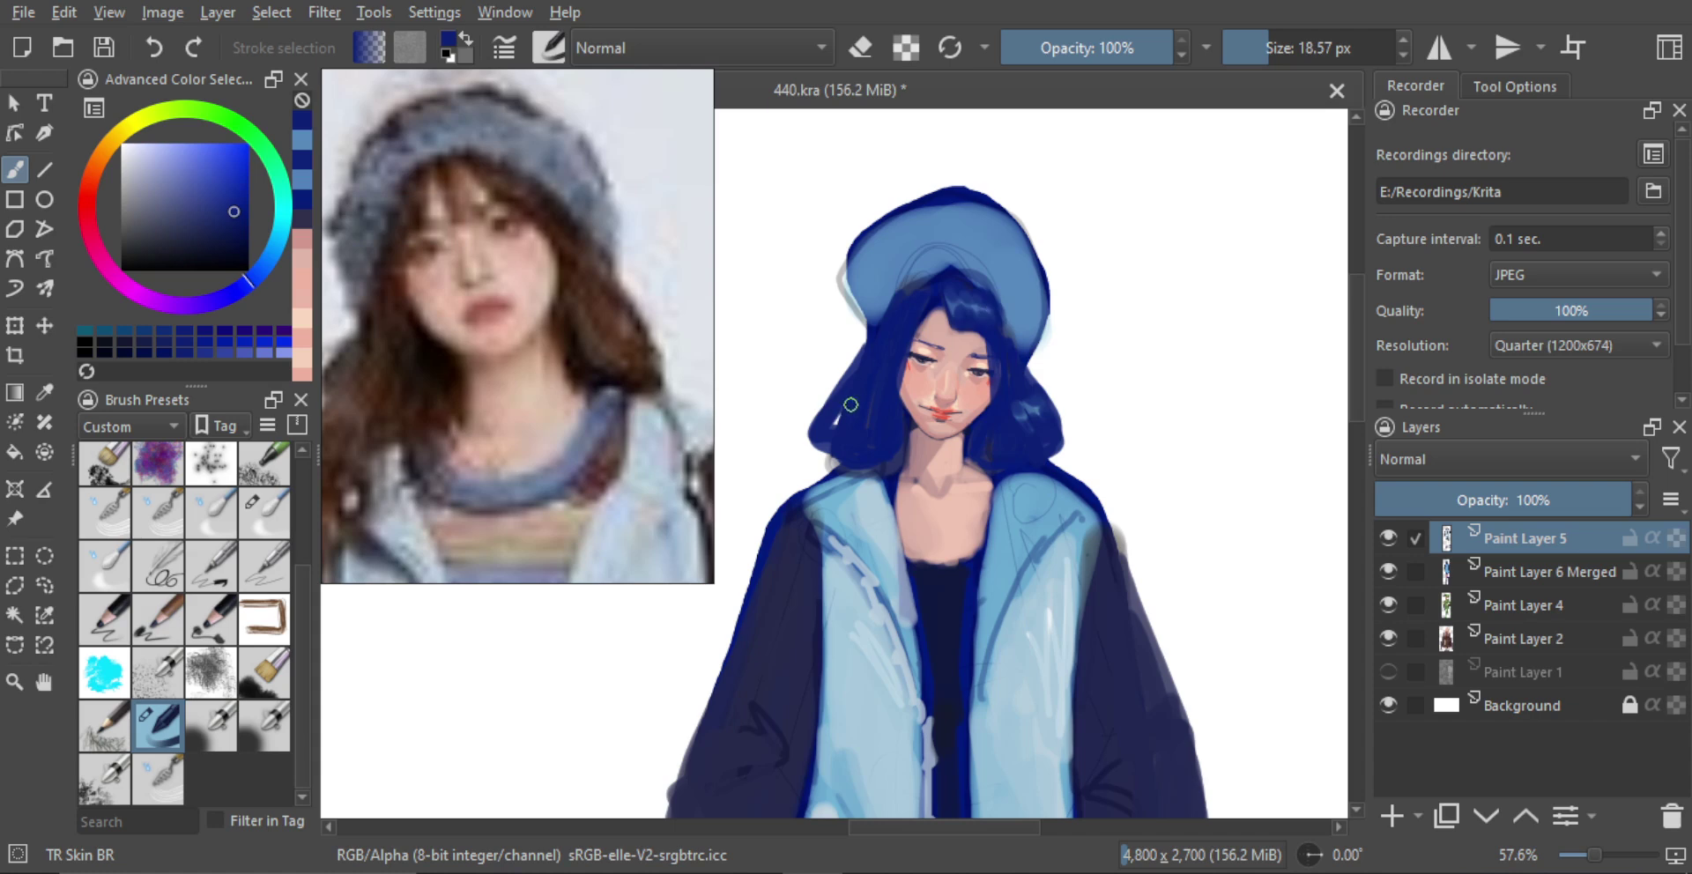
{"action": "left_click", "coordinate": [874, 265], "text": "ctrl"}
{"action": "mouse_move", "coordinate": [844, 408]}
{"action": "left_mouse_down"}
{"action": "mouse_move", "coordinate": [849, 385]}
{"action": "mouse_move", "coordinate": [868, 389]}
{"action": "mouse_move", "coordinate": [840, 407]}
{"action": "mouse_move", "coordinate": [896, 406]}
{"action": "mouse_move", "coordinate": [893, 438]}
{"action": "left_mouse_up"}
{"action": "left_click", "coordinate": [853, 379], "text": "ctrl"}
Draw dark strands through the hair and fringe in navy sampled from the top, reducing the brush to about 6.4 px
{"action": "left_click", "coordinate": [938, 569], "text": "alt"}
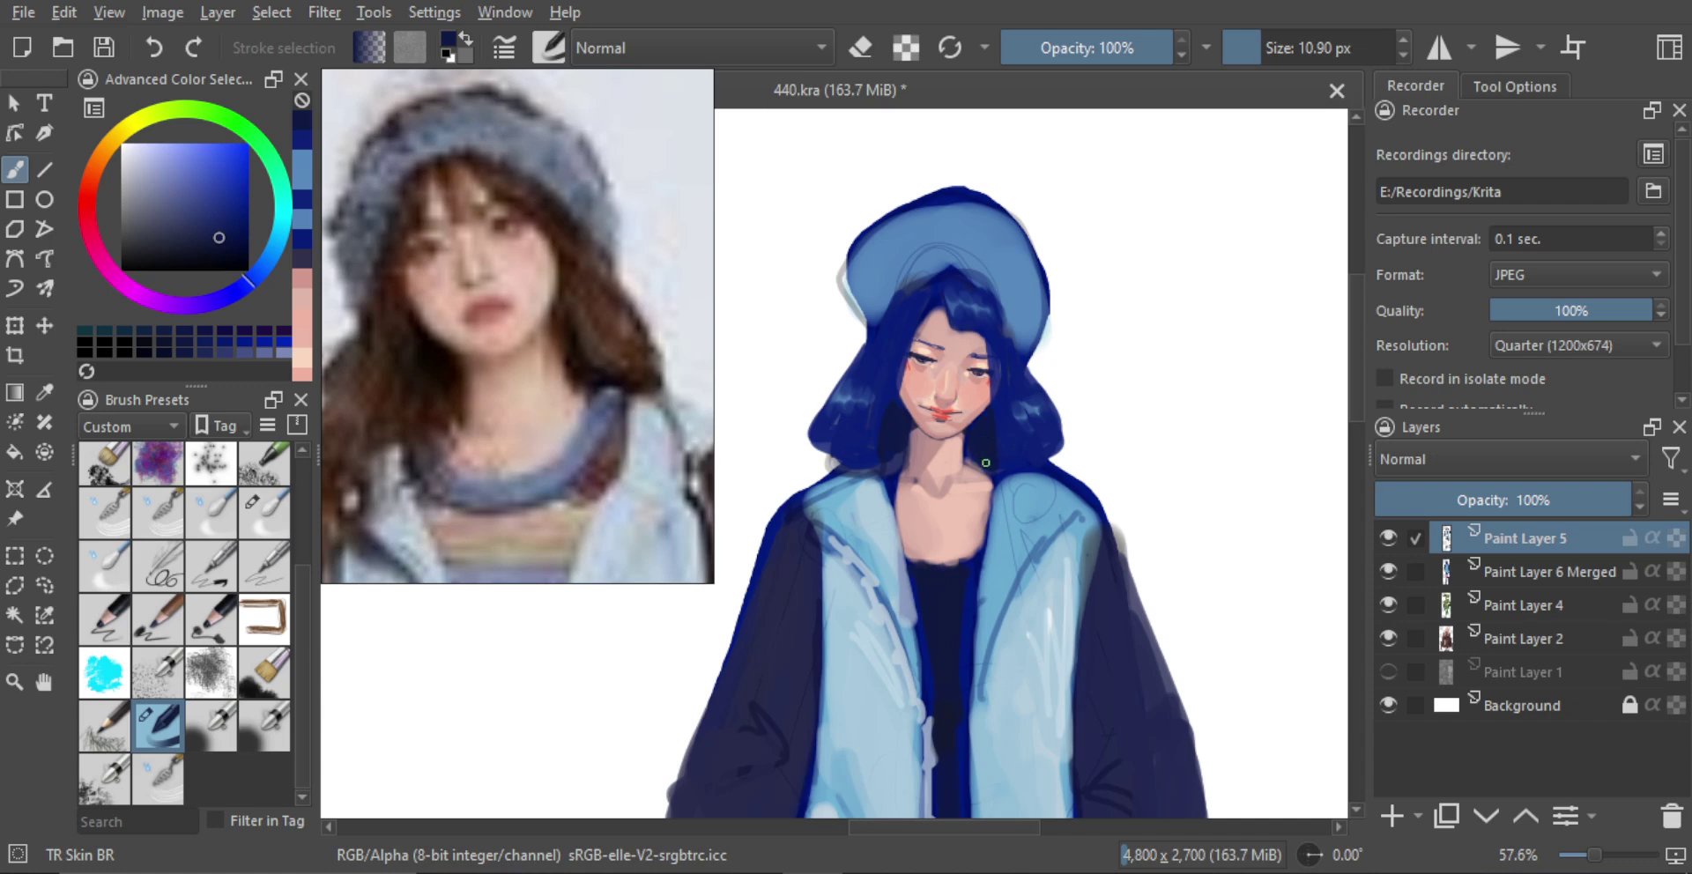
{"action": "key", "text": "bracketleft"}
{"action": "key", "text": "bracketleft"}
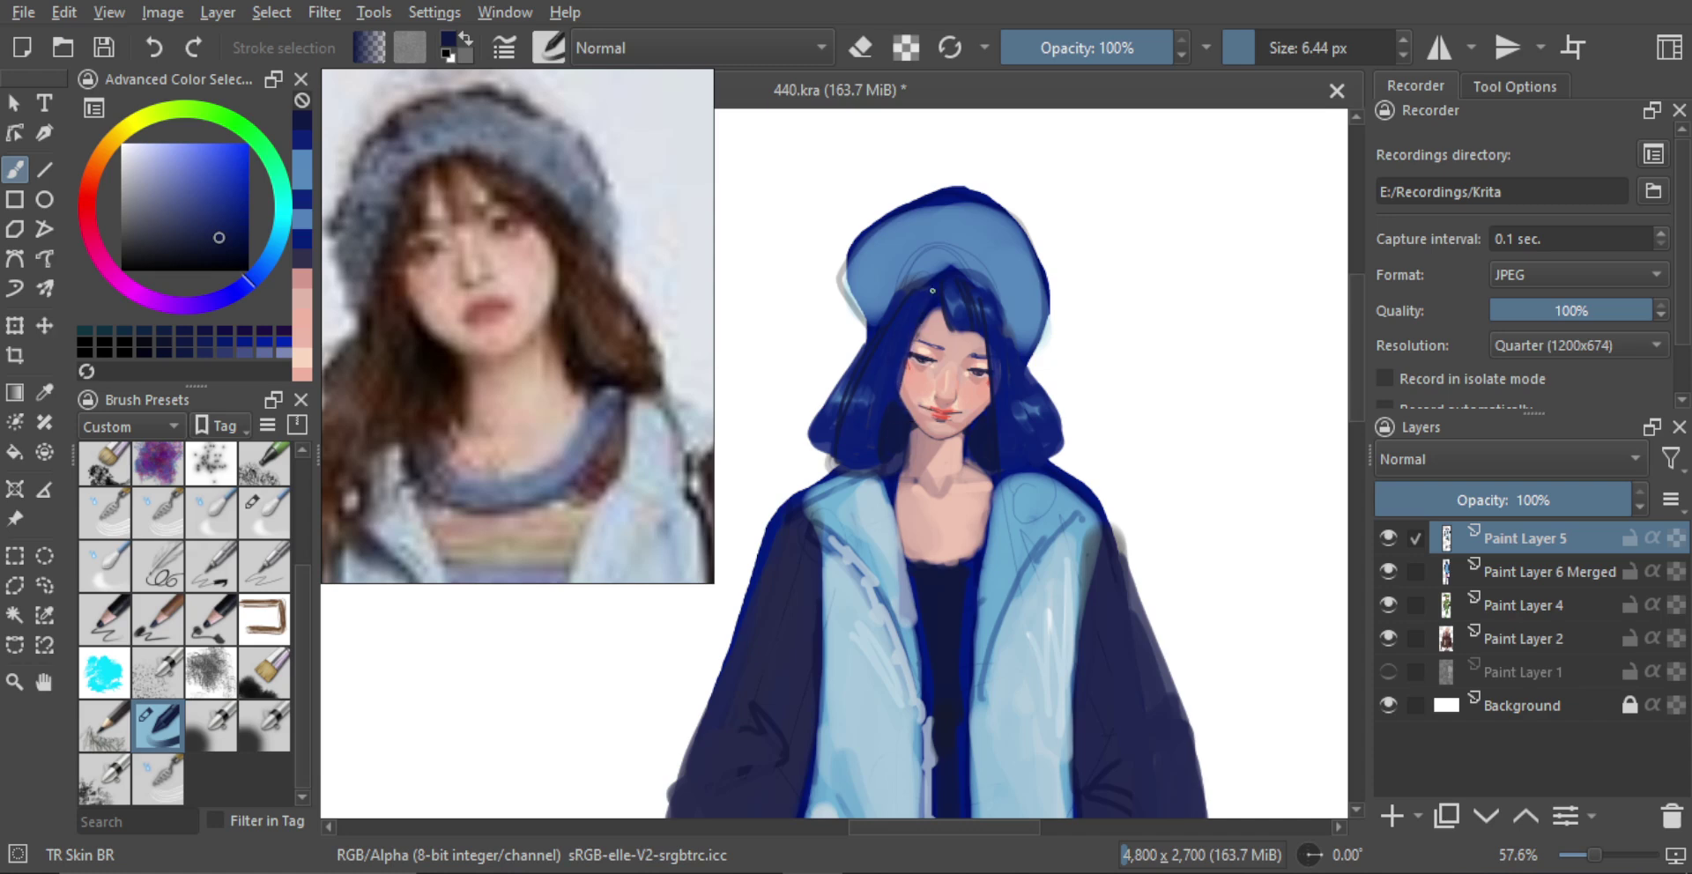
{"action": "left_click_drag", "start_coordinate": [911, 362], "coordinate": [931, 300]}
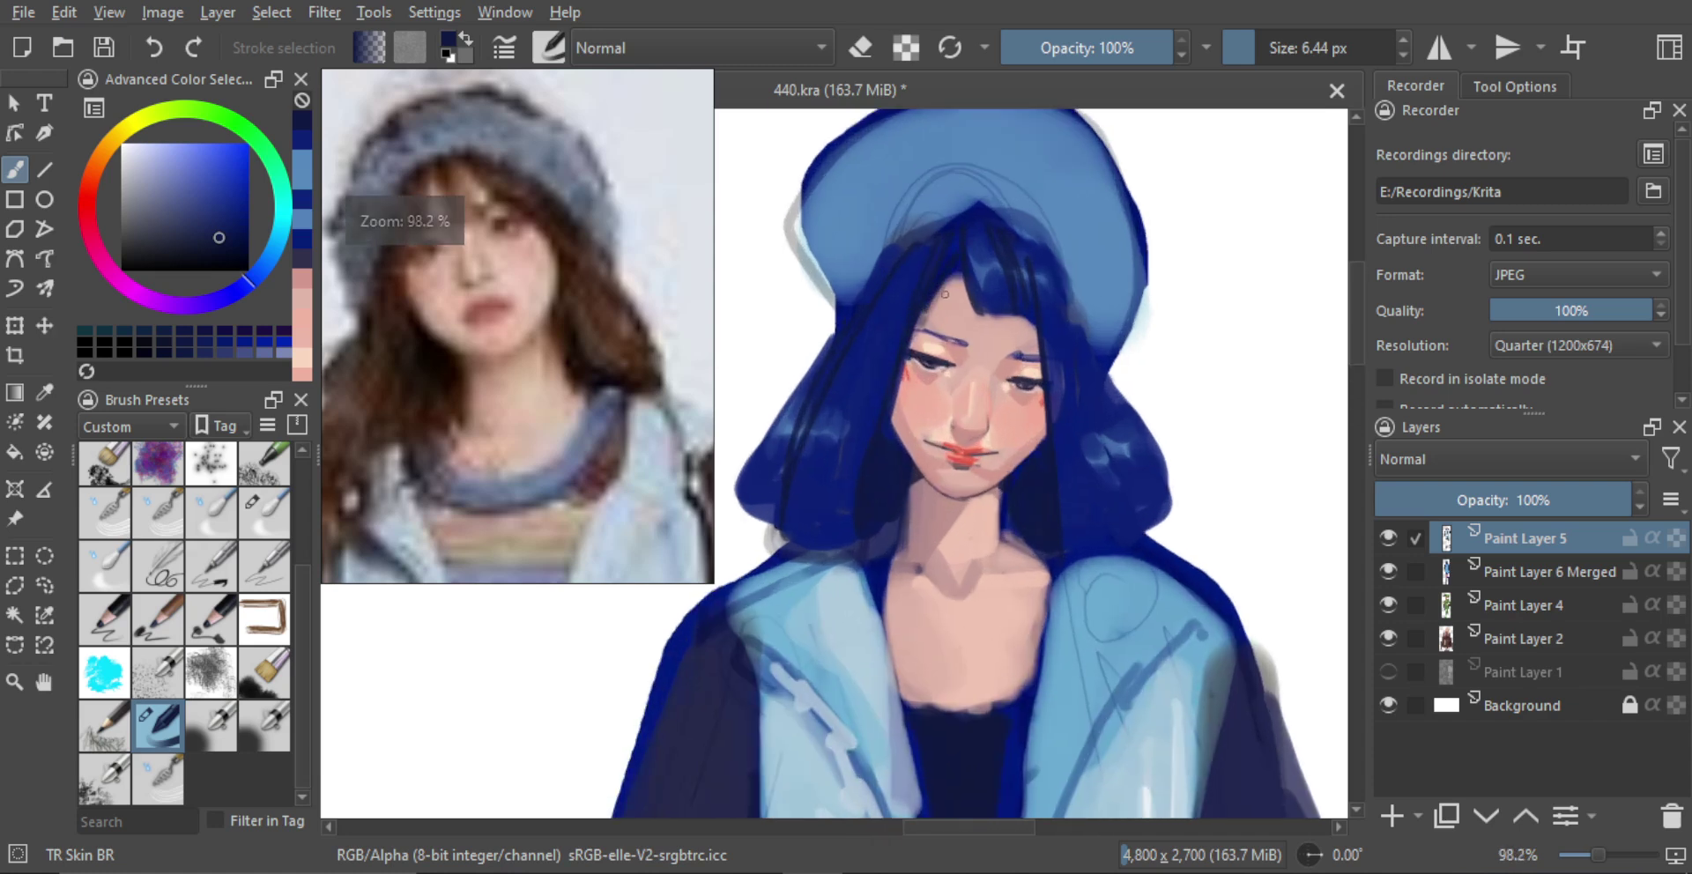
Cut thin gaps into the fringe with sampled forehead skin tone at about 2 px, refining the strands with sampled hair blue
{"action": "left_click", "coordinate": [954, 291], "text": "alt"}
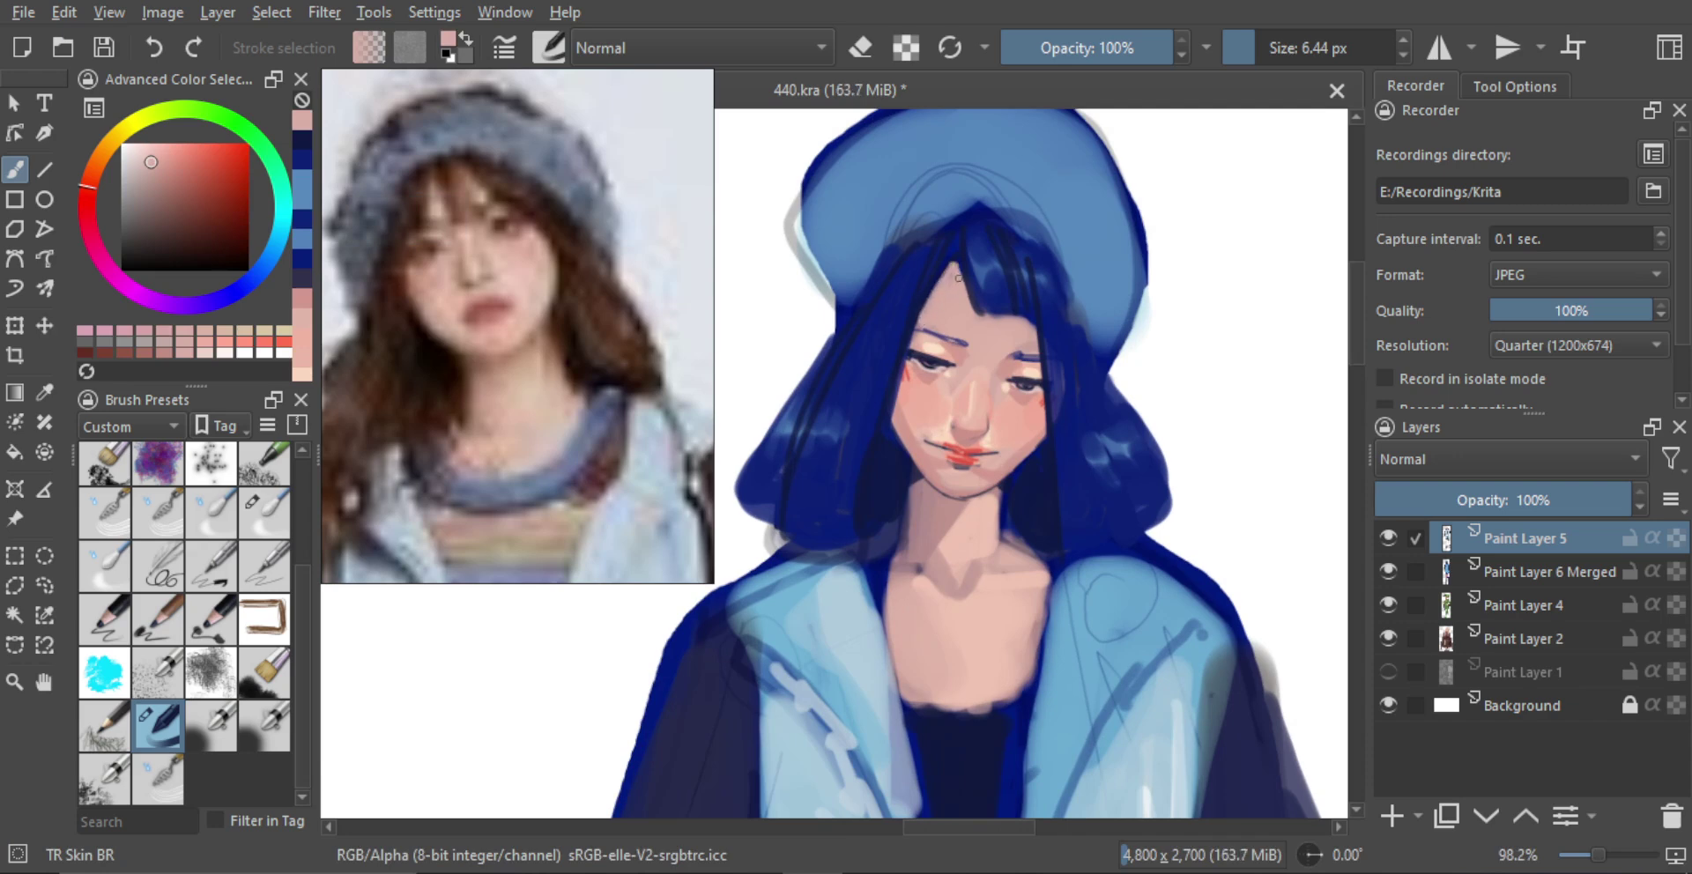
{"action": "scroll", "coordinate": [956, 299], "scroll_direction": "down", "scroll_amount": 5}
{"action": "left_click_drag", "start_coordinate": [983, 267], "coordinate": [968, 333]}
{"action": "scroll", "coordinate": [968, 333], "scroll_direction": "up", "scroll_amount": 1}
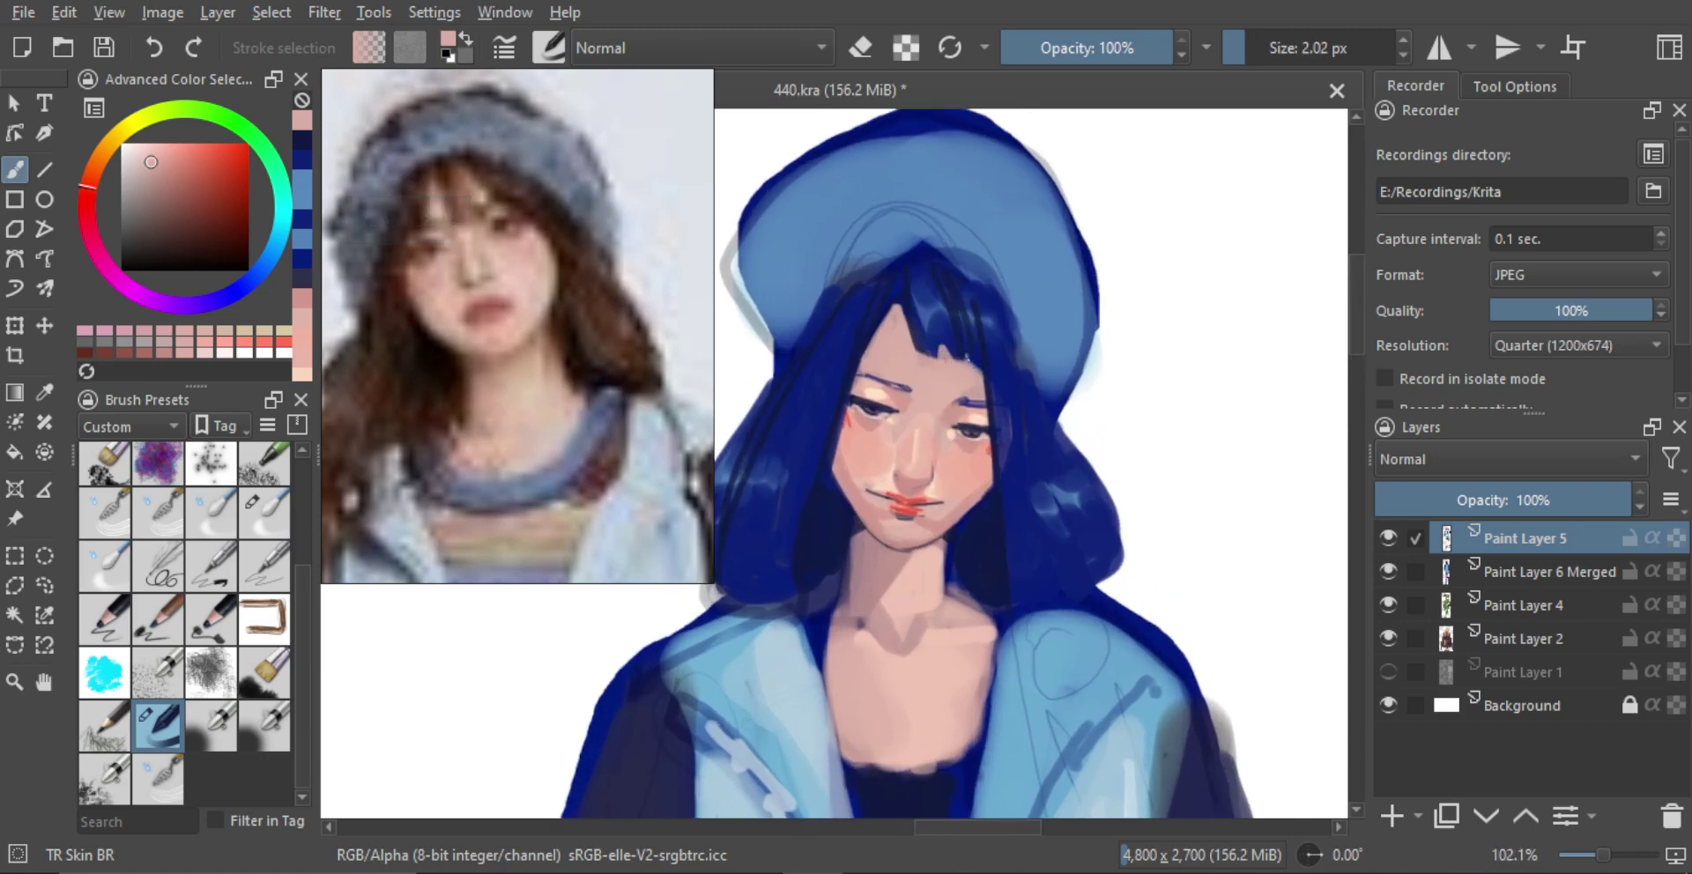
{"action": "left_click", "coordinate": [950, 346], "text": "ctrl"}
{"action": "scroll", "coordinate": [951, 353], "scroll_direction": "down", "scroll_amount": 3}
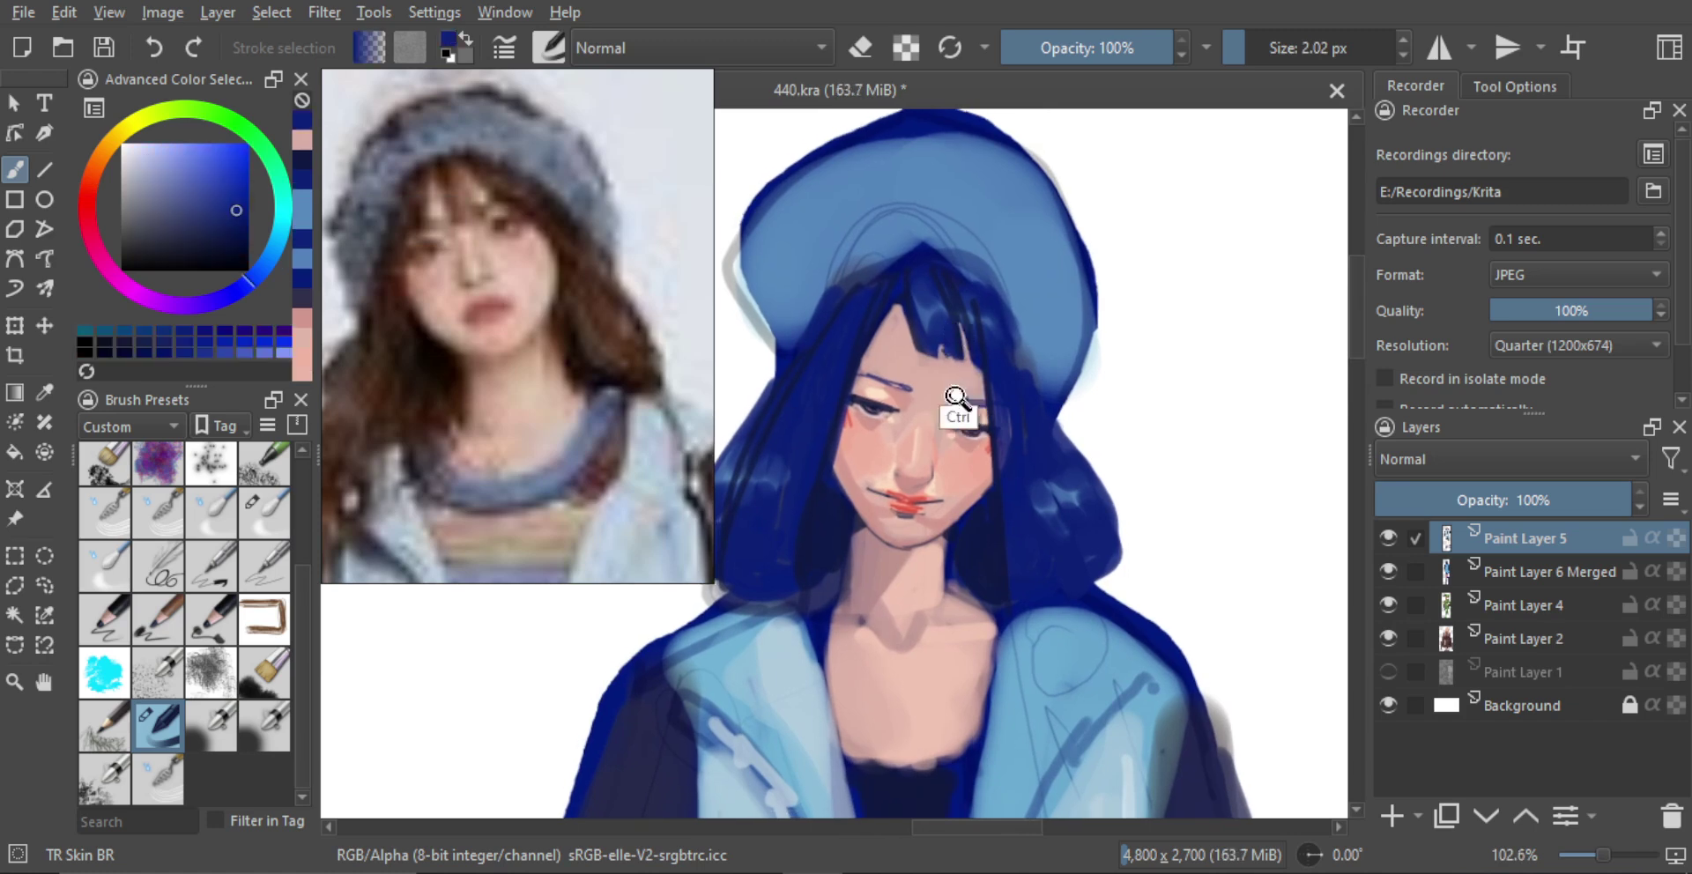
{"action": "scroll", "coordinate": [948, 305], "scroll_direction": "up", "scroll_amount": 2}
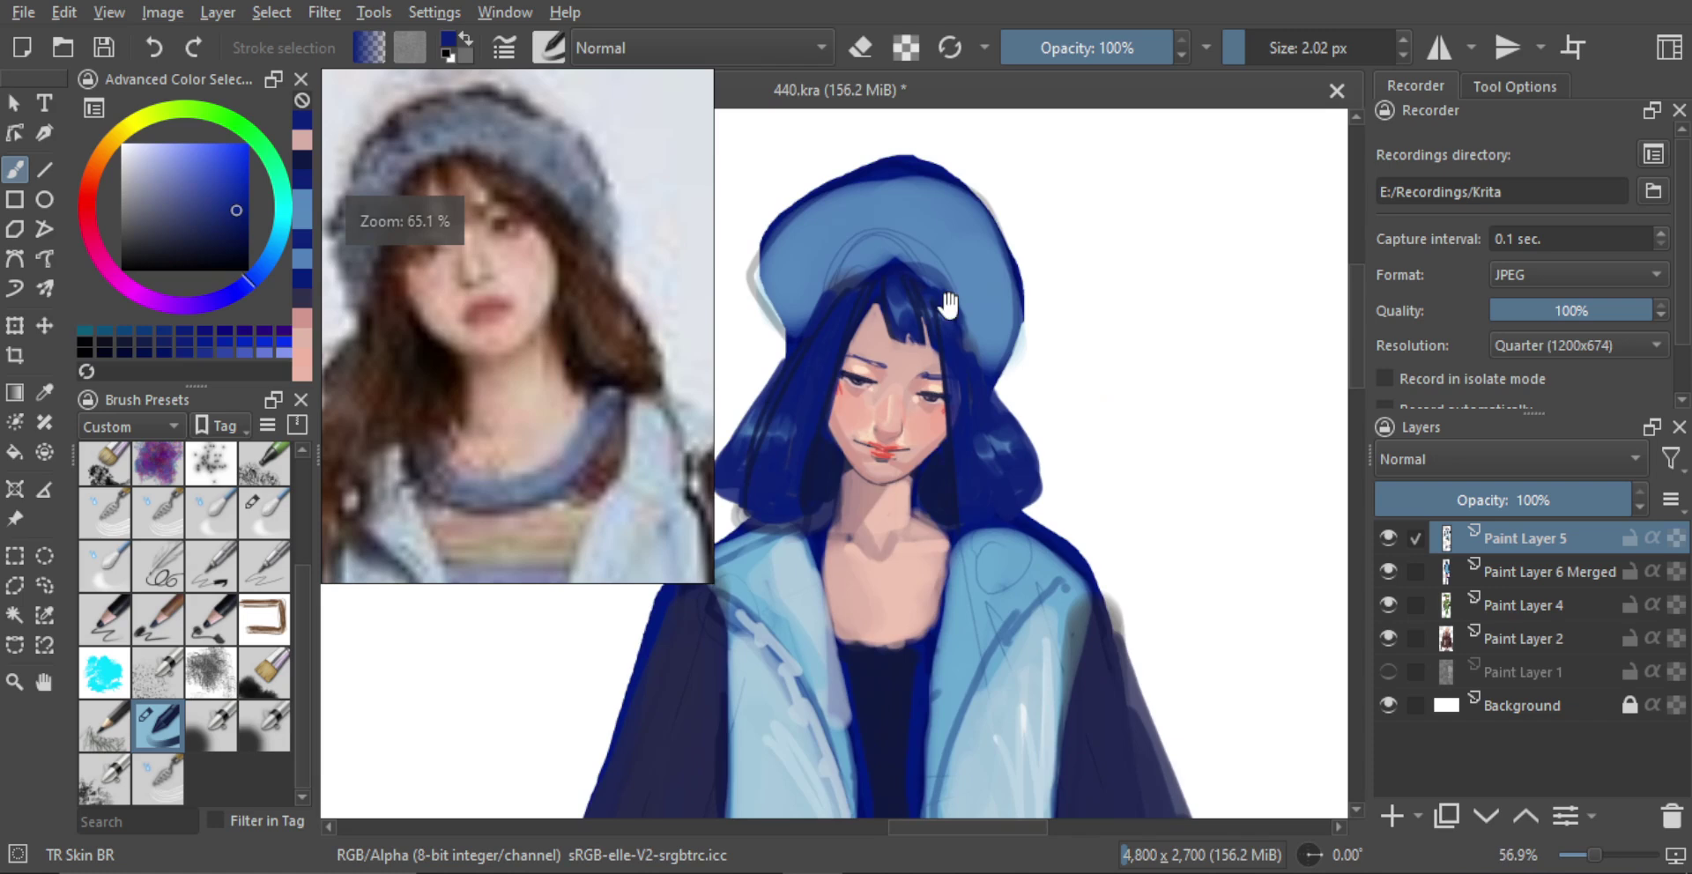
Sample the shadowed pink skin tone of the neck and shade the face with a brush of about 7.9 px
{"action": "left_click", "coordinate": [859, 513], "text": "ctrl"}
{"action": "left_click_drag", "start_coordinate": [891, 443], "coordinate": [942, 409]}
{"action": "left_click_drag", "start_coordinate": [962, 324], "coordinate": [971, 401]}
{"action": "key", "text": "bracketleft"}
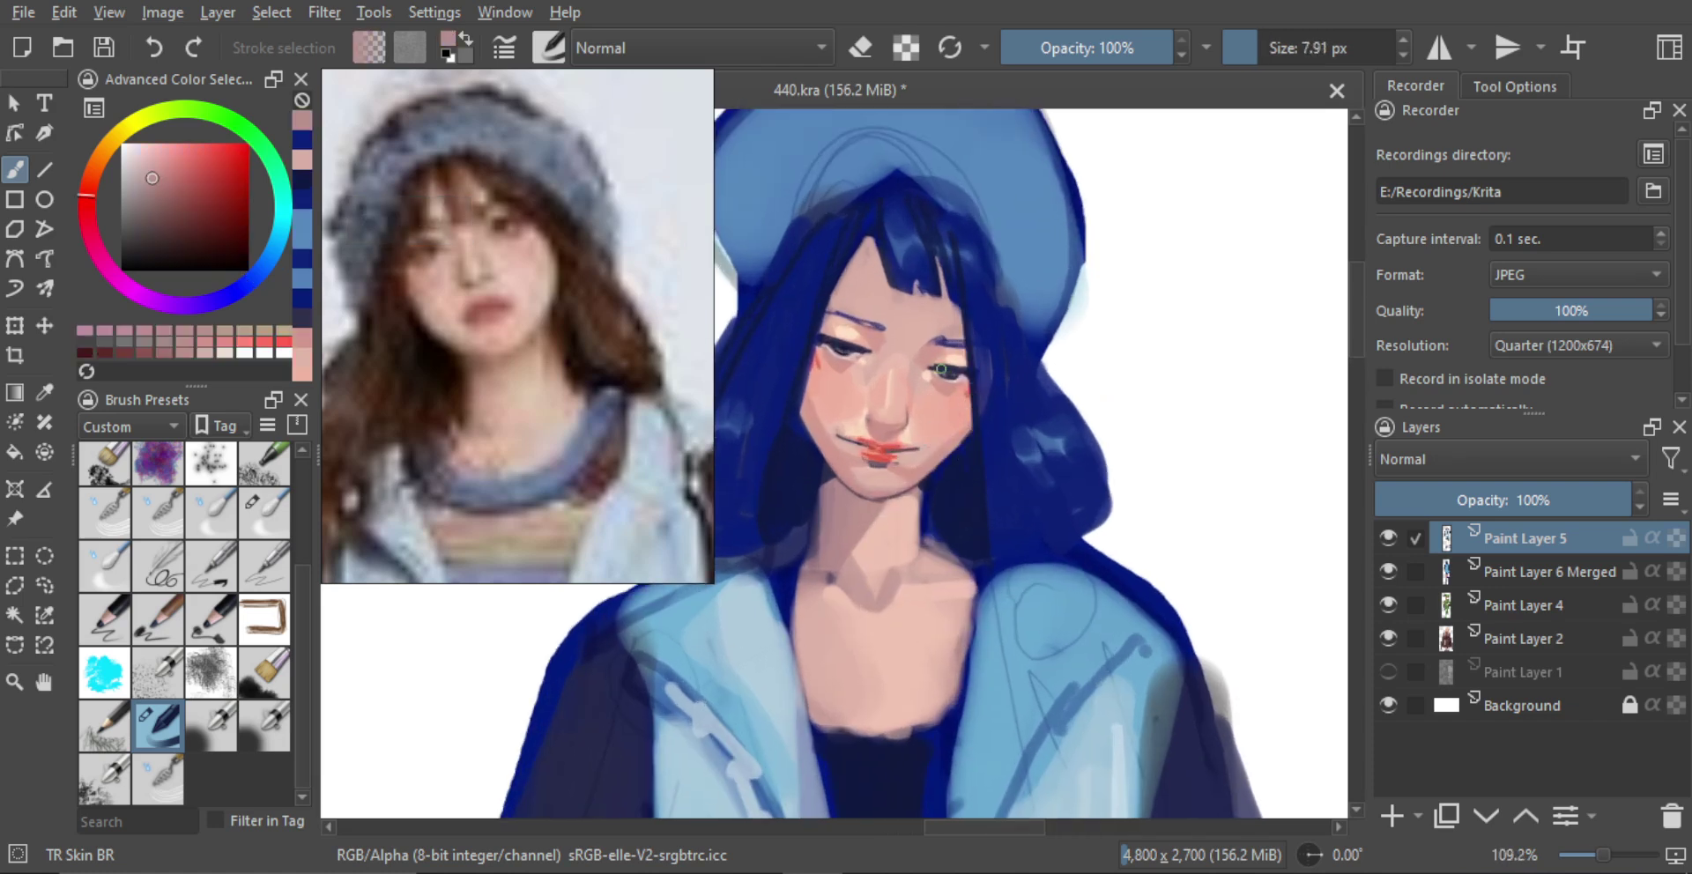
Compare the figure with Paint Layer 5 hidden and shown, and merge that layer into the one below
{"action": "scroll", "coordinate": [974, 423], "scroll_direction": "down", "scroll_amount": 4}
{"action": "scroll", "coordinate": [1008, 442], "scroll_direction": "down", "scroll_amount": 1}
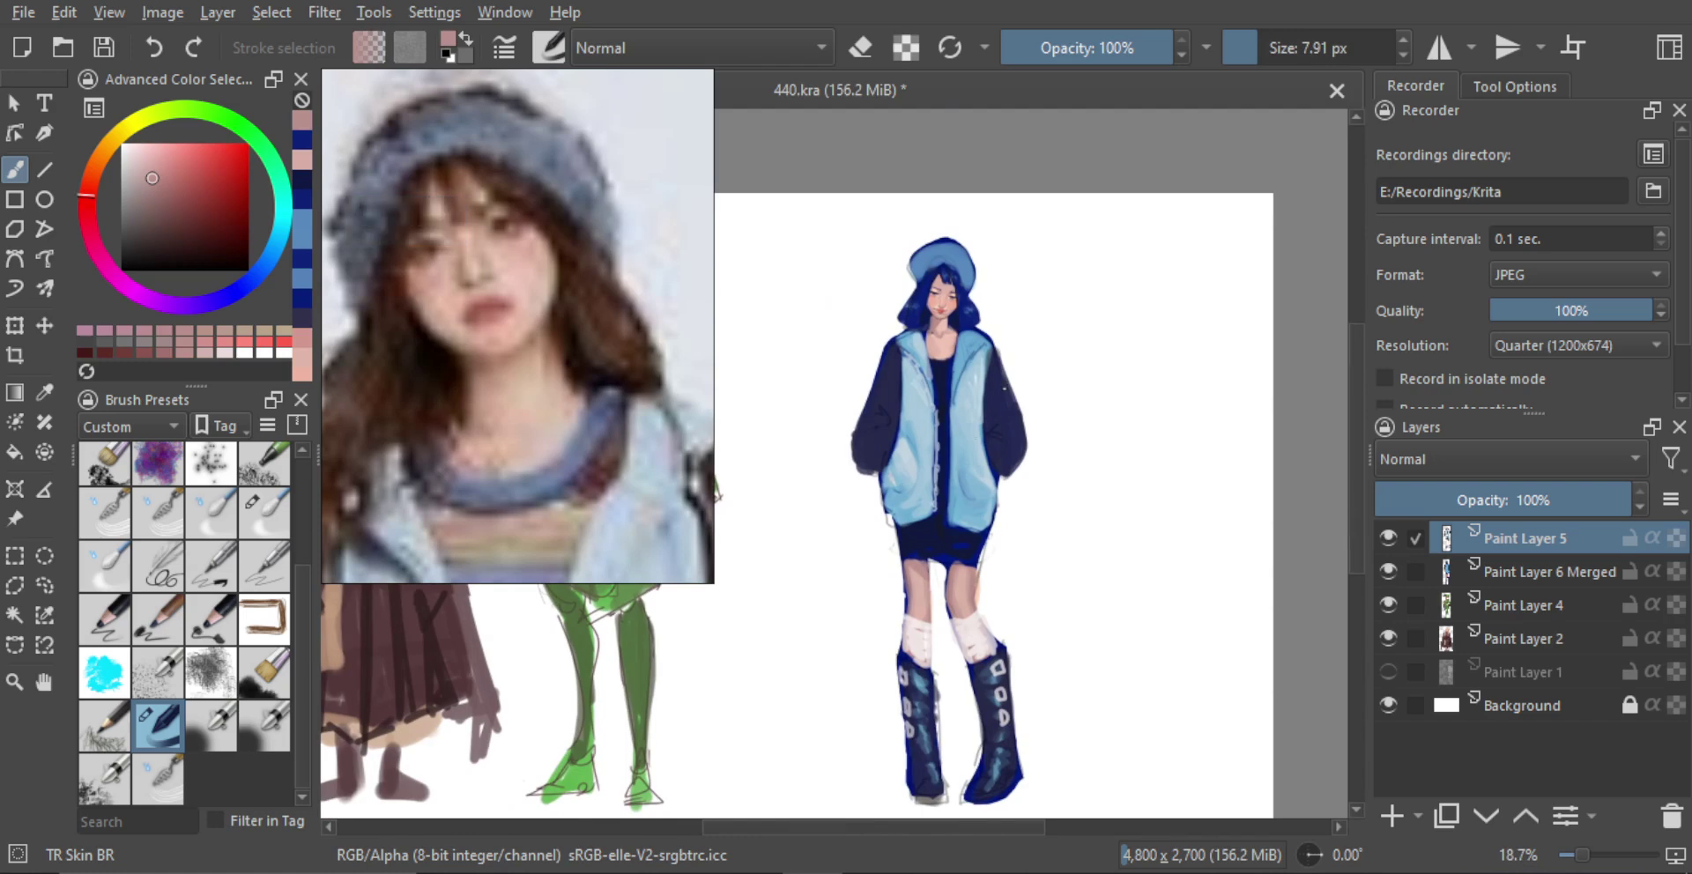
{"action": "scroll", "coordinate": [1128, 392], "scroll_direction": "down", "scroll_amount": 1}
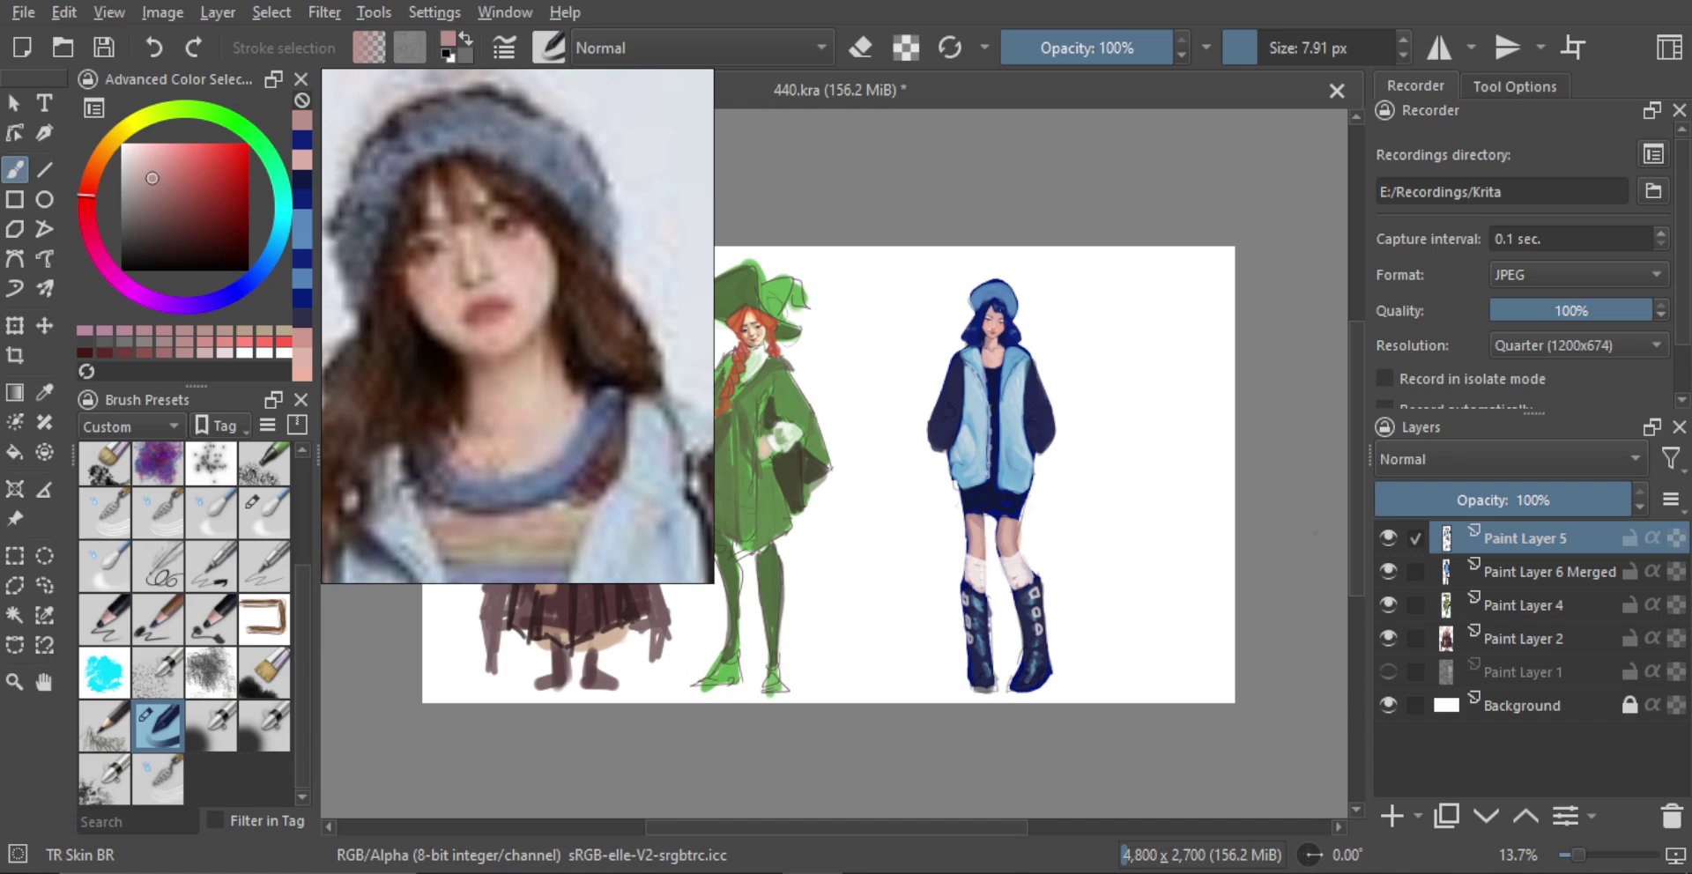
{"action": "left_click", "coordinate": [1388, 536]}
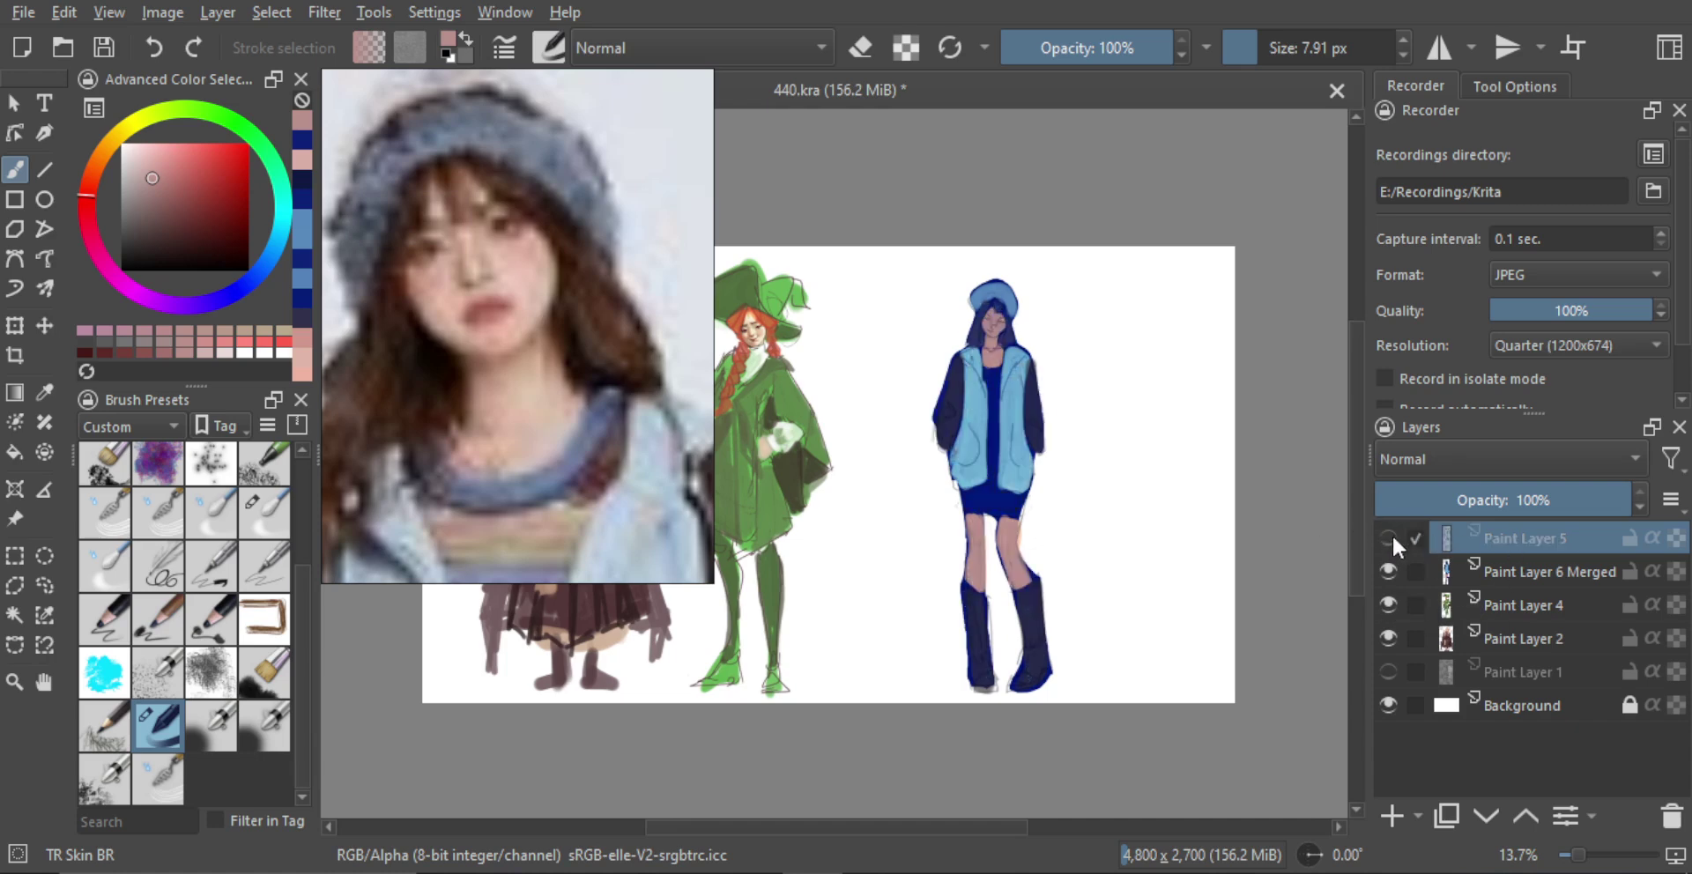
{"action": "left_click", "coordinate": [1393, 538]}
{"action": "key", "text": "ctrl+e"}
Paint over the beret's sketch lines with sampled beret blue and add a soft white highlight at about 50 px
{"action": "mouse_move", "coordinate": [1068, 441]}
{"action": "left_mouse_down"}
{"action": "mouse_move", "coordinate": [1085, 397]}
{"action": "mouse_move", "coordinate": [1050, 336]}
{"action": "left_mouse_up"}
{"action": "left_click", "coordinate": [936, 363], "text": "ctrl"}
{"action": "mouse_move", "coordinate": [935, 376]}
{"action": "left_mouse_down"}
{"action": "mouse_move", "coordinate": [1008, 353]}
{"action": "mouse_move", "coordinate": [1068, 400]}
{"action": "mouse_move", "coordinate": [960, 300]}
{"action": "left_mouse_up"}
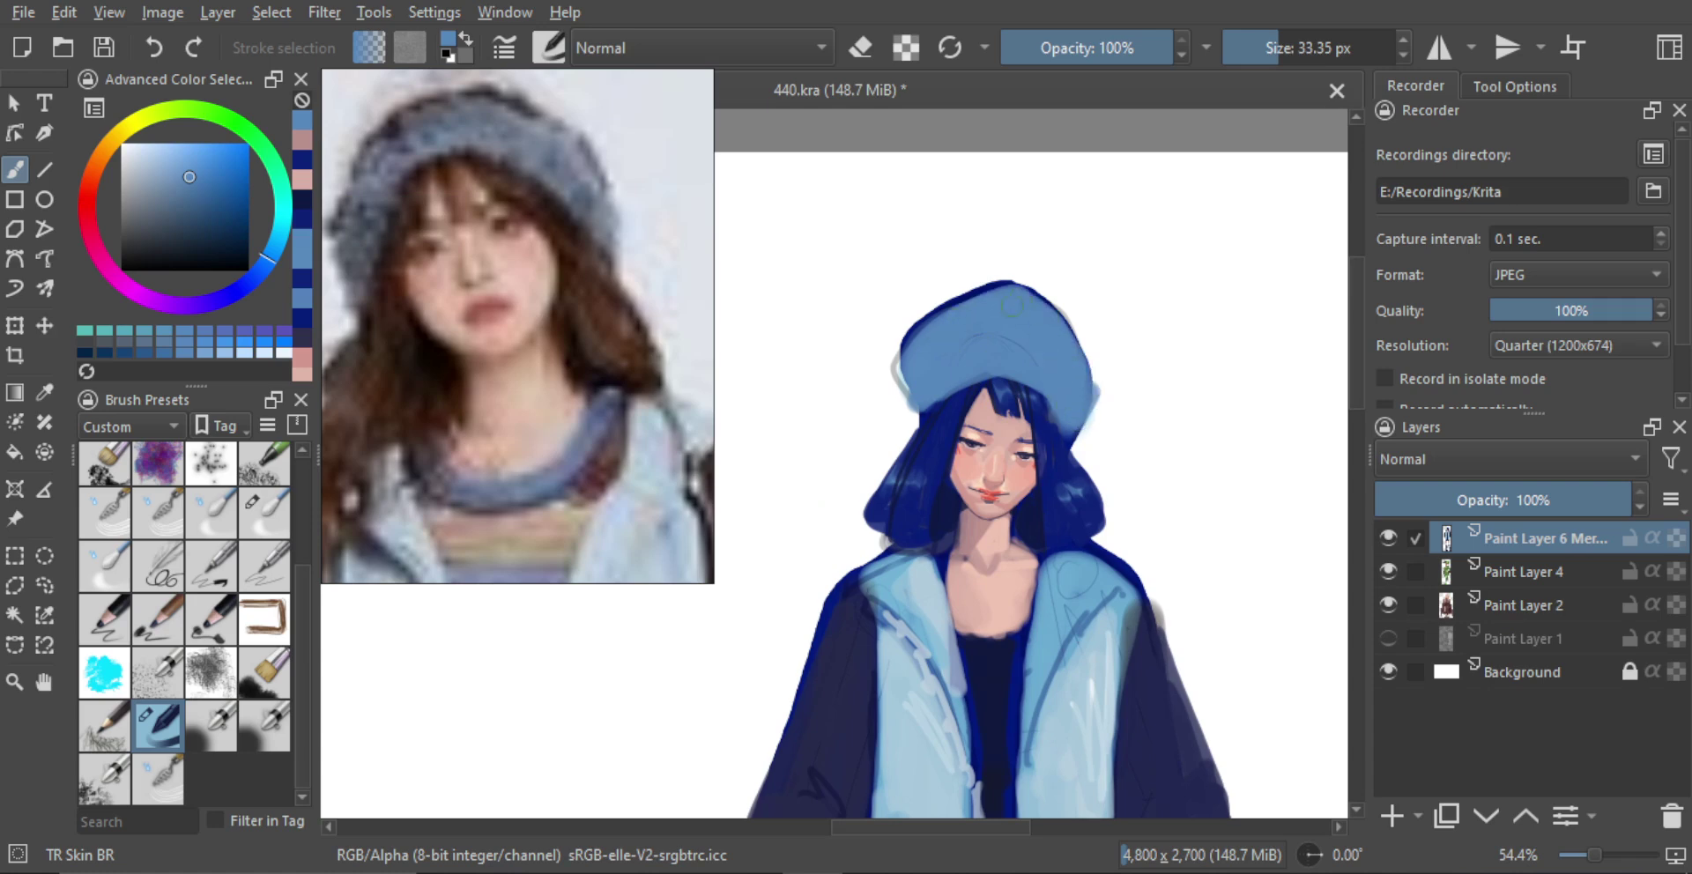
{"action": "left_click", "coordinate": [1119, 375], "text": "alt"}
{"action": "key", "text": "bracketright"}
{"action": "key", "text": "bracketright"}
{"action": "key", "text": "bracketright"}
{"action": "mouse_move", "coordinate": [1010, 342]}
{"action": "left_mouse_down"}
{"action": "mouse_move", "coordinate": [1026, 330]}
{"action": "mouse_move", "coordinate": [1056, 359]}
{"action": "mouse_move", "coordinate": [1036, 367]}
{"action": "mouse_move", "coordinate": [1060, 349]}
{"action": "mouse_move", "coordinate": [1009, 349]}
{"action": "mouse_move", "coordinate": [1014, 315]}
{"action": "left_mouse_up"}
{"action": "left_click", "coordinate": [1060, 415], "text": "alt"}
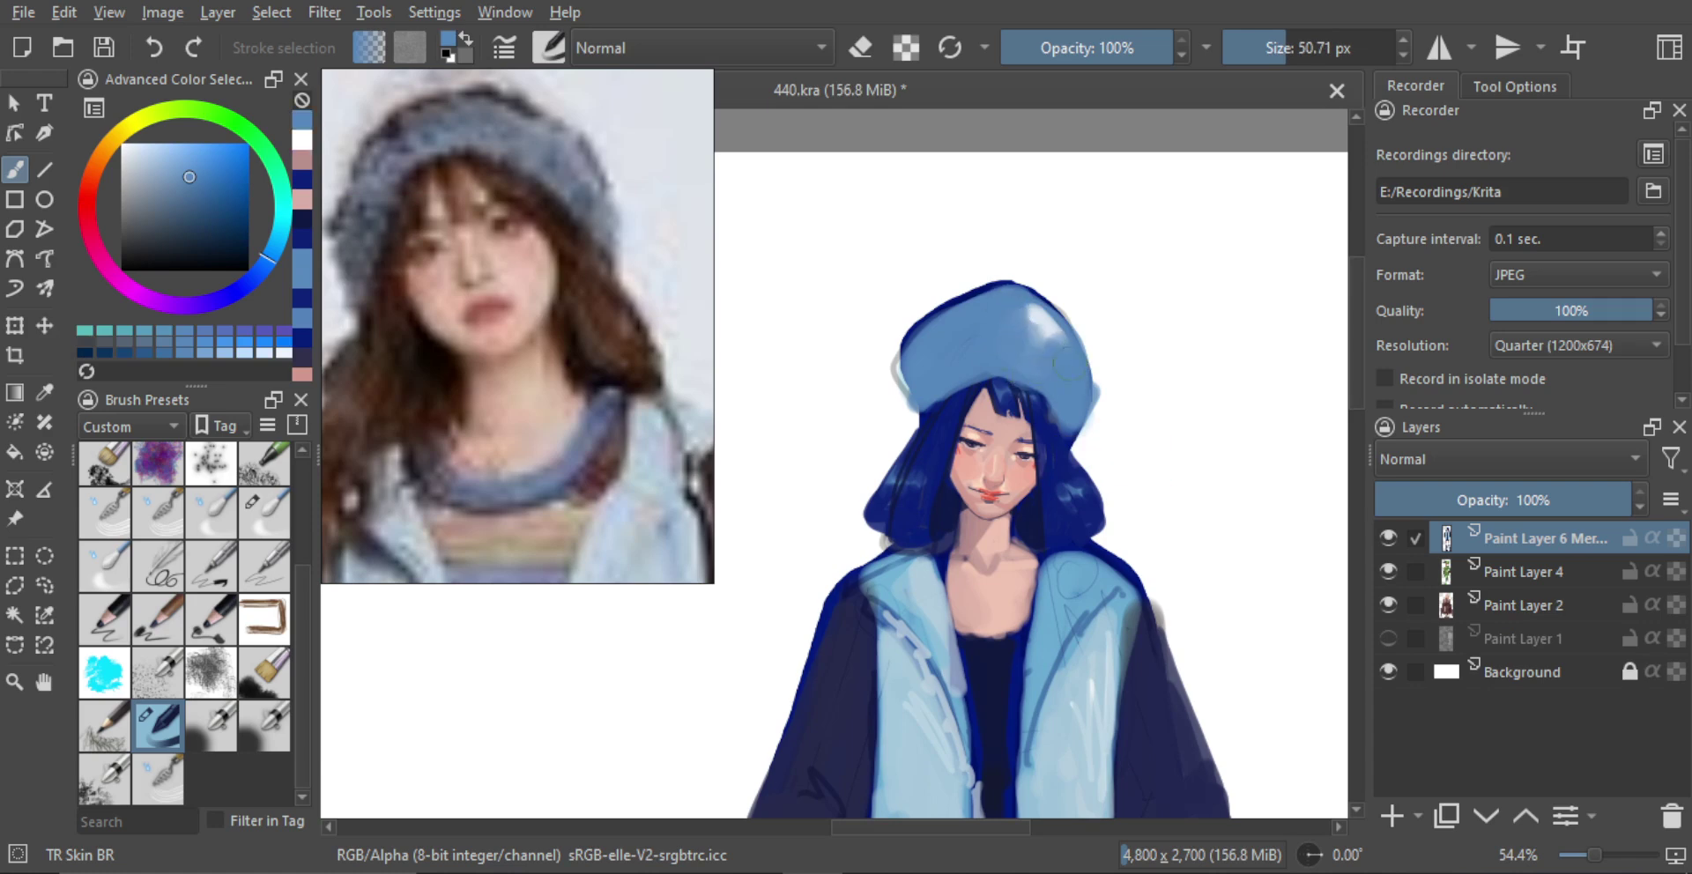
{"action": "mouse_move", "coordinate": [1069, 363]}
{"action": "left_mouse_down"}
{"action": "mouse_move", "coordinate": [1073, 388]}
{"action": "mouse_move", "coordinate": [1031, 353]}
{"action": "left_mouse_up"}
Erase the dark outline and stray edges around the beret with an eraser of 35 px
{"action": "key", "text": "e"}
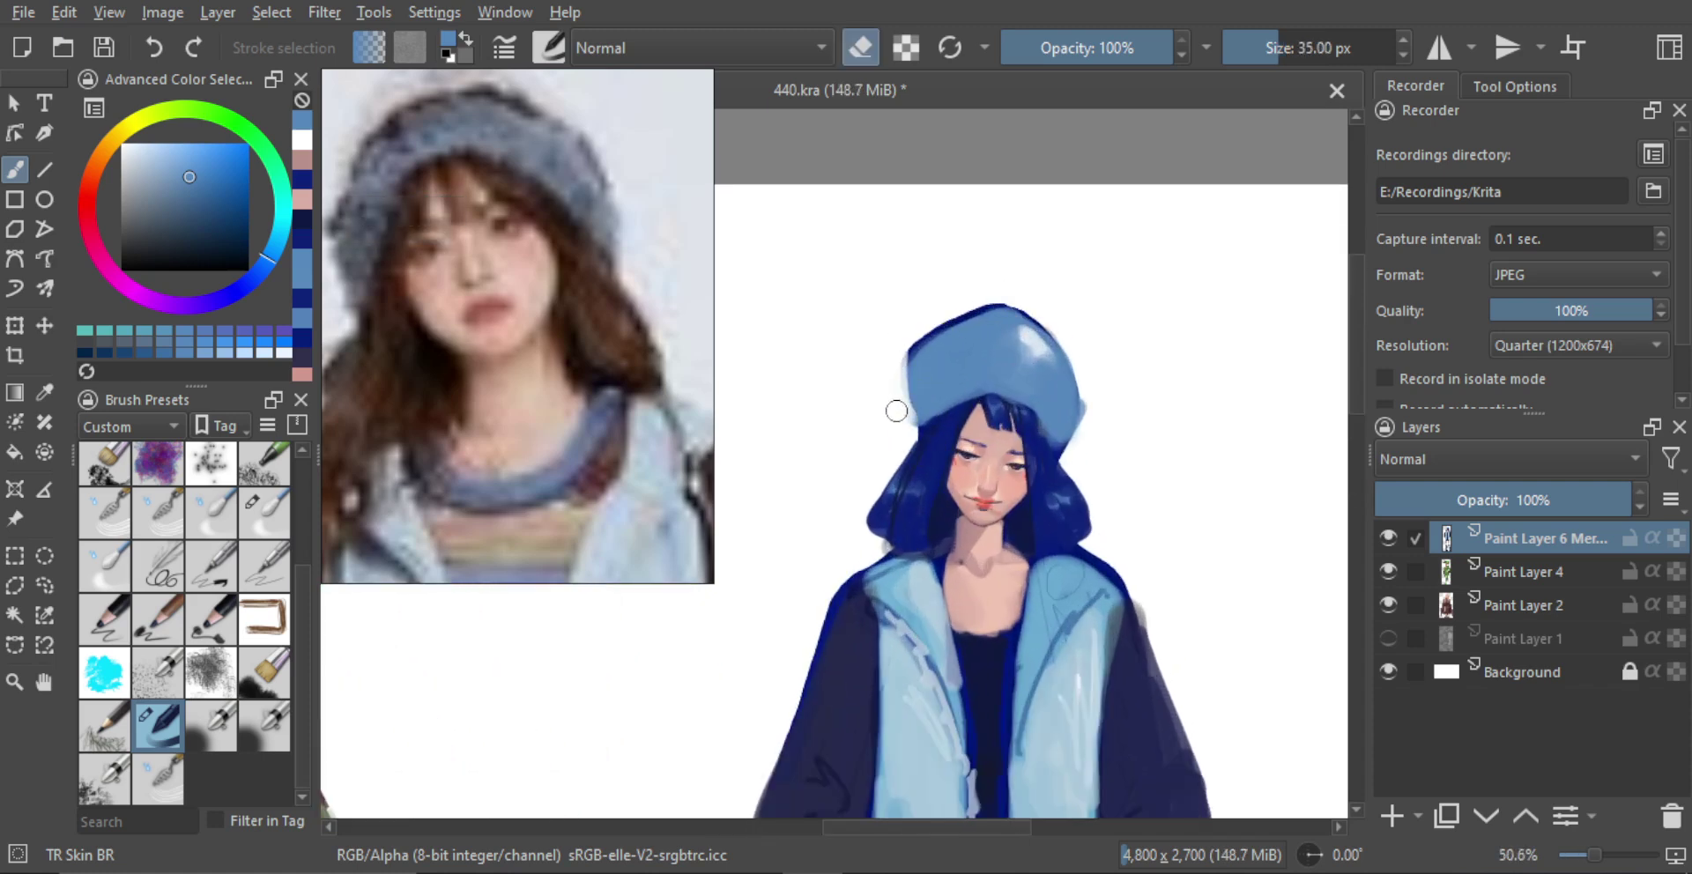
{"action": "mouse_move", "coordinate": [896, 401]}
{"action": "left_mouse_down"}
{"action": "mouse_move", "coordinate": [924, 315]}
{"action": "mouse_move", "coordinate": [952, 301]}
{"action": "mouse_move", "coordinate": [899, 355]}
{"action": "mouse_move", "coordinate": [1033, 281]}
{"action": "mouse_move", "coordinate": [954, 320]}
{"action": "mouse_move", "coordinate": [1014, 297]}
{"action": "left_mouse_up"}
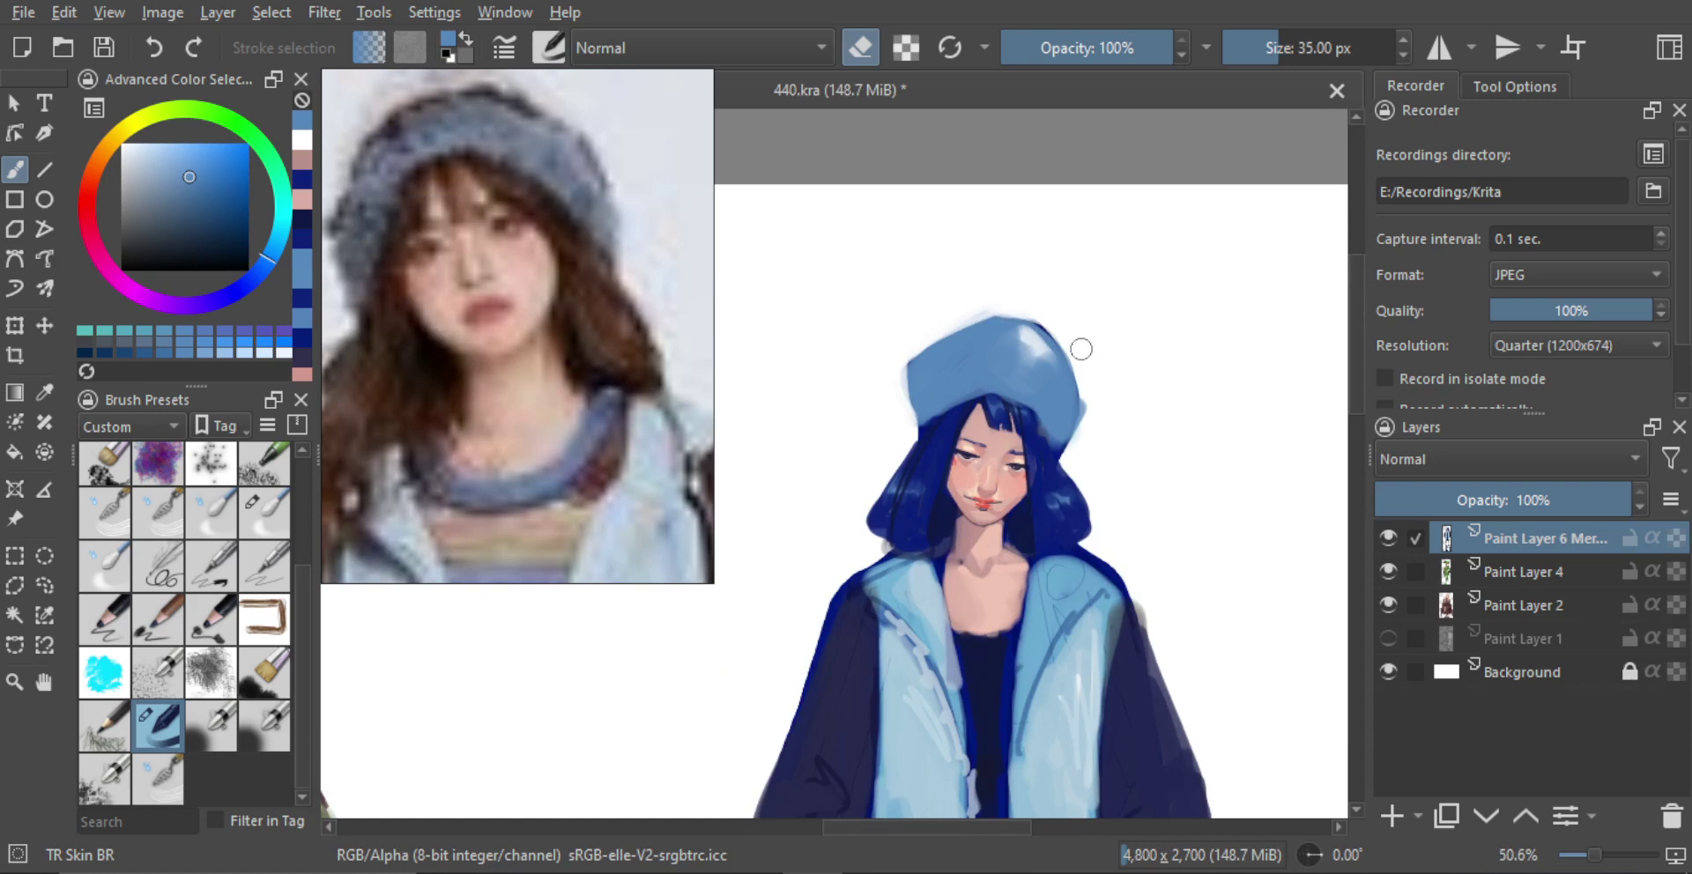
{"action": "left_click_drag", "start_coordinate": [1065, 452], "coordinate": [1077, 460]}
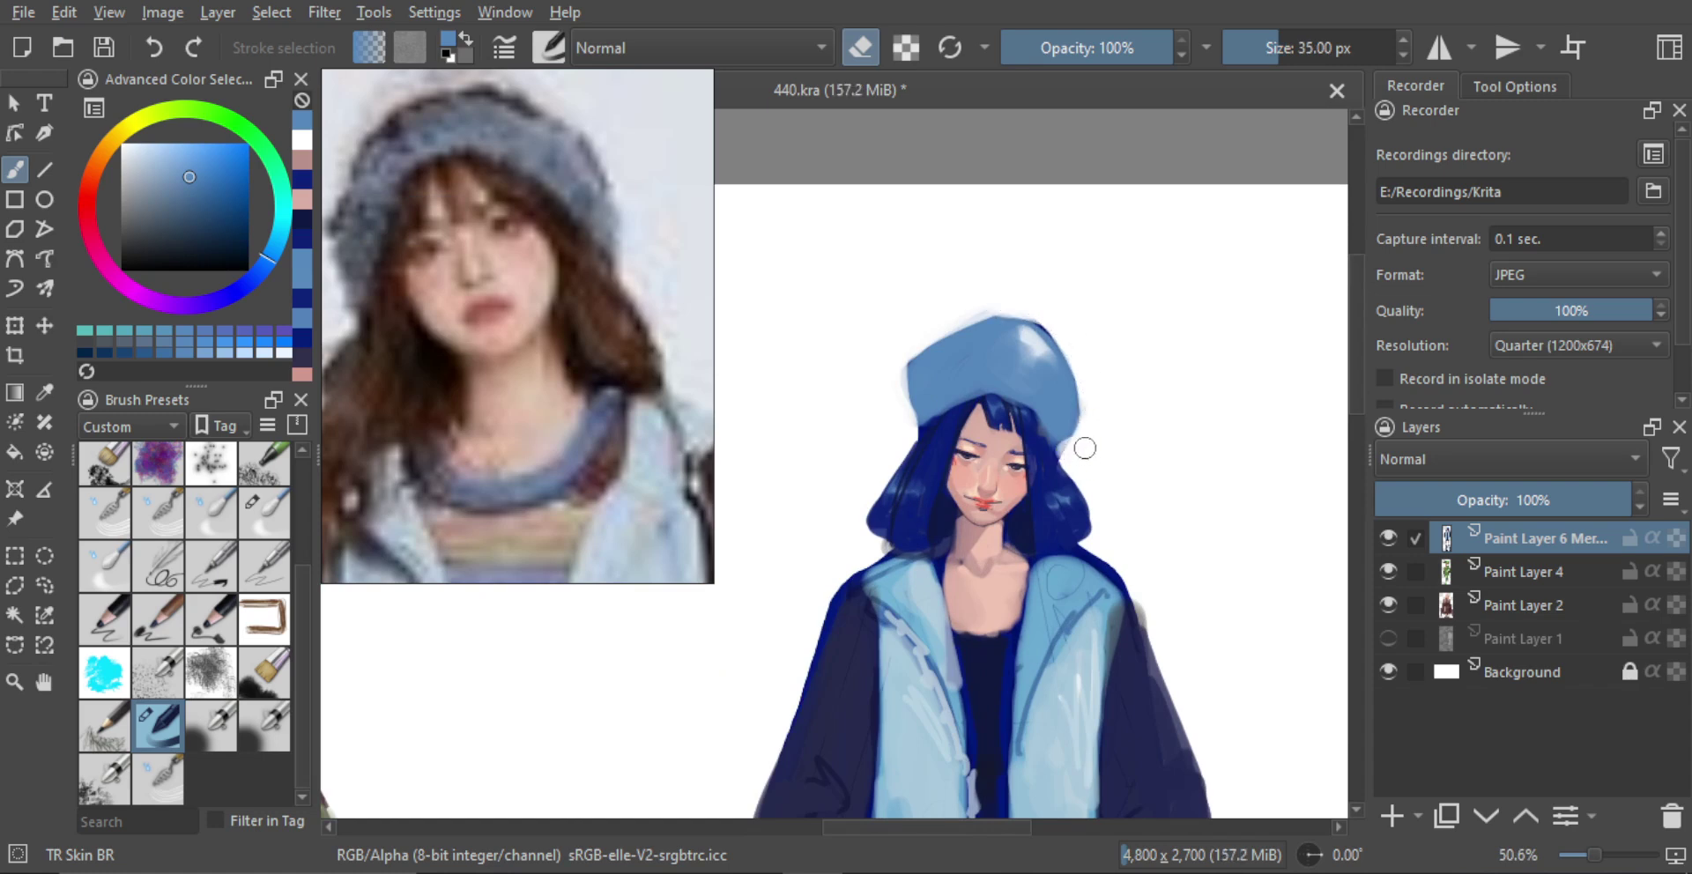
{"action": "left_click_drag", "start_coordinate": [985, 273], "coordinate": [1037, 370]}
Paint over the sketch lines on the jacket collar with sampled light blue at about 28.5 px
{"action": "left_click_drag", "start_coordinate": [1010, 423], "coordinate": [996, 353], "text": "ctrl"}
{"action": "left_click", "coordinate": [902, 480], "text": "ctrl"}
{"action": "left_click_drag", "start_coordinate": [902, 478], "coordinate": [893, 477], "text": "shift"}
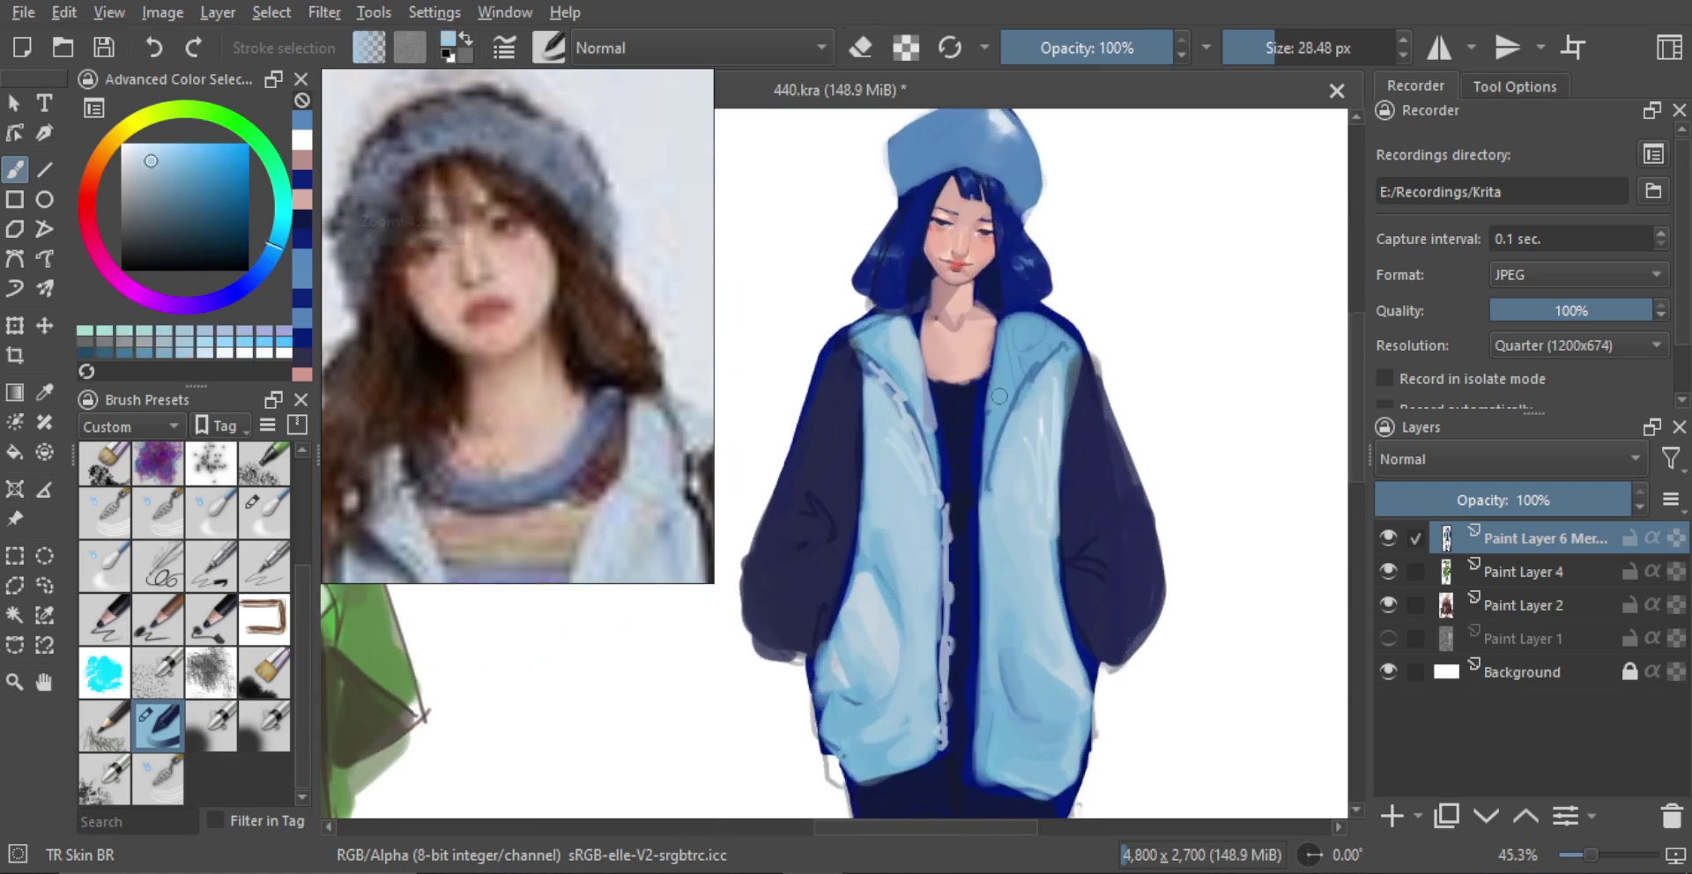
{"action": "mouse_move", "coordinate": [1013, 334]}
{"action": "left_mouse_down"}
{"action": "mouse_move", "coordinate": [999, 409]}
{"action": "mouse_move", "coordinate": [1041, 323]}
{"action": "mouse_move", "coordinate": [1025, 362]}
{"action": "mouse_move", "coordinate": [1049, 423]}
{"action": "mouse_move", "coordinate": [992, 315]}
{"action": "mouse_move", "coordinate": [1019, 201]}
{"action": "mouse_move", "coordinate": [1005, 374]}
{"action": "mouse_move", "coordinate": [1010, 335]}
{"action": "left_mouse_up"}
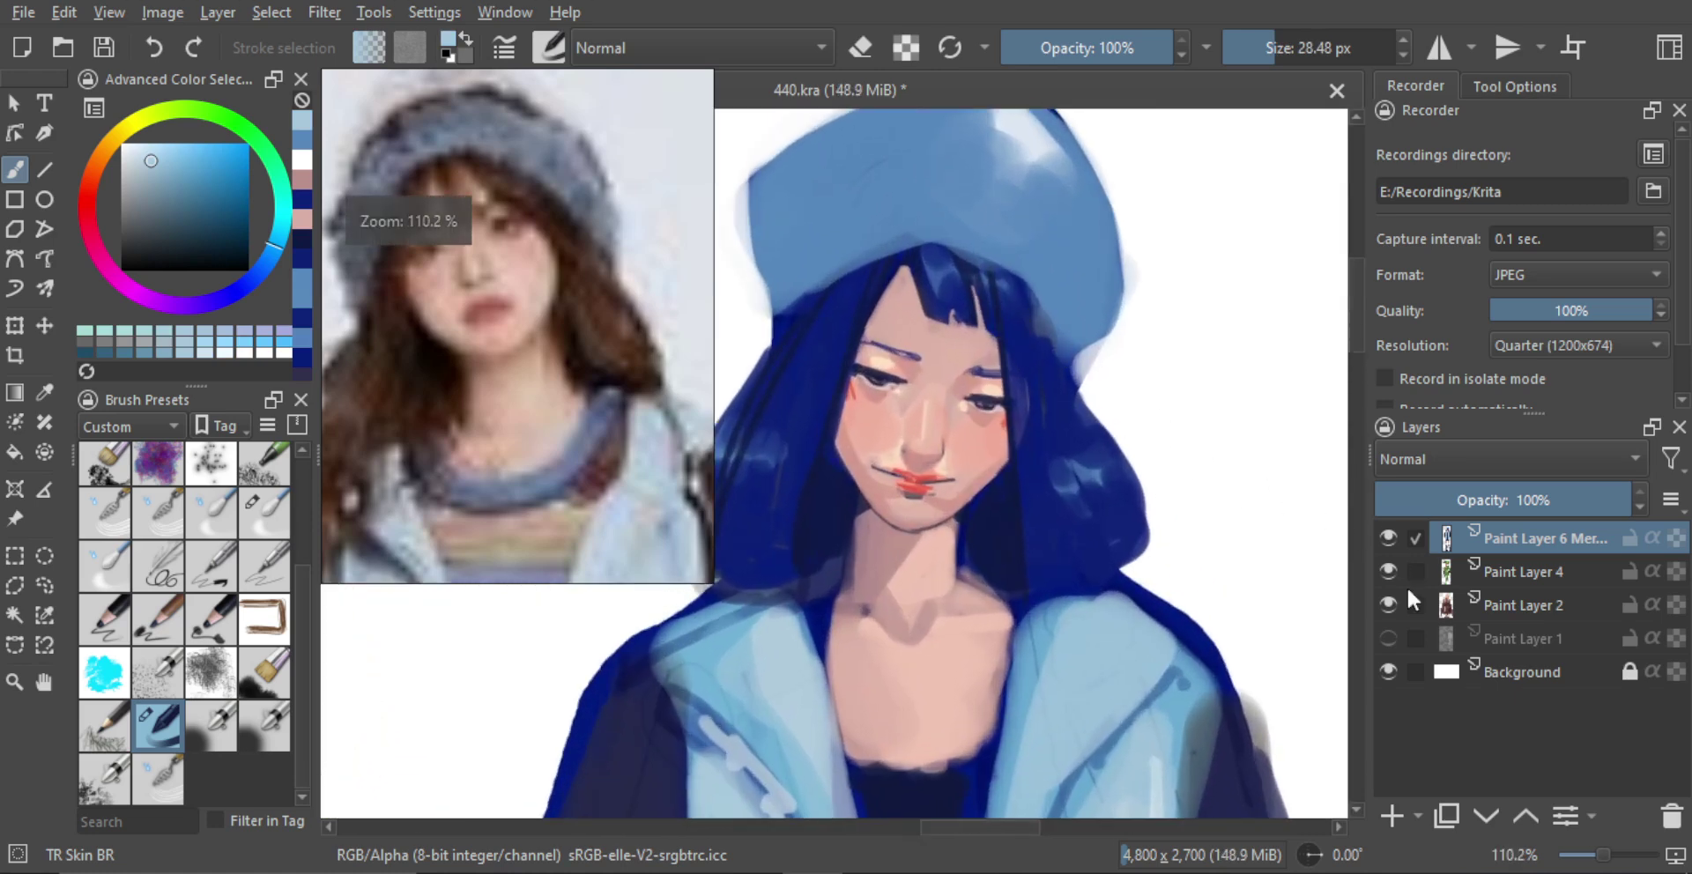
Add a new paint layer and glaze the face with pale peach, undoing one stroke
{"action": "left_click", "coordinate": [1392, 817]}
{"action": "mouse_move", "coordinate": [895, 465]}
{"action": "left_mouse_down", "text": "ctrl"}
{"action": "mouse_move", "coordinate": [878, 336]}
{"action": "mouse_move", "coordinate": [928, 337]}
{"action": "mouse_move", "coordinate": [940, 442]}
{"action": "mouse_move", "coordinate": [934, 392]}
{"action": "mouse_move", "coordinate": [972, 368]}
{"action": "mouse_move", "coordinate": [906, 487]}
{"action": "mouse_move", "coordinate": [899, 469]}
{"action": "mouse_move", "coordinate": [968, 429]}
{"action": "mouse_move", "coordinate": [926, 494]}
{"action": "mouse_move", "coordinate": [917, 370]}
{"action": "mouse_move", "coordinate": [945, 459]}
{"action": "left_mouse_up", "text": "ctrl"}
{"action": "left_click", "coordinate": [880, 342], "text": "ctrl"}
{"action": "key", "text": "ctrl+z"}
Erase the peach glaze over both eyes with an eraser of about 6.2 px, undoing stray strokes
{"action": "key", "text": "e"}
{"action": "mouse_move", "coordinate": [875, 547]}
{"action": "left_mouse_down", "text": "shift"}
{"action": "mouse_move", "coordinate": [899, 547]}
{"action": "mouse_move", "coordinate": [901, 529]}
{"action": "mouse_move", "coordinate": [992, 535]}
{"action": "left_mouse_up", "text": "shift"}
{"action": "scroll", "coordinate": [920, 490], "scroll_direction": "up", "scroll_amount": 2}
{"action": "mouse_move", "coordinate": [919, 490]}
{"action": "left_mouse_down", "text": "shift"}
{"action": "mouse_move", "coordinate": [846, 490]}
{"action": "mouse_move", "coordinate": [940, 491]}
{"action": "mouse_move", "coordinate": [904, 497]}
{"action": "left_mouse_up", "text": "shift"}
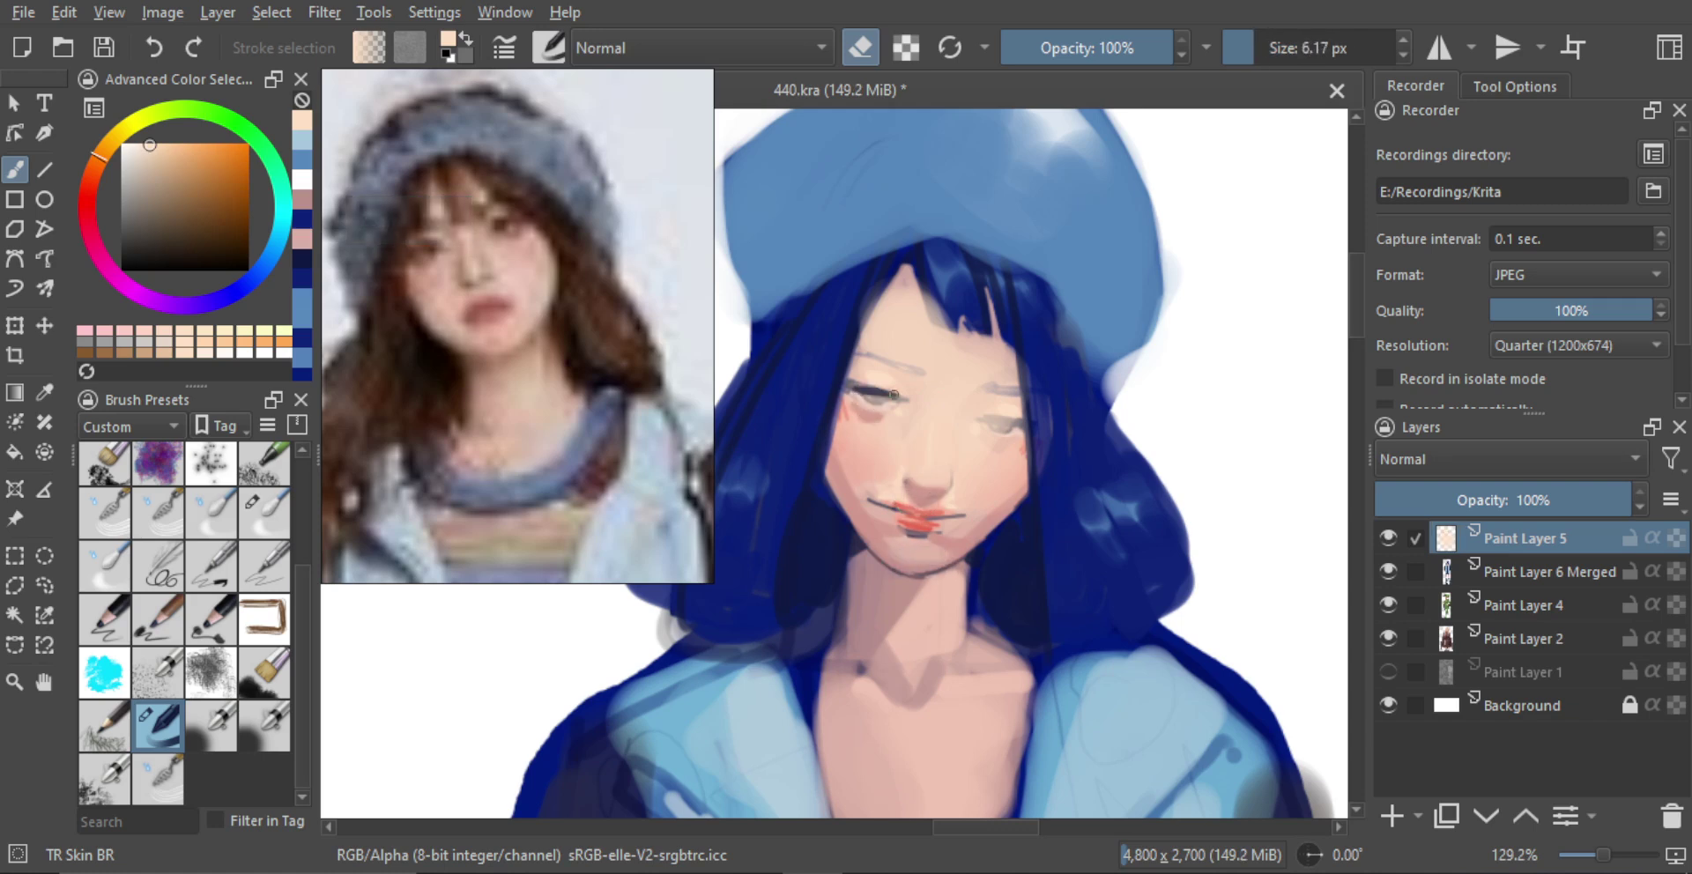
{"action": "key", "text": "ctrl+z"}
{"action": "left_click_drag", "start_coordinate": [848, 384], "coordinate": [863, 389]}
{"action": "key", "text": "ctrl+z"}
{"action": "mouse_move", "coordinate": [1024, 425]}
{"action": "left_mouse_down"}
{"action": "mouse_move", "coordinate": [985, 425]}
{"action": "mouse_move", "coordinate": [1010, 424]}
{"action": "left_mouse_up"}
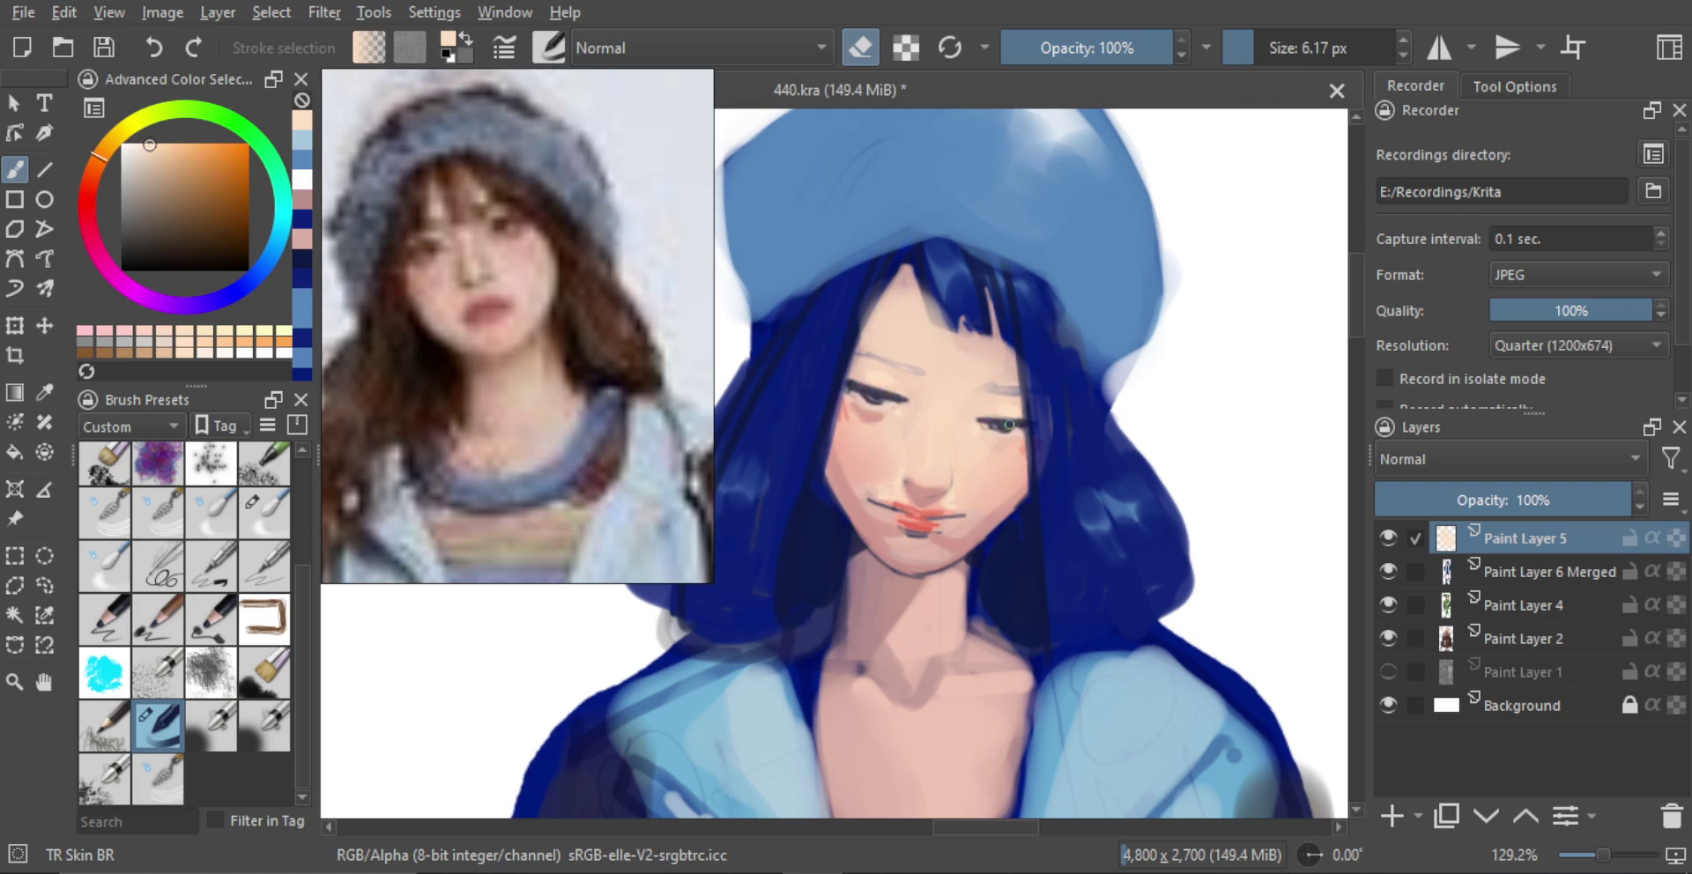
Erase the peach glaze around the cheeks at about 18 px, undo a stroke, and reduce the eraser to about 12.8 px
{"action": "mouse_move", "coordinate": [906, 454]}
{"action": "left_mouse_down", "text": "shift"}
{"action": "mouse_move", "coordinate": [859, 454]}
{"action": "mouse_move", "coordinate": [864, 439]}
{"action": "left_mouse_up", "text": "shift"}
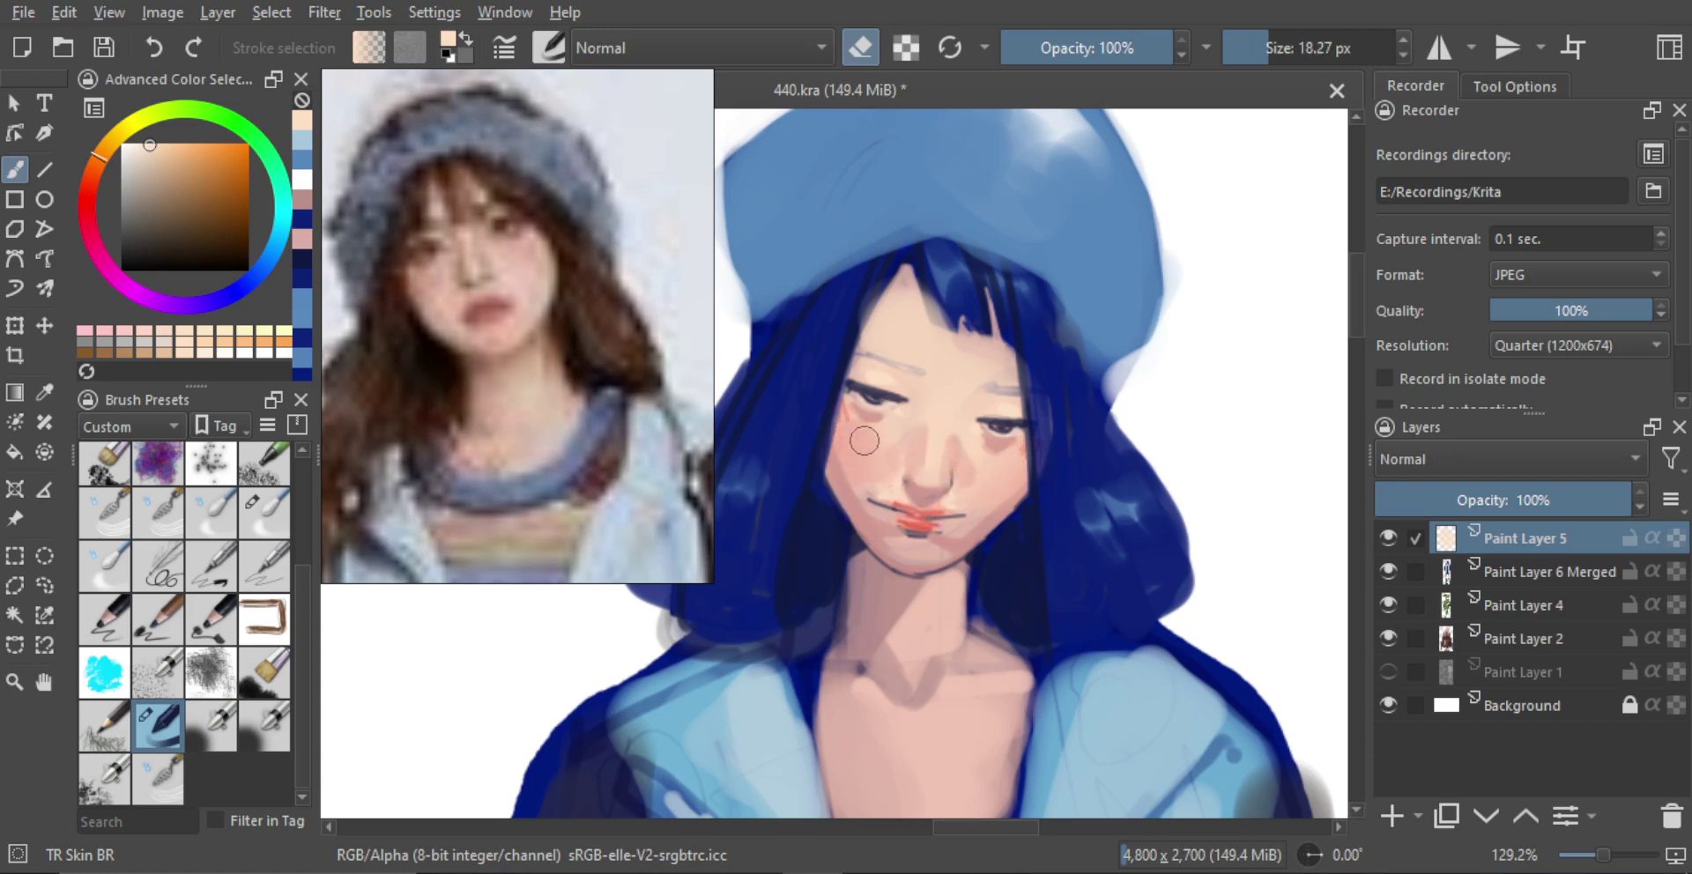
{"action": "key", "text": "ctrl+z"}
{"action": "mouse_move", "coordinate": [906, 371]}
{"action": "left_mouse_down", "text": "shift"}
{"action": "mouse_move", "coordinate": [898, 388]}
{"action": "mouse_move", "coordinate": [917, 395]}
{"action": "mouse_move", "coordinate": [996, 395]}
{"action": "mouse_move", "coordinate": [990, 555]}
{"action": "mouse_move", "coordinate": [989, 463]}
{"action": "left_mouse_up", "text": "shift"}
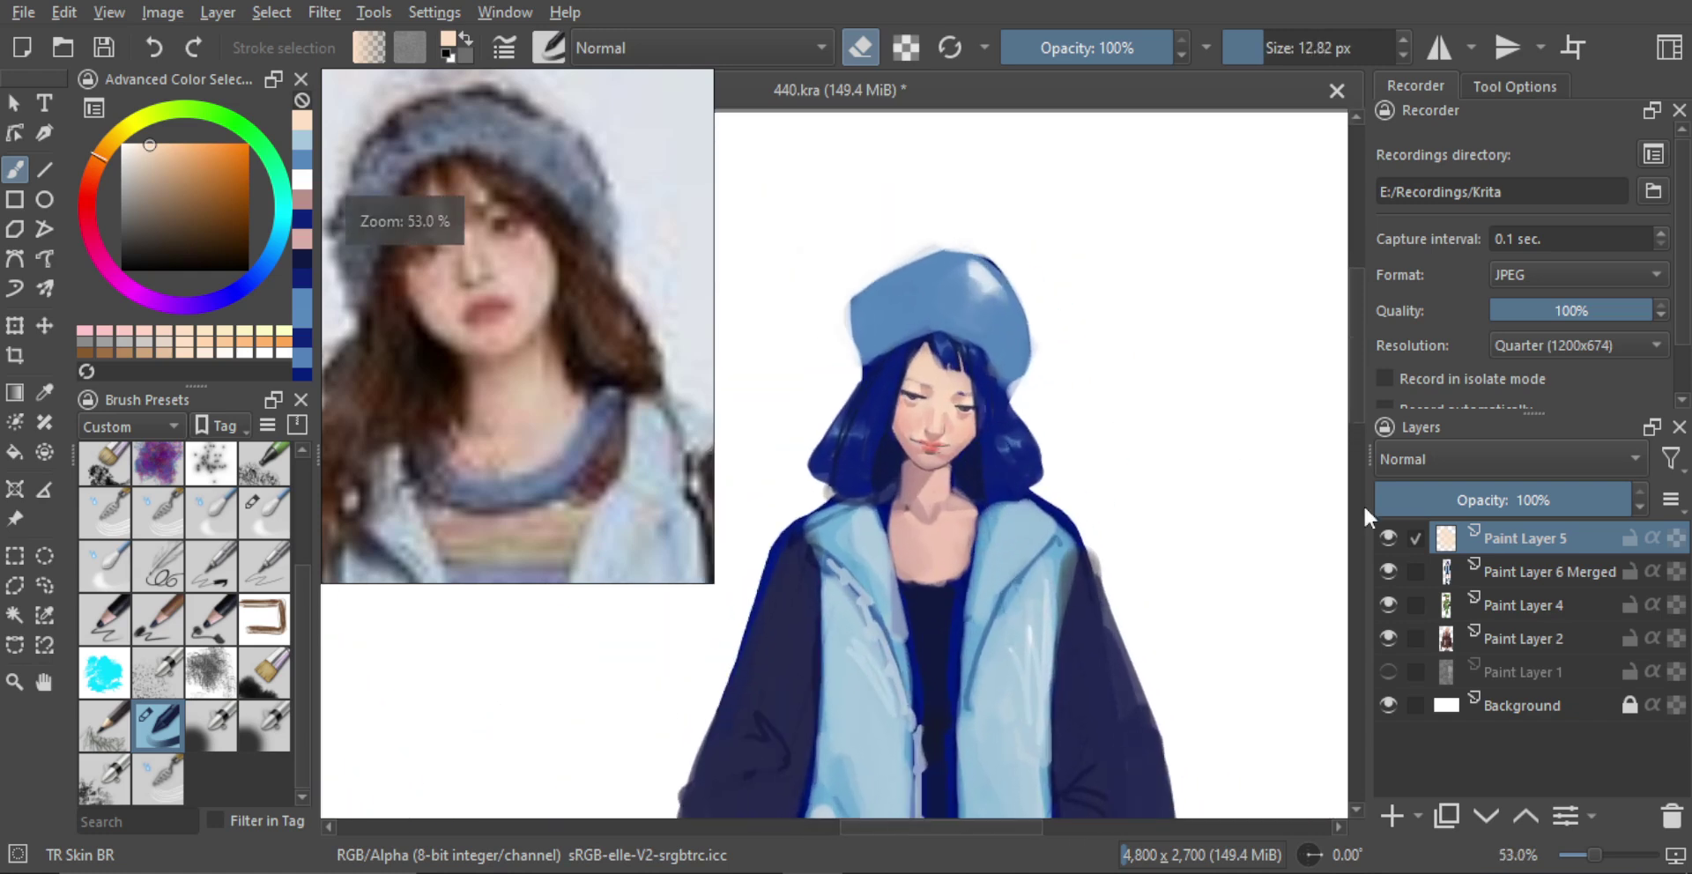
Lower the peach layer's opacity to 55%, compare it hidden and shown, and merge it into the layer below
{"action": "left_click_drag", "start_coordinate": [1570, 500], "coordinate": [1516, 501]}
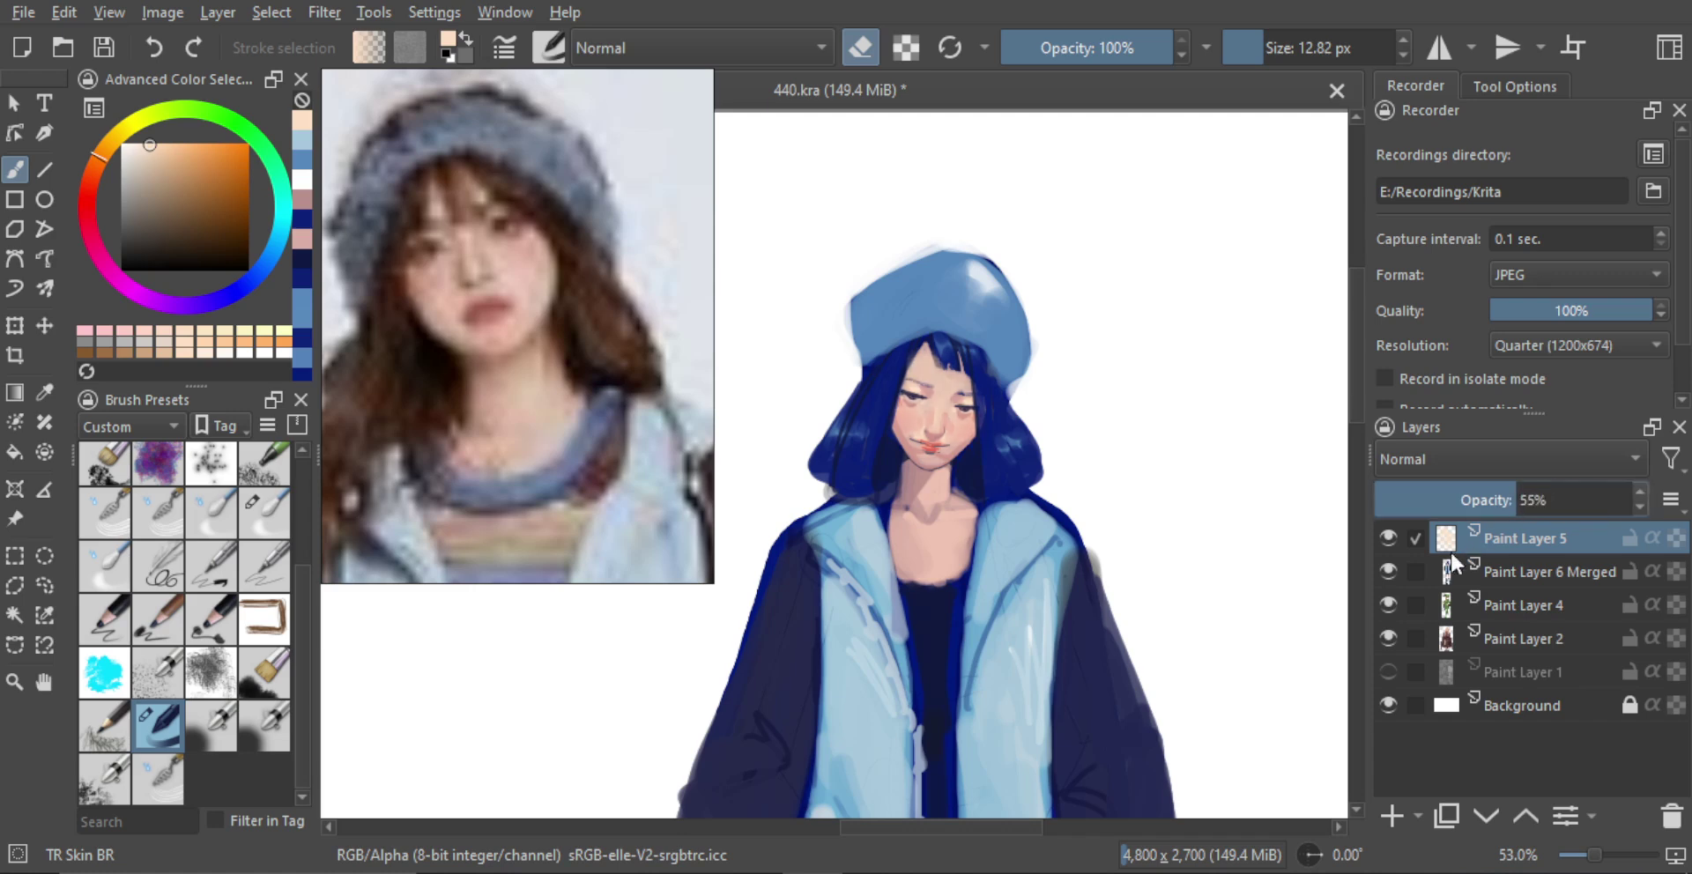
{"action": "left_click", "coordinate": [1400, 534]}
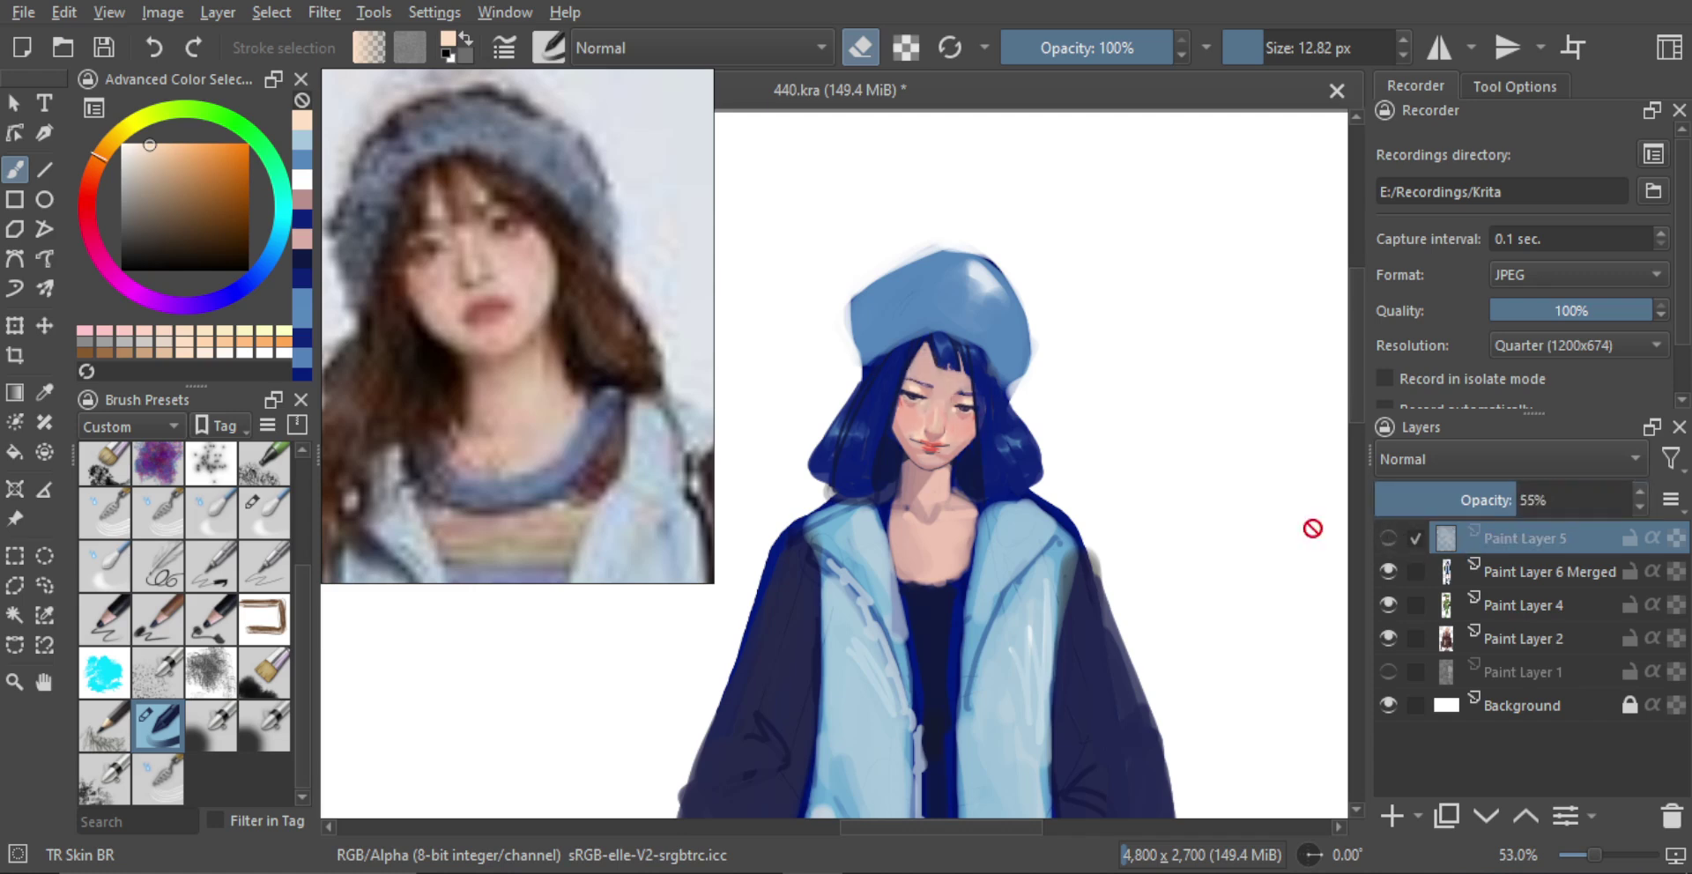
{"action": "left_click", "coordinate": [1388, 538]}
{"action": "left_click_drag", "start_coordinate": [983, 436], "coordinate": [1023, 482], "text": "ctrl"}
{"action": "scroll", "coordinate": [1022, 482], "scroll_direction": "down", "scroll_amount": 2}
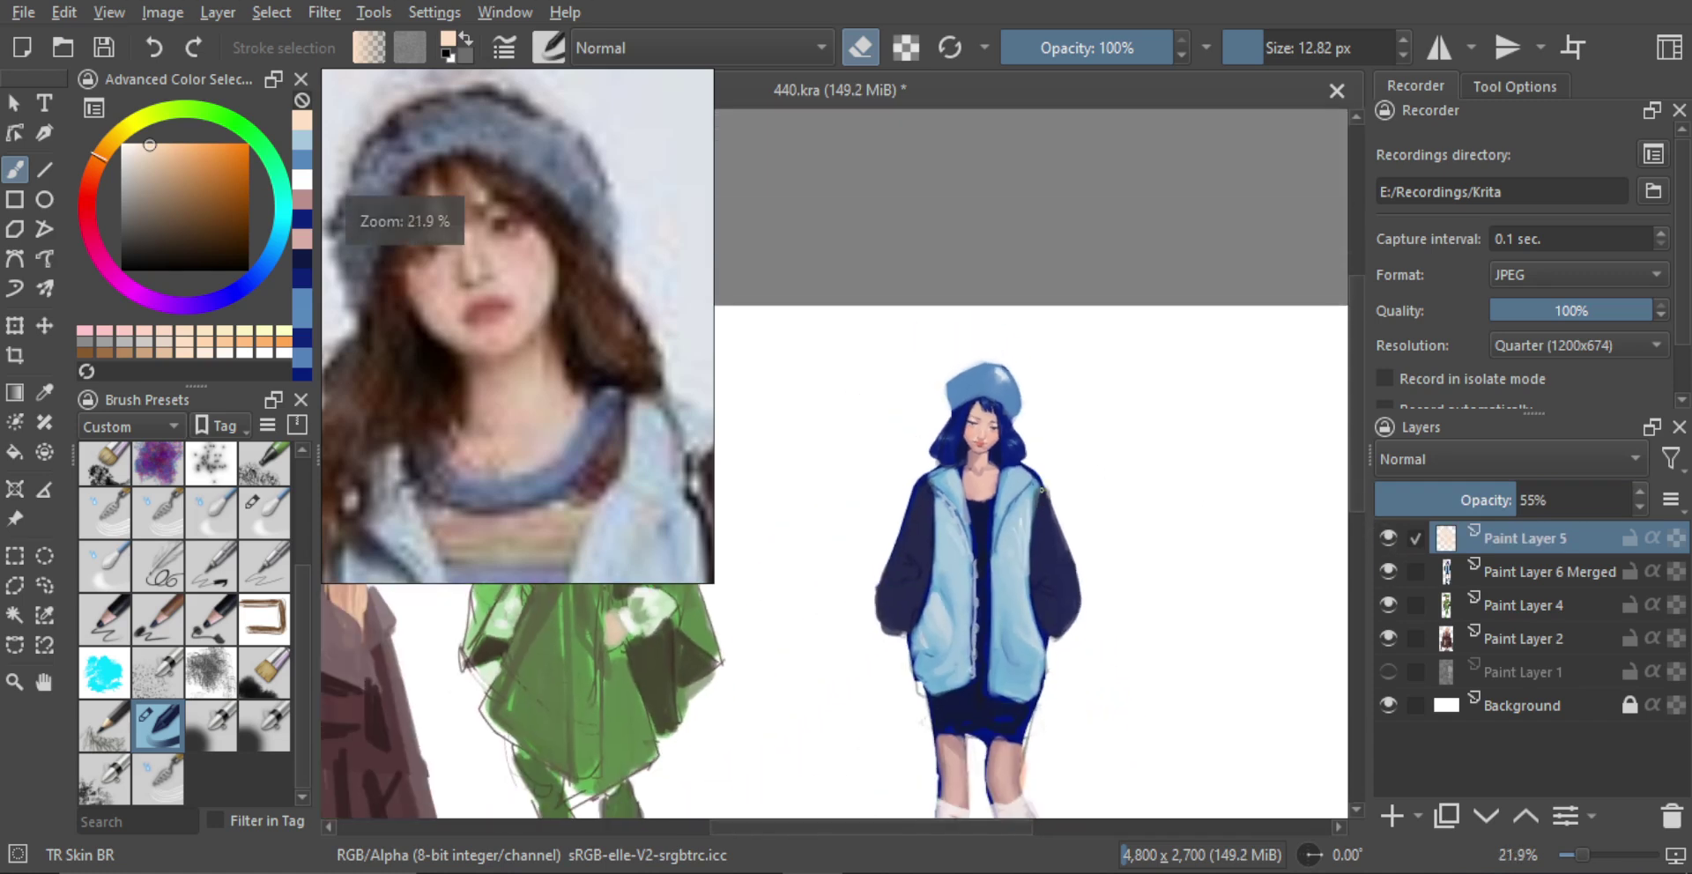
{"action": "key", "text": "ctrl+e"}
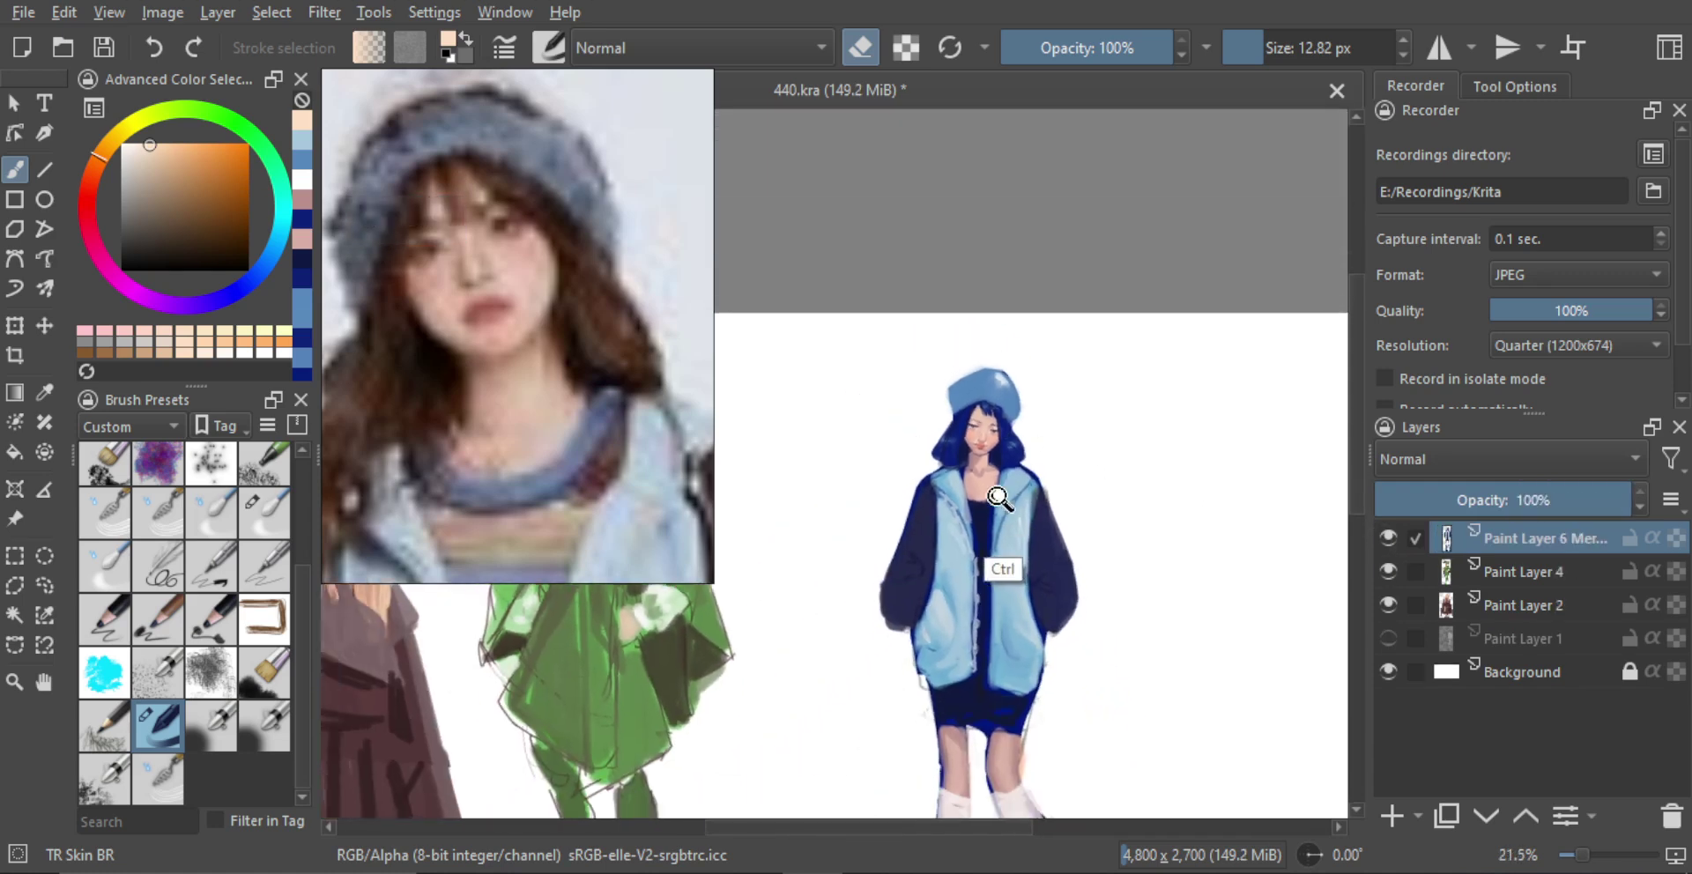
Smooth the skin tones across the cheeks and face with the TR Mixer R brush, enlarging it to about 19.7 px
{"action": "scroll", "coordinate": [1027, 461], "scroll_direction": "up", "scroll_amount": 4}
{"action": "scroll", "coordinate": [1027, 461], "scroll_direction": "up", "scroll_amount": 5}
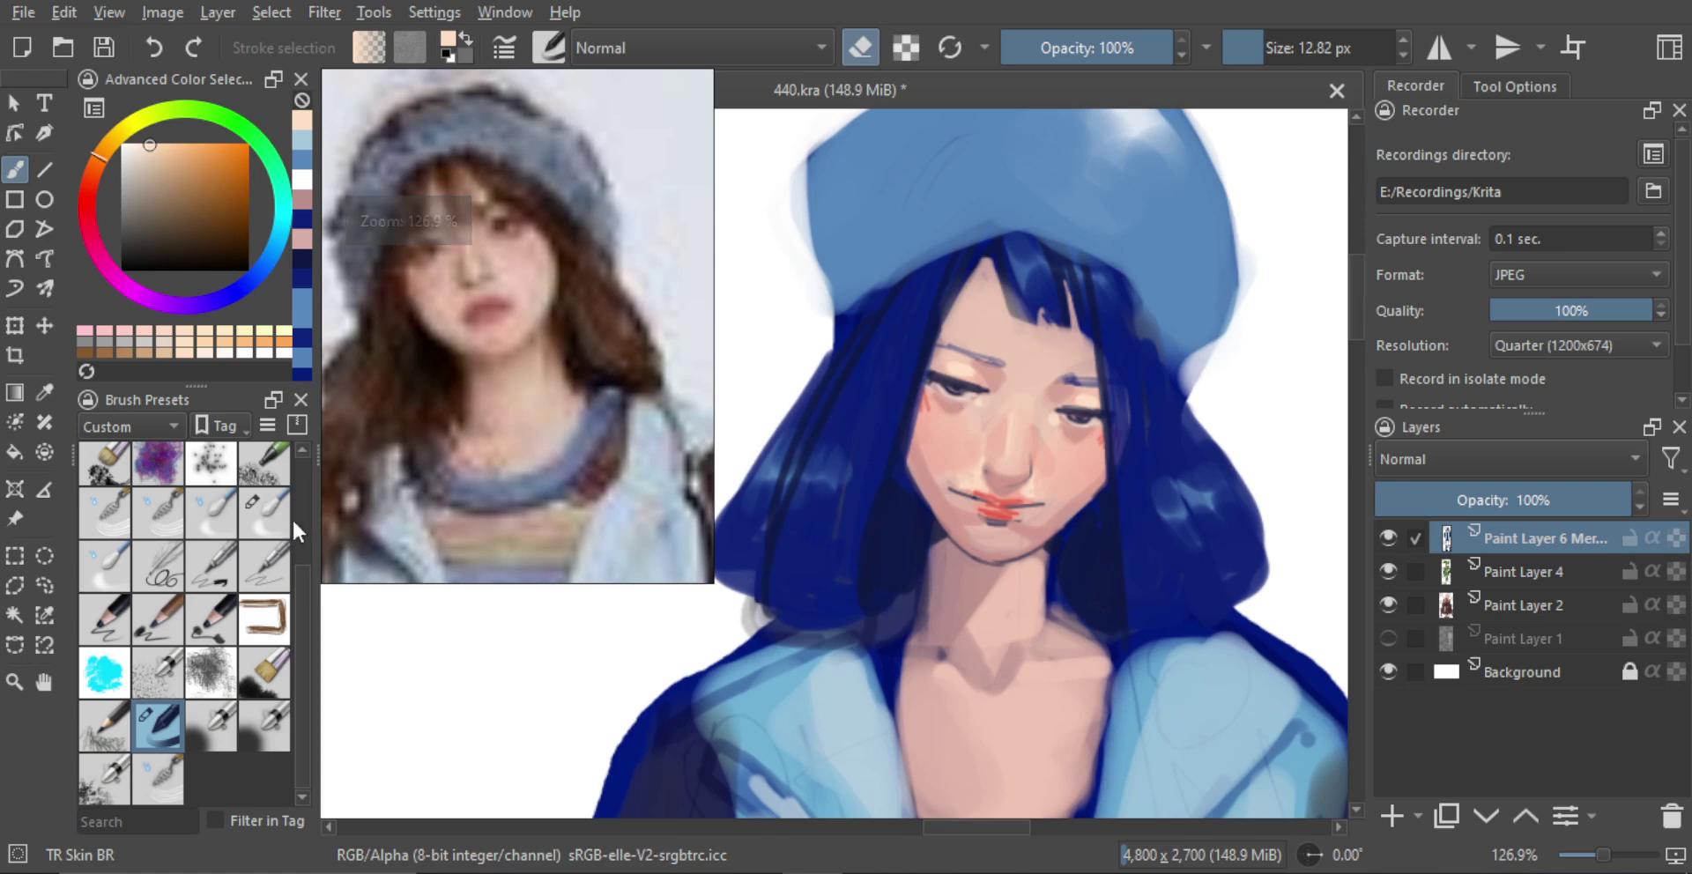
{"action": "key", "text": "slash"}
{"action": "scroll", "coordinate": [1009, 466], "scroll_direction": "up", "scroll_amount": 3}
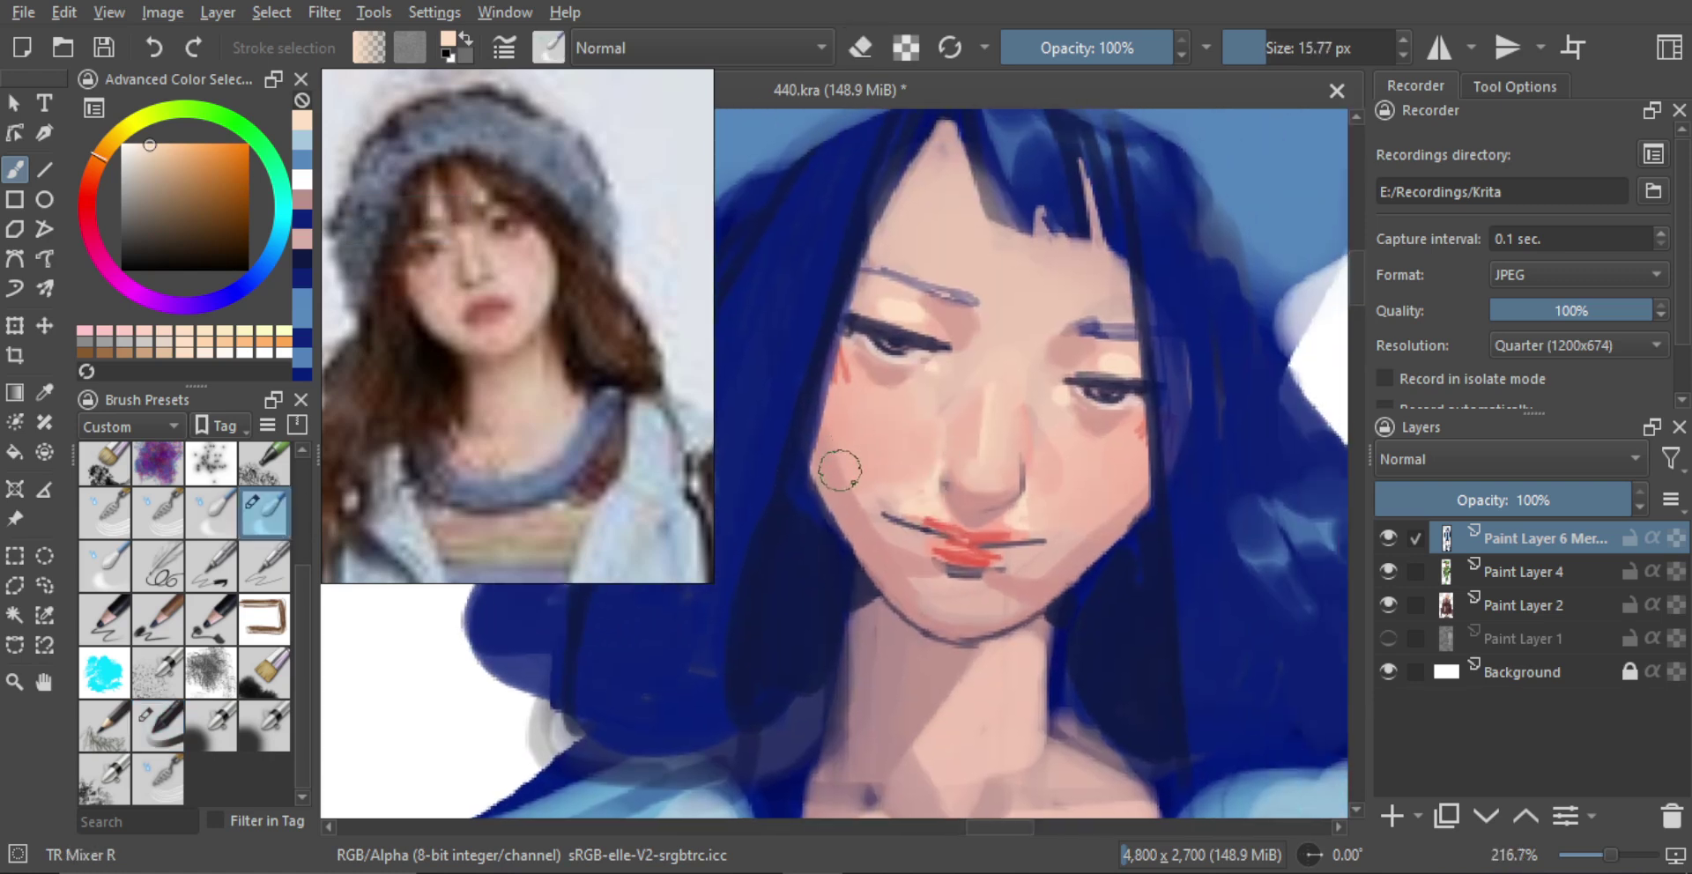
{"action": "left_click_drag", "start_coordinate": [862, 468], "coordinate": [882, 490], "text": "shift"}
{"action": "key", "text": "bracketright"}
{"action": "key", "text": "bracketright"}
{"action": "key", "text": "bracketright"}
{"action": "key", "text": "bracketright"}
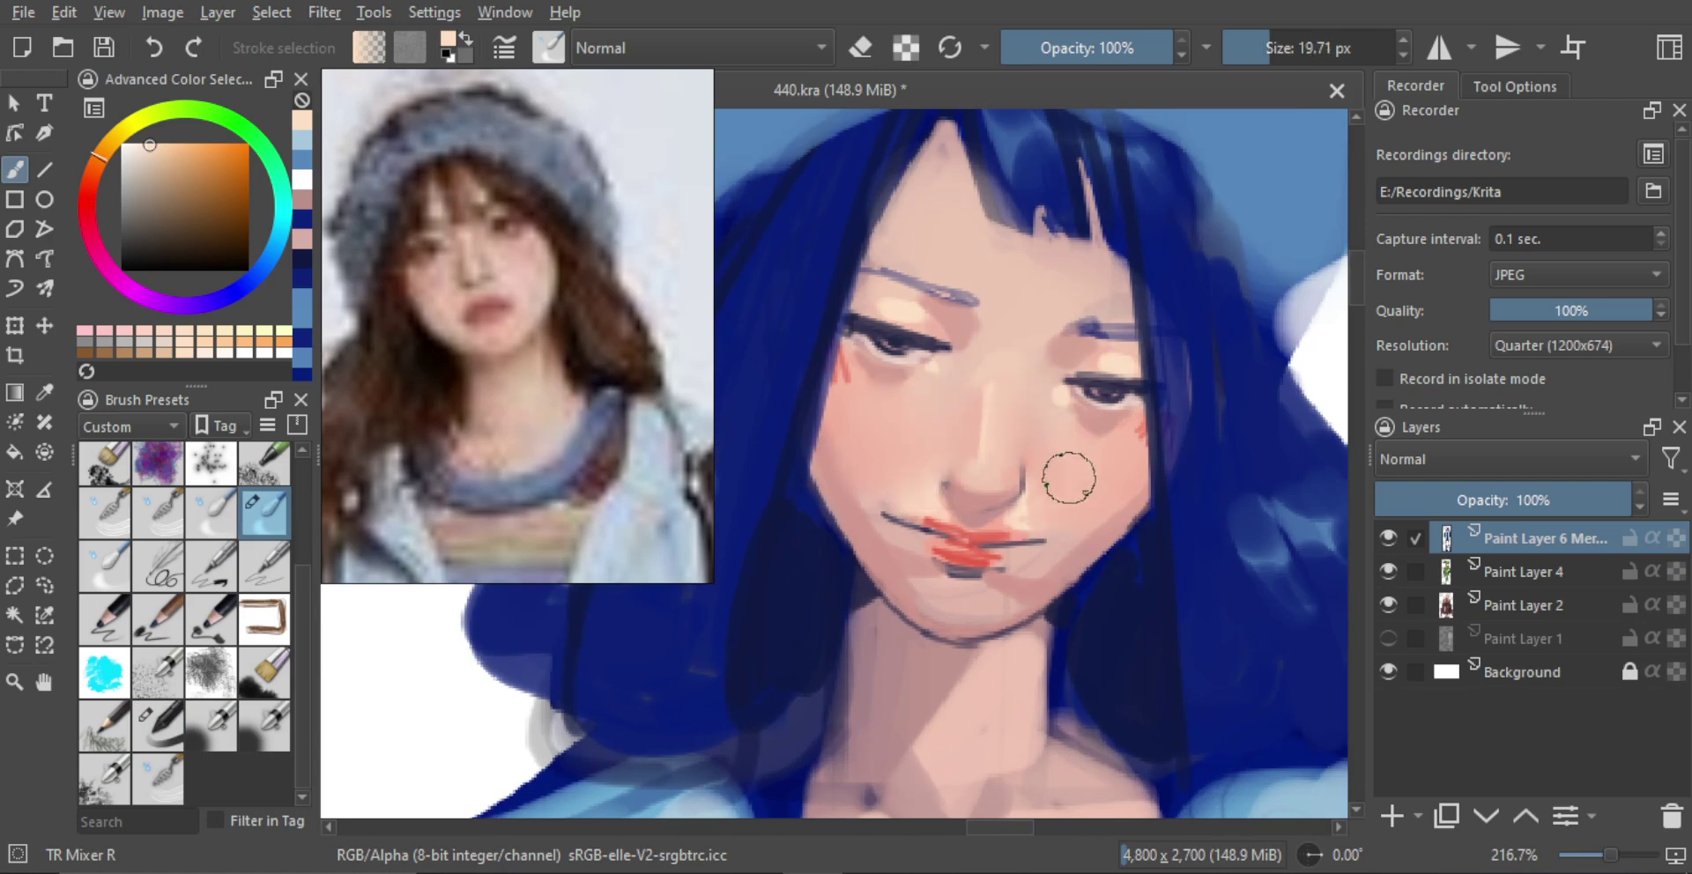
Blend the skin around the mouth, chin and cheeks with the TR Mixer R brush at about 7.8 to 15.9 px
{"action": "left_click_drag", "start_coordinate": [1046, 513], "coordinate": [1068, 661], "text": "ctrl"}
{"action": "left_click_drag", "start_coordinate": [1064, 518], "coordinate": [1001, 370], "text": "ctrl"}
{"action": "mouse_move", "coordinate": [922, 494]}
{"action": "left_mouse_down", "text": "shift"}
{"action": "mouse_move", "coordinate": [885, 494]}
{"action": "mouse_move", "coordinate": [912, 485]}
{"action": "left_mouse_up", "text": "shift"}
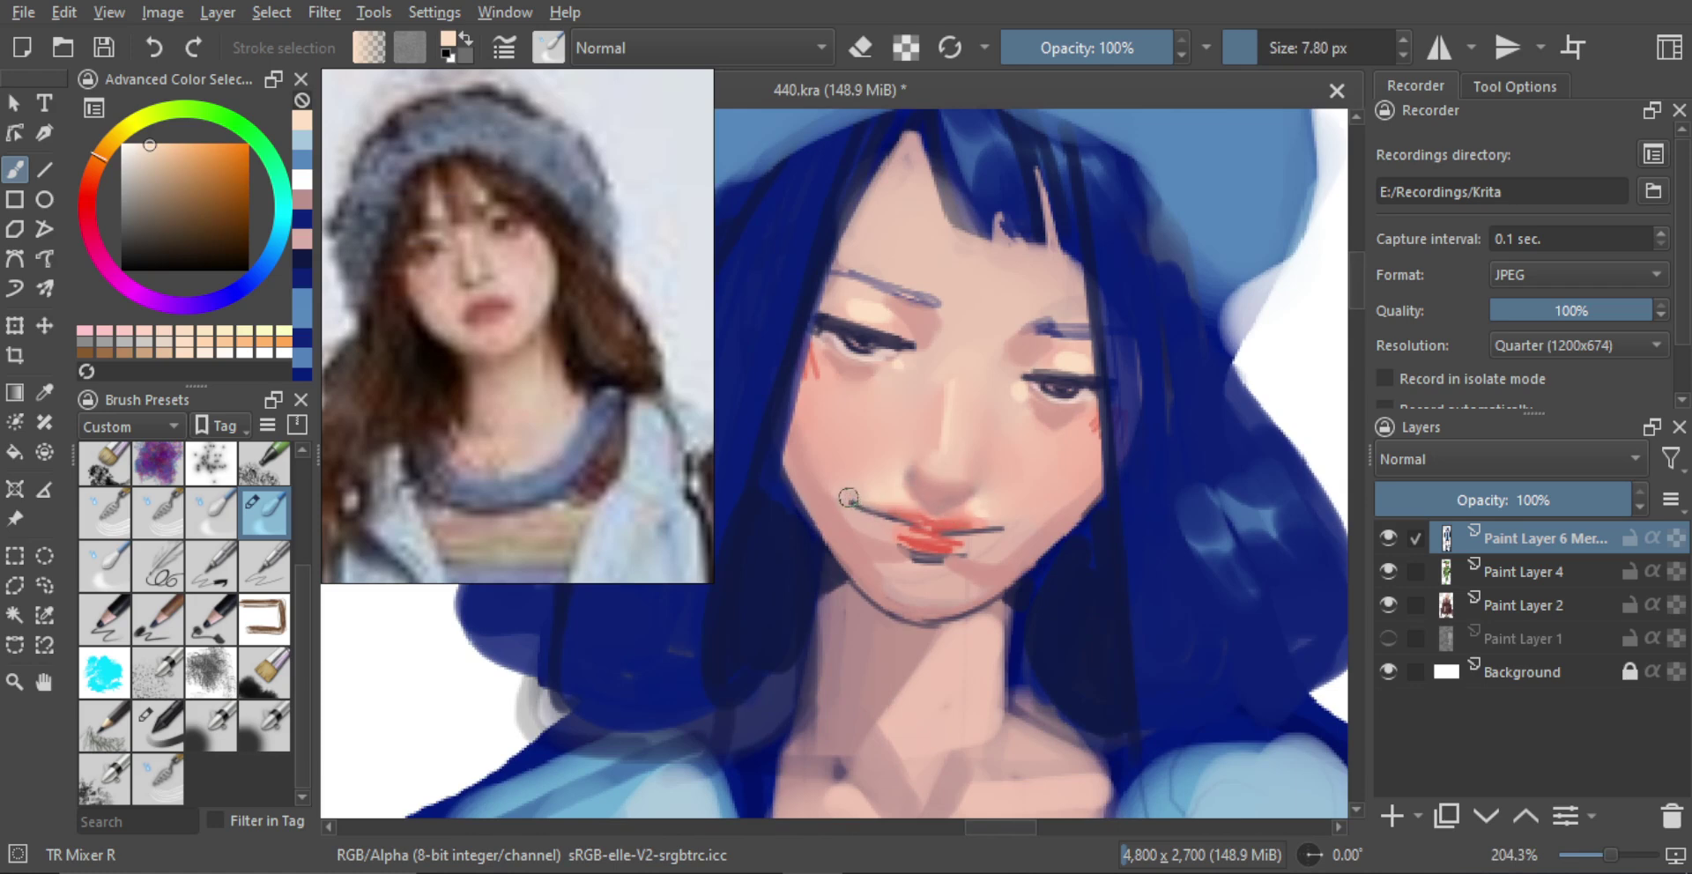
{"action": "left_click_drag", "start_coordinate": [1015, 523], "coordinate": [871, 537]}
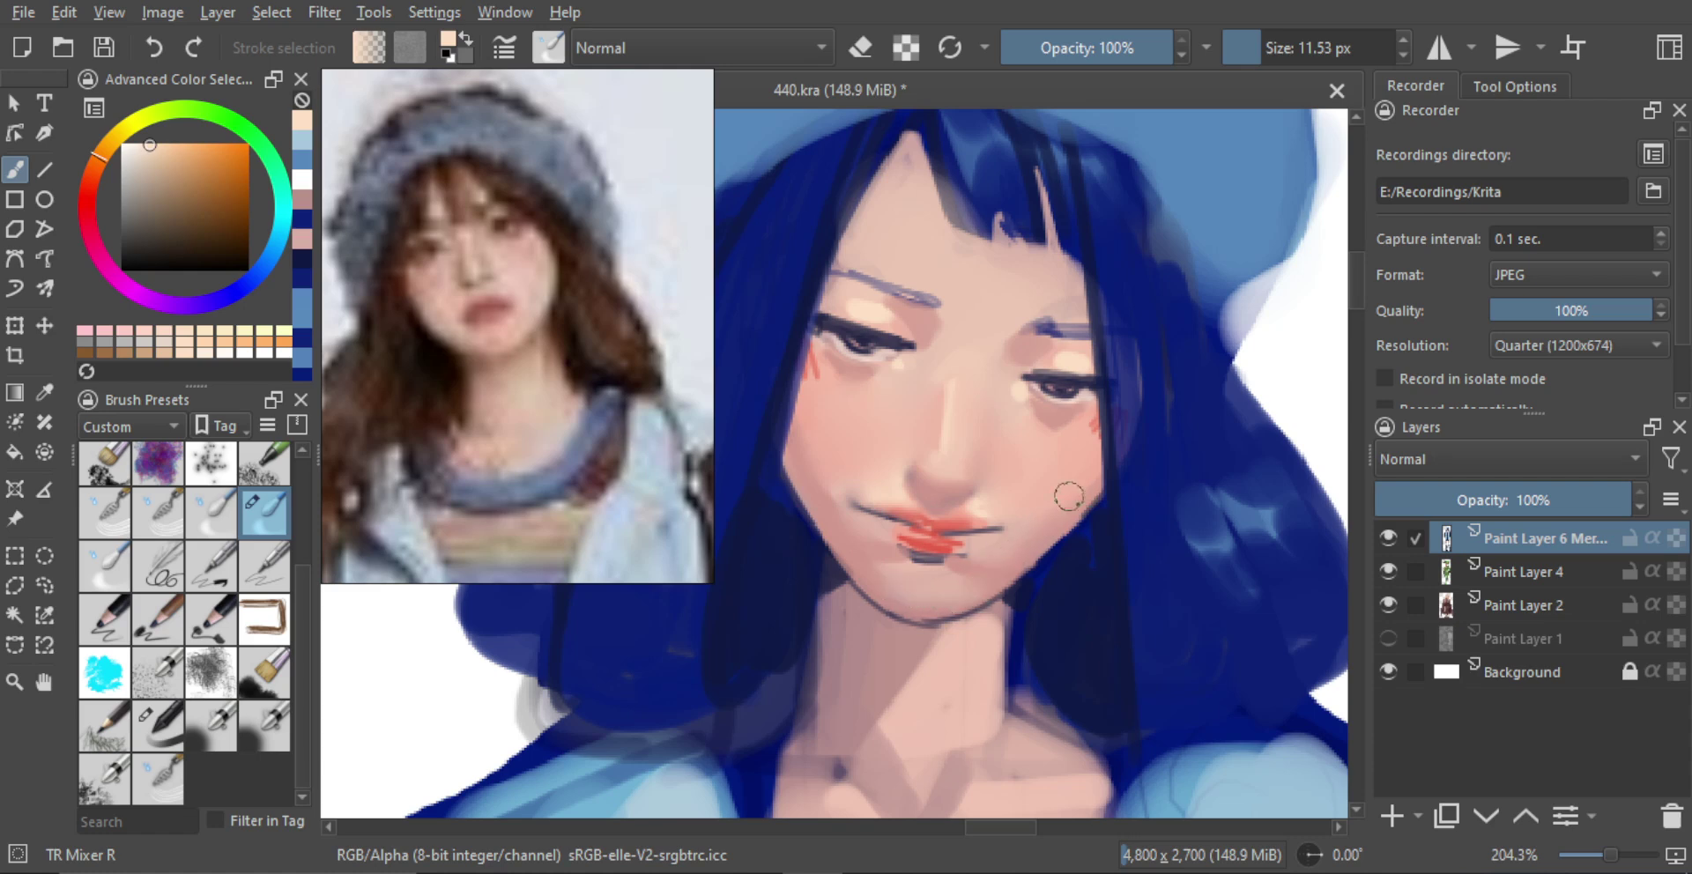
{"action": "left_click_drag", "start_coordinate": [1061, 426], "coordinate": [1089, 551]}
{"action": "left_click_drag", "start_coordinate": [1007, 485], "coordinate": [1002, 336]}
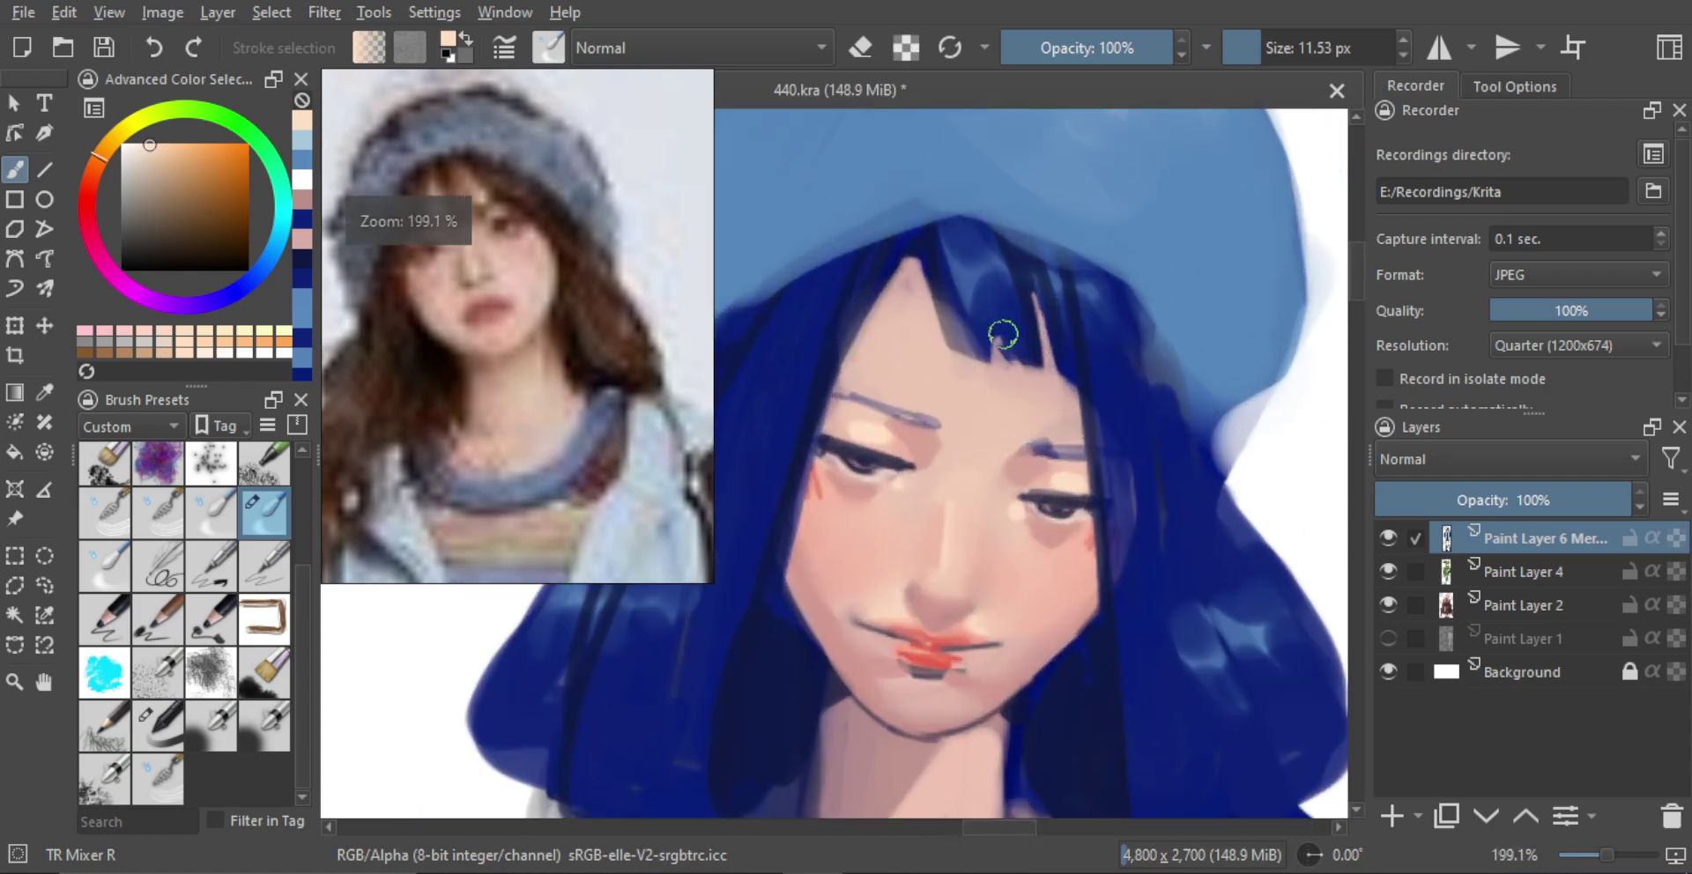
{"action": "left_click_drag", "start_coordinate": [926, 414], "coordinate": [935, 418]}
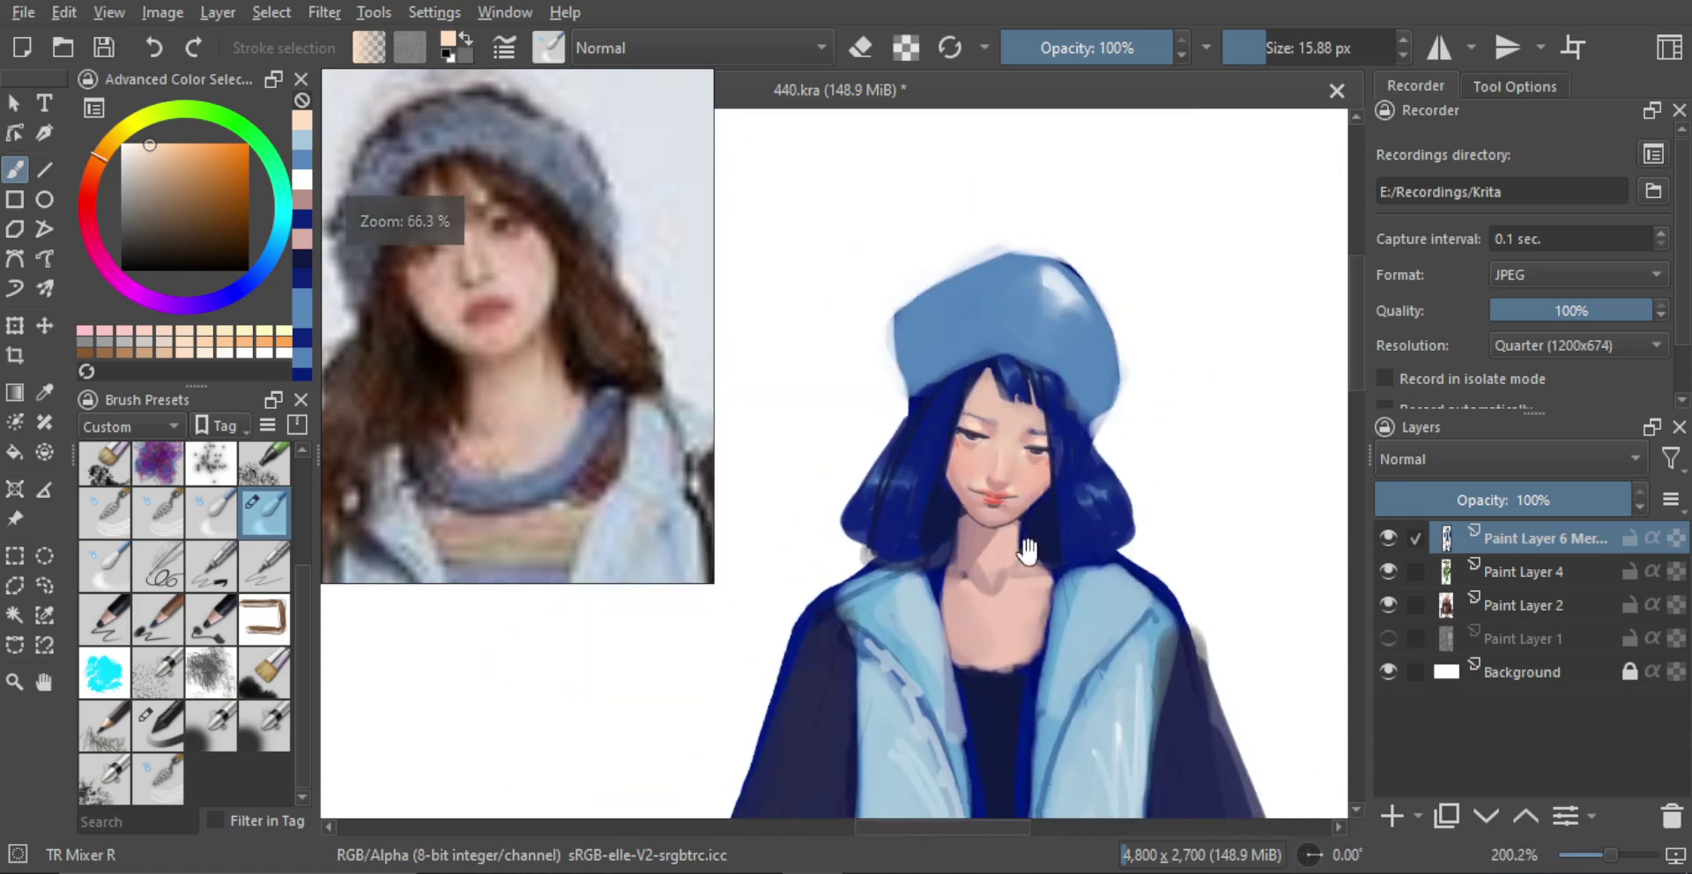
Move the reference photo out of the way and check the whole figure with the canvas mirrored and unmirrored
{"action": "scroll", "coordinate": [1019, 443], "scroll_direction": "down", "scroll_amount": 5}
{"action": "left_click_drag", "start_coordinate": [323, 457], "coordinate": [657, 457]}
{"action": "key", "text": "m"}
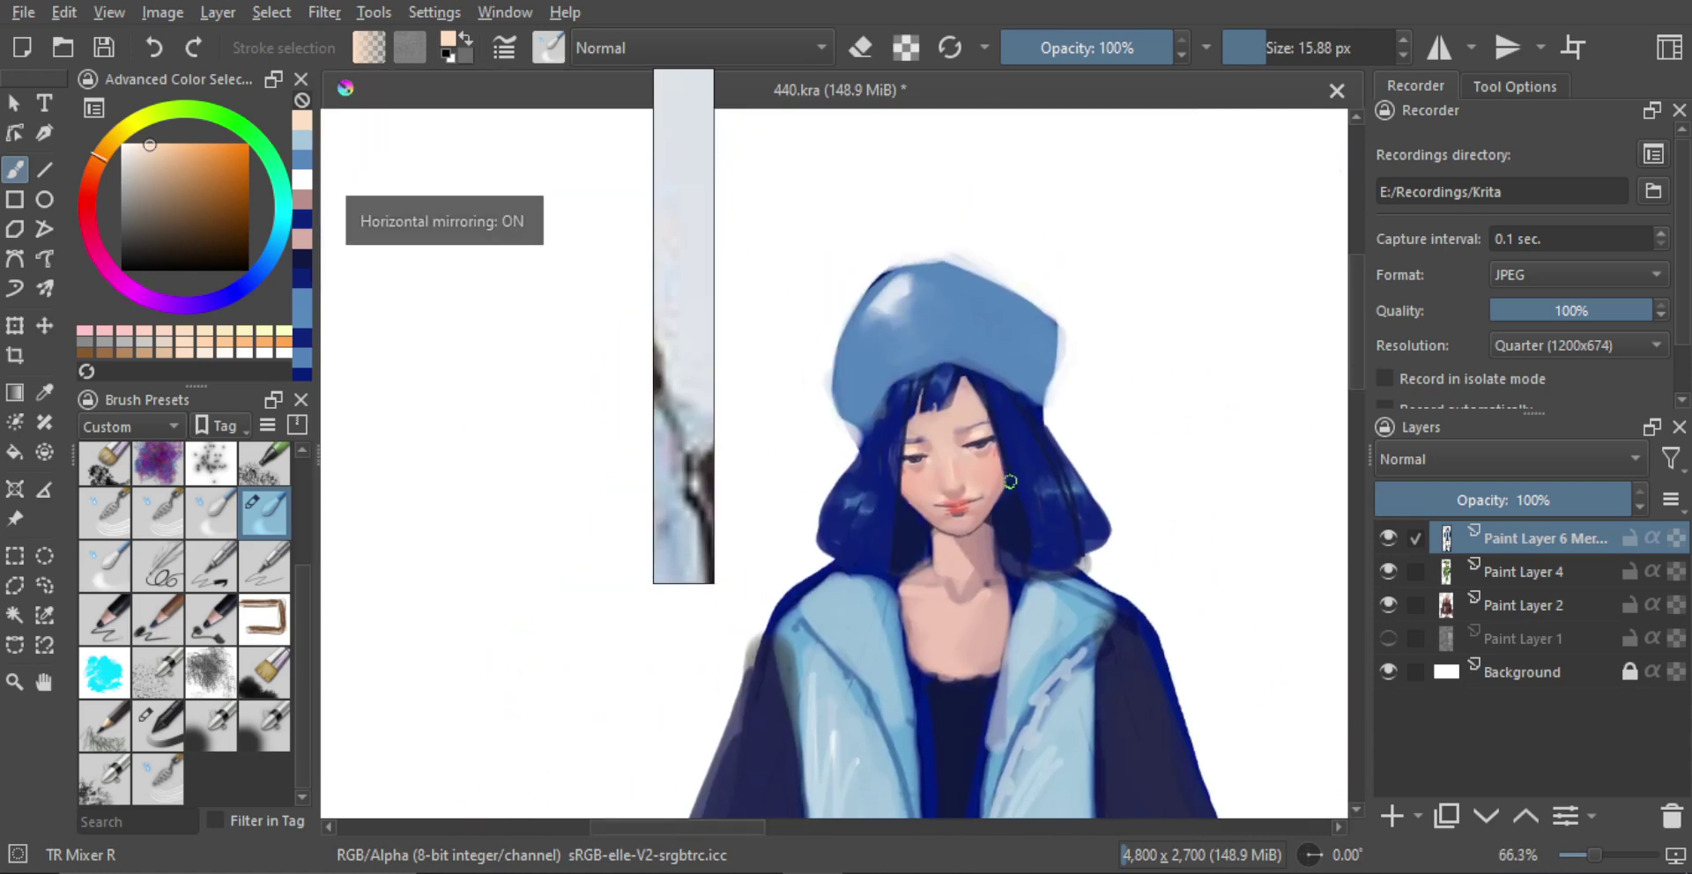
{"action": "key", "text": "alt+Tab"}
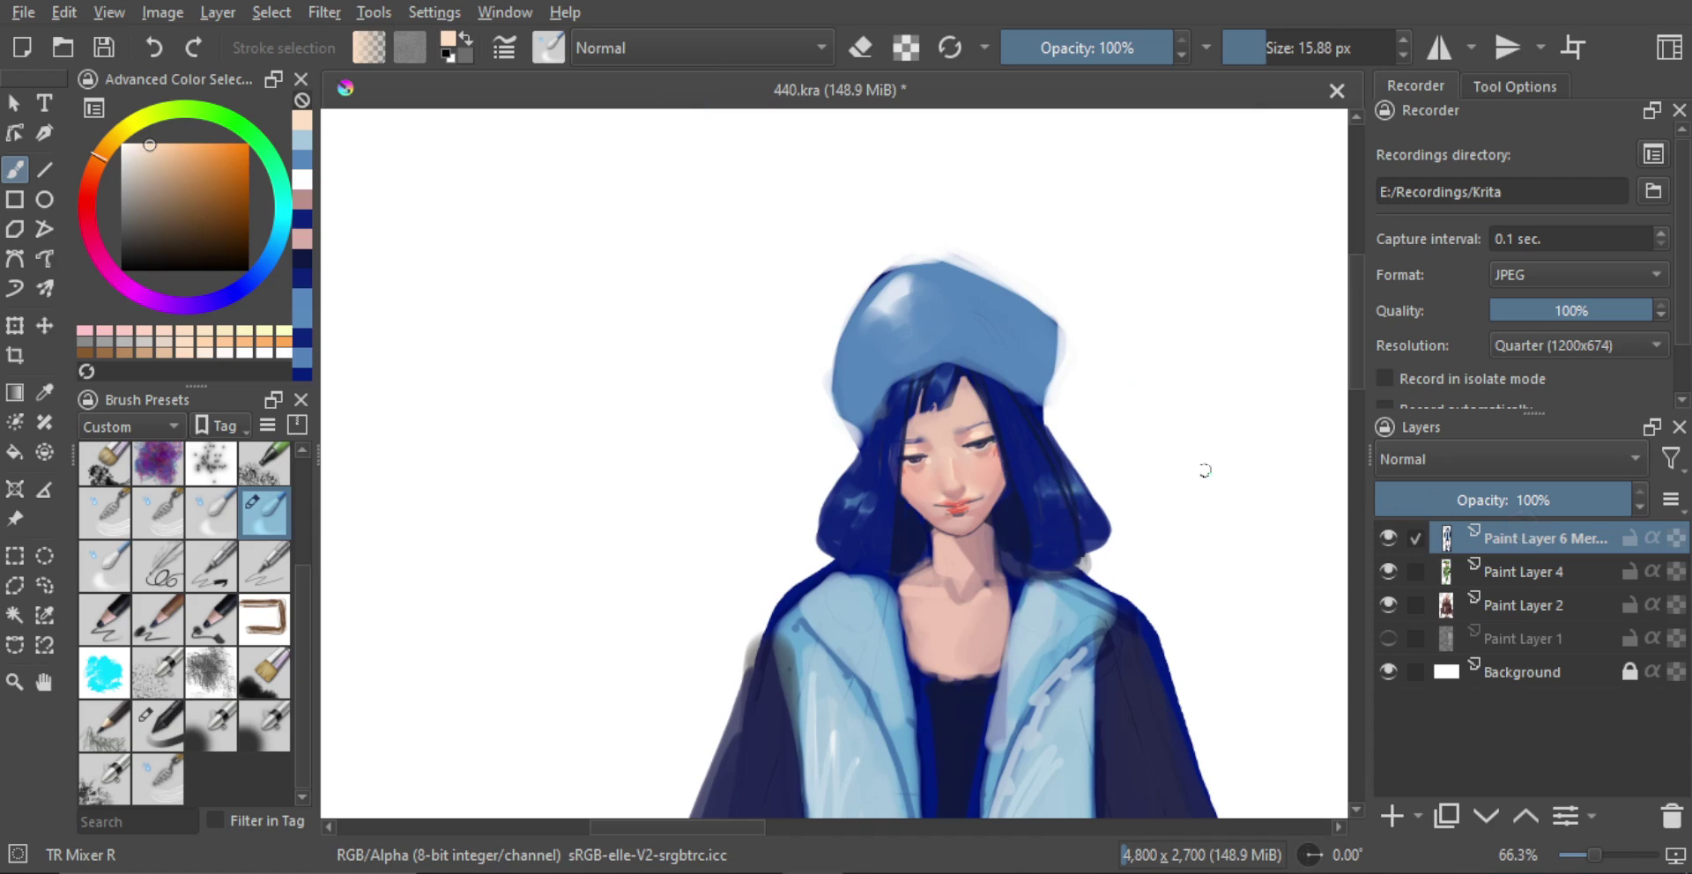
{"action": "scroll", "coordinate": [1205, 470], "scroll_direction": "down", "scroll_amount": 5}
{"action": "scroll", "coordinate": [976, 428], "scroll_direction": "up", "scroll_amount": 3}
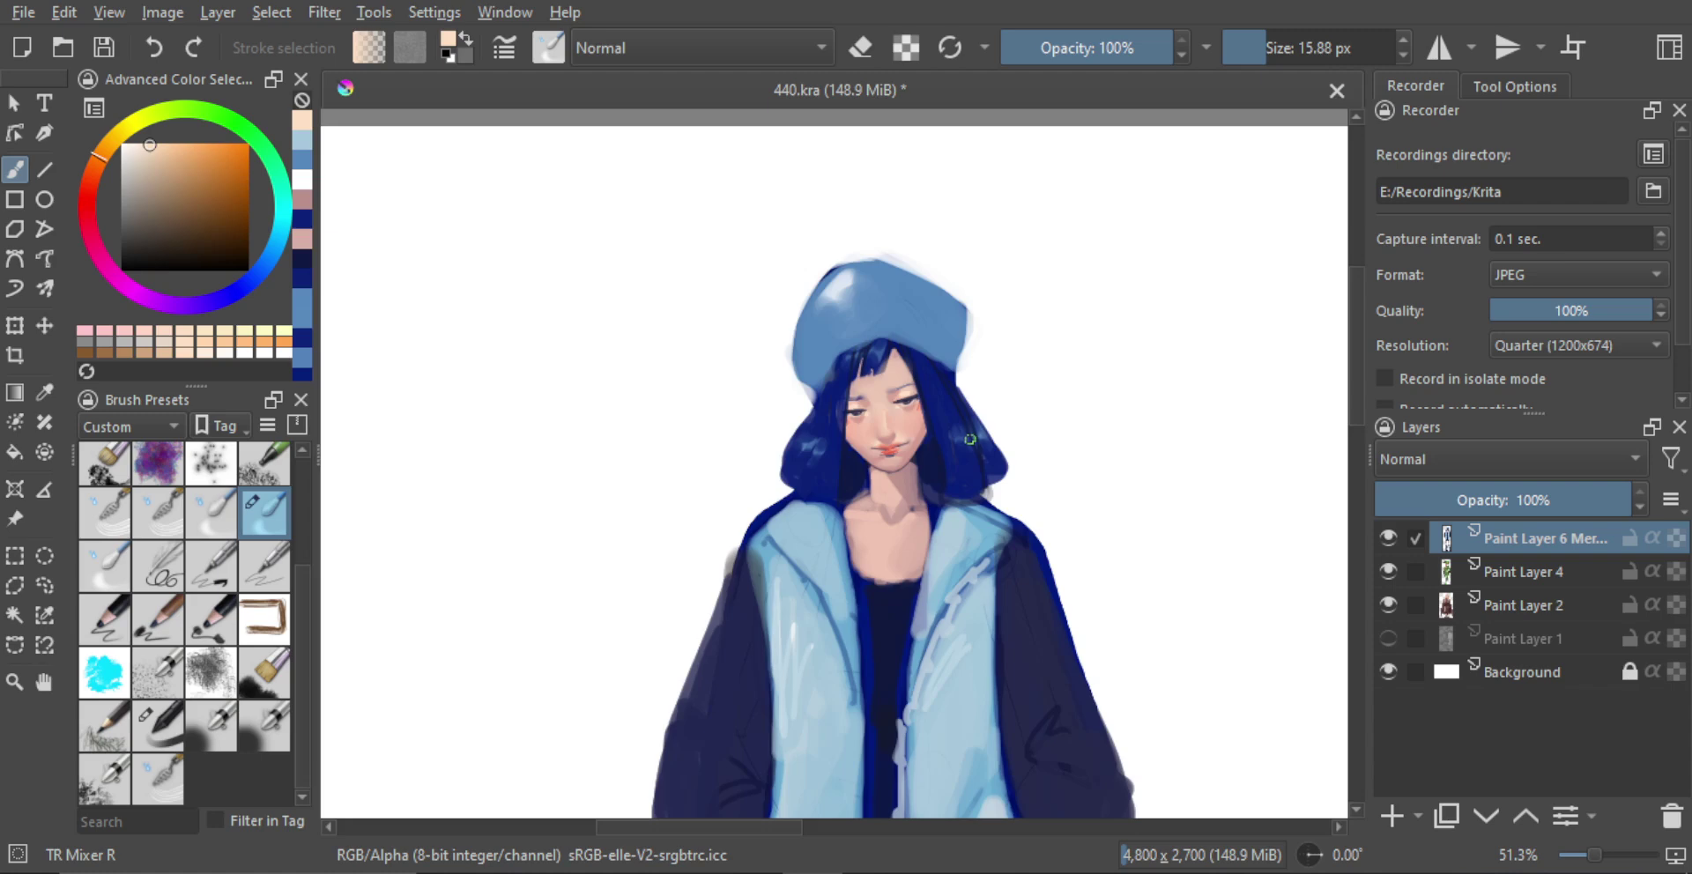
{"action": "left_click_drag", "start_coordinate": [971, 439], "coordinate": [969, 499]}
{"action": "key", "text": "m"}
{"action": "left_click_drag", "start_coordinate": [897, 462], "coordinate": [991, 458]}
{"action": "left_click_drag", "start_coordinate": [990, 458], "coordinate": [1051, 467]}
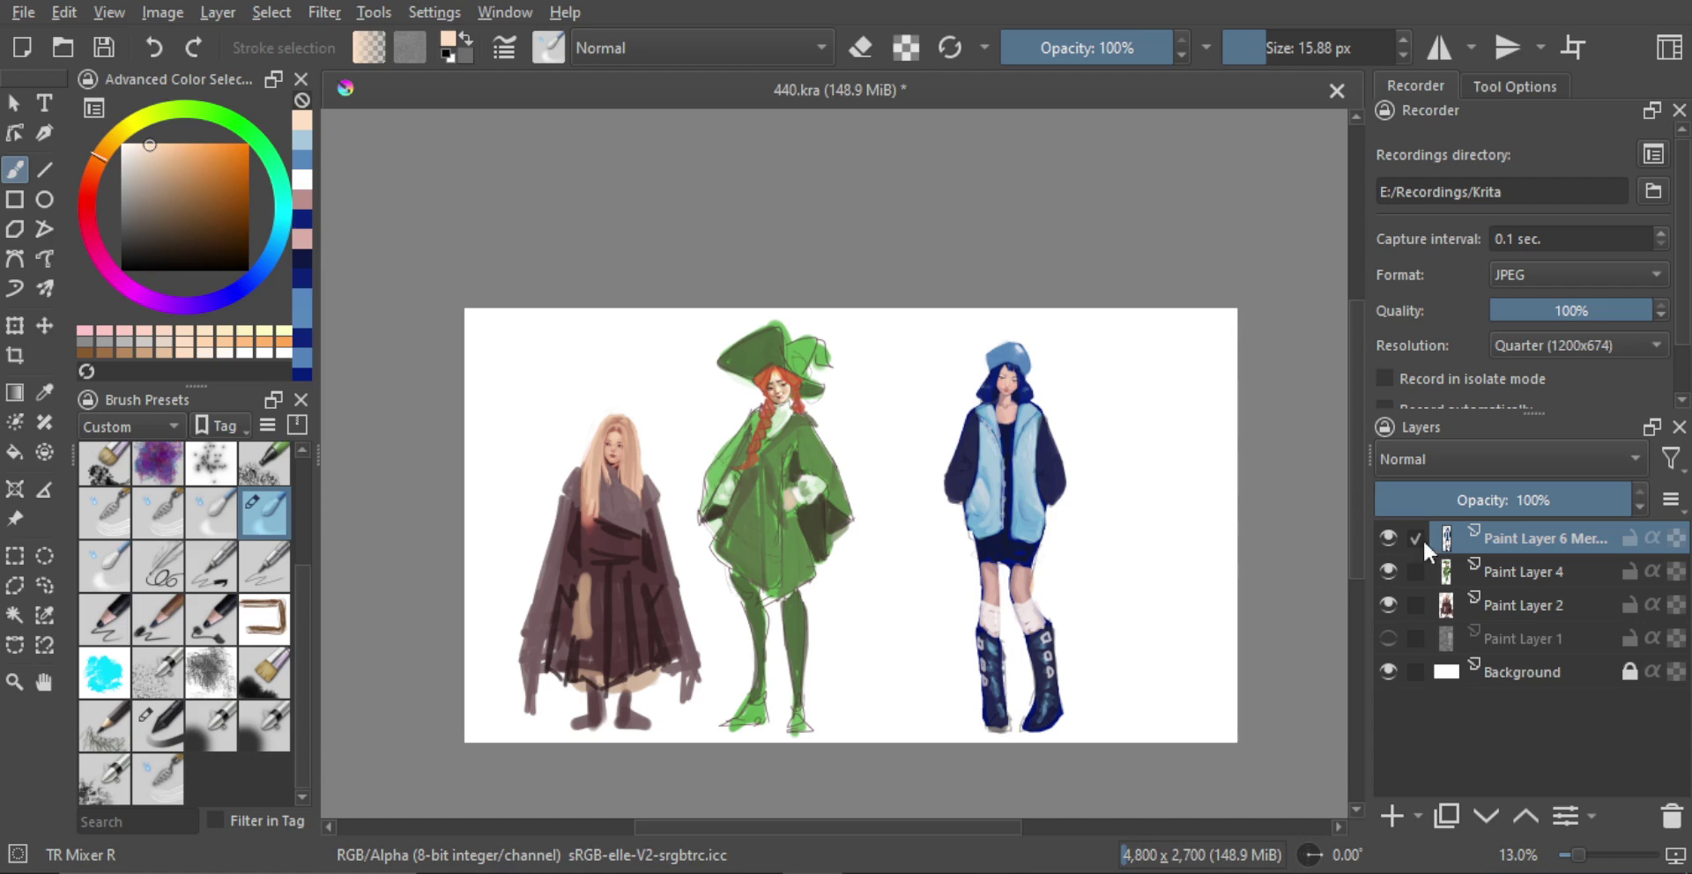
Move the blue figure closer to the green-caped figure, undoing an accidental action
{"action": "key", "text": "t"}
{"action": "left_click_drag", "start_coordinate": [1088, 514], "coordinate": [983, 533]}
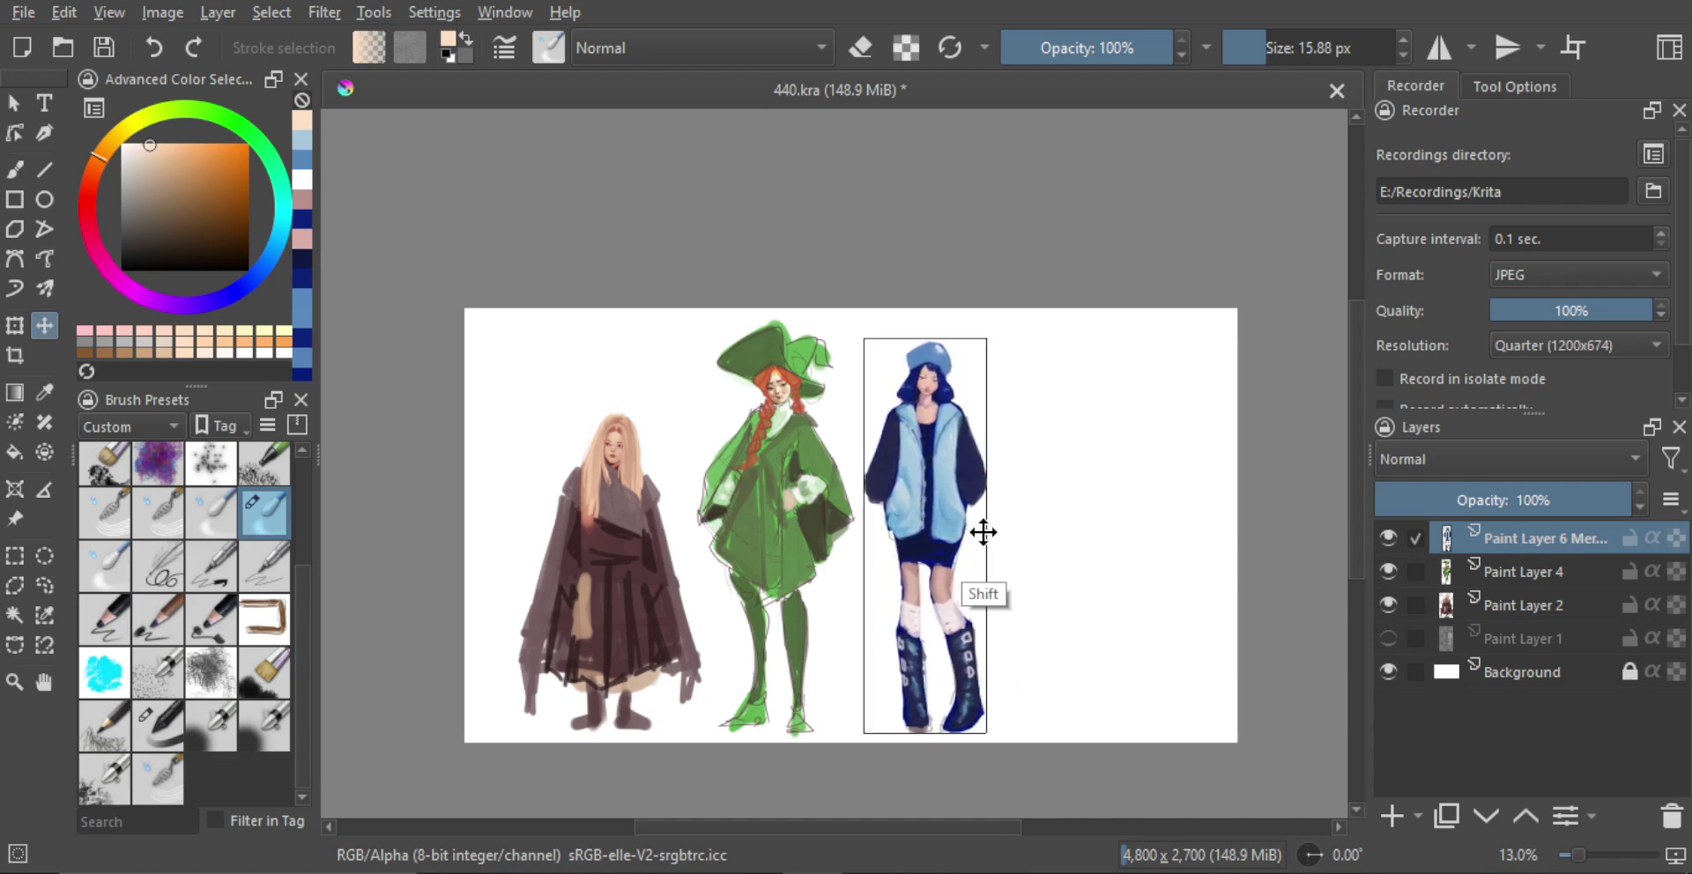
{"action": "left_click", "coordinate": [1393, 824]}
{"action": "key", "text": "ctrl+z"}
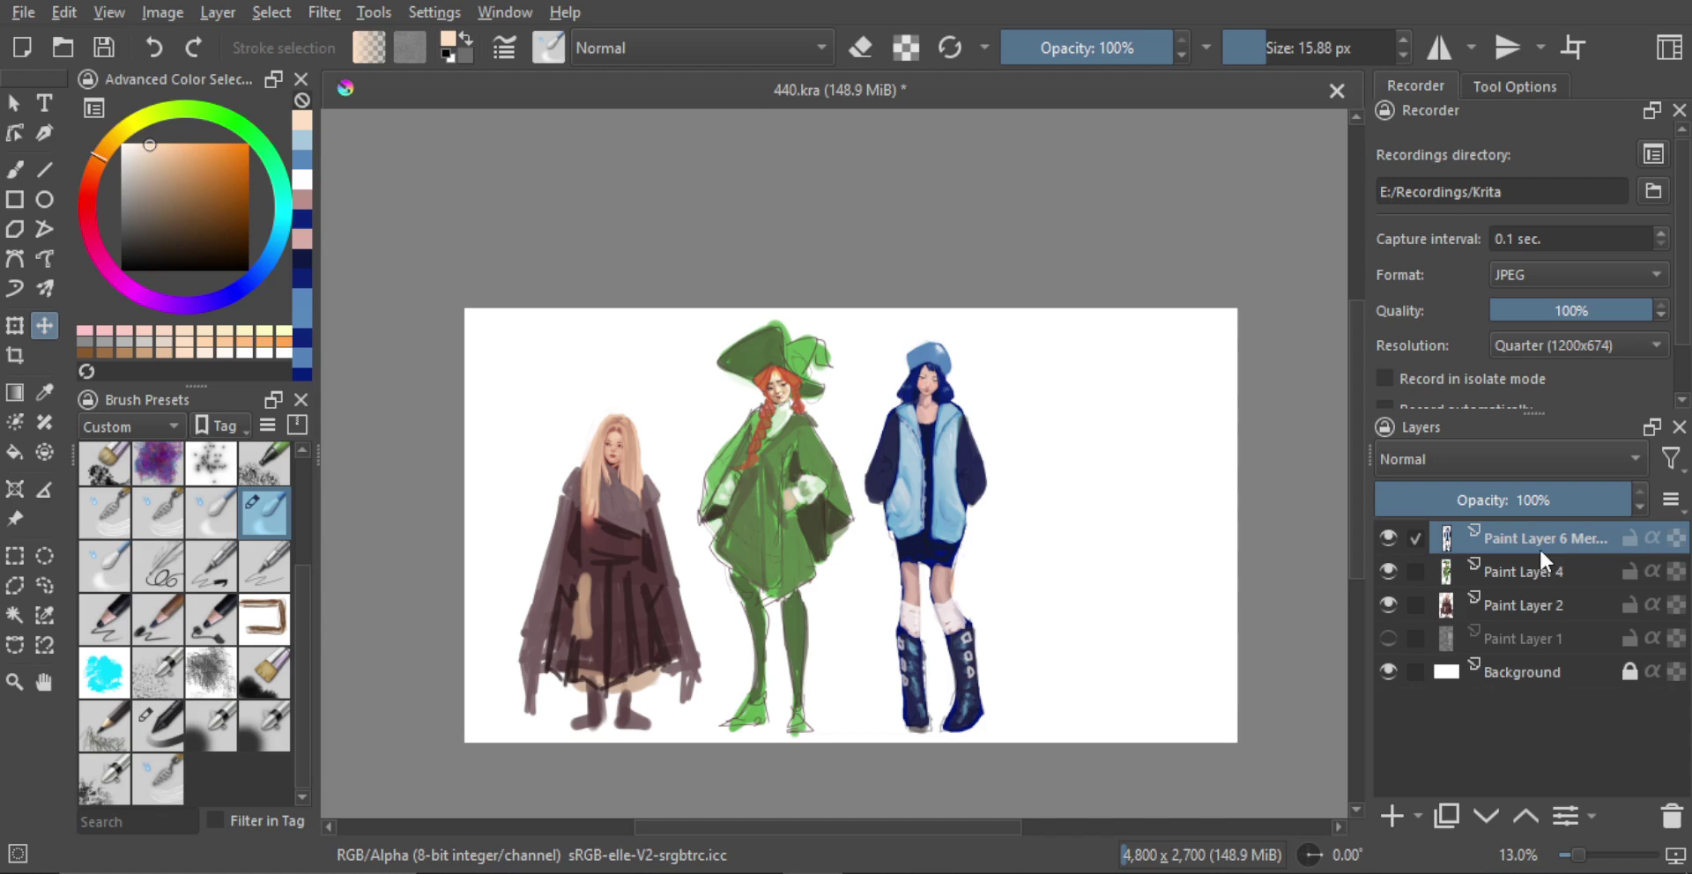
Scale all three figure layers down slightly together, and nudge the blue figure a little away from the green one
{"action": "left_click", "coordinate": [1534, 606], "text": "shift"}
{"action": "key", "text": "ctrl+t"}
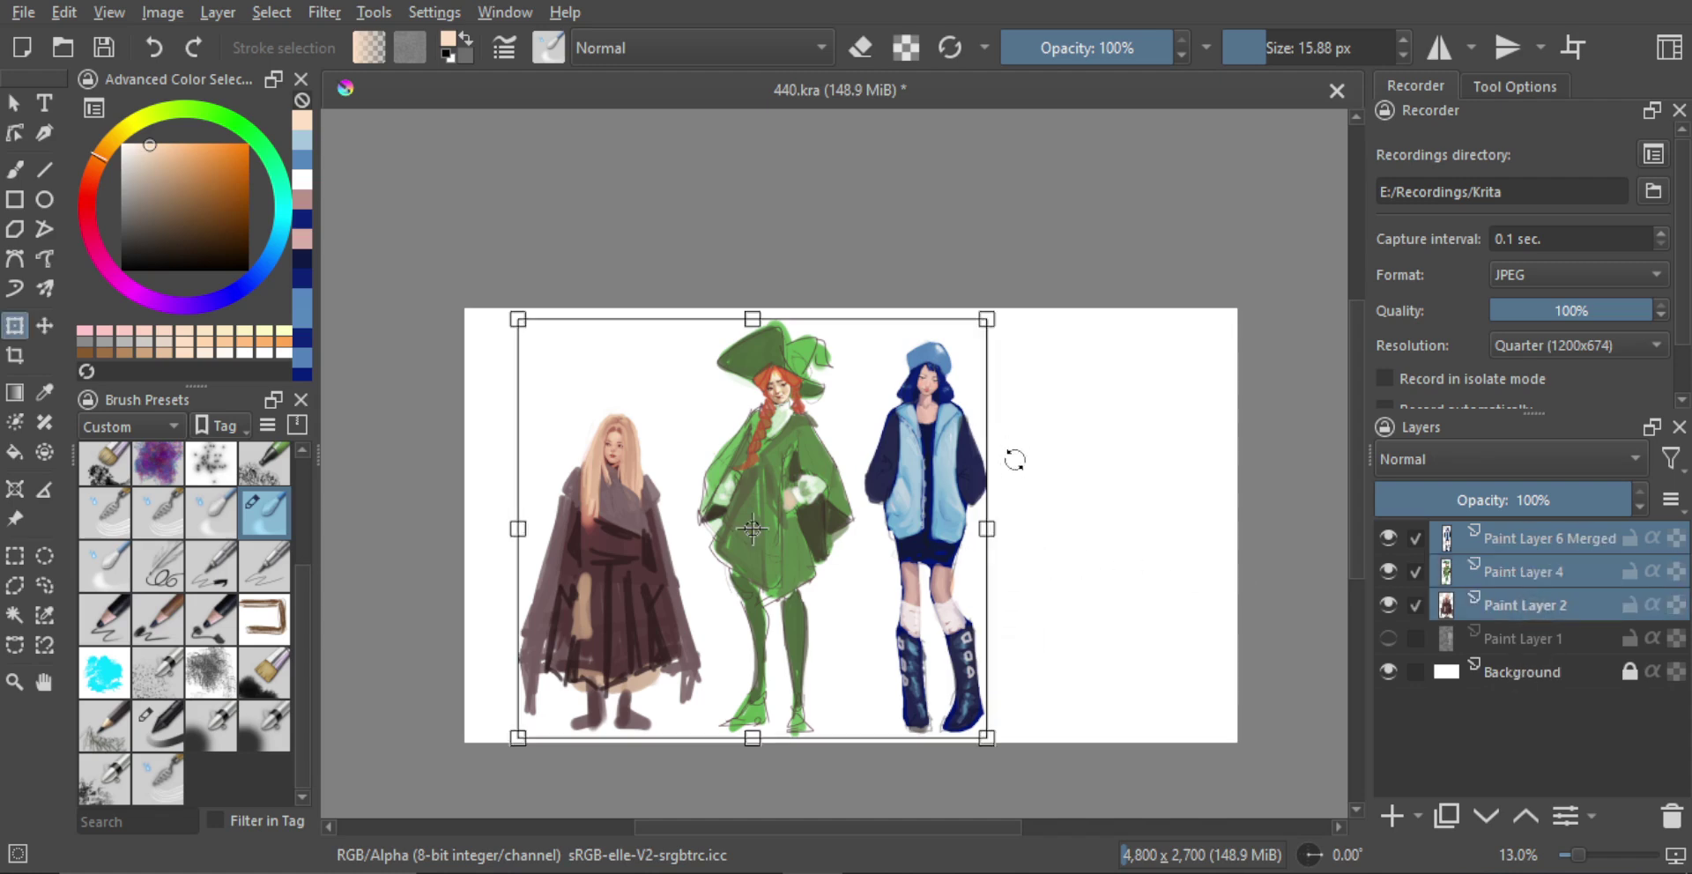
{"action": "left_click_drag", "start_coordinate": [987, 315], "coordinate": [971, 349]}
{"action": "left_click_drag", "start_coordinate": [924, 460], "coordinate": [915, 444]}
{"action": "left_click", "coordinate": [1518, 544]}
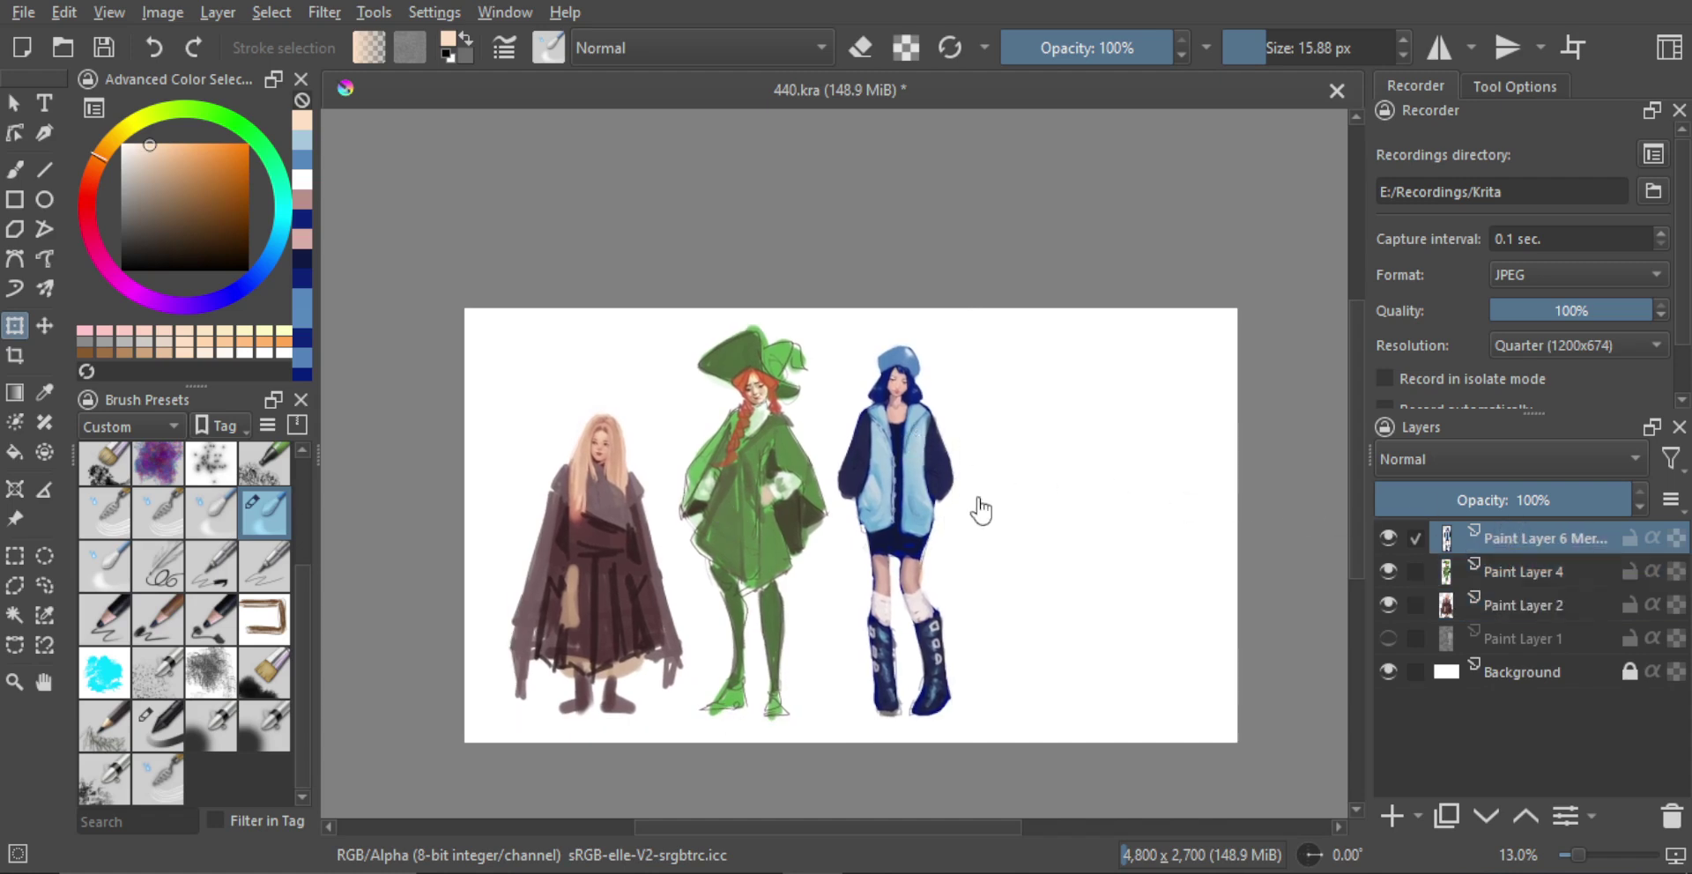
{"action": "left_click_drag", "start_coordinate": [921, 611], "coordinate": [931, 611]}
Add a new paint layer and make a circular selection in the empty area beside the blue figure
{"action": "left_click", "coordinate": [1391, 815]}
{"action": "key", "text": "b"}
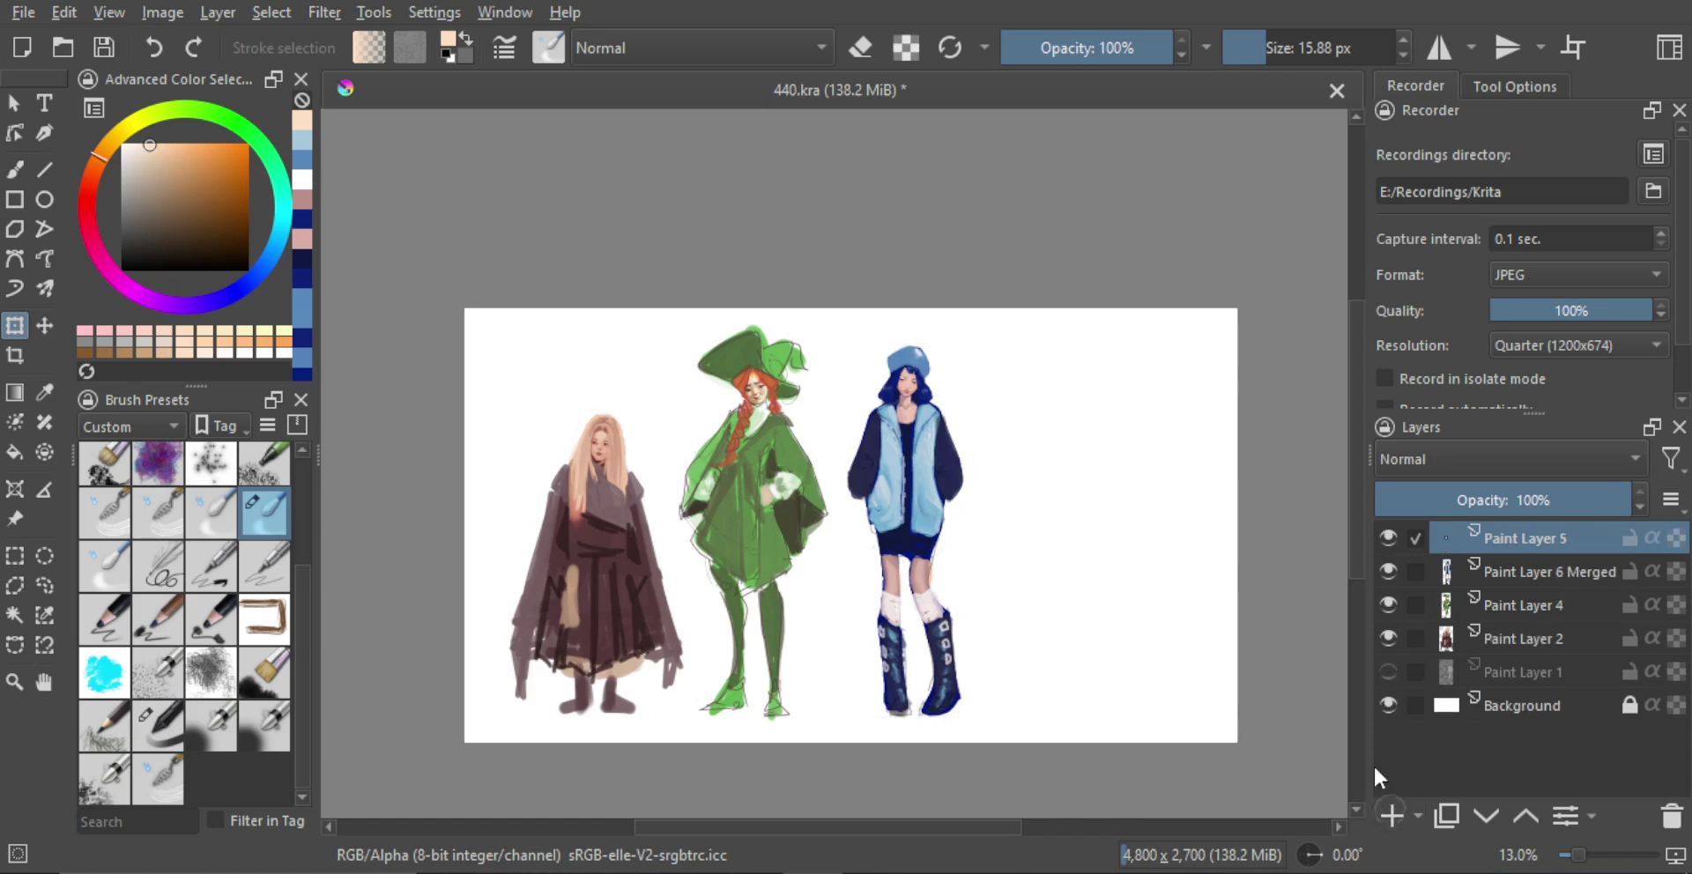
{"action": "scroll", "coordinate": [1058, 468], "scroll_direction": "up", "scroll_amount": 2}
{"action": "left_click_drag", "start_coordinate": [1069, 467], "coordinate": [1011, 467]}
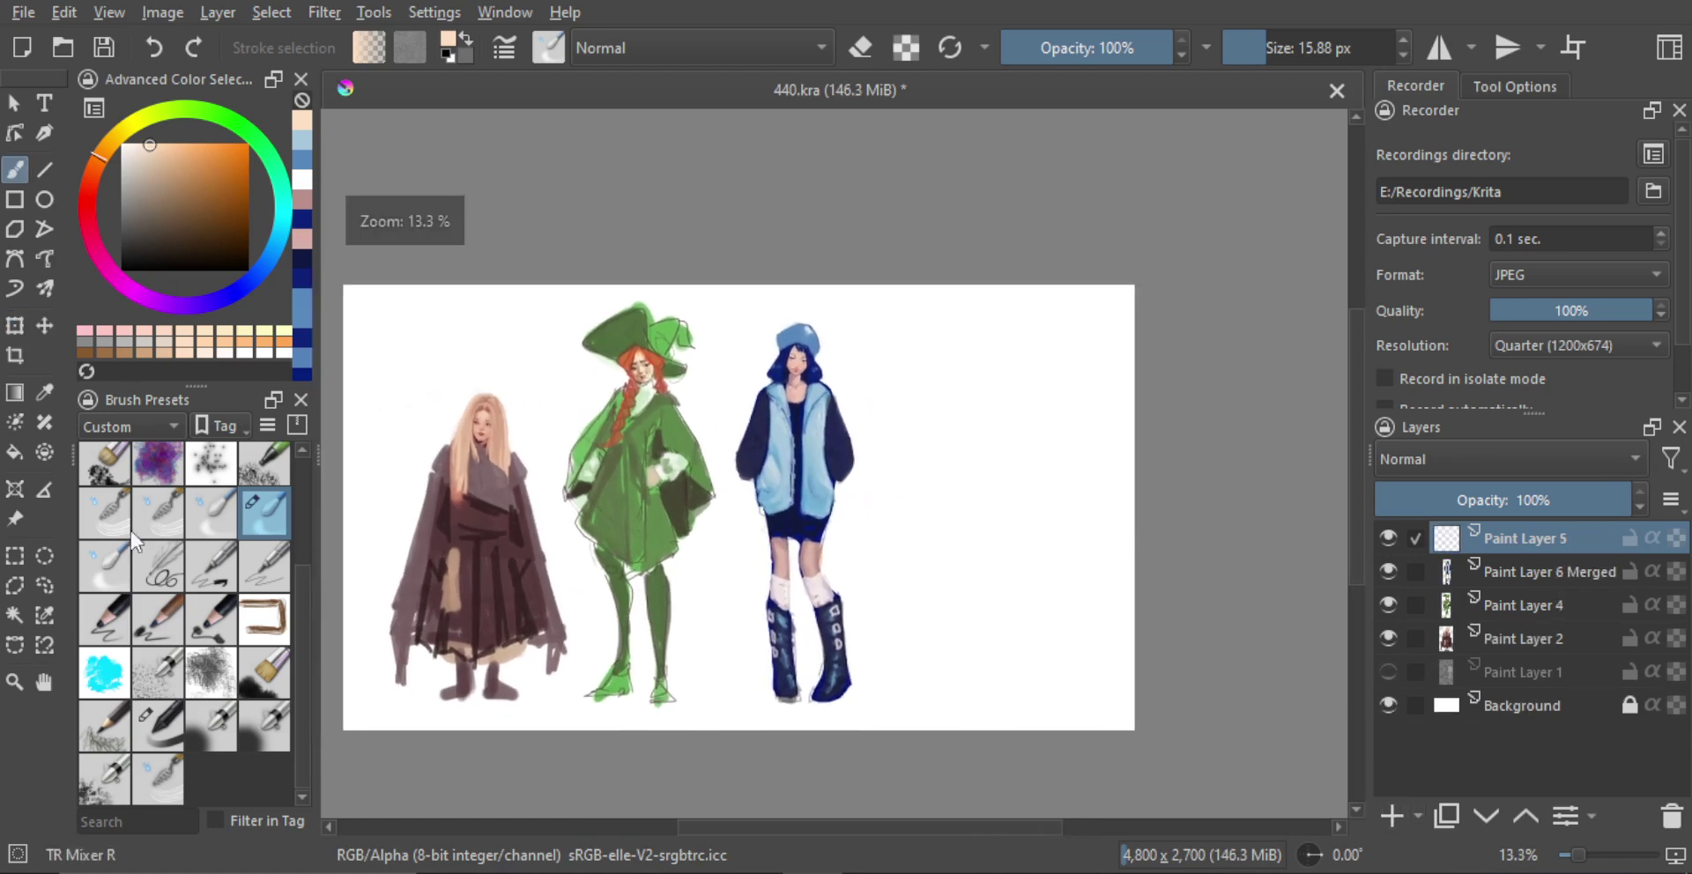
{"action": "left_click", "coordinate": [45, 557]}
{"action": "mouse_move", "coordinate": [922, 379]}
{"action": "left_mouse_down"}
{"action": "mouse_move", "coordinate": [869, 386]}
{"action": "mouse_move", "coordinate": [931, 357]}
{"action": "mouse_move", "coordinate": [939, 428]}
{"action": "mouse_move", "coordinate": [1012, 503]}
{"action": "mouse_move", "coordinate": [987, 441]}
{"action": "left_mouse_up"}
{"action": "key", "text": "b"}
{"action": "key", "text": "g"}
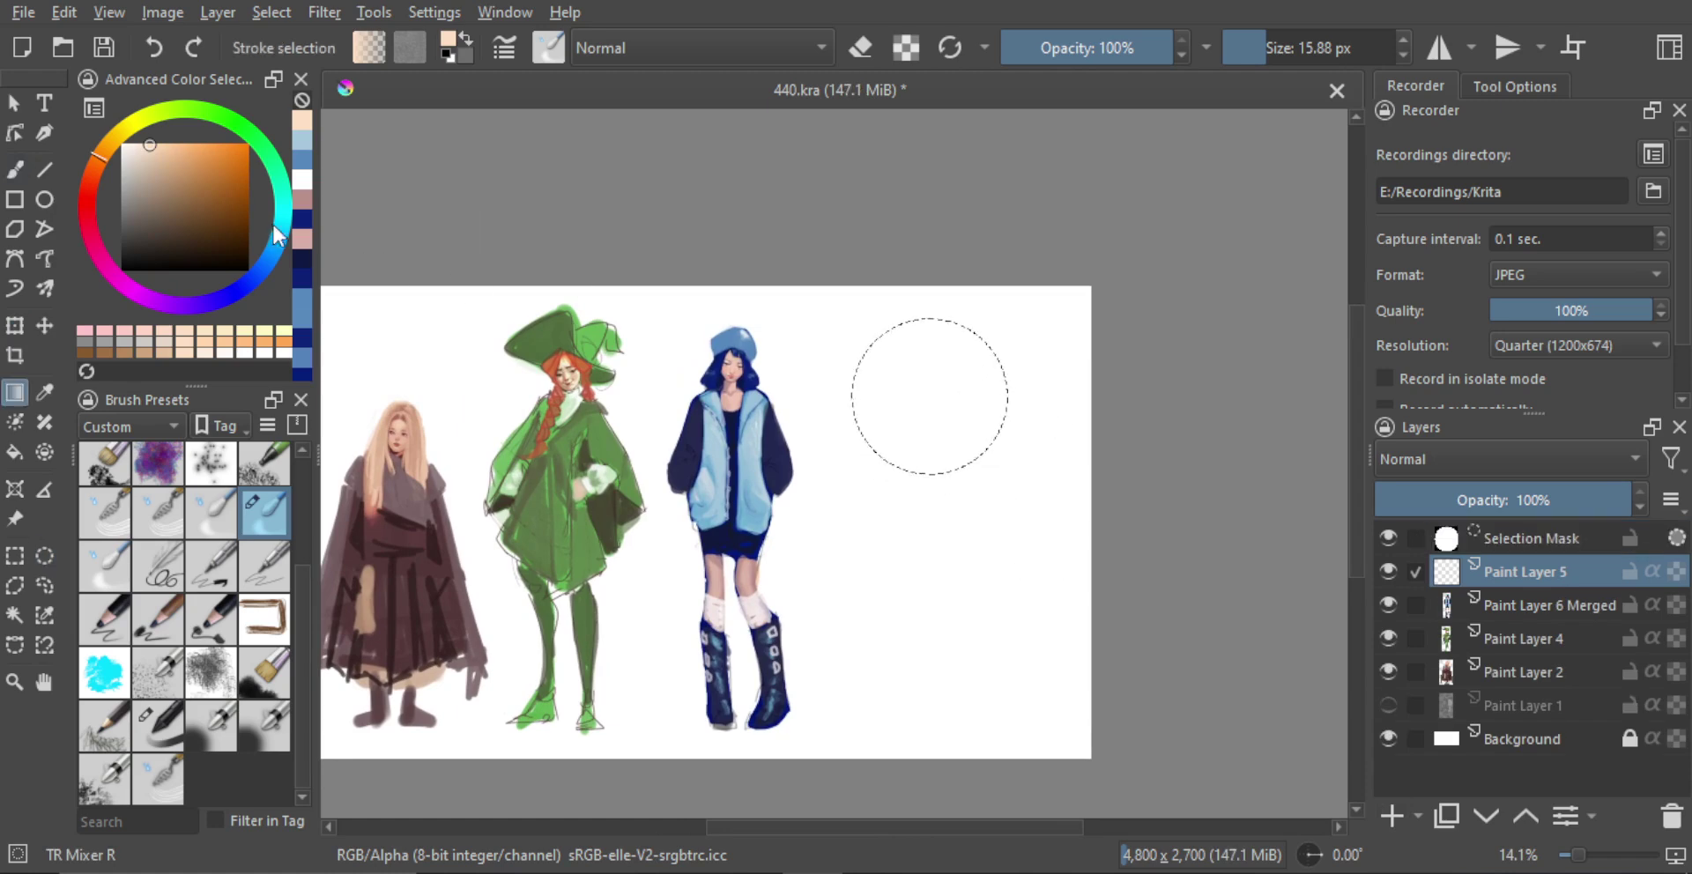
Choose a neutral mid grey and fill the circular selection with it
{"action": "left_click_drag", "start_coordinate": [92, 194], "coordinate": [90, 183]}
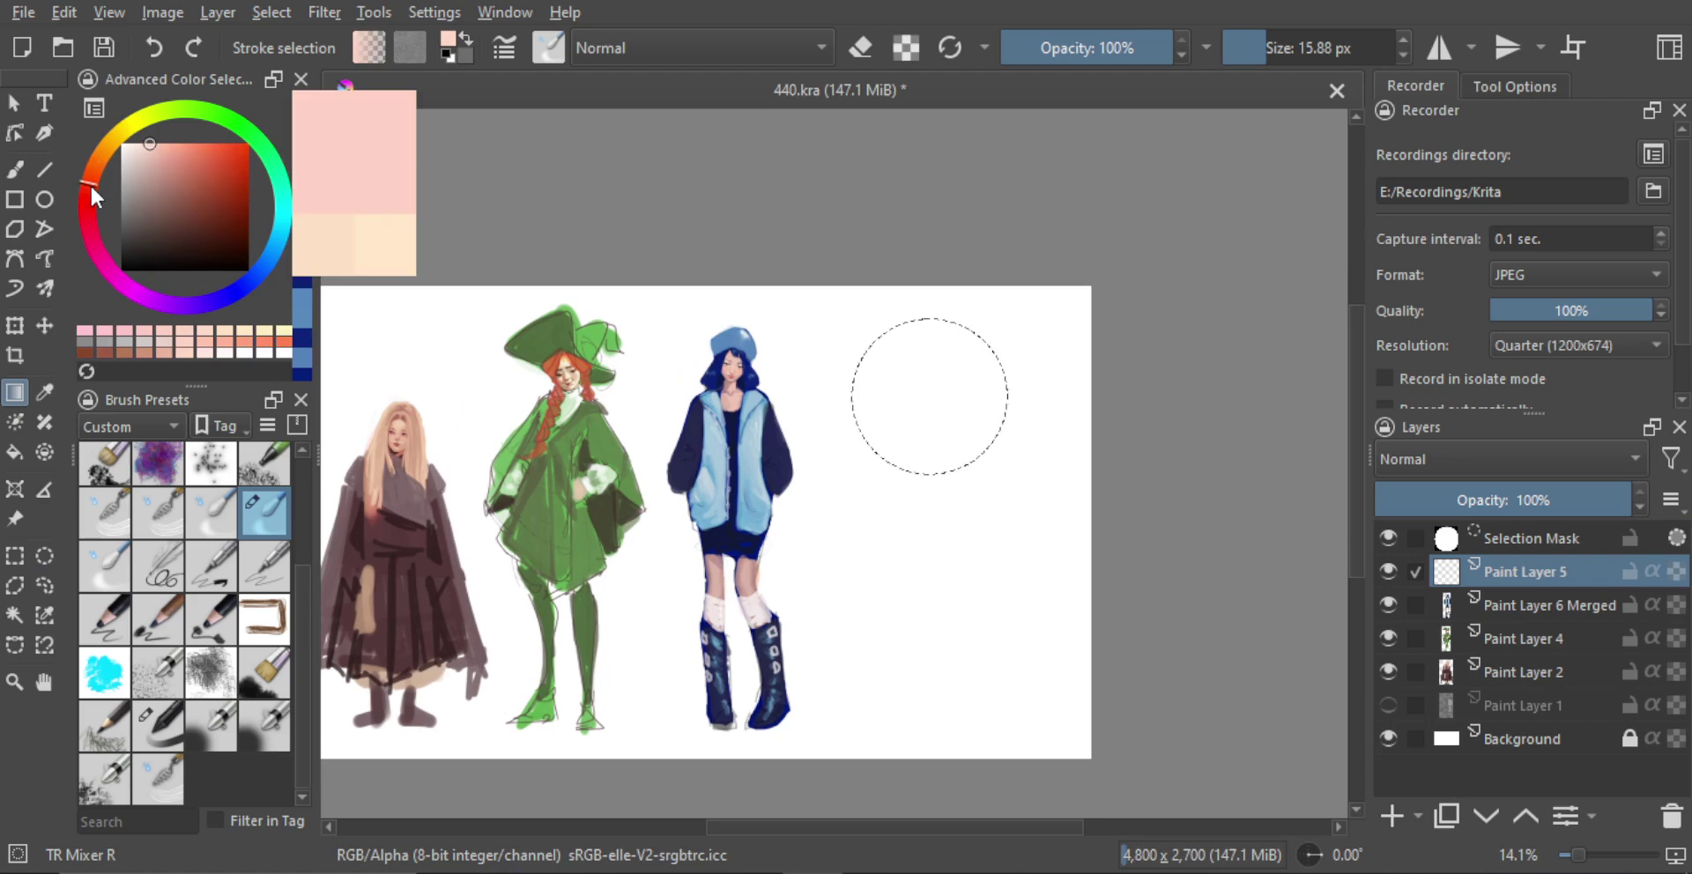
{"action": "left_click", "coordinate": [197, 167]}
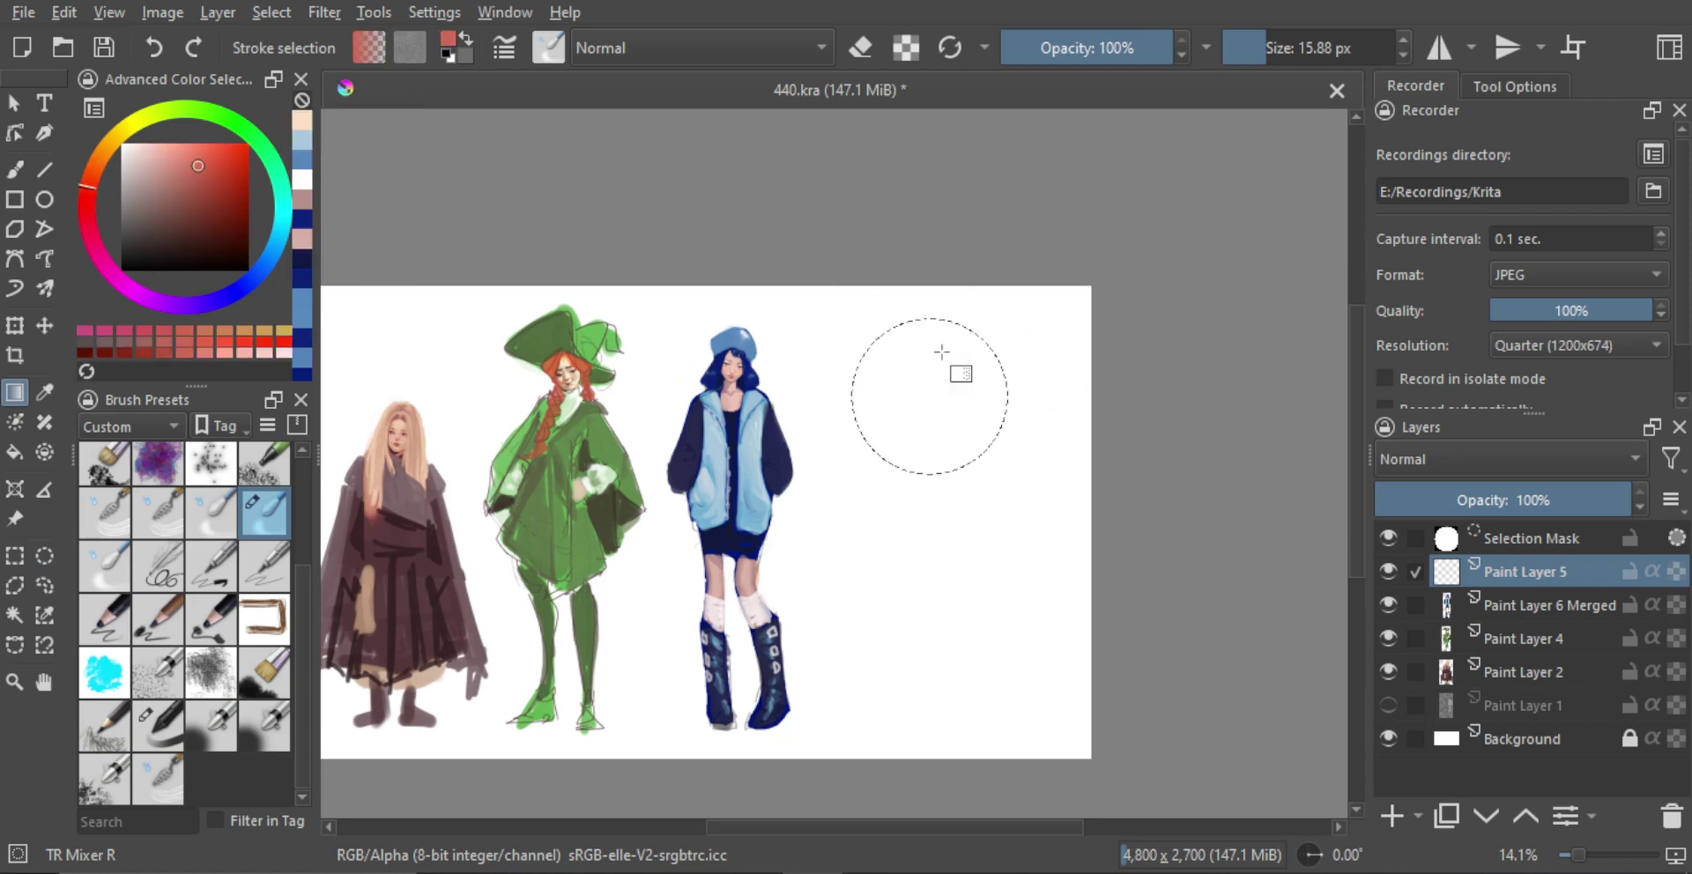
{"action": "left_click", "coordinate": [153, 143]}
{"action": "left_click", "coordinate": [122, 188]}
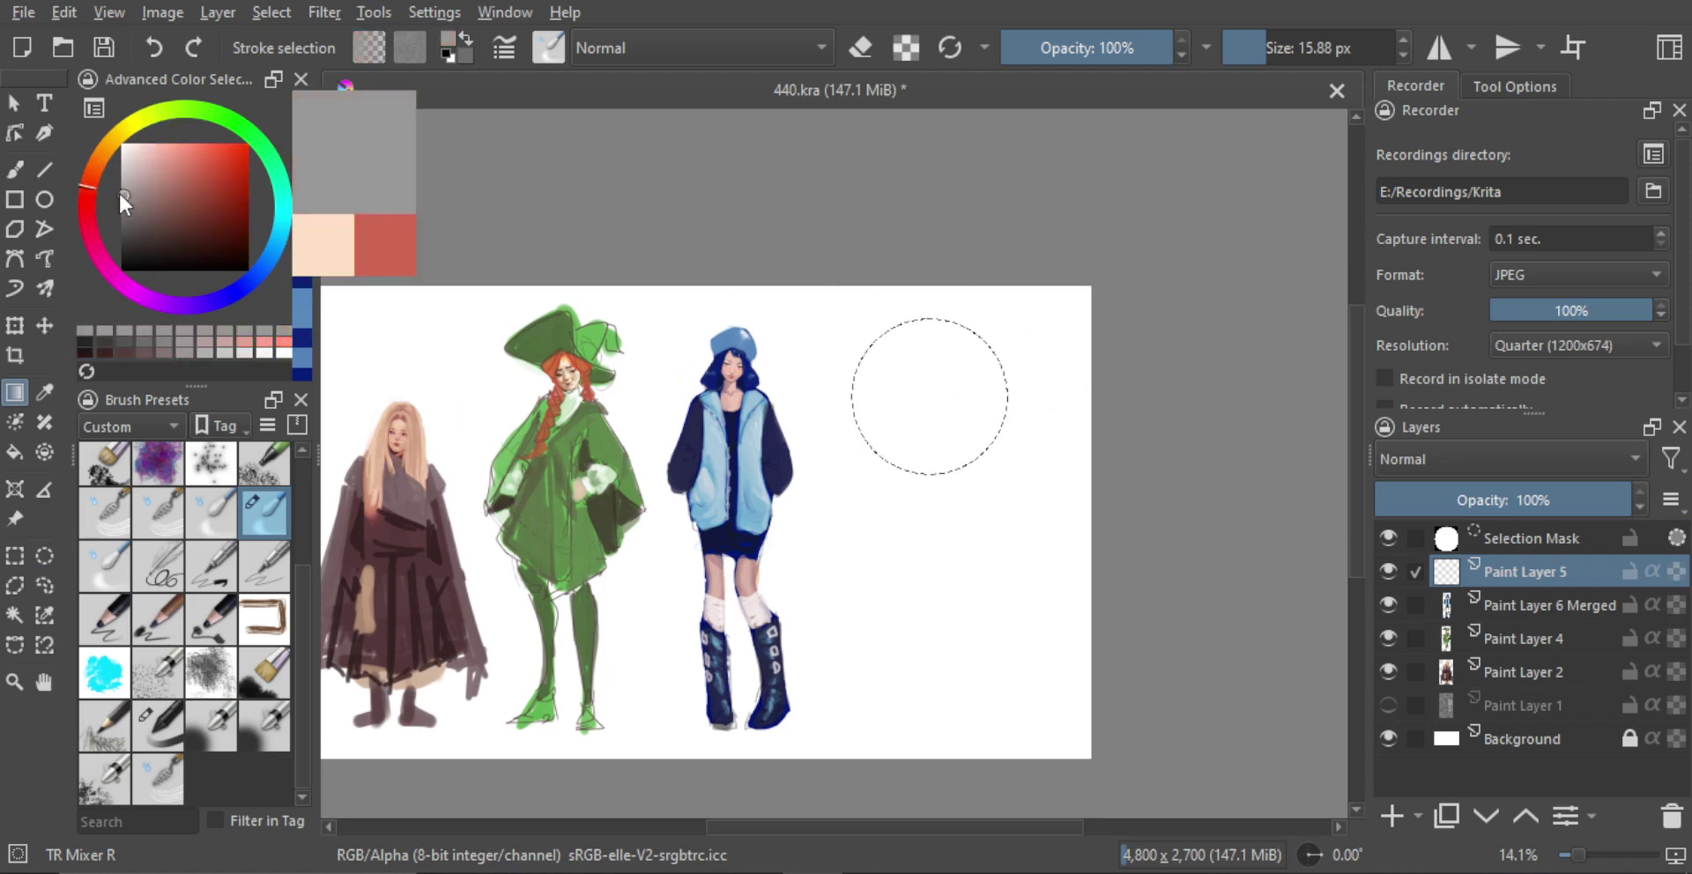
{"action": "key", "text": "shift+BackSpace"}
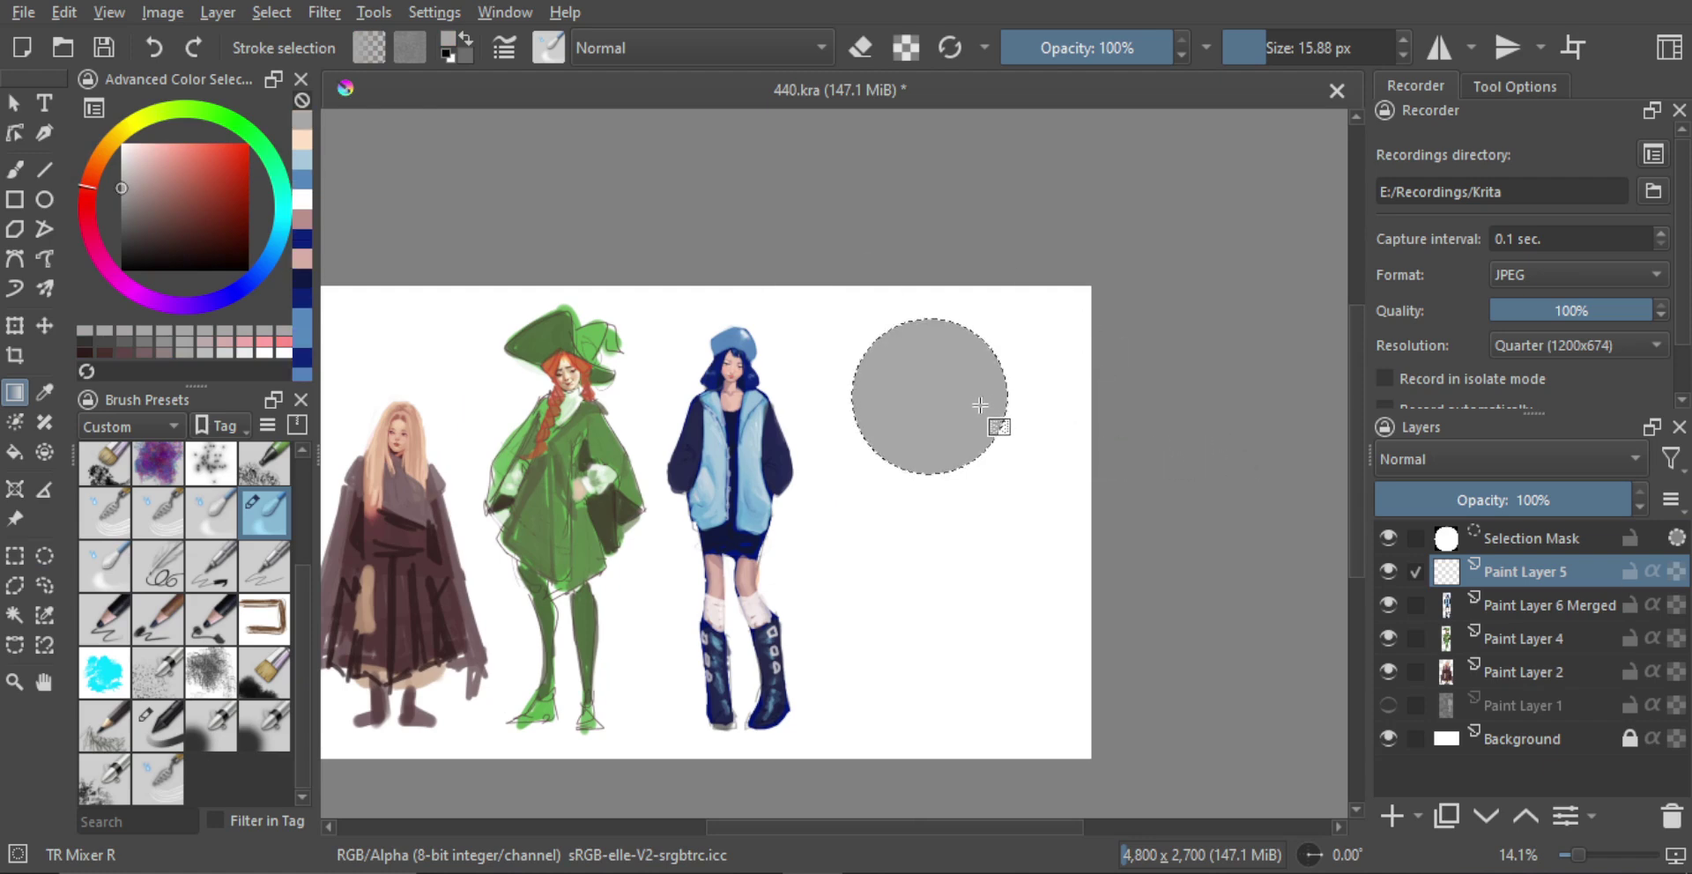
Shade the circle's right and lower sides in dark grey with the TR Skin SB brush at about 790 to 830 px
{"action": "scroll", "coordinate": [974, 406], "scroll_direction": "up", "scroll_amount": 3}
{"action": "key", "text": "b"}
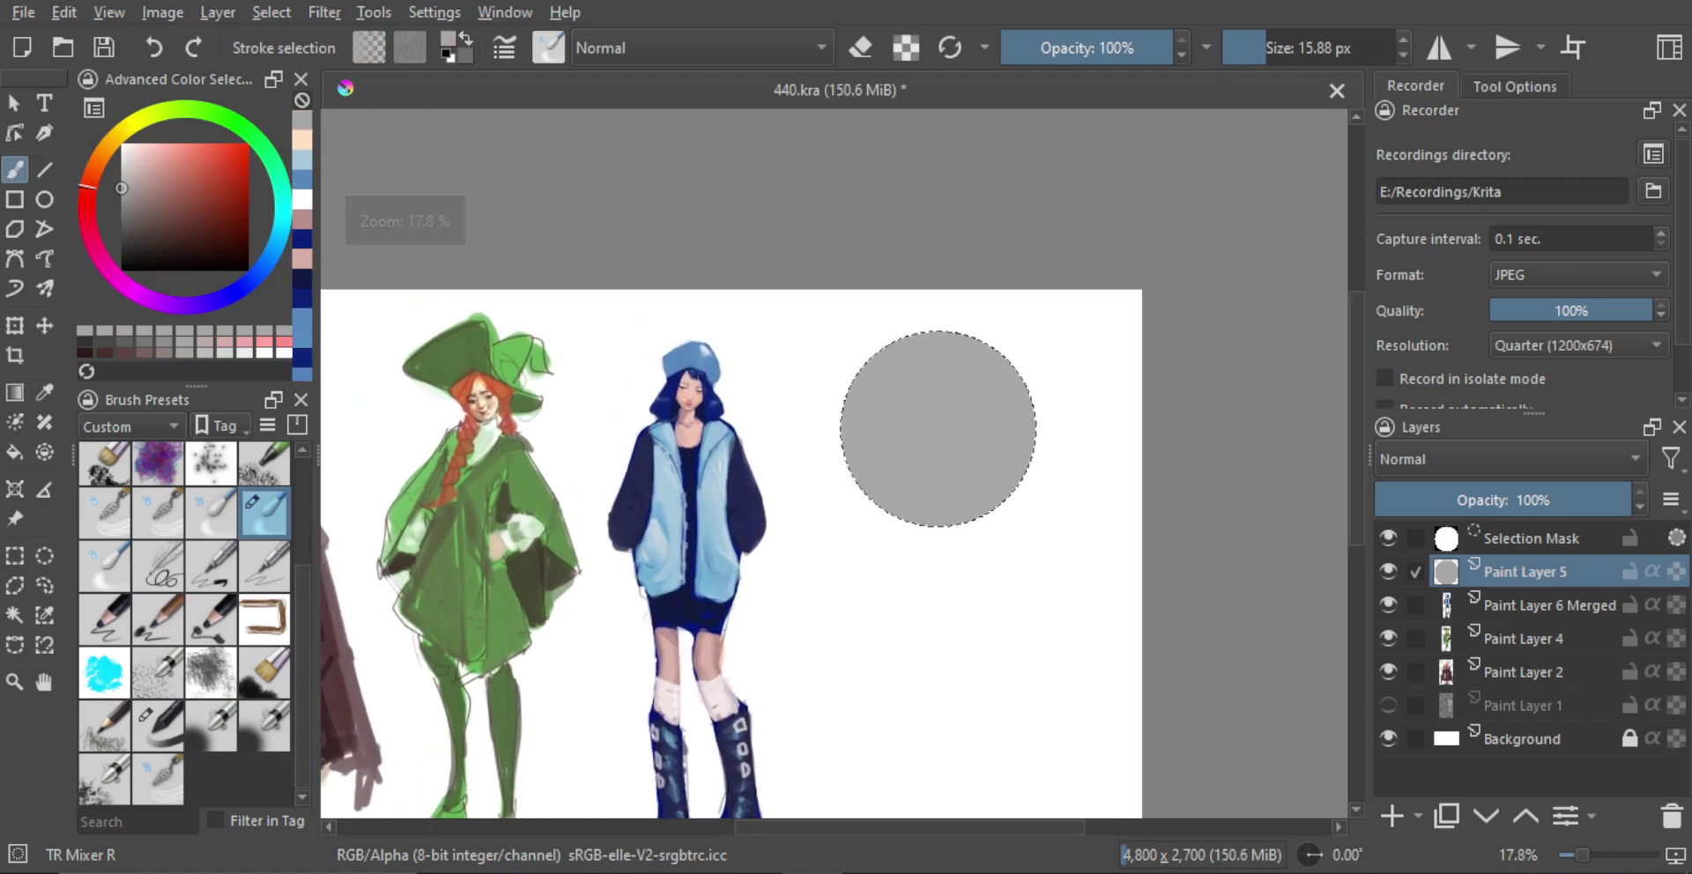
{"action": "left_click", "coordinate": [122, 231]}
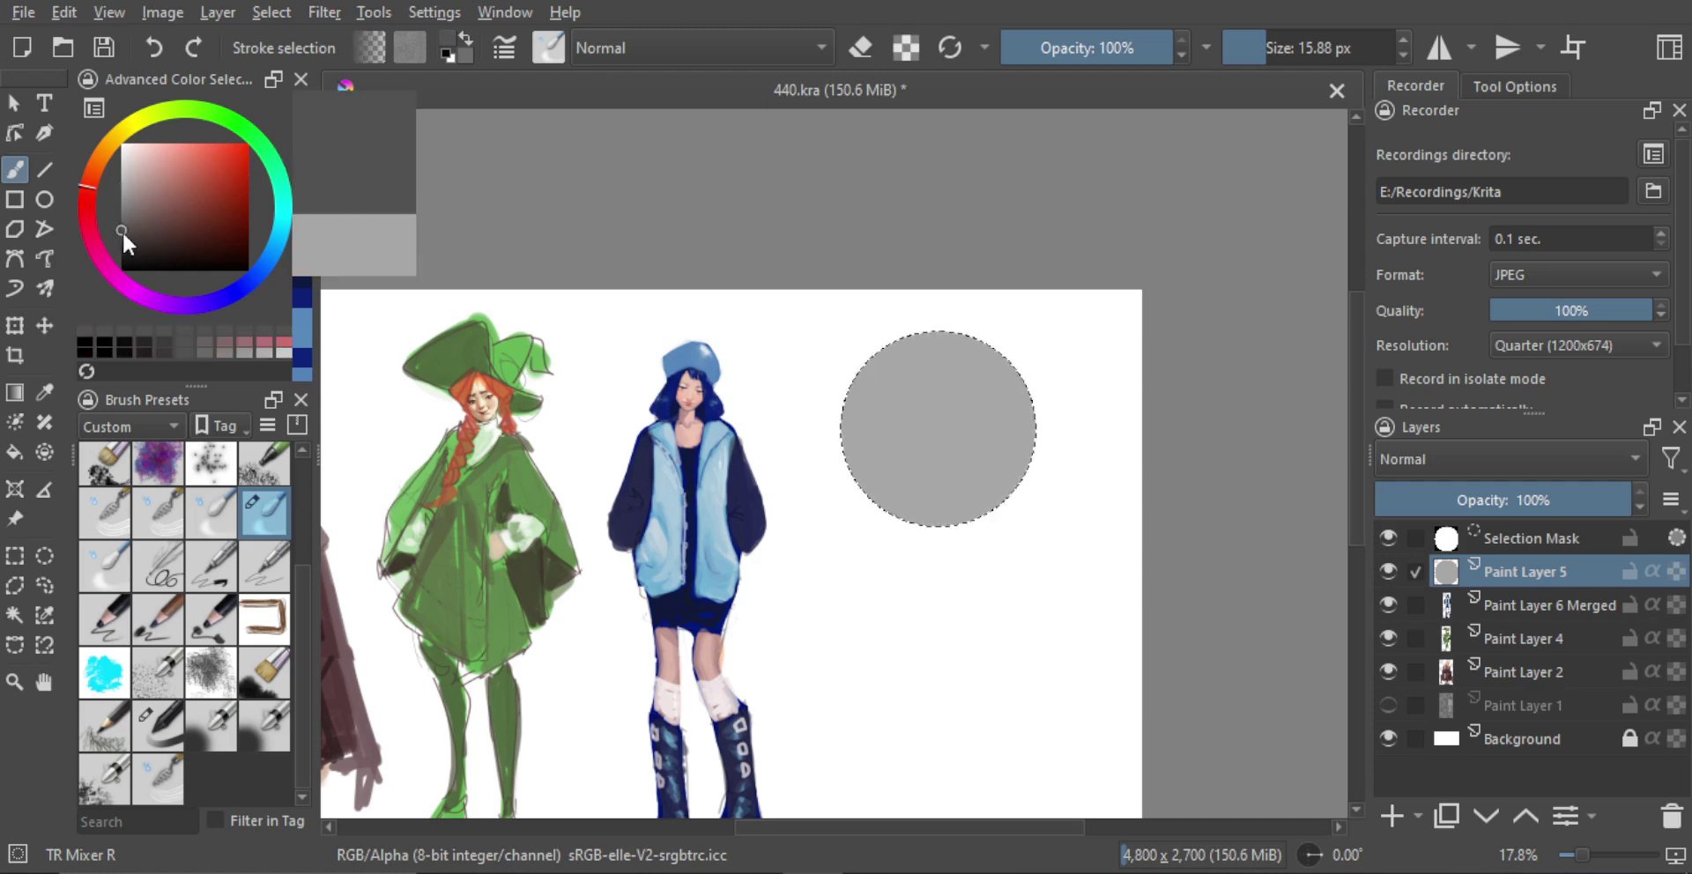
{"action": "left_click", "coordinate": [212, 715]}
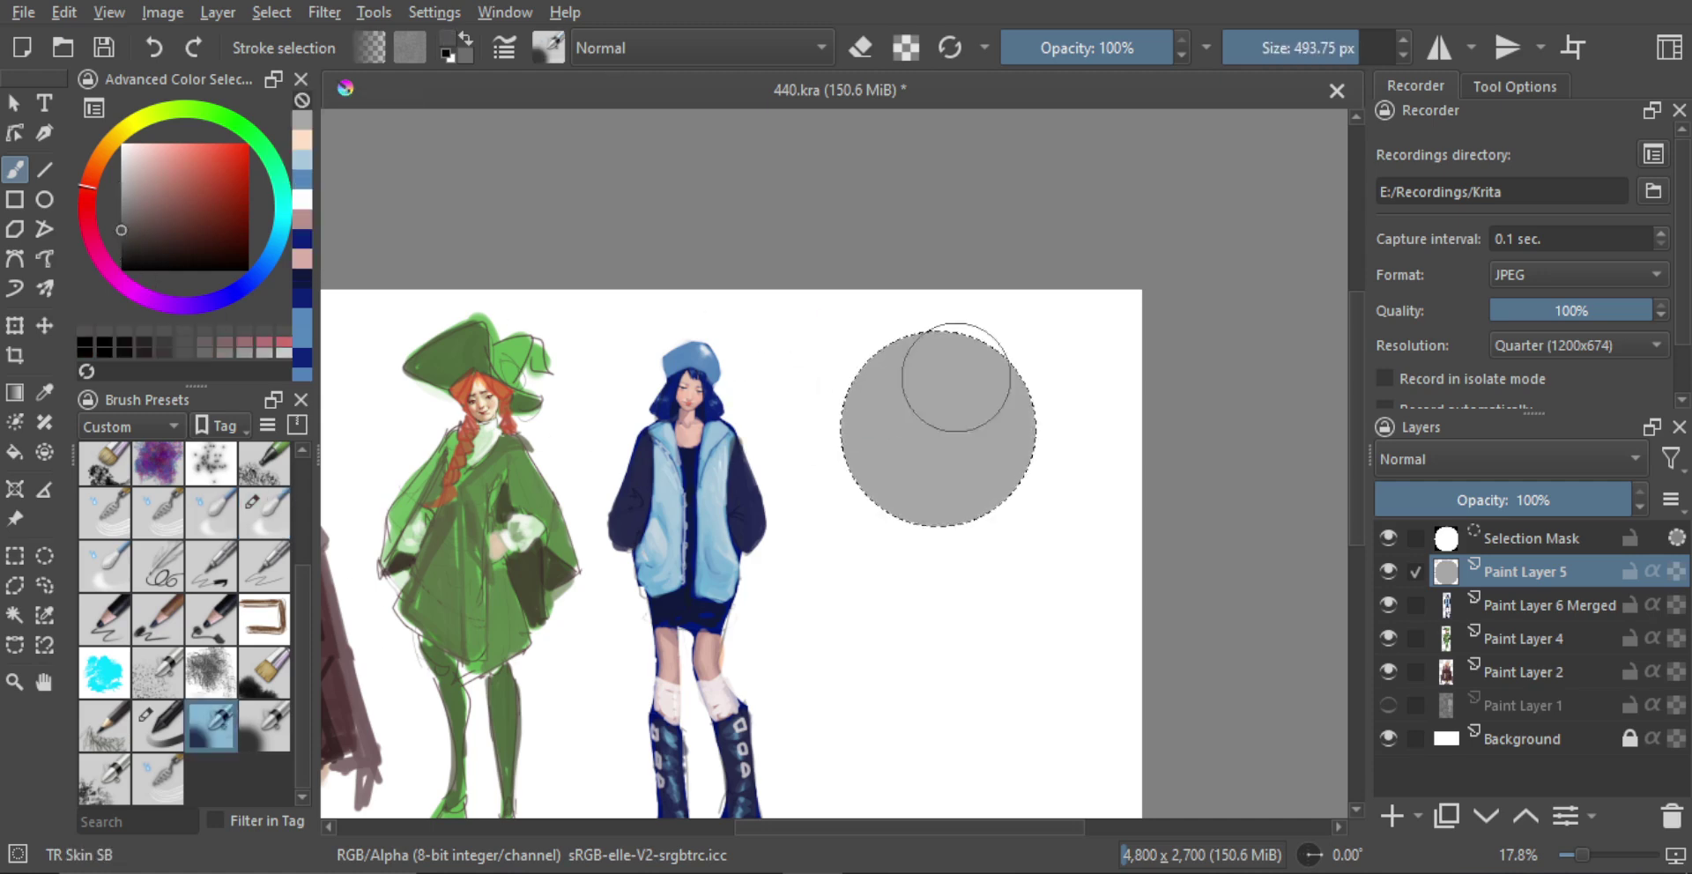
{"action": "mouse_move", "coordinate": [998, 379]}
{"action": "left_mouse_down"}
{"action": "mouse_move", "coordinate": [876, 527]}
{"action": "mouse_move", "coordinate": [1028, 424]}
{"action": "left_mouse_up"}
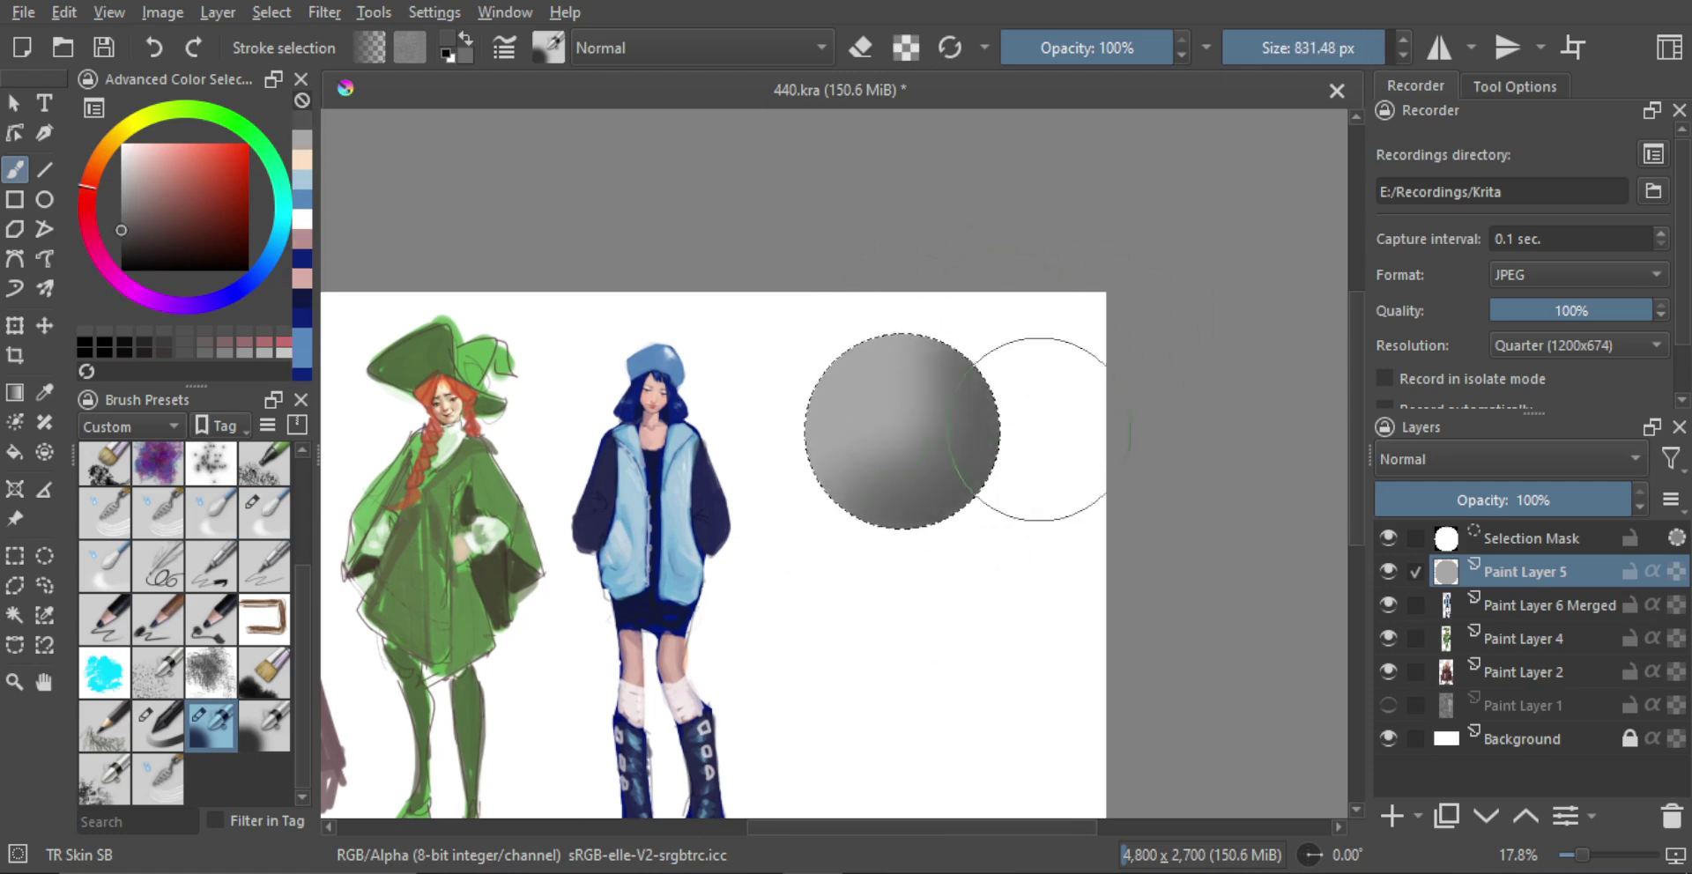
{"action": "left_click_drag", "start_coordinate": [908, 429], "coordinate": [851, 532]}
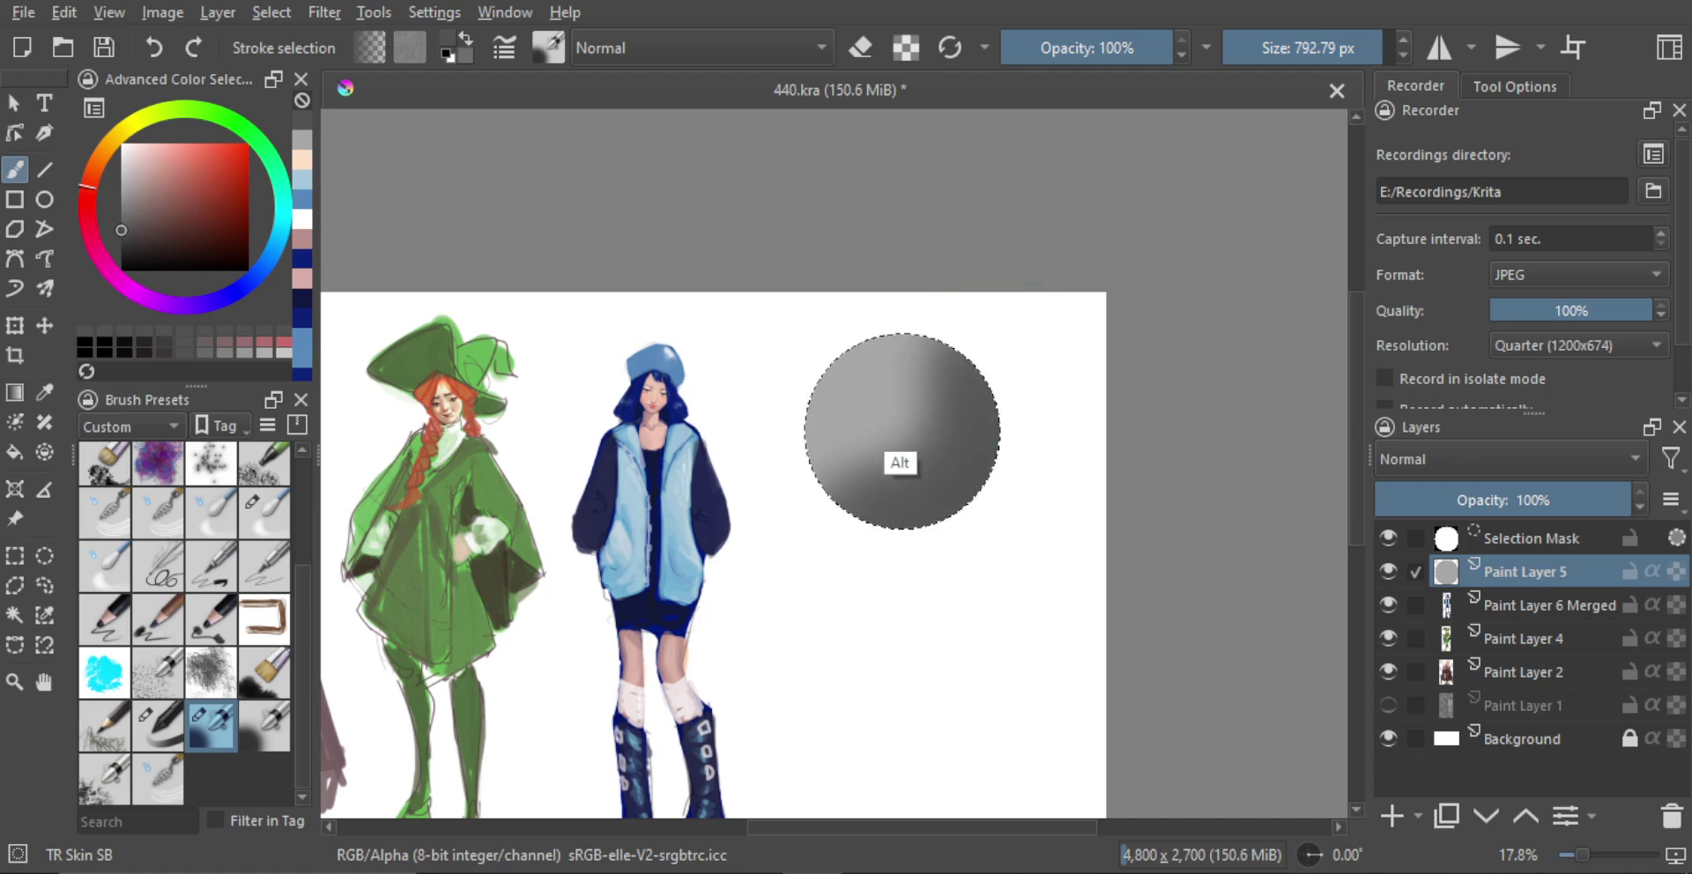
Soften the sphere's shading with light and dark greys sampled from it, using the TR Skin SB brush at about 760 px
{"action": "left_click", "coordinate": [880, 396], "text": "ctrl"}
{"action": "left_click_drag", "start_coordinate": [875, 379], "coordinate": [849, 381]}
{"action": "left_click_drag", "start_coordinate": [853, 435], "coordinate": [914, 393]}
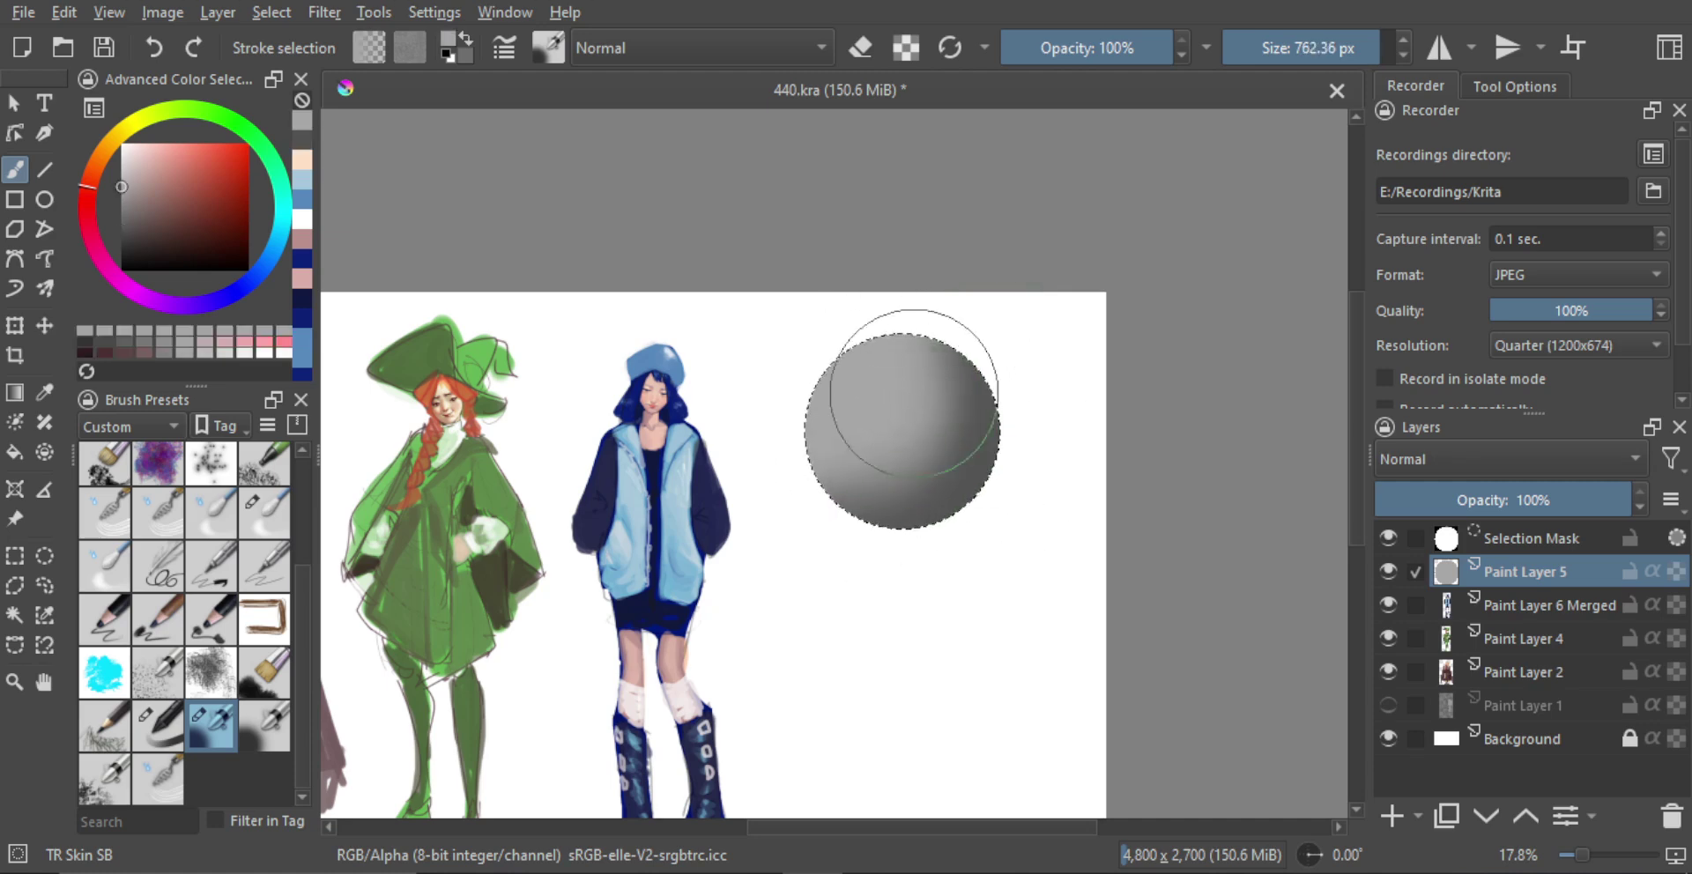
{"action": "left_click", "coordinate": [963, 430], "text": "ctrl+alt"}
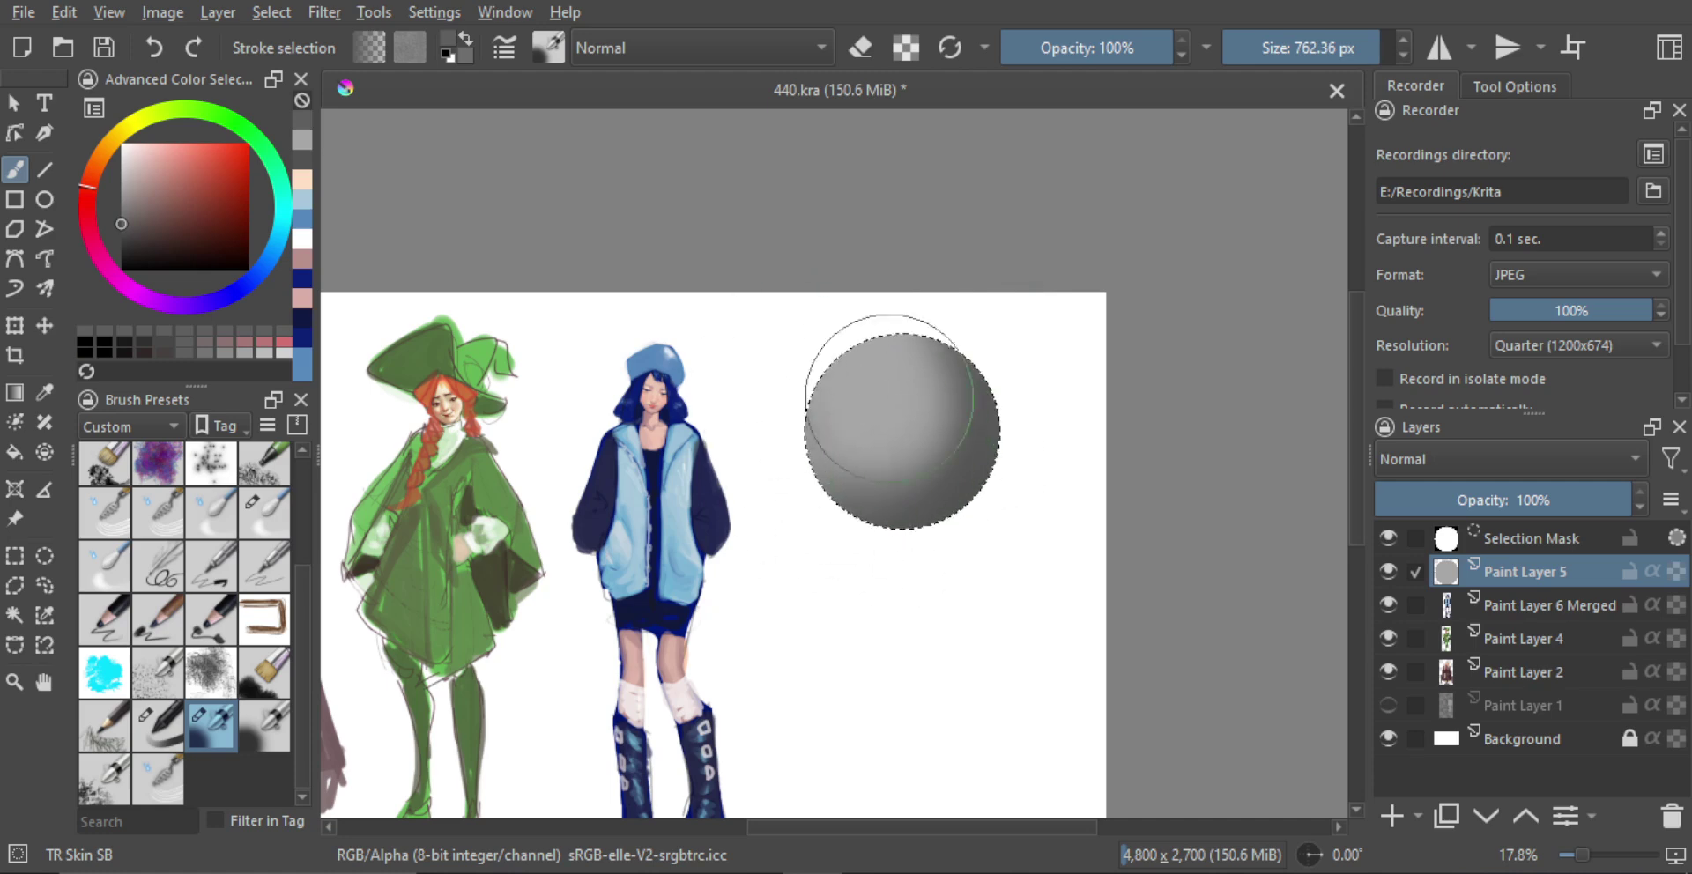
{"action": "left_click", "coordinate": [869, 389], "text": "ctrl"}
{"action": "key", "text": "bracketleft"}
{"action": "mouse_move", "coordinate": [868, 376]}
{"action": "left_mouse_down"}
{"action": "mouse_move", "coordinate": [893, 416]}
{"action": "mouse_move", "coordinate": [880, 423]}
{"action": "mouse_move", "coordinate": [917, 446]}
{"action": "mouse_move", "coordinate": [930, 397]}
{"action": "mouse_move", "coordinate": [880, 427]}
{"action": "mouse_move", "coordinate": [812, 427]}
{"action": "left_mouse_up"}
Paint a small white oval highlight on the sphere's upper left with the TR Skin BR brush at about 31 px
{"action": "left_click", "coordinate": [1080, 423], "text": "ctrl"}
{"action": "mouse_move", "coordinate": [947, 414]}
{"action": "left_mouse_down"}
{"action": "mouse_move", "coordinate": [820, 430]}
{"action": "mouse_move", "coordinate": [895, 438]}
{"action": "mouse_move", "coordinate": [837, 433]}
{"action": "mouse_move", "coordinate": [815, 407]}
{"action": "mouse_move", "coordinate": [939, 398]}
{"action": "mouse_move", "coordinate": [882, 406]}
{"action": "mouse_move", "coordinate": [903, 399]}
{"action": "left_mouse_up"}
{"action": "key", "text": "ctrl+z"}
{"action": "left_click", "coordinate": [164, 725]}
{"action": "key", "text": "e"}
{"action": "key", "text": "ctrl+z"}
{"action": "left_click_drag", "start_coordinate": [896, 396], "coordinate": [886, 408]}
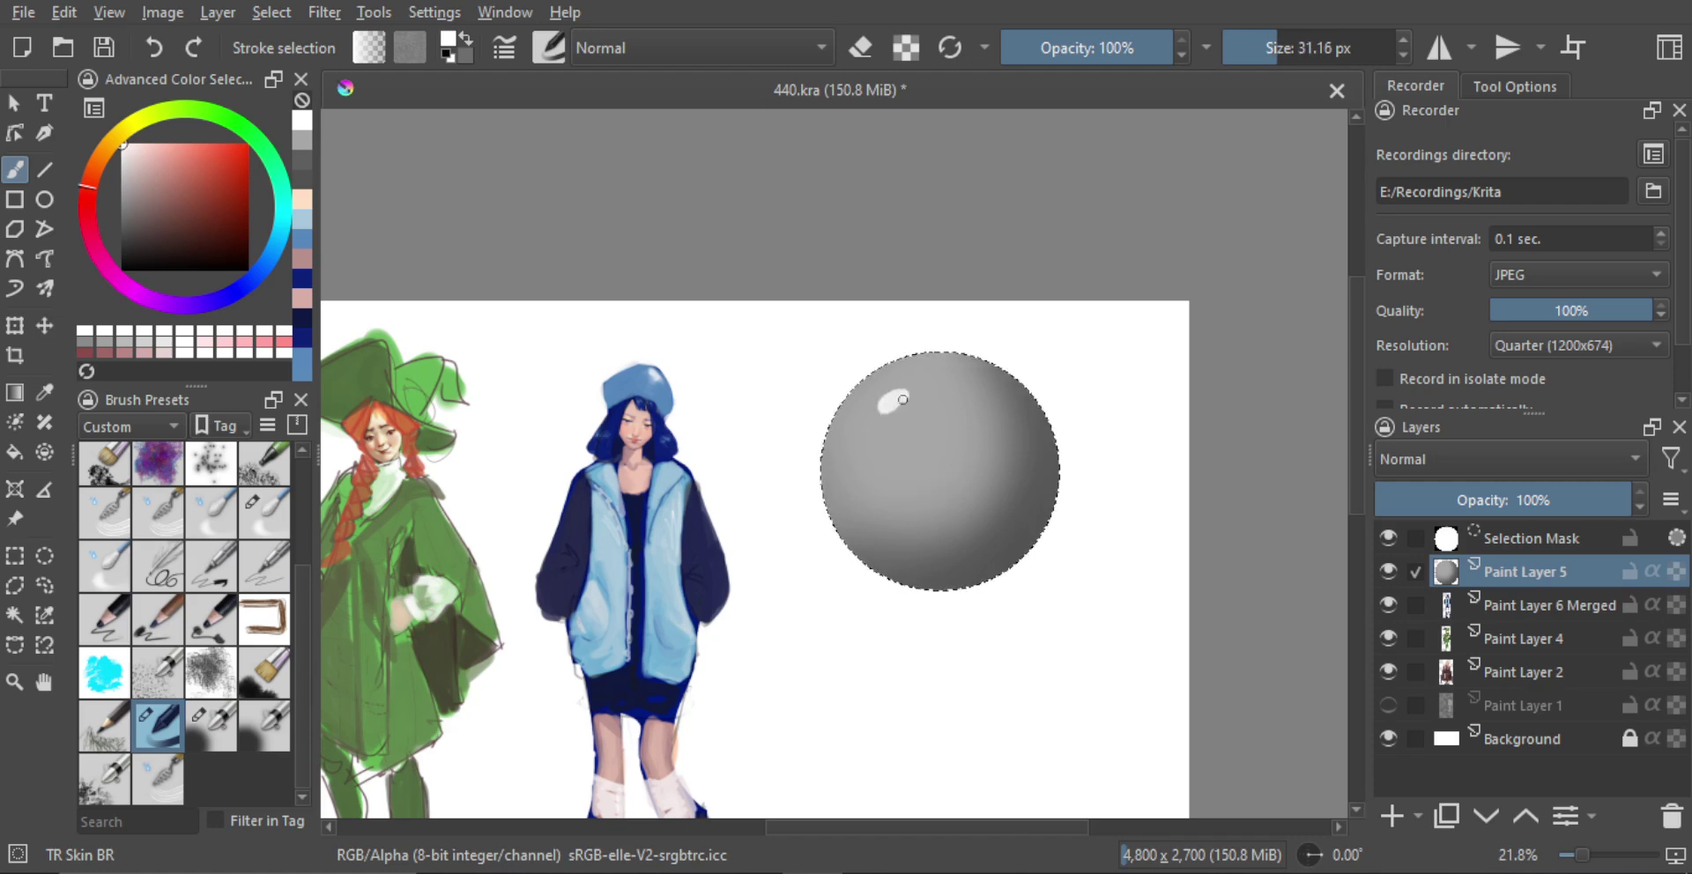
Pick black and try a curved line across the lower sphere with TR Skin BR at about 26 px, undoing each attempt
{"action": "left_click_drag", "start_coordinate": [992, 386], "coordinate": [975, 352]}
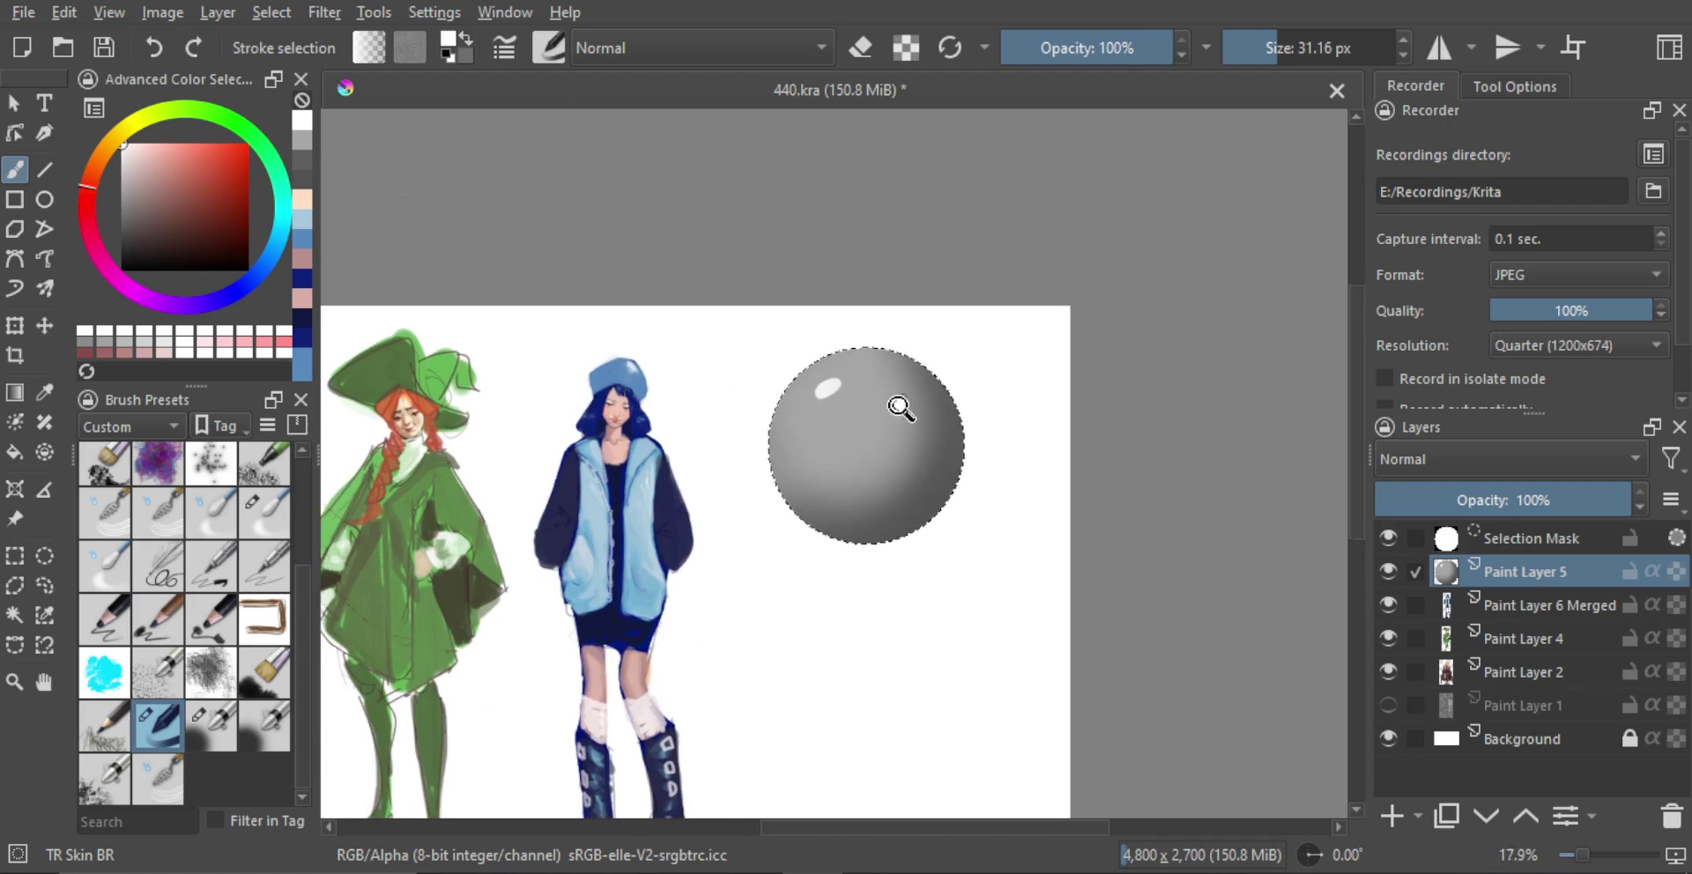
{"action": "left_click_drag", "start_coordinate": [897, 404], "coordinate": [899, 388]}
{"action": "left_click_drag", "start_coordinate": [155, 245], "coordinate": [60, 315]}
{"action": "left_click_drag", "start_coordinate": [879, 458], "coordinate": [864, 468]}
{"action": "left_click_drag", "start_coordinate": [828, 470], "coordinate": [815, 459]}
{"action": "mouse_move", "coordinate": [699, 479]}
{"action": "left_mouse_down"}
{"action": "mouse_move", "coordinate": [802, 529]}
{"action": "mouse_move", "coordinate": [868, 522]}
{"action": "left_mouse_up"}
{"action": "key", "text": "ctrl+z"}
{"action": "left_click_drag", "start_coordinate": [778, 507], "coordinate": [733, 504]}
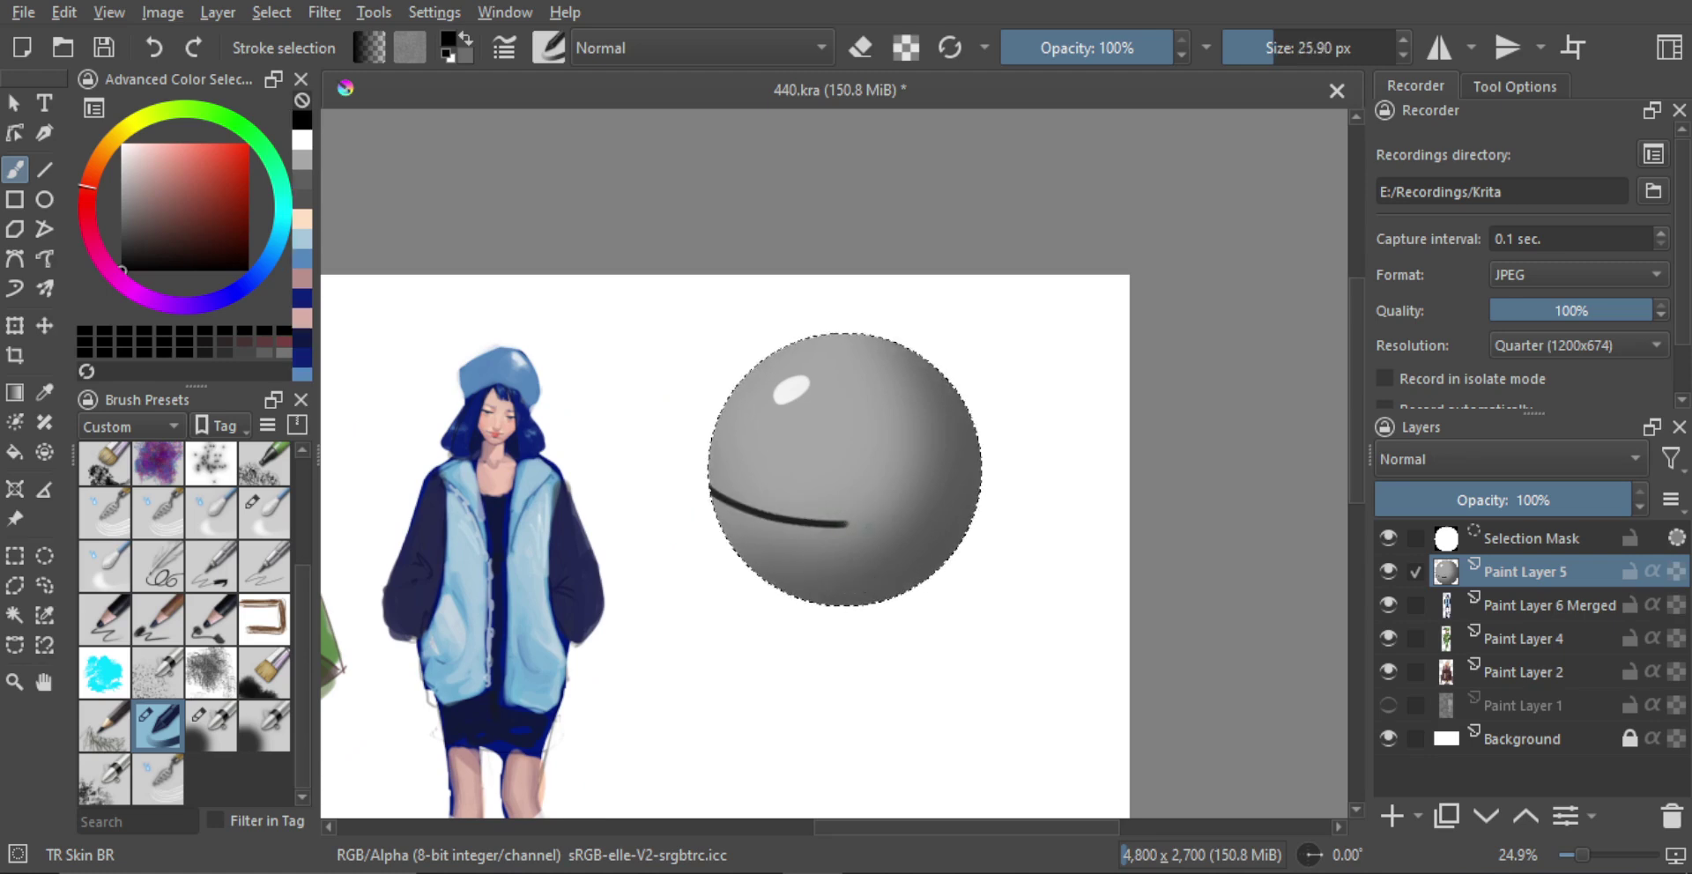
{"action": "key", "text": "ctrl+z"}
Add a new layer and draw a black stepped seam across the sphere with the TR Flat brush at about 44 px
{"action": "left_click", "coordinate": [1390, 813]}
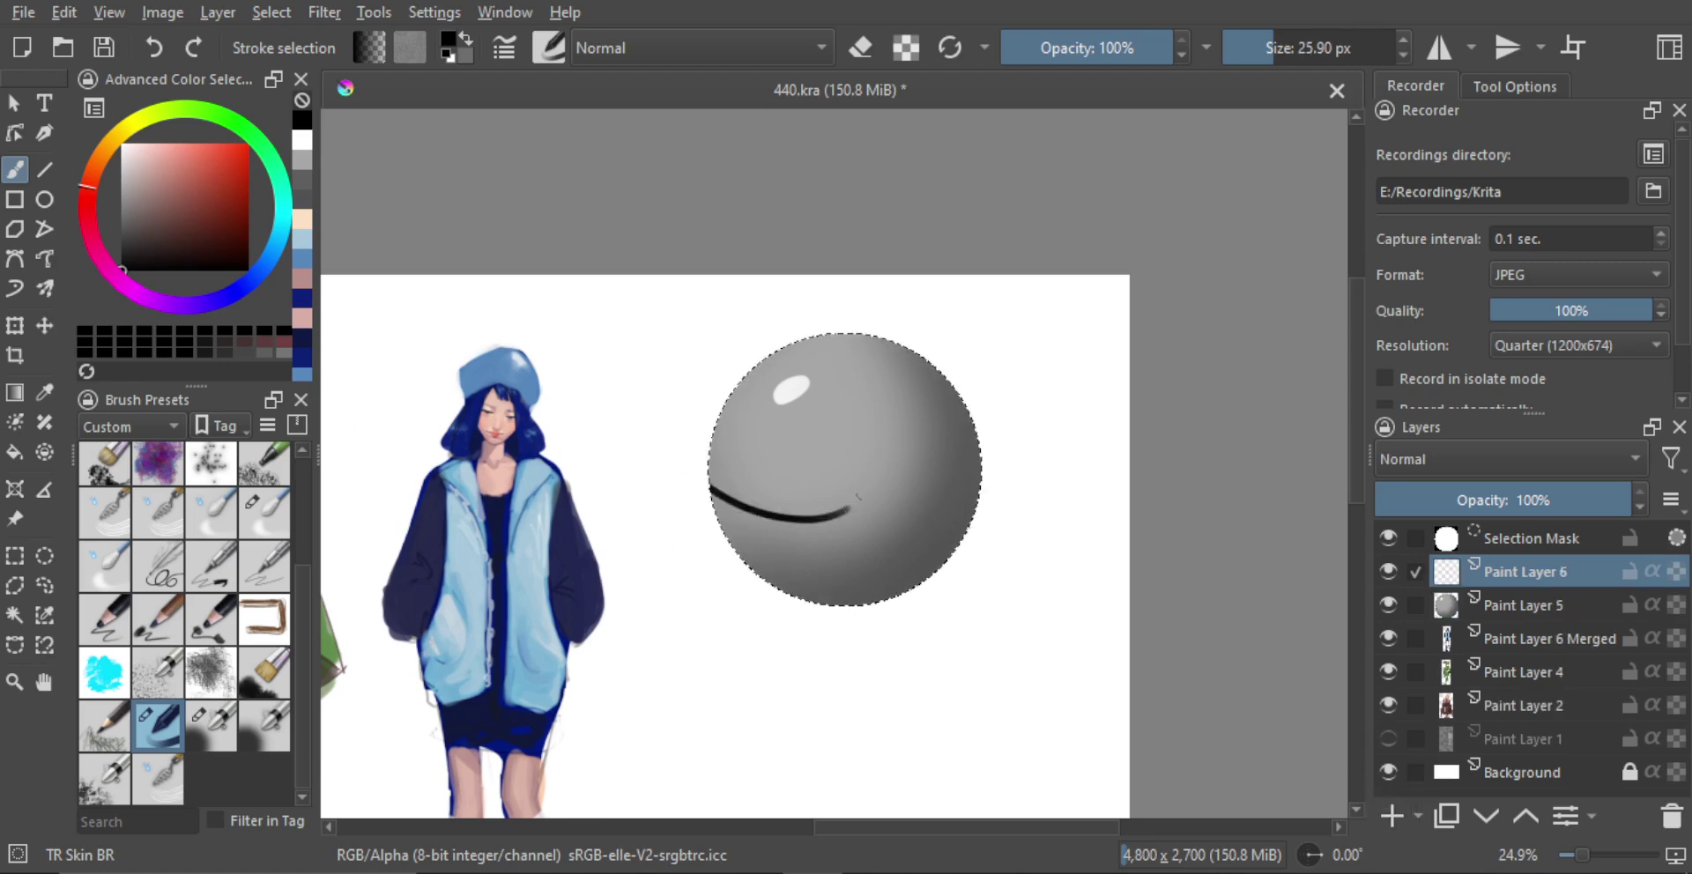
{"action": "key", "text": "ctrl+z"}
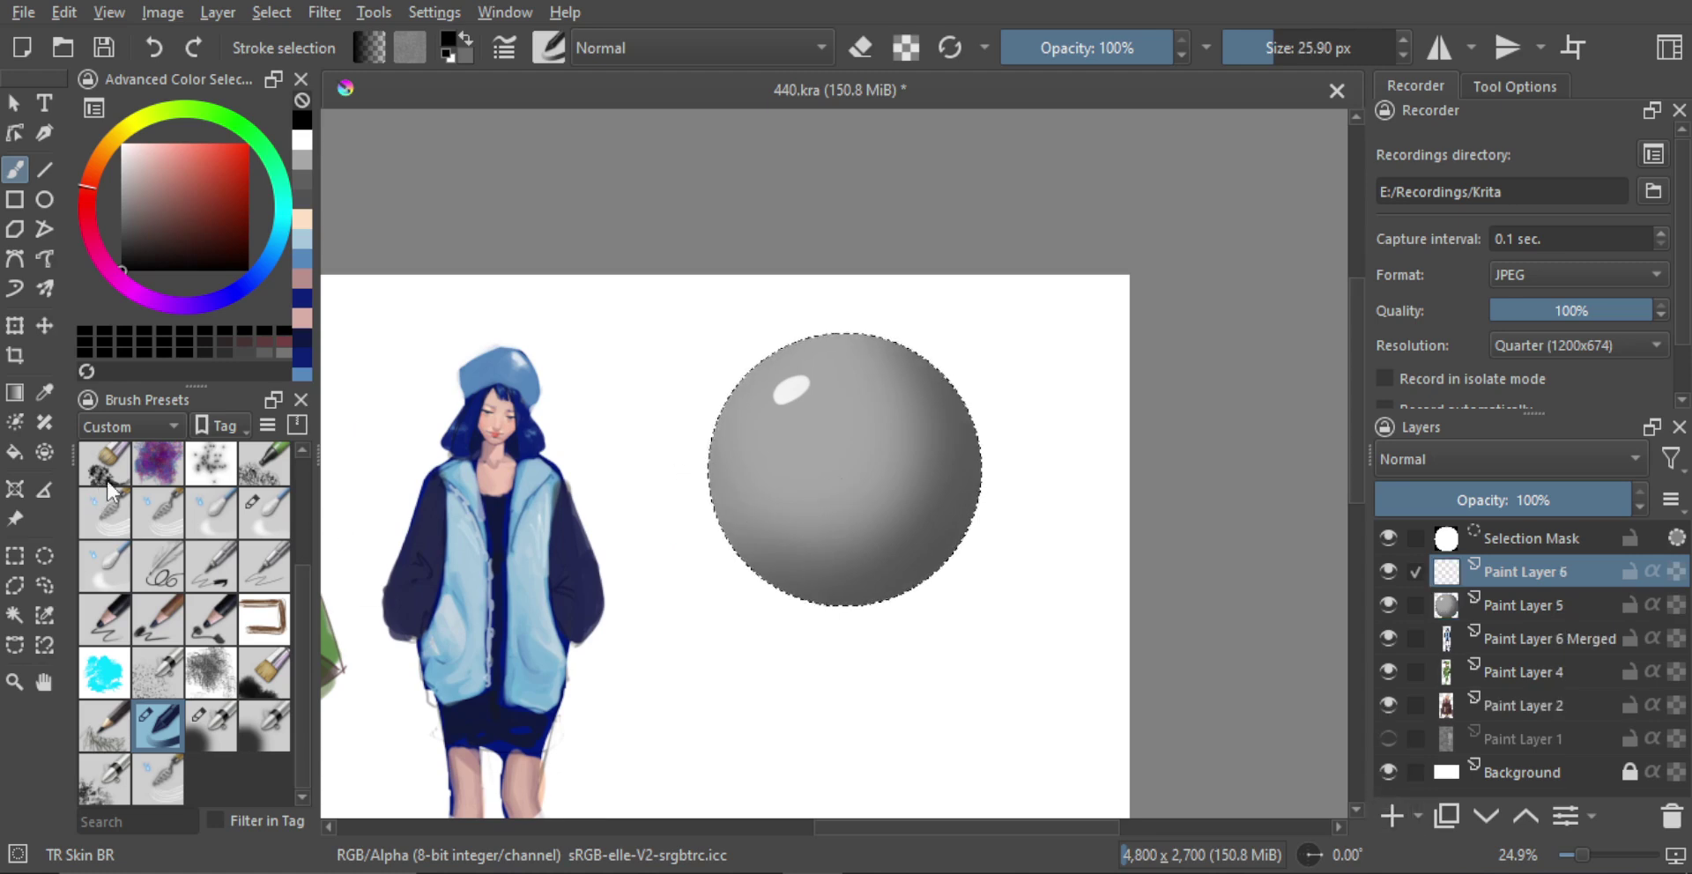
{"action": "scroll", "coordinate": [291, 454], "scroll_direction": "up", "scroll_amount": 2}
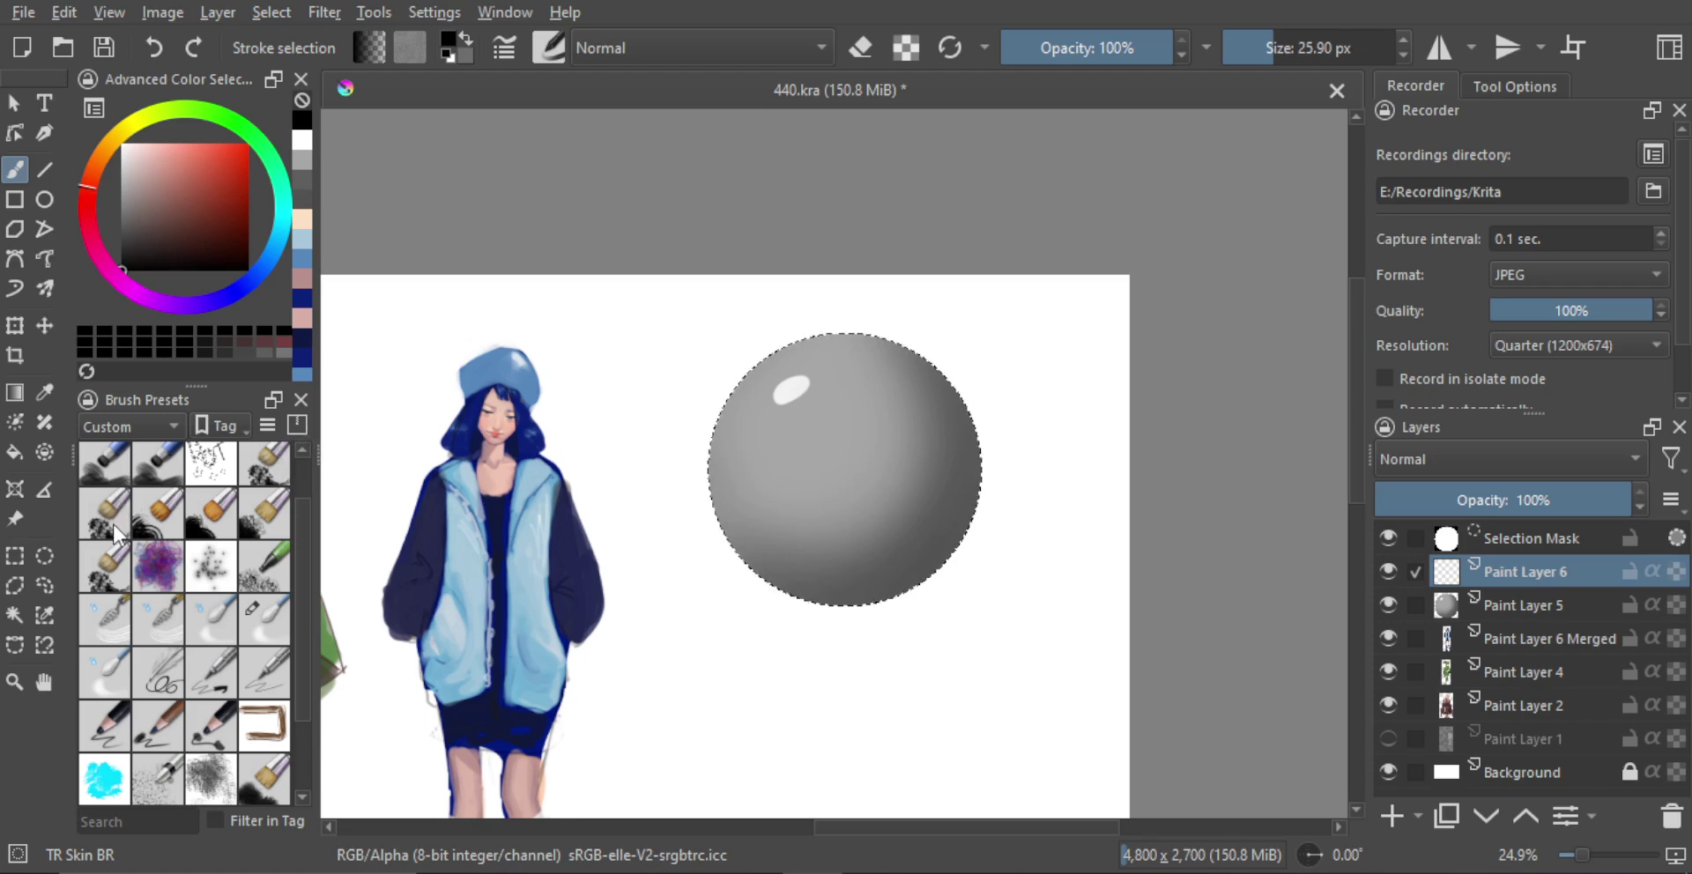
{"action": "left_click", "coordinate": [158, 511]}
{"action": "mouse_move", "coordinate": [798, 480]}
{"action": "left_mouse_down"}
{"action": "mouse_move", "coordinate": [776, 463]}
{"action": "mouse_move", "coordinate": [705, 474]}
{"action": "mouse_move", "coordinate": [710, 490]}
{"action": "left_mouse_up"}
{"action": "left_click_drag", "start_coordinate": [710, 490], "coordinate": [733, 505]}
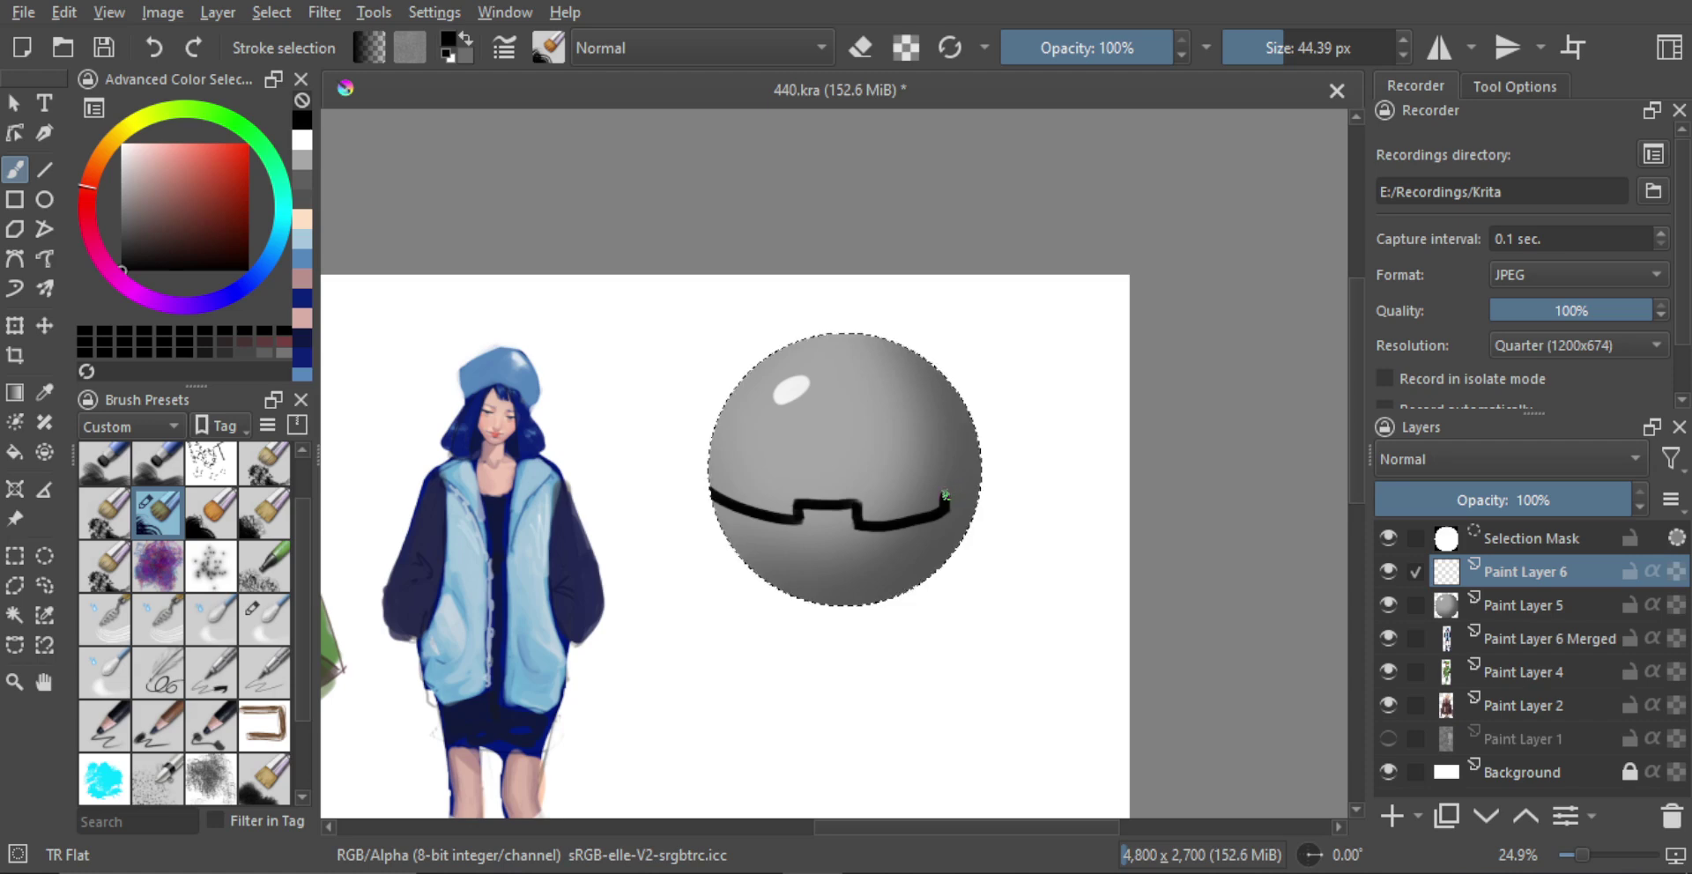
{"action": "left_click_drag", "start_coordinate": [846, 498], "coordinate": [838, 454]}
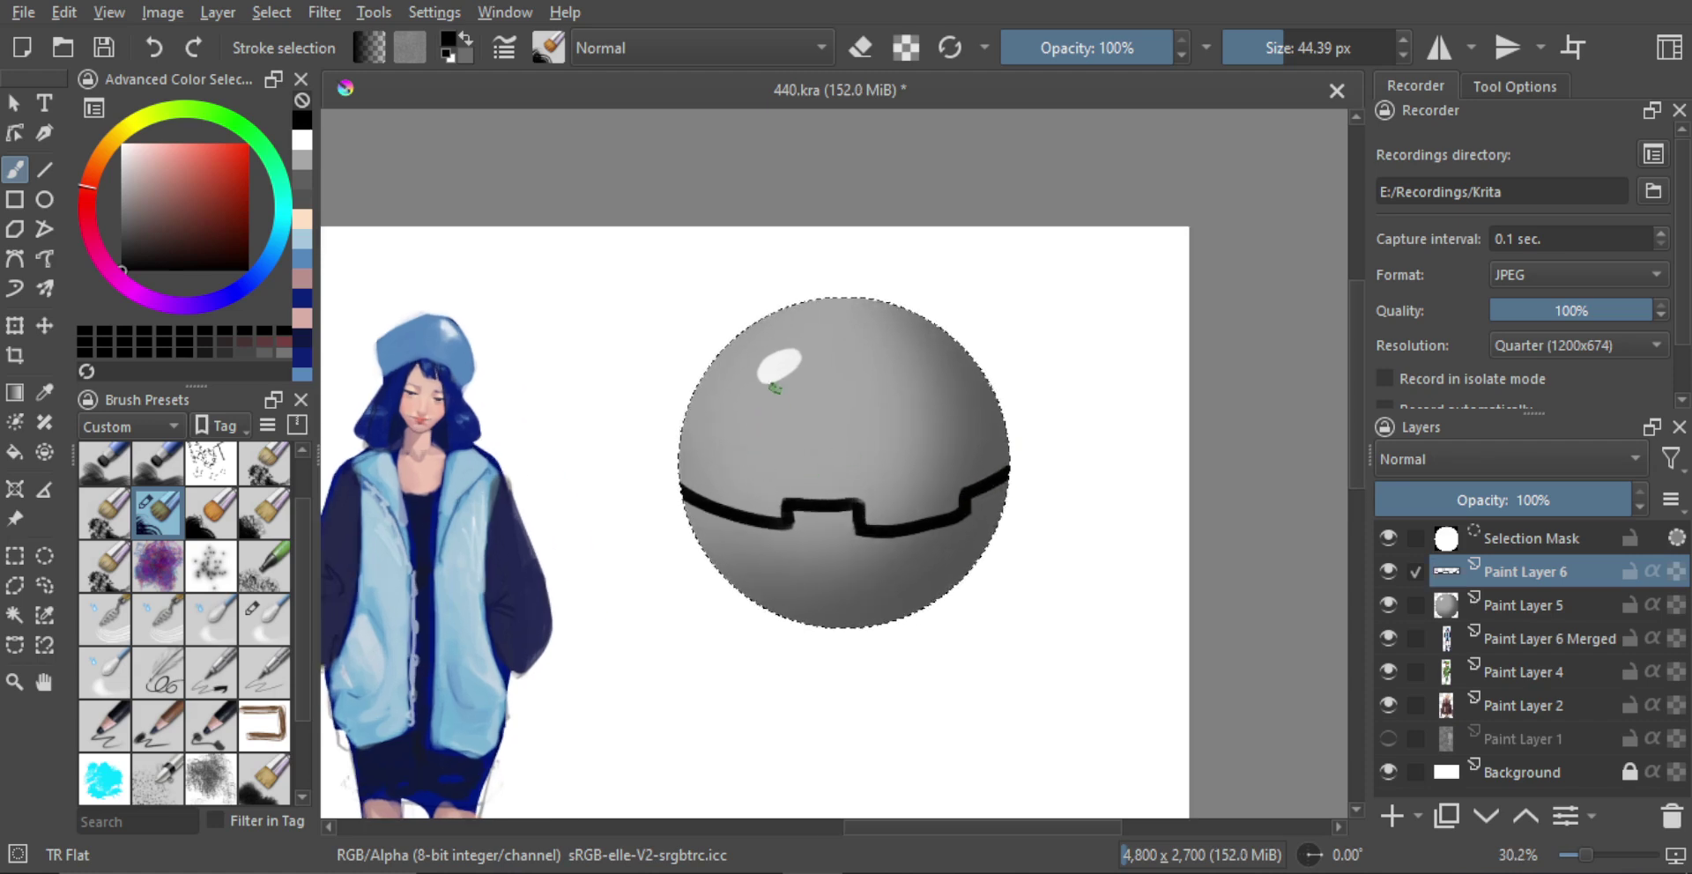
Sample the oval highlight's white and paint a thin light edge beneath the seam's left section with TR Flat at about 40 px
{"action": "left_click", "coordinate": [778, 430], "text": "ctrl"}
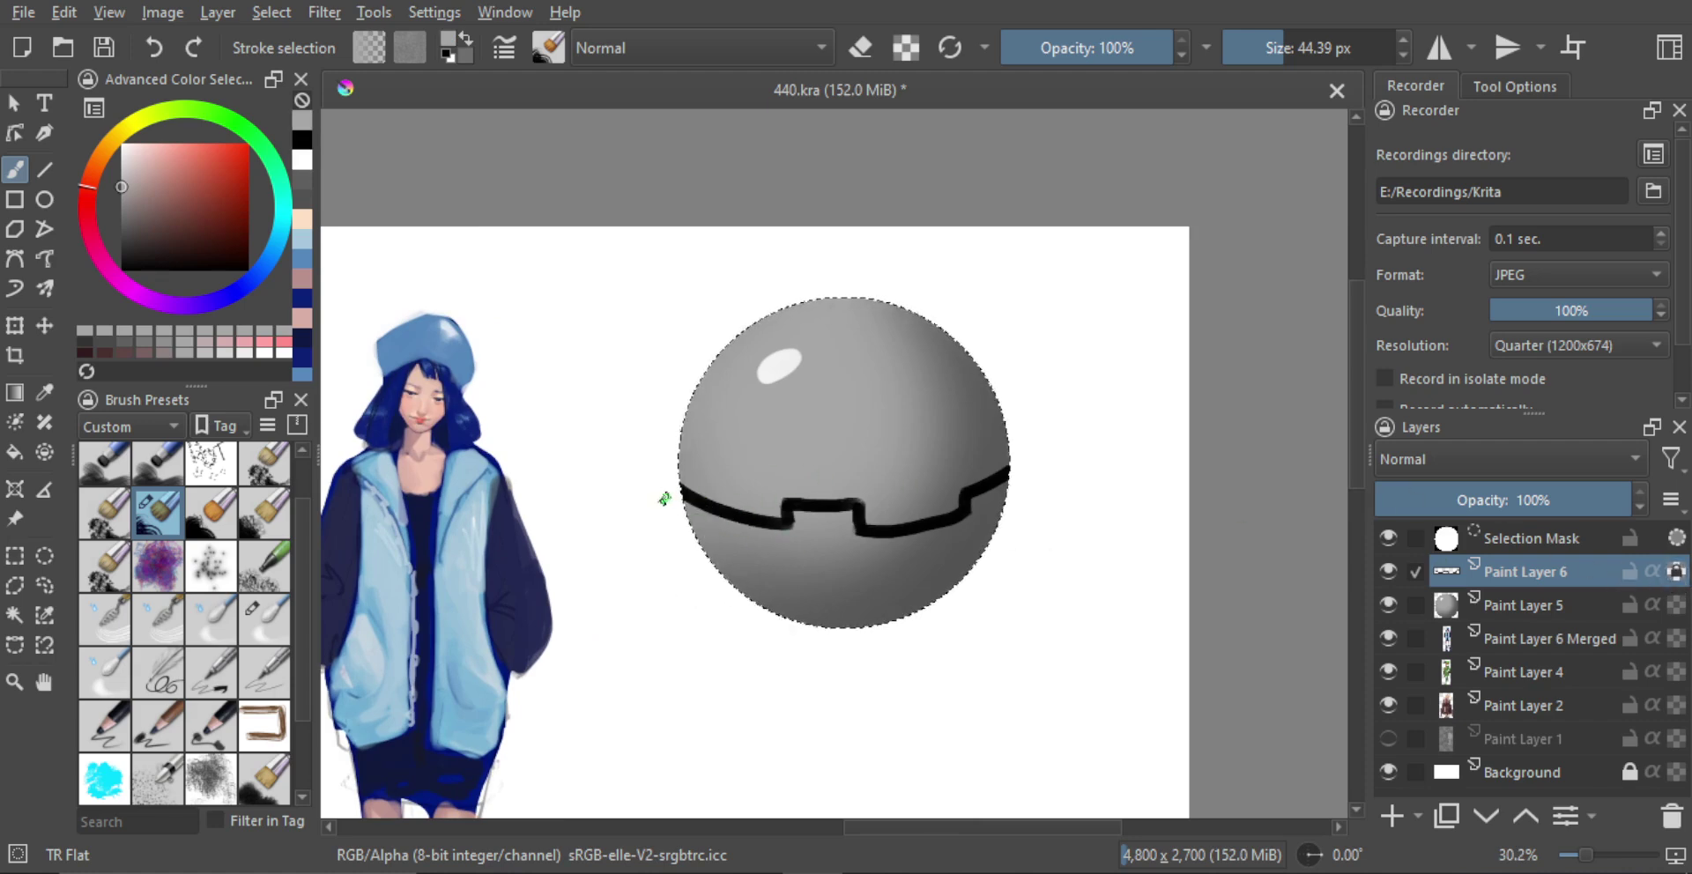
{"action": "left_click", "coordinate": [775, 369], "text": "alt"}
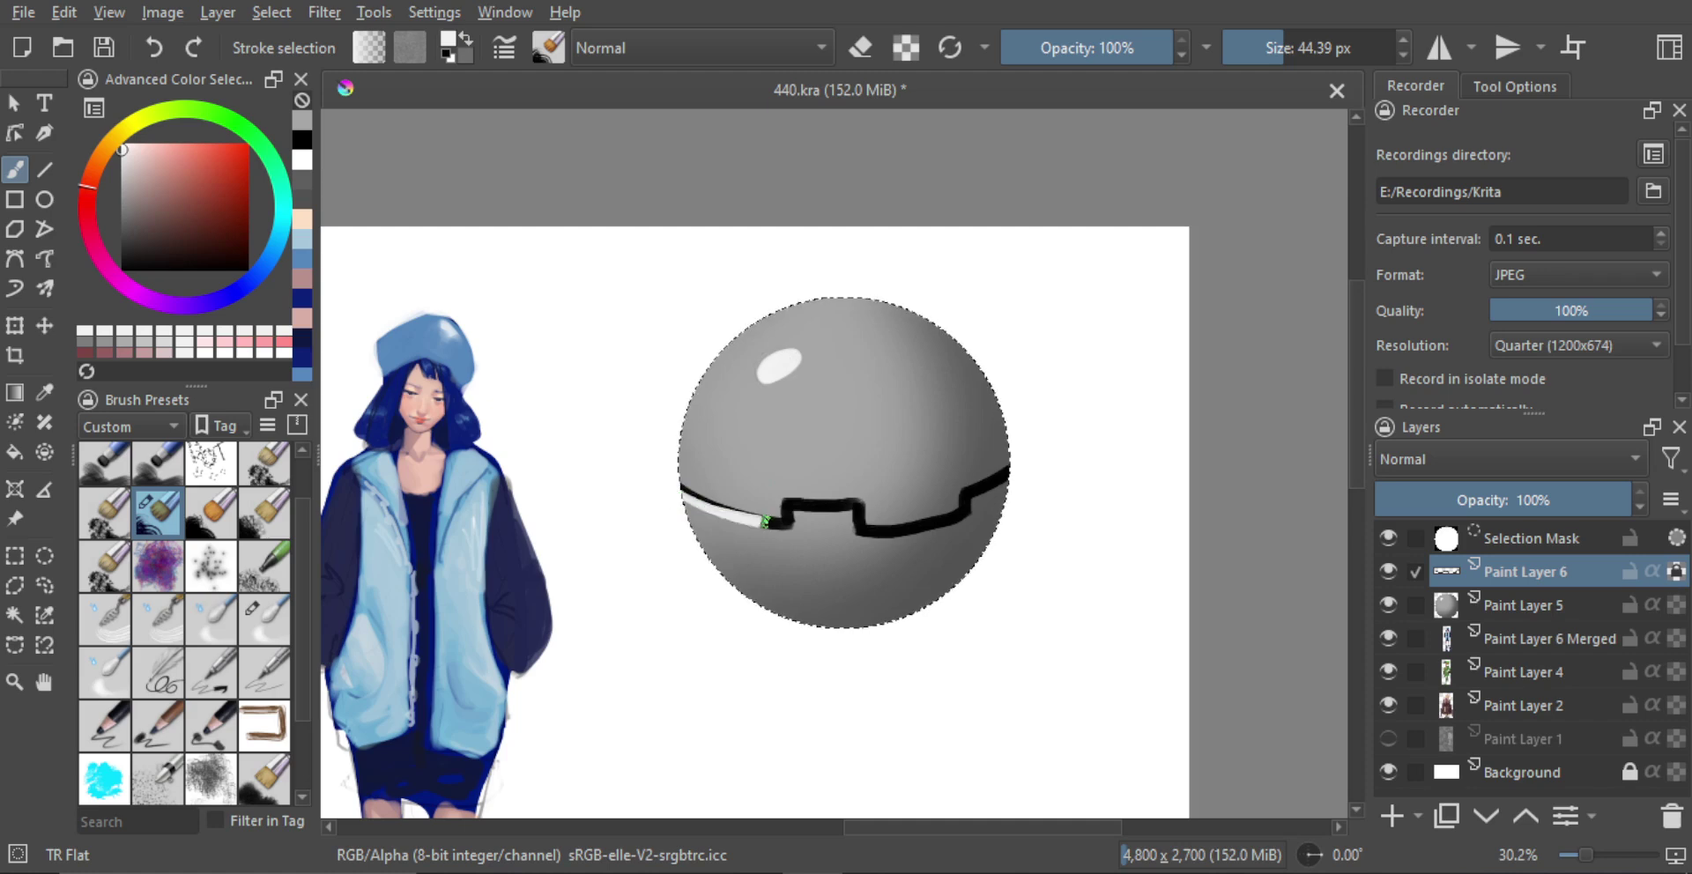
{"action": "key", "text": "ctrl+z"}
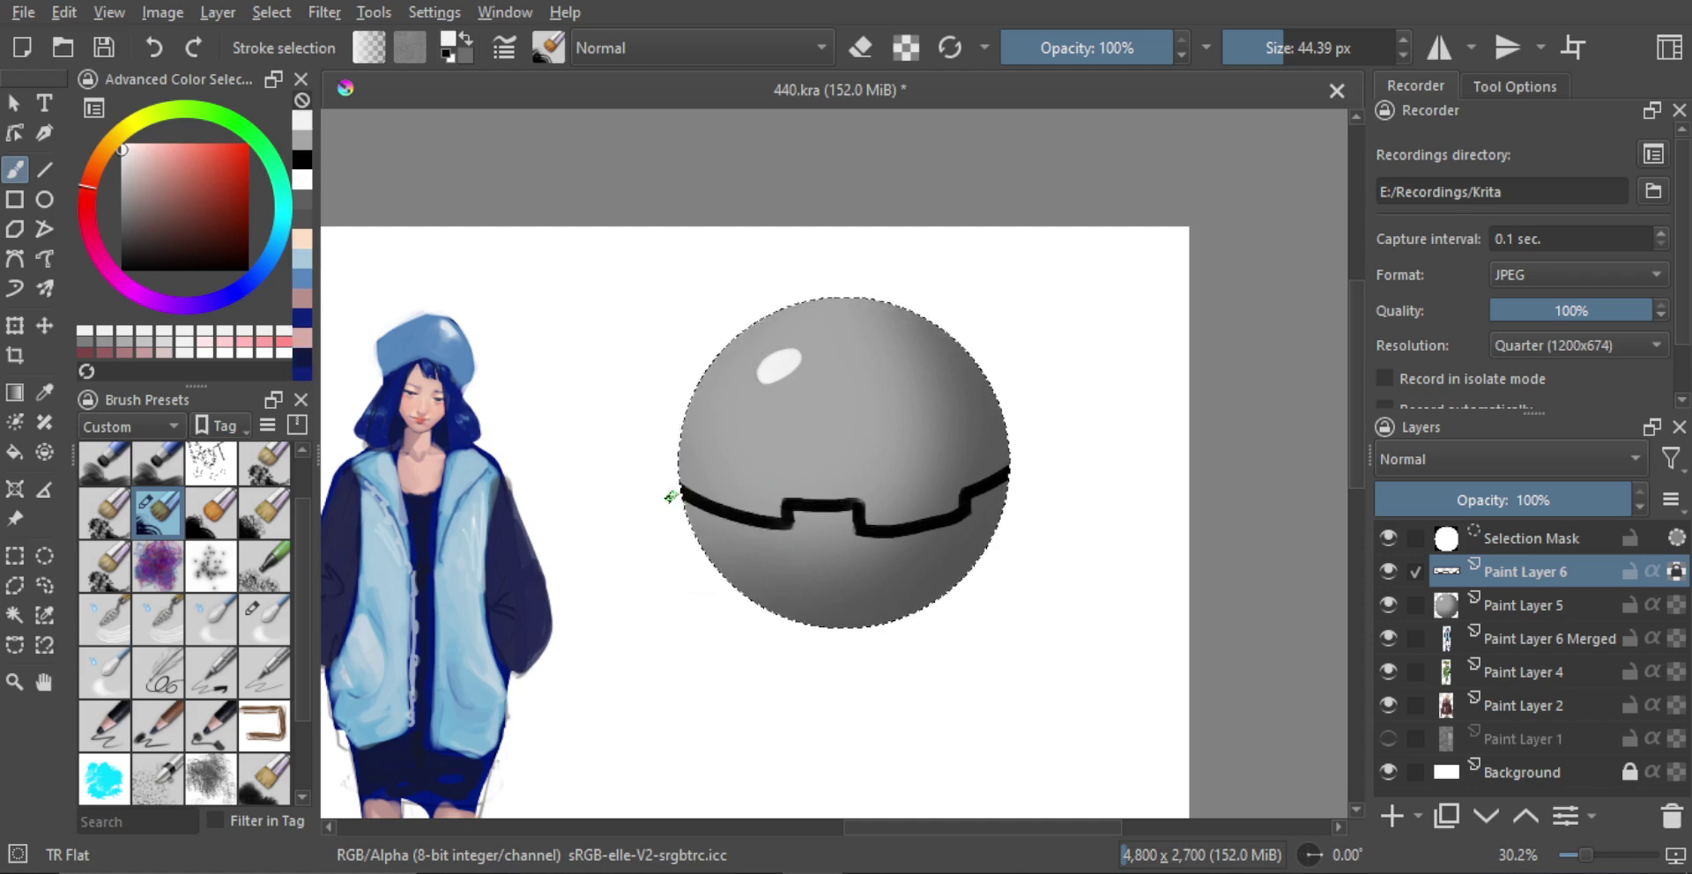
{"action": "key", "text": "ctrl+z"}
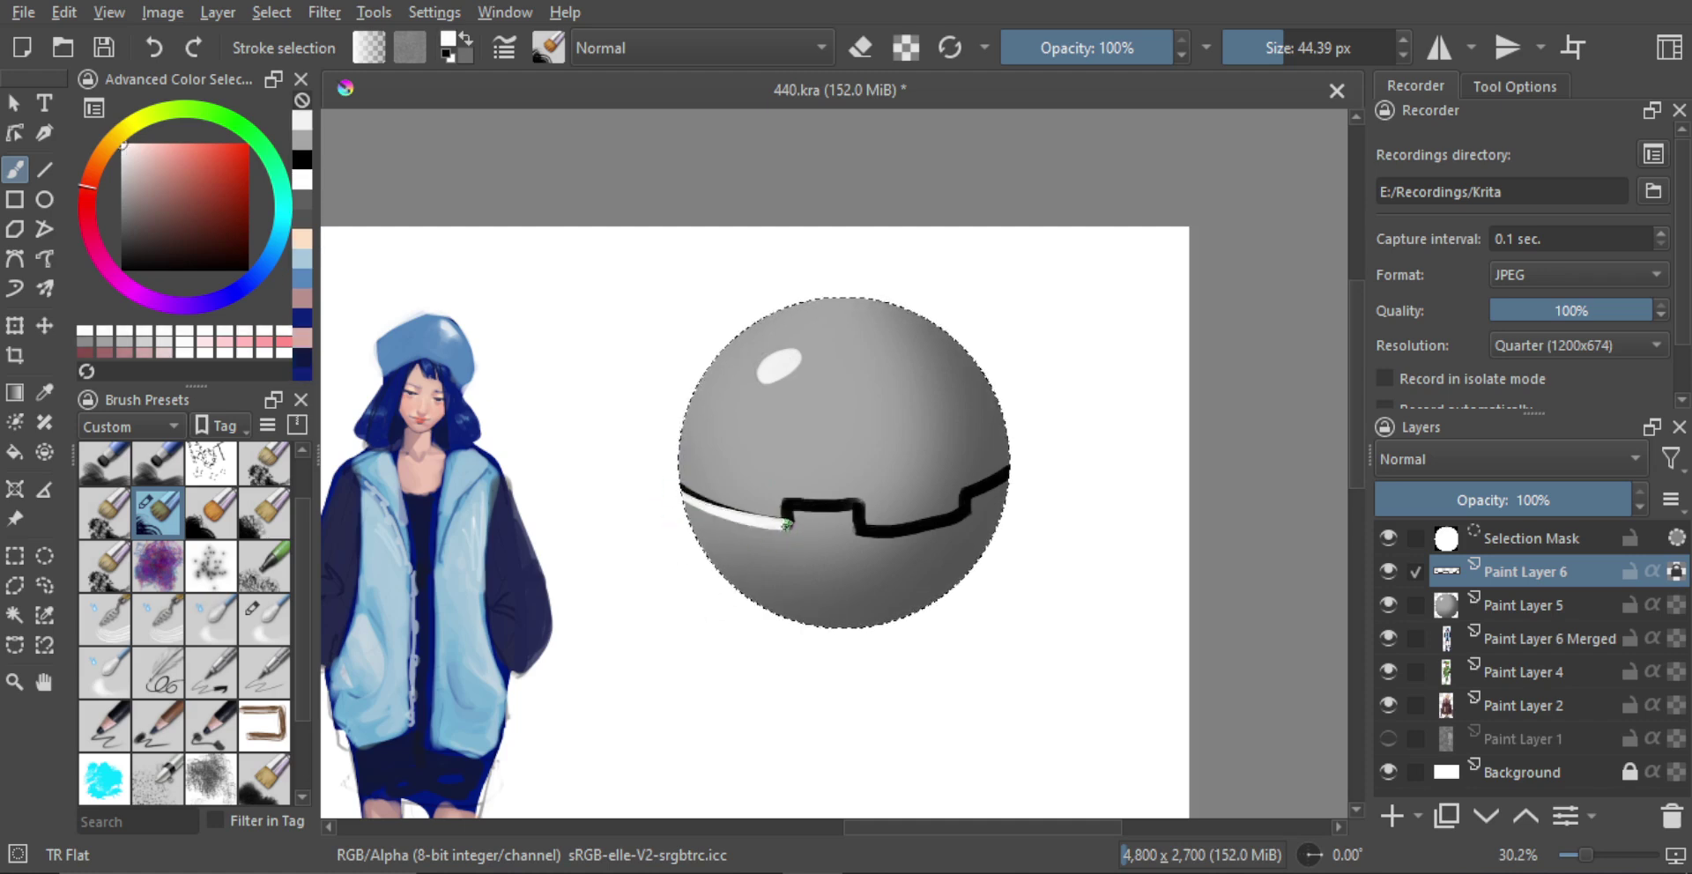
{"action": "left_click_drag", "start_coordinate": [788, 525], "coordinate": [787, 525]}
{"action": "key", "text": "ctrl+z"}
{"action": "key", "text": "bracketleft"}
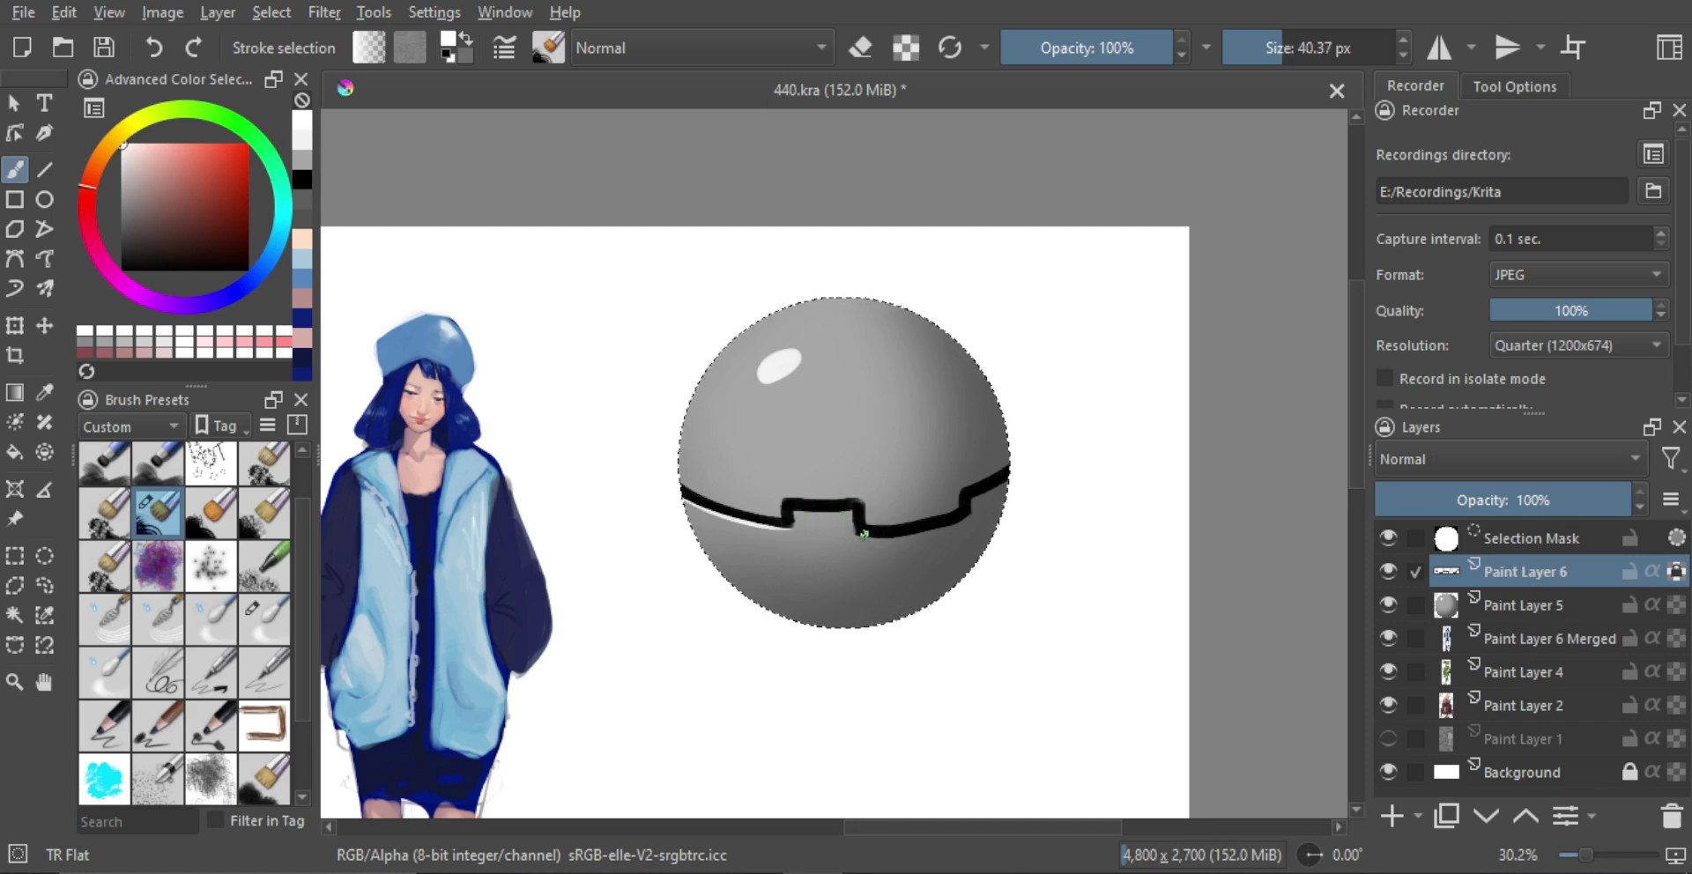
Extend the light edge beneath the seam's notch and right section with sampled grey and white, reducing TR Flat to about 31 px
{"action": "left_click", "coordinate": [731, 402], "text": "alt"}
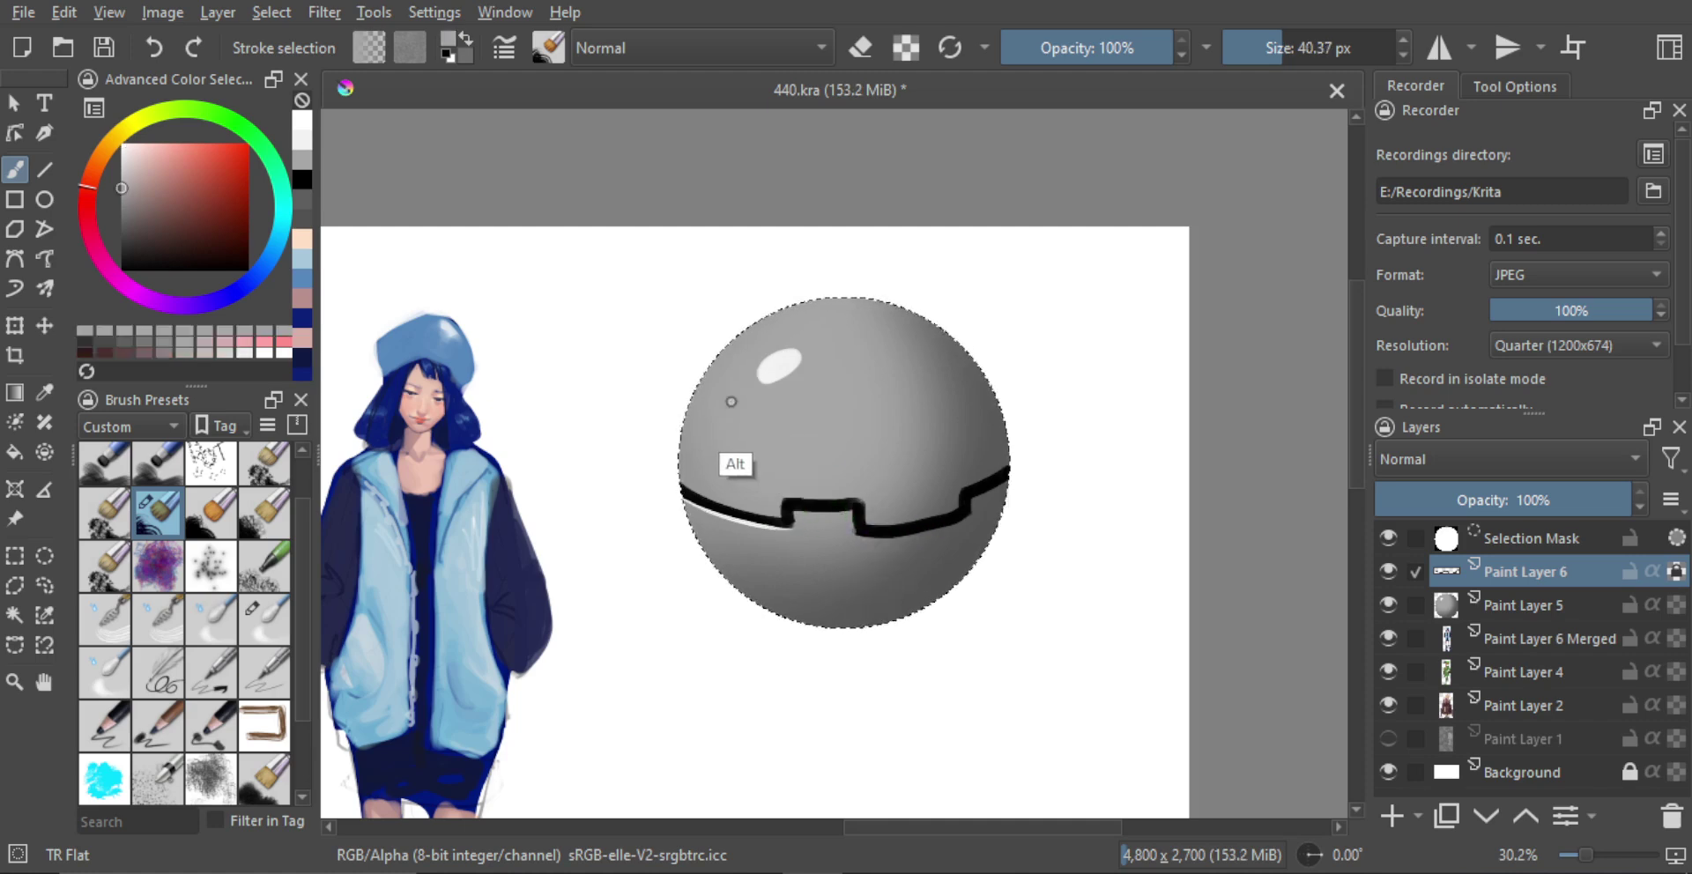
{"action": "left_click_drag", "start_coordinate": [978, 513], "coordinate": [865, 536]}
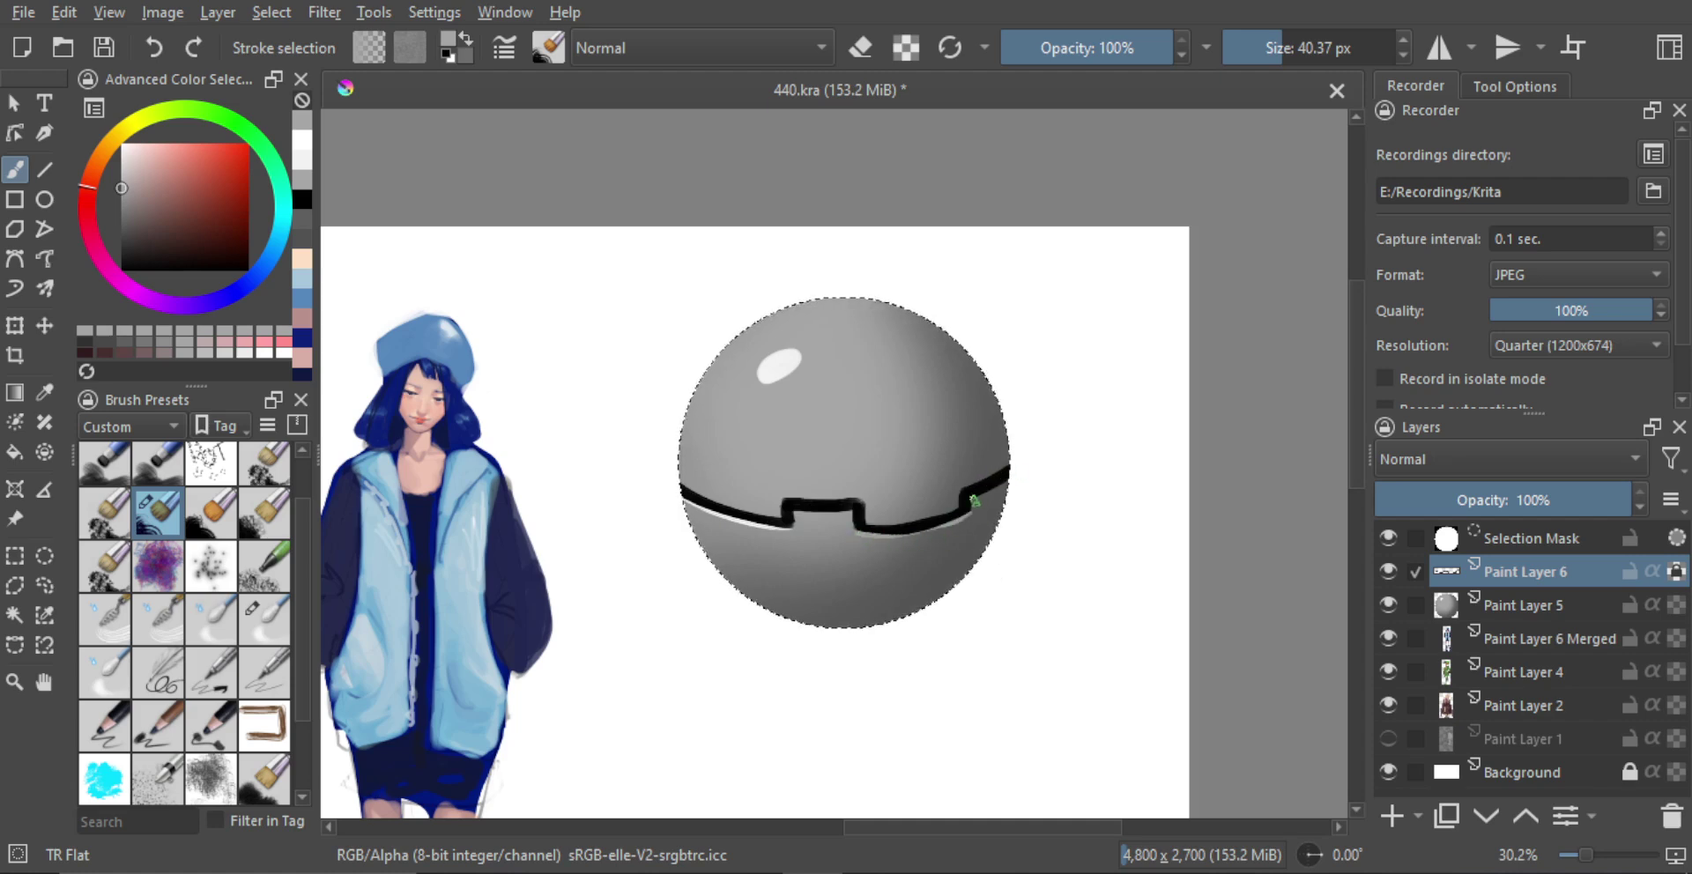
{"action": "left_click", "coordinate": [1037, 501], "text": "alt"}
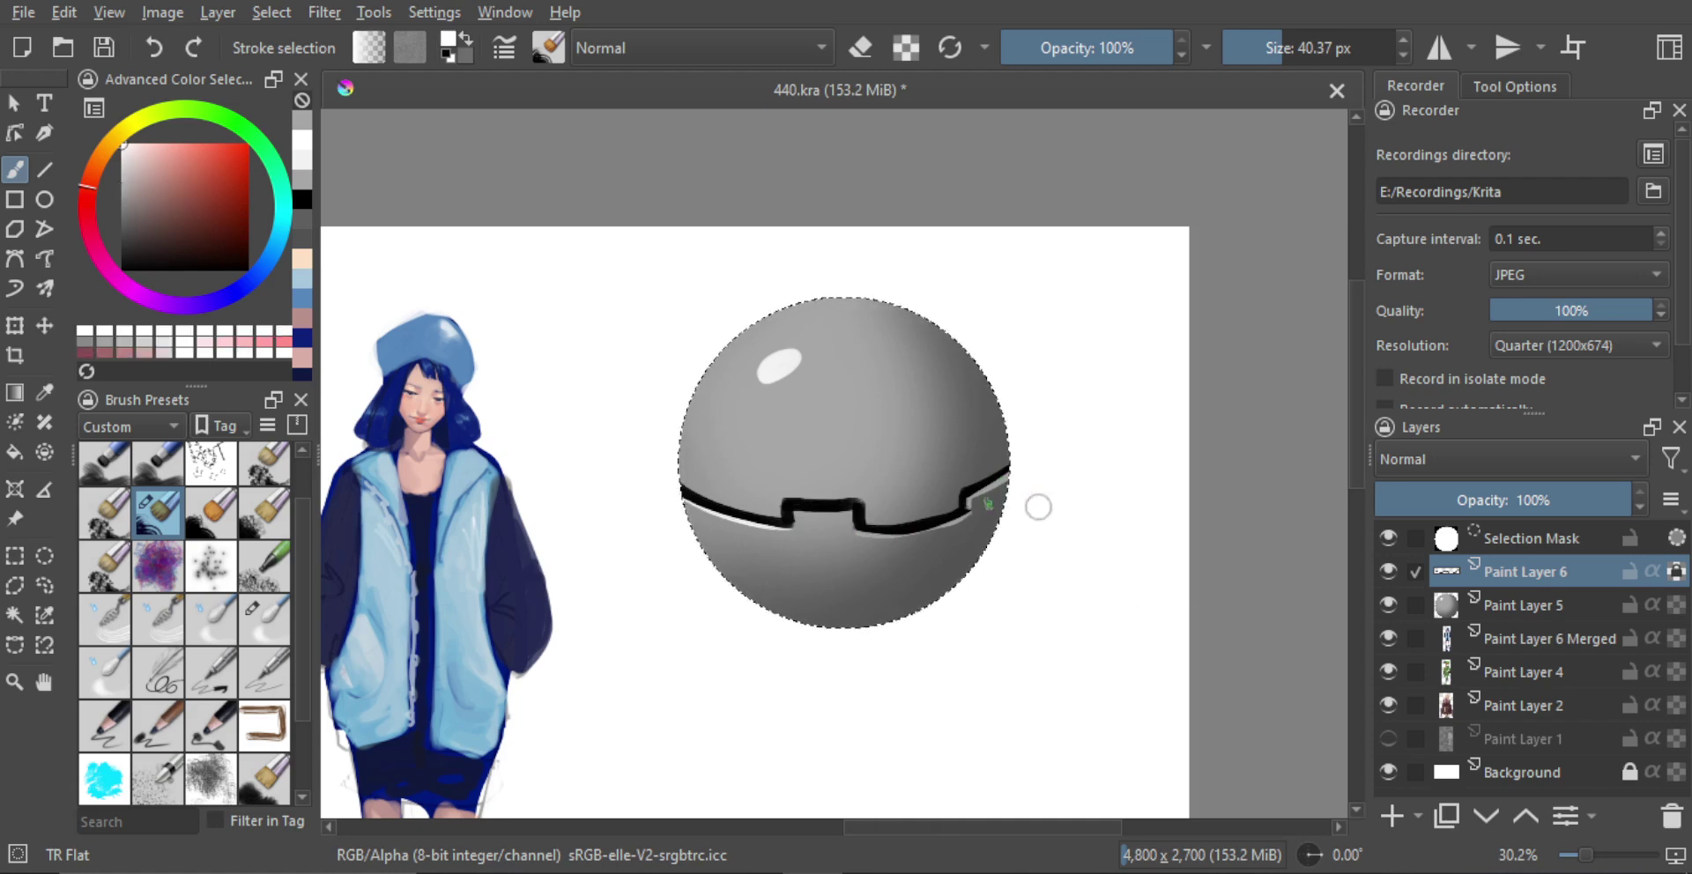
{"action": "key", "text": "bracketleft"}
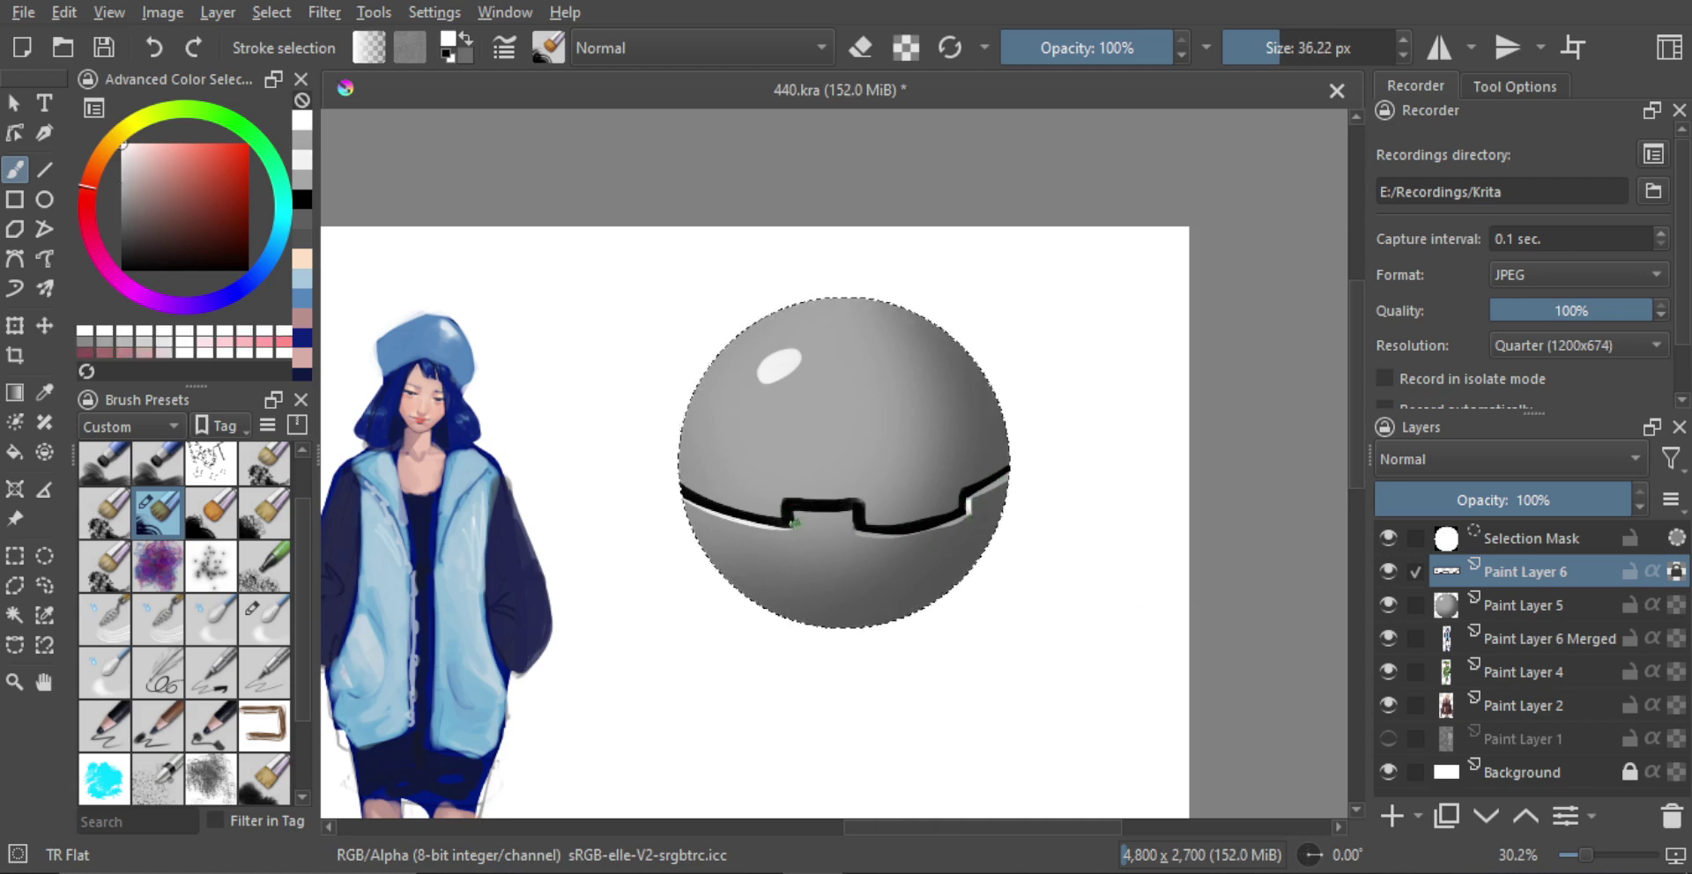
{"action": "left_click_drag", "start_coordinate": [798, 525], "coordinate": [793, 525], "text": "shift"}
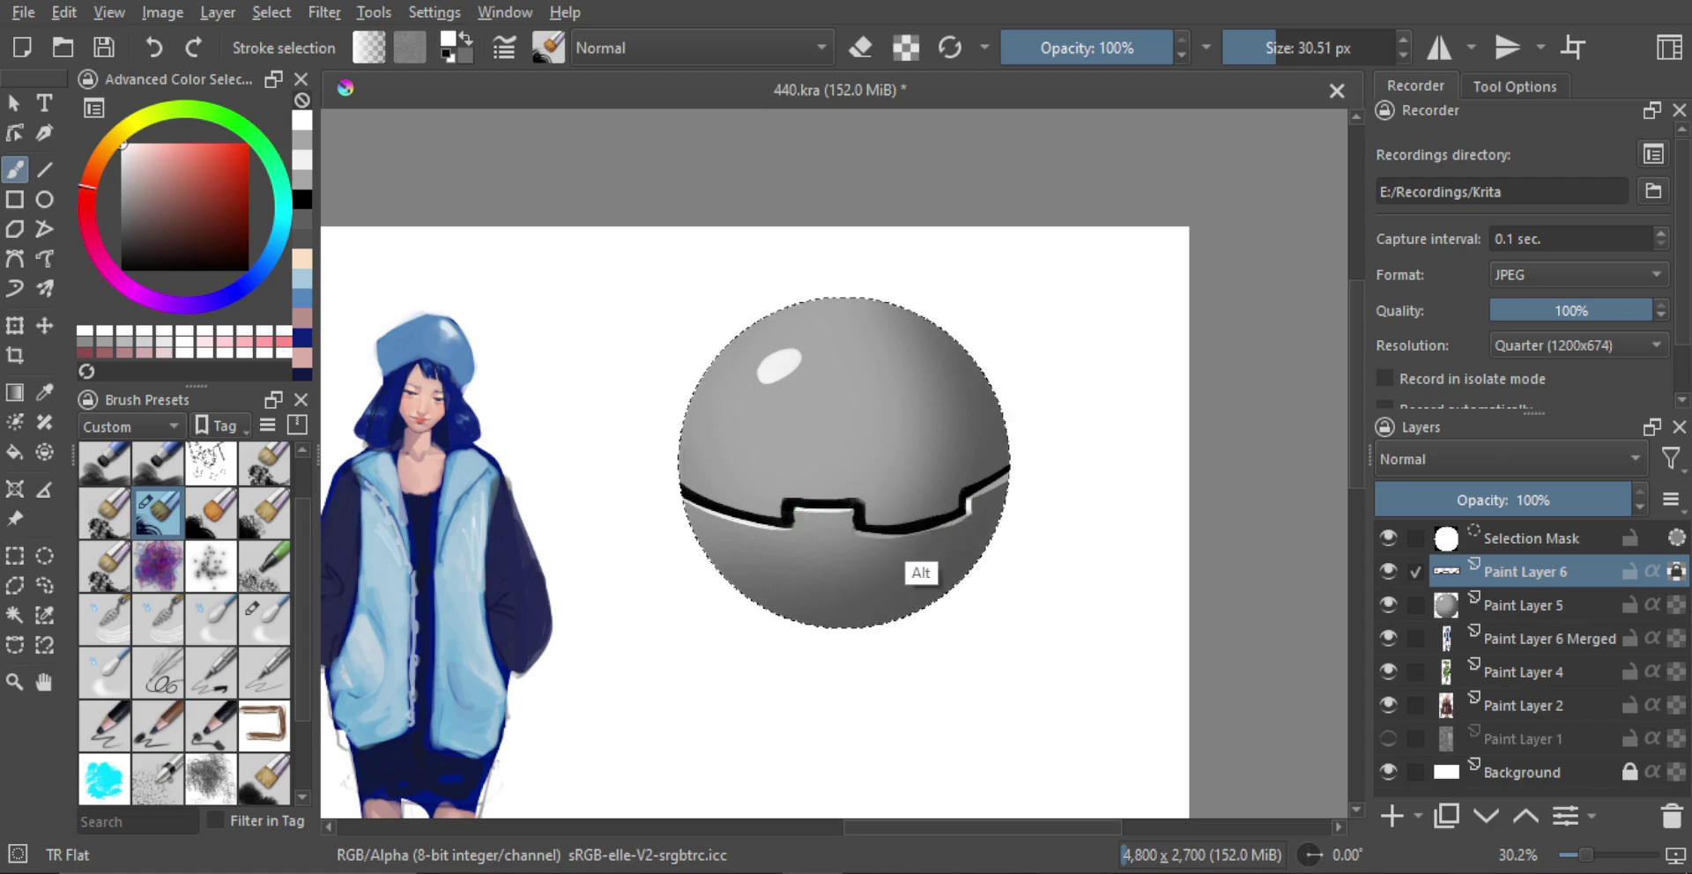
Touch up the seam's edge with a darker grey sampled from the sphere and clear the circular selection
{"action": "left_click", "coordinate": [969, 460], "text": "alt"}
{"action": "left_click_drag", "start_coordinate": [853, 525], "coordinate": [852, 515]}
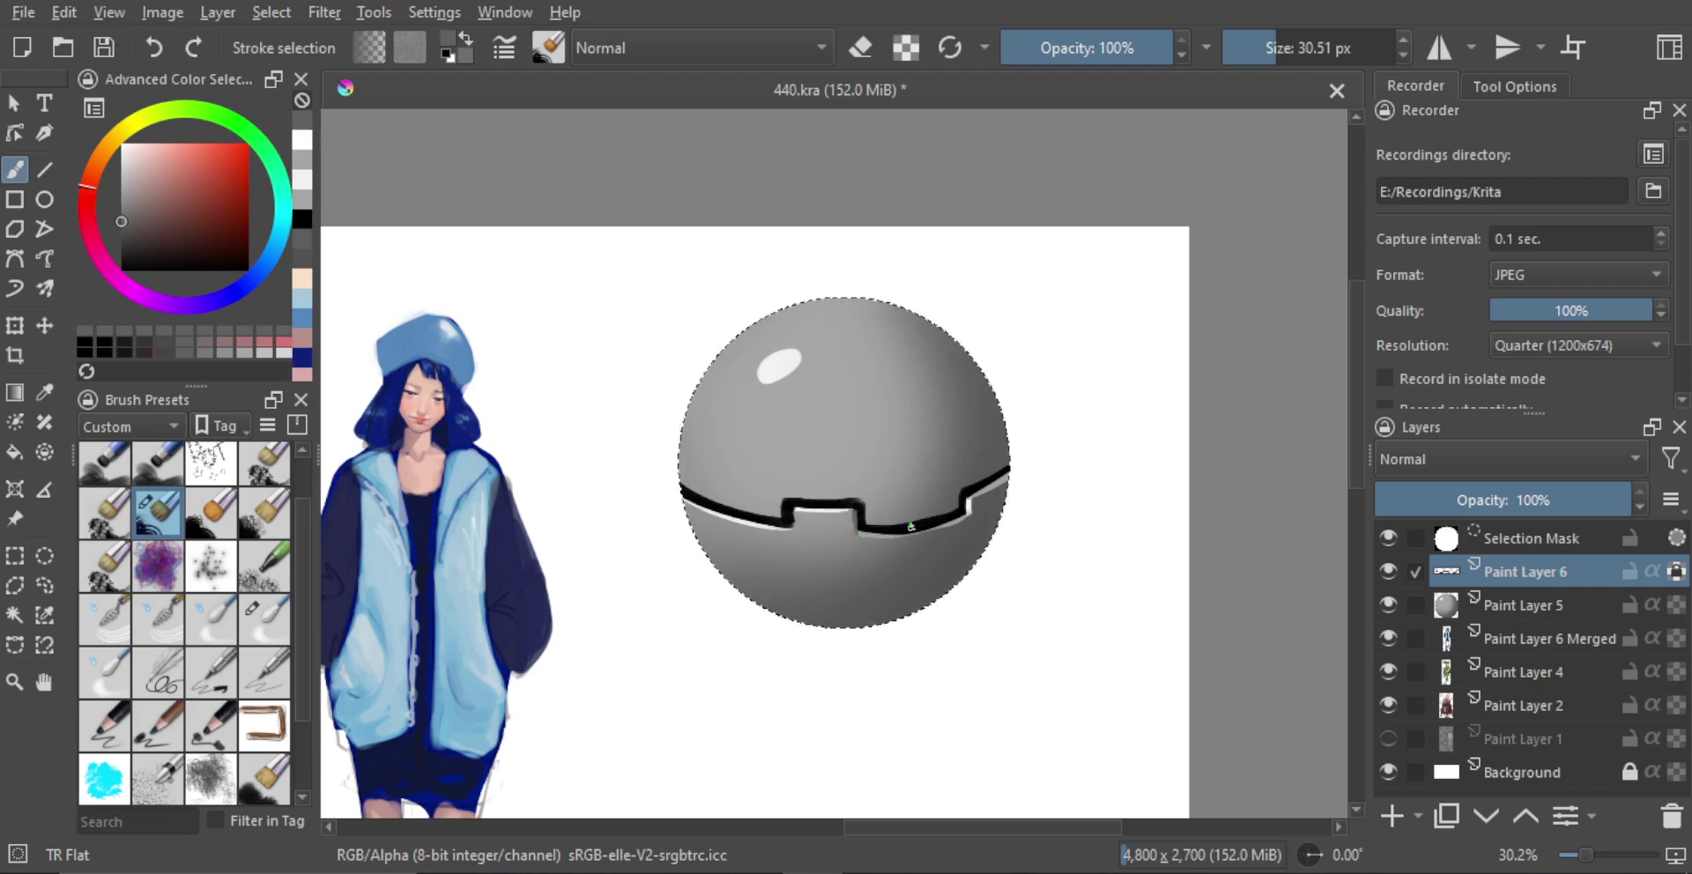
{"action": "left_click_drag", "start_coordinate": [917, 486], "coordinate": [920, 626]}
{"action": "left_click_drag", "start_coordinate": [940, 532], "coordinate": [947, 516]}
{"action": "key", "text": "l"}
{"action": "left_click", "coordinate": [961, 525]}
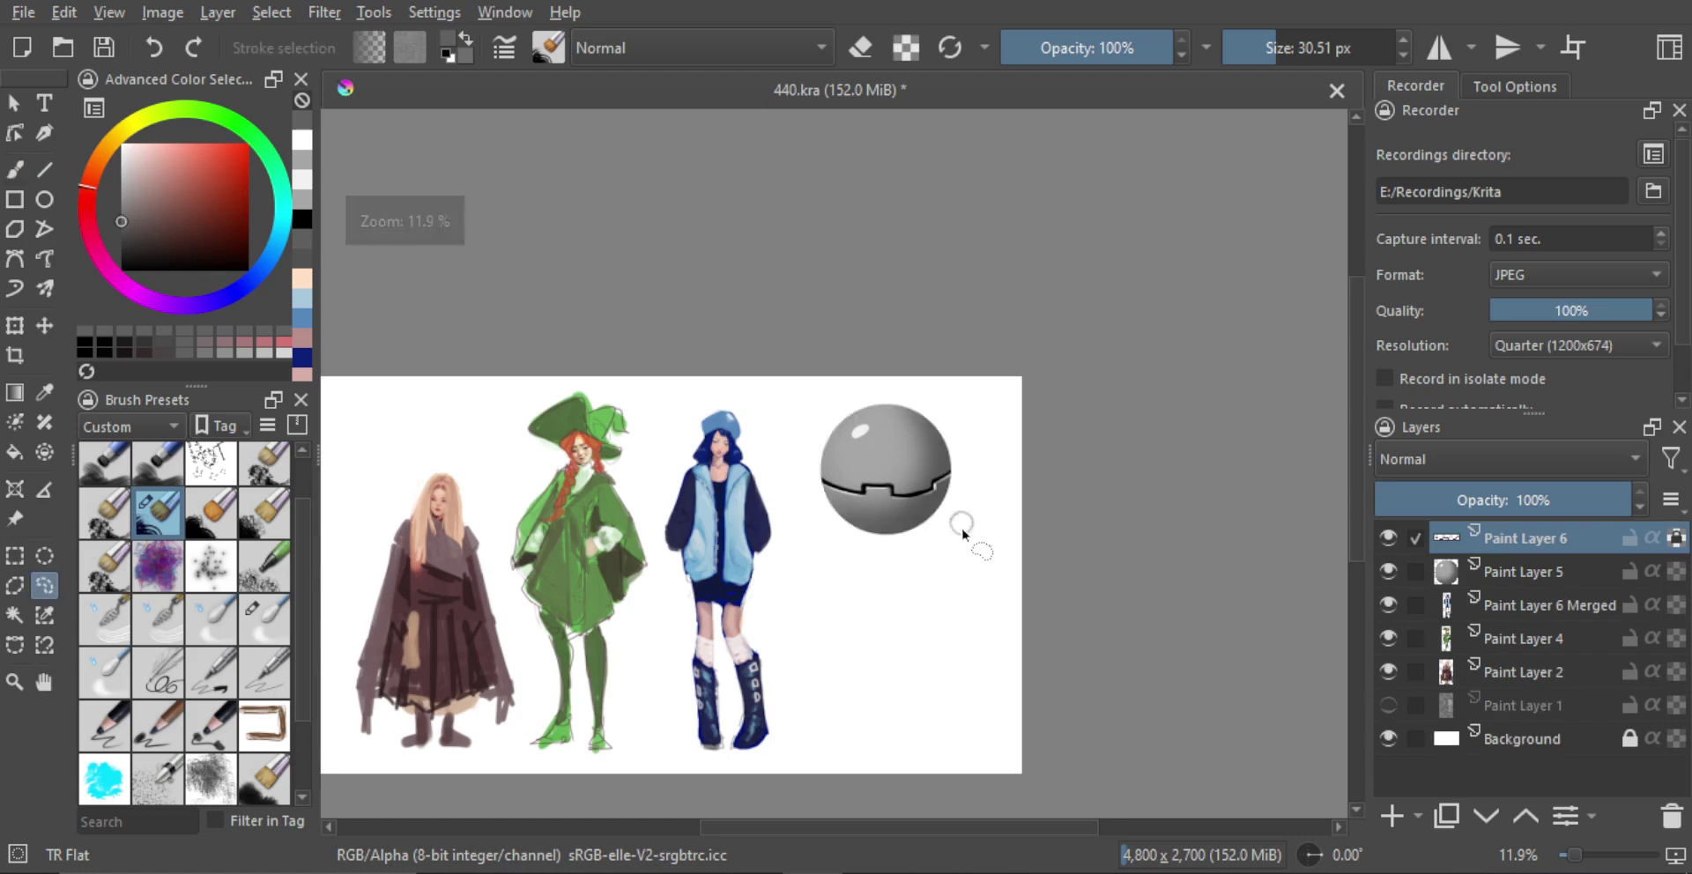
Merge Paint Layer 6 into Paint Layer 5 and scale the whole sphere down slightly
{"action": "scroll", "coordinate": [965, 547], "scroll_direction": "up", "scroll_amount": 1}
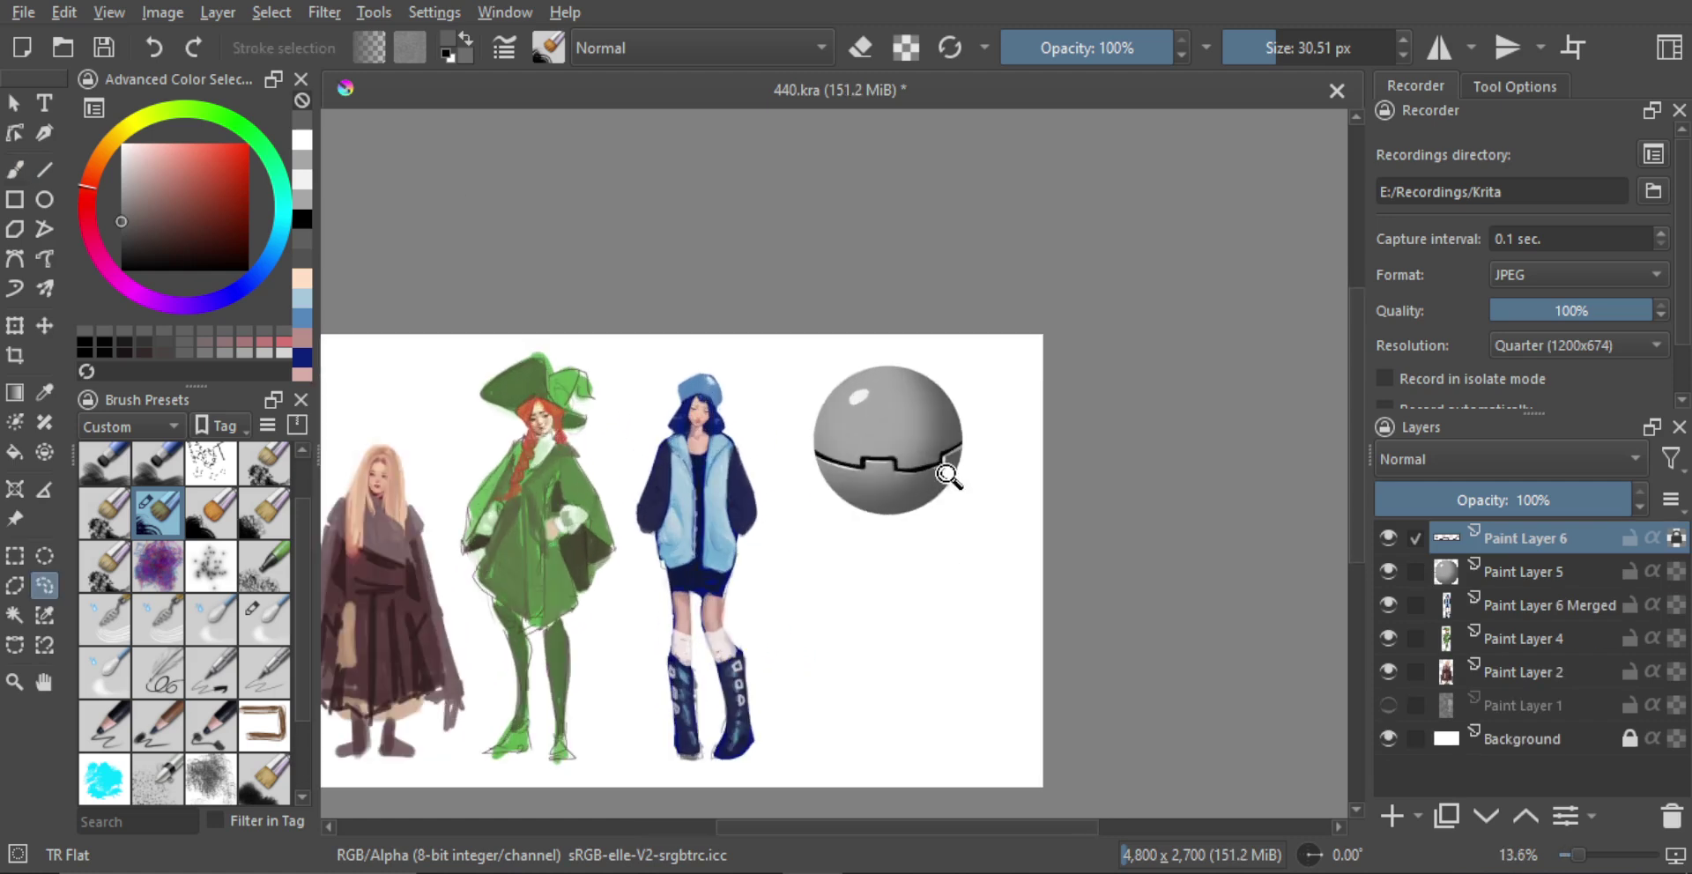
{"action": "scroll", "coordinate": [949, 476], "scroll_direction": "down", "scroll_amount": 2}
{"action": "key", "text": "ctrl+t"}
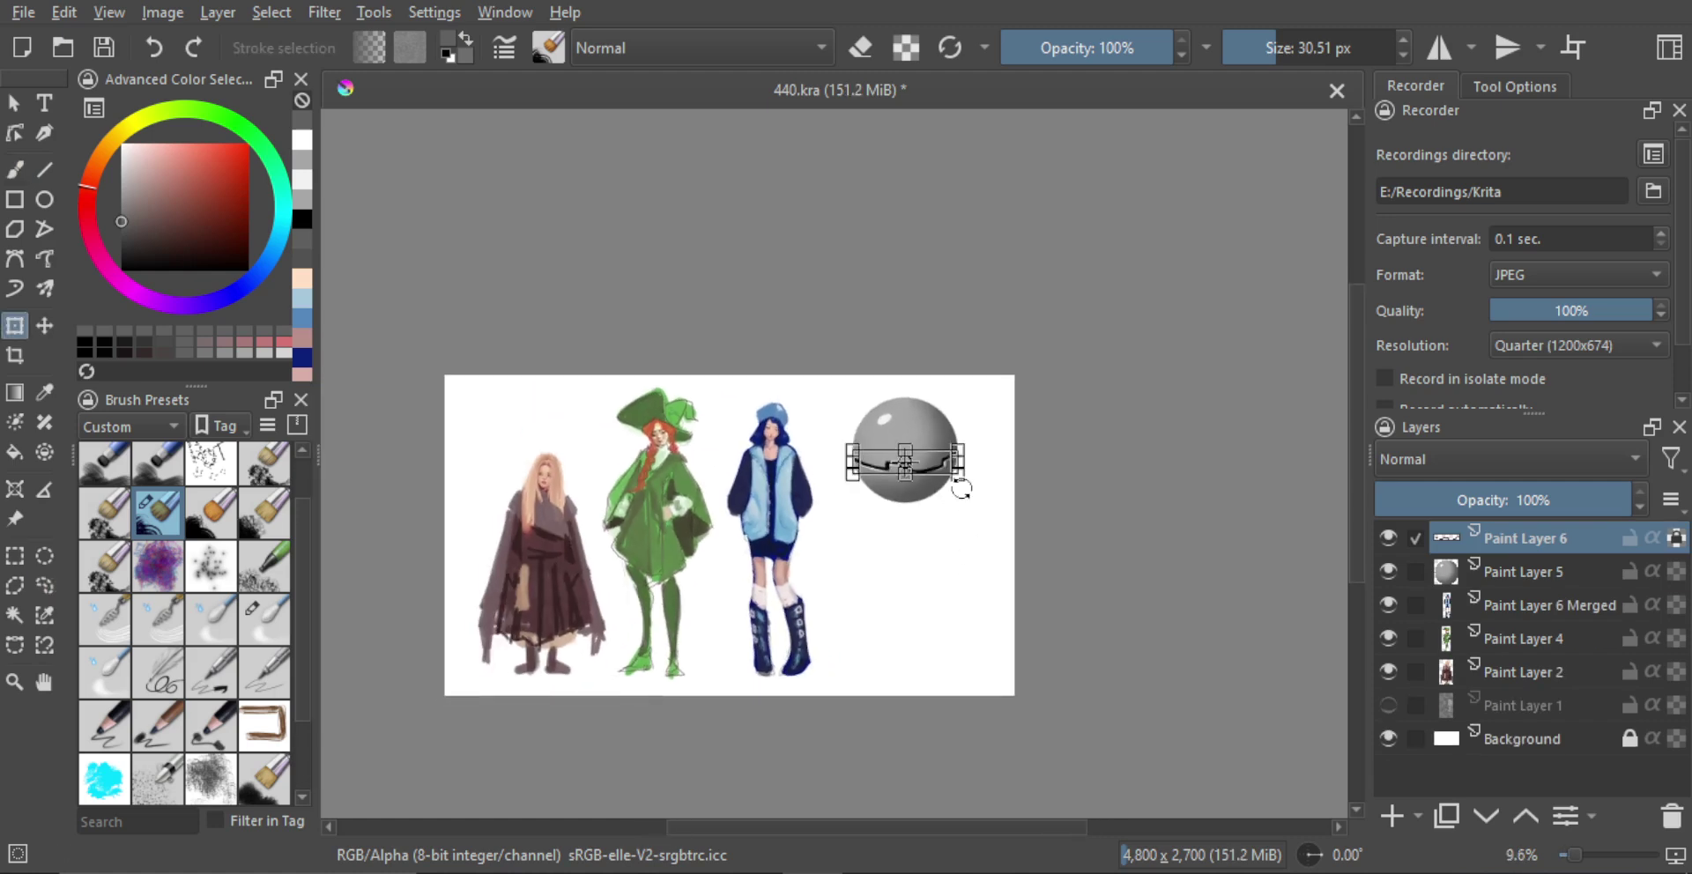
{"action": "key", "text": "ctrl+e"}
{"action": "scroll", "coordinate": [970, 494], "scroll_direction": "up", "scroll_amount": 2}
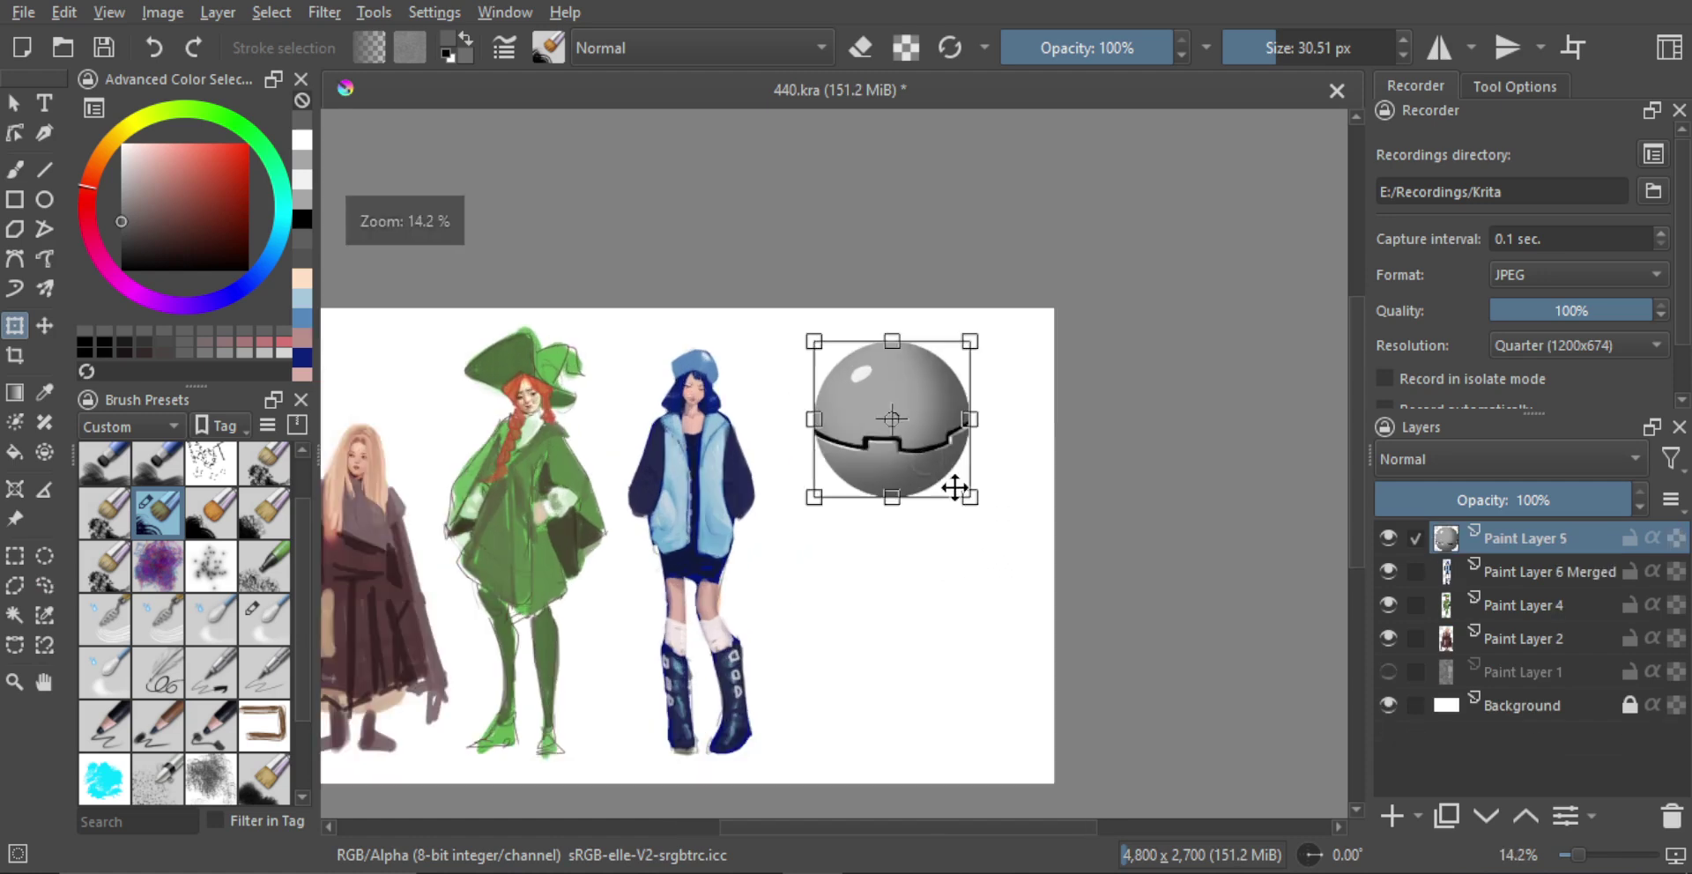
{"action": "left_click_drag", "start_coordinate": [955, 488], "coordinate": [944, 472]}
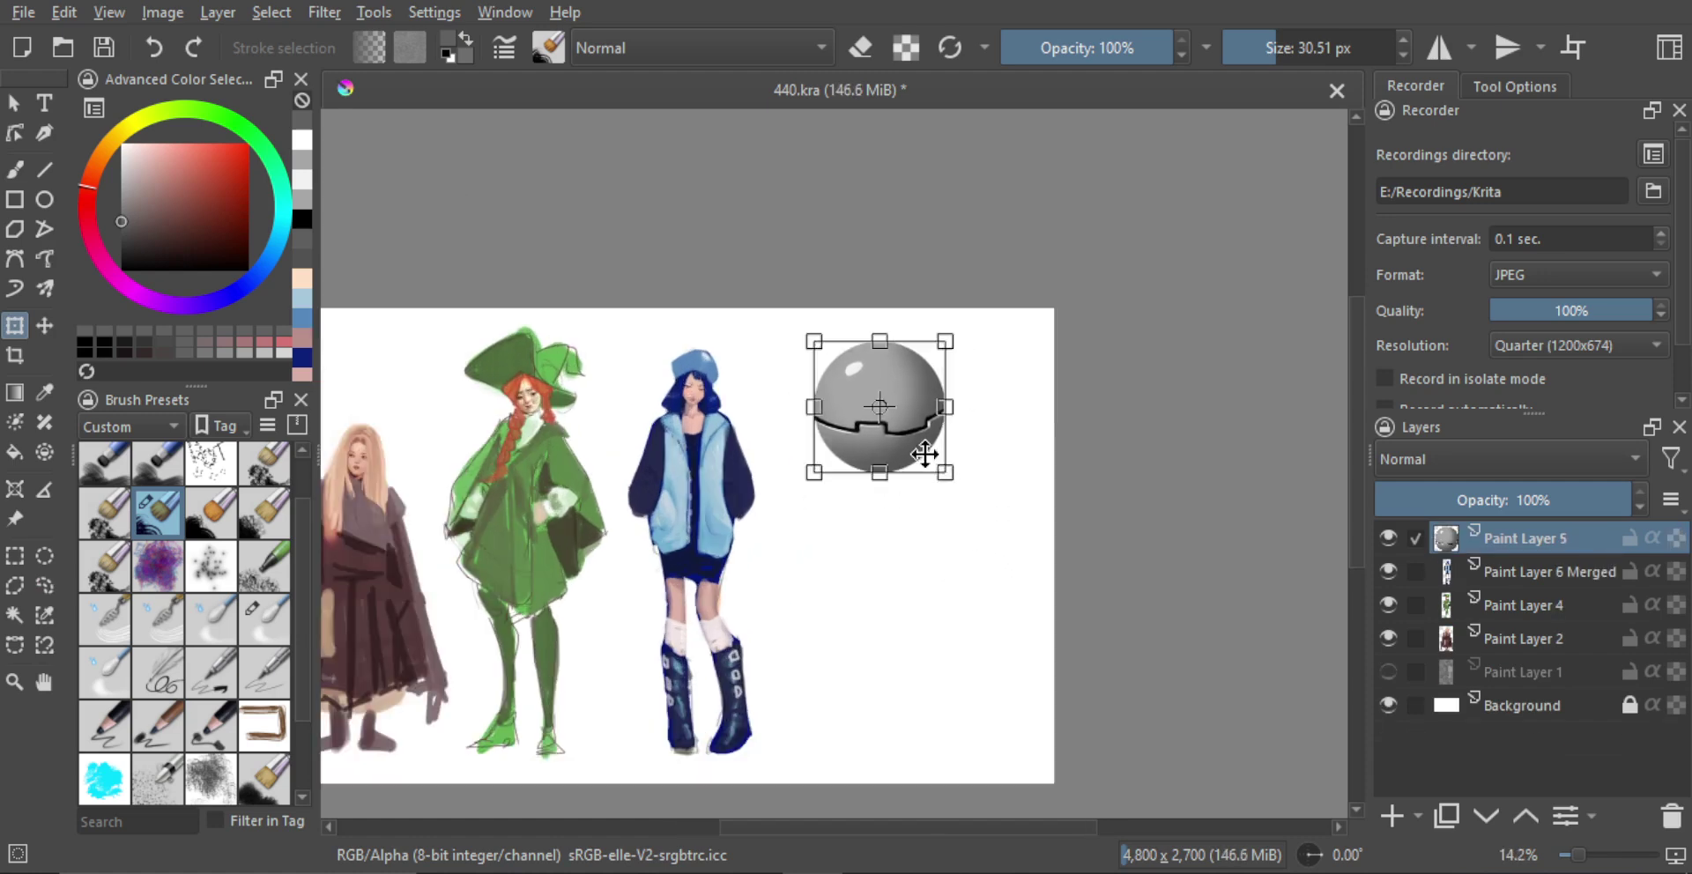
{"action": "scroll", "coordinate": [960, 485], "scroll_direction": "down", "scroll_amount": 2}
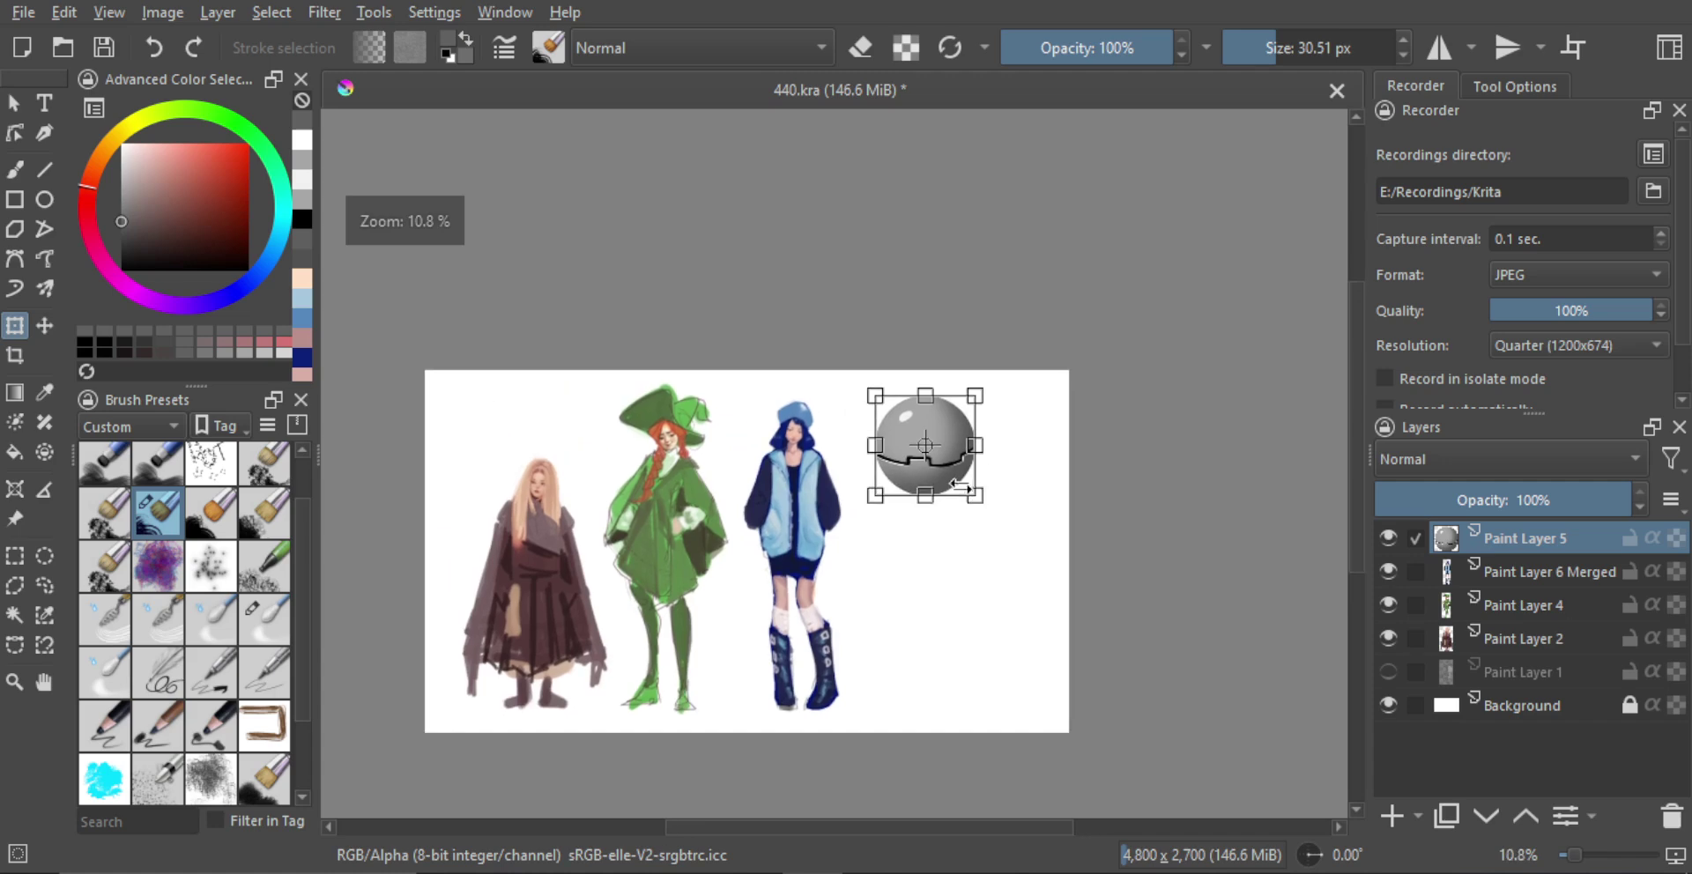
{"action": "key", "text": "b"}
{"action": "scroll", "coordinate": [970, 480], "scroll_direction": "up", "scroll_amount": 2}
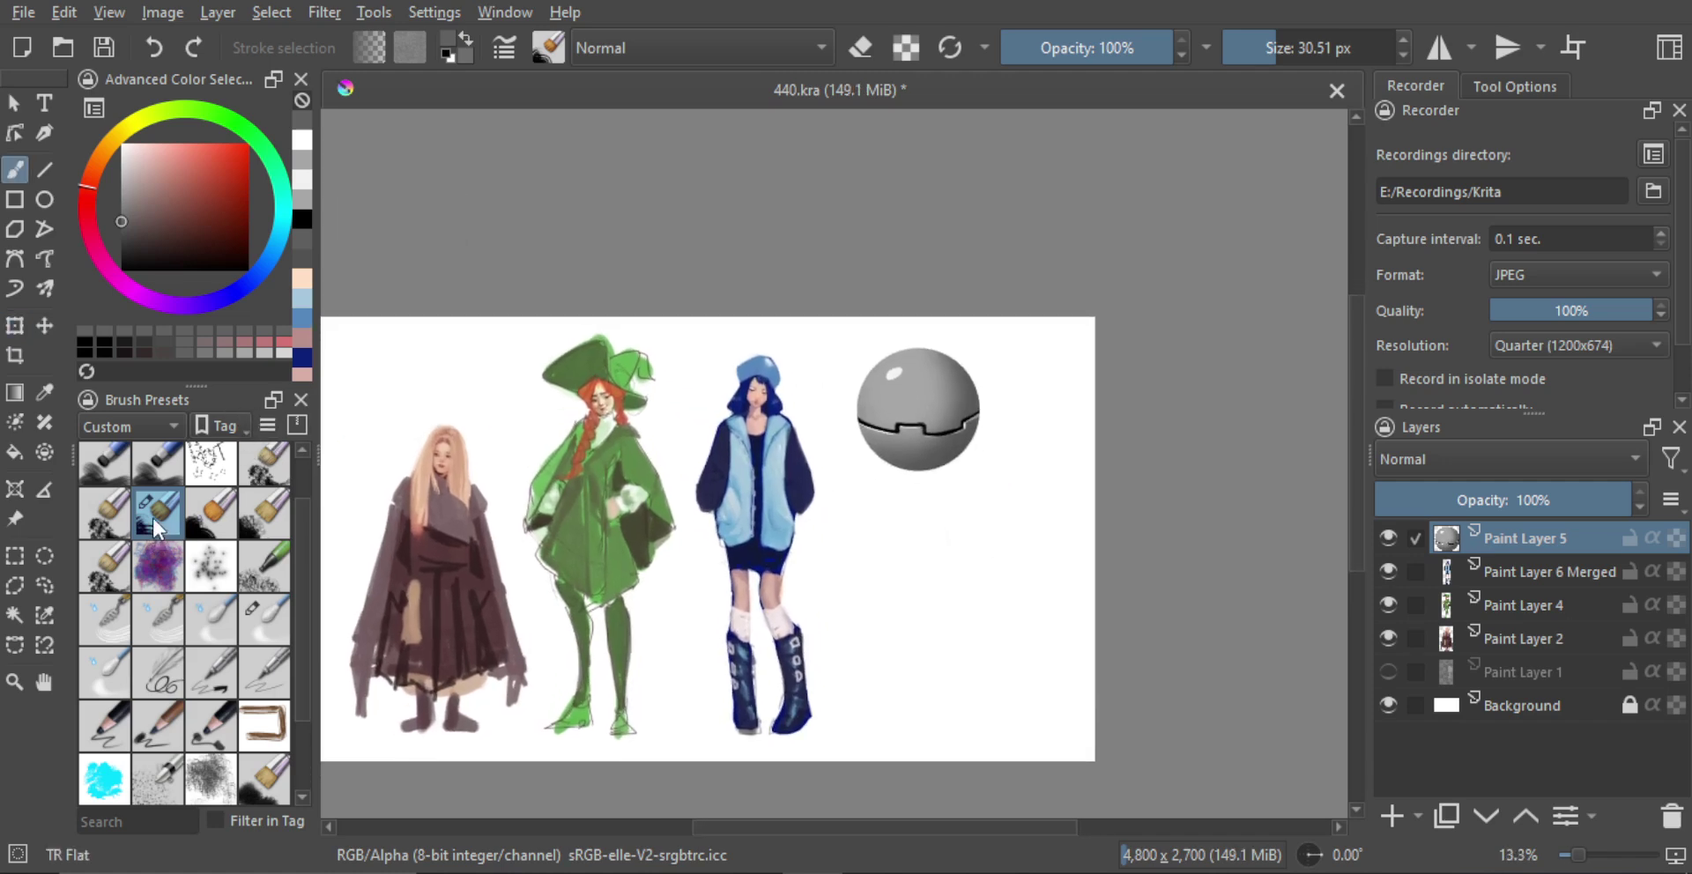
{"action": "scroll", "coordinate": [934, 494], "scroll_direction": "up", "scroll_amount": 2}
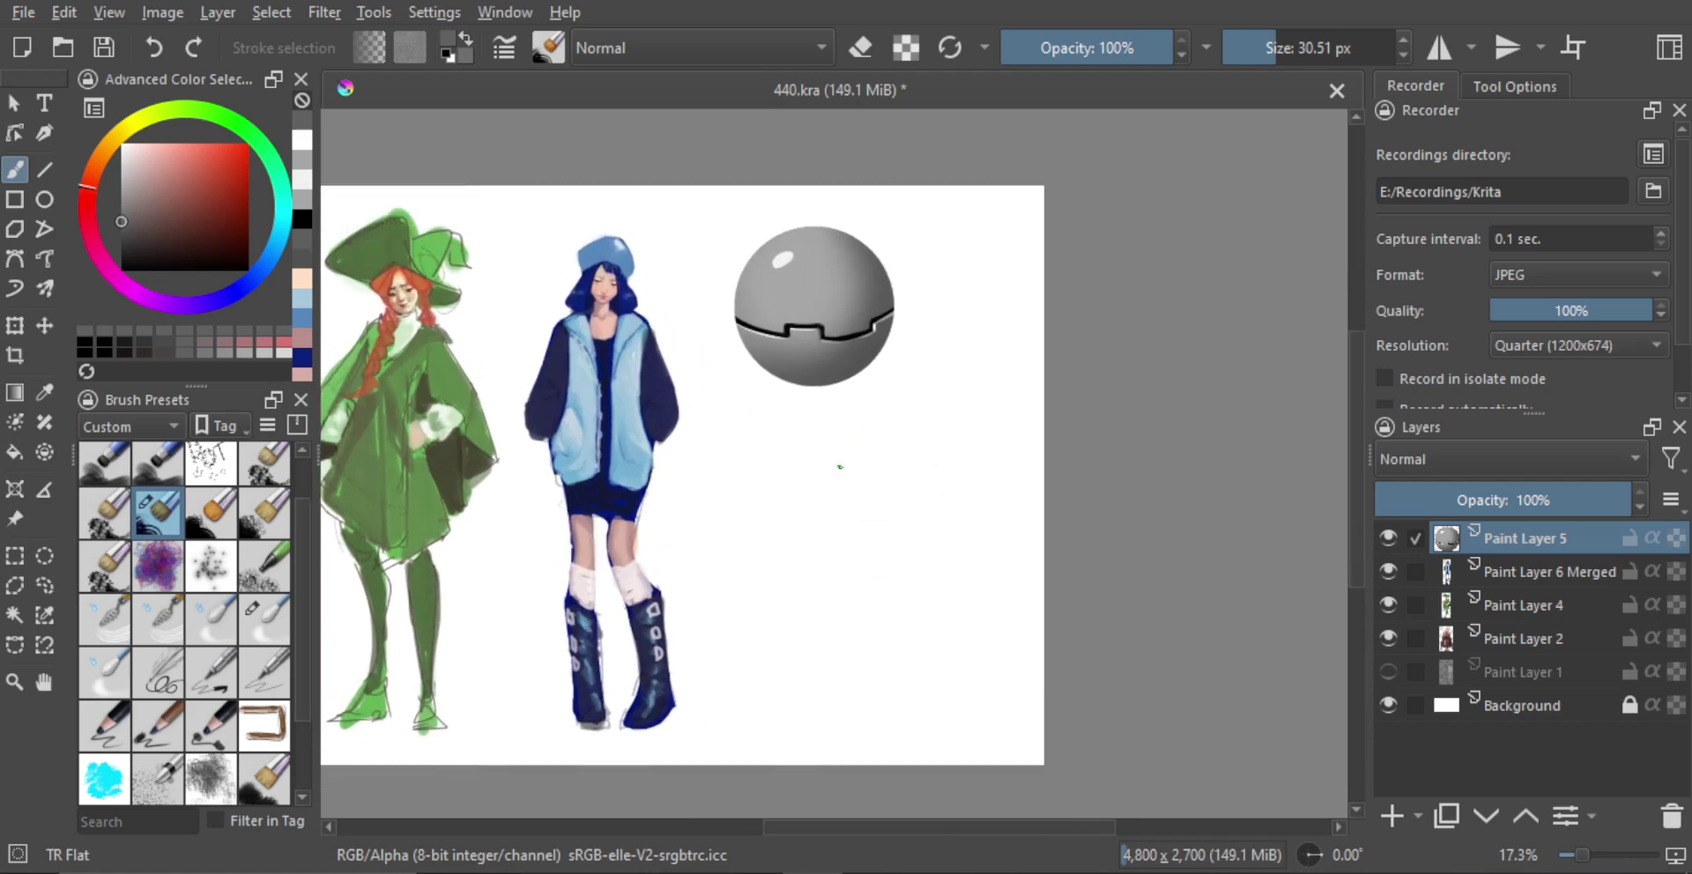
{"action": "mouse_move", "coordinate": [793, 488]}
{"action": "left_mouse_down"}
{"action": "mouse_move", "coordinate": [850, 483]}
{"action": "mouse_move", "coordinate": [854, 499]}
{"action": "mouse_move", "coordinate": [828, 506]}
{"action": "left_mouse_up"}
{"action": "mouse_move", "coordinate": [769, 573]}
{"action": "left_mouse_down"}
{"action": "mouse_move", "coordinate": [769, 447]}
{"action": "mouse_move", "coordinate": [778, 518]}
{"action": "left_mouse_up"}
{"action": "key", "text": "ctrl+z"}
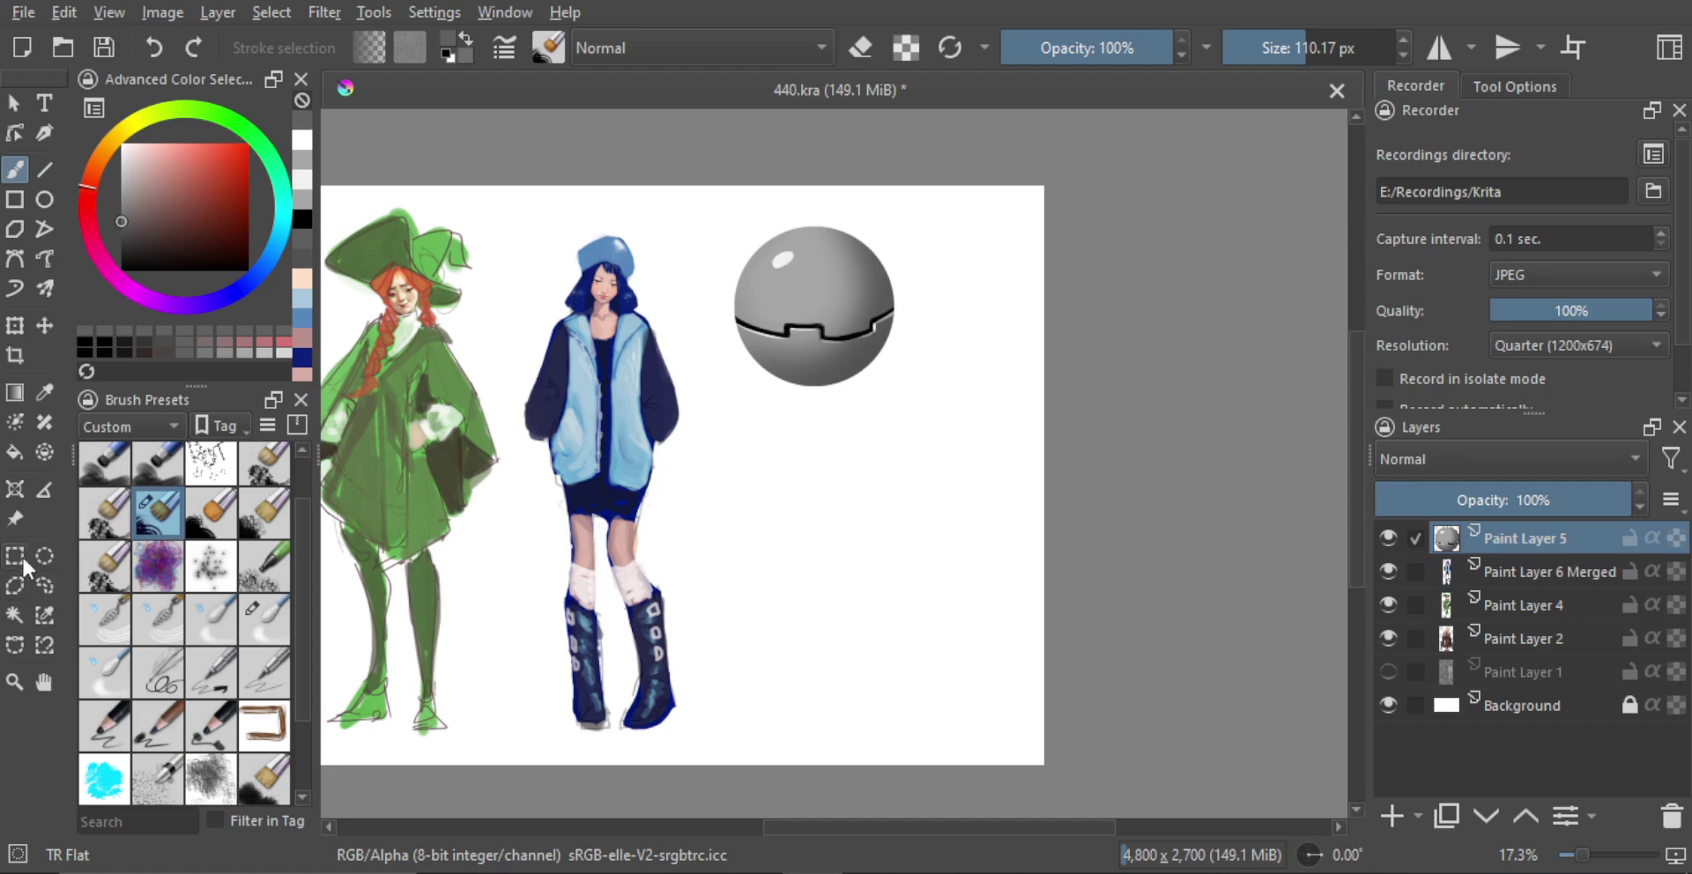
Create an angular eight-point polygonal selection in the empty area below the sphere
{"action": "left_click", "coordinate": [17, 556]}
{"action": "left_click", "coordinate": [15, 585]}
{"action": "left_click", "coordinate": [751, 461]}
{"action": "left_click", "coordinate": [741, 577]}
{"action": "left_click", "coordinate": [866, 593]}
{"action": "left_click", "coordinate": [784, 692]}
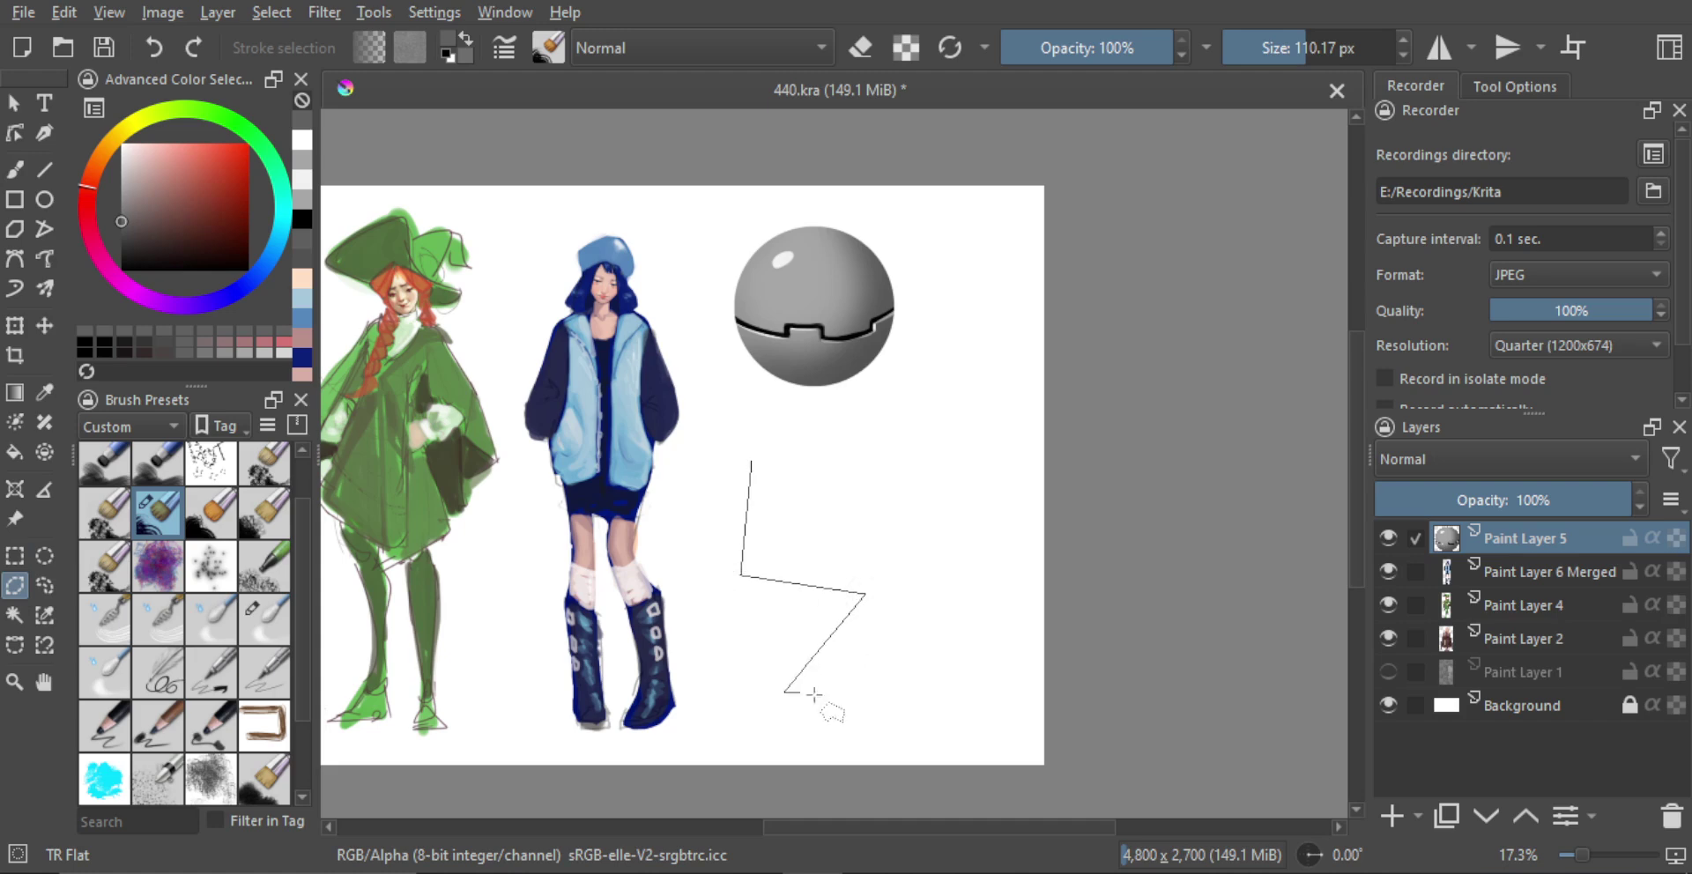
{"action": "left_click", "coordinate": [957, 707]}
{"action": "left_click", "coordinate": [992, 557]}
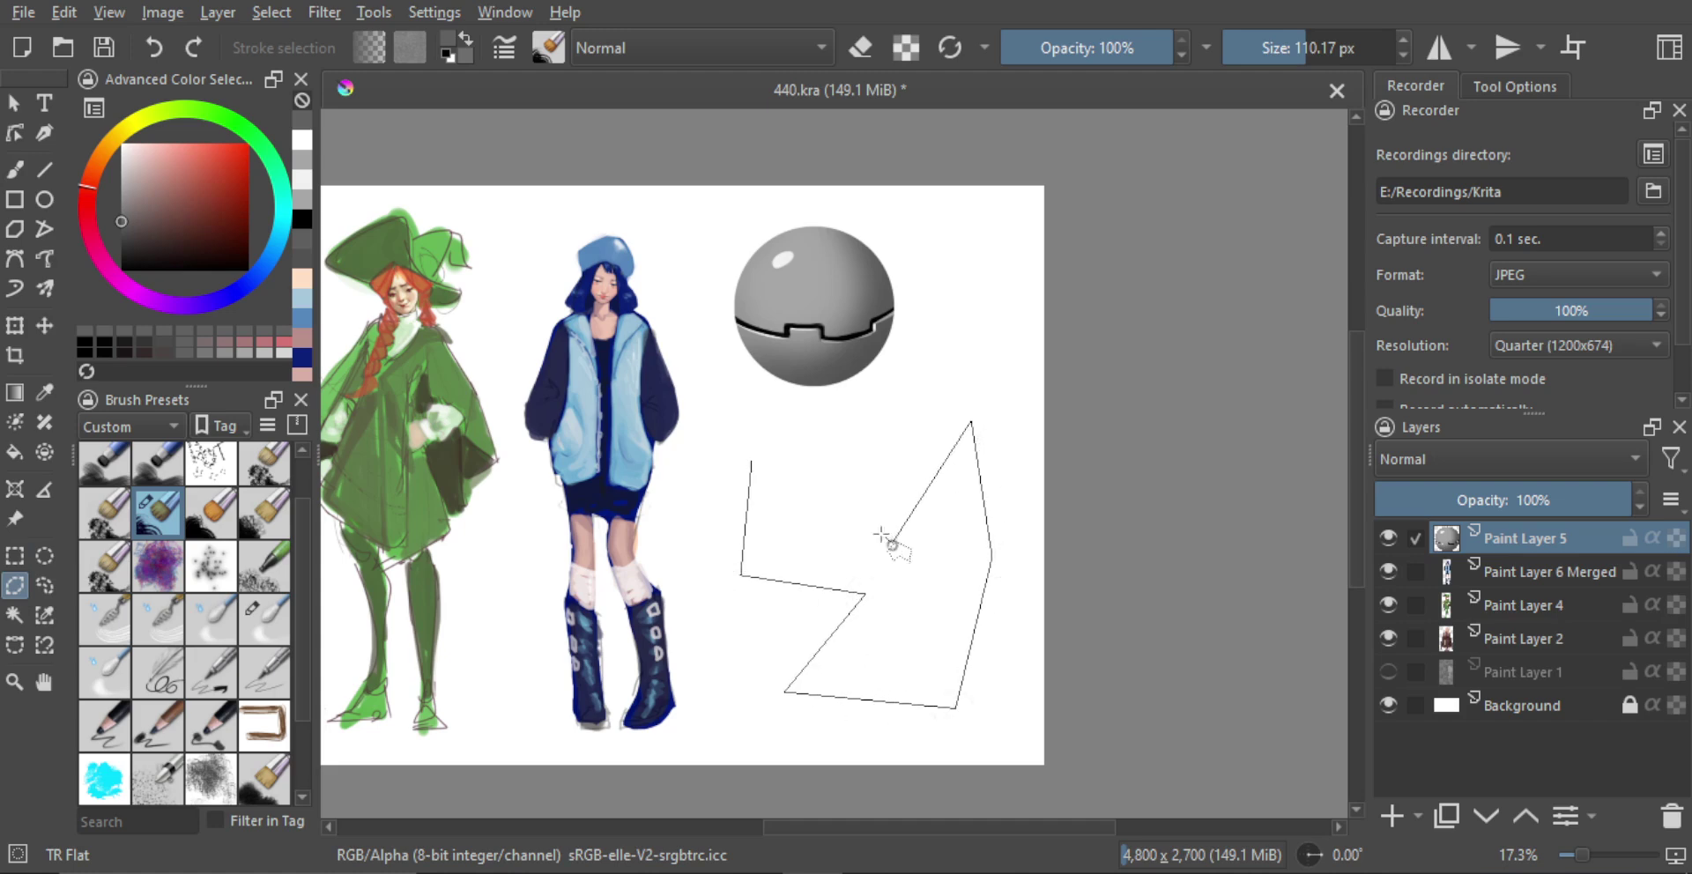
{"action": "left_click", "coordinate": [752, 461]}
{"action": "key", "text": "b"}
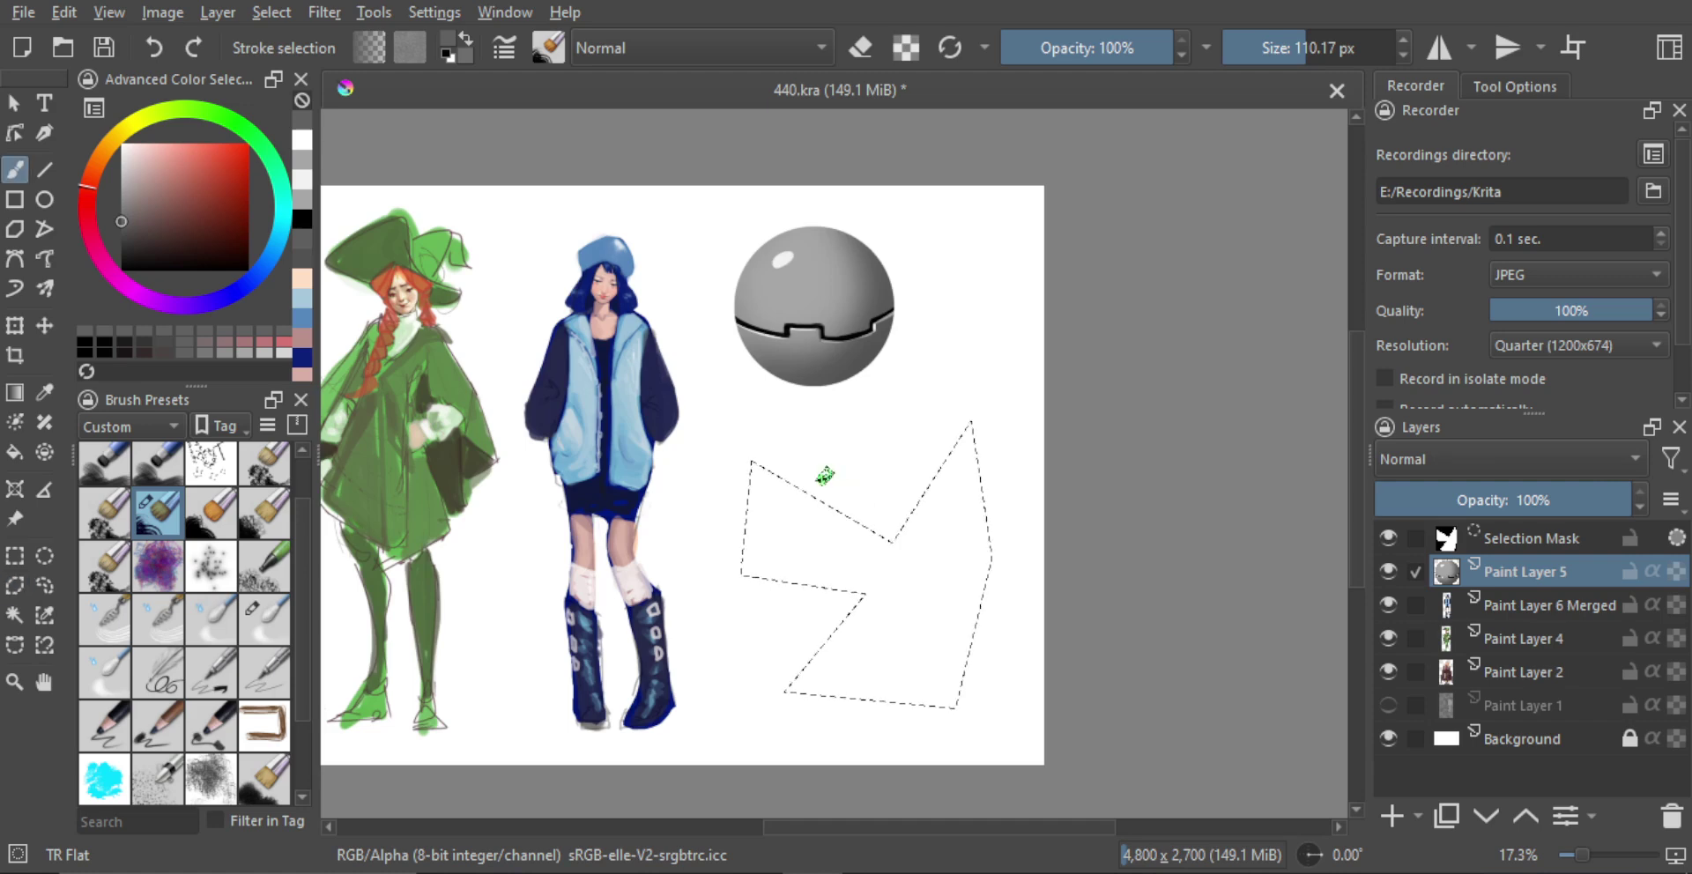
Fill the polygonal selection with light grey sampled from the sphere, using the TR Flat brush at about 140 px
{"action": "scroll", "coordinate": [820, 494], "scroll_direction": "up", "scroll_amount": 2}
{"action": "scroll", "coordinate": [793, 503], "scroll_direction": "down", "scroll_amount": 3}
{"action": "left_click_drag", "start_coordinate": [779, 544], "coordinate": [786, 544]}
{"action": "mouse_move", "coordinate": [752, 555]}
{"action": "left_mouse_down"}
{"action": "mouse_move", "coordinate": [775, 454]}
{"action": "mouse_move", "coordinate": [797, 667]}
{"action": "left_mouse_up"}
{"action": "key", "text": "ctrl+z"}
{"action": "left_click", "coordinate": [781, 283], "text": "ctrl"}
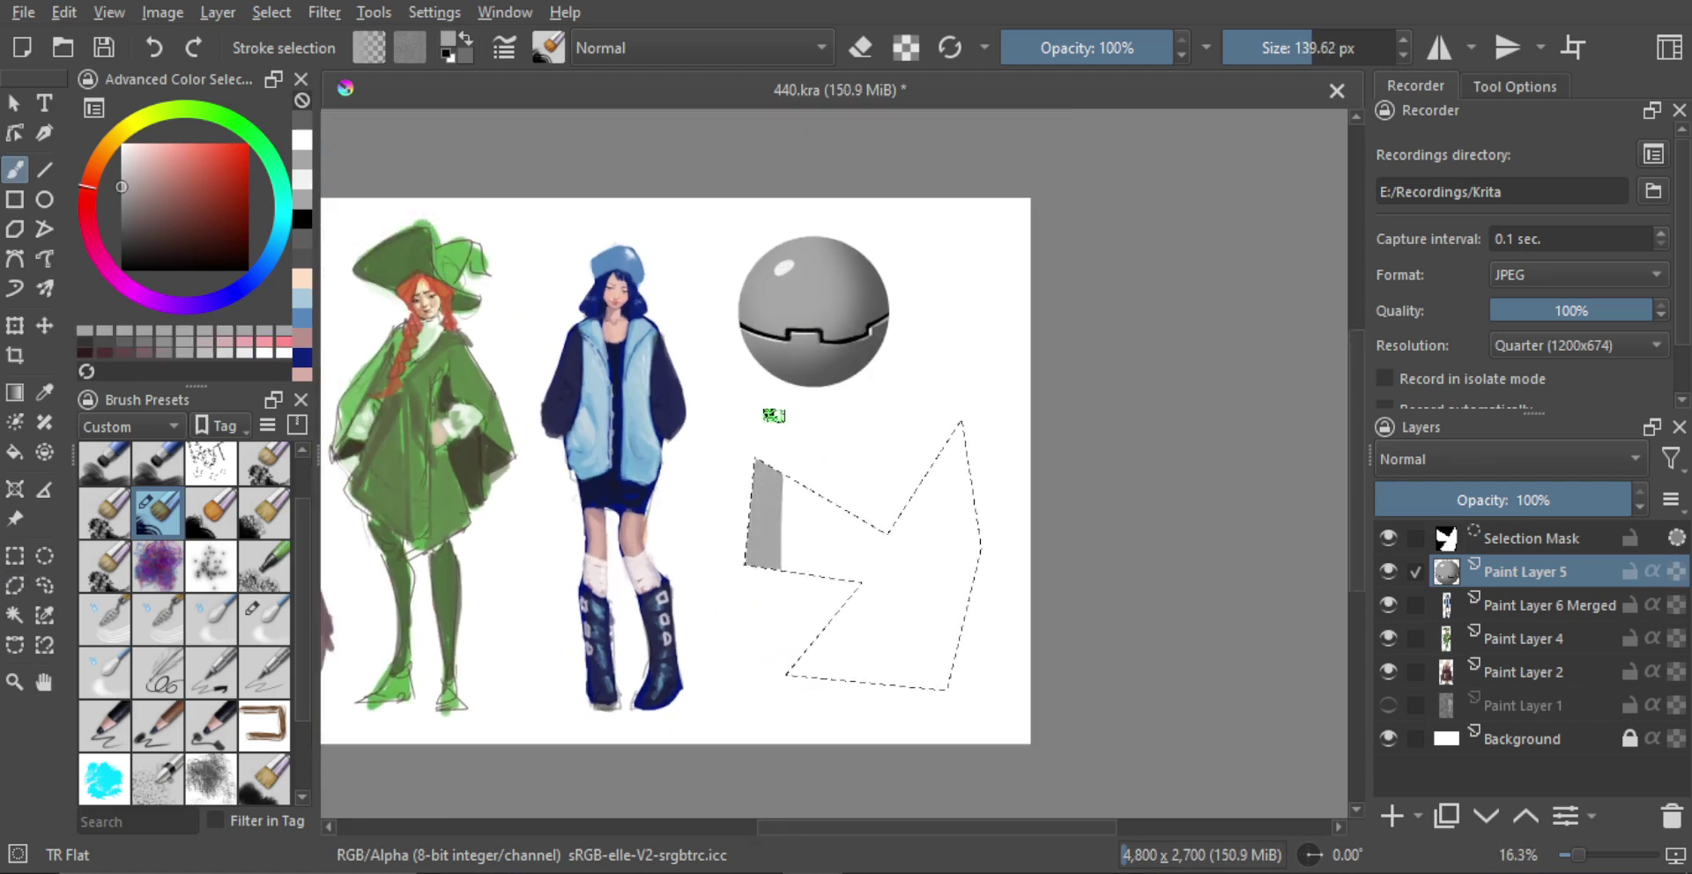
{"action": "left_click_drag", "start_coordinate": [879, 684], "coordinate": [897, 511]}
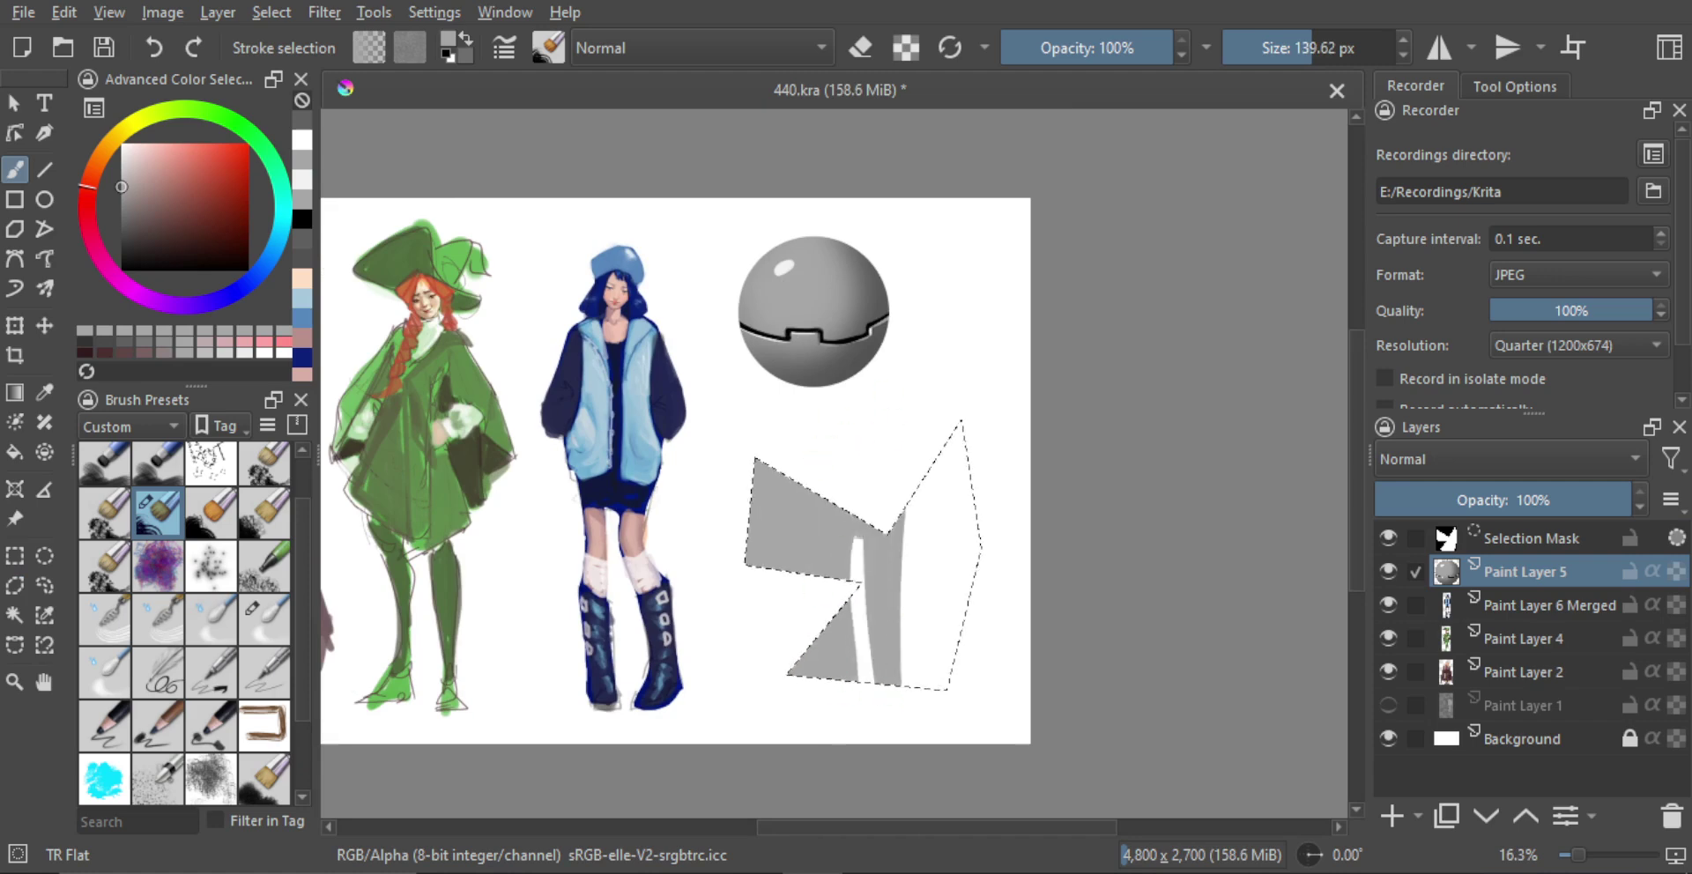
{"action": "mouse_move", "coordinate": [910, 635]}
{"action": "left_mouse_down"}
{"action": "mouse_move", "coordinate": [966, 383]}
{"action": "mouse_move", "coordinate": [954, 615]}
{"action": "left_mouse_up"}
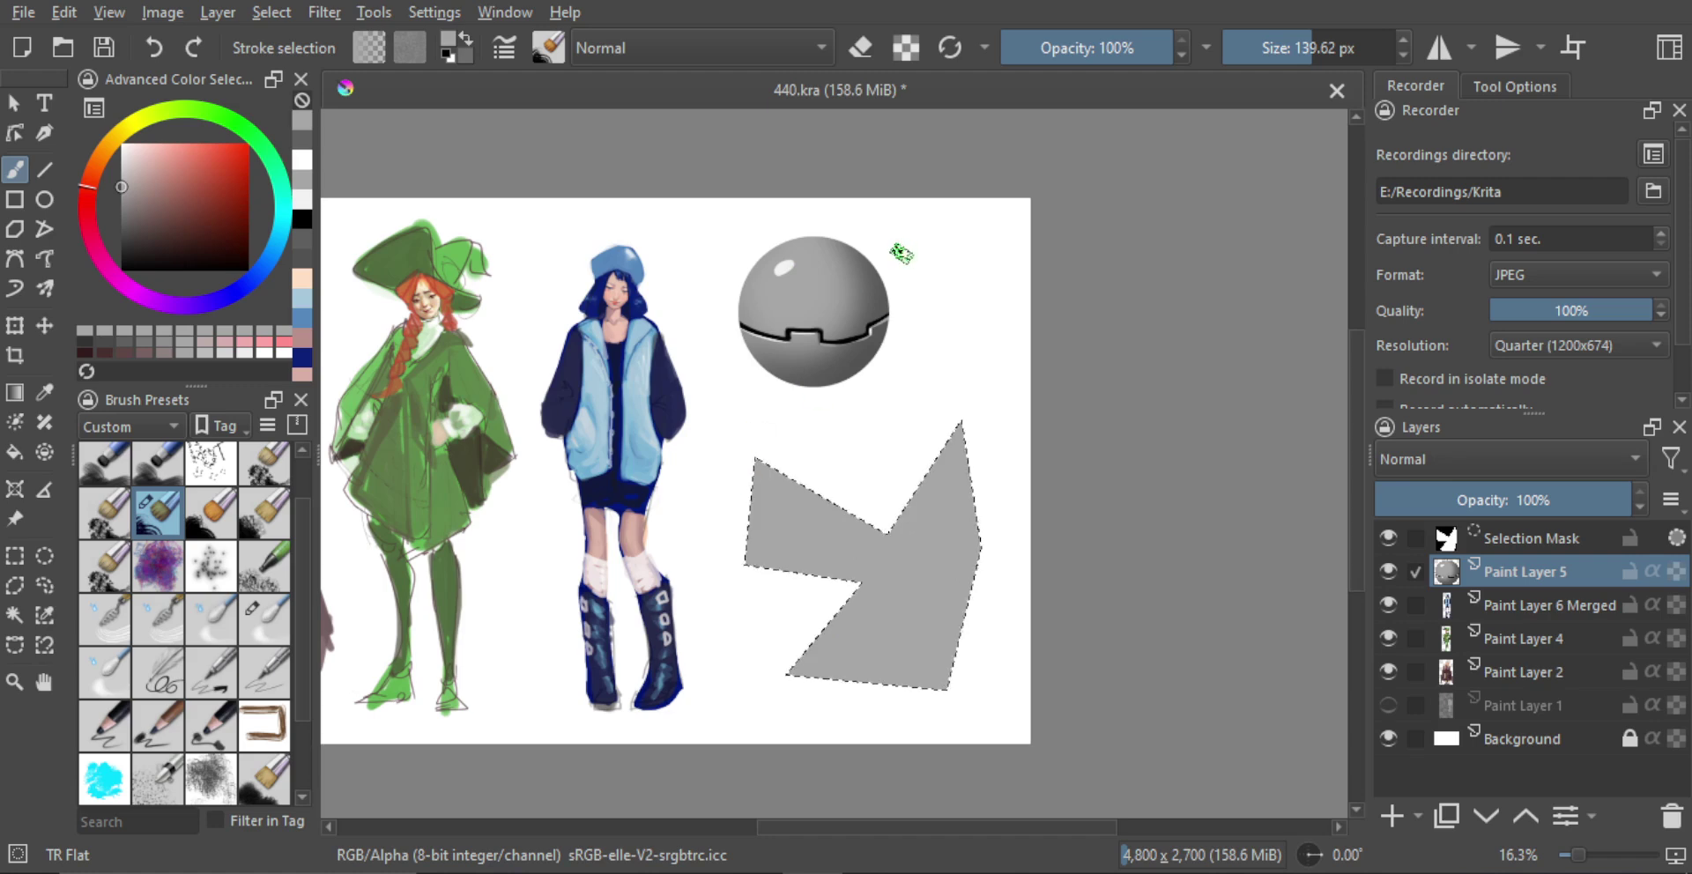
Pick a dark grey and paint the polygon's right facet with TR Flat at about 115 px
{"action": "left_click", "coordinate": [121, 232]}
{"action": "left_click_drag", "start_coordinate": [113, 234], "coordinate": [109, 224]}
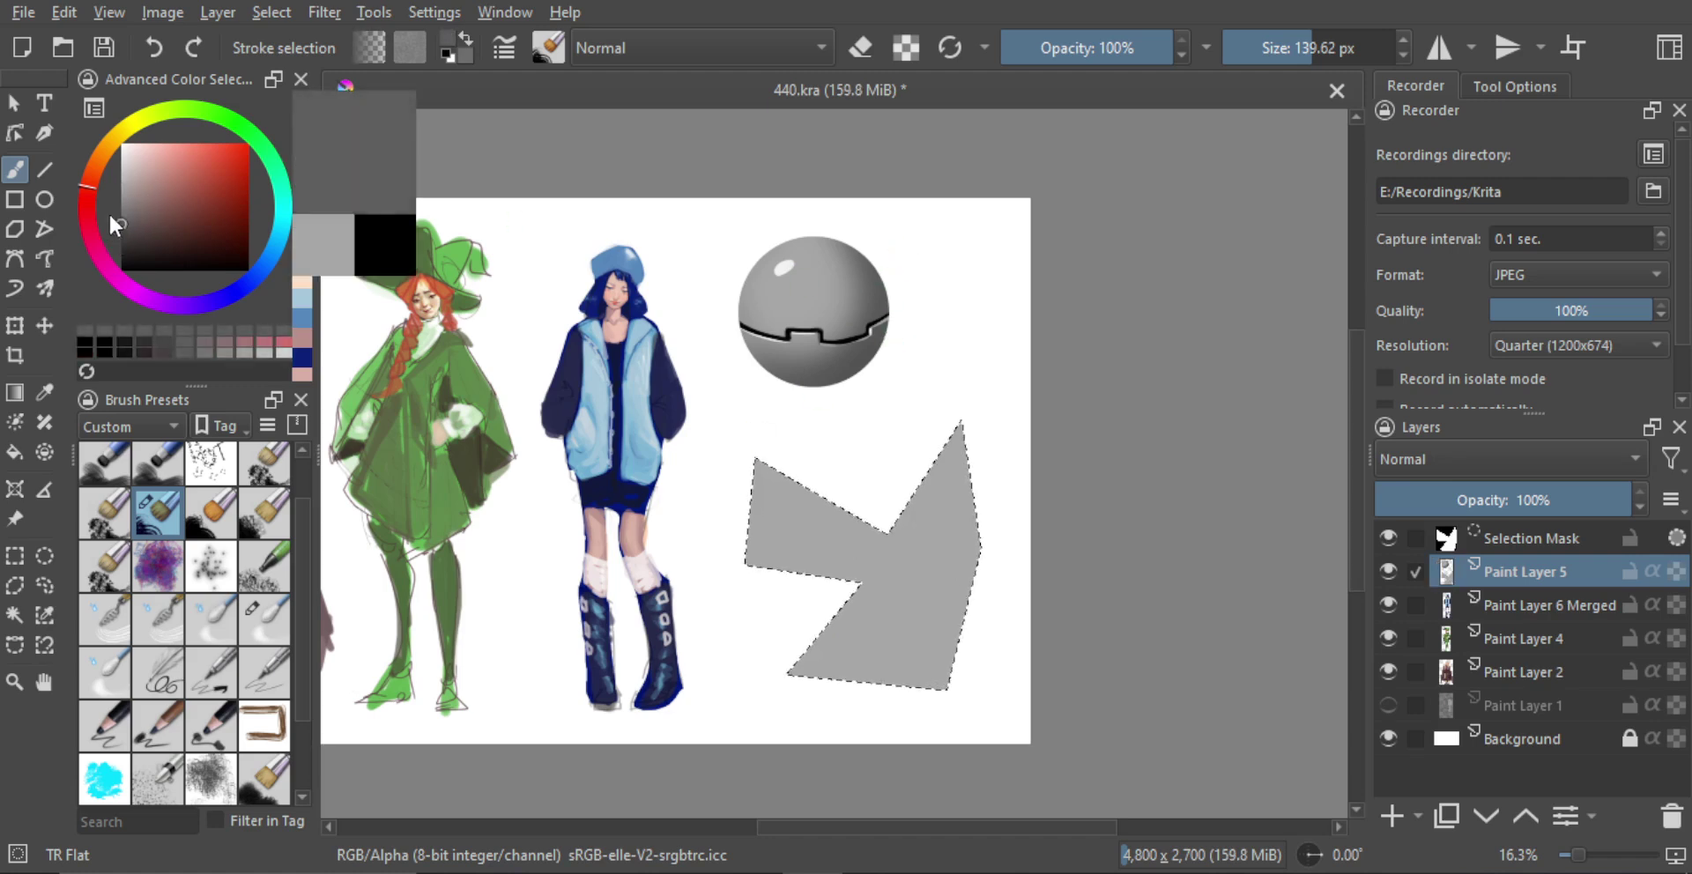
{"action": "left_click_drag", "start_coordinate": [887, 605], "coordinate": [950, 679], "text": "shift"}
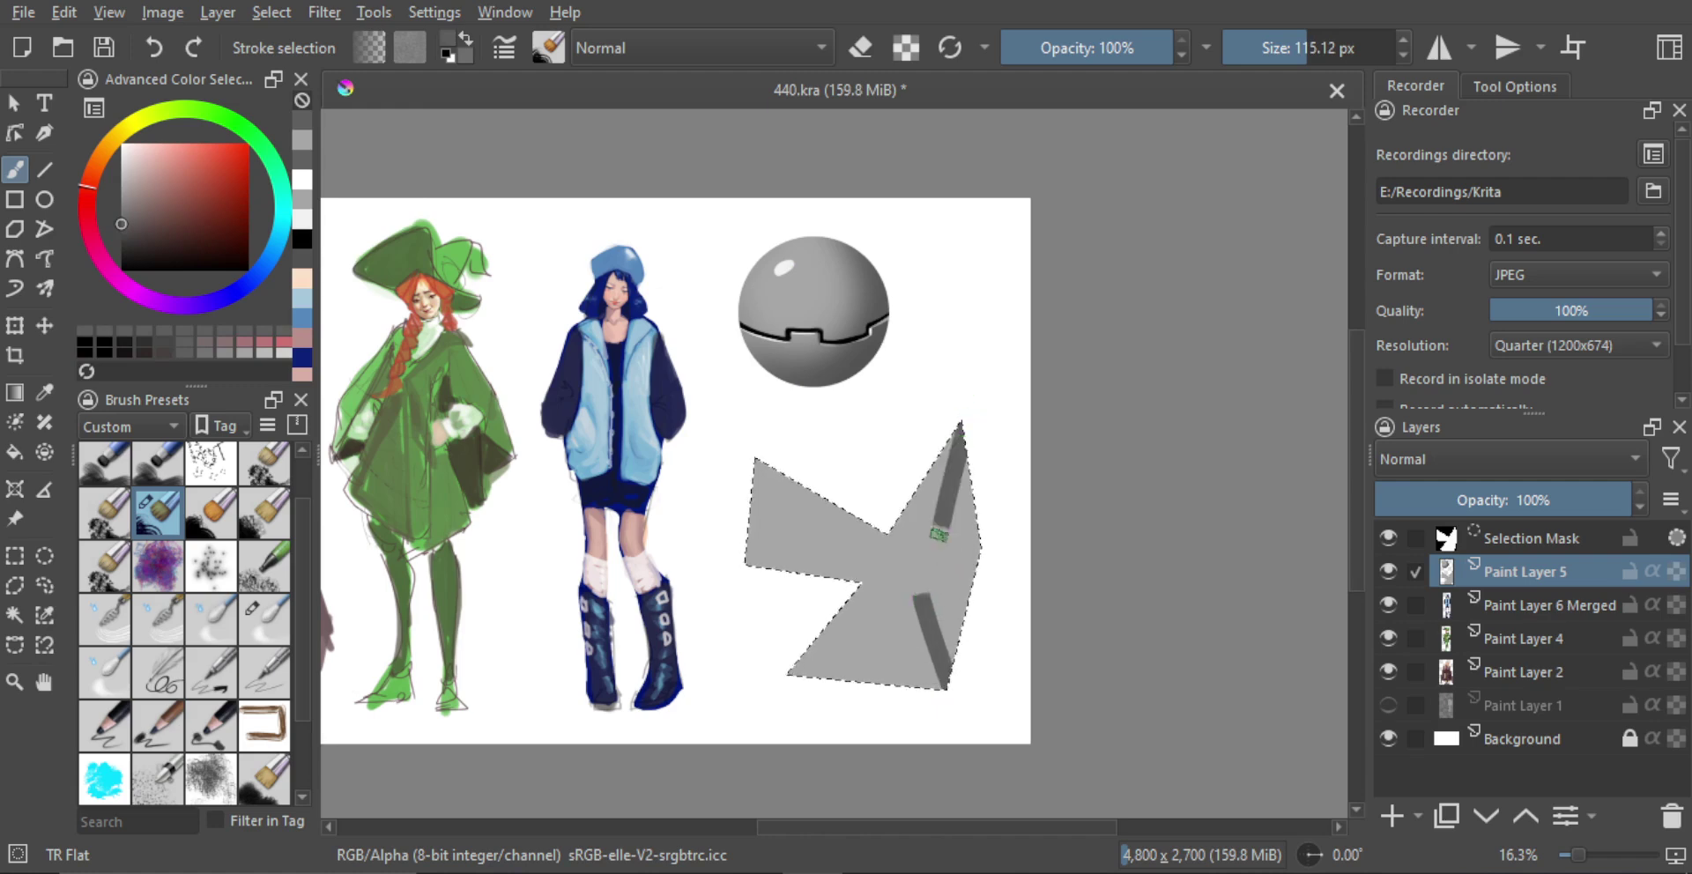
{"action": "left_click_drag", "start_coordinate": [953, 556], "coordinate": [983, 485]}
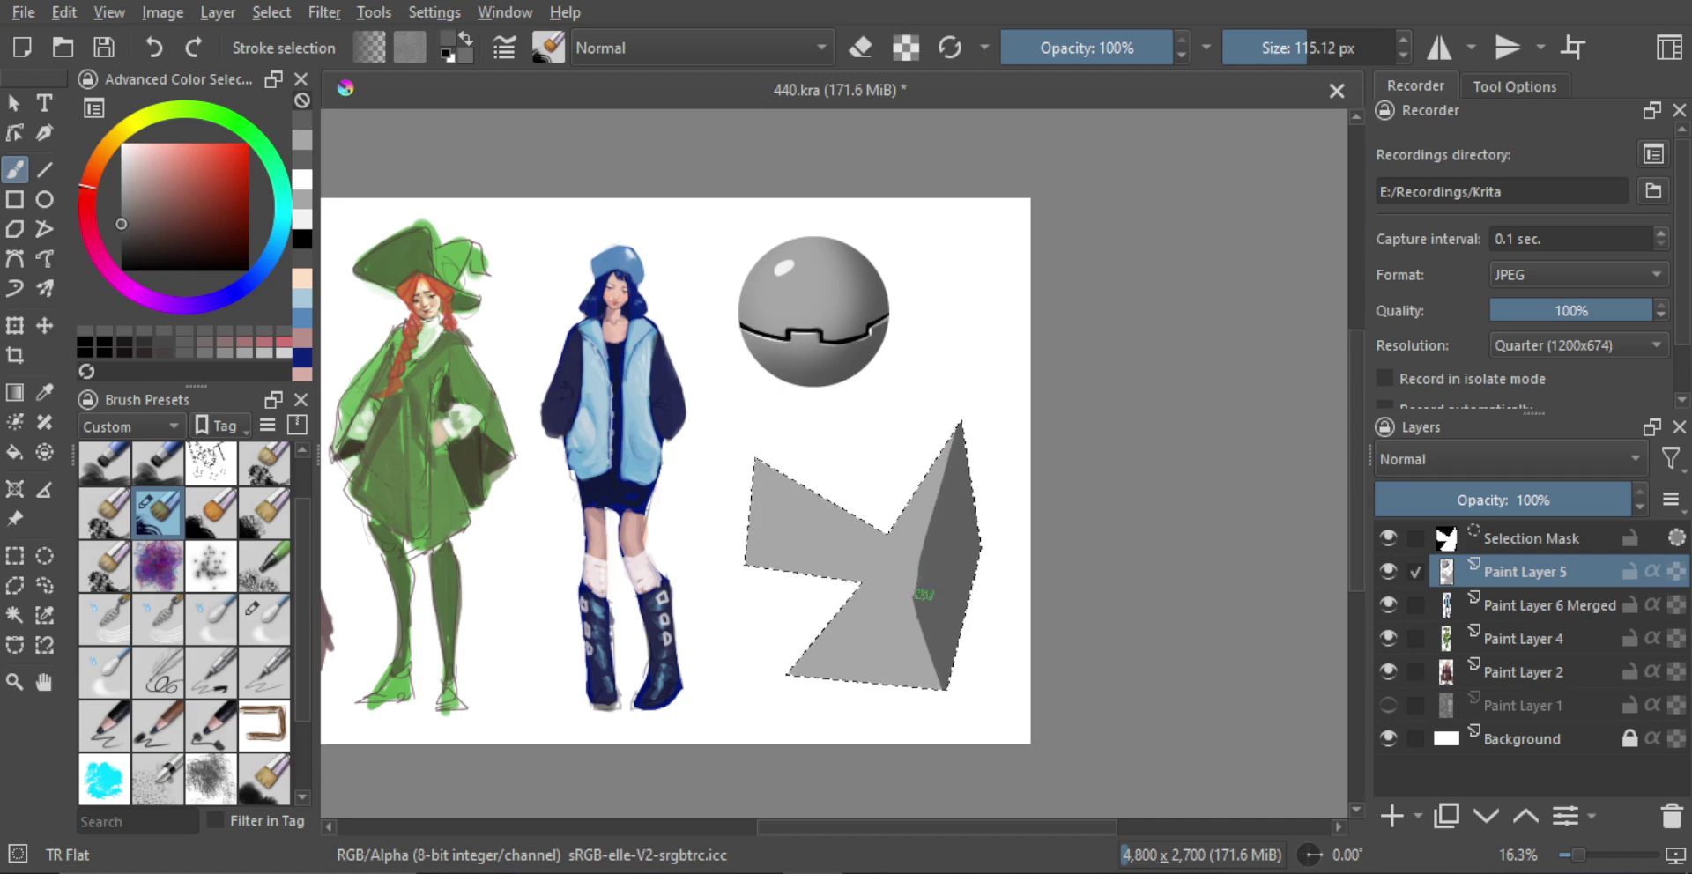
Shade the left arm's lower facet dark grey and clean its border with the front facet using the sampled light grey
{"action": "key", "text": "ctrl+z"}
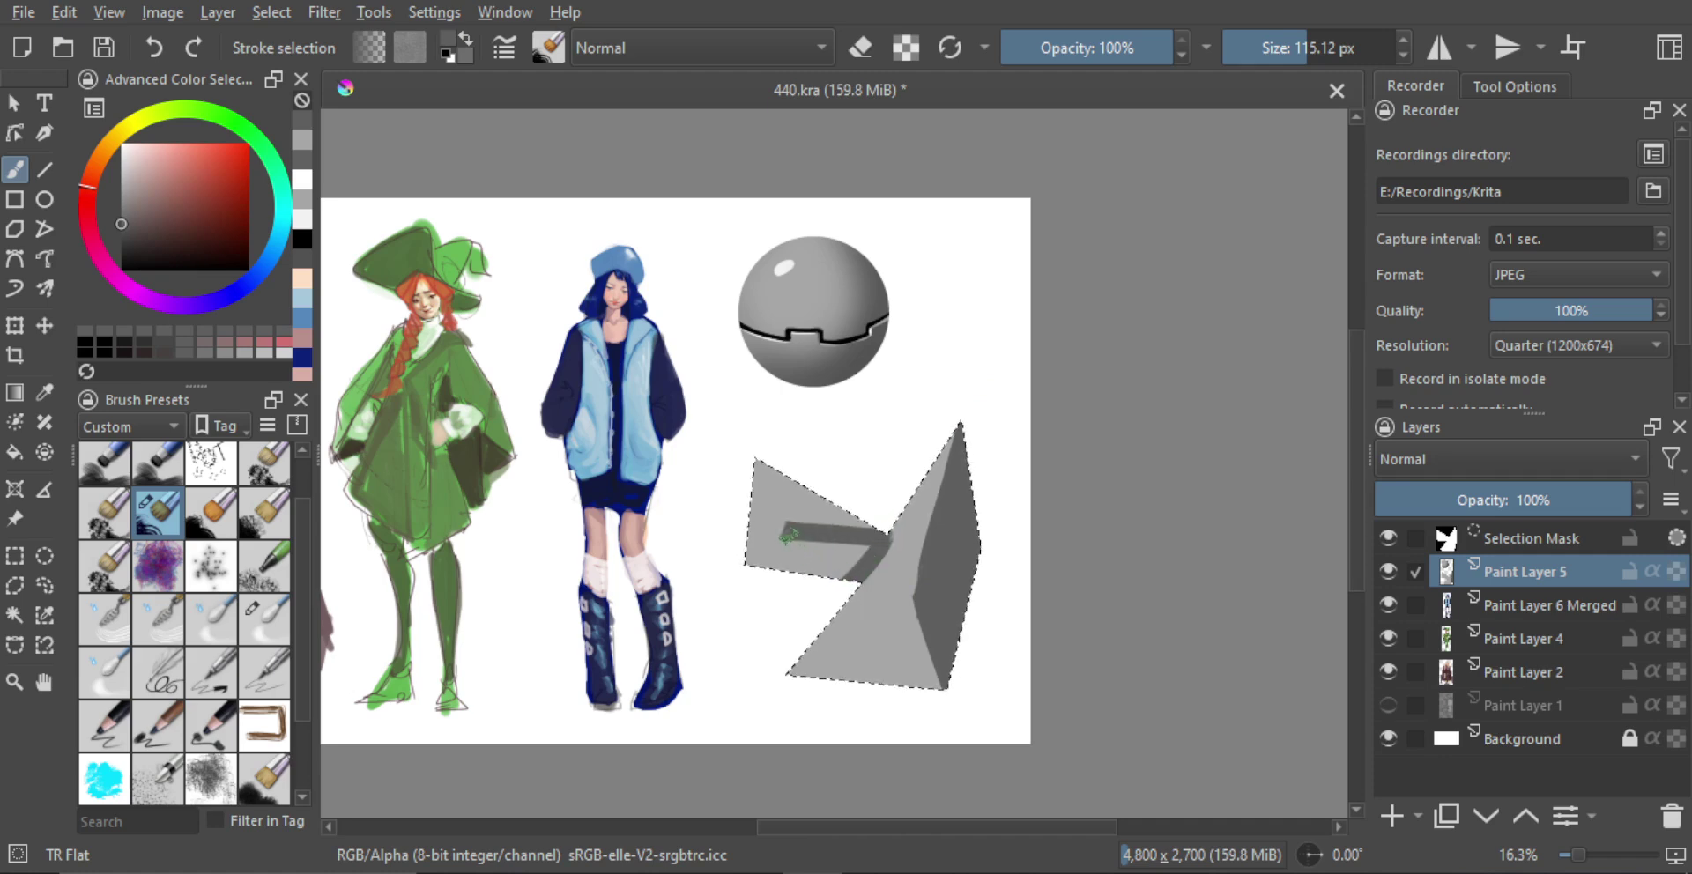
{"action": "left_click_drag", "start_coordinate": [795, 558], "coordinate": [831, 551]}
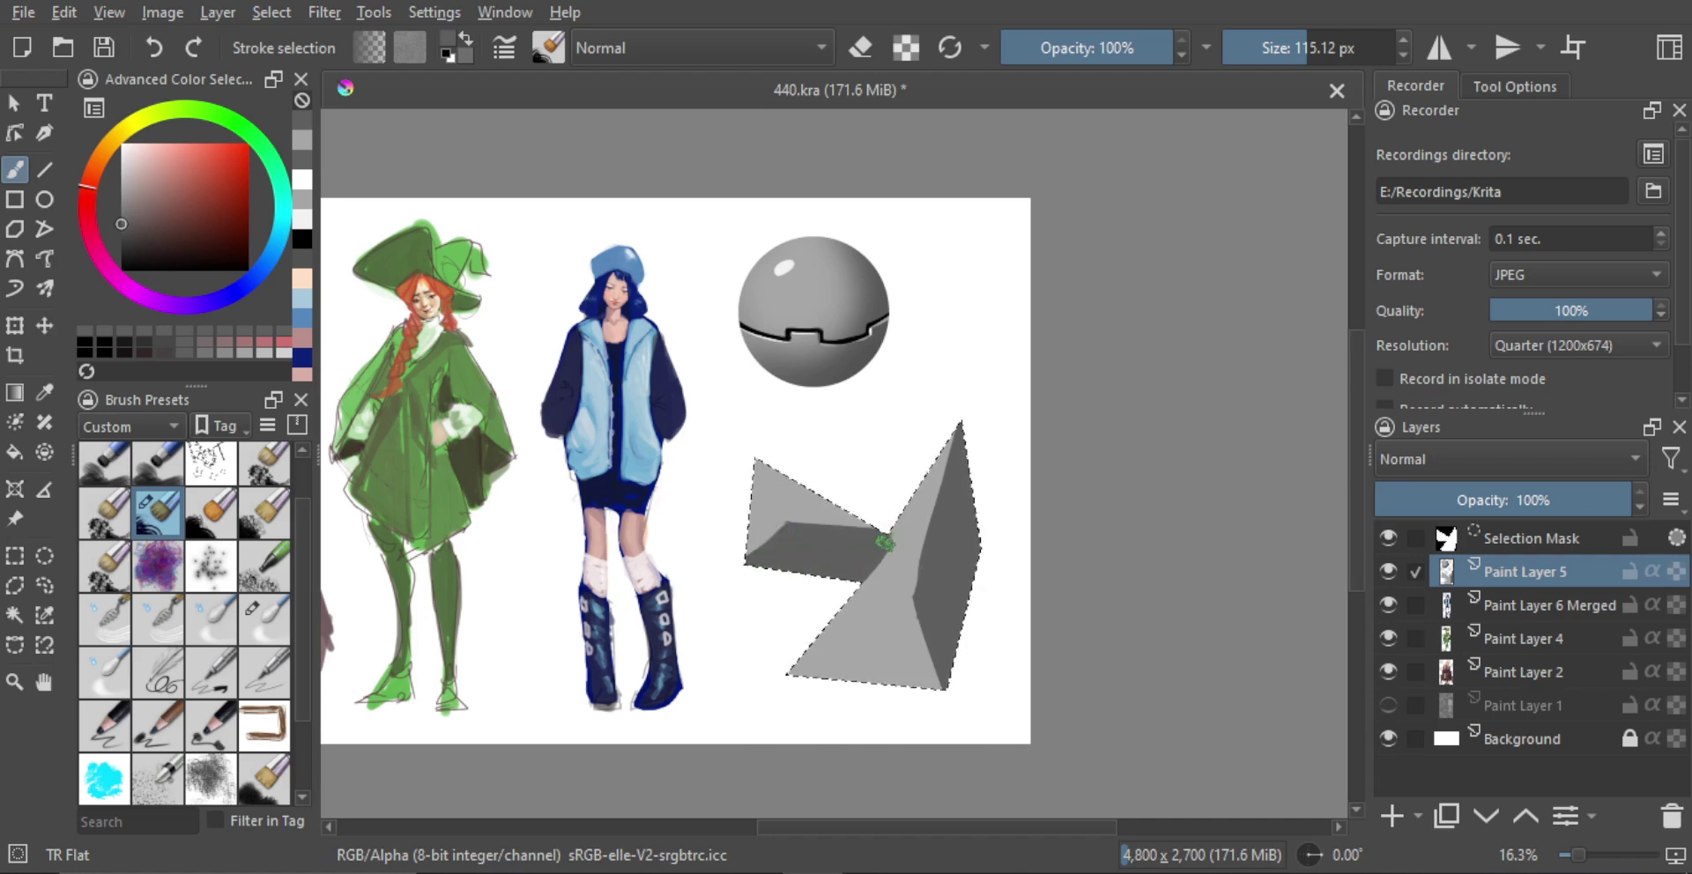
{"action": "key", "text": "e"}
{"action": "left_click", "coordinate": [870, 634], "text": "ctrl"}
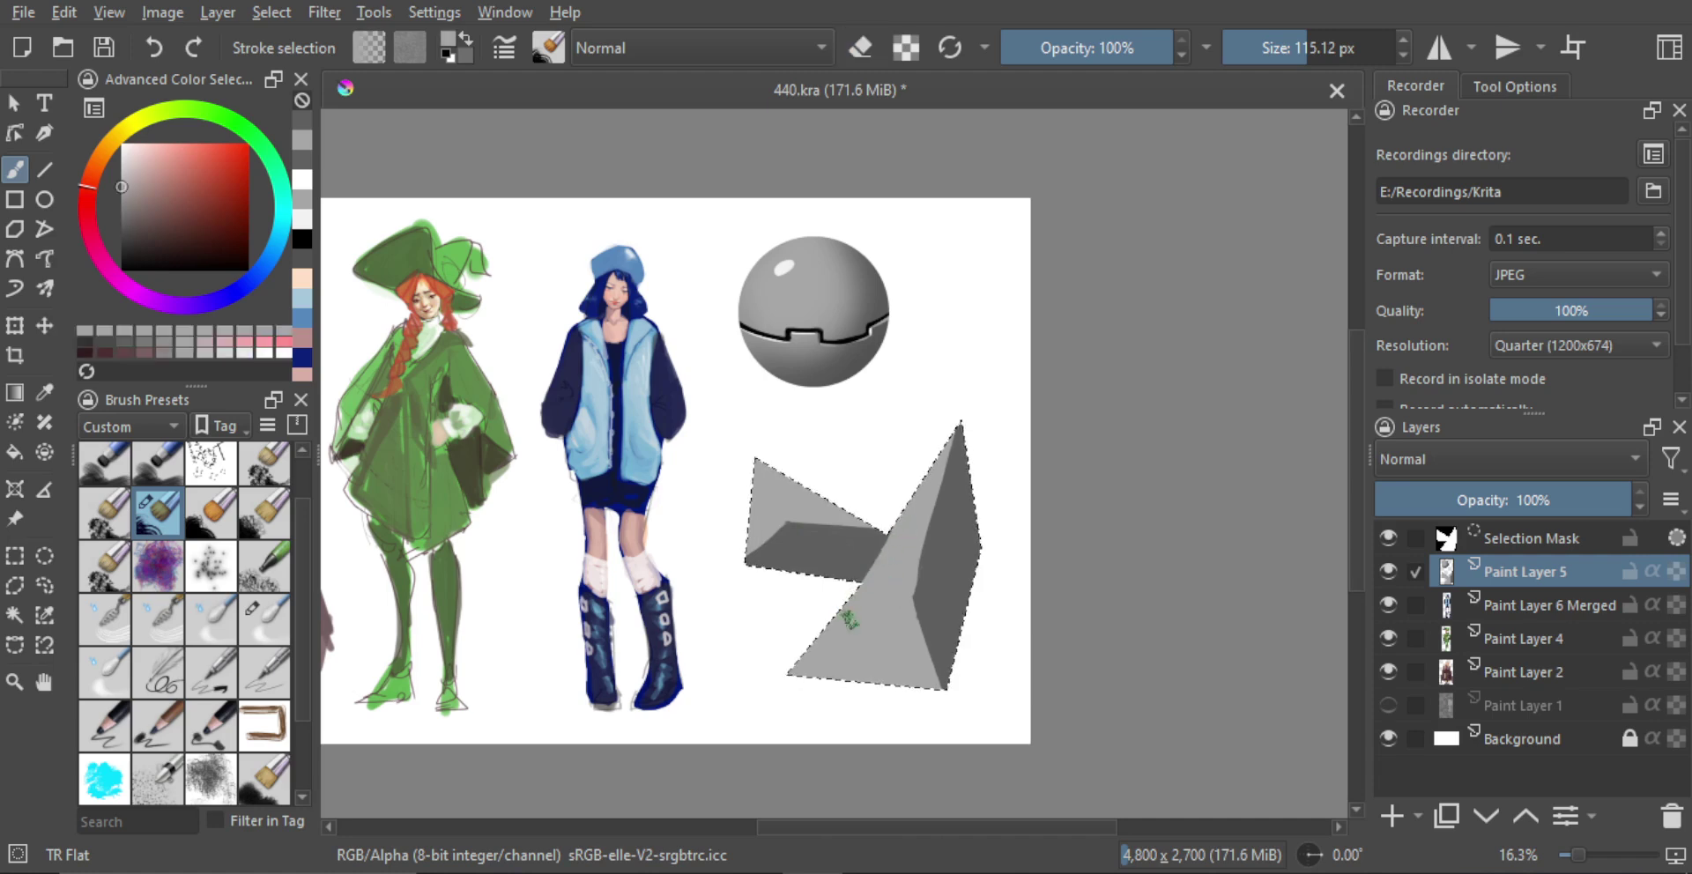
{"action": "left_click_drag", "start_coordinate": [885, 547], "coordinate": [861, 609]}
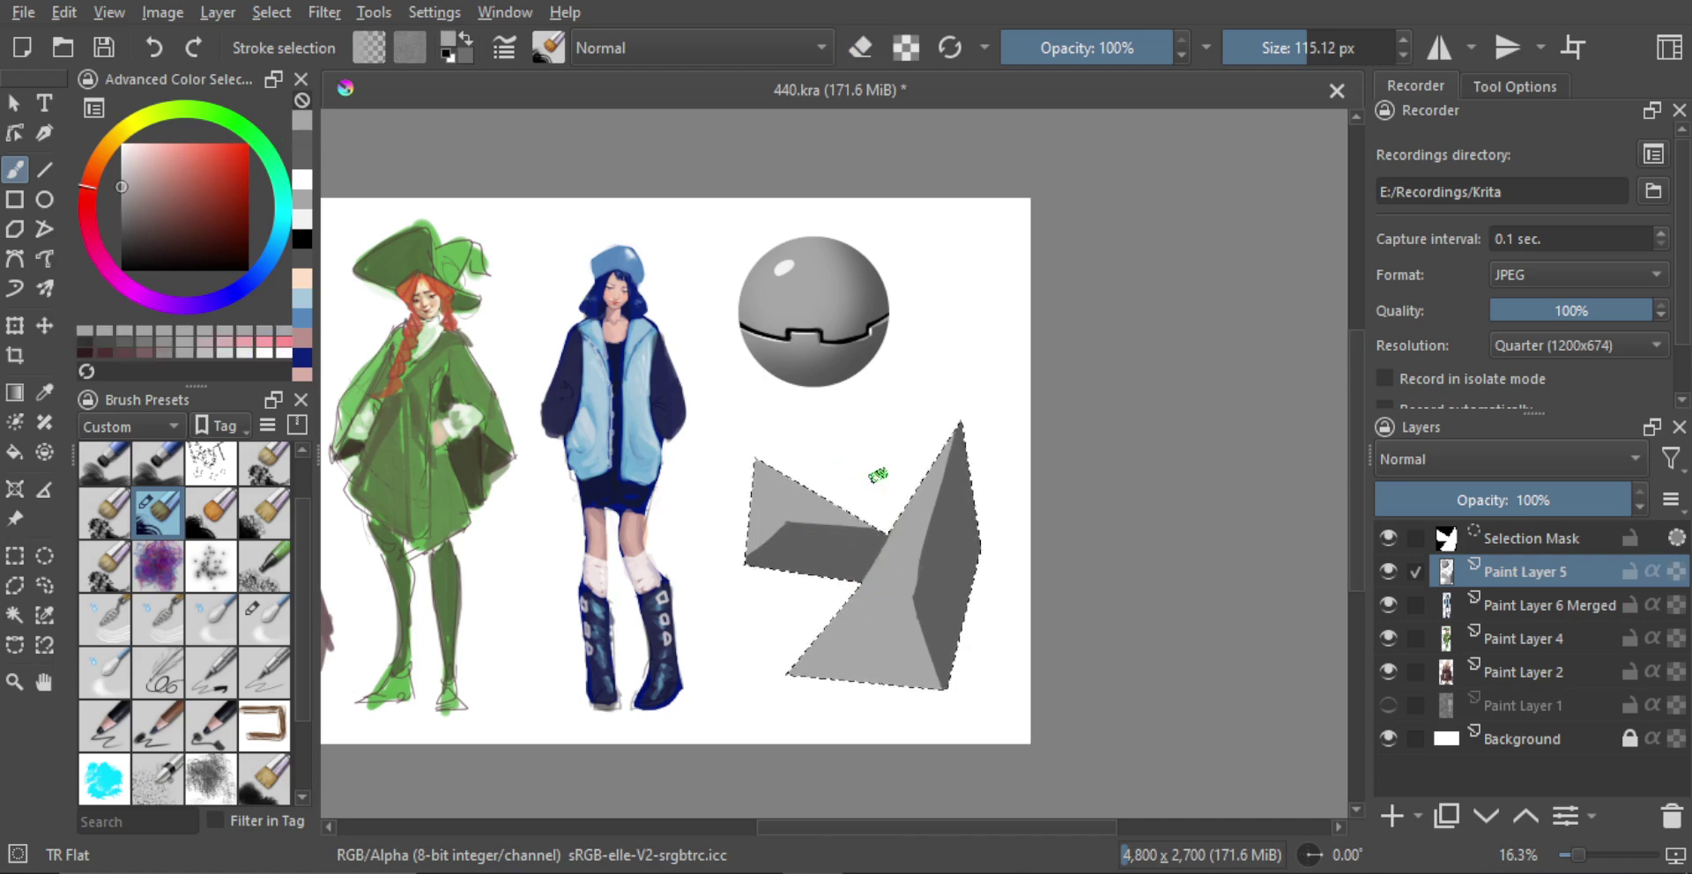
Paint the left arm's upper facet medium grey, keeping its left facet light, with TR Flat at about 115 px
{"action": "key", "text": "alt"}
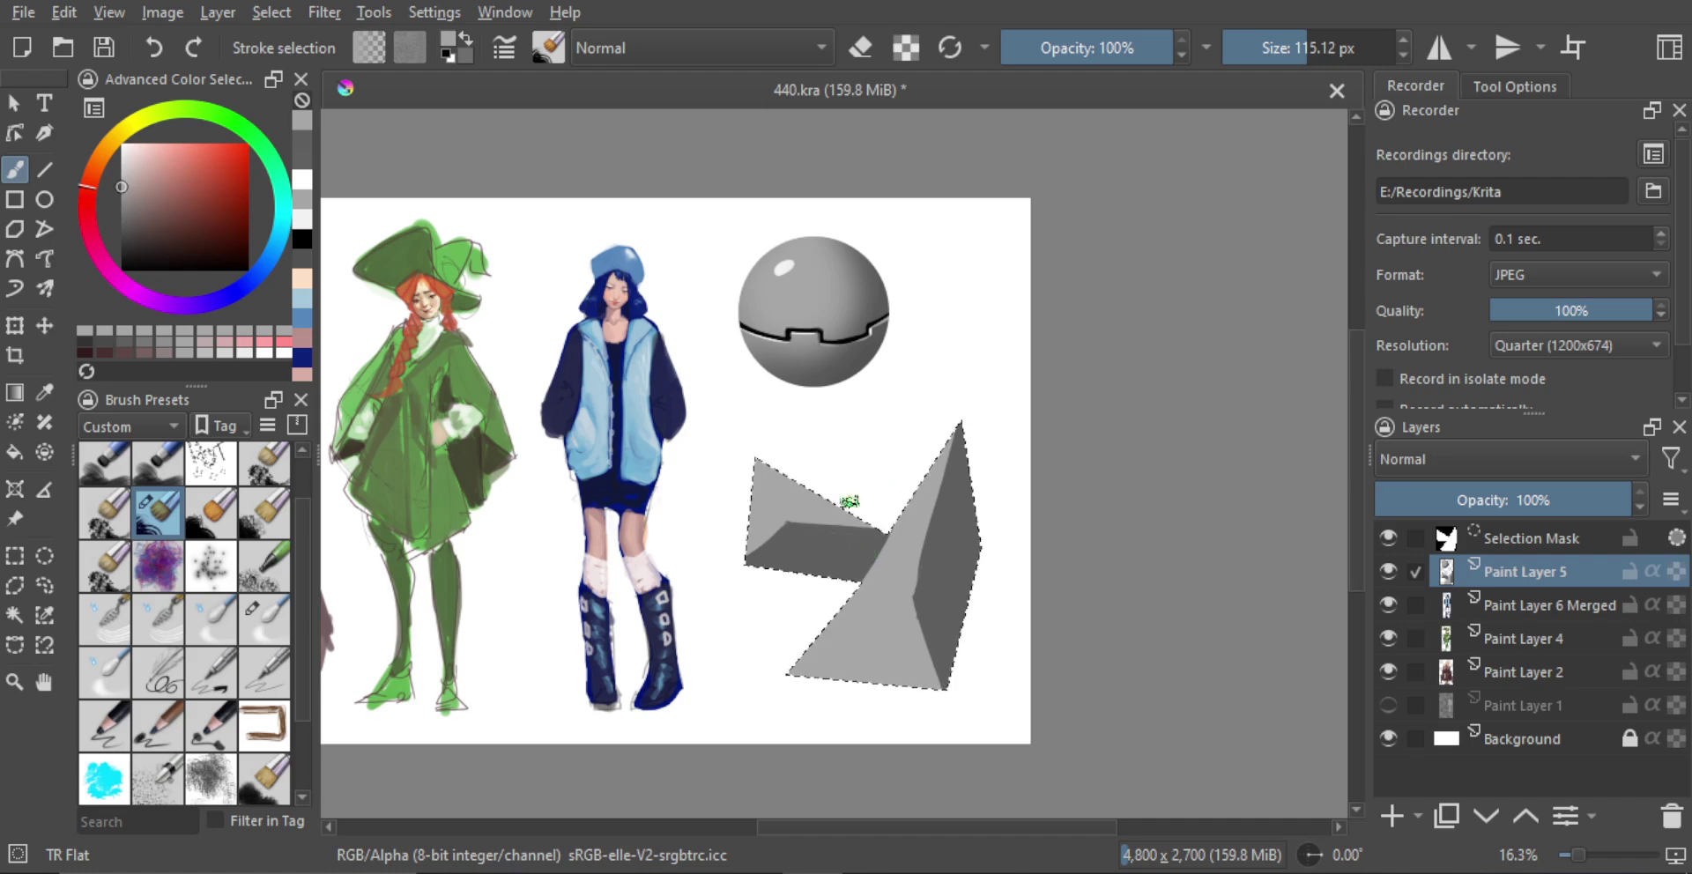
{"action": "left_click", "coordinate": [123, 208]}
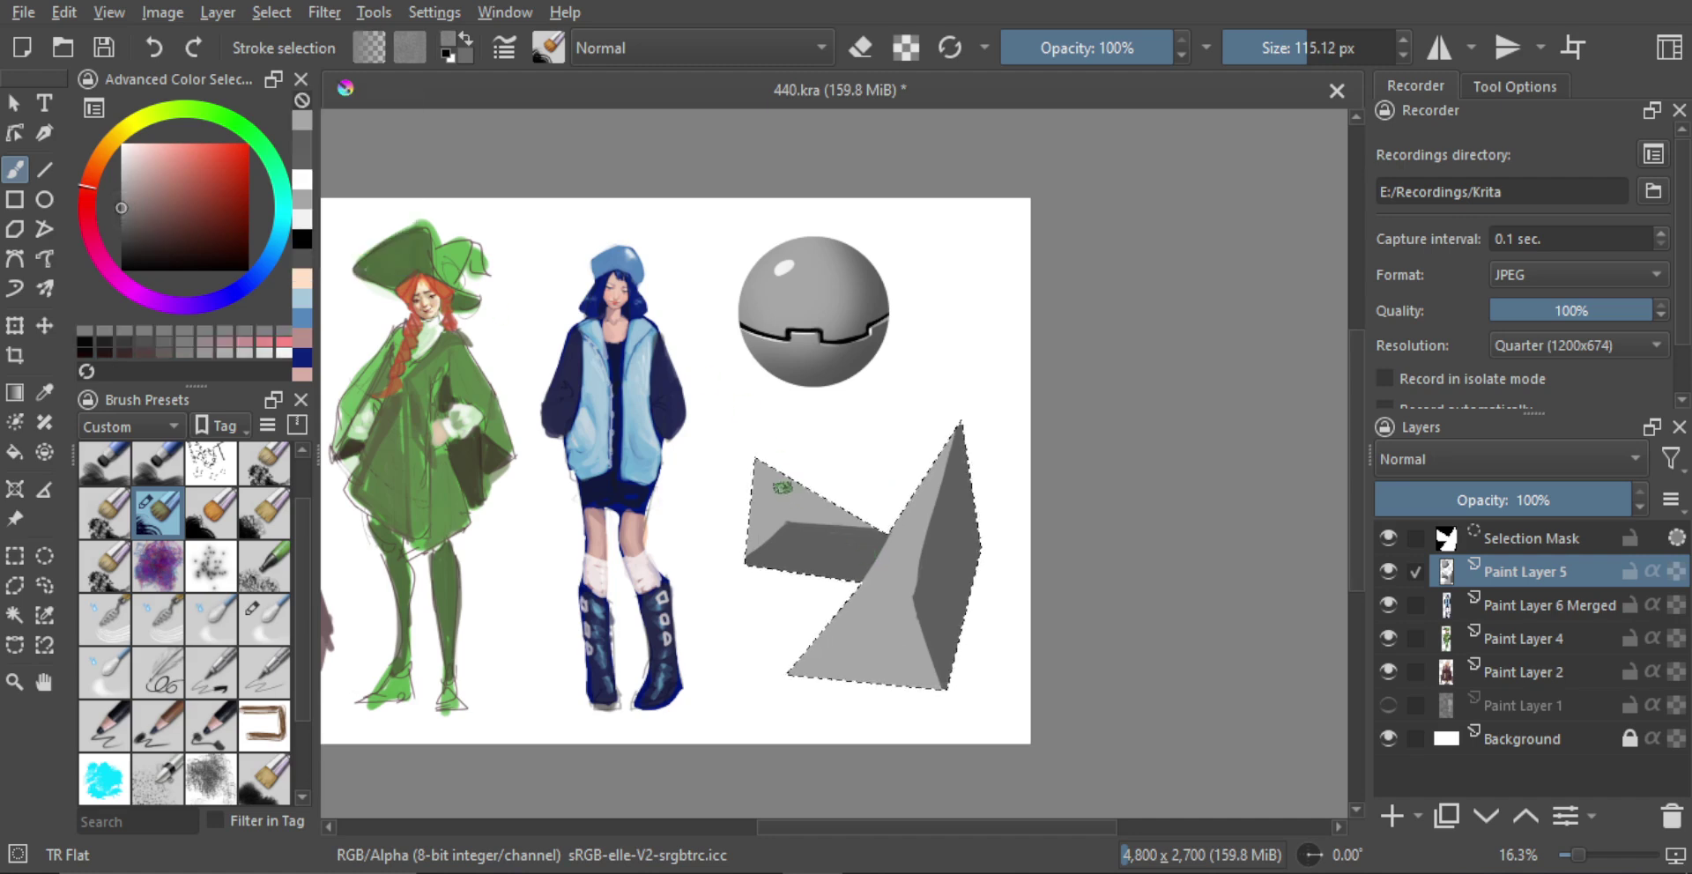
{"action": "left_click_drag", "start_coordinate": [790, 510], "coordinate": [790, 520]}
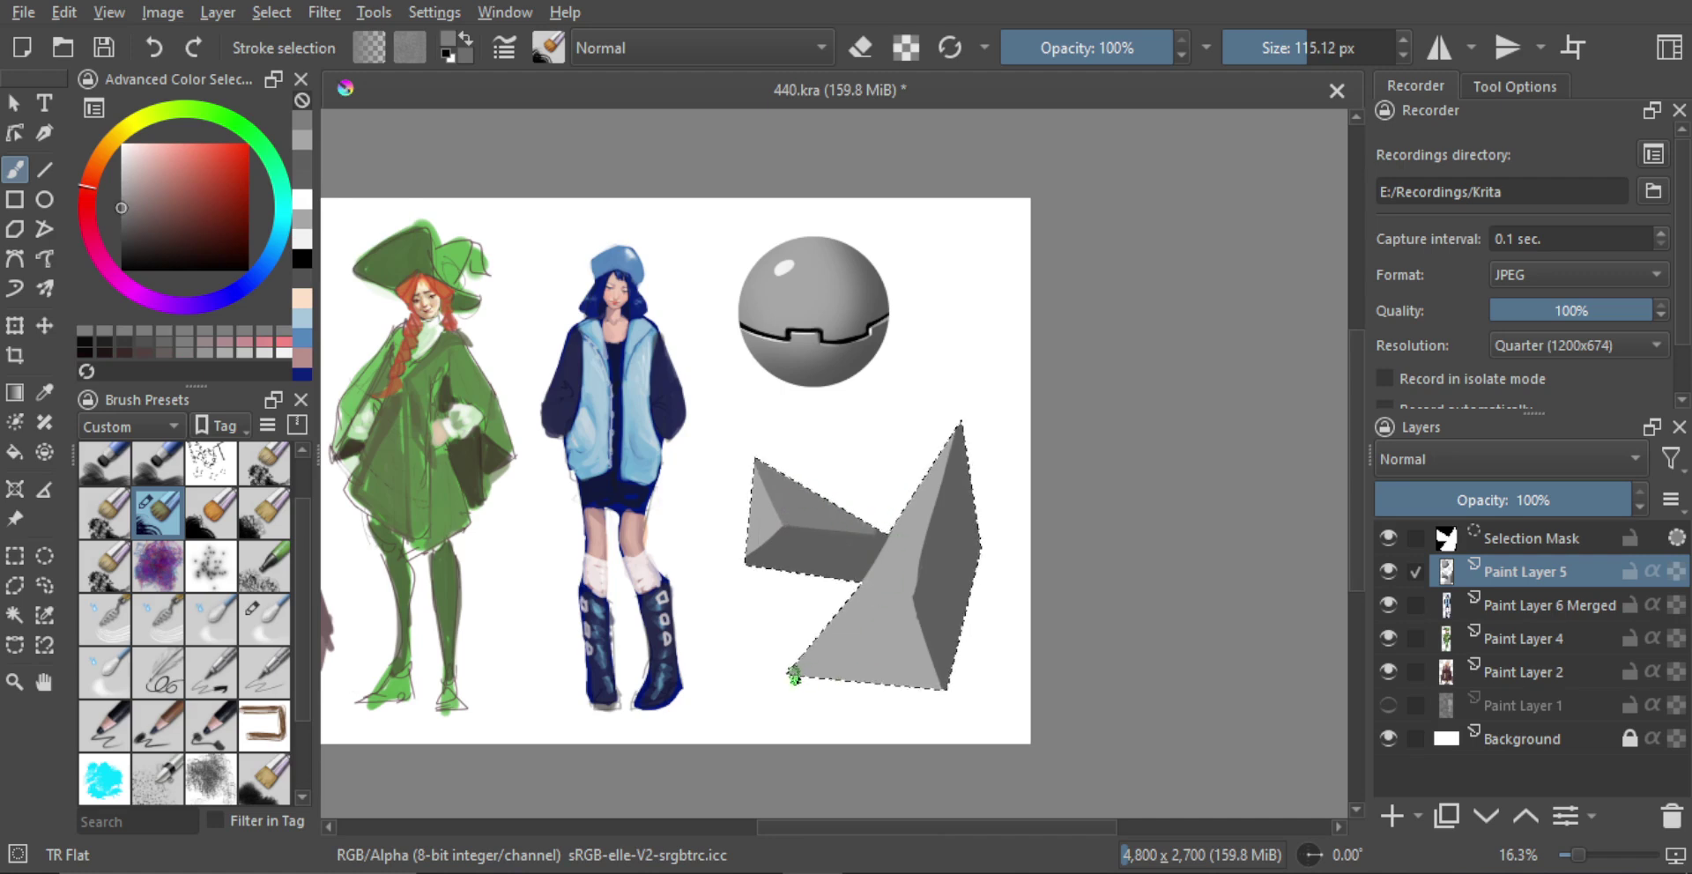
Fill the tall arm's lower front facet with medium grey and clean its borders using greys sampled from the neighbouring facets
{"action": "left_click_drag", "start_coordinate": [897, 610], "coordinate": [909, 603]}
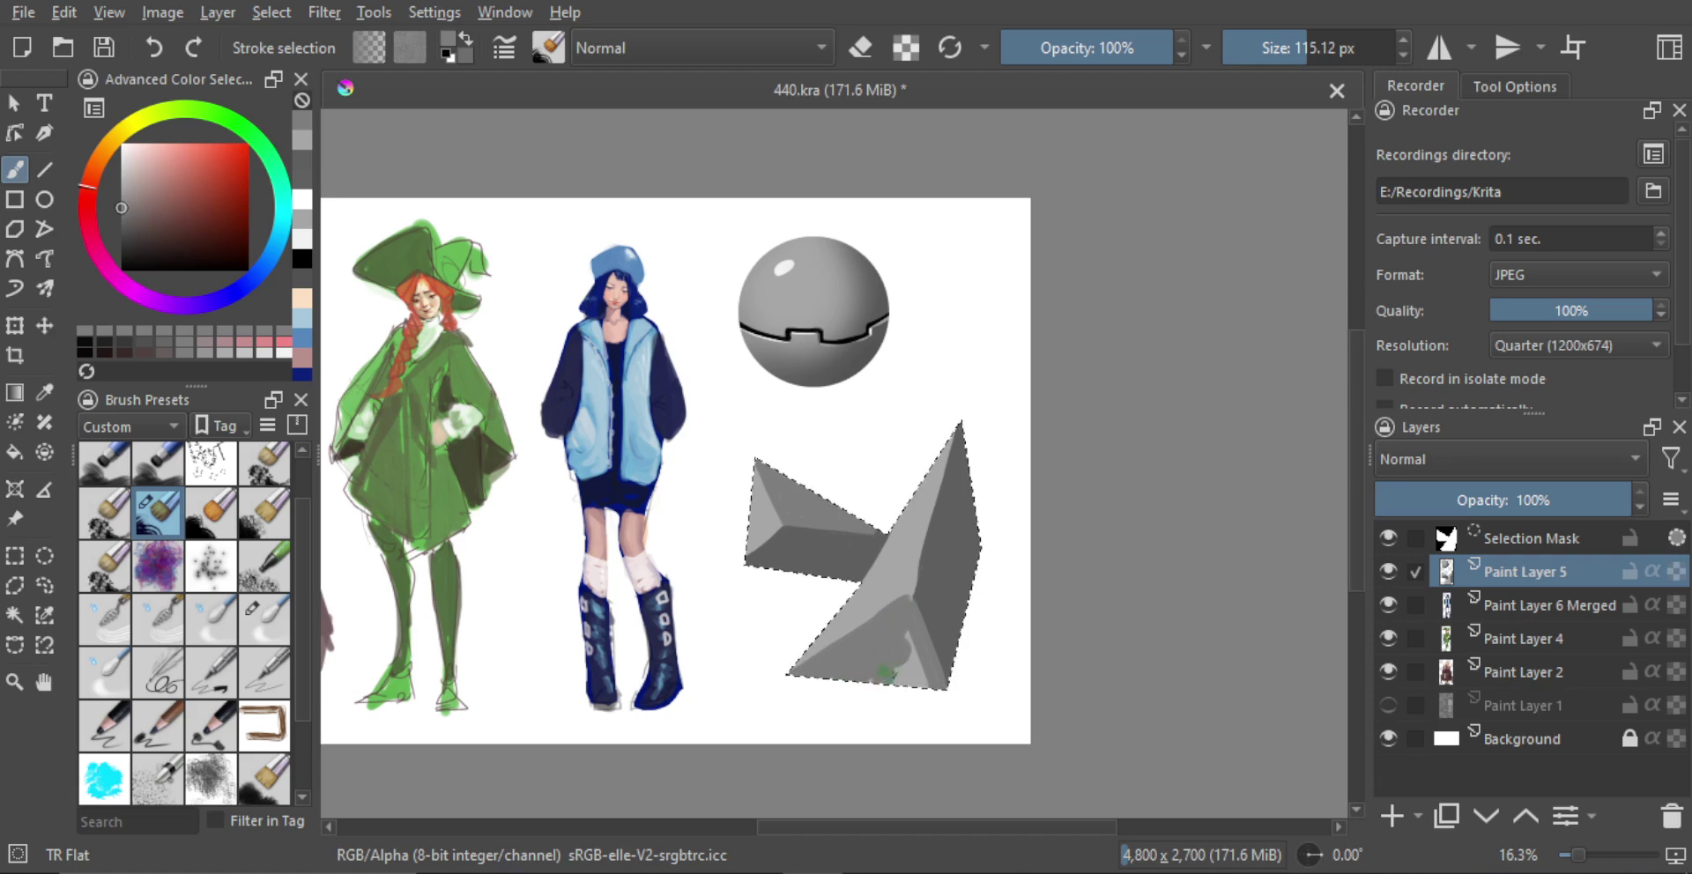
{"action": "left_click", "coordinate": [890, 575], "text": "ctrl"}
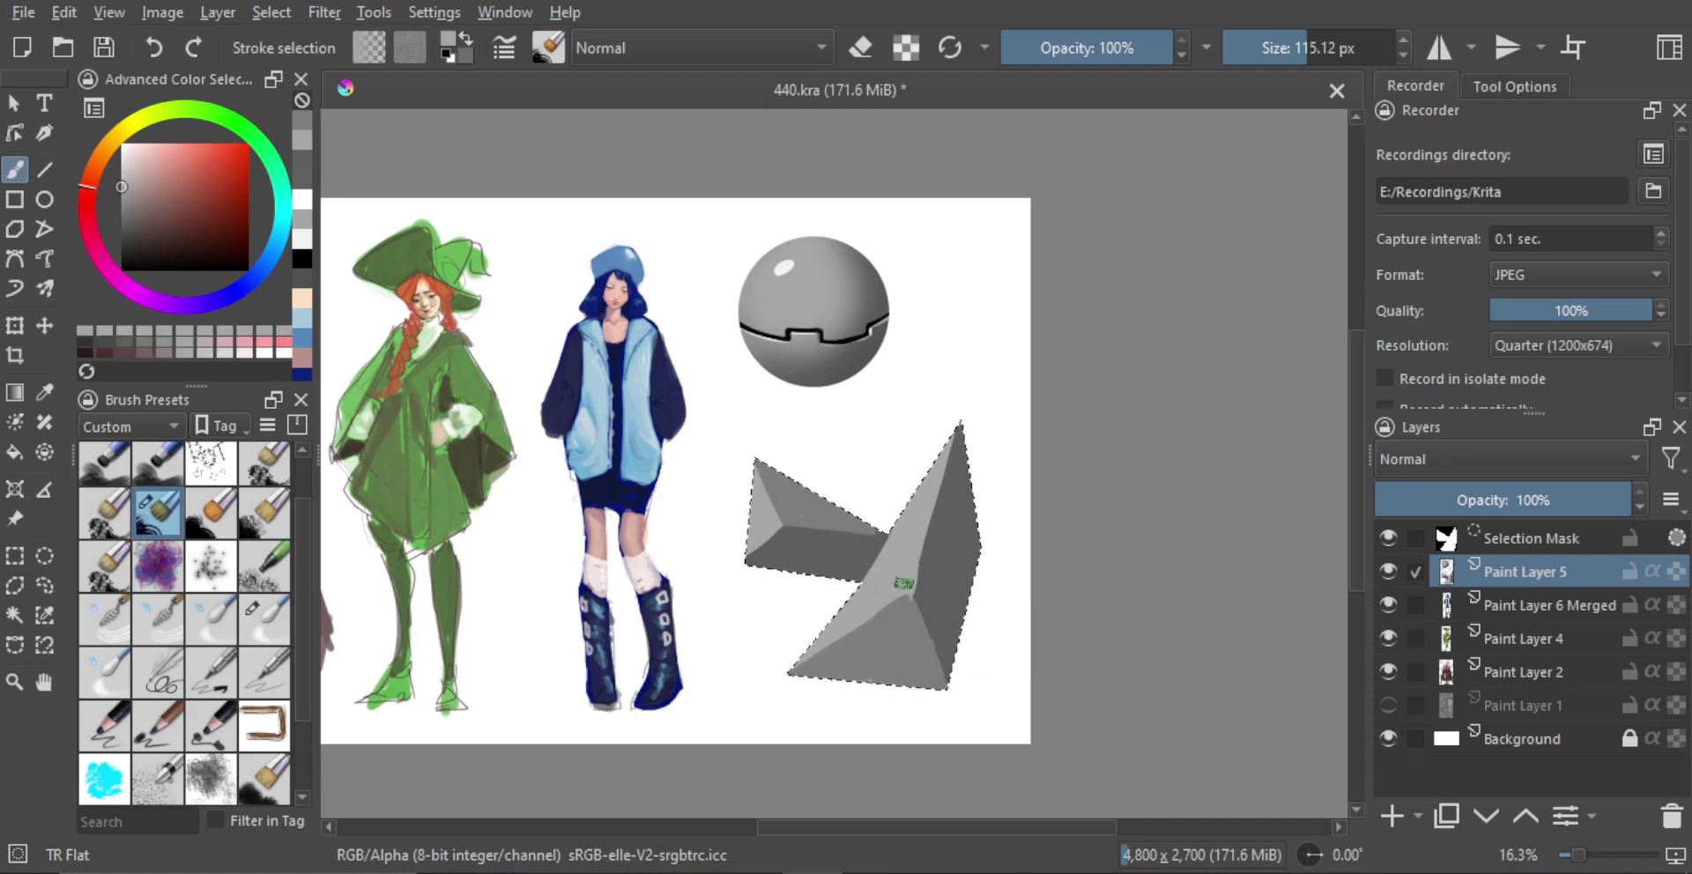
{"action": "left_click", "coordinate": [944, 663], "text": "ctrl"}
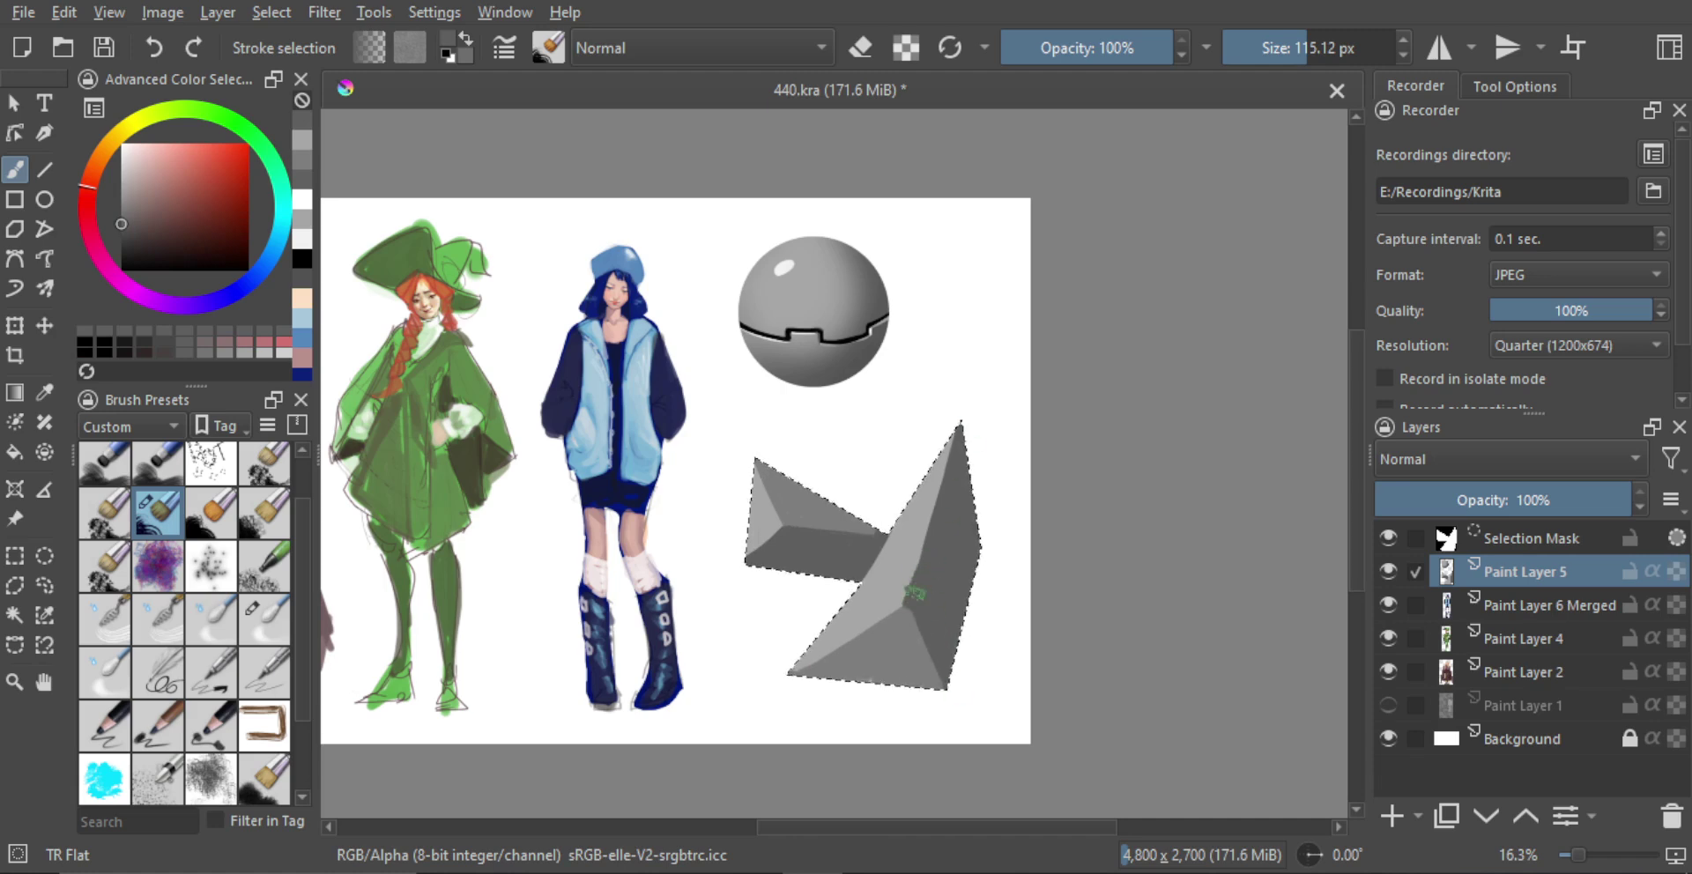
{"action": "left_click", "coordinate": [908, 608], "text": "ctrl"}
{"action": "left_click_drag", "start_coordinate": [910, 610], "coordinate": [924, 696]}
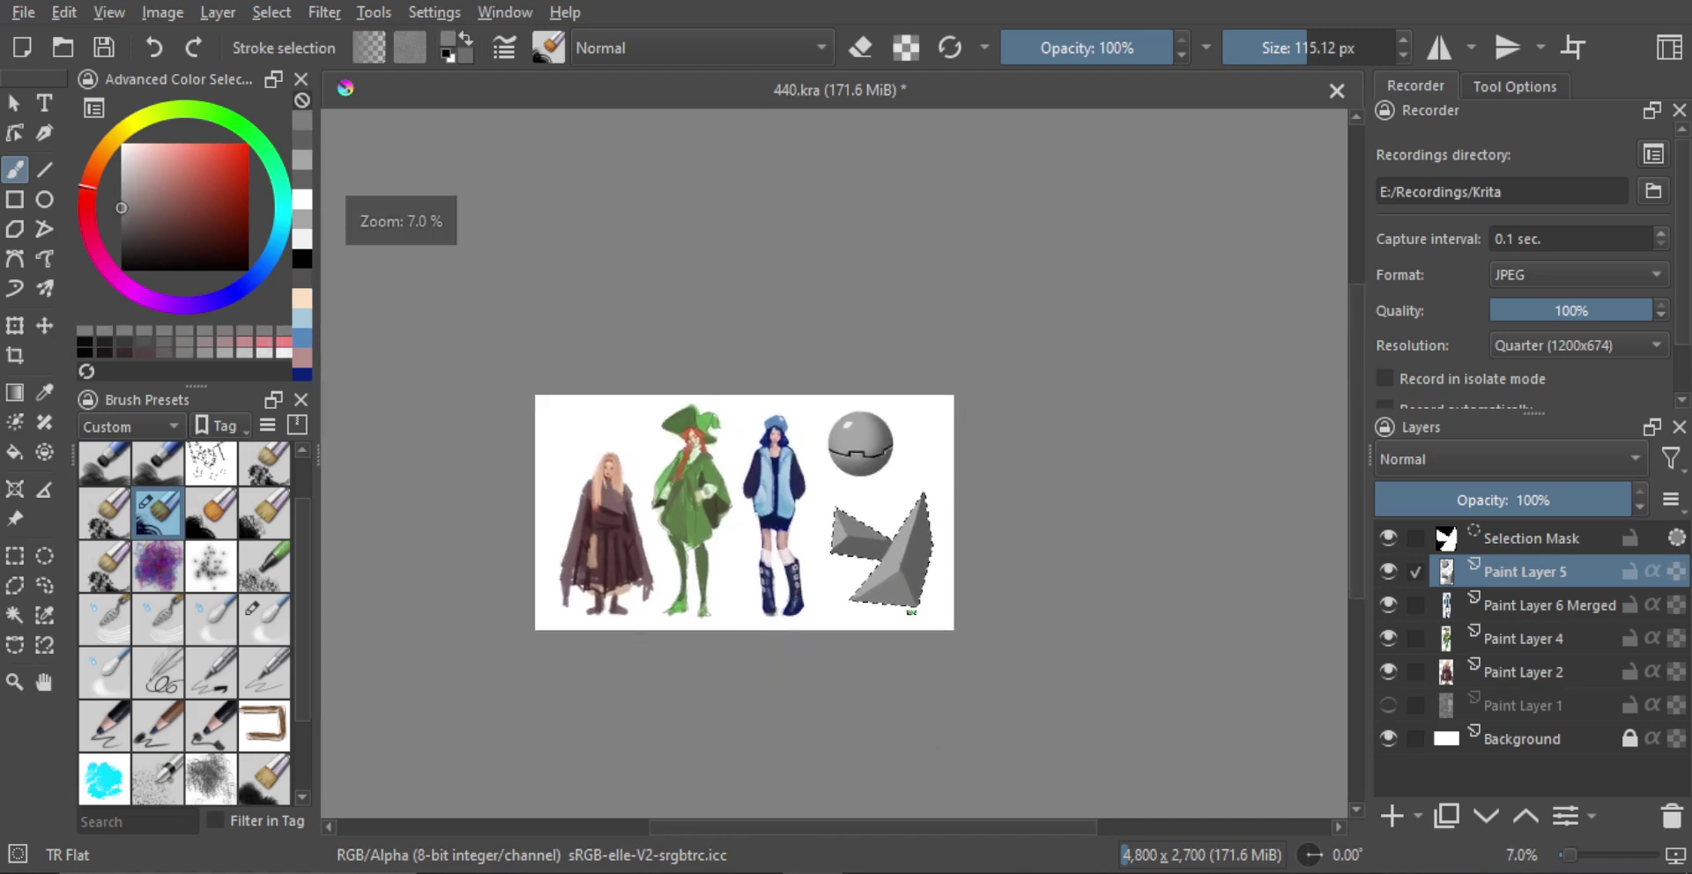
{"action": "scroll", "coordinate": [929, 441], "scroll_direction": "up", "scroll_amount": 4}
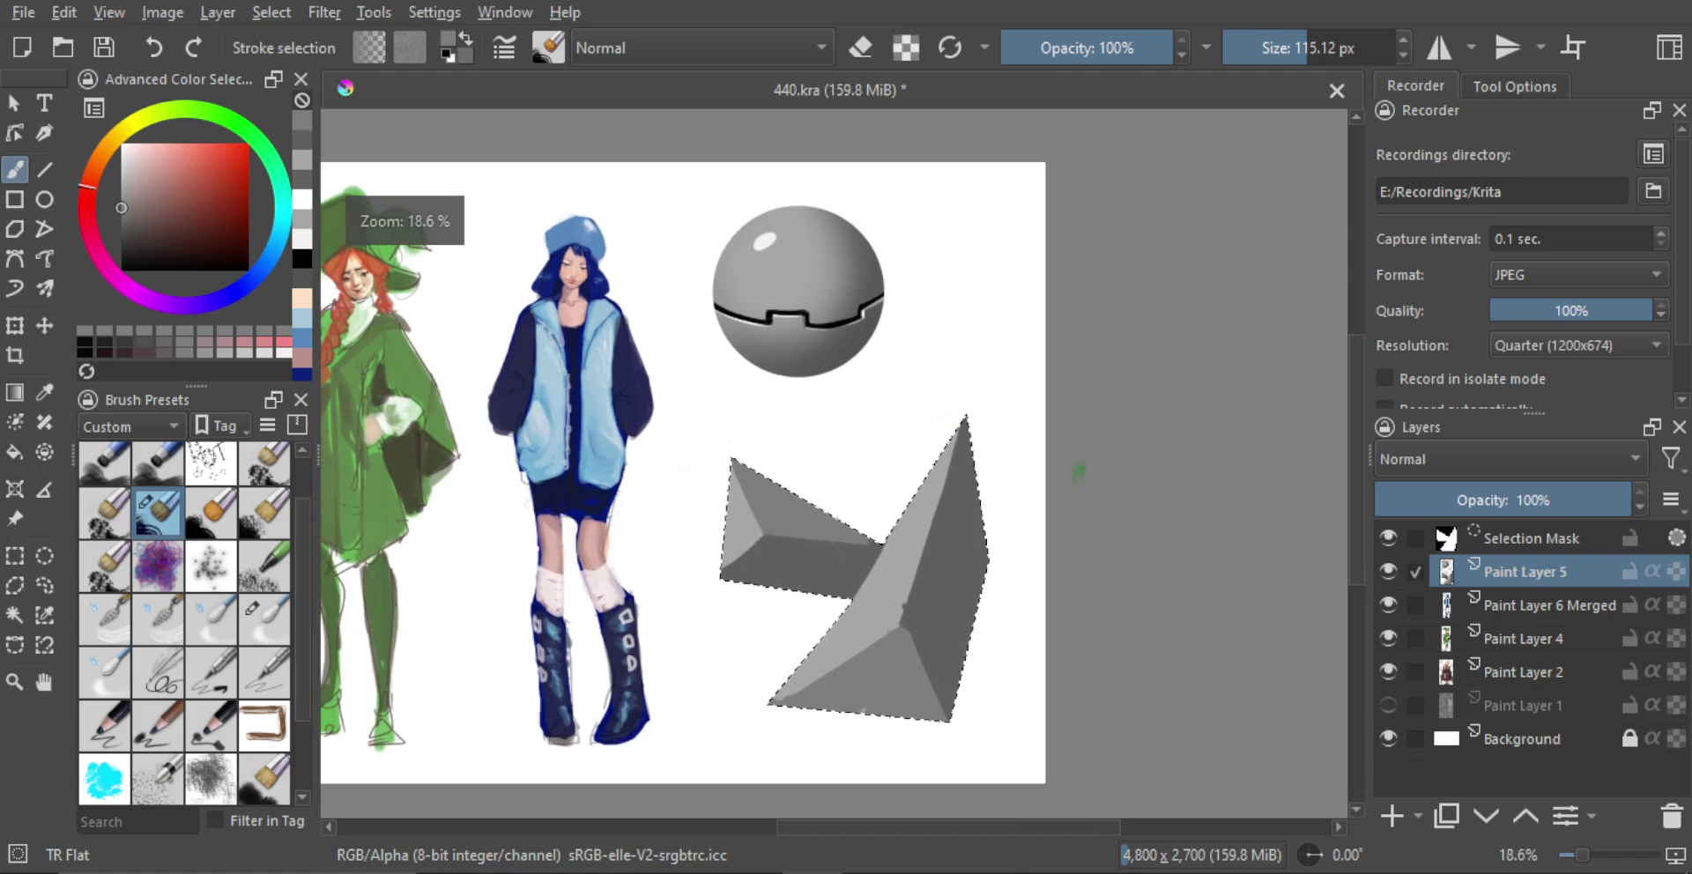
Add a new paint layer above Paint Layer 5 and choose black as the painting colour
{"action": "left_click", "coordinate": [1393, 817]}
{"action": "scroll", "coordinate": [877, 538], "scroll_direction": "up", "scroll_amount": 2}
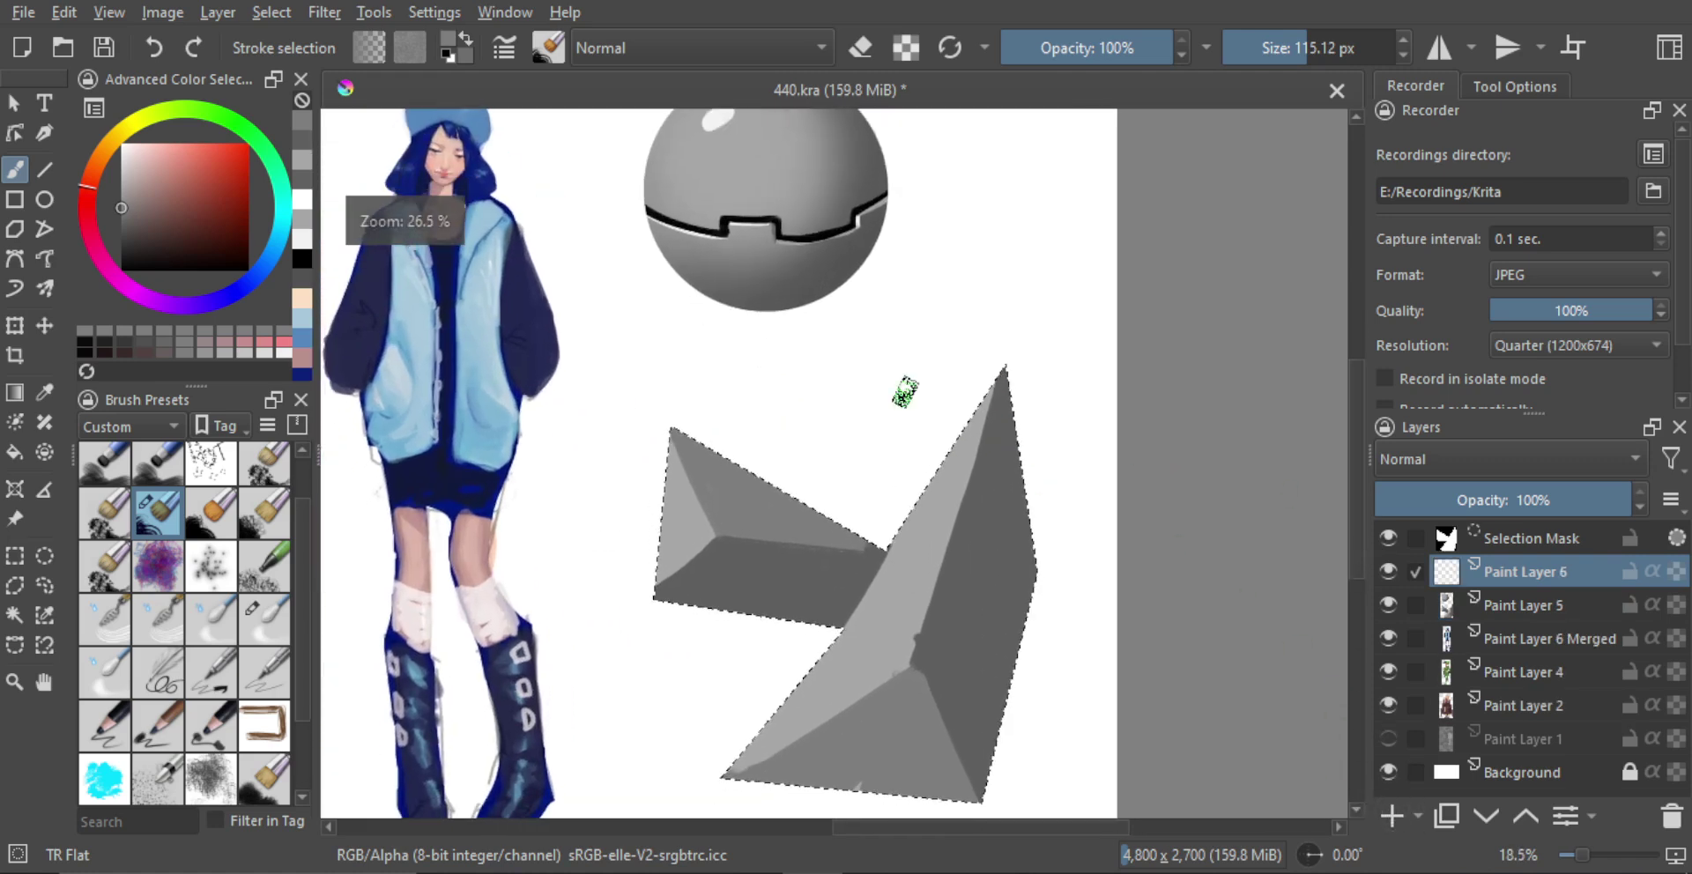
{"action": "left_click_drag", "start_coordinate": [147, 256], "coordinate": [121, 271]}
{"action": "mouse_move", "coordinate": [815, 480]}
{"action": "left_mouse_down"}
{"action": "mouse_move", "coordinate": [812, 435]}
{"action": "mouse_move", "coordinate": [780, 464]}
{"action": "mouse_move", "coordinate": [829, 465]}
{"action": "mouse_move", "coordinate": [754, 423]}
{"action": "left_mouse_up"}
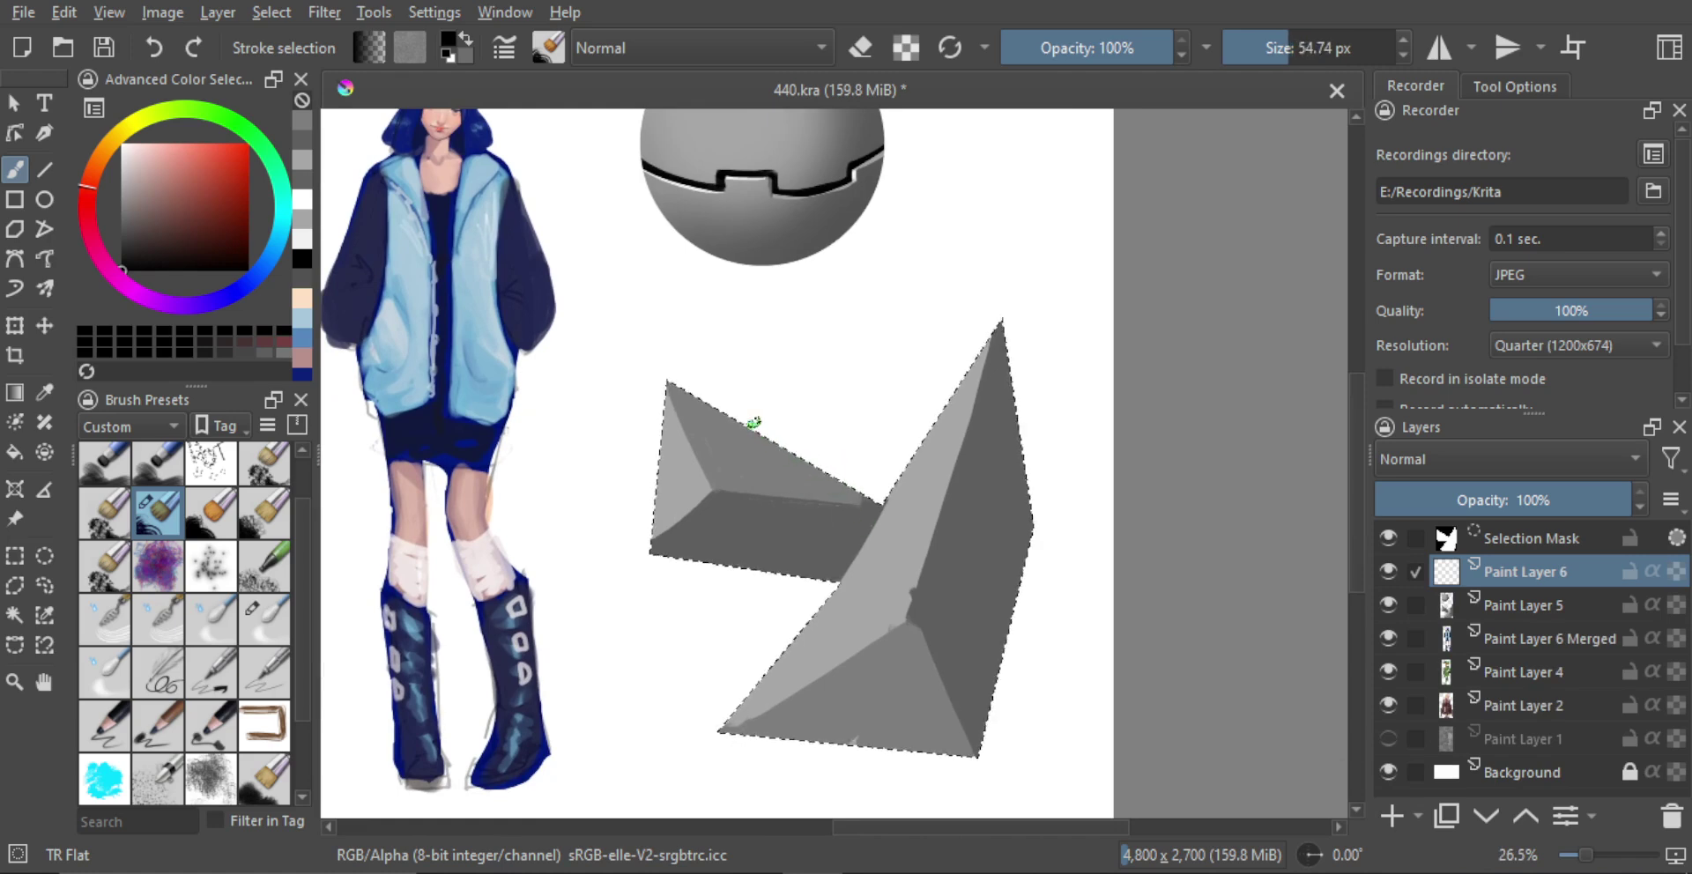
{"action": "key", "text": "ctrl+z"}
{"action": "mouse_move", "coordinate": [781, 482]}
{"action": "left_mouse_down"}
{"action": "mouse_move", "coordinate": [777, 449]}
{"action": "mouse_move", "coordinate": [782, 481]}
{"action": "left_mouse_up"}
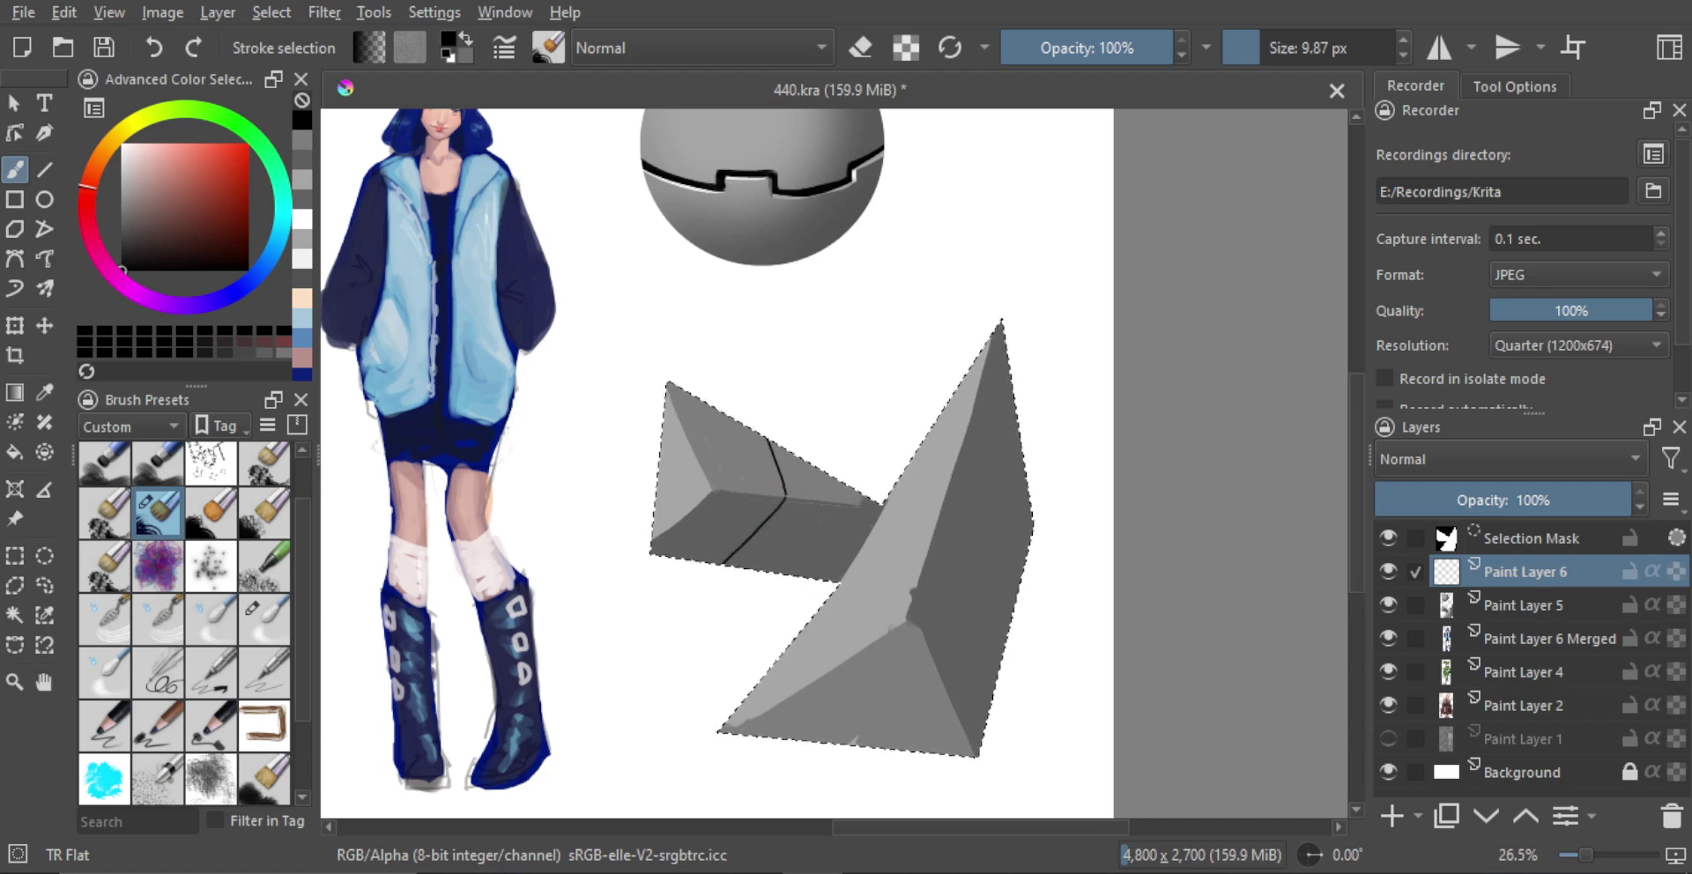
{"action": "key", "text": "ctrl+z"}
{"action": "key", "text": "ctrl+z"}
Draw branching black seam lines across the facets of both arms with TR Flat at 26.70 px
{"action": "left_click_drag", "start_coordinate": [785, 454], "coordinate": [804, 450]}
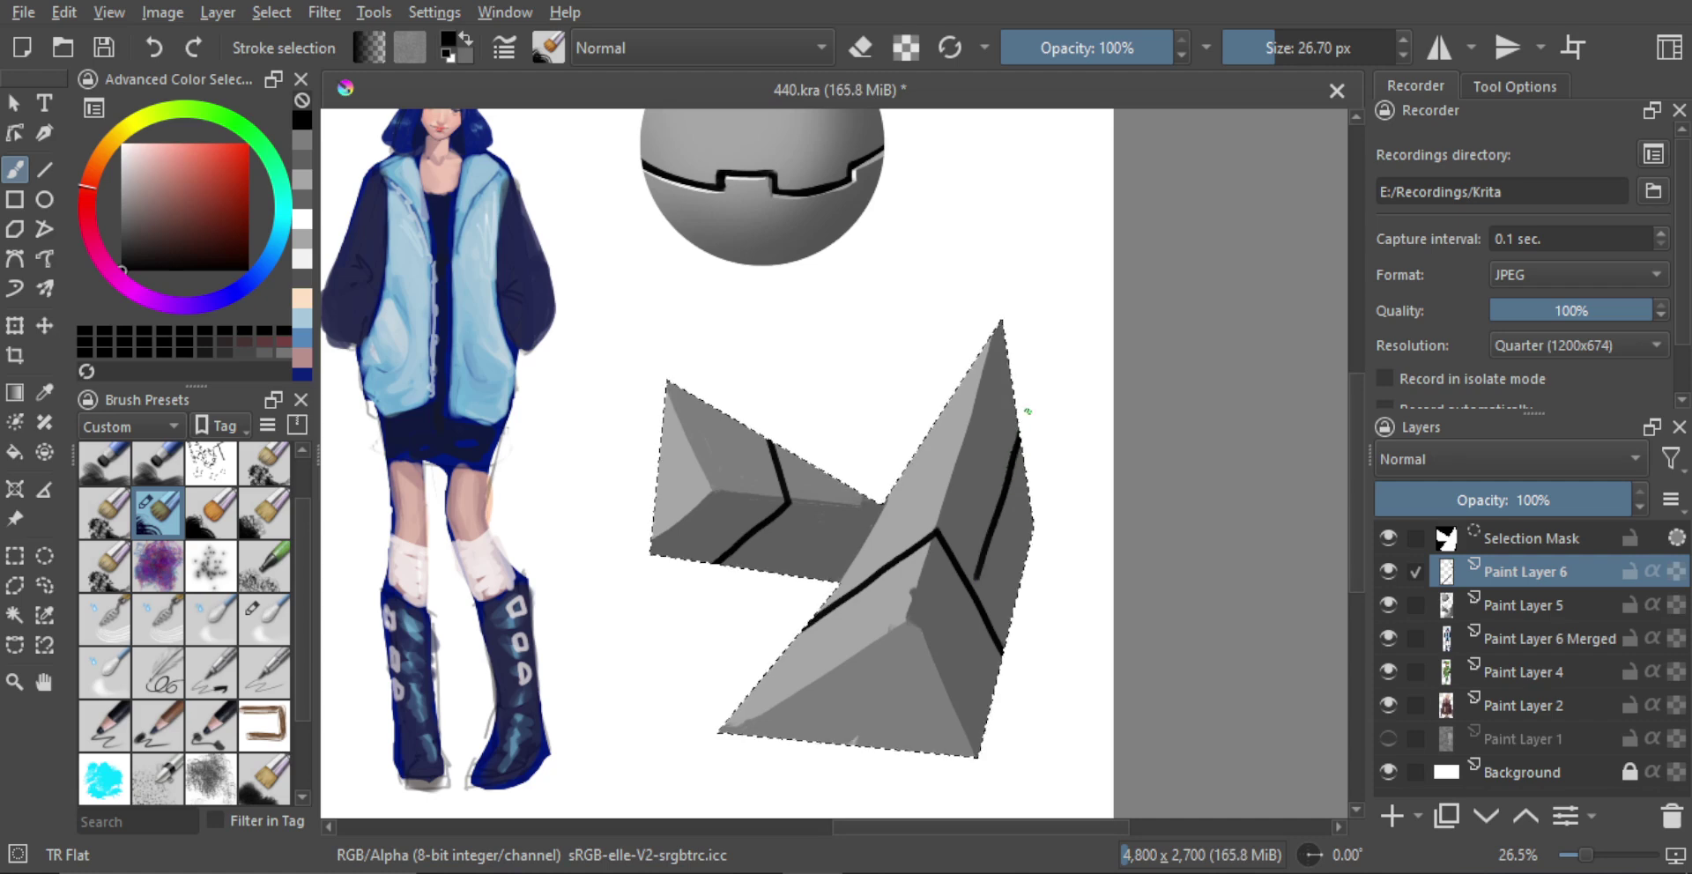
{"action": "mouse_move", "coordinate": [973, 469]}
{"action": "left_mouse_down"}
{"action": "mouse_move", "coordinate": [919, 480]}
{"action": "mouse_move", "coordinate": [892, 441]}
{"action": "mouse_move", "coordinate": [938, 480]}
{"action": "mouse_move", "coordinate": [941, 467]}
{"action": "left_mouse_up"}
{"action": "left_click", "coordinate": [883, 437], "text": "ctrl"}
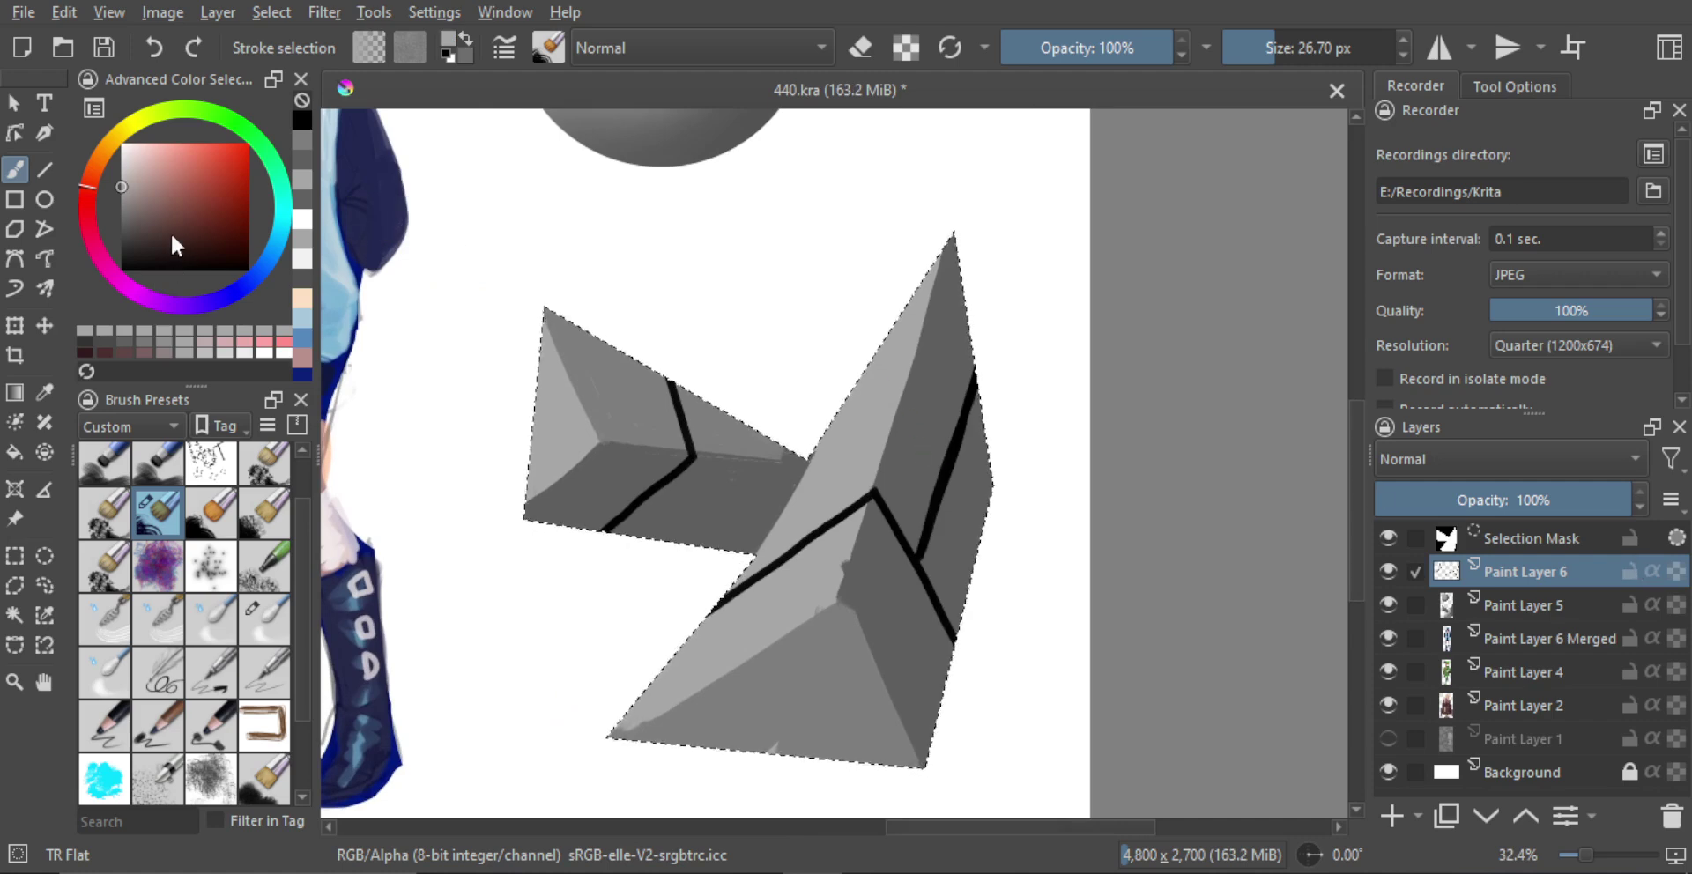
{"action": "left_click_drag", "start_coordinate": [173, 242], "coordinate": [122, 266]}
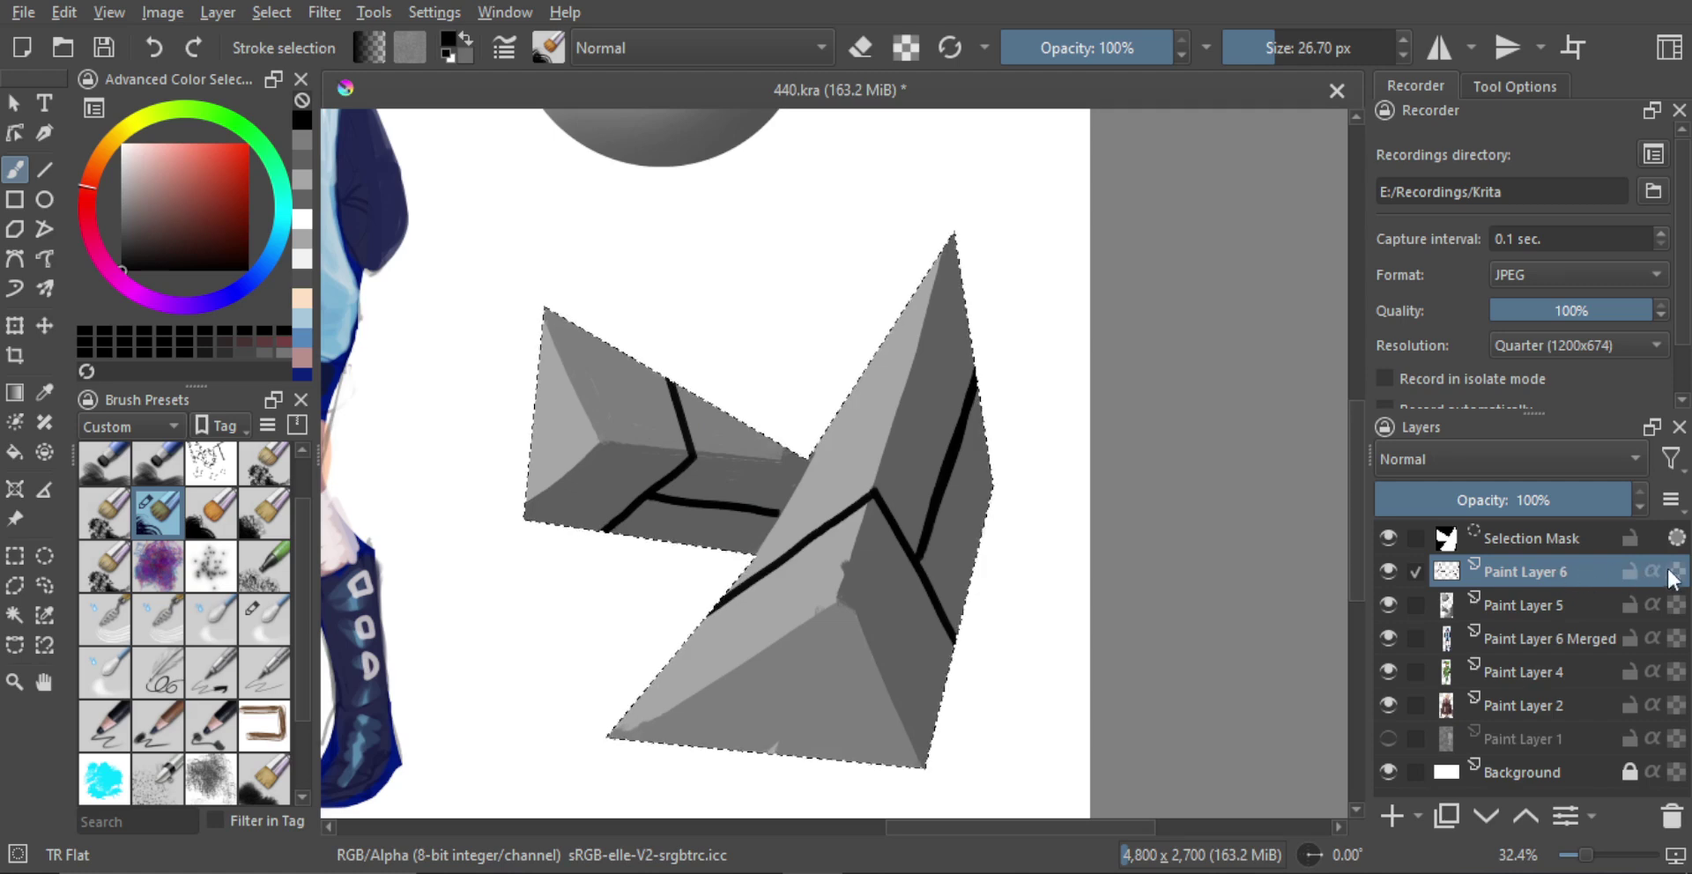
Lock the seam layer's alpha and paint grey highlight edges along the tall arm's seams with tones sampled from its facets
{"action": "left_click_drag", "start_coordinate": [846, 459], "coordinate": [890, 485]}
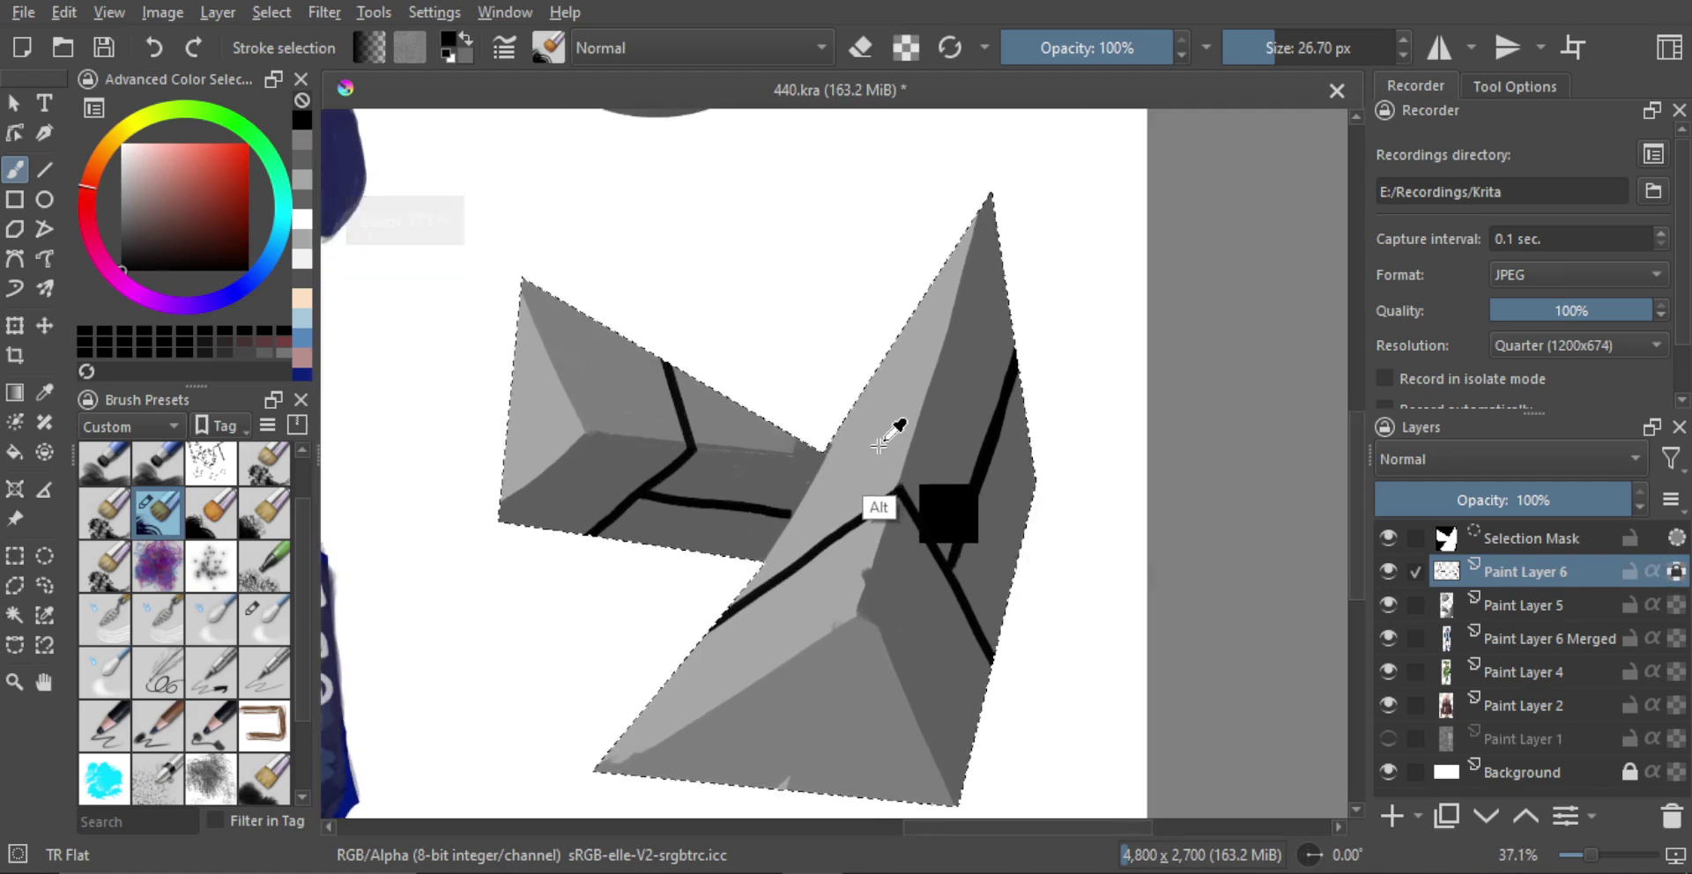
{"action": "left_click", "coordinate": [886, 448], "text": "alt"}
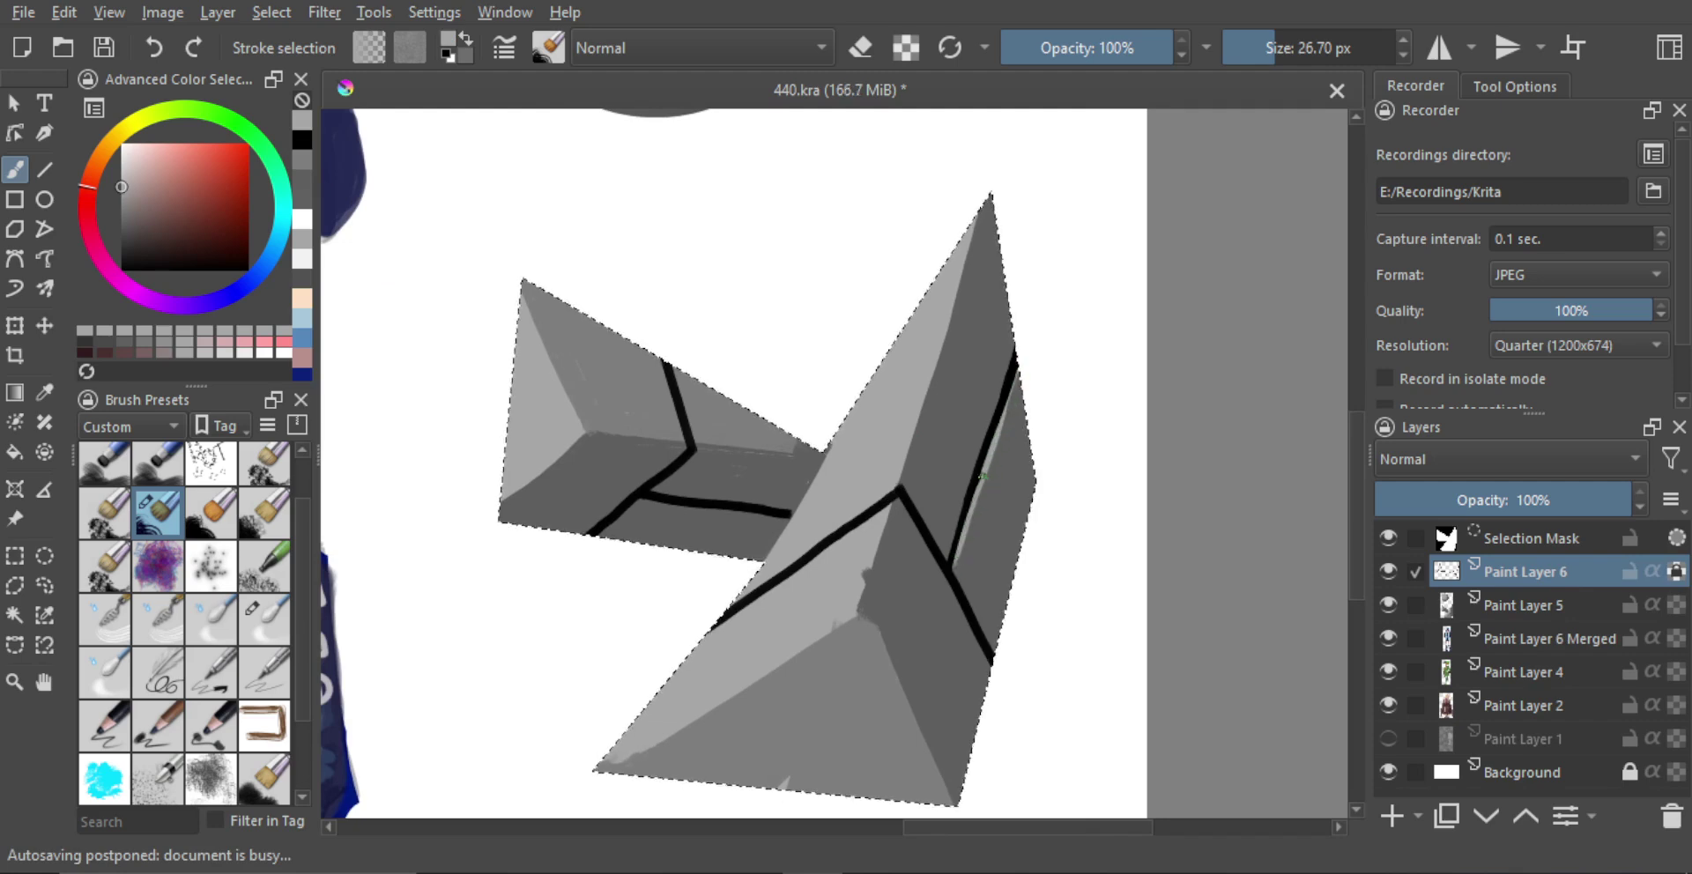
{"action": "left_click", "coordinate": [974, 572], "text": "ctrl"}
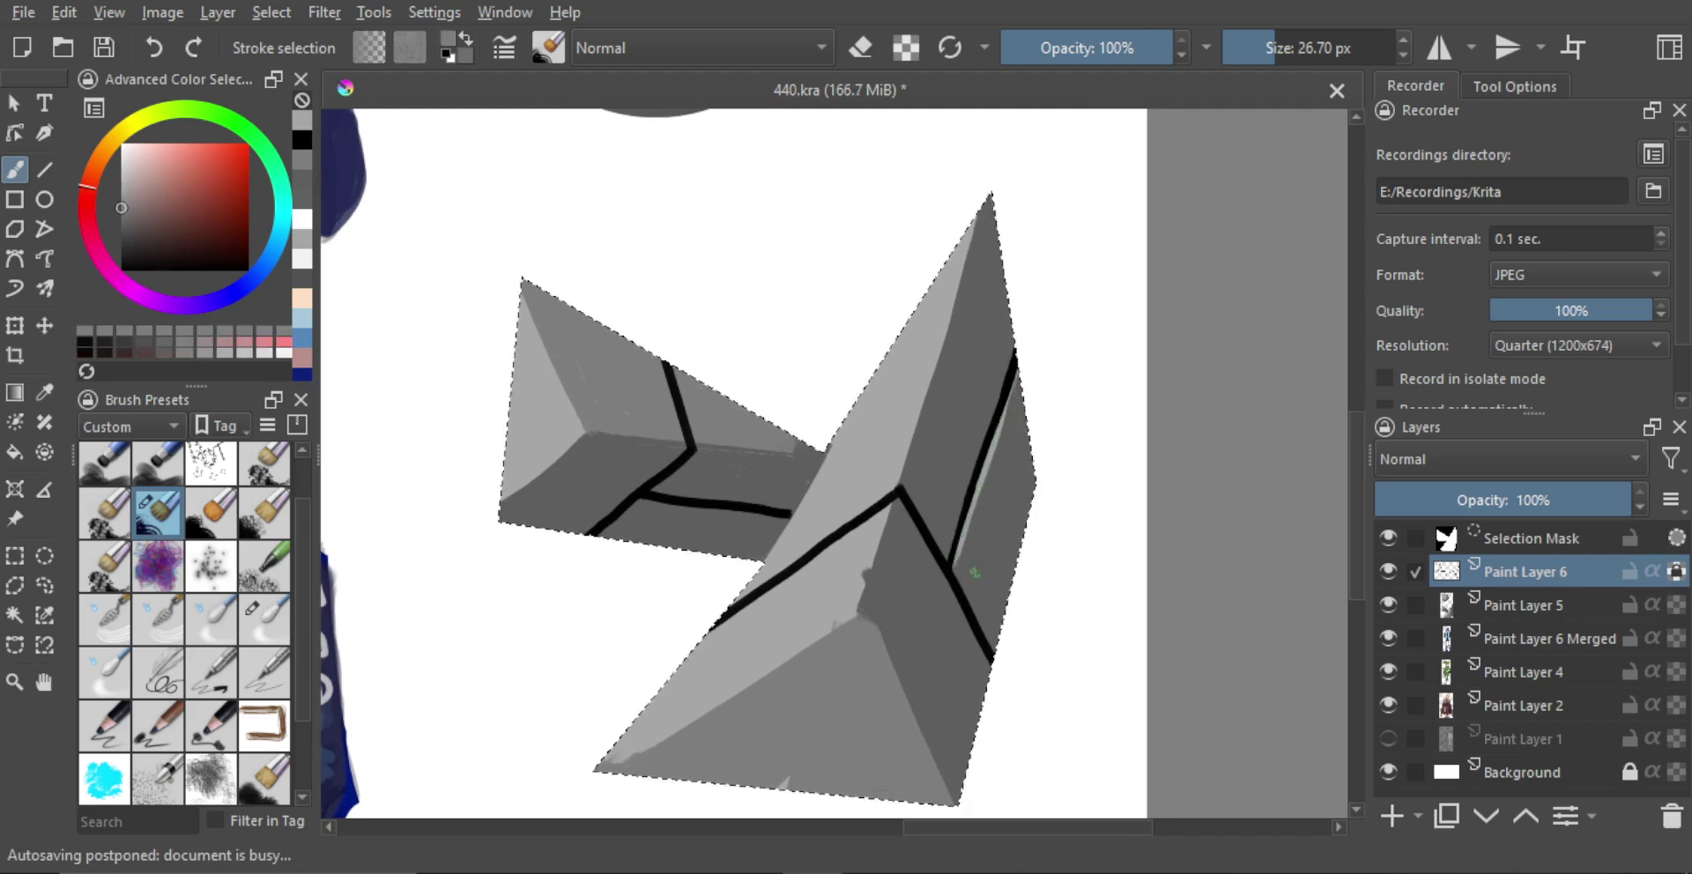
{"action": "left_click_drag", "start_coordinate": [958, 578], "coordinate": [972, 594]}
{"action": "left_click", "coordinate": [972, 594], "text": "ctrl"}
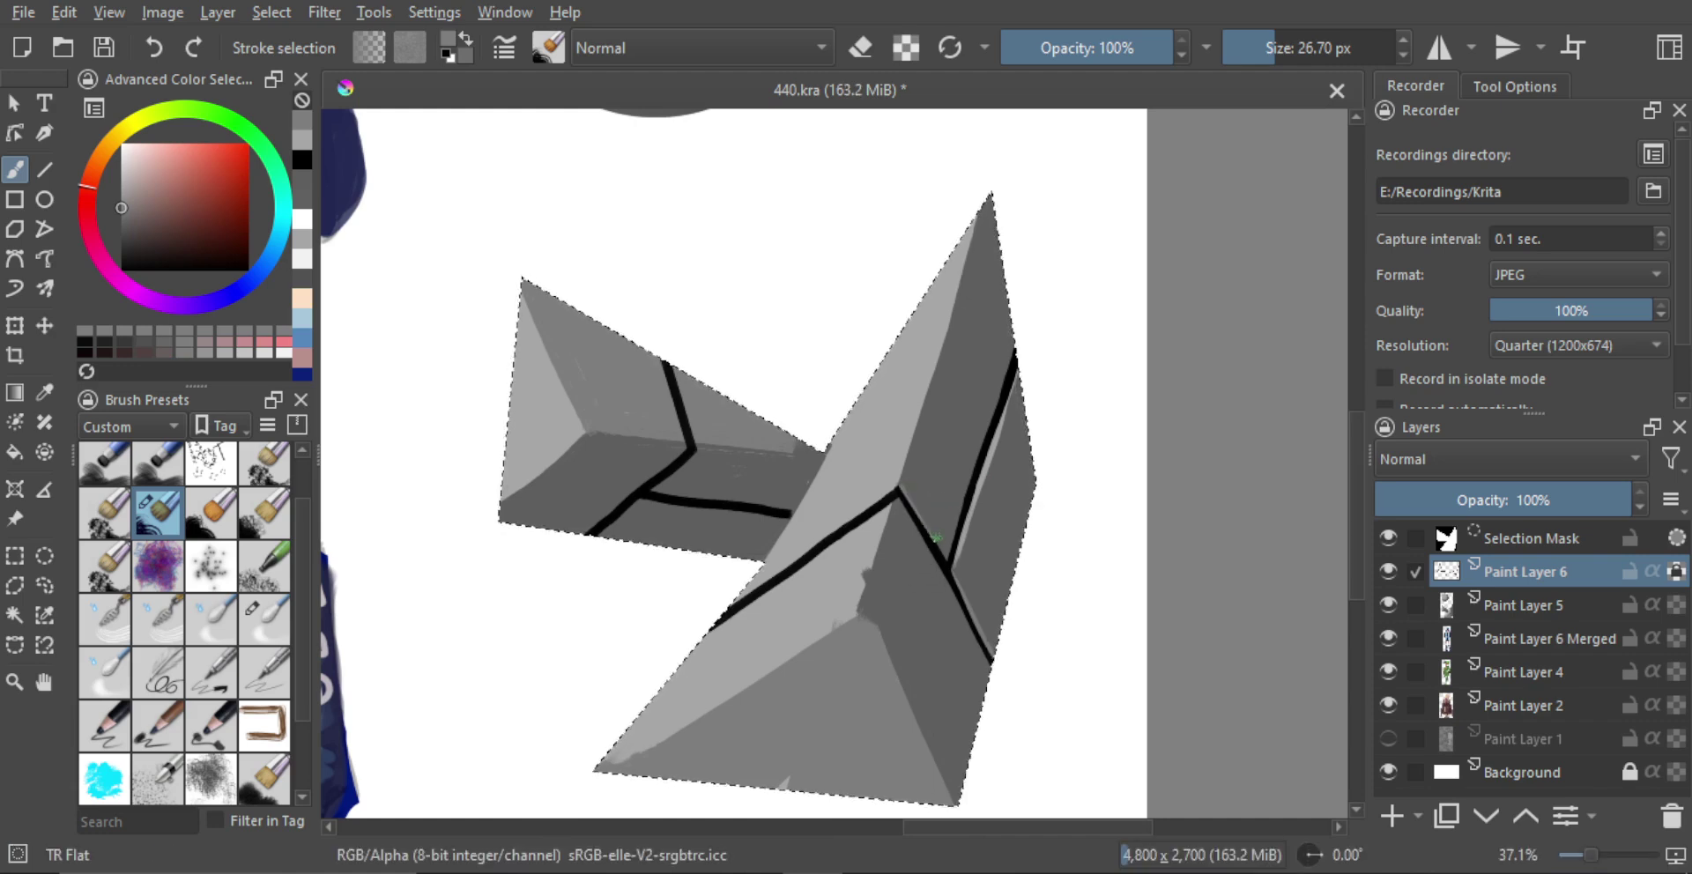
{"action": "left_click", "coordinate": [944, 474], "text": "alt"}
{"action": "left_click", "coordinate": [824, 700], "text": "alt"}
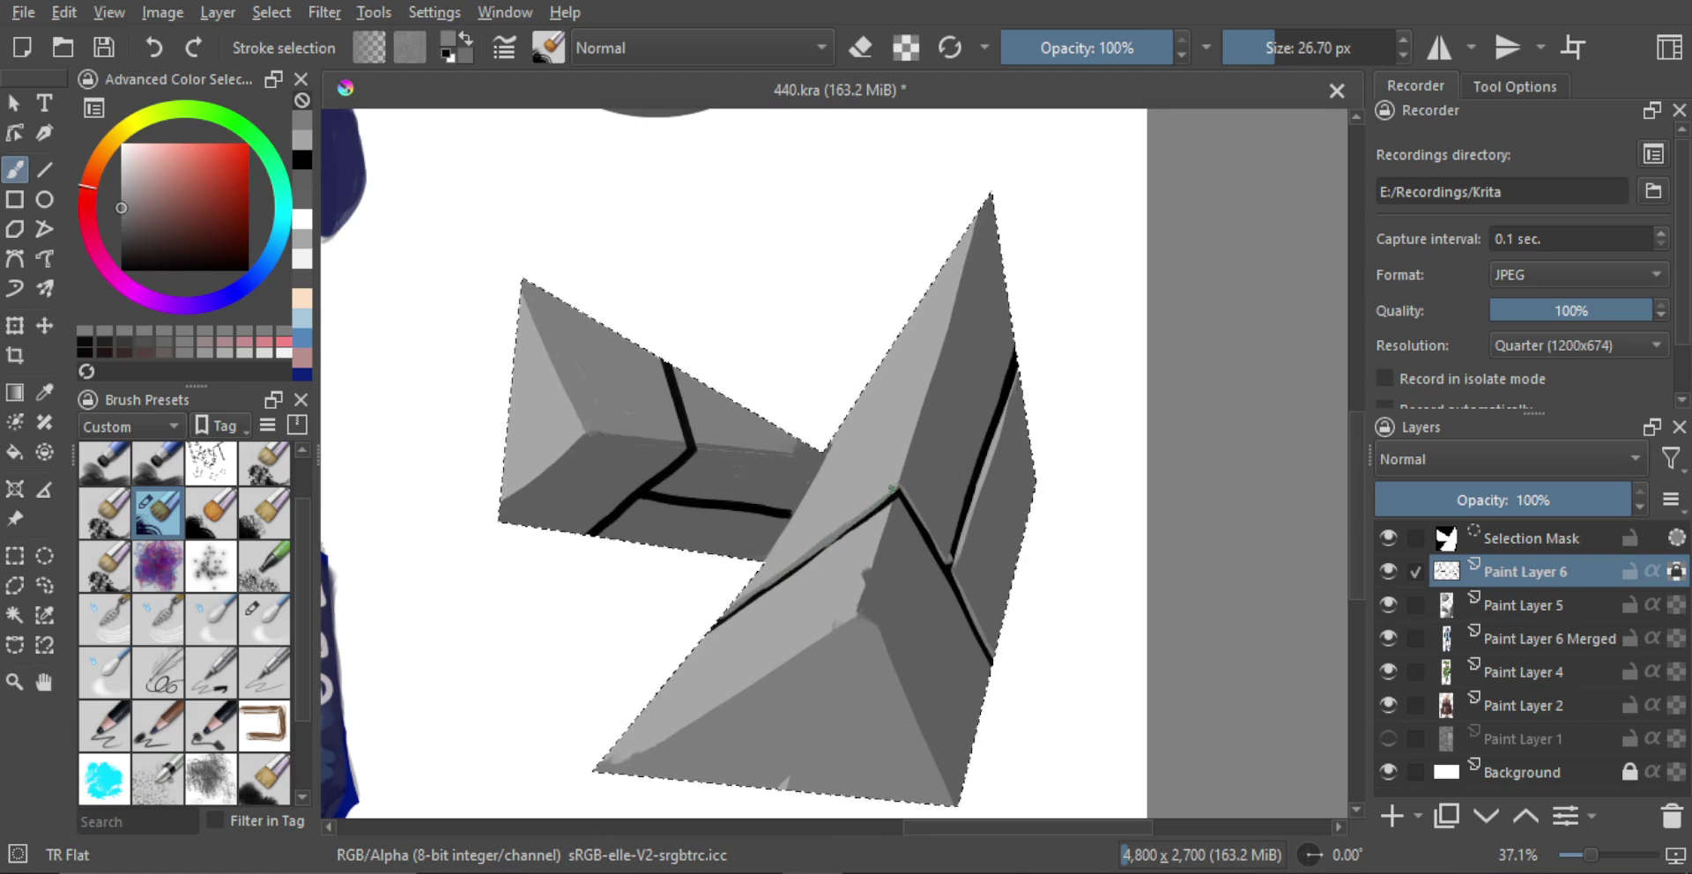
{"action": "left_click_drag", "start_coordinate": [795, 454], "coordinate": [709, 483]}
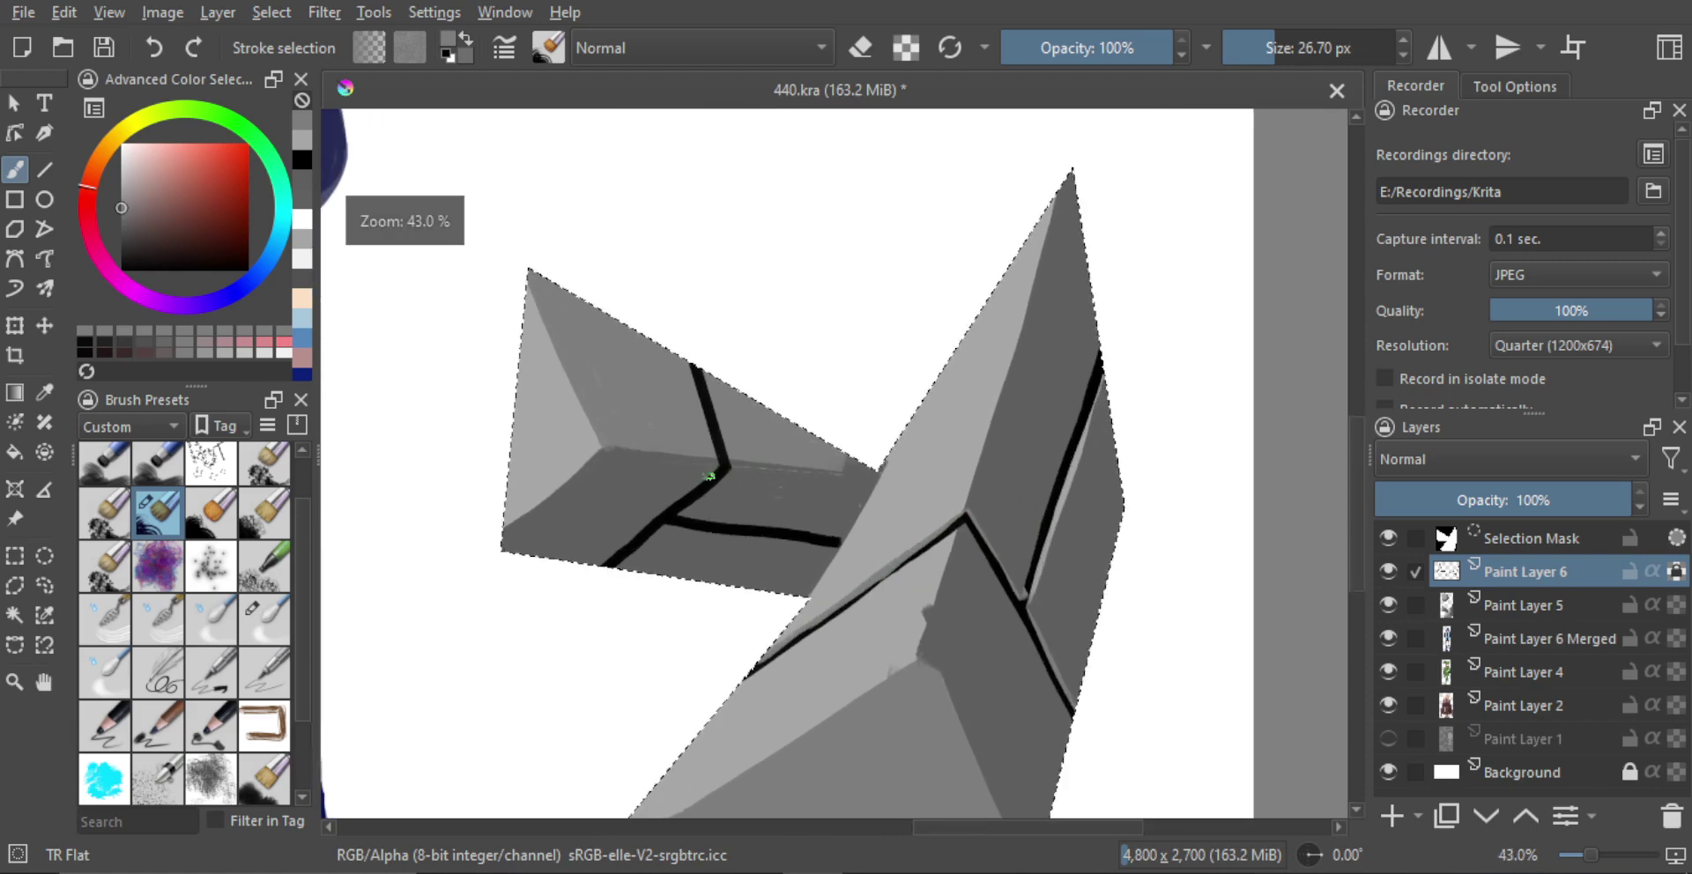
Thin the left arm's black seams with grey highlight edges sampled from the facets, correcting the junction with black
{"action": "left_click", "coordinate": [555, 455], "text": "alt"}
{"action": "left_click", "coordinate": [635, 550], "text": "alt"}
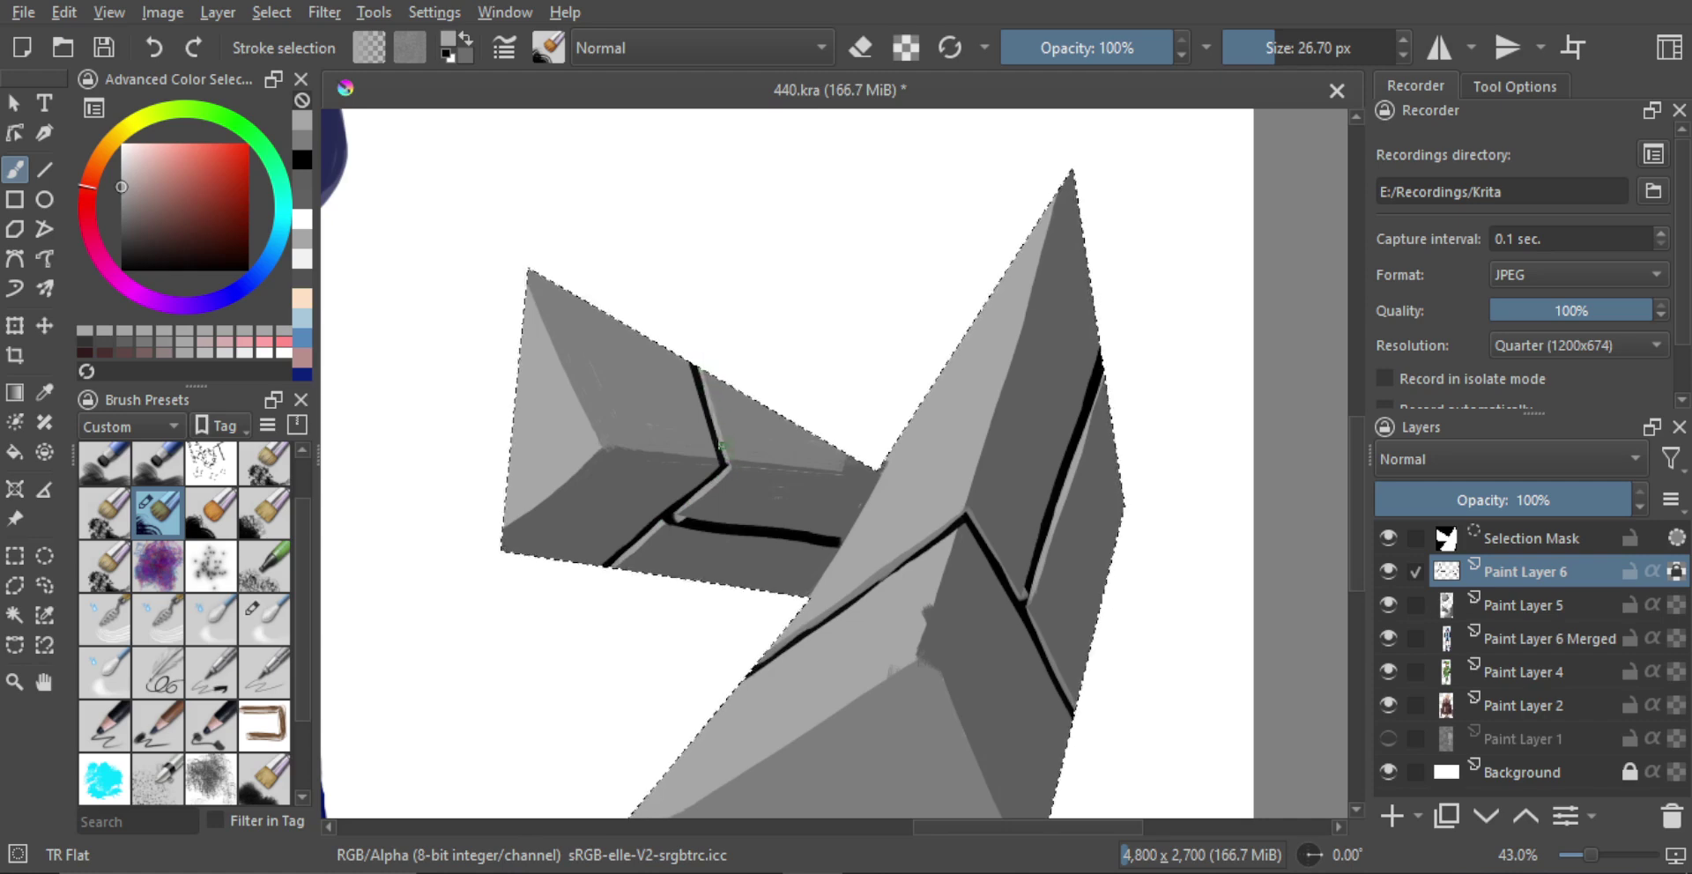
{"action": "left_click", "coordinate": [704, 523], "text": "alt"}
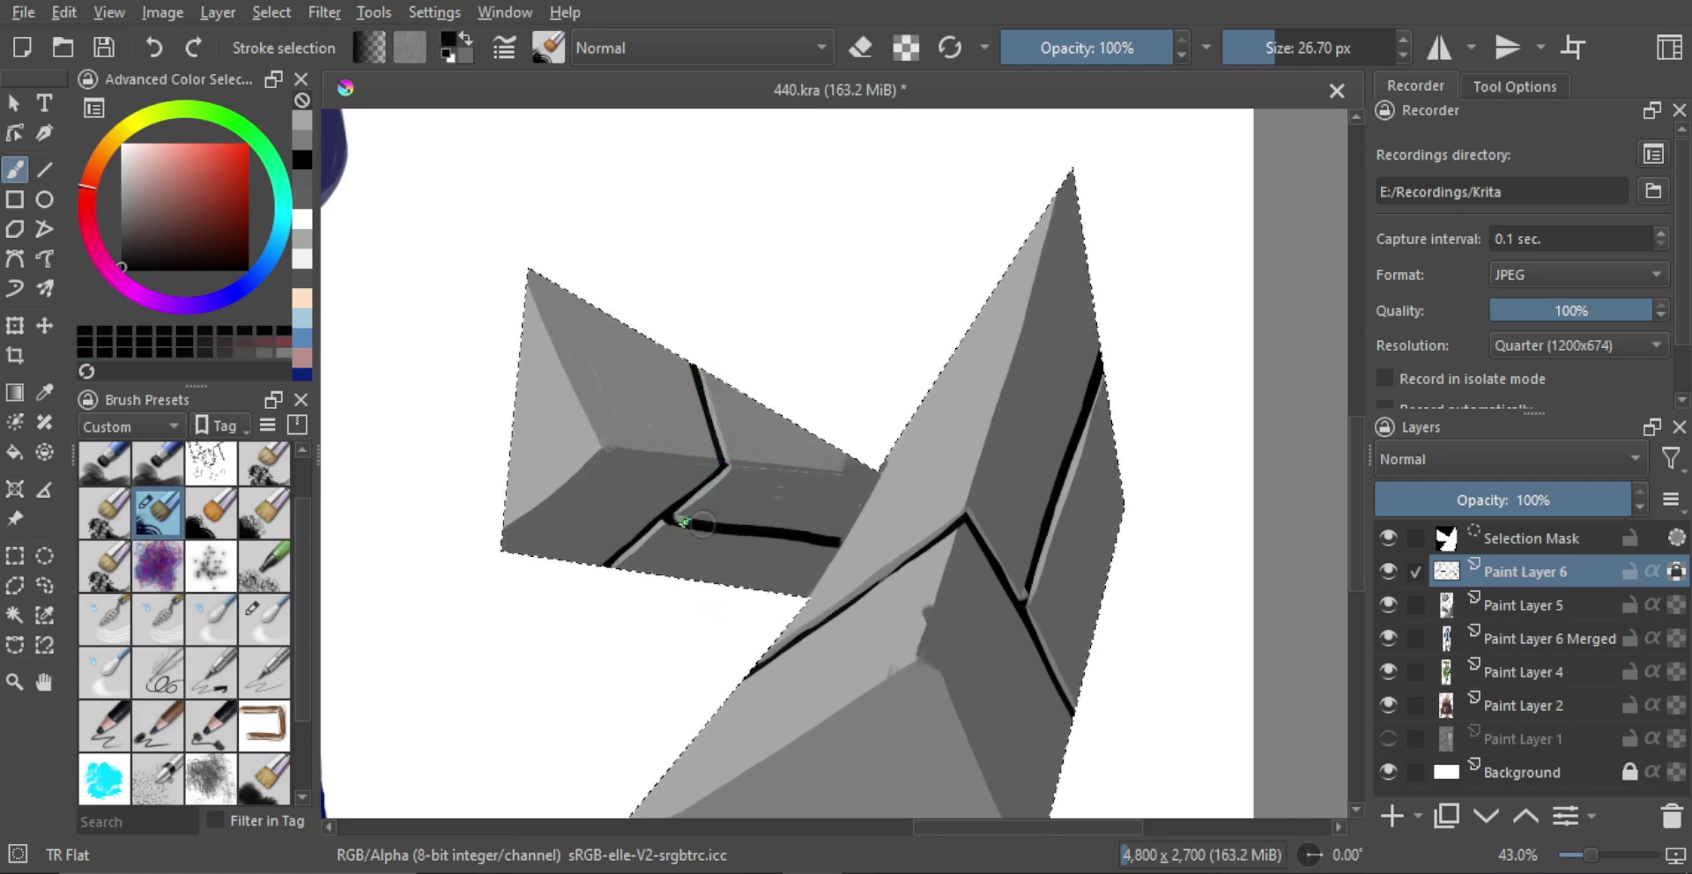
{"action": "left_click_drag", "start_coordinate": [671, 520], "coordinate": [719, 527]}
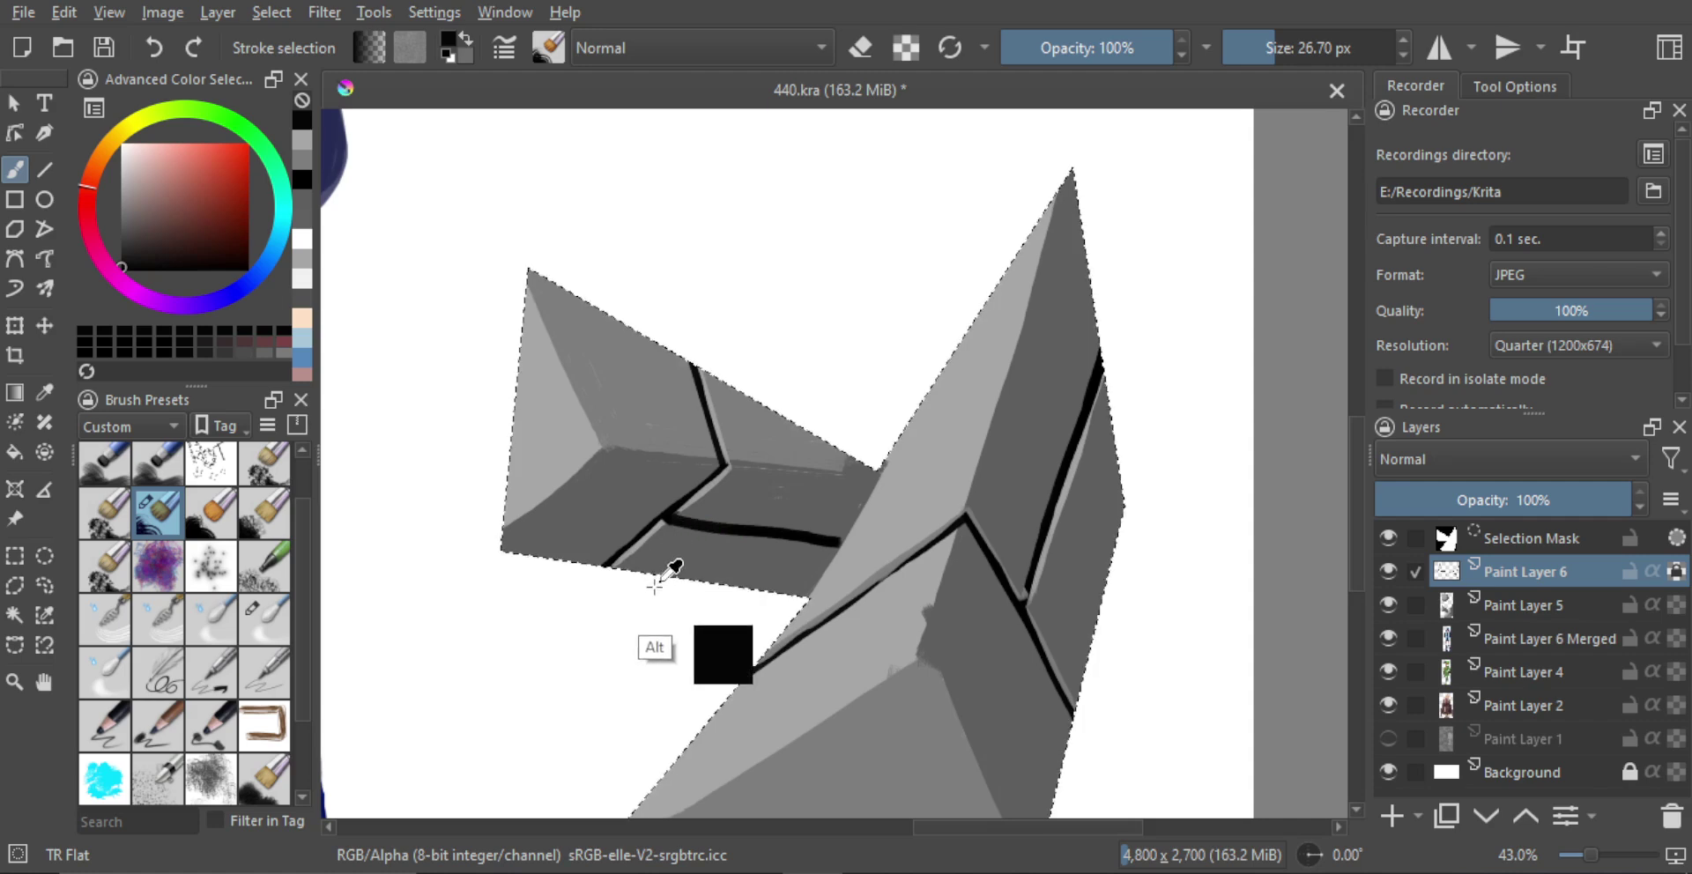
{"action": "left_click", "coordinate": [748, 445], "text": "alt"}
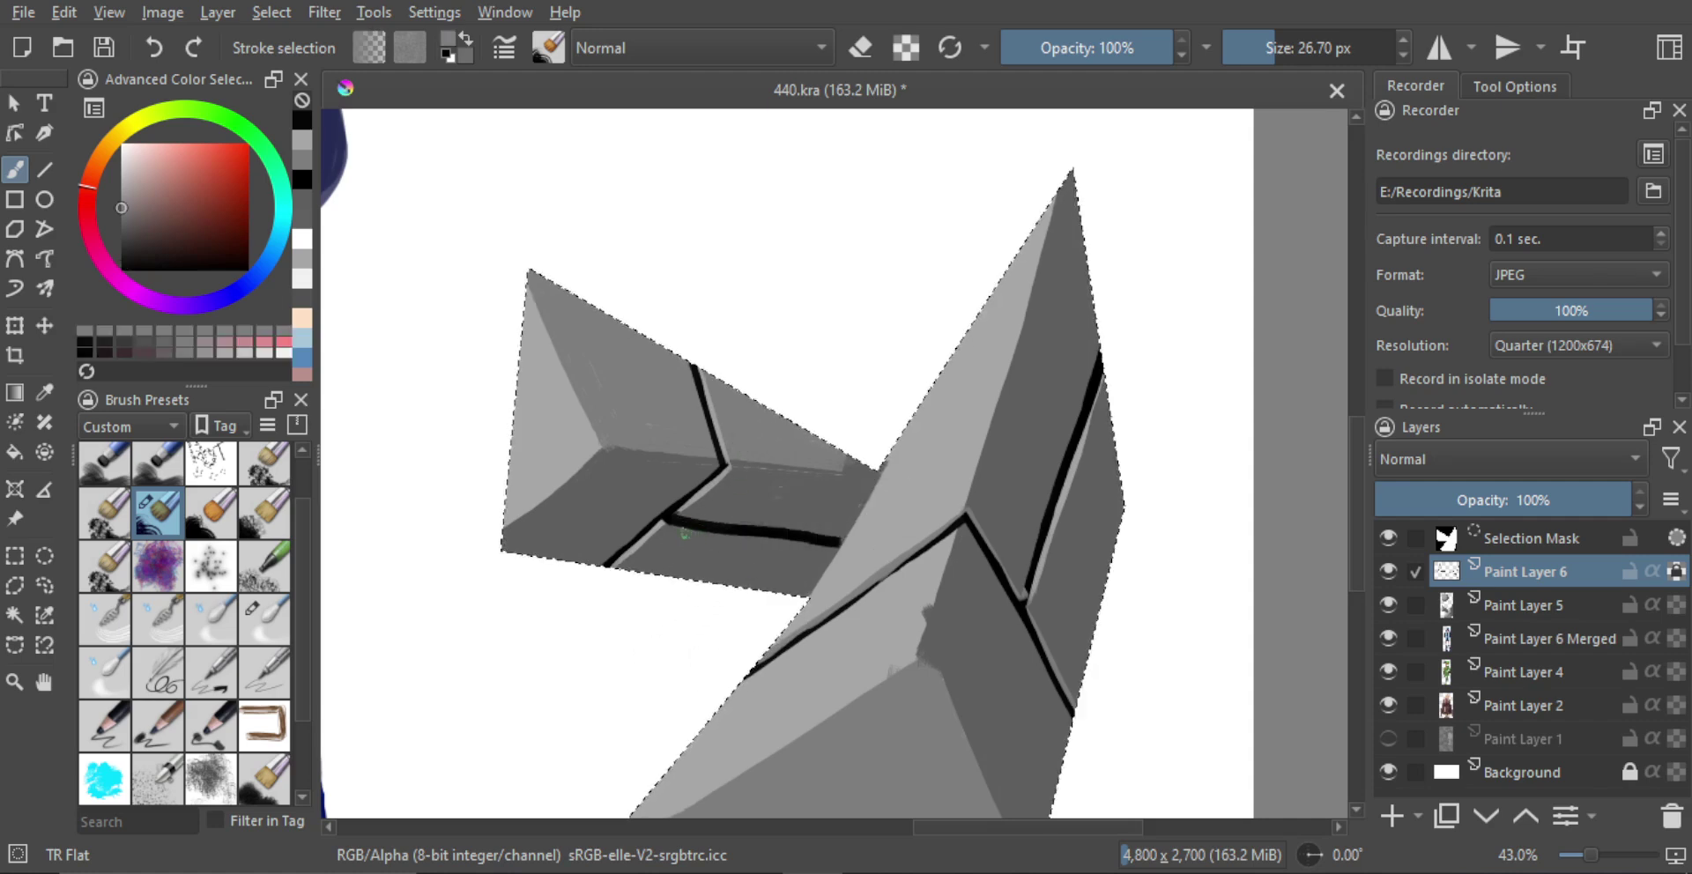
{"action": "left_click", "coordinate": [754, 535]}
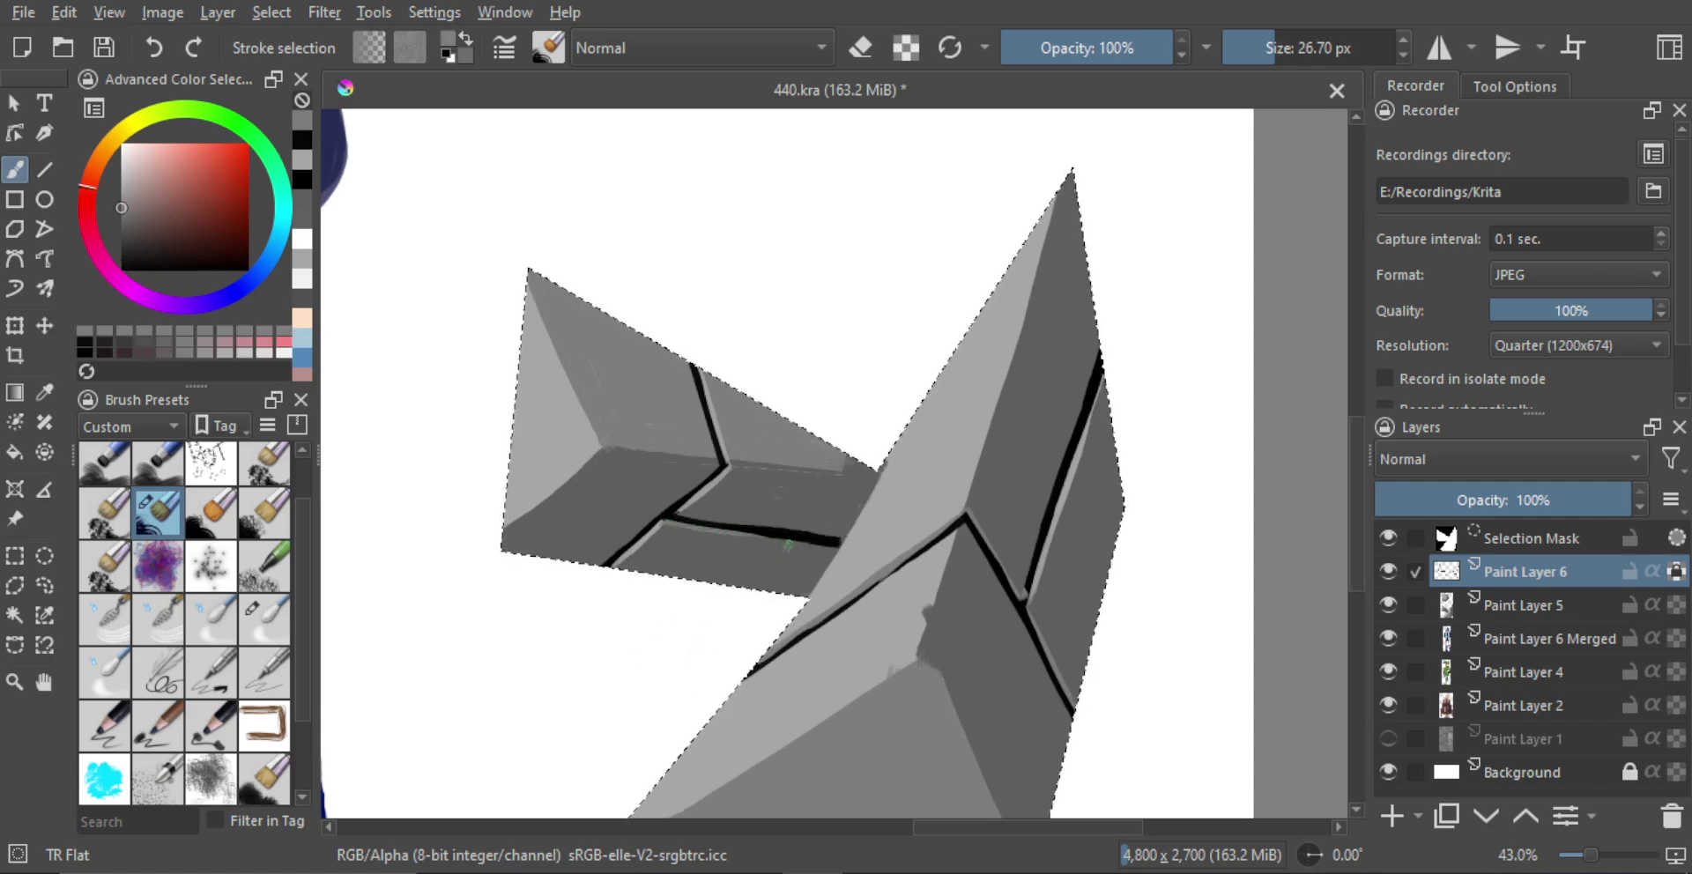
Merge the seam layer down into Paint Layer 5
{"action": "scroll", "coordinate": [853, 550], "scroll_direction": "down", "scroll_amount": 4}
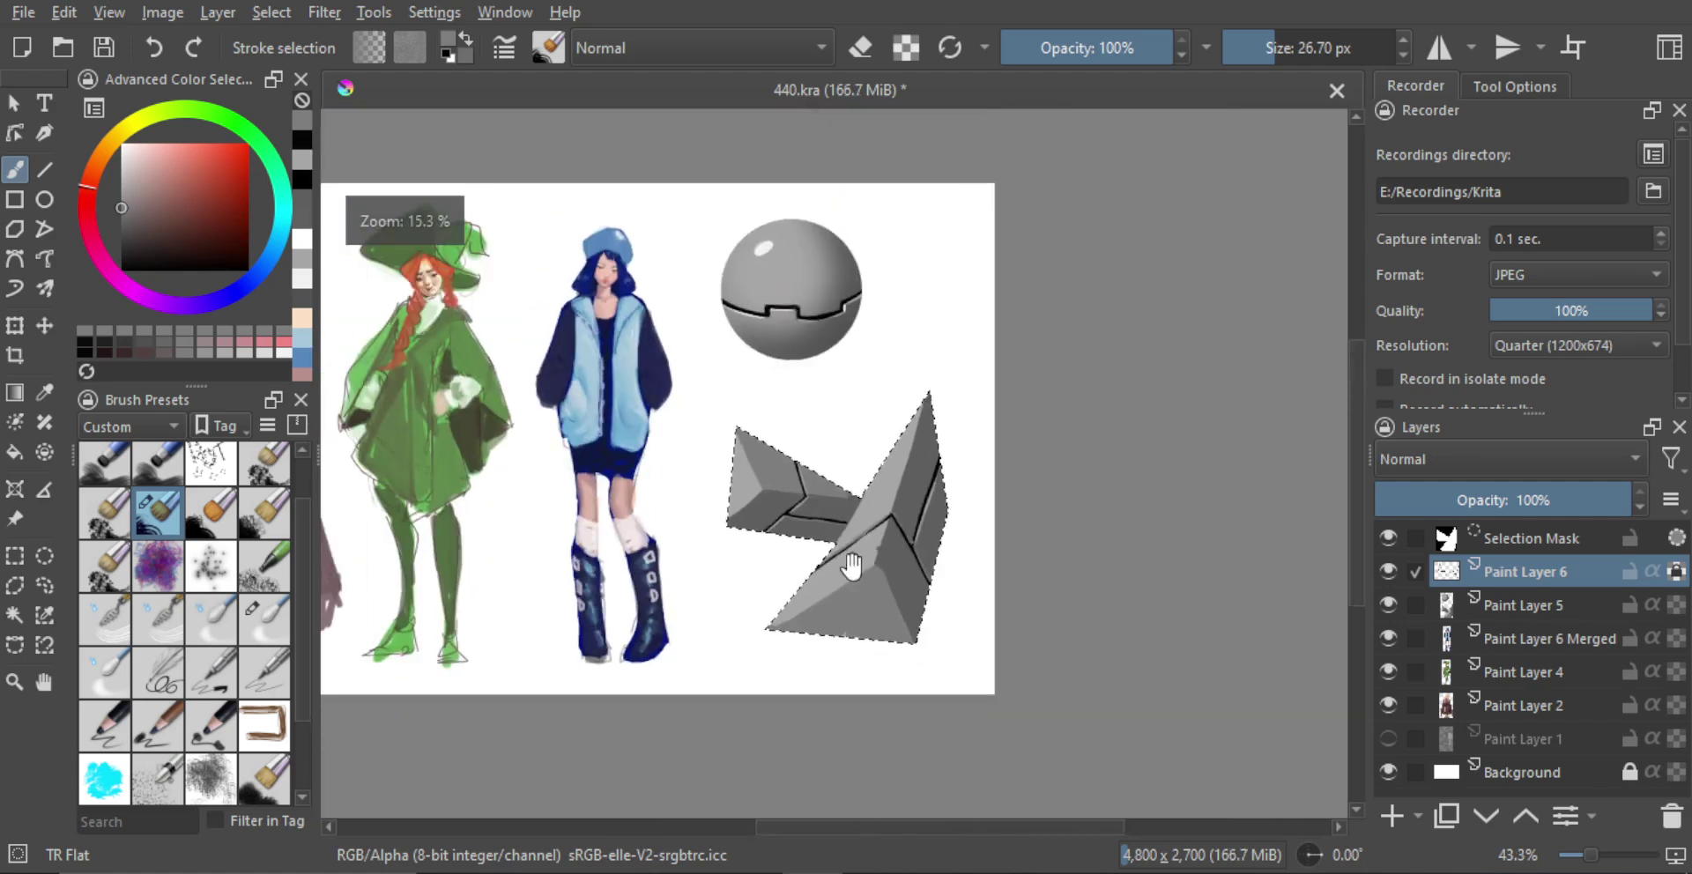
{"action": "scroll", "coordinate": [853, 435], "scroll_direction": "up", "scroll_amount": 3}
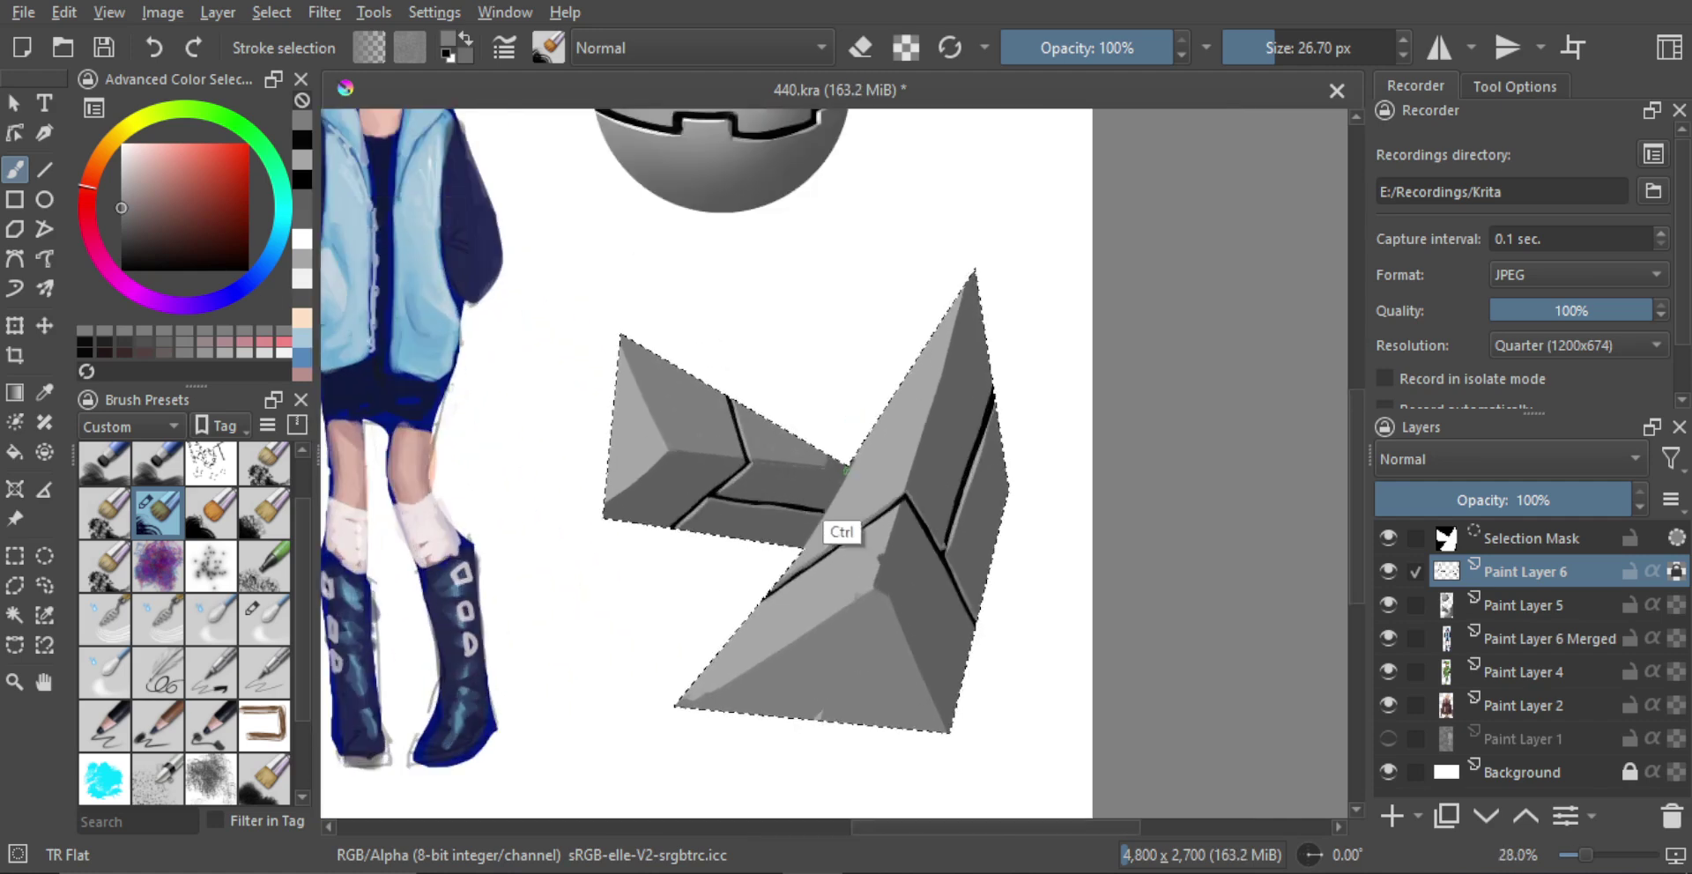
{"action": "key", "text": "ctrl+e"}
{"action": "scroll", "coordinate": [867, 464], "scroll_direction": "down", "scroll_amount": 2}
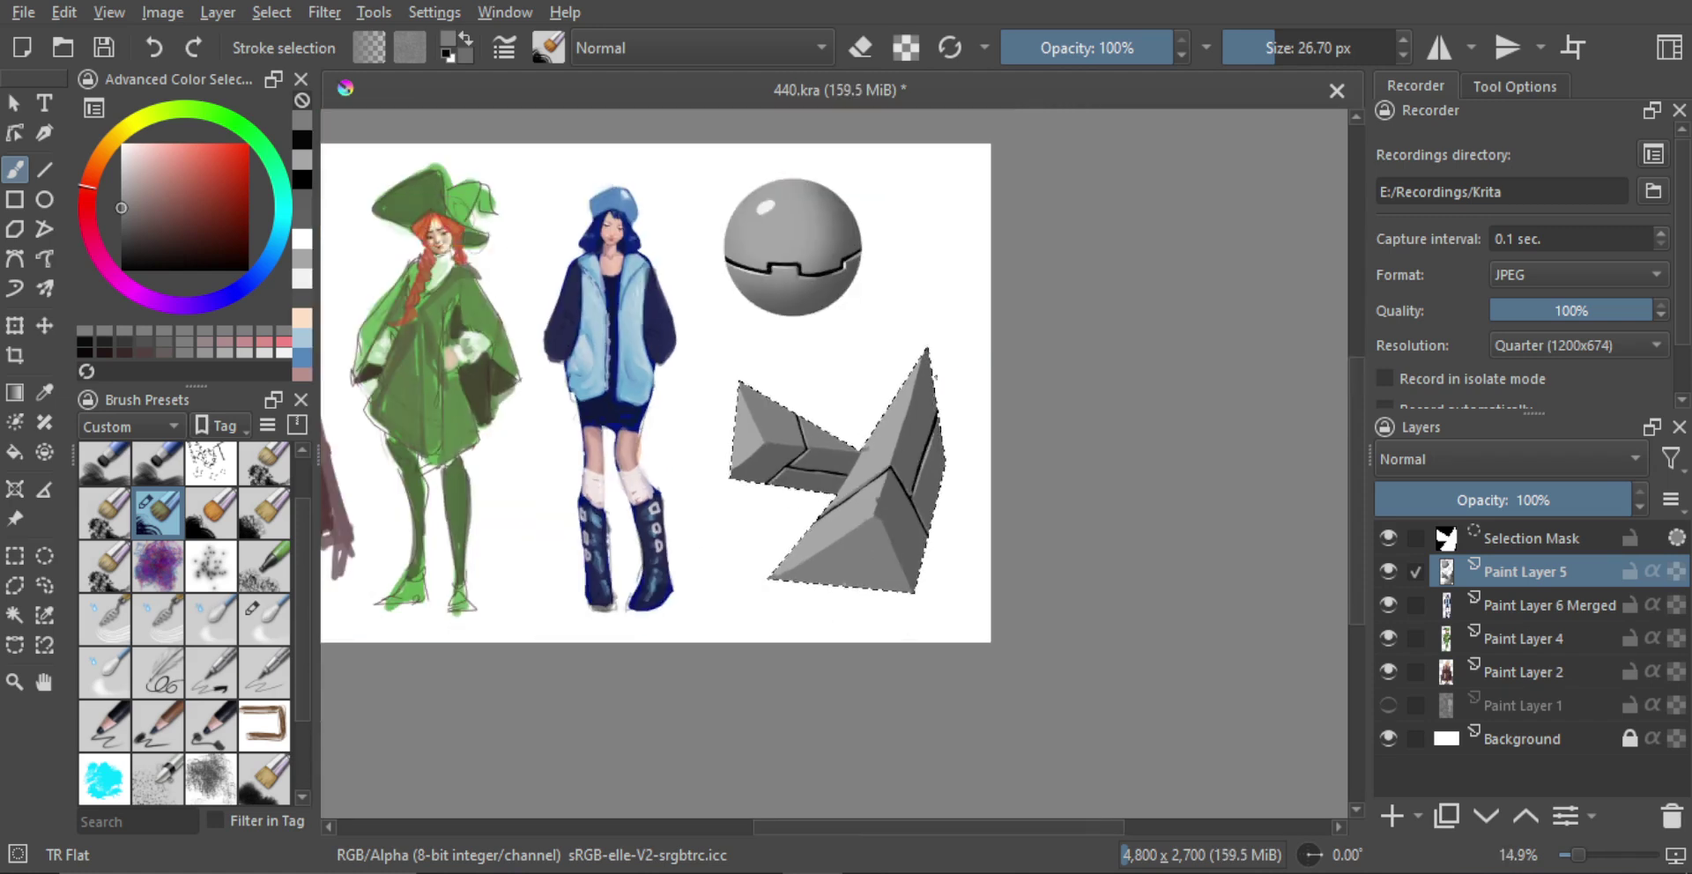
{"action": "scroll", "coordinate": [907, 404], "scroll_direction": "up", "scroll_amount": 3}
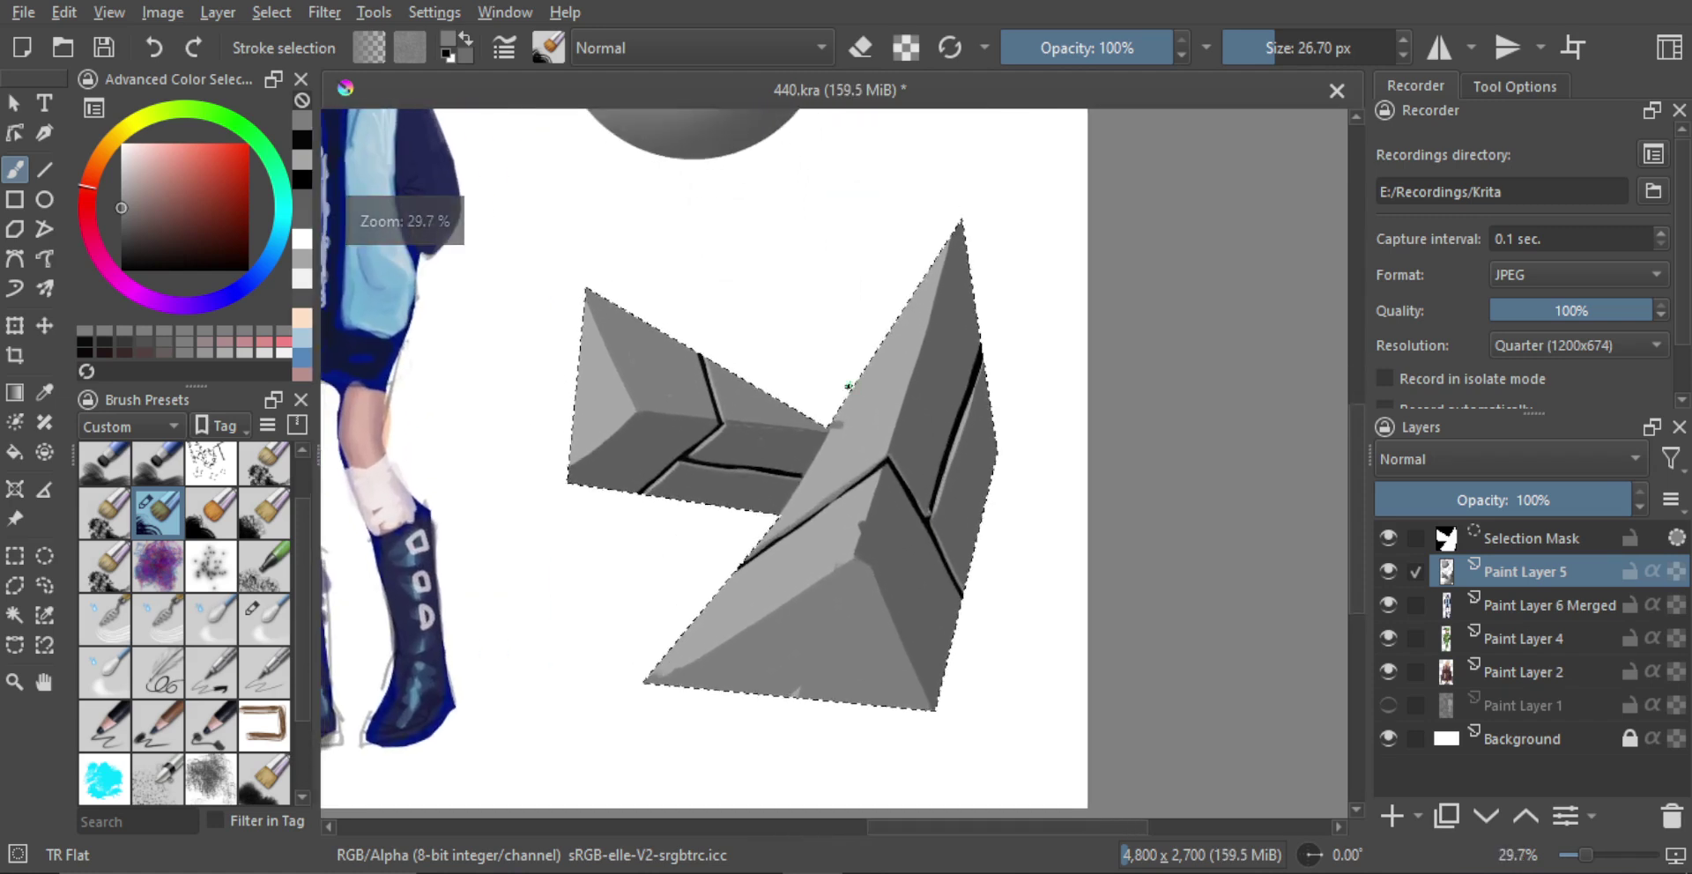
Paint over stray marks where the arms meet and along the front ridges with sampled greys, enlarging the brush to 37.05 px
{"action": "left_click", "coordinate": [844, 536], "text": "ctrl"}
{"action": "left_click_drag", "start_coordinate": [842, 424], "coordinate": [831, 455]}
{"action": "left_click_drag", "start_coordinate": [846, 533], "coordinate": [913, 669], "text": "shift"}
{"action": "left_click", "coordinate": [900, 588], "text": "ctrl"}
{"action": "left_click_drag", "start_coordinate": [867, 564], "coordinate": [914, 683]}
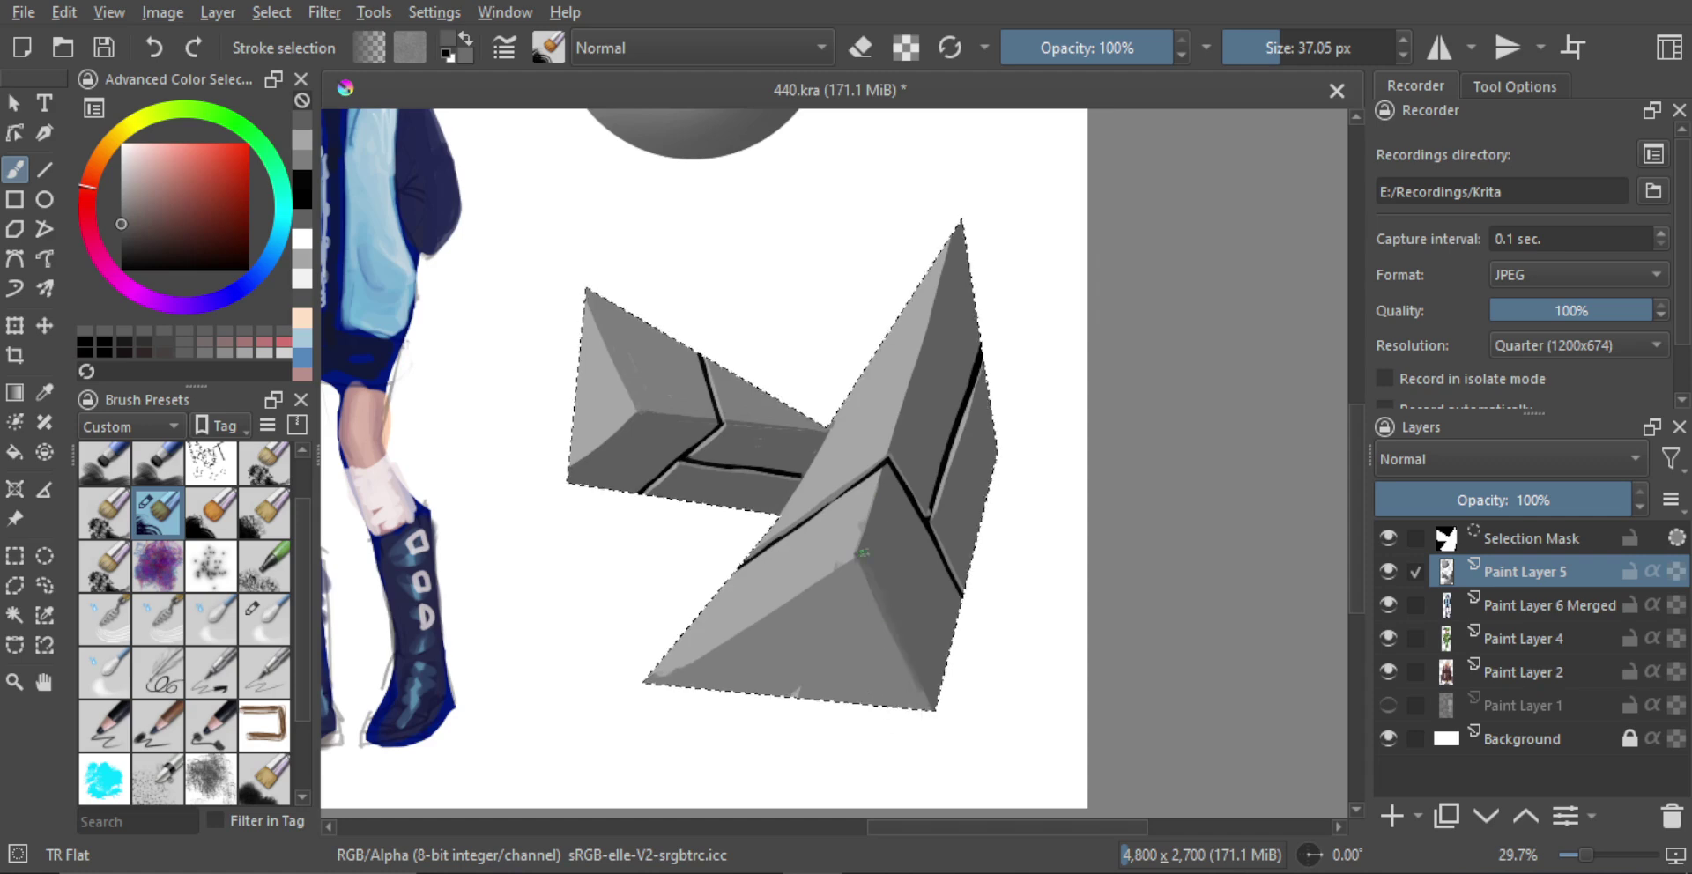
Clear the polygonal selection around the faceted shape
{"action": "scroll", "coordinate": [928, 529], "scroll_direction": "down", "scroll_amount": 5}
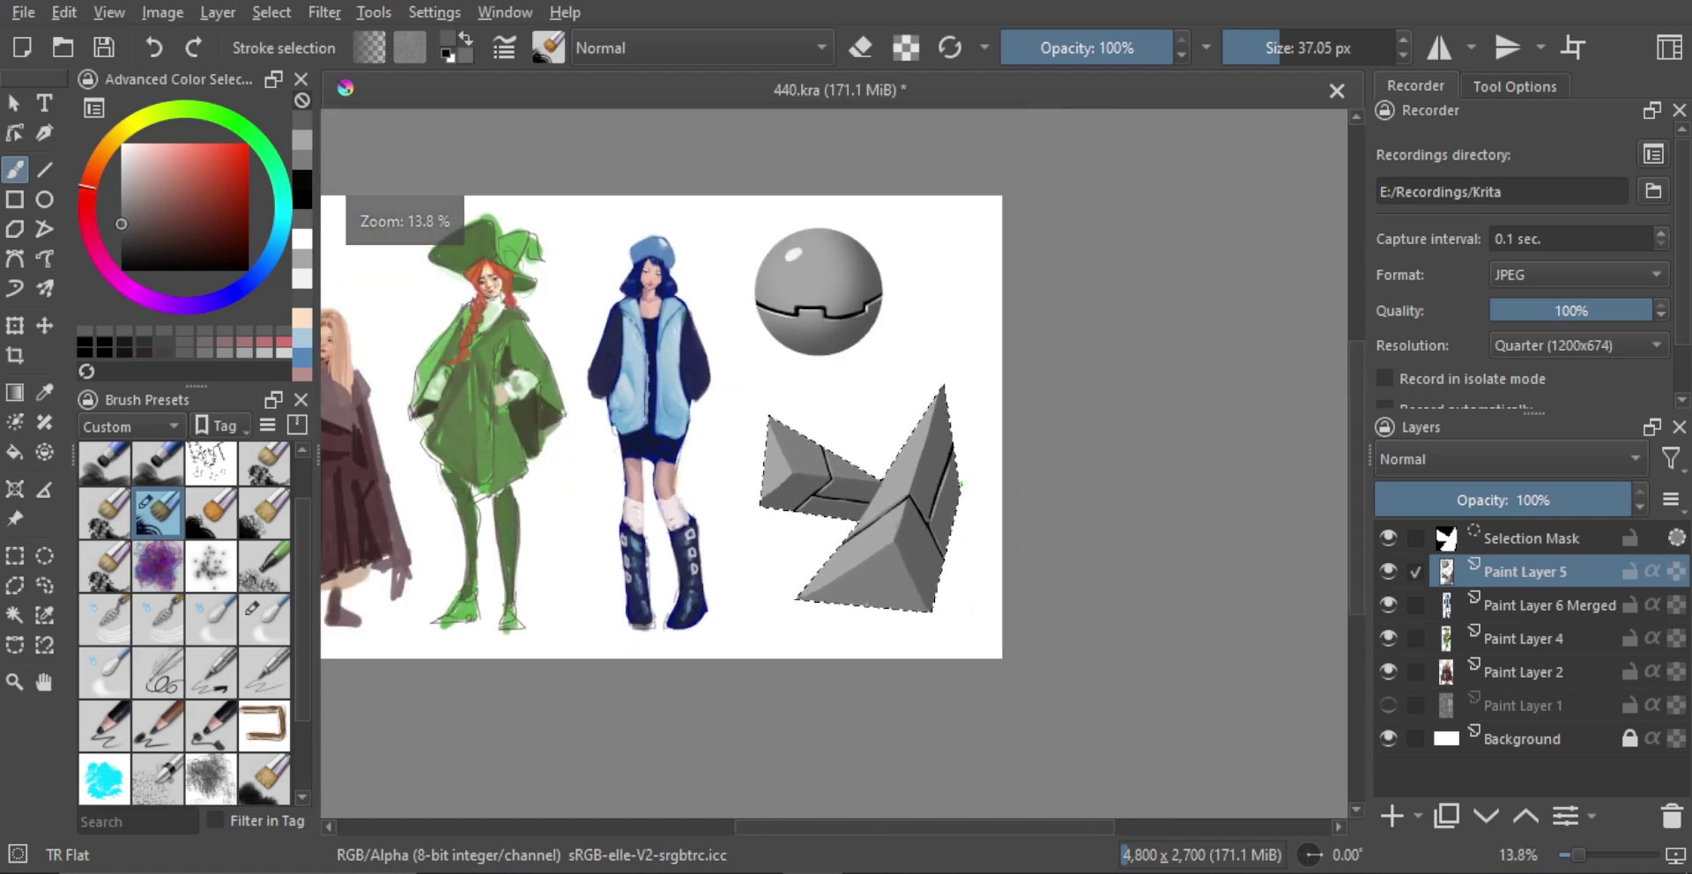
{"action": "scroll", "coordinate": [780, 430], "scroll_direction": "up", "scroll_amount": 3}
{"action": "key", "text": "ctrl+shift+a"}
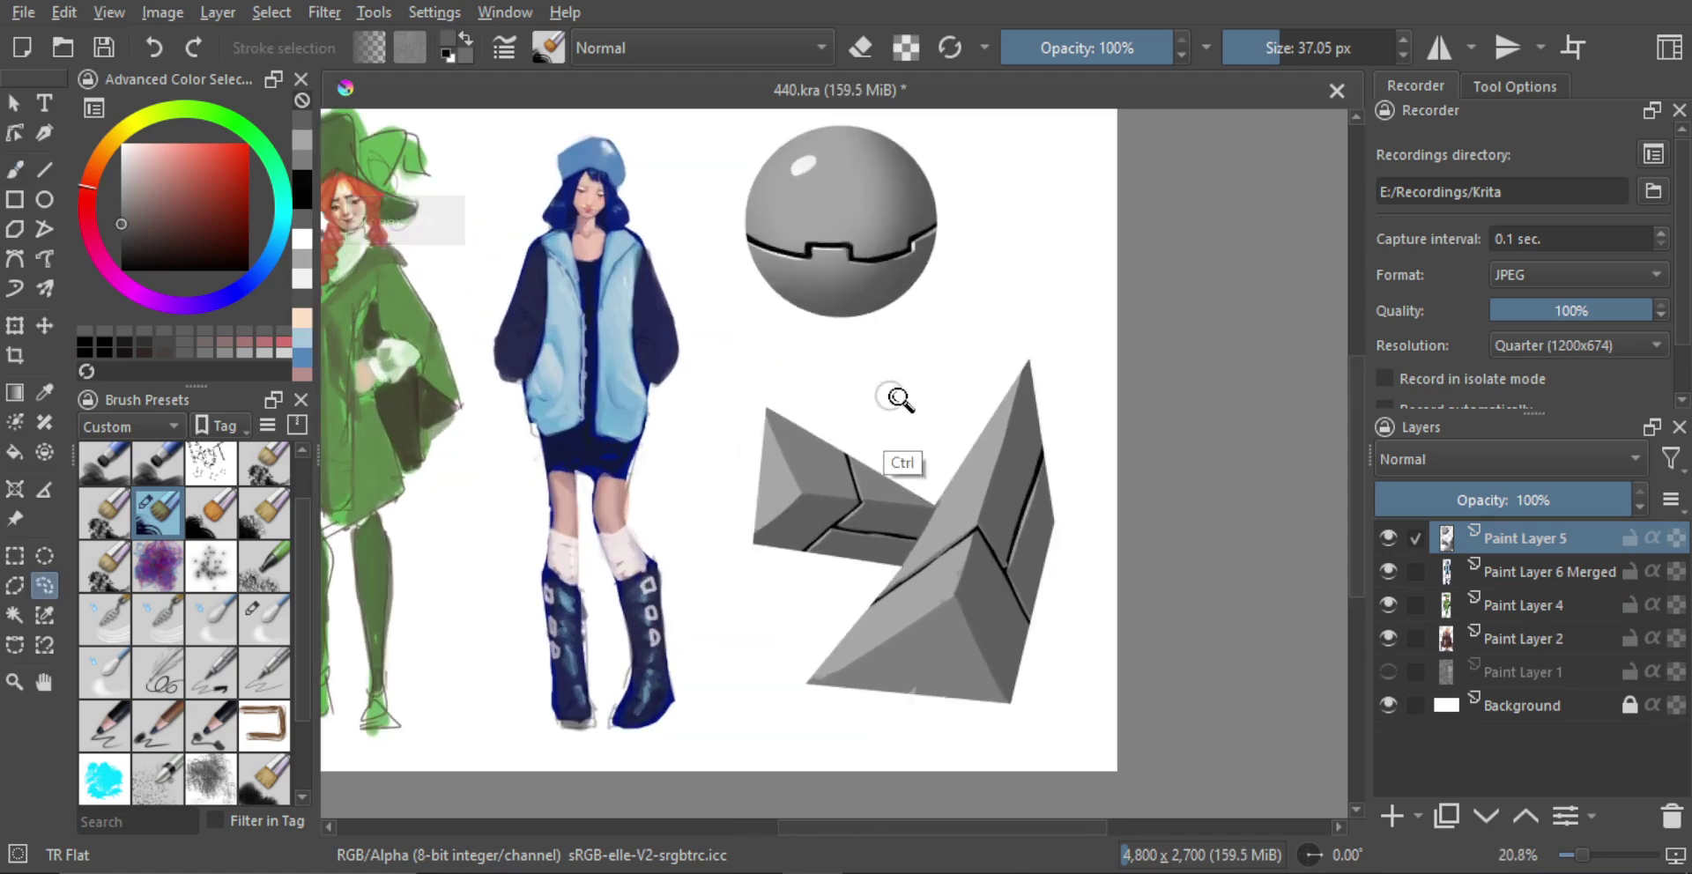
Blunt the sharp outer corners of the faceted shape using TR Flat in eraser mode at 37.05 px
{"action": "scroll", "coordinate": [896, 399], "scroll_direction": "down", "scroll_amount": 4}
{"action": "scroll", "coordinate": [899, 432], "scroll_direction": "up", "scroll_amount": 3}
{"action": "key", "text": "b"}
{"action": "scroll", "coordinate": [890, 375], "scroll_direction": "up", "scroll_amount": 1}
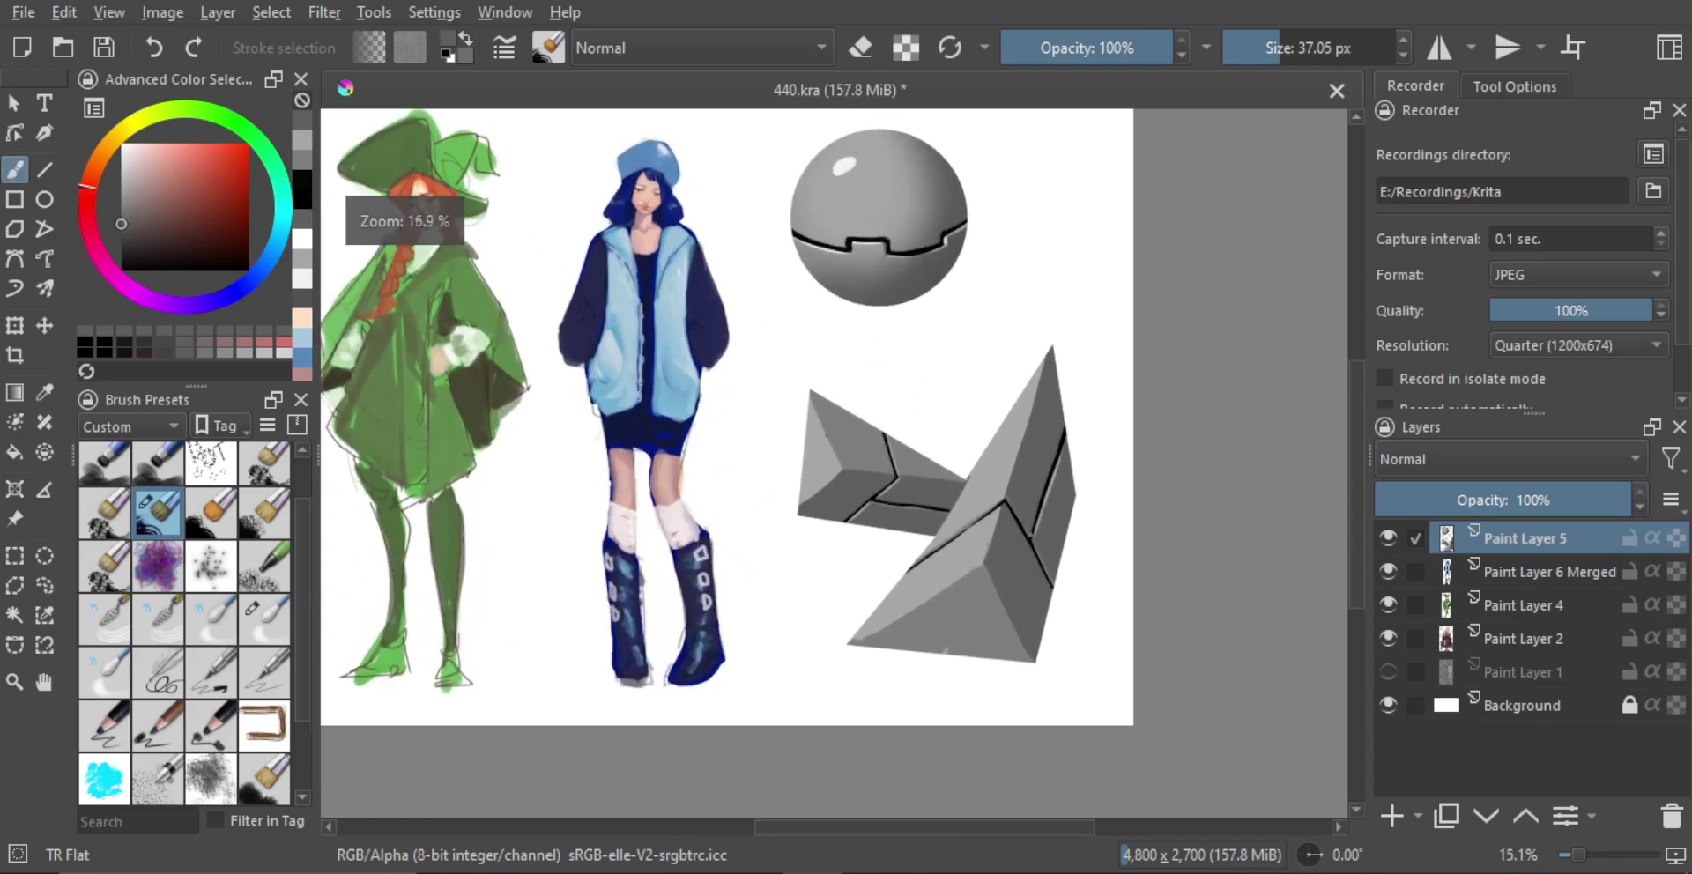
{"action": "key", "text": "e"}
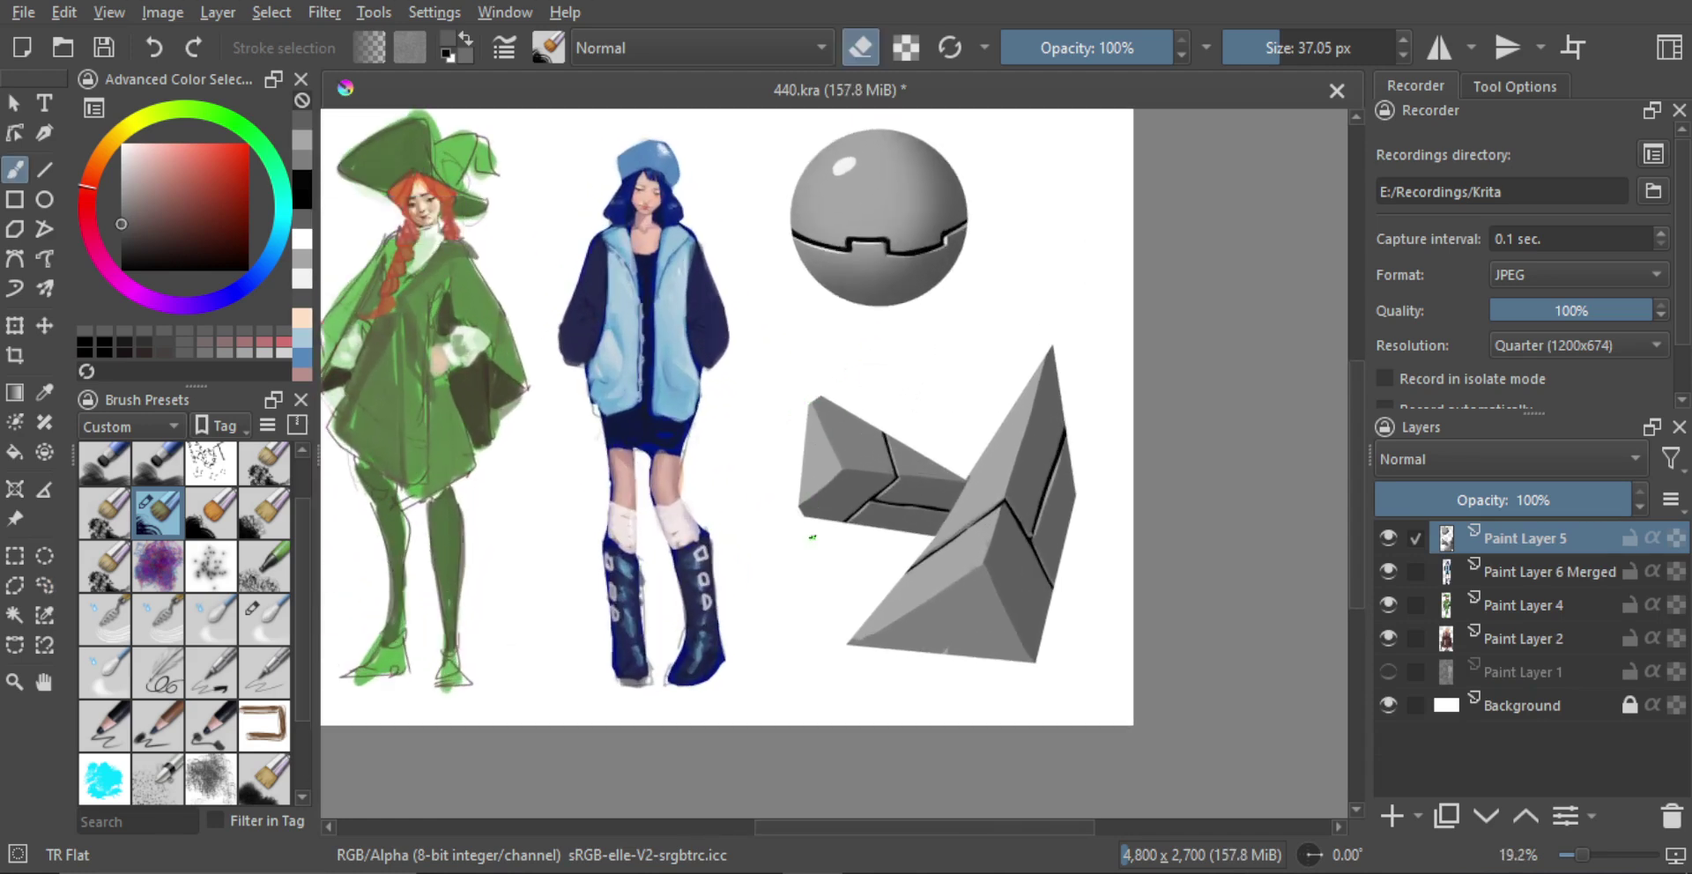
{"action": "left_click_drag", "start_coordinate": [801, 516], "coordinate": [836, 531]}
{"action": "left_click_drag", "start_coordinate": [865, 653], "coordinate": [857, 632]}
{"action": "scroll", "coordinate": [960, 471], "scroll_direction": "up", "scroll_amount": 1}
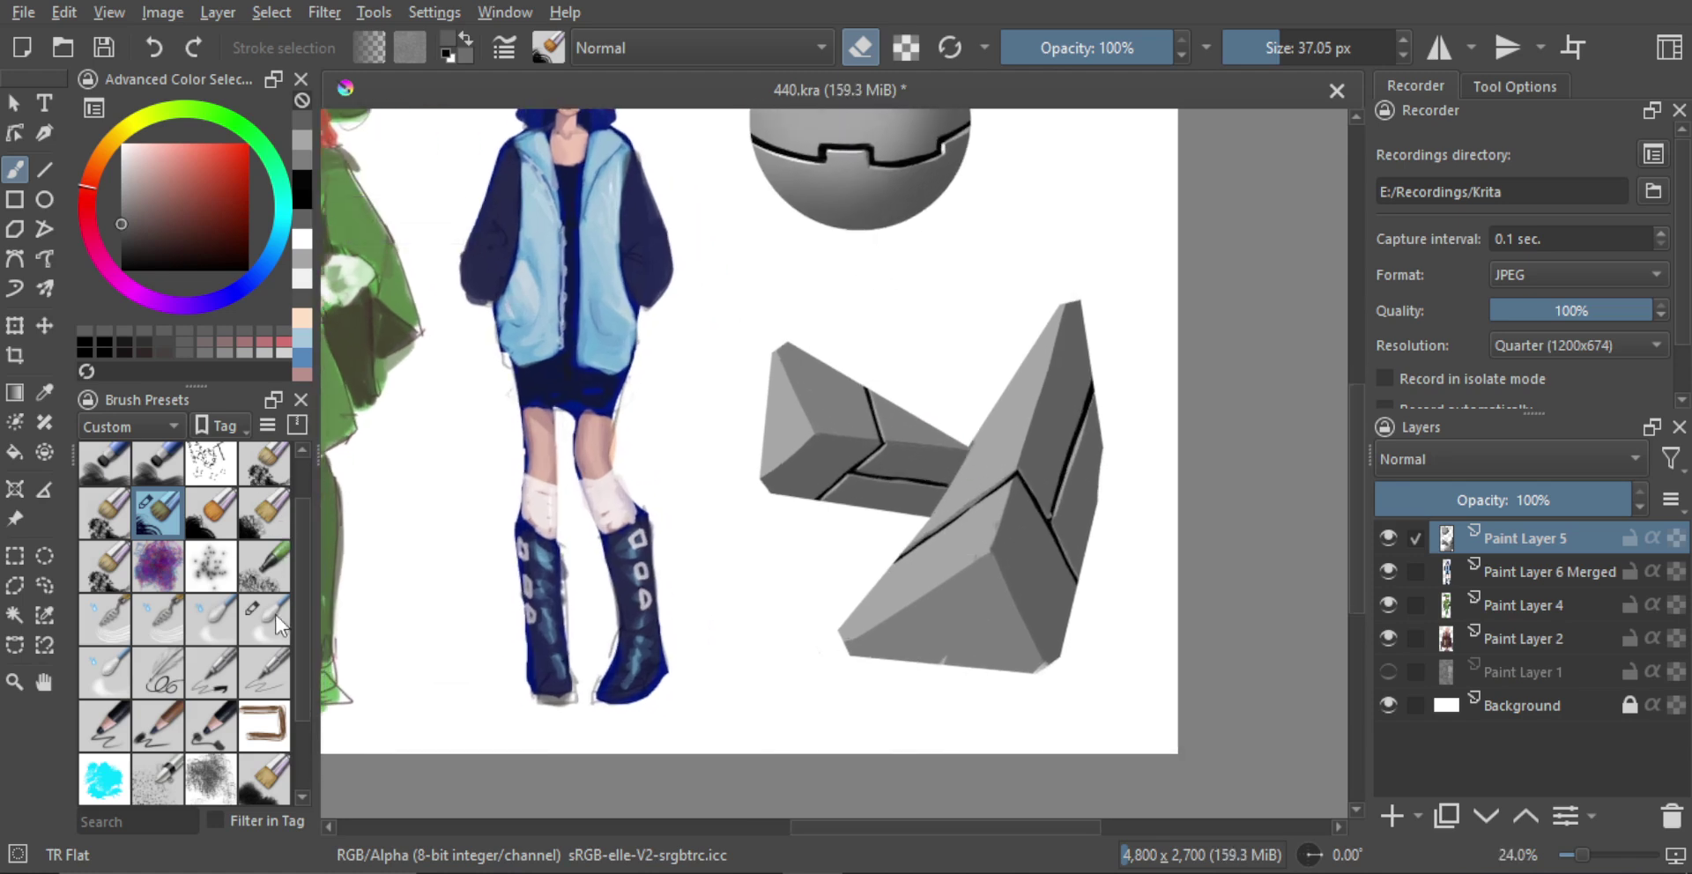
Blend the sharp ridges of both arms of the faceted shape using TR Mixer R at 56.45 px
{"action": "left_click", "coordinate": [264, 620]}
{"action": "mouse_move", "coordinate": [793, 456]}
{"action": "left_mouse_down"}
{"action": "mouse_move", "coordinate": [797, 426]}
{"action": "mouse_move", "coordinate": [818, 427]}
{"action": "left_mouse_up"}
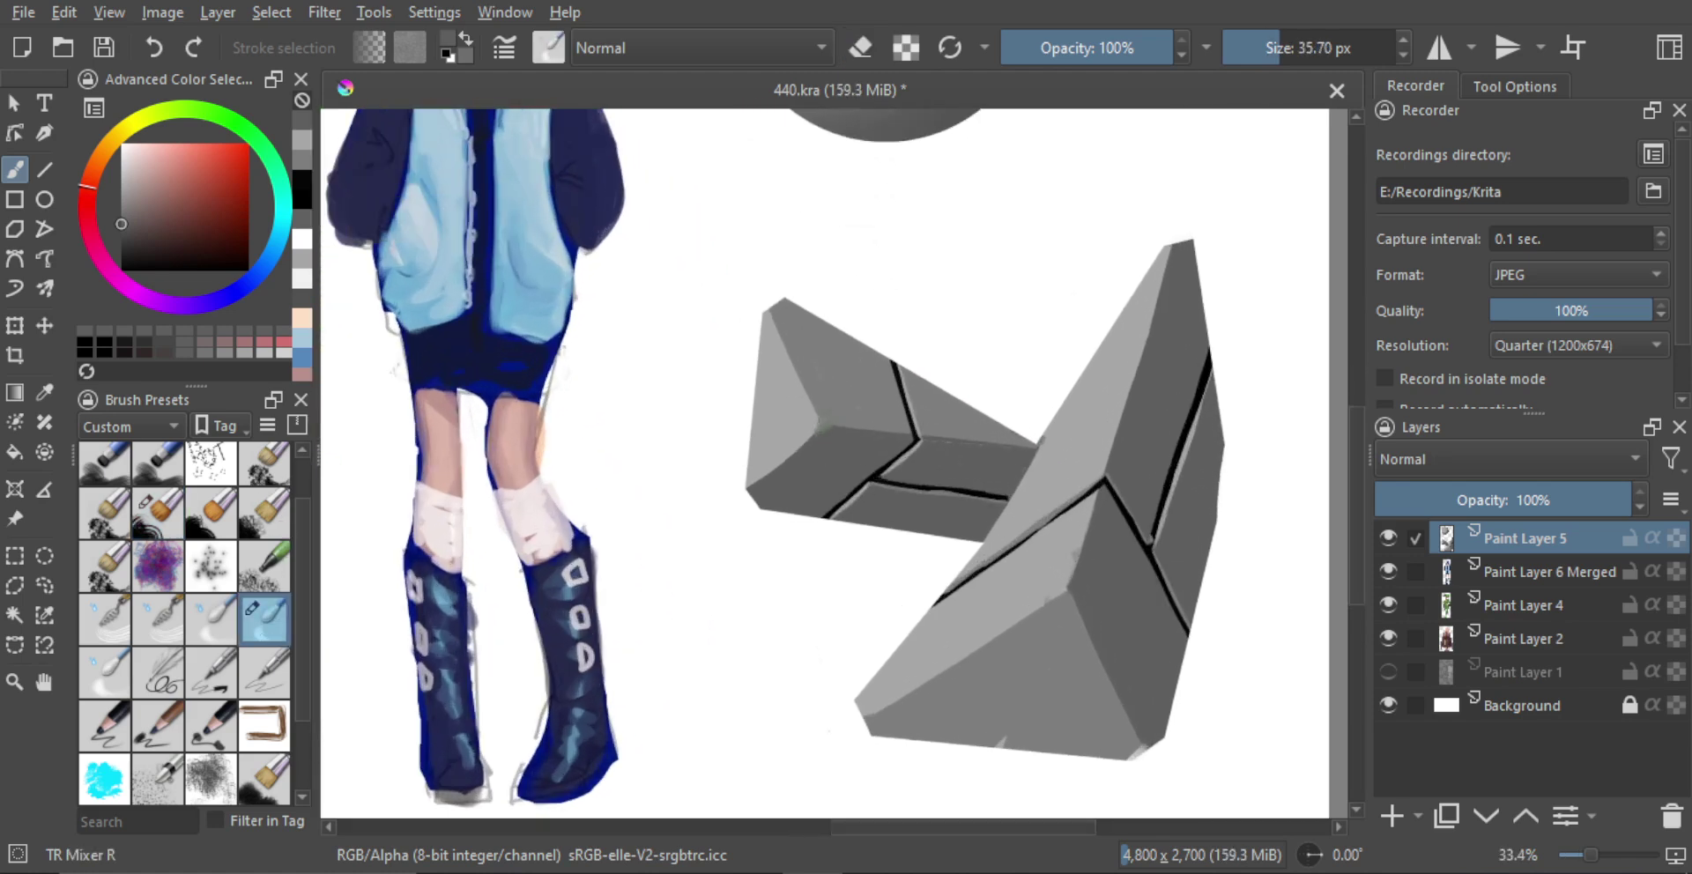
{"action": "key", "text": "bracketright"}
{"action": "key", "text": "bracketright"}
{"action": "mouse_move", "coordinate": [1103, 429]}
{"action": "left_mouse_down"}
{"action": "mouse_move", "coordinate": [1143, 399]}
{"action": "mouse_move", "coordinate": [1161, 278]}
{"action": "left_mouse_up"}
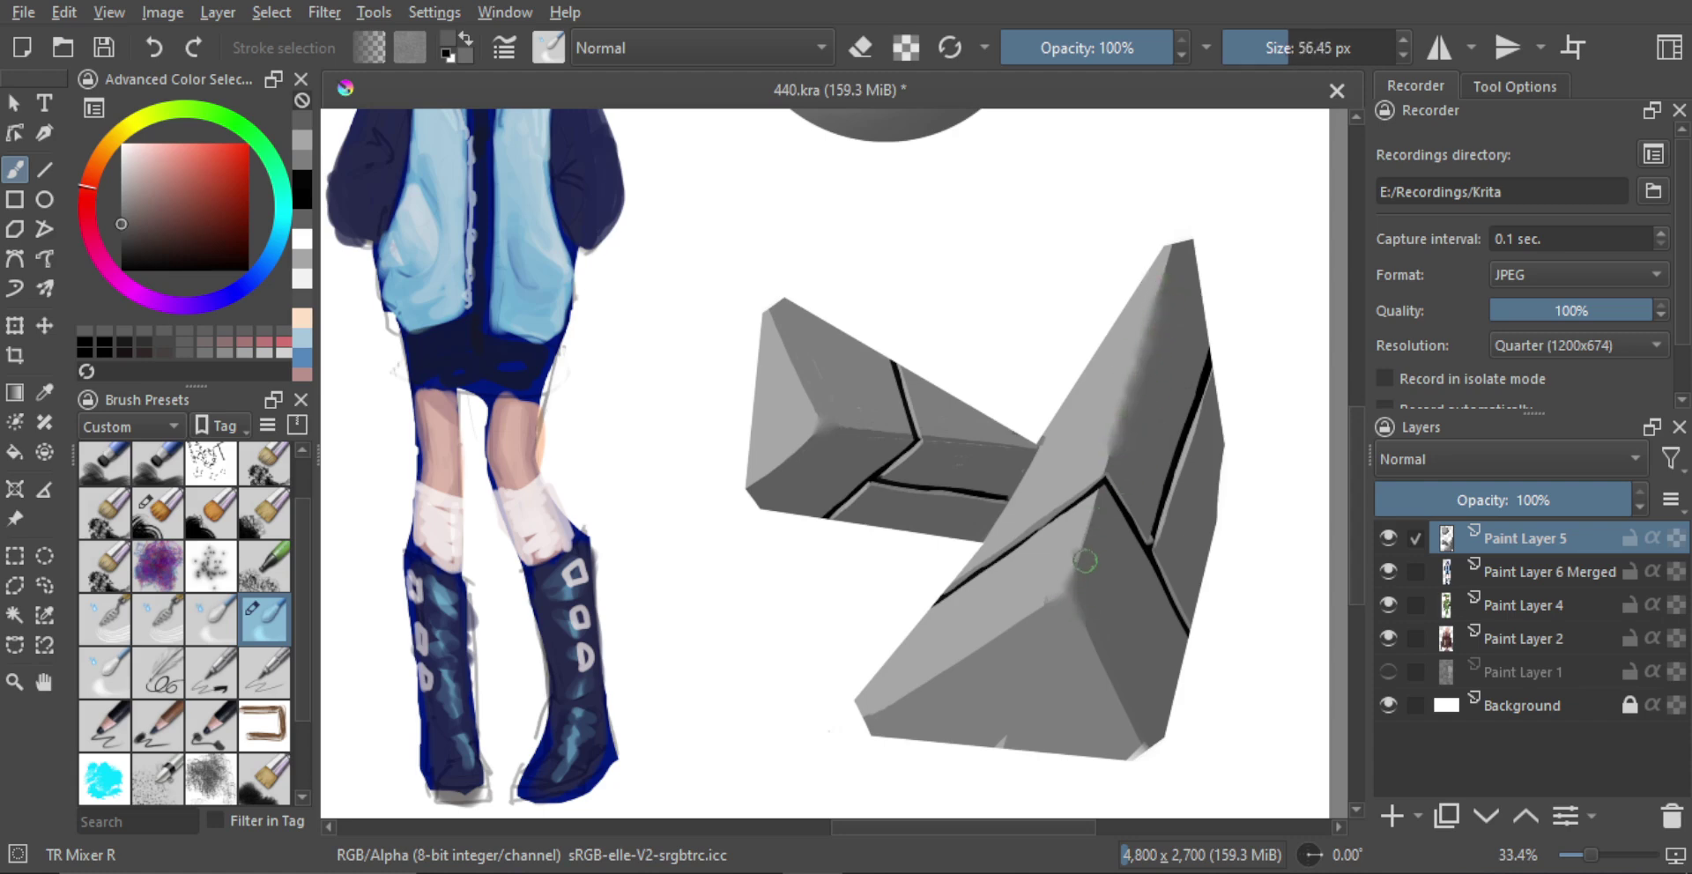
{"action": "mouse_move", "coordinate": [1085, 562]}
{"action": "left_mouse_down"}
{"action": "mouse_move", "coordinate": [1065, 571]}
{"action": "mouse_move", "coordinate": [1073, 589]}
{"action": "left_mouse_up"}
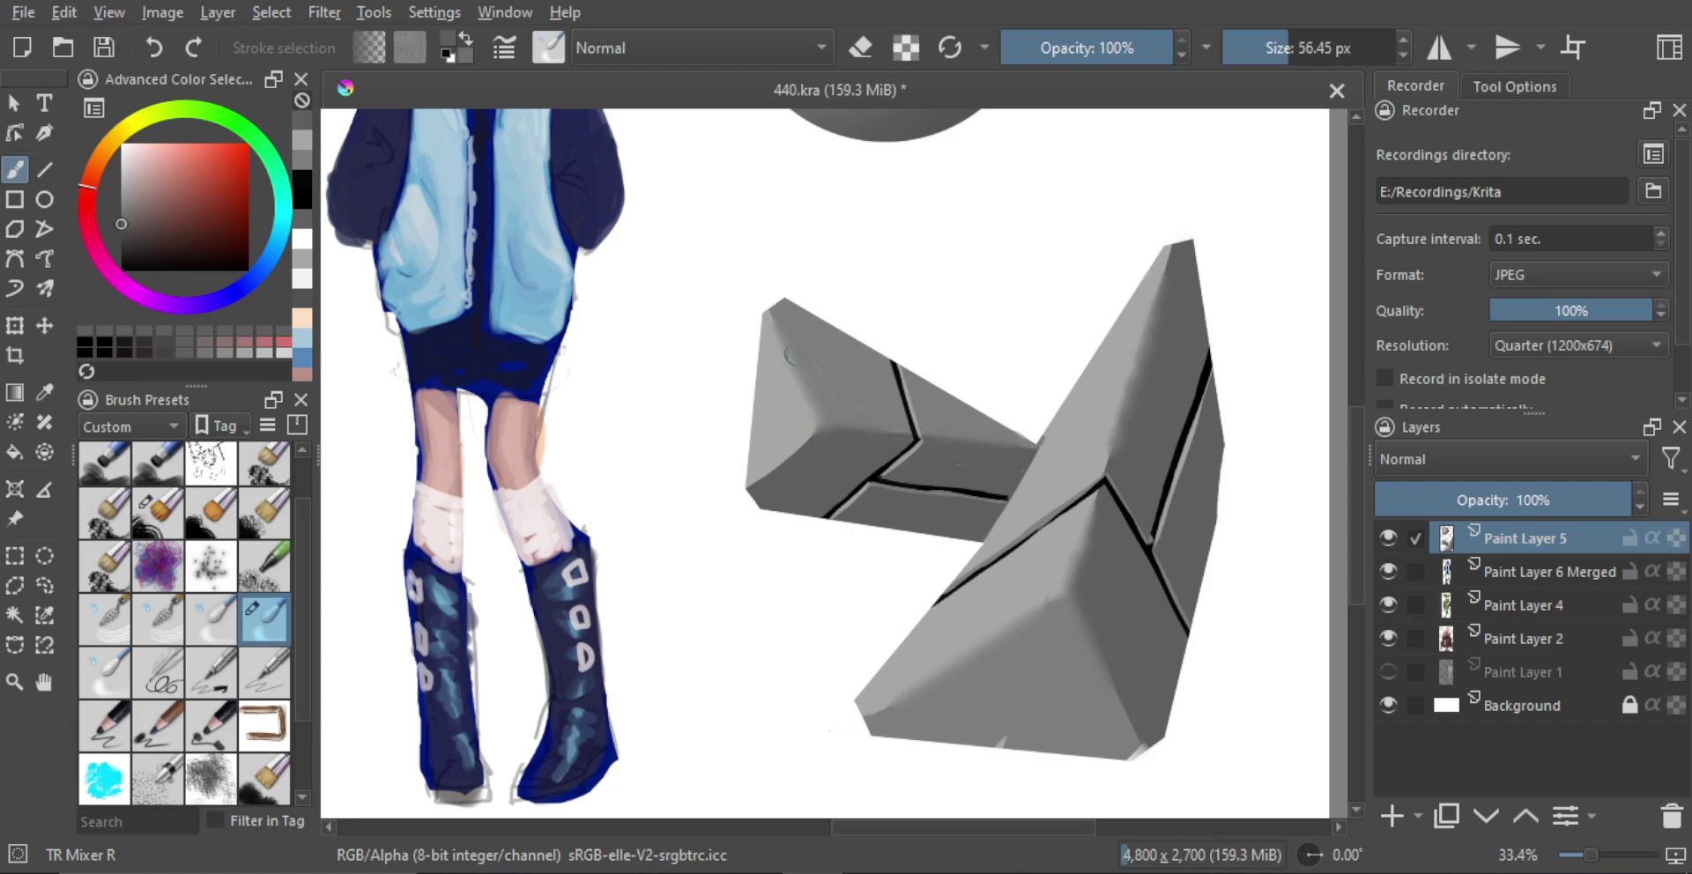
{"action": "key", "text": "minus"}
{"action": "left_click_drag", "start_coordinate": [910, 461], "coordinate": [923, 420]}
Paint a thin white highlight along the tall arm's upper ridge using TR Skin BR at 11.57 px
{"action": "left_click", "coordinate": [899, 342], "text": "ctrl"}
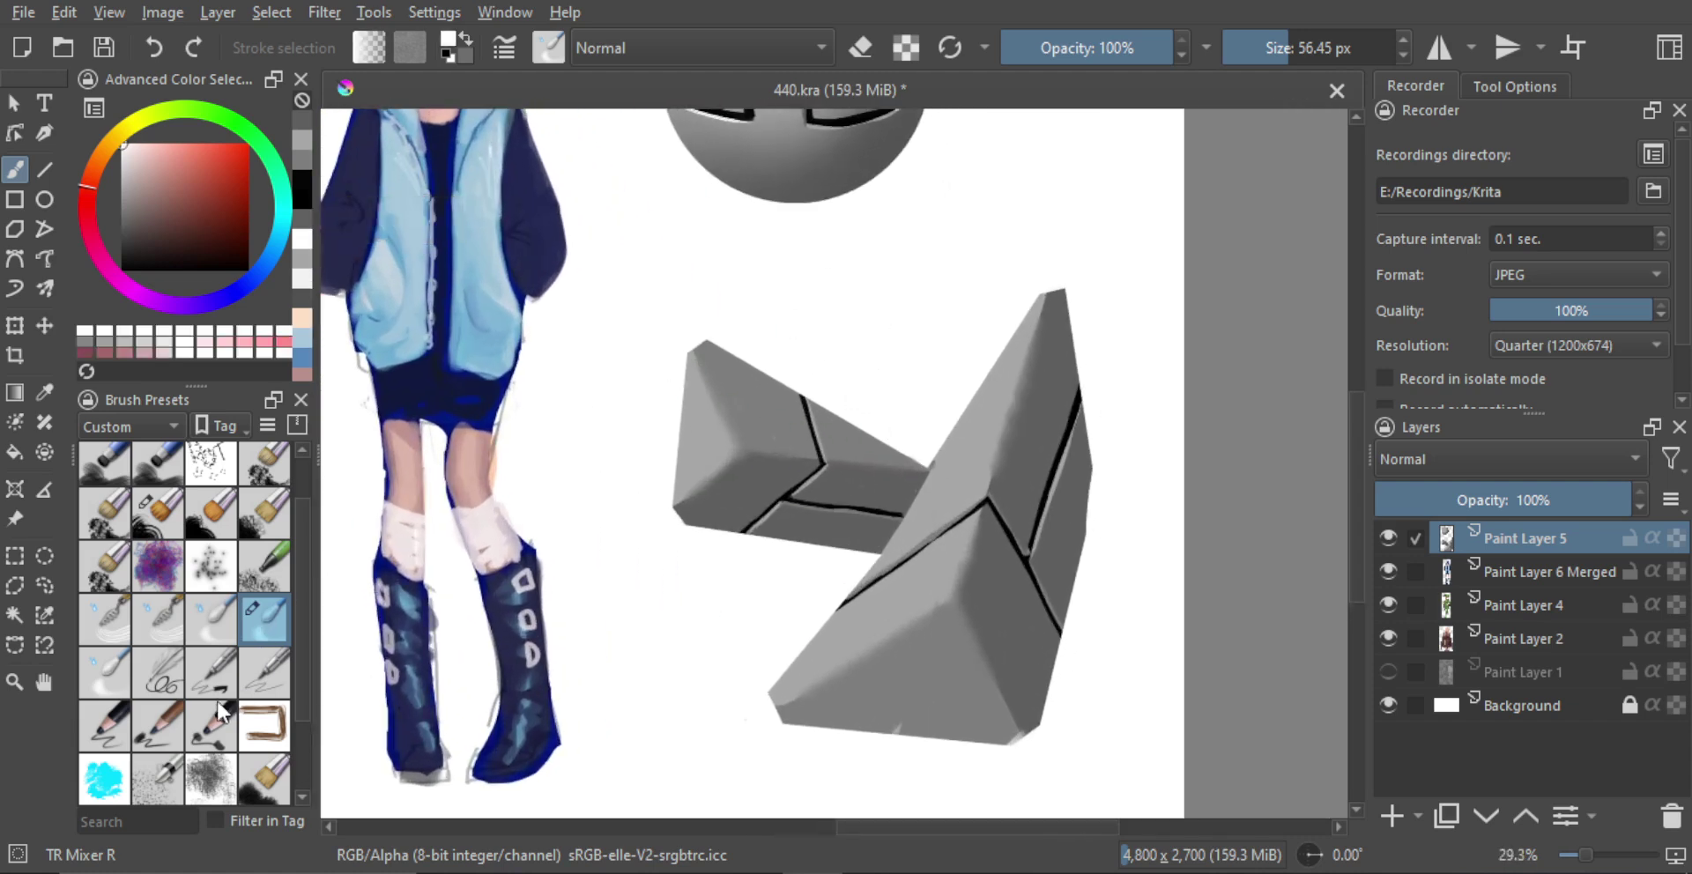
{"action": "scroll", "coordinate": [298, 584], "scroll_direction": "down", "scroll_amount": 2}
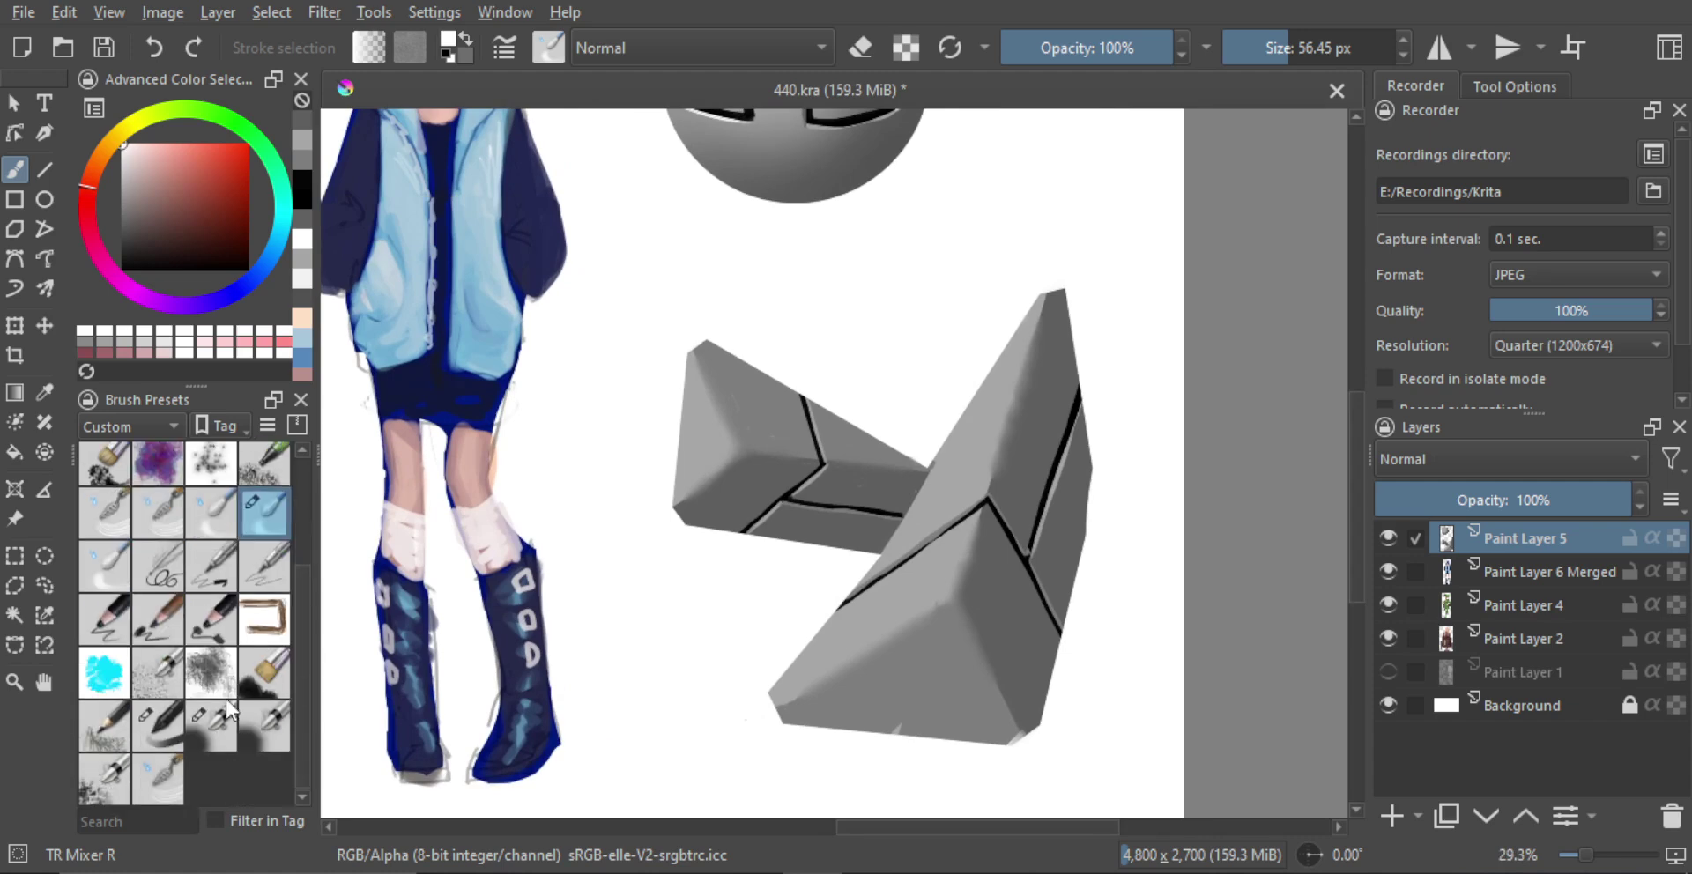
{"action": "left_click", "coordinate": [159, 725]}
{"action": "left_click_drag", "start_coordinate": [1021, 441], "coordinate": [1023, 416]}
{"action": "left_click_drag", "start_coordinate": [1024, 405], "coordinate": [1015, 405]}
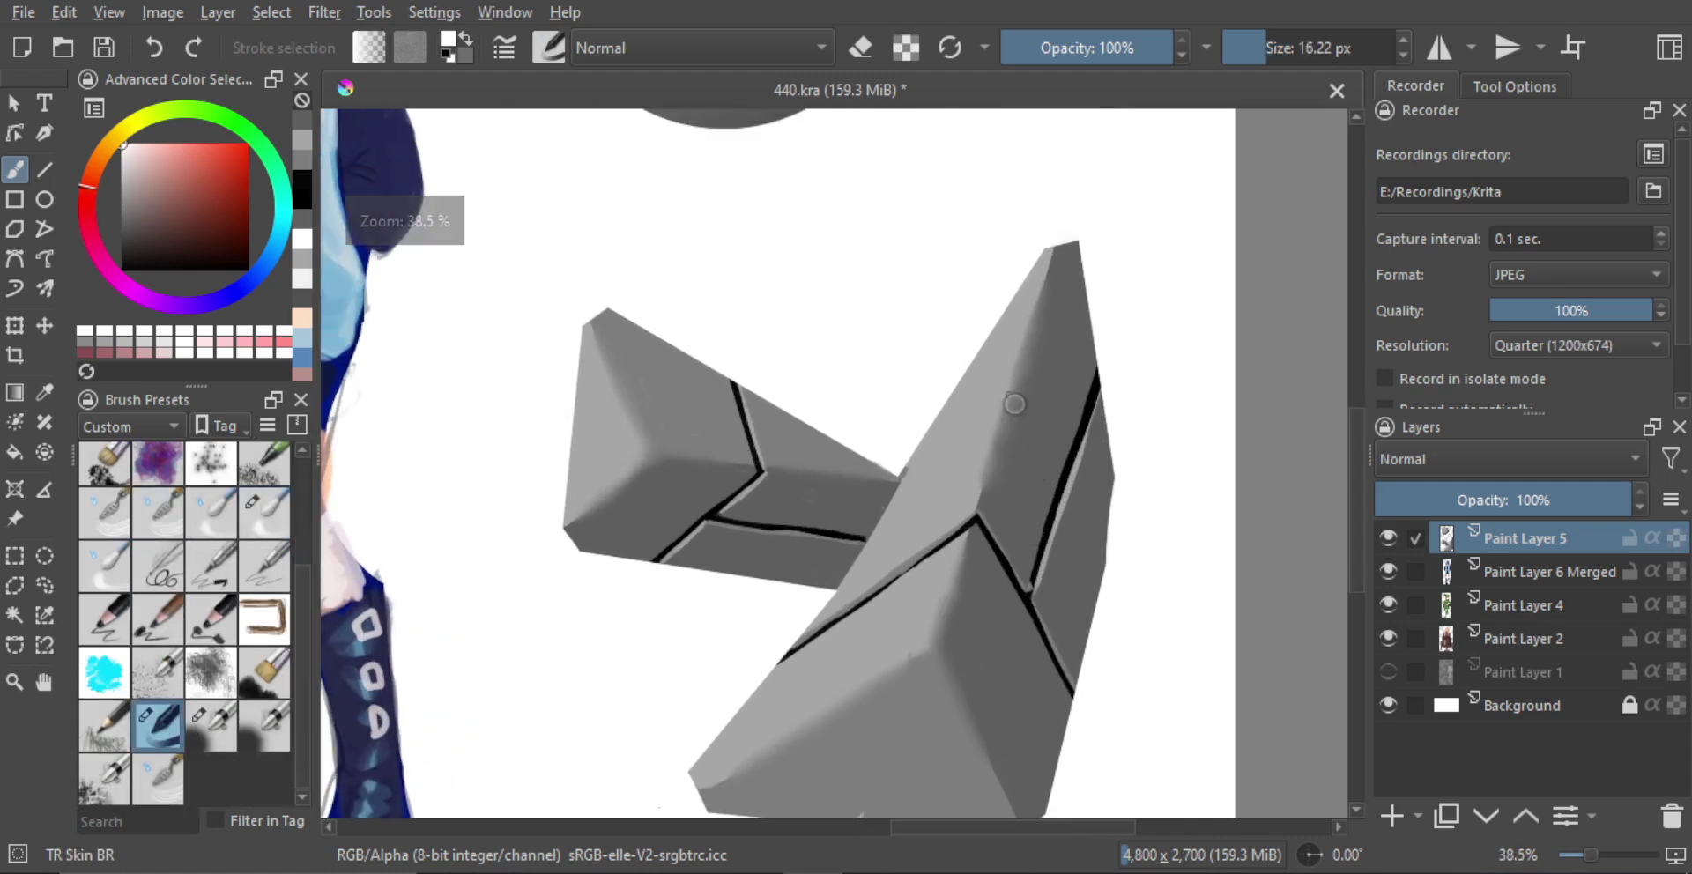
{"action": "left_click_drag", "start_coordinate": [1024, 340], "coordinate": [996, 431]}
{"action": "key", "text": "ctrl+z"}
{"action": "key", "text": "ctrl+z"}
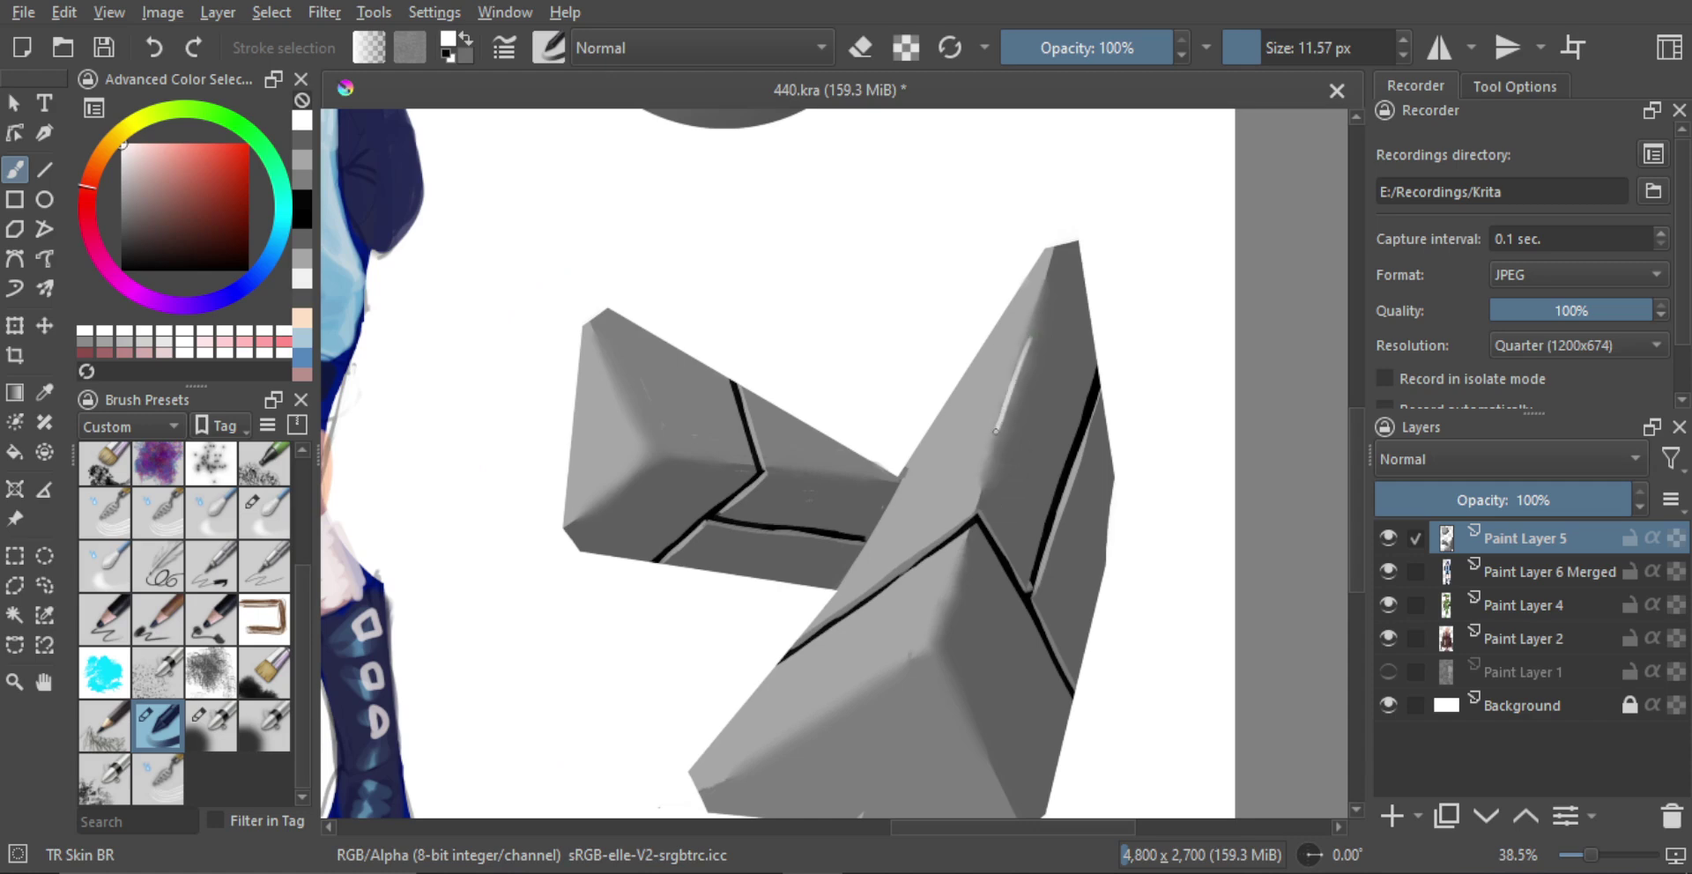
{"action": "scroll", "coordinate": [1004, 416], "scroll_direction": "down", "scroll_amount": 5}
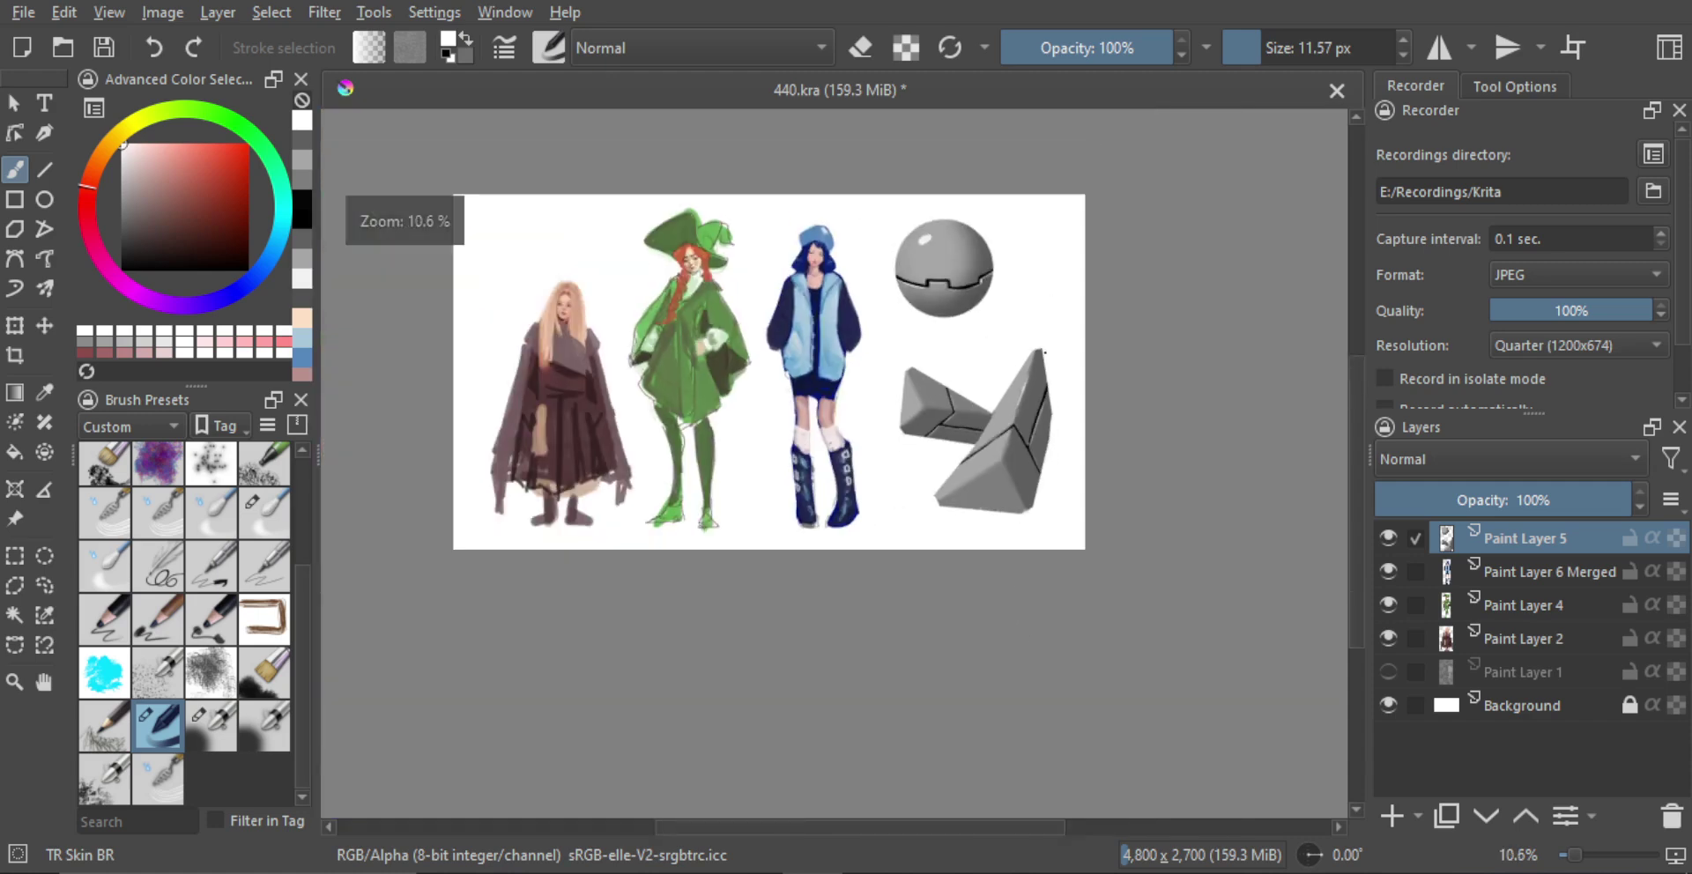
Paint white highlights along the upper and lower front ridges of the faceted shape's shorter arm
{"action": "scroll", "coordinate": [1047, 352], "scroll_direction": "up", "scroll_amount": 5}
{"action": "left_click_drag", "start_coordinate": [830, 404], "coordinate": [860, 476]}
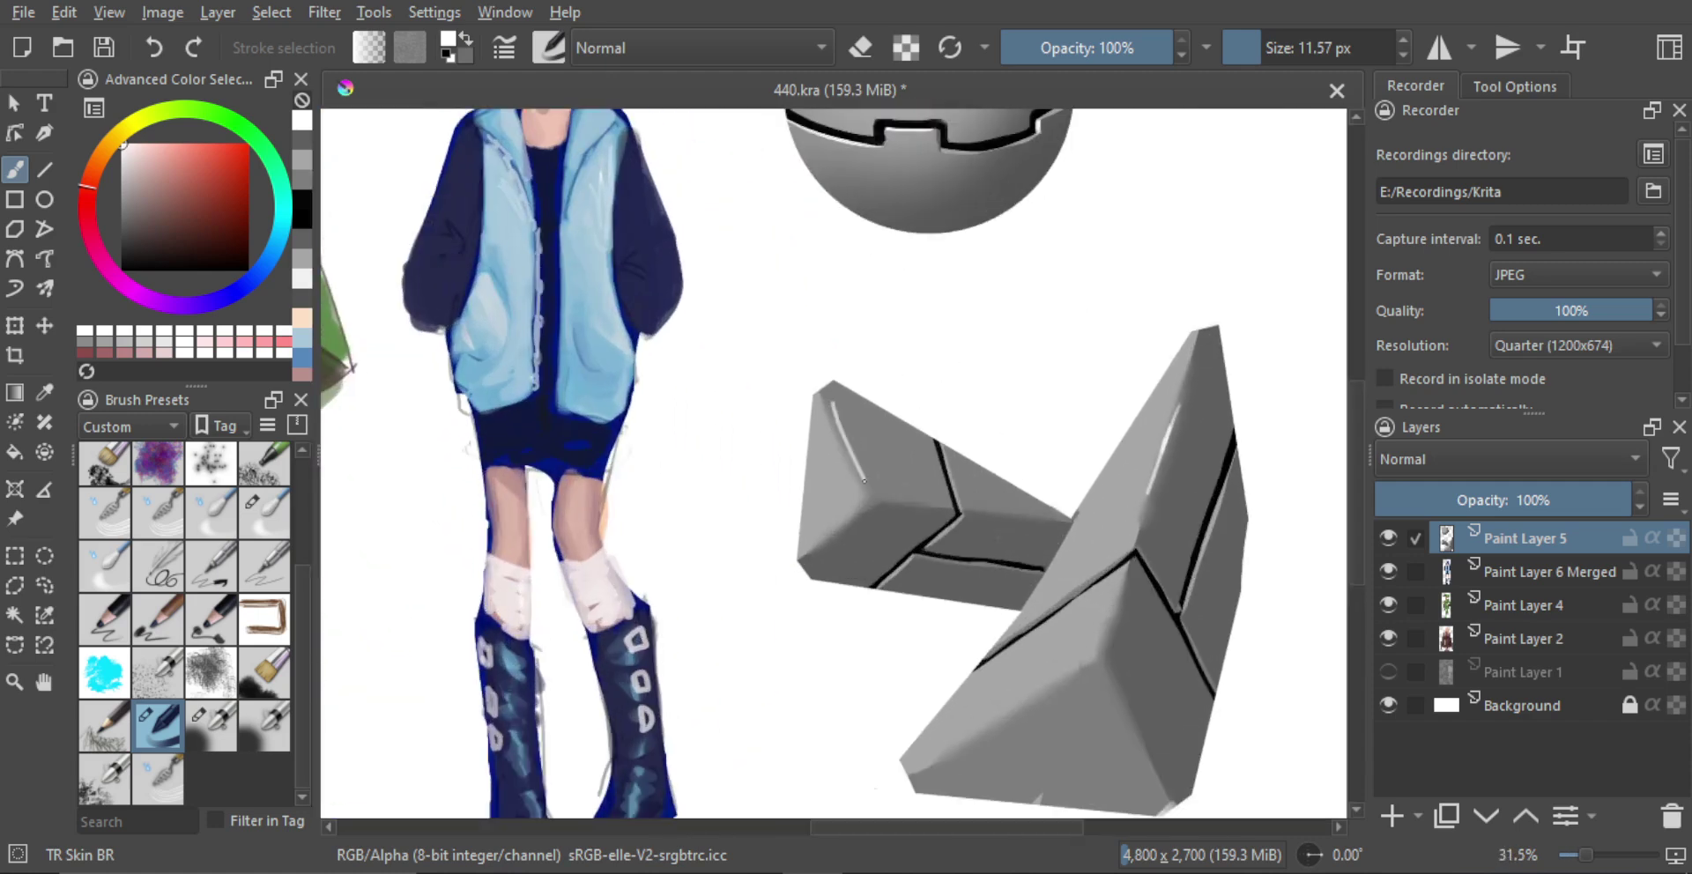
{"action": "scroll", "coordinate": [876, 513], "scroll_direction": "down", "scroll_amount": 5}
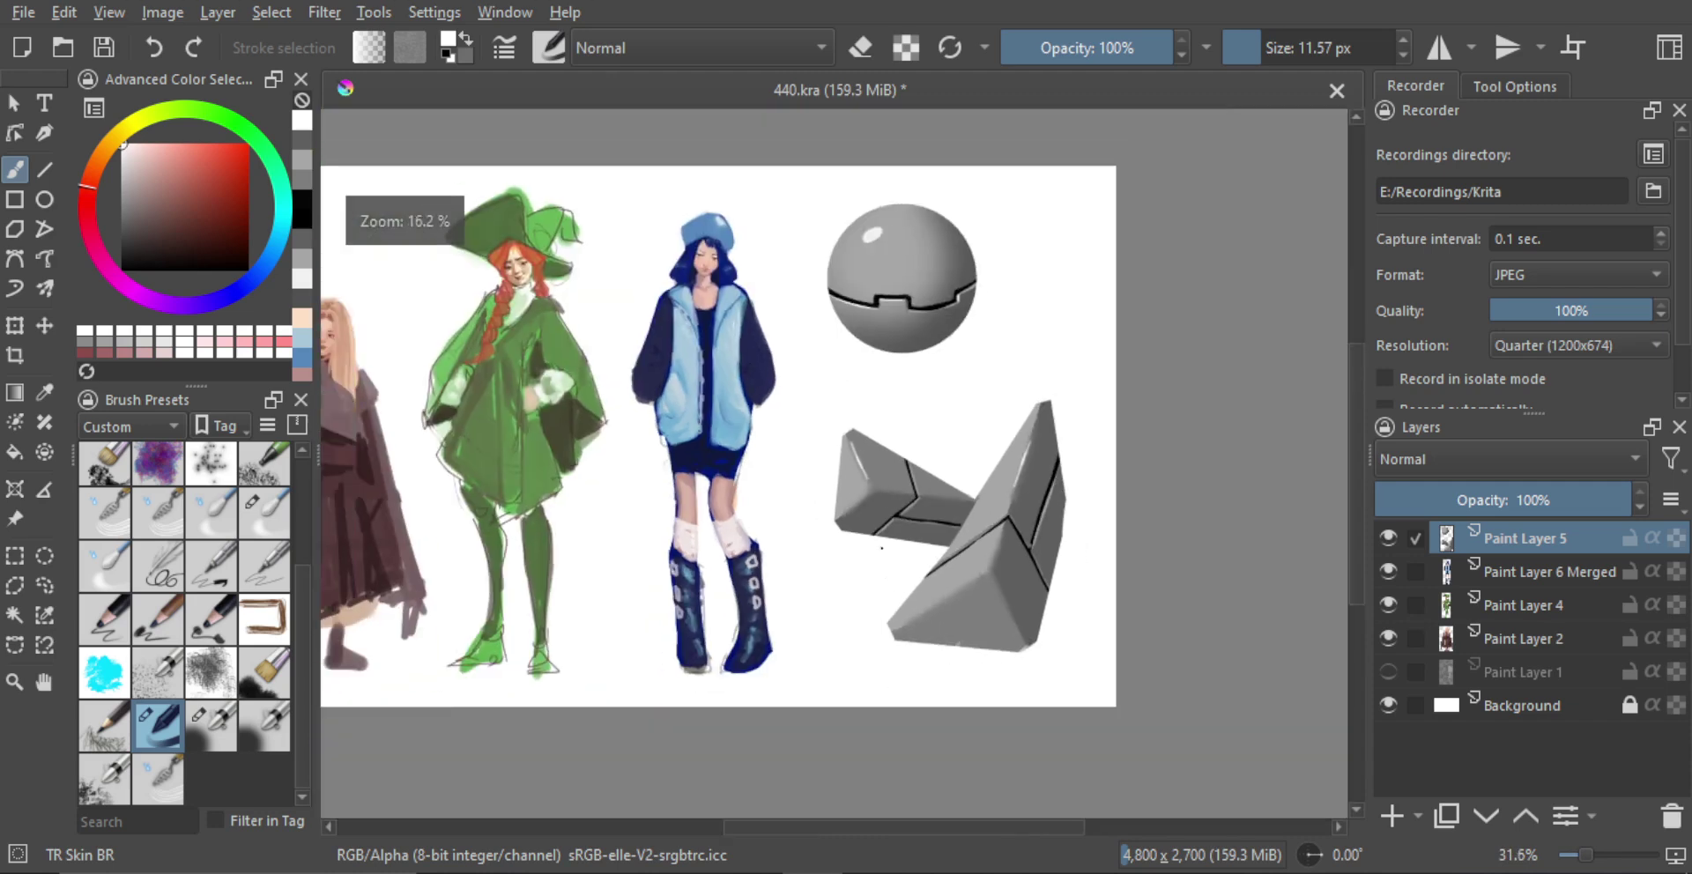
{"action": "scroll", "coordinate": [846, 573], "scroll_direction": "up", "scroll_amount": 5}
{"action": "left_click_drag", "start_coordinate": [825, 518], "coordinate": [875, 478]}
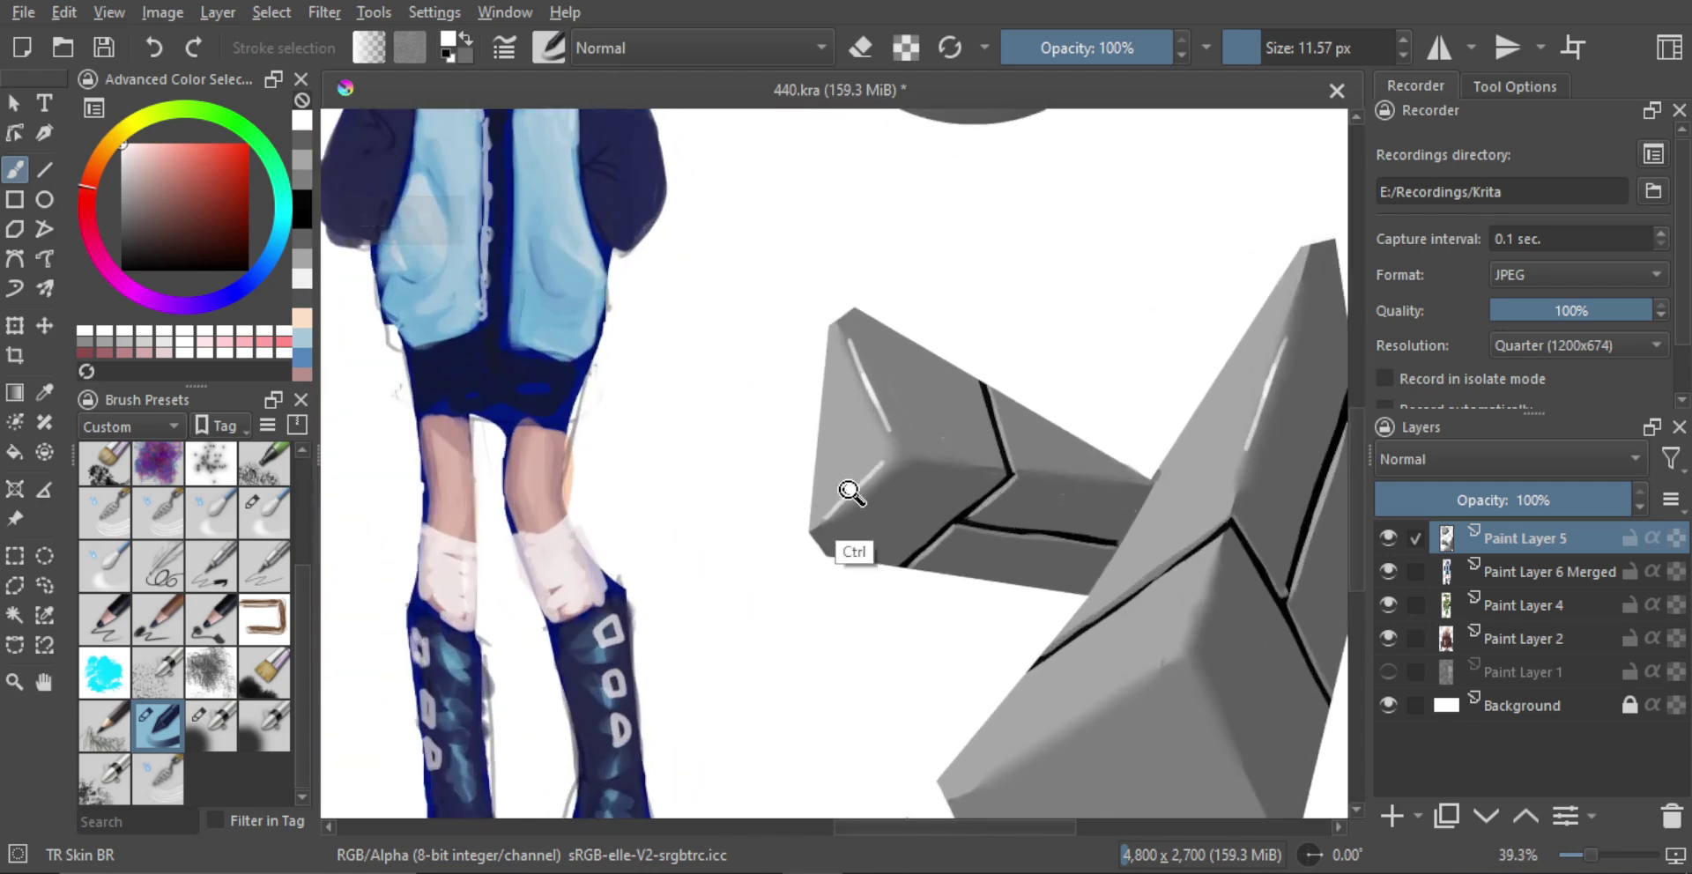
{"action": "scroll", "coordinate": [901, 478], "scroll_direction": "down", "scroll_amount": 3}
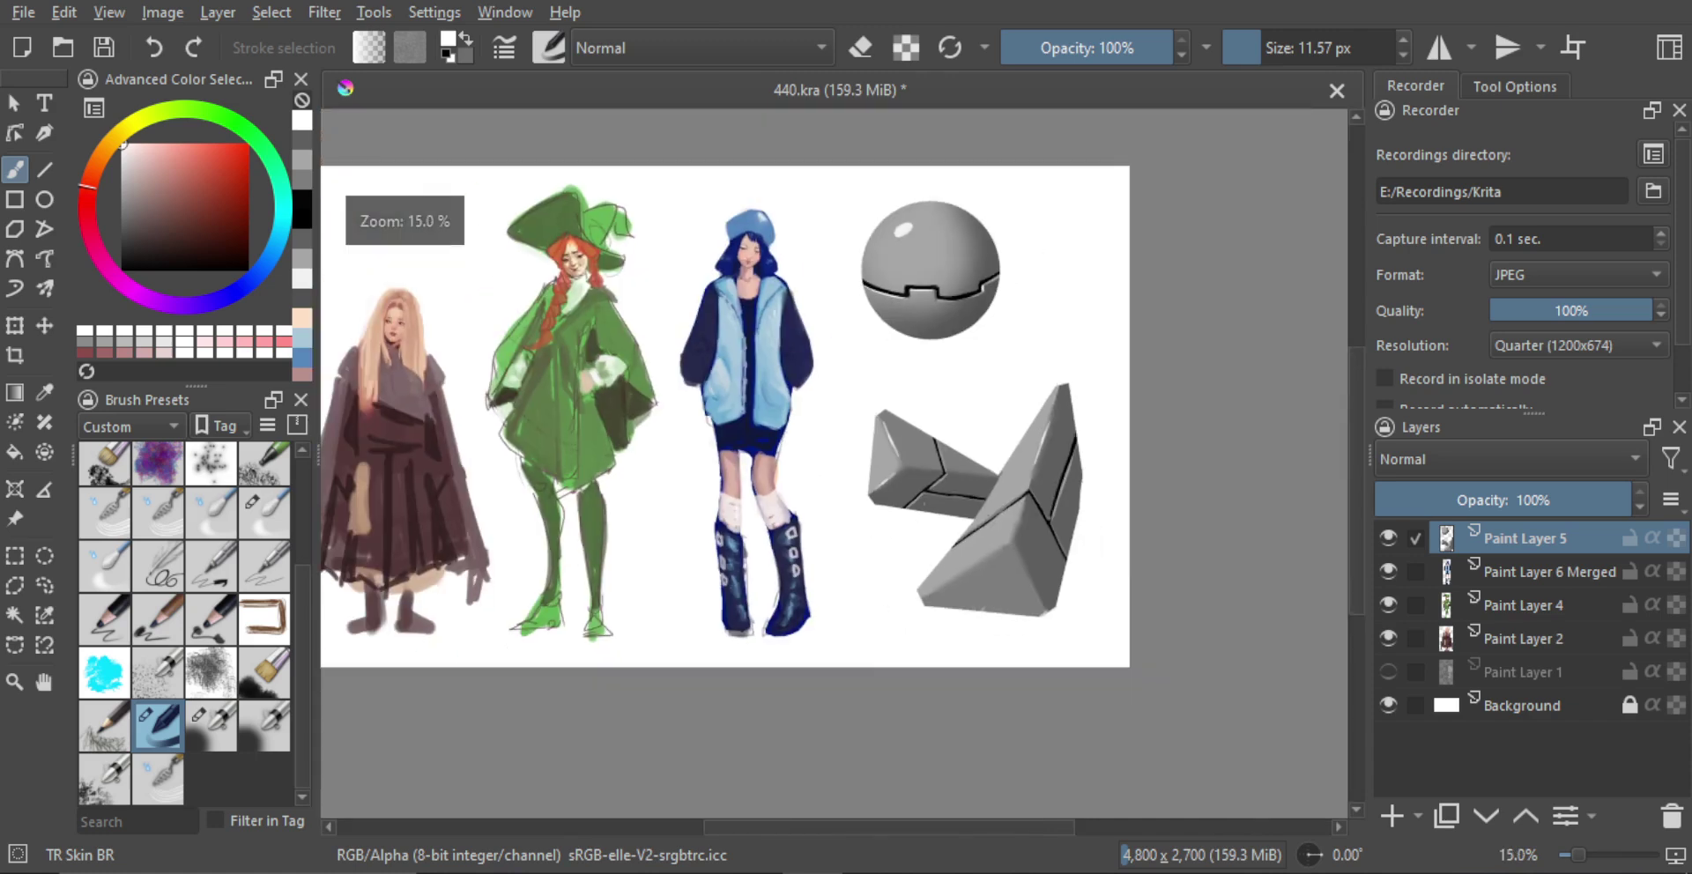
{"action": "scroll", "coordinate": [942, 455], "scroll_direction": "up", "scroll_amount": 4}
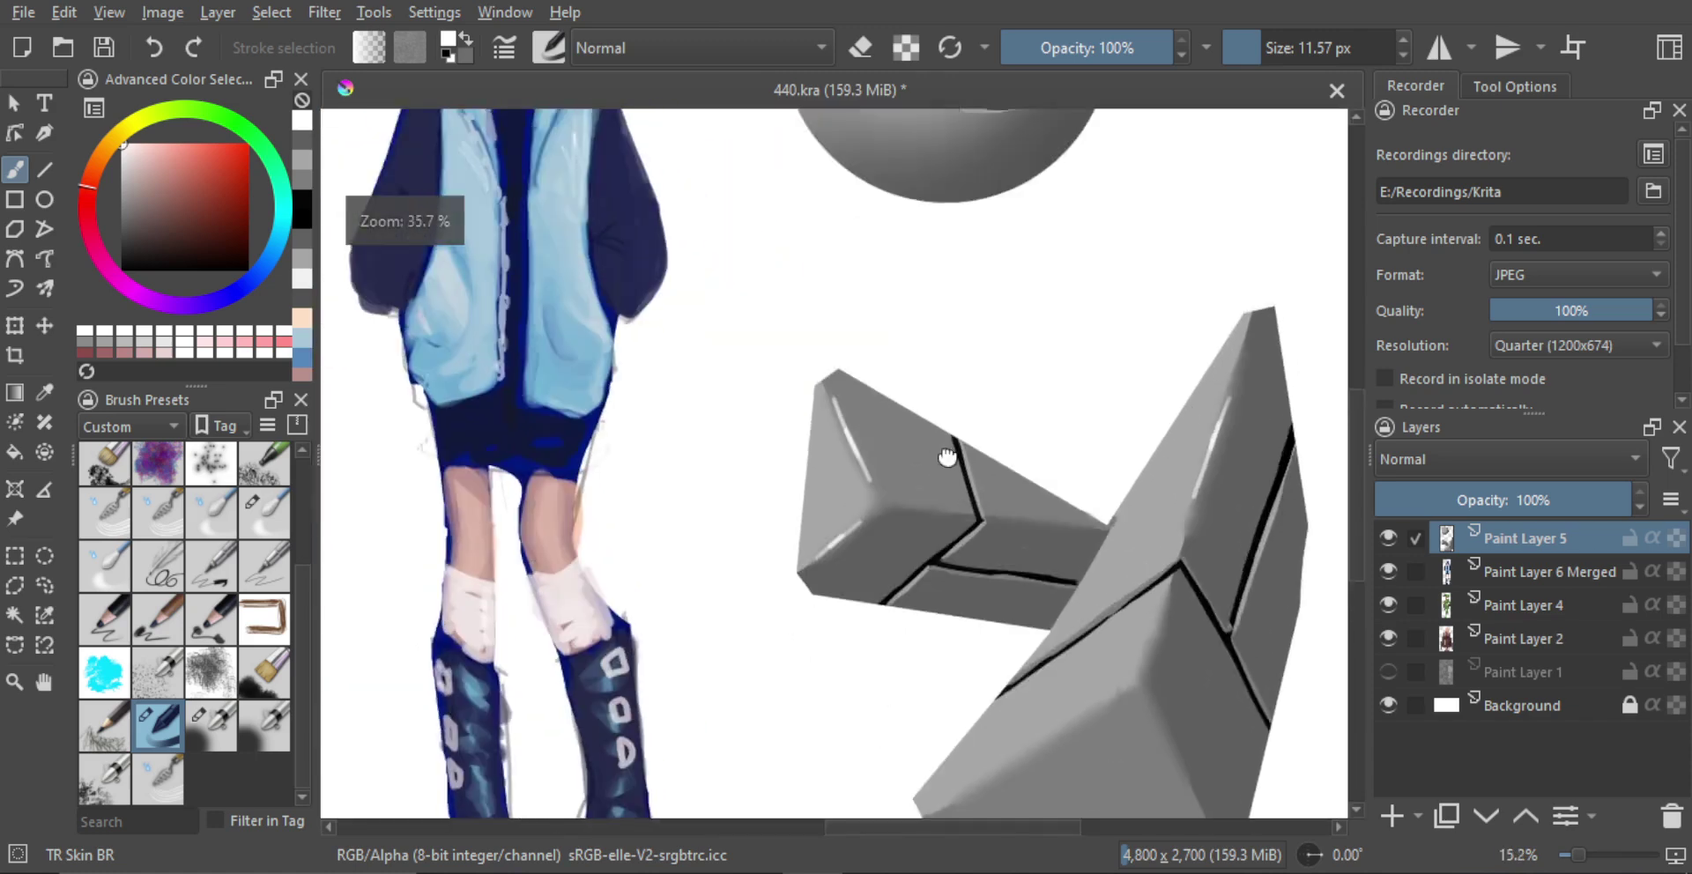
Thin and taper the highlight on the shorter arm's upper ridge by painting sampled greys along its edges
{"action": "left_click", "coordinate": [804, 461], "text": "ctrl"}
{"action": "left_click_drag", "start_coordinate": [781, 358], "coordinate": [839, 490]}
{"action": "left_click", "coordinate": [788, 445], "text": "ctrl"}
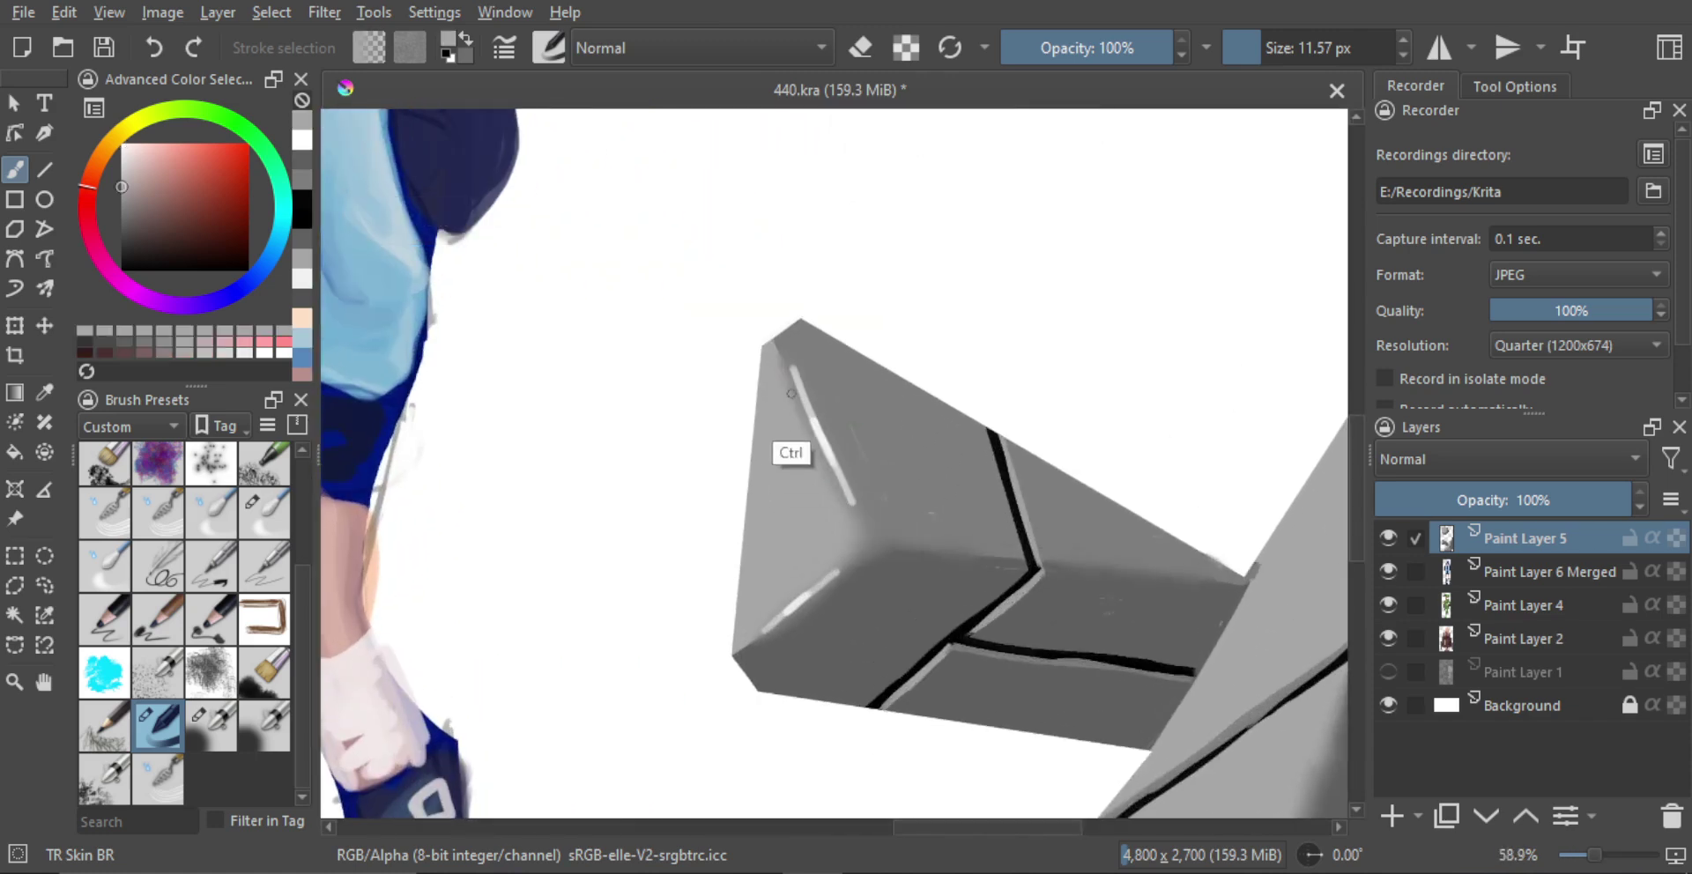
{"action": "left_click_drag", "start_coordinate": [798, 372], "coordinate": [839, 469]}
{"action": "mouse_move", "coordinate": [795, 370]}
{"action": "left_mouse_down"}
{"action": "mouse_move", "coordinate": [844, 476]}
{"action": "mouse_move", "coordinate": [880, 433]}
{"action": "left_mouse_up"}
{"action": "key", "text": "ctrl+z"}
{"action": "scroll", "coordinate": [809, 343], "scroll_direction": "down", "scroll_amount": 2}
Trim the outer corners of the faceted shape using TR Skin BR in eraser mode at 73.47 px
{"action": "key", "text": "e"}
{"action": "scroll", "coordinate": [865, 428], "scroll_direction": "up", "scroll_amount": 3}
{"action": "mouse_move", "coordinate": [851, 402]}
{"action": "left_mouse_down"}
{"action": "mouse_move", "coordinate": [932, 390]}
{"action": "mouse_move", "coordinate": [859, 393]}
{"action": "mouse_move", "coordinate": [966, 329]}
{"action": "mouse_move", "coordinate": [795, 432]}
{"action": "mouse_move", "coordinate": [962, 338]}
{"action": "mouse_move", "coordinate": [843, 401]}
{"action": "mouse_move", "coordinate": [914, 369]}
{"action": "left_mouse_up"}
{"action": "key", "text": "ctrl+z"}
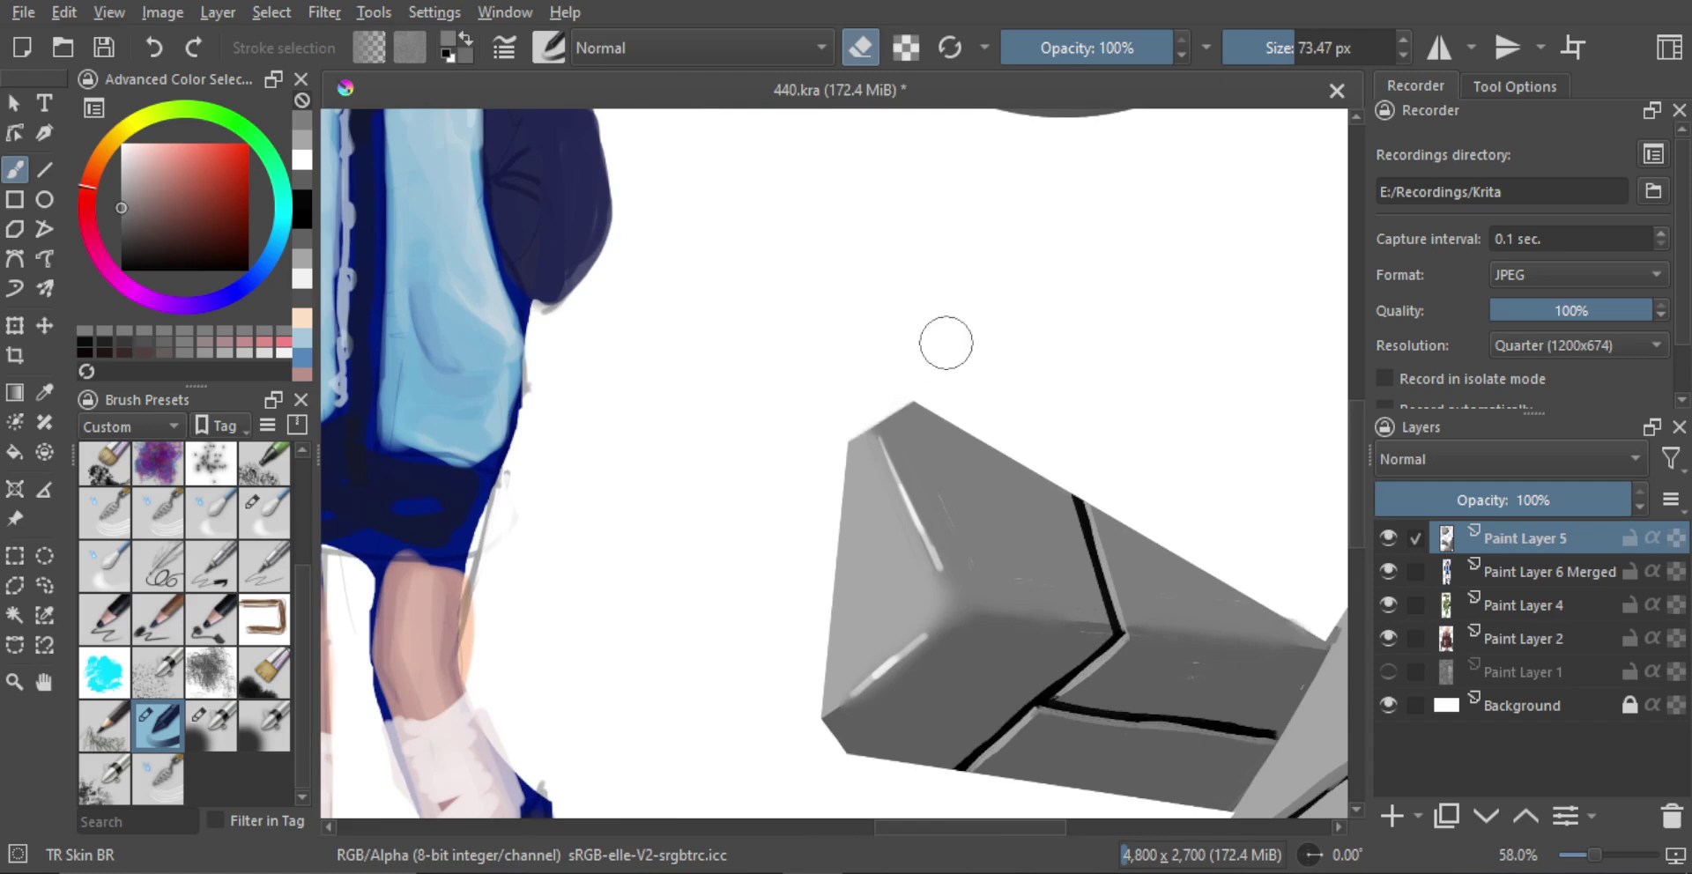
{"action": "scroll", "coordinate": [1014, 353], "scroll_direction": "down", "scroll_amount": 4}
{"action": "scroll", "coordinate": [1024, 402], "scroll_direction": "up", "scroll_amount": 2}
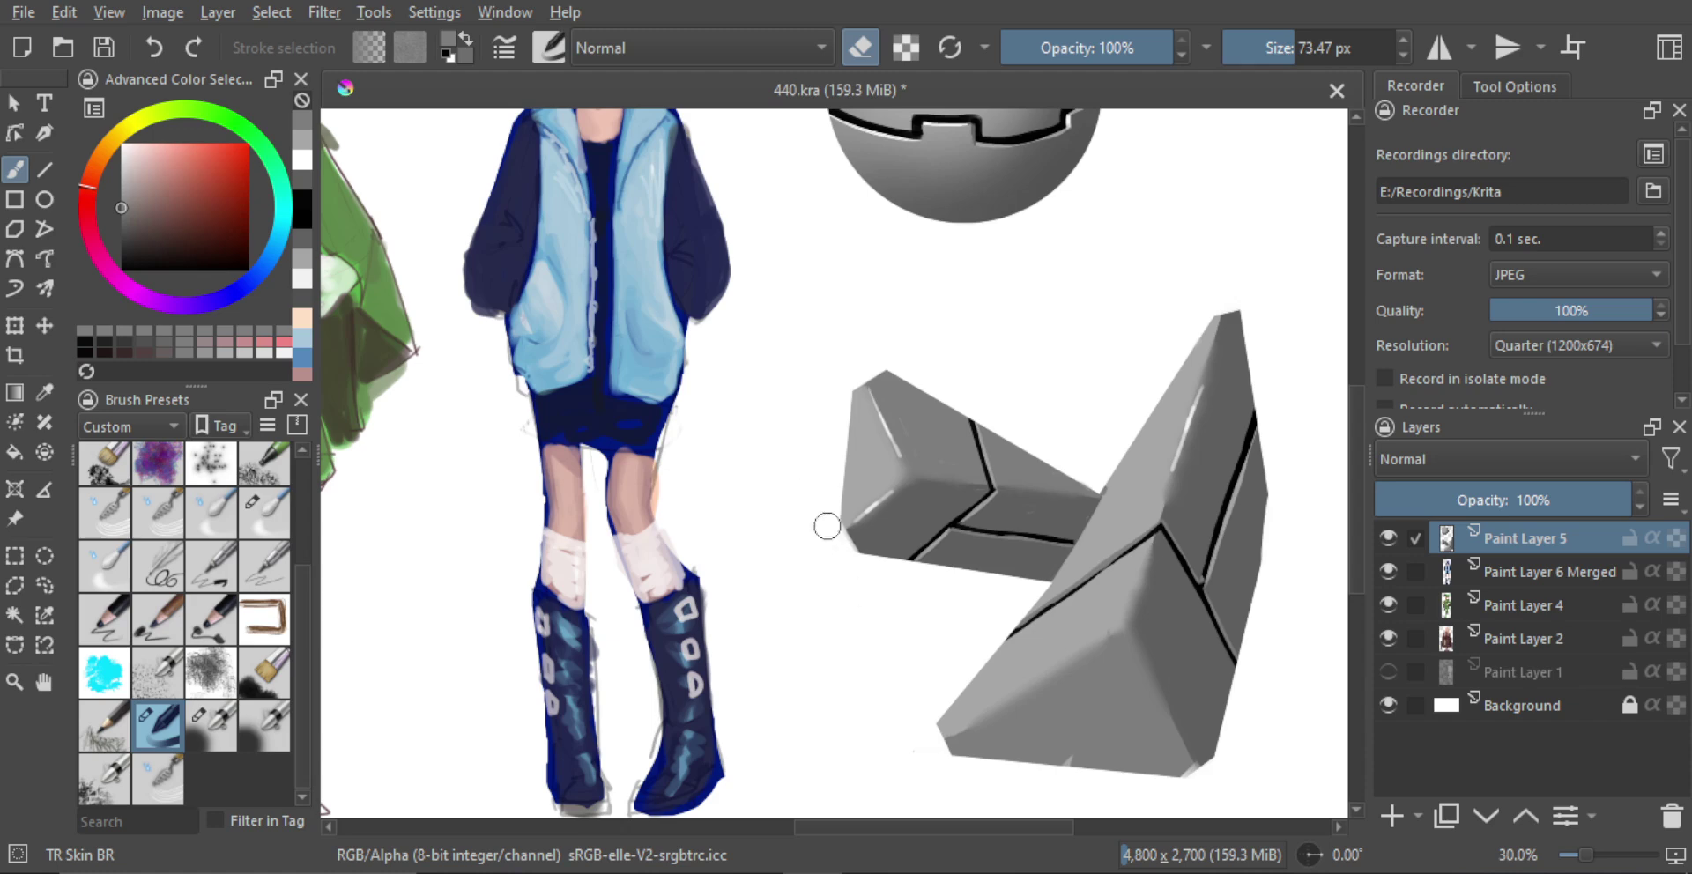
{"action": "mouse_move", "coordinate": [923, 735]}
{"action": "left_mouse_down"}
{"action": "mouse_move", "coordinate": [968, 798]}
{"action": "mouse_move", "coordinate": [908, 679]}
{"action": "mouse_move", "coordinate": [963, 786]}
{"action": "left_mouse_up"}
{"action": "scroll", "coordinate": [1192, 680], "scroll_direction": "down", "scroll_amount": 2}
{"action": "scroll", "coordinate": [1192, 680], "scroll_direction": "down", "scroll_amount": 2}
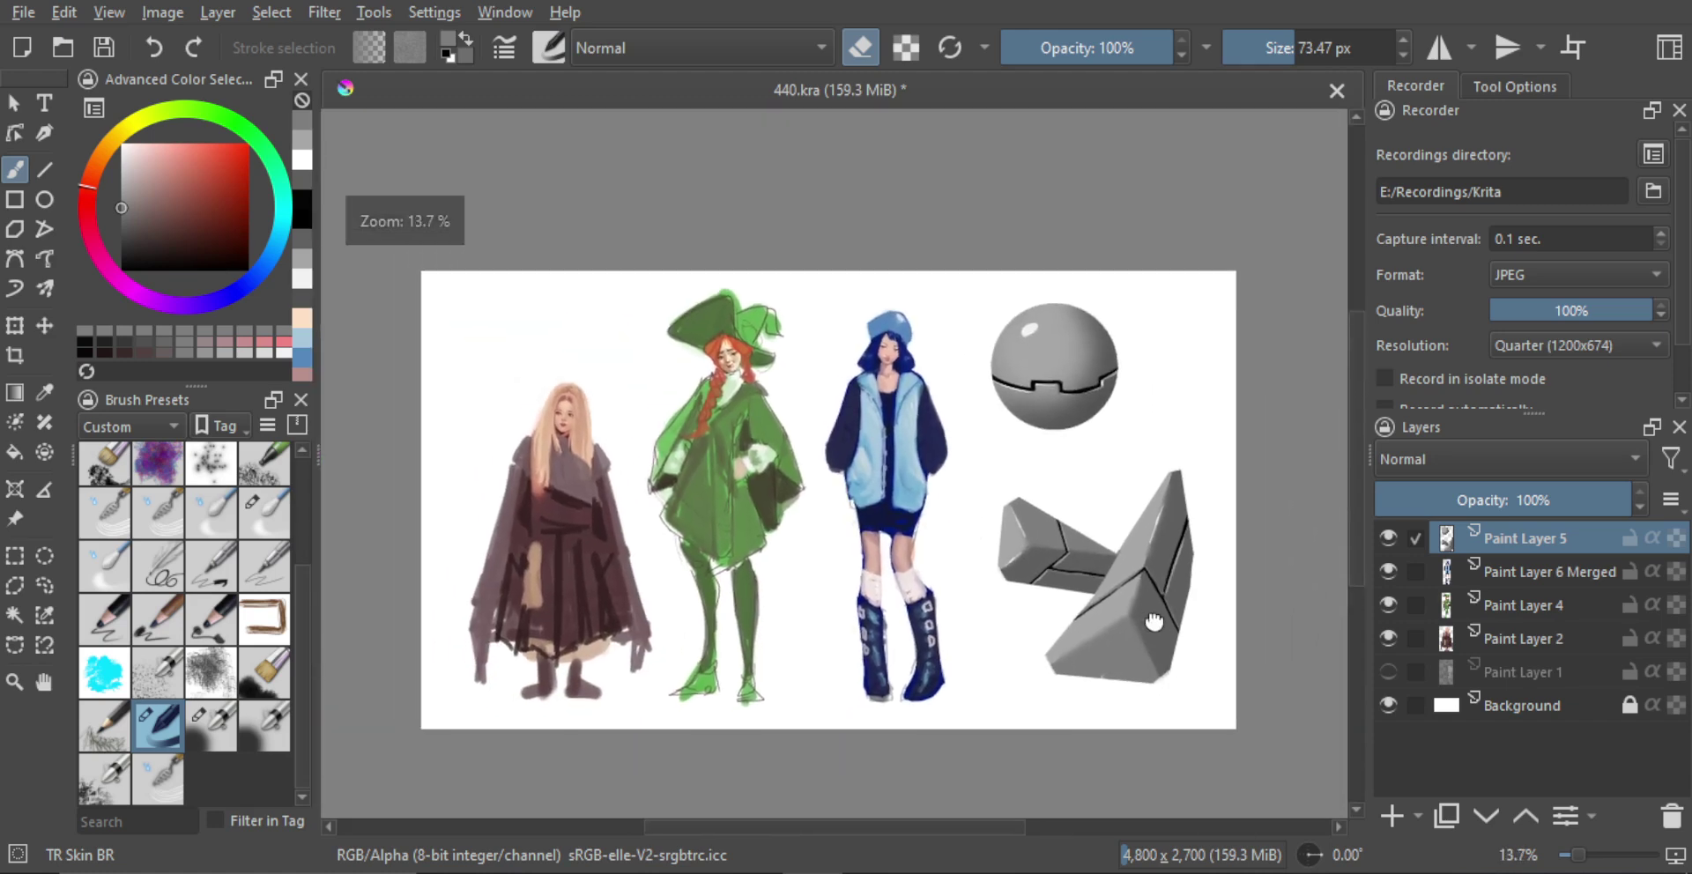
Lasso the whole faceted shape, shift it slightly up and to the left, and clear the selection
{"action": "left_click_drag", "start_coordinate": [1173, 622], "coordinate": [1181, 644]}
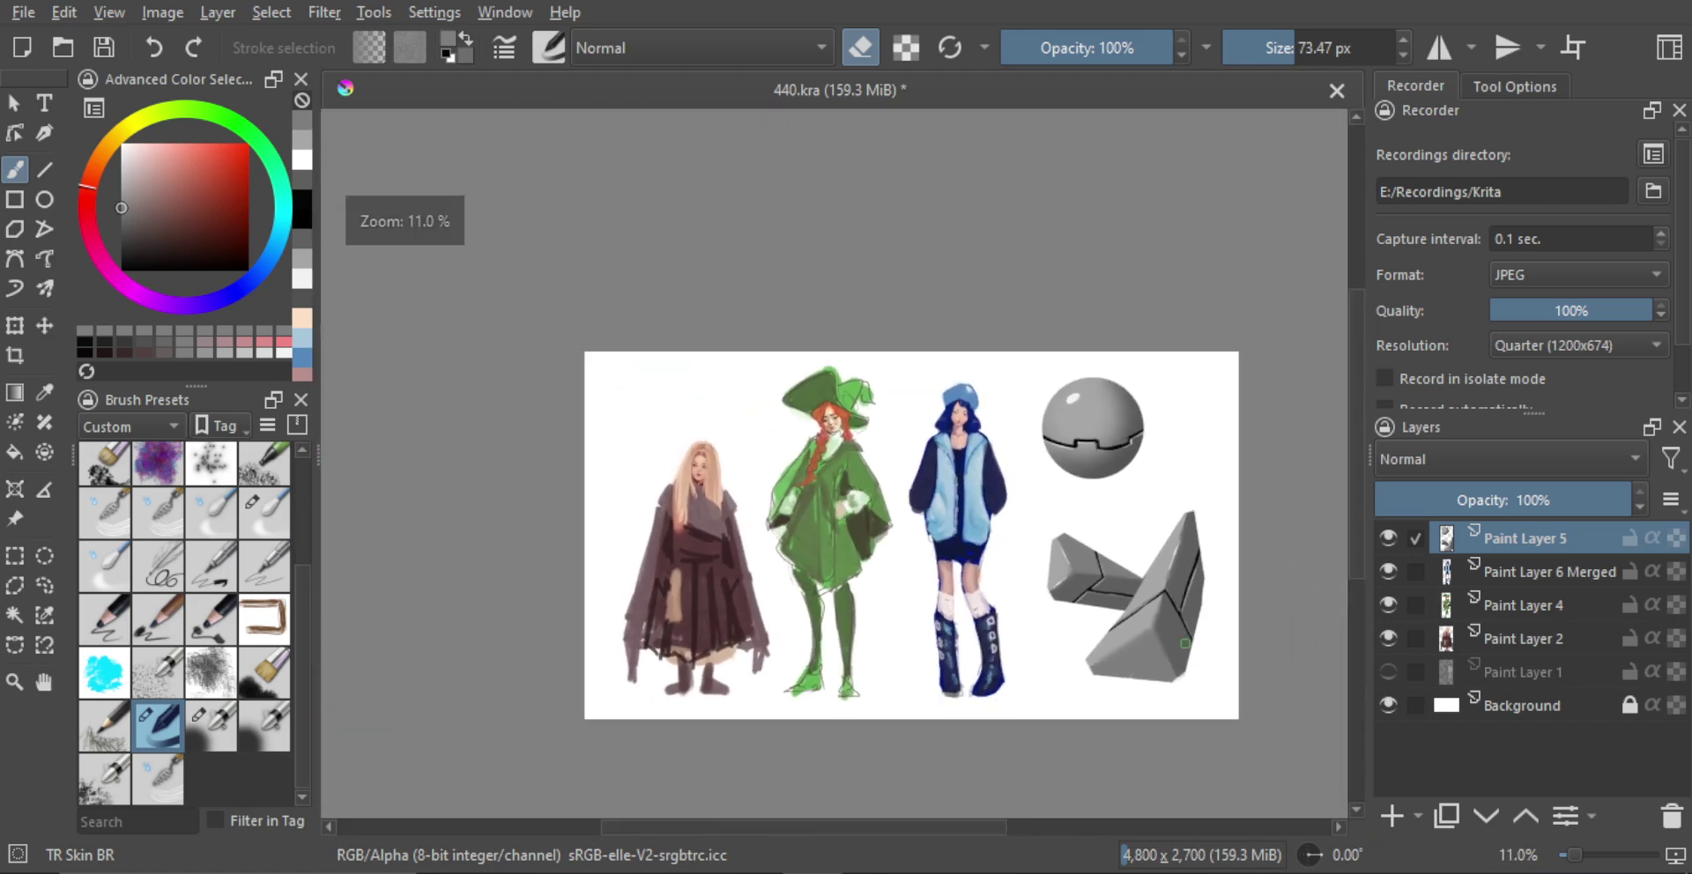
{"action": "mouse_move", "coordinate": [1112, 538]}
{"action": "left_mouse_down"}
{"action": "mouse_move", "coordinate": [1204, 465]}
{"action": "mouse_move", "coordinate": [1300, 628]}
{"action": "mouse_move", "coordinate": [1090, 751]}
{"action": "mouse_move", "coordinate": [1021, 625]}
{"action": "left_mouse_up"}
{"action": "key", "text": "l"}
{"action": "key", "text": "ctrl+t"}
{"action": "left_click_drag", "start_coordinate": [1266, 590], "coordinate": [1246, 561]}
{"action": "key", "text": "l"}
{"action": "key", "text": "ctrl+shift+a"}
Lasso the seamed sphere, move it slightly down and to the right, and return to the brush
{"action": "mouse_move", "coordinate": [1266, 419]}
{"action": "left_mouse_down"}
{"action": "mouse_move", "coordinate": [1255, 445]}
{"action": "mouse_move", "coordinate": [1178, 487]}
{"action": "left_mouse_up"}
{"action": "scroll", "coordinate": [1254, 446], "scroll_direction": "down", "scroll_amount": 1}
{"action": "key", "text": "t"}
{"action": "key", "text": "b"}
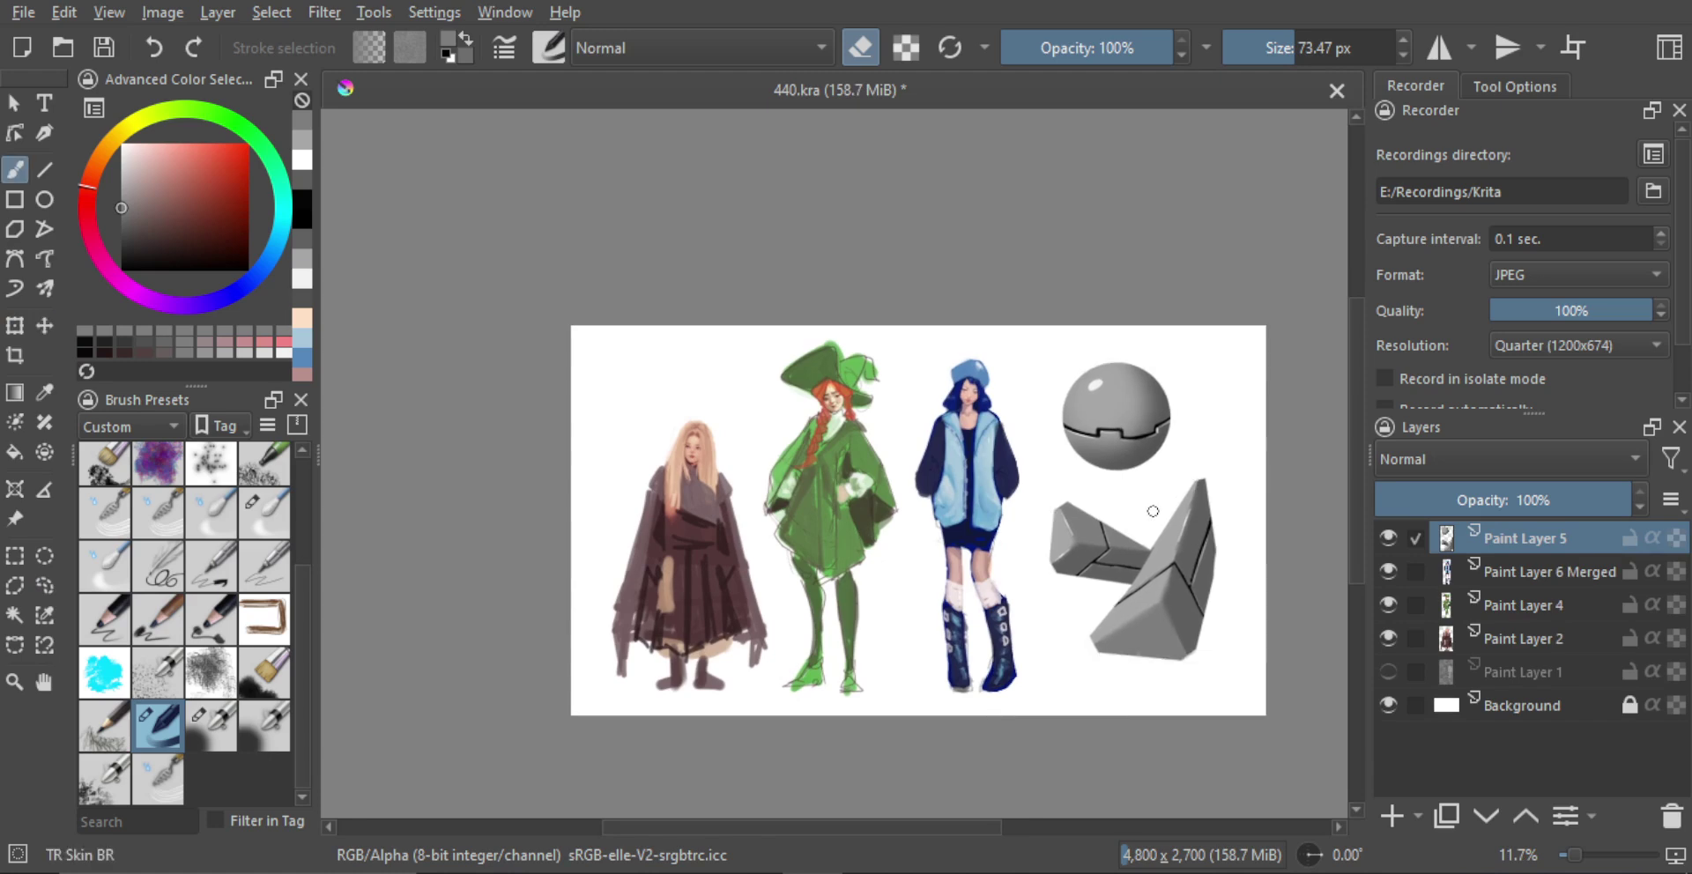